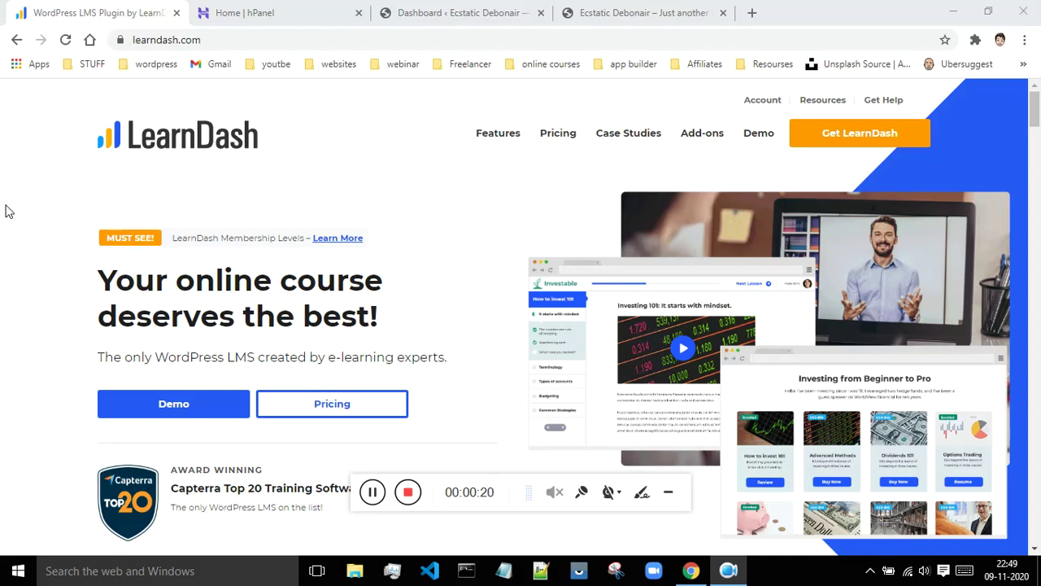
- Skim the LearnDash homepage and open its demo site in a new browser tab
scroll(69, 232, down, 2)
scroll(69, 232, down, 10)
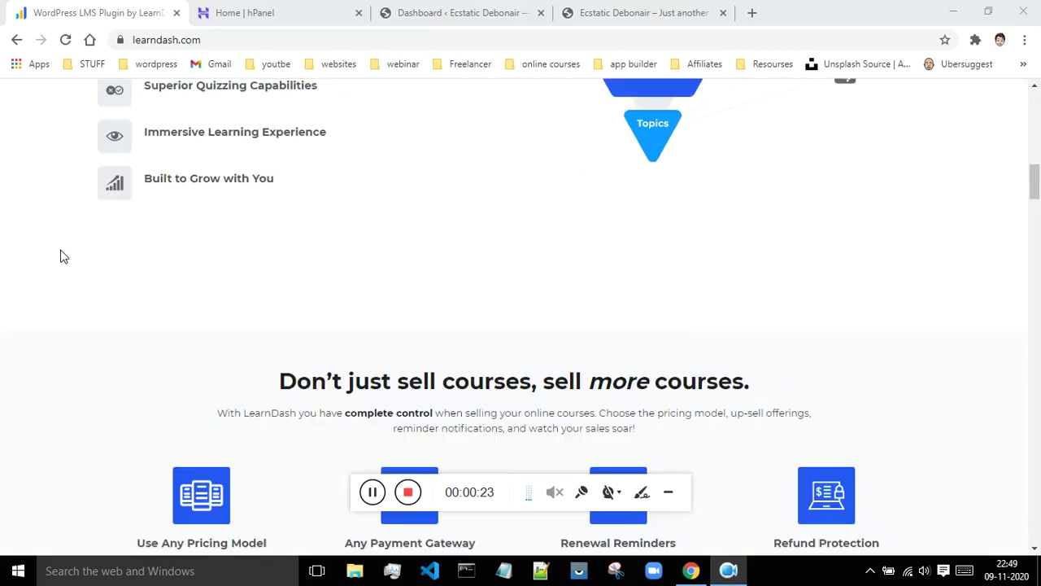
scroll(63, 256, up, 12)
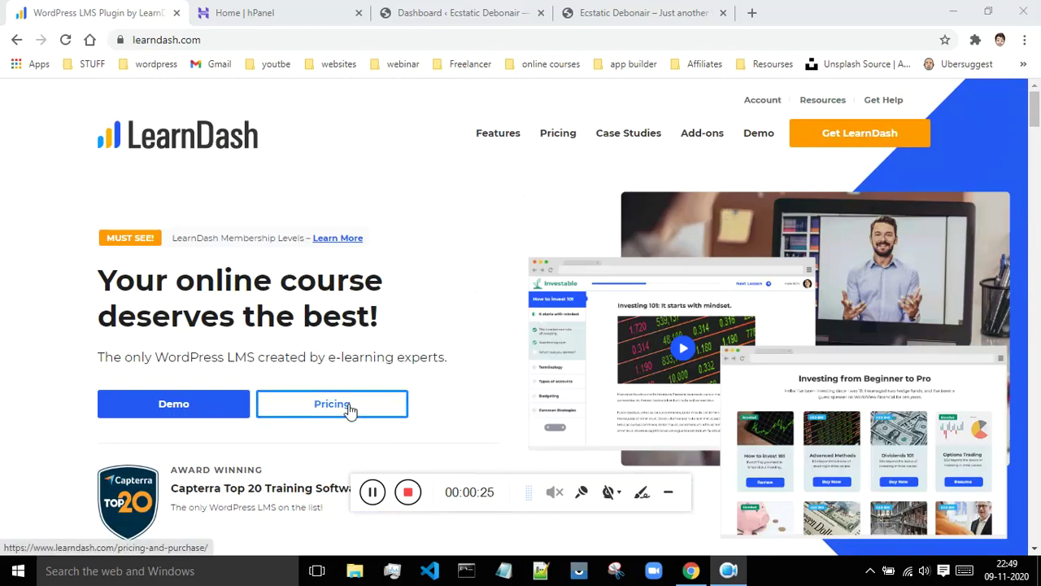
right_click(200, 415)
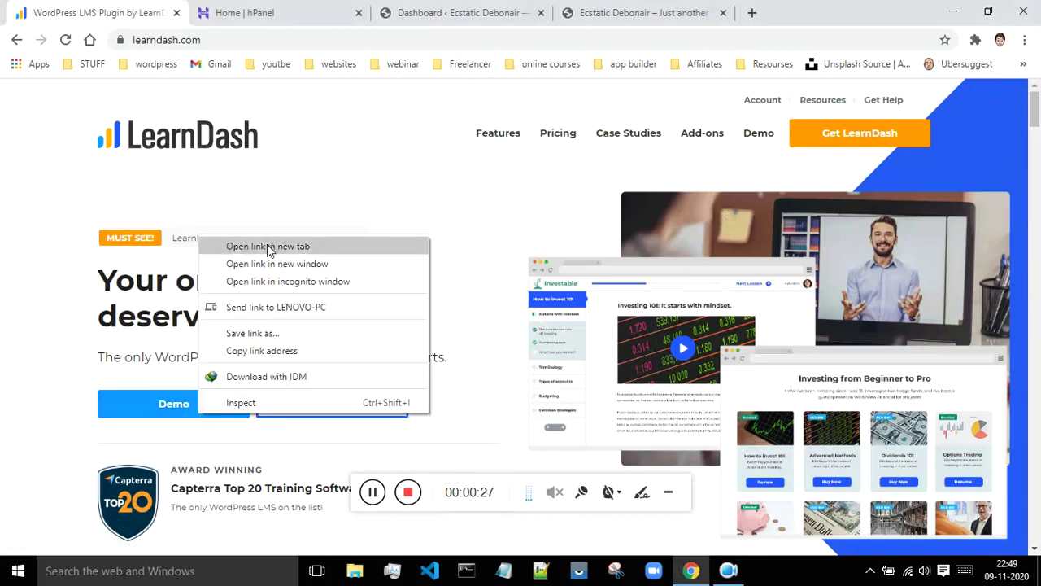
click(268, 246)
click(279, 9)
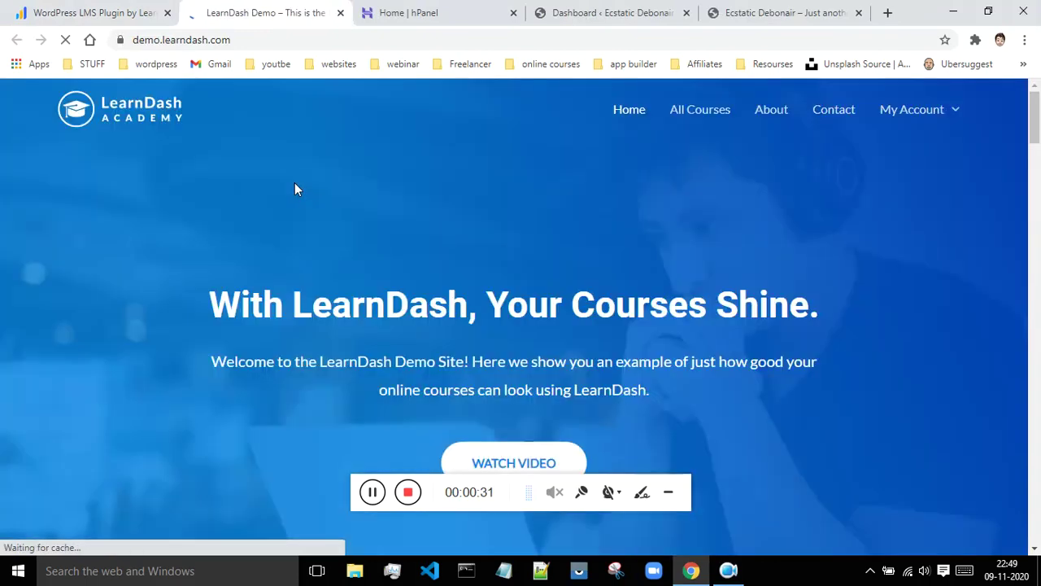
- Look through the demo homepage's sample courses, customer testimonials and bonus site templates
scroll(900, 213, down, 5)
scroll(899, 213, down, 9)
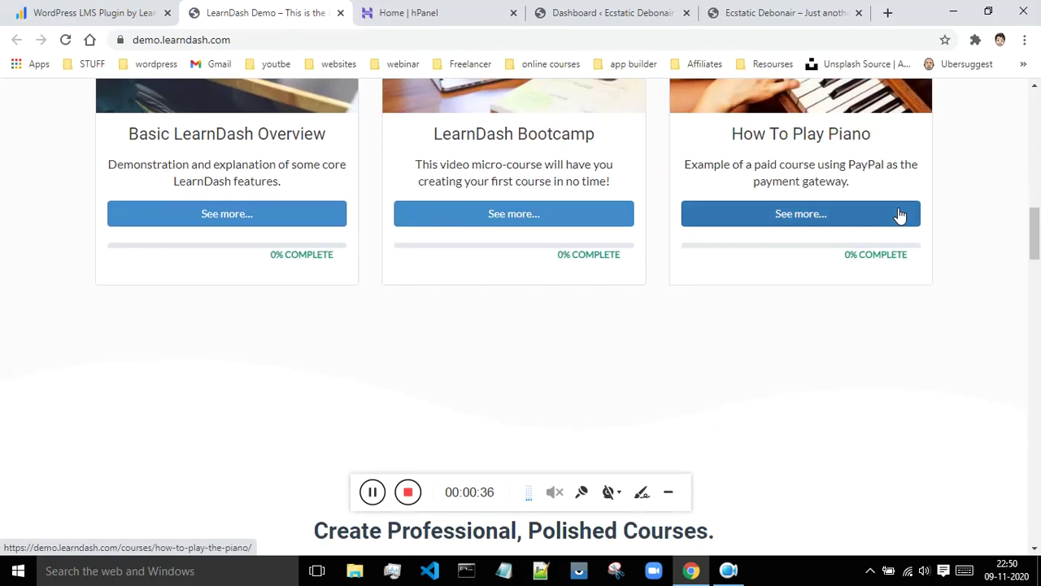
scroll(899, 215, down, 18)
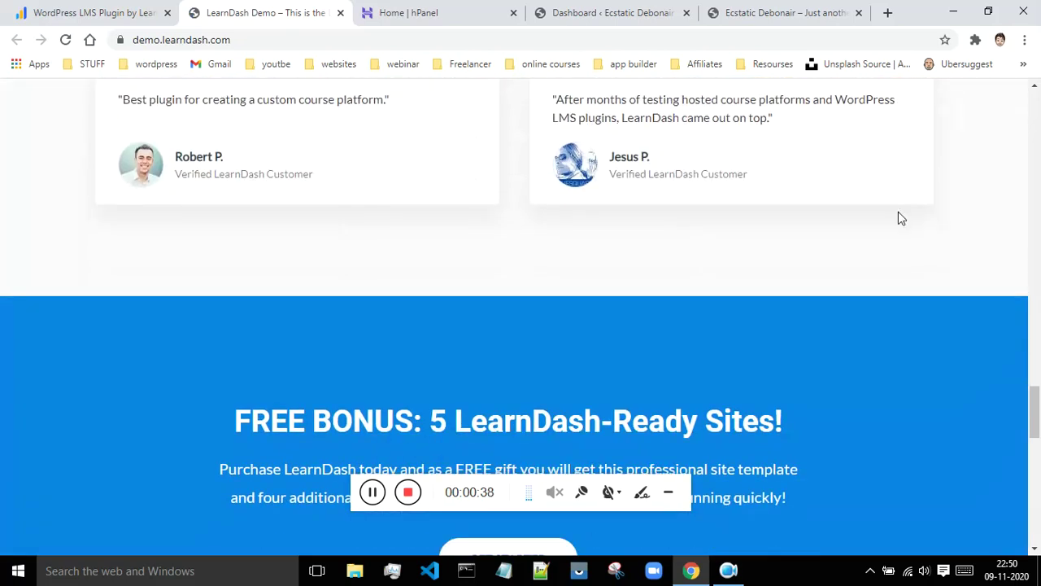
scroll(898, 217, down, 8)
scroll(857, 252, down, 4)
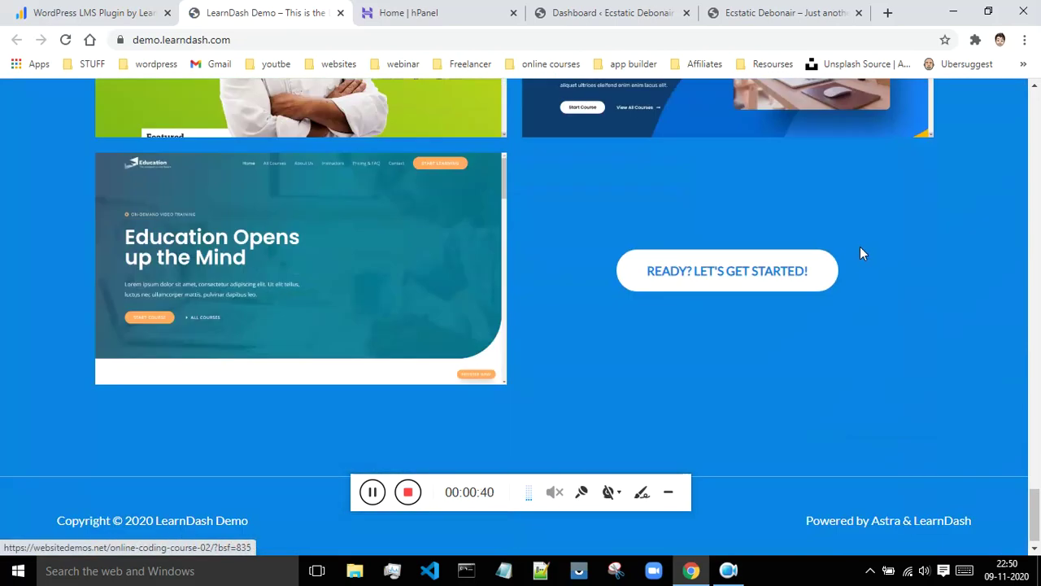
scroll(863, 249, up, 15)
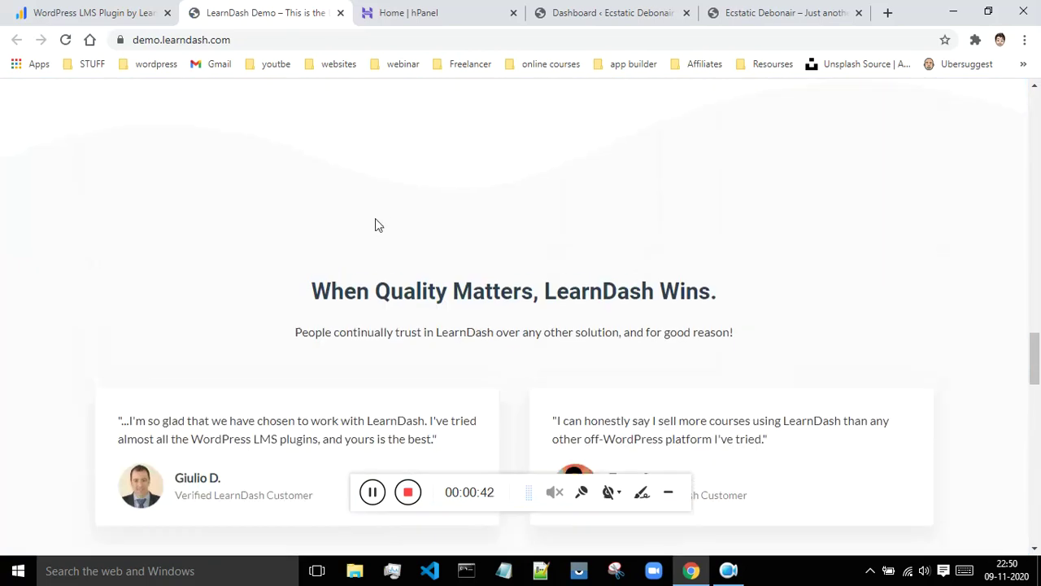
scroll(374, 225, up, 10)
scroll(348, 242, up, 2)
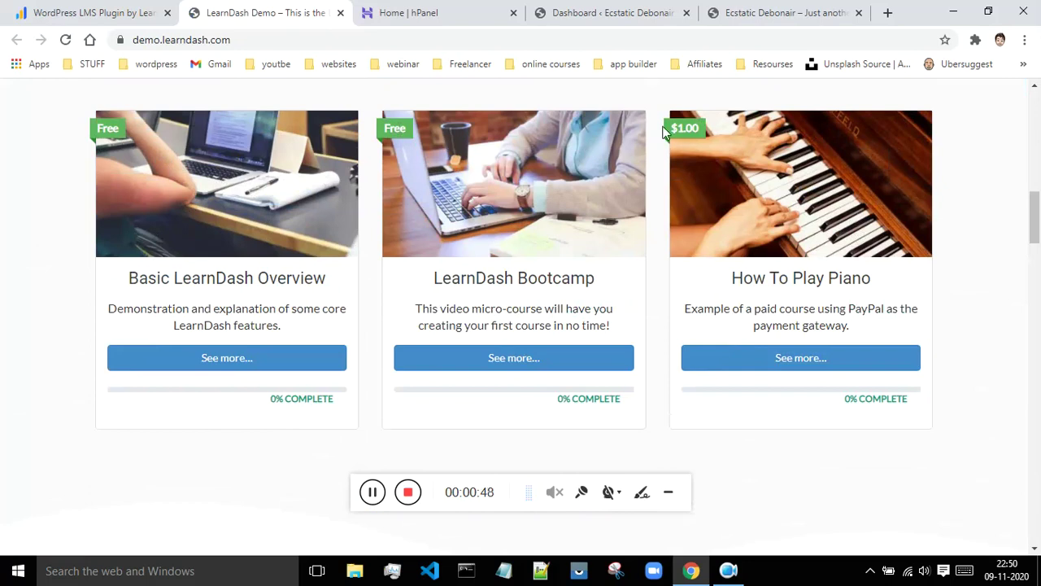
- Open the Basic LearnDash Overview course and view its enrollment status, price and login area
click(216, 364)
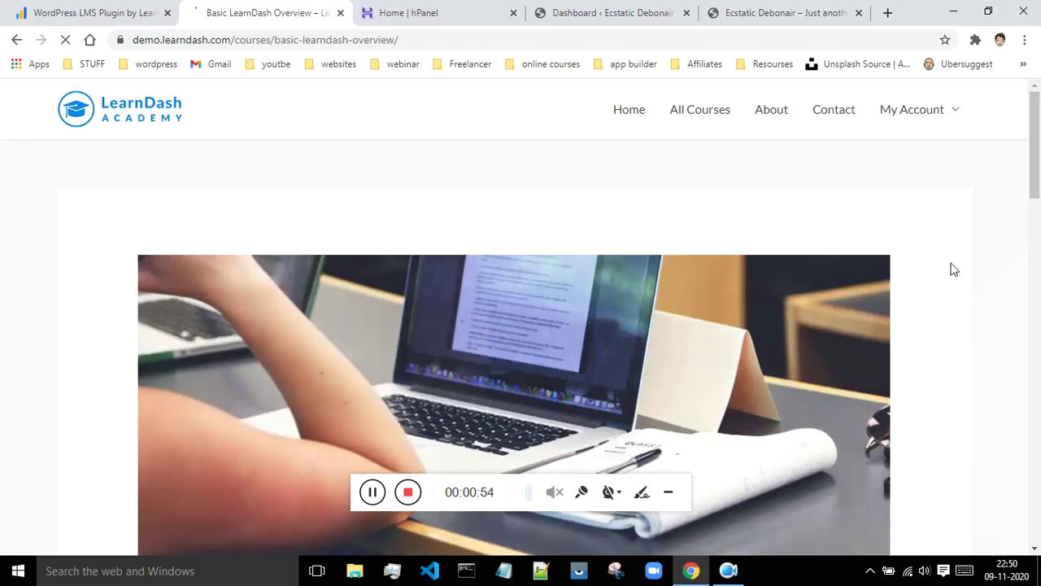
scroll(952, 269, down, 5)
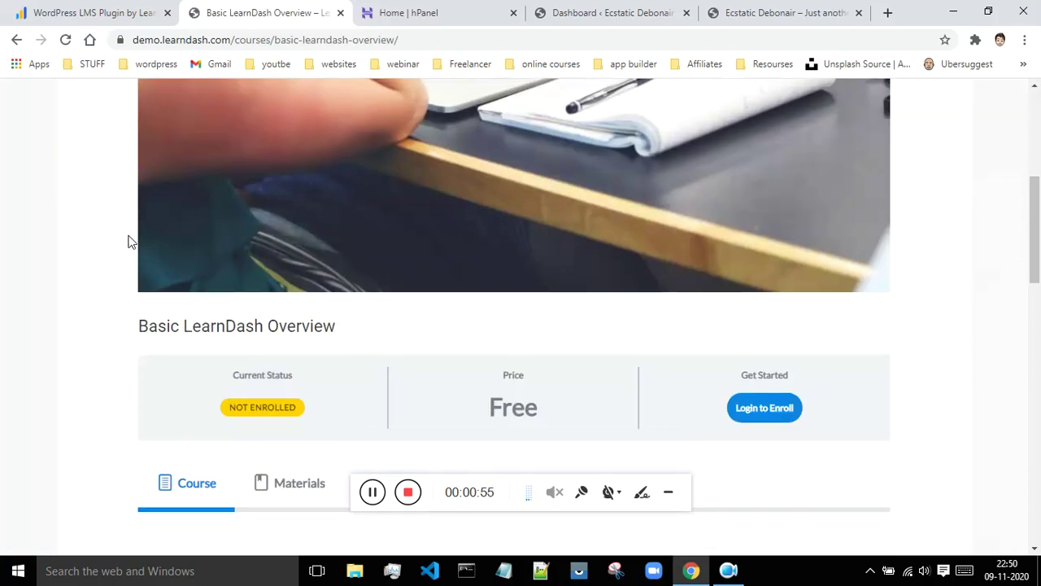
scroll(173, 251, up, 3)
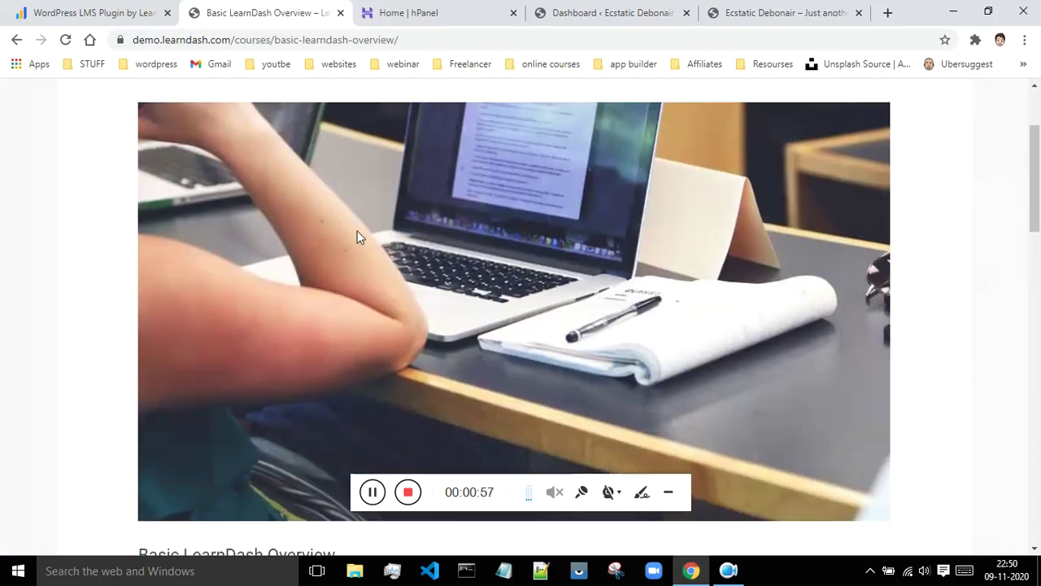
click(667, 492)
scroll(458, 248, down, 5)
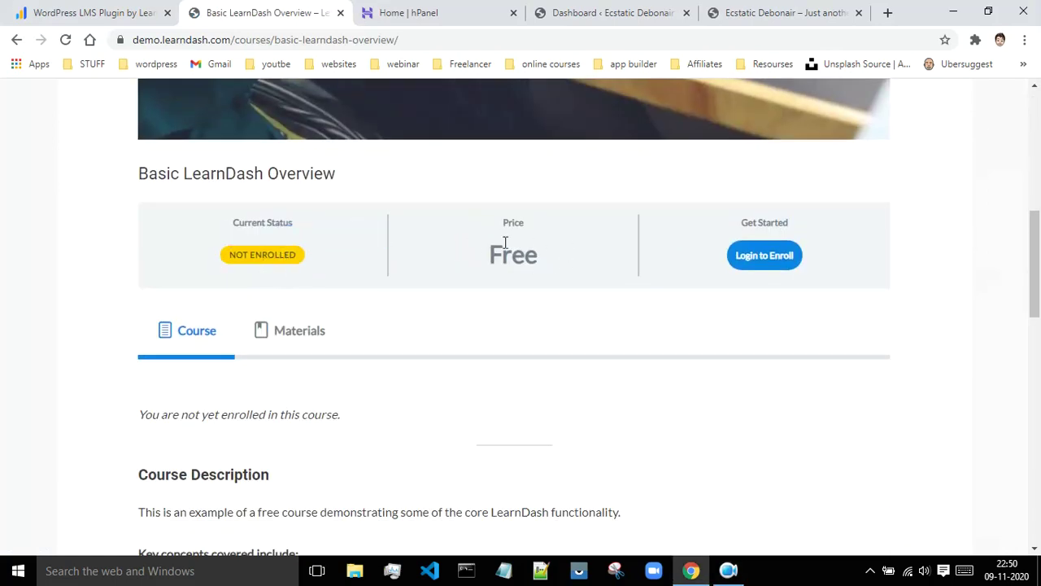
click(728, 570)
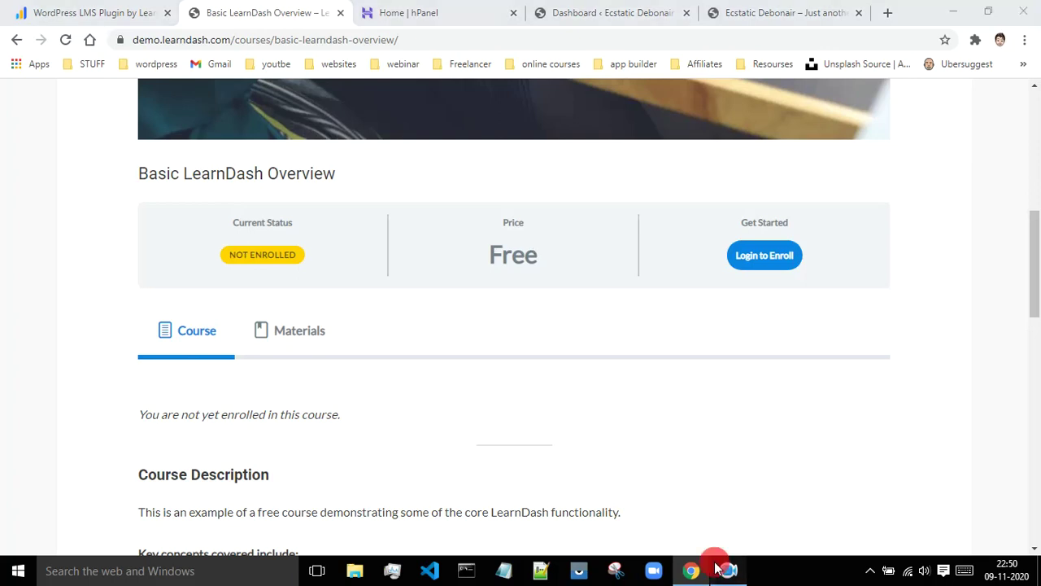
click(669, 492)
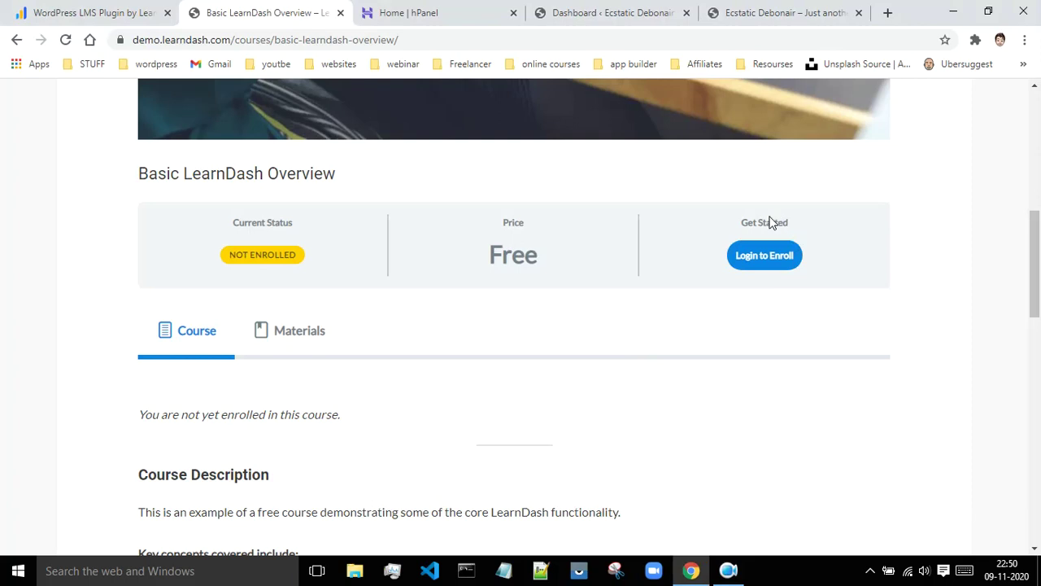
- Examine the course's description, its lessons in Section 1 and Section 2, and its enrollment option
scroll(802, 309, down, 3)
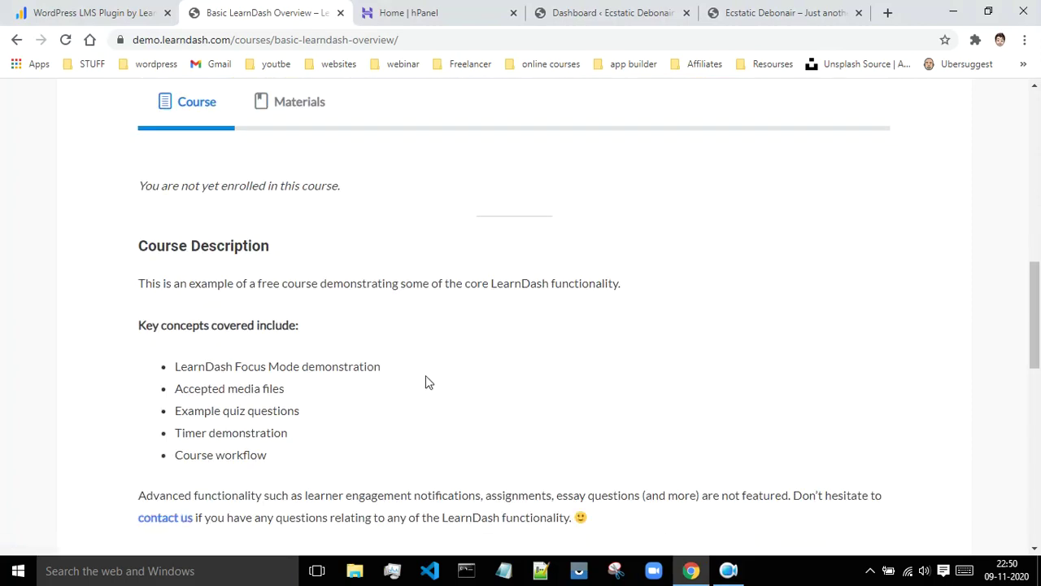
scroll(448, 362, down, 5)
scroll(252, 349, down, 2)
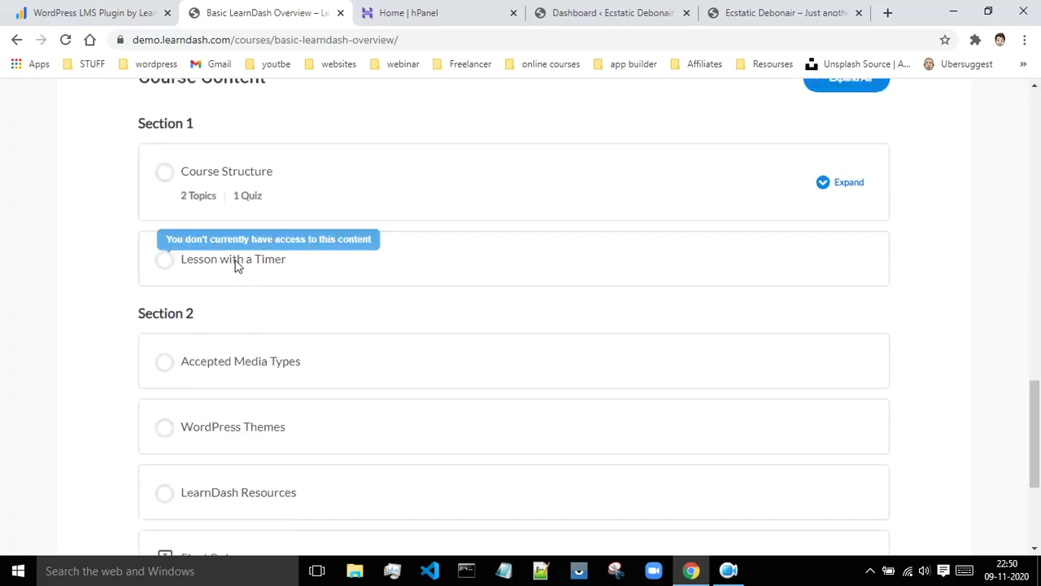
mouse_move(204, 257)
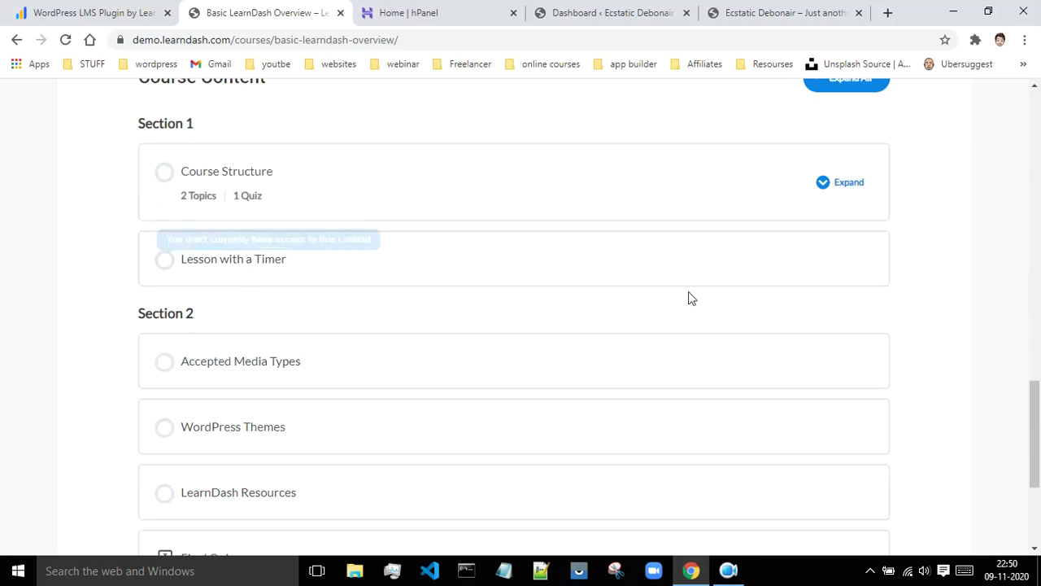
scroll(688, 298, up, 4)
scroll(656, 298, up, 6)
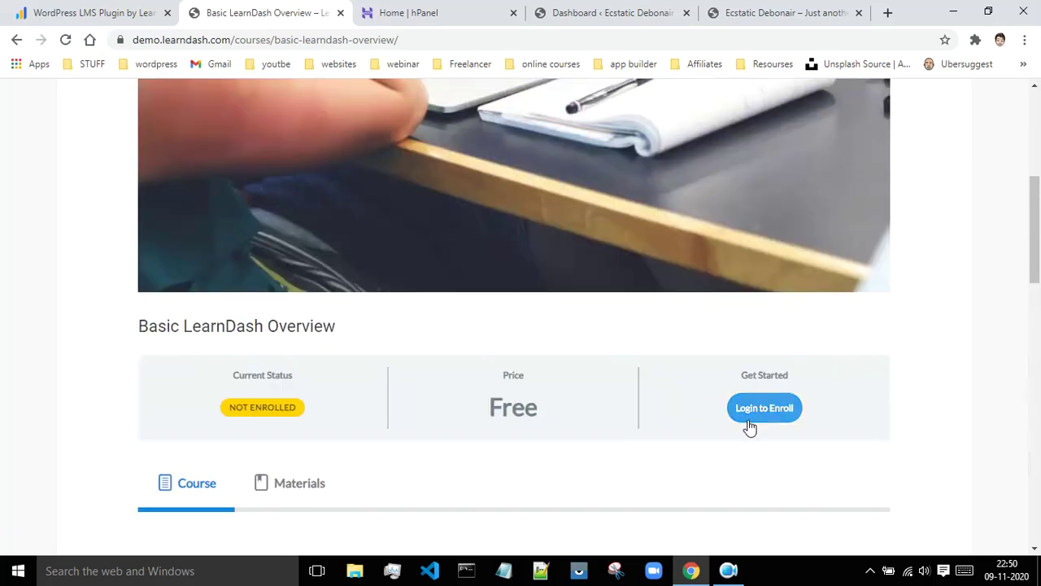
- Check the course's Materials information and return to its Course information
scroll(686, 379, down, 4)
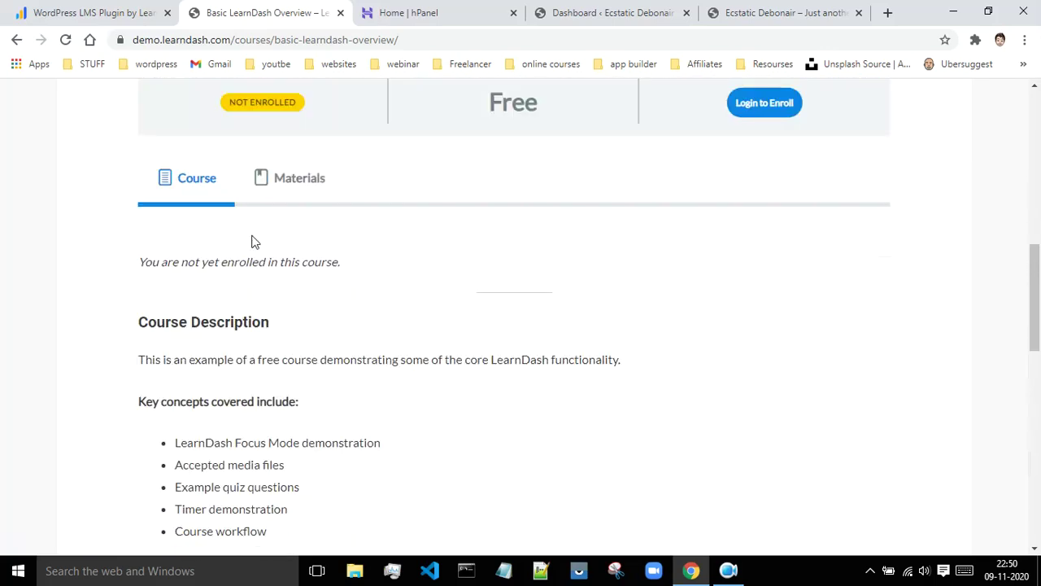
click(279, 179)
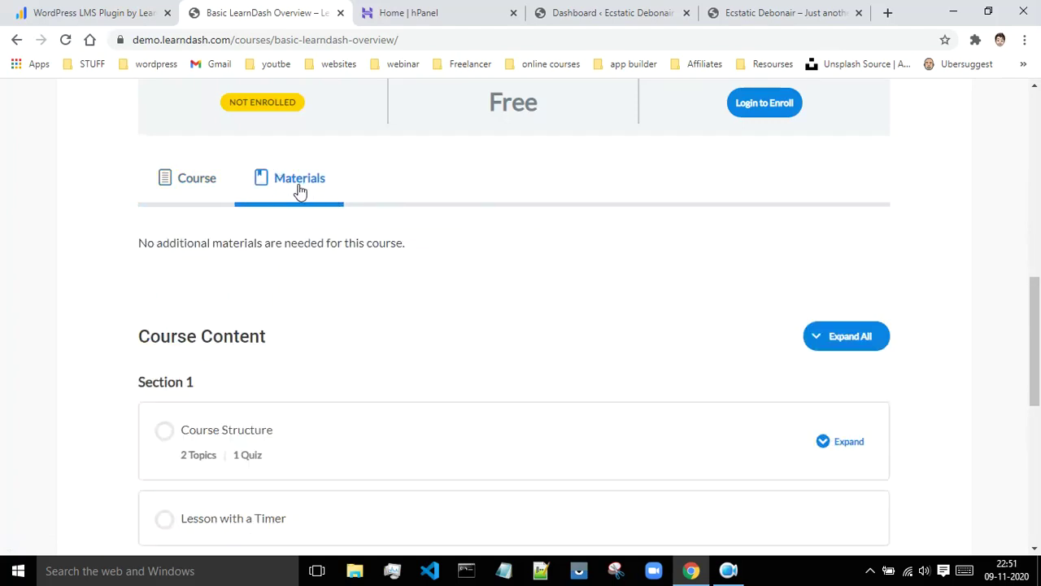
click(174, 177)
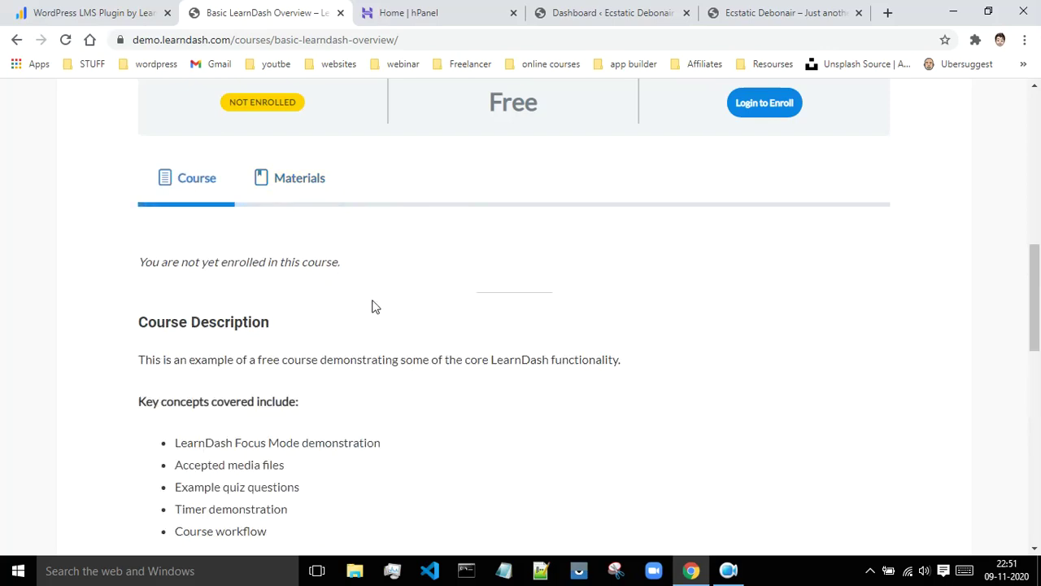
- Highlight the course description text and review the course content list down to the Final Quiz
scroll(358, 296, down, 2)
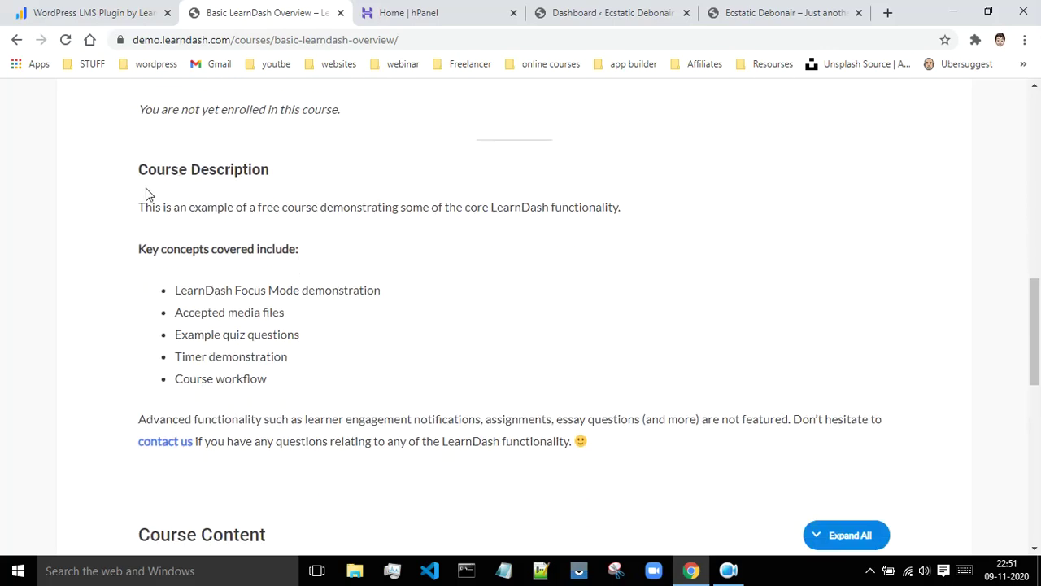
drag(137, 210, 607, 444)
click(616, 446)
scroll(451, 255, down, 10)
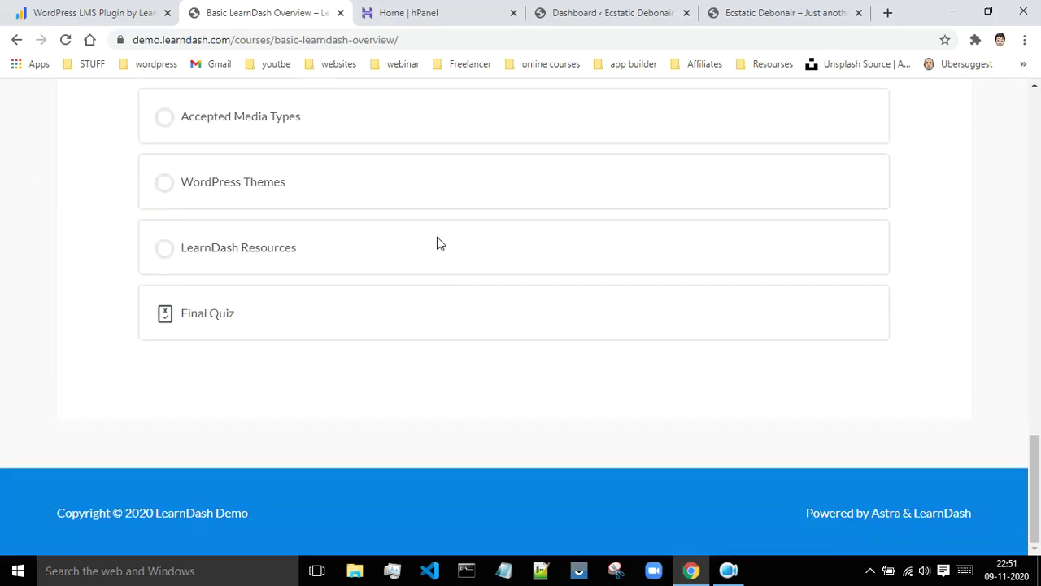
- Open the demo site's All Courses page and look through its course listing and testimonials
scroll(622, 411, up, 12)
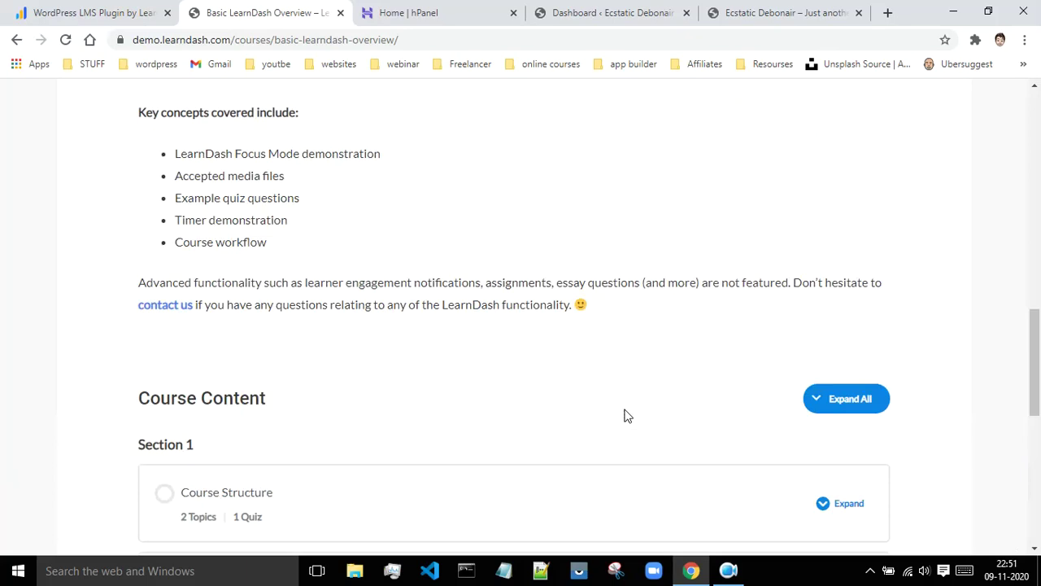
scroll(620, 398, up, 3)
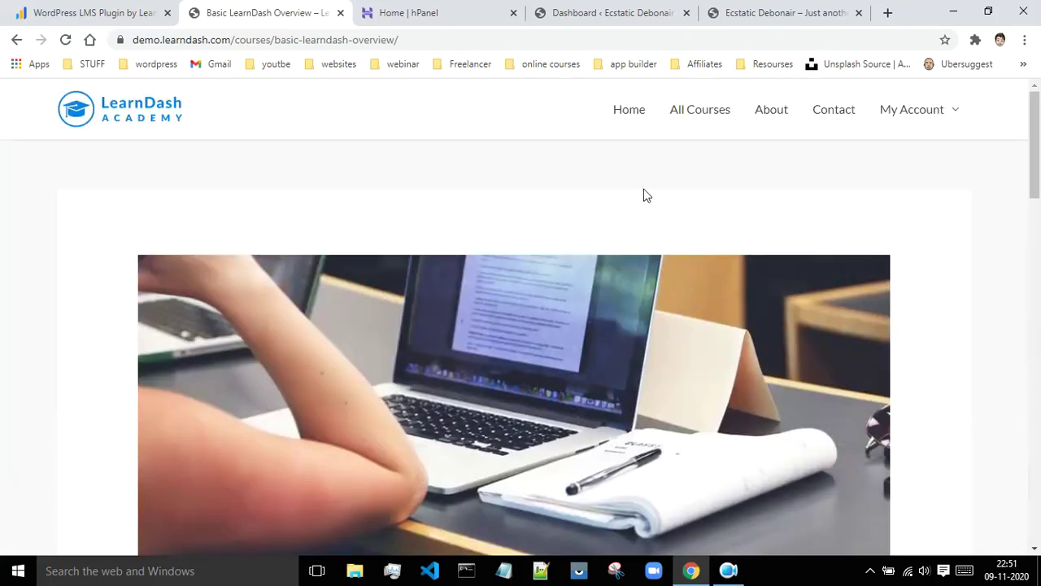
click(698, 114)
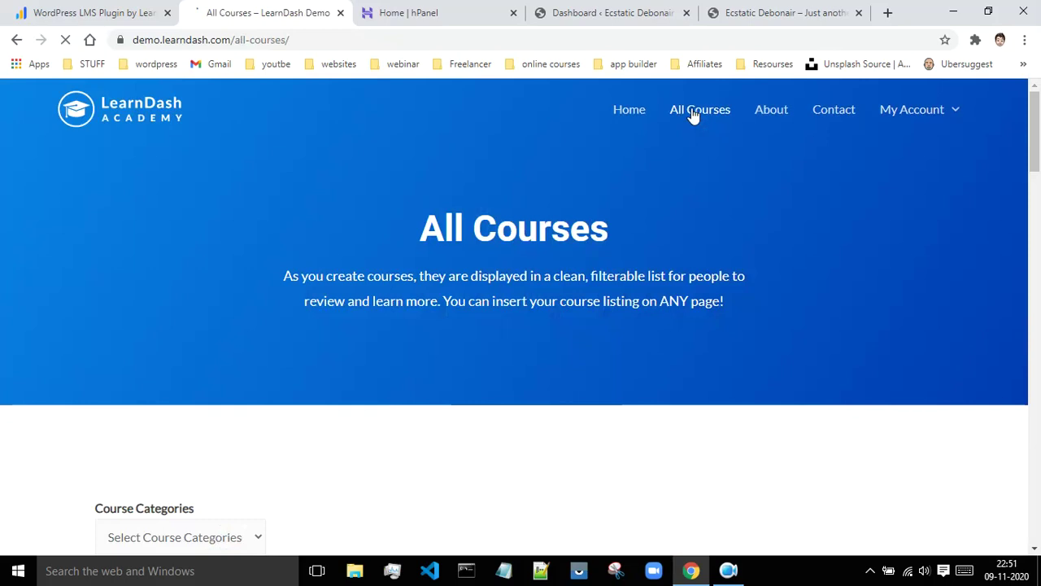
scroll(479, 249, down, 10)
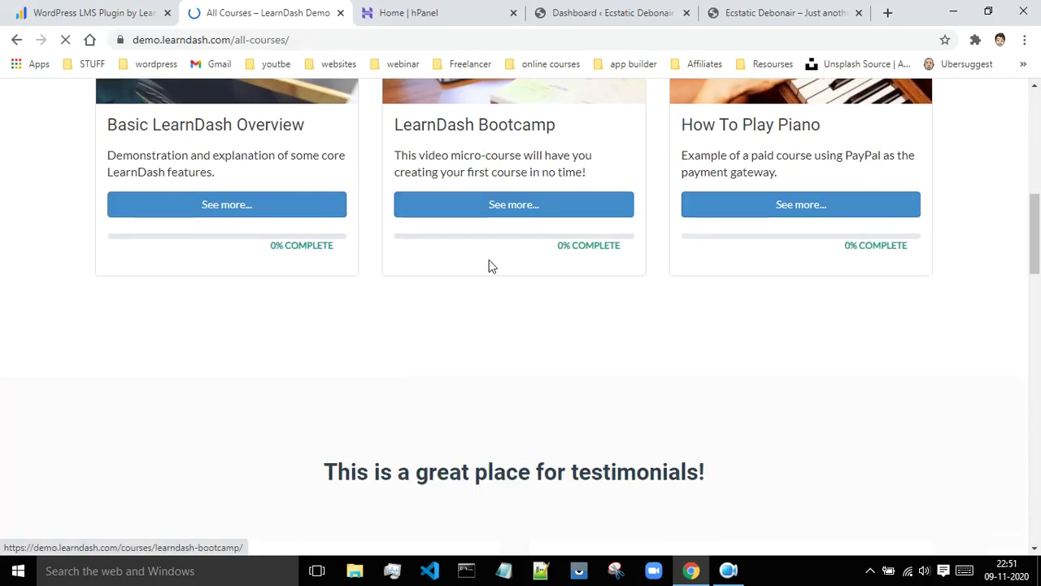
scroll(514, 295, down, 5)
scroll(515, 291, up, 15)
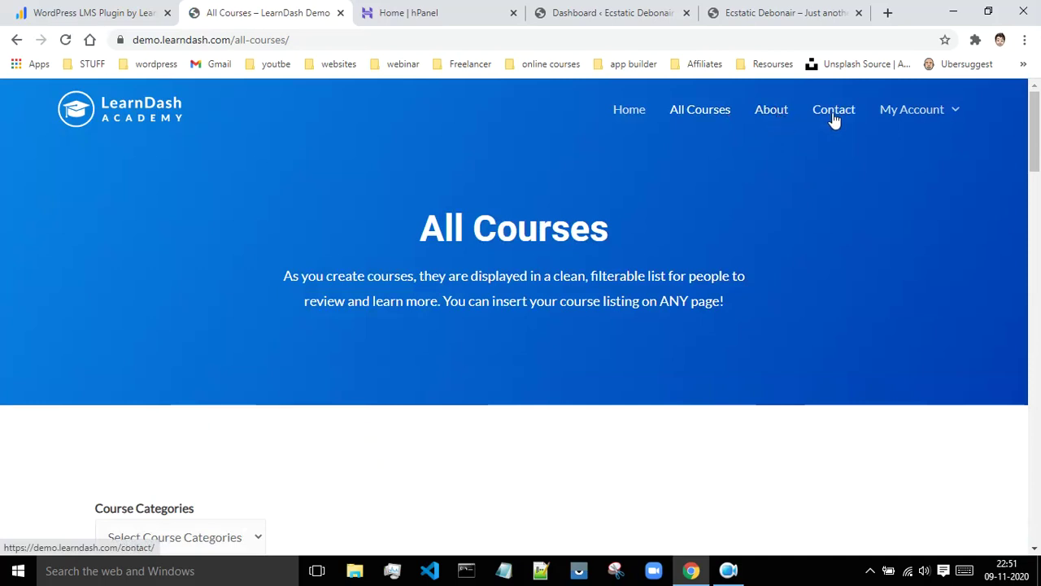
- Open the My Account page's login form and expand the account registration form to view its fields
click(897, 115)
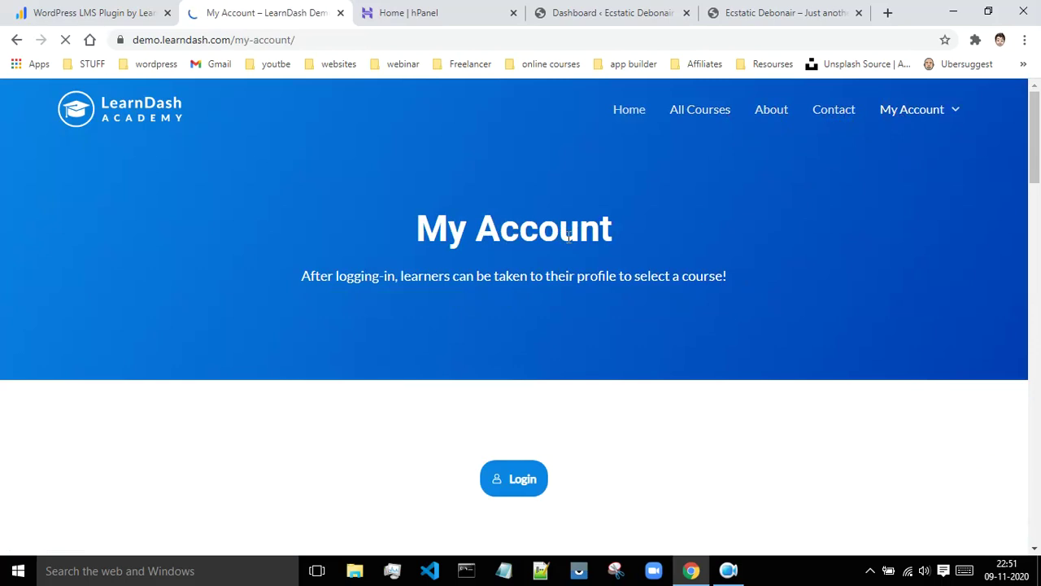
scroll(578, 230, down, 4)
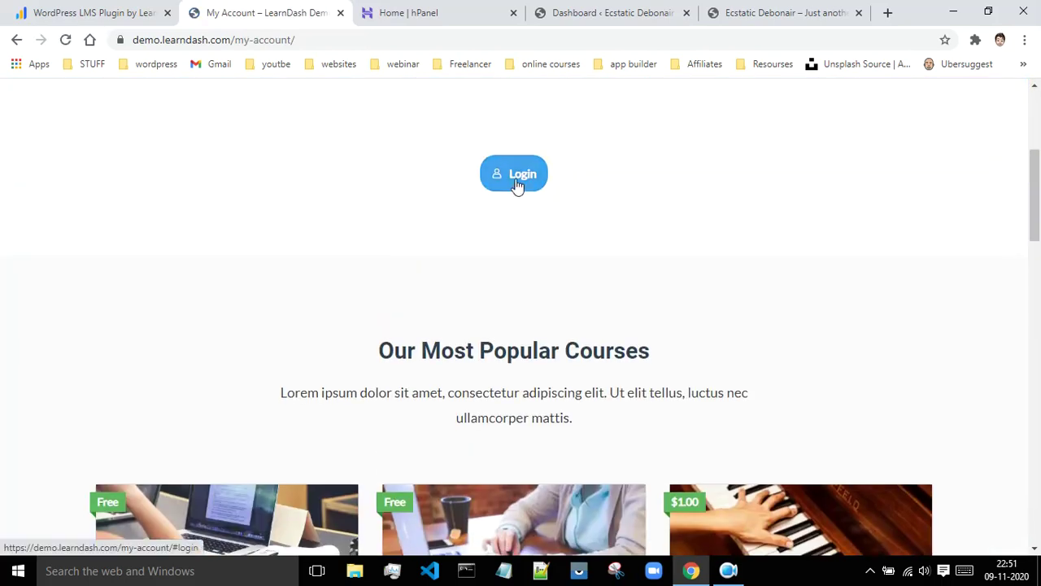
click(515, 176)
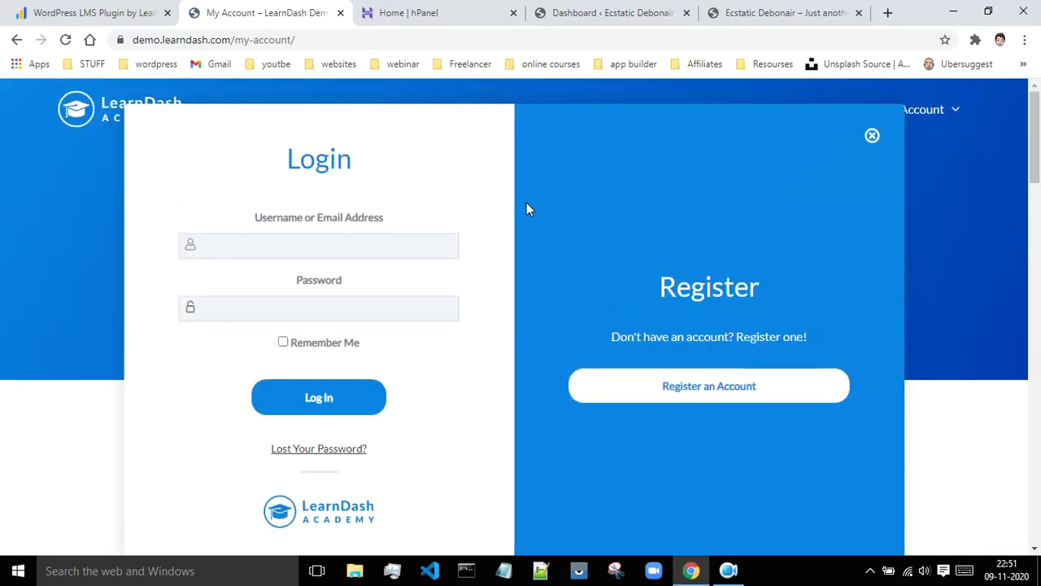
scroll(527, 261, down, 2)
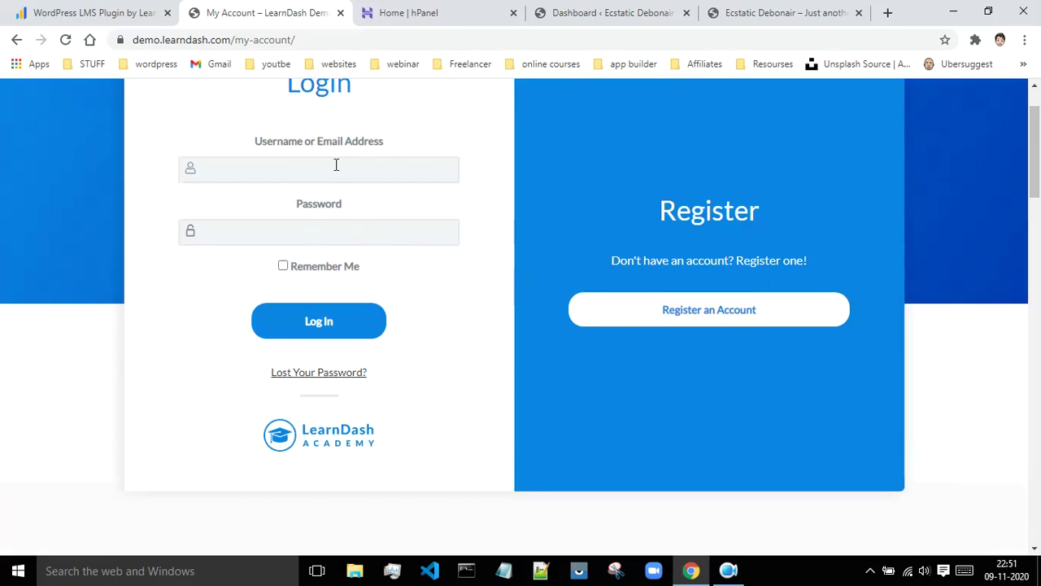
click(712, 322)
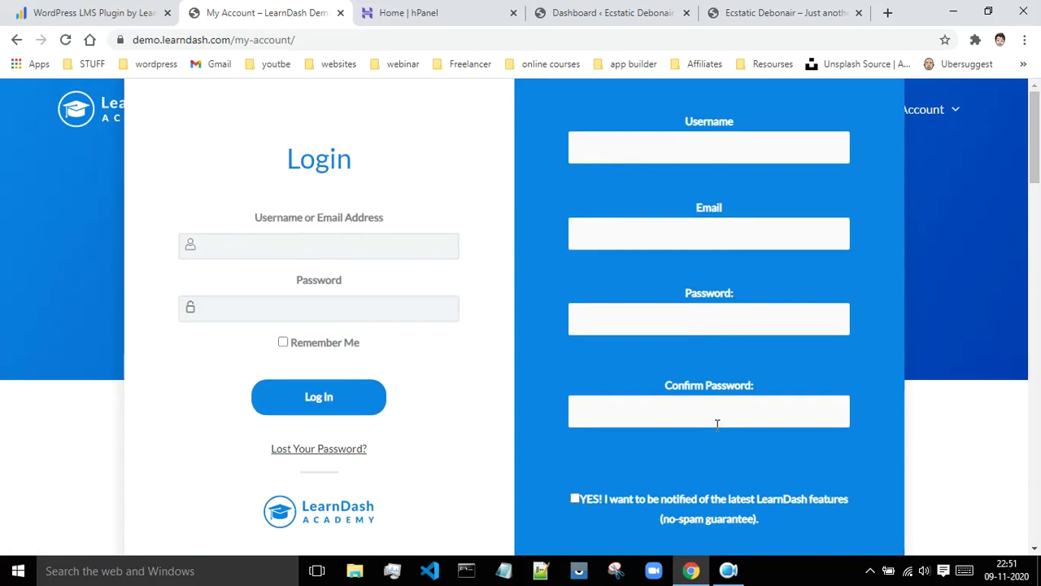
scroll(716, 418, down, 1)
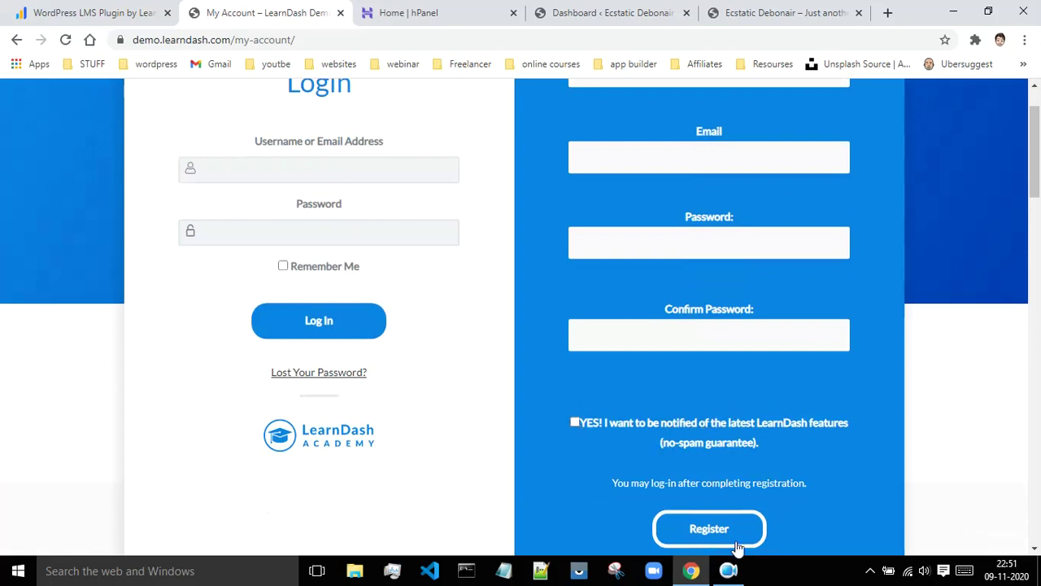
- Open LearnDash's pricing page and view the features of the Pro, Plus and Basic packages
scroll(706, 537, up, 1)
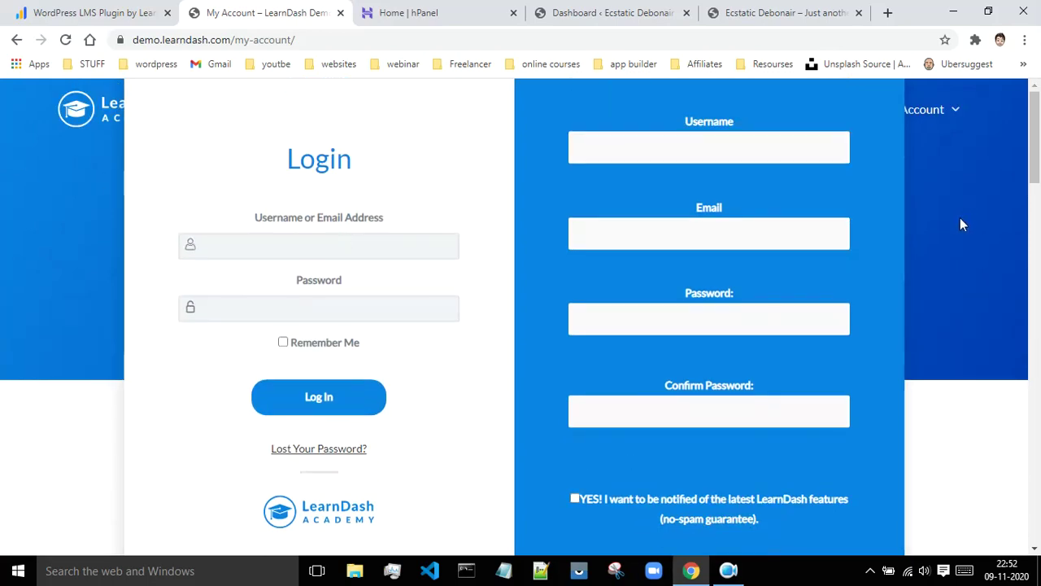
click(73, 12)
click(366, 417)
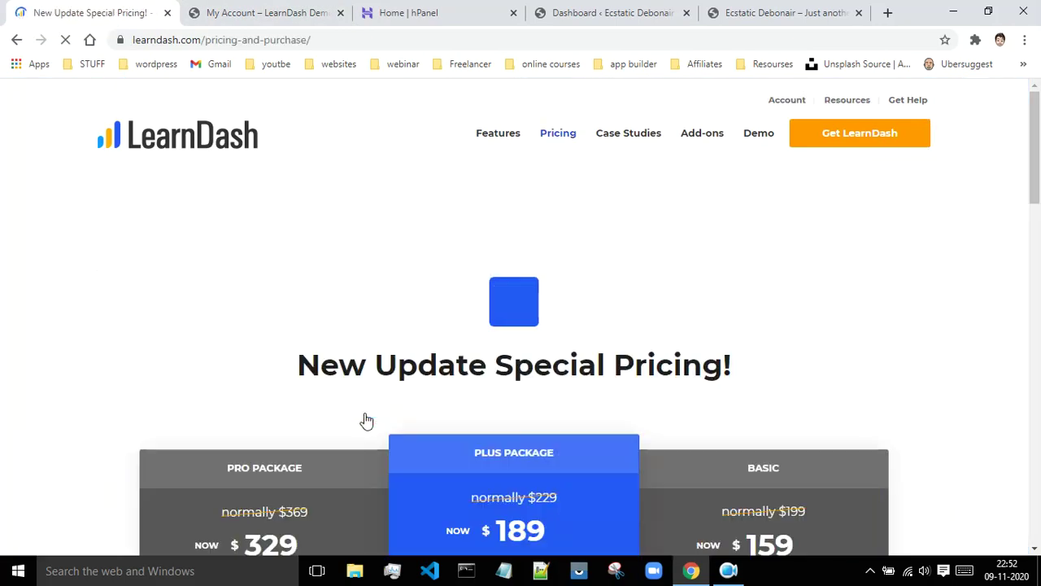
scroll(304, 257, down, 4)
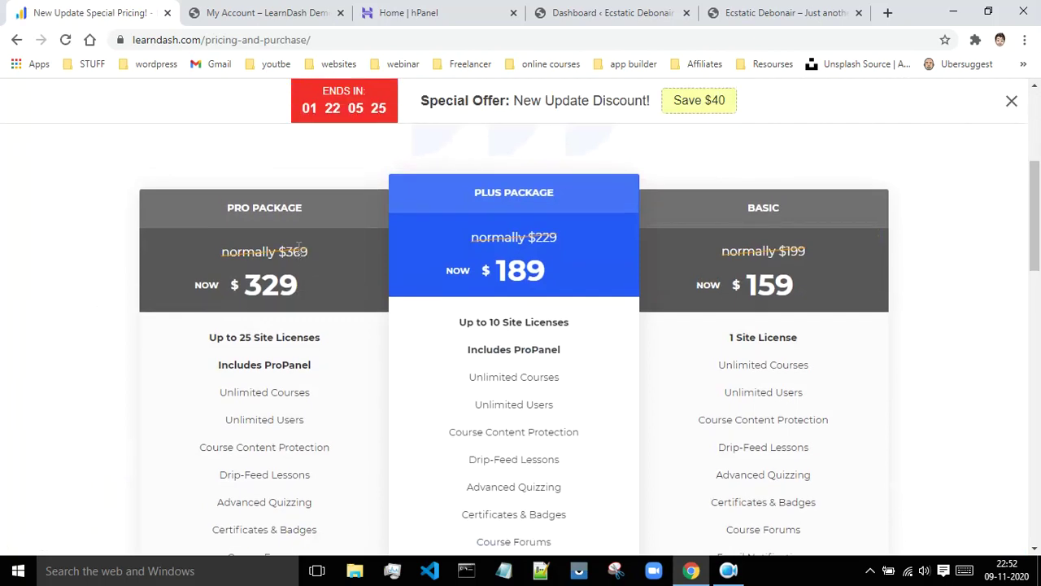
scroll(297, 244, down, 1)
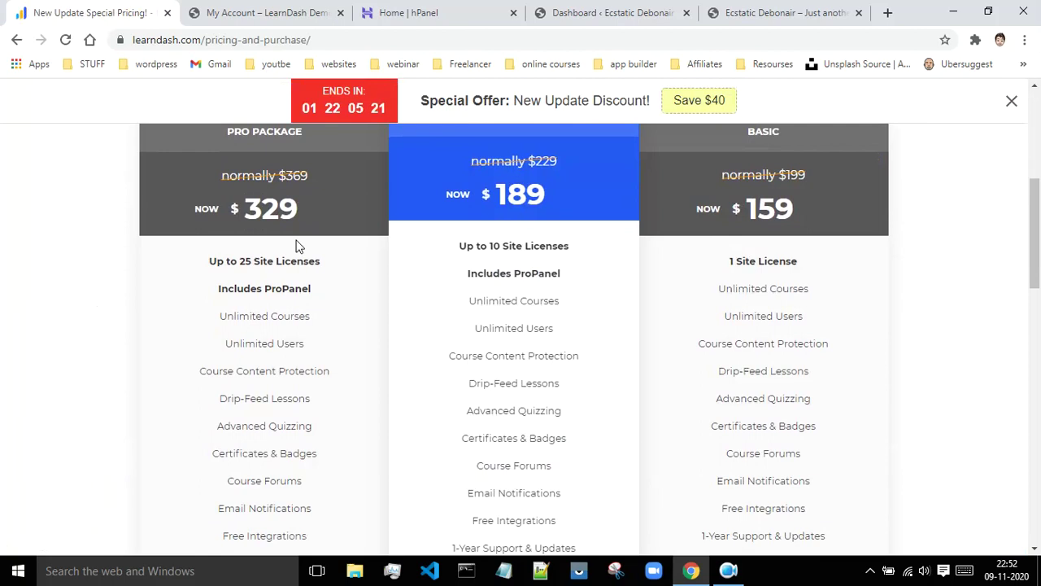
- Highlight the Basic package's discounted price and its Demo Site Template bonus on the pricing page
drag(791, 208, 741, 208)
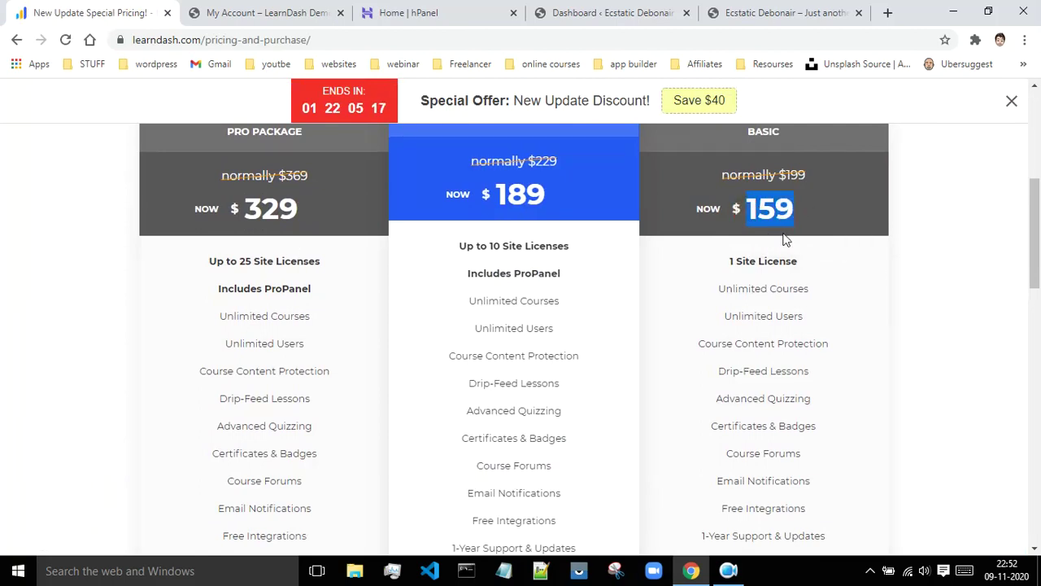
scroll(786, 236, down, 1)
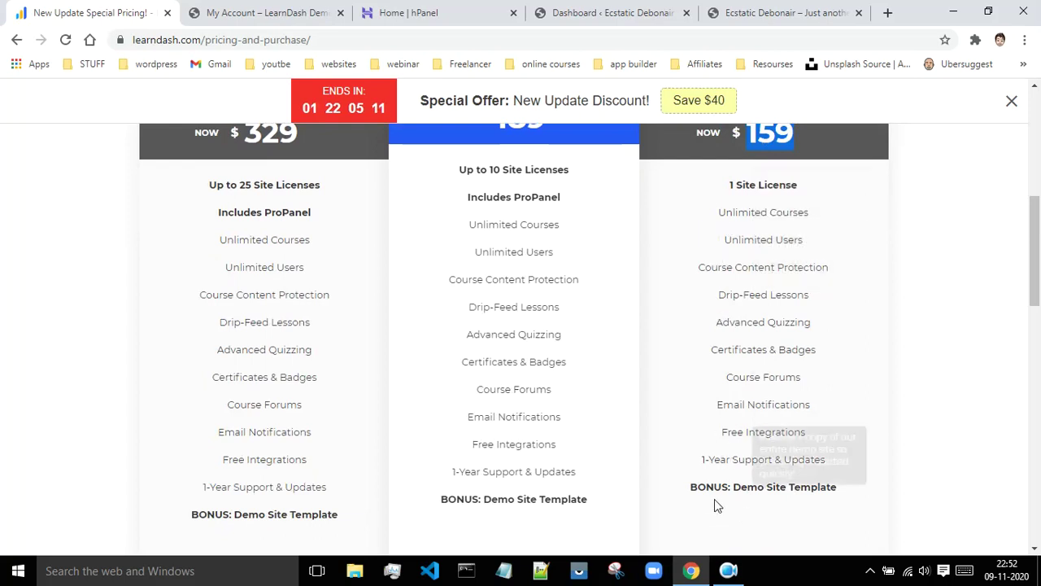
drag(733, 488, 846, 491)
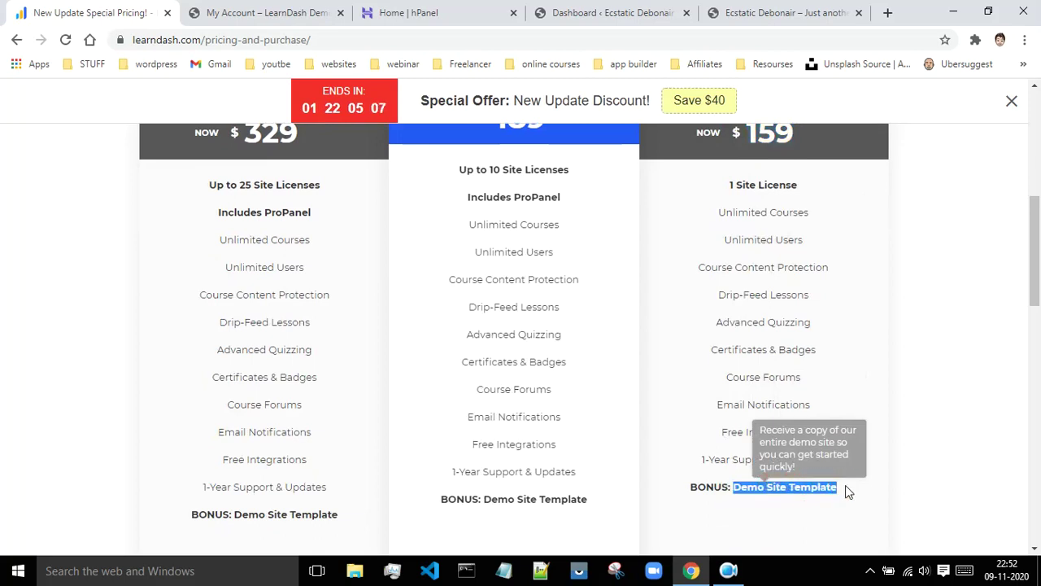
- Highlight the discounted prices of the Plus and Pro packages and check the Pro package's site license details
scroll(845, 485, up, 1)
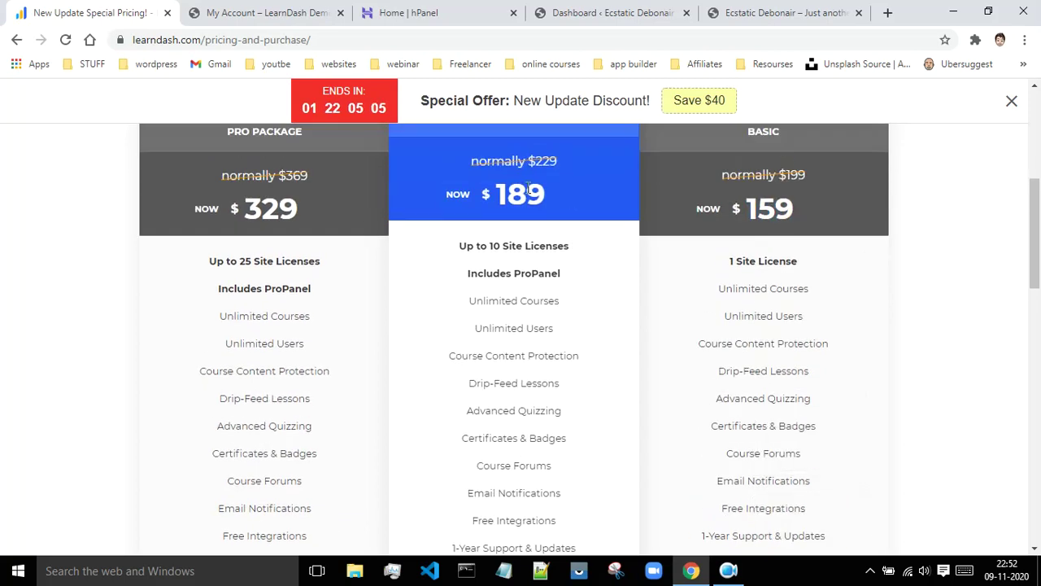
scroll(498, 193, up, 1)
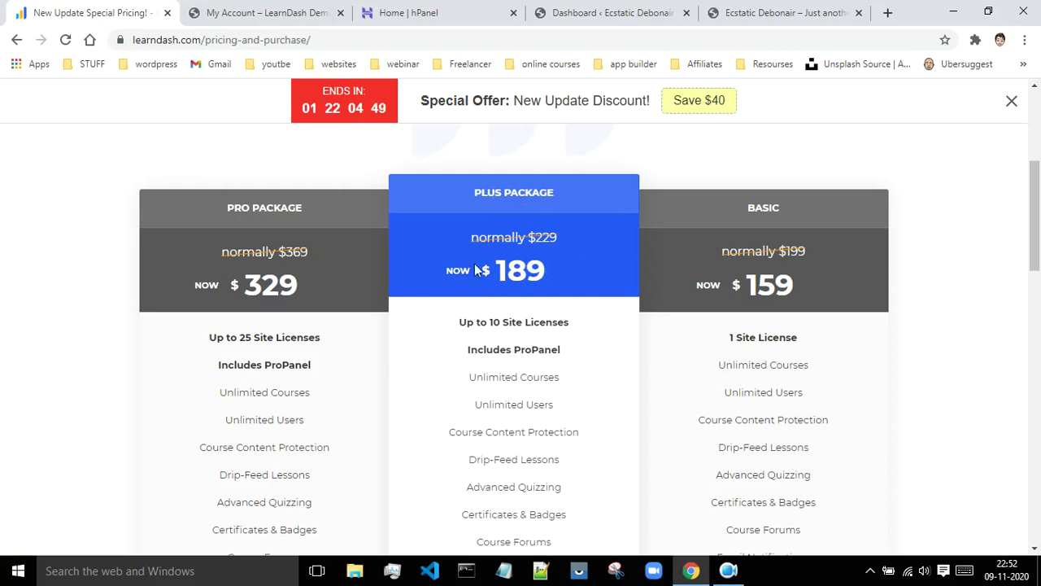
drag(492, 281, 536, 275)
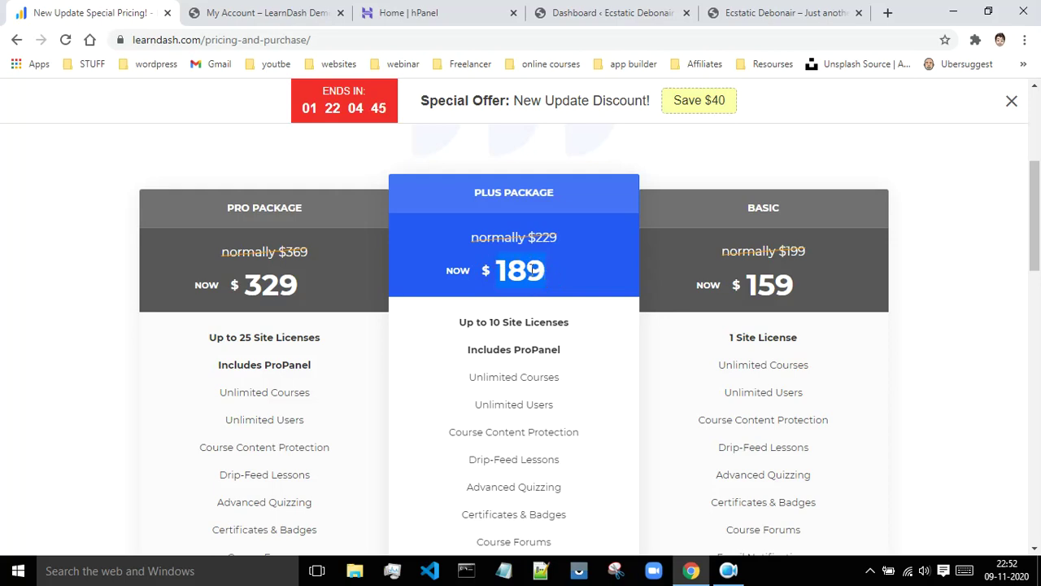
drag(244, 285, 300, 290)
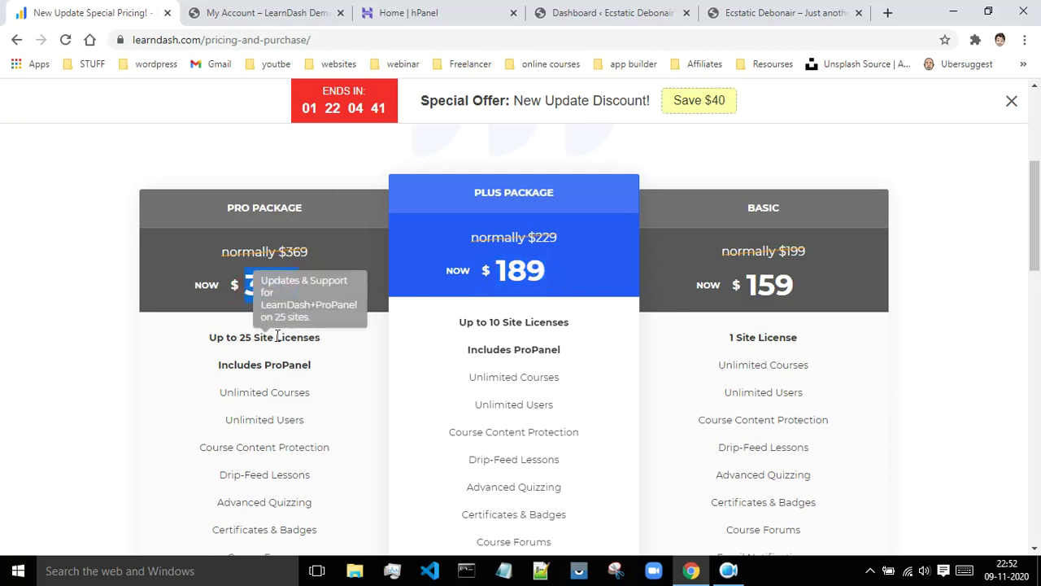
- Dismiss the special offer countdown banner on the pricing page
scroll(329, 285, down, 4)
scroll(335, 270, up, 5)
scroll(332, 273, up, 3)
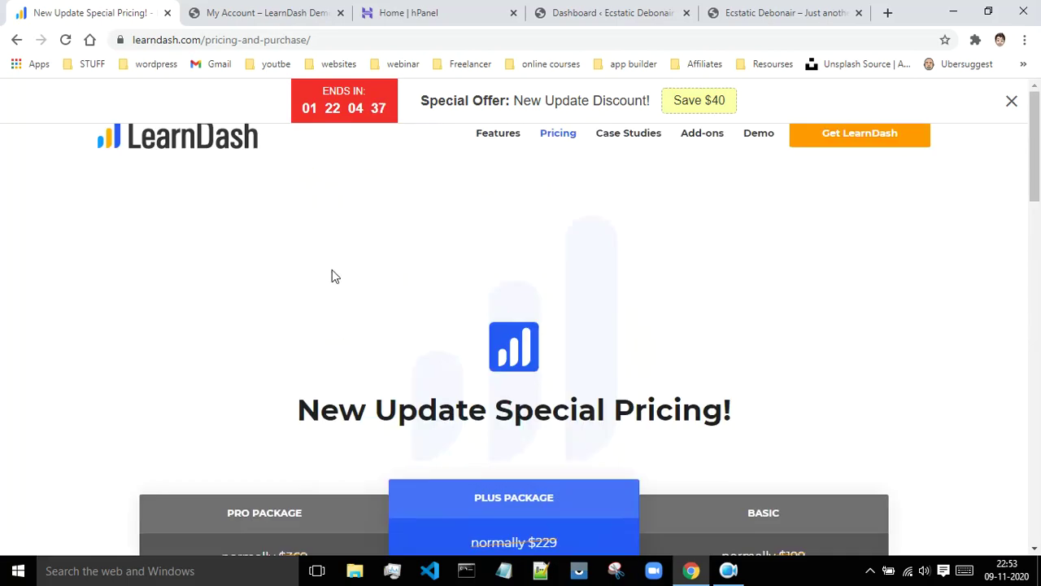
click(1009, 102)
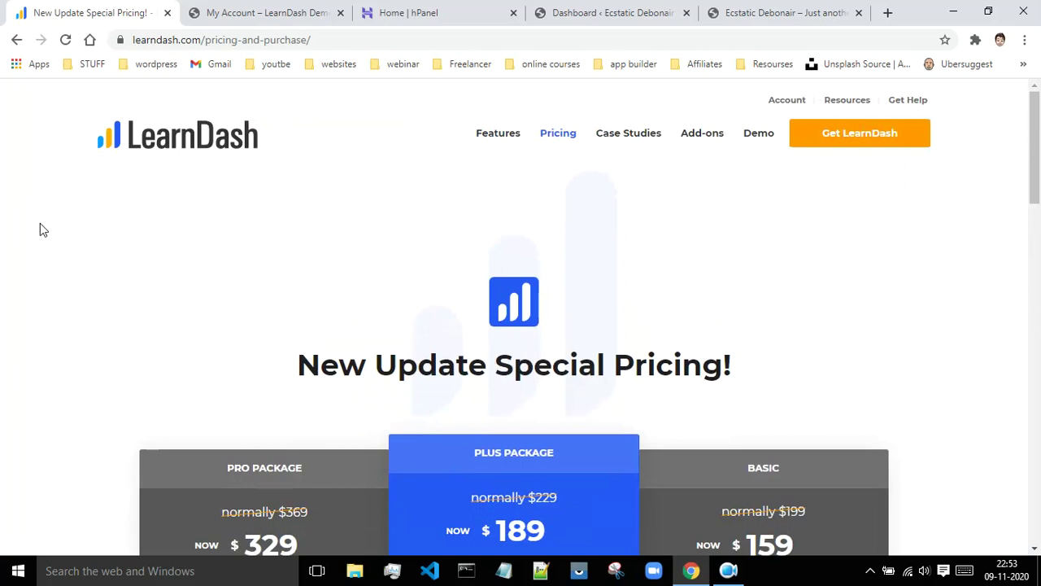
click(297, 11)
click(61, 8)
scroll(831, 207, down, 6)
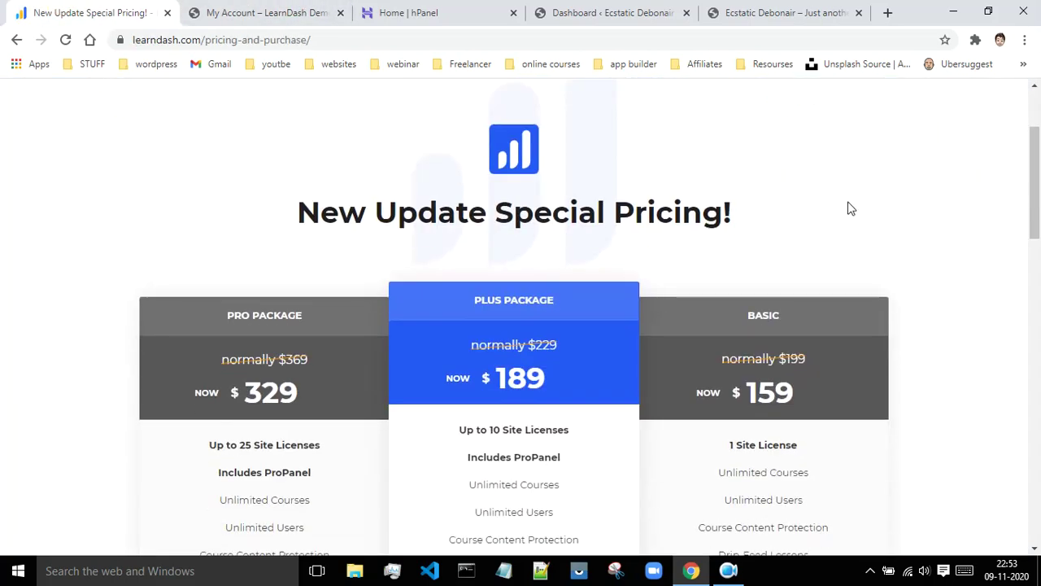
scroll(365, 366, down, 5)
scroll(309, 348, up, 10)
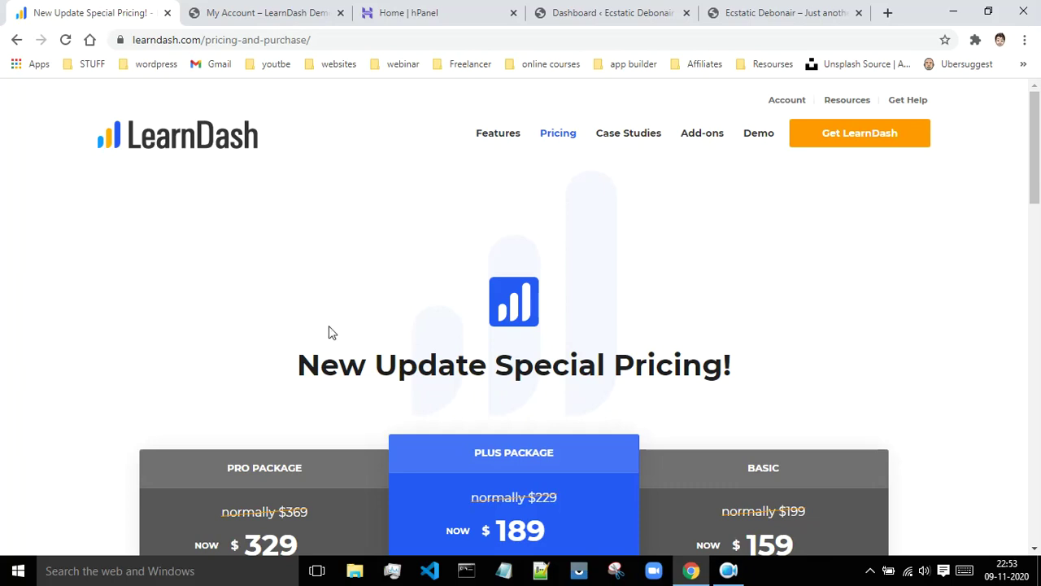
click(728, 571)
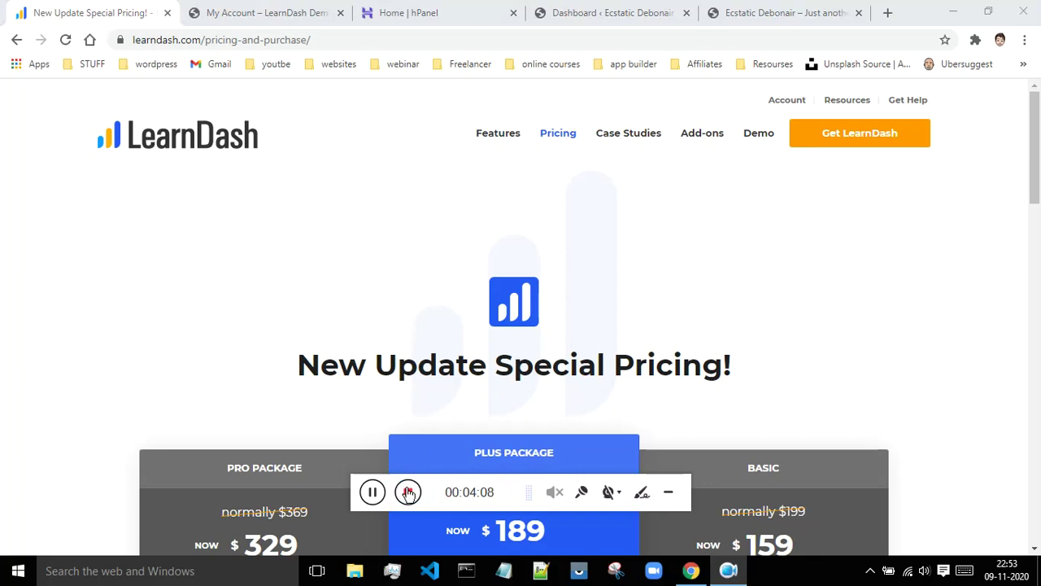
click(407, 491)
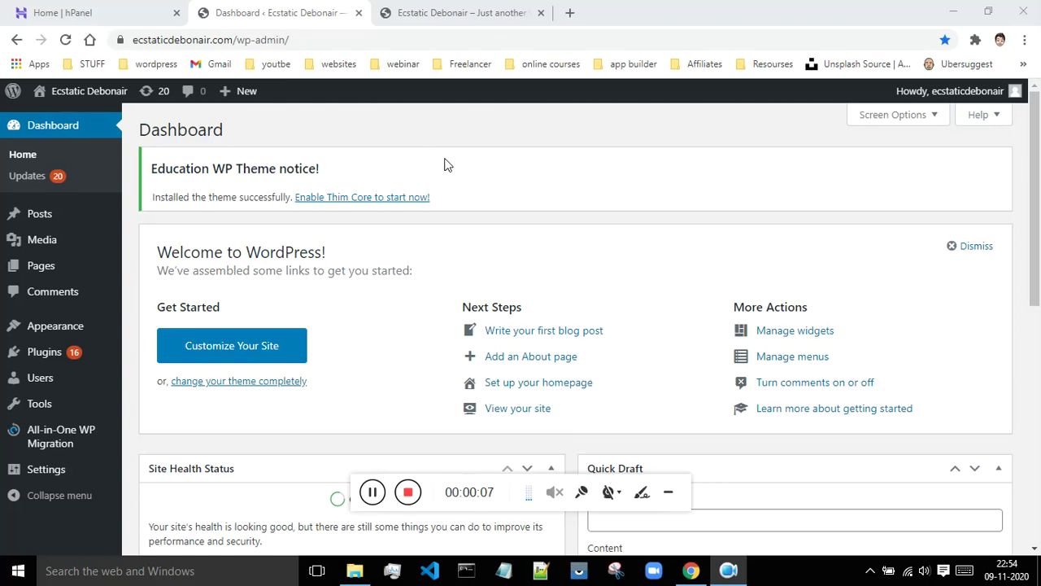
- Dismiss the dashboard's Welcome panel and hide the Site Health Status, At a Glance, Activity, Quick Draft and WordPress Events and News boxes
scroll(458, 151, down, 1)
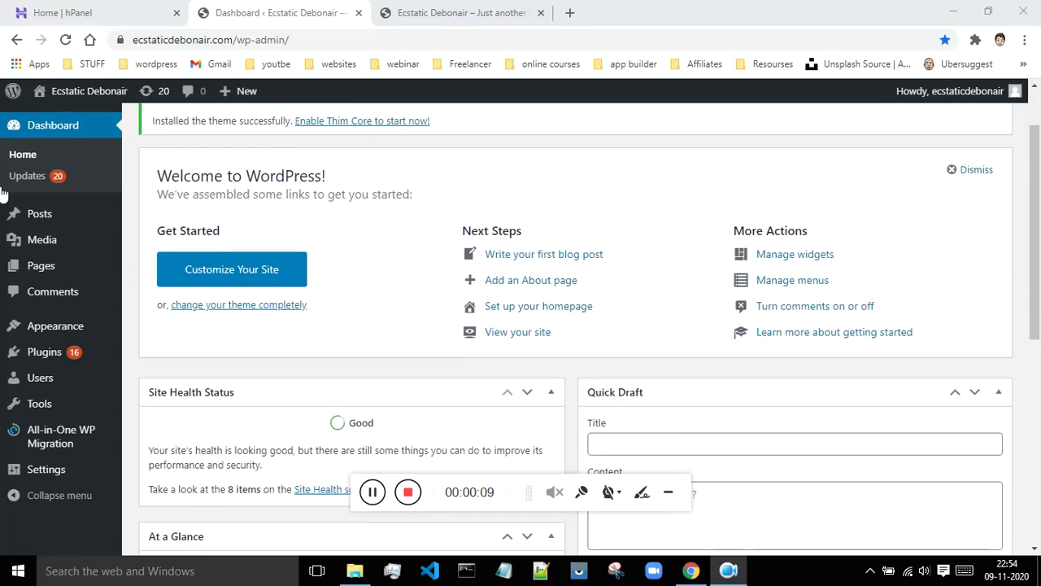
scroll(655, 233, down, 4)
scroll(724, 230, down, 2)
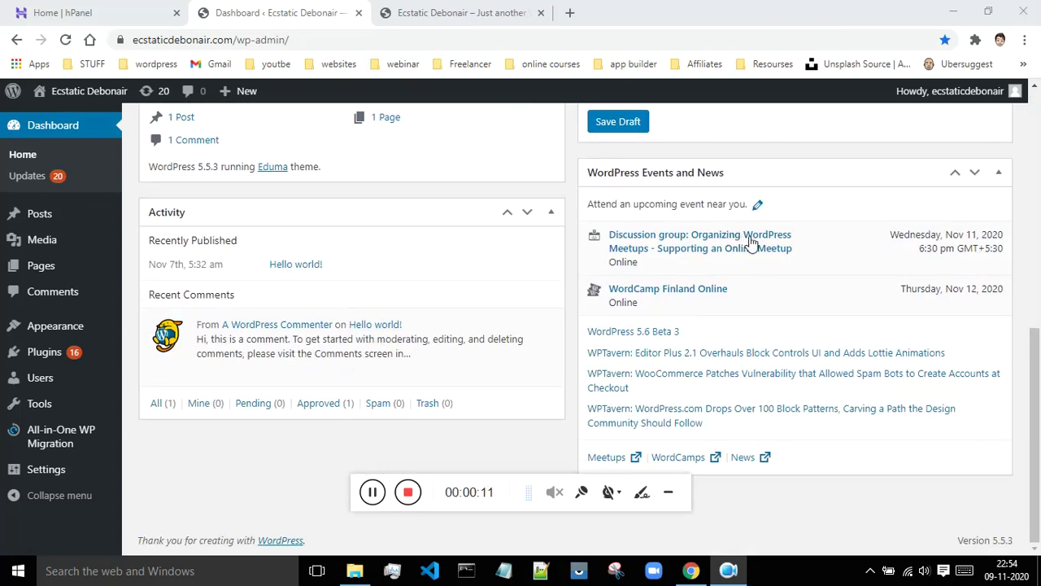
scroll(739, 239, up, 6)
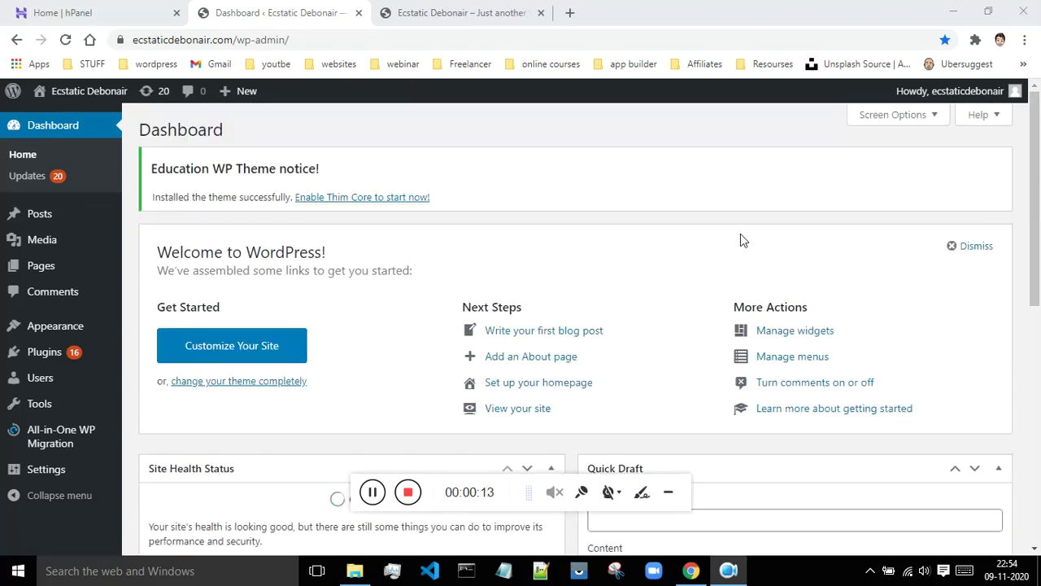
click(950, 247)
click(891, 115)
click(161, 147)
click(263, 147)
click(340, 147)
click(400, 147)
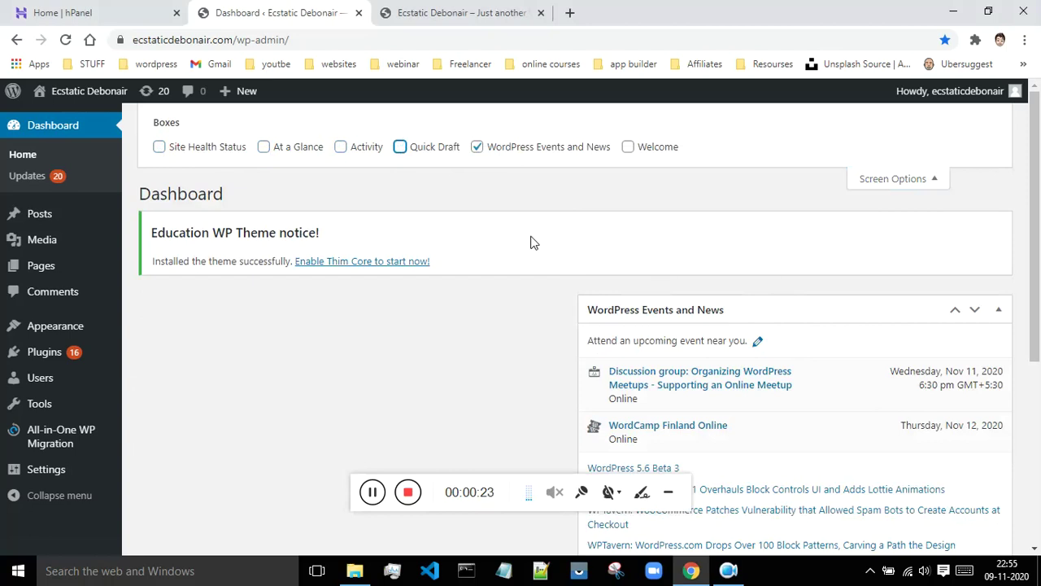
click(477, 152)
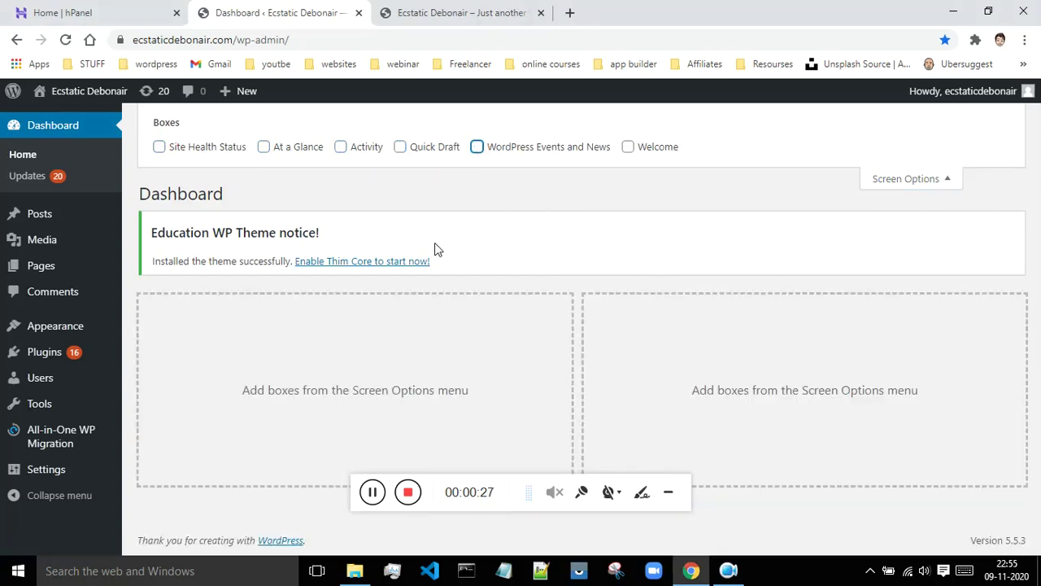
click(880, 181)
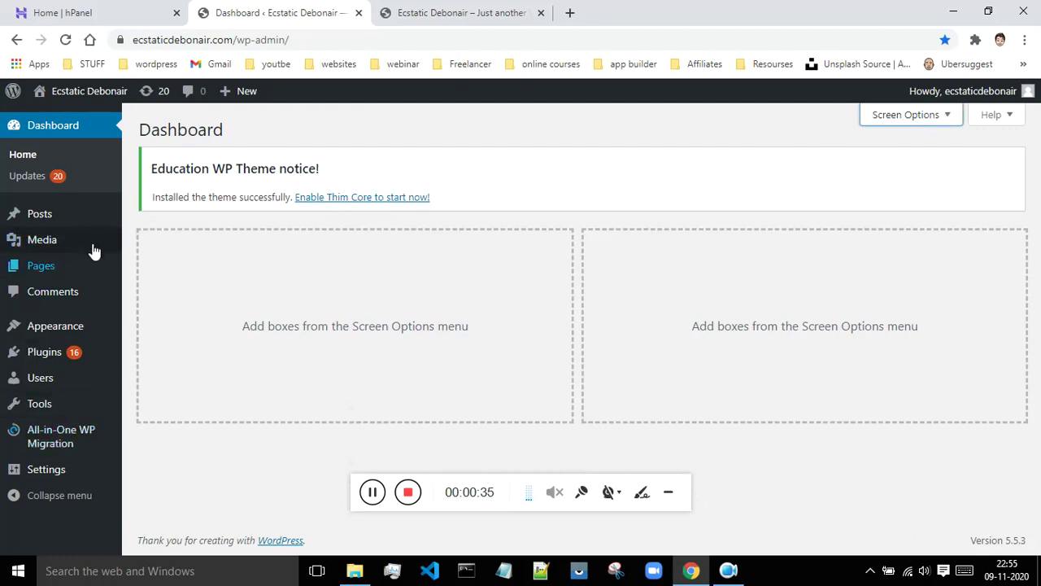
- Open the installed plugins list and review its entries from Akismet Anti-Spam down to Yoast SEO
mouse_move(68, 438)
click(68, 358)
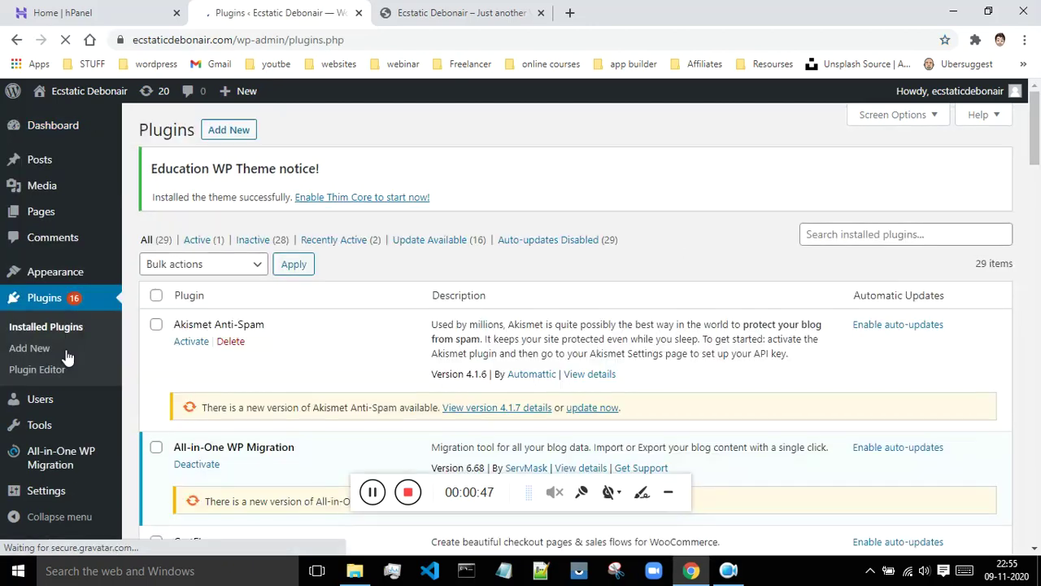
scroll(505, 279, down, 2)
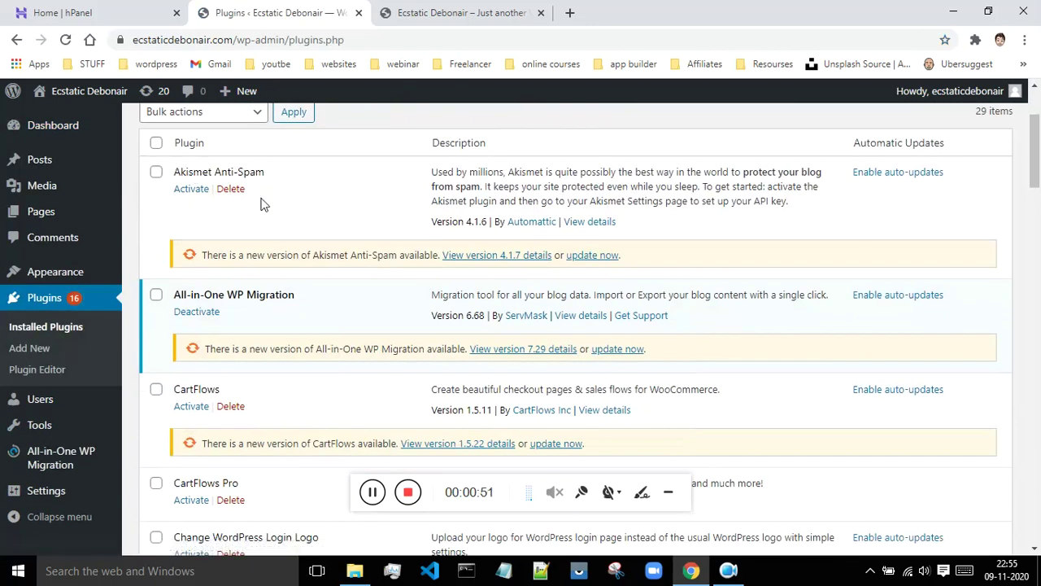
scroll(213, 326, down, 2)
scroll(242, 344, down, 5)
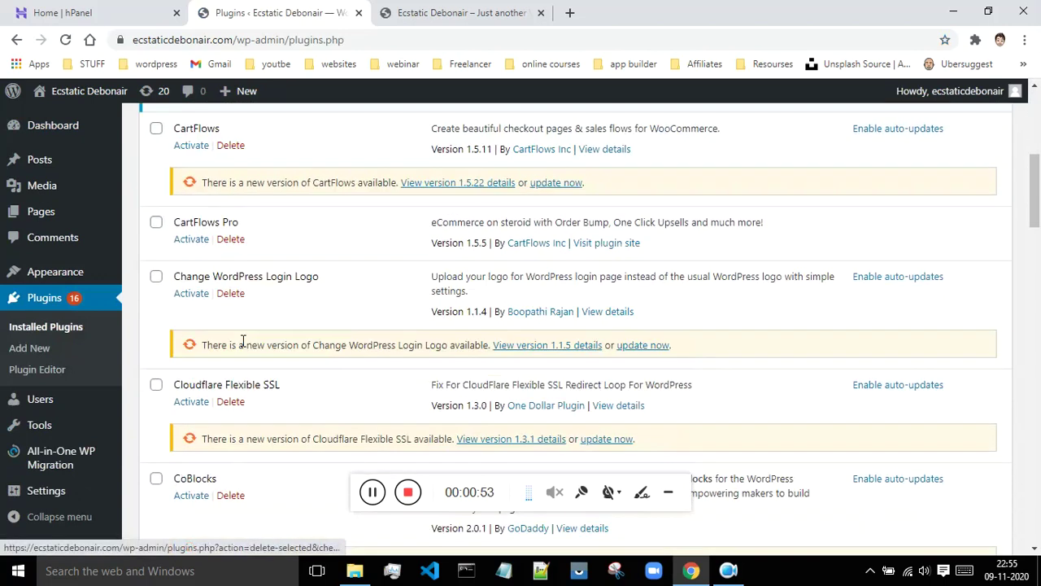
scroll(248, 352, down, 5)
scroll(267, 355, down, 5)
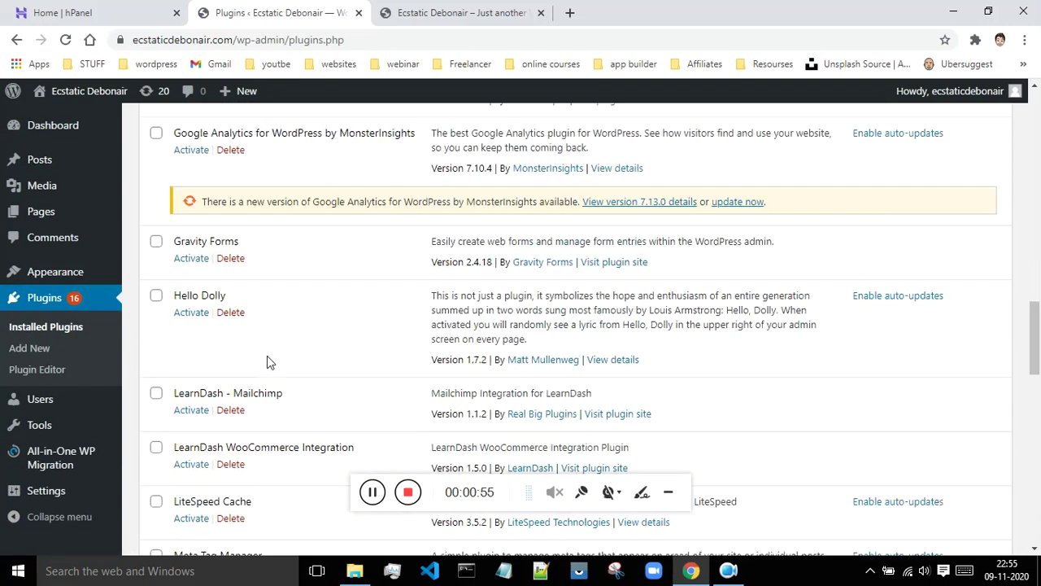
scroll(274, 357, down, 15)
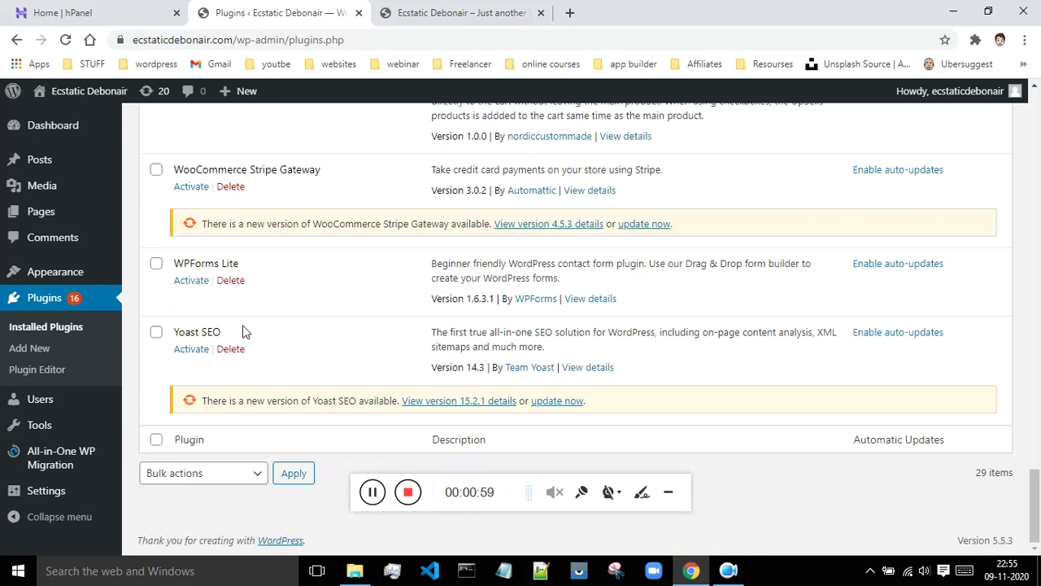
scroll(270, 333, up, 15)
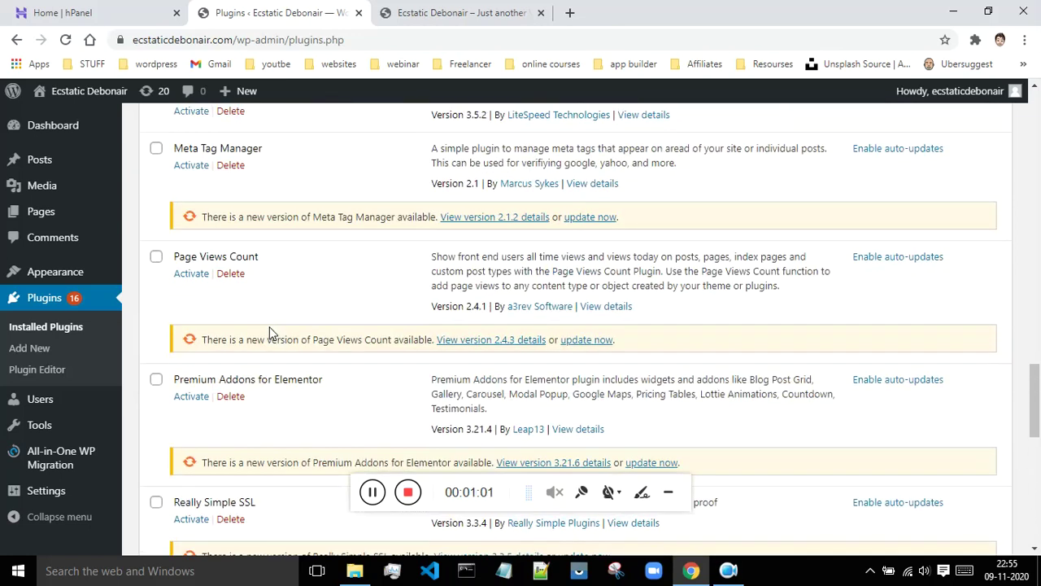
scroll(271, 333, up, 3)
scroll(274, 332, up, 12)
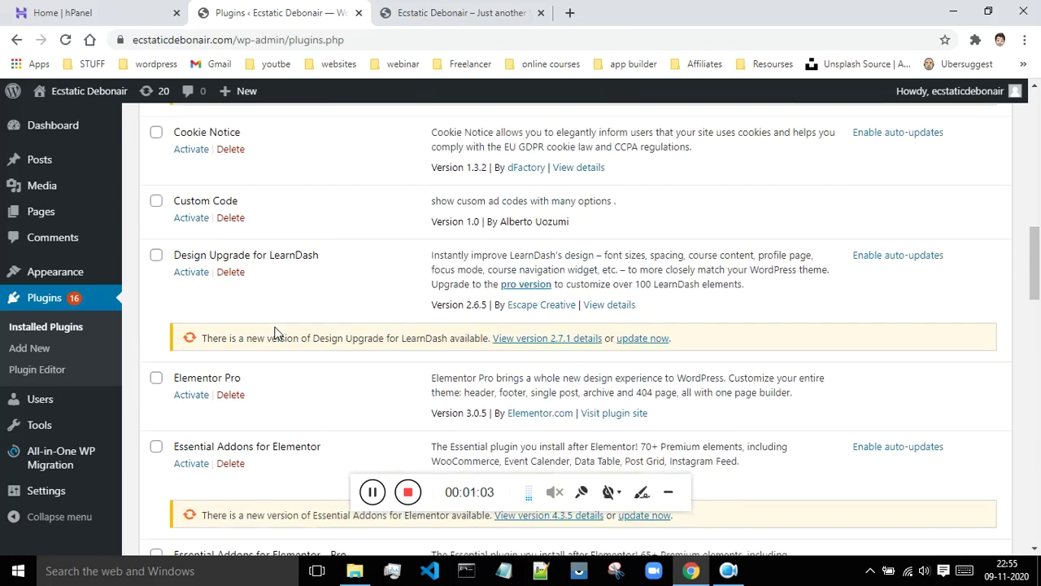
scroll(272, 199, up, 2)
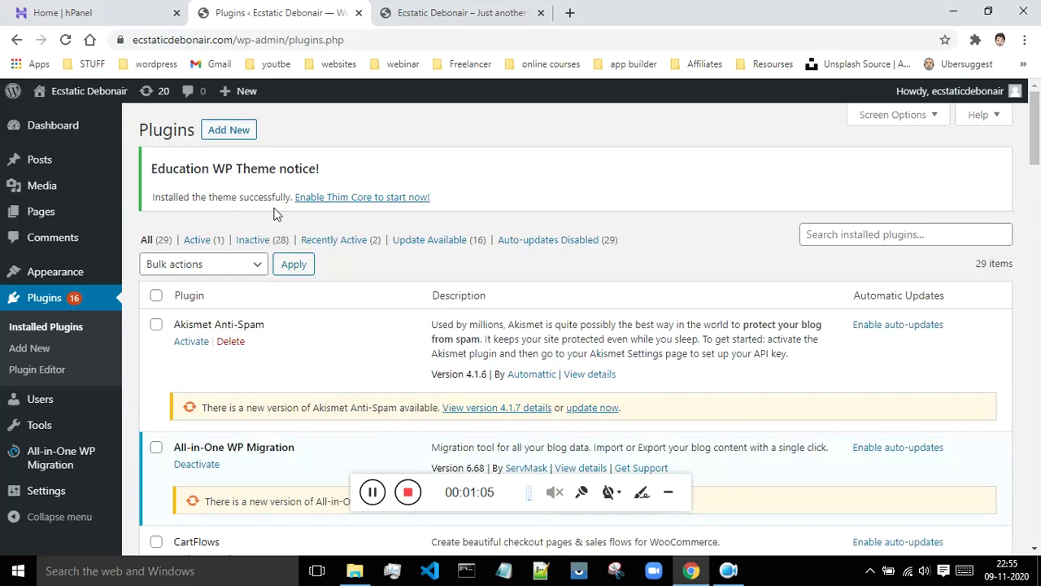
scroll(269, 259, down, 2)
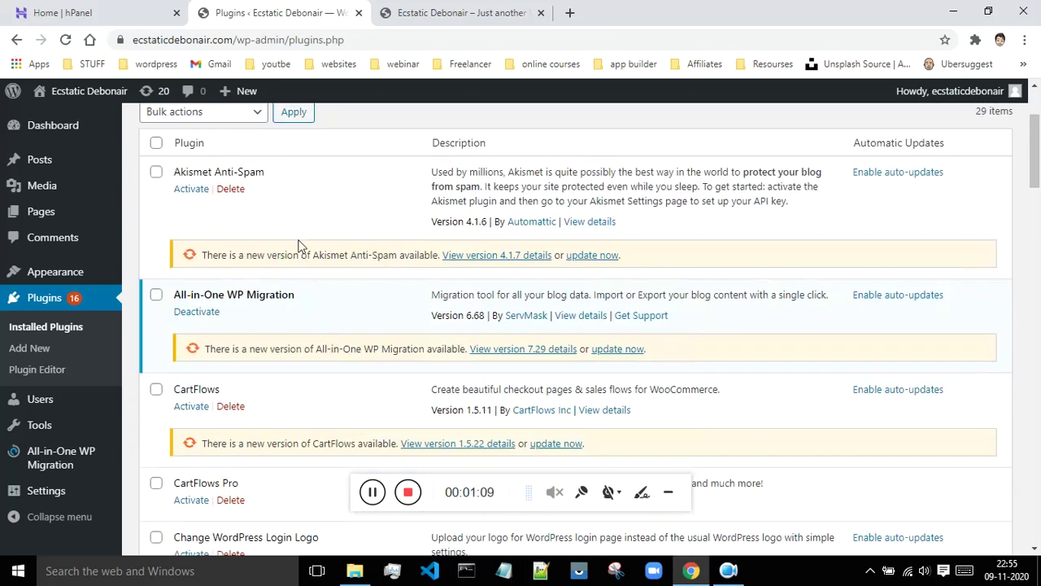
click(371, 491)
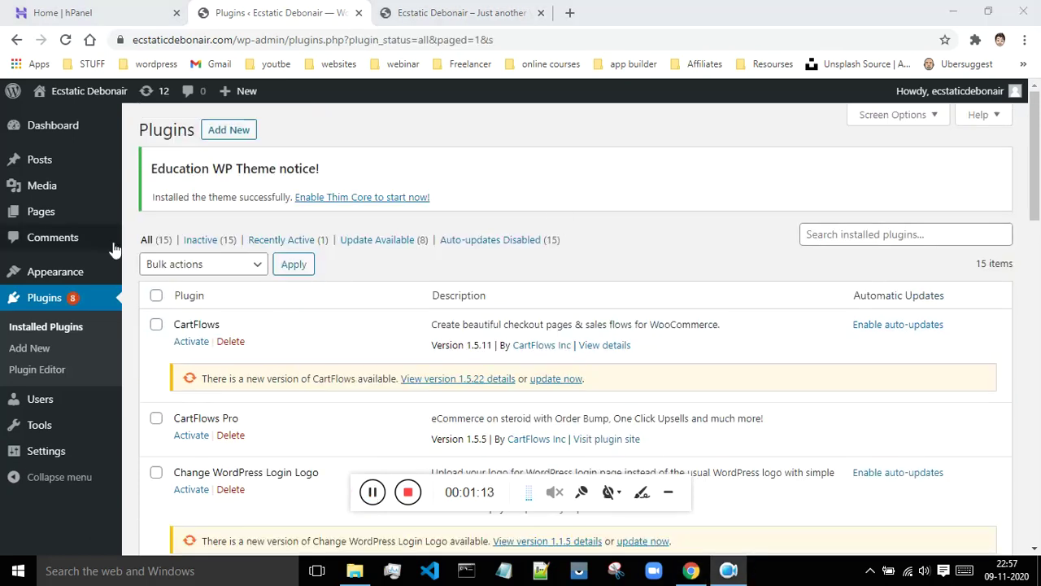
- Start a plugin upload and choose the design-upgrade-learndash archive from the LMS SYSTEM folder inside WORDPRESS PLUGINS on Windows (C:)
click(242, 130)
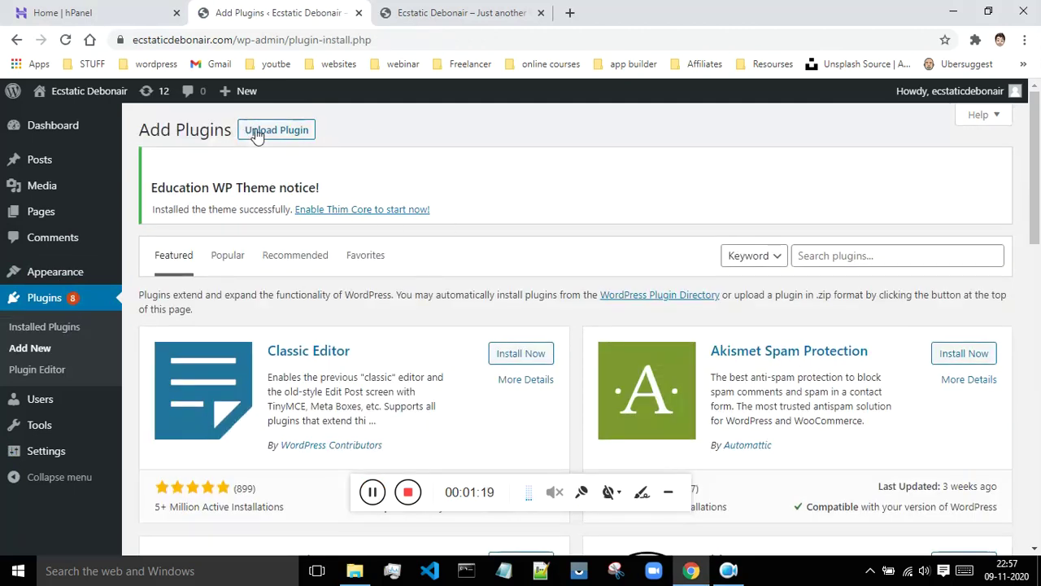
click(257, 135)
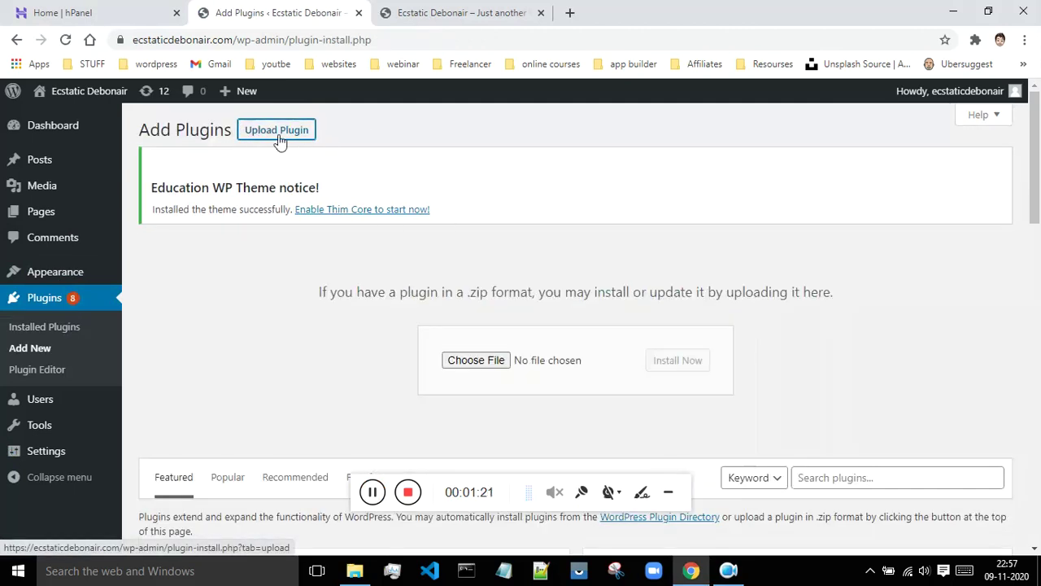
click(476, 360)
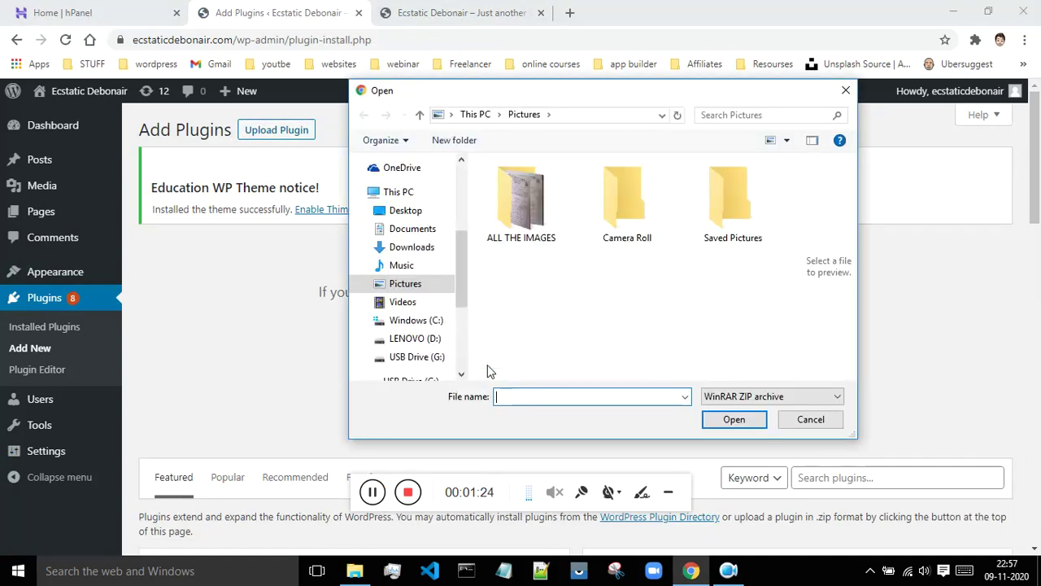
click(419, 318)
drag(796, 252, 796, 330)
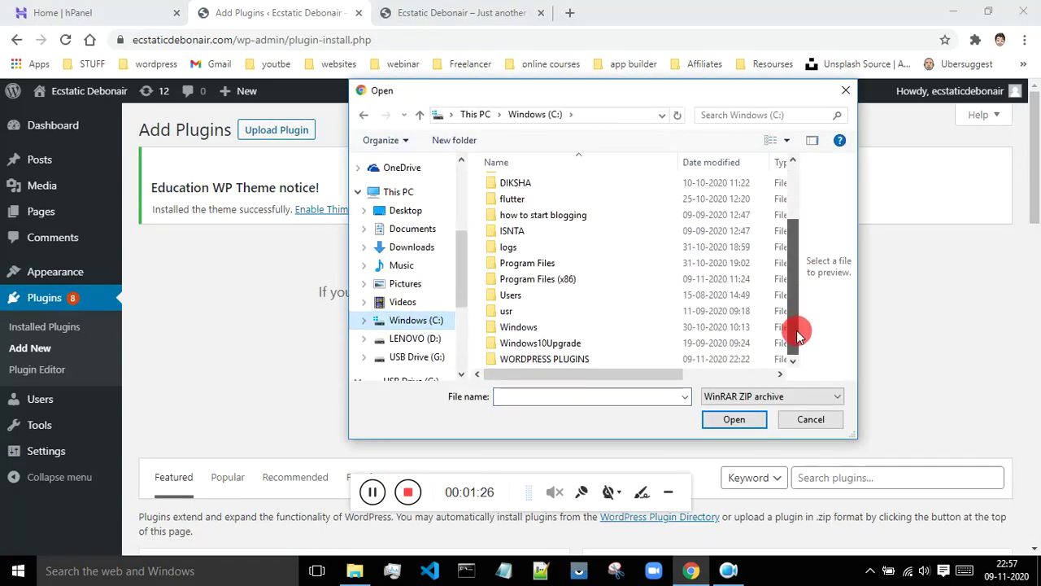
double_click(557, 358)
double_click(569, 233)
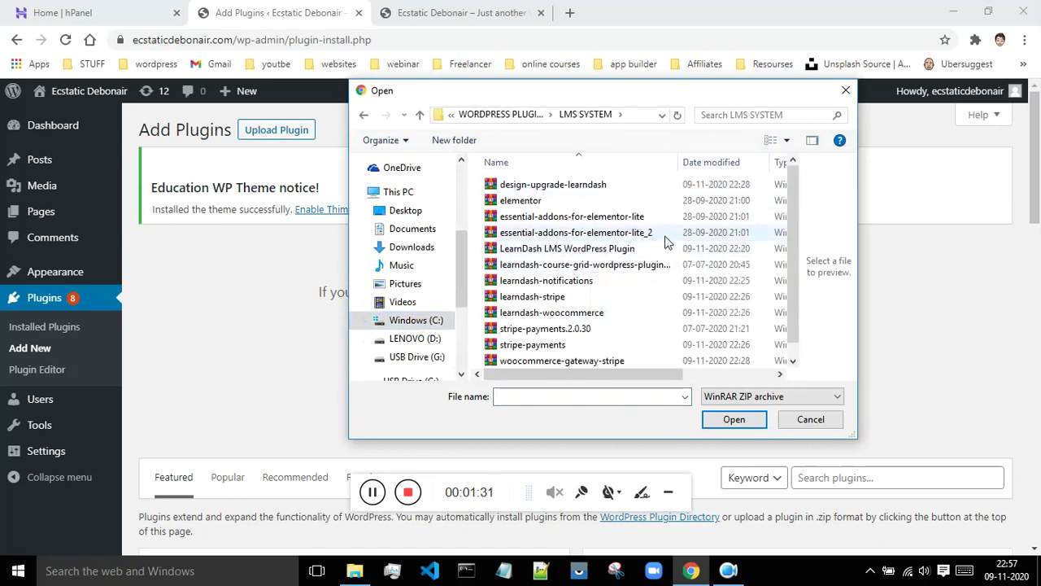
scroll(683, 246, down, 1)
scroll(529, 317, up, 1)
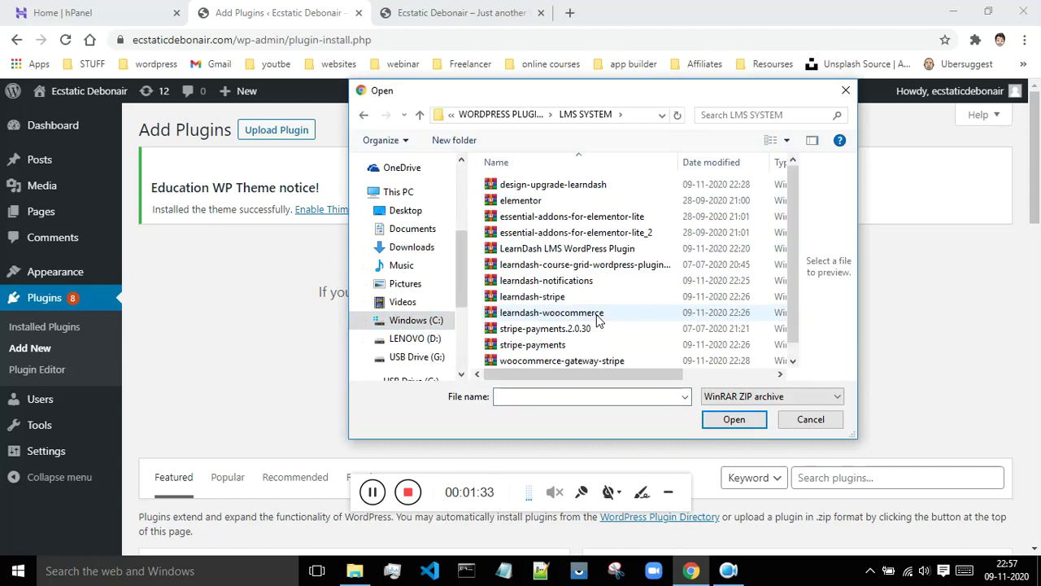
click(558, 187)
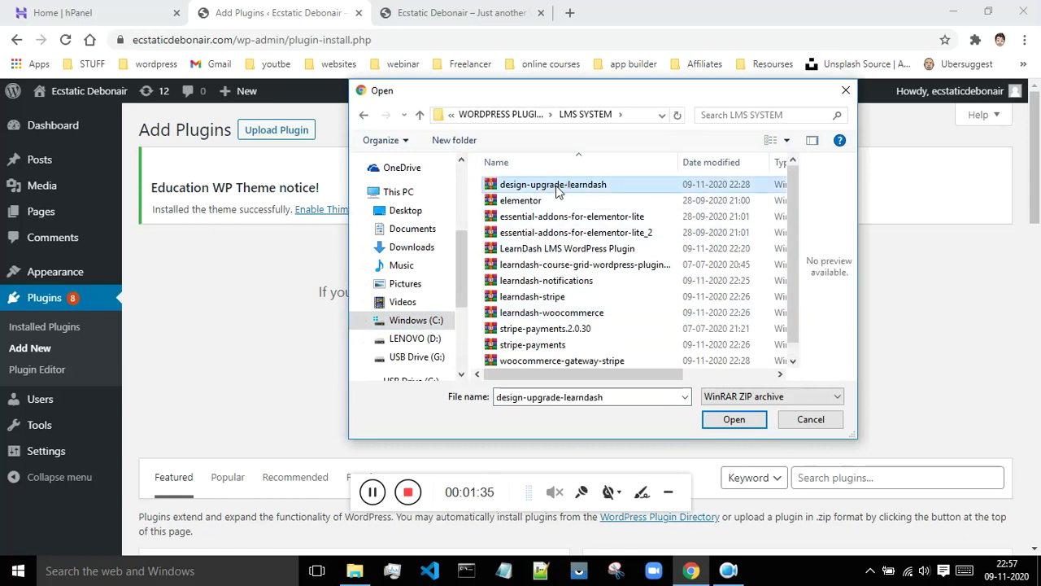
click(734, 418)
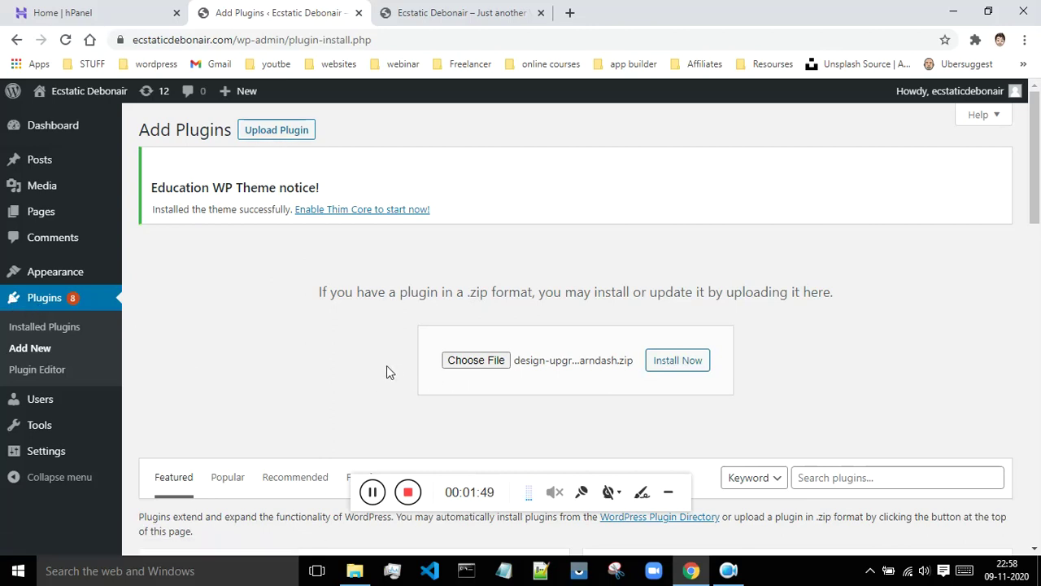
- Switch to the Hostinger hPanel, open the WordPress plugins page of the ecstaticdebonair.com hosting, and review its installed plugins and activation switches
click(118, 9)
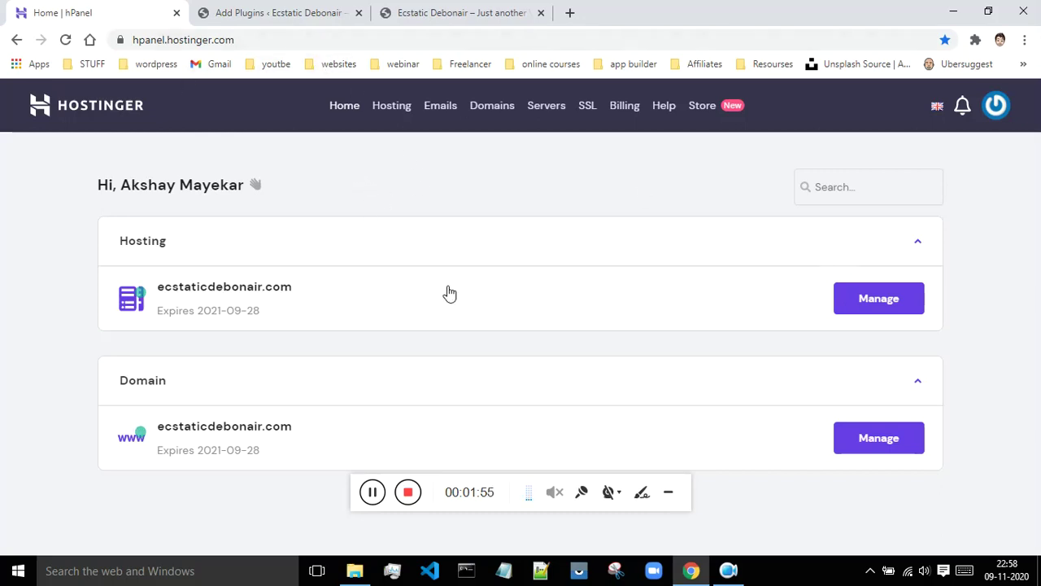
click(866, 309)
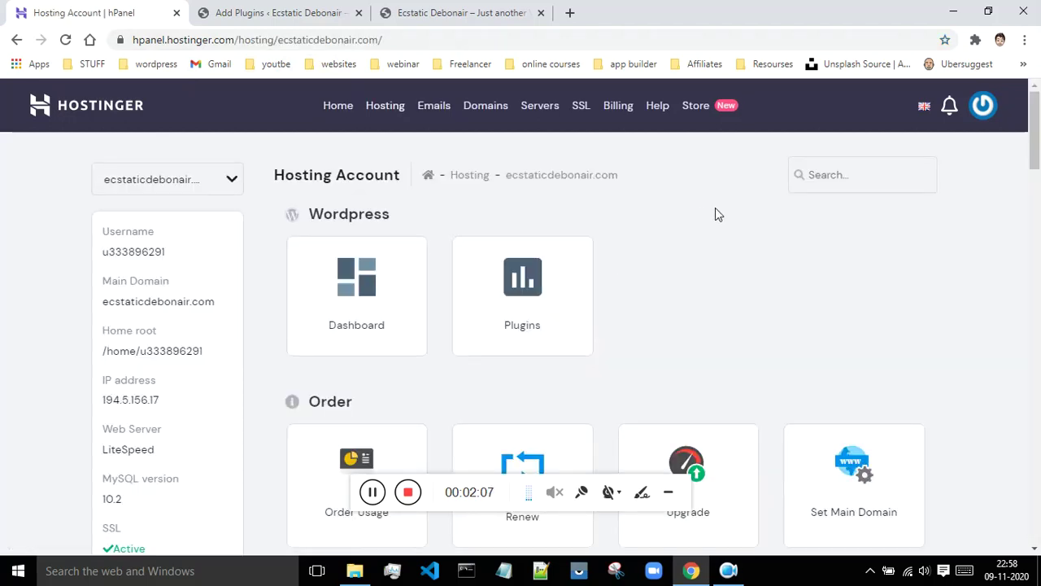
scroll(715, 214, down, 2)
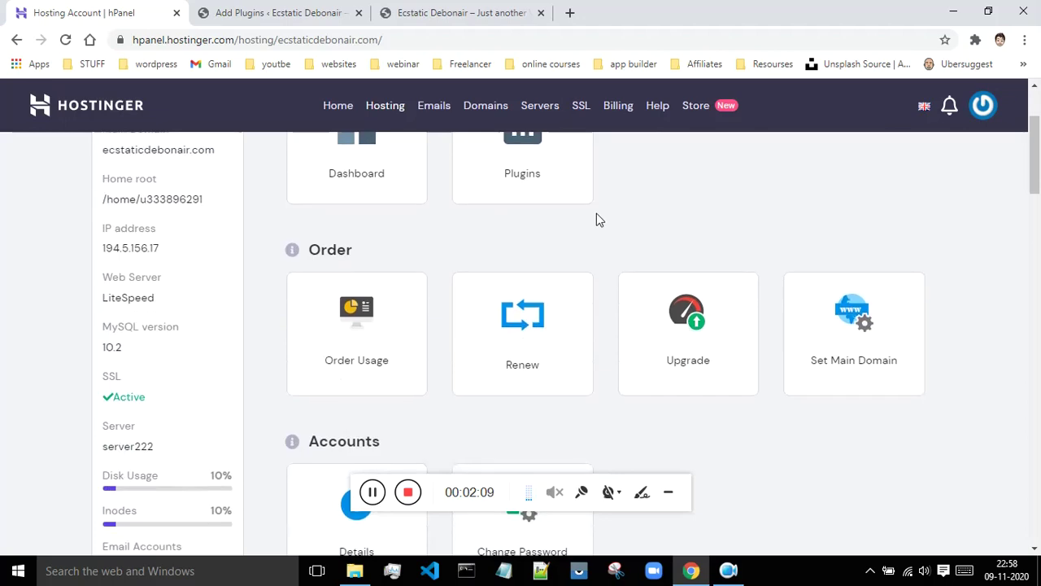
scroll(596, 218, up, 2)
click(533, 289)
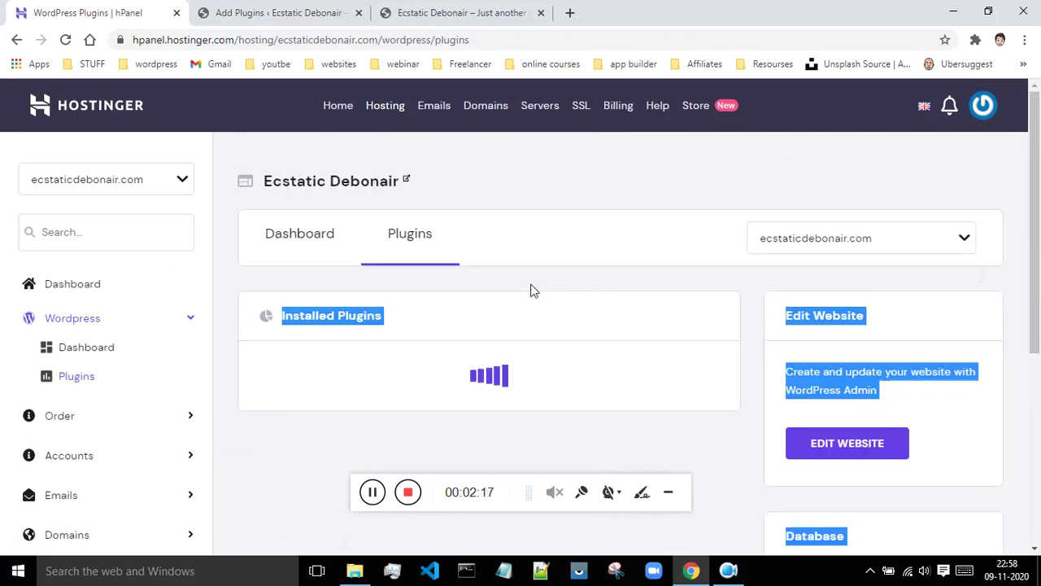
click(715, 323)
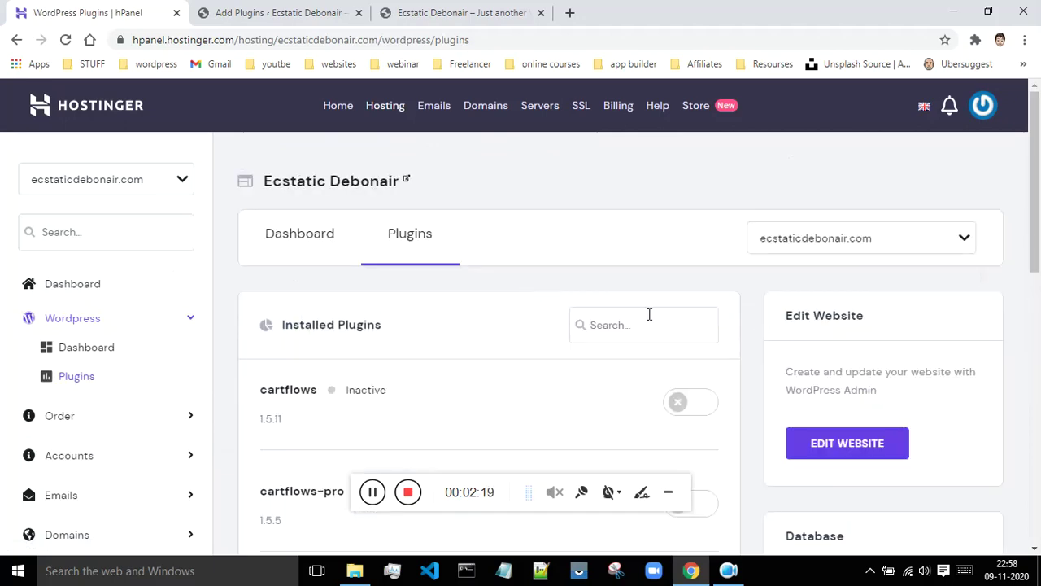
scroll(458, 225, down, 7)
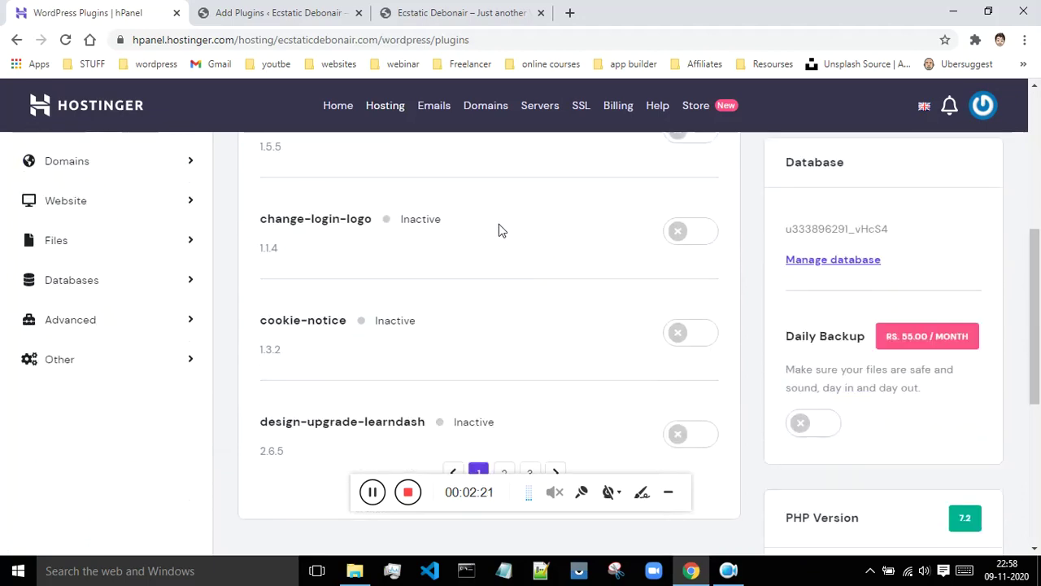
scroll(600, 305, up, 4)
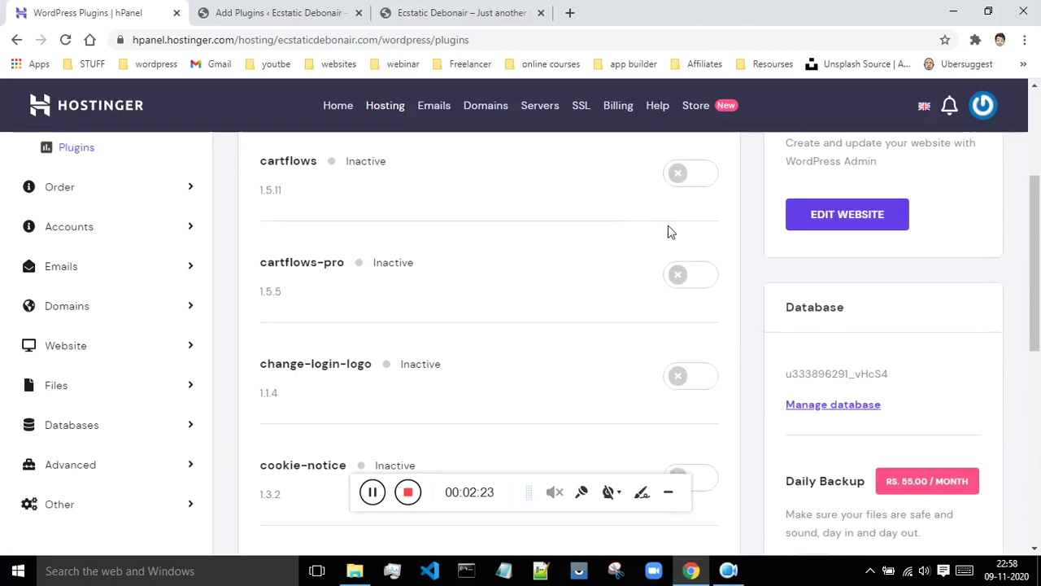
scroll(663, 239, down, 4)
scroll(666, 274, up, 4)
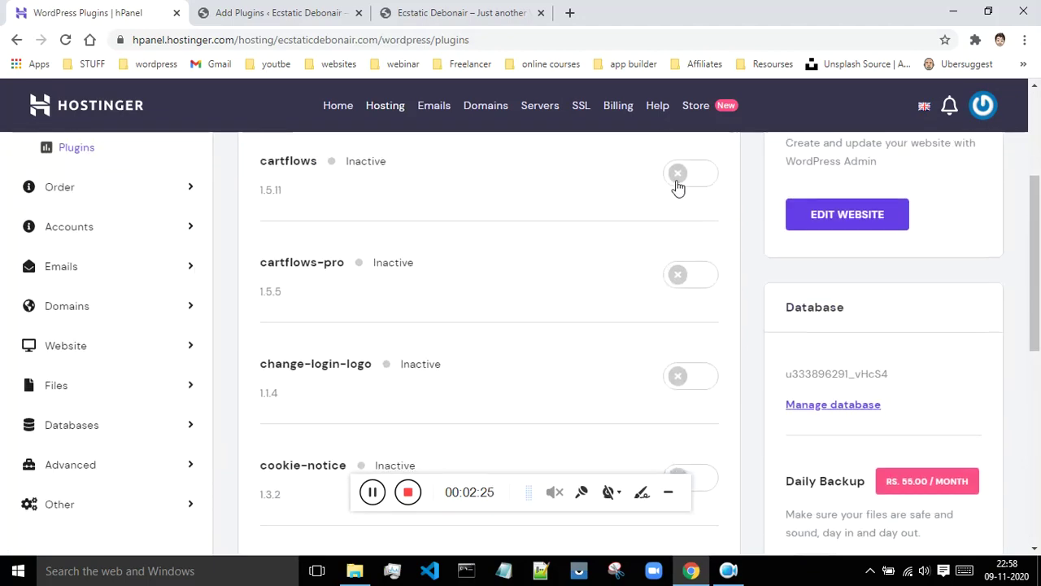
scroll(688, 399, down, 2)
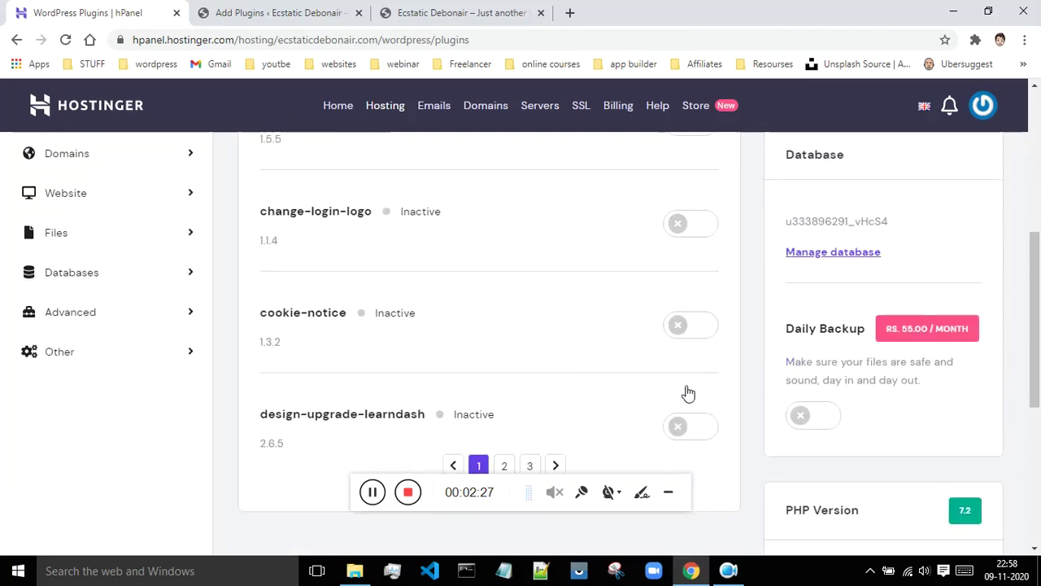
scroll(690, 434, up, 5)
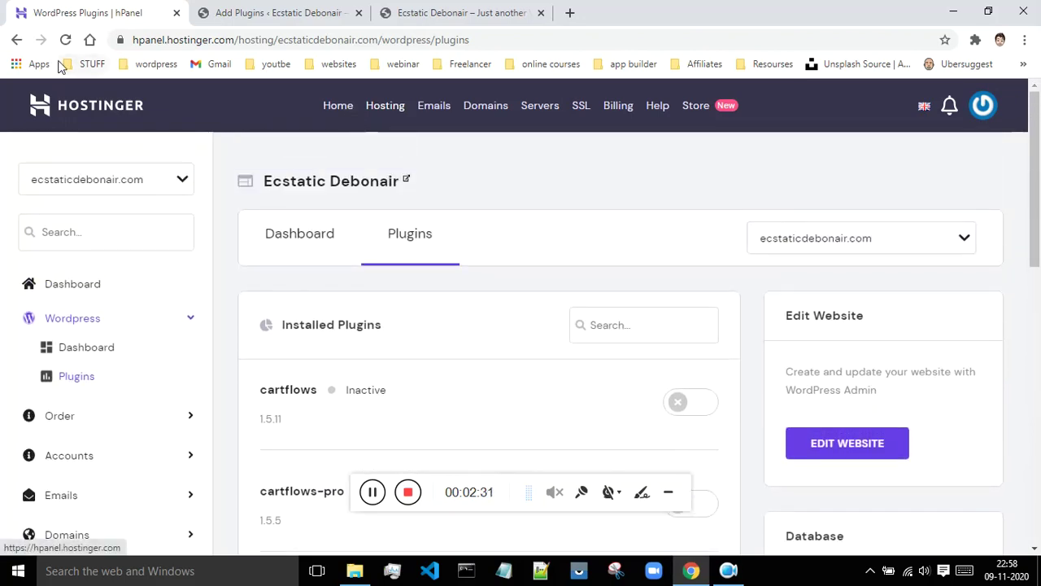
- Return to the Hosting Account page and open the File Manager from the Files section
click(16, 40)
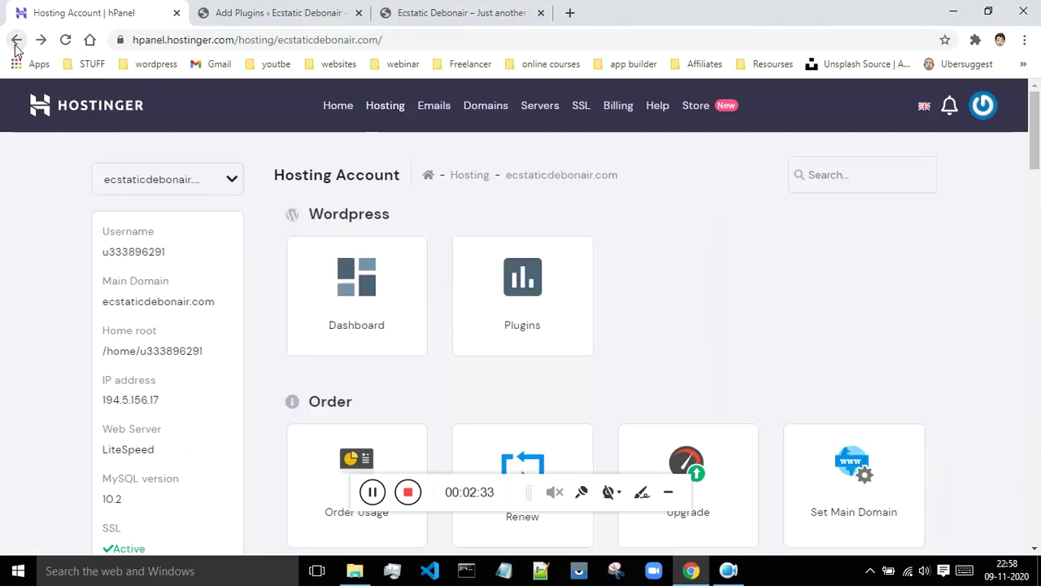
scroll(614, 264, down, 1)
scroll(614, 264, down, 15)
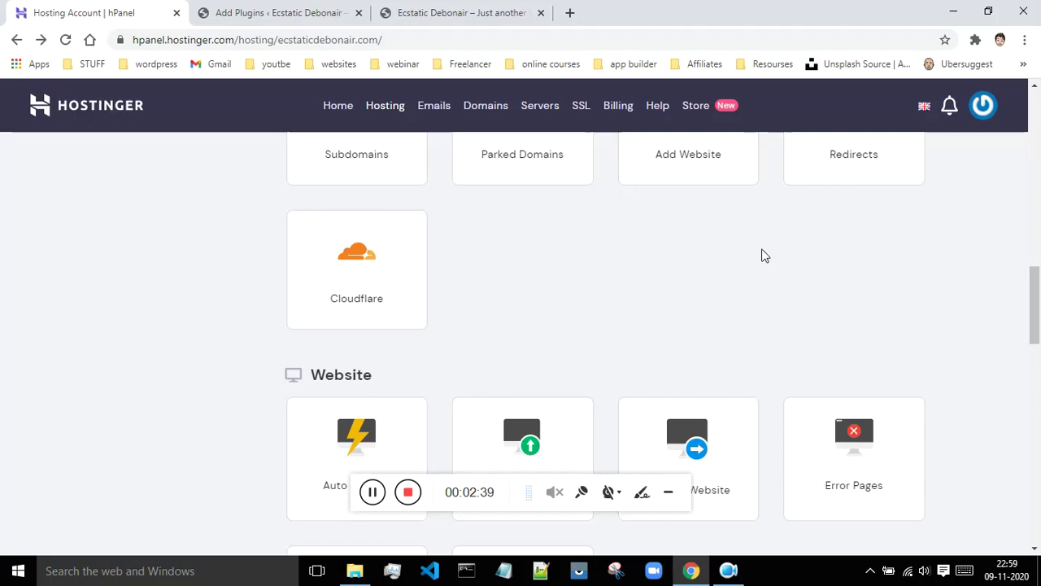
scroll(760, 254, down, 2)
scroll(763, 252, down, 5)
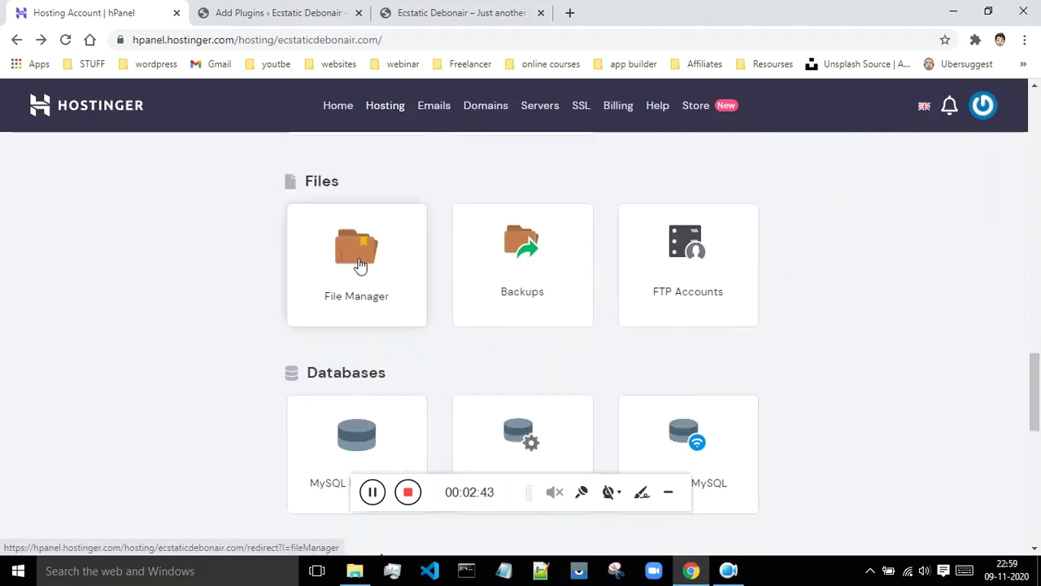
click(361, 265)
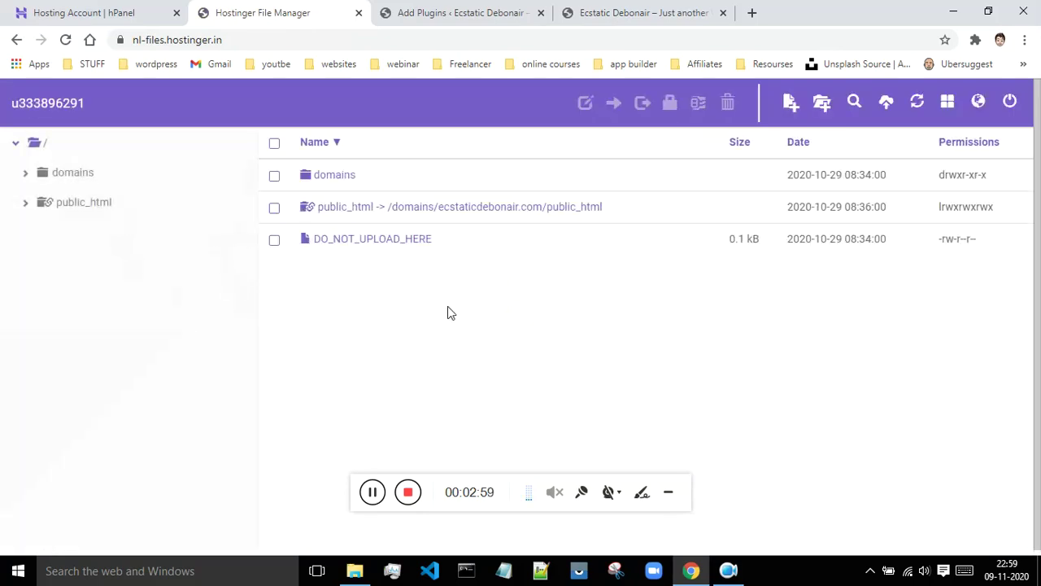
- Open the site's plugins folder in the file manager through domains, ecstaticdebonair.com, public_html and wp-content
double_click(325, 174)
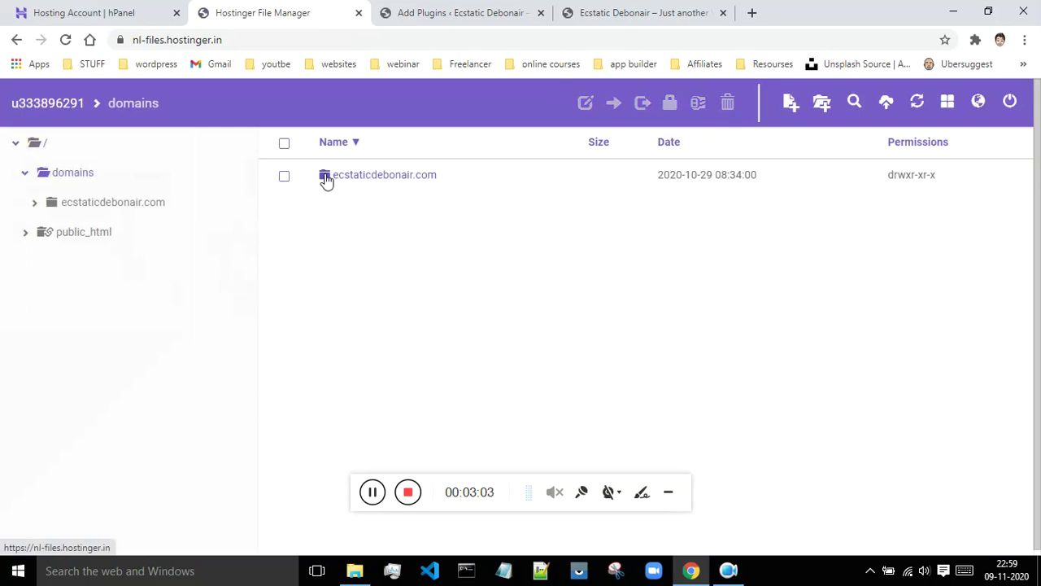
double_click(407, 184)
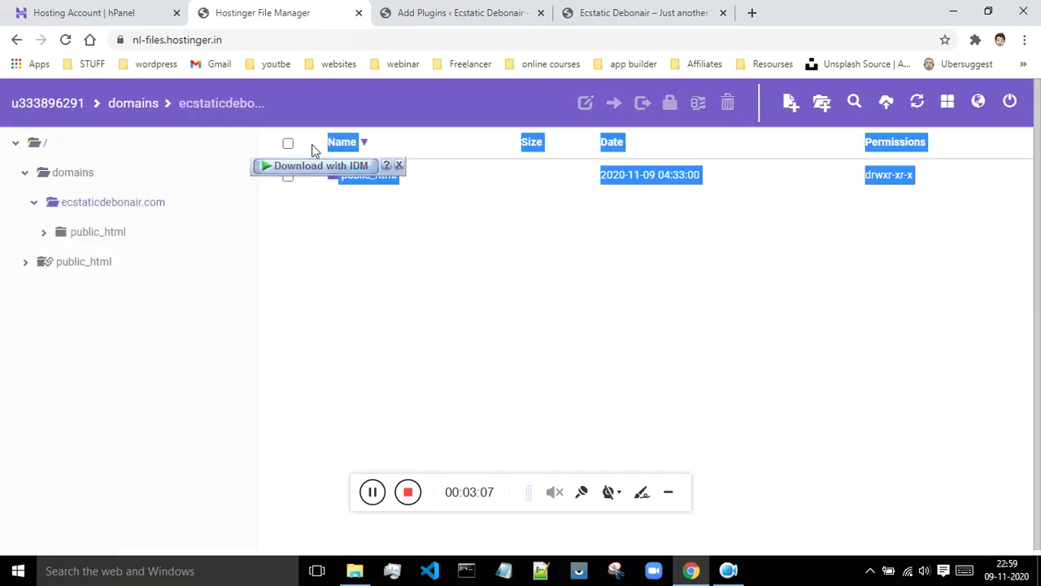
click(270, 143)
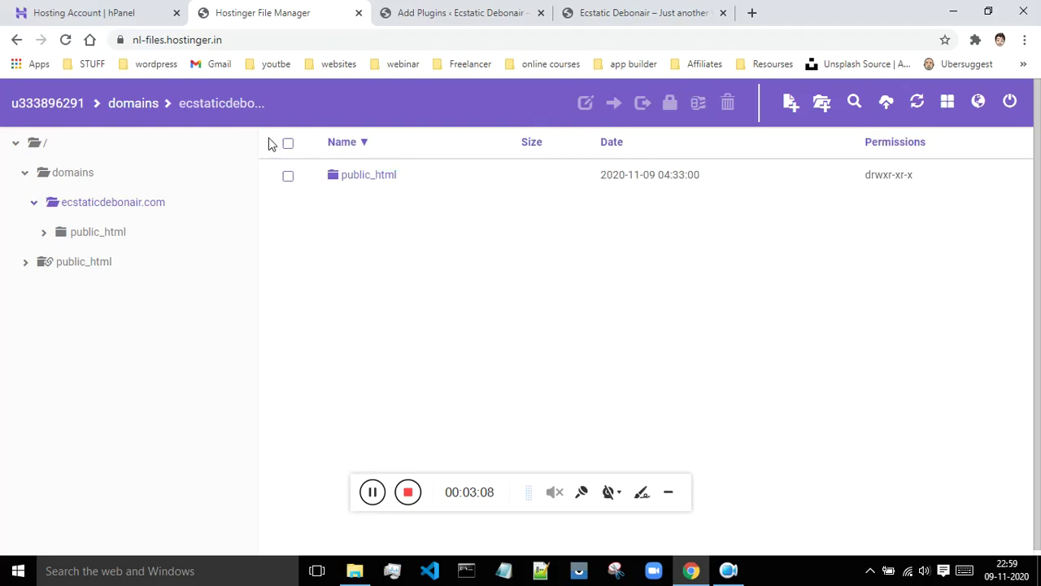
double_click(364, 176)
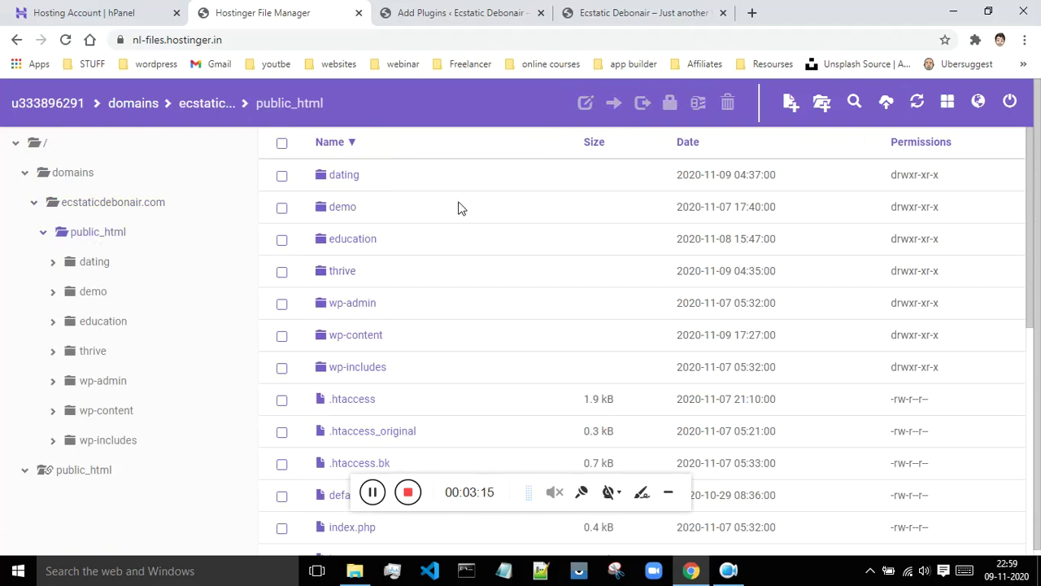
scroll(458, 209, down, 1)
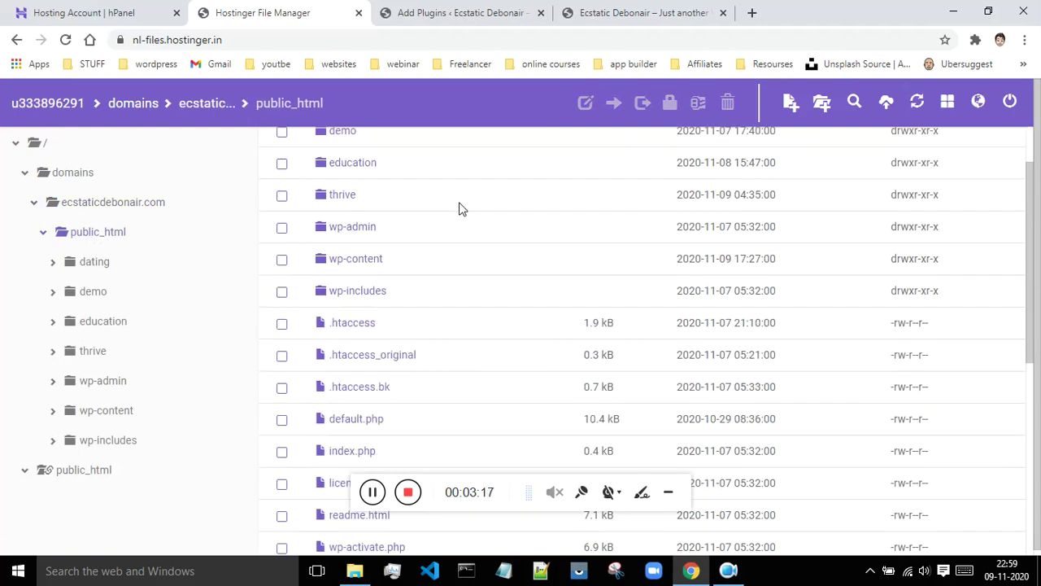
double_click(374, 268)
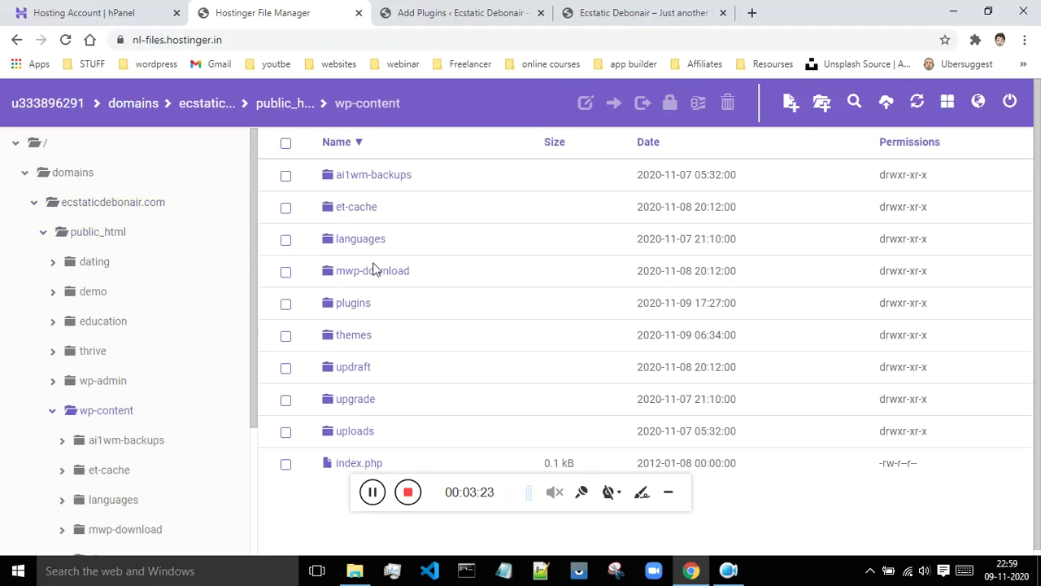
double_click(353, 304)
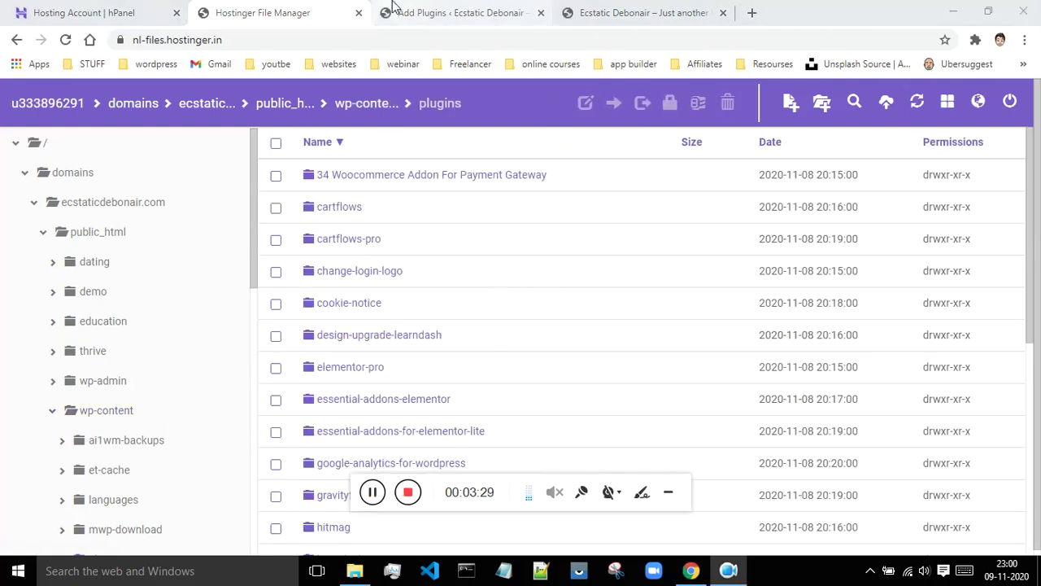
- Compare the WordPress admin's installed plugins list with the folders in the file manager's plugins directory
click(428, 8)
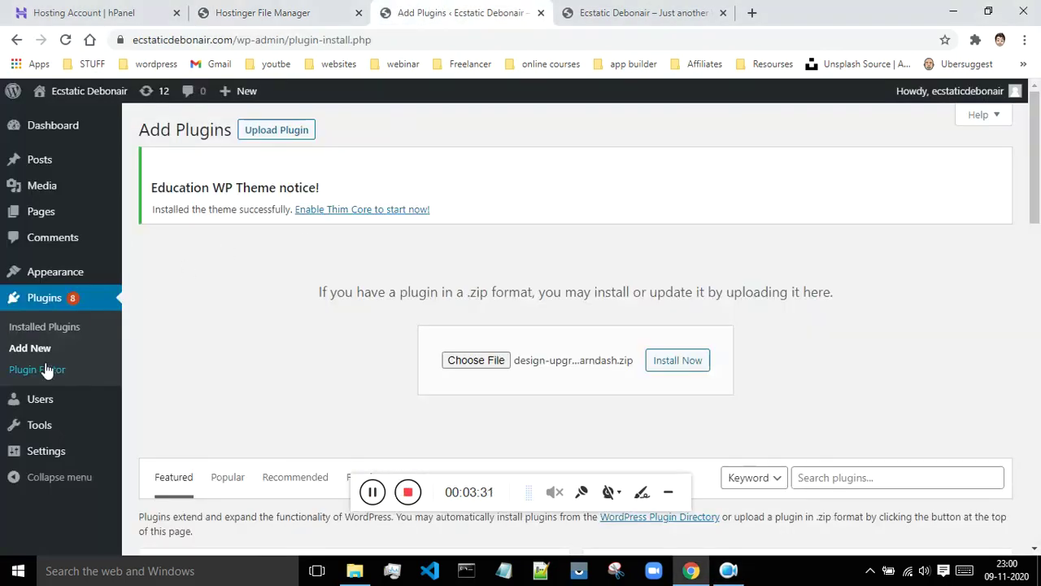
click(49, 328)
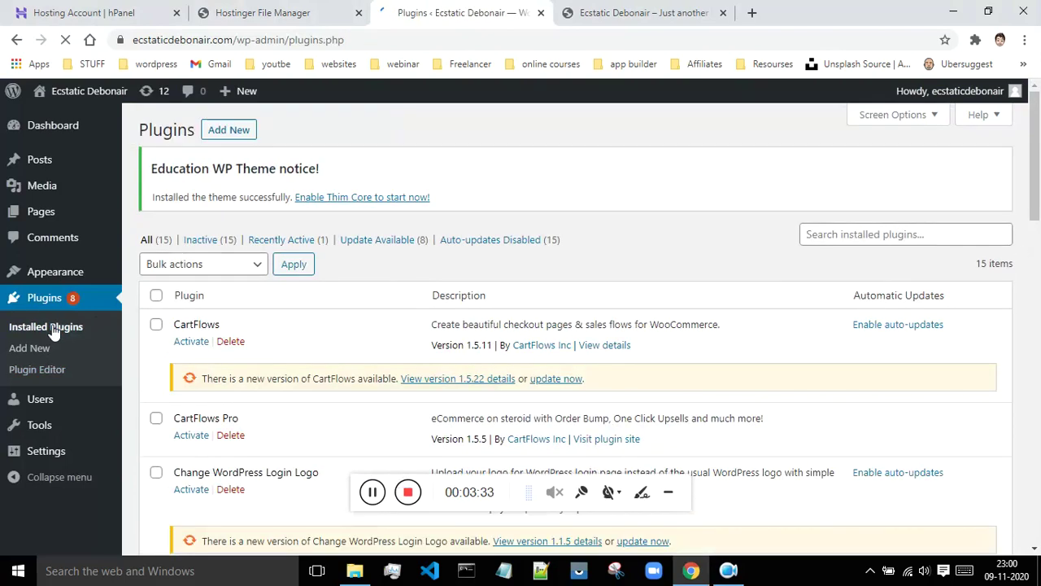
scroll(221, 295, down, 3)
scroll(470, 295, down, 3)
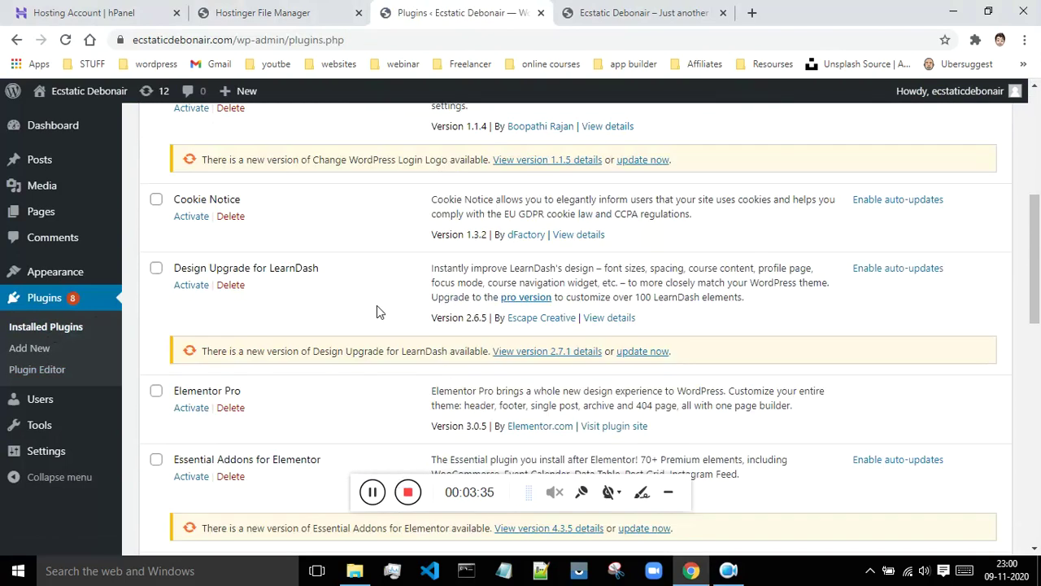
click(309, 10)
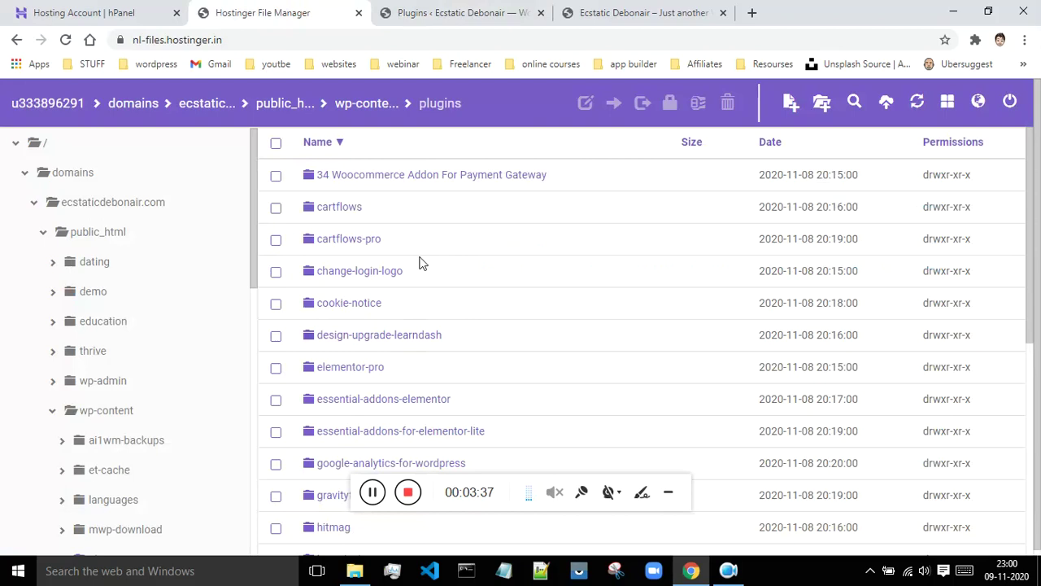
scroll(455, 268, down, 5)
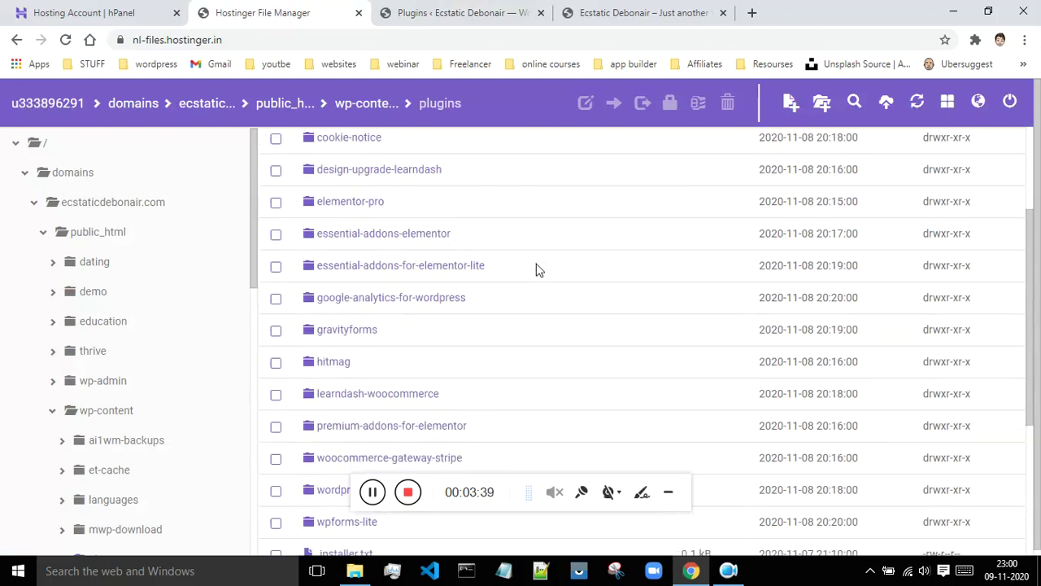
scroll(569, 285, up, 5)
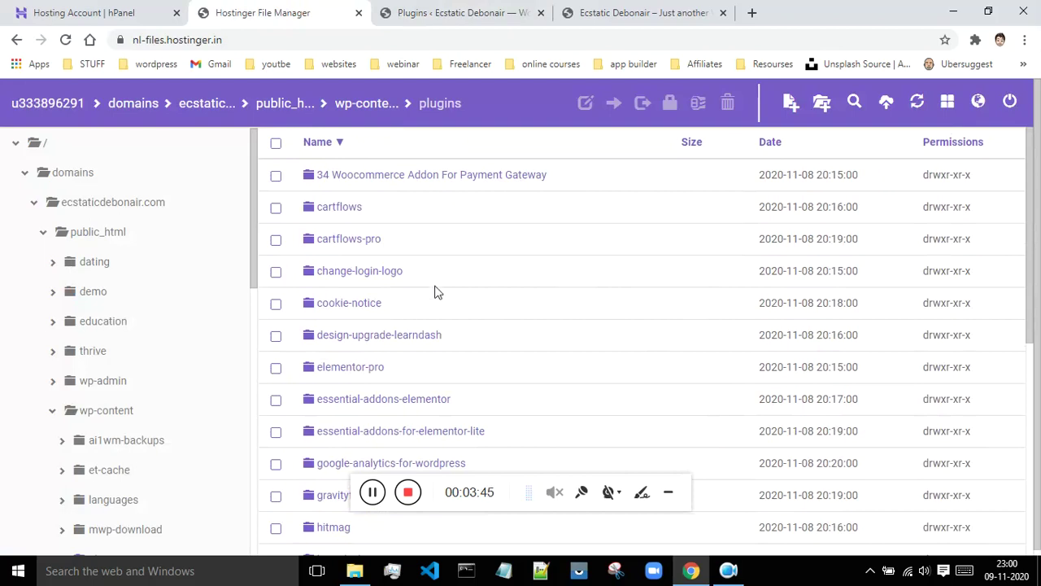
- Upload LearnDash LMS WordPress Plugin.zip from the local LMS SYSTEM folder into the site's wp-content/plugins directory in the file manager
click(456, 13)
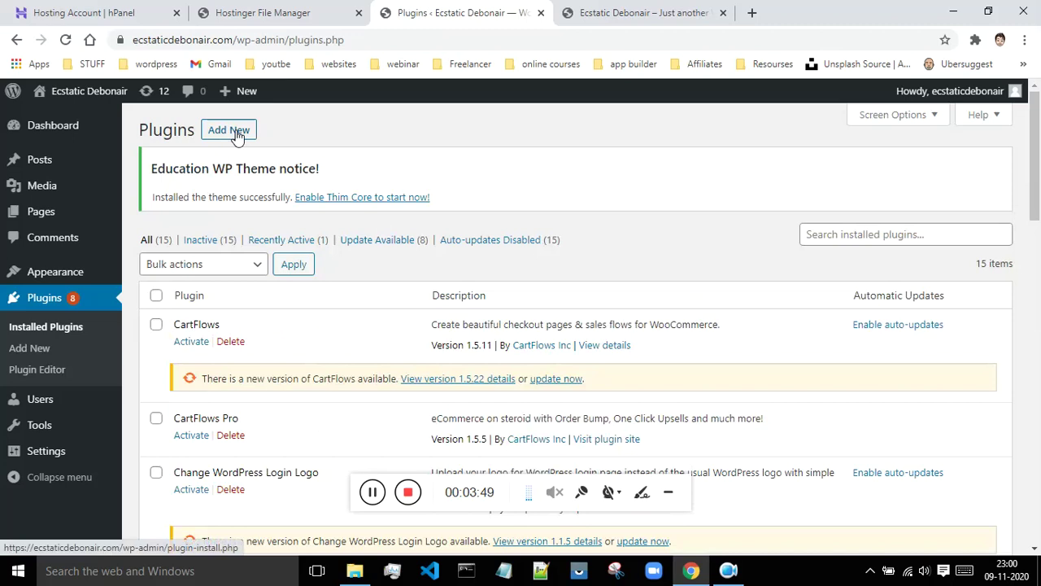
click(274, 9)
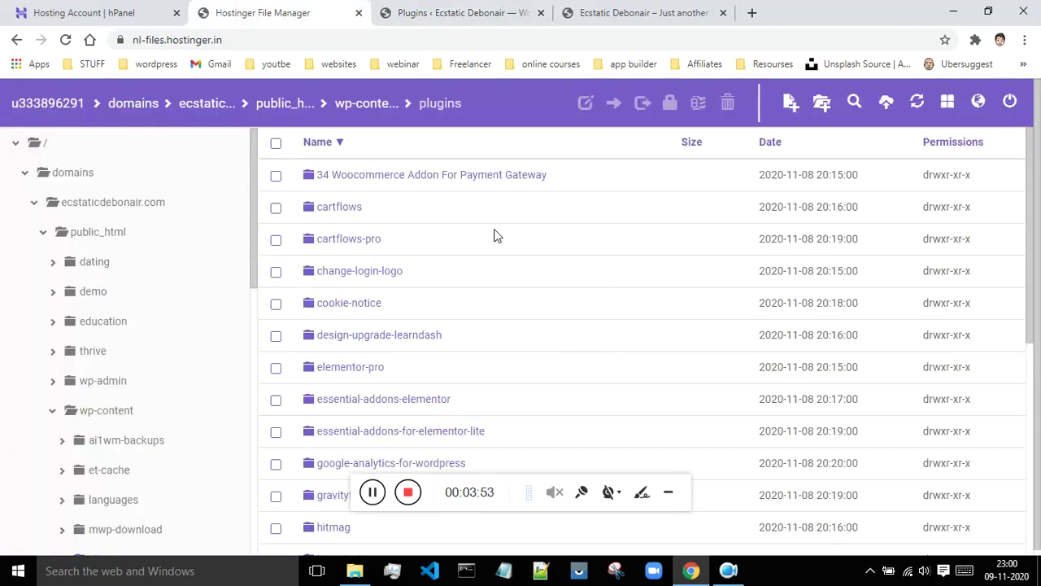
click(886, 101)
click(367, 496)
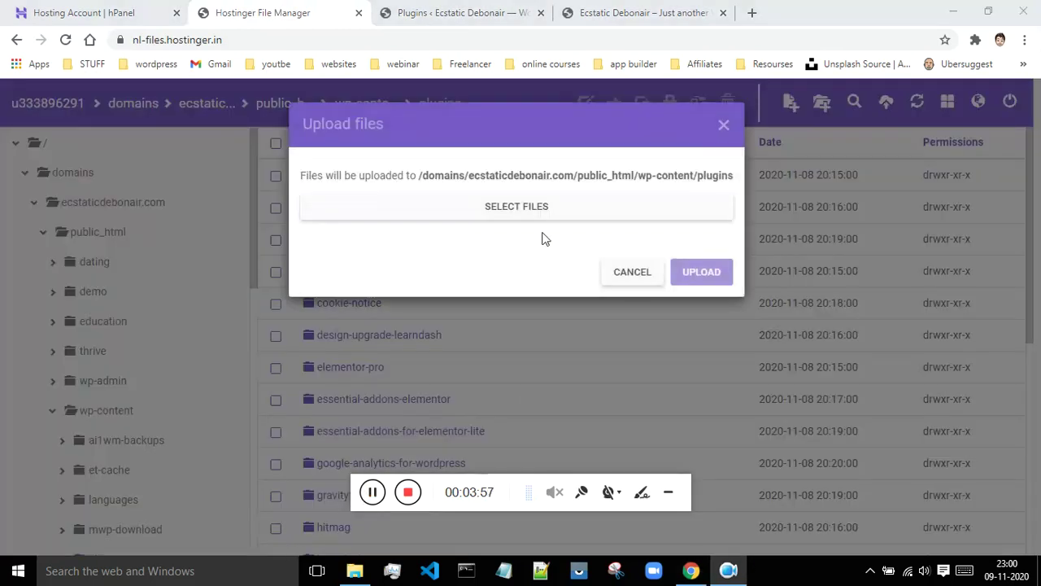
click(540, 217)
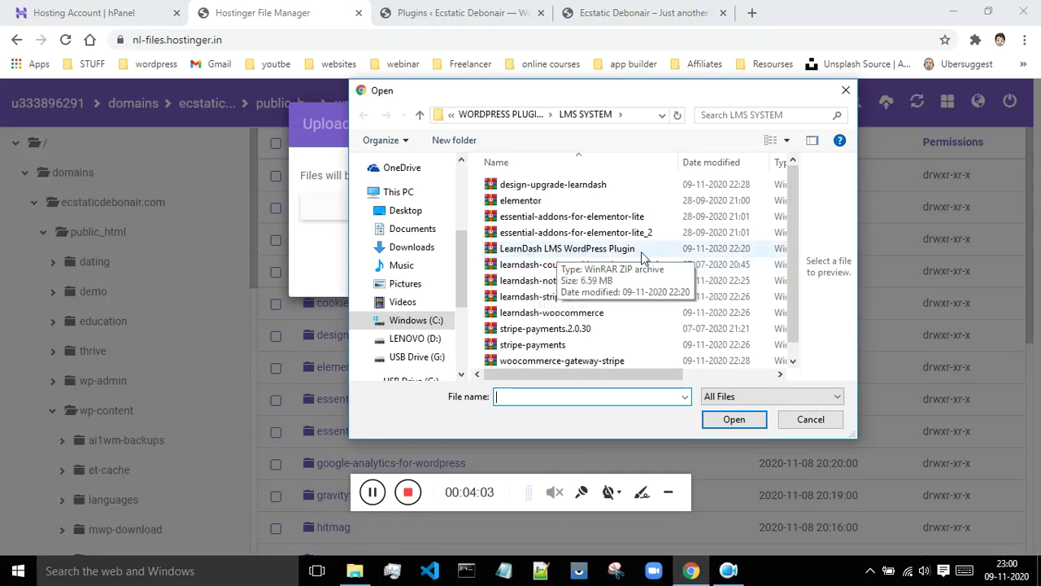
click(553, 250)
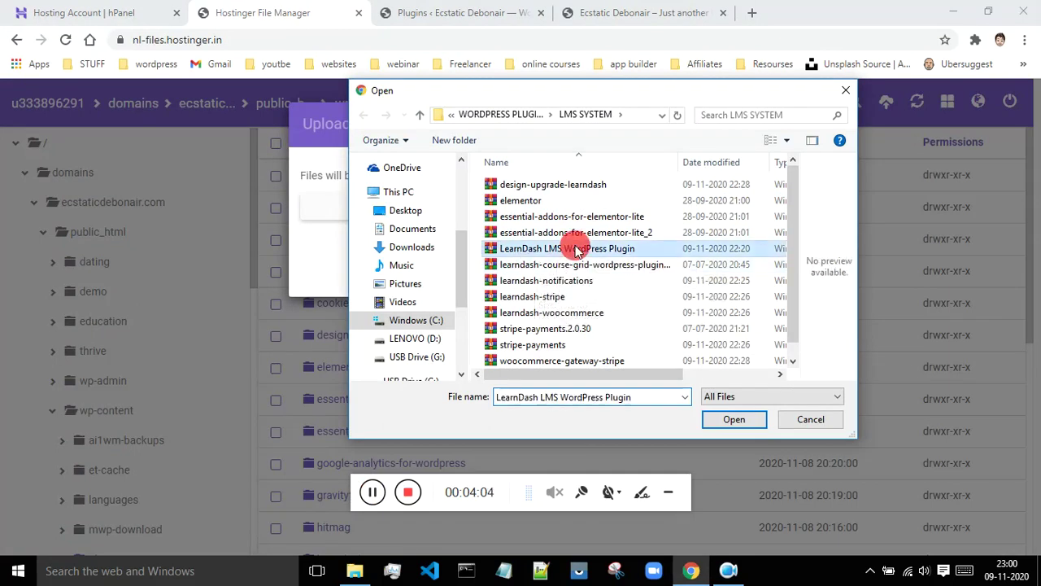
click(736, 419)
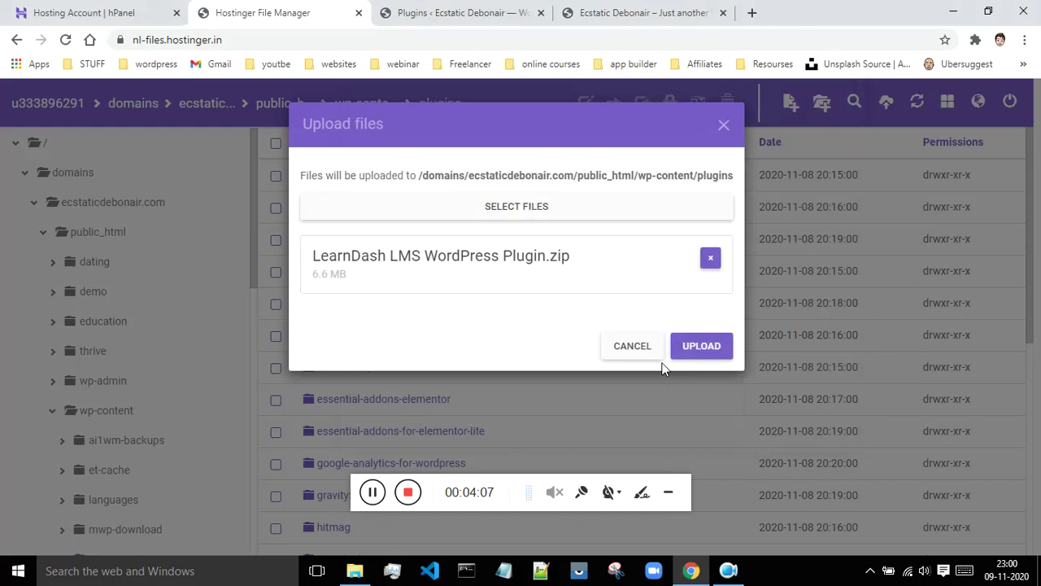
click(719, 346)
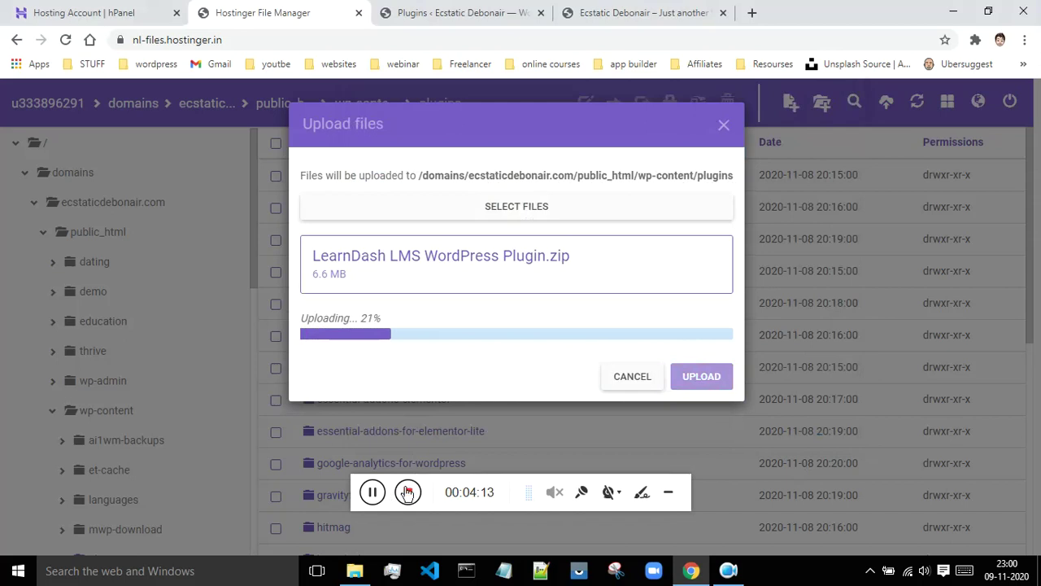
click(371, 491)
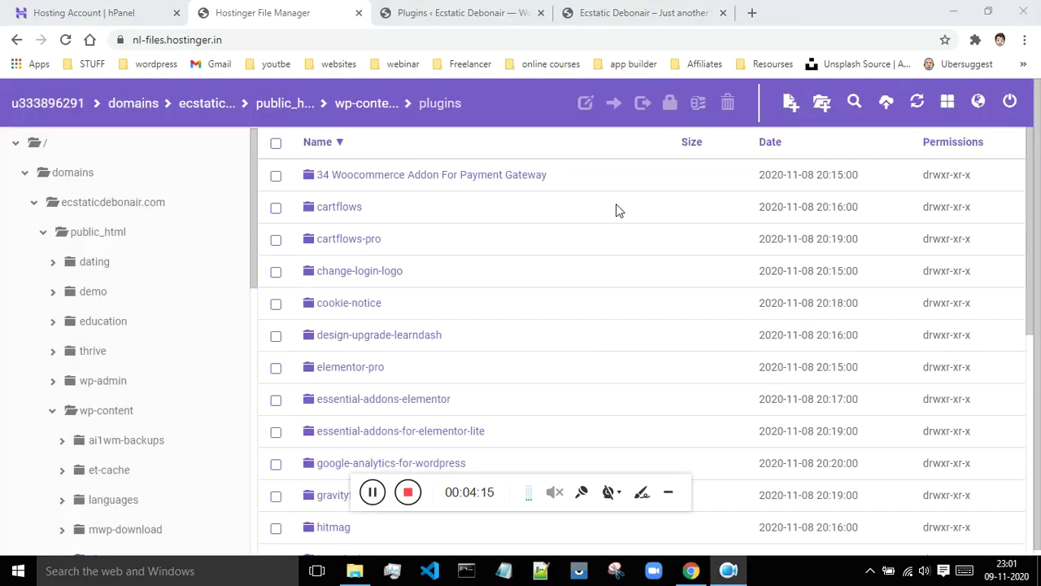
- Extract the uploaded LearnDash LMS WordPress Plugin.zip into a folder named LearnDash LMS WordPress Plugin
drag(1028, 218, 1034, 486)
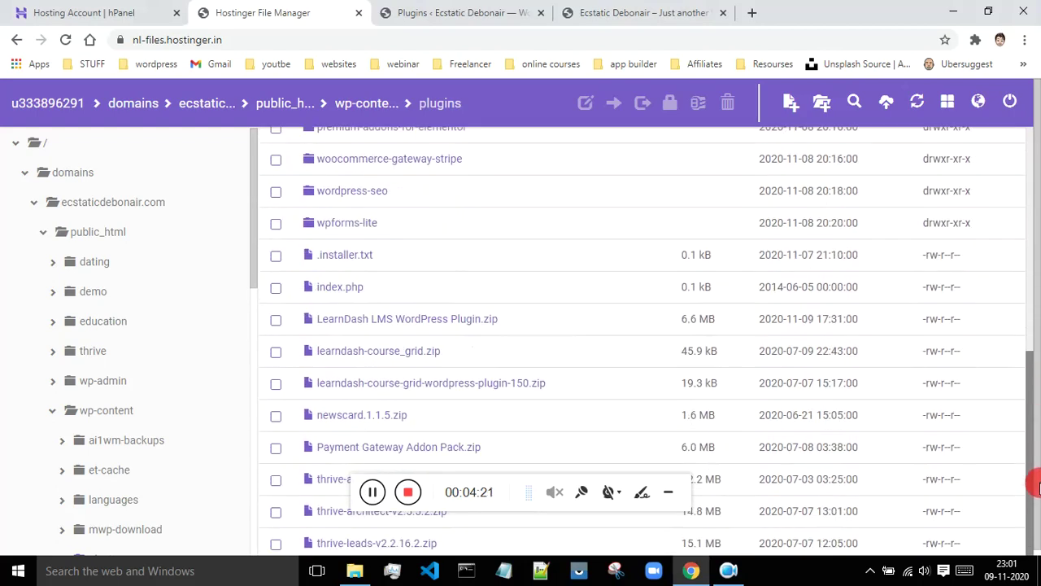
drag(1035, 486, 1023, 453)
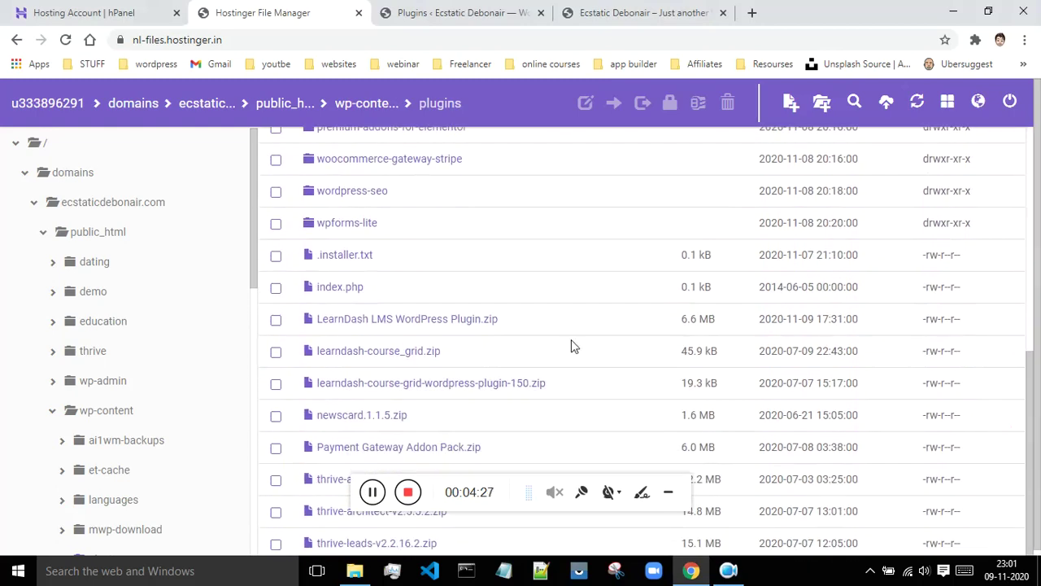
click(393, 330)
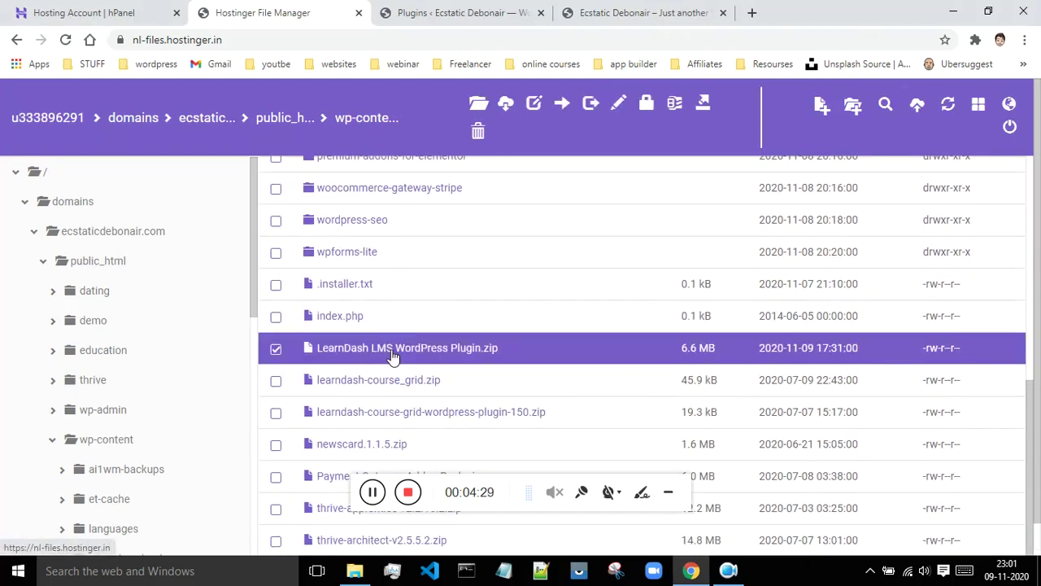
right_click(393, 356)
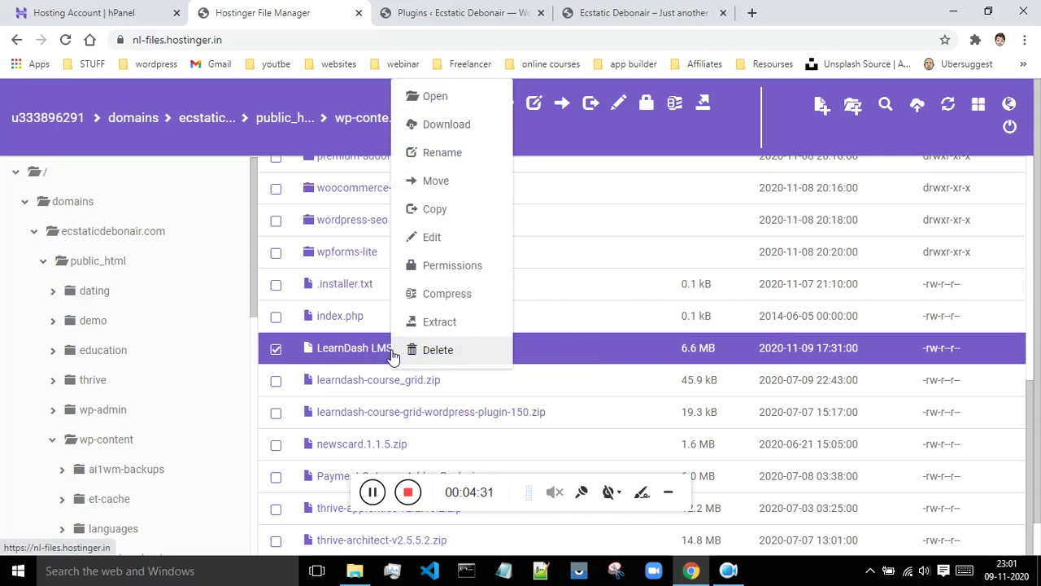
click(437, 323)
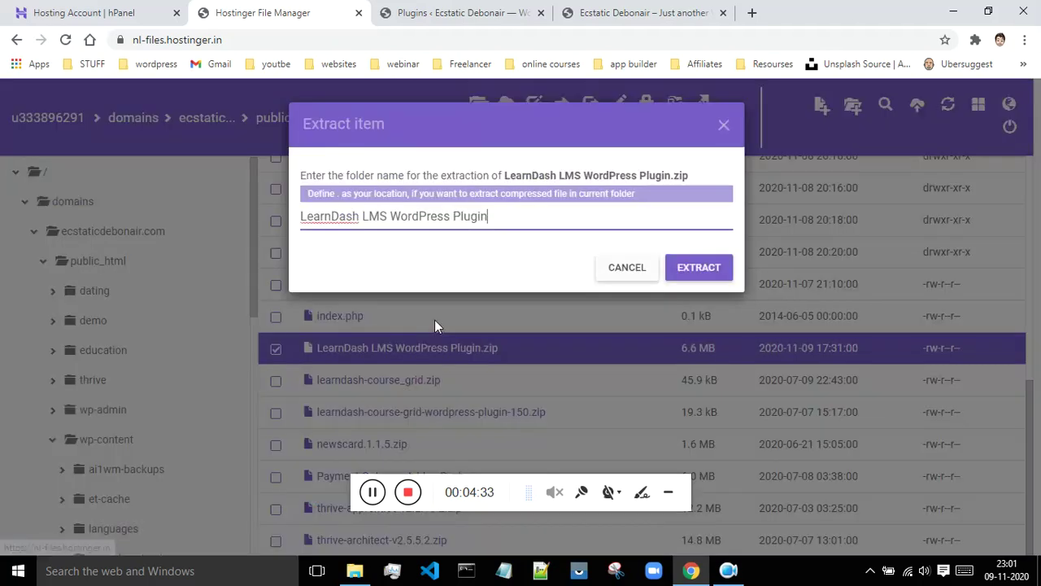
click(699, 267)
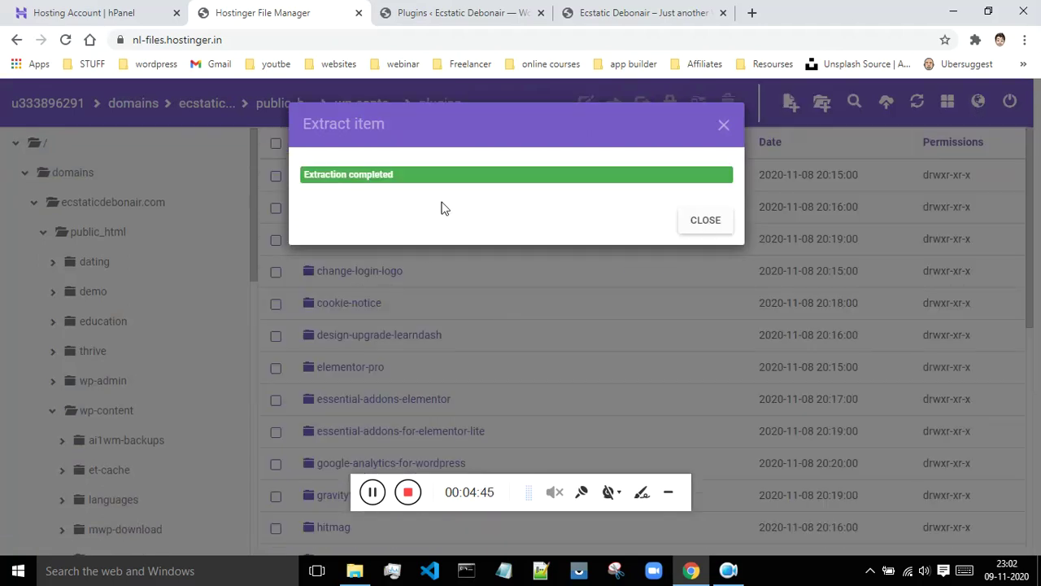
- Reload the WordPress admin's installed plugins page and look through the list for the LearnDash LMS plugin
click(456, 13)
scroll(344, 225, down, 3)
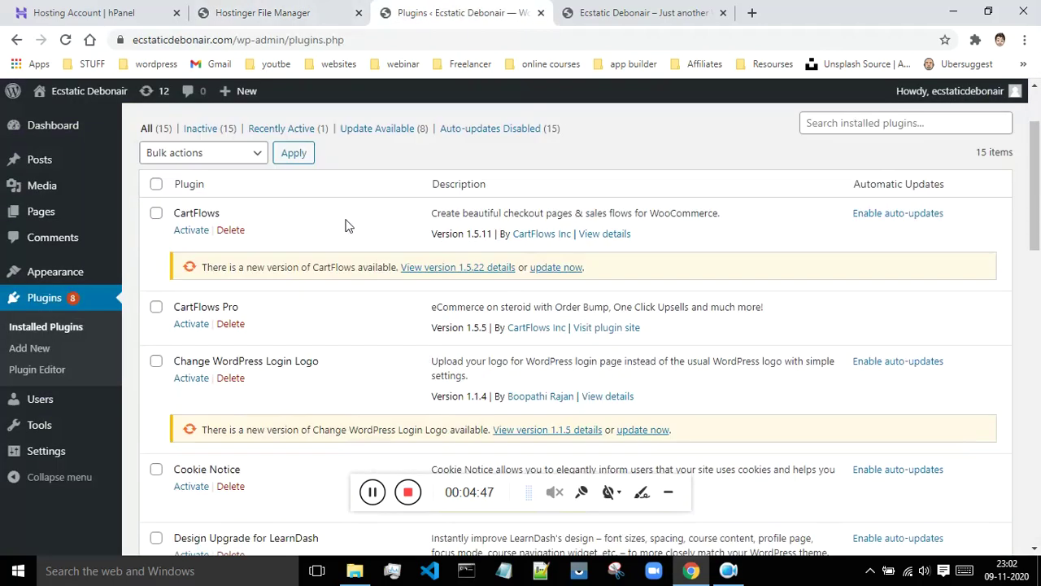
scroll(345, 223, up, 3)
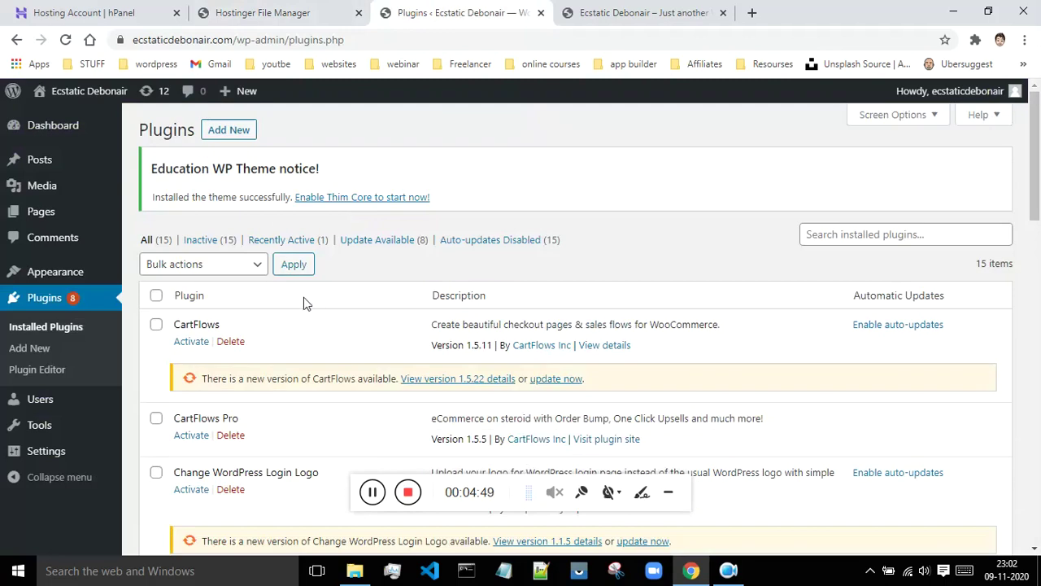
click(66, 39)
scroll(406, 278, down, 5)
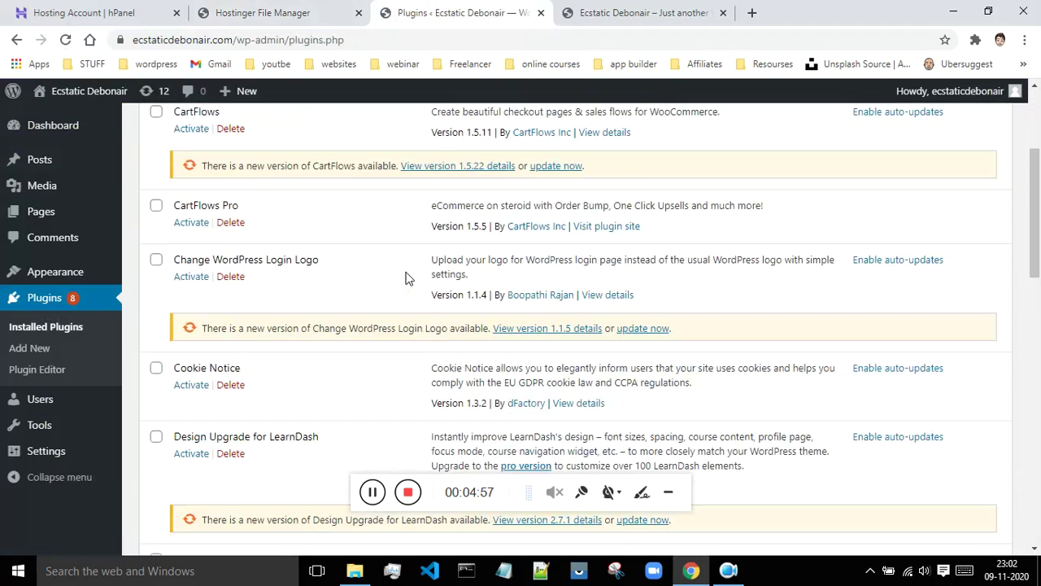
scroll(383, 271, down, 7)
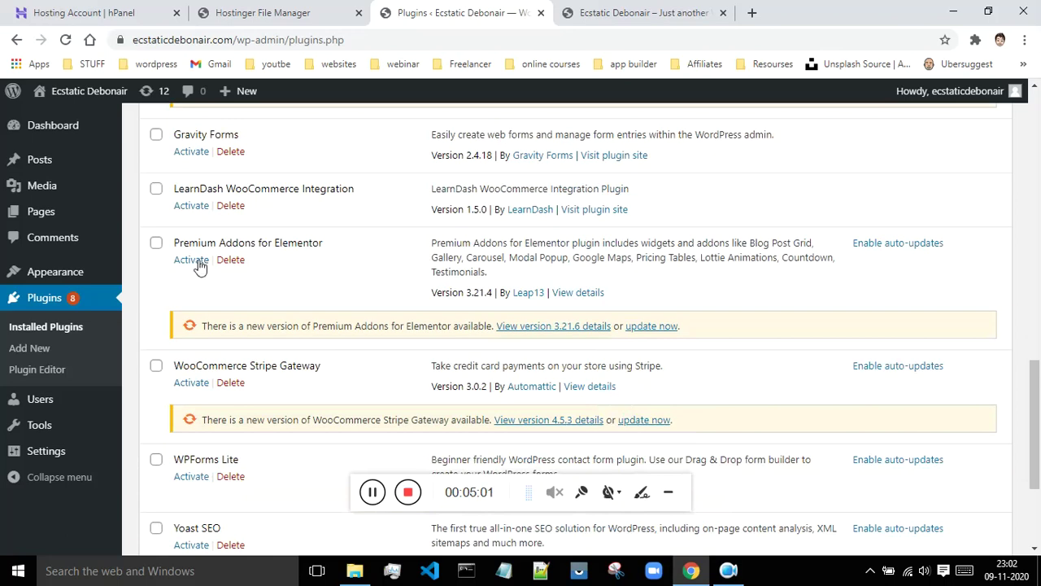
scroll(228, 305, down, 2)
scroll(244, 301, up, 4)
scroll(242, 315, up, 4)
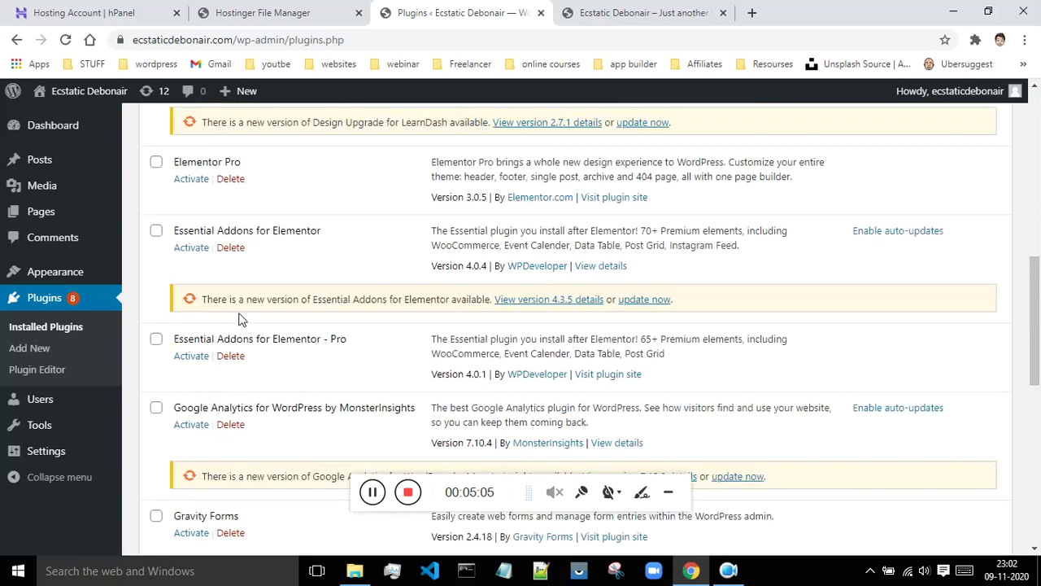
scroll(239, 319, up, 6)
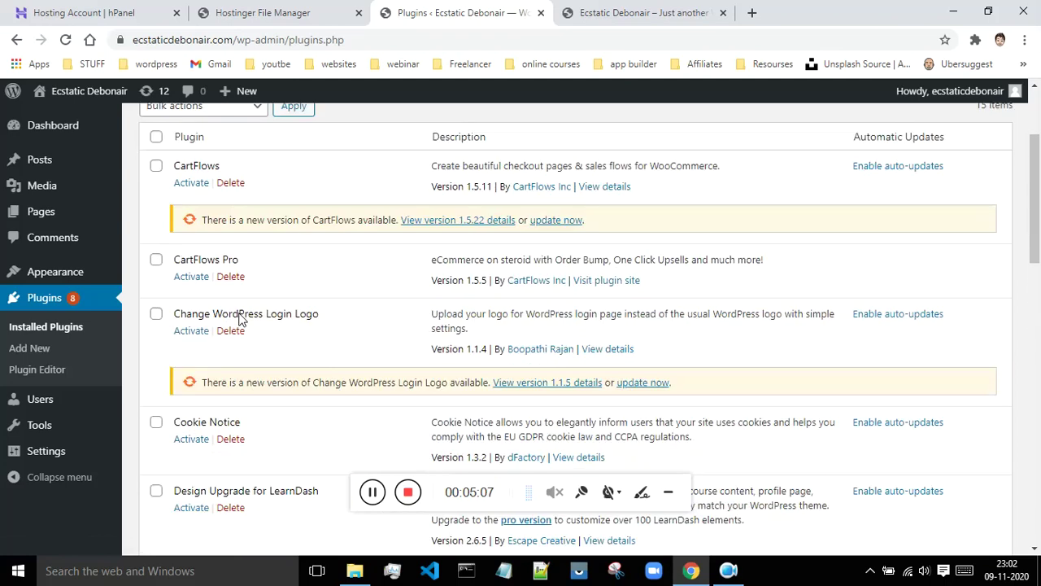
click(371, 500)
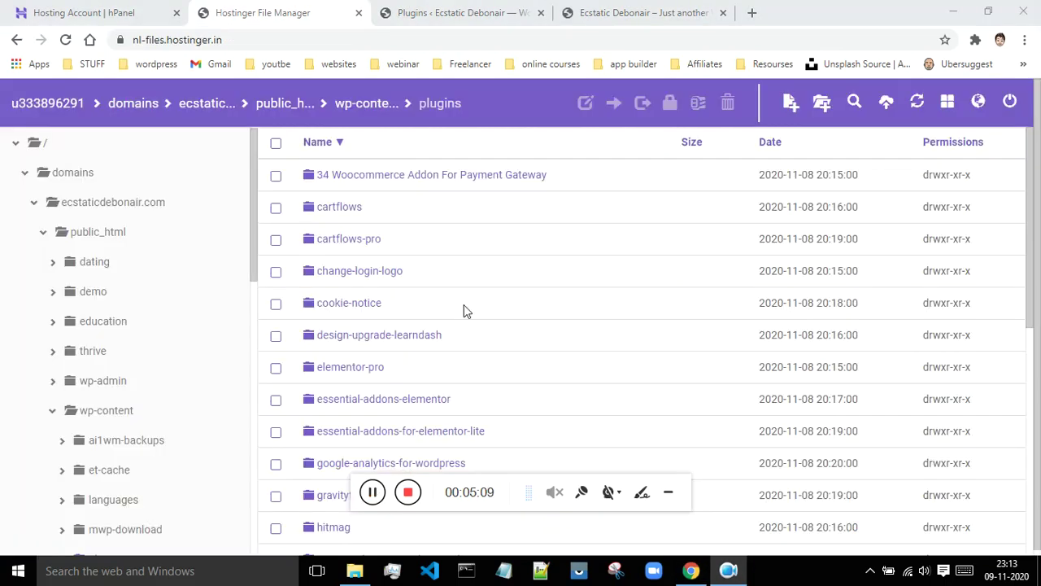
- In the file manager, open the extracted LearnDash LMS WordPress Plugin folder and the same-named folder nested inside it
scroll(483, 272, down, 2)
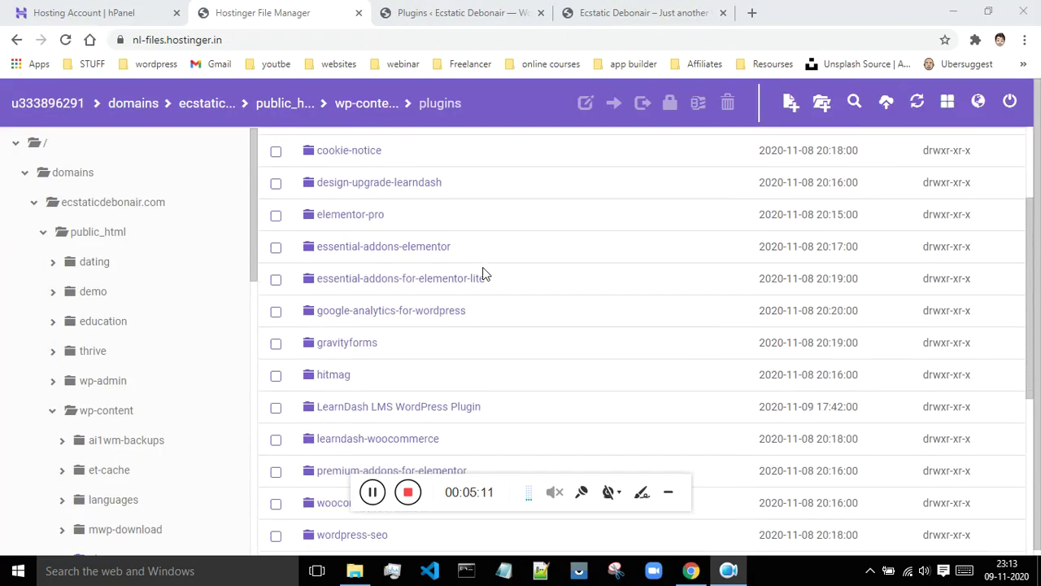
scroll(482, 273, down, 1)
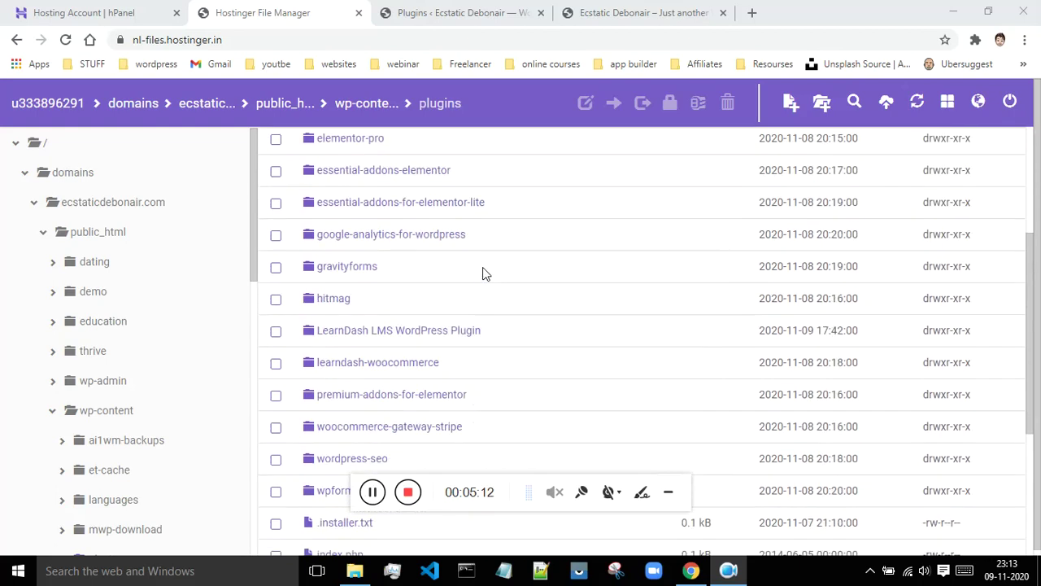
double_click(427, 334)
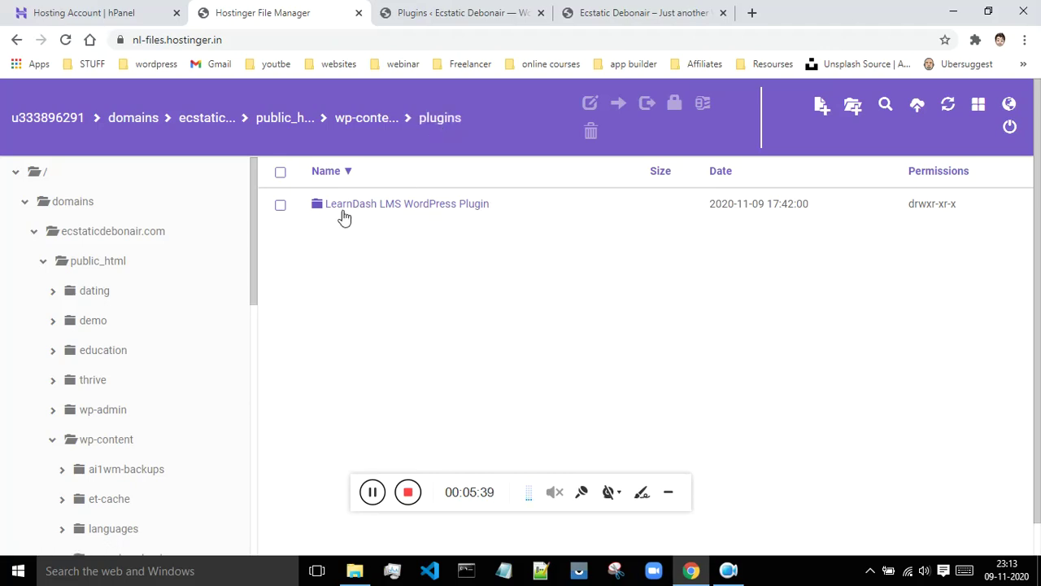
click(461, 211)
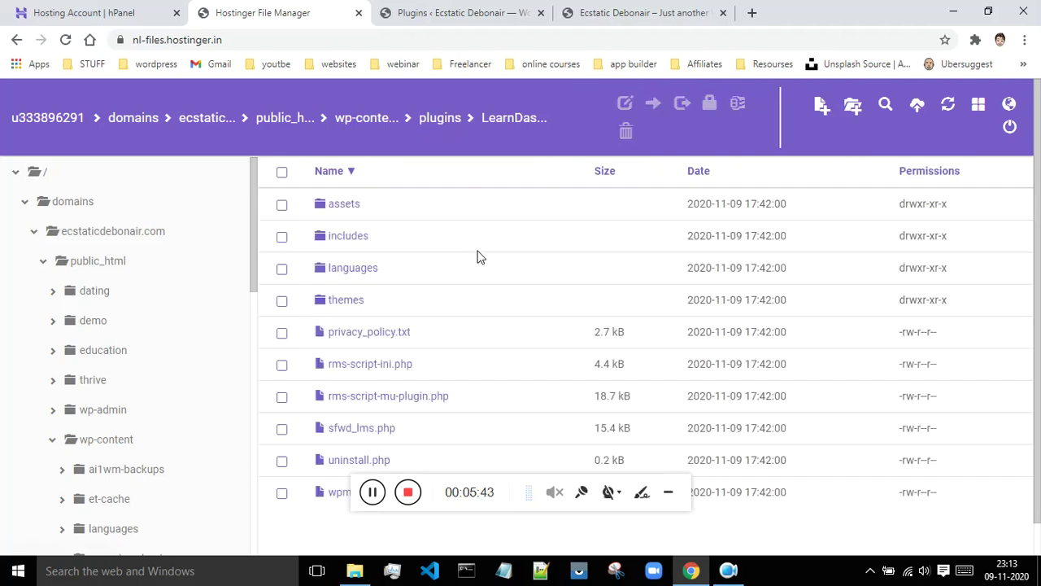
- Check the WordPress installed plugins page once more, and return to the plugins folder in the file manager
click(413, 18)
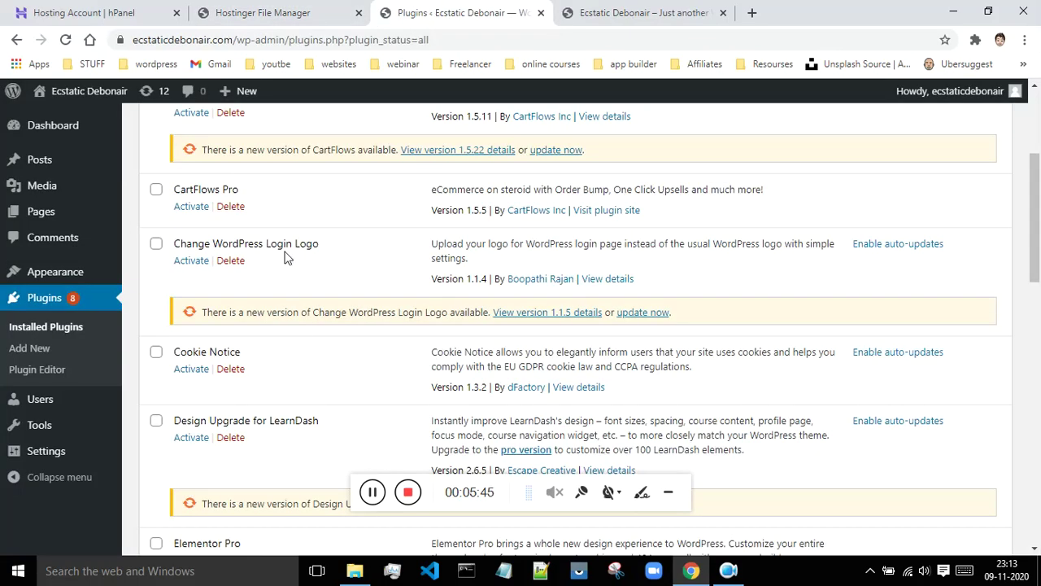
scroll(306, 257, up, 3)
key(ctrl+shift+Tab)
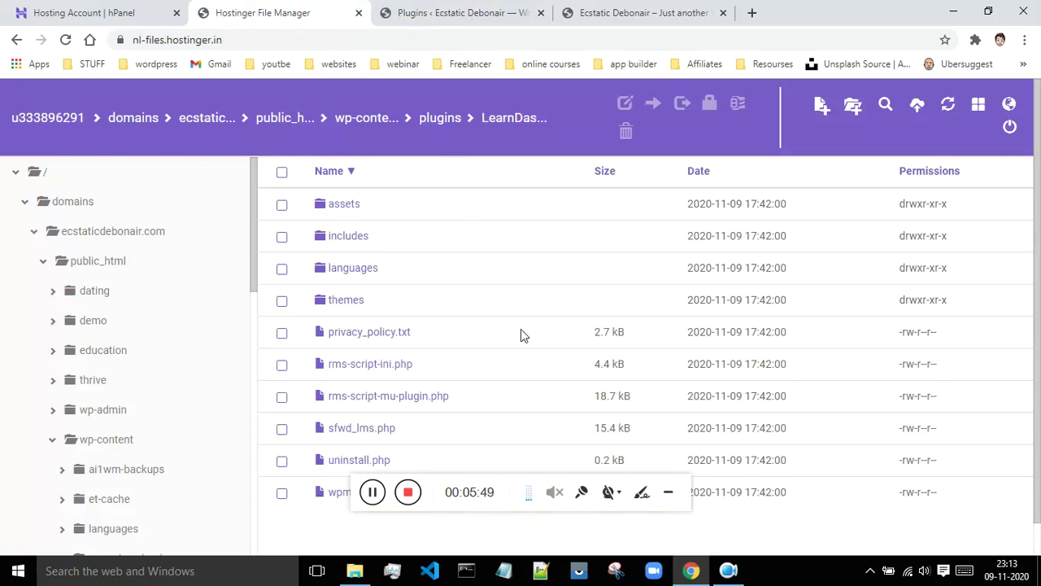
scroll(133, 330, down, 3)
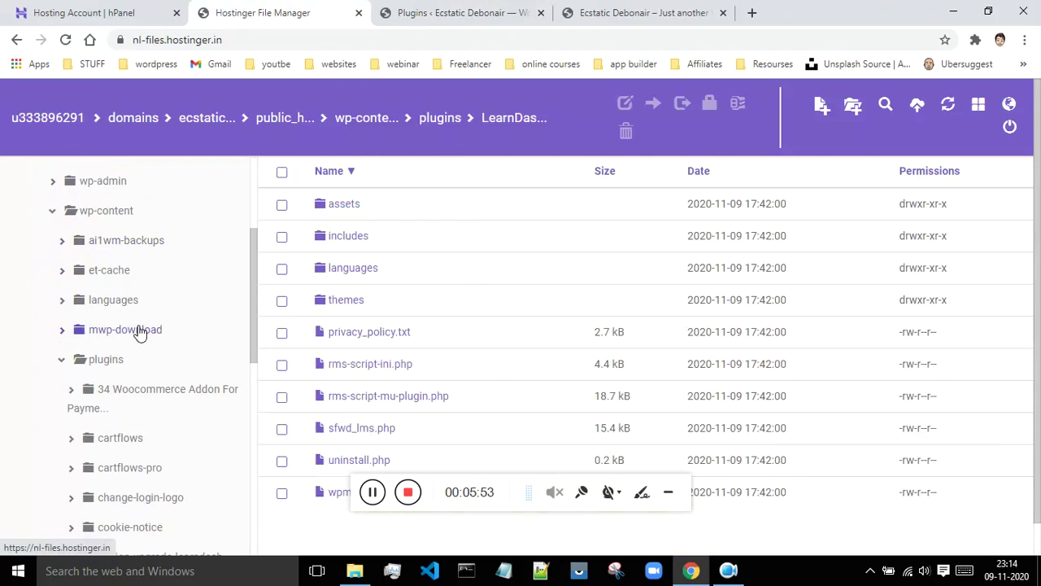
click(446, 119)
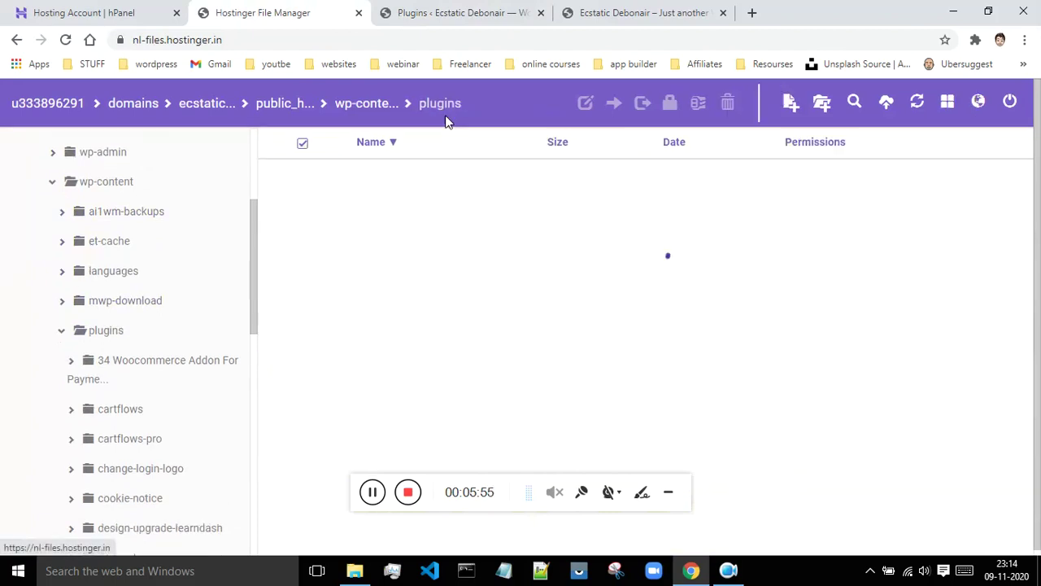
- Open the LearnDash LMS WordPress Plugin folder and the same-named folder nested inside it, and select all its contents
scroll(527, 283, down, 2)
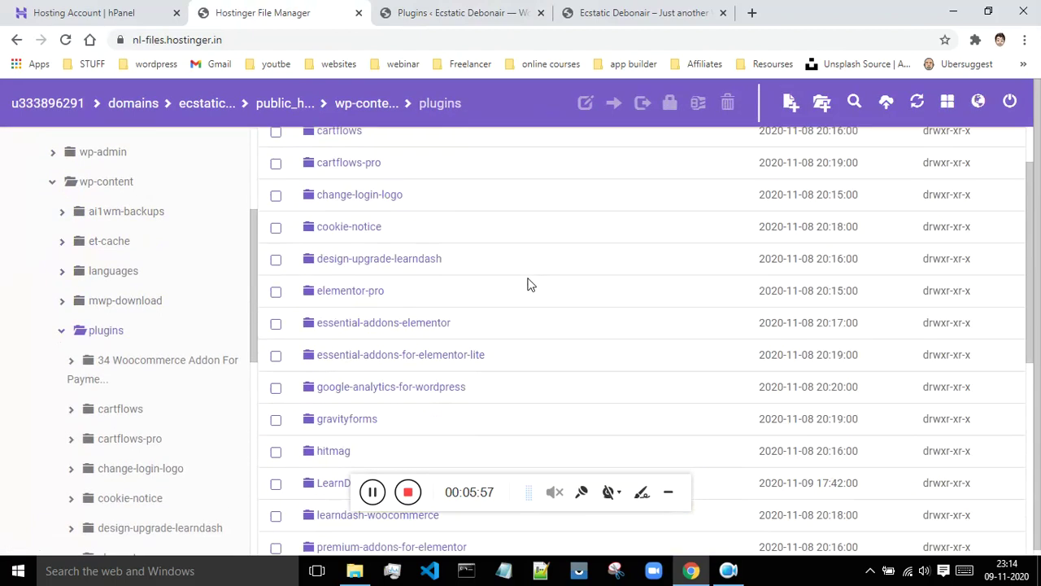
scroll(527, 283, down, 2)
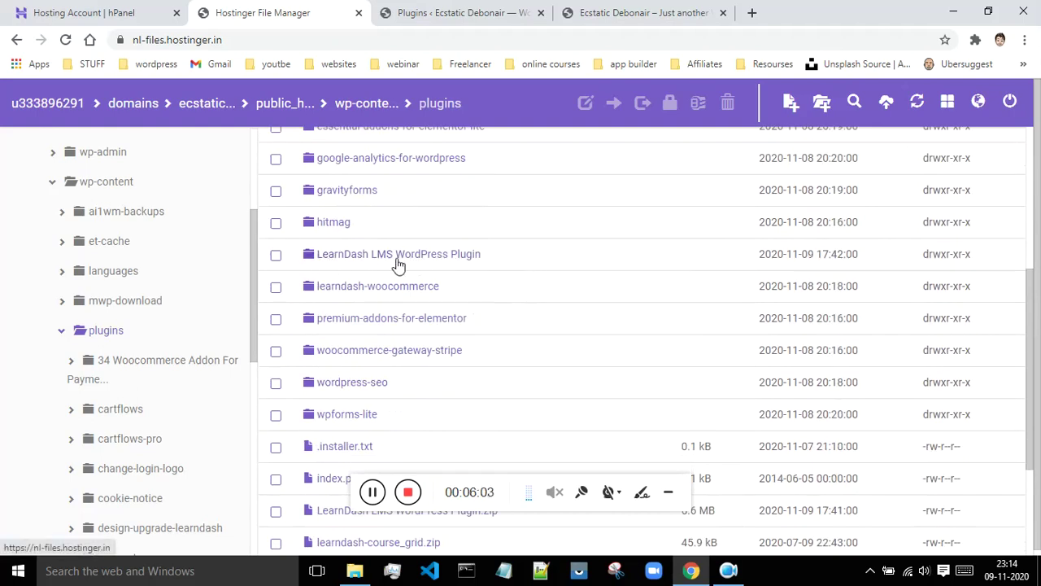
double_click(447, 257)
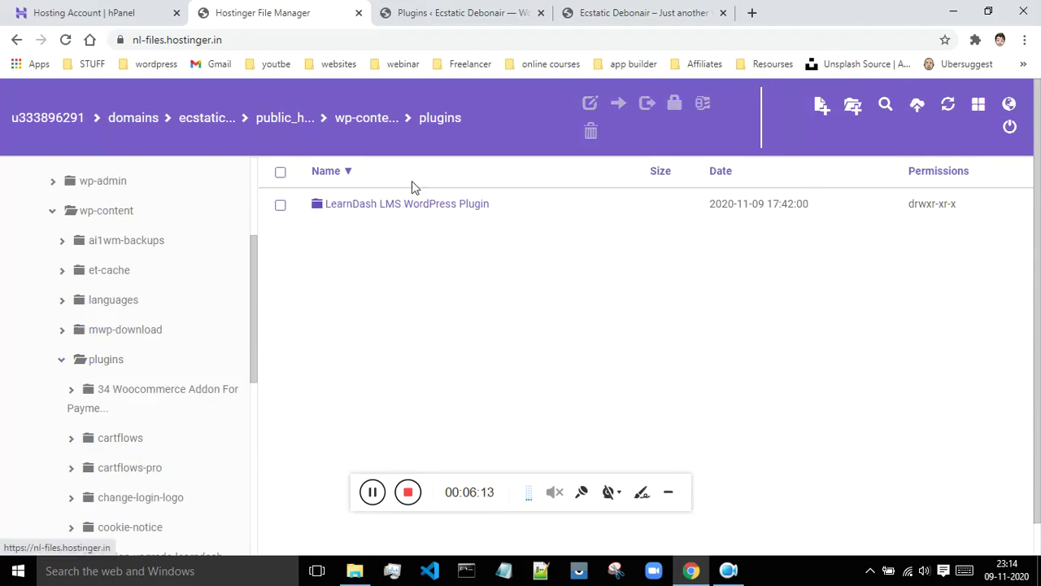
double_click(374, 205)
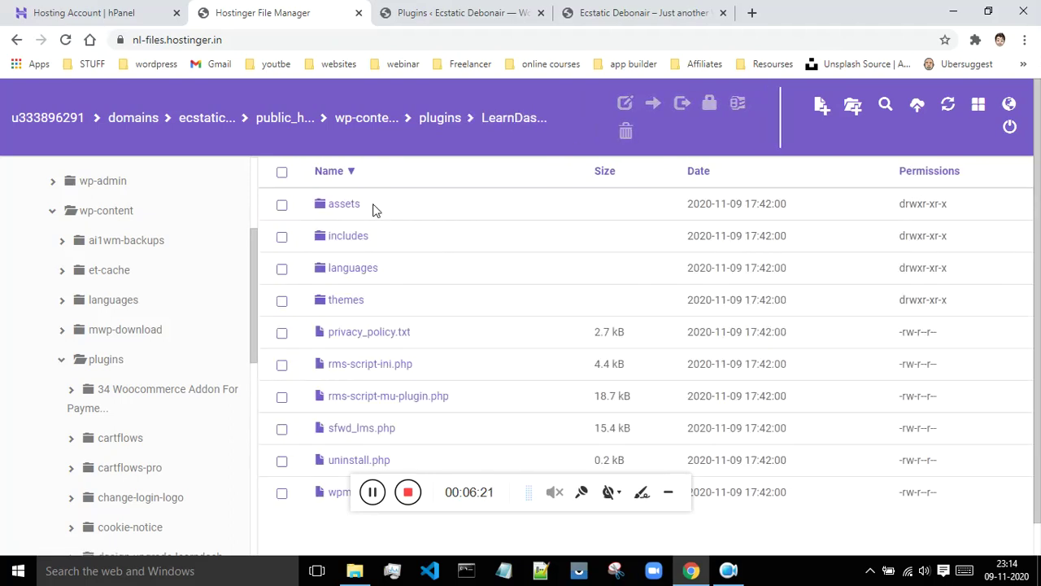
click(281, 174)
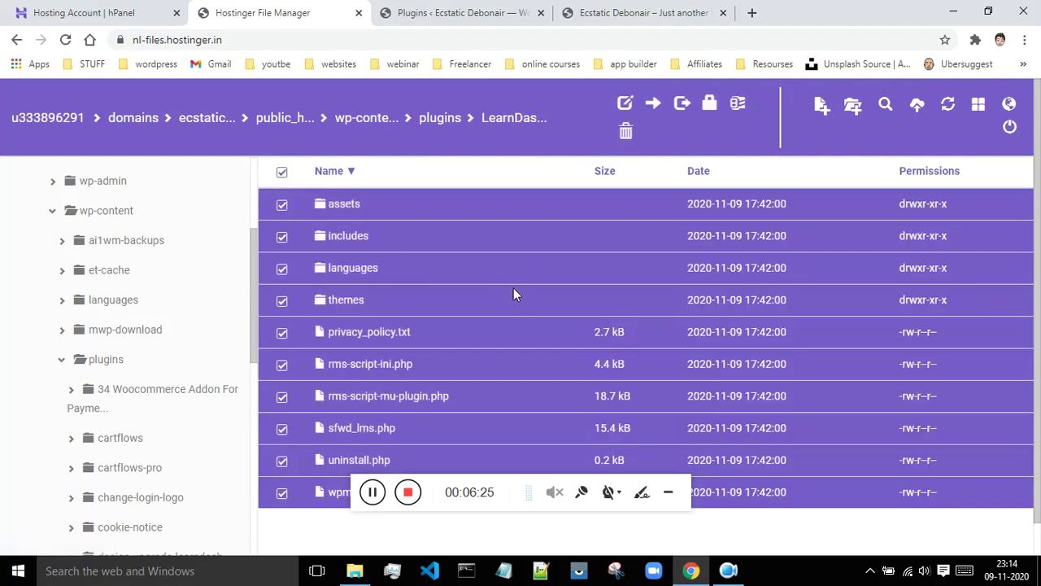
- Try to copy the selected items with the nested LearnDash LMS WordPress Plugin folder itself as the destination
click(683, 114)
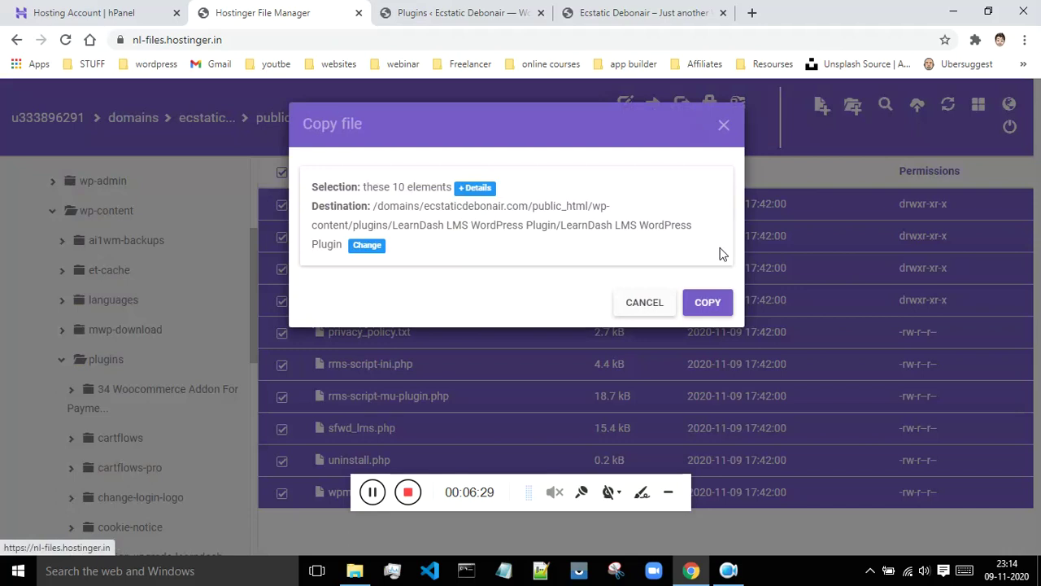
click(704, 302)
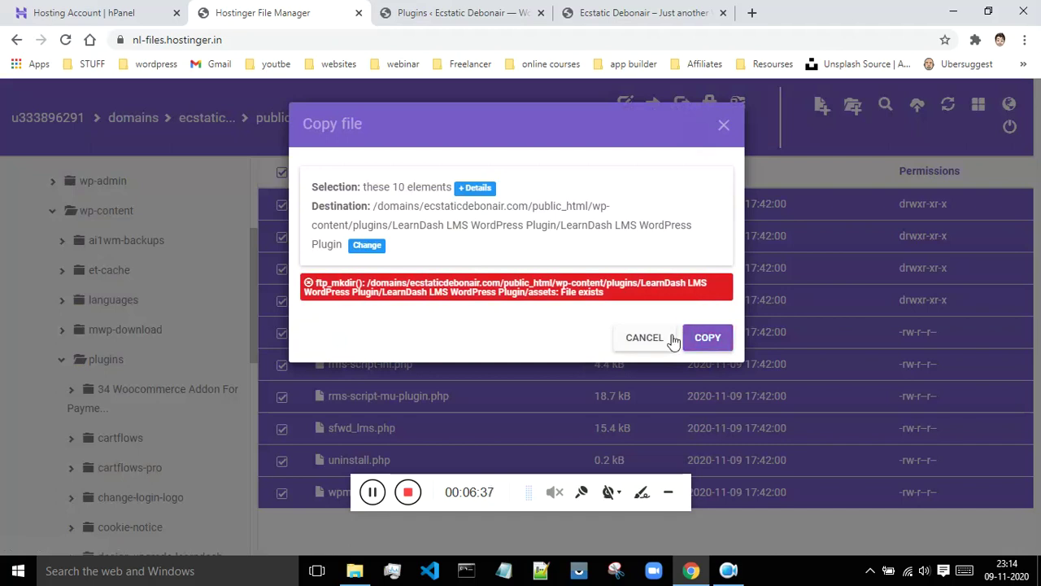
click(706, 339)
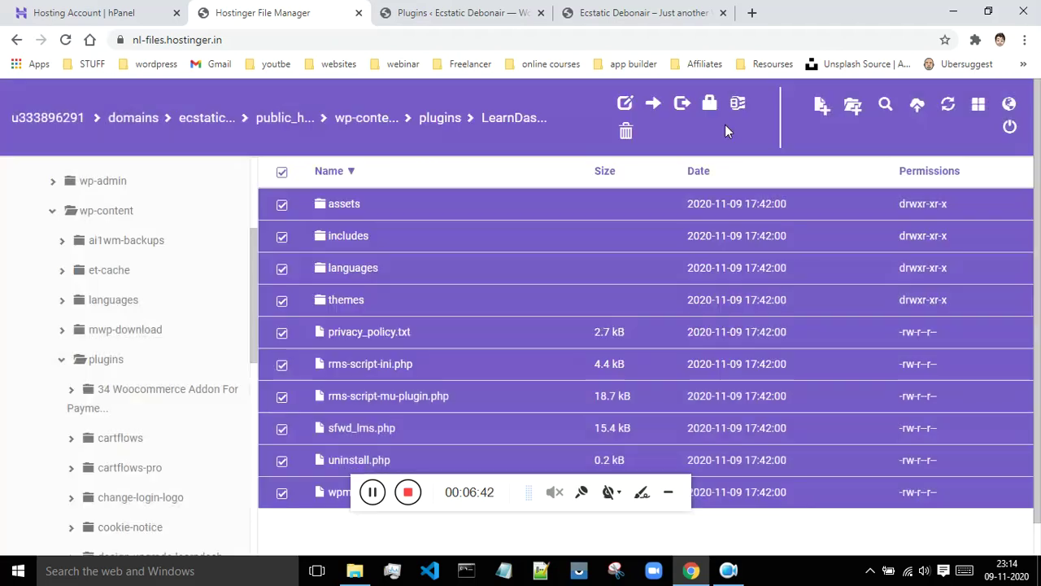
click(722, 129)
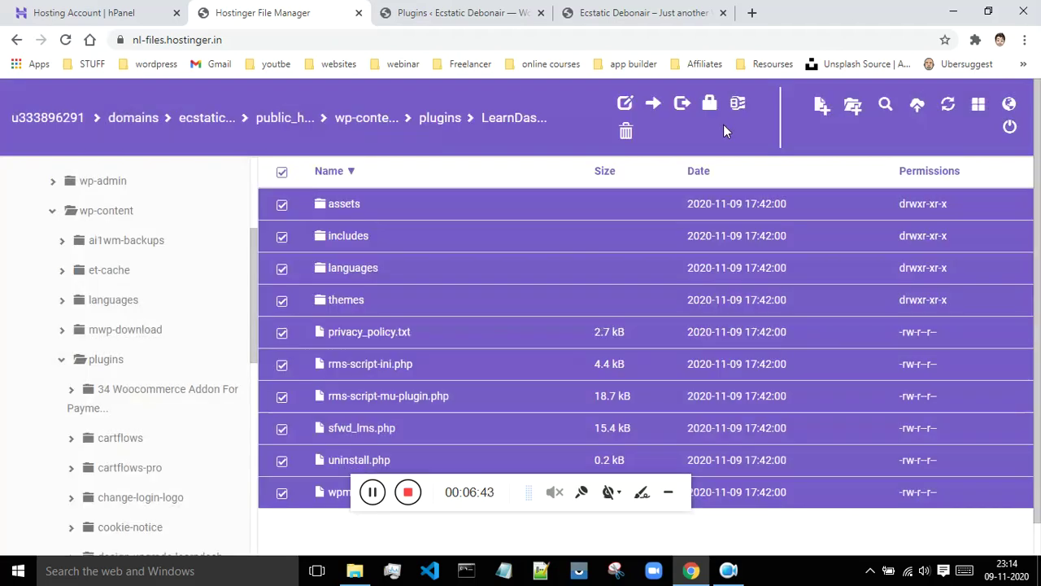
- Move all selected items up into the outer LearnDash LMS WordPress Plugin folder directly under plugins
click(654, 104)
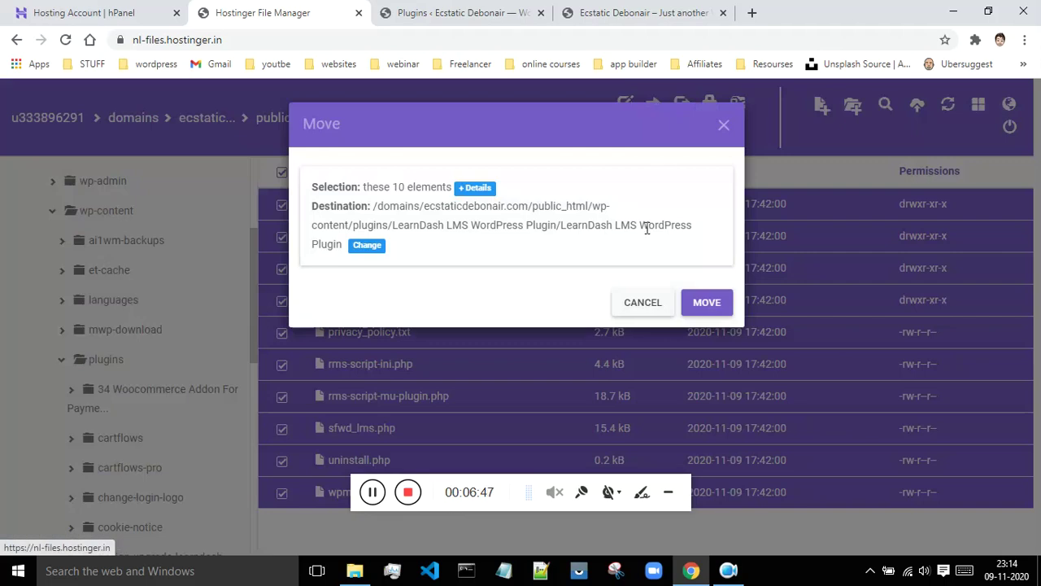
click(373, 248)
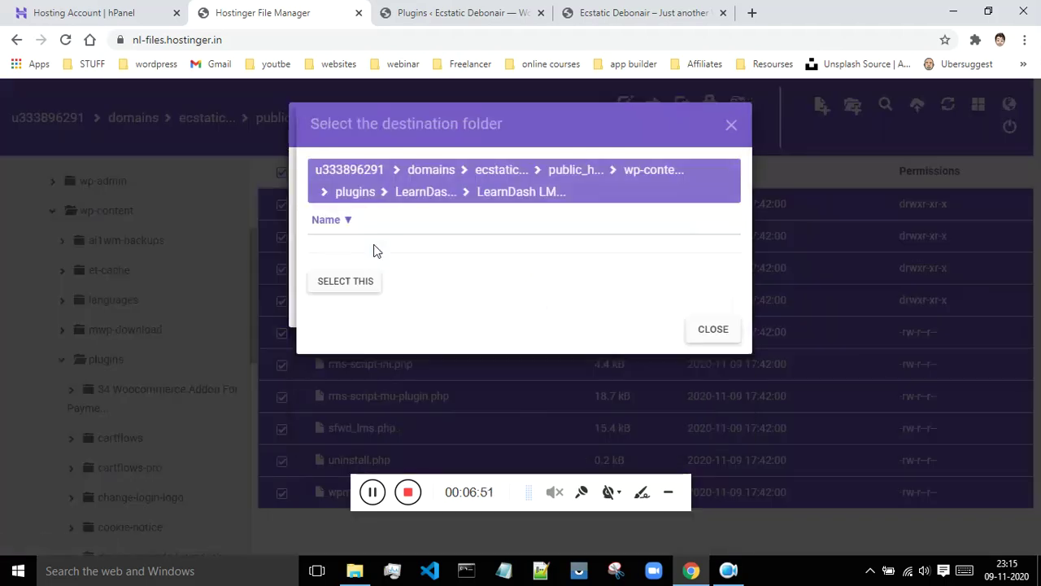
click(355, 192)
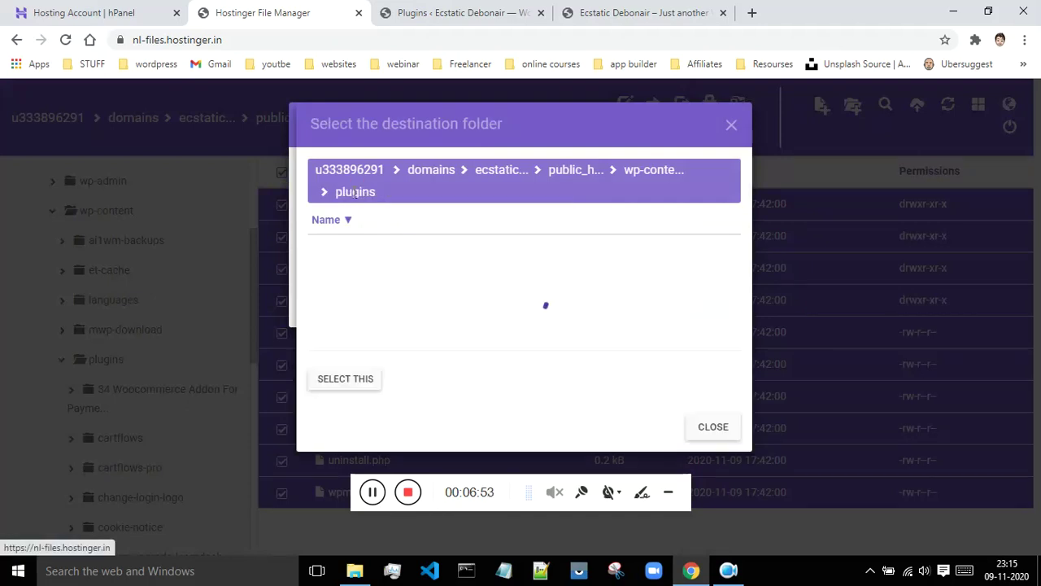
scroll(412, 267, down, 4)
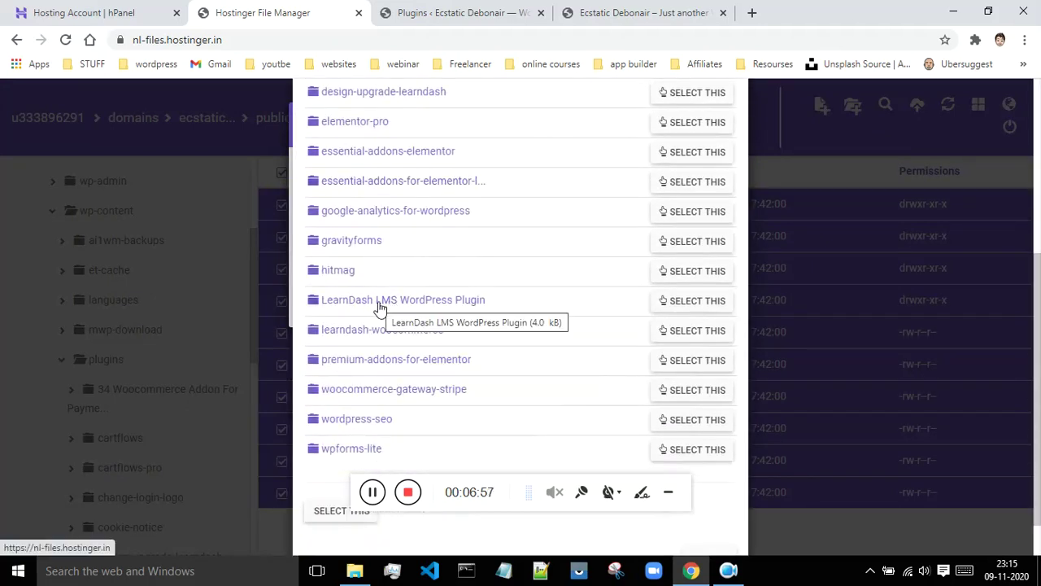
click(674, 301)
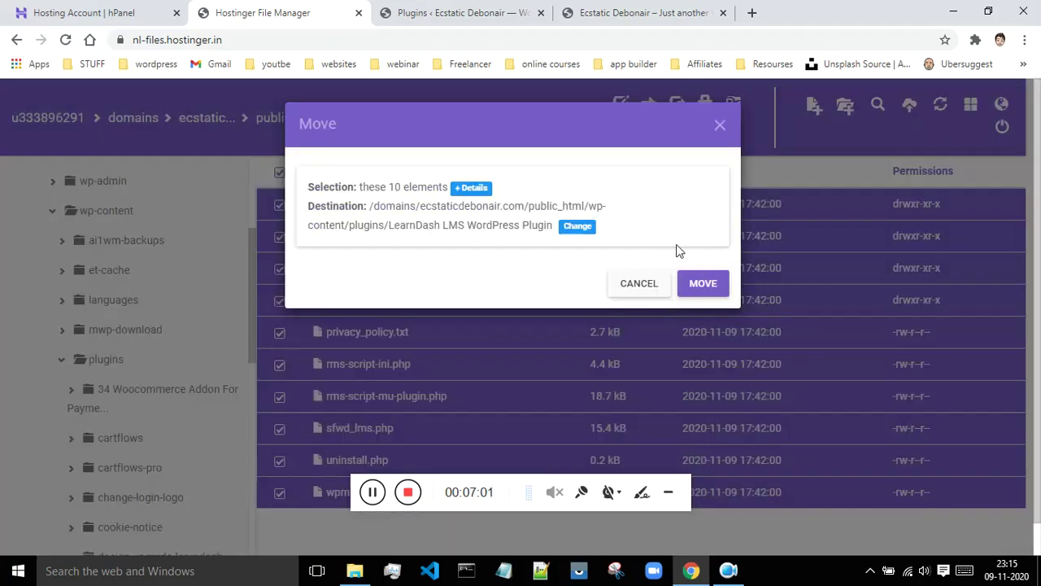
click(697, 285)
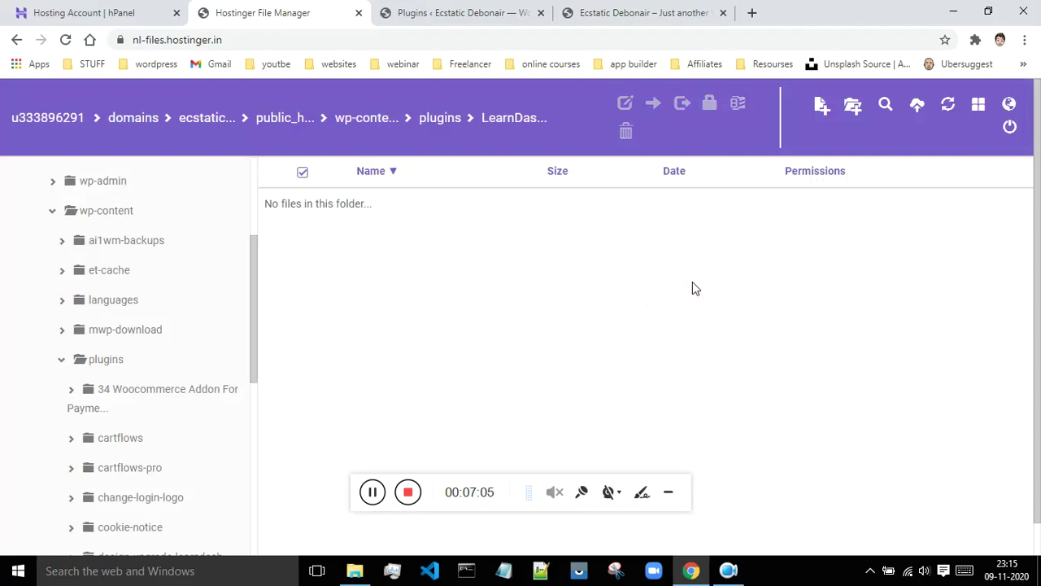
- Check the outer LearnDash LMS WordPress Plugin folder for the moved files and look inside its nested folder
click(439, 118)
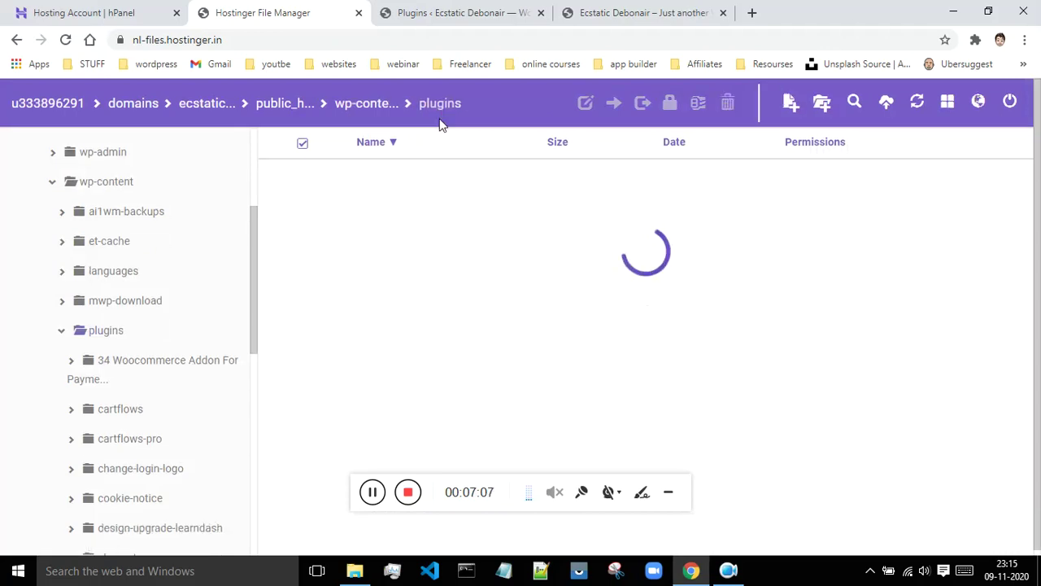
scroll(520, 244, down, 3)
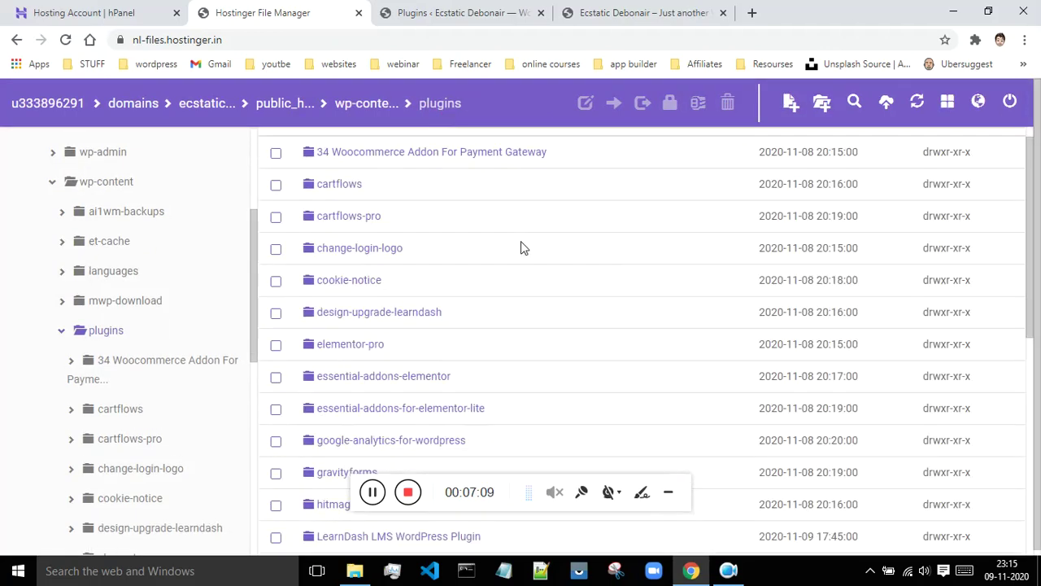
scroll(521, 246, down, 3)
double_click(446, 260)
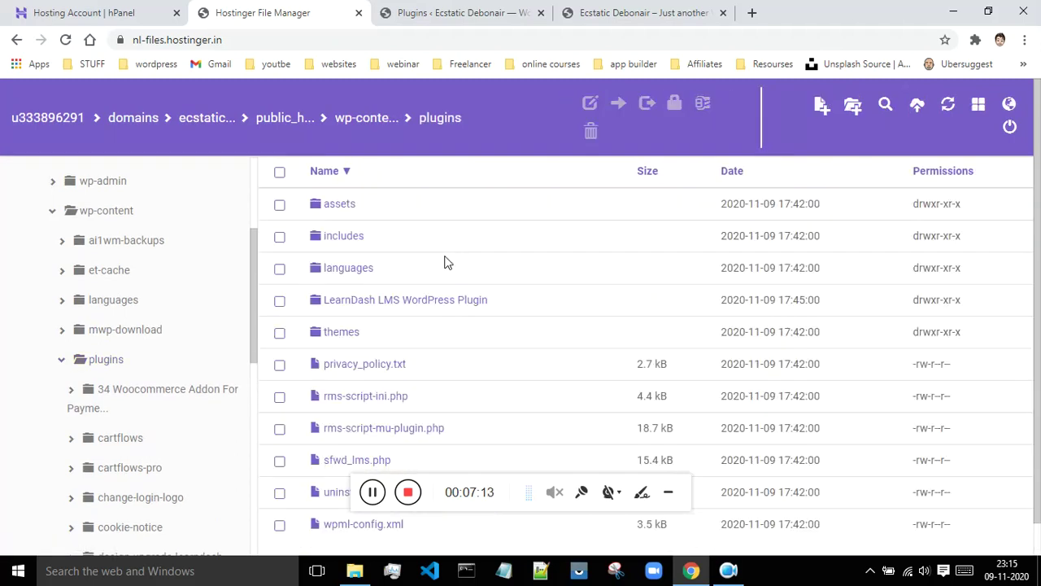
scroll(461, 259, down, 1)
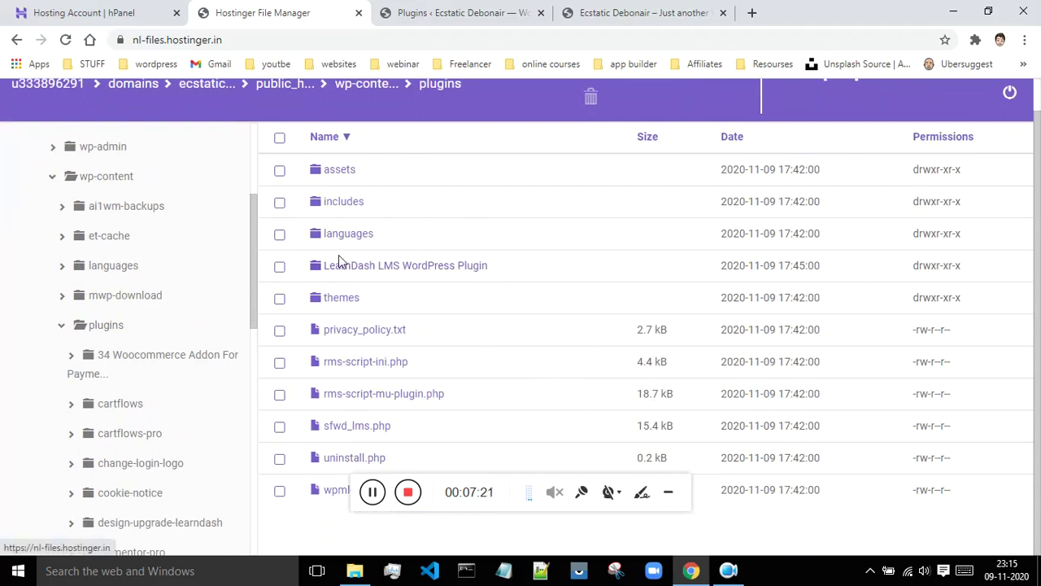
click(398, 268)
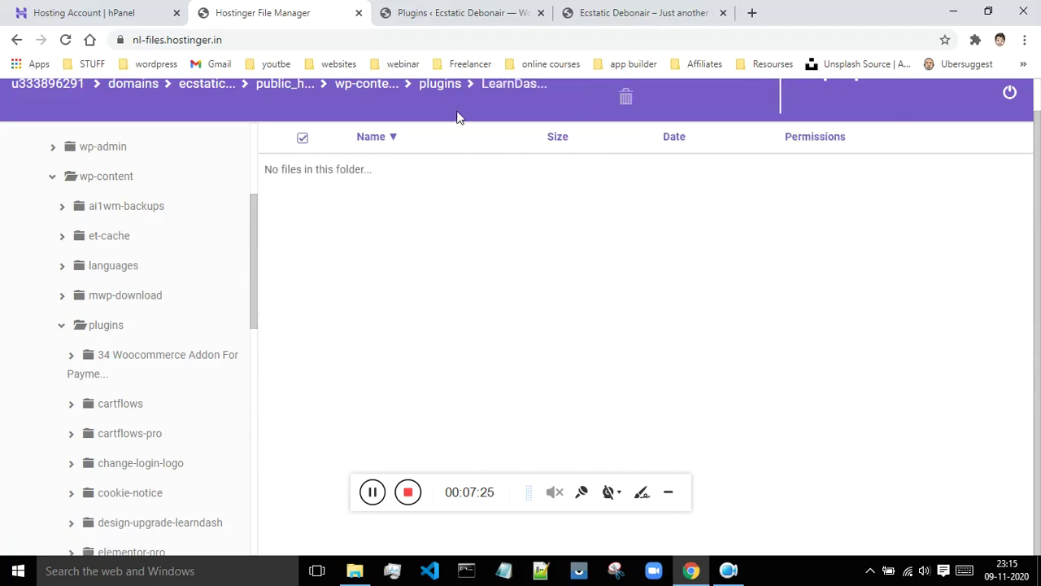
- Delete the empty nested LearnDash LMS WordPress Plugin folder from inside the outer folder of the same name
click(442, 85)
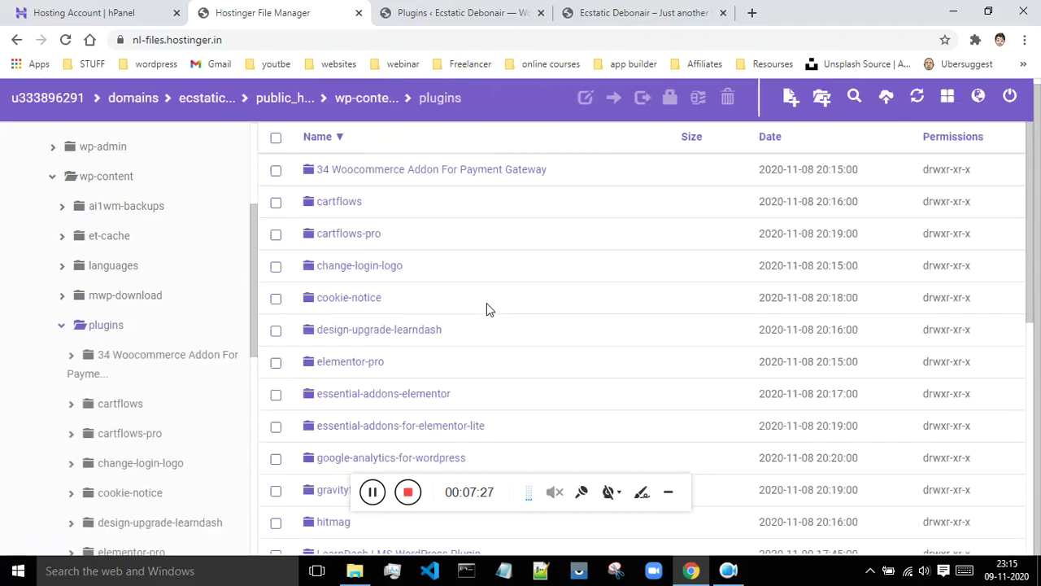
scroll(486, 309, down, 3)
click(421, 332)
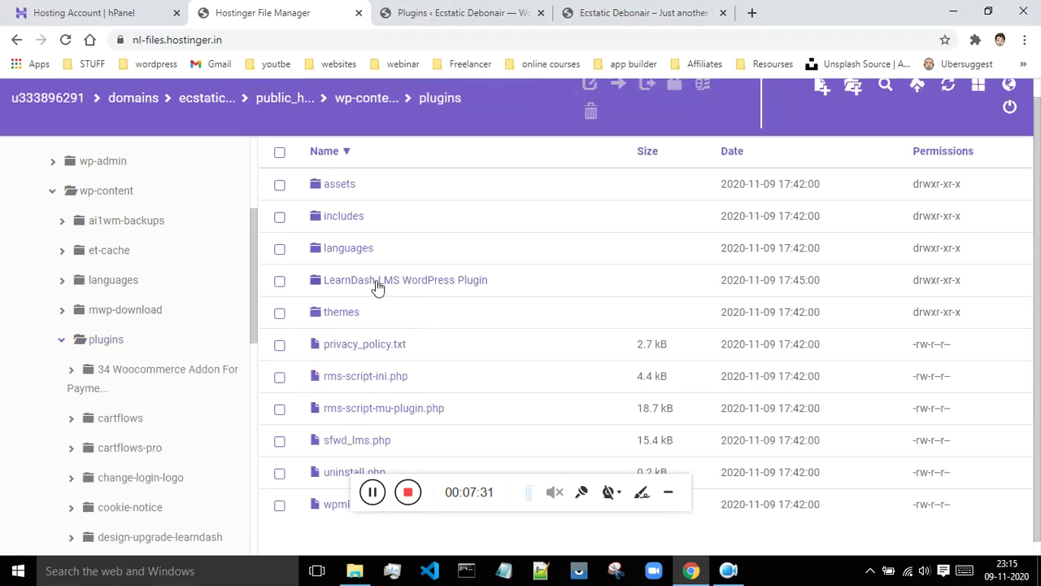
click(377, 285)
click(576, 114)
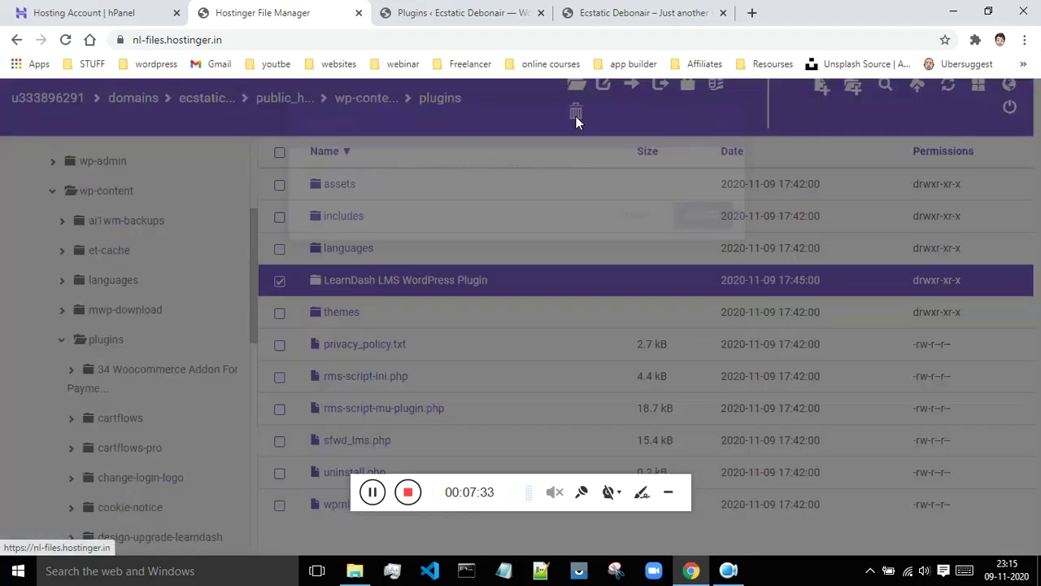
click(691, 215)
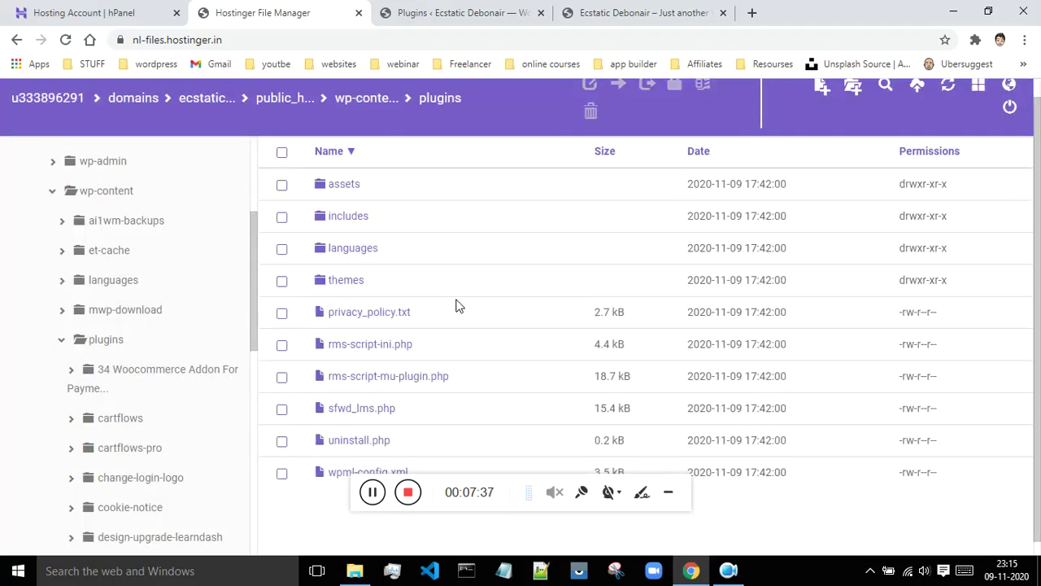
- Reload the WordPress admin's installed plugins page and look through the whole plugin list for LearnDash LMS
click(454, 11)
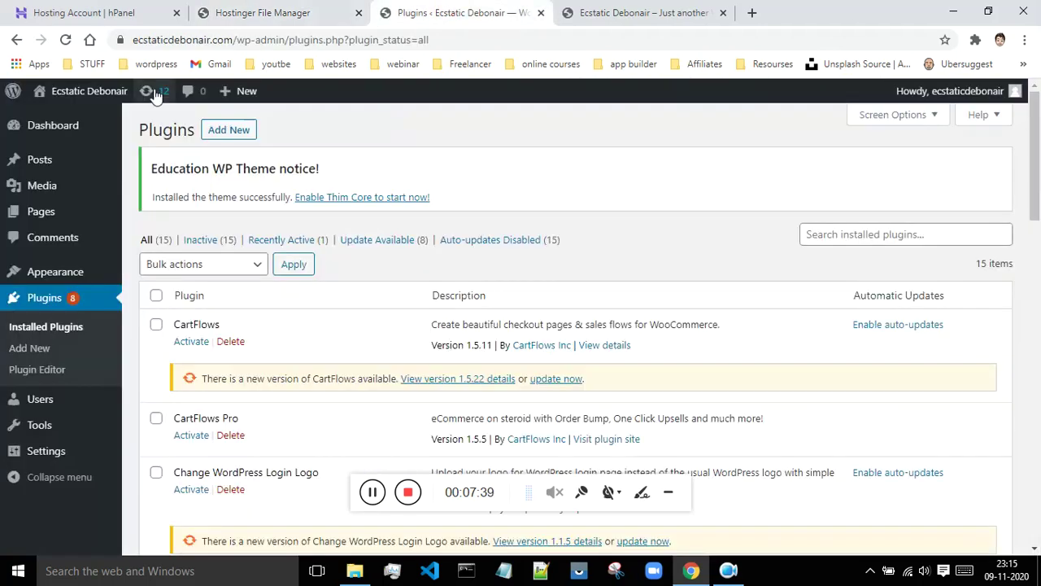
click(66, 39)
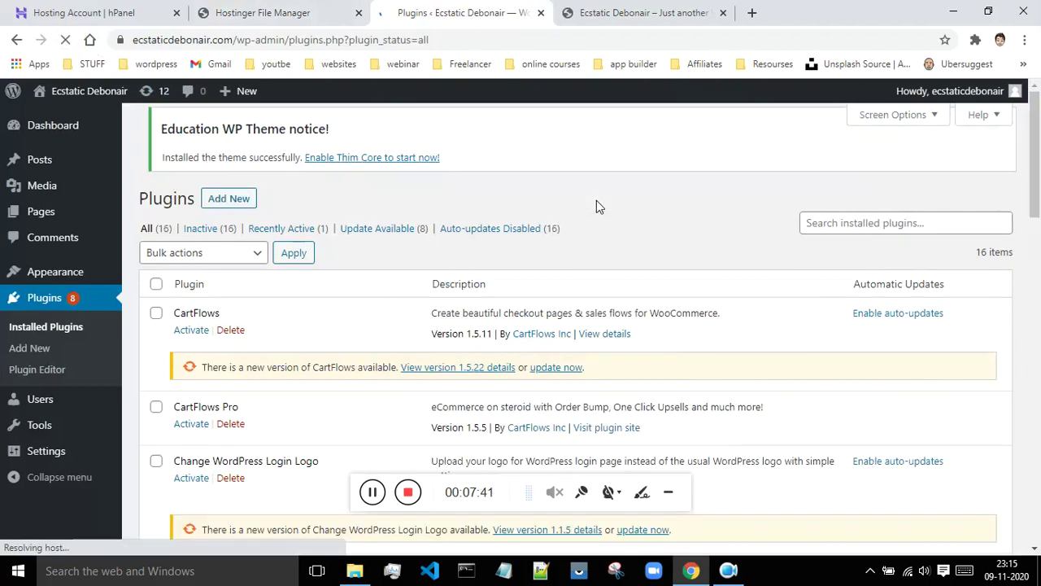
scroll(596, 204, down, 2)
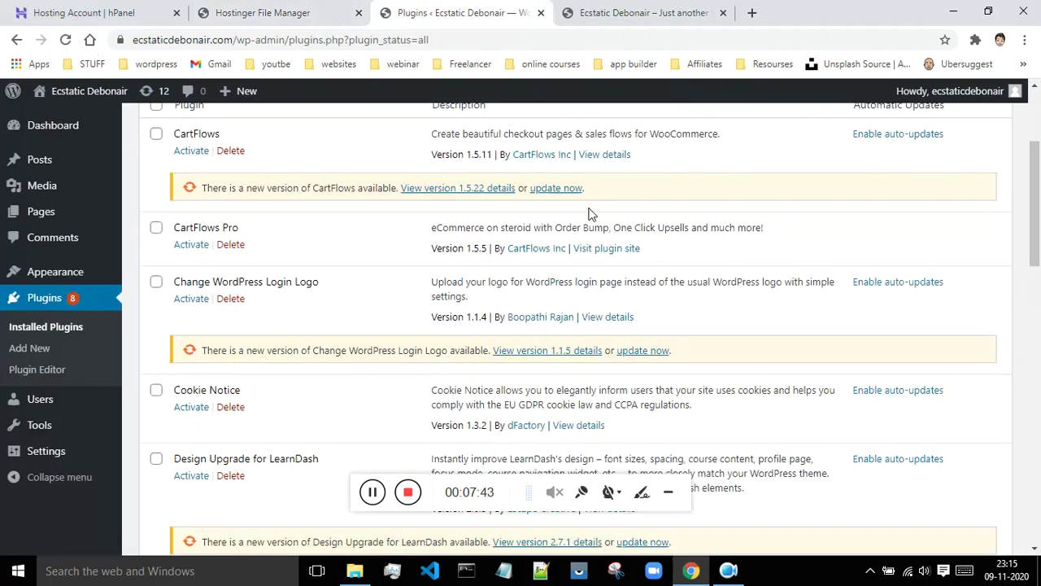
scroll(590, 213, down, 5)
scroll(591, 208, down, 3)
scroll(589, 208, down, 5)
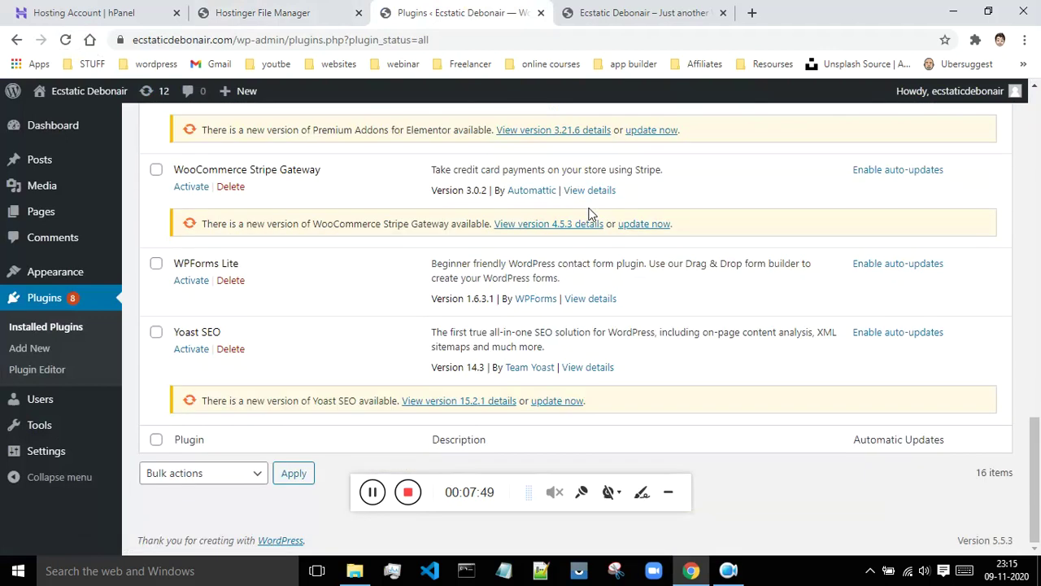
scroll(589, 214, up, 8)
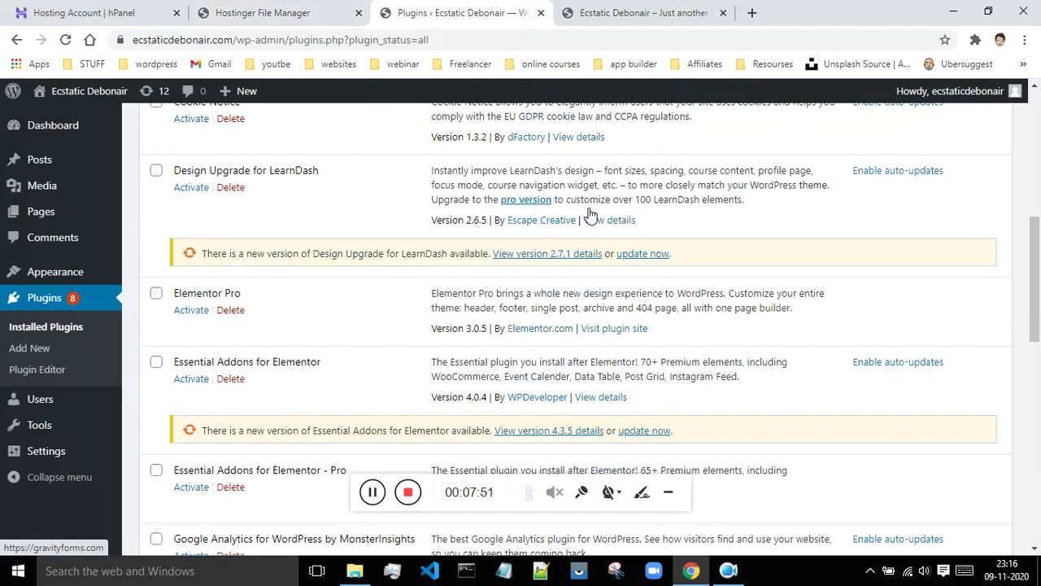
scroll(590, 214, up, 7)
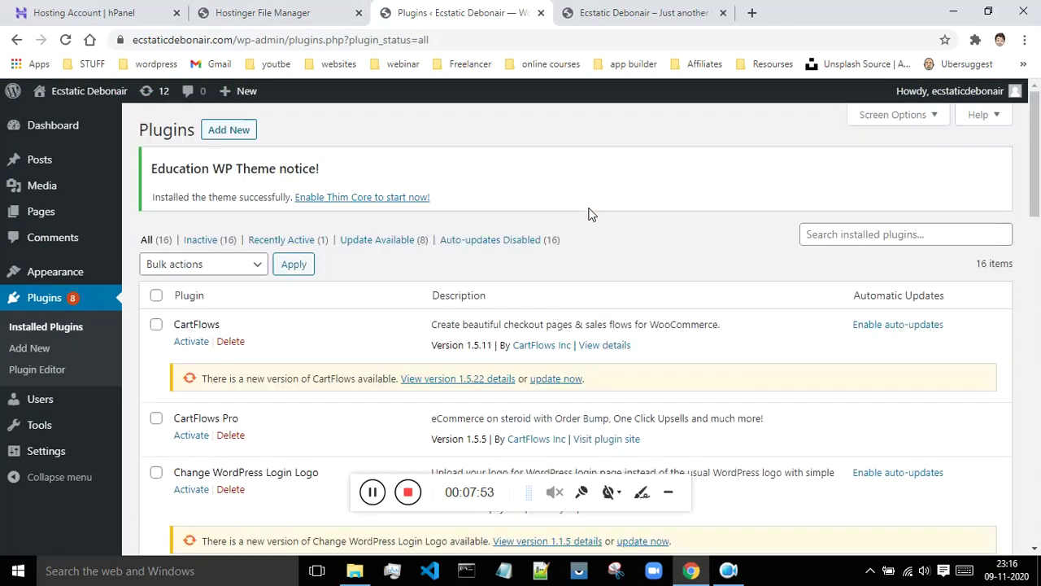
click(408, 491)
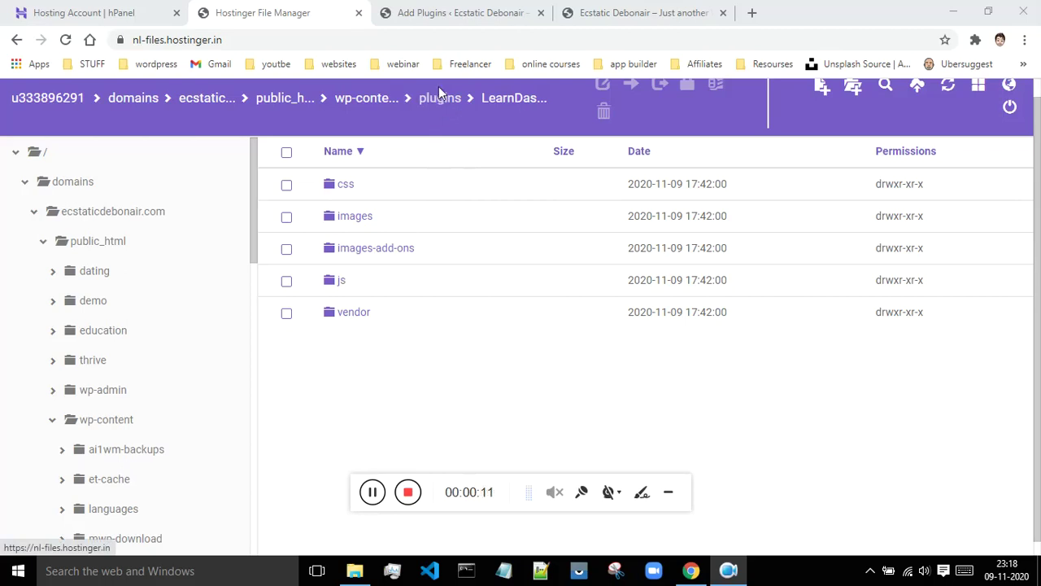
- On the WordPress Add Plugins page, choose LearnDash LMS WordPress Plugin.zip from the LMS SYSTEM folder as the plugin upload
click(431, 9)
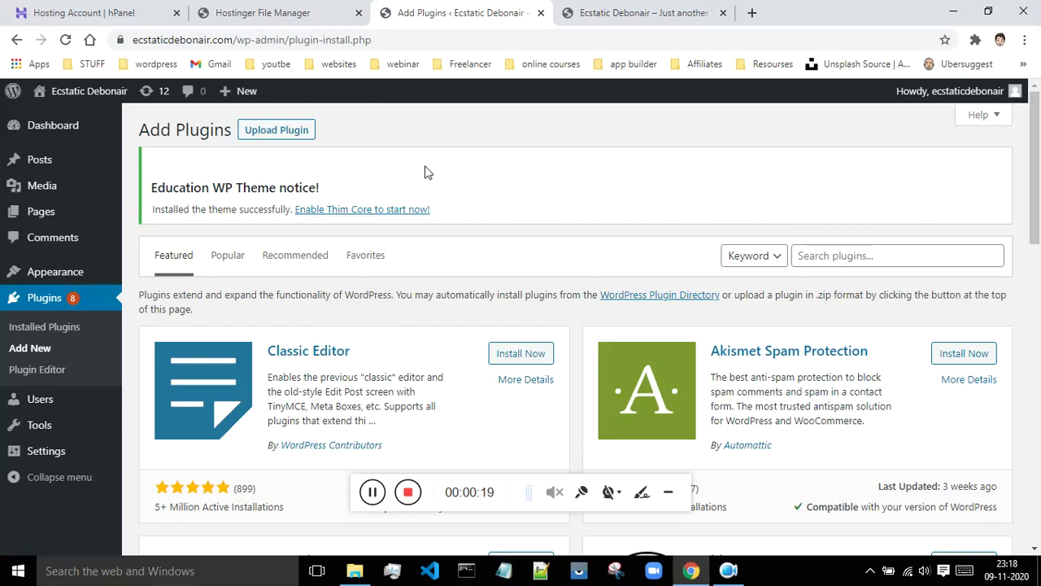
click(297, 137)
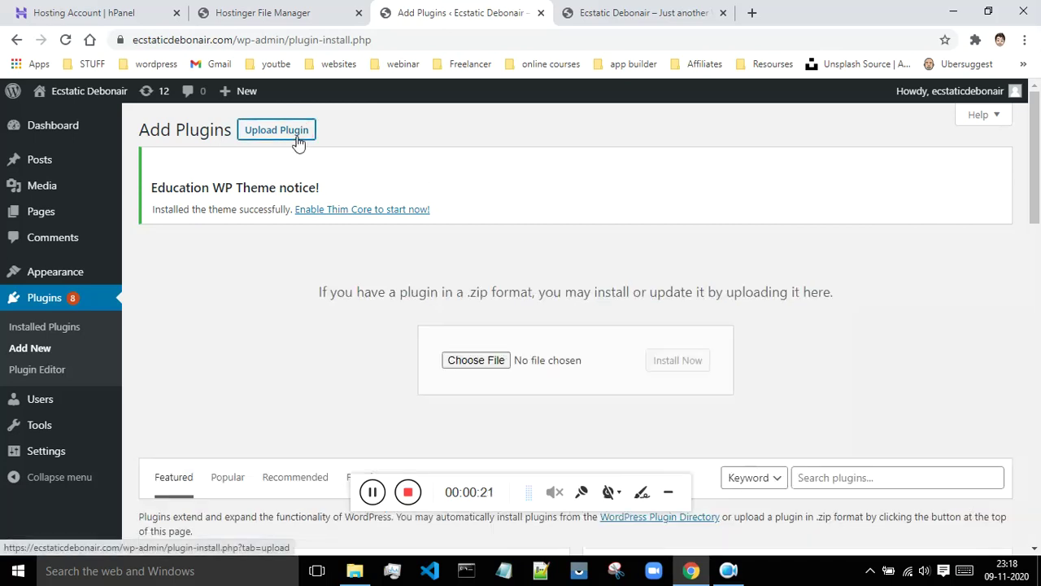
click(476, 362)
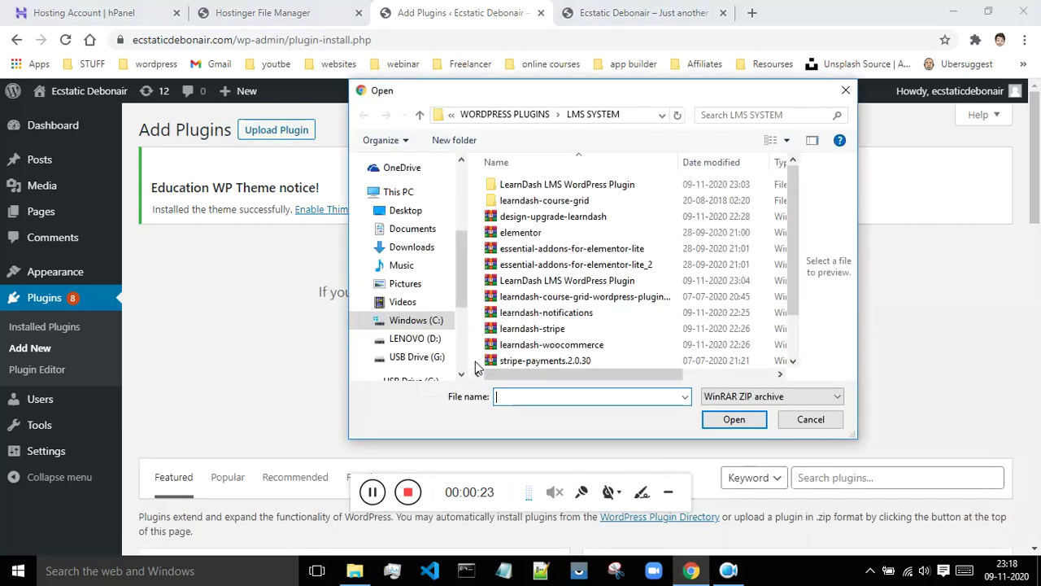
click(558, 279)
click(717, 419)
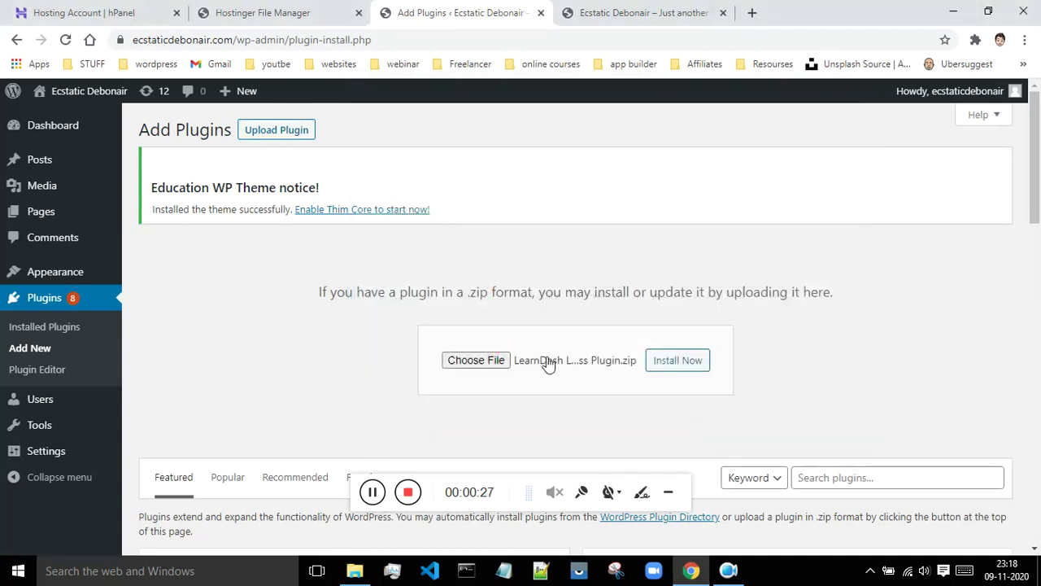
- Install the chosen LearnDash LMS WordPress Plugin.zip and look at the plugin's folder in the Hostinger file manager during the upload
click(680, 373)
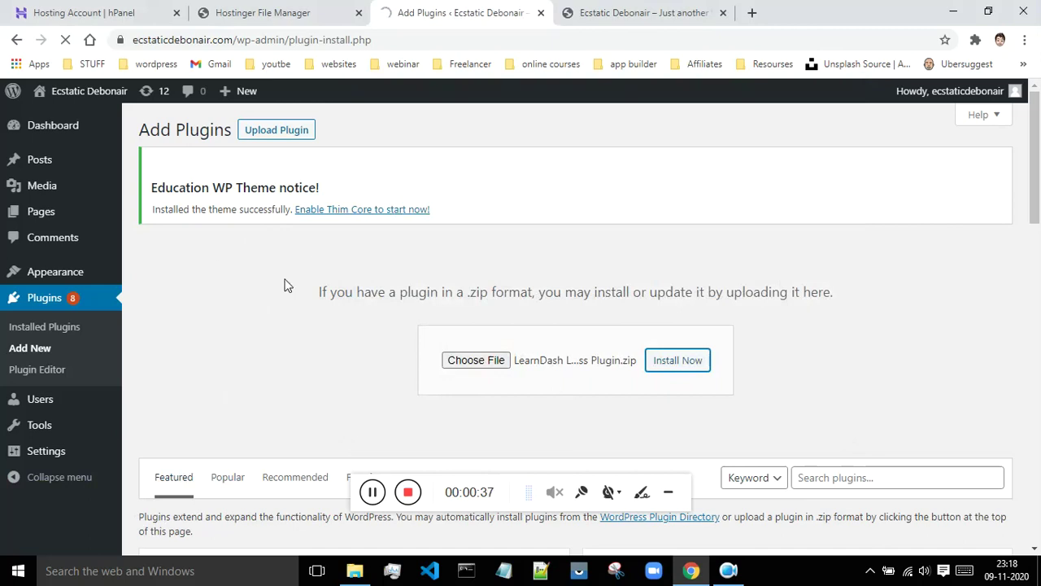
key(ctrl+shift+Tab)
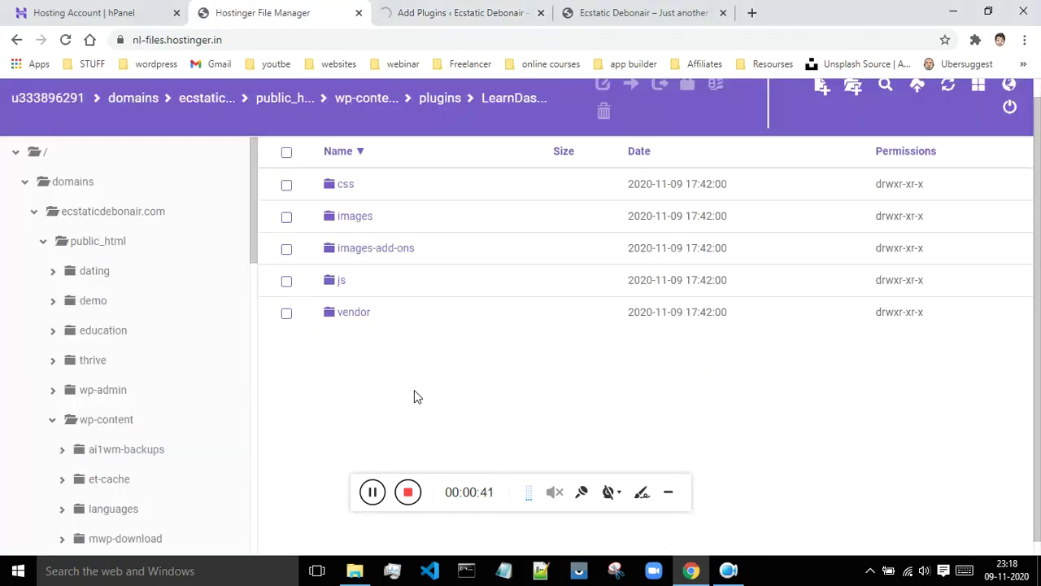
click(402, 10)
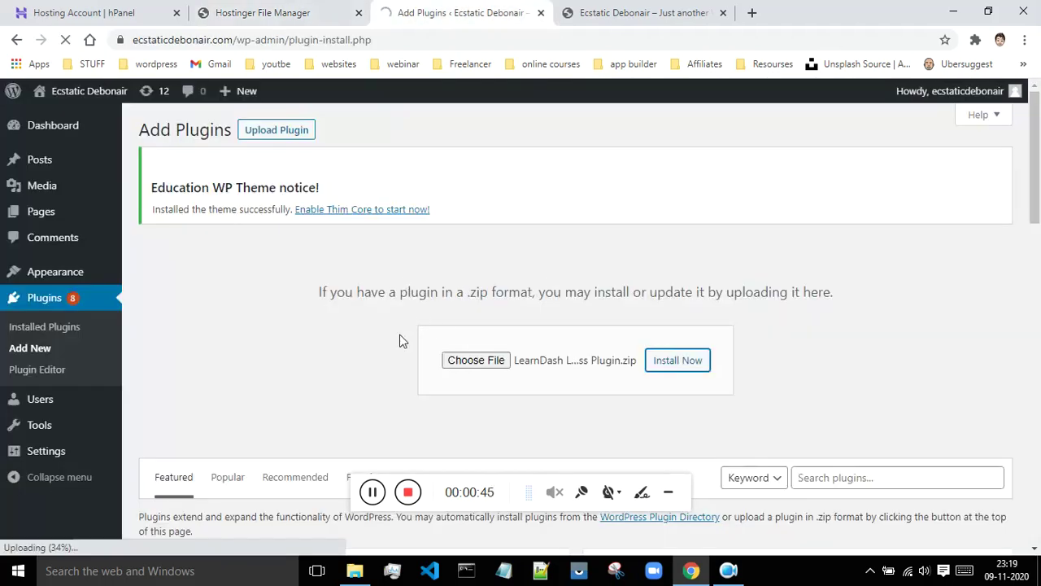
click(273, 10)
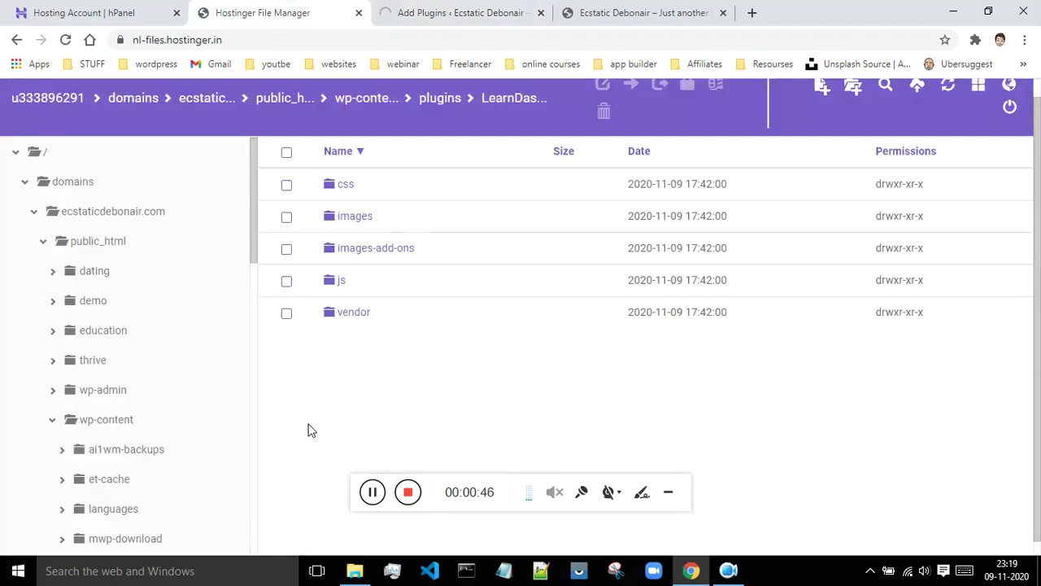
click(400, 11)
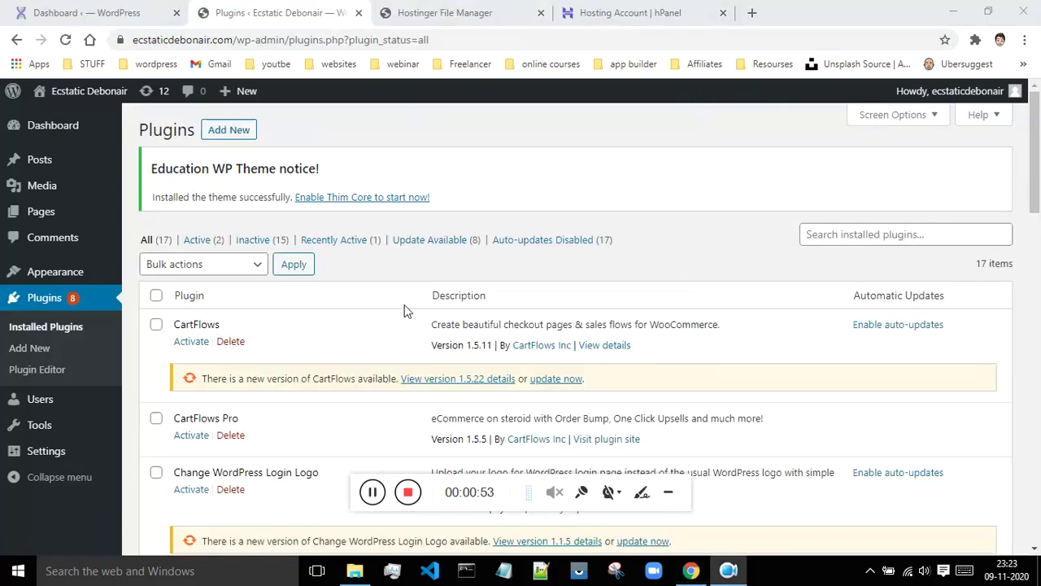
- Find LearnDash LMS in the WordPress installed plugins list and try to activate it
scroll(402, 306, down, 2)
scroll(391, 300, down, 5)
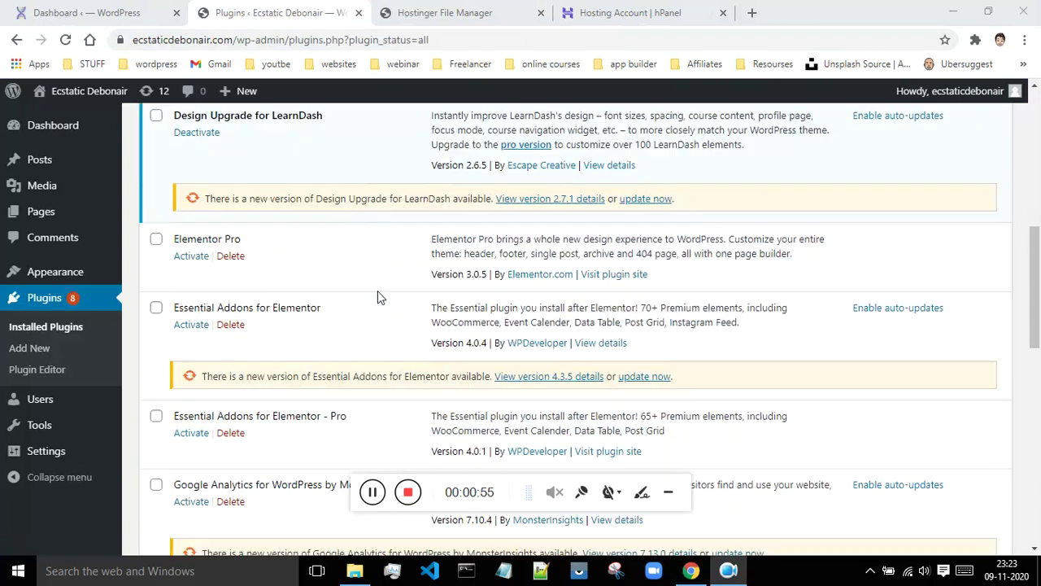
scroll(378, 294, down, 3)
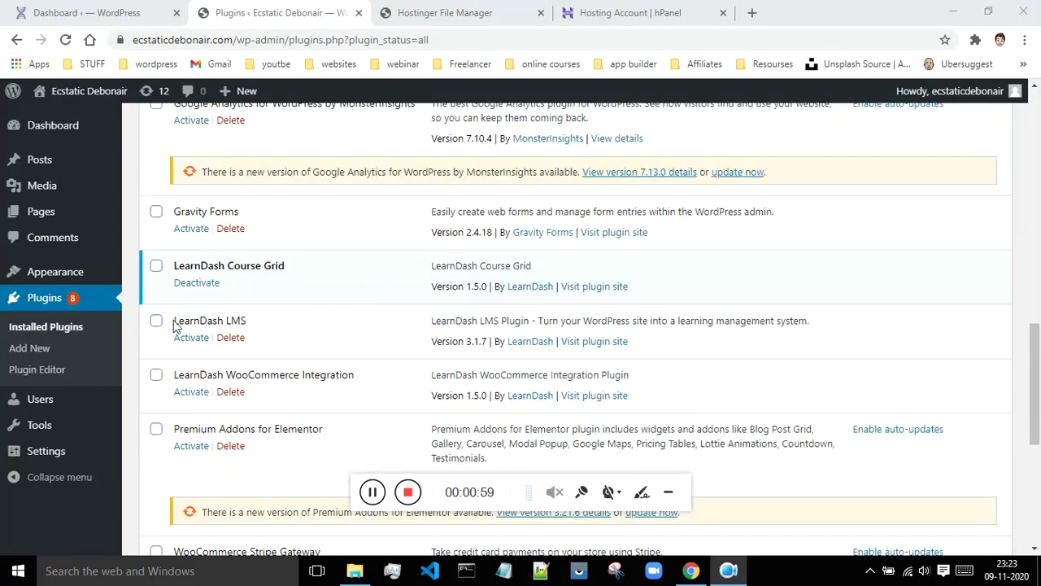
click(189, 344)
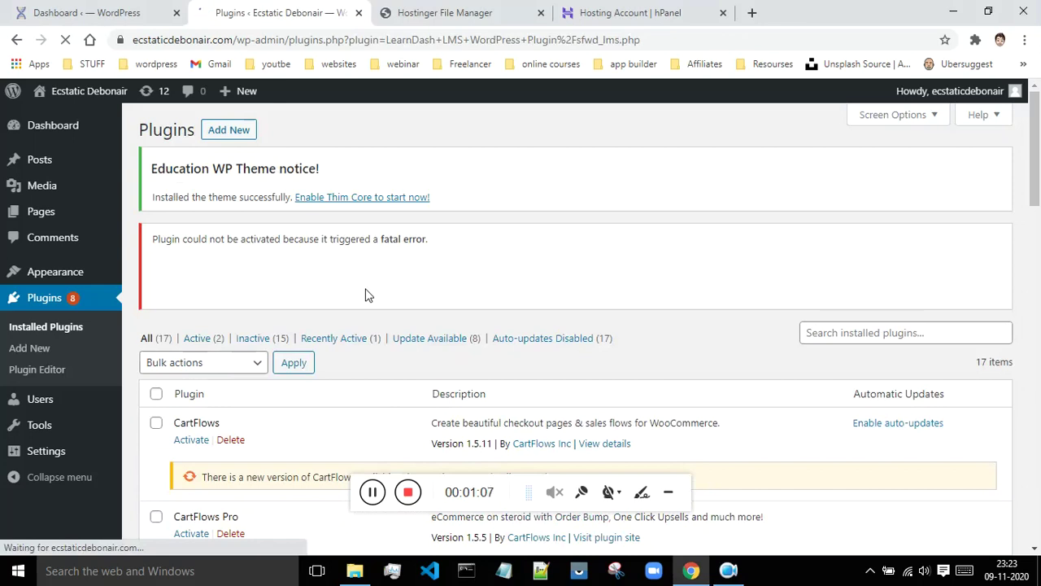
drag(428, 239, 143, 238)
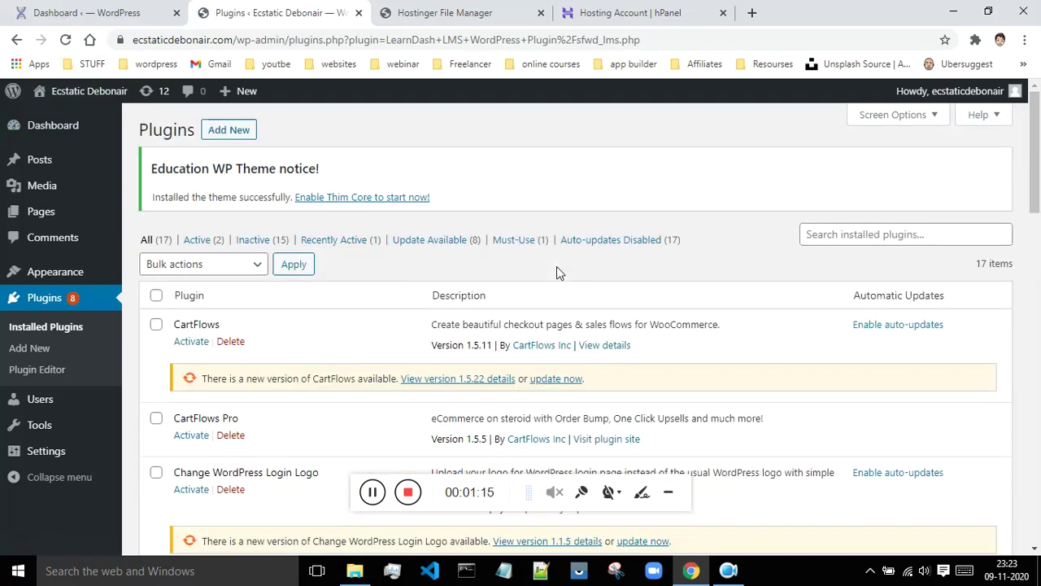
- Activate the LearnDash LMS plugin again, and dismiss its first-time hint and the activation notice
scroll(547, 255, down, 3)
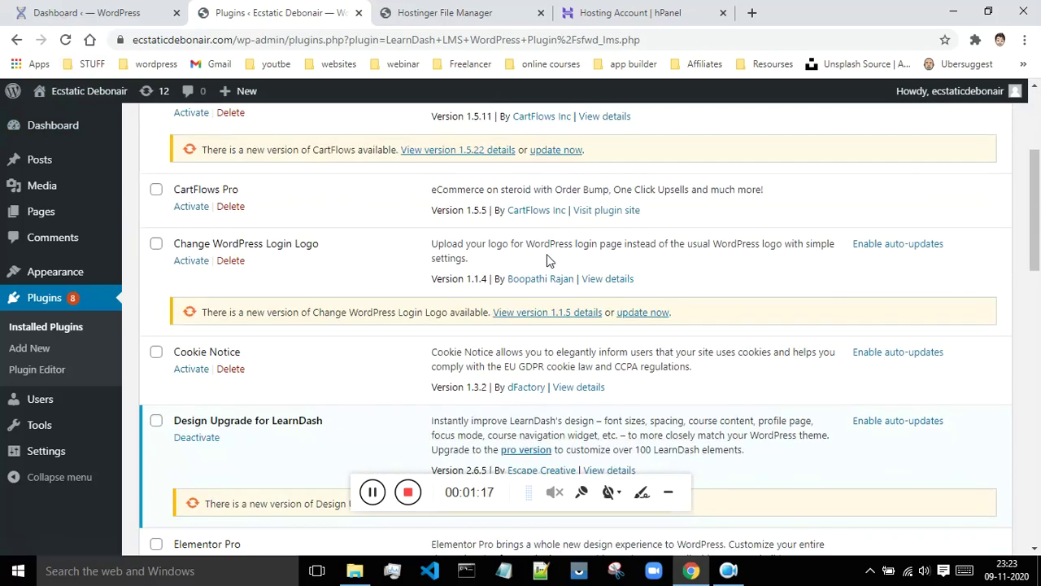
scroll(546, 258, down, 8)
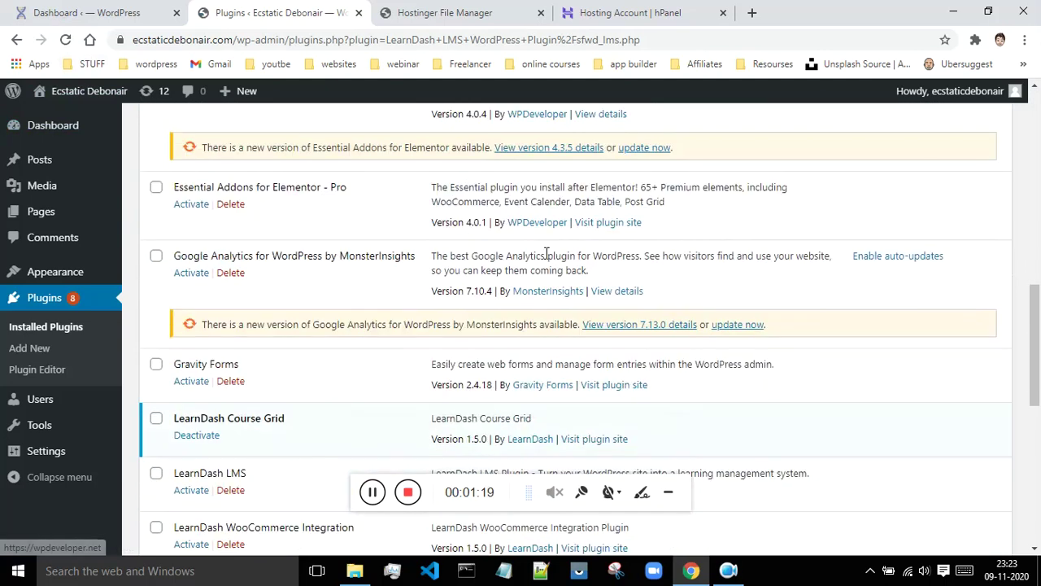
scroll(547, 256, down, 2)
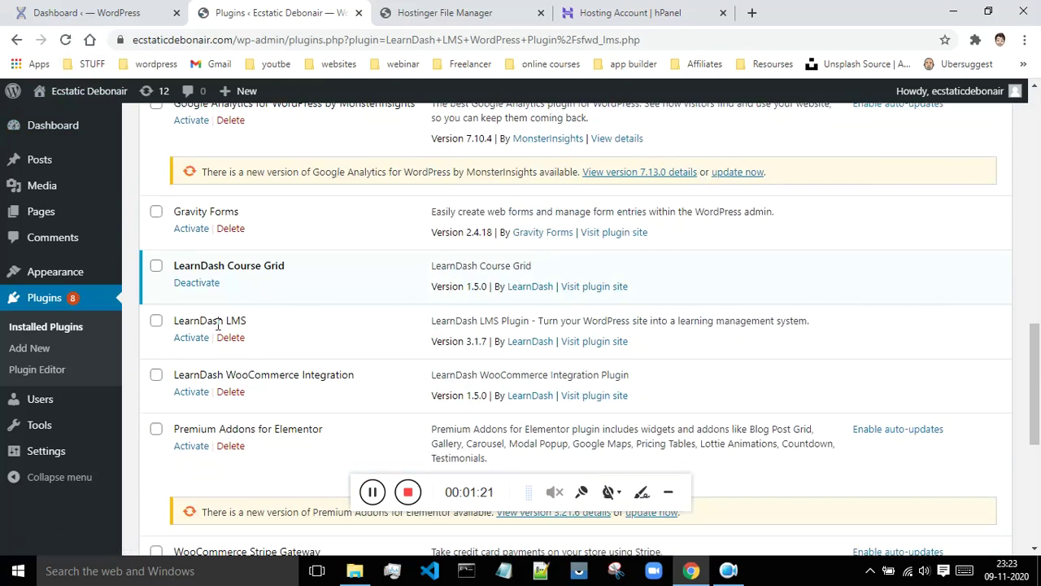
click(189, 338)
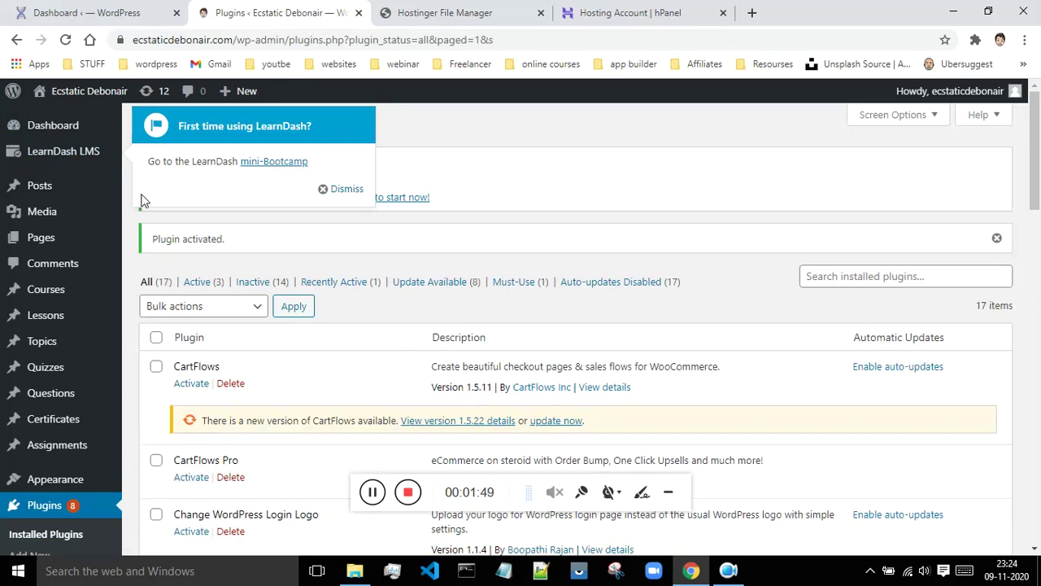
click(345, 189)
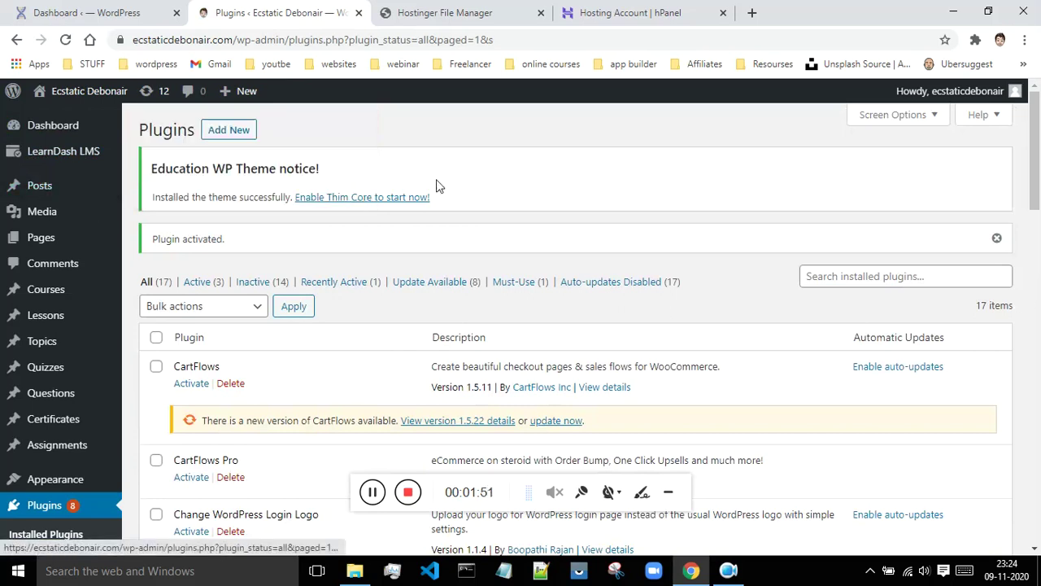
click(997, 238)
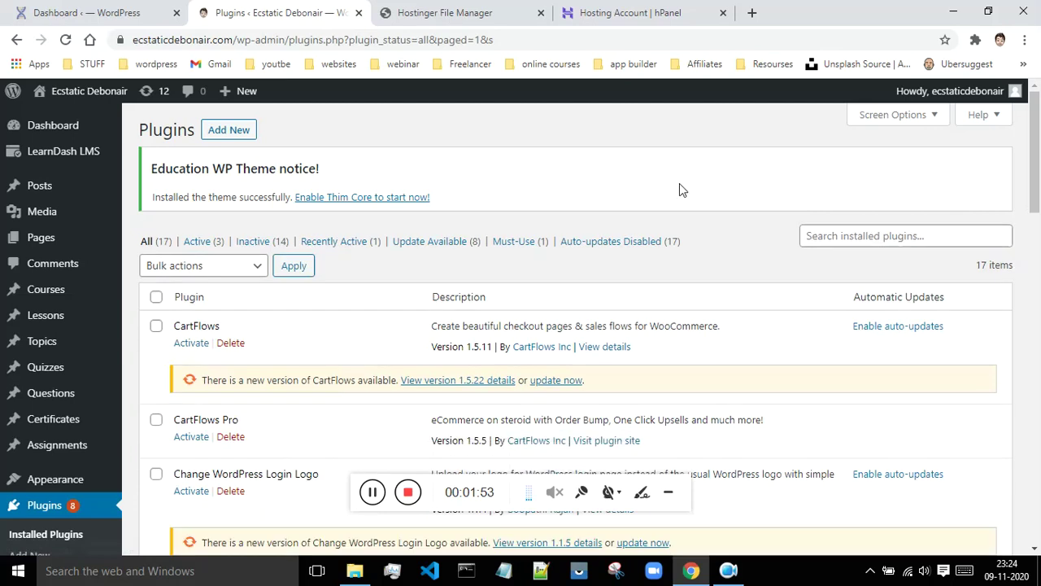
- Try to activate the LearnDash WooCommerce Integration plugin from the installed plugins list
mouse_move(73, 154)
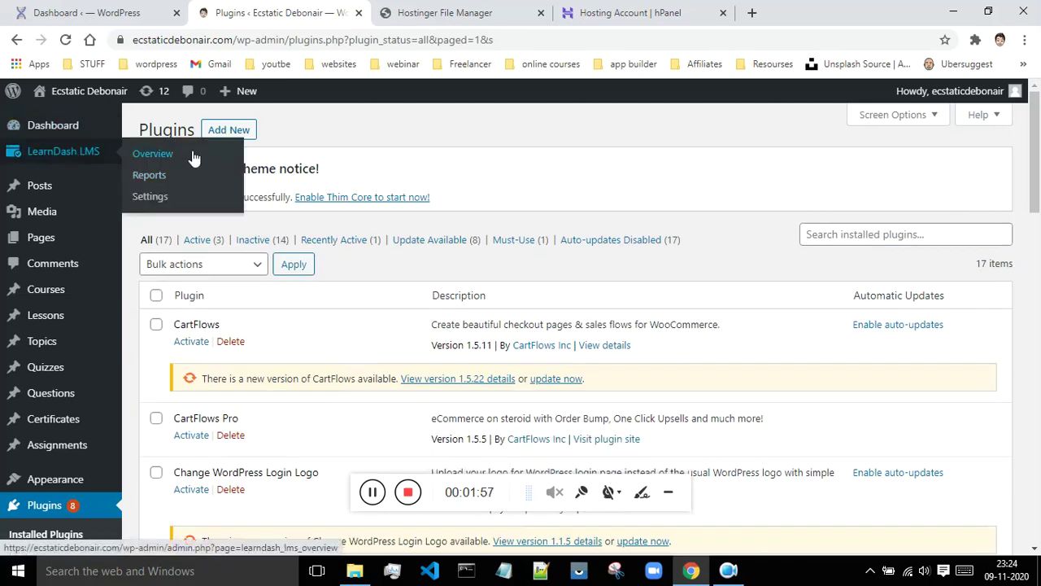
scroll(444, 172, down, 3)
scroll(439, 172, down, 4)
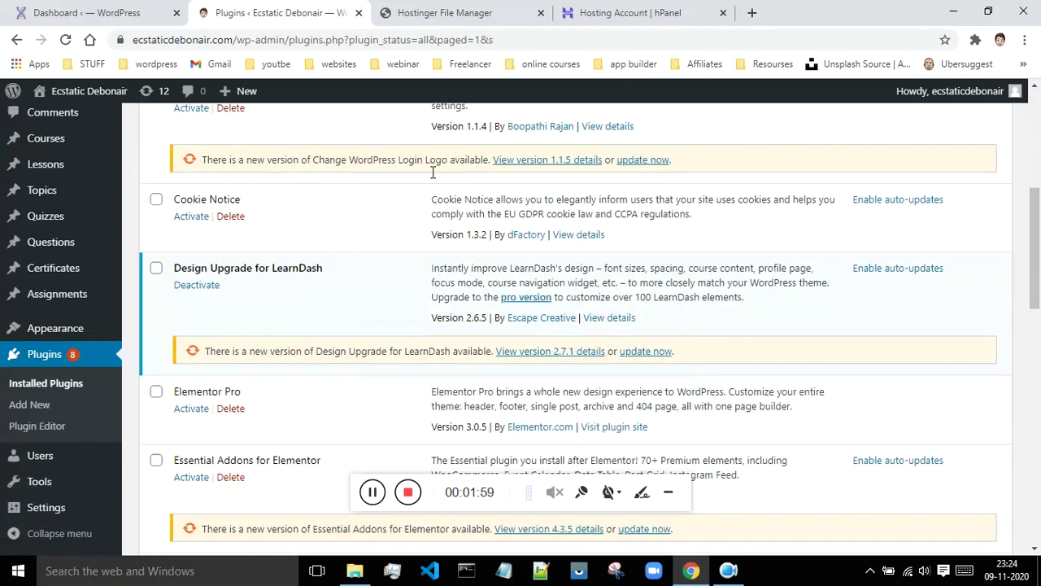
scroll(435, 182, down, 6)
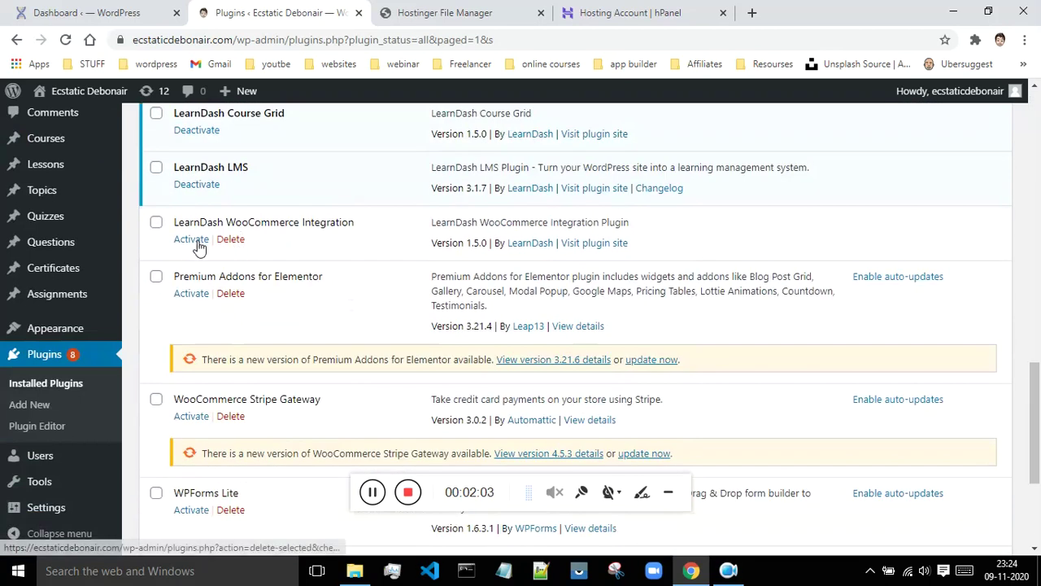
click(191, 243)
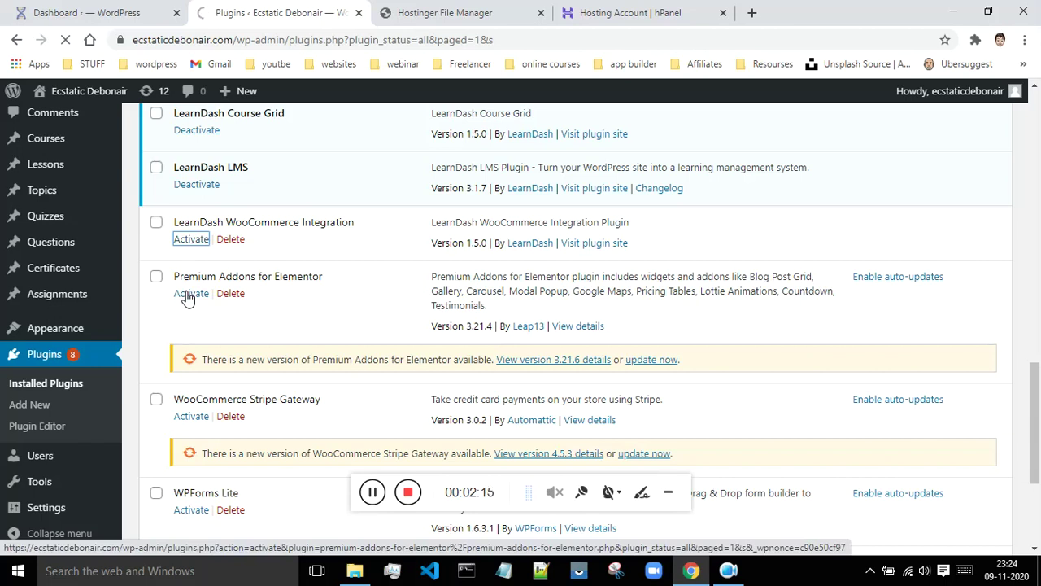
scroll(186, 297, down, 5)
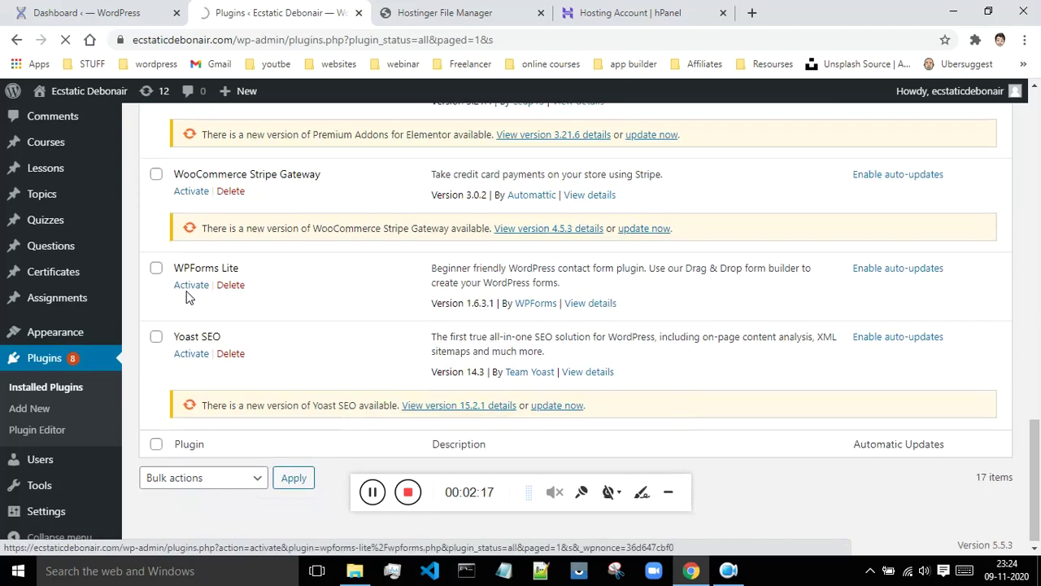
scroll(186, 298, up, 10)
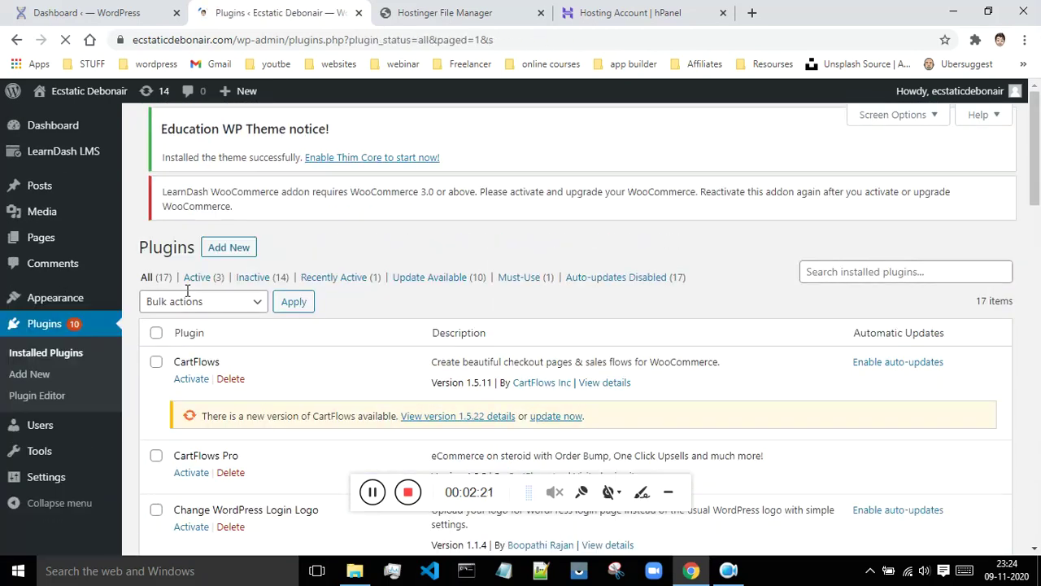
- Select every plugin in the installed plugins list and apply the Activate bulk action to them
scroll(309, 314, down, 5)
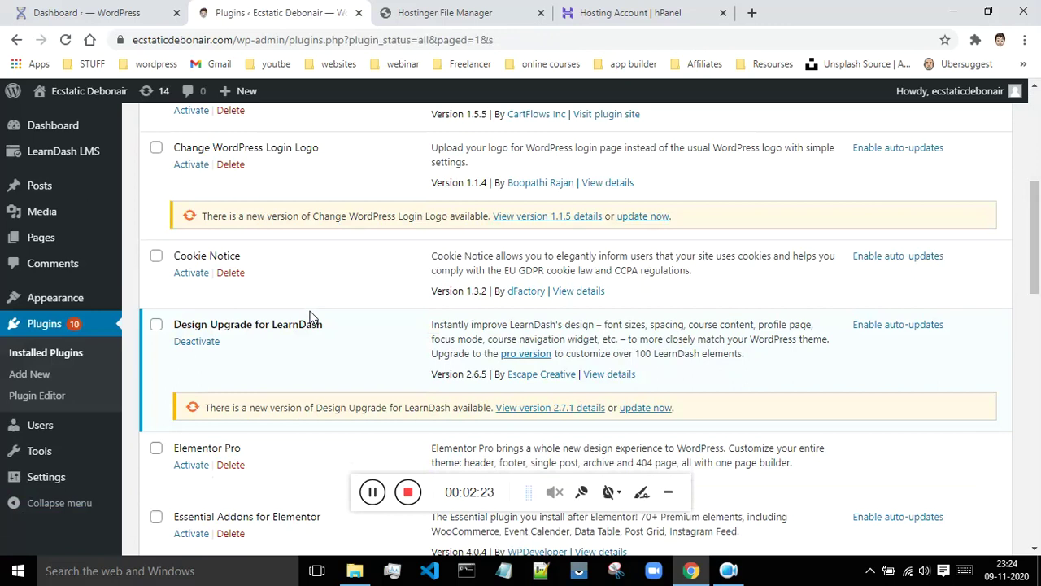
scroll(309, 317, down, 9)
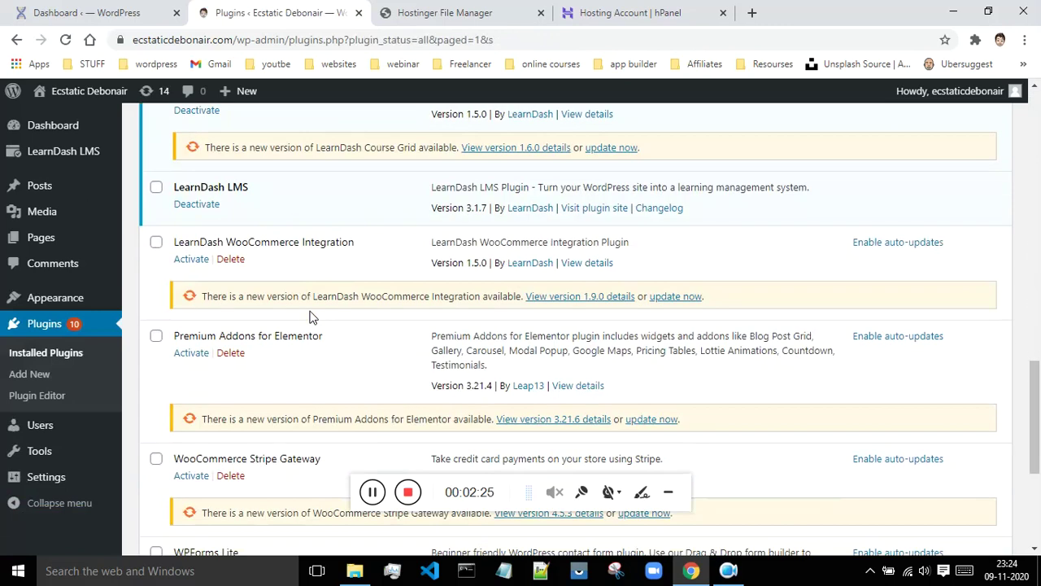
scroll(236, 362, down, 4)
scroll(237, 376, up, 12)
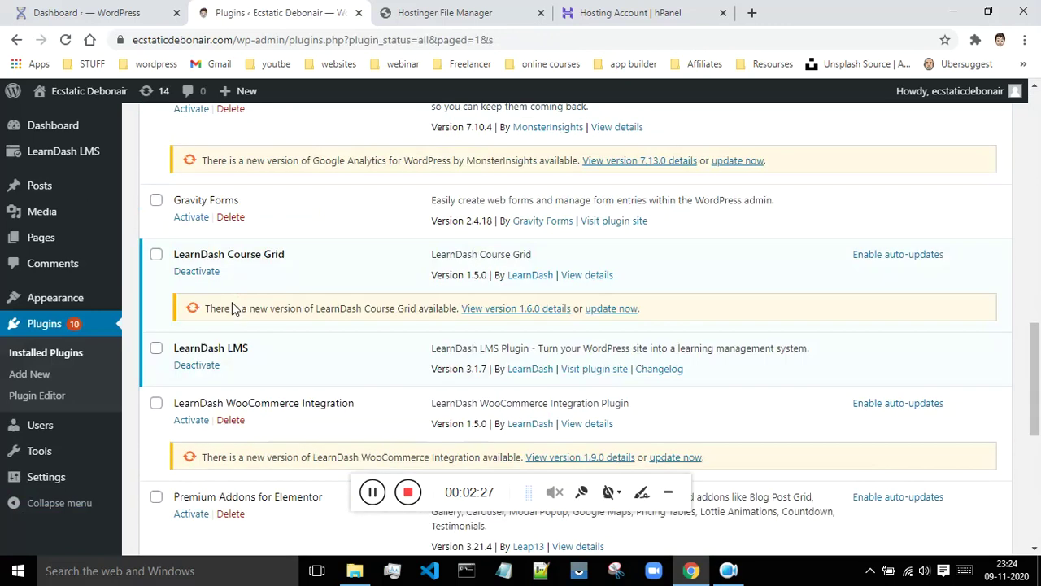
scroll(232, 297, up, 6)
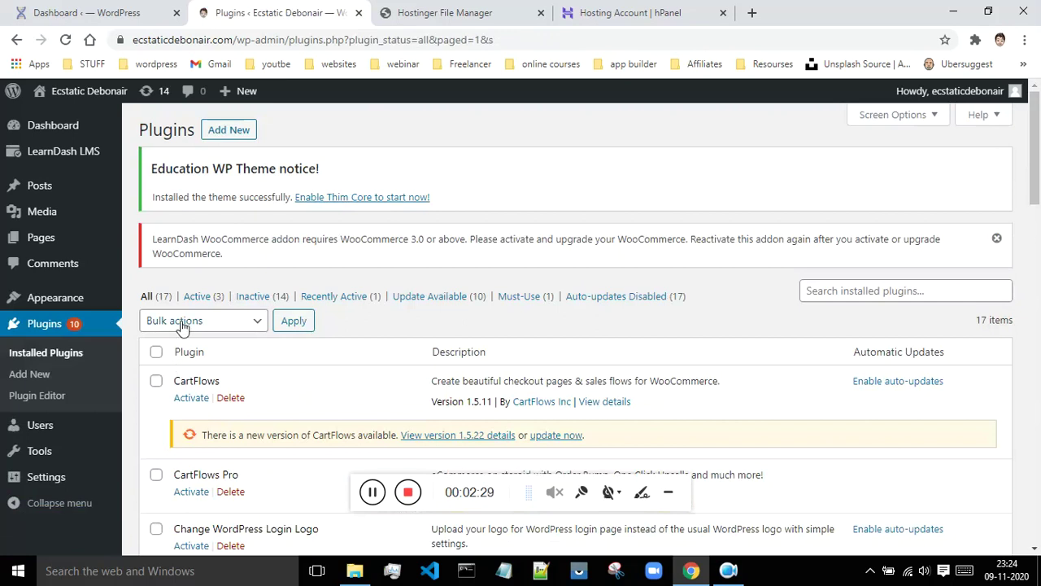
click(158, 353)
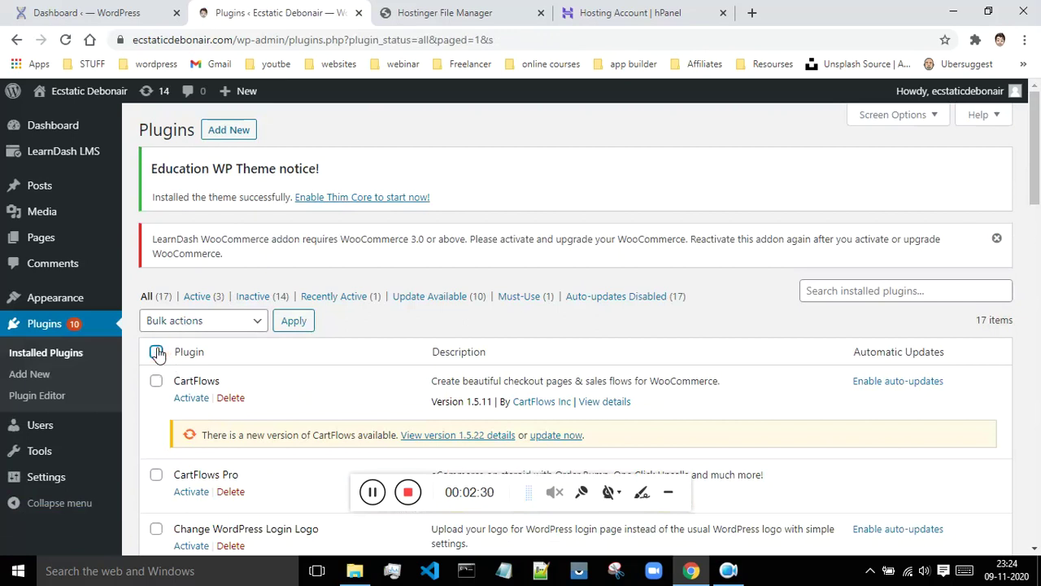
click(241, 325)
click(231, 359)
click(295, 320)
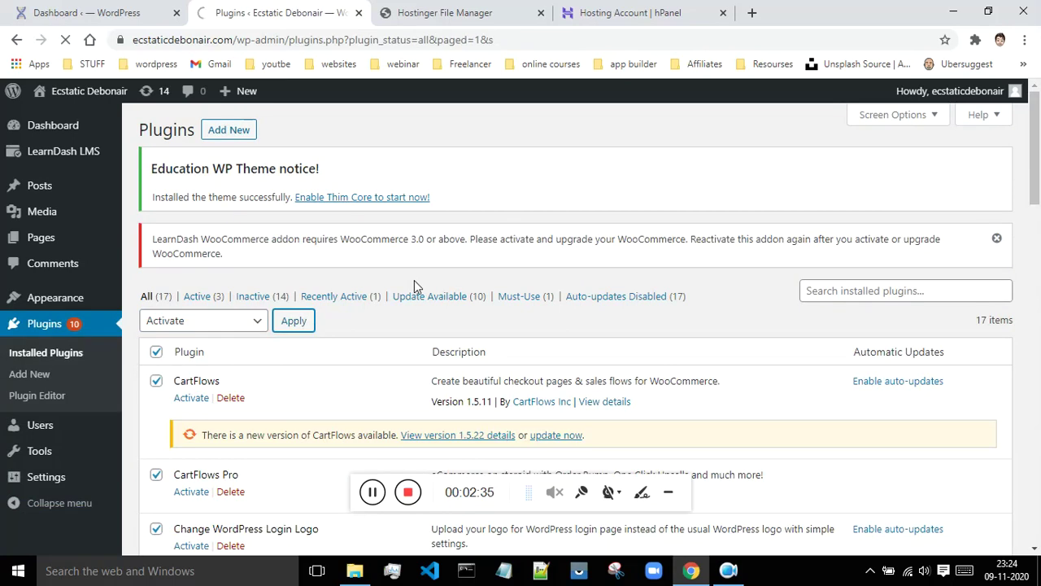
scroll(414, 280, down, 2)
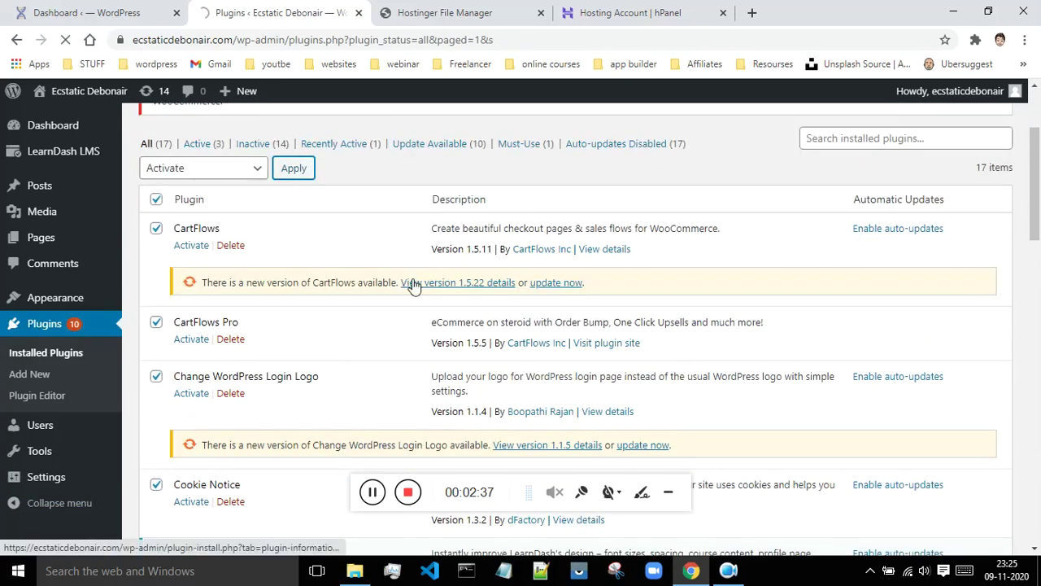
scroll(412, 282, down, 2)
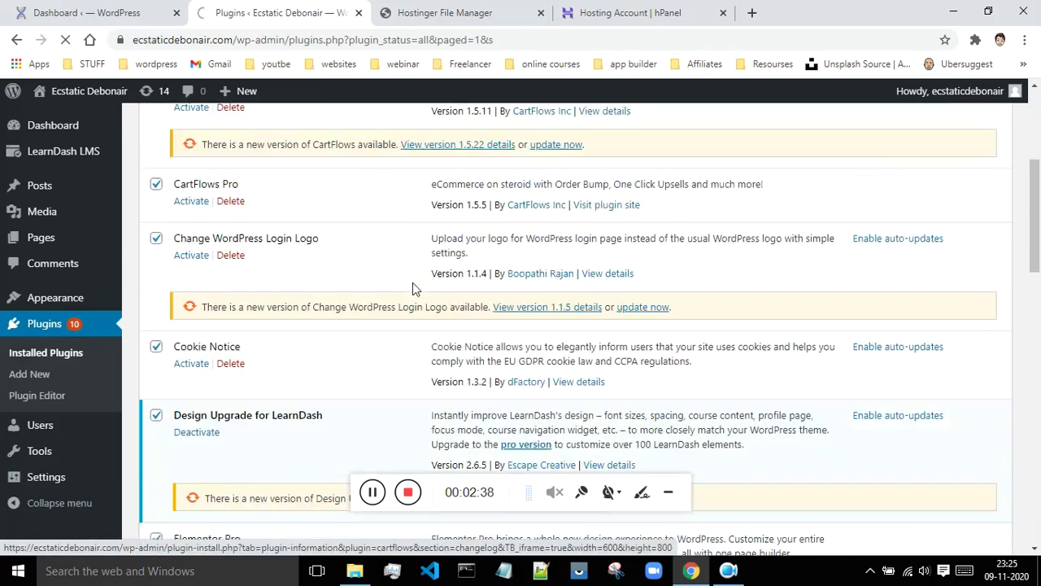
scroll(240, 271, down, 2)
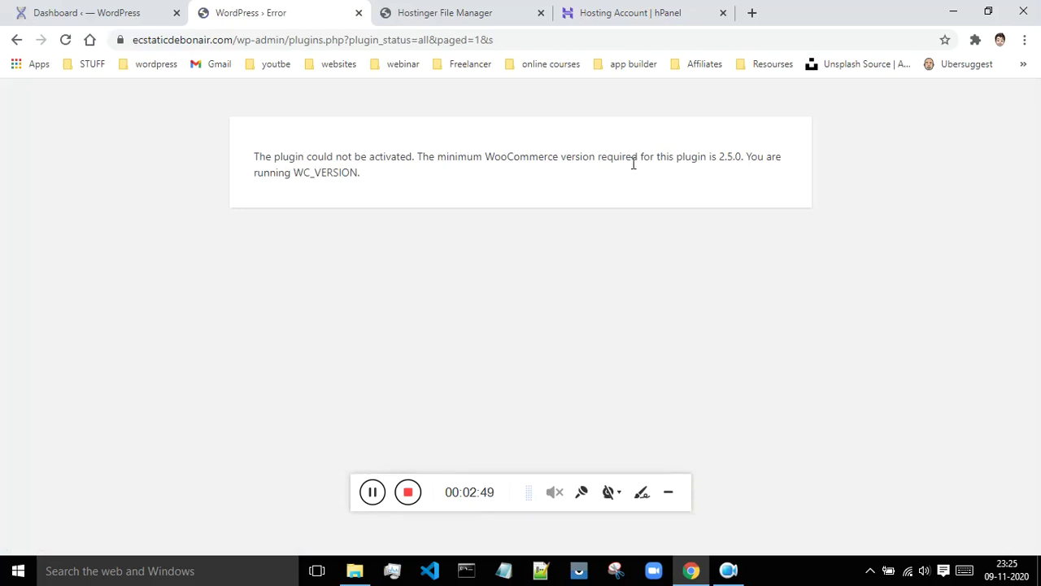
- Return to the plugin list, clear the selection of all plugins, and activate LearnDash WooCommerce Integration on its own
click(16, 39)
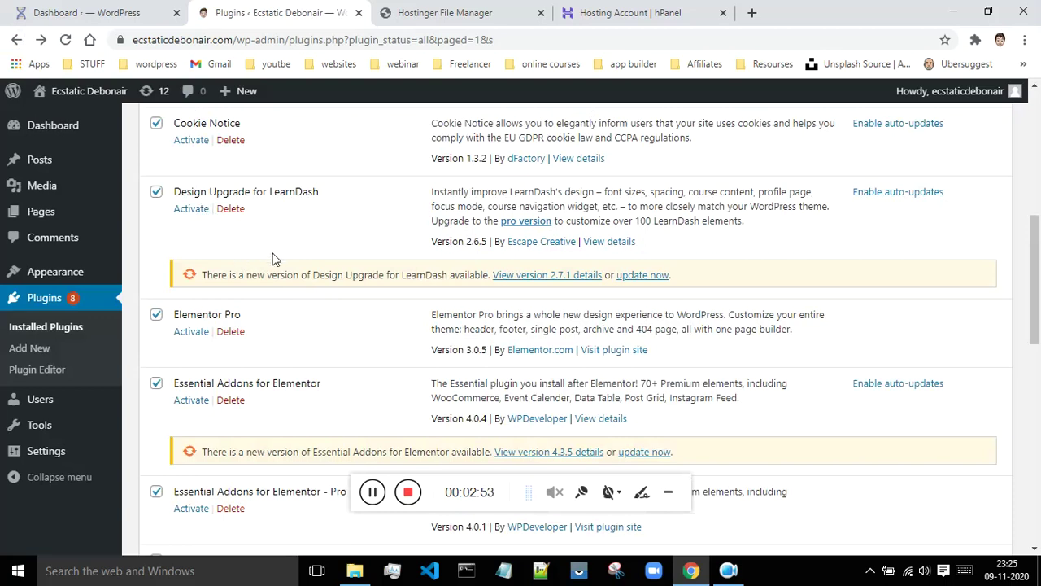
scroll(279, 253, up, 3)
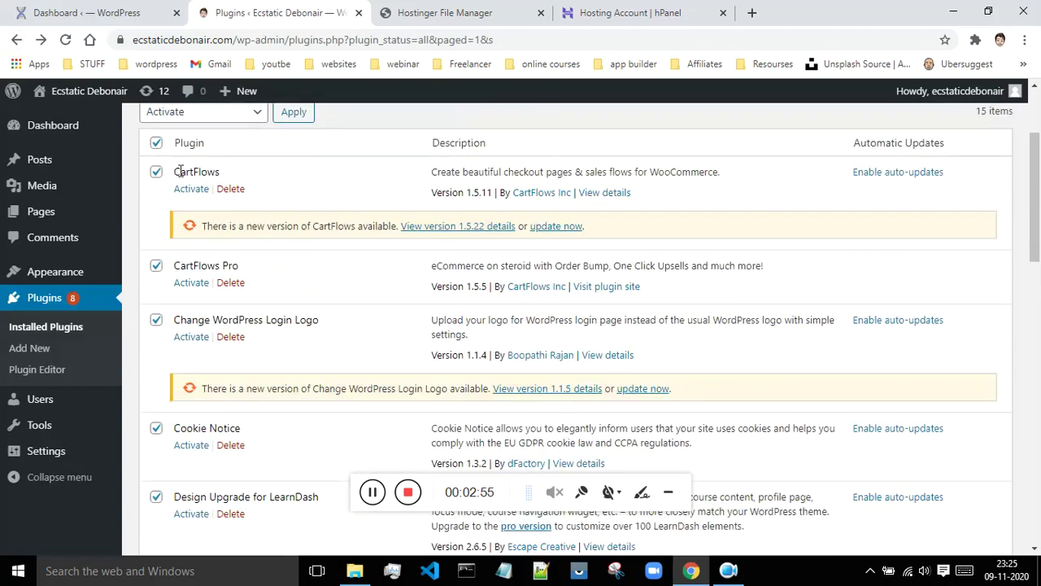
click(154, 144)
scroll(182, 214, down, 5)
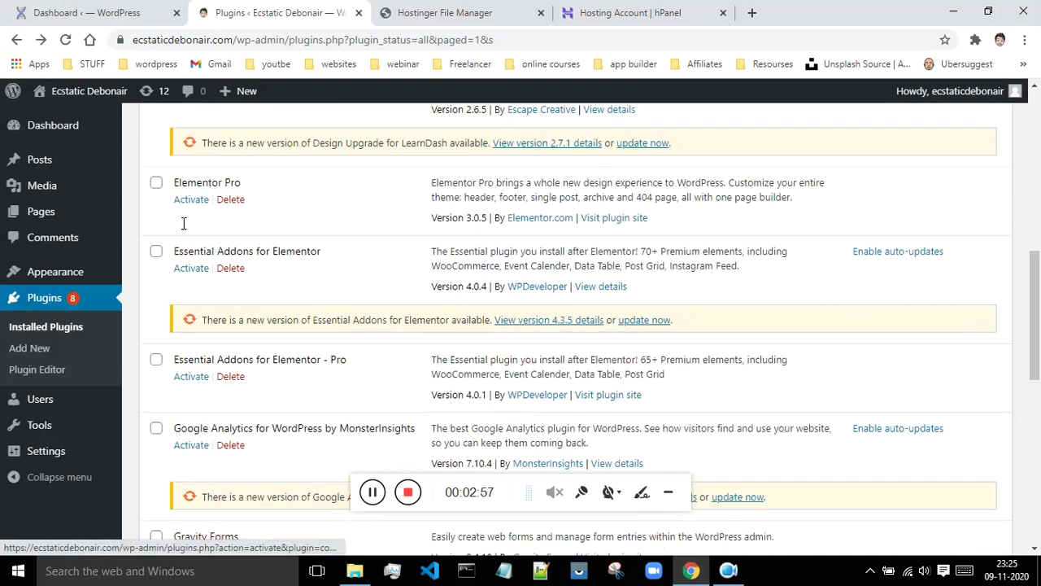
scroll(230, 282, down, 1)
scroll(151, 342, down, 2)
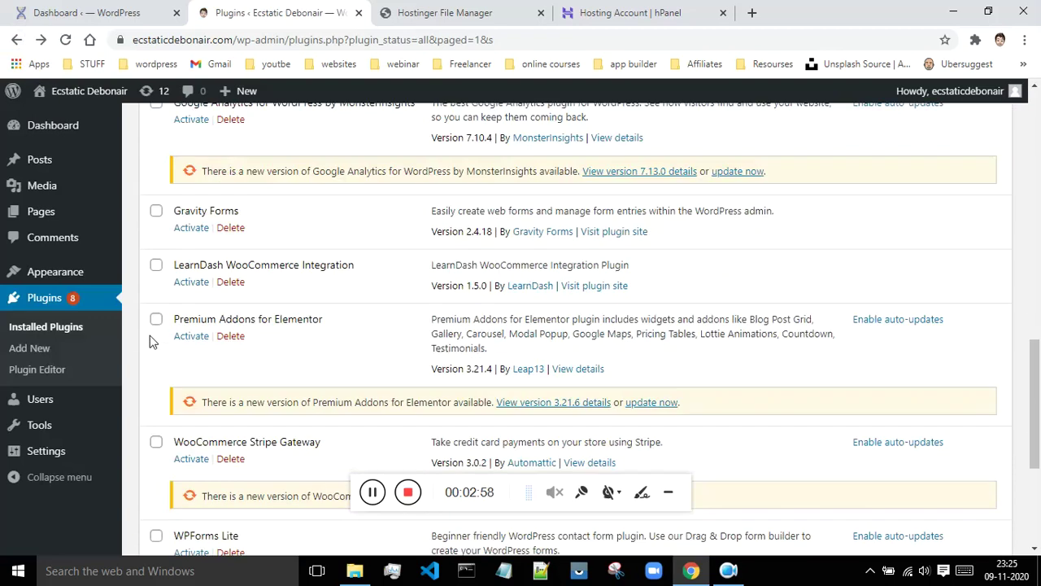
click(191, 284)
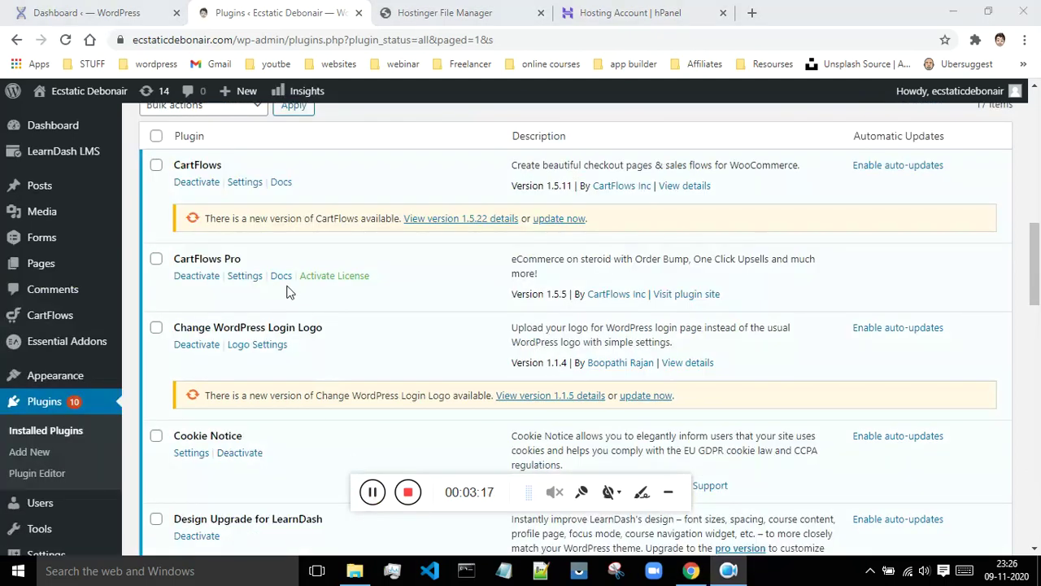
- Look through the installed plugins list to examine which plugins are active, inactive or have updates available
scroll(276, 293, down, 7)
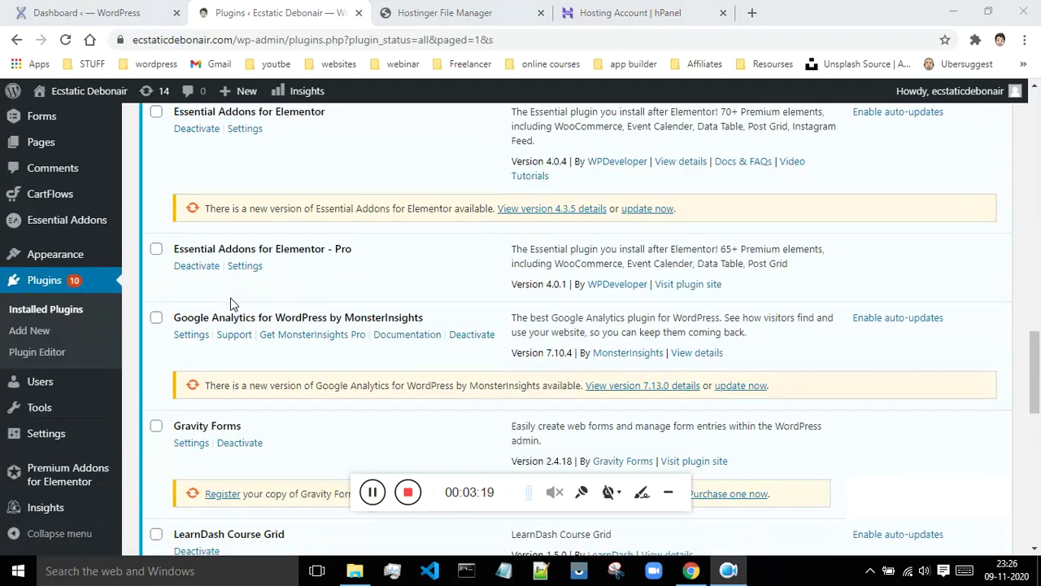
scroll(231, 303, down, 5)
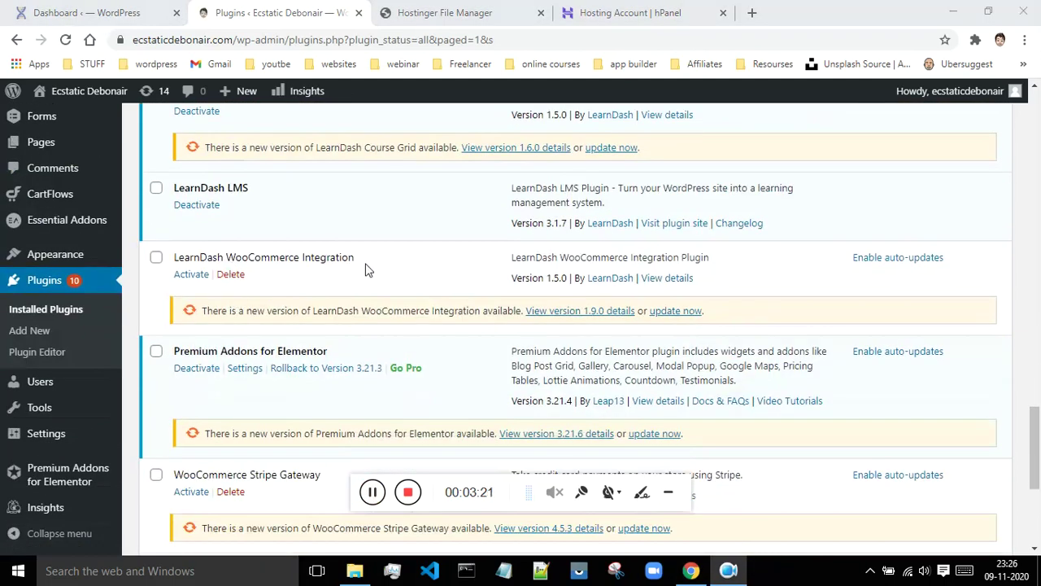
scroll(365, 269, down, 2)
scroll(264, 352, down, 1)
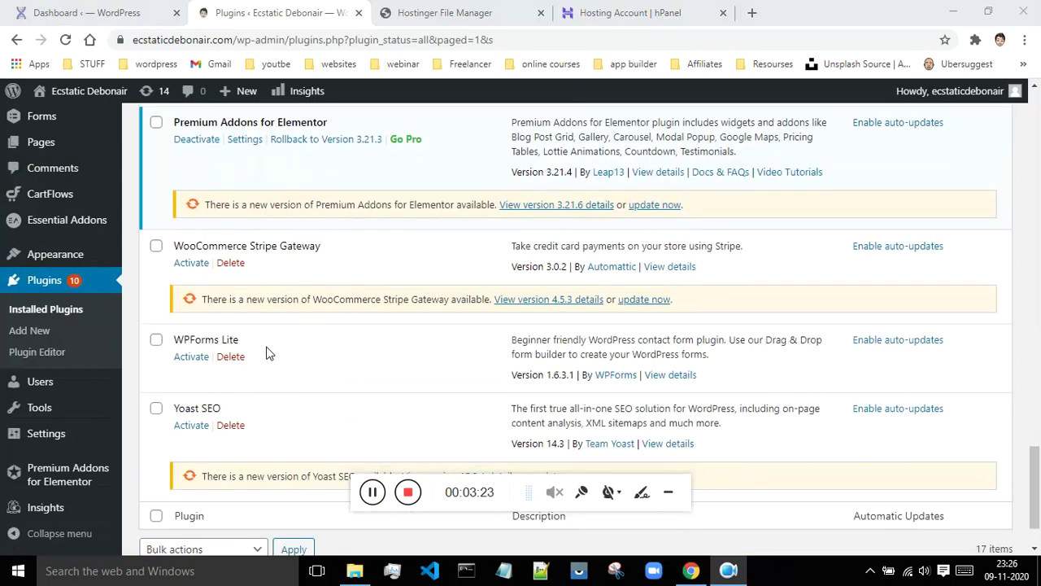
scroll(268, 353, down, 1)
scroll(277, 313, up, 2)
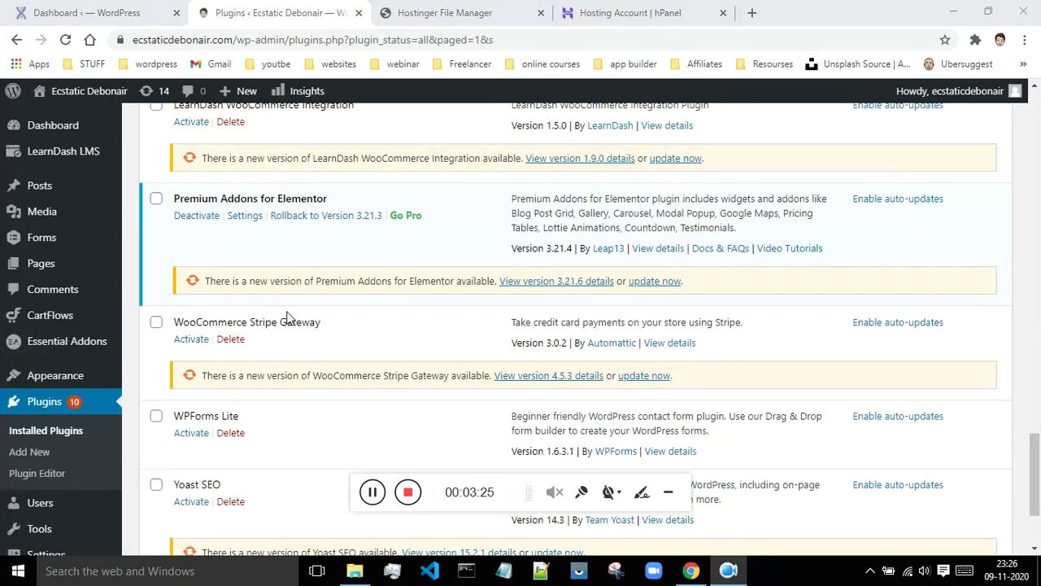
scroll(280, 290, up, 4)
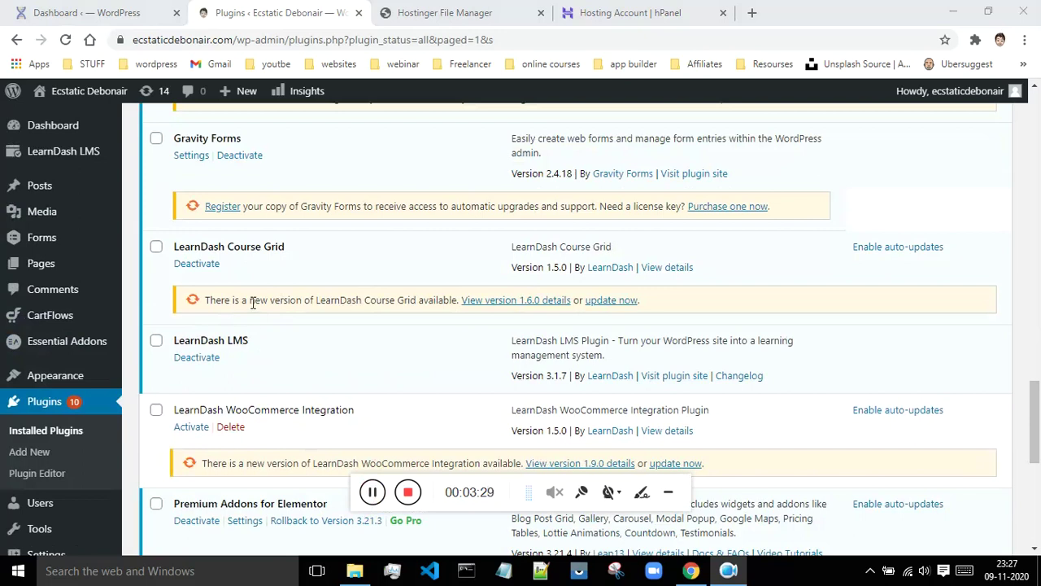
scroll(267, 332, up, 1)
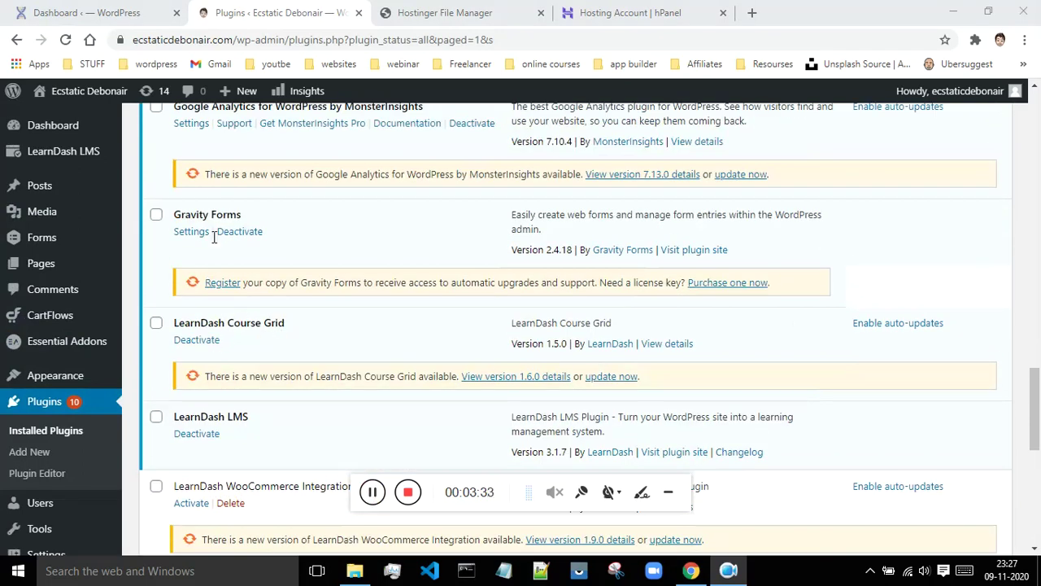
scroll(358, 272, up, 2)
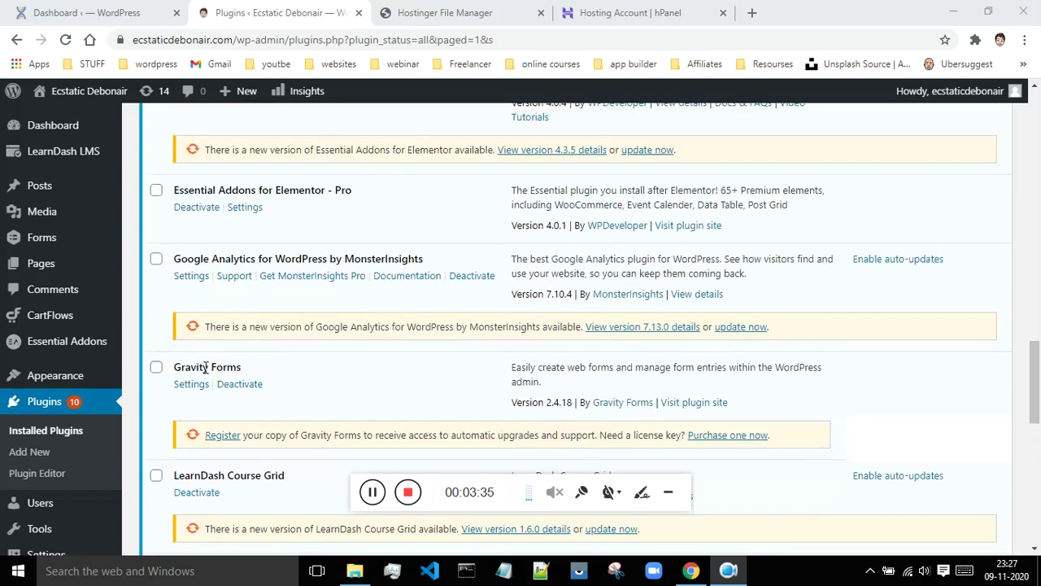
scroll(317, 364, up, 3)
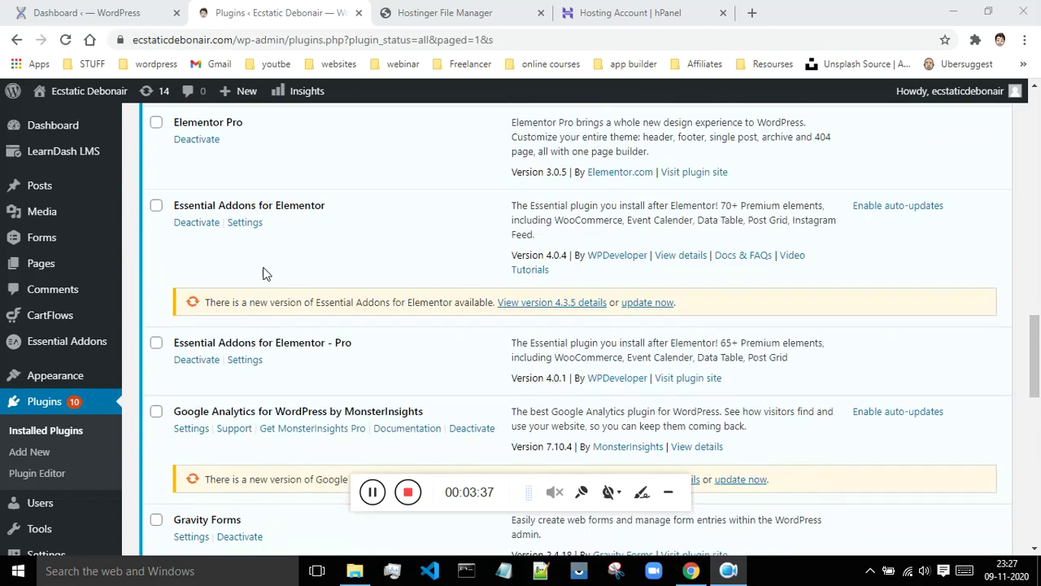
scroll(267, 301, up, 1)
scroll(267, 299, up, 10)
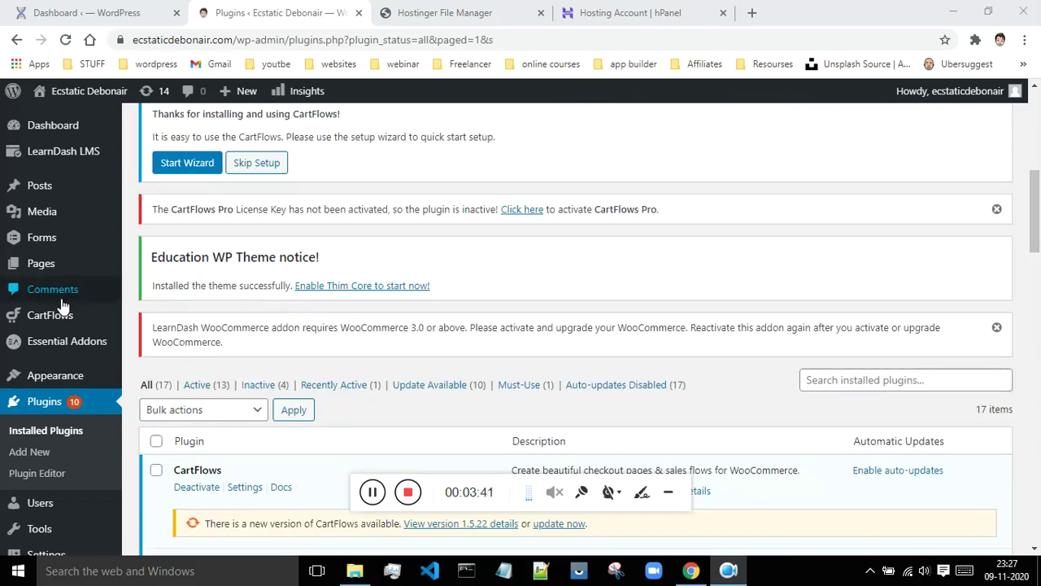
scroll(449, 342, up, 3)
- Open the LearnDash LMS settings and look over the plugin notices on the General page
mouse_move(72, 162)
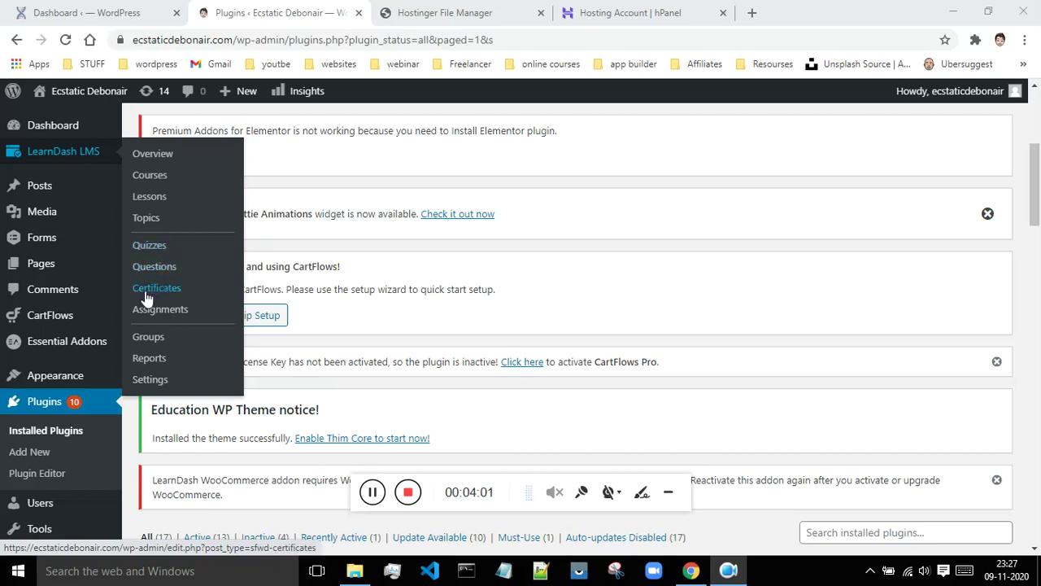
click(150, 380)
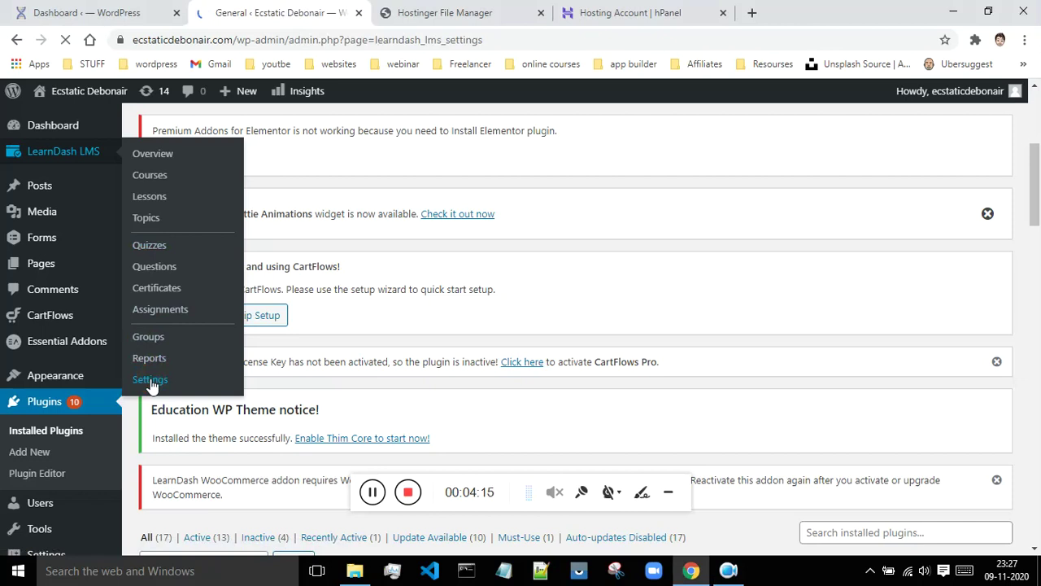
scroll(567, 185, down, 3)
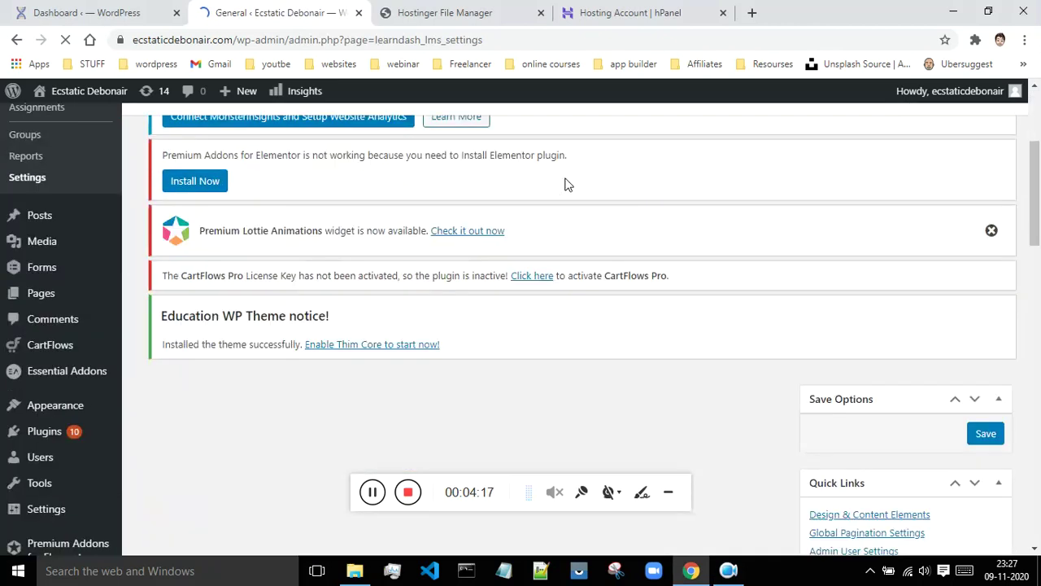
scroll(567, 185, up, 4)
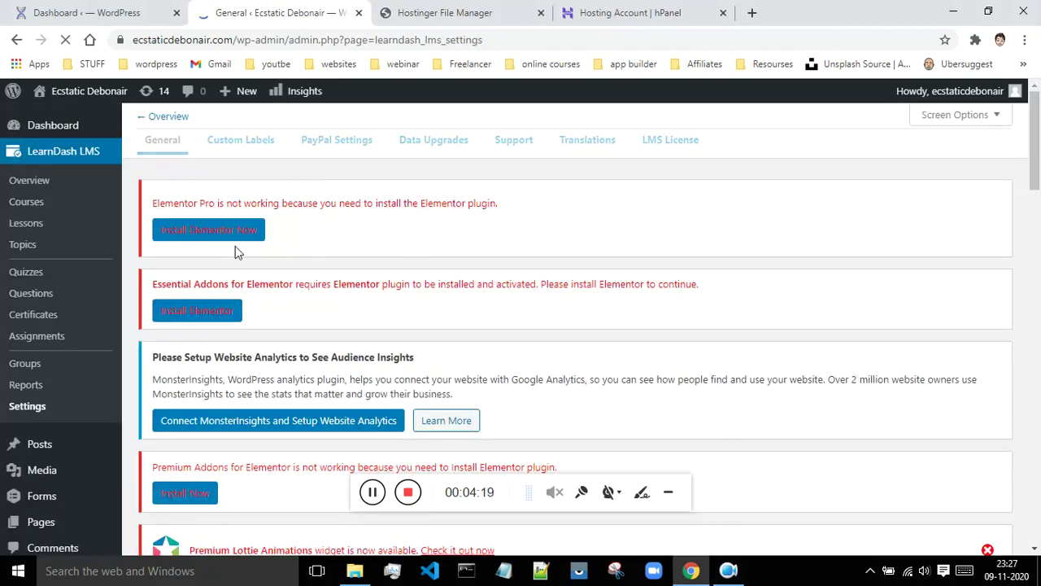
scroll(558, 226, down, 2)
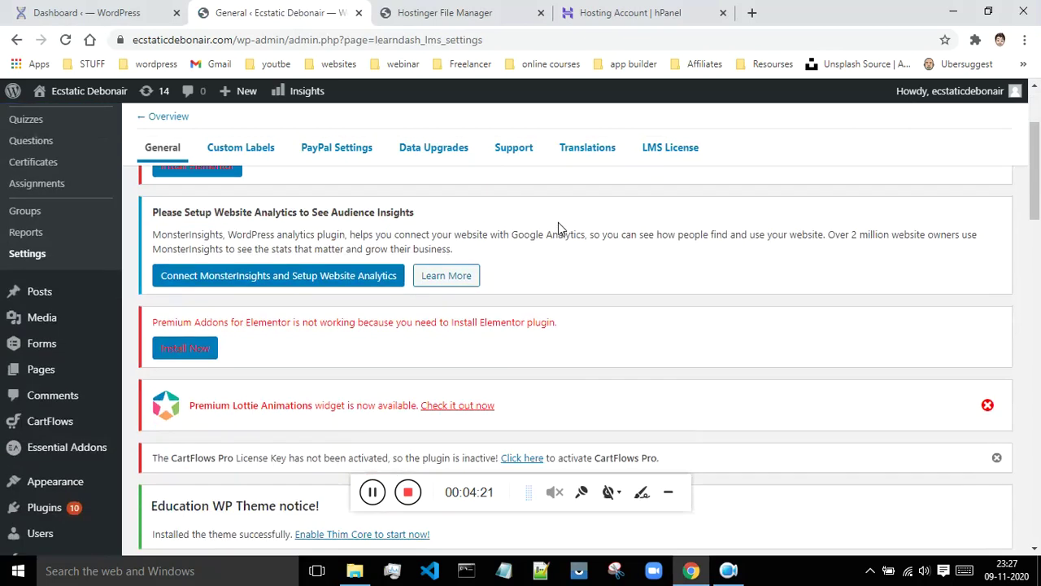
scroll(208, 273, up, 2)
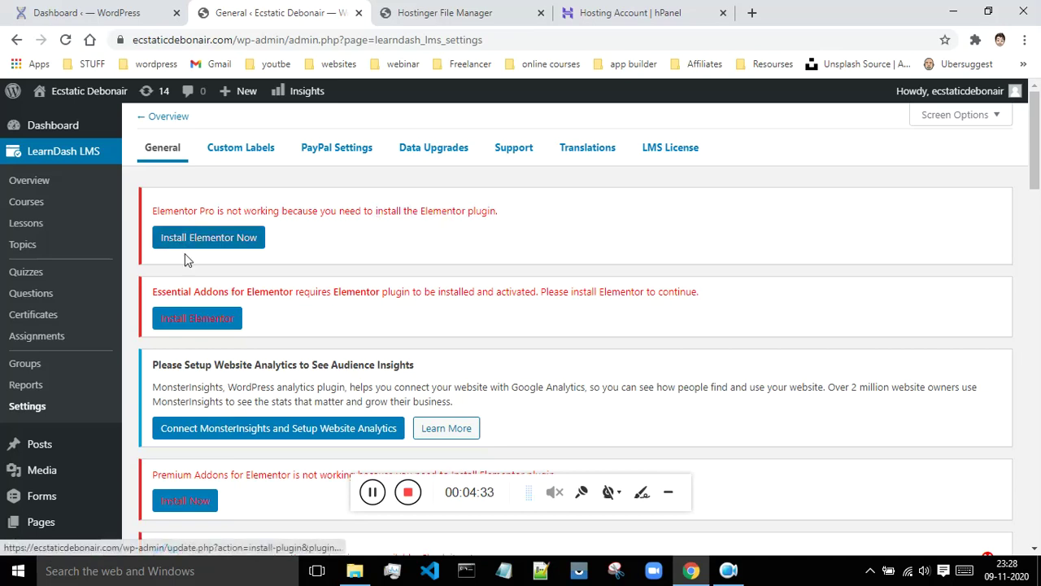
- Review LearnDash's General settings, covering design and content elements, global pagination, admin user and REST API options
scroll(318, 268, down, 3)
scroll(391, 267, down, 3)
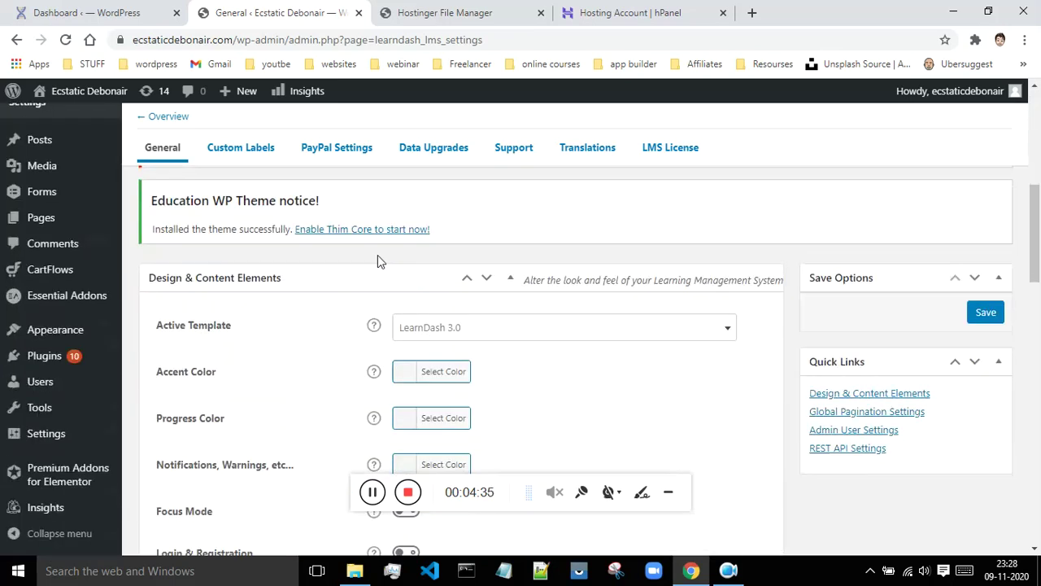
scroll(565, 236, down, 1)
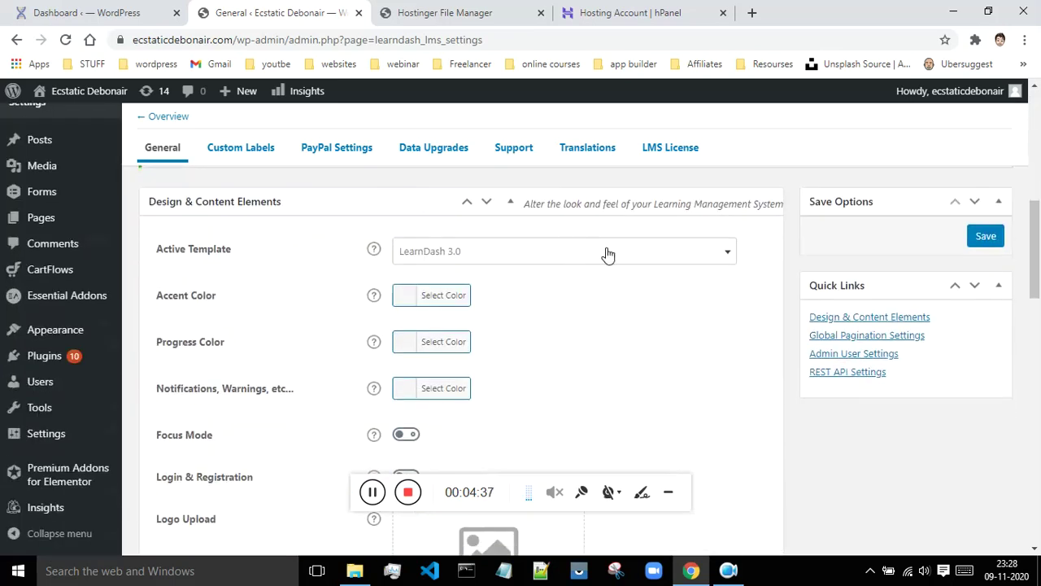
scroll(606, 252, down, 2)
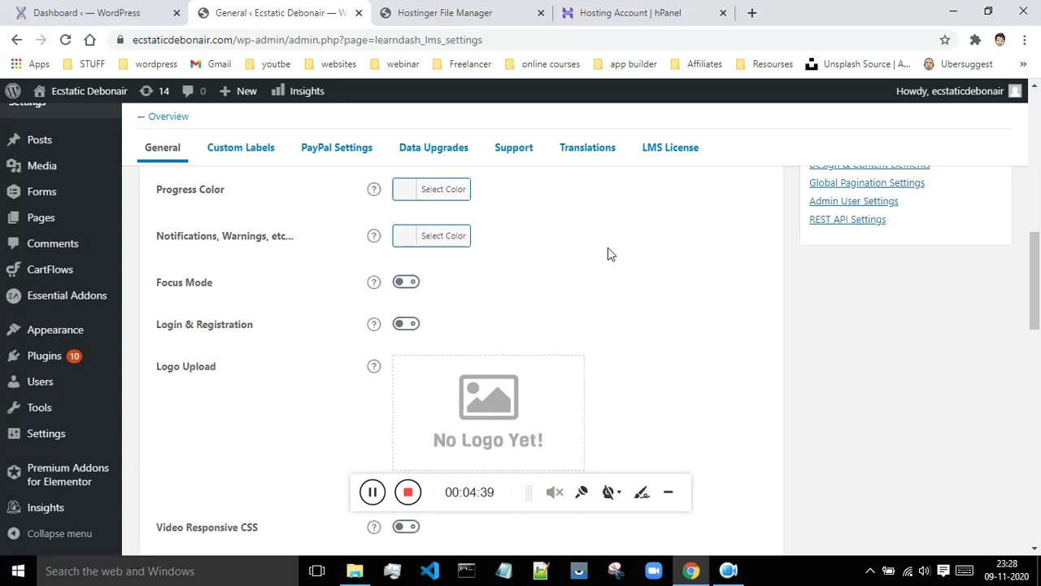
scroll(553, 258, down, 1)
scroll(554, 259, down, 1)
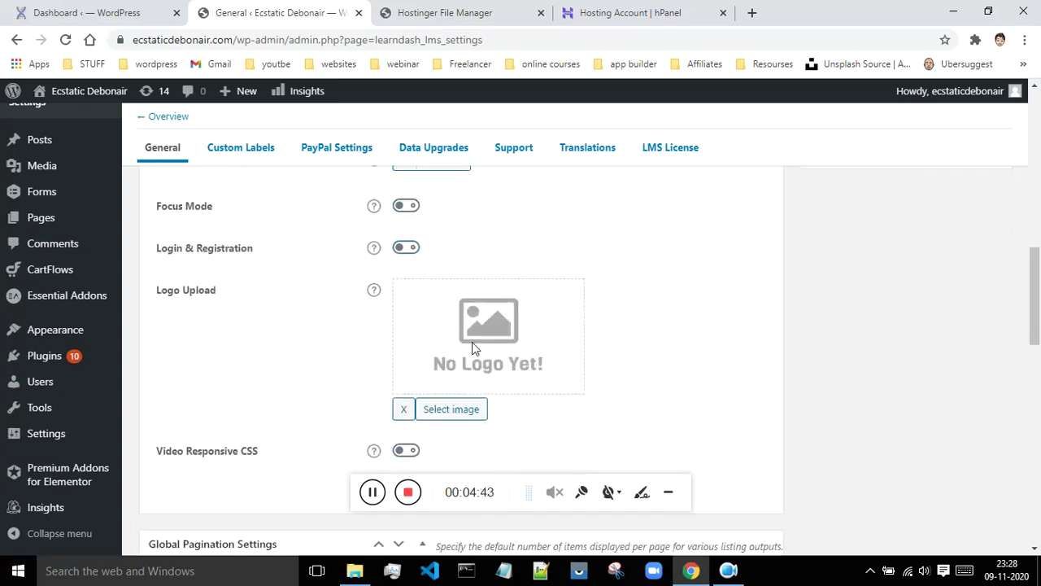
scroll(476, 335, down, 3)
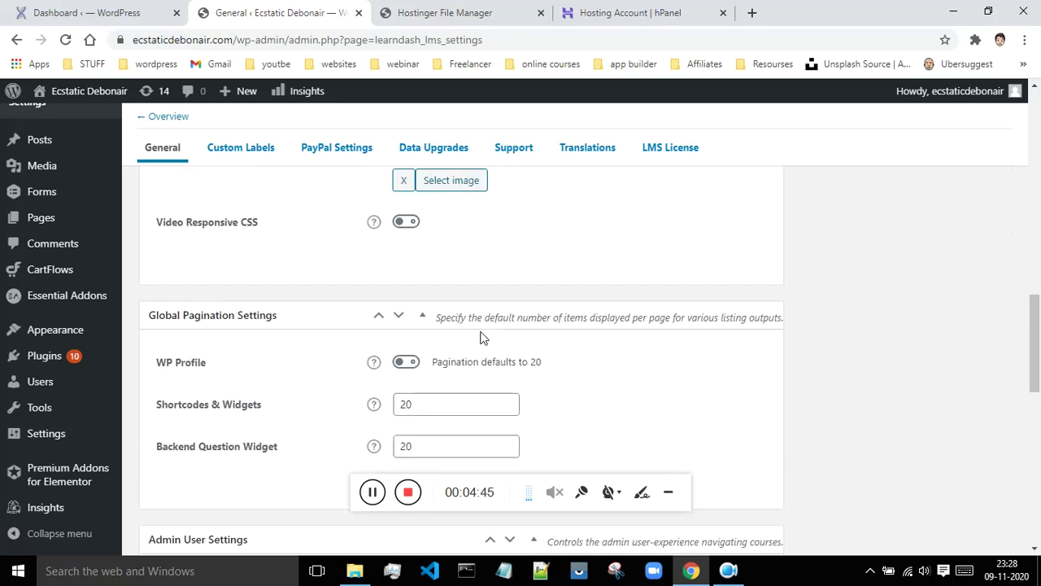
middle_click(488, 312)
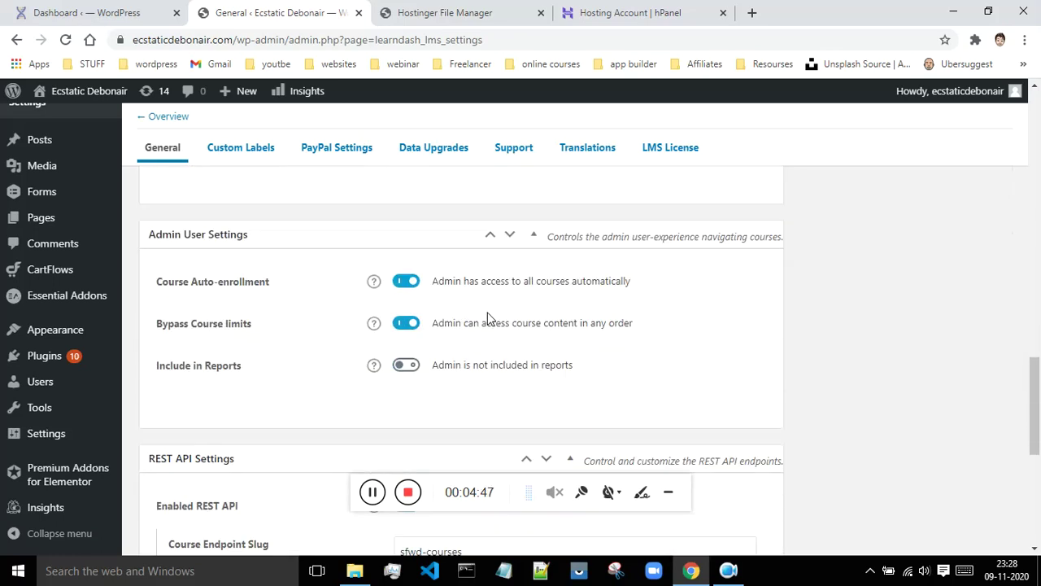
click(487, 313)
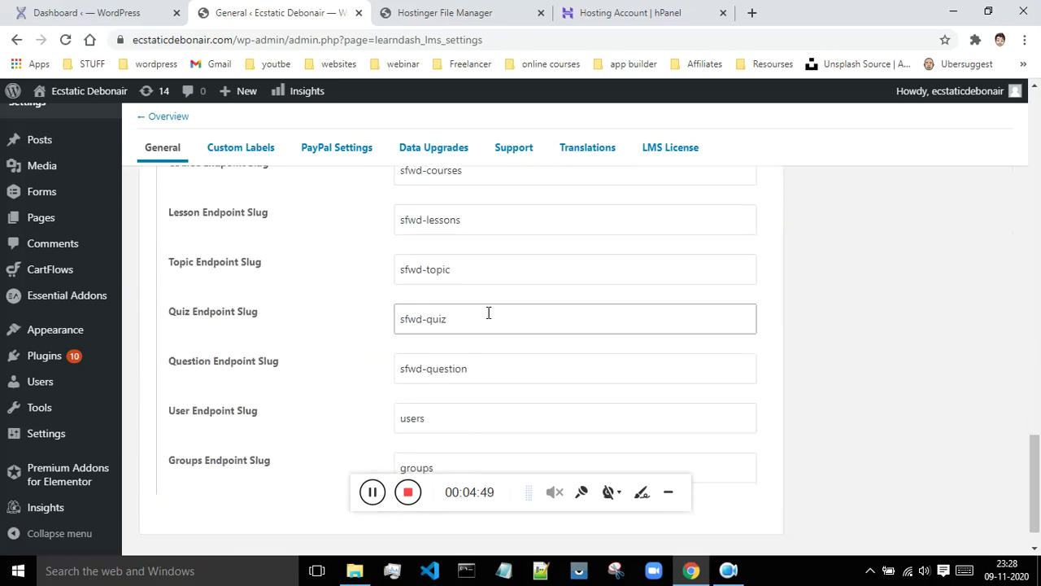
scroll(487, 315, up, 15)
scroll(488, 318, up, 10)
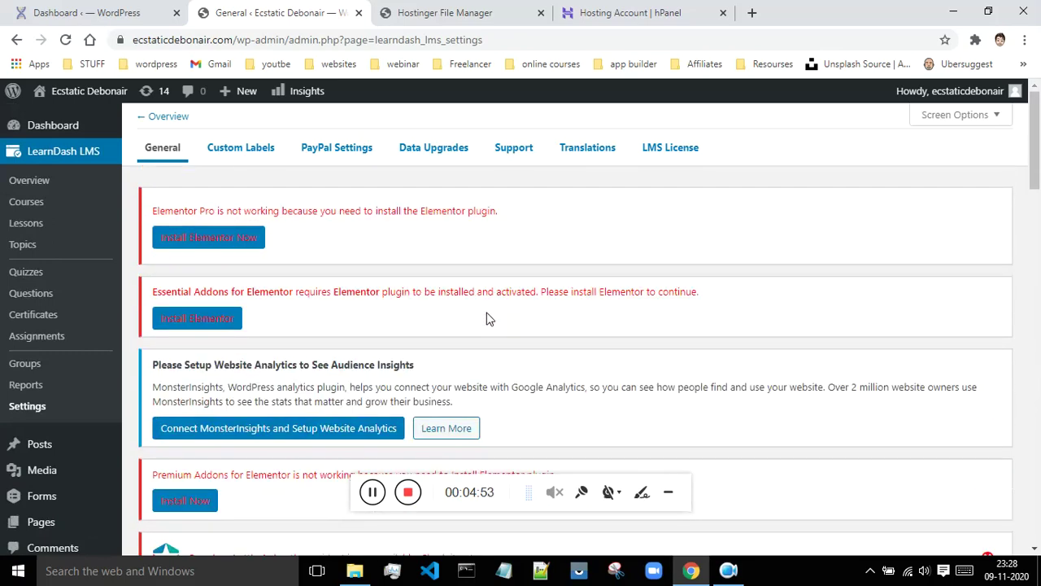
- Install the required Elementor plugin from the Elementor Pro notice, and check the plugin archives in the LMS SYSTEM folder in File Explorer
click(194, 246)
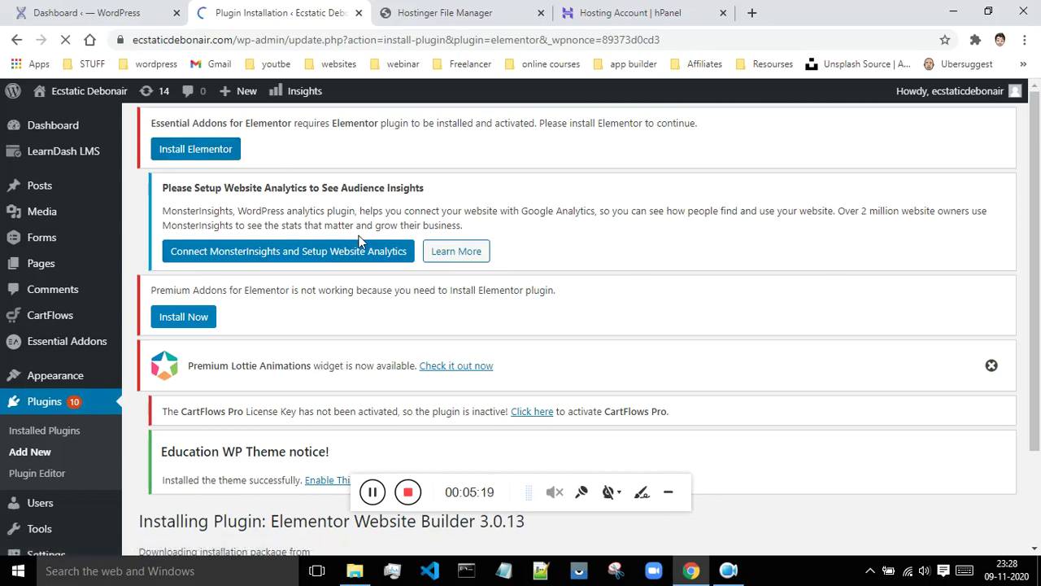
click(208, 151)
scroll(494, 184, down, 2)
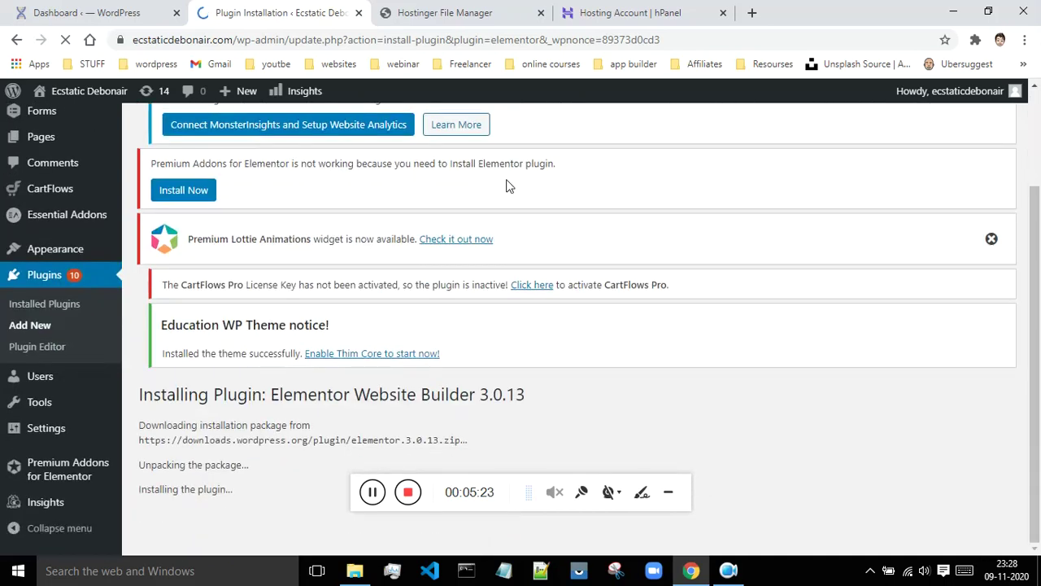
drag(271, 394, 545, 393)
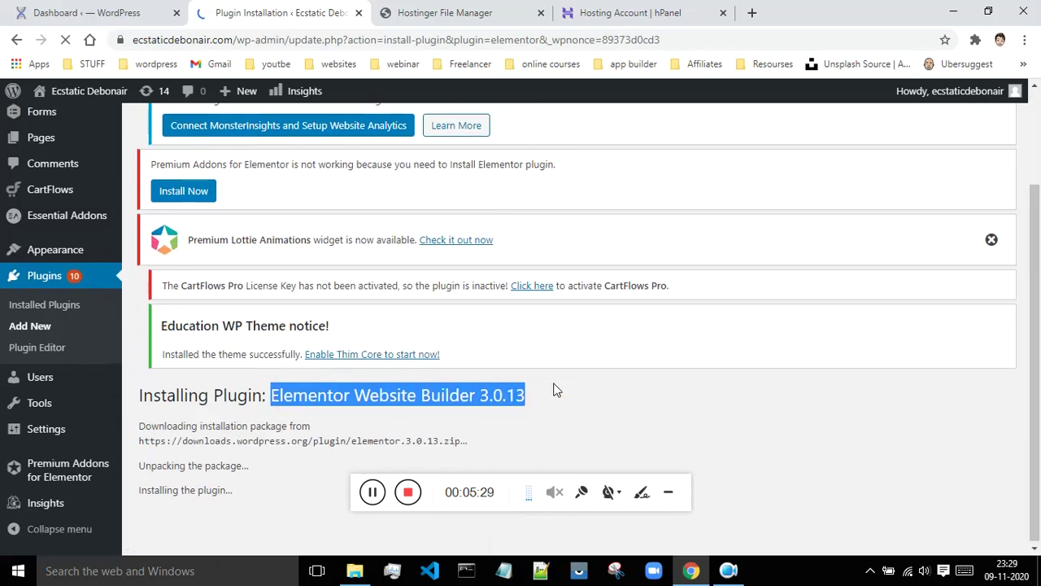
scroll(555, 389, up, 2)
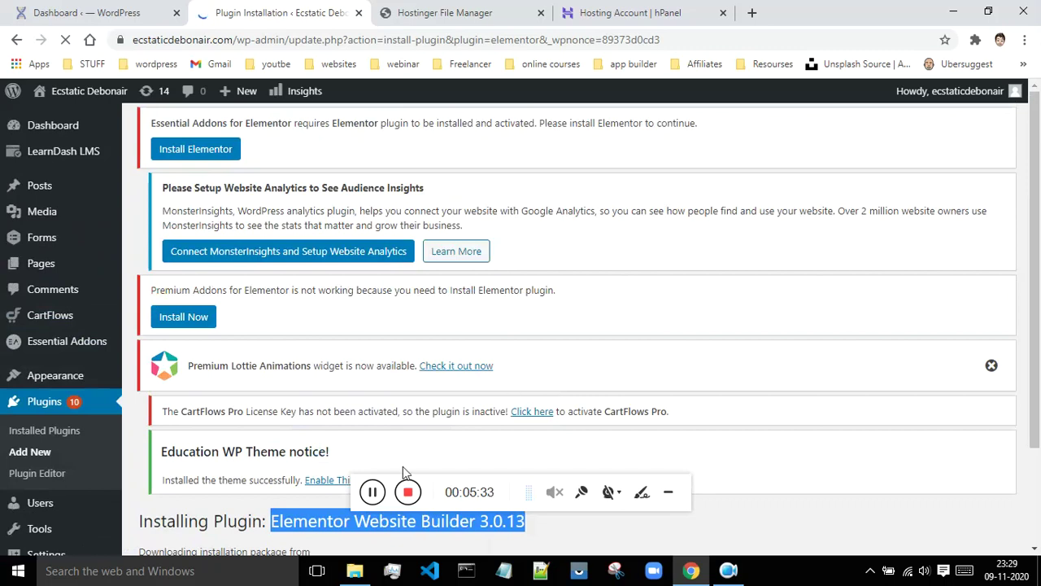
click(355, 570)
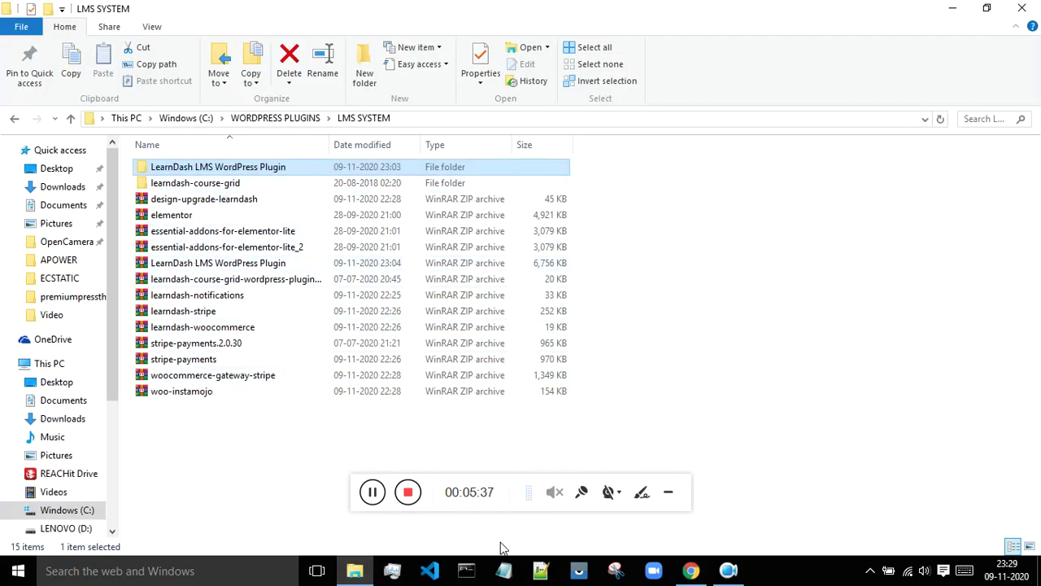
click(690, 570)
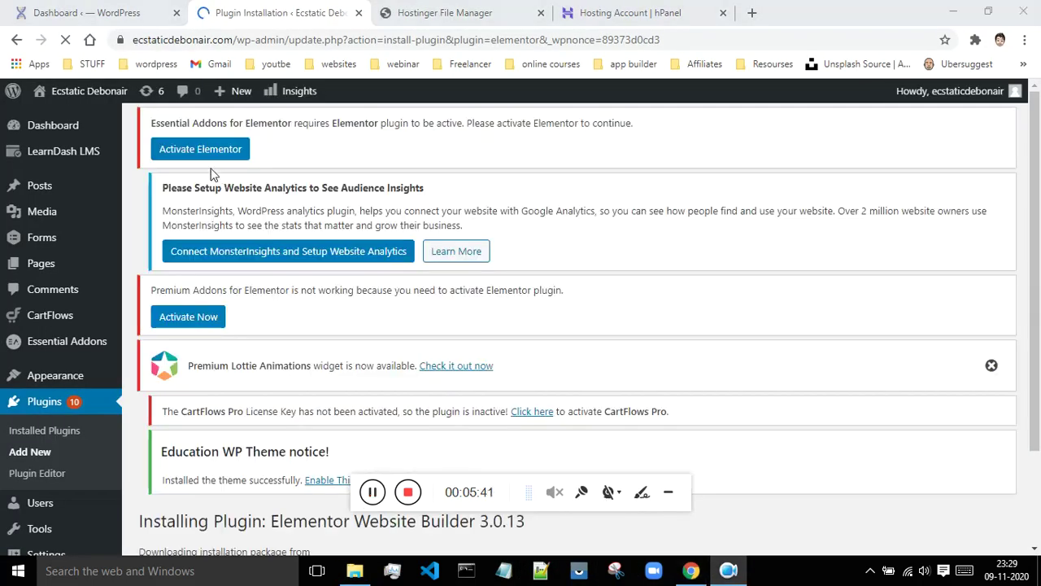
- Activate Elementor from the Essential Addons notice and check the LearnDash and WooCommerce entries in the installed plugins list
click(208, 159)
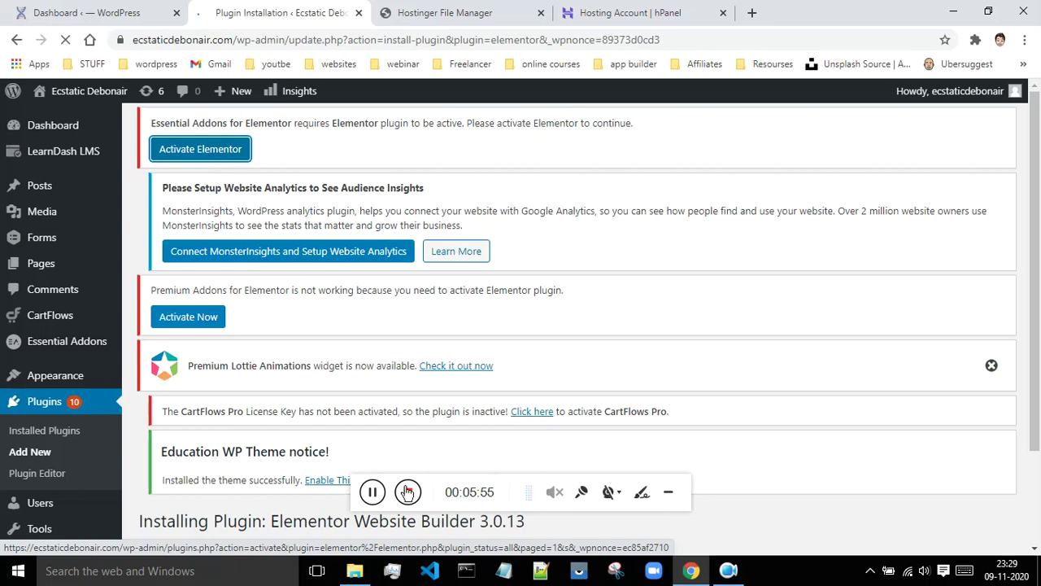
scroll(401, 380, up, 6)
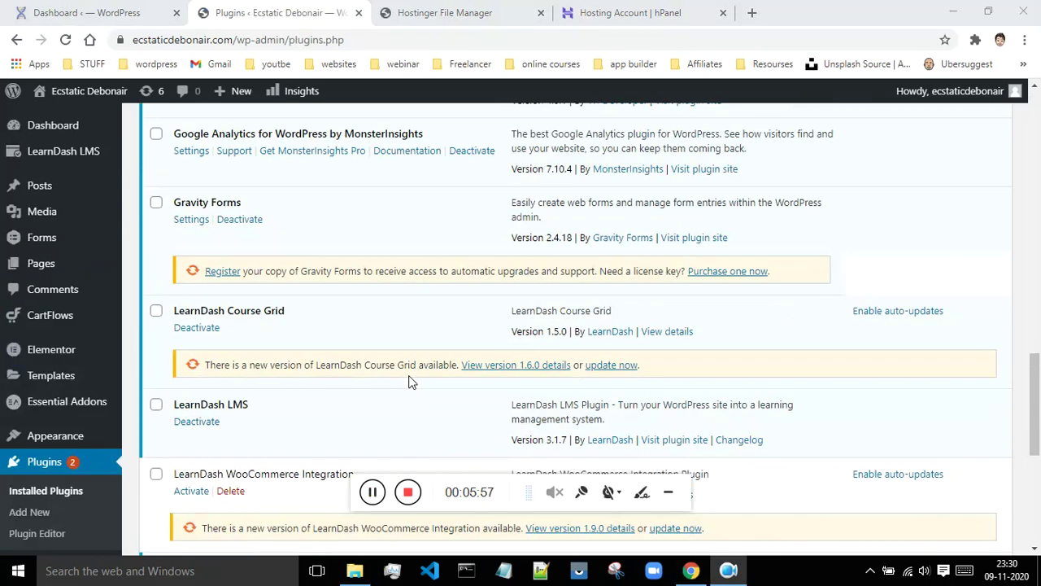
scroll(411, 371, down, 6)
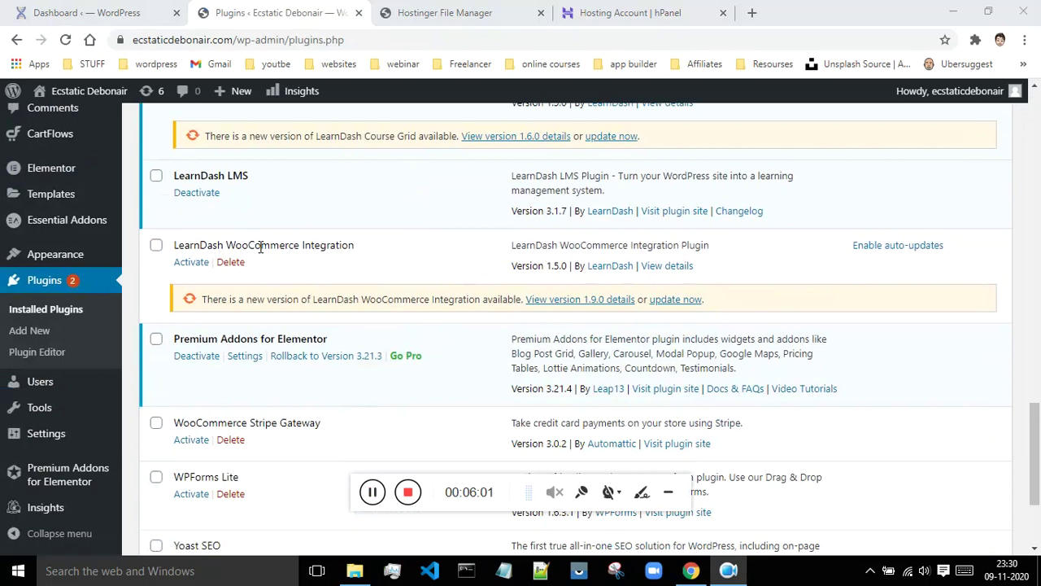
- Search the WordPress plugin directory for "WOO" to find a plugin to add
click(42, 333)
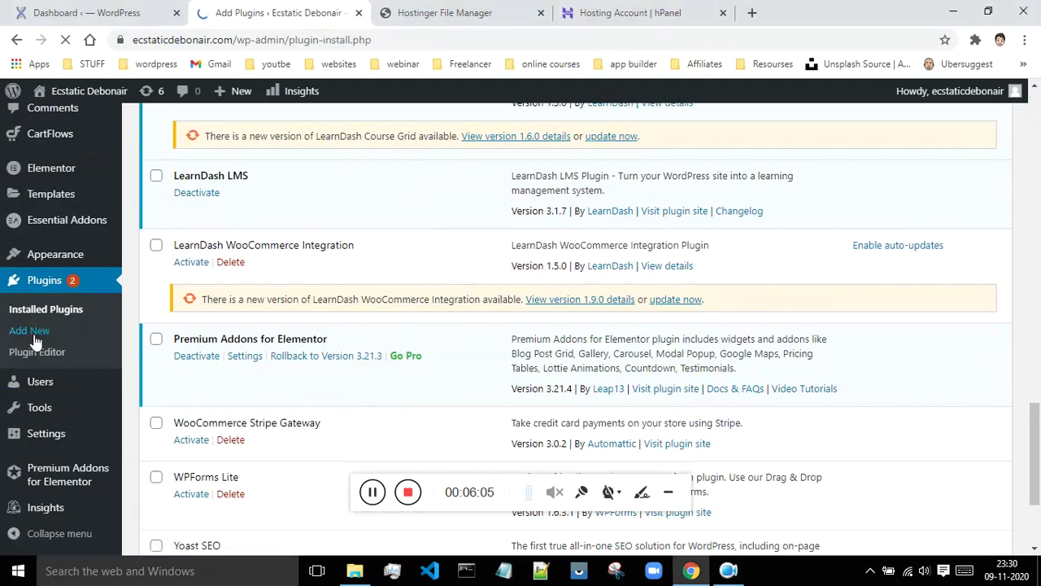
scroll(732, 349, down, 2)
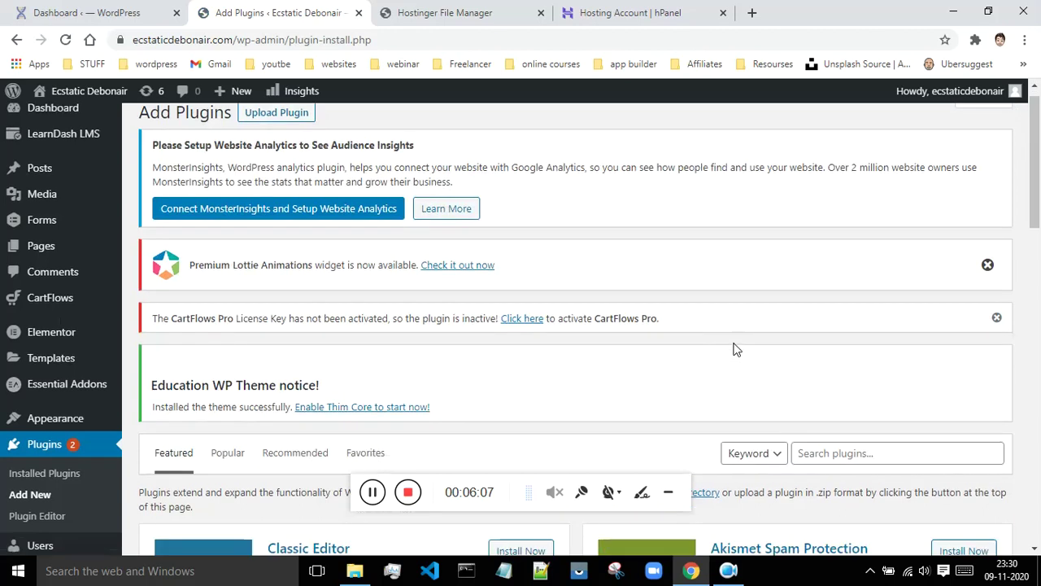
click(814, 320)
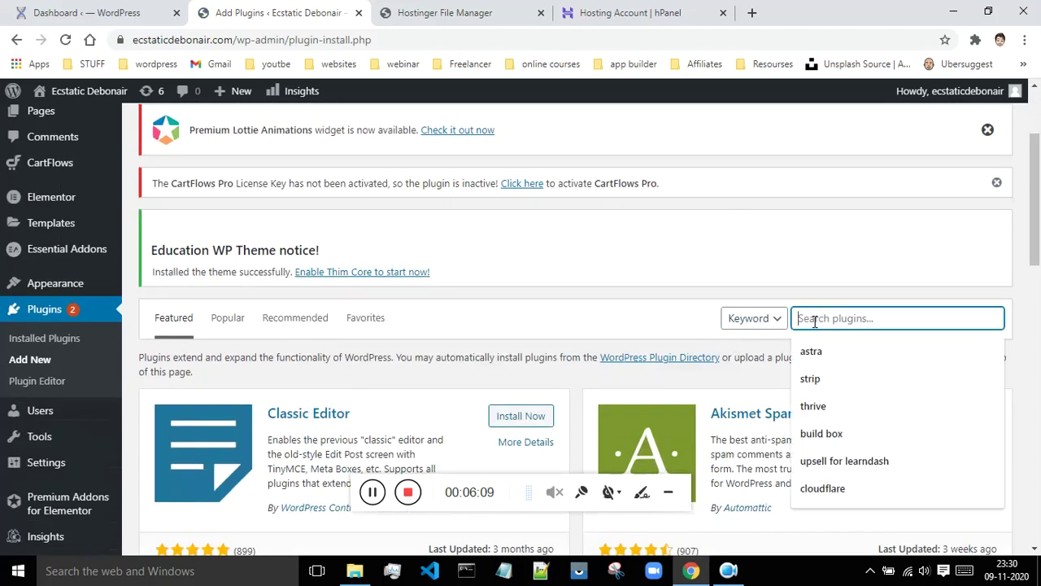
text(WOO)
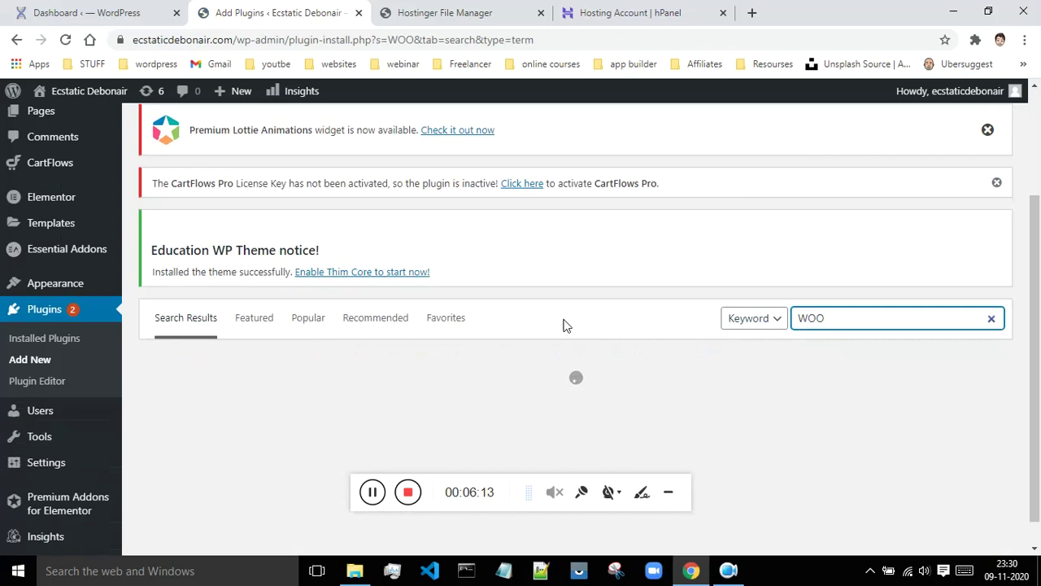
- Install the WooCommerce plugin by Automattic from the search results and activate it
scroll(567, 286, down, 1)
scroll(544, 269, down, 1)
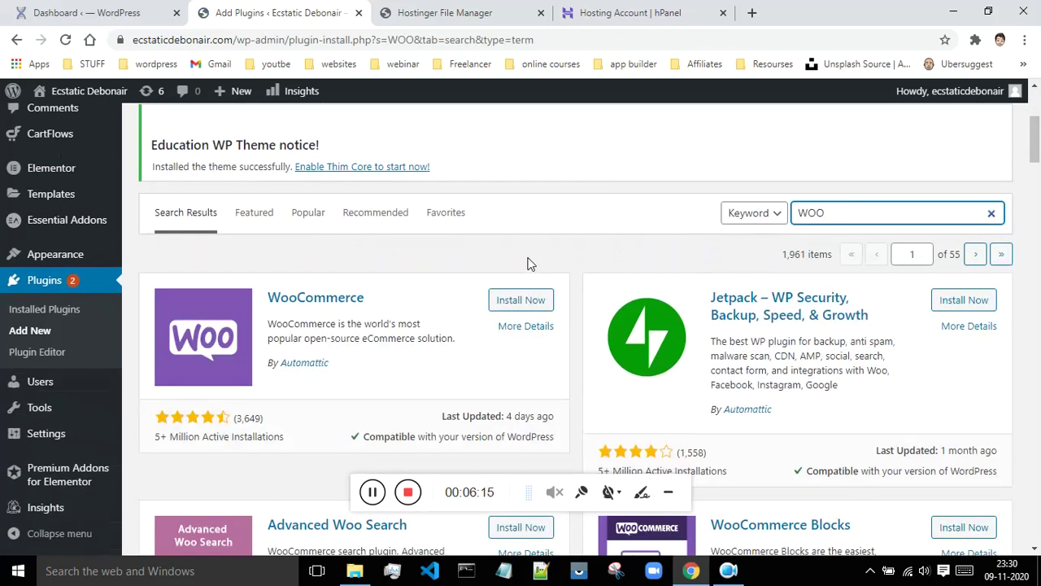
click(501, 305)
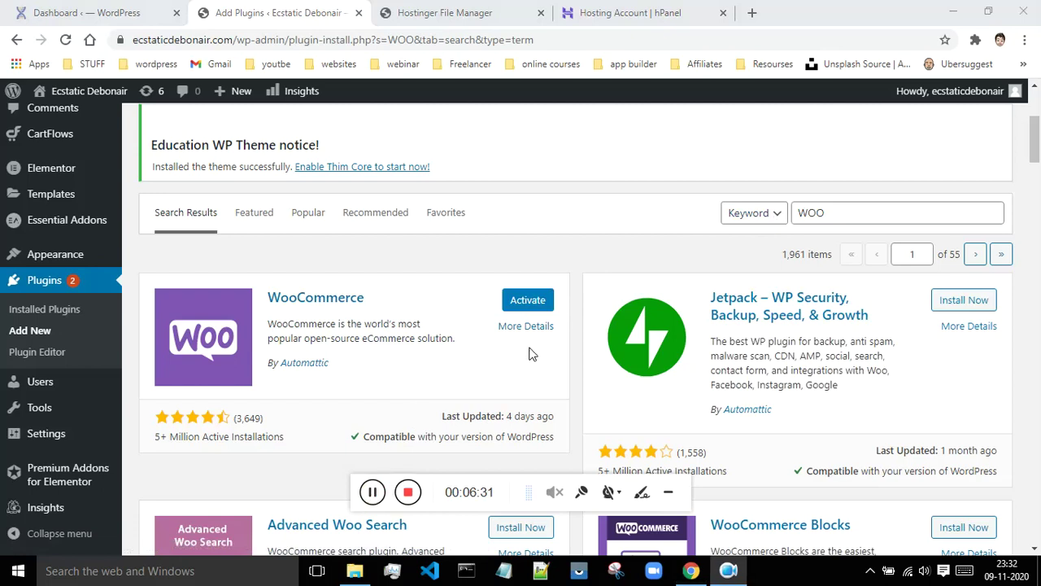
click(524, 301)
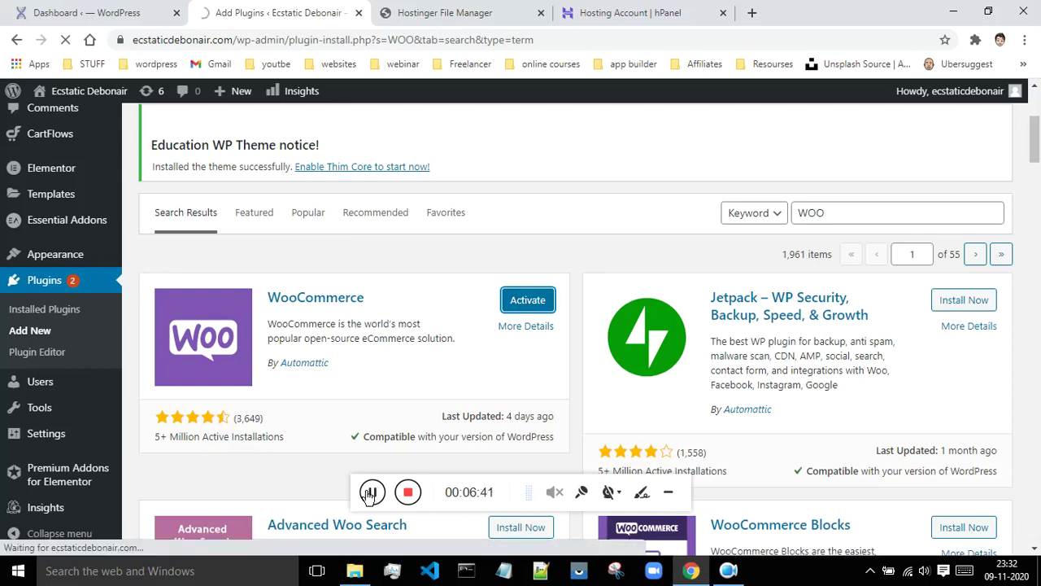
- Activate the LearnDash WooCommerce Integration plugin in the installed plugins list
scroll(671, 275, down, 13)
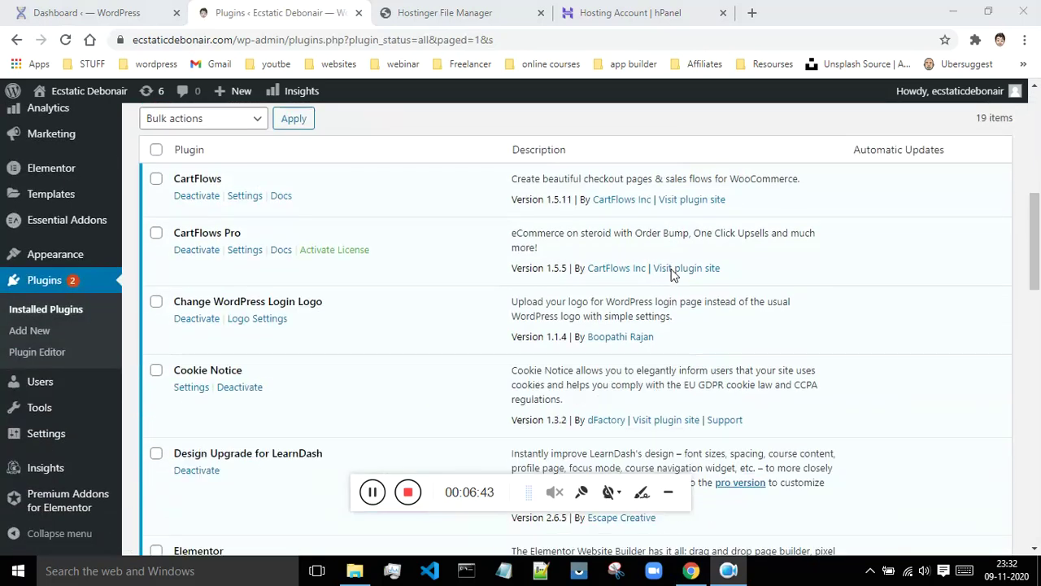
scroll(301, 217, down, 5)
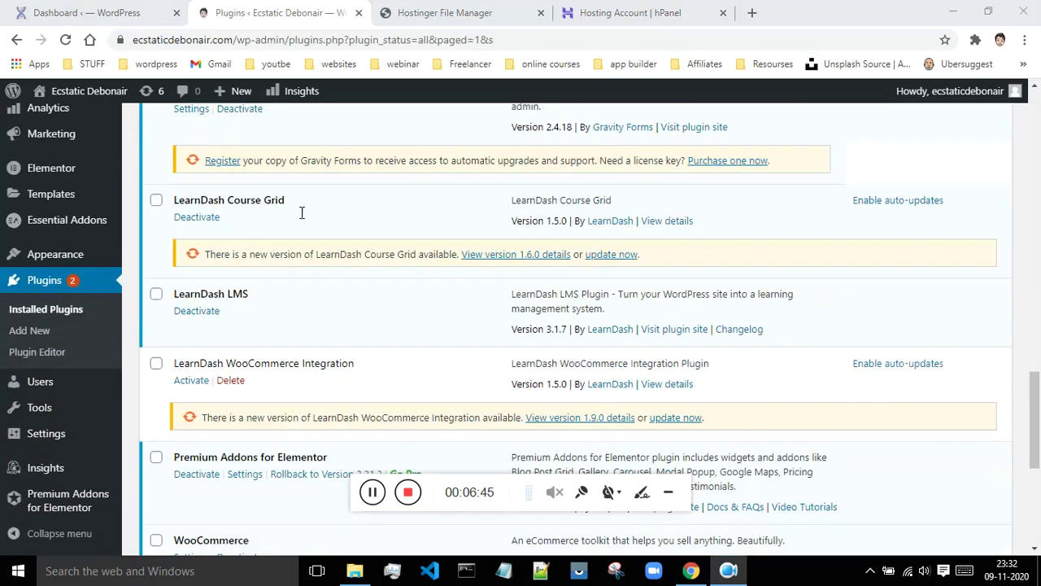
scroll(294, 268, down, 1)
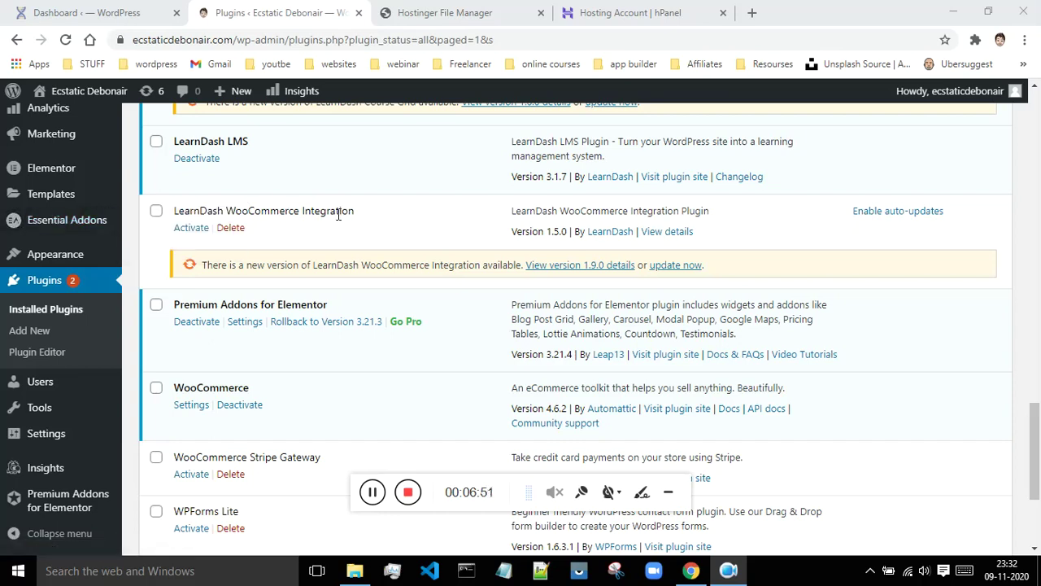
click(192, 229)
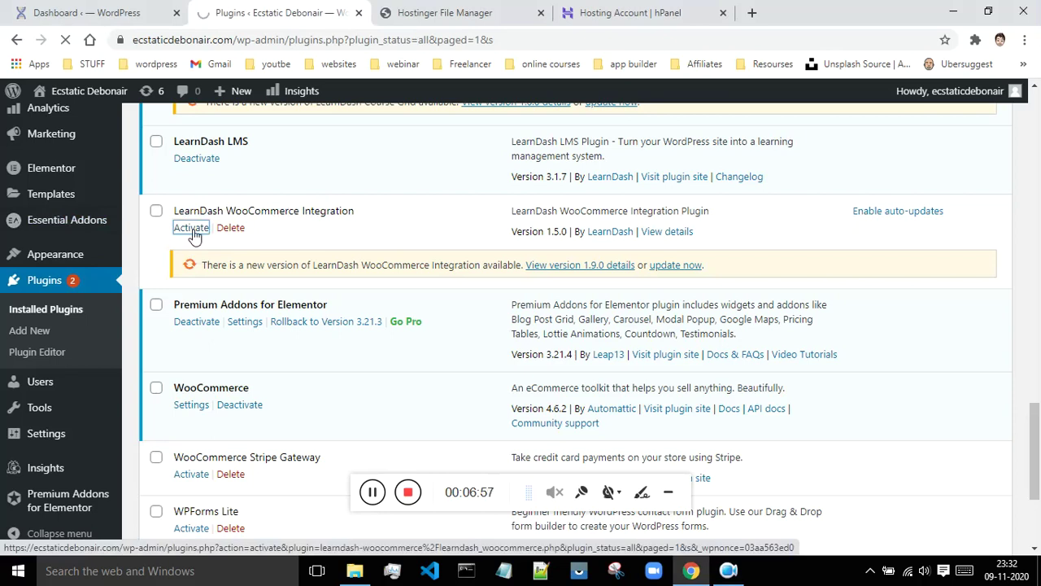
- Activate the WooCommerce Stripe Gateway plugin and check its entry in the installed plugins list
scroll(194, 235, down, 2)
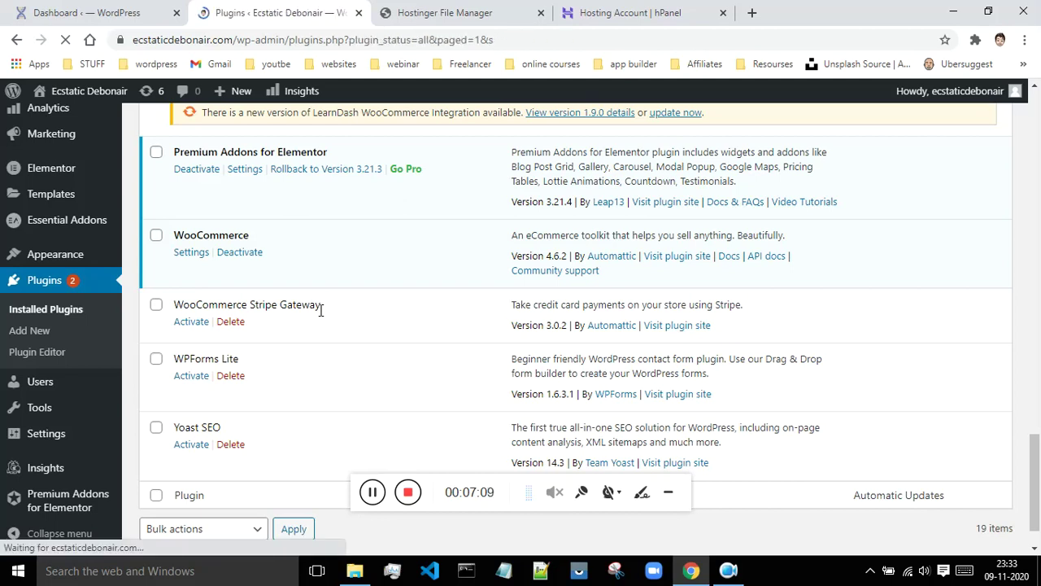
scroll(319, 310, down, 15)
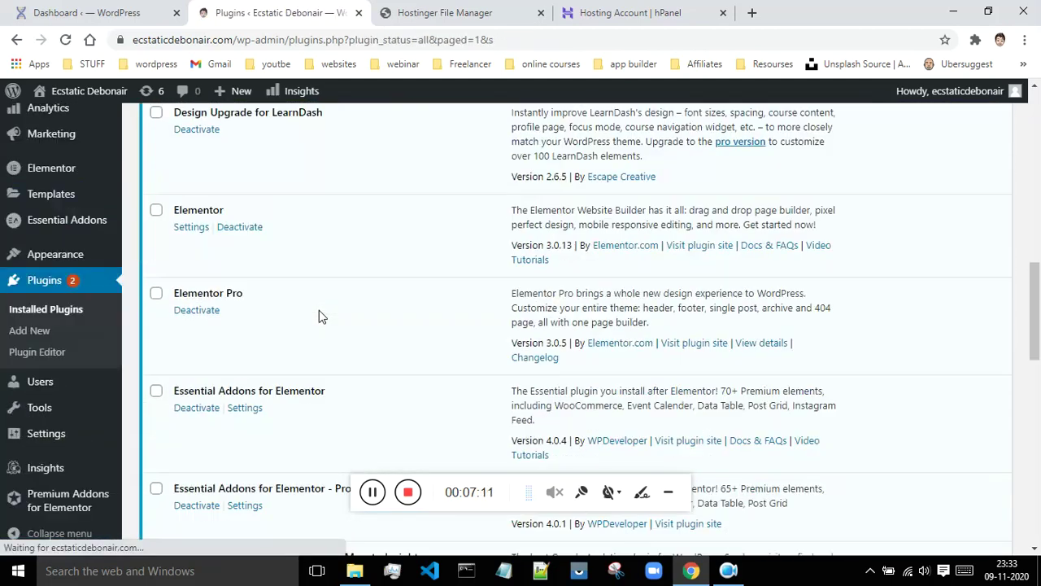
scroll(319, 310, down, 5)
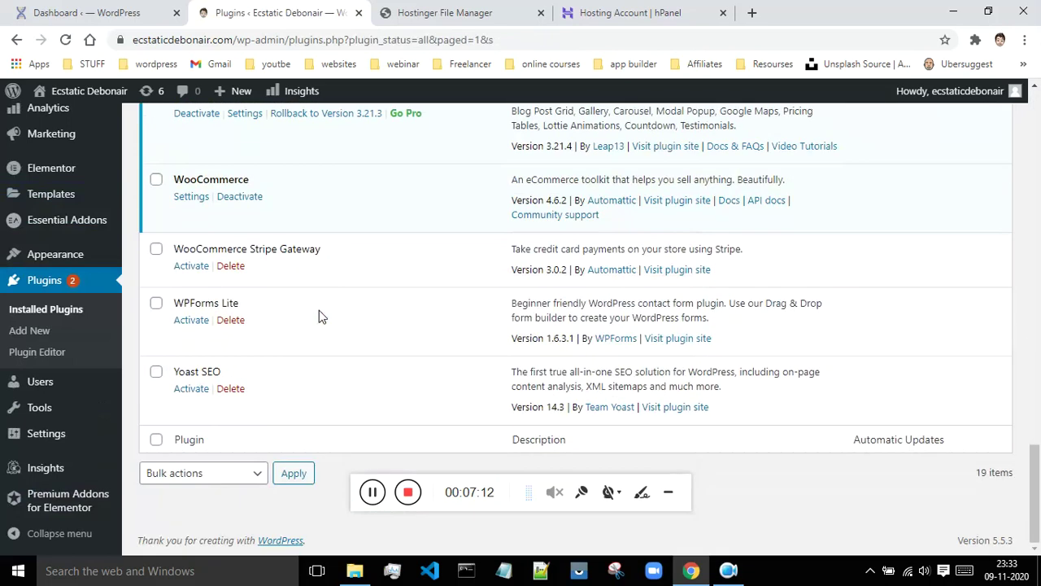
click(192, 266)
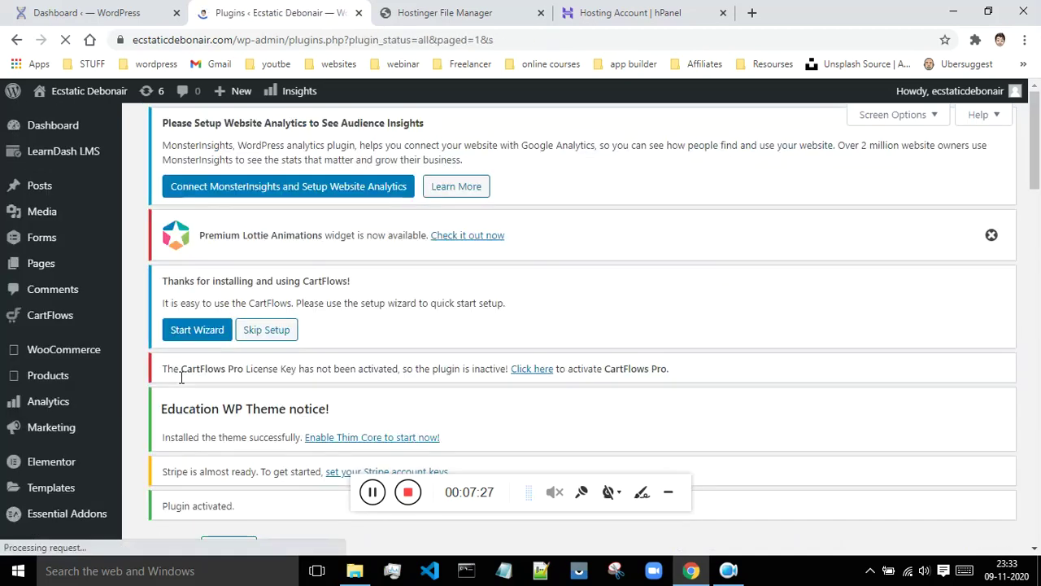
scroll(399, 345, down, 15)
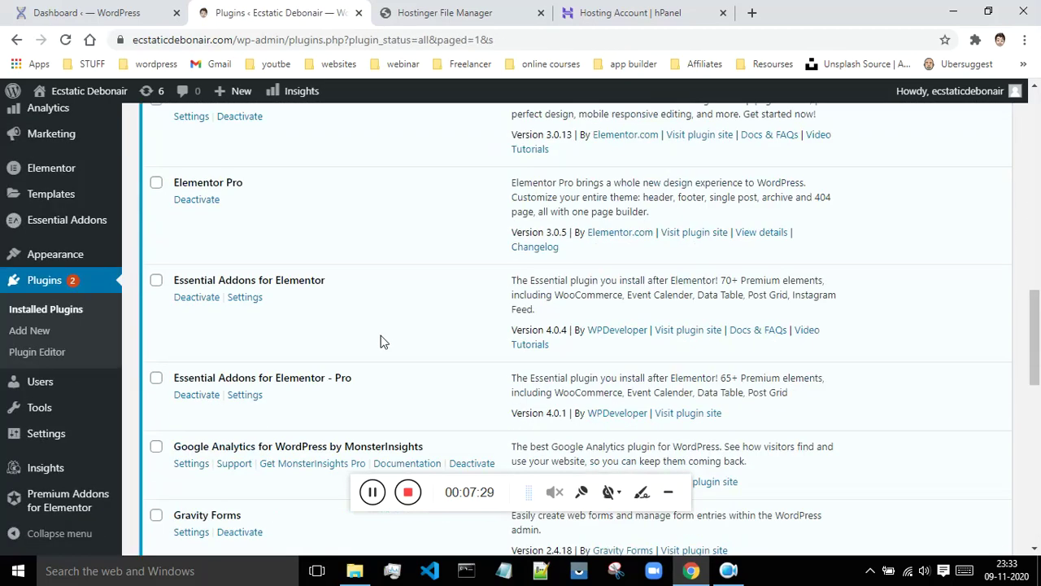
scroll(380, 342, down, 9)
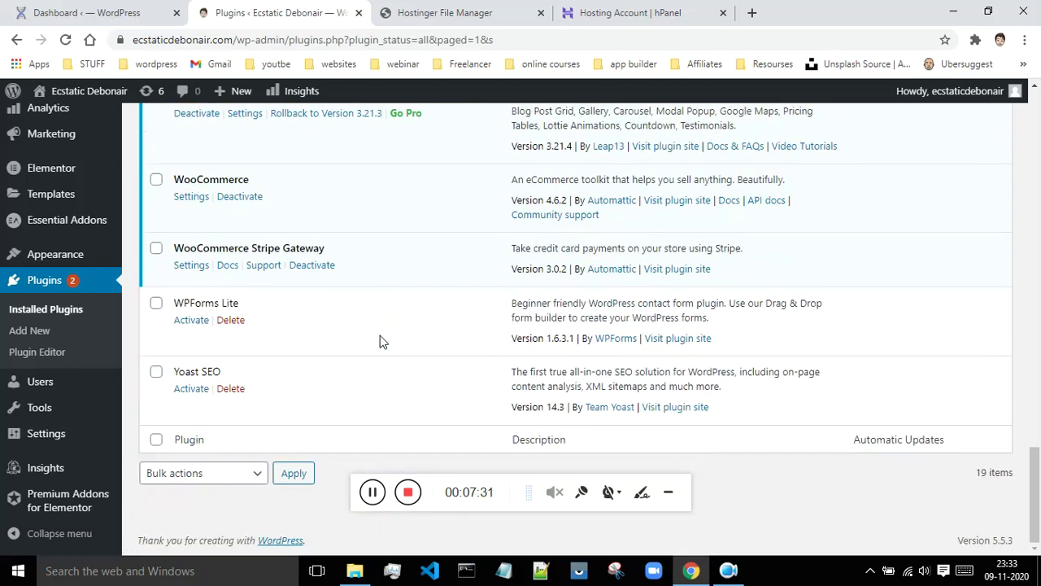
- Review the installed plugins from CartFlows through the Elementor, Essential Addons, Google Analytics and Gravity Forms entries to LearnDash Course Grid
scroll(380, 341, up, 20)
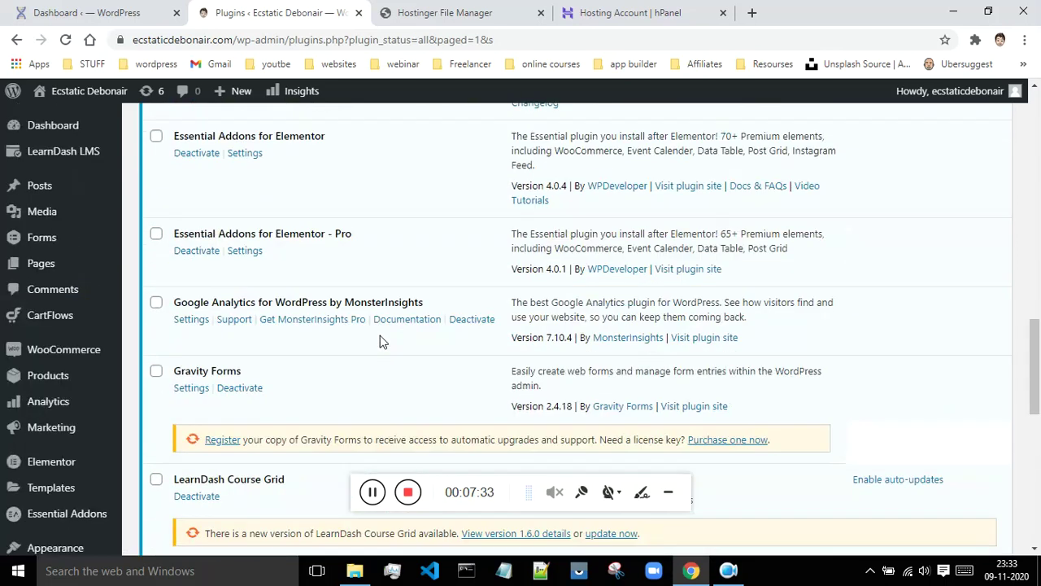
scroll(379, 342, up, 3)
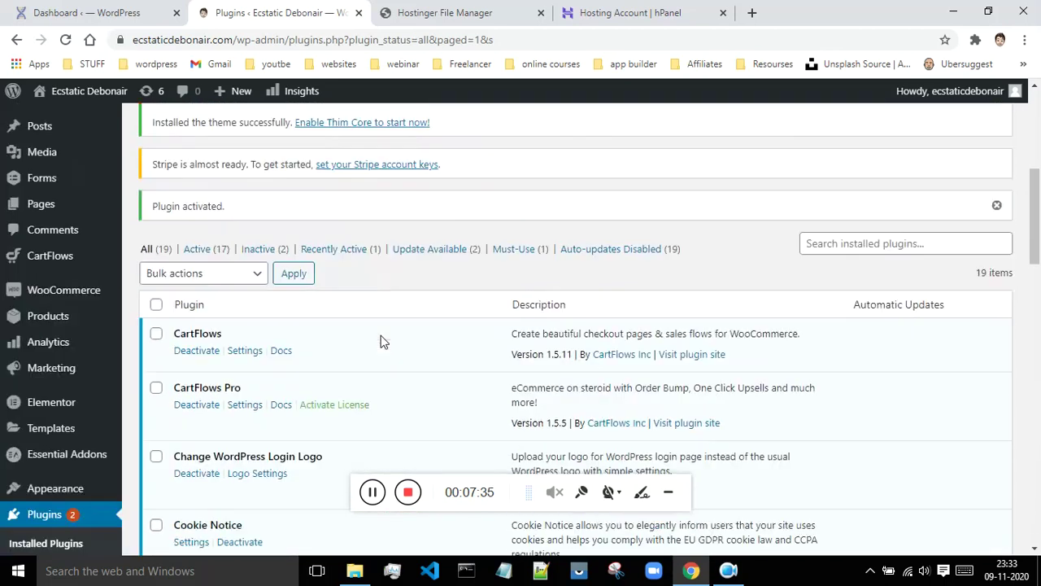
scroll(381, 341, down, 3)
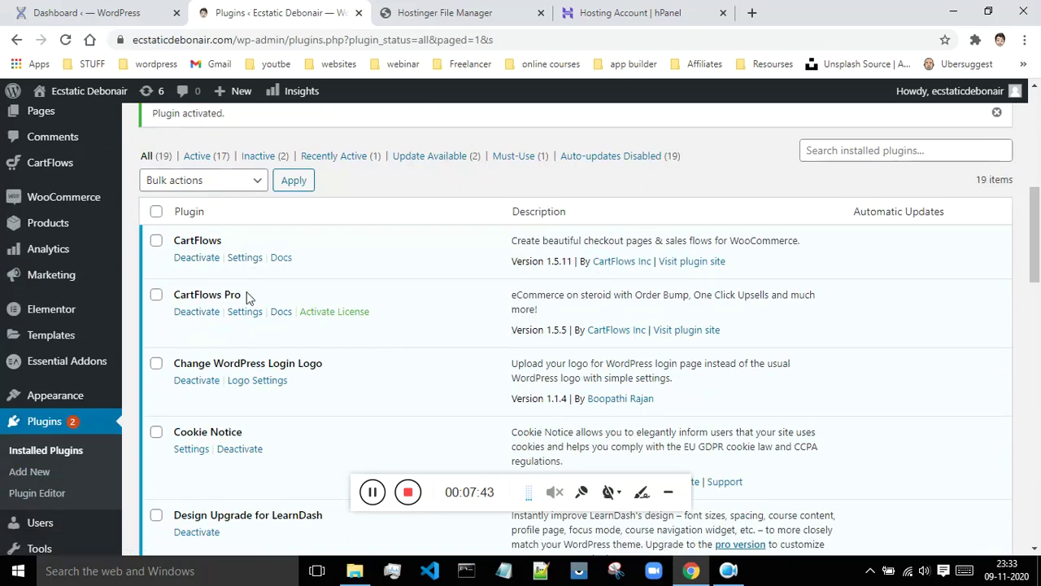
scroll(285, 283, down, 1)
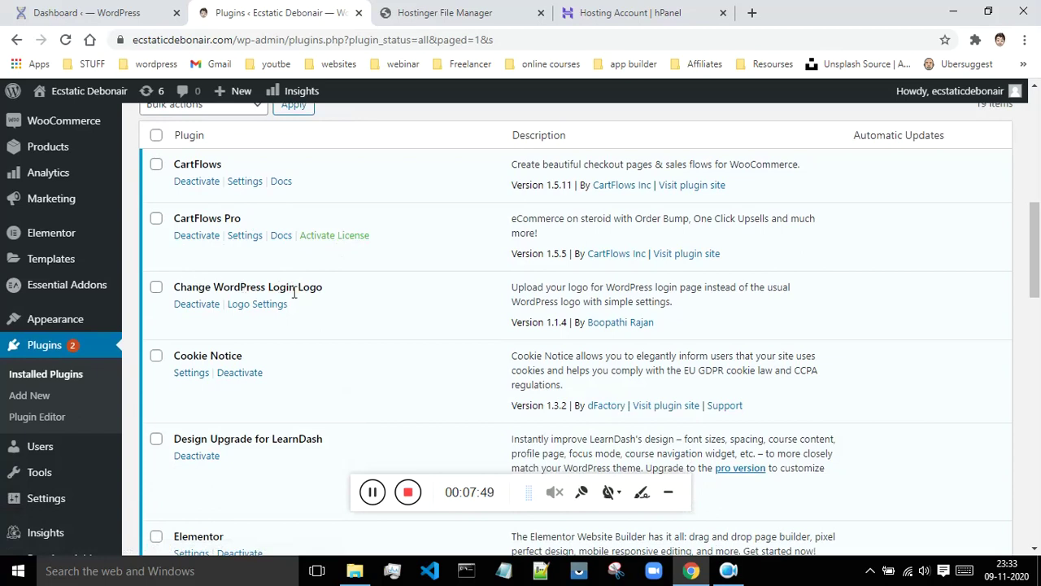
scroll(293, 294, down, 1)
scroll(292, 292, down, 1)
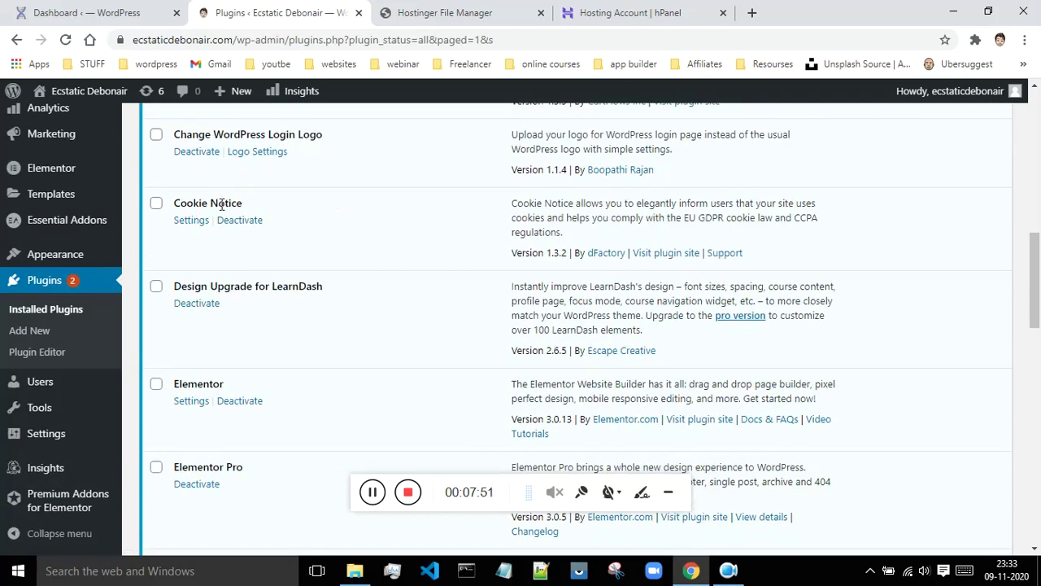
scroll(212, 281, down, 1)
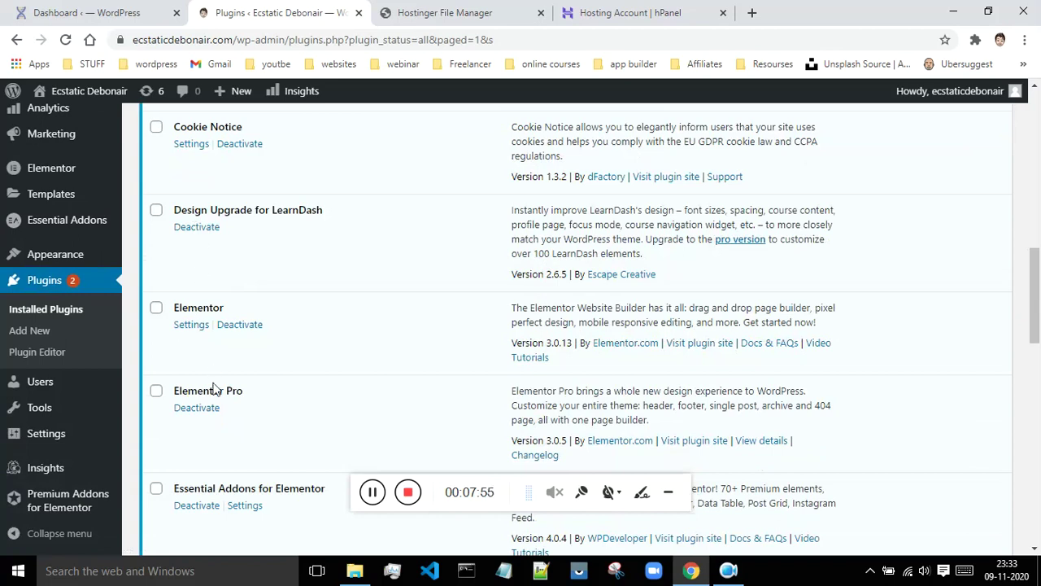
scroll(214, 388, down, 1)
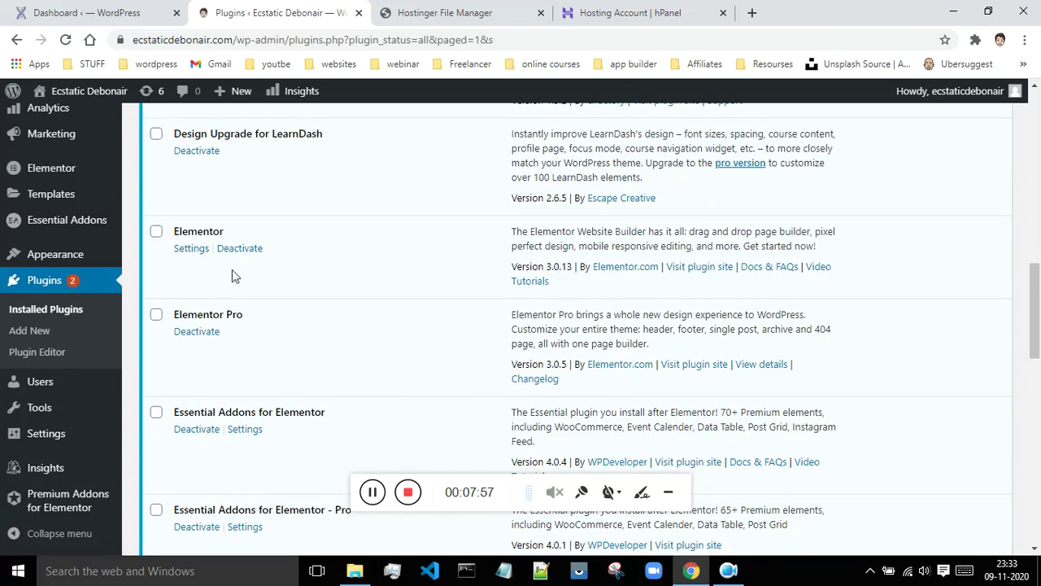
scroll(233, 329, down, 2)
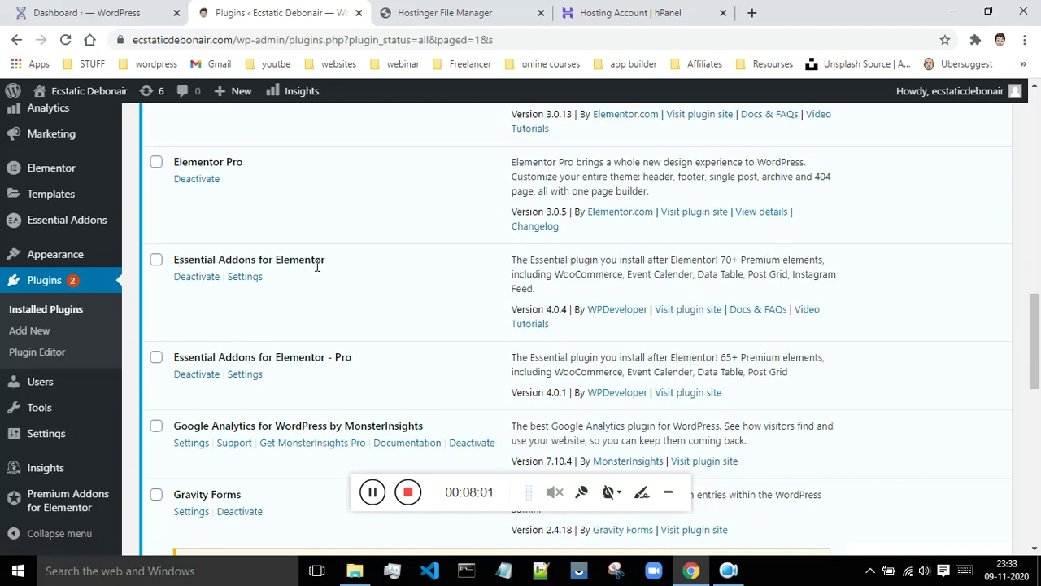
scroll(293, 262, down, 2)
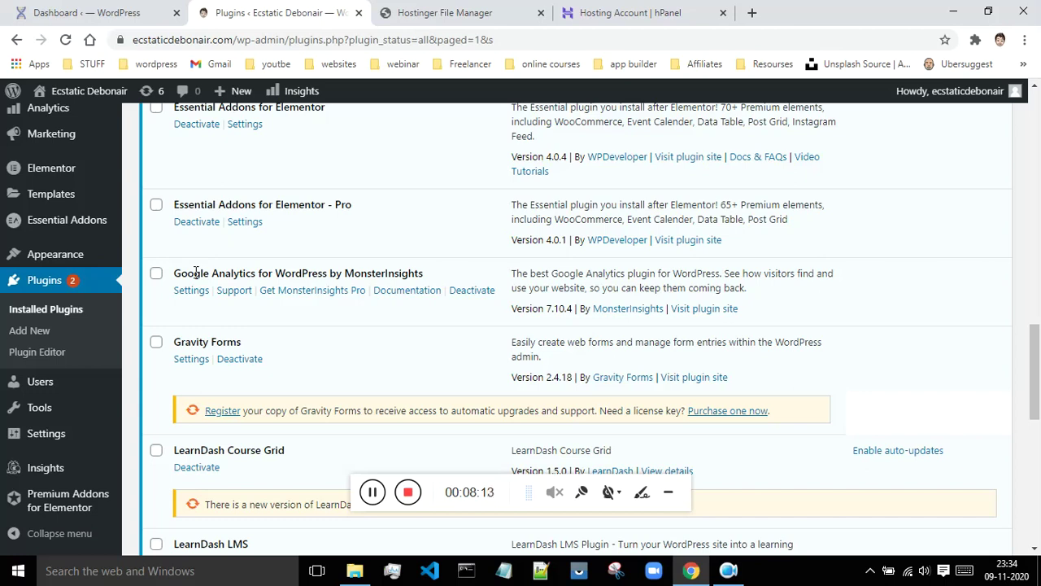
scroll(194, 271, down, 2)
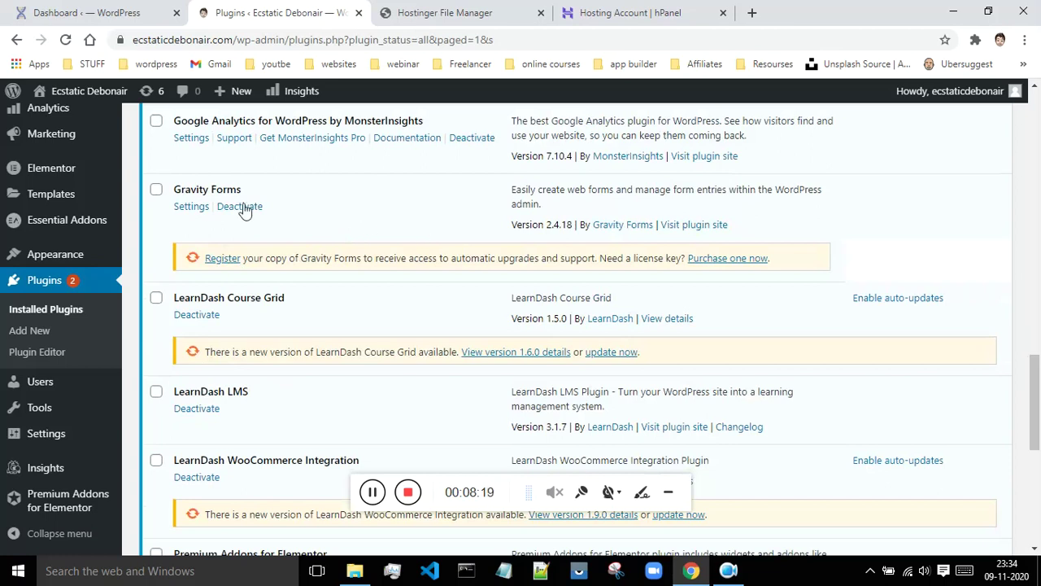
scroll(220, 208, down, 1)
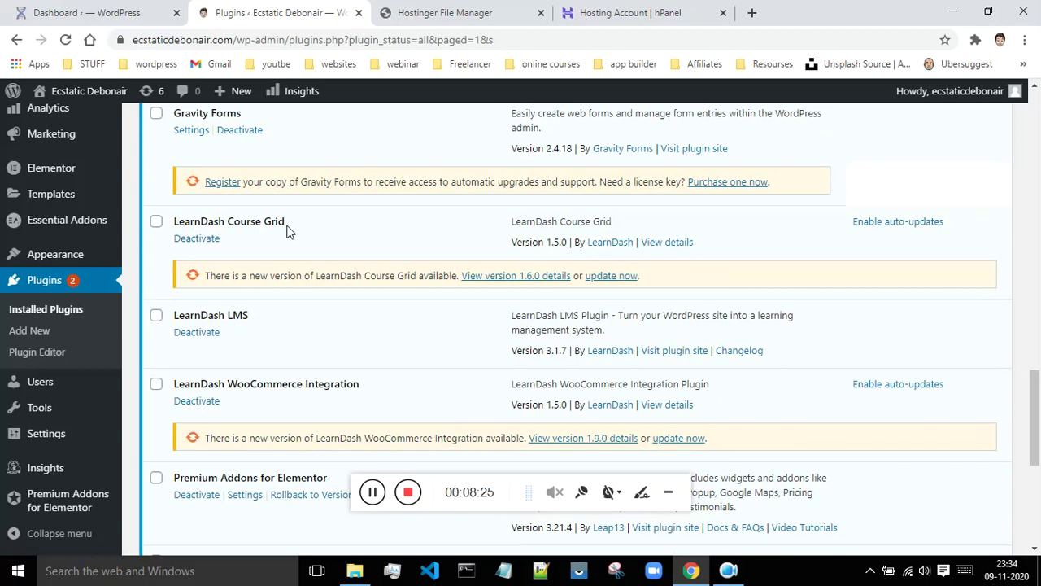
- Examine the LearnDash WooCommerce Integration, WooCommerce and WooCommerce Stripe Gateway entries, highlighting each plugin's name
scroll(286, 232, down, 2)
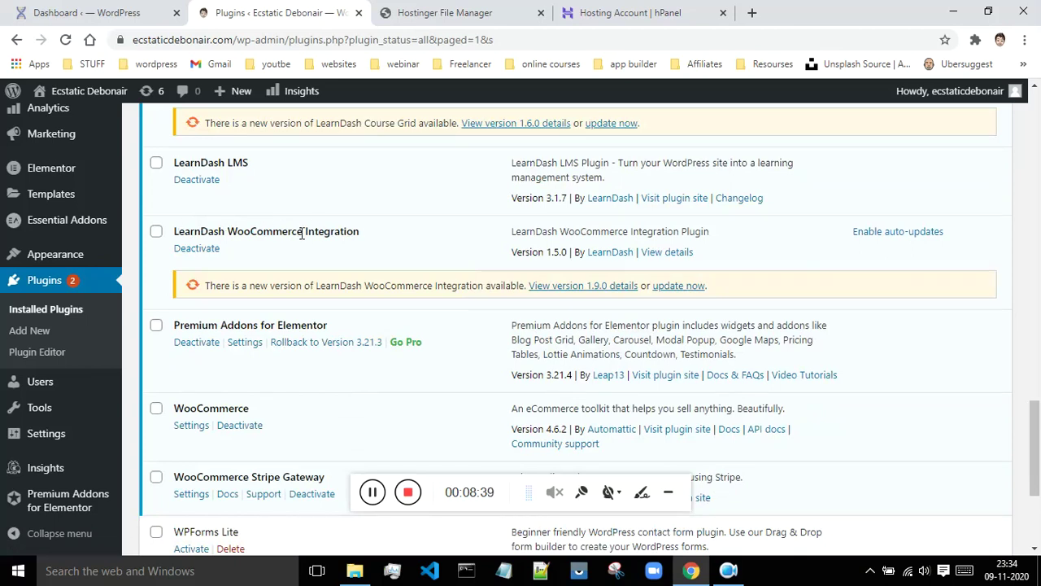
drag(184, 232, 346, 234)
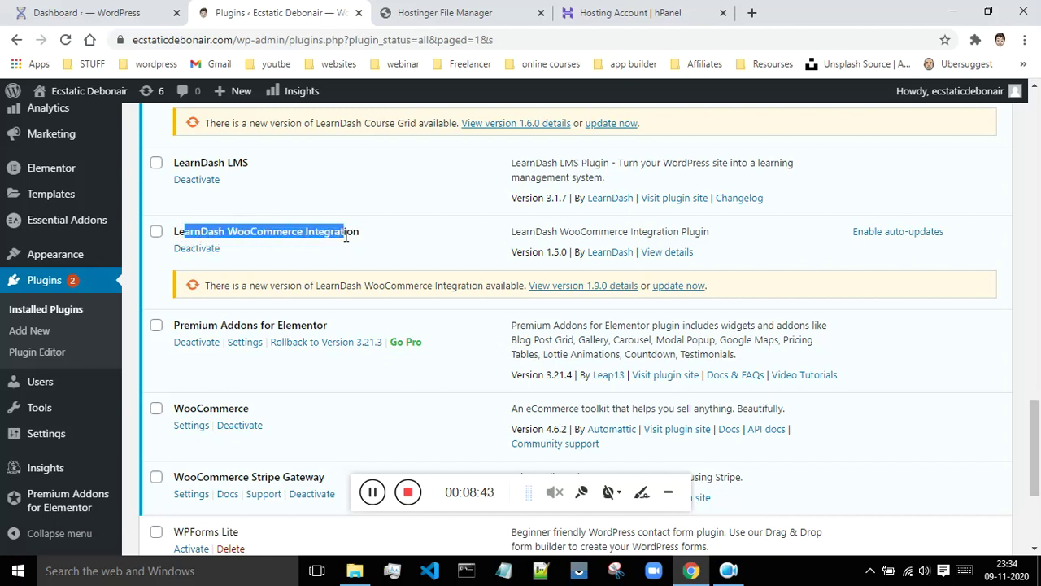
click(372, 245)
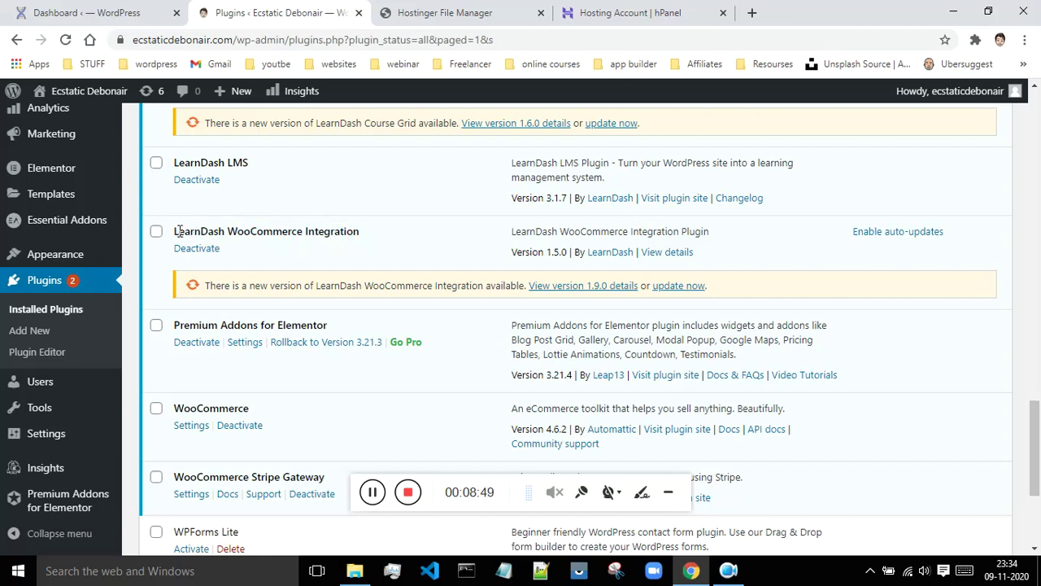
scroll(270, 243, down, 1)
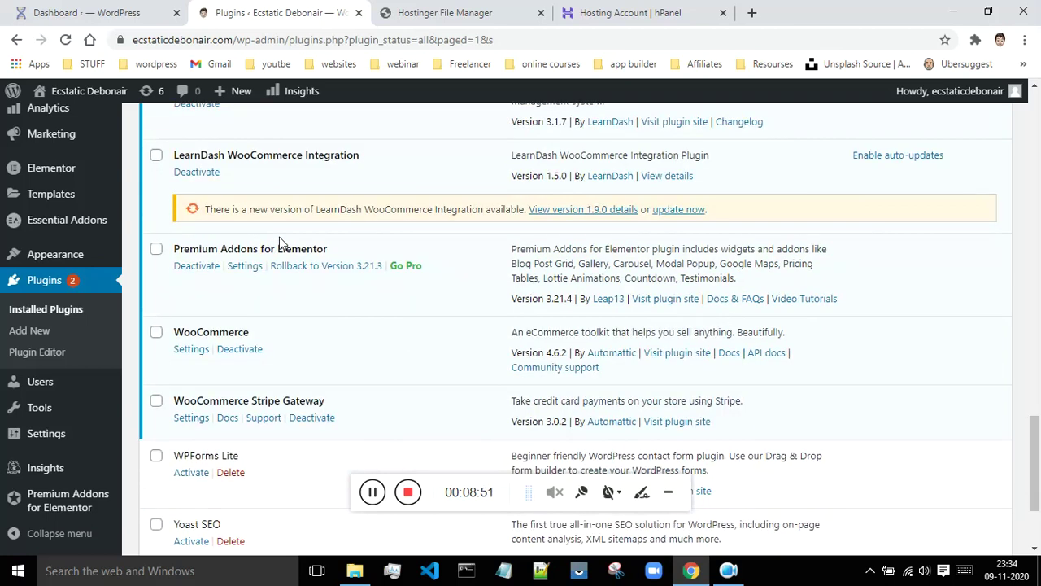
scroll(254, 264, down, 1)
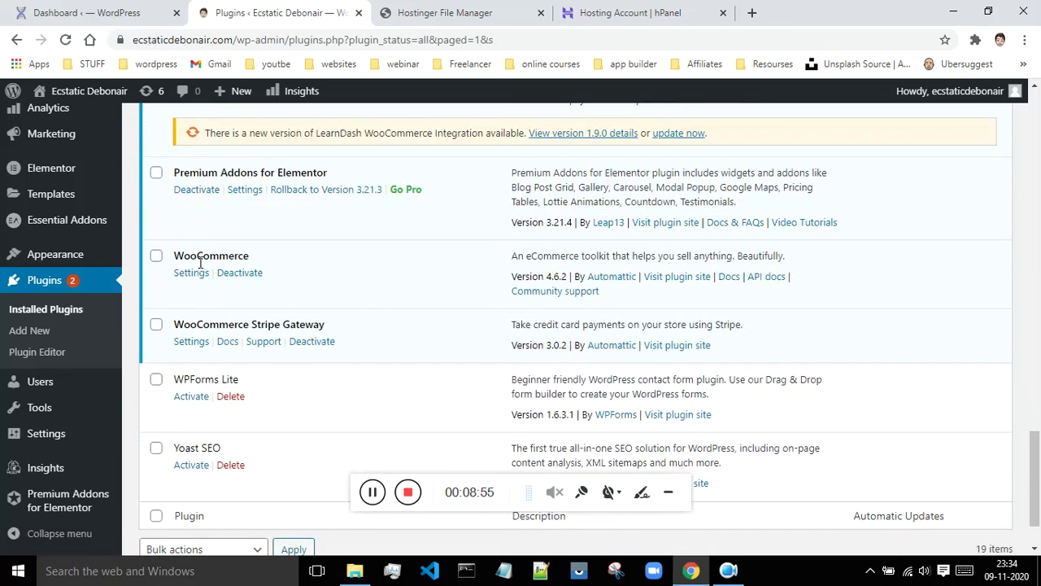
drag(175, 256, 251, 257)
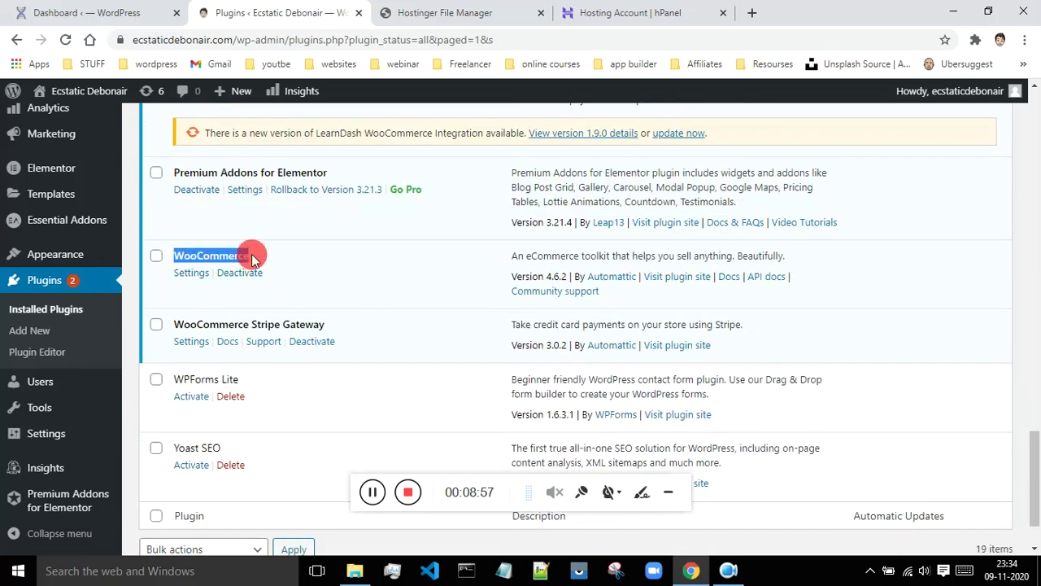
scroll(252, 258, down, 1)
drag(175, 248, 332, 254)
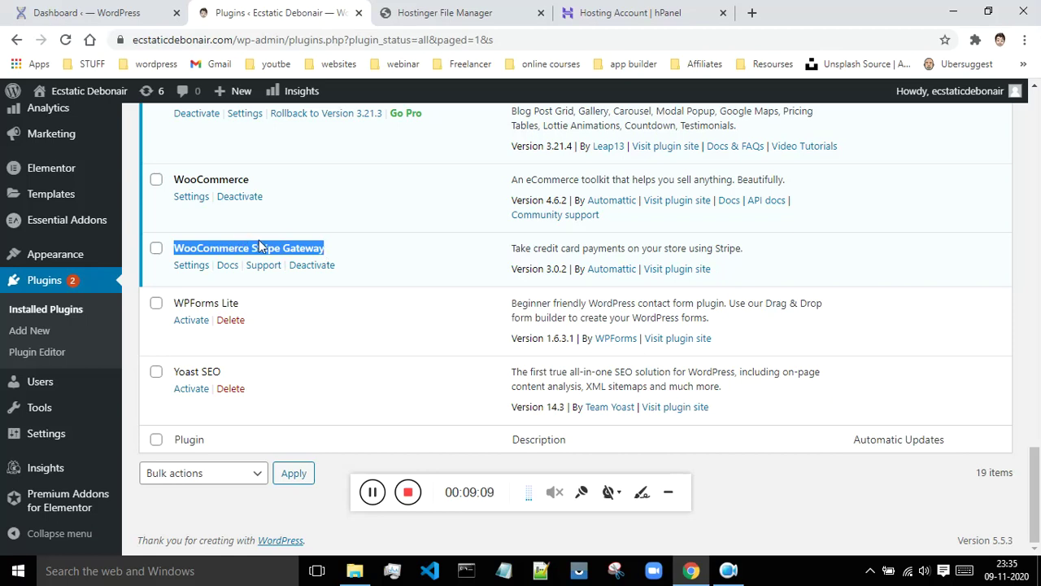
scroll(259, 244, up, 4)
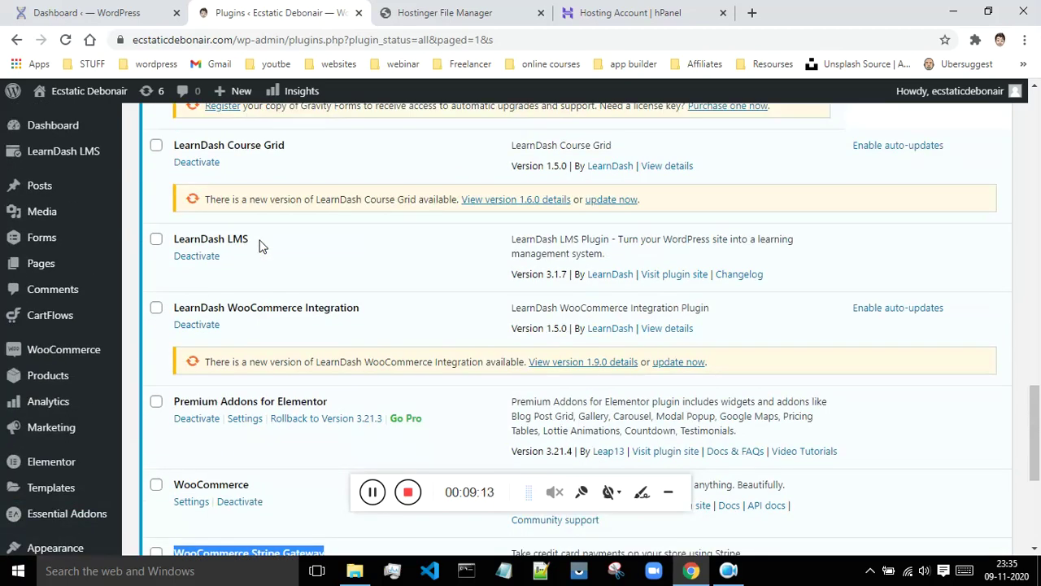
scroll(259, 246, up, 4)
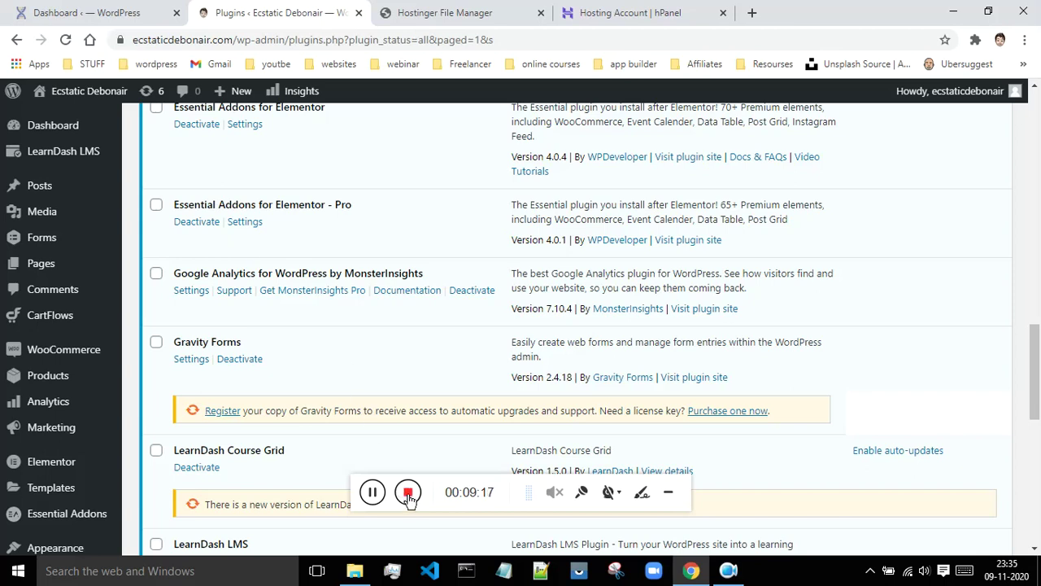
click(408, 492)
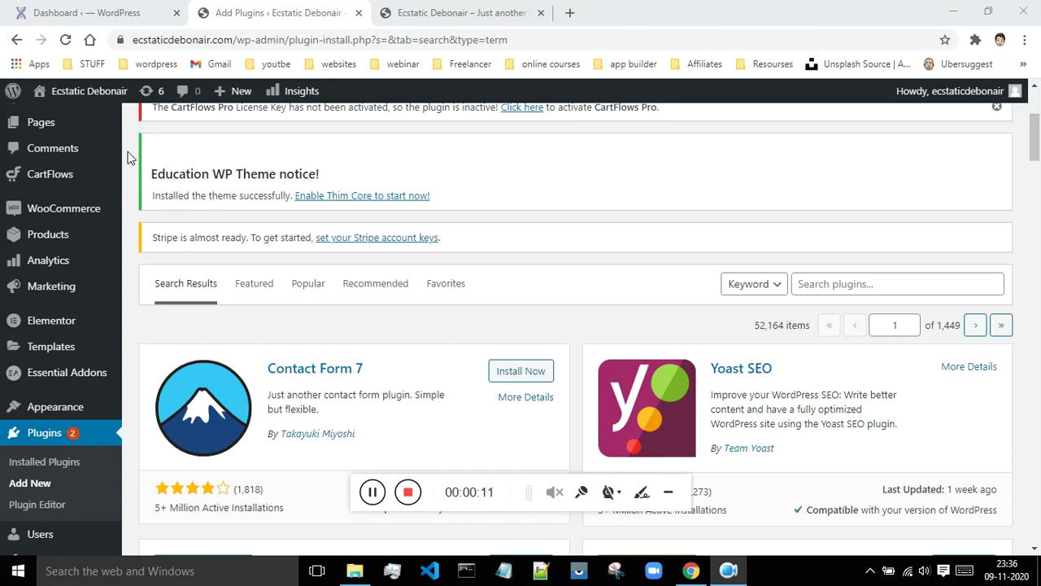
- Look over the site's public front page, then return to the Add Plugins page
click(477, 10)
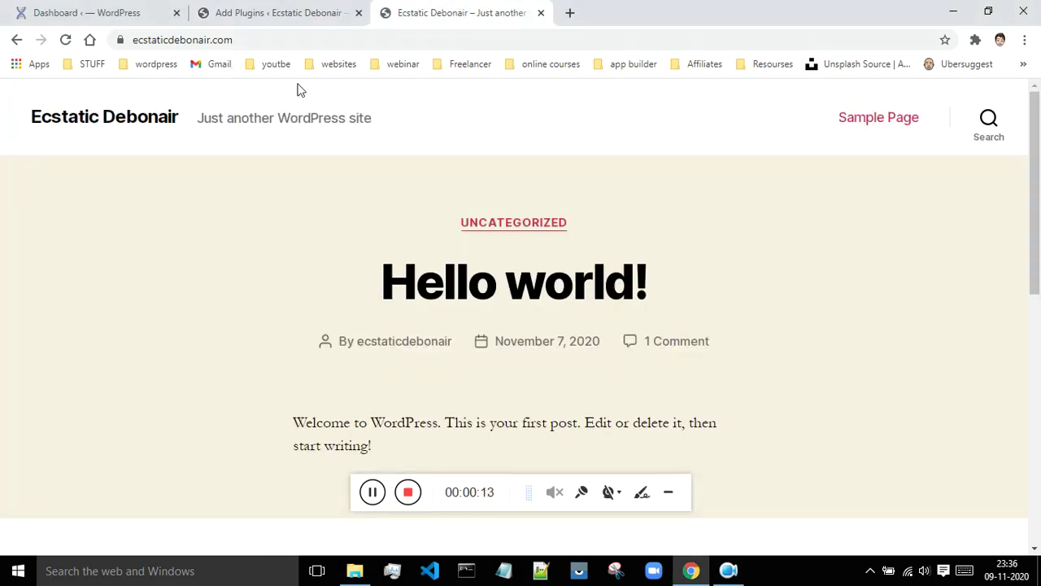
scroll(455, 203, down, 4)
scroll(323, 285, up, 4)
scroll(788, 262, down, 4)
scroll(801, 282, up, 2)
scroll(801, 281, up, 2)
click(268, 12)
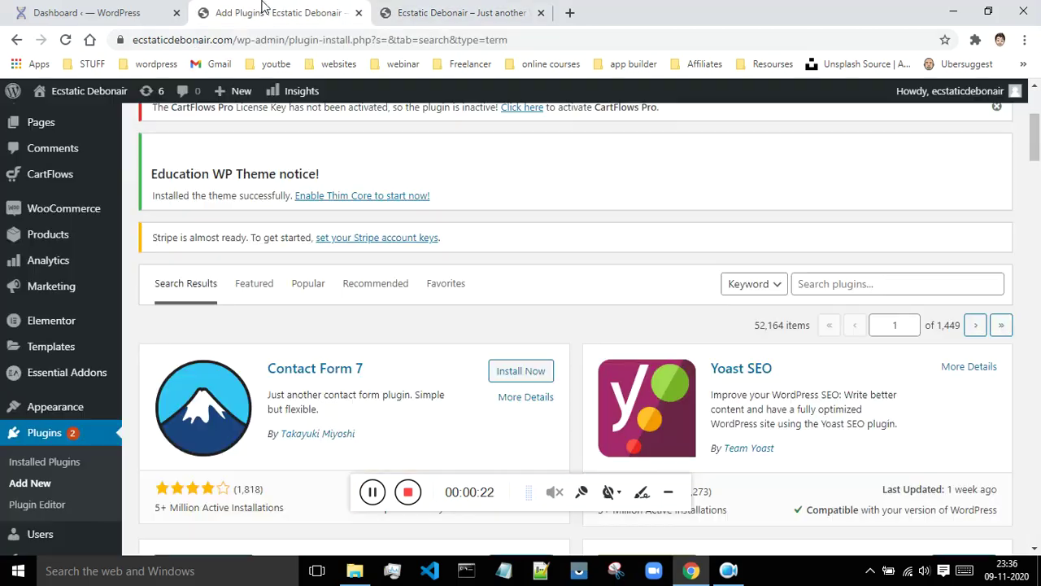
- Search the plugin directory for STARTER and install Starter Templates – Elementor, Beaver Builder, Gutenberg & Brizy Templates
click(825, 290)
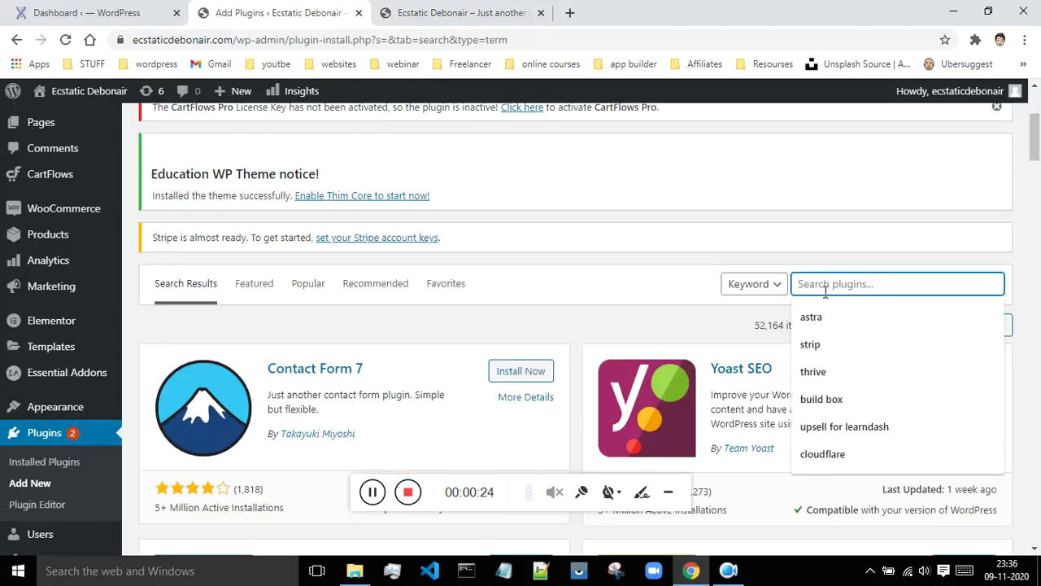
text(STARTER)
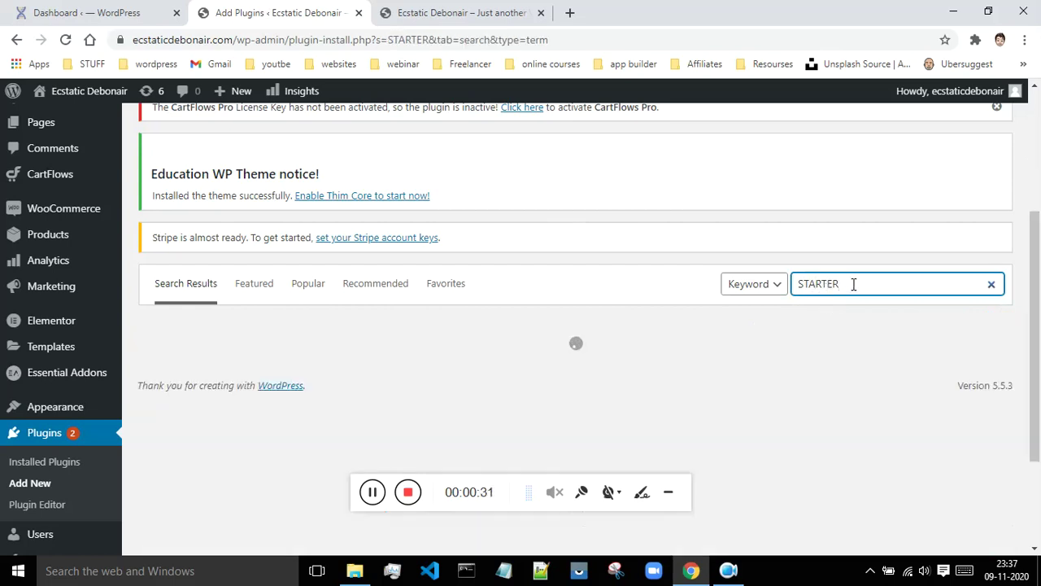
scroll(549, 274, down, 1)
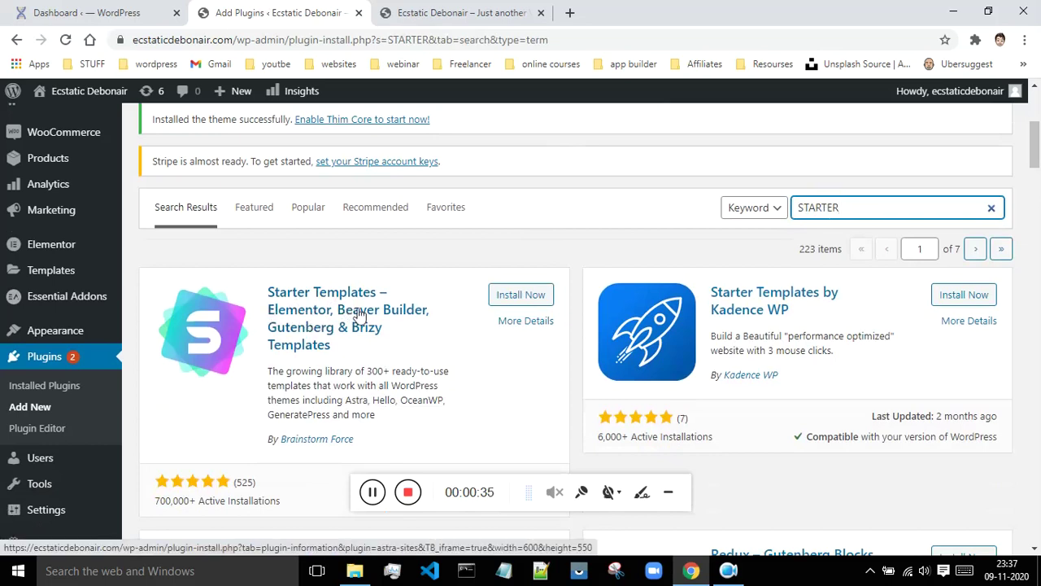
click(517, 297)
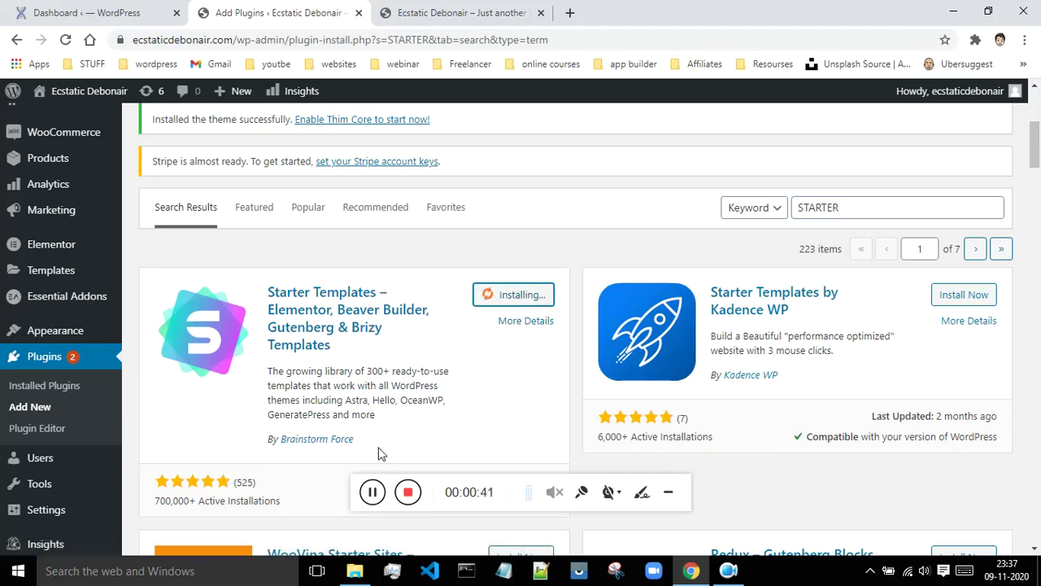
click(372, 491)
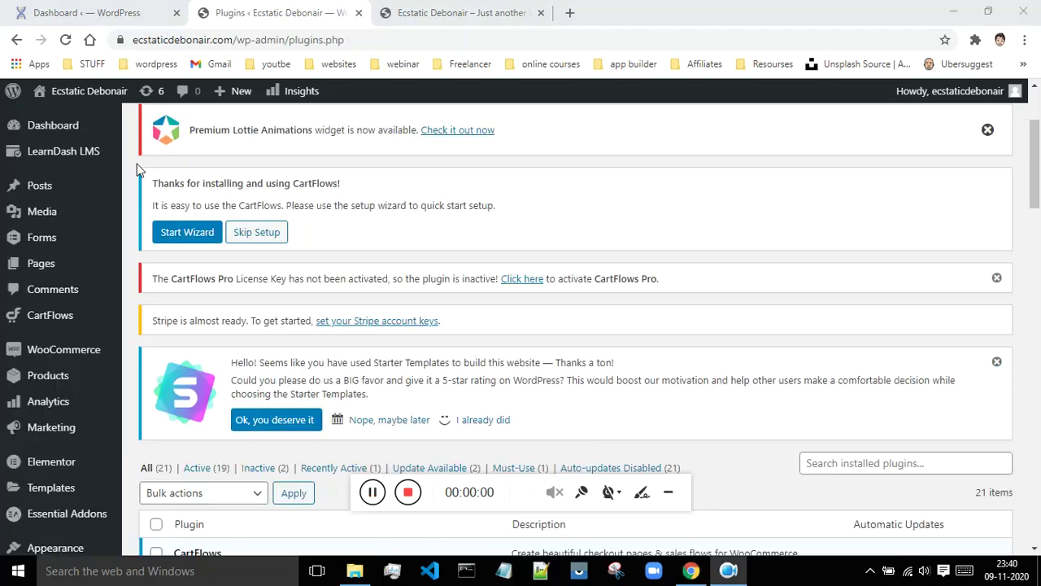
- Open the Starter Templates library from the site's appearance options
scroll(138, 171, down, 1)
scroll(142, 175, down, 1)
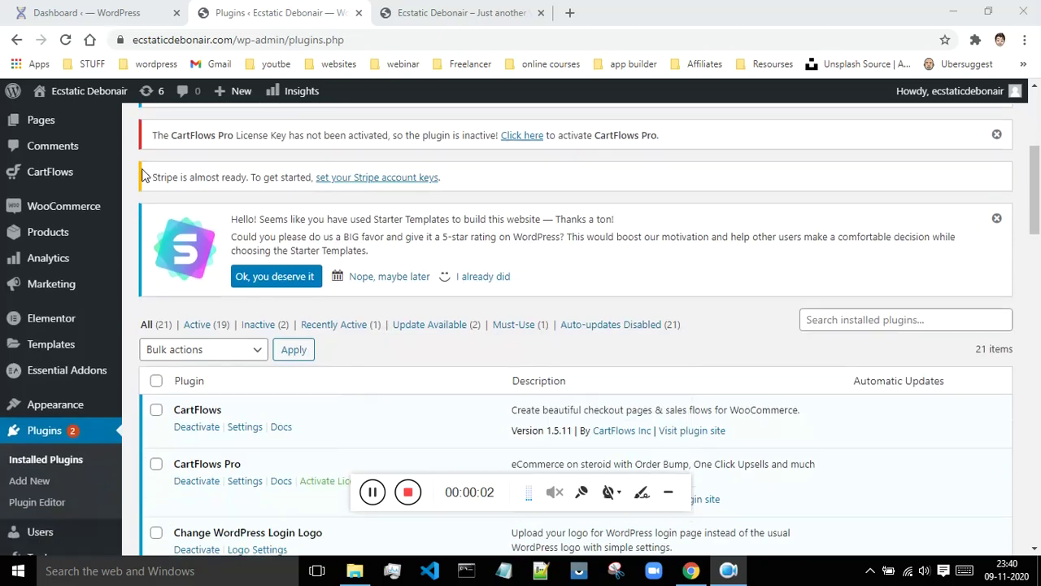
mouse_move(84, 360)
scroll(84, 360, down, 1)
mouse_move(70, 318)
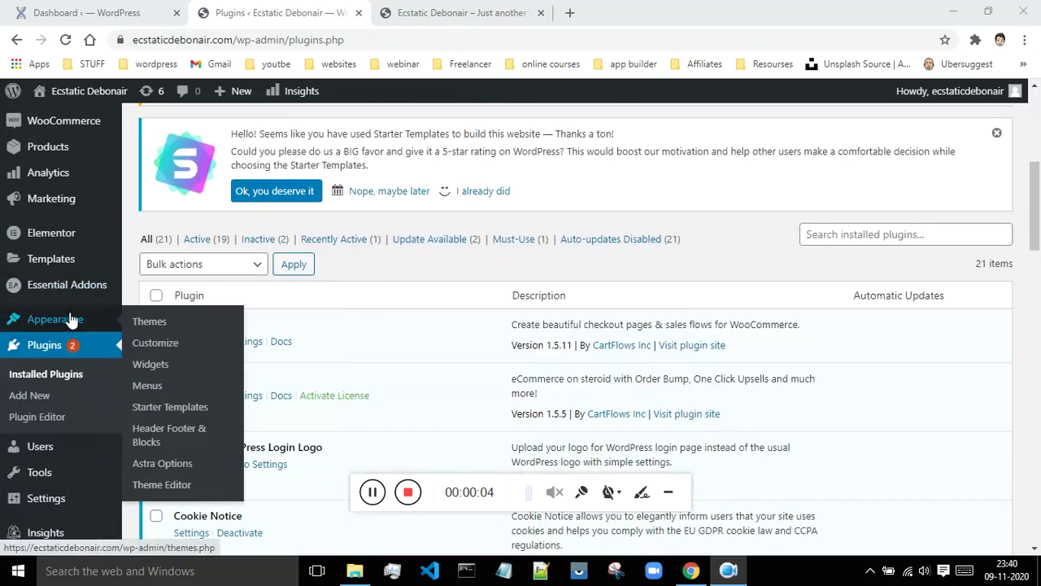
click(162, 408)
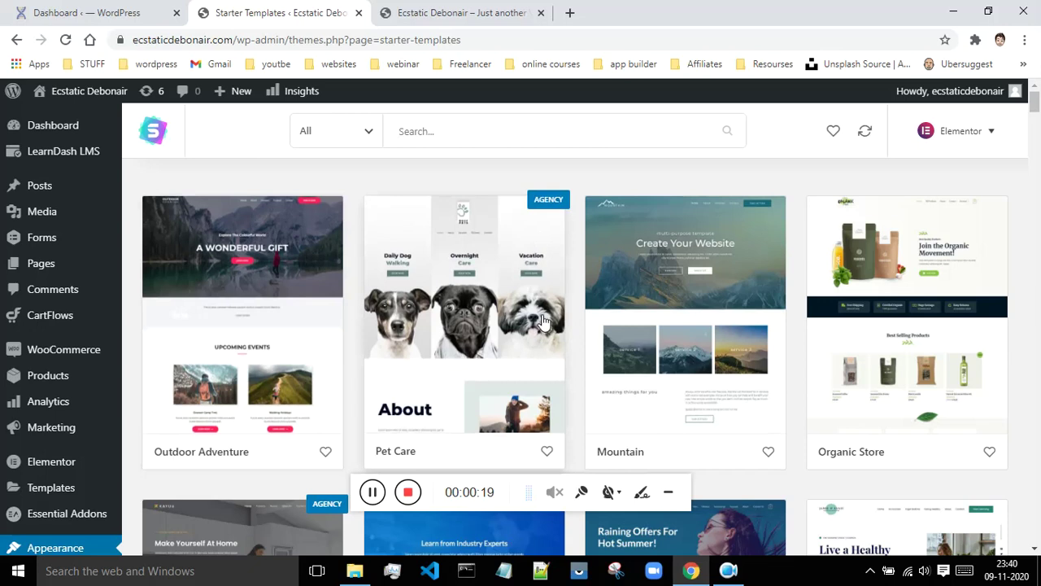
- Browse the starter templates and open LearnDash Academy to see its page templates
scroll(537, 317, down, 1)
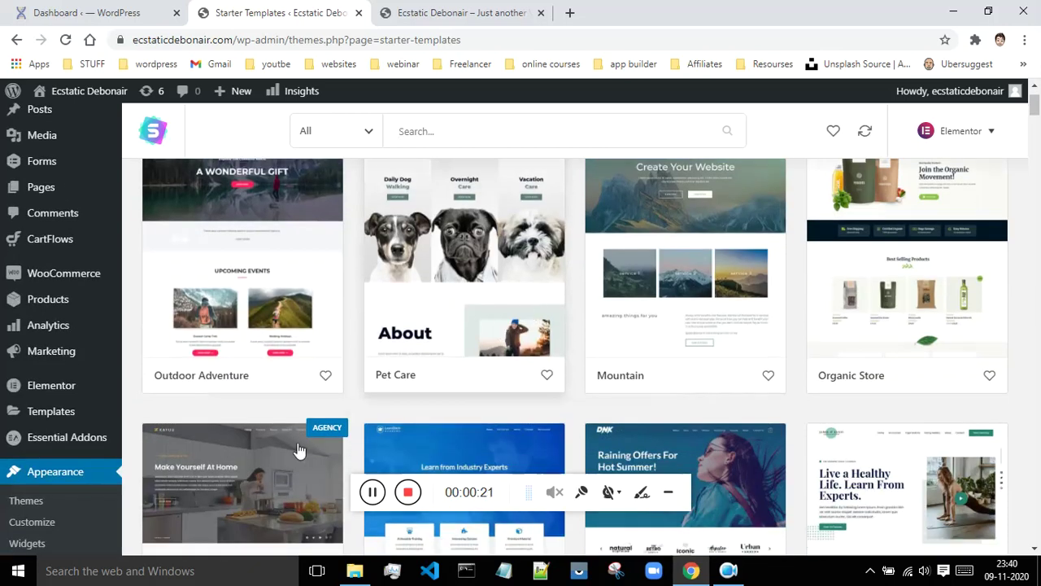
scroll(130, 431, down, 2)
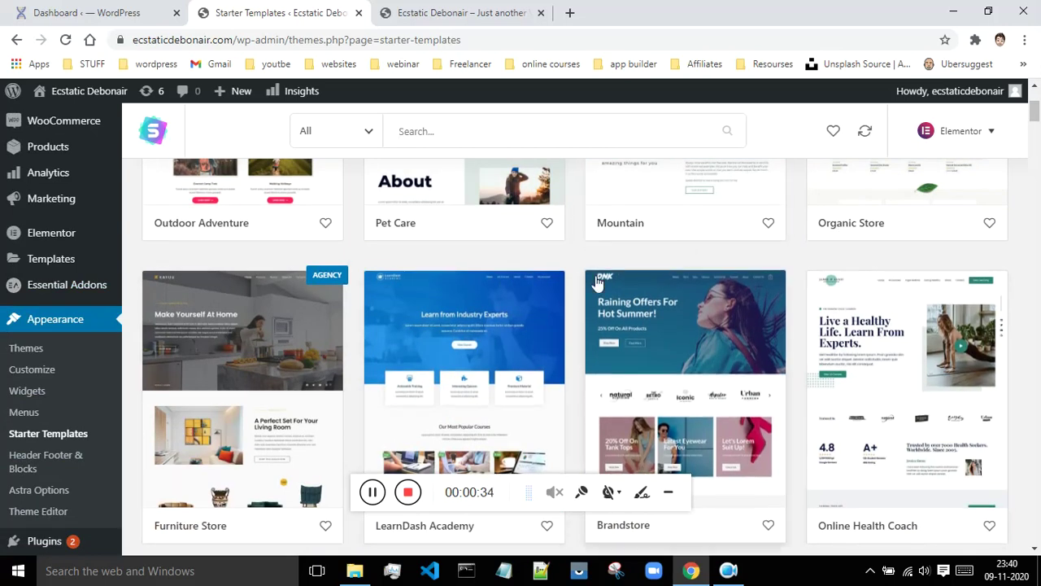
scroll(546, 262, down, 2)
scroll(549, 269, up, 5)
scroll(549, 269, down, 3)
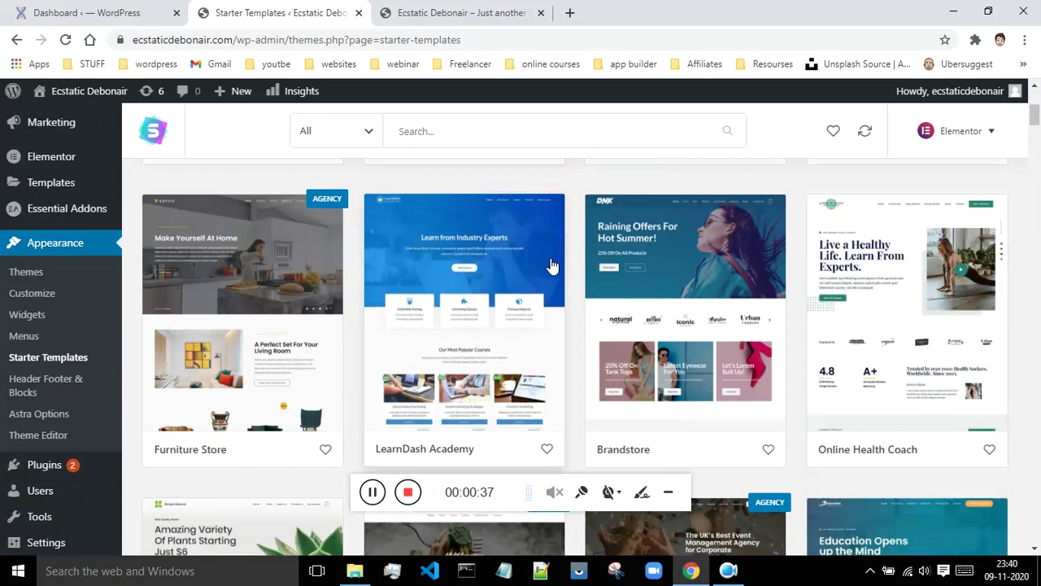
scroll(431, 313, down, 2)
scroll(454, 307, up, 2)
click(464, 290)
scroll(520, 284, down, 1)
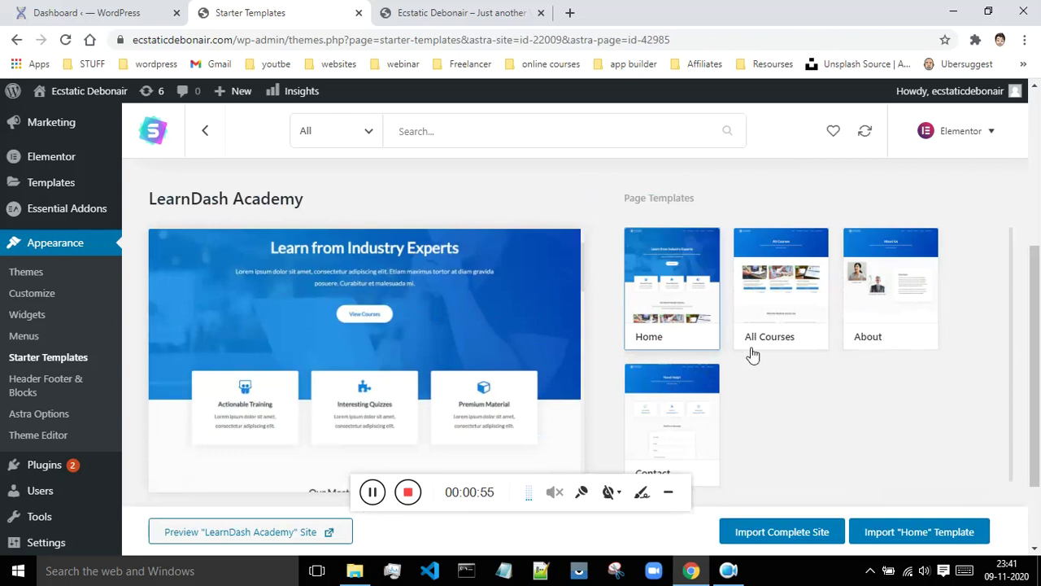
- Import the complete LearnDash Academy site with the preset import options, skipping the plugin update and the missing LearnDash LMS requirement
click(667, 493)
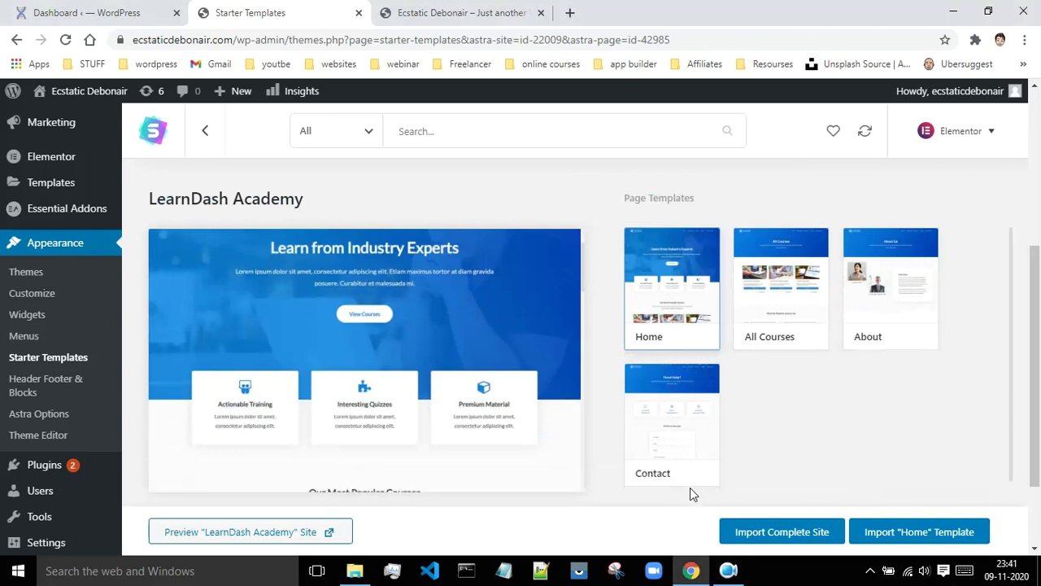
click(728, 570)
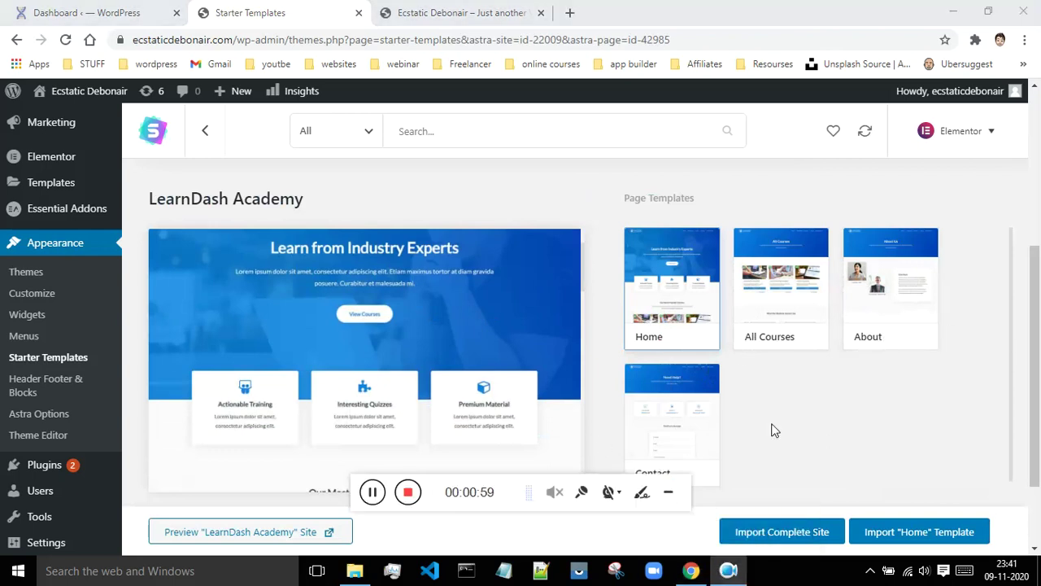
click(783, 538)
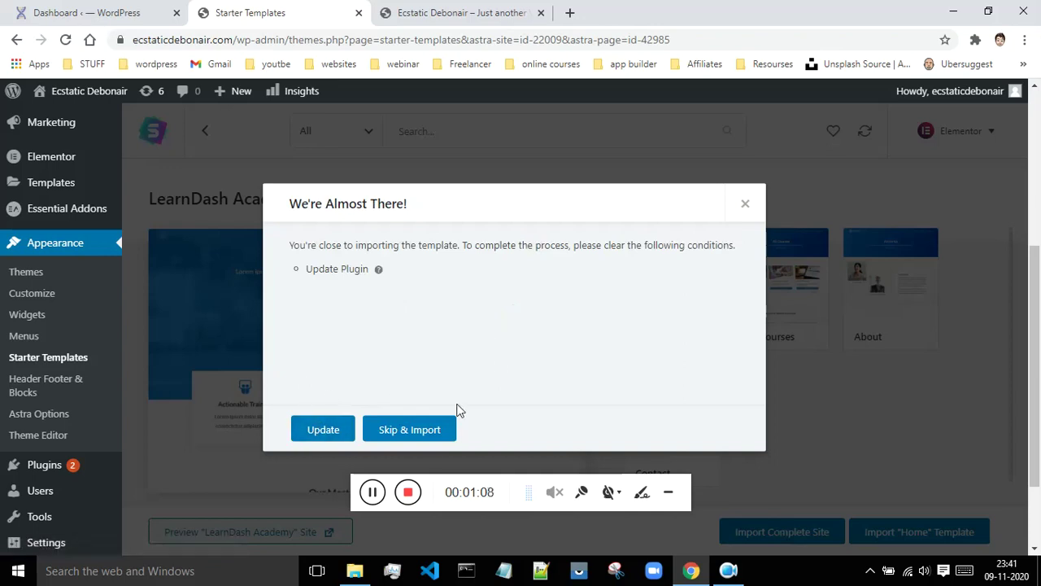
click(431, 431)
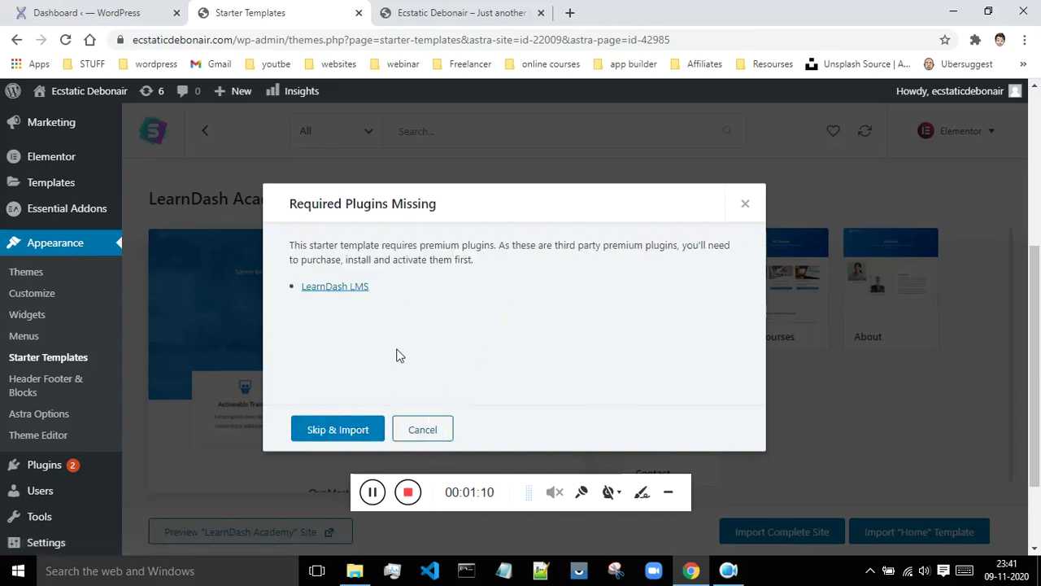
click(344, 428)
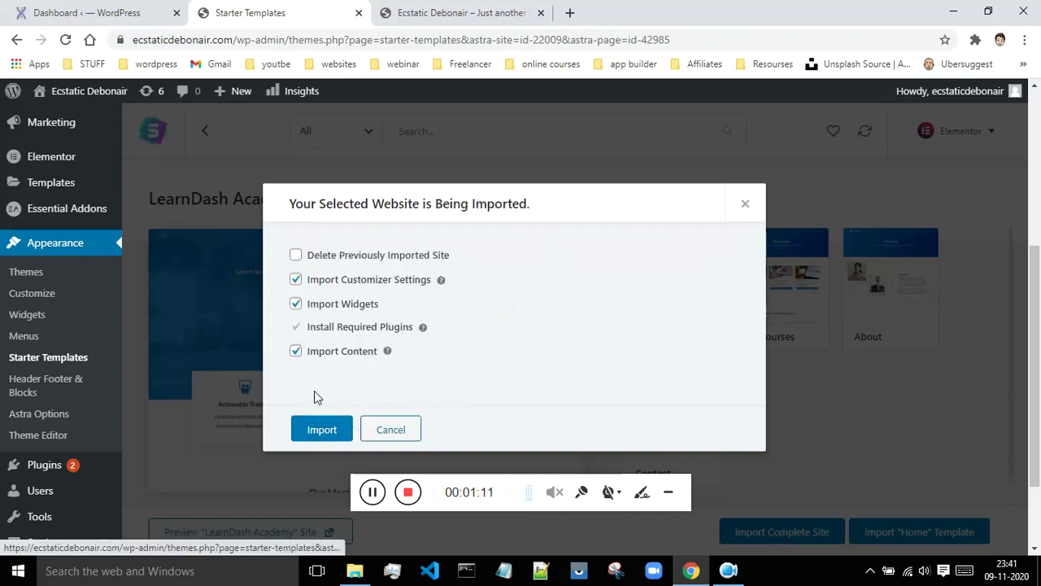
click(340, 433)
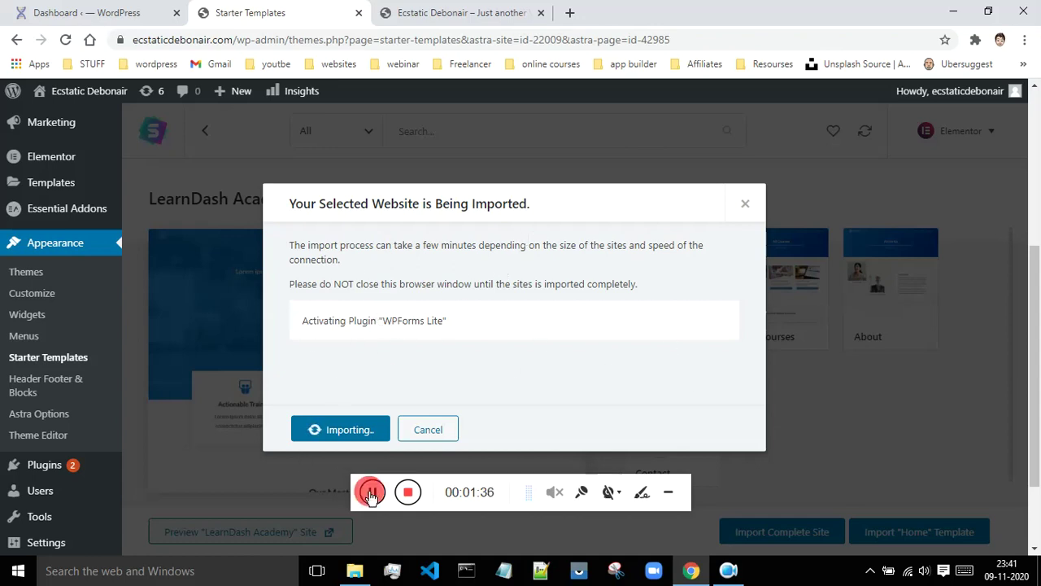
click(373, 492)
click(372, 492)
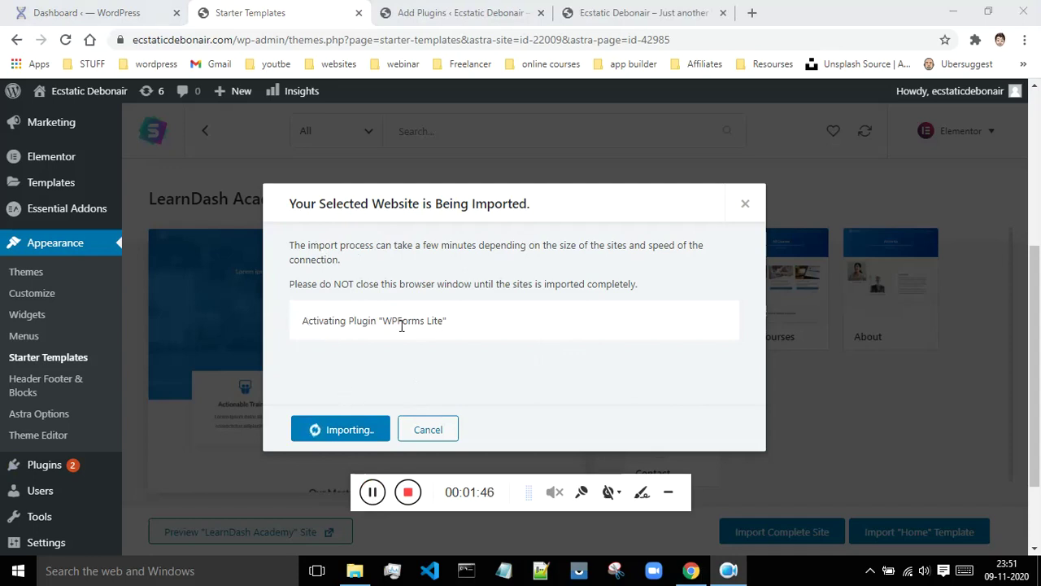
- Open the Add Plugins page in a new tab, close the extra tab, and check the site import's progress
mouse_move(35, 472)
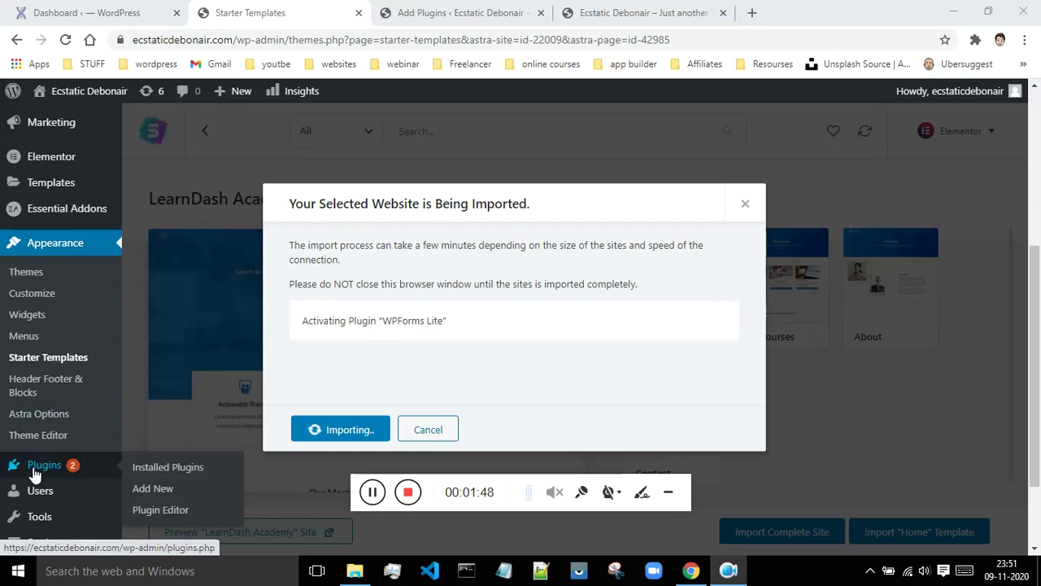
right_click(144, 473)
right_click(138, 489)
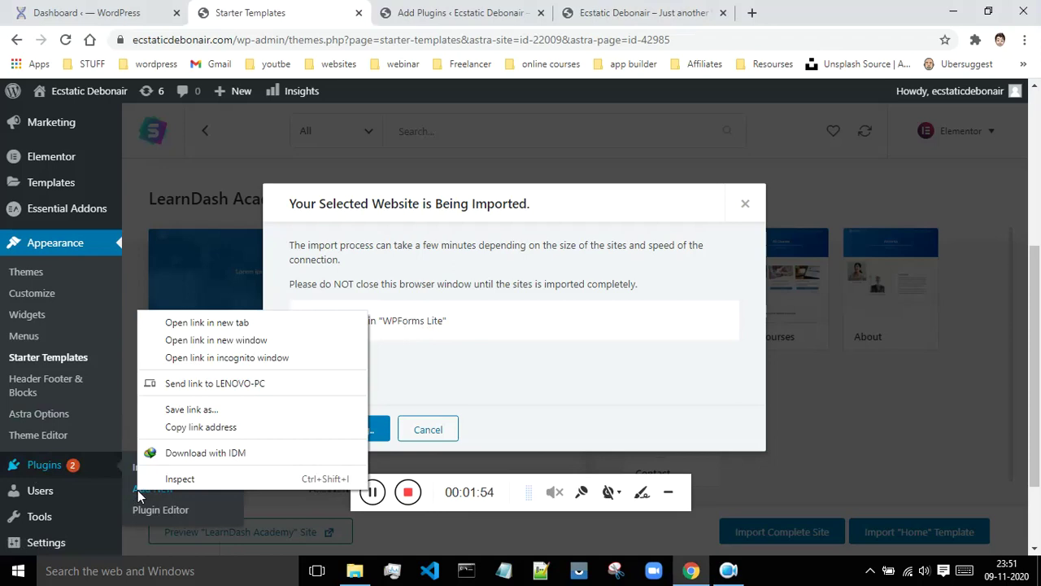
click(198, 322)
click(513, 12)
click(456, 13)
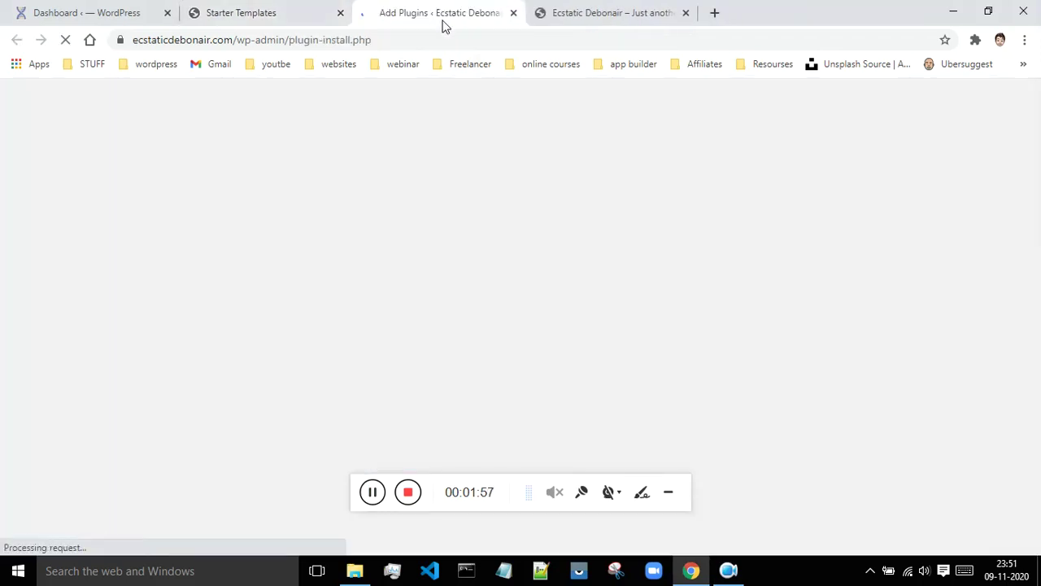
scroll(739, 195, down, 5)
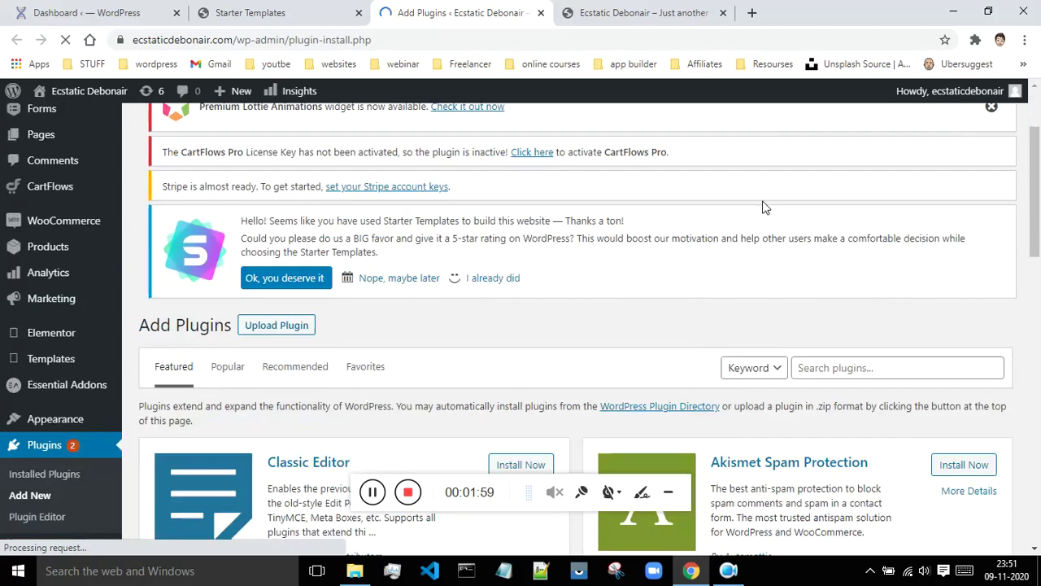
click(289, 12)
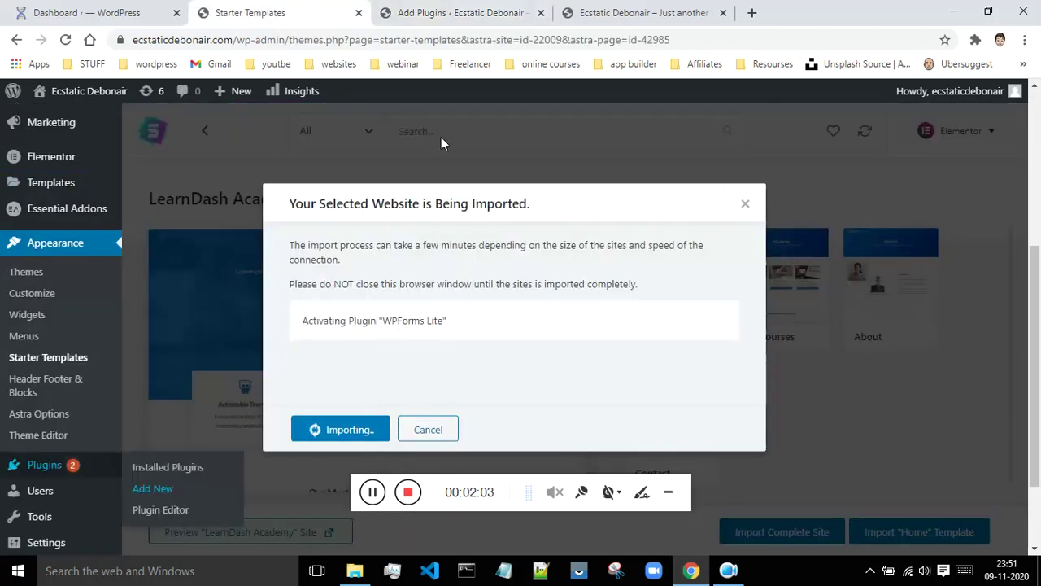
- Search the plugin directory for WP FORMS LITE and locate Contact Form by WPForms in the results
click(423, 12)
click(826, 147)
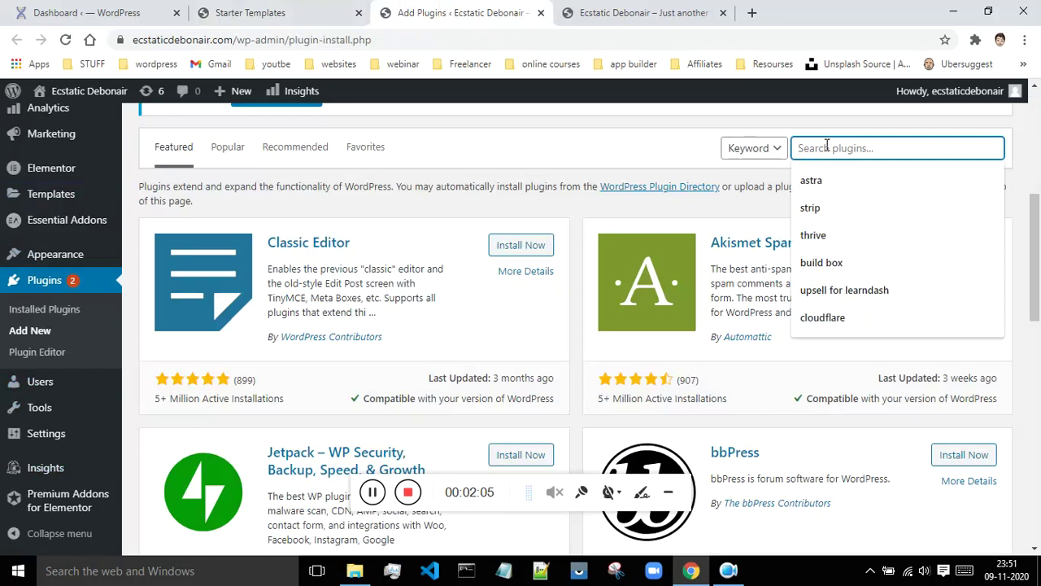
text(WP FORMS LITE)
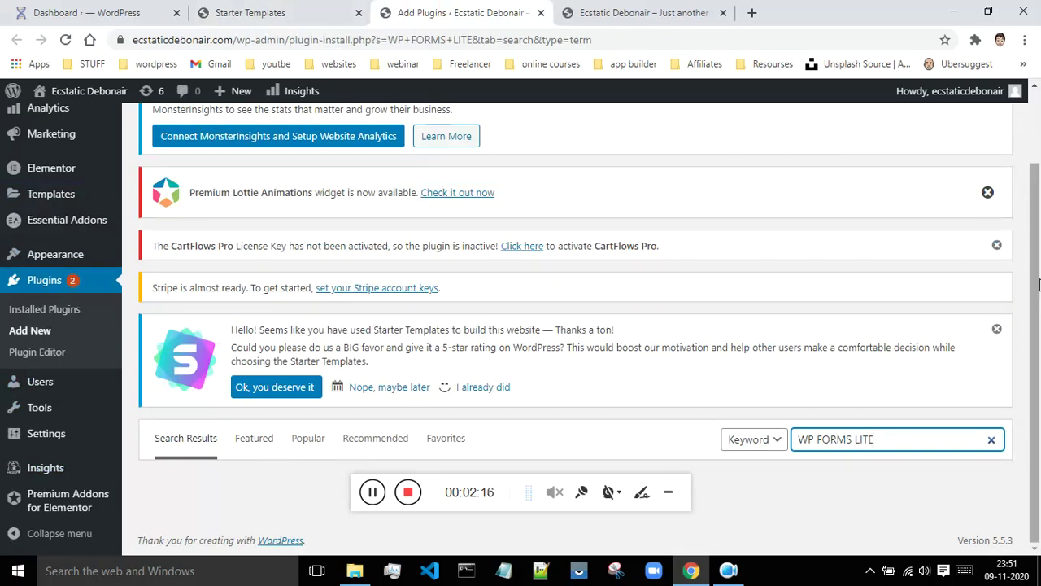
scroll(1039, 282, down, 3)
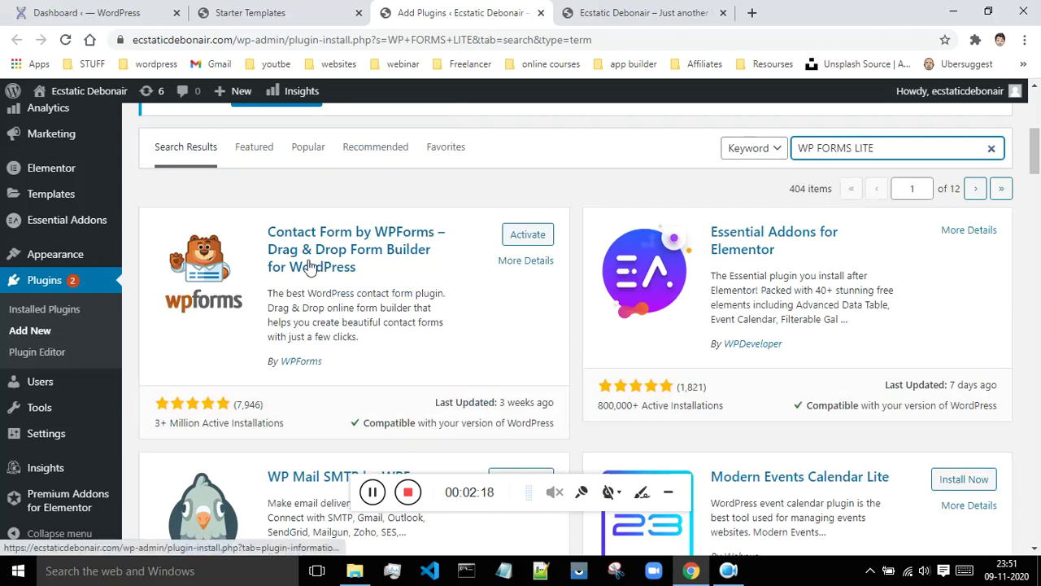
scroll(602, 298, down, 1)
scroll(732, 317, down, 3)
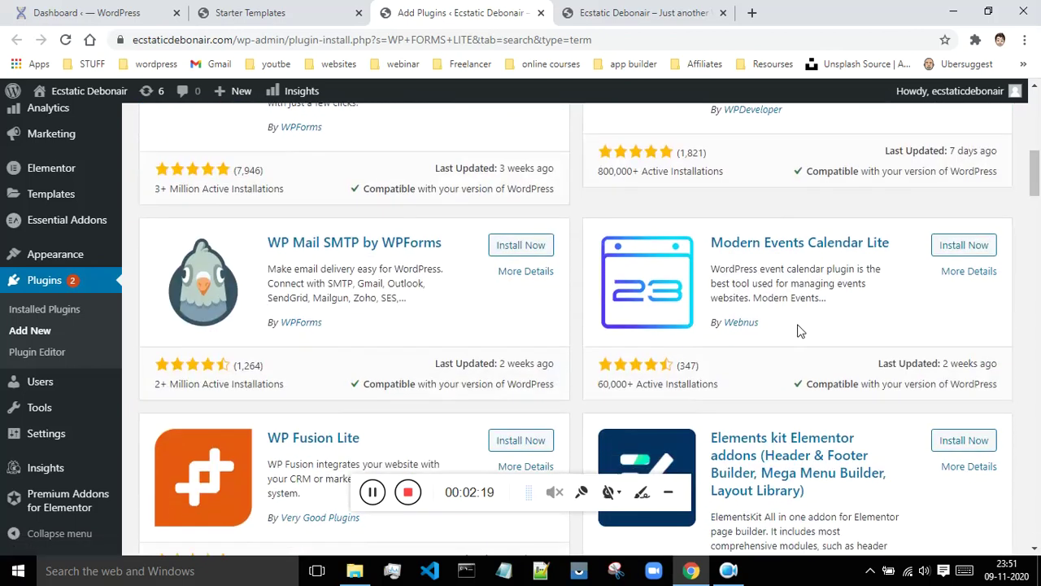
scroll(789, 329, up, 6)
scroll(761, 305, down, 1)
- Try to activate the WPForms Lite plugin from the search results and again from the installed plugins list
click(511, 314)
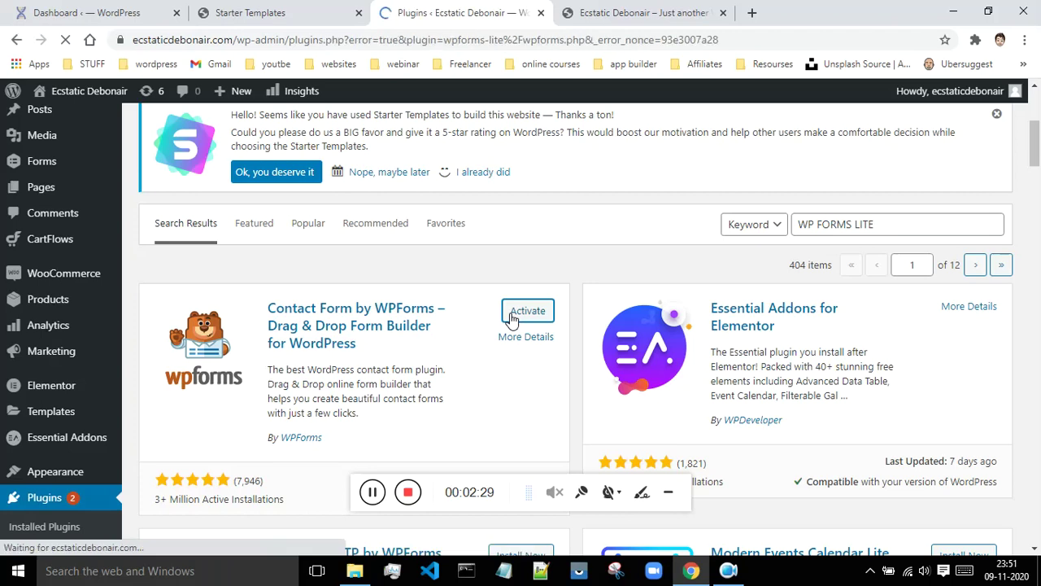
scroll(513, 318, down, 7)
scroll(512, 316, down, 20)
scroll(513, 308, down, 3)
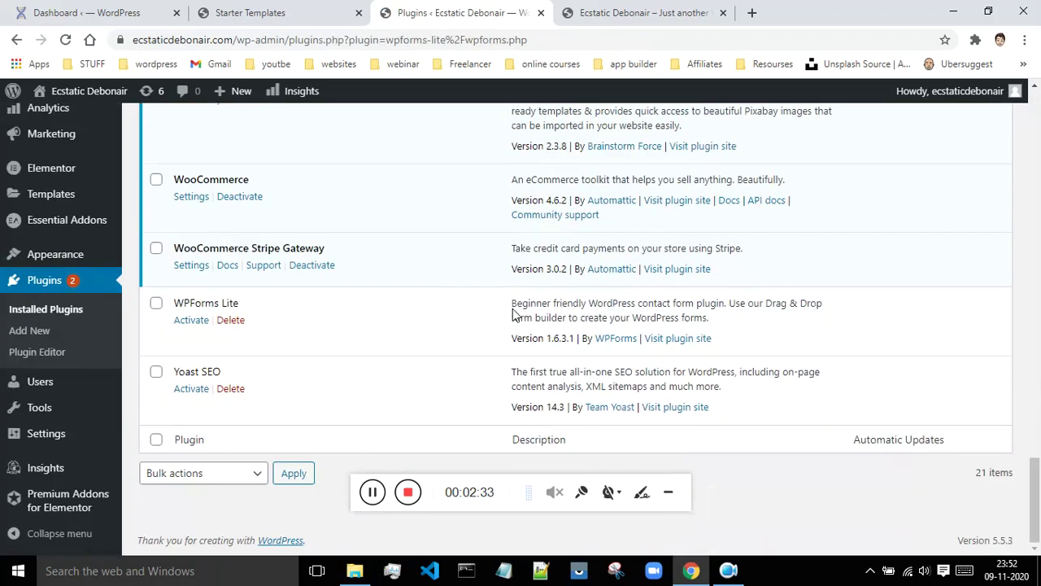
click(185, 321)
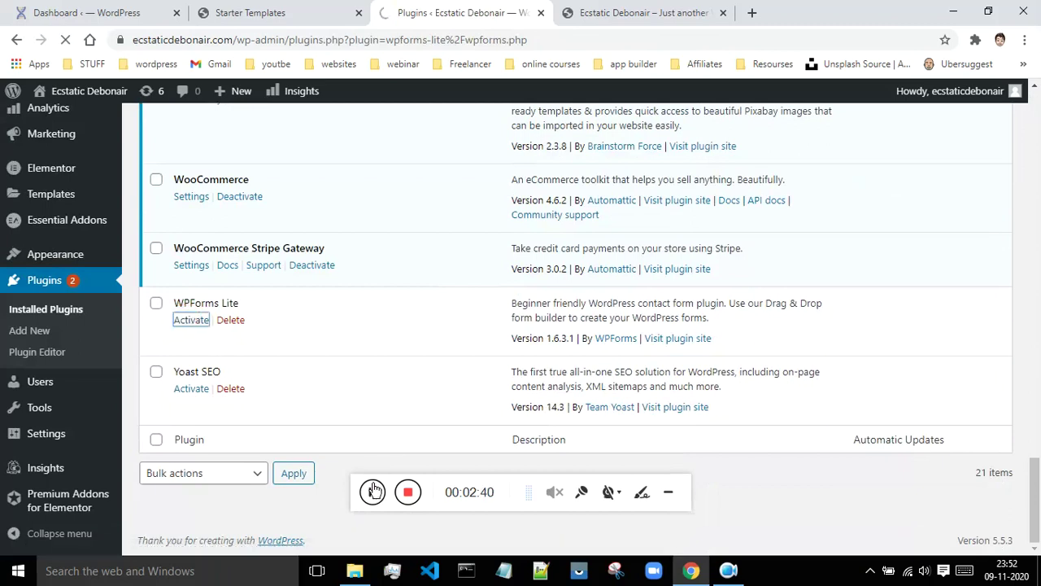
- Delete the inactive WPForms Lite plugin from the site and confirm the removal
click(230, 319)
click(594, 126)
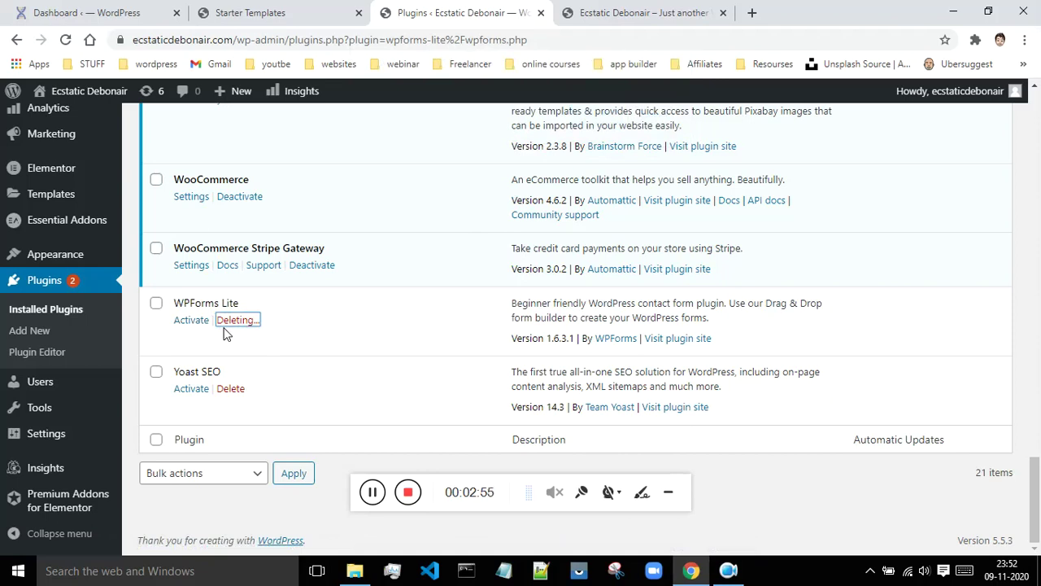
click(372, 492)
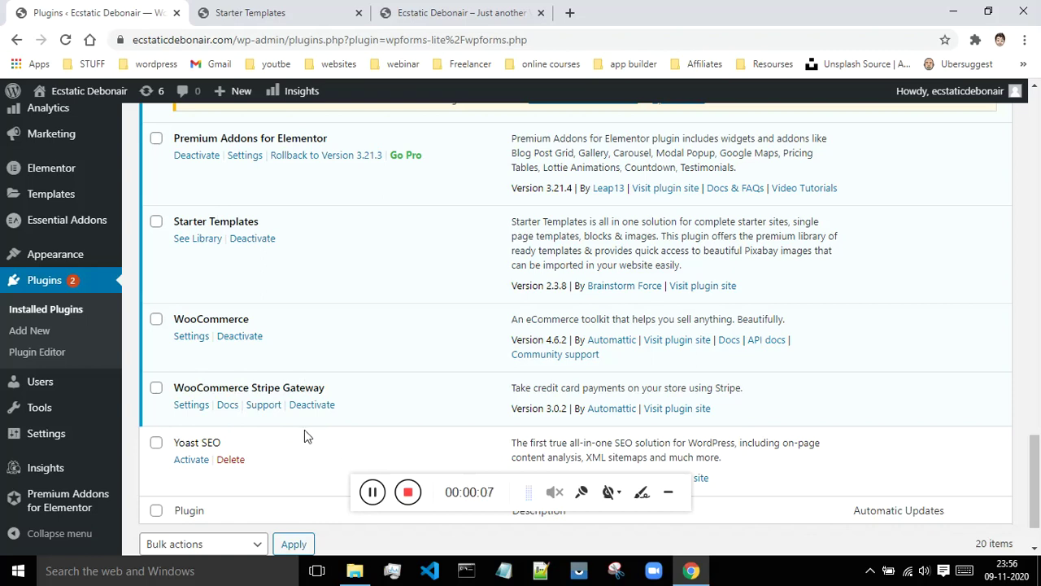
- Open the Add Plugins page in a separate tab, then check the progress of the starter template import
right_click(29, 338)
click(41, 342)
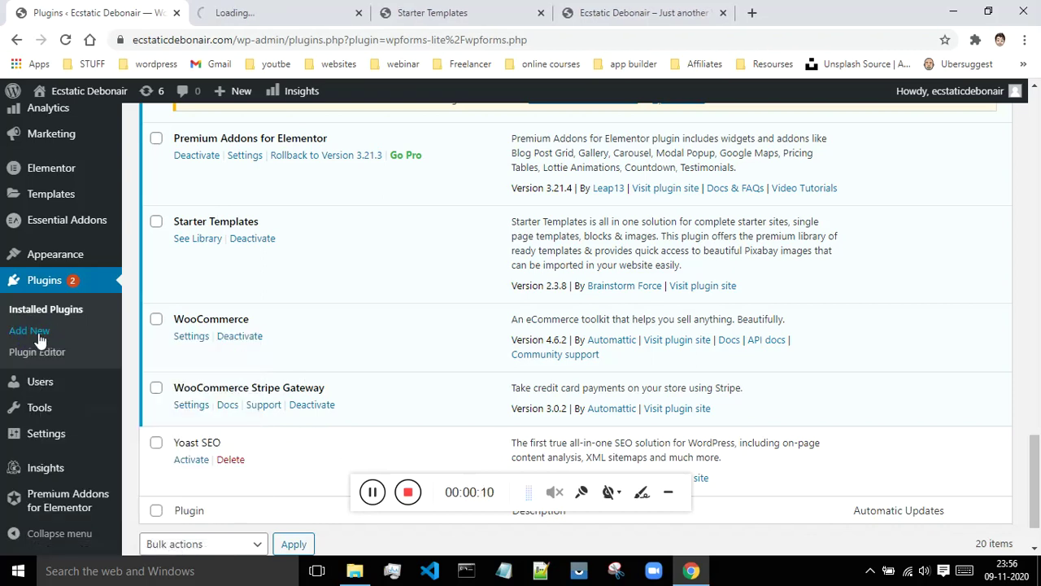
click(235, 12)
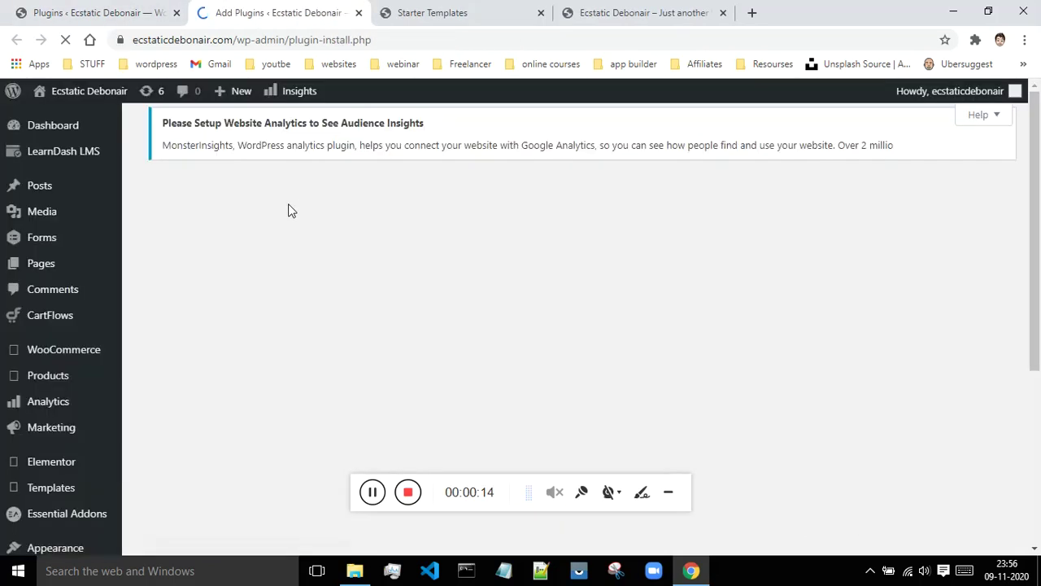
scroll(472, 235, down, 6)
scroll(573, 263, up, 4)
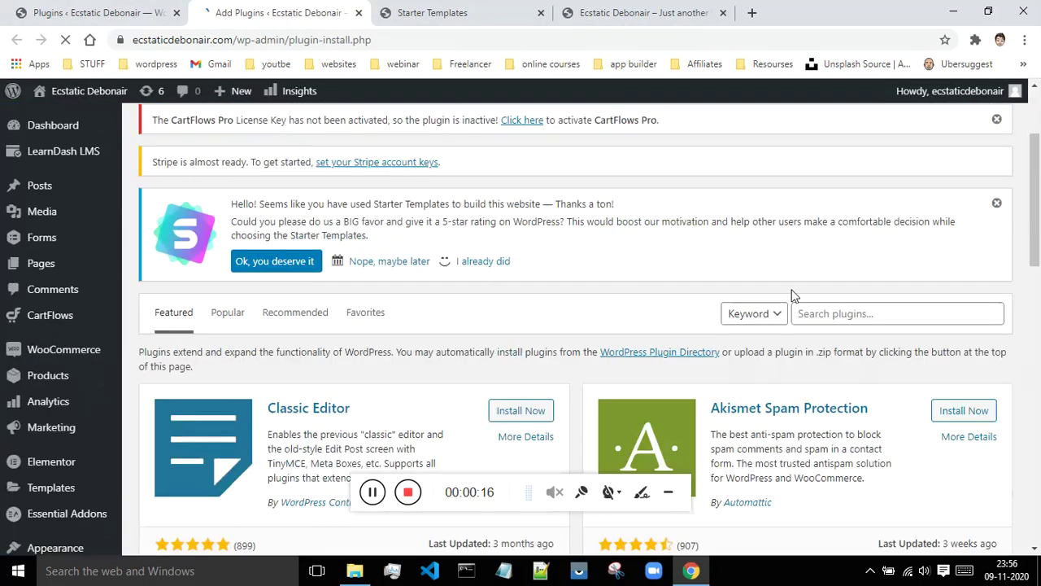
click(819, 318)
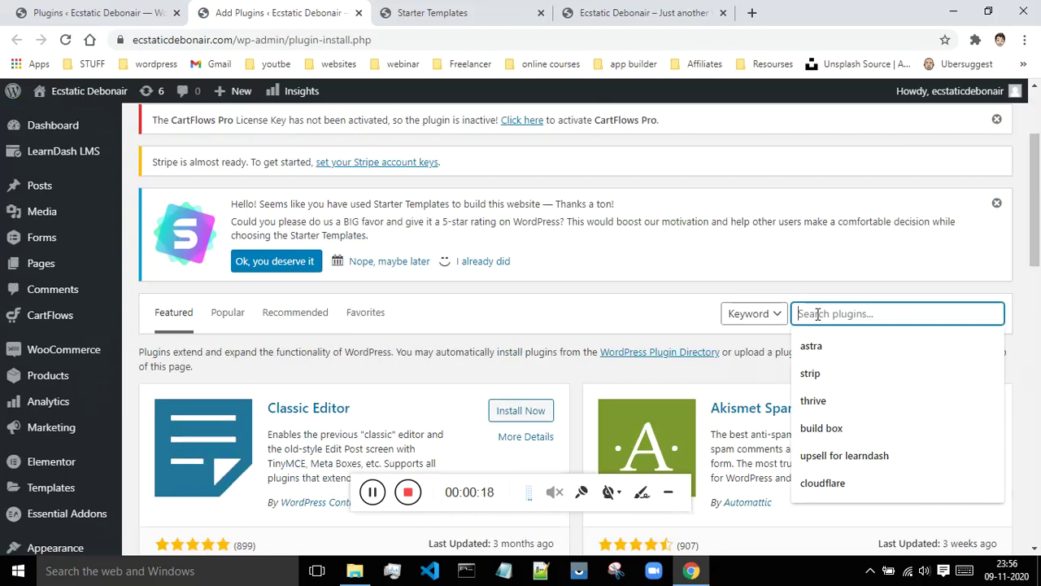
click(427, 6)
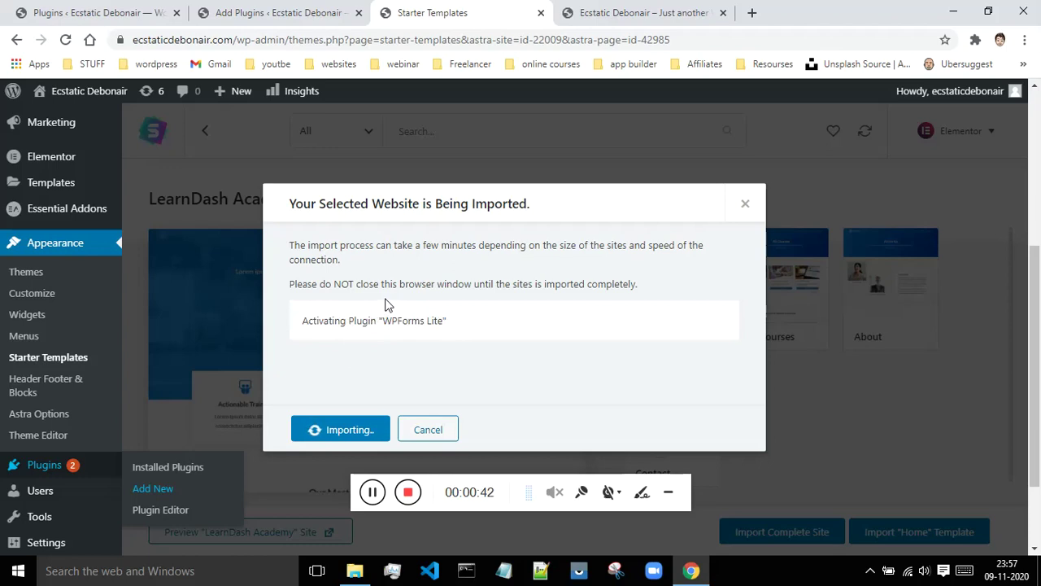
- Open the bookmarked Hostinger hPanel in a new tab placed first and manage the hosting of ecstaticdebonair.com
click(751, 13)
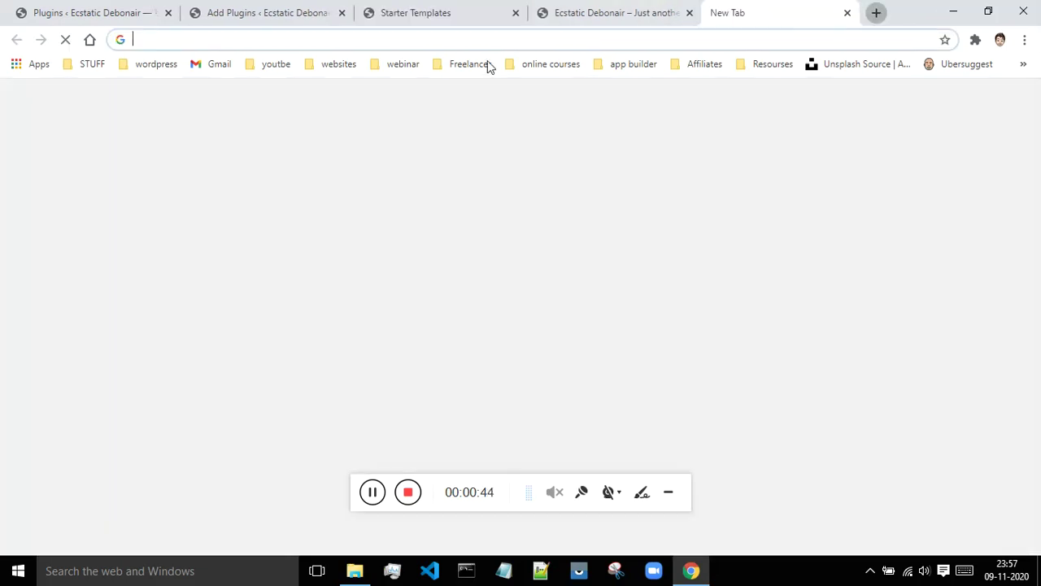
click(340, 65)
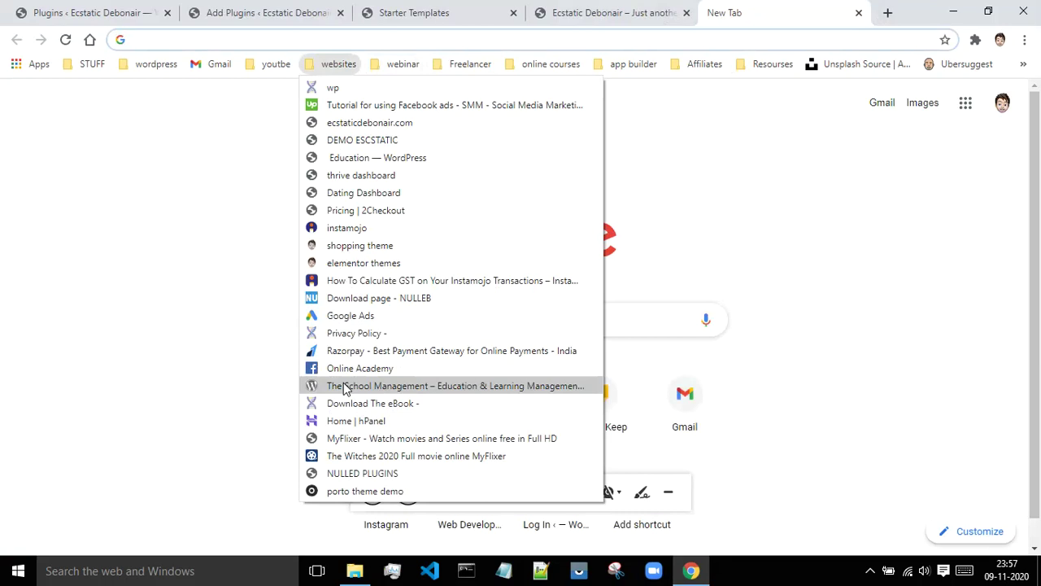
click(346, 421)
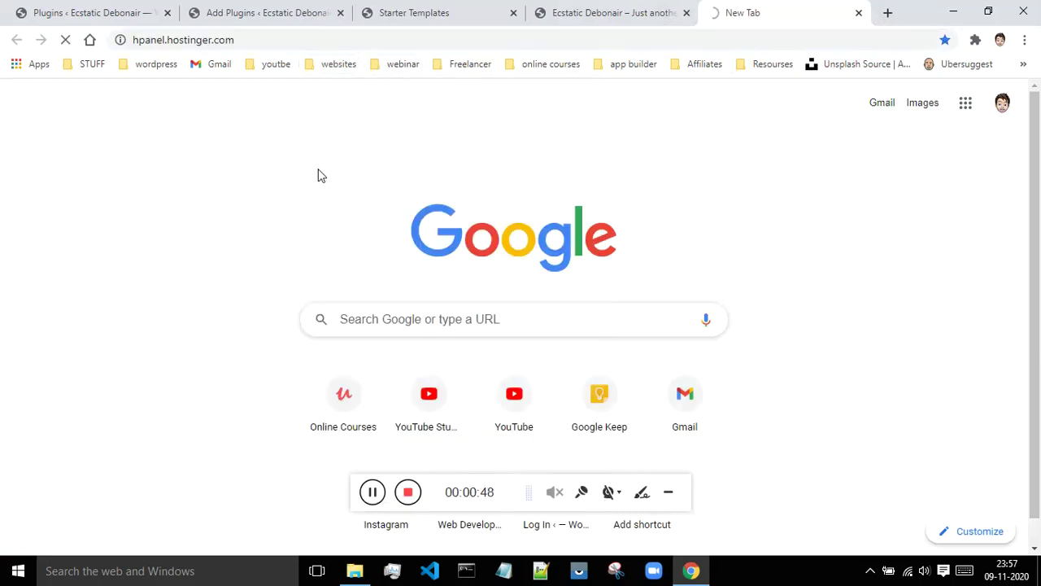
drag(751, 10, 100, 24)
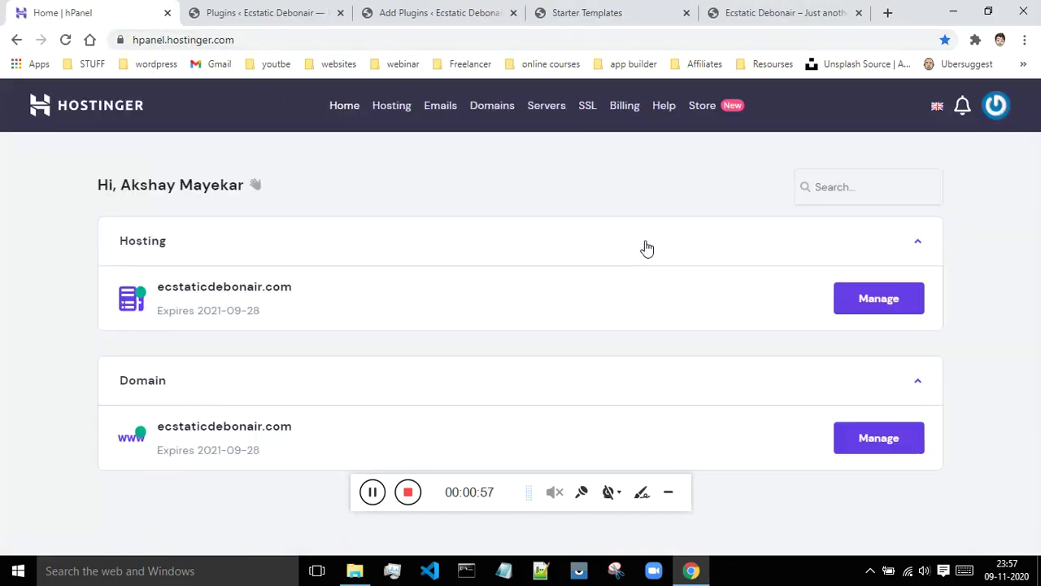
click(856, 305)
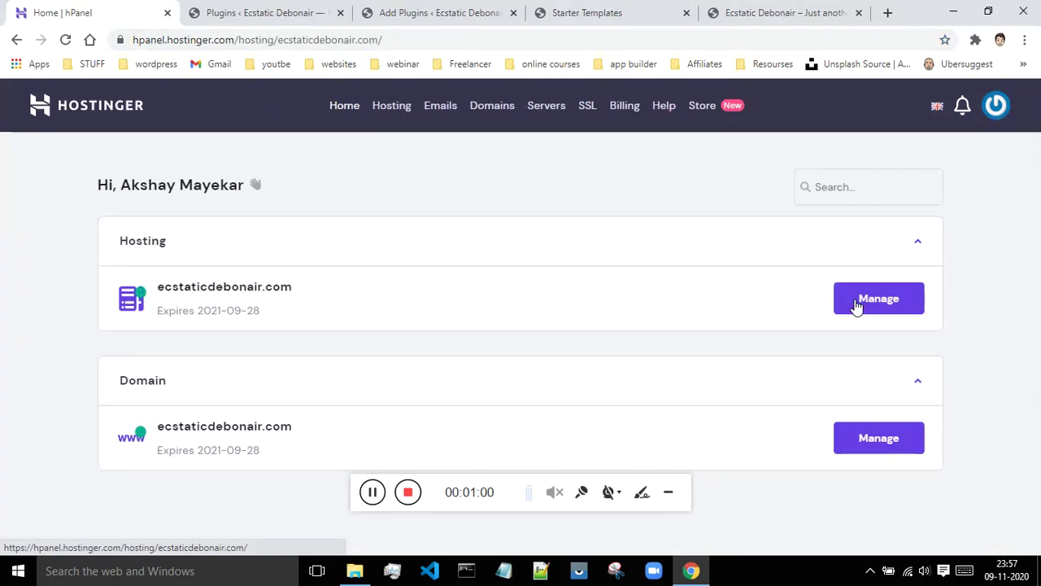
- Open the hosting account's File Manager and close the hPanel tab
scroll(413, 225, down, 3)
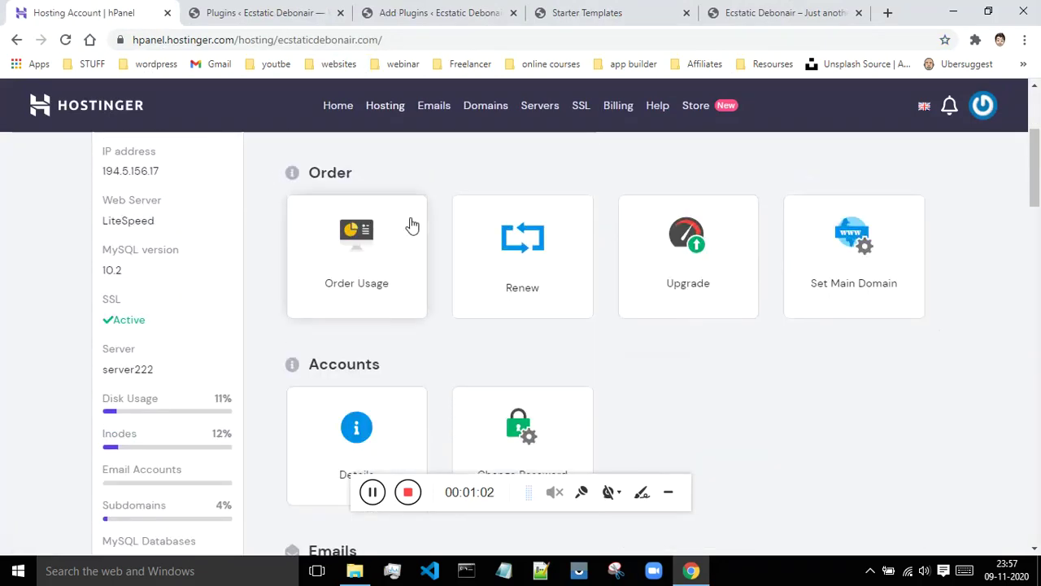
scroll(412, 225, down, 12)
scroll(278, 256, down, 6)
click(367, 279)
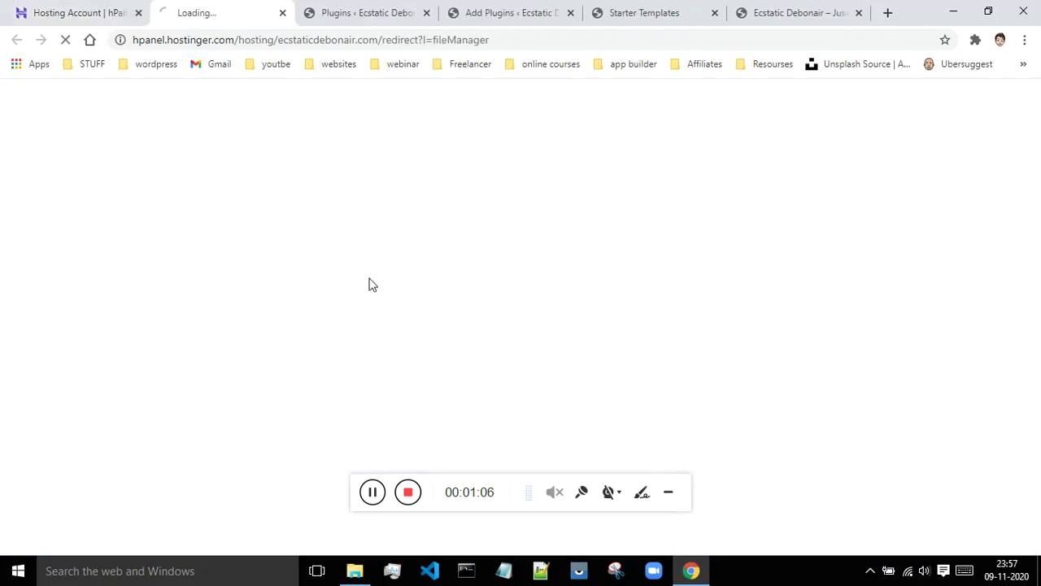
click(138, 13)
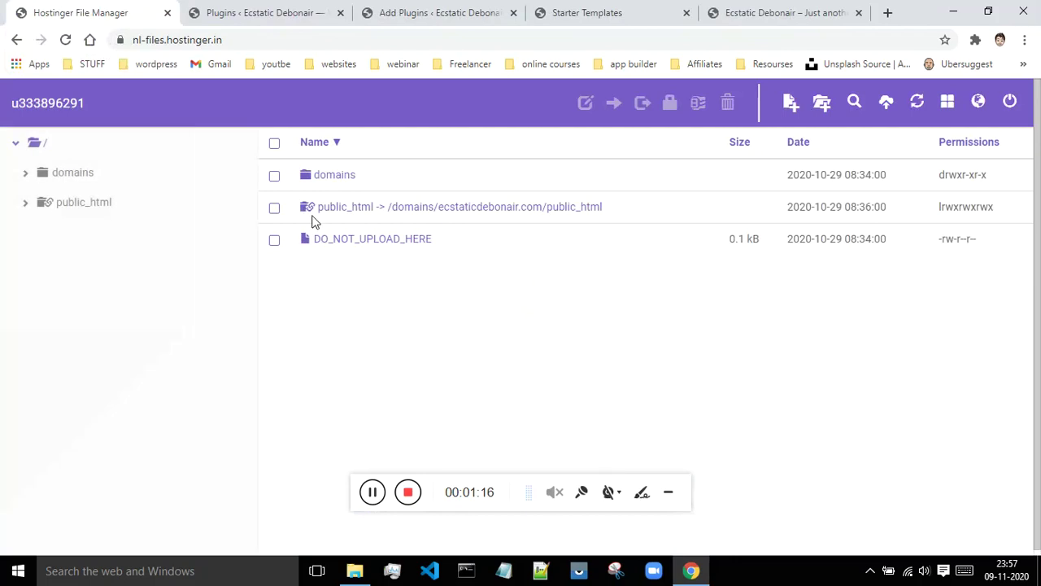
- Browse from domains through ecstaticdebonair.com, public_html and wp-content into the plugins folder
double_click(337, 177)
double_click(339, 185)
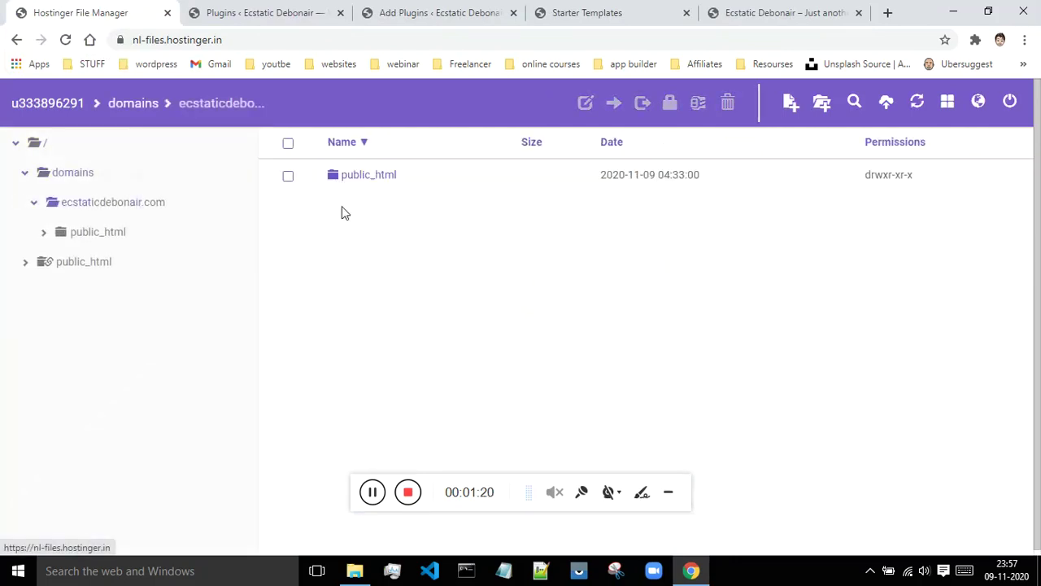
double_click(353, 182)
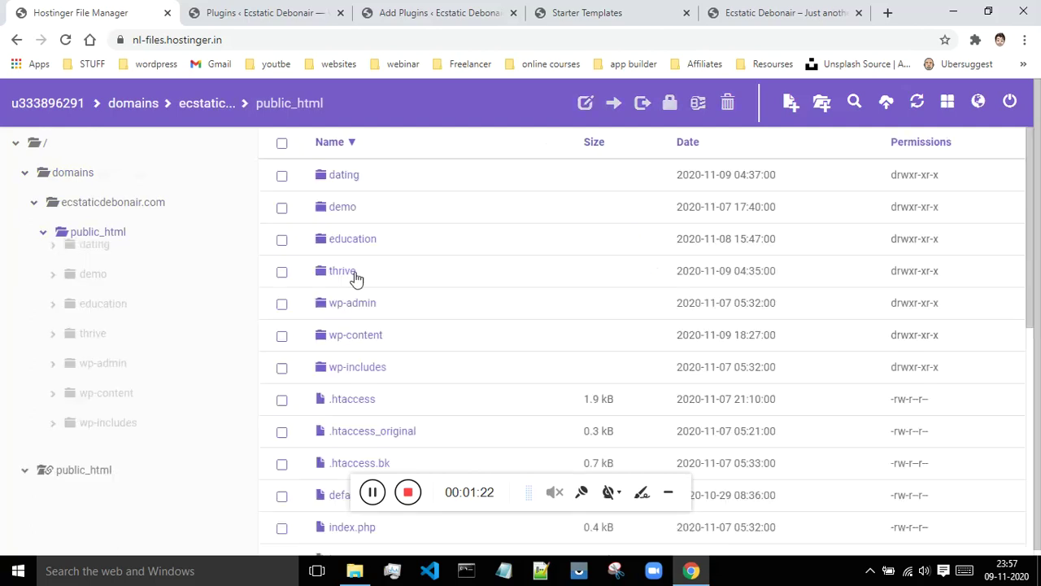
double_click(356, 336)
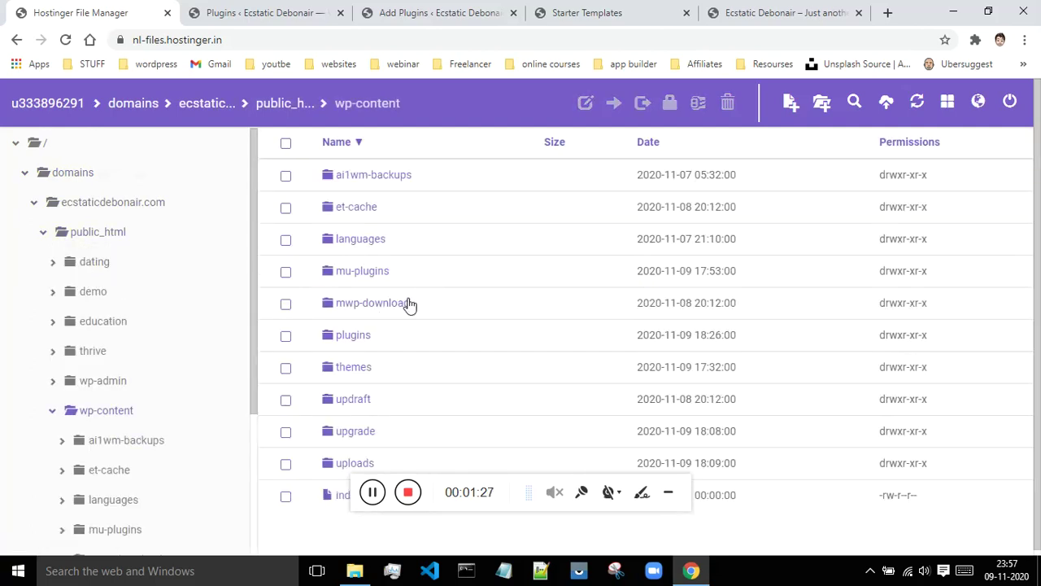
click(364, 336)
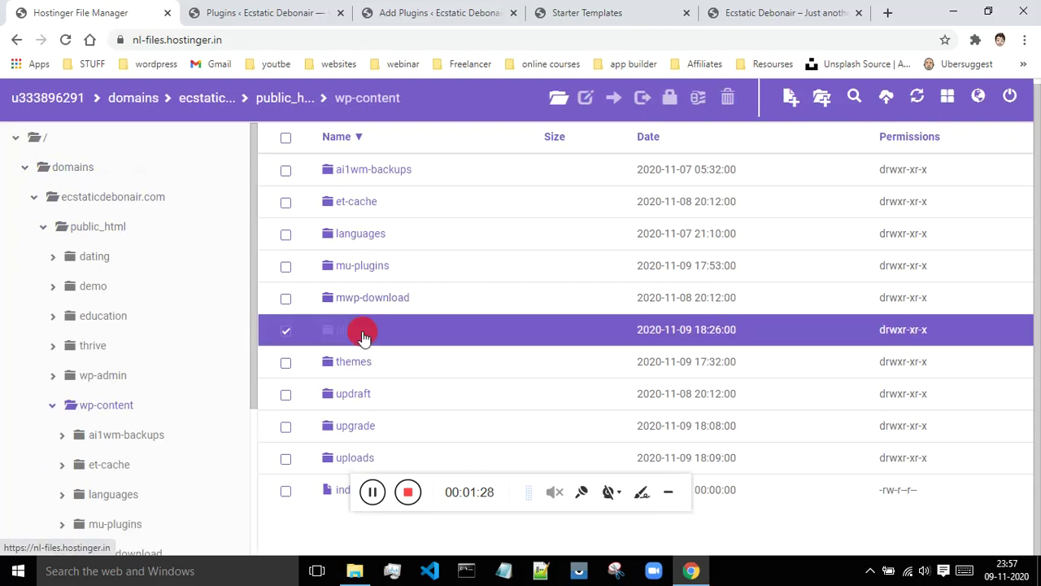
double_click(364, 336)
- Examine the plugin folders and archives, and show the available file actions for LearnDash LMS WordPress Plugin.zip
scroll(561, 319, down, 5)
scroll(569, 323, down, 3)
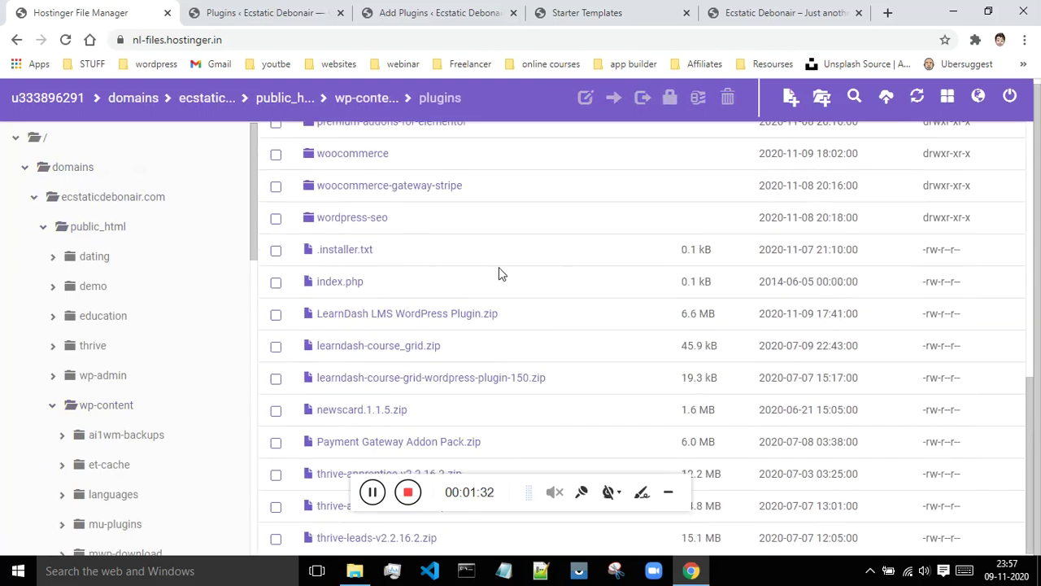
scroll(499, 273, up, 3)
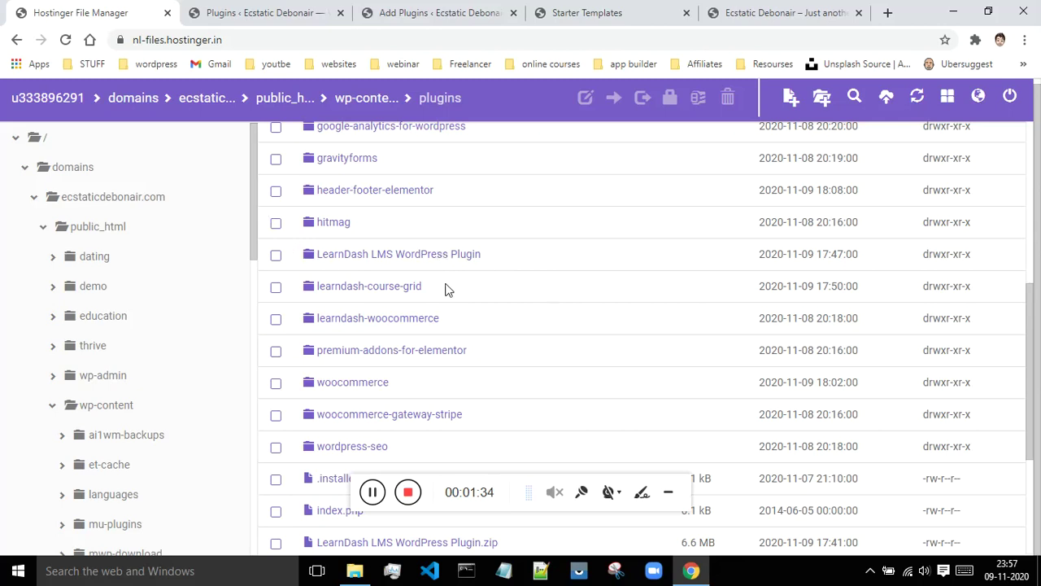
scroll(461, 283, down, 2)
scroll(461, 284, up, 1)
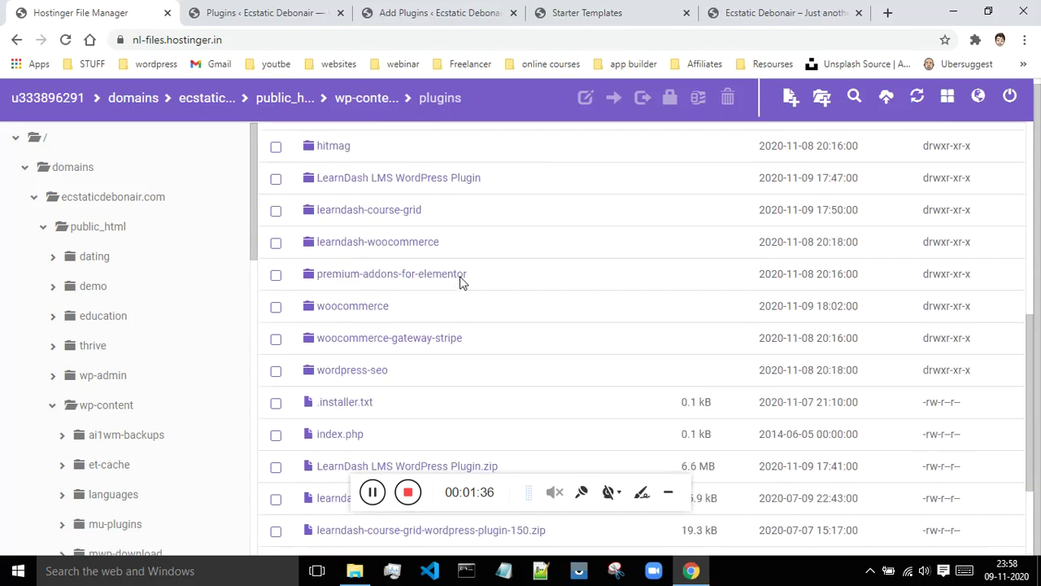
click(355, 316)
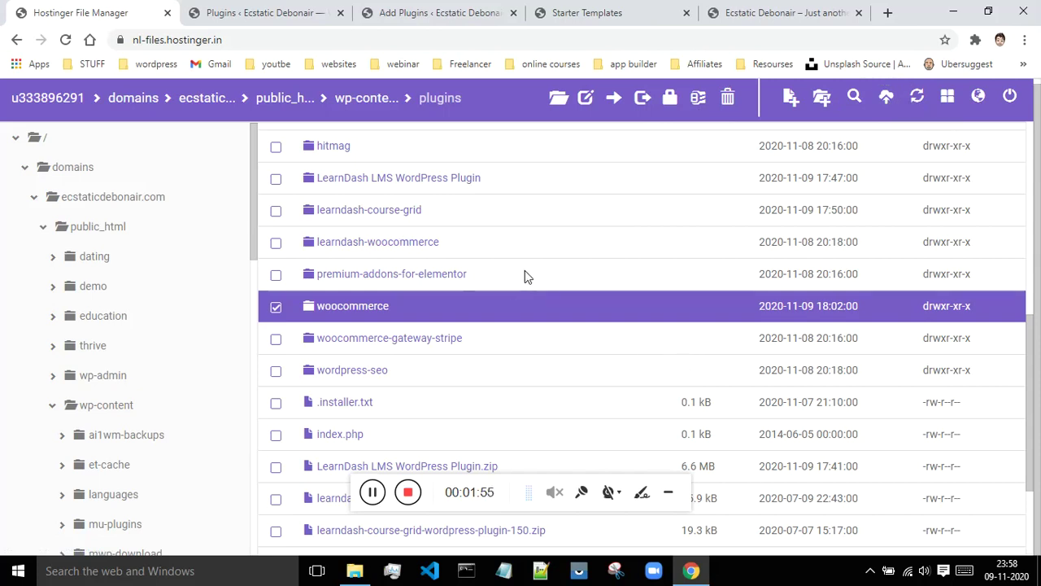
scroll(531, 271, down, 2)
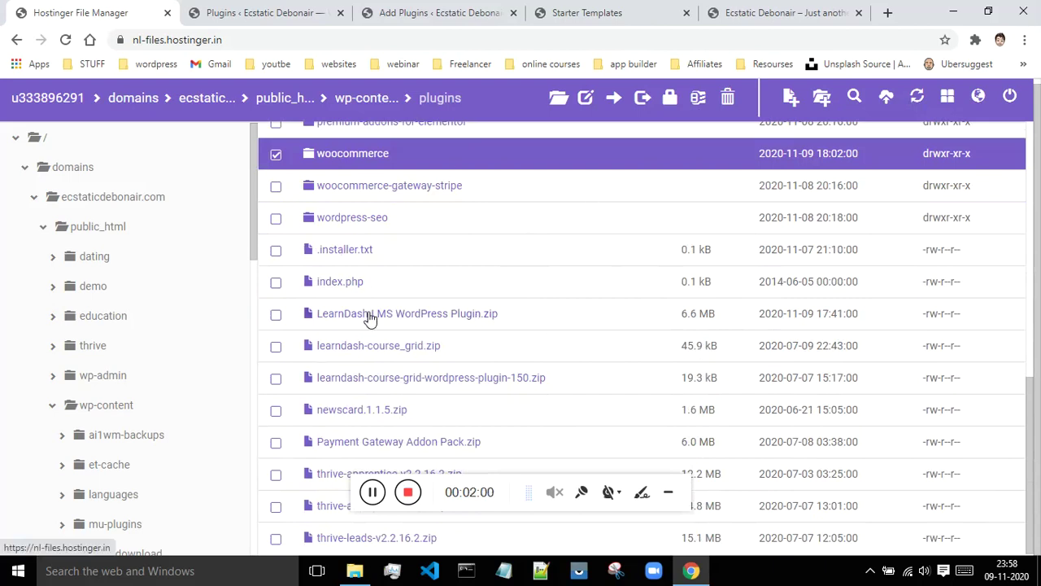
click(458, 316)
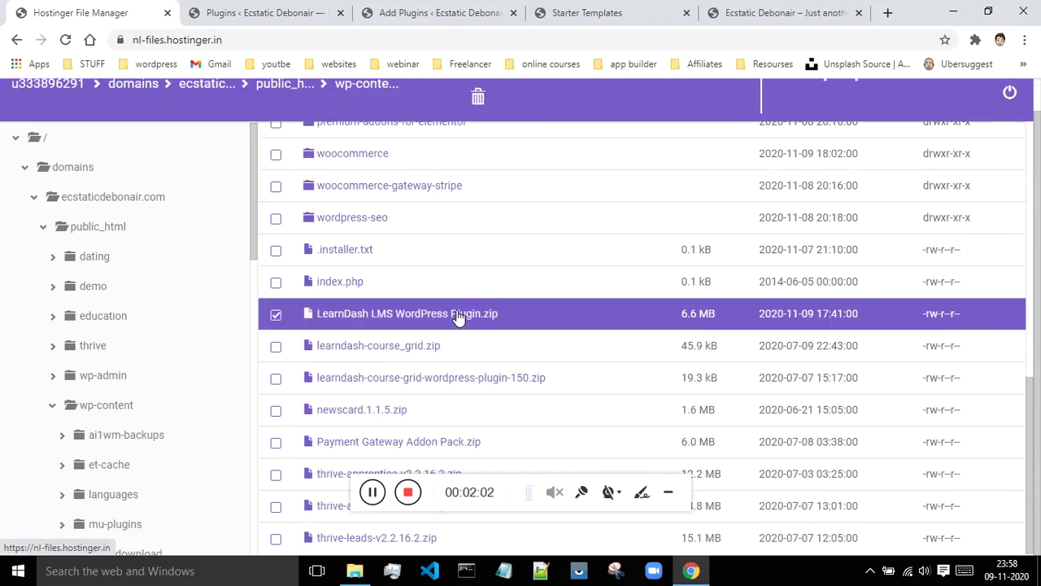
right_click(457, 316)
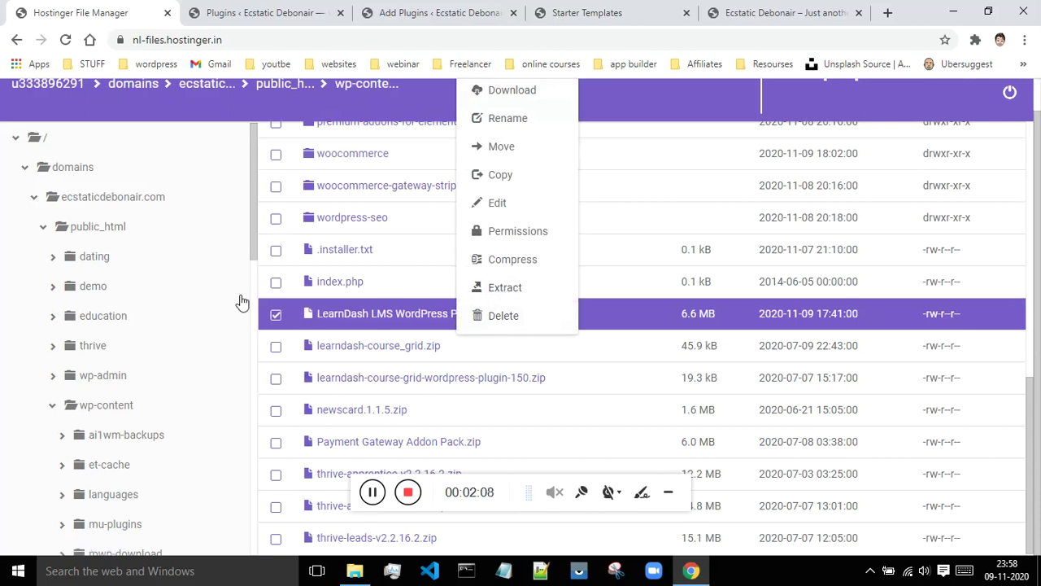
- Close the file manager, return to Starter Templates, and cancel the stalled LearnDash Academy import
click(167, 12)
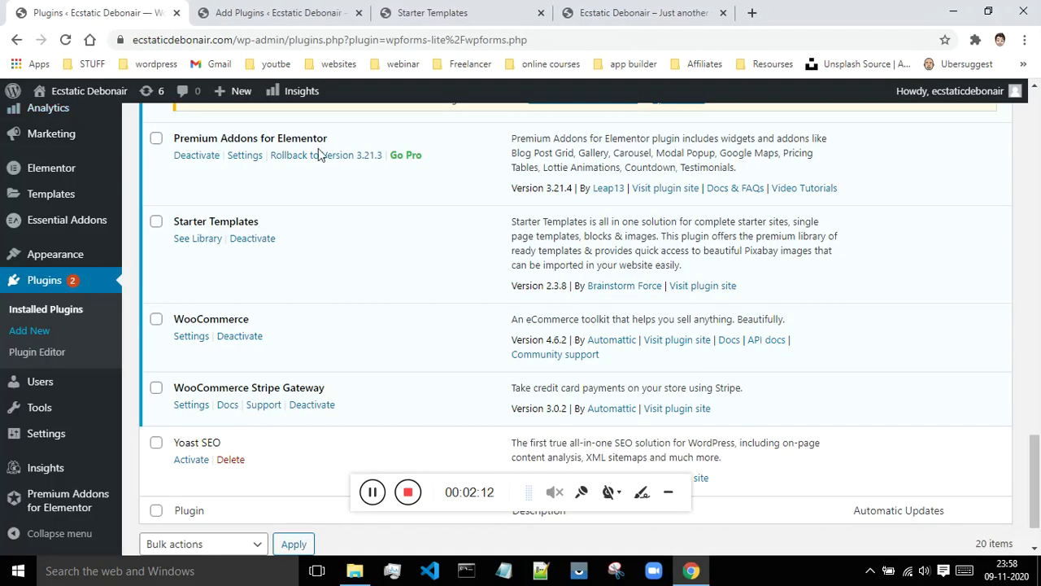
key(ctrl+Tab)
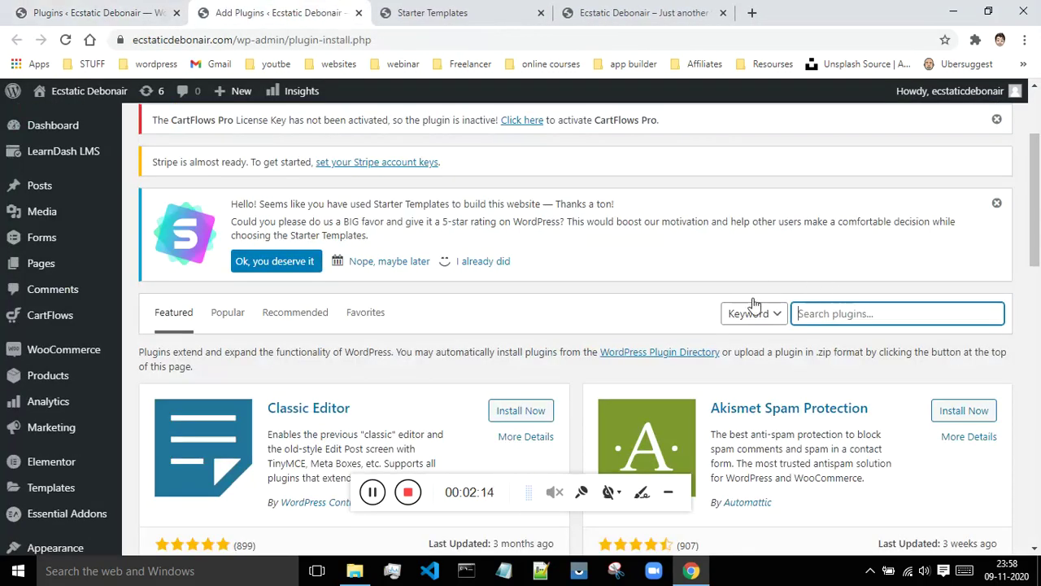
click(480, 16)
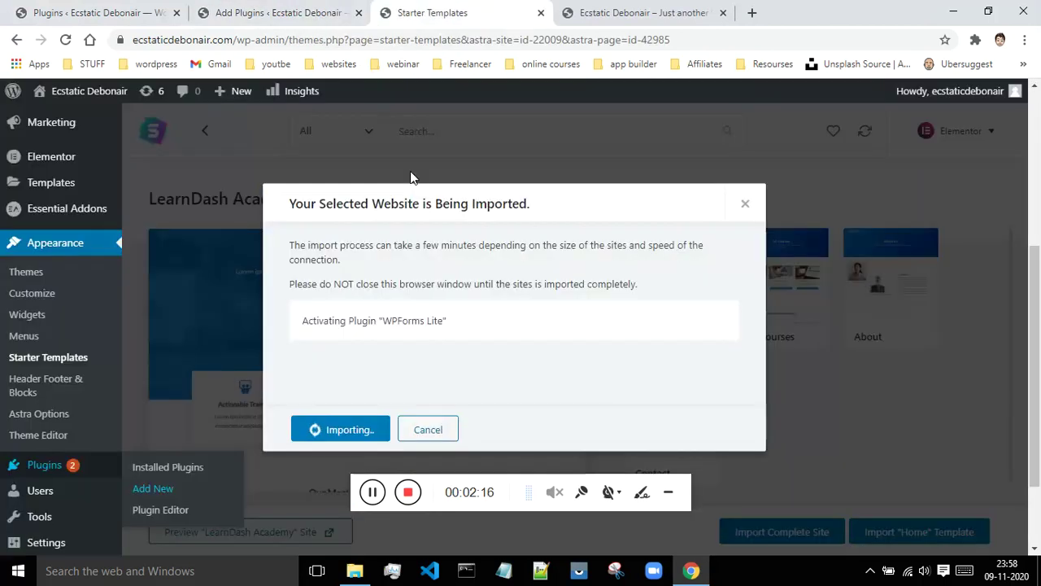
click(442, 427)
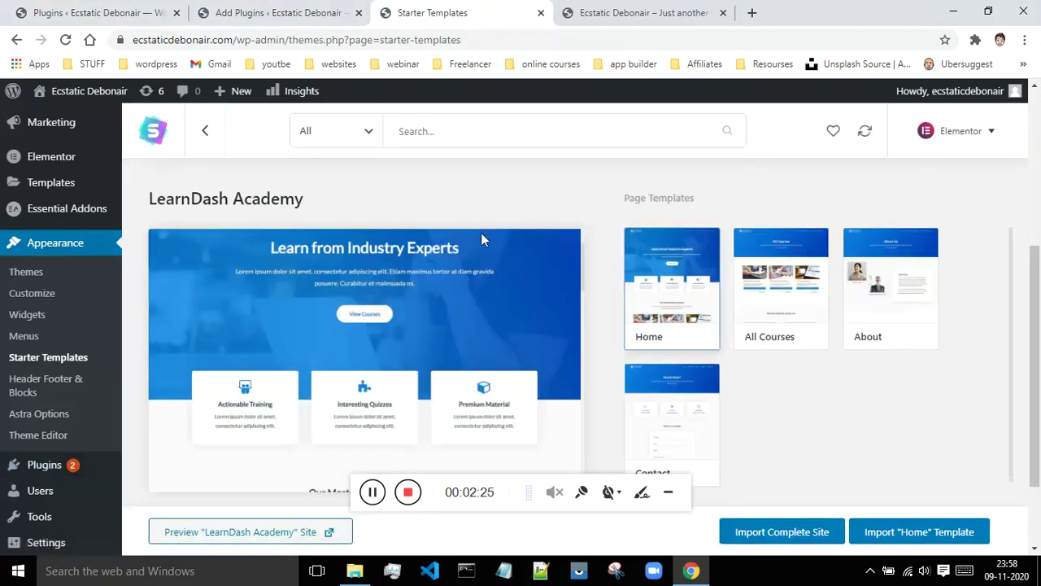
- Try to import the complete LearnDash Academy site with customizer settings, widgets and content, skipping the plugin update and the missing LearnDash LMS requirement
scroll(480, 233, down, 2)
click(764, 534)
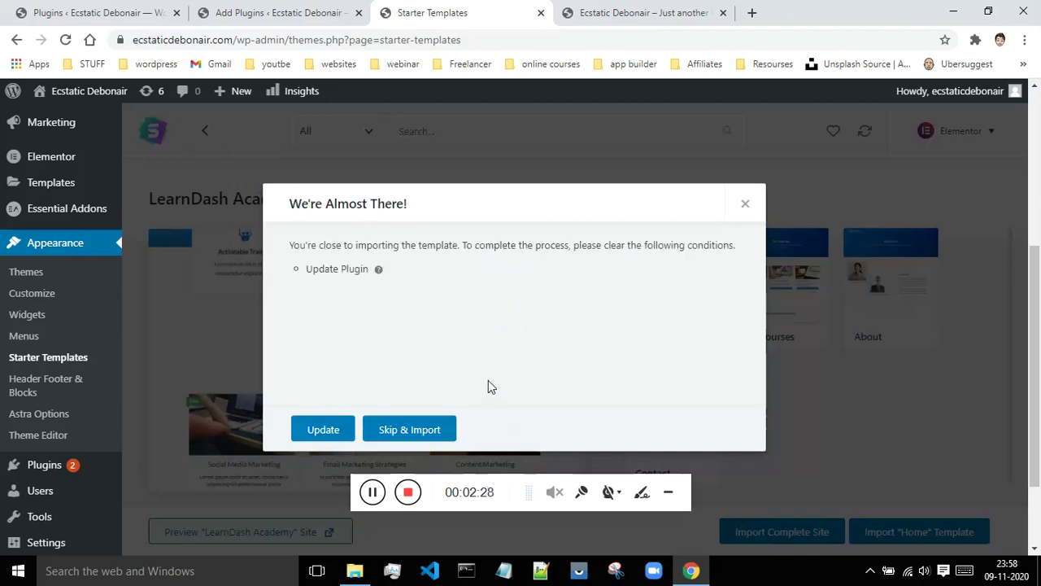
click(421, 429)
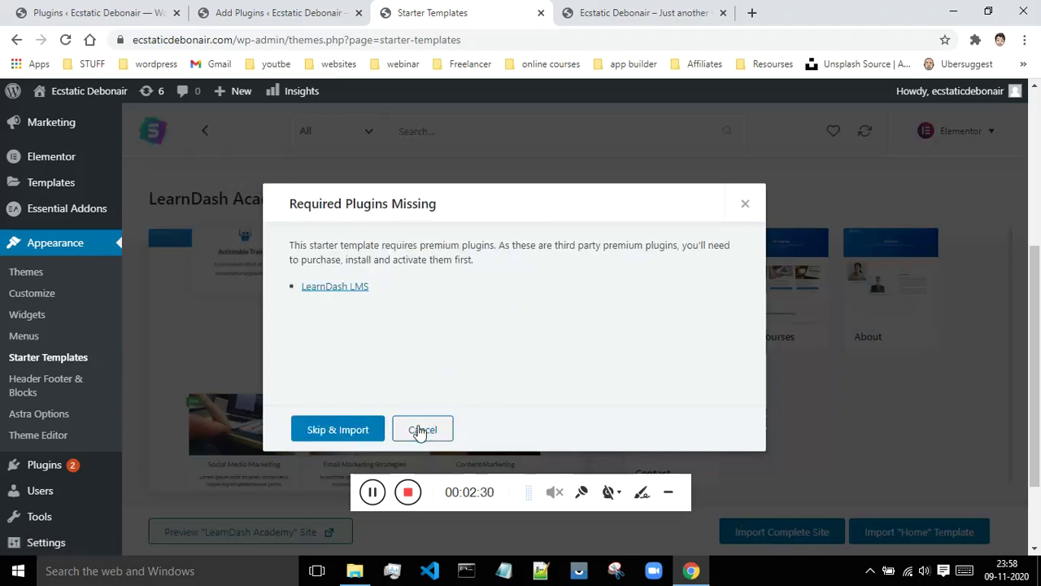
click(345, 432)
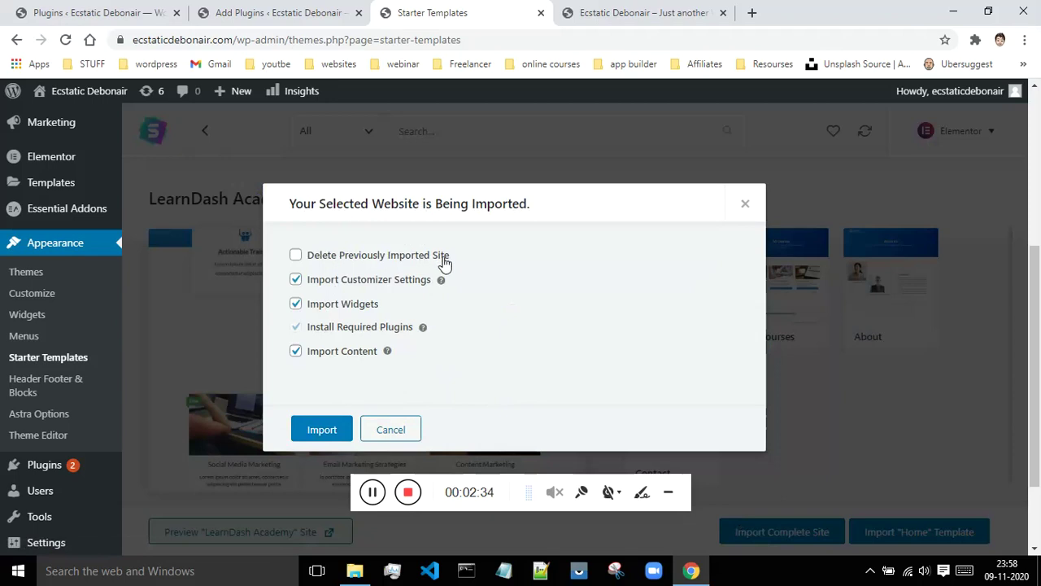
click(325, 434)
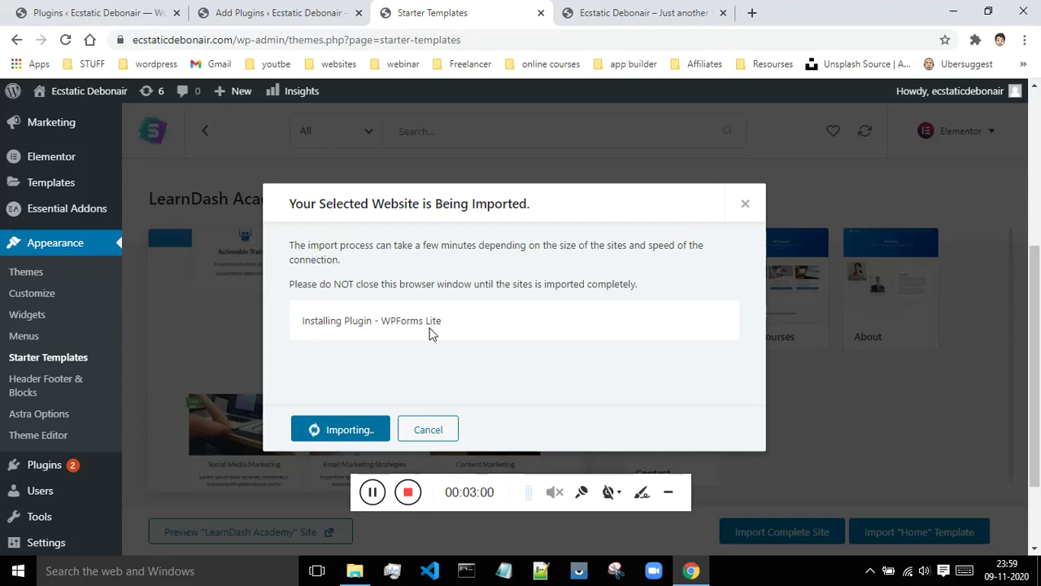
click(371, 493)
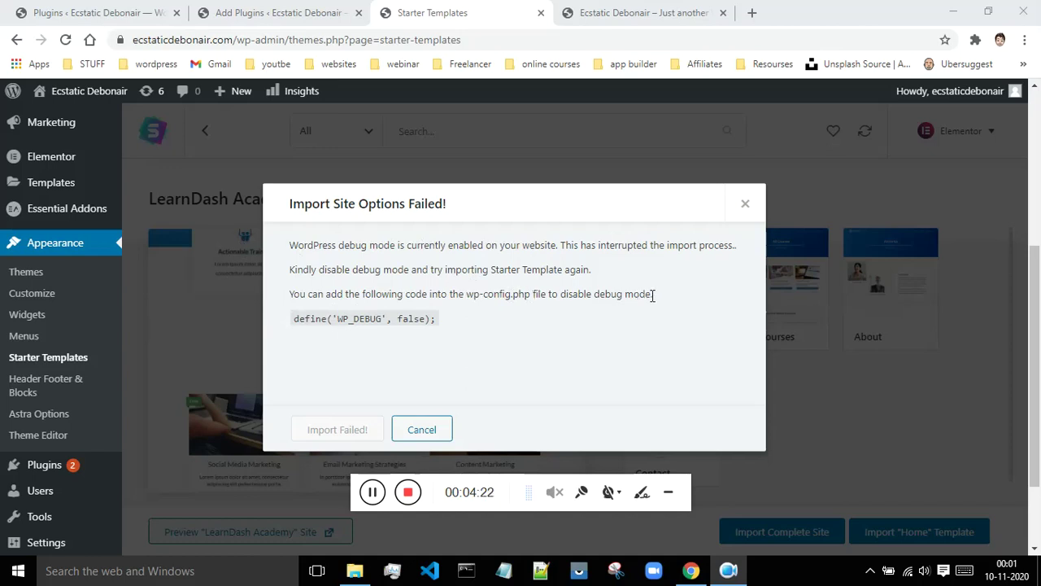
- Copy the code line define('WP_DEBUG', false); from the import failure message
drag(440, 318, 316, 315)
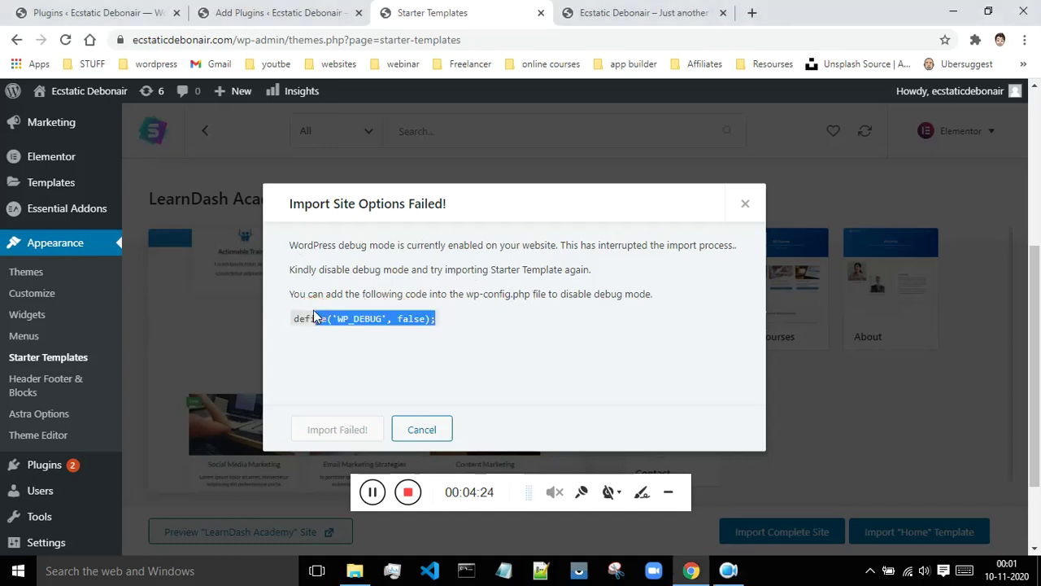
click(439, 319)
drag(443, 318, 293, 319)
right_click(303, 317)
click(336, 328)
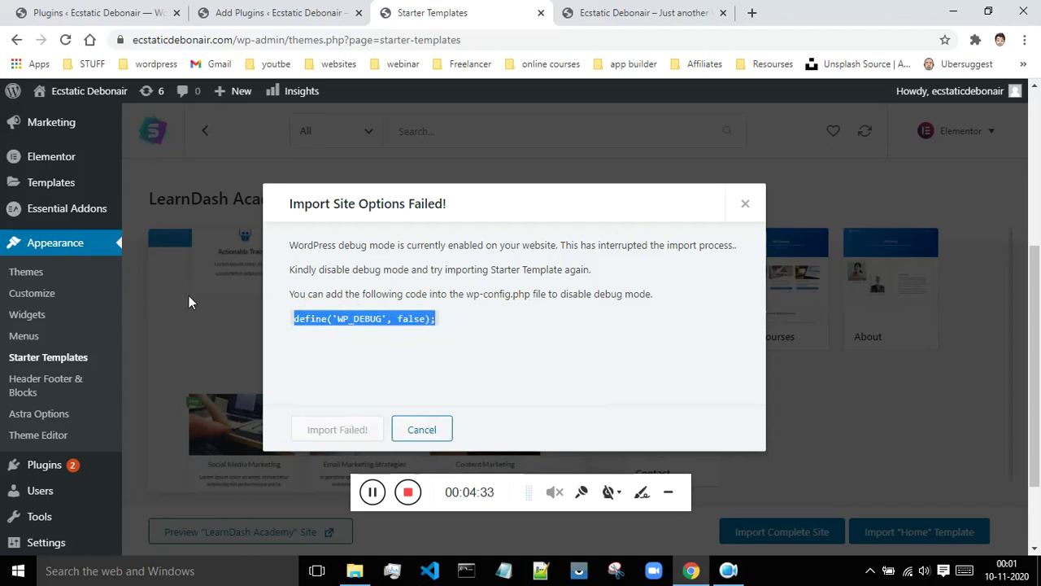
- Open the Theme Editor in a new tab, accept its direct-editing warning, and look through the Astra theme files for wp-config.php
right_click(51, 441)
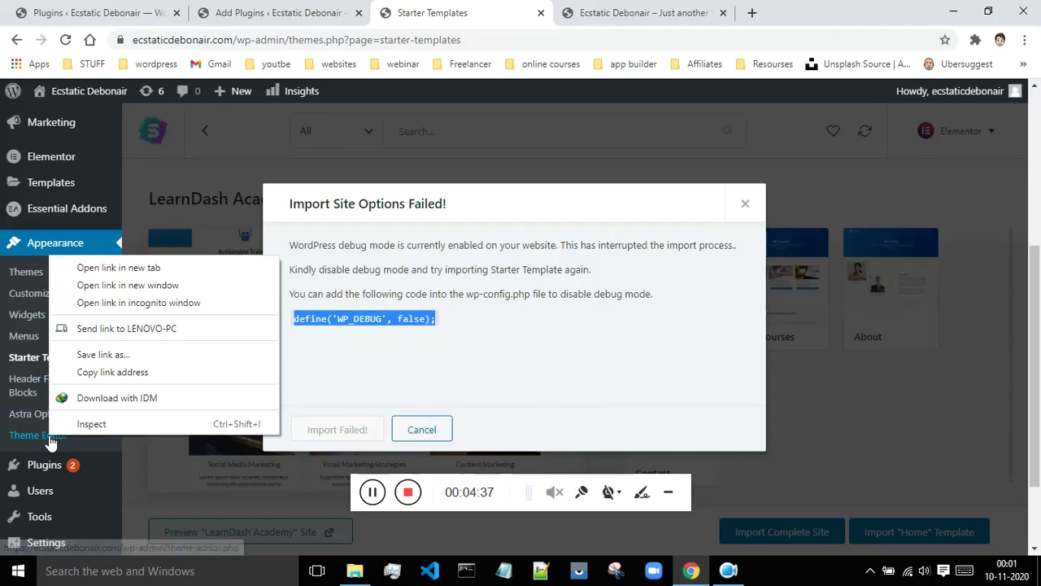
click(137, 269)
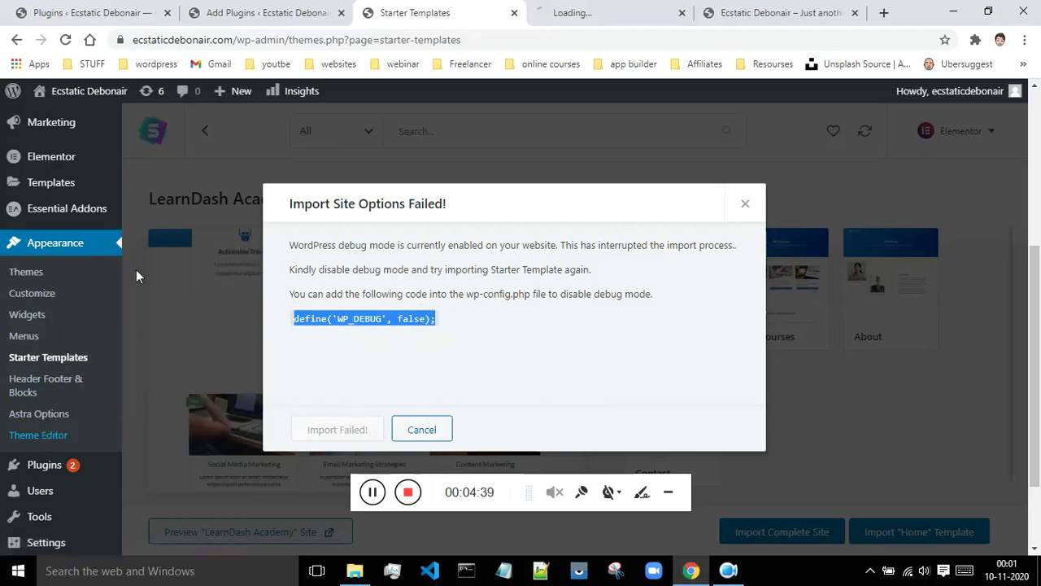
click(604, 10)
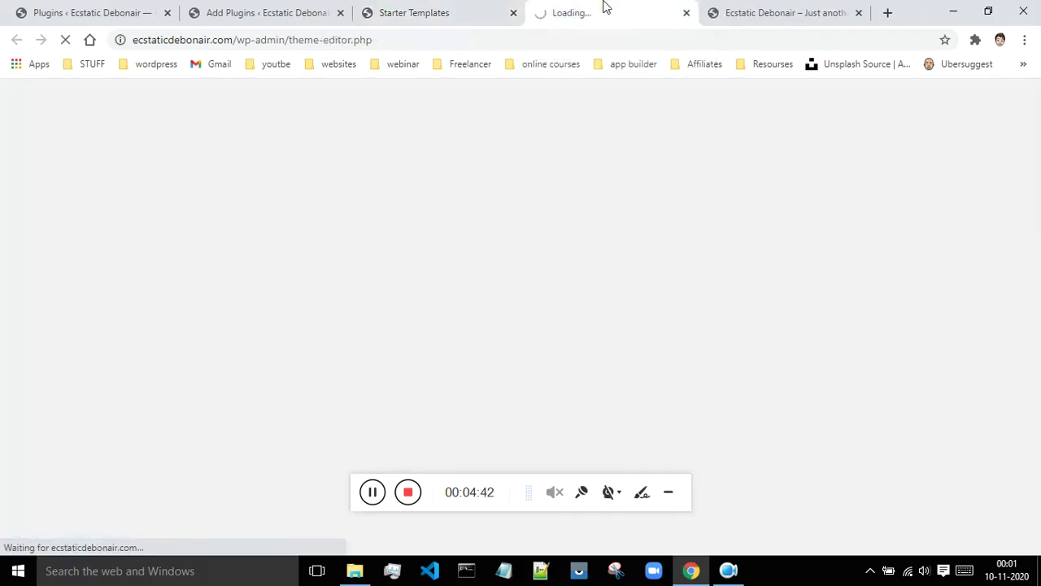
click(435, 10)
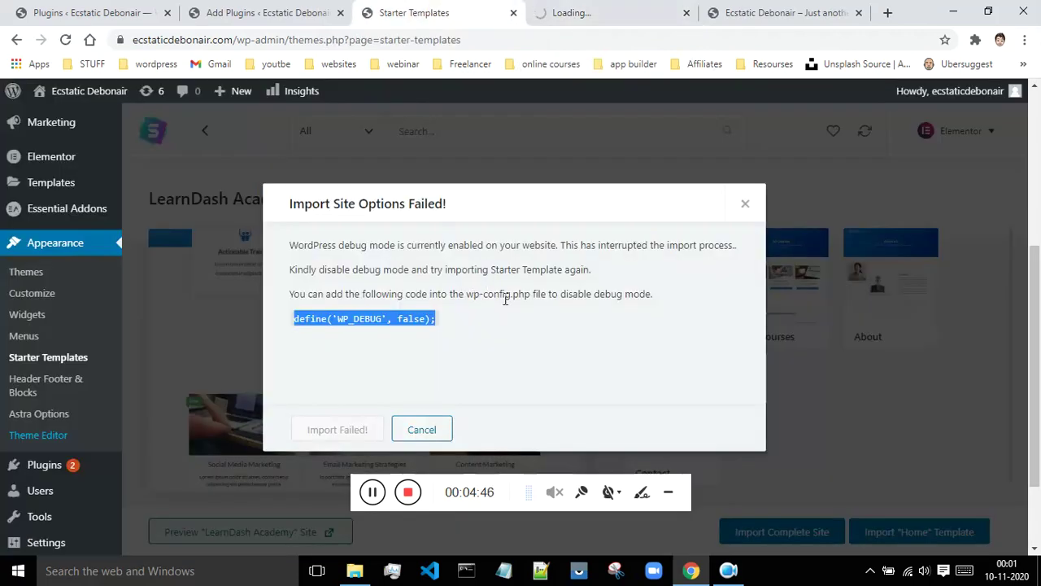
click(611, 11)
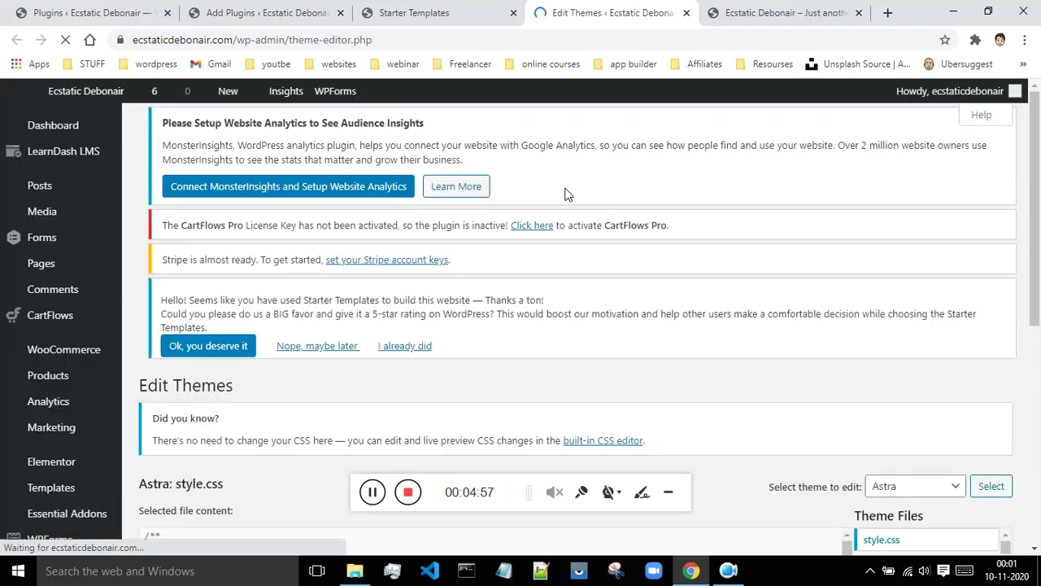
scroll(669, 200, down, 4)
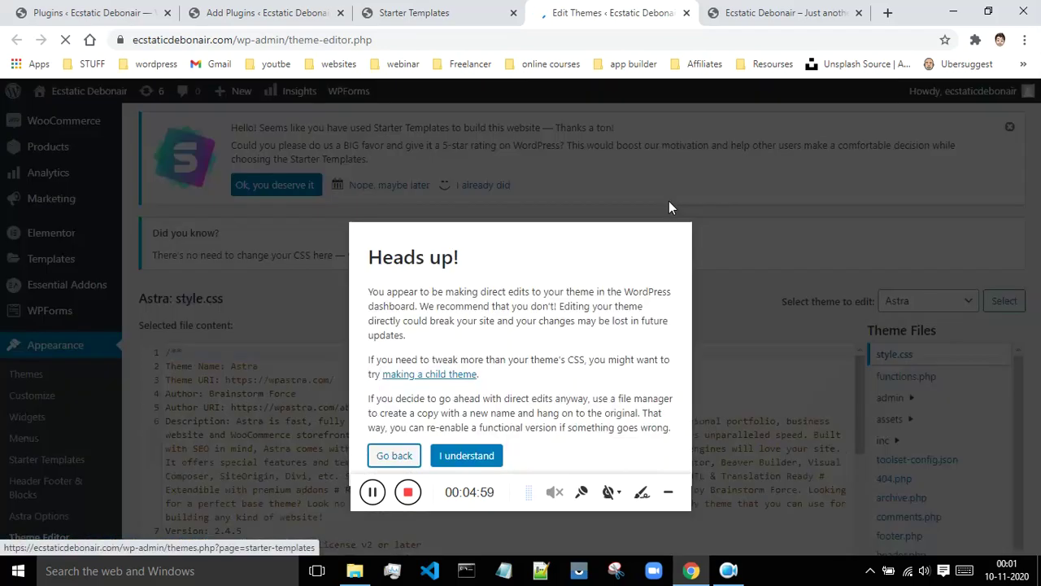
click(477, 457)
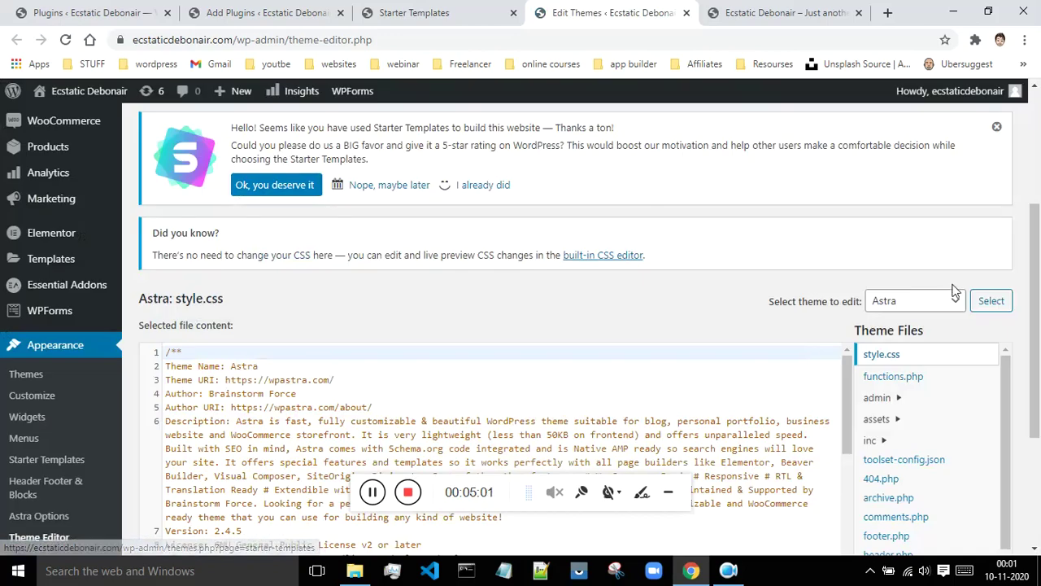
scroll(944, 381, down, 2)
scroll(944, 389, down, 3)
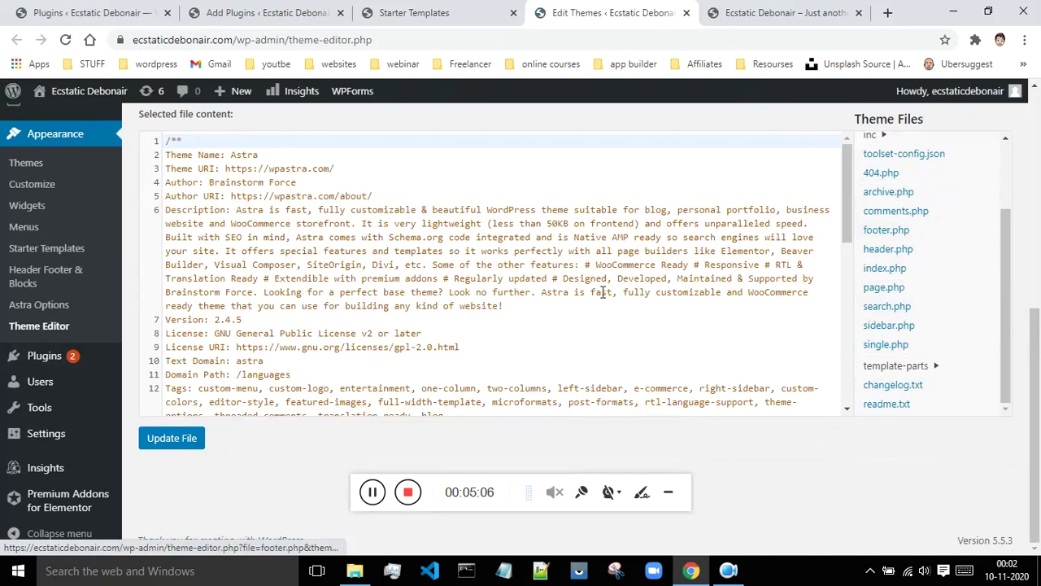
- Open the Plugin Editor in a new tab and close the Theme Editor tab
mouse_move(41, 356)
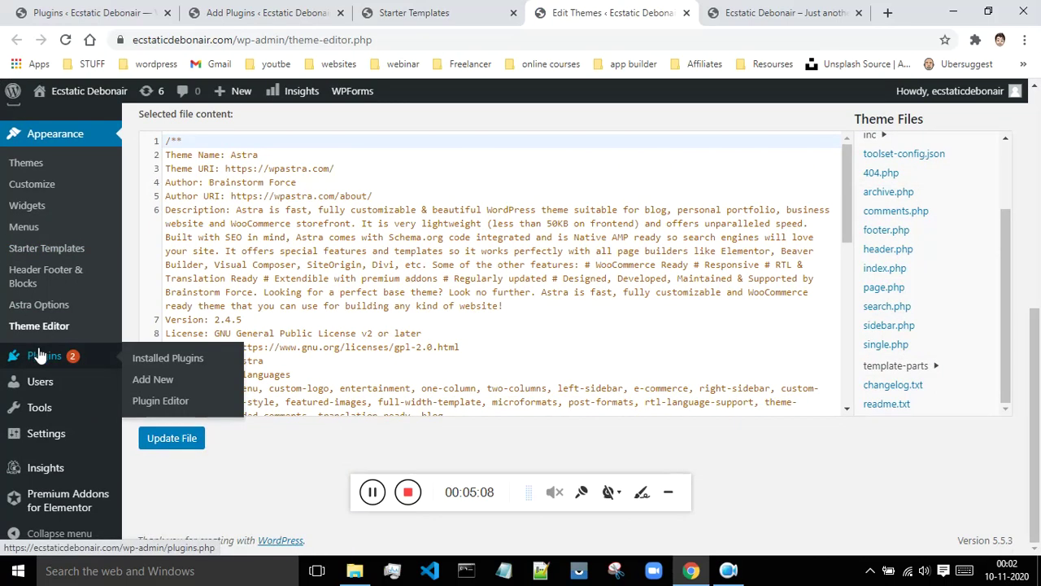
right_click(134, 407)
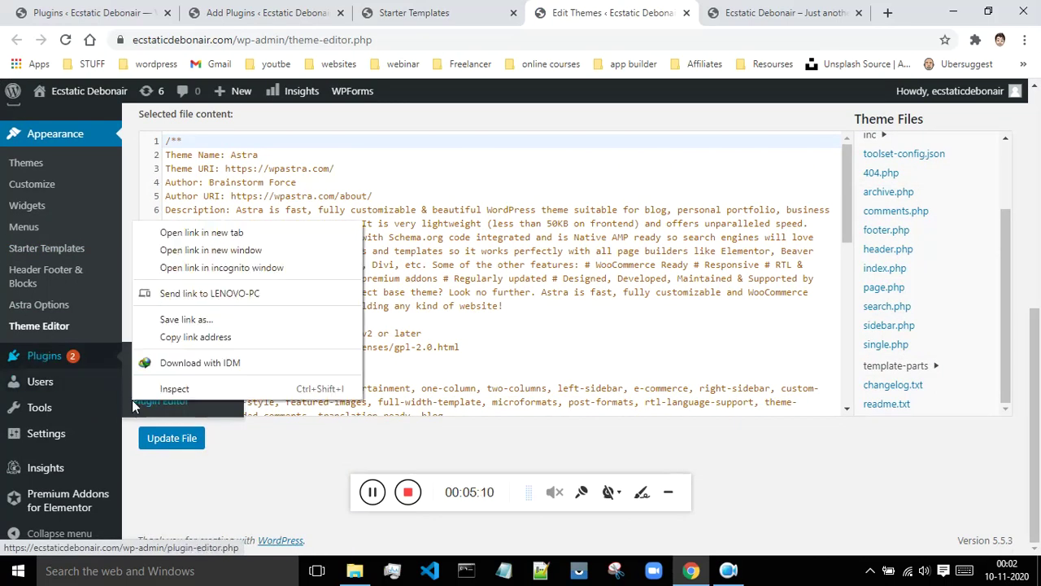
click(228, 233)
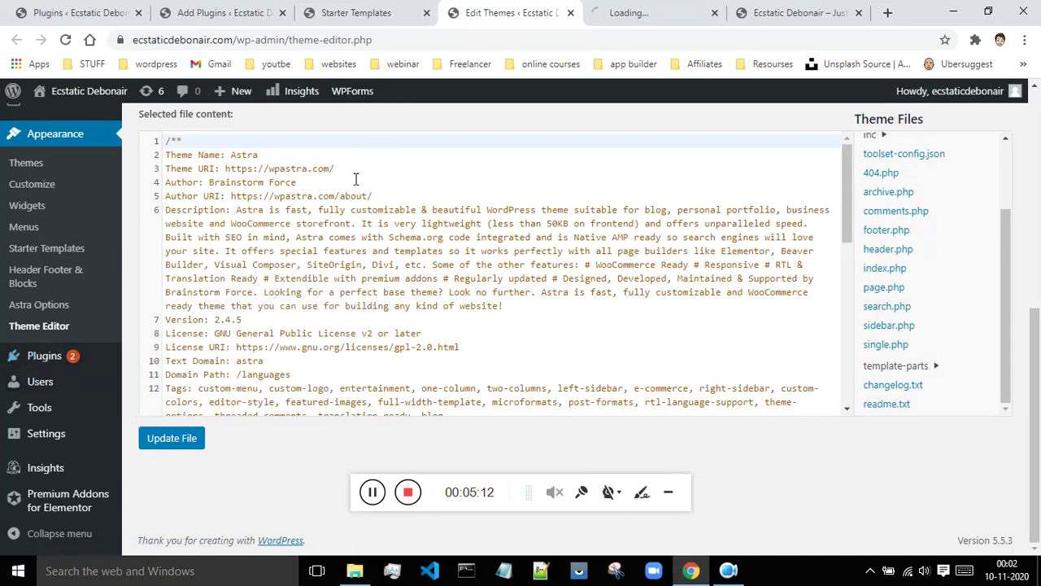
click(570, 12)
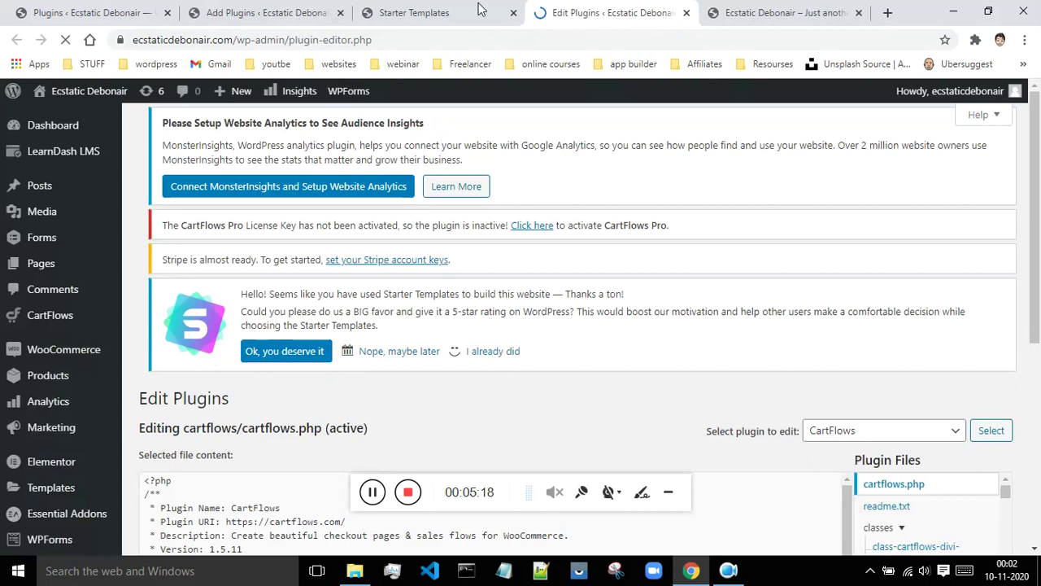
- Recheck the file named in the import failure message and examine the plugin files and editable plugins in the Plugin Editor
click(476, 8)
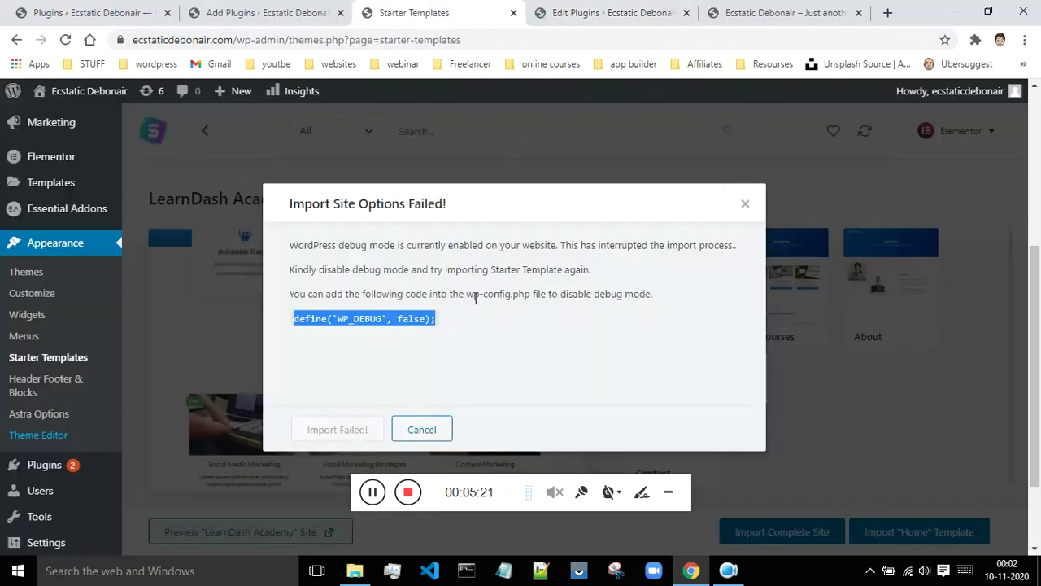
click(618, 12)
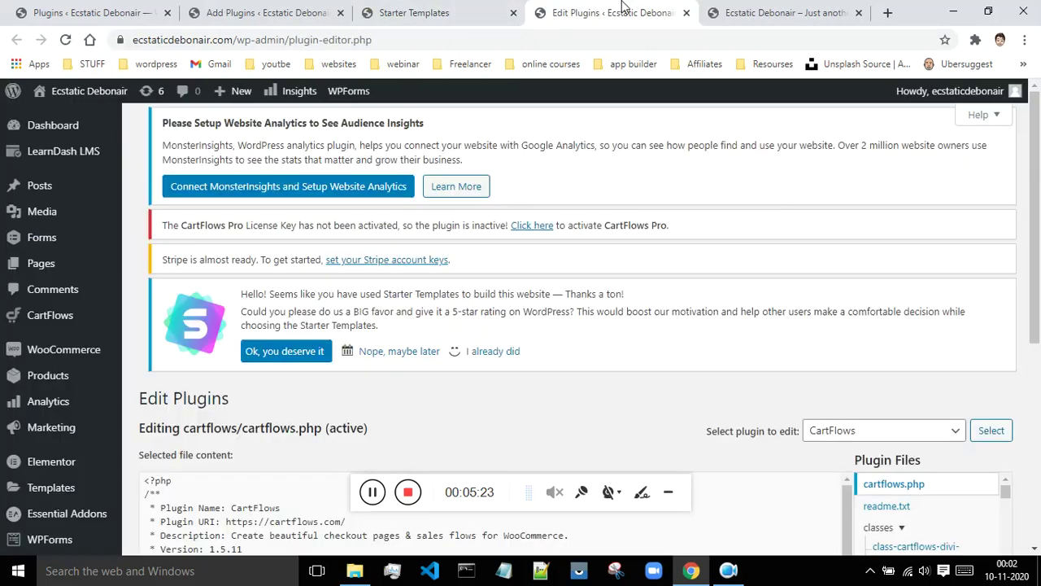
scroll(870, 250, down, 4)
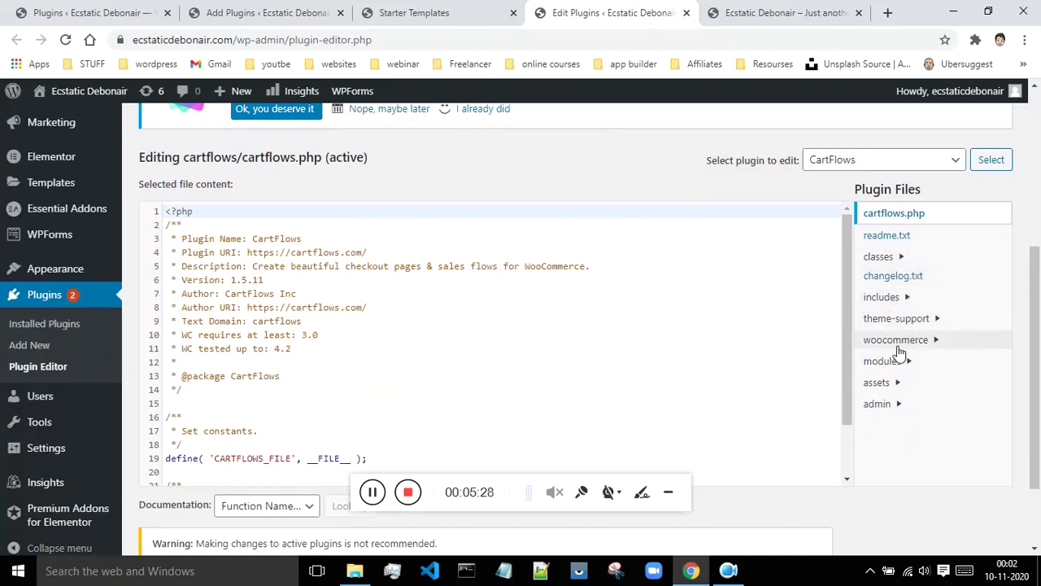
click(900, 166)
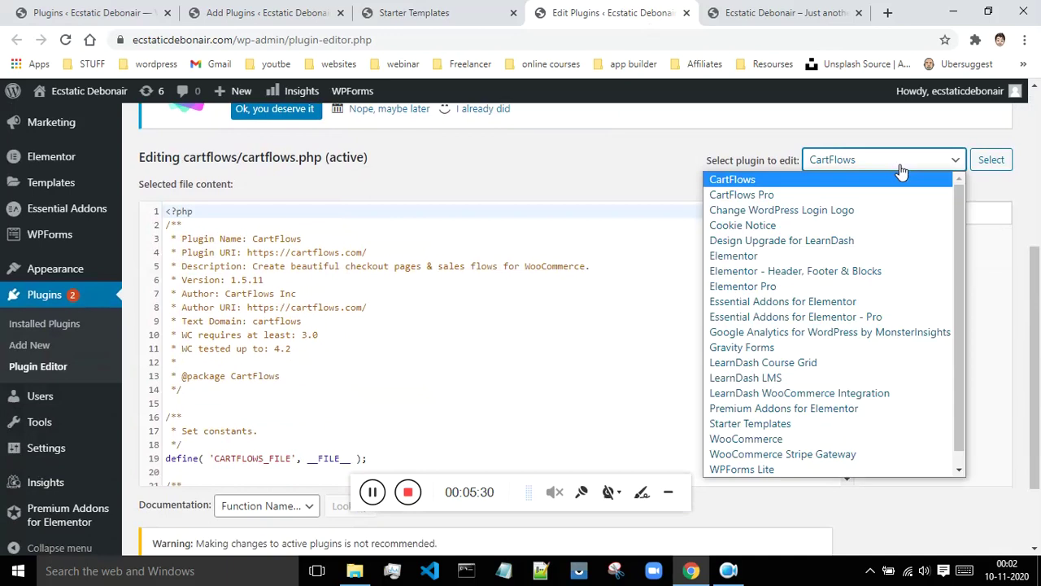
scroll(882, 231, down, 1)
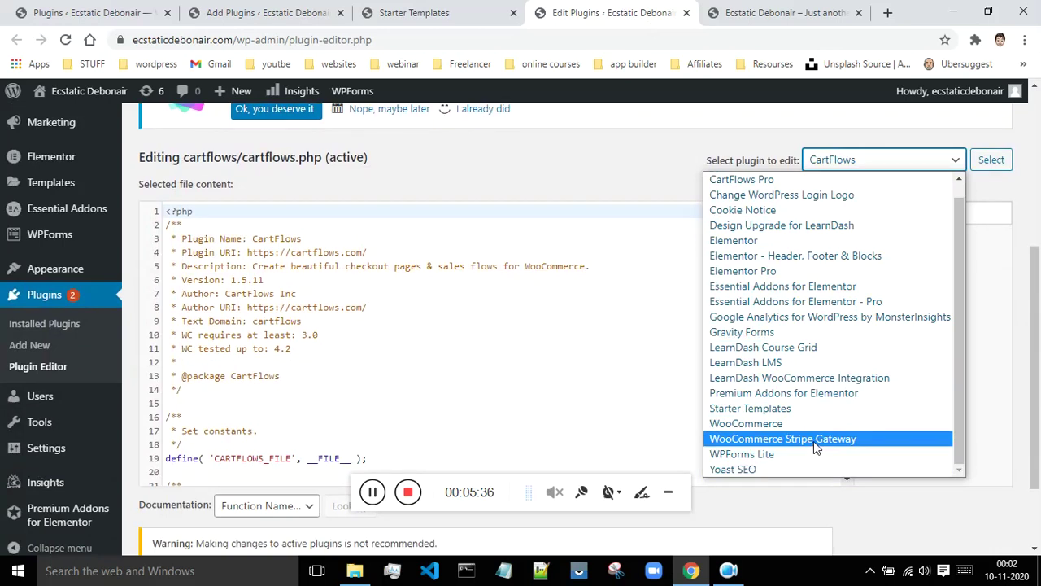
click(373, 493)
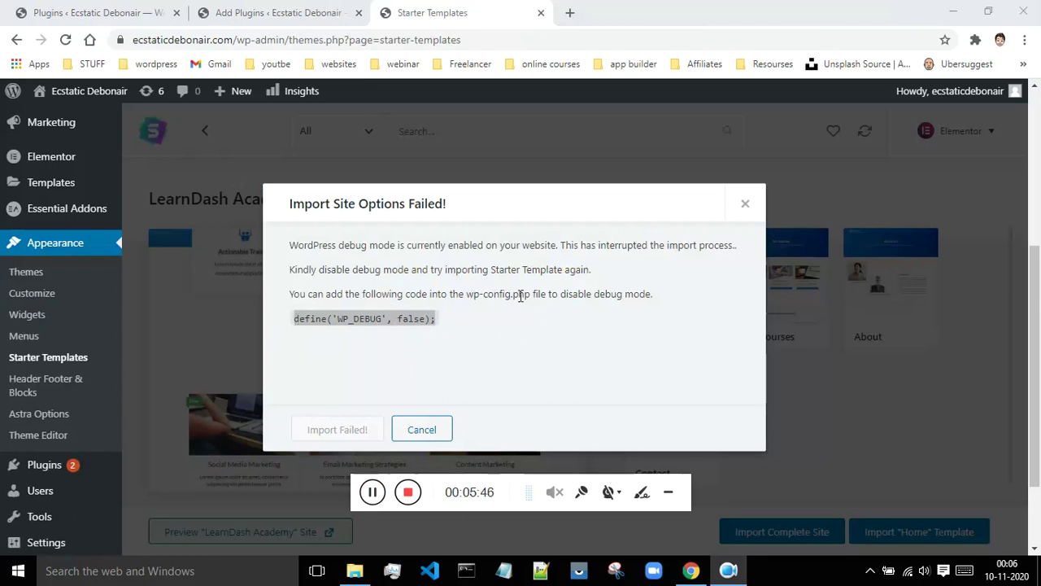
- Open the bookmarked Hostinger hPanel in a new tab and go to the management page for the ecstaticdebonair.com hosting
click(569, 13)
click(335, 67)
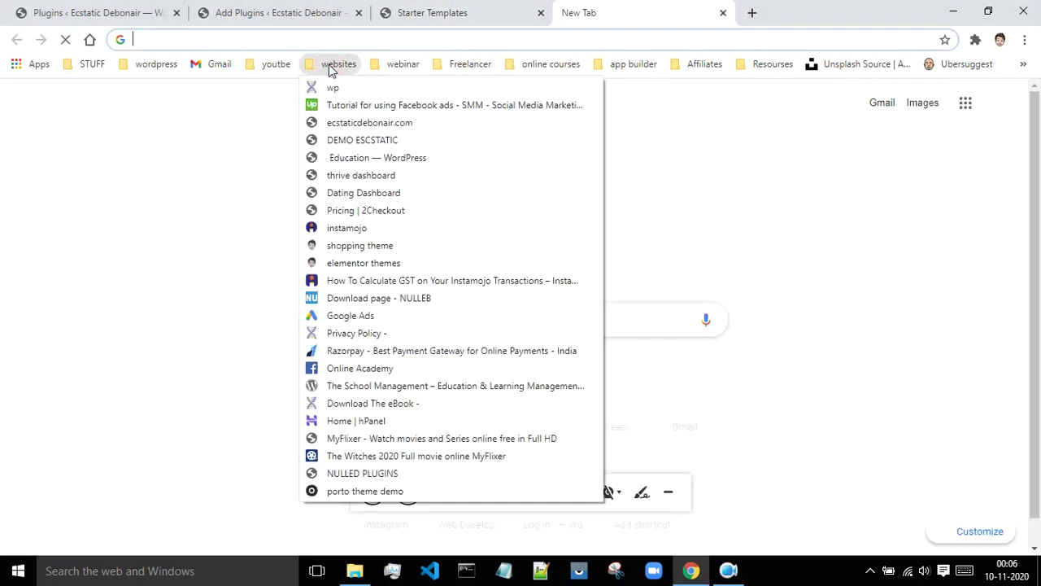
click(359, 421)
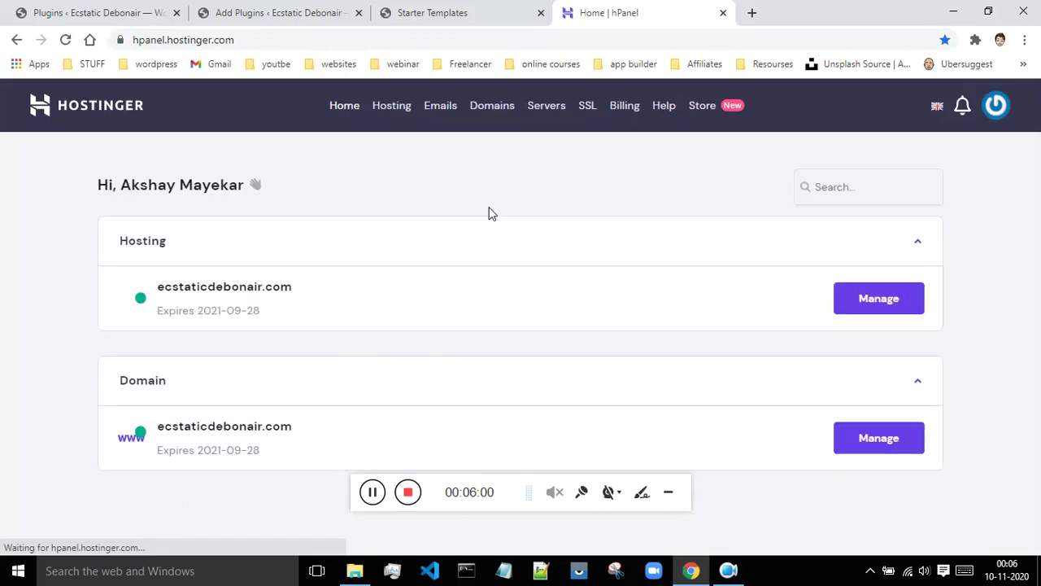
click(877, 297)
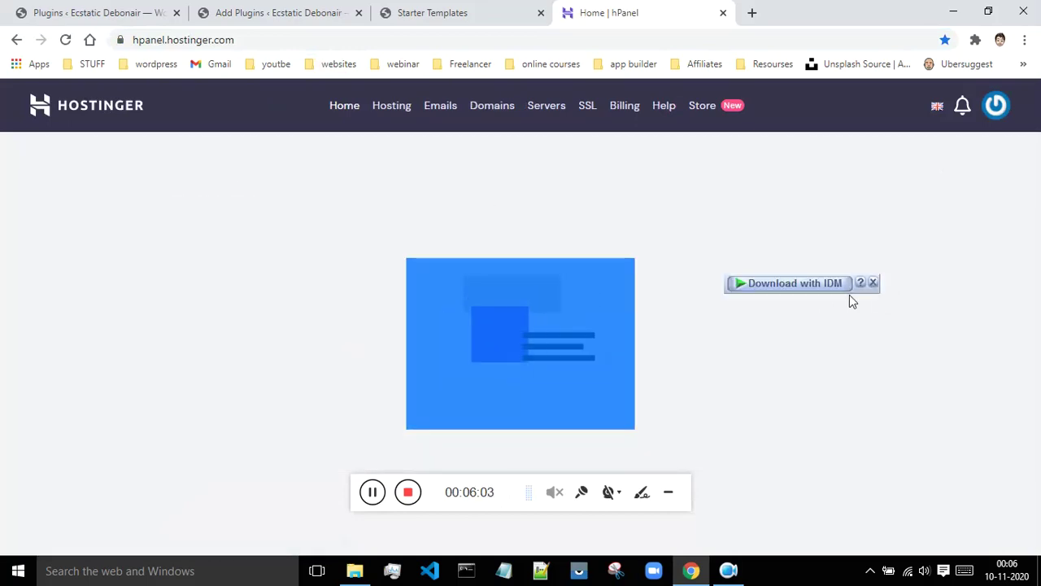
click(873, 282)
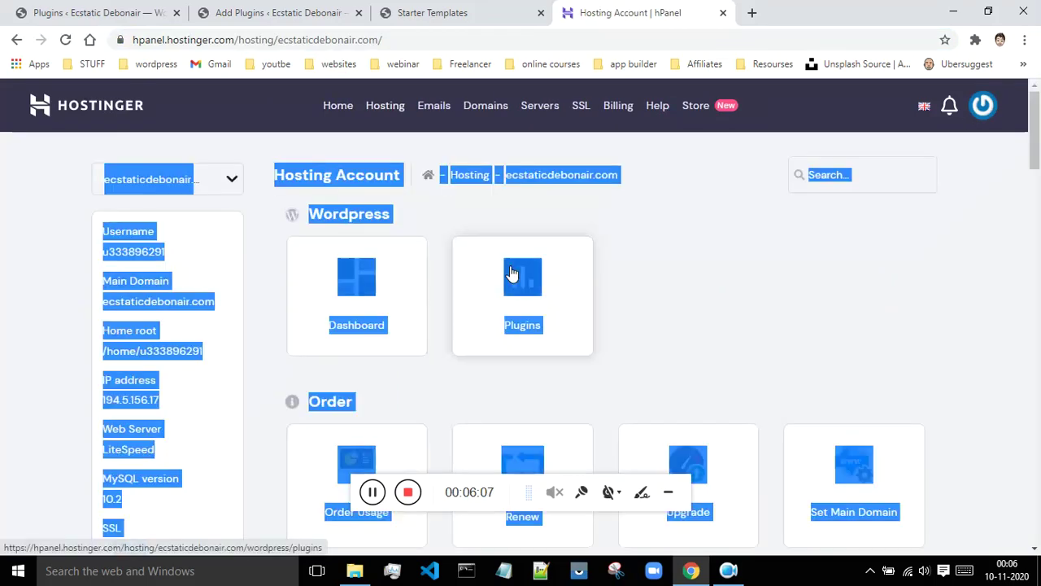
click(669, 258)
- Launch the File Manager from the hosting account's Files section and close the hPanel tab
scroll(690, 271, down, 4)
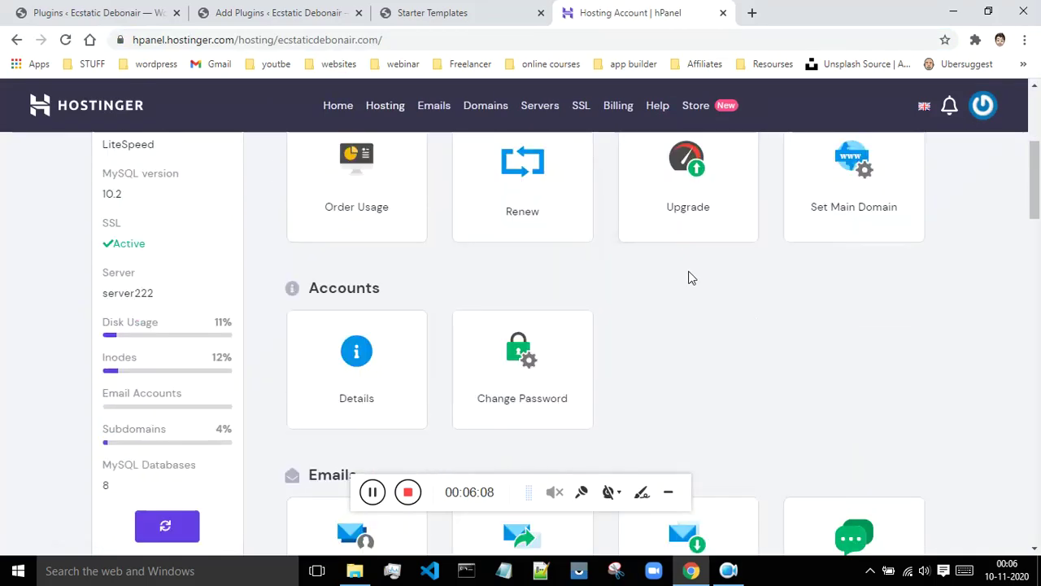
scroll(689, 277, down, 12)
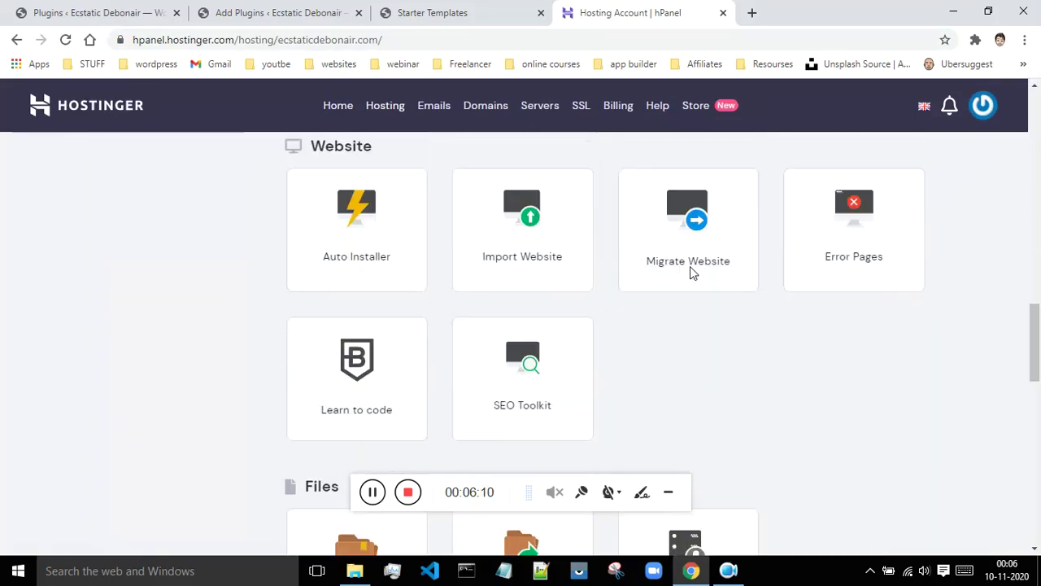
scroll(690, 266, down, 5)
click(318, 209)
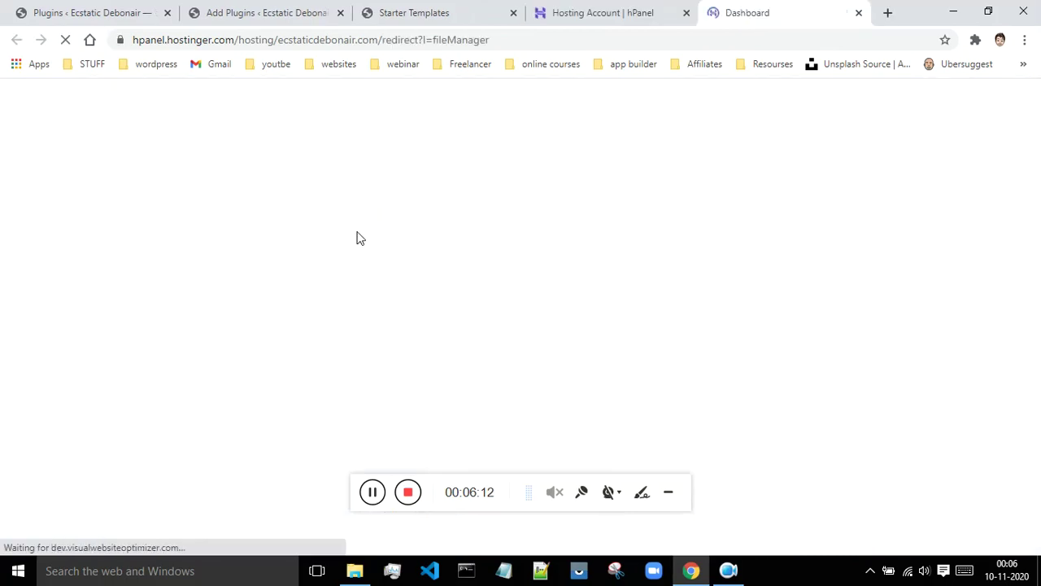
click(686, 12)
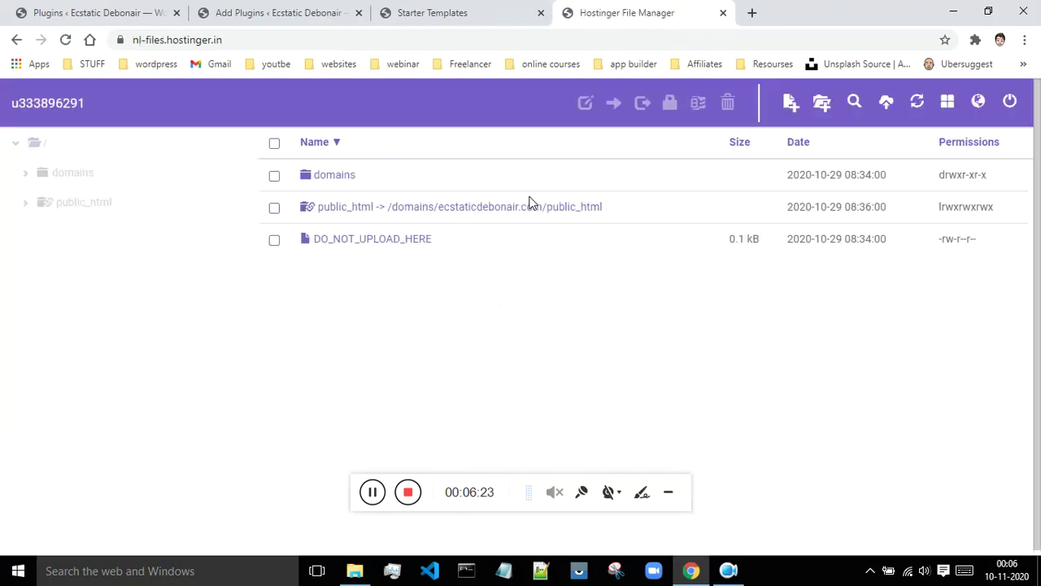
- Open the public_html folder of the ecstaticdebonair.com domain in the hosting files
double_click(316, 170)
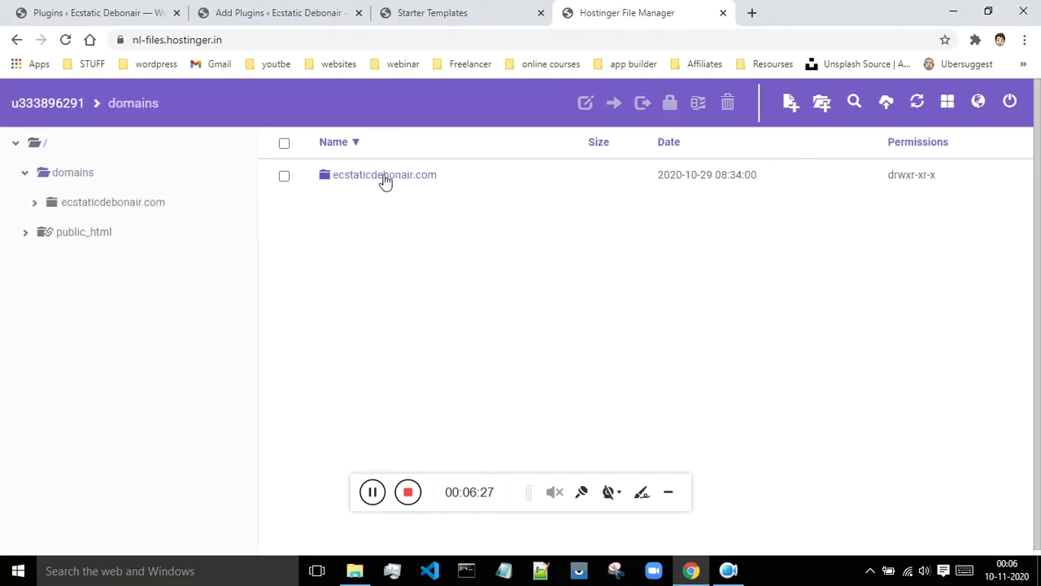
double_click(385, 177)
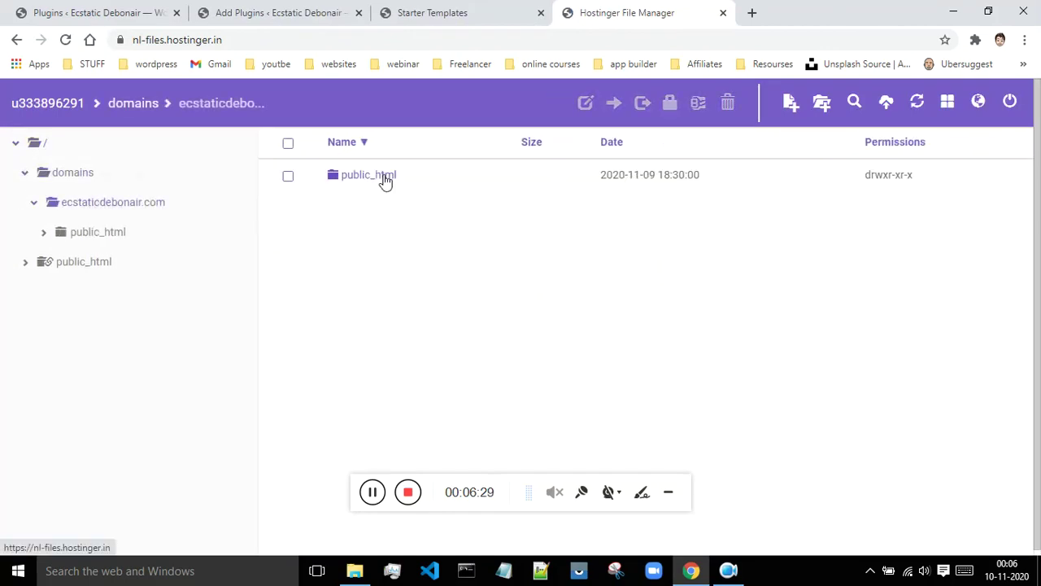
double_click(383, 176)
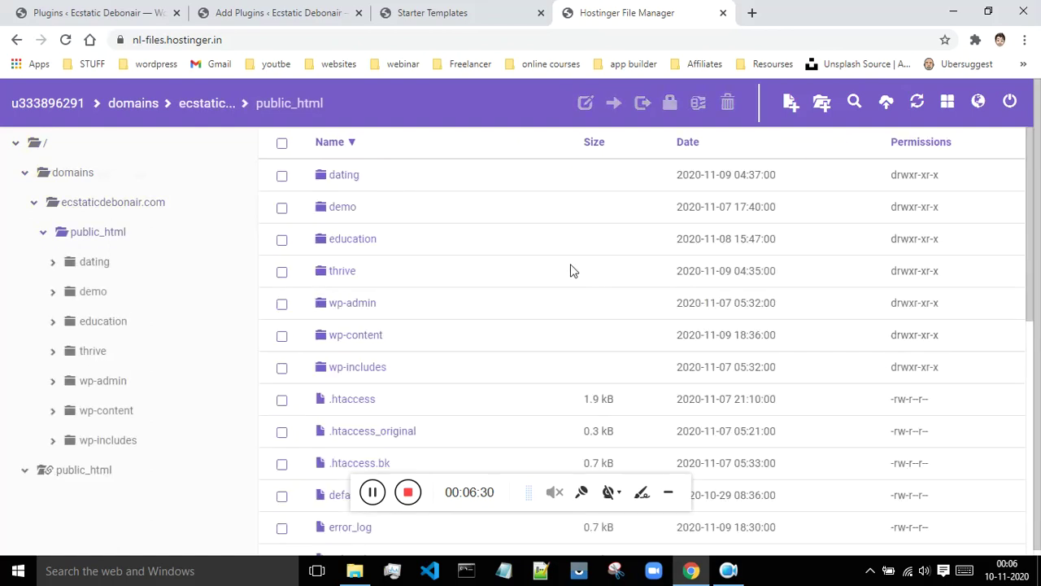
- Download wp-config.php from public_html and show the downloaded file in its local folder
scroll(571, 271, down, 5)
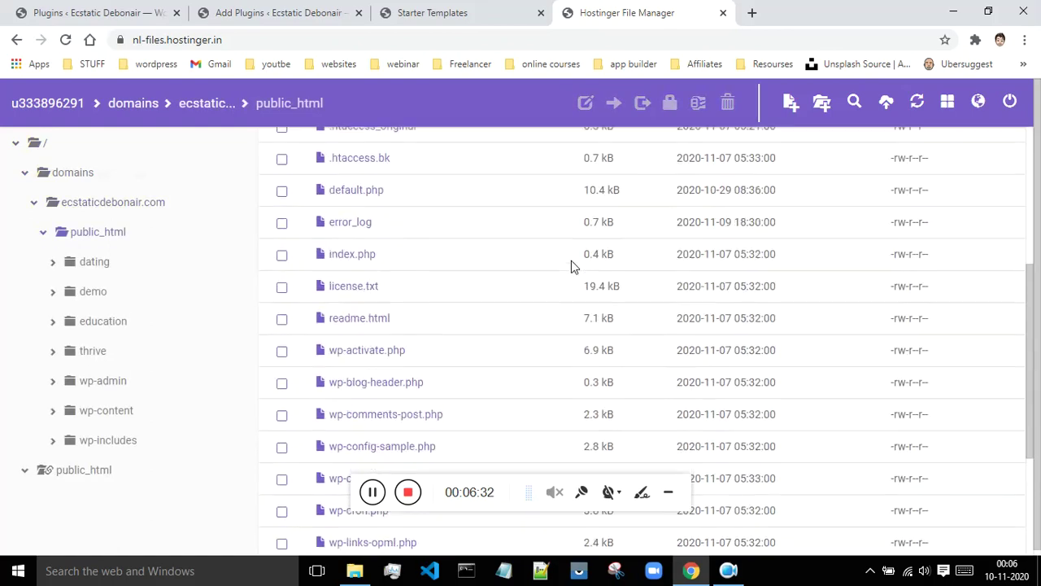
scroll(573, 270, down, 3)
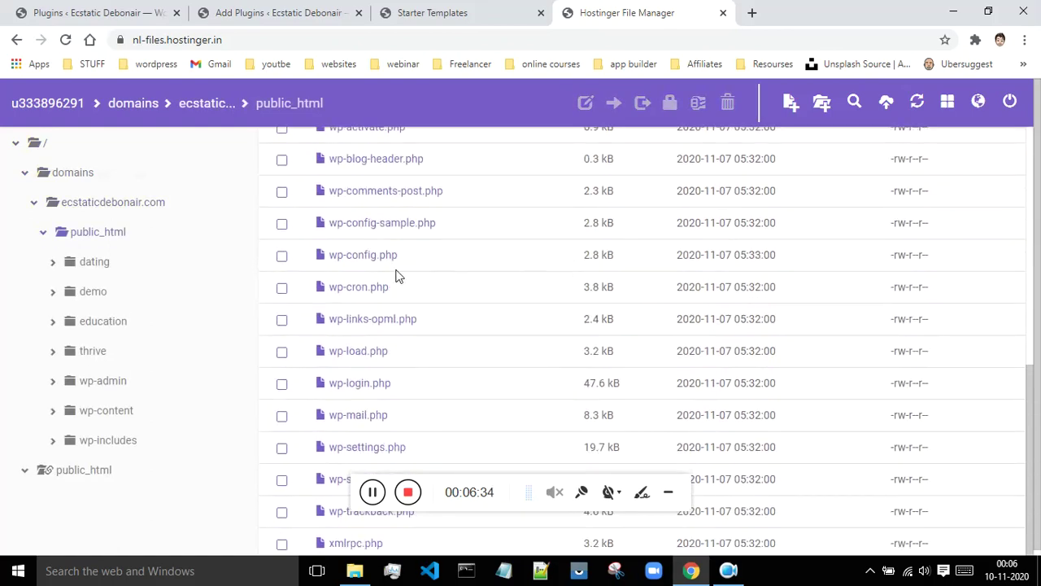
click(379, 258)
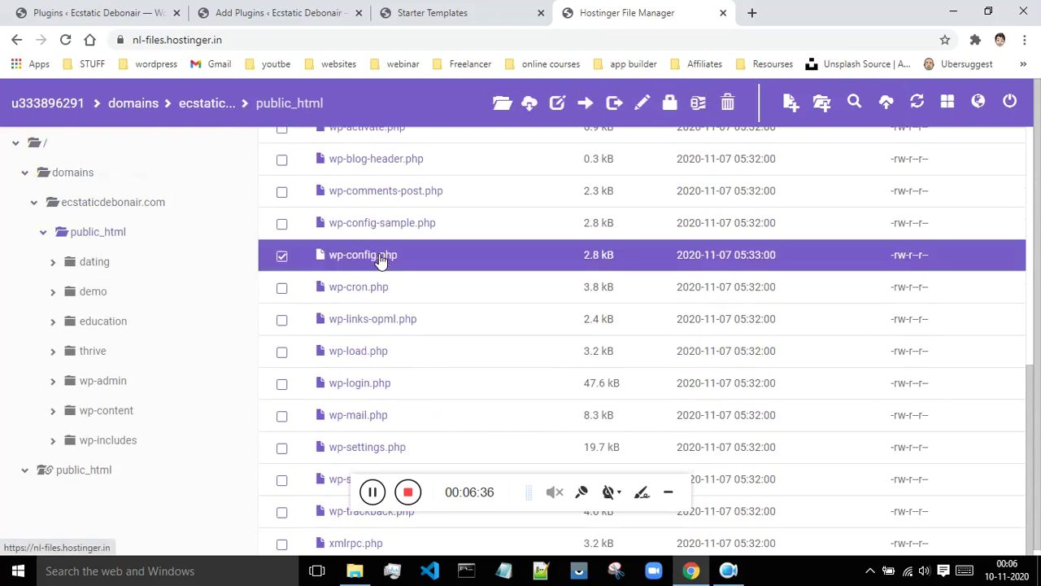
click(527, 106)
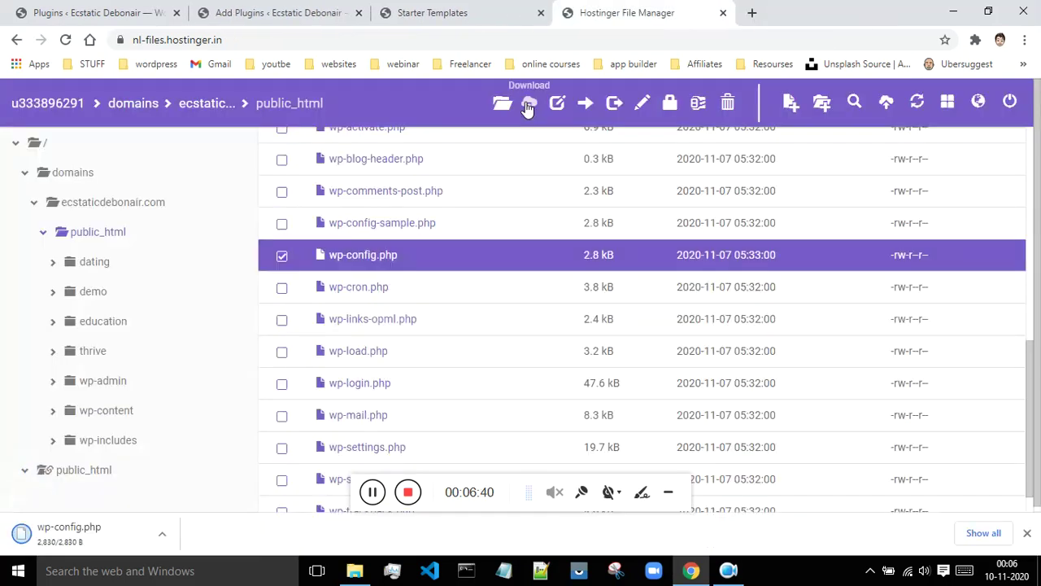
click(162, 537)
click(193, 484)
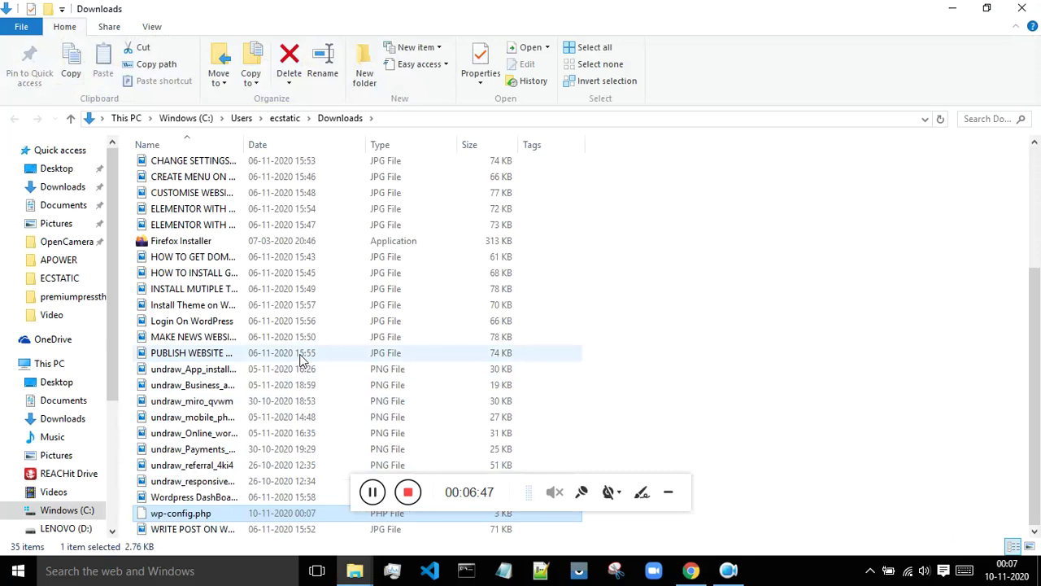
- Move wp-config.php from the Downloads folder to the desktop
right_click(186, 519)
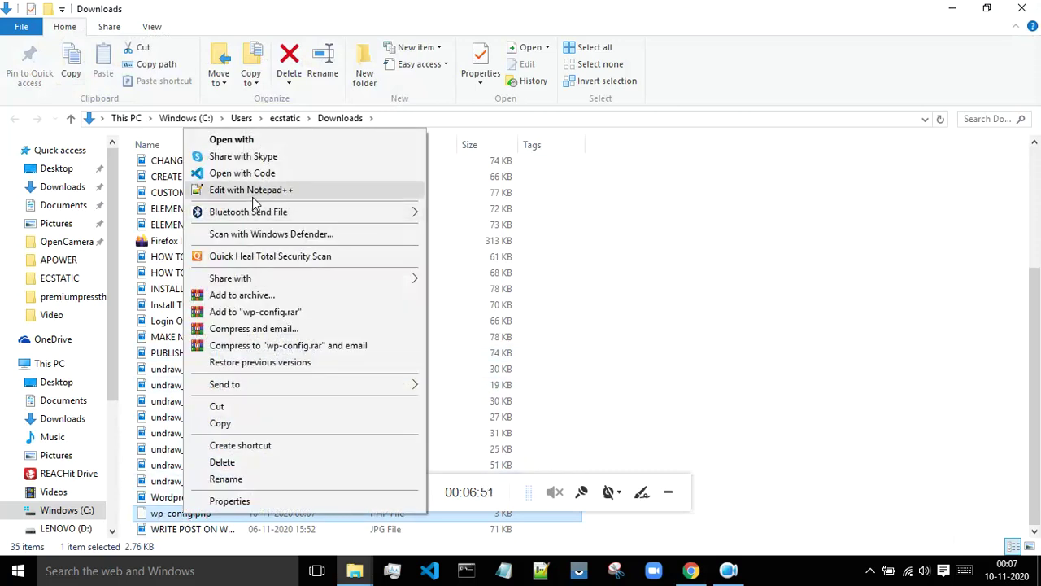
click(220, 407)
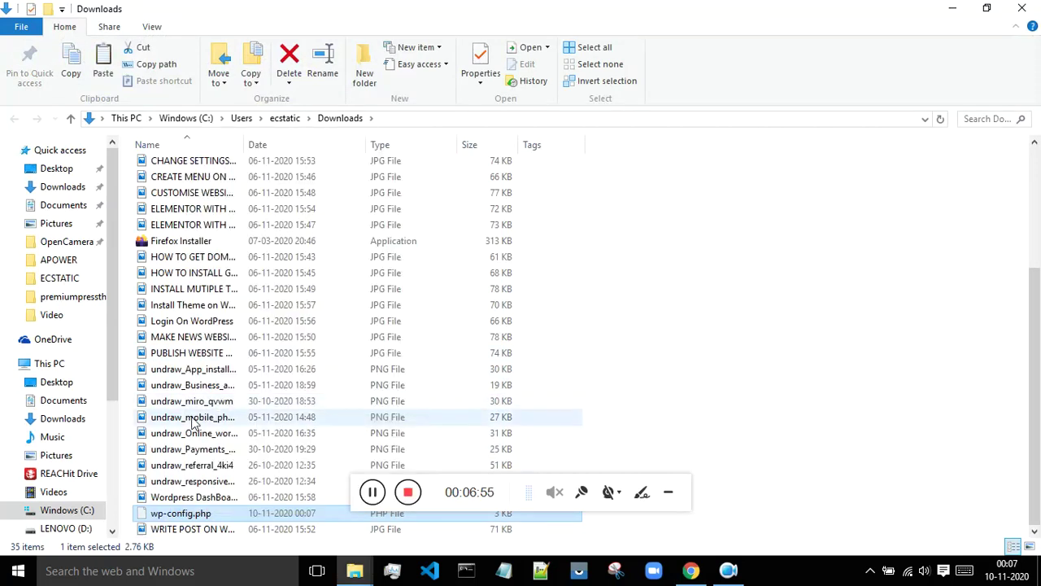
click(943, 7)
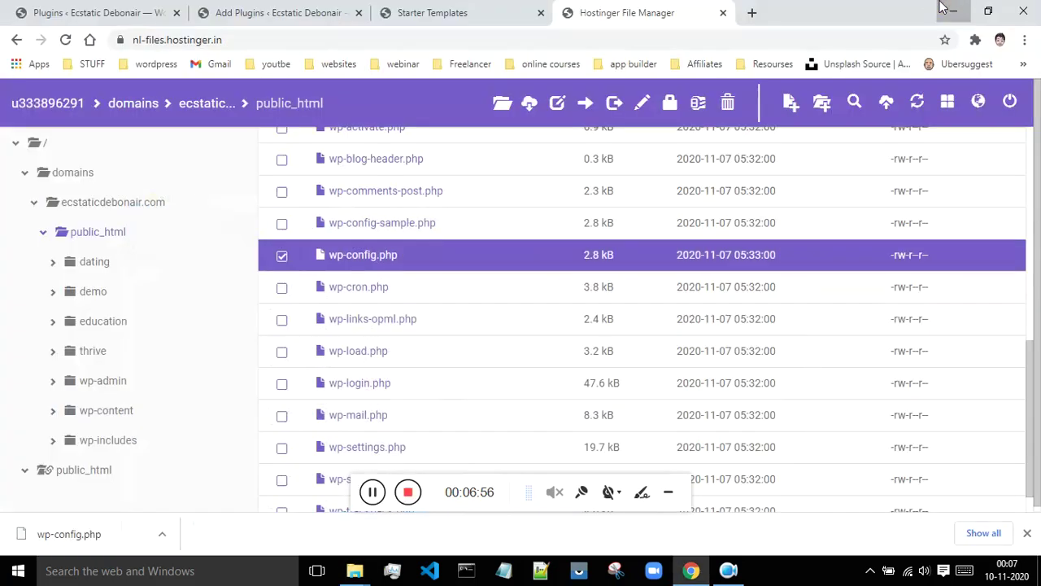
click(943, 8)
click(944, 8)
right_click(301, 143)
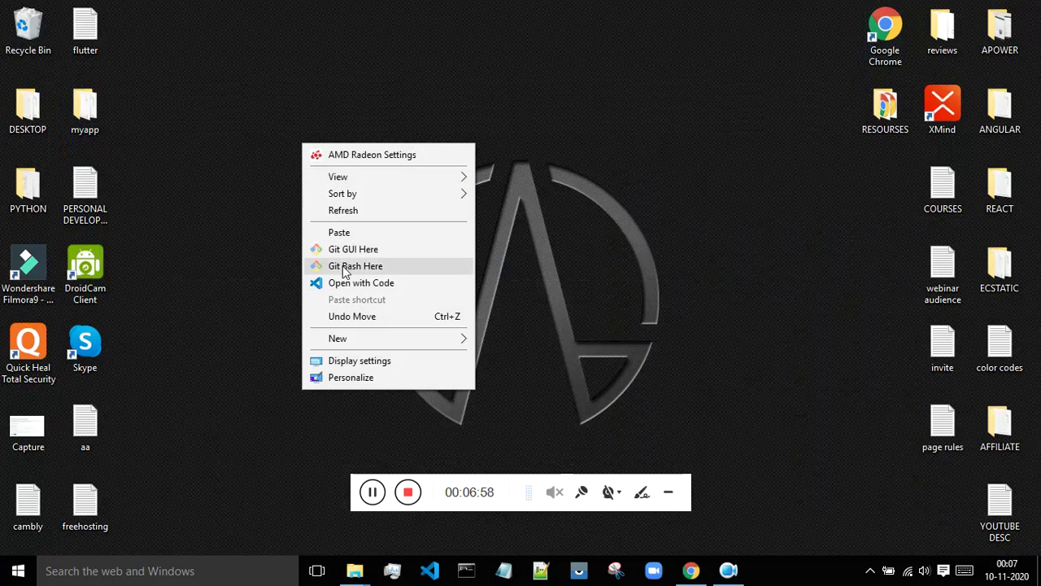
click(350, 231)
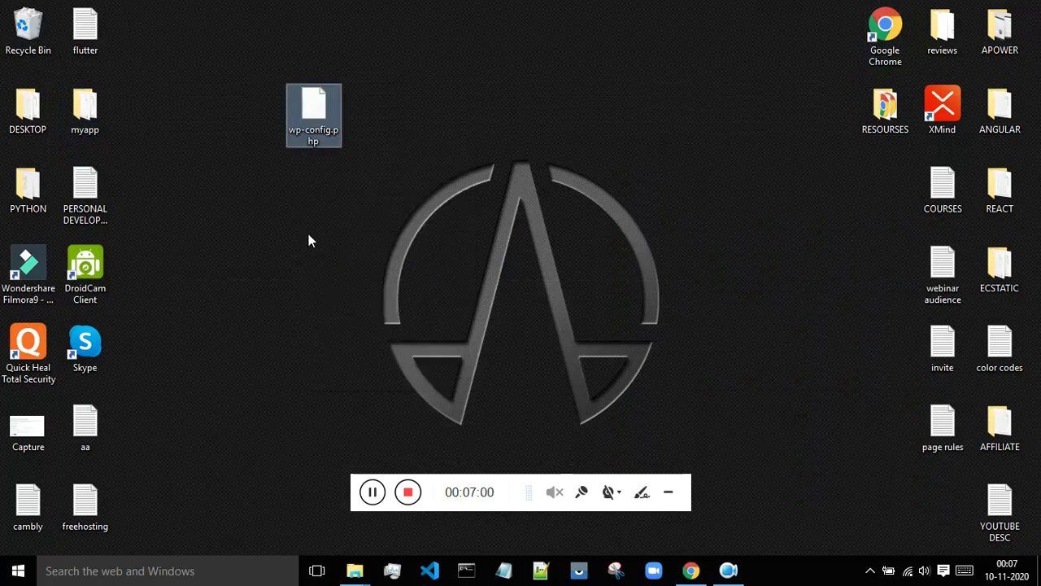
- Open the desktop copy of wp-config.php in Notepad++ and accept downloading and launching the available update
right_click(318, 113)
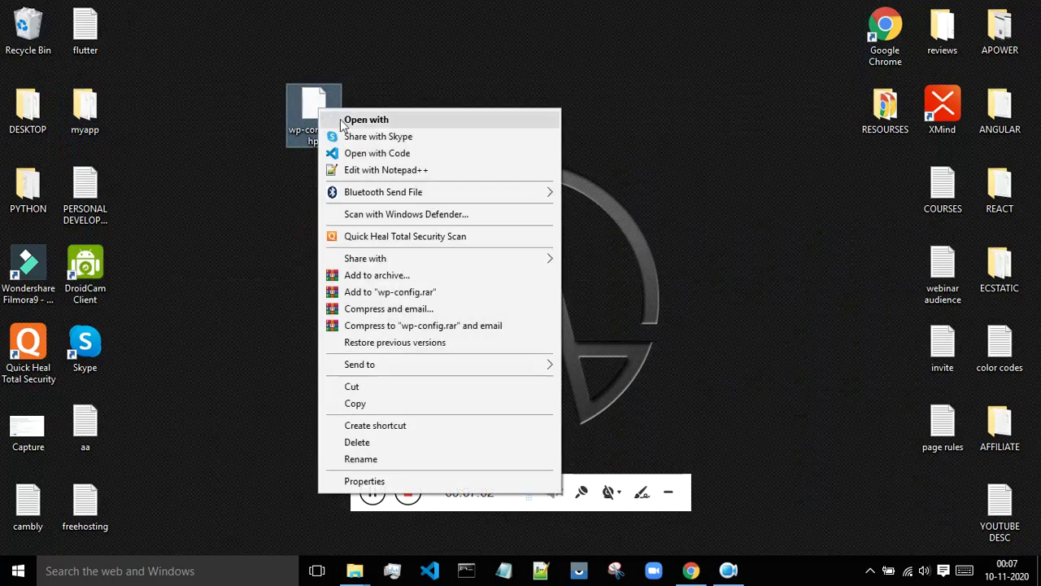
click(352, 170)
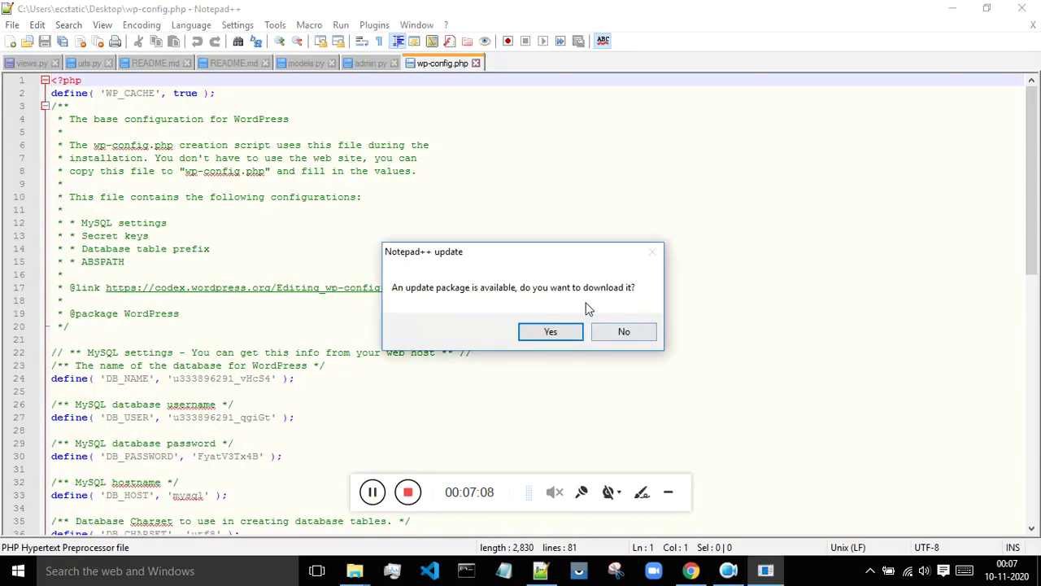
click(561, 333)
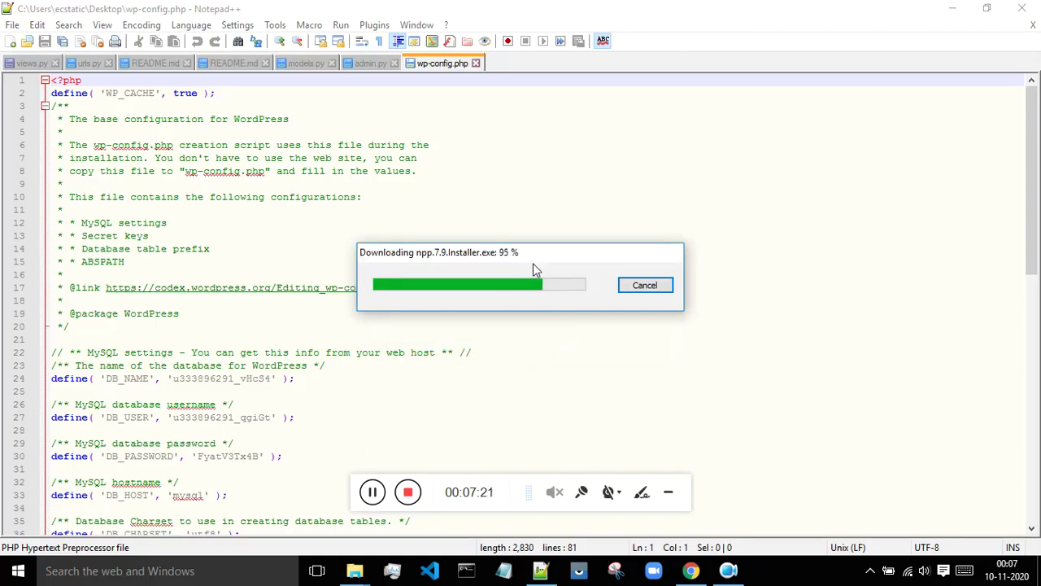
click(539, 342)
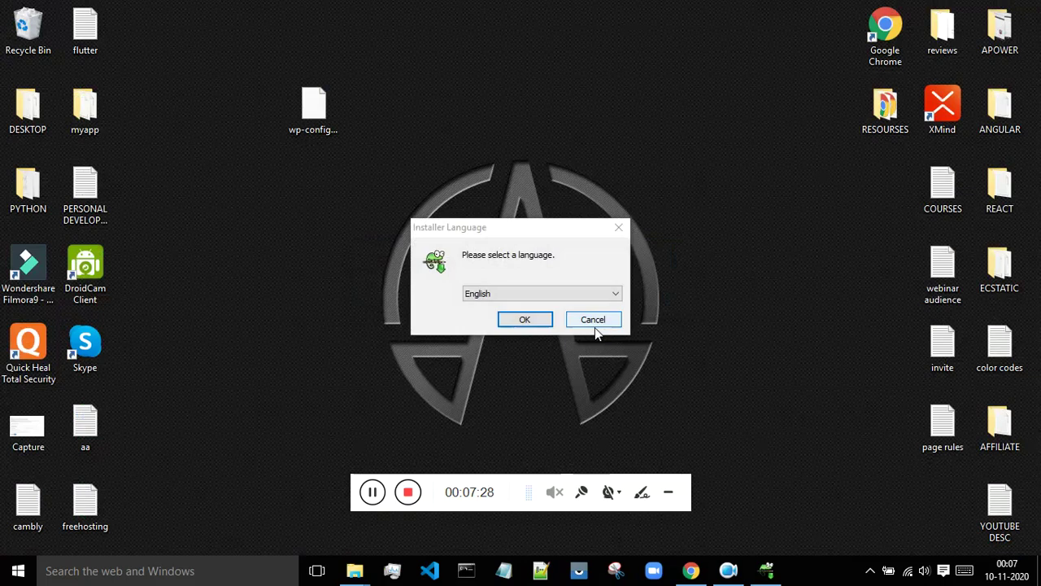
- Install Notepad++ v7.9 in English, accepting the license agreement and keeping the default components, and finish the setup
click(537, 321)
click(602, 412)
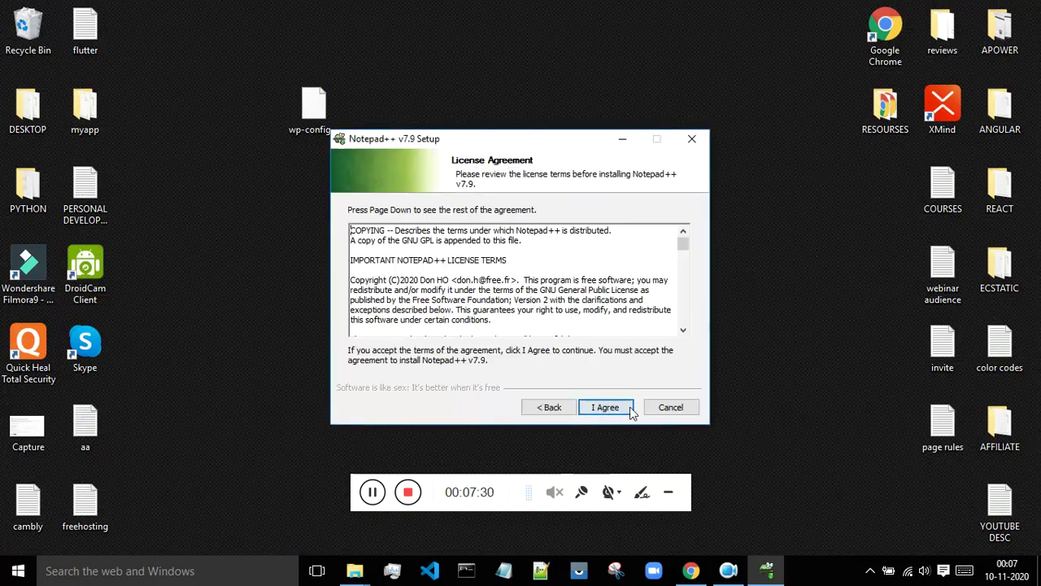
click(607, 412)
click(612, 413)
click(613, 413)
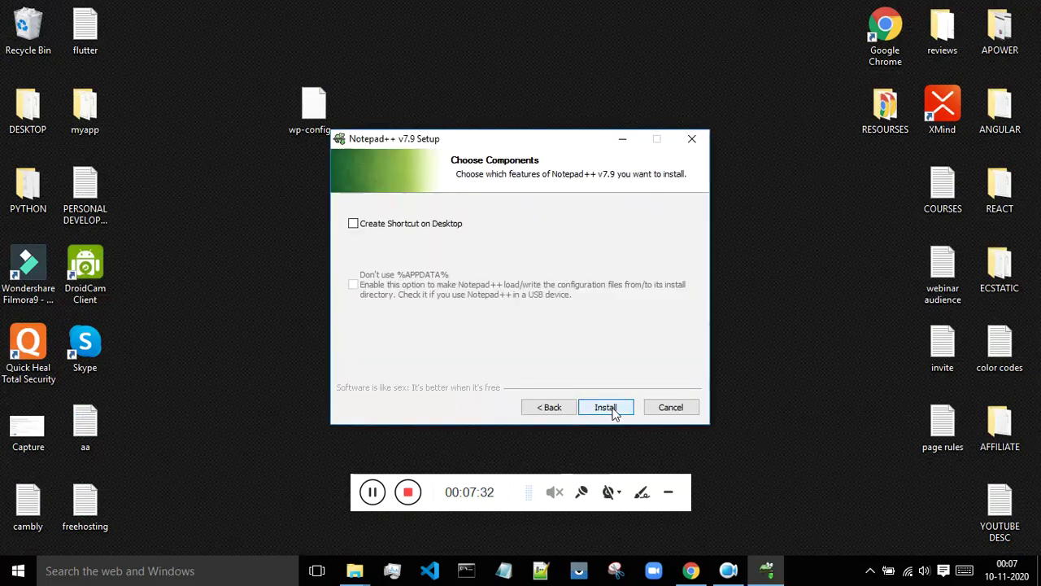
click(613, 412)
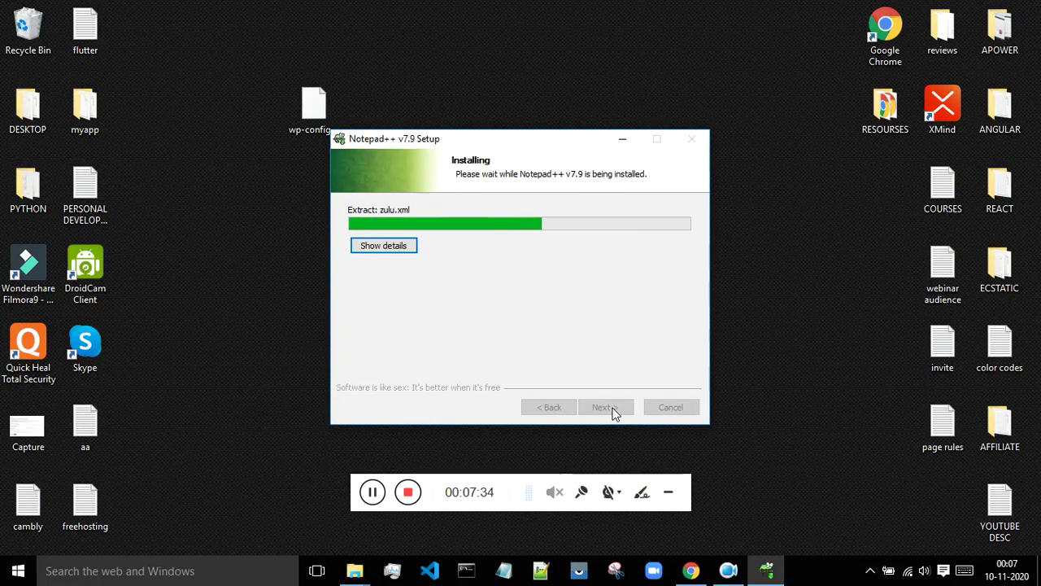
click(614, 411)
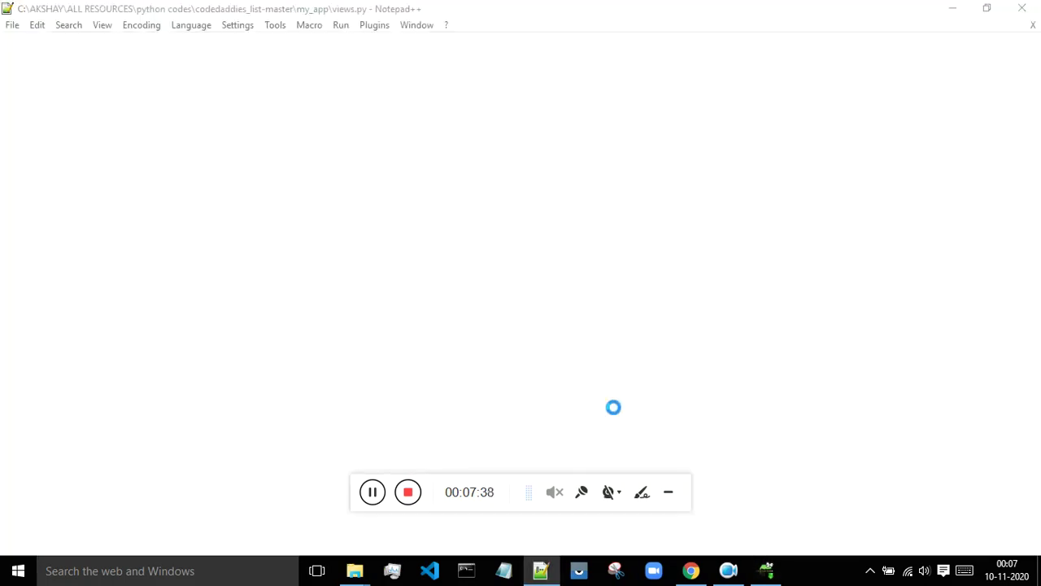
- Reopen the desktop wp-config.php in Notepad++ and look through its definitions down to the table prefix section
click(619, 358)
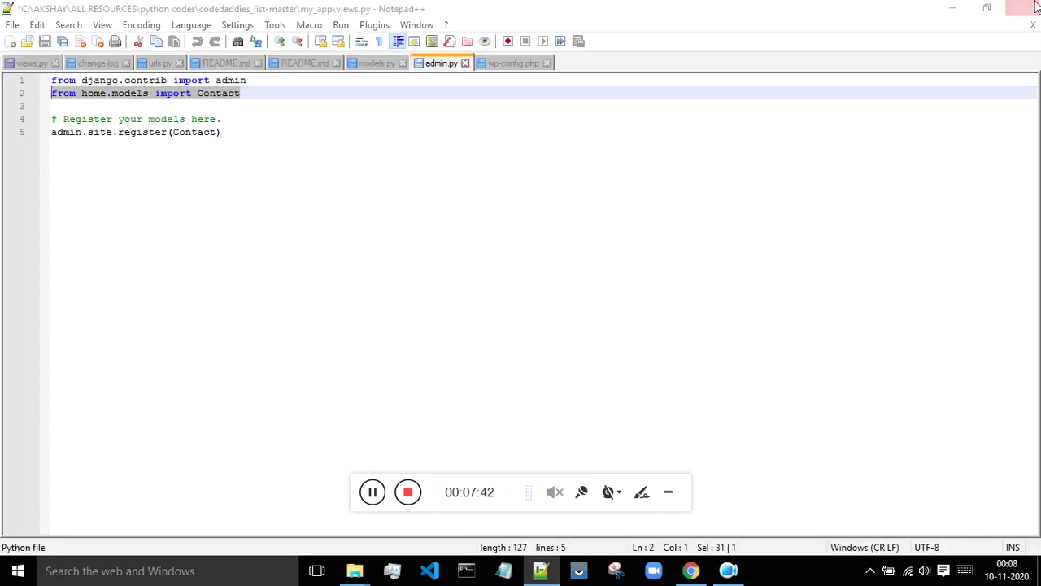
click(532, 348)
click(323, 117)
right_click(321, 116)
click(348, 172)
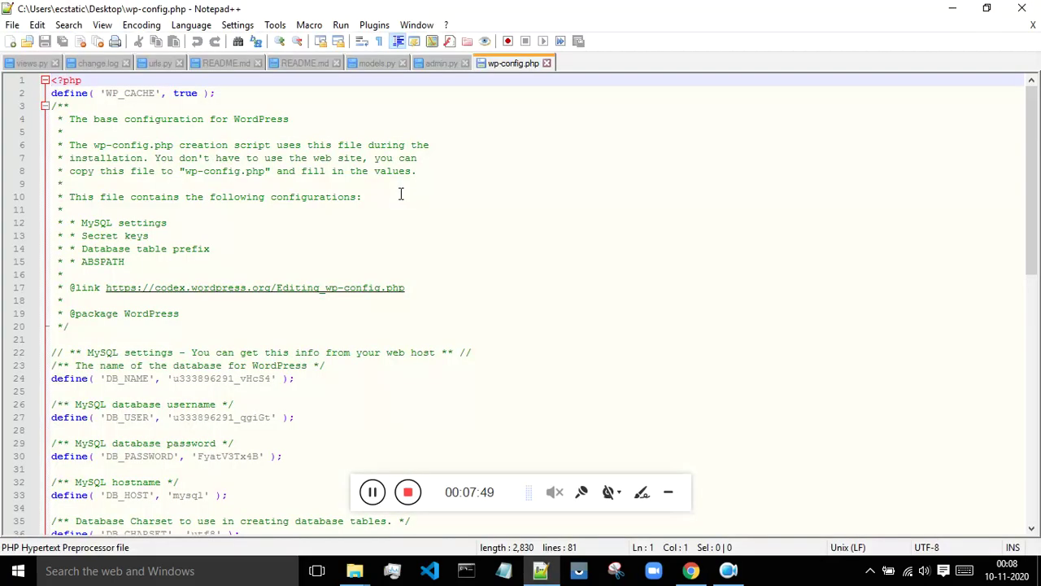
scroll(228, 213, down, 6)
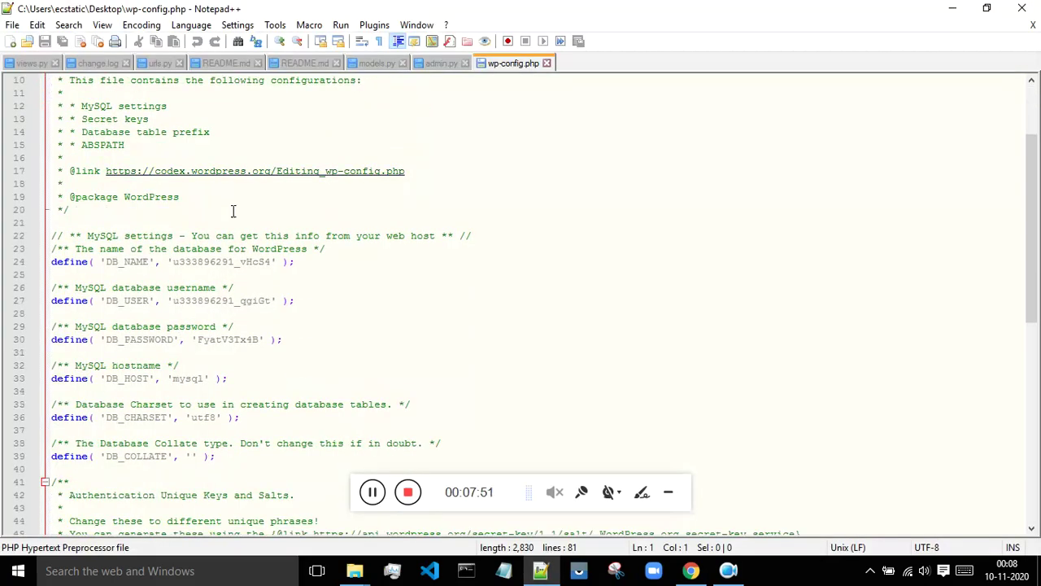
scroll(232, 222, down, 7)
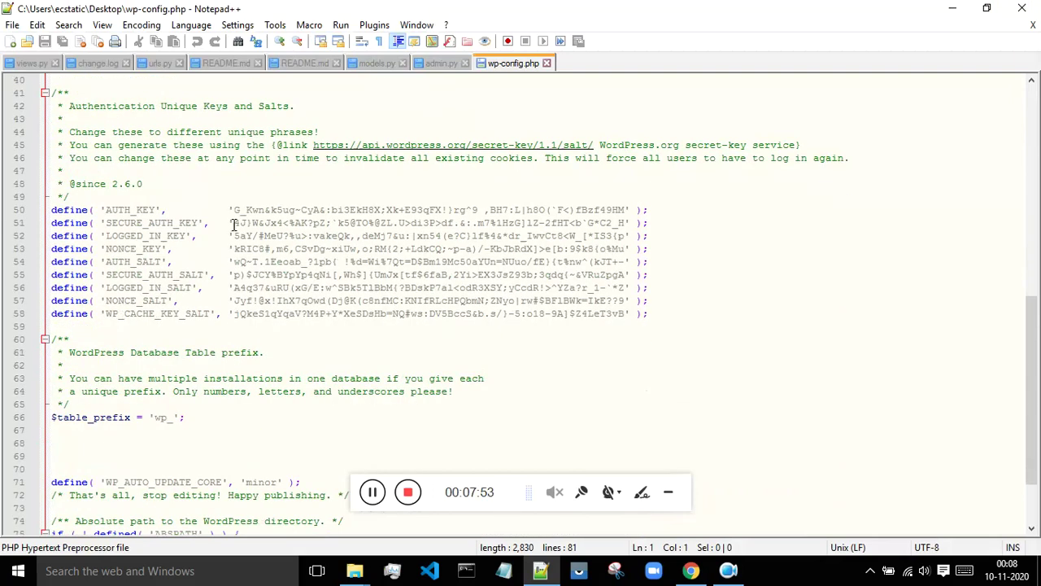
- Switch to the Starter Templates page in Chrome and copy the define('WP_DEBUG', false); line from the import failure message
click(690, 570)
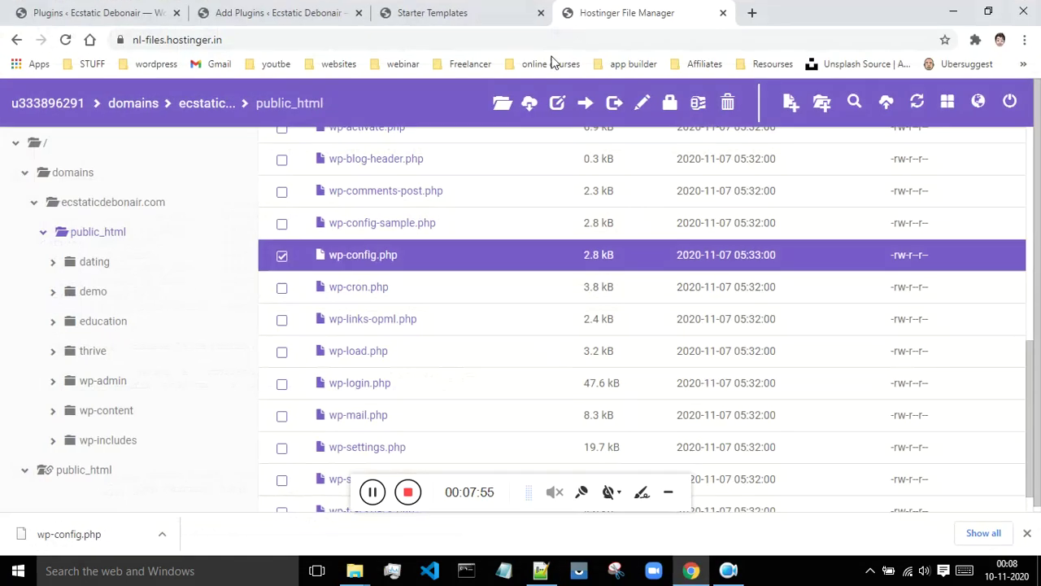
click(455, 11)
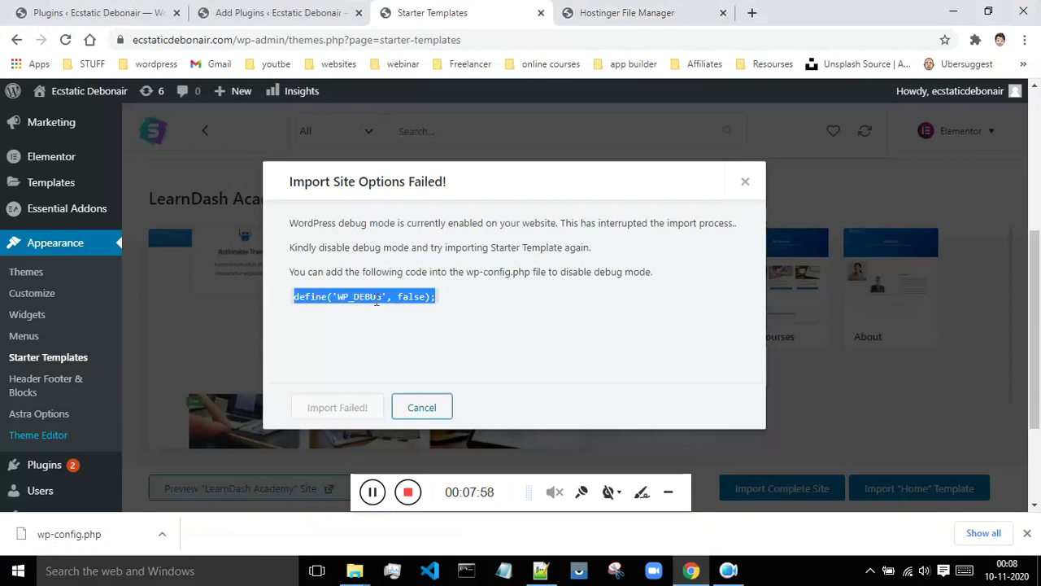
right_click(421, 299)
click(442, 310)
- Return to wp-config.php in Notepad++ and open the Find dialog
click(540, 570)
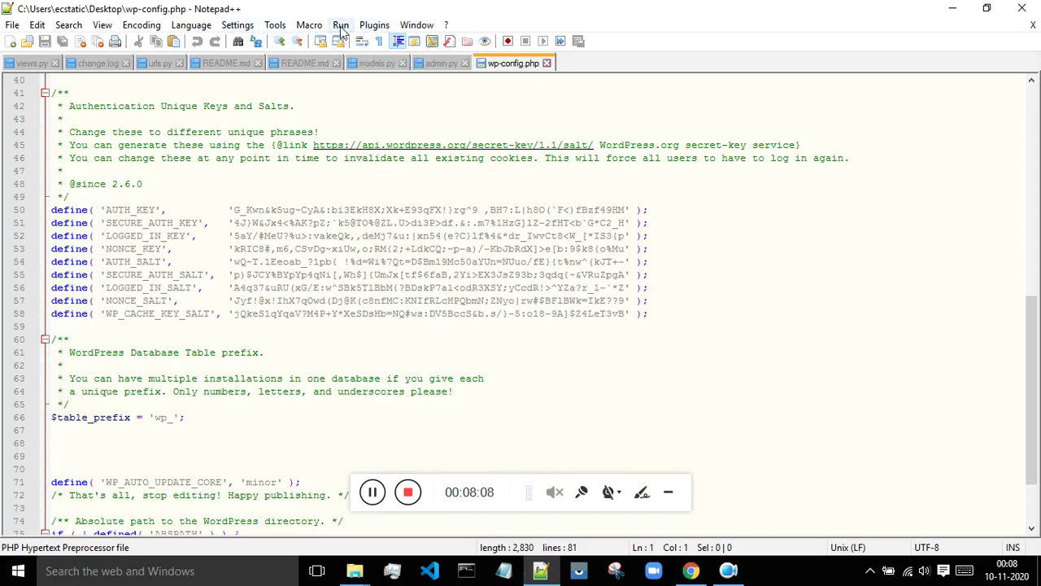
click(70, 25)
click(85, 43)
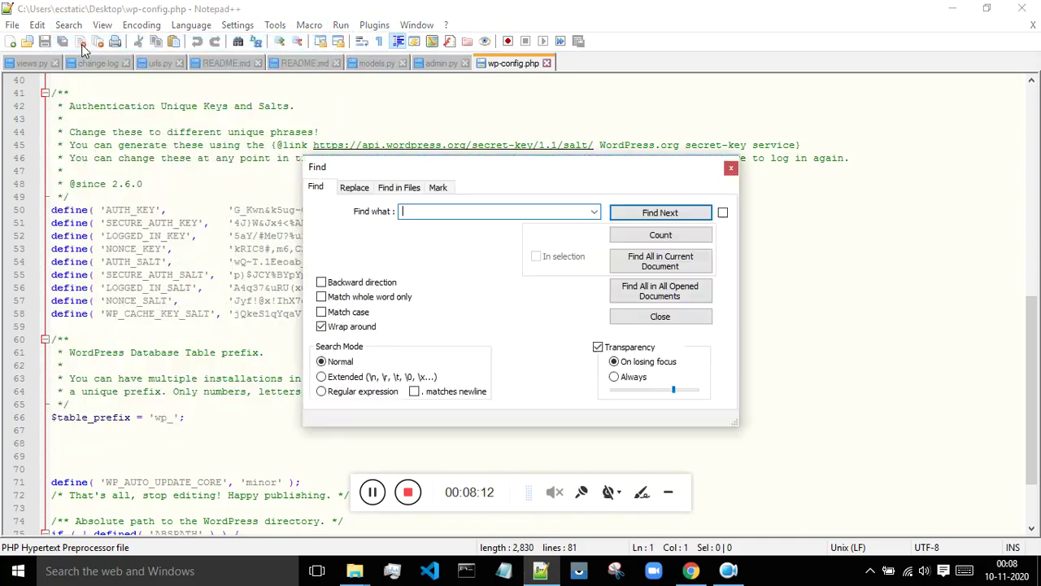
- Search wp-config.php for "define('WP_DEBUG', false);" and again for the shortened text "define('WP_DEBUG"
text(define('WP_DEBUG', false);)
click(640, 218)
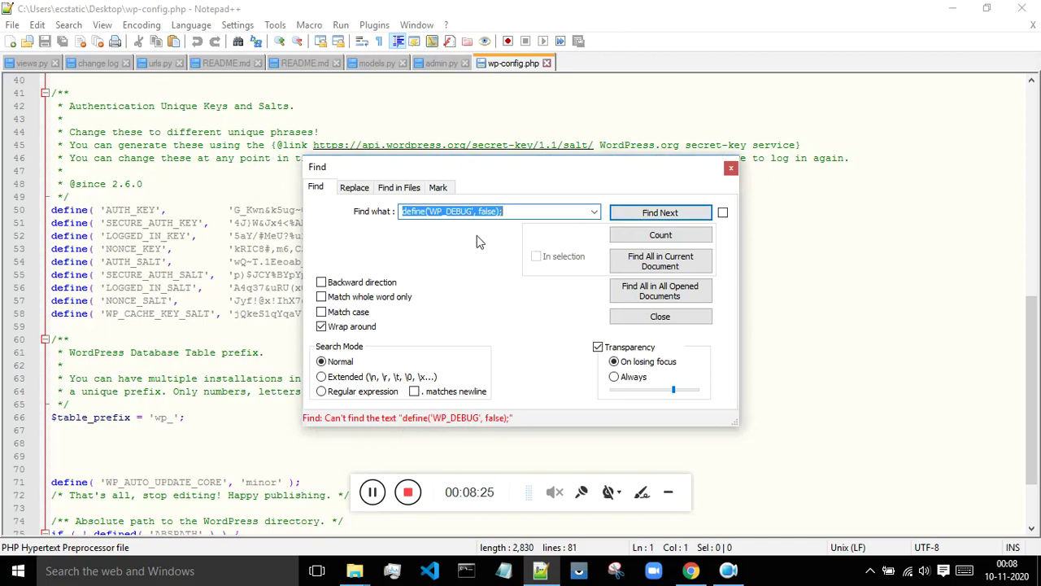
click(477, 211)
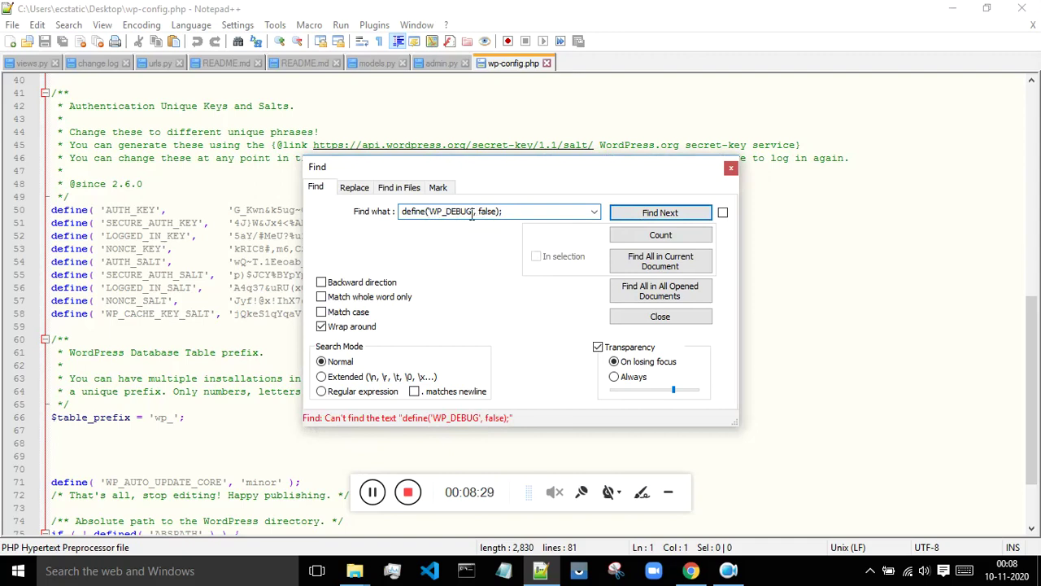
drag(509, 212, 474, 212)
key(BackSpace)
click(663, 217)
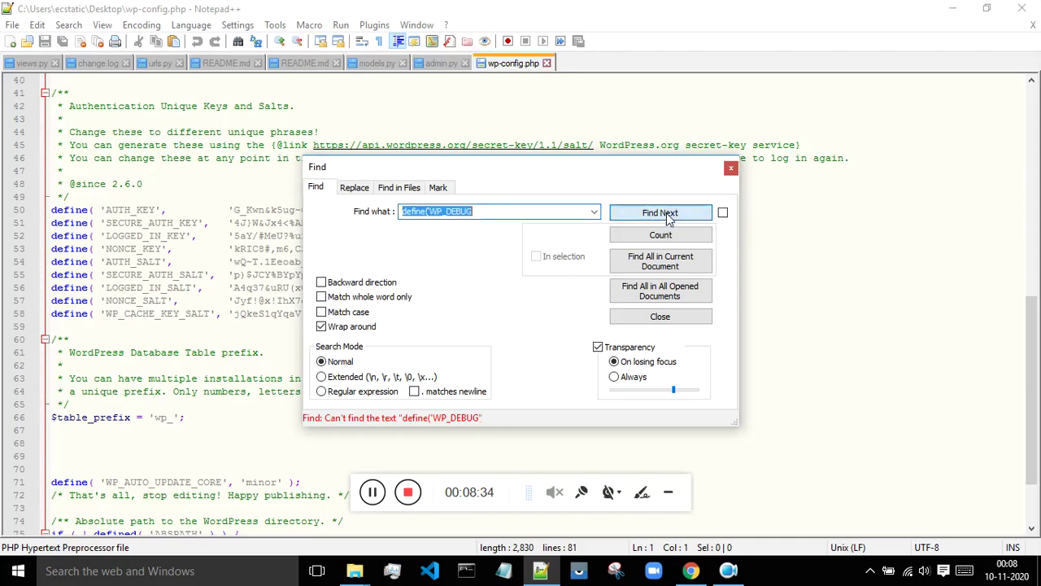
- Reduce the search text to WP_DEBUG and look for it in wp-config.php
click(429, 210)
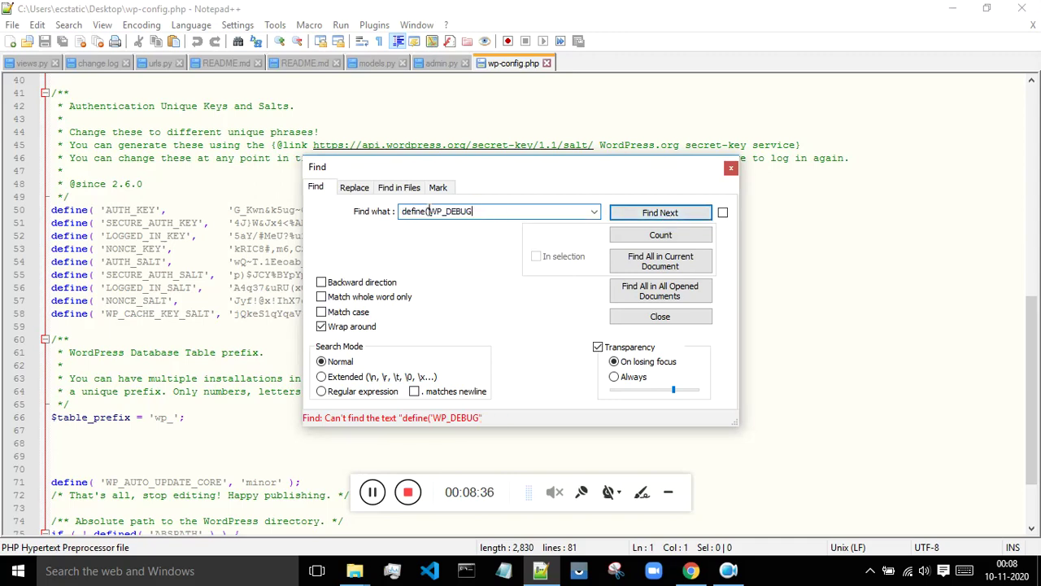
drag(429, 210, 365, 211)
key(BackSpace)
click(647, 214)
click(406, 211)
key(BackSpace)
click(620, 213)
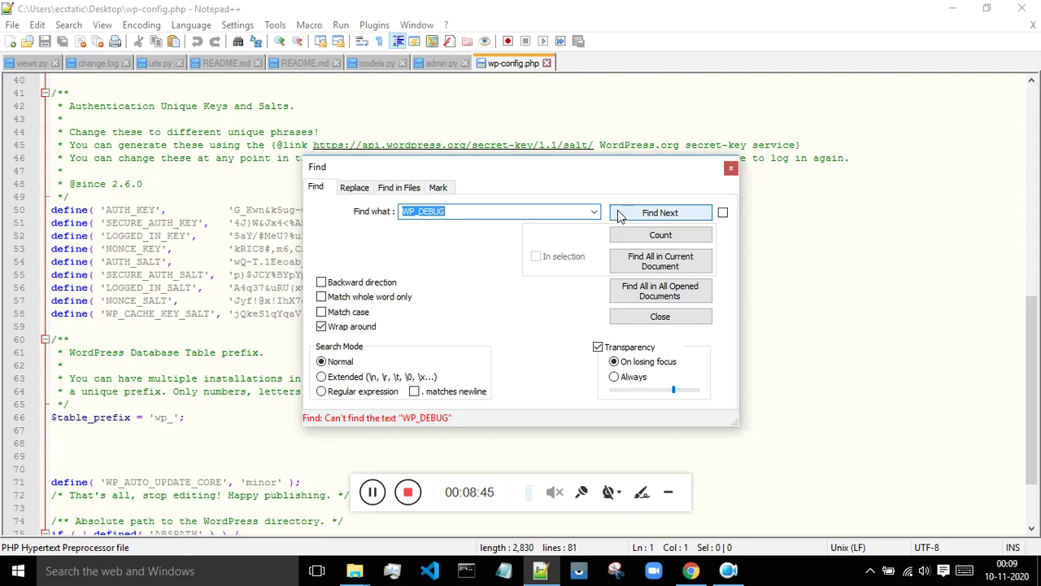
- Try a search in files for WP_DEBUG and close the search dialog
click(402, 188)
click(653, 215)
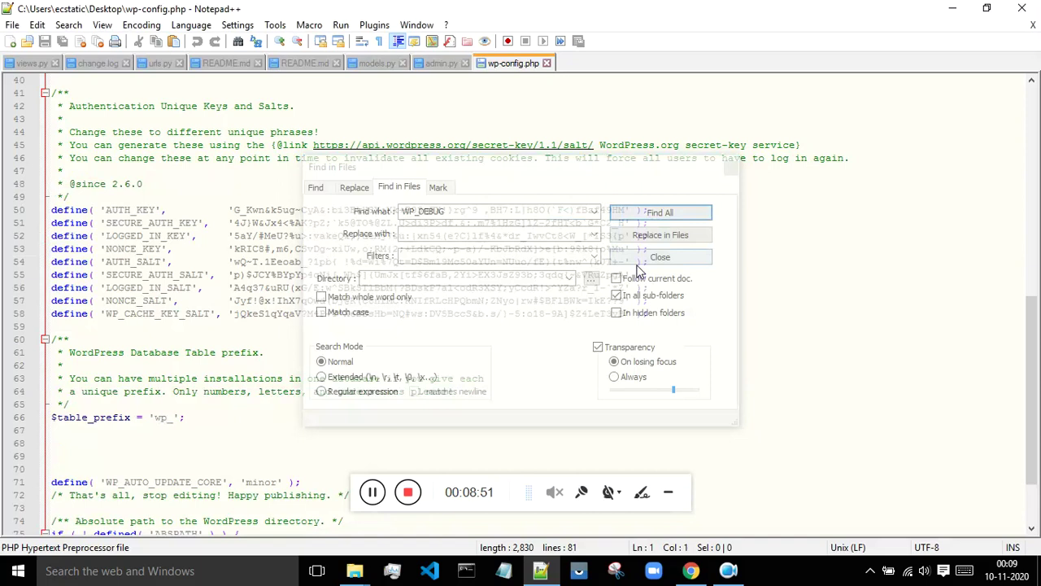
click(671, 213)
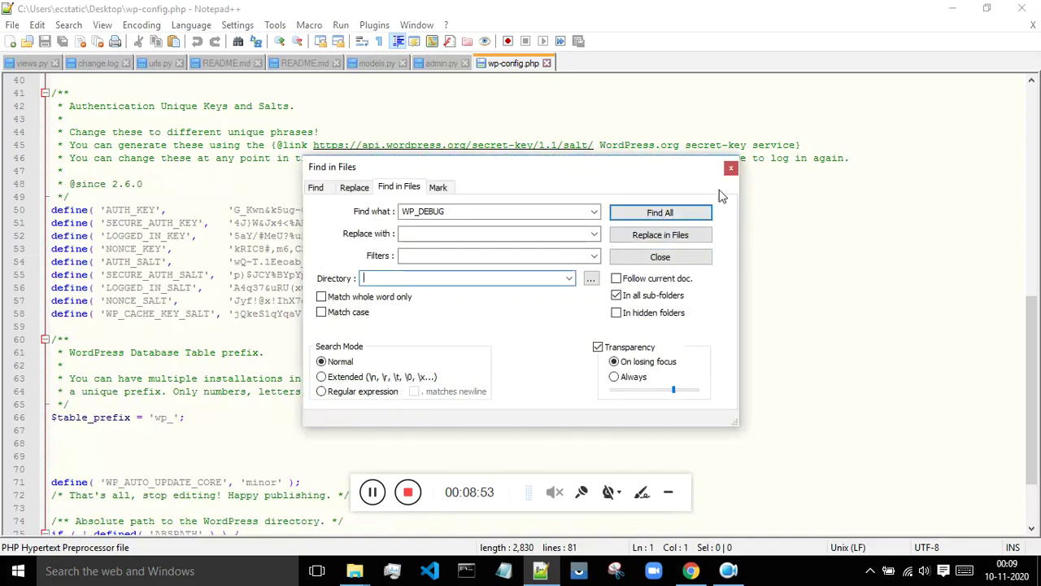
click(730, 170)
- Look through the whole wp-config.php file for an existing debug mode definition
scroll(387, 309, down, 3)
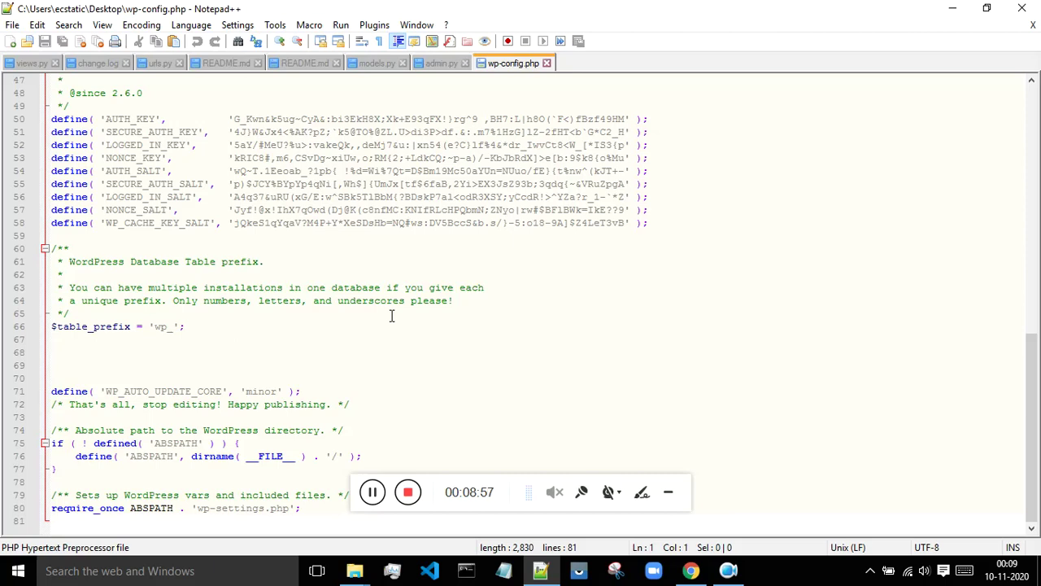
scroll(275, 402, up, 9)
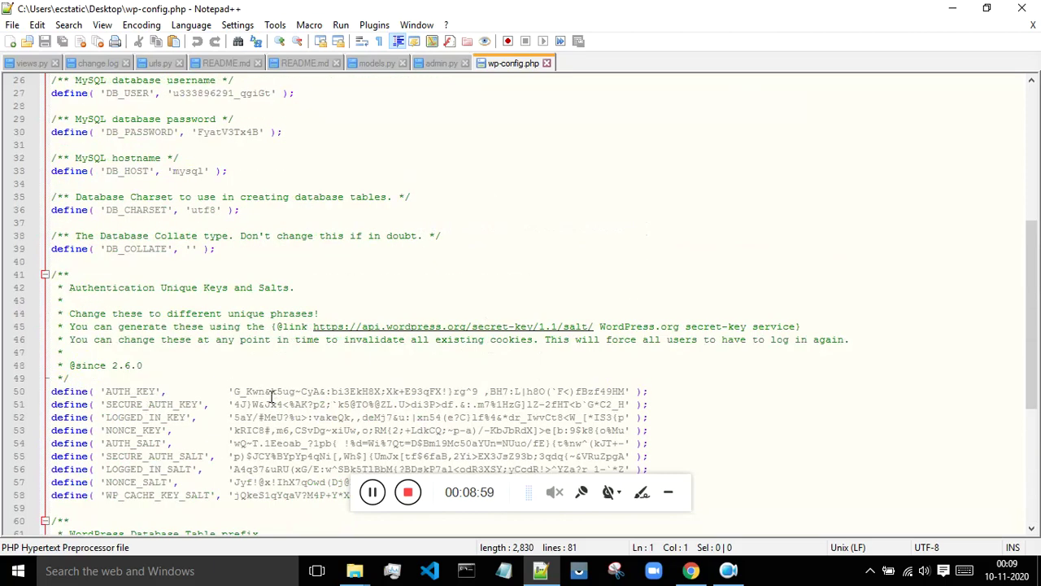
scroll(192, 362, up, 5)
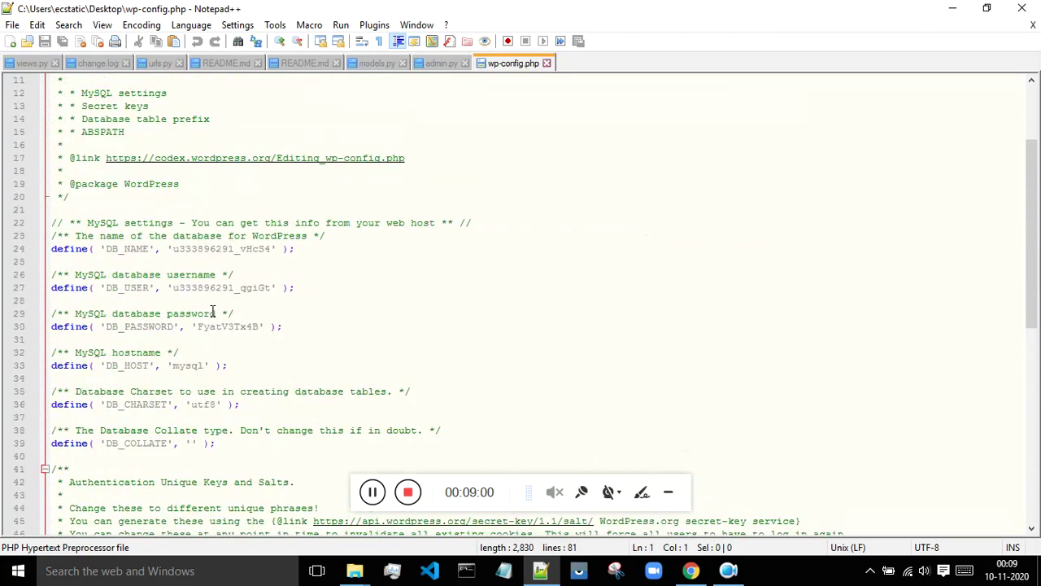
scroll(213, 312, up, 2)
scroll(213, 312, down, 4)
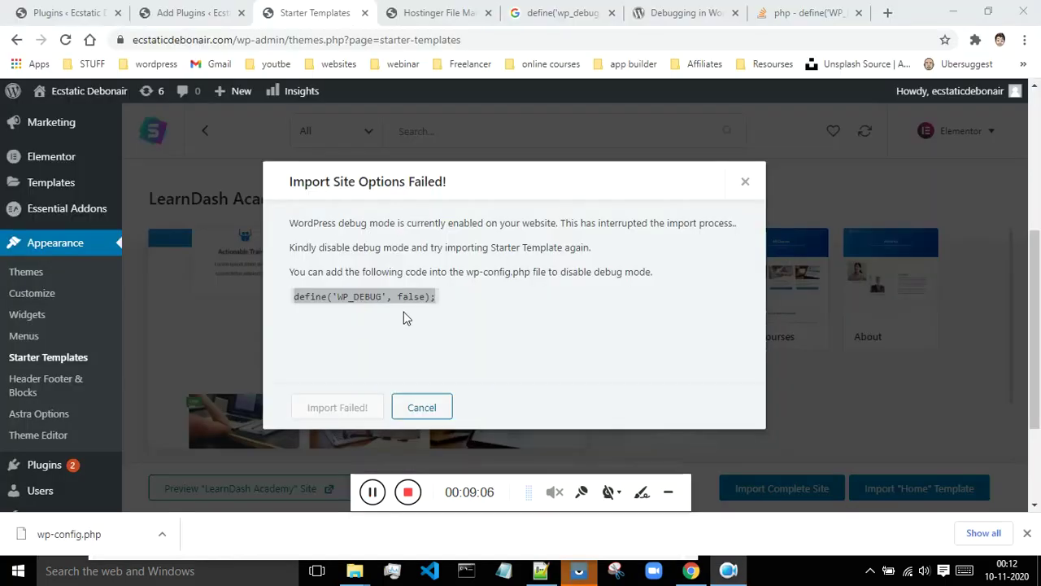
- Copy the line define('WP_DEBUG', false); from the failed import message on the Starter Templates page in the browser
triple_click(406, 298)
key(ctrl+c)
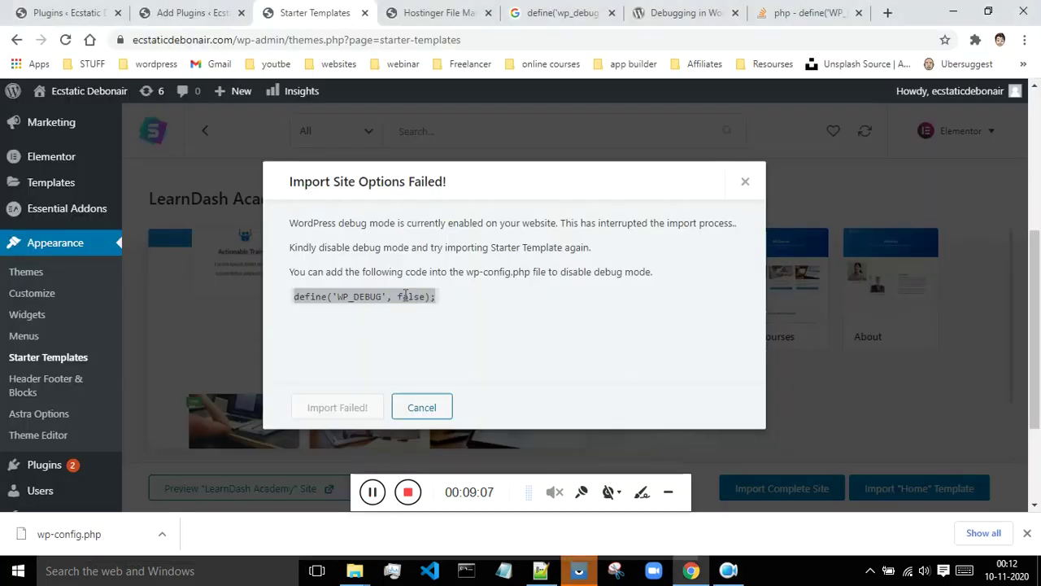
right_click(445, 306)
click(447, 307)
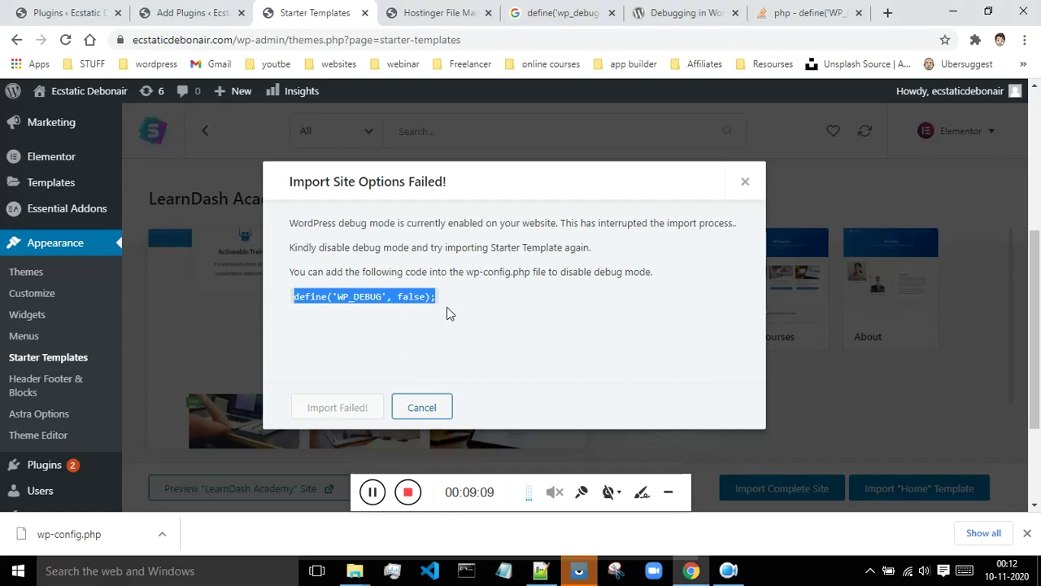
- Open wp-config.php from public_html for editing in the Hostinger file manager and look over its opening lines
click(446, 6)
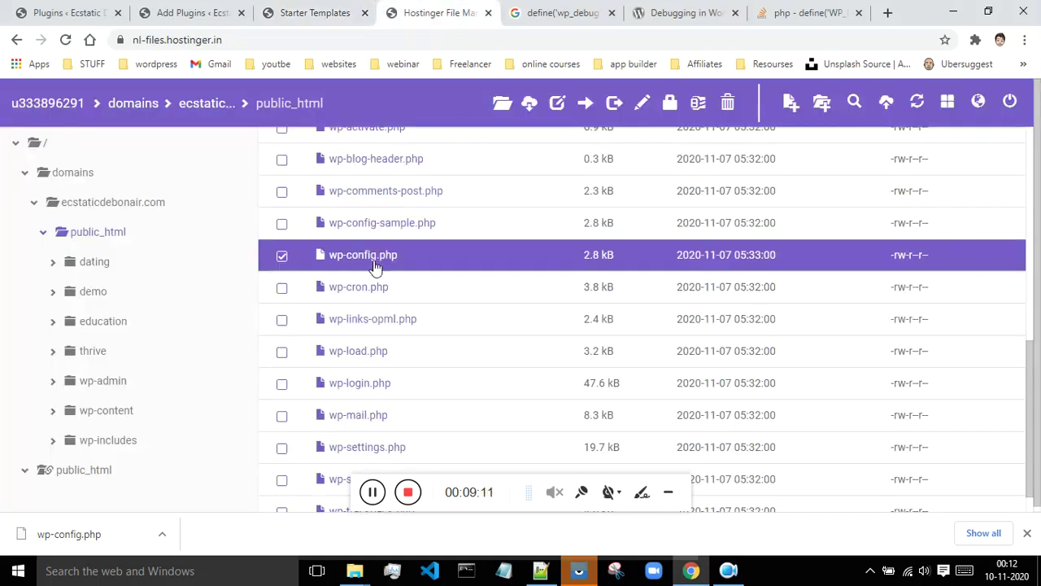
right_click(387, 263)
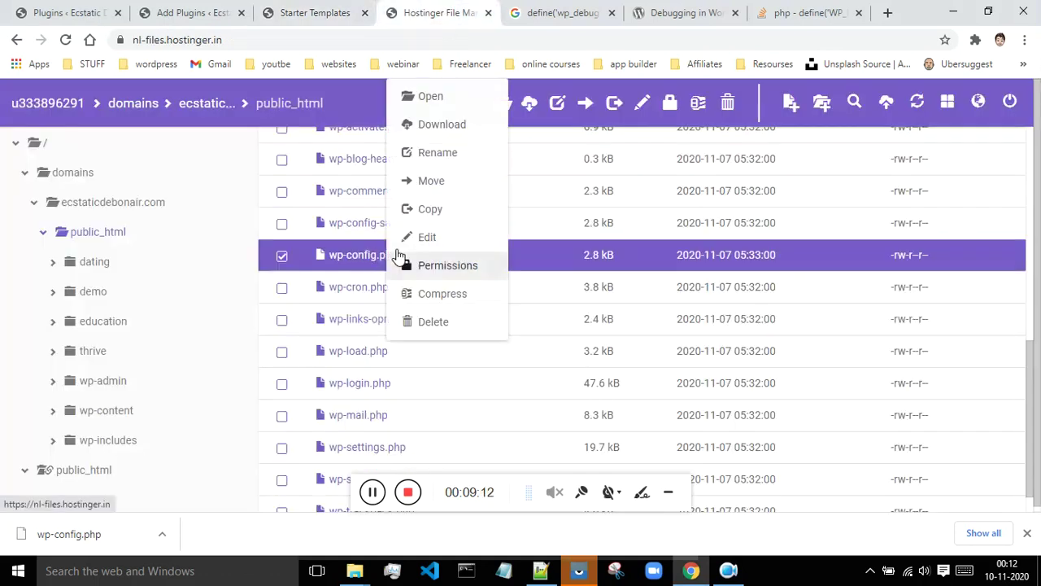
click(437, 236)
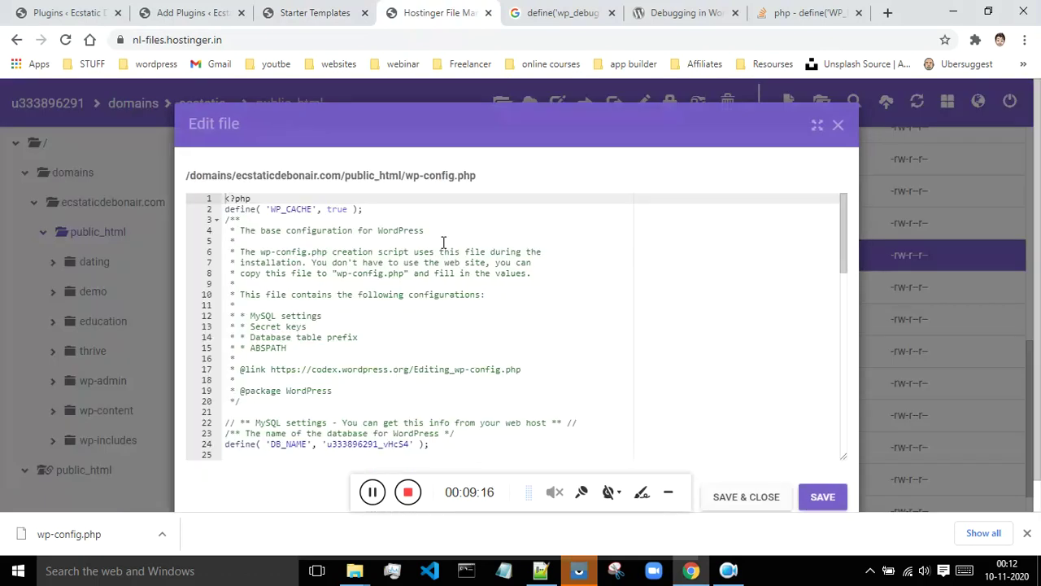
click(225, 199)
scroll(305, 293, down, 3)
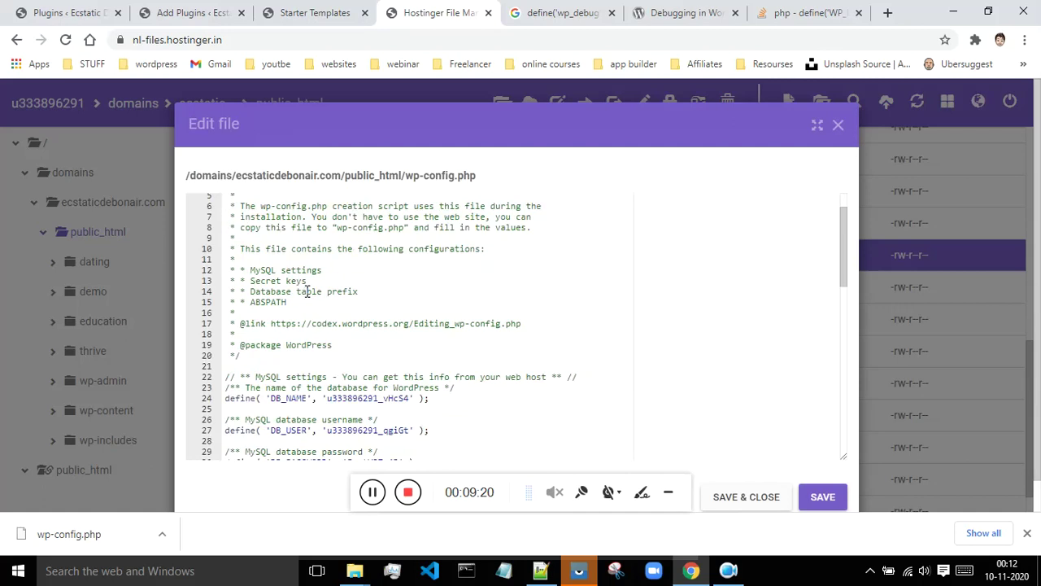
scroll(306, 292, up, 3)
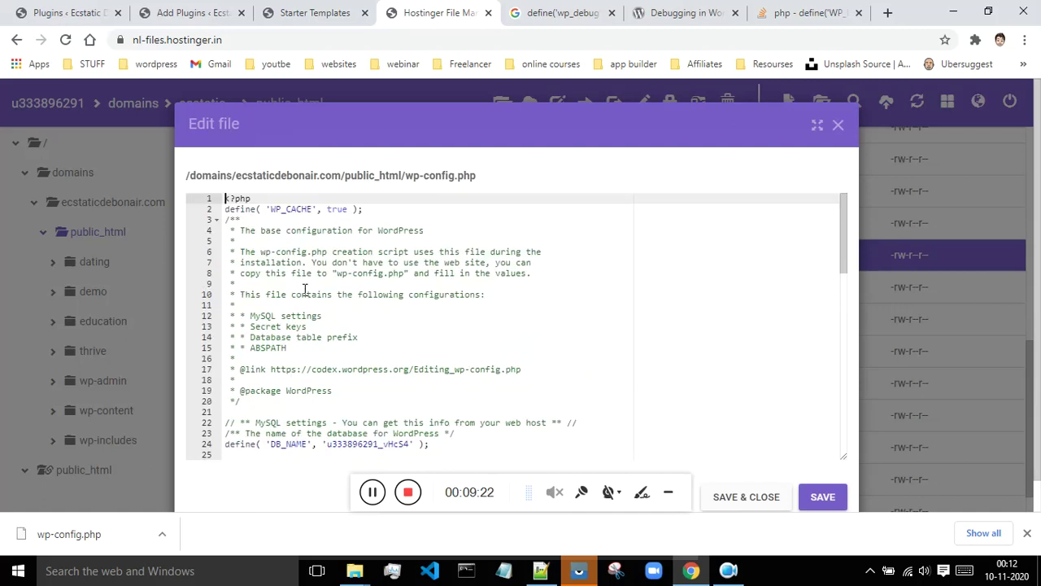
scroll(350, 332, down, 3)
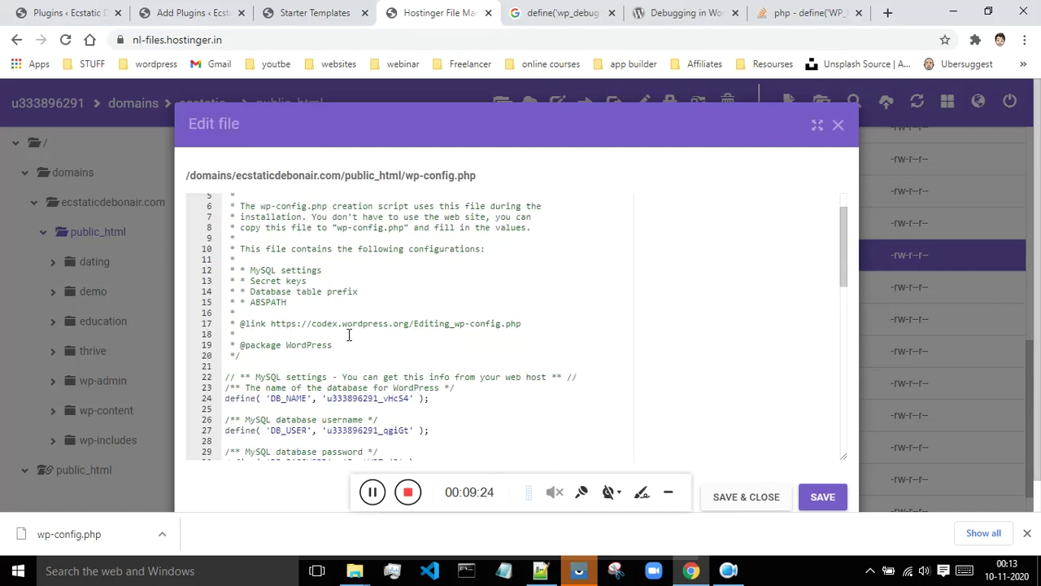
- Insert define('WP_DEBUG', false); on its own line below the opening comment block, above the MySQL settings, and save the file
click(256, 312)
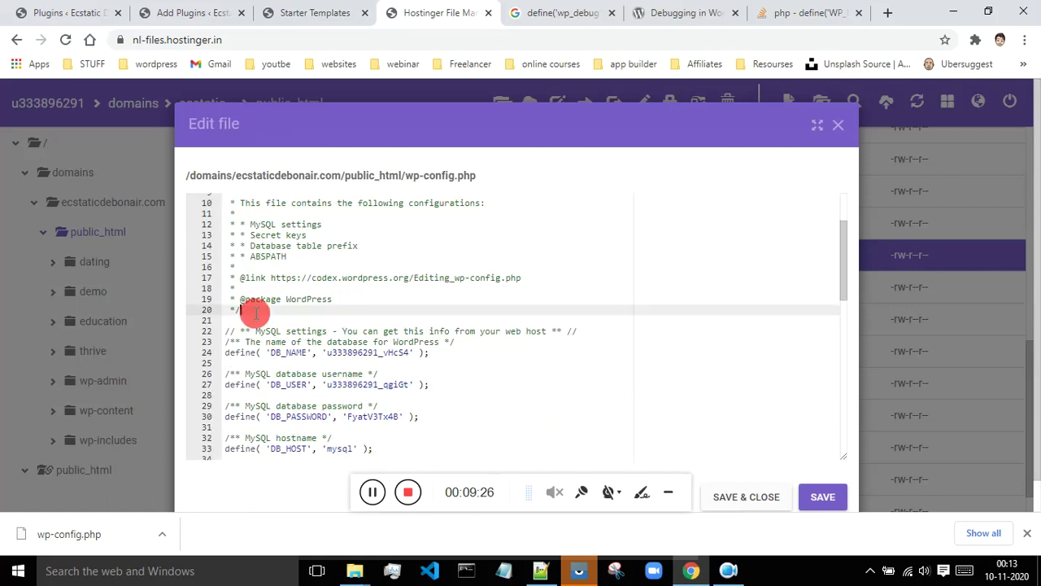
key(Return)
key(Return)
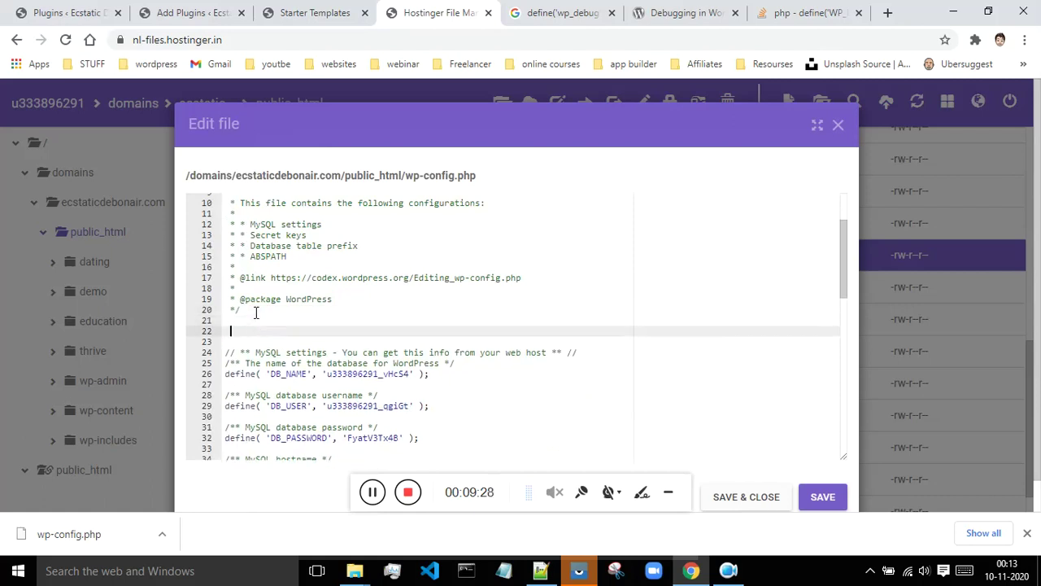
right_click(240, 332)
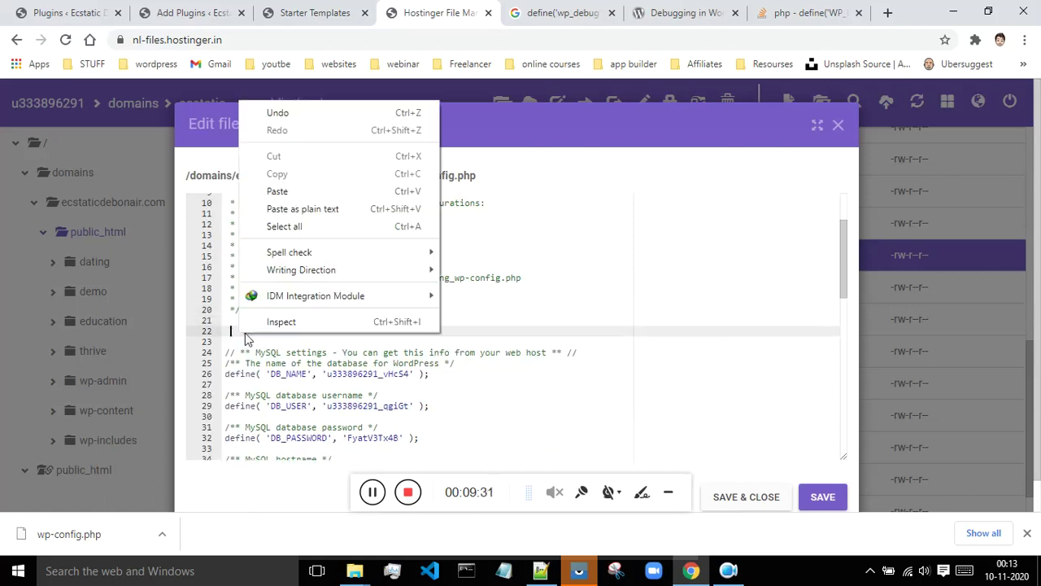
click(290, 208)
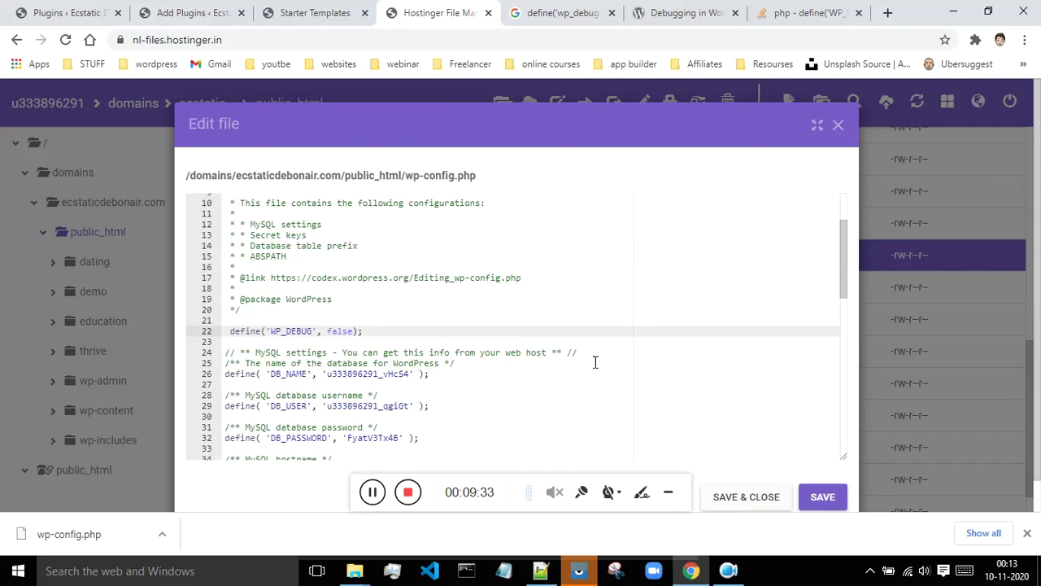
click(816, 497)
- Dismiss the failed import message and import the complete LearnDash Academy site, skipping the plugin update
click(310, 12)
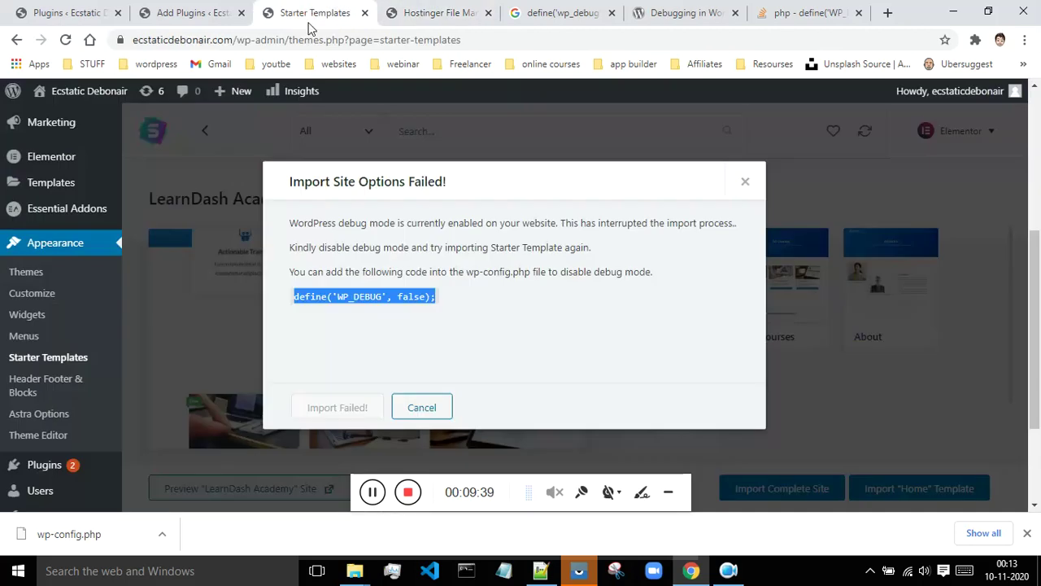
click(744, 182)
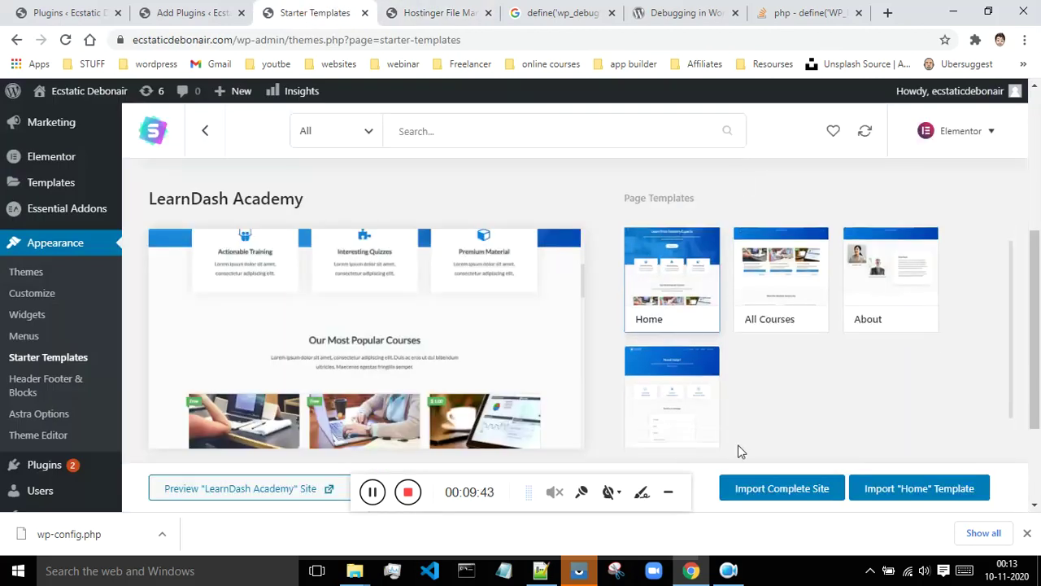
click(755, 493)
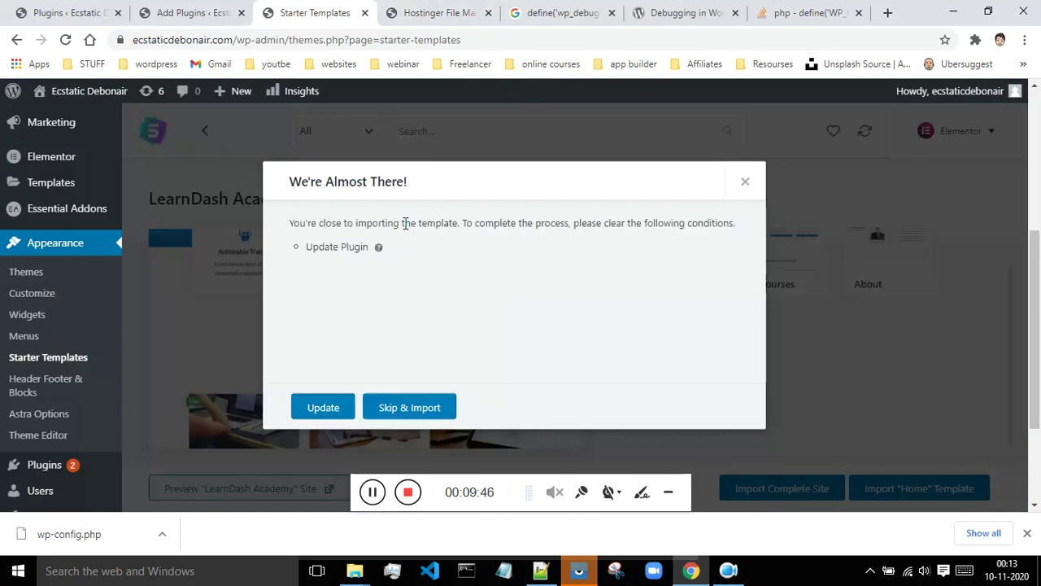
click(402, 408)
click(316, 418)
click(318, 417)
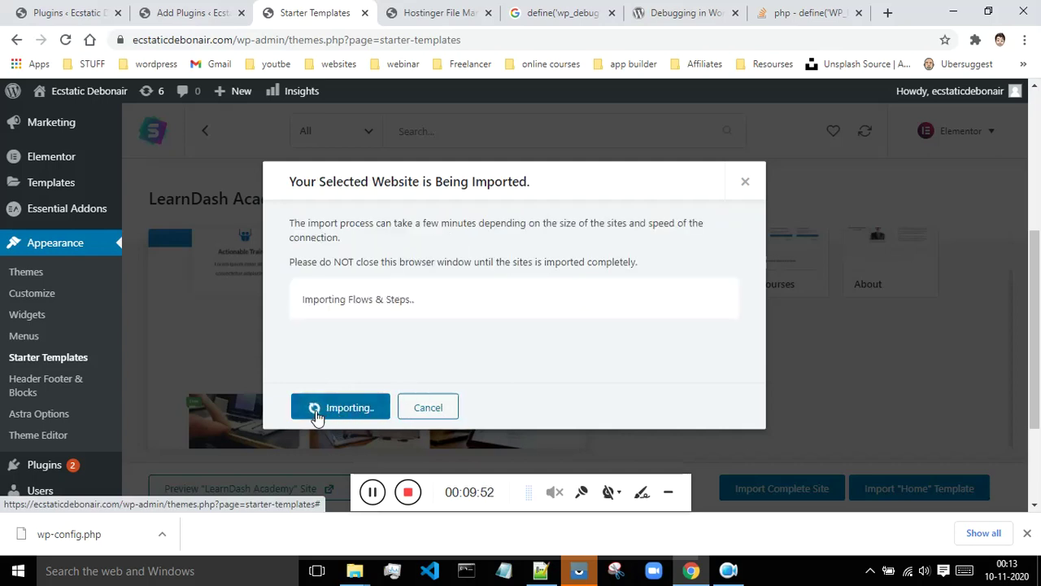
click(375, 499)
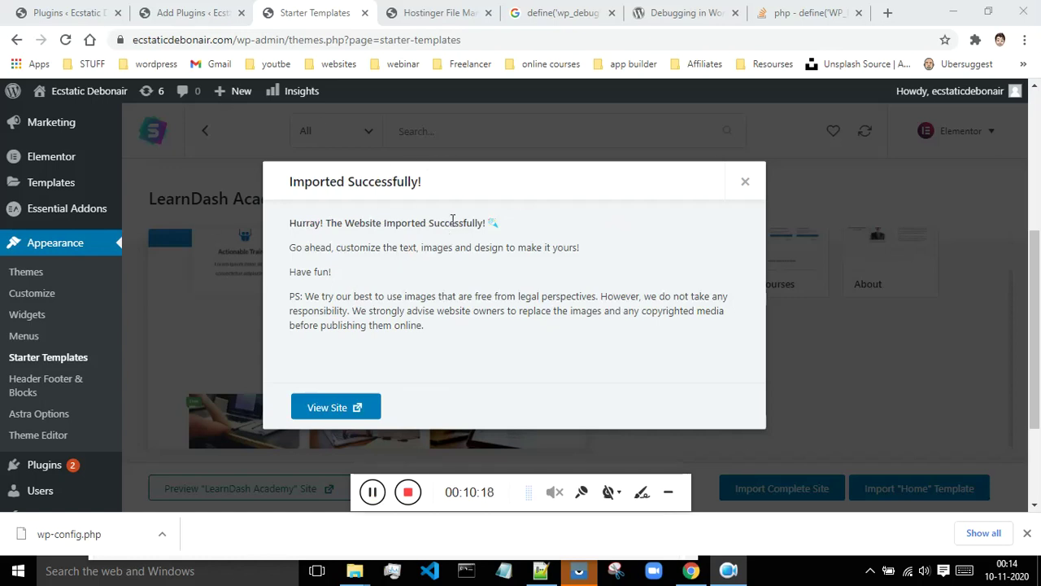
- View the imported site and check the active theme on the dashboard's Themes page
click(335, 408)
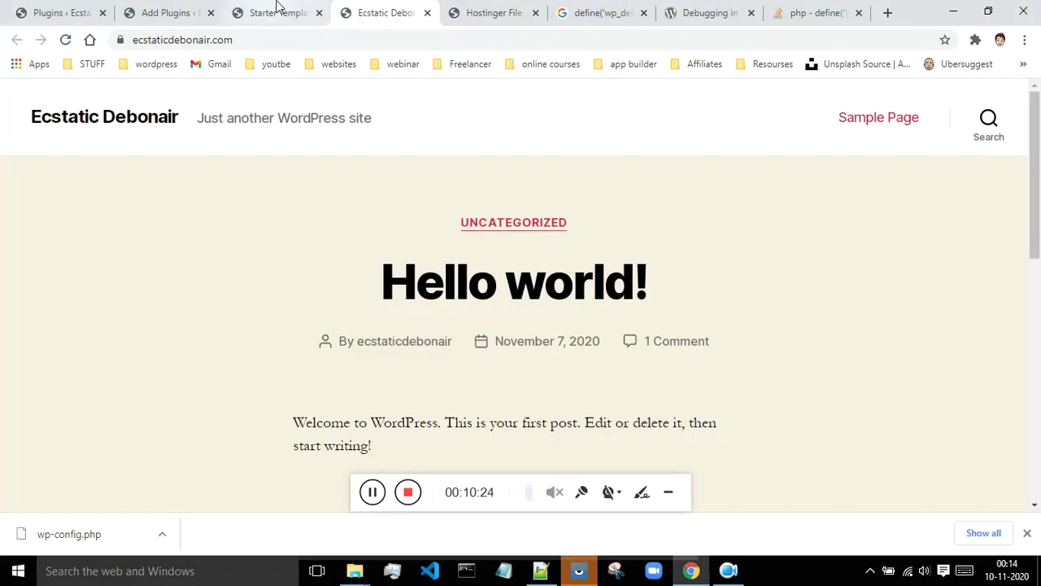
click(274, 10)
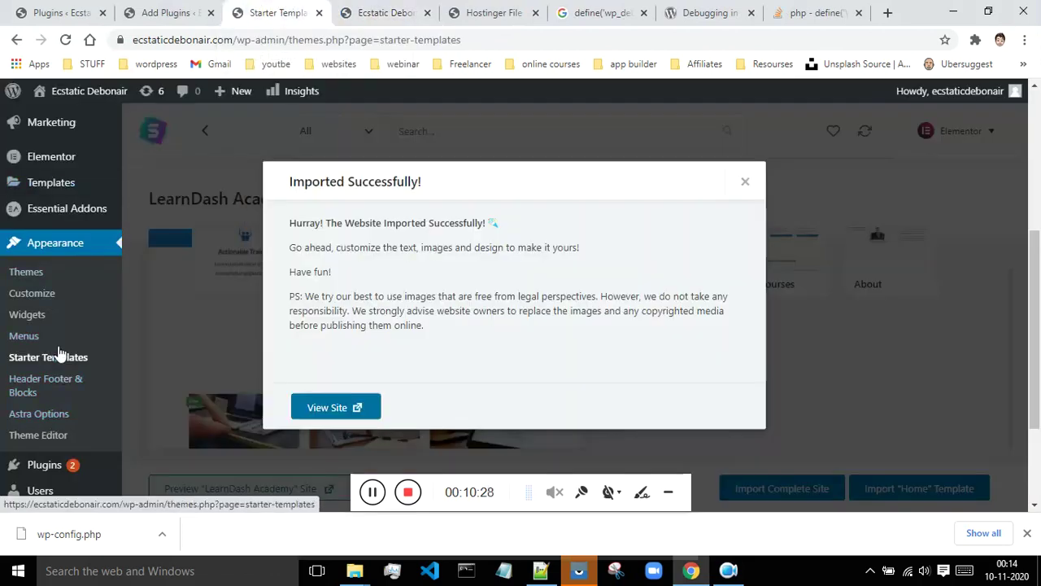
click(34, 276)
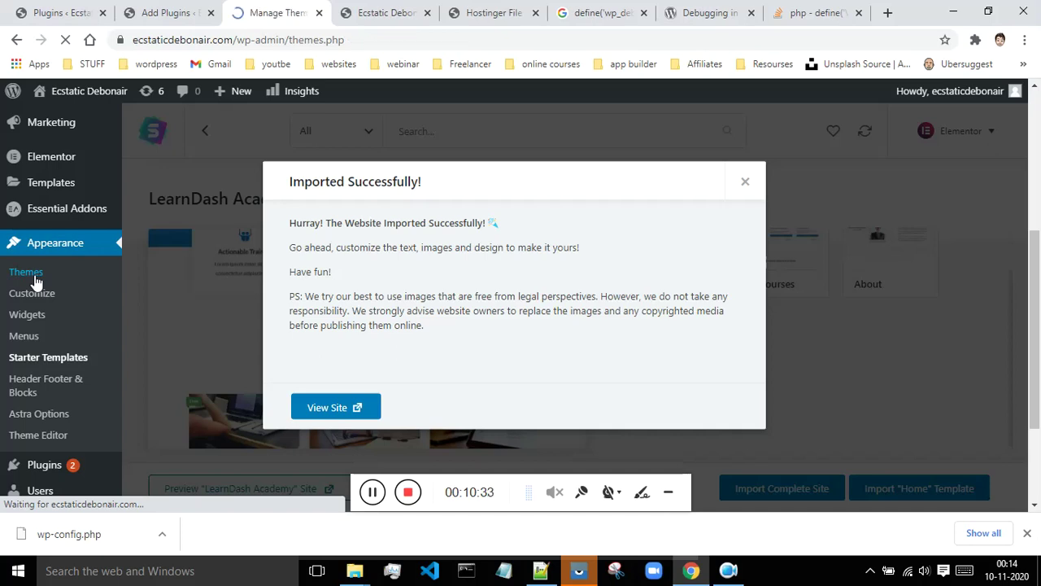
scroll(406, 281, down, 3)
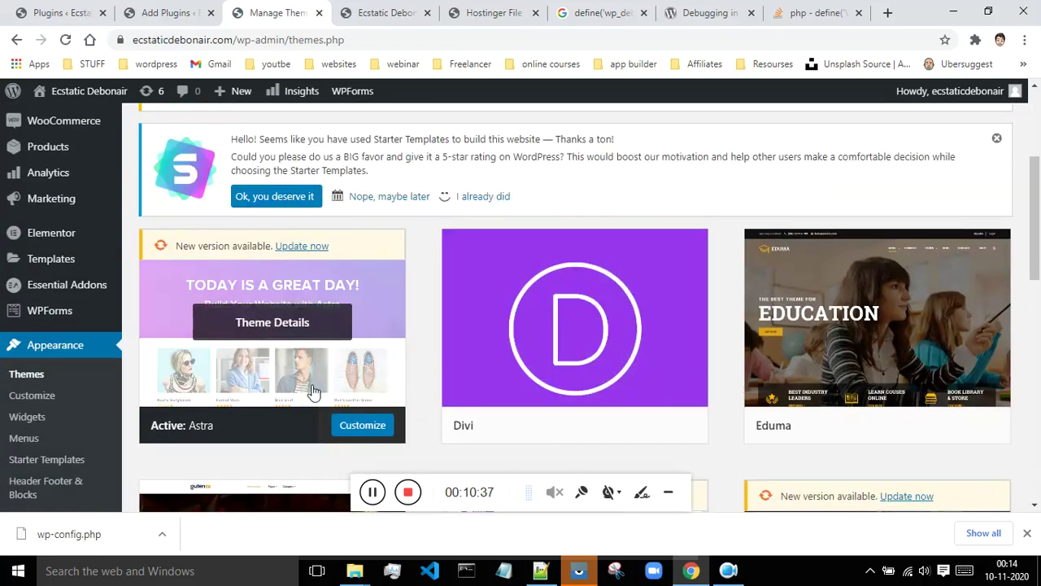
- Reload the site's homepage and examine its imported sections, dismissing the cookie notice
click(358, 10)
click(67, 42)
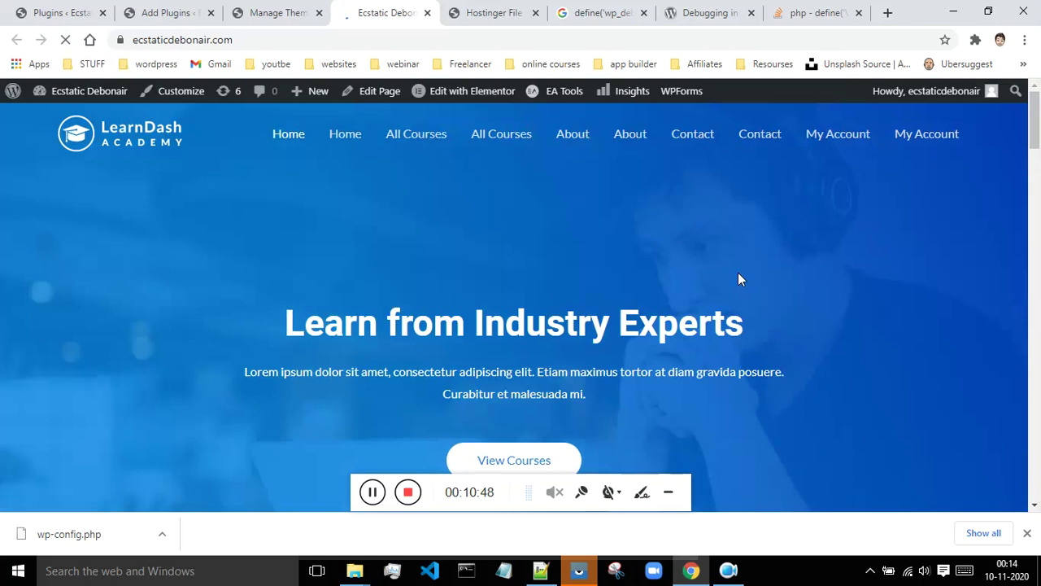
scroll(756, 217, down, 7)
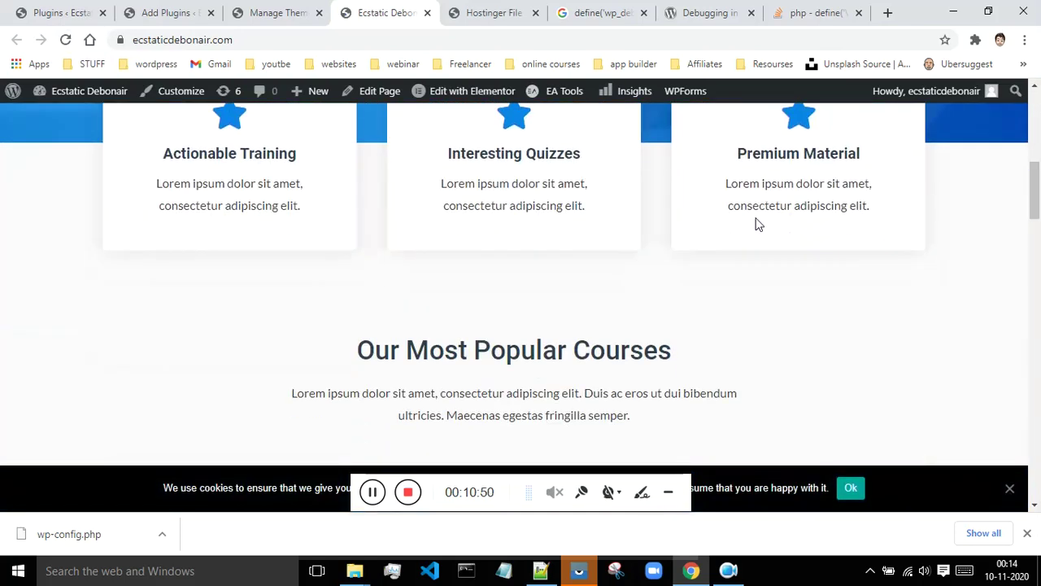
scroll(755, 220, down, 3)
click(1009, 488)
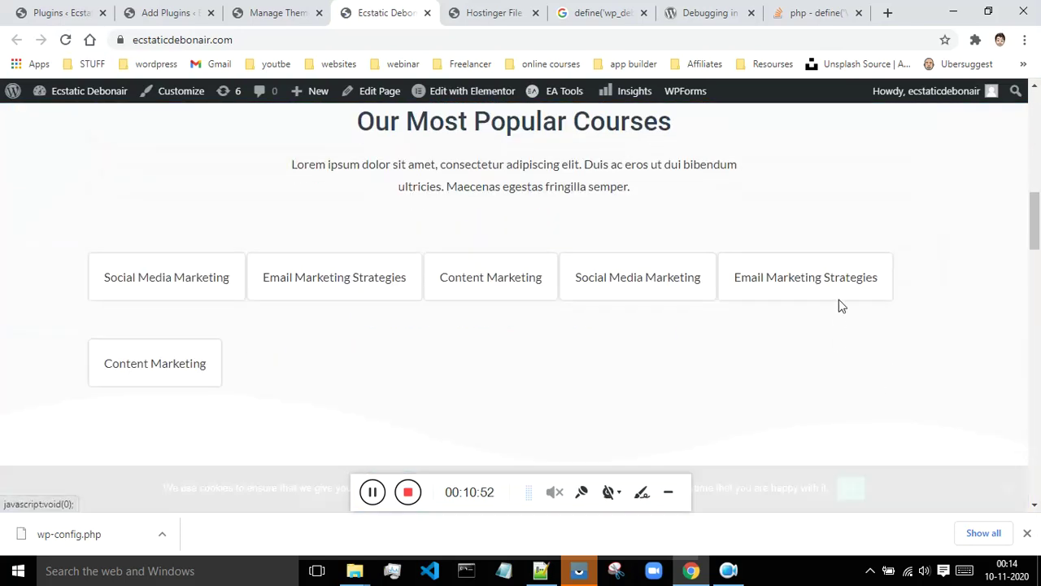
- Examine the homepage's popular courses, professional training and industry partners sections, ending back at the header navigation
scroll(839, 320, down, 10)
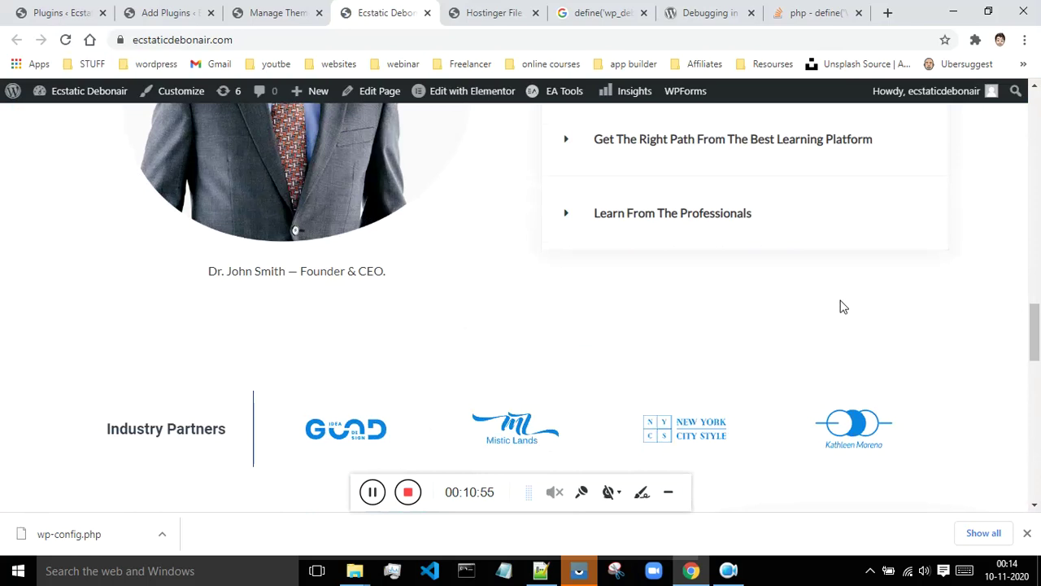
scroll(843, 306, down, 5)
scroll(843, 307, up, 15)
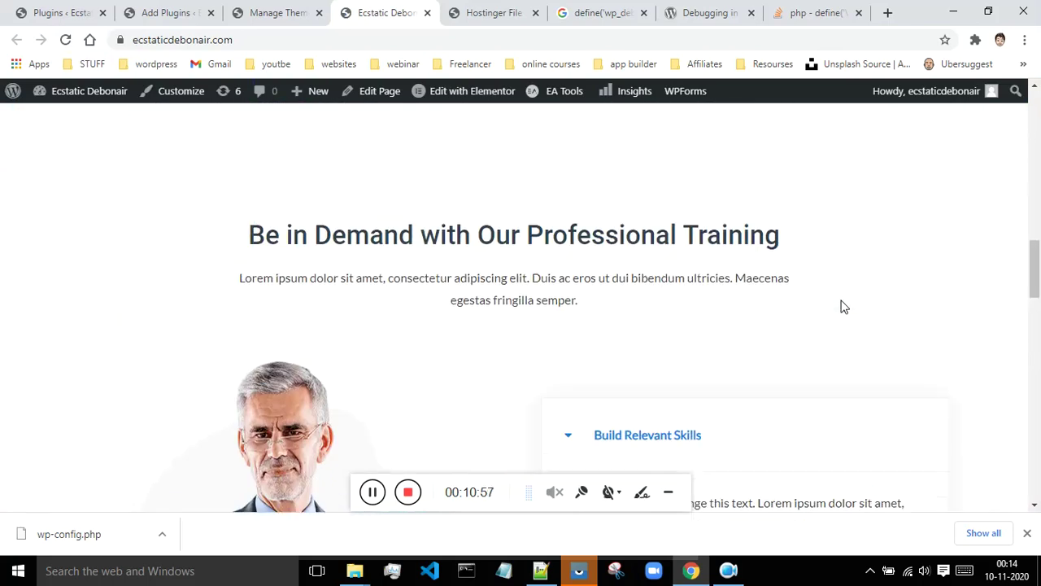
scroll(838, 306, up, 4)
scroll(837, 303, down, 6)
scroll(838, 306, down, 3)
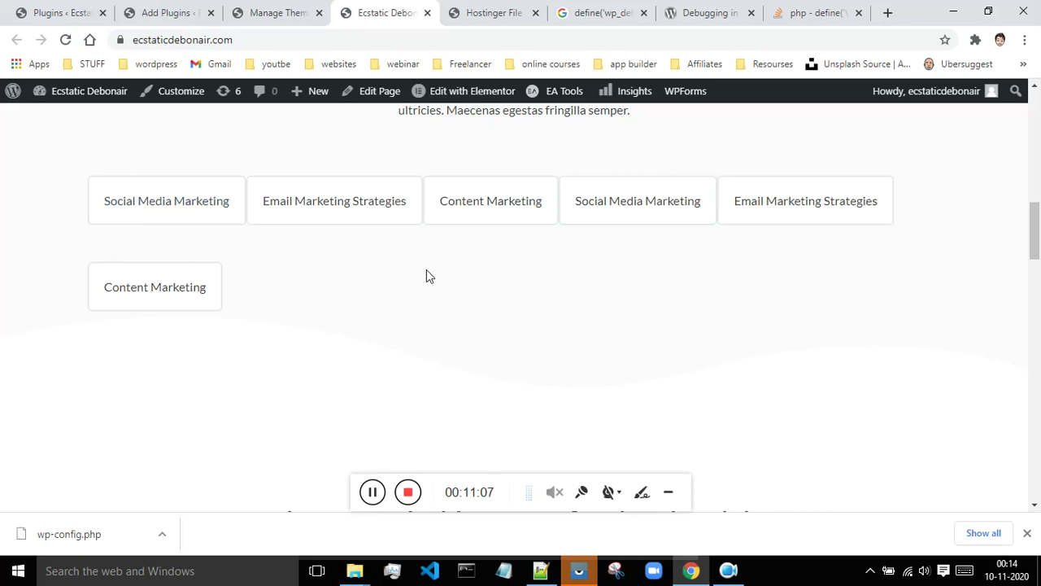
scroll(426, 270, down, 9)
scroll(429, 276, up, 15)
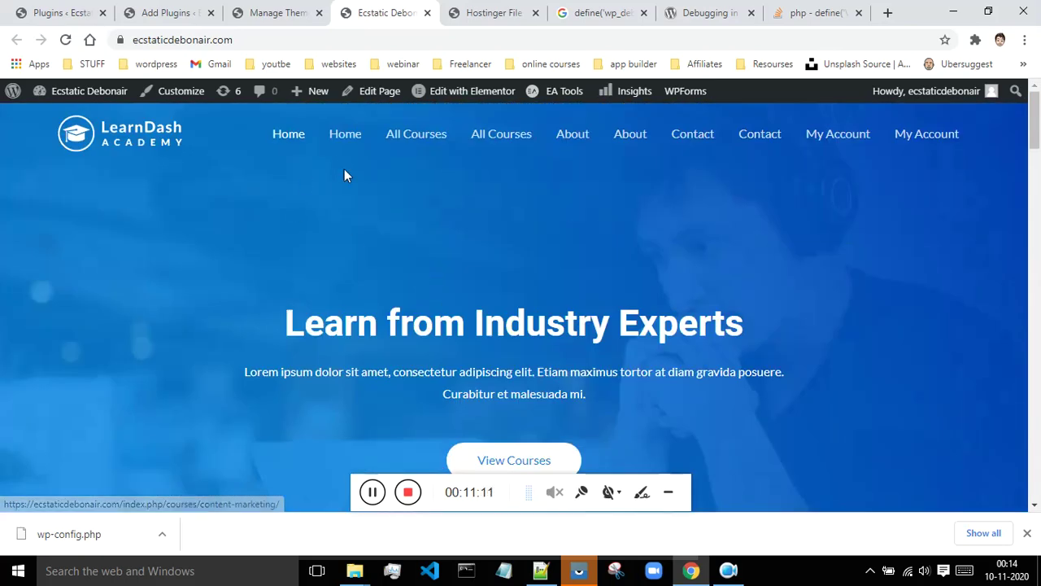
- Open the second Home entry in the site navigation and look through that page
click(344, 147)
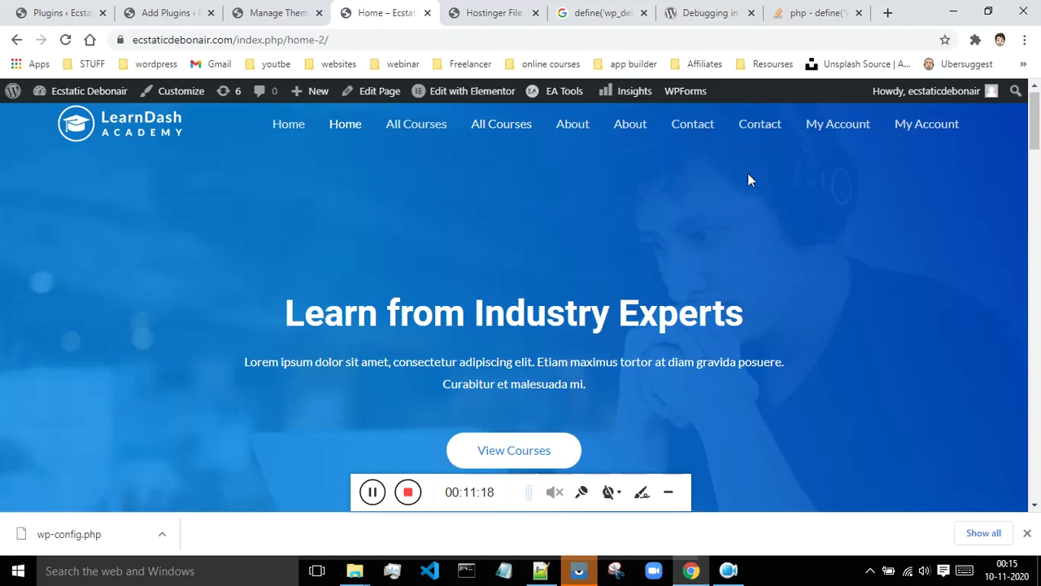
scroll(747, 174, down, 9)
scroll(752, 179, up, 10)
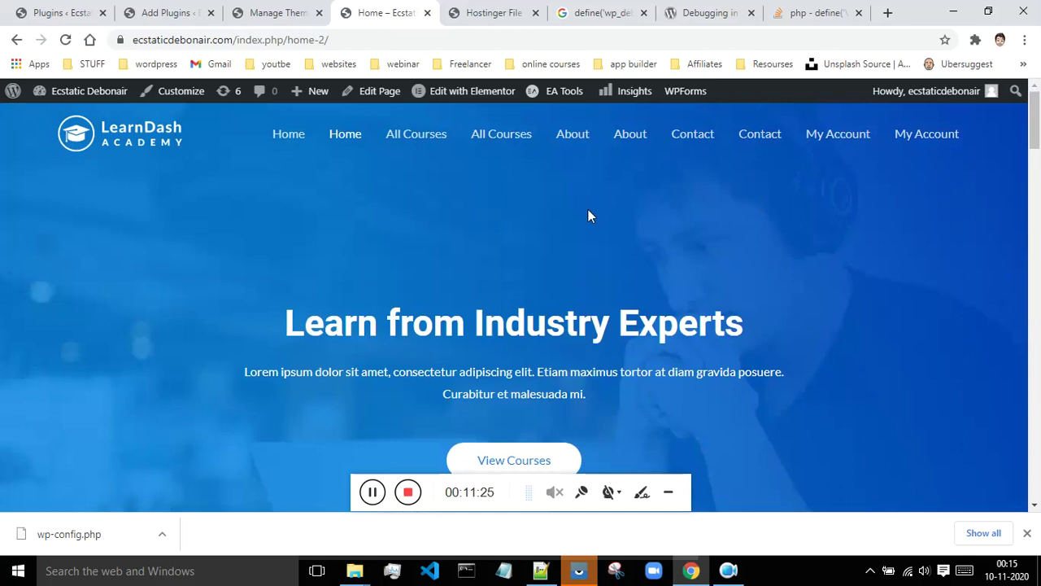
click(408, 492)
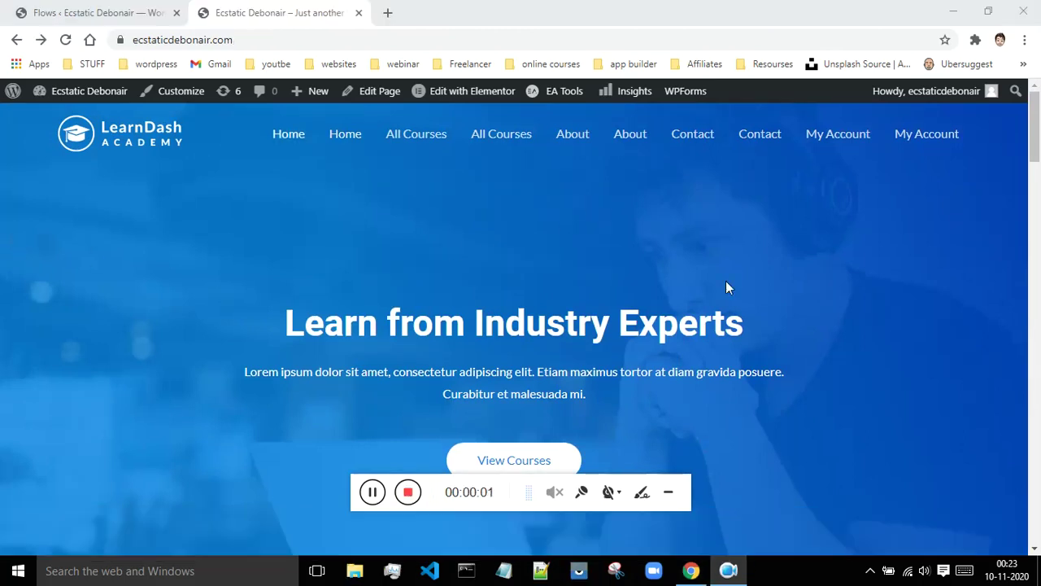
- Open the Social Media Marketing course from the homepage's popular courses and review its progress bar, description and content
drag(1033, 144, 999, 336)
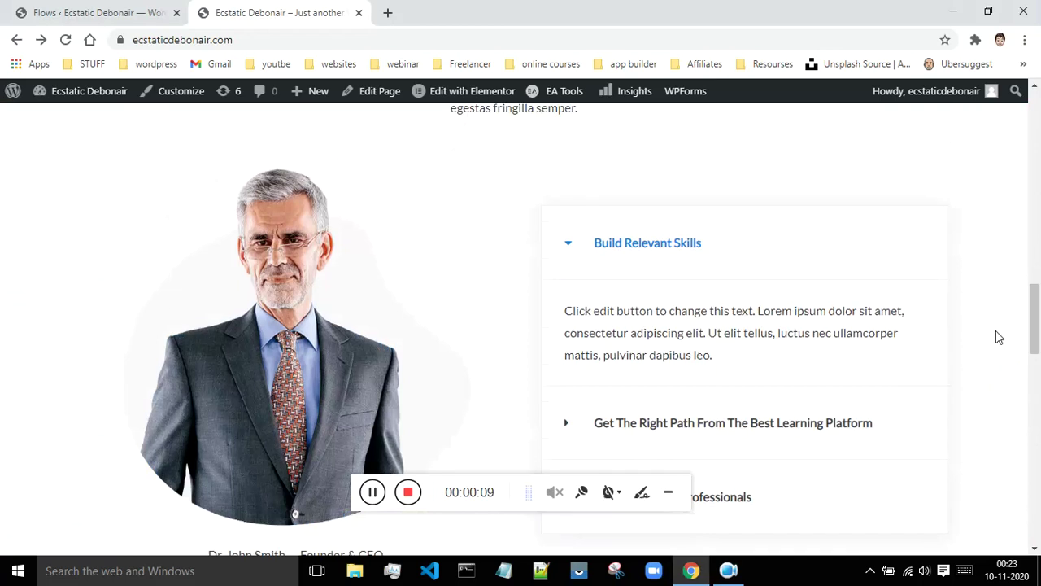
scroll(998, 337, up, 8)
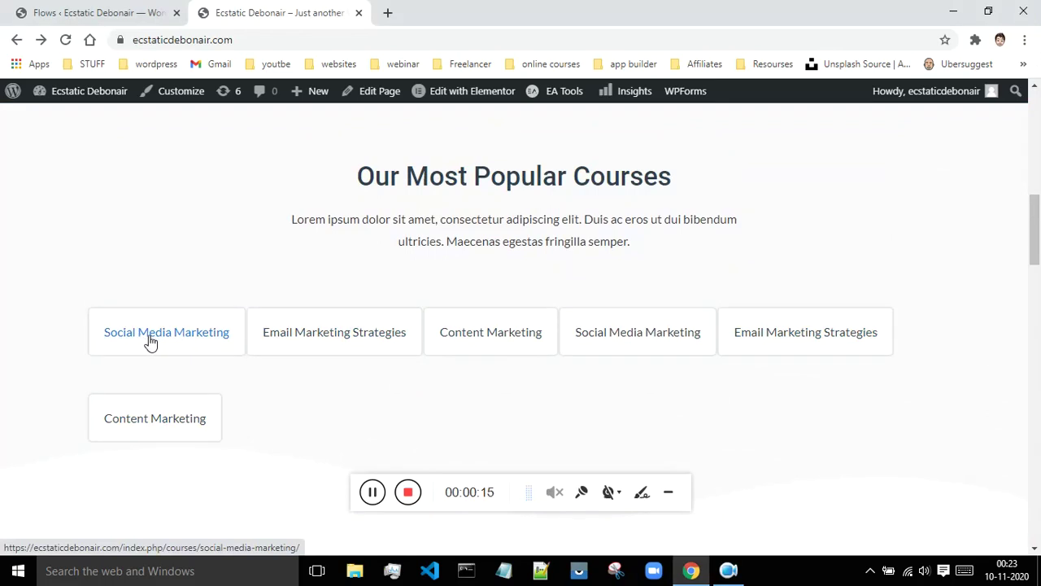
click(187, 340)
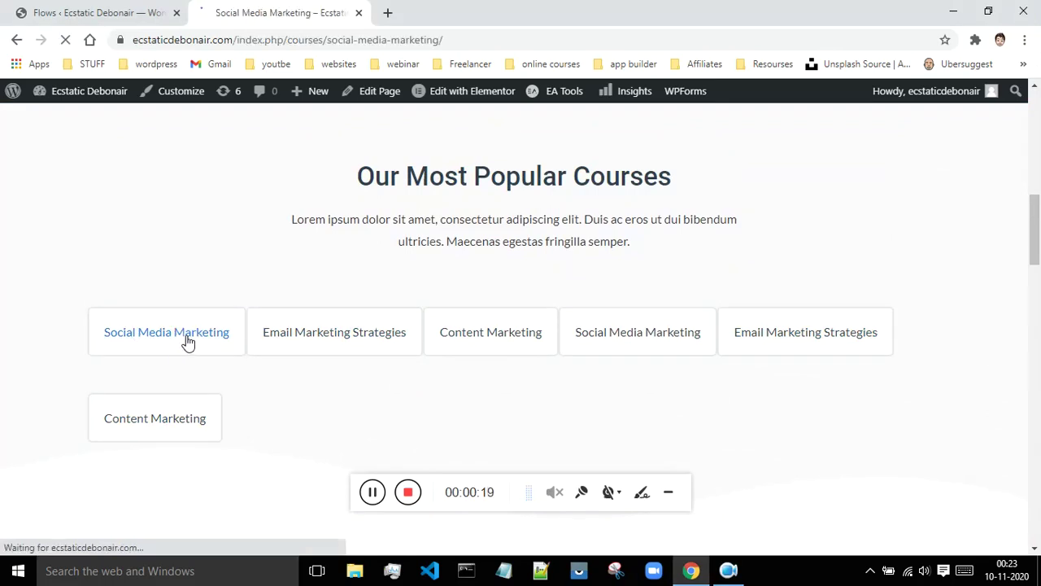
scroll(475, 219, down, 3)
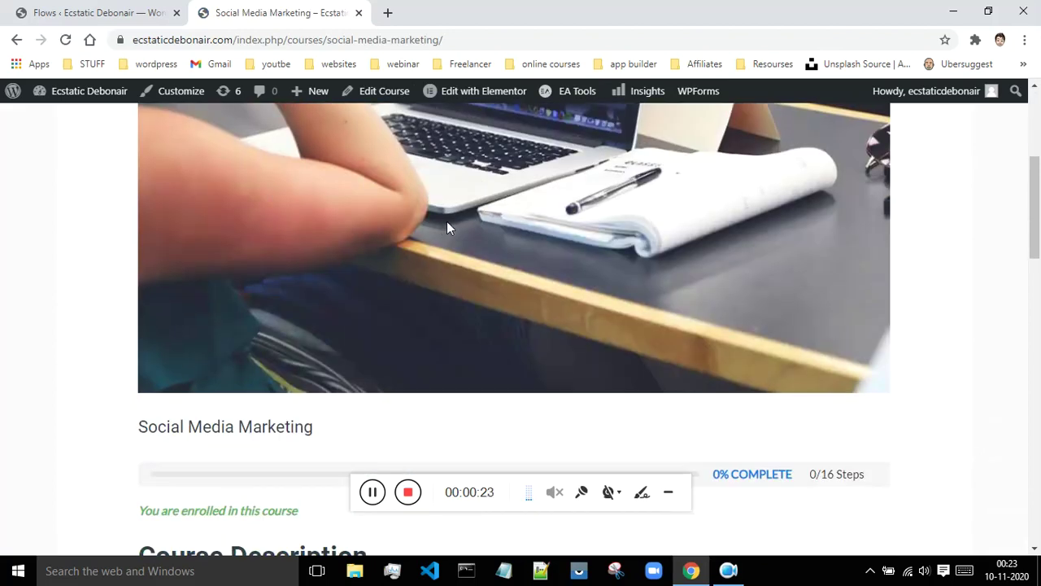
scroll(451, 221, down, 5)
scroll(304, 272, up, 2)
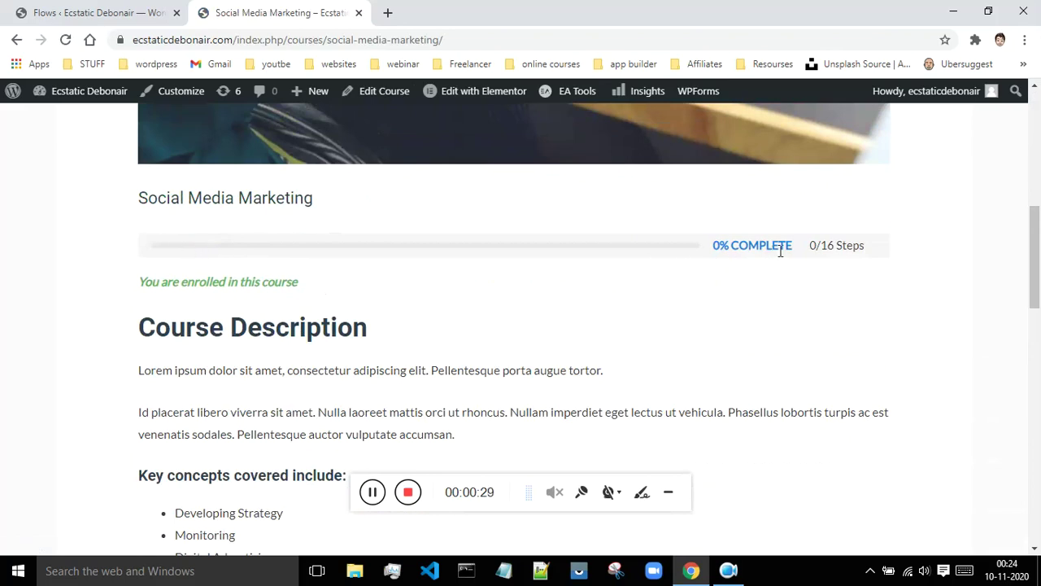
scroll(779, 256, down, 8)
click(373, 492)
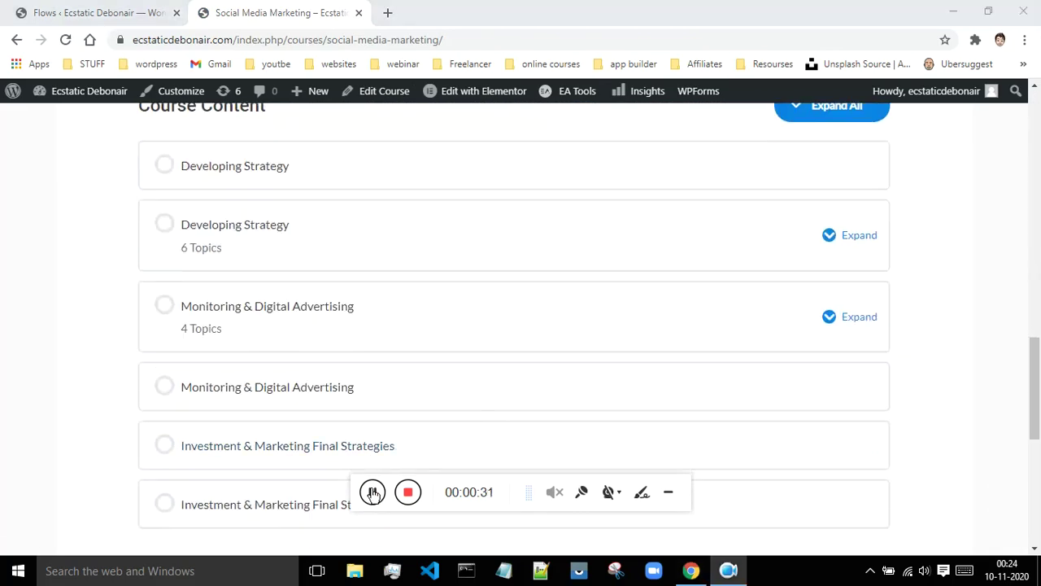
- Expand the Developing Strategy lesson with 6 topics in the course content and view its topic list
scroll(265, 228, up, 2)
scroll(365, 275, down, 2)
click(833, 239)
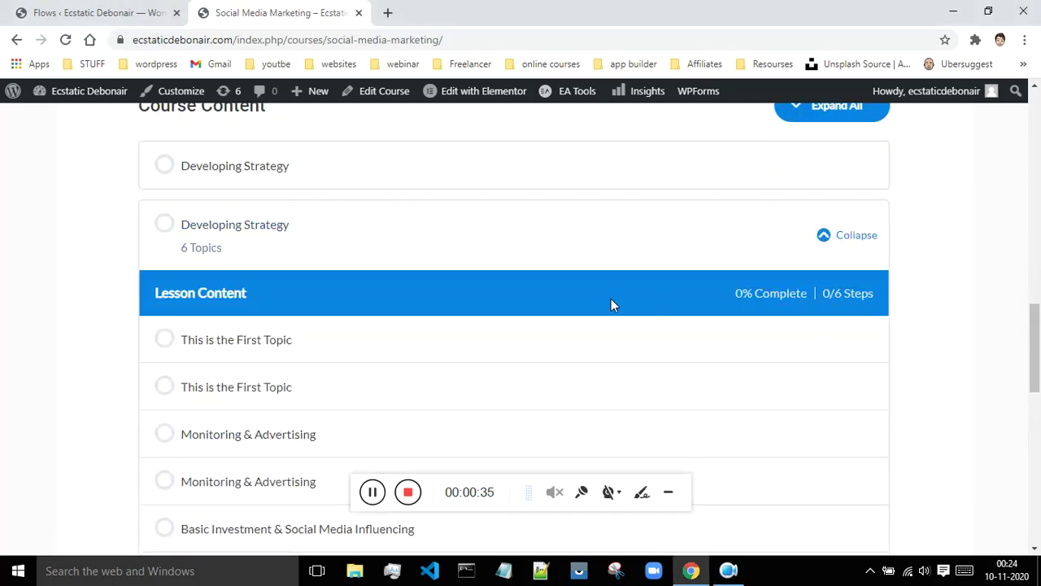
scroll(488, 285, down, 2)
scroll(251, 270, up, 2)
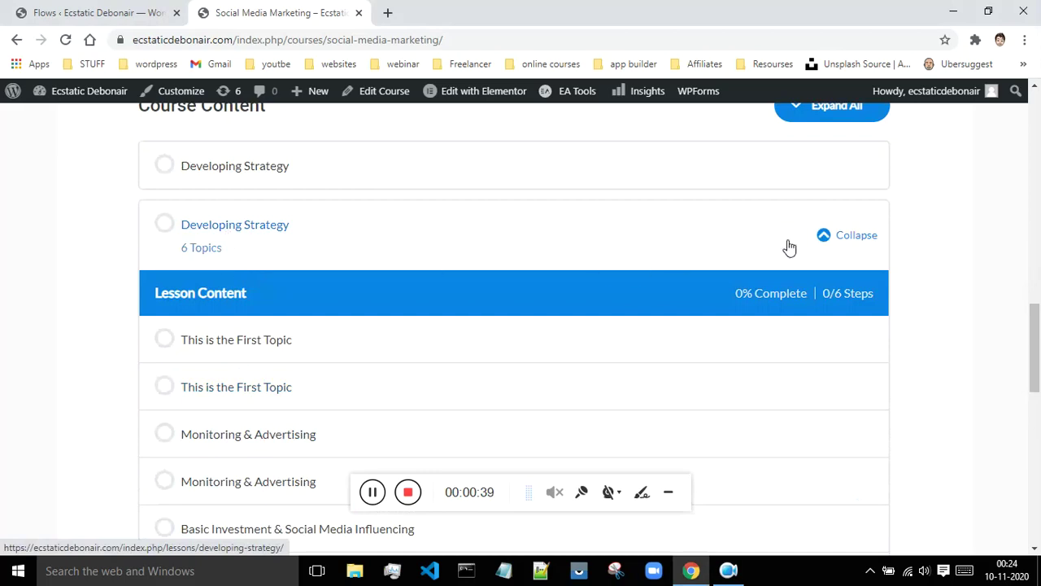
- Open the Developing Strategy lesson page and read through its content
click(777, 241)
scroll(648, 249, down, 2)
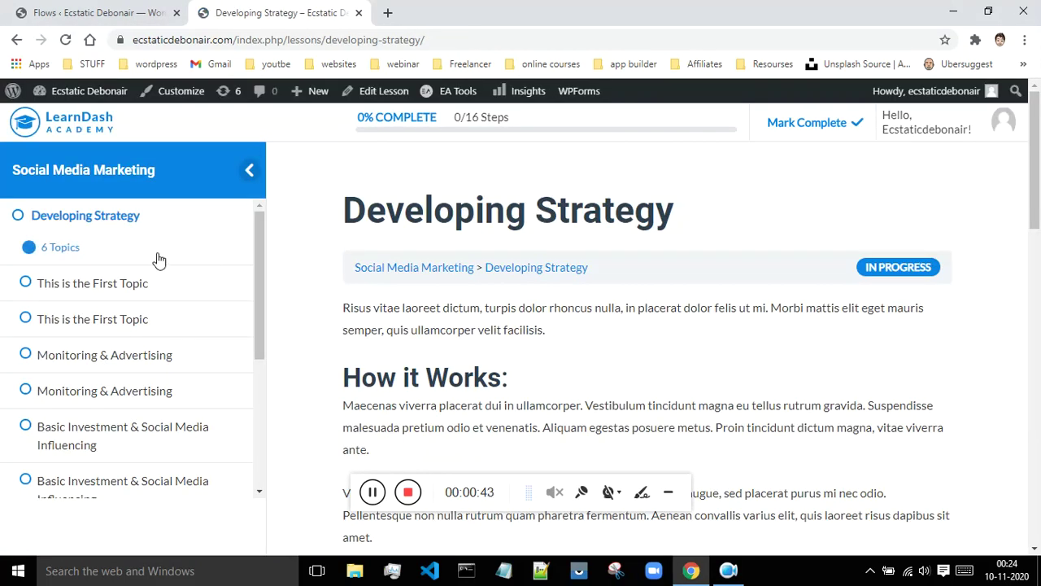
scroll(529, 269, down, 2)
scroll(553, 274, down, 2)
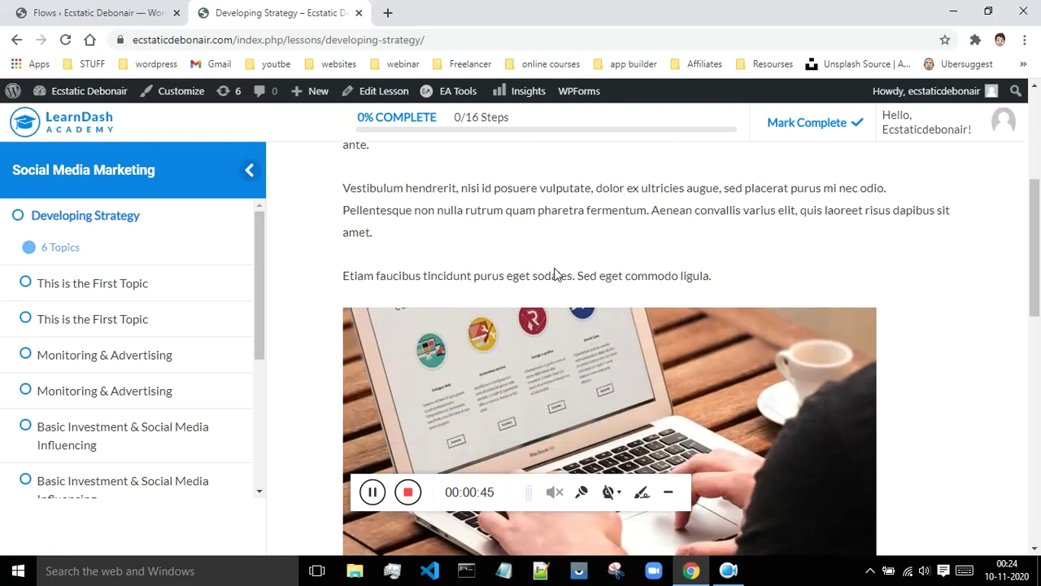
- View both topics titled This is the First Topic in the Developing Strategy lesson
click(120, 289)
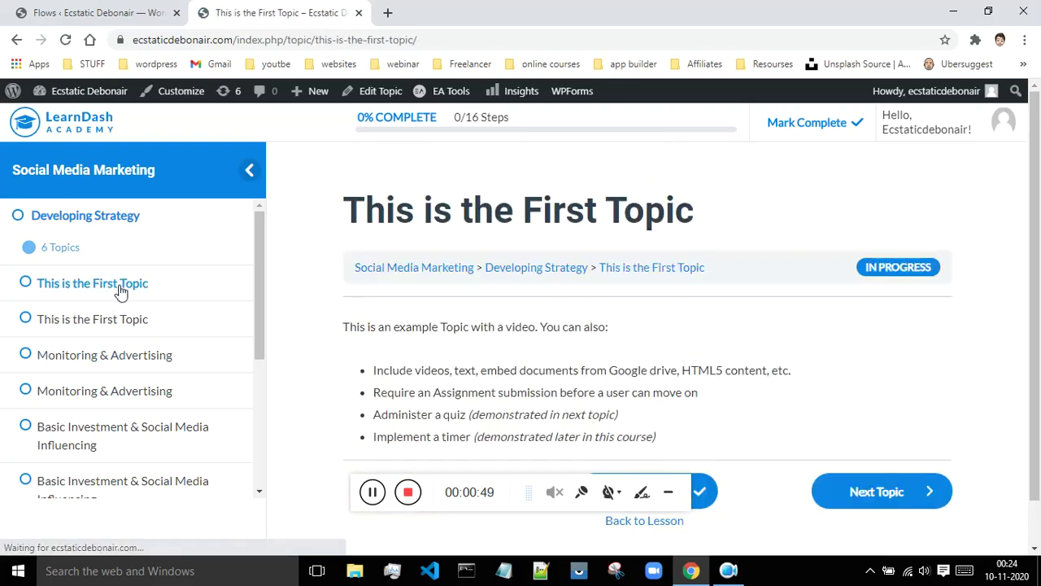
scroll(606, 301, down, 1)
click(100, 319)
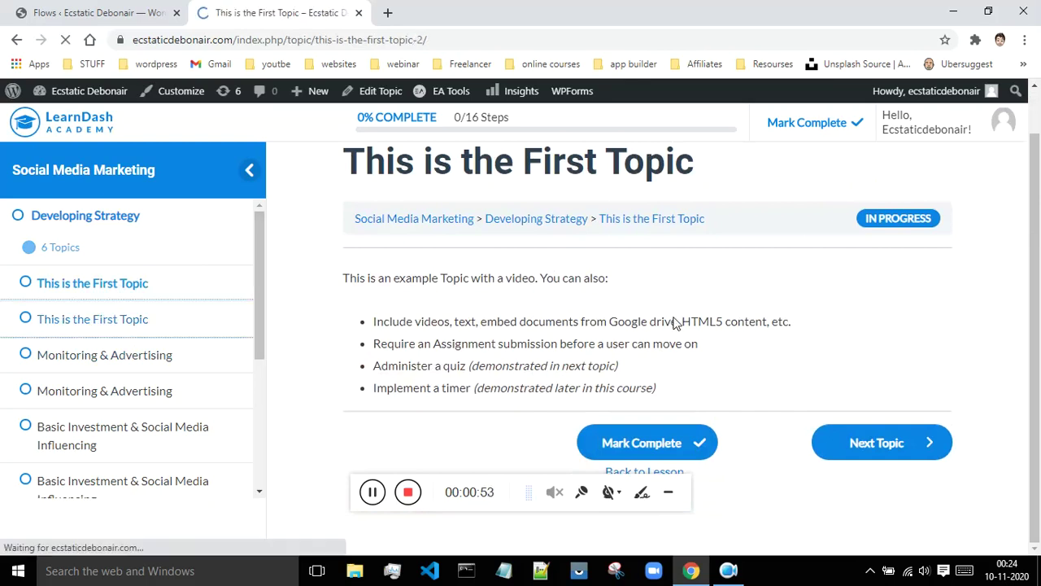
scroll(674, 318, down, 1)
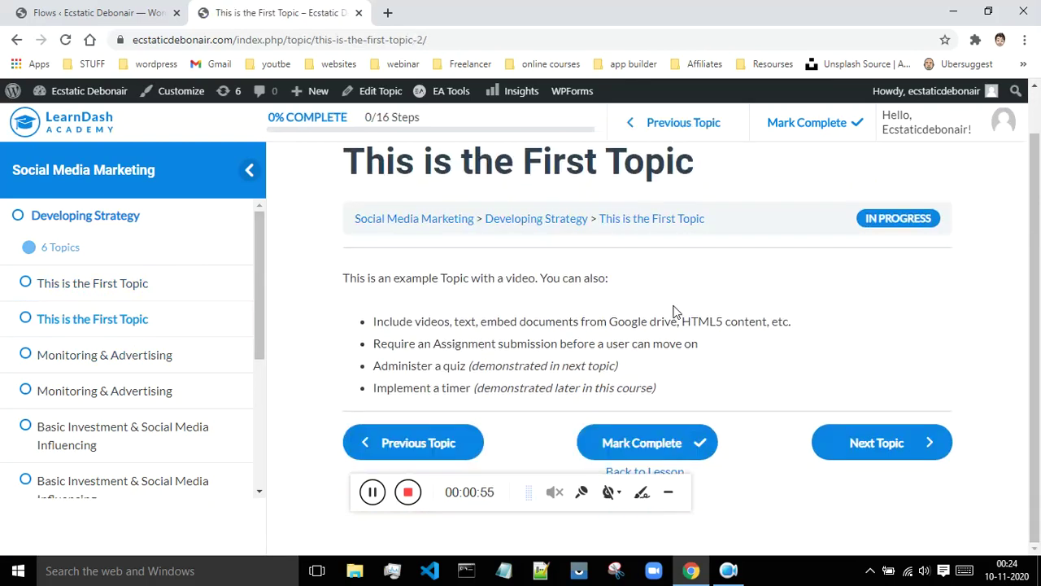
- Open the first Monitoring & Advertising topic and examine its text and embedded video
click(97, 355)
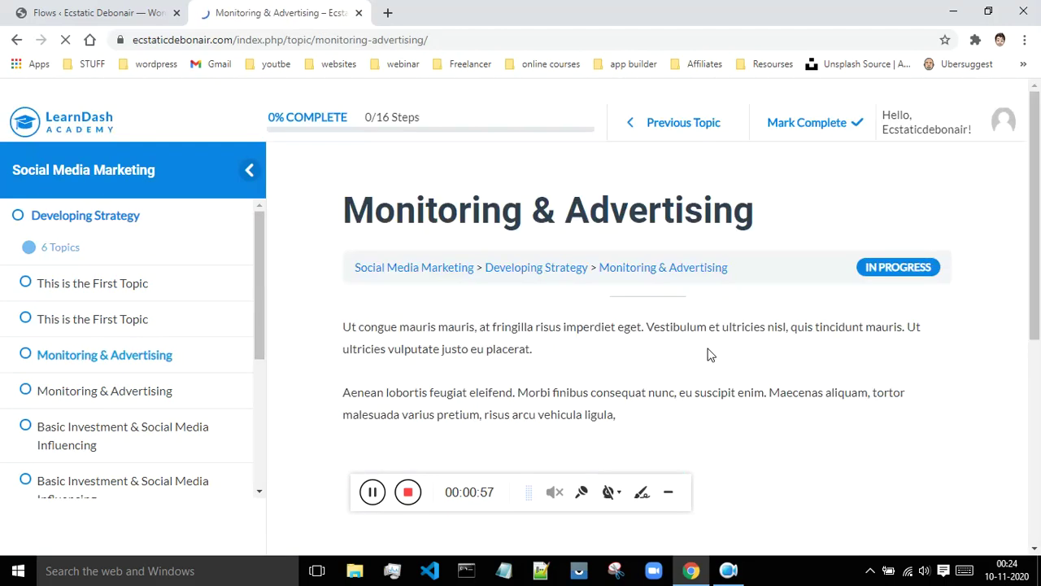
scroll(694, 337, down, 5)
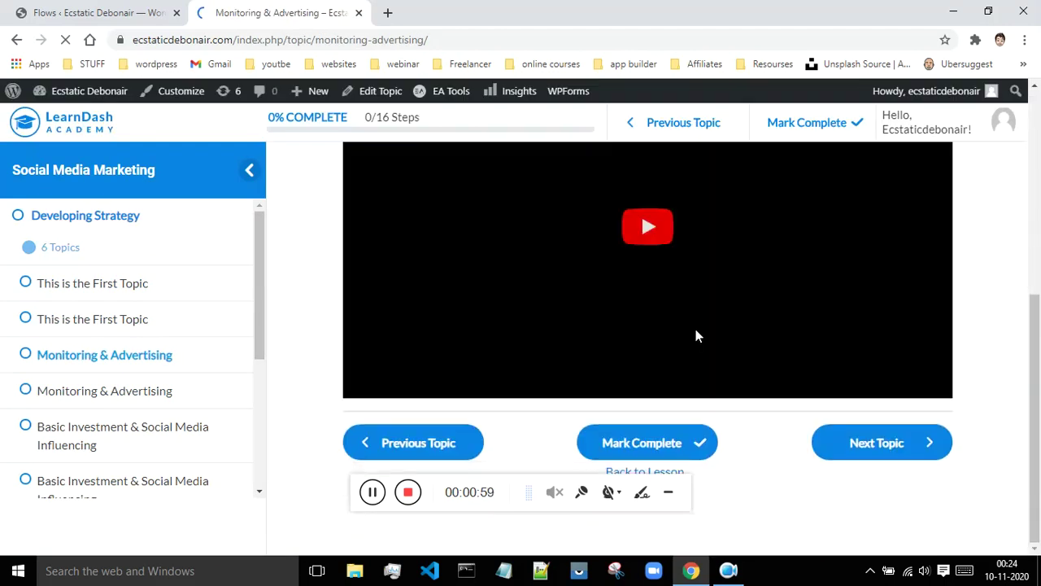
scroll(681, 270, up, 3)
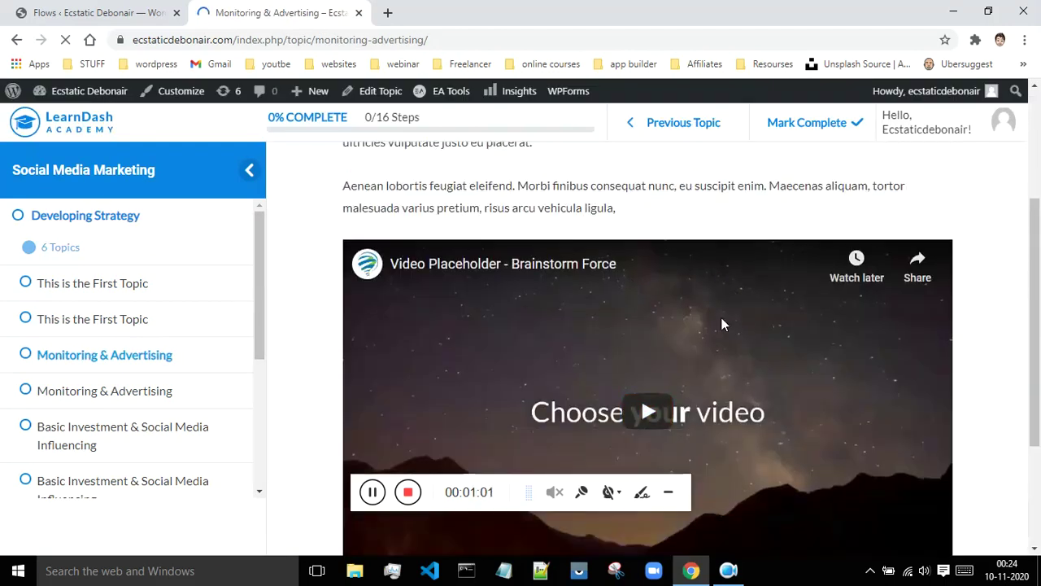
scroll(722, 324, down, 2)
scroll(719, 324, up, 1)
scroll(719, 323, up, 3)
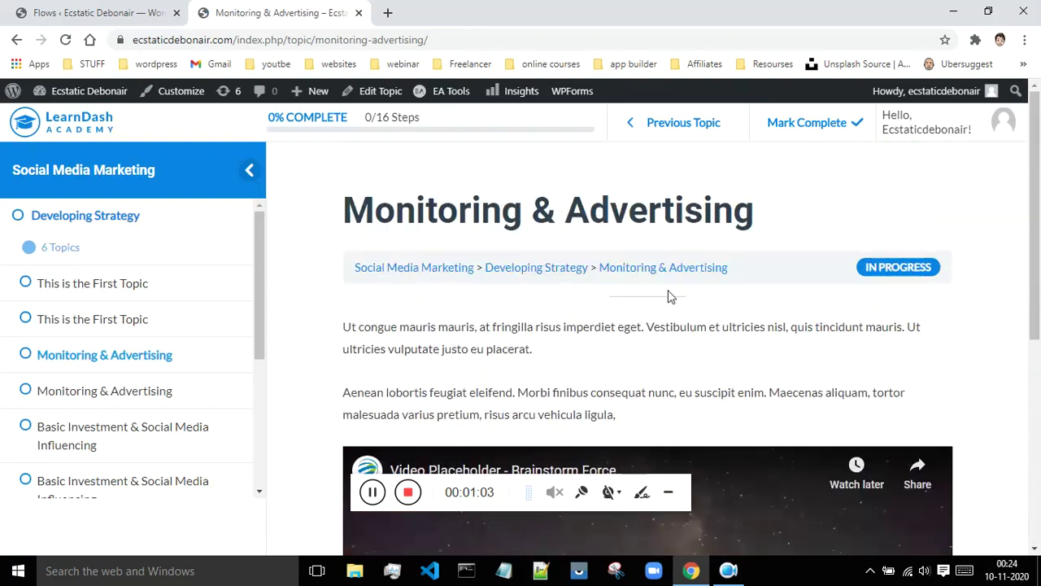
- Return to the site's homepage by trimming the topic's address to ecstaticdebonair.com
drag(457, 36, 238, 42)
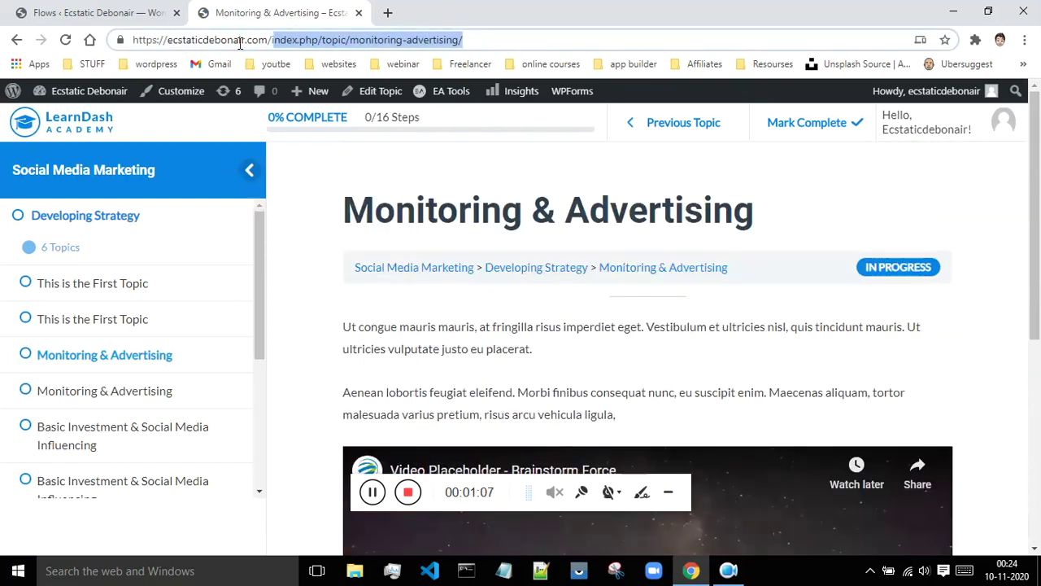
key(BackSpace)
key(Return)
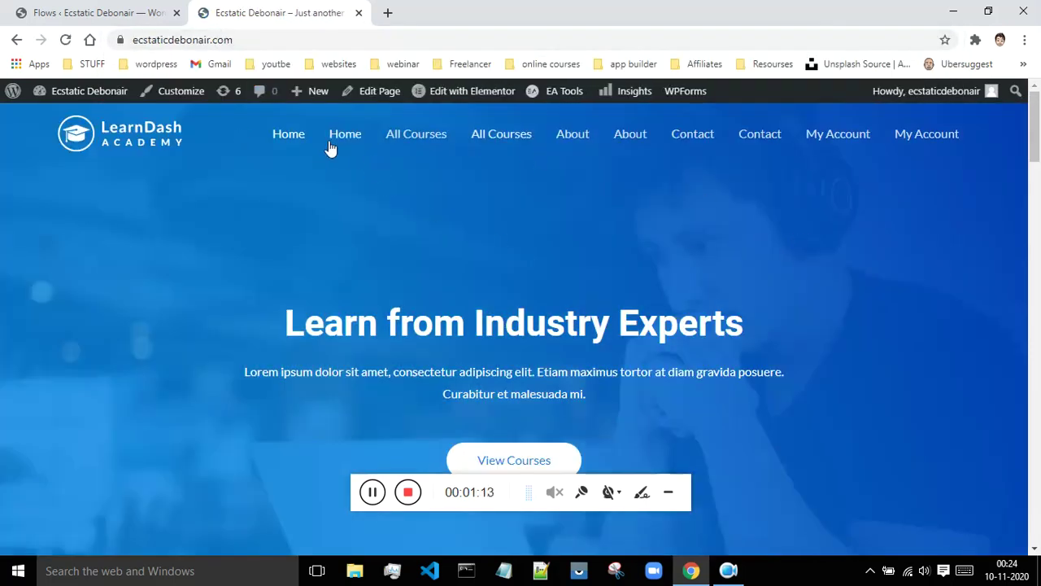
- Open the Menus page in the WordPress dashboard and review the items in the Primary Menu structure
click(102, 13)
scroll(41, 179, down, 3)
mouse_move(24, 402)
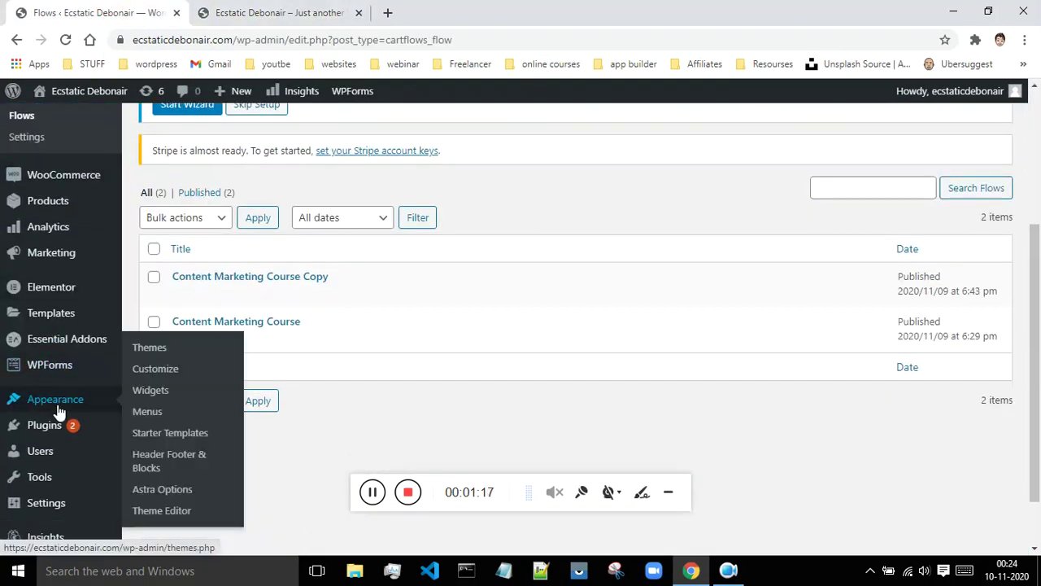
click(148, 415)
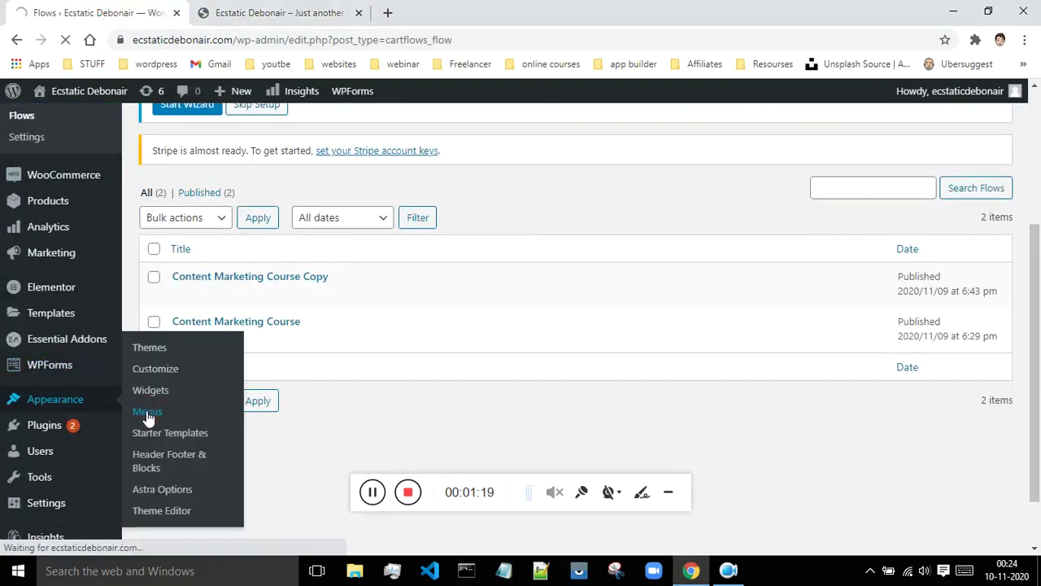
scroll(683, 222, down, 3)
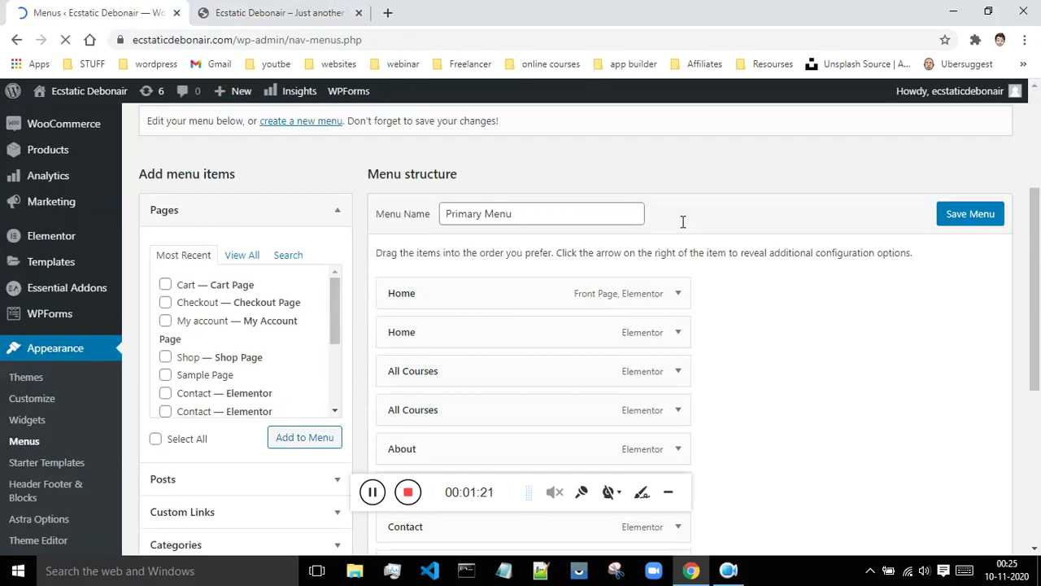
scroll(683, 221, down, 1)
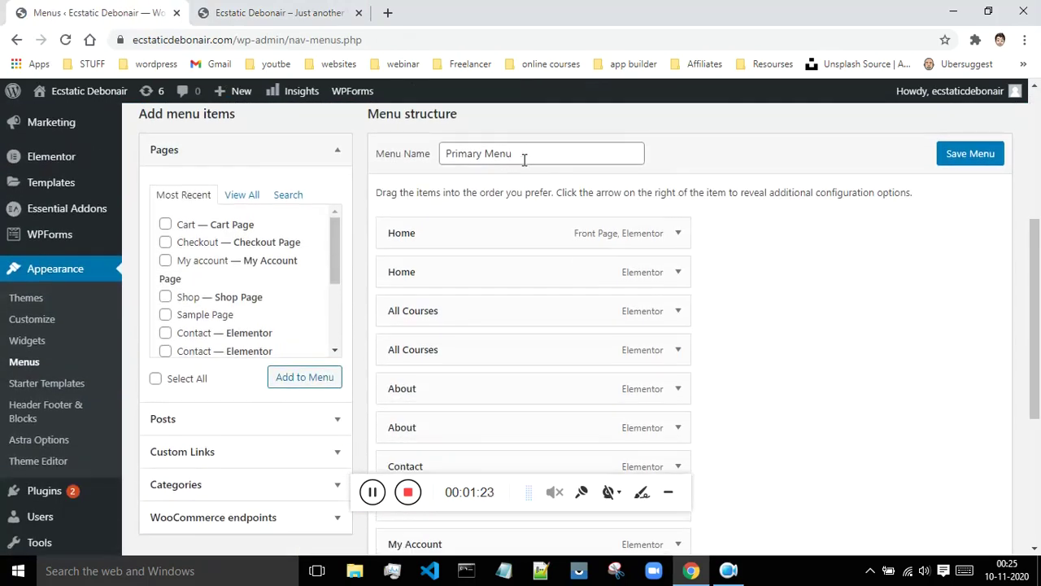
scroll(756, 235, up, 2)
scroll(709, 281, up, 1)
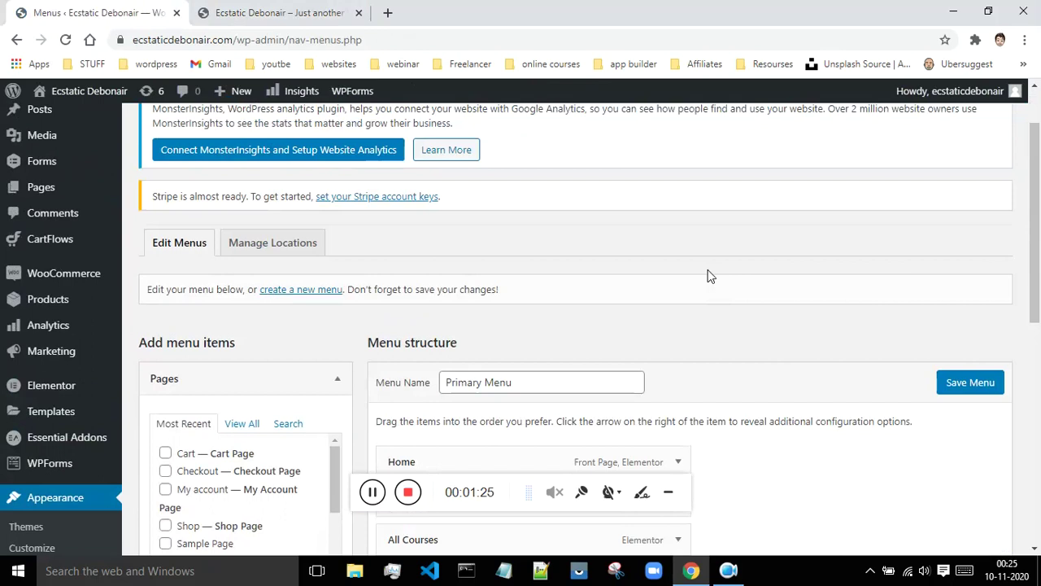
scroll(709, 276, down, 4)
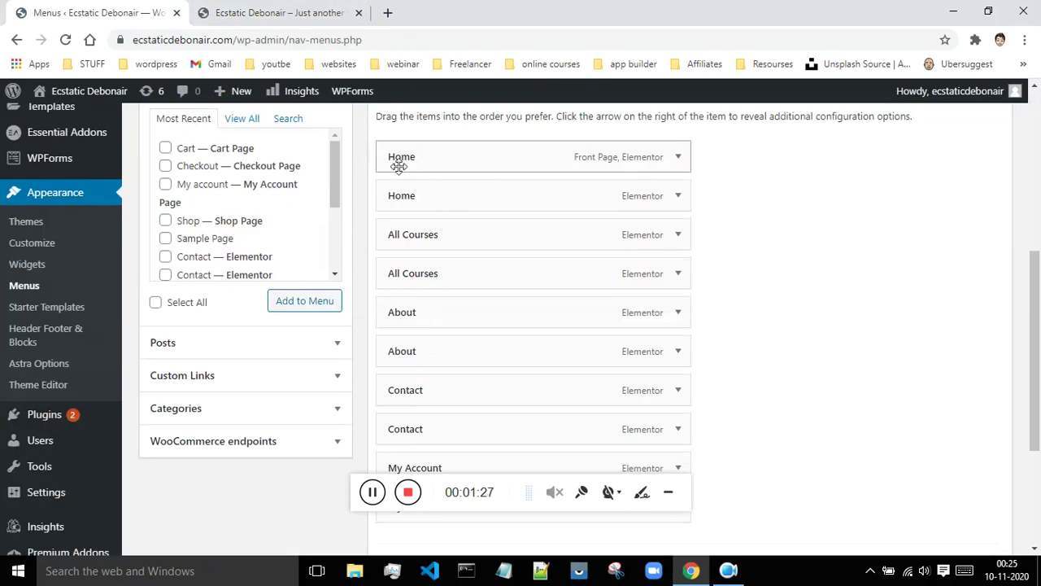
- Check the live homepage's navigation for duplicates, and remove the Home item marked Front Page from the Primary Menu structure
click(269, 10)
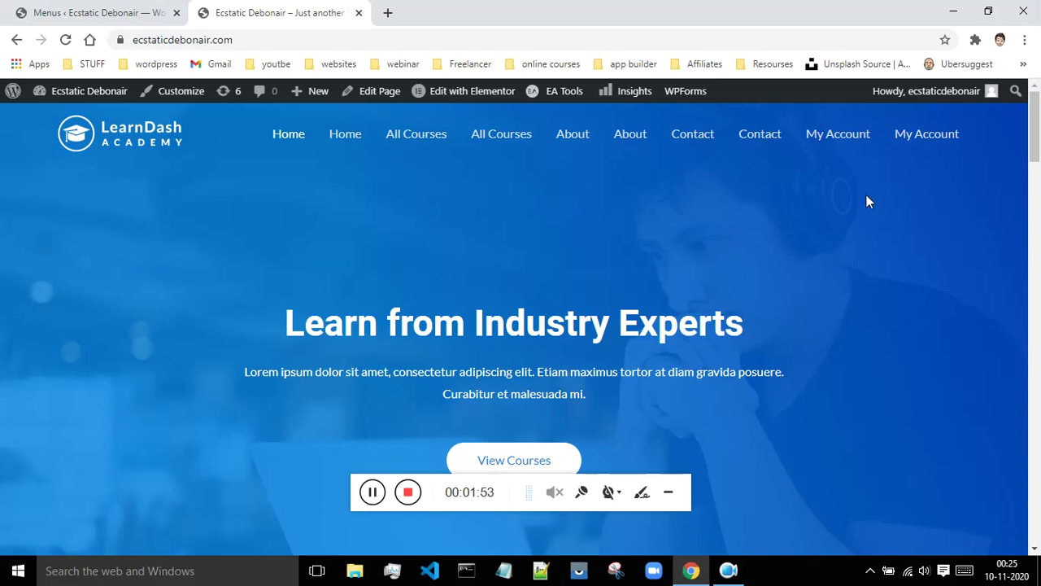
click(162, 14)
scroll(726, 271, up, 1)
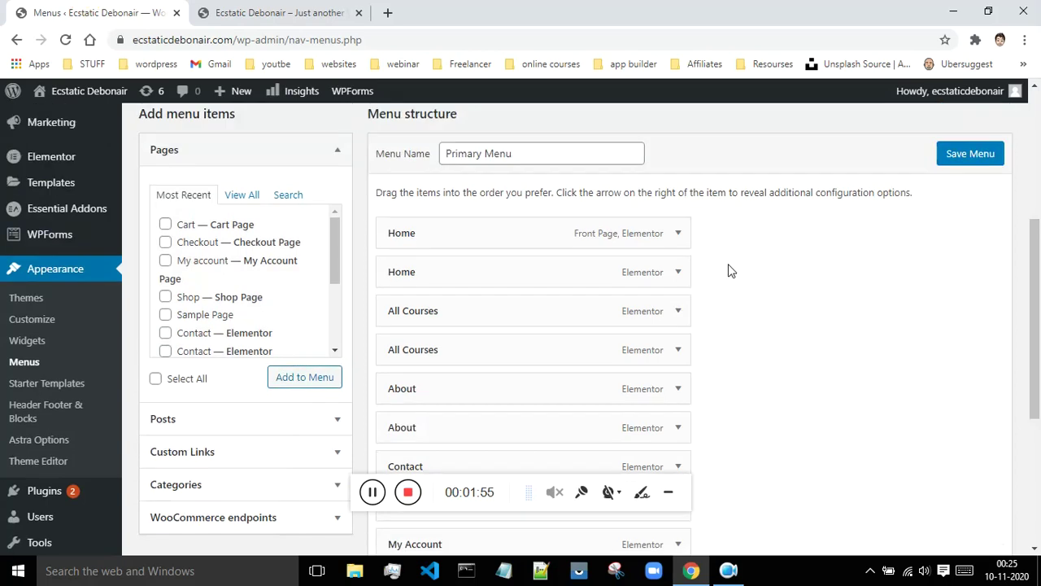
click(678, 232)
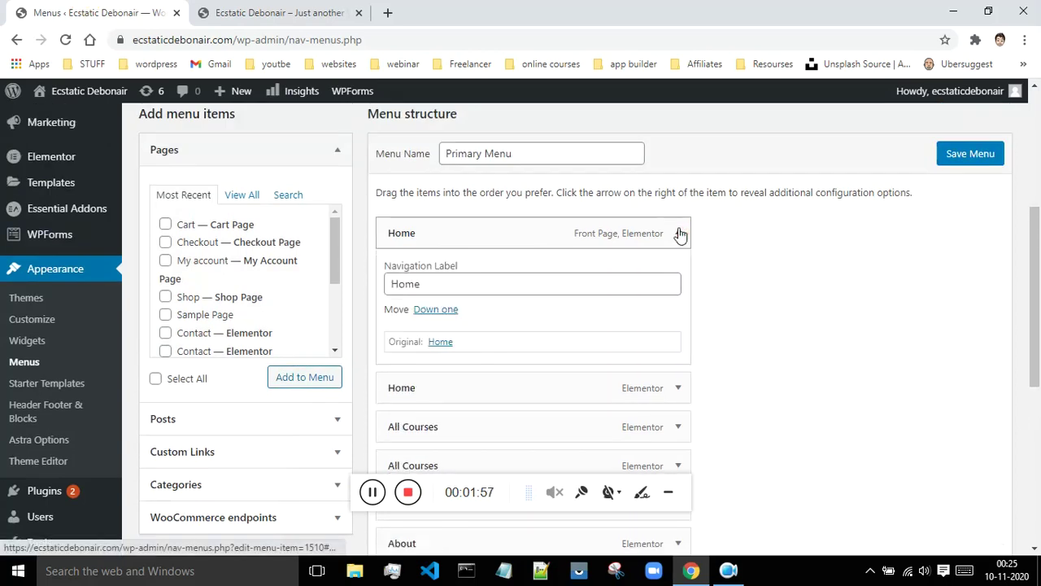
click(402, 372)
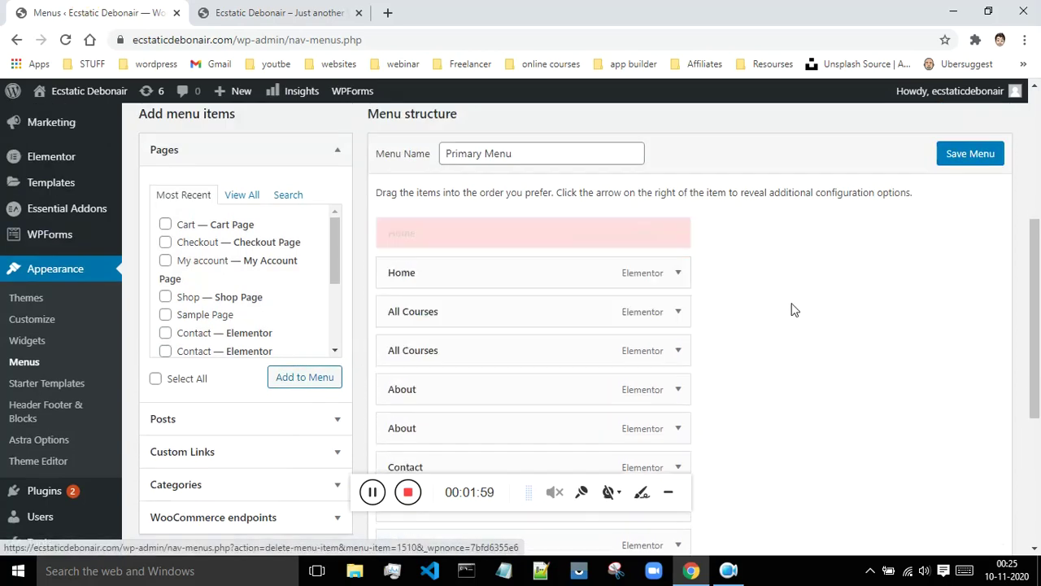
- Remove the second All Courses item from the Primary Menu structure
scroll(790, 306, down, 1)
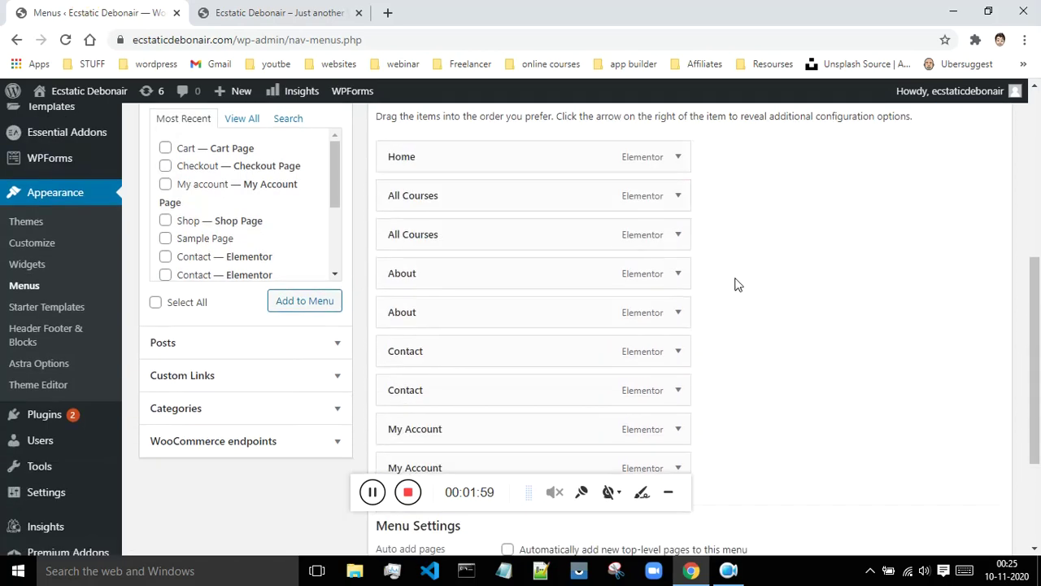
click(678, 234)
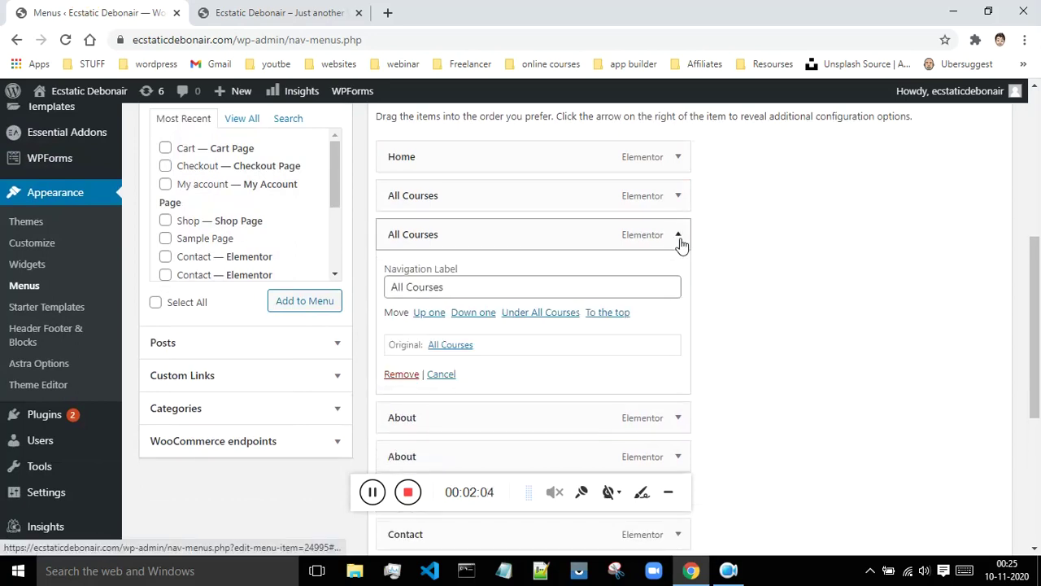
click(402, 374)
- Remove the first My Account item and the first Contact item from the Primary Menu structure
scroll(700, 264, down, 1)
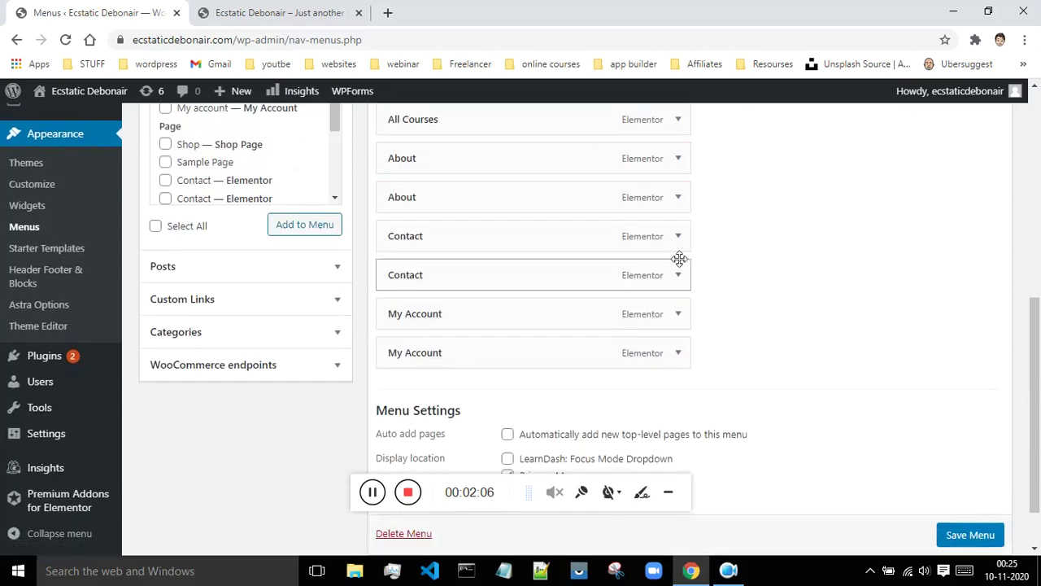
click(678, 314)
click(401, 455)
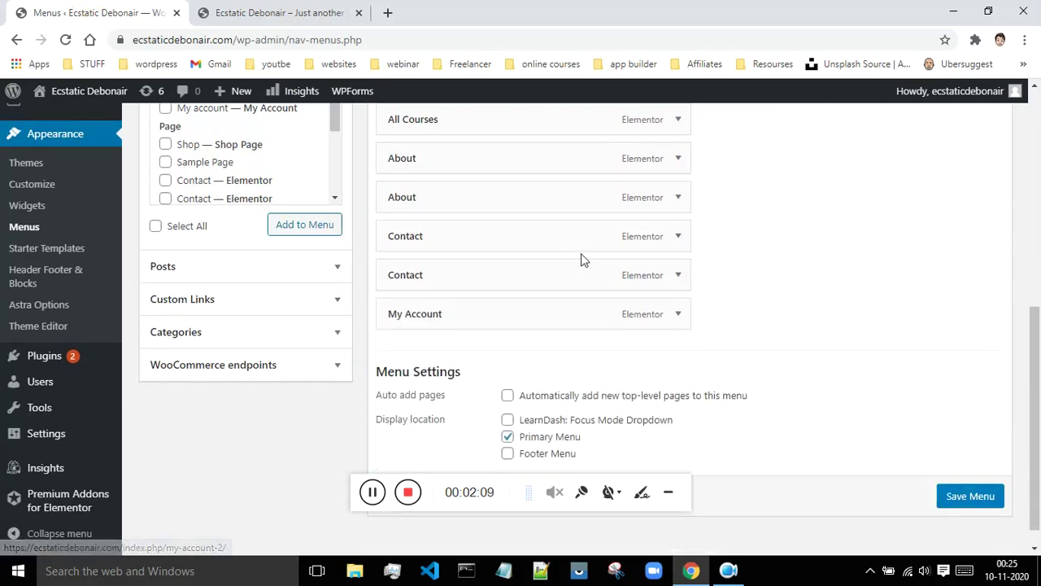
click(678, 236)
click(397, 376)
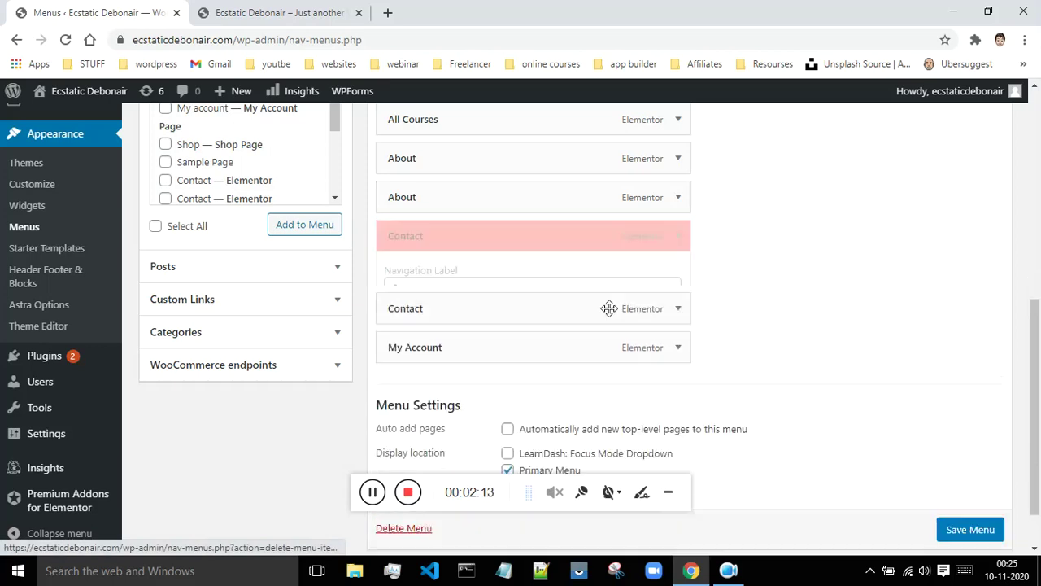
- Remove the first About item from the Primary Menu structure and save the menu
click(680, 182)
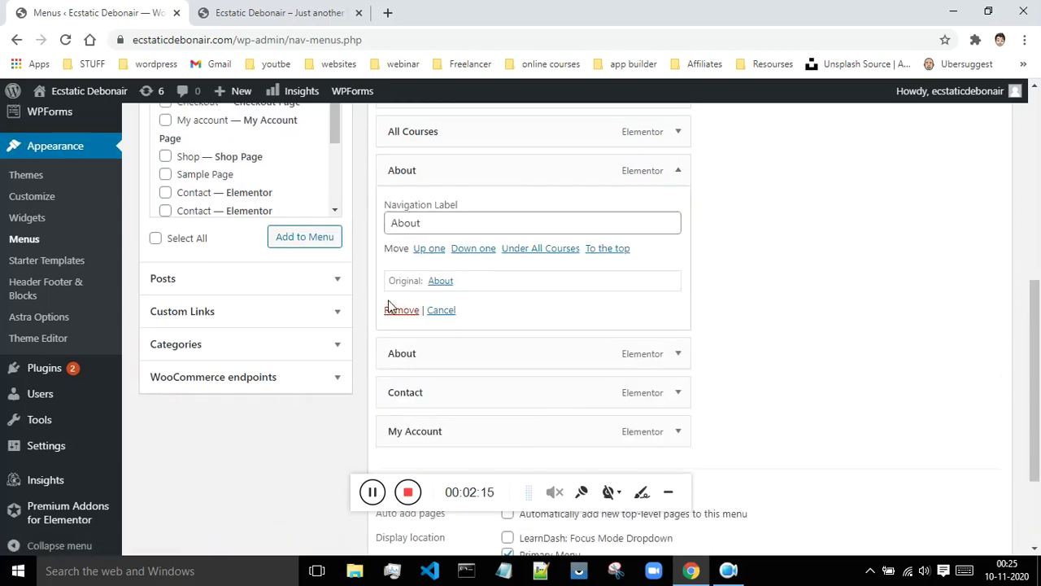
click(395, 310)
scroll(934, 356, up, 1)
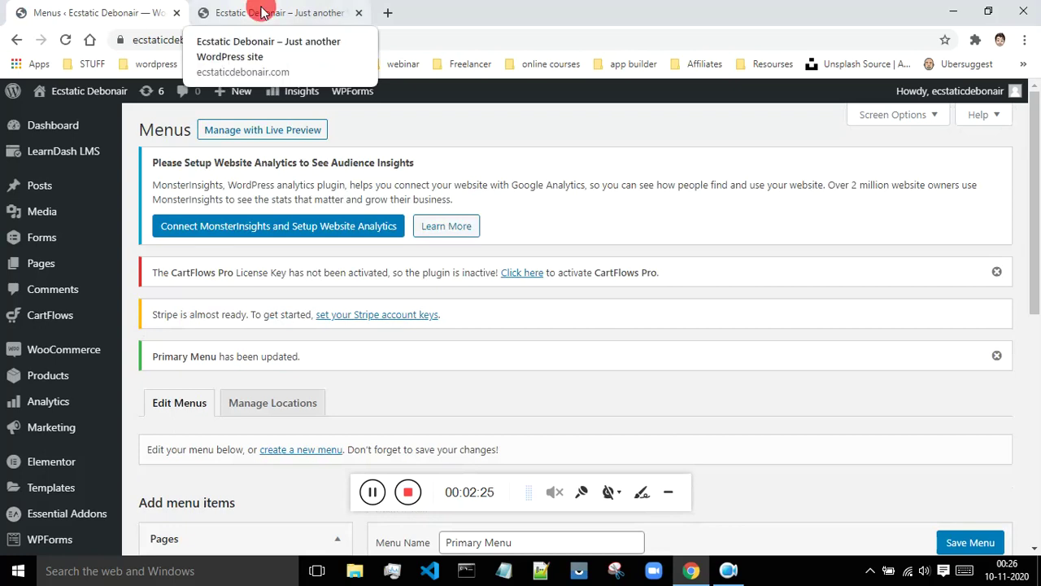
- Reload the site's homepage and review its navigation, feature boxes and Our Most Popular Courses section
click(262, 11)
click(66, 41)
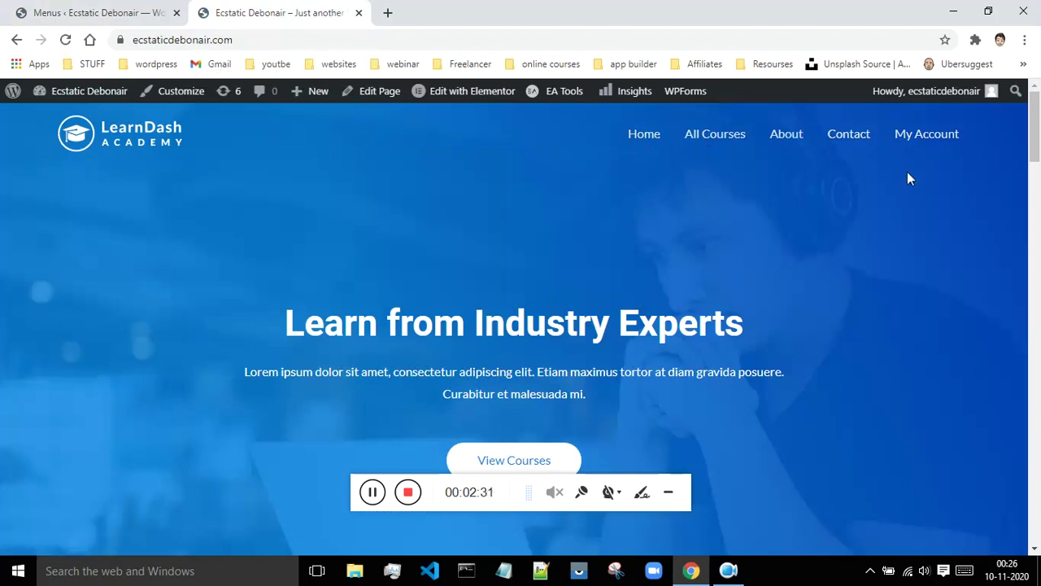
scroll(905, 181, down, 2)
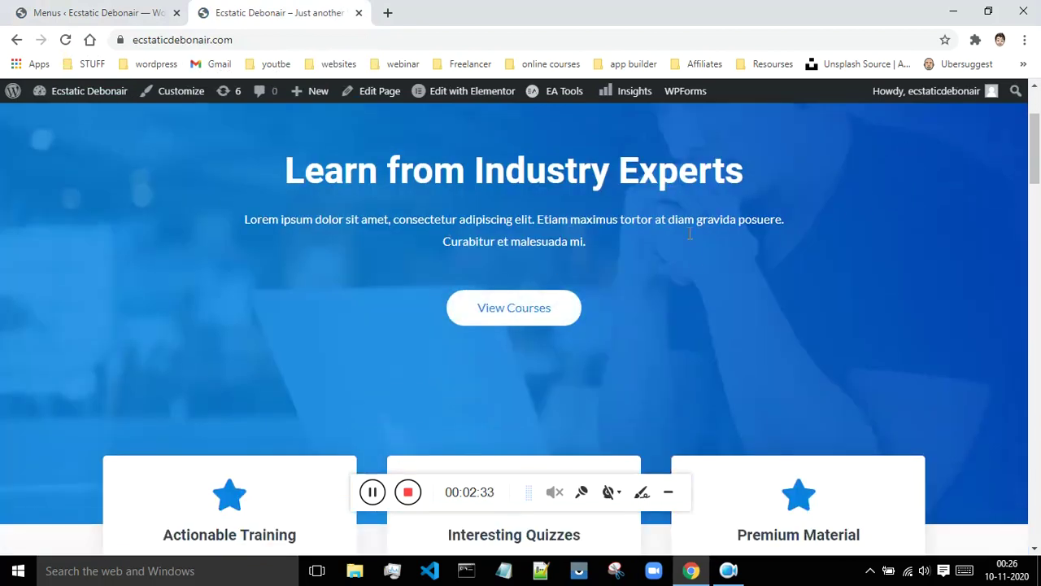
scroll(363, 264, down, 3)
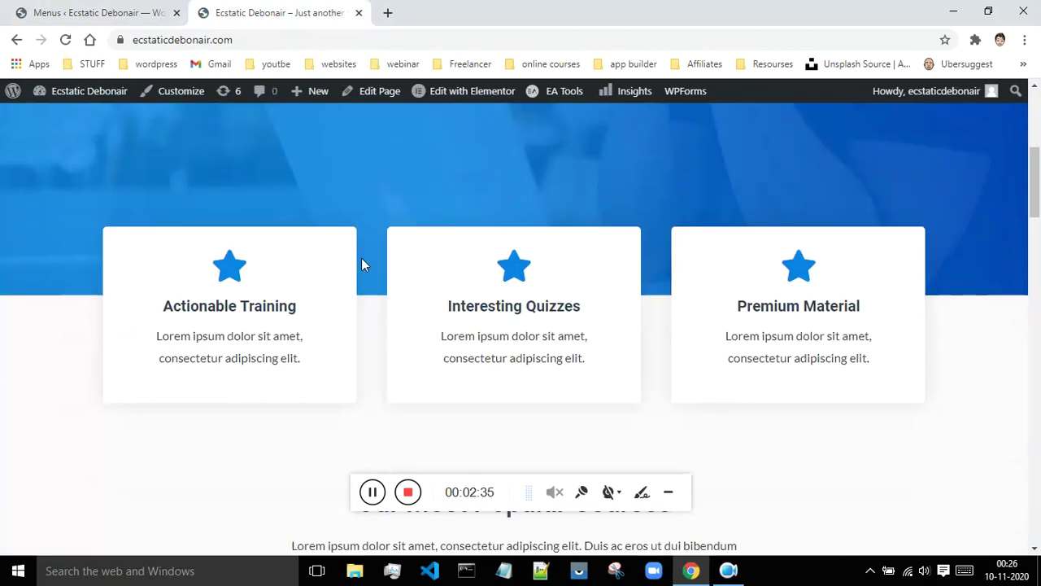
scroll(272, 311, down, 5)
scroll(260, 257, up, 4)
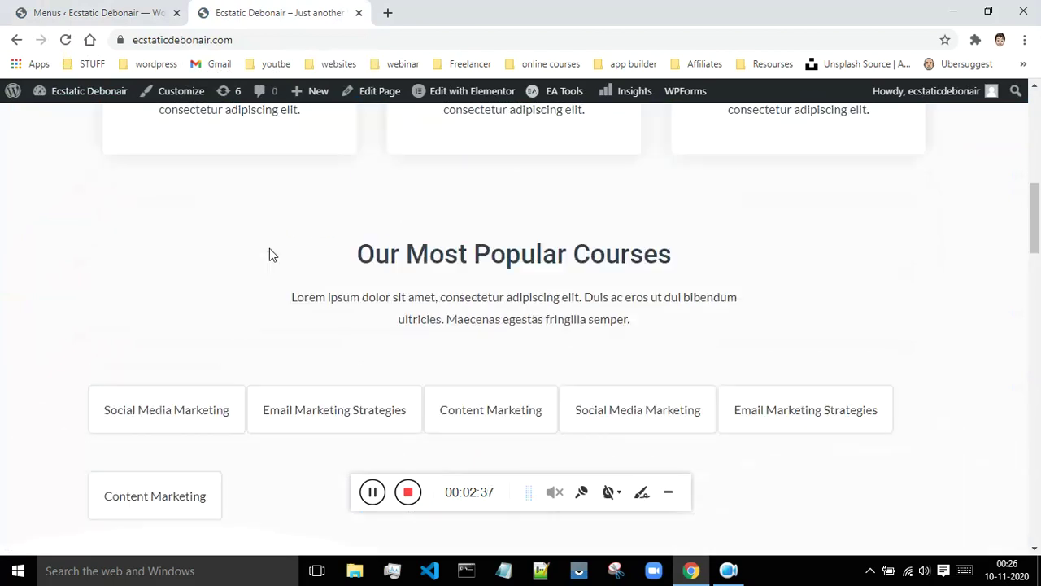
scroll(274, 249, up, 5)
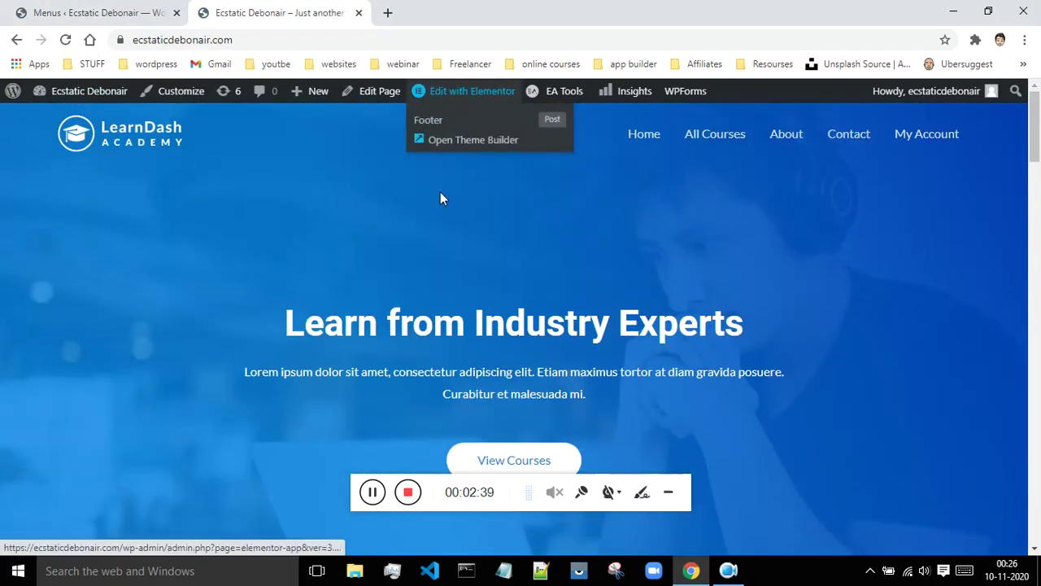
mouse_move(457, 96)
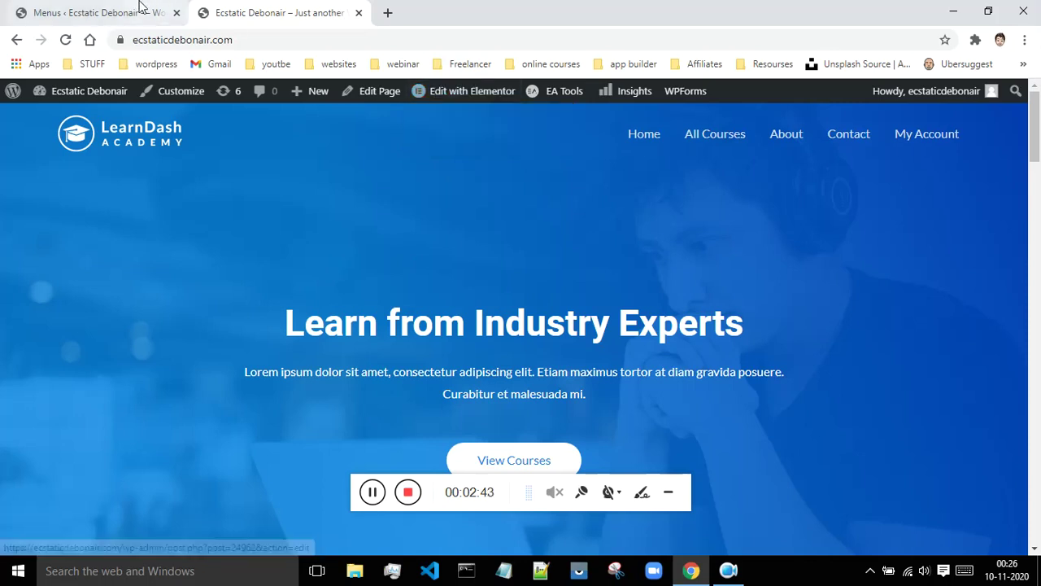
- Open the list of all pages in the WordPress dashboard and examine its entries for the site's homepage and other pages
click(102, 9)
mouse_move(47, 275)
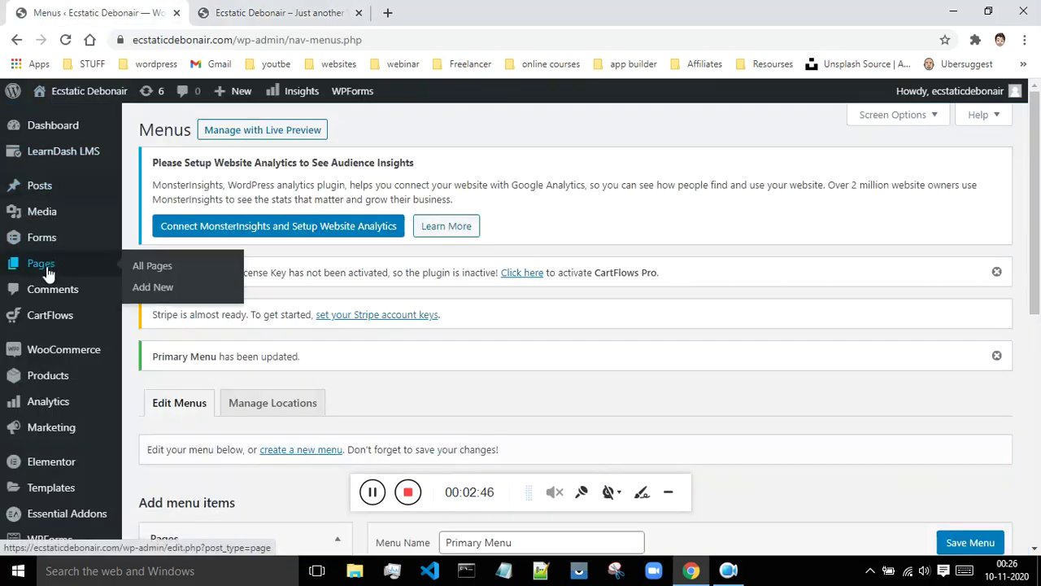
click(149, 267)
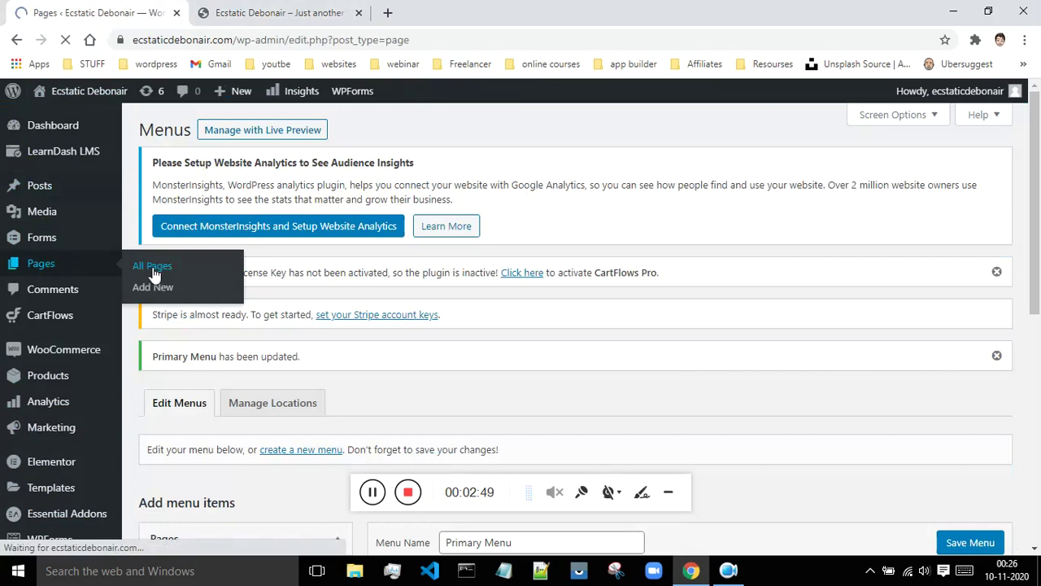
scroll(158, 268, down, 3)
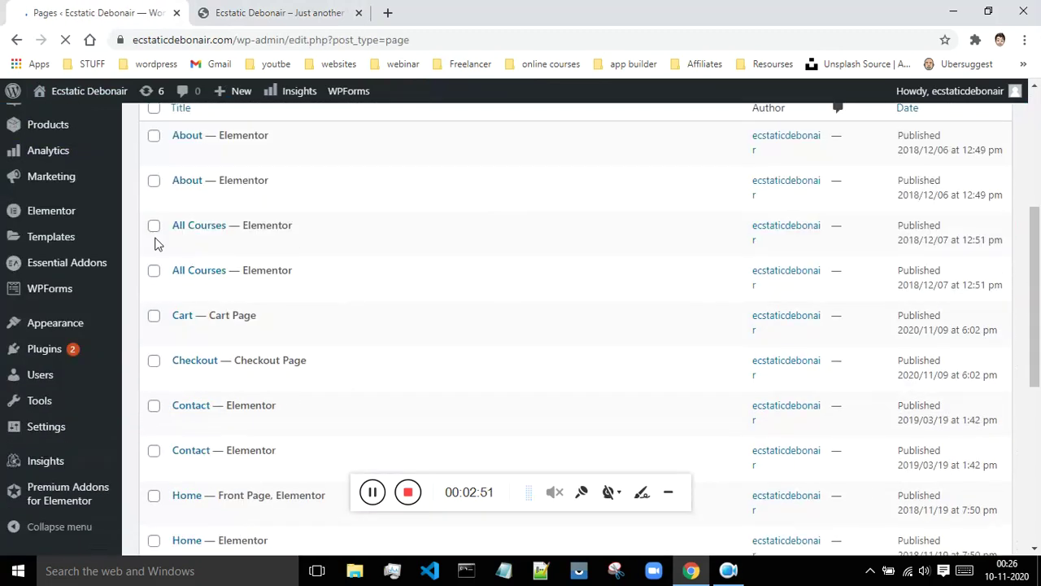
scroll(183, 383, down, 3)
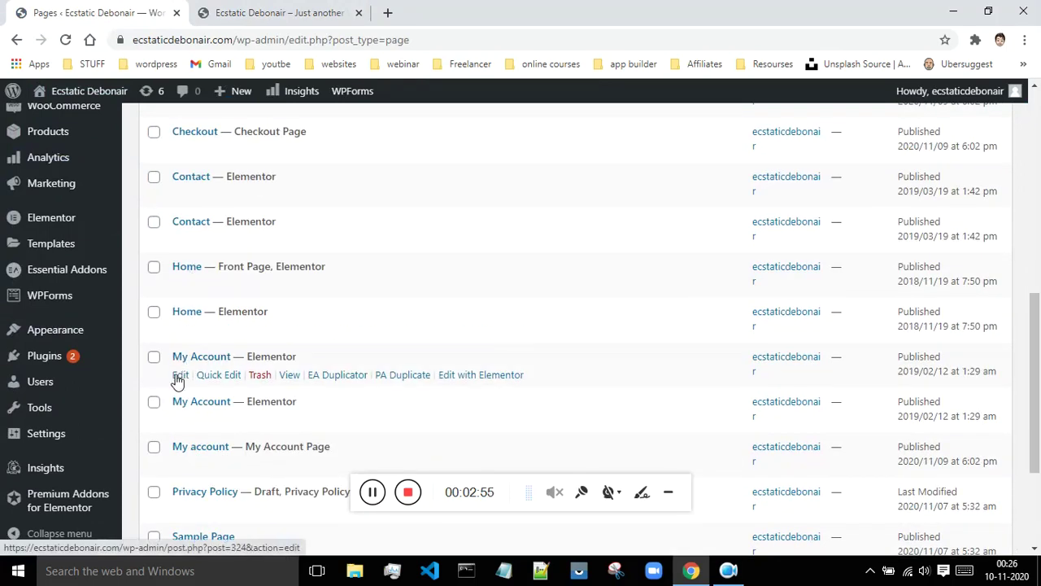
scroll(214, 441, down, 1)
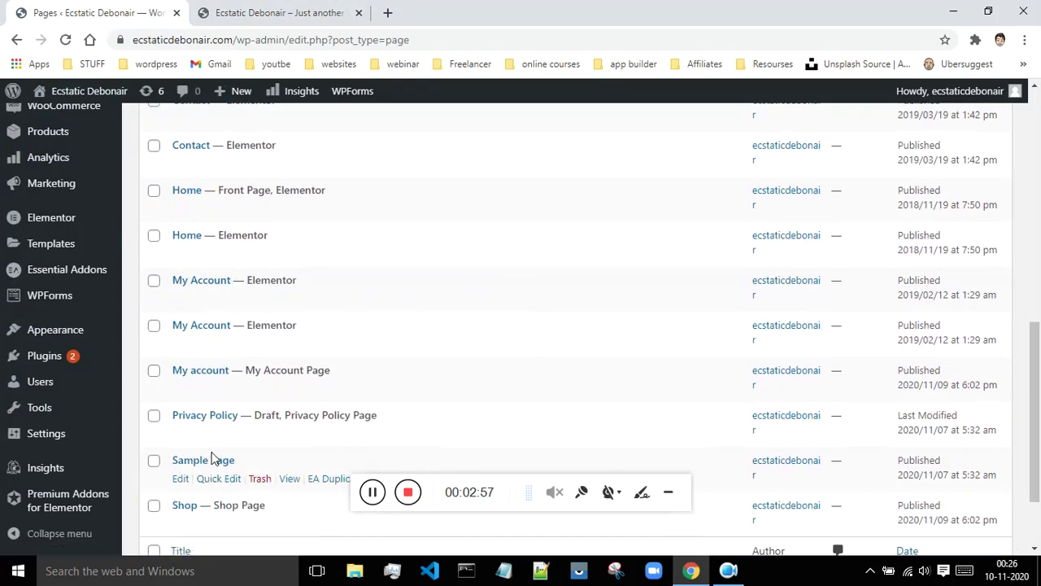
scroll(260, 349, down, 2)
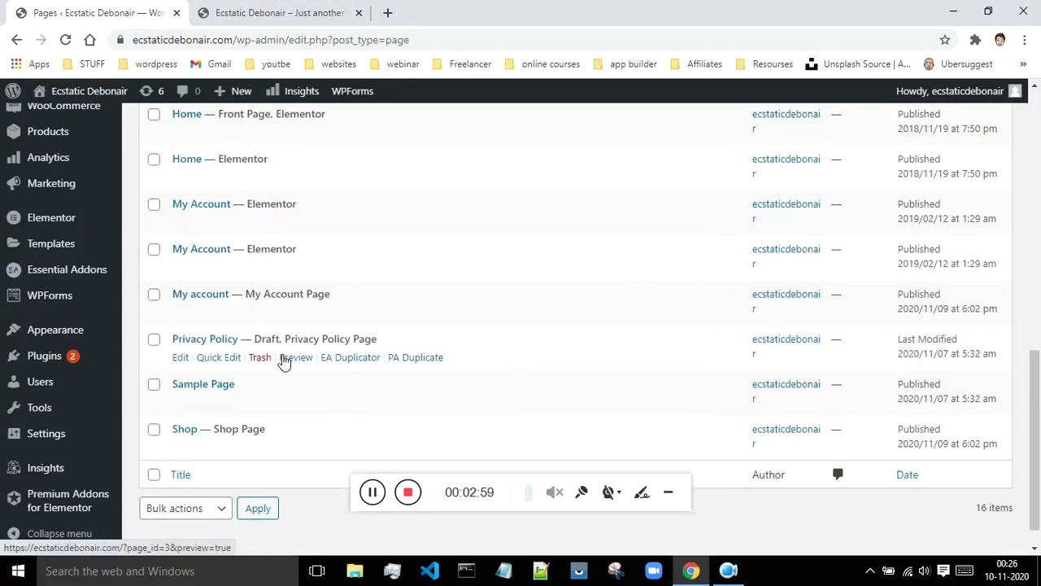
scroll(282, 360, up, 1)
scroll(333, 352, up, 2)
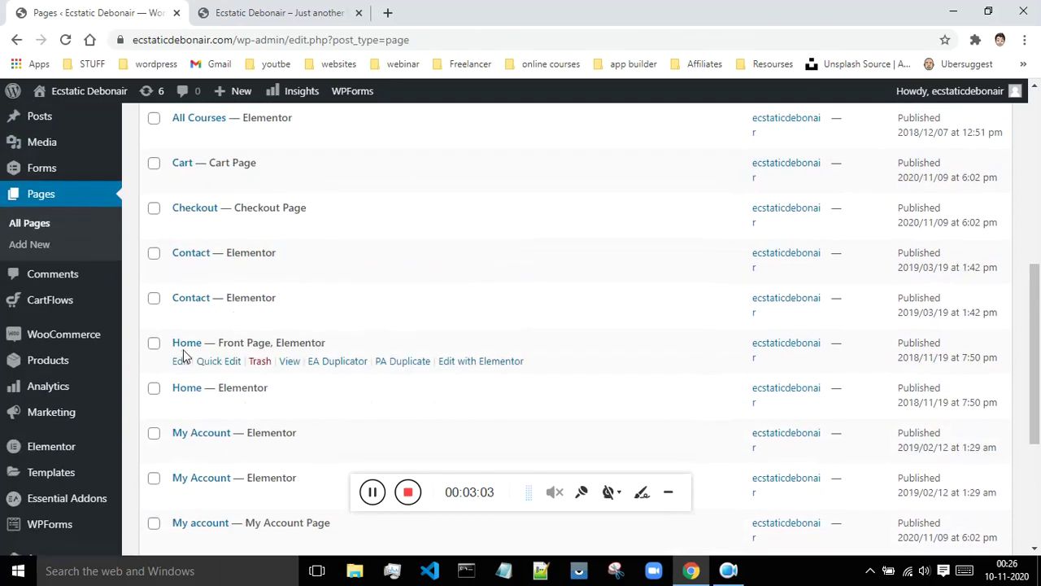
click(297, 6)
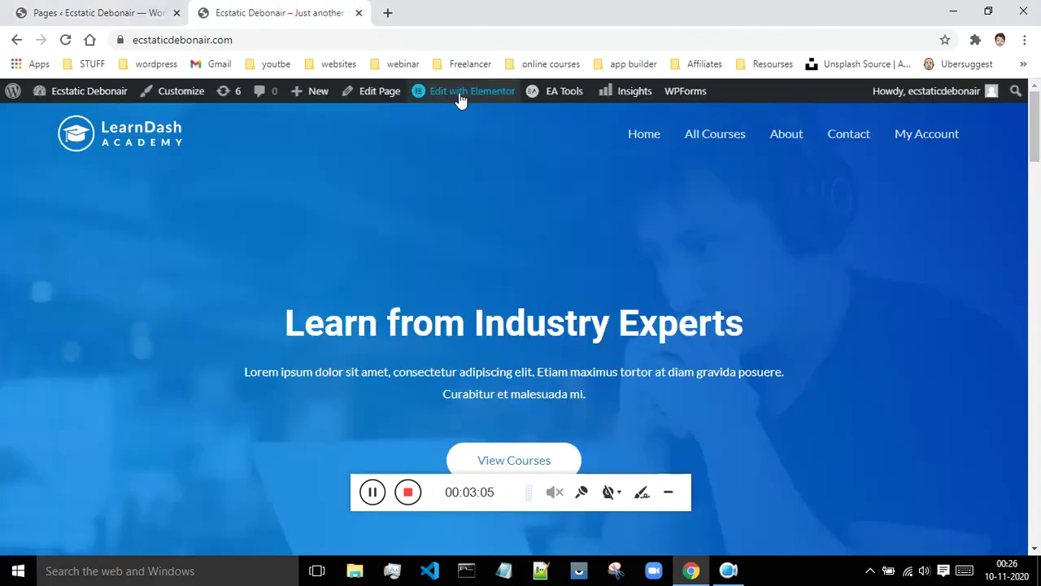
click(113, 7)
scroll(252, 261, down, 1)
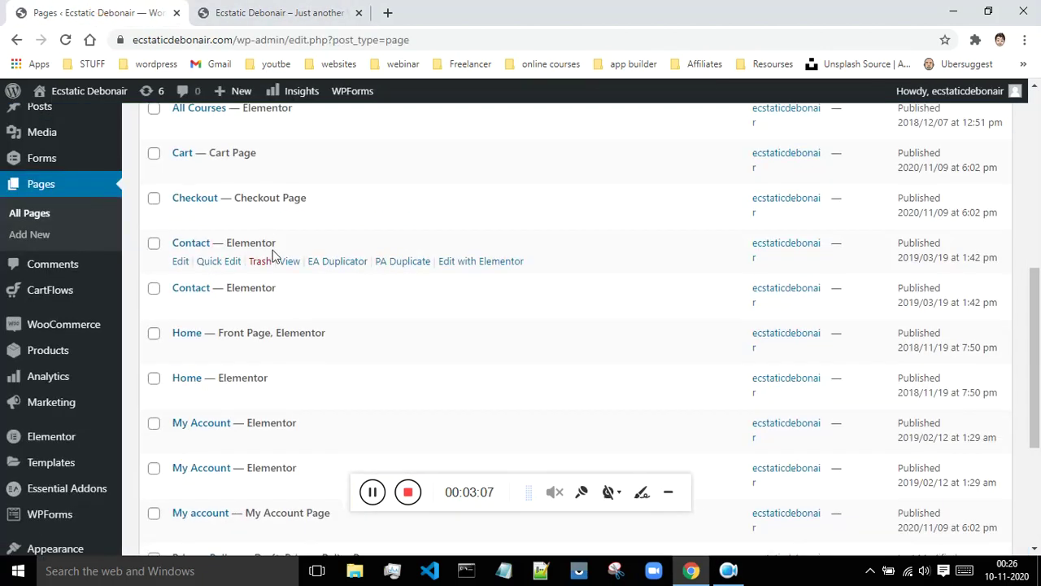
scroll(282, 295, up, 1)
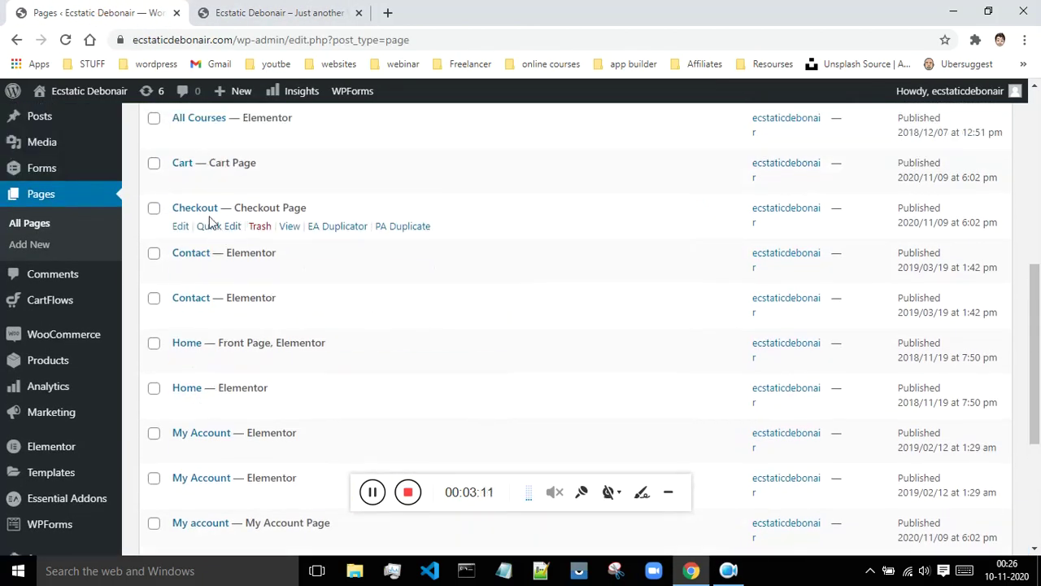
- Open the Cart page from the Pages list in a new tab and look over its contents
right_click(284, 229)
click(352, 239)
click(276, 6)
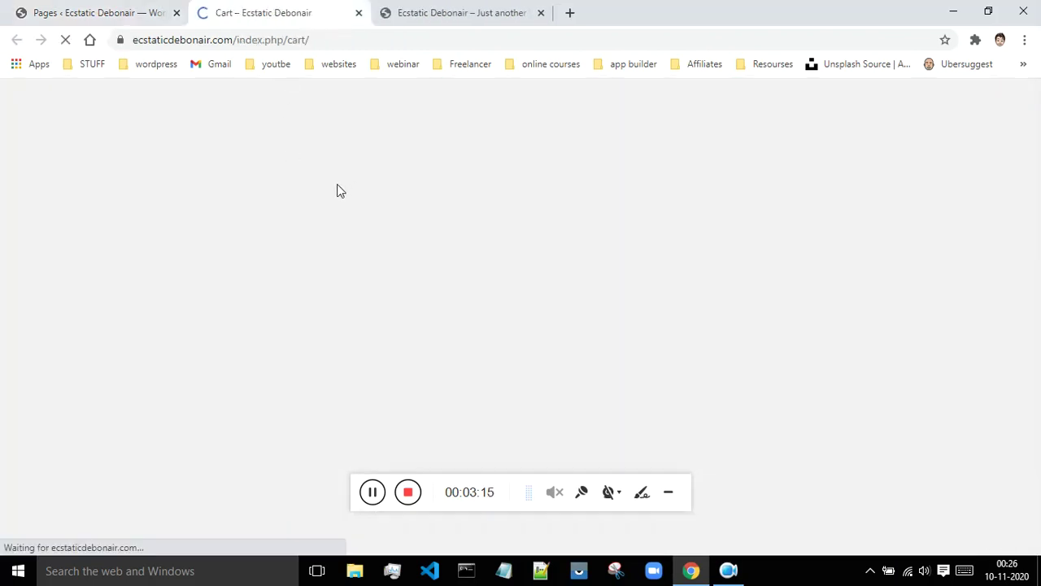
scroll(358, 210, down, 2)
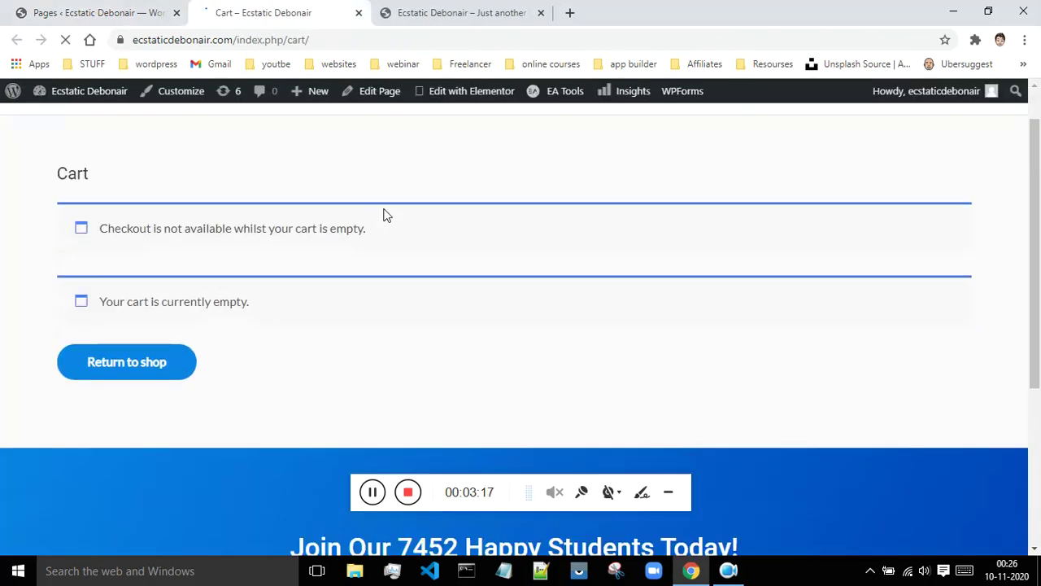
scroll(361, 242, up, 2)
- View the Home page marked Front Page from the Pages list in a new tab, closing the Cart tab
click(54, 6)
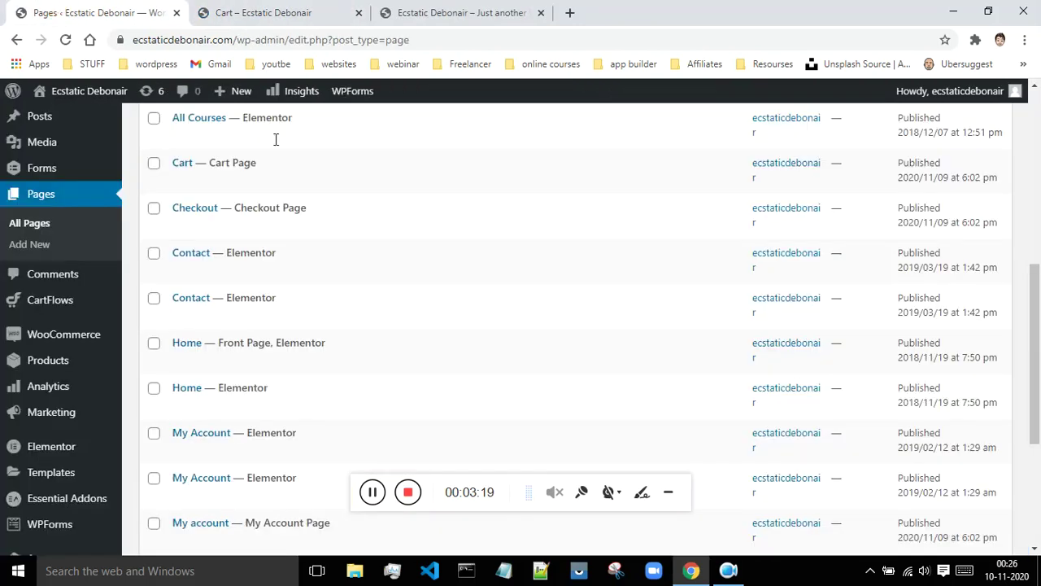
scroll(290, 195, down, 3)
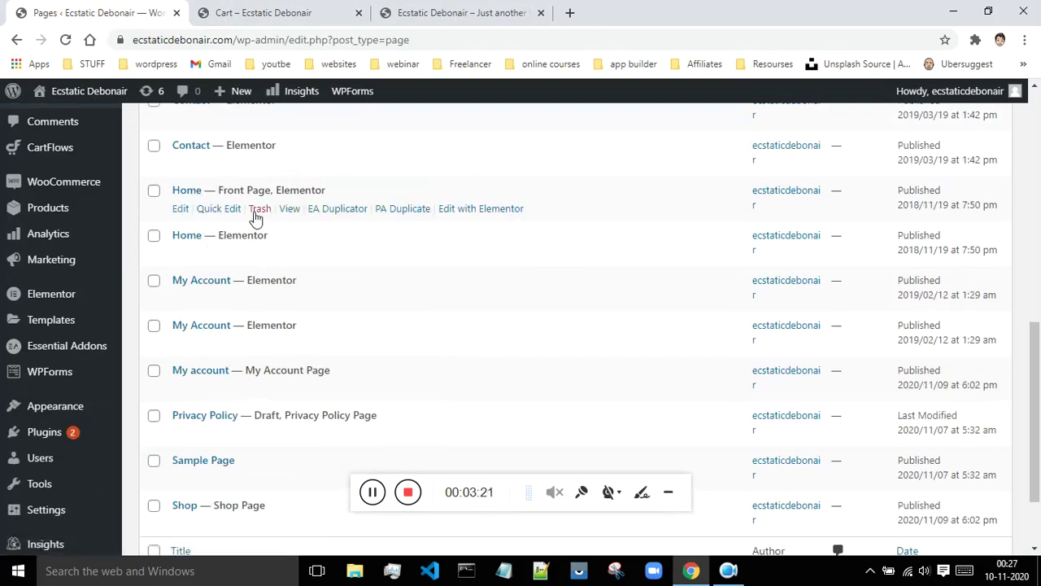
right_click(289, 210)
click(295, 220)
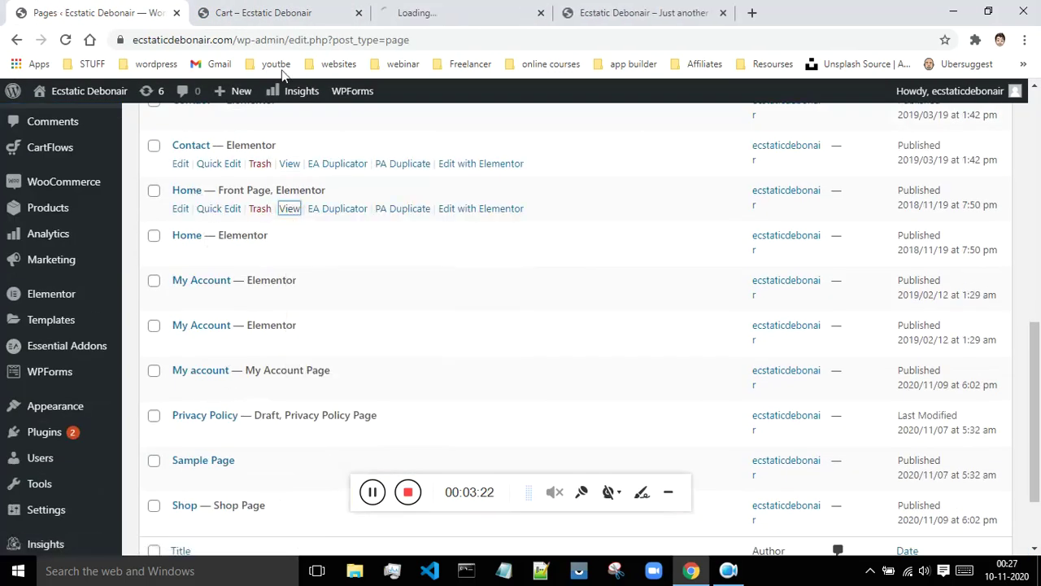
click(358, 12)
click(291, 12)
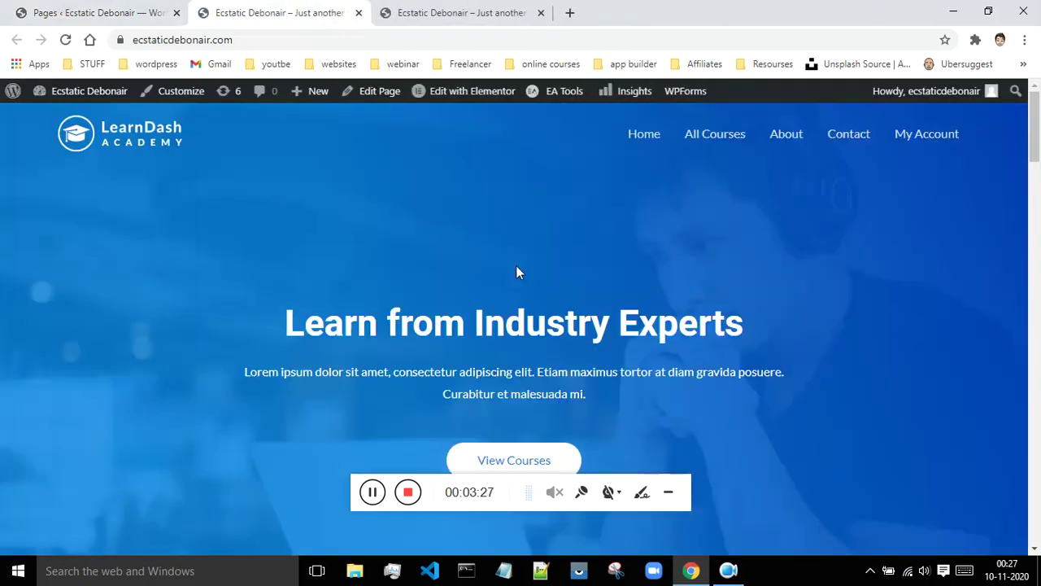
- Open the Home page marked Front Page in Elementor from the Pages list in a new tab, closing the extra homepage tab
click(46, 10)
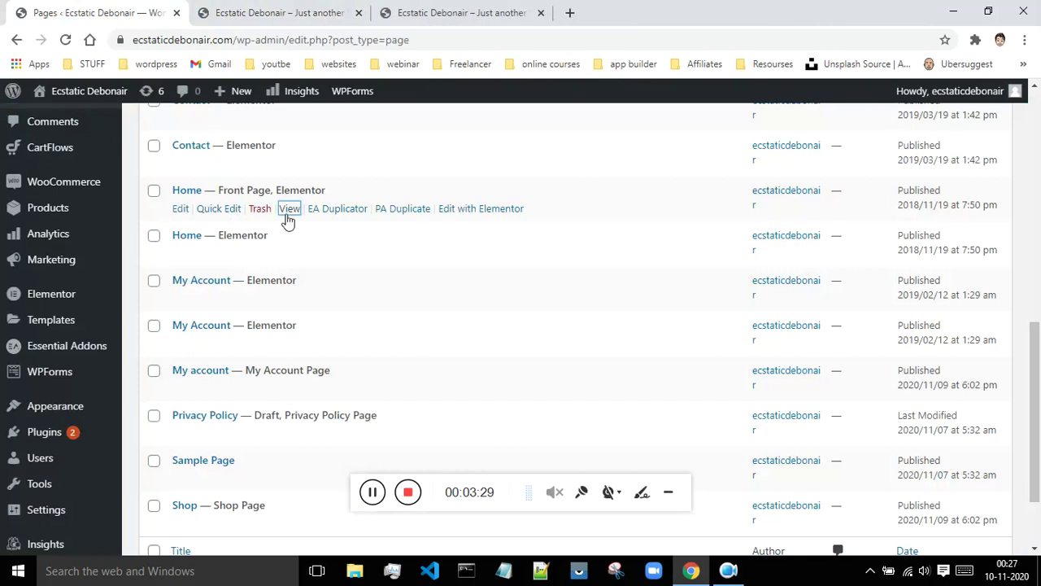
right_click(455, 213)
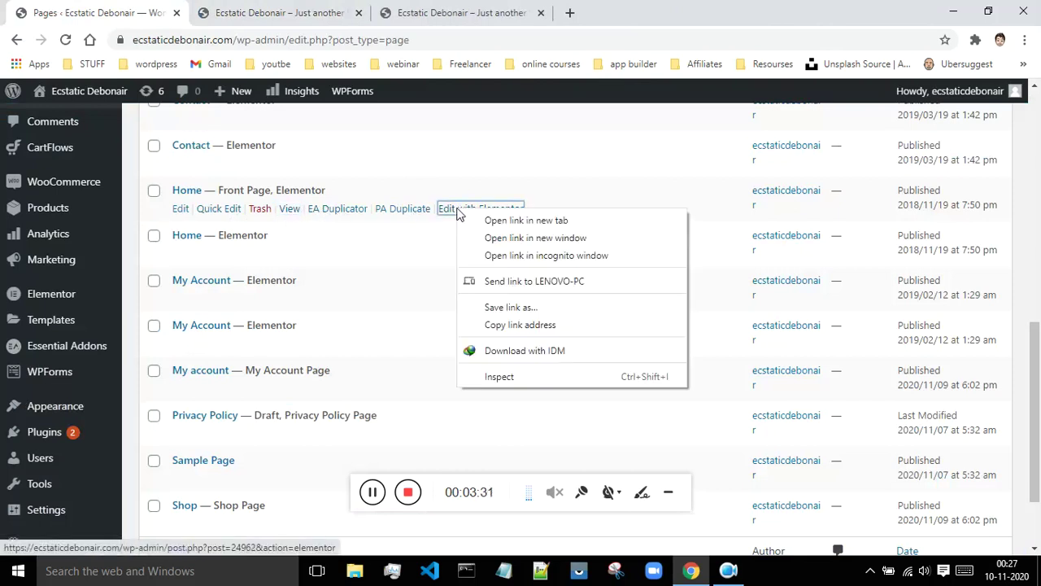
click(470, 218)
click(359, 13)
click(404, 10)
mouse_move(461, 95)
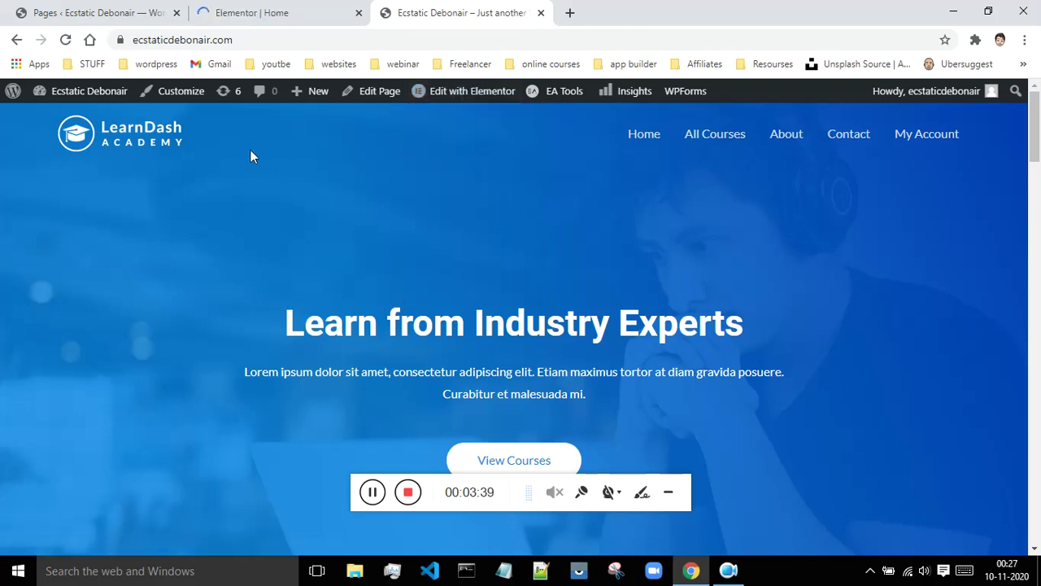
- Locate the Edit with Elementor links in the Pages list and on the live homepage, ending in the Elementor editor for Home
click(40, 11)
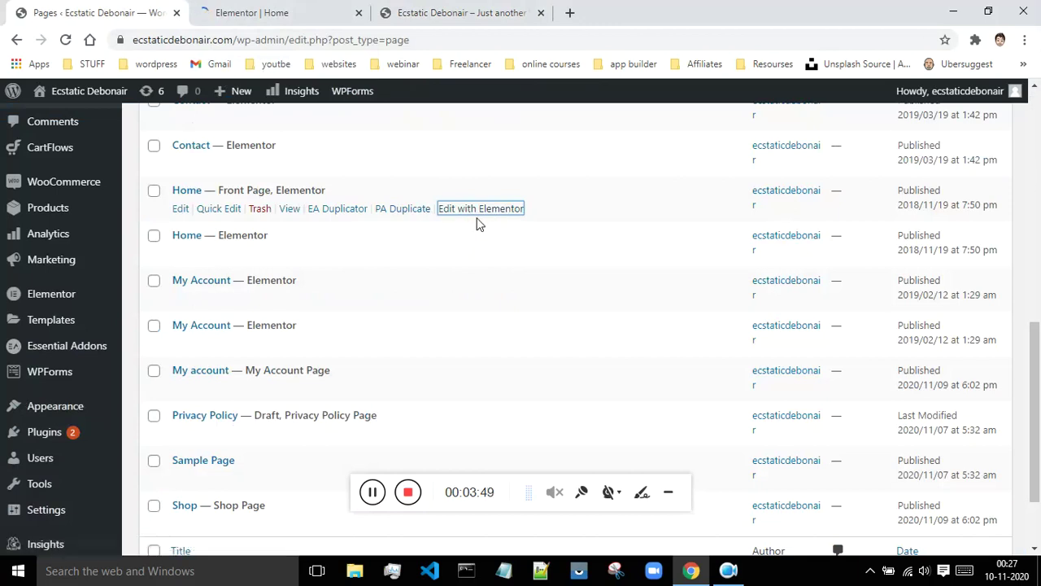
click(289, 9)
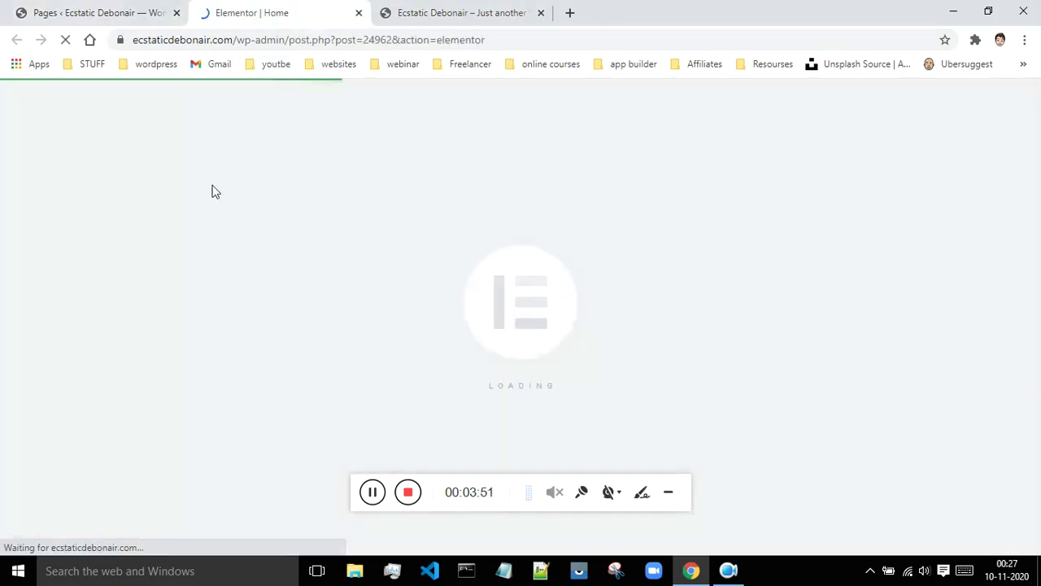
click(376, 11)
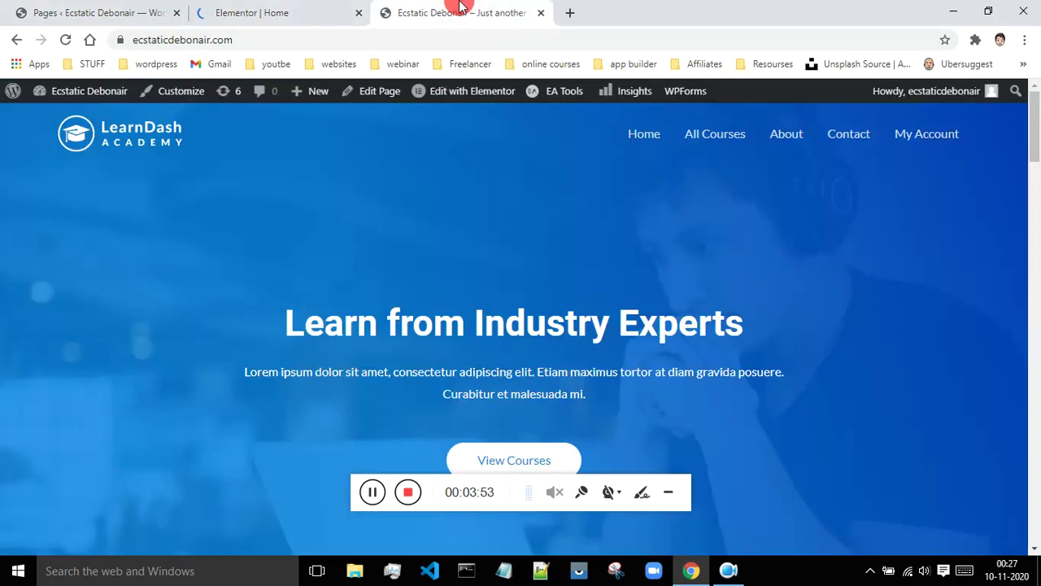
mouse_move(485, 99)
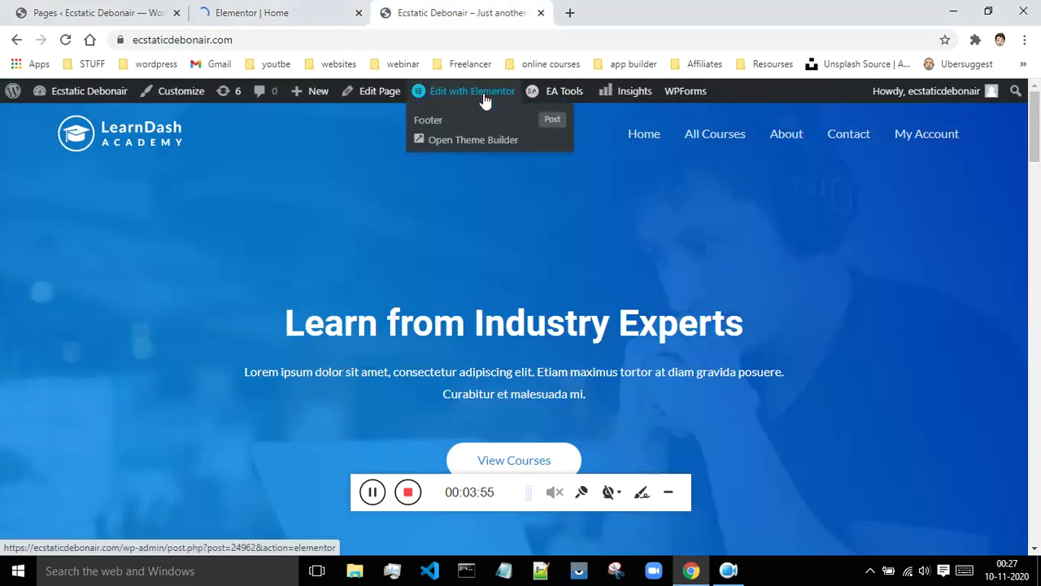
click(471, 97)
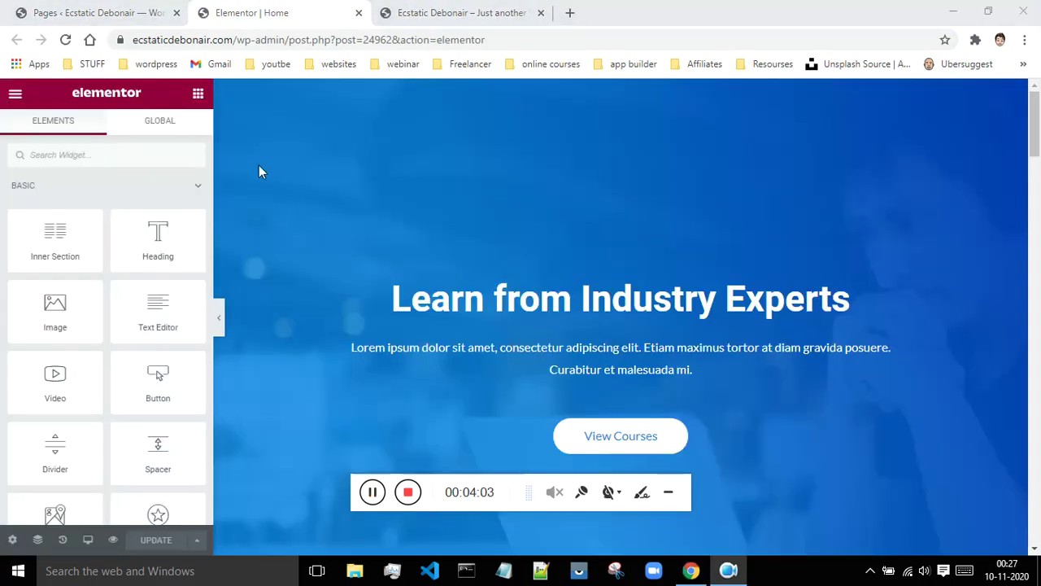
- Replace the title of the hero section's image box, "Learn from Industry Experts", with "MY WEBSITE"
scroll(299, 198, down, 3)
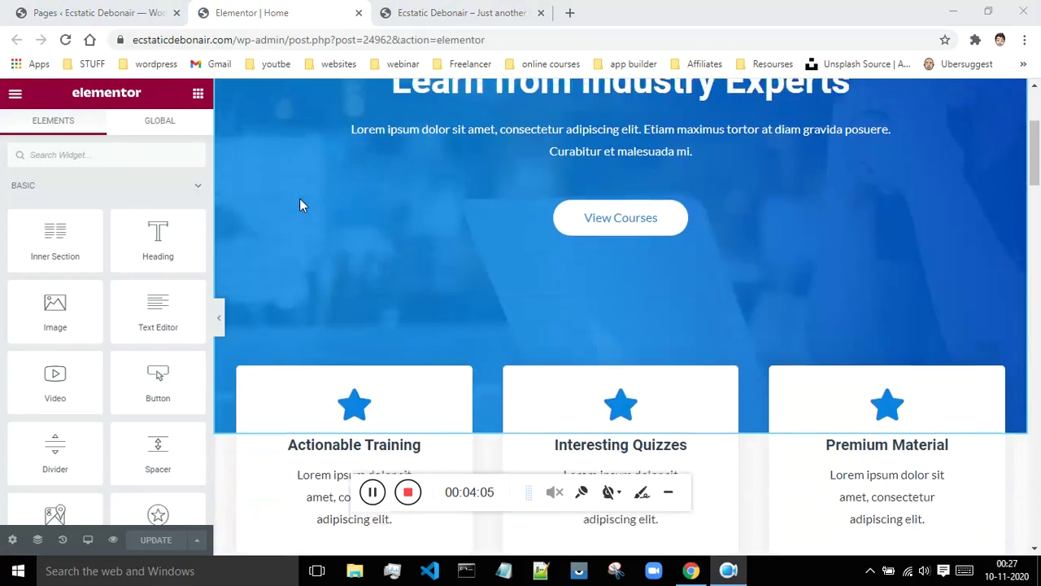
scroll(300, 205, up, 2)
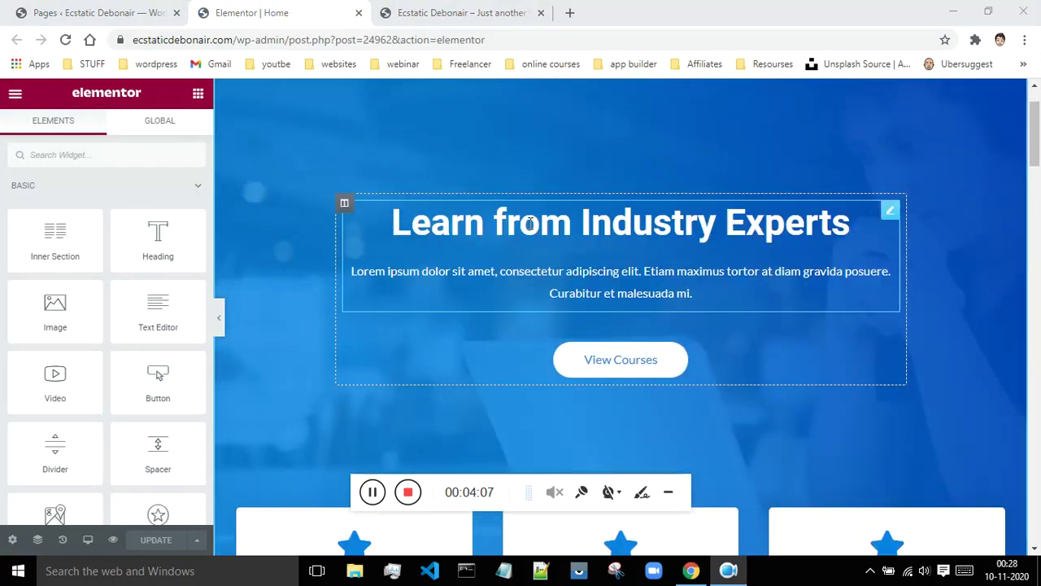
click(530, 225)
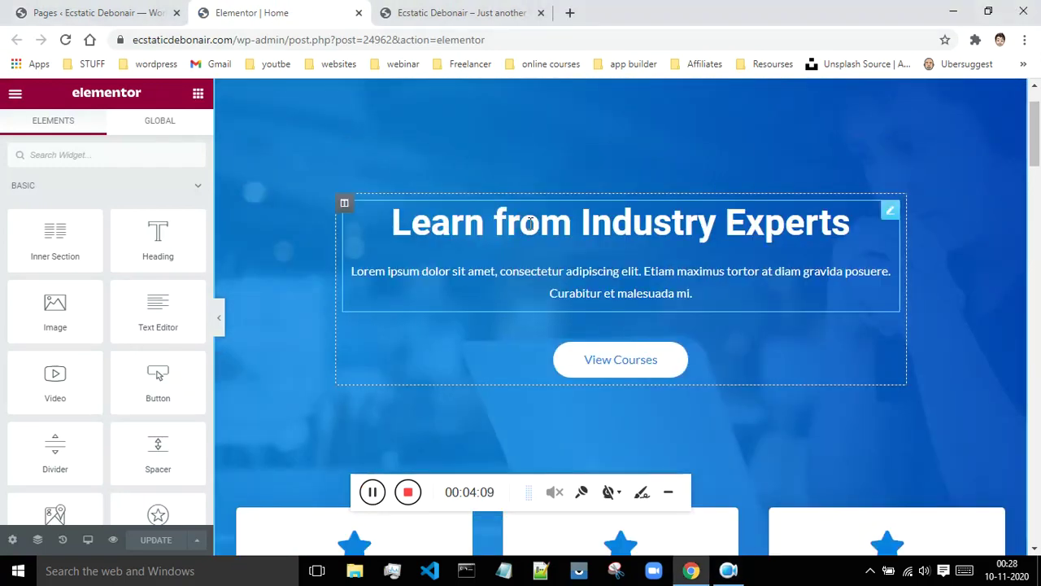
click(529, 224)
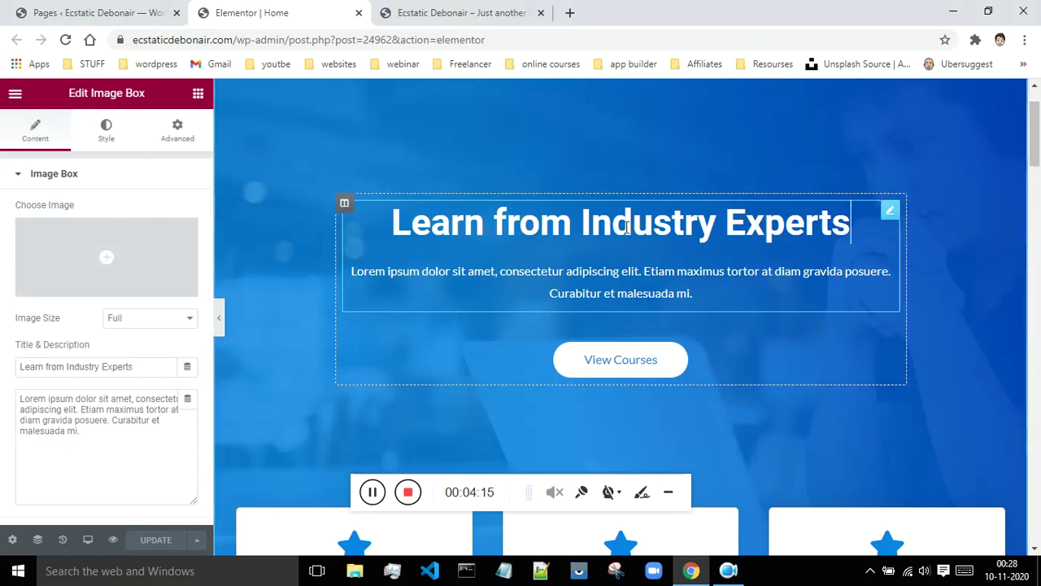
drag(861, 224, 298, 302)
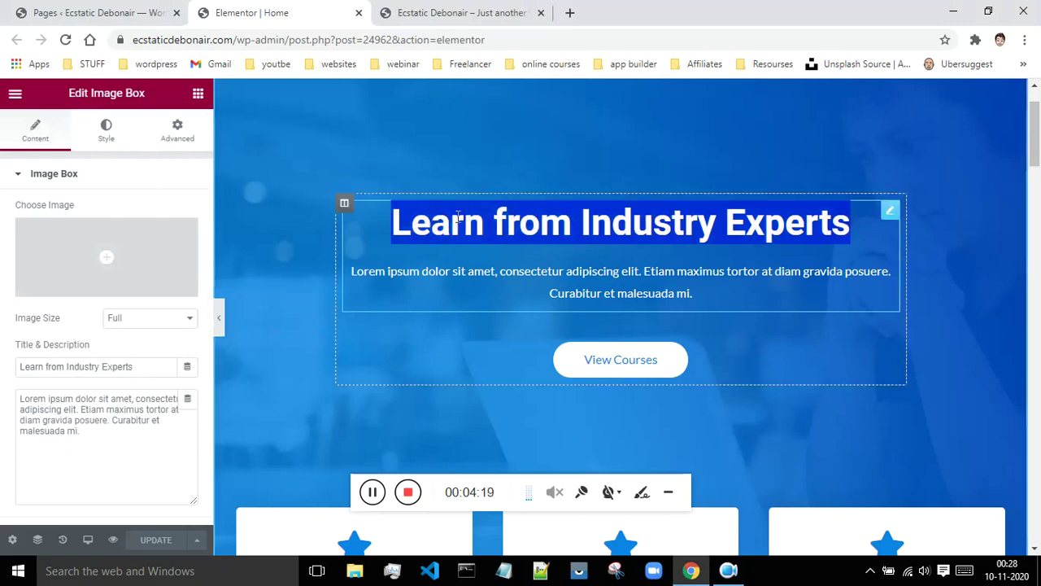
click(140, 367)
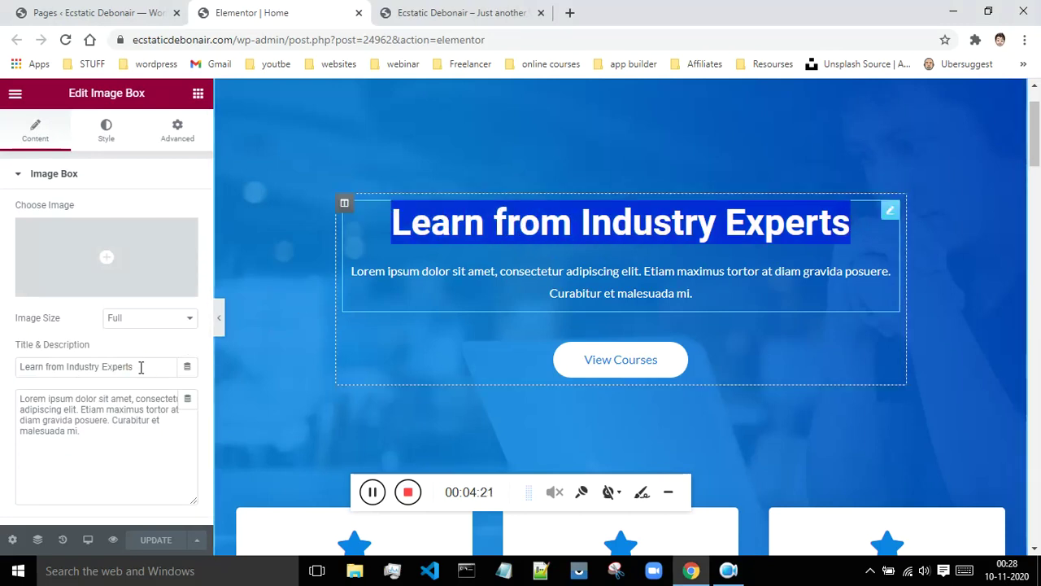
drag(144, 367, 18, 366)
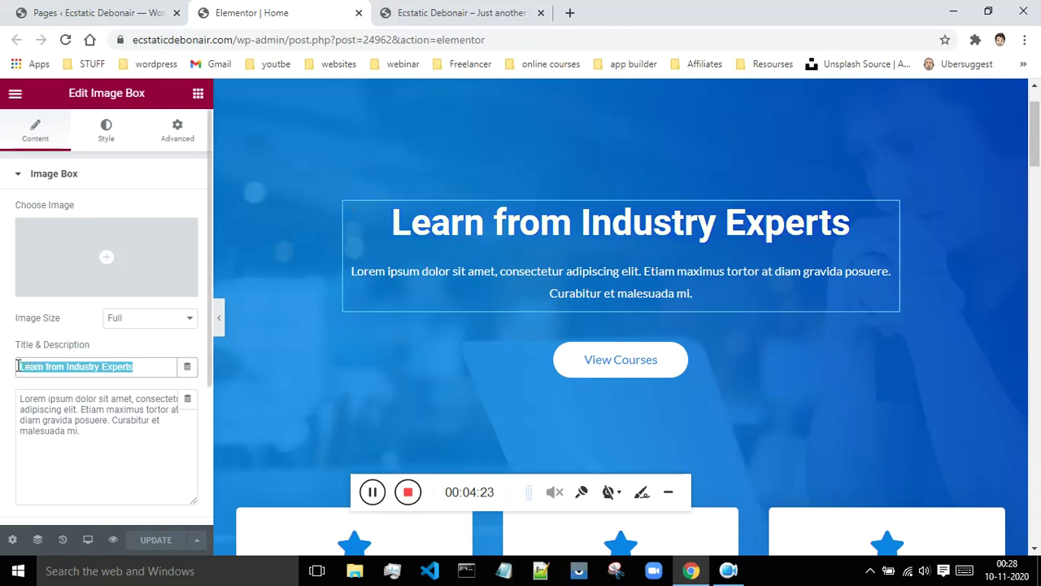
key(BackSpace)
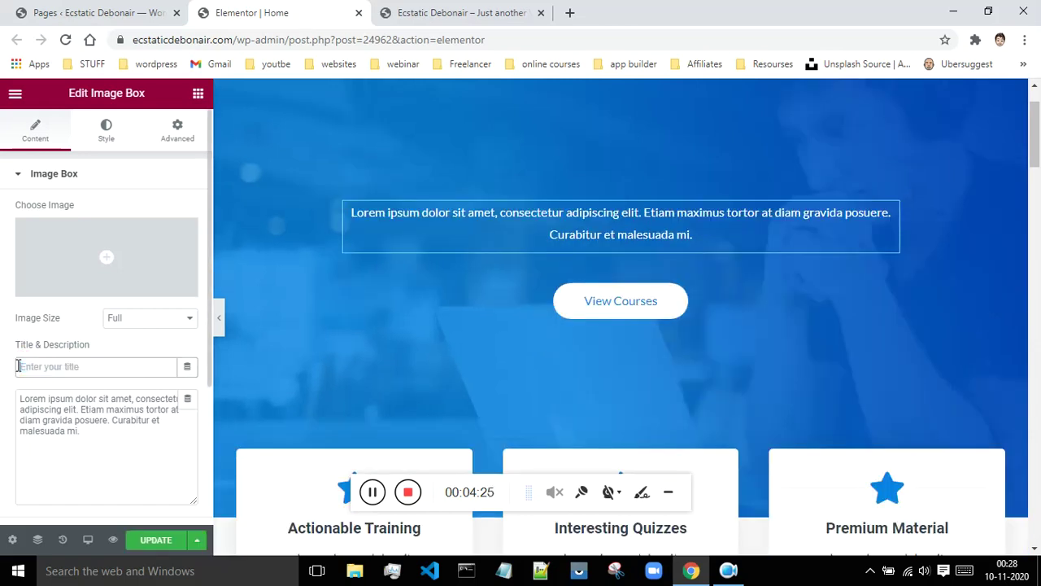
text(mY)
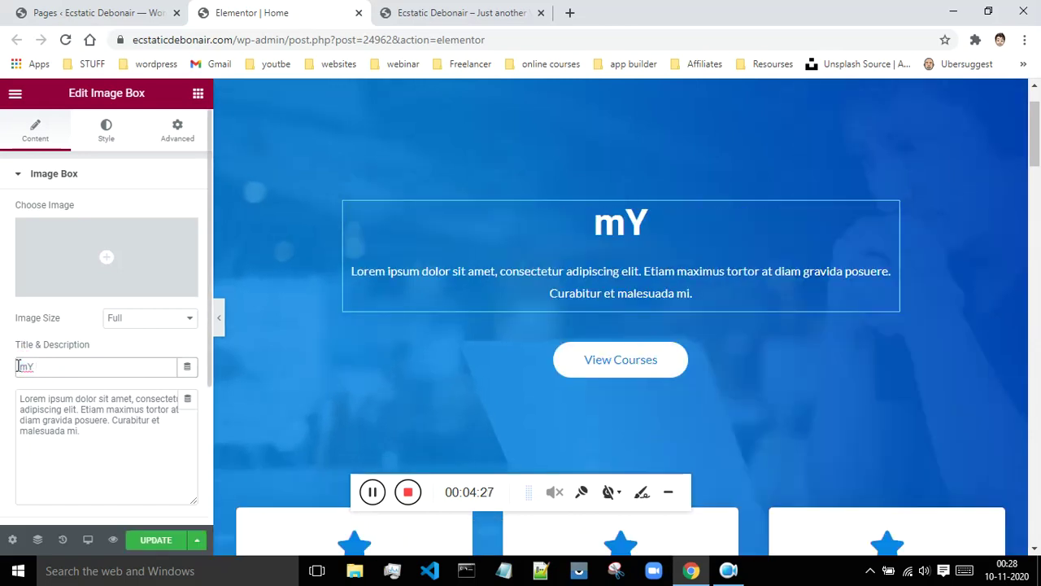
key(BackSpace)
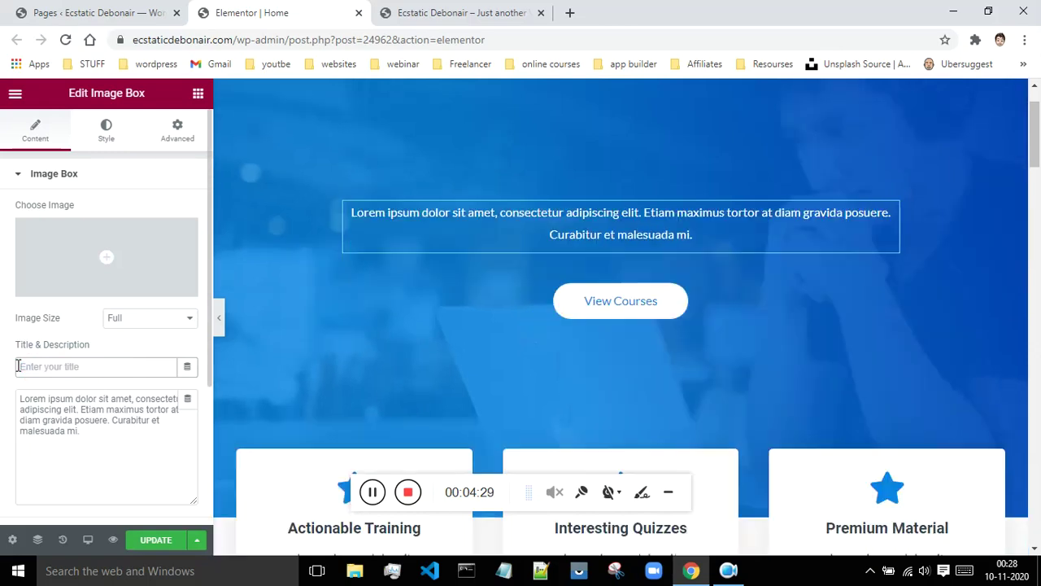
text(MY WEBSITE)
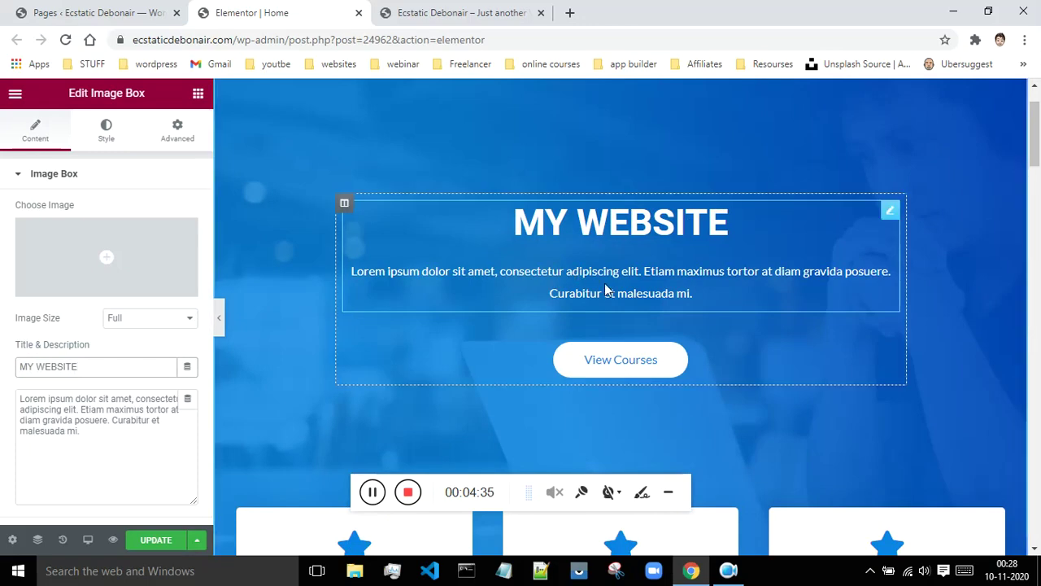
- Replace the hero image box's placeholder description with "HELLO WORLD"
drag(87, 431, 7, 399)
key(BackSpace)
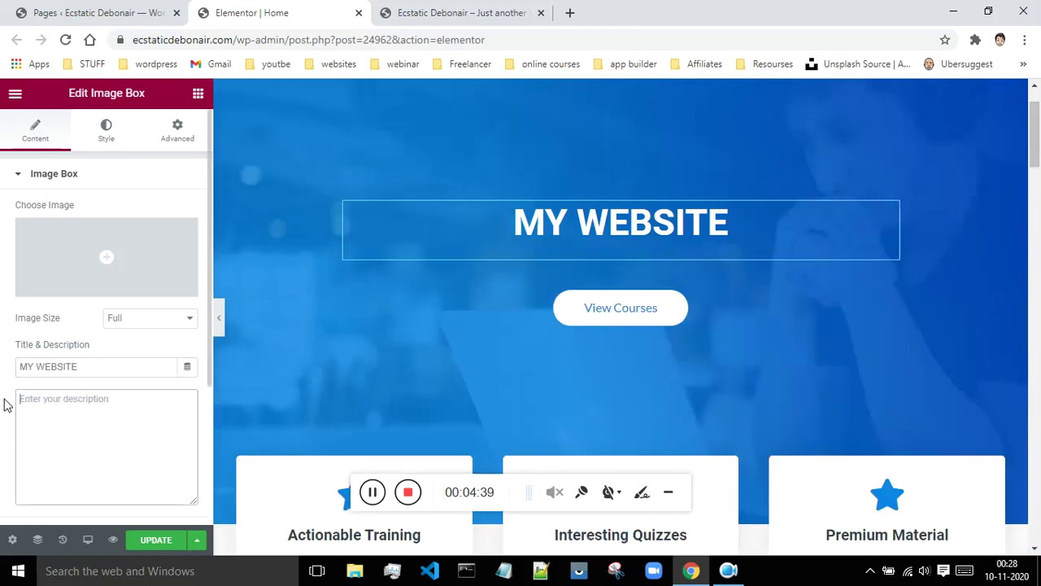
text(HELLO WORDL)
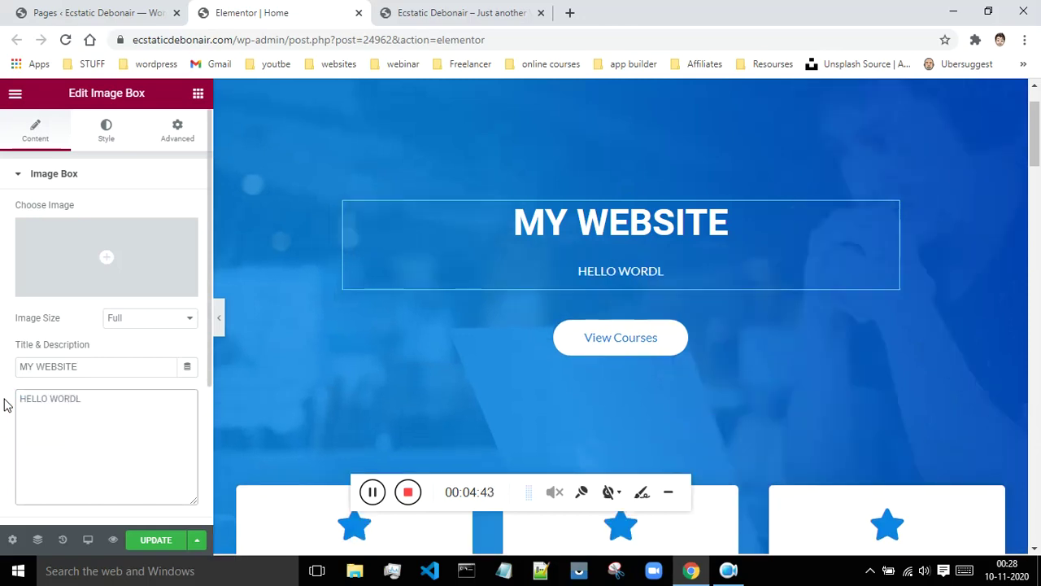
key(BackSpace)
key(BackSpace)
text(LD)
scroll(203, 418, down, 1)
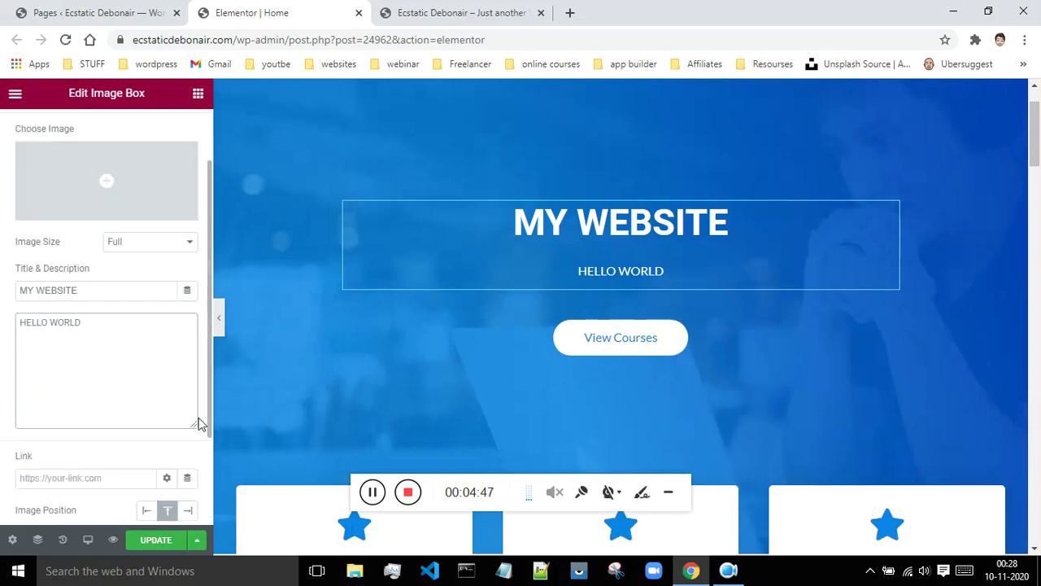
scroll(171, 376, up, 1)
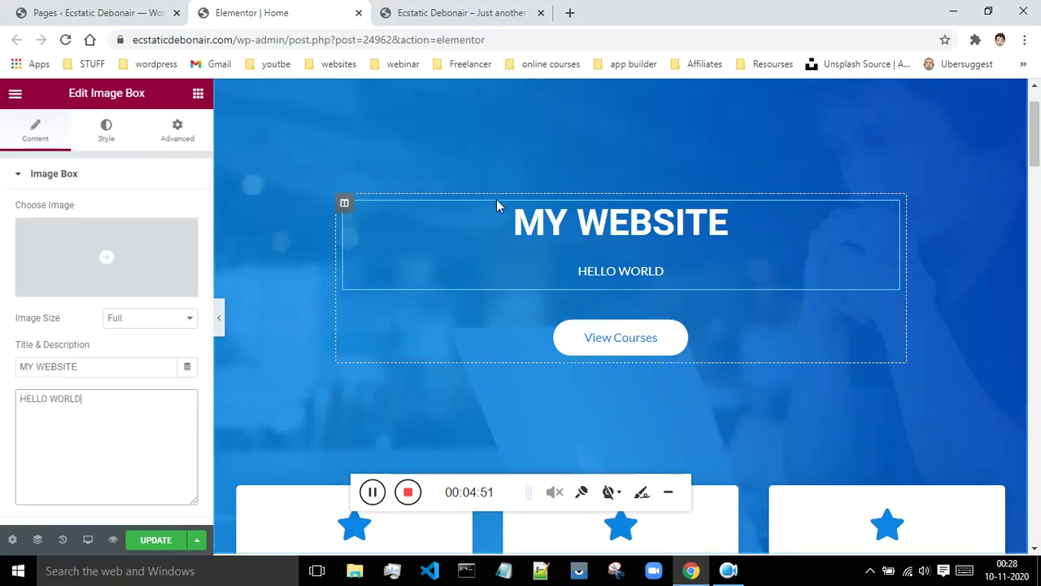
- Insert the free windmill picture from Pixabay as the hero image box's image
click(96, 289)
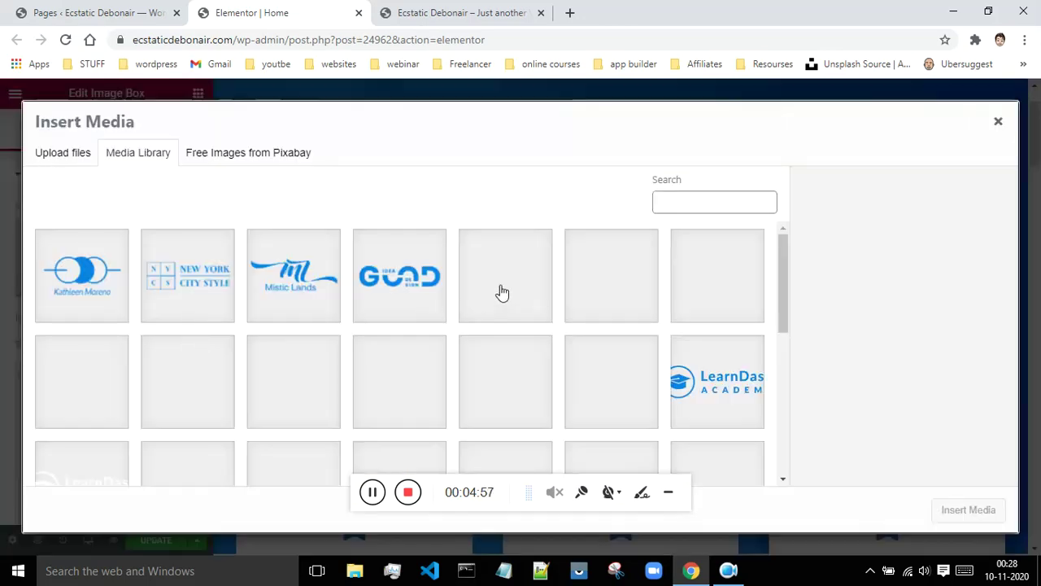
scroll(633, 313, down, 5)
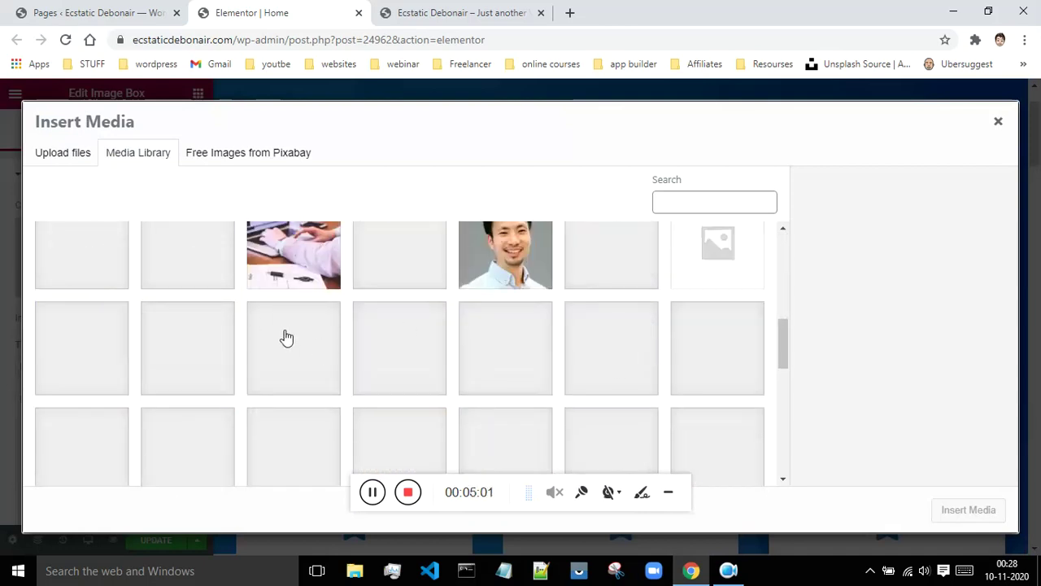
scroll(309, 332, up, 4)
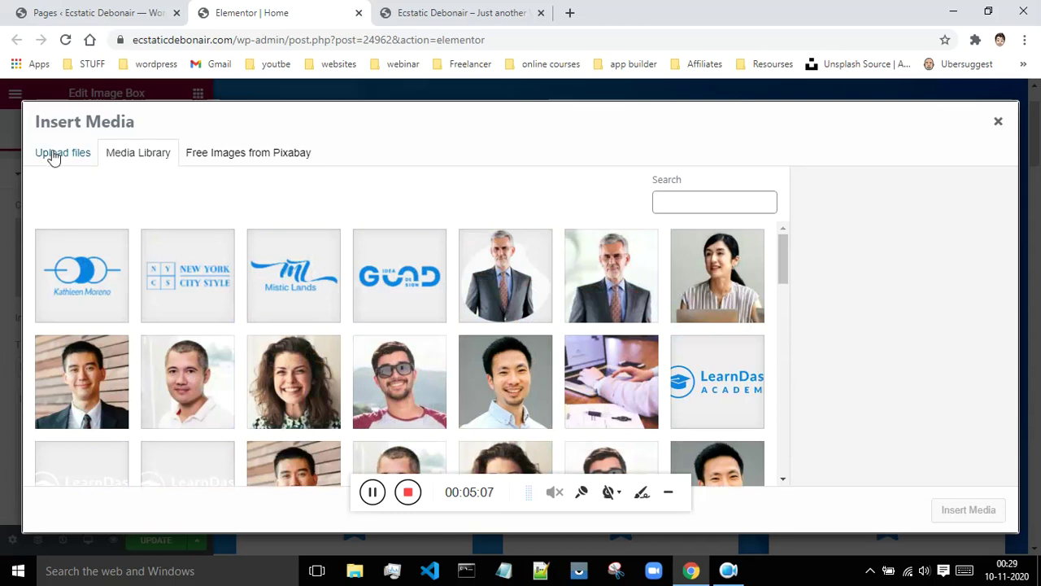
click(225, 156)
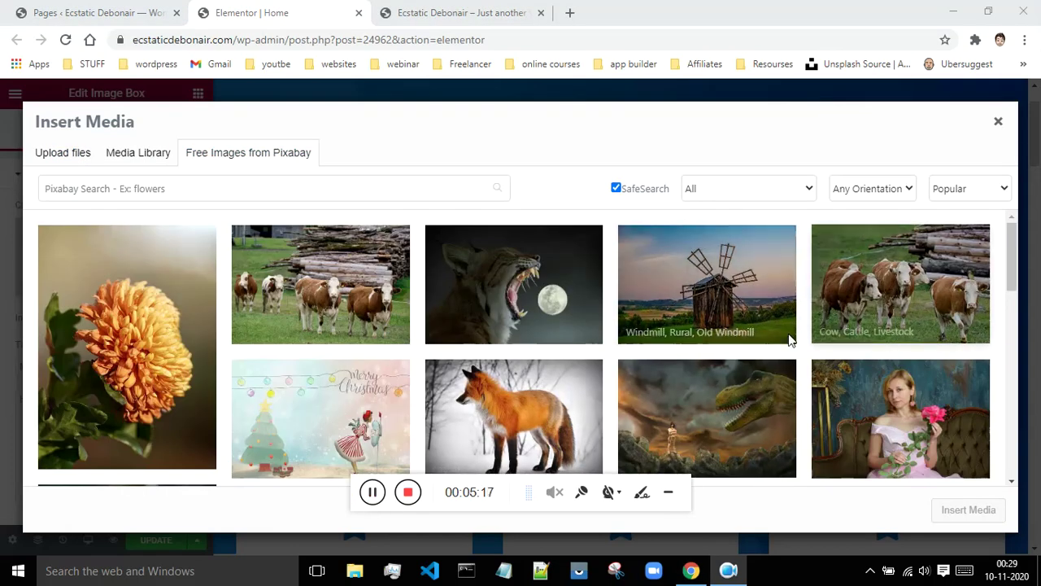
click(683, 294)
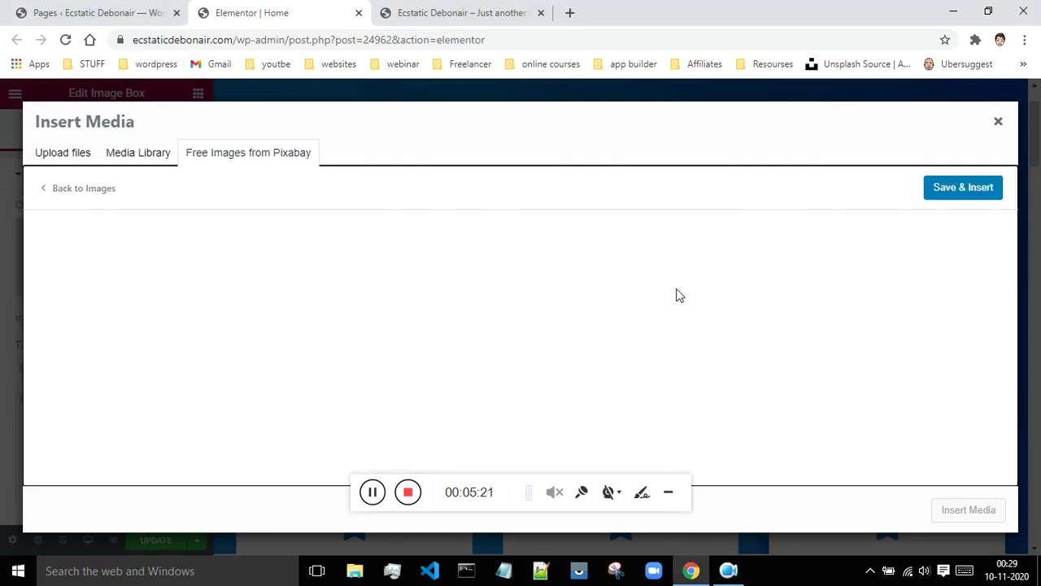
scroll(682, 291, down, 5)
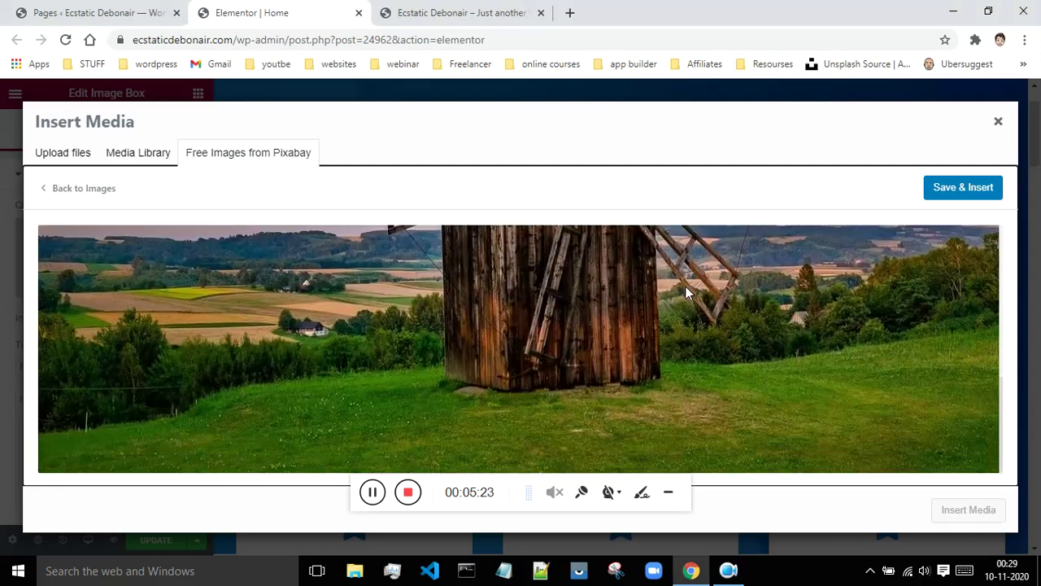
click(973, 194)
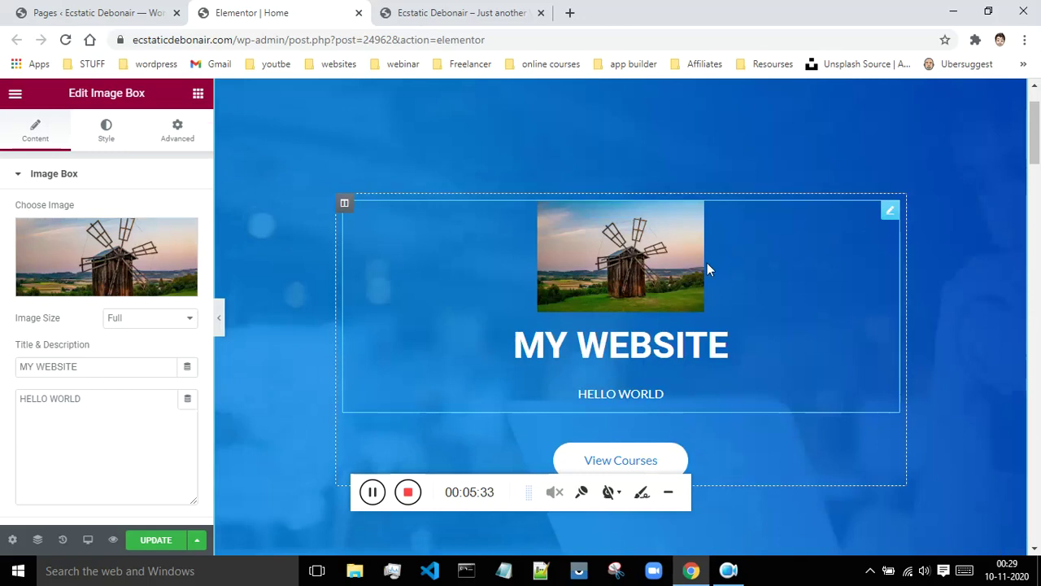
- Set the hero image box's image size to Large - 1024 x 1024 and remove the windmill picture
click(133, 322)
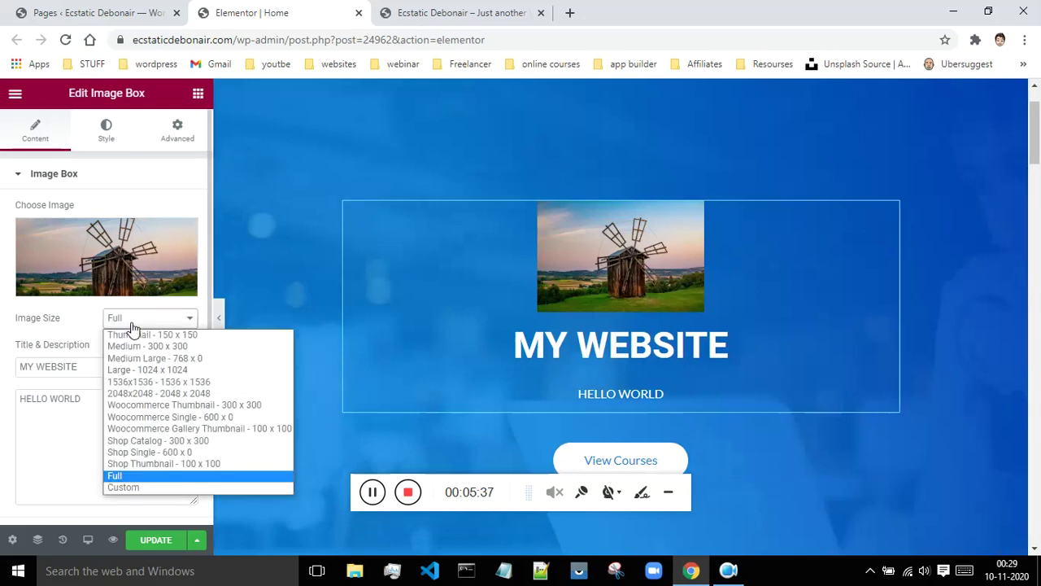
click(134, 369)
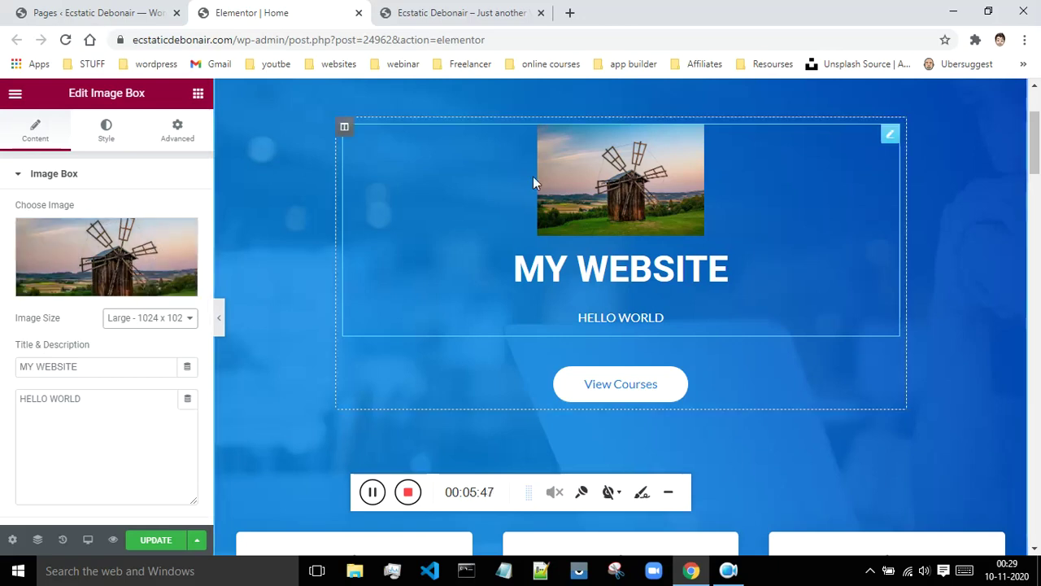
scroll(647, 217, up, 2)
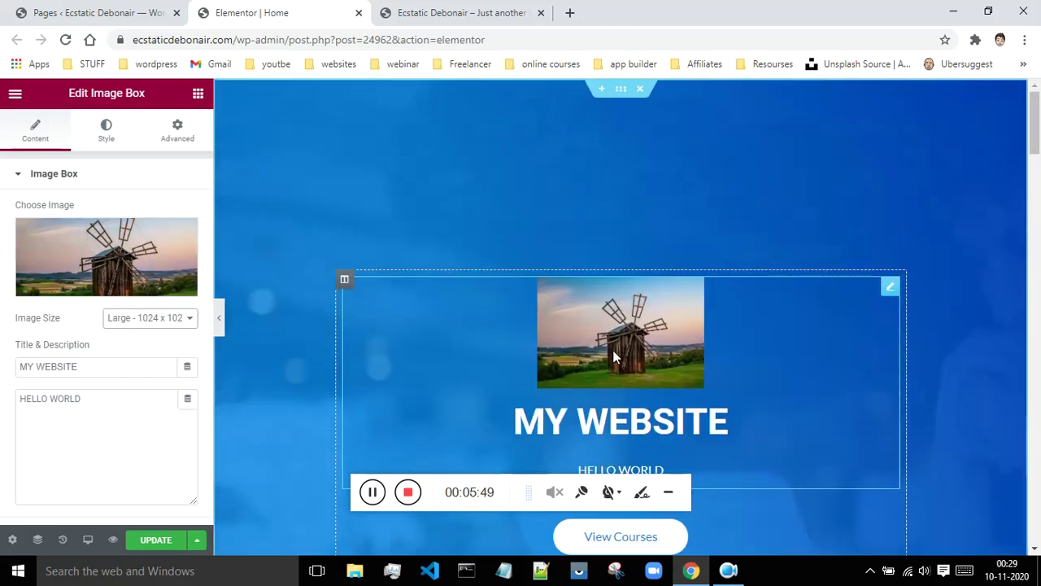
scroll(613, 340, down, 2)
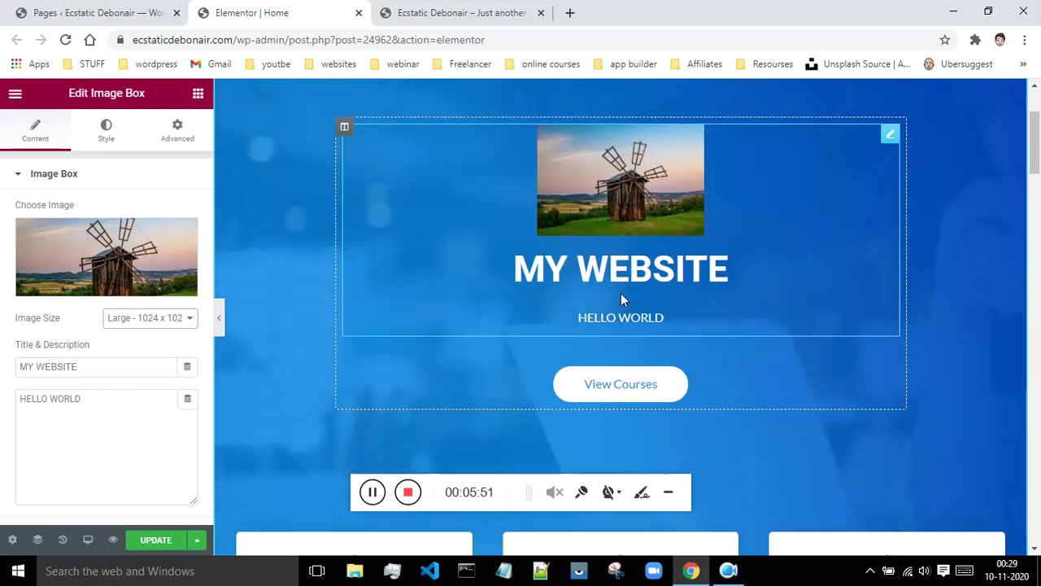
click(182, 235)
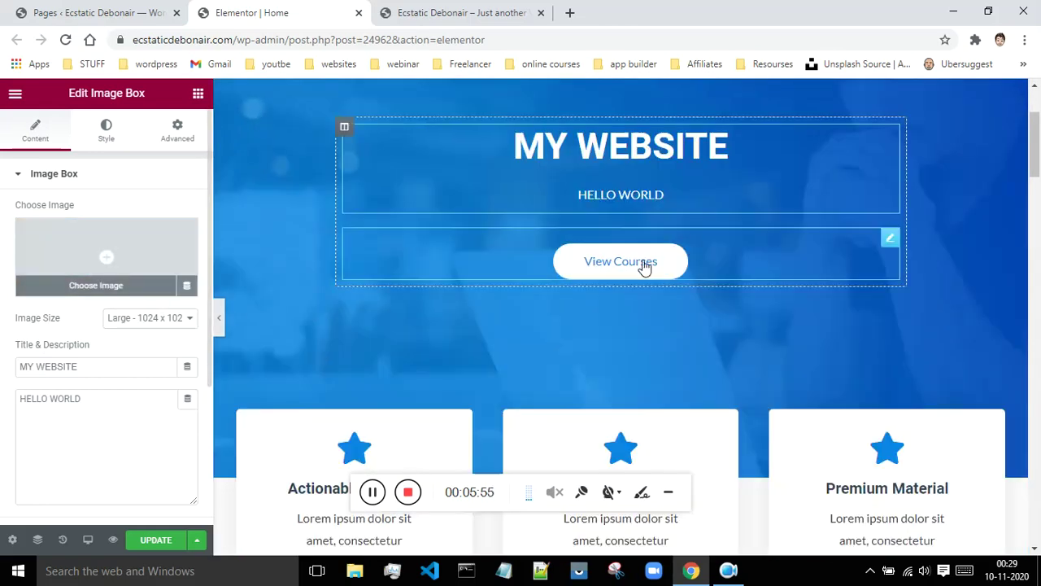
- Replace the "View Courses" label of the hero section's button with "CLICK HERE"
scroll(638, 260, down, 2)
scroll(639, 259, up, 1)
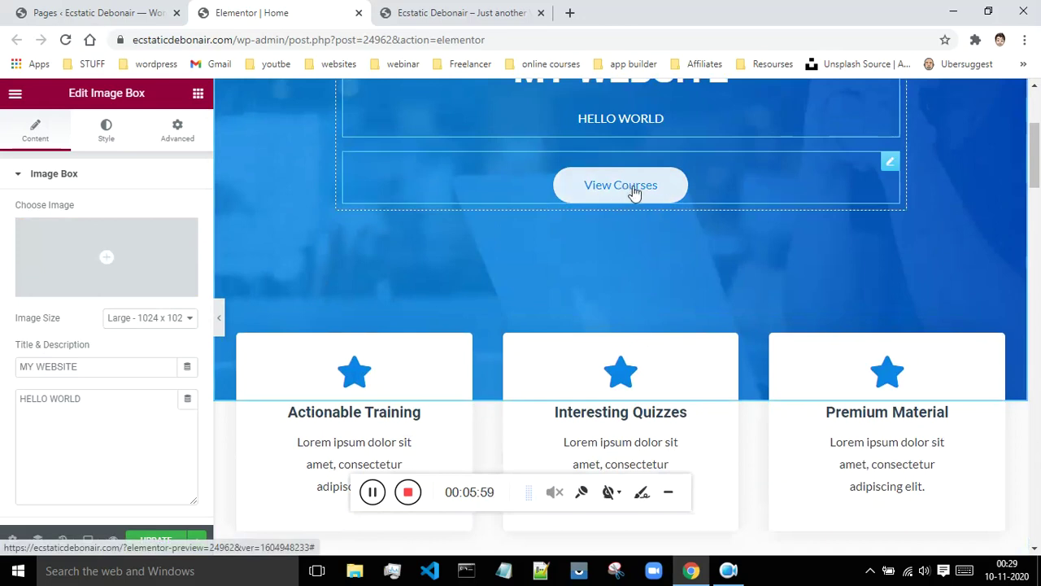
click(889, 165)
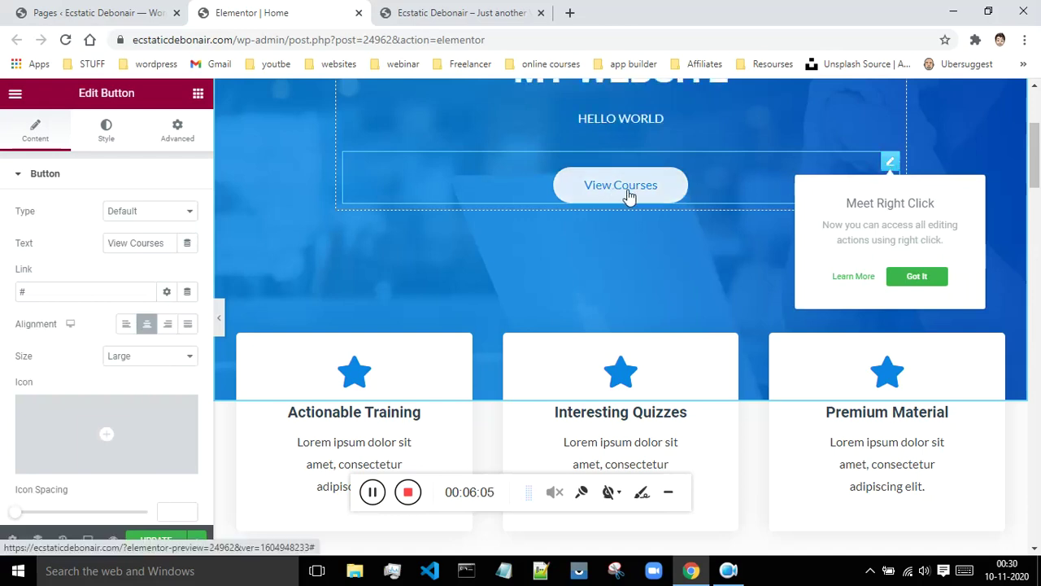
click(48, 296)
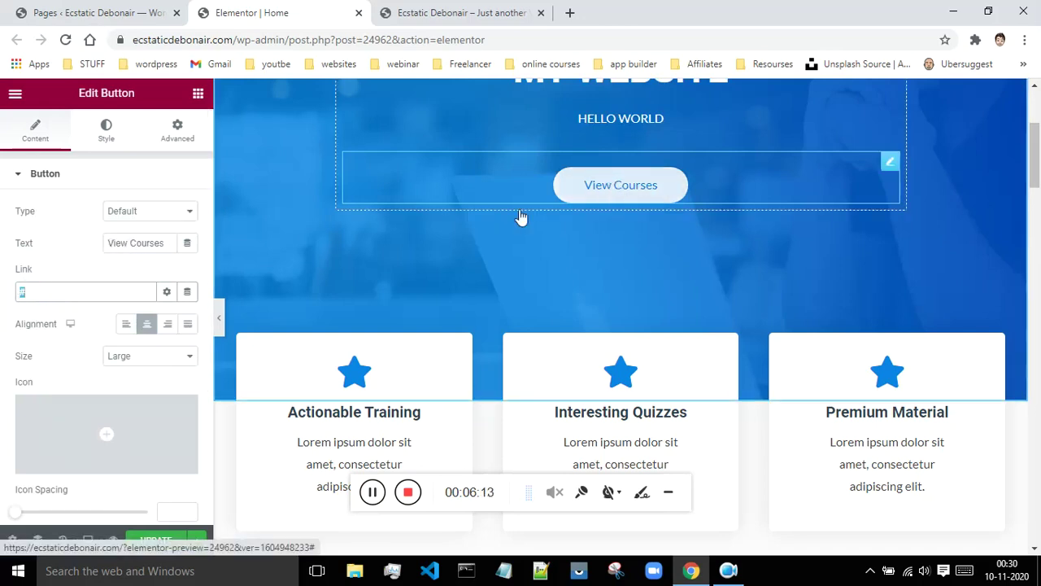
drag(163, 242, 103, 246)
key(BackSpace)
text(CLICK HERE)
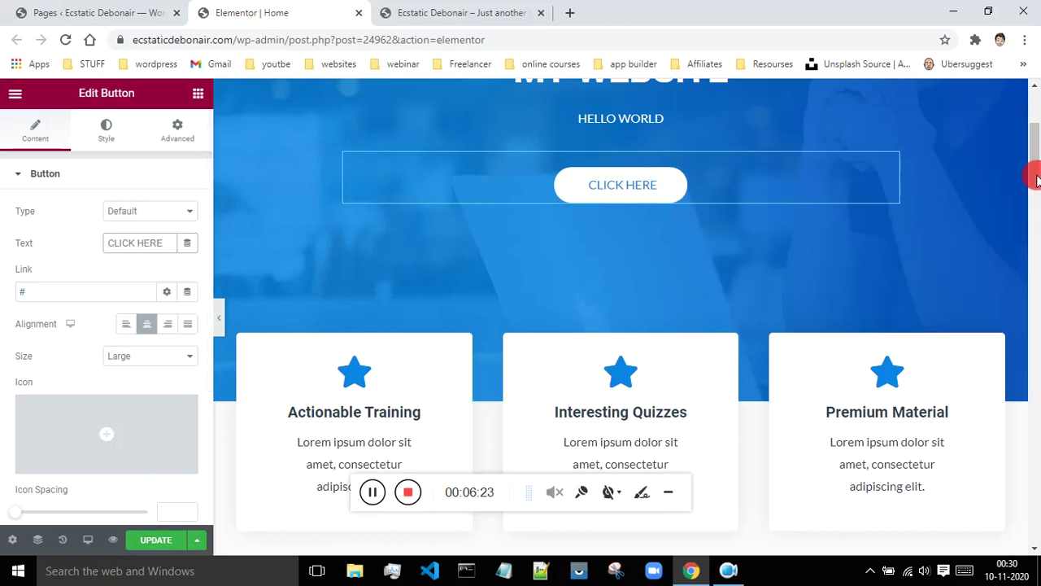
- Replace the star icon of the "Actionable Training" icon box with the Spider icon from the icon library
scroll(1031, 195, down, 3)
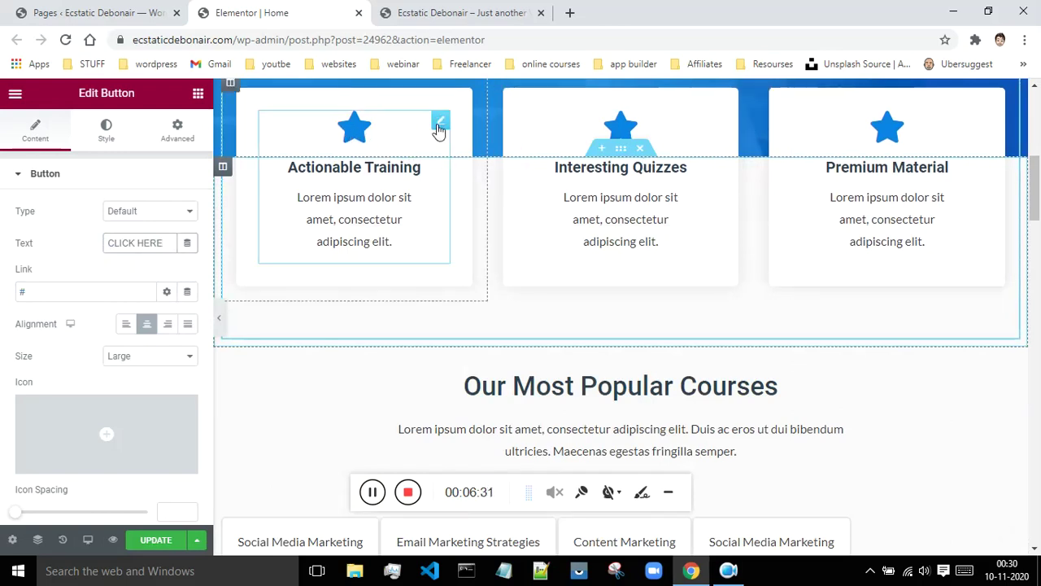
click(440, 123)
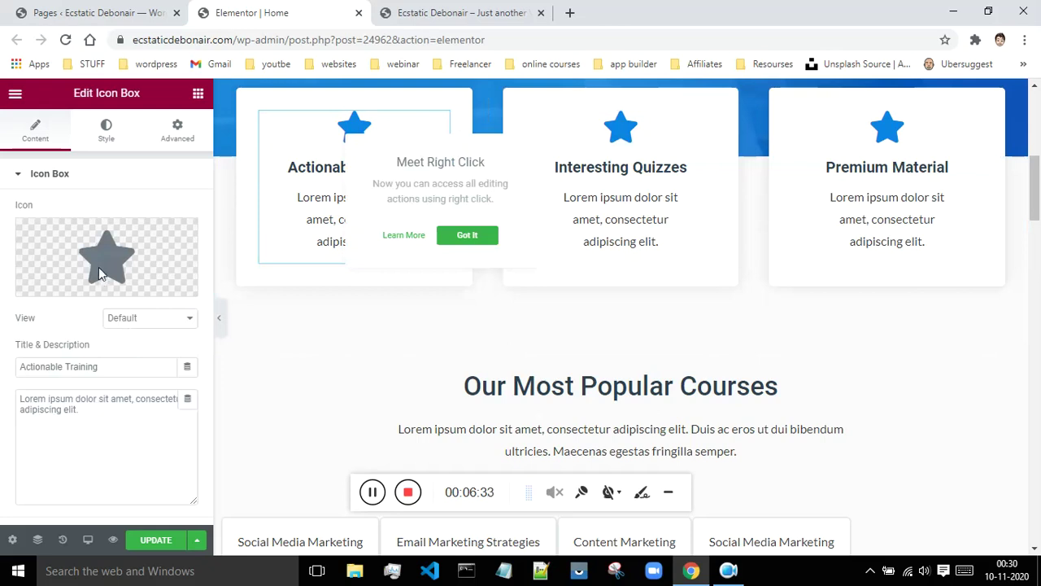
mouse_move(114, 262)
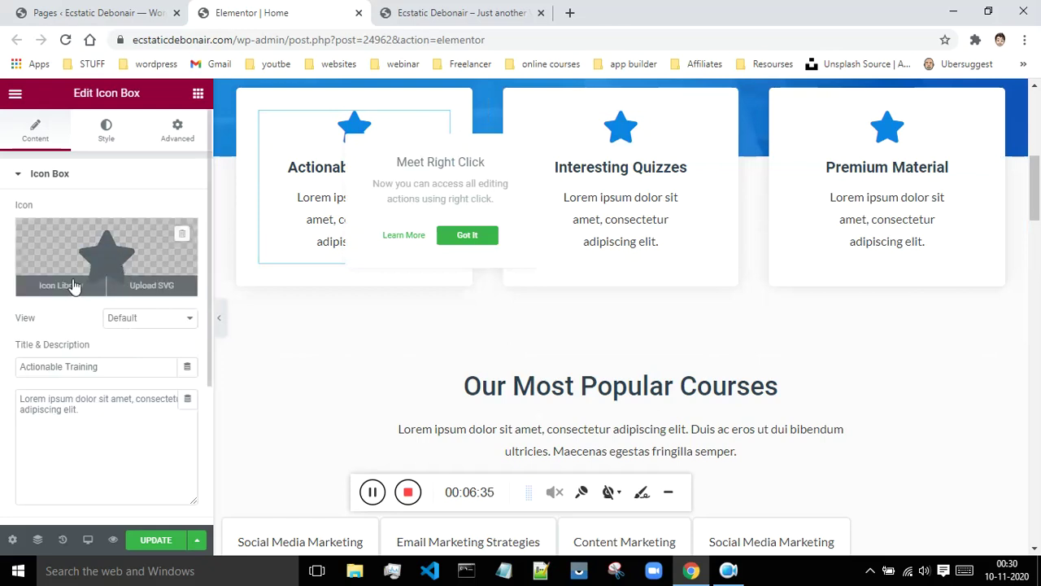
click(62, 286)
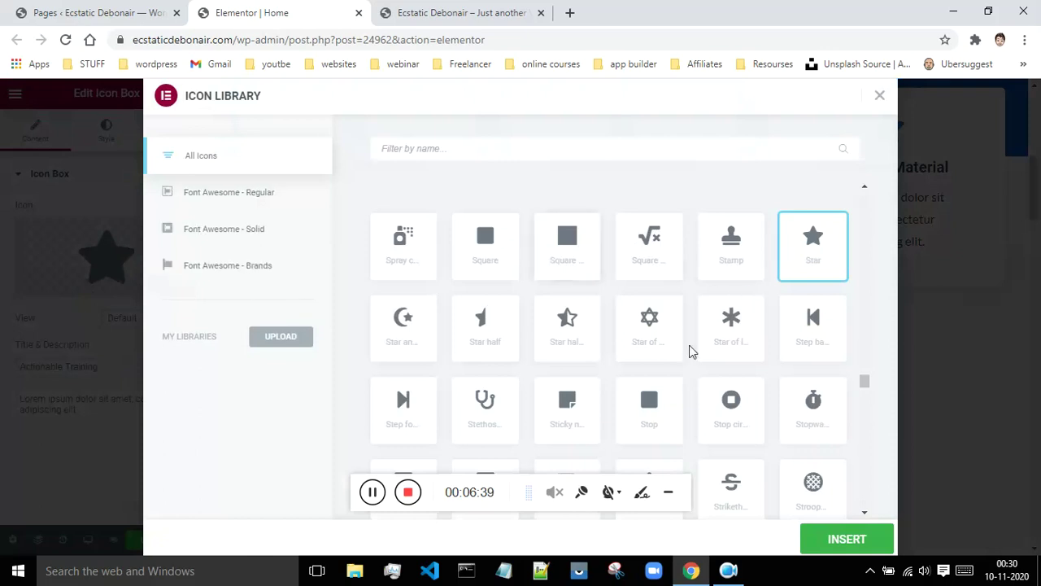
scroll(688, 351, down, 2)
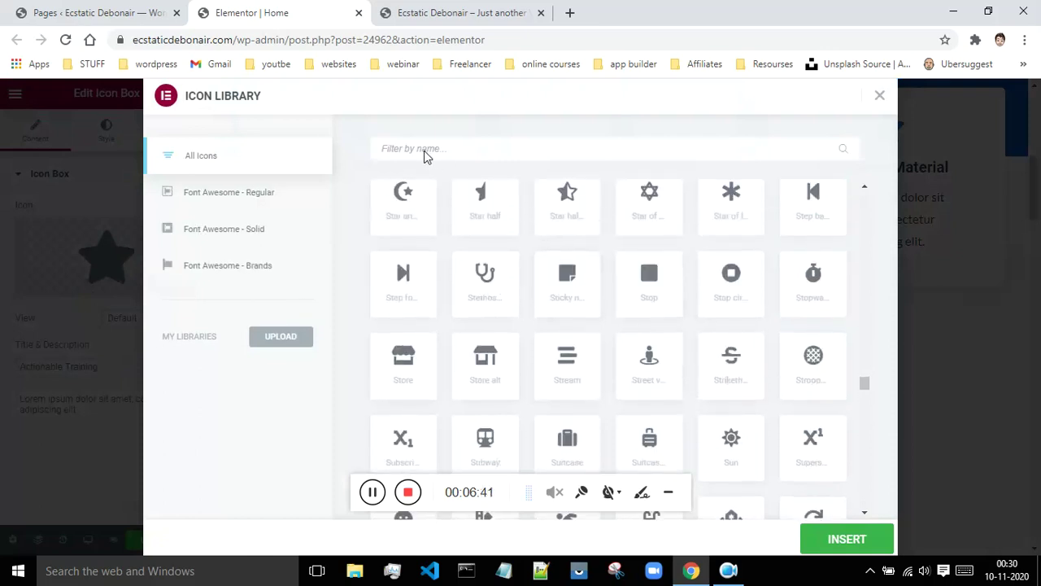
scroll(429, 151, up, 4)
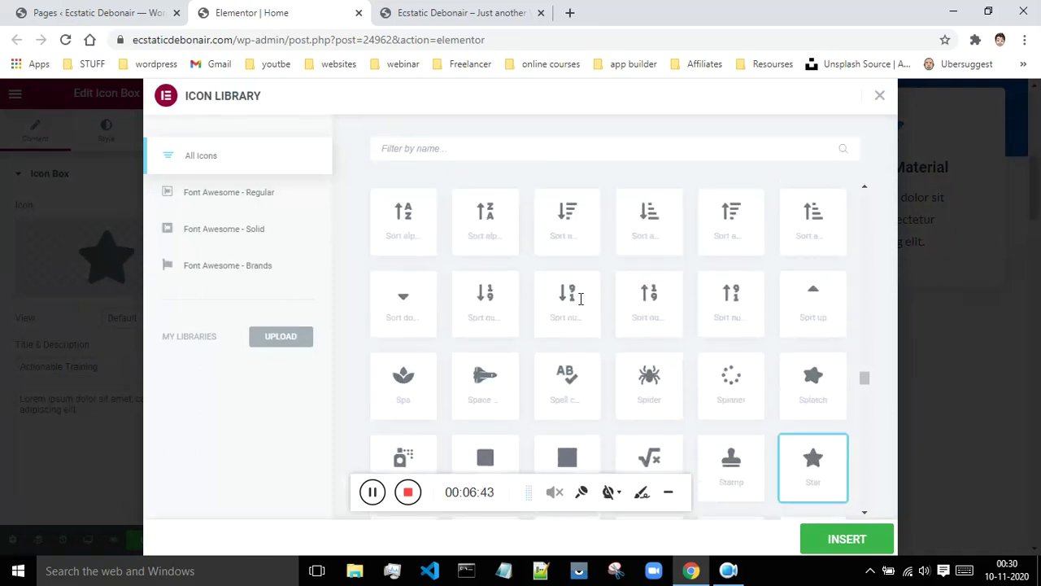
click(649, 383)
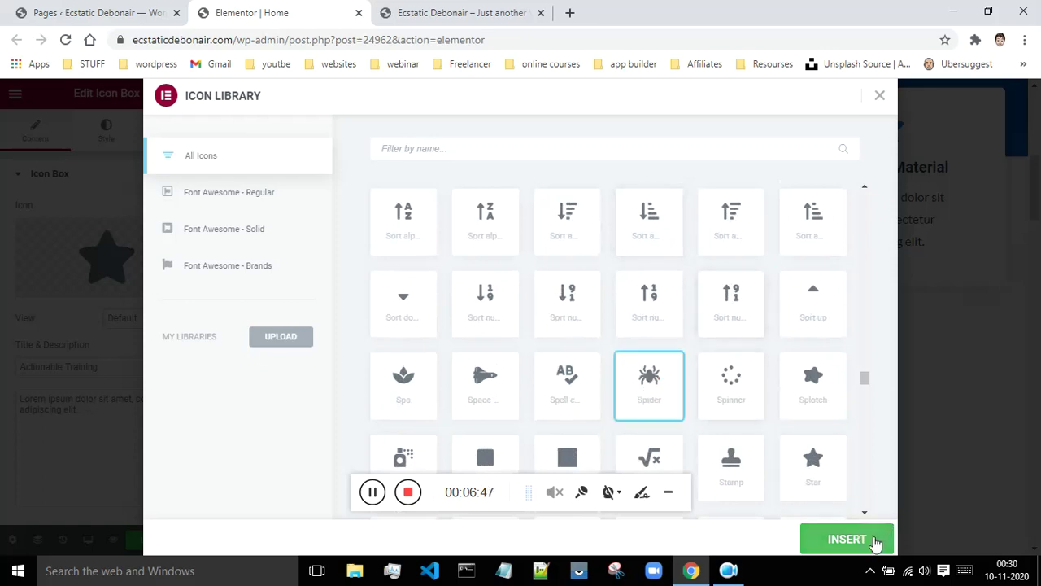
click(846, 540)
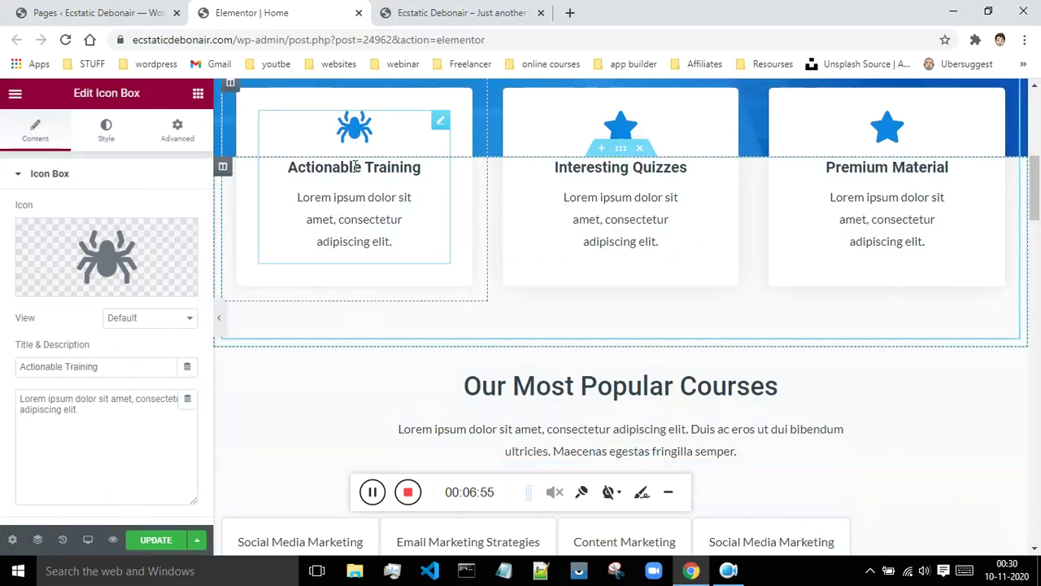
- Set the primary color of the "Actionable Training" box's spider icon to blue #0936E3
scroll(101, 273, down, 1)
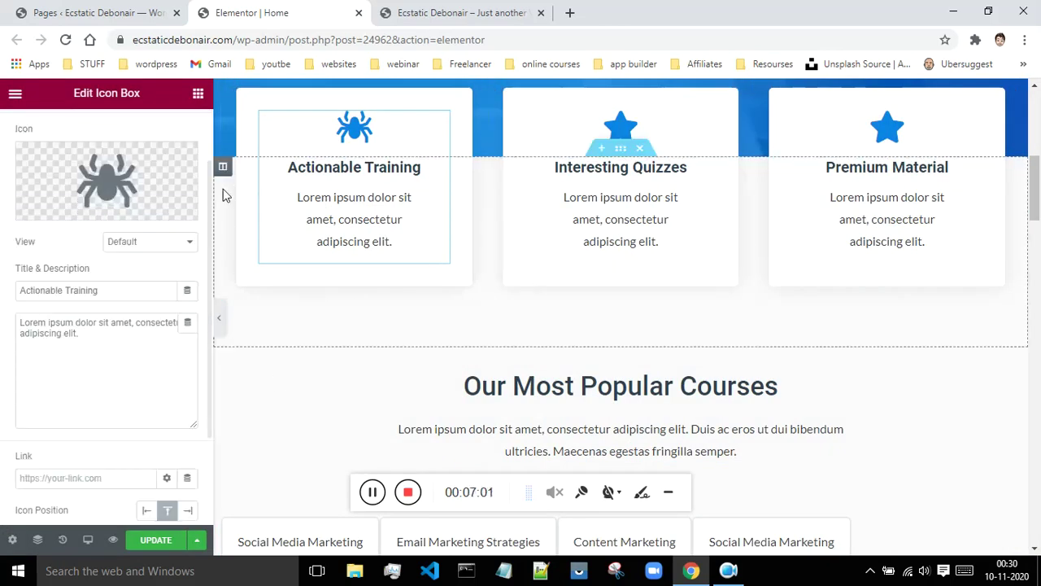
click(52, 477)
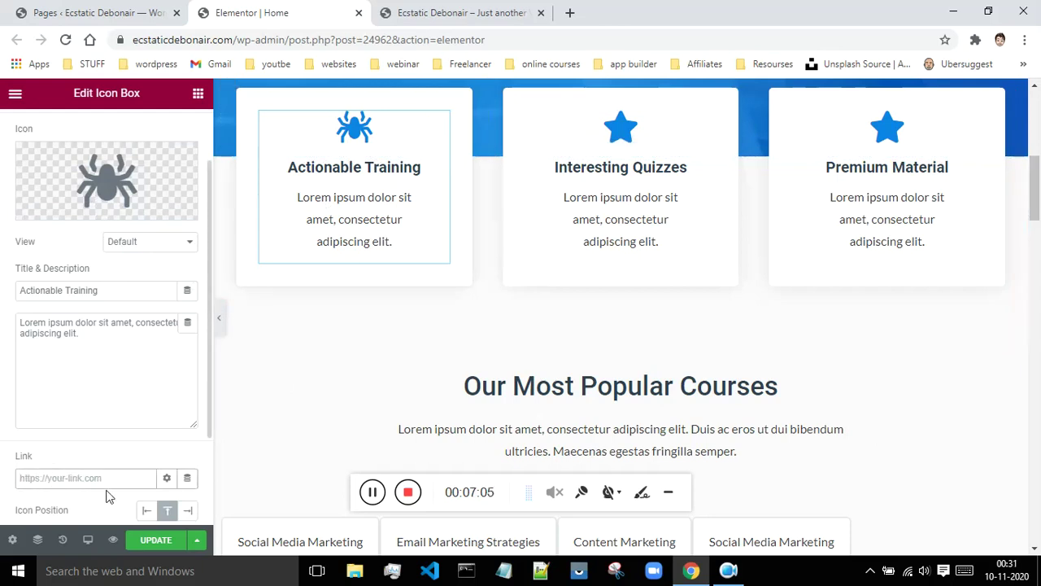
scroll(98, 486, up, 2)
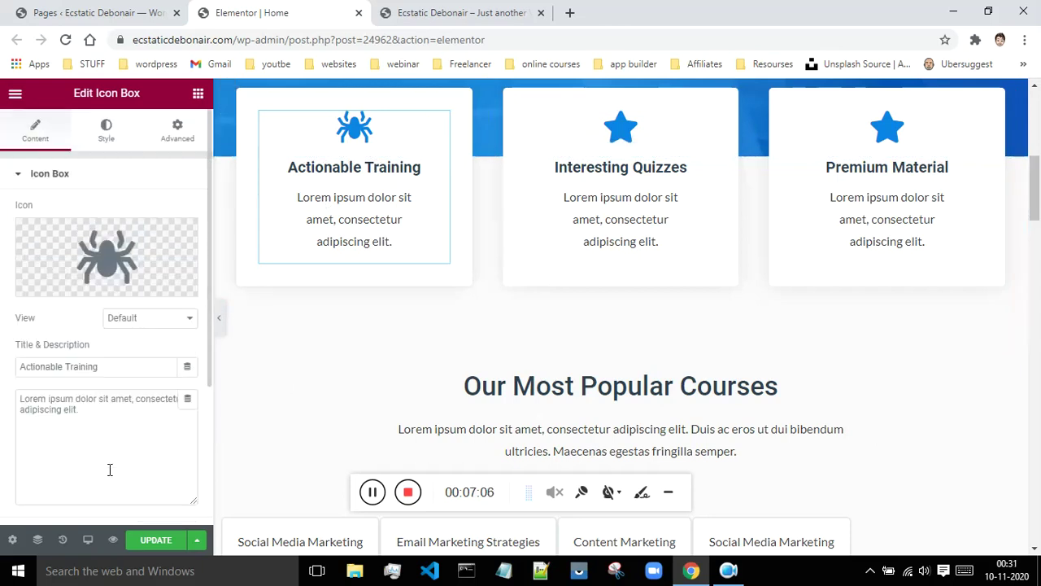
click(105, 129)
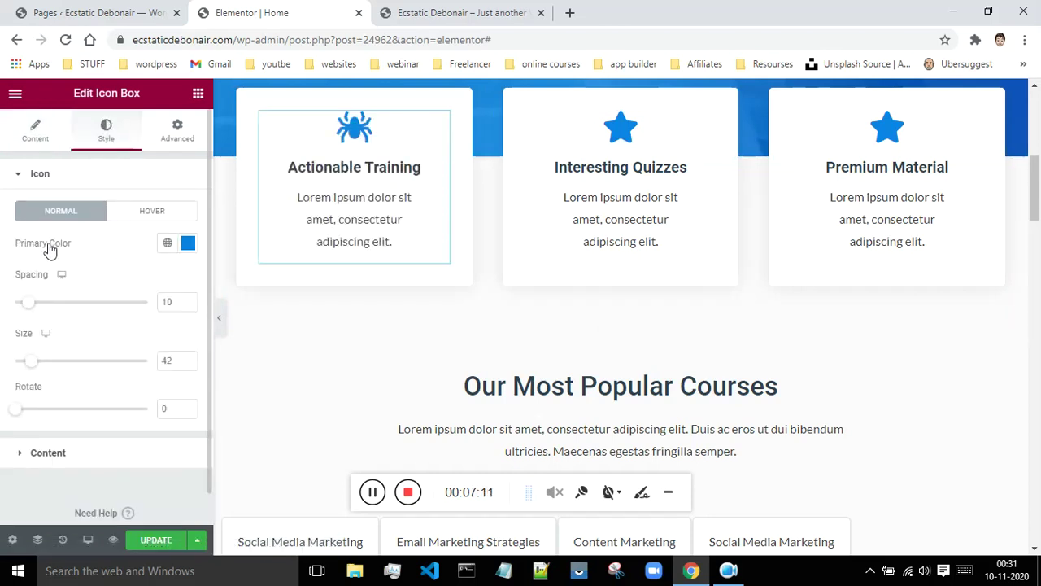
click(187, 243)
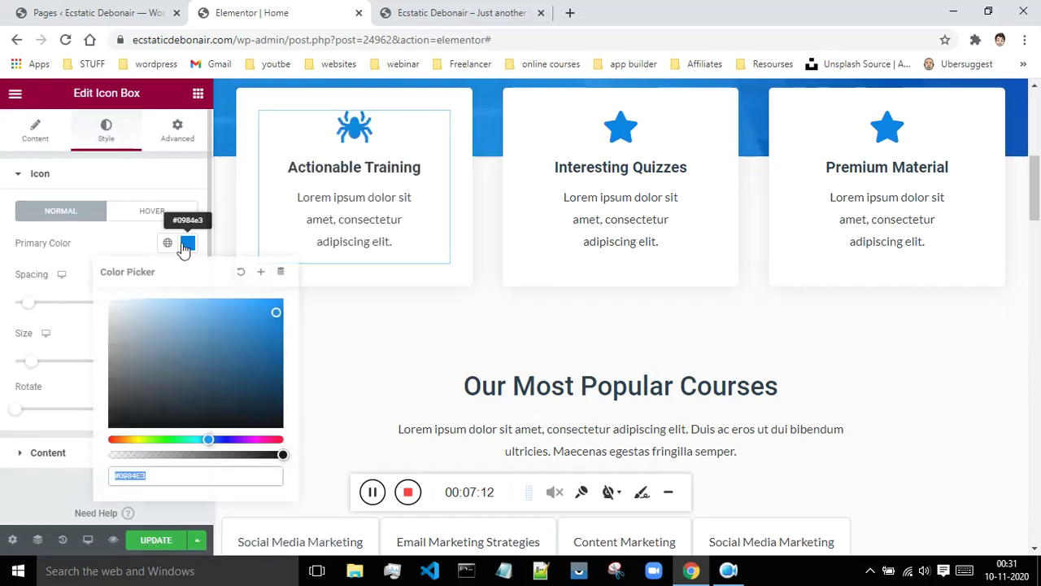
click(208, 439)
drag(208, 439, 167, 439)
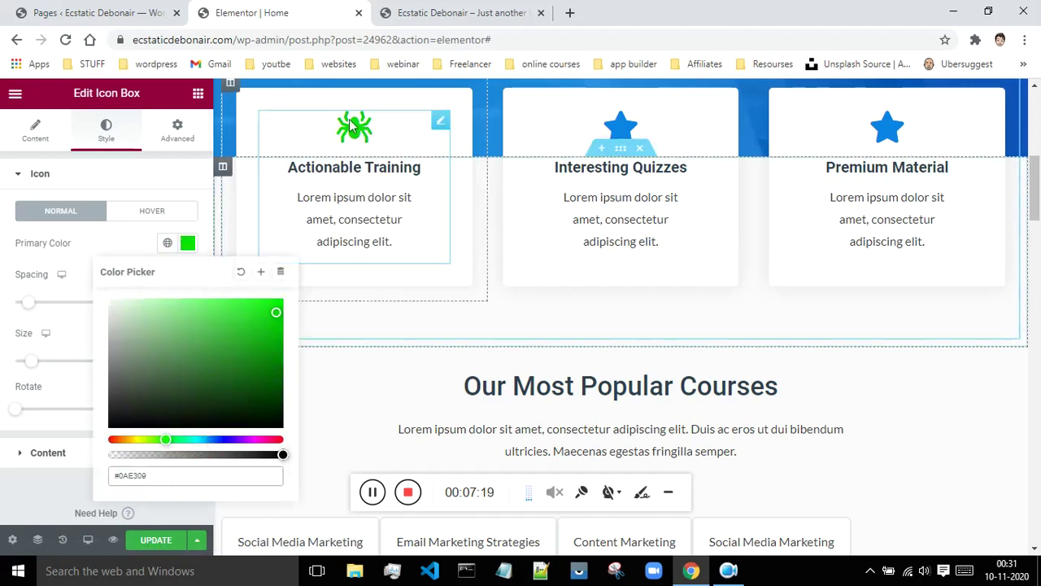
click(217, 439)
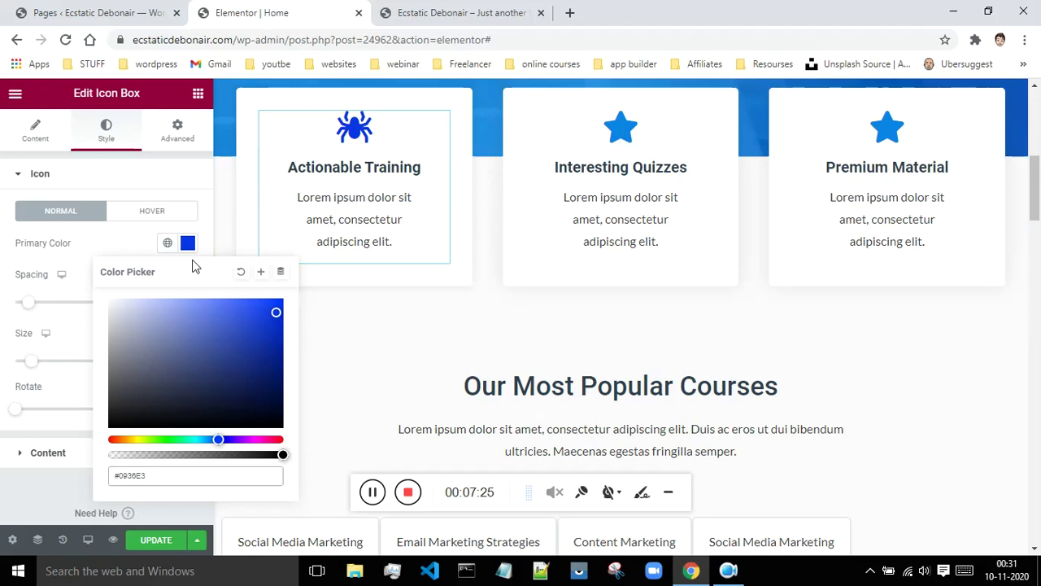
click(122, 177)
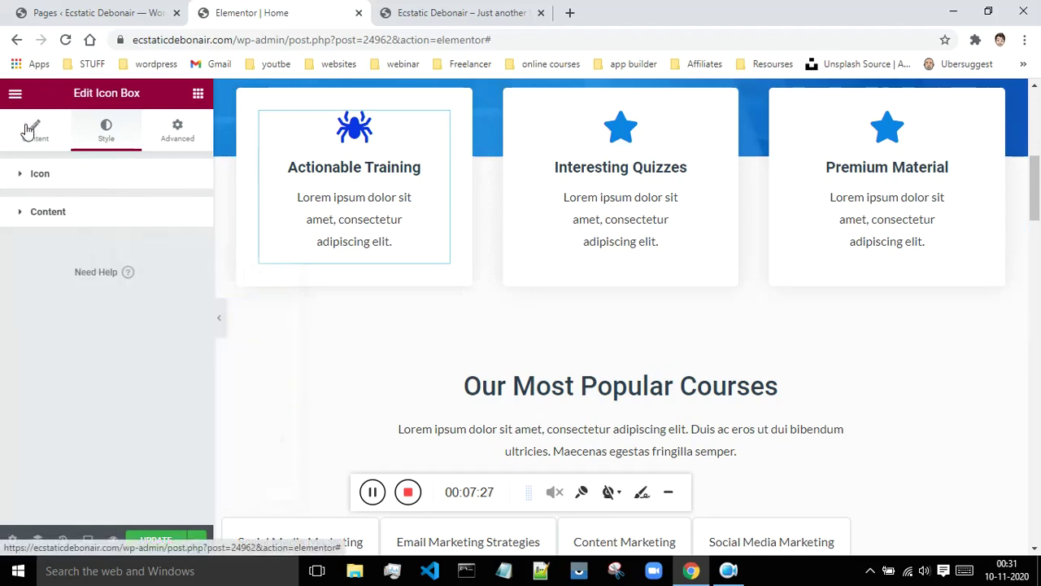
click(31, 130)
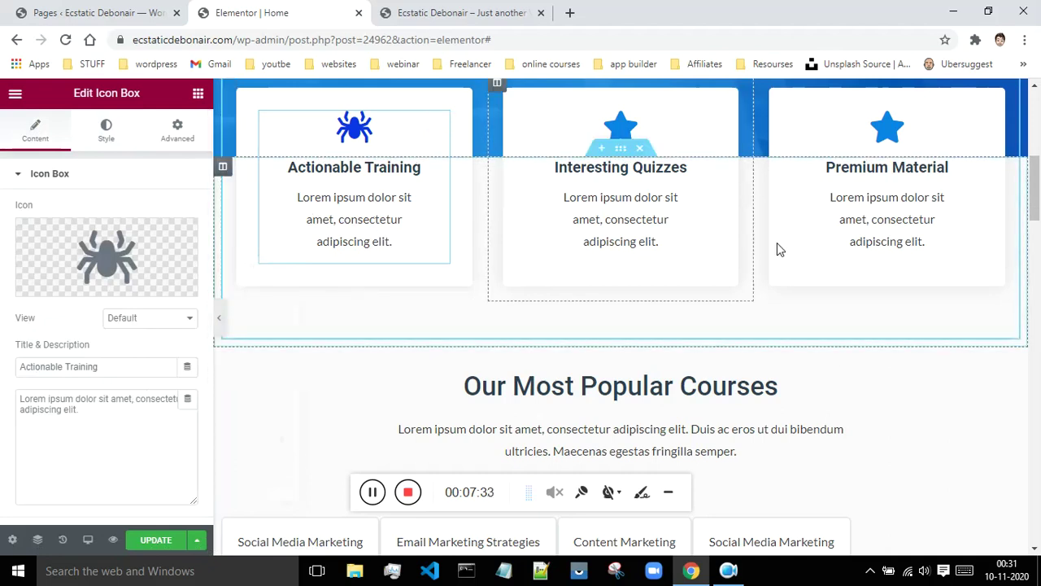
- Delete the "Industry Partners" logo section above "What Our Students Have to Say"
scroll(779, 244, down, 2)
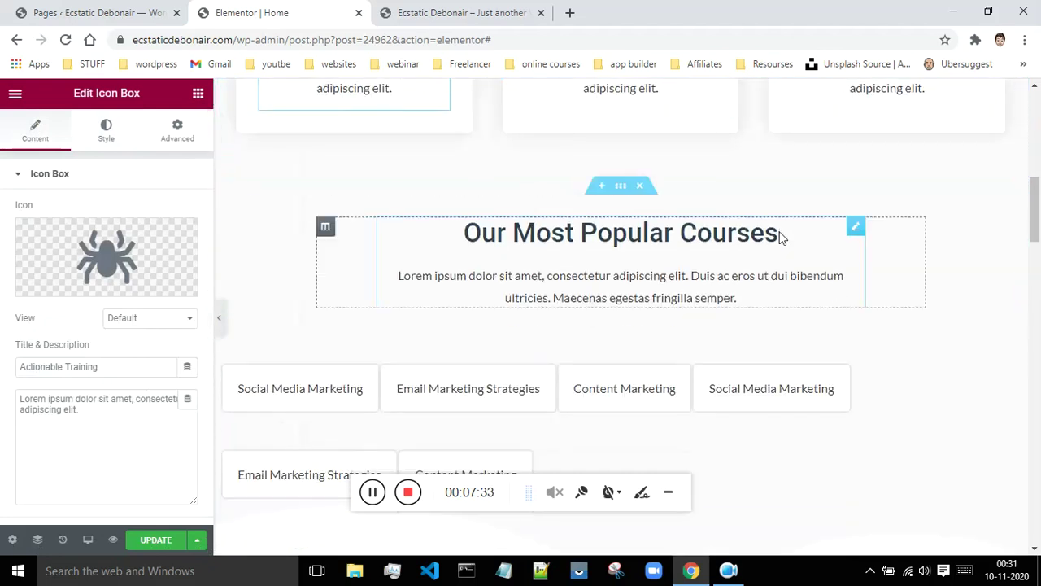
click(853, 233)
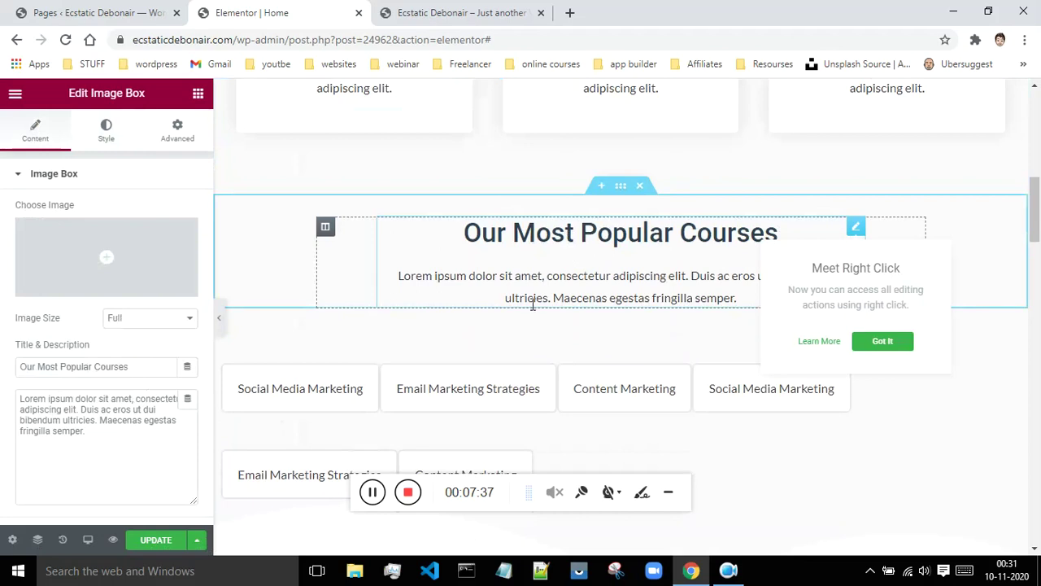
scroll(577, 290, down, 2)
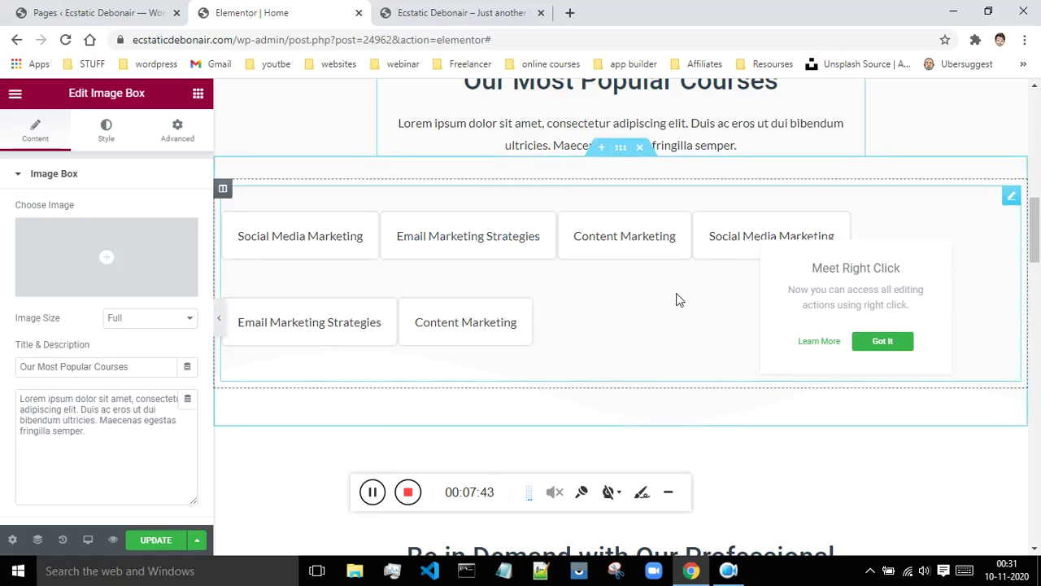
scroll(651, 285, down, 6)
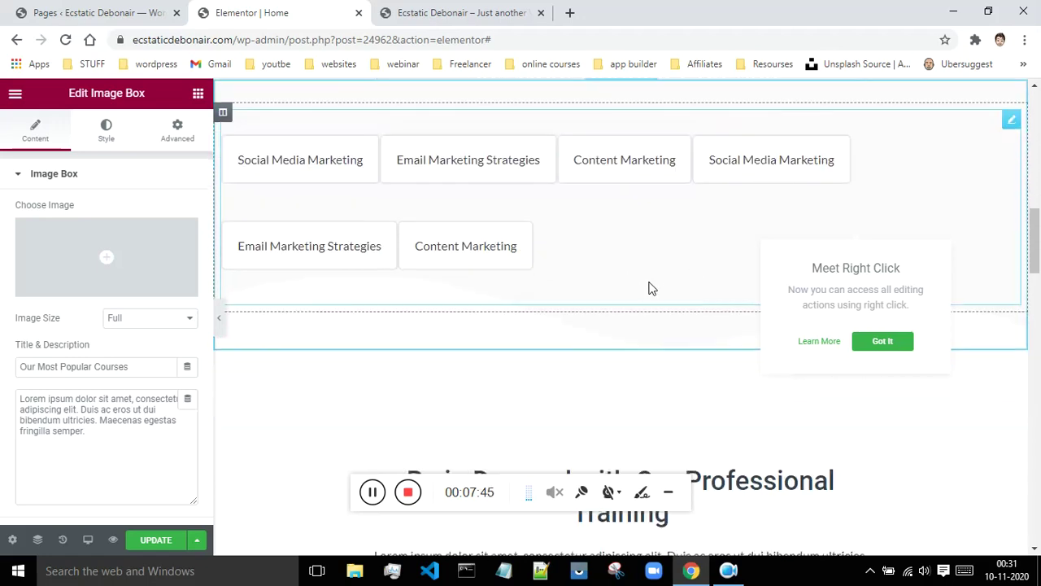
scroll(656, 285, down, 8)
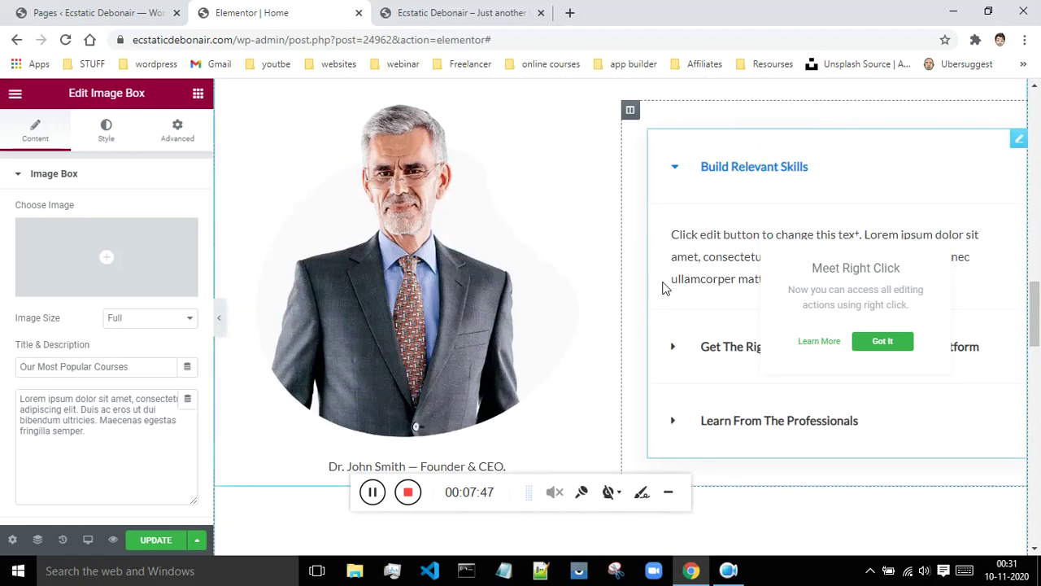
scroll(667, 293, up, 2)
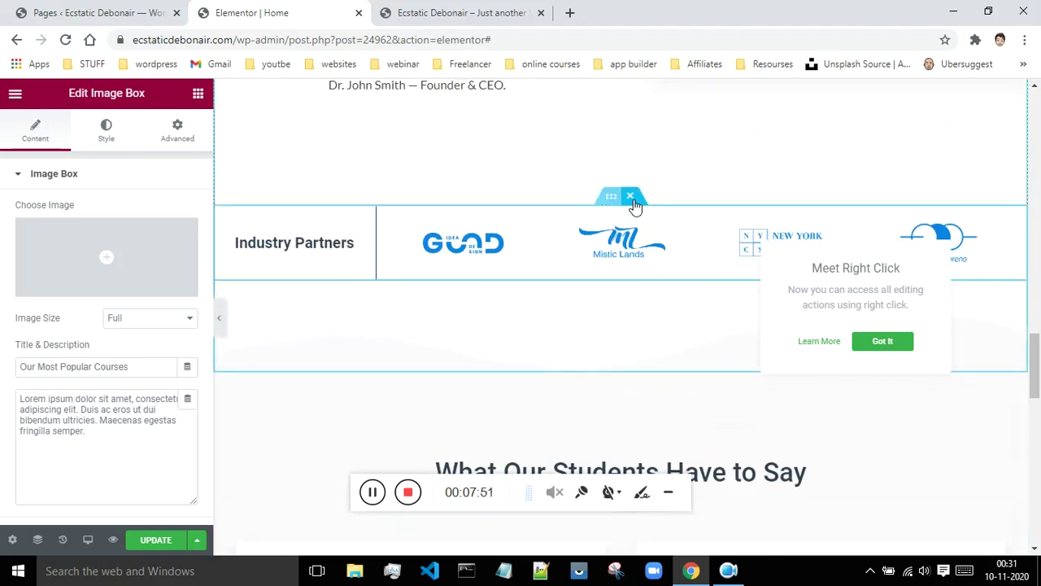
click(632, 198)
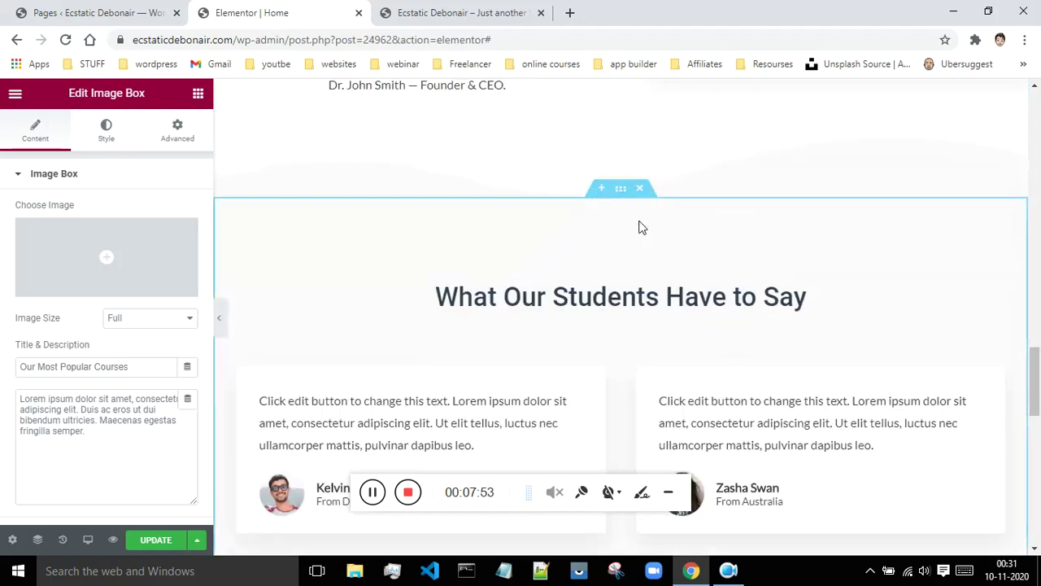
- Add an empty section above "What Our Students Have to Say" and place an Image widget in it
scroll(728, 302, up, 1)
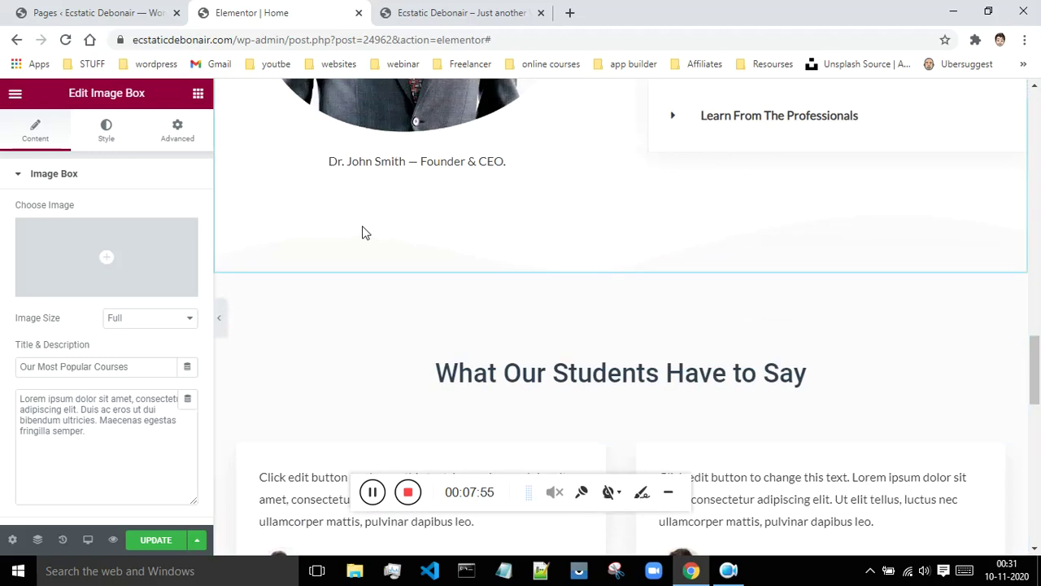
click(599, 268)
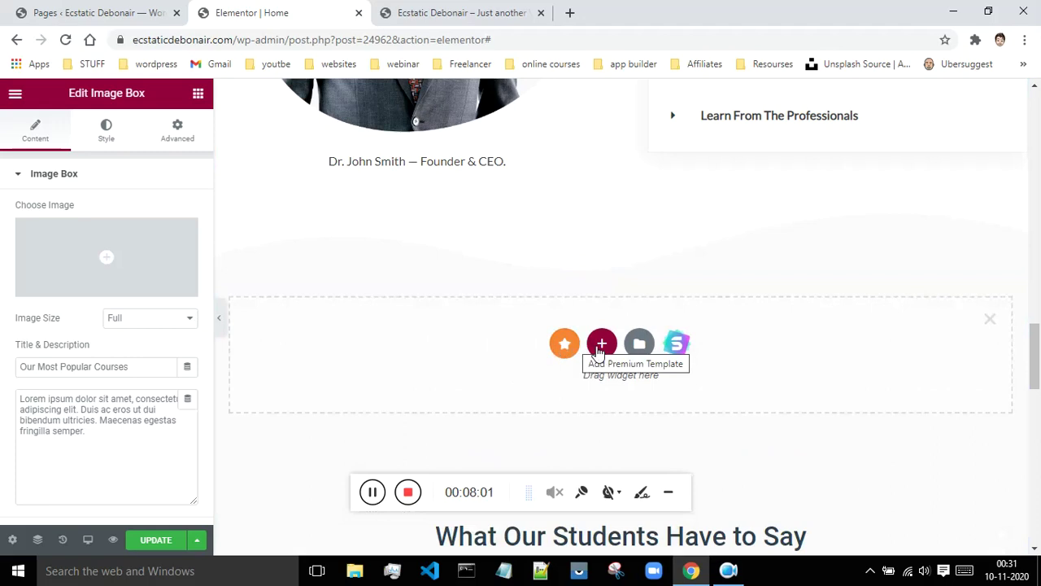
click(198, 97)
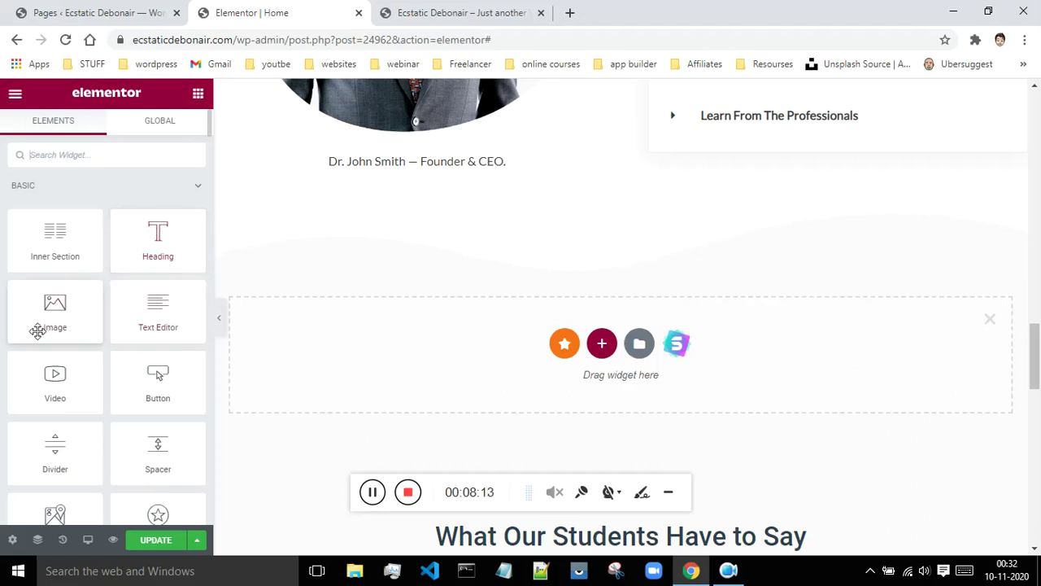
drag(47, 314, 462, 355)
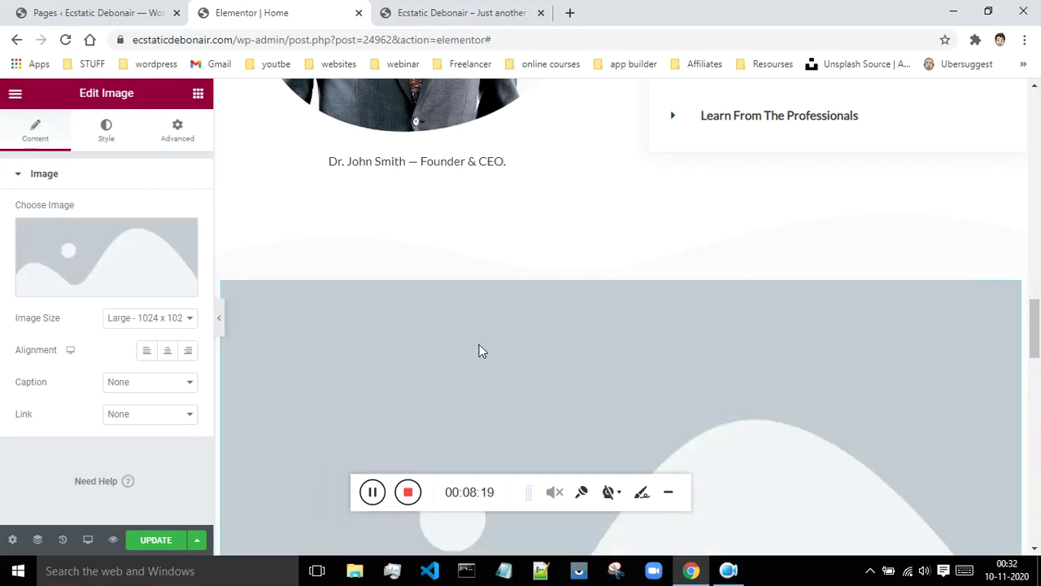
- Insert content-free-img.jpg, the photo of hands typing on a laptop, from the media library into the new Image widget
mouse_move(101, 275)
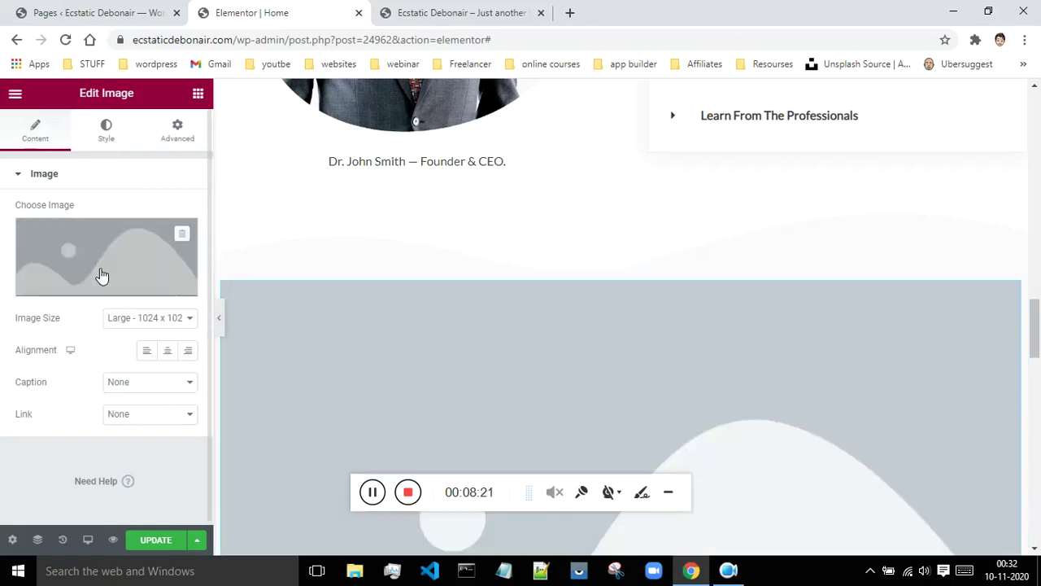
click(109, 295)
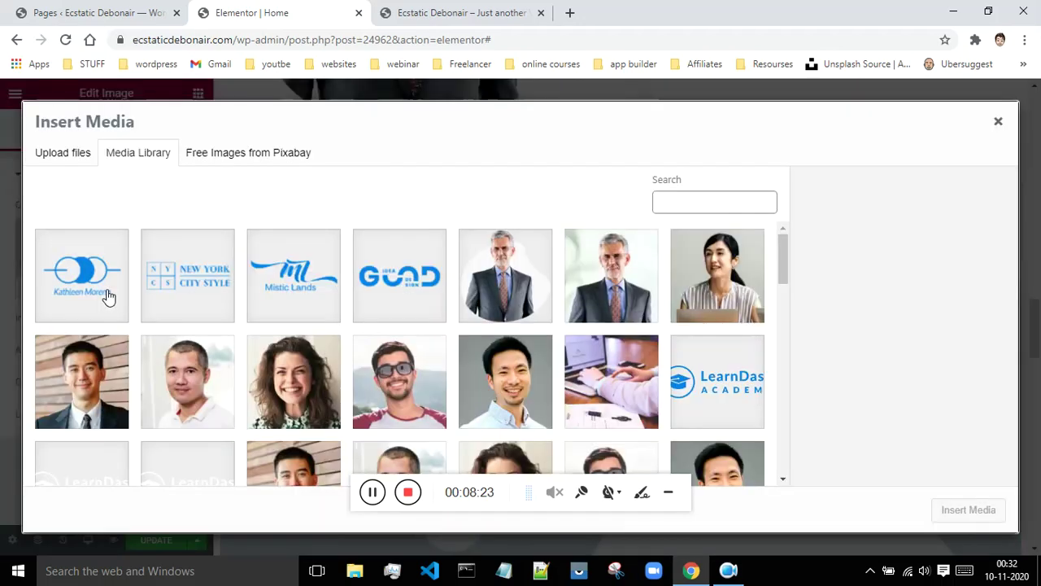
scroll(550, 318, down, 10)
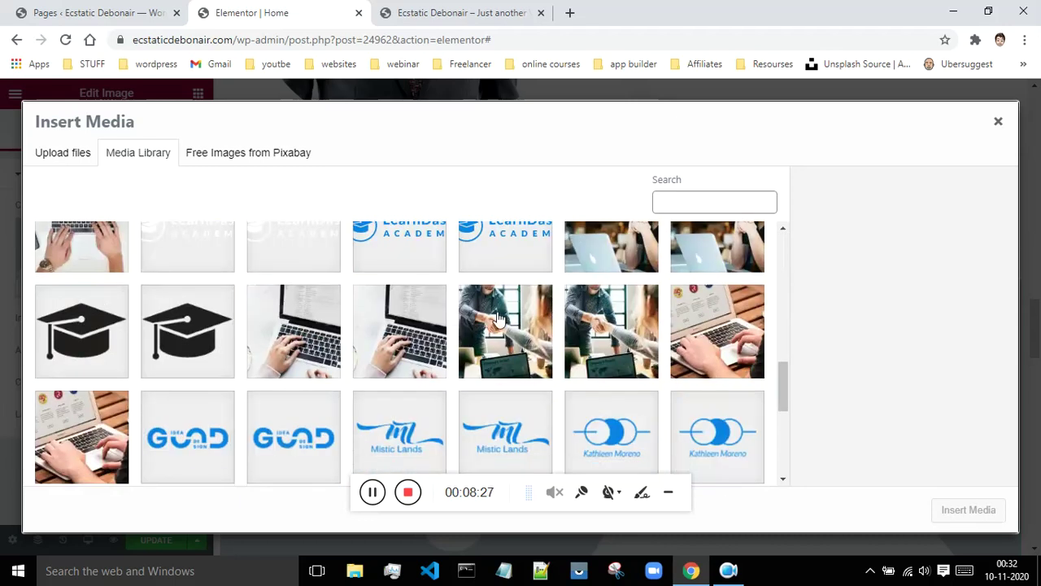
scroll(177, 314, up, 1)
click(86, 321)
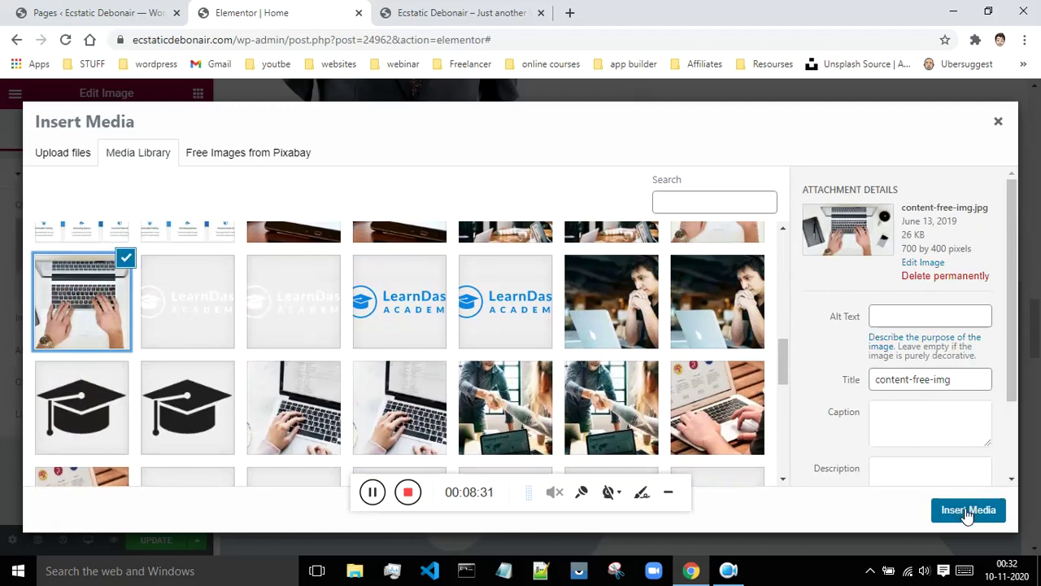
click(966, 510)
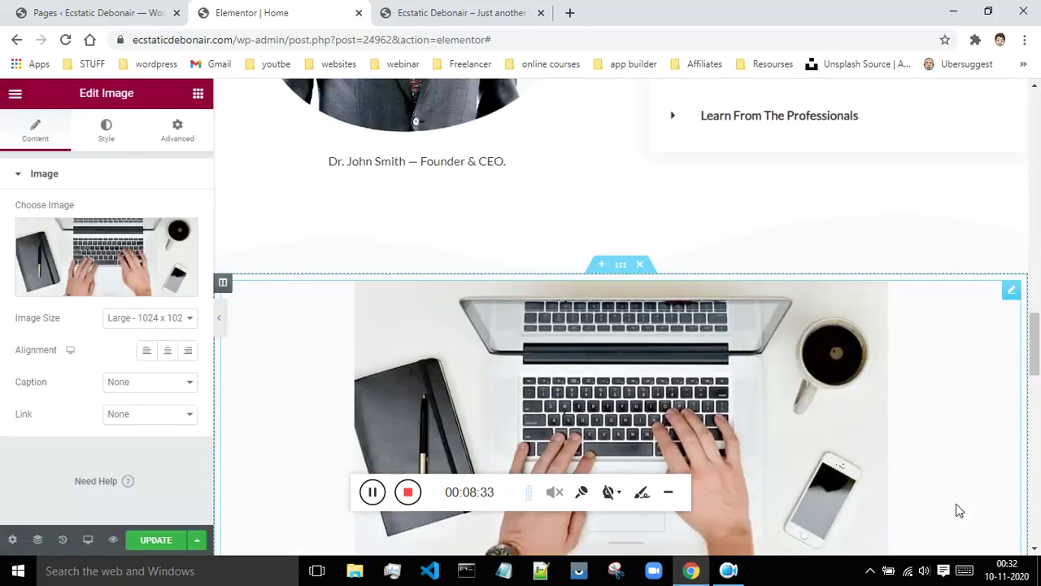
- Try the Medium - 300 x 300 size on the laptop image and return it to Large - 1024 x 1024
scroll(831, 367, down, 5)
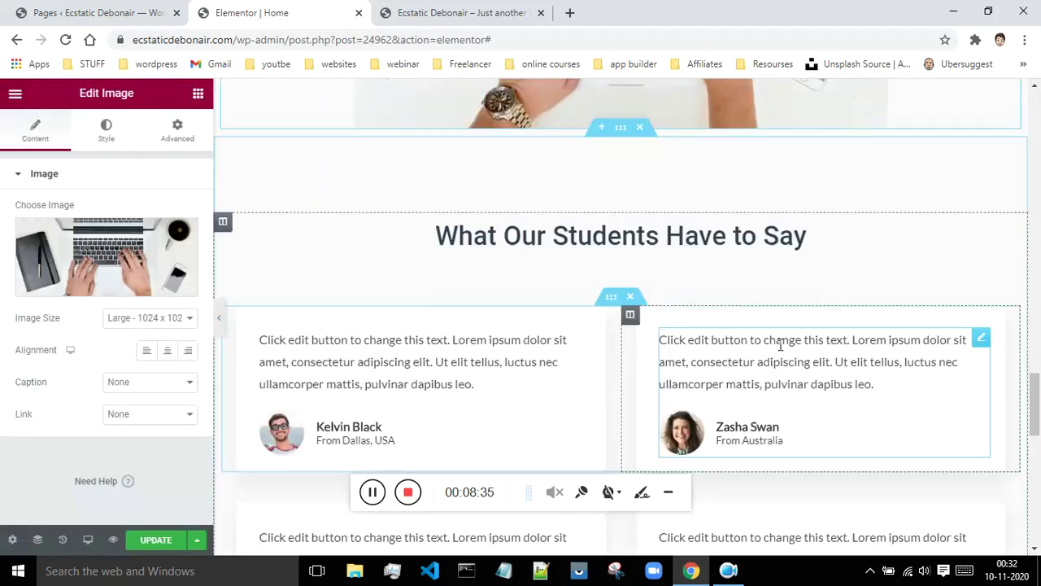
scroll(341, 304, up, 3)
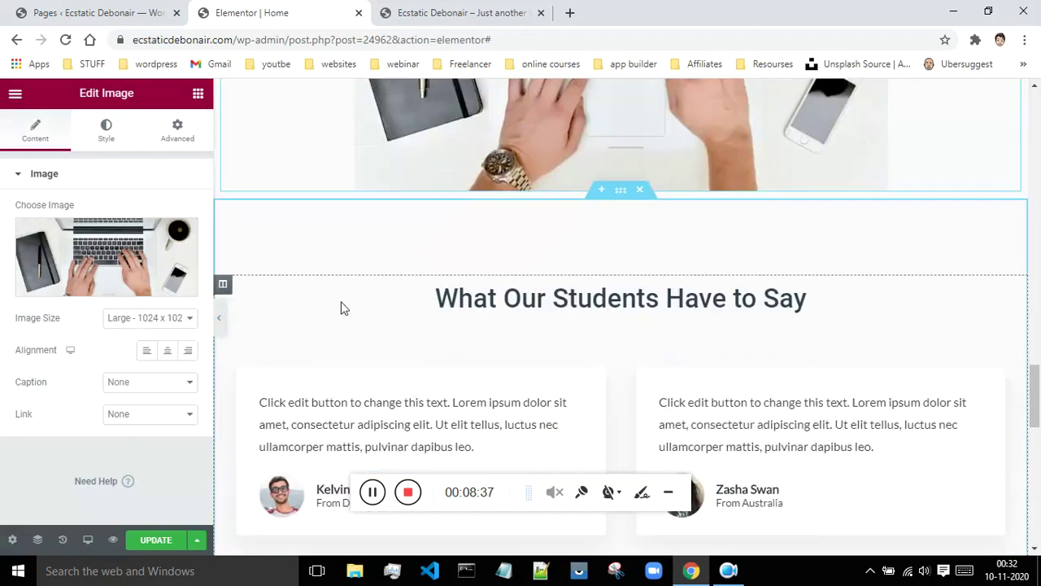
mouse_move(1034, 368)
mouse_down()
mouse_move(1034, 337)
mouse_move(1034, 356)
mouse_up()
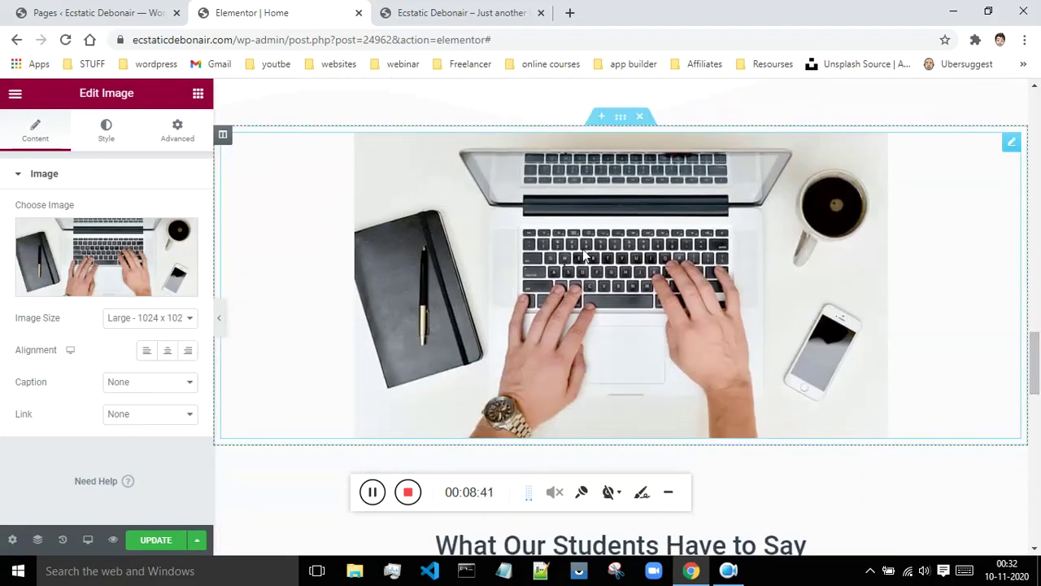
click(157, 319)
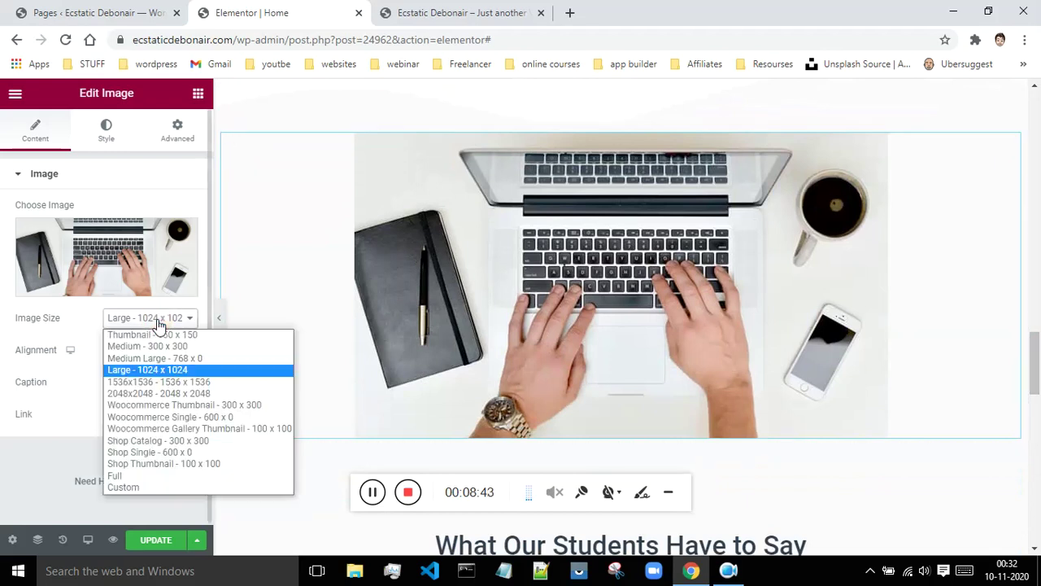
click(158, 348)
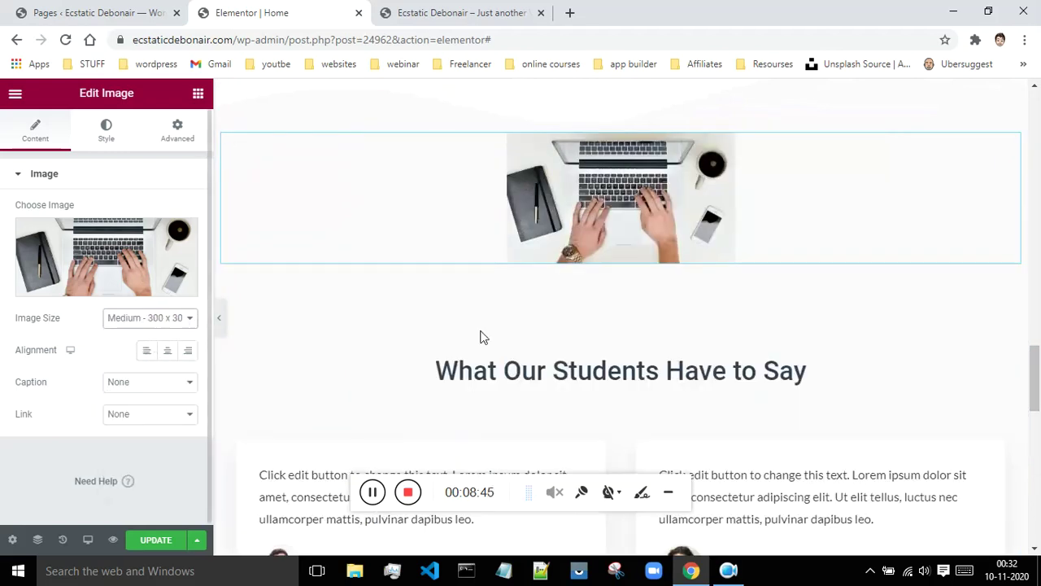
click(171, 318)
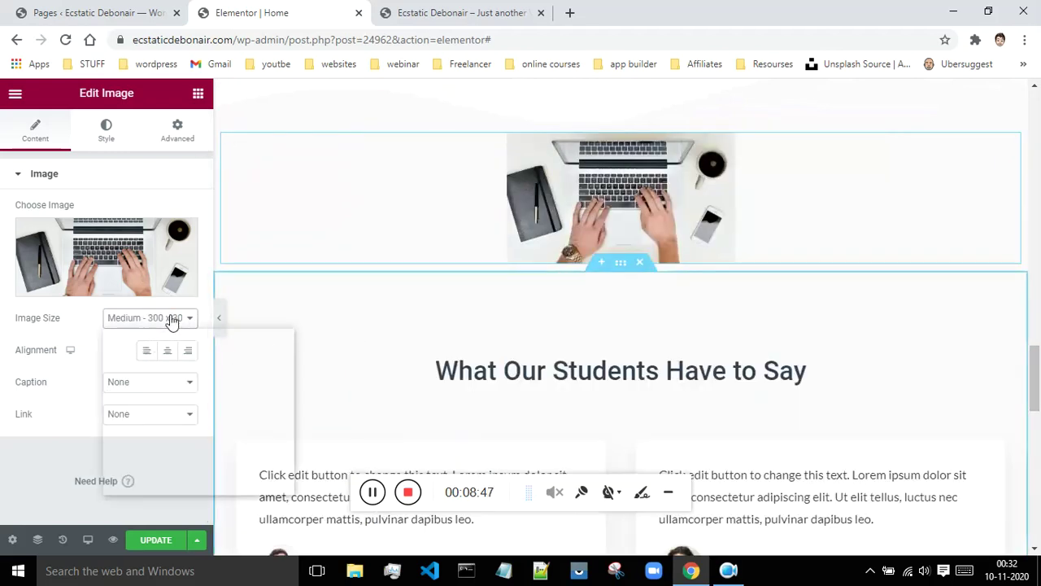
click(172, 367)
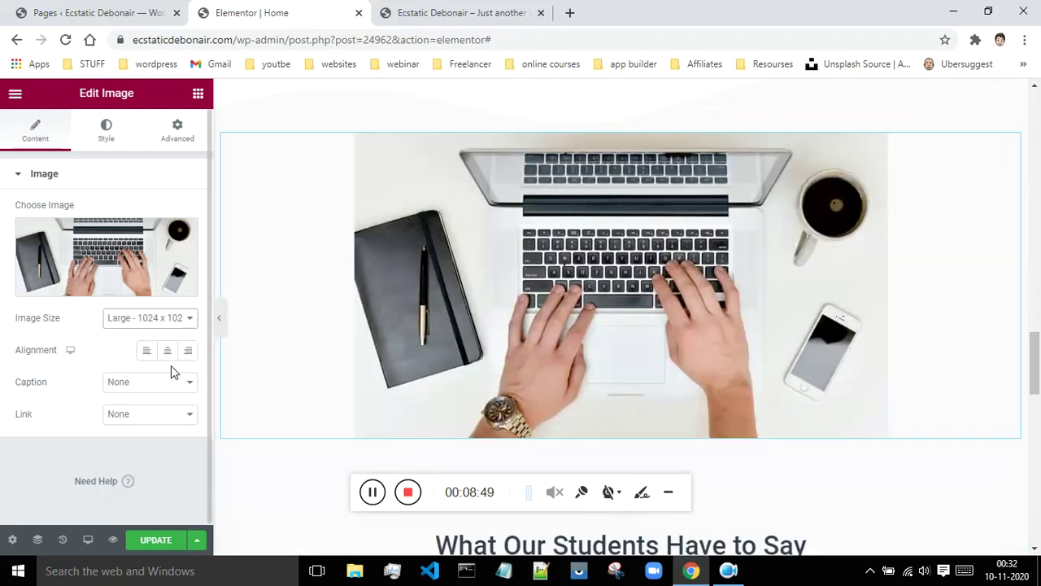
- Style the laptop image with a width of 51%, a maximum width of 44% and a height of 150 px
click(105, 132)
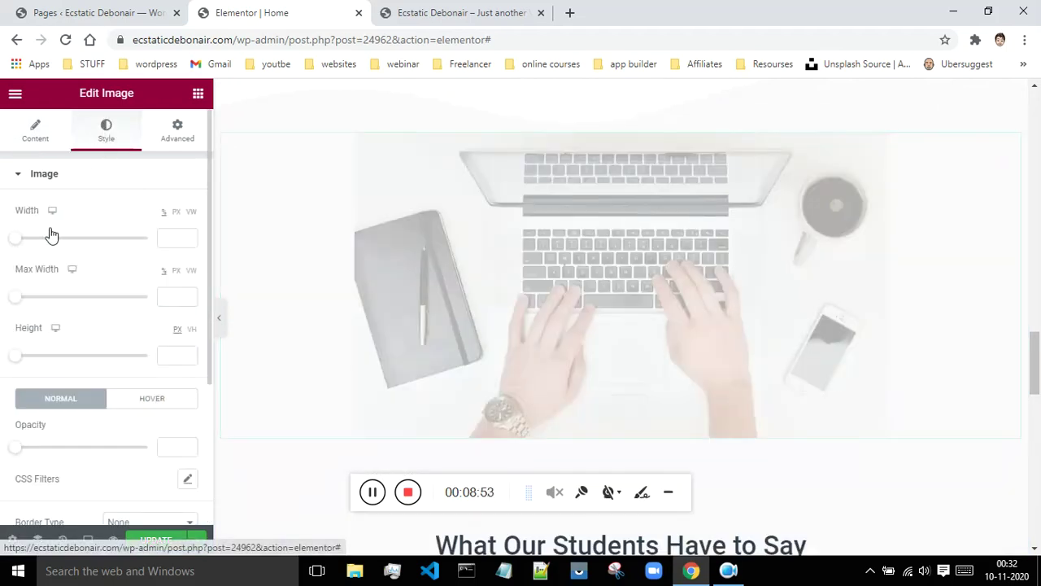
mouse_move(19, 244)
mouse_down()
mouse_move(140, 244)
mouse_move(133, 235)
mouse_move(80, 247)
mouse_up()
click(366, 493)
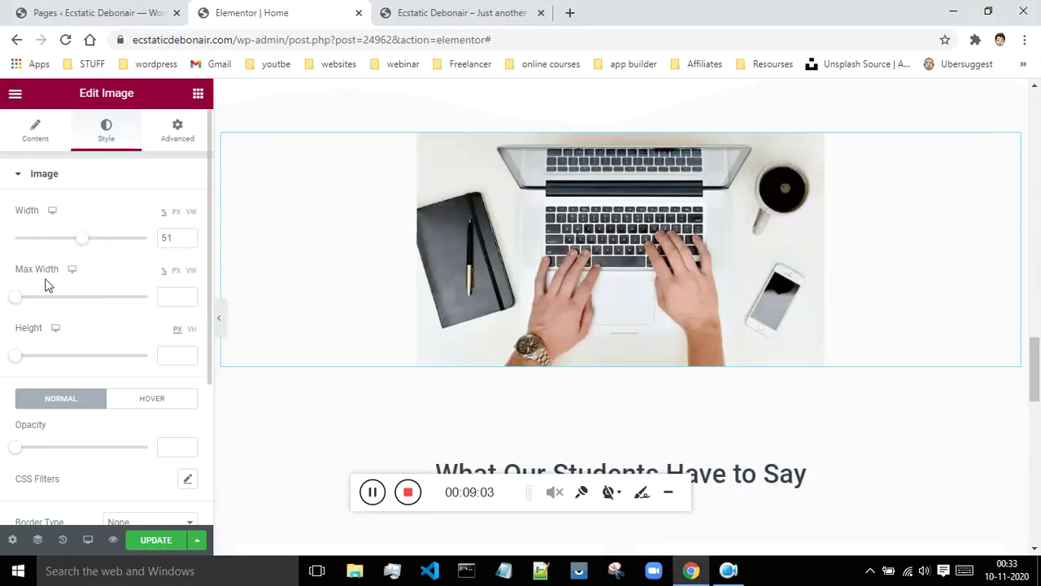
mouse_move(18, 301)
mouse_down()
mouse_move(87, 303)
mouse_move(73, 306)
mouse_up()
click(21, 352)
click(18, 360)
drag(17, 360, 57, 357)
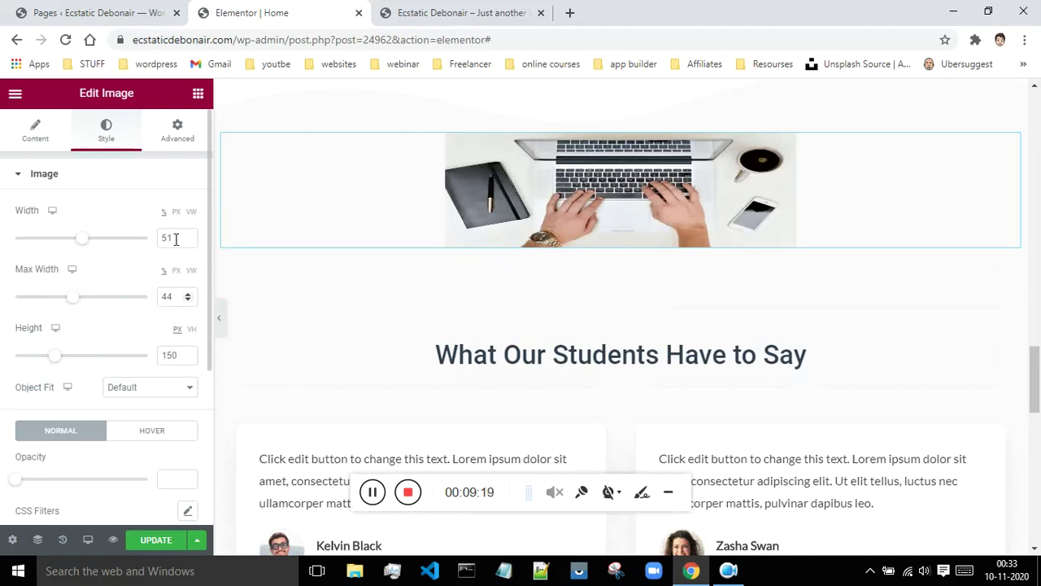
- Lower the opacity of the laptop image in its normal state to make it semi-transparent
scroll(126, 226, down, 1)
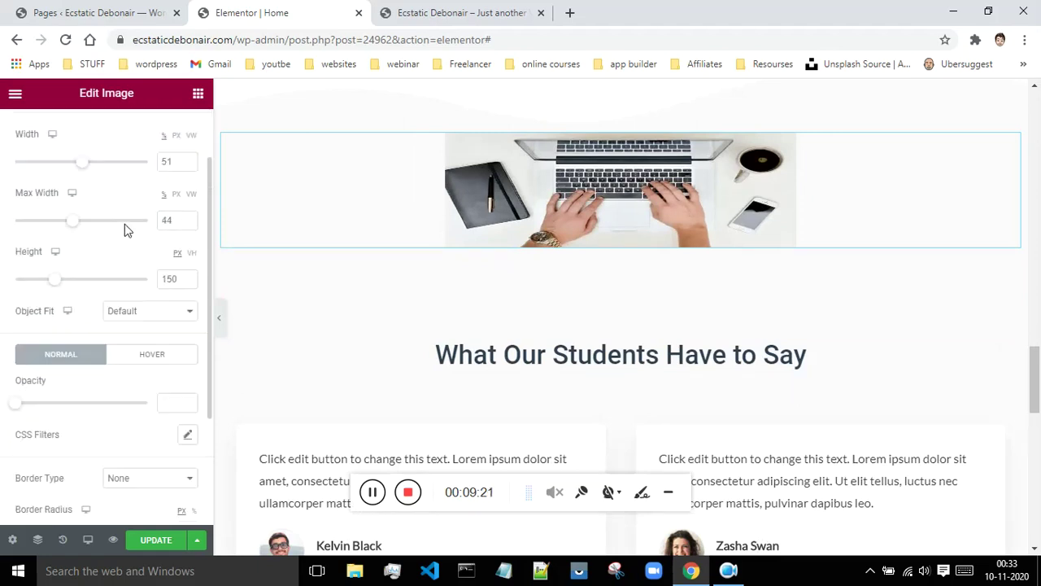
scroll(101, 317, down, 1)
mouse_move(21, 328)
mouse_down()
mouse_move(85, 333)
mouse_move(72, 328)
mouse_up()
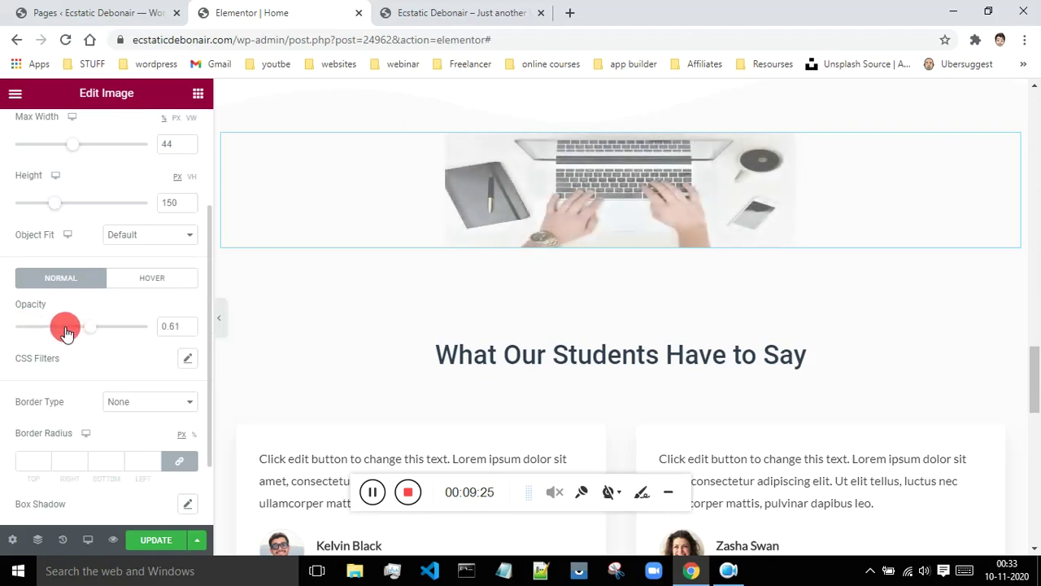
click(372, 491)
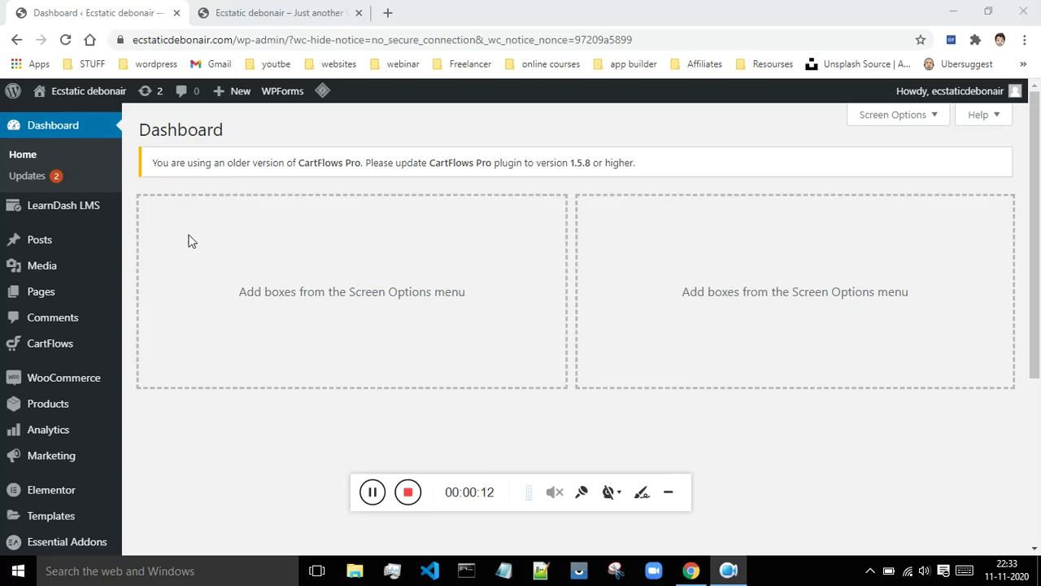
- Open the Social Media Marketing course from "Our Most Popular Courses" on the live front page
click(279, 10)
scroll(759, 241, down, 10)
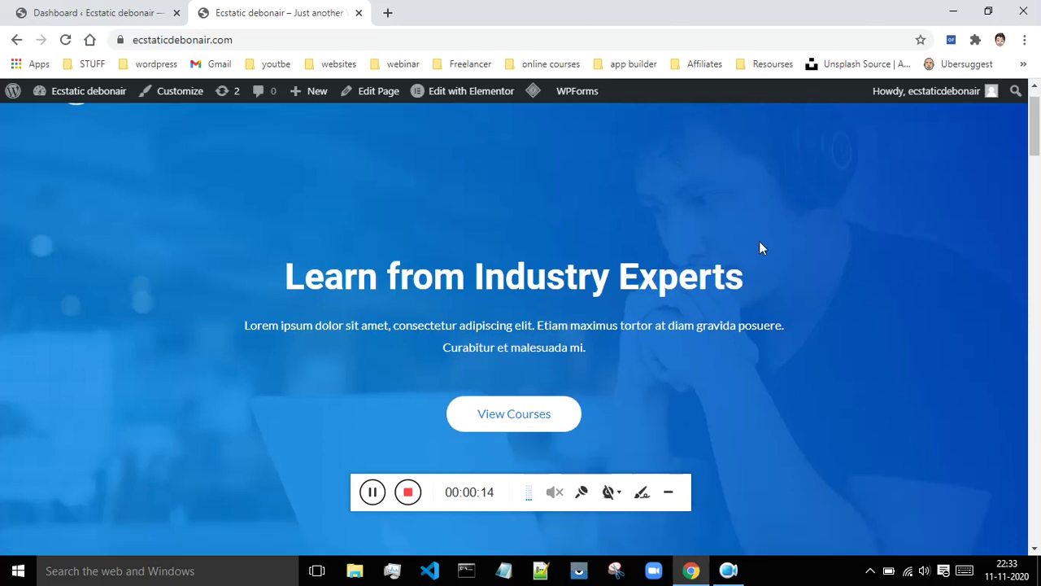
scroll(564, 295, down, 4)
scroll(528, 327, up, 5)
scroll(800, 308, down, 3)
scroll(743, 331, up, 3)
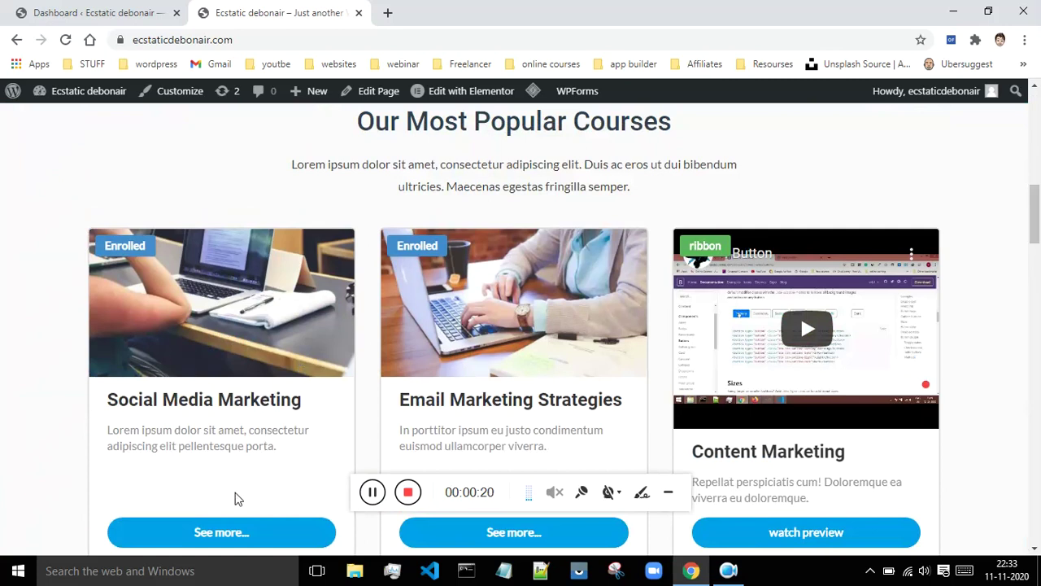
scroll(251, 383, down, 2)
click(242, 386)
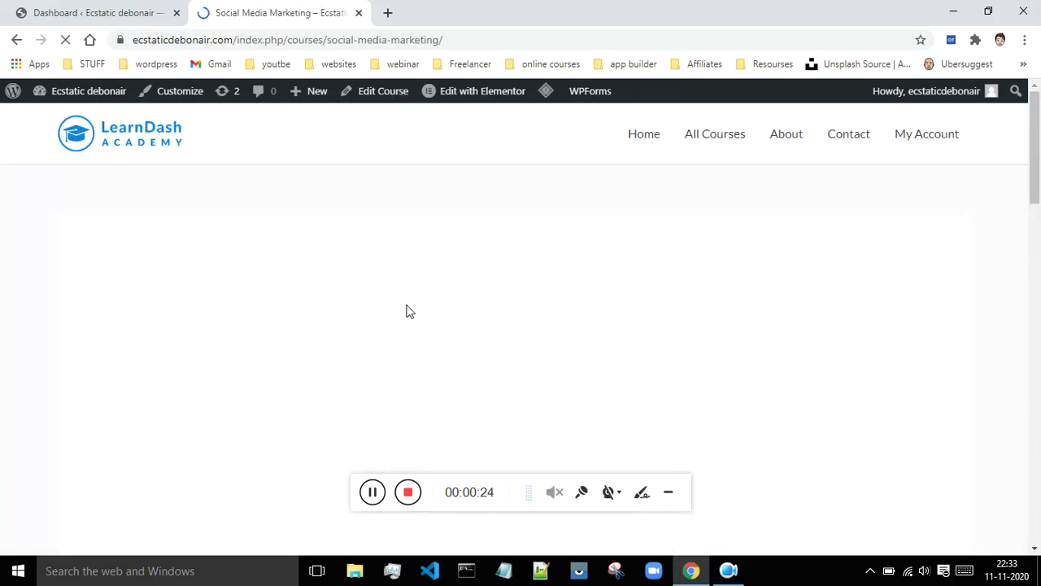
- Examine the Social Media Marketing course page, including its progress bar, course description, key concepts and course content list
scroll(432, 285, down, 3)
scroll(411, 252, up, 3)
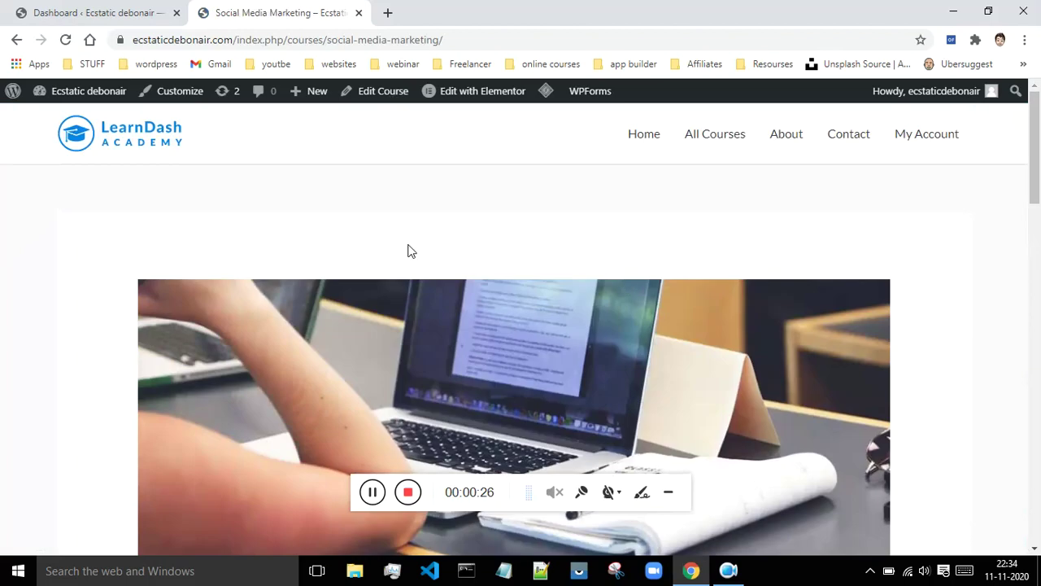
scroll(448, 311, down, 8)
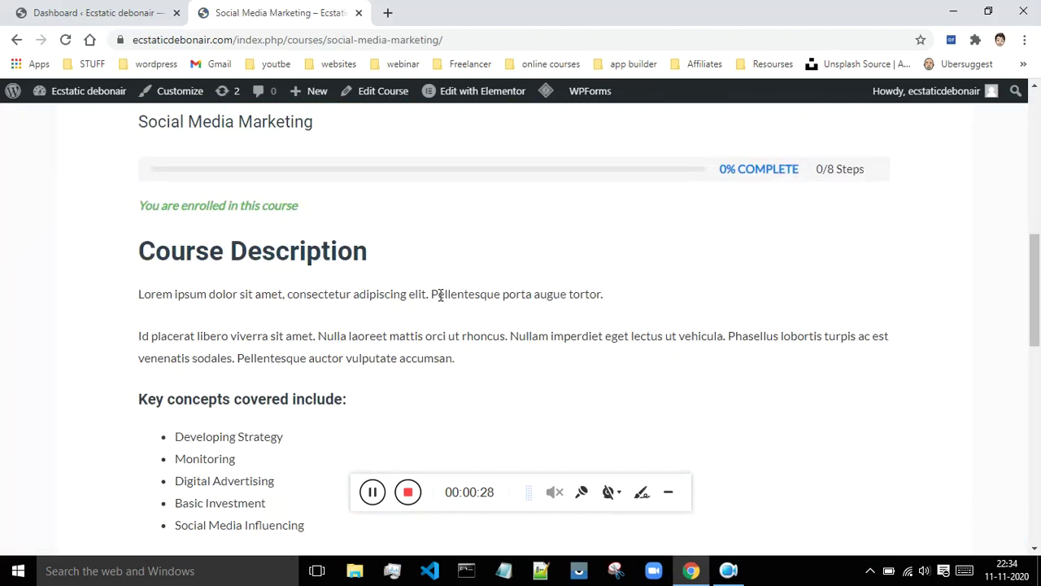
scroll(439, 296, up, 2)
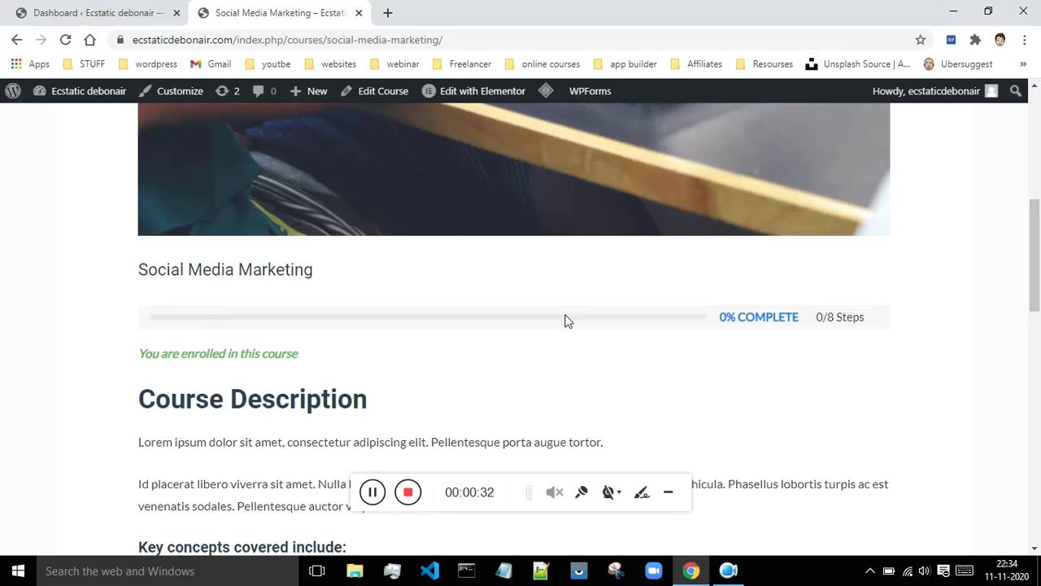
scroll(846, 209, down, 2)
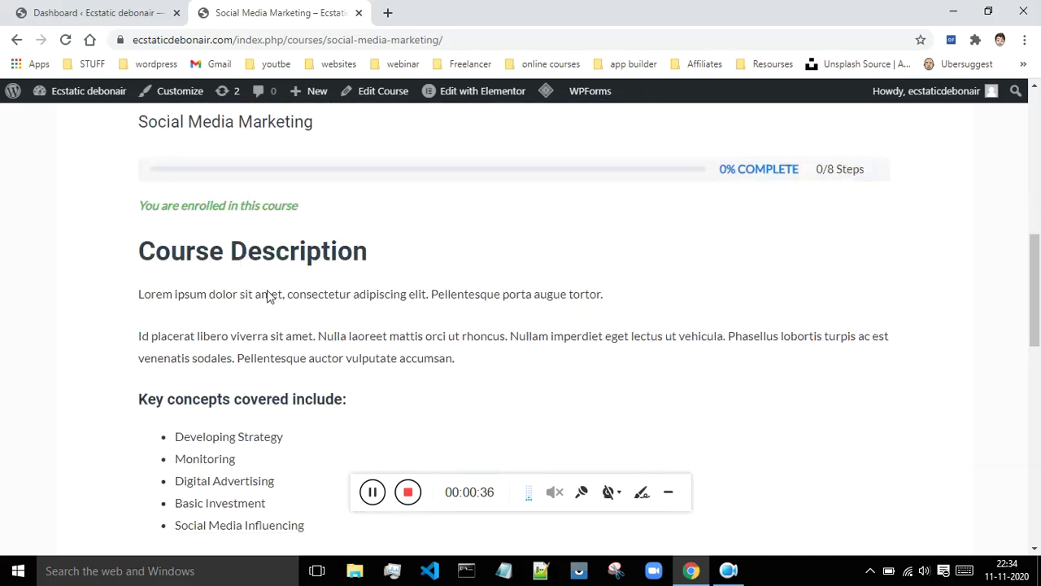
scroll(355, 320, down, 2)
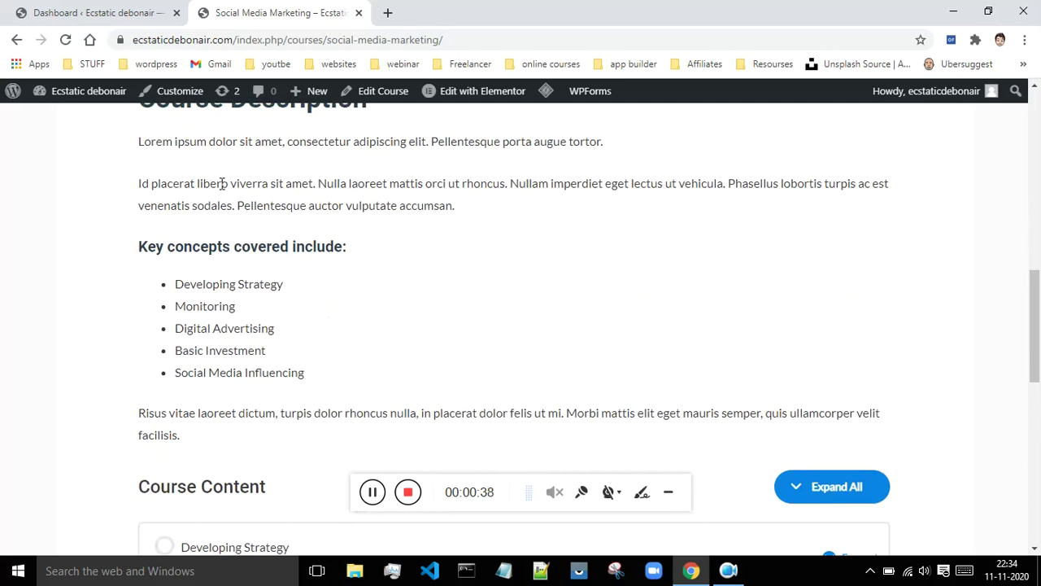
scroll(222, 183, up, 2)
drag(139, 256, 901, 411)
scroll(476, 304, down, 2)
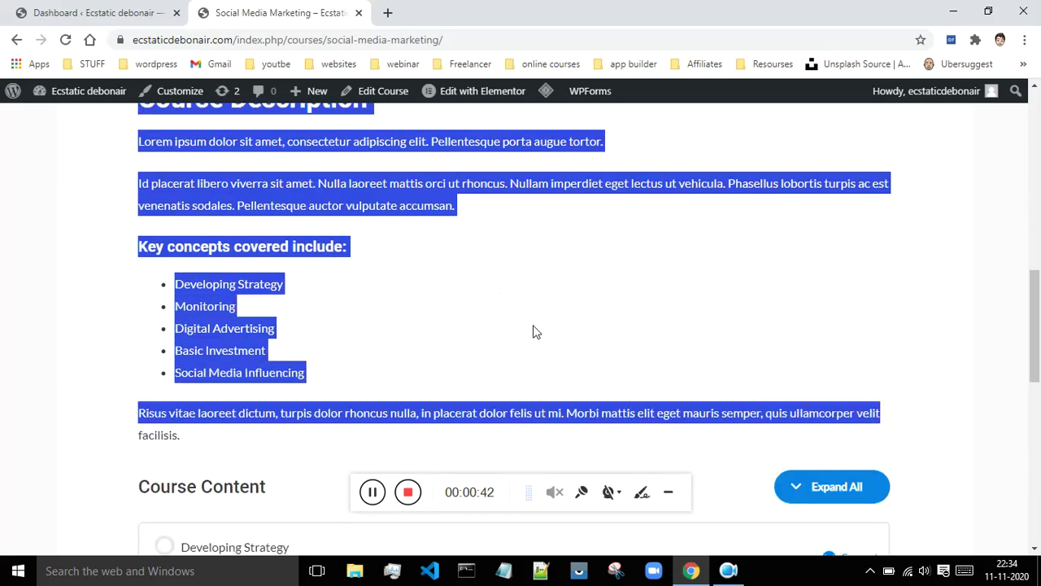
click(552, 333)
scroll(523, 316, down, 3)
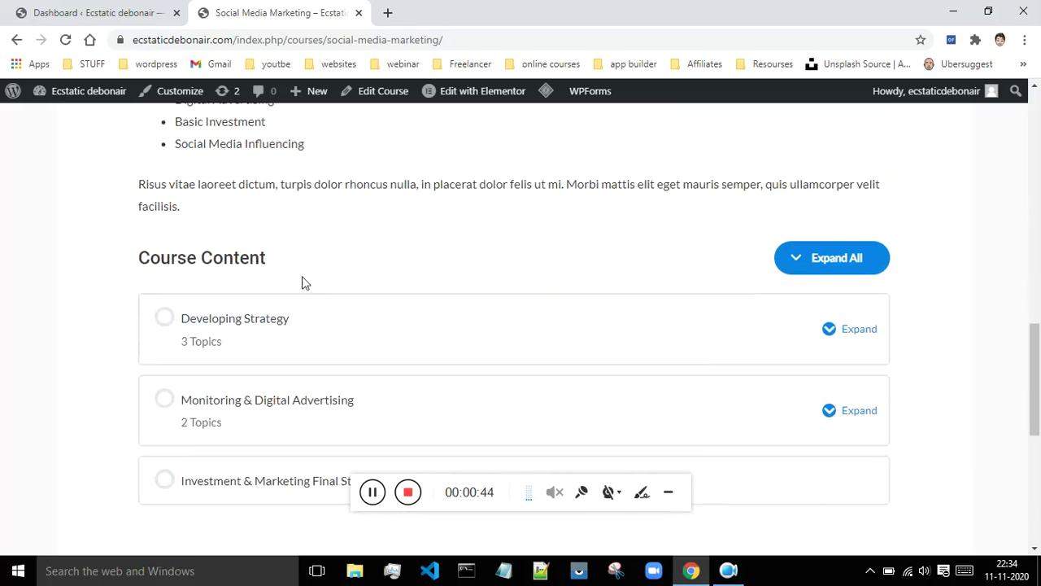
scroll(580, 272, down, 4)
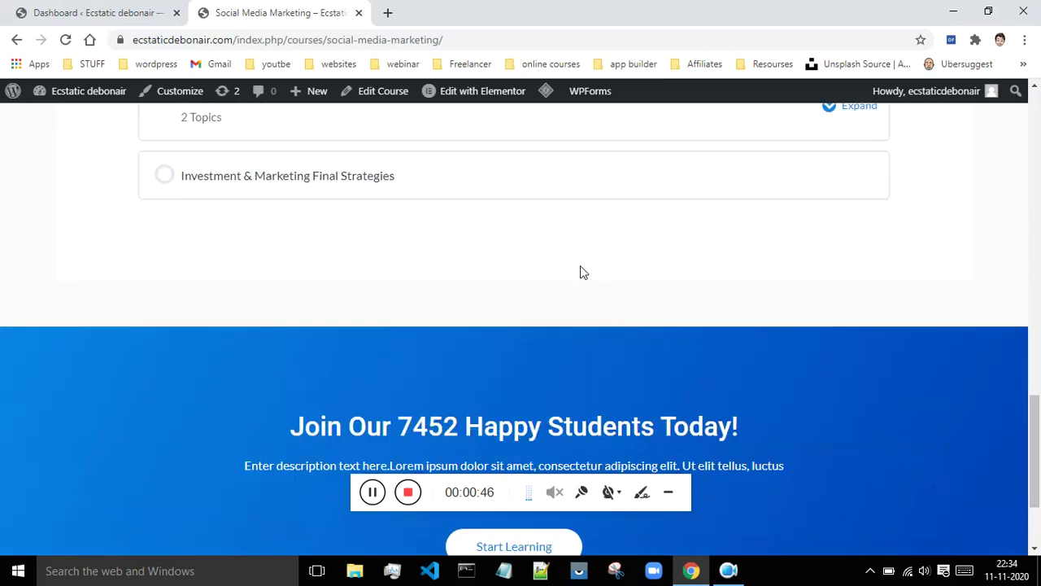
- Expand all lessons under Course Content to review their topics, and return to the WordPress dashboard
scroll(580, 272, up, 2)
scroll(826, 232, up, 1)
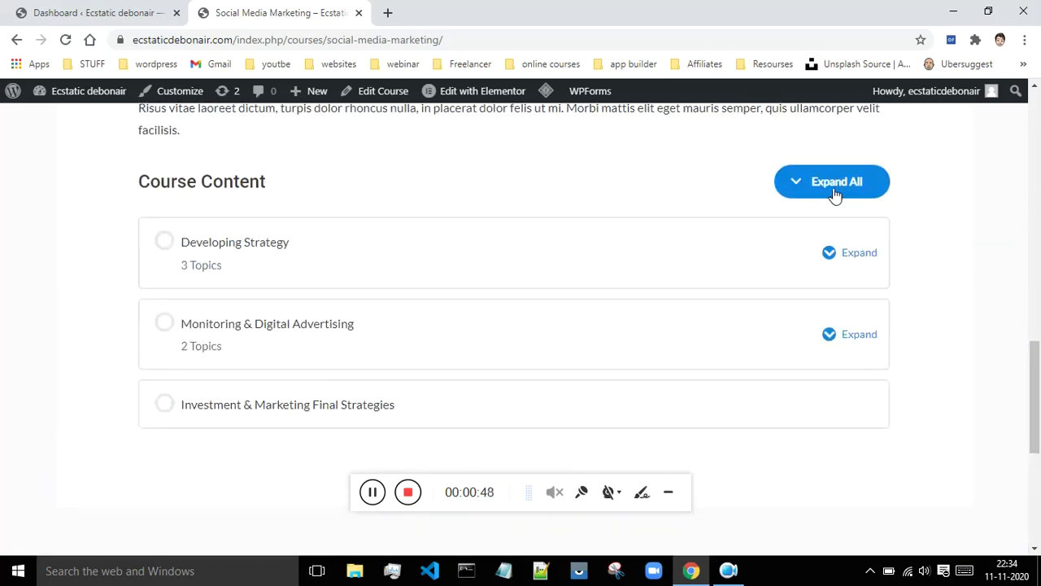
click(834, 187)
scroll(257, 214, down, 2)
scroll(186, 226, up, 1)
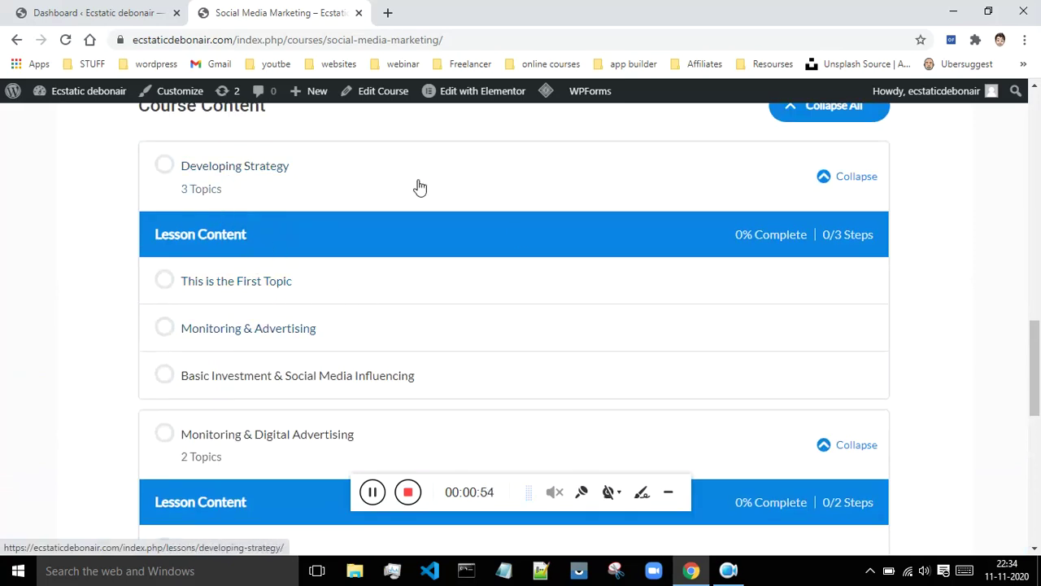
scroll(450, 317, down, 5)
scroll(475, 325, up, 10)
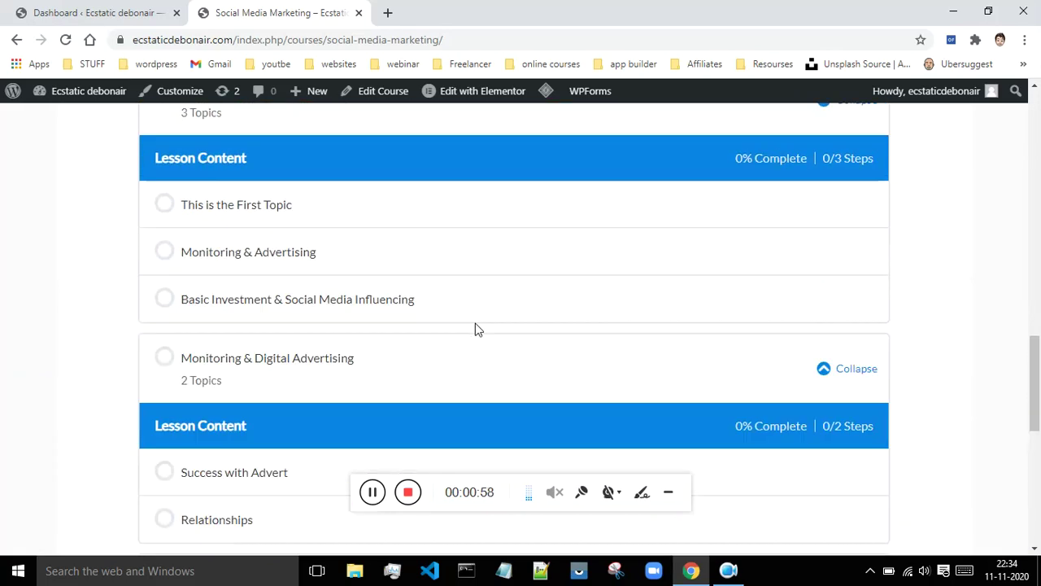
scroll(456, 327, up, 3)
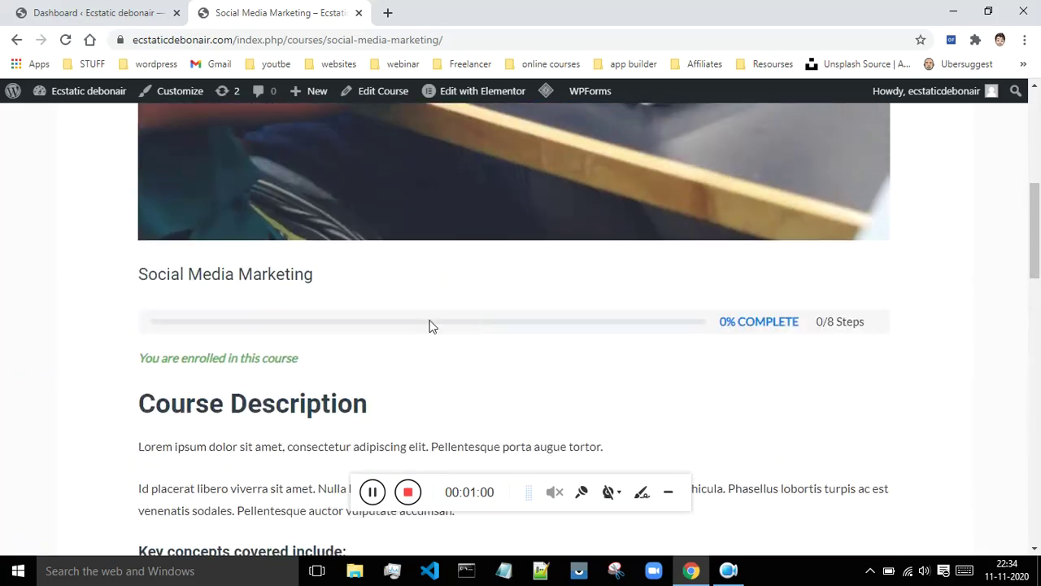
scroll(402, 295, up, 5)
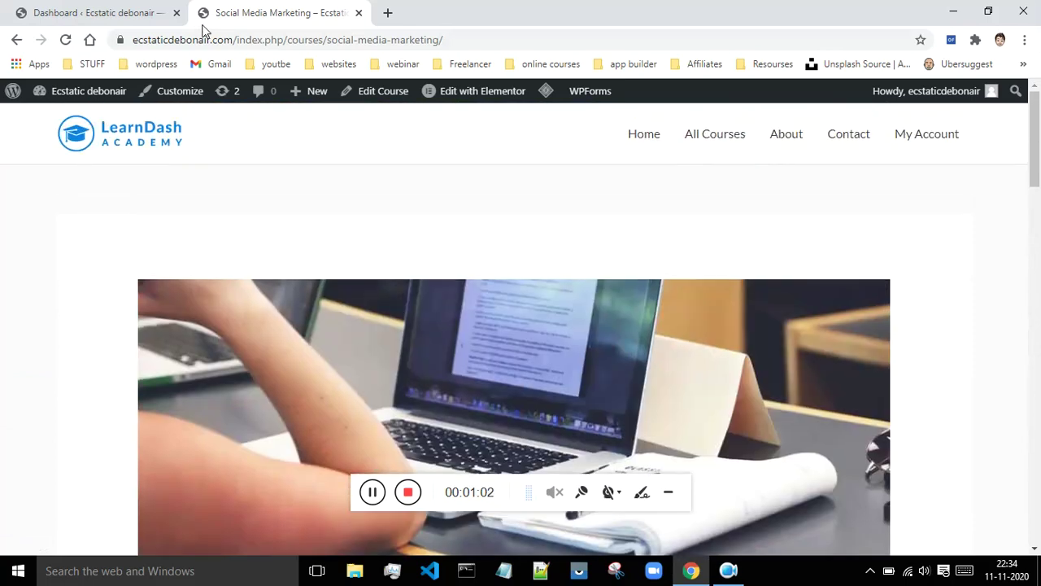
click(124, 6)
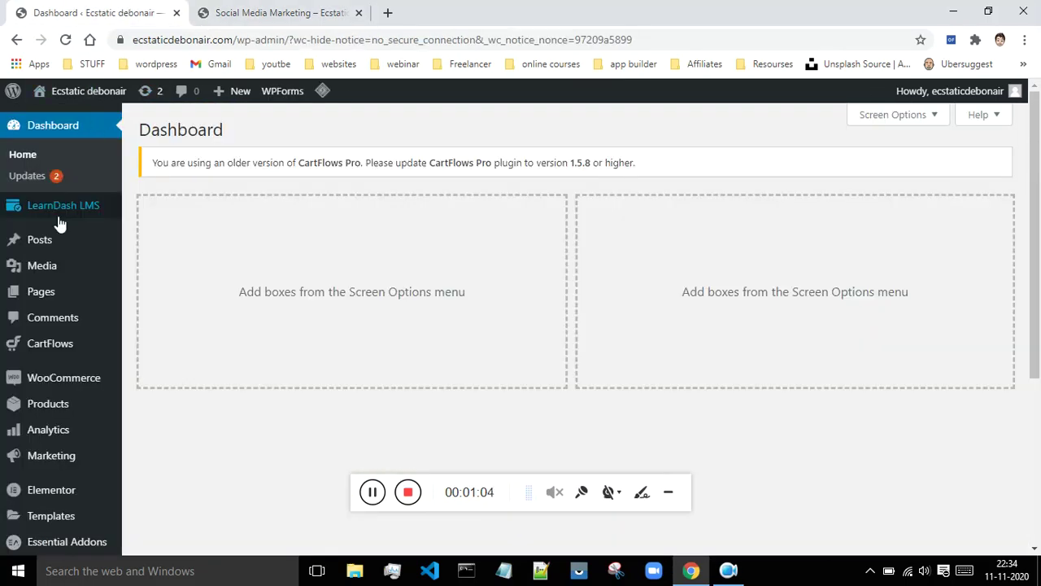
- Open the LearnDash LMS Courses list in a new browser tab and look through the courses
mouse_move(33, 217)
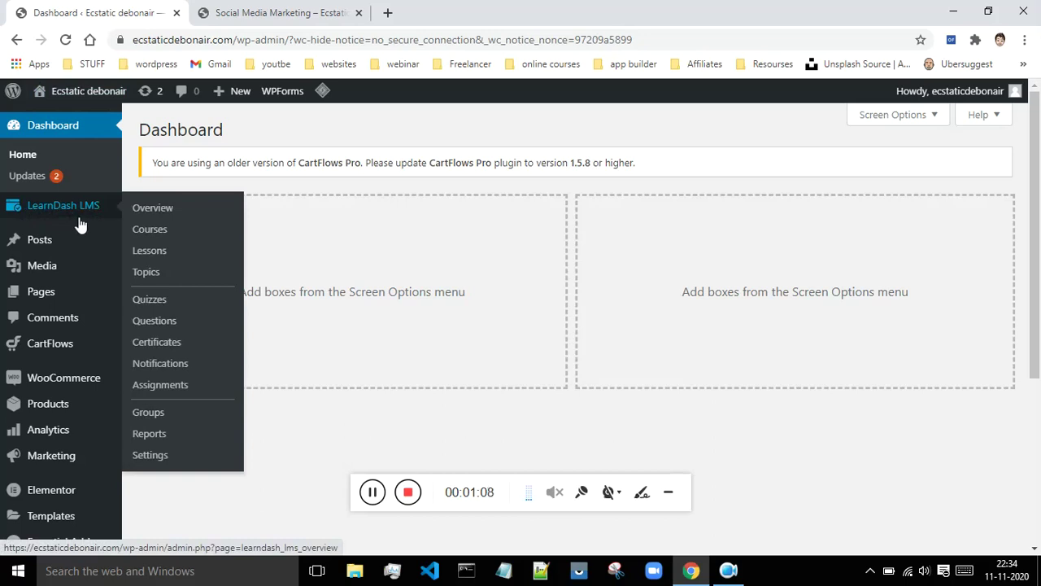
right_click(146, 236)
click(167, 241)
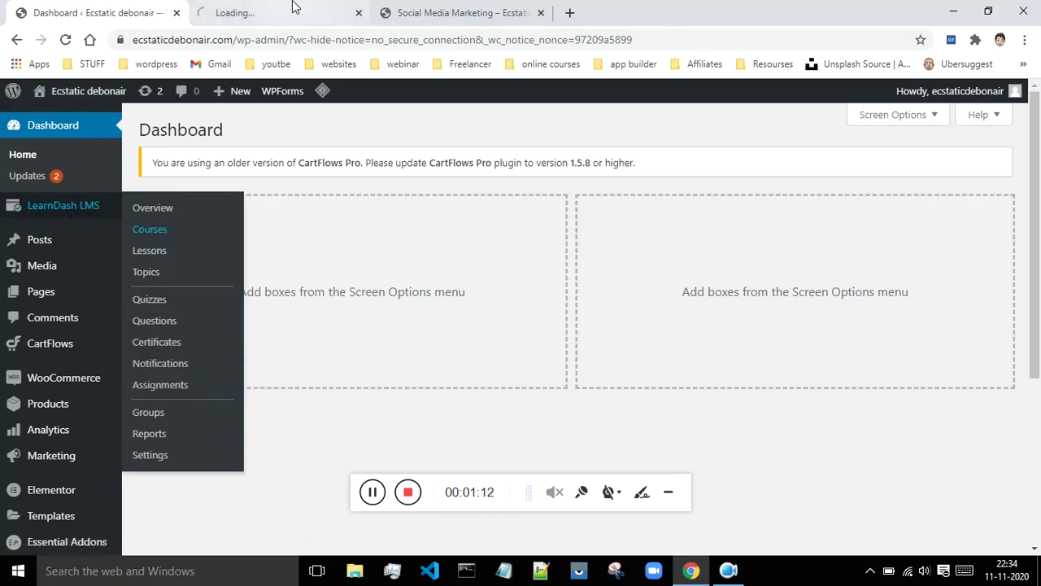
click(297, 10)
click(37, 10)
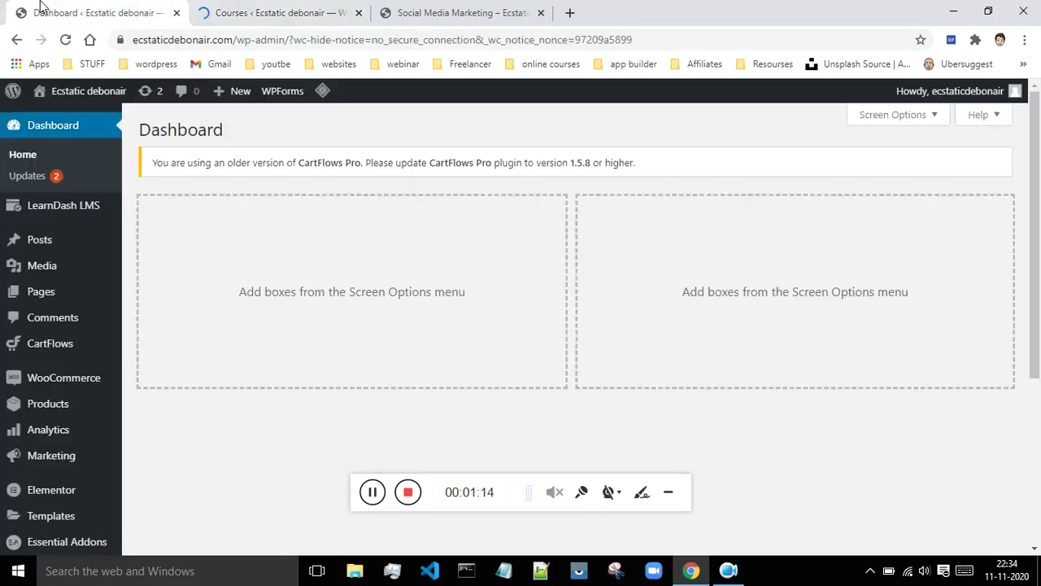
click(280, 12)
scroll(339, 193, down, 3)
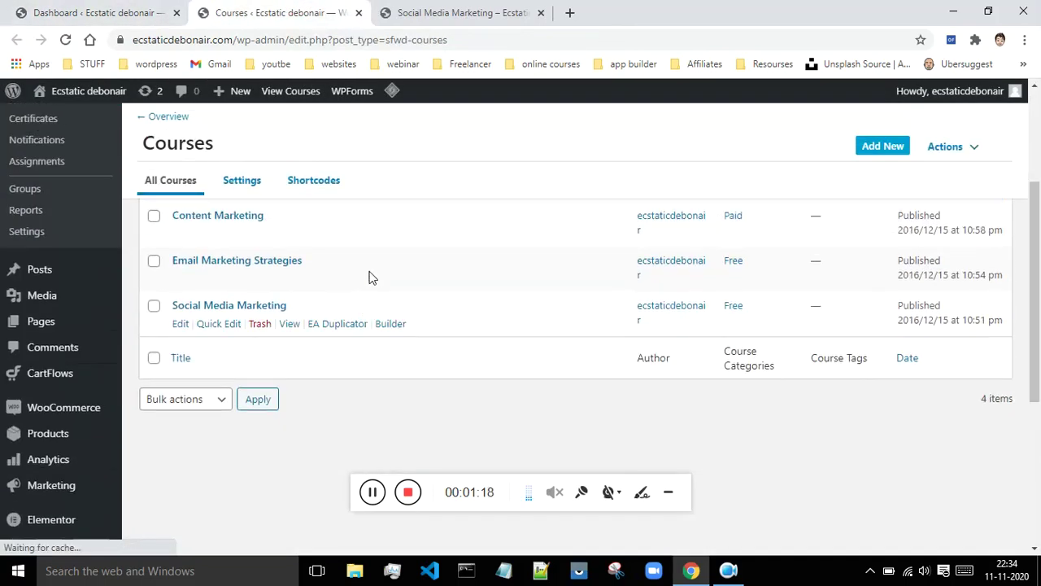
scroll(228, 299, up, 2)
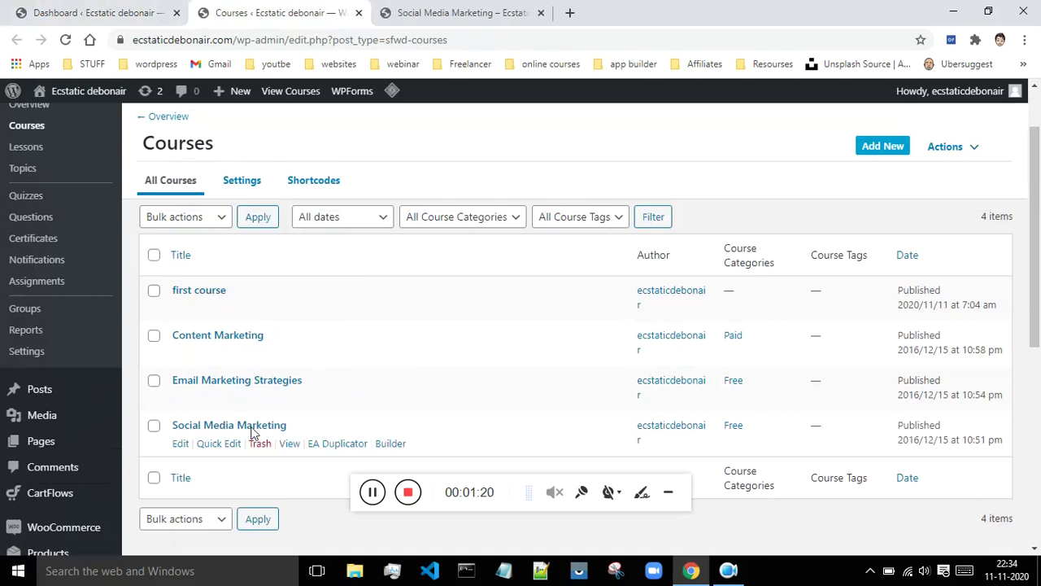
- Examine the lessons and topics in the Social Media Marketing page's Course Content, and return to the Courses list
click(422, 10)
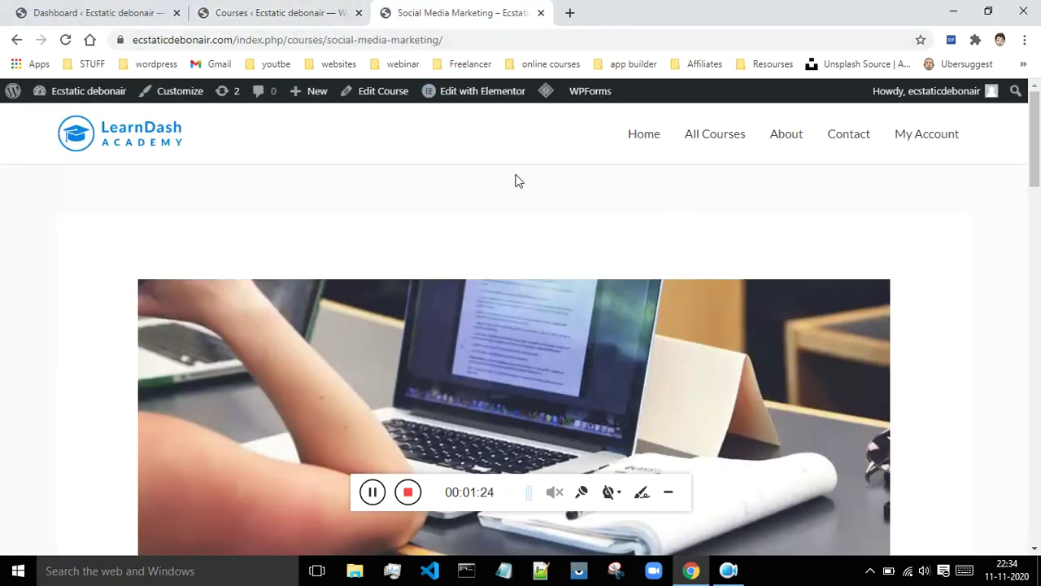
scroll(620, 218, down, 7)
scroll(621, 226, down, 7)
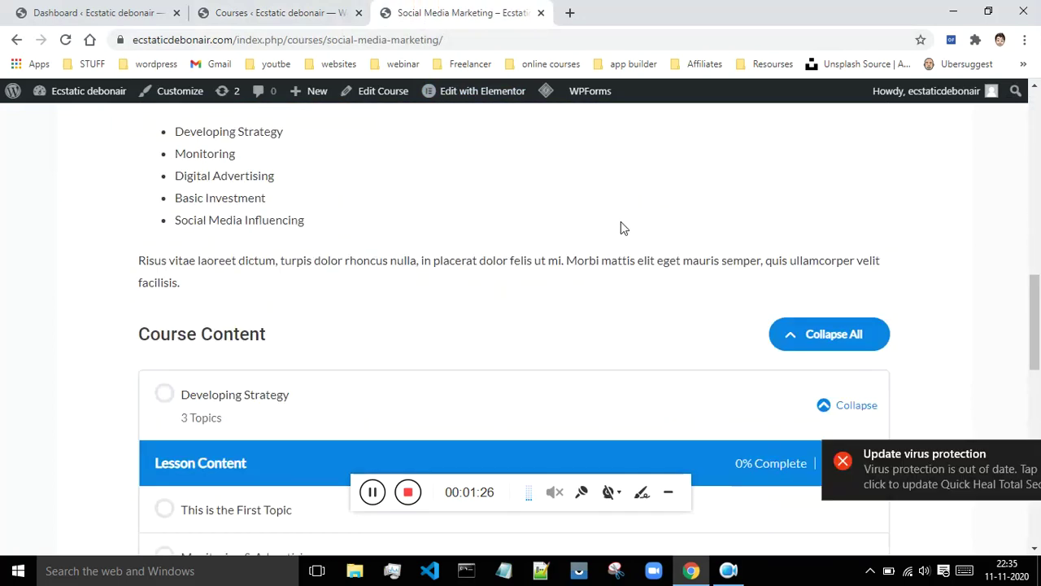
scroll(610, 220, up, 1)
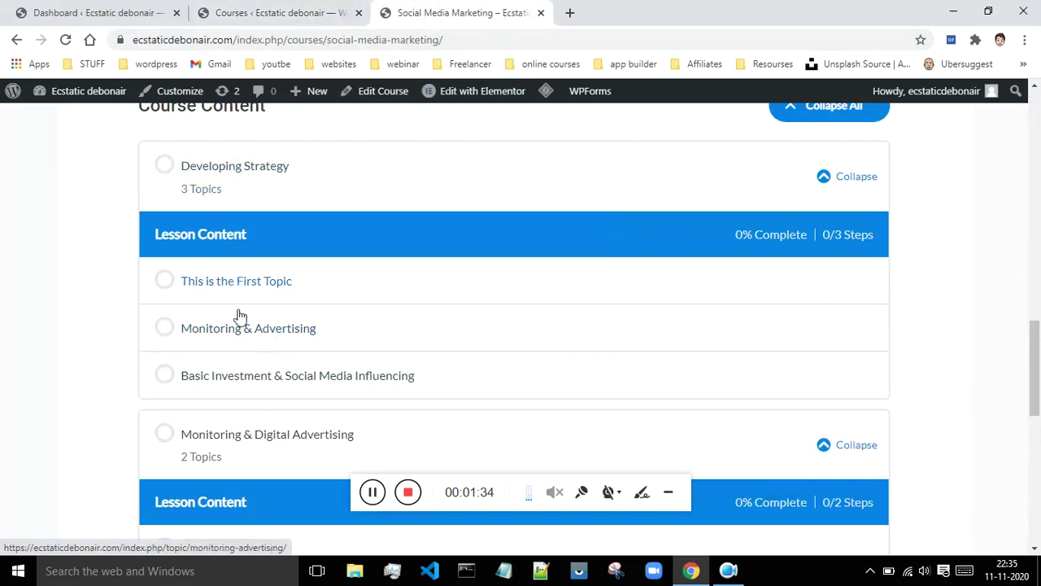
scroll(274, 353, down, 2)
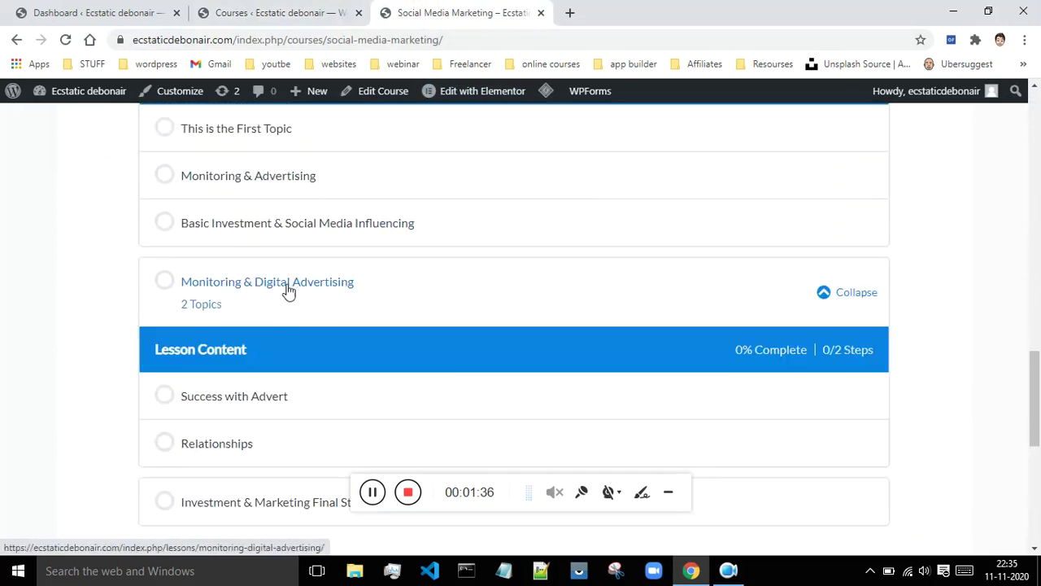
scroll(242, 311, down, 1)
scroll(235, 299, down, 2)
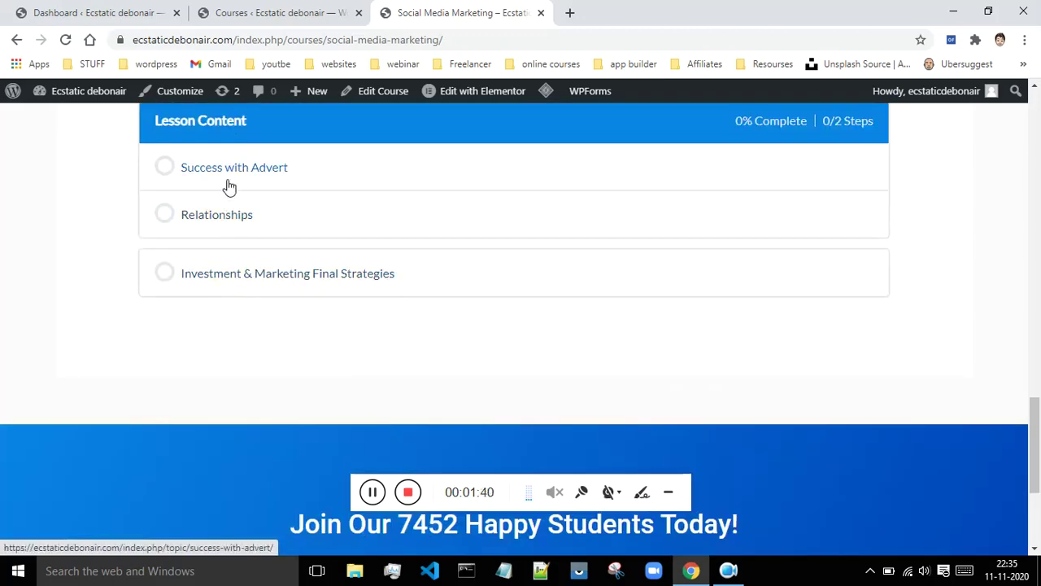
scroll(333, 277, up, 15)
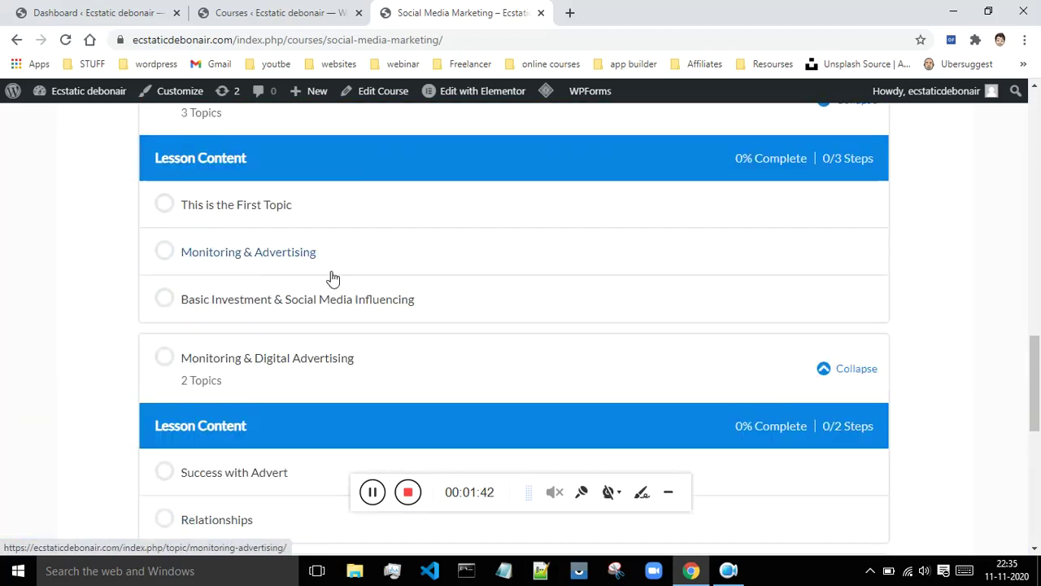
click(296, 6)
scroll(348, 319, up, 1)
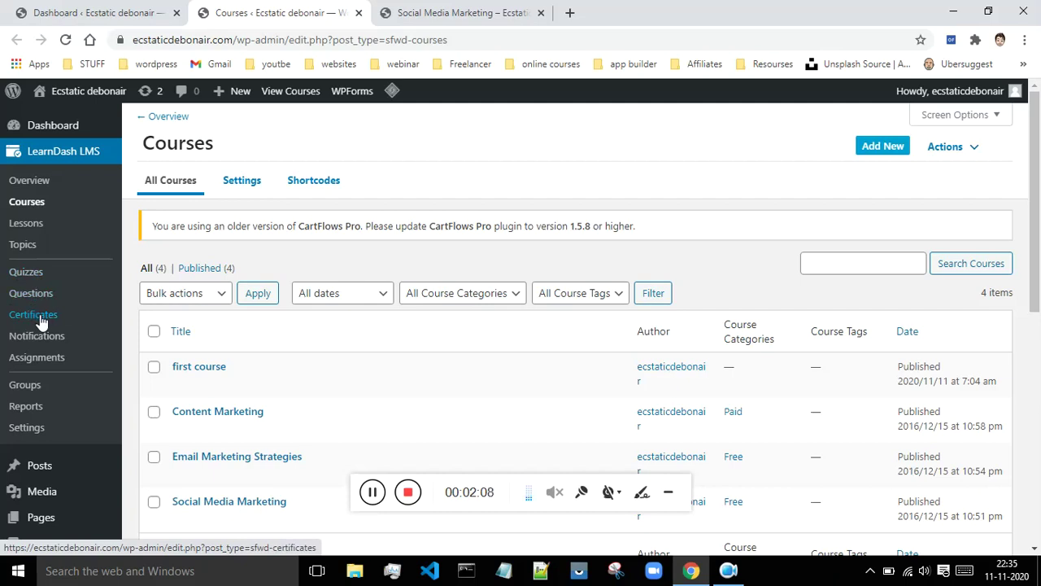
- Examine the Social Media Marketing page again, comparing its lesson structure with the course progress bar and step count
click(455, 12)
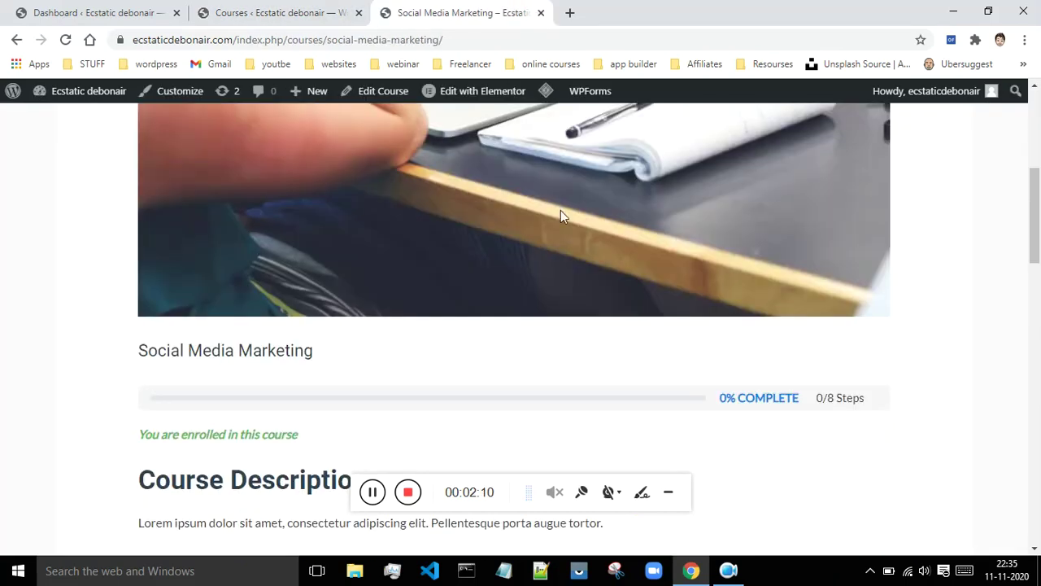
scroll(561, 216, down, 2)
scroll(565, 220, down, 5)
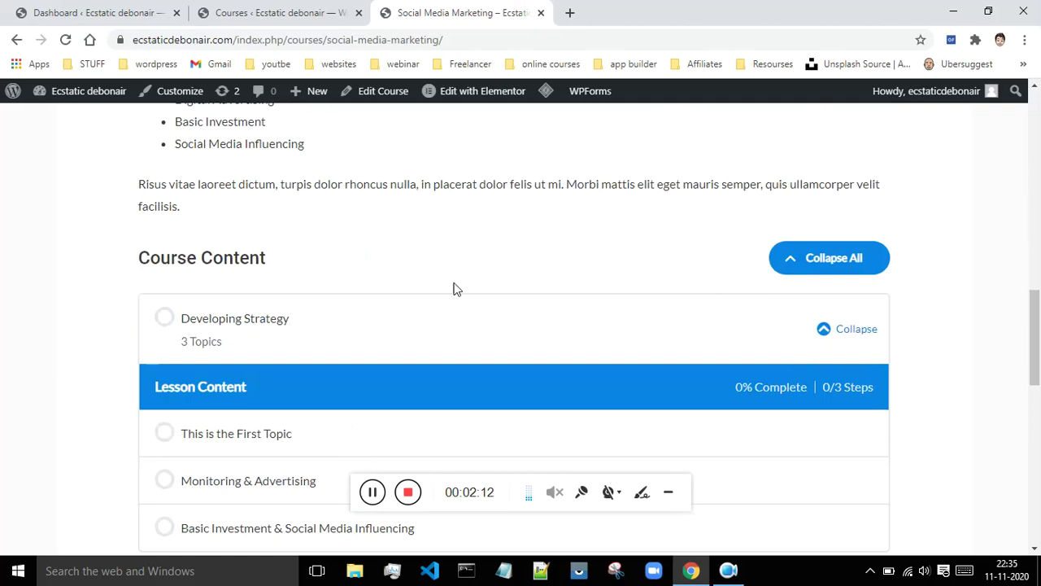
scroll(616, 222, down, 3)
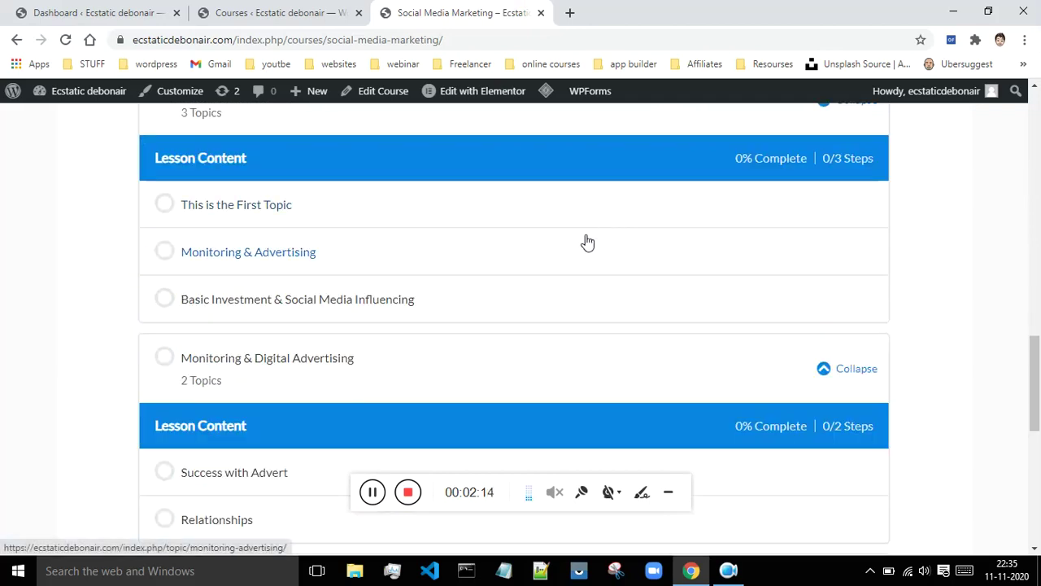
scroll(587, 242, up, 1)
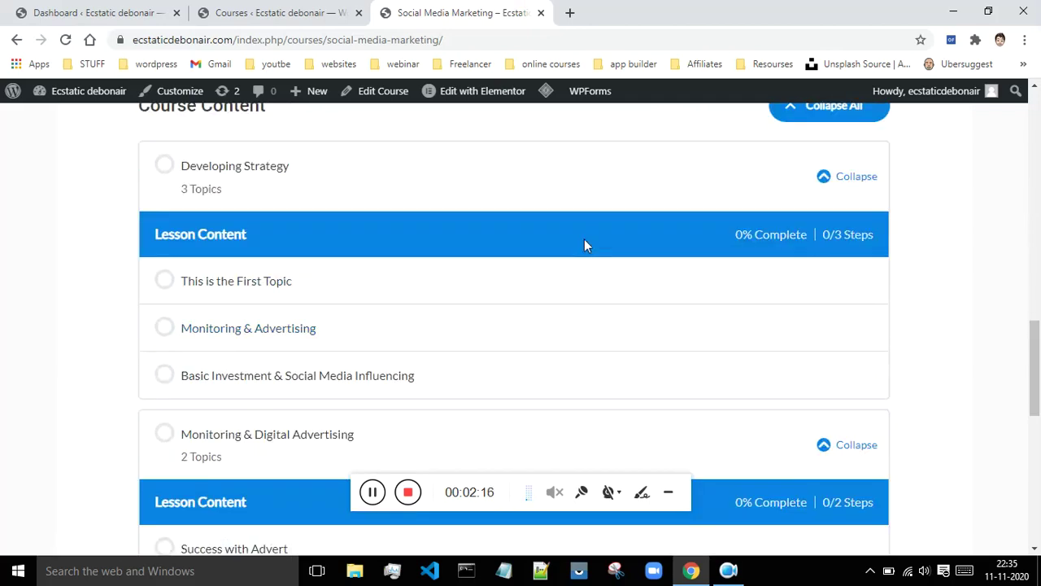
scroll(209, 416, up, 6)
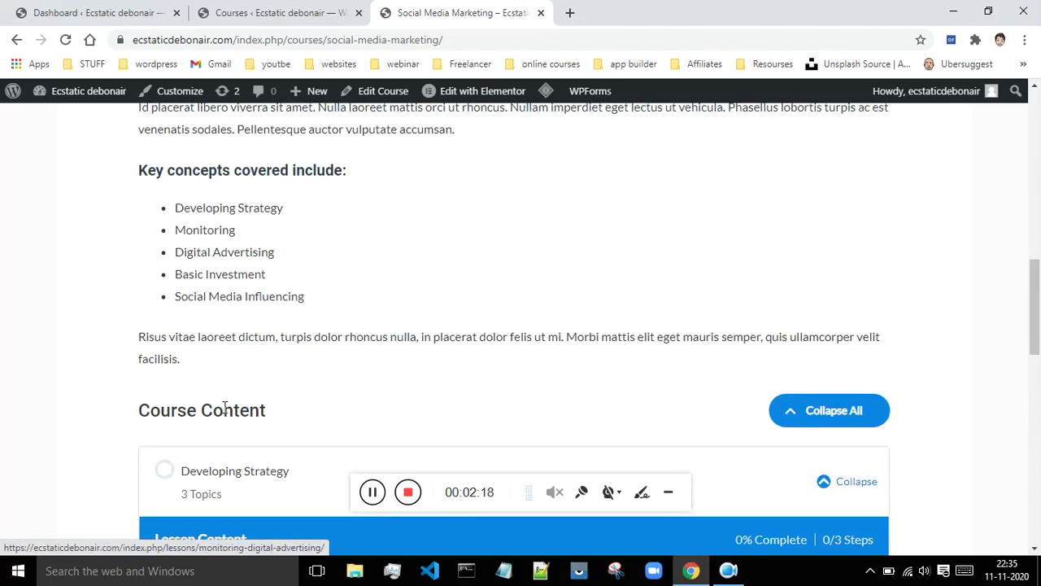
scroll(213, 366, up, 2)
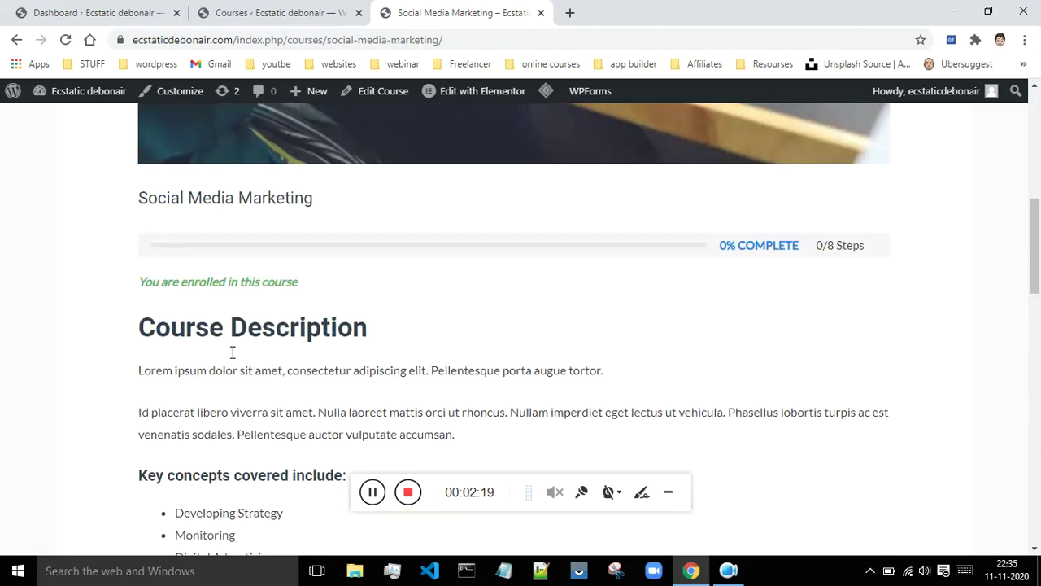
triple_click(728, 245)
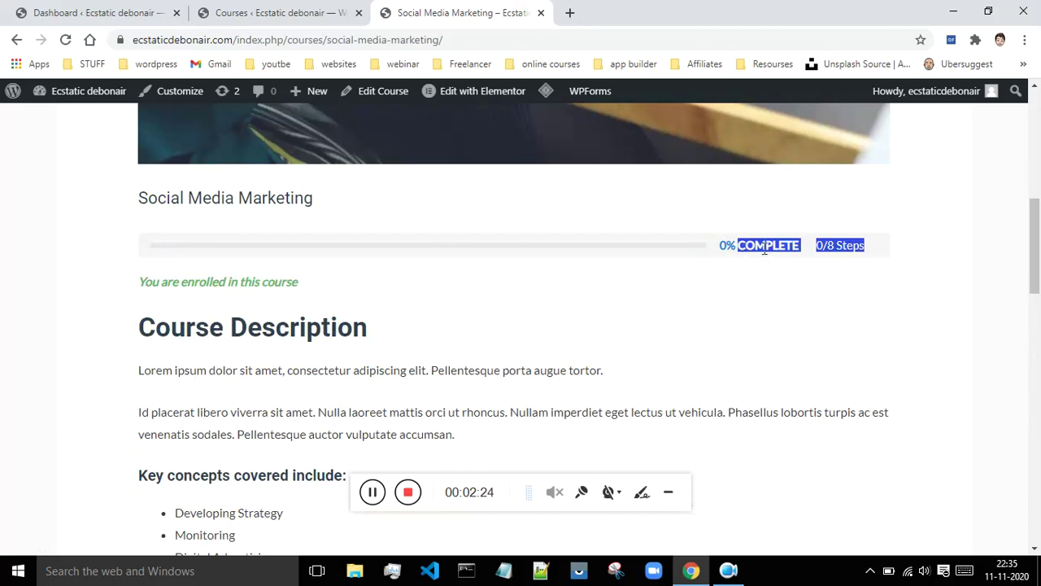
click(797, 282)
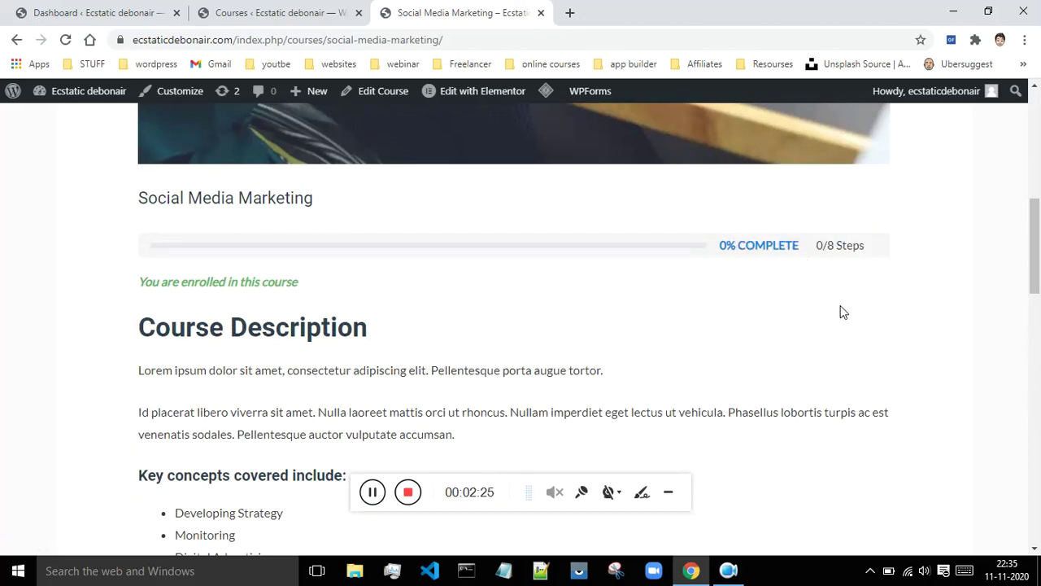
click(262, 12)
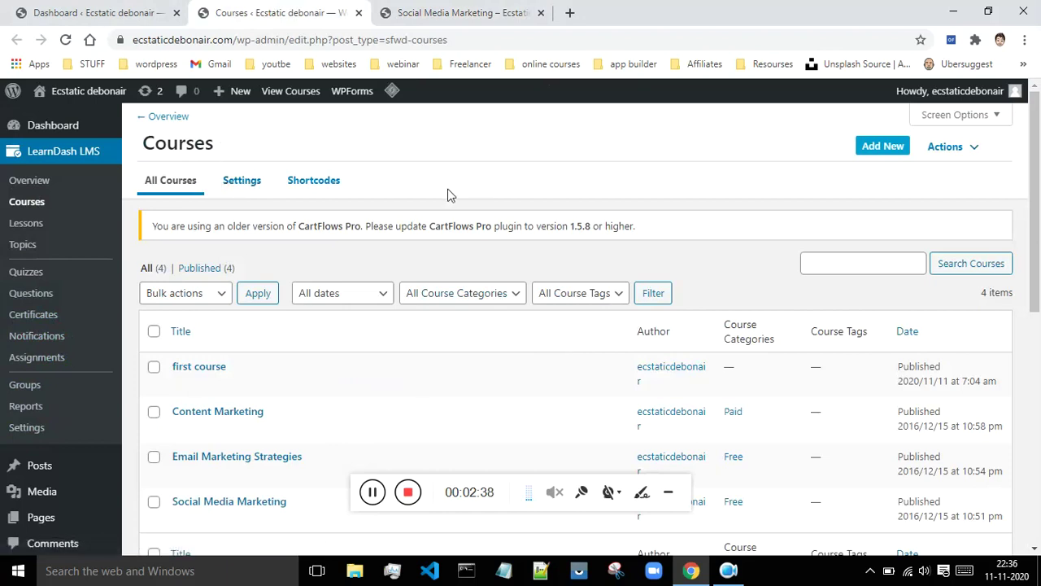
click(432, 11)
scroll(463, 231, up, 3)
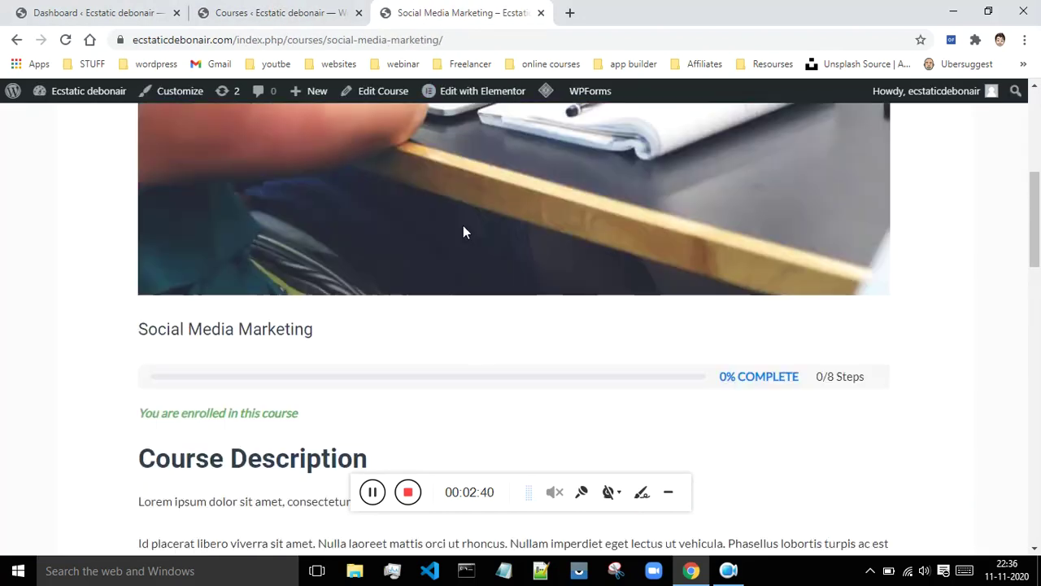
scroll(463, 231, down, 2)
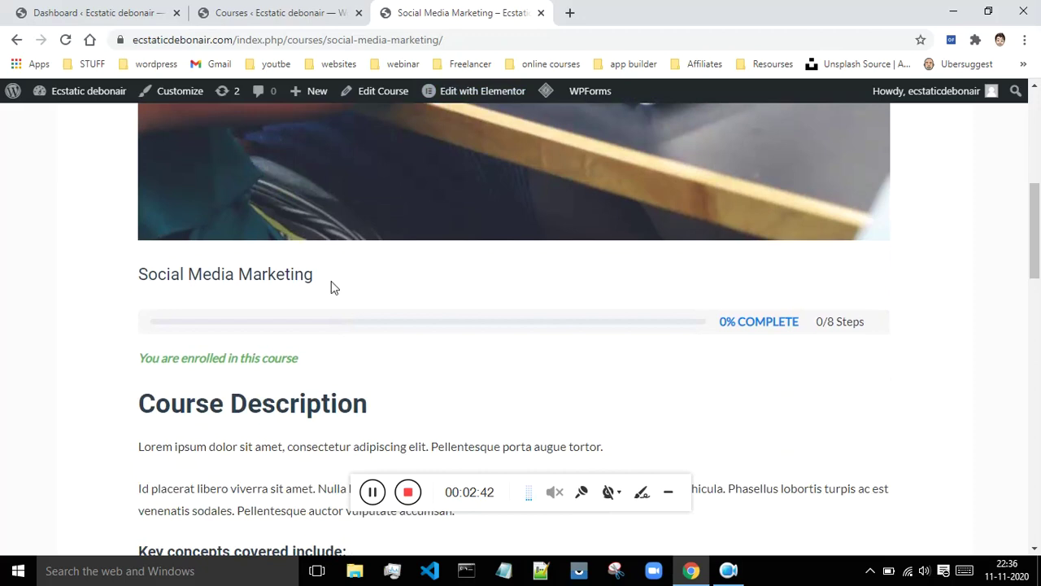
- Open the Social Media Marketing course for editing in a new browser tab and review its visitor and student shortcode blocks
click(329, 12)
scroll(360, 164, down, 3)
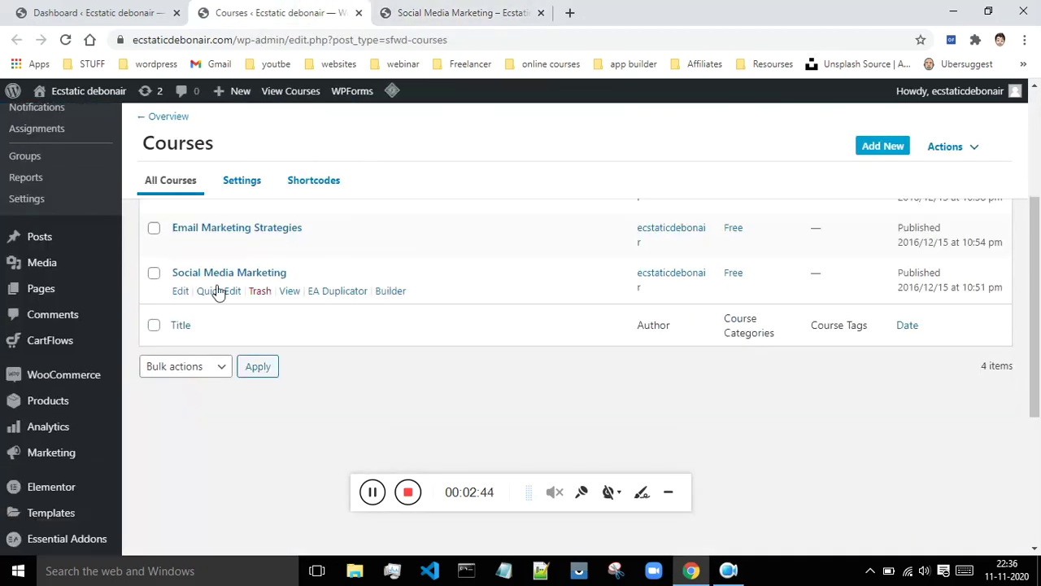
right_click(180, 293)
click(203, 314)
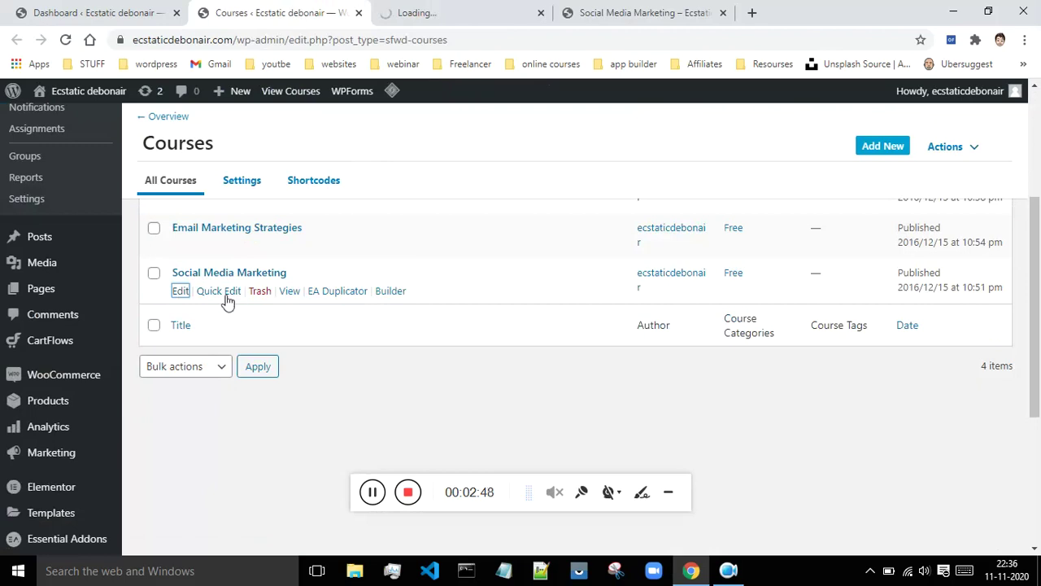
click(491, 10)
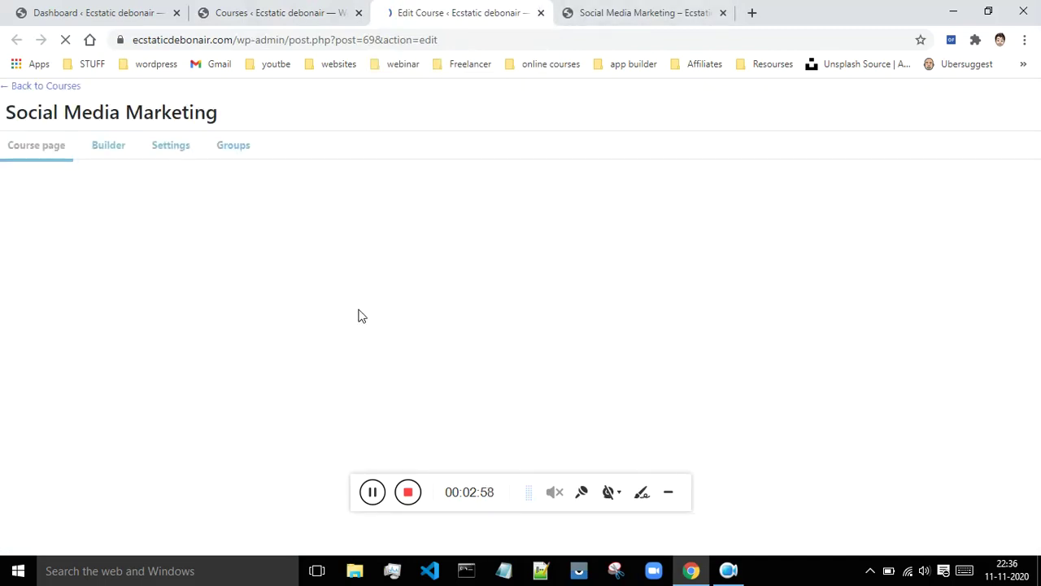
click(278, 9)
click(488, 12)
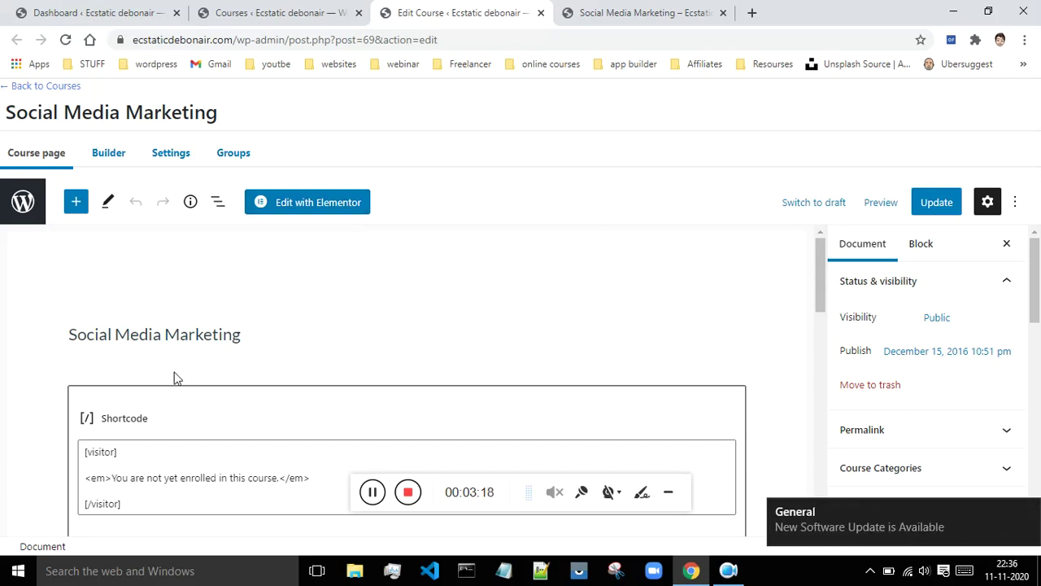
scroll(180, 374, down, 1)
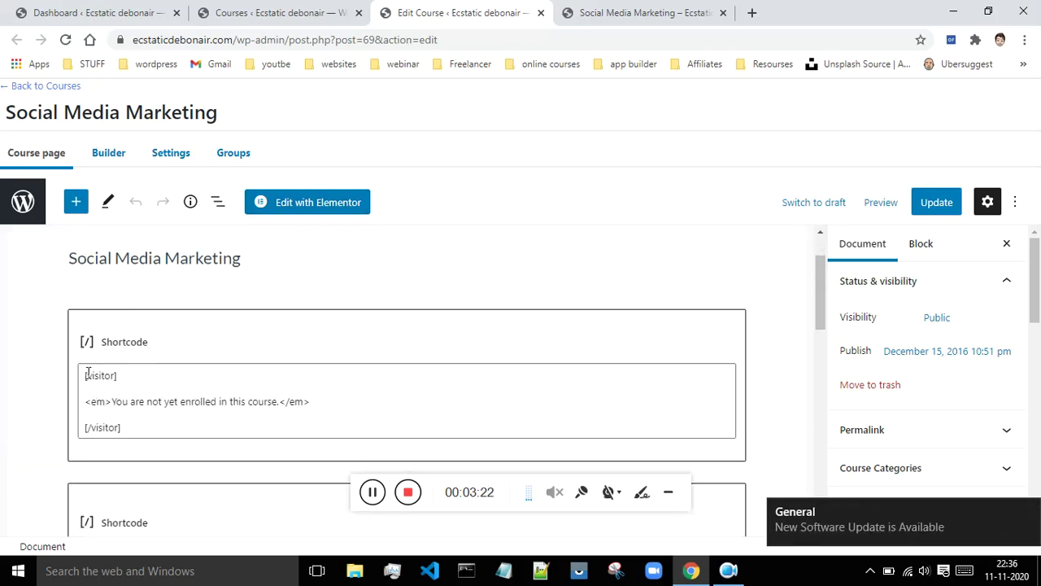
scroll(136, 415, down, 3)
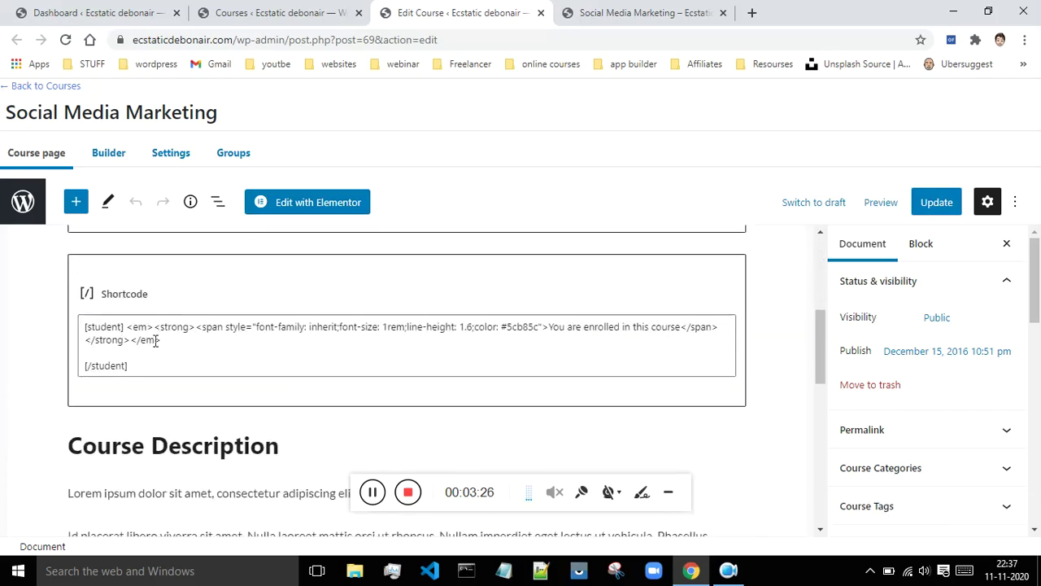
scroll(210, 366, up, 2)
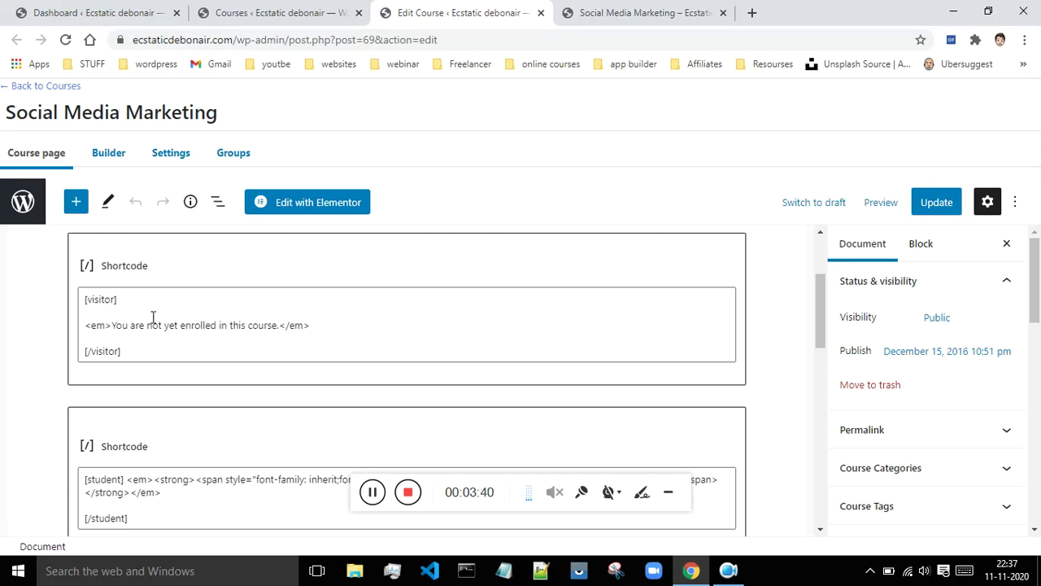
- Load ecstaticdebonair.com in a new incognito window and look through the course cards on the front page
click(1024, 39)
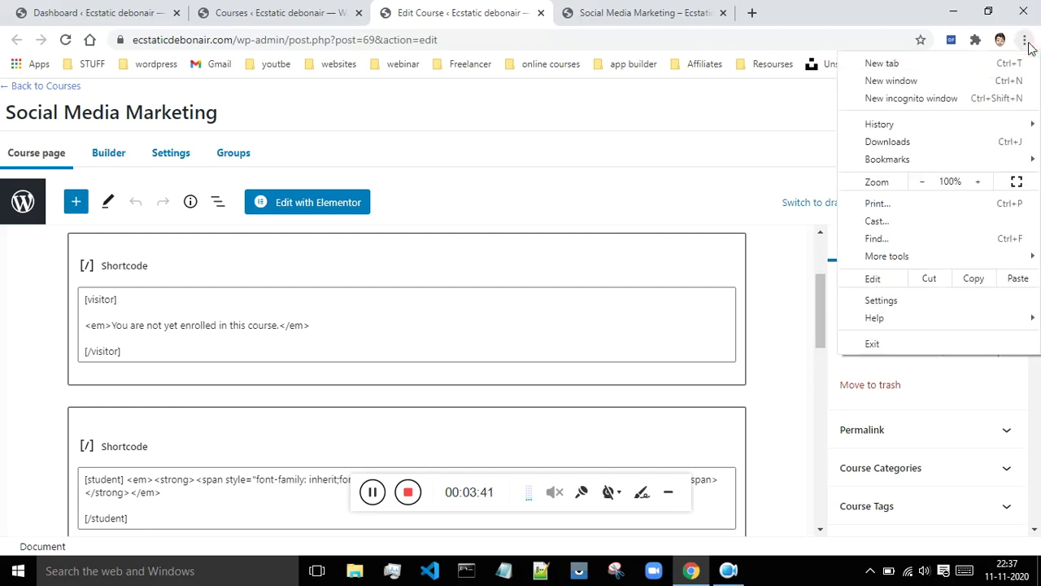
click(947, 96)
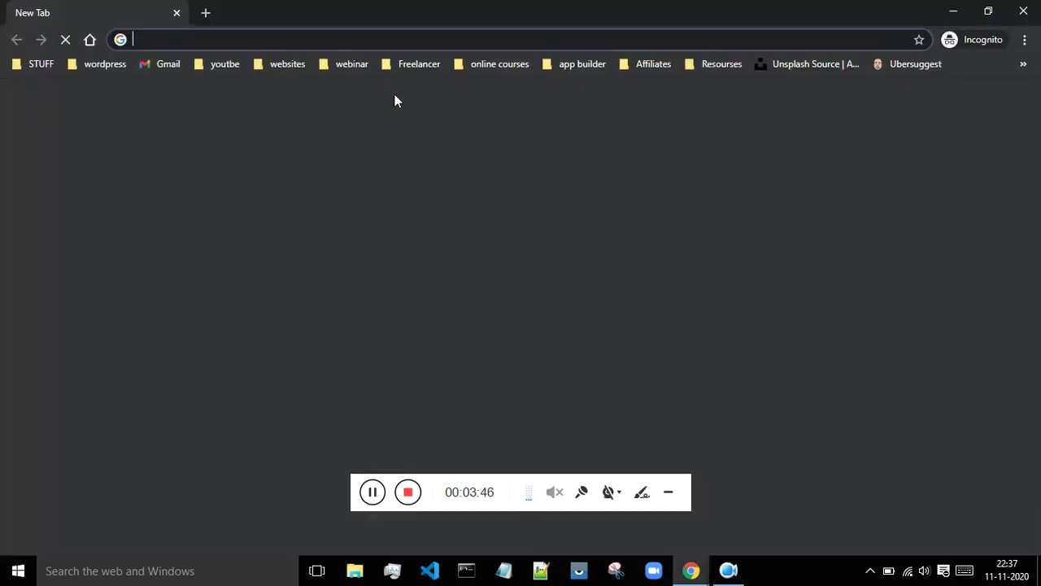
text(ec)
key(Return)
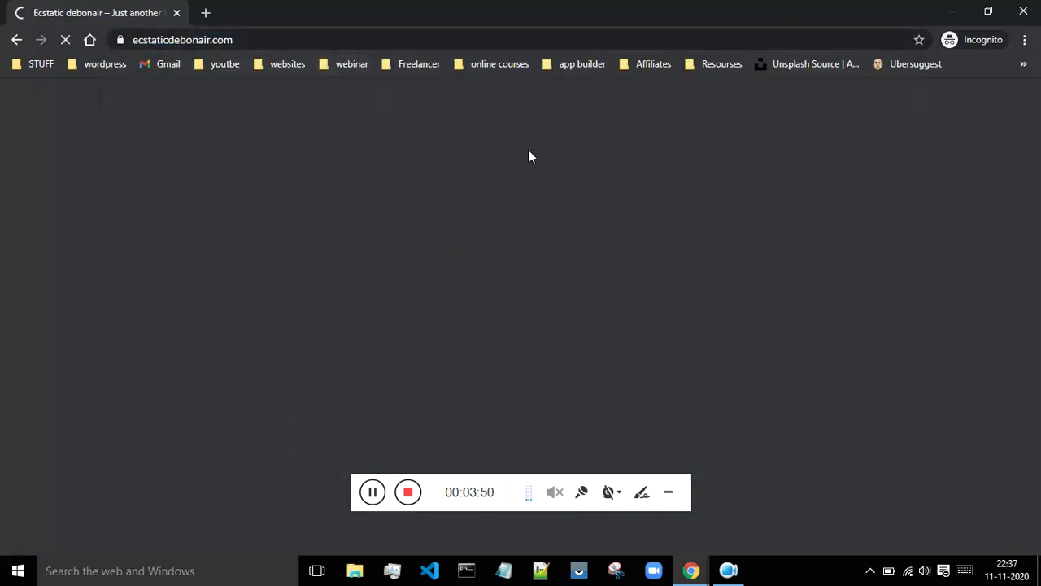
scroll(685, 226, down, 3)
scroll(688, 220, down, 4)
scroll(688, 223, down, 5)
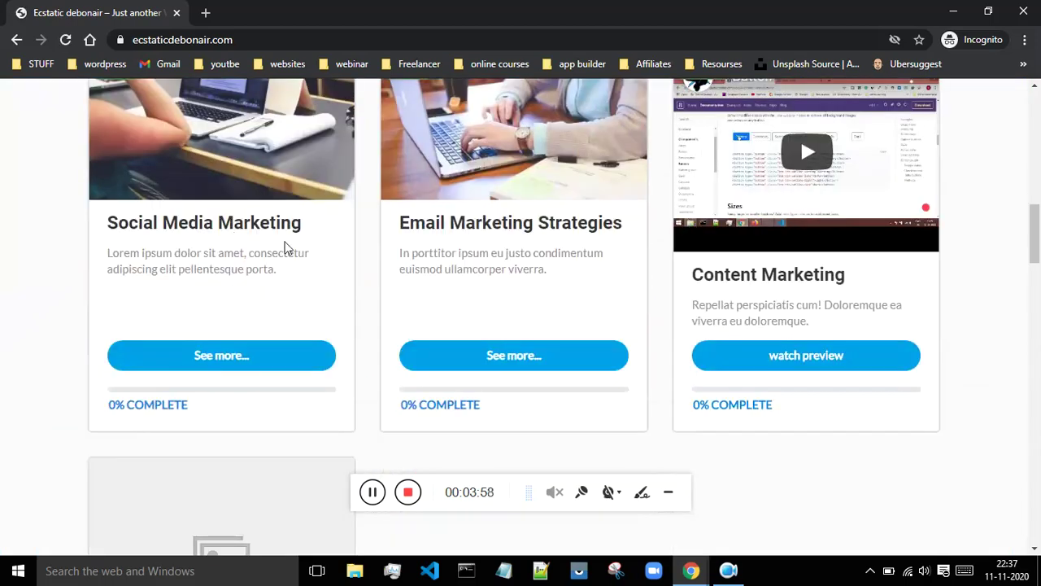
scroll(285, 244, up, 12)
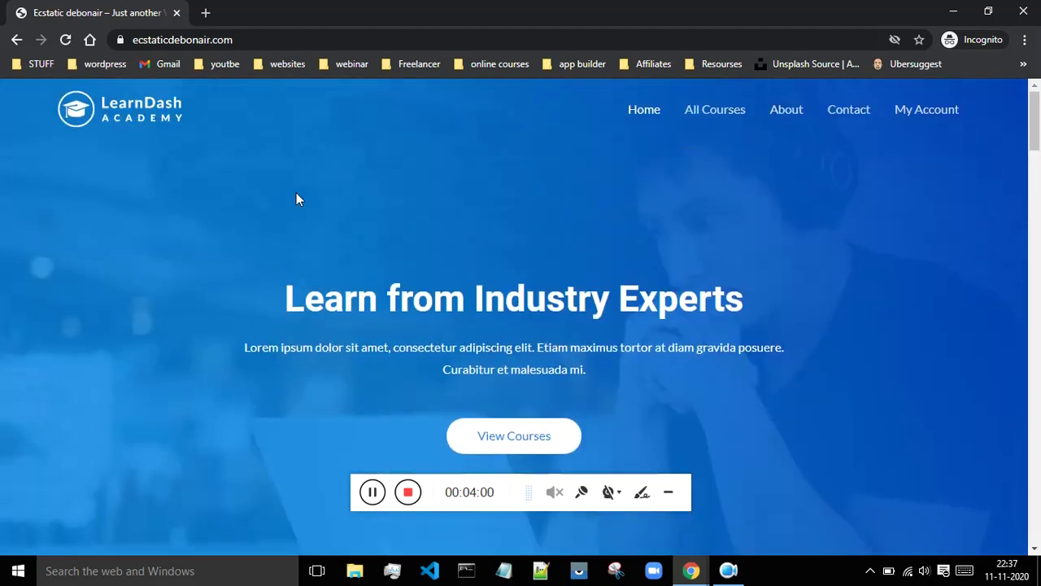
- Open the Social Media Marketing course from the front page as a visitor and examine its enrollment status, price and visitor message
scroll(498, 257, down, 10)
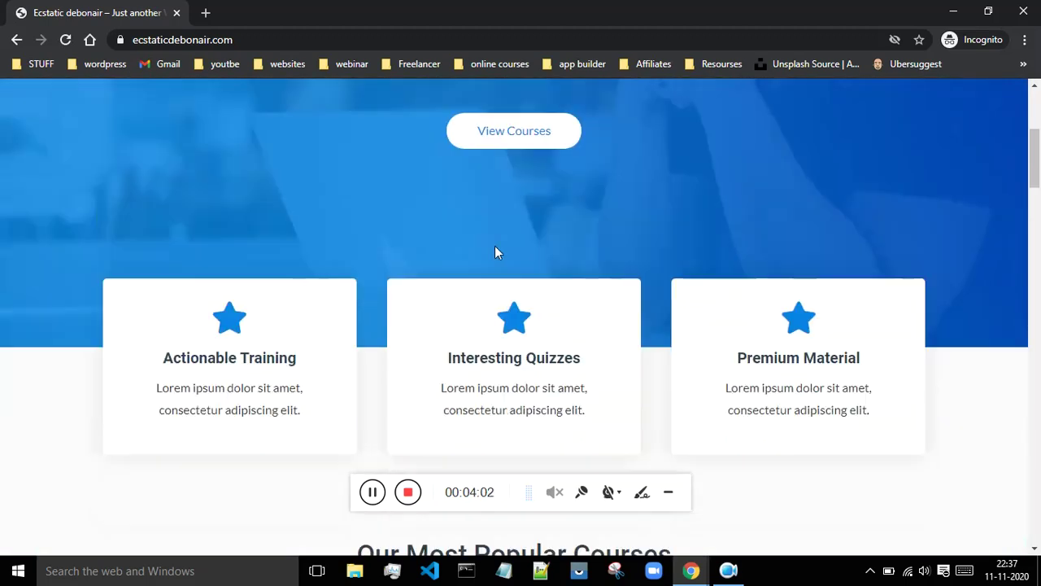
scroll(456, 261, down, 1)
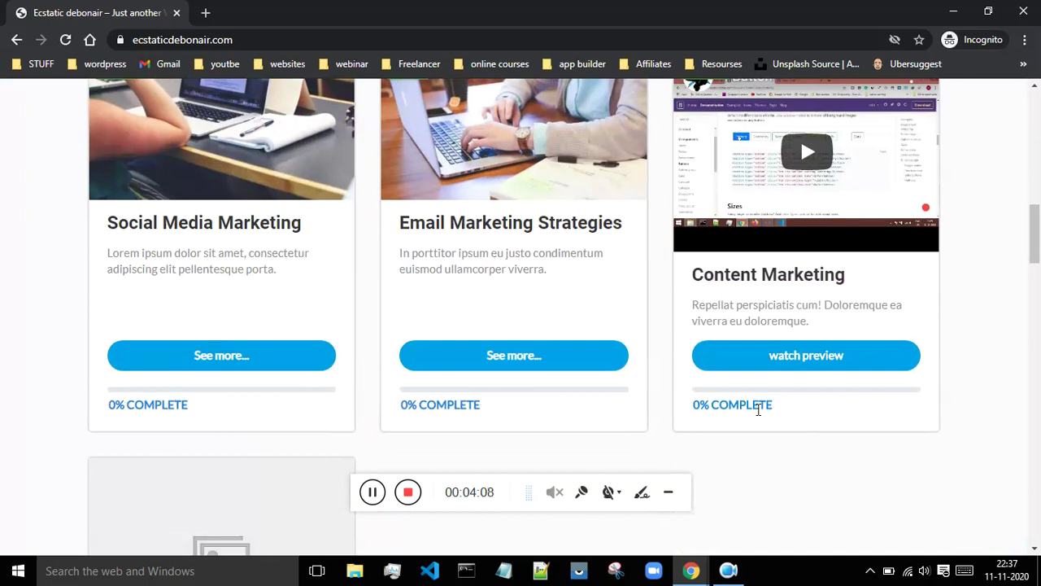
click(209, 358)
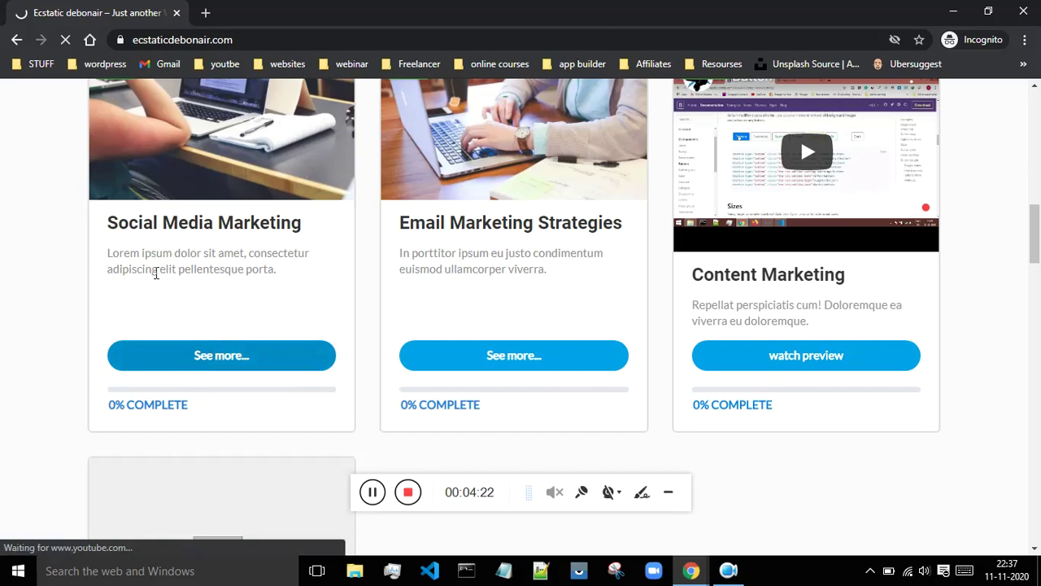
scroll(783, 244, down, 3)
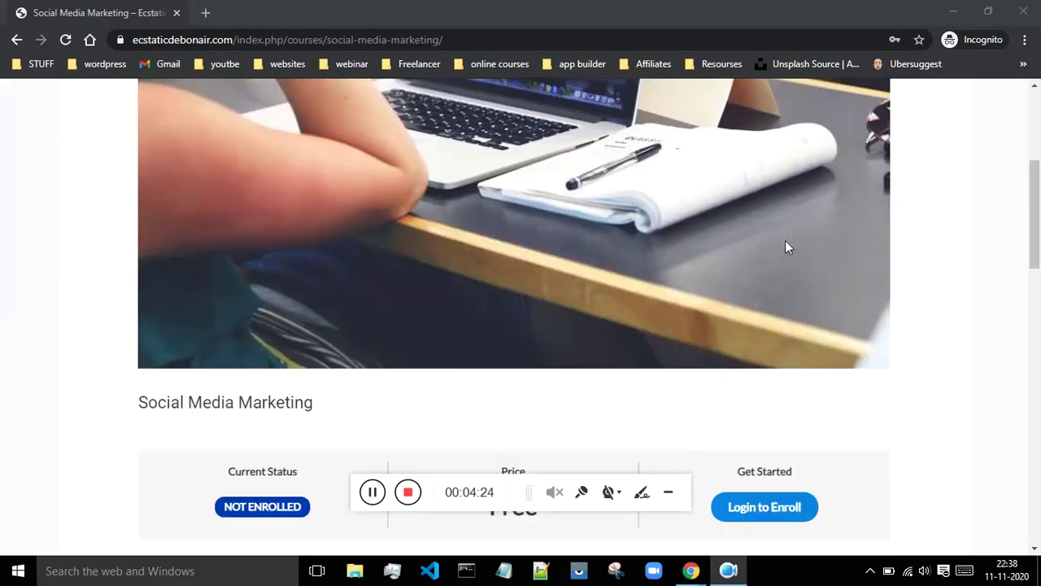
scroll(786, 246, down, 4)
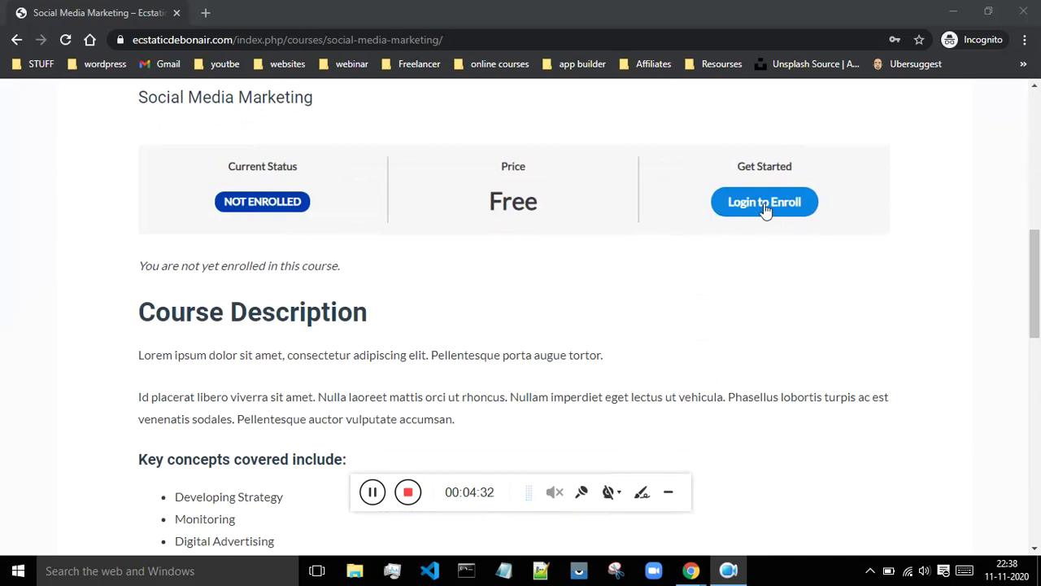
drag(140, 263, 360, 272)
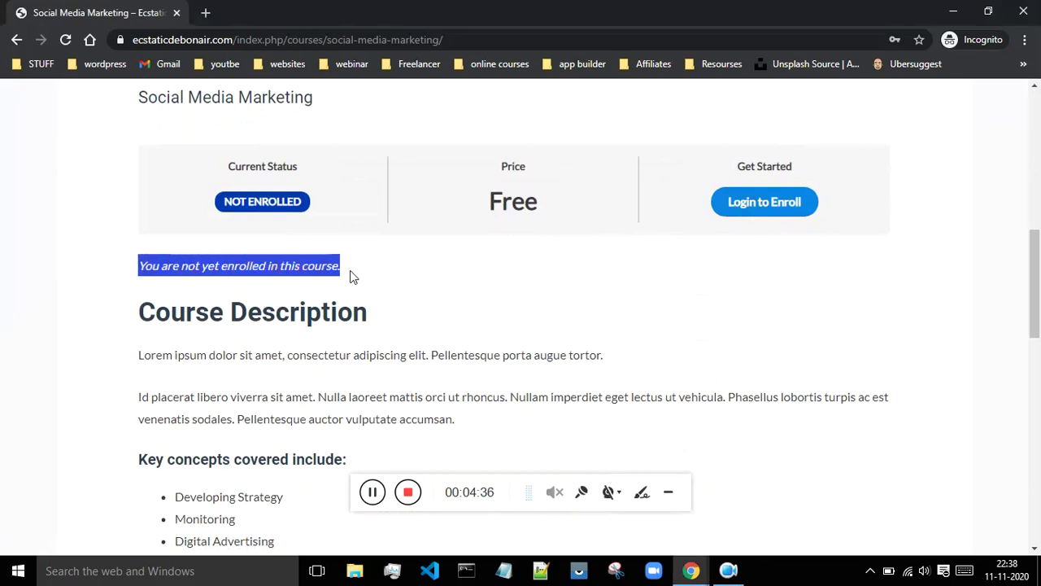
- Switch to the Edit Course window and examine the tags and enclosed text of the visitor and student shortcode blocks
mouse_move(695, 572)
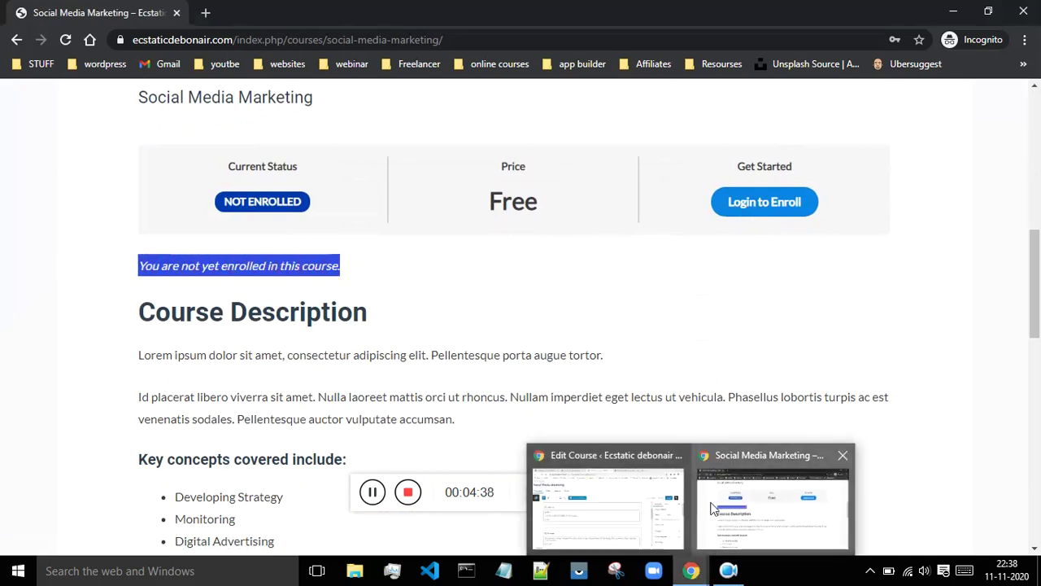
click(588, 501)
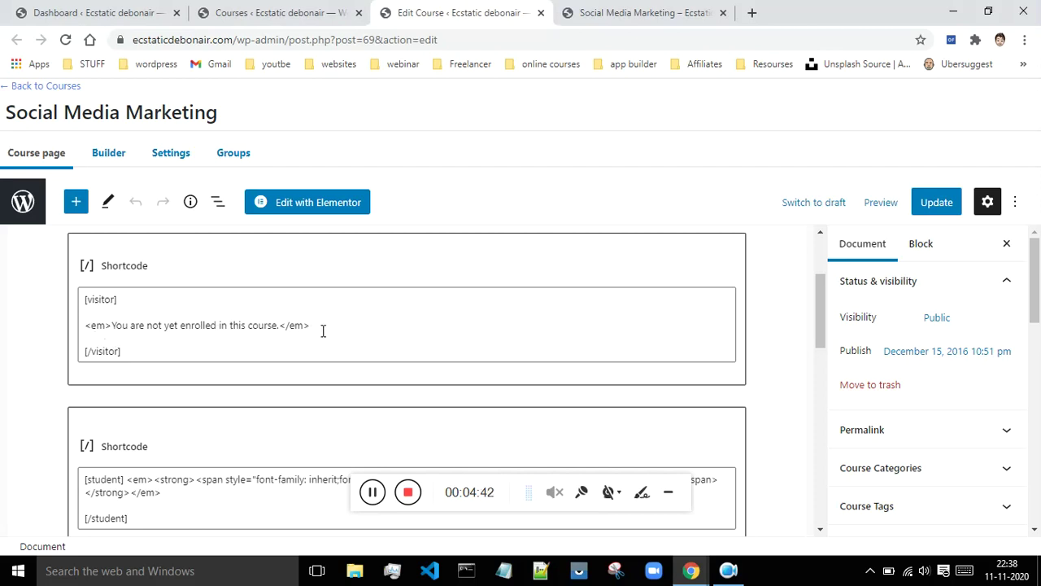
drag(119, 300, 82, 299)
drag(124, 350, 82, 351)
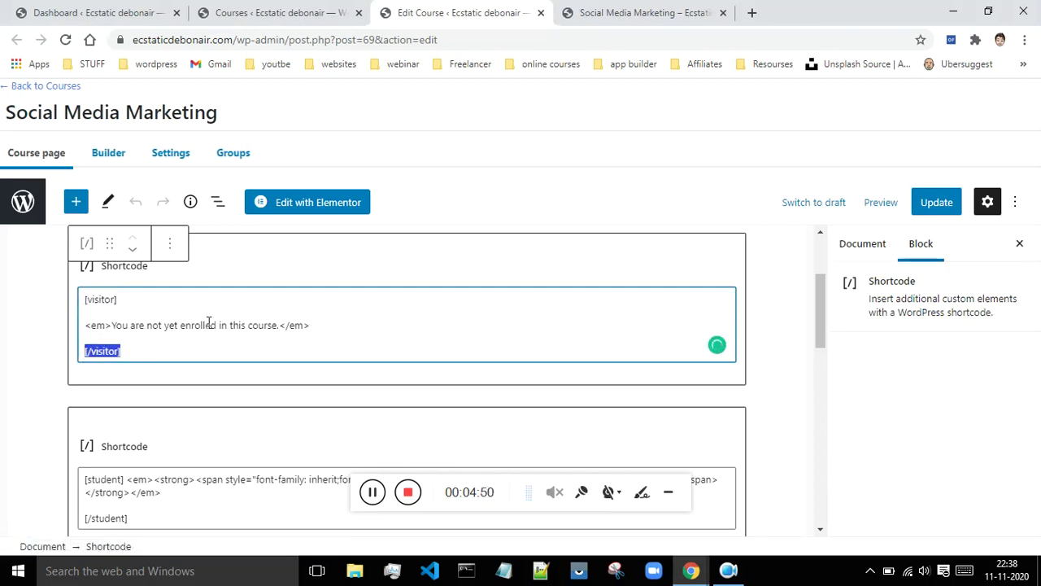
scroll(244, 331, down, 2)
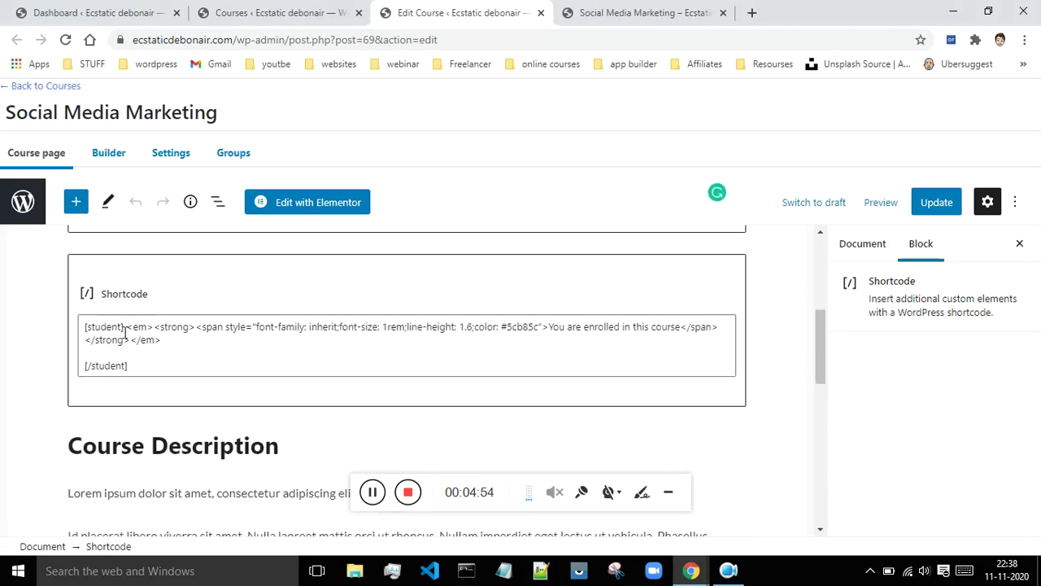
drag(174, 348, 128, 328)
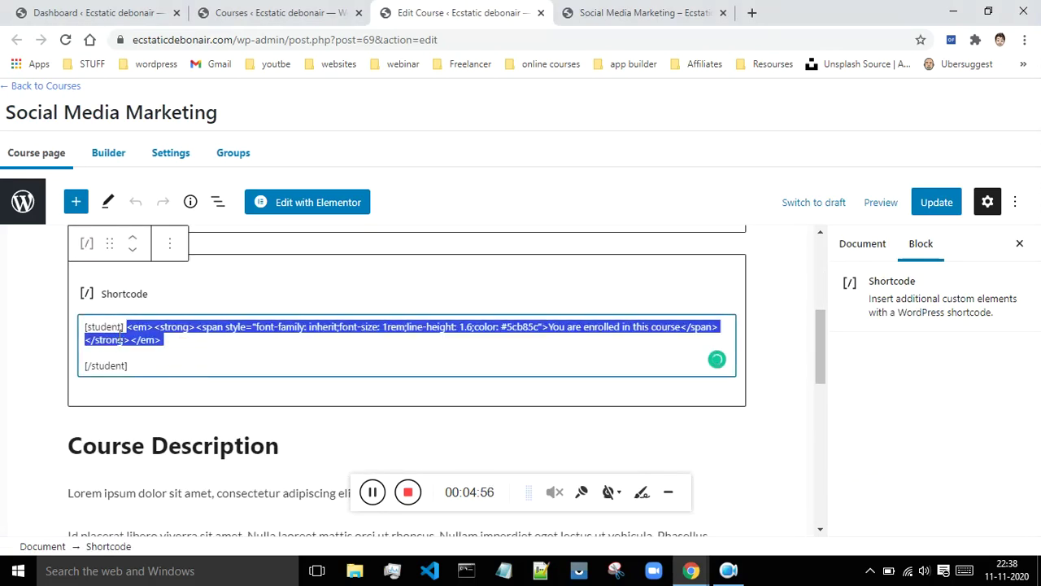
click(200, 352)
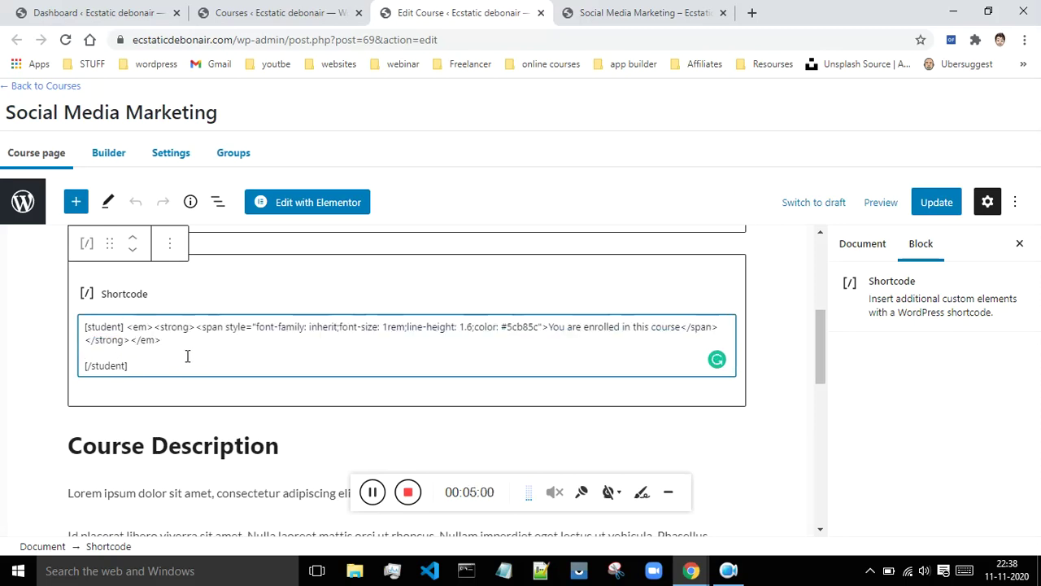
- Compare the enrollment message on the logged-in Social Media Marketing page with the text inside the student shortcode
click(598, 10)
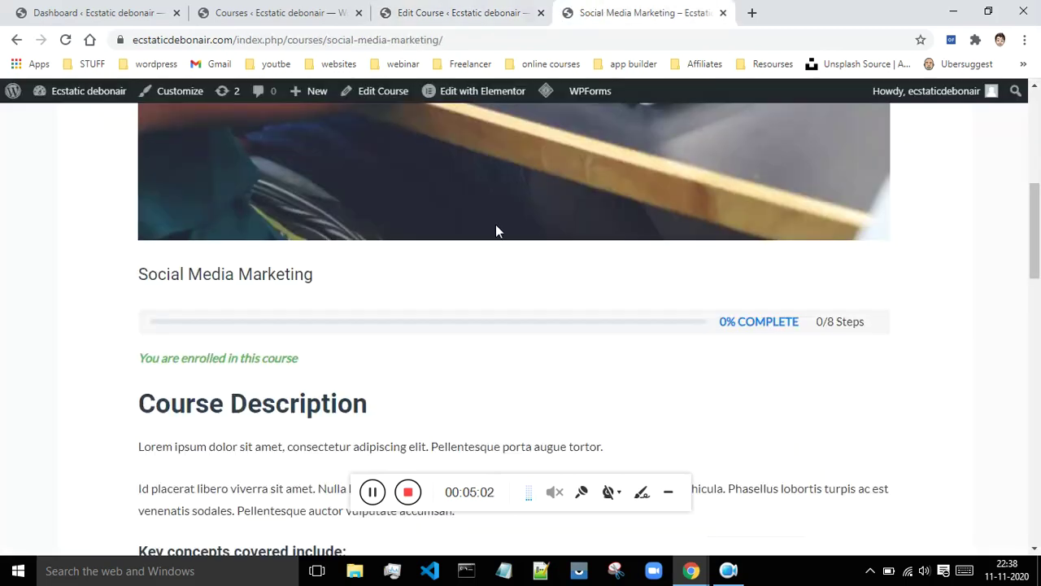
scroll(498, 232, down, 1)
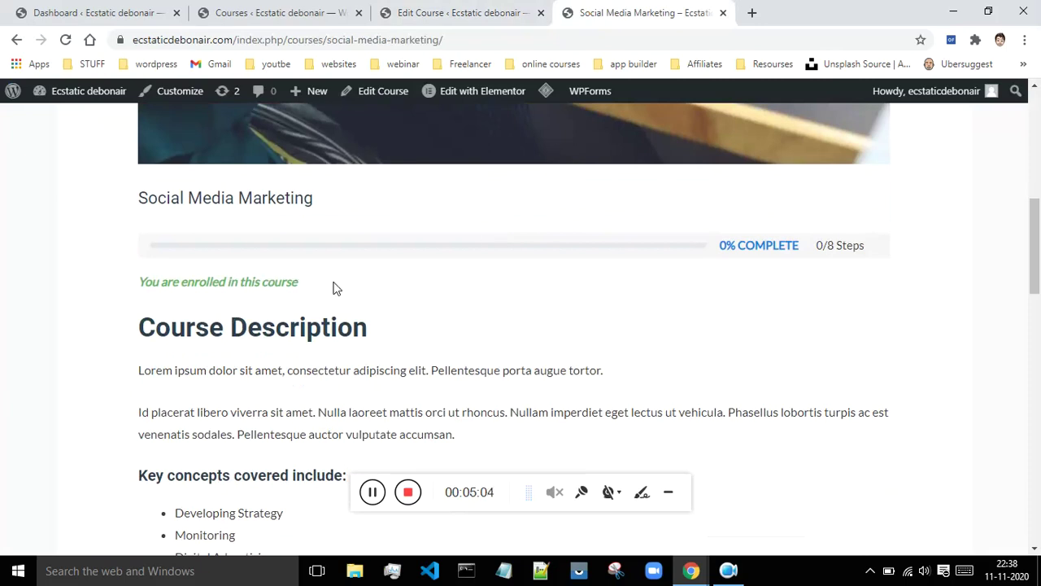
drag(319, 282, 139, 280)
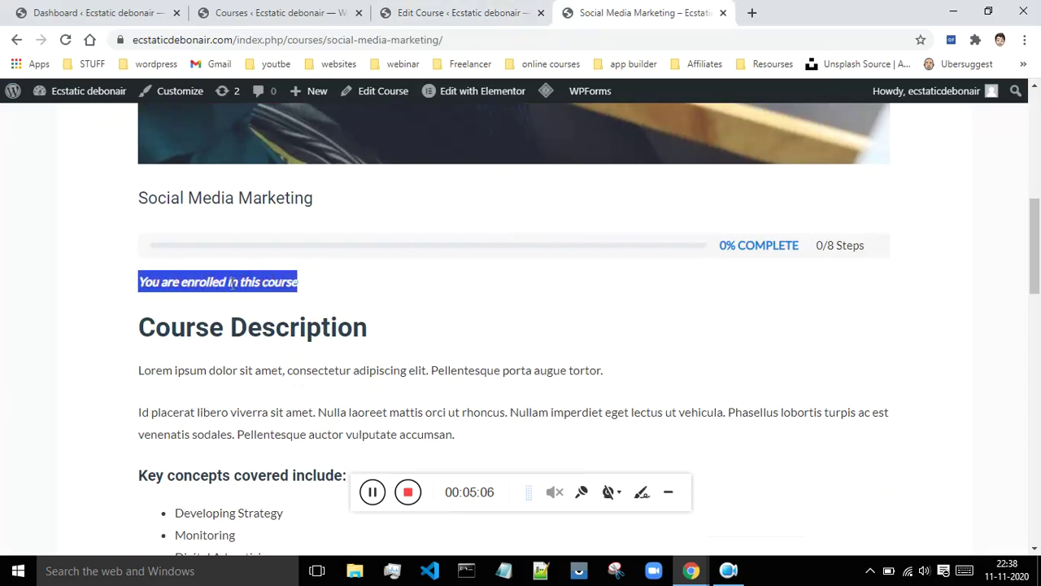
key(ctrl+shift+Tab)
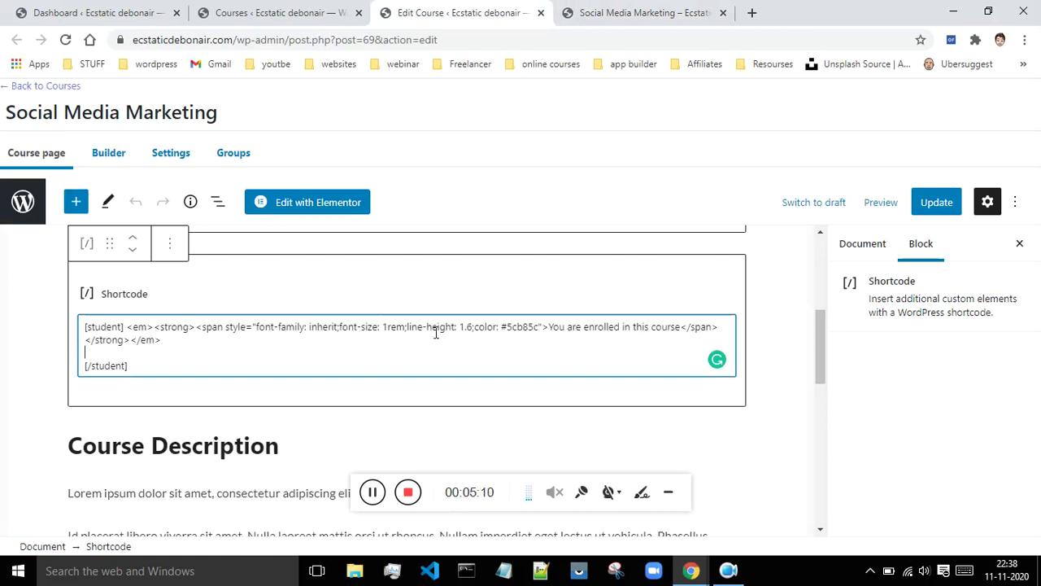
drag(549, 327, 682, 333)
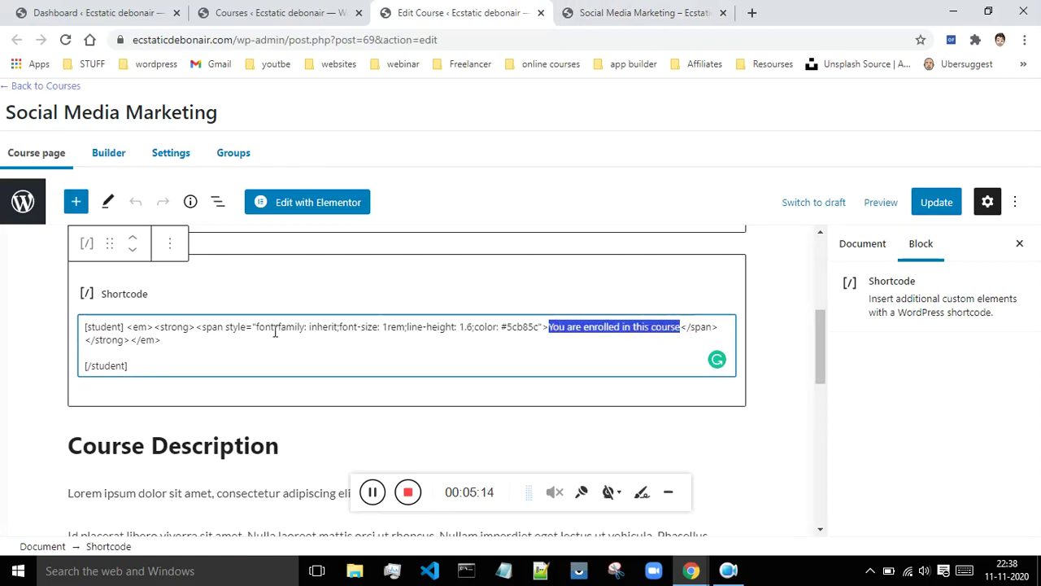
key(ctrl+Tab)
scroll(387, 290, down, 1)
click(240, 201)
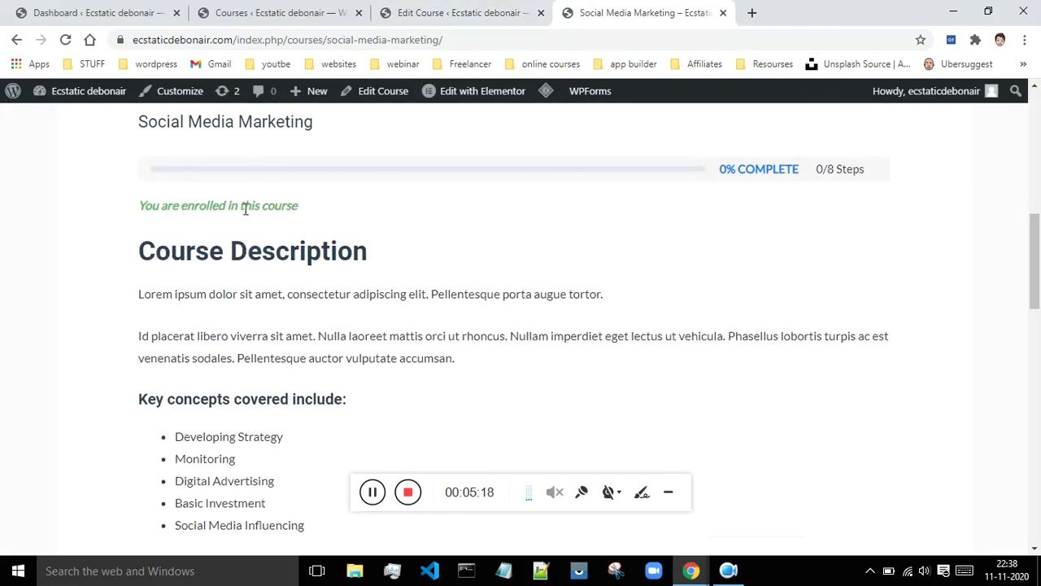
- Return to the course editor and examine the HTML between the student tags alongside the visitor shortcode block
click(424, 14)
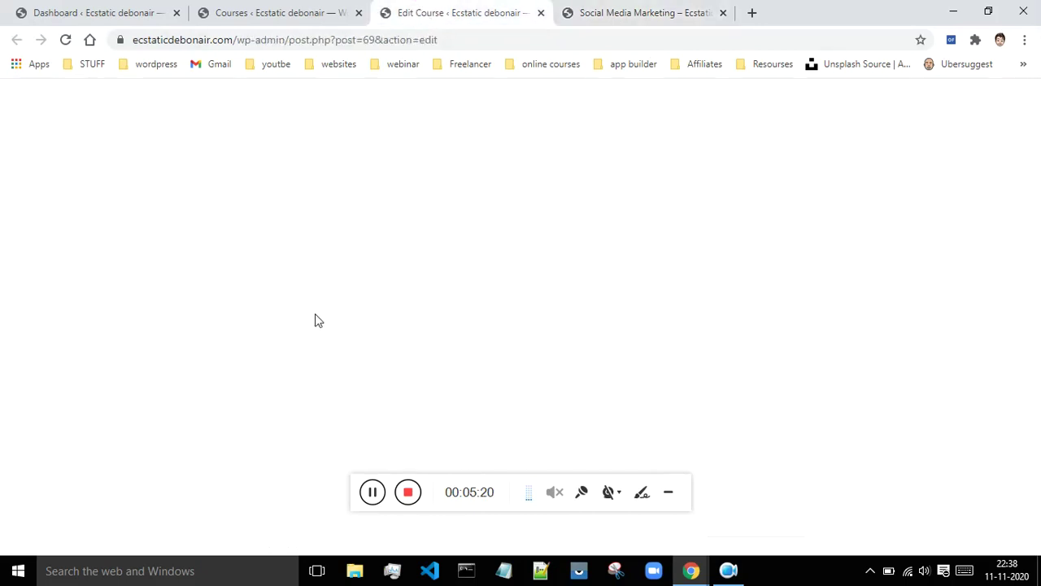
click(209, 345)
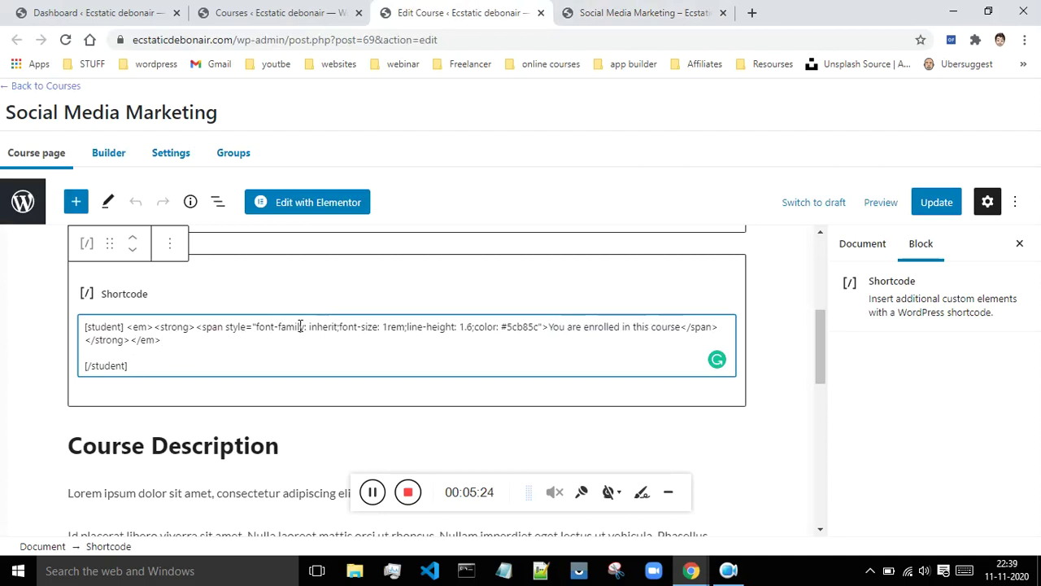
shift+click(155, 325)
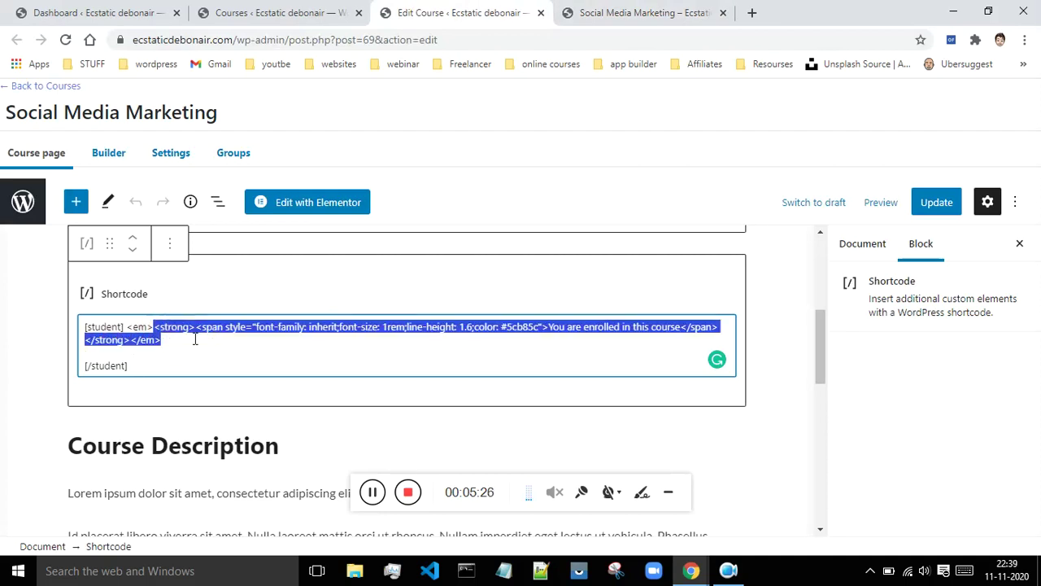
click(169, 342)
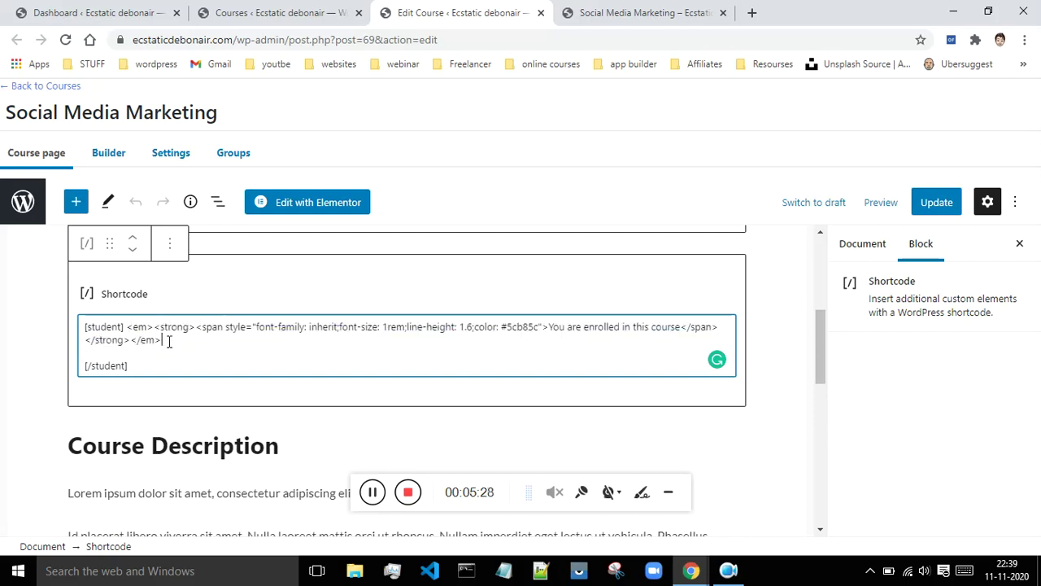
drag(127, 326, 168, 339)
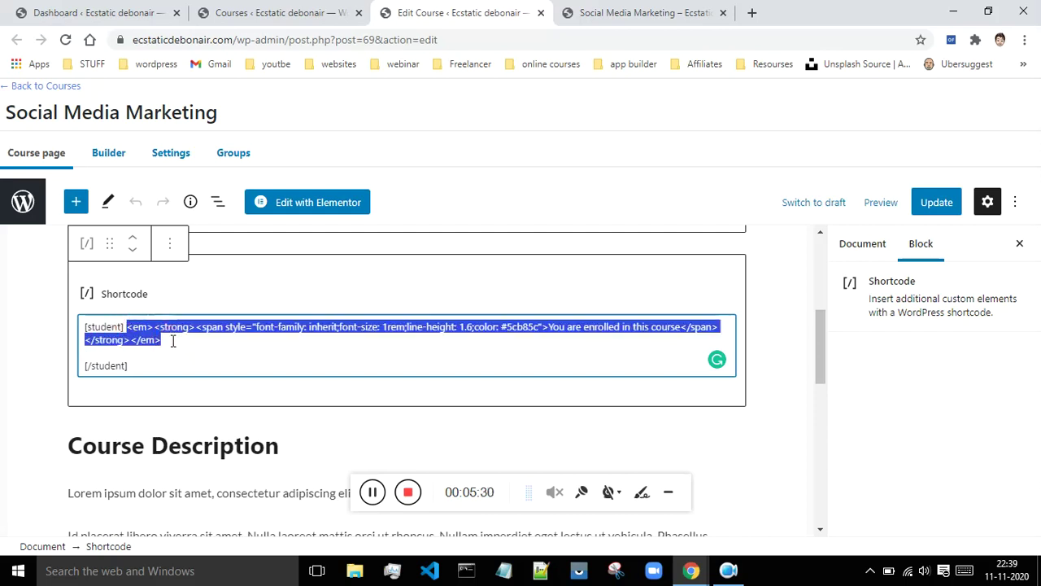
click(192, 346)
scroll(302, 364, up, 4)
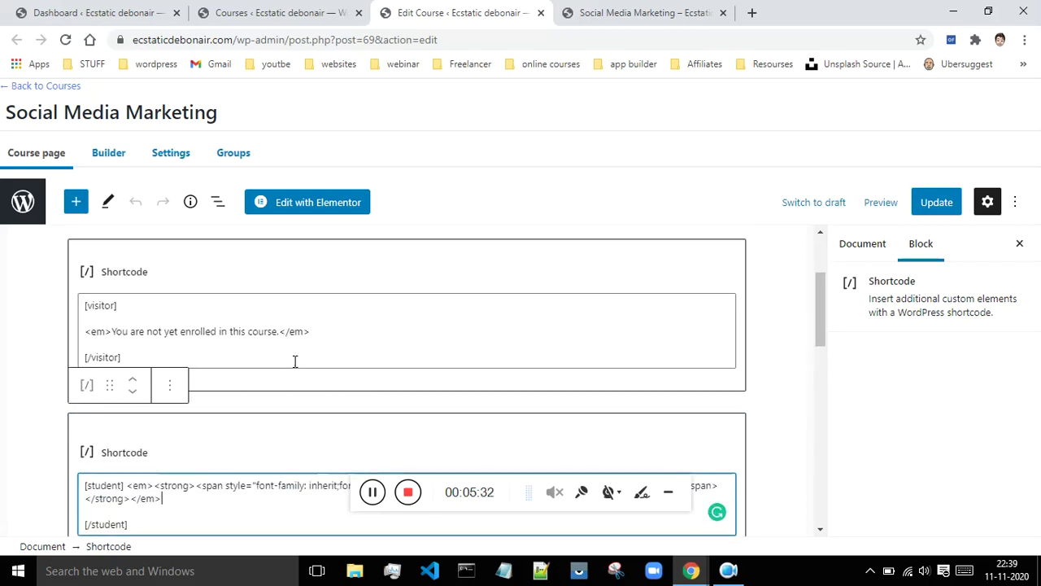
scroll(193, 351, down, 3)
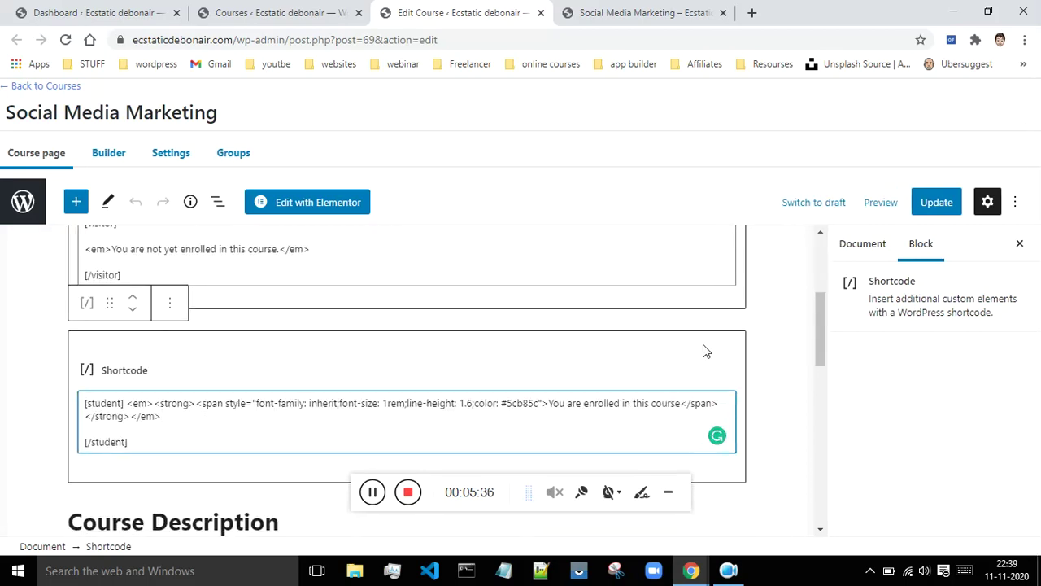
- Review the Course Description and key concepts in the editor through to the end of the course page content
scroll(762, 330, down, 3)
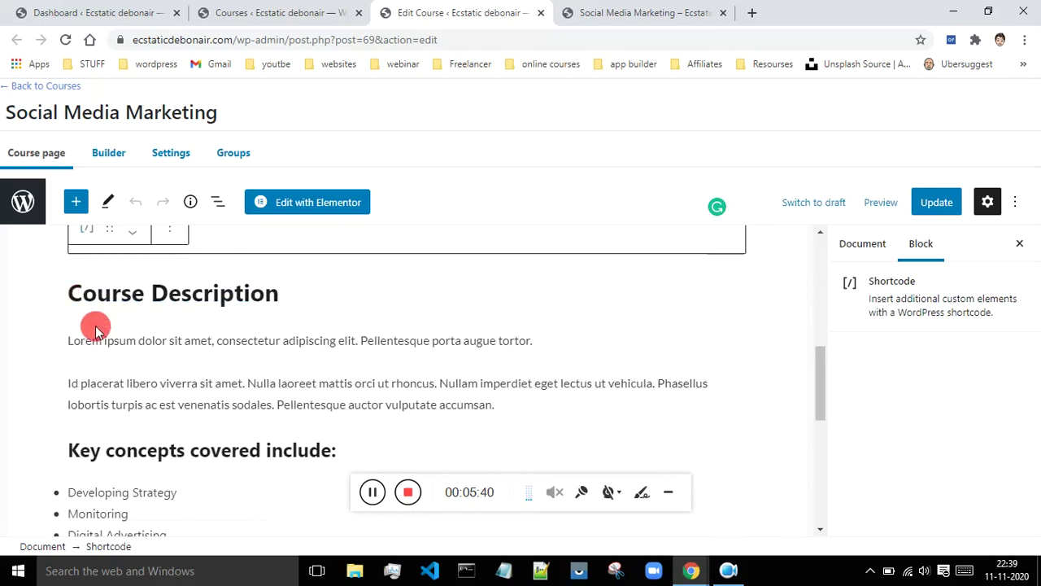
click(163, 355)
scroll(420, 328, down, 3)
scroll(203, 370, down, 3)
scroll(222, 342, down, 3)
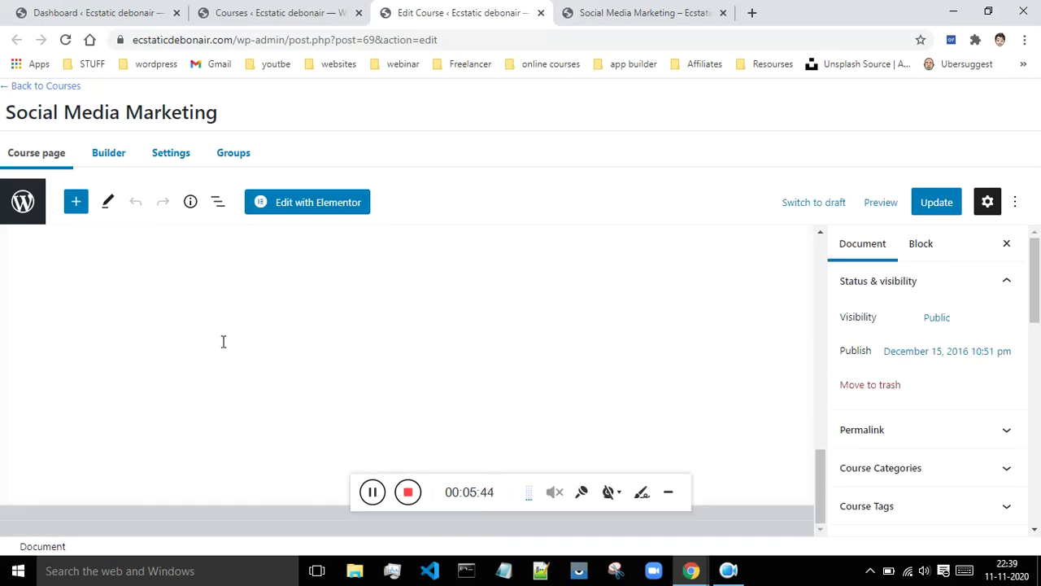
scroll(223, 341, up, 5)
- Examine the Course Content lessons and topics on the live Social Media Marketing page, checking them against the course editor
click(650, 9)
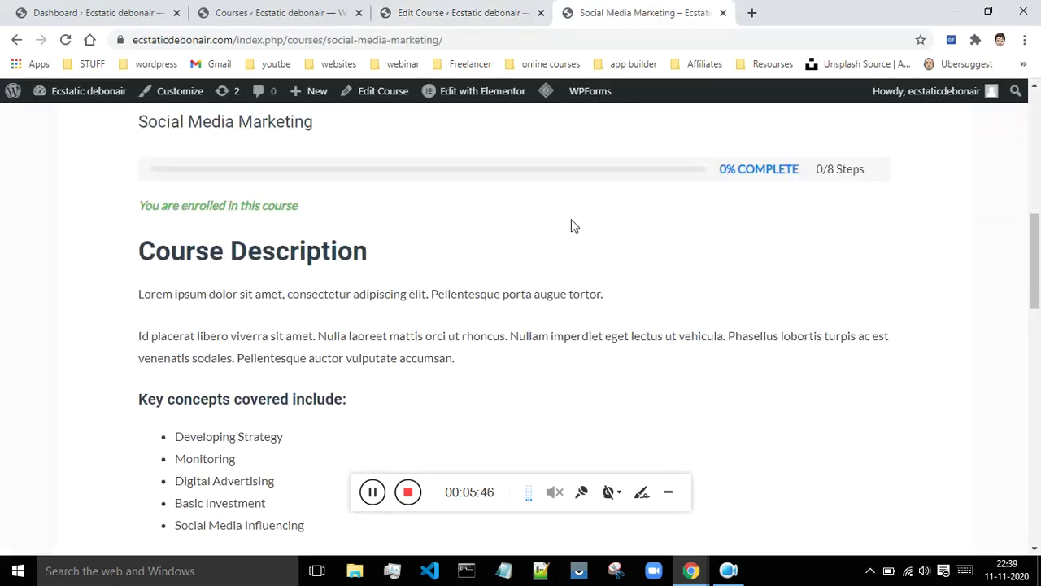
scroll(571, 222, down, 3)
scroll(305, 362, down, 2)
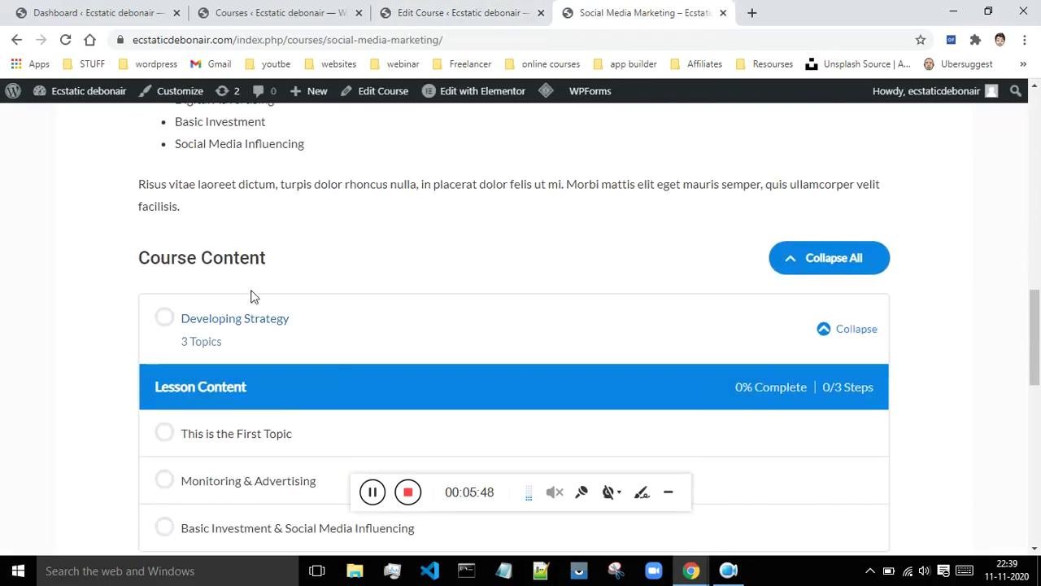
click(494, 10)
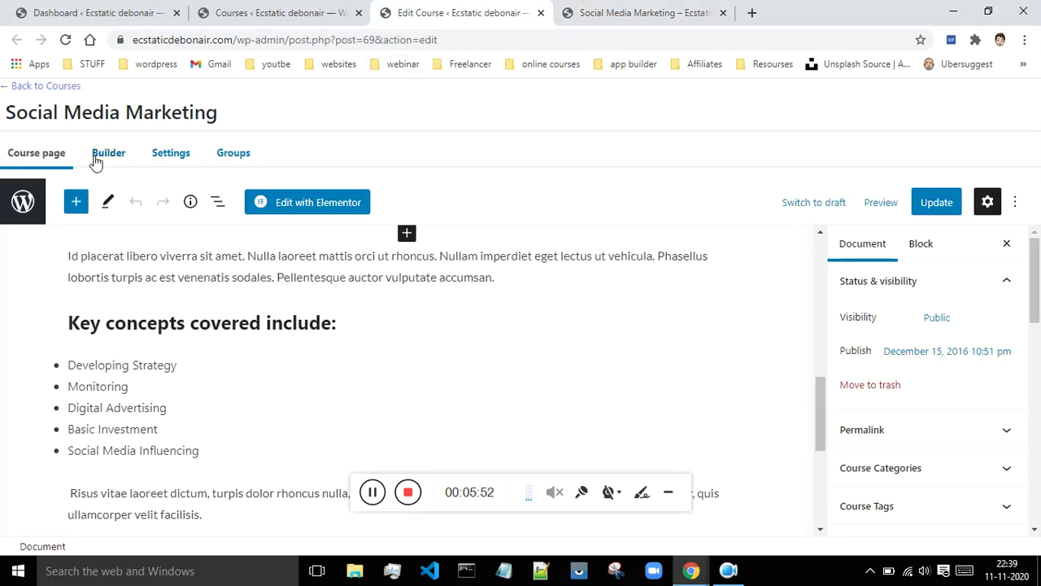
click(651, 13)
scroll(408, 380, down, 1)
scroll(408, 380, down, 2)
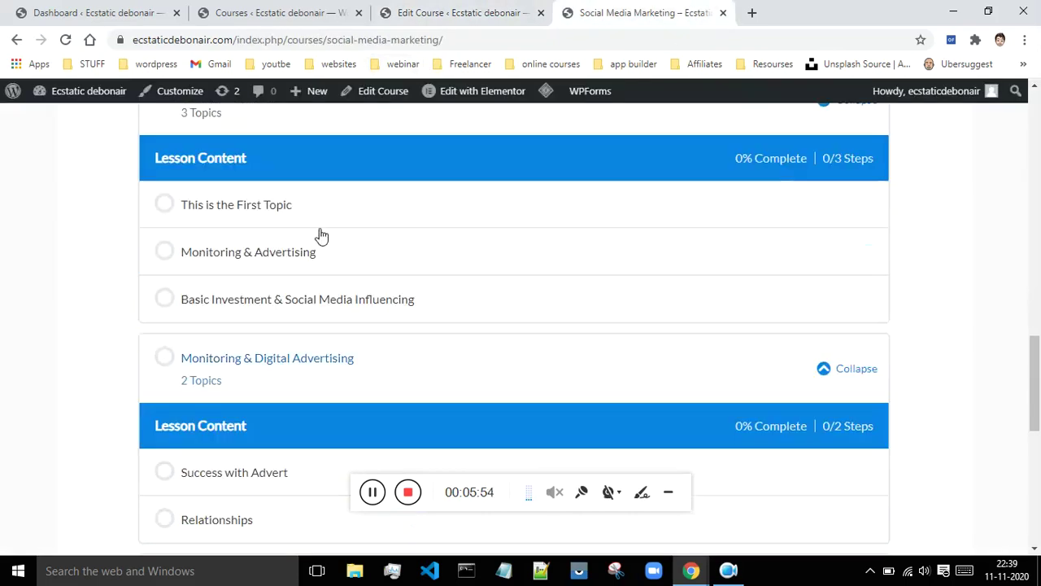
- Open the Social Media Marketing course's Builder and look through its lessons, new lesson options and final quizzes area
click(318, 11)
click(477, 10)
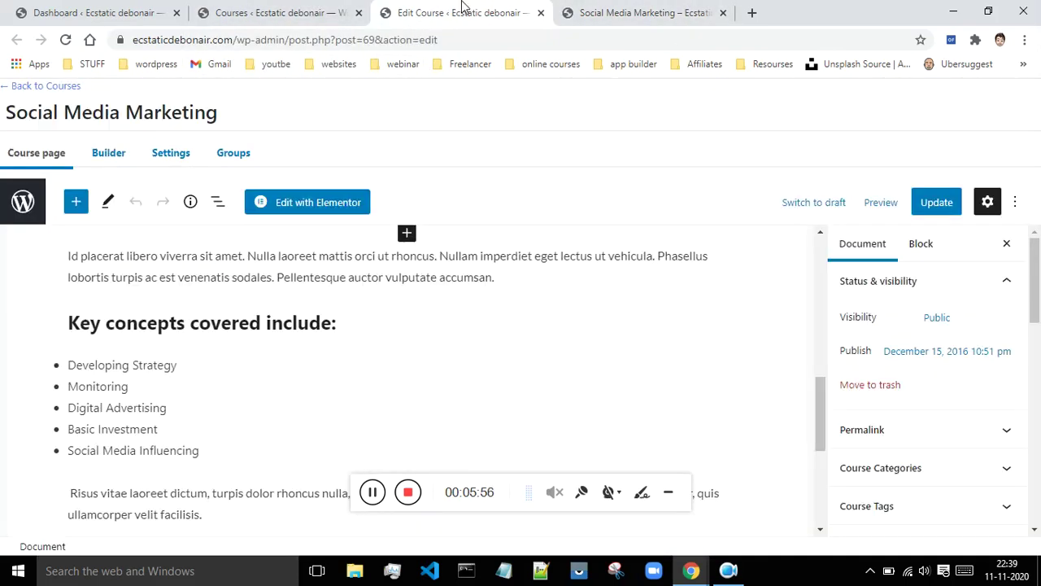
click(109, 159)
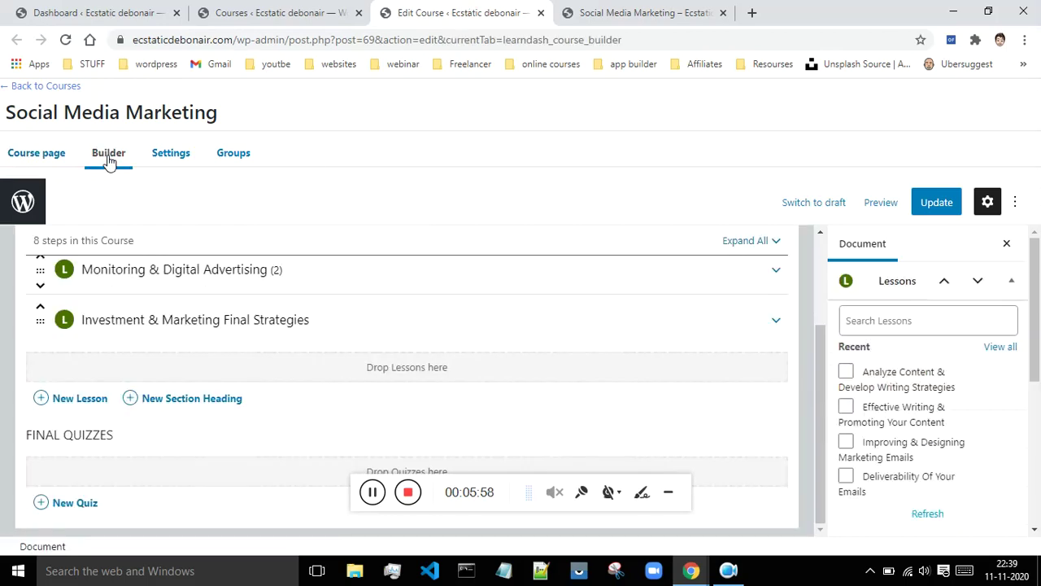
scroll(254, 239, up, 2)
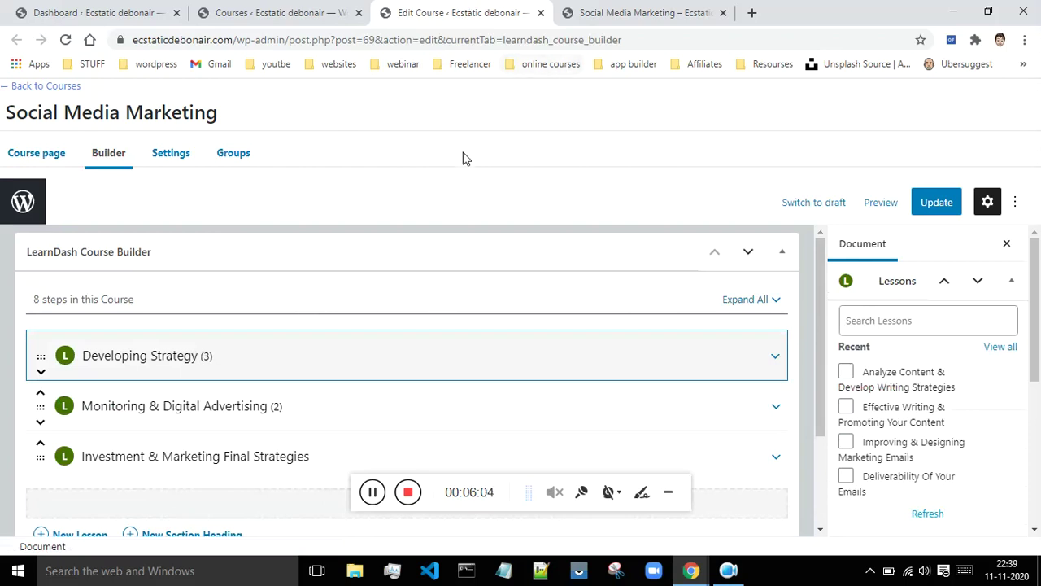
drag(810, 320, 811, 424)
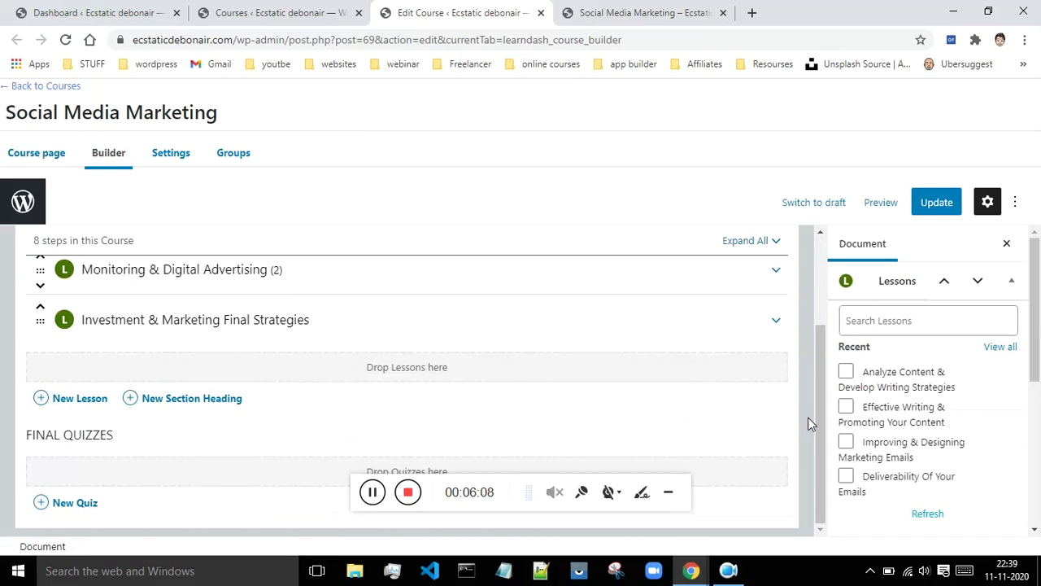
- Add a new section heading titled SECOND SECTION to the course in the Builder
click(131, 399)
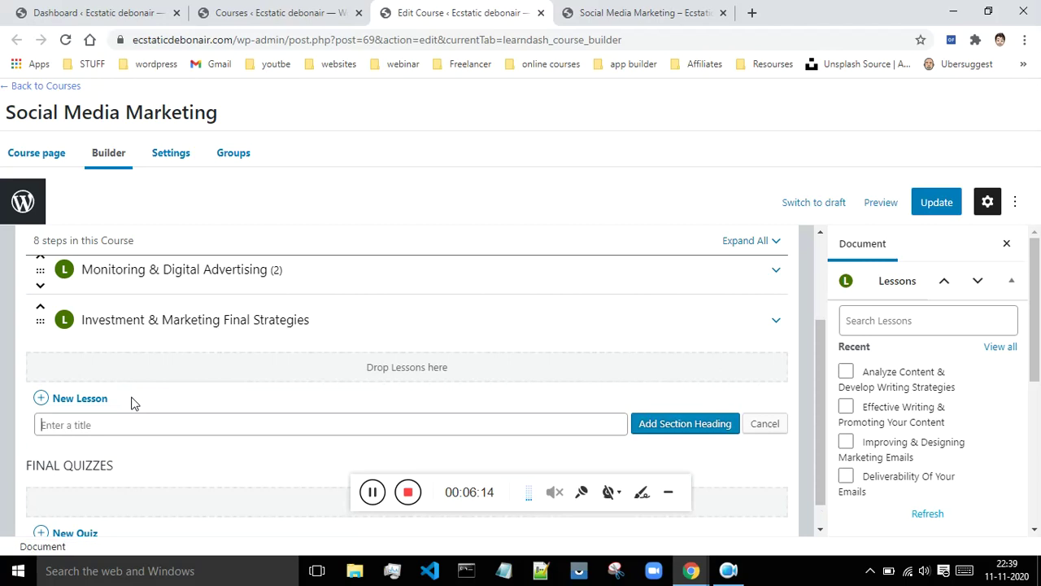
key(Caps_Lock)
text(SE)
key(BackSpace)
key(BackSpace)
key(BackSpace)
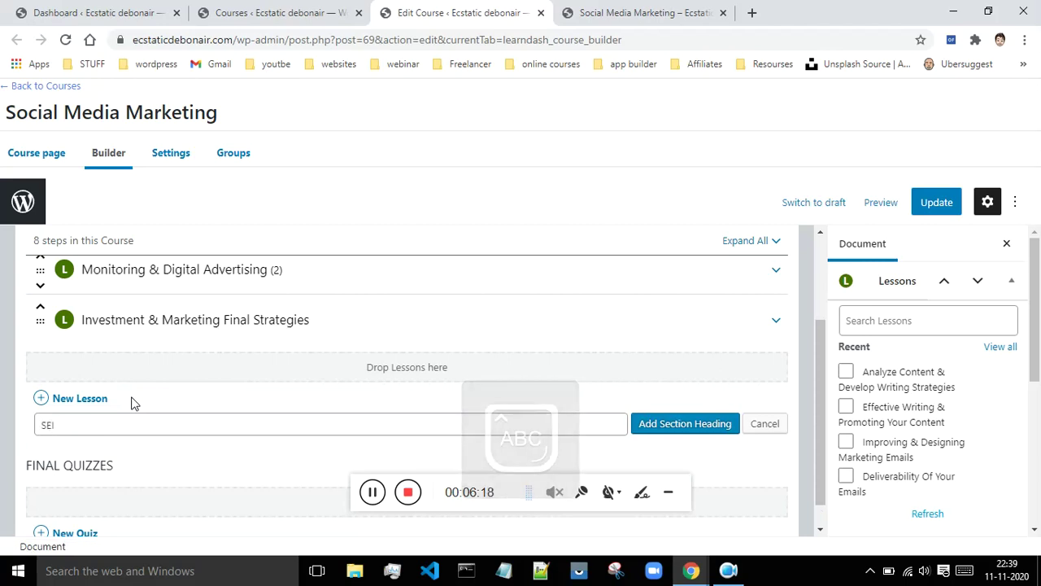
text(ECOND SECTION)
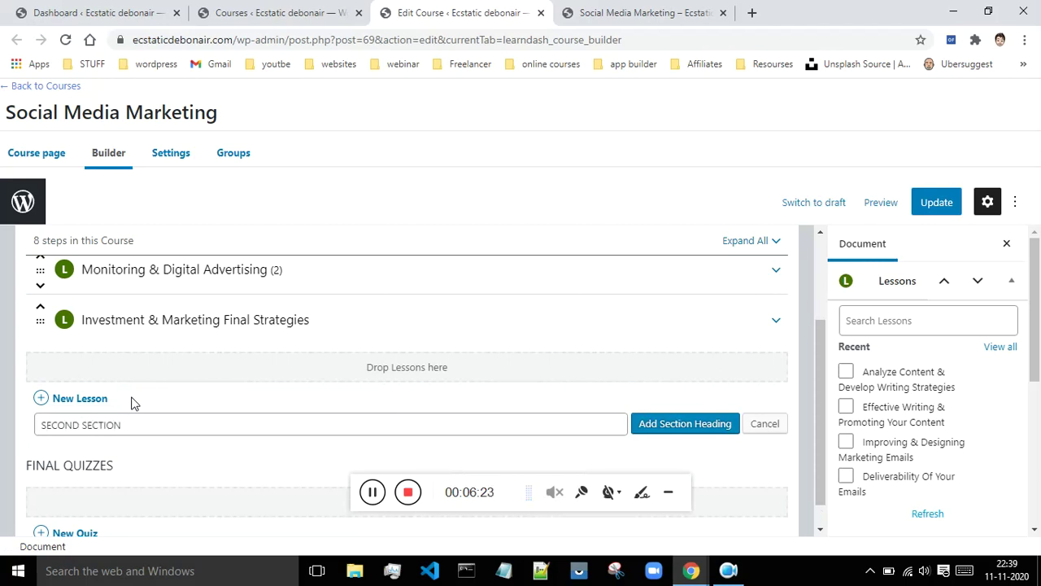
scroll(147, 395, down, 1)
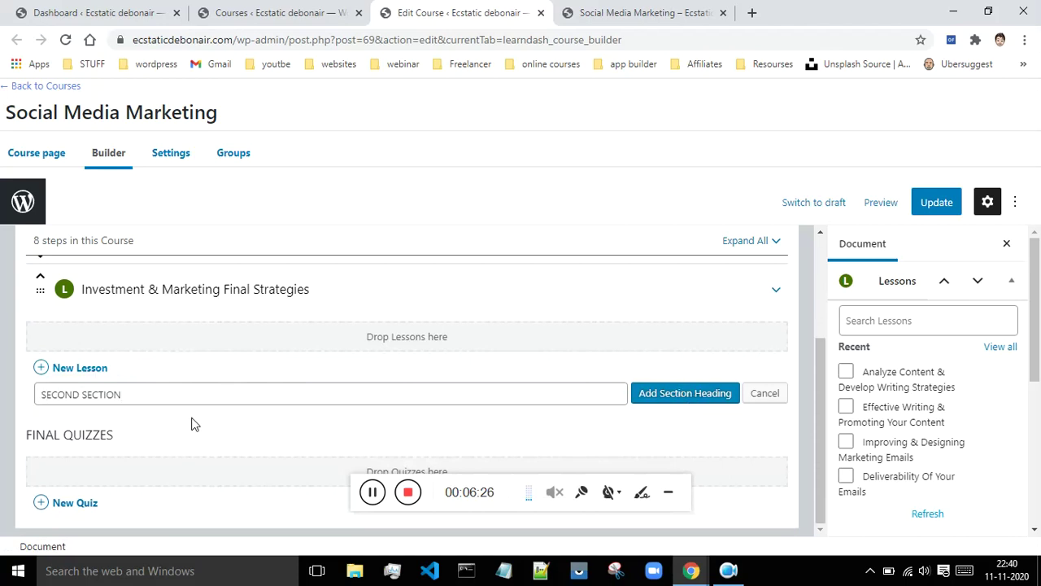
click(687, 393)
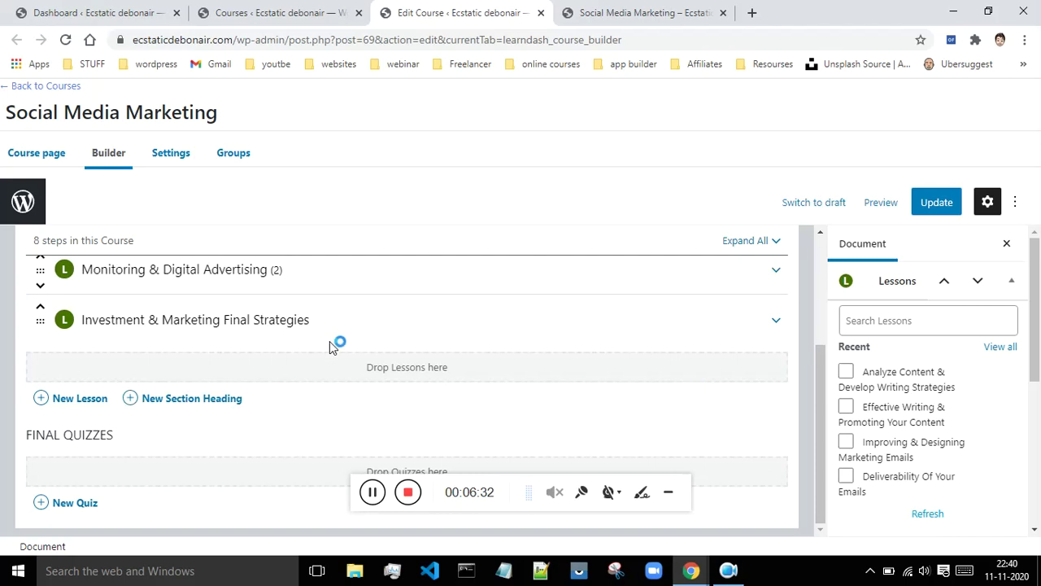
- Move SECOND SECTION below the Investment & Marketing Final Strategies lesson and add a lesson titled LESSON NO 1 under it
scroll(451, 373, up, 2)
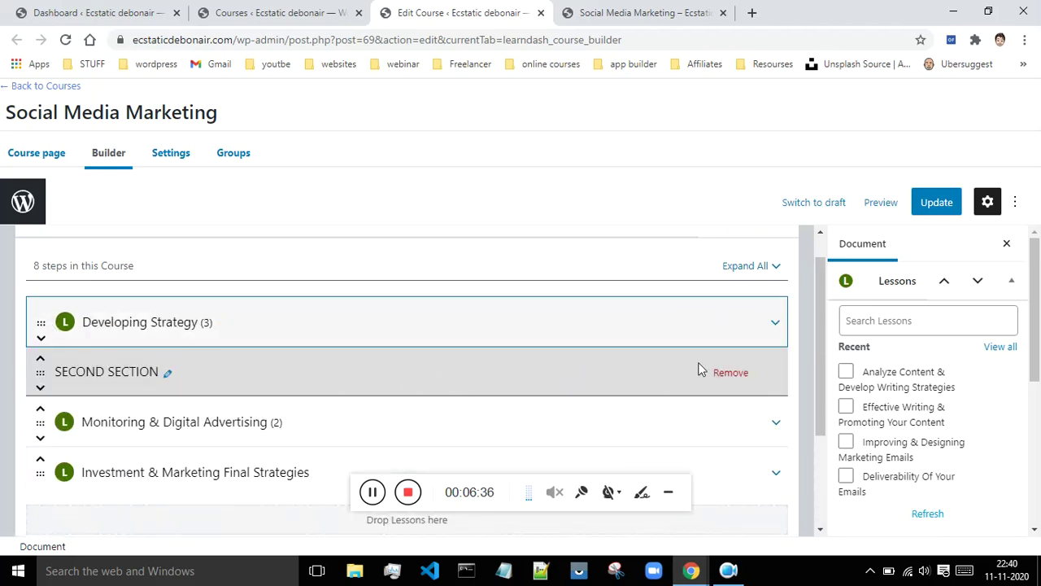
drag(36, 370, 40, 399)
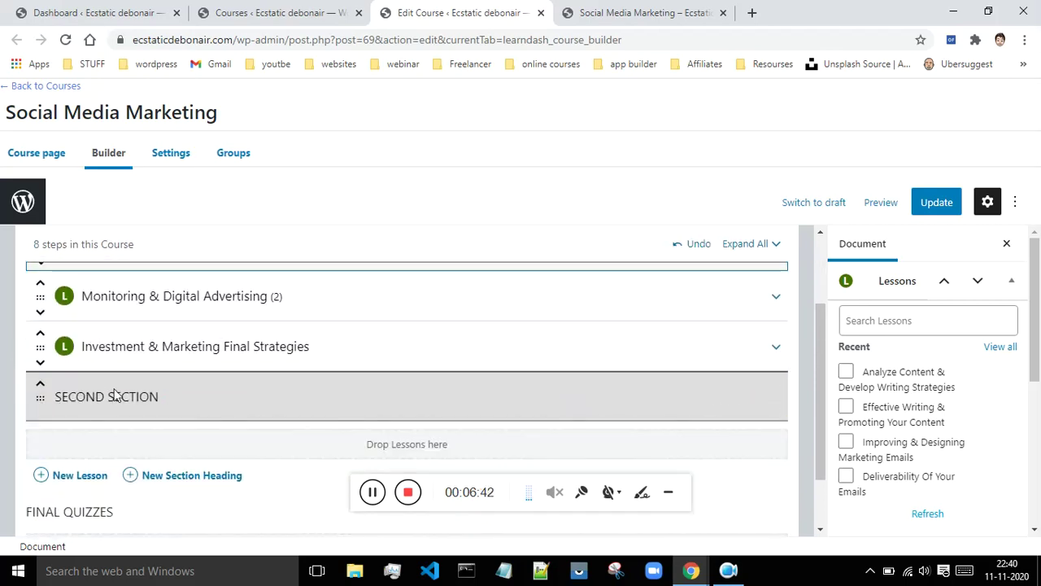
scroll(128, 386, down, 1)
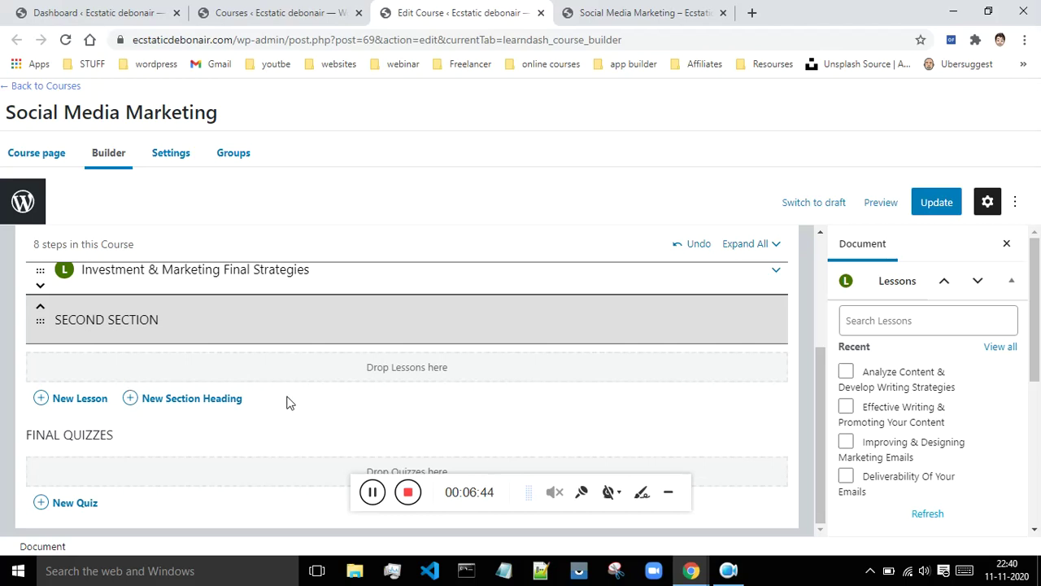
click(41, 401)
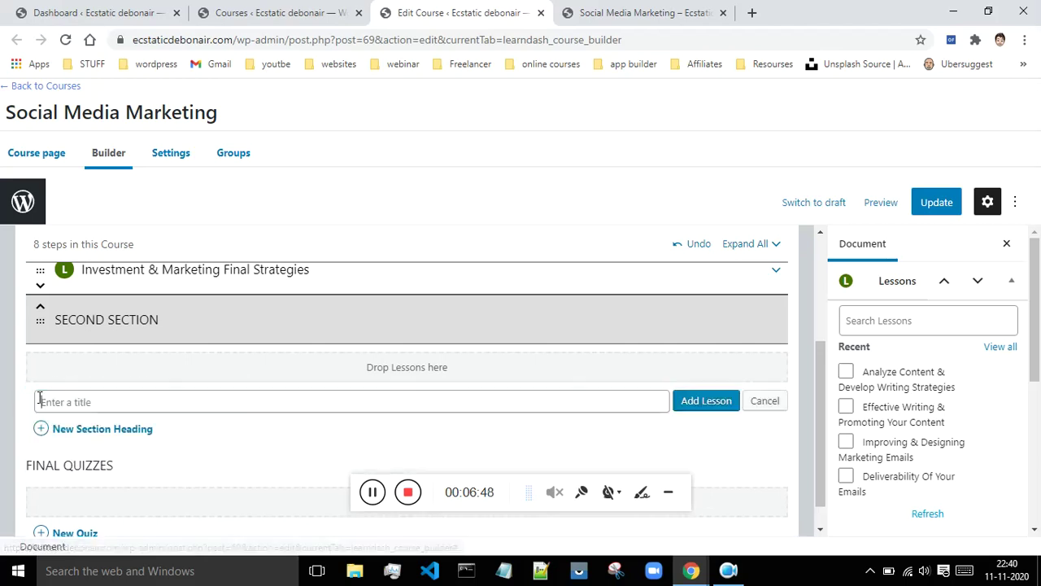
text(LESSON NO 1)
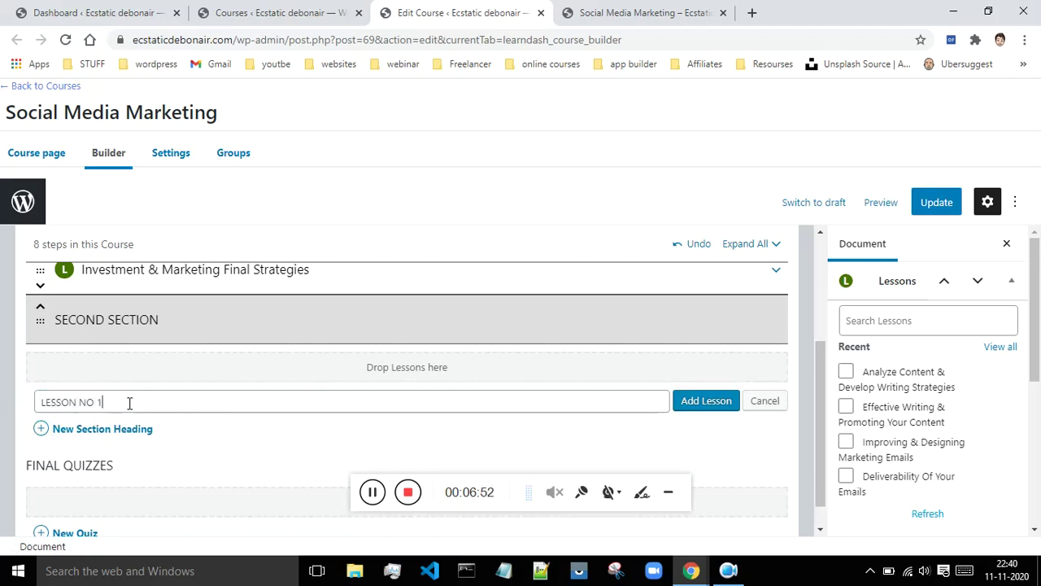
click(689, 400)
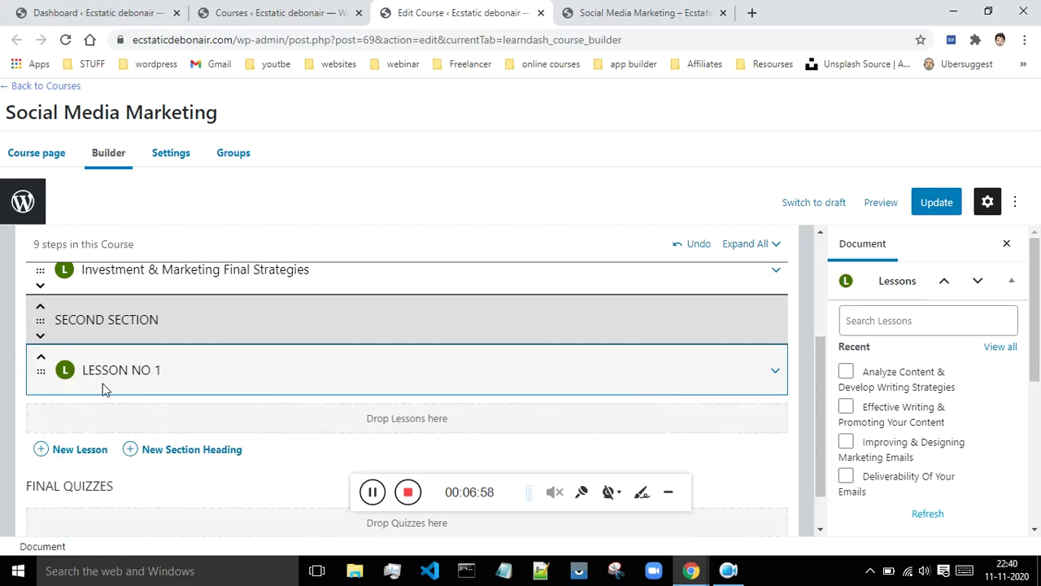
- Add two topics titled TOPIC NO 1 and TOPIC NO 2 to LESSON NO 1
scroll(139, 370, down, 1)
click(775, 319)
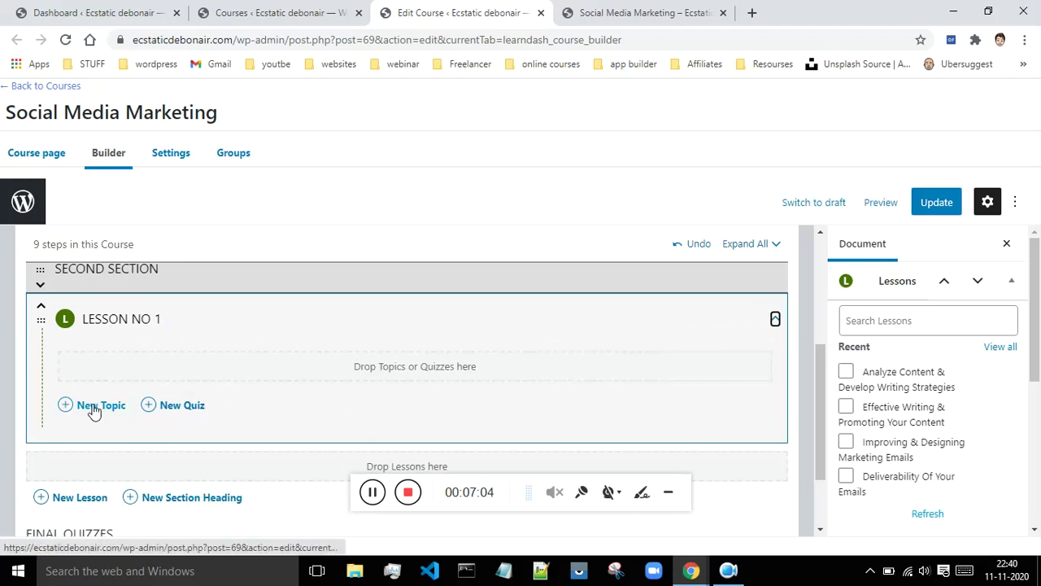
click(67, 409)
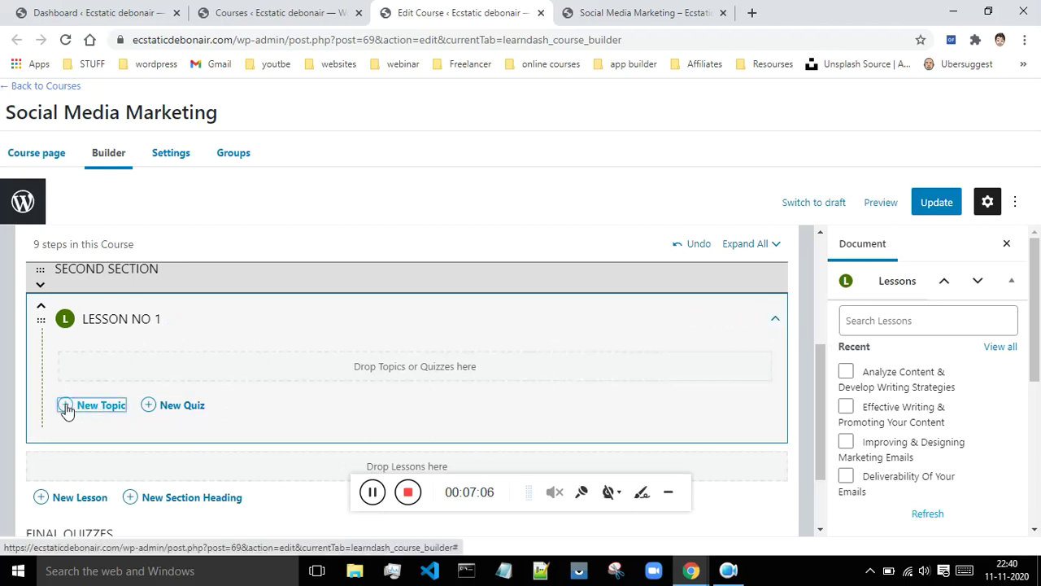
text(TopIC NO)
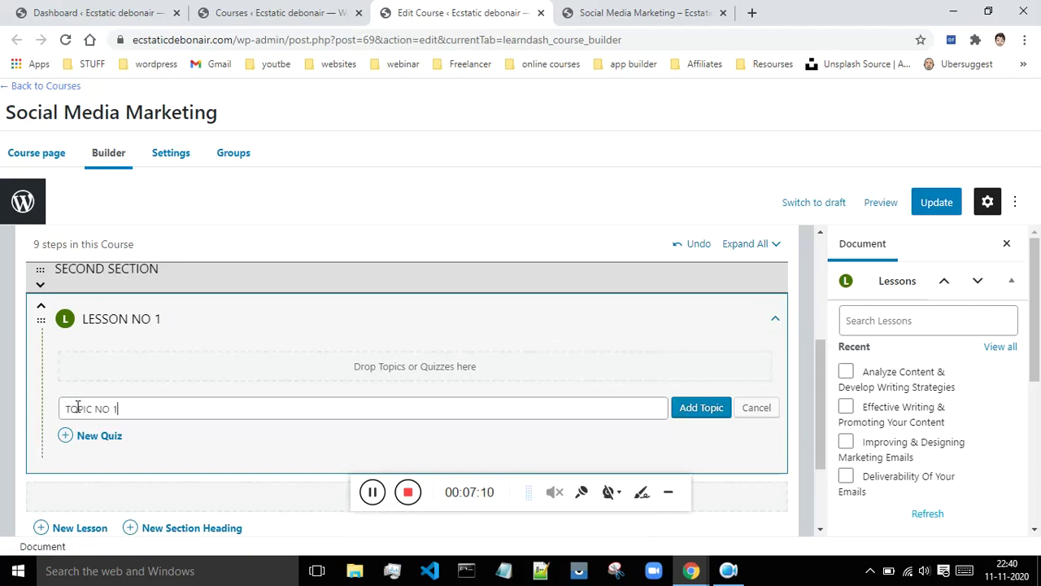
click(708, 406)
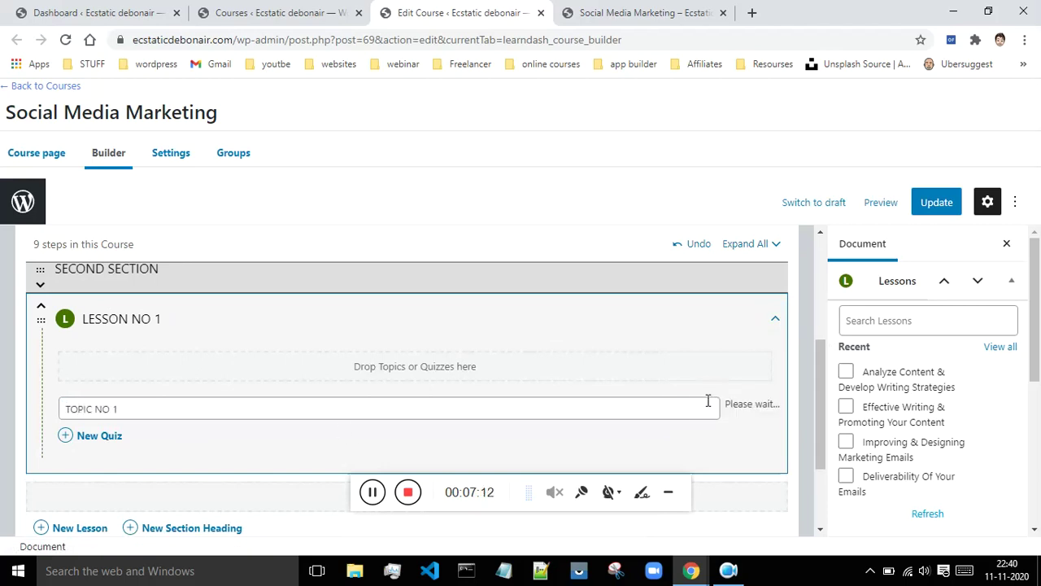
click(85, 428)
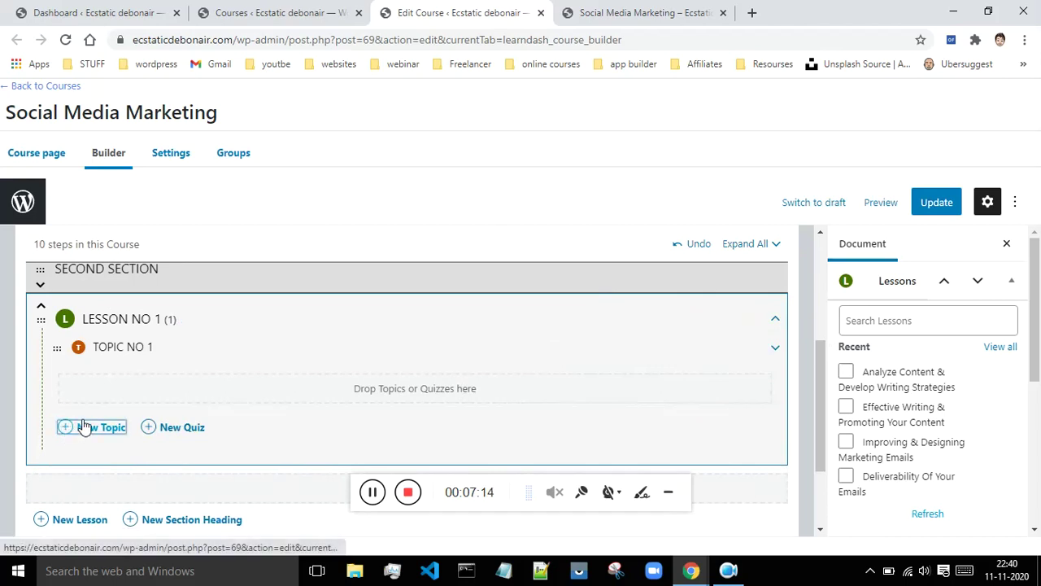
text(TOPIC NO)
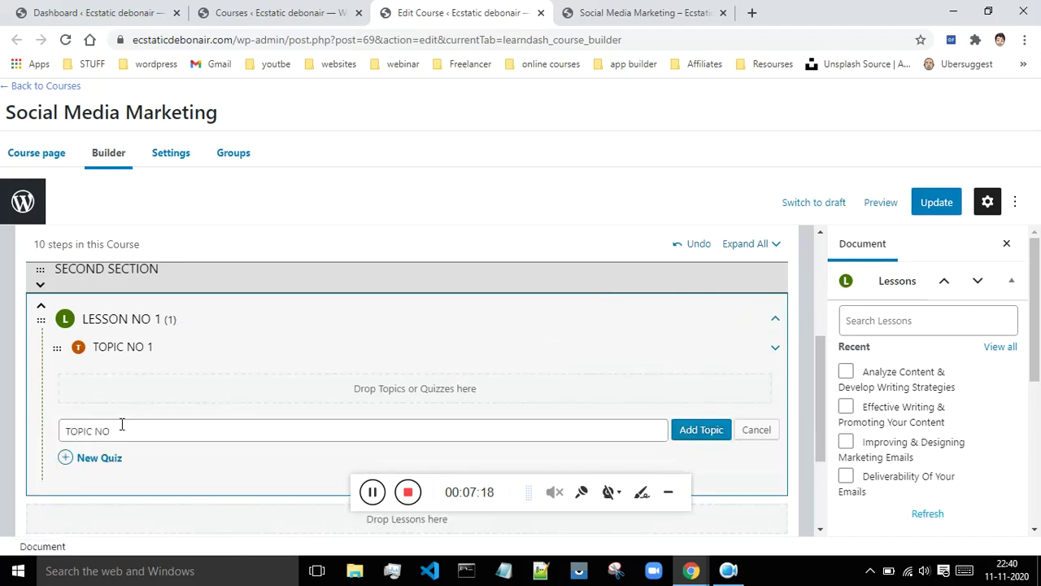
click(697, 429)
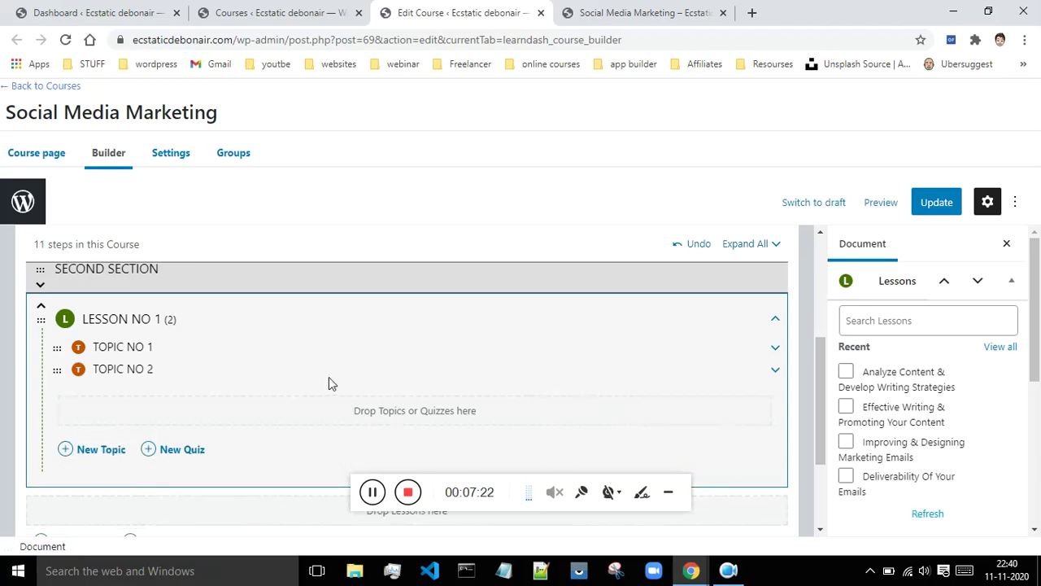
- Update the course and reload the live Social Media Marketing page
scroll(329, 379, up, 2)
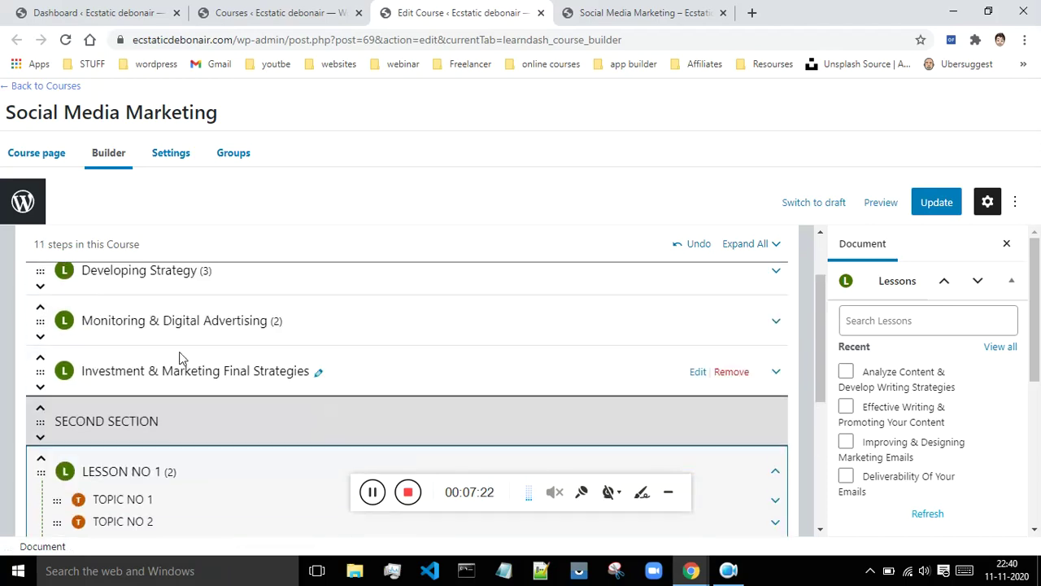
click(952, 204)
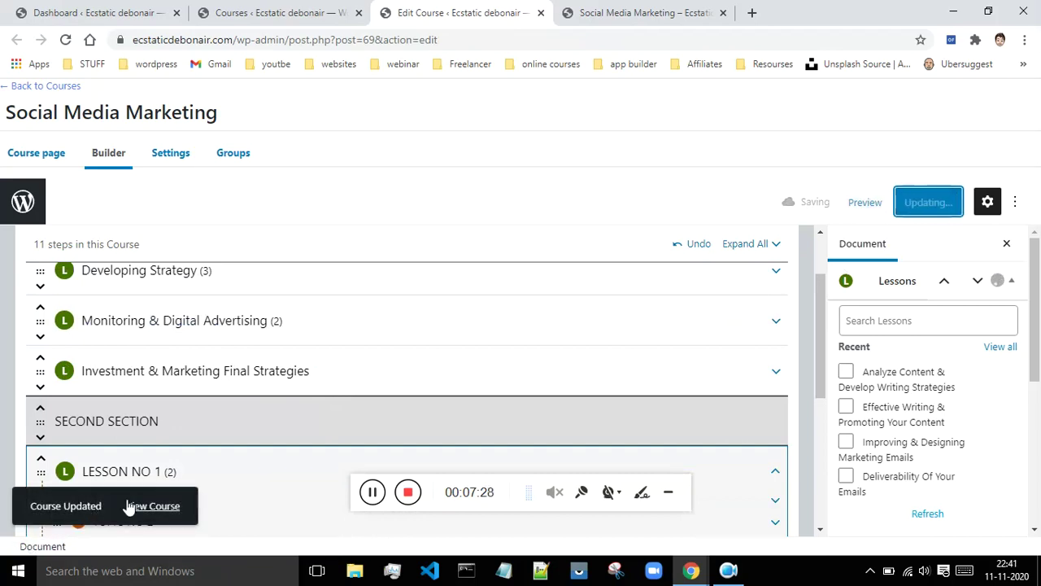
click(570, 12)
scroll(593, 238, down, 3)
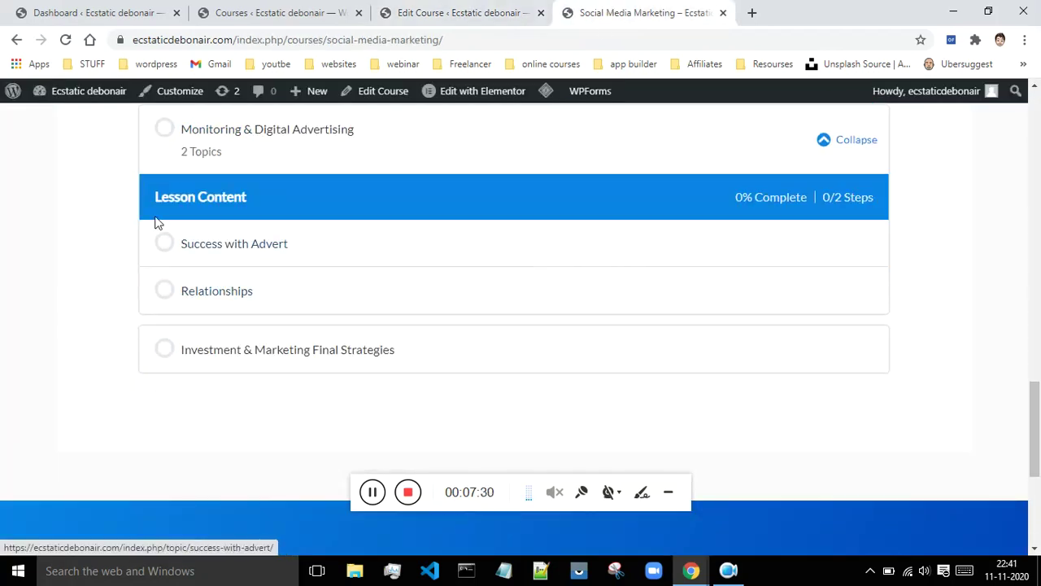
click(65, 39)
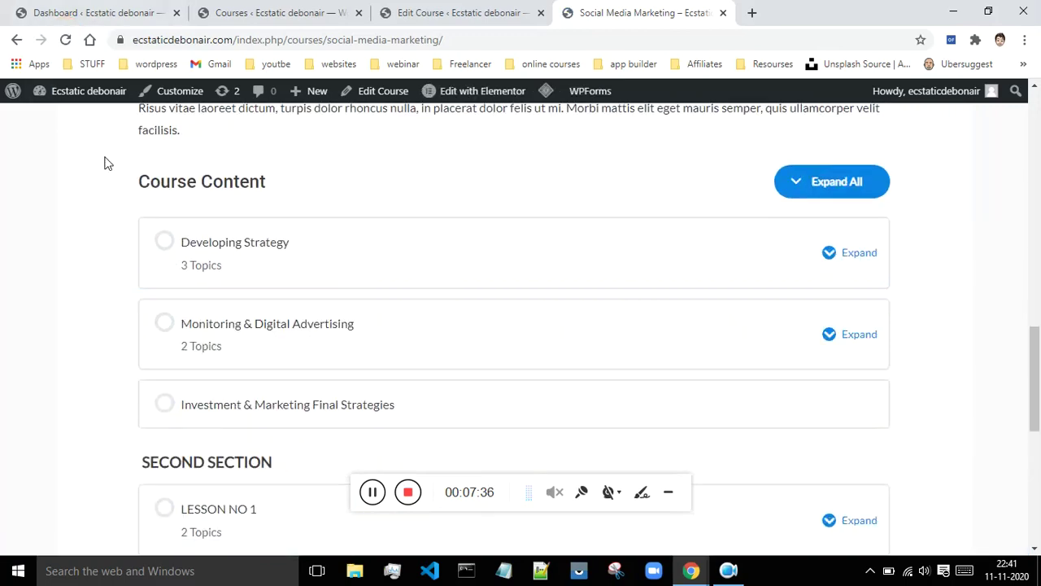
- Compare SECOND SECTION on the live course page with the Builder, and expand LESSON NO 1 to check its topics
scroll(105, 164, down, 3)
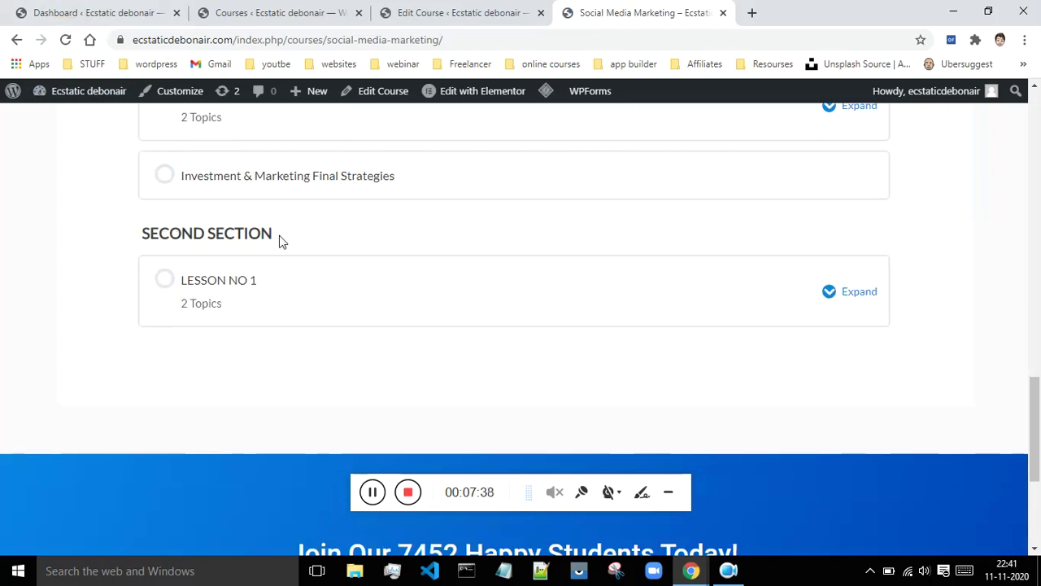
drag(143, 233, 279, 244)
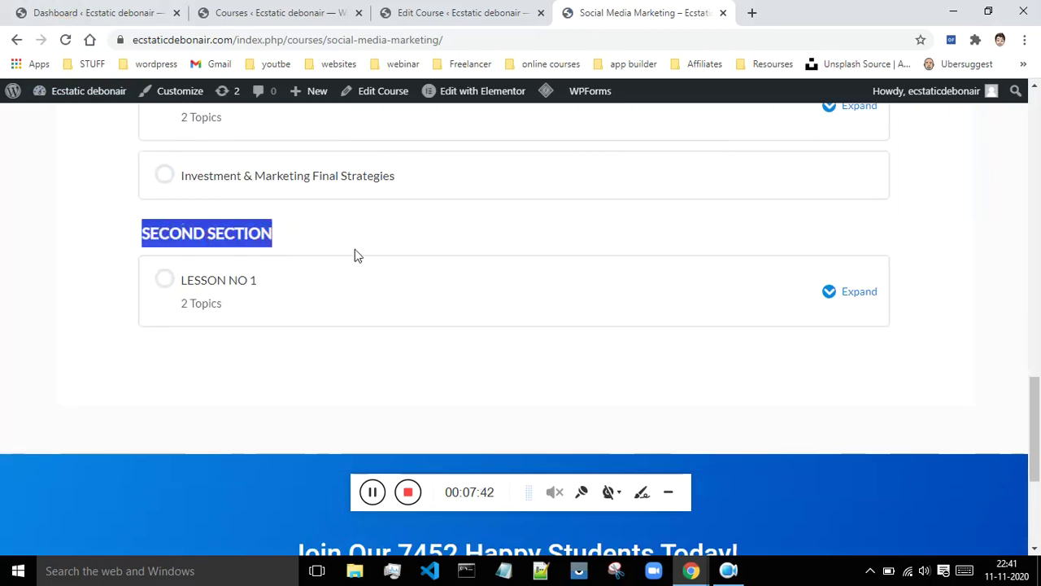
click(488, 9)
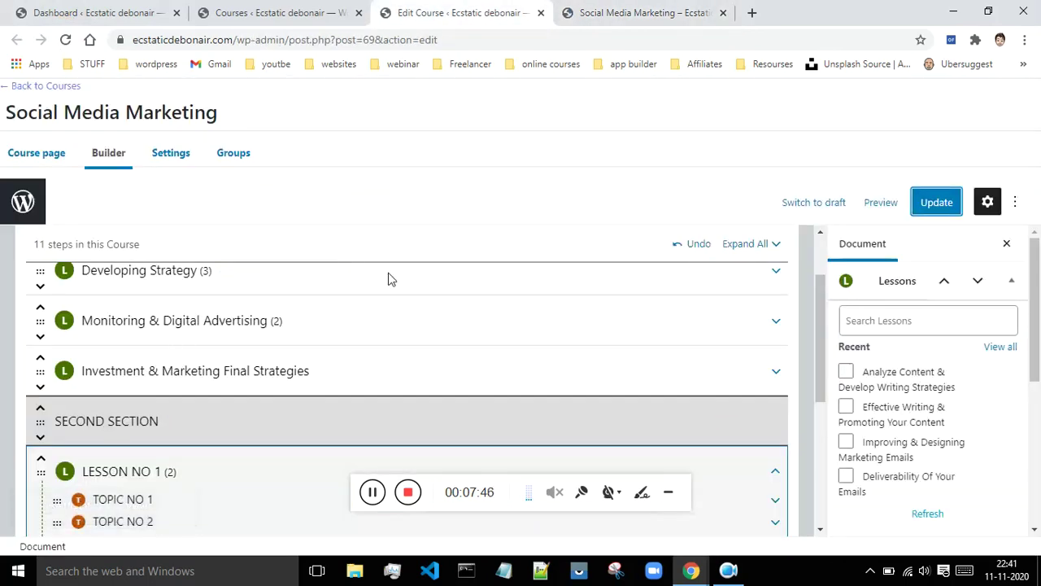
click(655, 10)
click(276, 236)
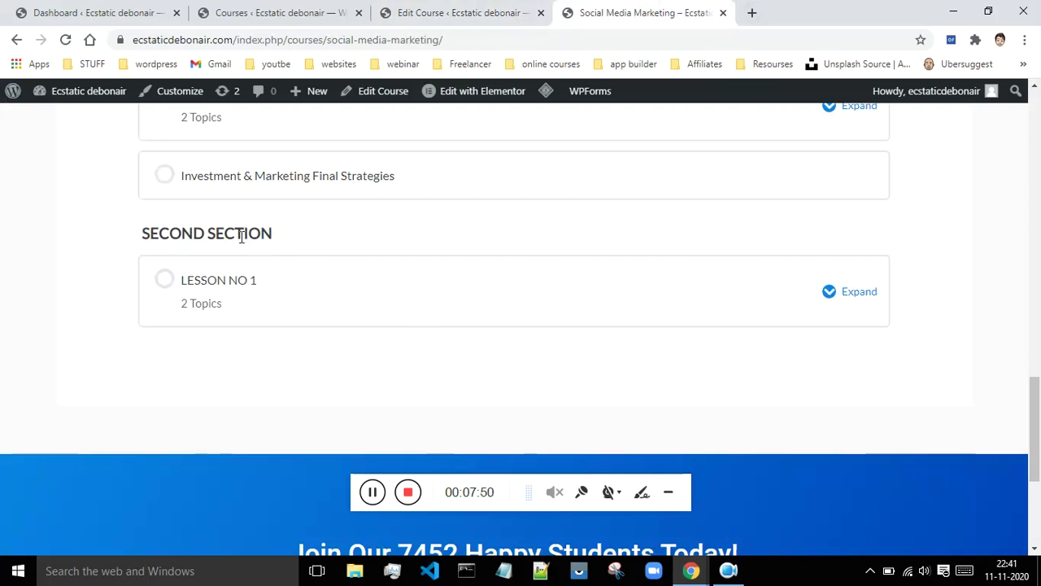
click(828, 291)
scroll(675, 317, down, 1)
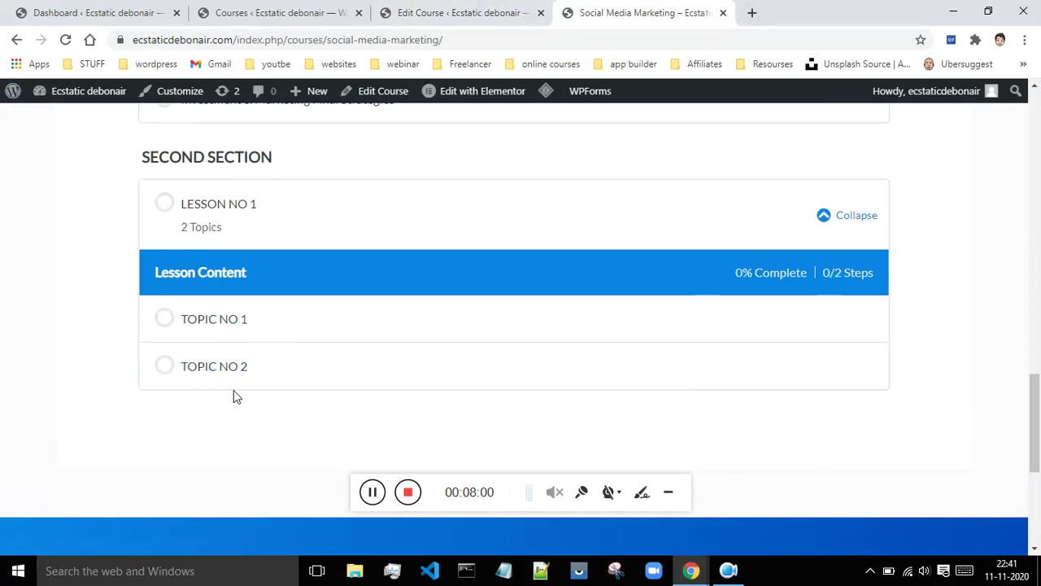
- Return to the course Builder and open TOPIC NO 1 for editing in a new tab
click(444, 9)
scroll(739, 249, down, 3)
mouse_move(145, 350)
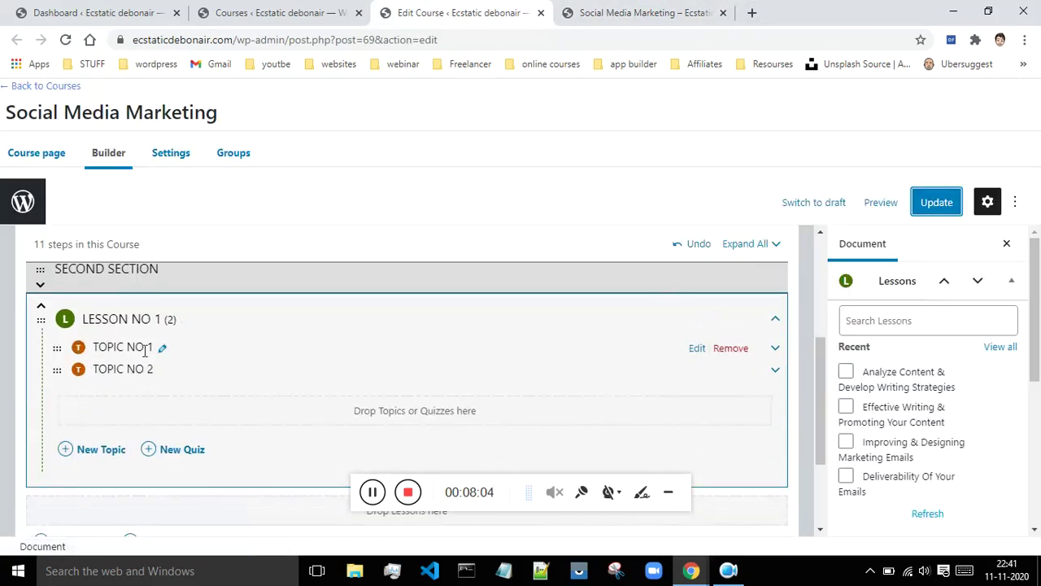
right_click(693, 352)
click(704, 359)
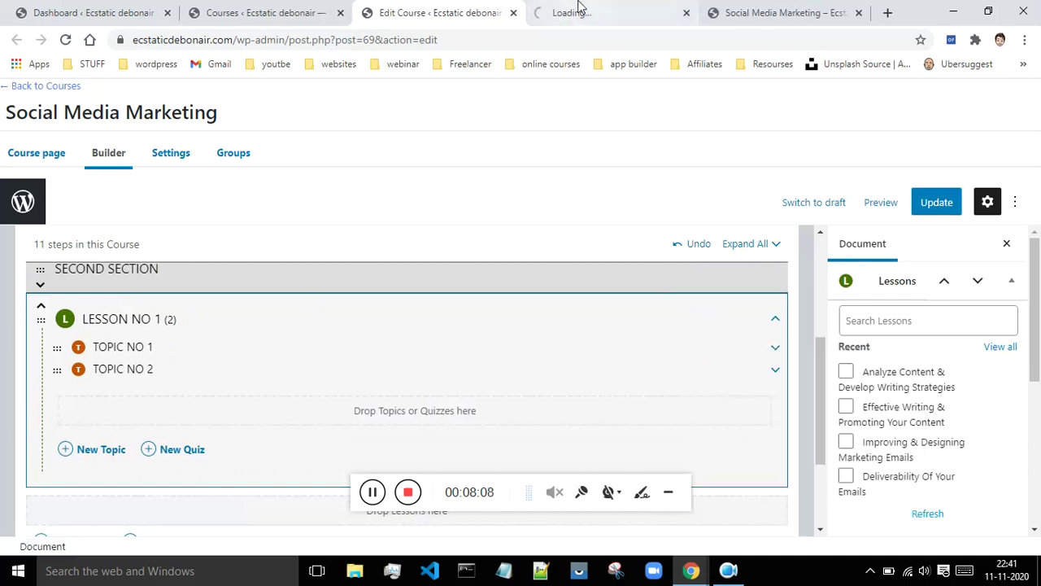
click(579, 8)
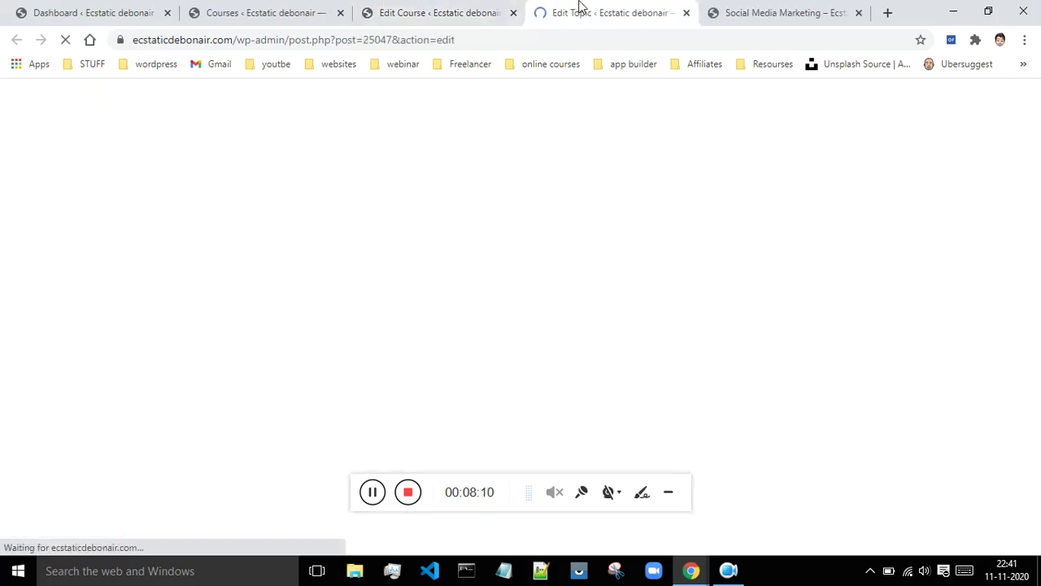
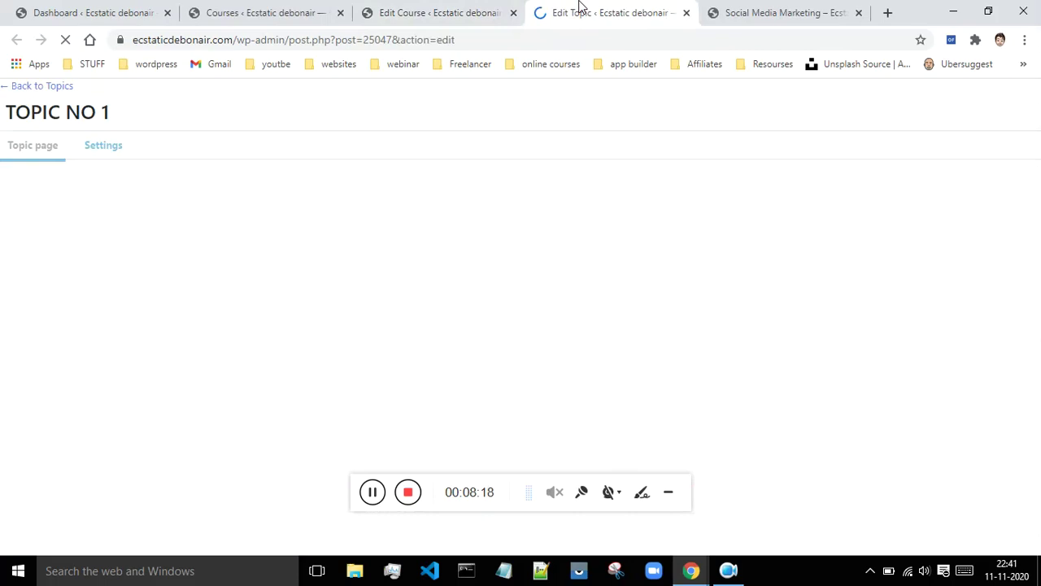
- Open the full block library for the empty content area of TOPIC NO 1
click(372, 492)
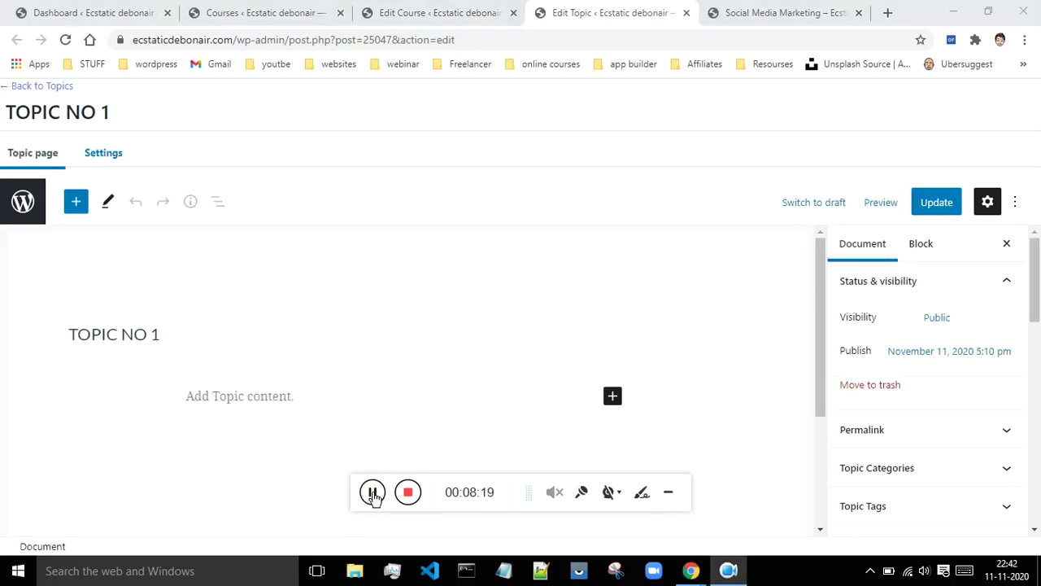
click(1035, 279)
mouse_move(1035, 279)
mouse_down()
mouse_move(1033, 326)
mouse_move(1033, 260)
mouse_up()
drag(819, 344, 823, 389)
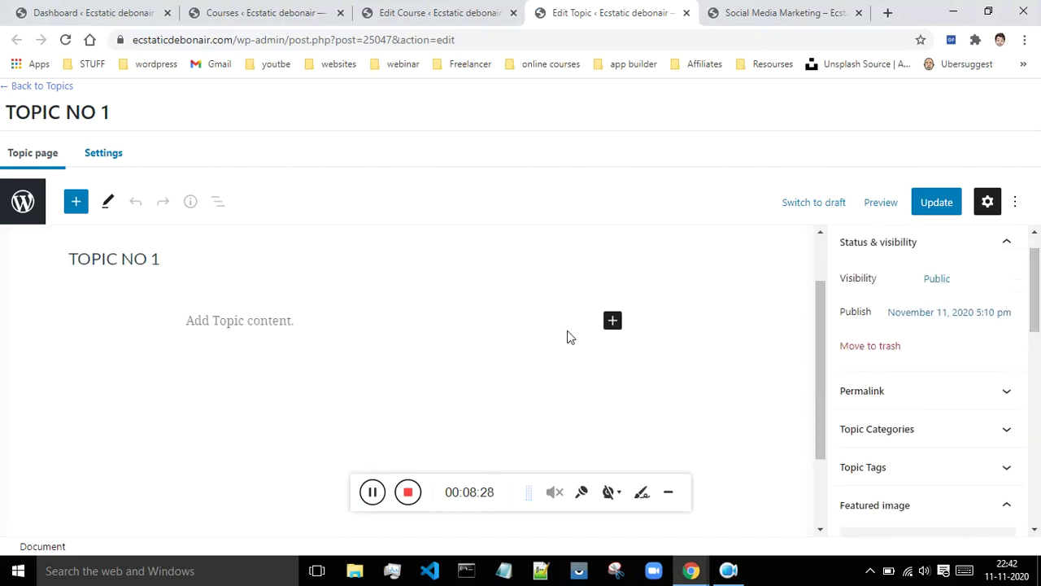
click(613, 321)
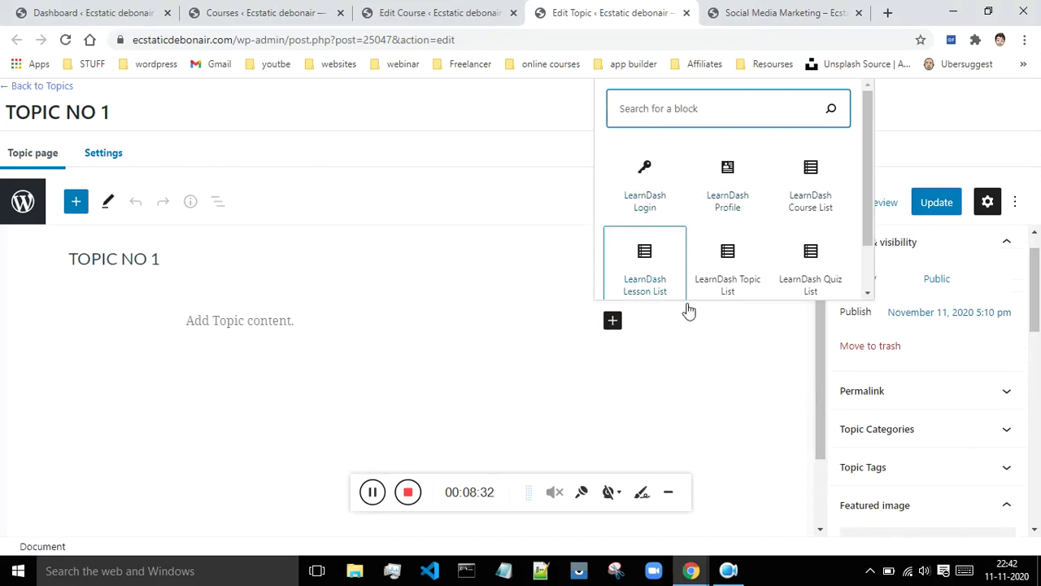
drag(869, 167, 867, 221)
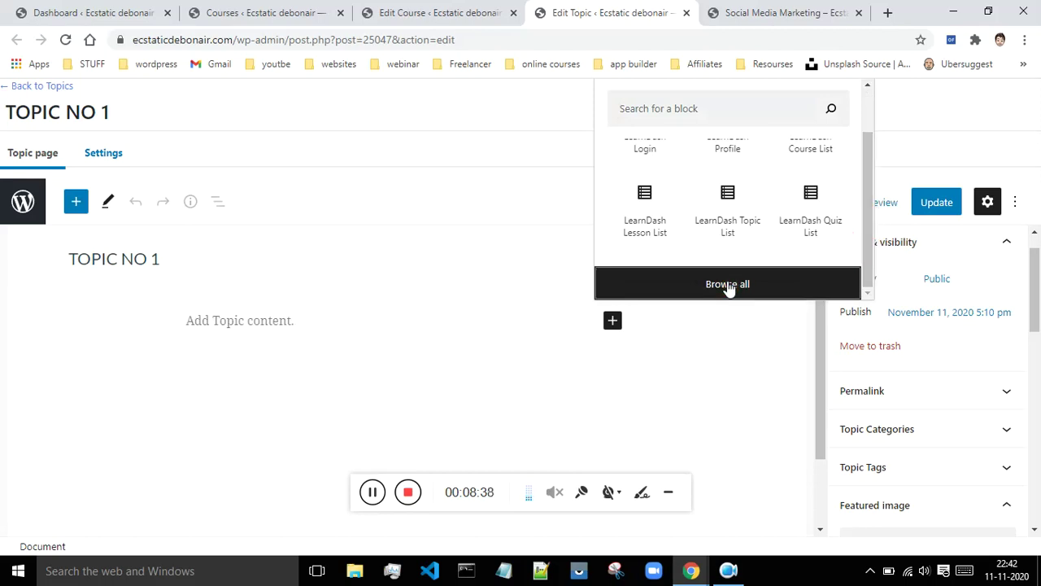
click(727, 285)
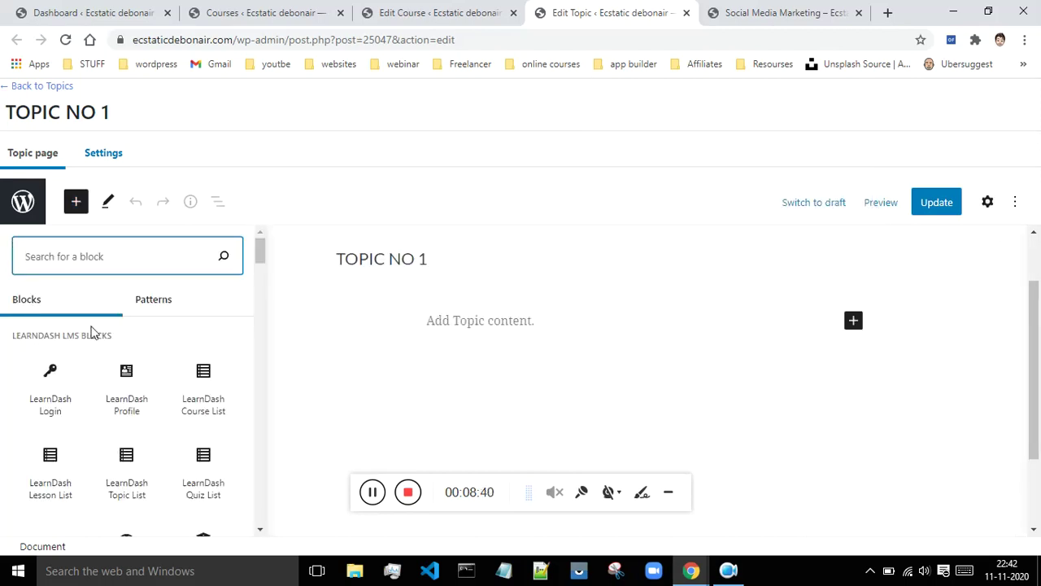
- Find the media blocks in the library and insert an Image block into the topic content
drag(260, 260, 262, 304)
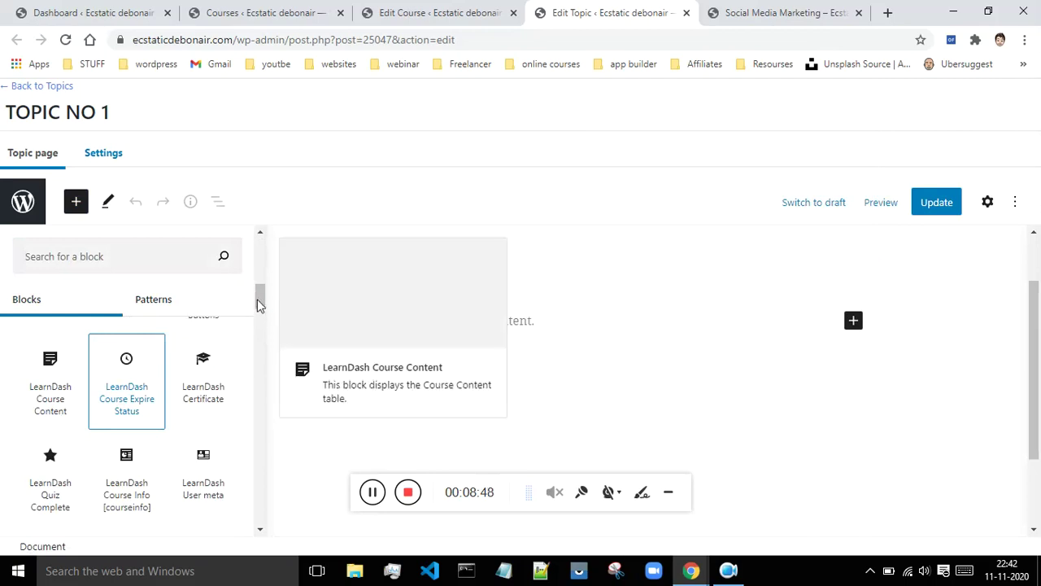
drag(257, 295, 272, 346)
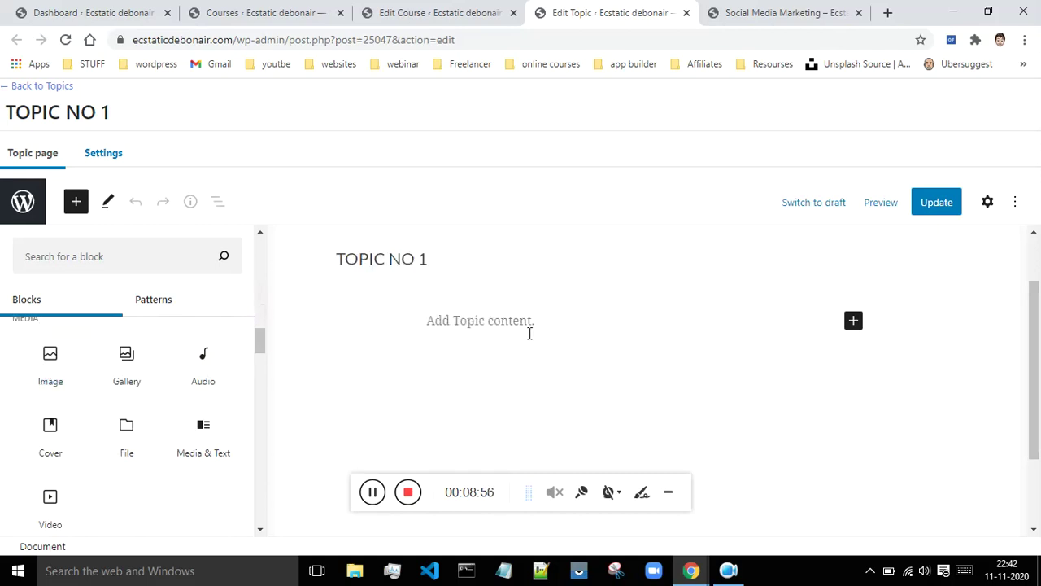
drag(50, 358, 438, 332)
mouse_move(46, 370)
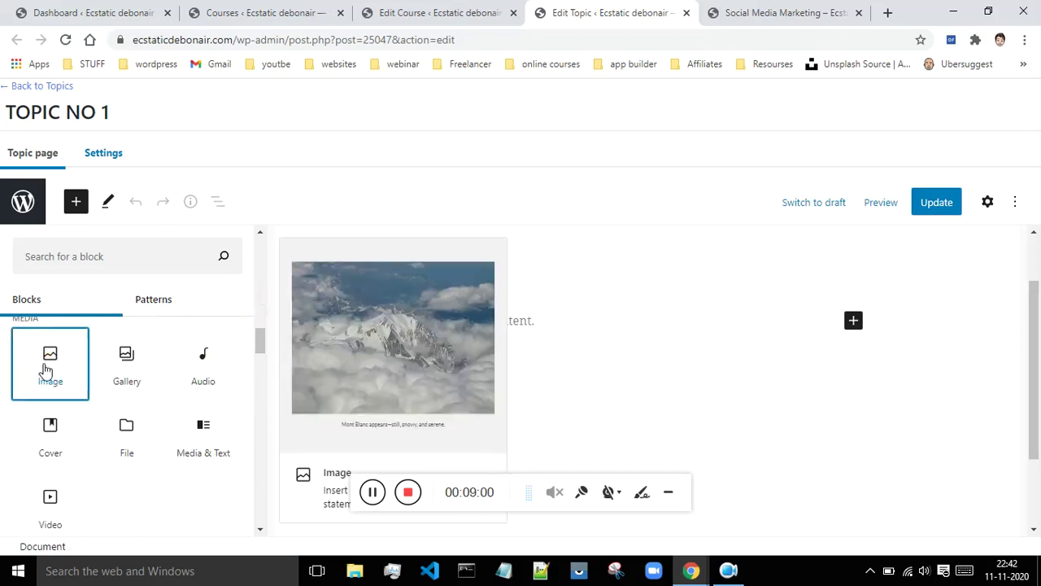
drag(595, 361, 628, 350)
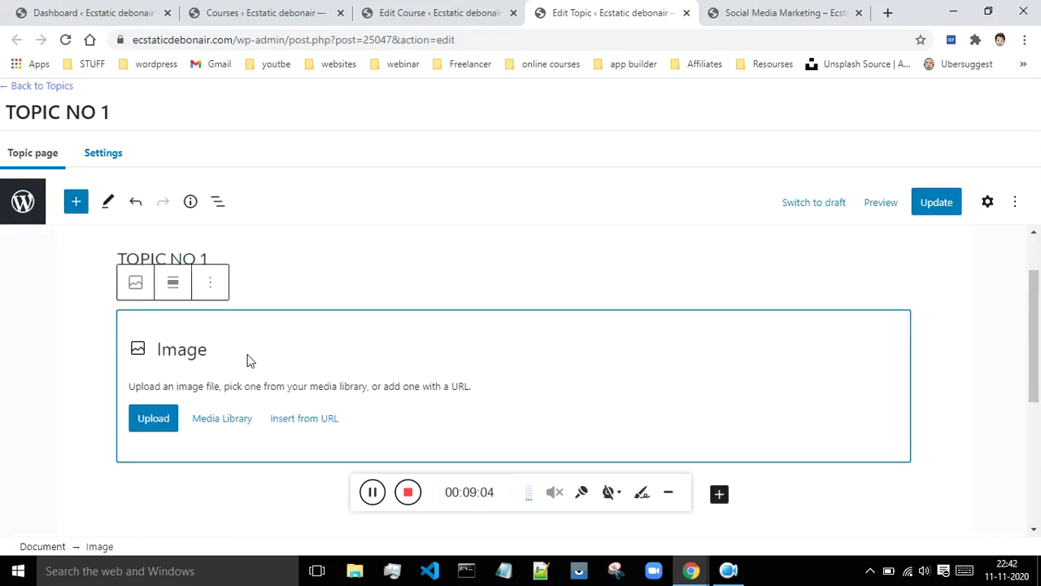
- Fill the Image block with the media library illustration of a person working at a desk
click(209, 426)
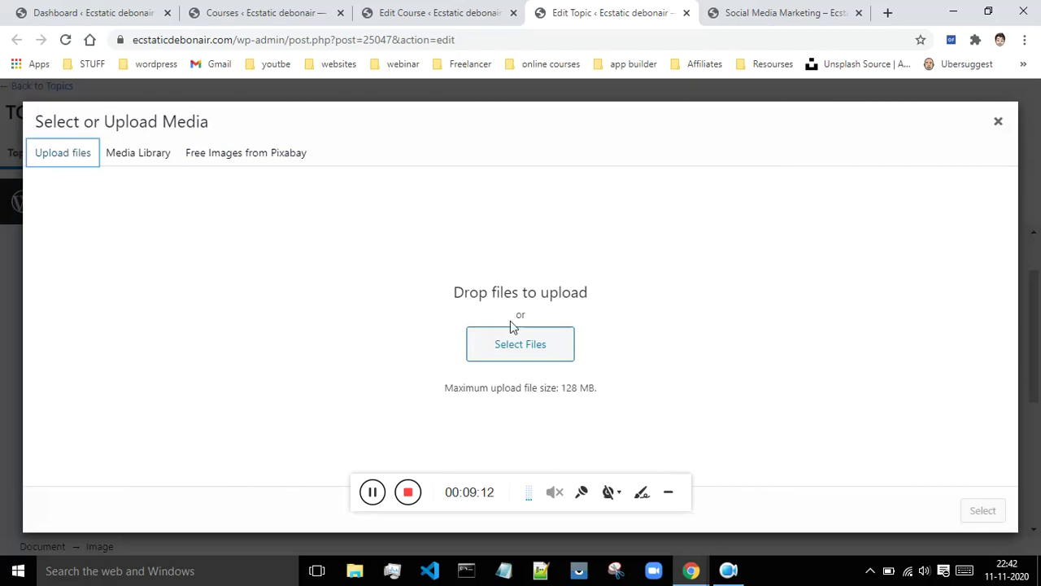
click(138, 155)
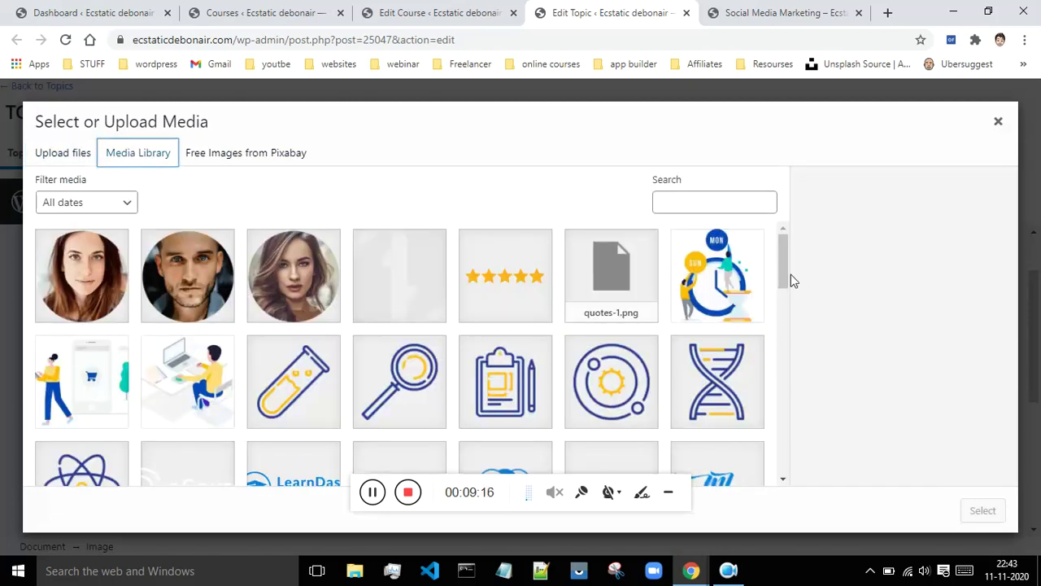
mouse_move(785, 269)
mouse_down()
mouse_move(759, 478)
mouse_move(777, 262)
mouse_up()
click(195, 375)
click(983, 513)
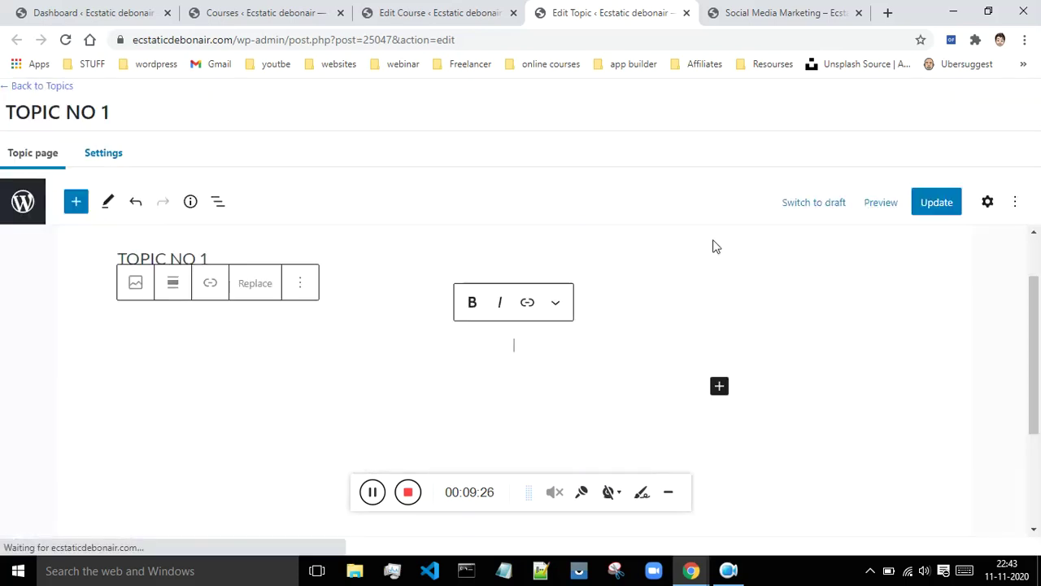
- Search the blocks for TEXT and add a Heading block below the image
drag(1028, 377, 1035, 400)
click(571, 330)
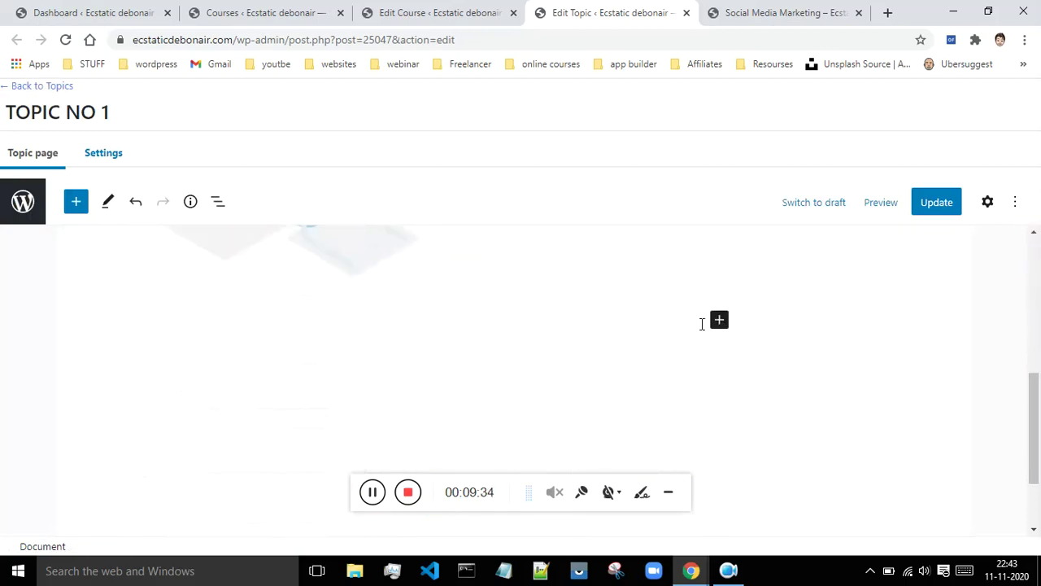
click(715, 321)
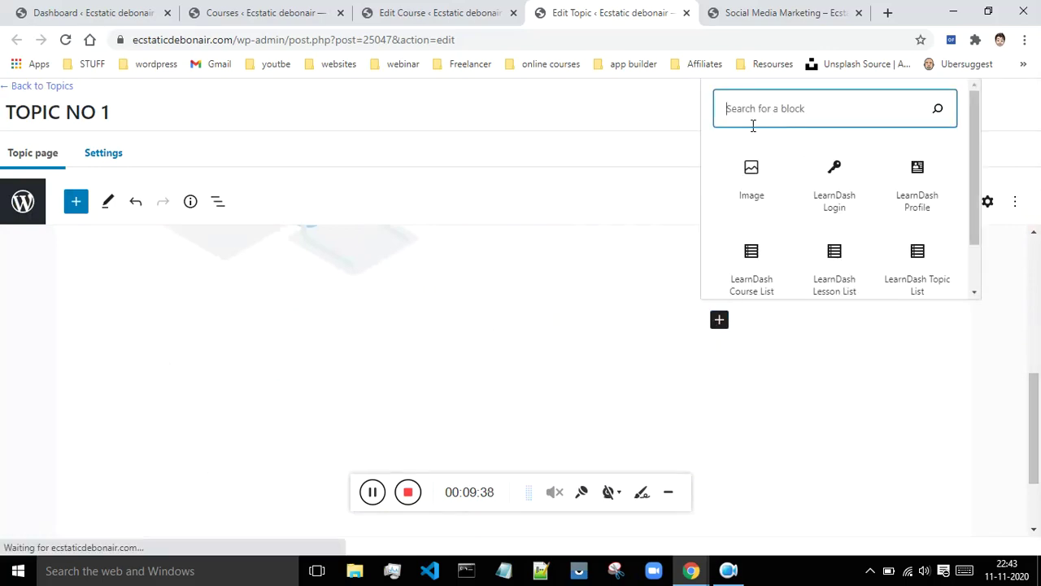
text(ETC)
key(BackSpace)
key(BackSpace)
key(BackSpace)
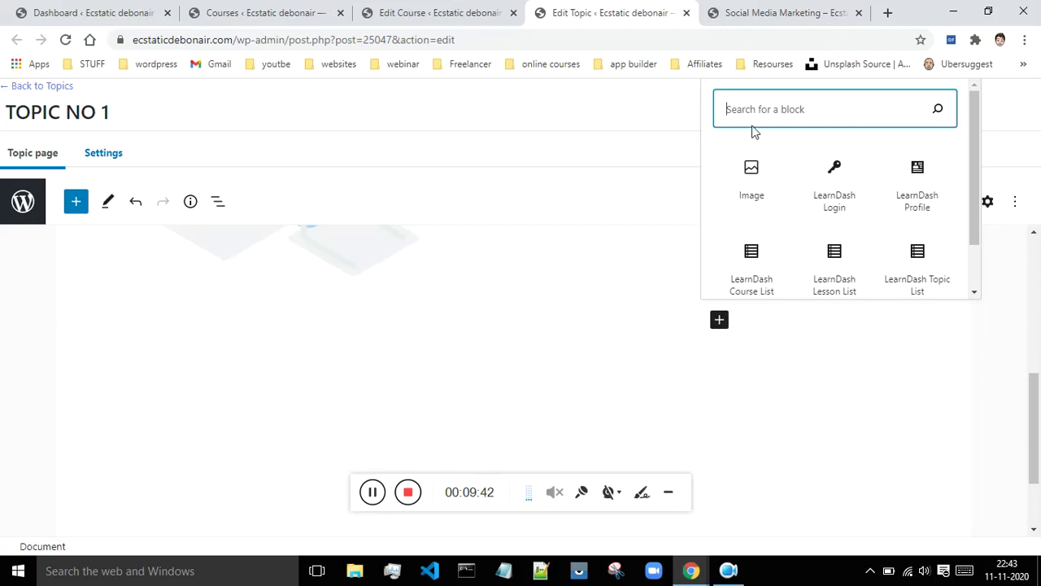
text(TEXT)
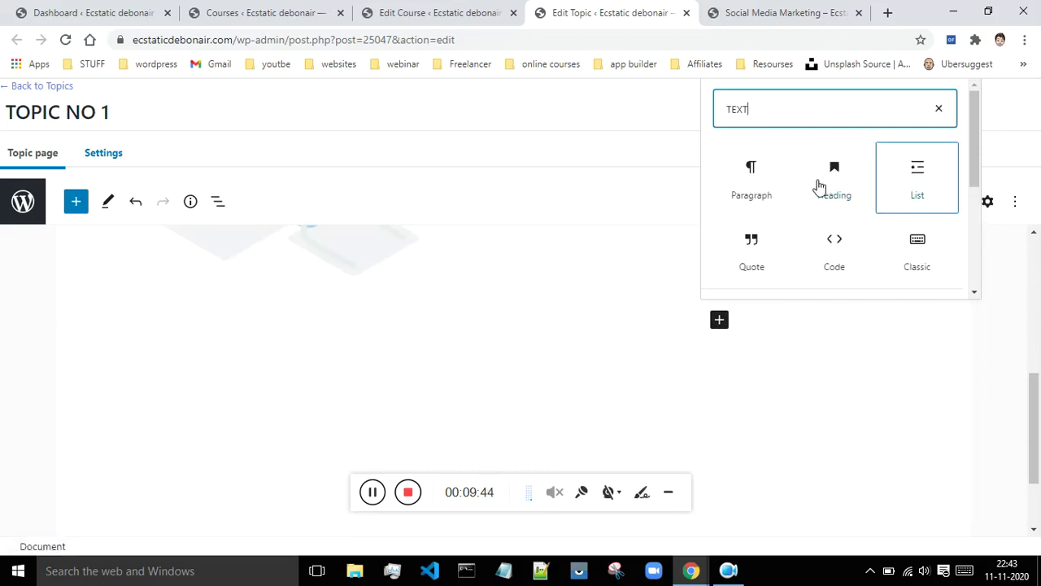
click(839, 185)
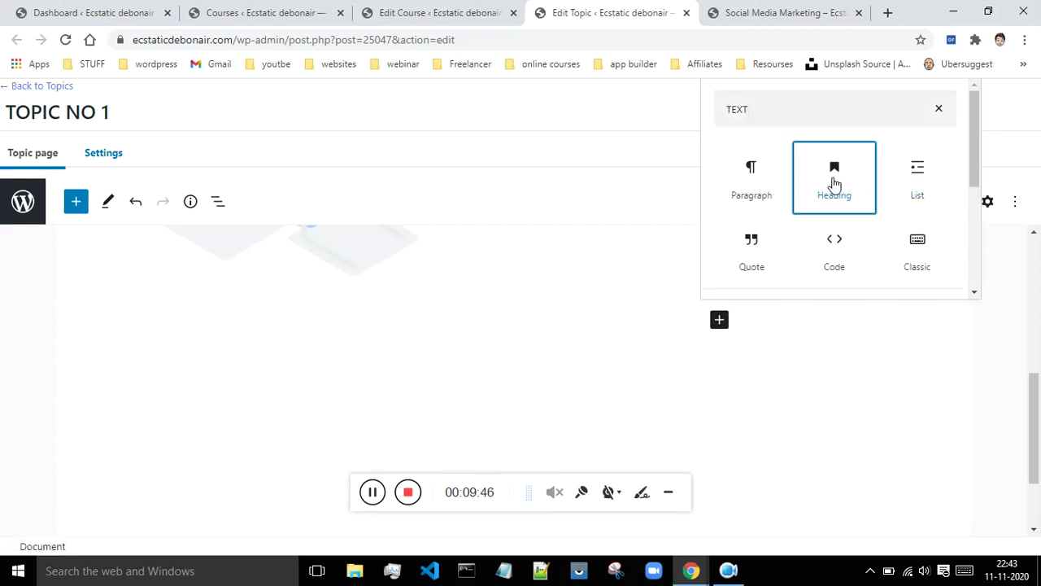
click(836, 184)
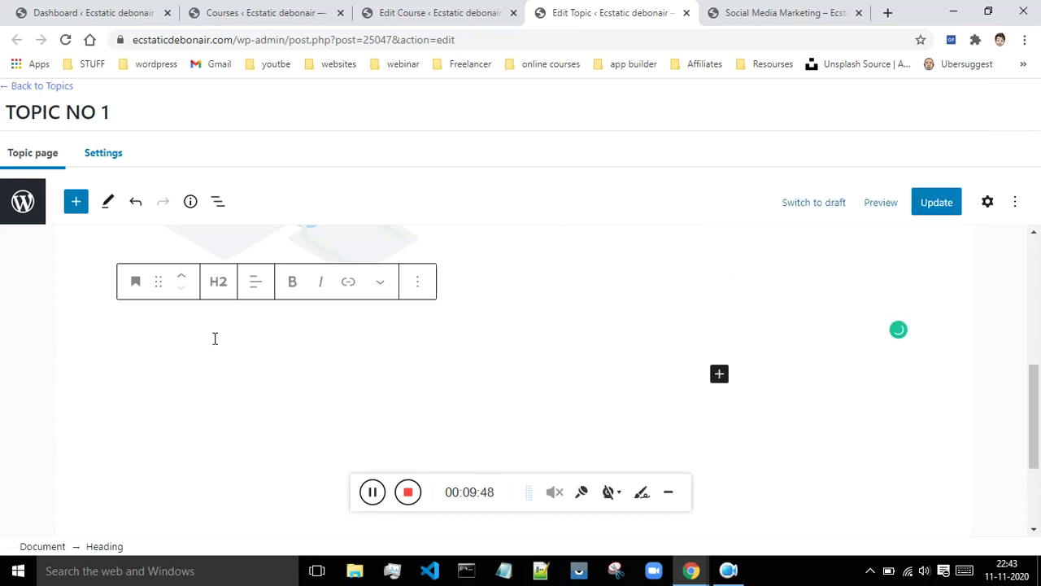
- Enter THIS IS MY FIRST LESSON as the heading text
text(THIS IS MY FIRT KLE)
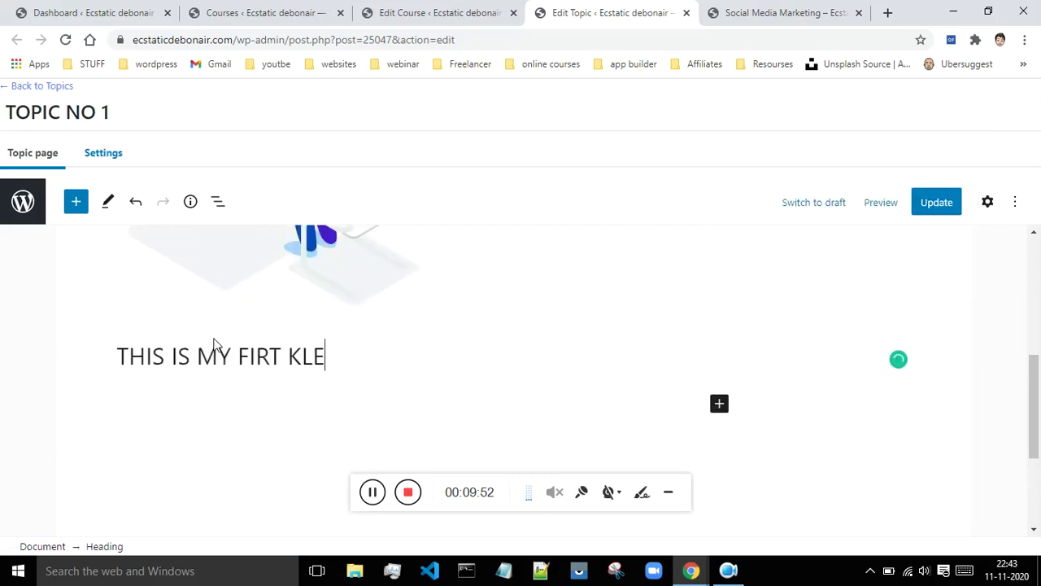
key(BackSpace)
key(BackSpace)
key(BackSpace)
key(BackSpace)
key(BackSpace)
text(ST LESSON)
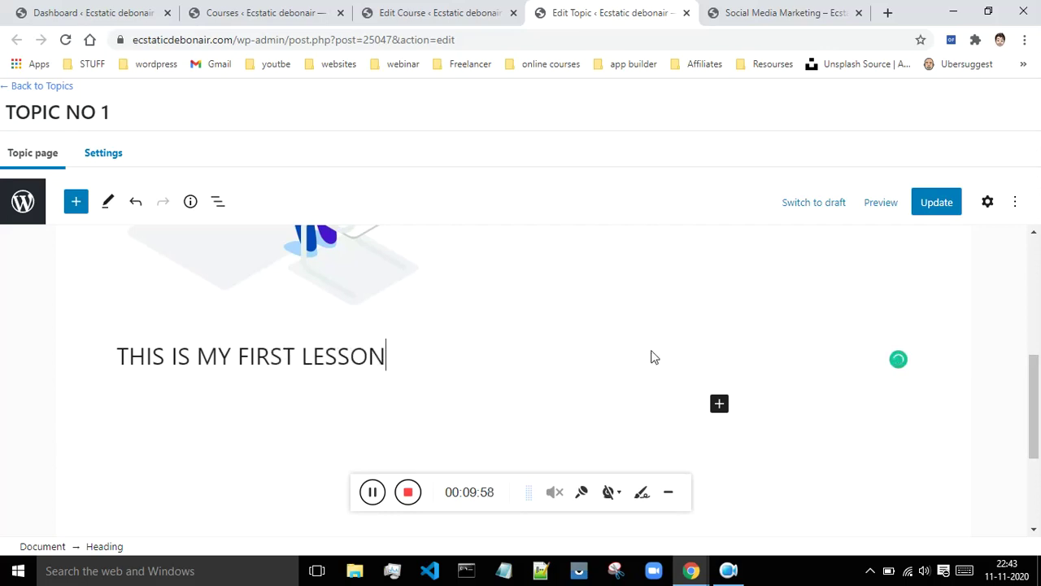
- Add a Paragraph block below the heading with the text THUS IS MY FIRST PARA
click(719, 406)
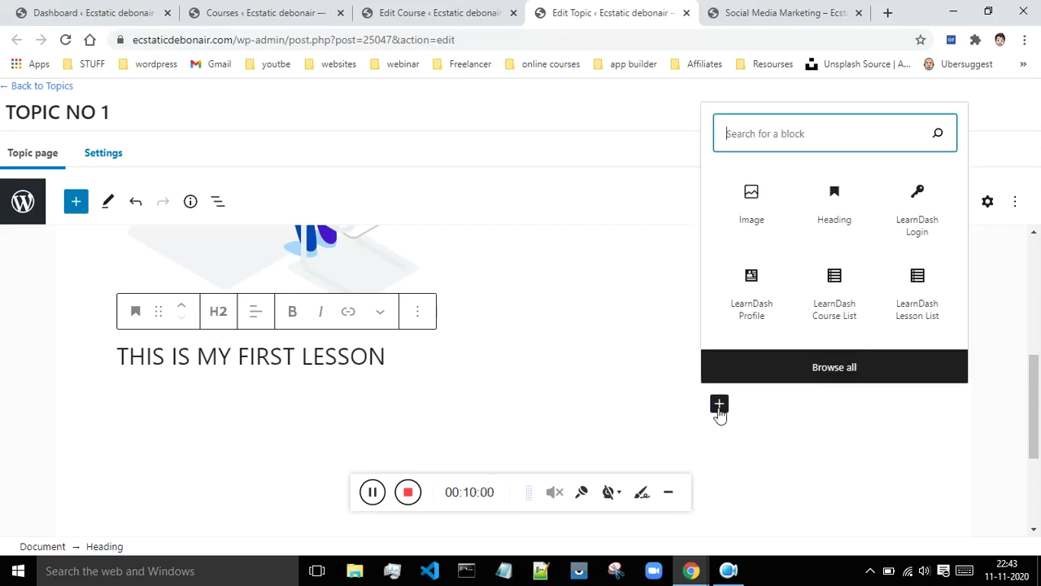
text(PARA)
click(745, 250)
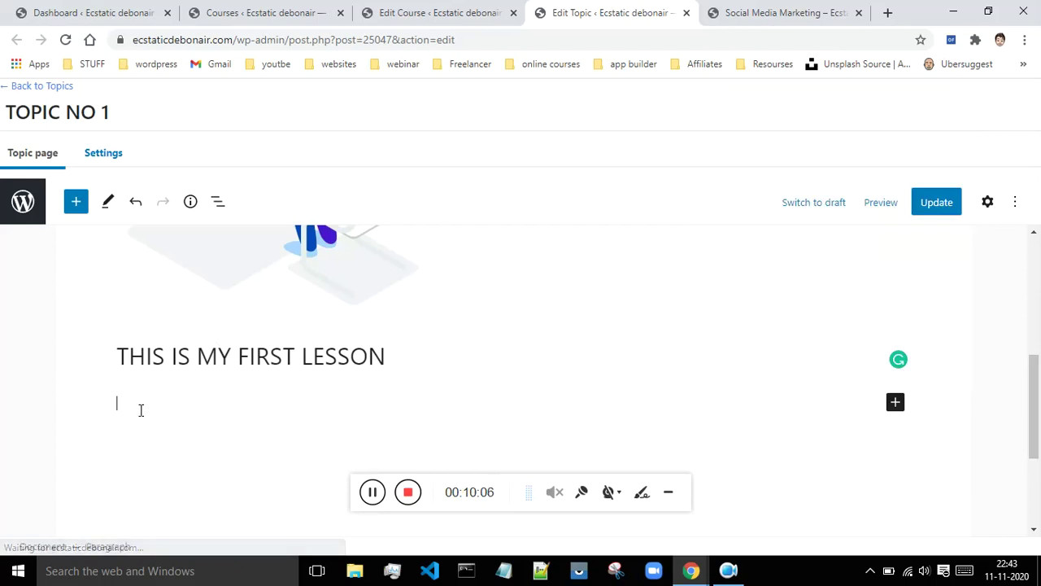
text(THUS IS MY FIRST PARA)
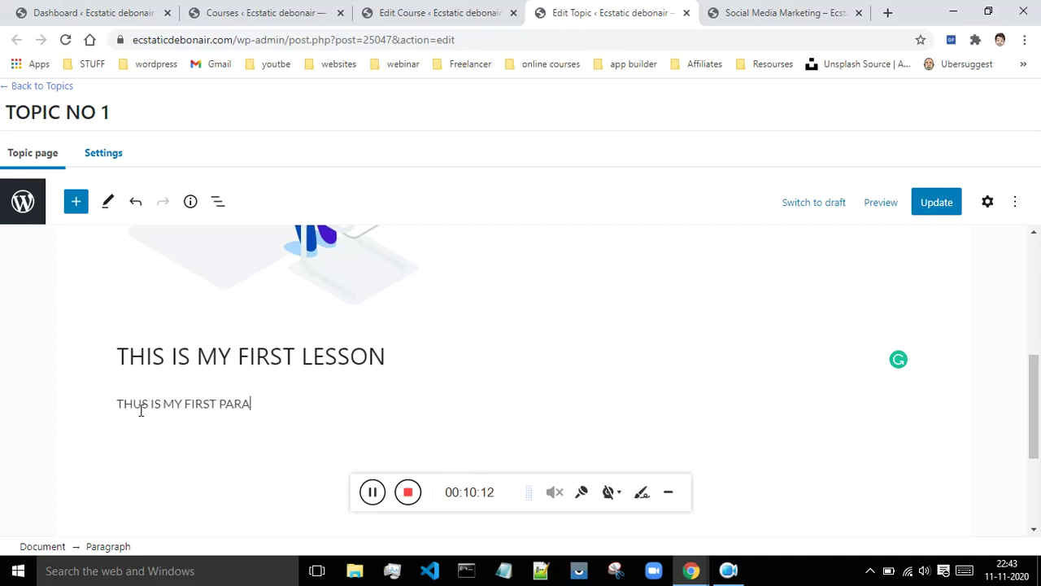
- Format the whole paragraph text as bold and italic
scroll(276, 389, down, 2)
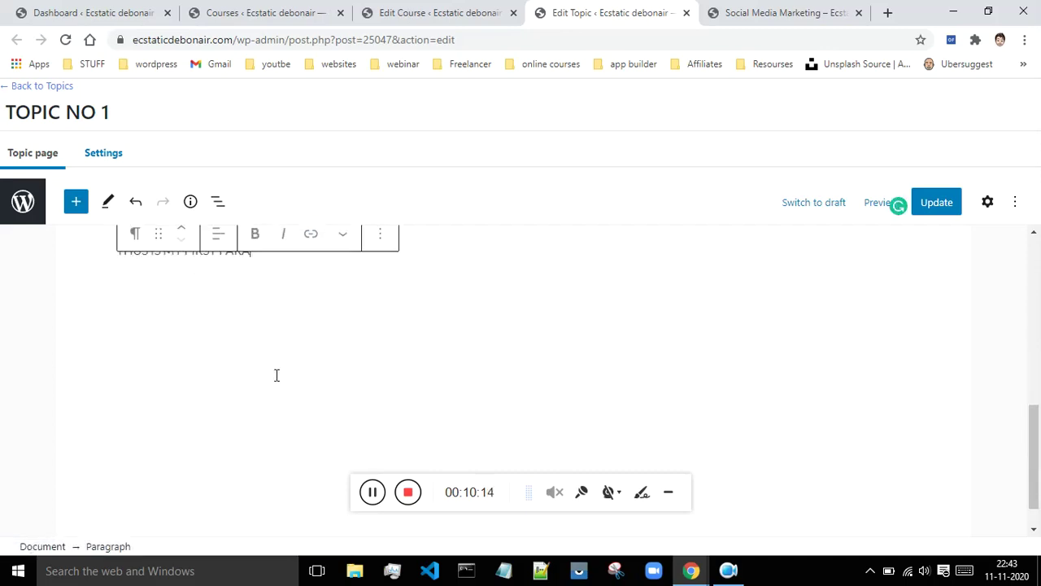
scroll(230, 334, up, 2)
click(233, 400)
click(92, 393)
drag(92, 394, 217, 414)
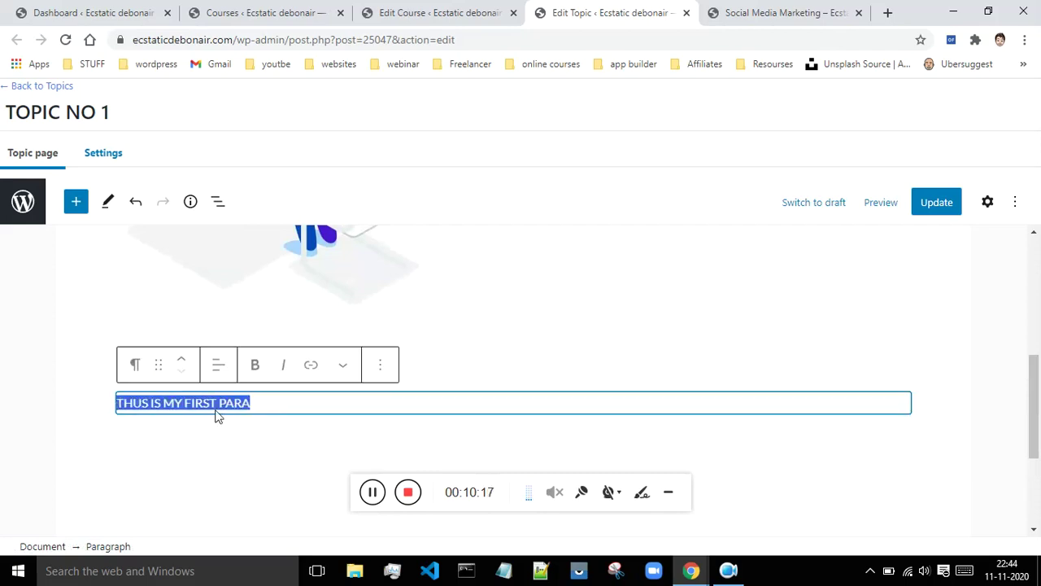
click(252, 366)
click(283, 366)
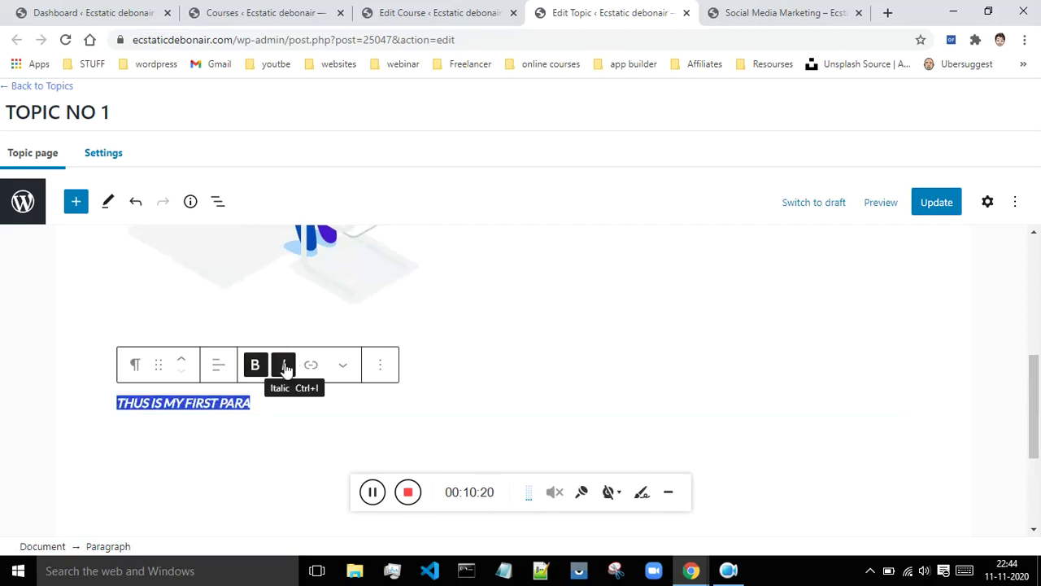
click(265, 405)
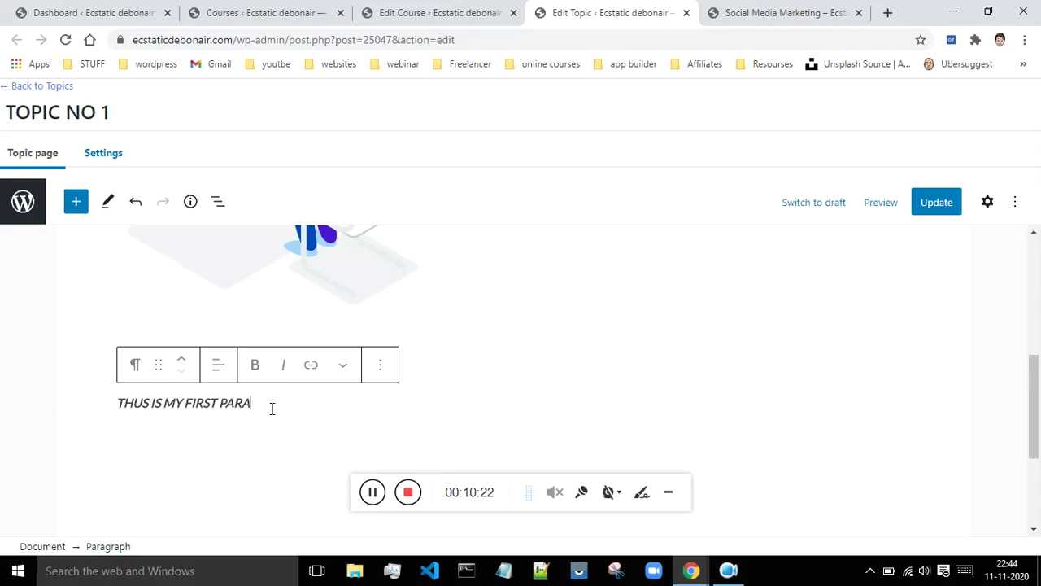
- Start a link on the paragraph text, and copy the 2 Alert YouTube URL from the boostrap links text file on drive C
drag(105, 397, 169, 417)
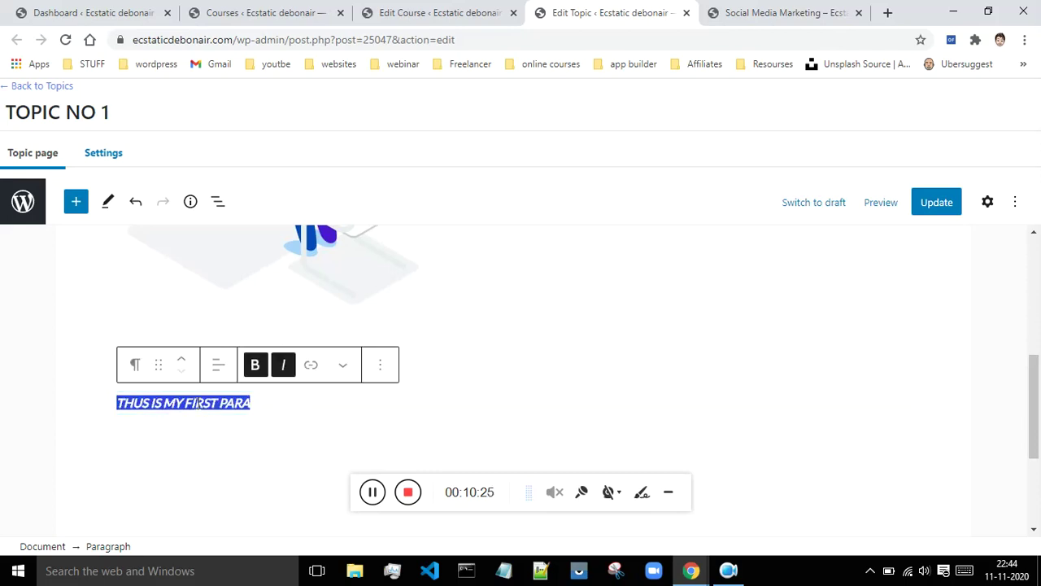
click(310, 365)
click(353, 572)
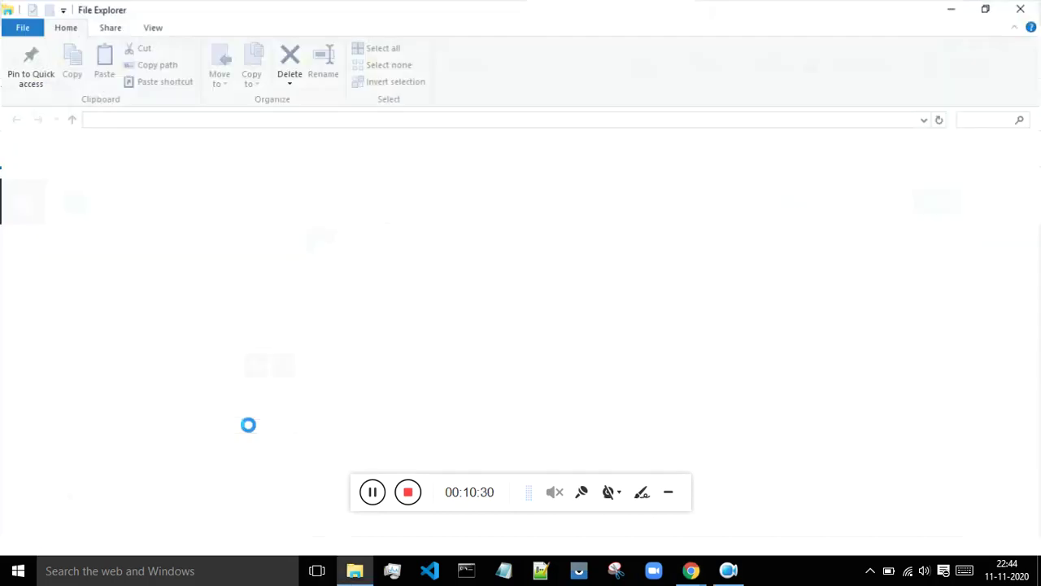
click(67, 510)
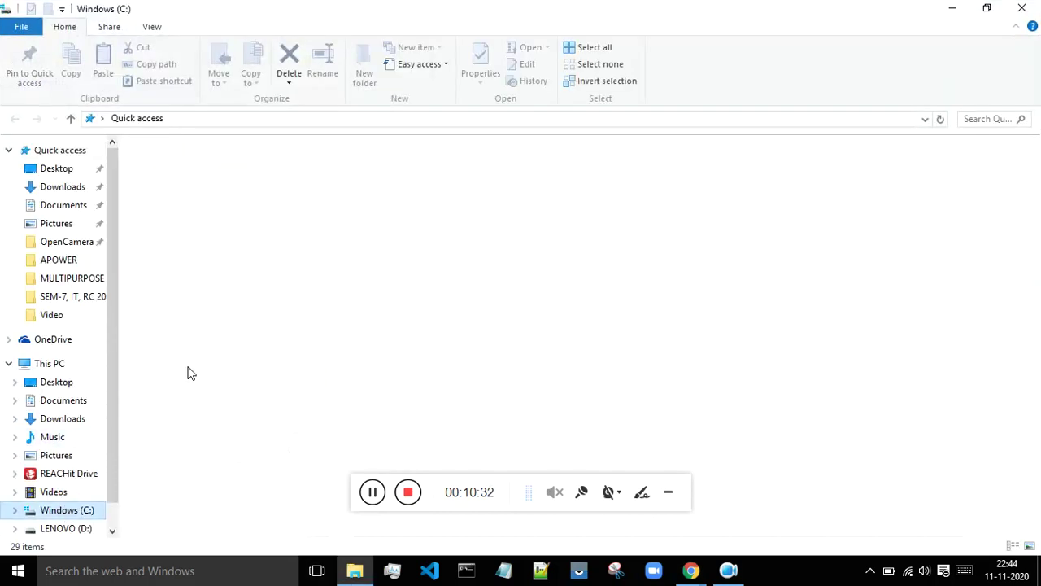
double_click(205, 187)
double_click(172, 408)
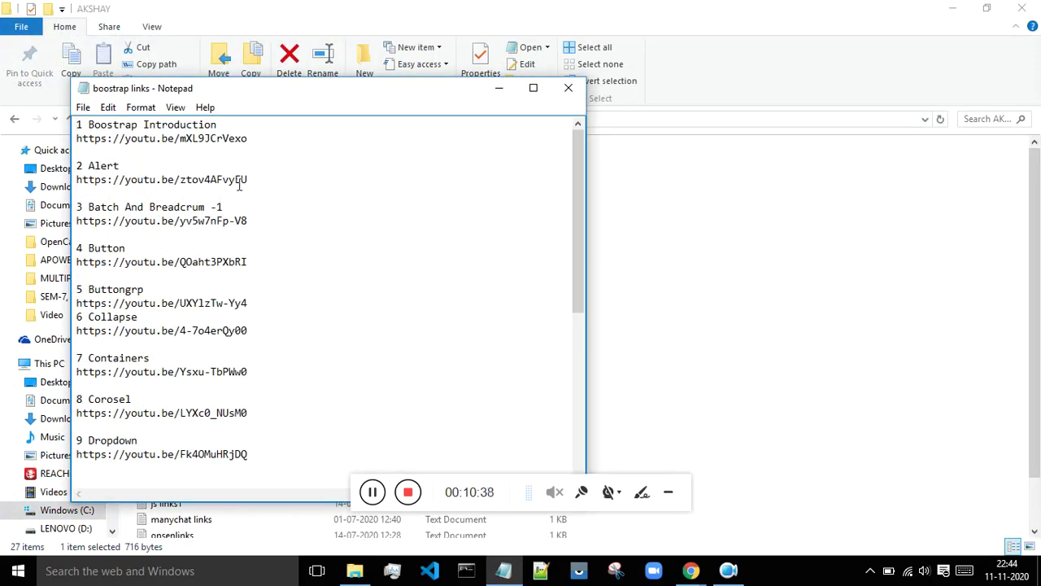
drag(259, 182, 70, 179)
key(ctrl+c)
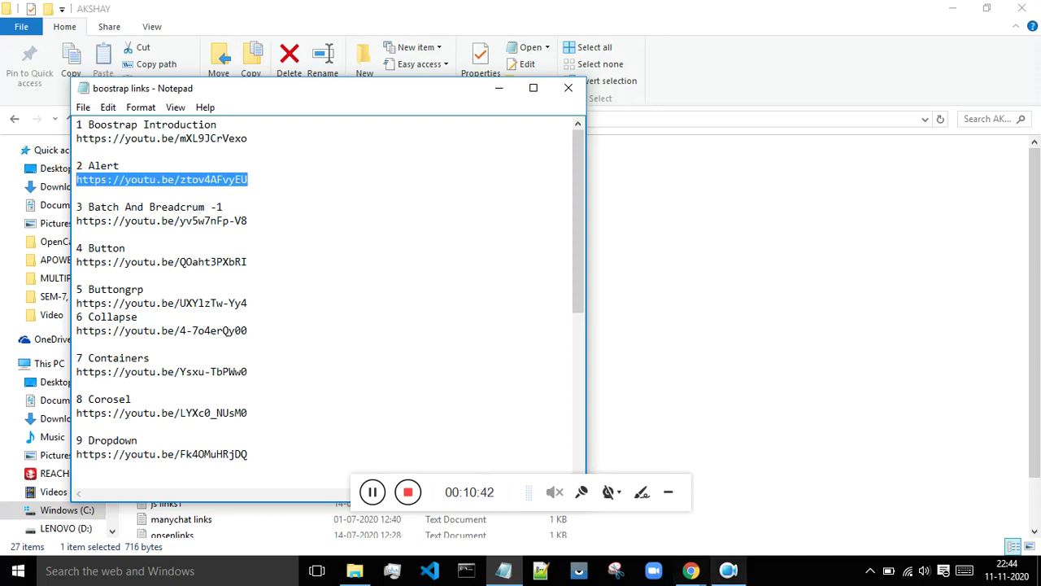
click(691, 570)
click(617, 494)
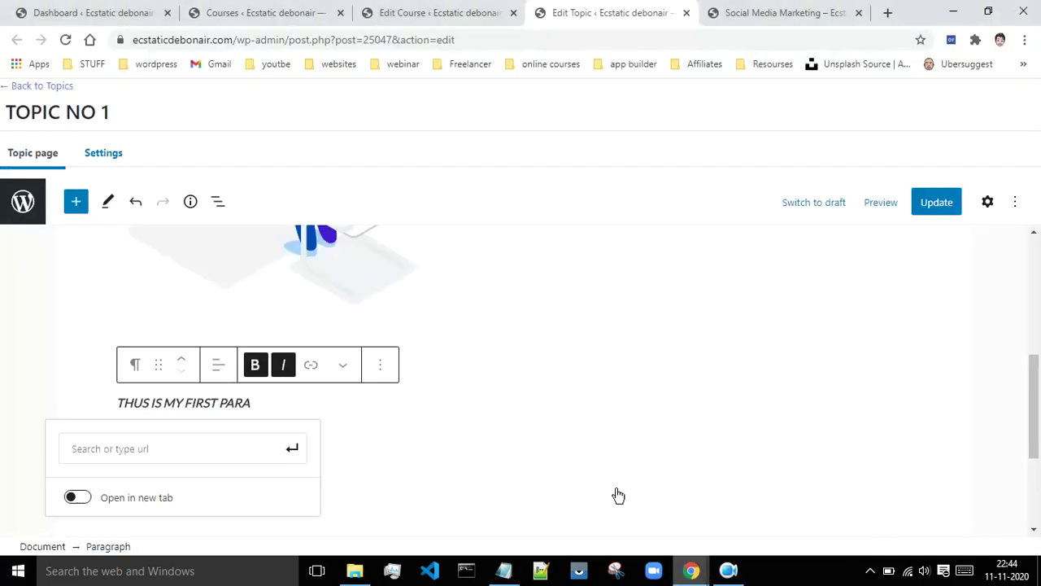
click(201, 445)
key(ctrl+v)
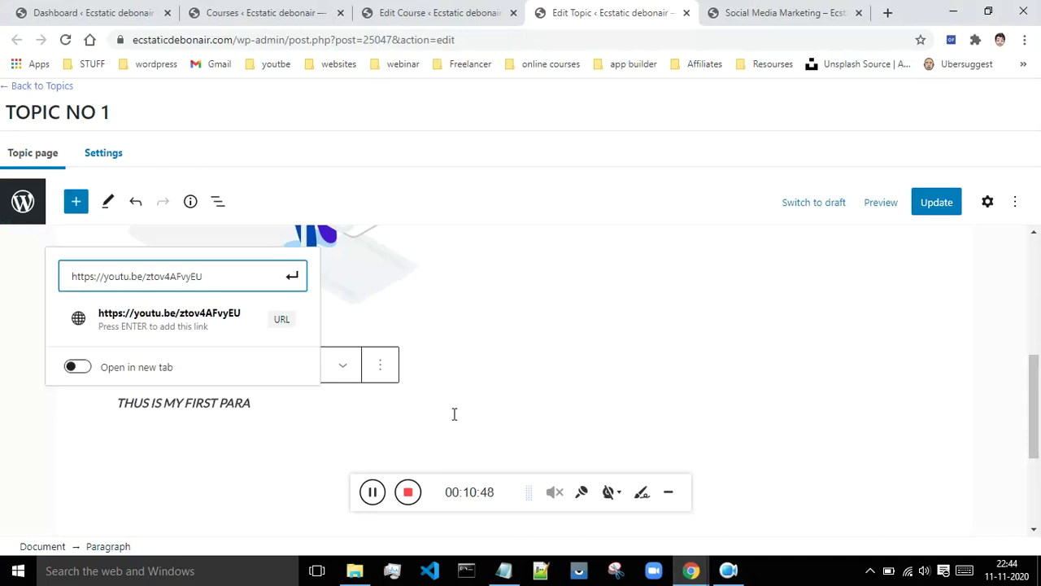
click(82, 366)
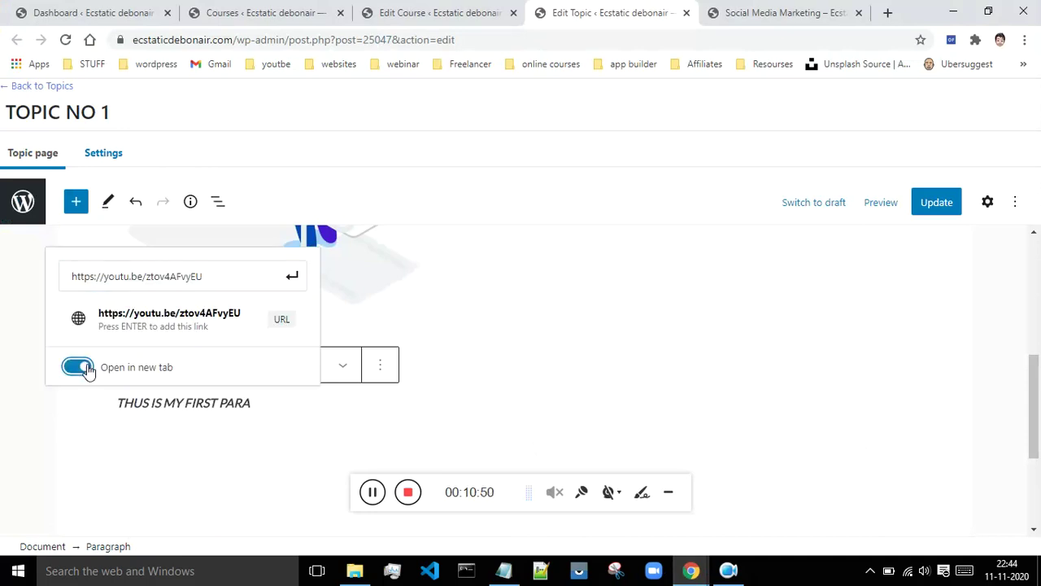
click(80, 367)
click(476, 432)
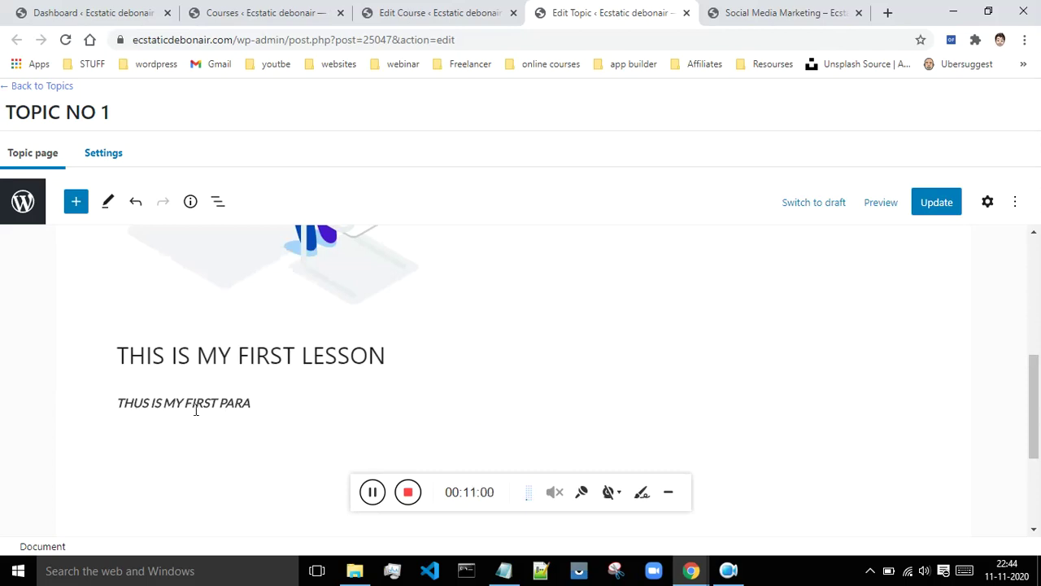
- Search the block library for YOUTUBE and insert a YouTube block below the paragraph
click(276, 406)
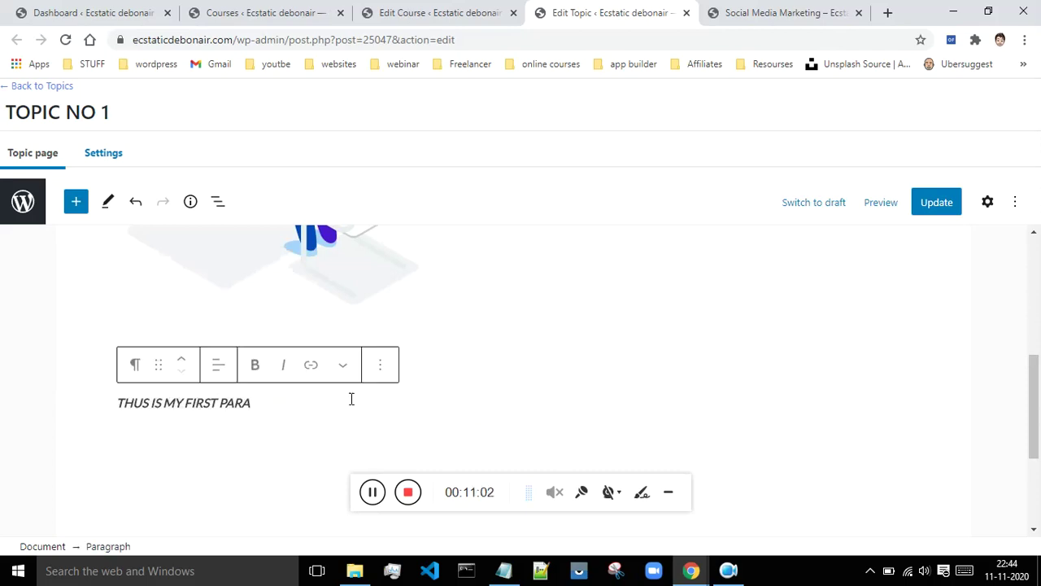
scroll(639, 399, down, 4)
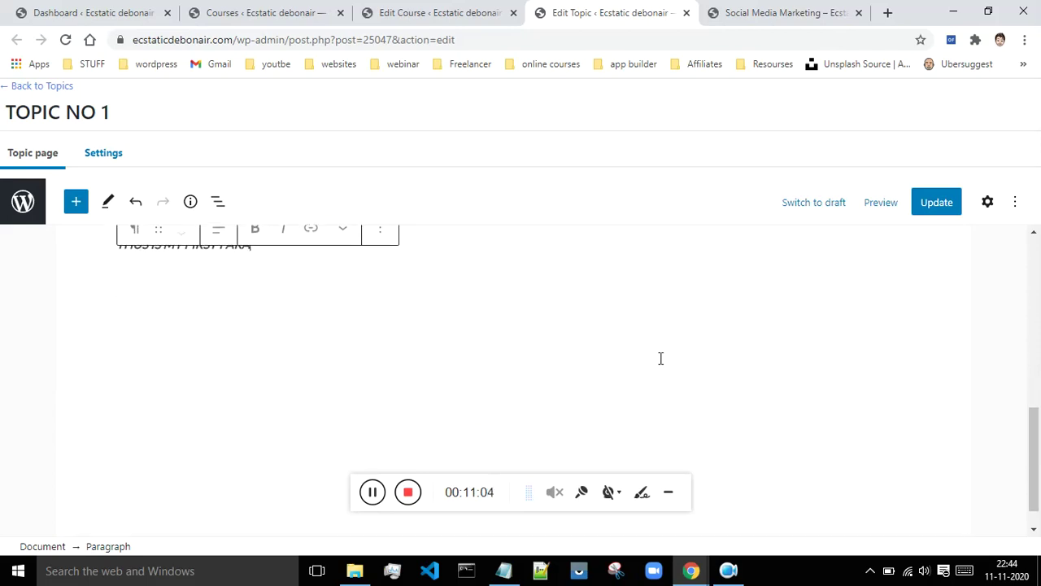
scroll(284, 335, up, 3)
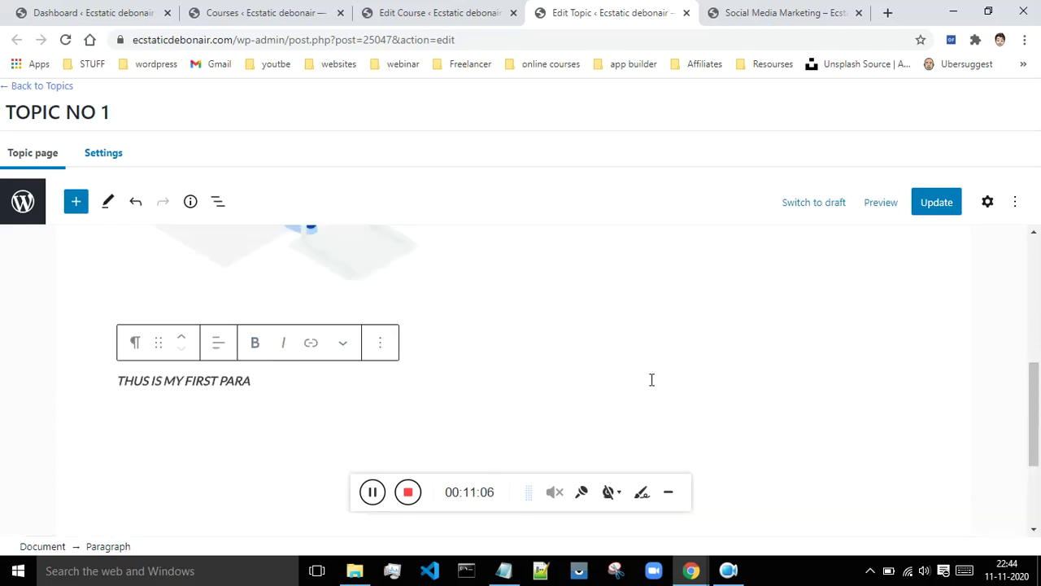
scroll(859, 414, up, 2)
scroll(868, 390, down, 4)
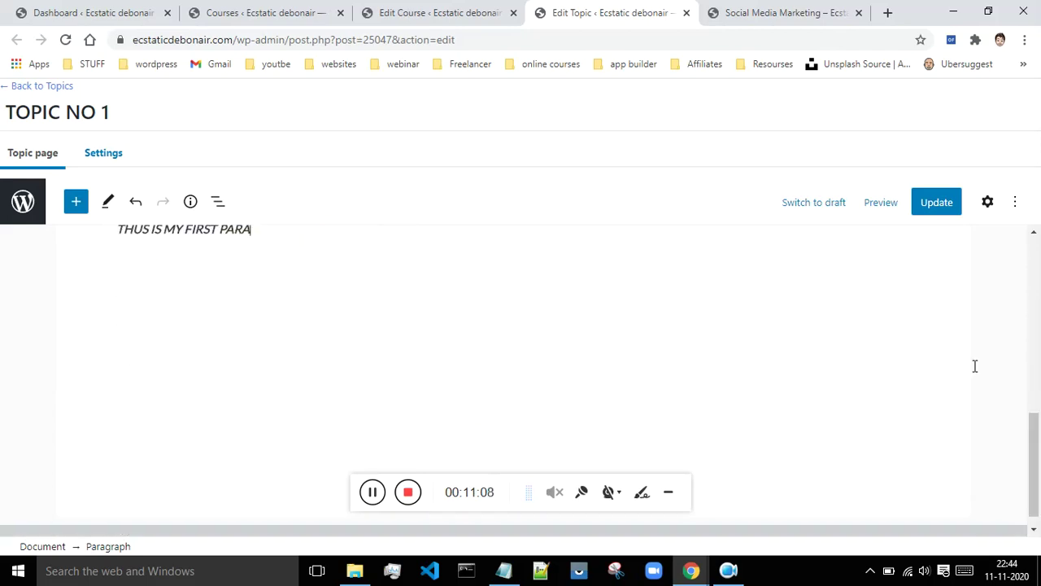
click(74, 203)
click(79, 257)
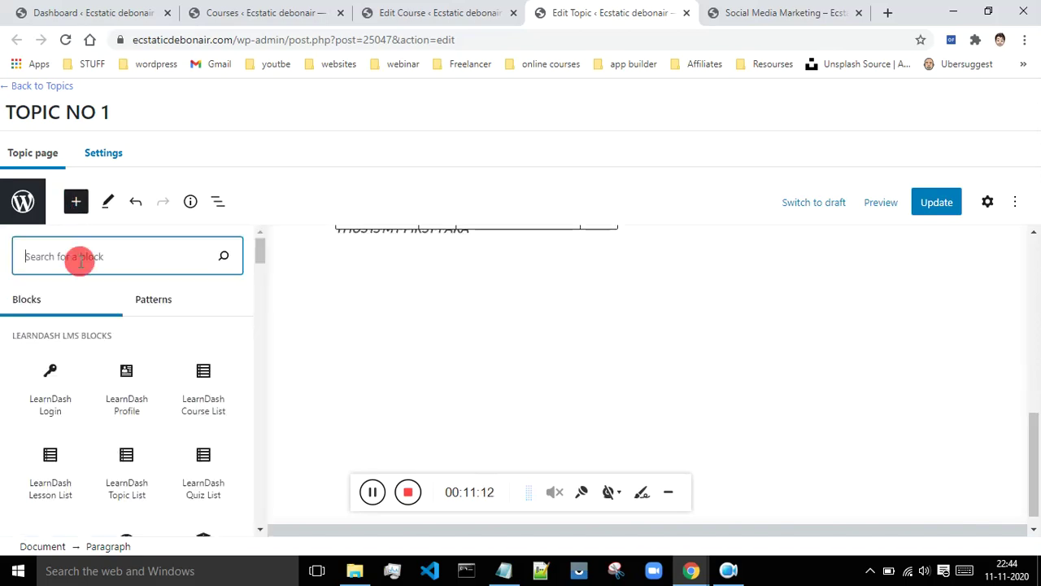
text(YOUTUBE)
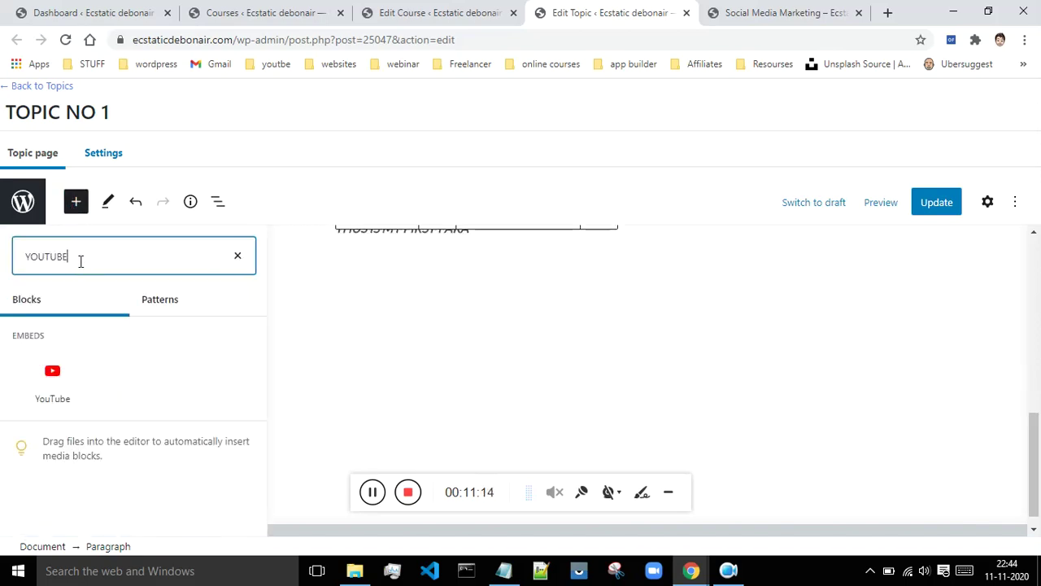
click(51, 379)
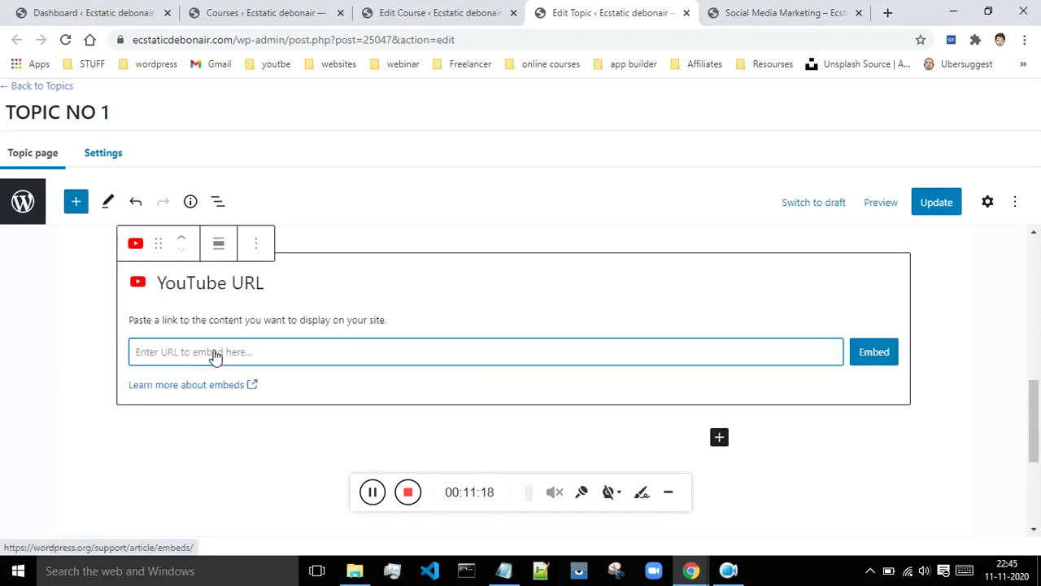
click(504, 570)
drag(248, 220, 74, 220)
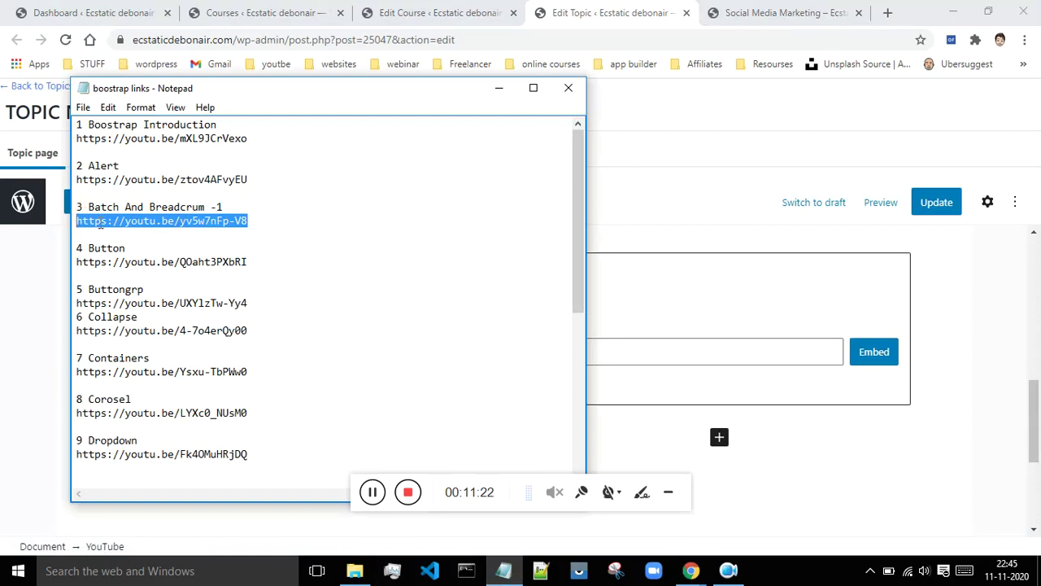
click(674, 280)
click(277, 352)
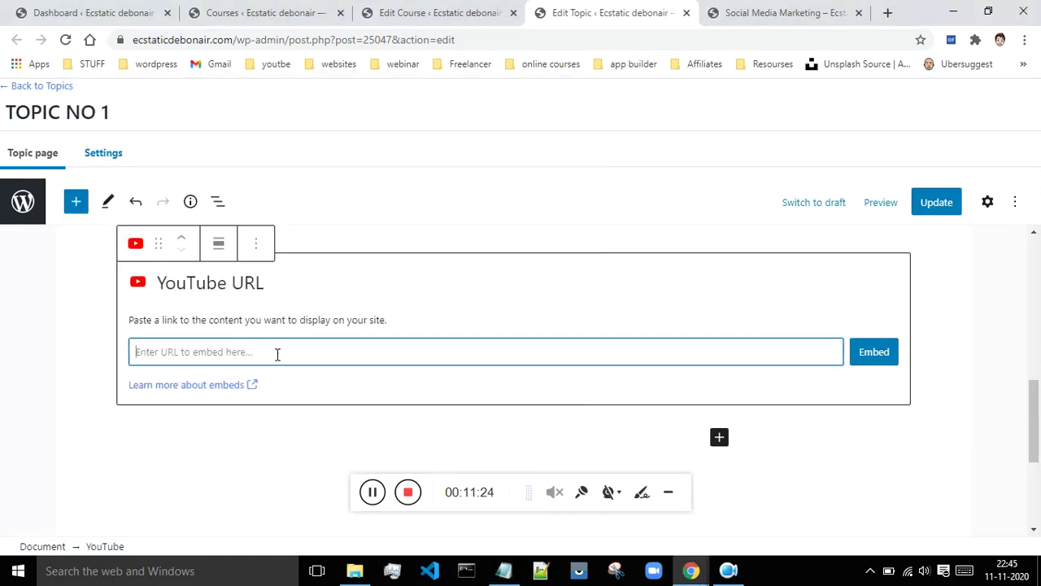
key(ctrl+v)
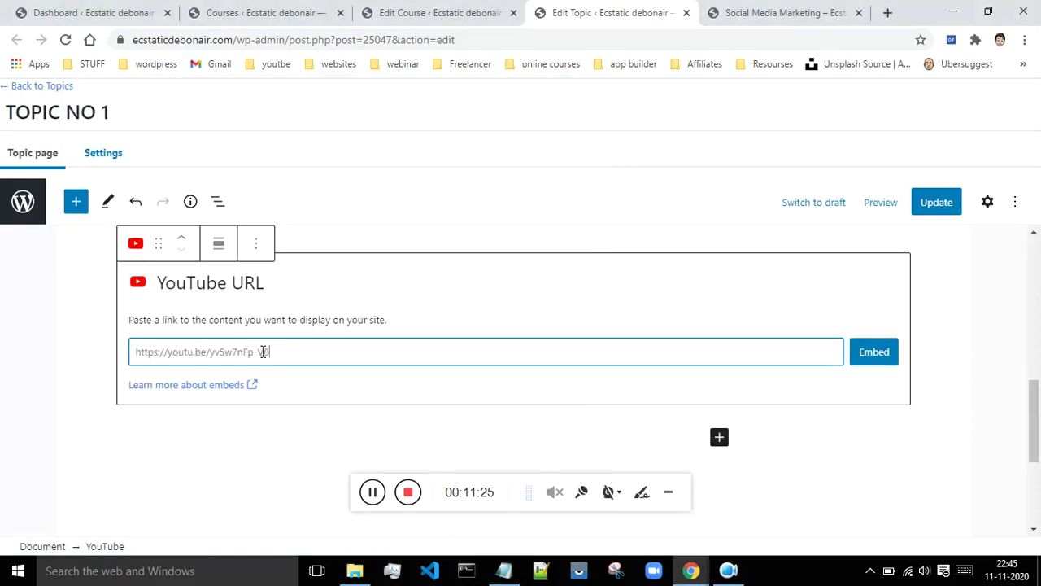
click(883, 363)
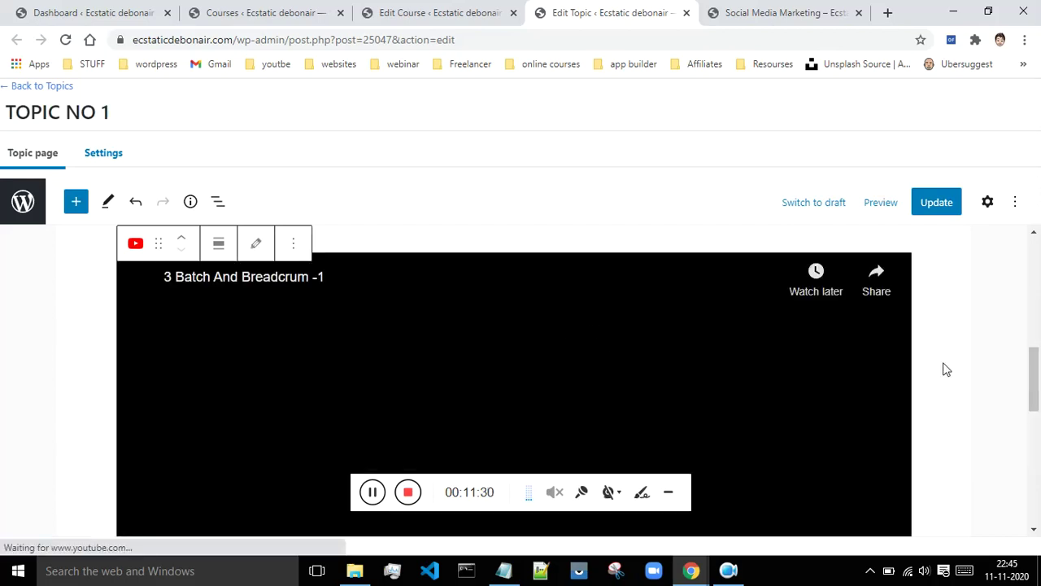
- Add the caption THIS IS MY YOUTBE VIDEO below the embedded video
drag(1035, 374, 1033, 449)
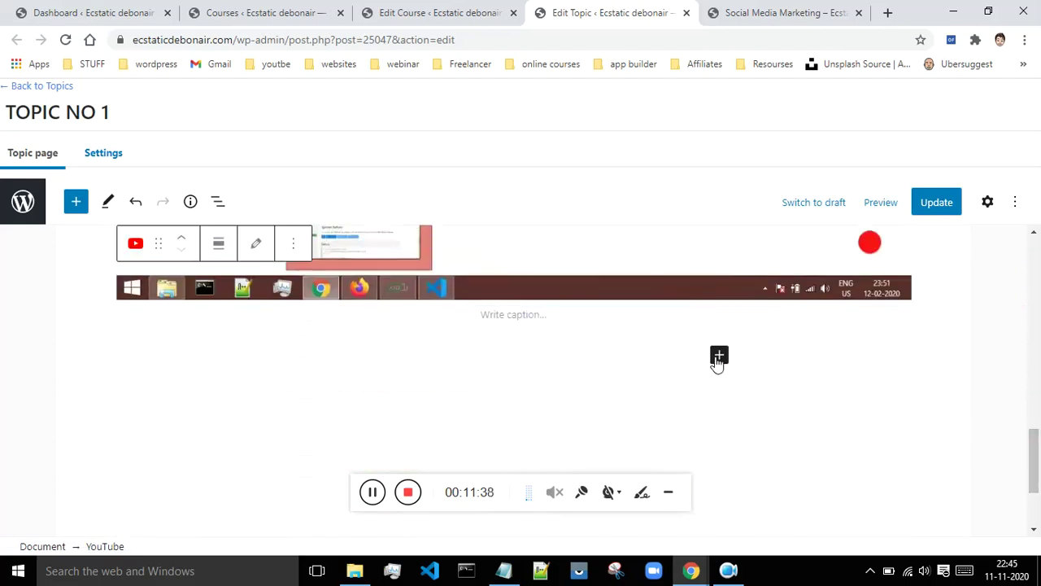
click(520, 316)
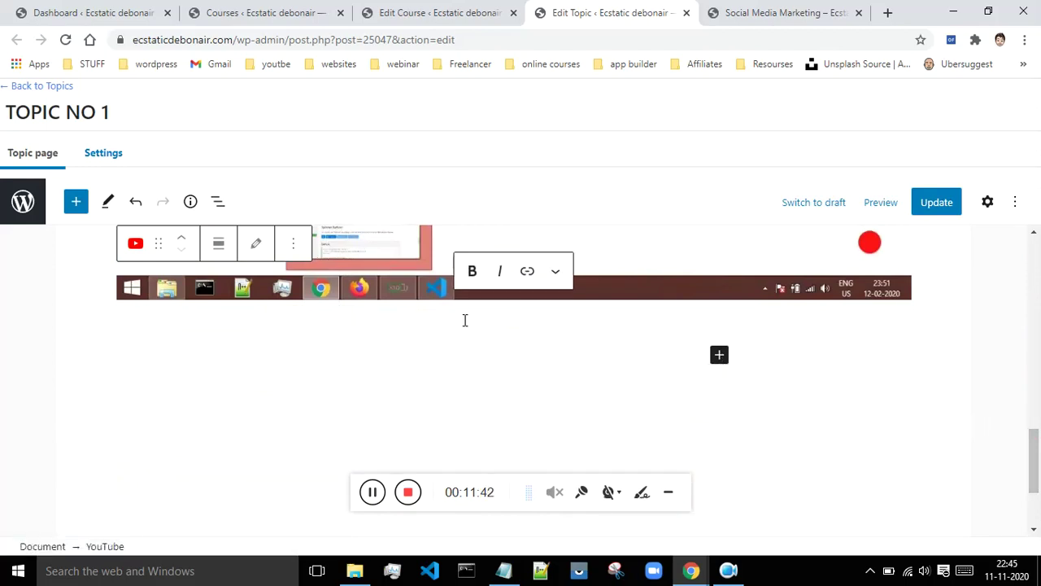
text(THISI)
key(BackSpace)
text(IS M)
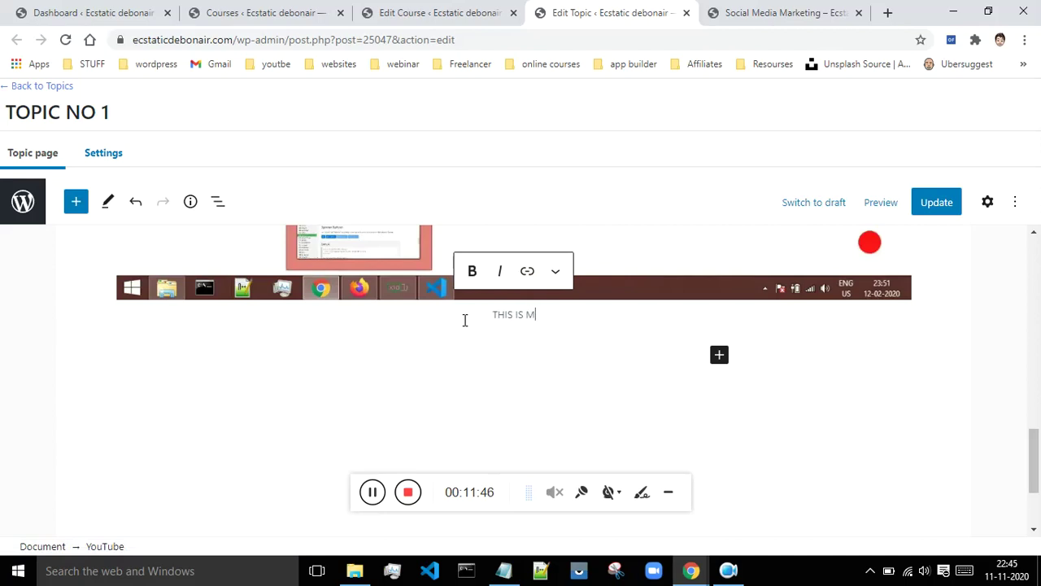
text(Y YOUTBE VIDEO)
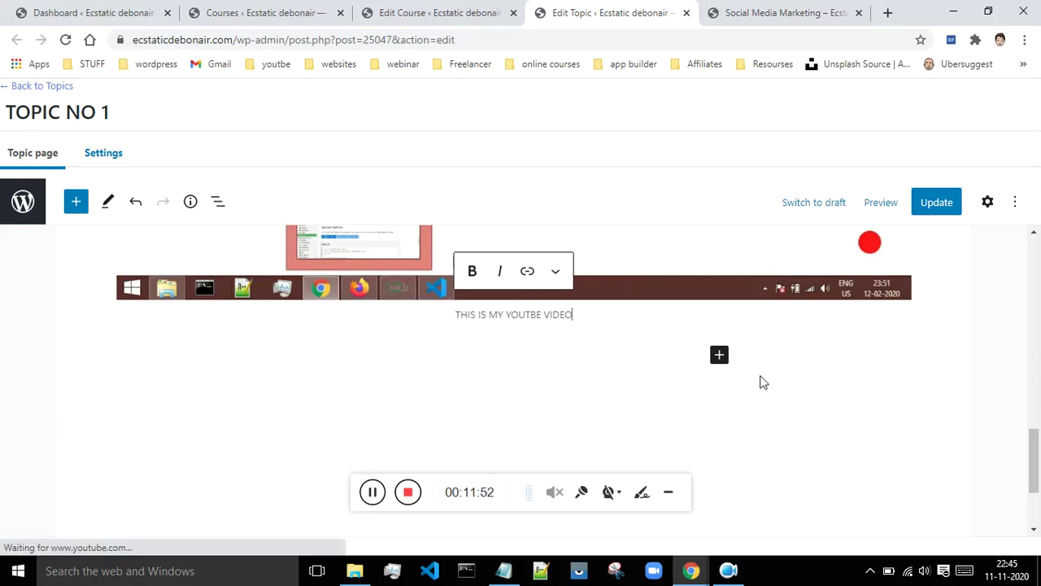
click(759, 379)
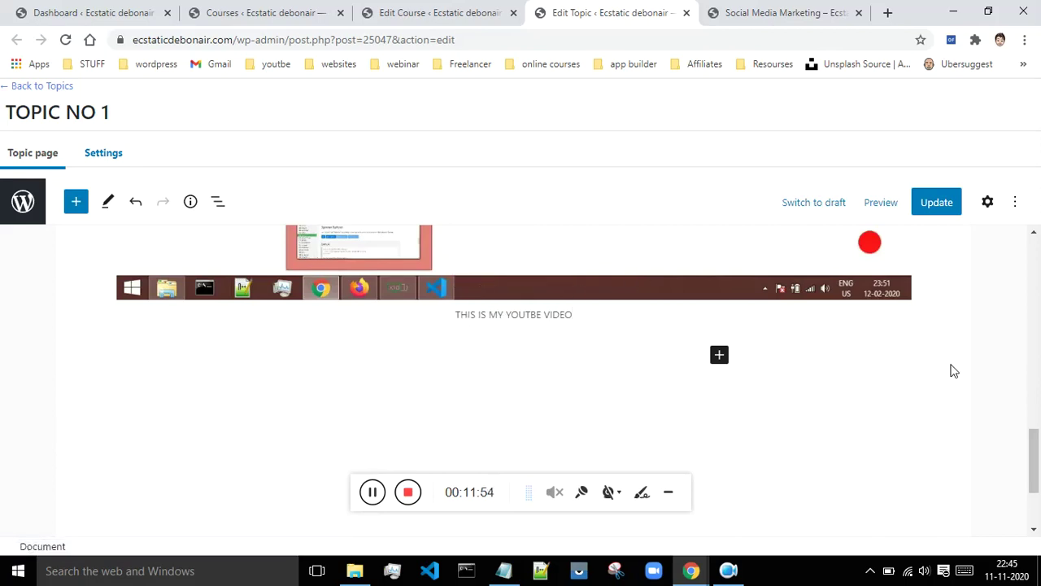
- Look at the blocks available below the video, and update the topic without adding another block
scroll(954, 370, down, 1)
click(719, 279)
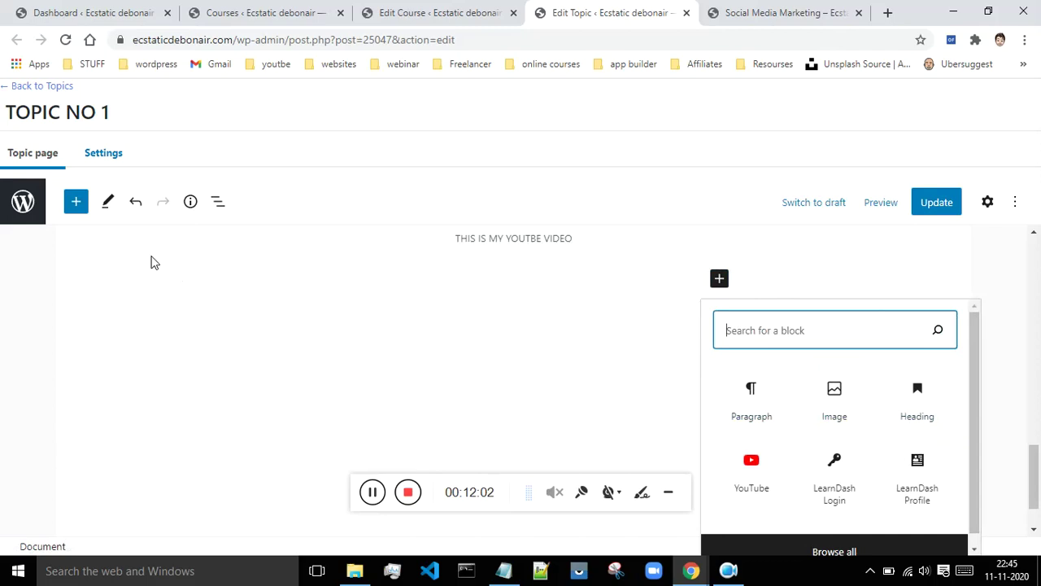
click(1006, 273)
click(937, 203)
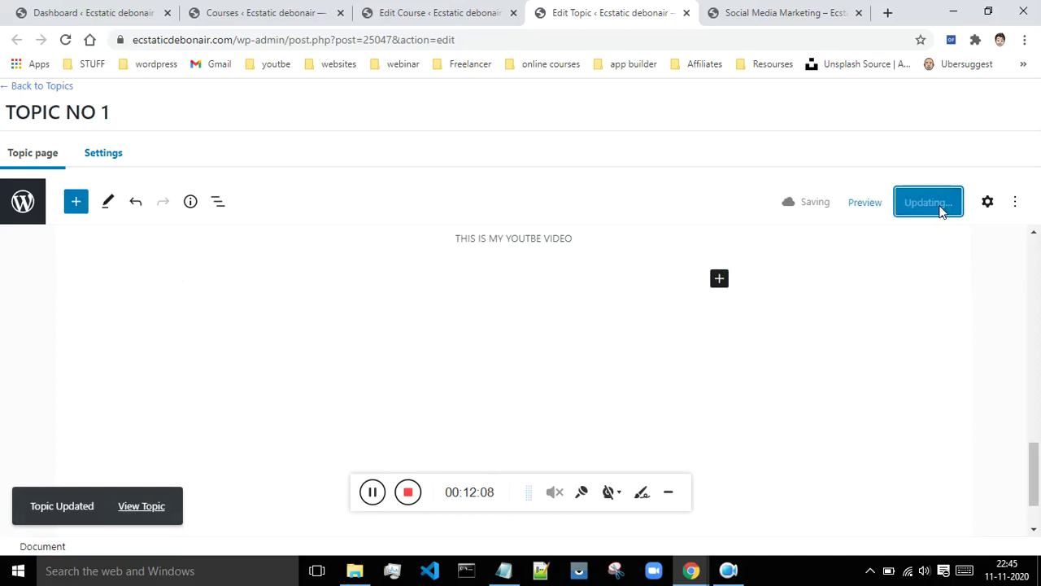
- Reload the live Social Media Marketing course page, expand LESSON NO 1 and open TOPIC NO 1
click(751, 10)
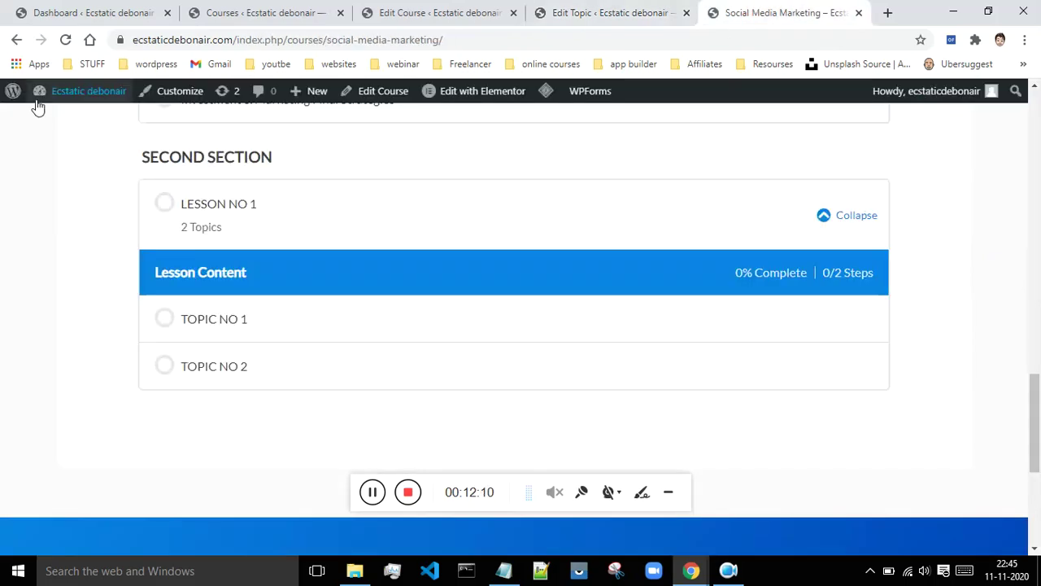
click(65, 40)
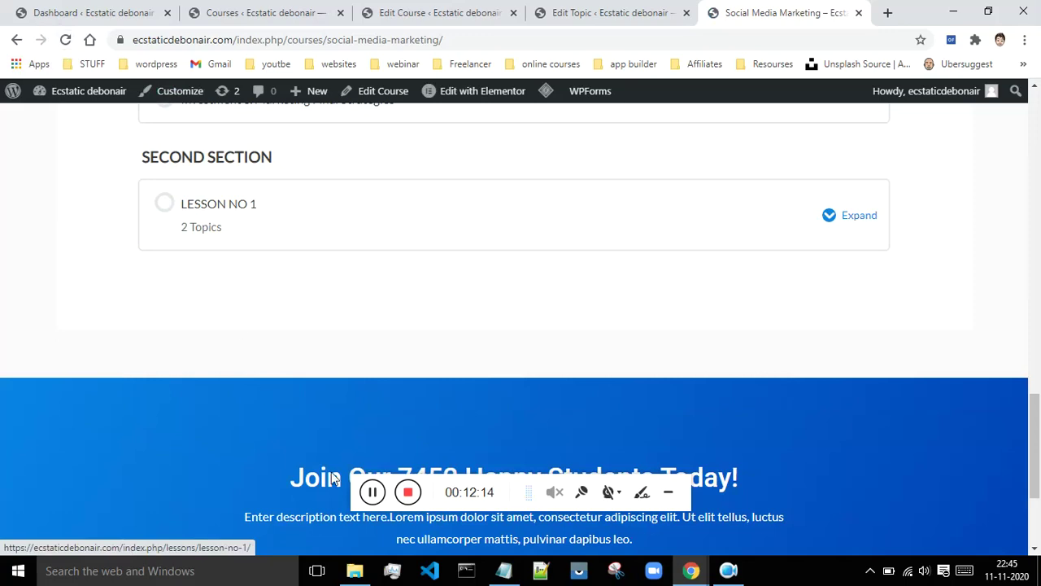
click(371, 493)
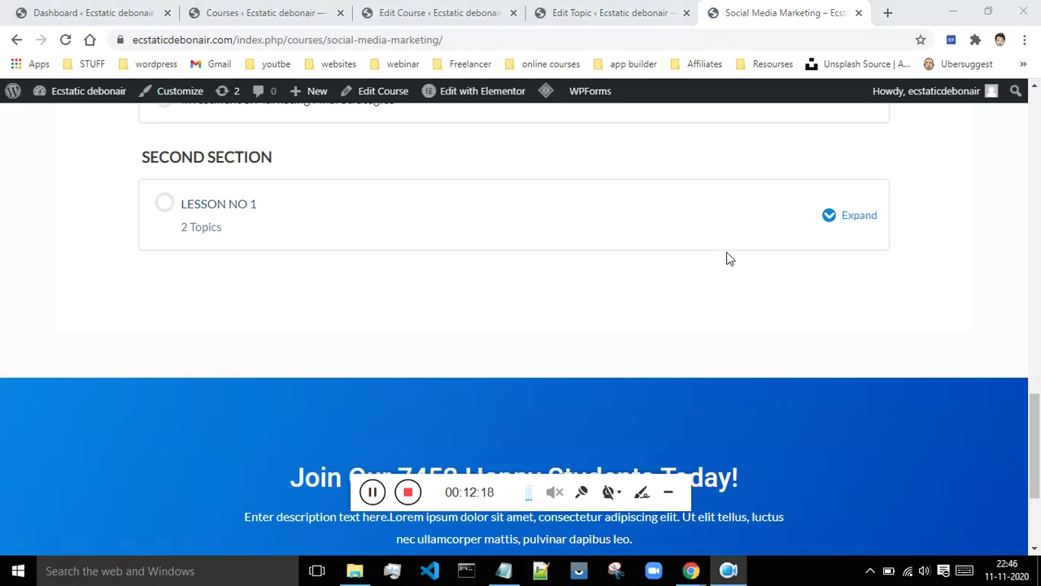
click(826, 219)
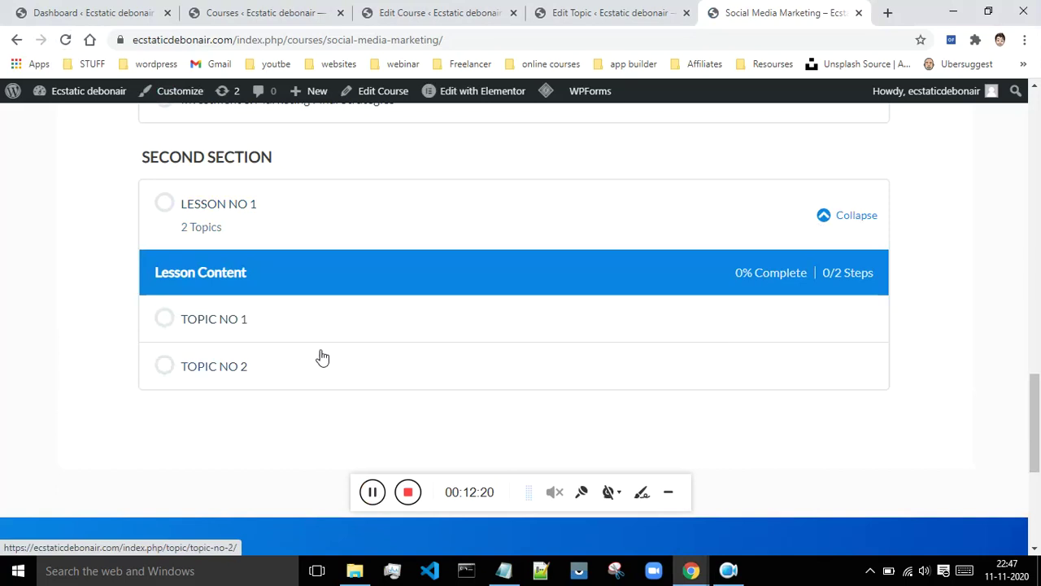
click(218, 322)
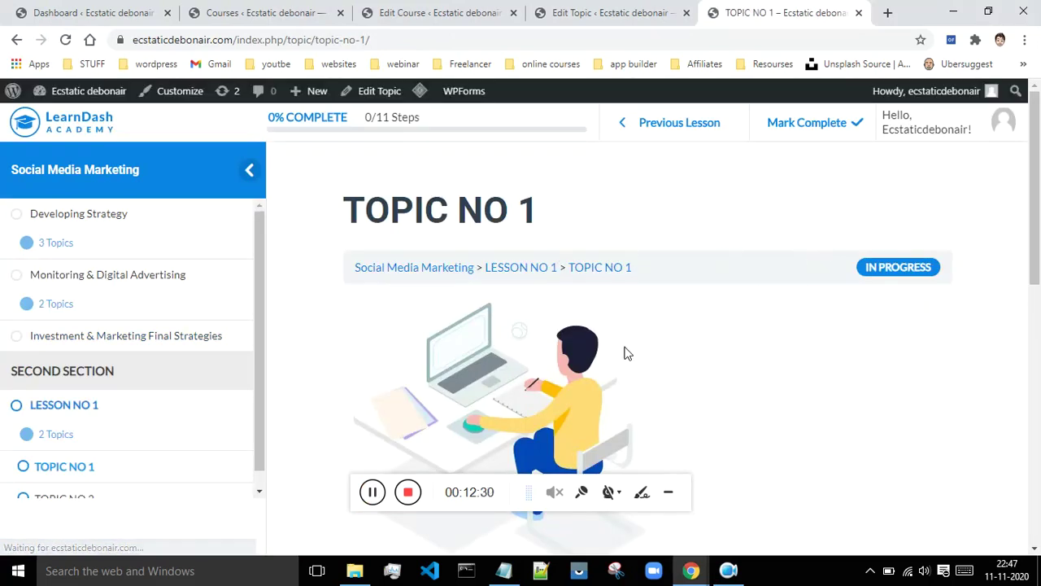
- Examine the published TOPIC NO 1 page, checking its image, heading, paragraph, video, caption and navigation options
scroll(713, 339, down, 1)
scroll(527, 276, down, 1)
scroll(527, 277, down, 3)
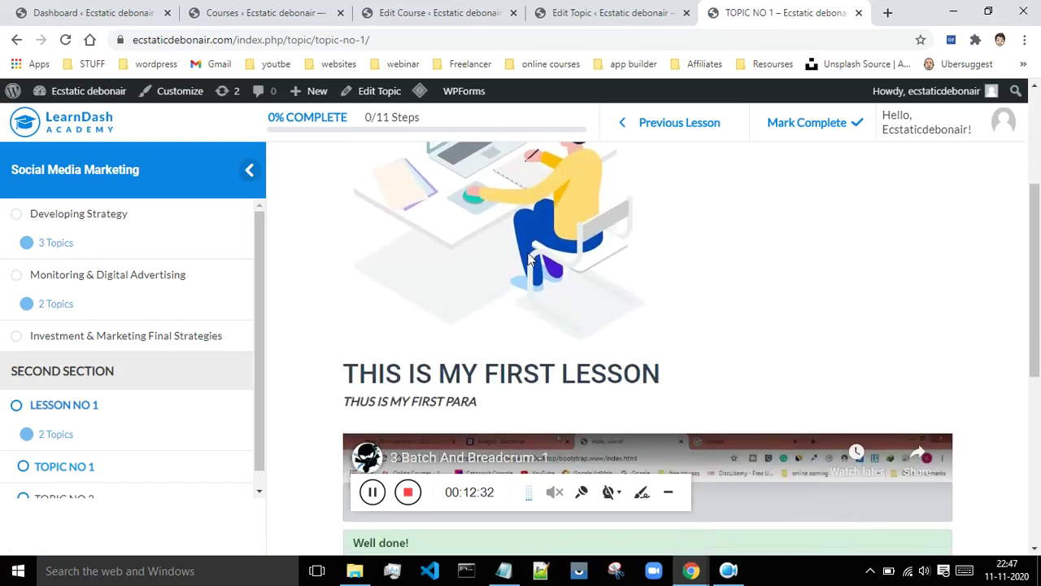
scroll(366, 300, down, 2)
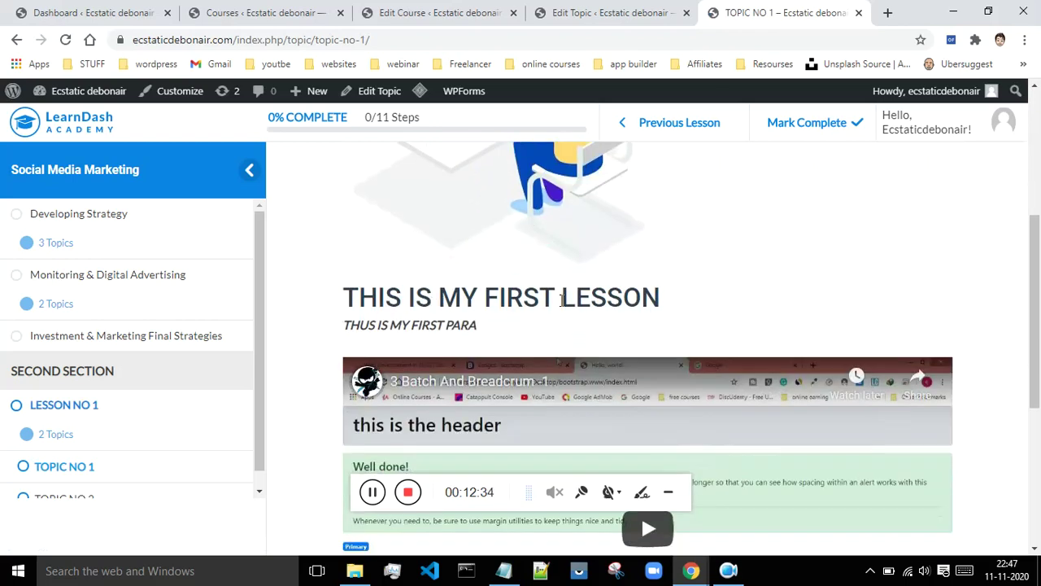
scroll(475, 325, down, 3)
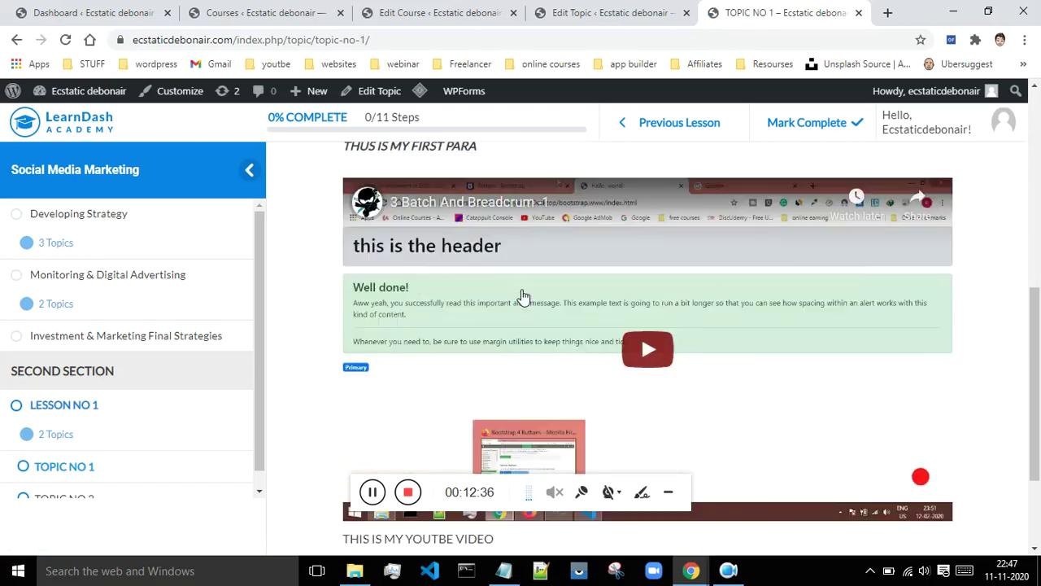
scroll(580, 280, down, 1)
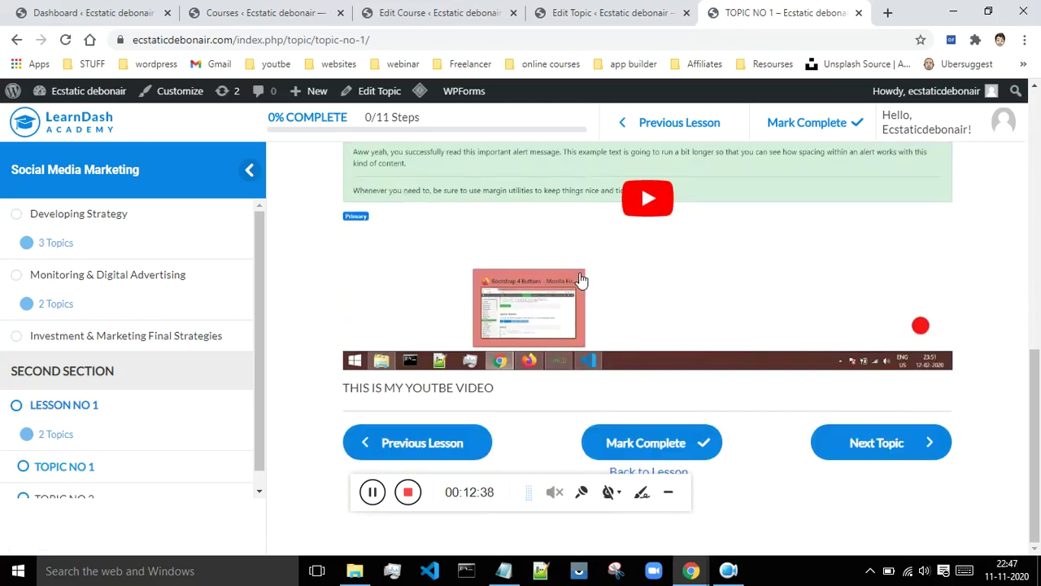
scroll(584, 350, up, 5)
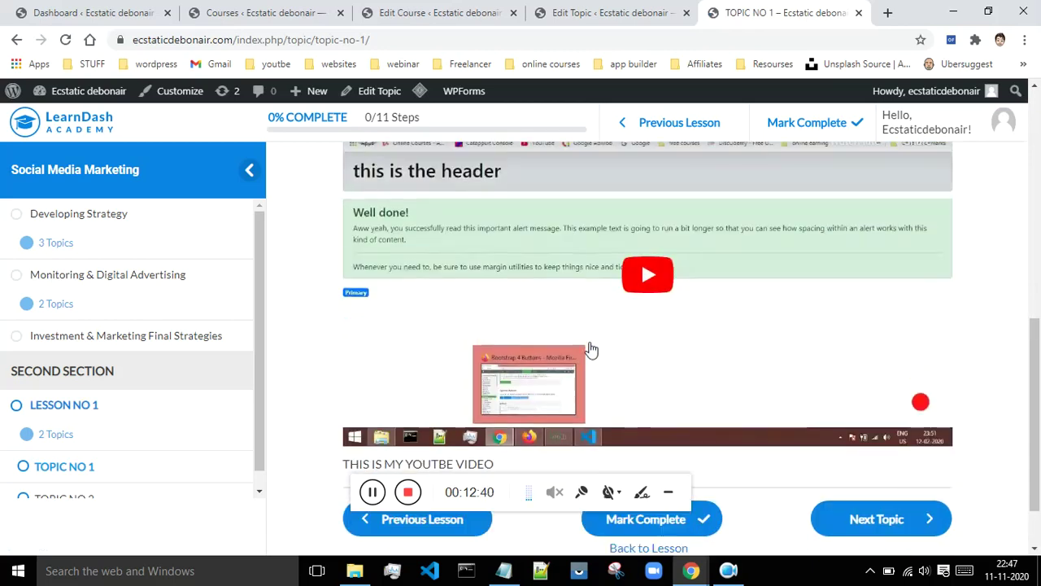
scroll(554, 341, up, 3)
scroll(677, 297, down, 7)
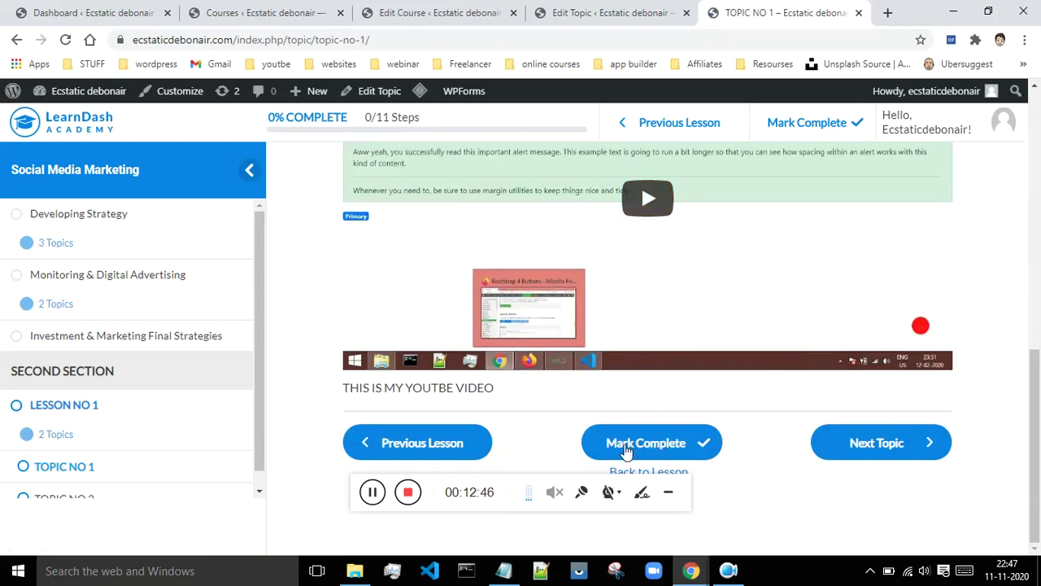
- Mark TOPIC NO 1 as complete and check the course progress on the TOPIC NO 2 page
click(680, 450)
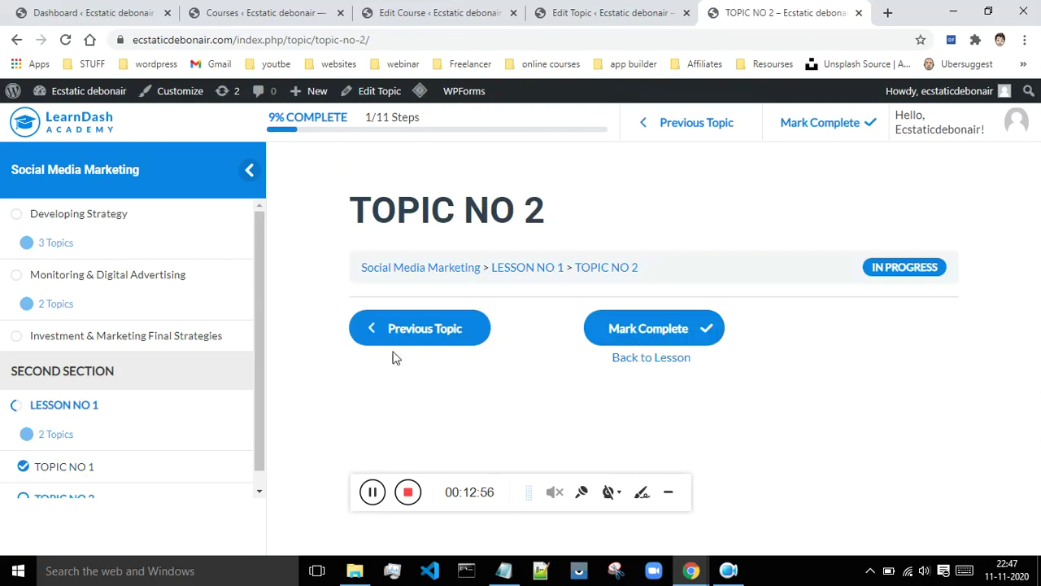
scroll(98, 414, down, 1)
click(99, 482)
drag(270, 117, 358, 122)
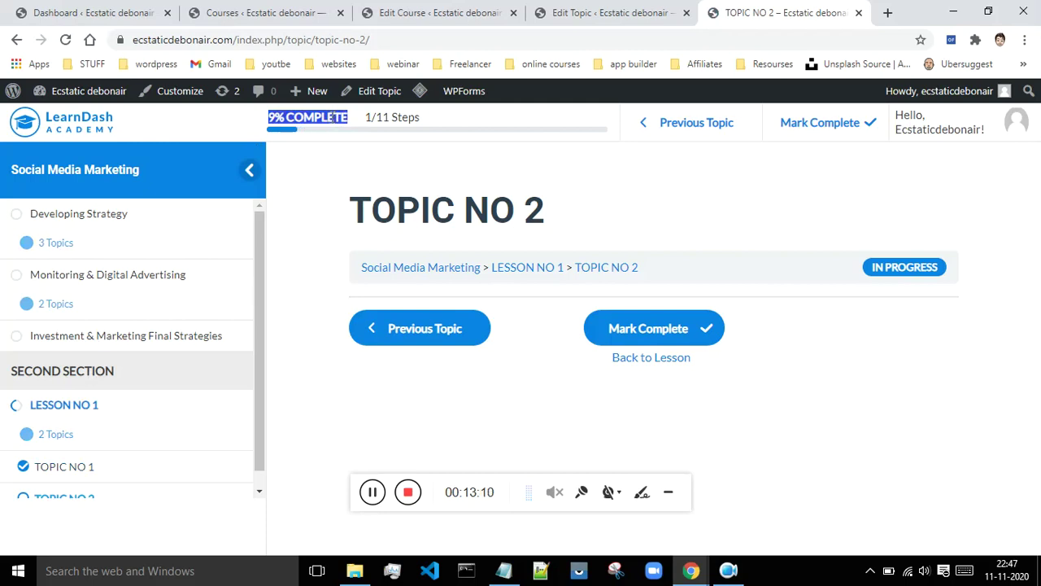
- Look over the lessons and topics in the course outline on the TOPIC NO 2 page
click(639, 165)
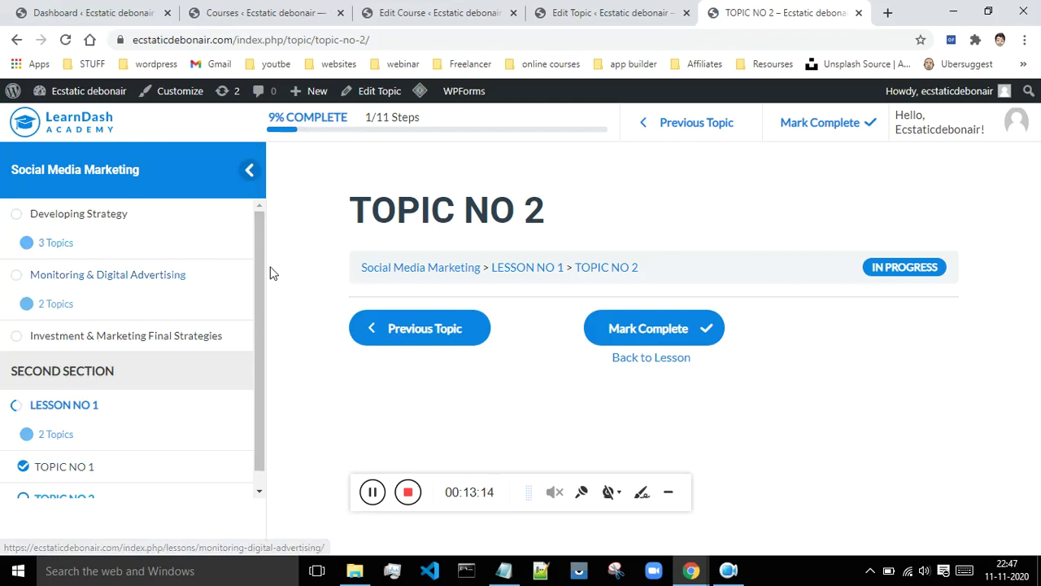
drag(260, 285, 259, 261)
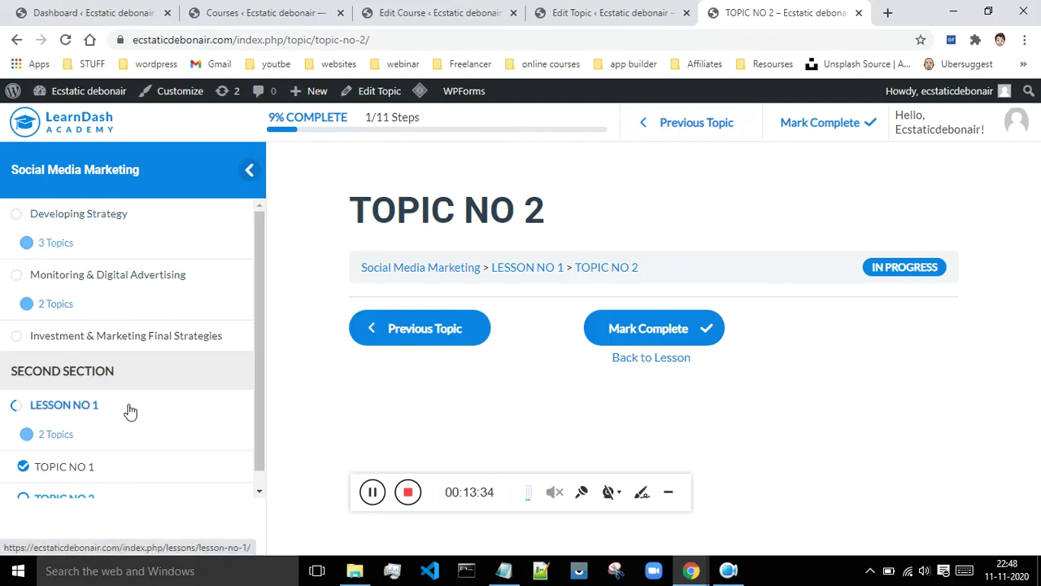
- Return to the Social Media Marketing course builder and add a quiz titled MY FIRST QUIZ under LESSON NO 1
click(580, 8)
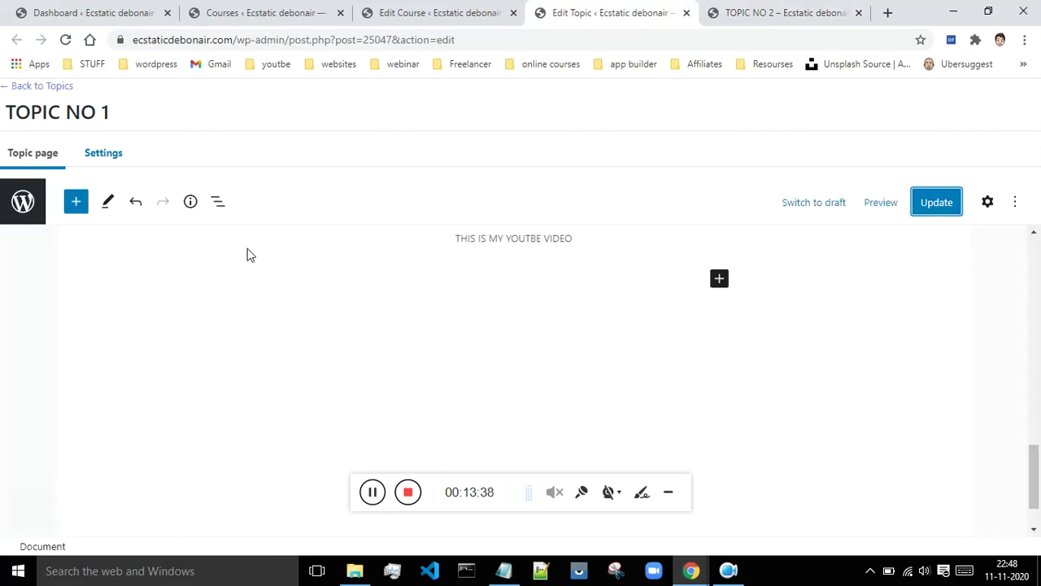
click(458, 8)
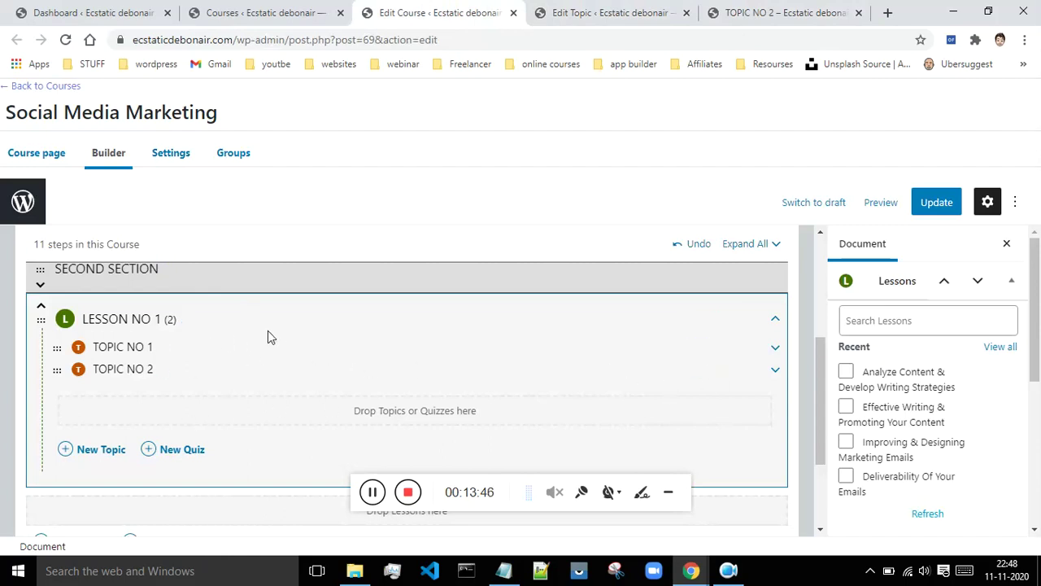
scroll(343, 355, down, 1)
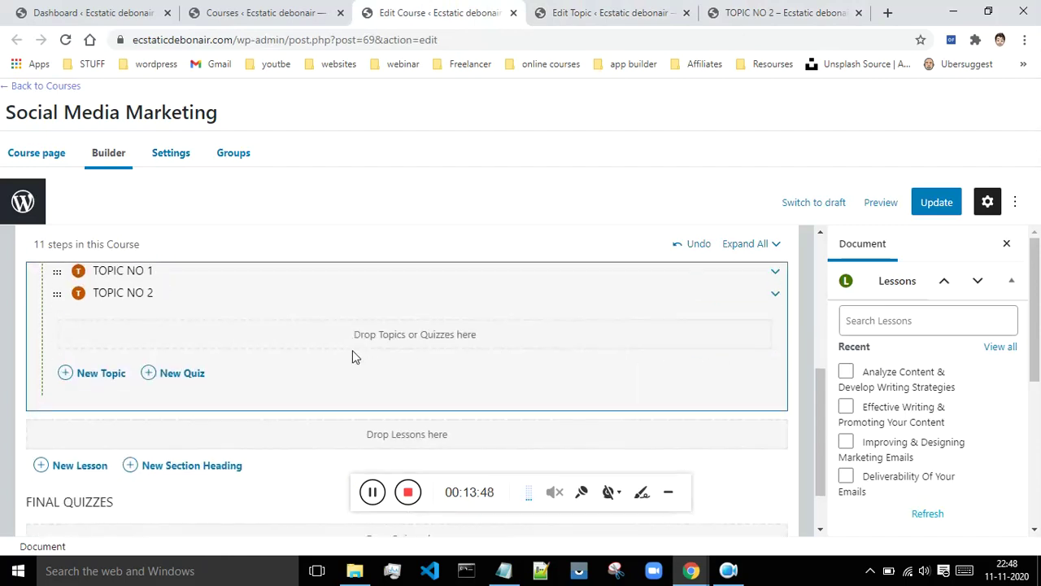
click(151, 377)
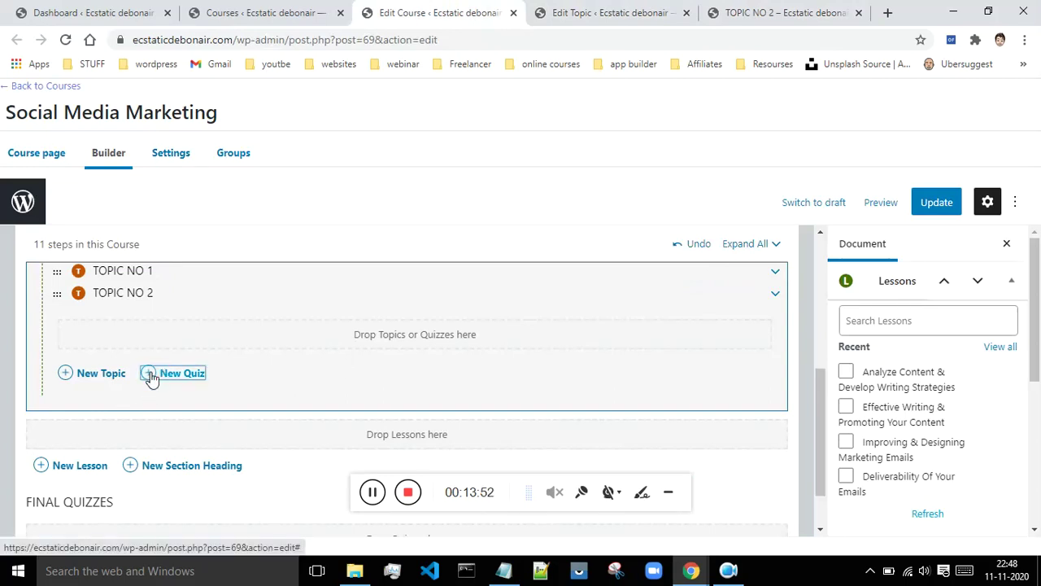
click(371, 496)
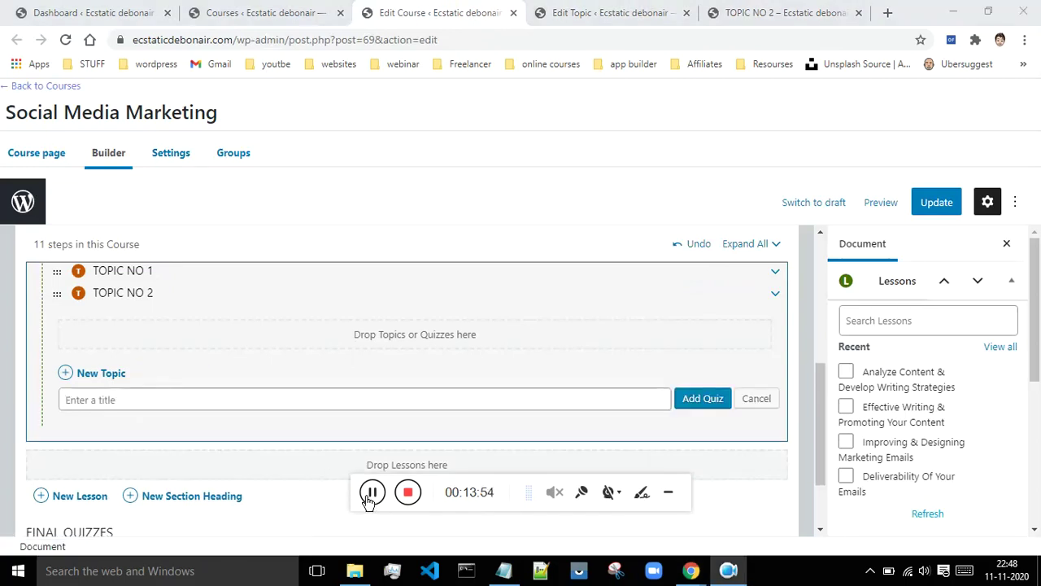
click(216, 399)
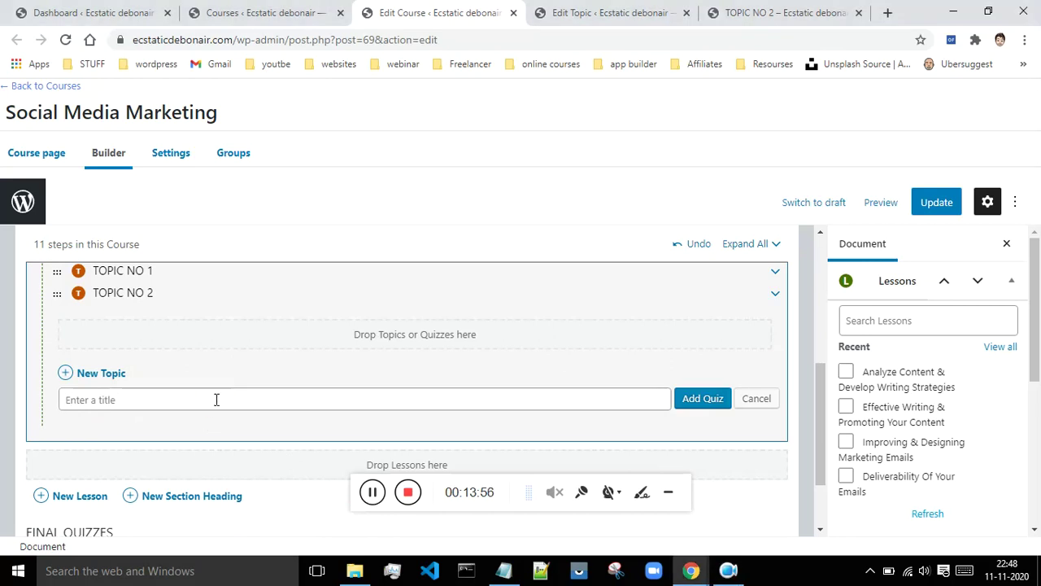
text(MY FIRST QUIZ)
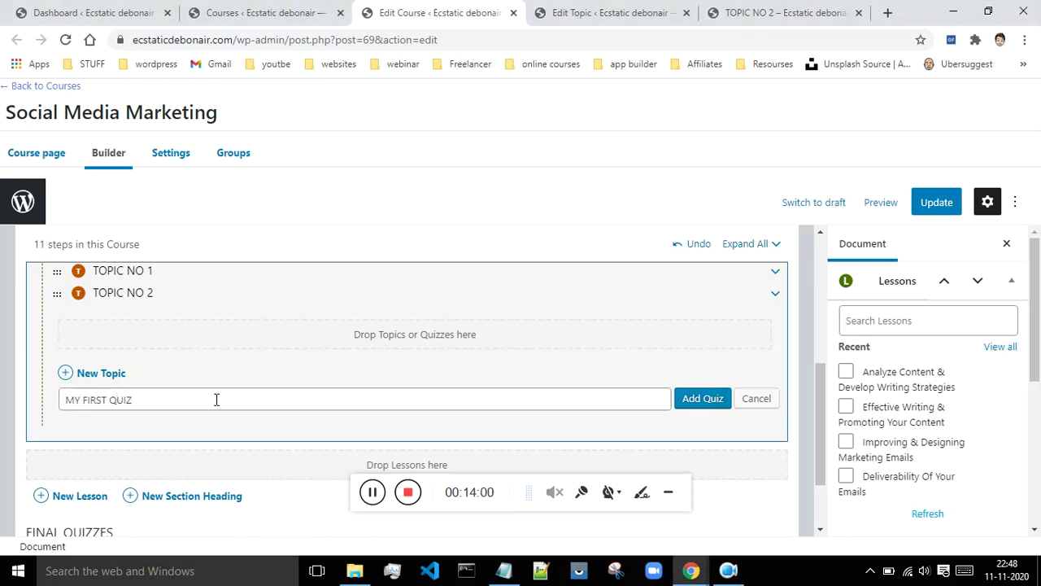
click(701, 398)
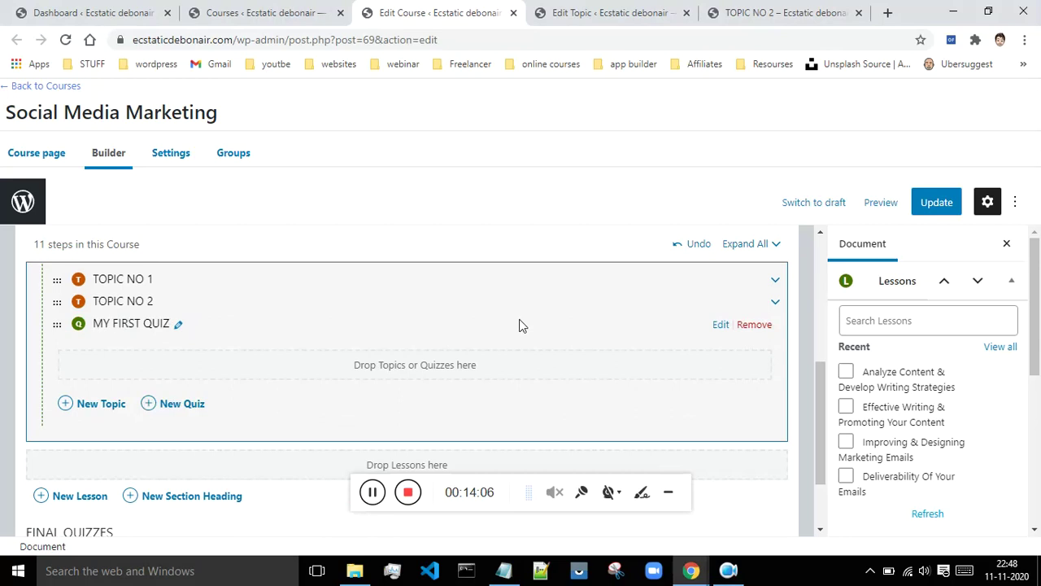
- Open MY FIRST QUIZ for editing in a new browser tab, keeping the unsaved course builder open
click(720, 325)
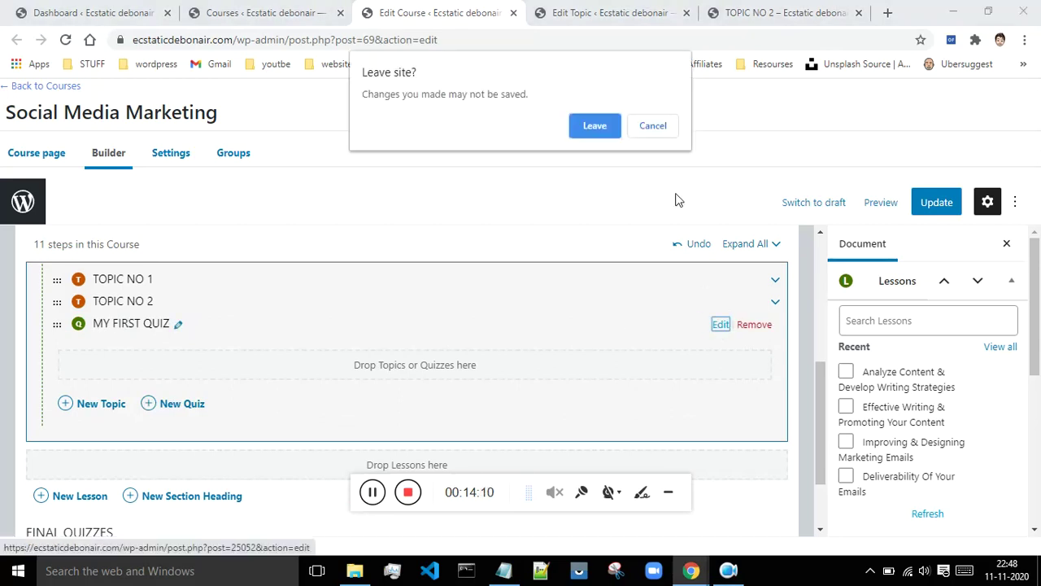
click(657, 127)
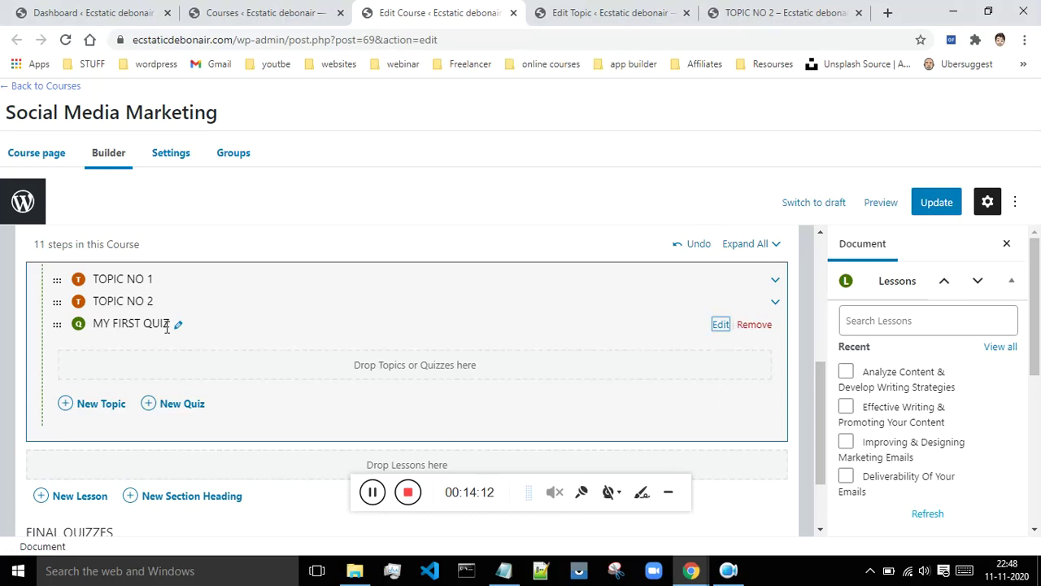
right_click(716, 326)
click(722, 333)
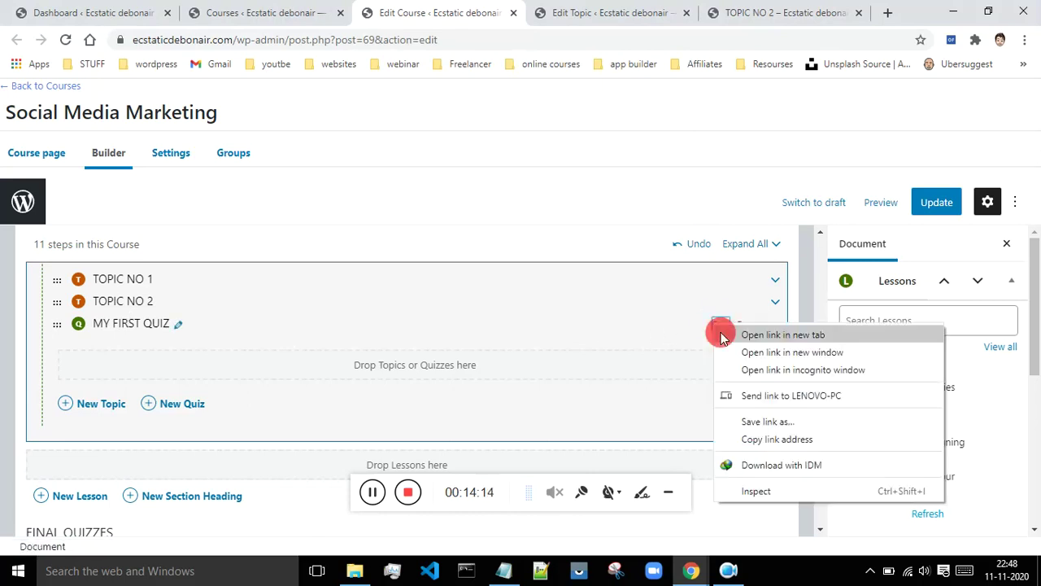
click(512, 6)
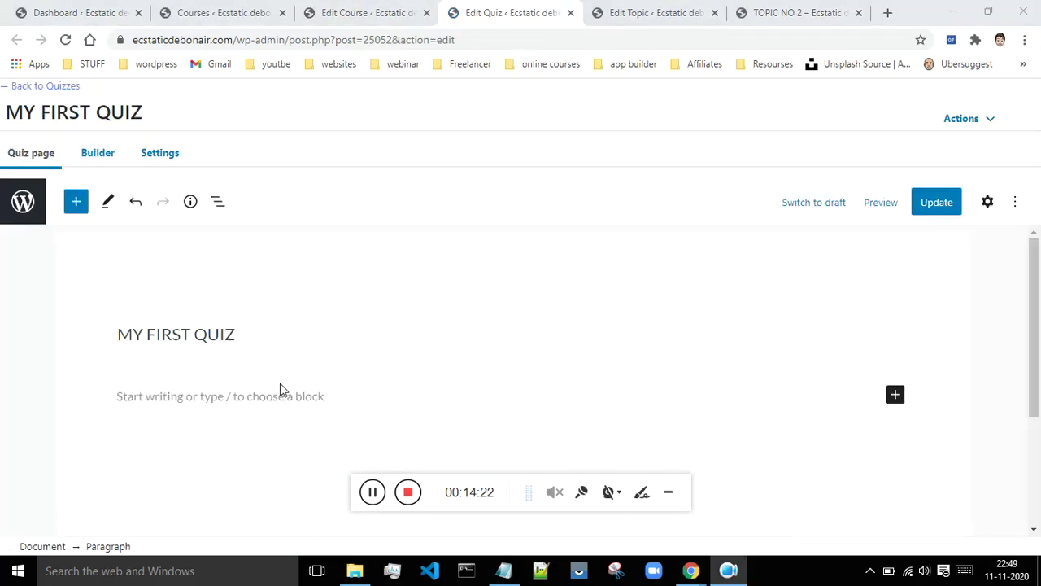
- Look through the blocks available for the quiz page, and update MY FIRST QUIZ without adding a block
click(163, 395)
click(163, 395)
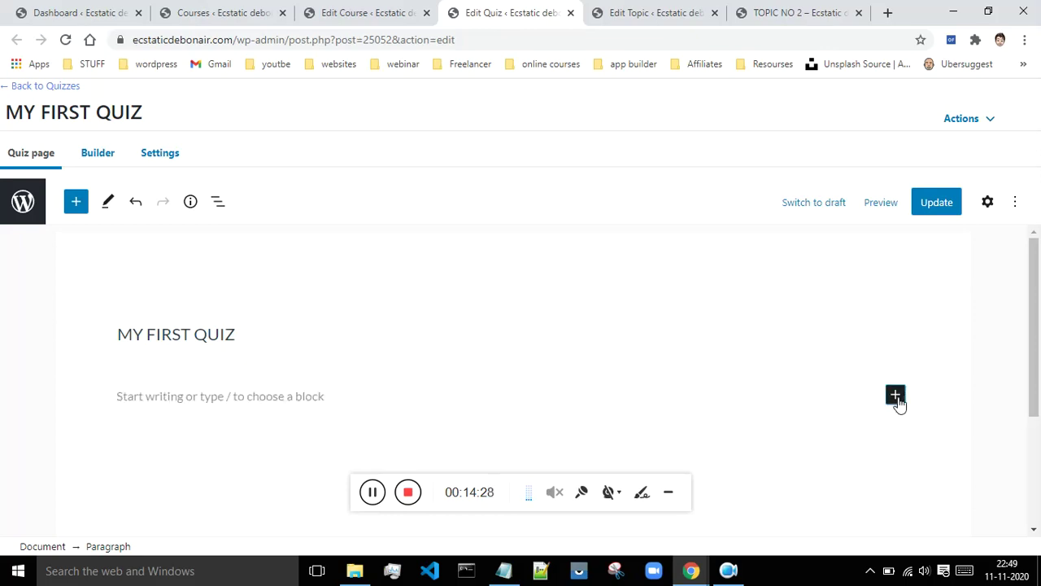
click(895, 394)
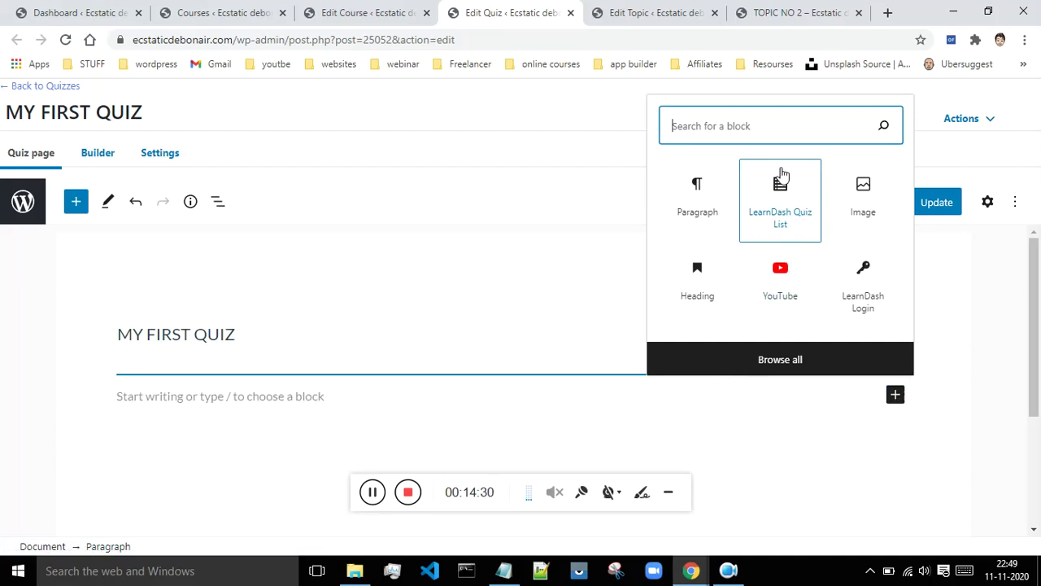
click(795, 363)
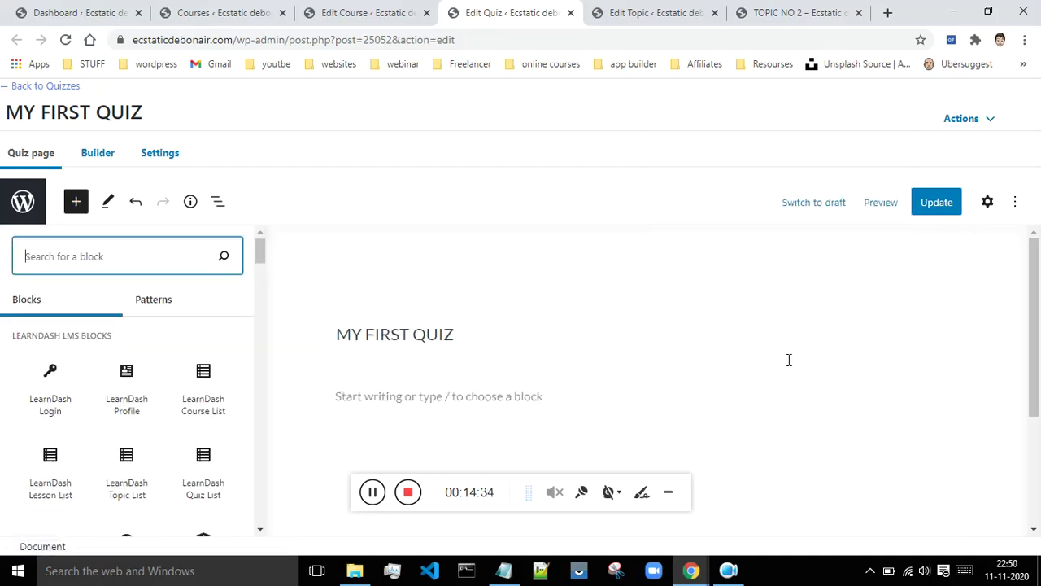
drag(260, 304, 245, 269)
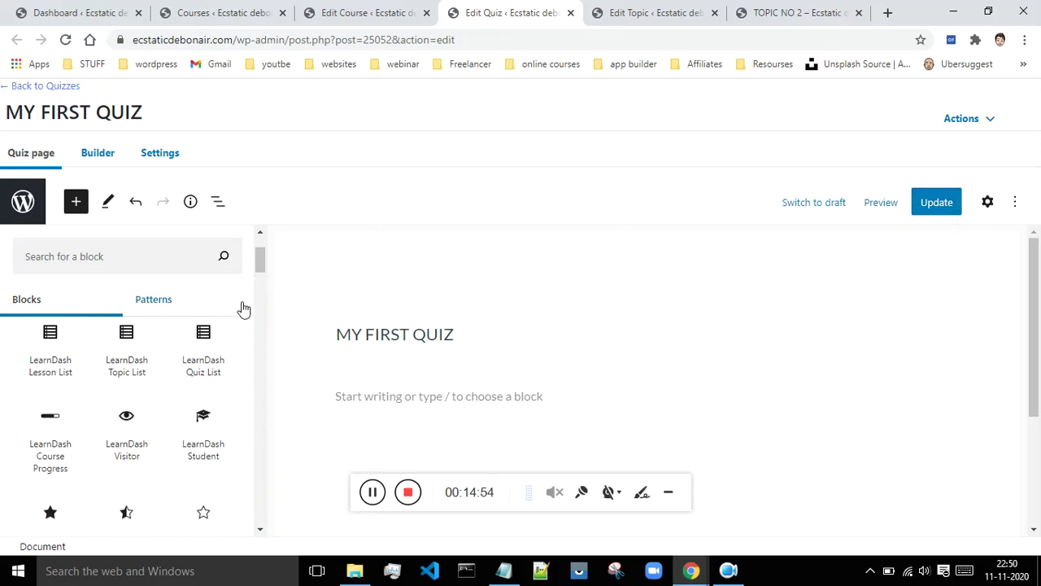
click(941, 203)
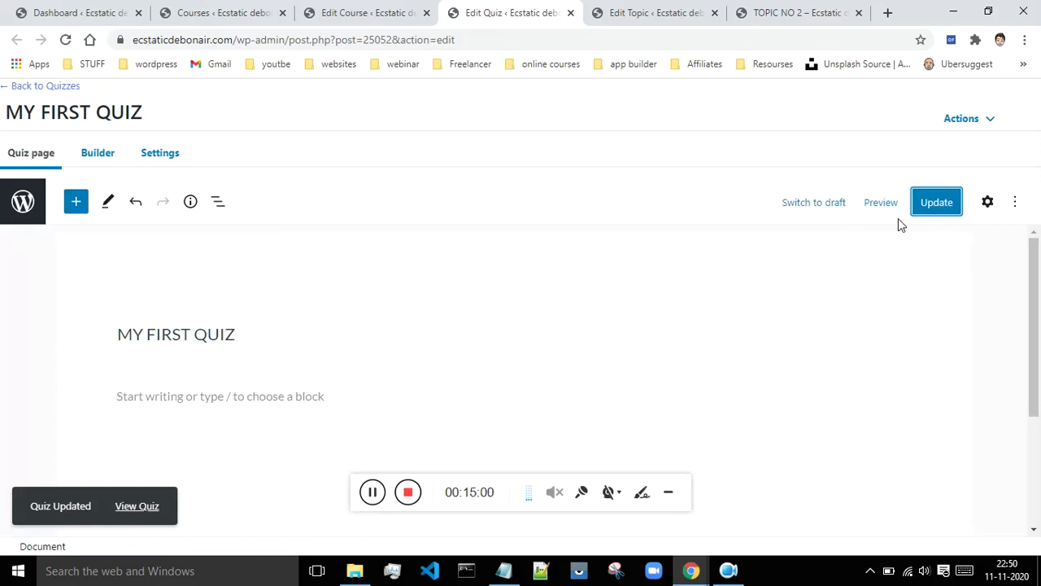
- Update the Social Media Marketing course from its builder, and close the quiz editor, topic editor and live TOPIC NO 2 browser tabs
click(340, 10)
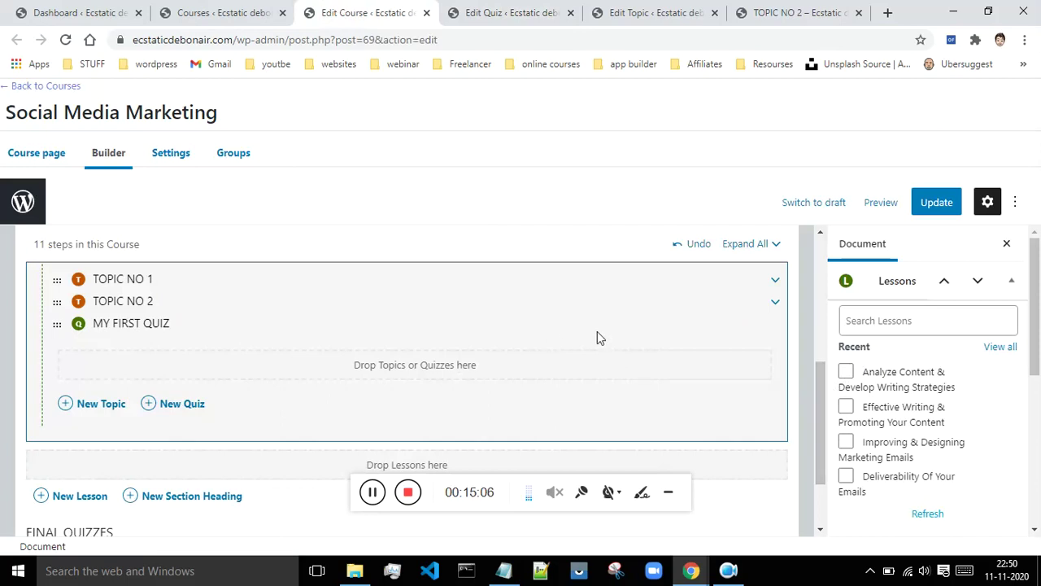
scroll(554, 370, down, 1)
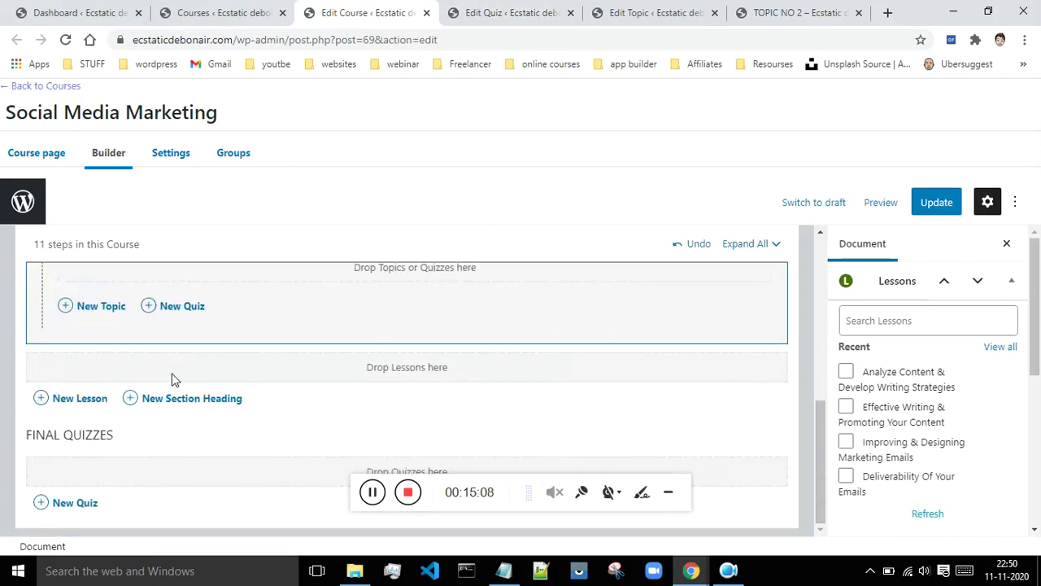
scroll(281, 282, up, 5)
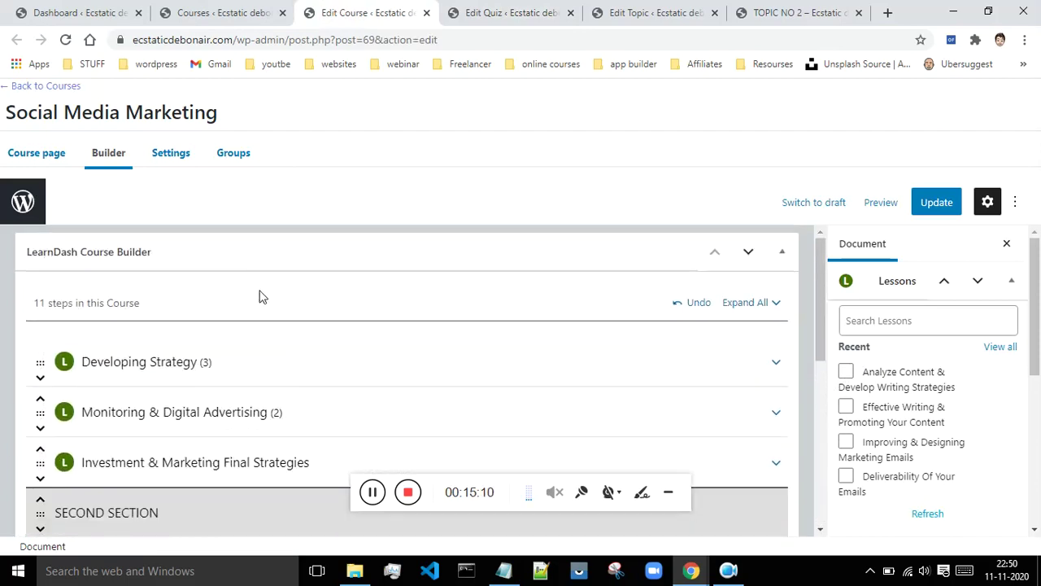
click(932, 202)
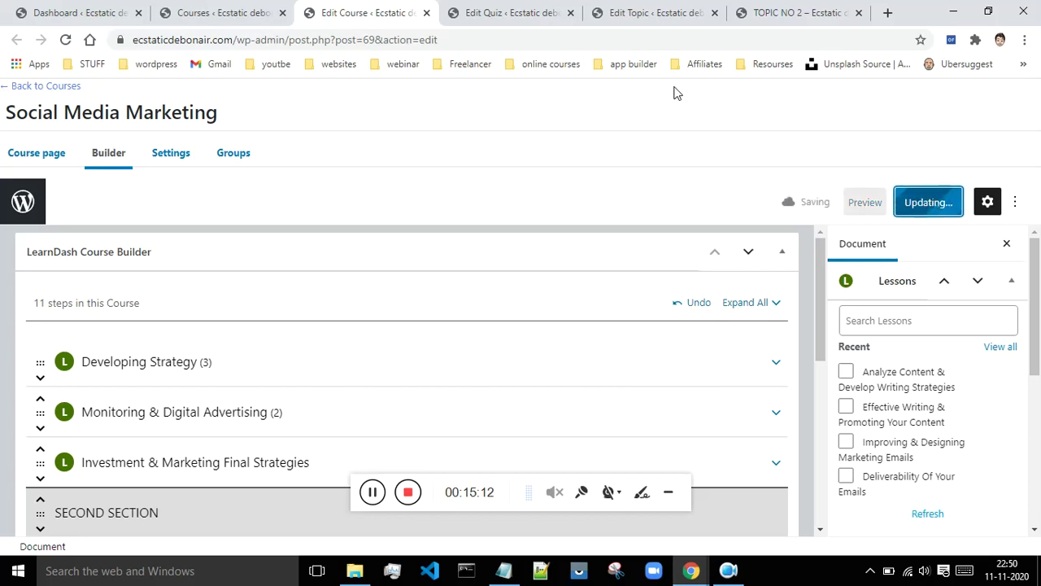
click(570, 13)
click(571, 13)
click(572, 13)
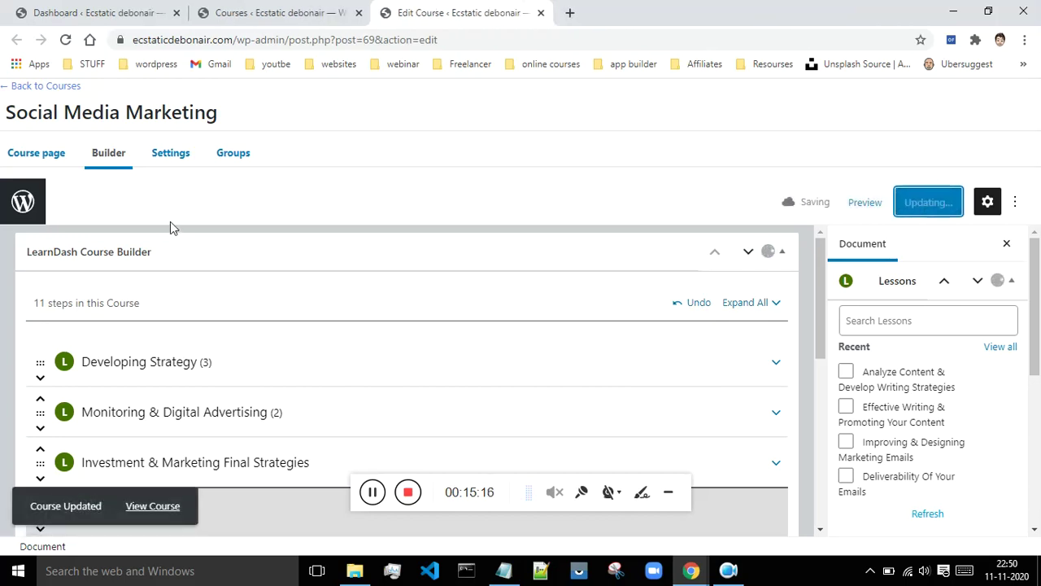
- Open the Social Media Marketing course settings and enable Course Materials
click(170, 158)
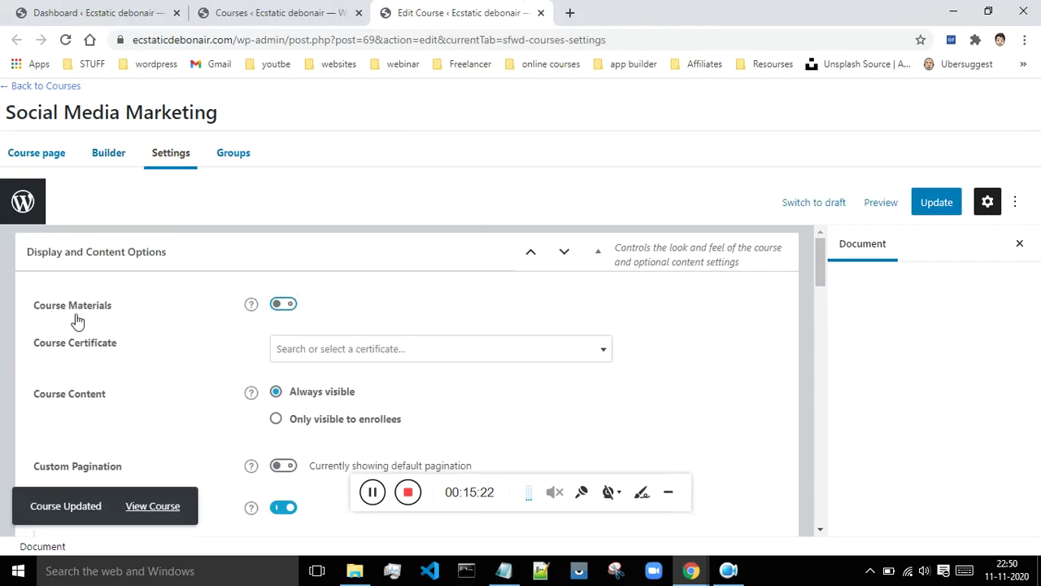
double_click(282, 308)
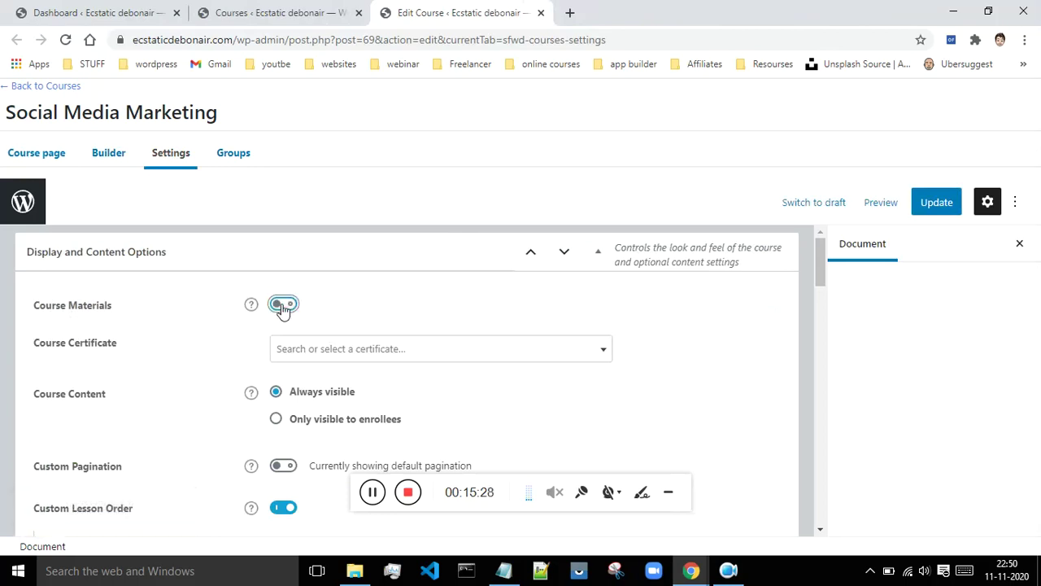
click(282, 306)
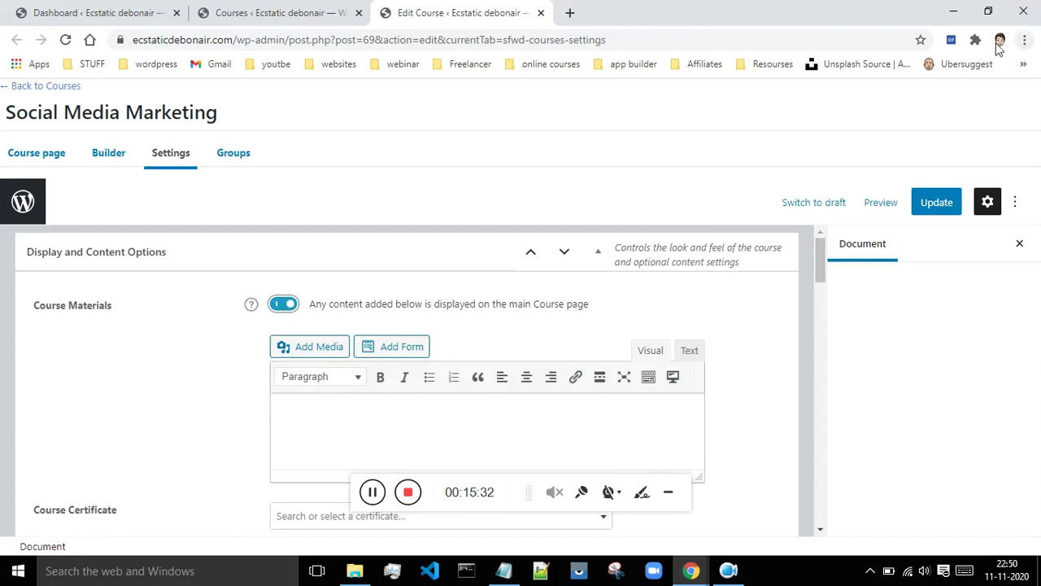
- Open the ecstaticdebonair.com home page in a new incognito window
click(1025, 41)
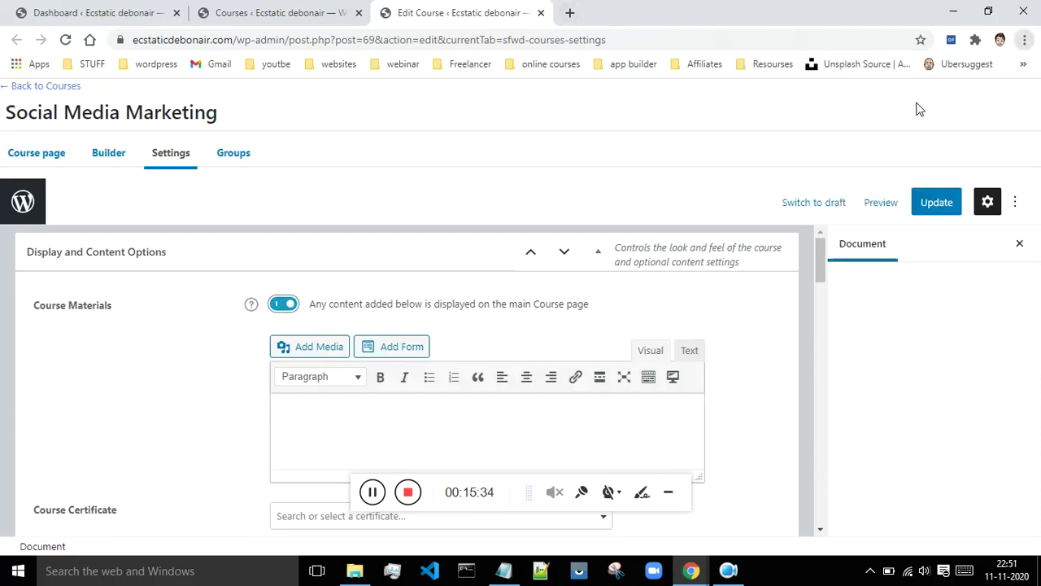
click(948, 100)
text(r)
key(BackSpace)
key(BackSpace)
text(e)
key(Return)
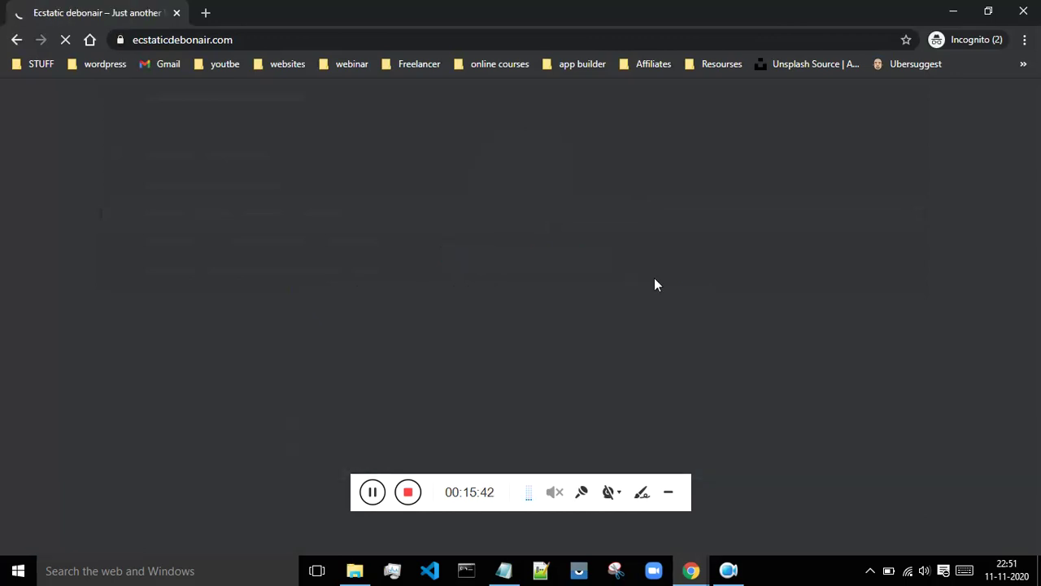
- Open the Social Media Marketing course from the course cards on the home page
scroll(872, 205, down, 8)
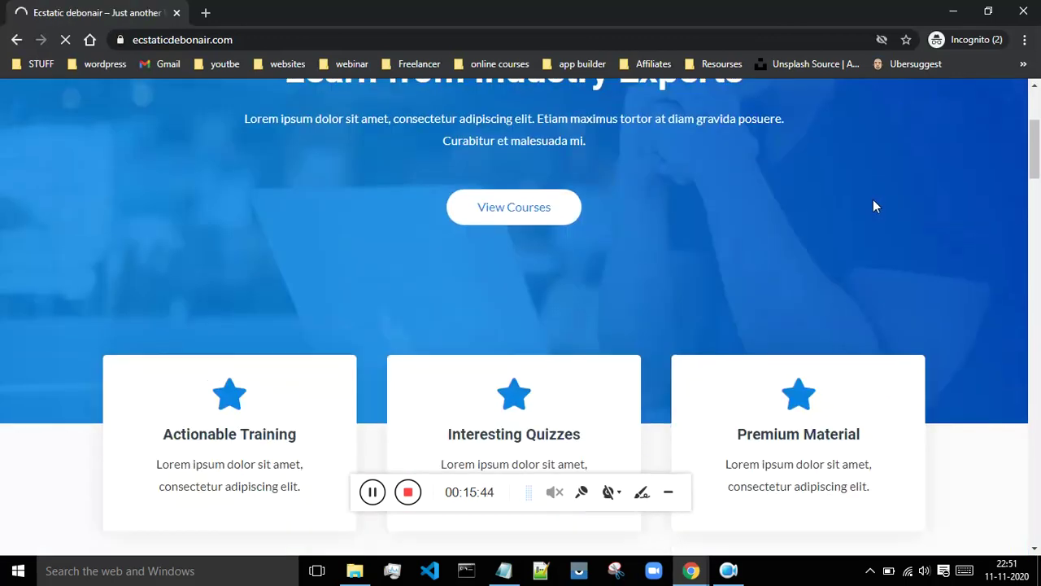
scroll(870, 207, down, 5)
scroll(325, 232, up, 1)
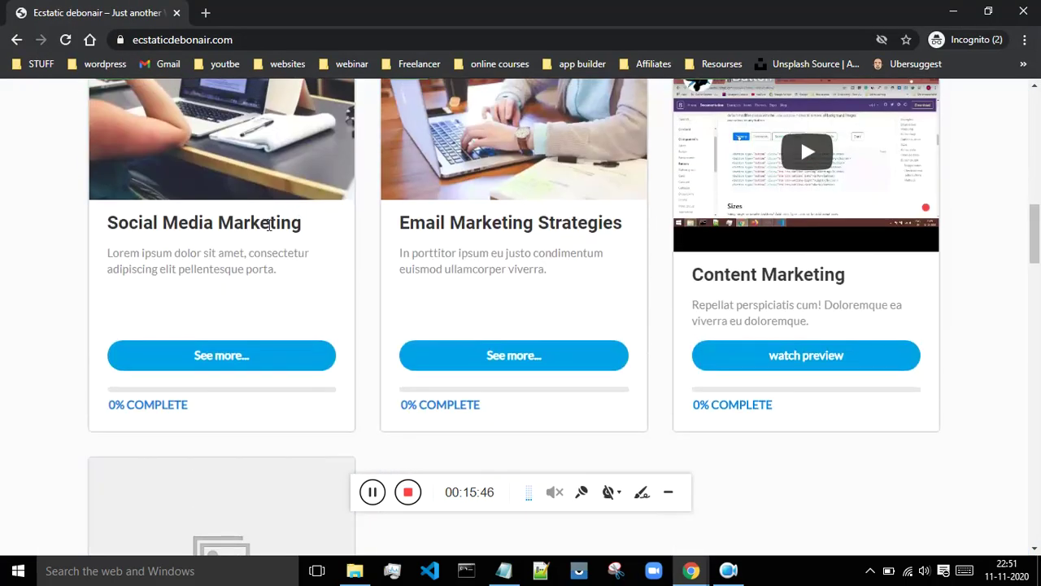
click(225, 359)
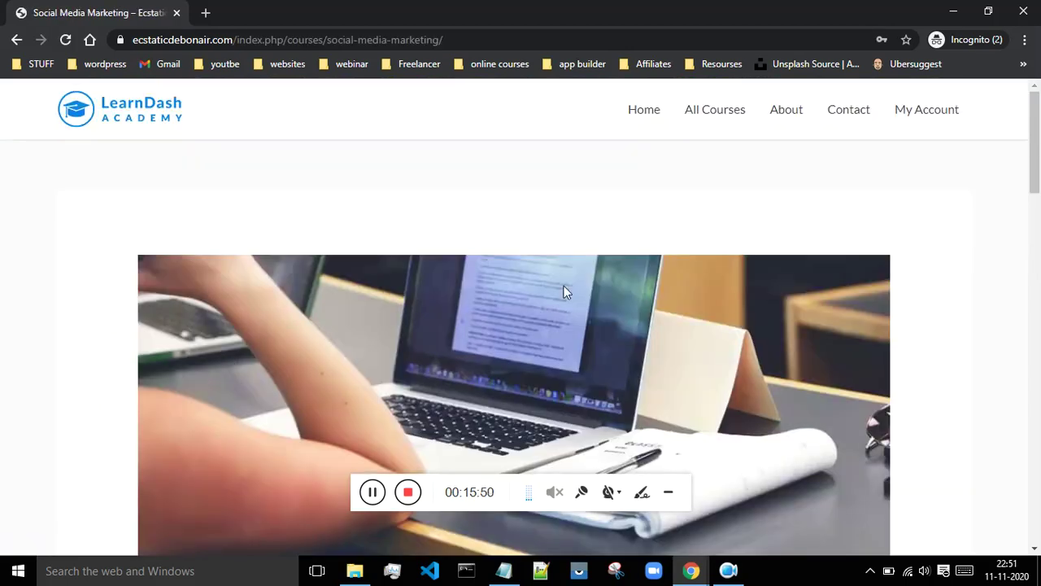
- Examine the course page's enrollment status, price and description as a logged-out visitor, and close the incognito window
scroll(876, 199, down, 5)
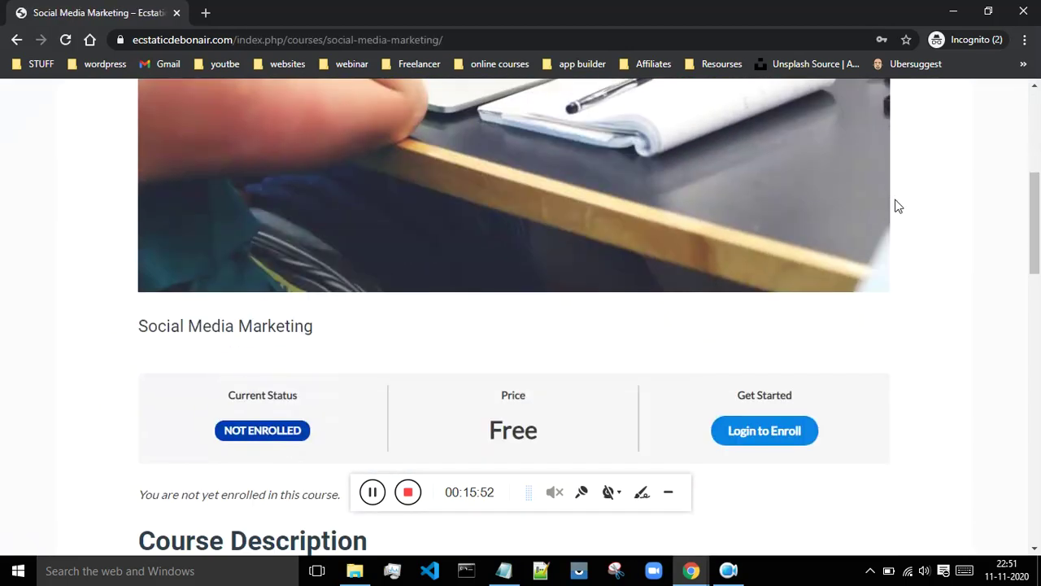
scroll(897, 209, down, 2)
scroll(897, 208, down, 5)
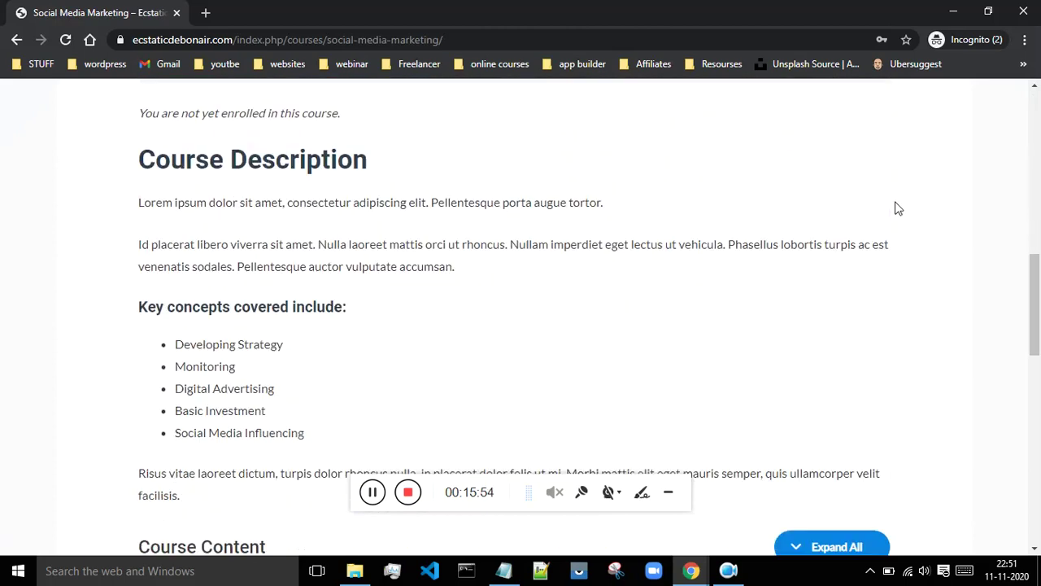
scroll(897, 209, up, 7)
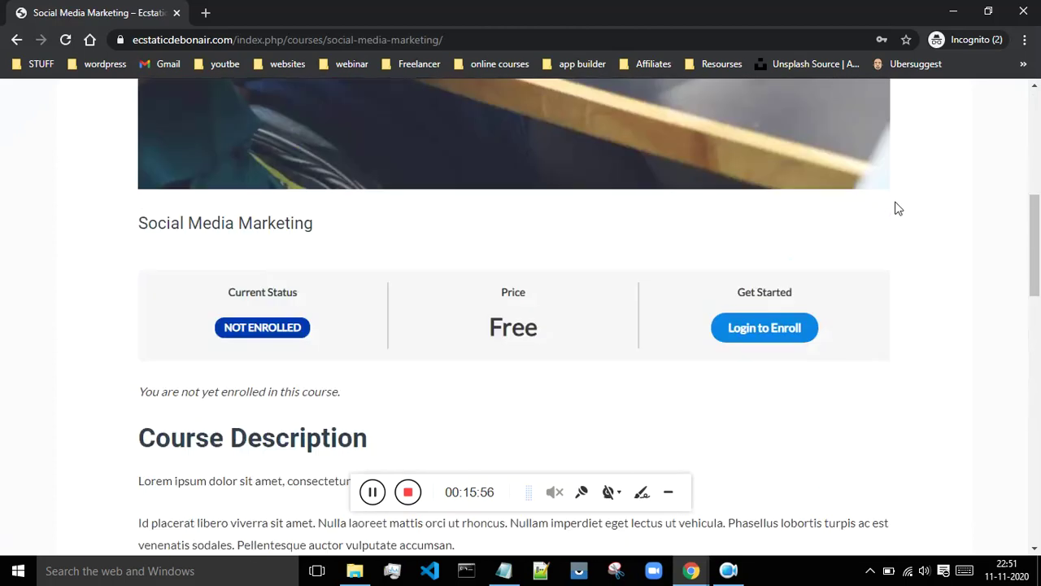
scroll(898, 209, down, 3)
scroll(326, 260, down, 4)
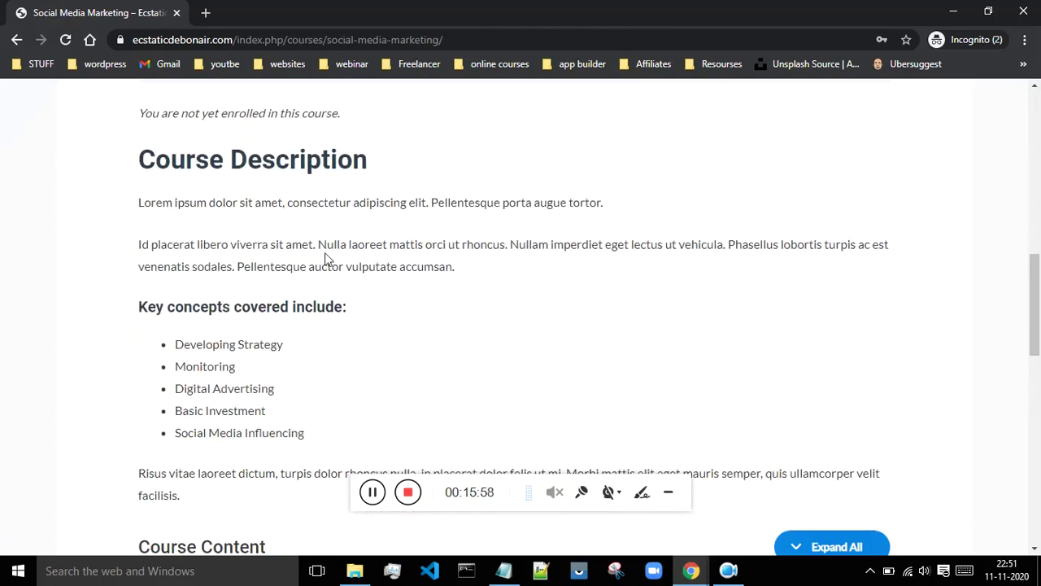
scroll(367, 260, up, 4)
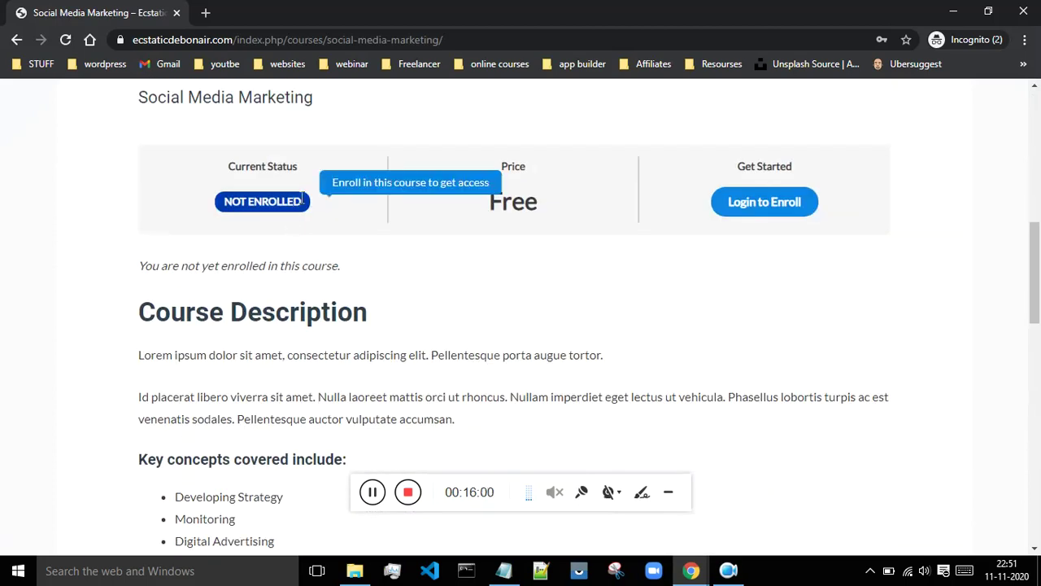
click(1023, 12)
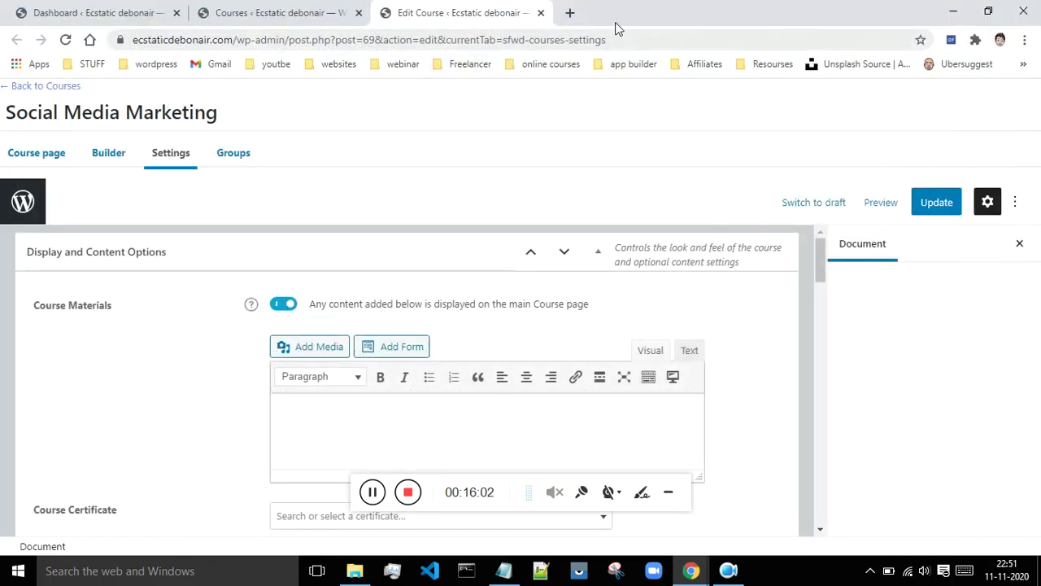
- Load ecstaticdebonair.com in a new tab while logged in and open its Social Media Marketing course
click(569, 12)
text(ec)
key(Return)
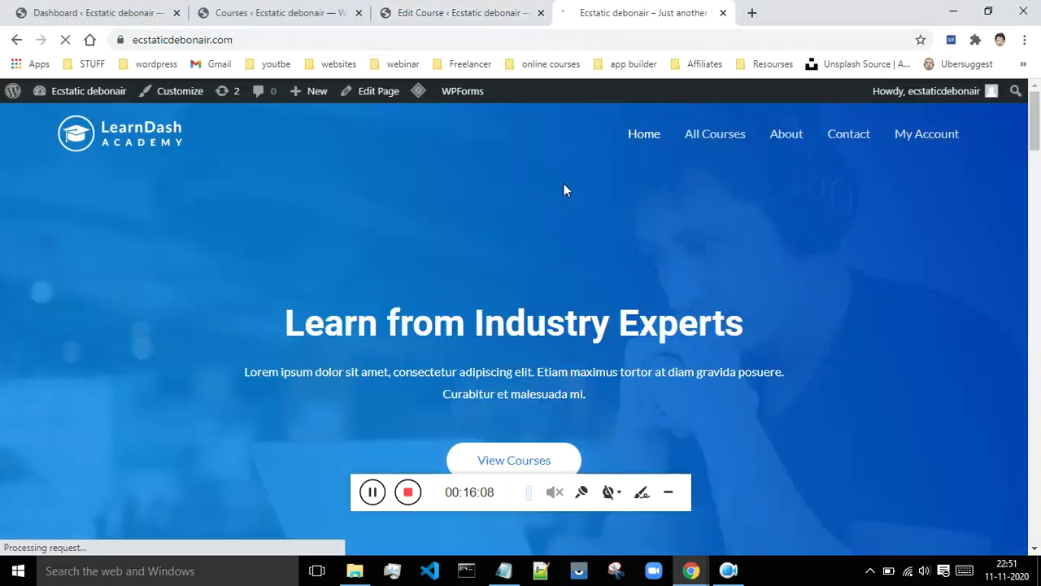
scroll(488, 211, down, 10)
scroll(355, 277, down, 3)
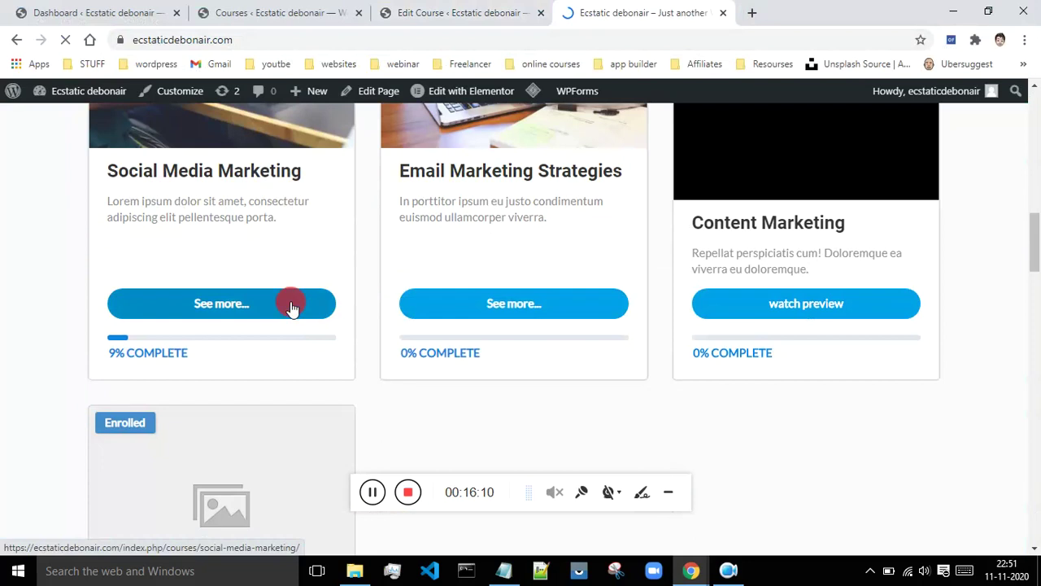
click(293, 309)
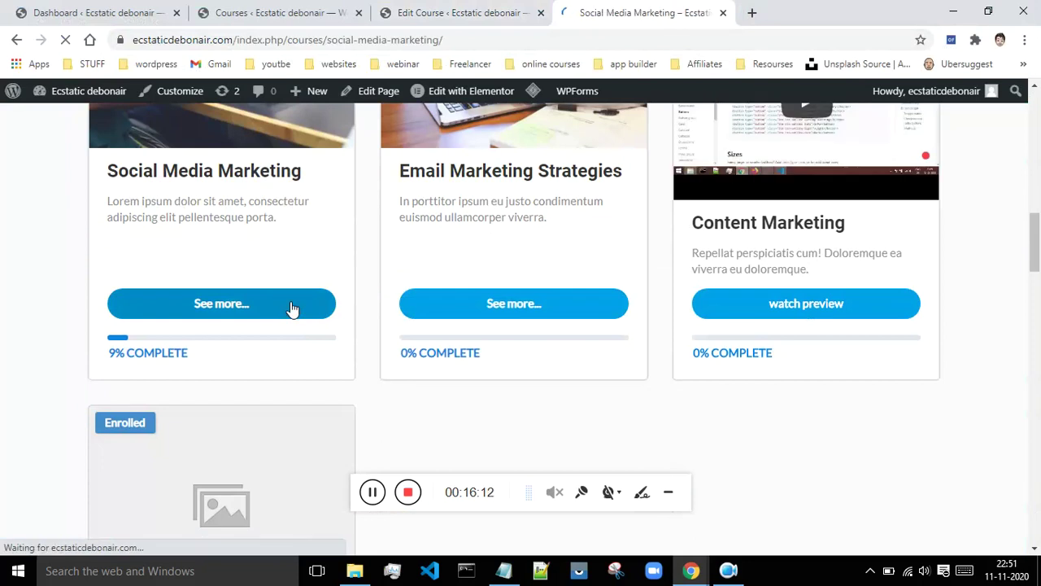
- Review the logged-in view of the Social Media Marketing course page and go back to the home page
scroll(421, 249, down, 7)
scroll(367, 271, down, 3)
scroll(448, 265, up, 4)
scroll(584, 292, down, 3)
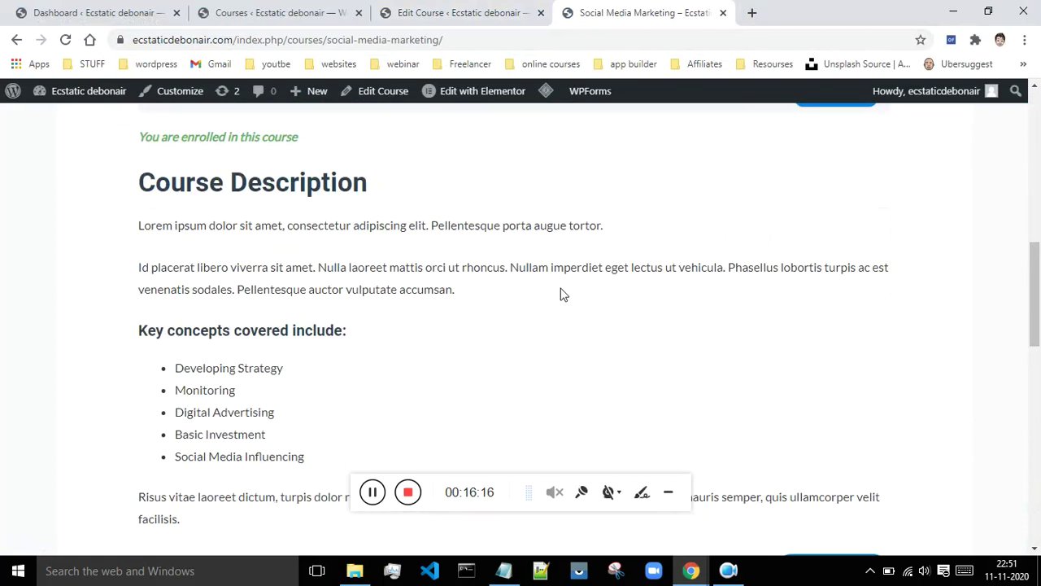
click(13, 41)
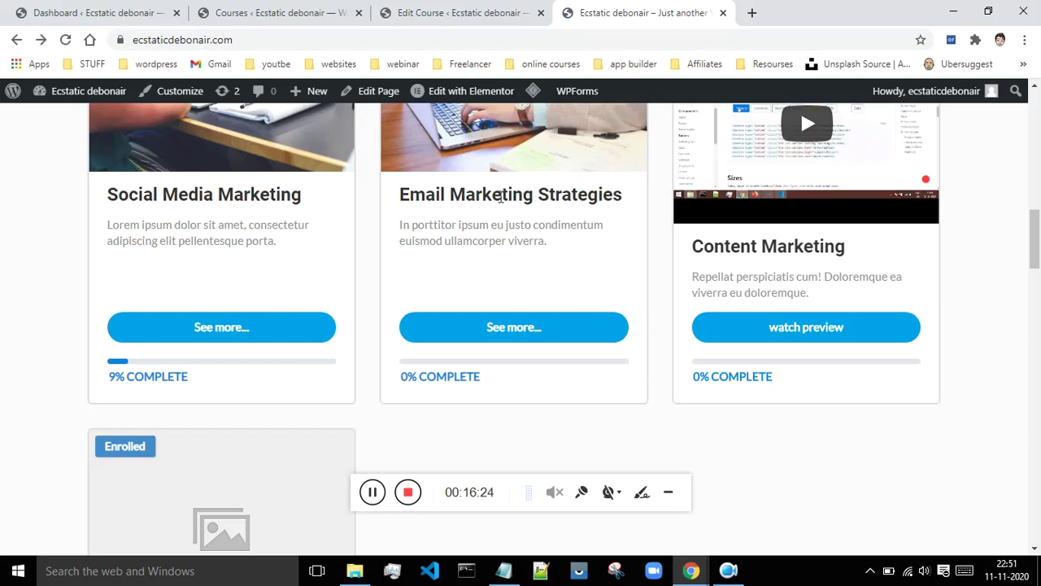
- Open the Email Marketing Strategies course and review its description and course content
click(515, 327)
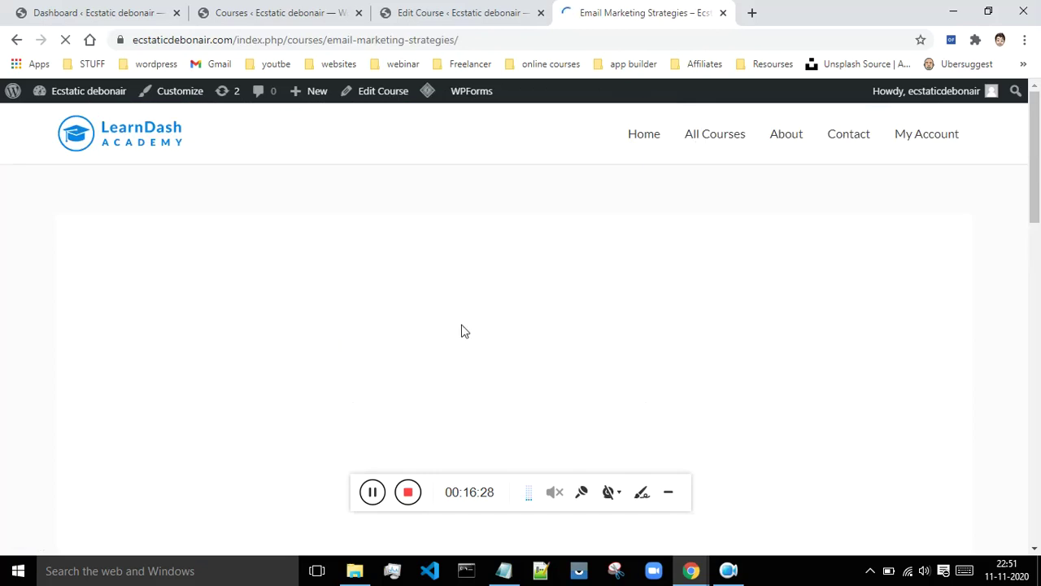
scroll(493, 273, down, 7)
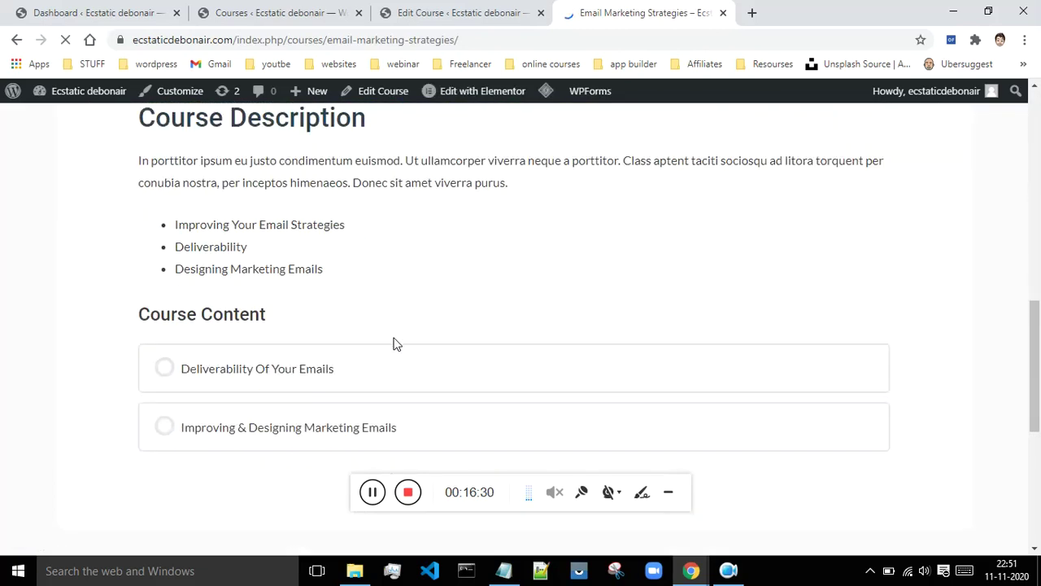
scroll(415, 333, up, 5)
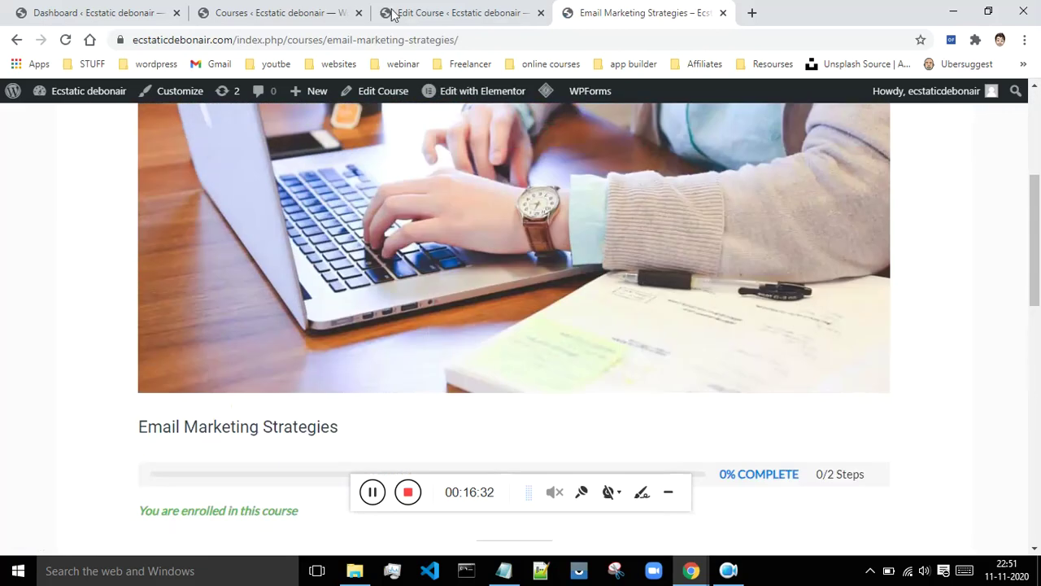
- Go back from the Email Marketing Strategies page to the home page and reopen the Social Media Marketing course
click(269, 12)
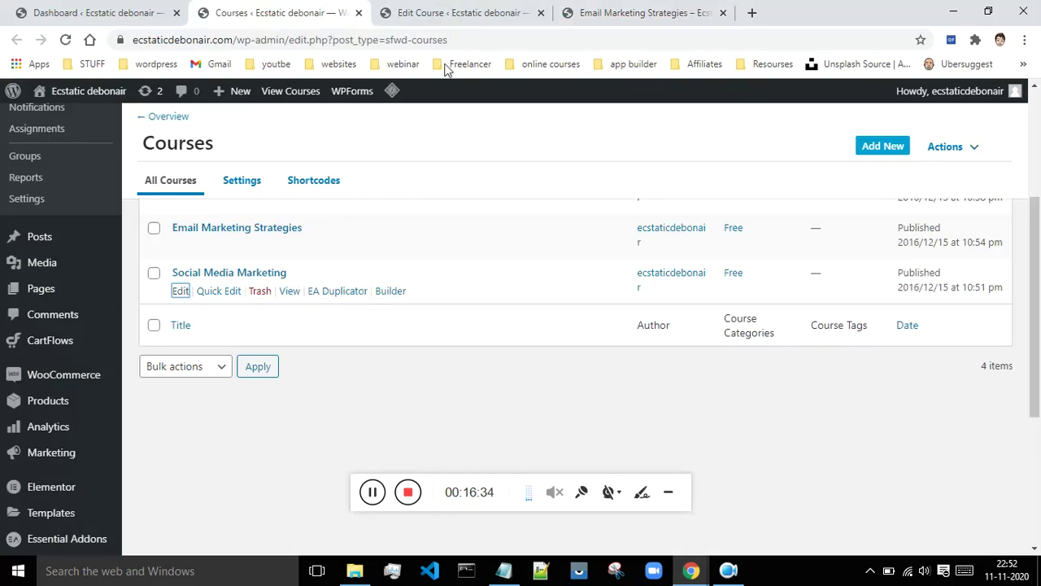
click(444, 11)
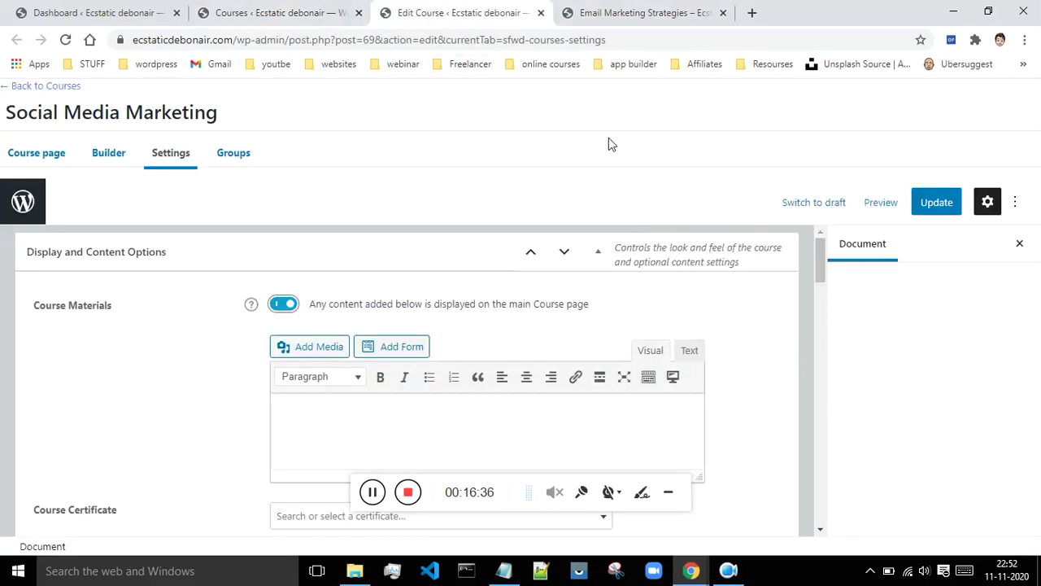
click(643, 12)
scroll(555, 199, up, 4)
click(17, 40)
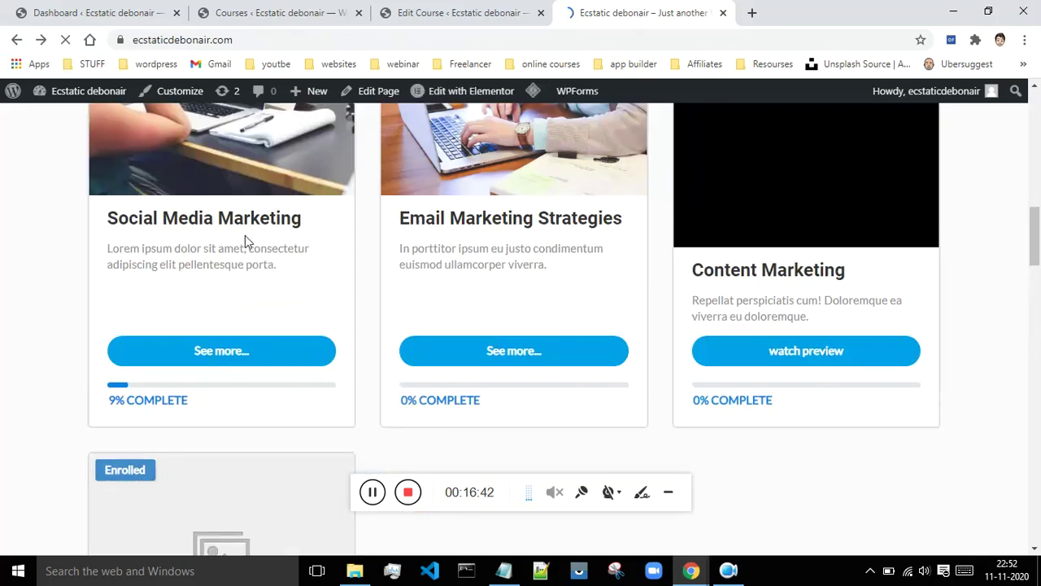
click(228, 359)
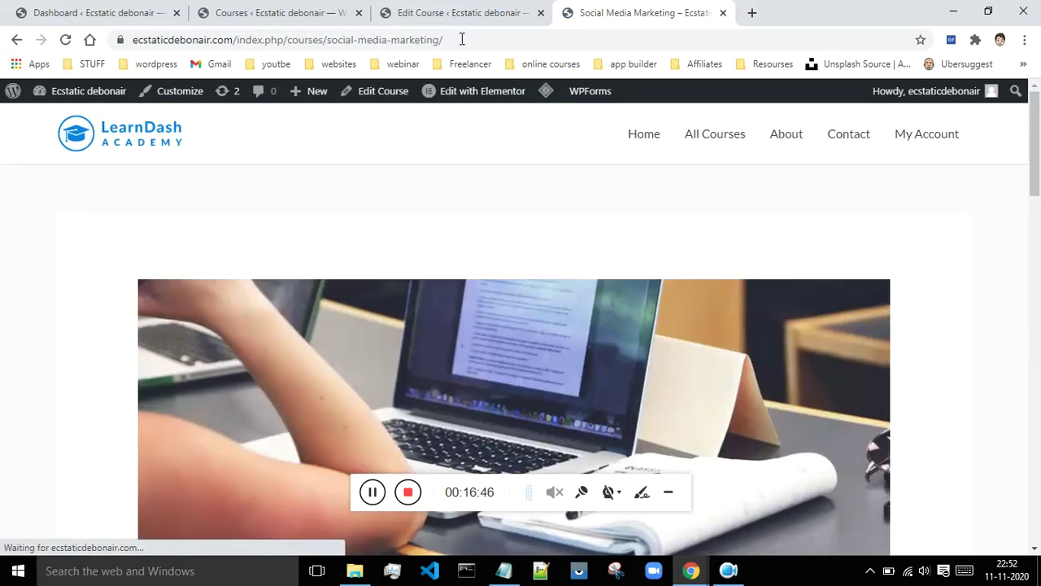
- Insert the media library illustration of a person working at a laptop into the Course Materials content, and update the course
key(ctrl+shift+Tab)
click(312, 399)
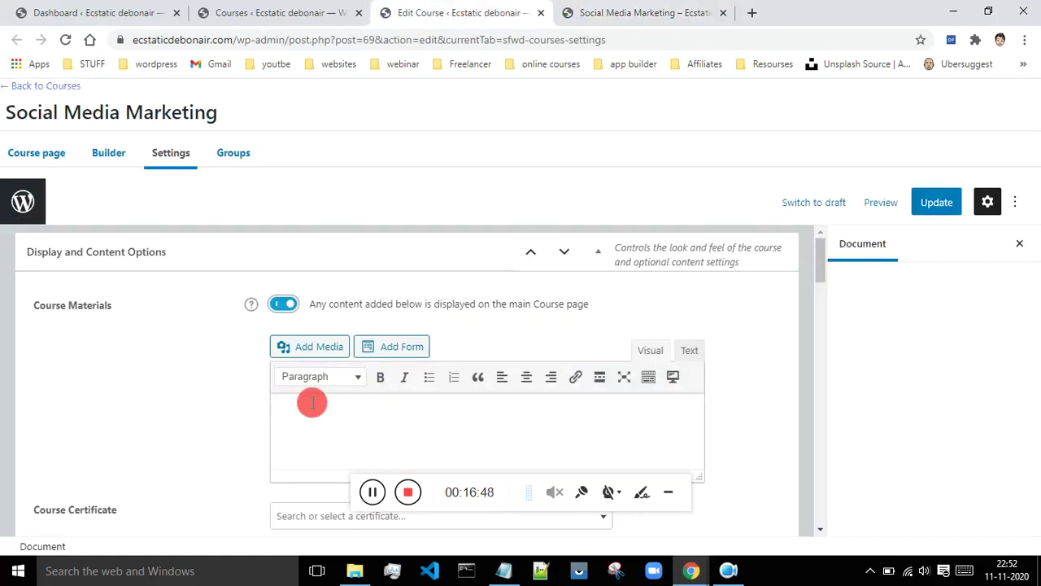
mouse_move(818, 262)
mouse_down()
mouse_move(821, 288)
mouse_move(818, 268)
mouse_up()
click(314, 297)
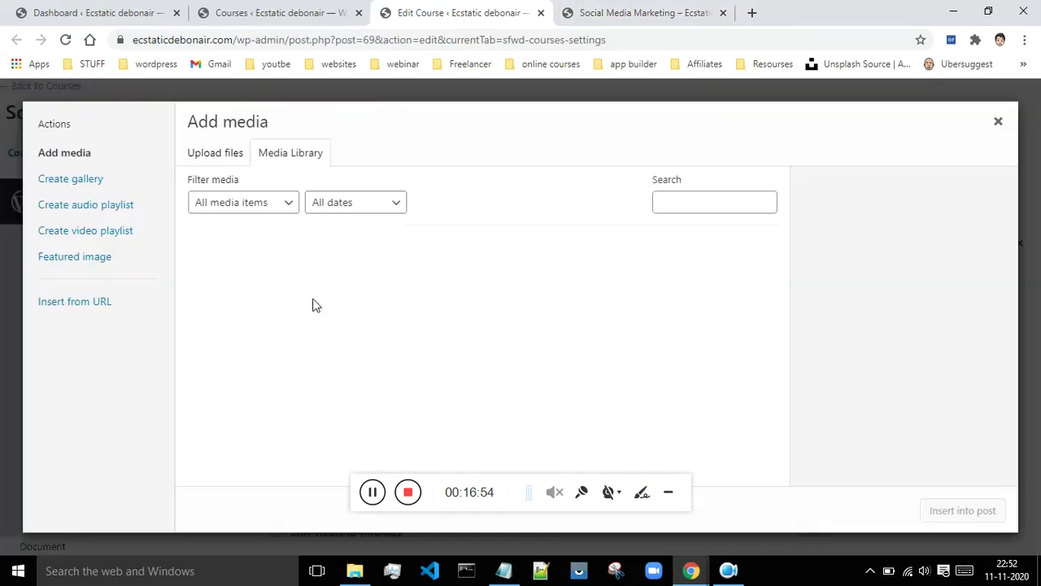
click(569, 386)
click(979, 512)
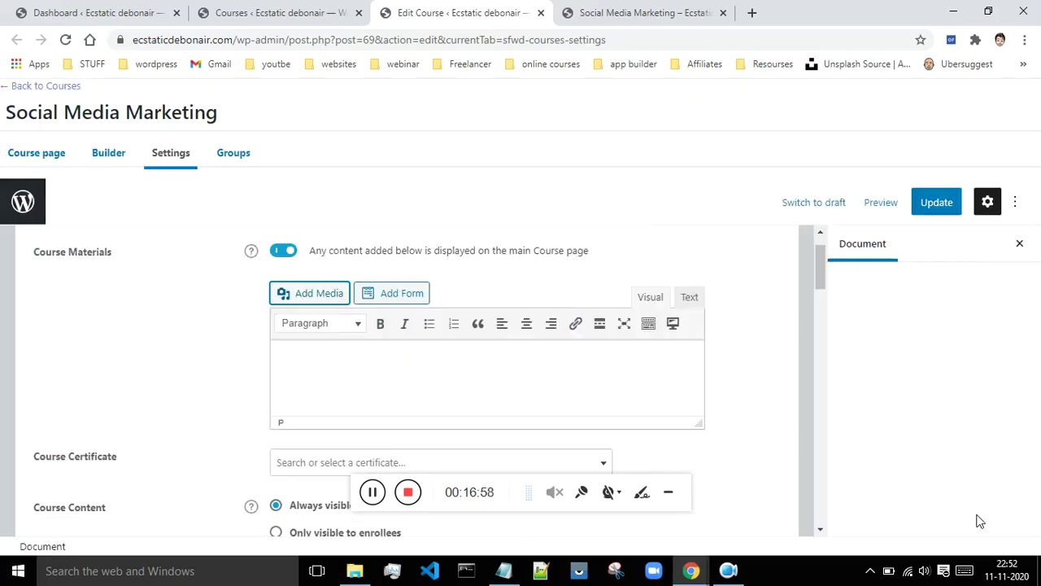
scroll(740, 366, down, 1)
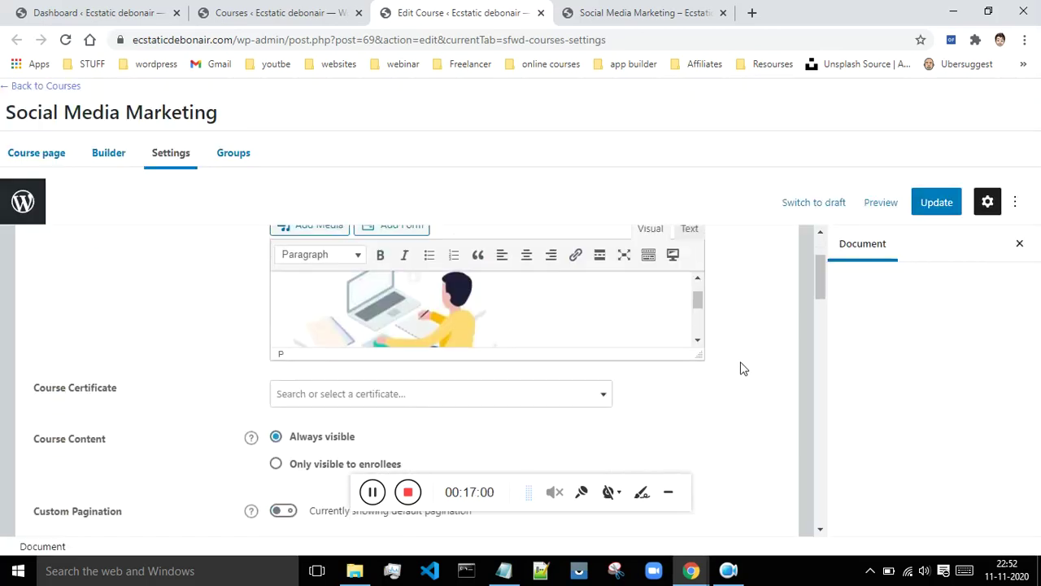
click(939, 205)
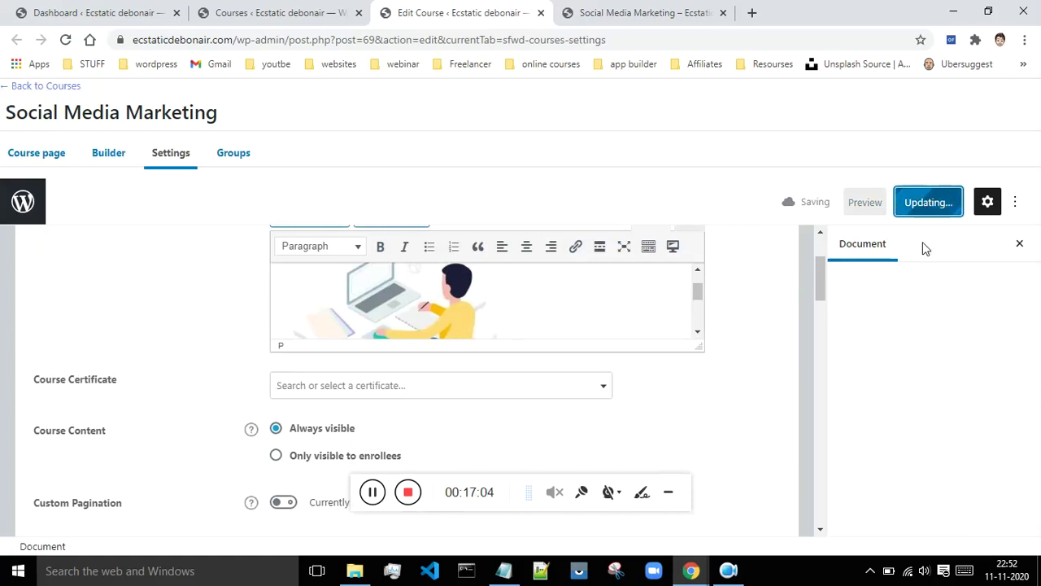
- Reload the Social Media Marketing course page and view the added image under its Materials section
click(649, 6)
click(65, 39)
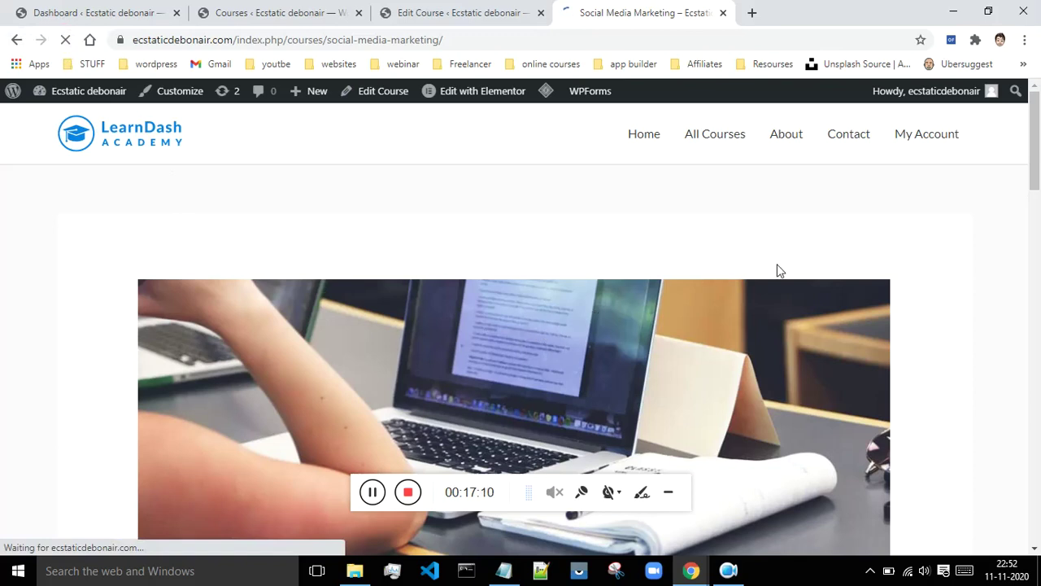
scroll(805, 262, down, 4)
scroll(806, 262, down, 2)
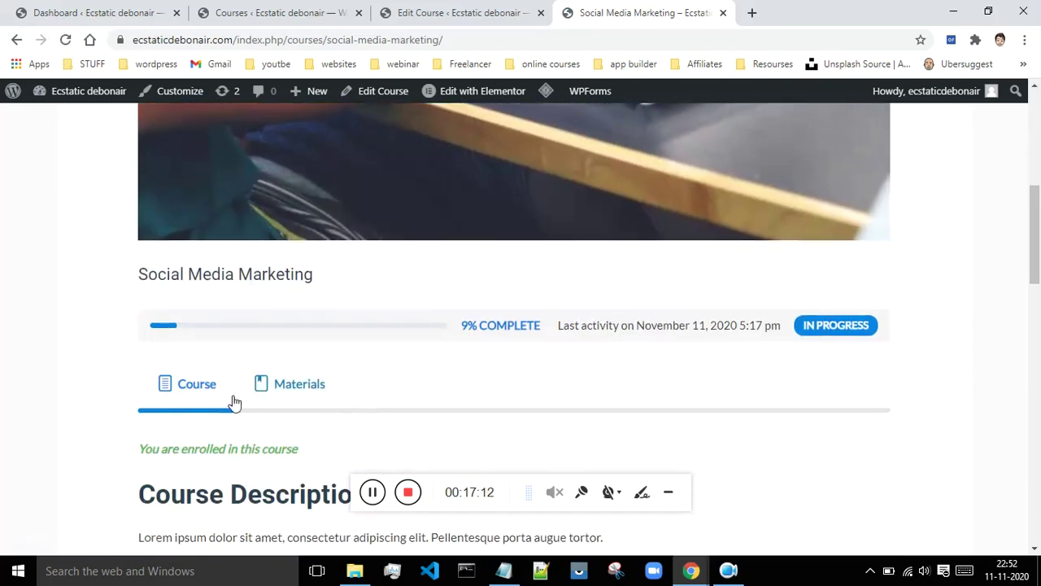
click(297, 394)
scroll(340, 366, down, 2)
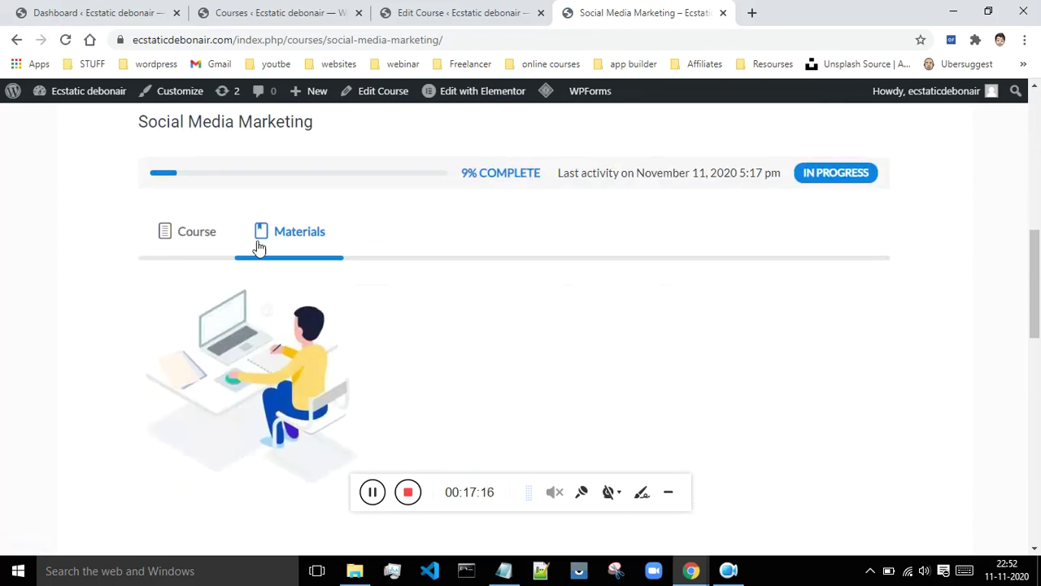
scroll(395, 249, down, 2)
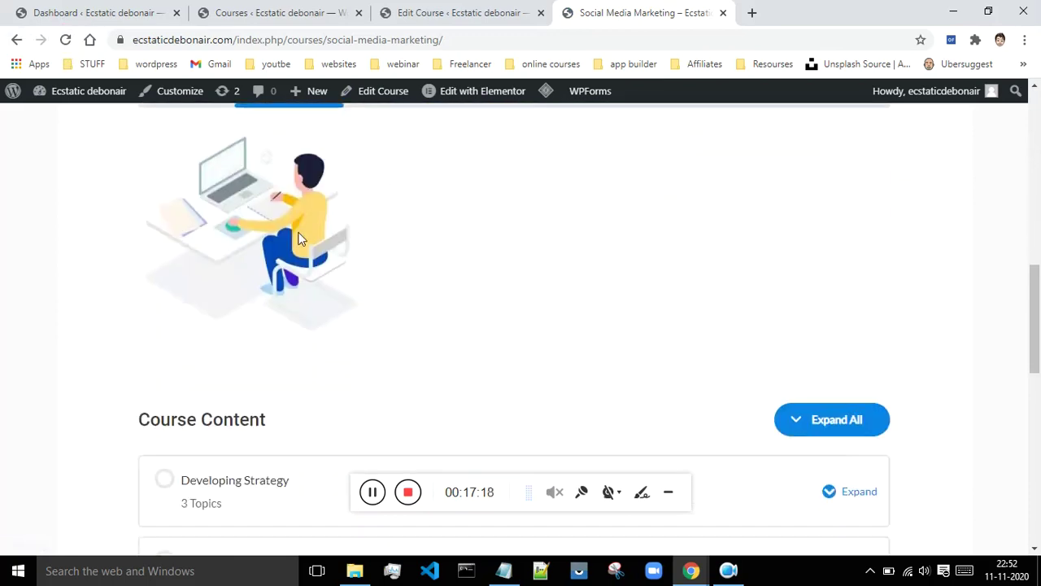
scroll(325, 281, up, 3)
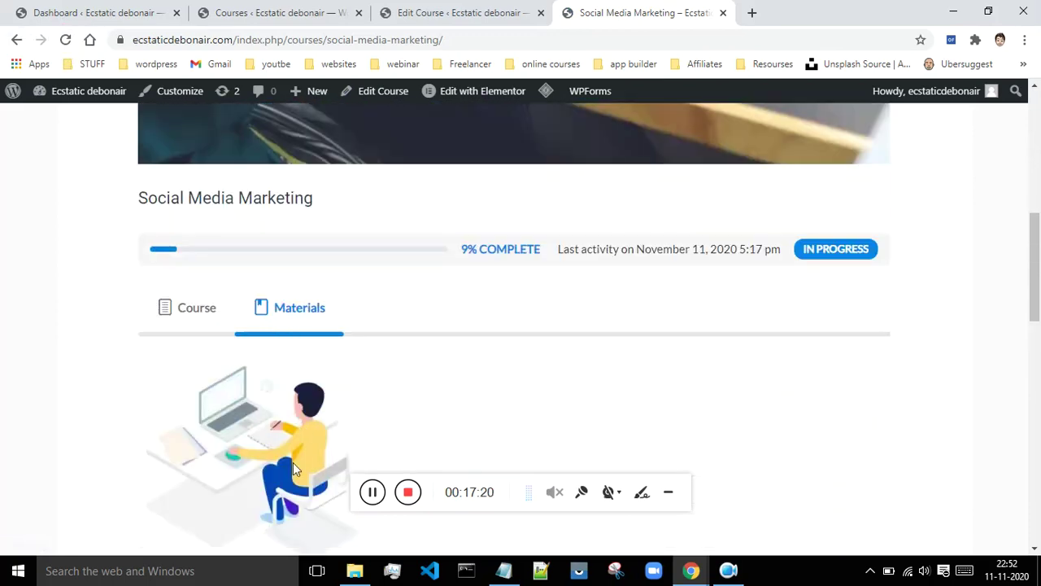
- Return to the Social Media Marketing course settings and check which certificates can be assigned under Course Certificate
click(494, 9)
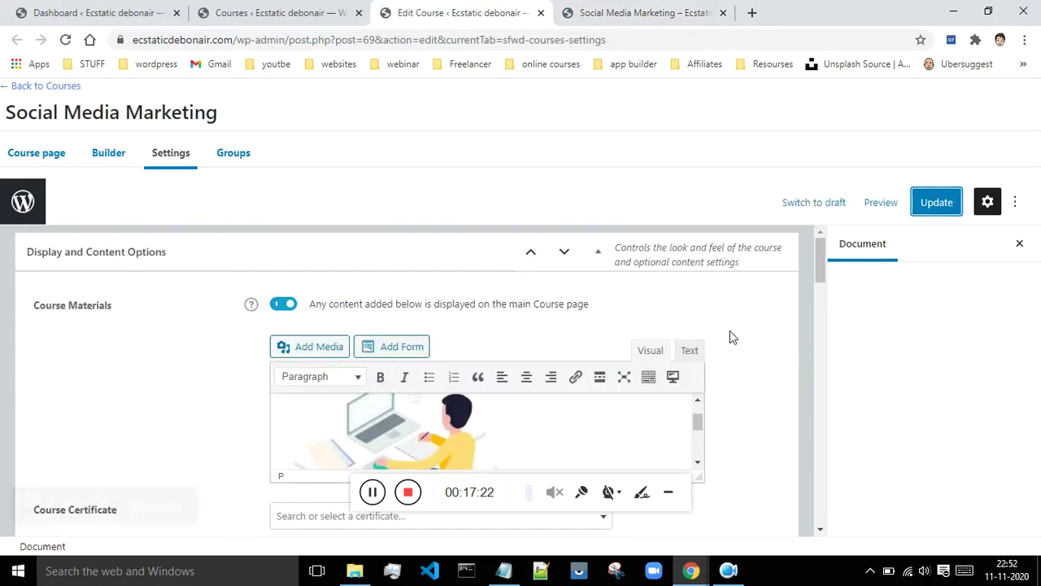
scroll(729, 330, down, 1)
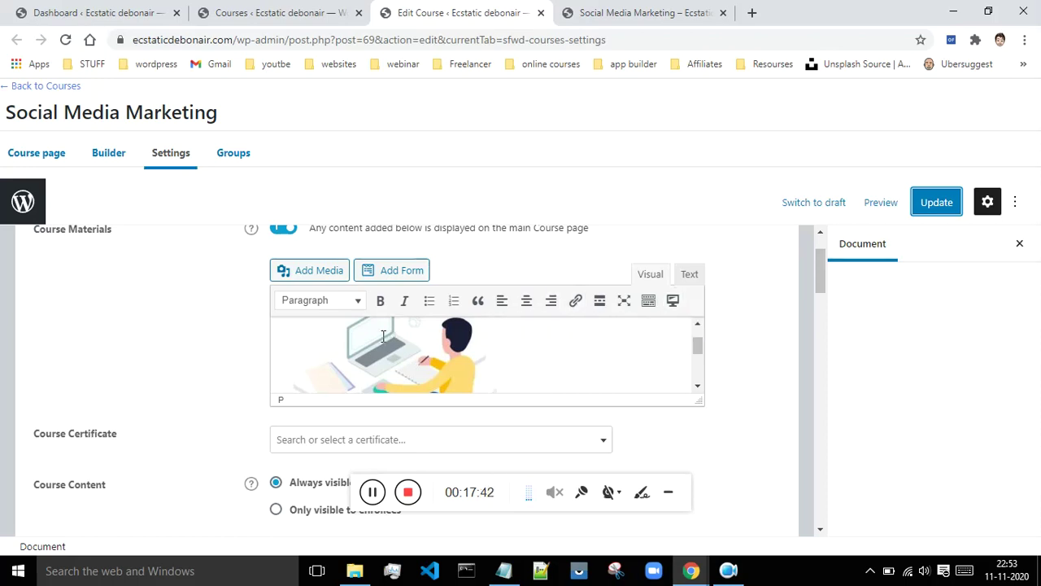
scroll(697, 379, down, 3)
scroll(753, 344, down, 2)
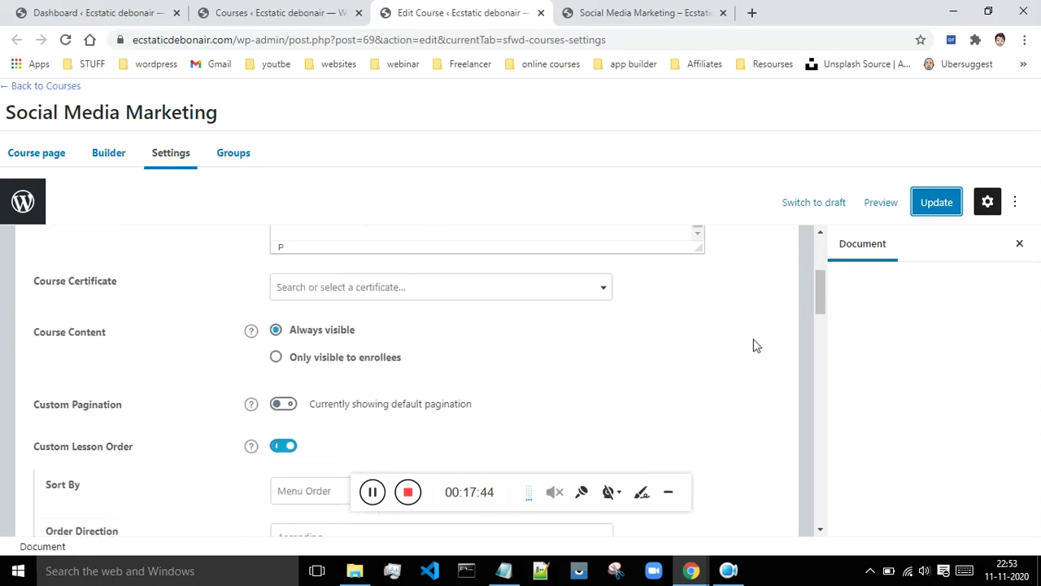
click(366, 289)
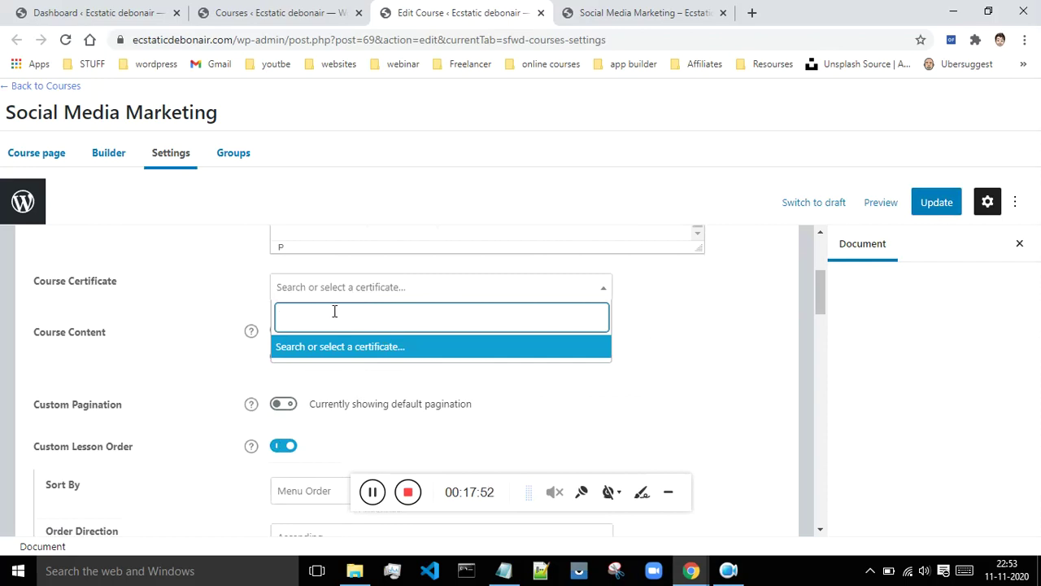
click(724, 323)
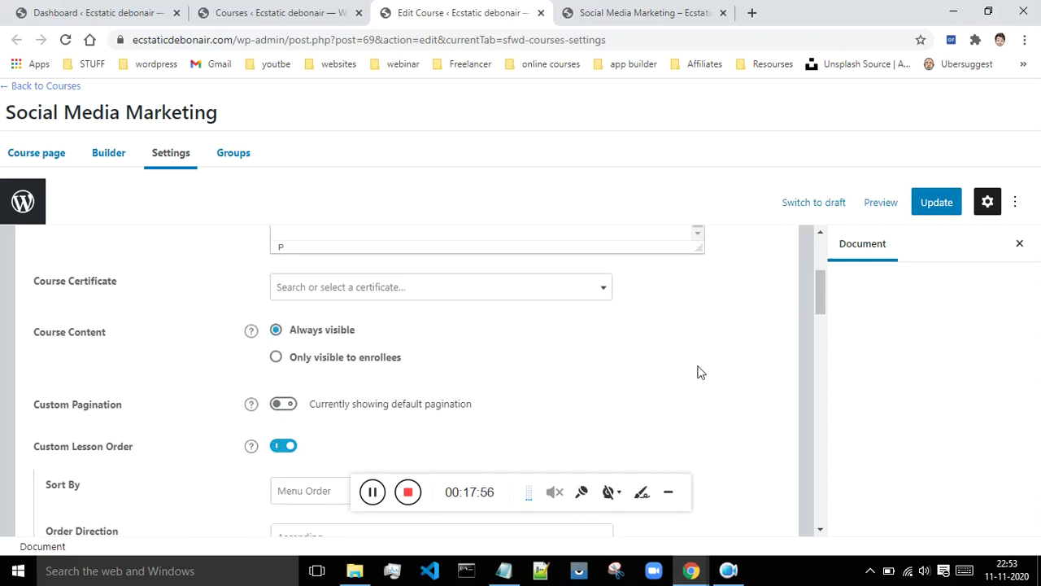
- Compare the Course Content visibility setting with the lesson list on the live Social Media Marketing page
scroll(696, 372, down, 1)
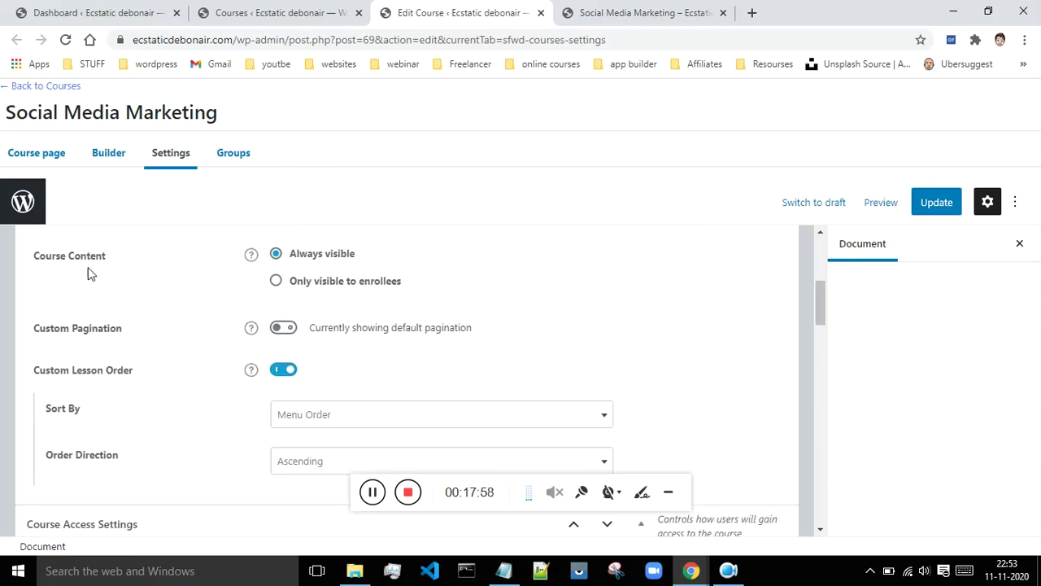
click(610, 13)
scroll(700, 253, down, 8)
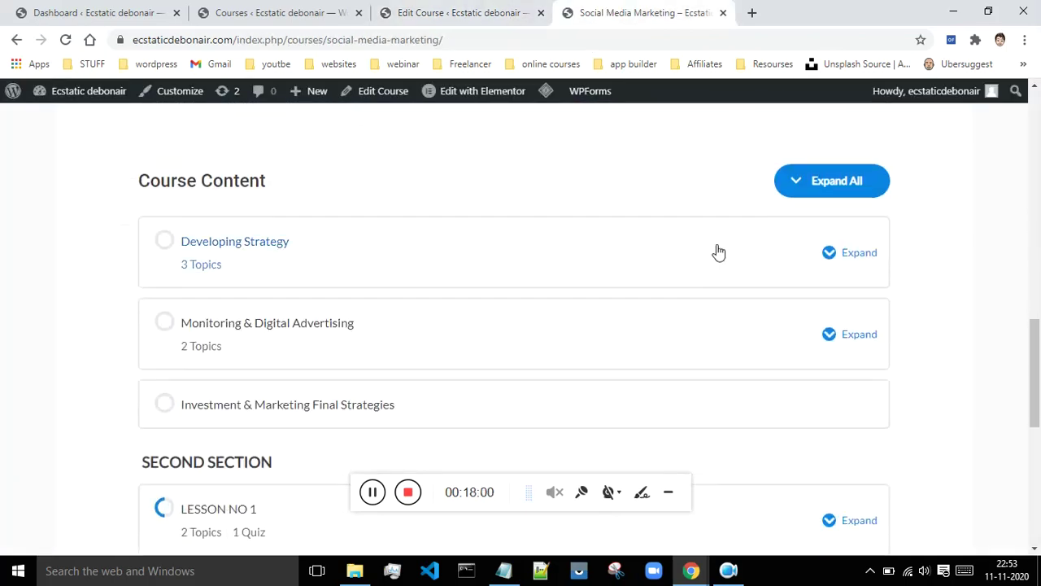
scroll(719, 250, up, 2)
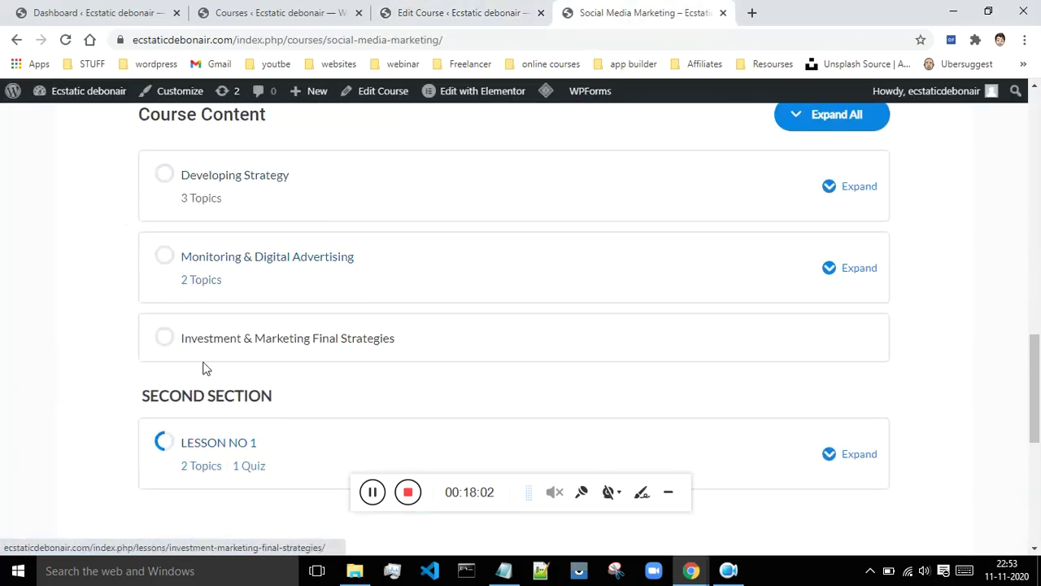
click(447, 7)
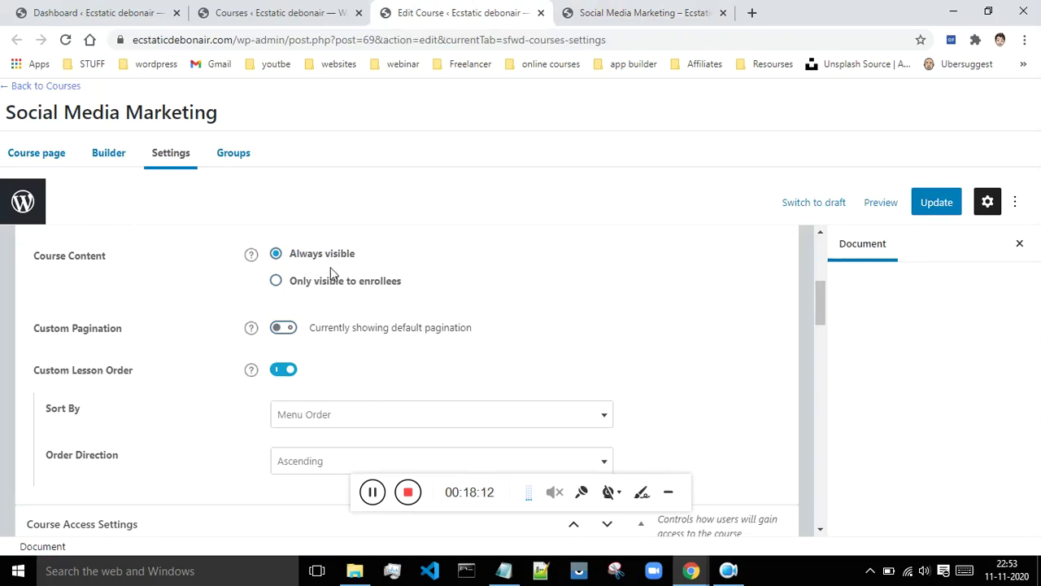
click(603, 12)
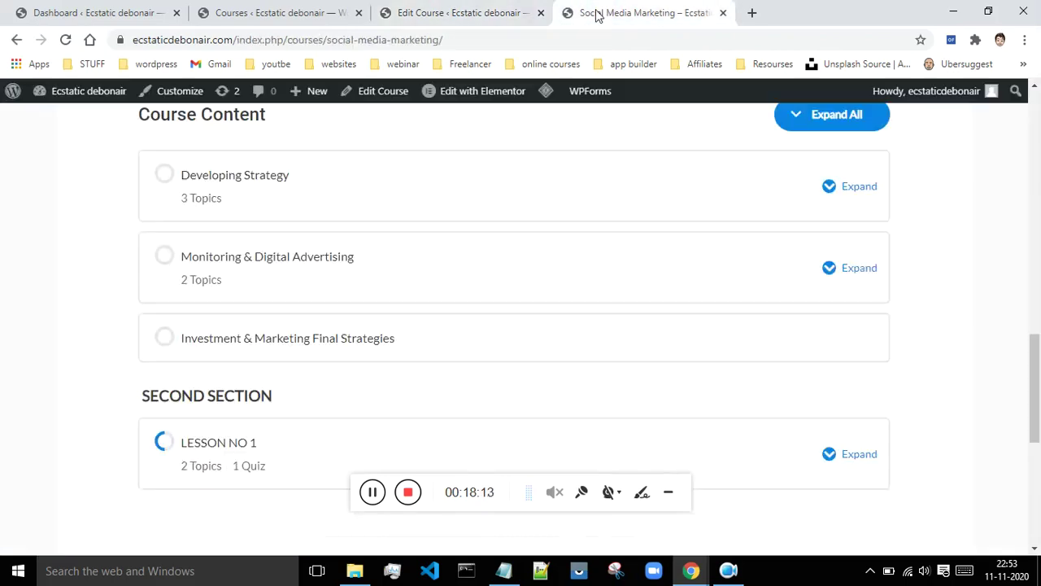
click(524, 10)
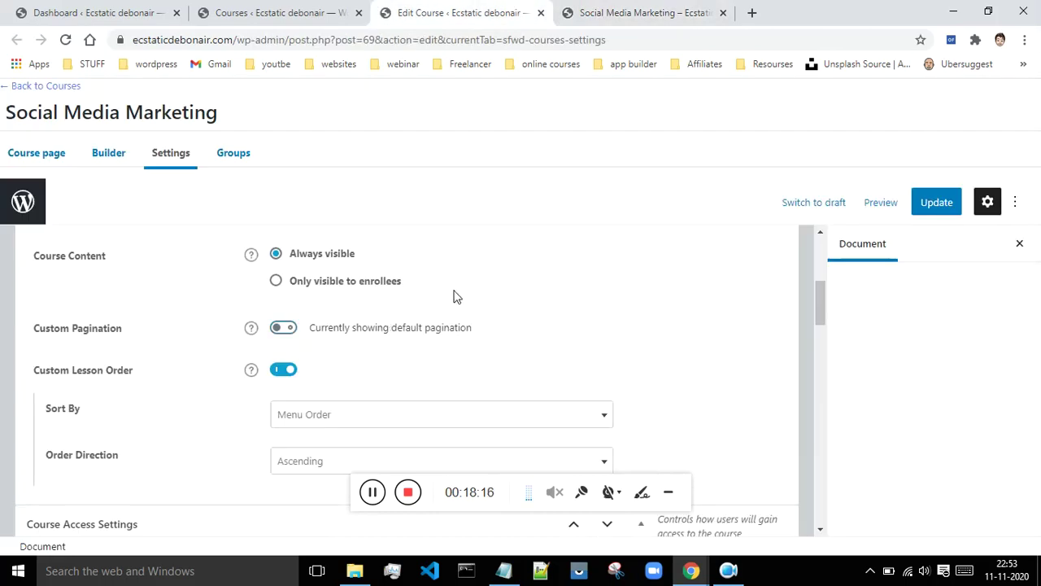
- Try the Course Content visibility as Only visible to enrollees, check the live page, and restore Always visible
click(275, 281)
key(ctrl+Tab)
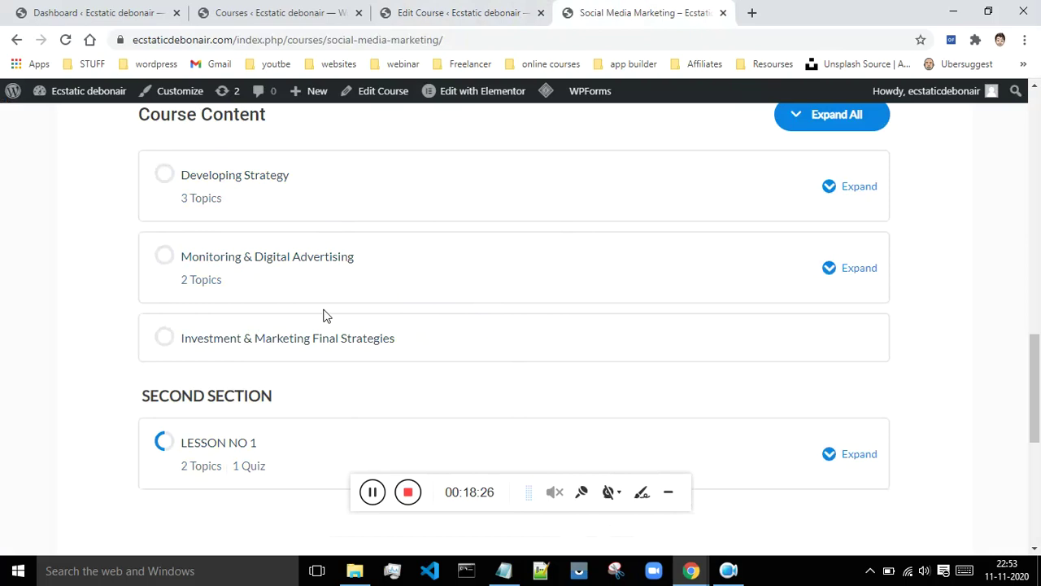
click(461, 12)
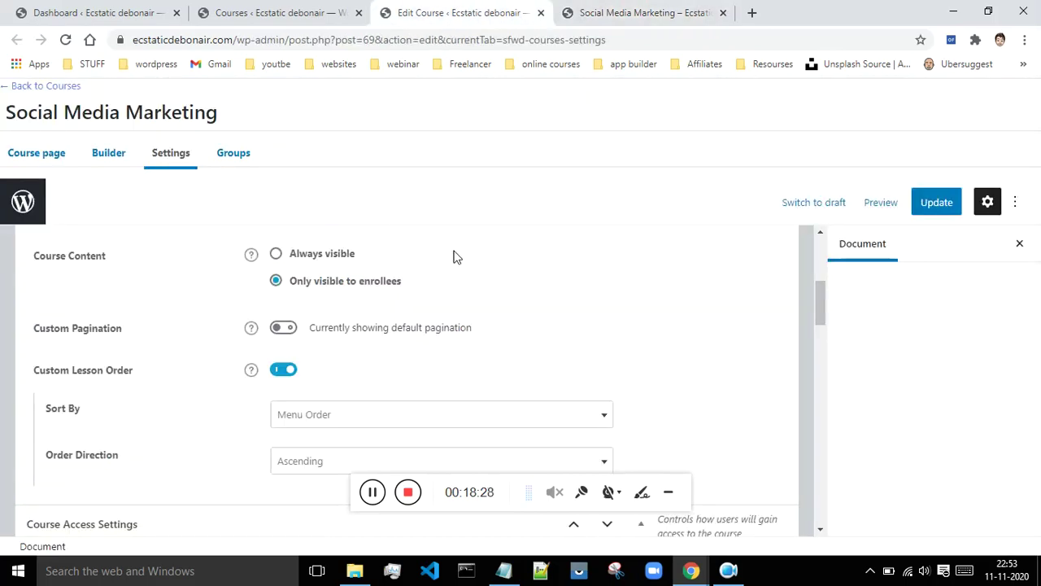
click(276, 254)
click(365, 497)
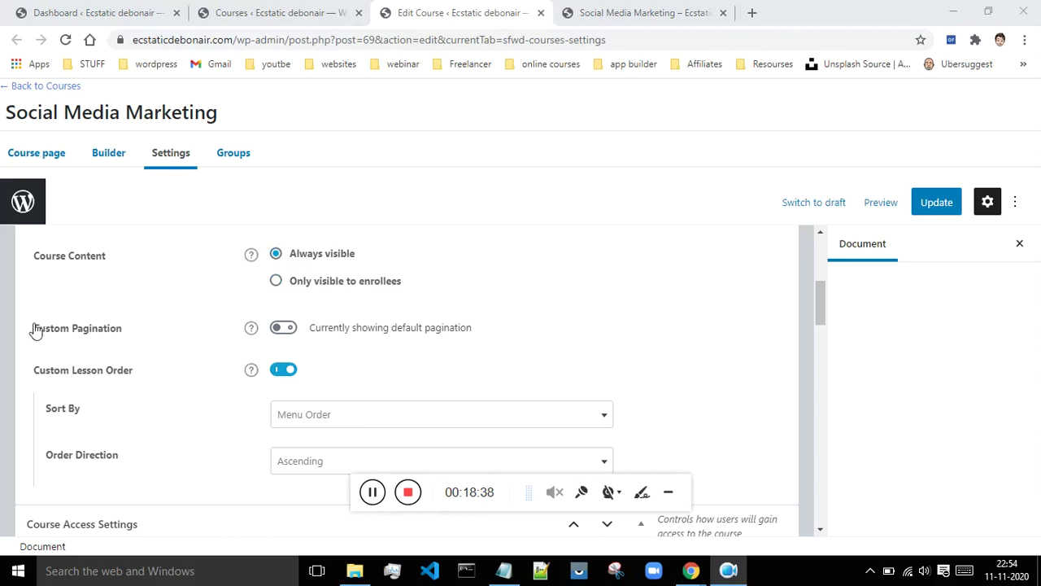
- Enable Custom Pagination for the course and view its lessons and topics per page values
click(281, 330)
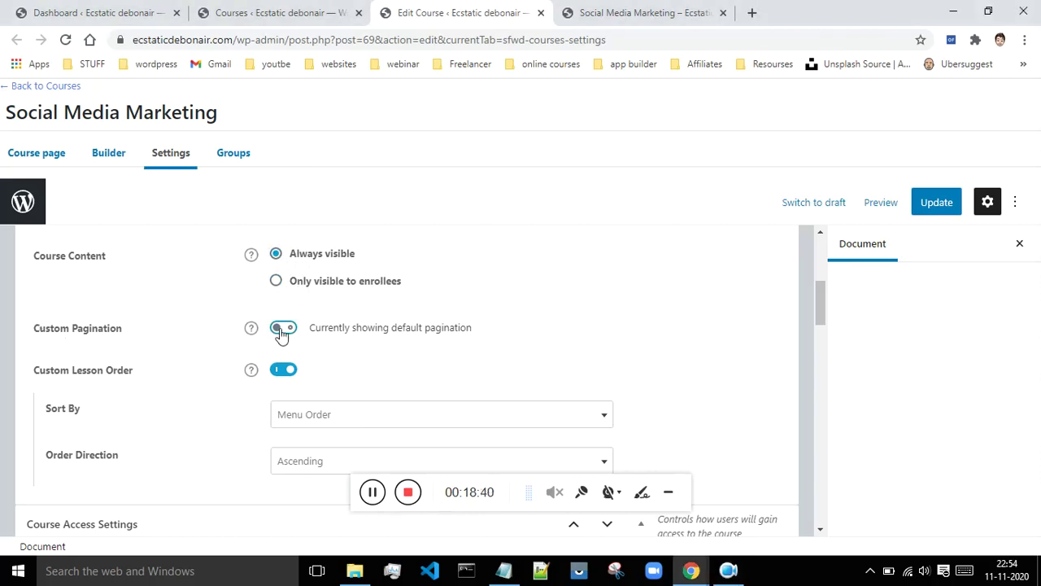
click(282, 330)
scroll(230, 365, down, 1)
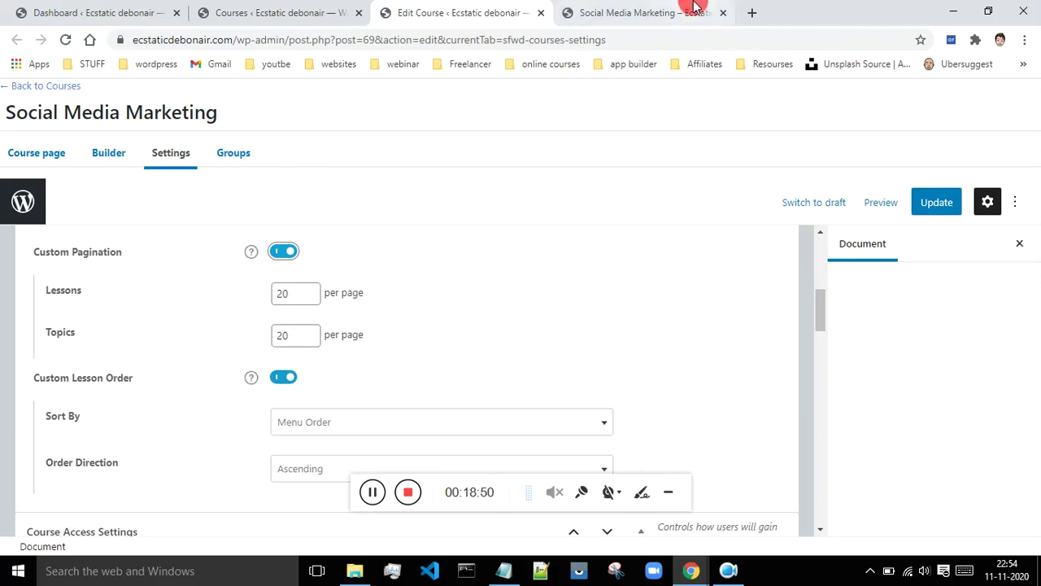
- Examine the lessons and topics listed under Course Content on the live course page to see what pagination affects
click(642, 12)
scroll(479, 302, up, 2)
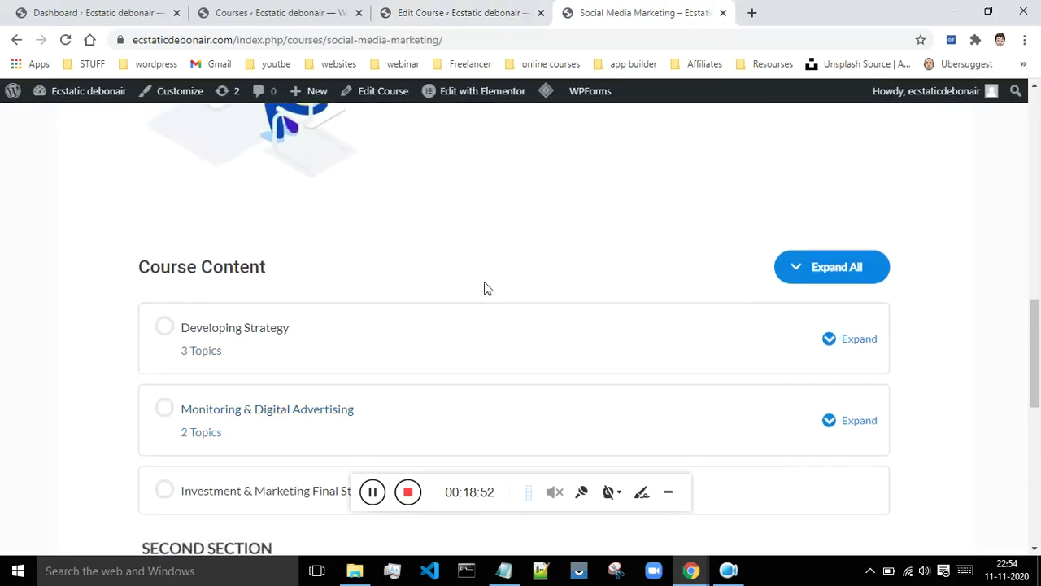
scroll(494, 246, up, 4)
scroll(495, 231, down, 6)
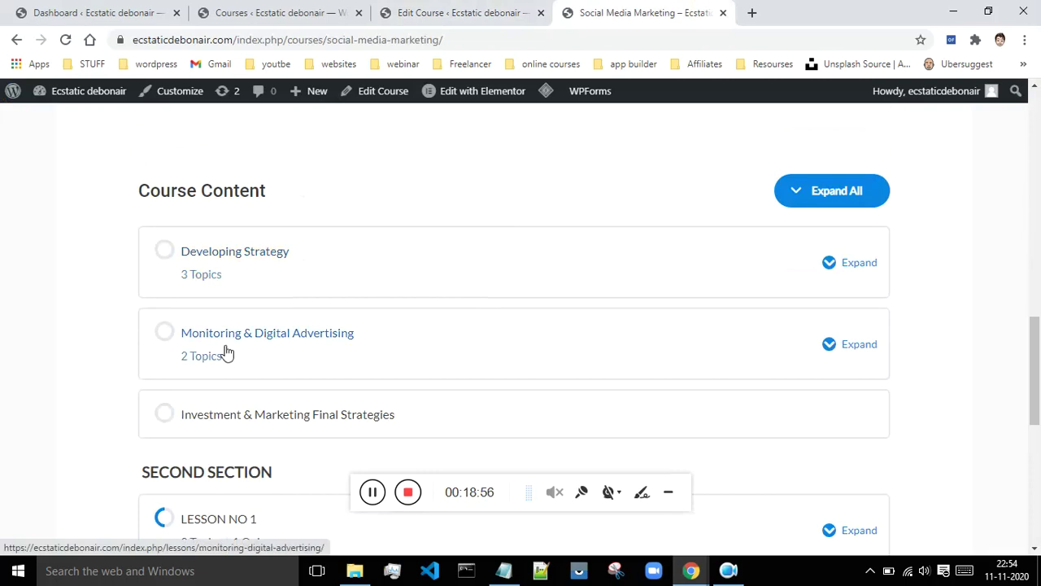
scroll(226, 381, down, 2)
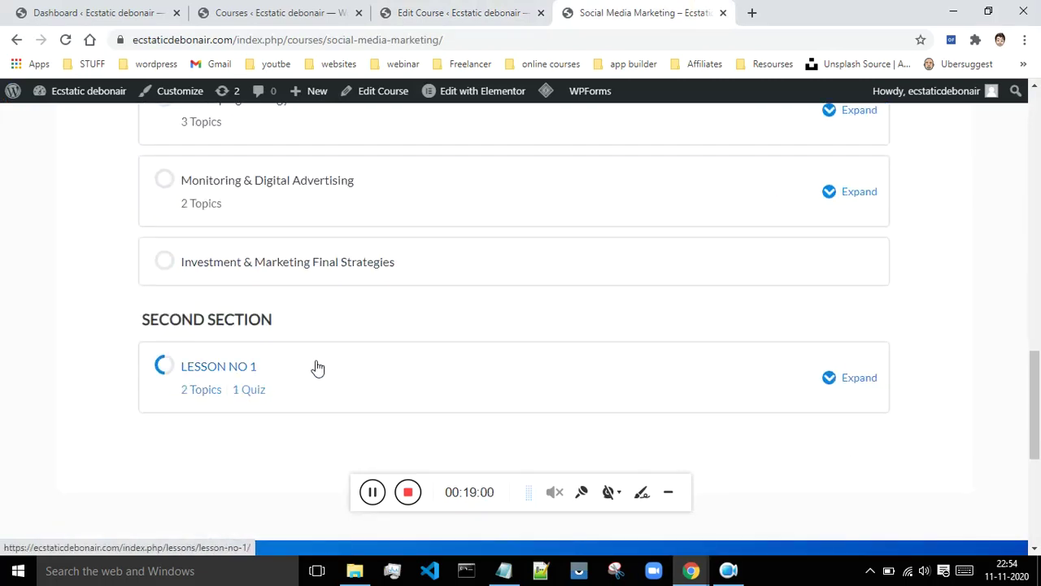
scroll(298, 379, up, 2)
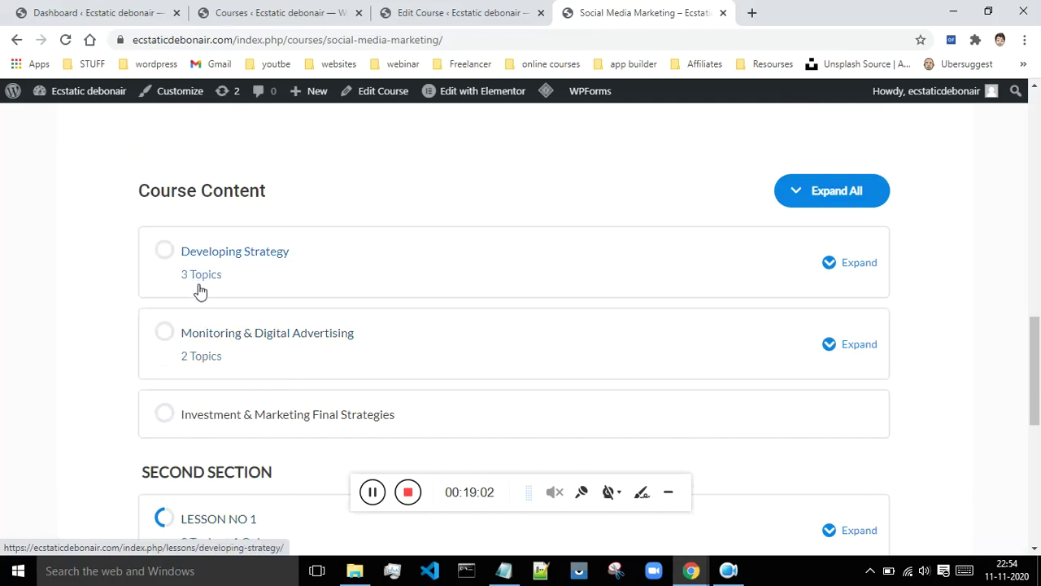
scroll(195, 368, down, 2)
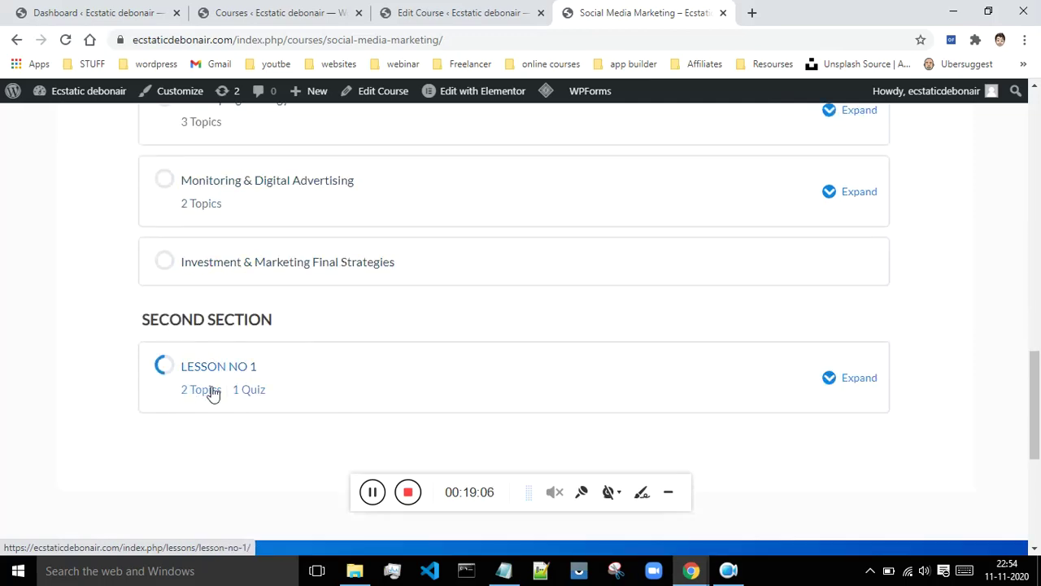
scroll(674, 314, up, 10)
scroll(695, 211, down, 2)
scroll(688, 232, down, 15)
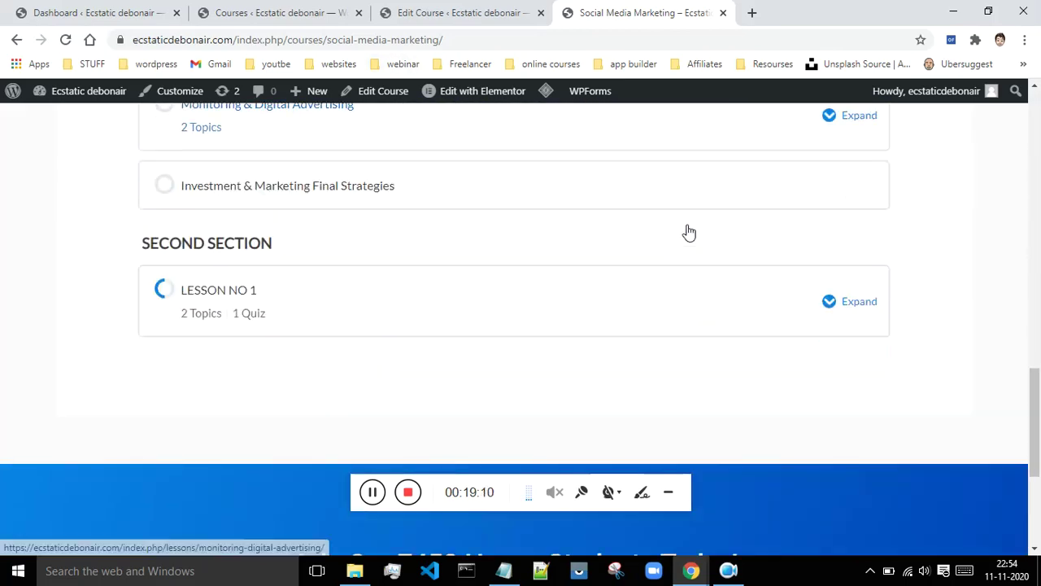
scroll(684, 234, up, 15)
- Compare the pagination settings with the live Course Content list once more, and turn Custom Pagination off
click(452, 13)
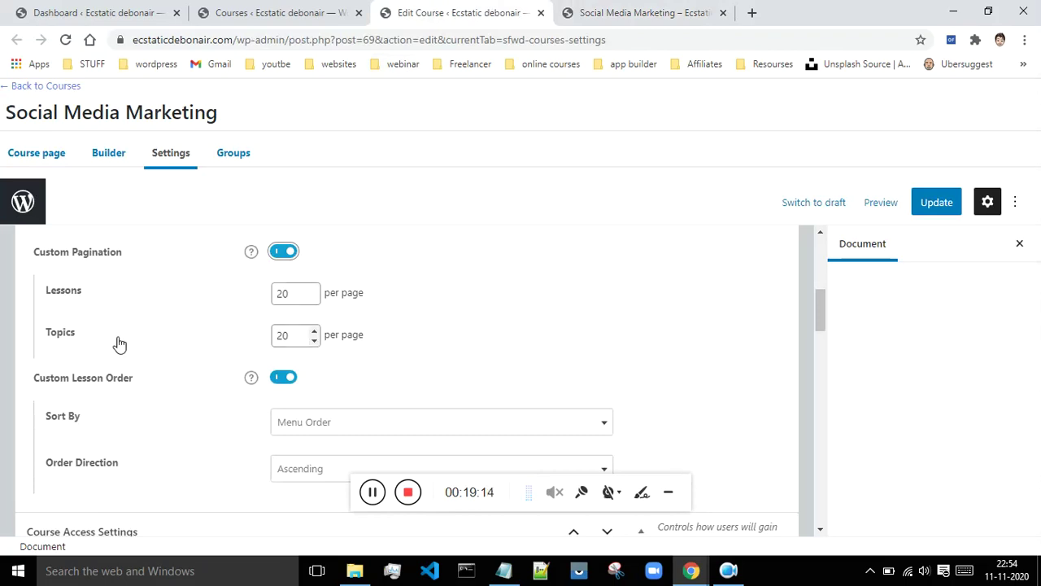
click(642, 12)
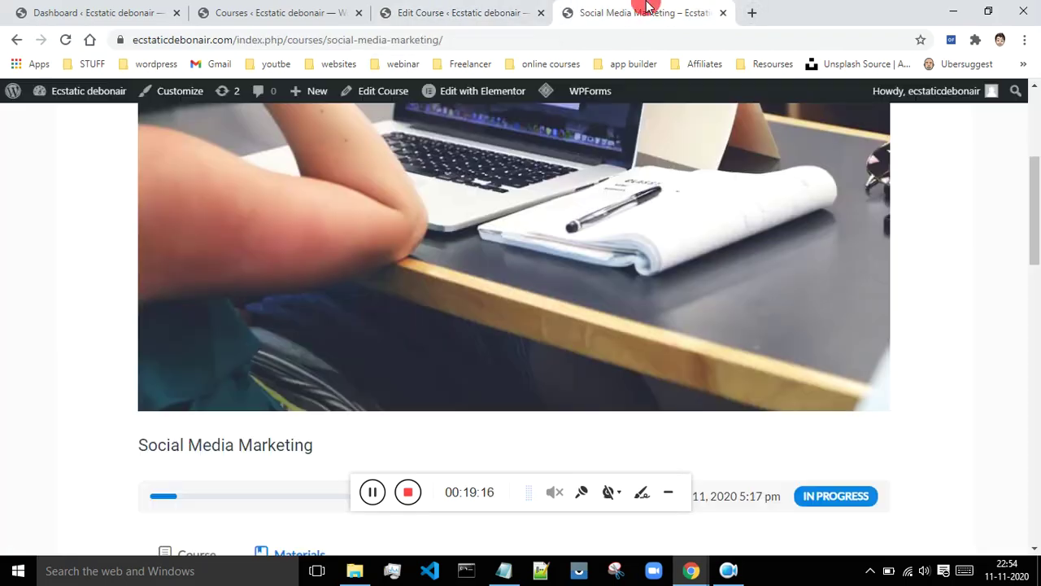
drag(1038, 258, 1031, 398)
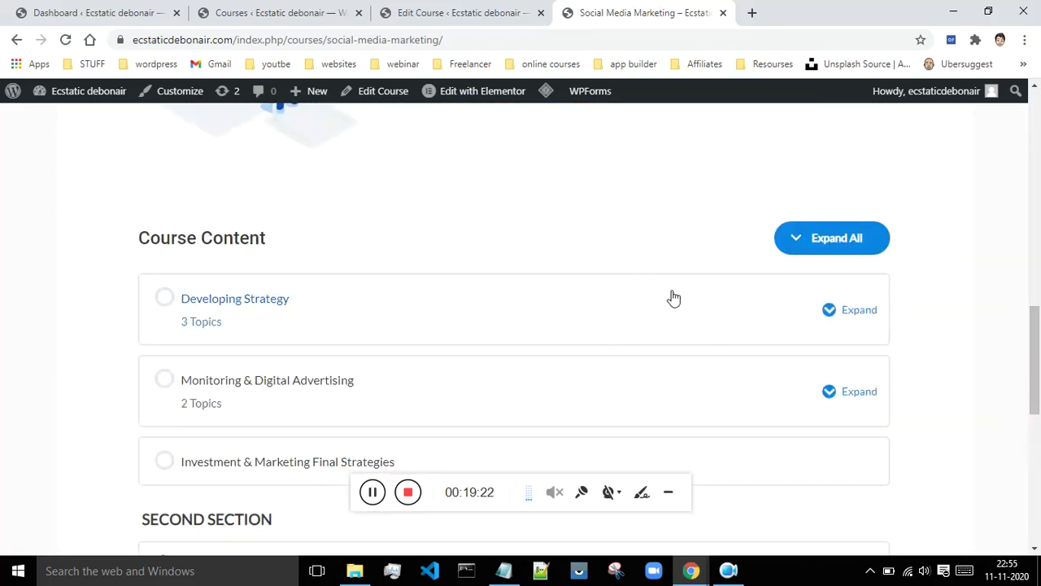
click(421, 14)
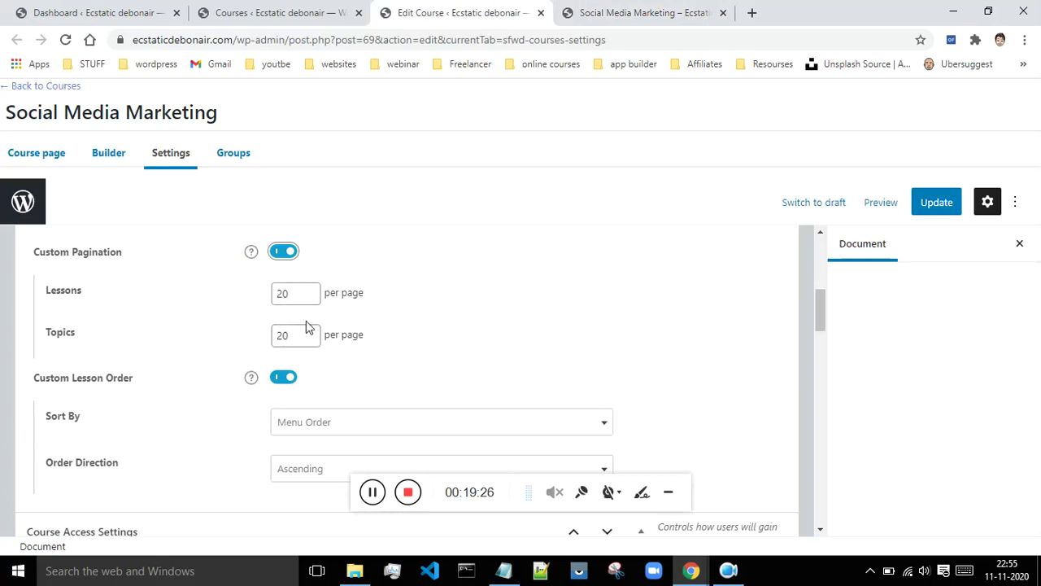
click(277, 253)
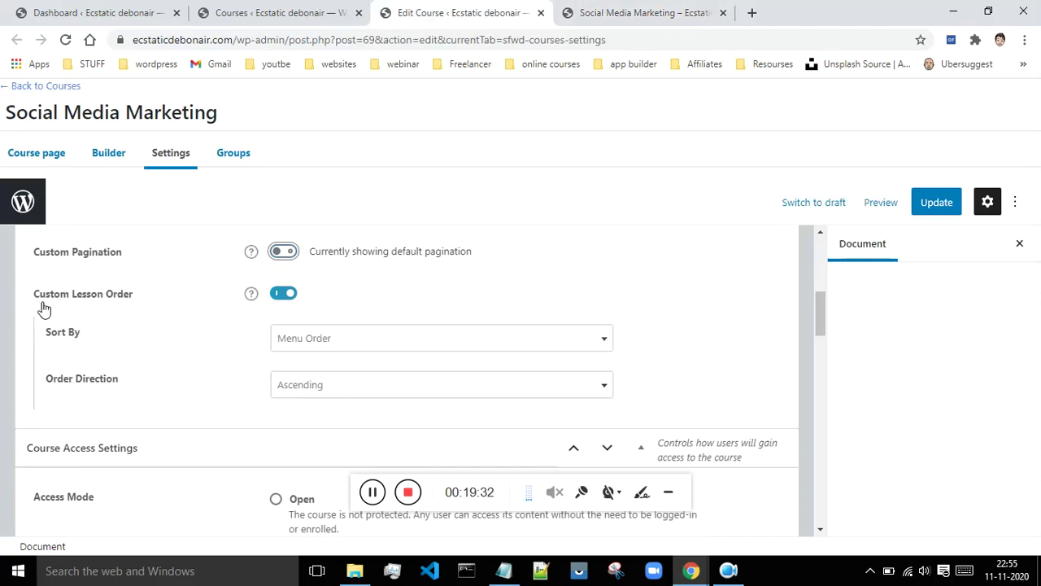
- Review the Sort By and Order Direction options of the custom lesson order, keeping Menu Order and Ascending
scroll(742, 299, down, 1)
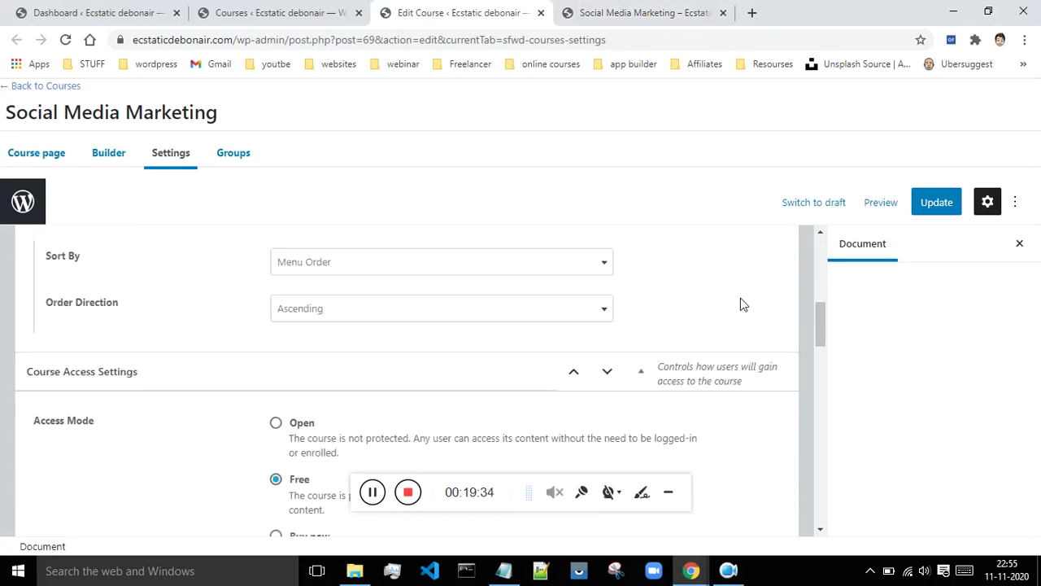
click(576, 267)
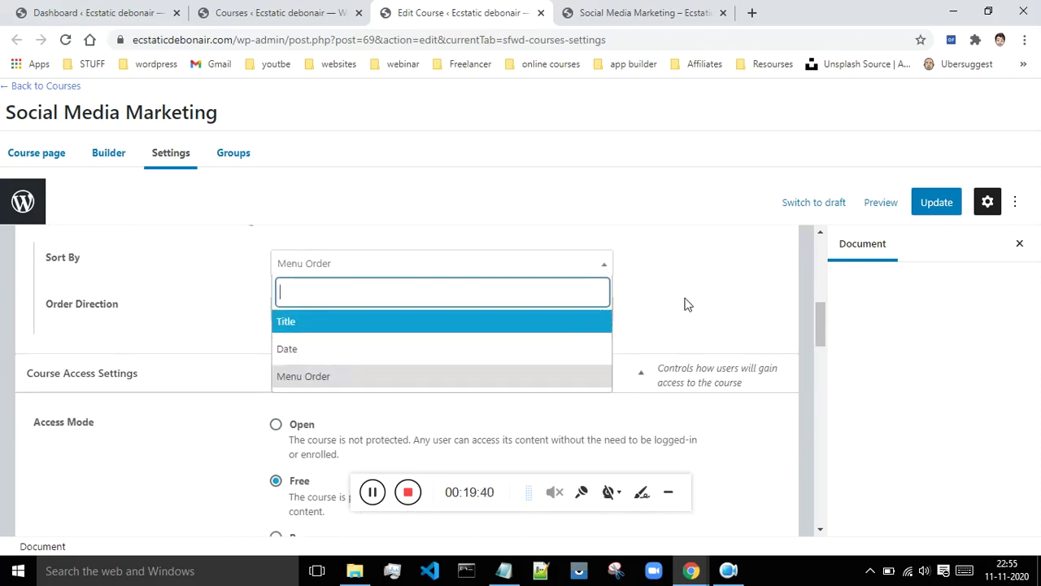
click(478, 378)
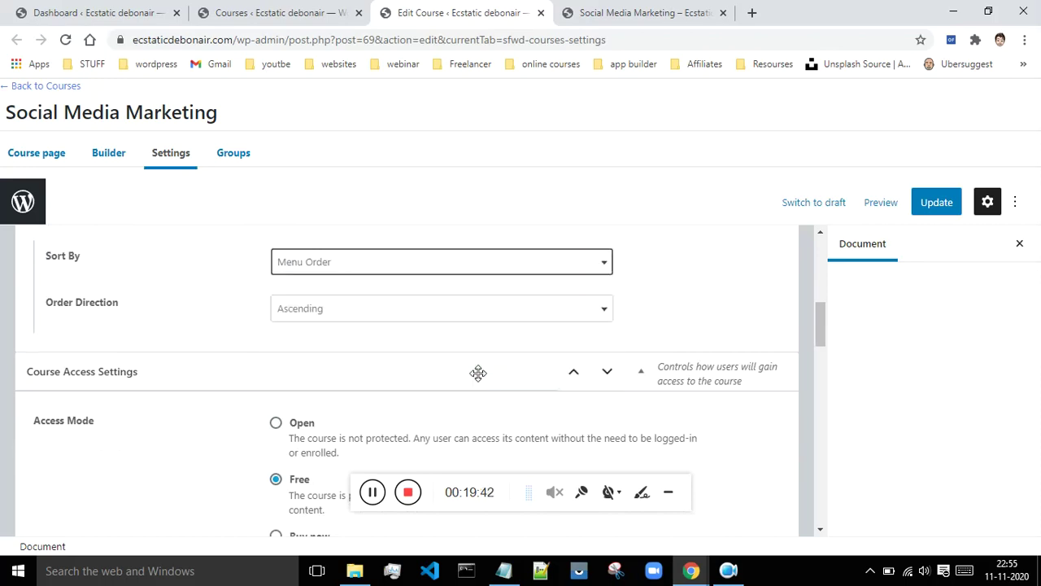
click(428, 312)
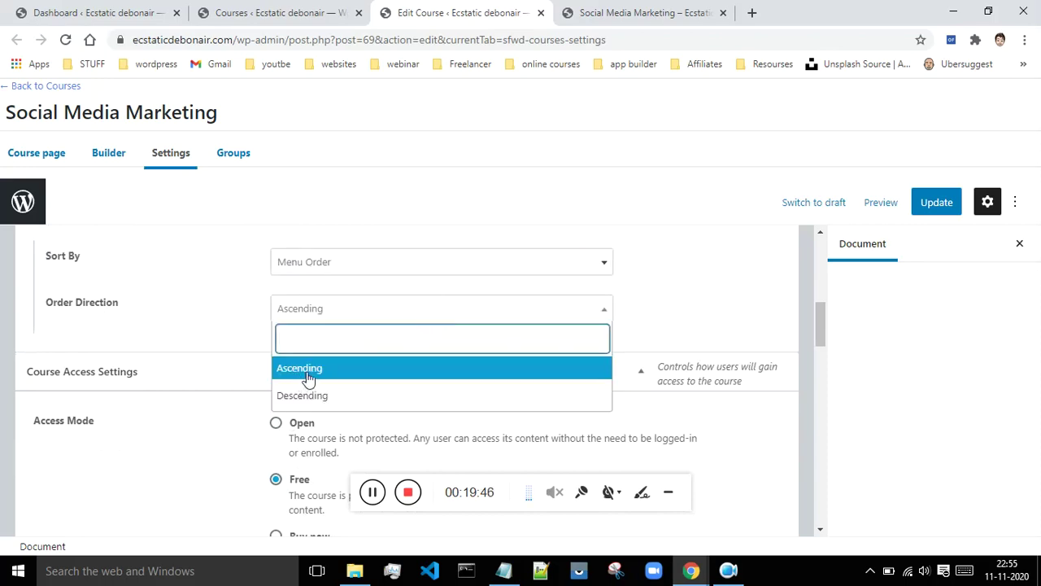
click(217, 333)
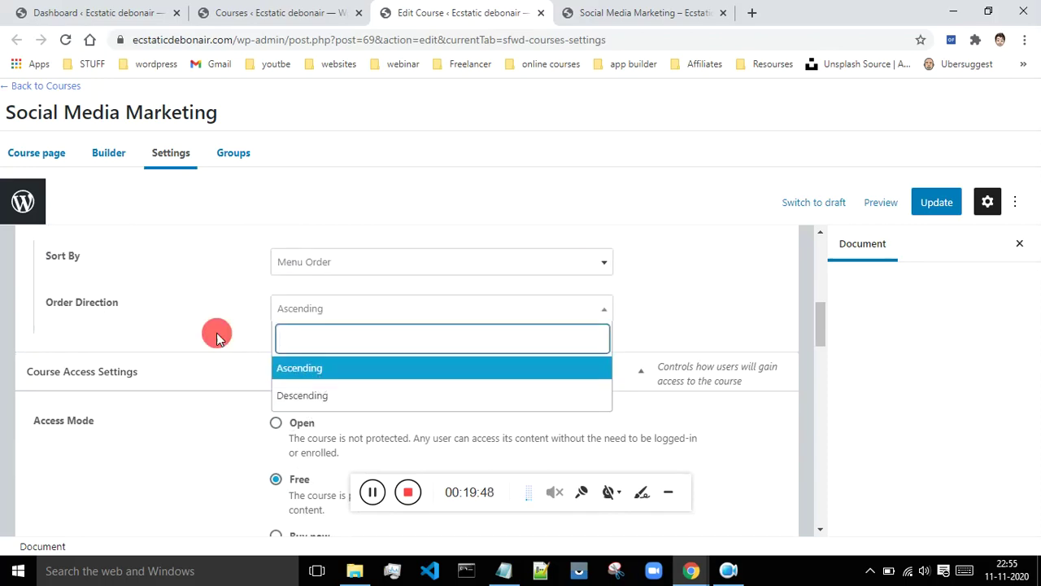
- Review the Access Mode options under Course Access Settings, focusing on the descriptions of Open and Free
scroll(651, 305, down, 2)
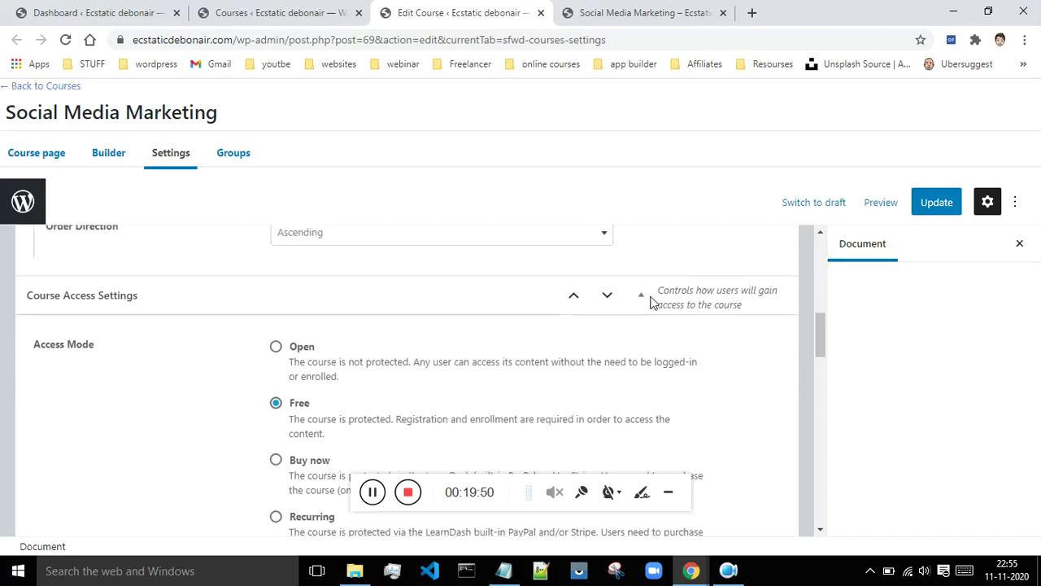
scroll(655, 319, up, 2)
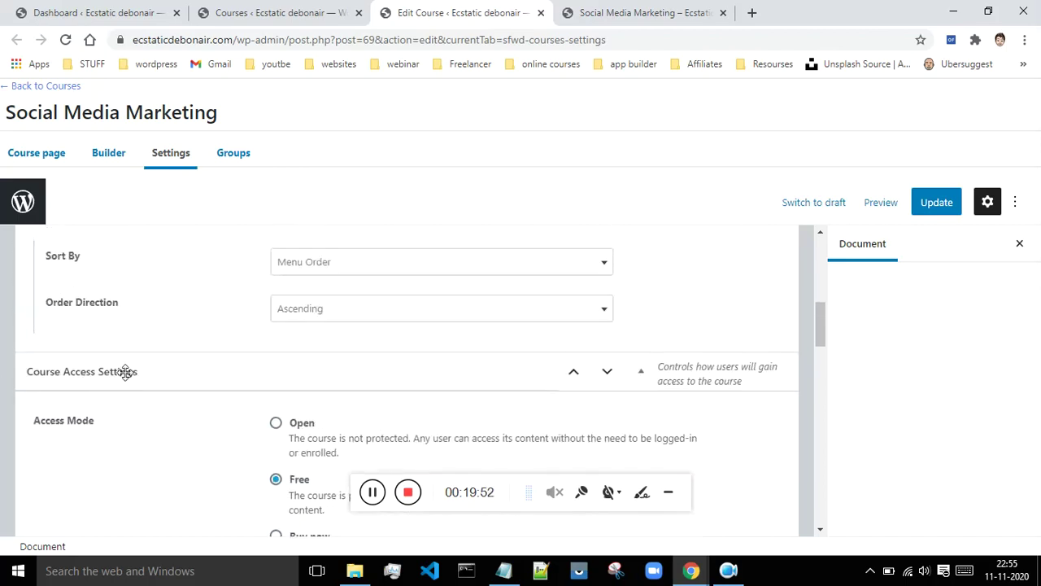
scroll(130, 372, down, 2)
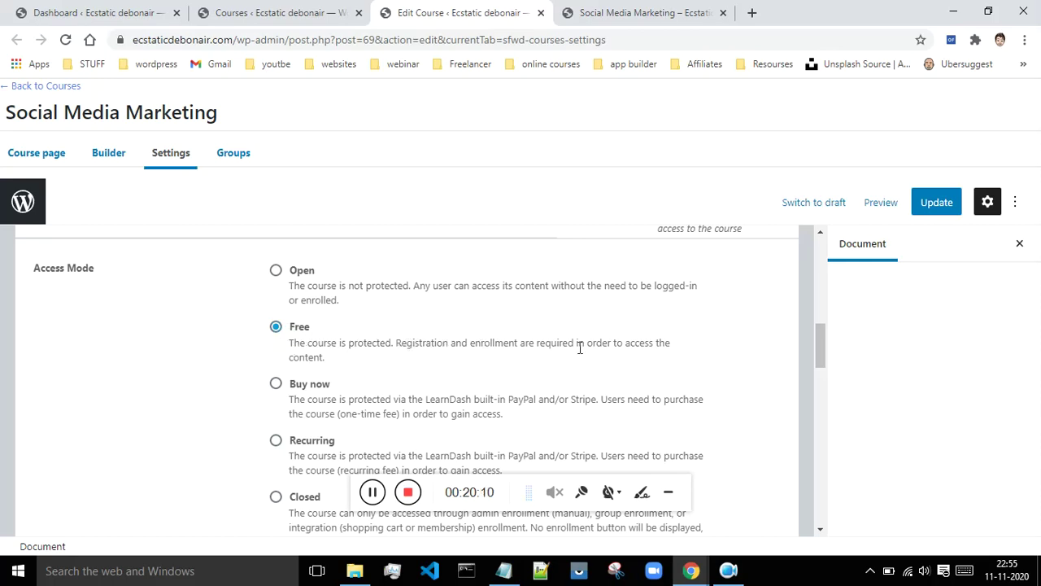
drag(331, 359, 288, 344)
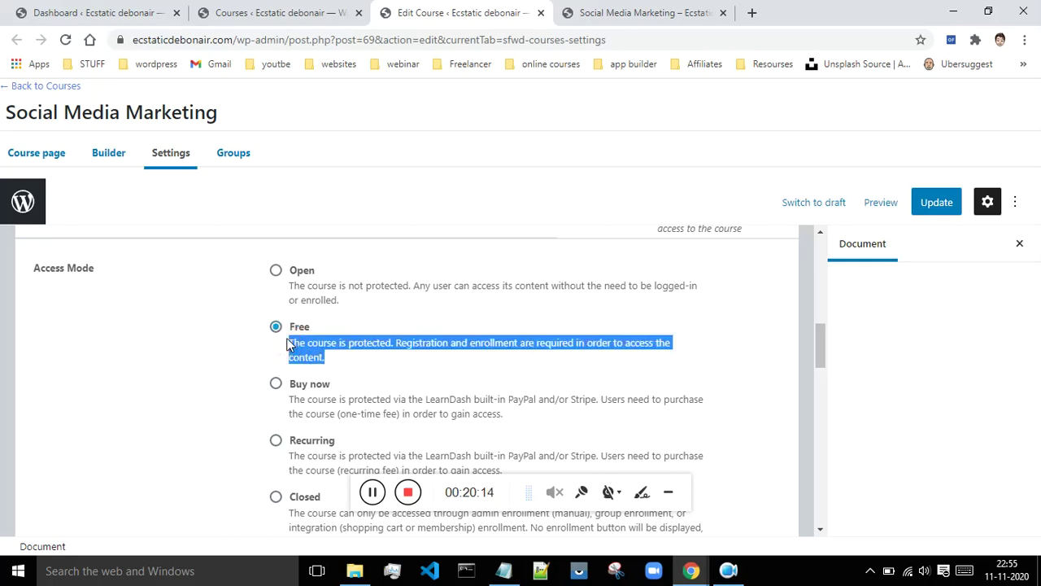
click(362, 354)
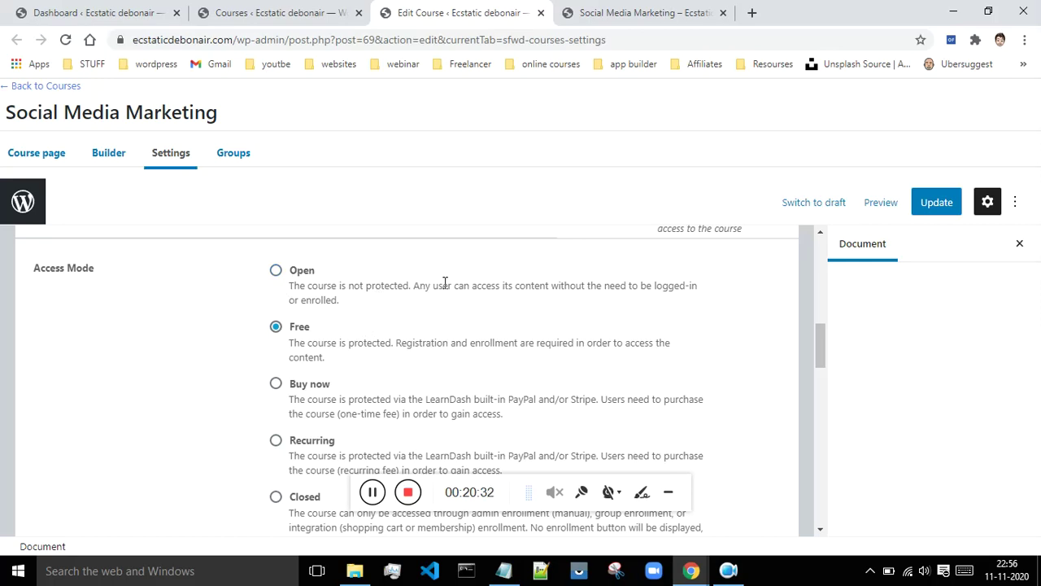
- Choose the Buy now access mode and view its Course Price field and the remaining access options
scroll(446, 284, down, 1)
click(276, 308)
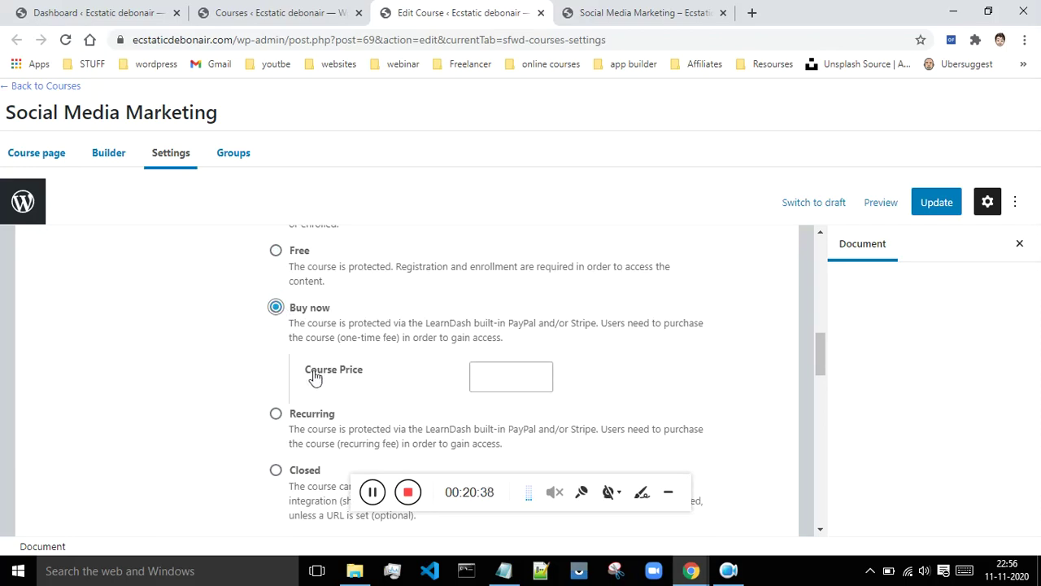
click(506, 377)
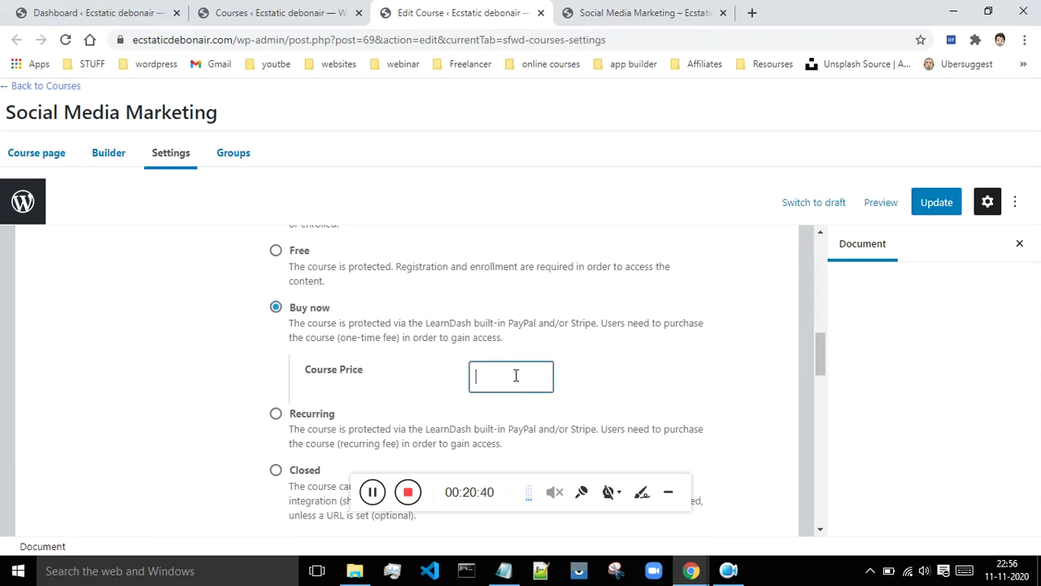
scroll(513, 384, down, 2)
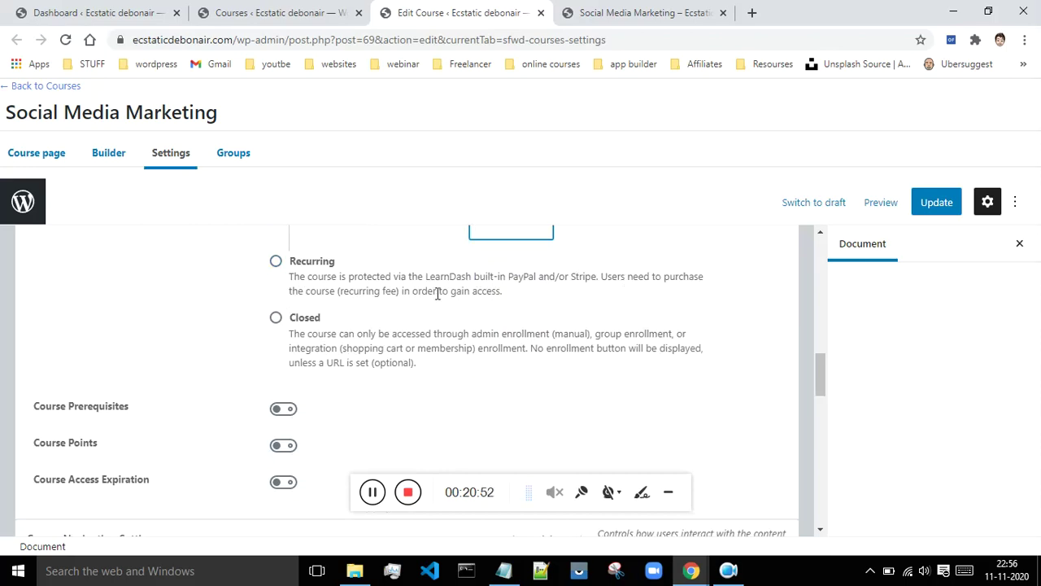
scroll(569, 305, up, 2)
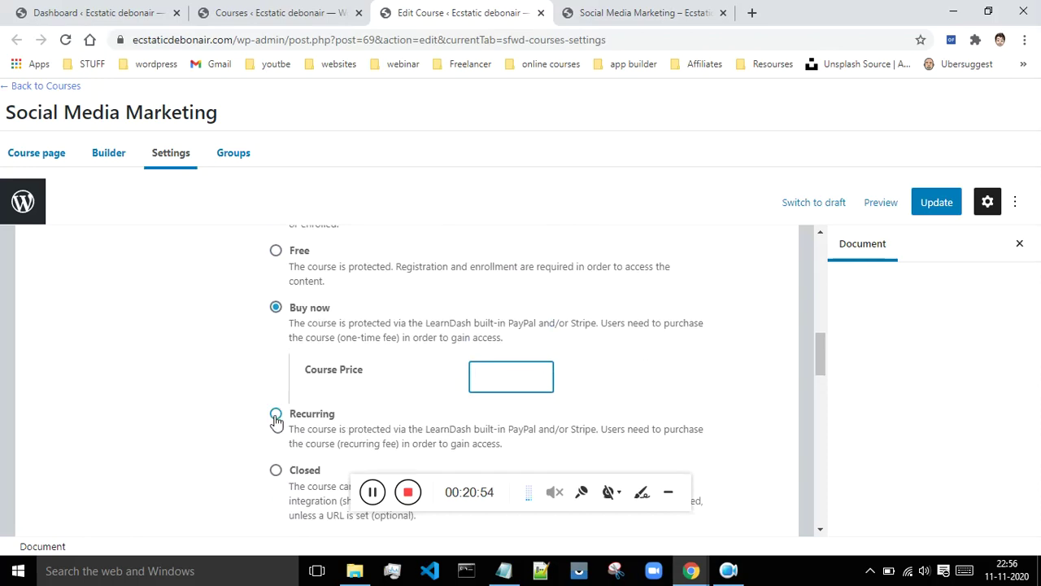
- Choose the Recurring access mode with a course price of 100 and a billing cycle of 4 year(s)
click(276, 415)
scroll(732, 333, down, 2)
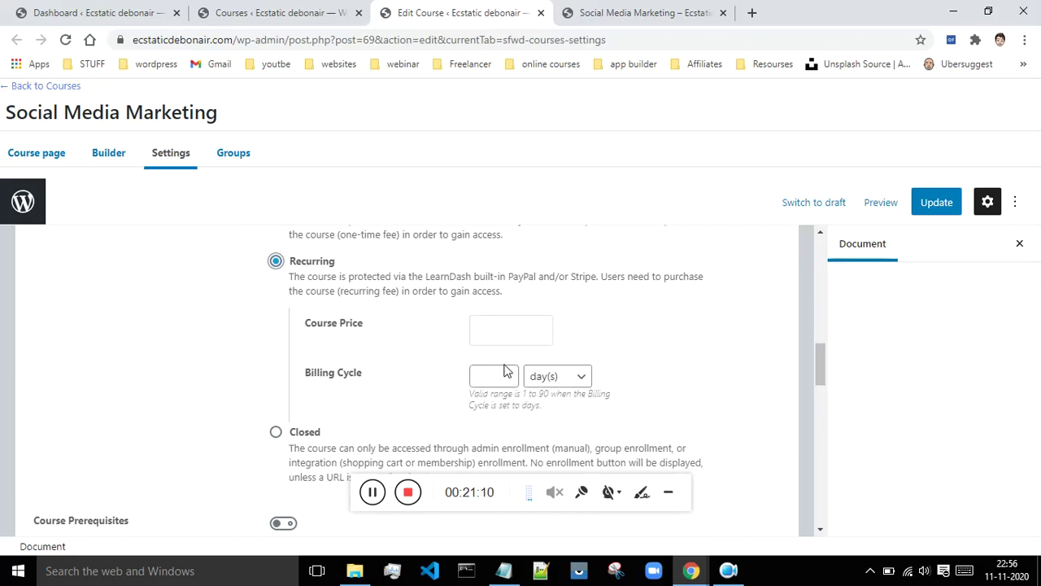
click(493, 328)
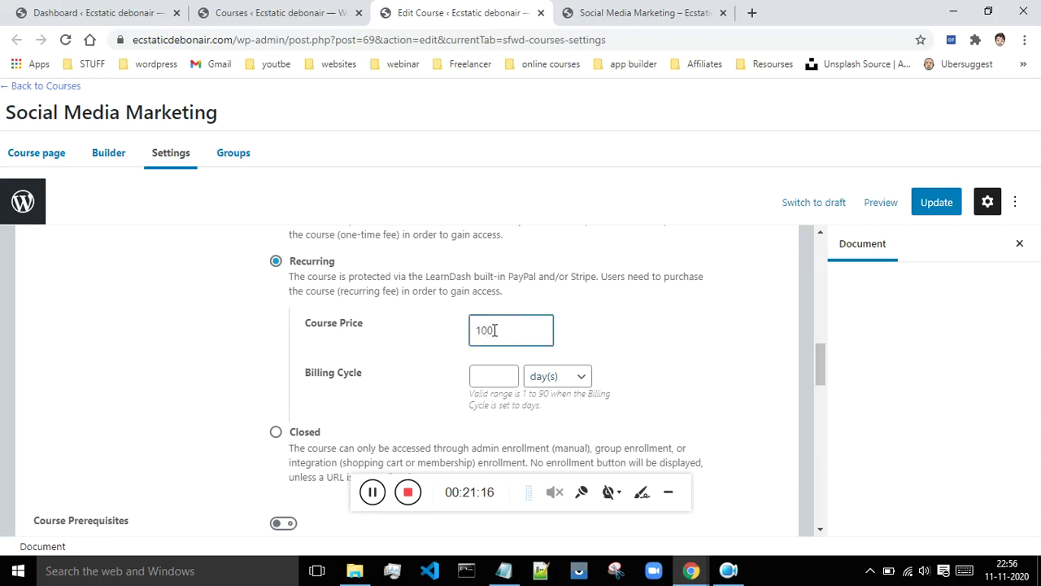
click(511, 380)
click(514, 373)
click(514, 372)
click(514, 372)
click(514, 372)
click(514, 372)
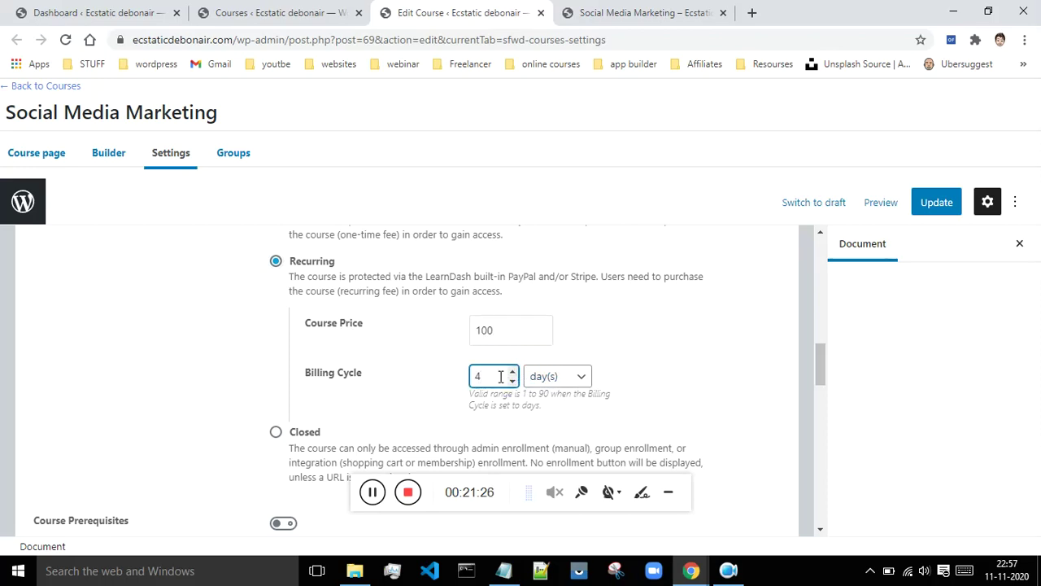
click(548, 374)
click(548, 441)
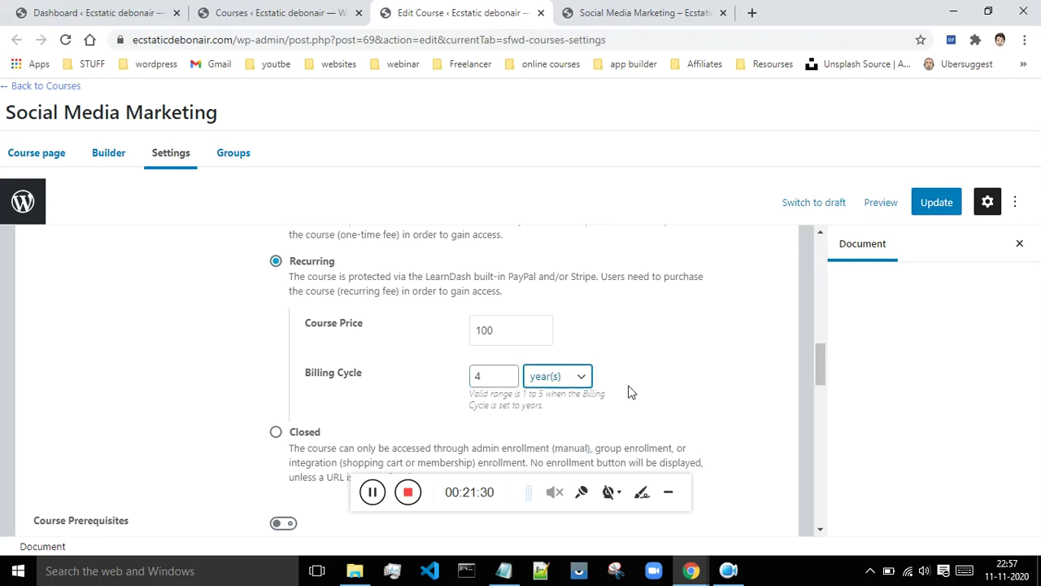
- Set the recurring course price to 1000 and the billing cycle number to 1
click(503, 329)
text(0)
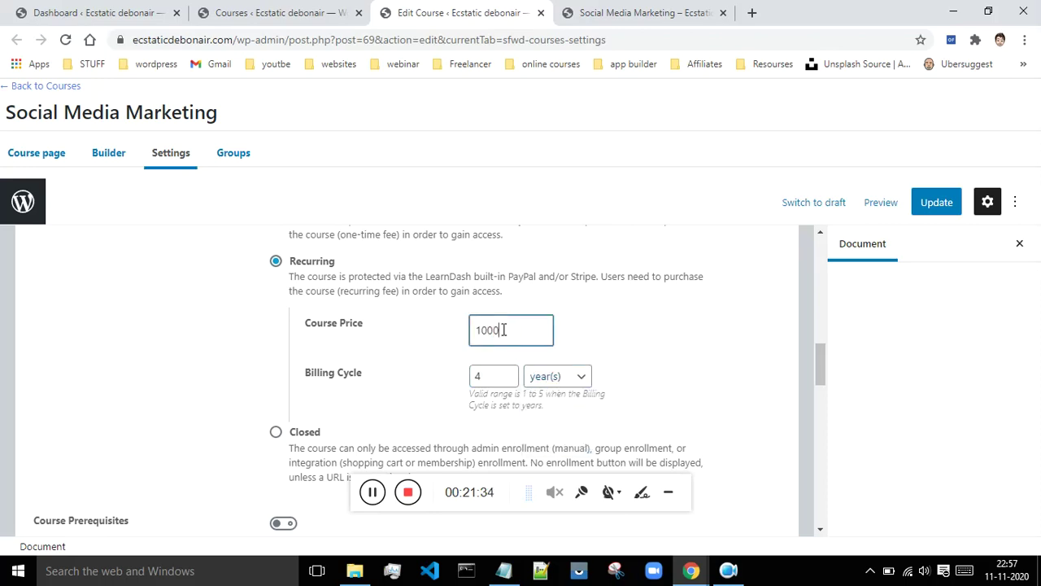
click(490, 376)
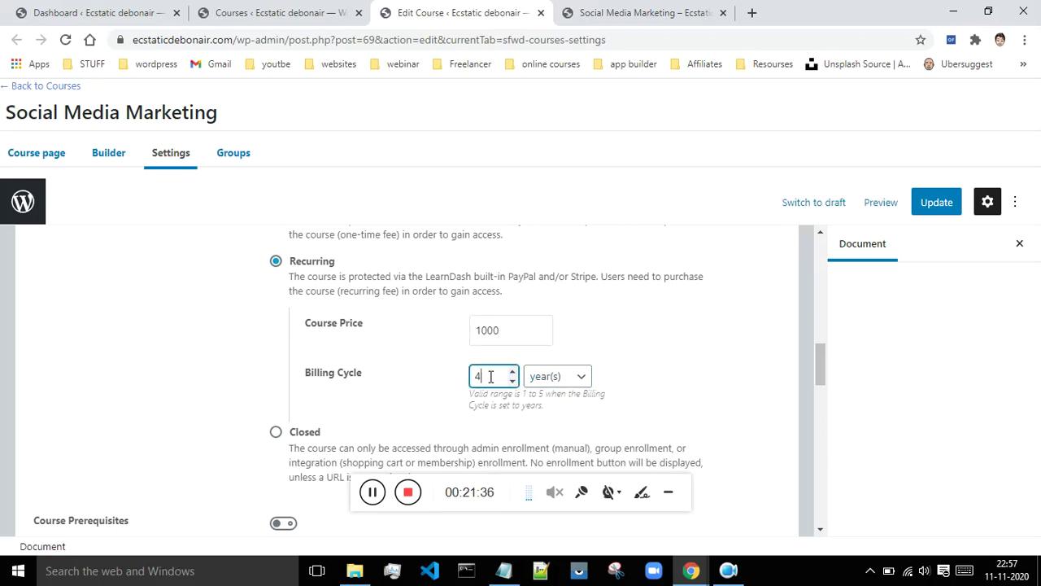
key(BackSpace)
text(1)
- Choose the Closed access mode, view its empty Course Price and Button URL fields, and return to the start of Course Access Settings
scroll(398, 278, down, 2)
click(276, 280)
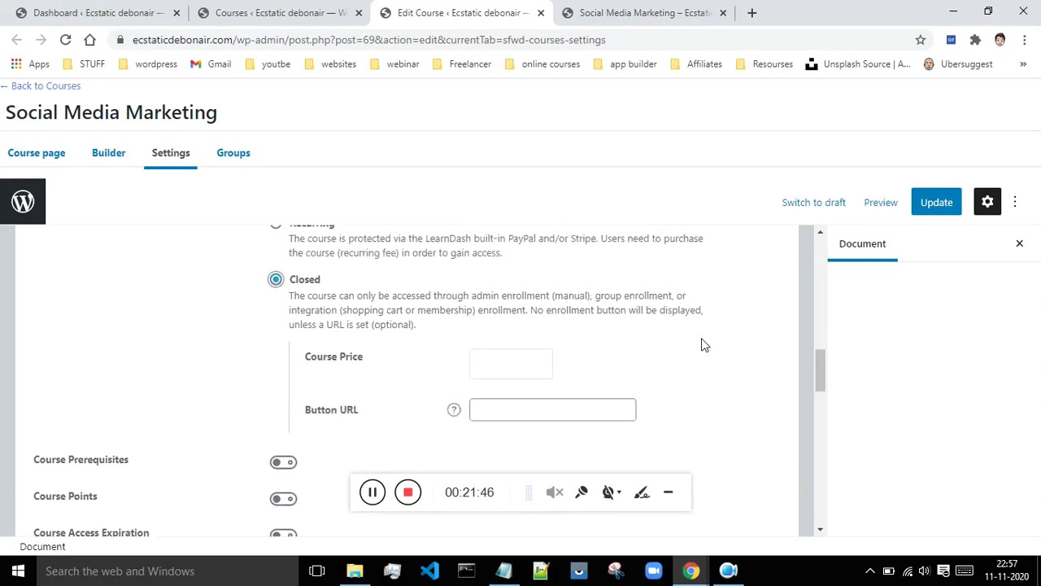
click(488, 363)
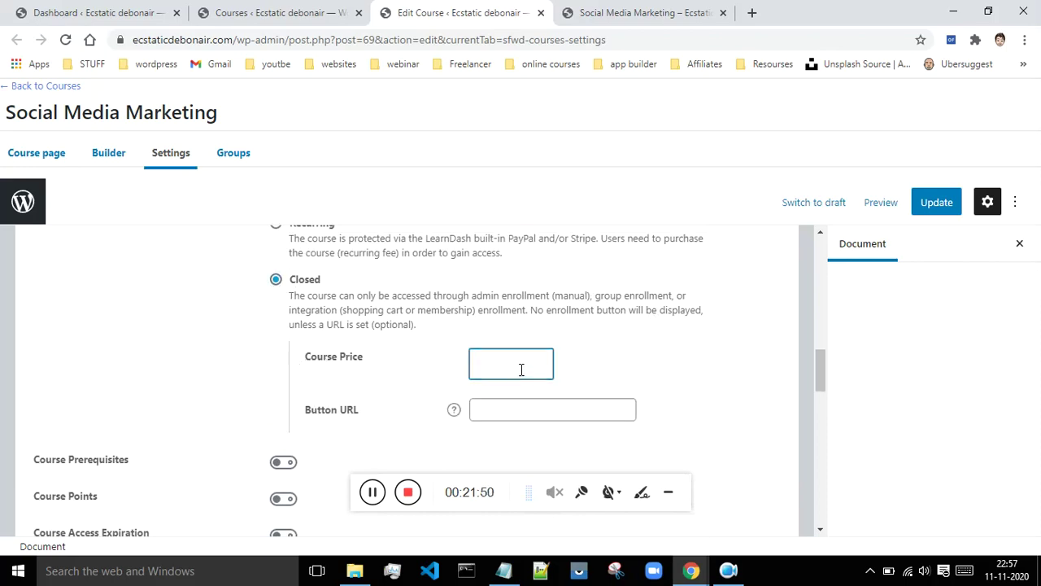
click(505, 413)
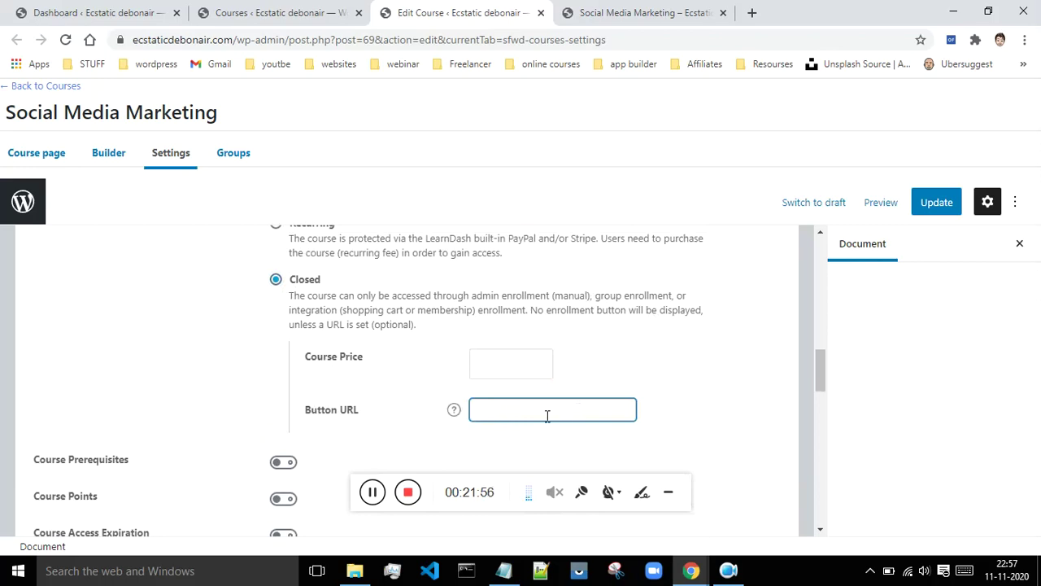
scroll(675, 404, up, 3)
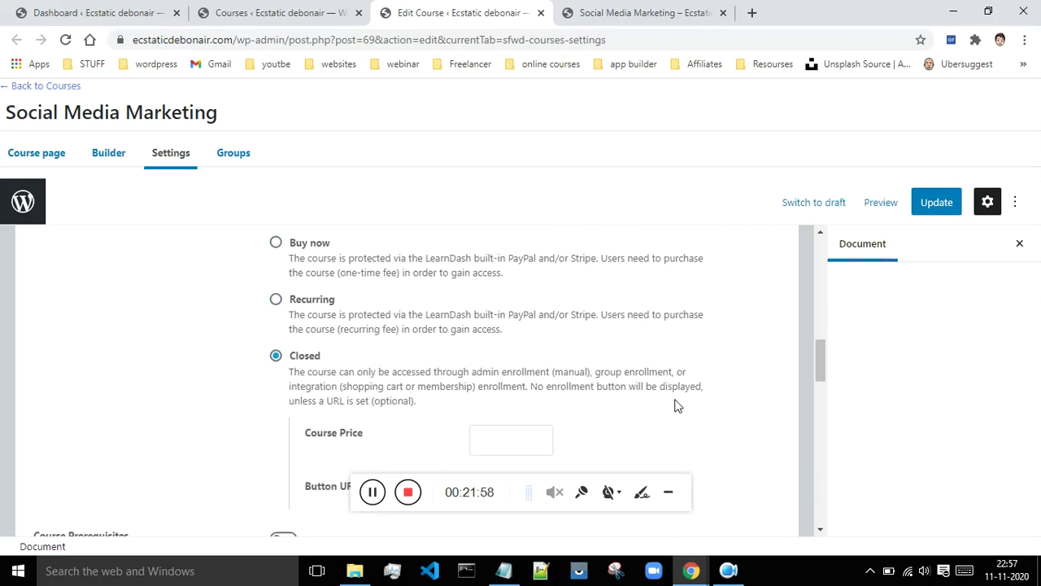
scroll(404, 302, up, 1)
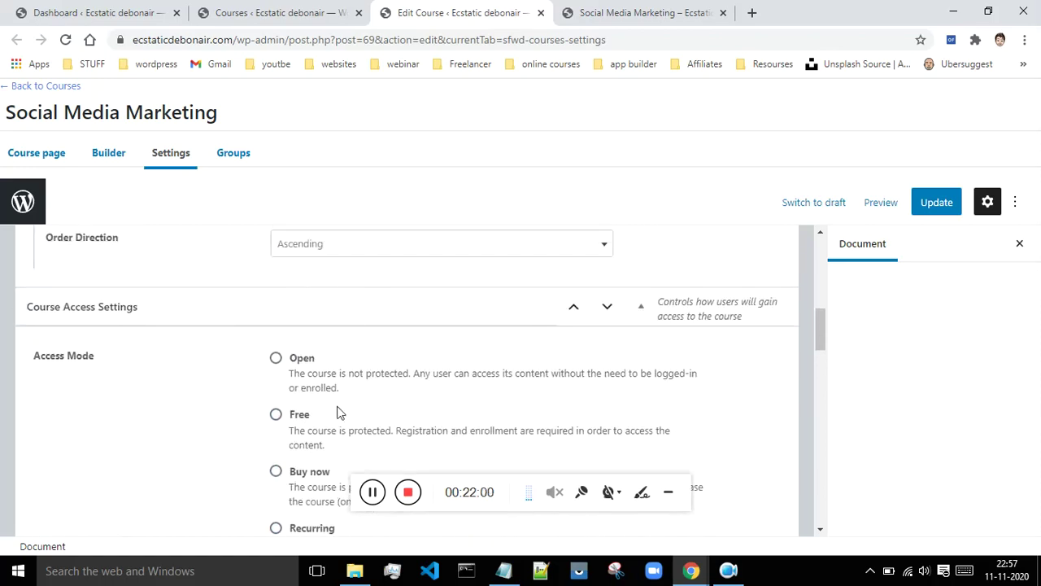
- Open the ecstaticdebonair.com home page in the live course page's tab and examine the cards under Our Most Popular Courses
click(633, 7)
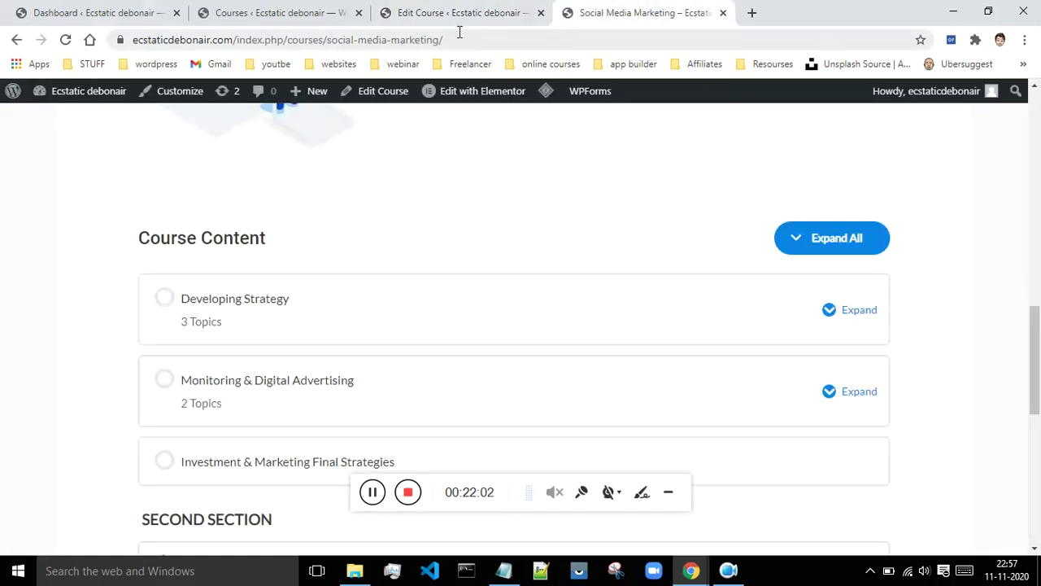
drag(444, 39, 216, 40)
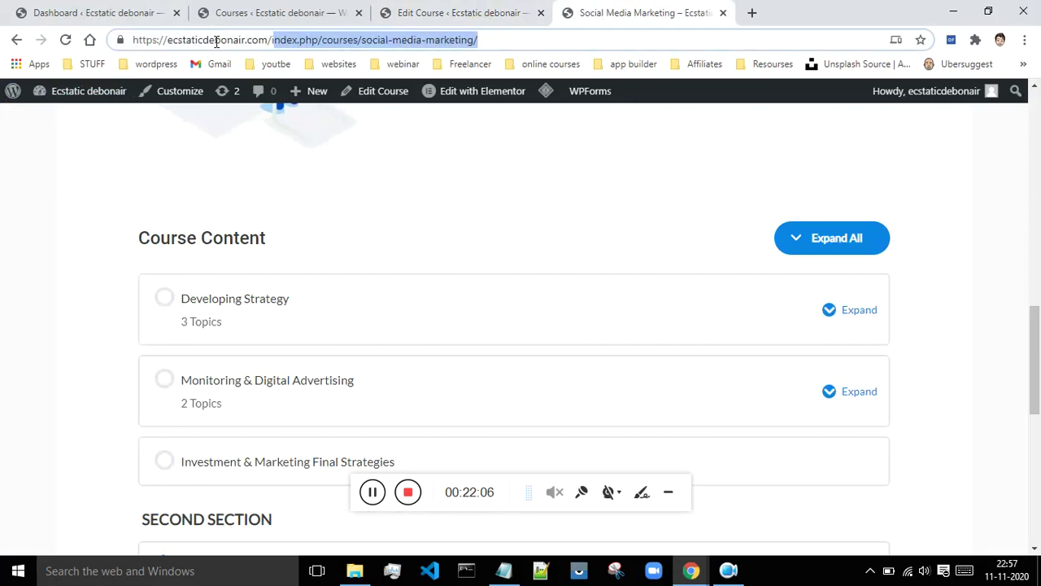
key(BackSpace)
key(Return)
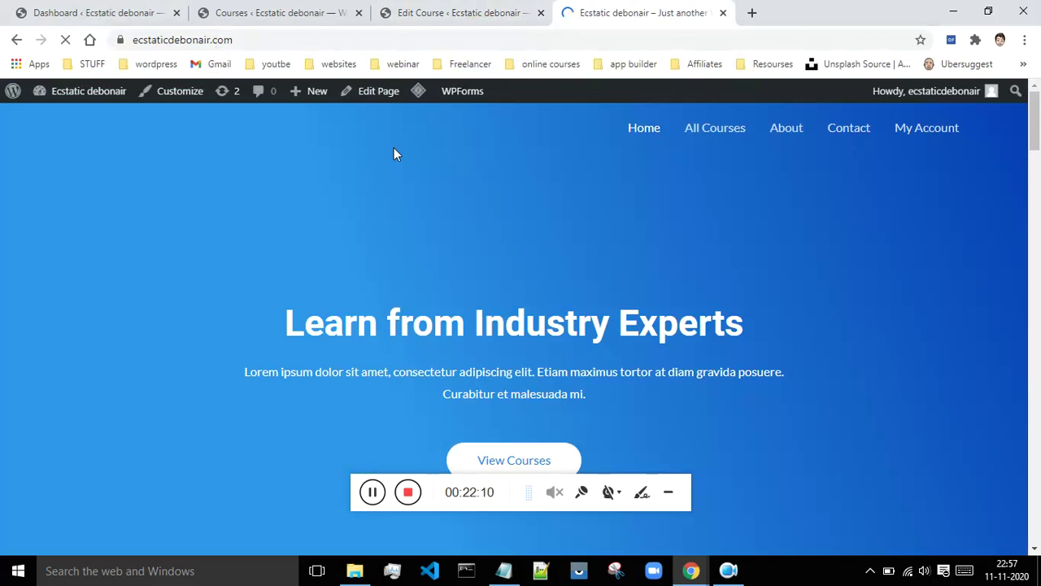
scroll(772, 231, down, 10)
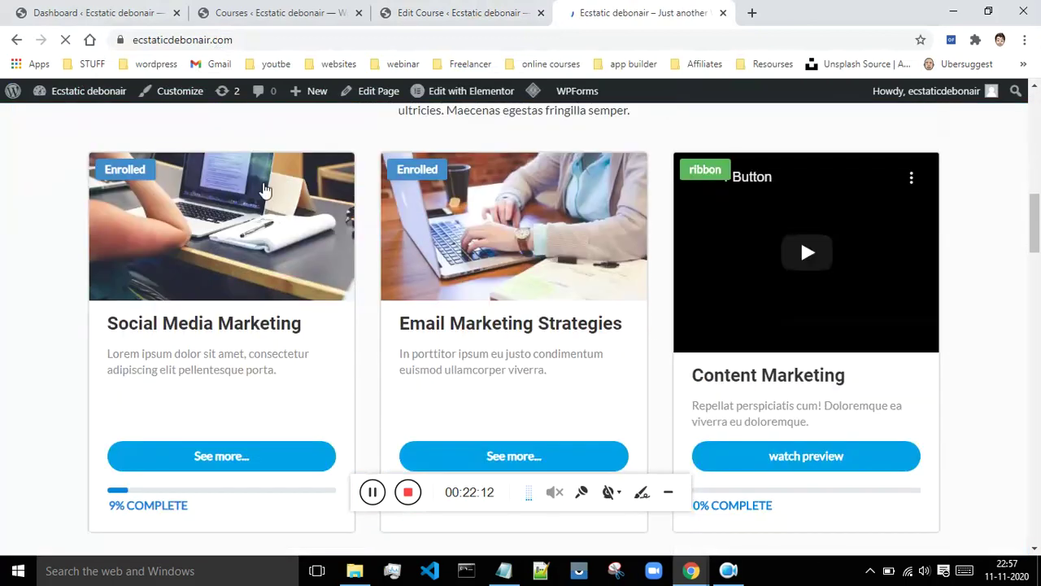
scroll(128, 182, up, 1)
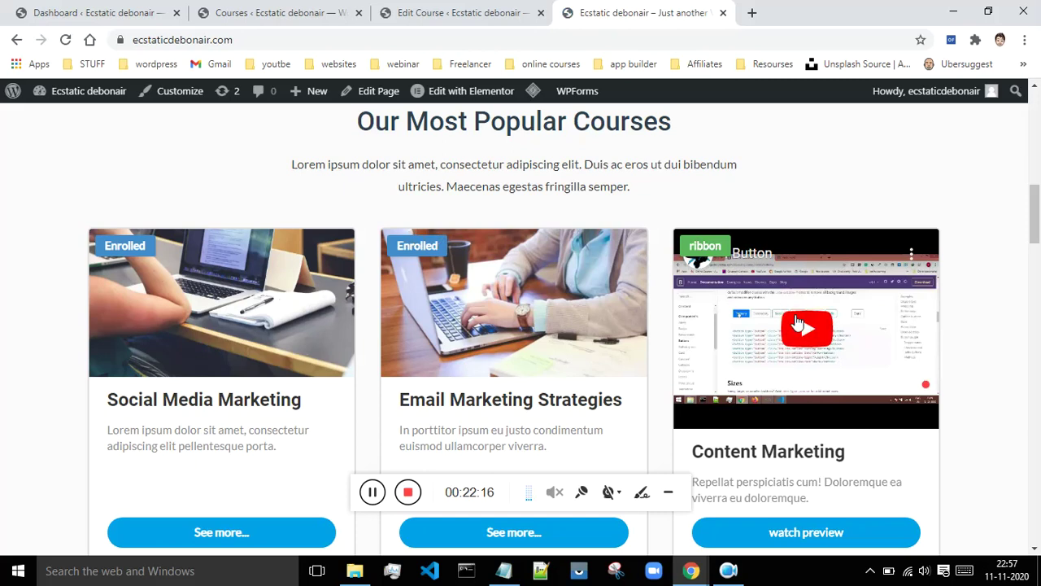
scroll(818, 285, down, 1)
scroll(820, 275, down, 1)
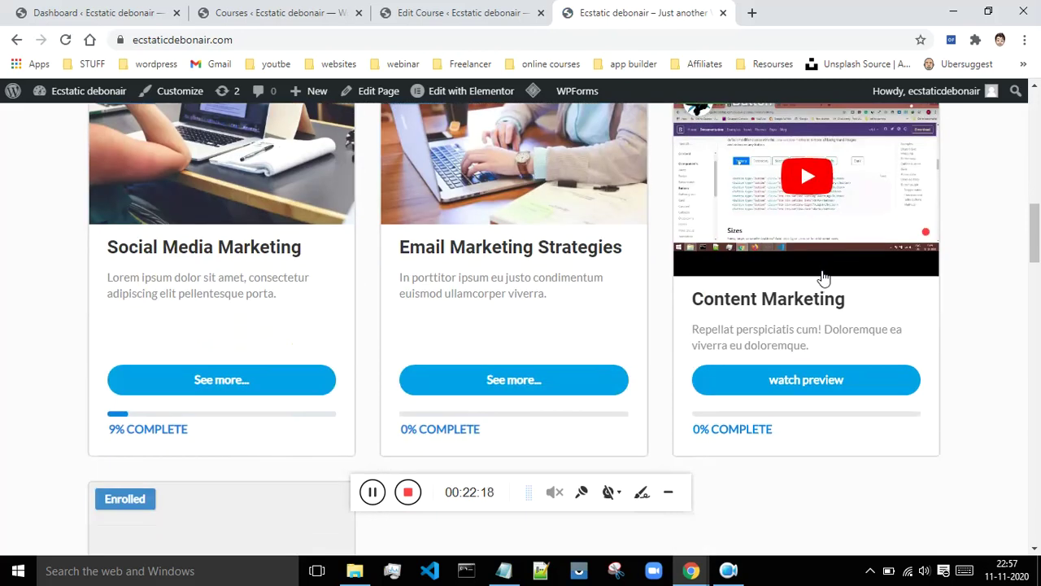
- Open ecstaticdebonair.com in an incognito window and examine the ribbons on the popular course cards as a logged-out visitor
click(1025, 39)
click(987, 97)
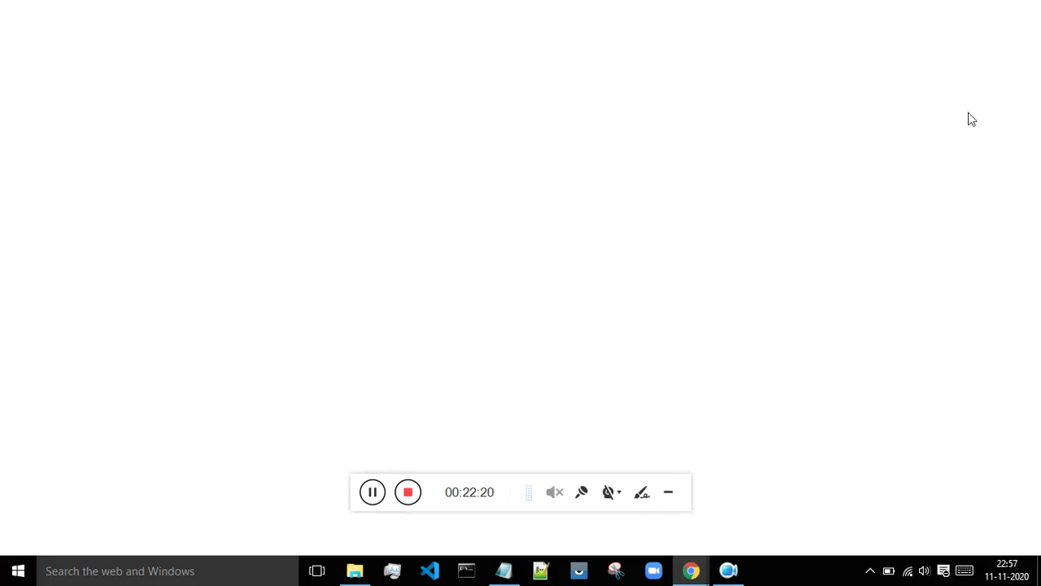
text(e)
key(Return)
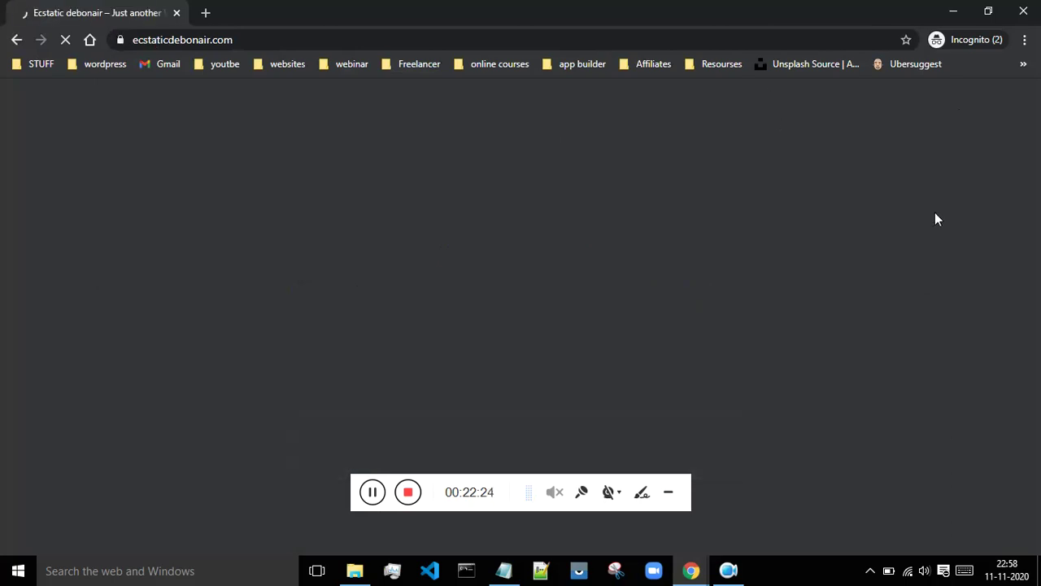
scroll(943, 213, down, 10)
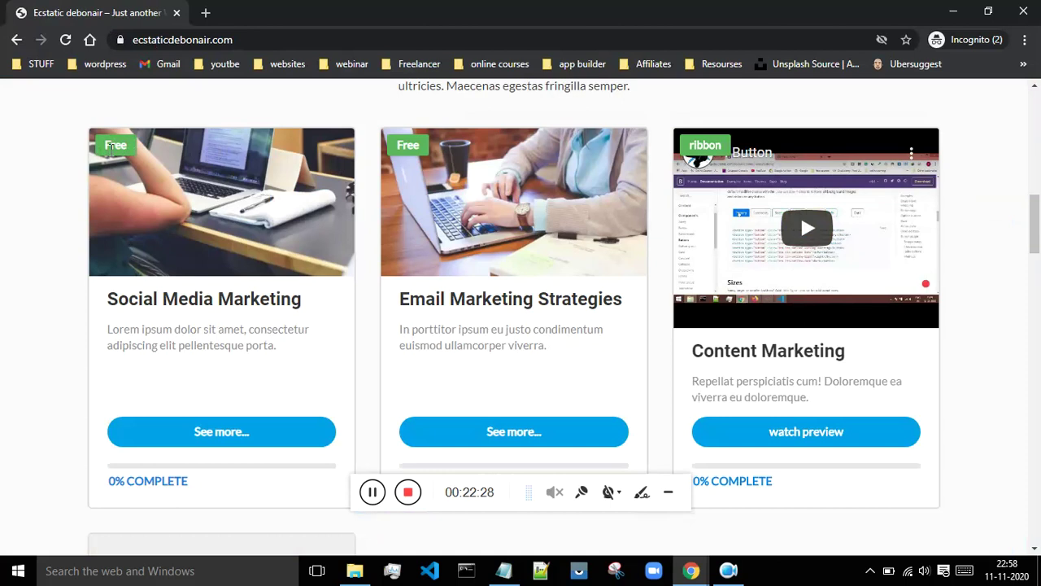
scroll(414, 146, down, 3)
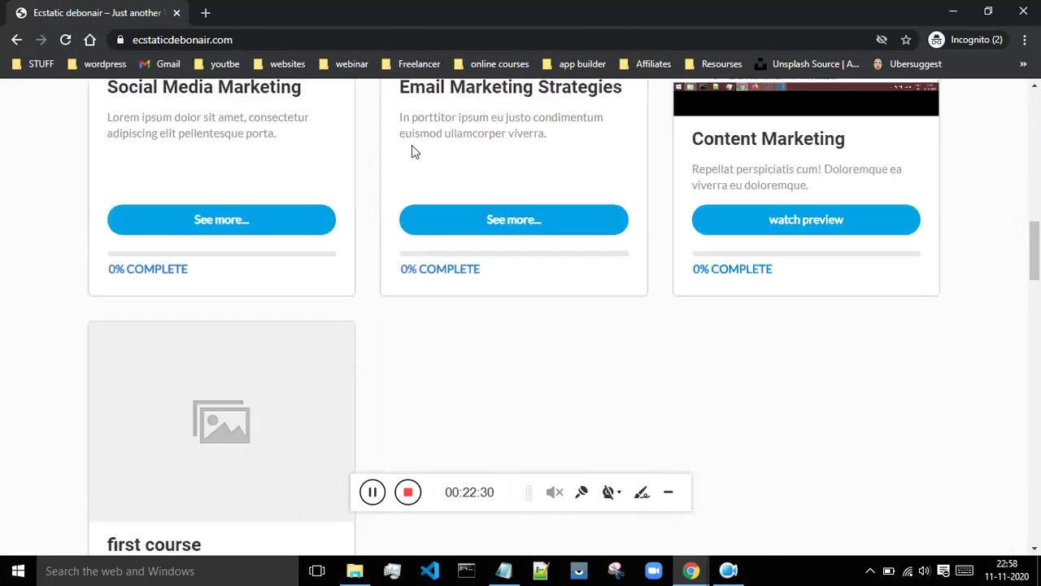
scroll(783, 221, up, 5)
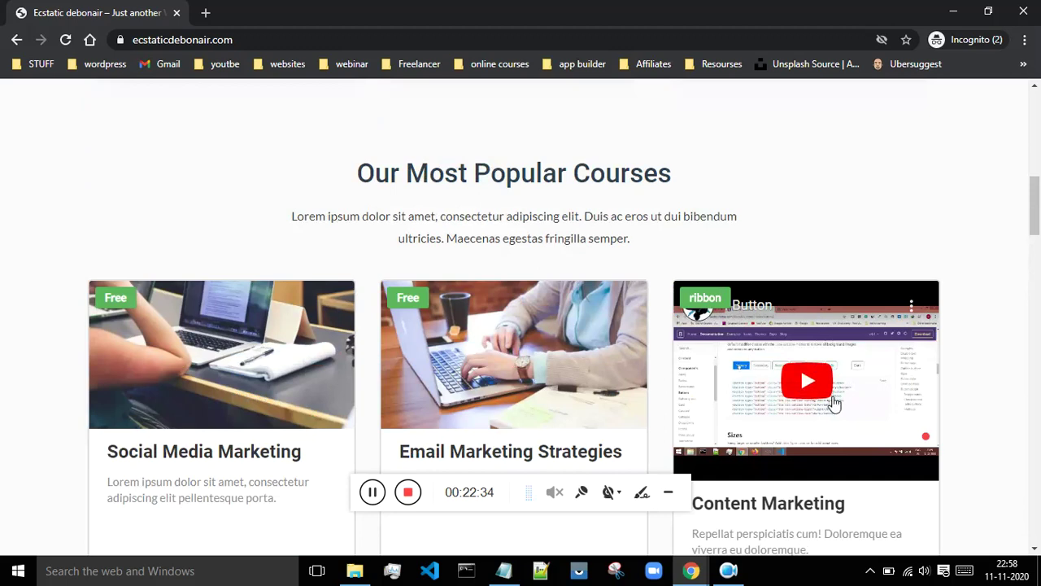
- Close the two extra browser windows and return to the logged-in home page above Our Most Popular Courses
click(953, 12)
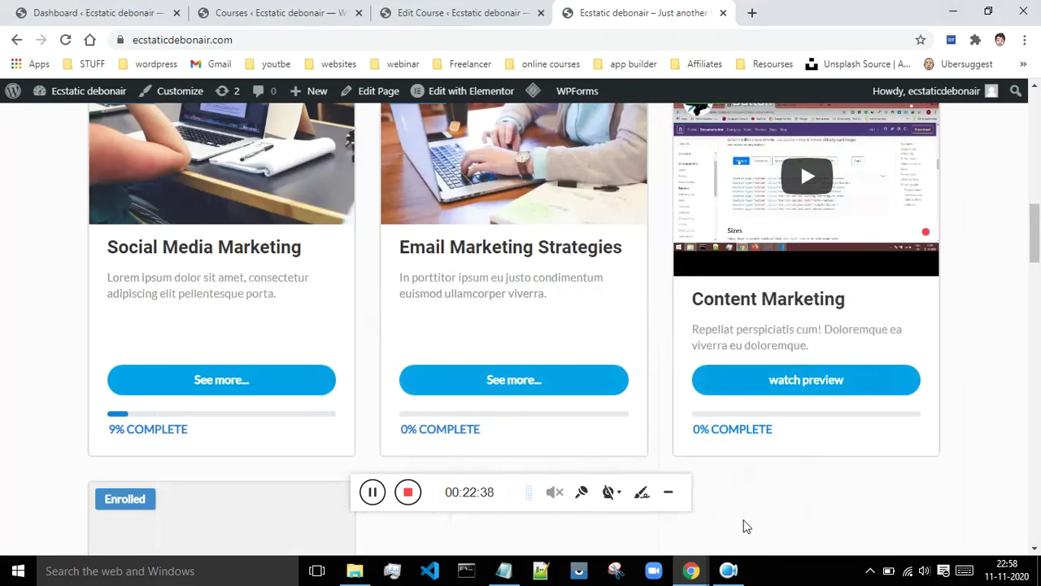
mouse_move(691, 570)
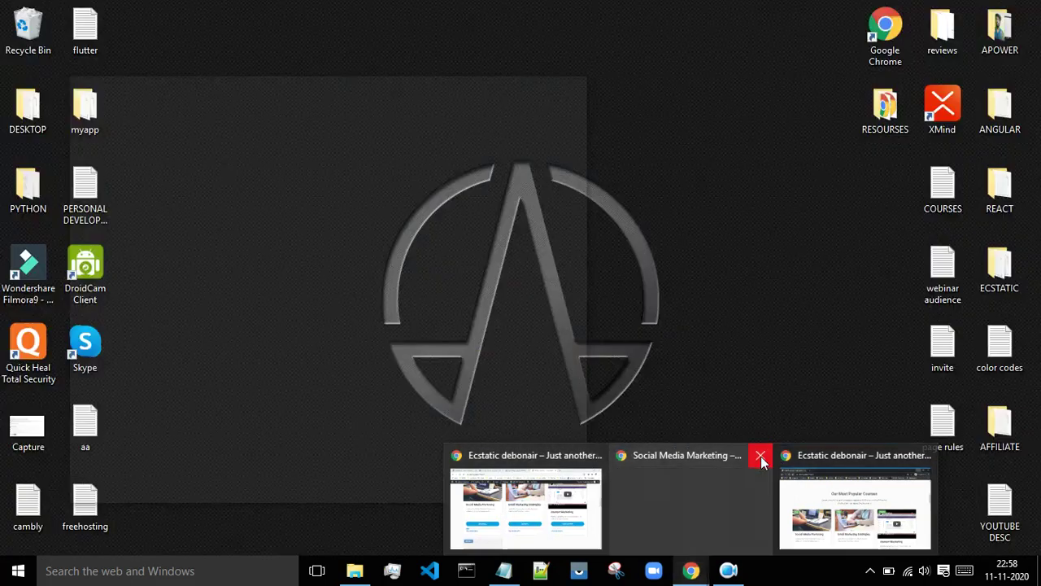
click(759, 455)
click(843, 456)
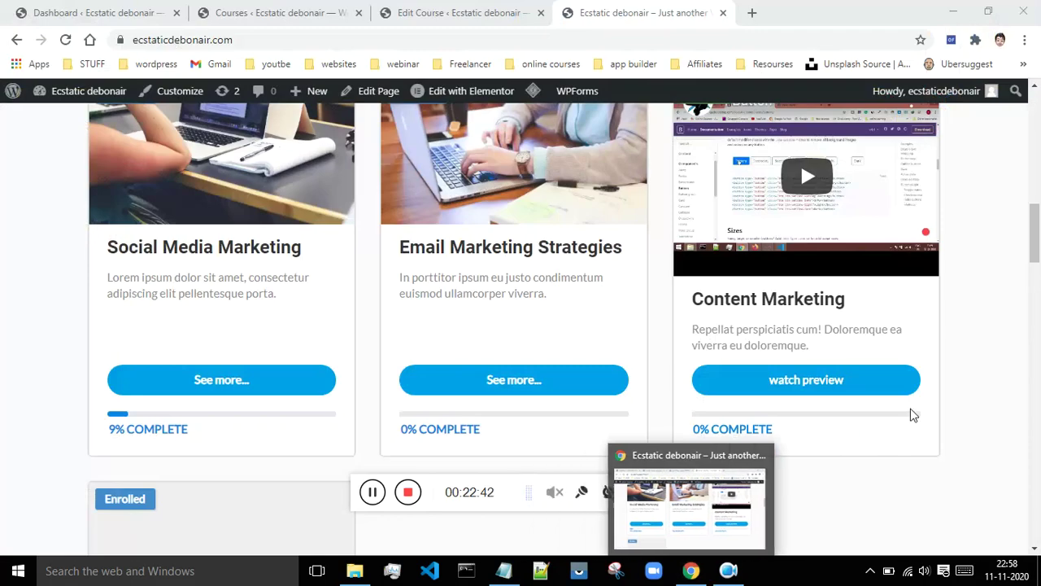
scroll(981, 358, up, 2)
scroll(981, 355, up, 3)
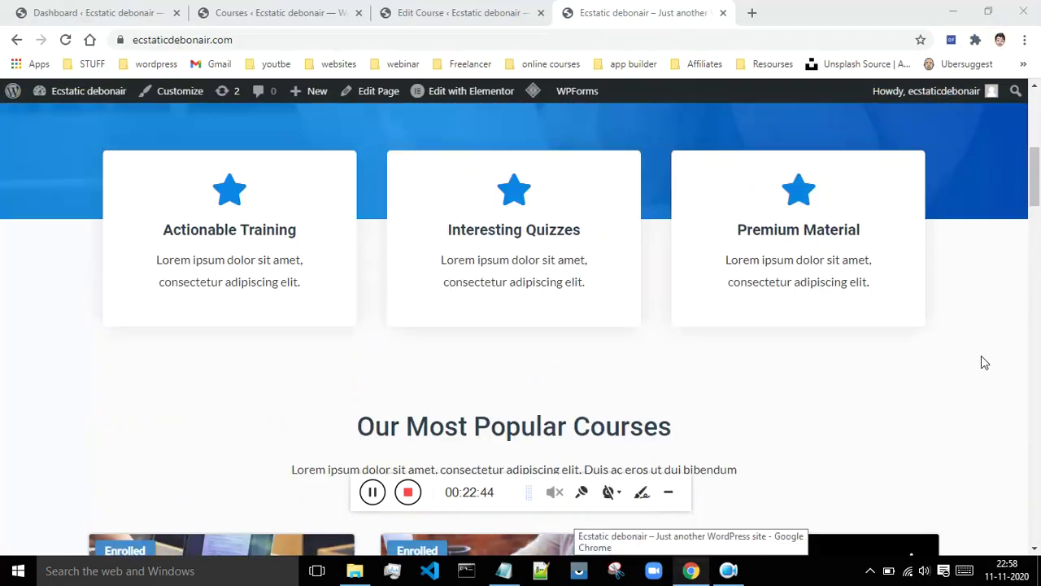
- Return to the Social Media Marketing course settings and enable Course Prerequisites with the Any Selected compare mode
scroll(570, 252, down, 4)
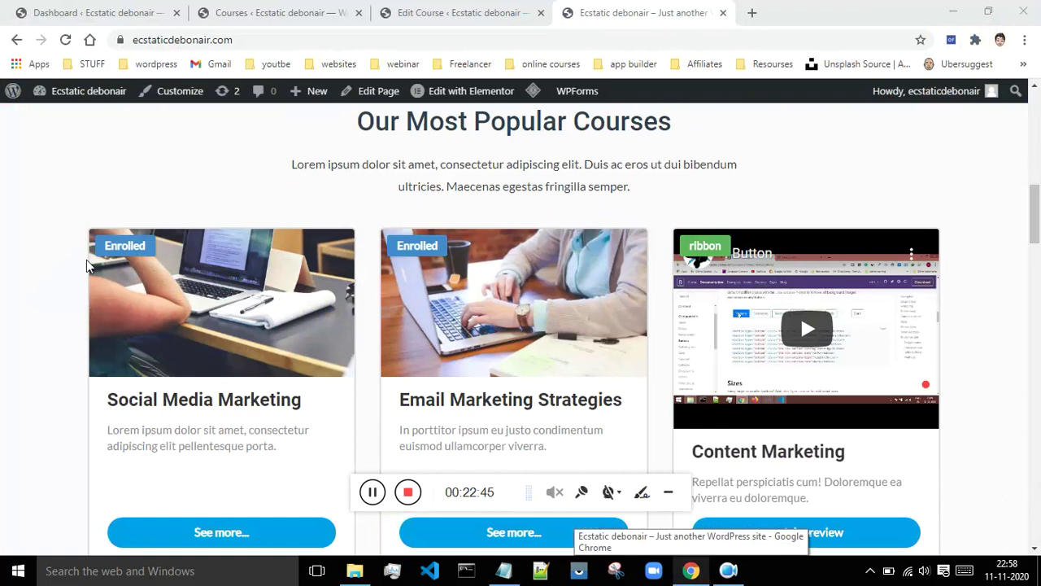
click(488, 11)
drag(820, 326, 818, 371)
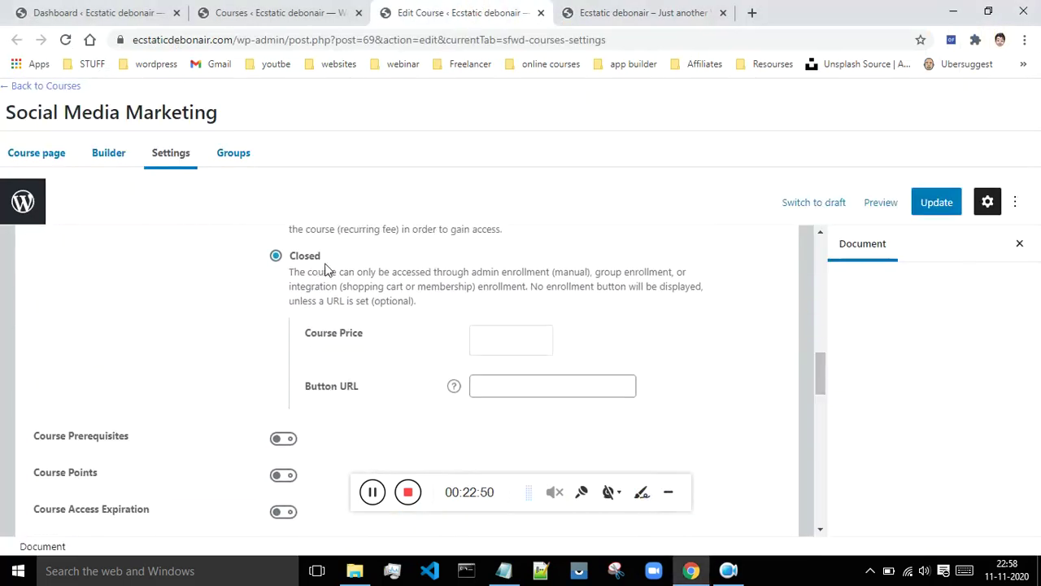
scroll(326, 268, down, 1)
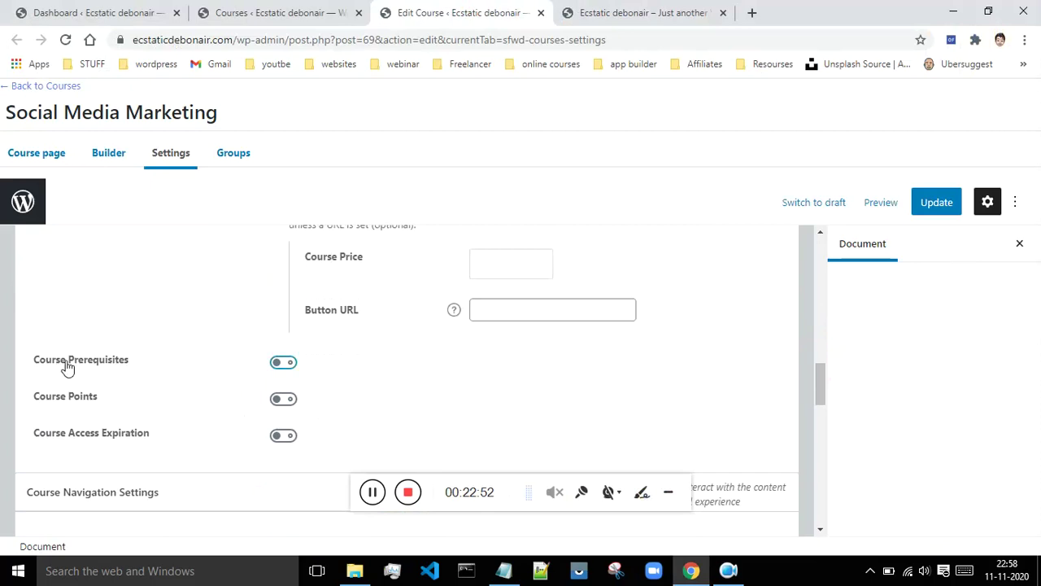
click(284, 366)
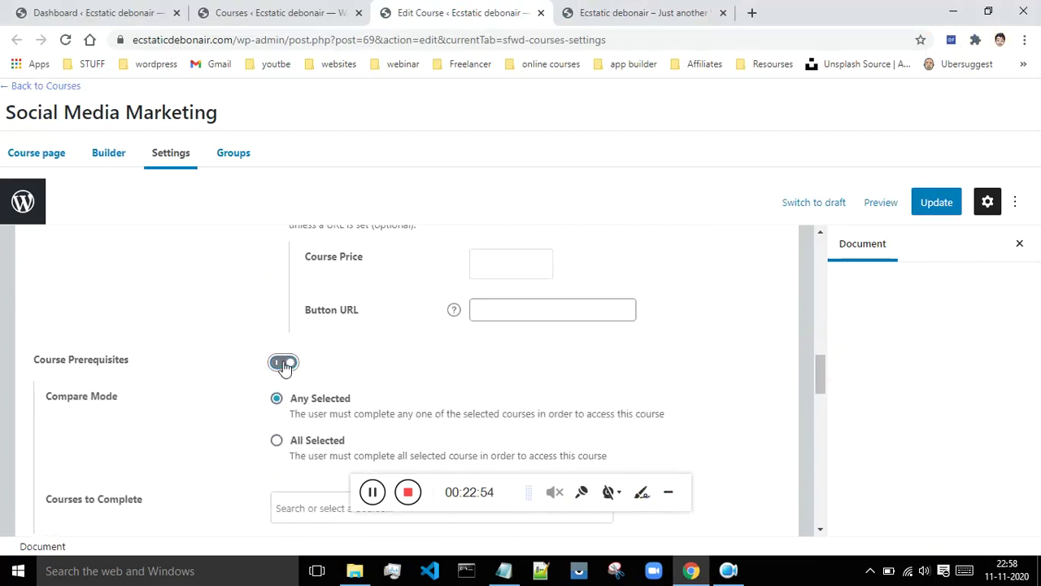
scroll(197, 353, down, 2)
scroll(197, 353, up, 1)
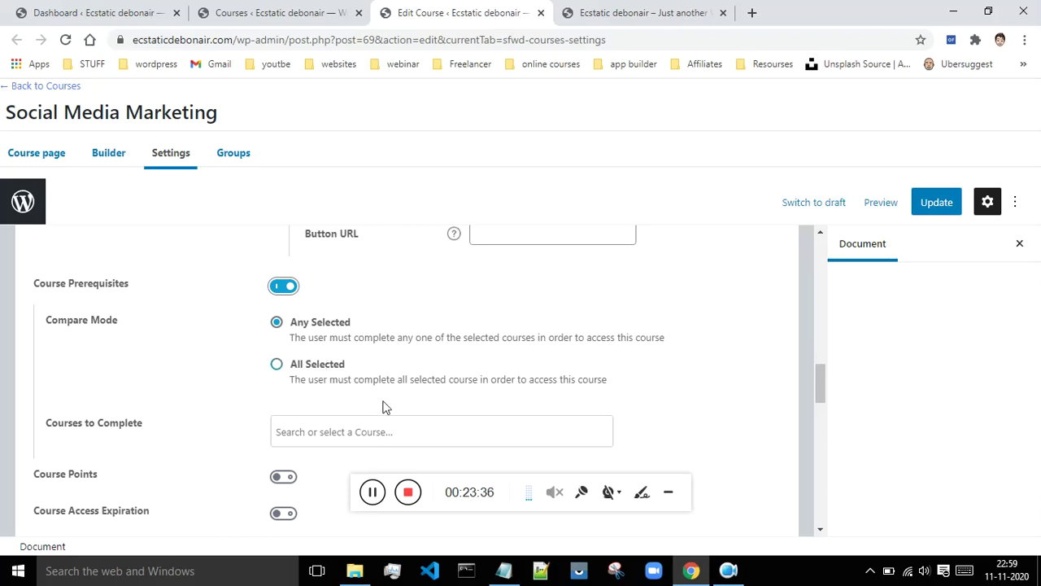
click(276, 366)
click(277, 323)
- Add first course and Email Marketing Strategies as the prerequisite Courses to Complete
scroll(342, 327, down, 1)
click(322, 356)
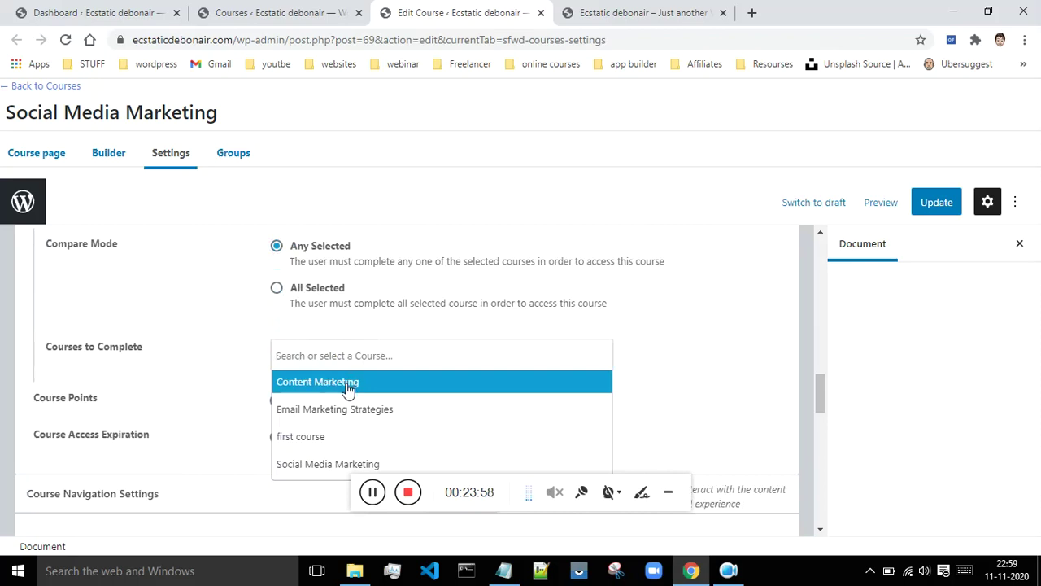
click(323, 437)
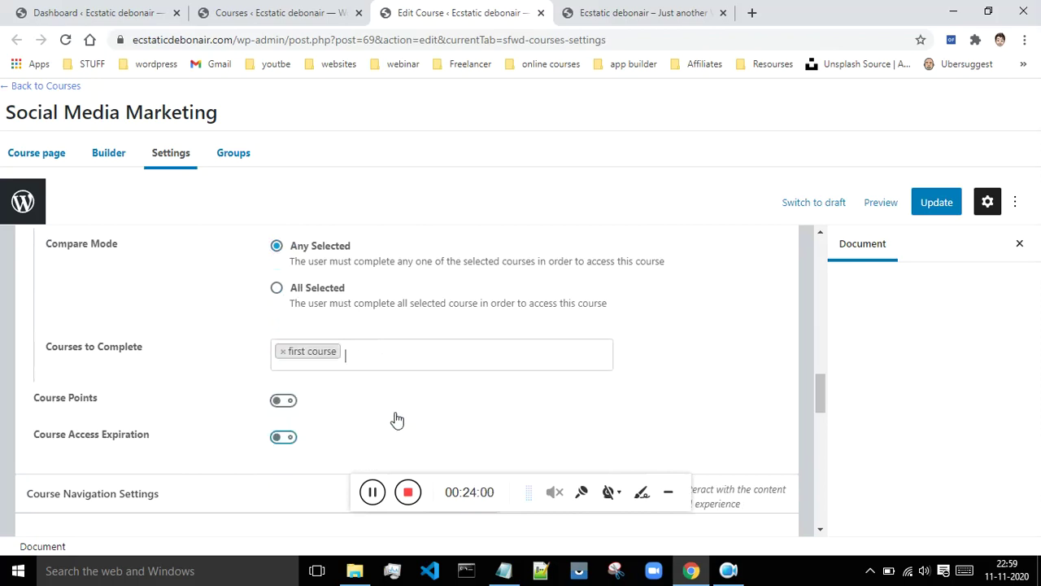
scroll(488, 393, up, 2)
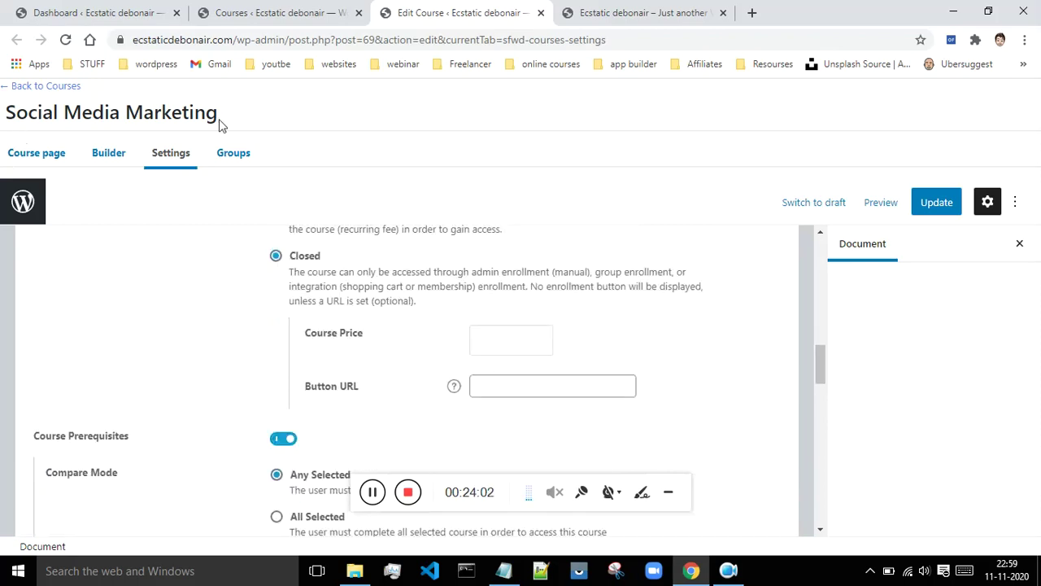
scroll(209, 295, down, 2)
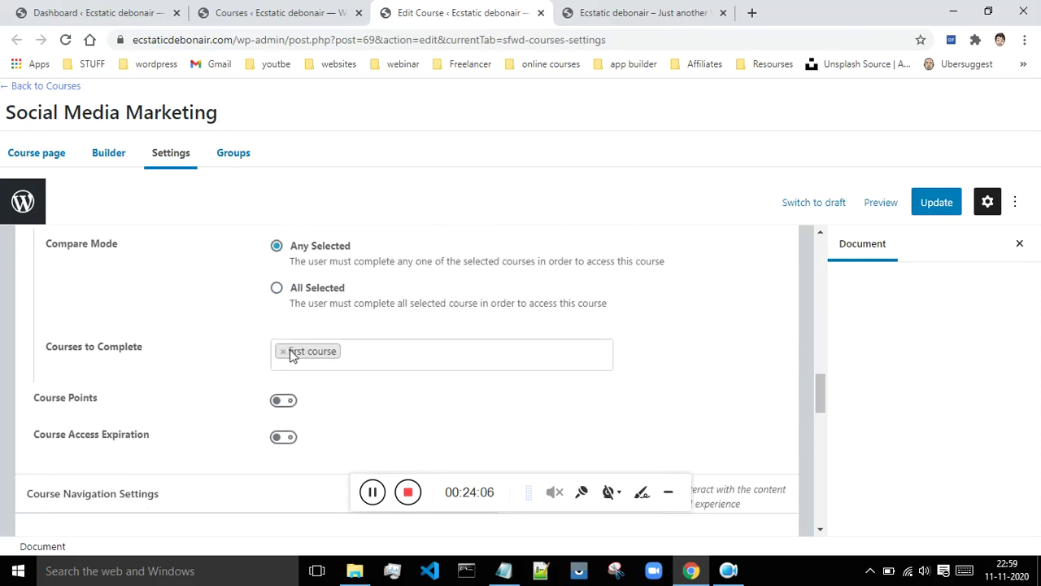
click(379, 351)
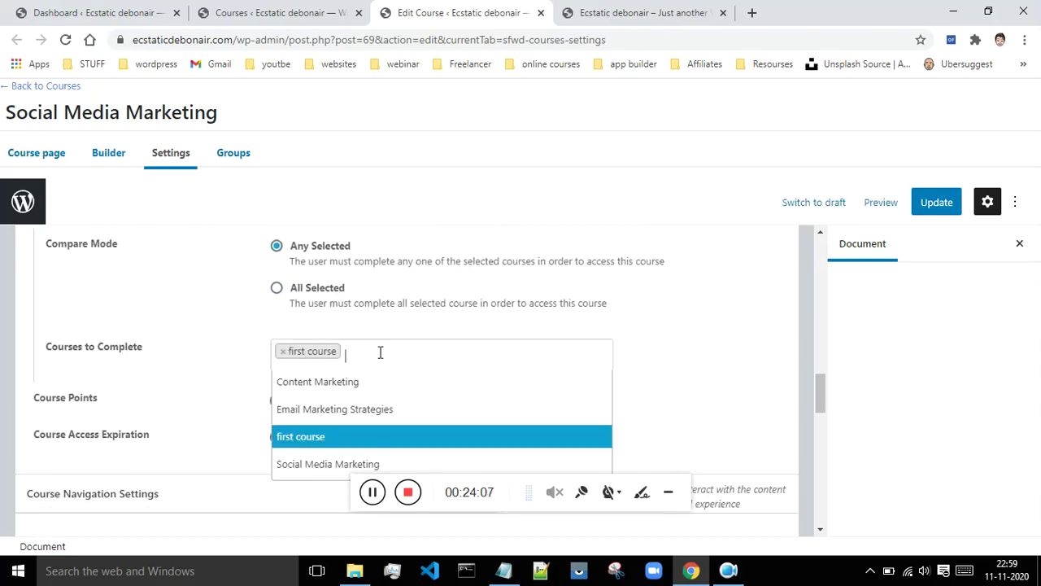
click(319, 410)
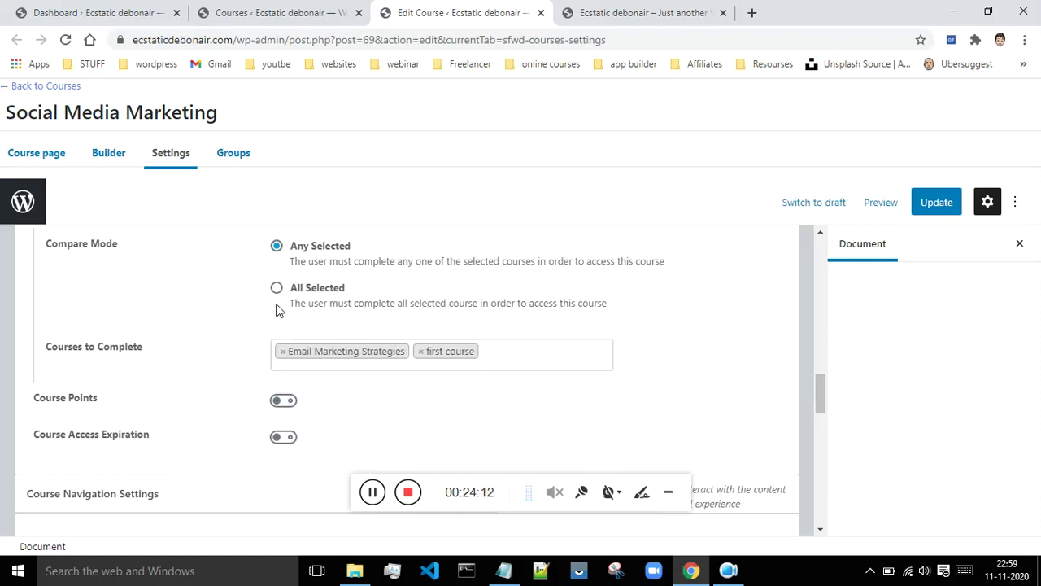
- Try the All Selected compare mode for the prerequisites and restore Any Selected
scroll(276, 309, up, 1)
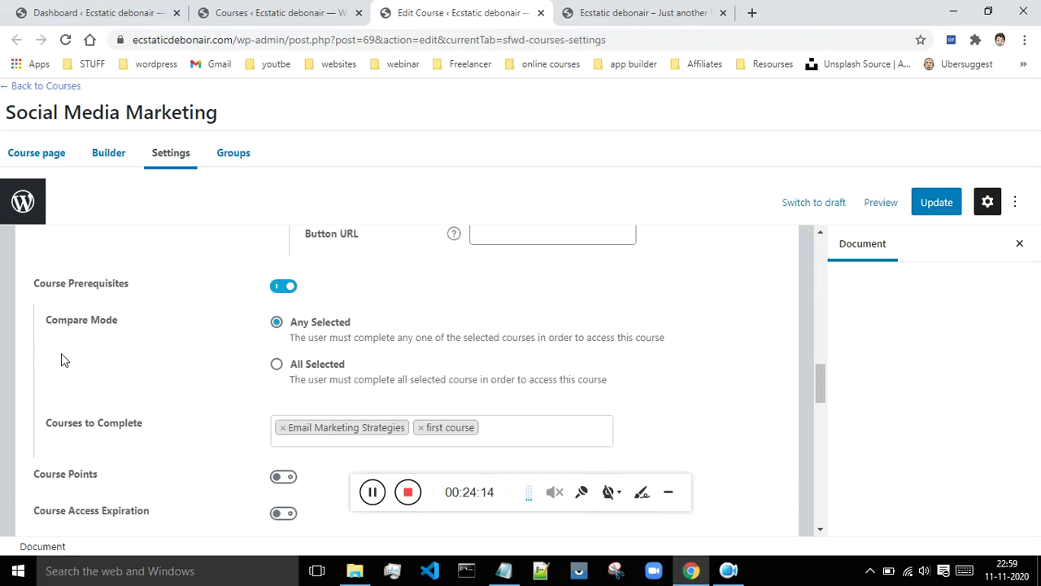
click(277, 365)
click(277, 324)
- Enable Course Points and set the points Awarded on Completion to 40
drag(818, 384, 824, 409)
click(286, 319)
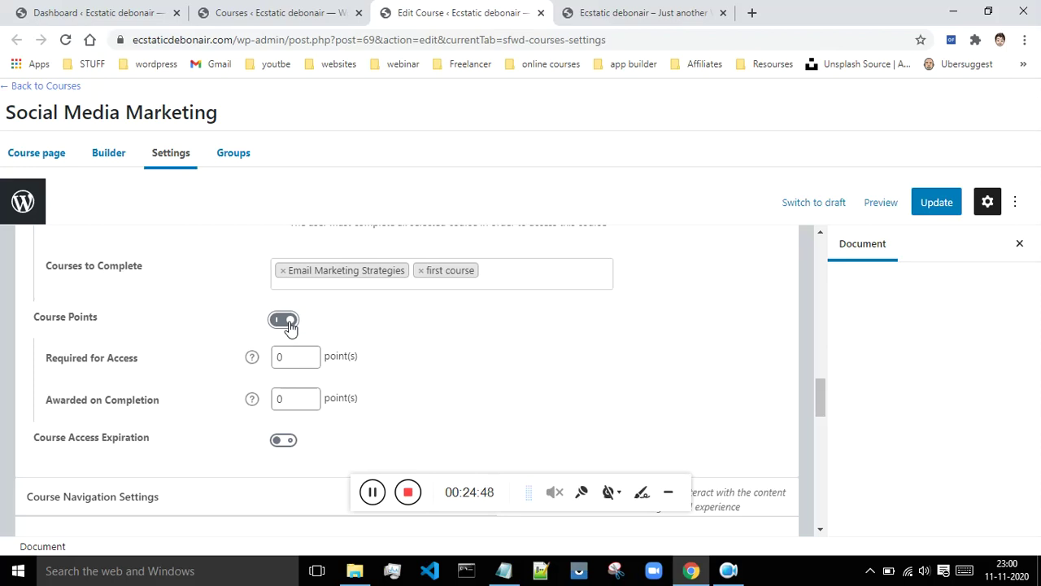
click(290, 326)
drag(231, 113, 2, 114)
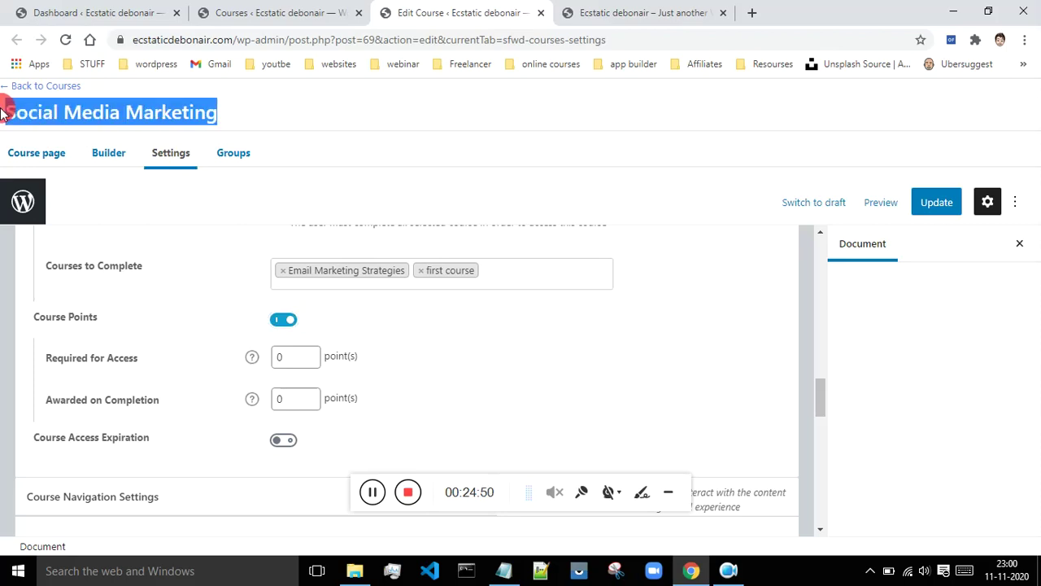
click(278, 106)
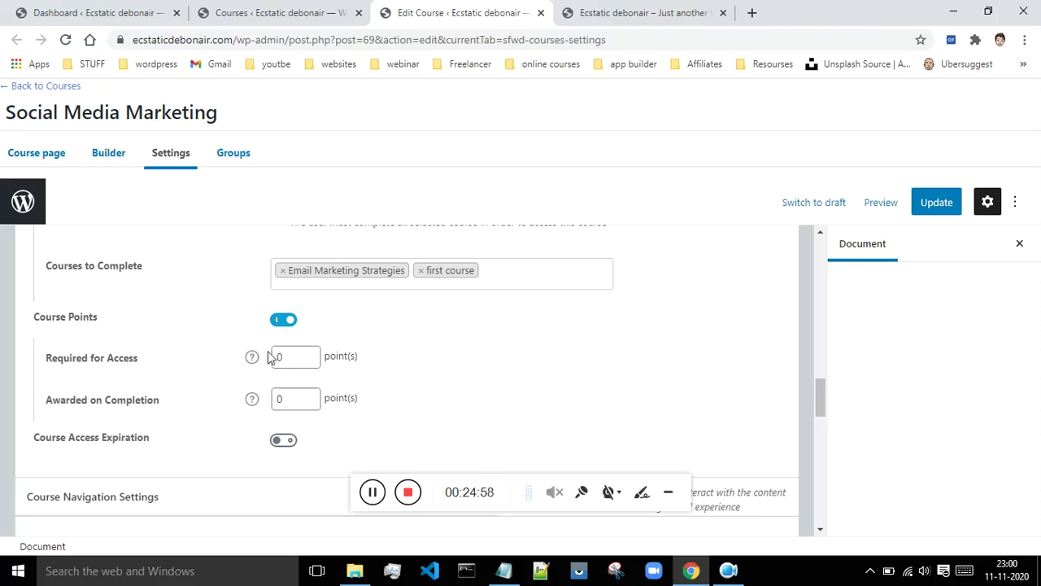
click(286, 400)
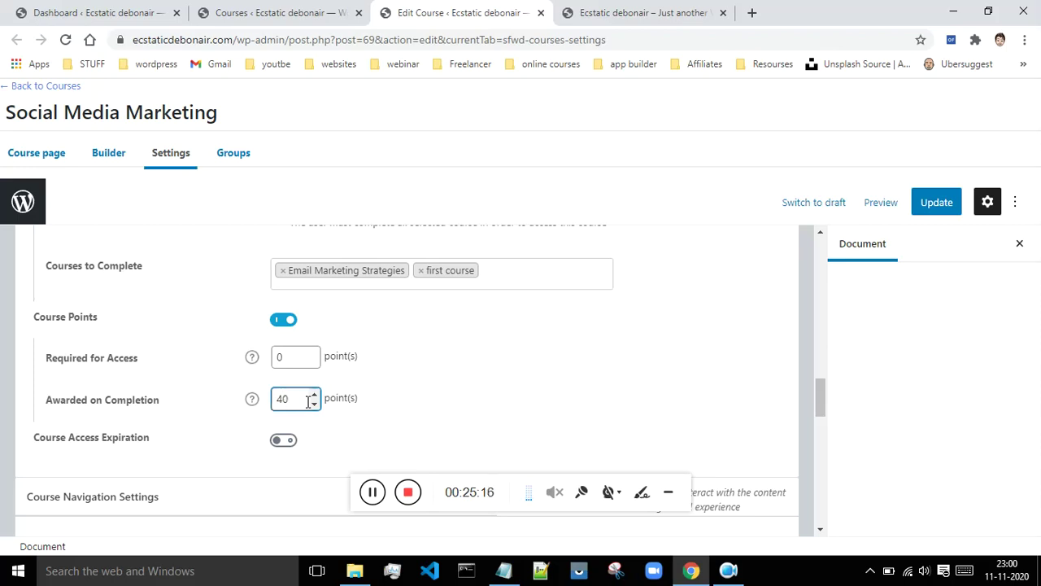
click(374, 493)
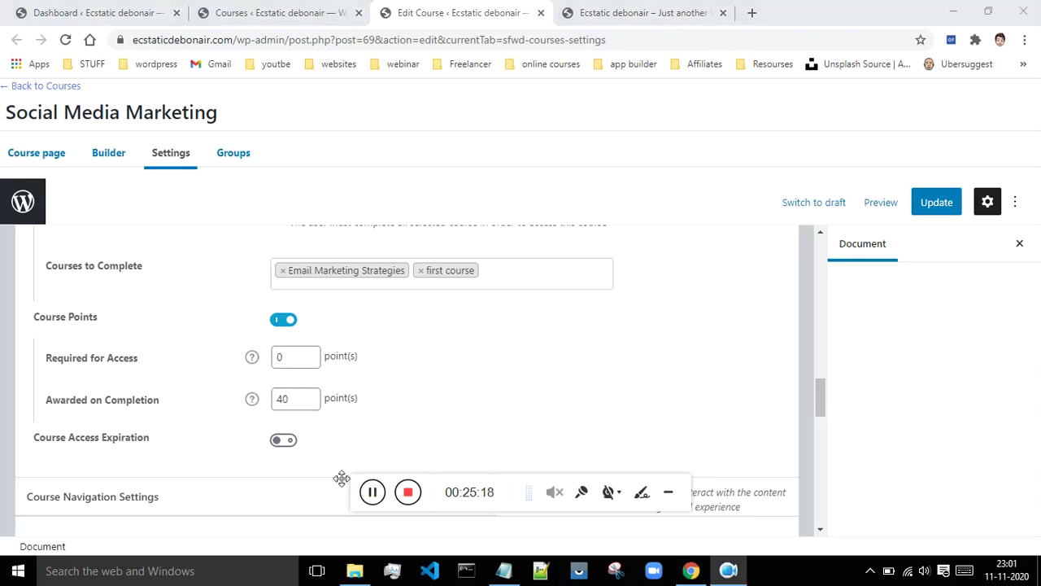
- Set the course points Required for Access to 20
click(282, 356)
click(283, 356)
key(BackSpace)
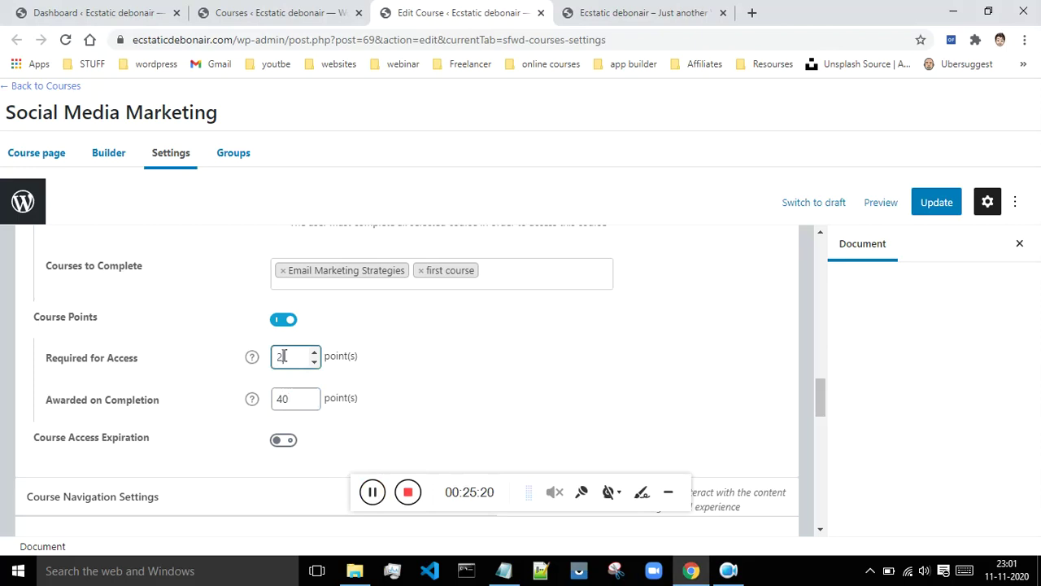
text(20)
- Enable Course Access Expiration and set the Access Period to 30 days
scroll(412, 339, down, 2)
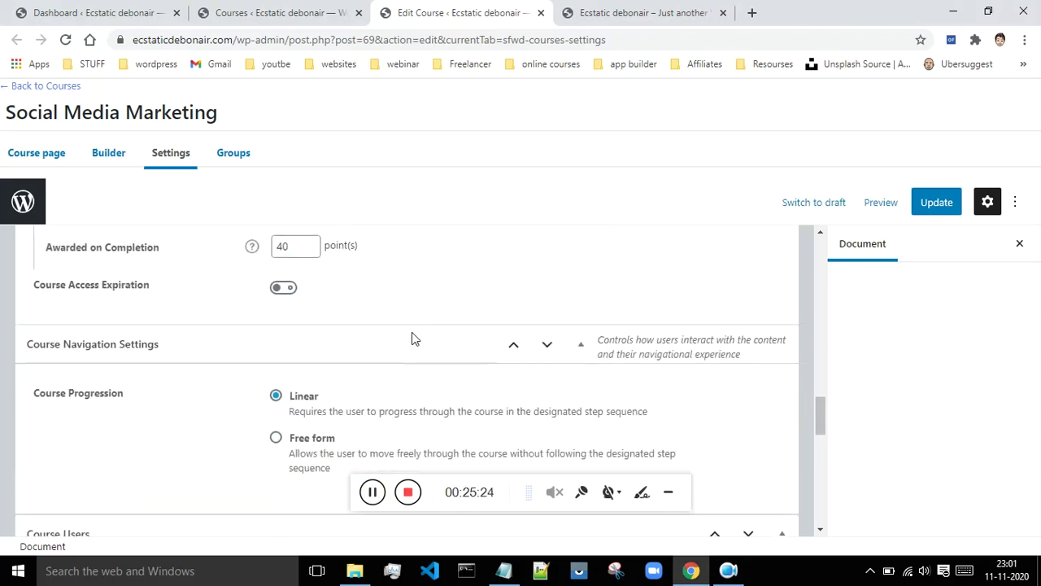
click(285, 293)
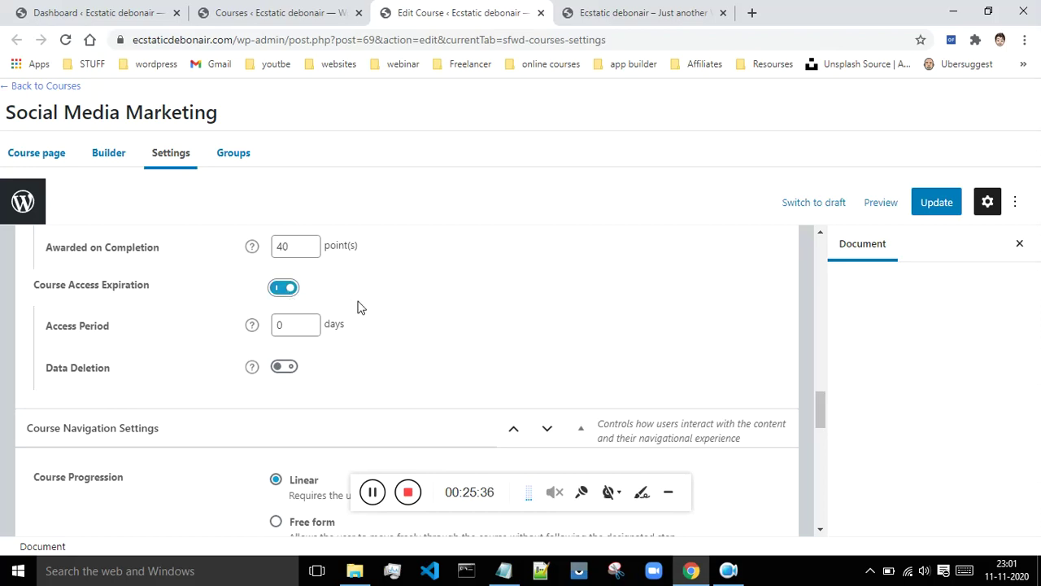
click(305, 323)
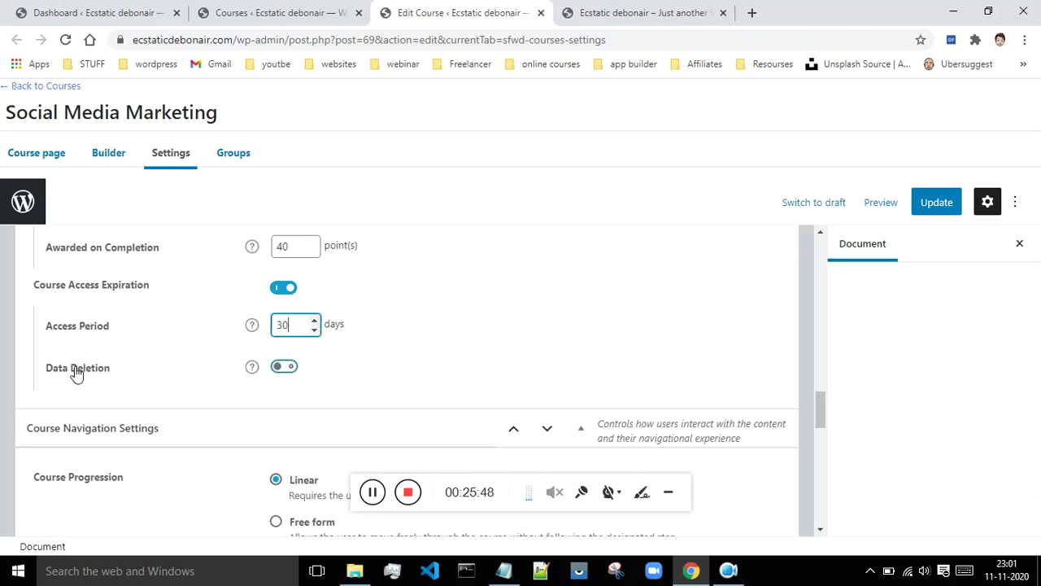
- Try the Data Deletion option under Course Access Expiration and turn it back off
click(279, 368)
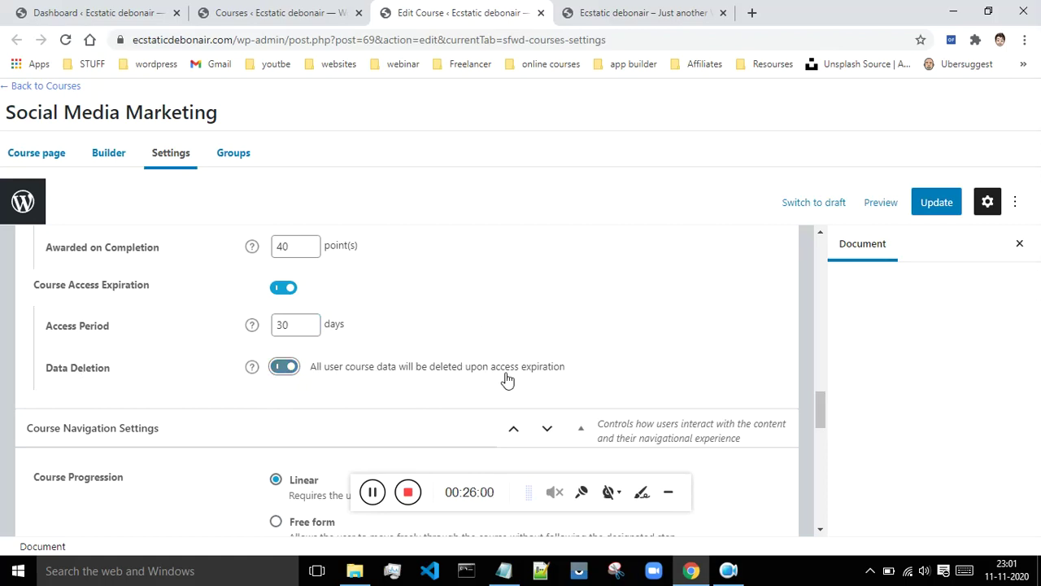
click(564, 373)
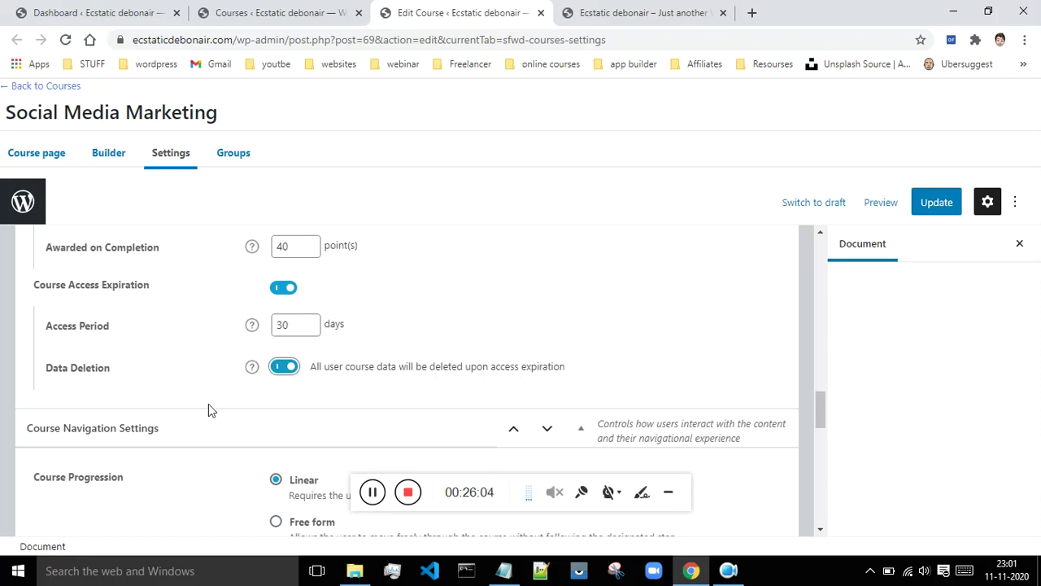
click(285, 366)
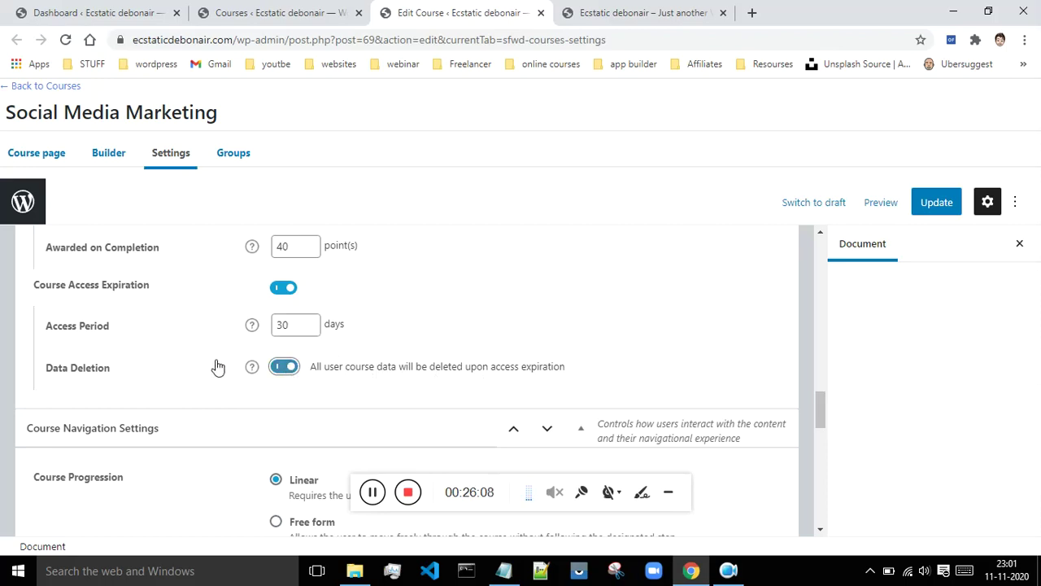
click(283, 368)
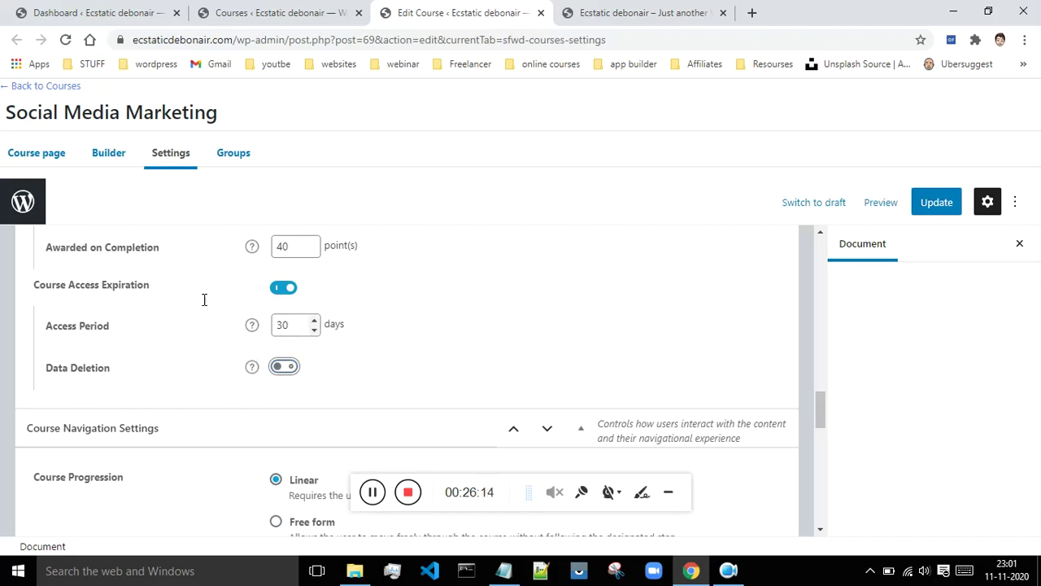
- View the Course Progression options, then open the live Social Media Marketing course page and examine its Course Content lessons
drag(819, 404, 822, 422)
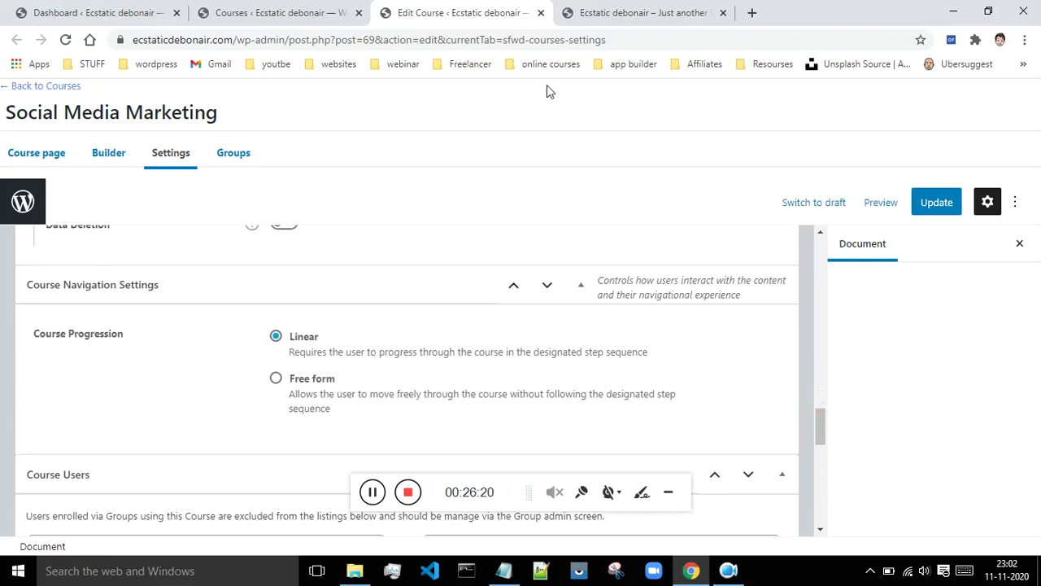
click(643, 12)
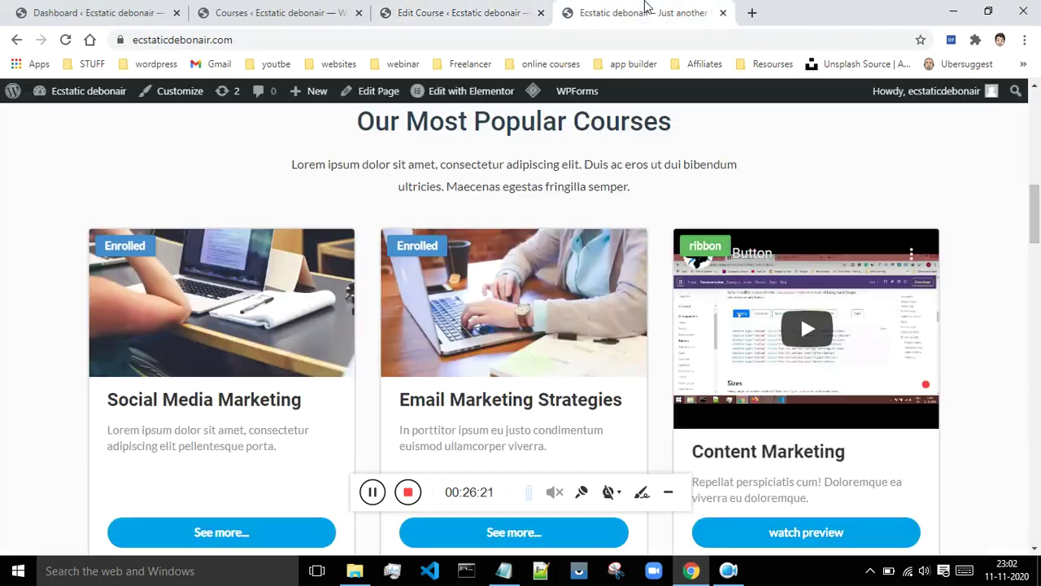
click(221, 531)
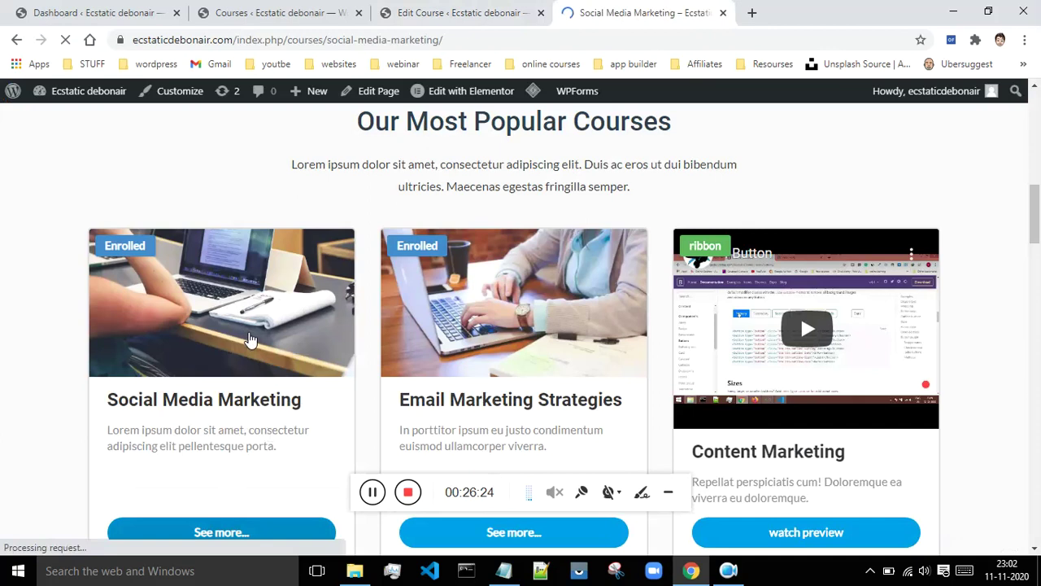
scroll(711, 189, down, 5)
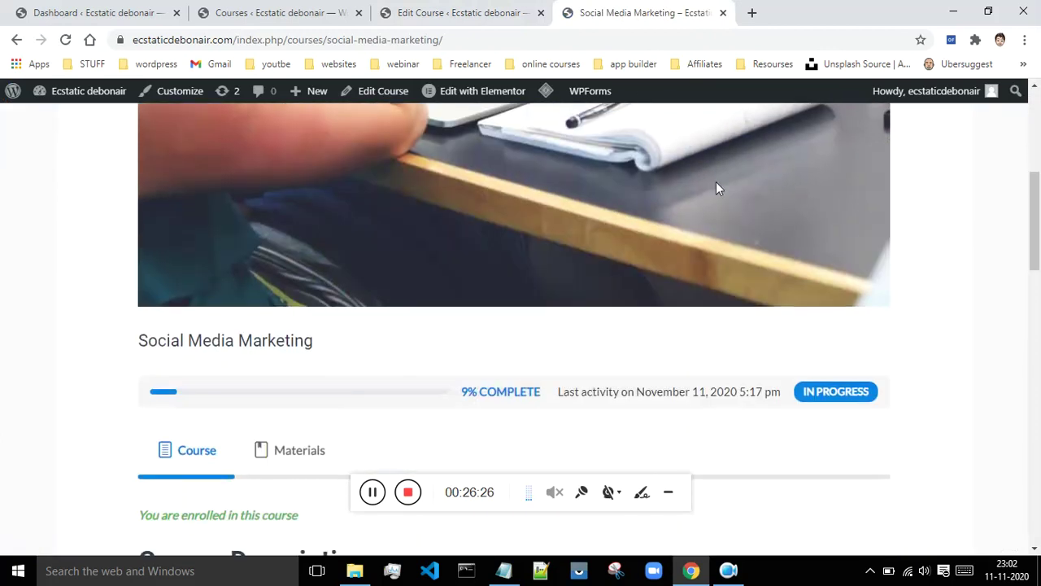
scroll(716, 189, down, 10)
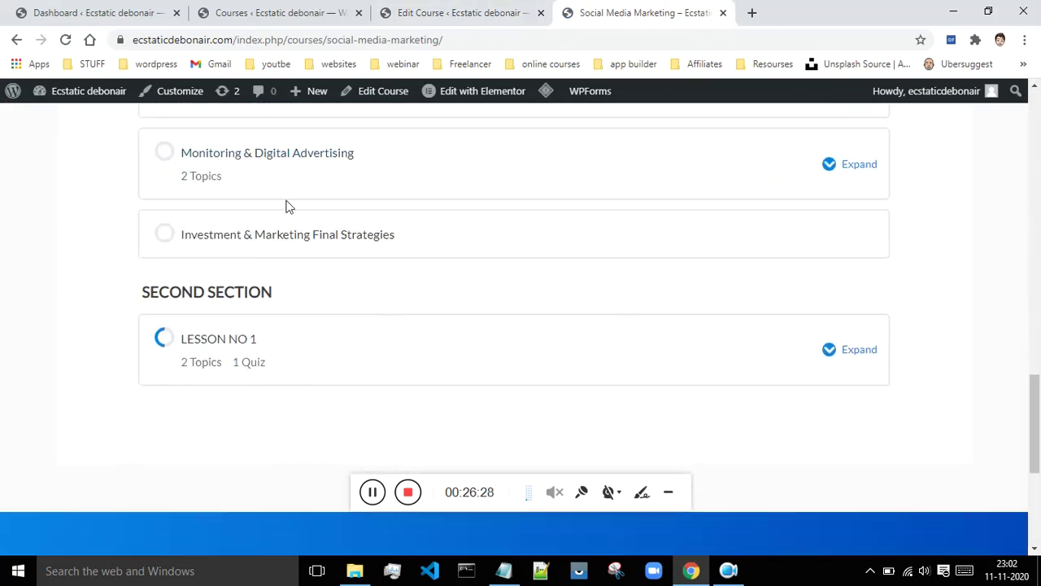
scroll(418, 308, up, 2)
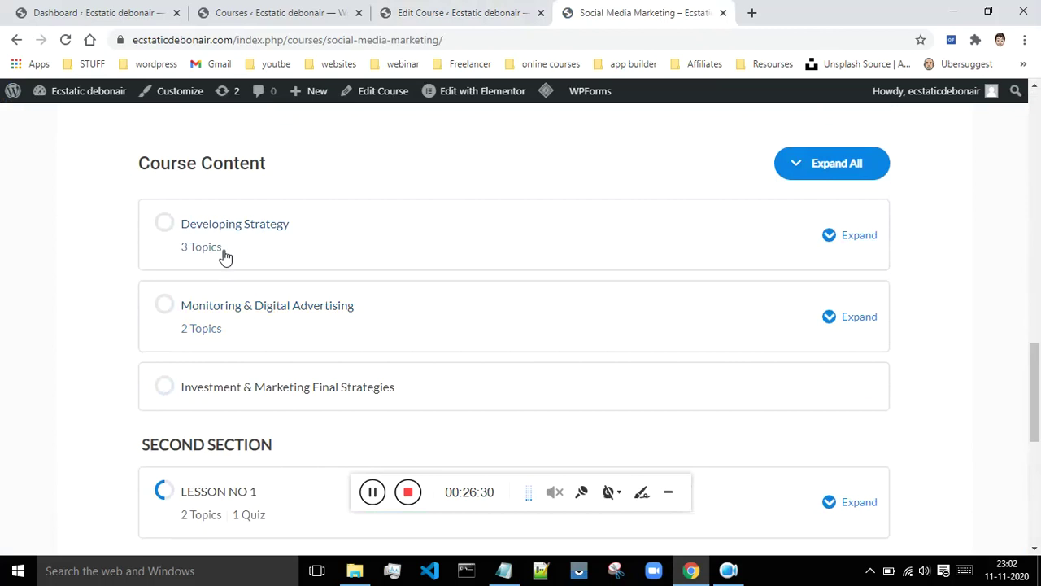
- Open the Developing Strategy lesson from Course Content, return to the course page and review the order of its lessons
click(681, 260)
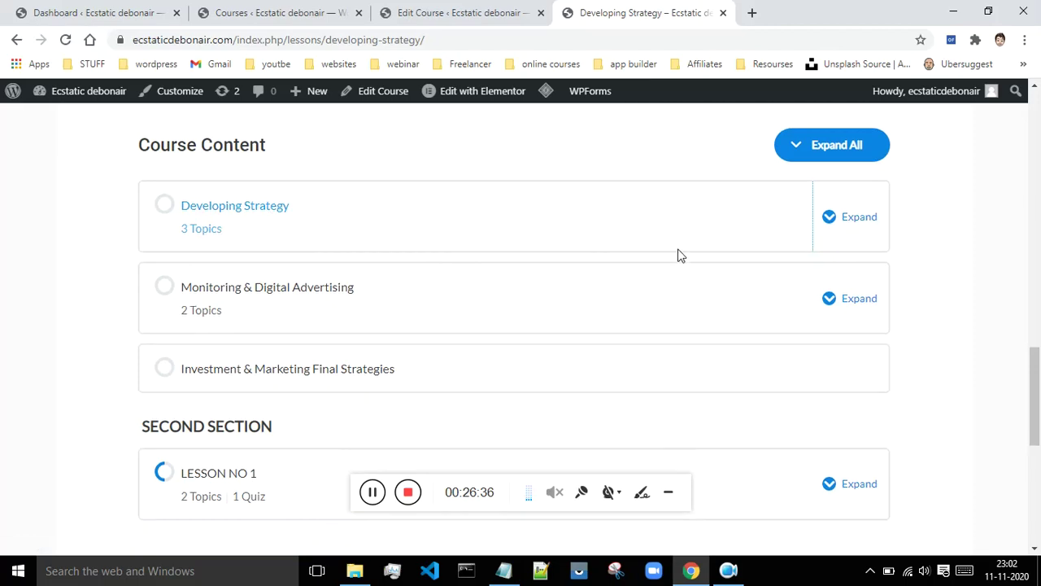
click(678, 257)
click(17, 40)
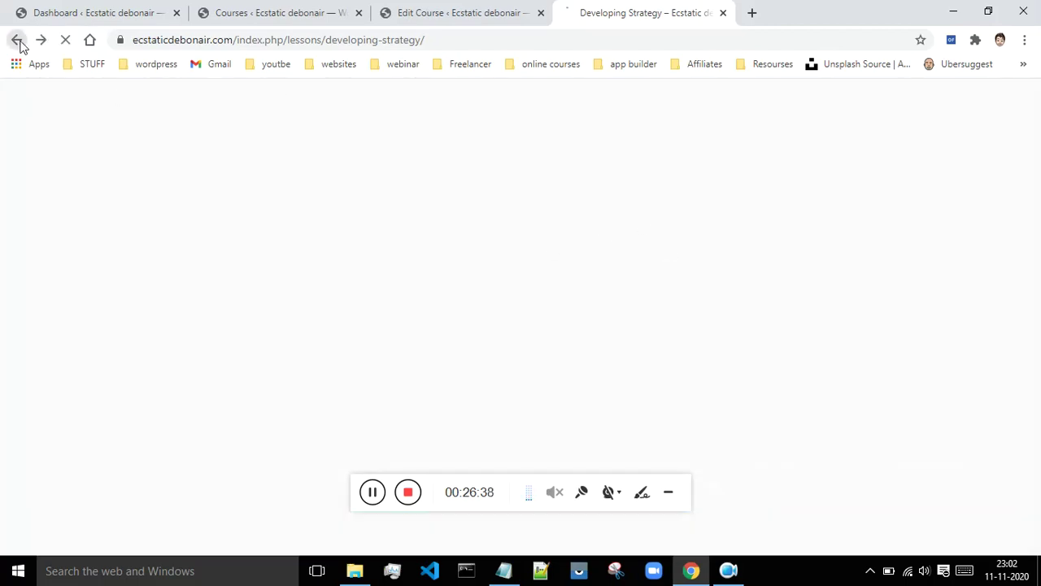
scroll(845, 327, down, 1)
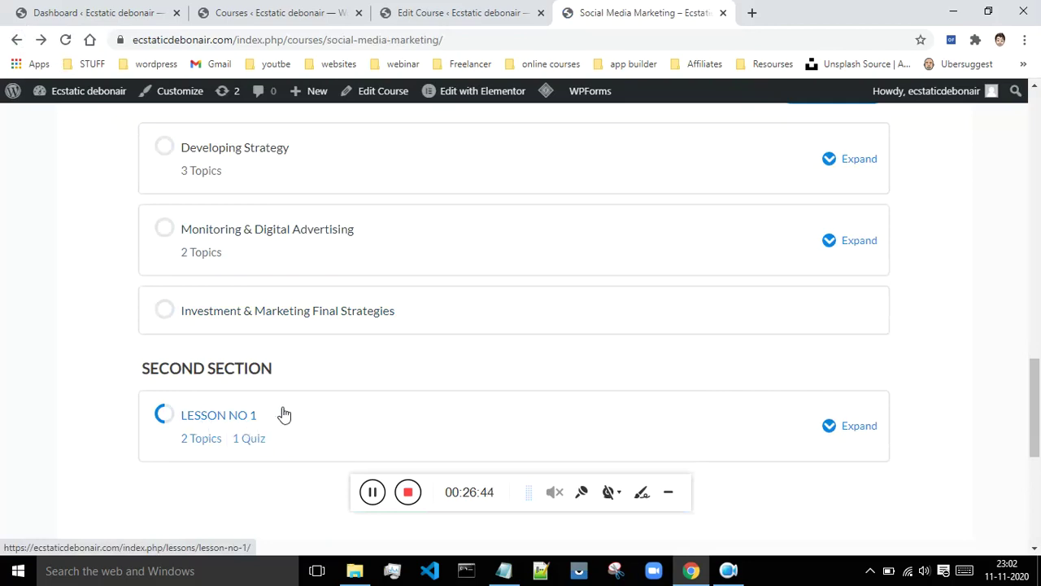
scroll(455, 376, up, 2)
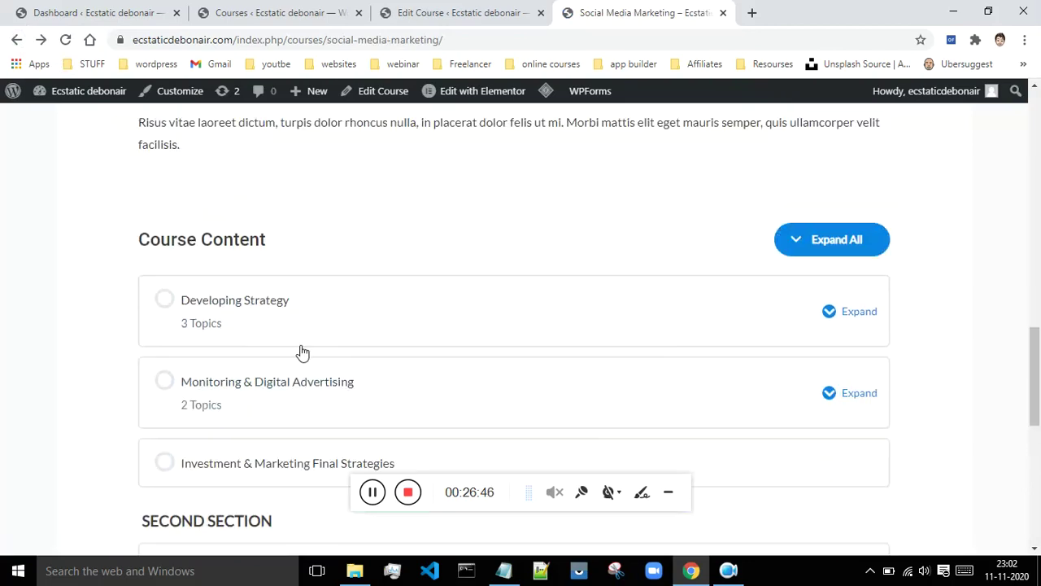
- Expand the Monitoring & Digital Advertising and Developing Strategy lessons on the live course page and review their topics against the Course Progression setting
click(830, 395)
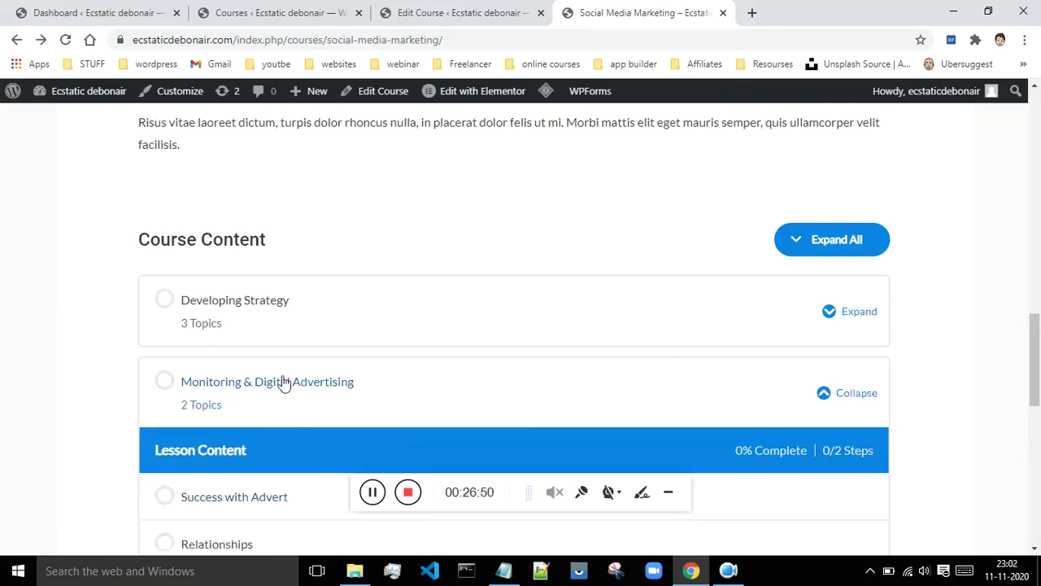
scroll(348, 388, down, 1)
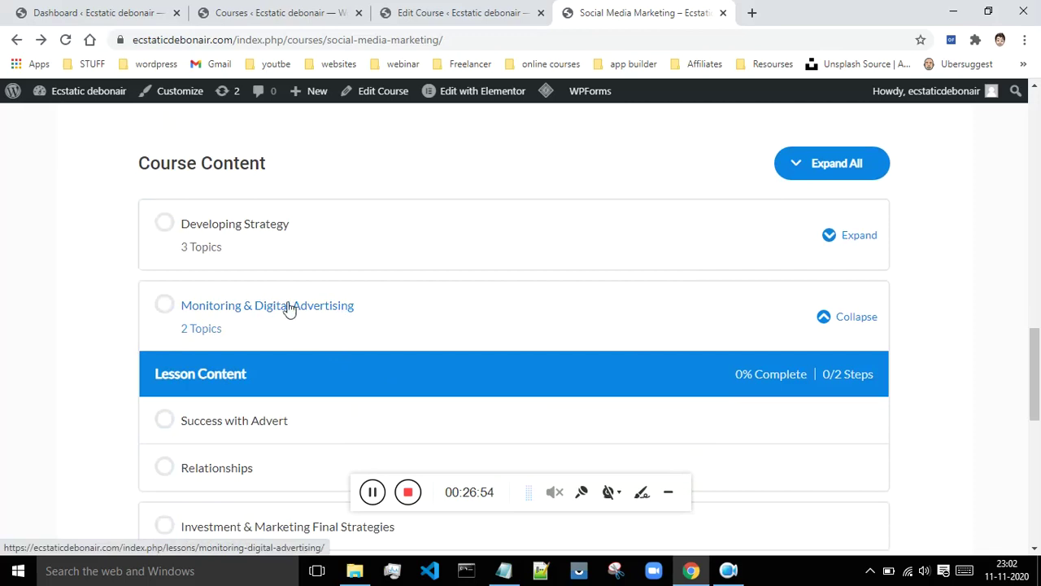
click(464, 12)
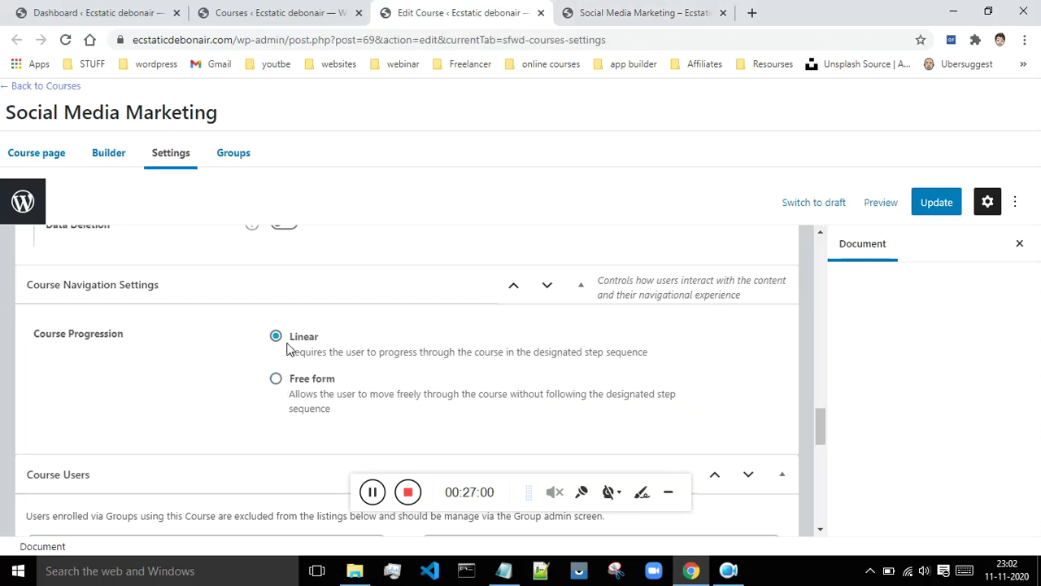
click(610, 11)
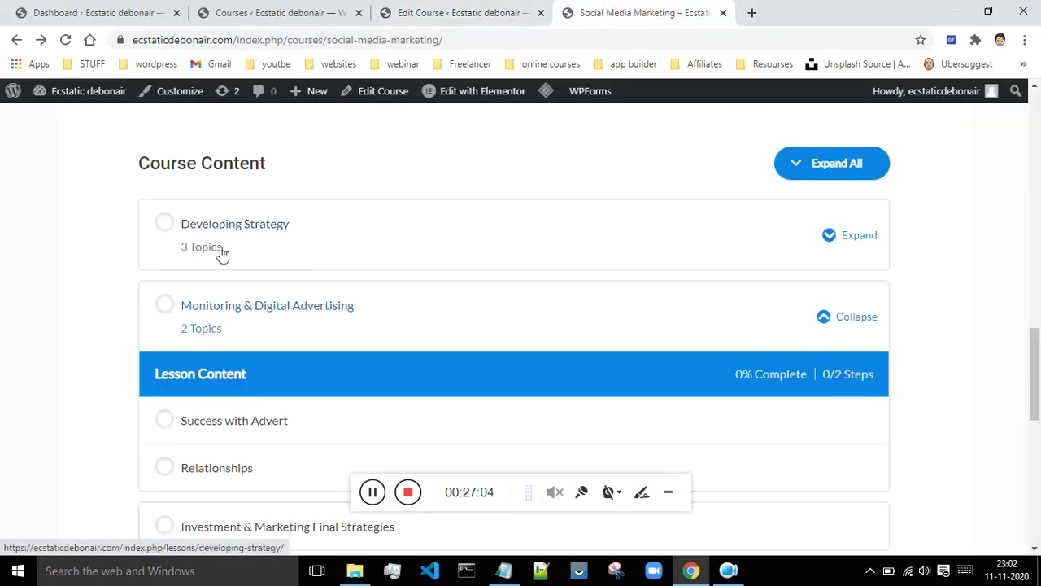
click(836, 241)
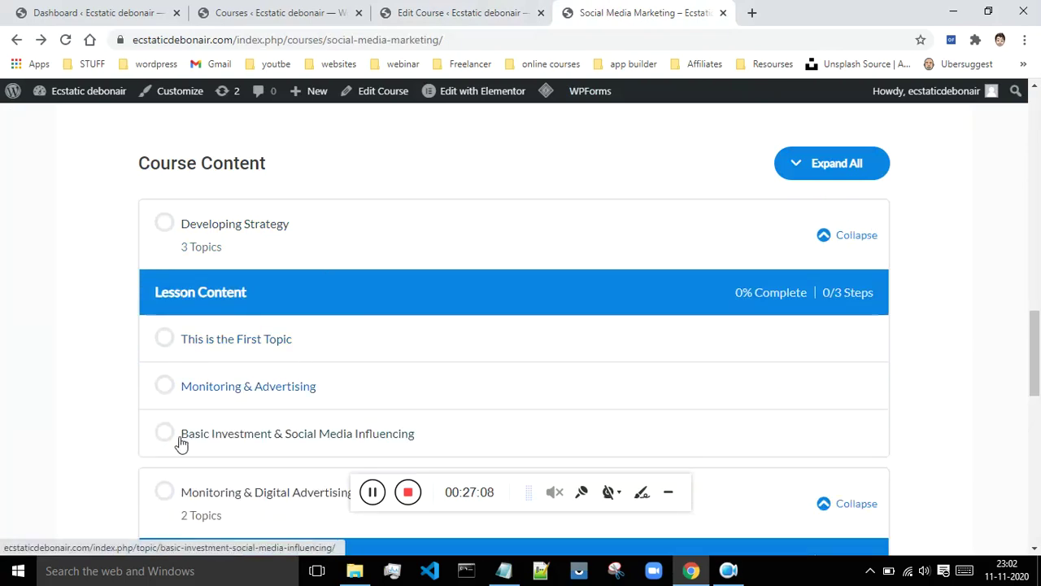
scroll(220, 427, down, 1)
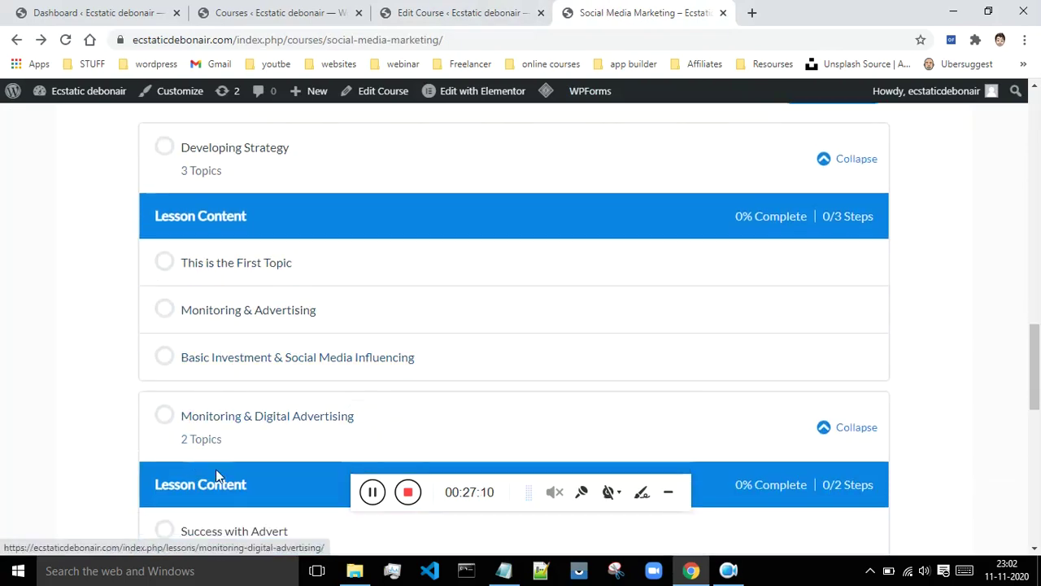
- Compare the Linear and Free form Course Progression options with the order of lessons and topics on the live course page
click(424, 7)
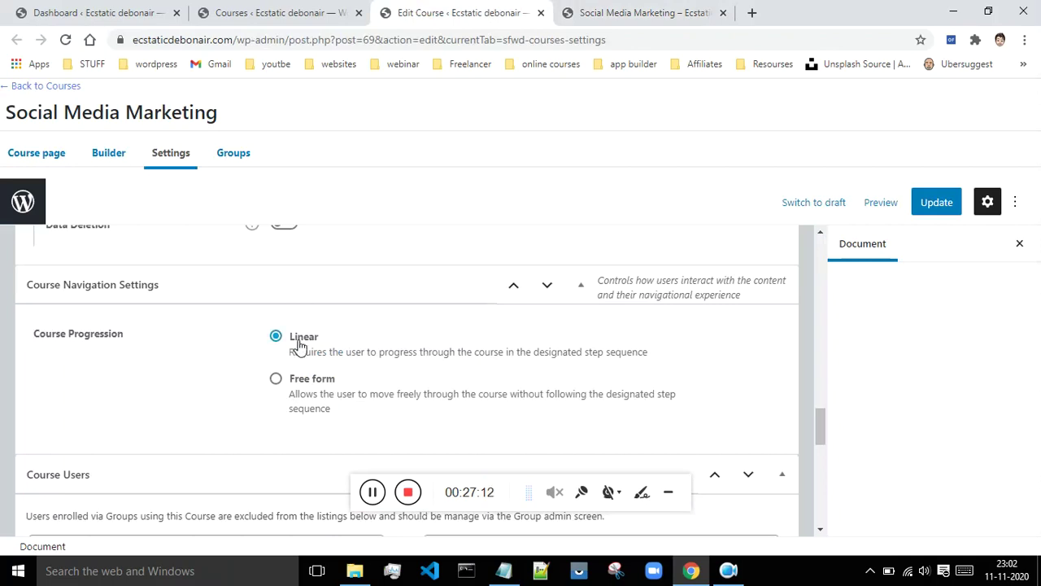
click(615, 12)
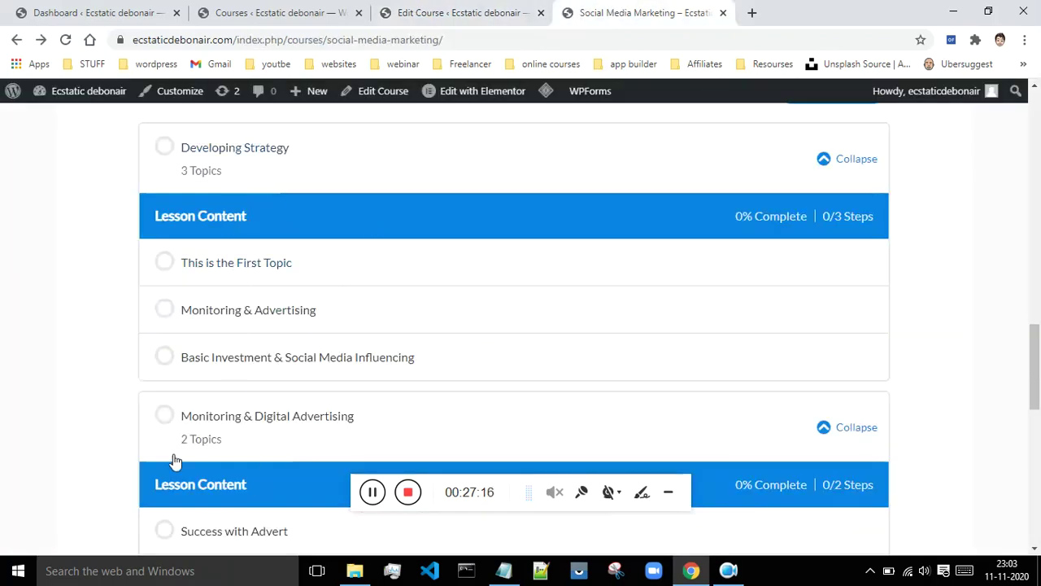
click(469, 9)
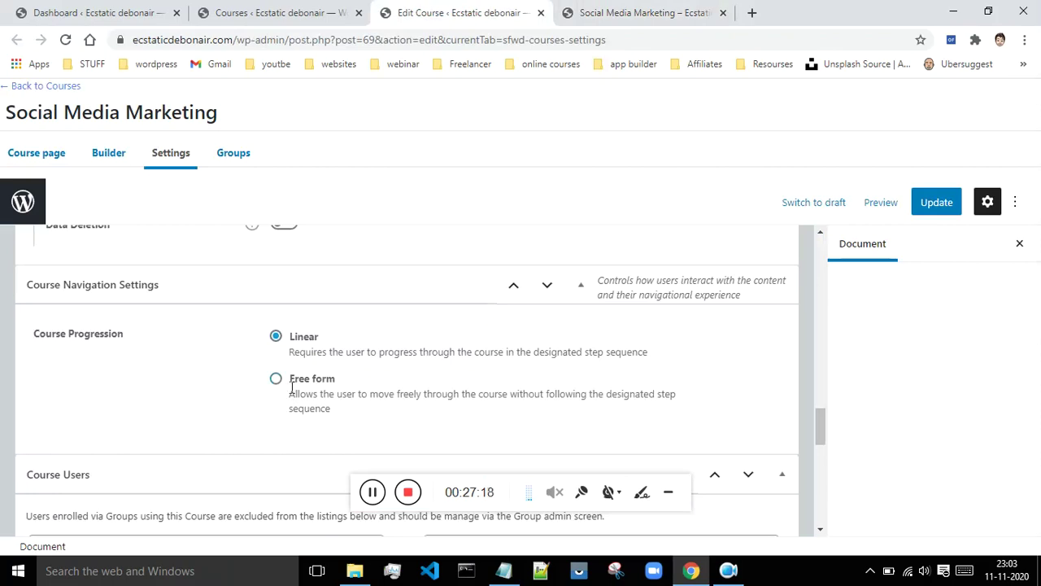
click(615, 12)
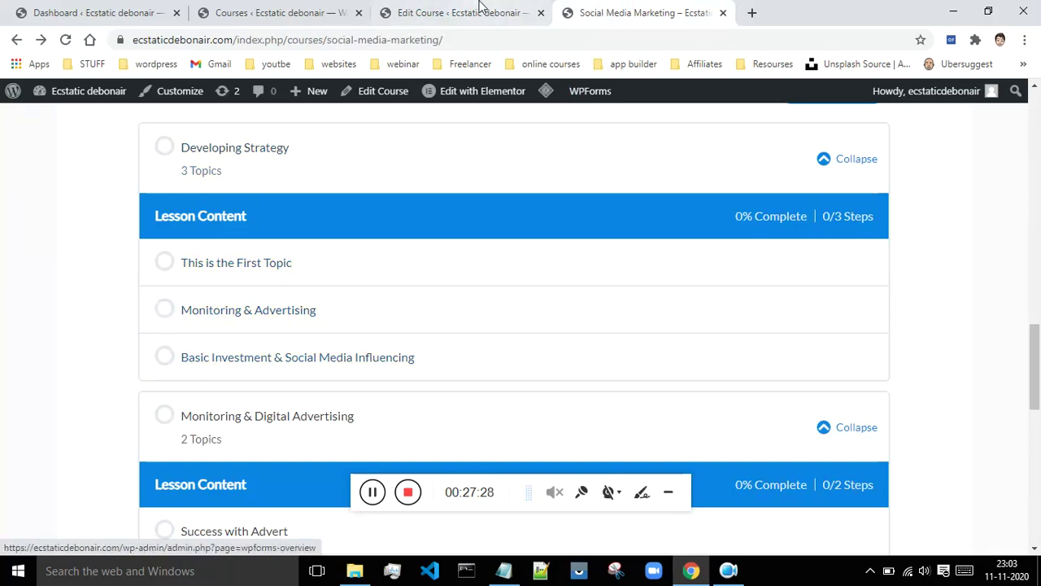
click(479, 11)
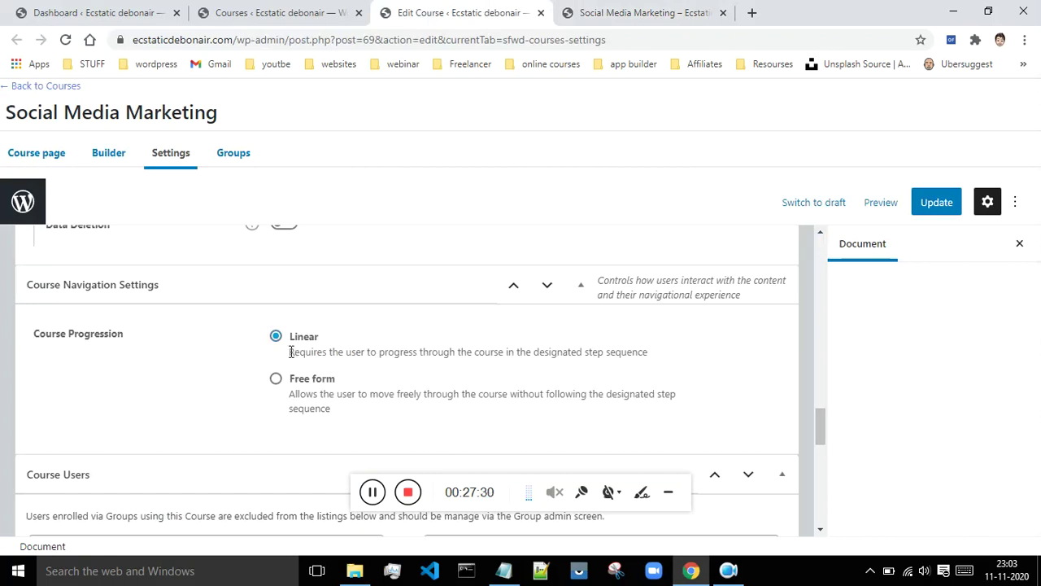
- Examine the Course Users section with its lists of all users and assigned users
drag(824, 432, 827, 456)
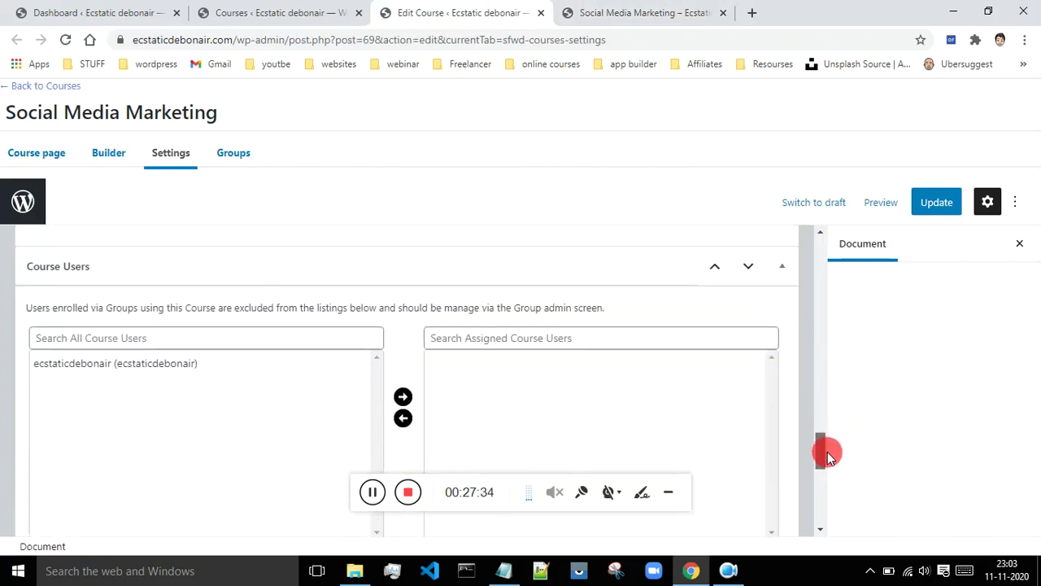
click(163, 363)
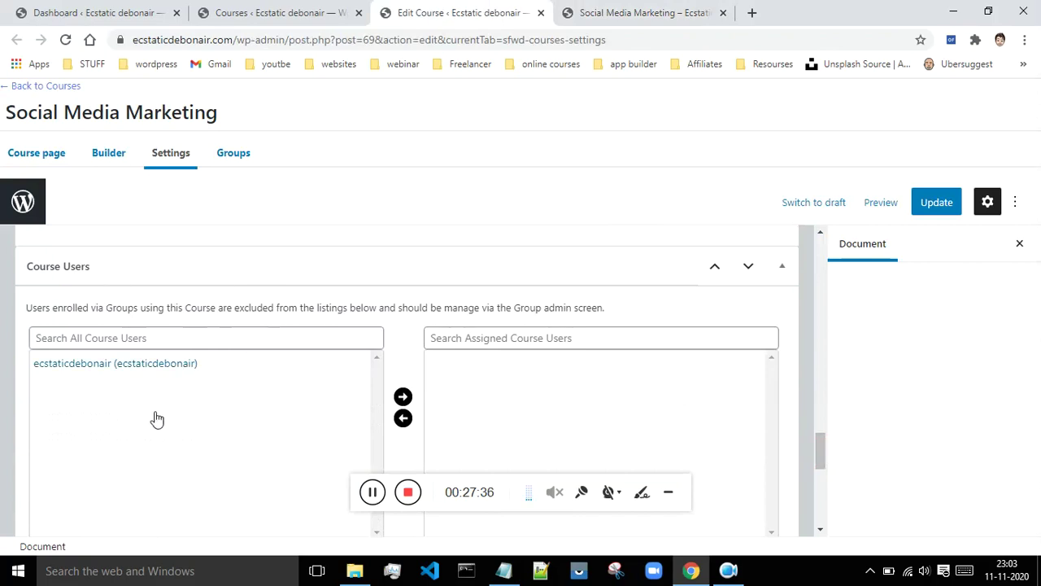
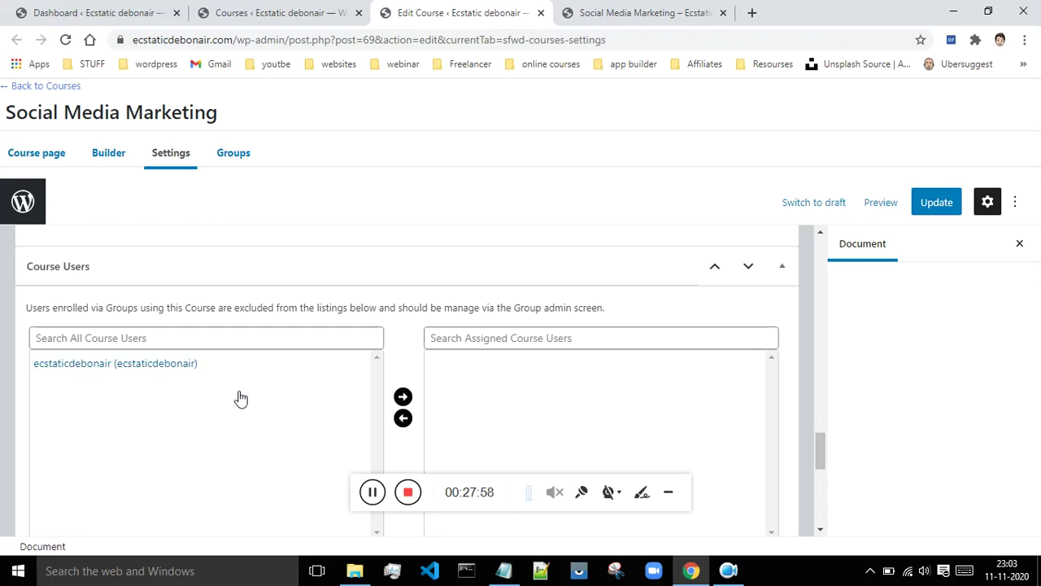
click(372, 492)
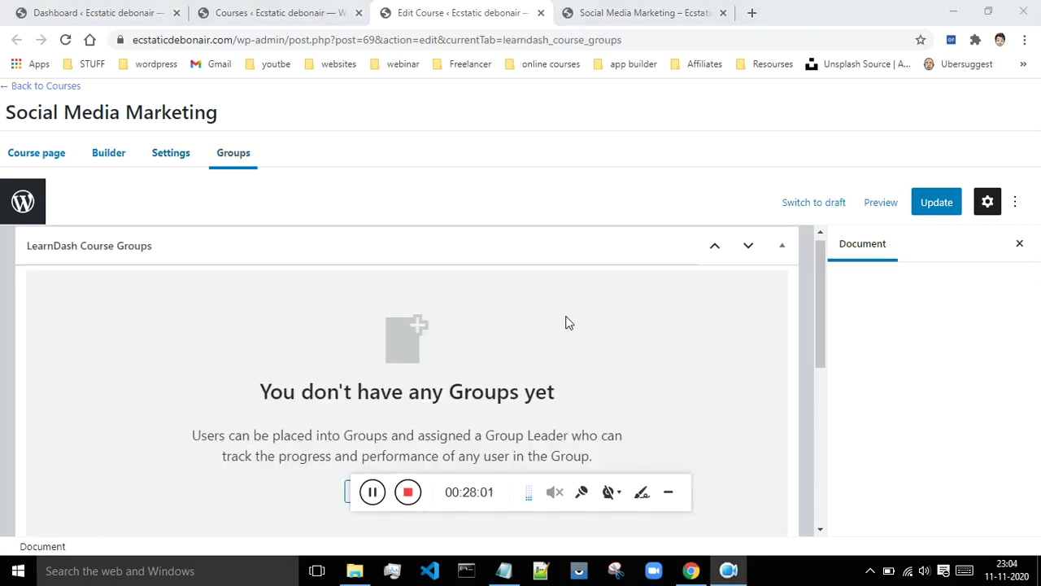
- Examine the LearnDash Course Groups page of the course, including the option to add a first group and the related help
scroll(568, 323, down, 1)
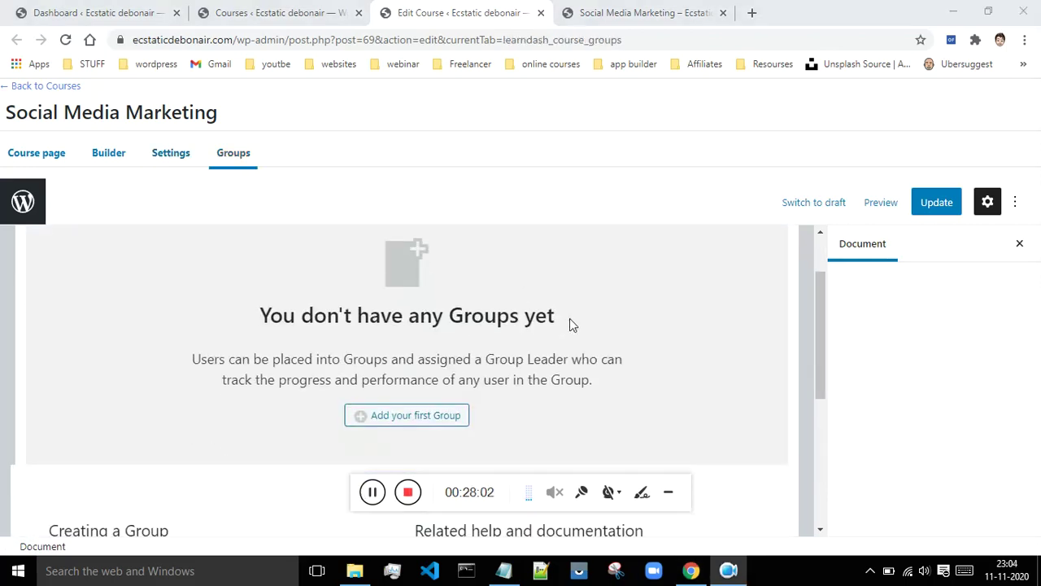
scroll(542, 347, down, 1)
scroll(564, 342, down, 1)
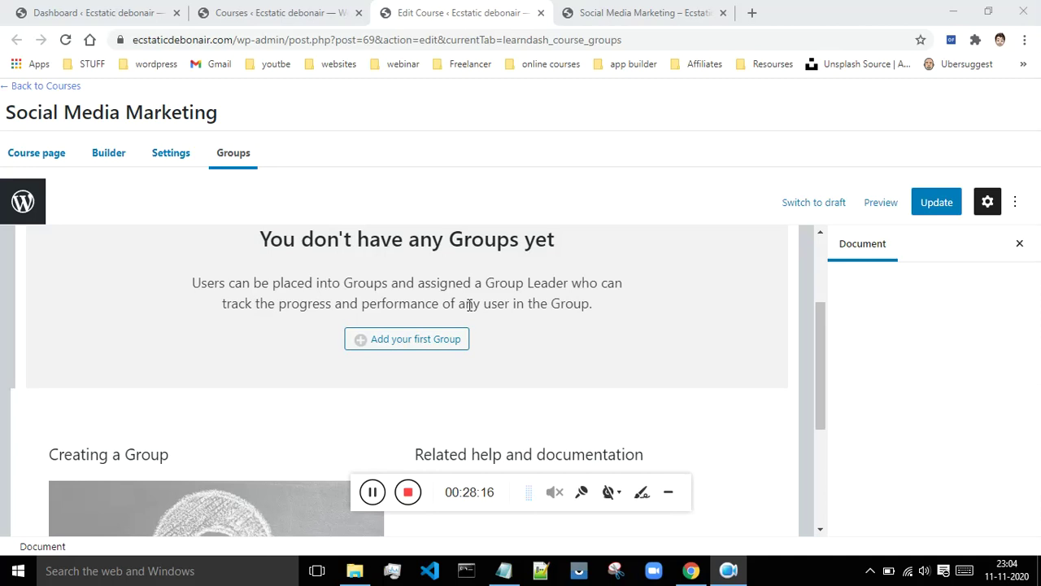
scroll(668, 274, down, 3)
scroll(667, 274, up, 2)
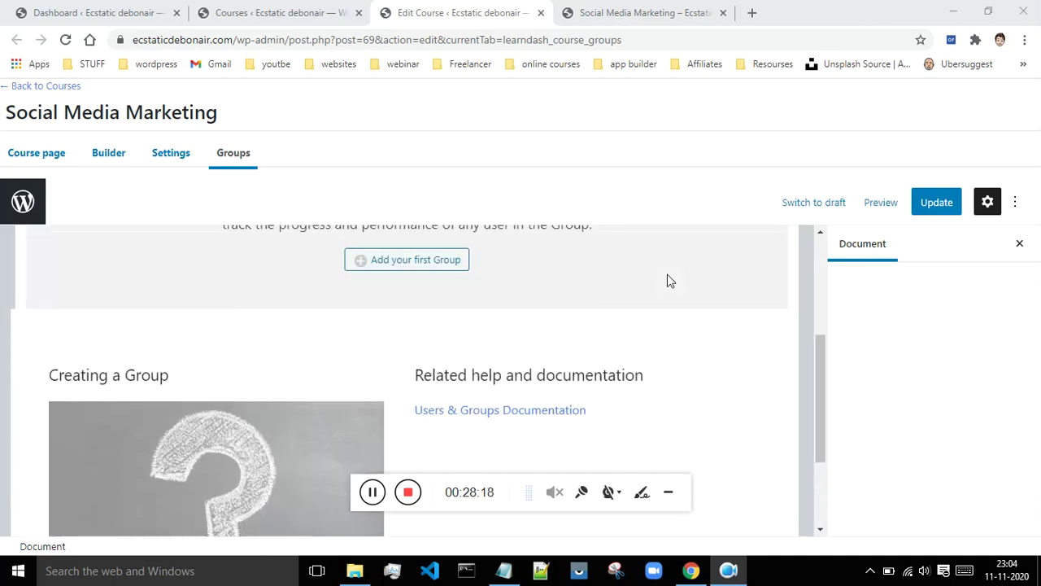
scroll(355, 347, up, 3)
scroll(355, 346, down, 2)
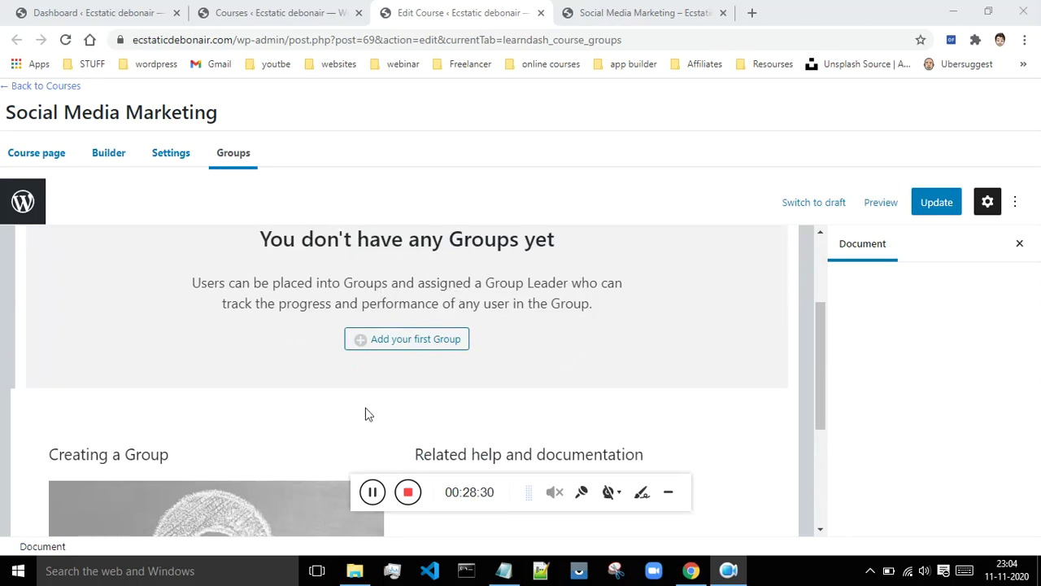
scroll(327, 442, up, 2)
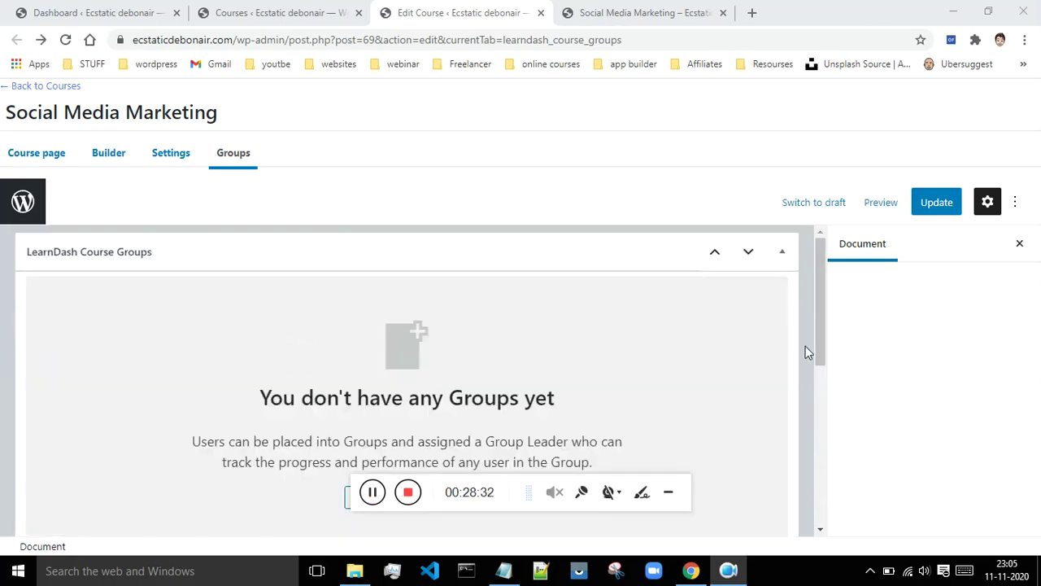
drag(820, 326, 821, 391)
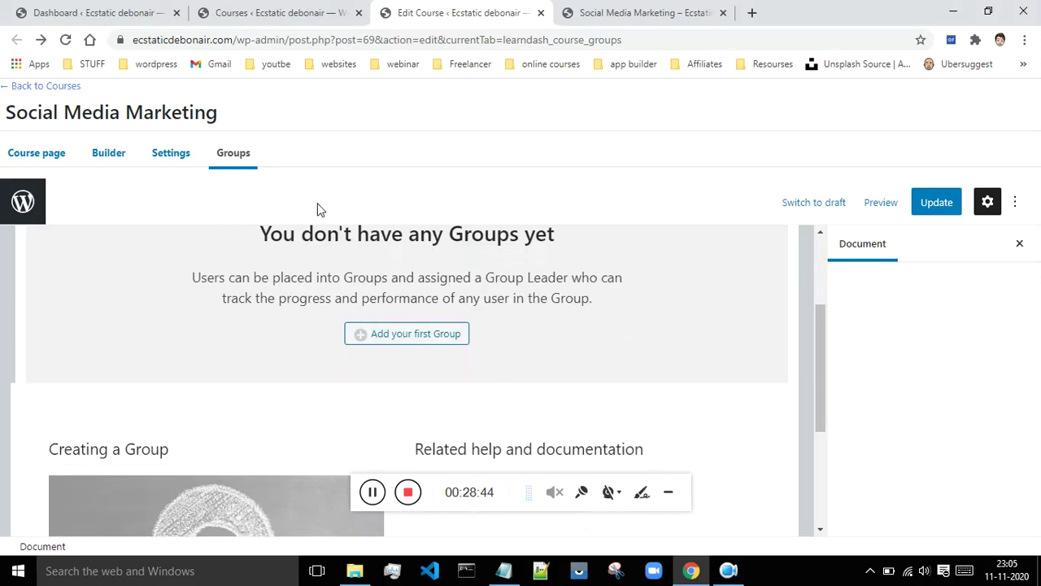
click(822, 363)
drag(823, 363, 817, 305)
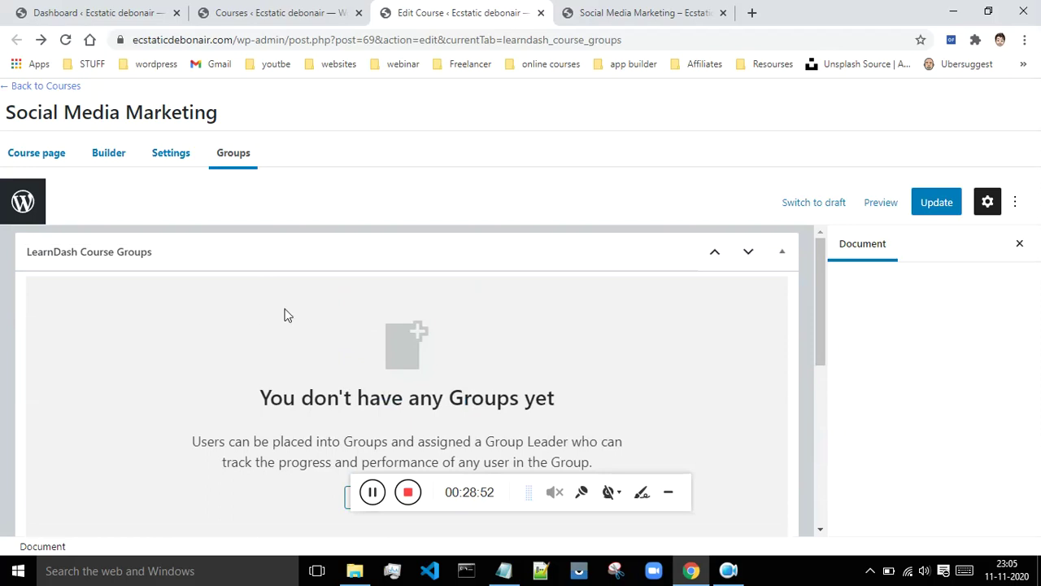
scroll(425, 316, down, 3)
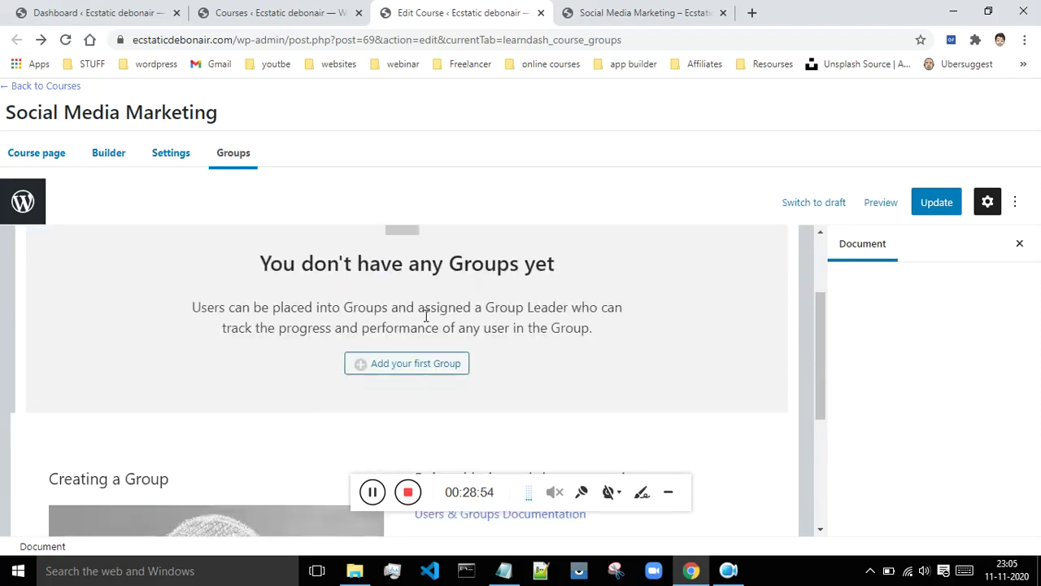
scroll(430, 319, up, 3)
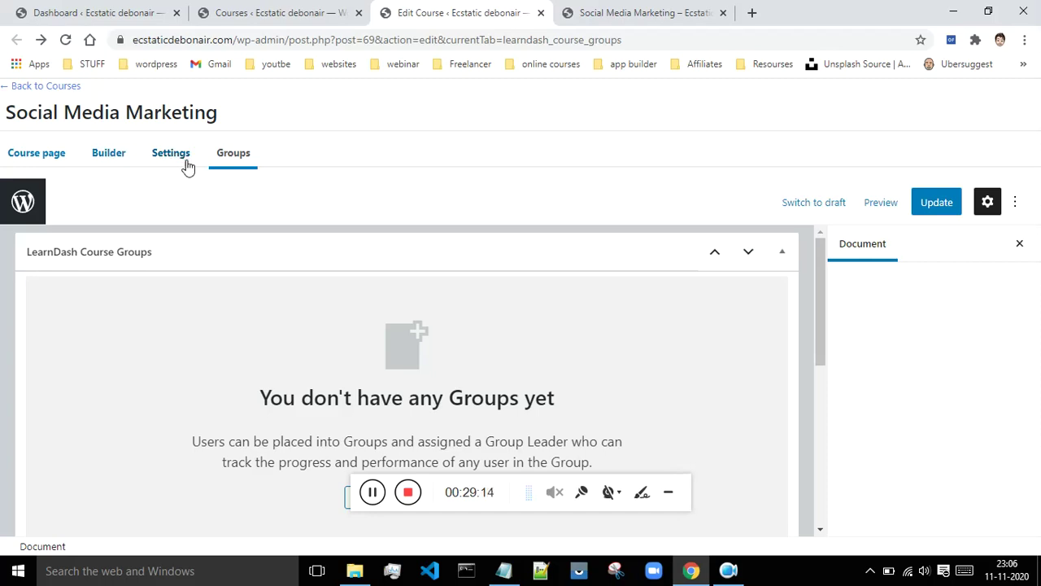
click(406, 492)
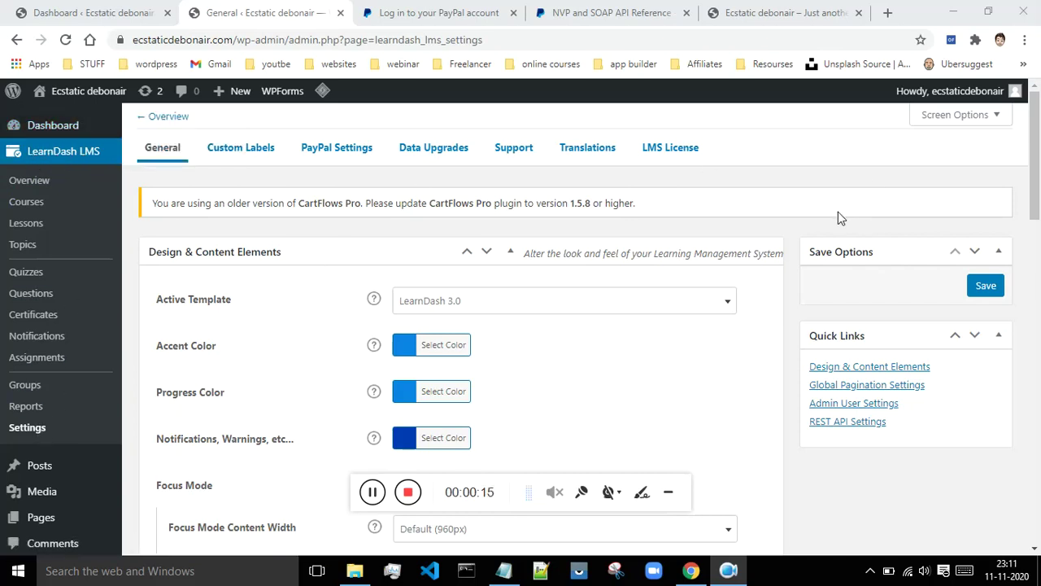
- View the Active Template choices under Design & Content Elements in the general LearnDash settings, keeping LearnDash 3.0
scroll(805, 218, down, 1)
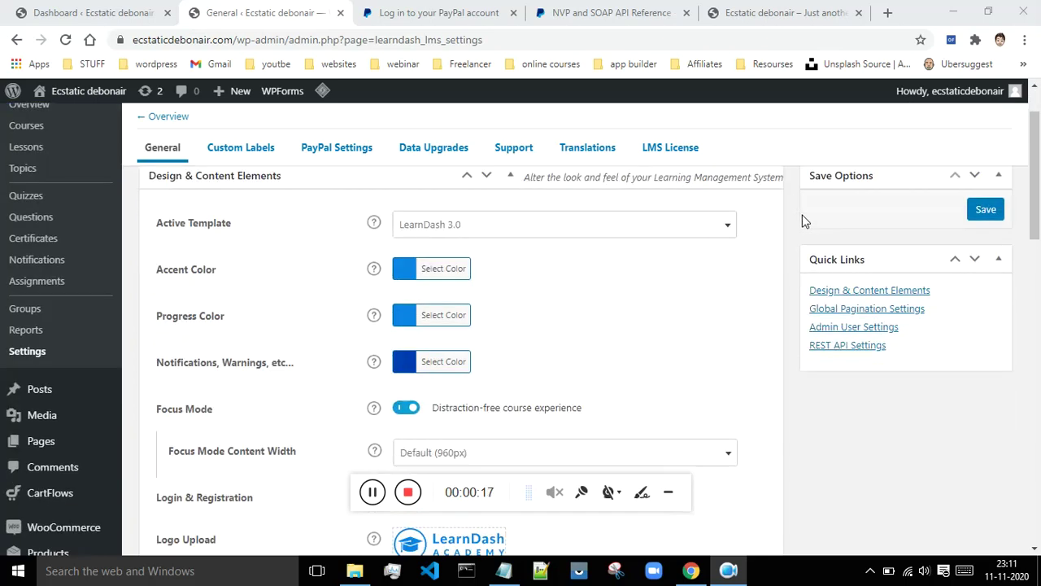
click(513, 222)
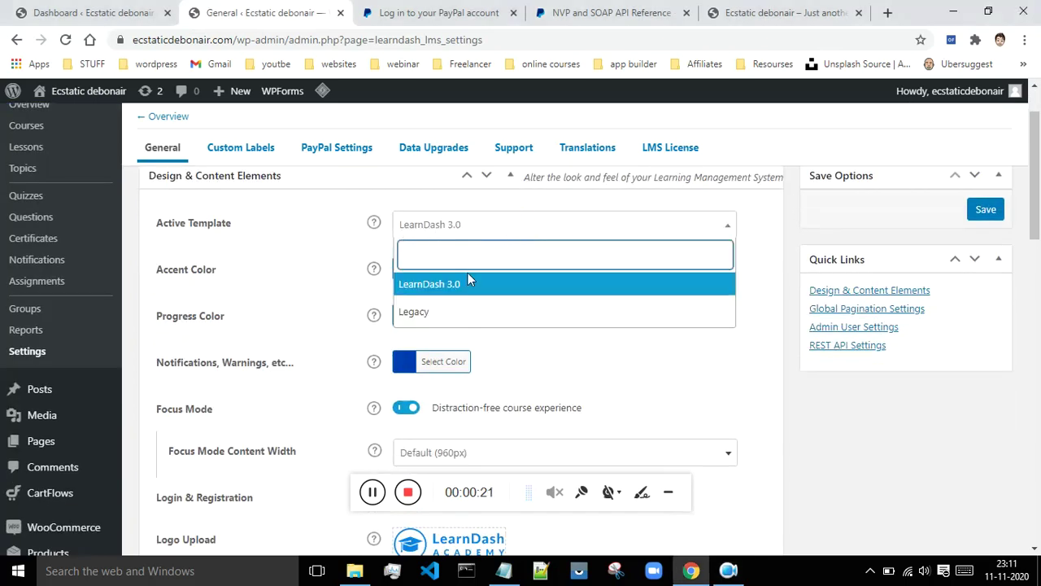
click(768, 251)
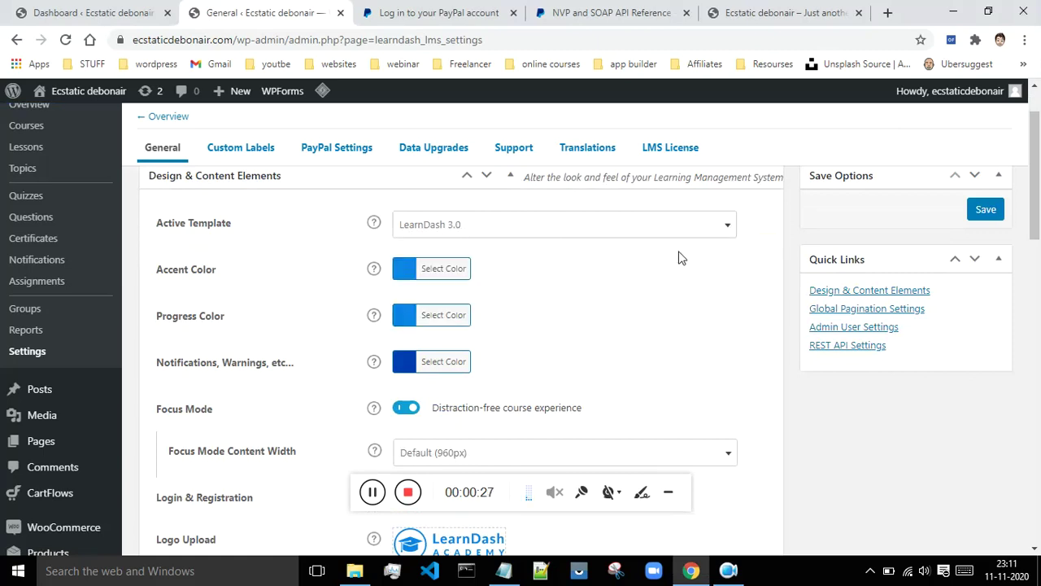
scroll(716, 255, down, 2)
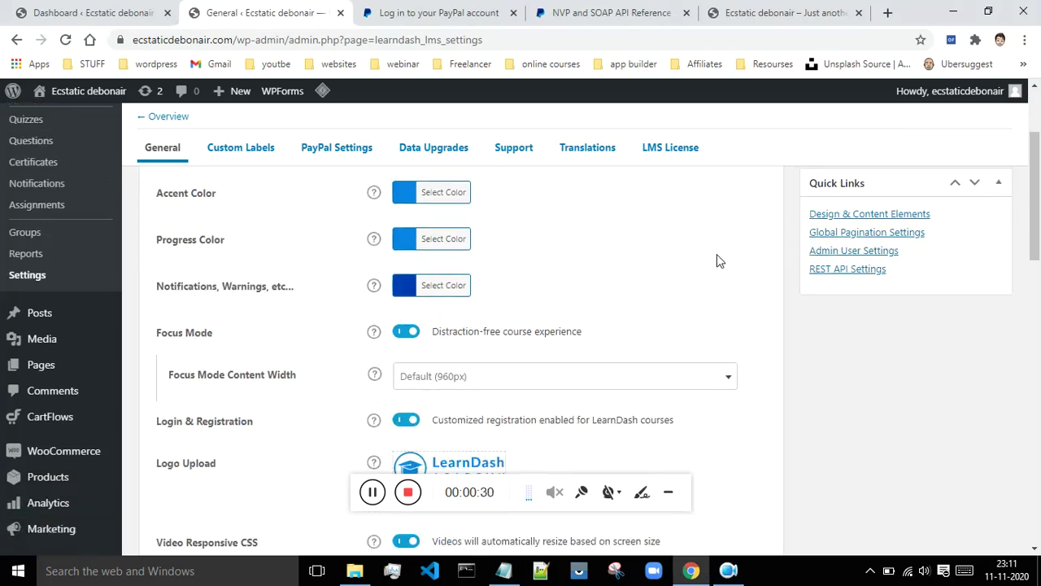
scroll(716, 255, up, 3)
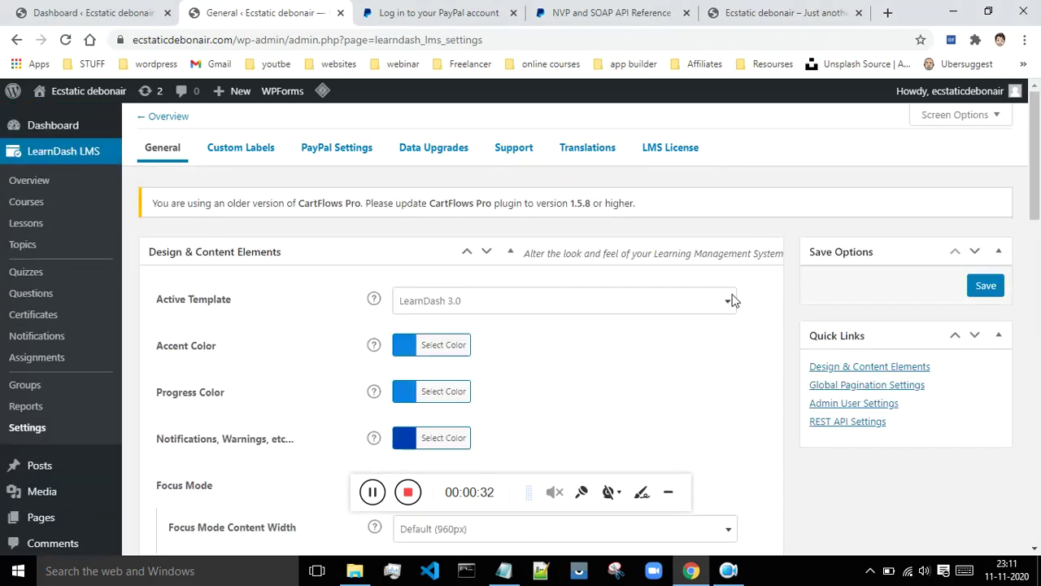
- Show the help description for the Accent Color setting and look over the Progress Color setting below it
scroll(717, 305, down, 1)
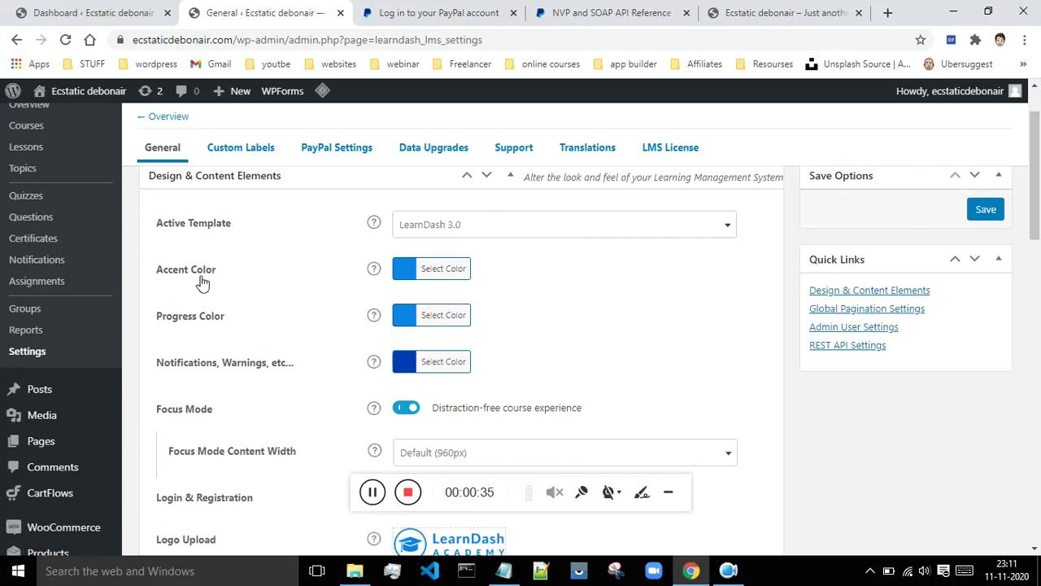
click(374, 270)
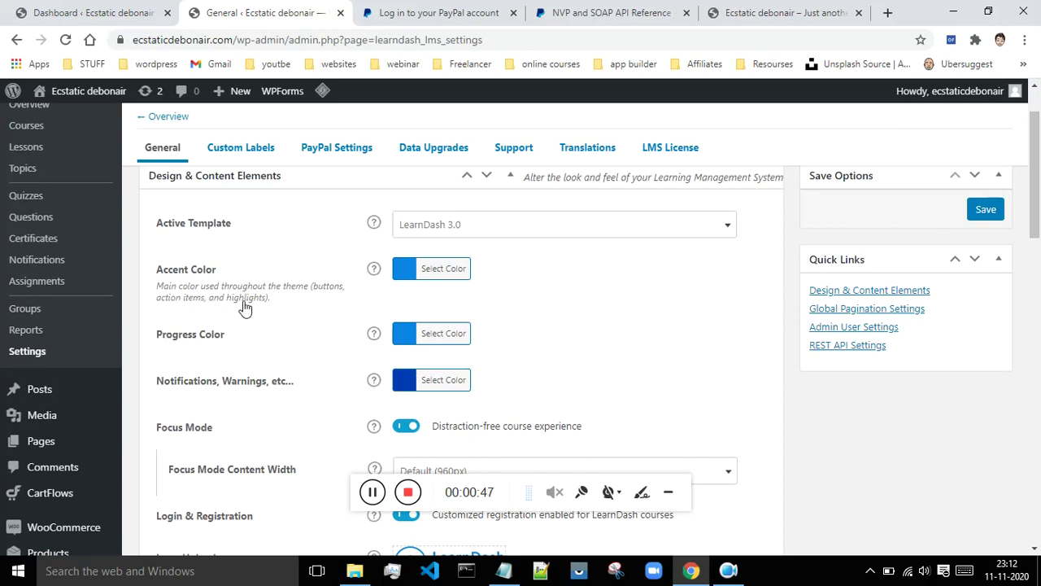
scroll(288, 307, down, 1)
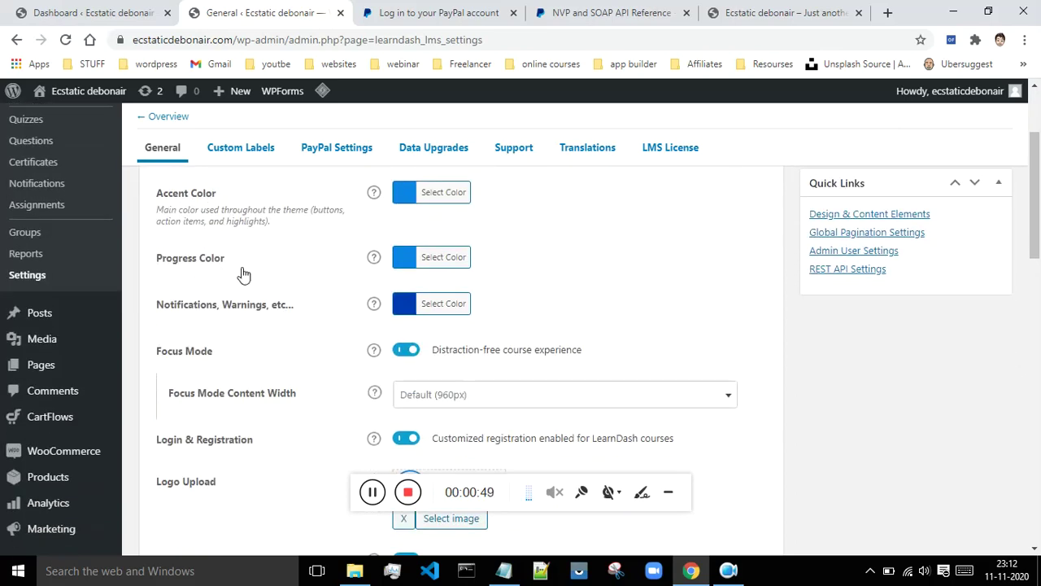
- Place the live homepage beside the LearnDash settings, examine the progress bars on its course cards, and return to the settings
click(752, 6)
drag(752, 6, 431, 8)
scroll(655, 158, down, 9)
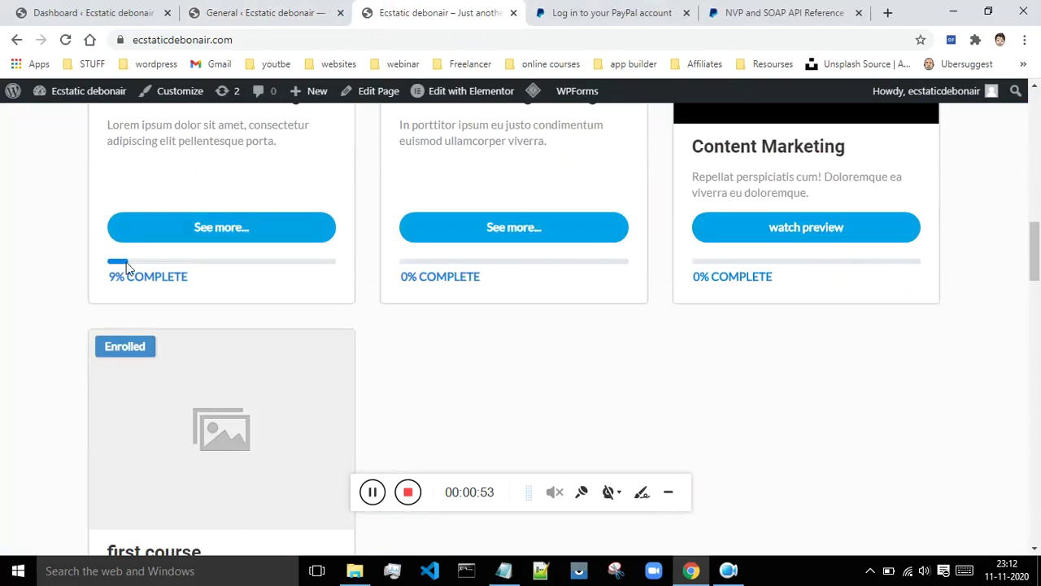
click(247, 8)
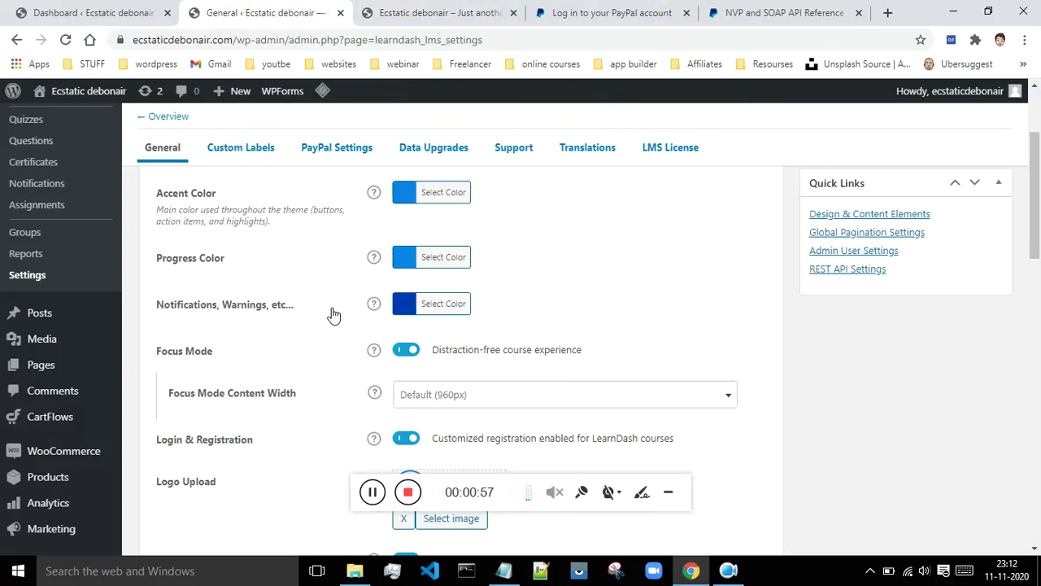
- Show the help description for the Notifications, Warnings color setting, then compare the Logo Upload image with the logo on the live homepage
click(375, 304)
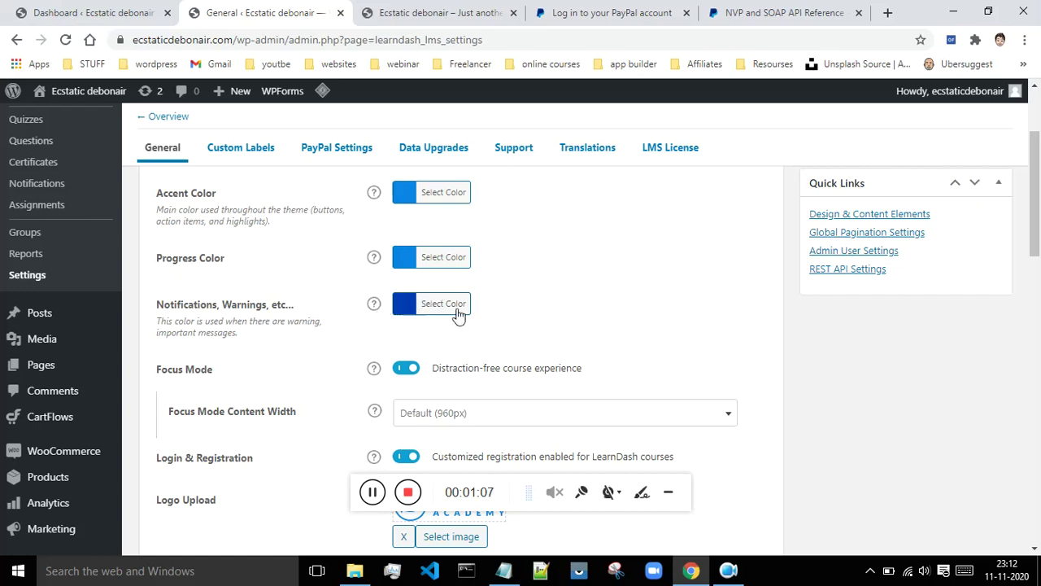
scroll(488, 317, down, 1)
scroll(458, 309, down, 2)
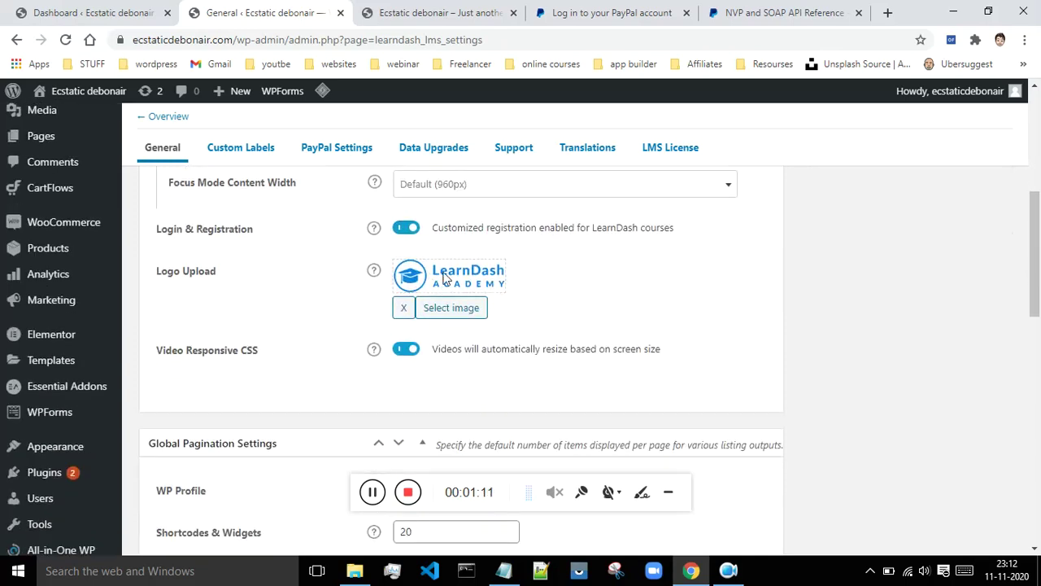
click(440, 6)
scroll(509, 144, up, 10)
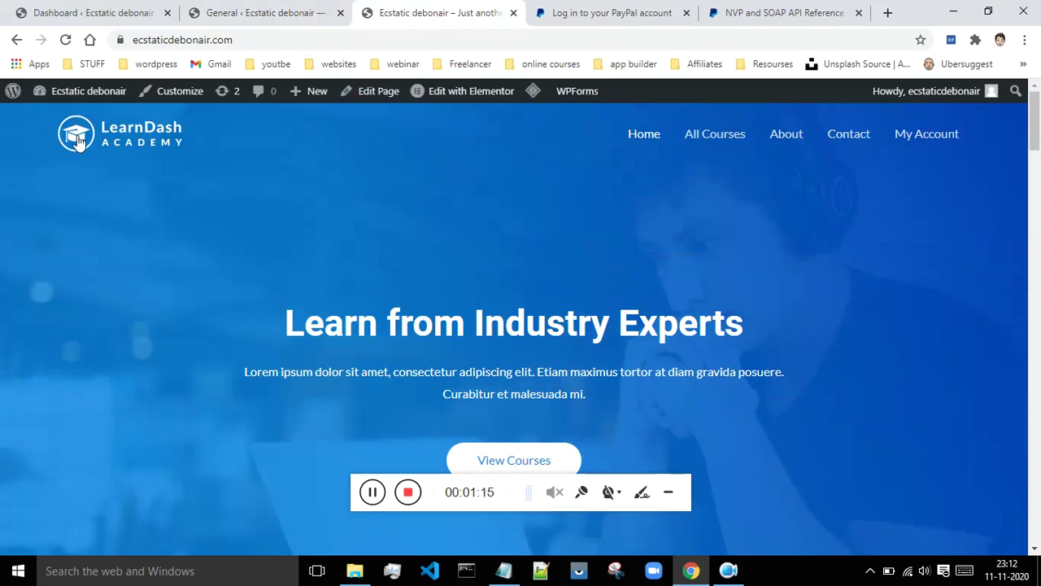
click(287, 8)
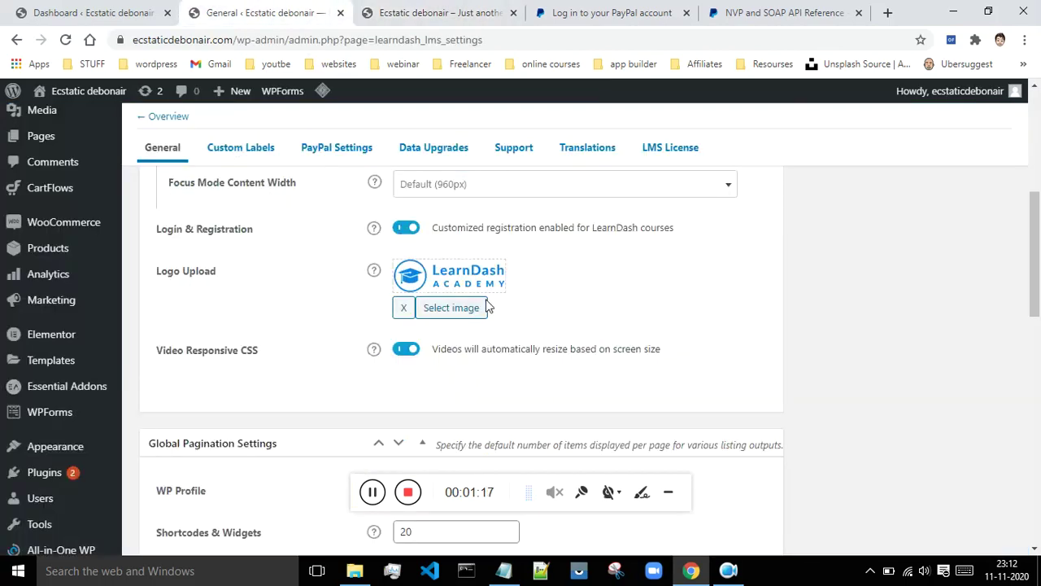
- Examine the media library and file upload options for the logo image, browse the Pictures folder, and leave without choosing an image
click(451, 309)
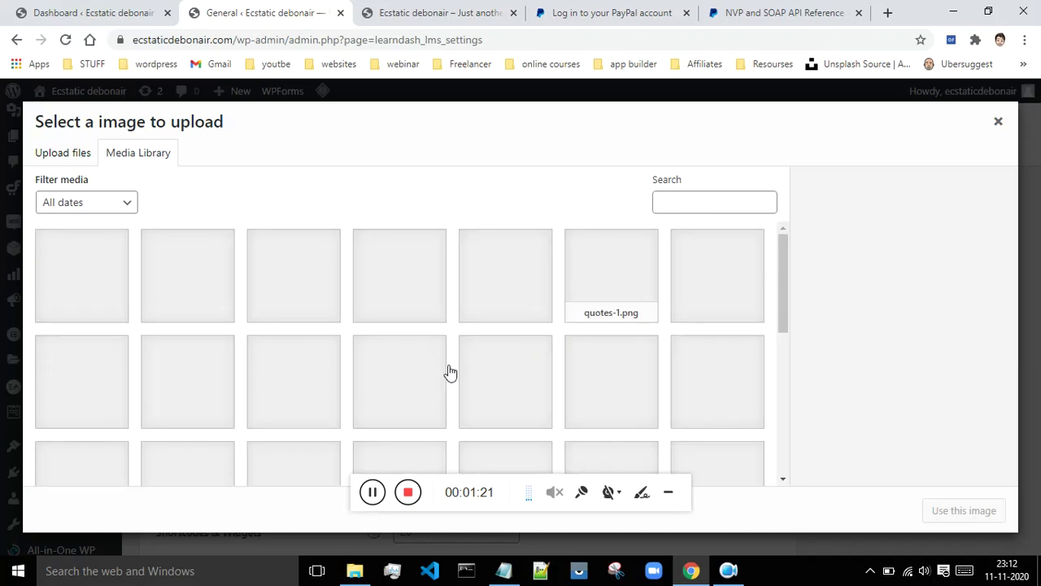
scroll(543, 300, down, 5)
scroll(553, 297, up, 5)
click(45, 157)
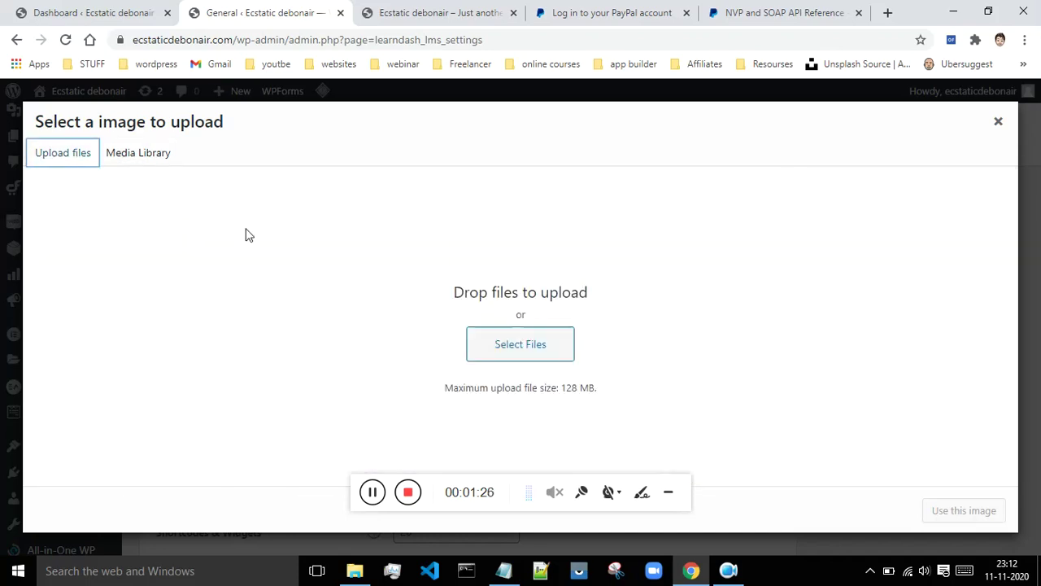
click(507, 350)
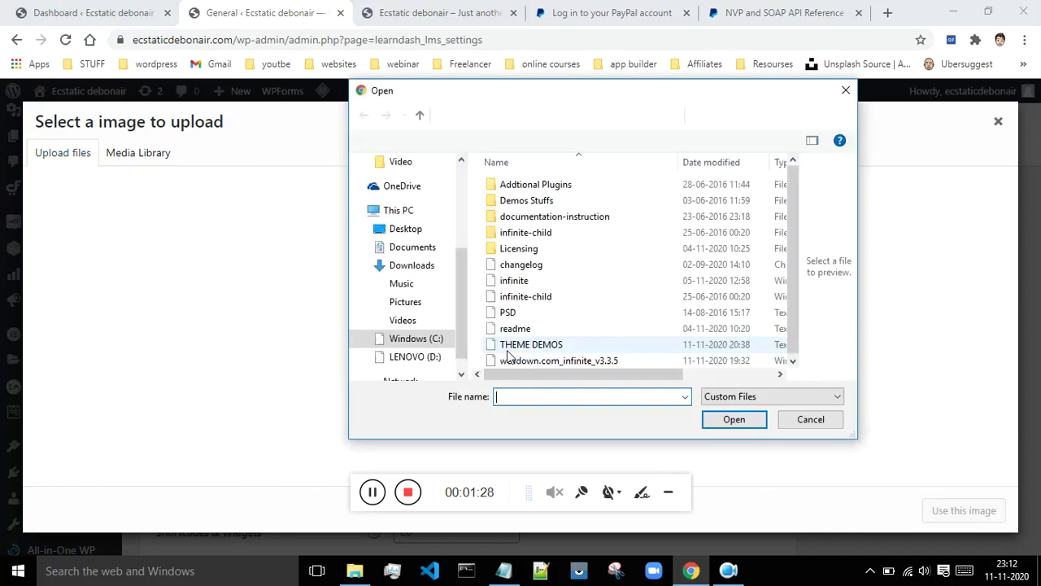
click(415, 302)
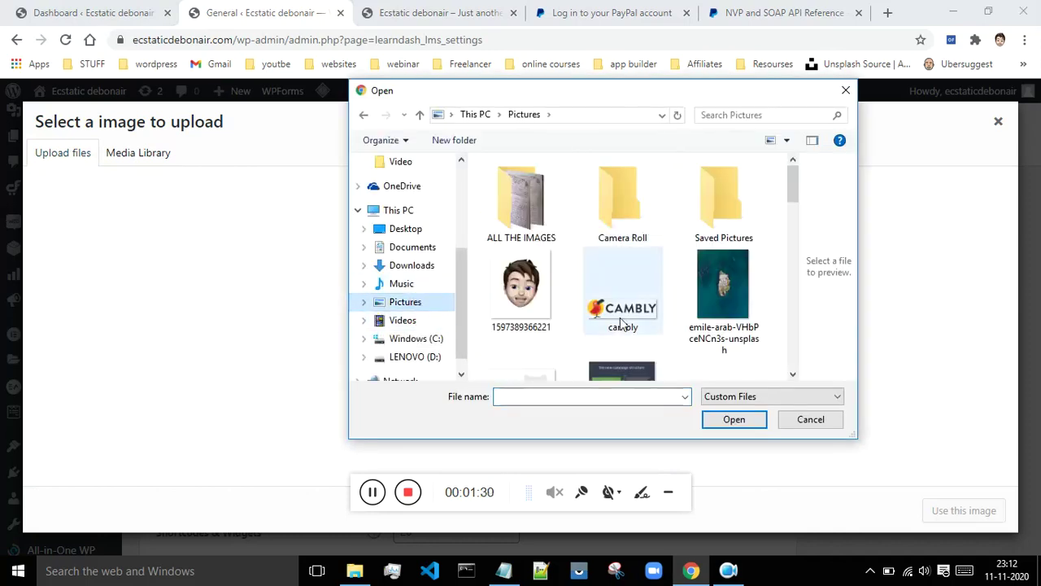
click(797, 422)
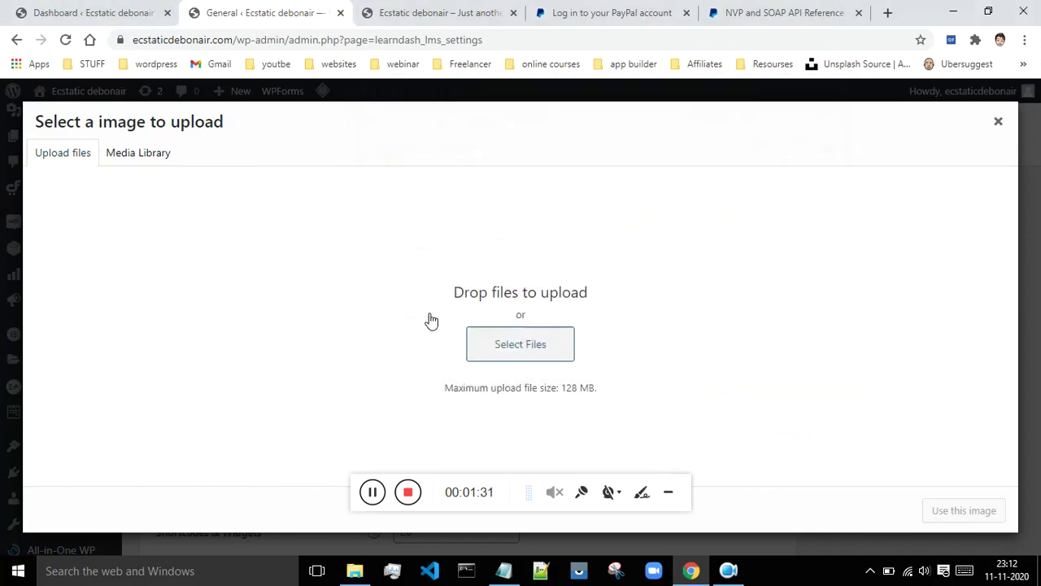
click(998, 122)
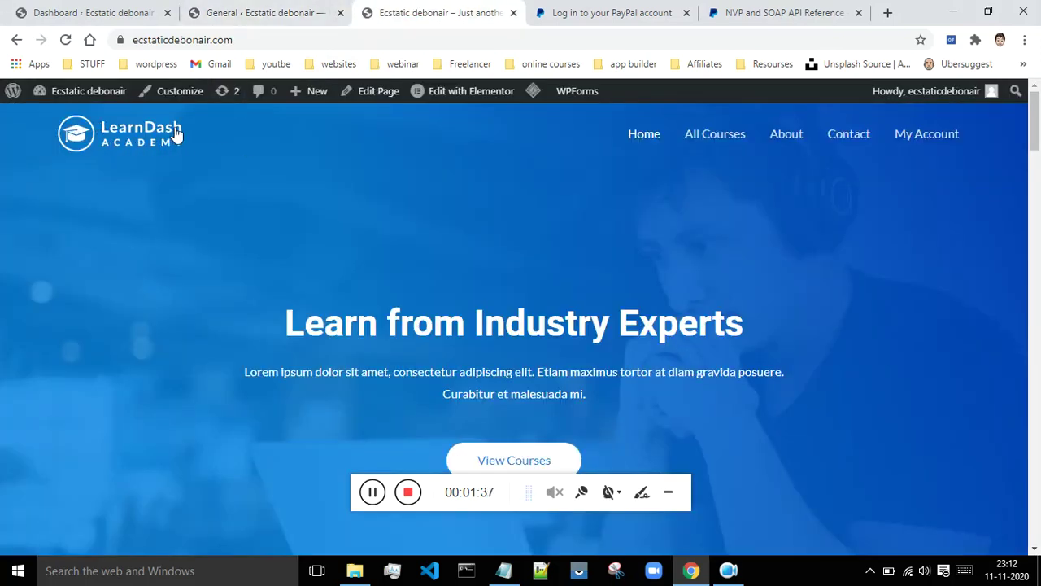
- View the Video Responsive CSS setting, check the homepage's course cards and video in a narrowed browser window, and restore the window to full size
click(266, 13)
scroll(496, 288, down, 1)
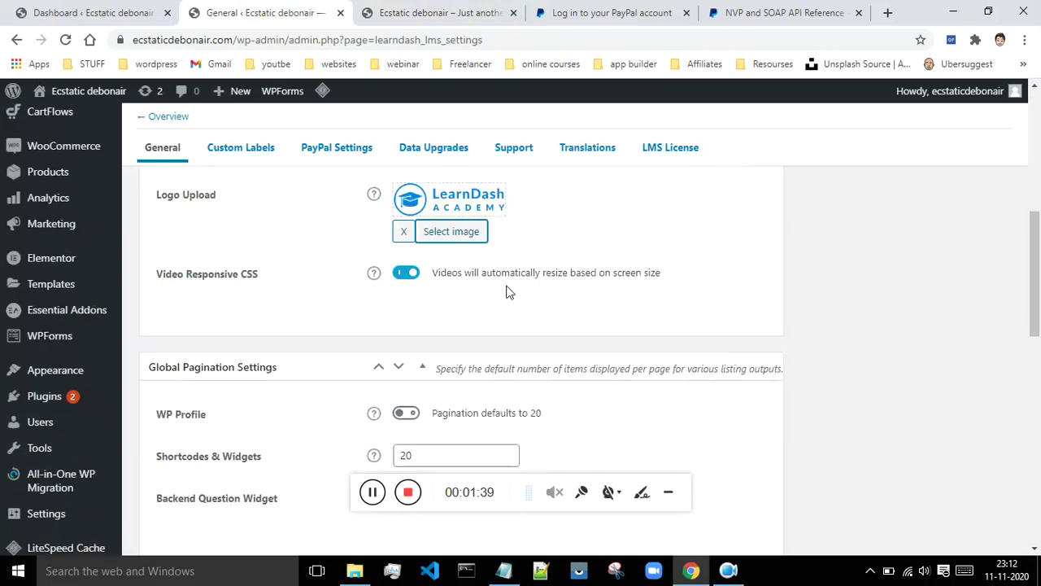
click(431, 10)
scroll(860, 387, down, 8)
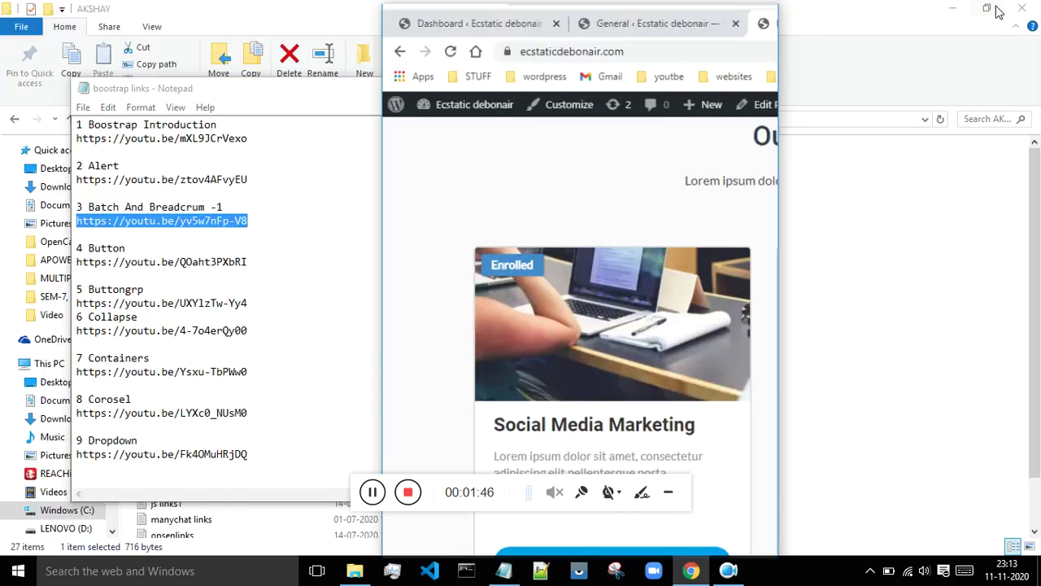
click(988, 12)
scroll(693, 237, down, 9)
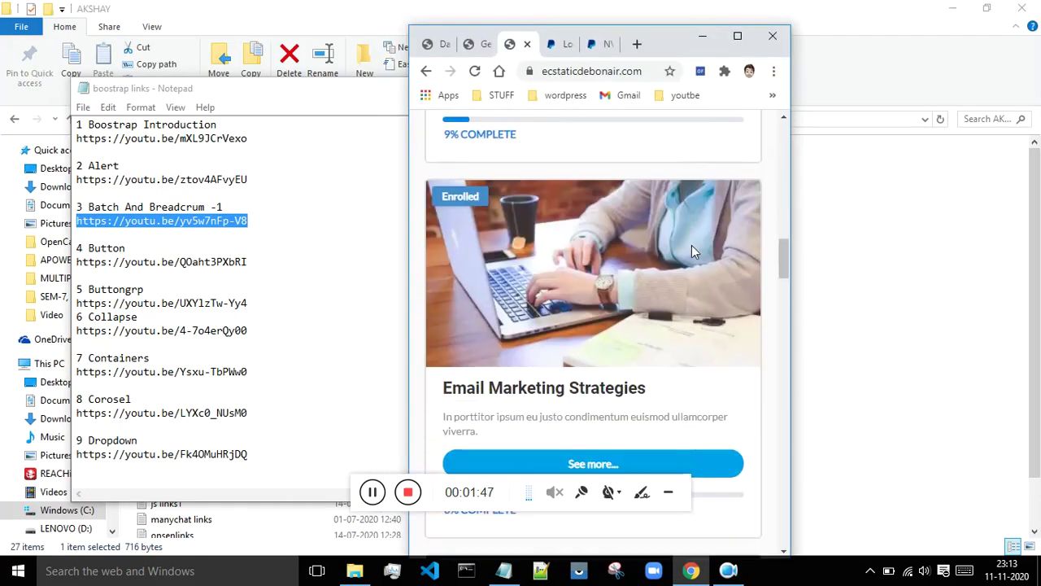
scroll(633, 244, down, 4)
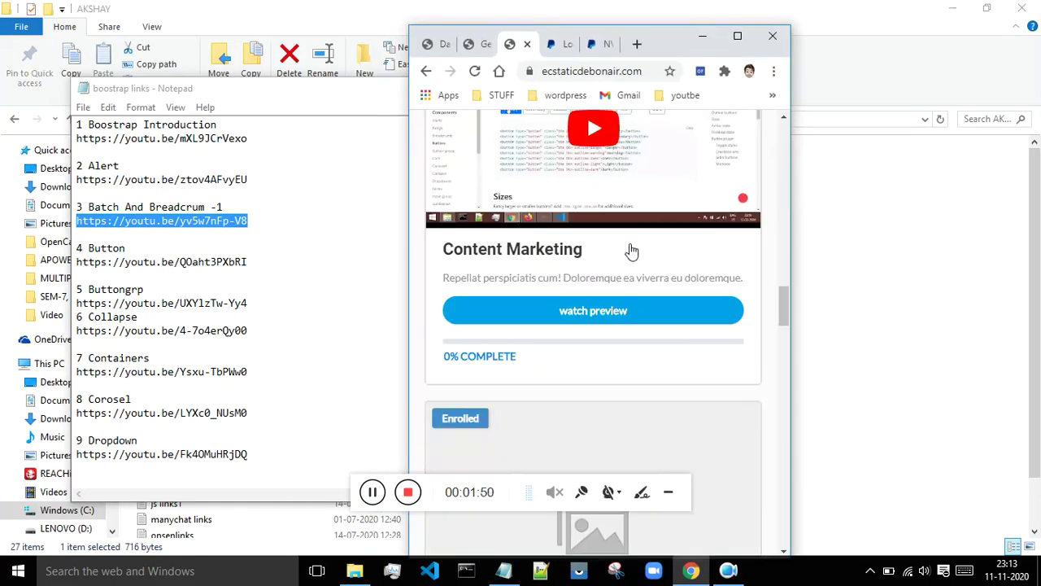
scroll(632, 251, up, 2)
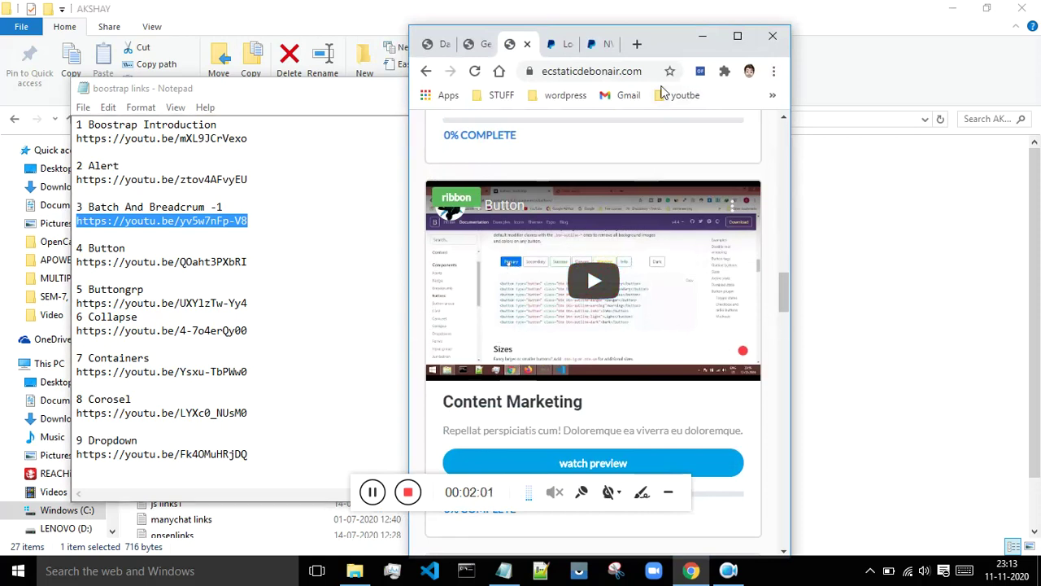
click(737, 36)
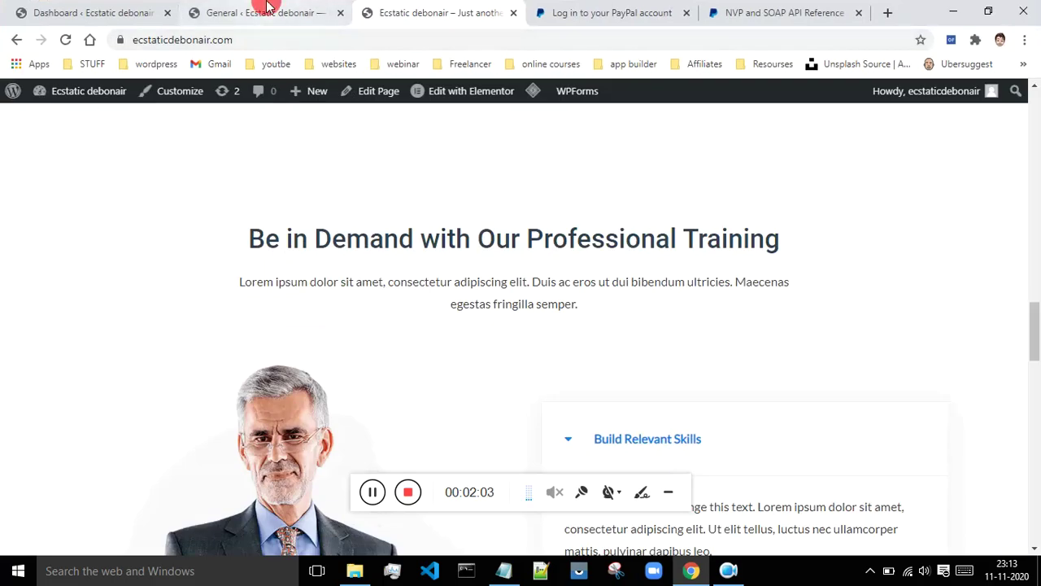
- Return to the general LearnDash settings and look through the remaining sections from Global Pagination Settings to the REST API endpoint slugs
click(266, 7)
scroll(525, 277, down, 2)
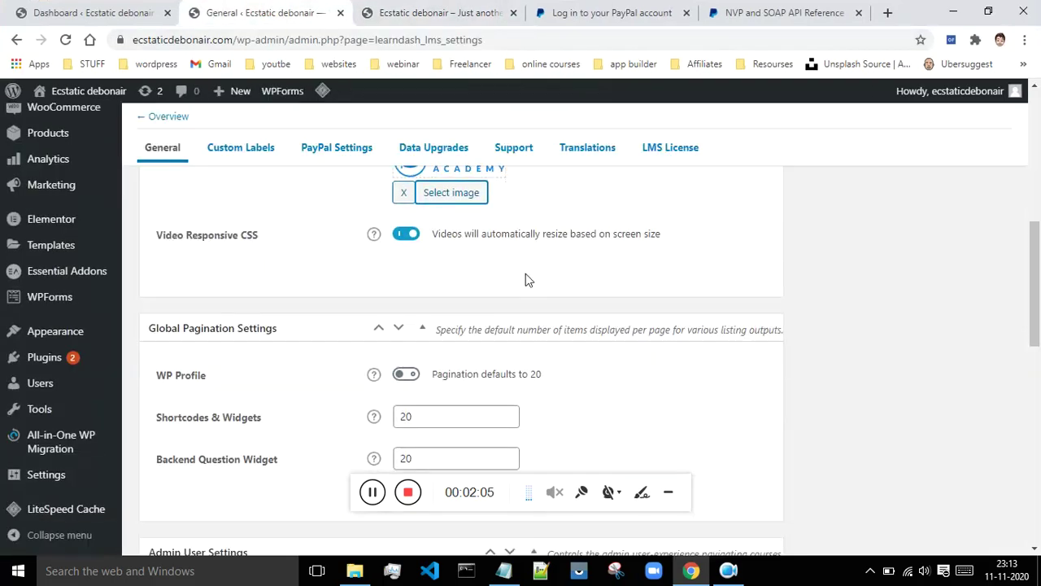
scroll(460, 349, down, 8)
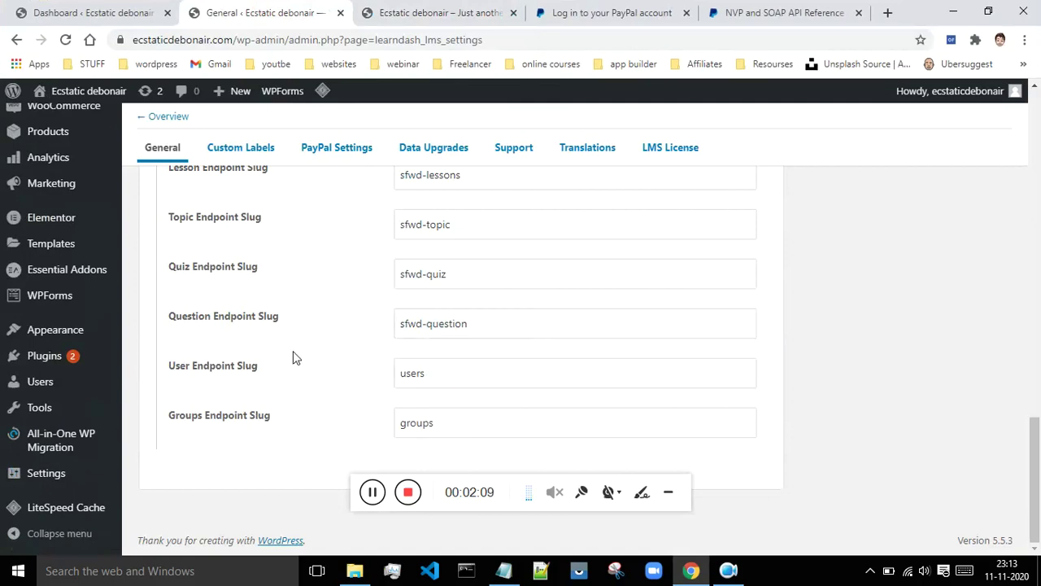
scroll(340, 336, up, 10)
scroll(340, 331, up, 4)
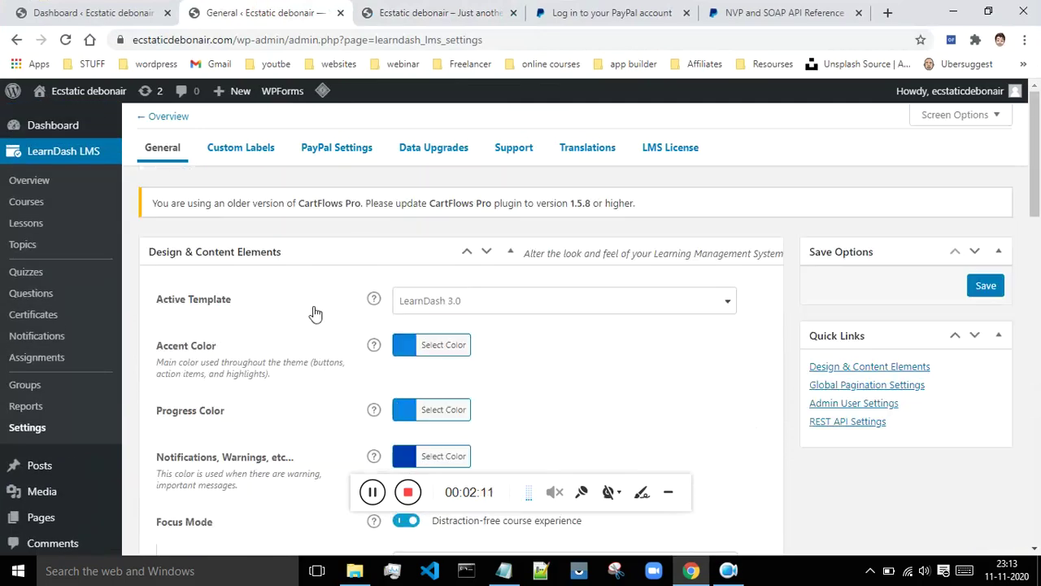
- View the Custom Labels settings of LearnDash and show the help description for the Course label
click(230, 155)
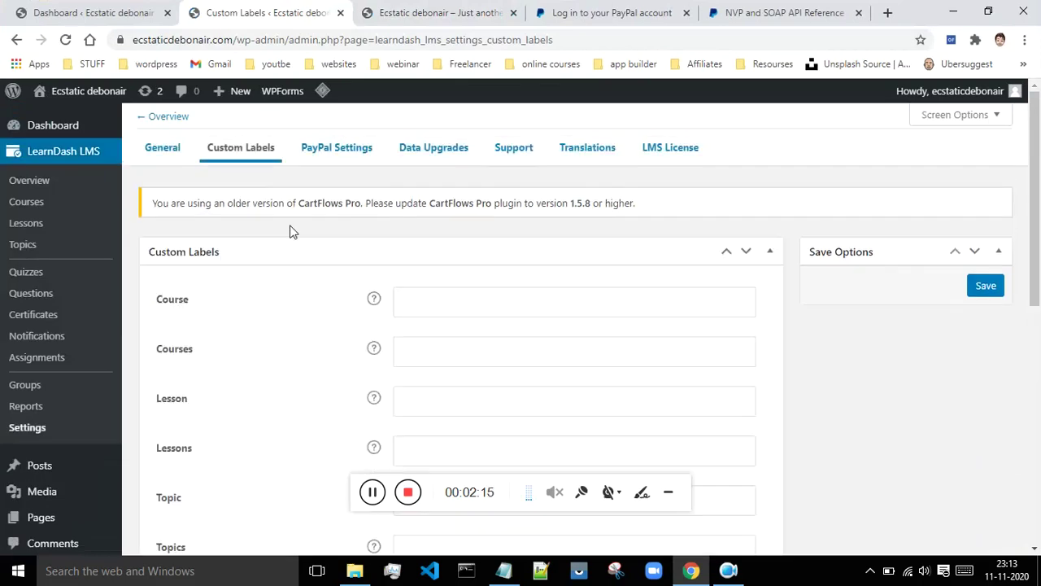
click(176, 308)
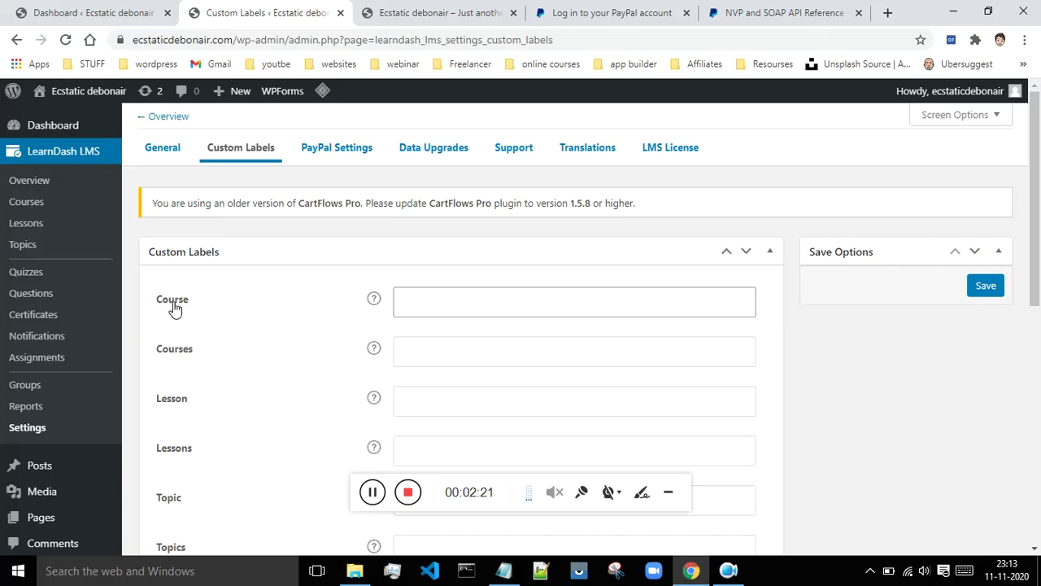
click(373, 299)
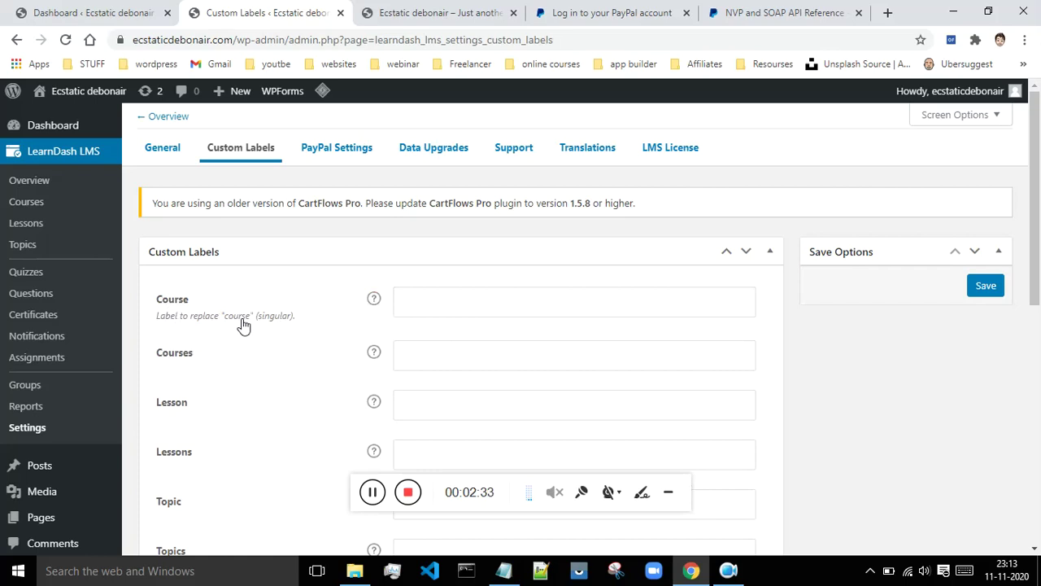
click(167, 299)
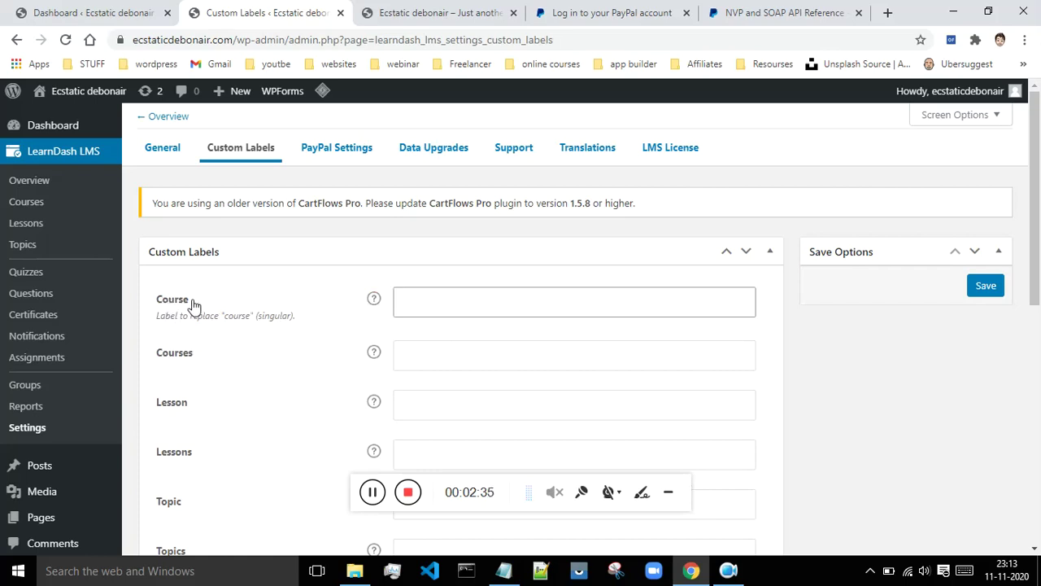
click(440, 308)
click(349, 318)
- Look through the remaining custom label fields, including the Lessons label and the button labels, leaving them all empty
scroll(375, 297, down, 4)
scroll(361, 295, down, 3)
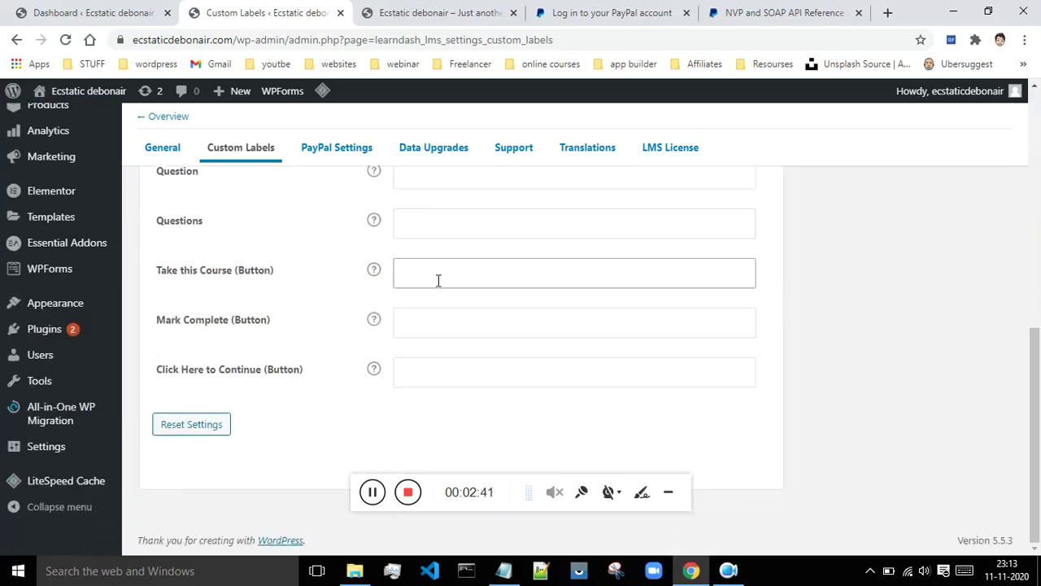
scroll(521, 358, up, 6)
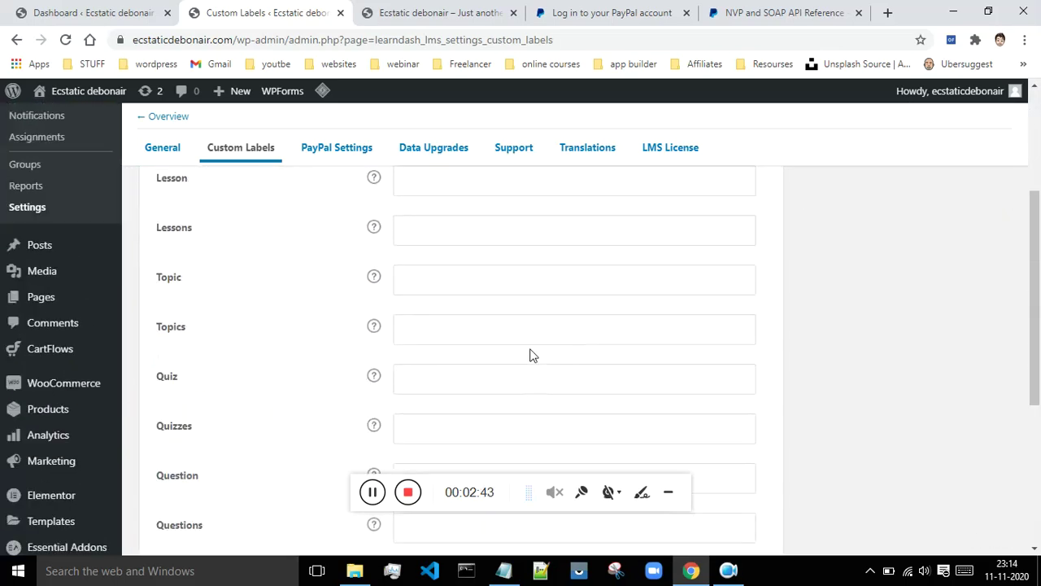
scroll(494, 282, down, 2)
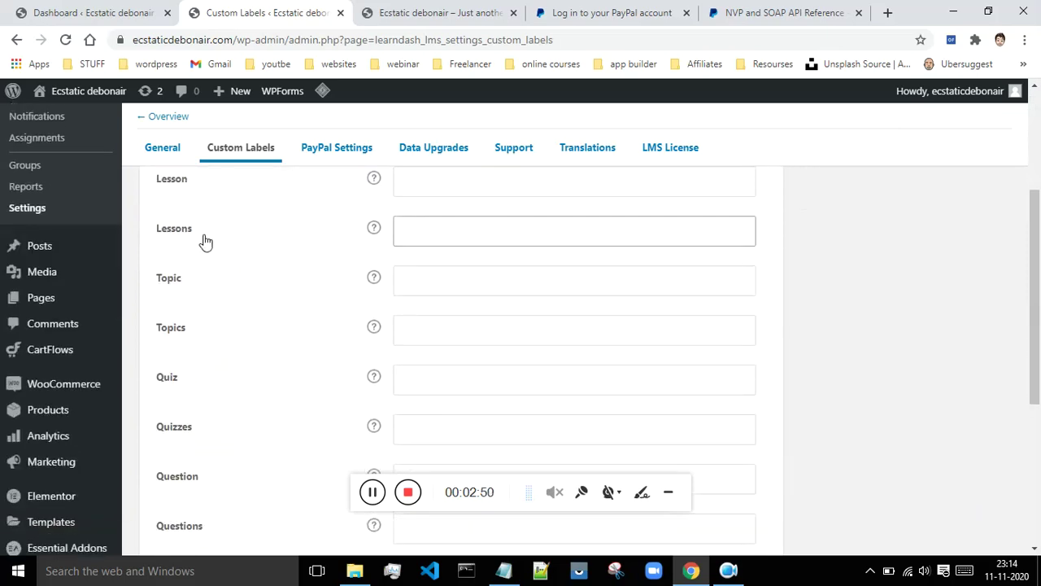
click(435, 226)
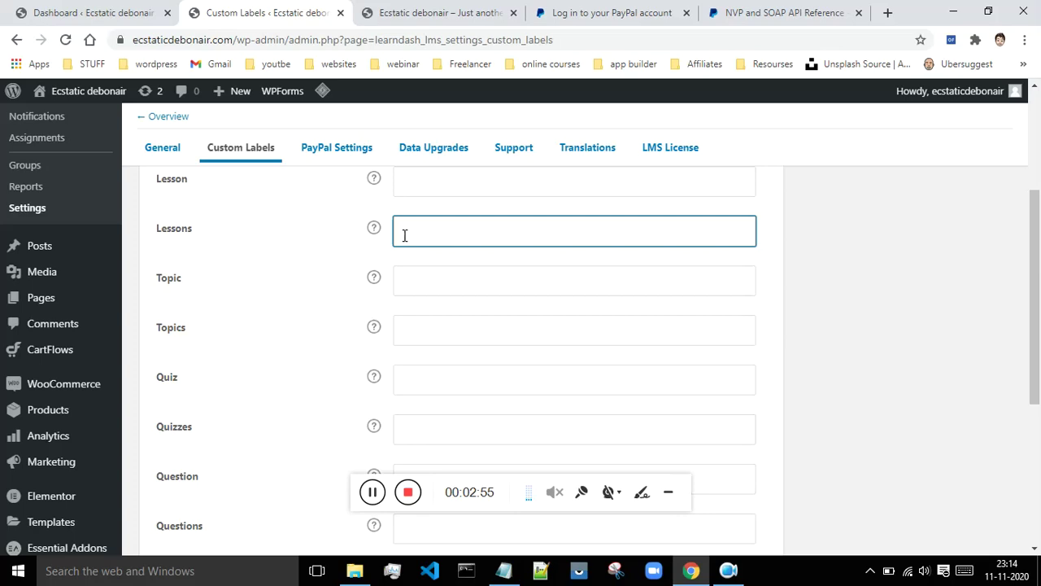
scroll(488, 255, up, 3)
- View the LearnDash PayPal Settings and examine the PayPal Email, PayPal Currency and PayPal Country fields
click(337, 154)
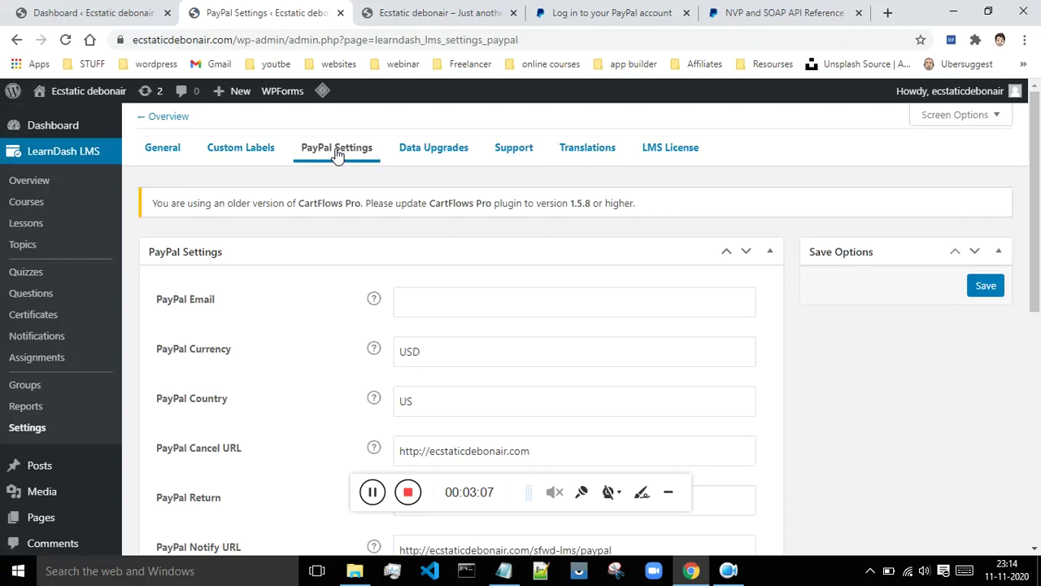
scroll(342, 163, down, 2)
click(183, 227)
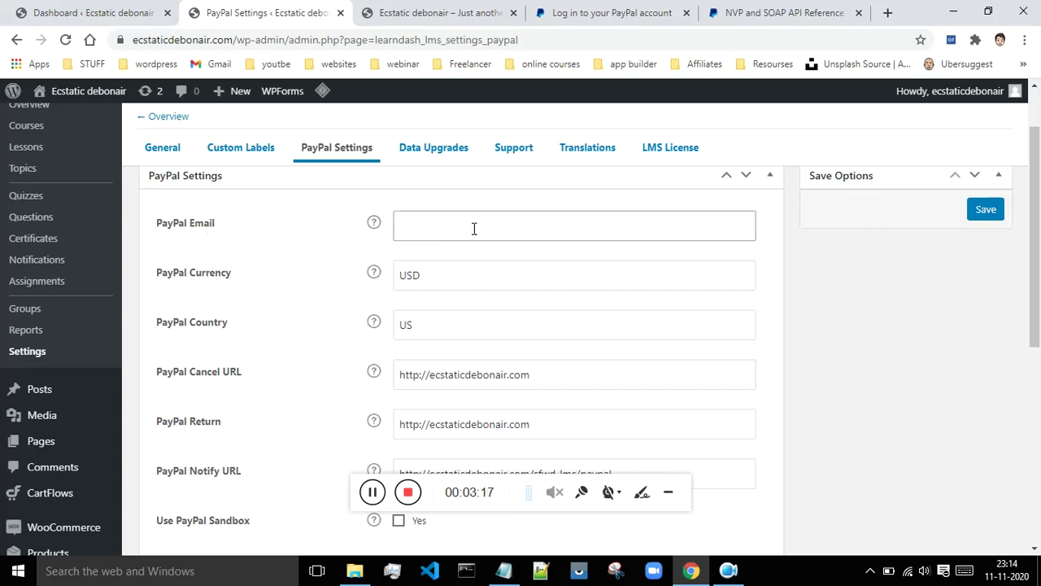
click(411, 223)
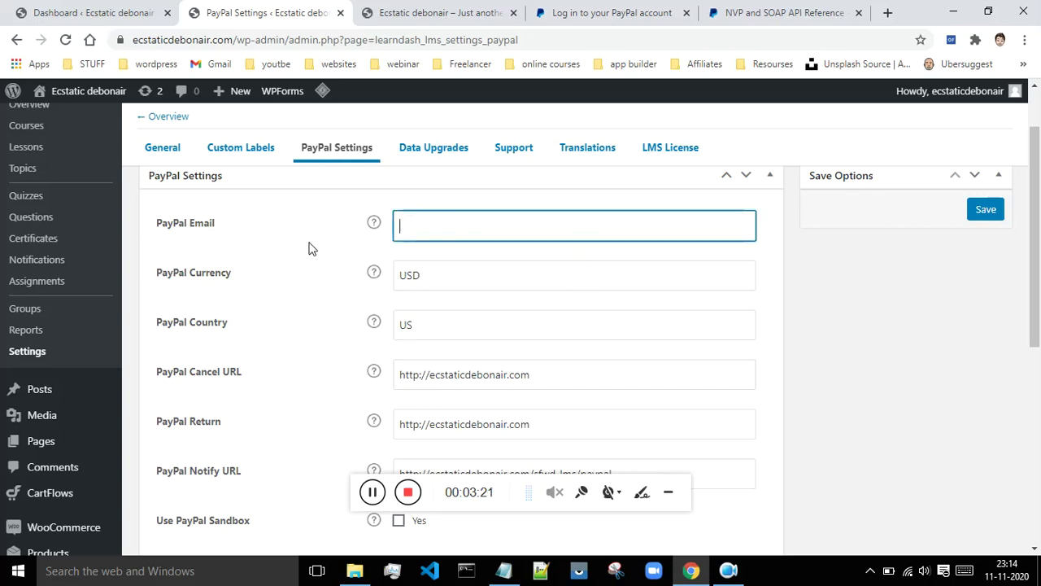
click(452, 273)
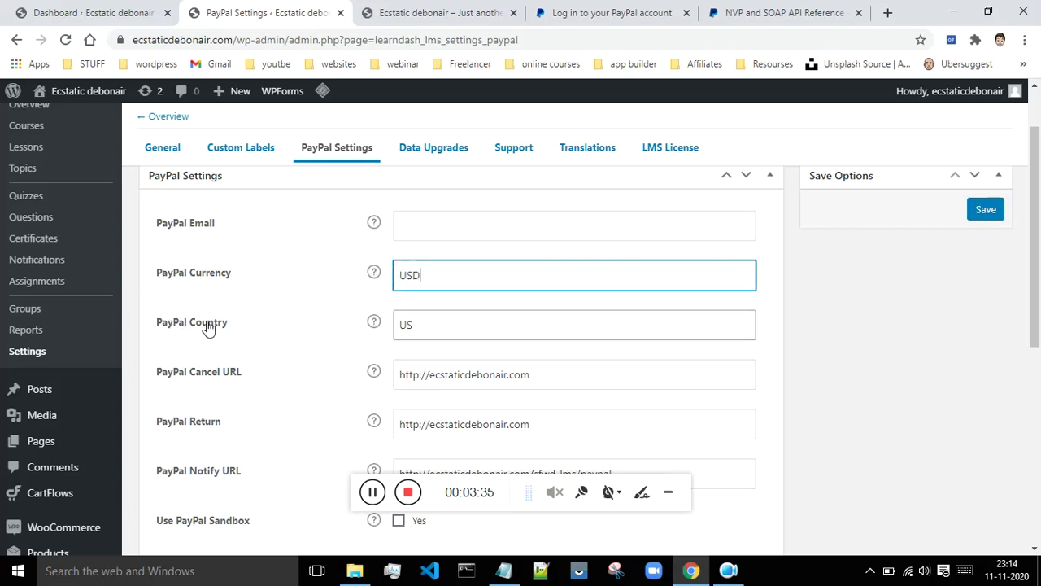
click(431, 329)
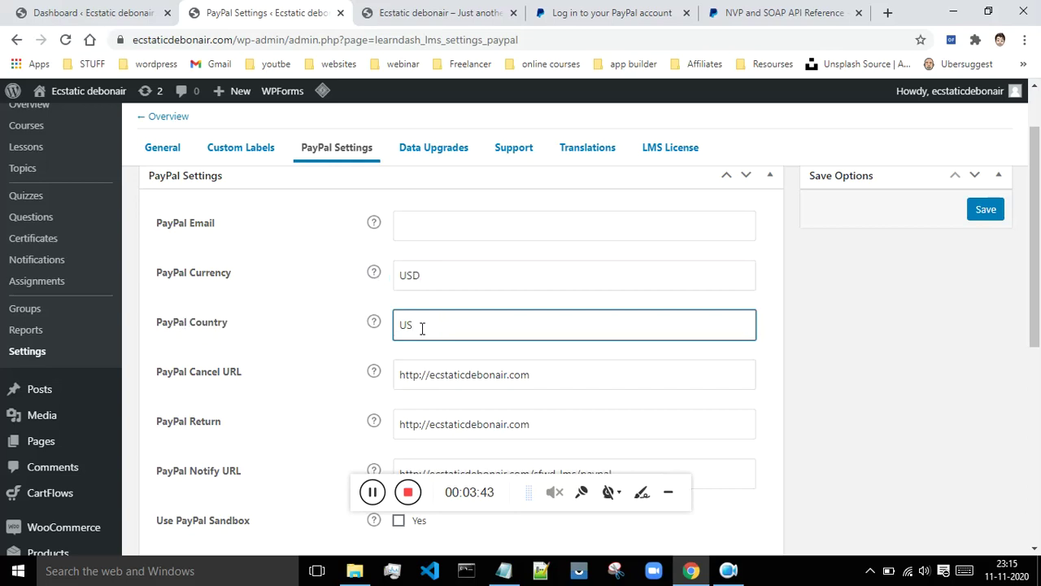
- Show the PayPal Country help description, open its Country Codes documentation, and return to the PayPal settings
click(373, 322)
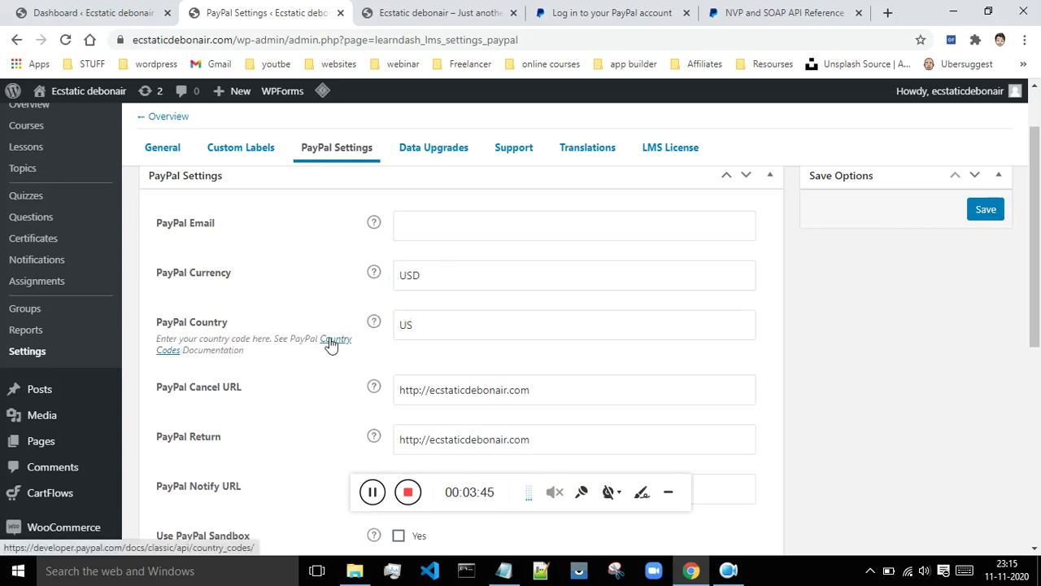
click(333, 343)
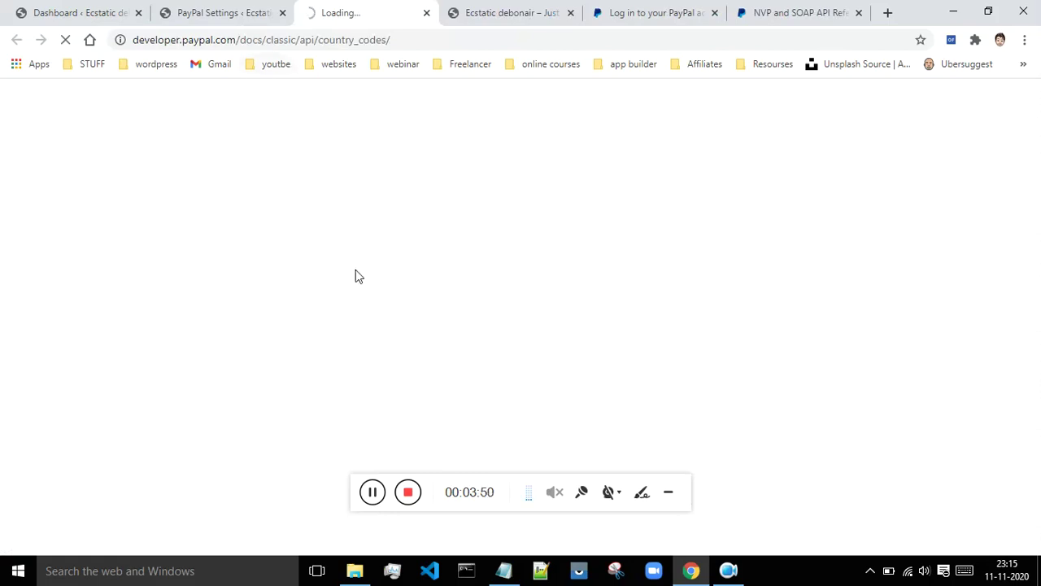
click(199, 11)
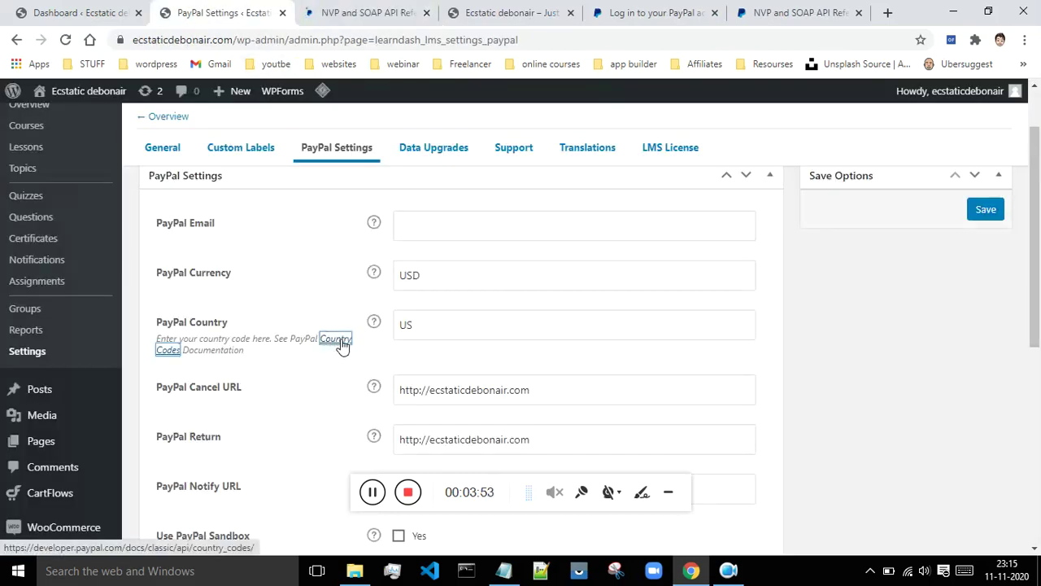
- Check the open PayPal NVP and SOAP API reference, return to the PayPal settings and examine the Cancel URL and Return fields
click(350, 11)
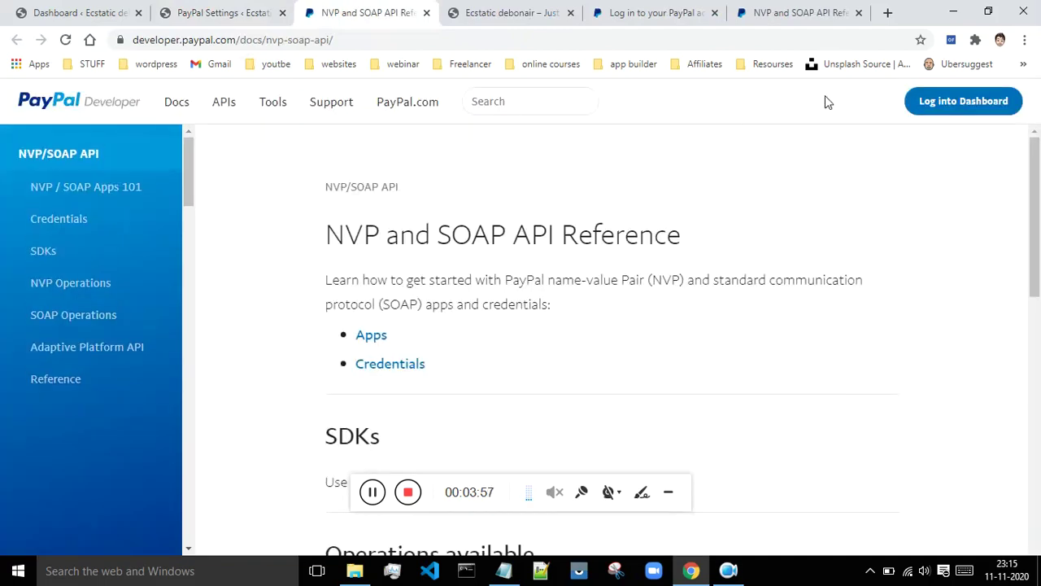
click(242, 8)
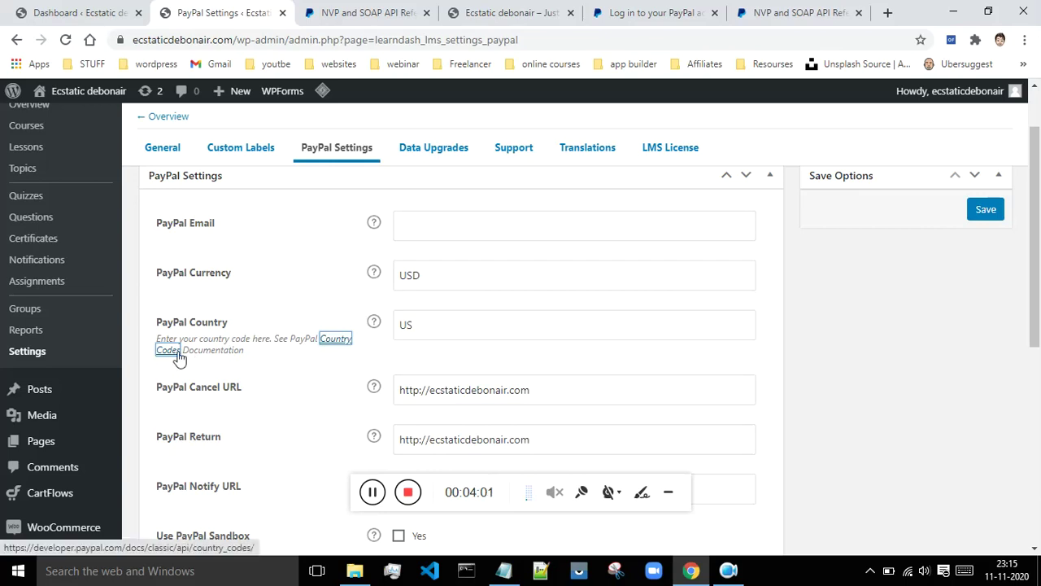
scroll(272, 340, down, 2)
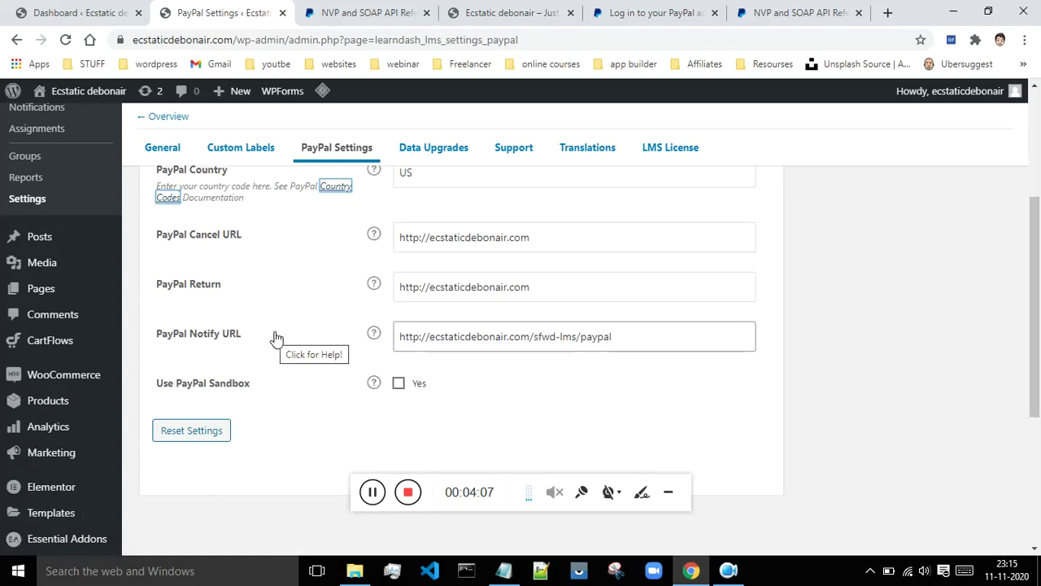
click(539, 231)
click(544, 285)
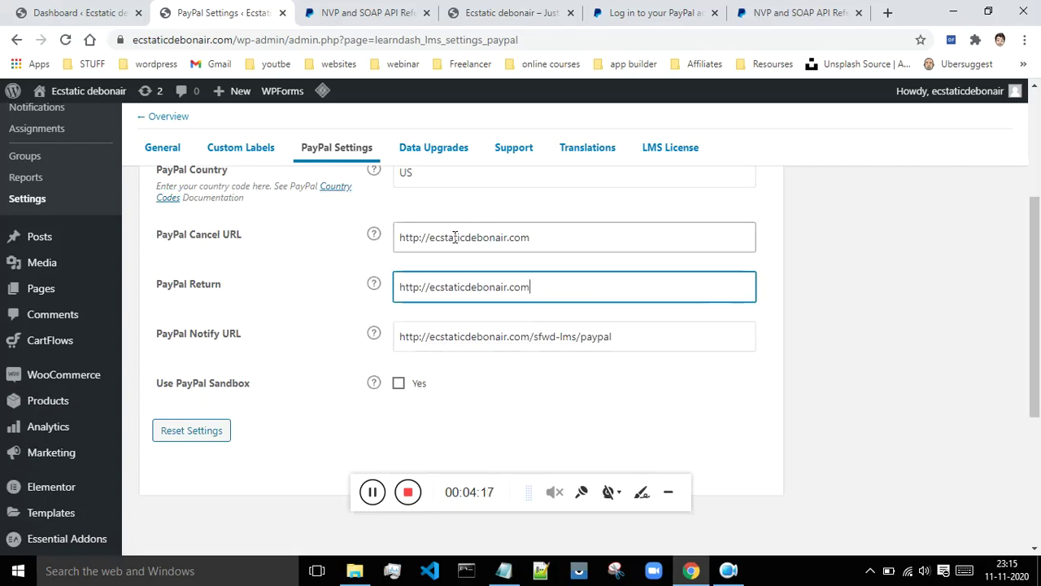
- Look over the whole PayPal Settings page once more, down to the PayPal Notify URL and Use PayPal Sandbox options
scroll(450, 402, up, 3)
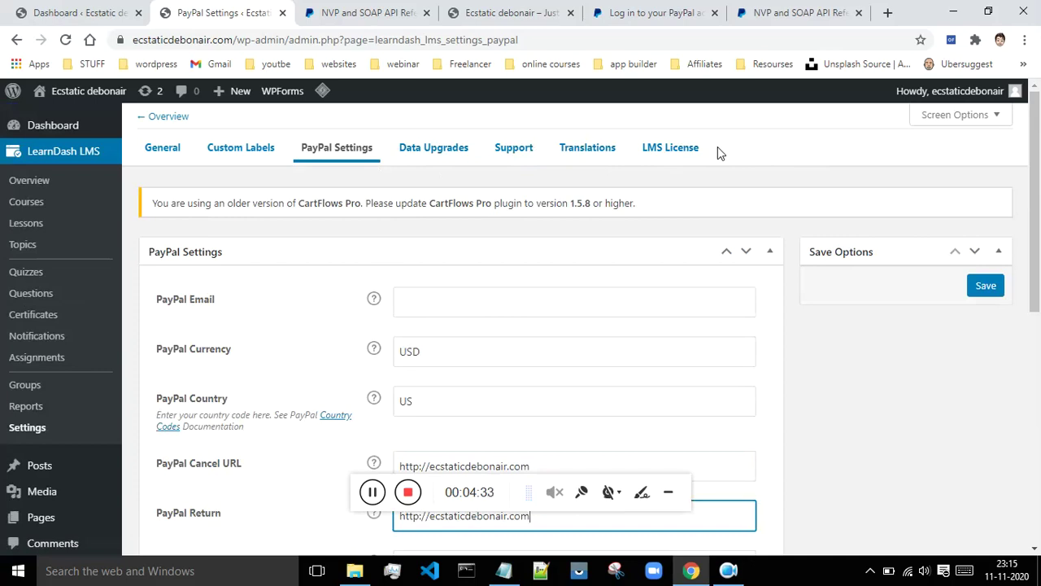
scroll(382, 242, down, 2)
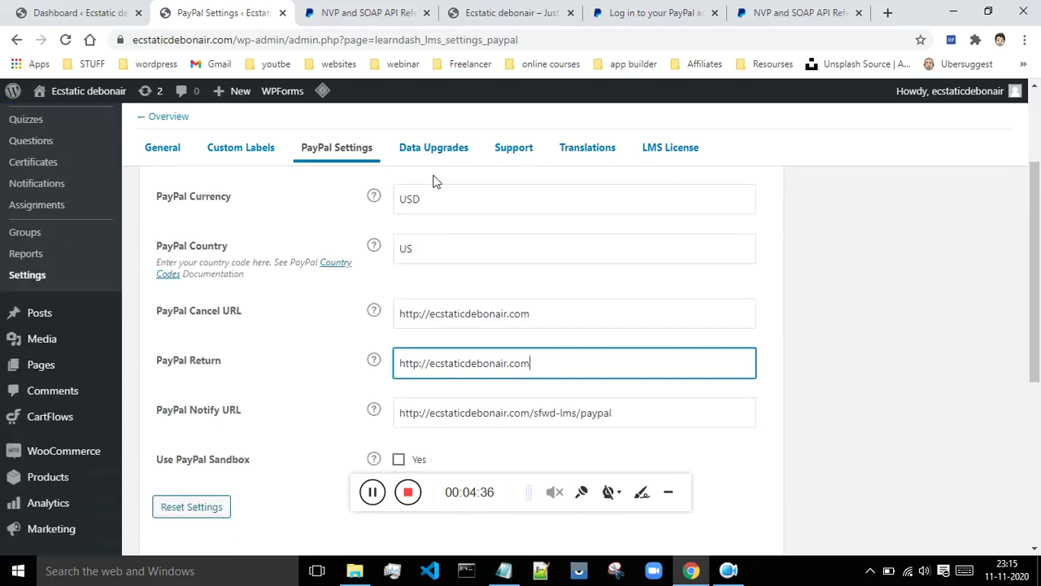
scroll(409, 363, down, 2)
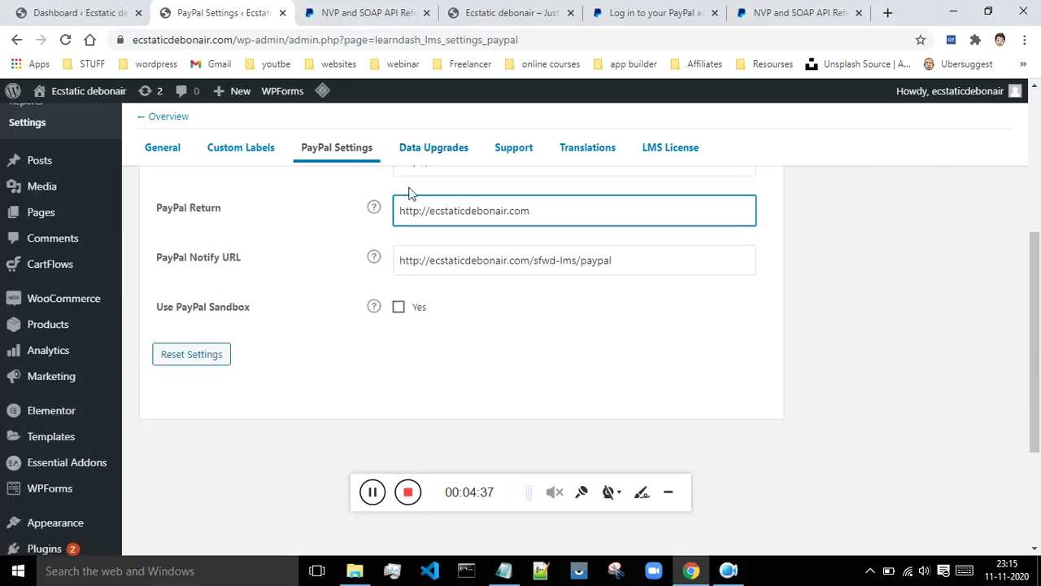
scroll(404, 246, up, 1)
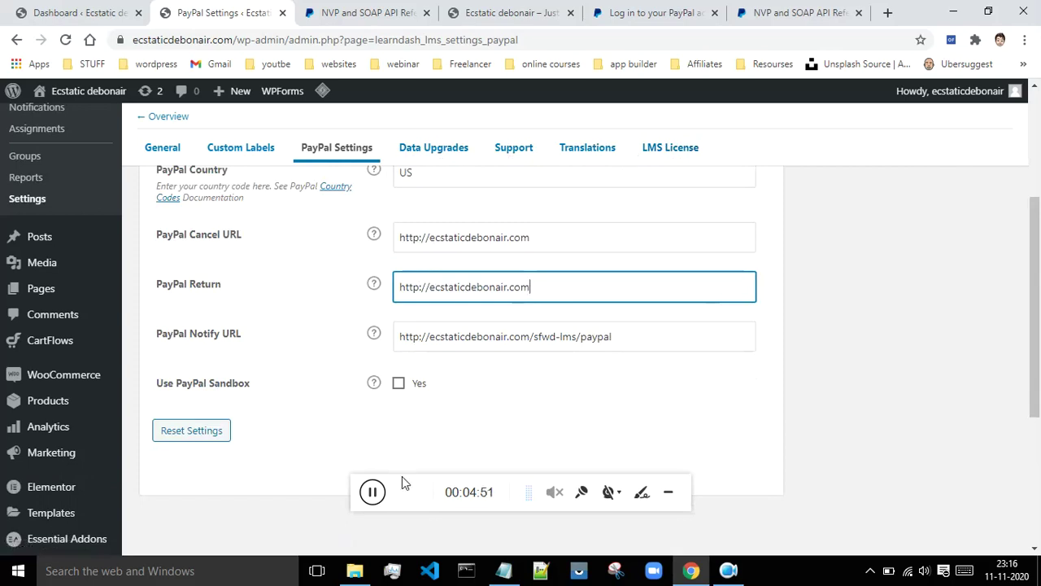
click(406, 497)
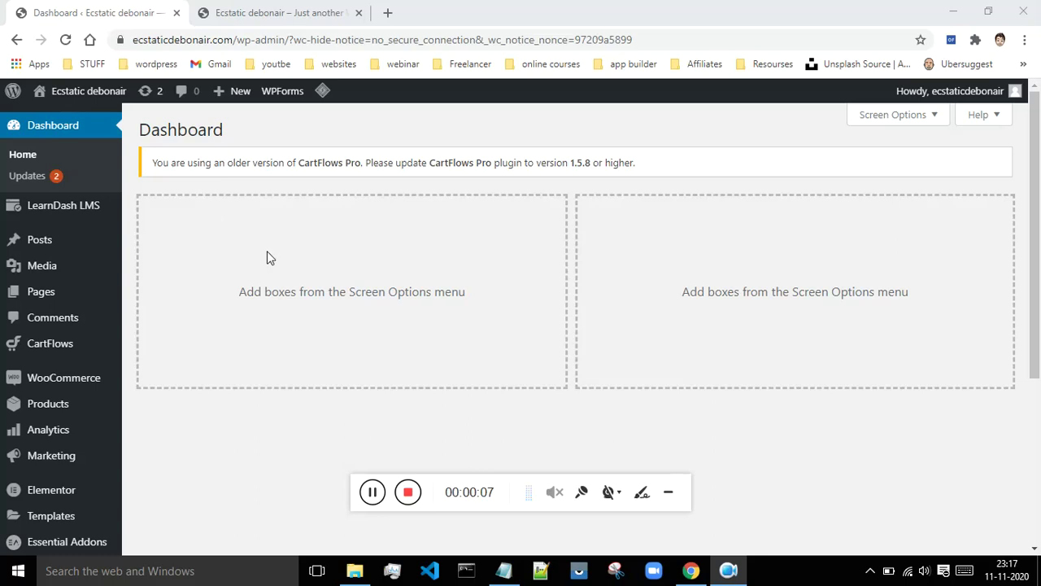
- View the course grid on the live site, and load ecstaticdebonair.com in an incognito window to see the same courses as a visitor
click(298, 12)
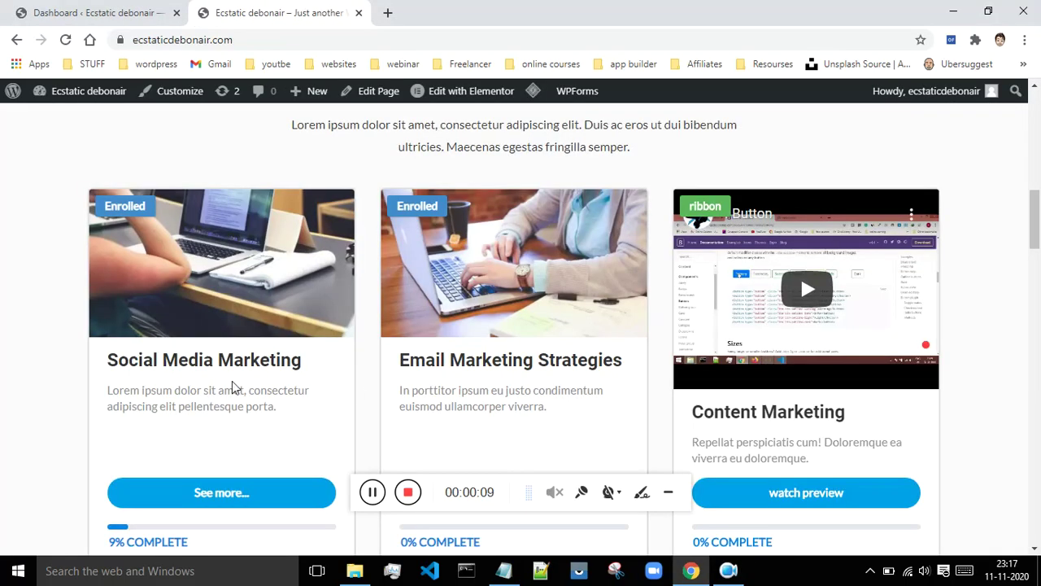
scroll(316, 317, down, 1)
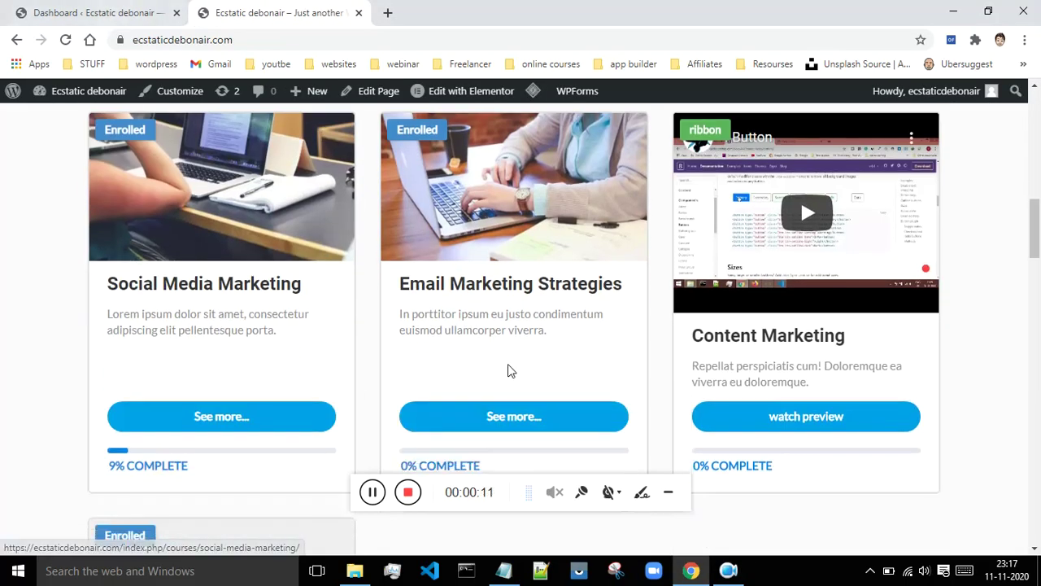
click(1025, 40)
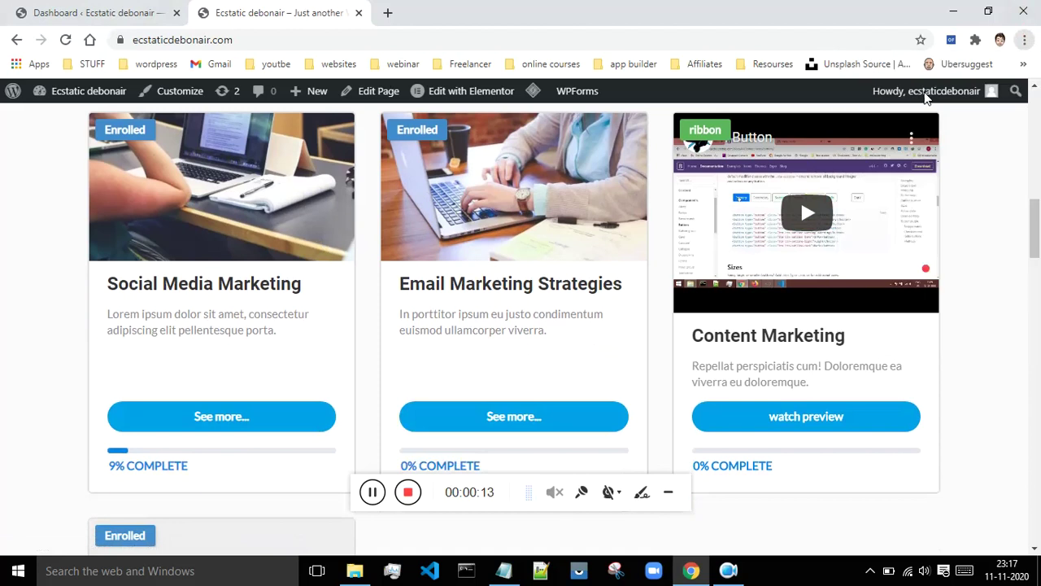
click(903, 96)
text(ec)
key(Return)
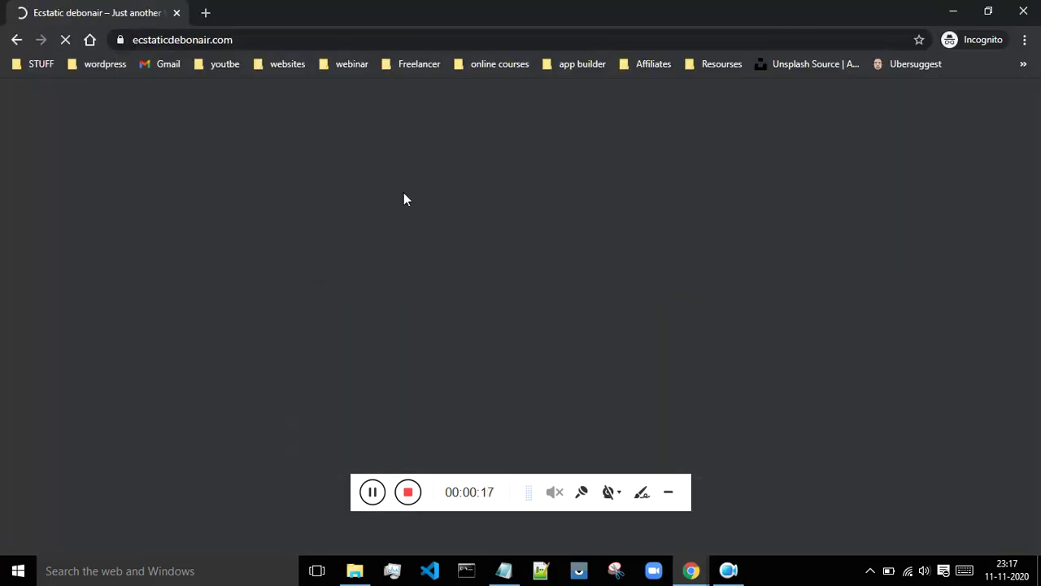
scroll(532, 216, down, 10)
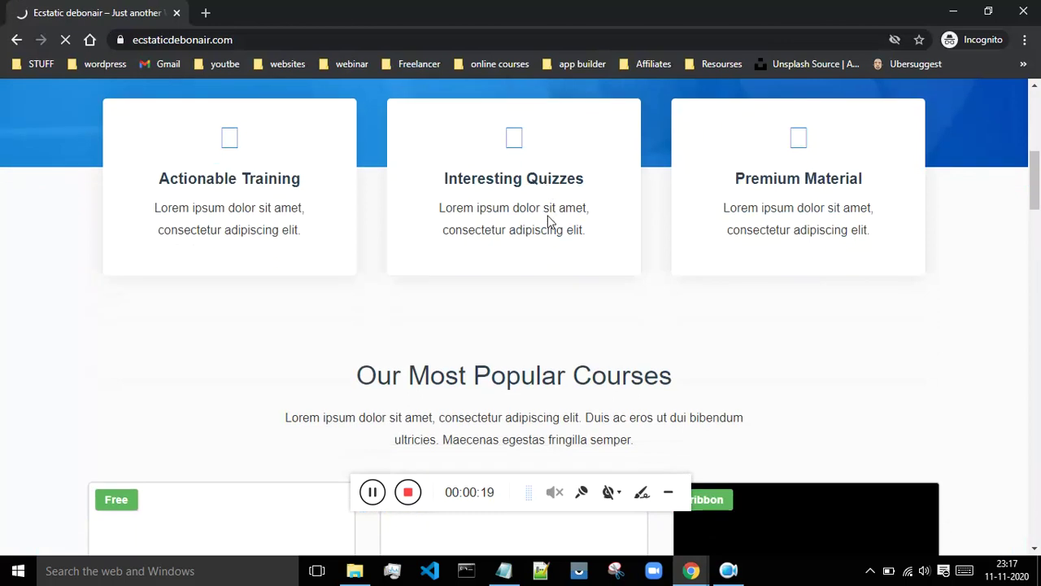
scroll(353, 297, down, 2)
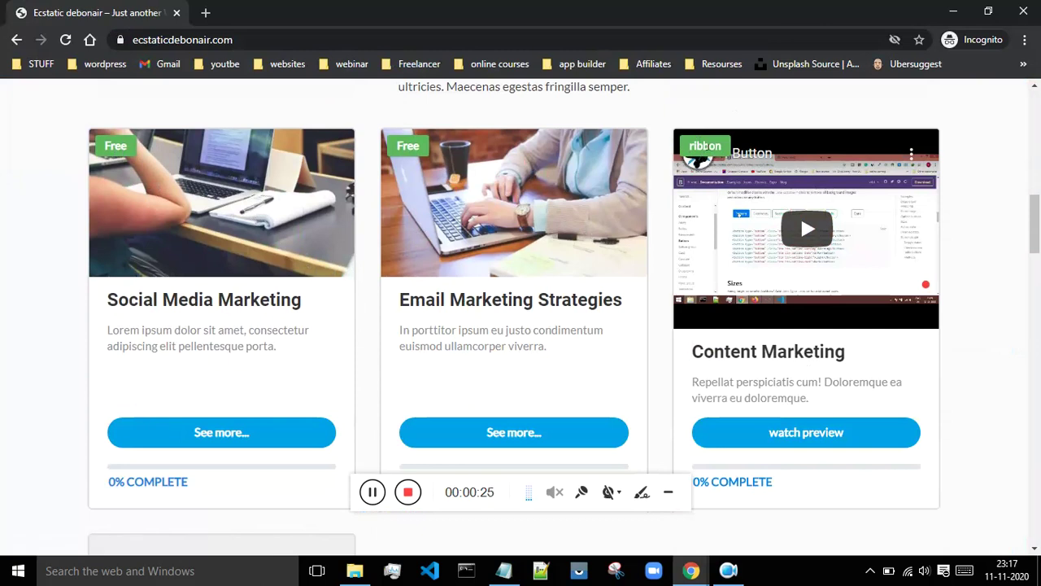
- Return to the WordPress dashboard window, open the LearnDash Courses list in a new tab and close the live site's tab
mouse_move(700, 573)
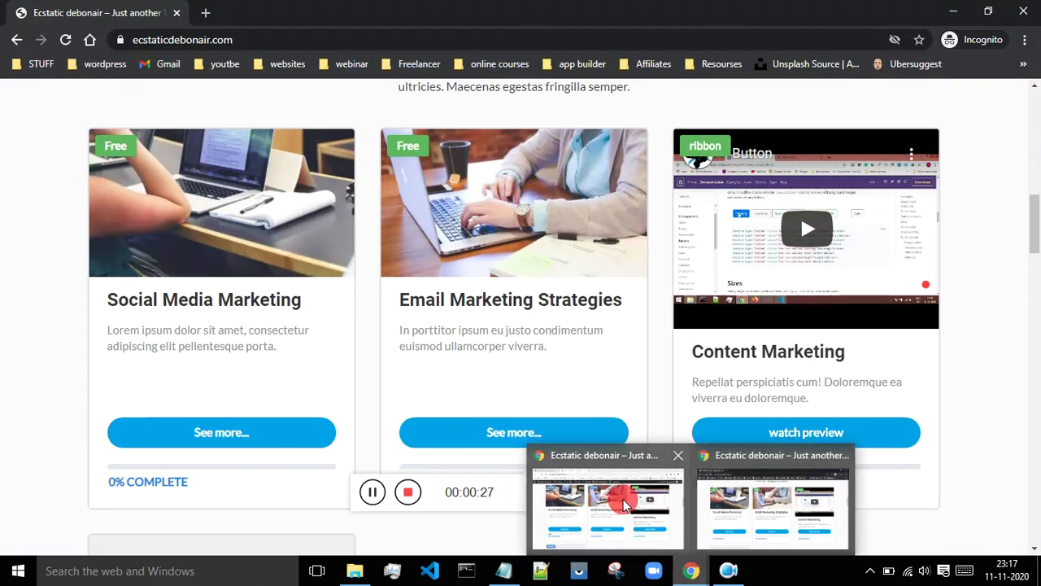
click(767, 498)
click(92, 10)
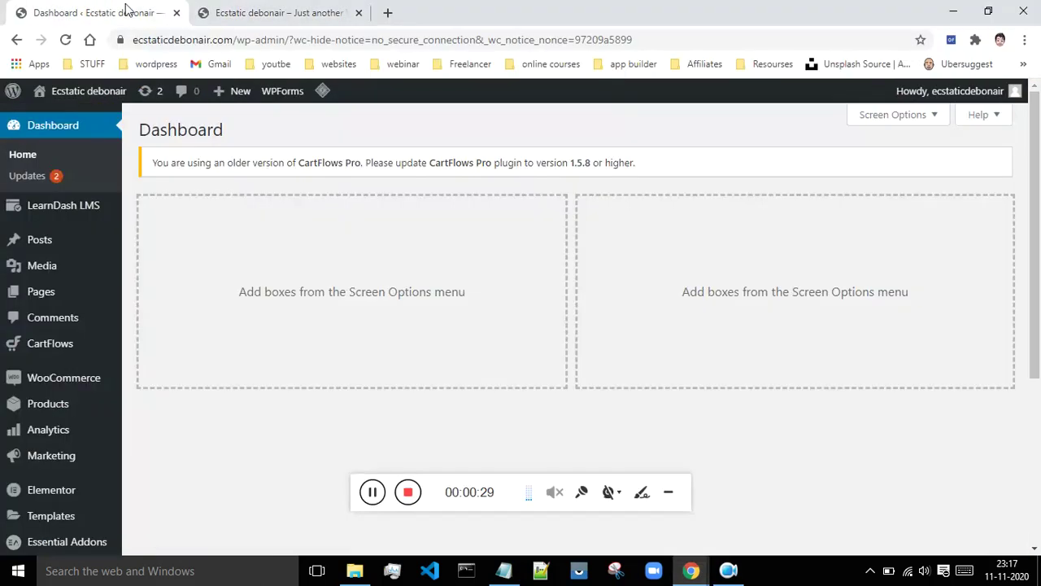
mouse_move(91, 215)
right_click(149, 235)
click(179, 240)
click(274, 10)
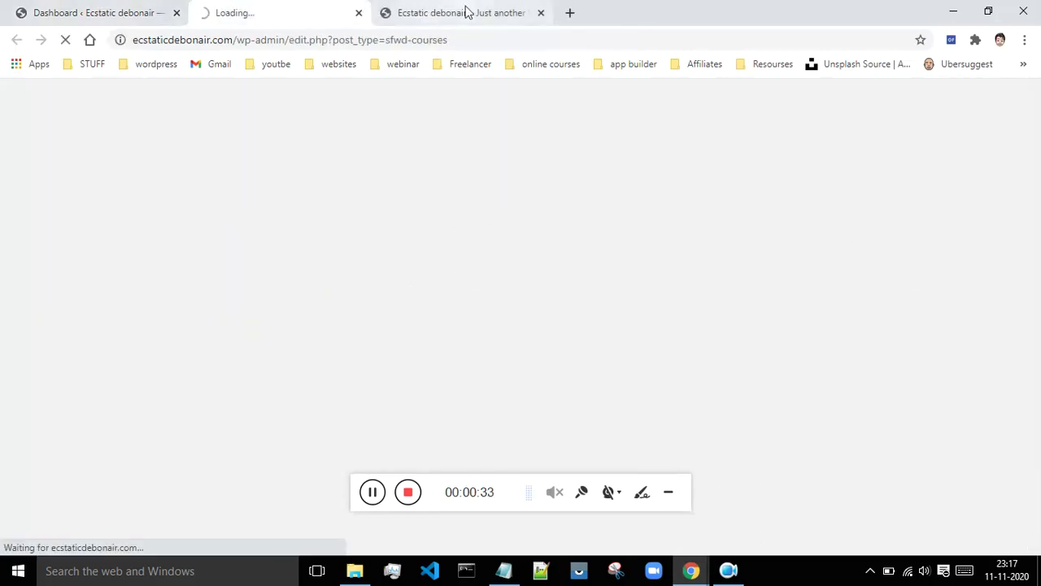
click(540, 13)
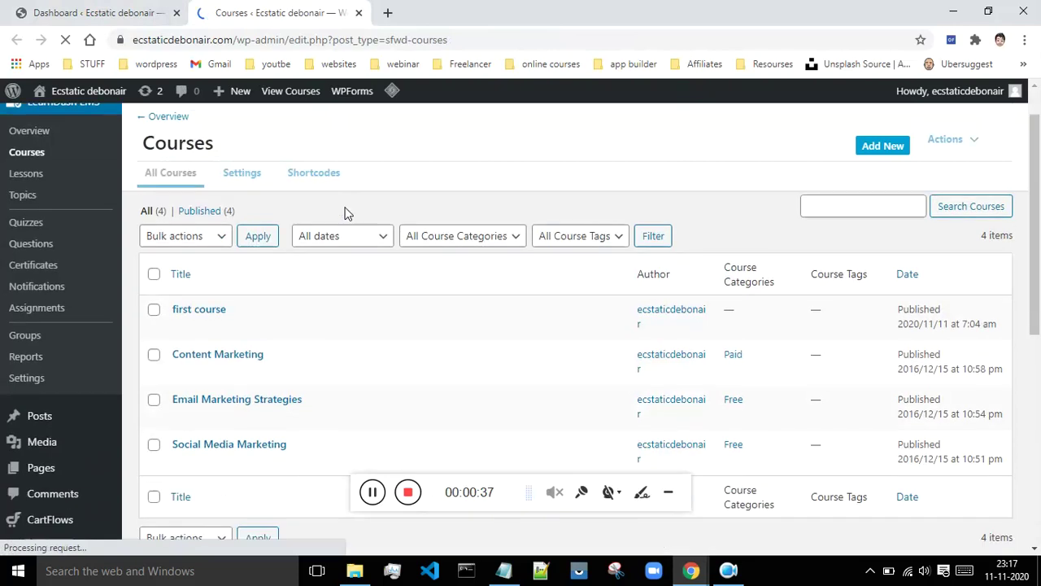
- Check the course card ribbons in the incognito window and open the Social Media Marketing course for editing in a new tab
mouse_move(690, 570)
click(727, 514)
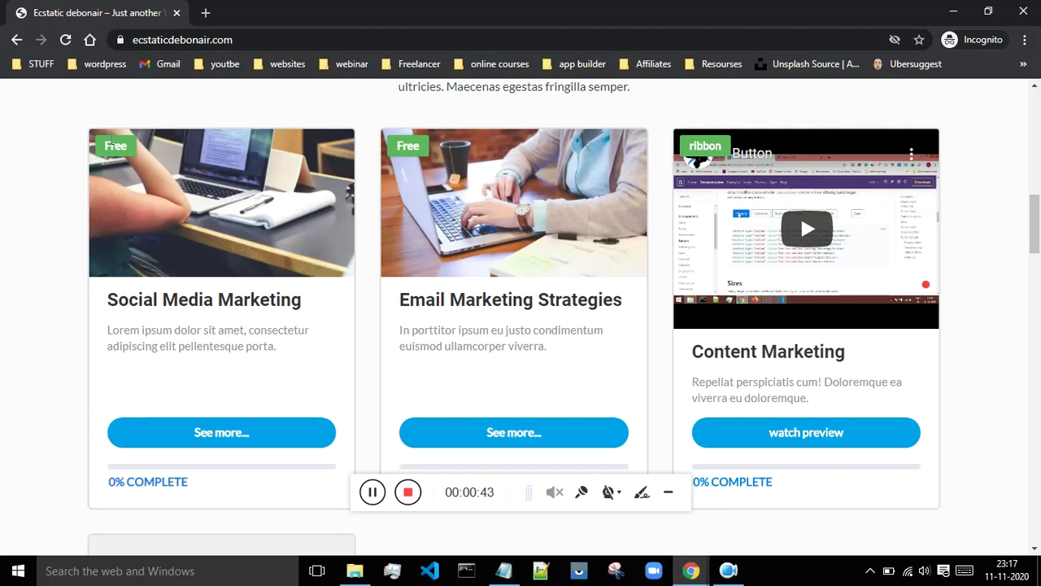
mouse_move(691, 570)
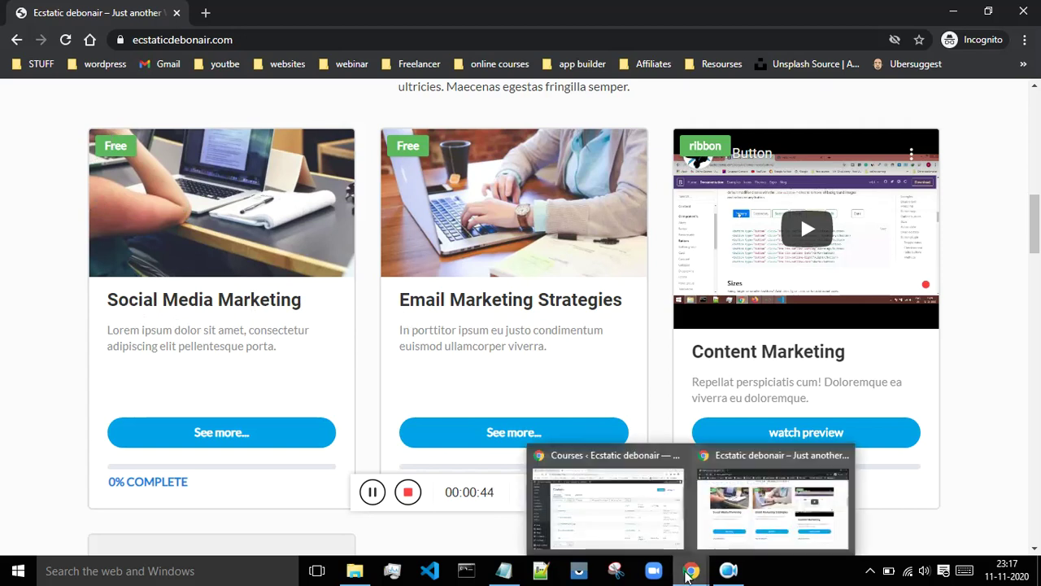
click(610, 506)
scroll(244, 325, down, 1)
click(182, 368)
right_click(182, 370)
click(252, 379)
click(459, 12)
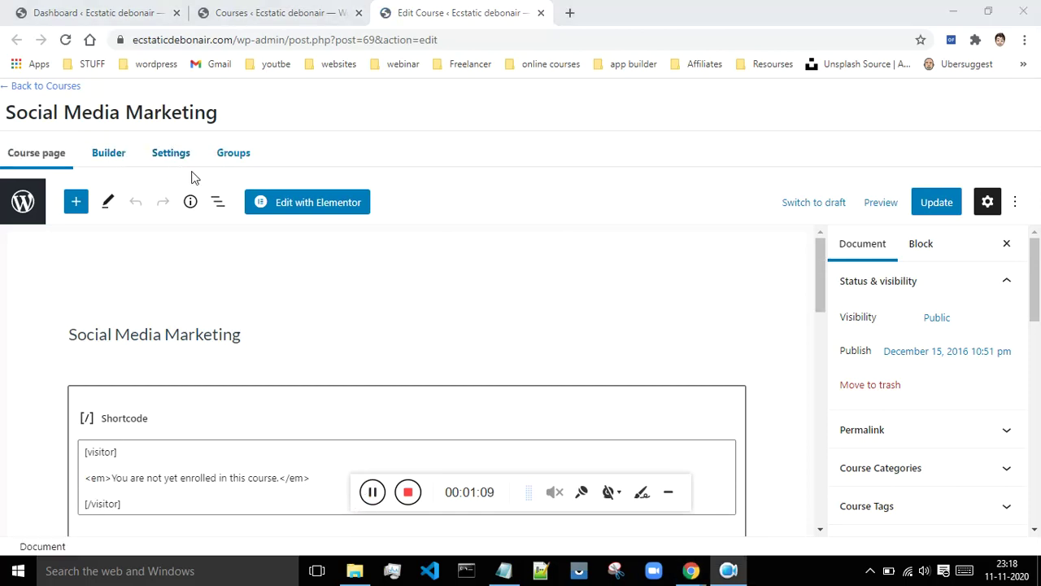
- Set the Social Media Marketing course's Access Mode to Open in its settings and update the course
click(179, 161)
click(179, 162)
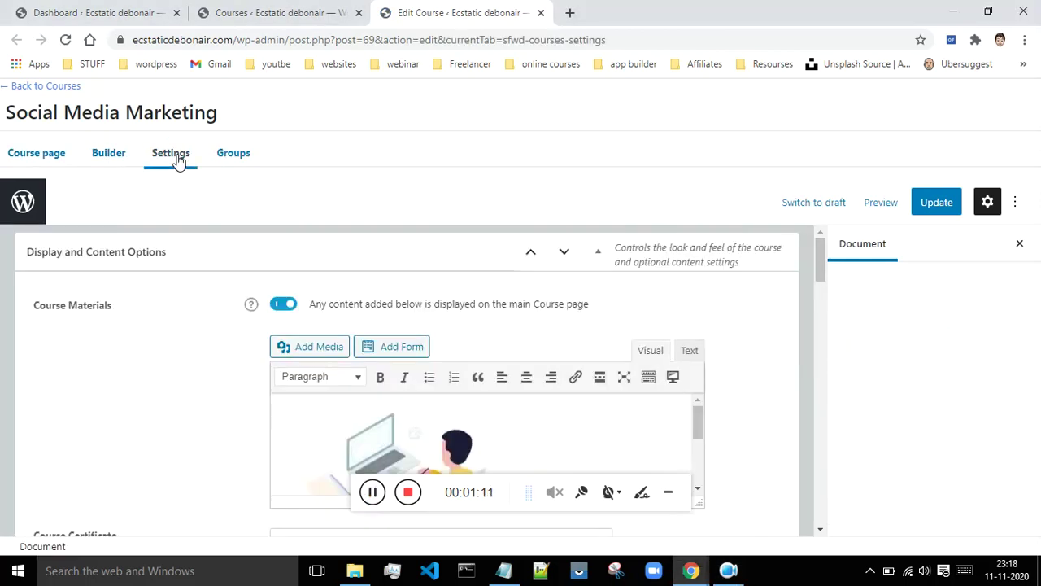
scroll(818, 284, down, 2)
scroll(154, 297, down, 1)
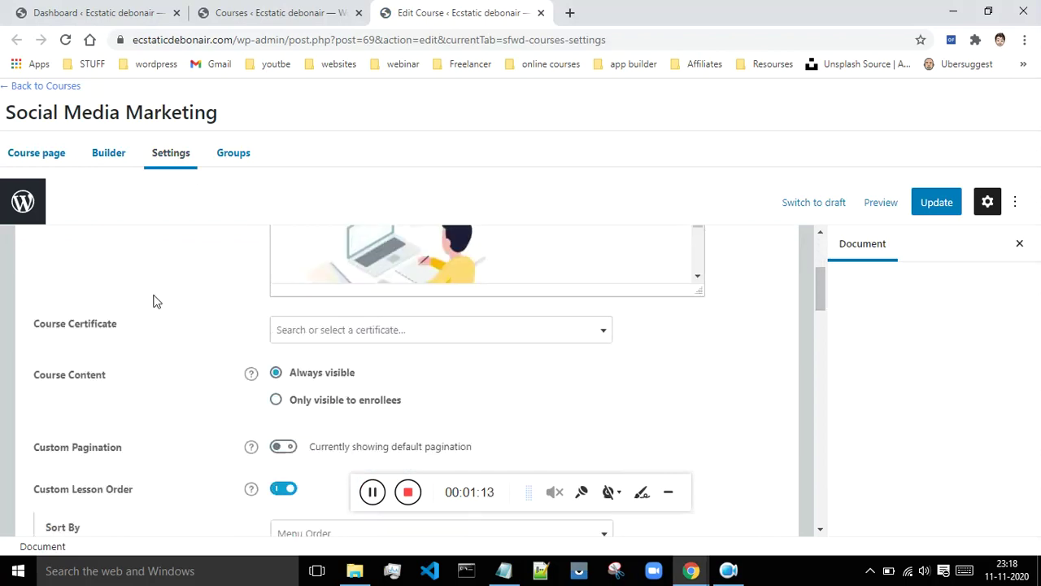
scroll(160, 295, down, 3)
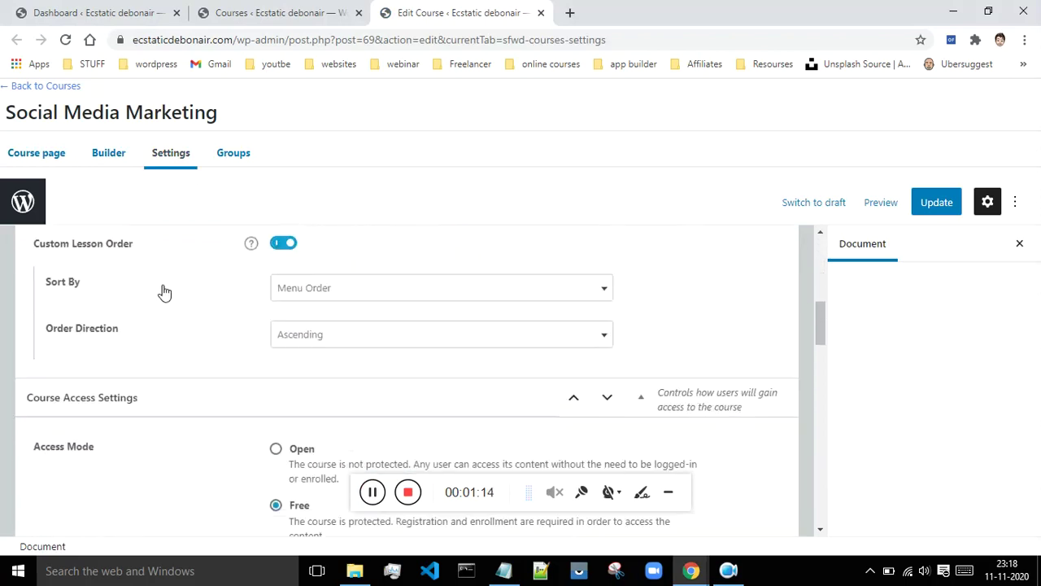
scroll(164, 293, down, 3)
scroll(219, 322, up, 1)
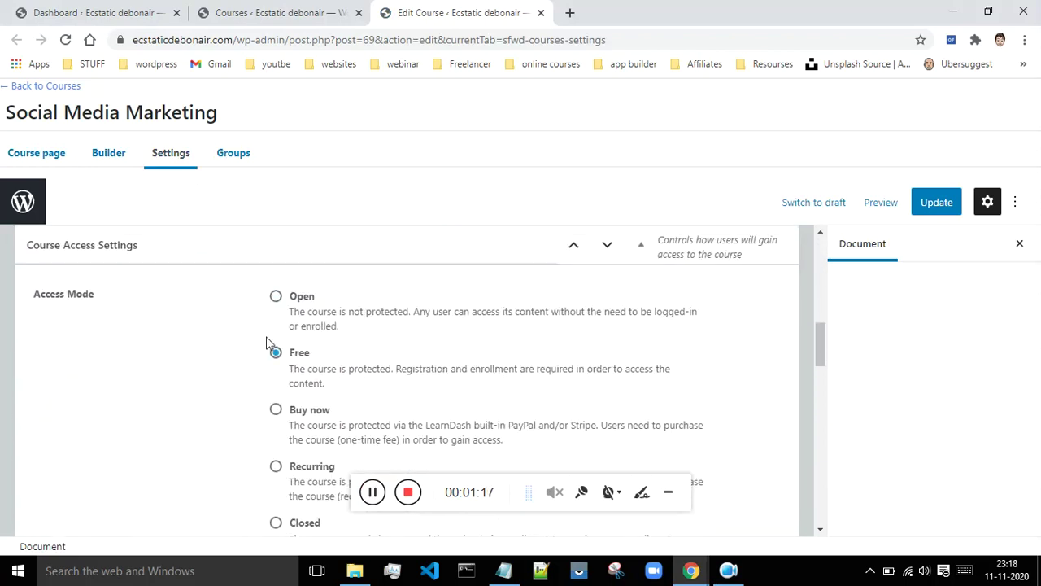
click(276, 298)
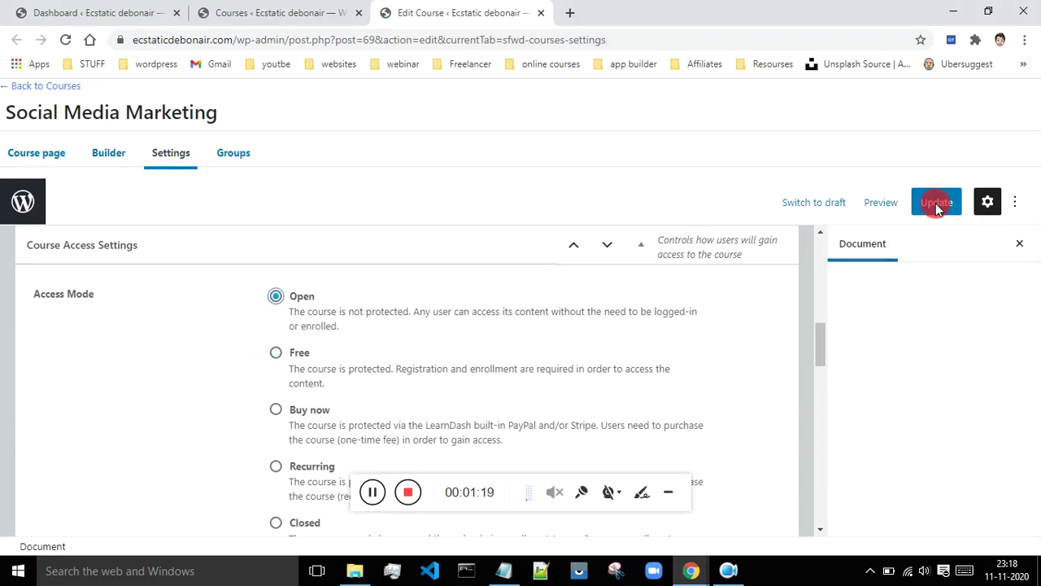
click(932, 203)
- Reload the live site in the incognito window and open the Social Media Marketing course page as a visitor
mouse_move(691, 570)
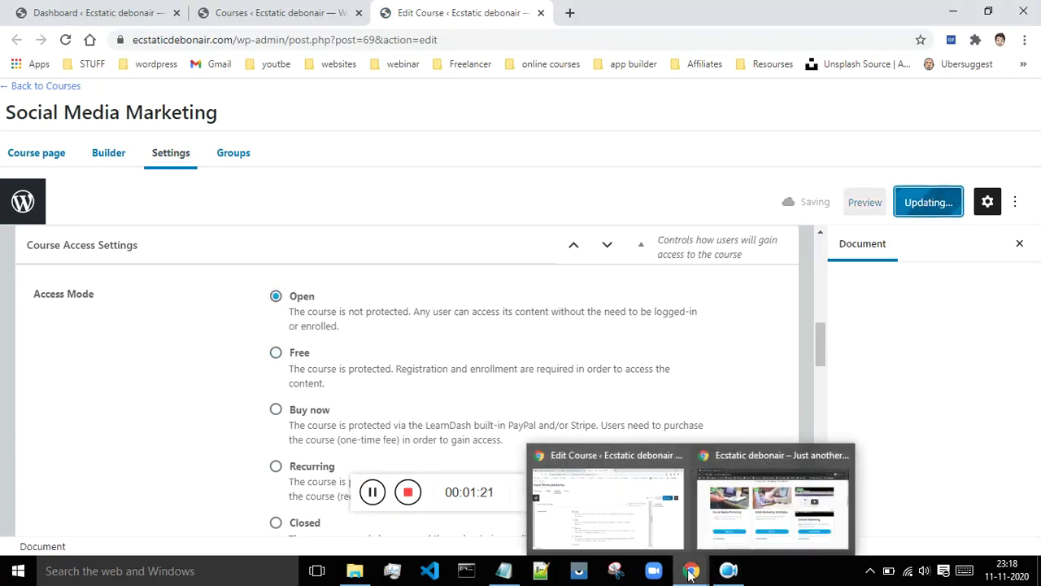
click(750, 514)
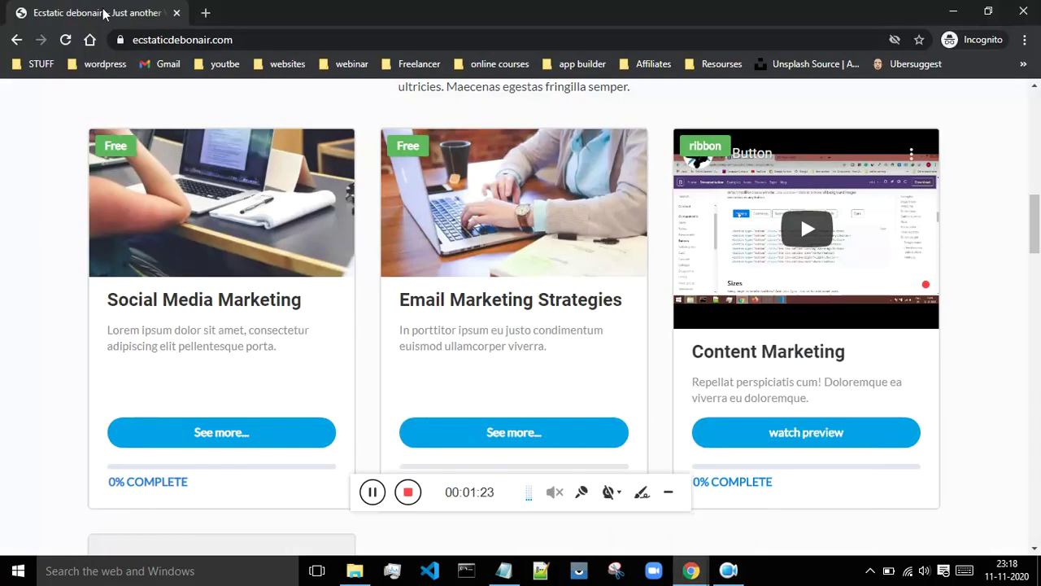
click(65, 39)
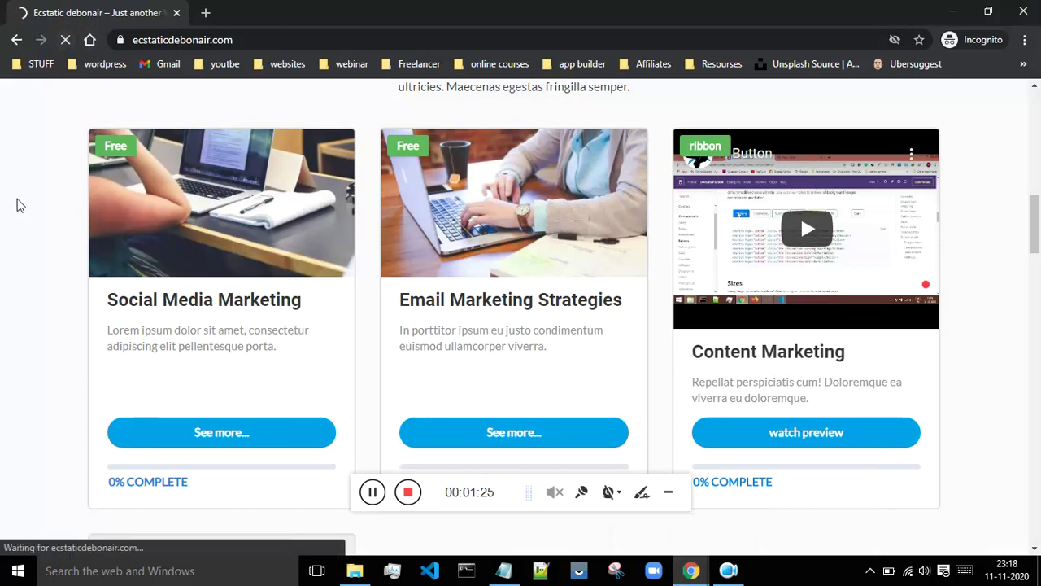
scroll(194, 322, down, 2)
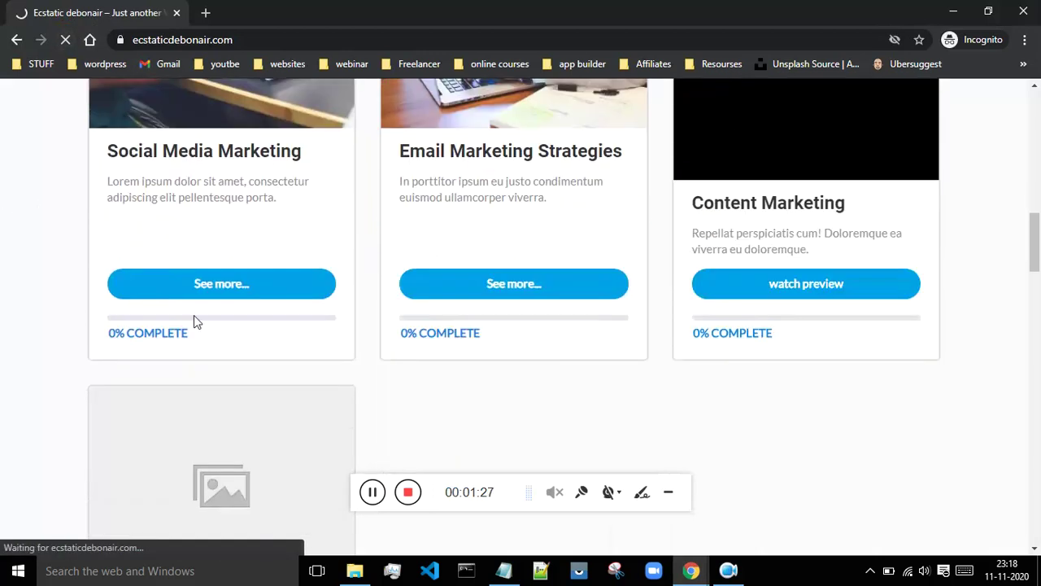
click(219, 289)
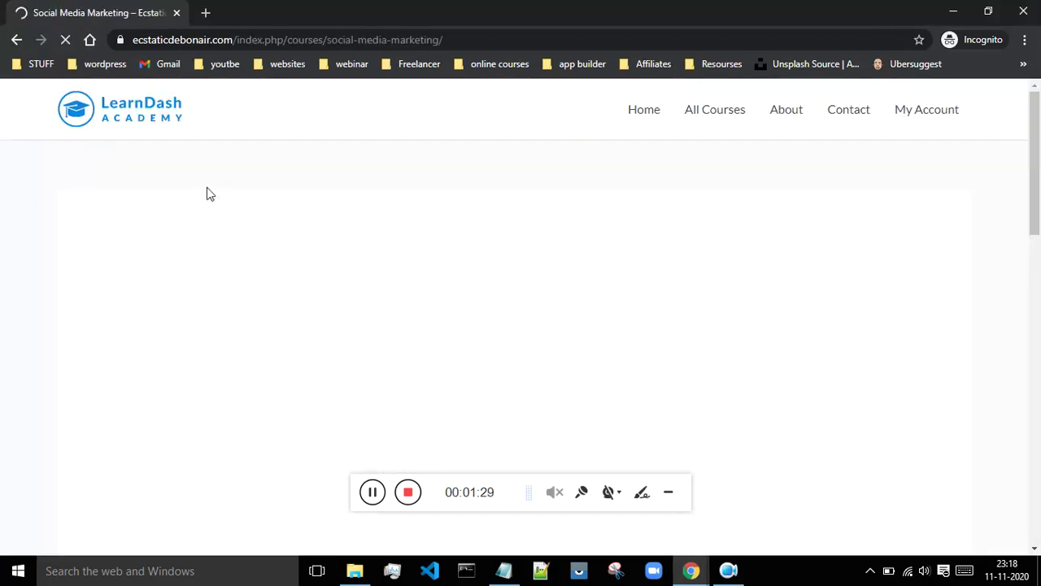
- Open the Monitoring & Digital Advertising lesson from the course content and look through the lesson page
scroll(275, 198, down, 3)
scroll(274, 198, down, 10)
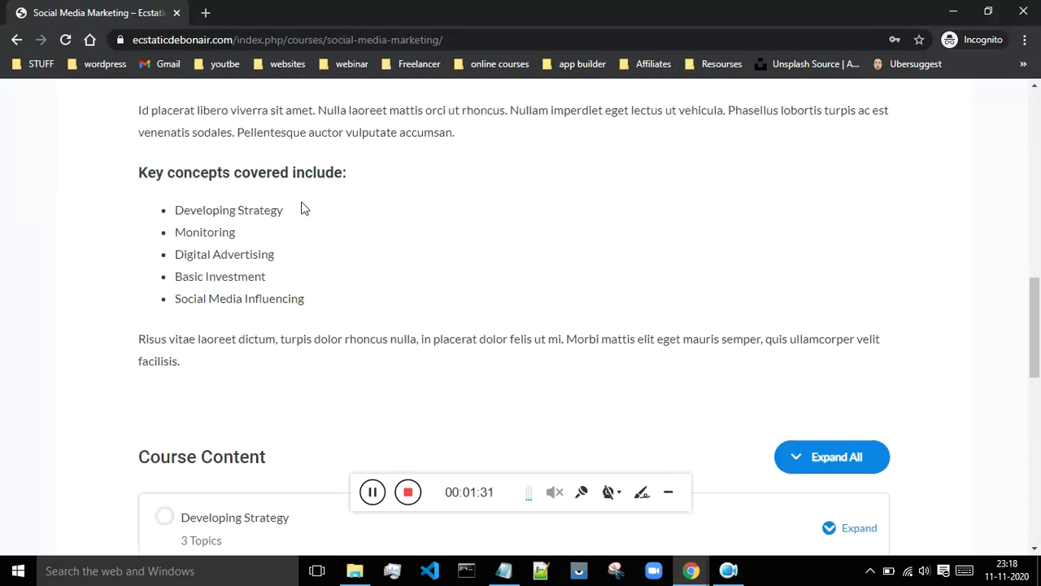
click(285, 210)
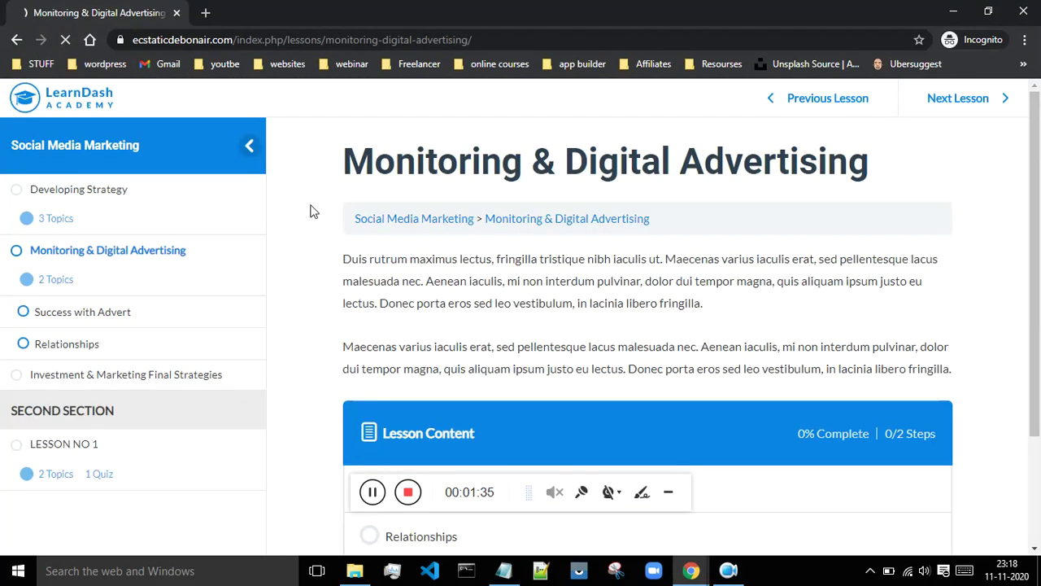
scroll(470, 243, down, 2)
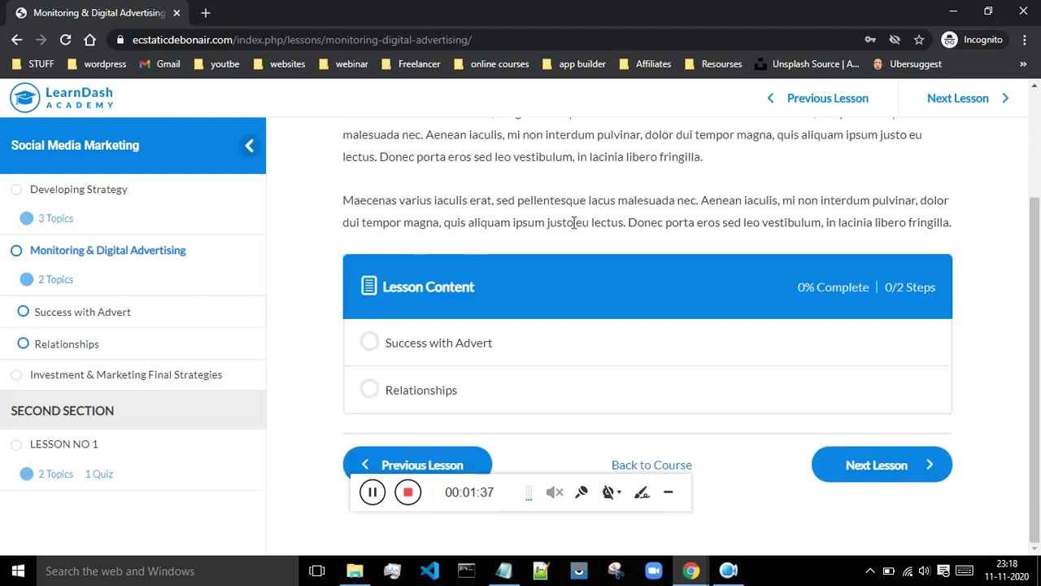
- Return to the course editor, set the Social Media Marketing course's Access Mode to Free and update the course
scroll(645, 255, up, 2)
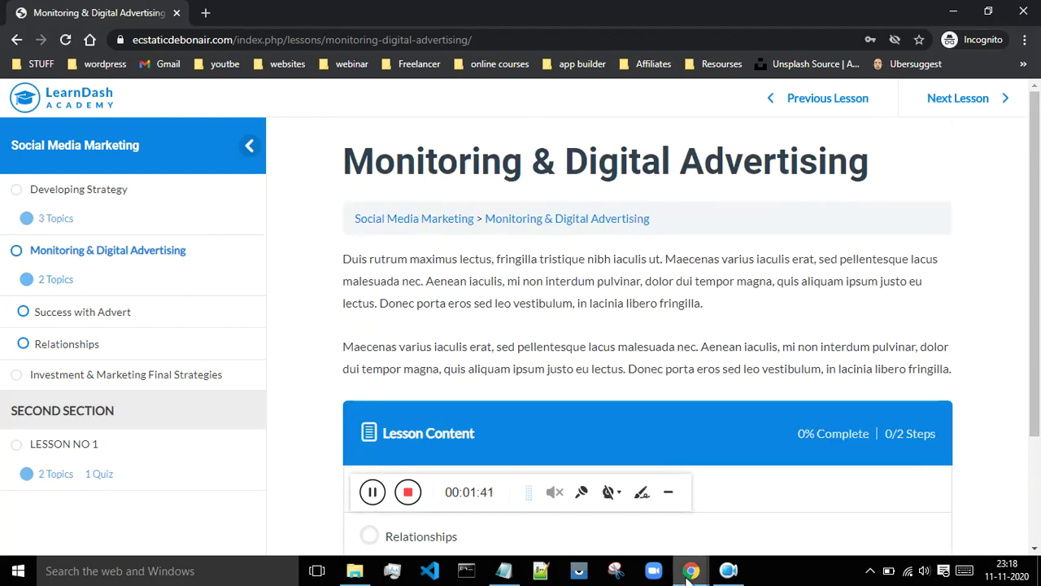
mouse_move(690, 570)
click(627, 510)
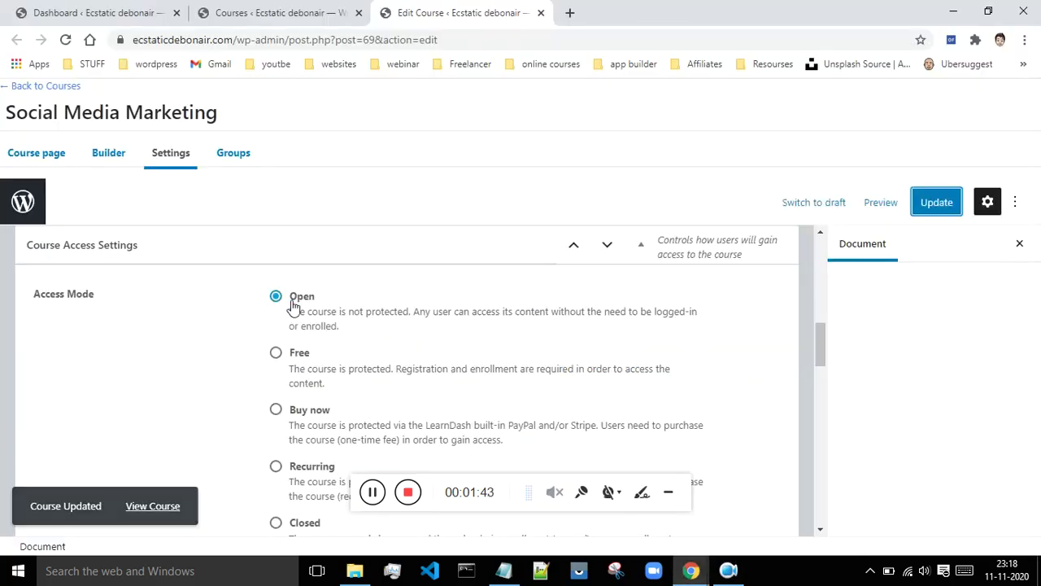
click(276, 355)
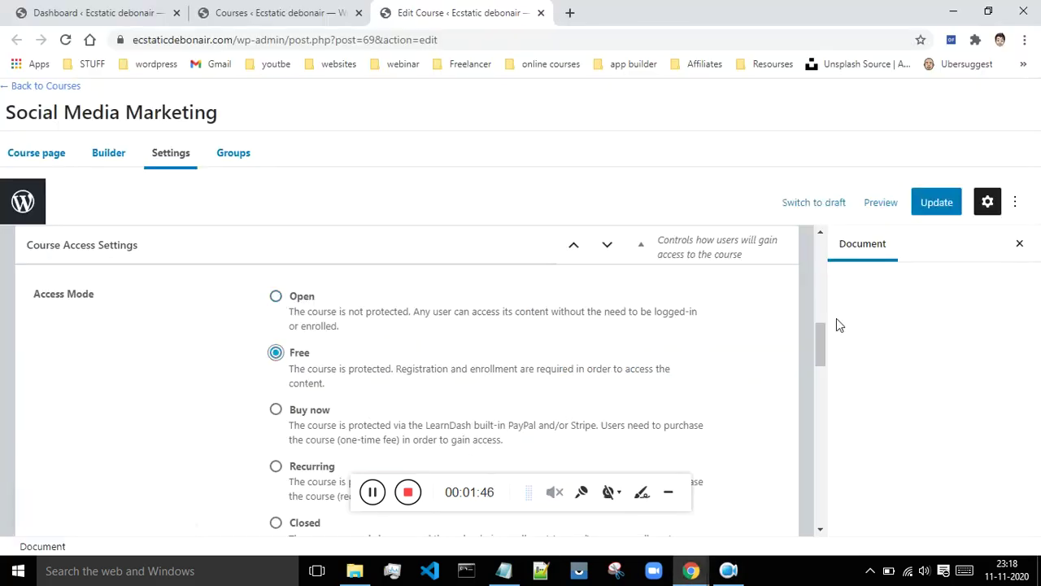
click(942, 205)
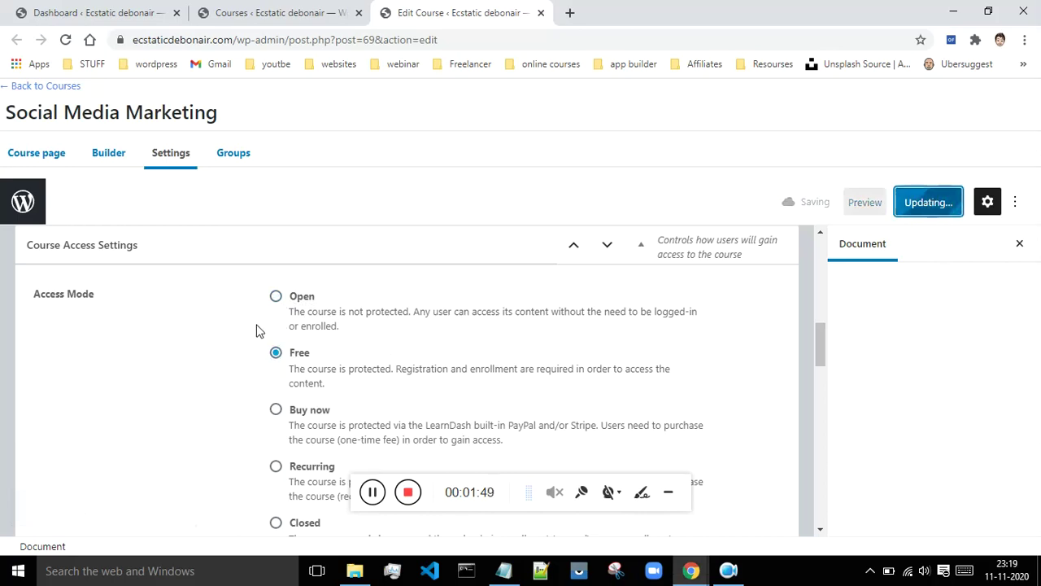
- Load the live site's home page in the incognito window and open the Social Media Marketing course from its card
mouse_move(691, 569)
click(706, 510)
drag(474, 39, 234, 39)
key(BackSpace)
key(Return)
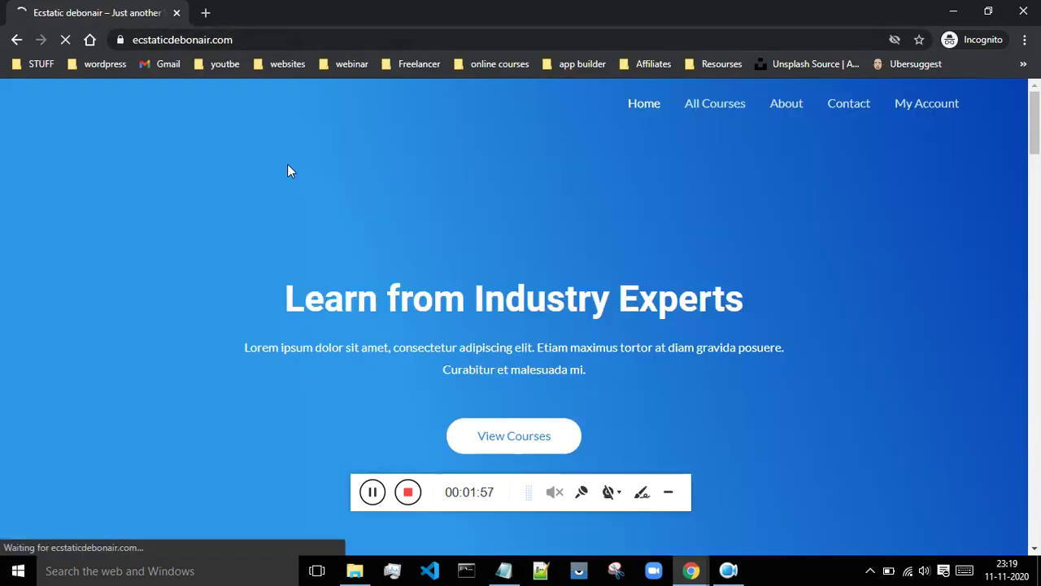
scroll(748, 174, down, 10)
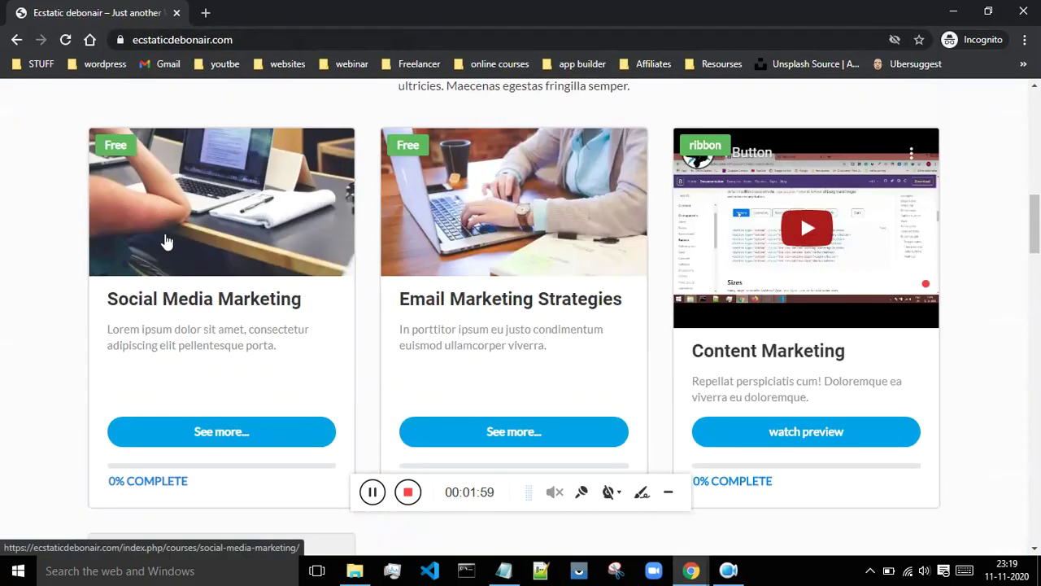
click(225, 440)
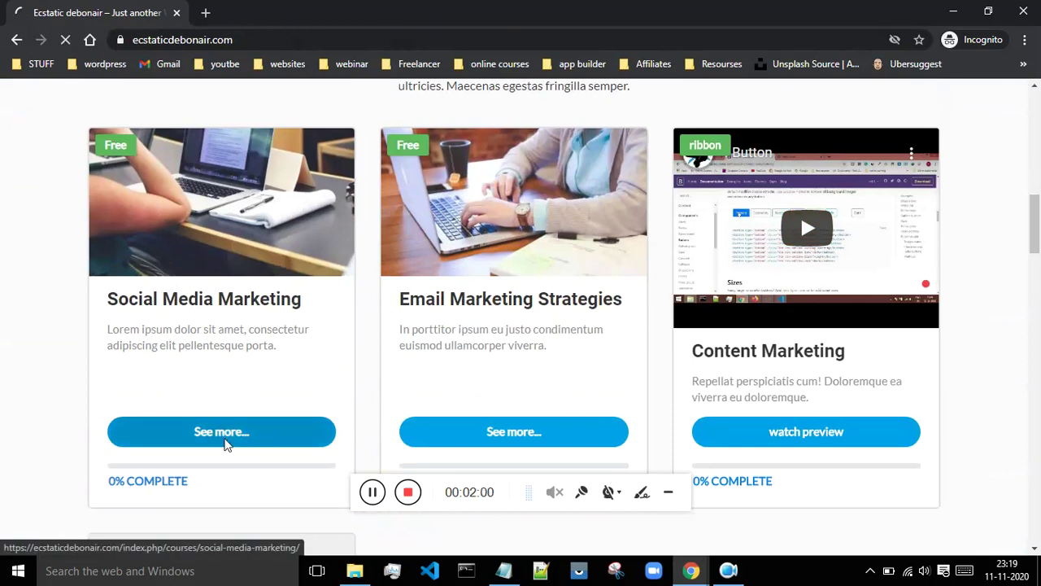
- Examine the free course's enrollment status and check visitor access to the Monitoring & Digital Advertising lesson in the course content
scroll(537, 263, down, 8)
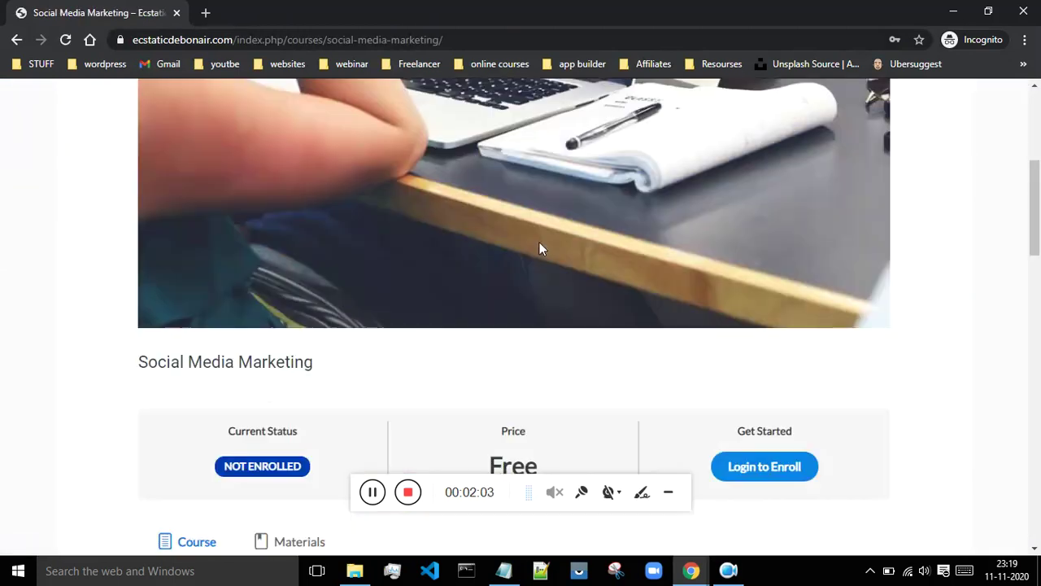
scroll(545, 233, down, 10)
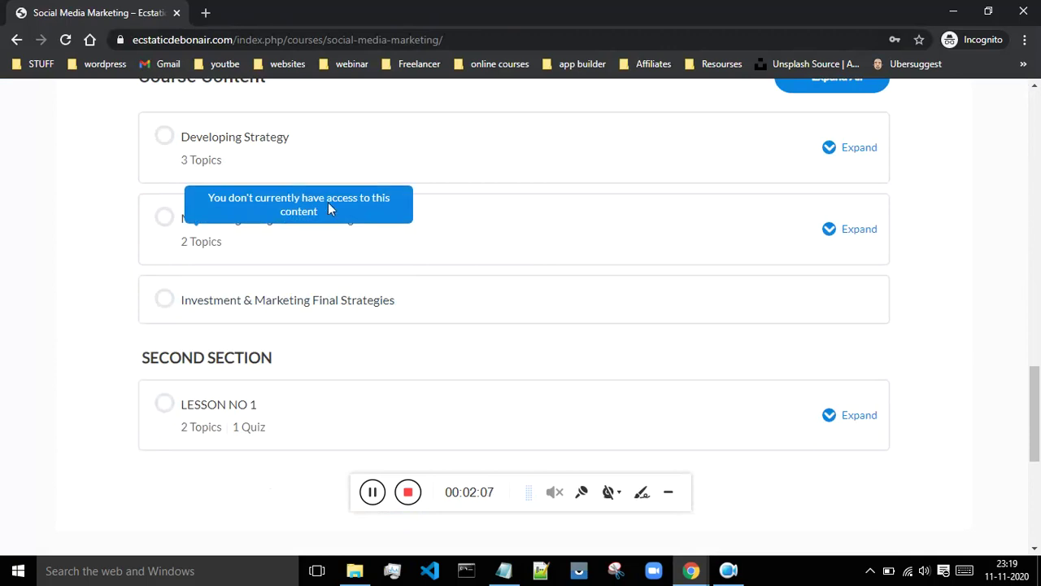
double_click(258, 242)
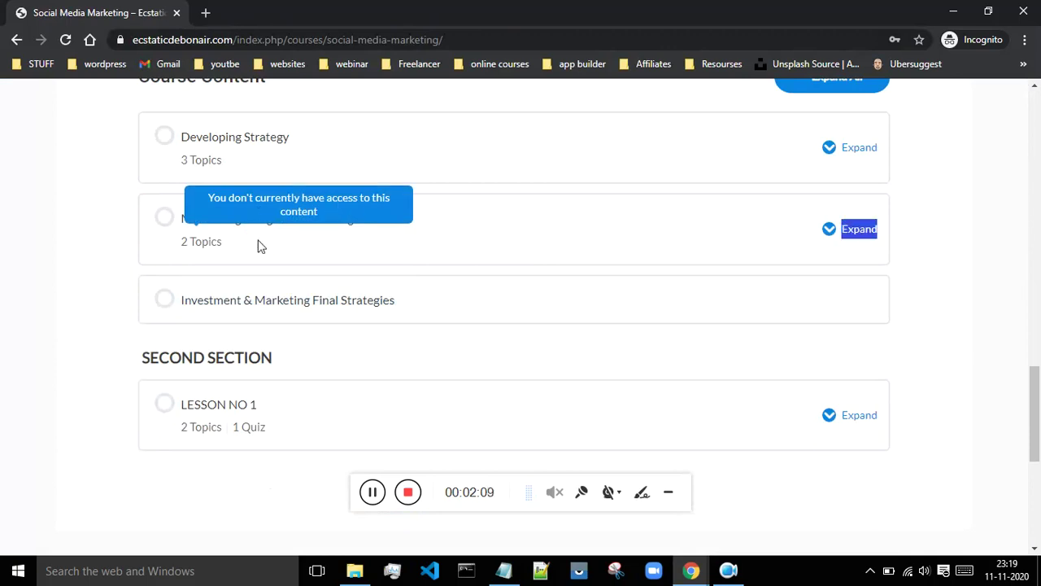
click(257, 245)
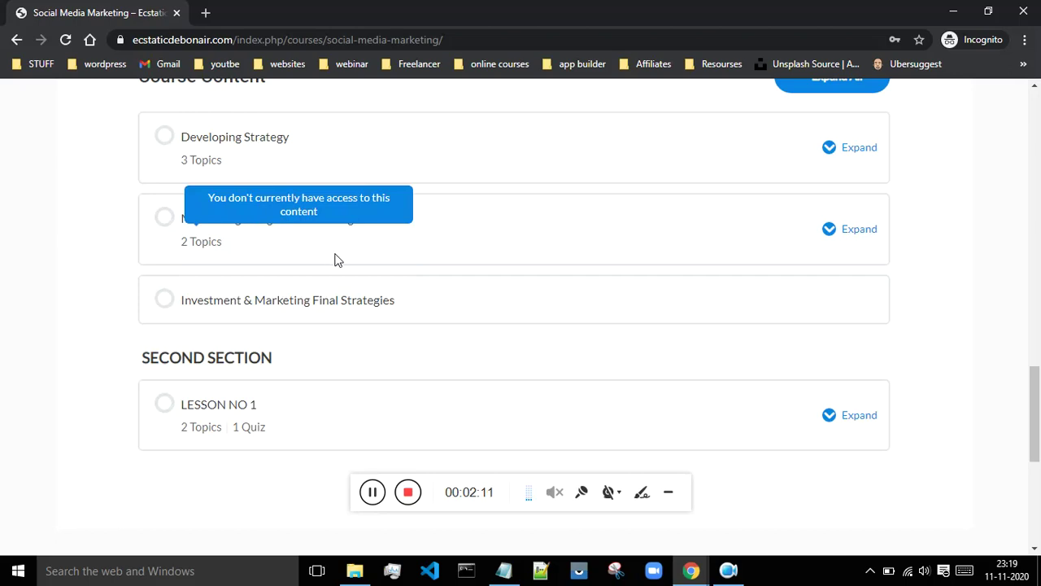
scroll(355, 258, up, 2)
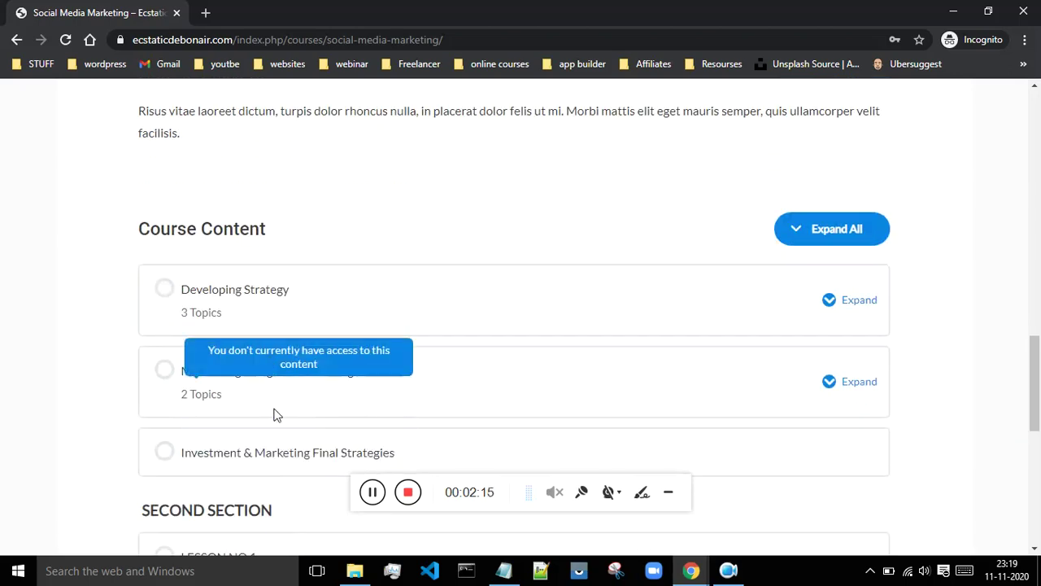
scroll(273, 415, up, 10)
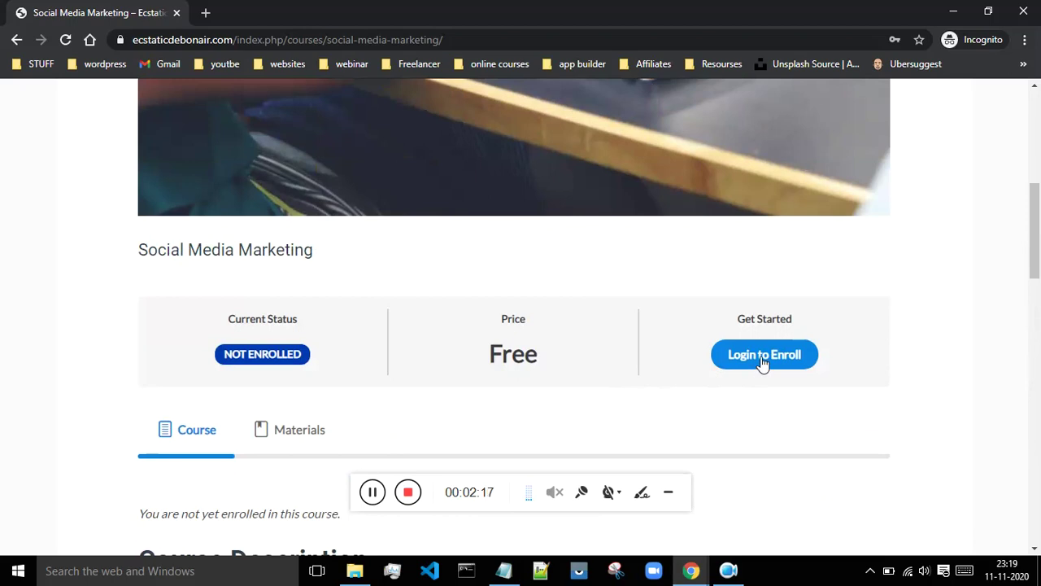
- Start enrolling in the free course as a visitor and look over the login form without entering credentials
click(763, 356)
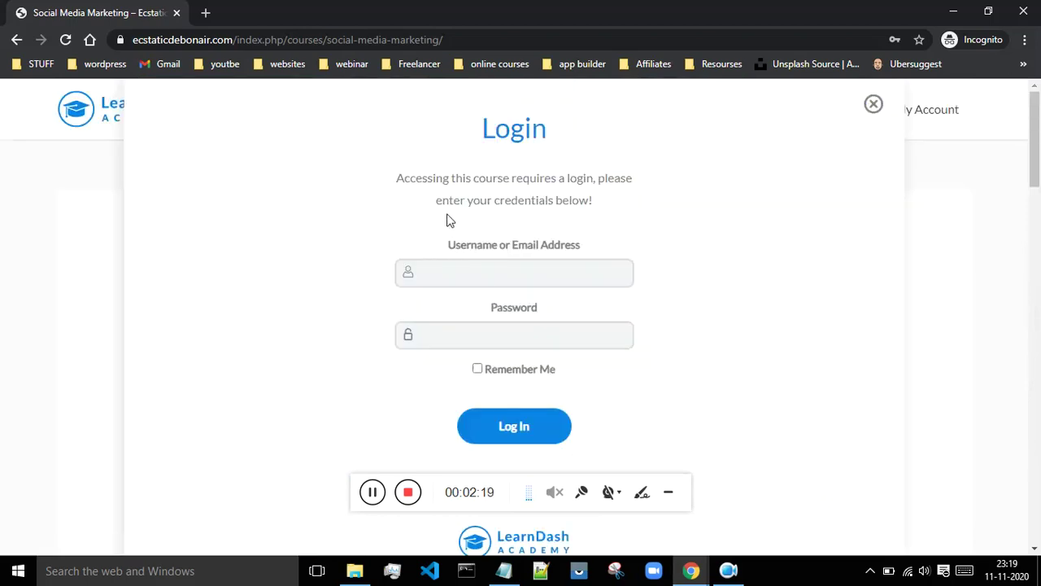
click(507, 274)
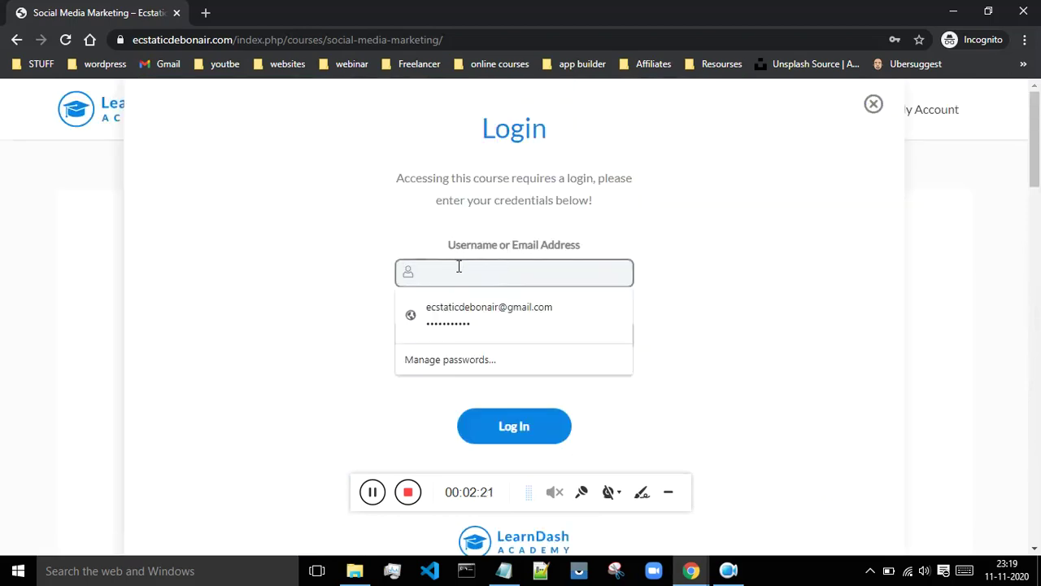
click(207, 249)
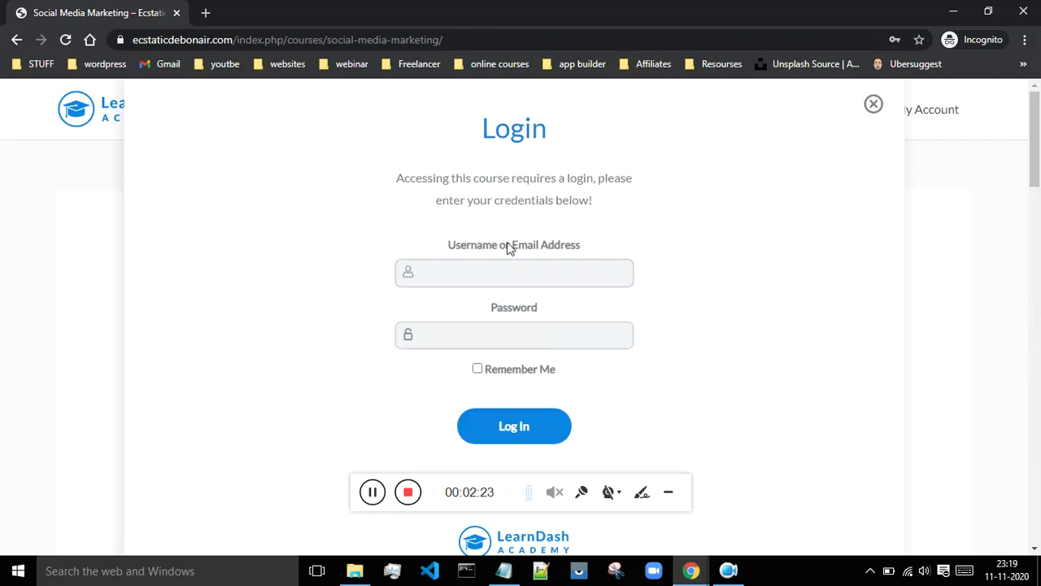
scroll(507, 241, down, 3)
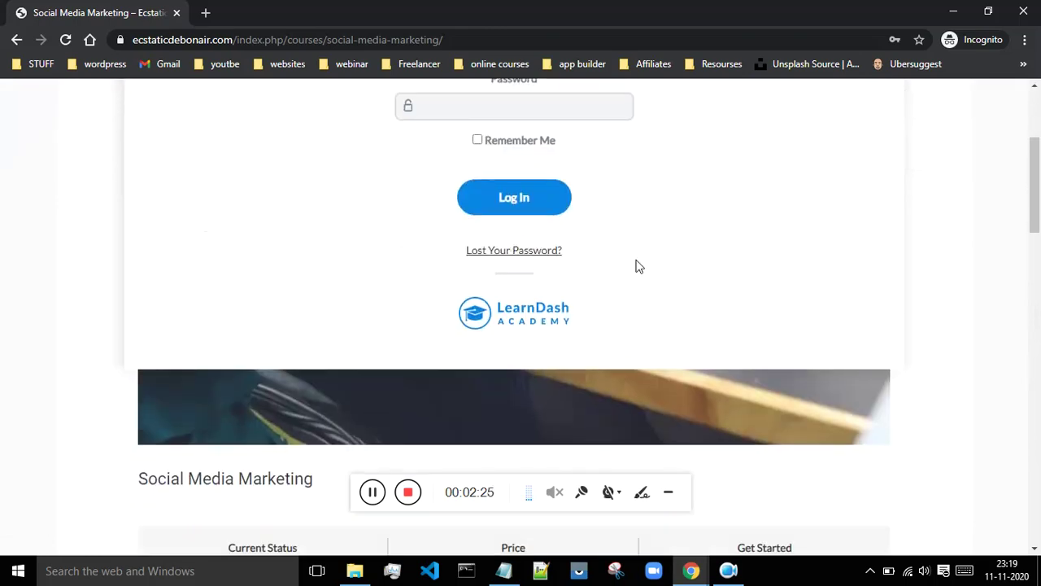
scroll(643, 265, up, 1)
scroll(657, 267, up, 2)
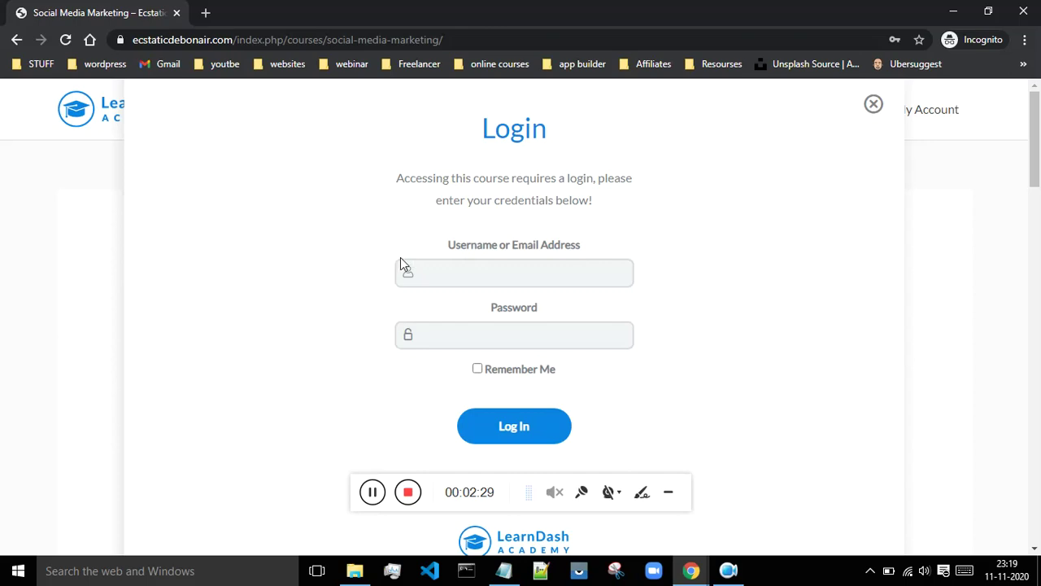
click(365, 491)
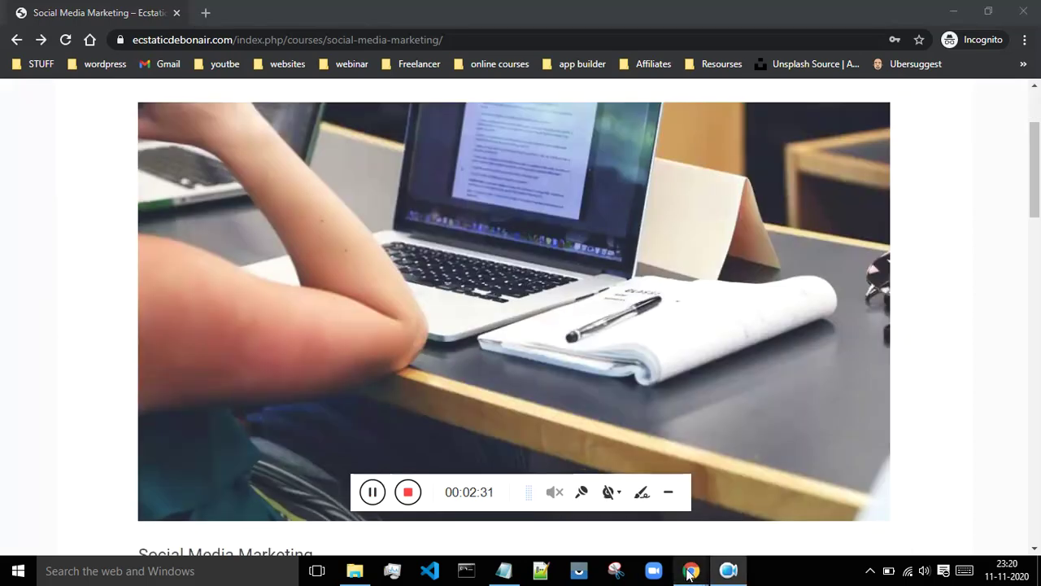
- Set the Social Media Marketing course's Access Mode to Buy now with a Course Price of 20 and update the course
mouse_move(690, 575)
click(590, 502)
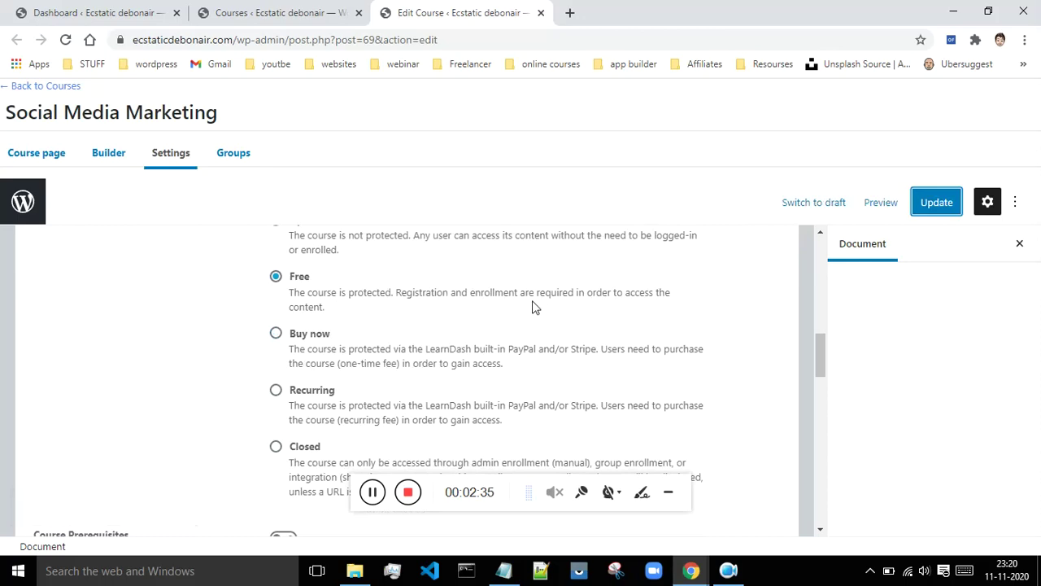
scroll(533, 307, down, 2)
scroll(536, 306, up, 1)
click(274, 259)
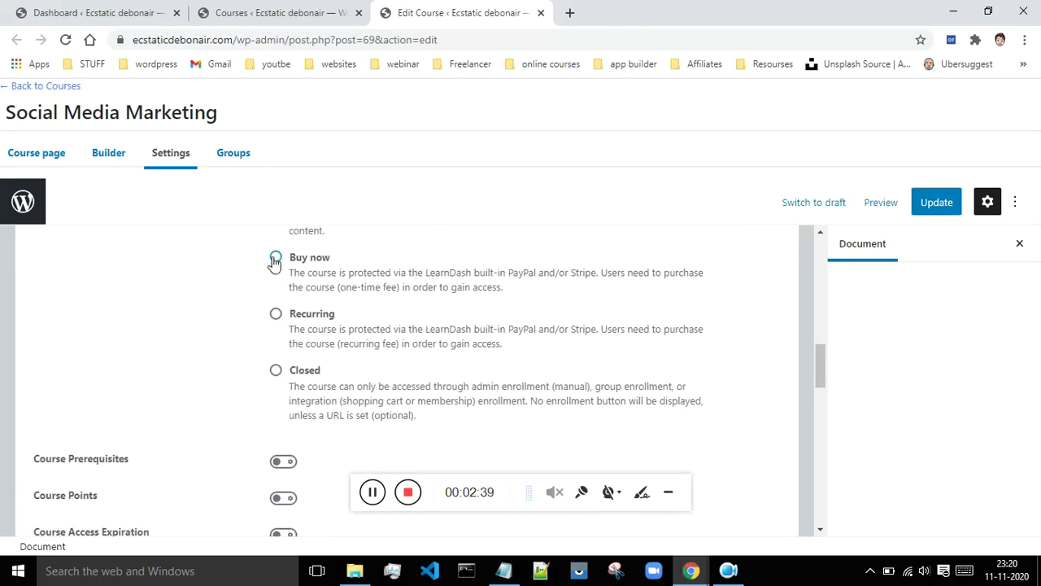
click(510, 341)
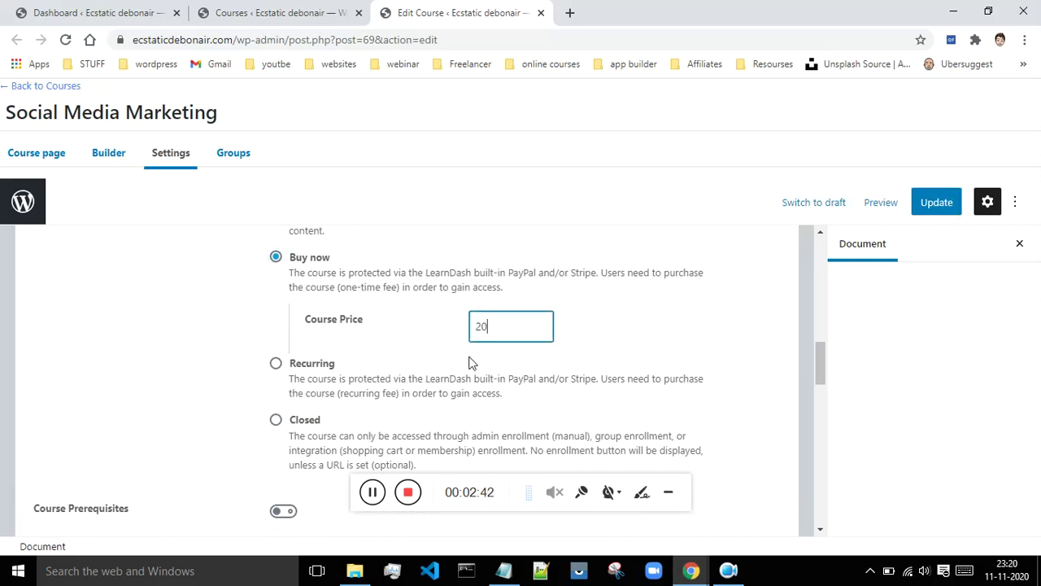
click(933, 202)
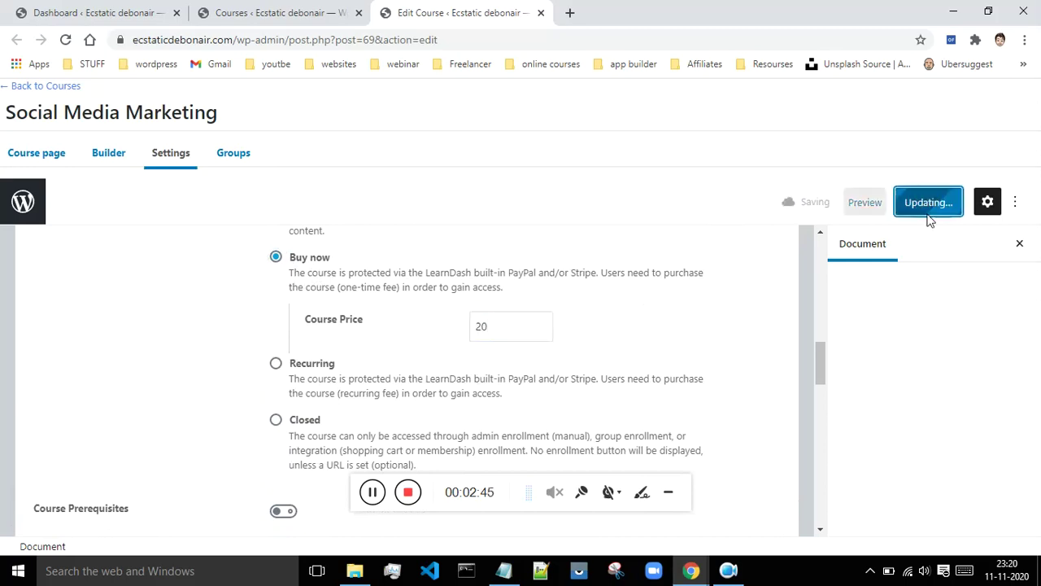
- Reload the home page in the incognito window, check the course card ribbons and open the Buy now course's page
mouse_move(692, 573)
click(757, 530)
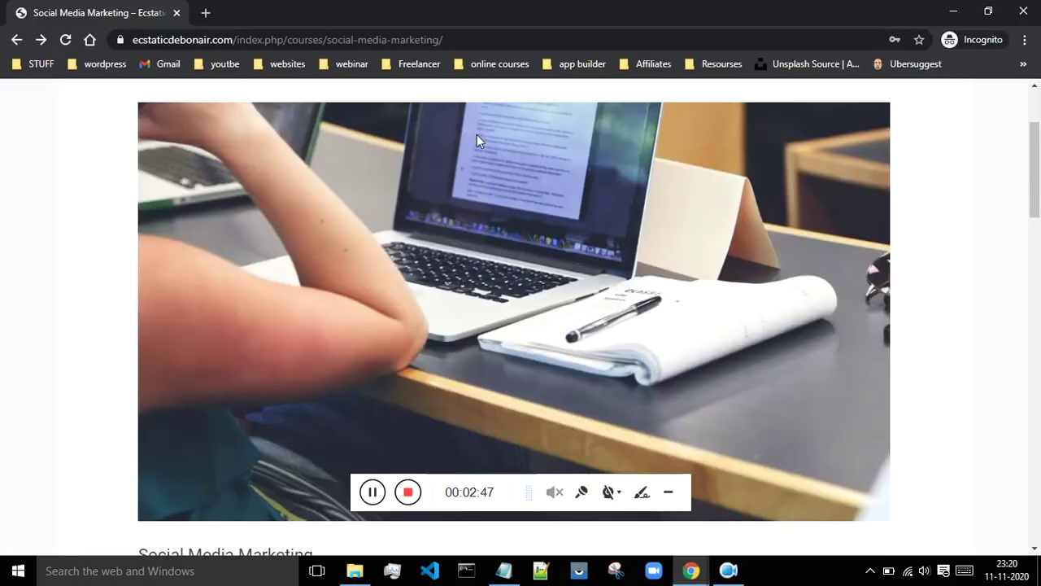
drag(477, 39, 234, 36)
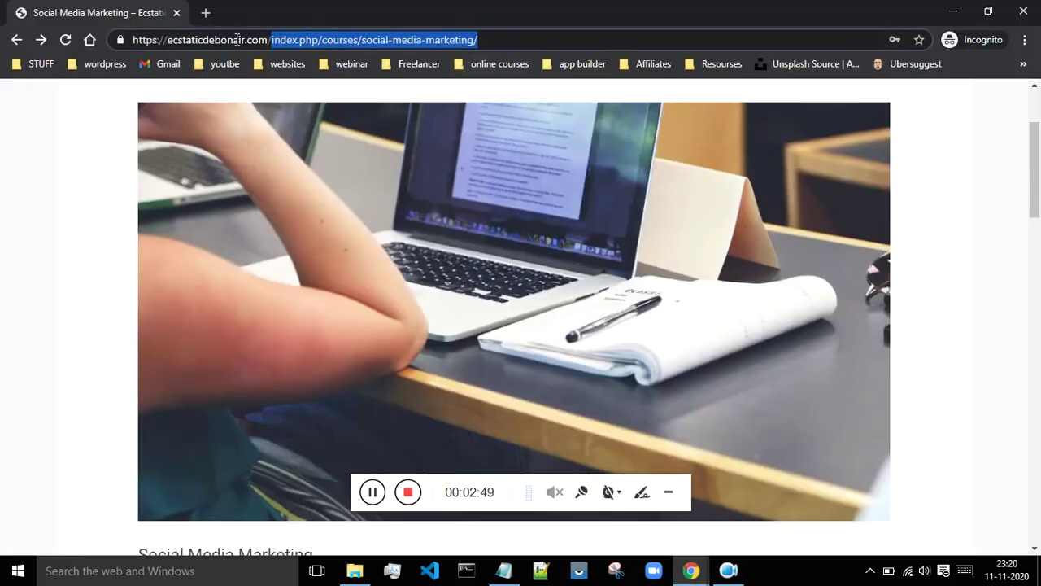
key(BackSpace)
key(Return)
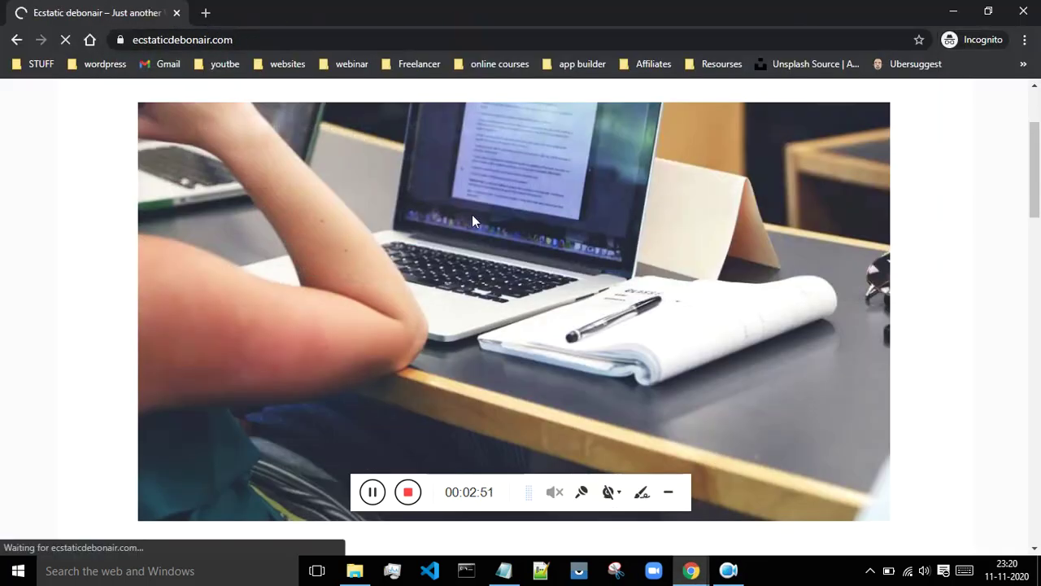
scroll(578, 195, down, 10)
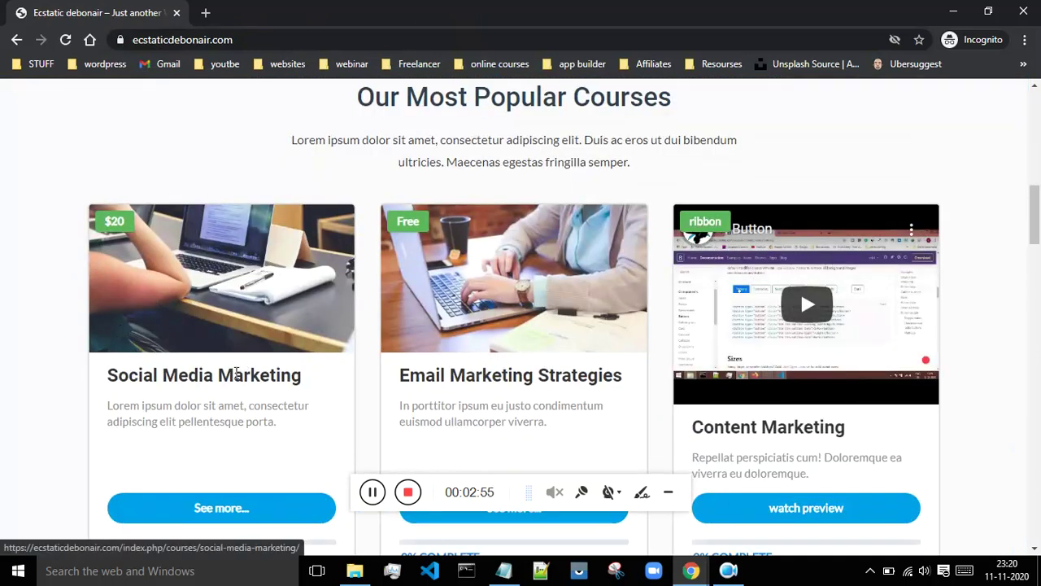
scroll(162, 292, down, 2)
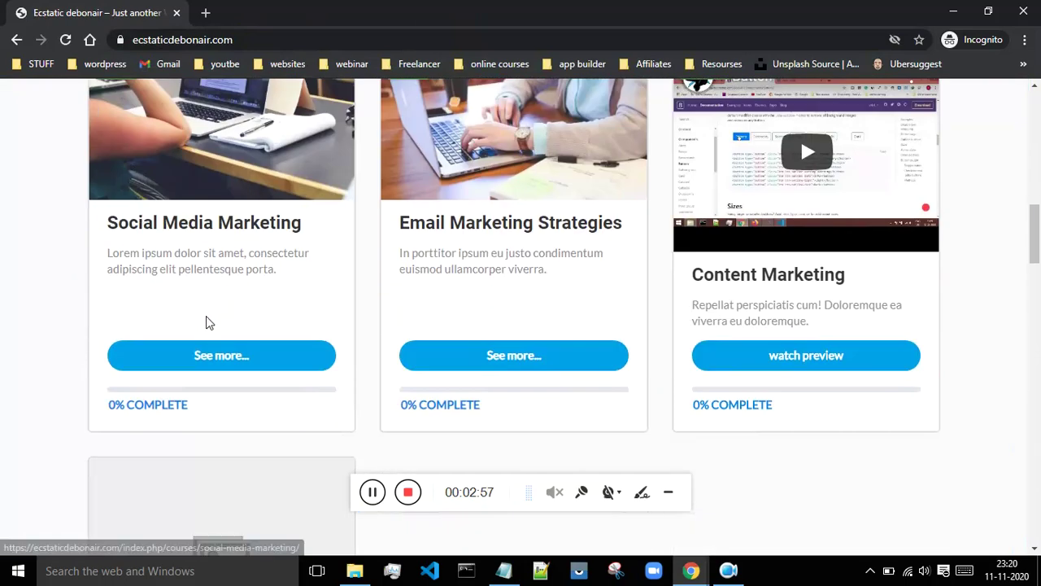
click(206, 358)
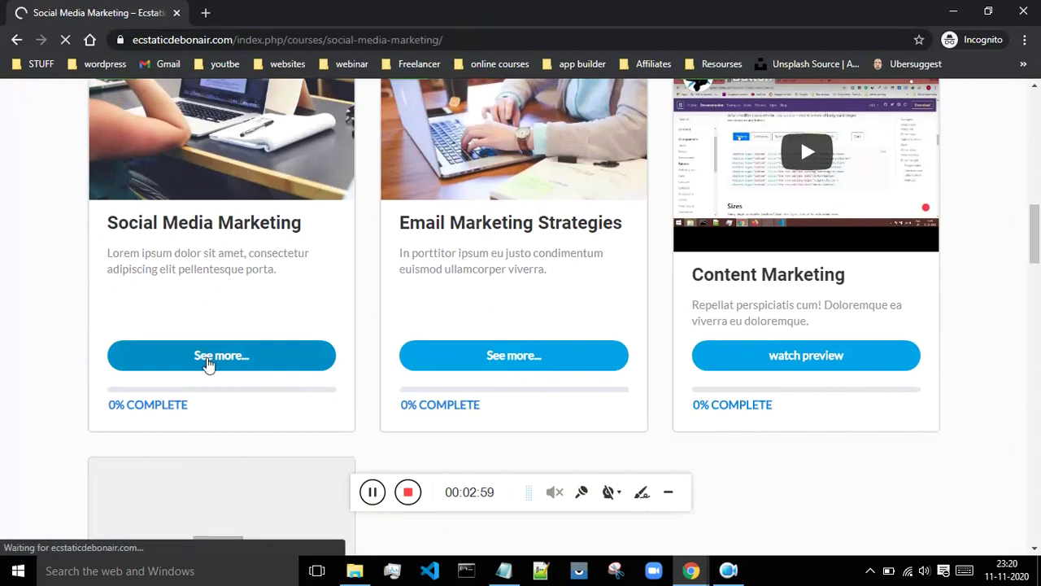
- Check the price and enrollment status on the course page, then open its login form and look through it
scroll(795, 272, down, 6)
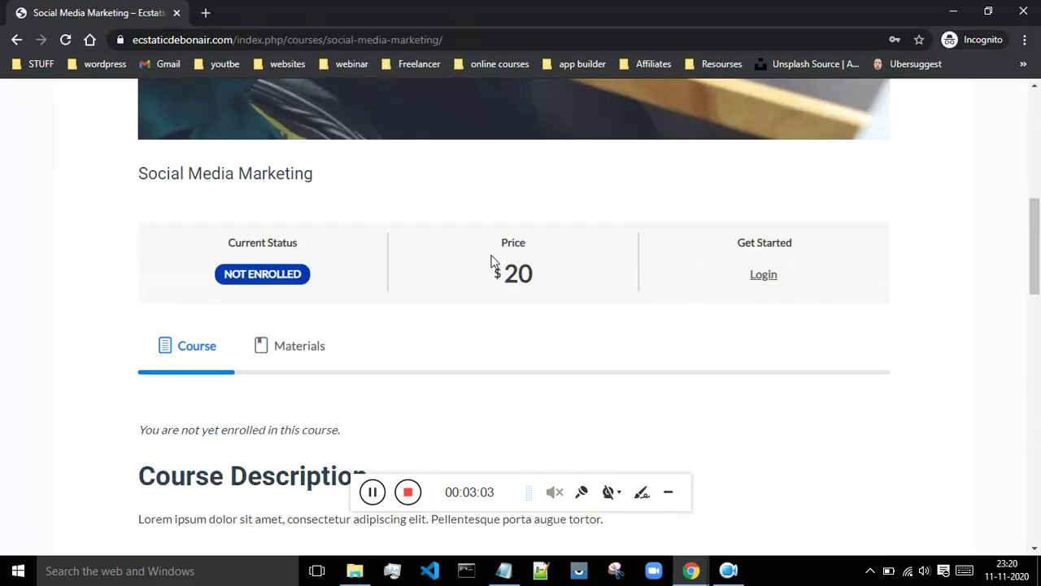
click(764, 276)
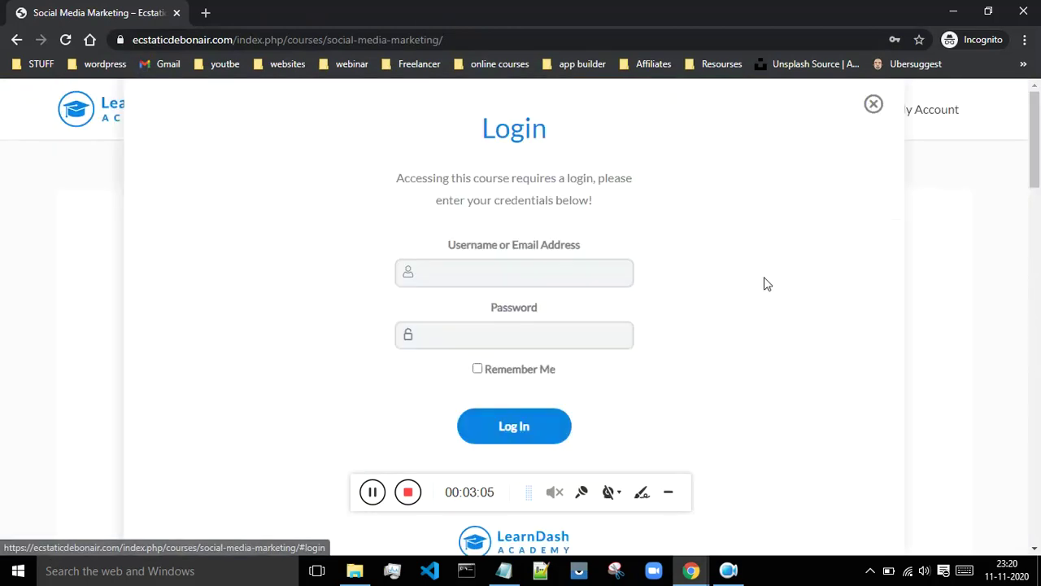
click(537, 260)
click(708, 258)
scroll(823, 279, down, 3)
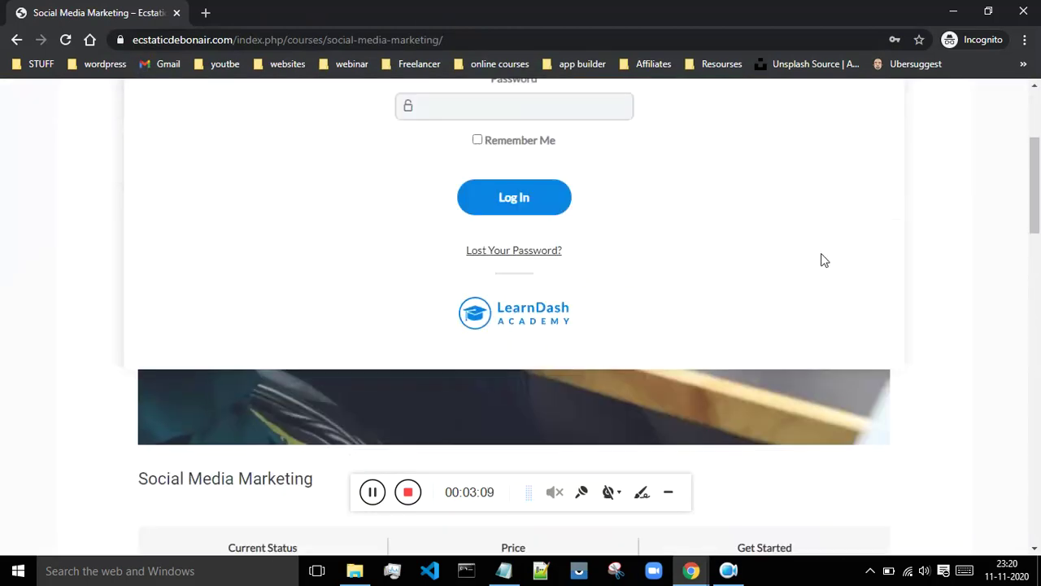
scroll(823, 259, down, 4)
scroll(820, 252, up, 7)
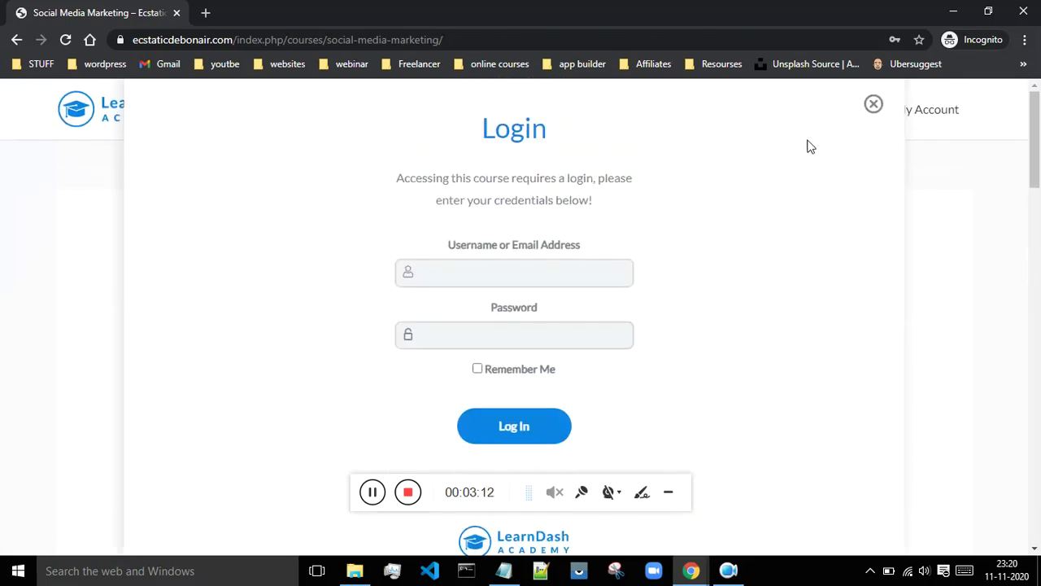
- Close the login form and look over the course's price, enrollment status and description
click(872, 103)
scroll(449, 254, down, 5)
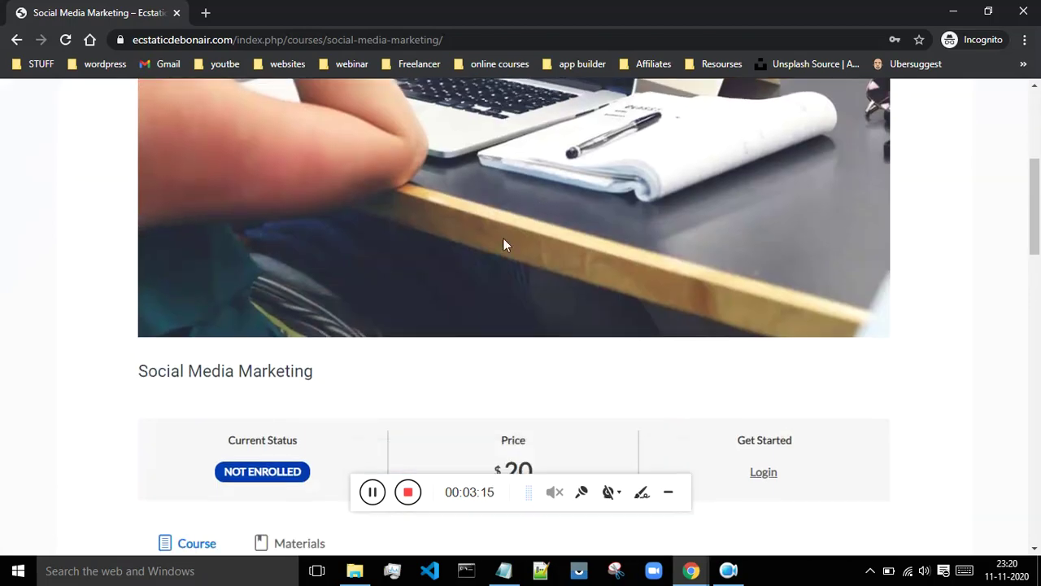
scroll(503, 244, down, 4)
scroll(505, 232, up, 3)
scroll(509, 230, down, 4)
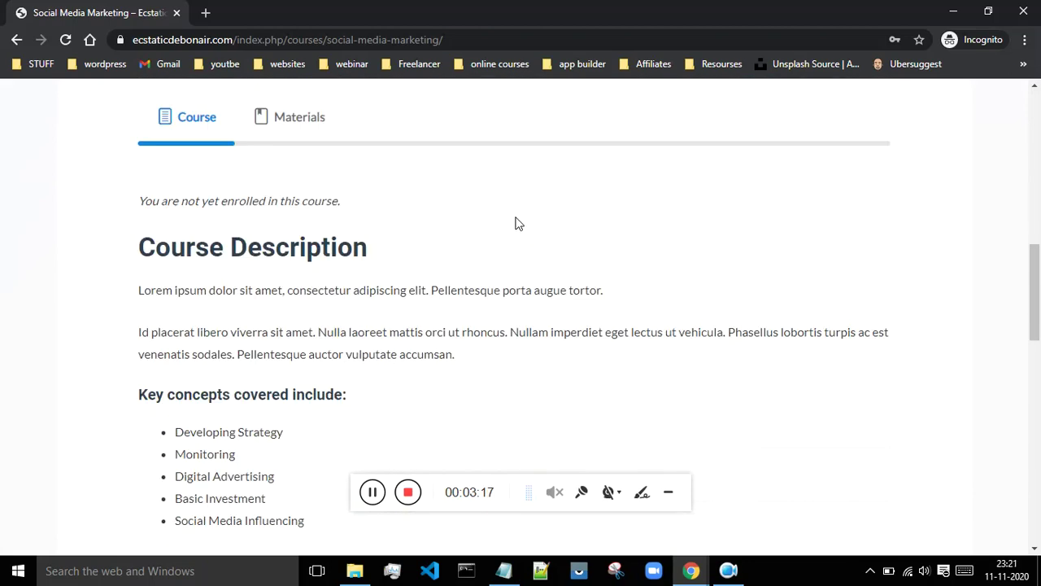
- Return to the Social Media Marketing course's settings and set its Access Mode to Closed with a Course Price of 20
scroll(517, 219, down, 5)
mouse_move(690, 573)
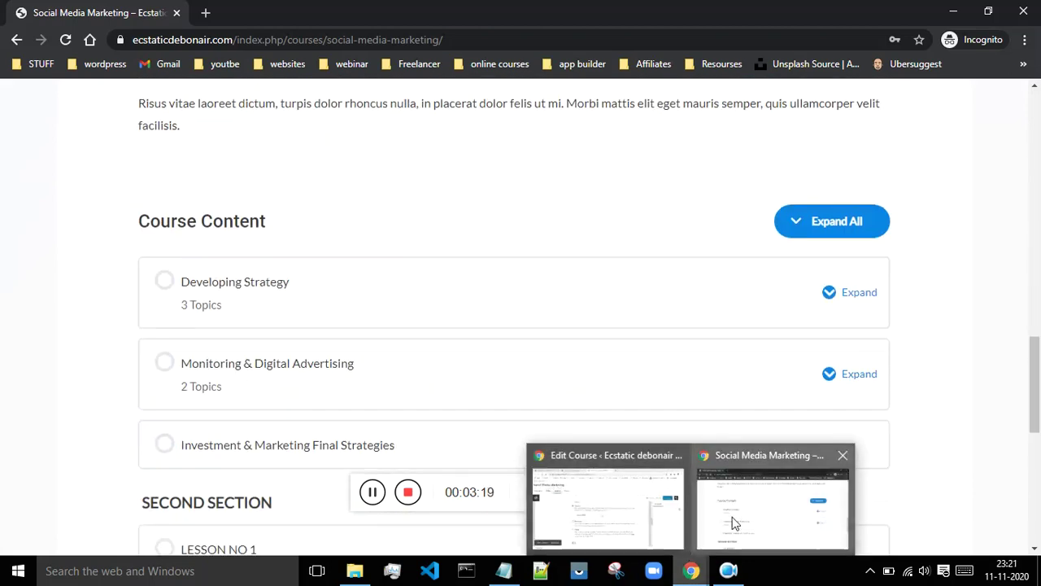
click(605, 523)
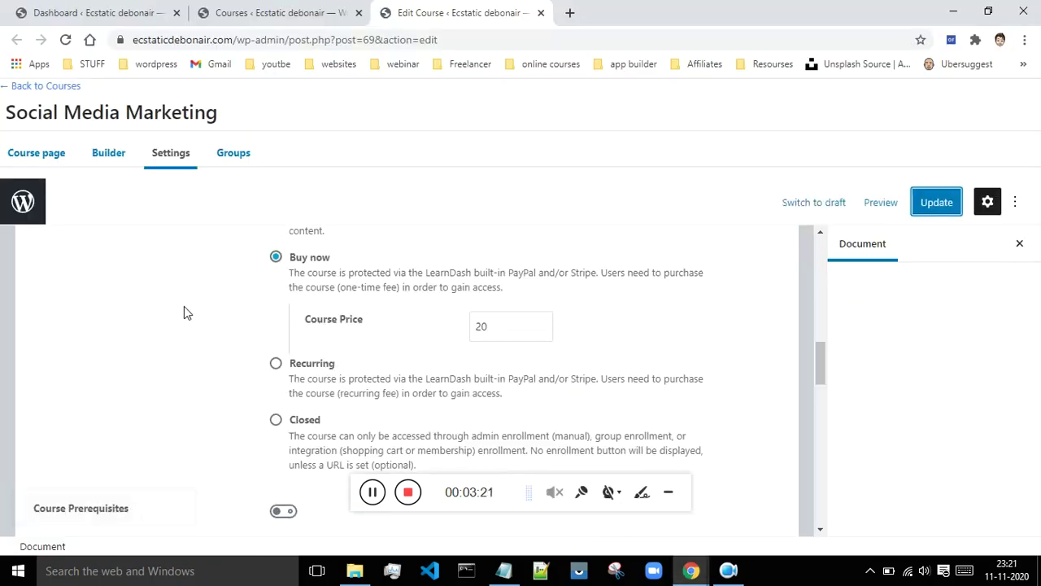
scroll(246, 321, down, 2)
click(277, 273)
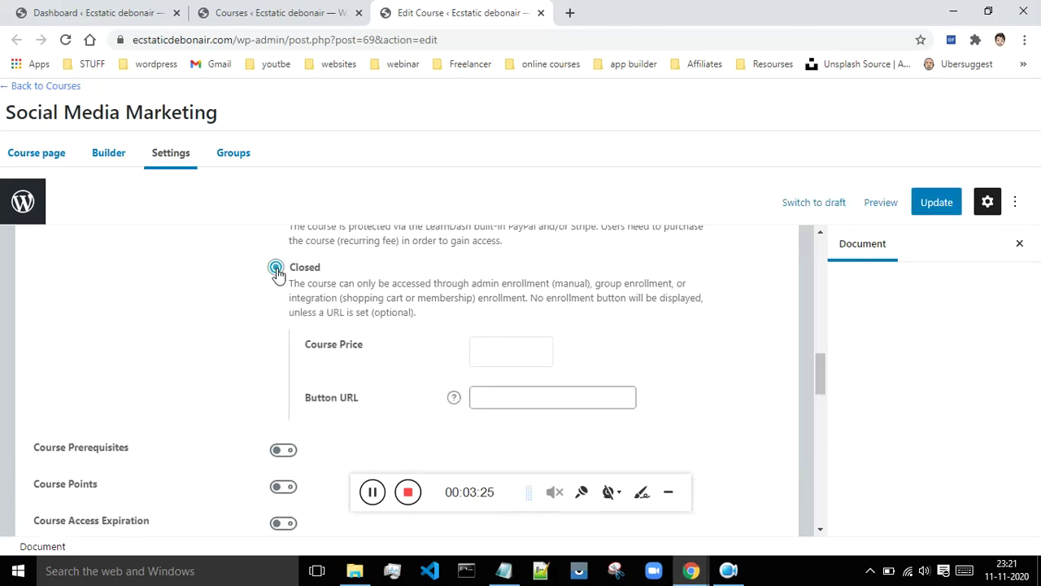
click(488, 348)
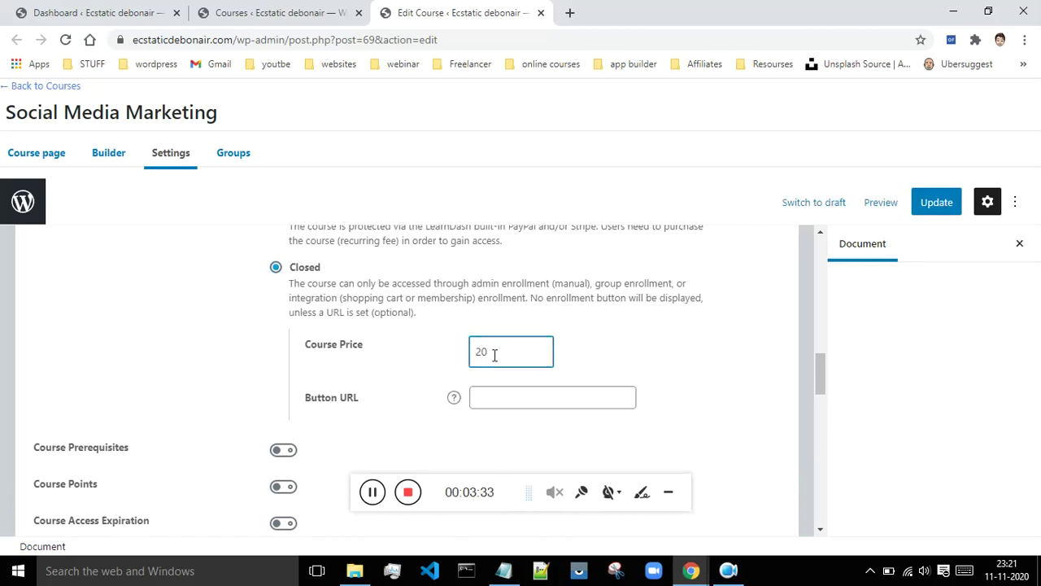
click(496, 398)
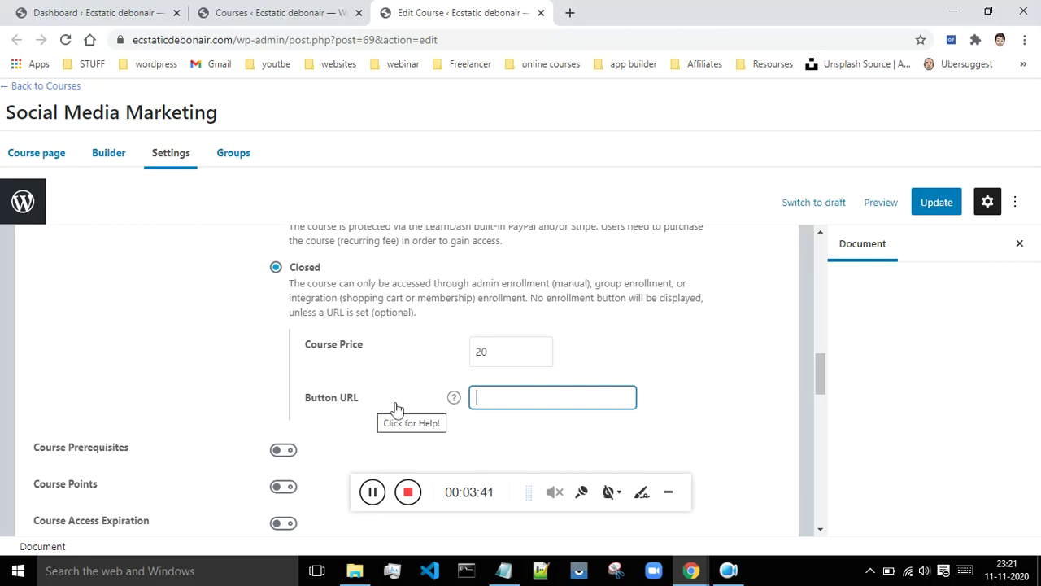
- Open CartFlows from the WordPress dashboard in a separate tab and show its list of flows
click(98, 13)
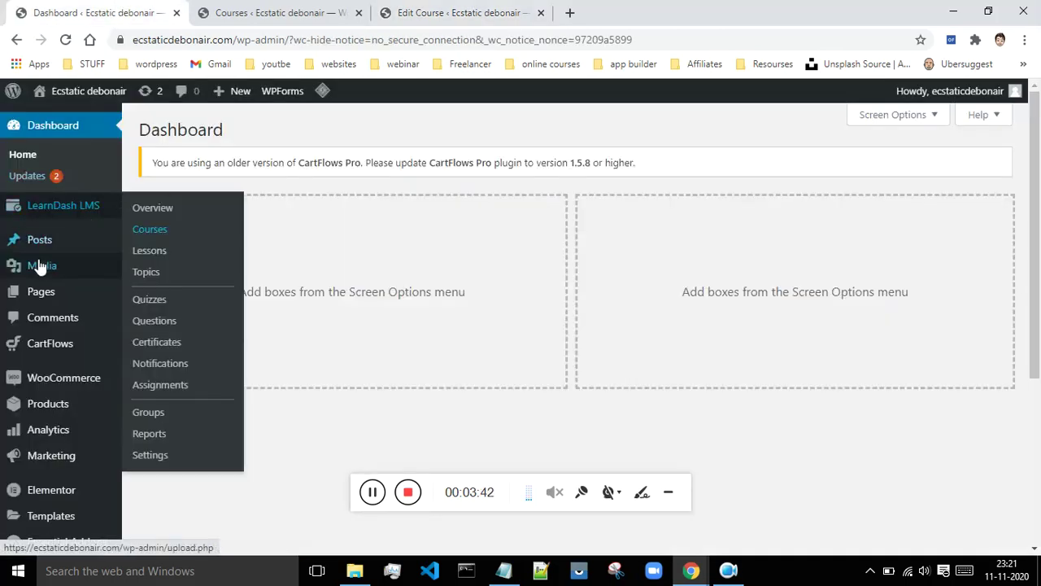
scroll(68, 236, down, 2)
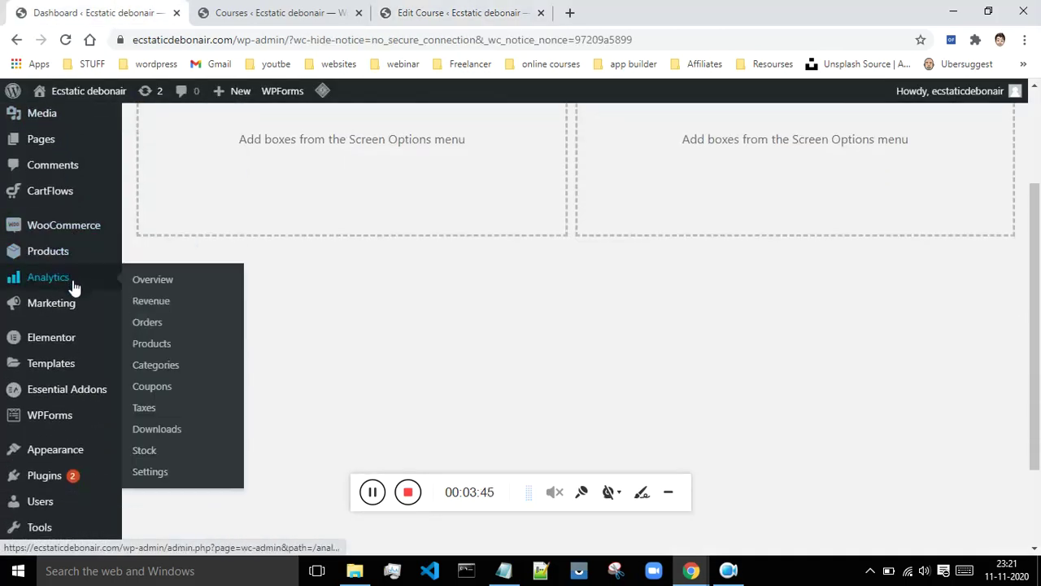
right_click(95, 201)
click(100, 204)
click(249, 10)
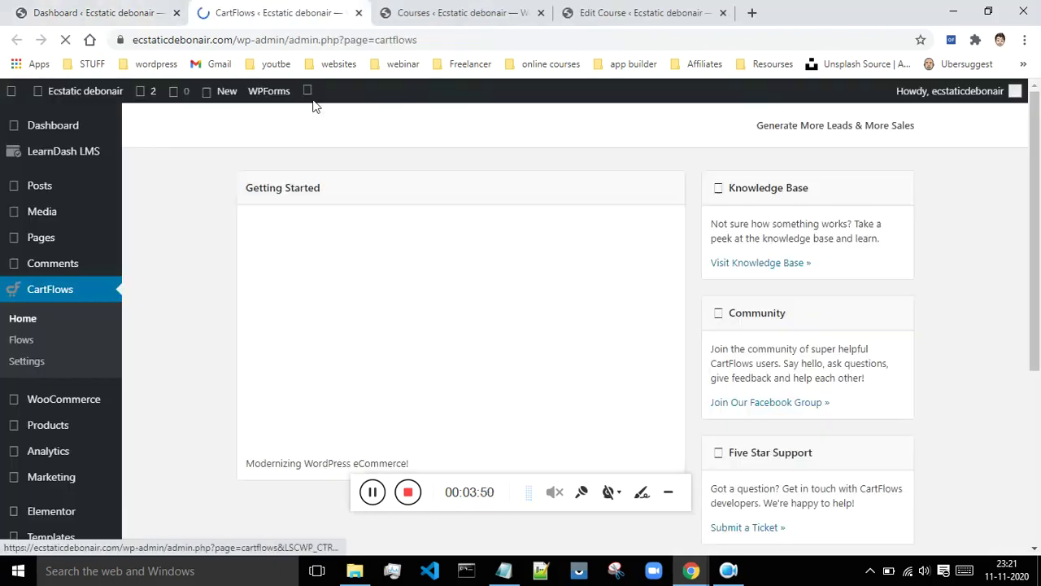
mouse_move(317, 99)
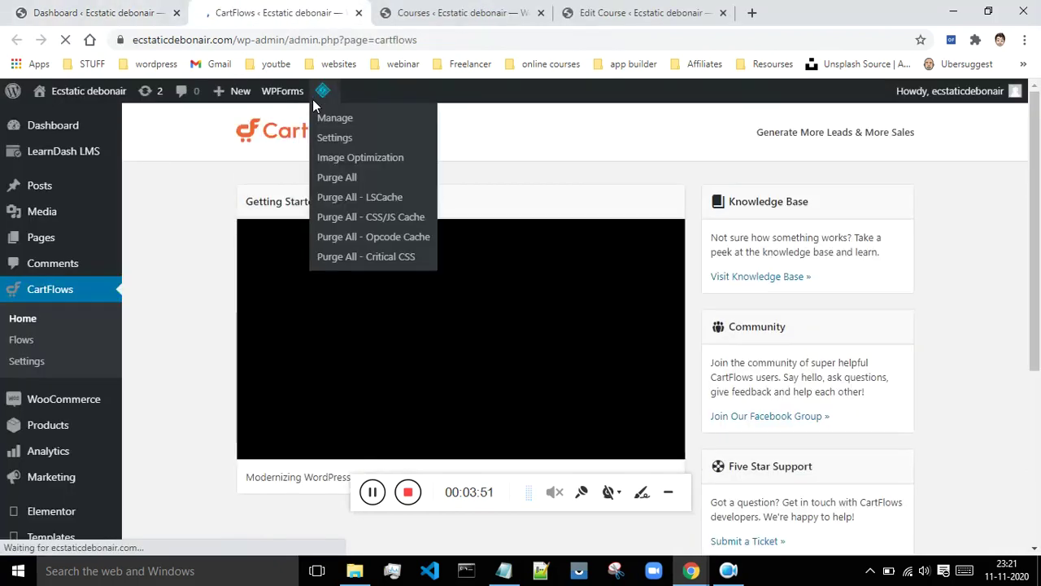
click(25, 342)
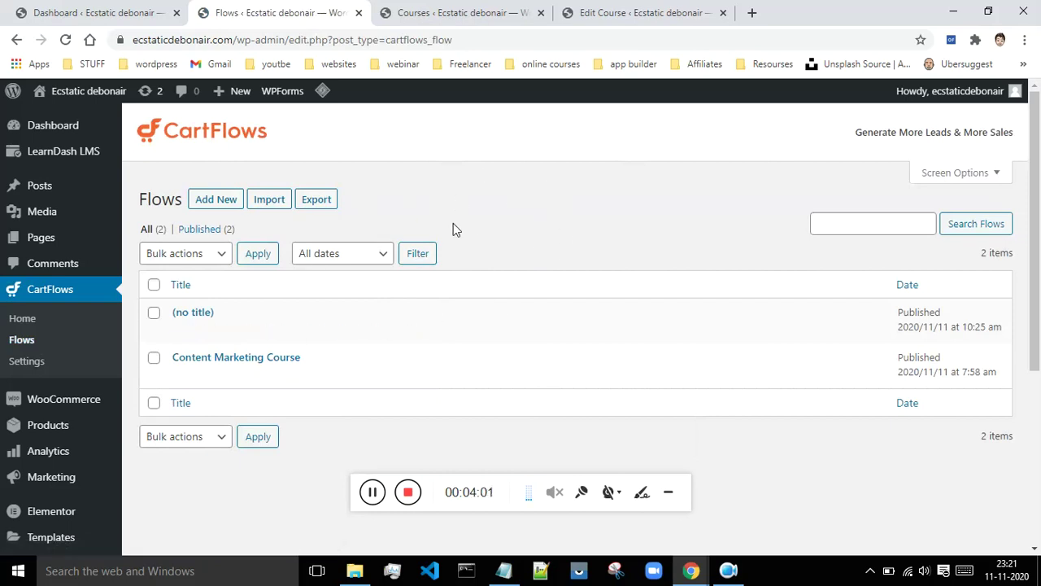
- Start adding a new flow and open the preview of the Inline Checkout ready template
click(569, 13)
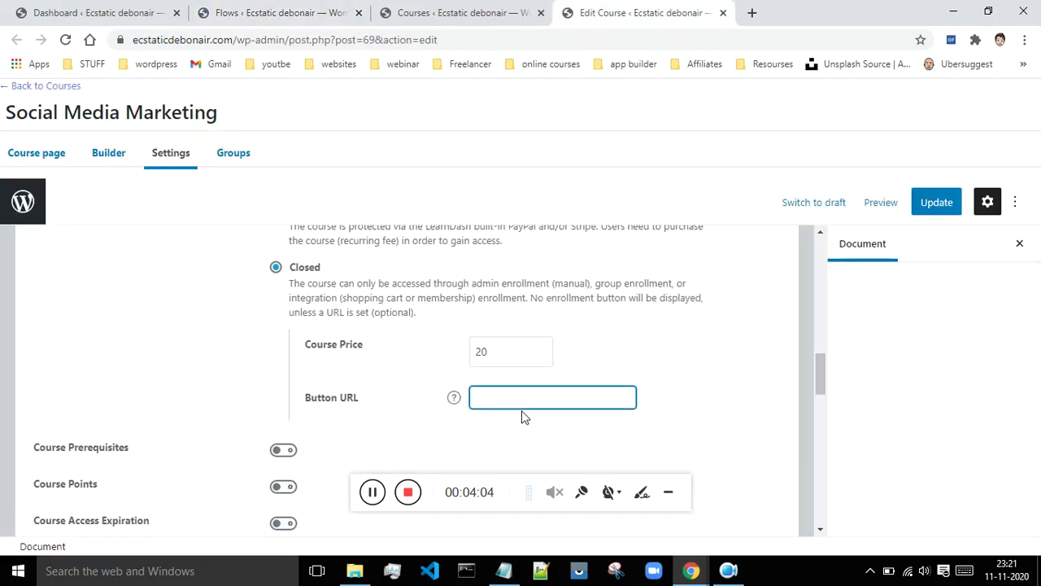
click(324, 9)
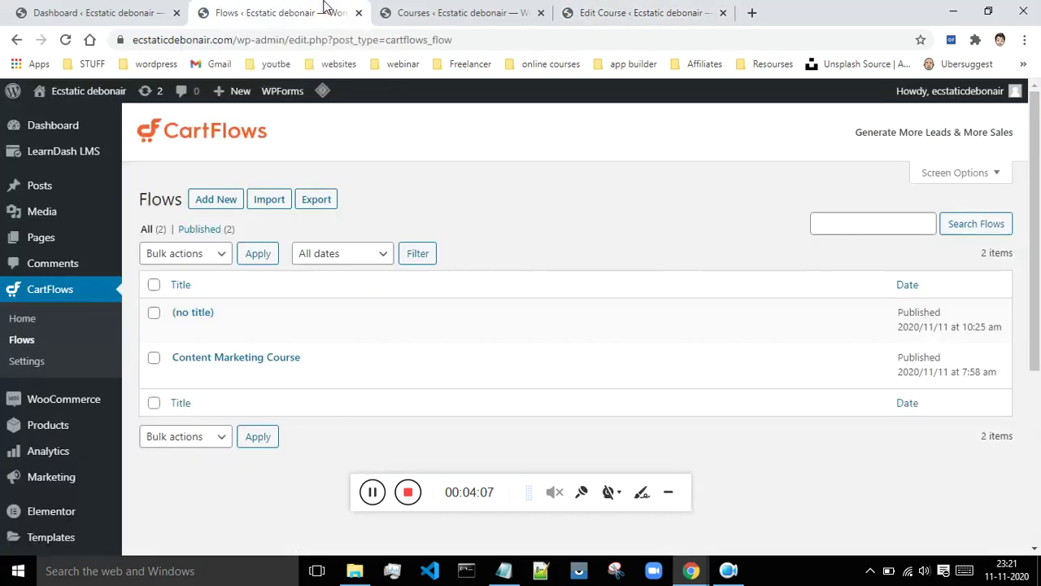
click(213, 203)
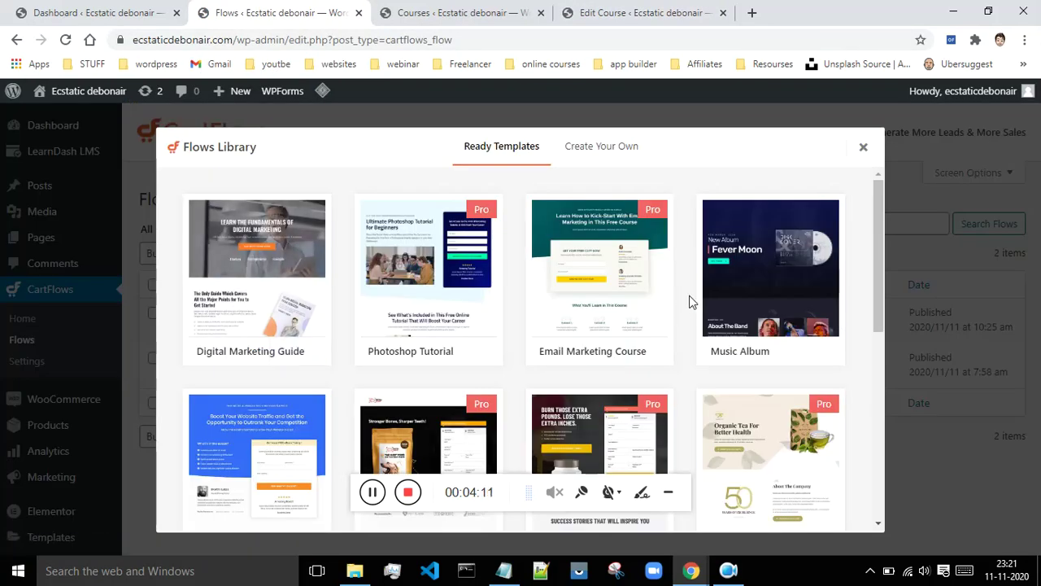
drag(876, 251, 870, 440)
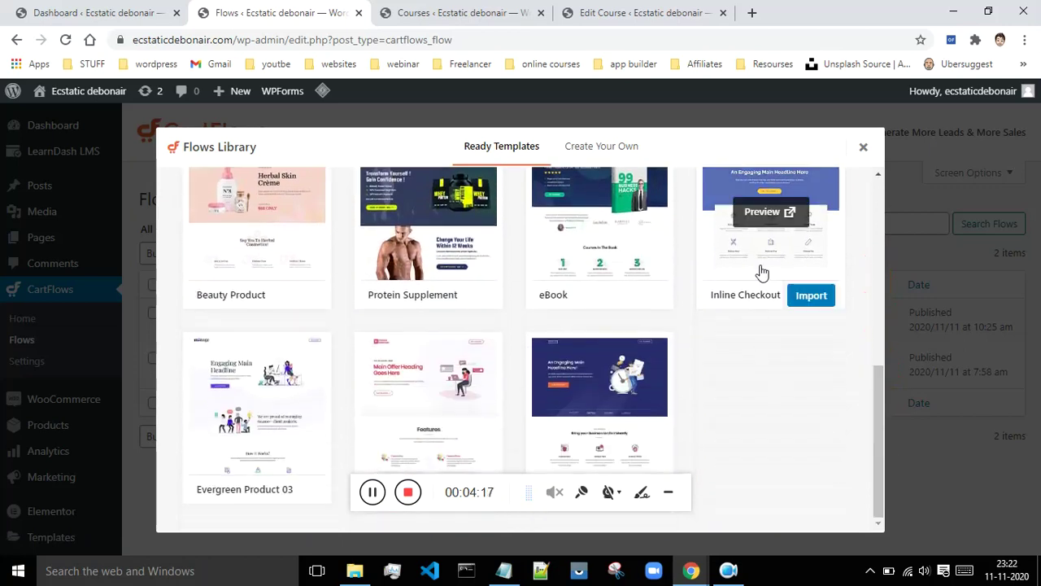
click(768, 217)
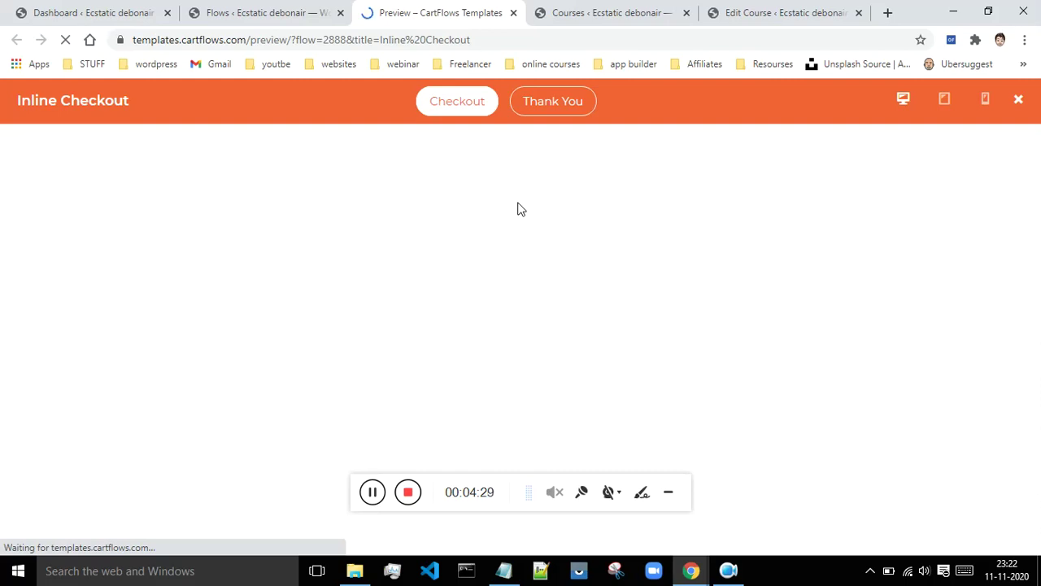
- Examine the template's checkout page, its billing fields and order summary, and select PayPal as the payment option
scroll(517, 210, down, 2)
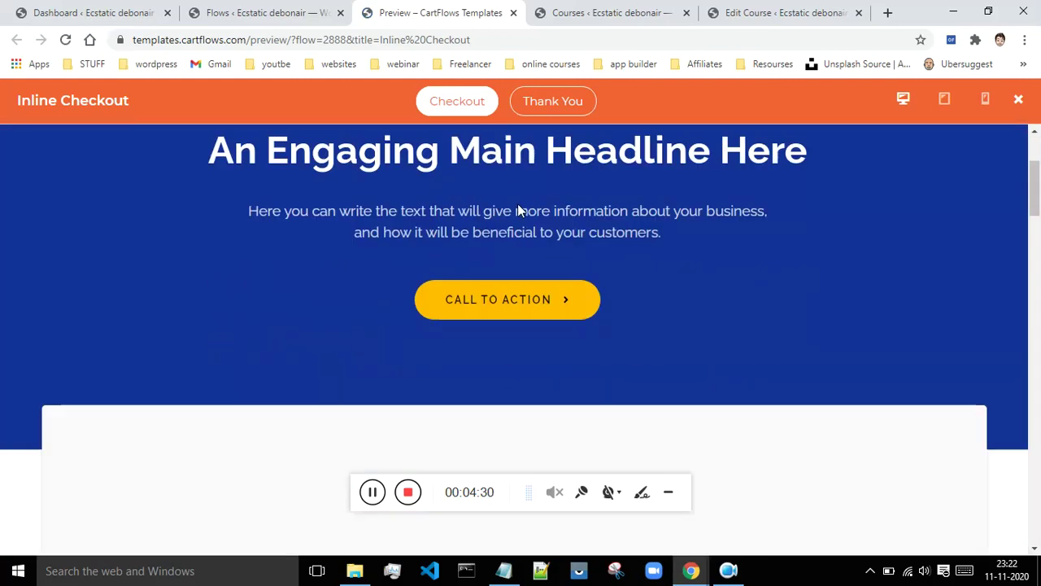
scroll(517, 210, down, 12)
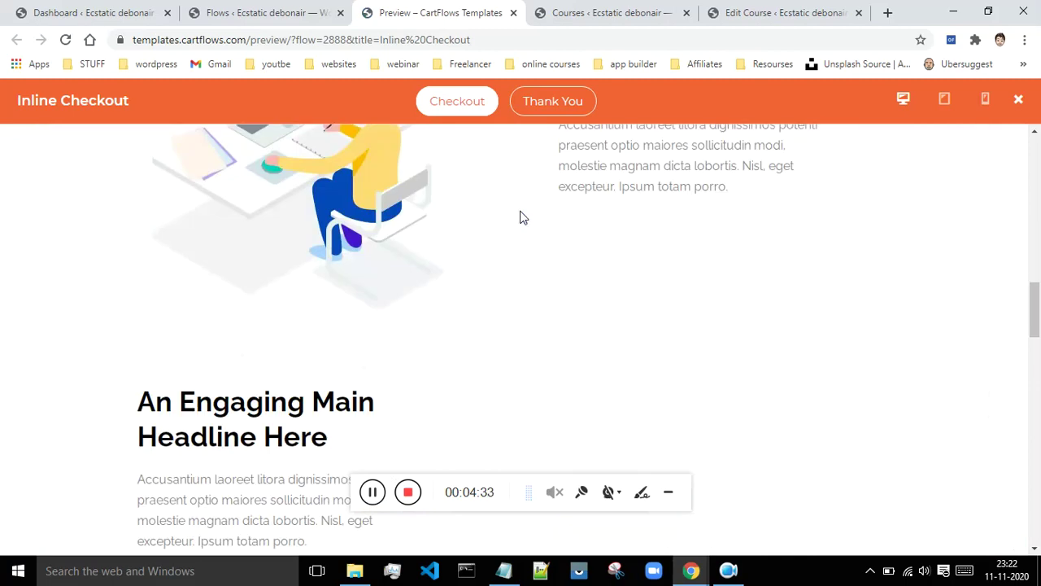
scroll(523, 218, down, 15)
scroll(516, 222, up, 3)
scroll(486, 233, down, 2)
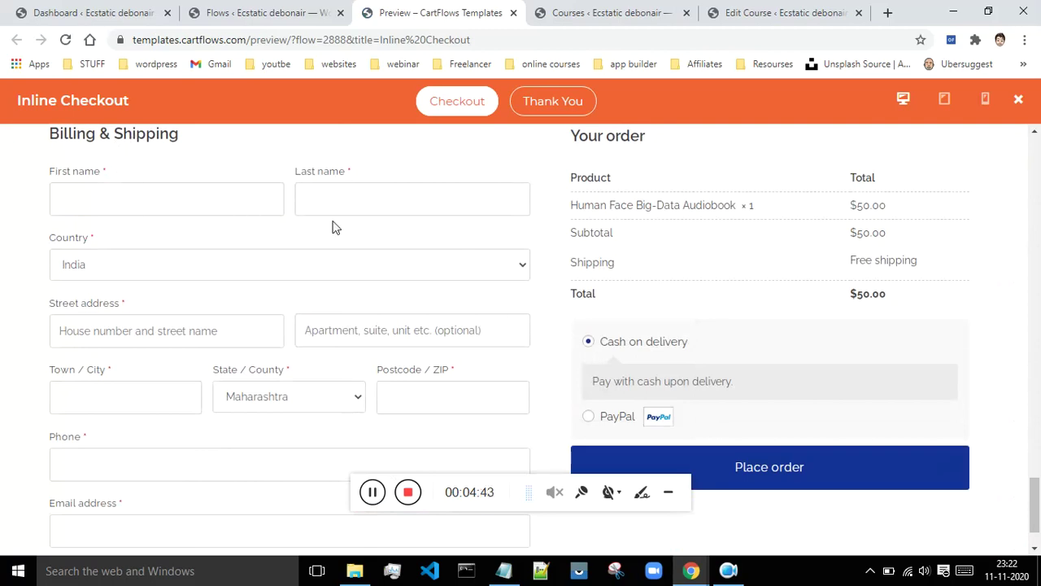
scroll(216, 413, down, 1)
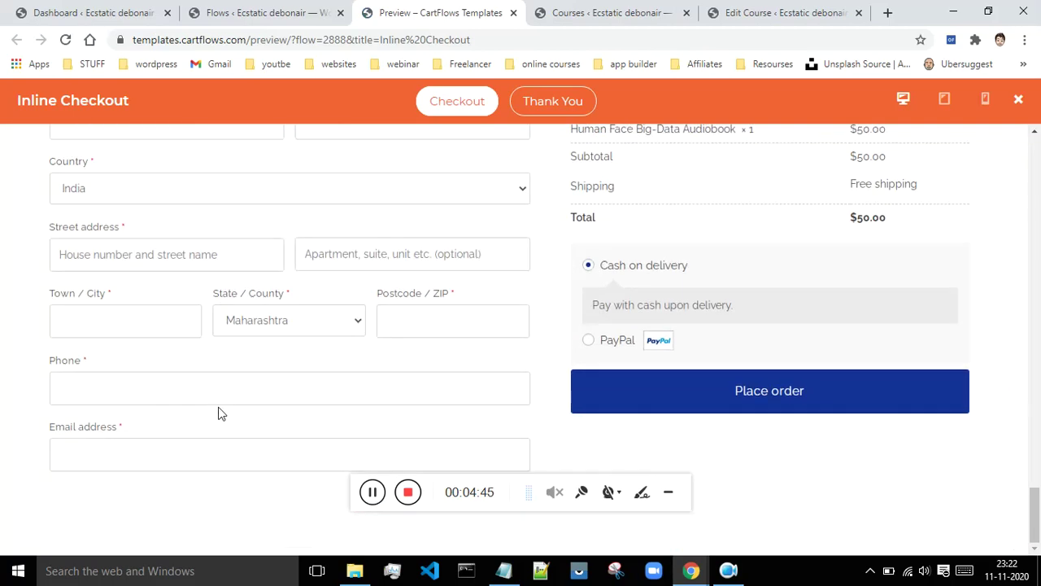
scroll(723, 343, up, 2)
scroll(781, 256, down, 1)
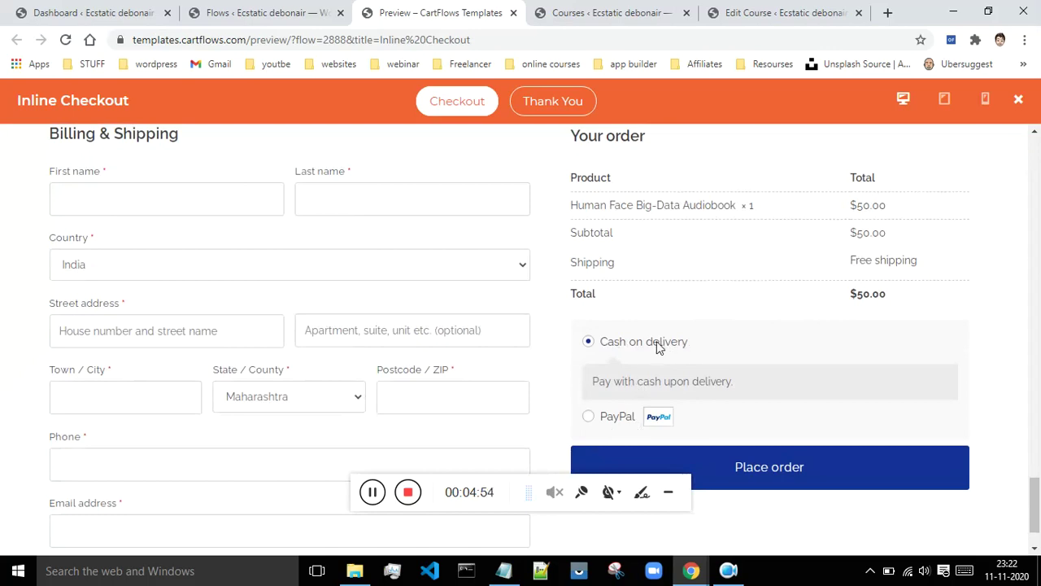
scroll(668, 345, down, 1)
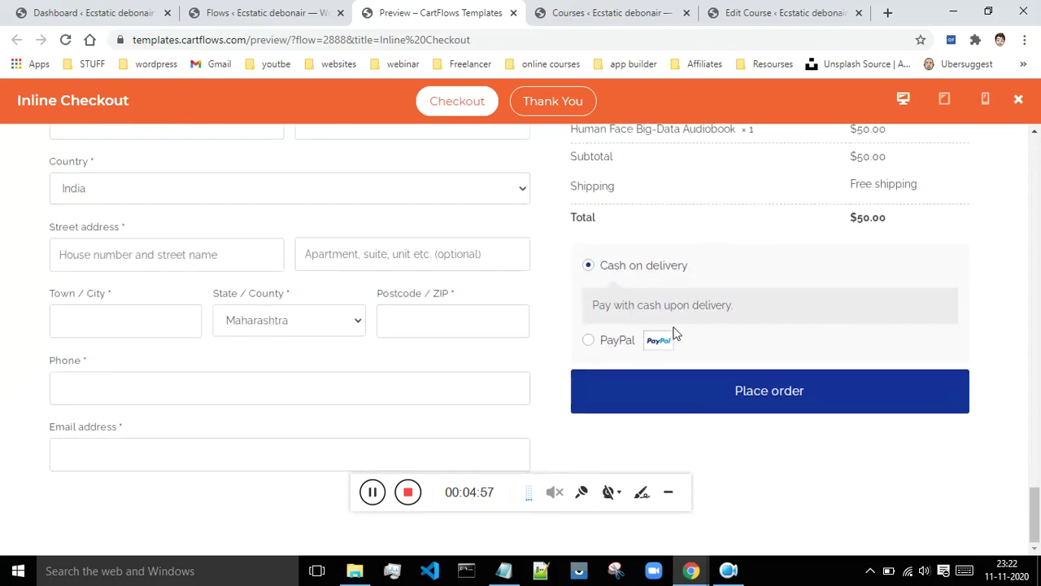
click(590, 345)
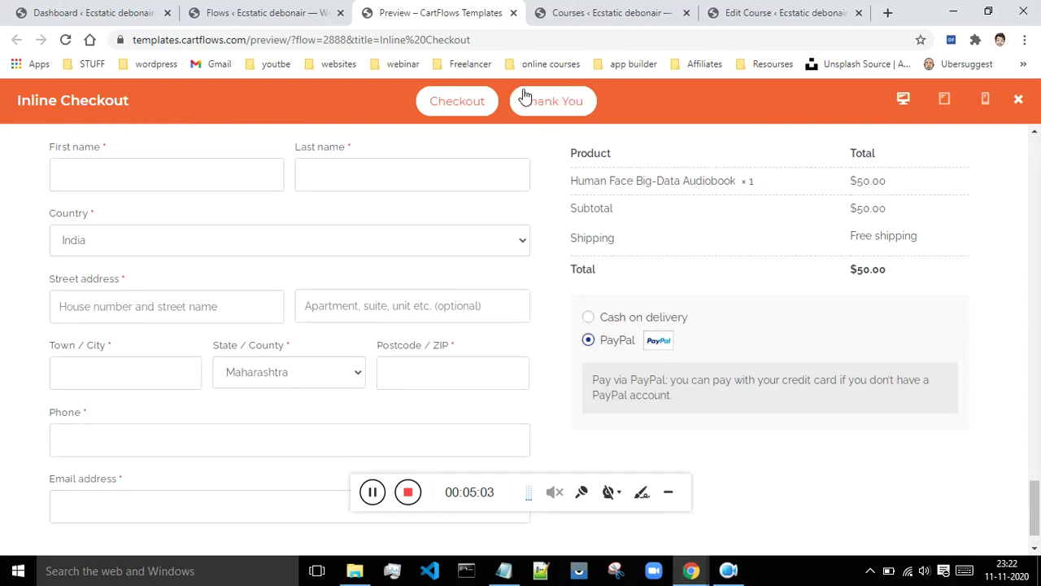
- Show the template's Thank You page and look through its downloads and order details
click(543, 104)
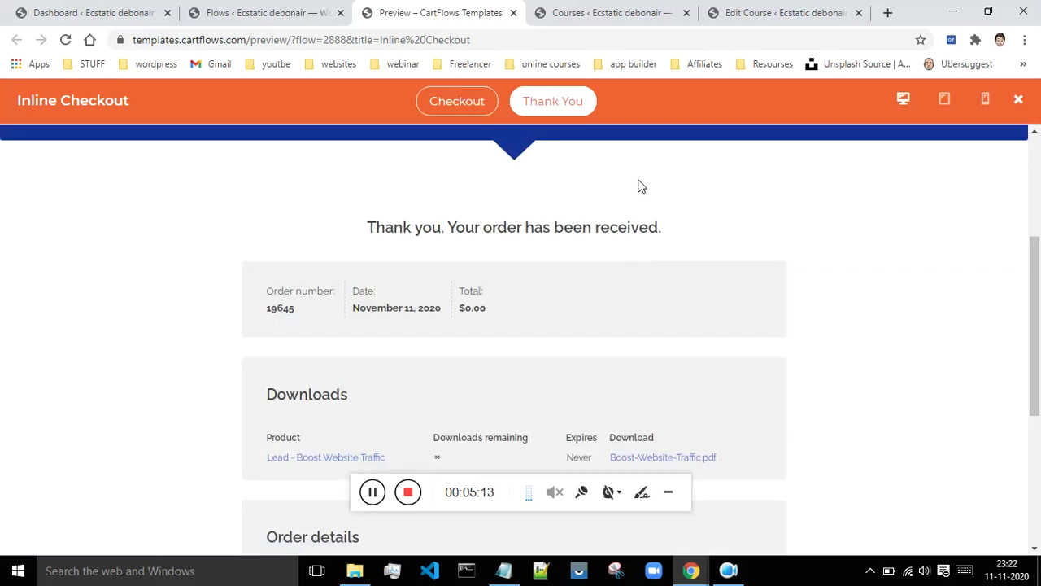
scroll(637, 216, down, 3)
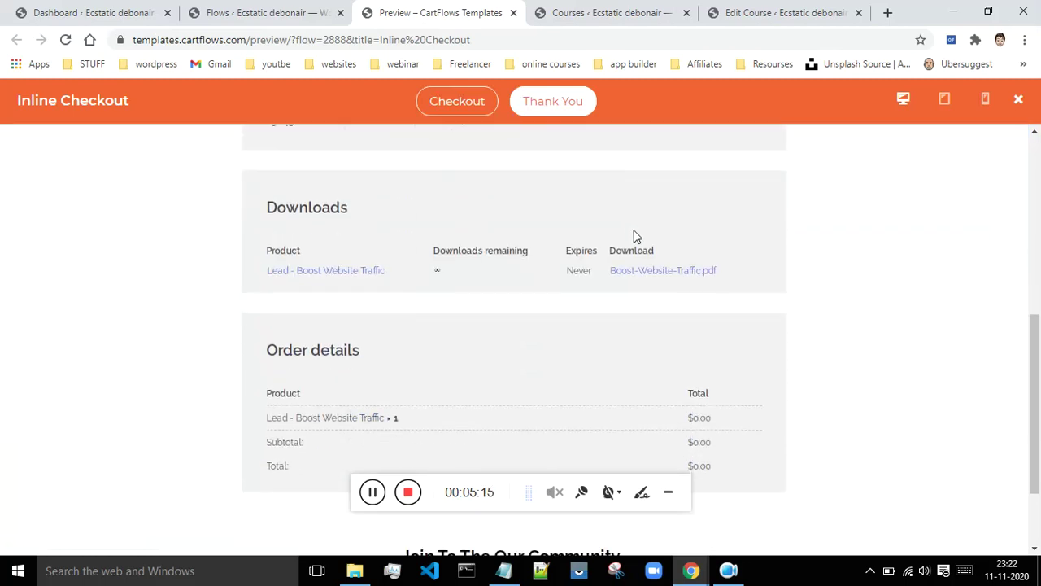
scroll(411, 296, up, 1)
scroll(464, 281, down, 2)
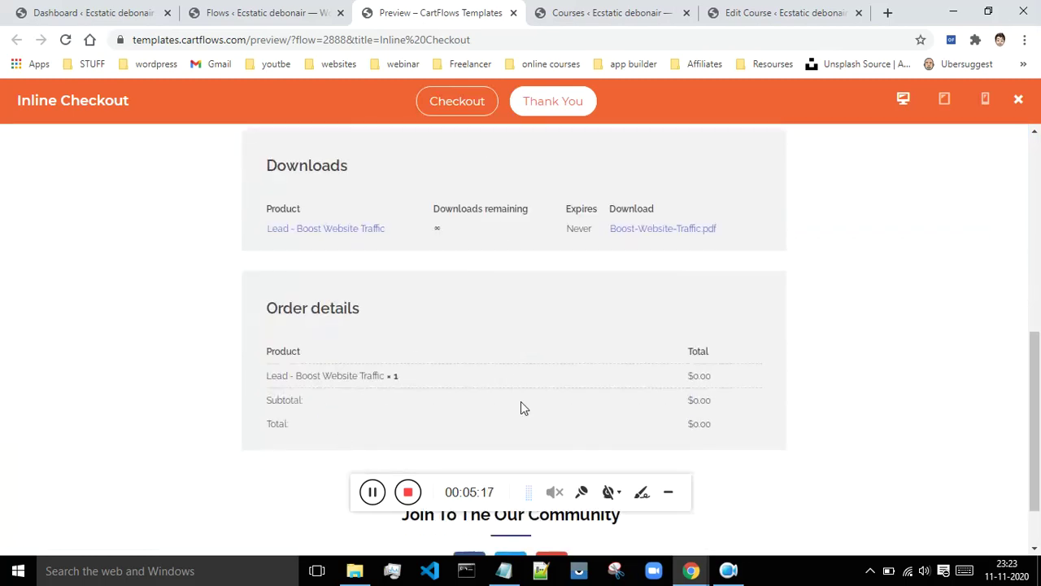
scroll(770, 361, up, 5)
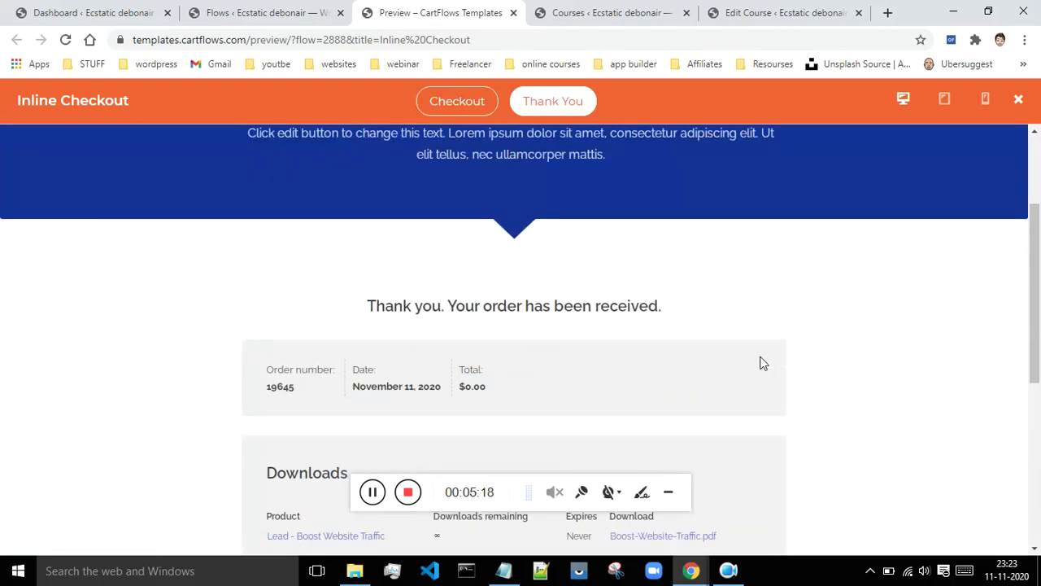
- Close the template preview and import the Inline Checkout template as the new flow
click(267, 12)
click(513, 12)
scroll(769, 320, up, 1)
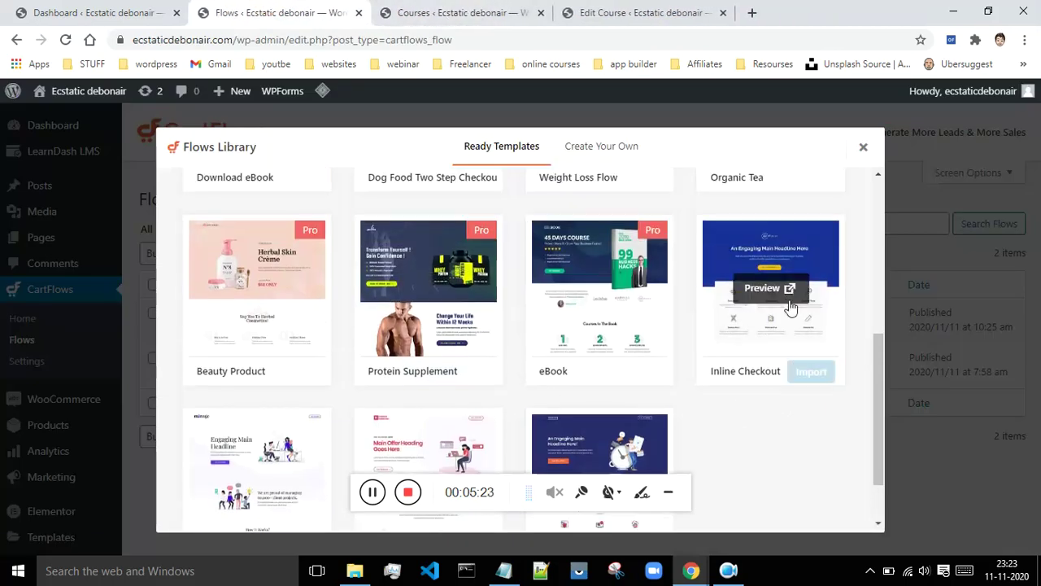
click(813, 376)
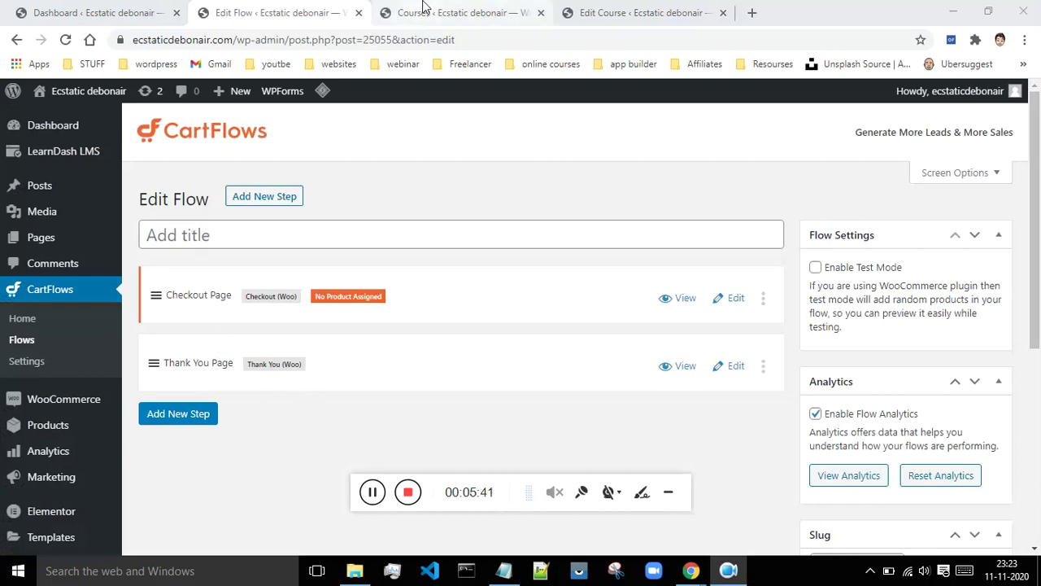
- Copy the course title Social Media Marketing into the new flow's title and close the Courses list tab
click(421, 9)
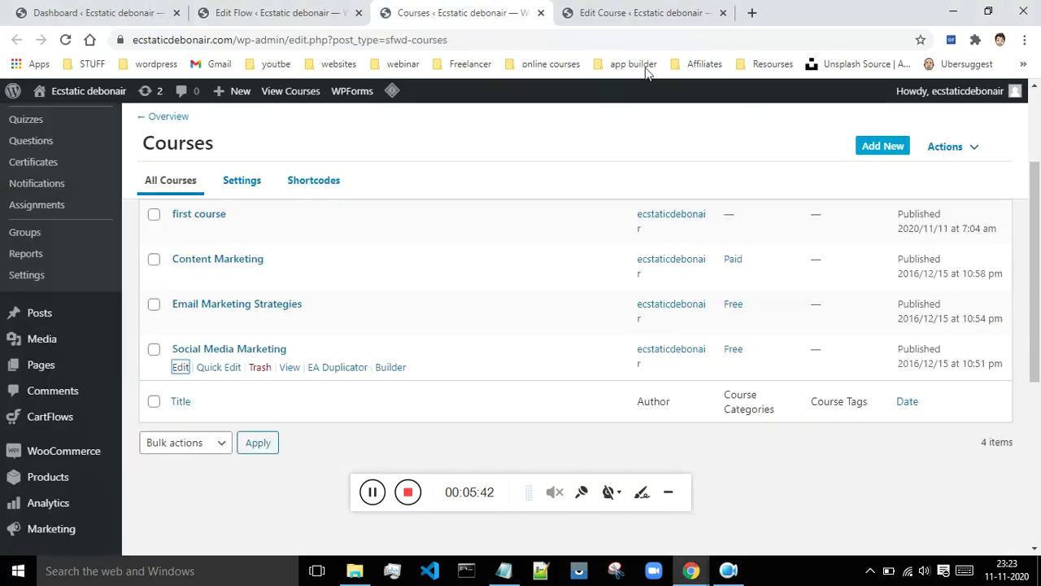
click(651, 11)
drag(222, 118, 5, 111)
key(ctrl+c)
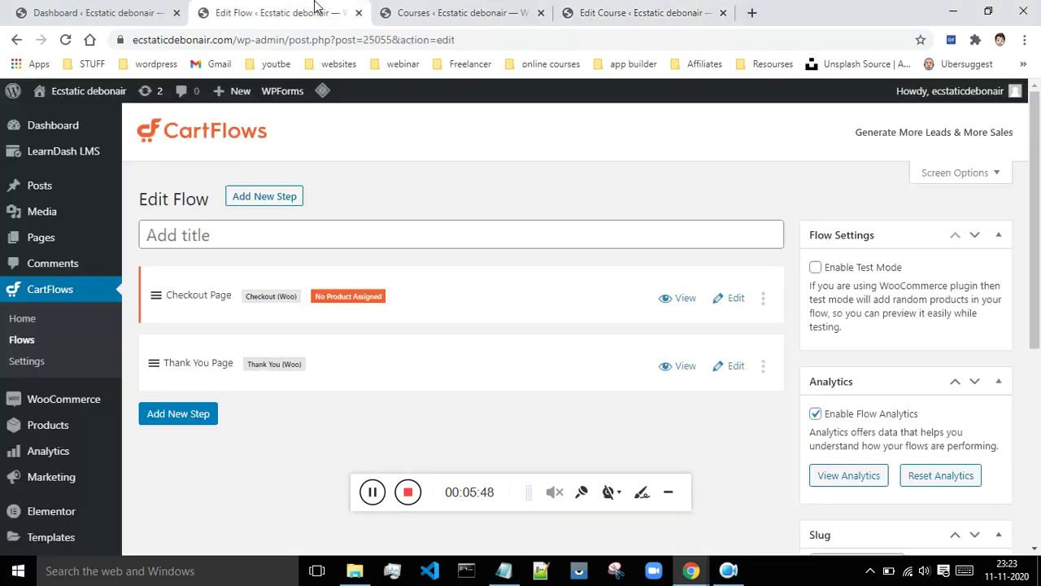
click(329, 11)
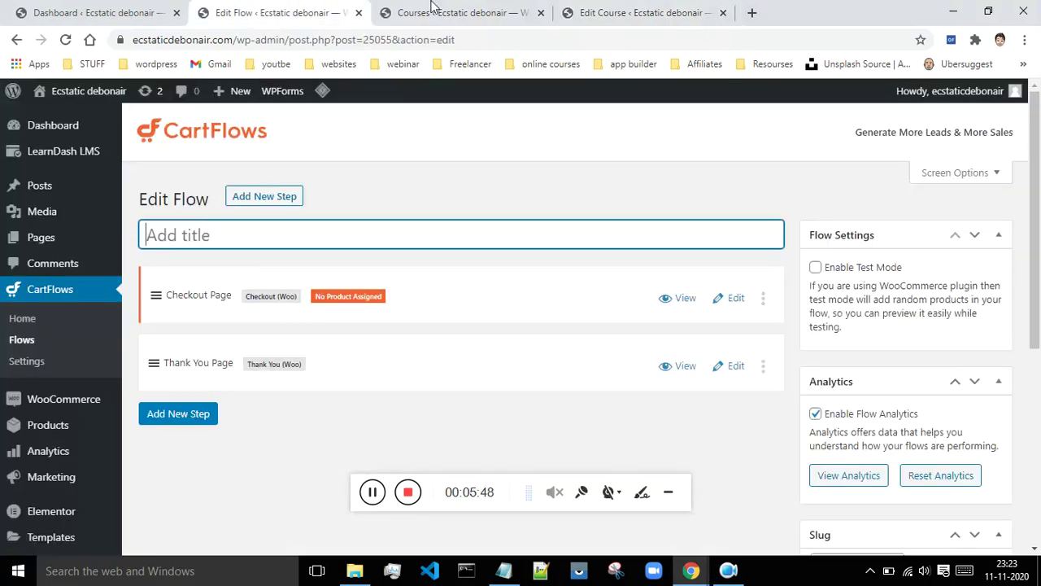
click(540, 12)
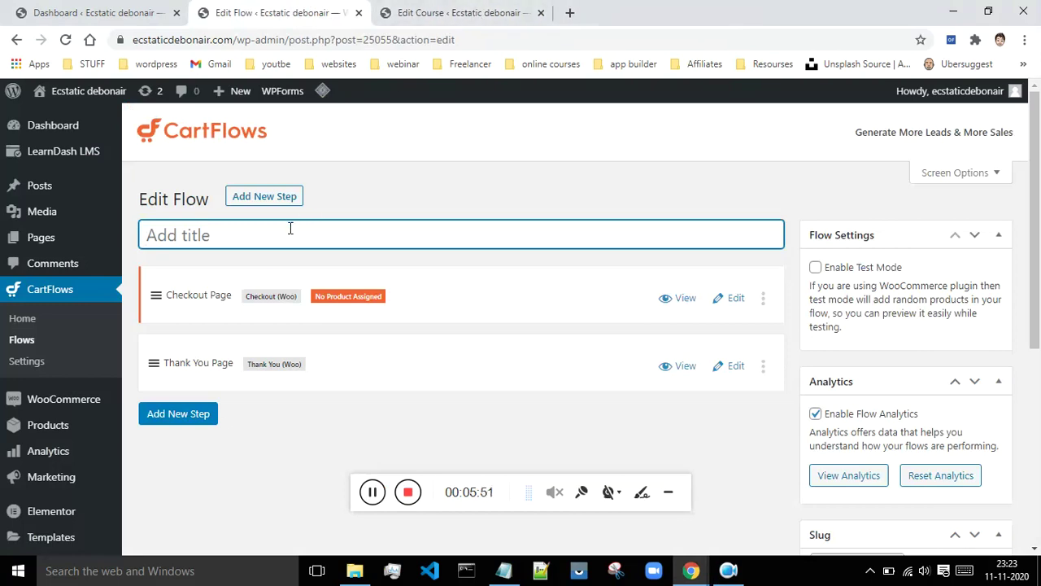
key(ctrl+v)
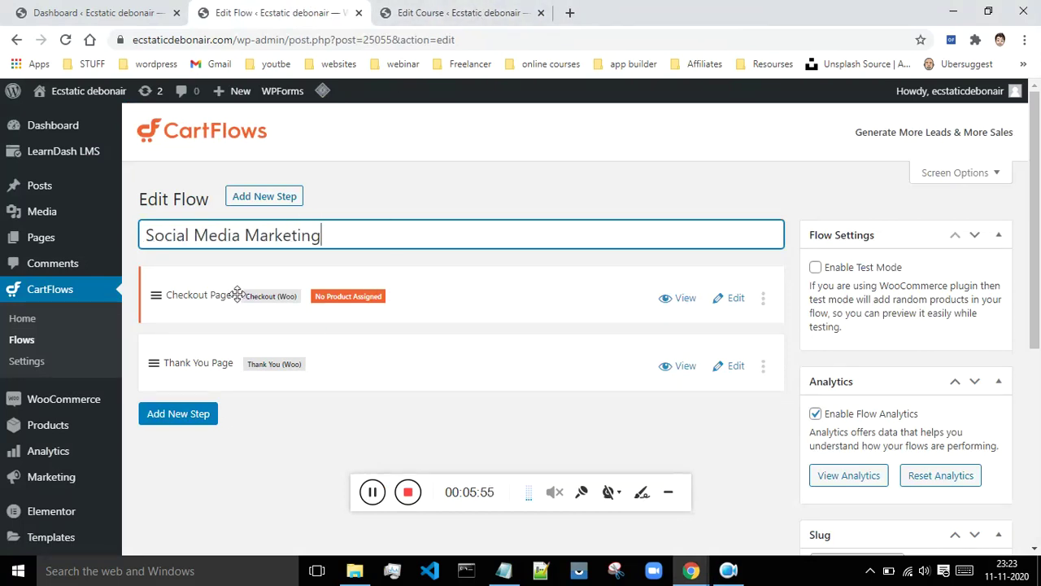
- View the flow's Checkout Page in a separate tab and look through its headline and content sections
click(674, 299)
right_click(674, 299)
click(736, 370)
click(471, 8)
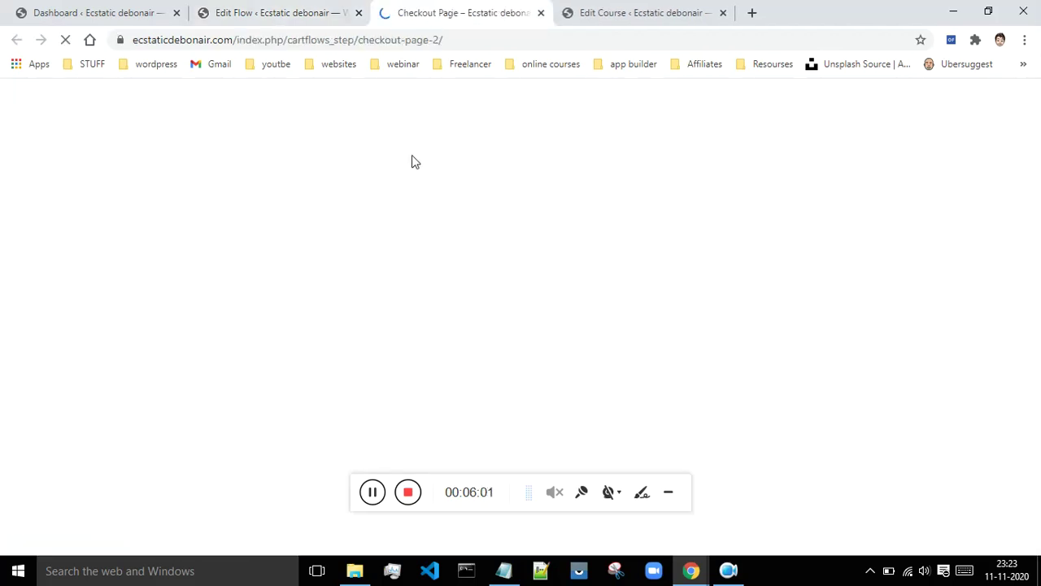
scroll(529, 205, down, 7)
scroll(639, 256, up, 3)
scroll(303, 241, up, 4)
scroll(590, 242, down, 6)
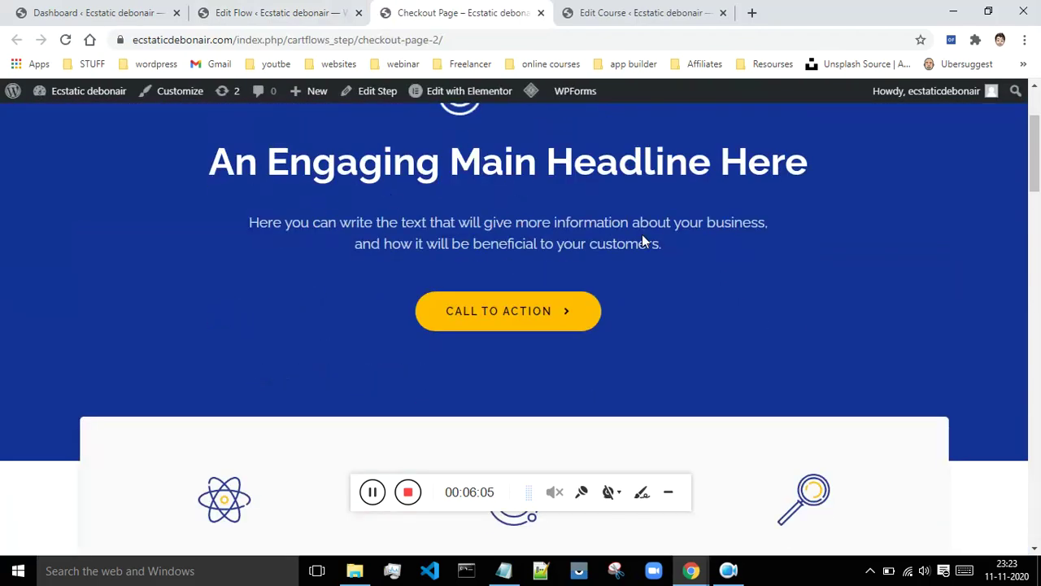
- Look through the rest of the Checkout Page down to its product section and close its tab
scroll(65, 206, down, 3)
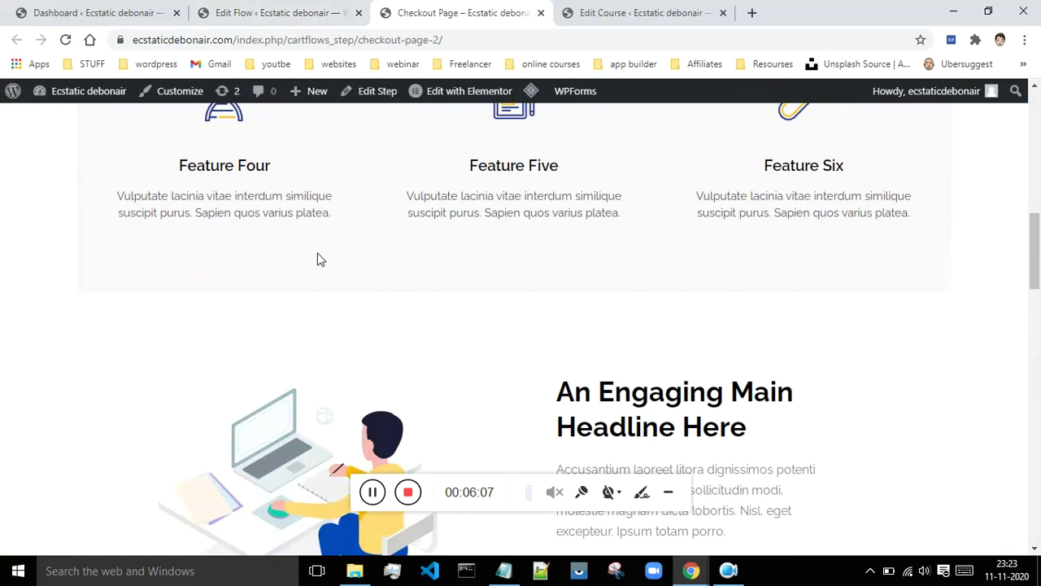
scroll(523, 203, down, 3)
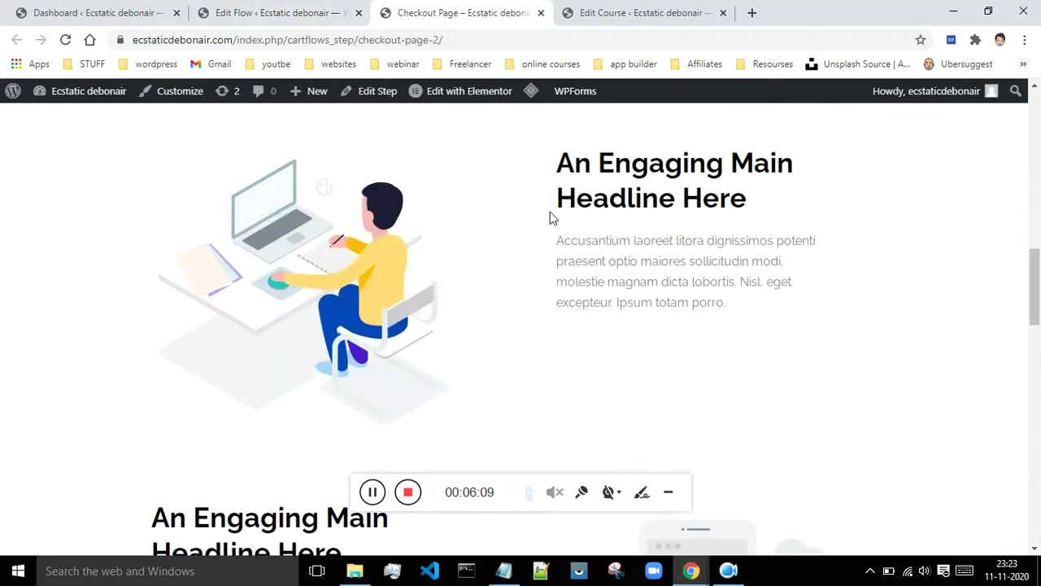
scroll(652, 217, down, 3)
scroll(386, 302, down, 10)
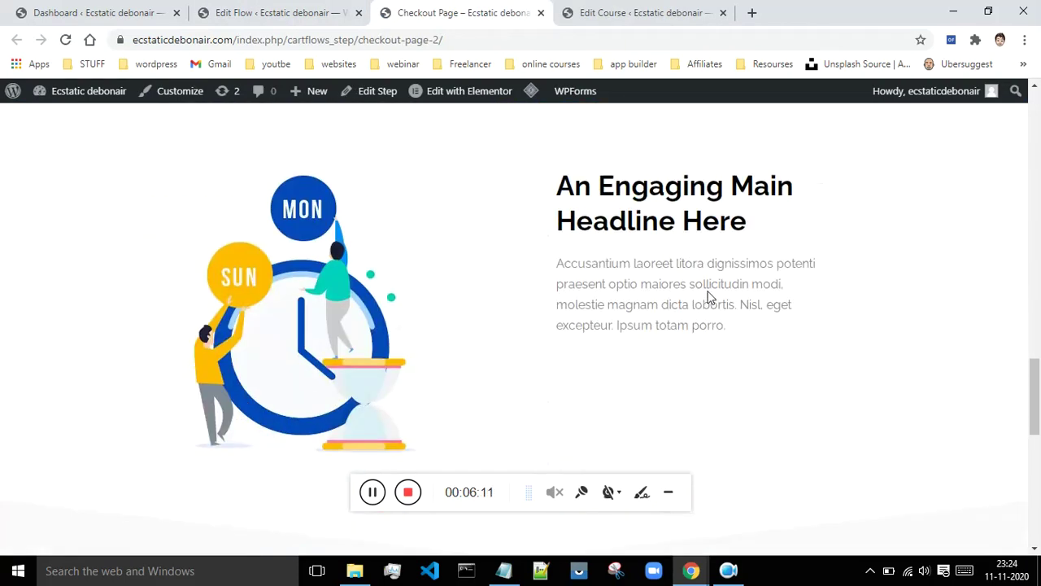
scroll(399, 244, down, 1)
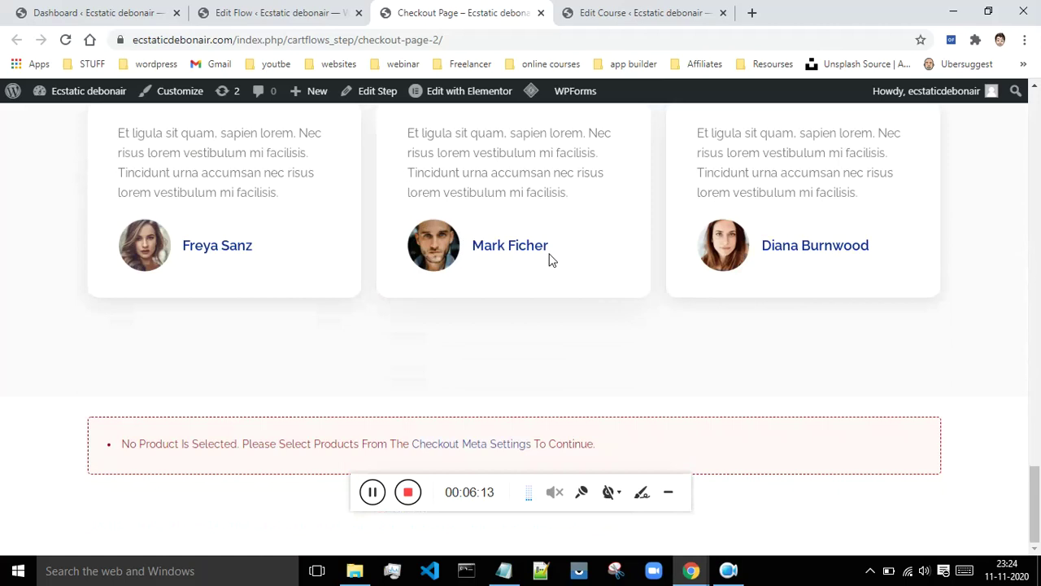
scroll(458, 242, up, 10)
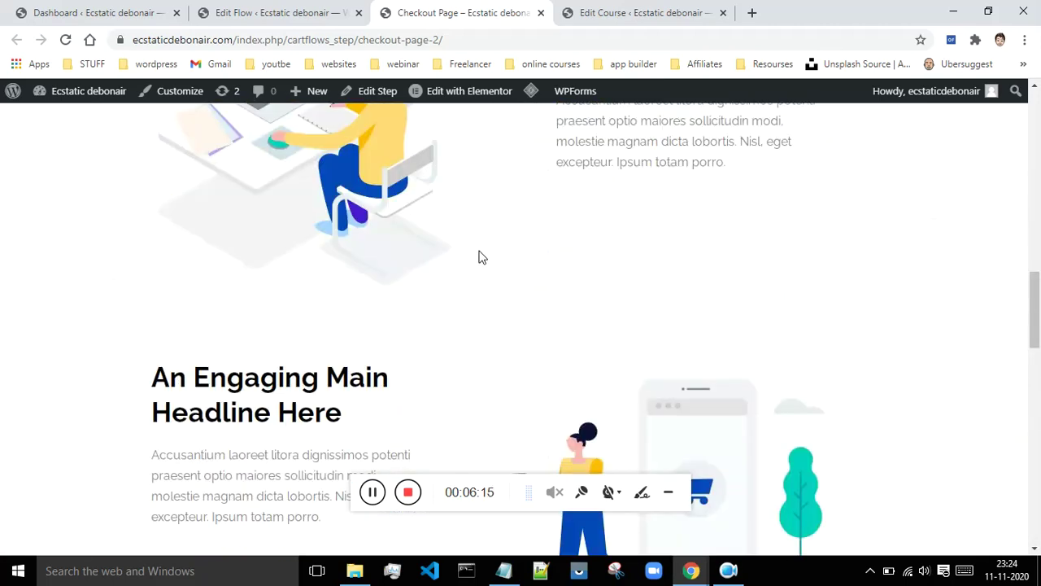
scroll(478, 257, up, 5)
mouse_move(465, 91)
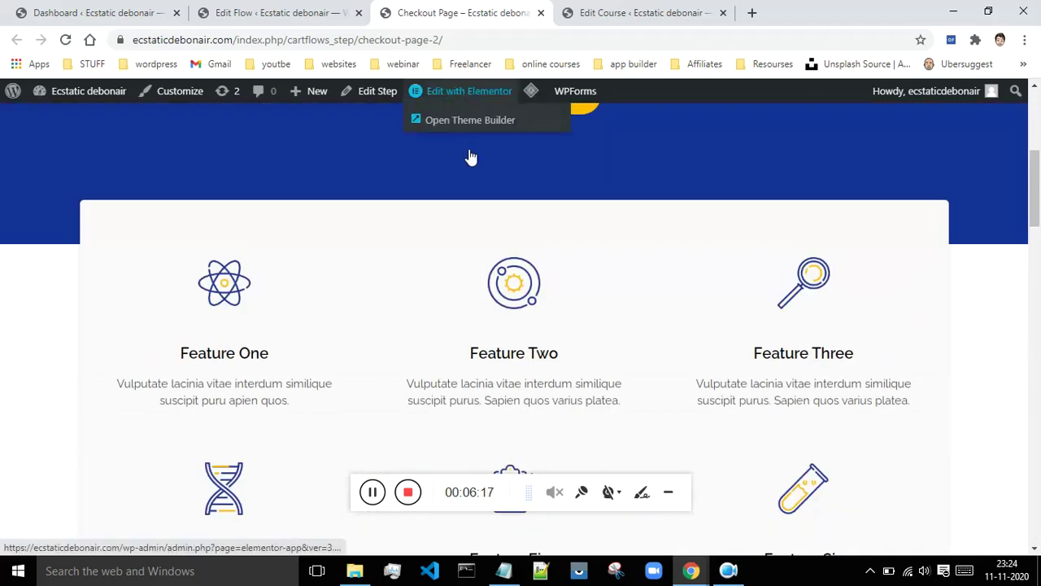
click(295, 8)
click(541, 13)
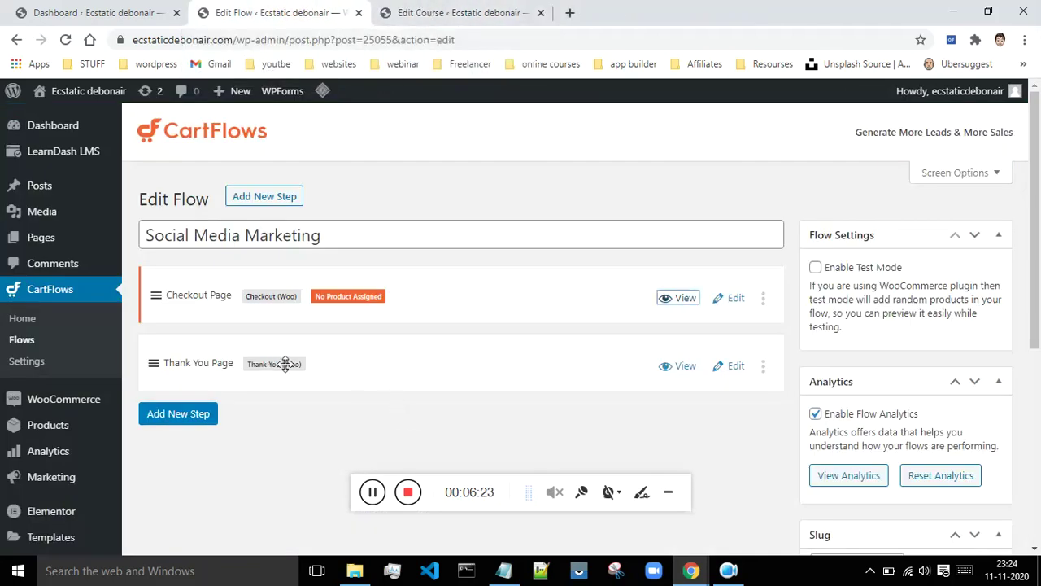
- Reopen the flow's Checkout Page in a new tab and copy its full web address for the course's Button URL
key(ctrl+Tab)
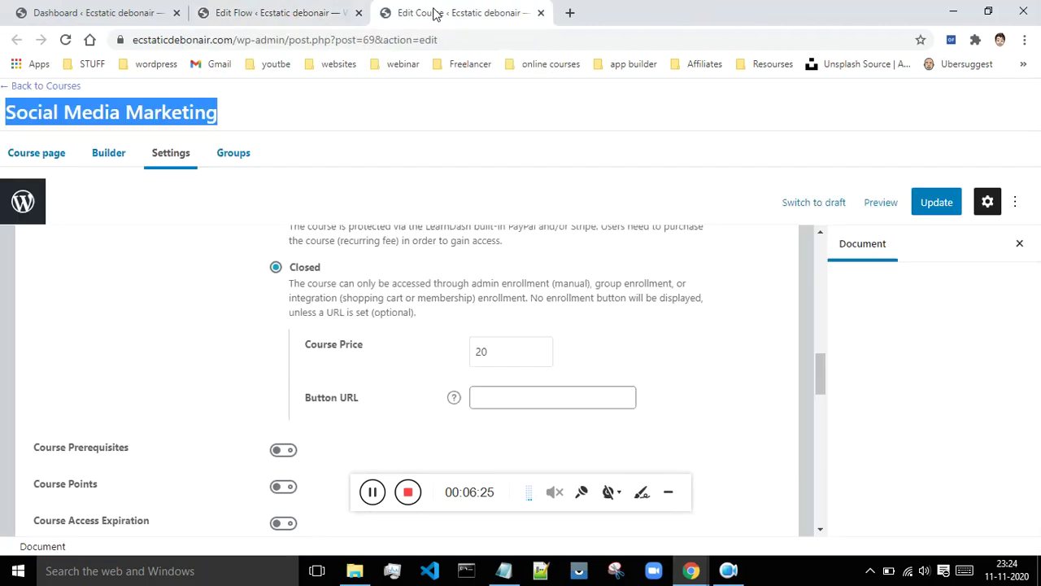
click(495, 396)
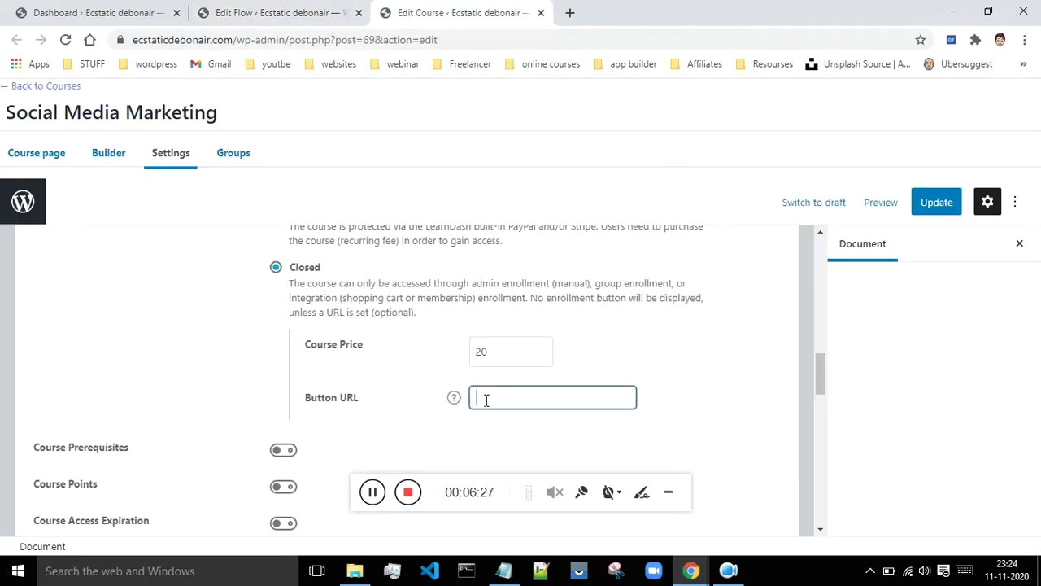
click(242, 12)
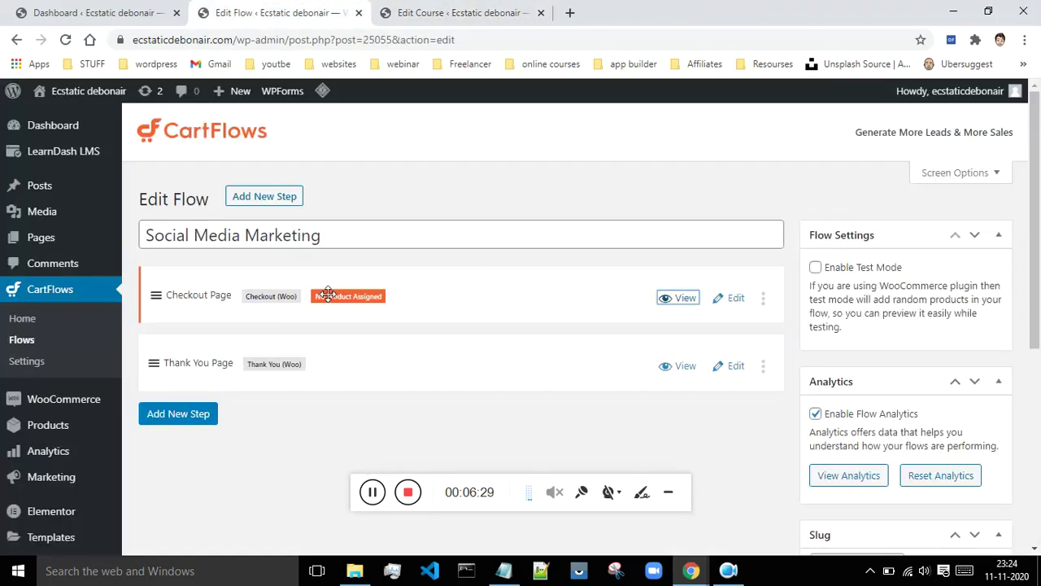
right_click(690, 301)
click(755, 312)
click(439, 12)
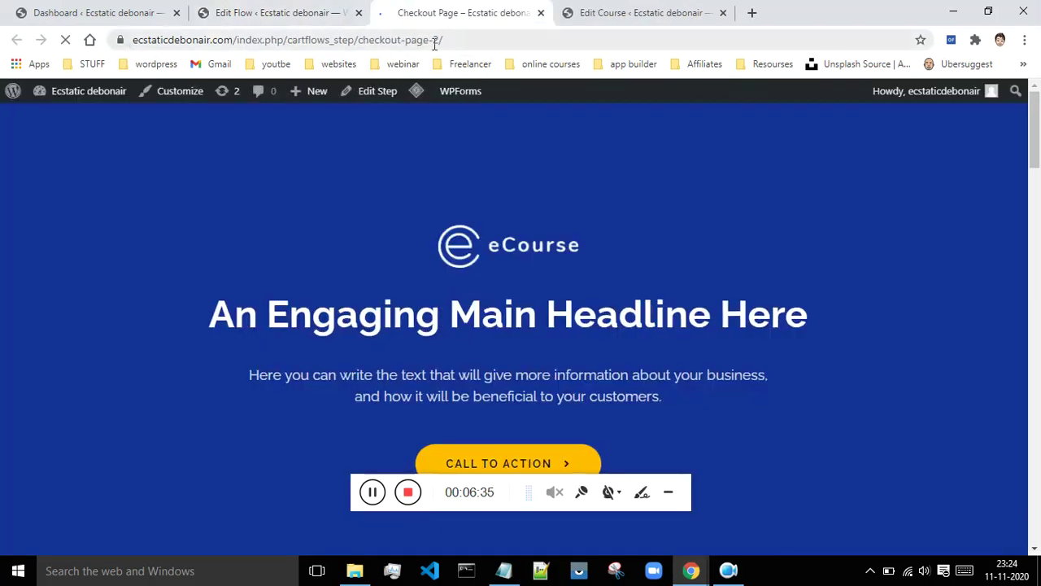
click(451, 39)
click(460, 39)
drag(488, 39, 122, 39)
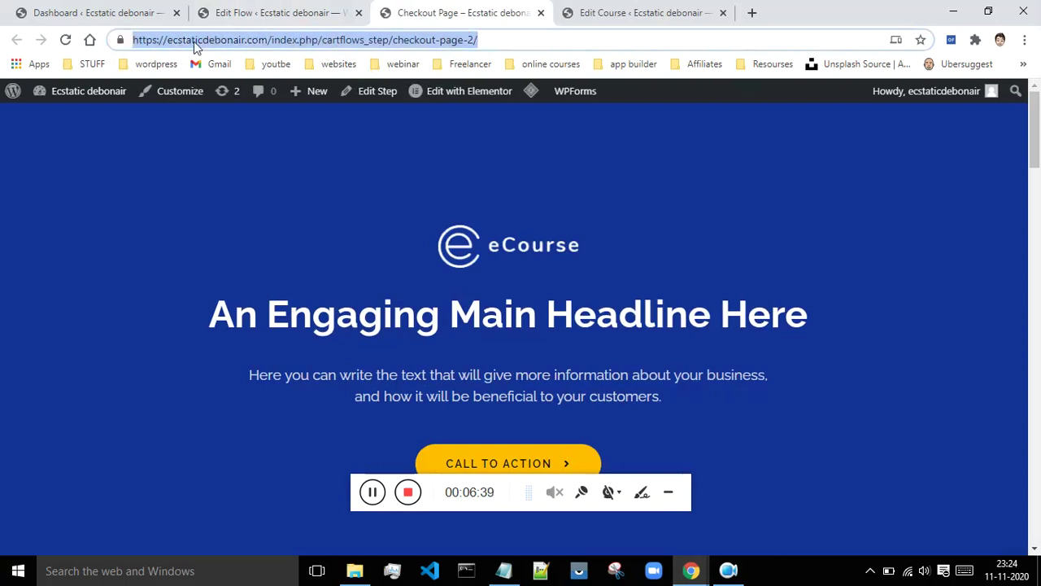
- Paste the checkout page address as the Closed course's Button URL and update the course
click(642, 12)
click(511, 396)
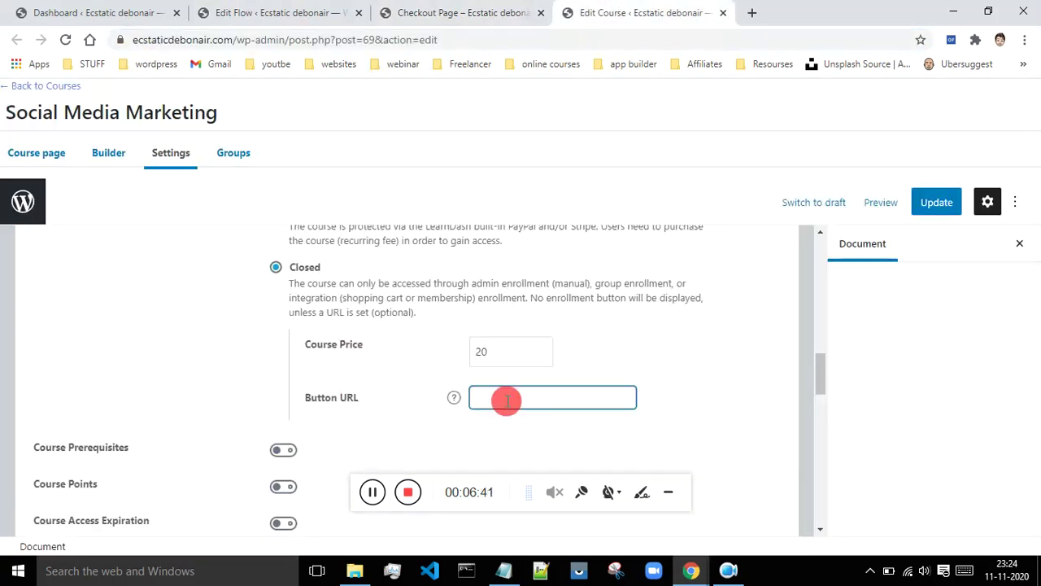
key(ctrl+v)
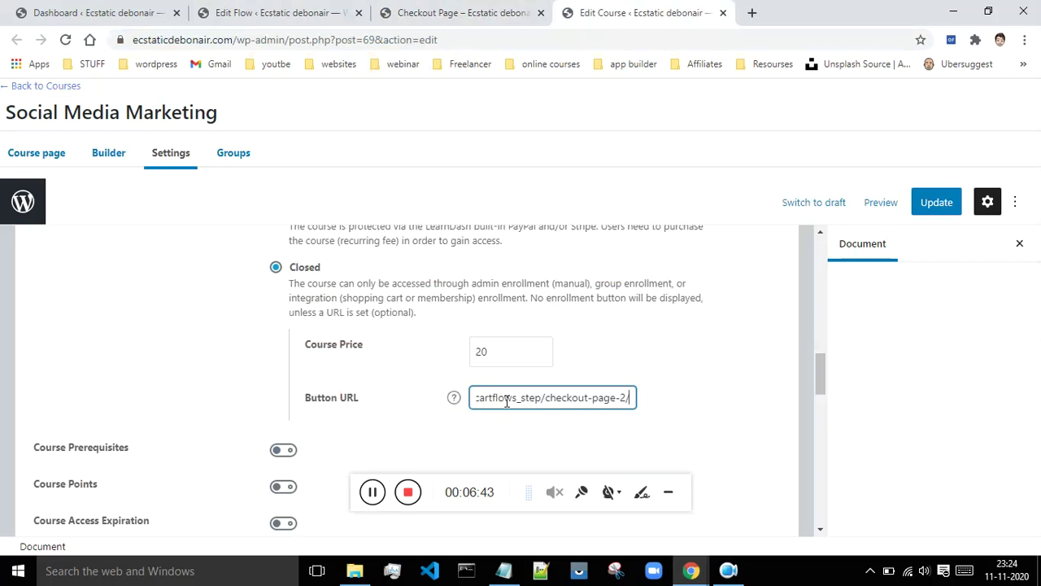
click(935, 204)
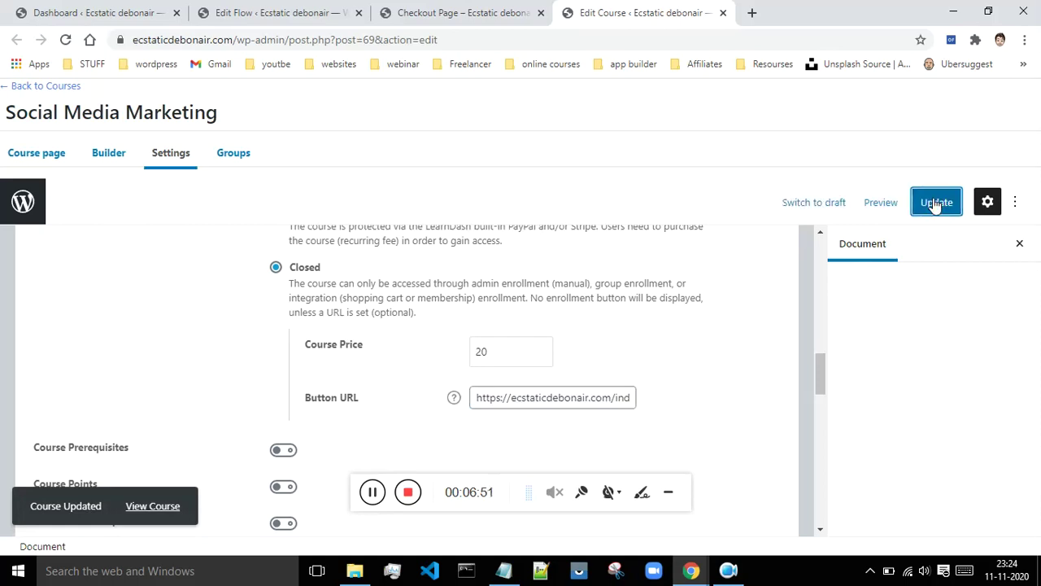
- Open the flow's Checkout Page step for editing in a new tab and close the live checkout page tab
click(438, 8)
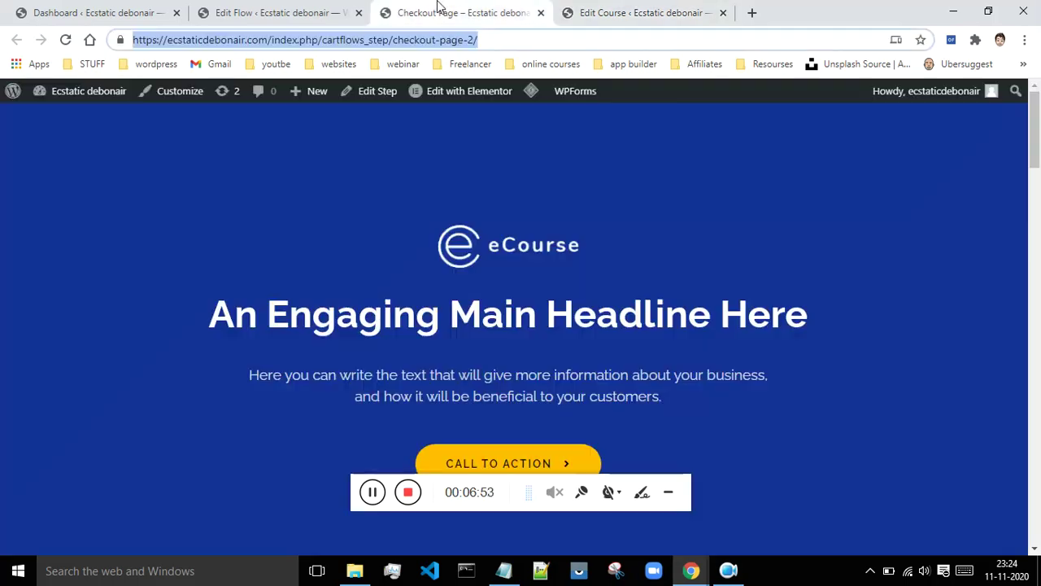
click(276, 13)
scroll(529, 257, down, 1)
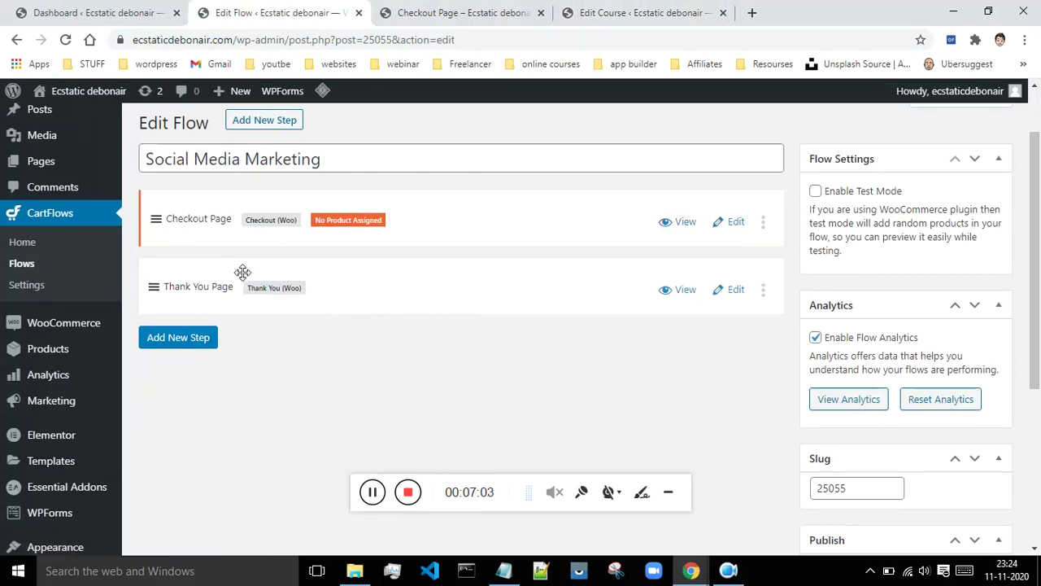
right_click(726, 225)
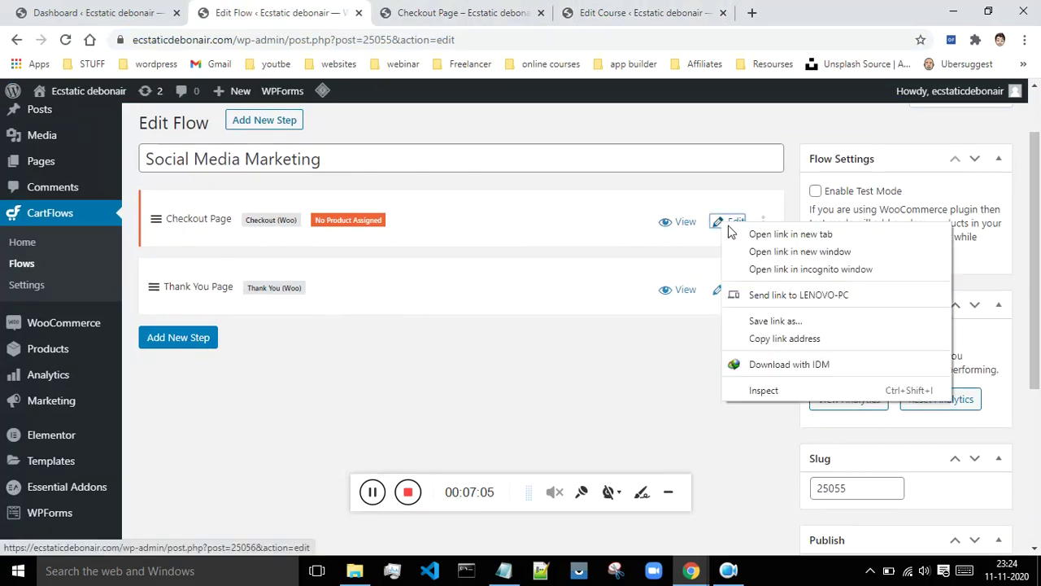
click(732, 234)
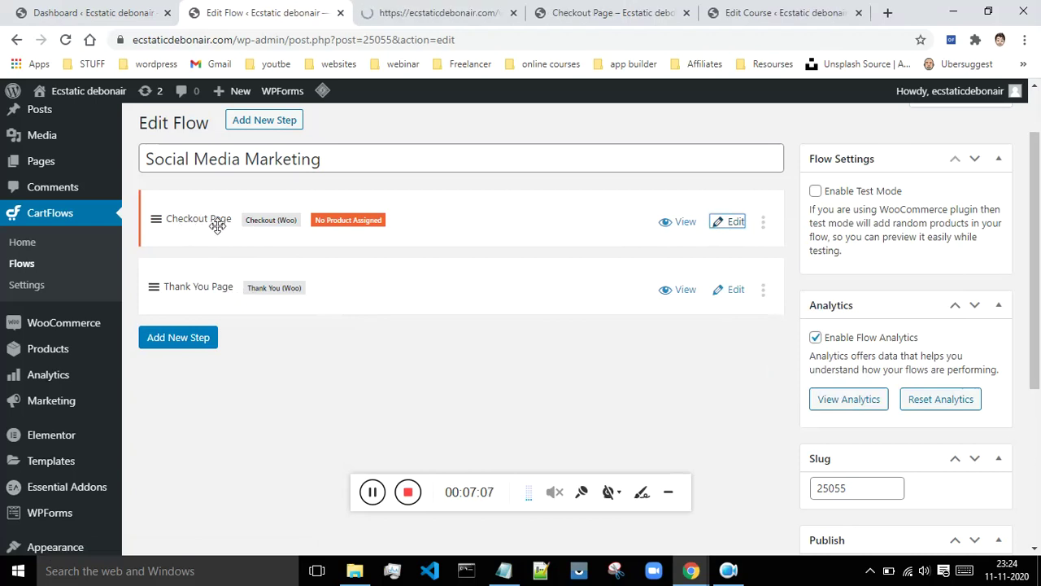
click(465, 13)
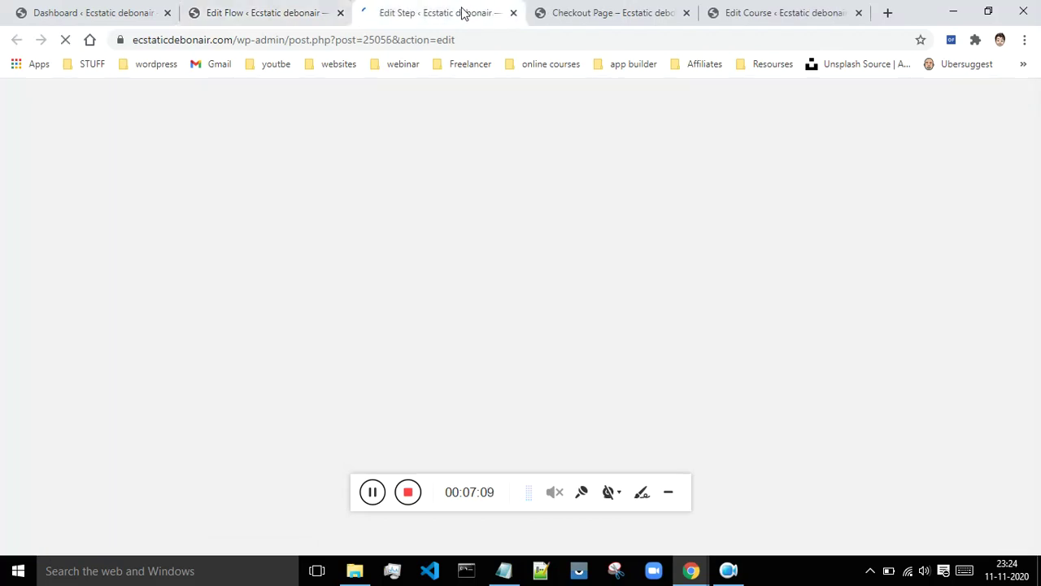
click(686, 12)
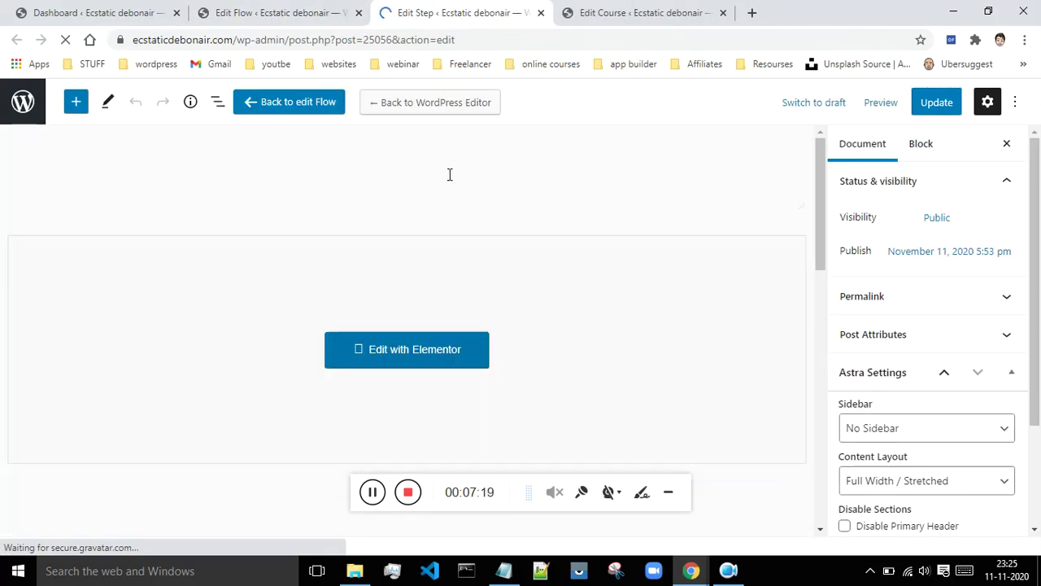
- Set the Place Order Button Text in the Checkout Settings to BUY COURSE
drag(819, 204, 817, 353)
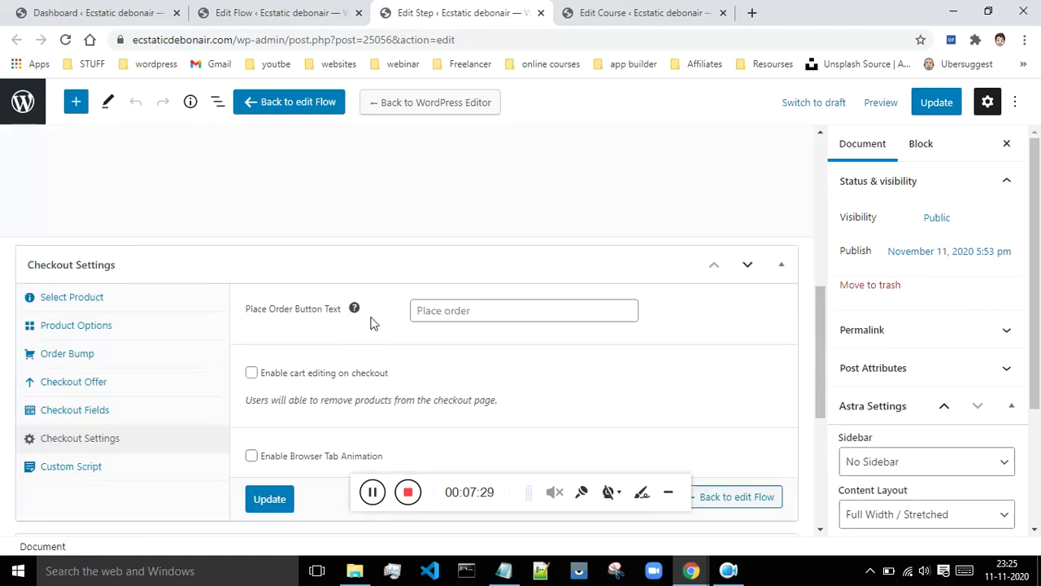
click(431, 311)
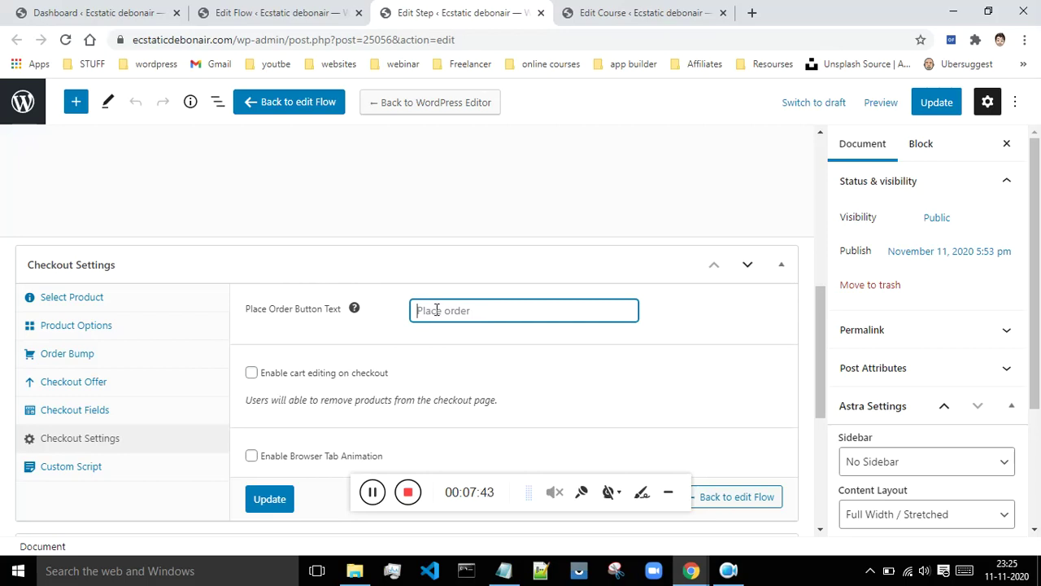
text(BU)
key(Caps_Lock)
text(Y COURSE)
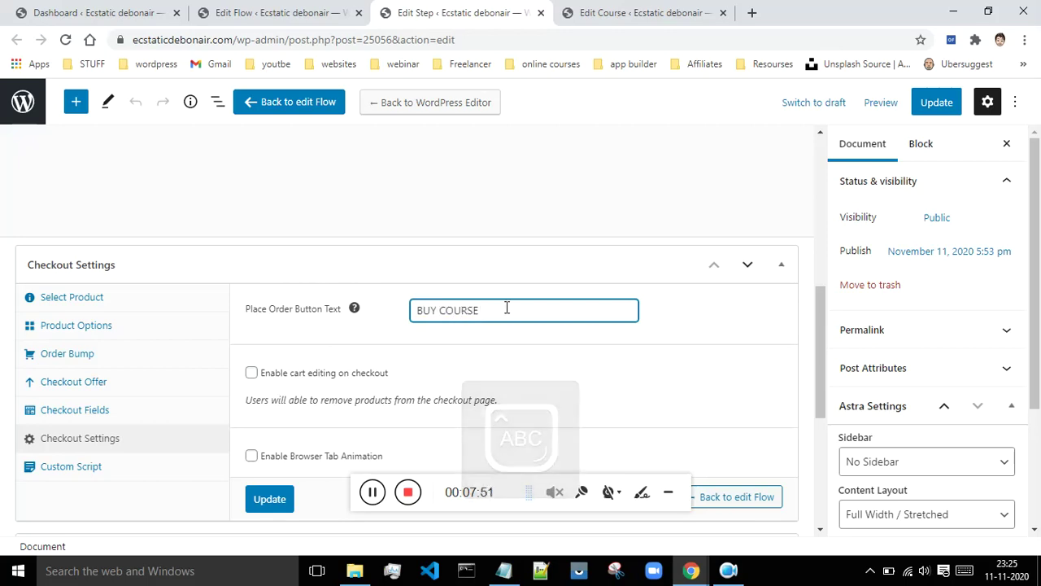
scroll(625, 340, down, 1)
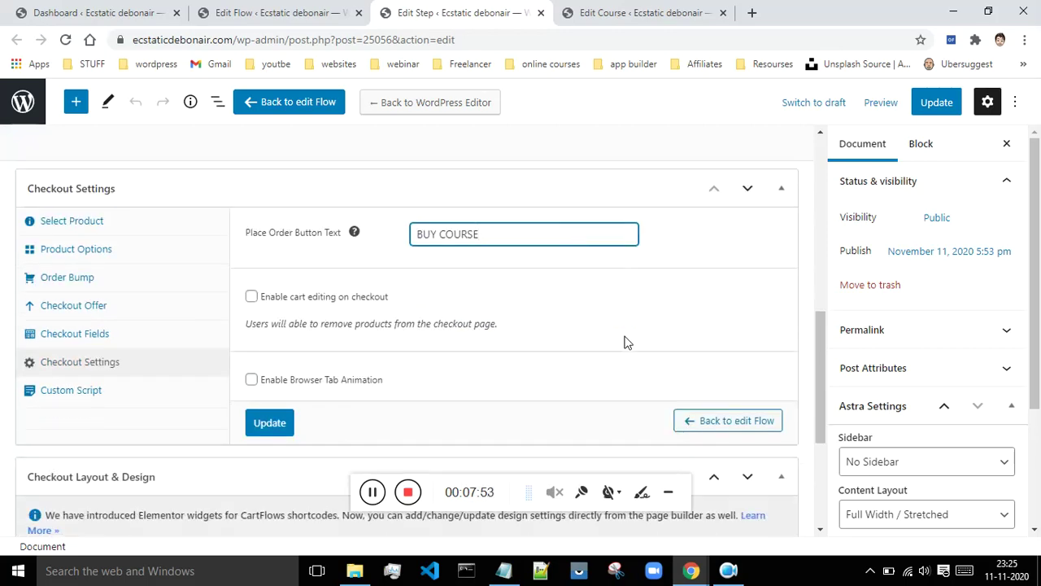
scroll(330, 298, up, 1)
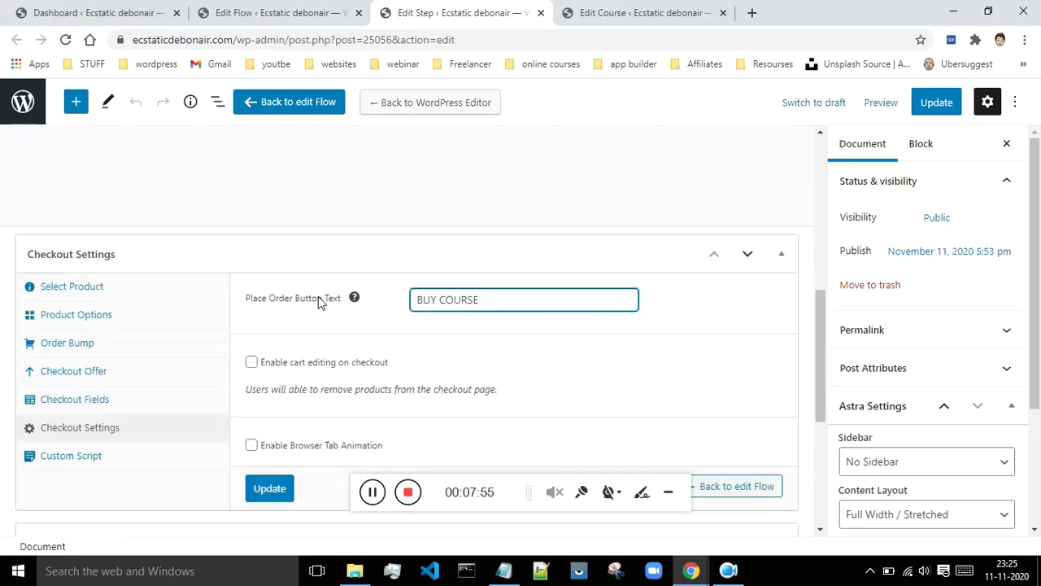
- Show the checkout's product selection settings and start a new WooCommerce product from the product list in a separate tab
click(99, 301)
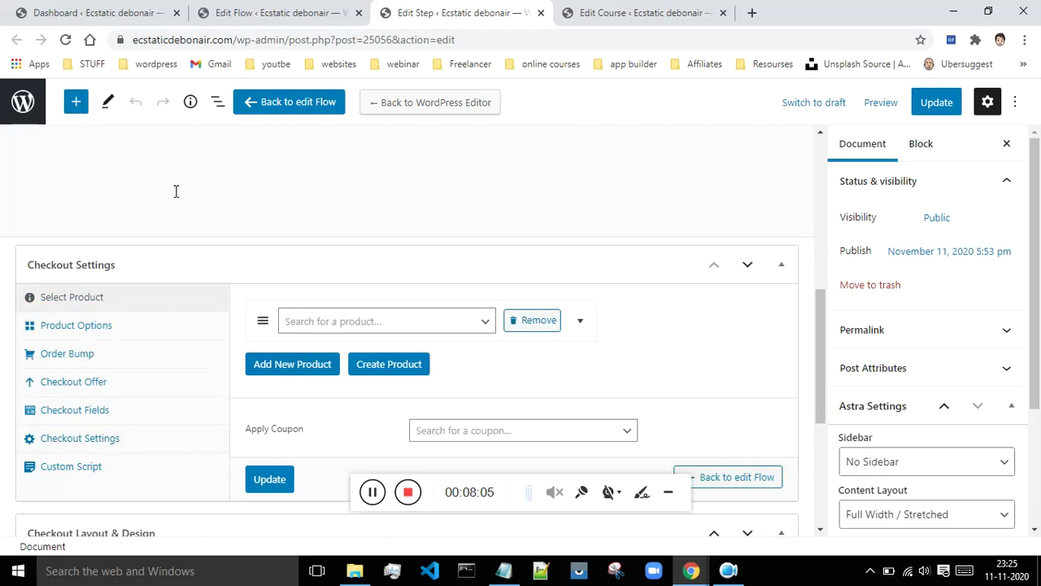
click(17, 10)
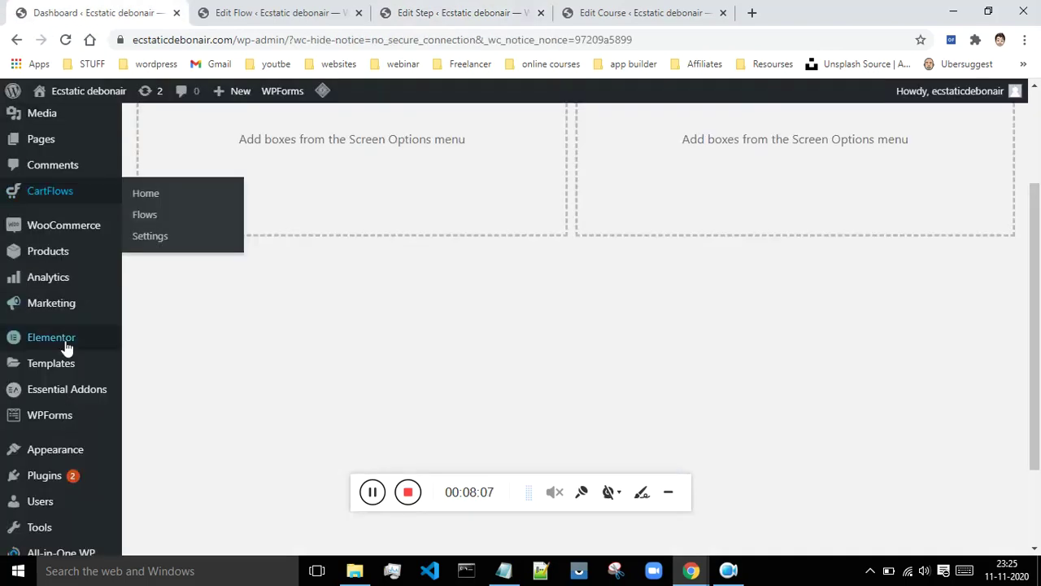
mouse_move(51, 258)
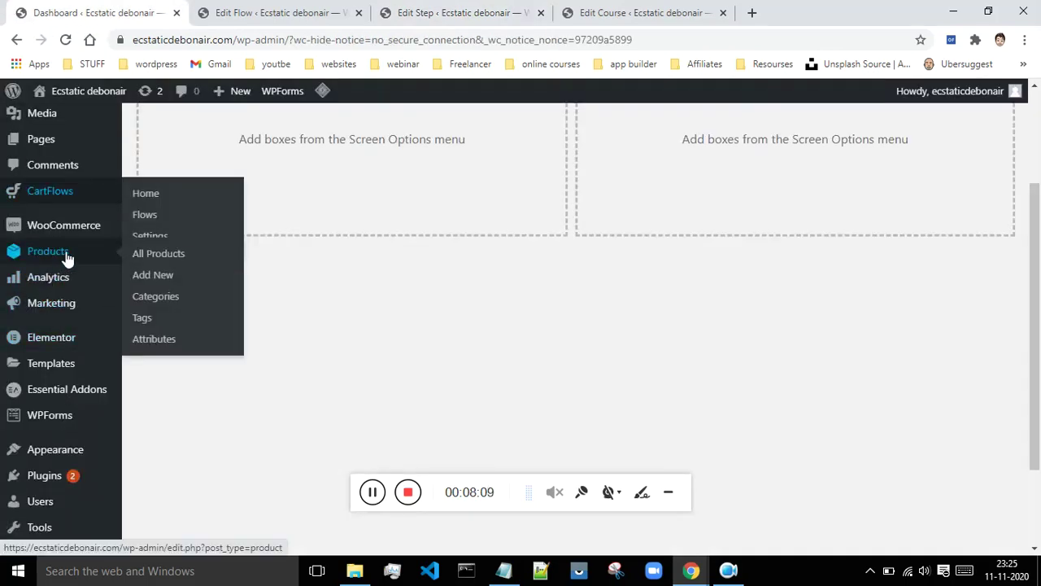
right_click(128, 258)
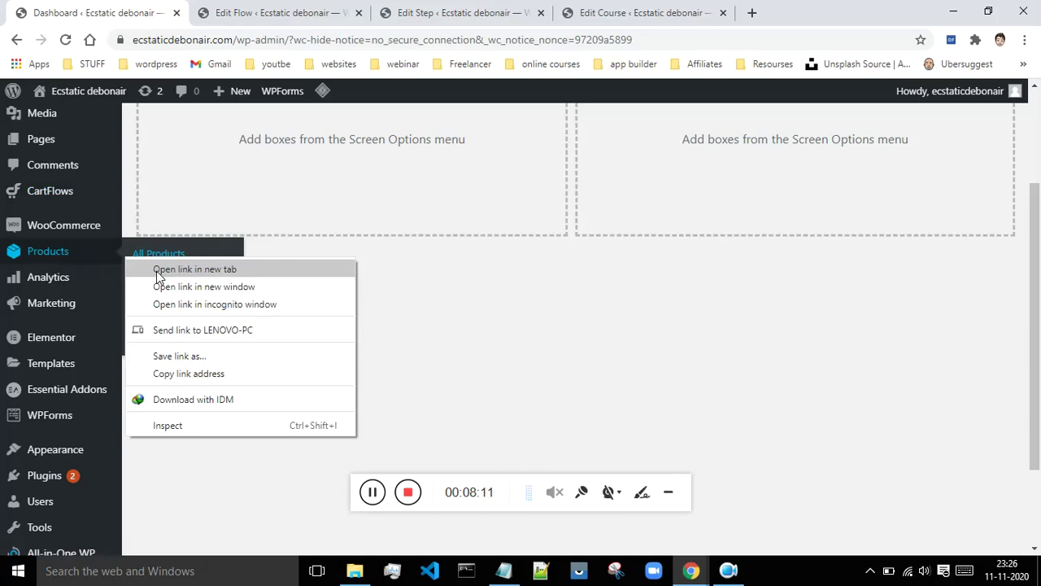
click(156, 270)
click(230, 8)
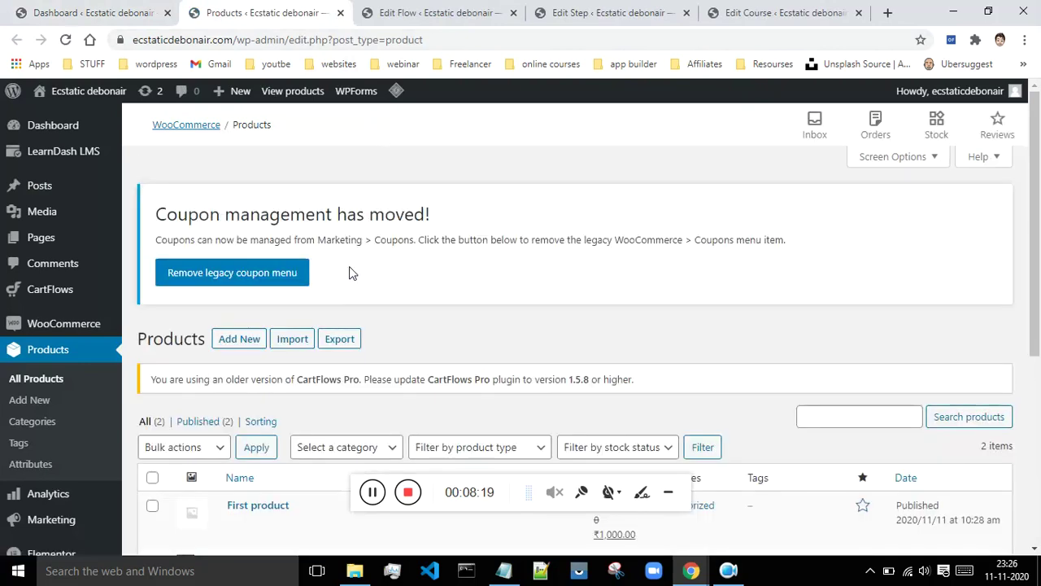
click(248, 340)
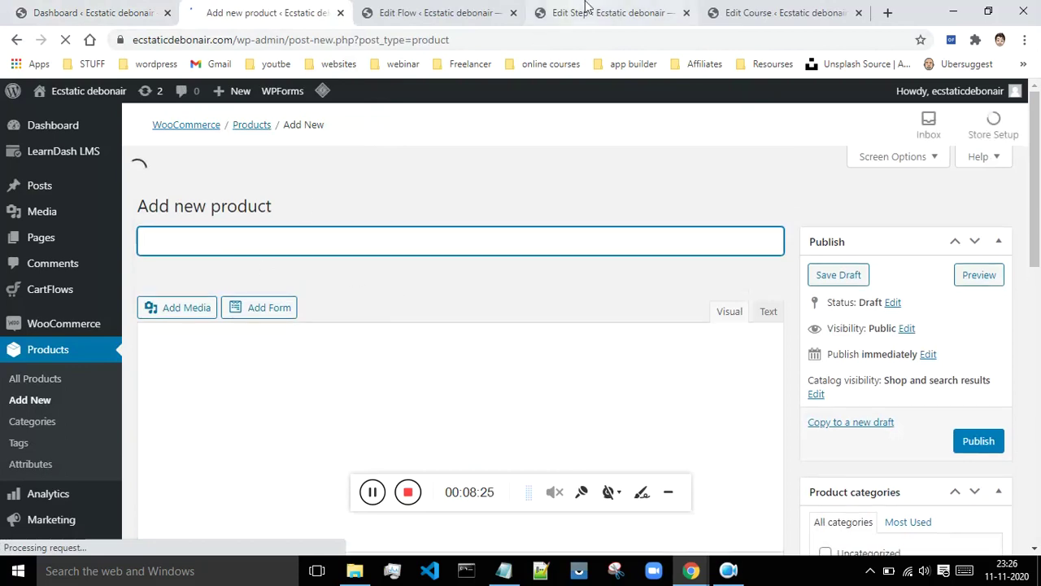
- Copy the course title Social Media Marketing into the new product's name
click(780, 13)
drag(210, 116, 3, 113)
key(ctrl+c)
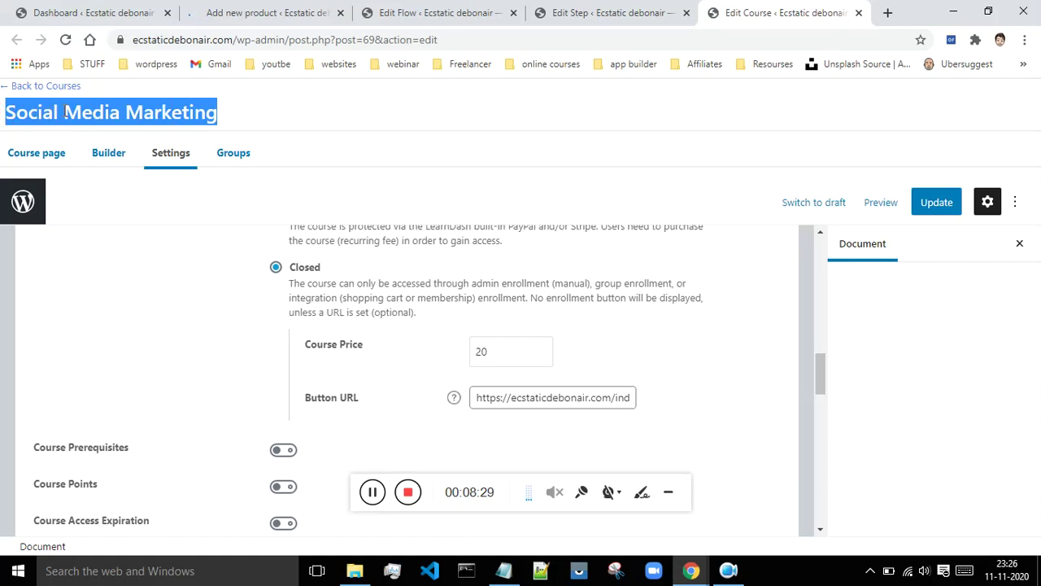
click(260, 12)
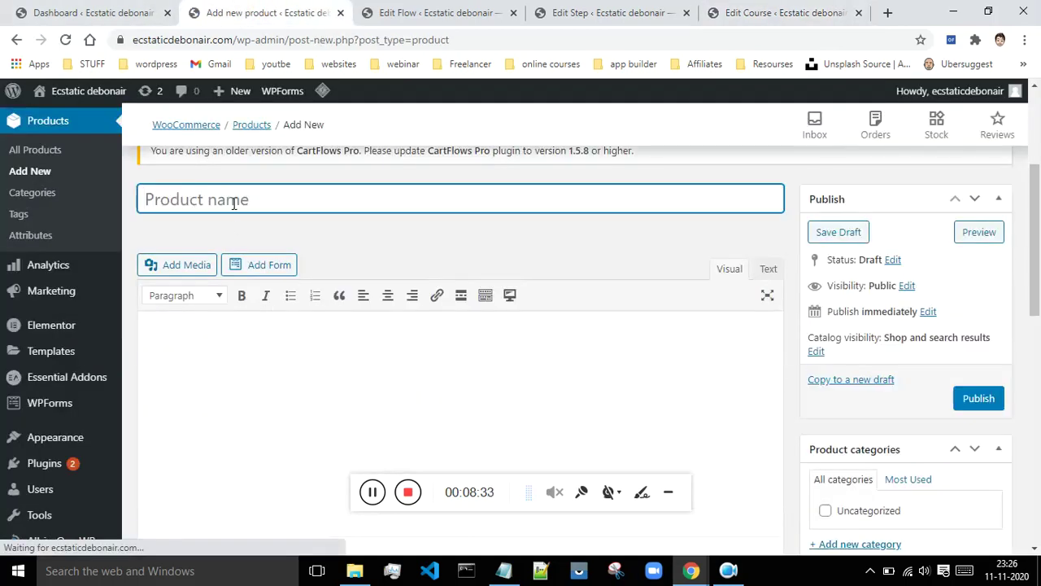
key(ctrl+v)
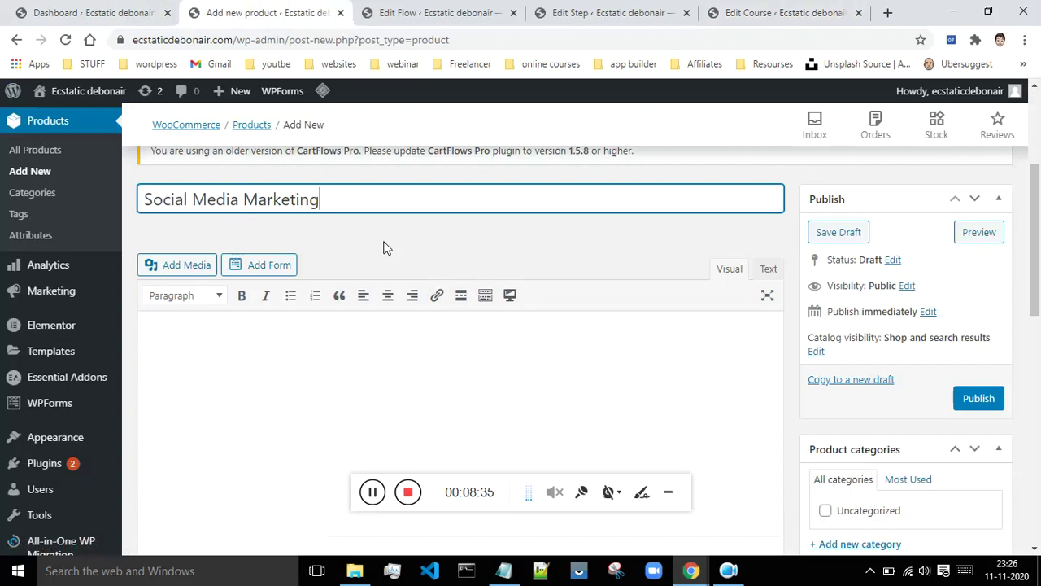
- Look through the available product types in the Product data section and choose Simple product
drag(1036, 303, 1028, 431)
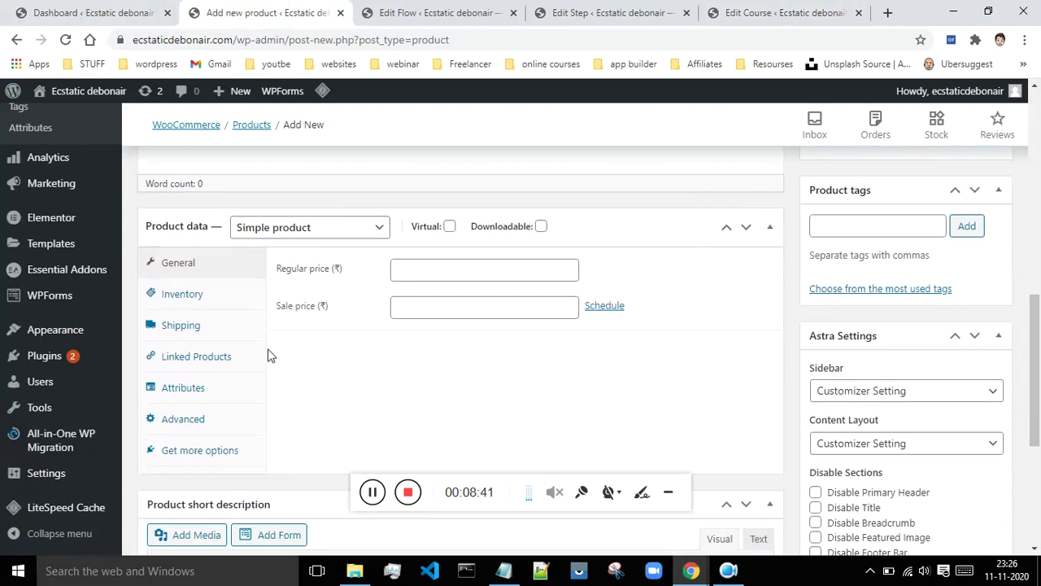
click(344, 234)
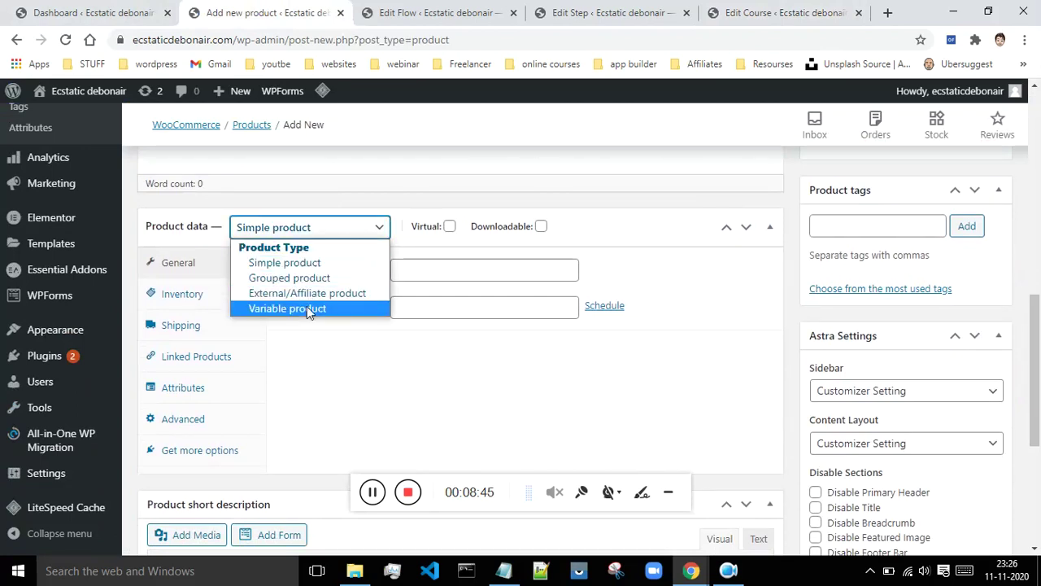
click(331, 268)
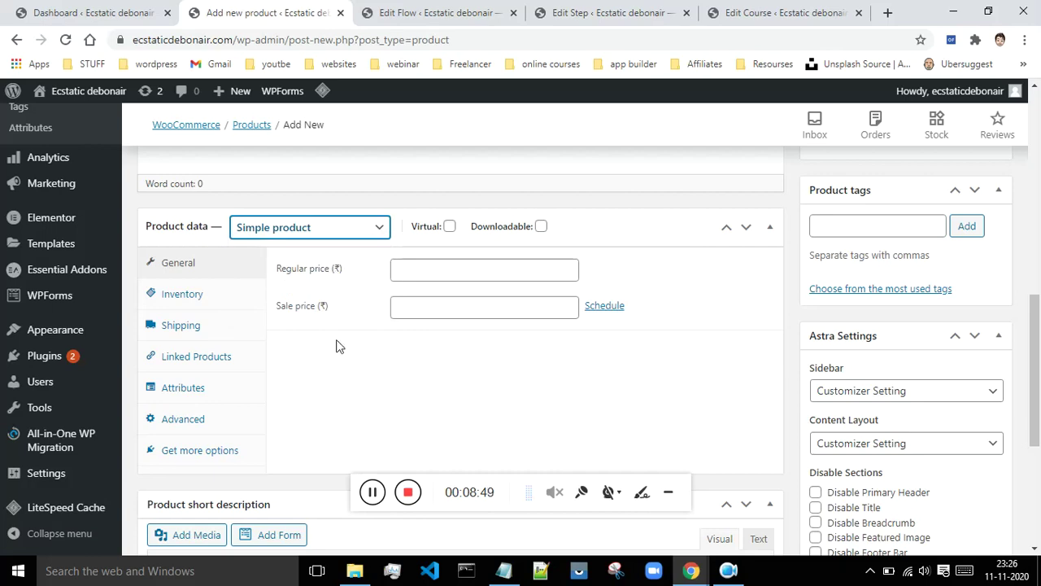
click(294, 234)
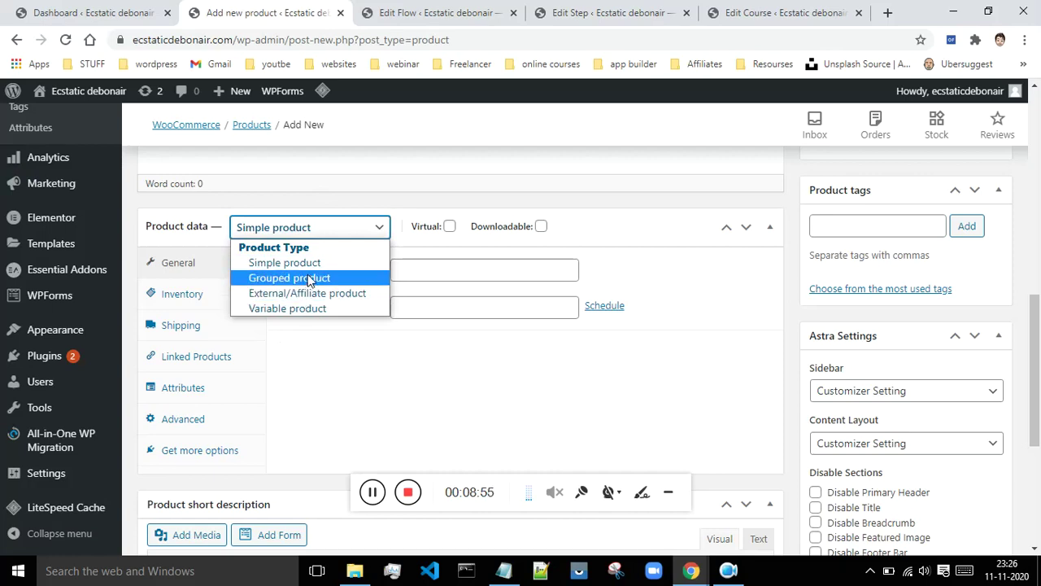
click(375, 341)
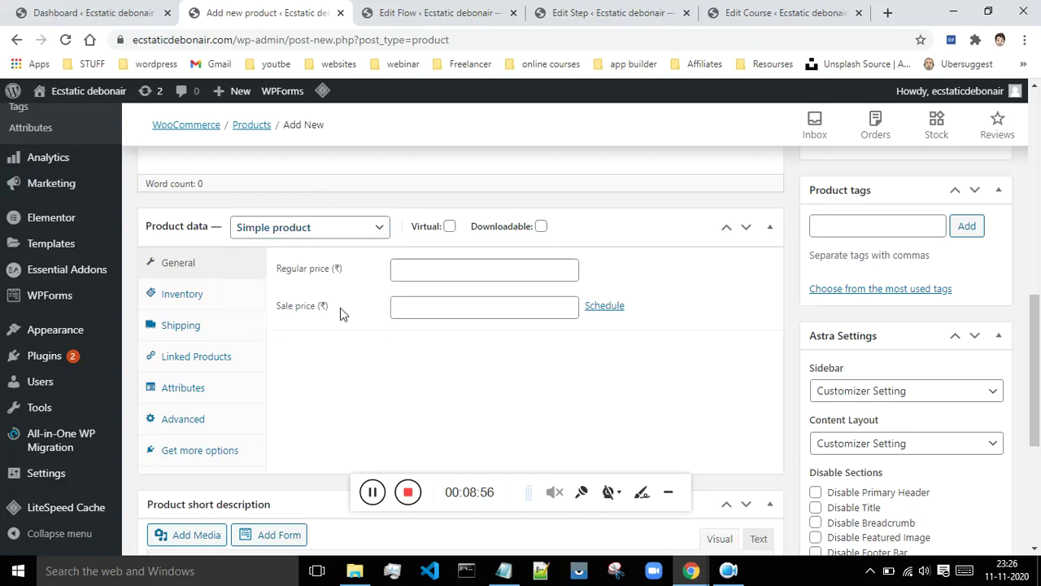
click(303, 234)
click(307, 262)
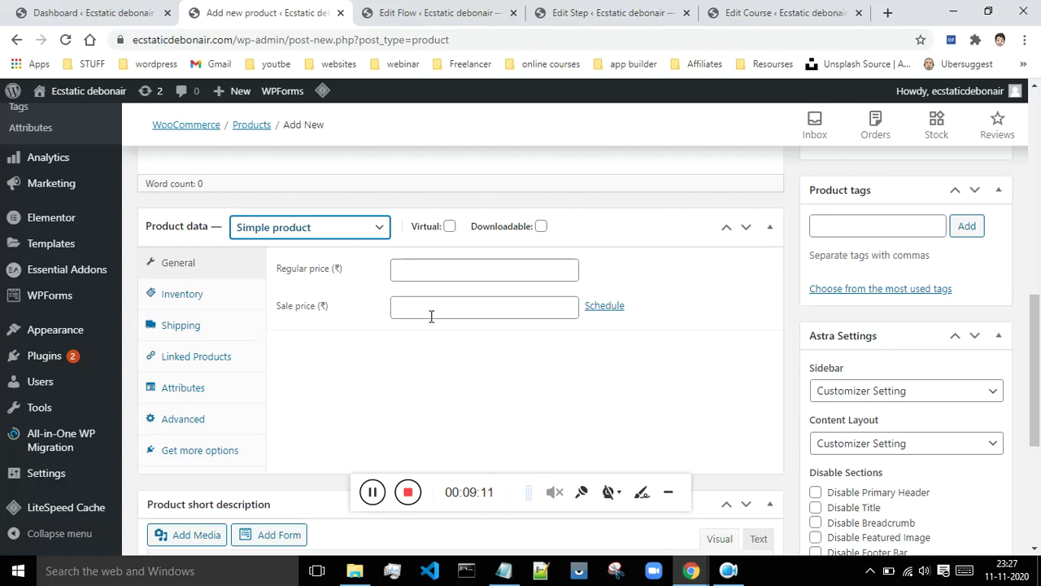
- Set the product's regular price to 2000 and its sale price to 1000 rupees
click(408, 271)
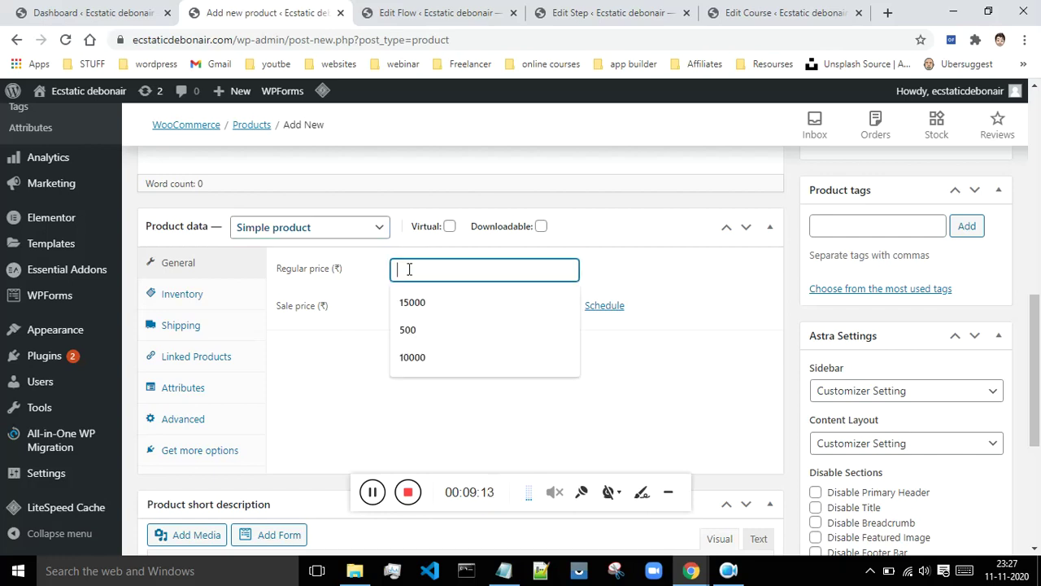
text(2000)
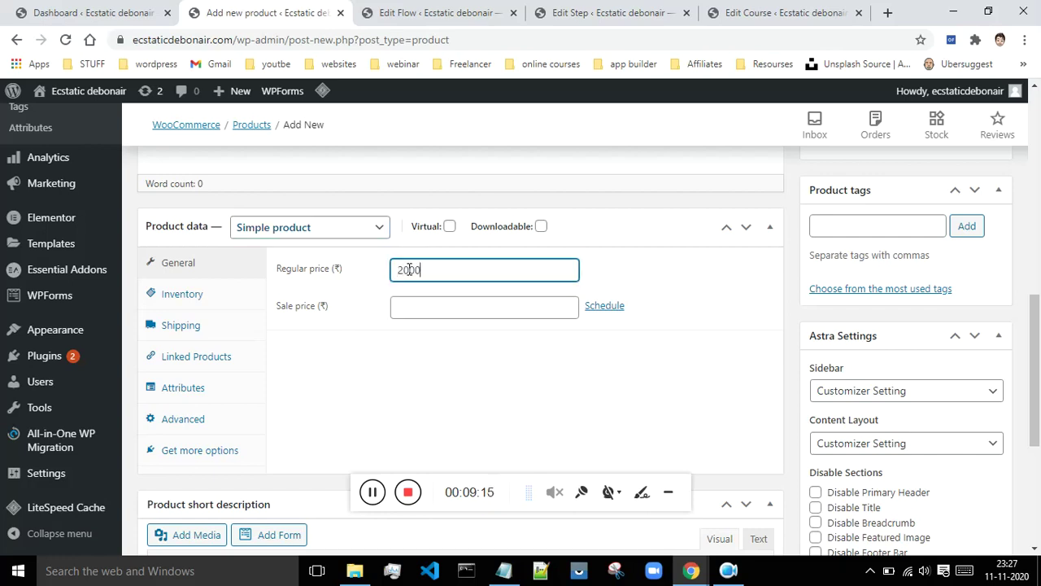
click(406, 307)
text(1000)
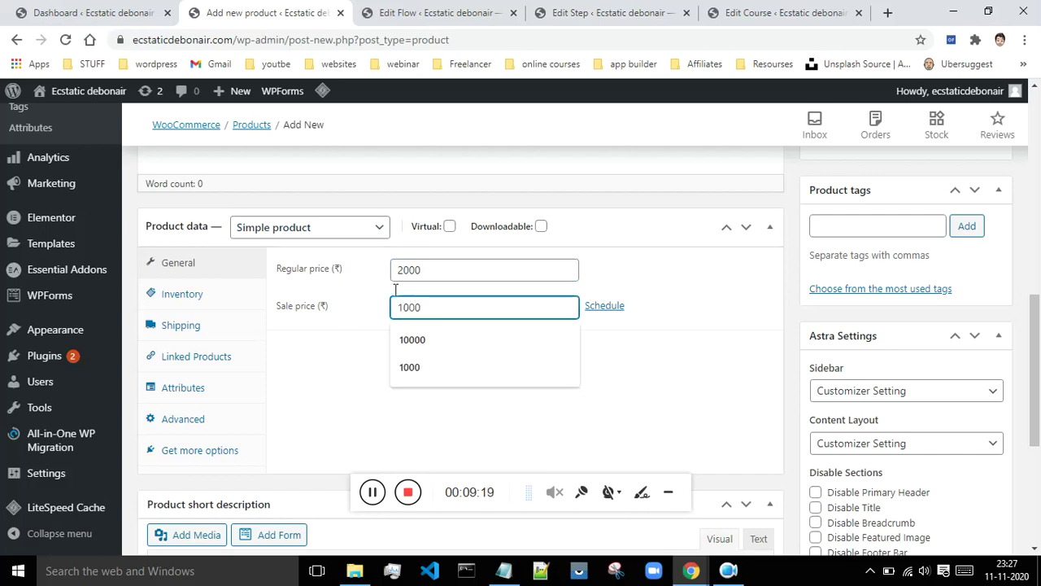
click(363, 331)
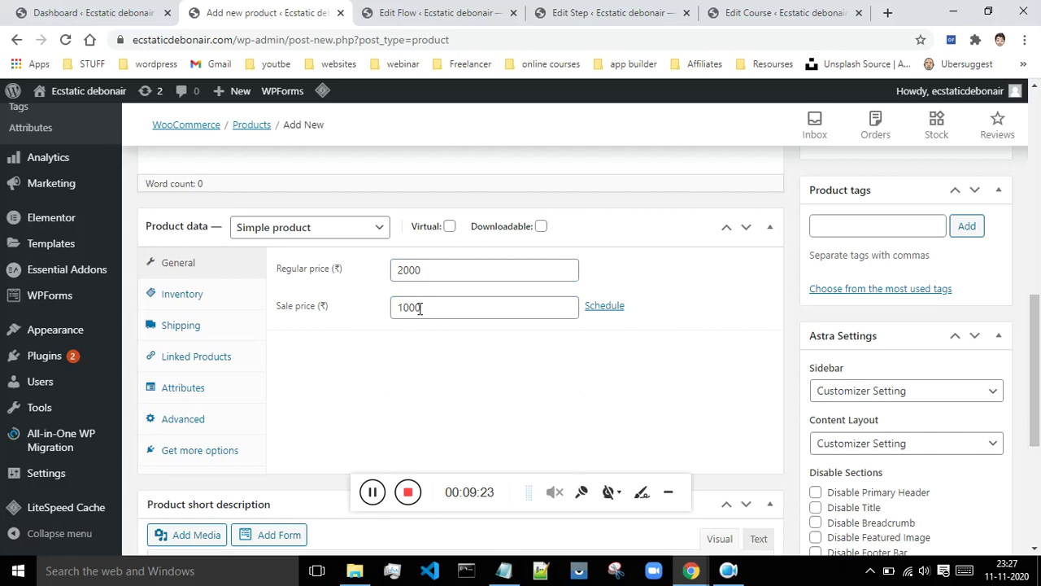
- Try scheduling the sale price from 2020-11-11 to 2020-11-20 and cancel the schedule
click(601, 307)
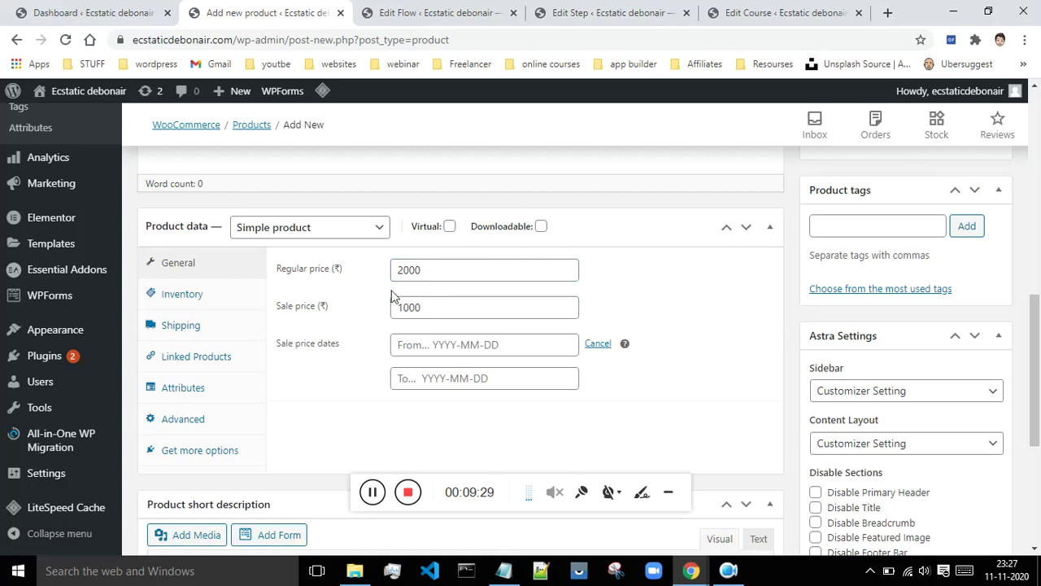
click(500, 344)
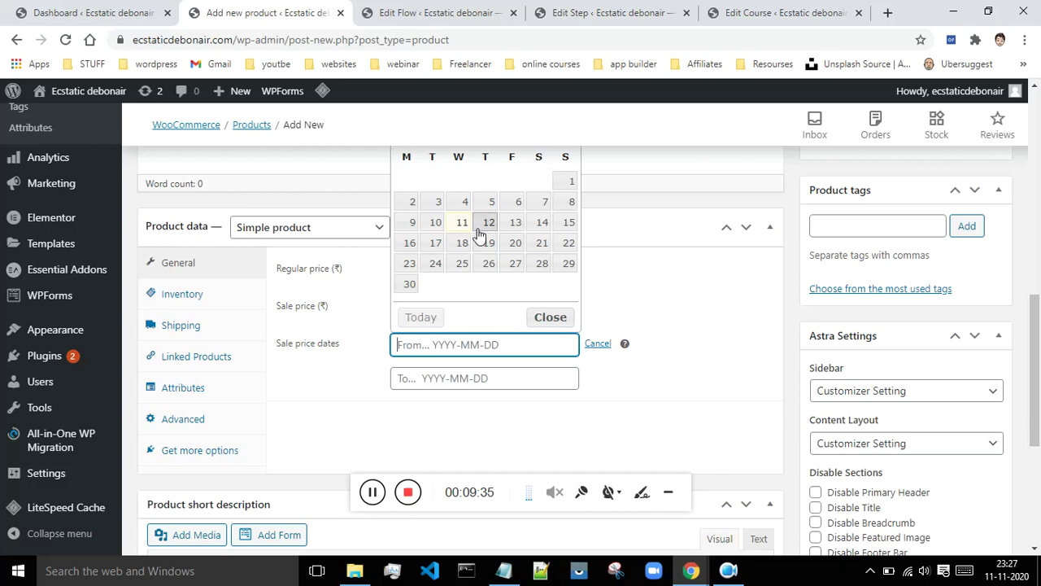
scroll(728, 316, up, 1)
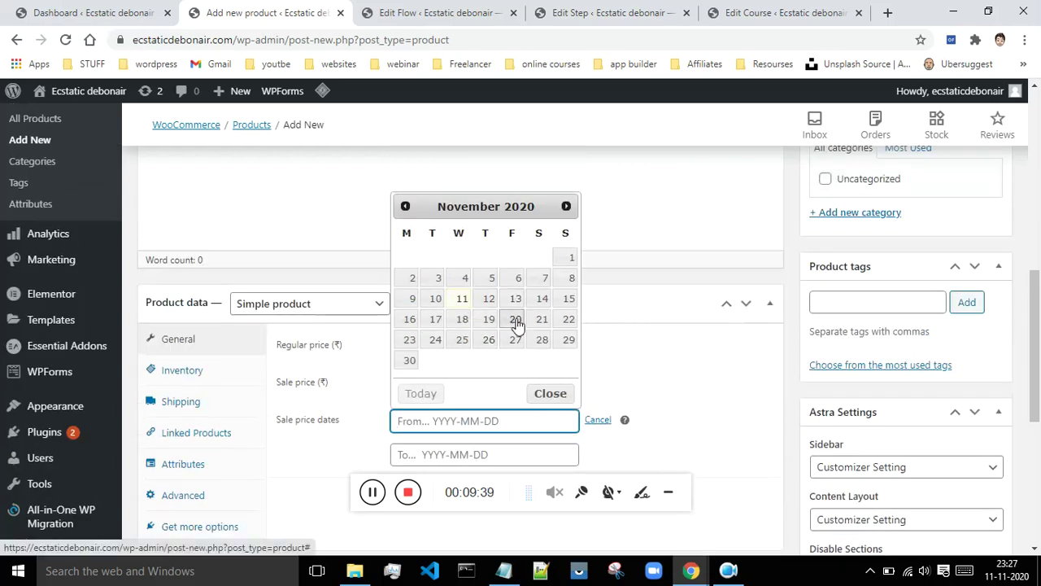
click(461, 299)
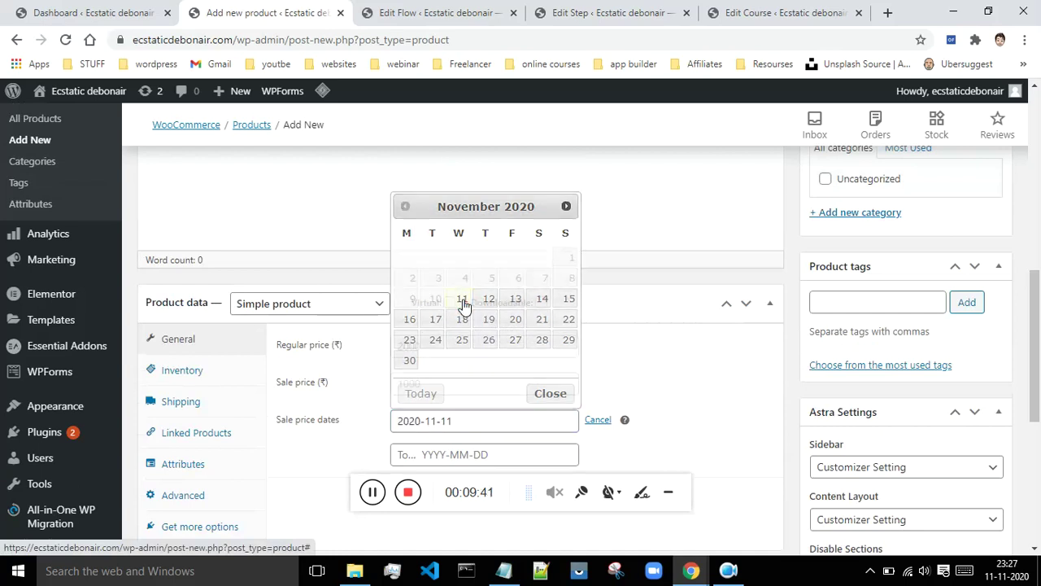
scroll(609, 392, down, 2)
click(463, 301)
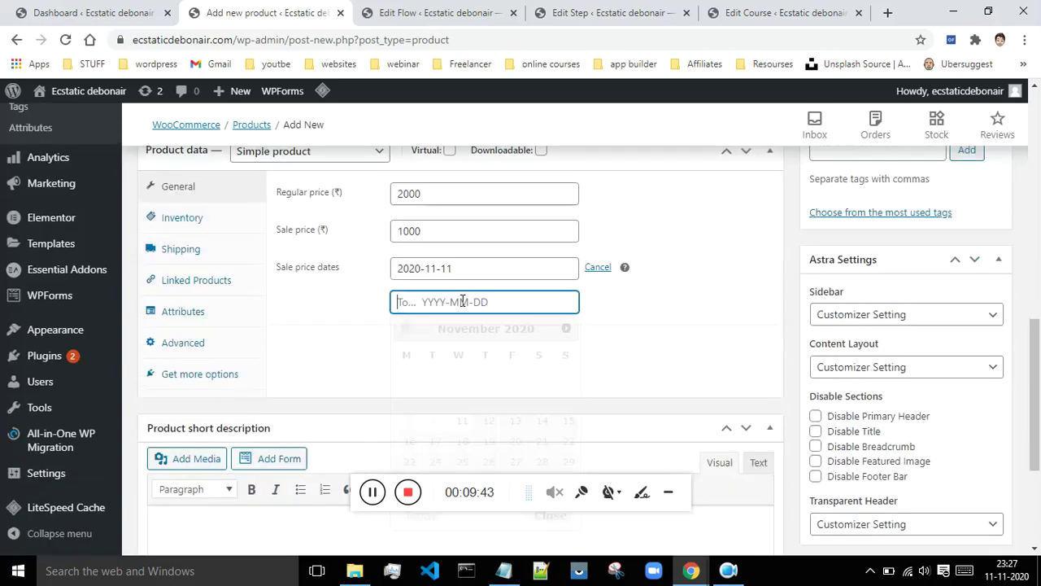
click(514, 441)
scroll(600, 356, up, 1)
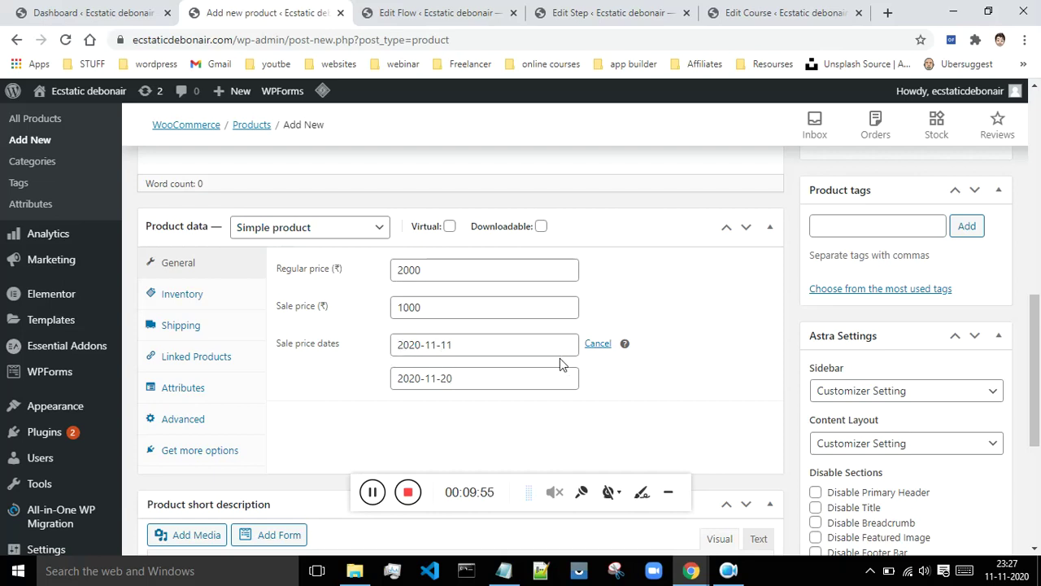
click(599, 344)
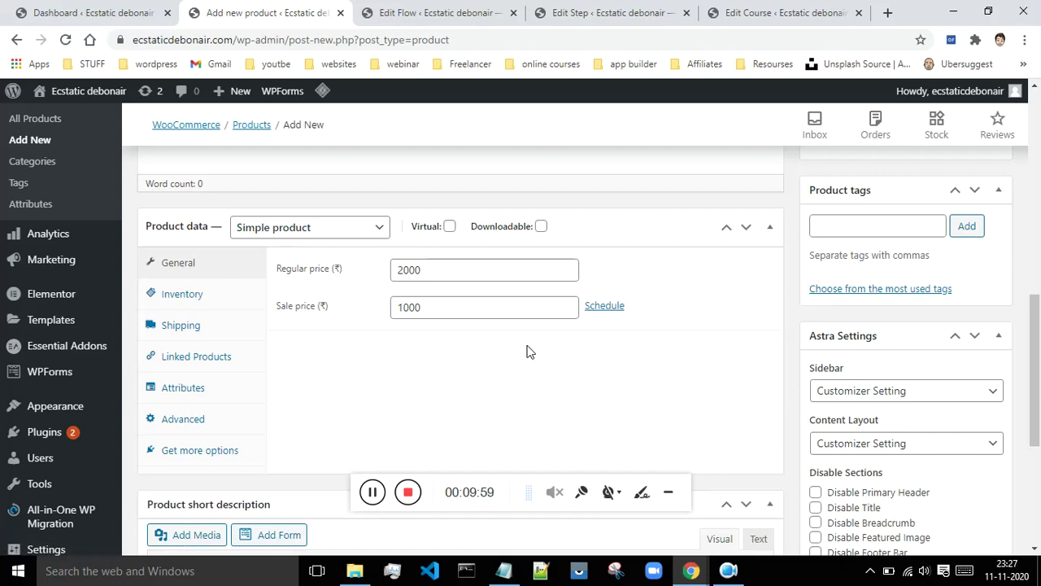
- Review the product's Inventory, Shipping, Linked Products, Attributes, Advanced and extra option settings, and return to its General pricing settings
click(195, 297)
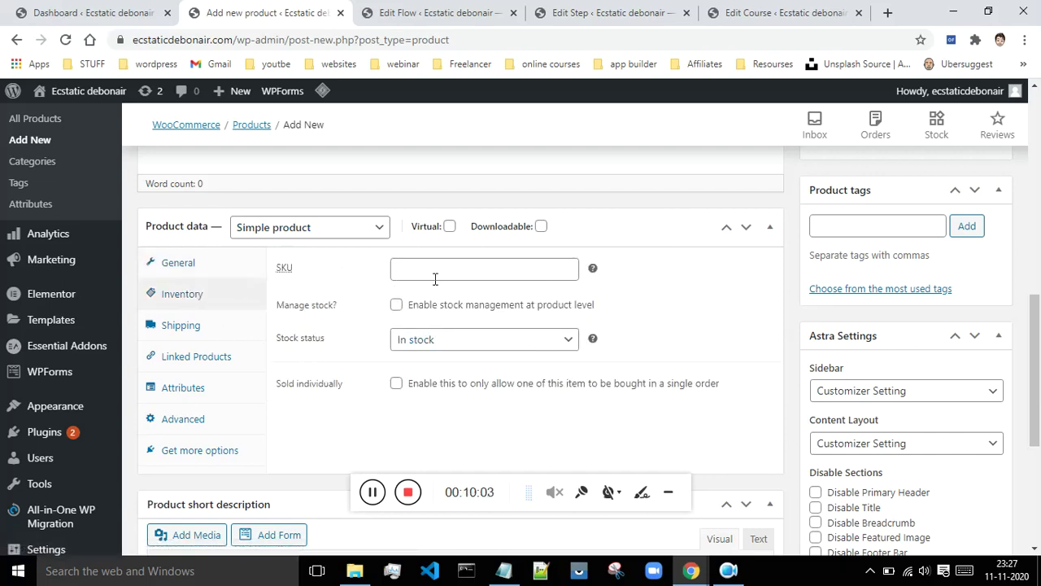
click(214, 326)
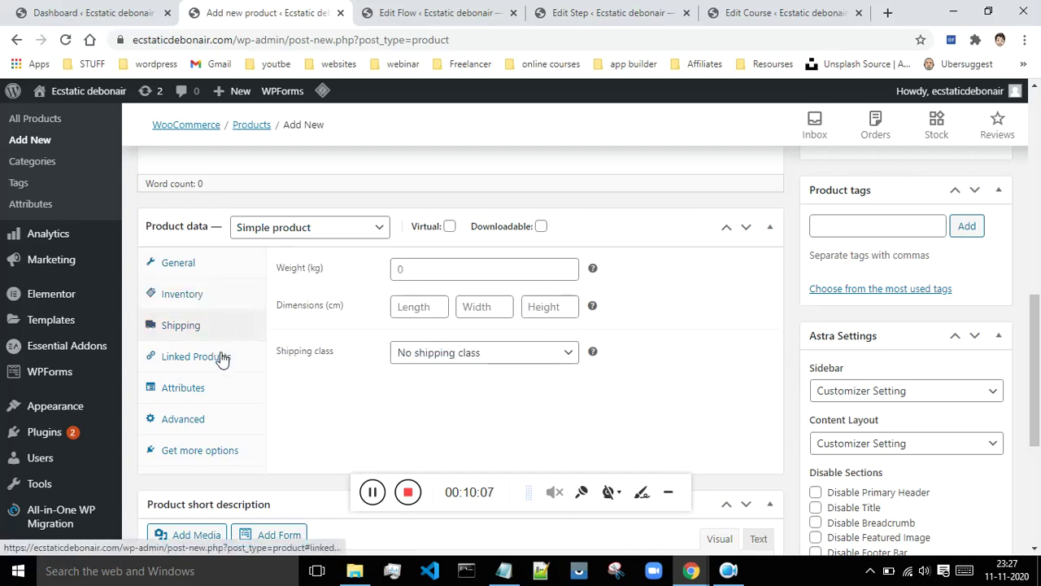
click(213, 368)
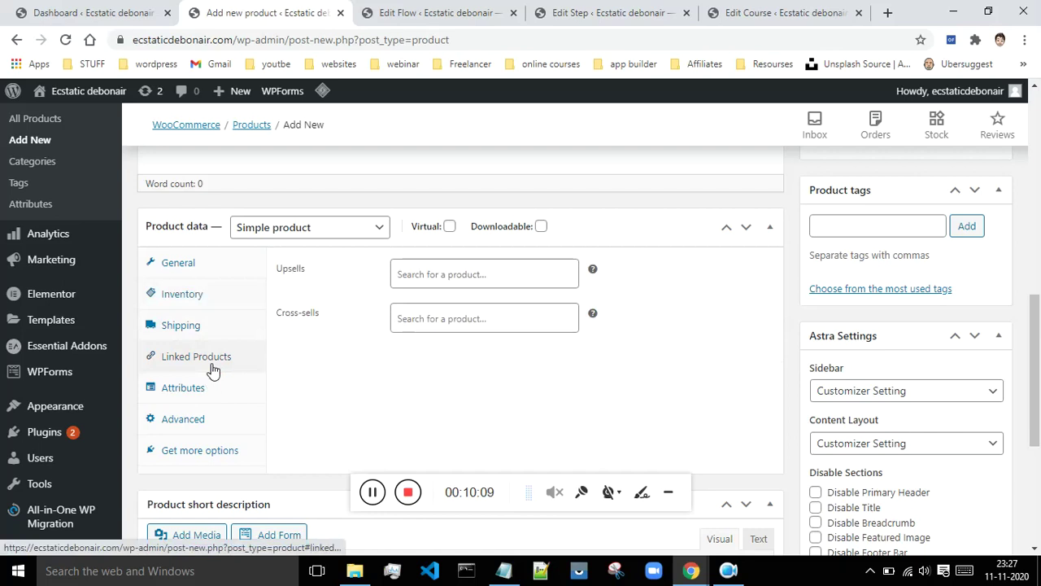
click(226, 393)
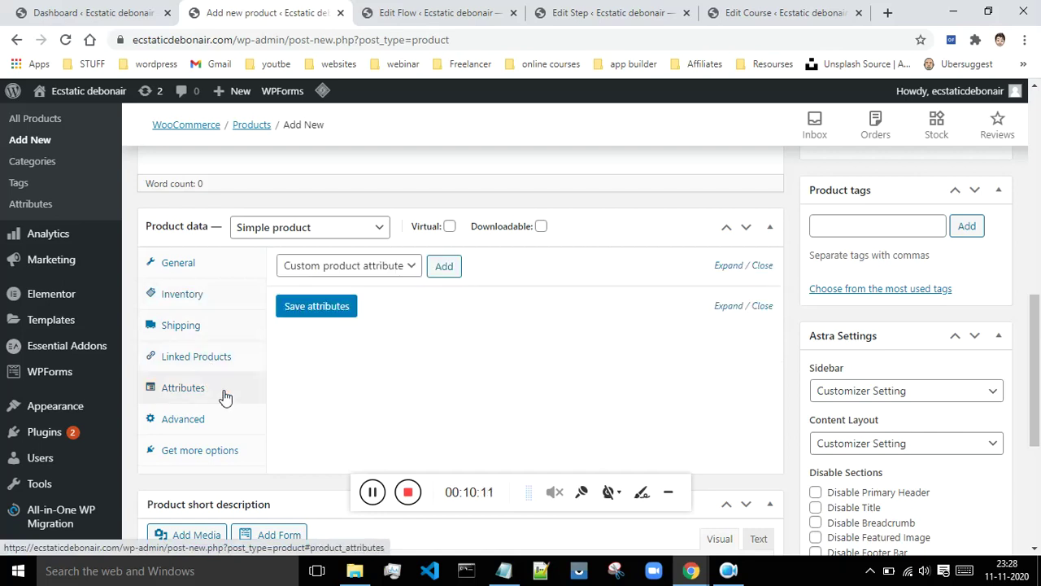
click(210, 426)
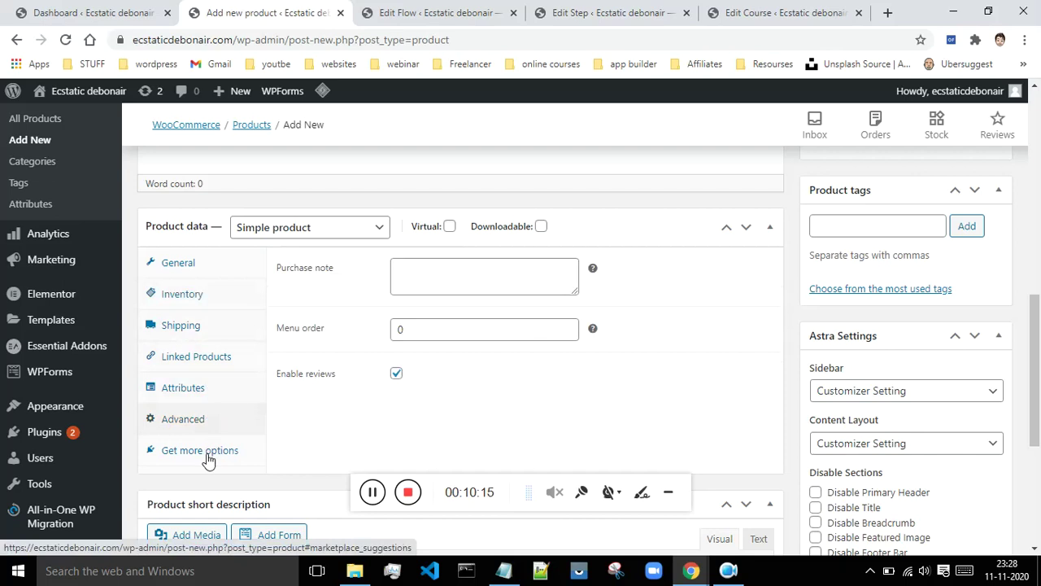
click(208, 458)
scroll(558, 328, down, 3)
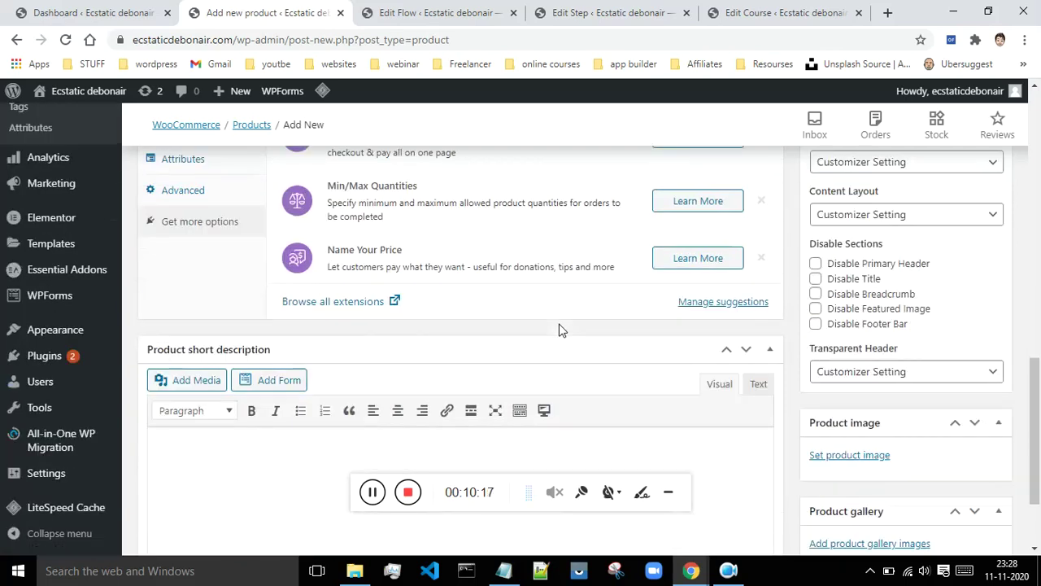
scroll(558, 328, up, 3)
click(208, 263)
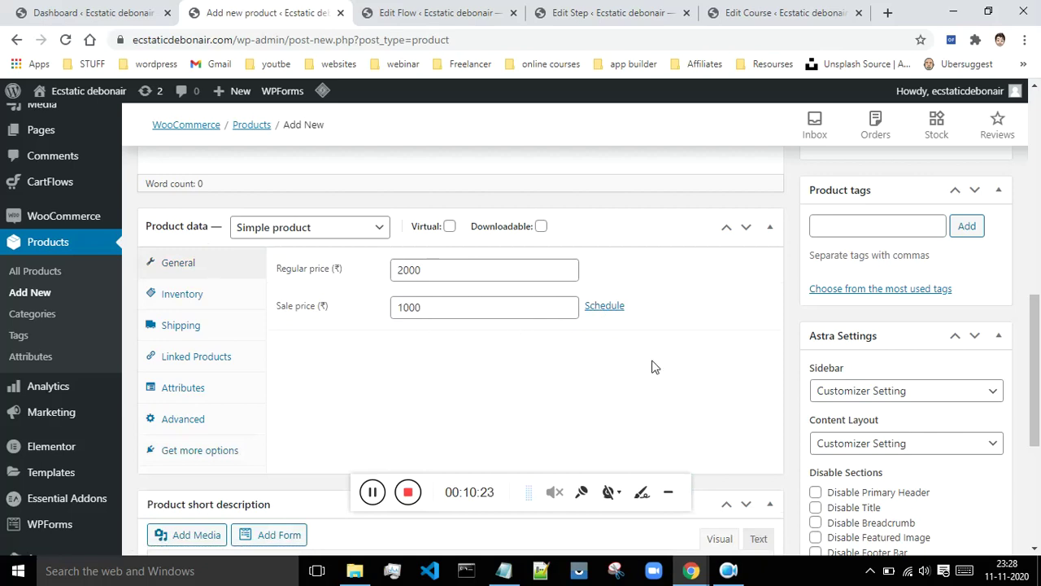
- Publish the Social Media Marketing product and check its entry in the list of all products
scroll(660, 366, up, 1)
scroll(597, 386, up, 3)
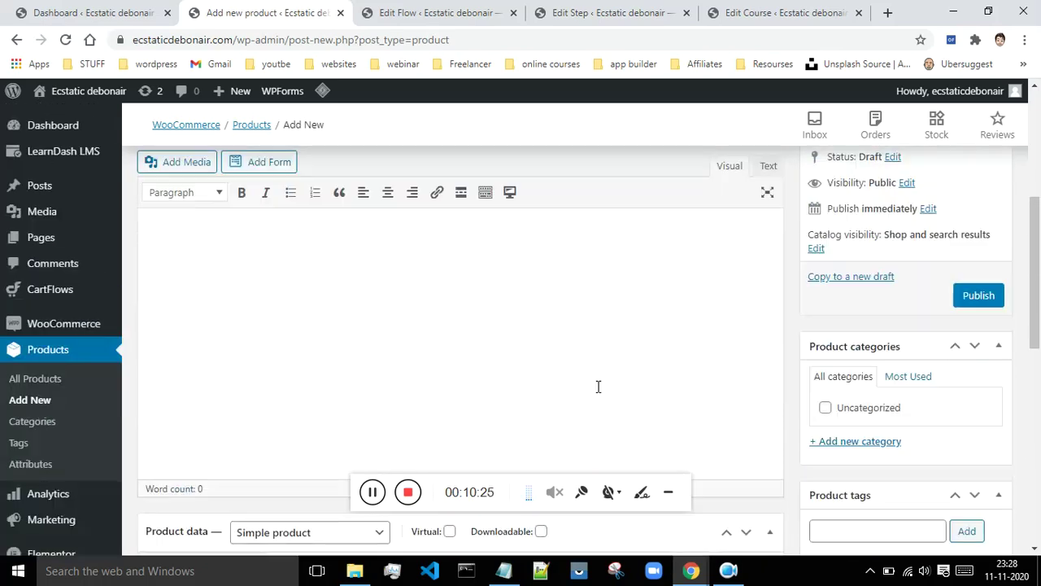
click(994, 297)
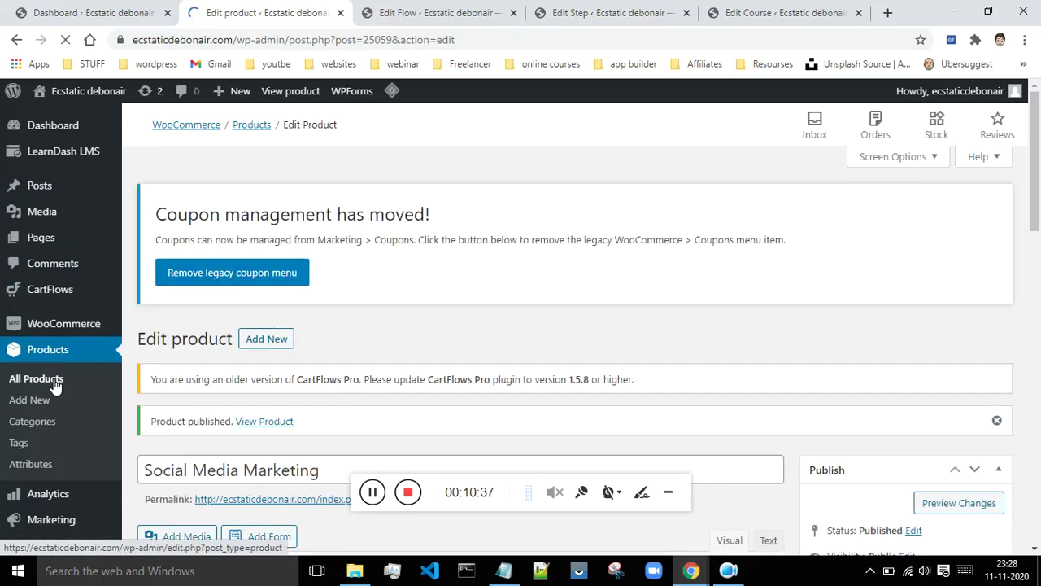
click(36, 379)
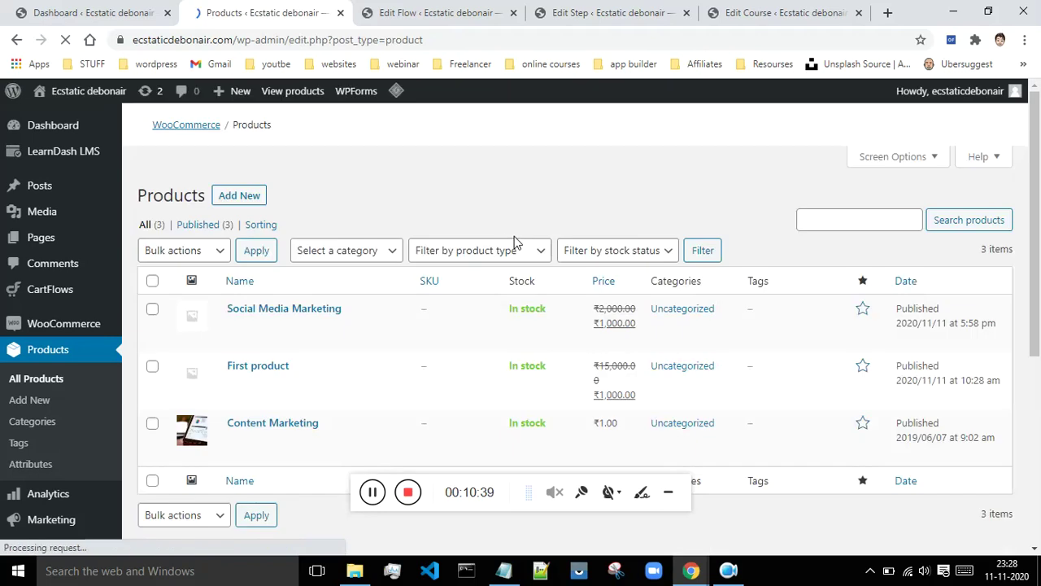
scroll(413, 278, down, 2)
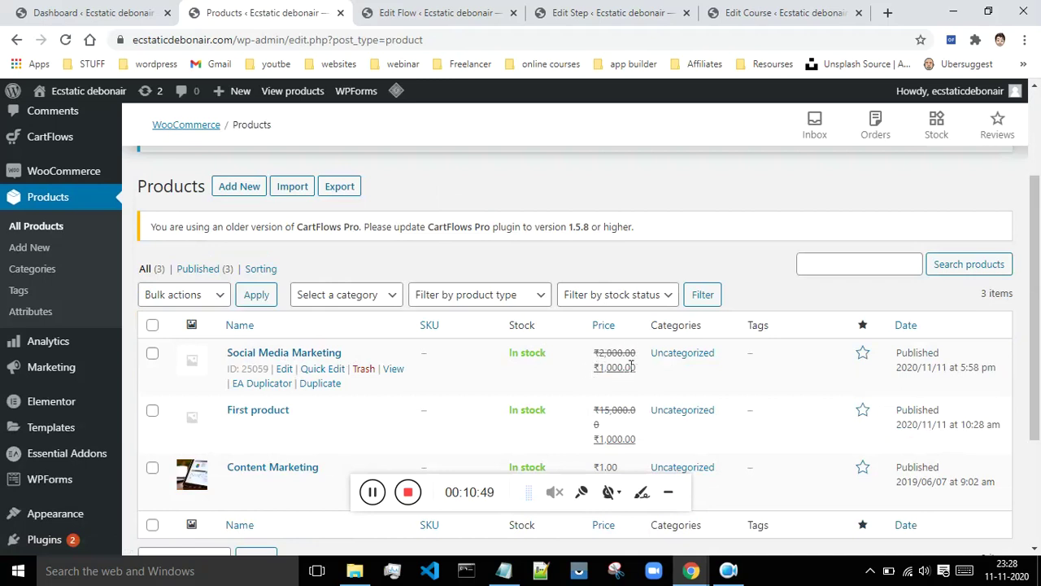
- Return to the flow's Checkout Page step editor, reload it and show its product selection settings
click(413, 10)
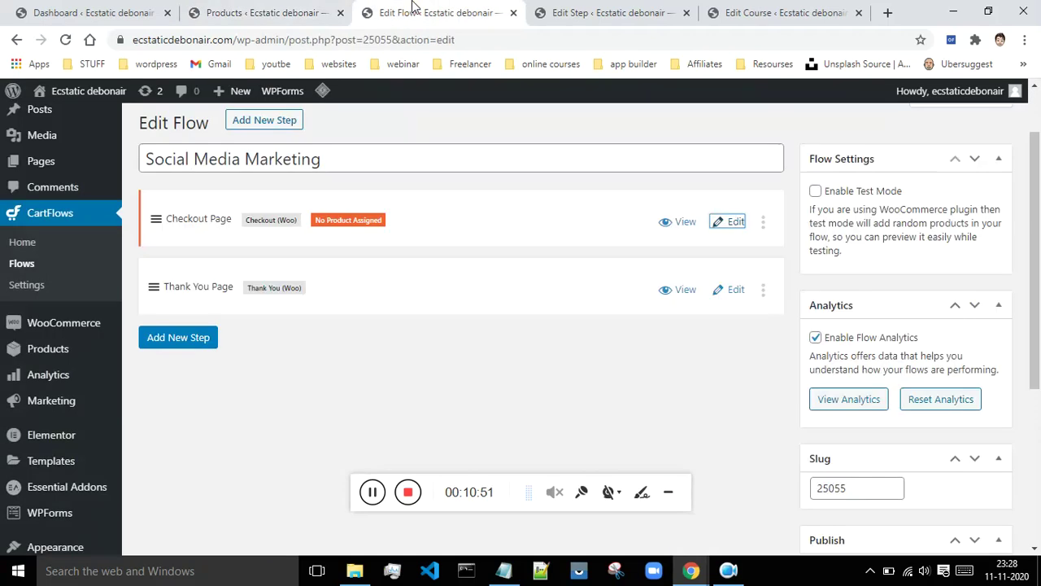
click(579, 10)
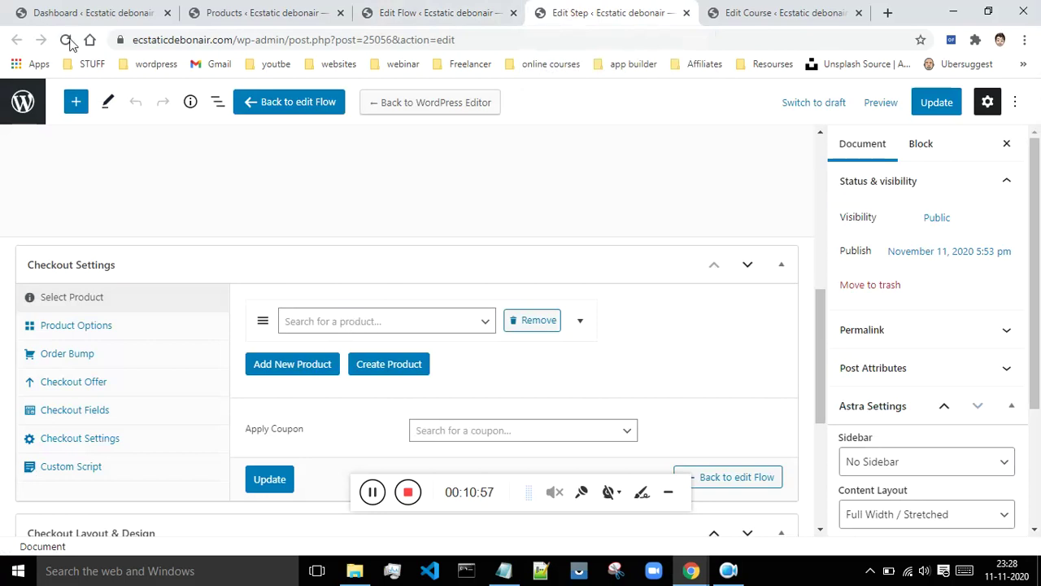
click(66, 41)
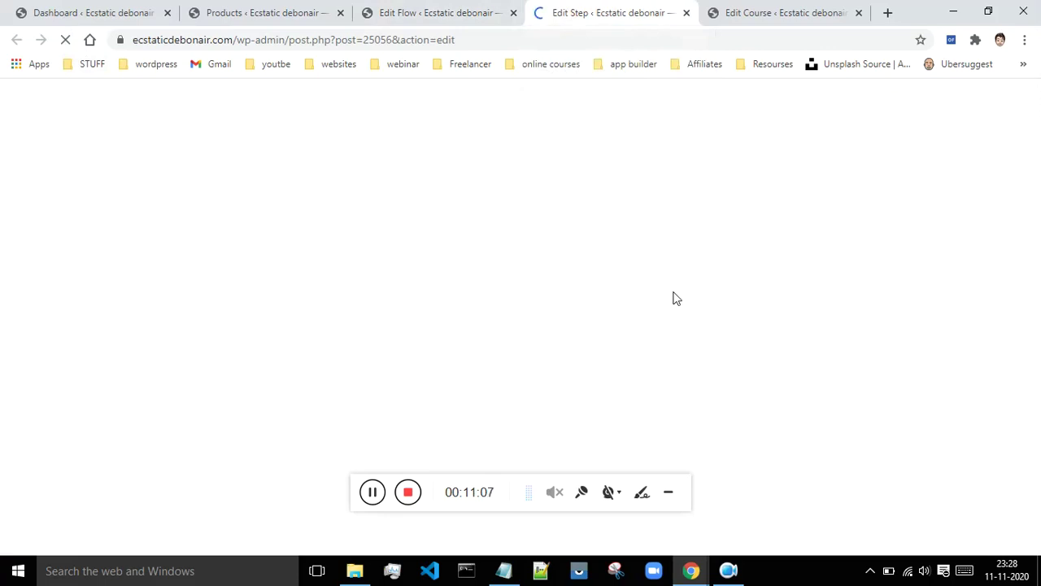
drag(823, 254, 816, 420)
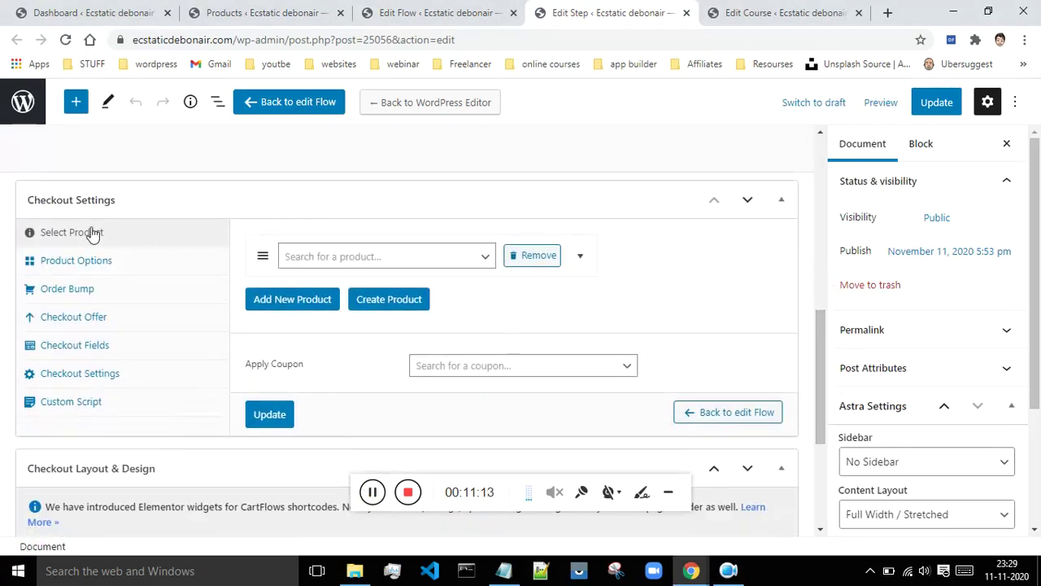
- Start a product search in the checkout's product selection and copy the Social Media Marketing product's name from the products list
click(315, 261)
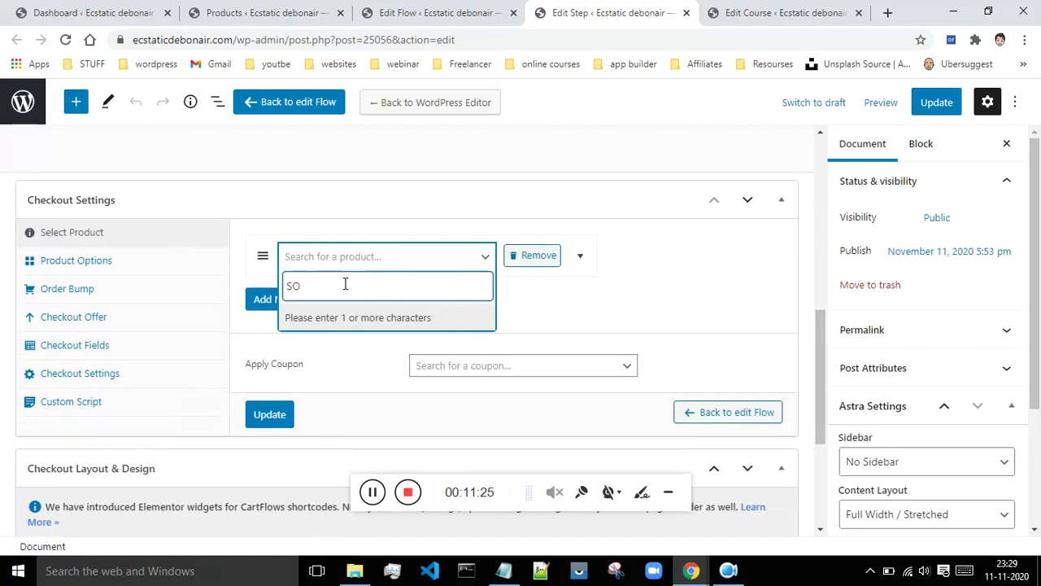
key(Caps_Lock)
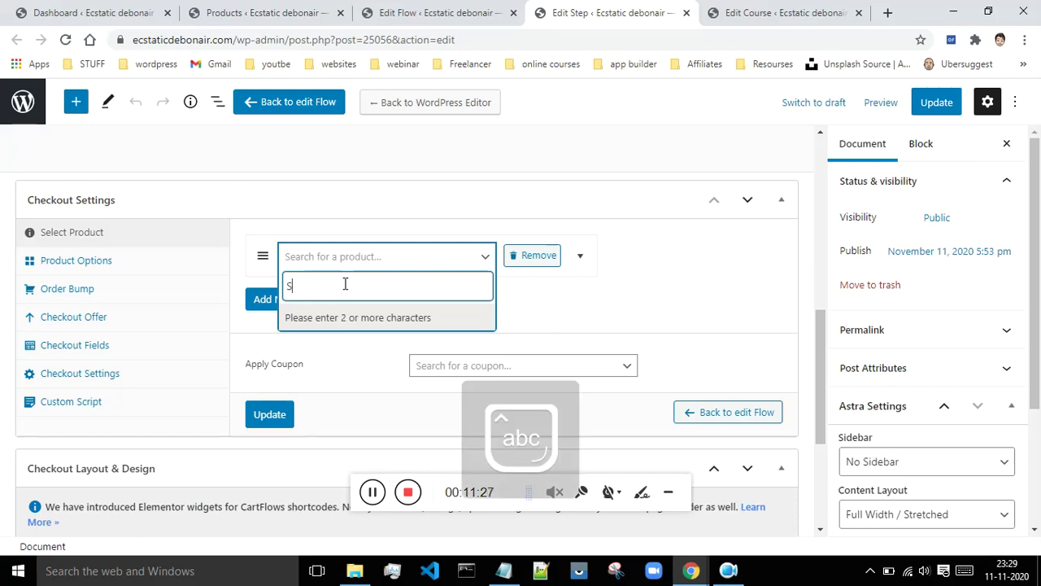
text(s)
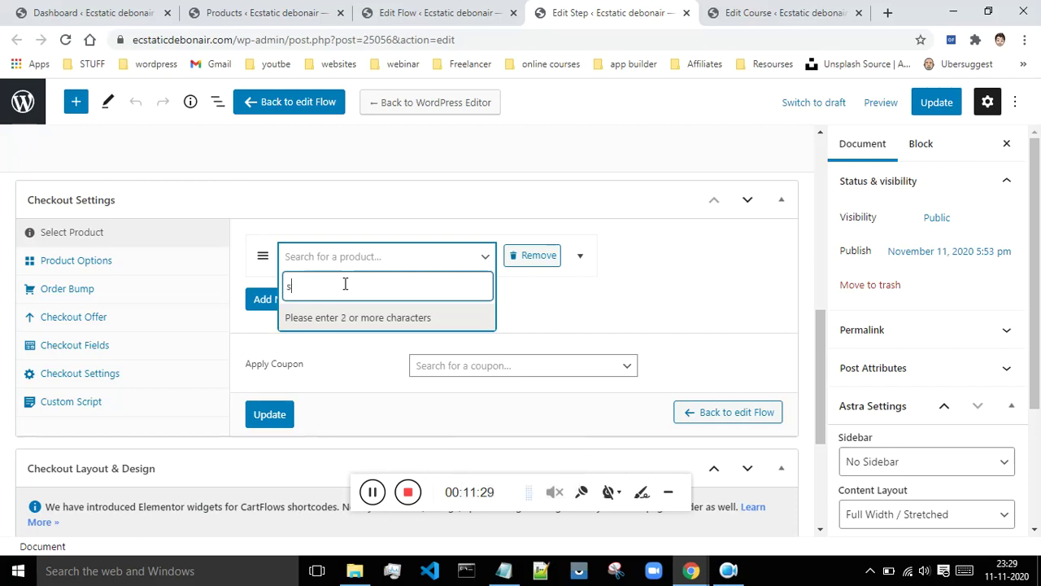
click(210, 14)
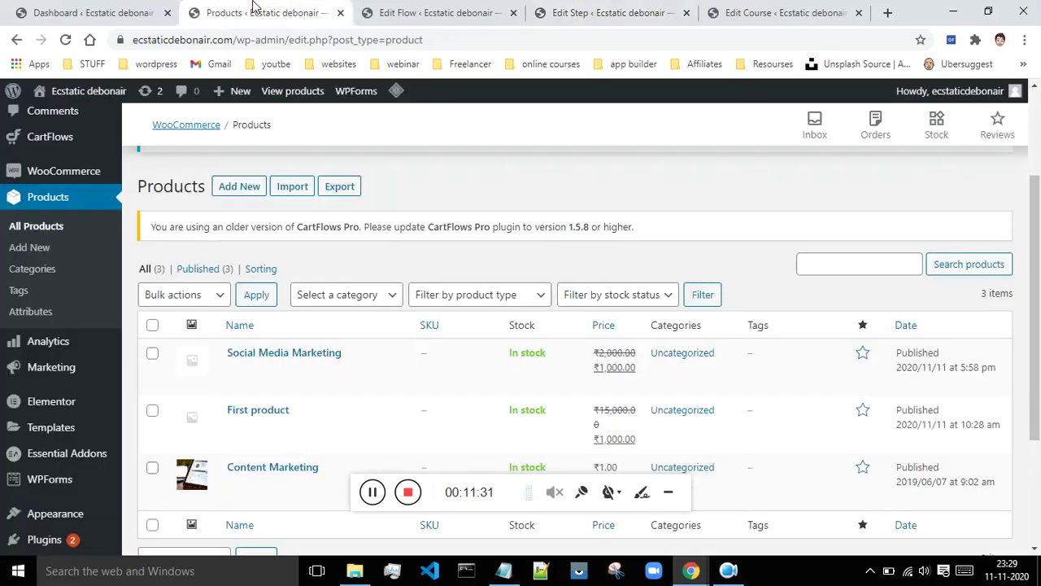
mouse_move(261, 364)
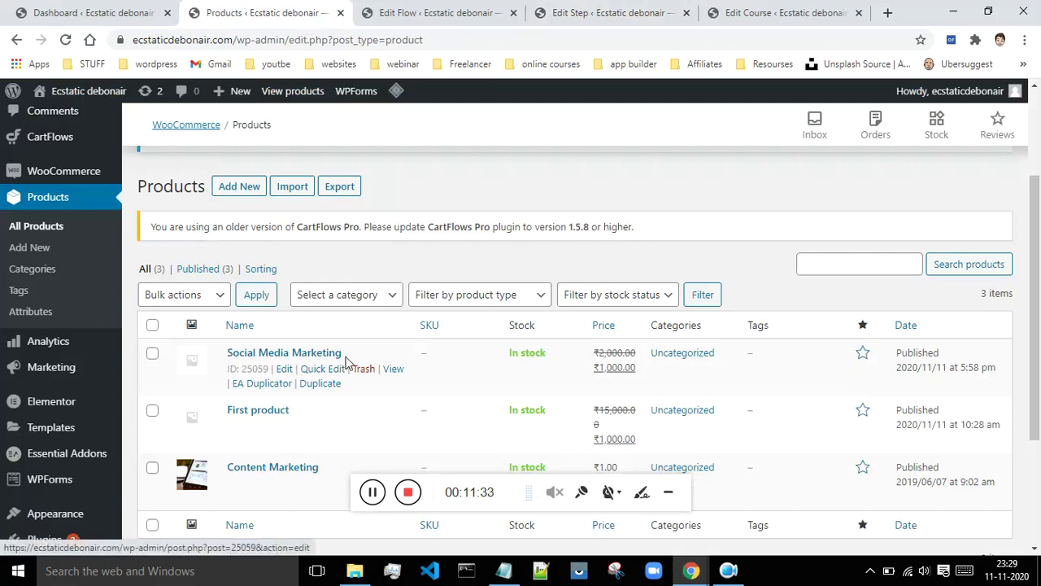
drag(350, 358, 226, 353)
key(ctrl+c)
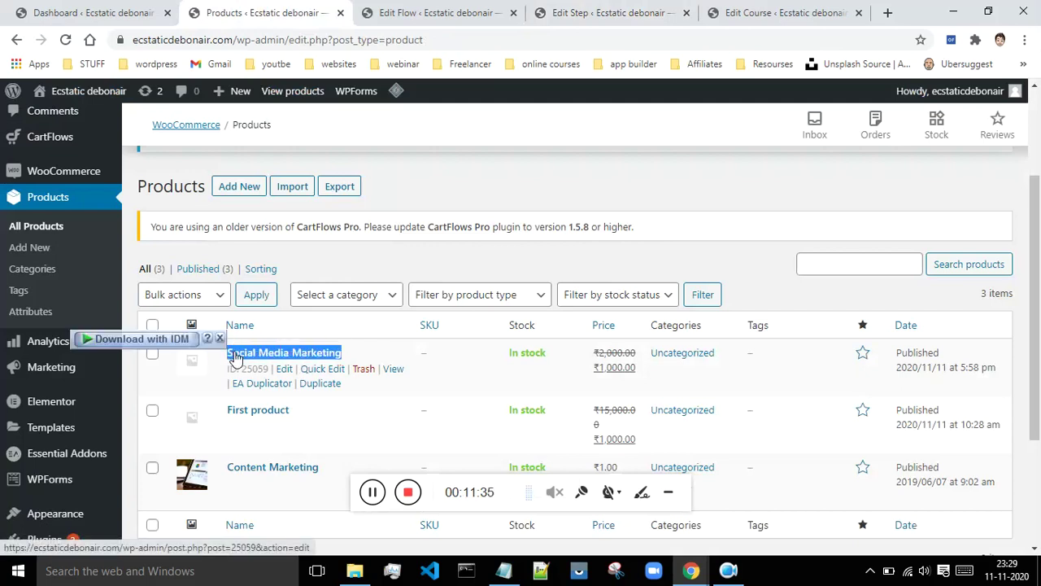
- Search with the copied name in the Checkout Page step's product selection and assign the Social Media Marketing product
click(439, 12)
click(610, 13)
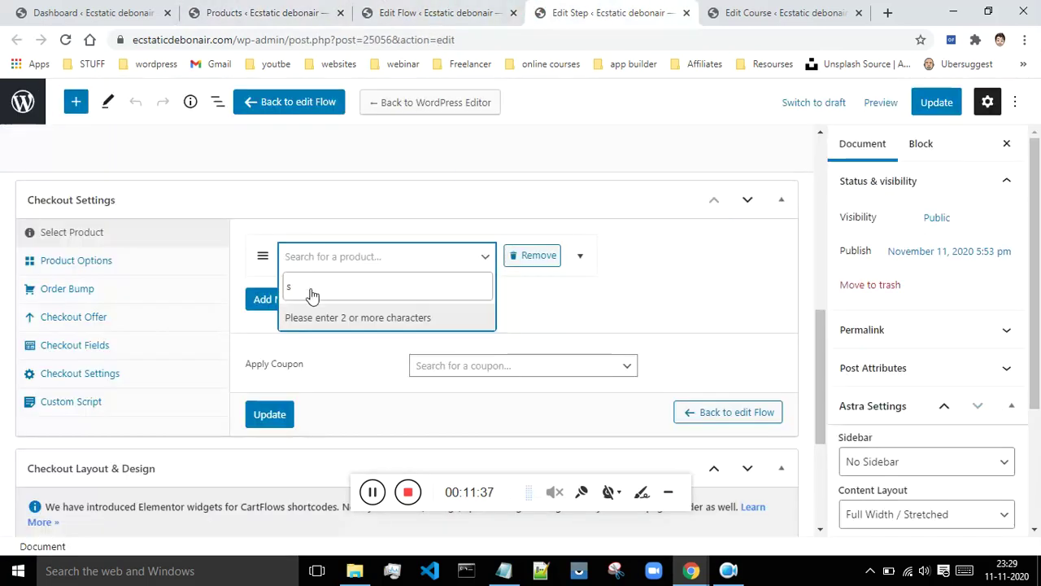
click(315, 283)
key(ctrl+v)
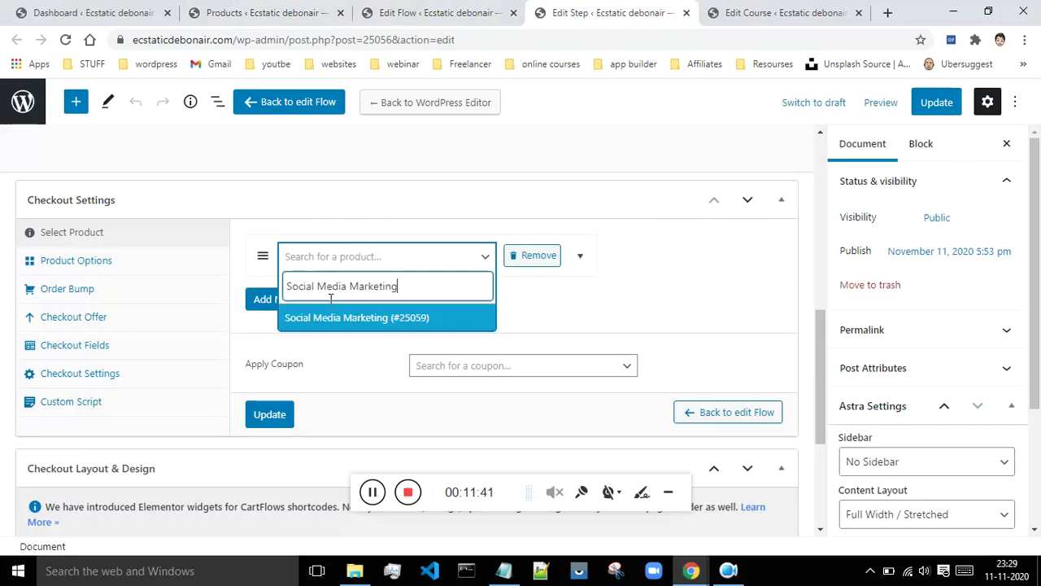
click(353, 320)
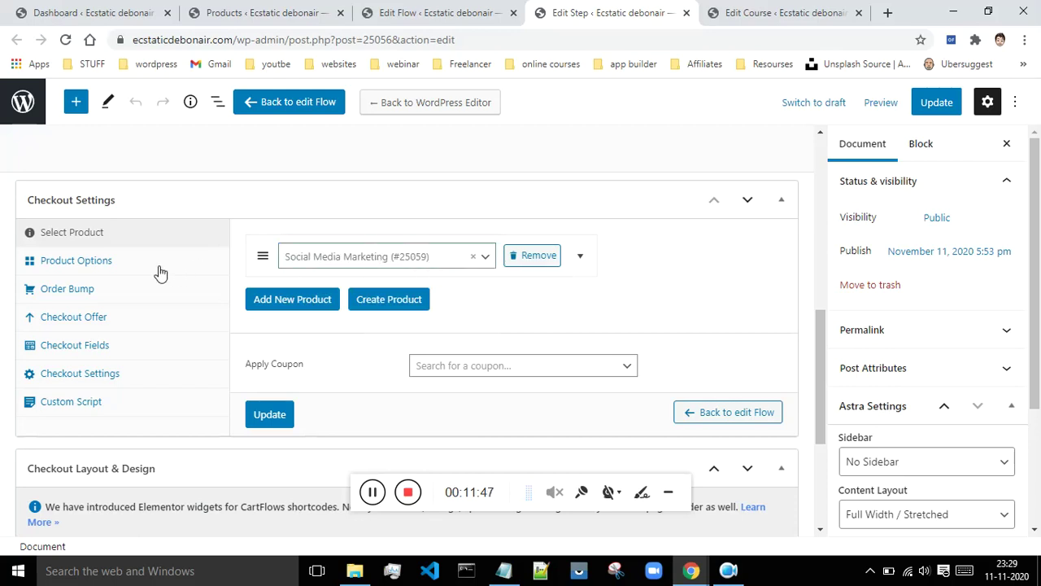
- Review the checkout's Product Options, Order Bump and Checkout Offer settings and show its Checkout Fields settings
scroll(699, 294, down, 1)
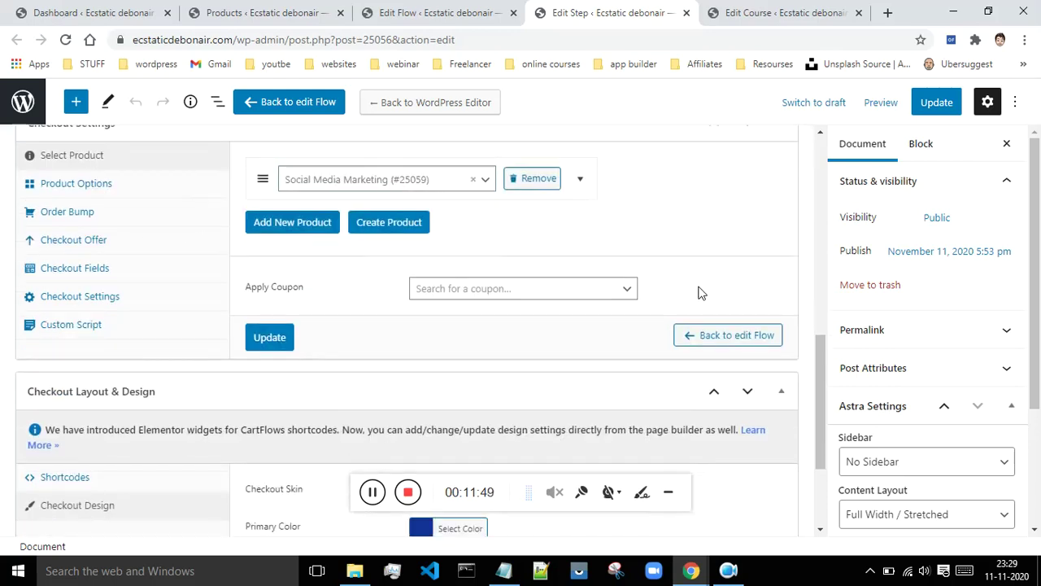
scroll(700, 294, up, 1)
click(145, 266)
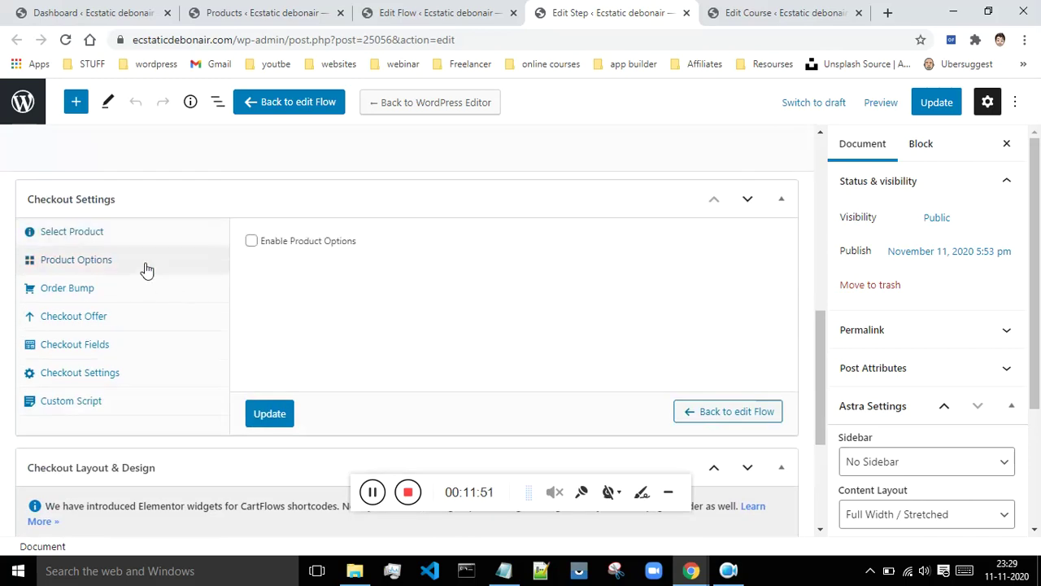
click(130, 286)
click(128, 311)
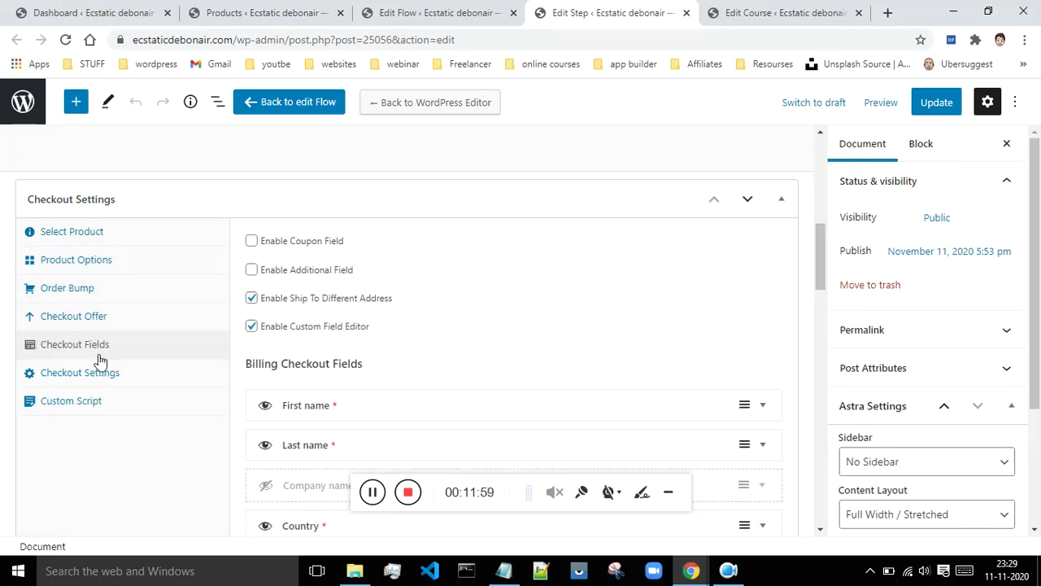
drag(819, 276, 820, 290)
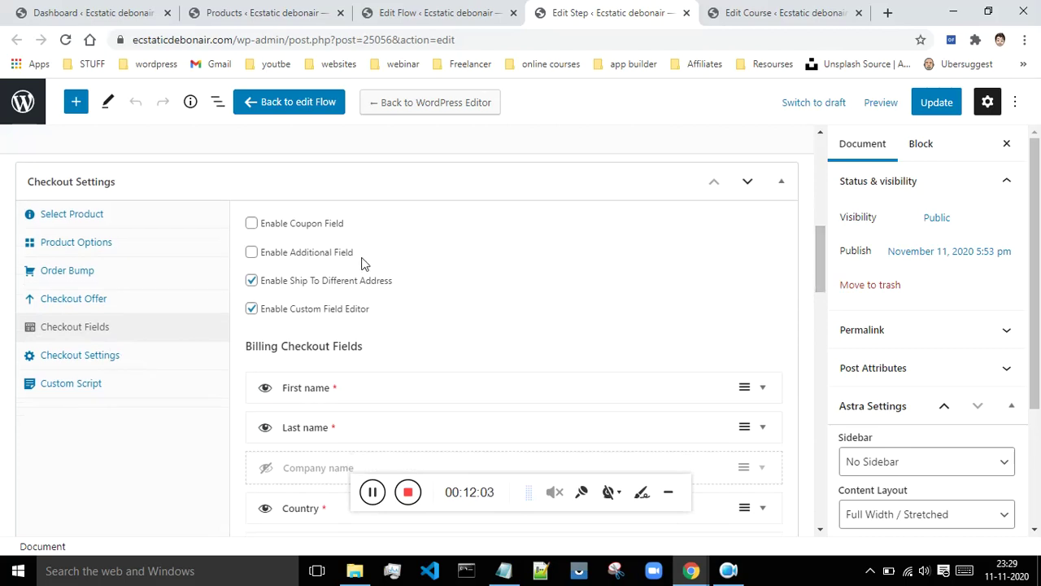
- Enable the coupon field, disable Ship To Different Address, and review the billing checkout fields
click(252, 225)
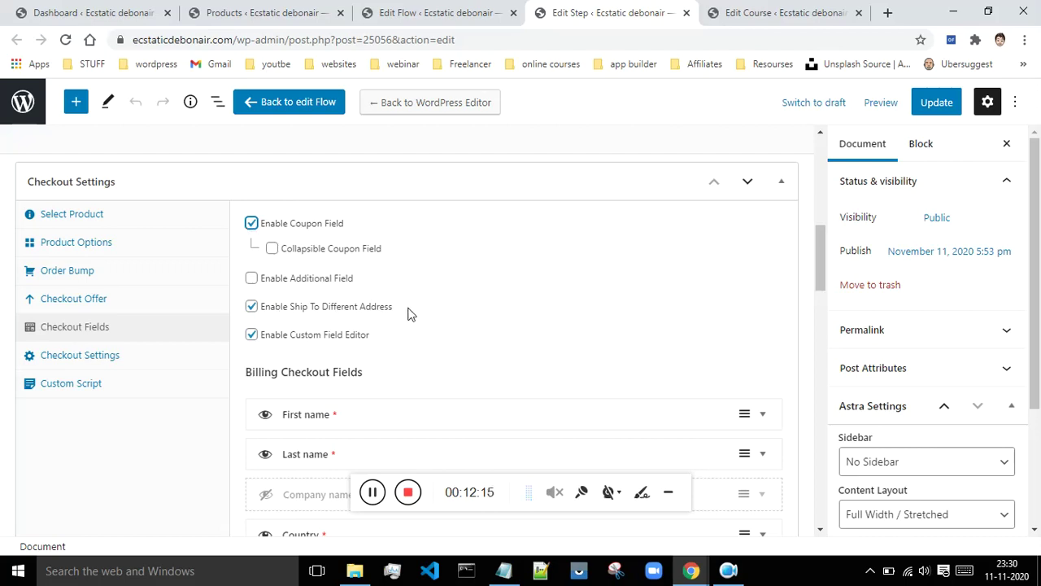
click(252, 310)
scroll(342, 321, down, 1)
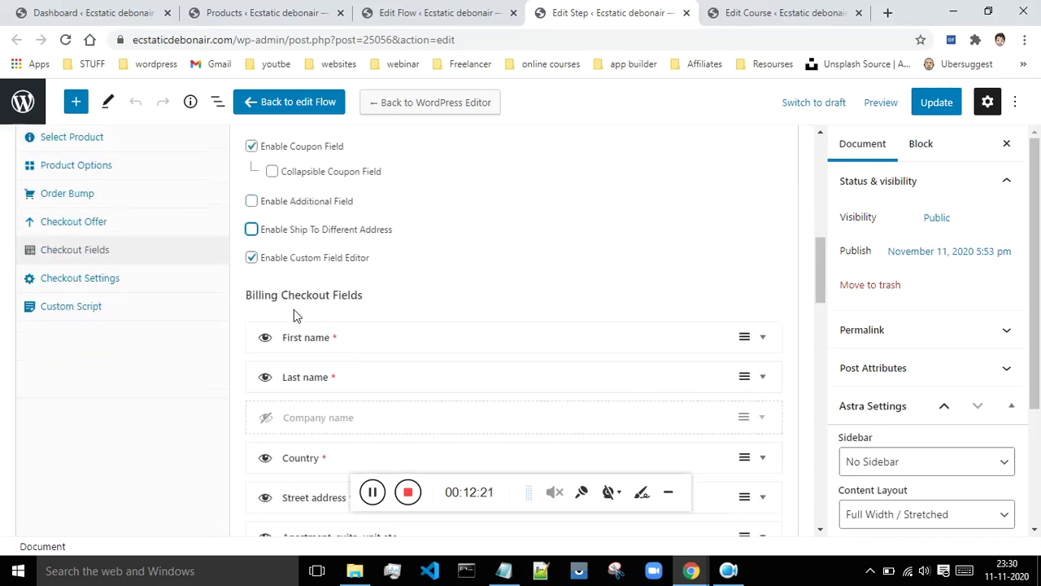
scroll(409, 262, down, 1)
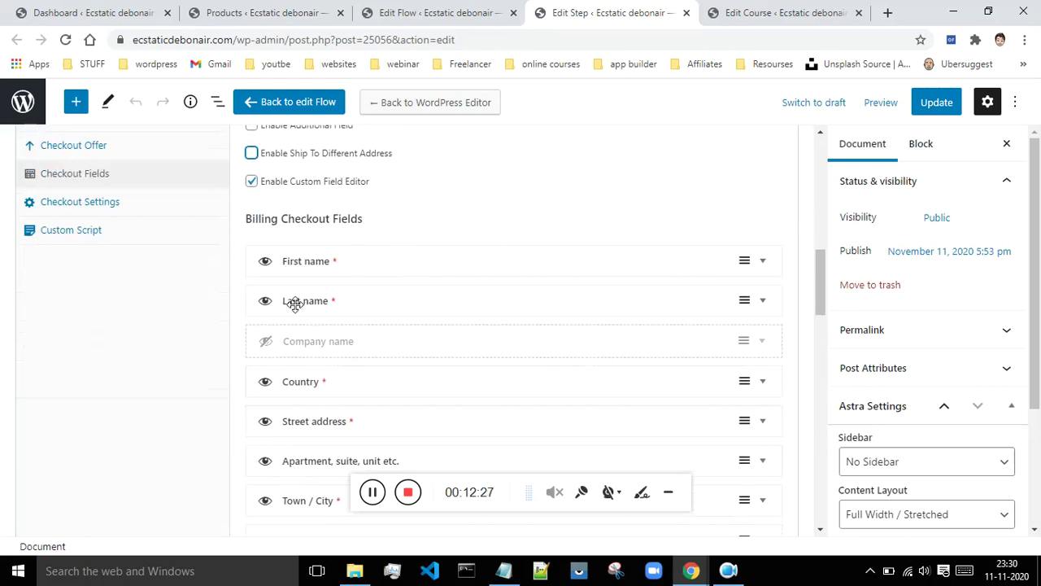
- Open the live Checkout Page from the Social Media Marketing flow in a new tab and inspect its checkout section
click(435, 12)
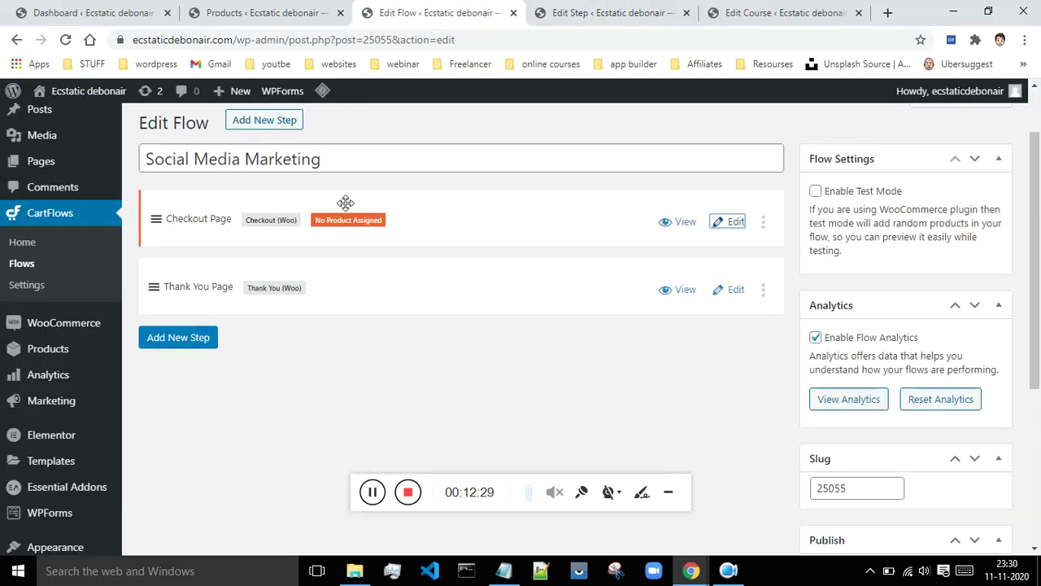
right_click(679, 230)
click(677, 235)
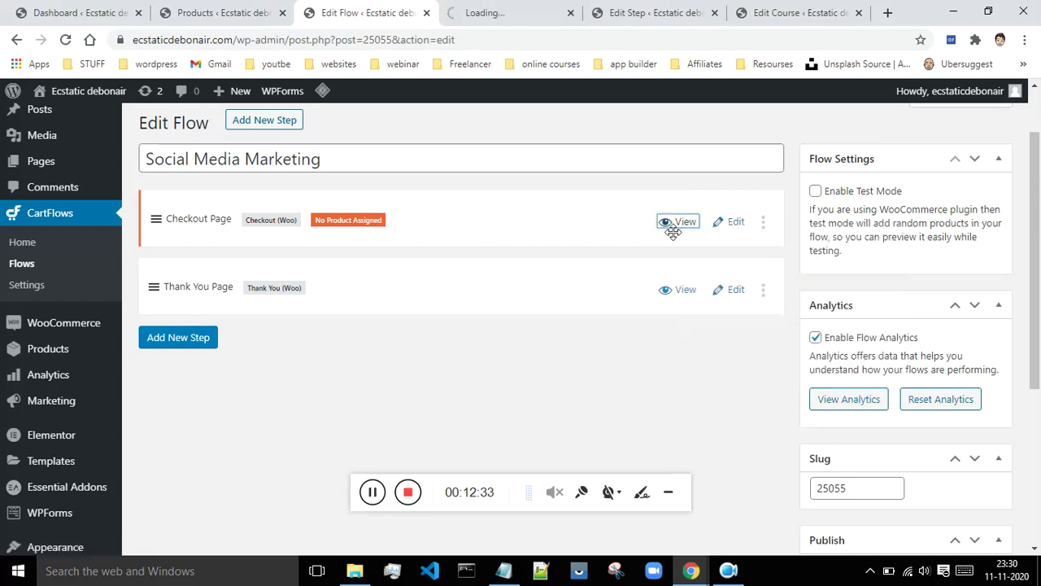
click(517, 8)
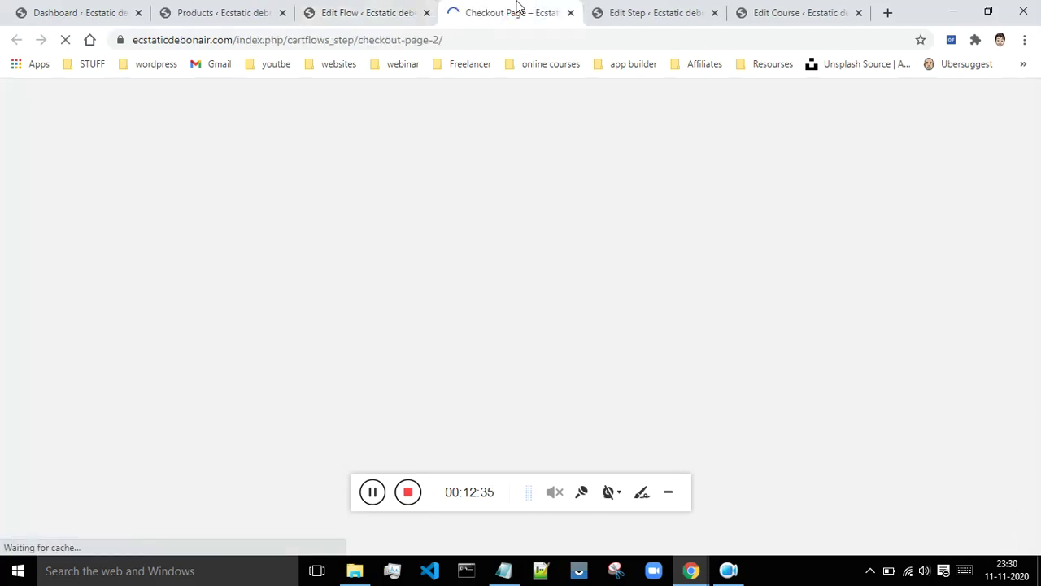
scroll(629, 179, down, 10)
scroll(634, 182, down, 15)
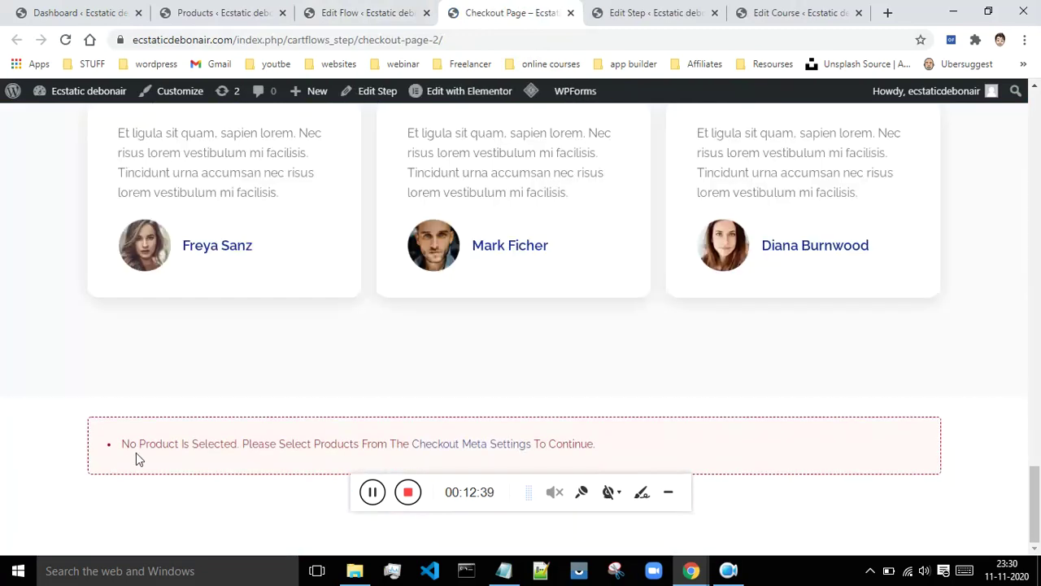
- Close the checkout page preview and review the billing and shipping checkout fields in the checkout step's editor
click(570, 12)
click(525, 8)
scroll(599, 209, down, 1)
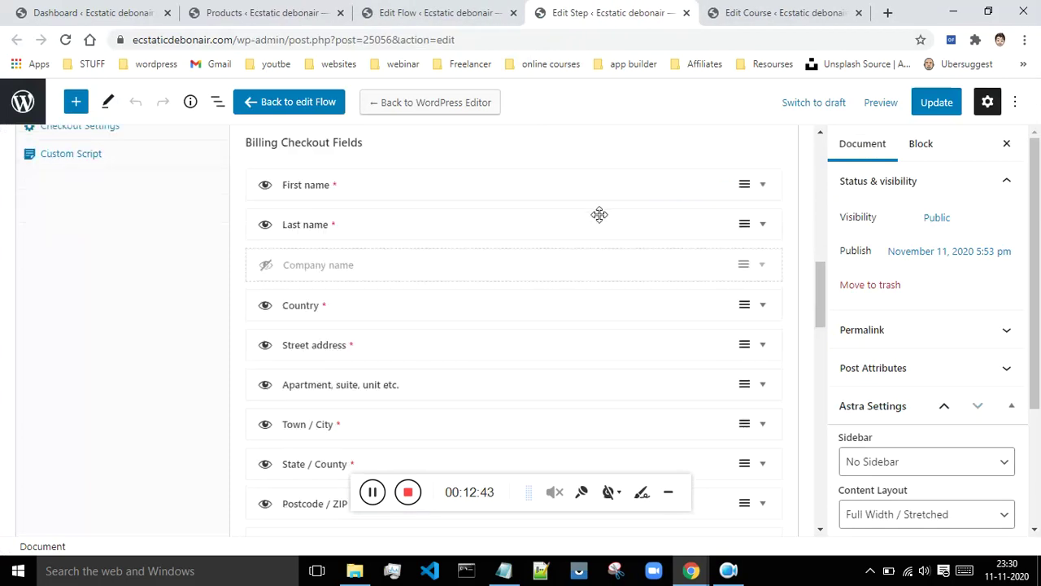
scroll(577, 255, down, 1)
scroll(439, 236, up, 1)
scroll(325, 350, down, 3)
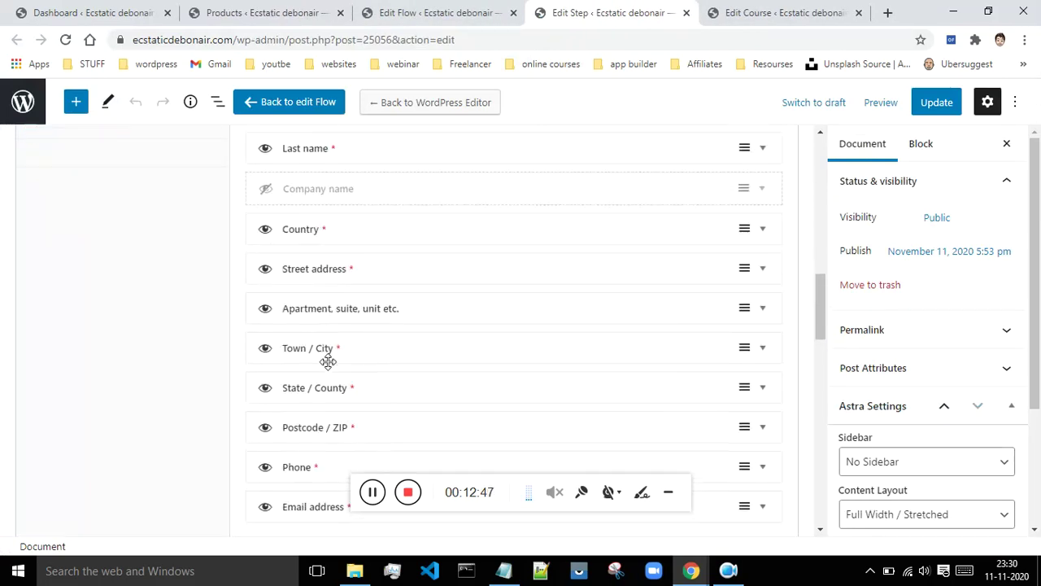
scroll(329, 341, down, 3)
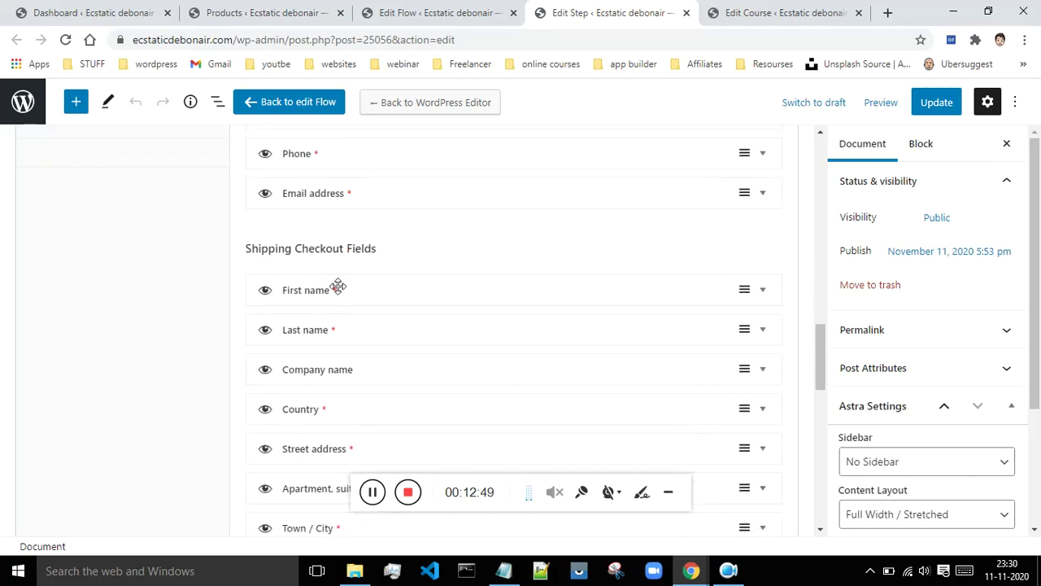
scroll(342, 293, down, 2)
scroll(374, 290, down, 2)
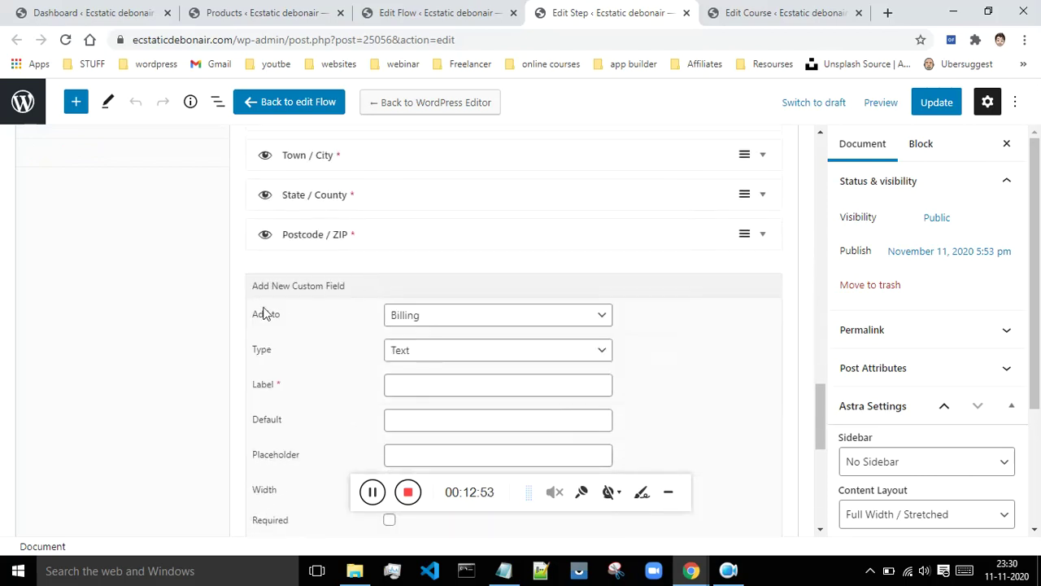
scroll(272, 307, up, 4)
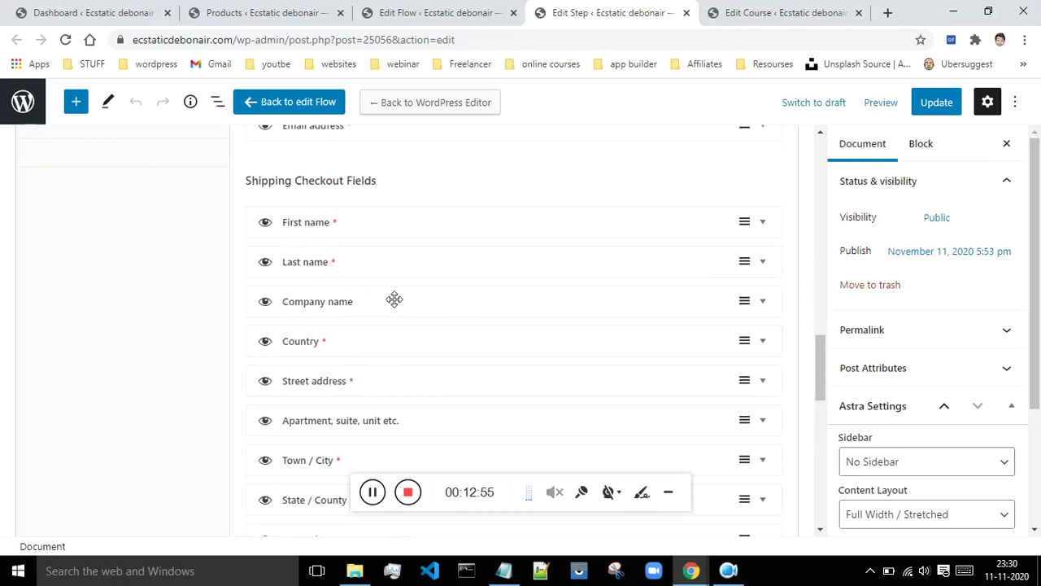
- Inspect the settings of the Company name field under Shipping Checkout Fields, and hide that field from the checkout
click(762, 303)
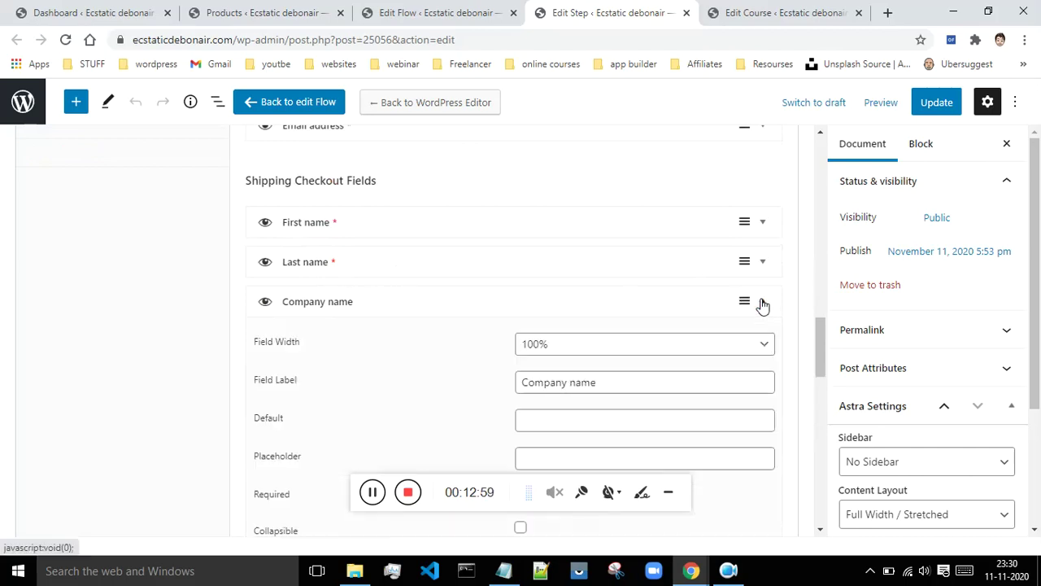
scroll(761, 301, down, 3)
scroll(759, 301, up, 3)
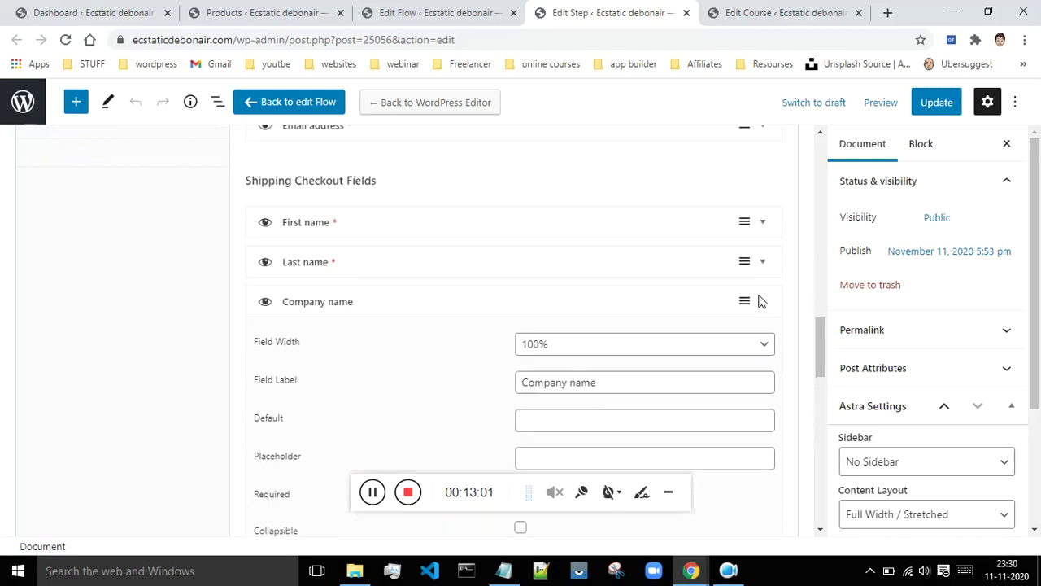
click(763, 303)
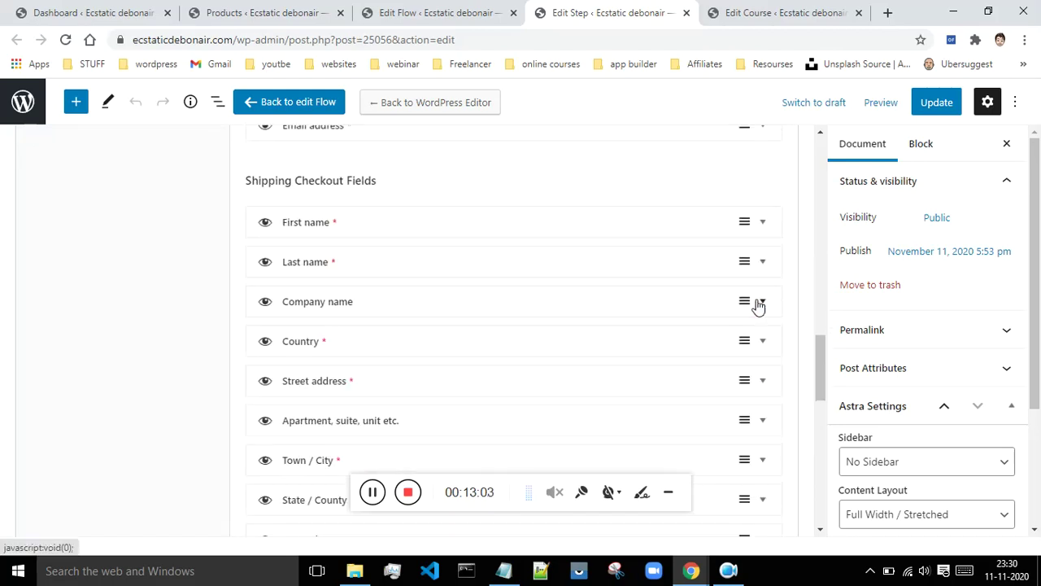
click(265, 303)
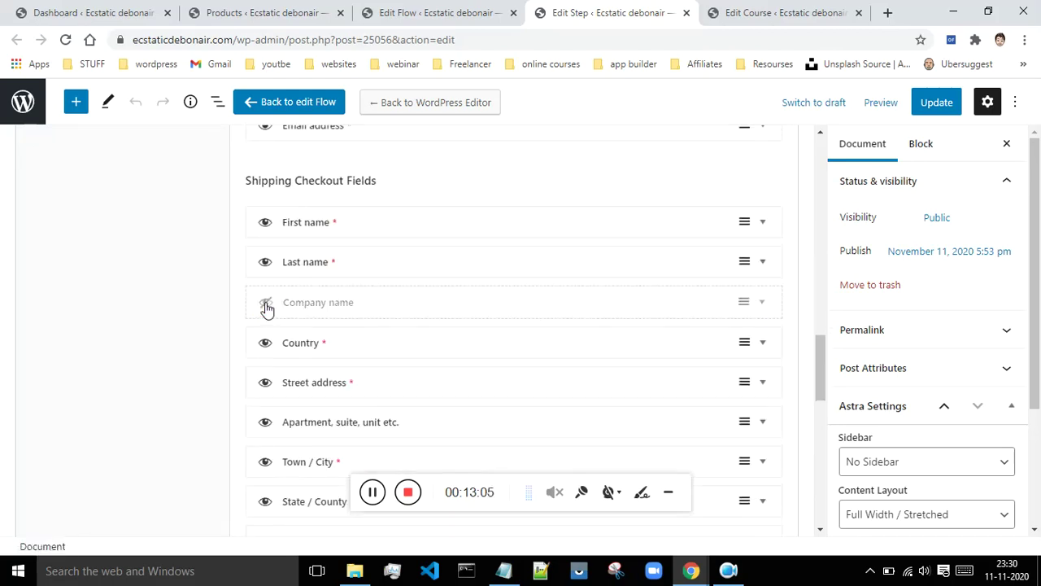
- Hide the "Apartment, suite, unit etc." field in the Shipping Checkout Fields
scroll(293, 297, down, 1)
scroll(374, 306, down, 2)
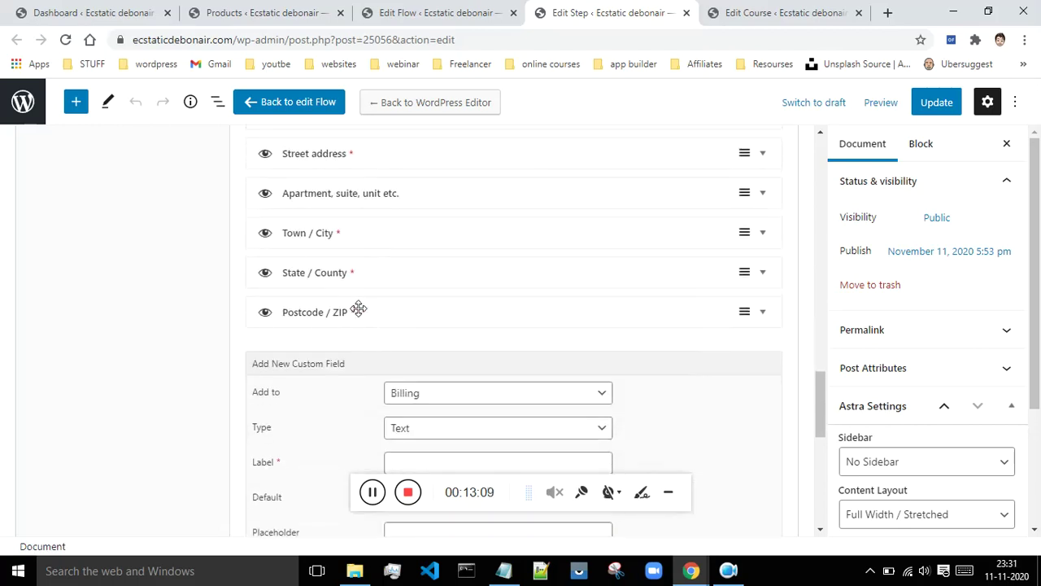
scroll(480, 301, up, 1)
scroll(485, 302, up, 1)
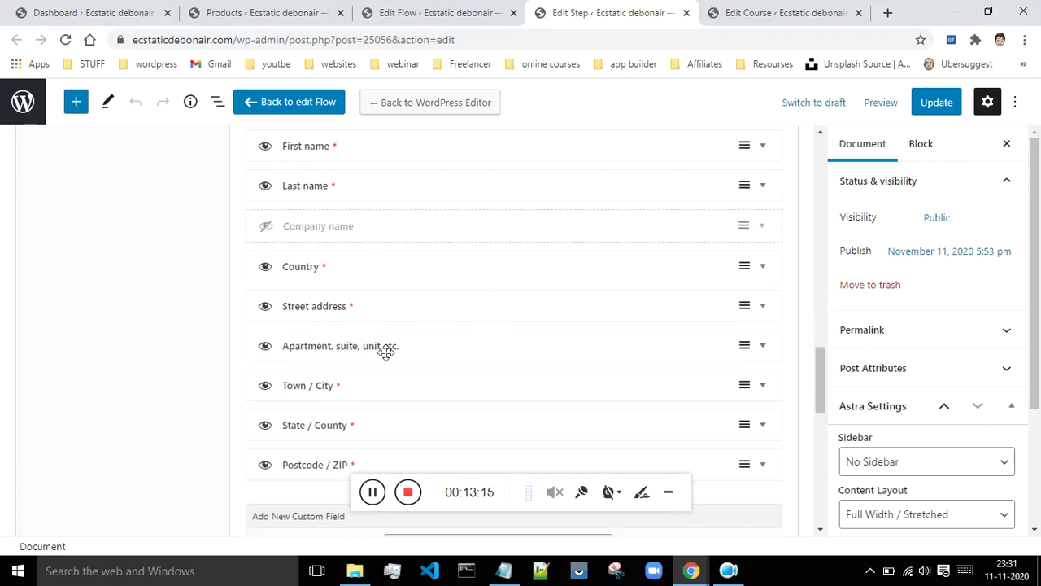
click(265, 346)
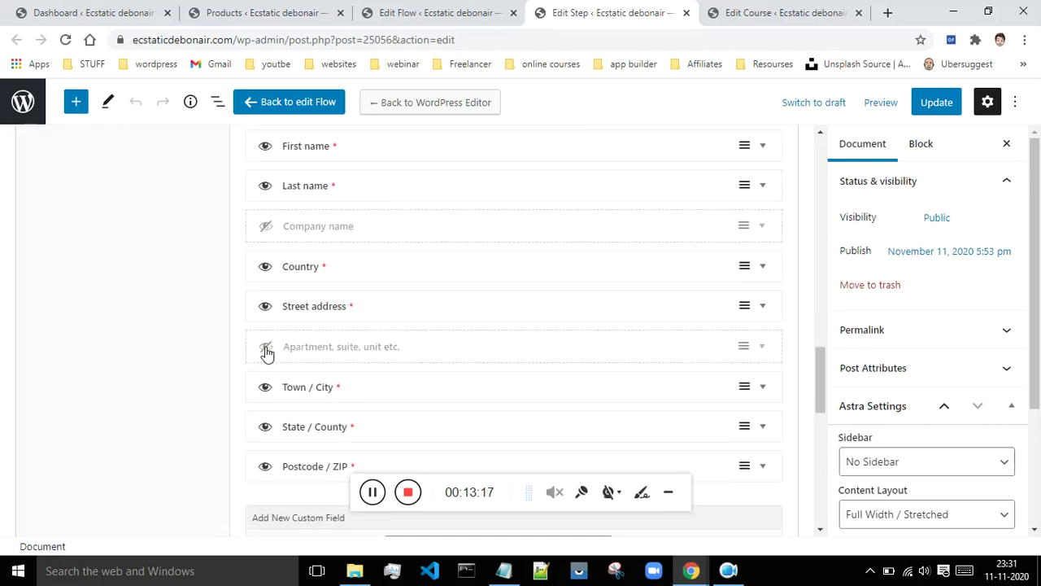
- Update the checkout step to save its checkout field changes
scroll(399, 302, up, 5)
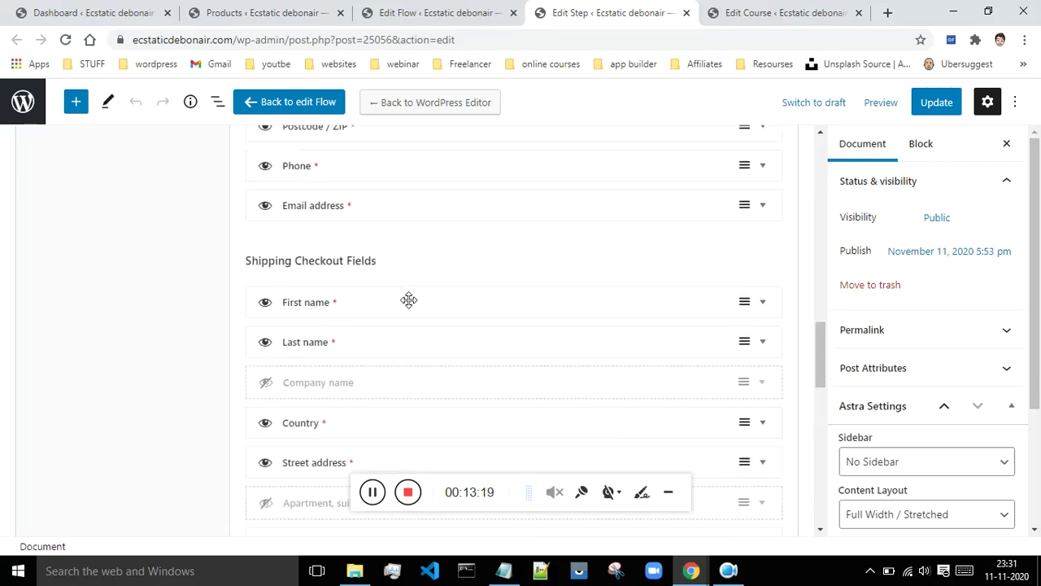
scroll(315, 293, up, 5)
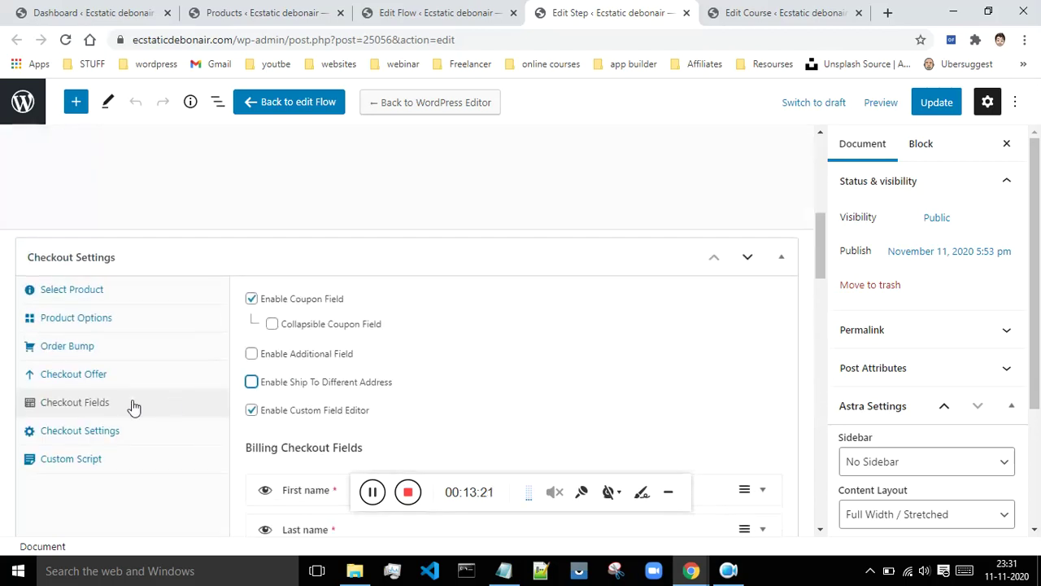
click(924, 104)
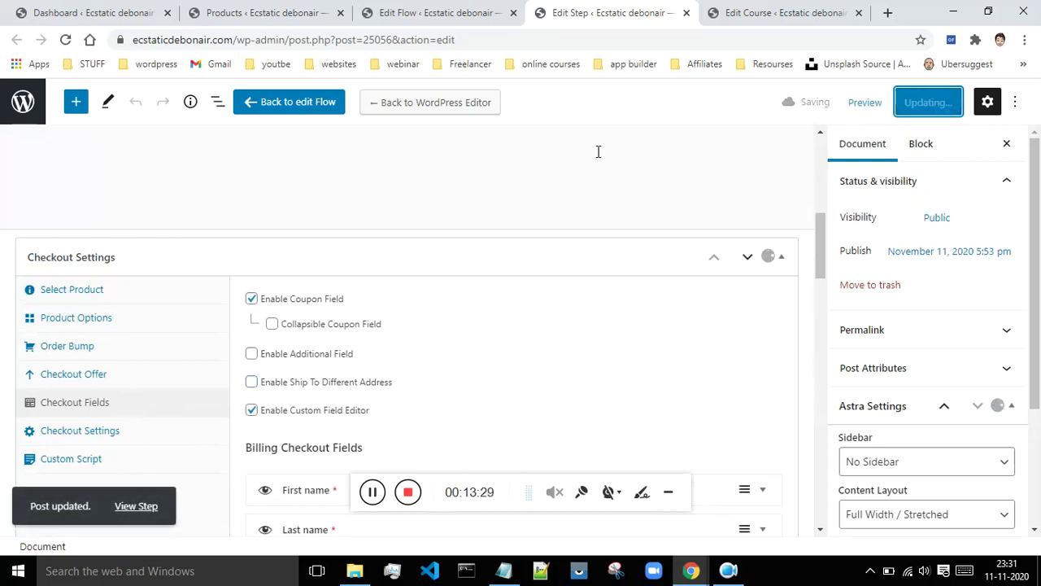
- Open the Thank You Page step of the Social Media Marketing flow for editing in a new browser tab
click(405, 8)
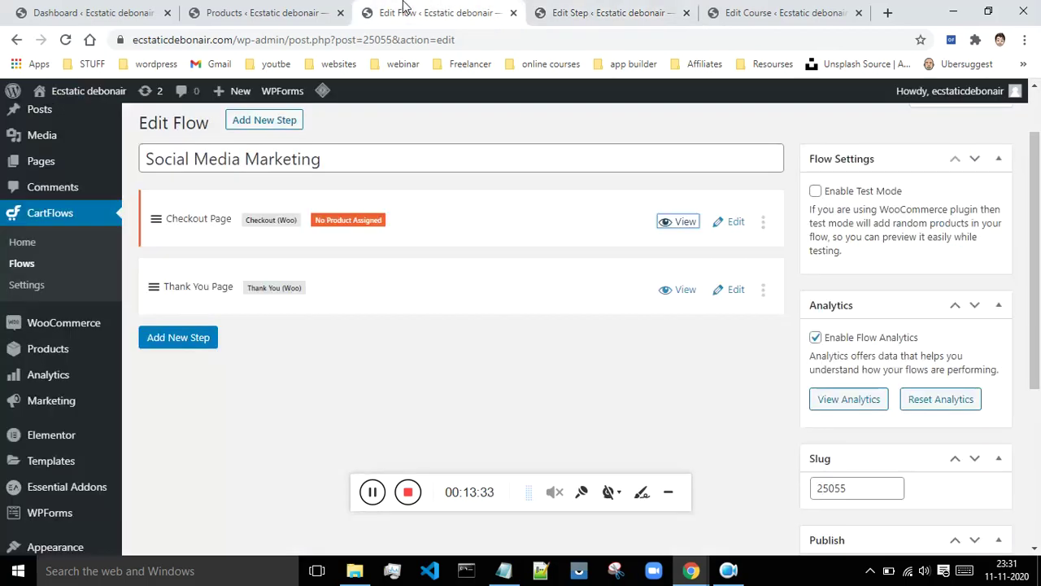
right_click(724, 298)
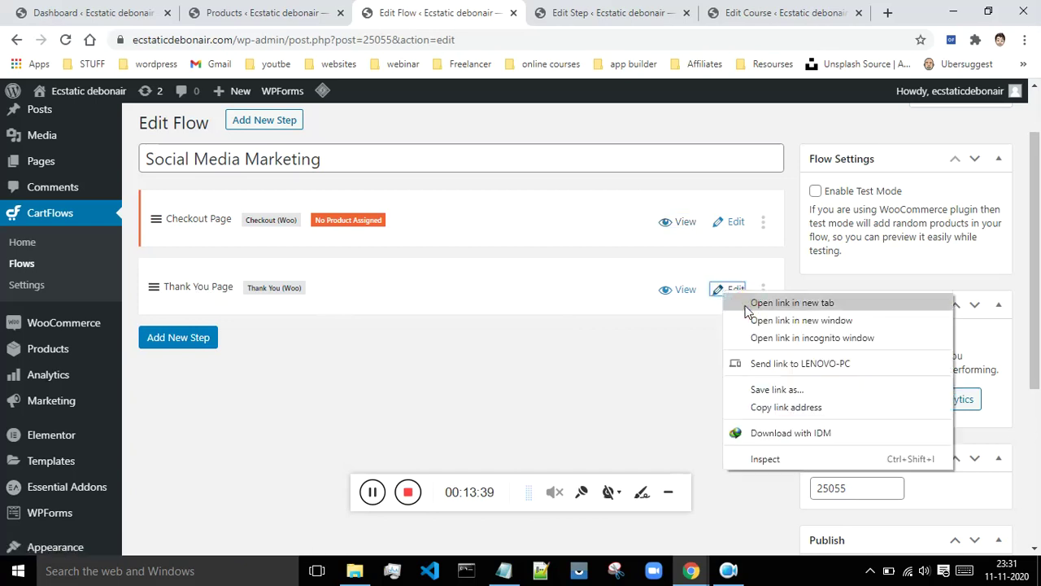
click(746, 309)
click(491, 8)
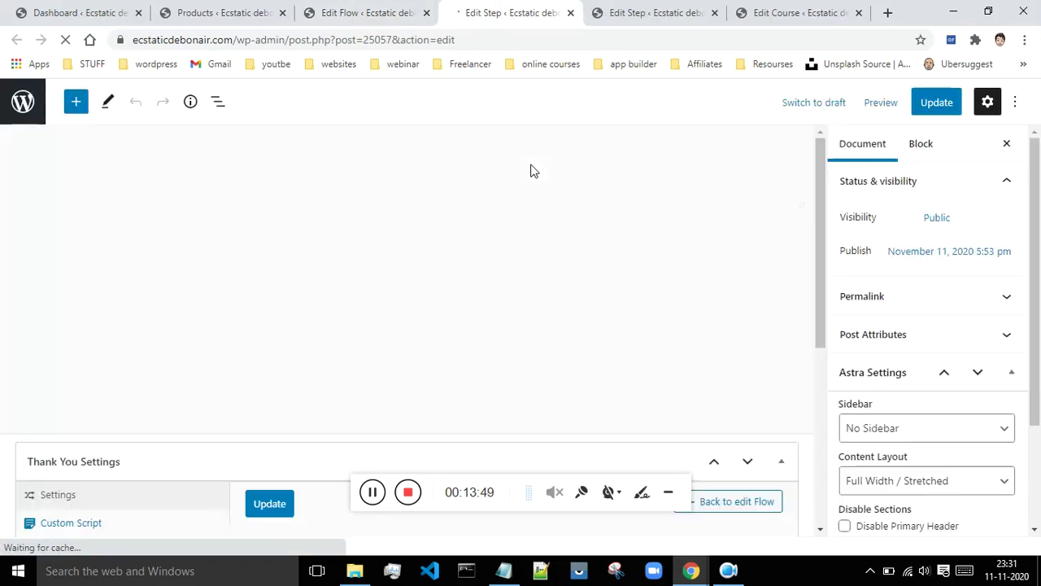
- Enable Redirect After Purchase in the Thank You Settings
scroll(630, 212, down, 3)
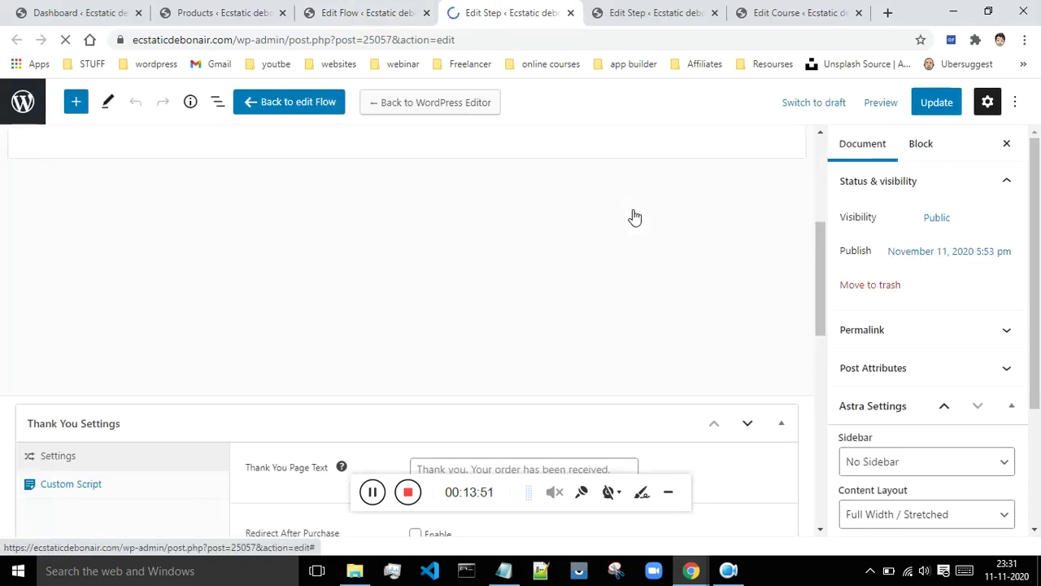
scroll(651, 230, down, 1)
scroll(656, 230, down, 3)
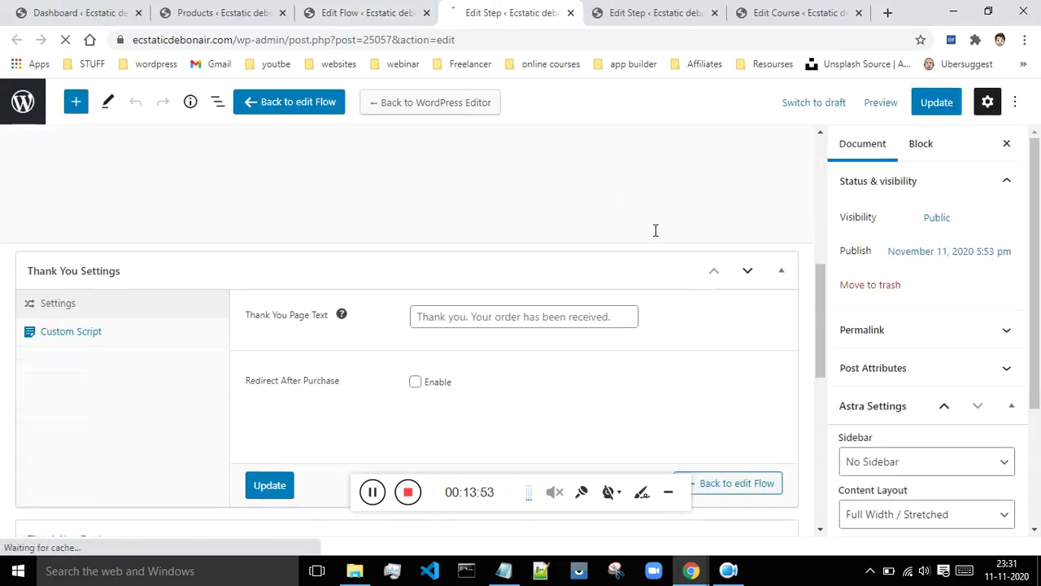
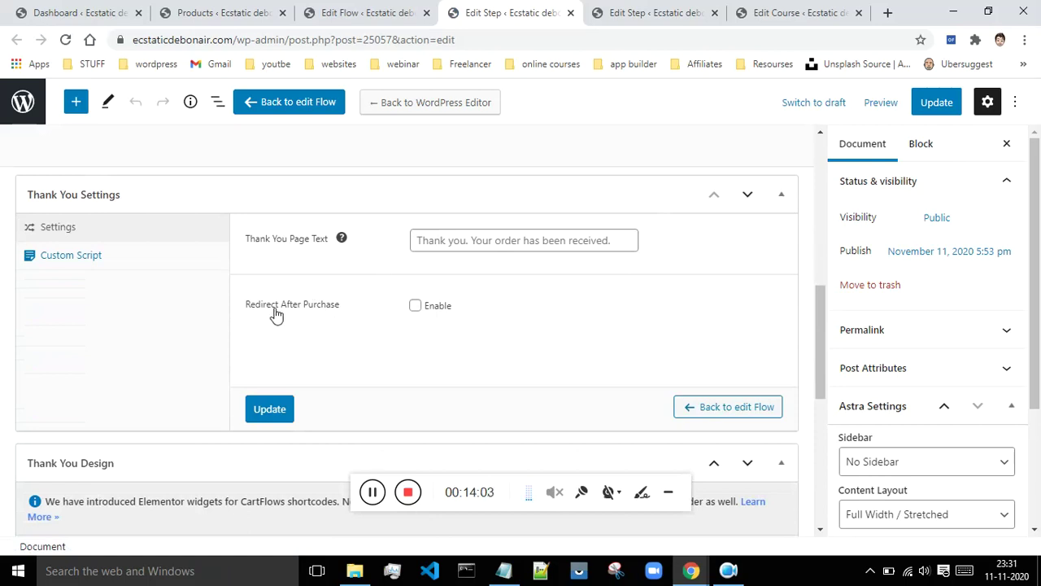
click(415, 309)
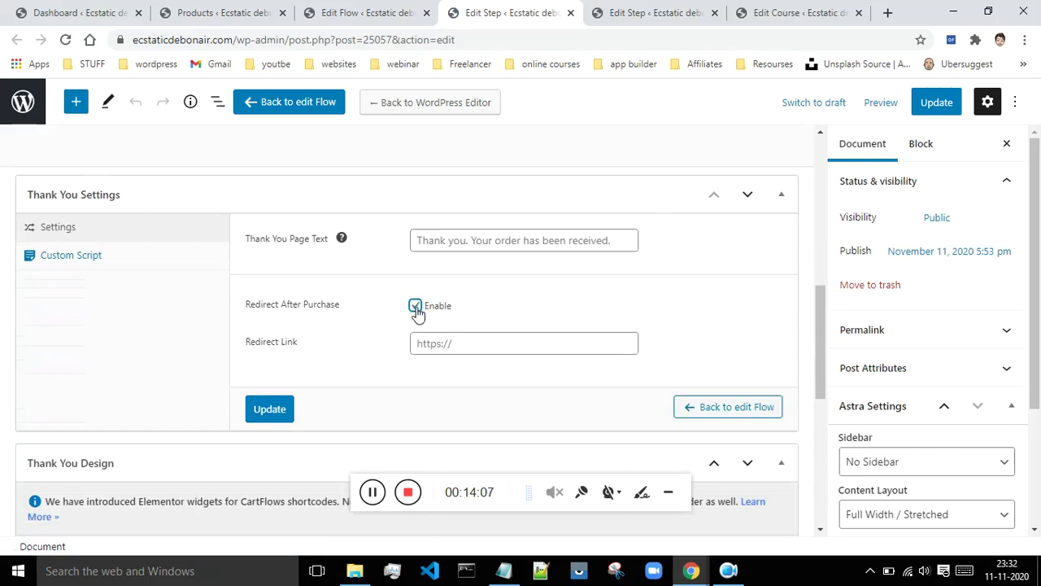
- Open ecstaticdebonair.com in a new incognito window
click(1024, 39)
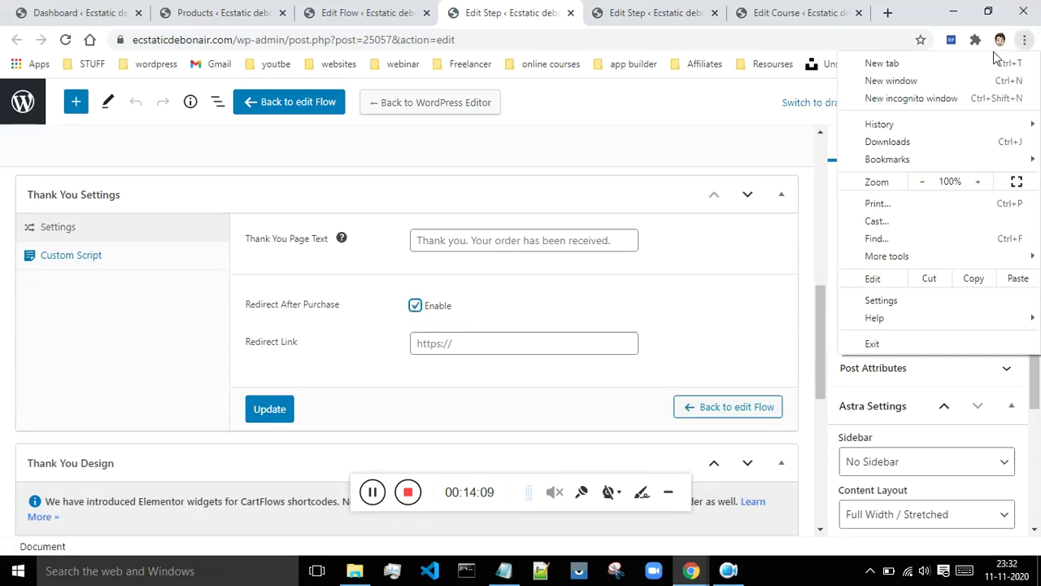
click(950, 98)
text(ecstaticdebonair.com)
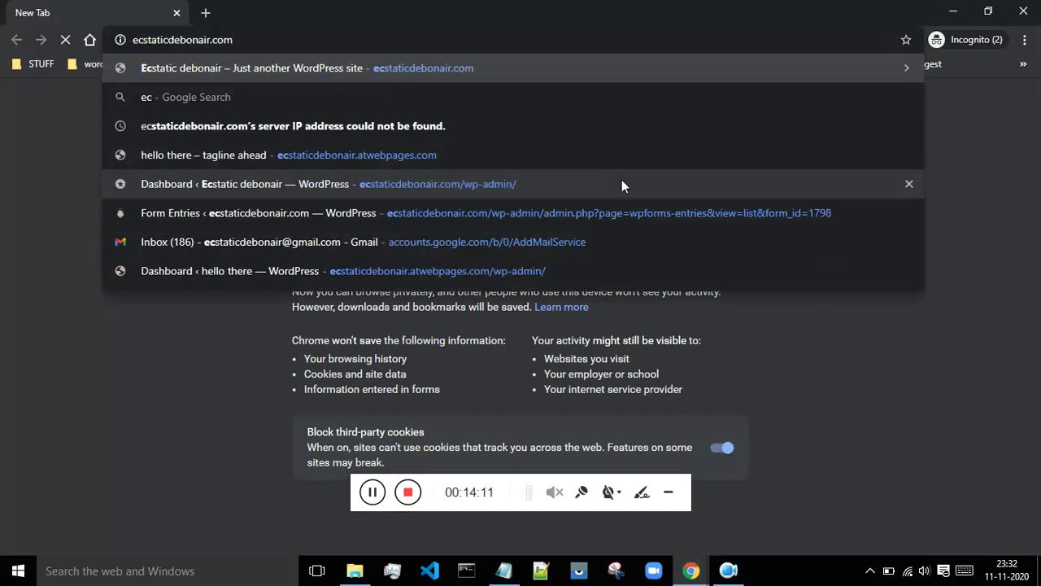
key(Return)
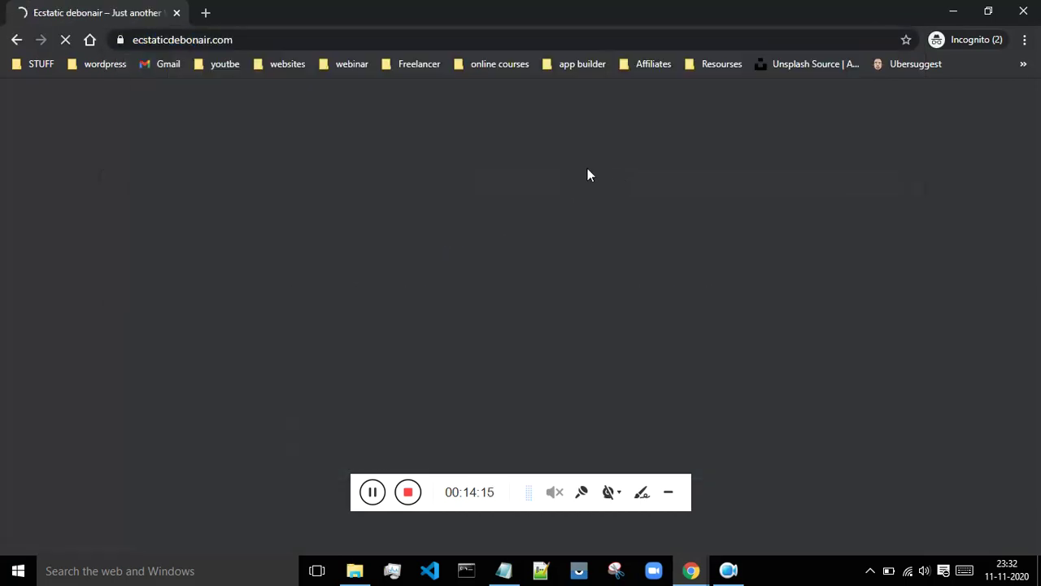
- Look over the homepage's course cards, and open and view the site's My Account page
scroll(625, 188, down, 8)
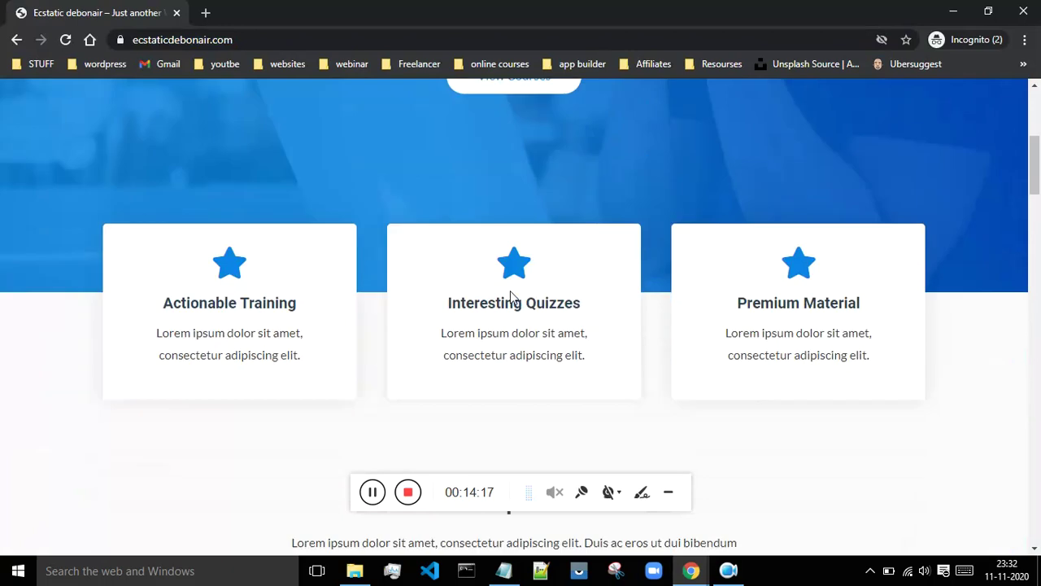
scroll(520, 275, down, 2)
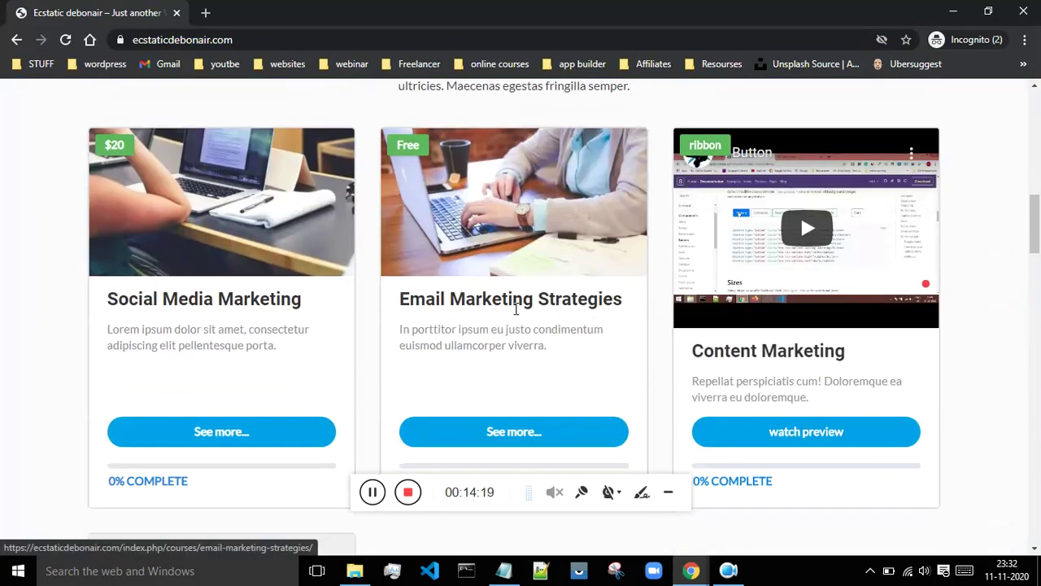
scroll(269, 301, up, 3)
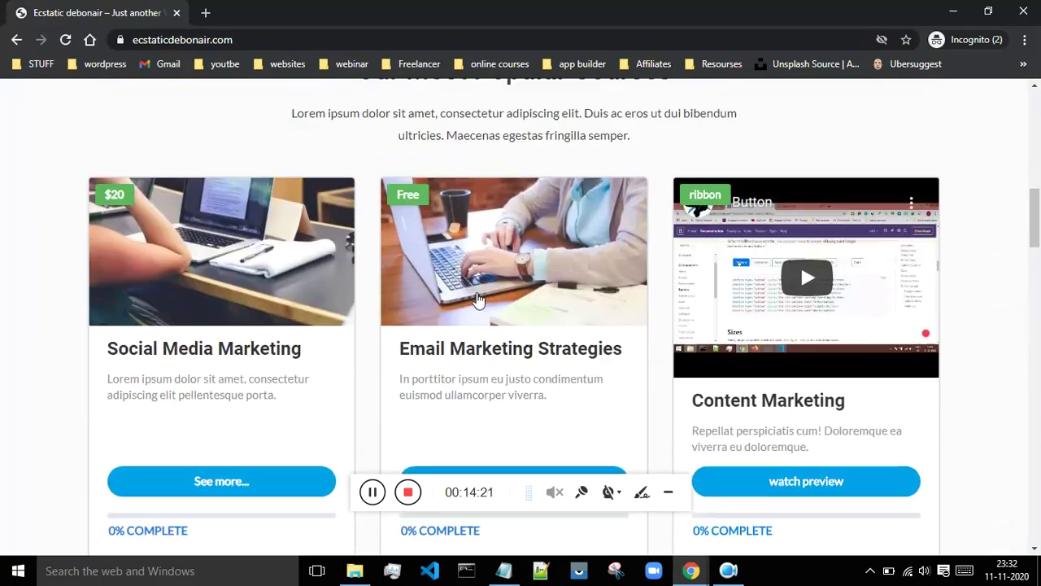
scroll(323, 284, down, 4)
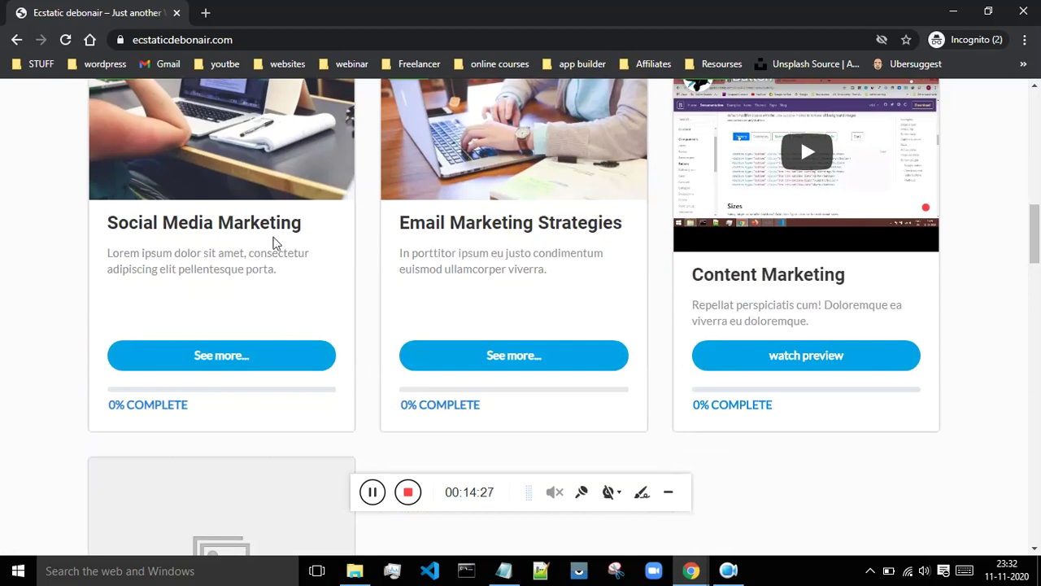
scroll(412, 231, up, 10)
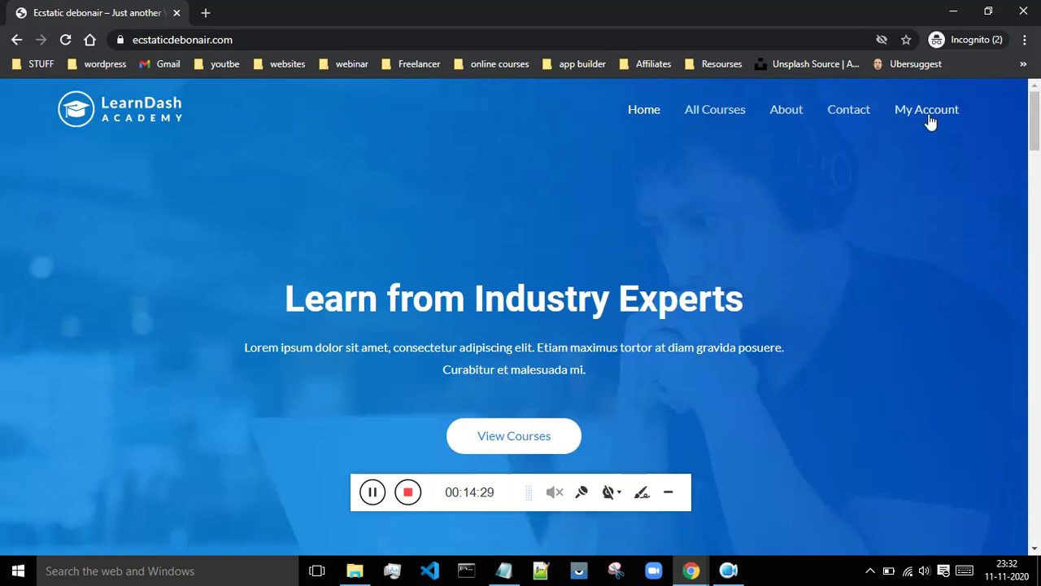
click(931, 121)
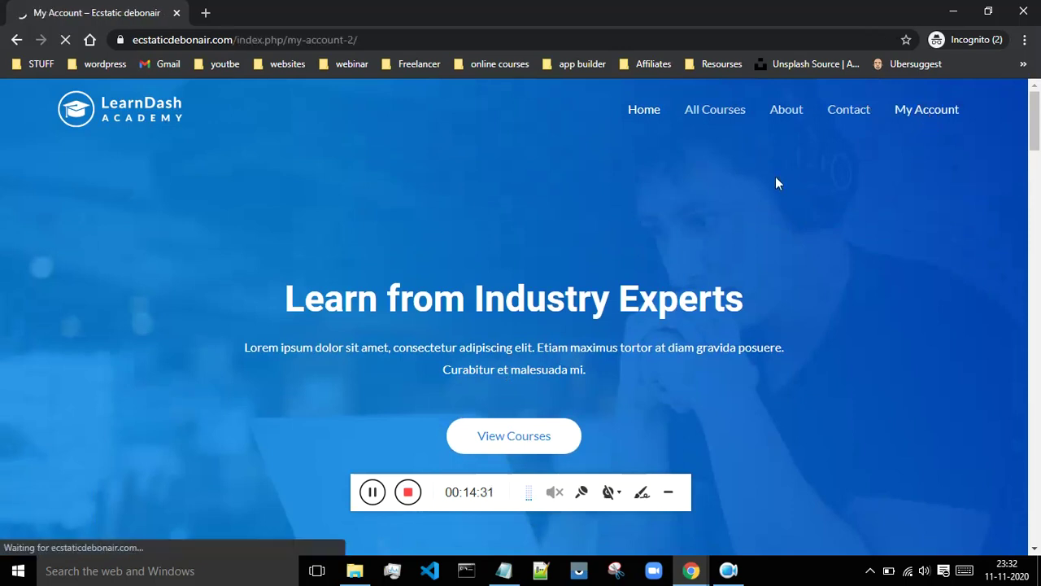
scroll(623, 262, down, 6)
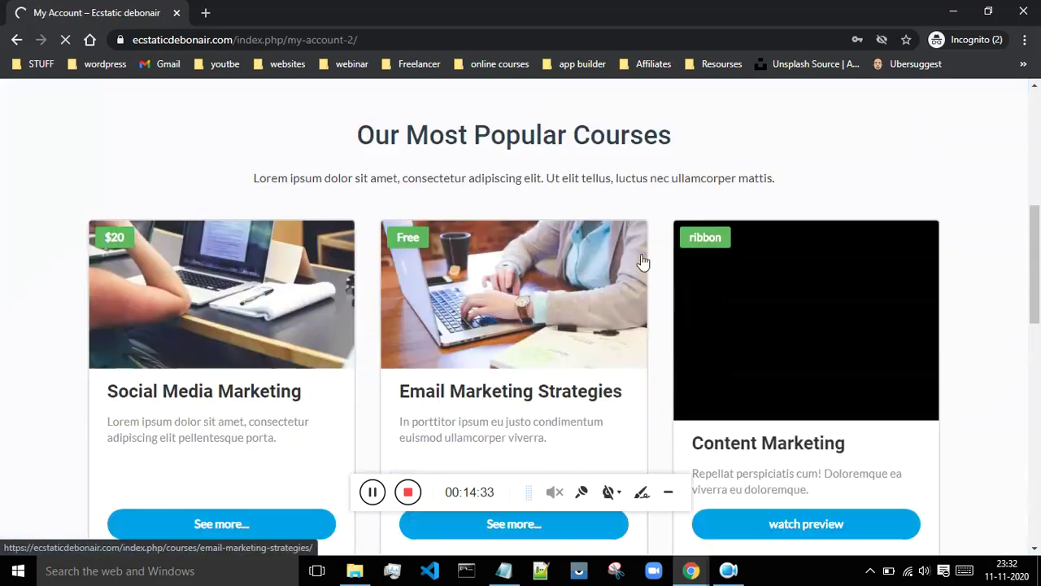
scroll(530, 251, up, 5)
scroll(531, 250, up, 1)
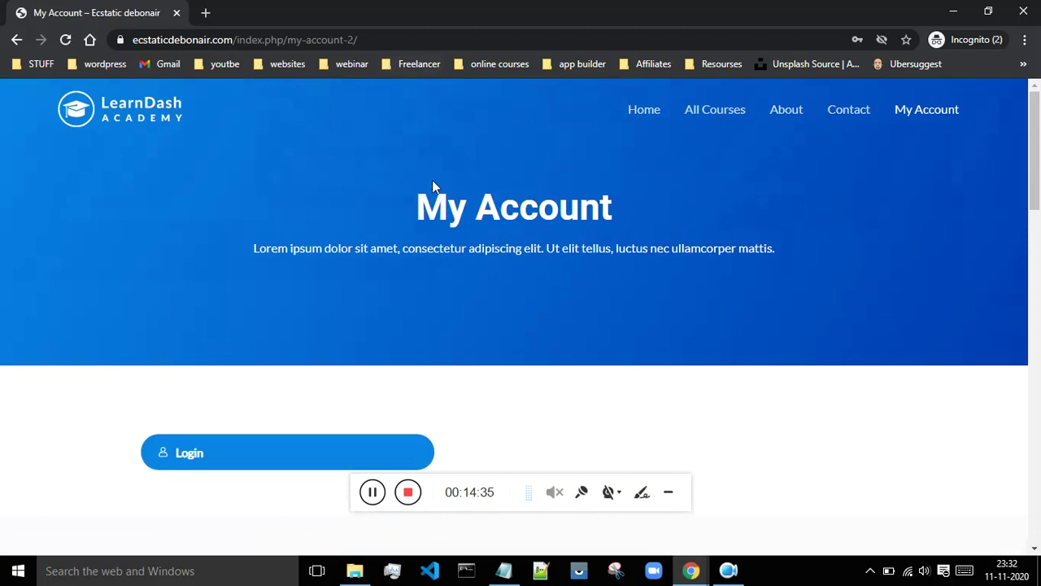
- Copy the My Account page's URL and switch back to the browser window with the Thank You step editor
click(338, 41)
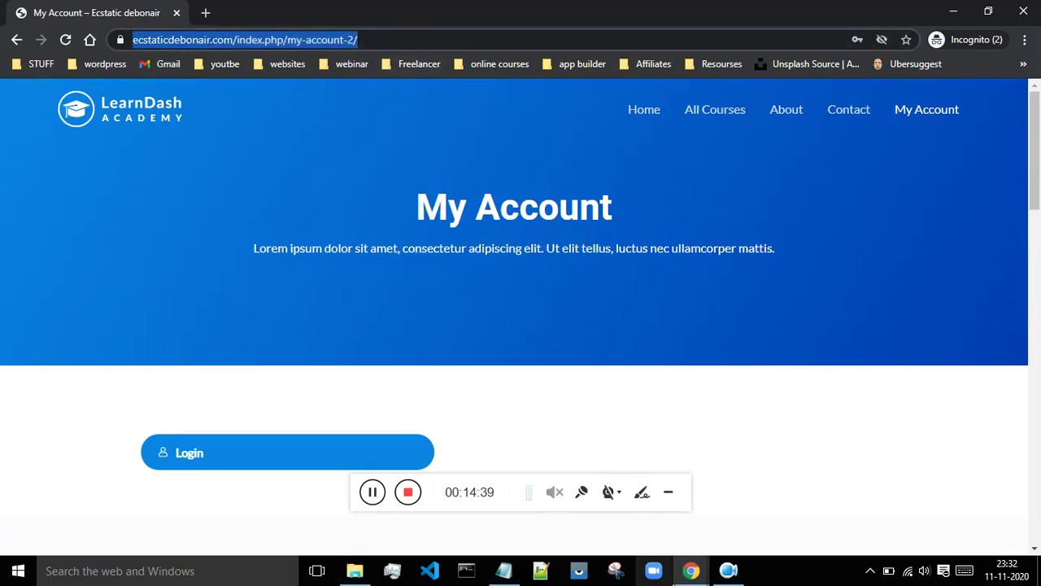
mouse_move(690, 570)
click(564, 513)
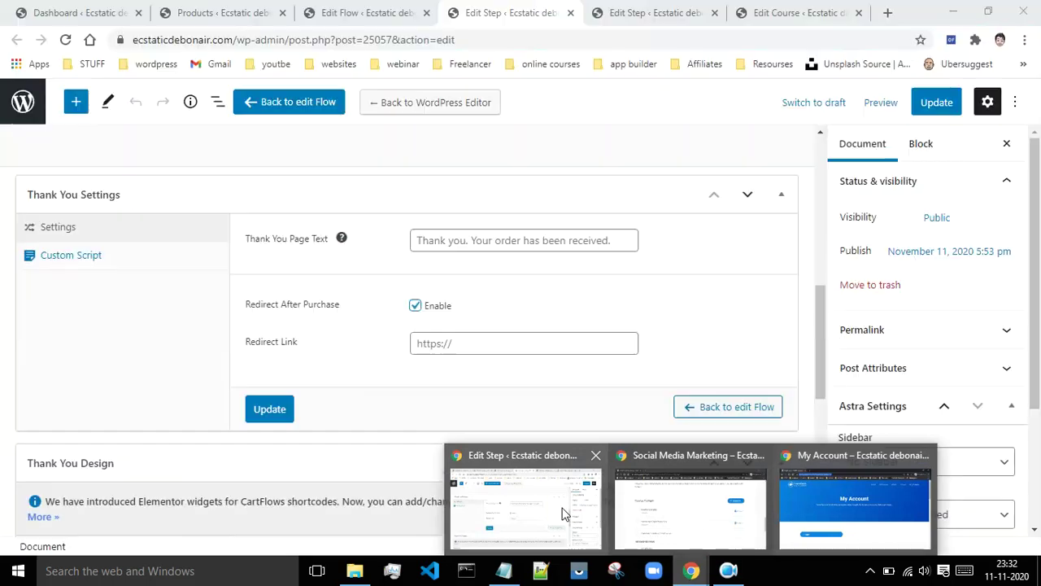
click(453, 343)
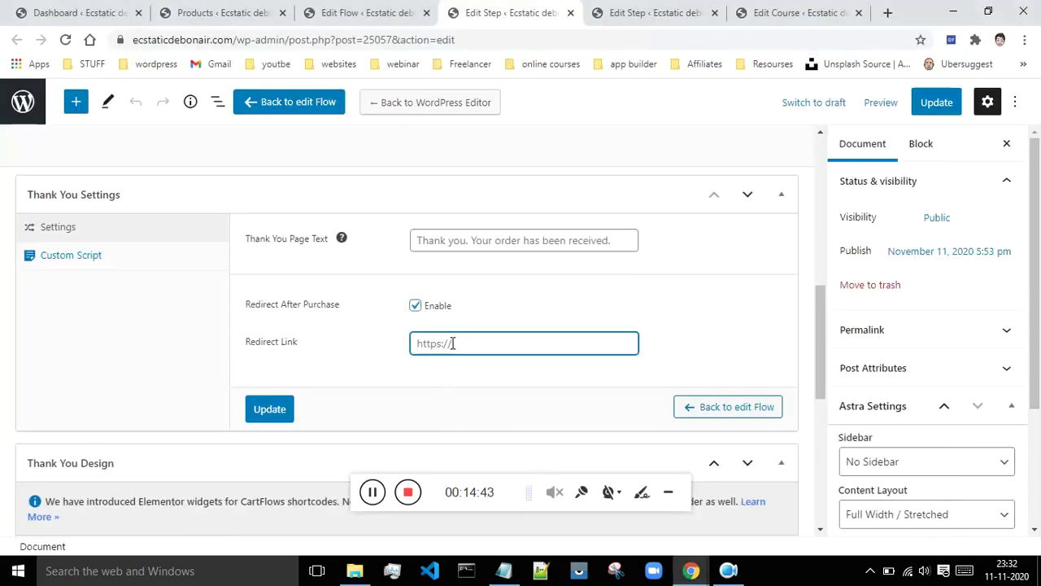
key(ctrl+v)
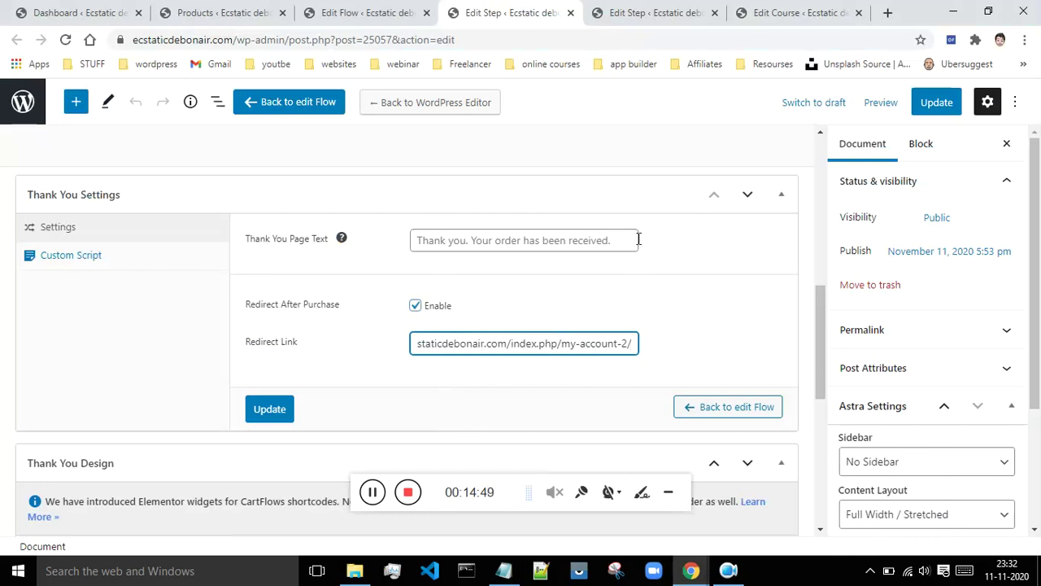
- Switch to the incognito My Account page, look over its course cards, and open the Email Marketing Strategies course
mouse_move(691, 571)
click(818, 486)
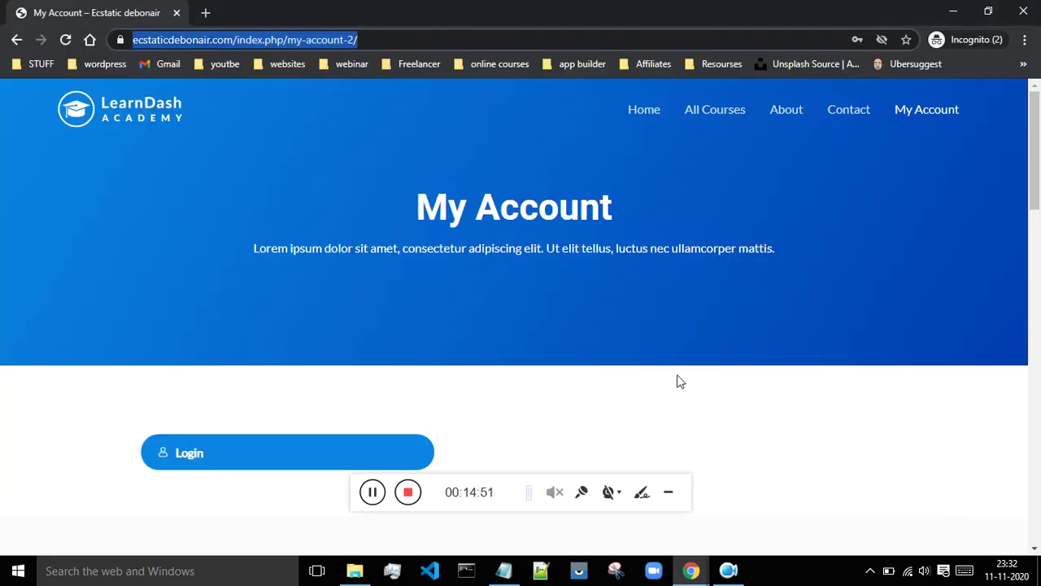
scroll(602, 218, down, 4)
scroll(602, 218, up, 4)
scroll(604, 218, down, 6)
scroll(604, 218, down, 2)
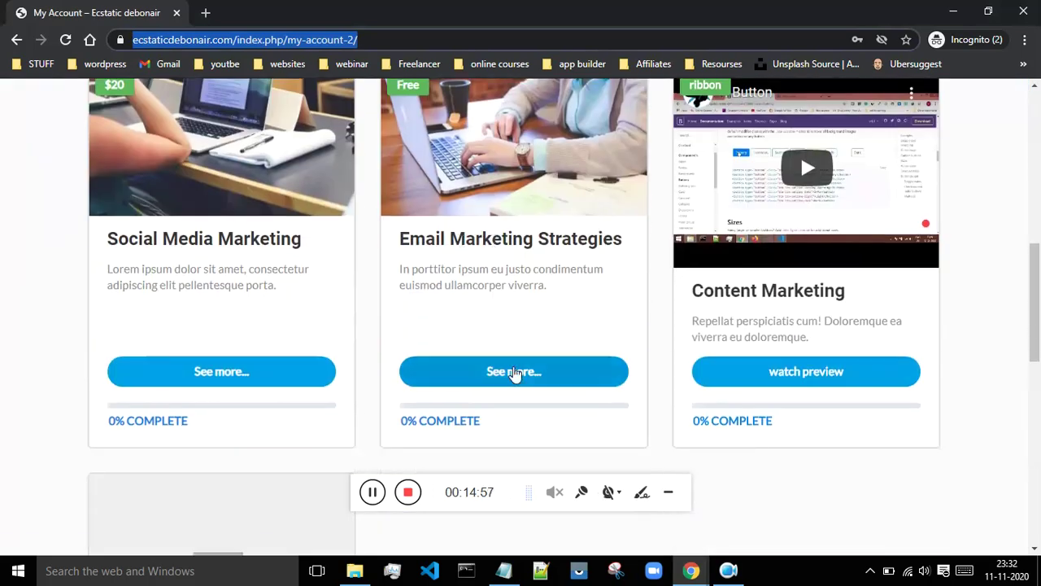
click(514, 372)
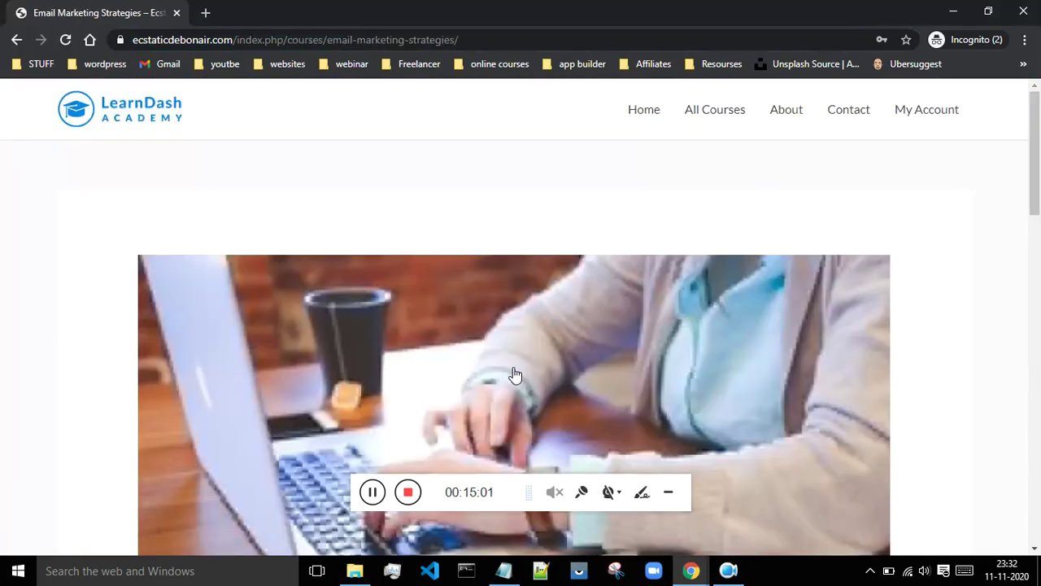
- Check the redirect link in the Thank You step editor, and return to look through the Email Marketing Strategies course page
mouse_move(691, 572)
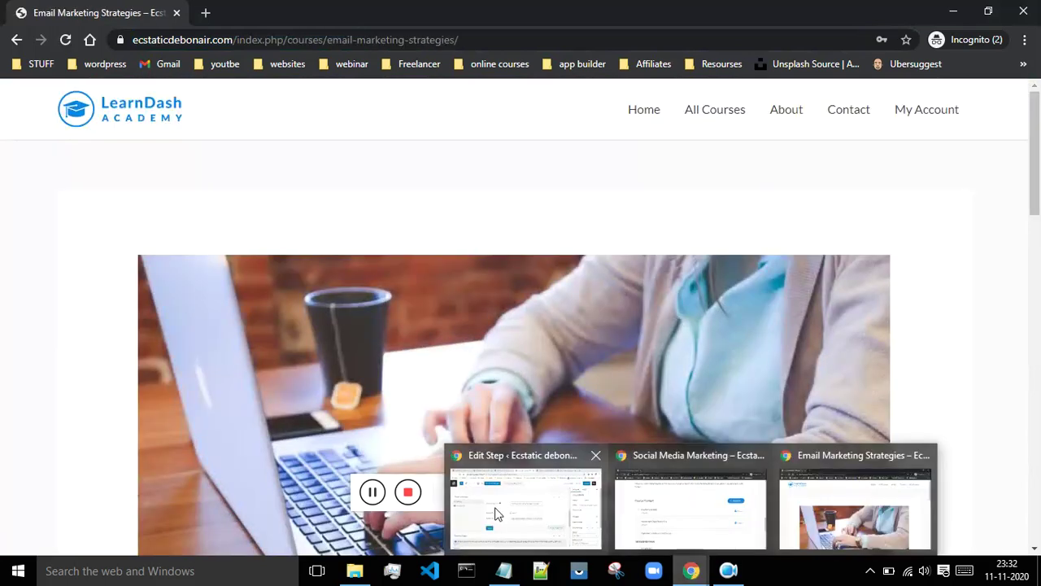
click(503, 511)
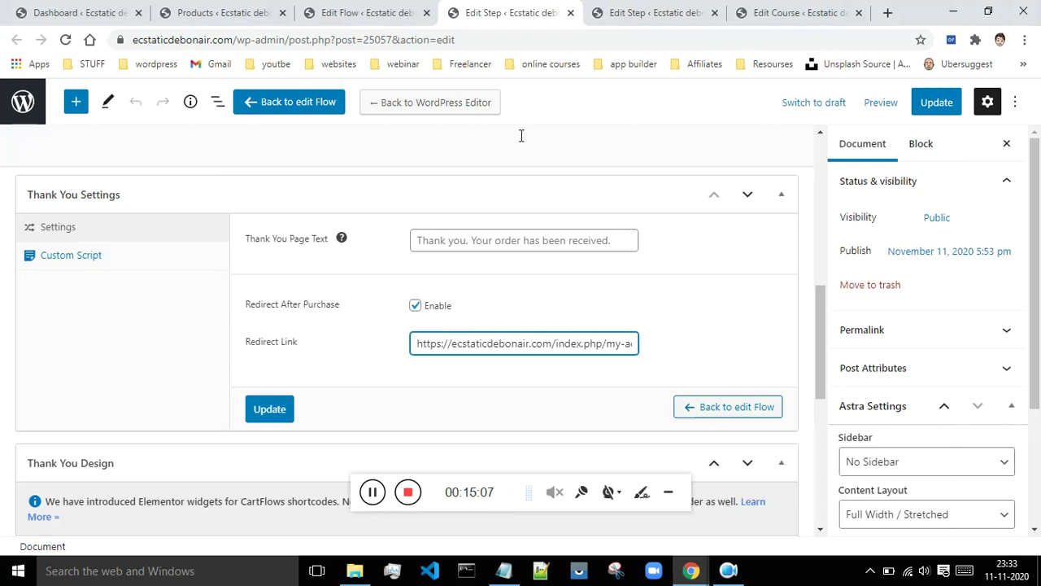
mouse_move(691, 572)
click(801, 483)
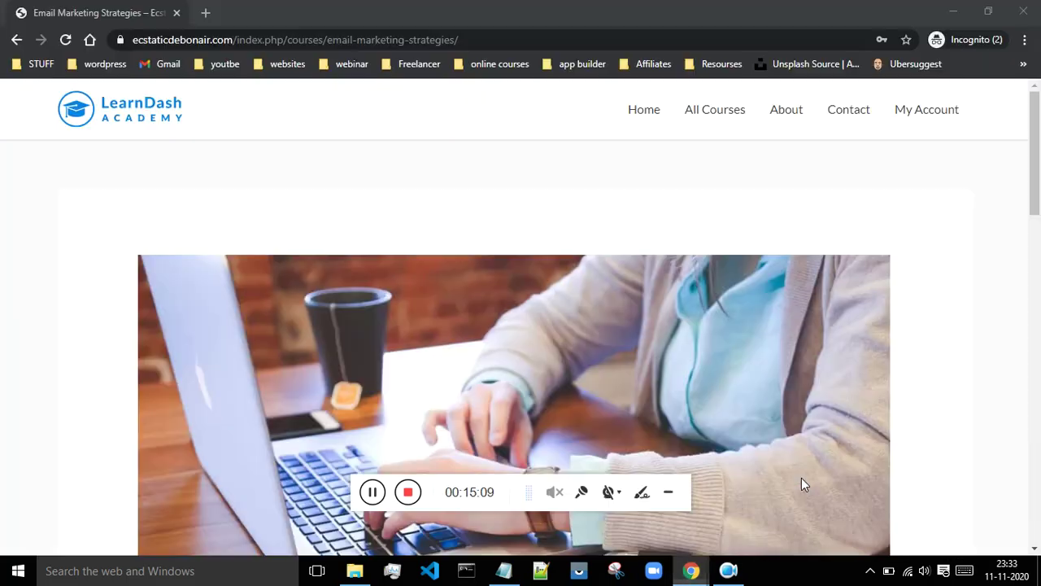
scroll(499, 212, down, 4)
scroll(500, 211, down, 5)
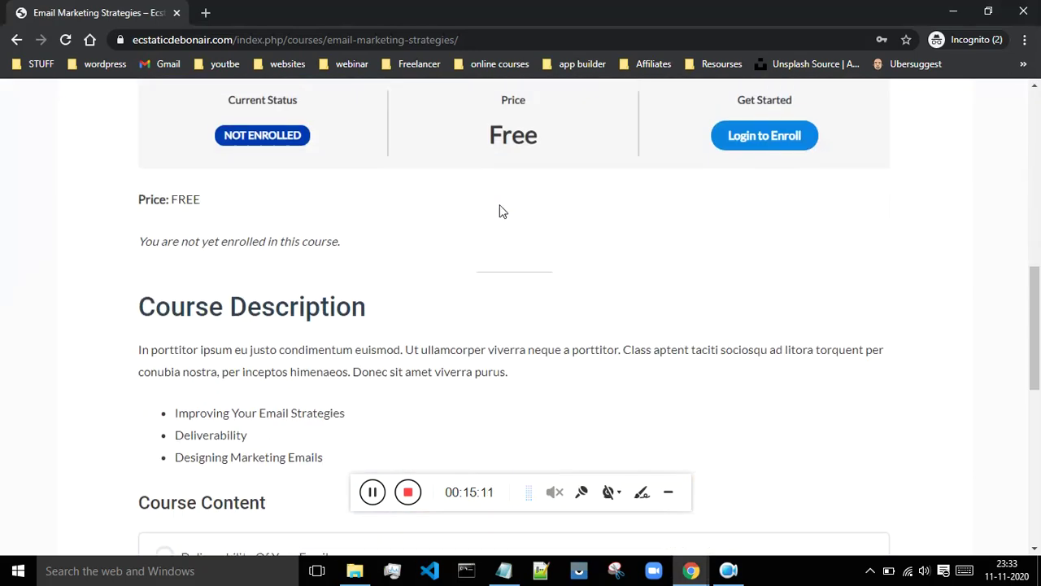
scroll(513, 222, up, 9)
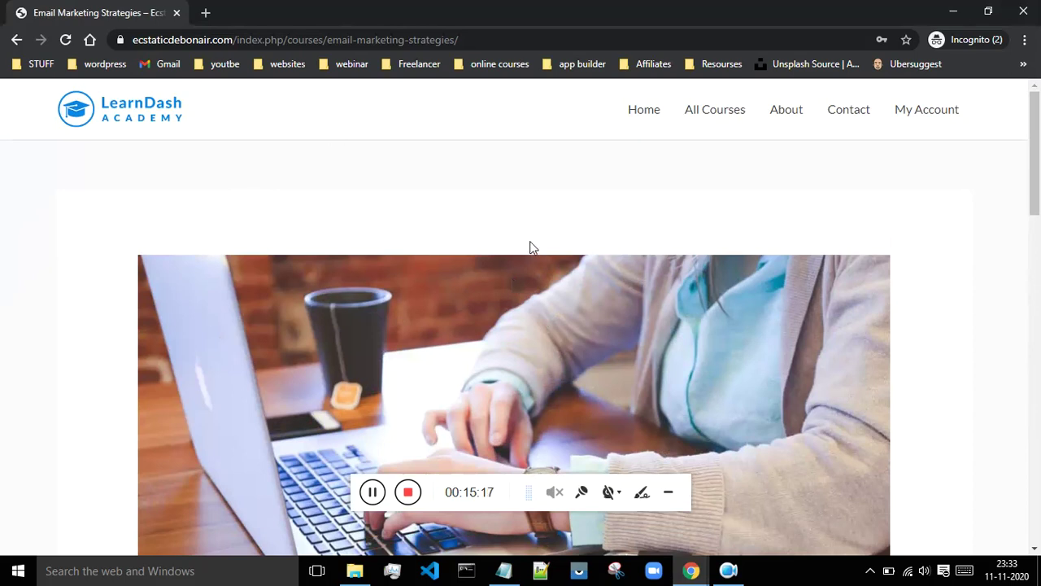
click(412, 39)
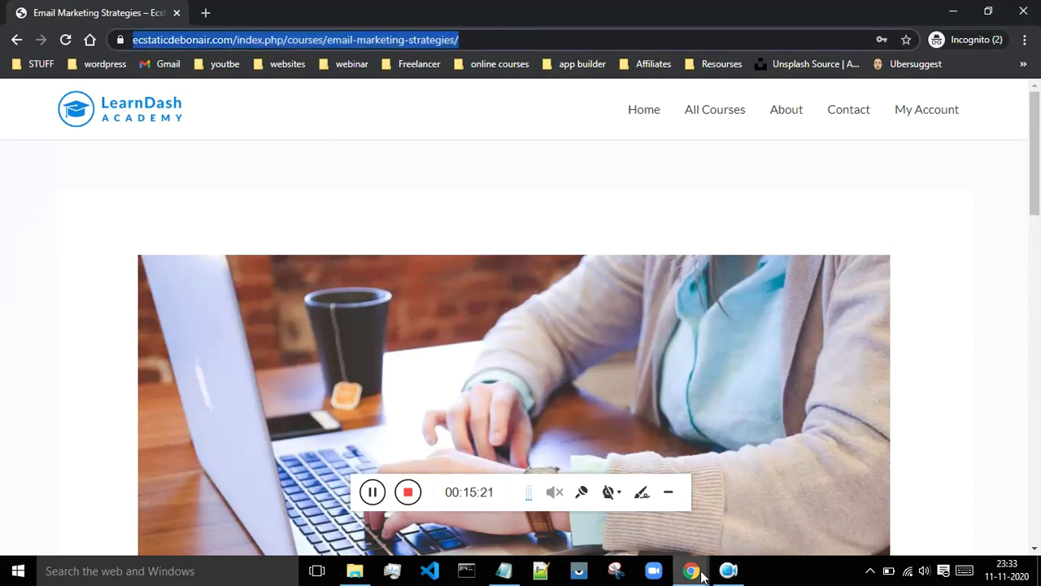
mouse_move(691, 570)
click(602, 512)
click(456, 343)
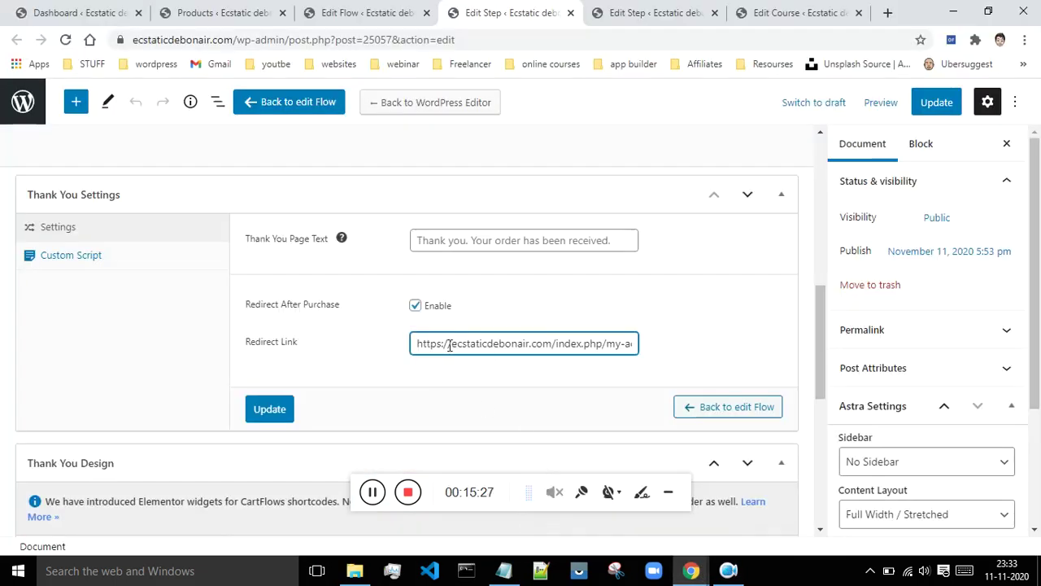
key(ctrl+a)
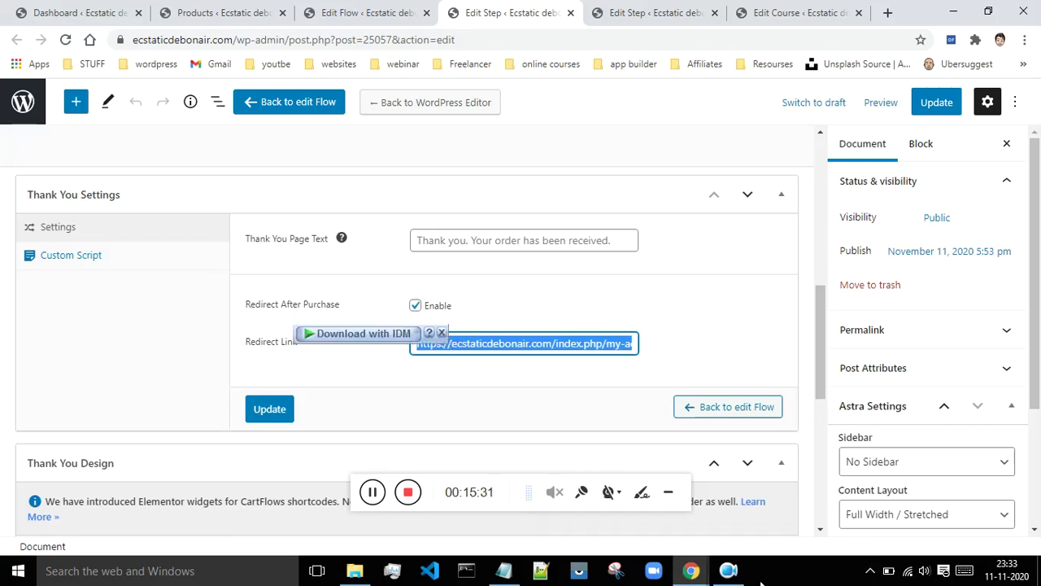
mouse_move(742, 582)
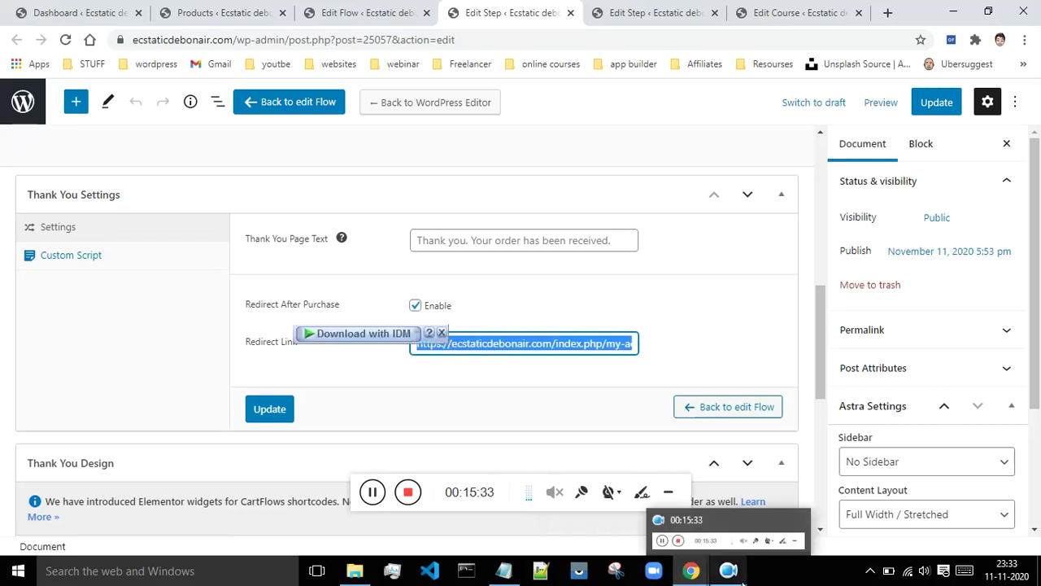
click(645, 385)
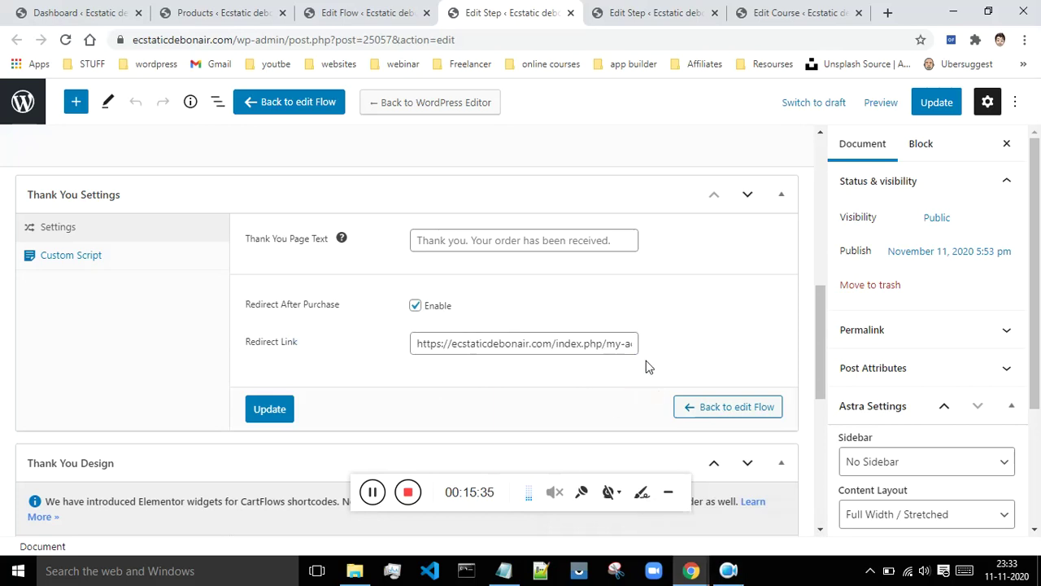
- Open the My Account page in the incognito window and view its Our Most Popular Courses section
mouse_move(691, 570)
click(856, 512)
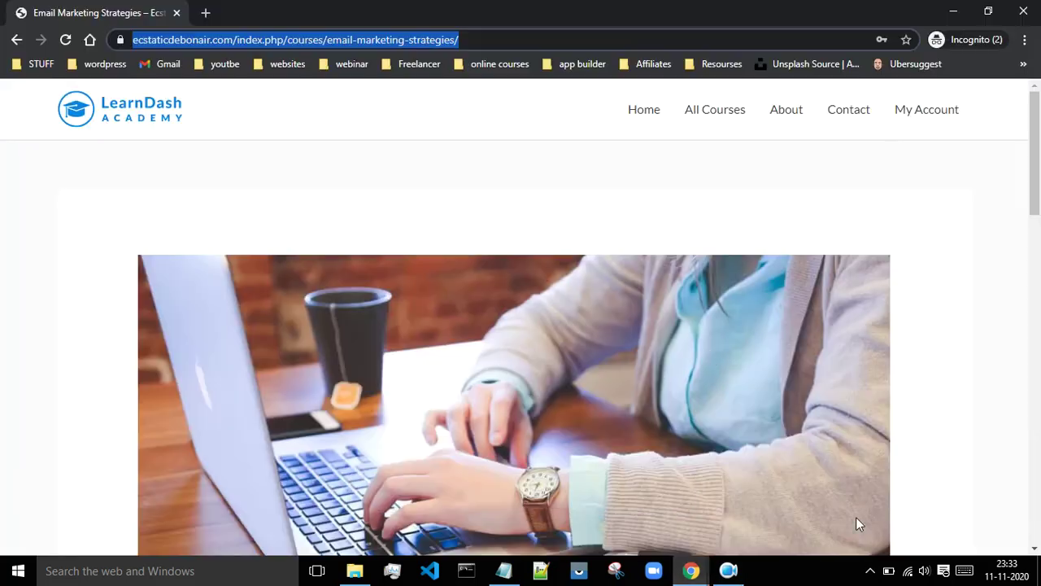
click(915, 109)
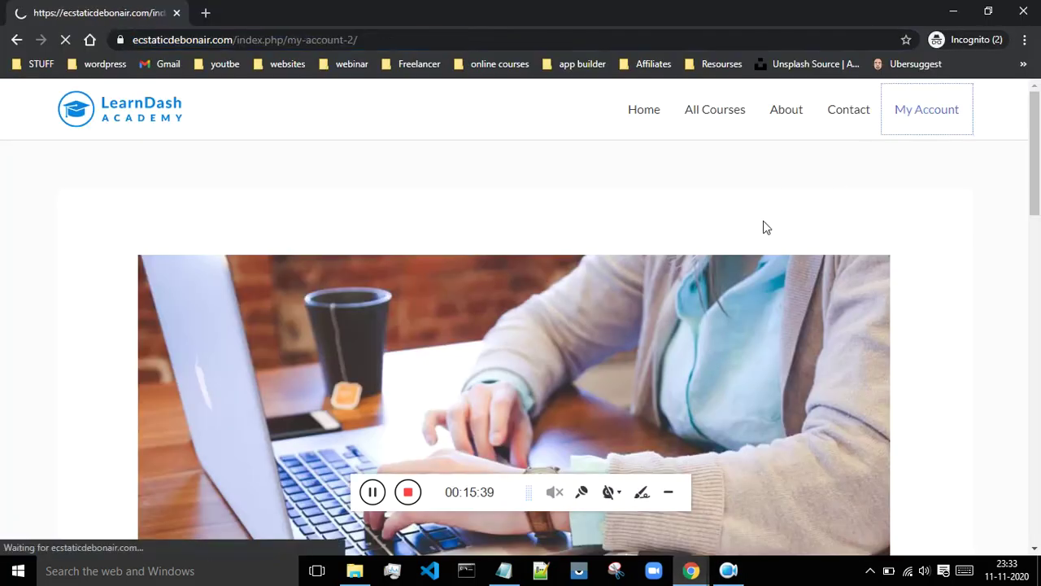
scroll(740, 228, down, 4)
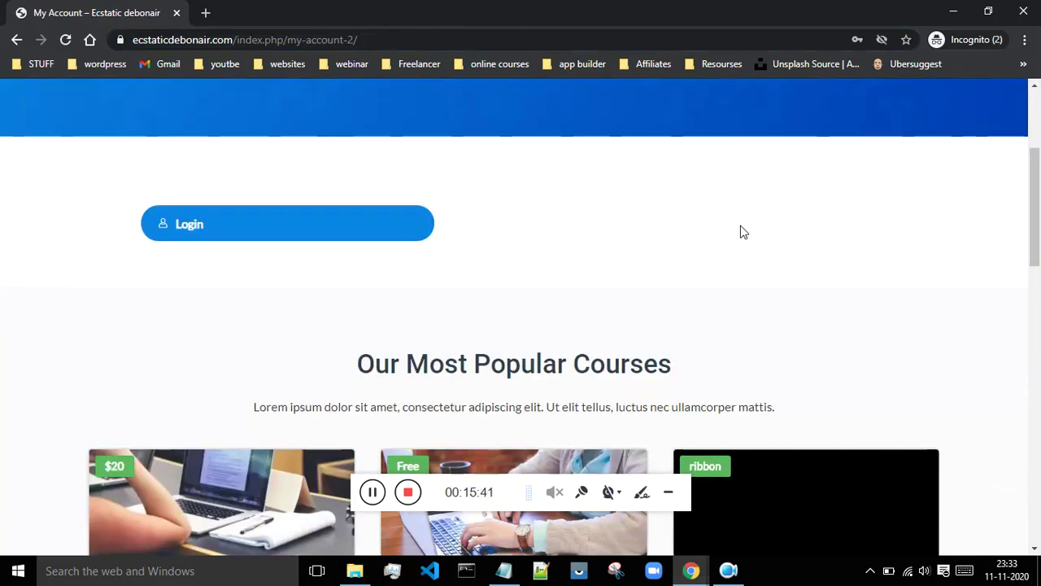
scroll(673, 268, down, 1)
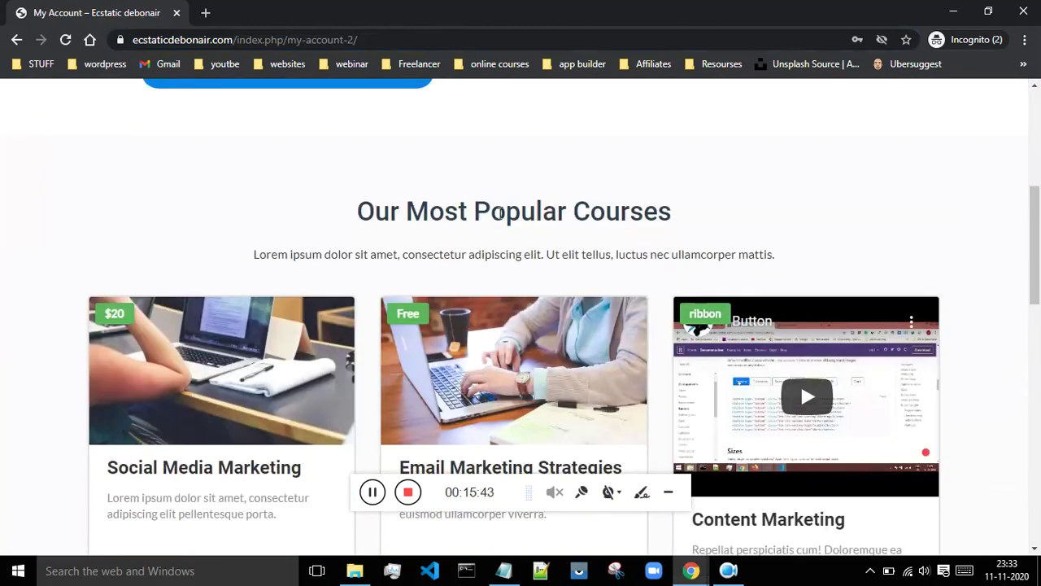
- Switch back to the Thank You step editor and save the updated redirect settings
mouse_move(694, 575)
click(545, 500)
click(276, 412)
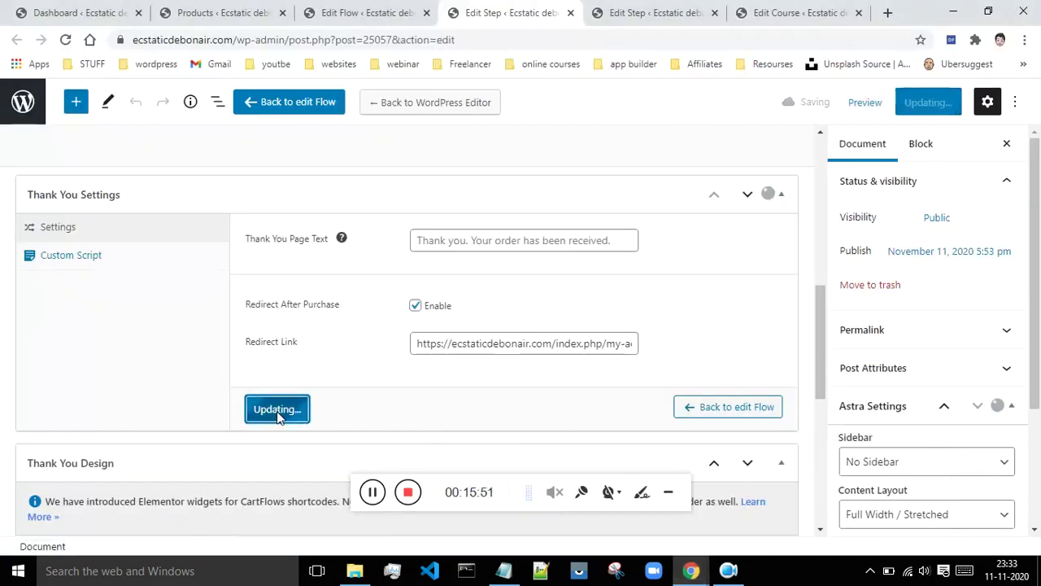
- Load the ecstaticdebonair.com homepage in the incognito window
mouse_move(690, 574)
click(854, 500)
scroll(469, 318, up, 8)
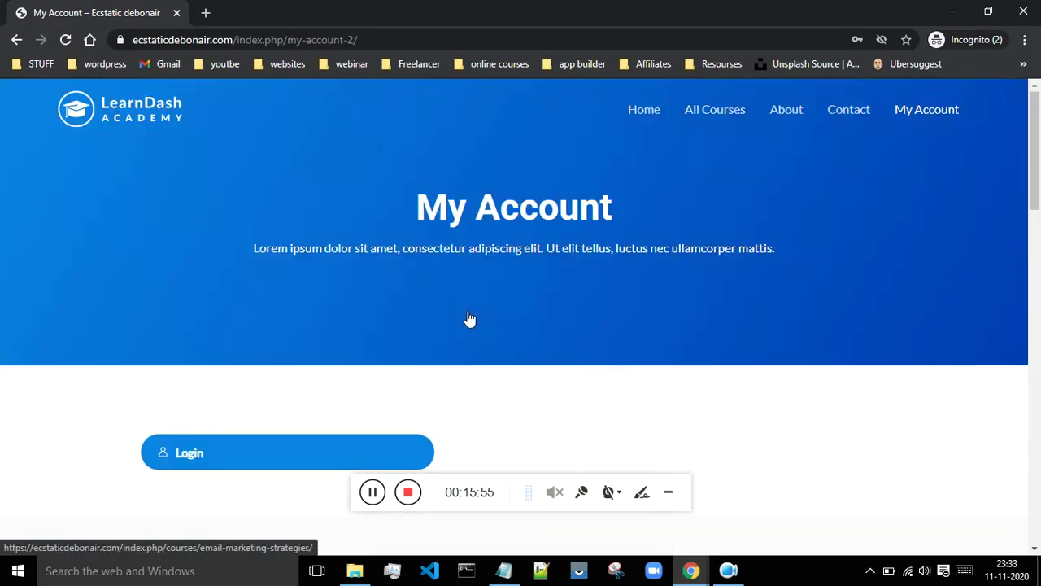
drag(394, 39, 271, 39)
key(BackSpace)
key(Return)
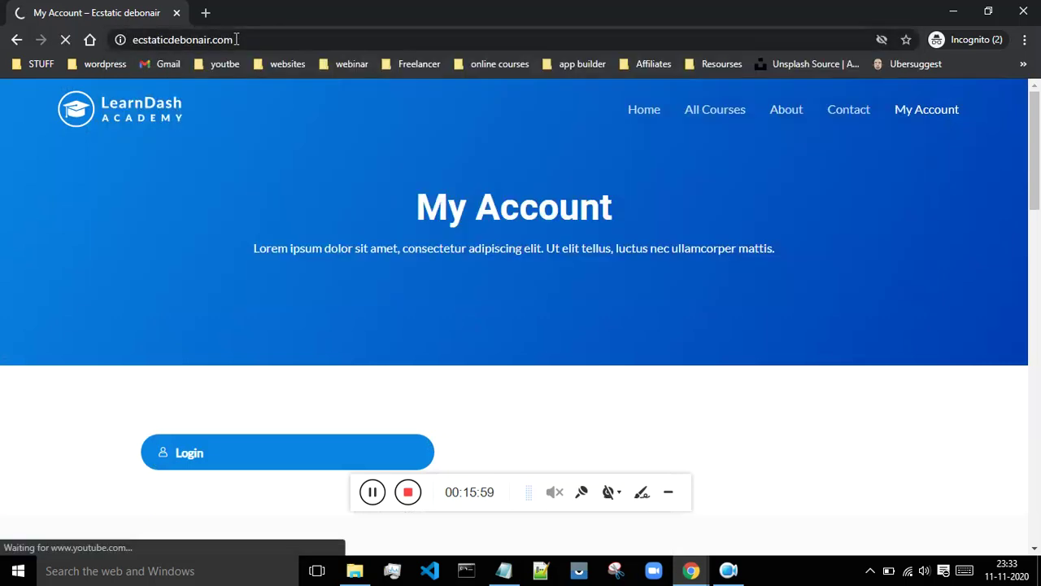
- Open the Social Media Marketing course from the homepage and start taking the course to reach its checkout page
scroll(497, 241, down, 1)
scroll(497, 241, down, 6)
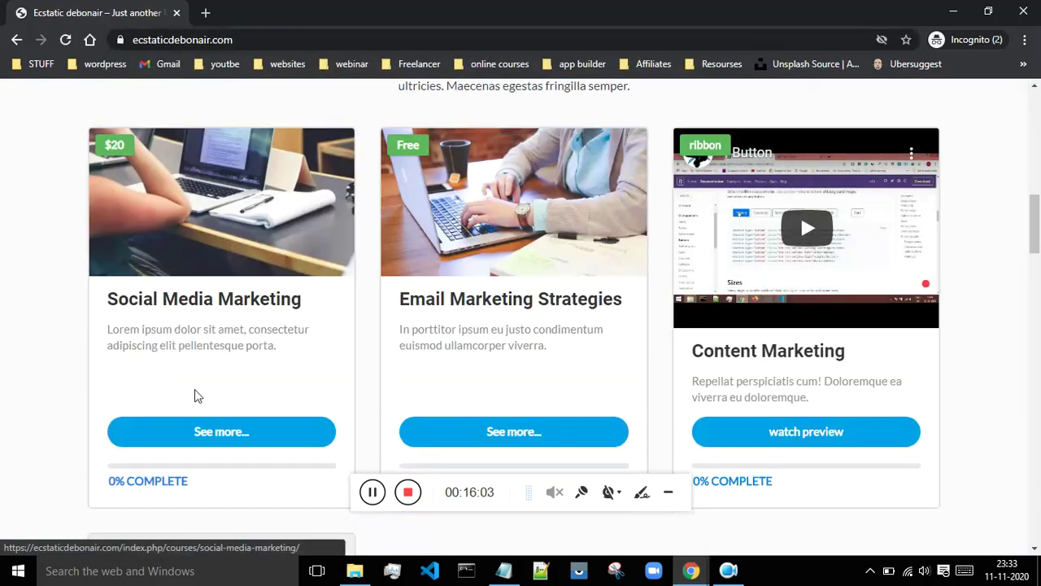
click(211, 433)
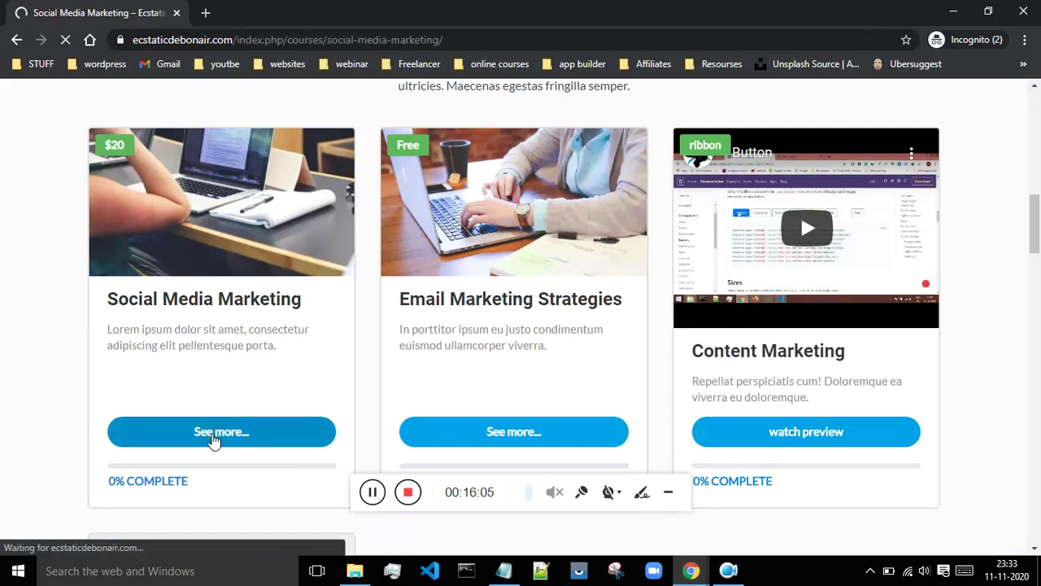
scroll(753, 214, down, 5)
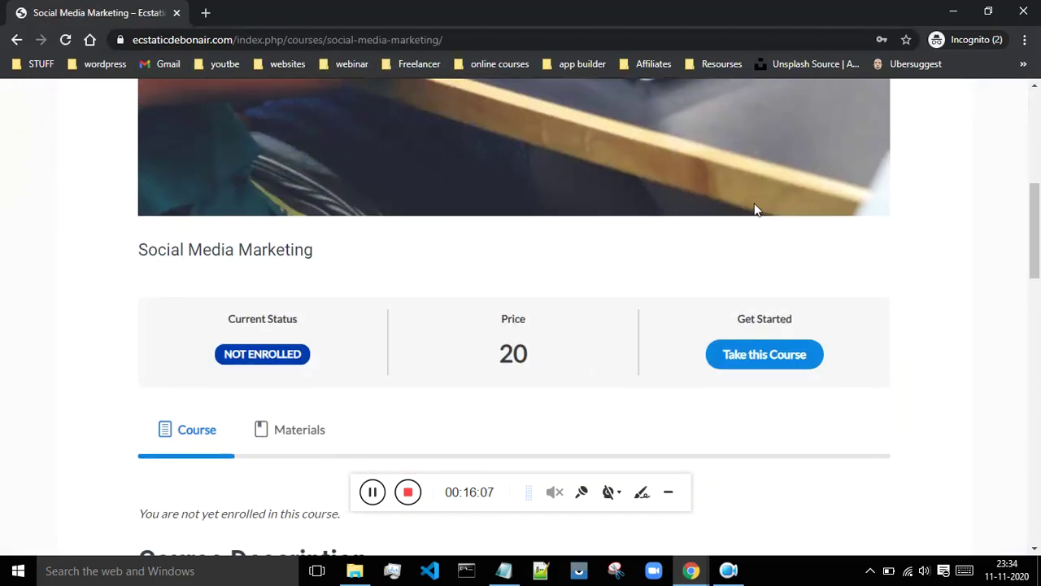
scroll(754, 209, down, 1)
click(752, 284)
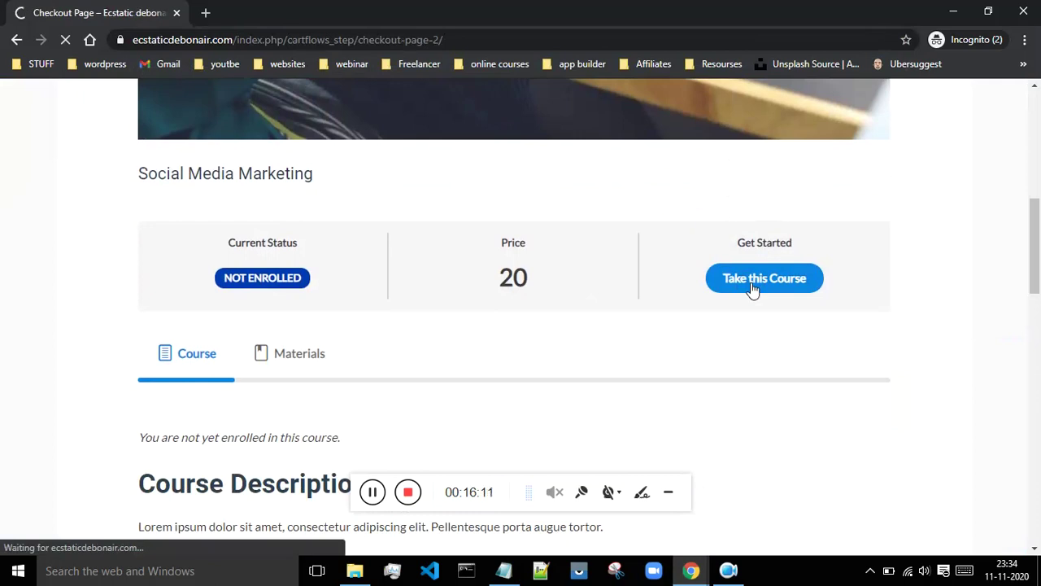
- Look through the checkout page down to the billing form, and examine the order total and coupon code field
scroll(749, 259, down, 2)
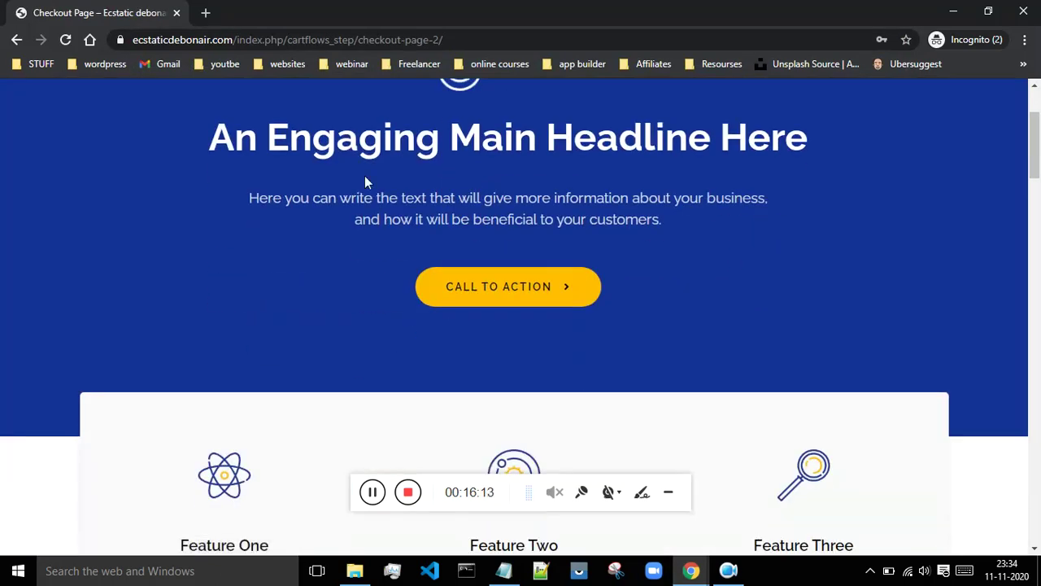
scroll(439, 199, down, 20)
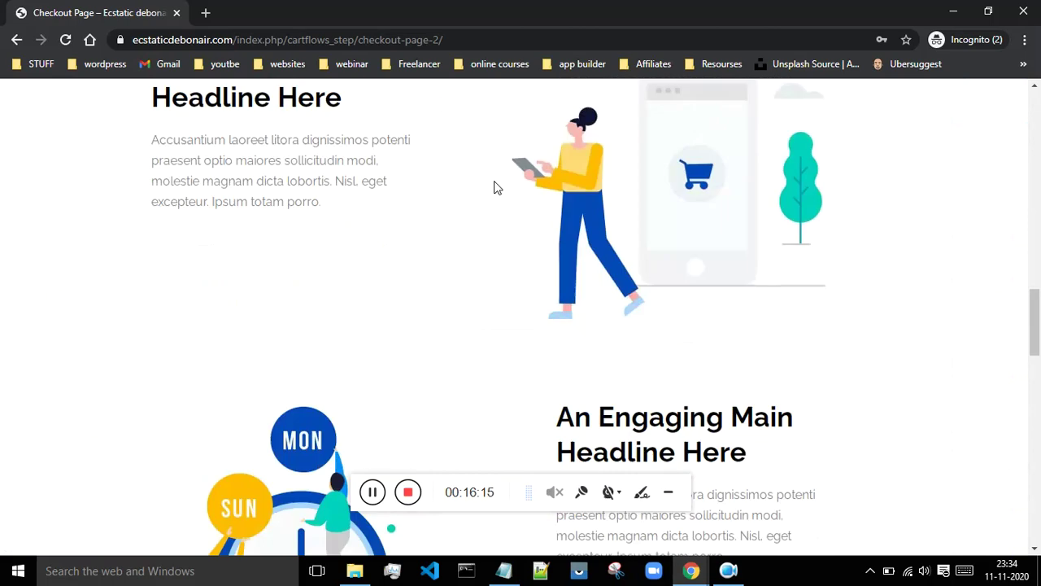
scroll(495, 193, down, 15)
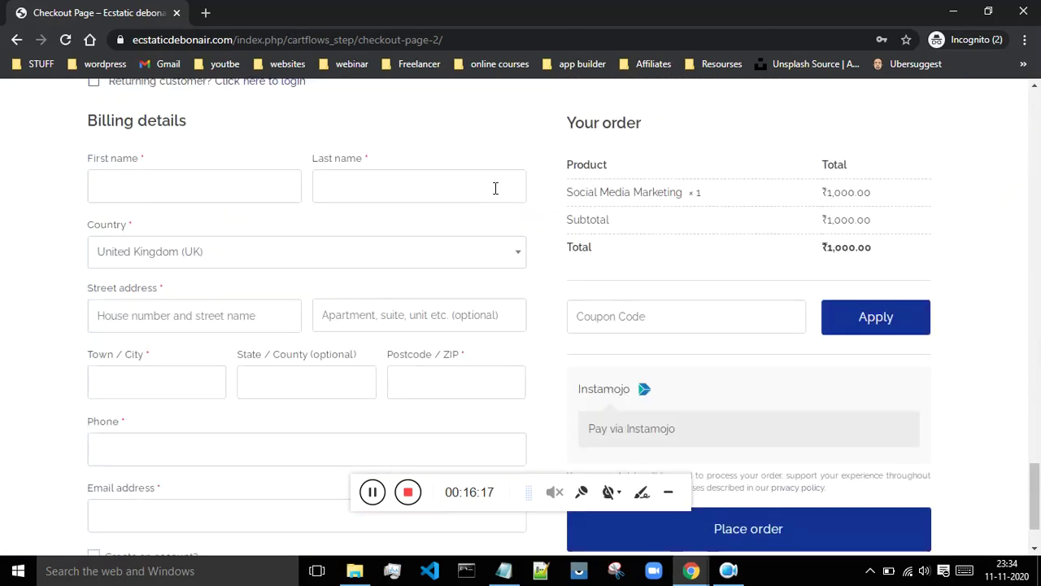
scroll(336, 226, up, 2)
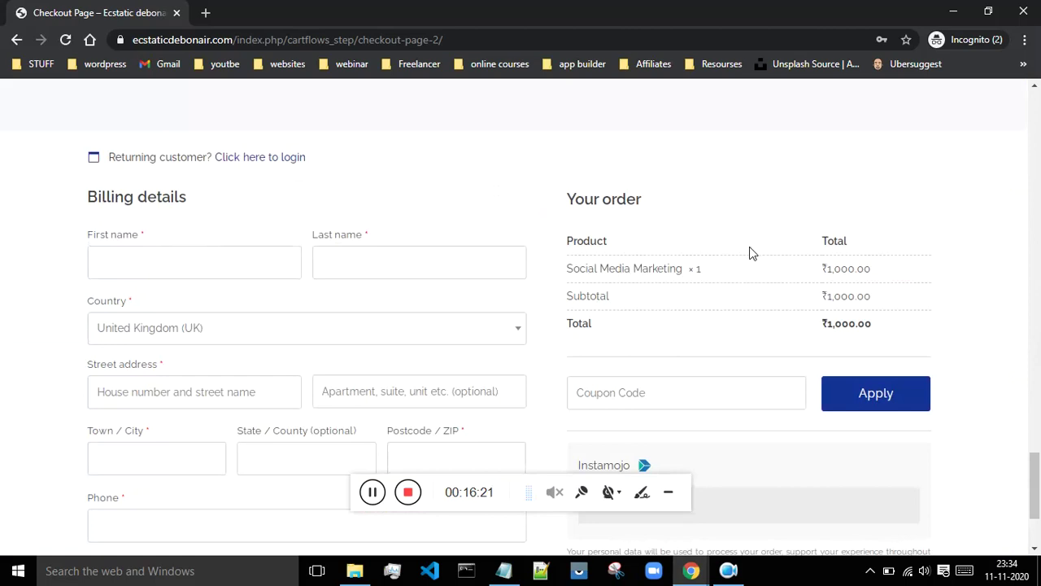
drag(832, 271, 897, 282)
click(897, 280)
scroll(895, 277, down, 1)
click(591, 321)
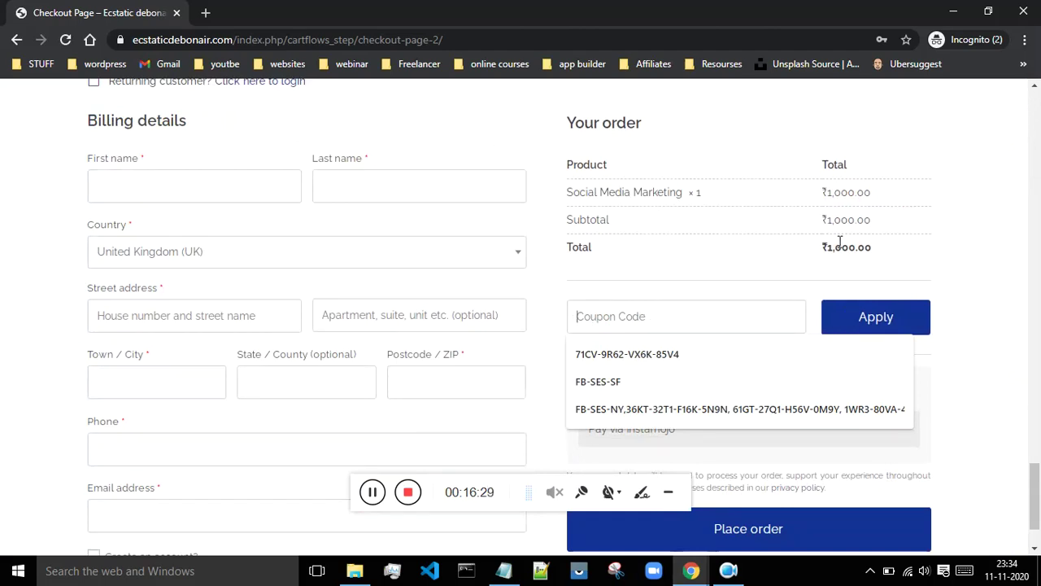
click(537, 294)
- Examine the checkout form's billing fields, returning-customer login, account creation option and Instamojo payment section
scroll(545, 292, down, 1)
scroll(539, 293, up, 2)
scroll(223, 251, down, 2)
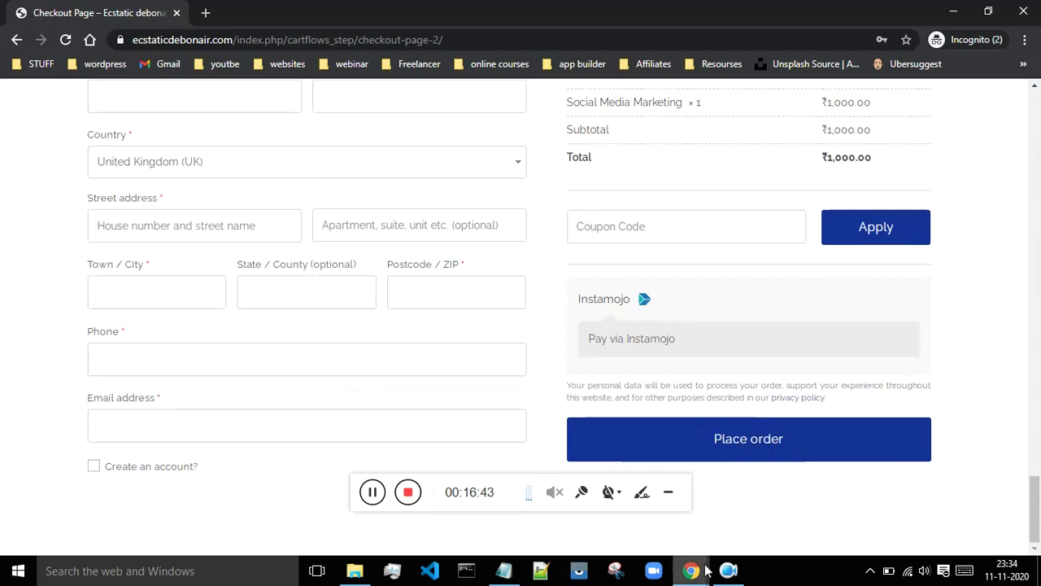
mouse_move(703, 572)
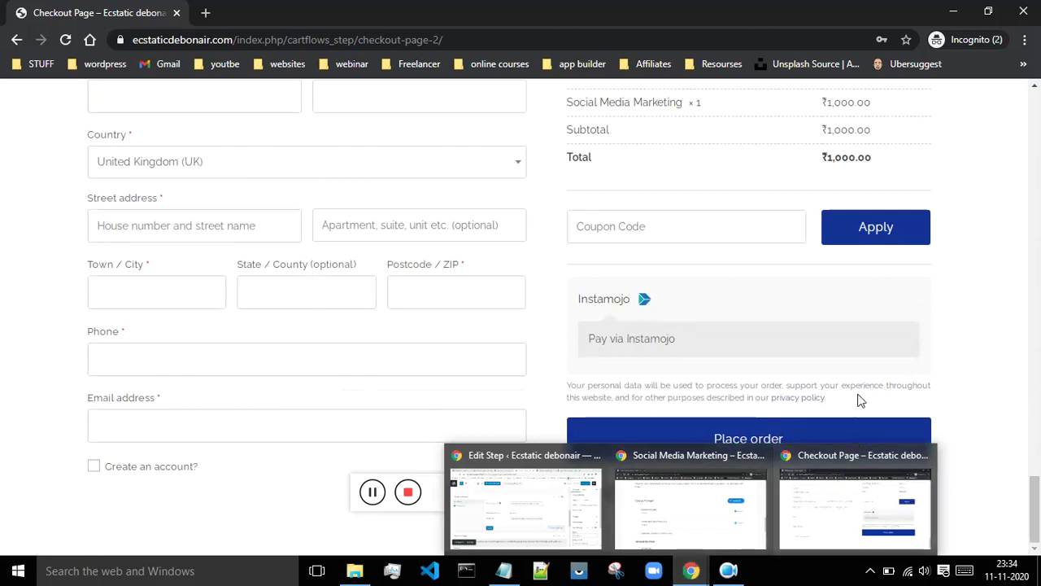
scroll(737, 340, up, 4)
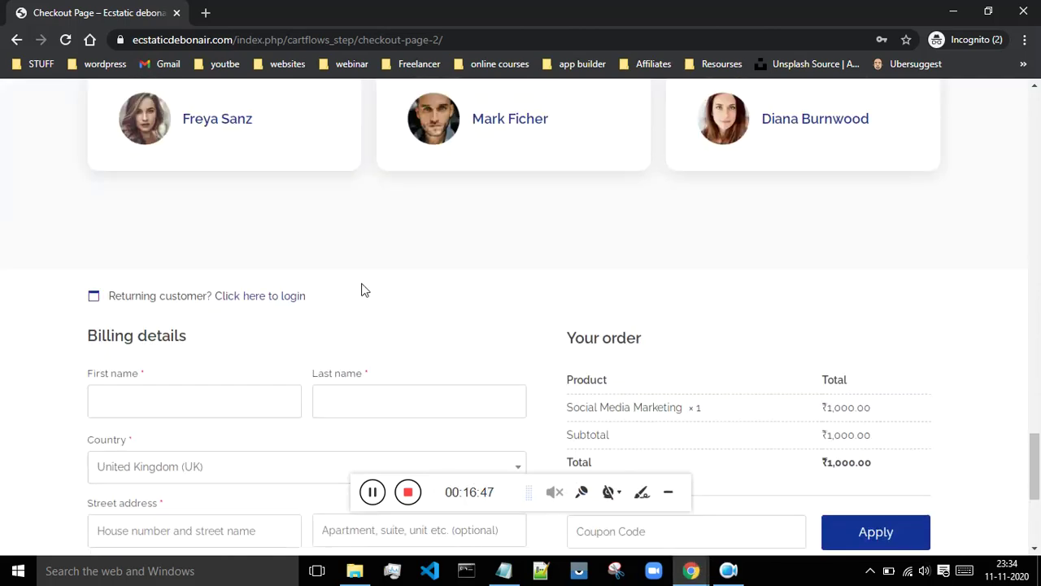
scroll(370, 288, down, 3)
scroll(370, 289, up, 5)
scroll(691, 156, down, 6)
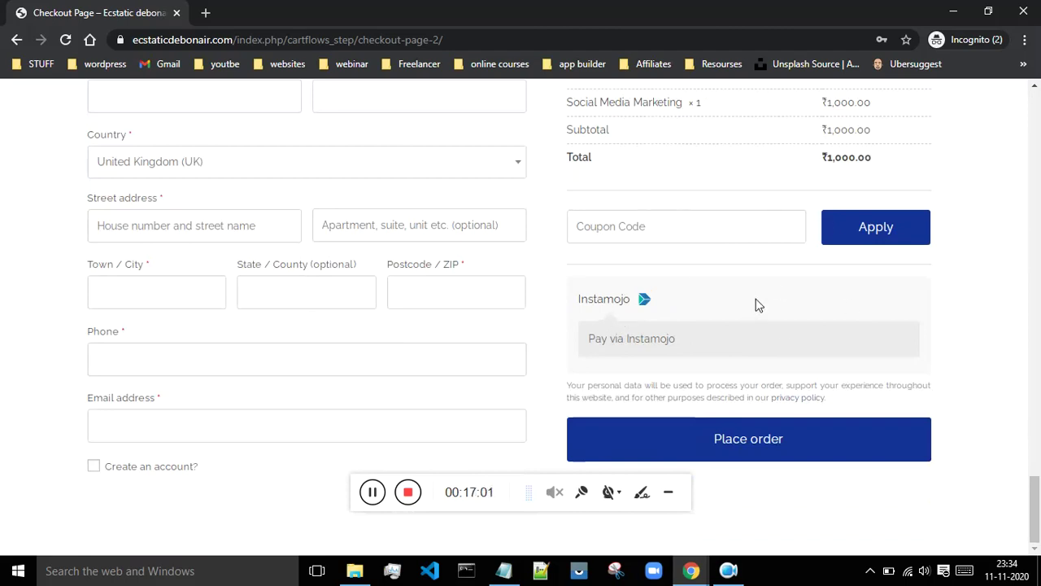
- In the admin window, review the Social Media Marketing course's closed-access button URL, the checkout and thank-you step settings, and the flow's steps
click(371, 494)
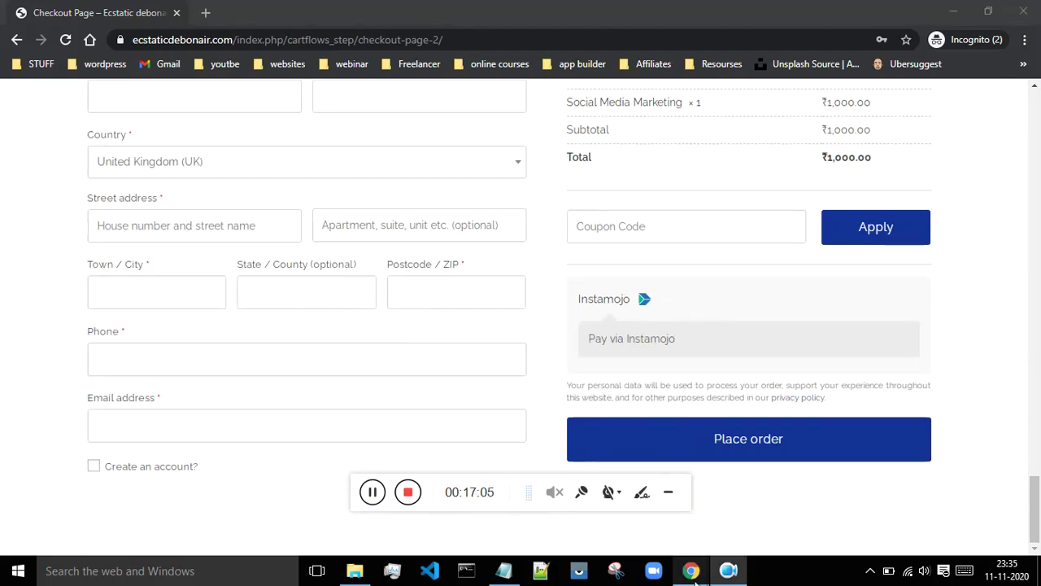
click(514, 492)
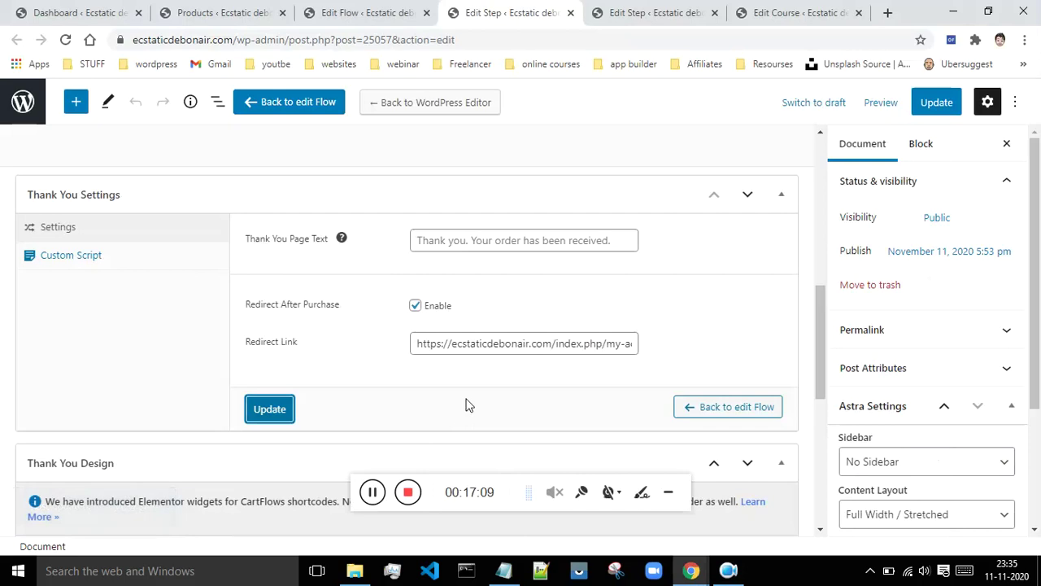
click(45, 8)
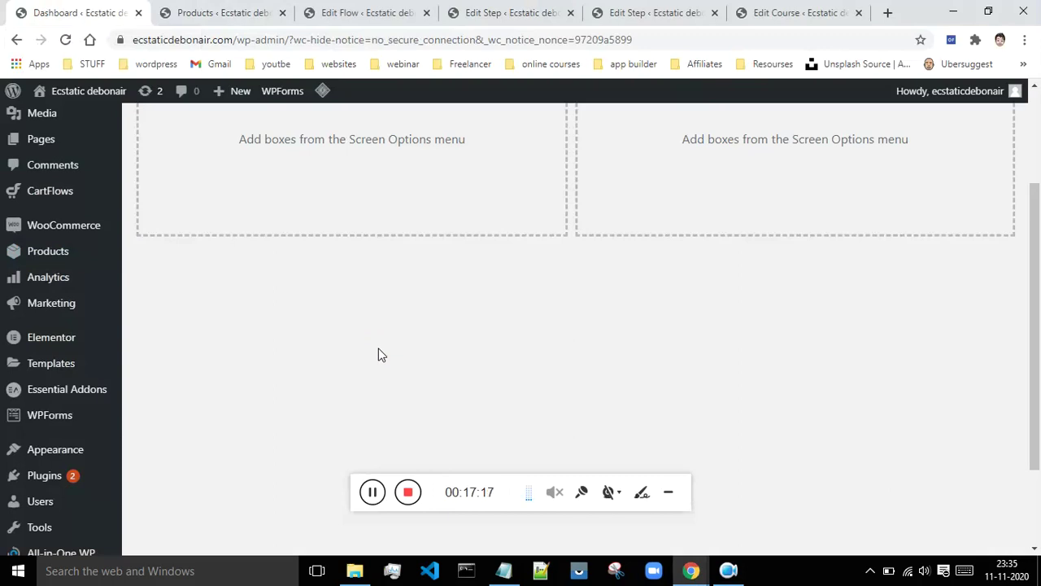
click(795, 10)
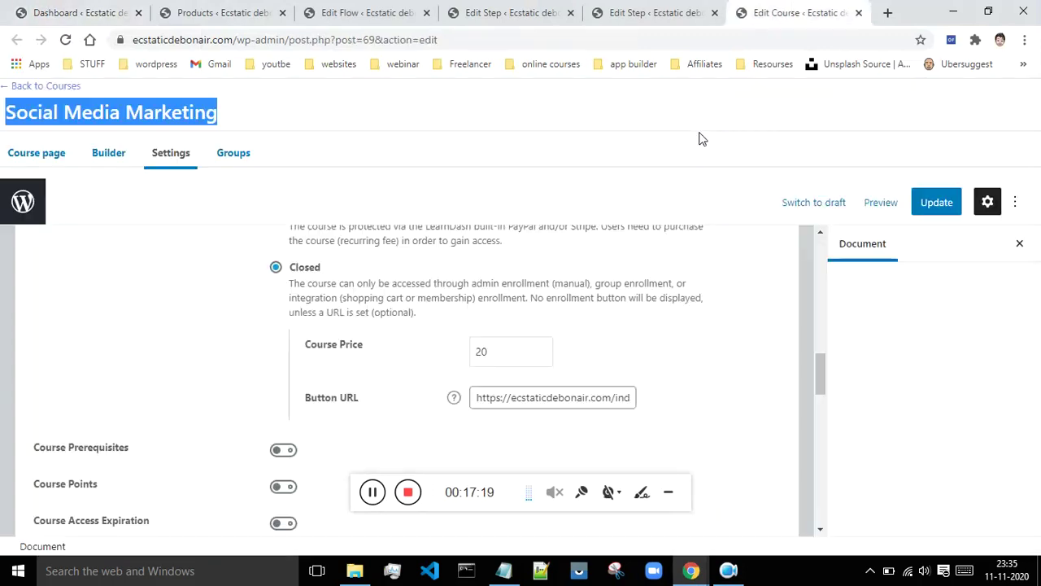
click(670, 367)
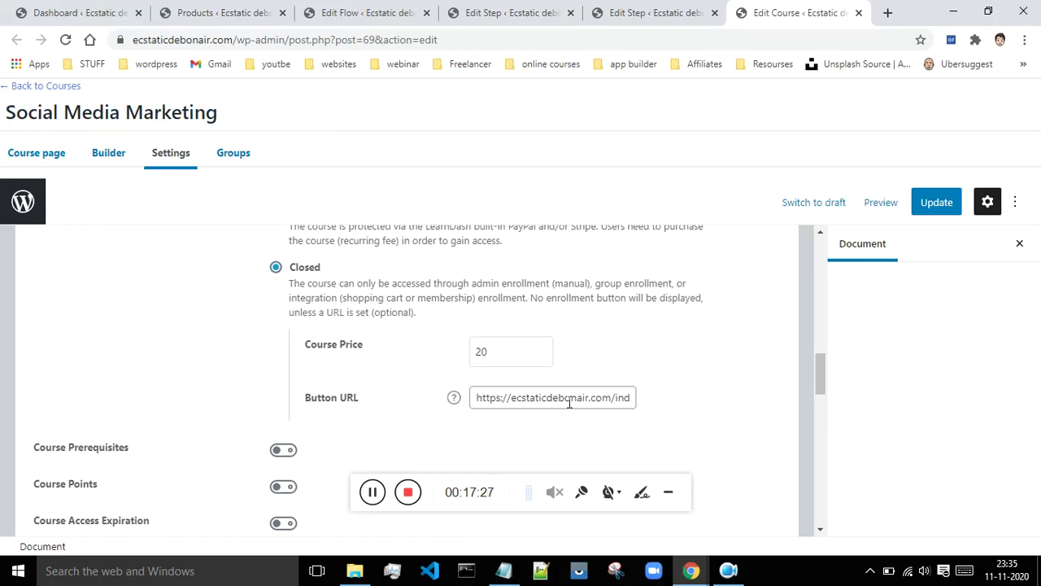
click(660, 11)
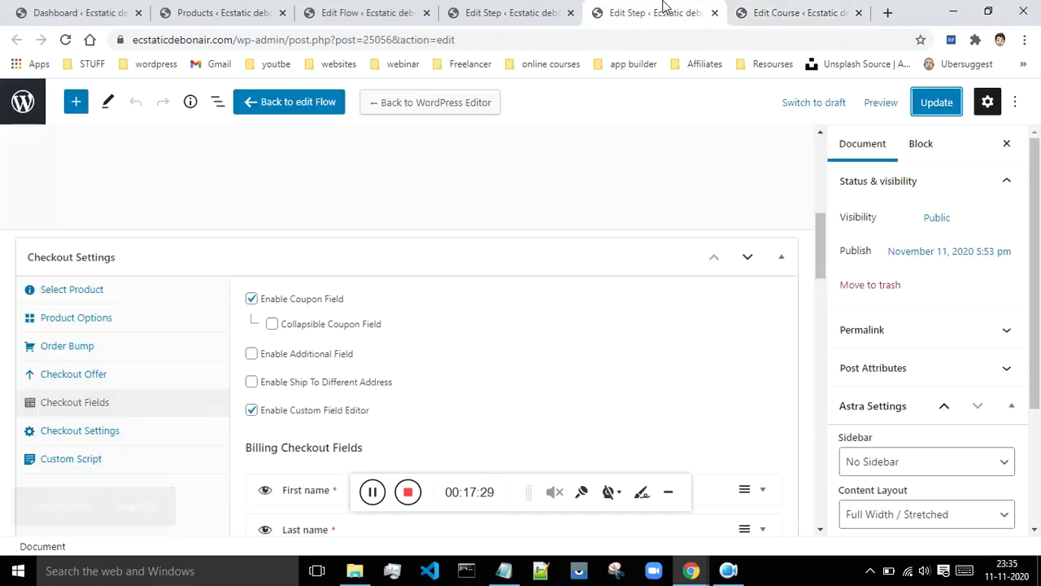
click(514, 8)
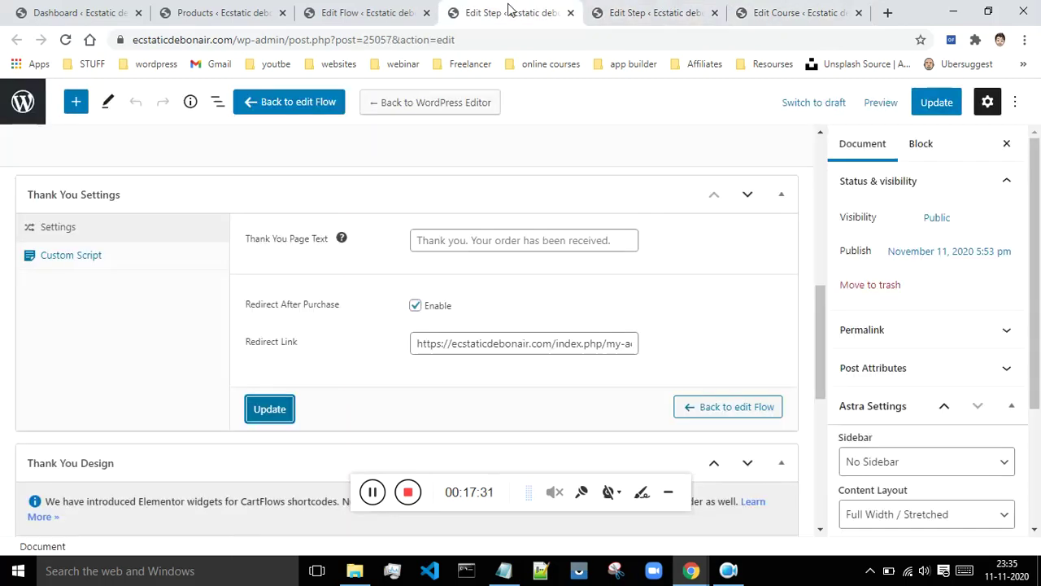
click(370, 11)
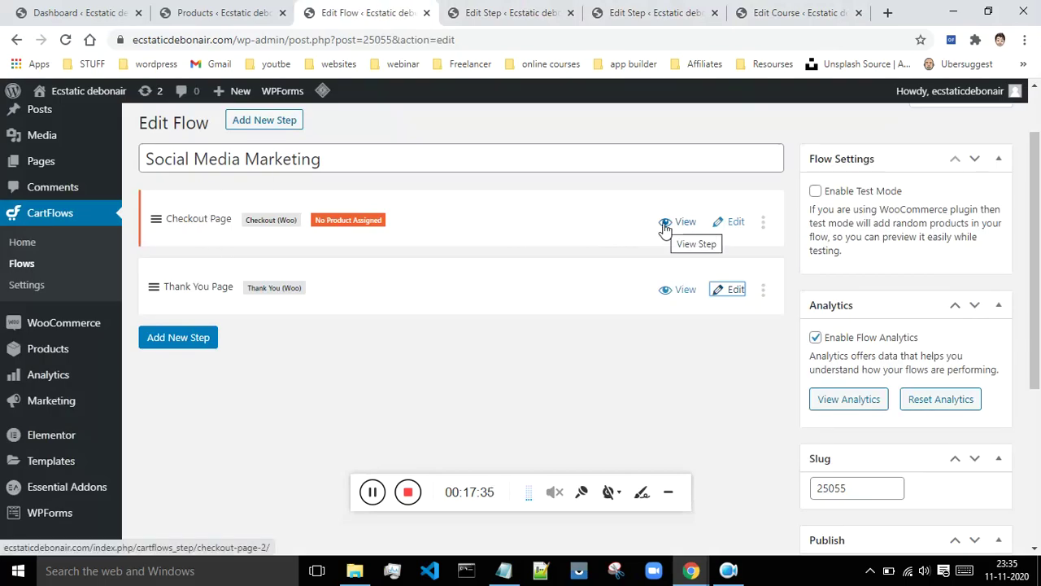
click(838, 13)
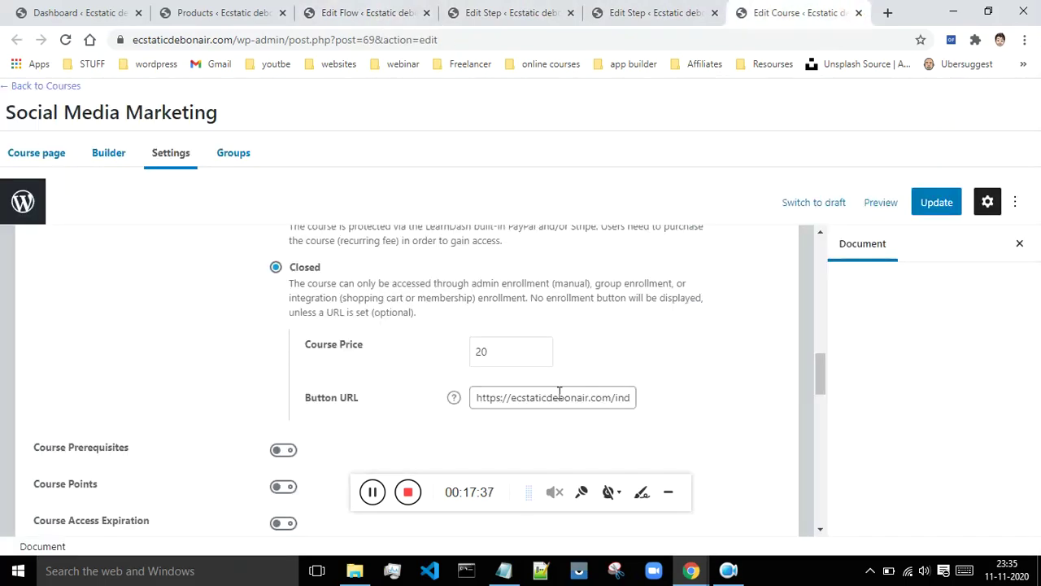
click(366, 12)
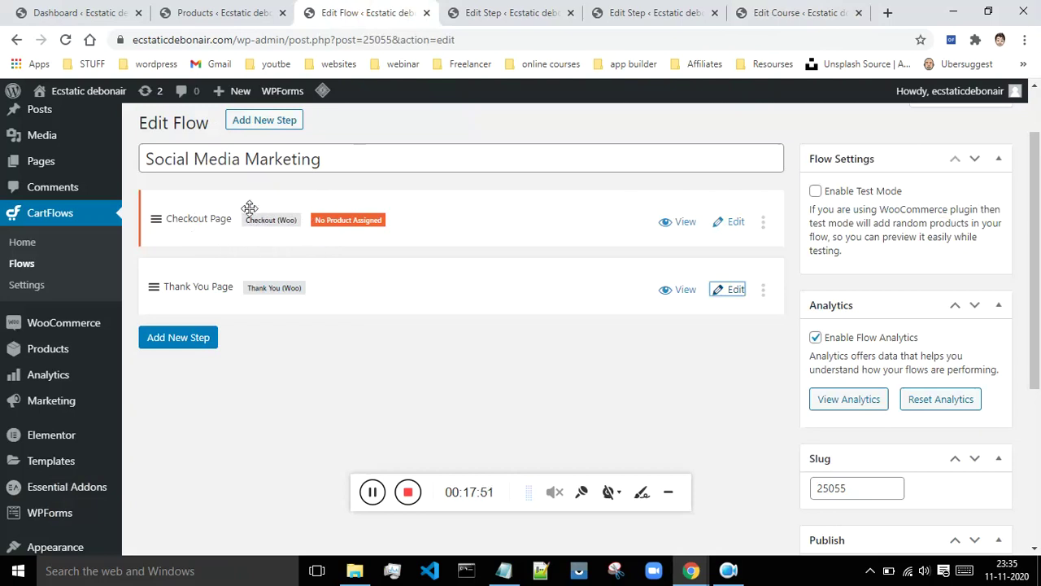
- Compare the Social Media Marketing flow in the admin window with the Instamojo payment section on the incognito checkout page
mouse_move(55, 355)
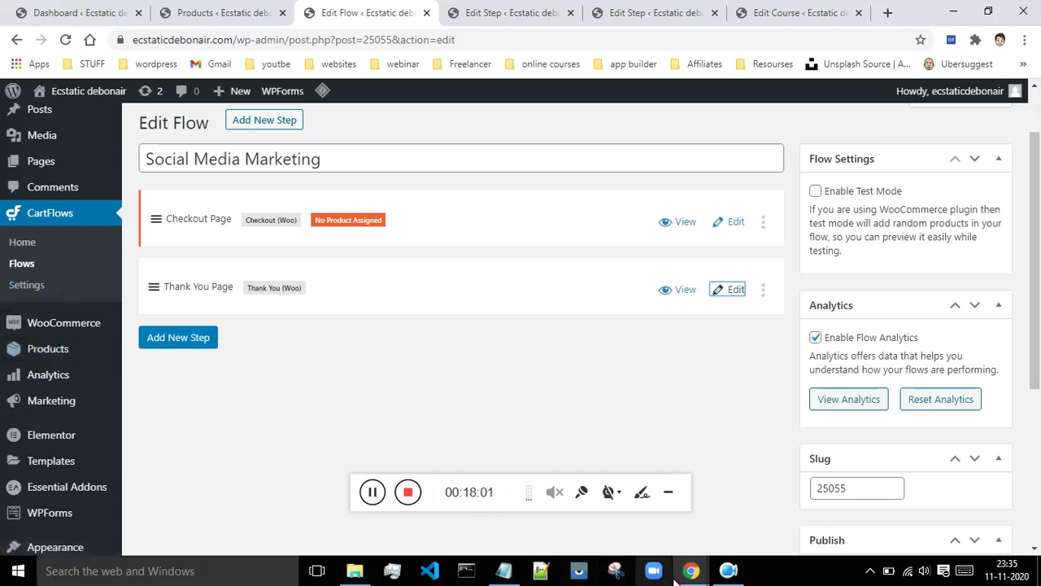
mouse_move(691, 570)
click(824, 491)
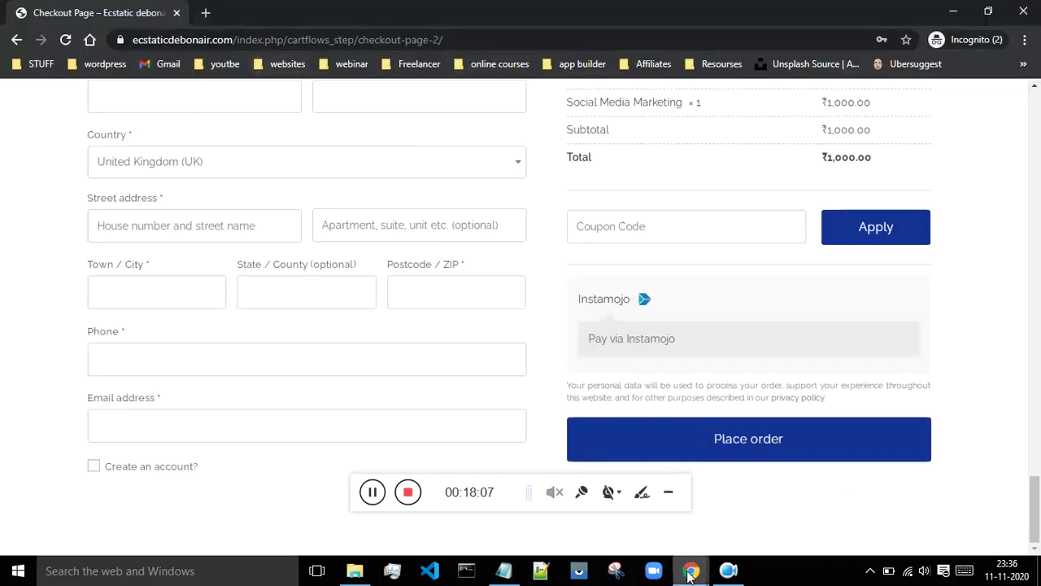
mouse_move(690, 570)
click(490, 529)
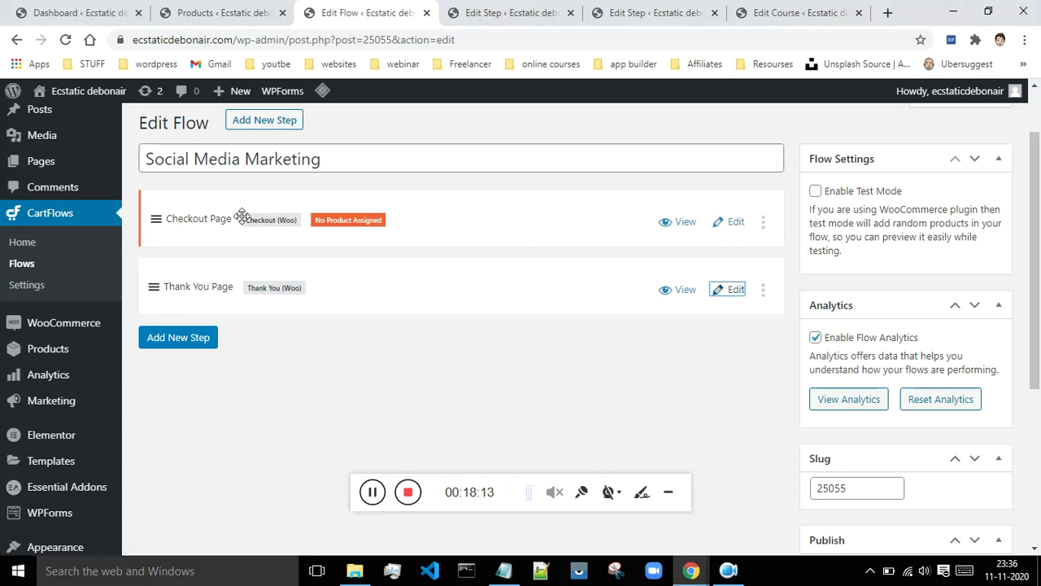
mouse_move(87, 325)
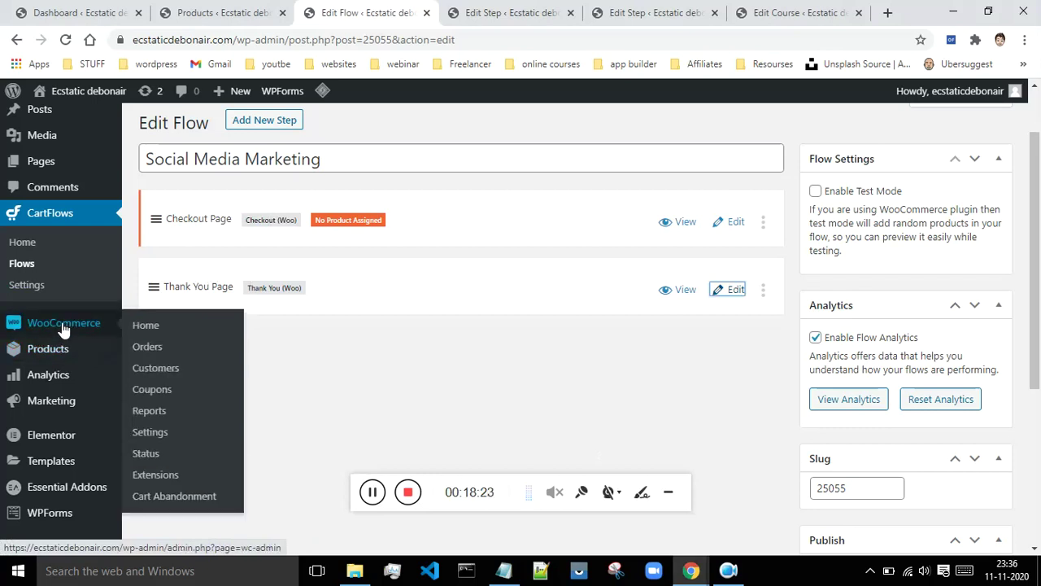
mouse_move(690, 570)
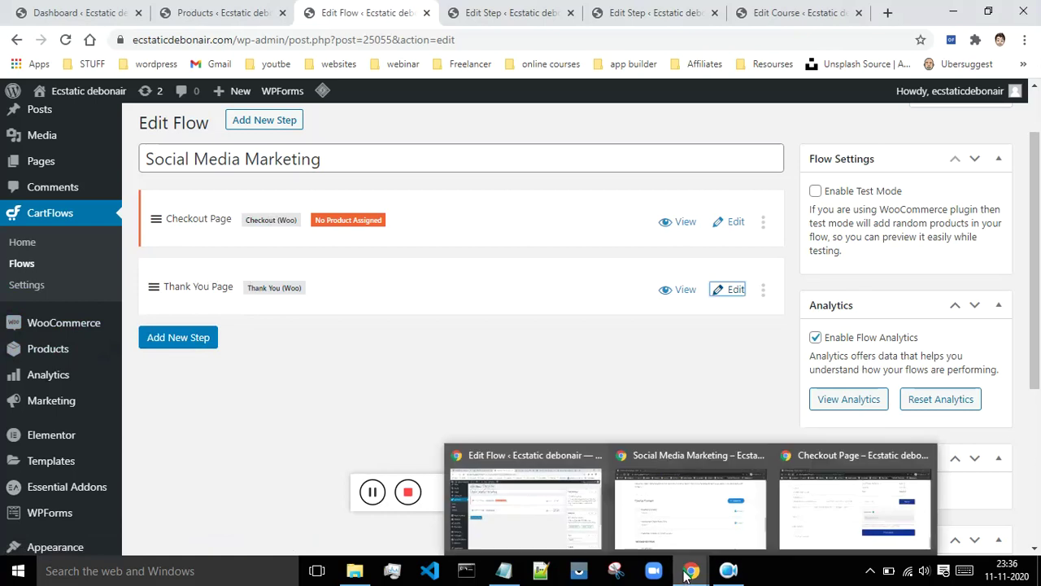
click(848, 511)
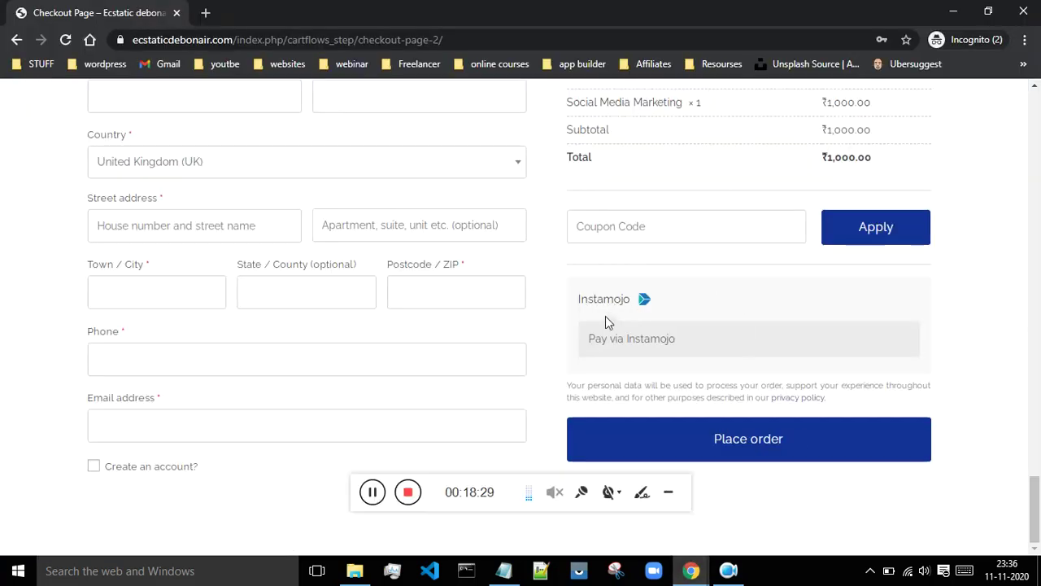
- Return to the admin window and open the WooCommerce settings in a new browser tab, keeping the flow editor open
mouse_move(690, 570)
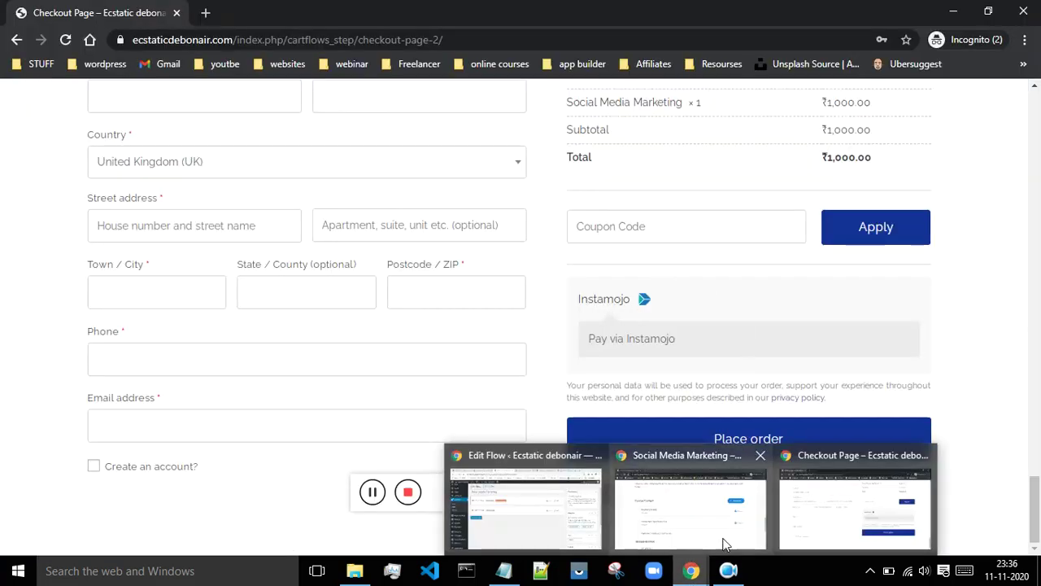
click(496, 525)
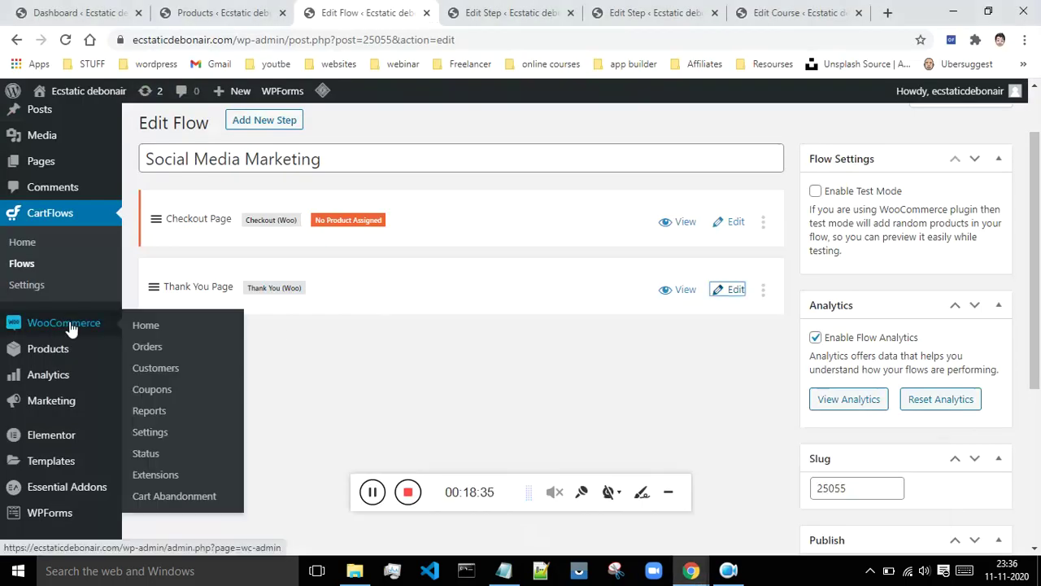
right_click(70, 325)
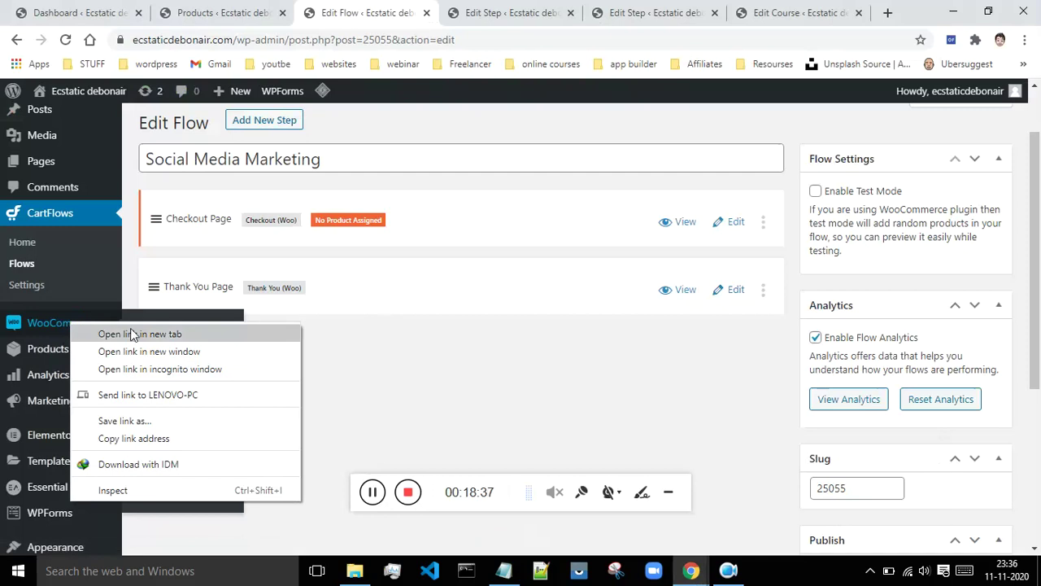
click(58, 327)
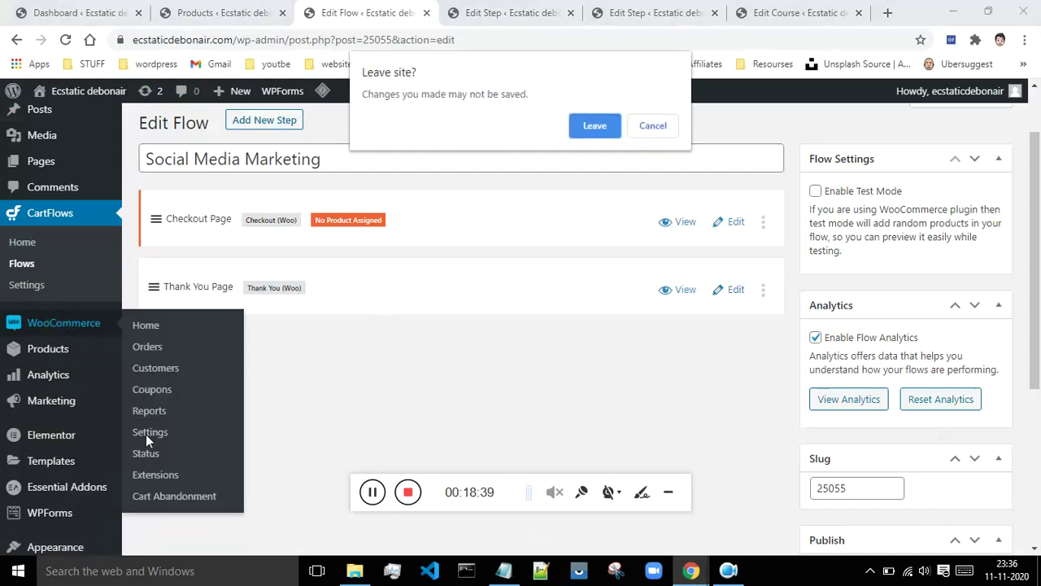
click(650, 126)
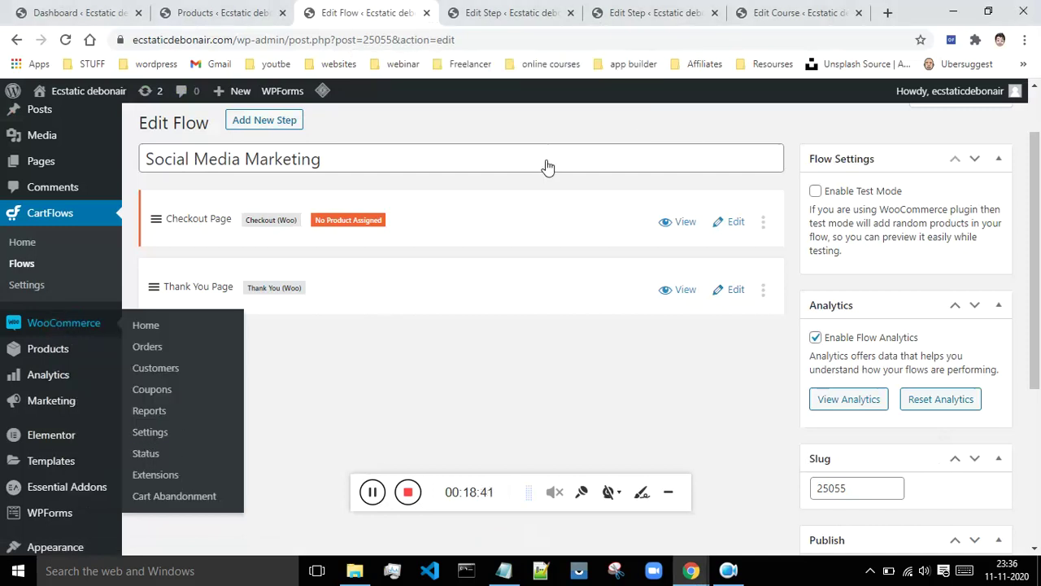
right_click(148, 432)
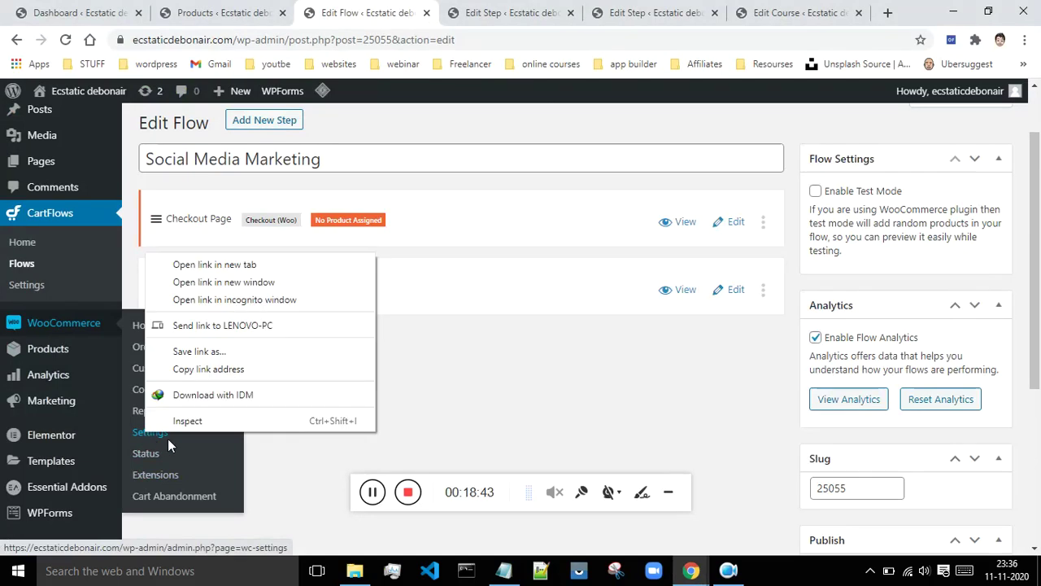
click(208, 265)
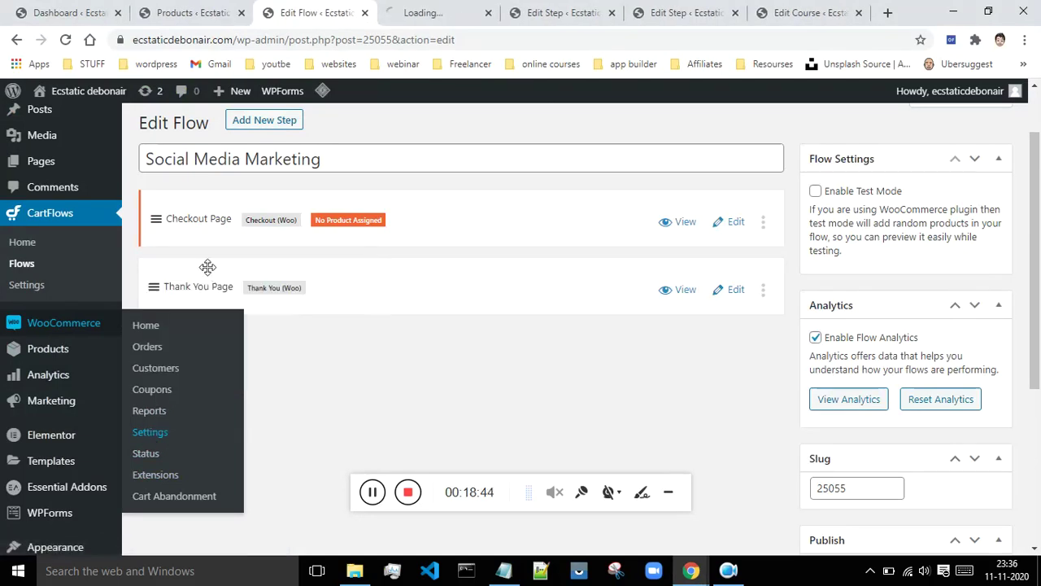
click(423, 8)
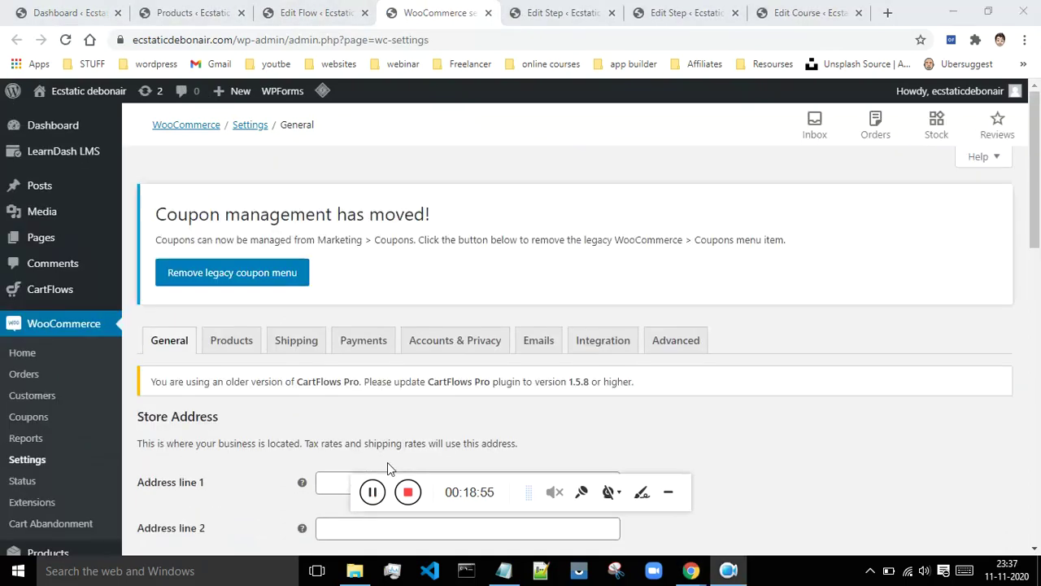
- Enable the PayPal Standard and Direct bank transfer payment methods in WooCommerce's payment settings and save the changes
click(370, 350)
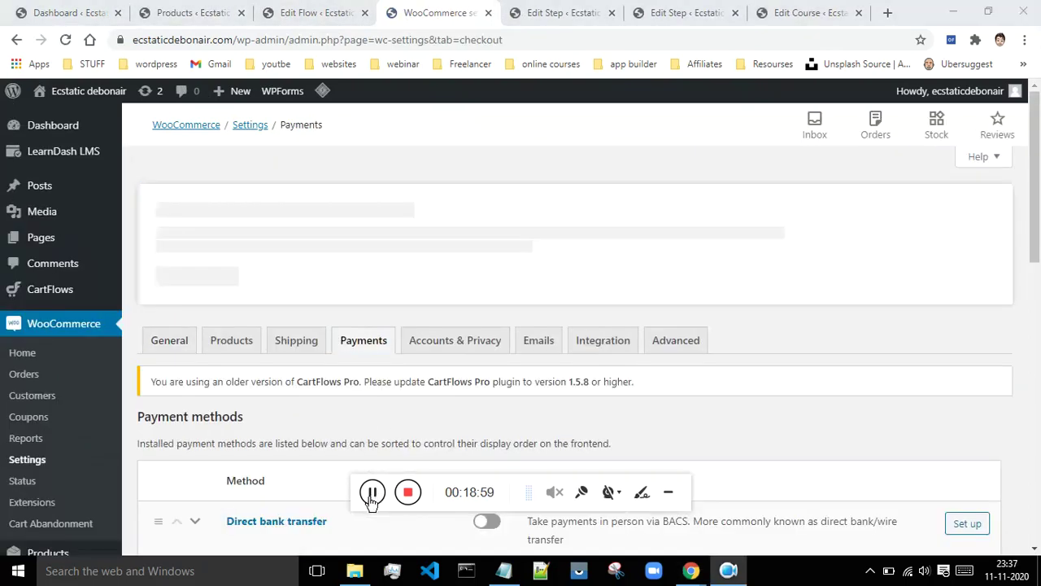
drag(1033, 236, 1033, 330)
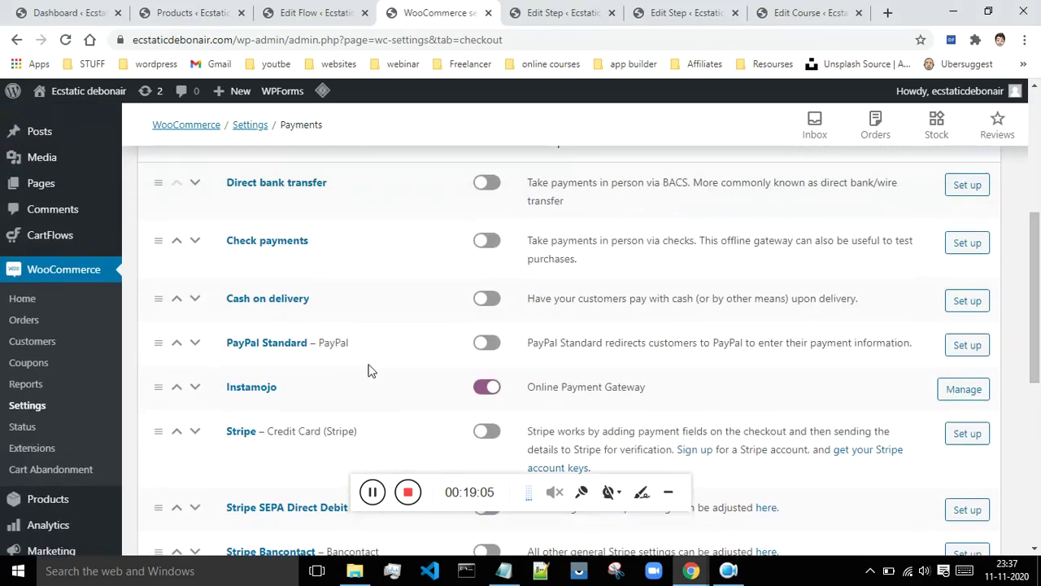
click(486, 345)
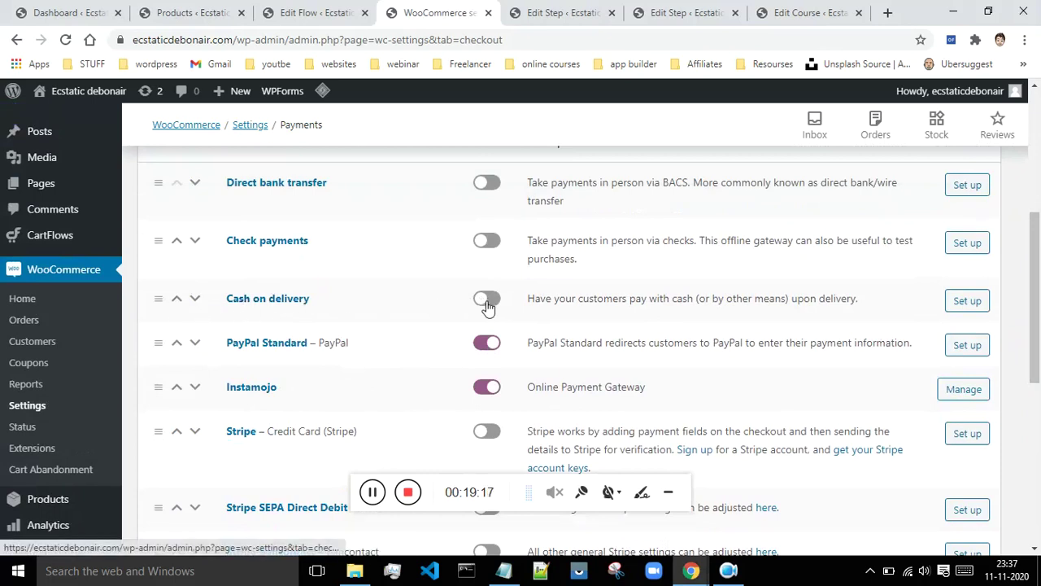
click(487, 183)
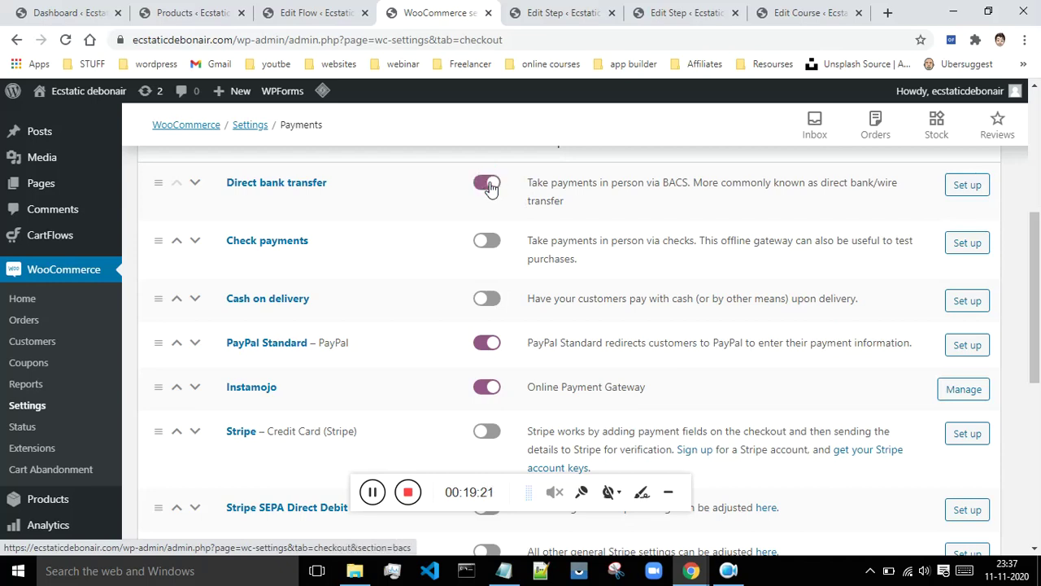
scroll(532, 199, down, 5)
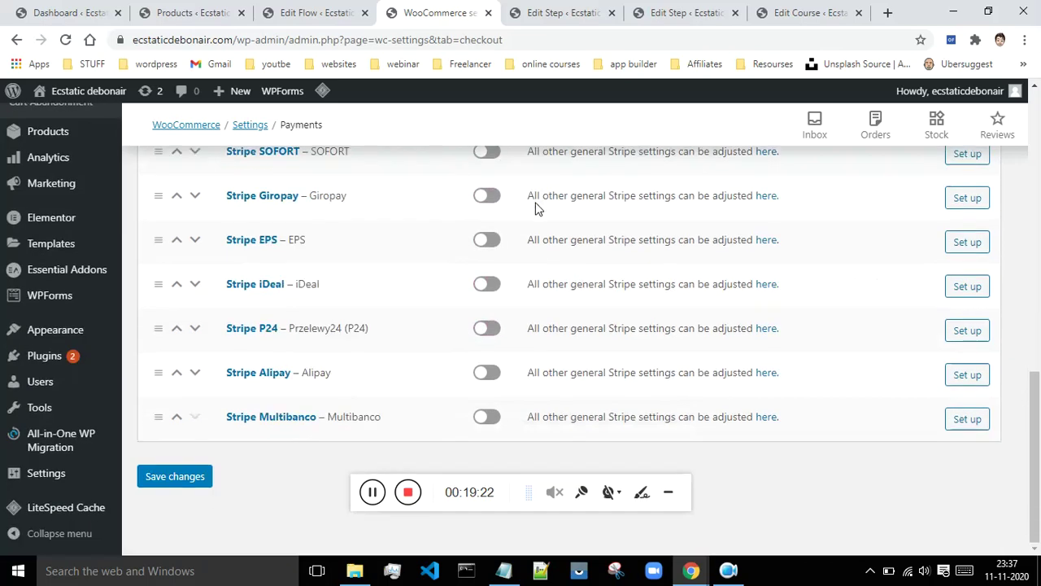
click(174, 479)
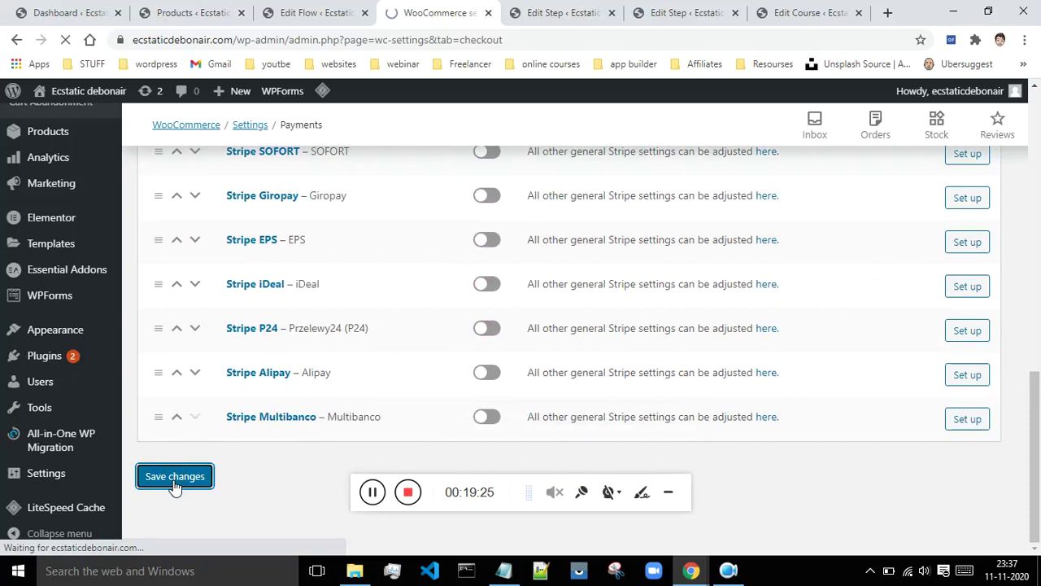
scroll(431, 262, down, 3)
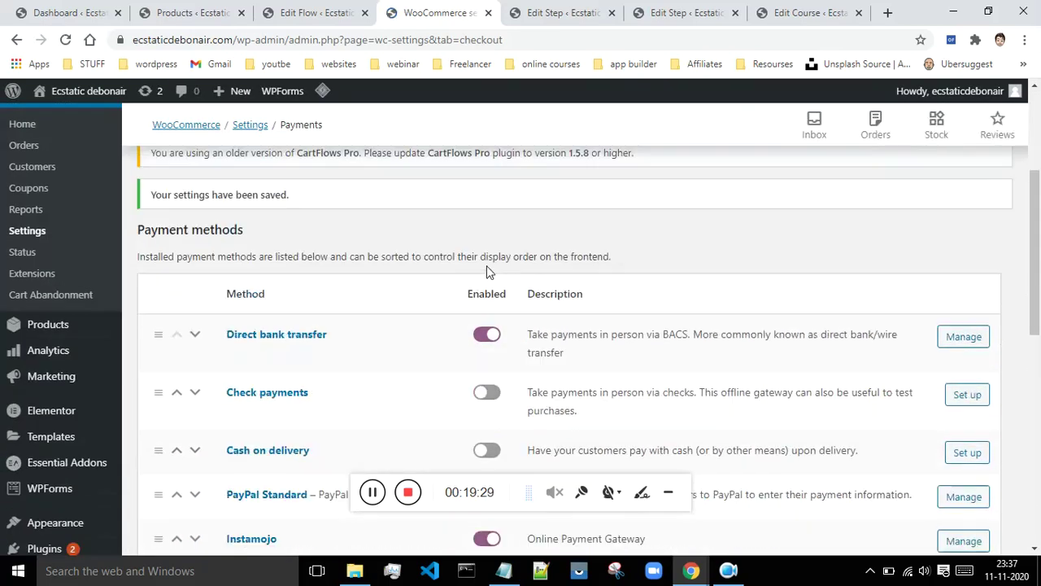
- Reload the checkout page in the incognito window and examine its available payment options
mouse_move(689, 570)
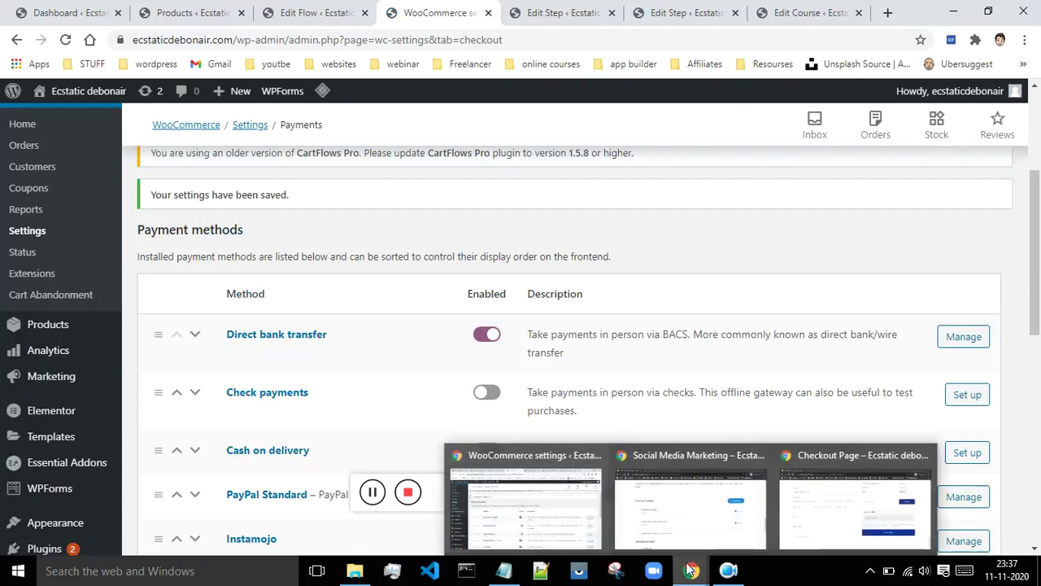
click(854, 500)
click(66, 43)
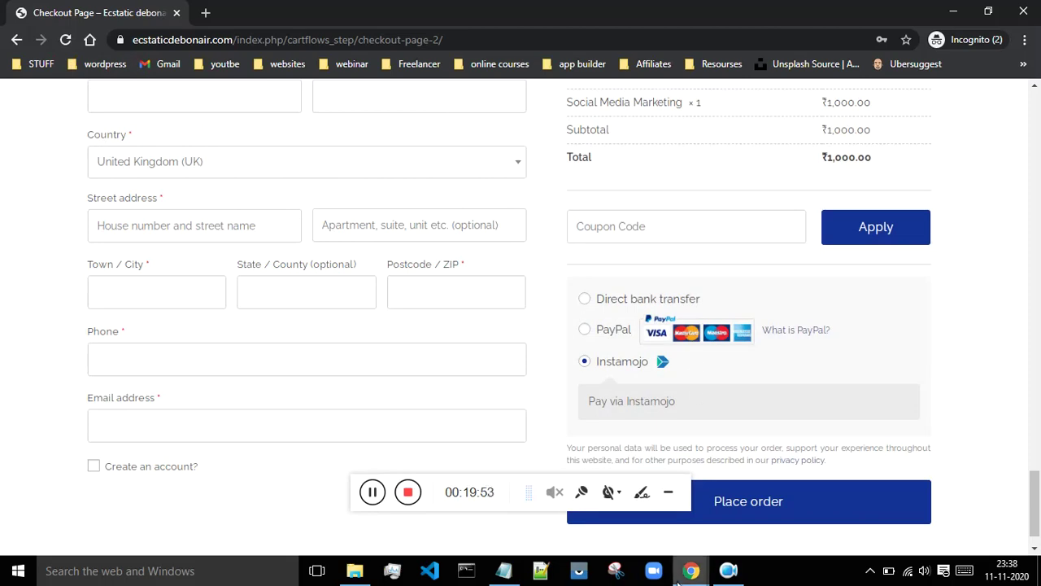
mouse_move(690, 570)
click(820, 495)
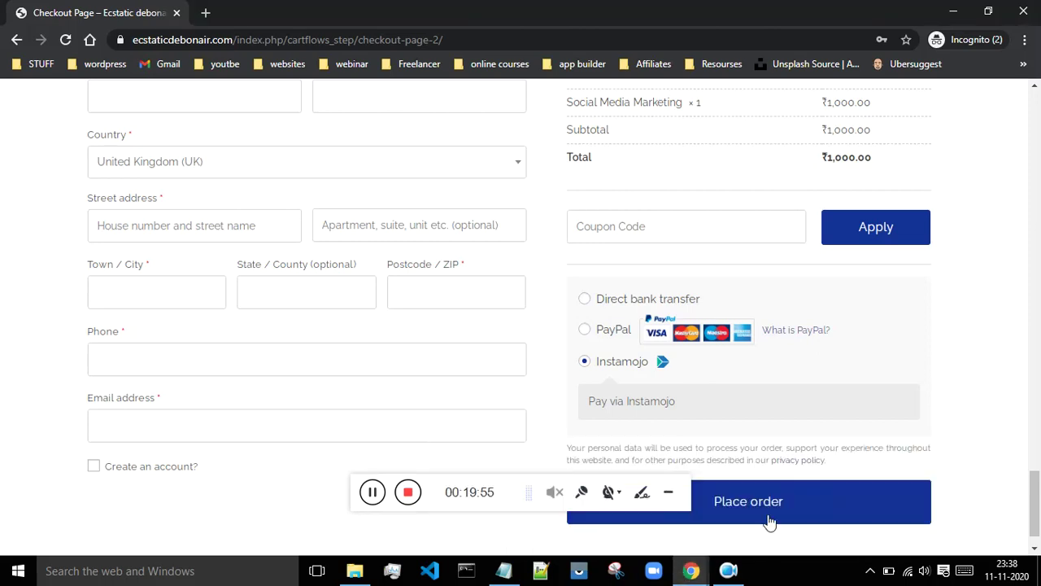
mouse_move(693, 574)
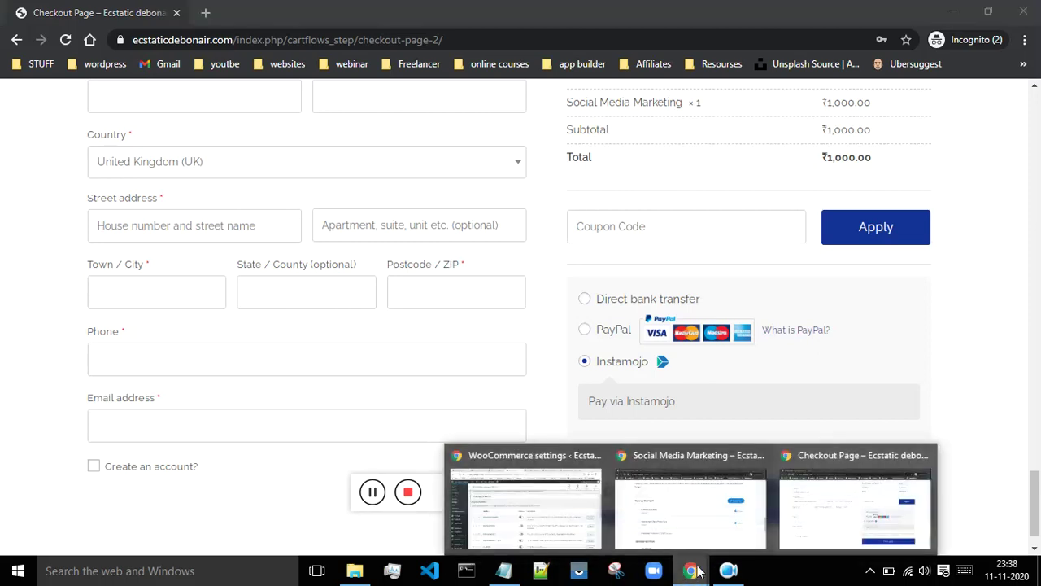
- Return to the admin window and review the Social Media Marketing course's access mode options, Closed course price and button URL
click(532, 516)
click(790, 8)
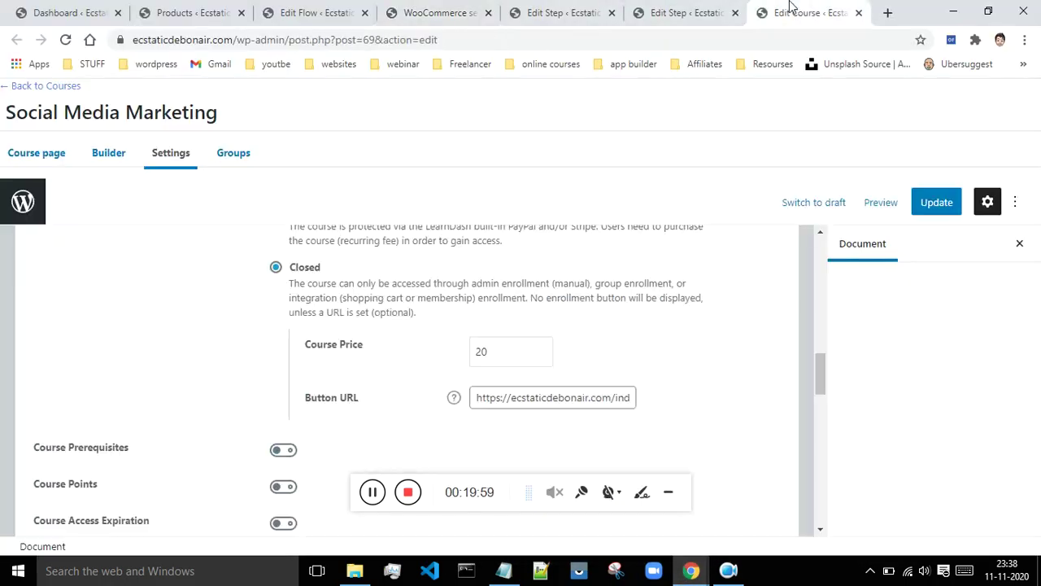
scroll(422, 329, up, 2)
scroll(422, 328, up, 1)
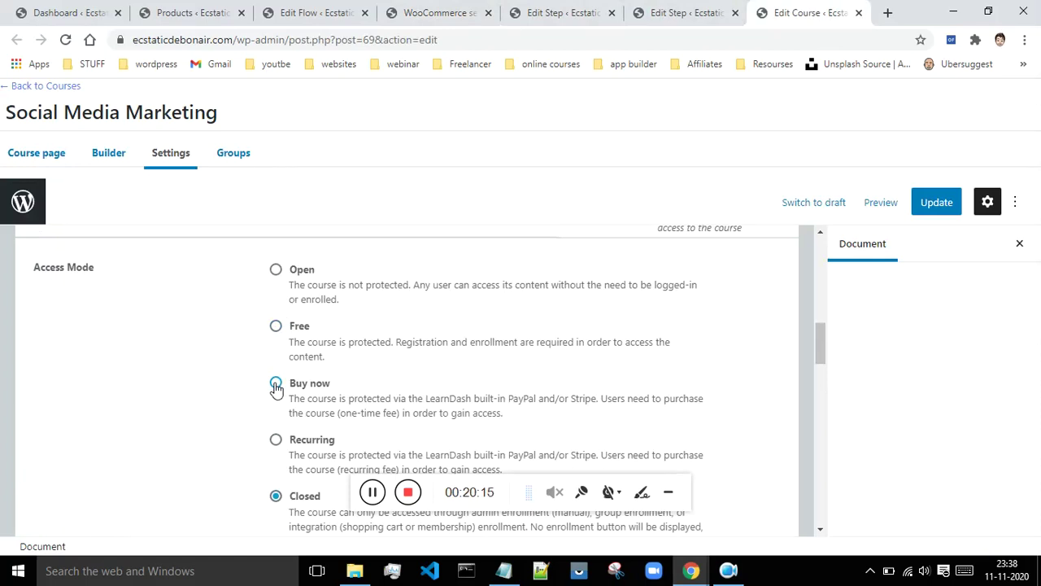
scroll(316, 349, down, 2)
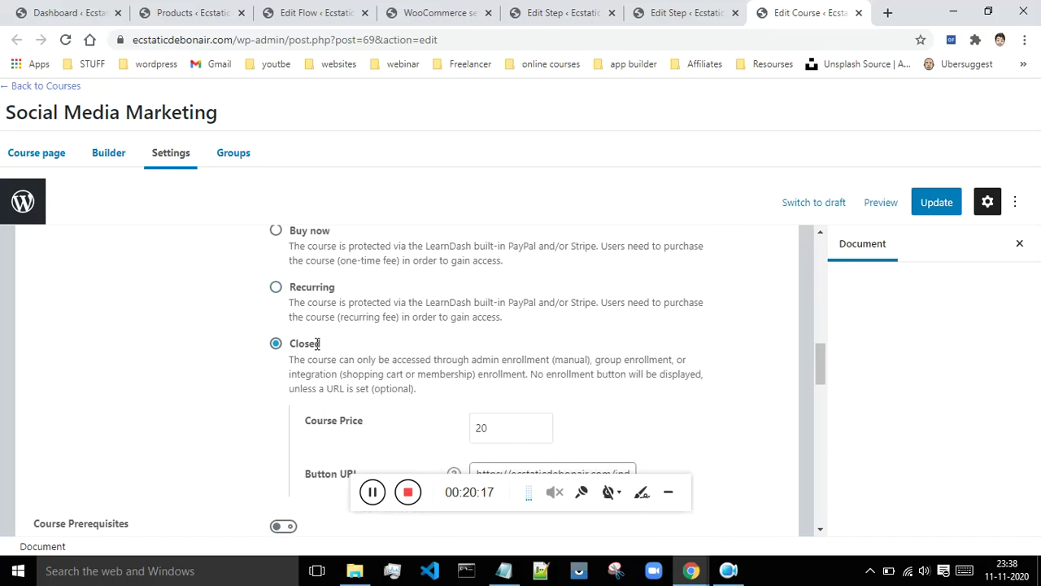
scroll(338, 356, down, 1)
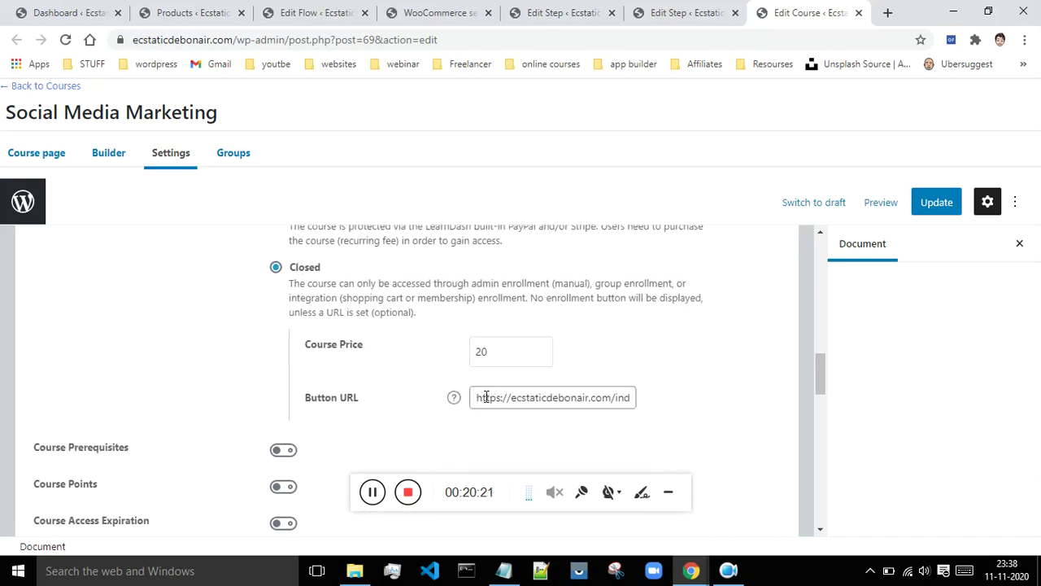
click(478, 398)
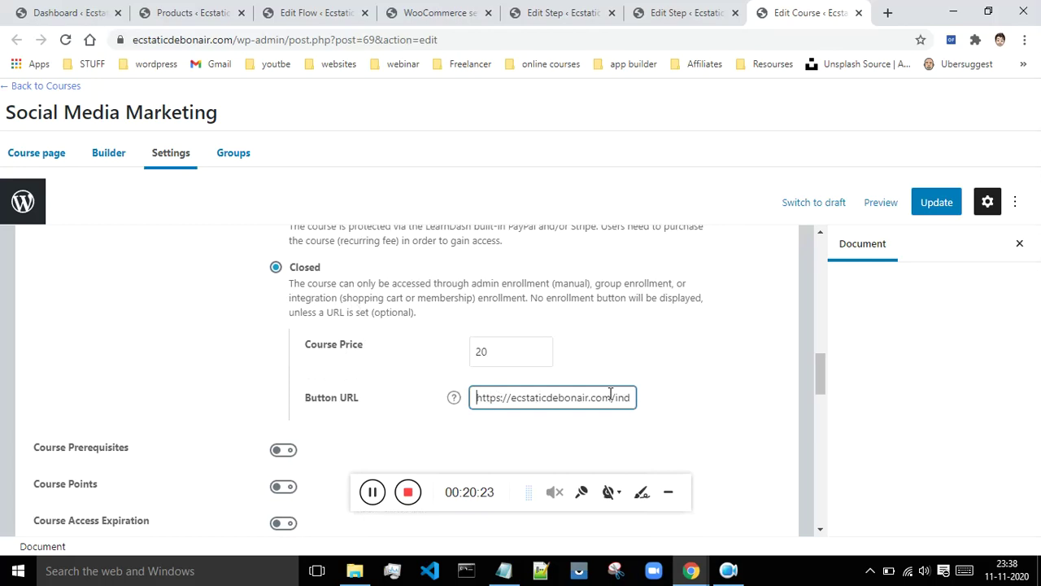
- Compare the Social Media Marketing flow's checkout and thank-you steps with the course's Closed access settings
click(265, 10)
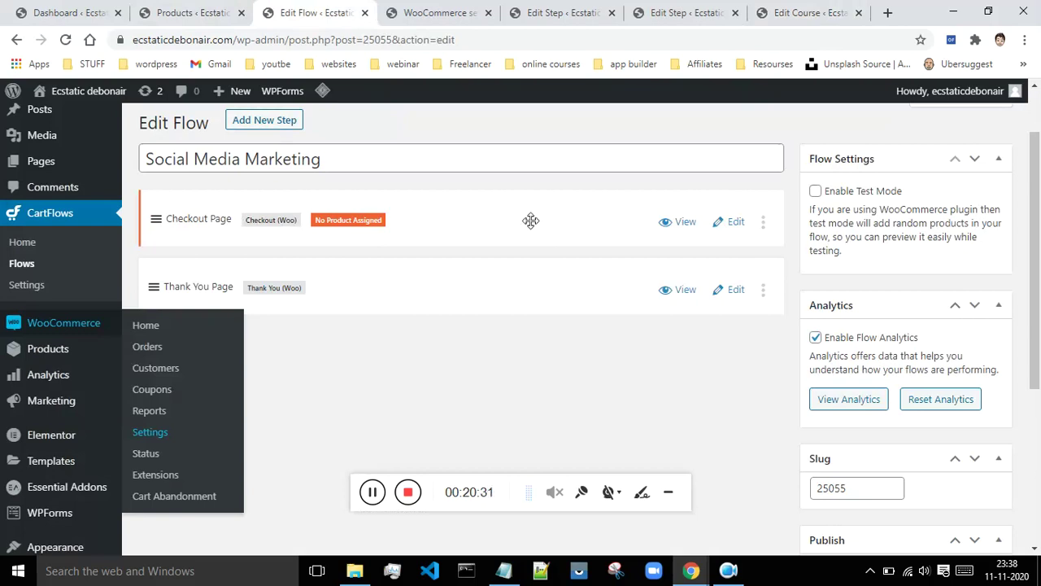
mouse_move(54, 357)
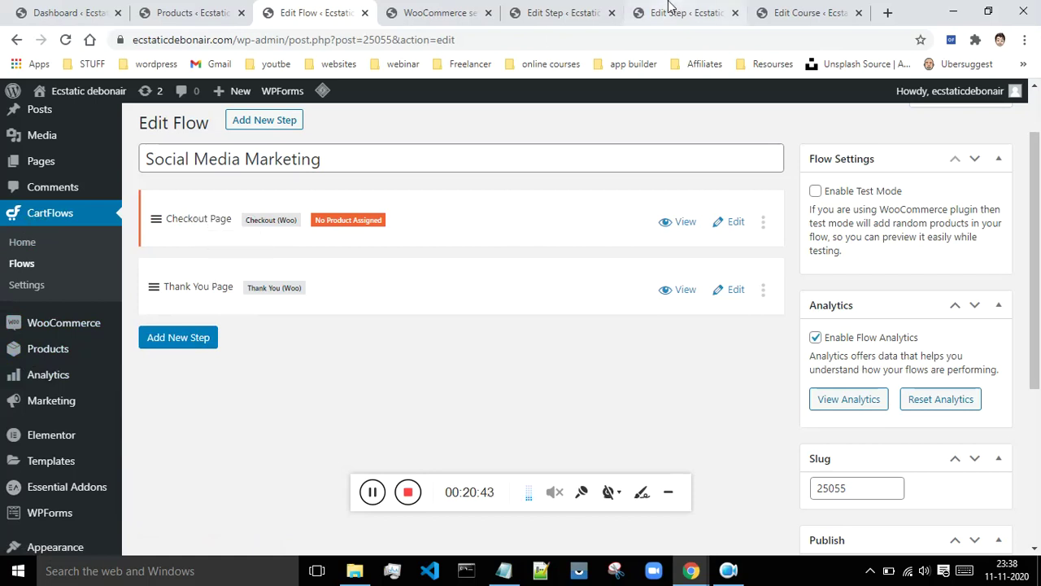
click(801, 12)
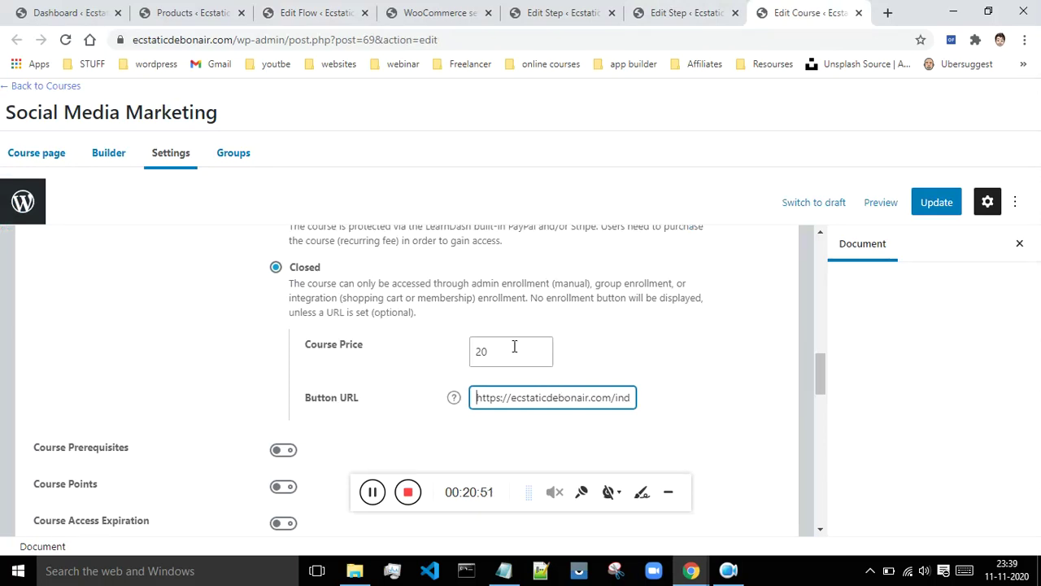
click(336, 11)
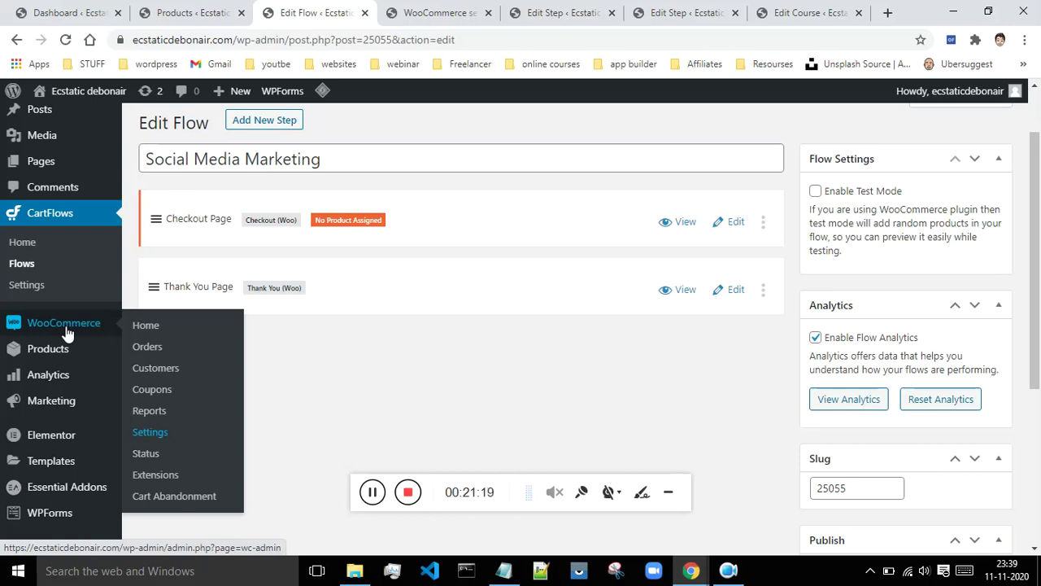
click(407, 491)
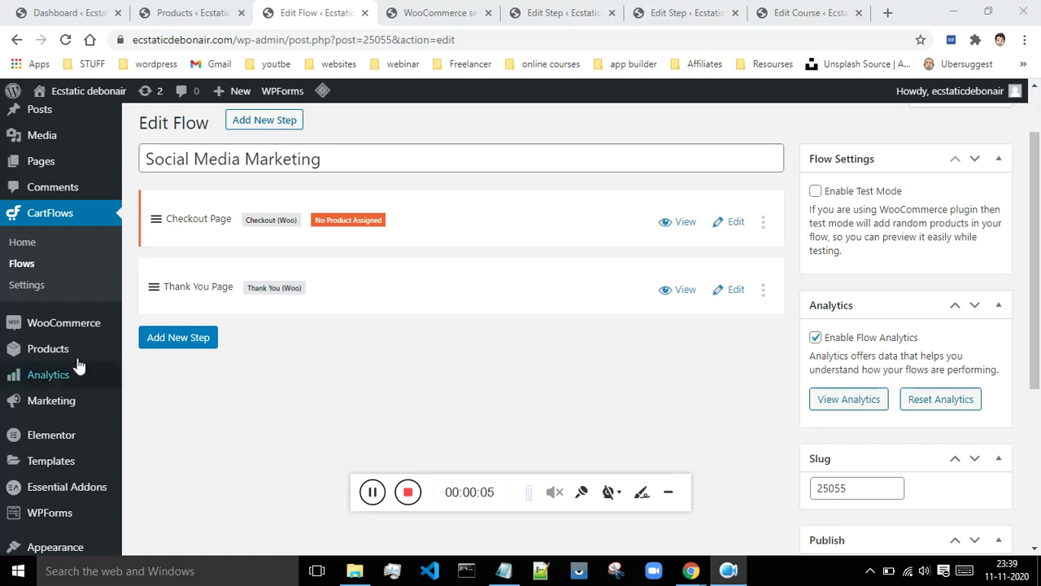
- Close the course, step, WooCommerce settings, flow and products browser tabs, keeping only the WordPress dashboard open
click(805, 12)
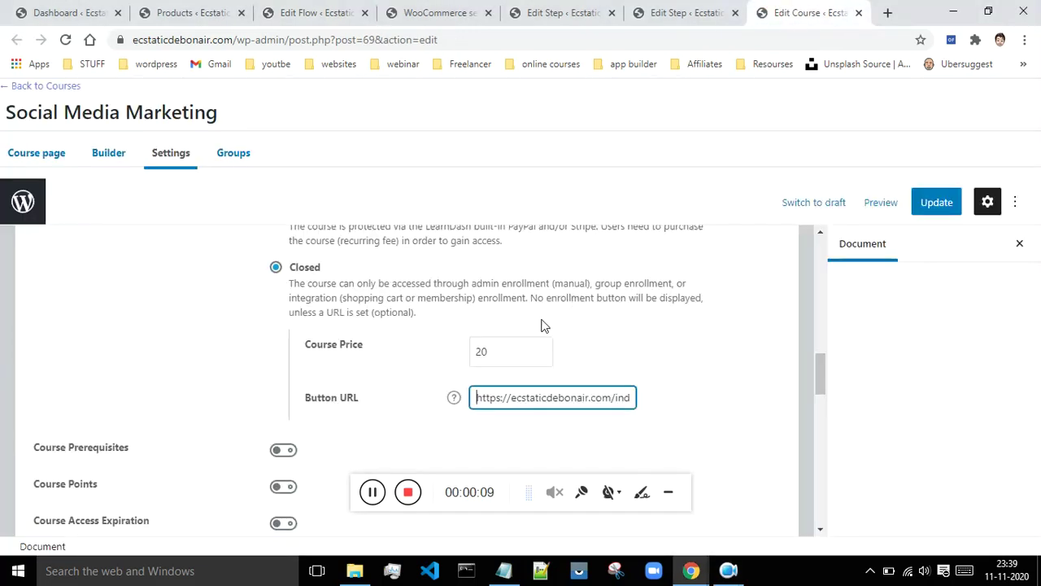
click(859, 12)
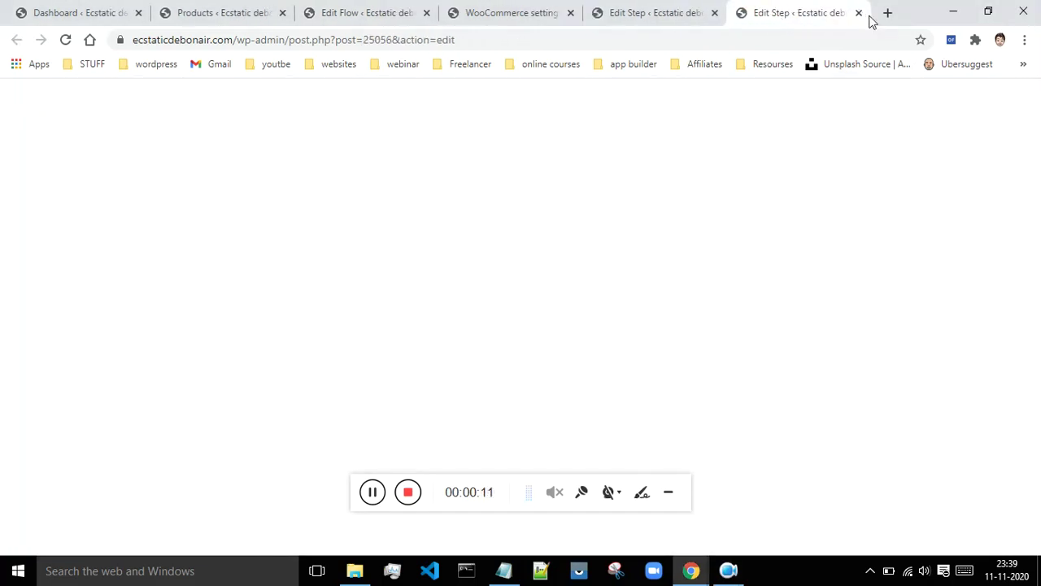
click(858, 12)
click(858, 13)
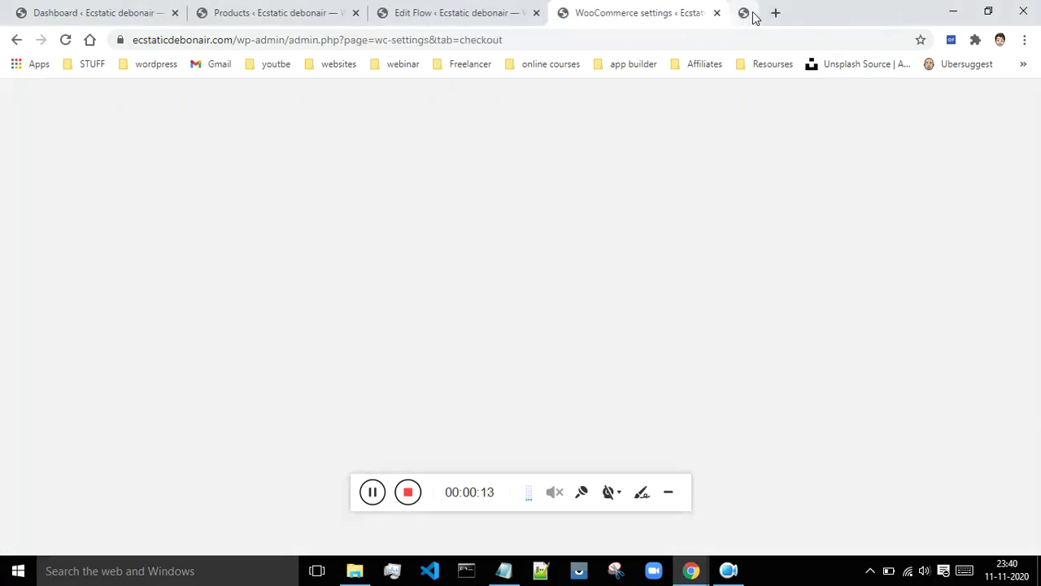
click(722, 13)
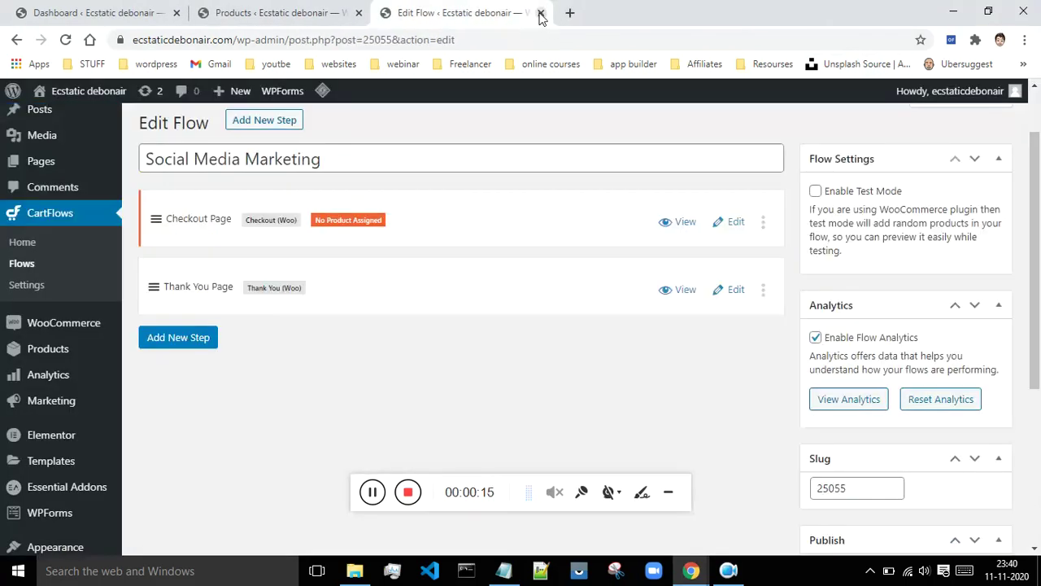
click(541, 13)
click(593, 150)
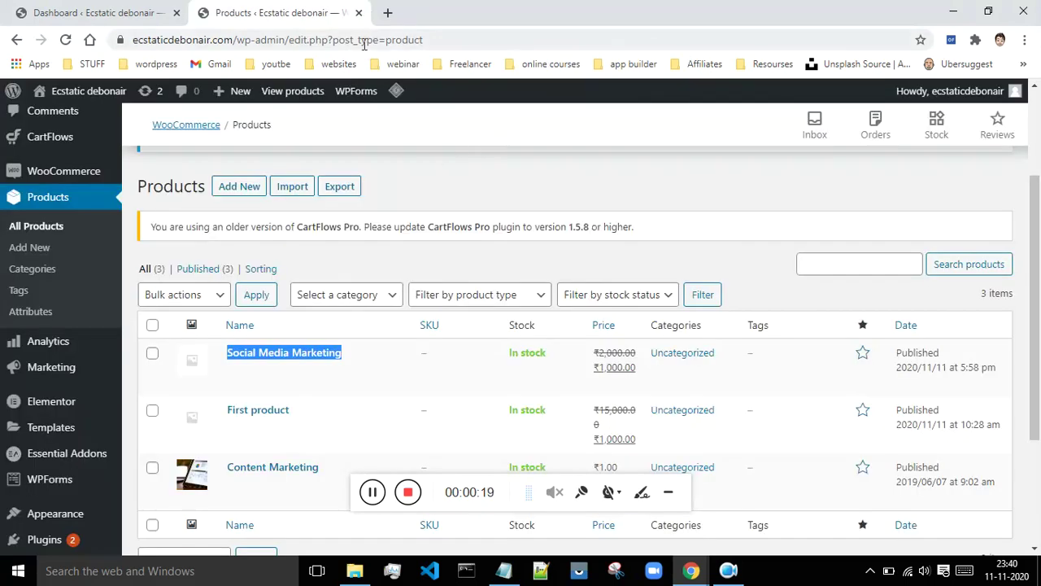
click(358, 13)
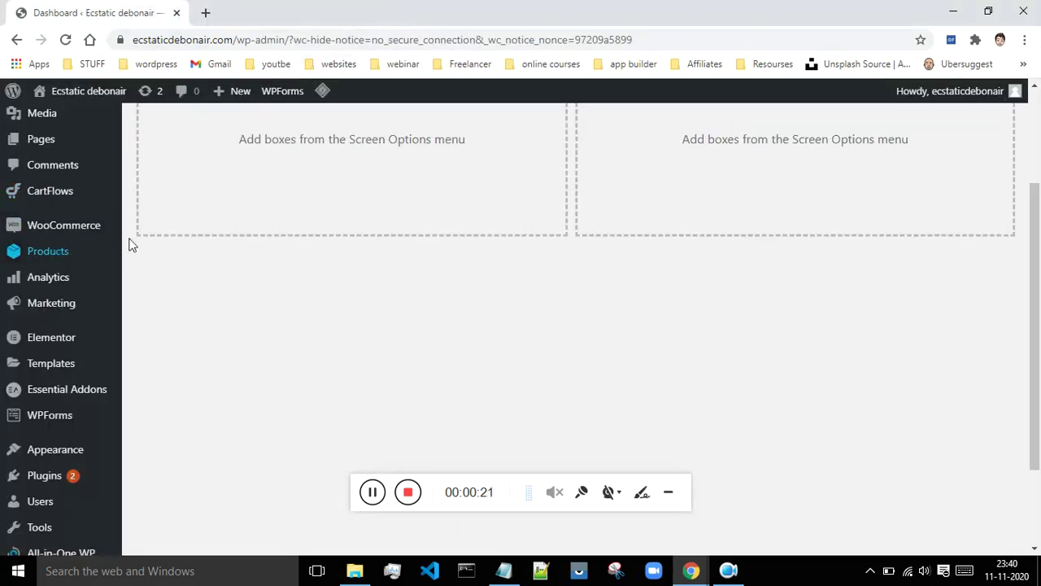
- Open the WooCommerce home page in a new browser tab, switch to it and dismiss the welcome dialog
mouse_move(76, 227)
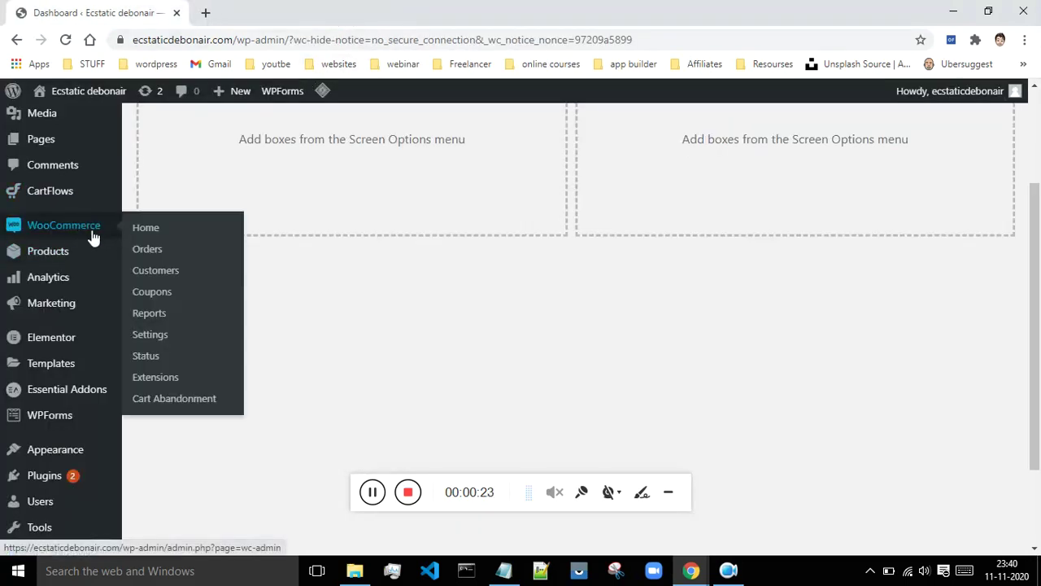
right_click(92, 236)
click(146, 239)
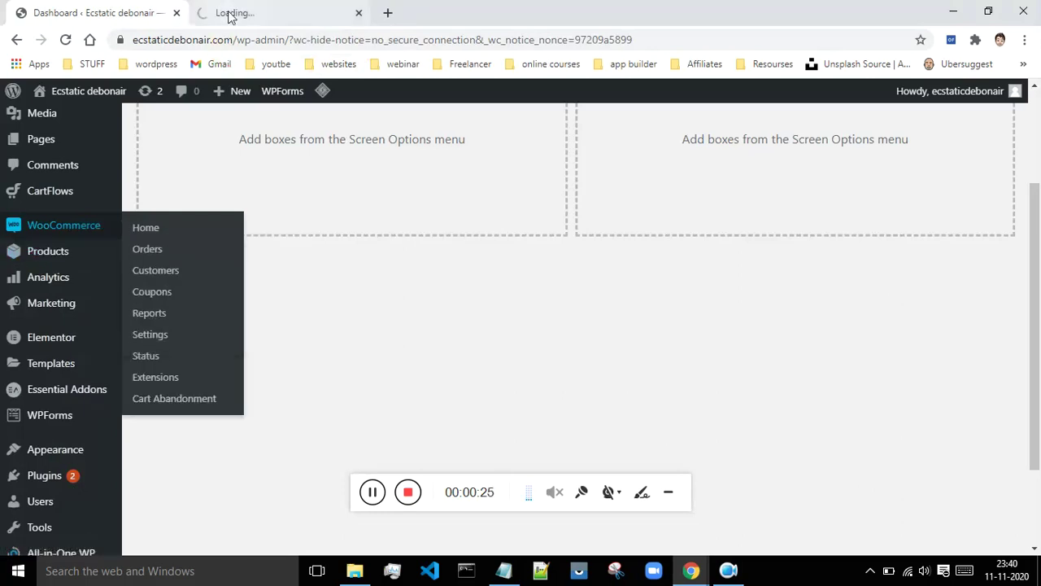
key(ctrl+Tab)
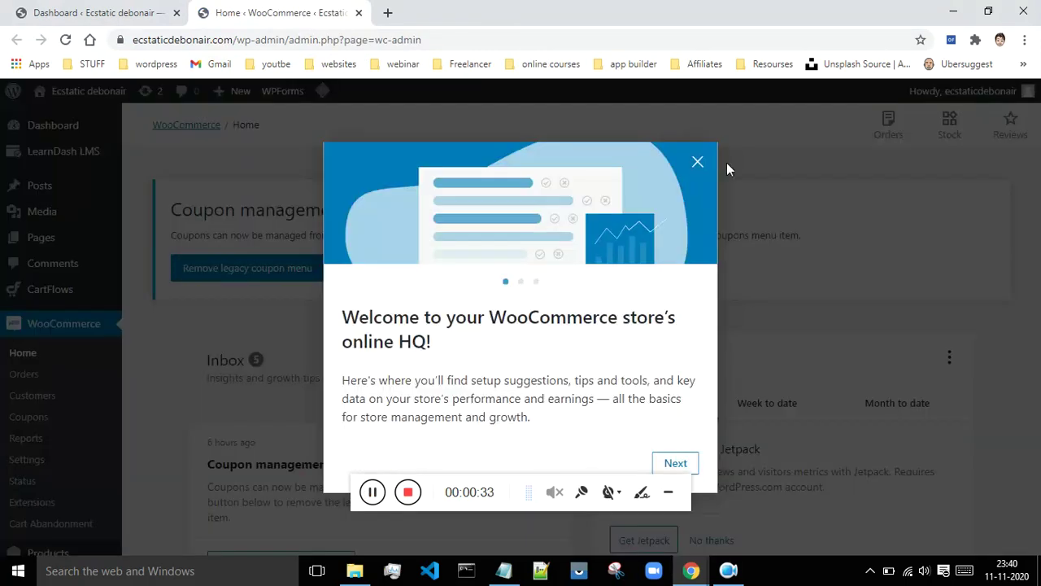
click(697, 161)
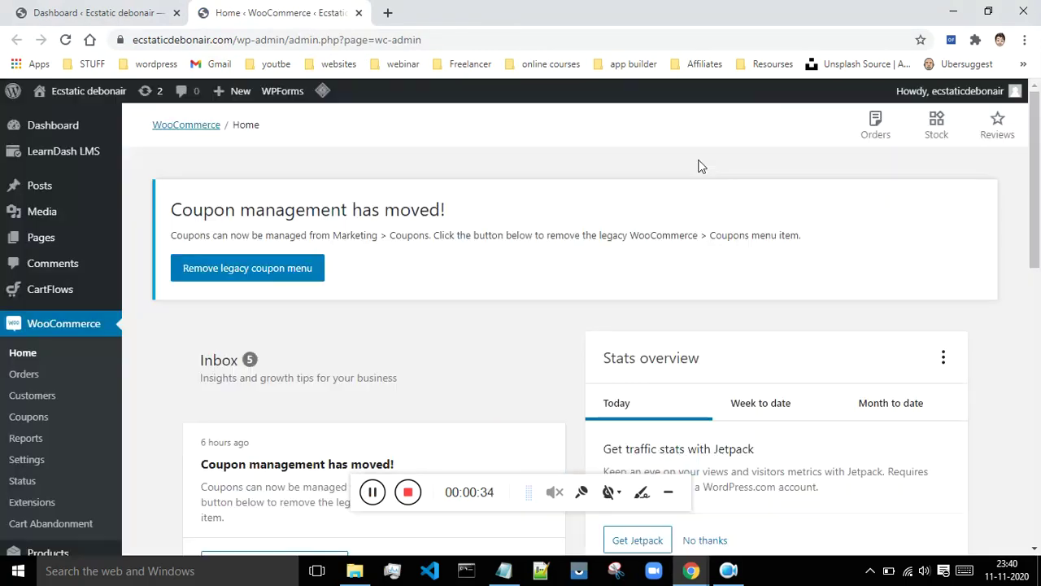
- Look over the WooCommerce home page, then open the orders list and examine the order statuses and totals
click(373, 492)
scroll(199, 368, down, 1)
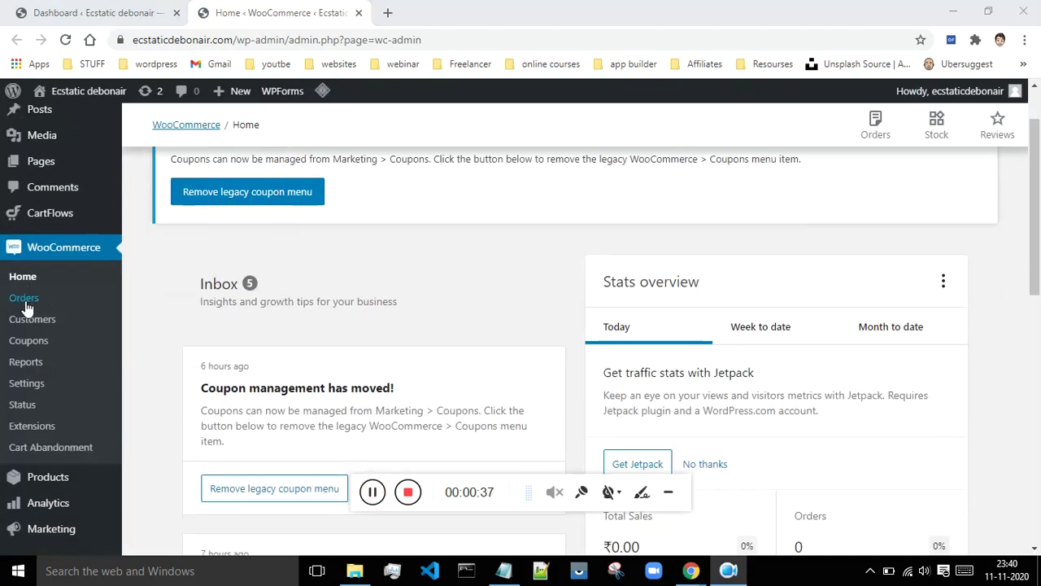
scroll(512, 279, down, 9)
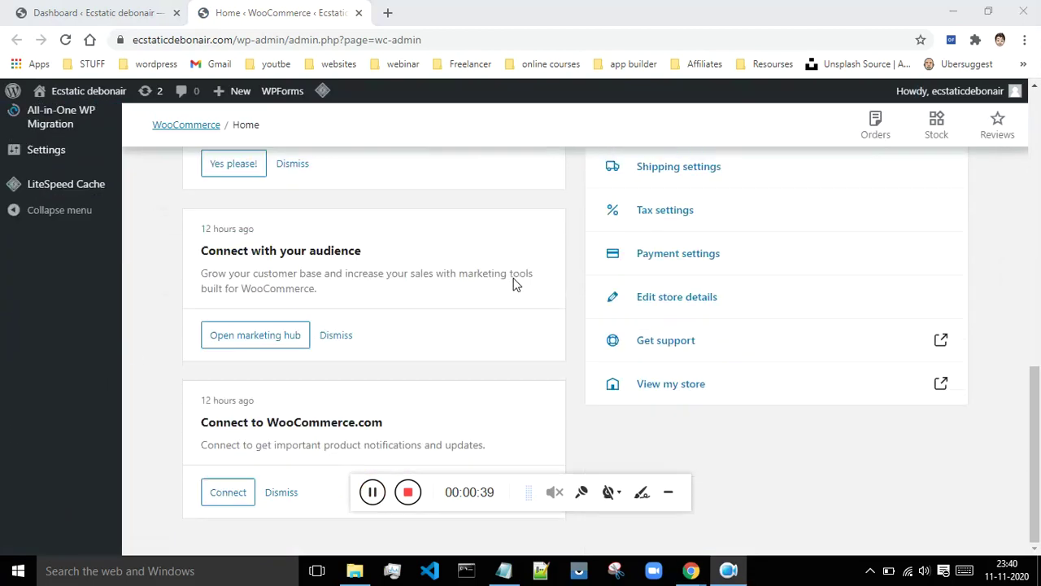
scroll(514, 284, up, 10)
scroll(418, 346, down, 2)
click(23, 225)
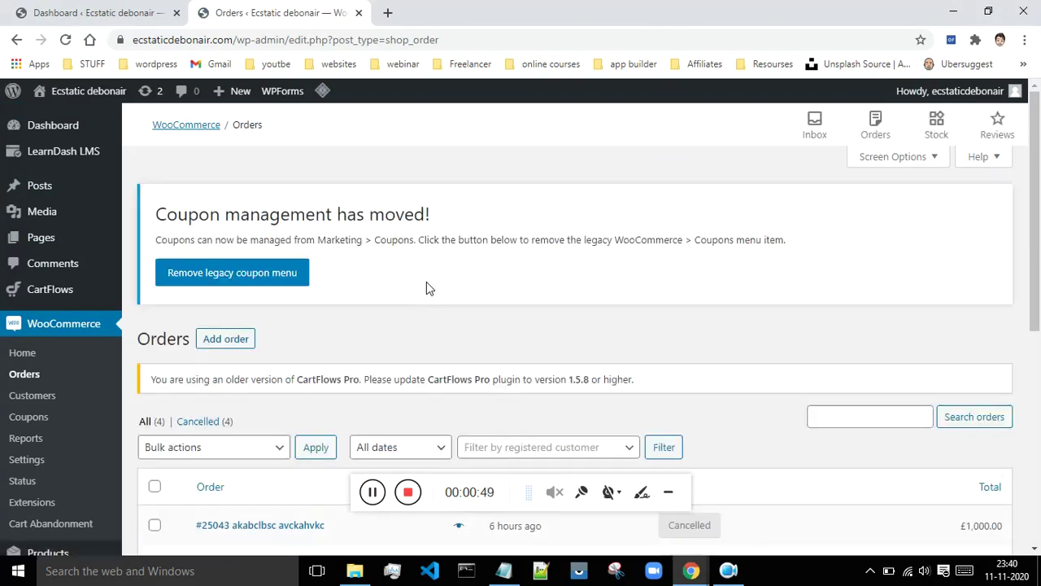
scroll(780, 186, down, 3)
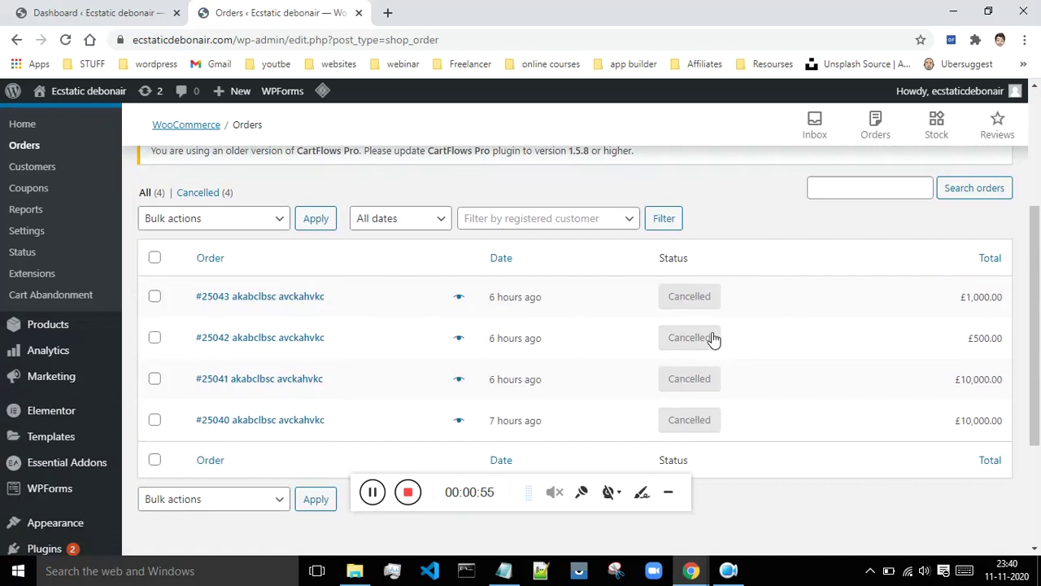
scroll(720, 332, up, 2)
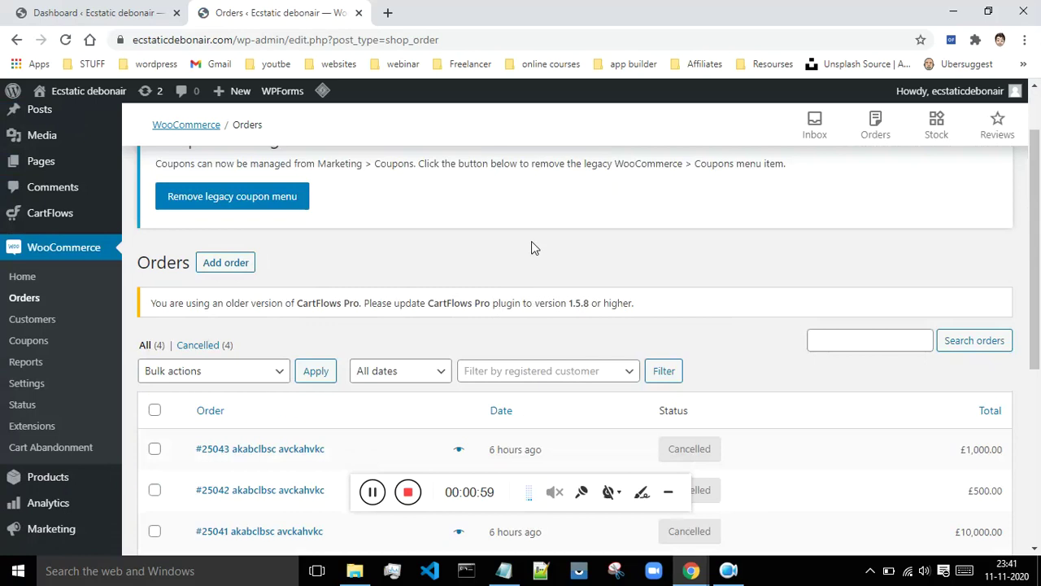
- Open the WooCommerce customers report and examine the columns of the customer table
click(33, 320)
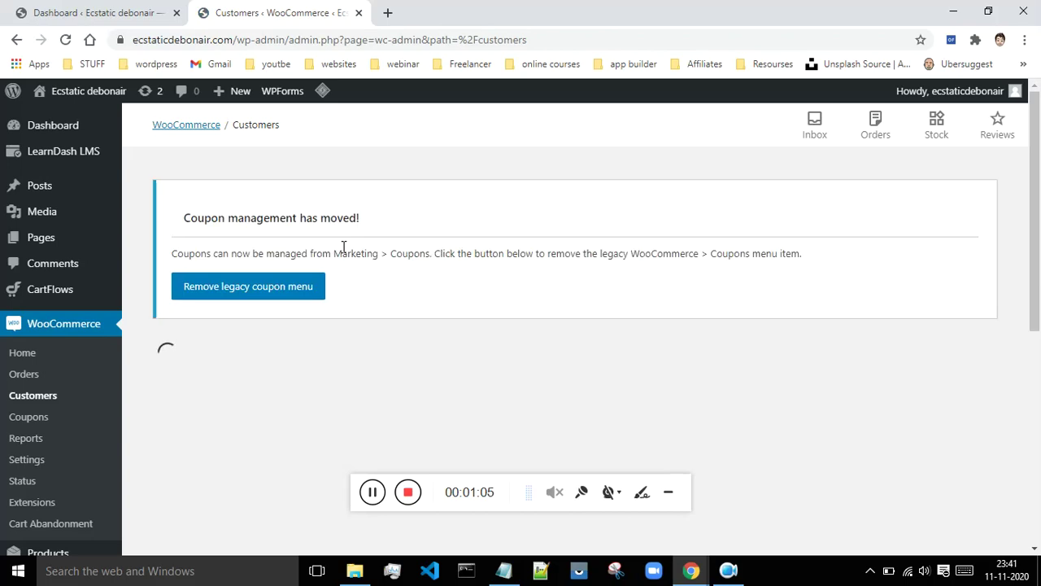
scroll(505, 248, down, 3)
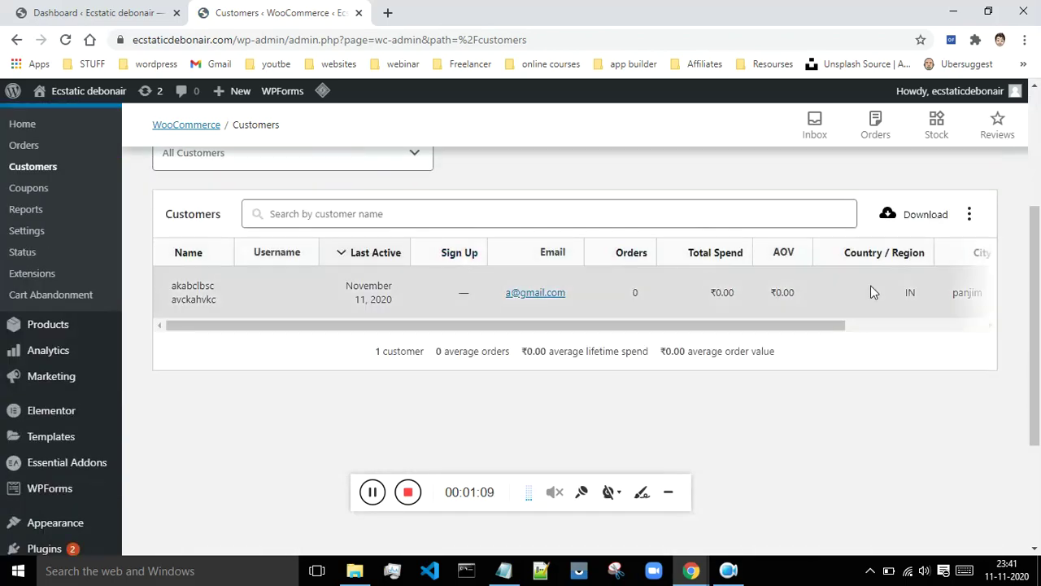
drag(799, 326, 682, 324)
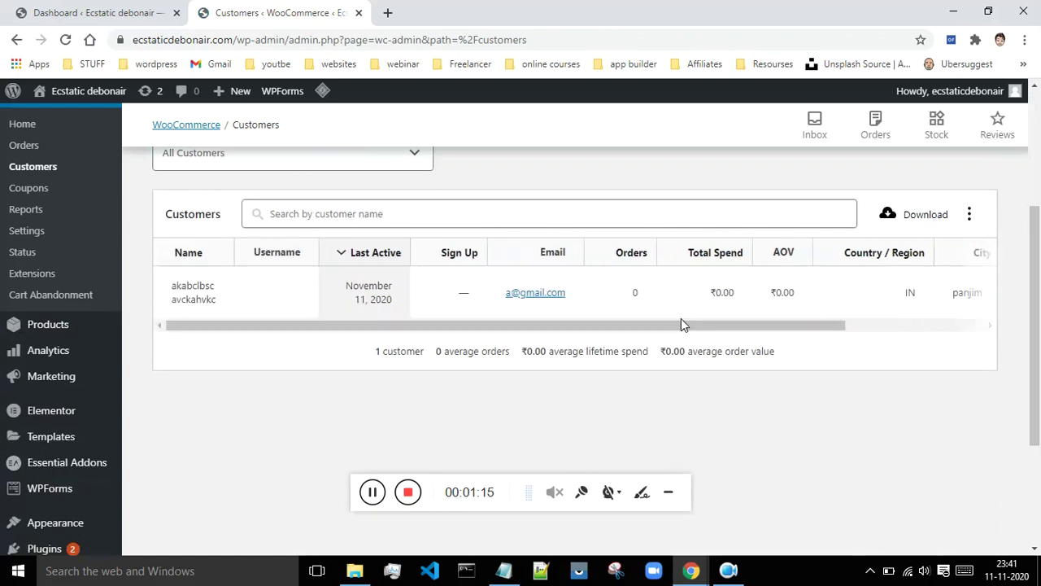
drag(514, 325, 439, 341)
scroll(244, 341, up, 1)
- Open the WooCommerce coupons list and review the existing coupon codes
click(40, 266)
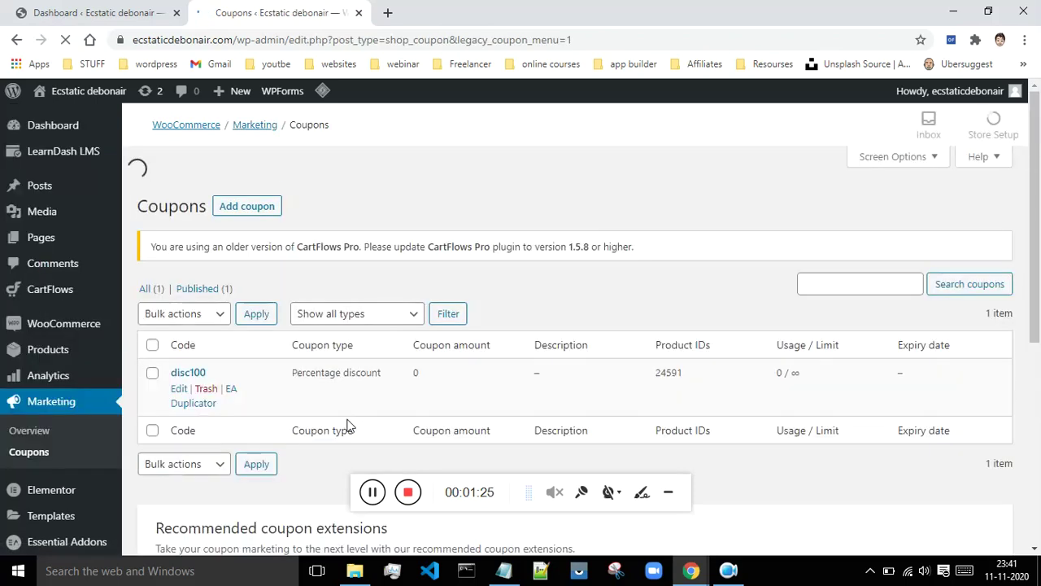
scroll(453, 261, down, 2)
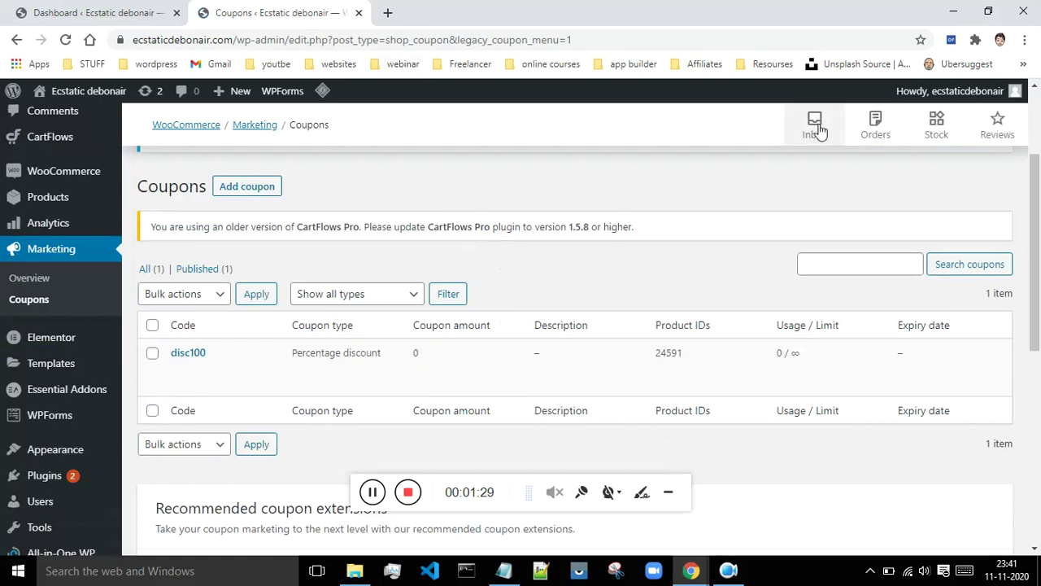
click(389, 13)
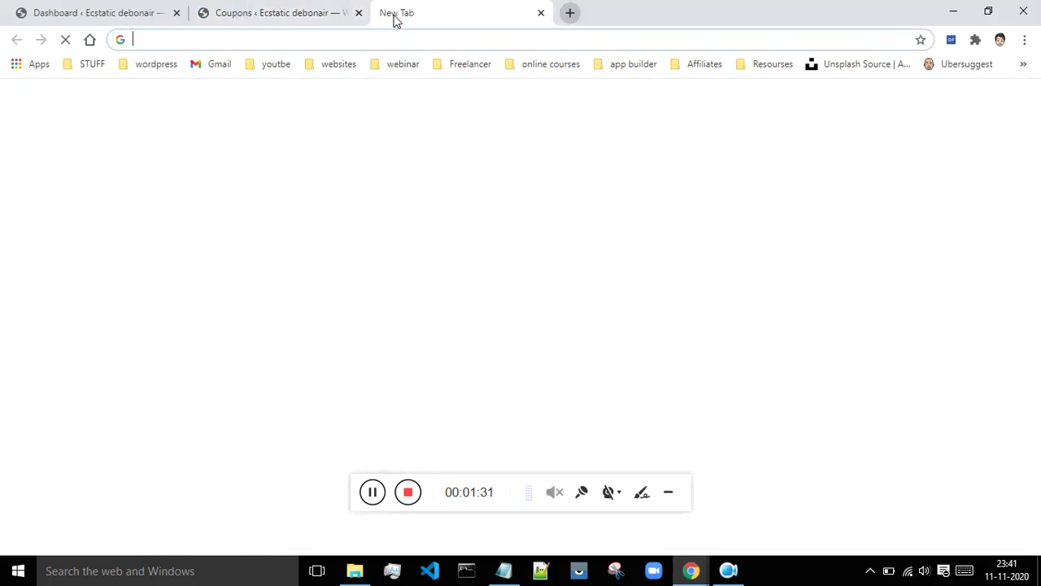
click(541, 13)
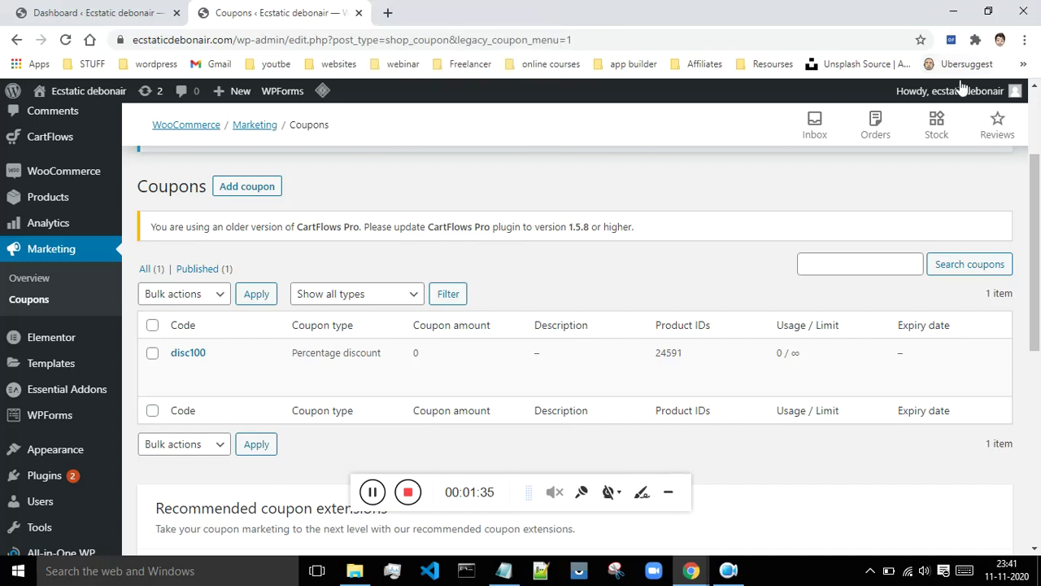
- Open ecstaticdebonair.com in a new incognito window and go to the Social Media Marketing course page from the popular courses
click(1024, 39)
click(999, 96)
text(e)
key(Return)
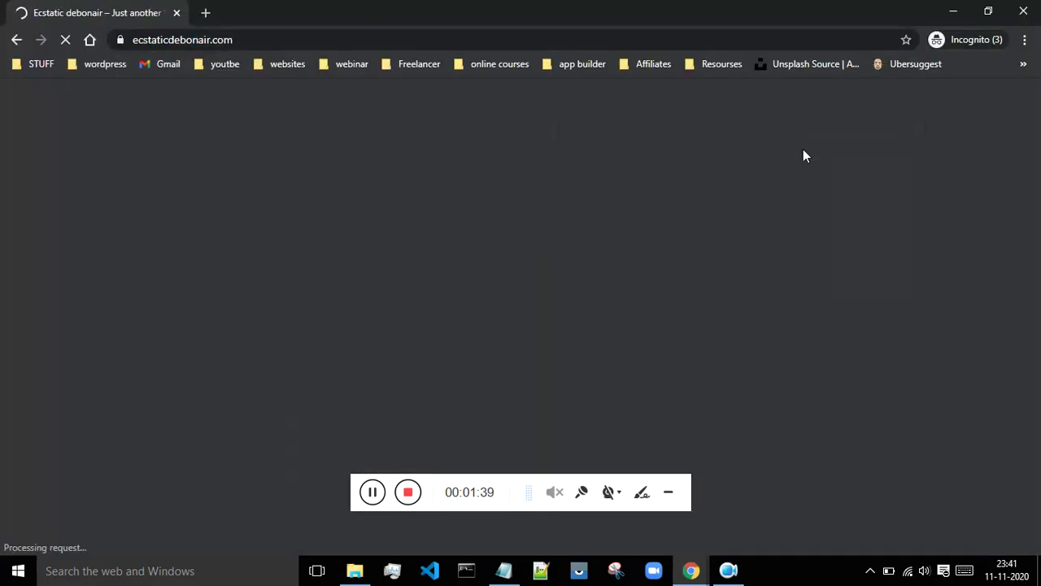
scroll(674, 220, down, 10)
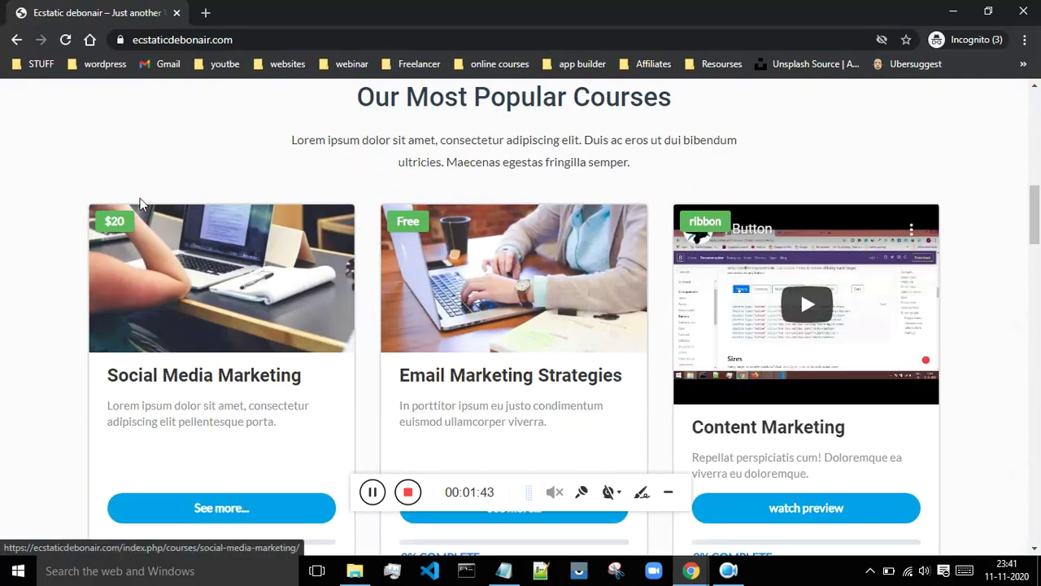
click(230, 513)
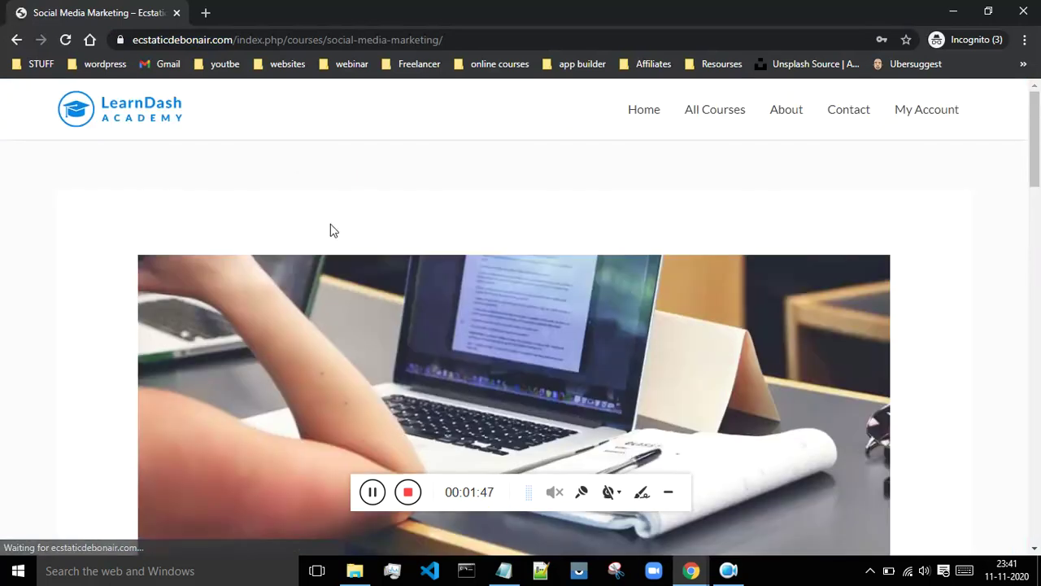
- Proceed from the Social Media Marketing course page to checkout and examine the billing form, order total, coupon code field and payment options
scroll(562, 210, down, 6)
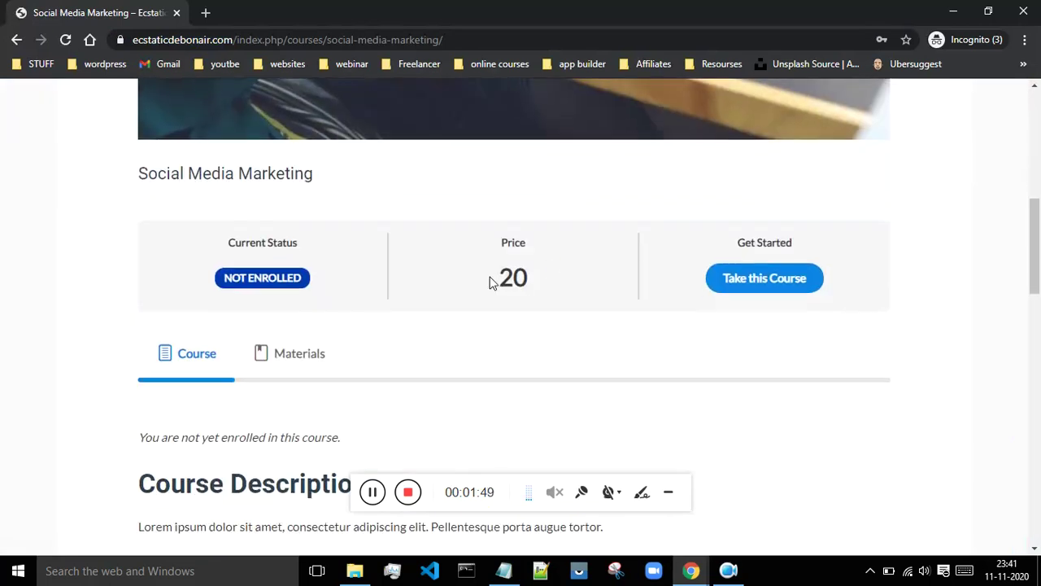
click(732, 282)
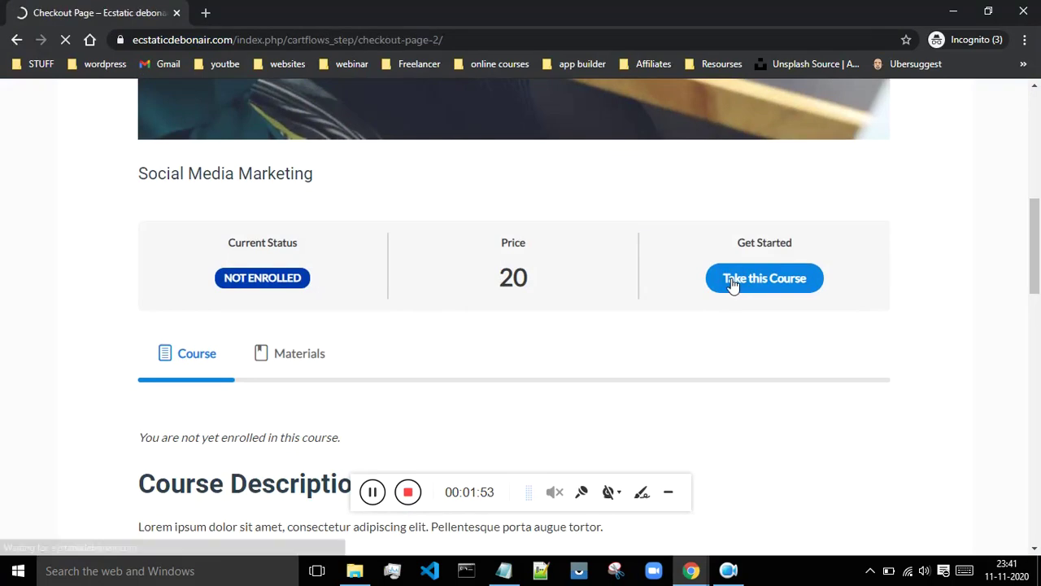
scroll(616, 235, down, 5)
scroll(615, 240, down, 15)
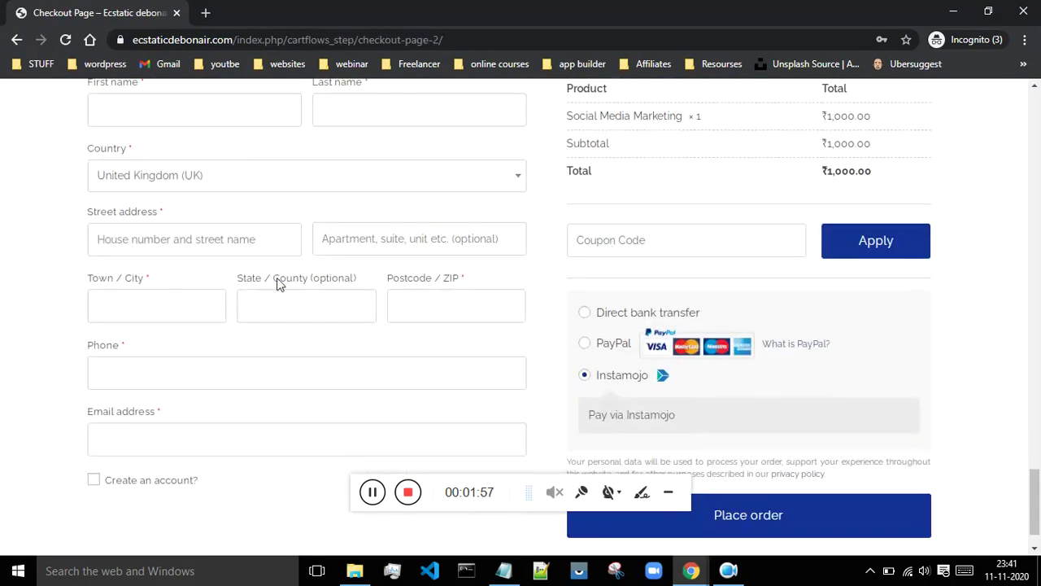
scroll(561, 264, up, 2)
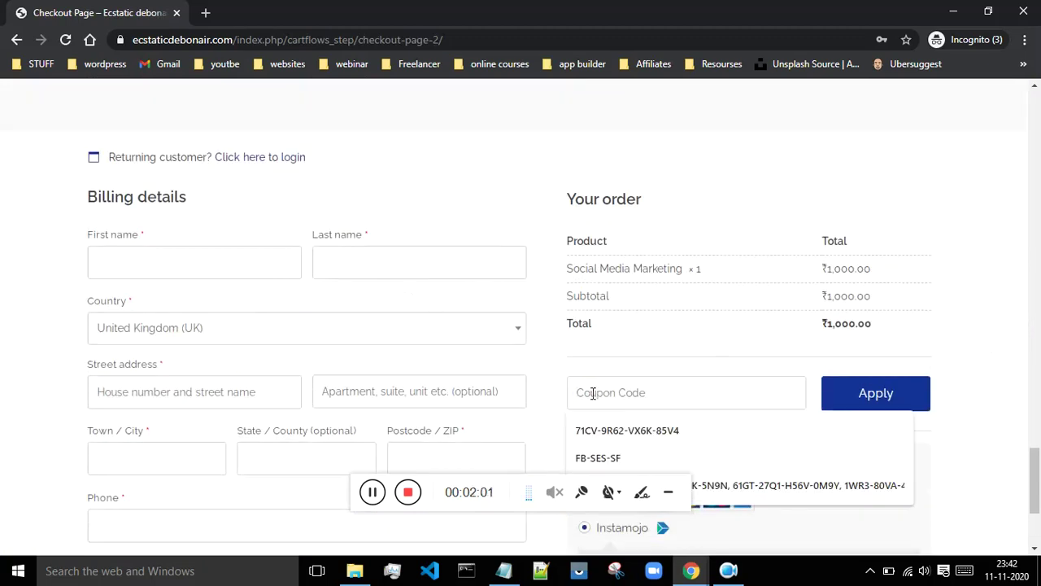
click(546, 391)
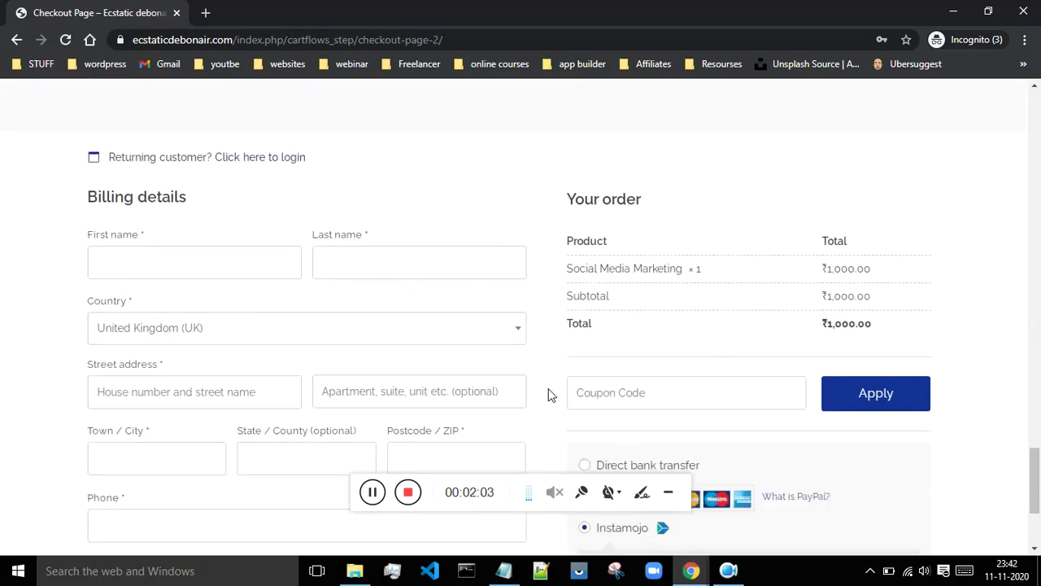
click(597, 392)
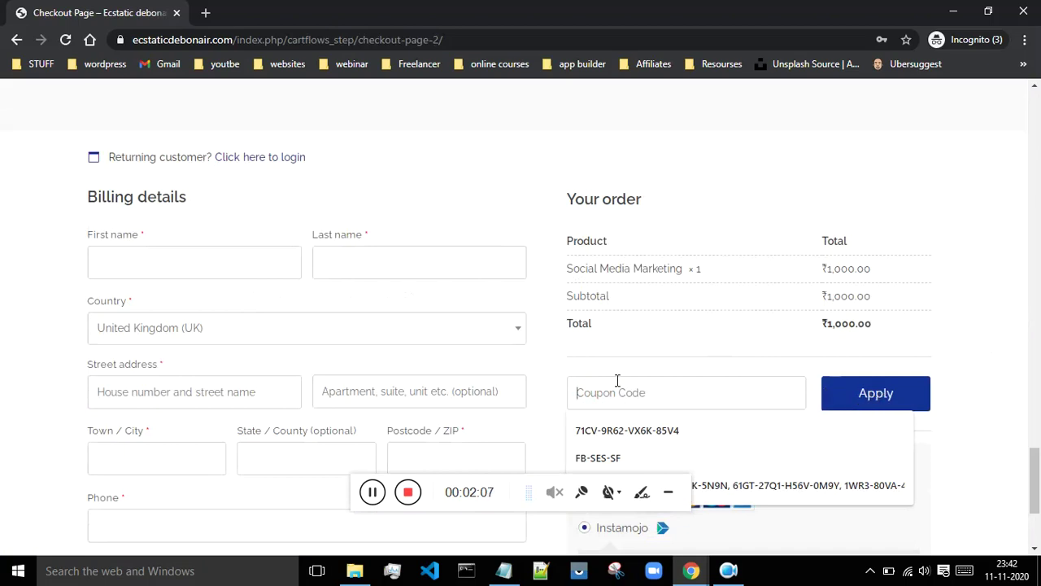
click(541, 384)
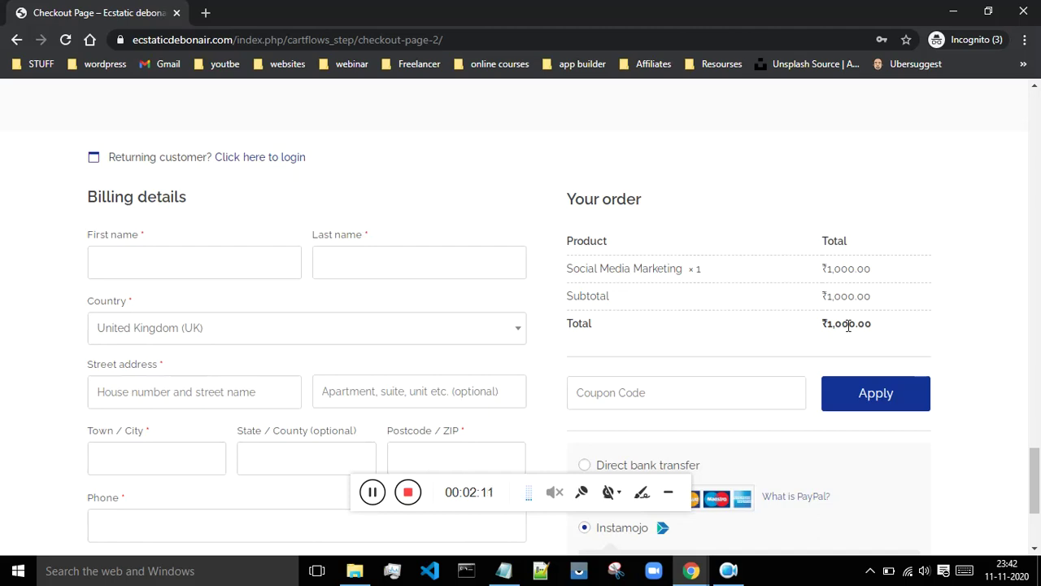
- Close the two spare incognito windows and start a new coupon from the WooCommerce coupons list
mouse_move(695, 572)
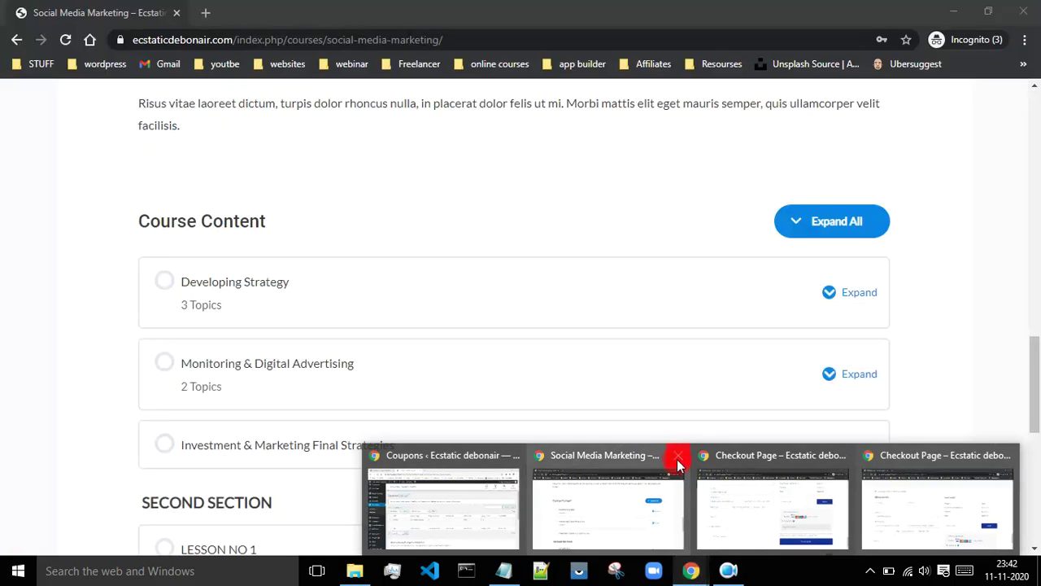
click(677, 456)
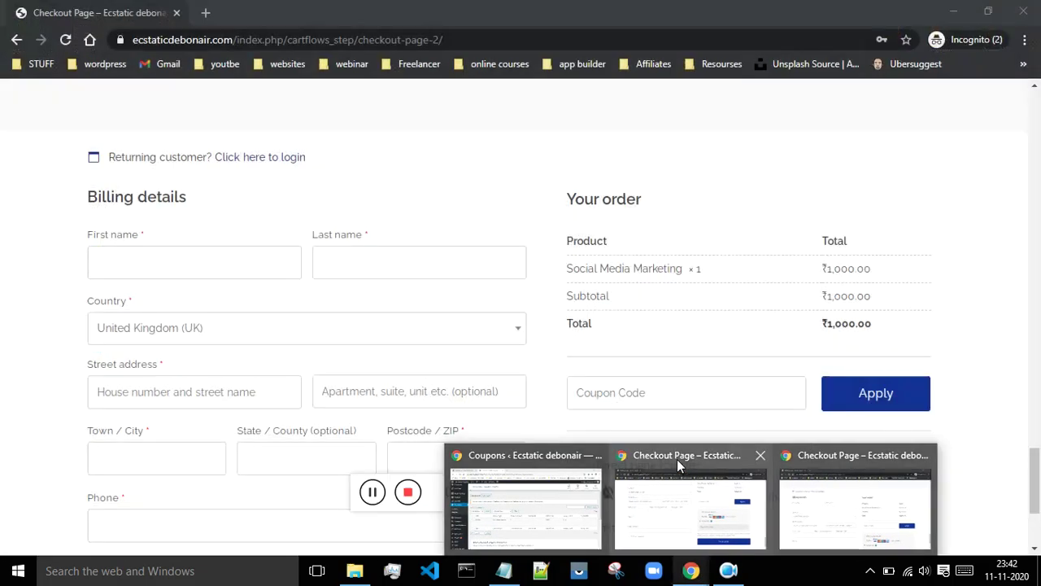
click(765, 460)
click(616, 488)
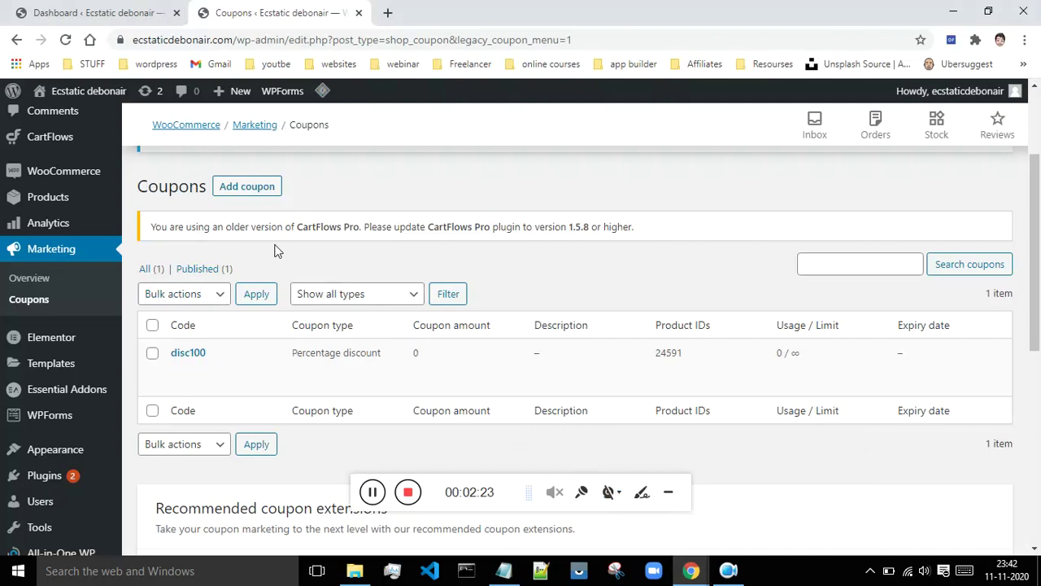
click(258, 187)
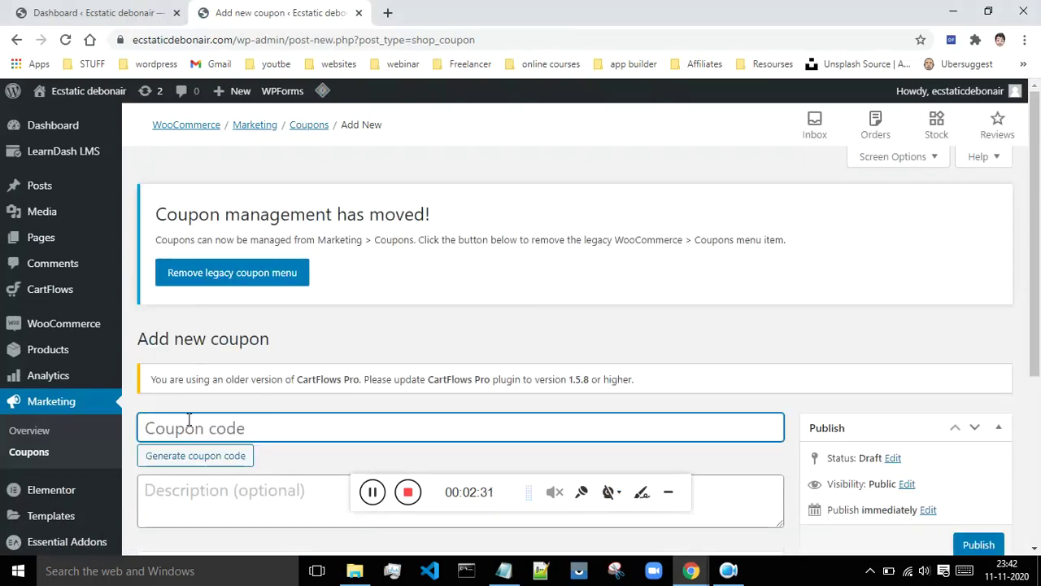
text(co)
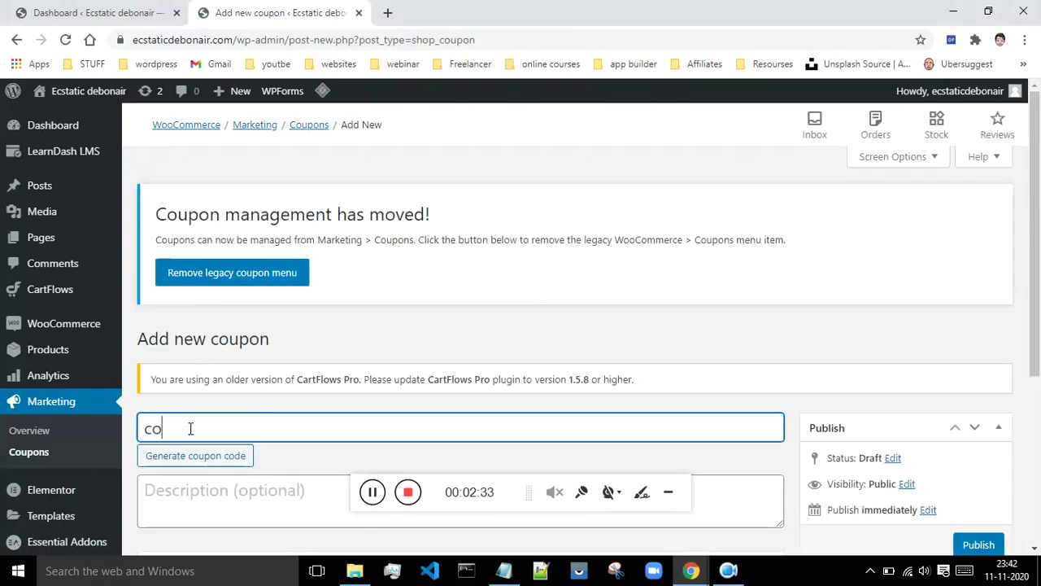
text(upon10)
scroll(564, 430, down, 2)
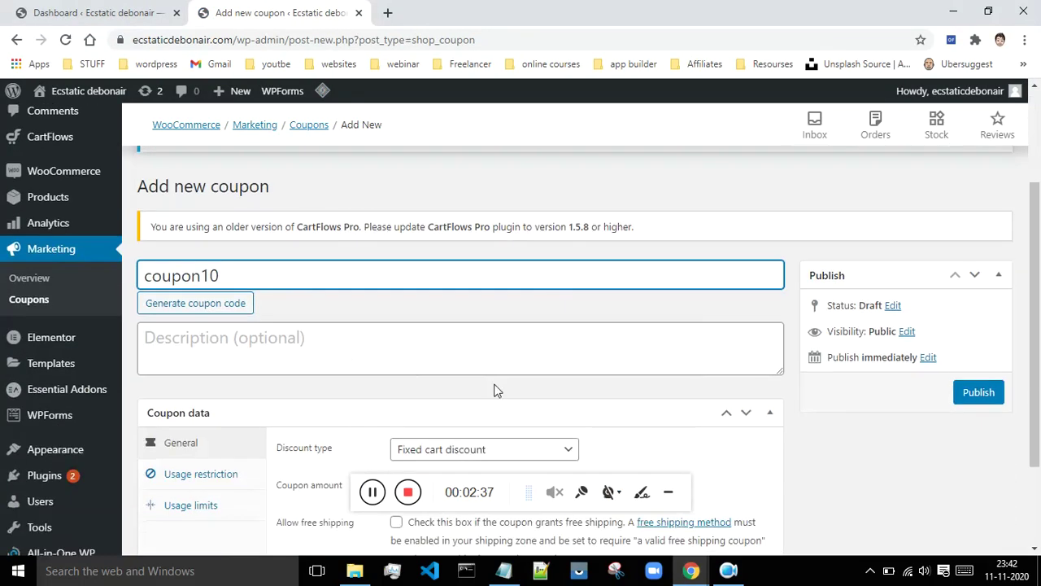
key(BackSpace)
key(BackSpace)
key(BackSpace)
key(BackSpace)
key(BackSpace)
key(BackSpace)
key(BackSpace)
key(BackSpace)
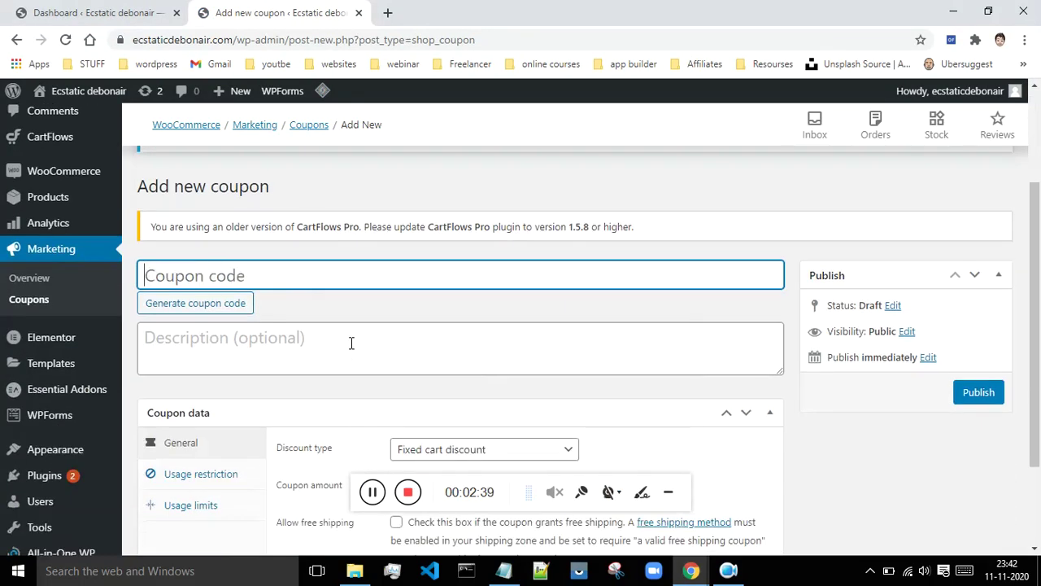
key(Caps_Lock)
text(COUPON)
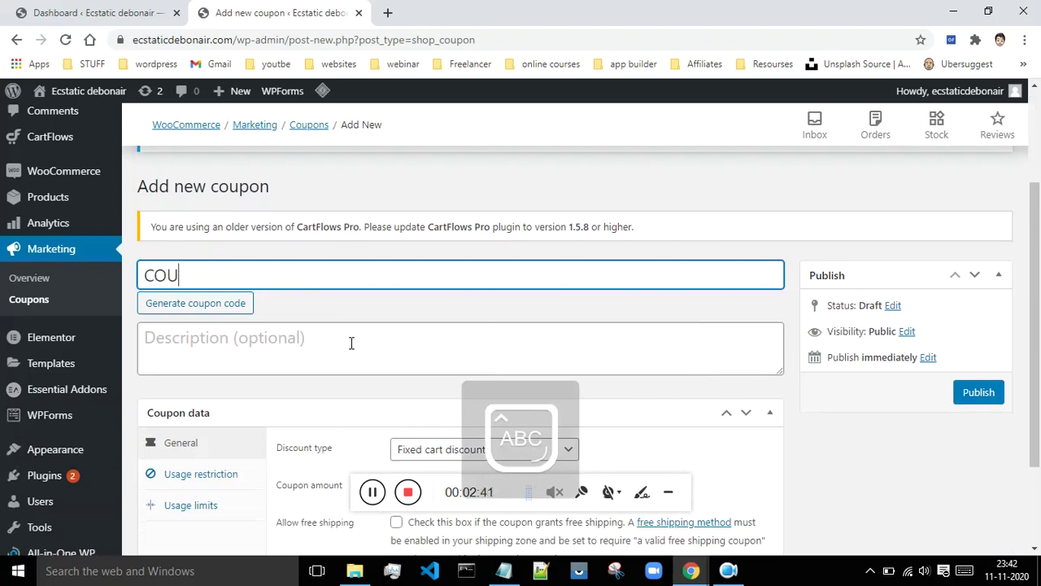
key(BackSpace)
key(BackSpace)
key(BackSpace)
key(BackSpace)
key(BackSpace)
- Enter DISC10 as the new coupon's code and go to the optional description
text(DISC1)
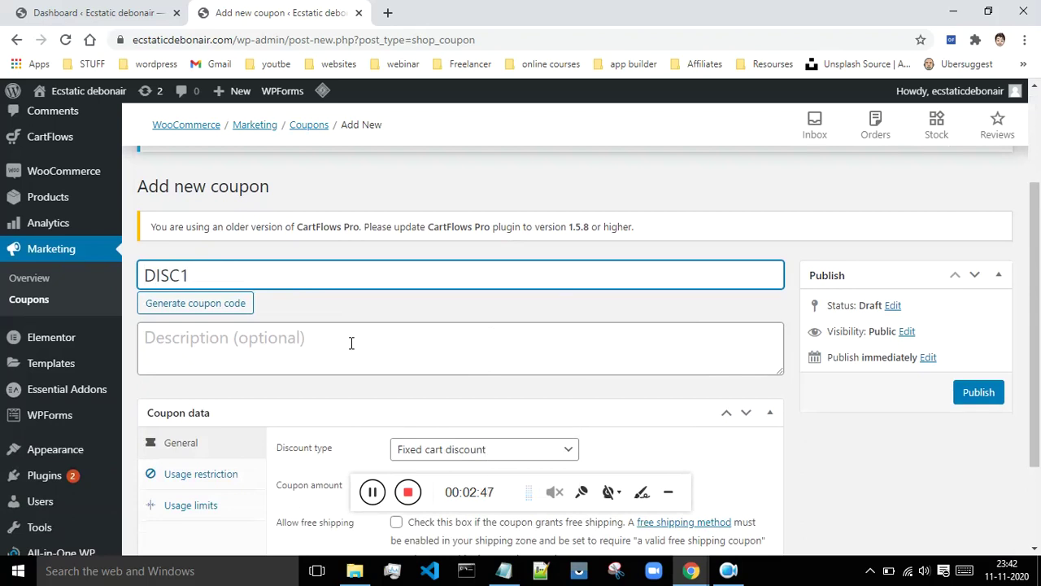
text(0)
scroll(443, 334, down, 1)
click(230, 273)
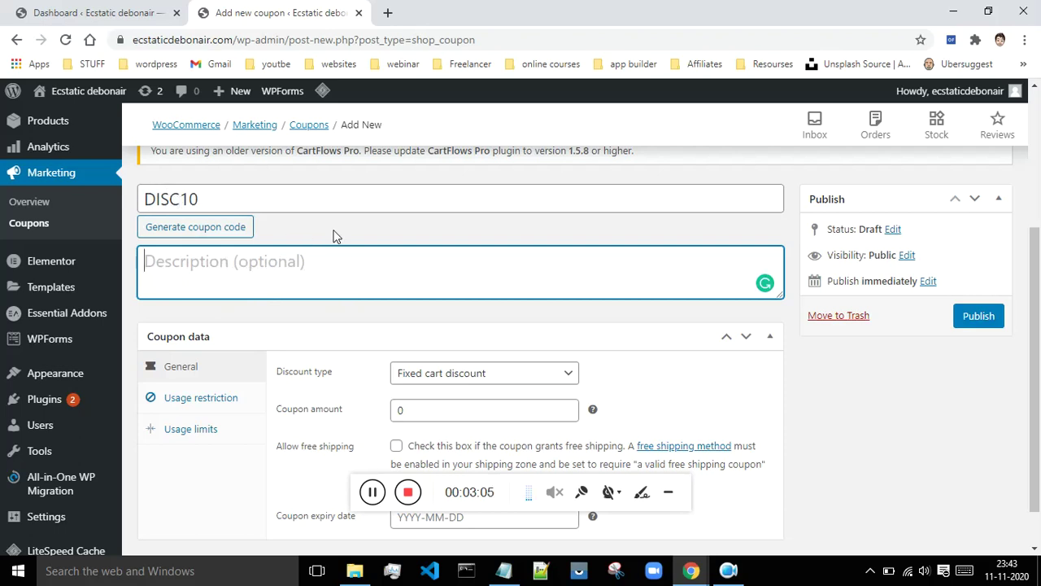
- Try Percentage discount as the coupon's discount type and clear the trial coupon amount
scroll(857, 399, down, 1)
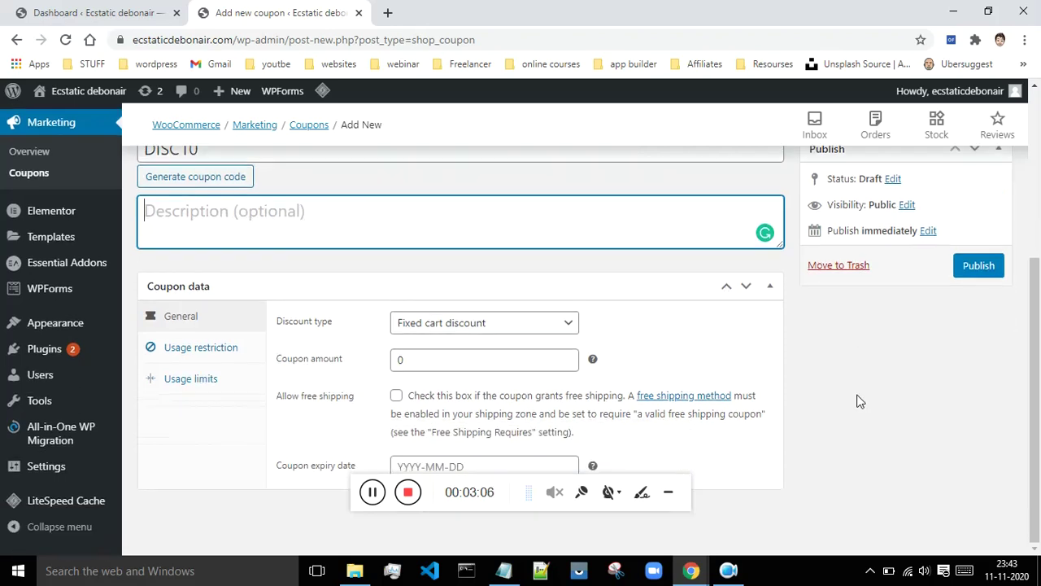
click(179, 325)
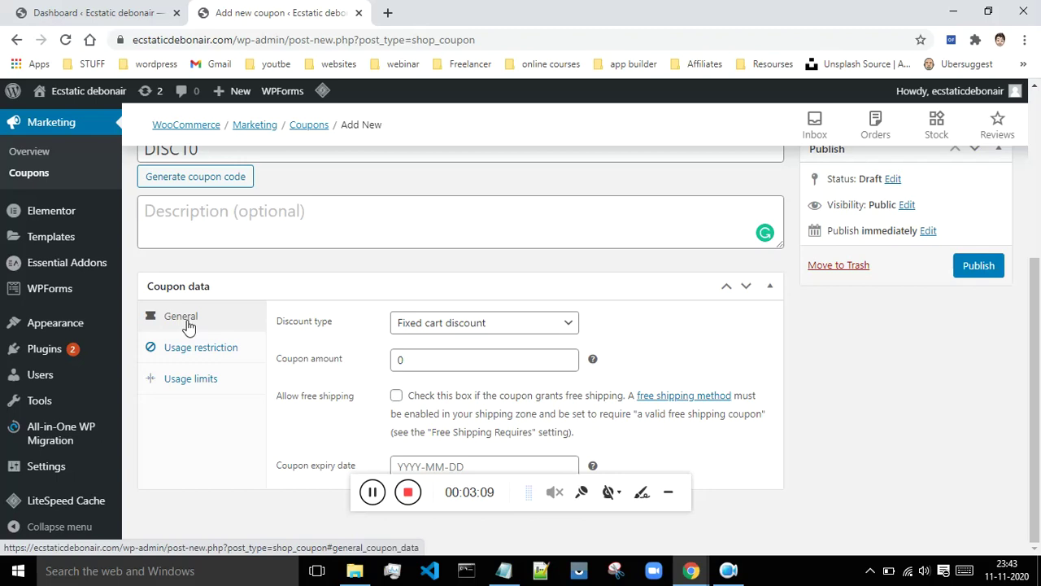
click(451, 326)
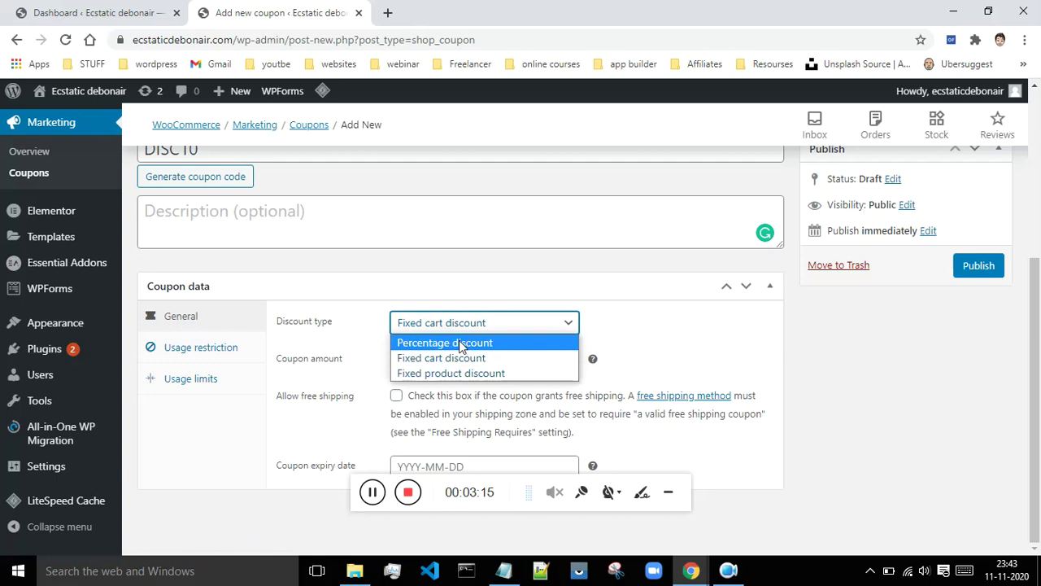
click(430, 345)
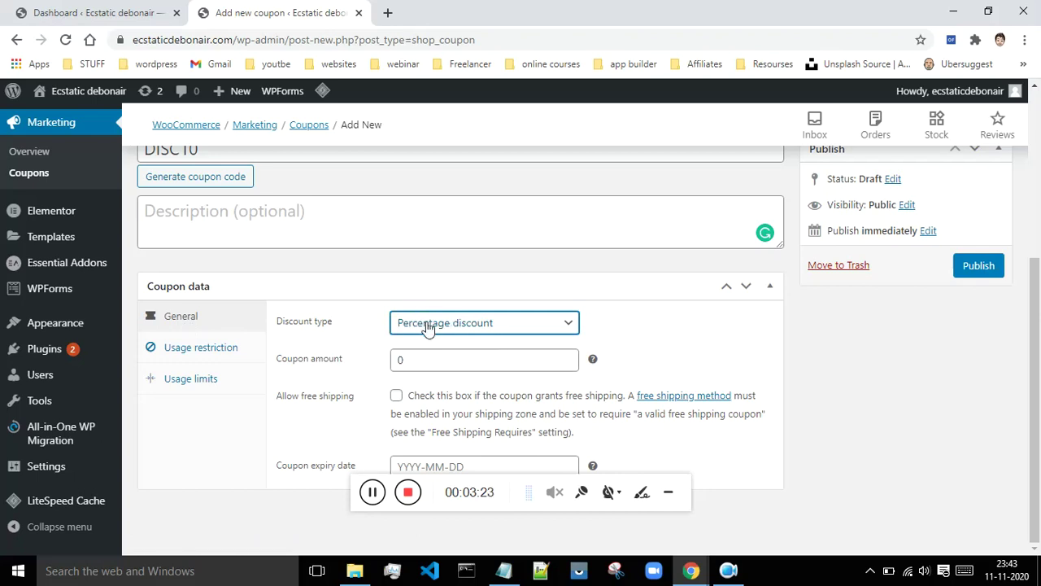
click(426, 361)
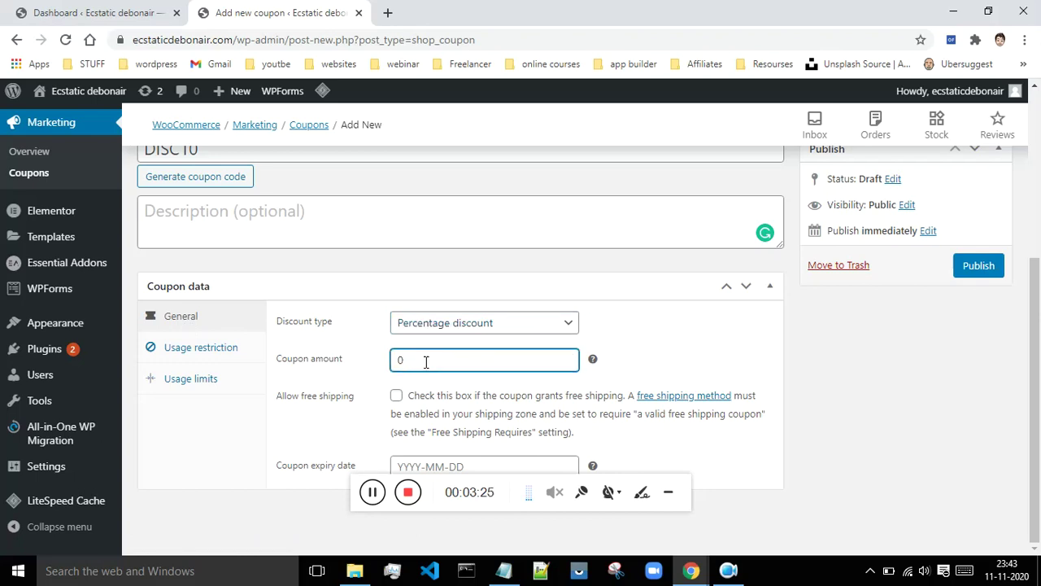
text(2010)
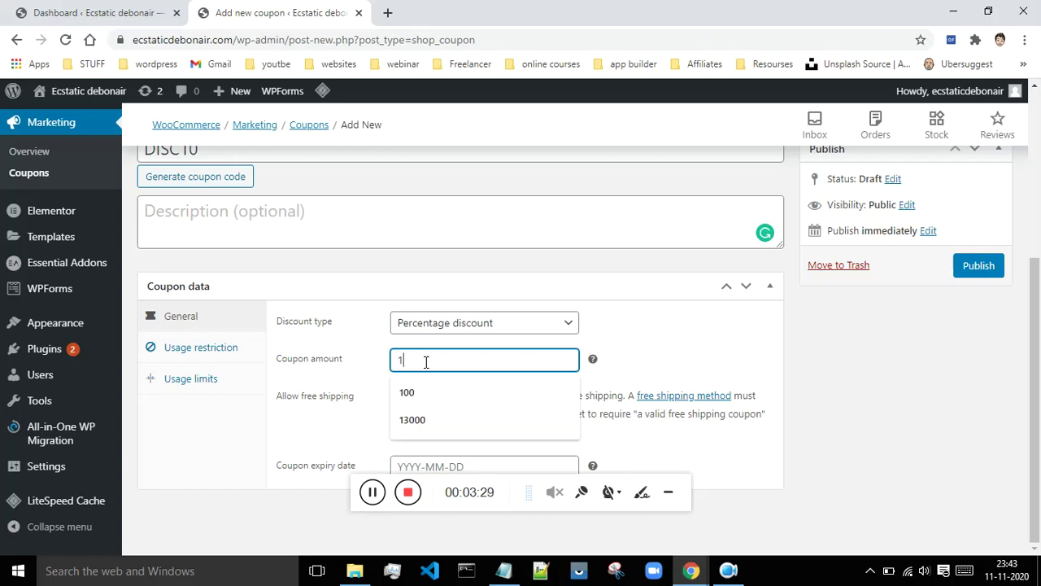
key(BackSpace)
key(BackSpace)
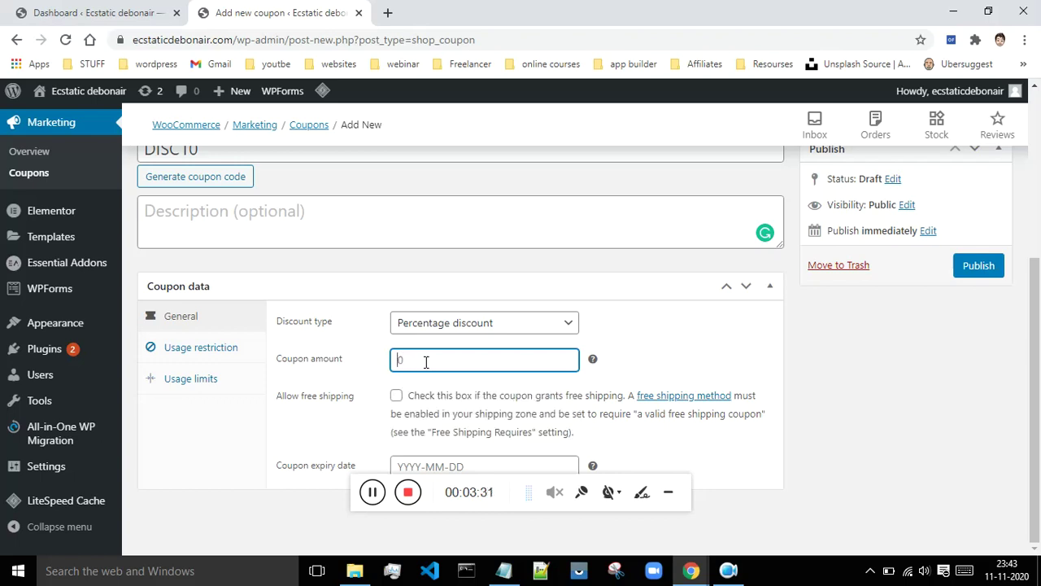
- Choose Fixed cart discount for the DISC10 coupon, check the order on the checkout page, and set the coupon amount to 200
click(462, 323)
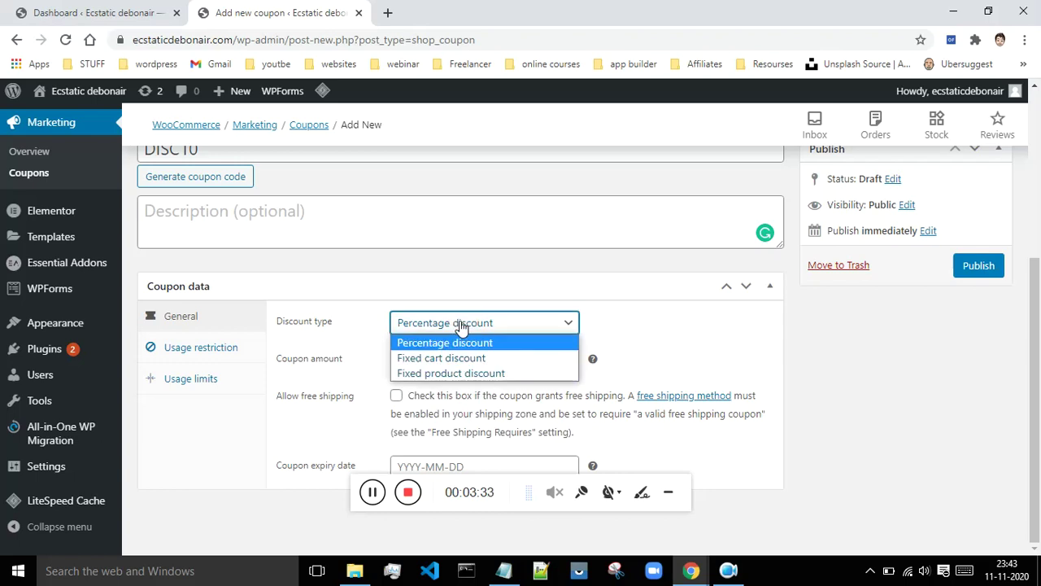
click(474, 359)
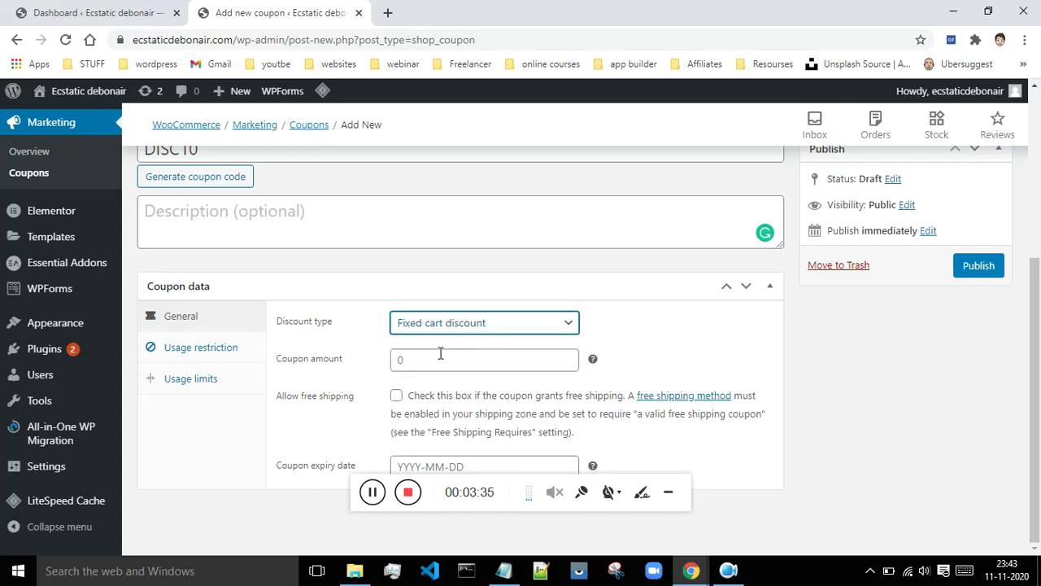
click(690, 570)
click(737, 515)
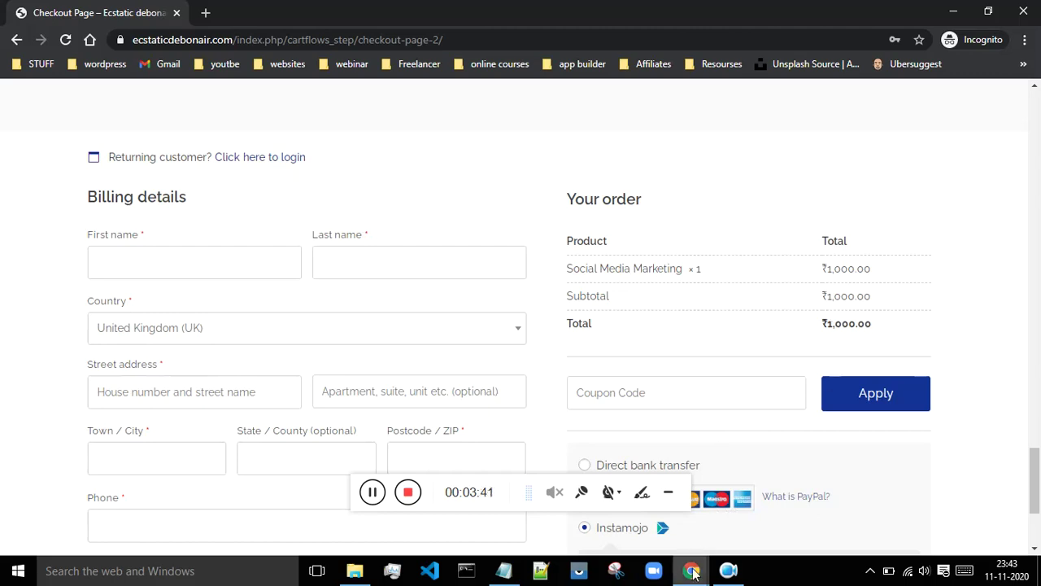
mouse_move(693, 573)
click(639, 516)
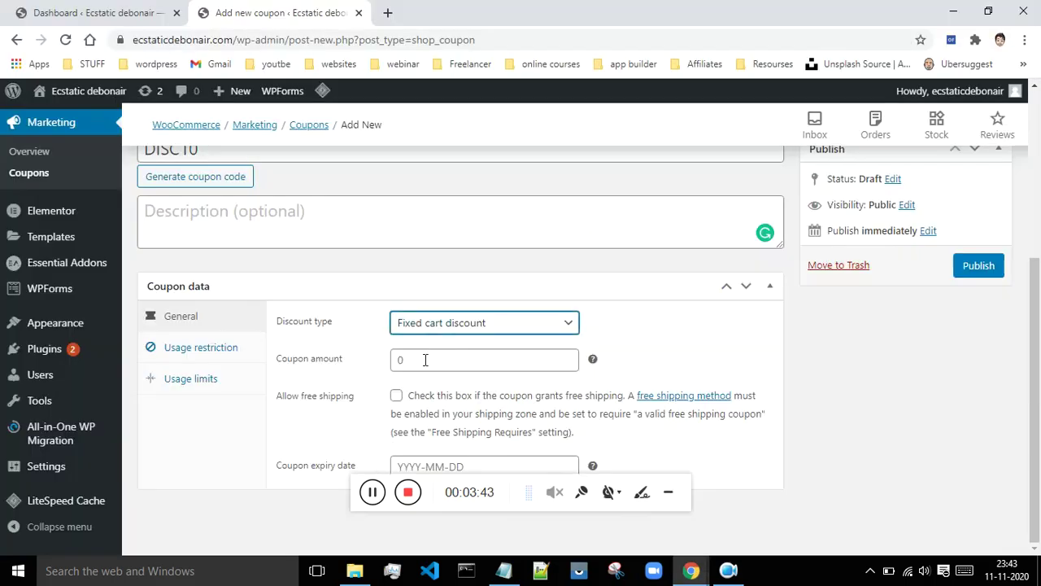
click(424, 360)
text(200)
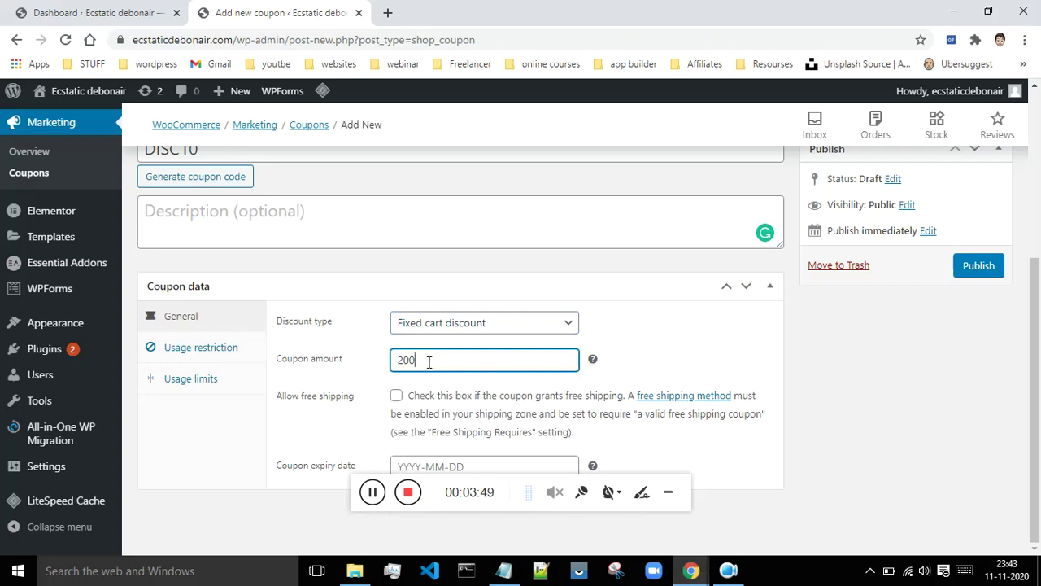
- Change the DISC10 coupon's discount type to Fixed product discount and review its general settings
click(486, 328)
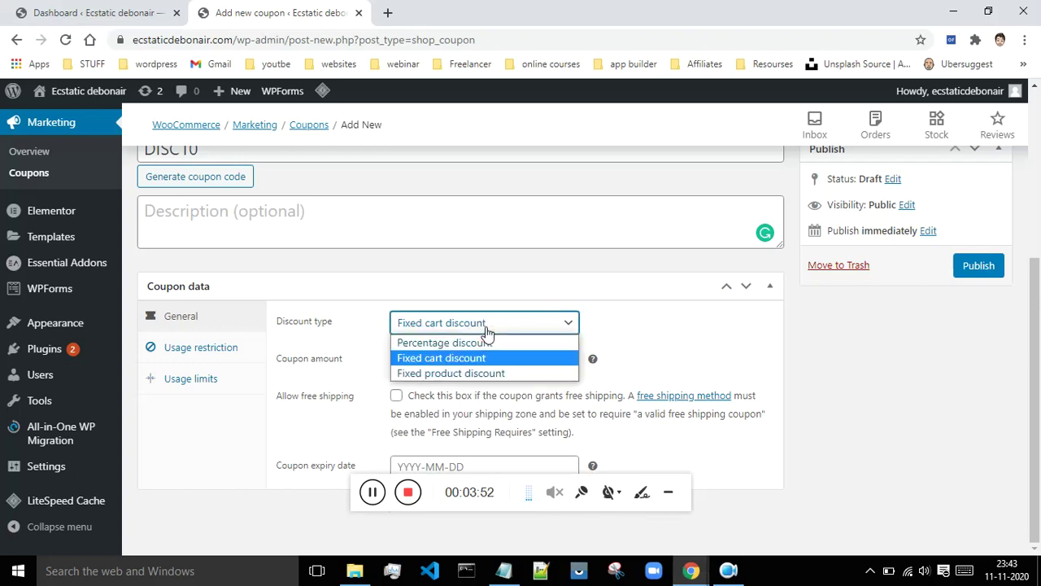
click(493, 372)
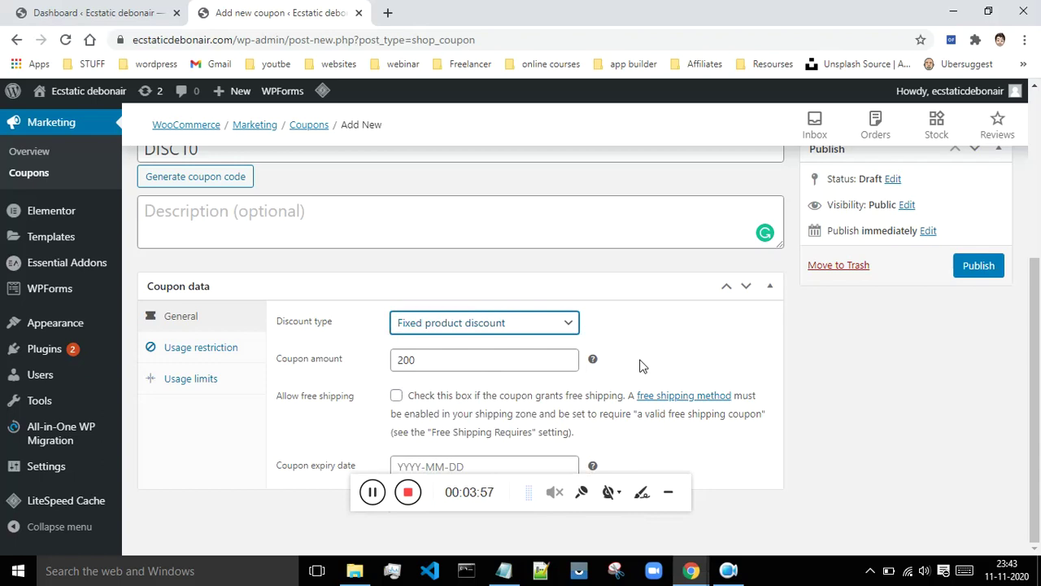
click(371, 492)
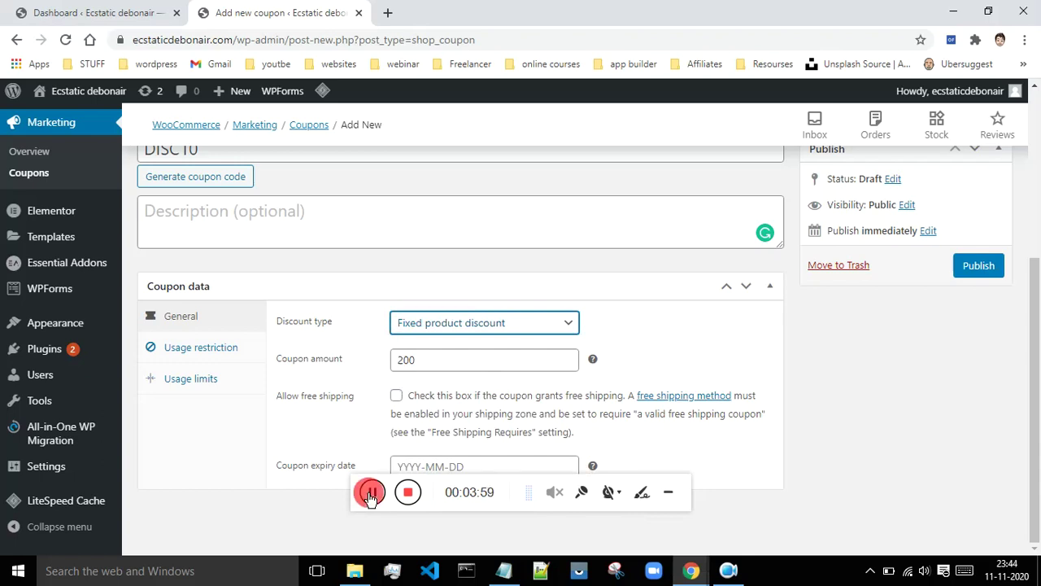
scroll(279, 248, up, 1)
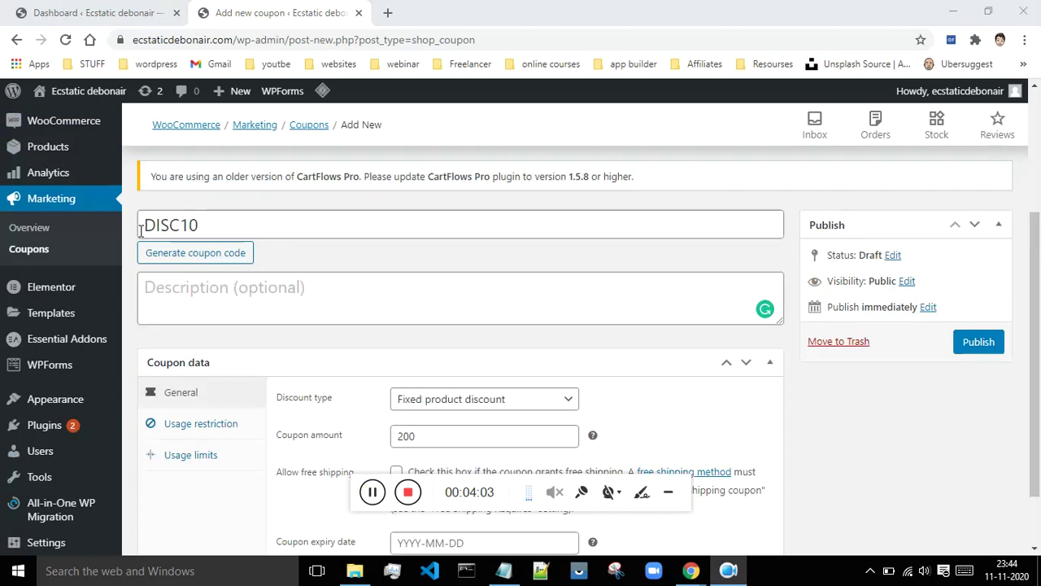
scroll(216, 224, down, 1)
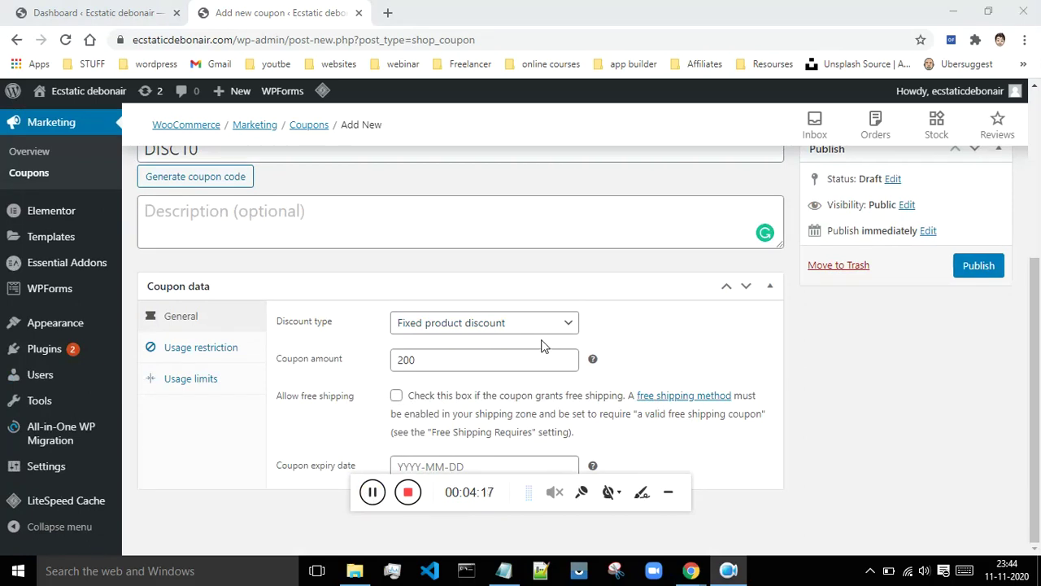
- Switch to the incognito browser window showing the course checkout page
mouse_move(691, 569)
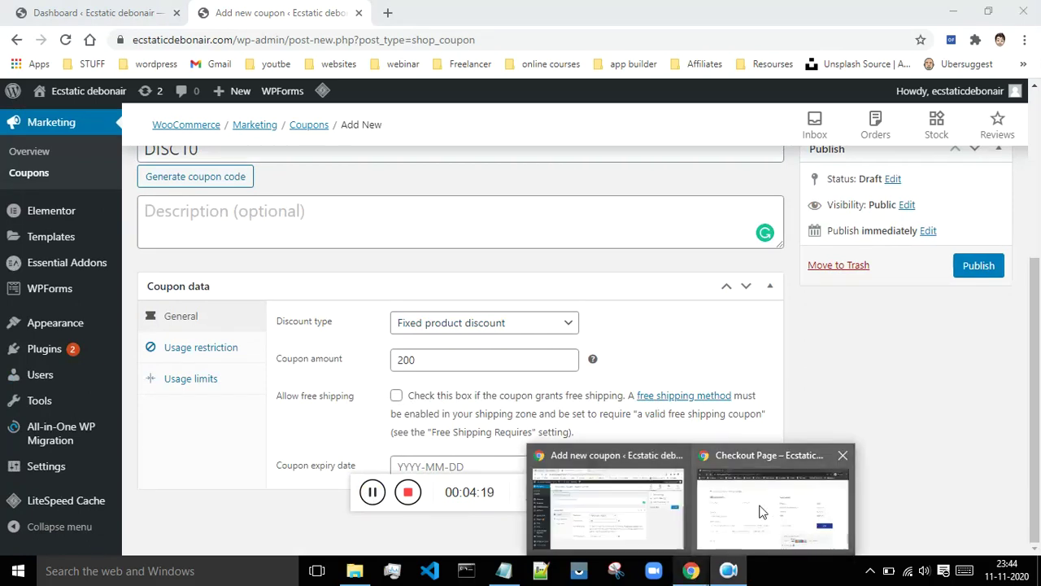
click(764, 501)
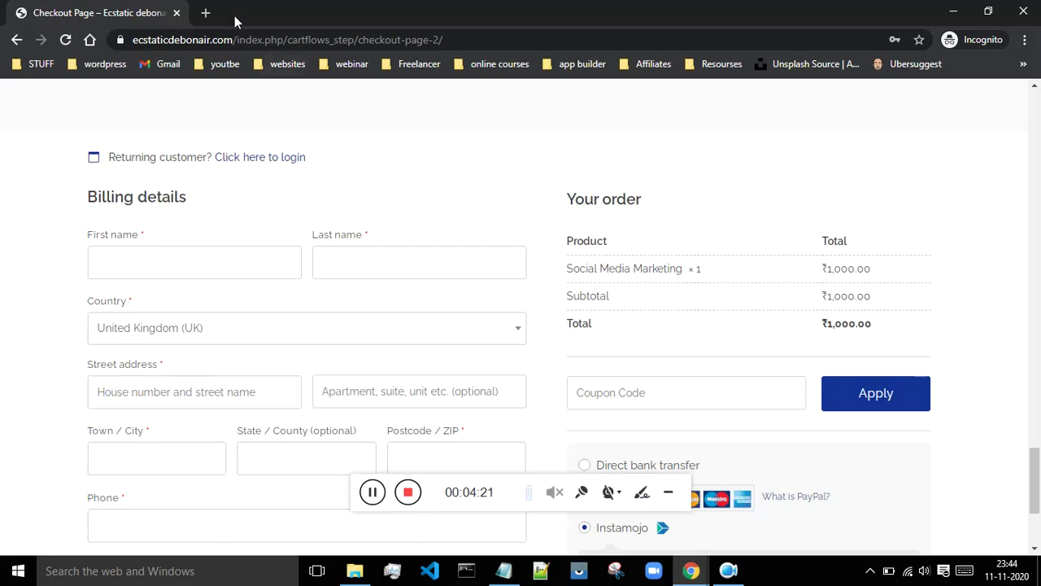
click(206, 13)
text(DEC)
key(Return)
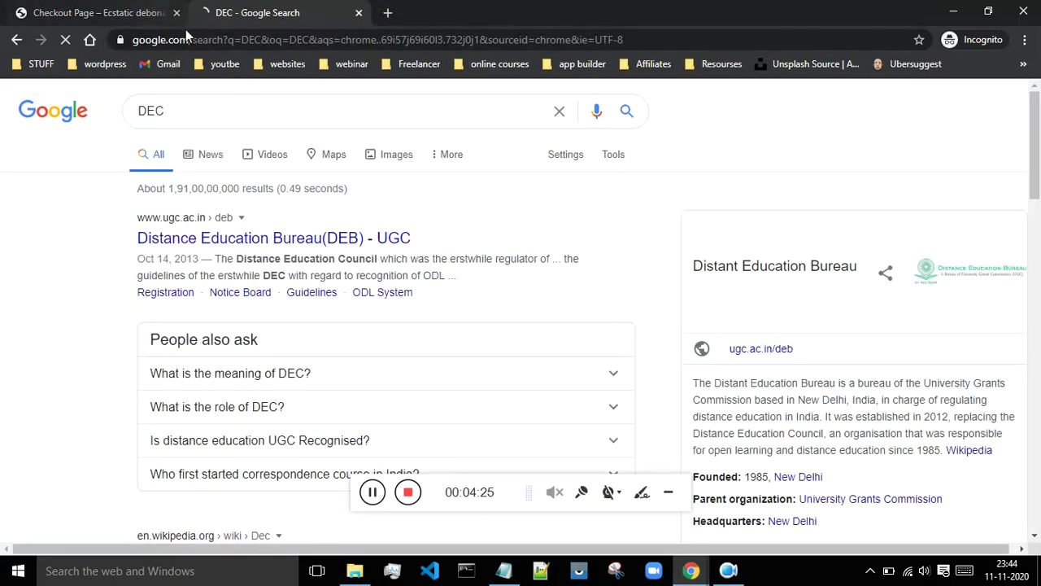
click(199, 38)
text(ESC)
key(Return)
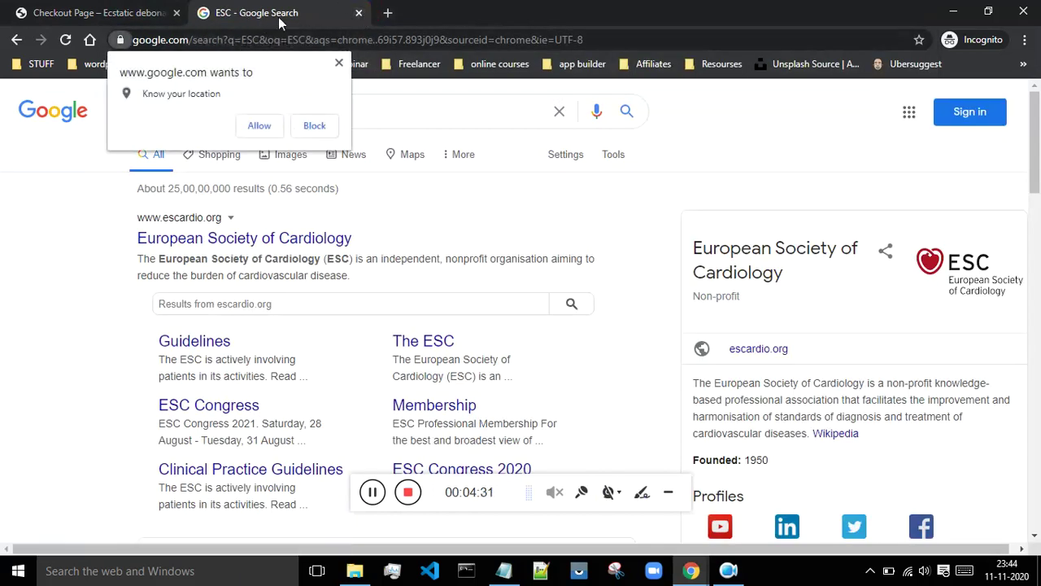
click(359, 12)
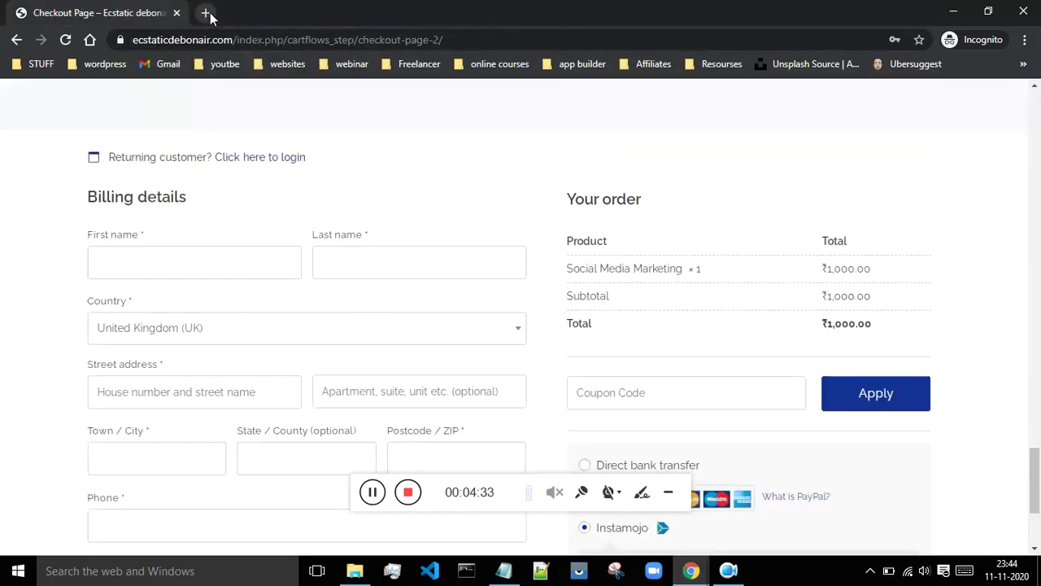
- Open the ecstaticdebonair.com home page in a new incognito tab and look at its most popular courses
click(208, 13)
text(ES)
key(BackSpace)
key(BackSpace)
key(Caps_Lock)
text(e)
key(Return)
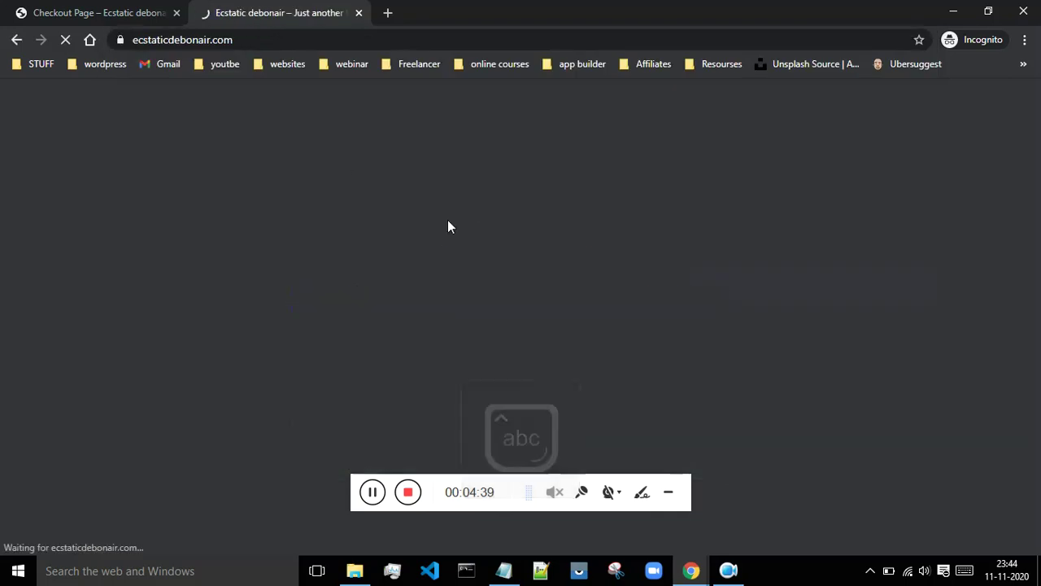
scroll(558, 231, down, 10)
scroll(488, 268, down, 4)
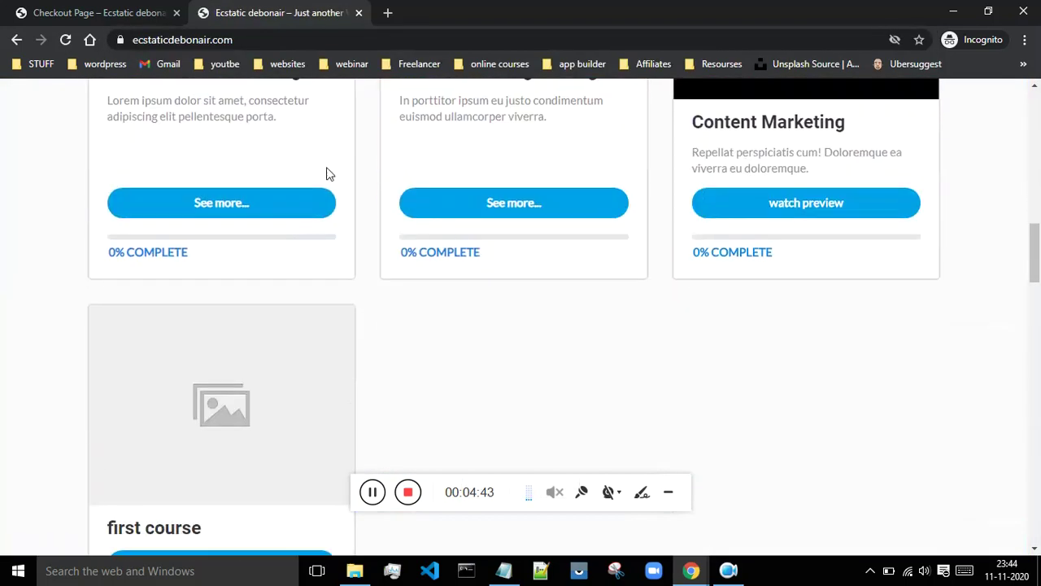
scroll(523, 260, up, 4)
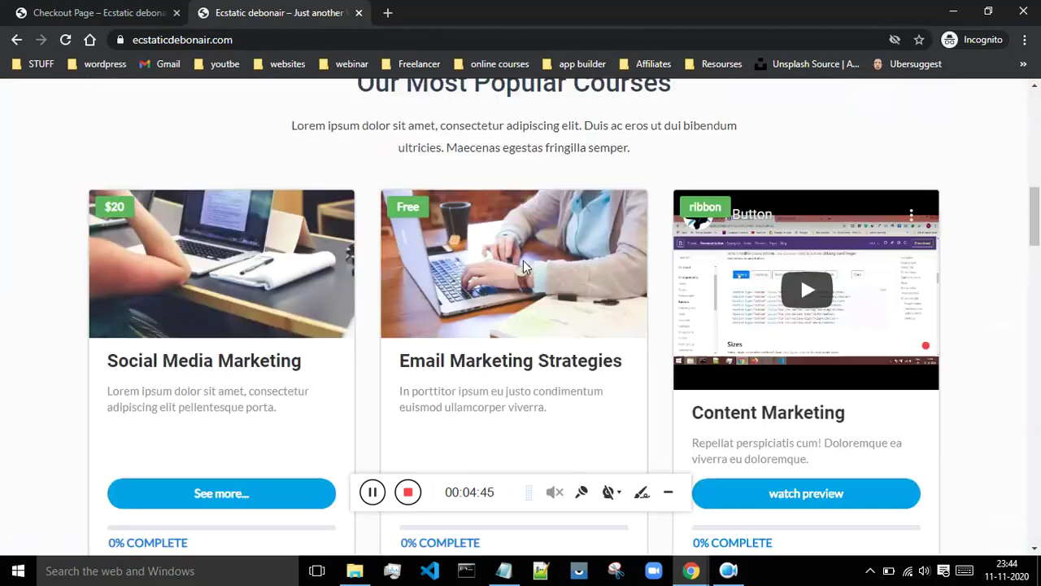
- Compare the coupon's general settings with the courses offered on the home page, ending back at the coupon editor
mouse_move(691, 570)
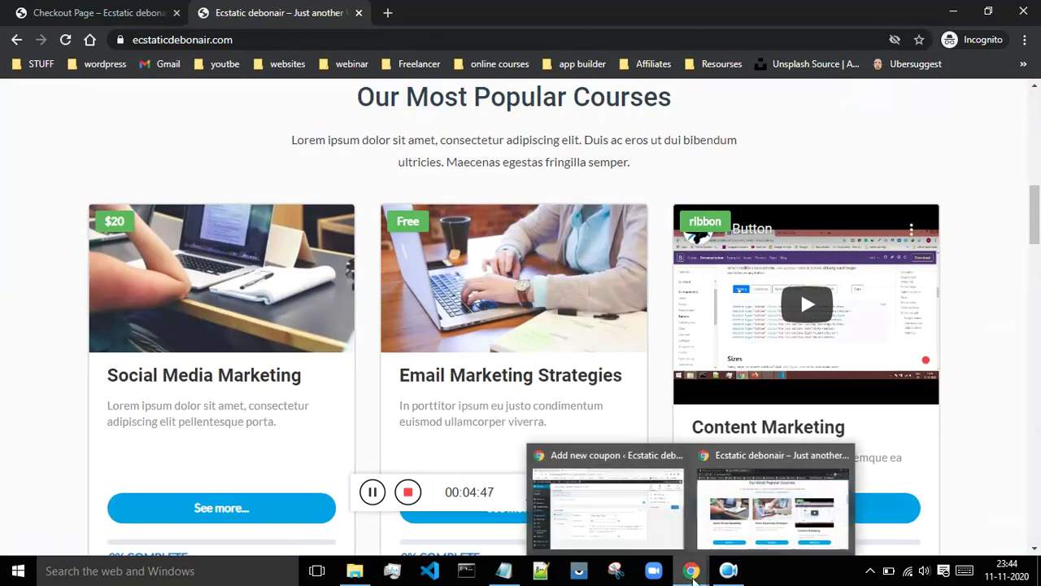
click(615, 515)
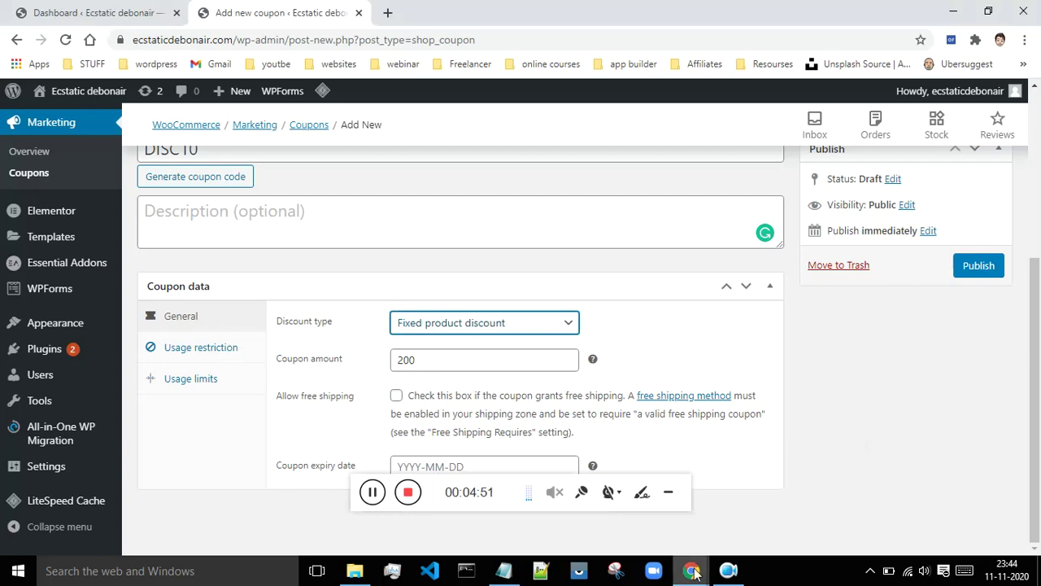
mouse_move(694, 573)
click(773, 506)
scroll(284, 343, down, 3)
mouse_move(691, 572)
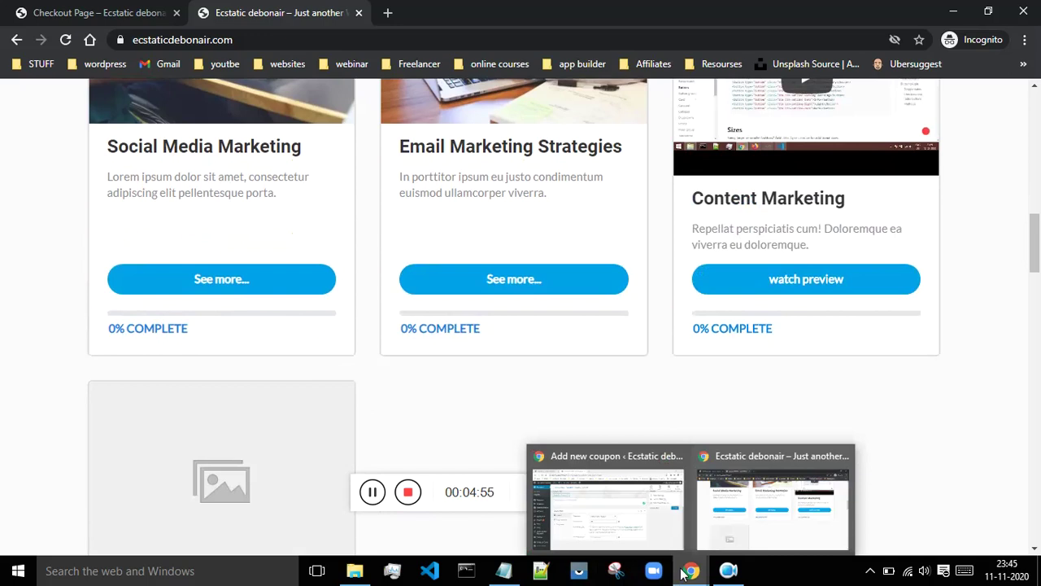
click(639, 506)
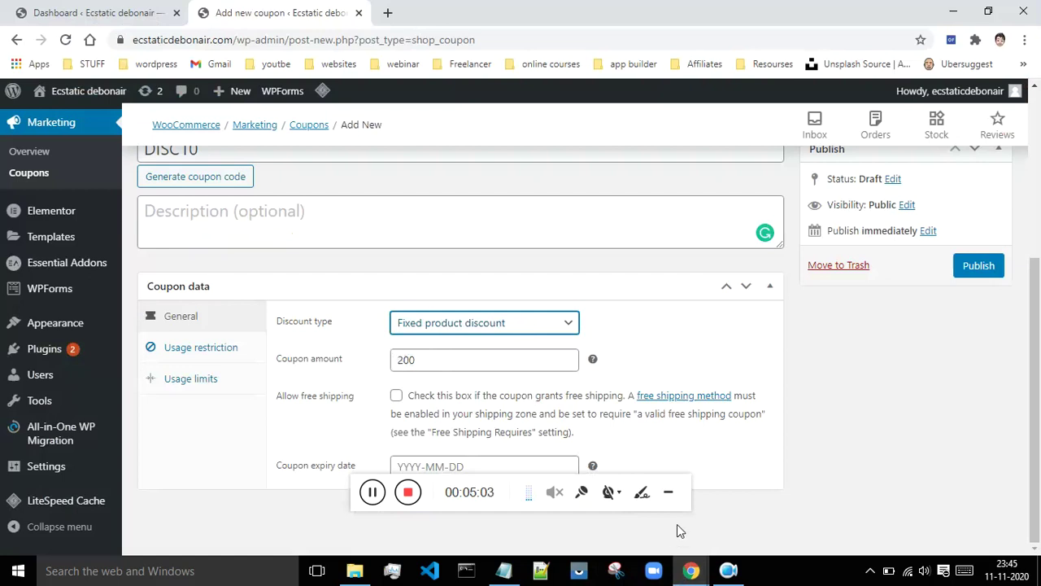
- Set the coupon's usage restrictions to a minimum spend of 5 and a maximum spend of 10, and check their help notes
scroll(358, 293, up, 1)
scroll(252, 243, down, 1)
click(200, 349)
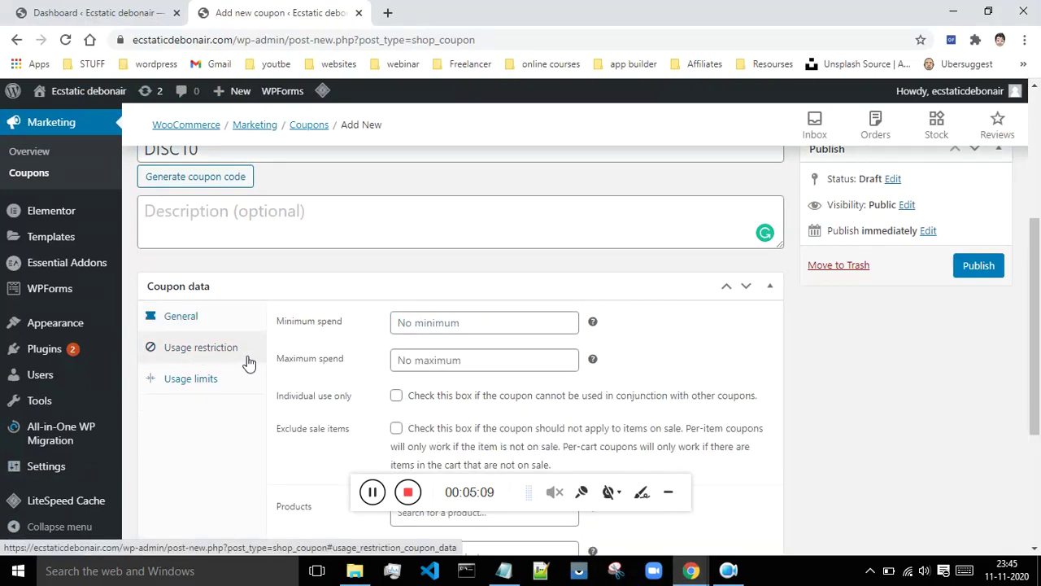
click(437, 325)
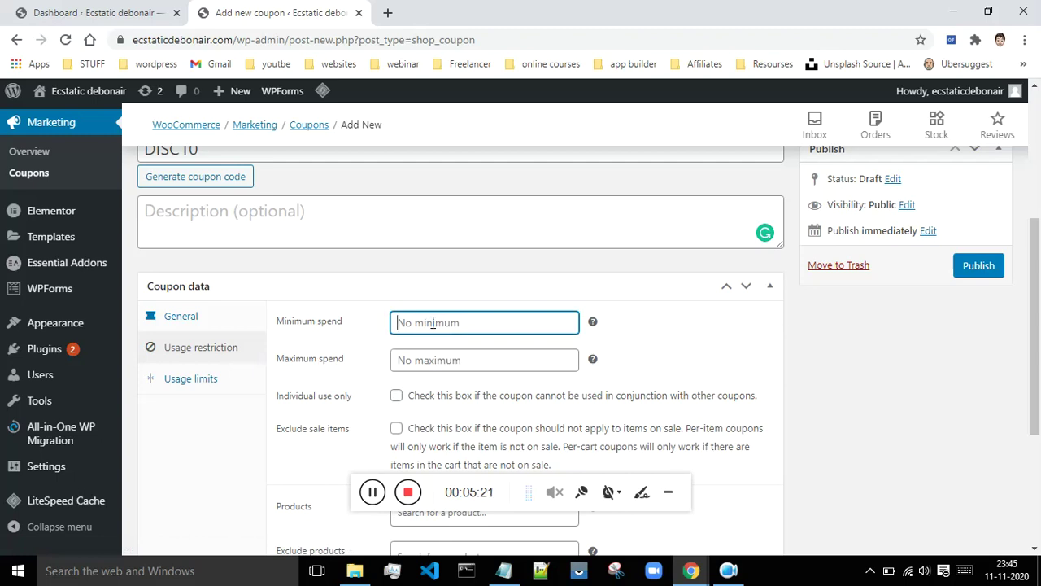
text(5)
click(420, 370)
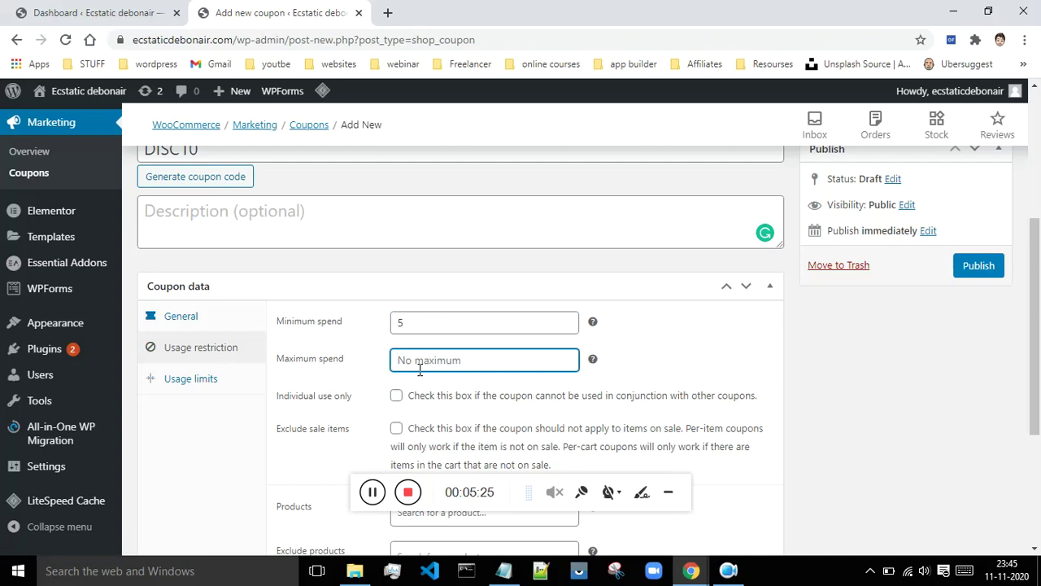
text(10)
click(435, 324)
click(594, 321)
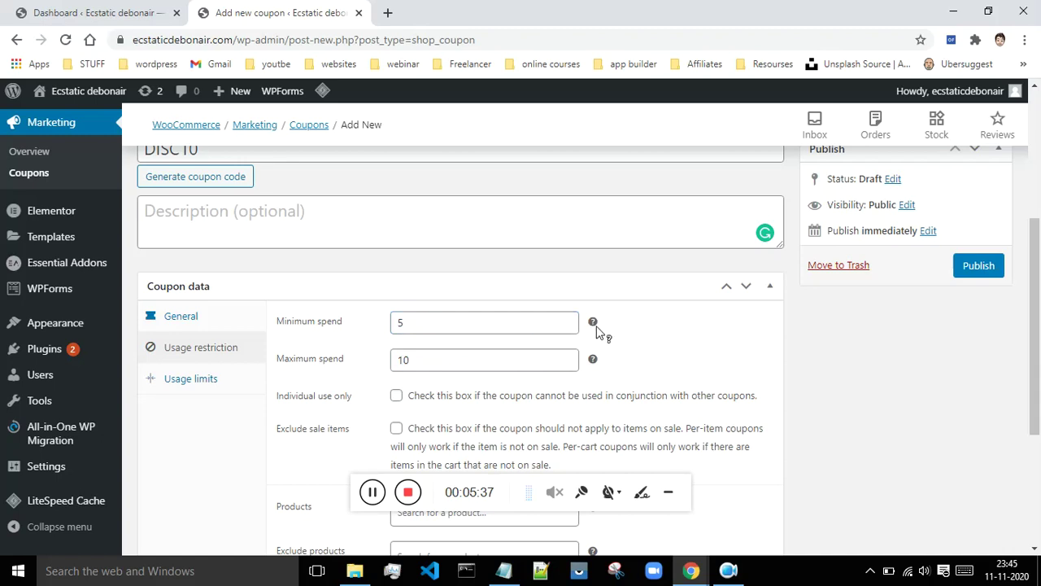
mouse_move(593, 324)
mouse_move(593, 362)
scroll(716, 322, down, 2)
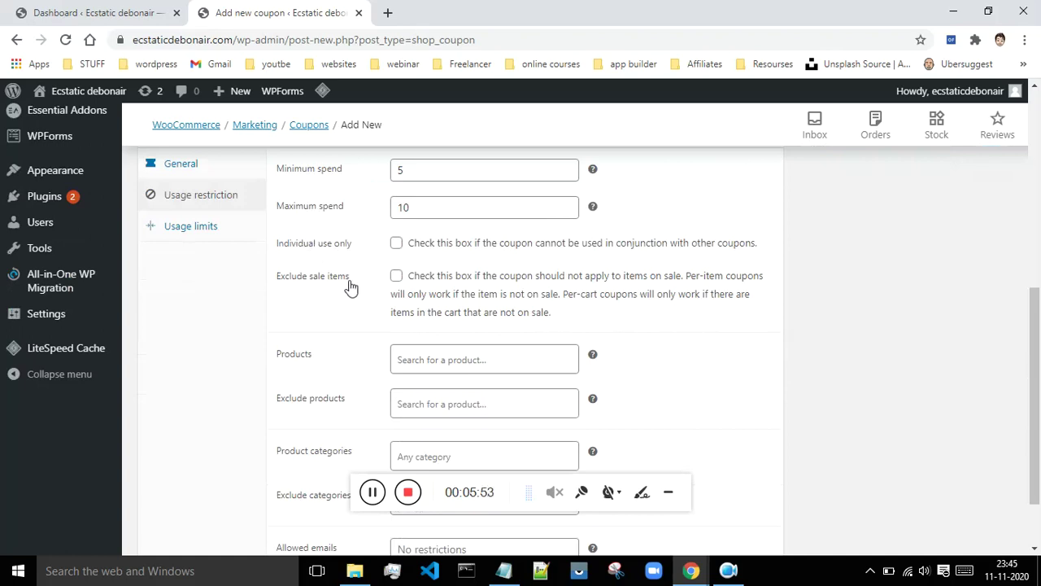
scroll(521, 260, down, 1)
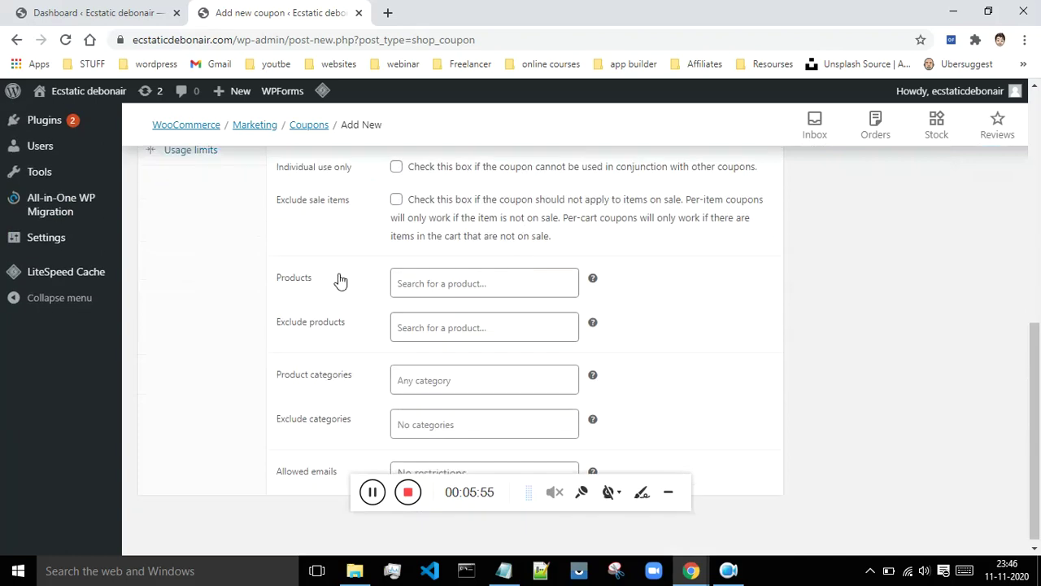
click(450, 285)
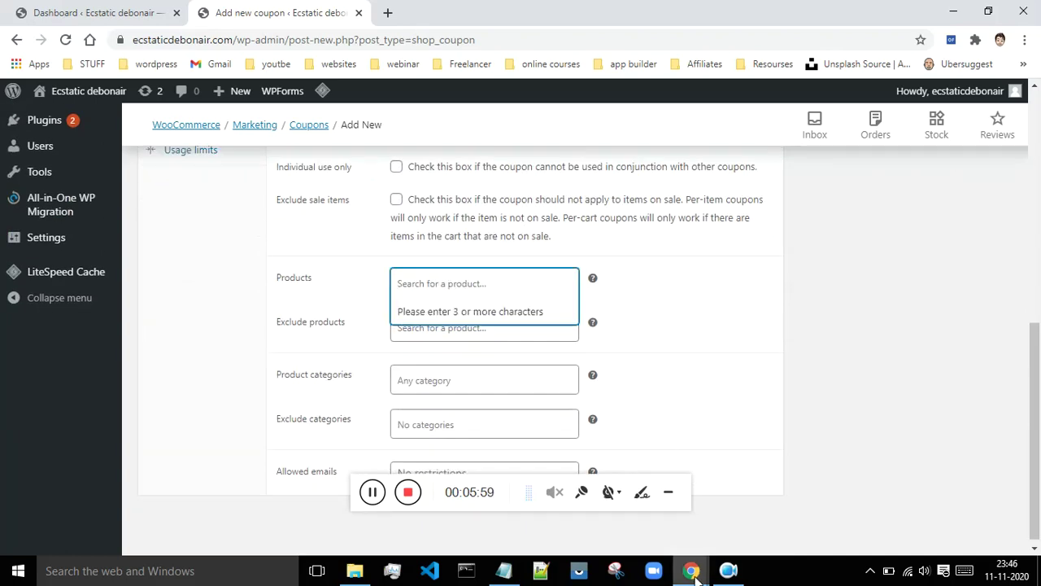
- Open the store's All Products list in a new browser tab, keeping the unsaved coupon open, and look through the products
scroll(204, 325, up, 2)
scroll(225, 342, up, 3)
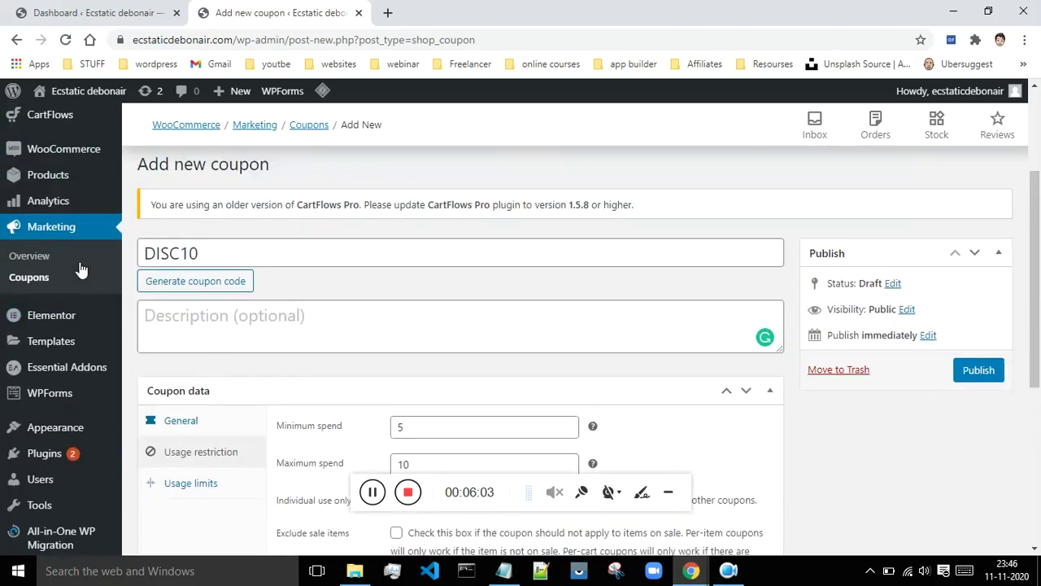
scroll(144, 225, up, 2)
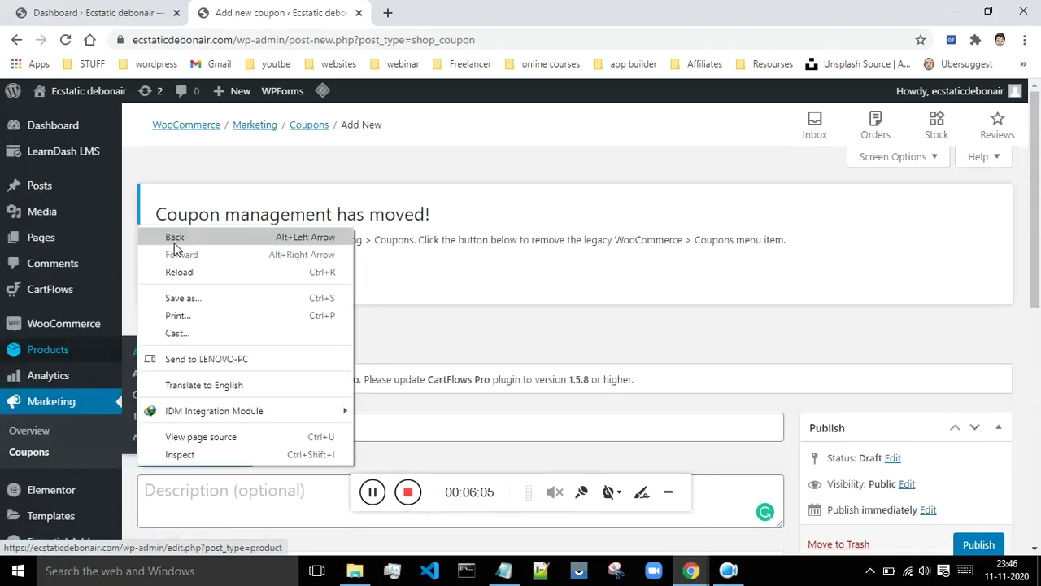
click(60, 348)
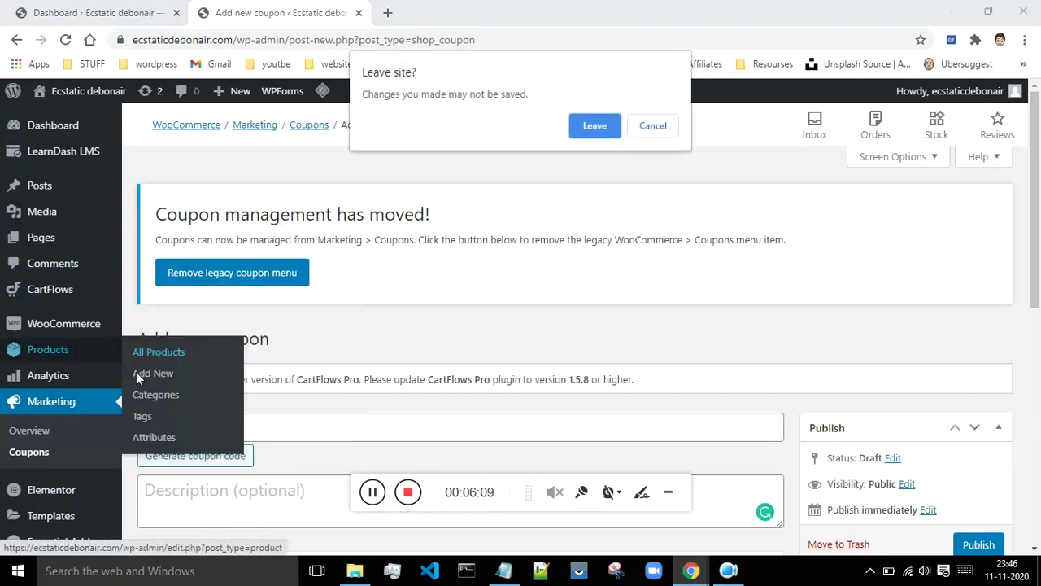
click(643, 128)
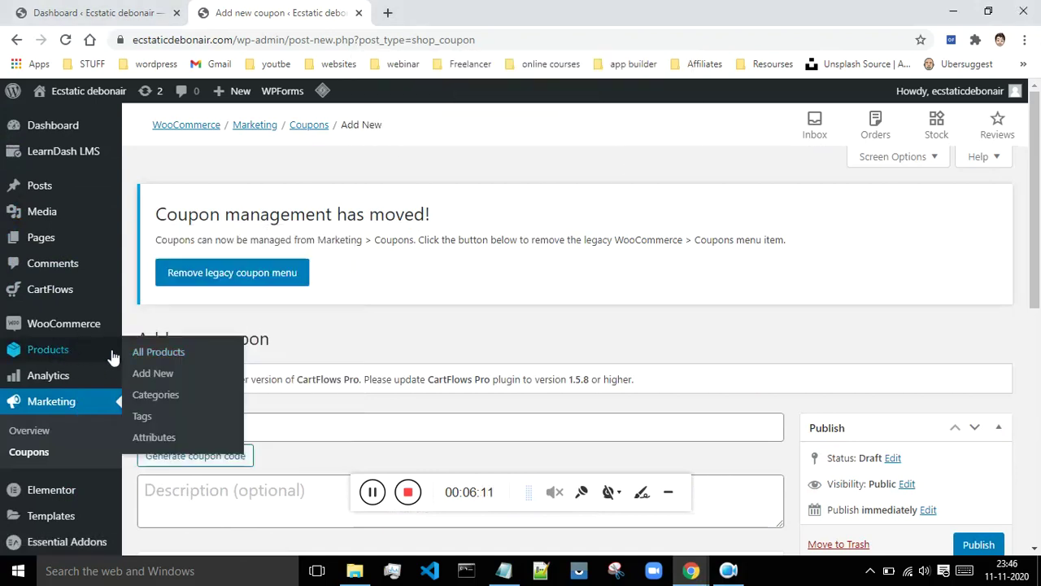
right_click(172, 351)
click(189, 364)
click(448, 10)
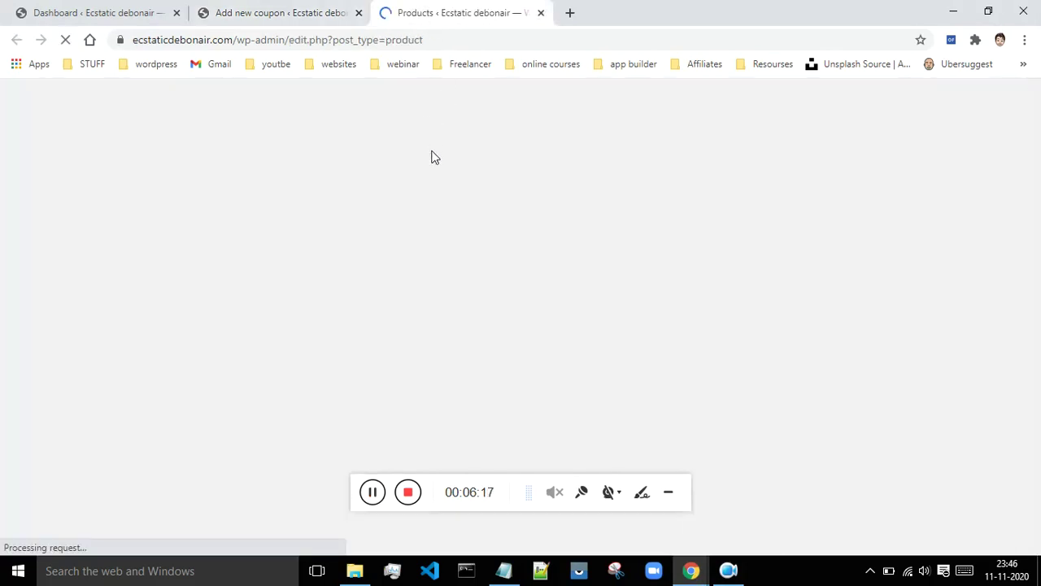
scroll(447, 226, down, 2)
scroll(446, 226, up, 1)
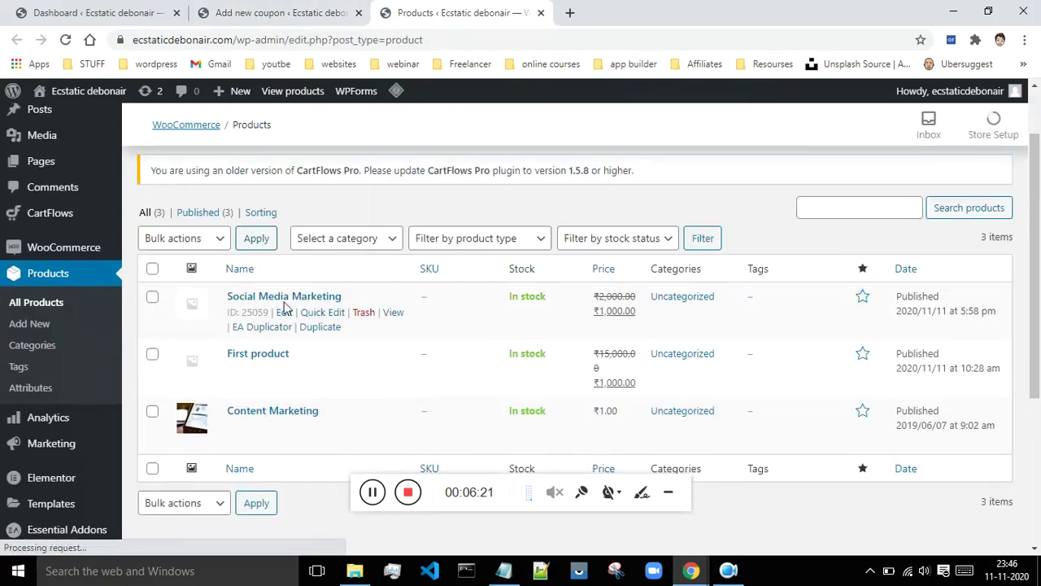
scroll(311, 342, down, 3)
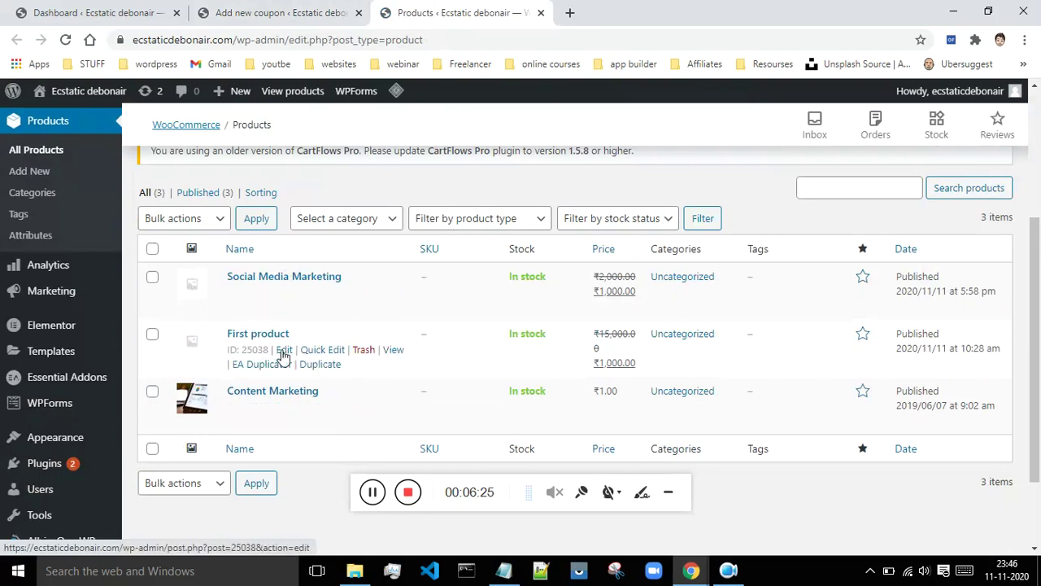
- Copy the product name Social Media Marketing from the product list
click(280, 12)
scroll(708, 163, down, 5)
click(455, 13)
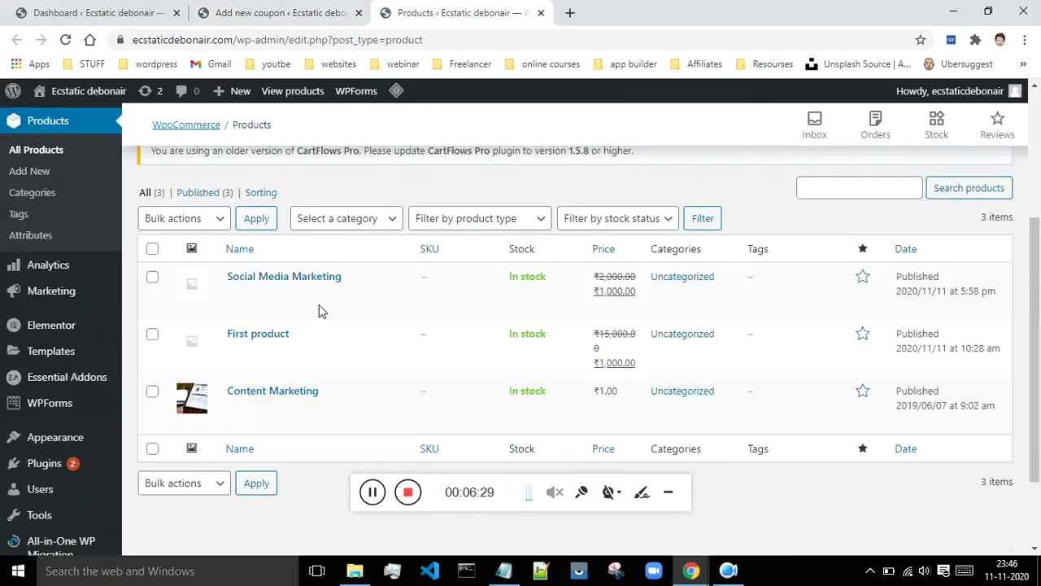
drag(345, 277, 217, 279)
key(ctrl+c)
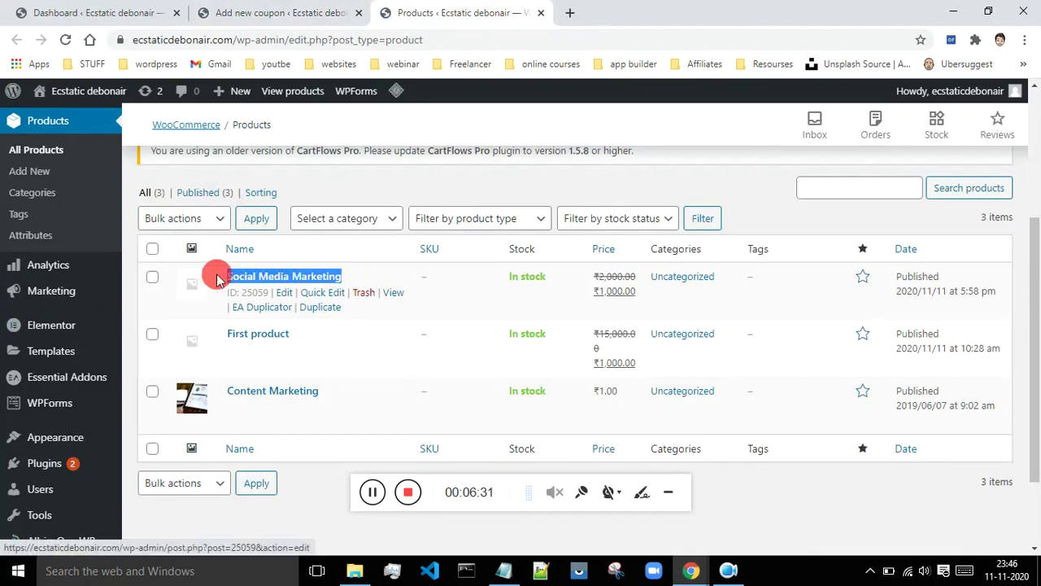
- Restrict the DISC10 coupon to the Social Media Marketing product using the copied name
click(309, 7)
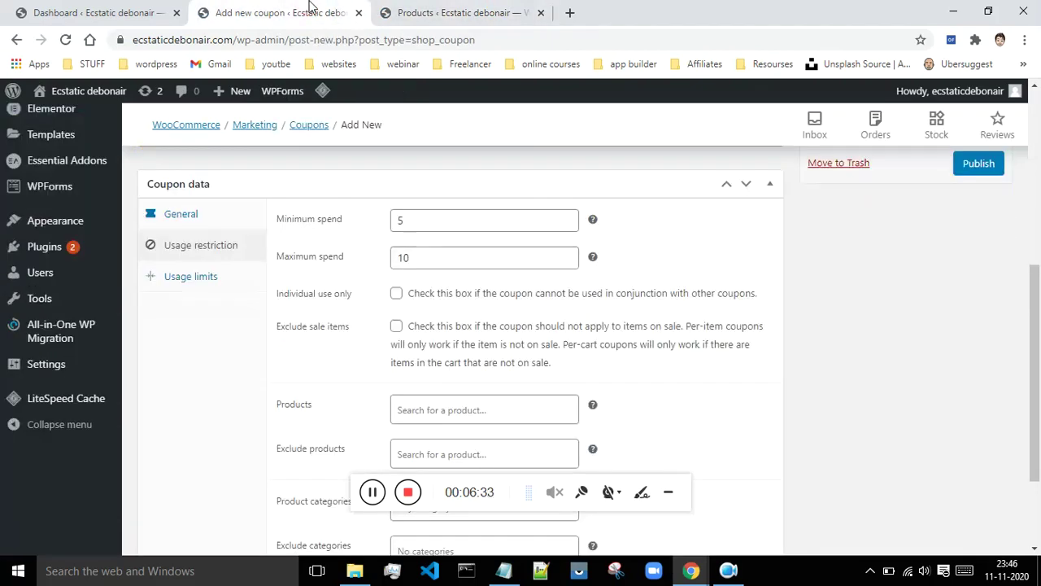
click(445, 409)
key(ctrl+v)
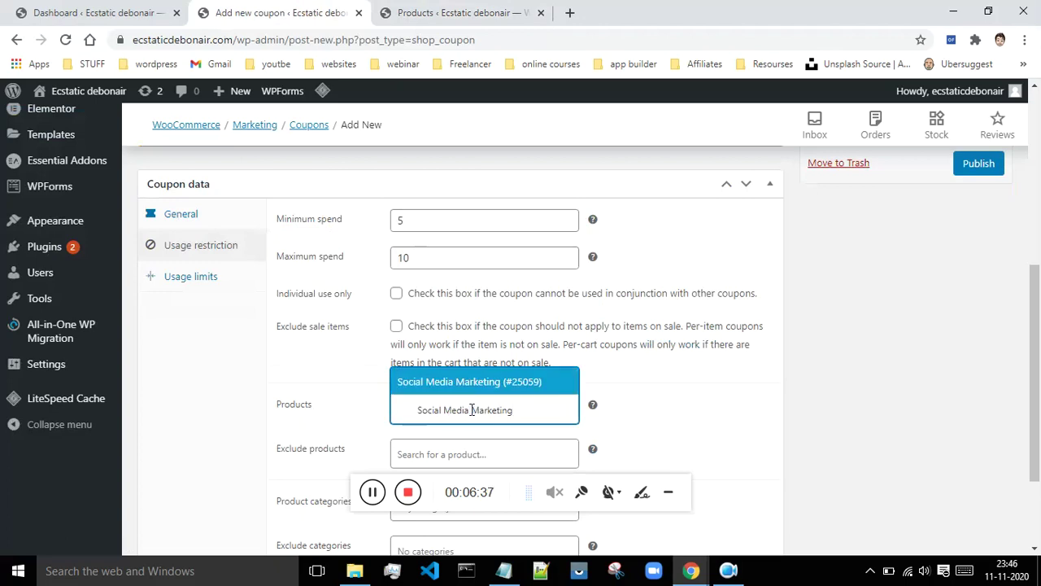
click(443, 382)
scroll(644, 392, down, 1)
scroll(644, 393, down, 1)
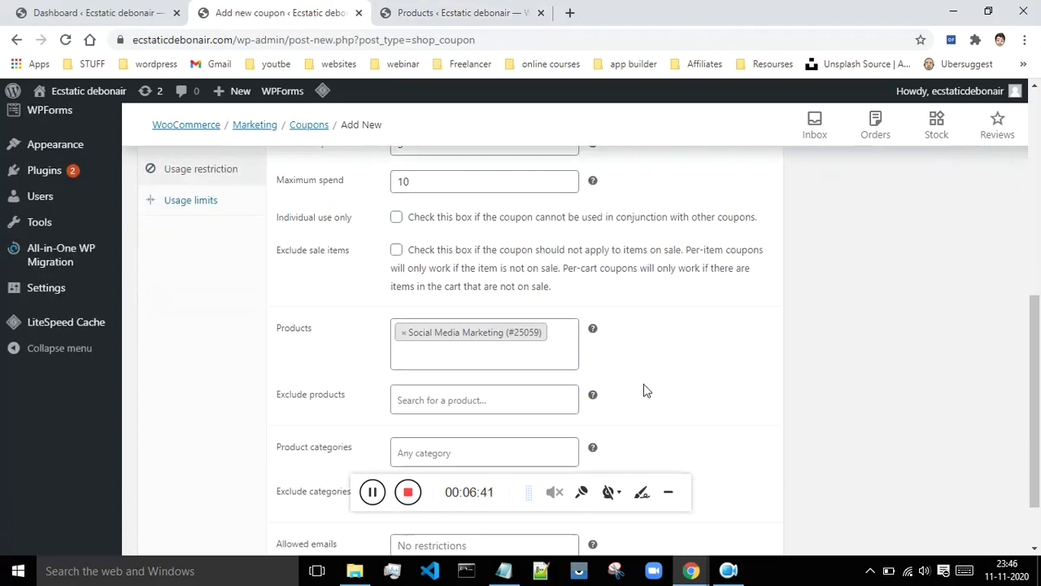
- Review the coupon's code and its excluded-products restriction, glancing at the product list for products that could be excluded
scroll(645, 383, up, 5)
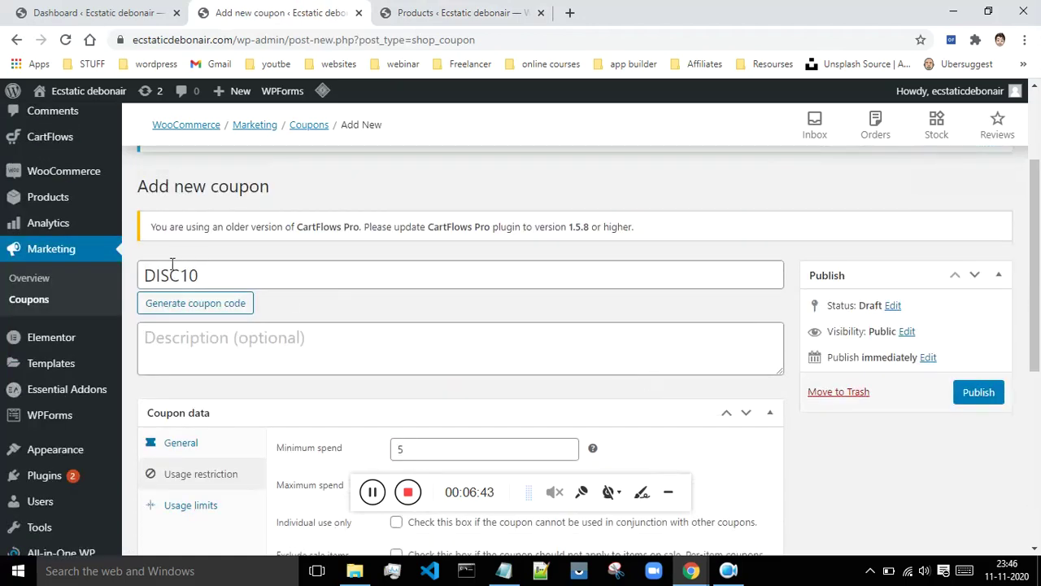
scroll(186, 258, down, 5)
scroll(186, 259, down, 1)
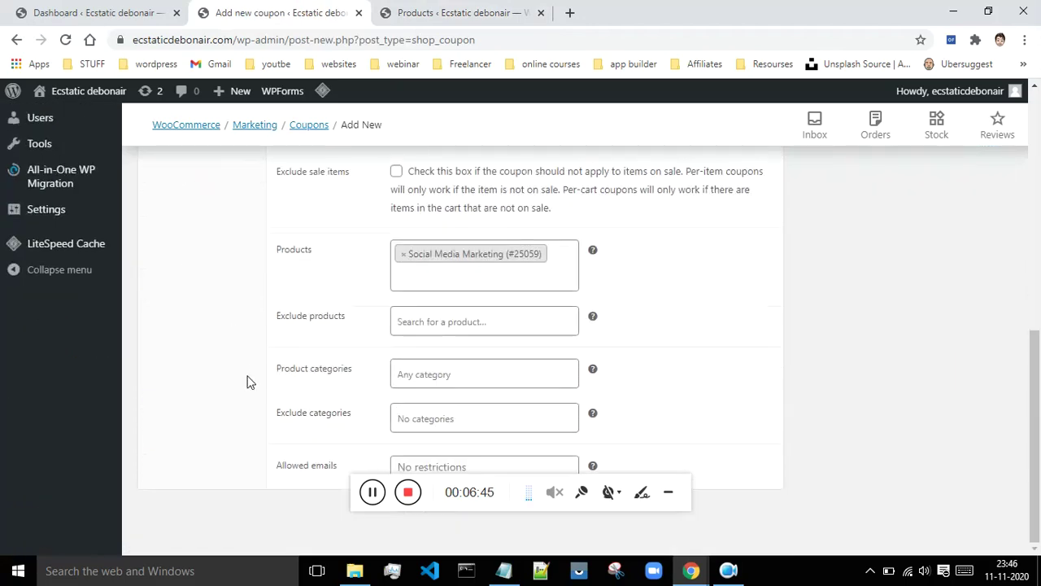
click(415, 323)
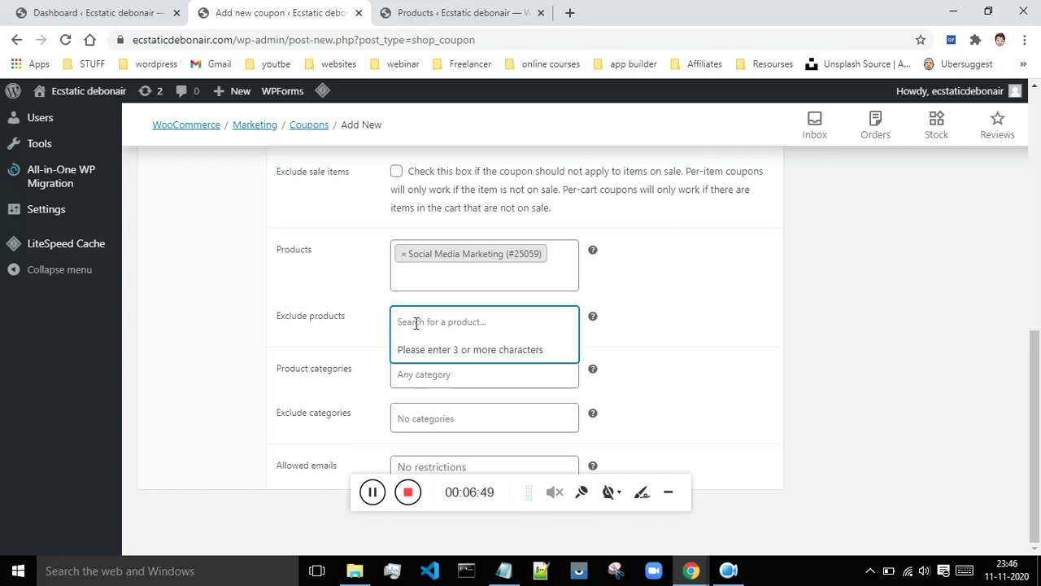
click(437, 9)
click(268, 12)
scroll(391, 260, up, 10)
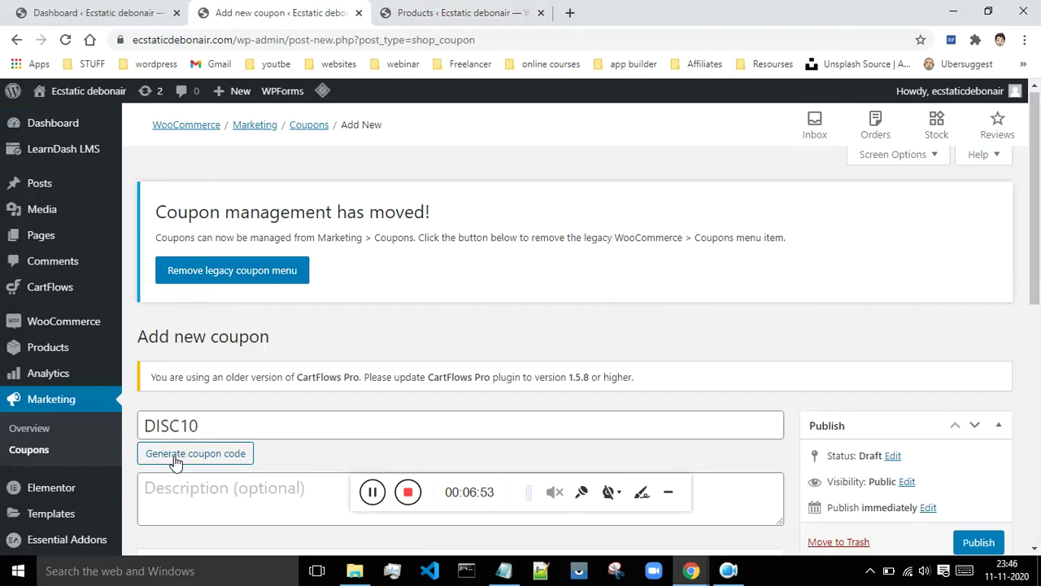
- Compare the store's product list with the coupon's usage restrictions, checking the allowed products, excluded products, categories and spend limits
click(443, 12)
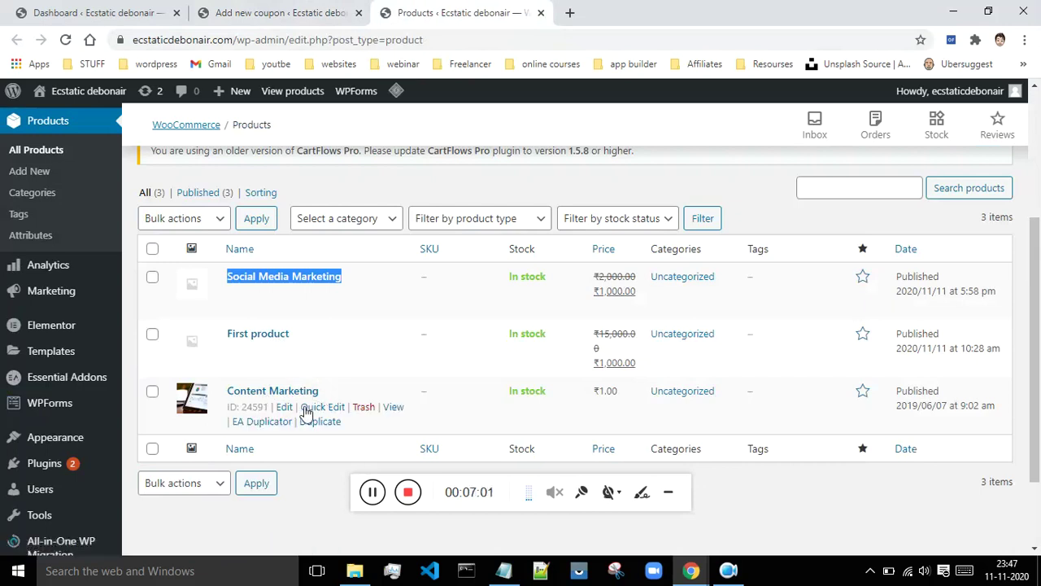
click(302, 9)
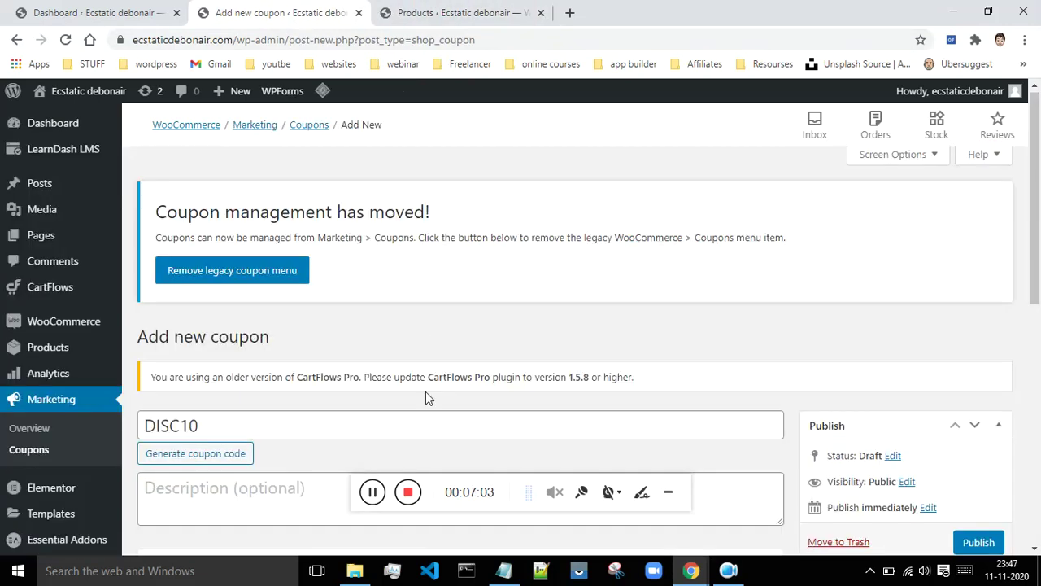
scroll(426, 391, down, 6)
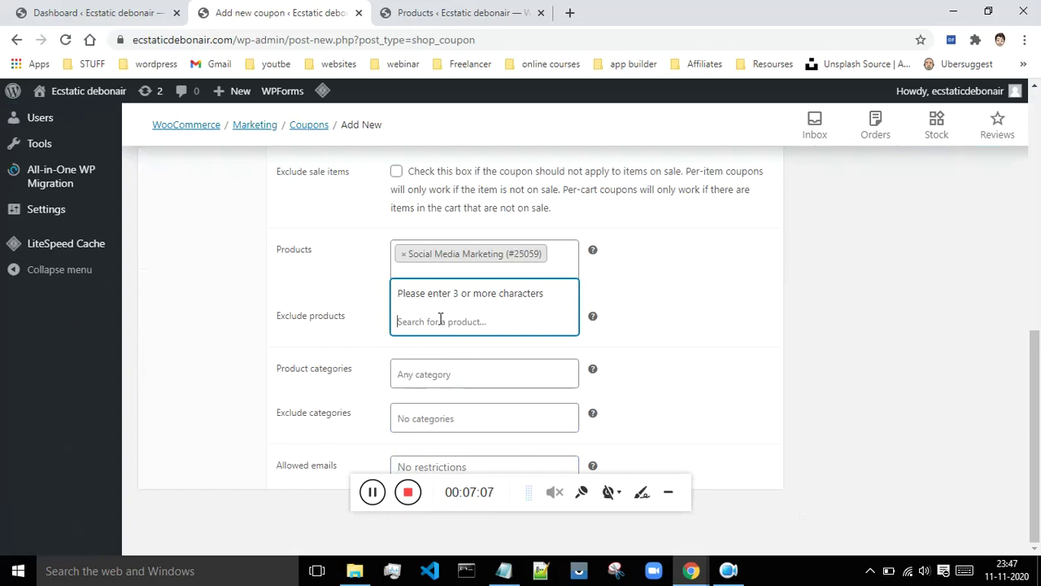
click(651, 319)
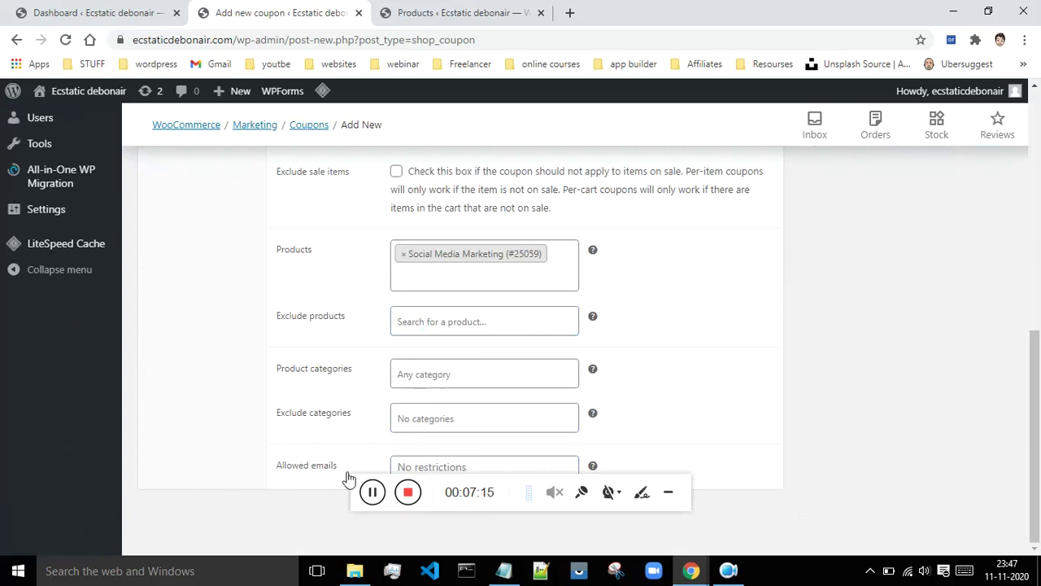
scroll(675, 403, up, 2)
scroll(675, 403, down, 2)
scroll(713, 393, up, 3)
scroll(675, 388, down, 2)
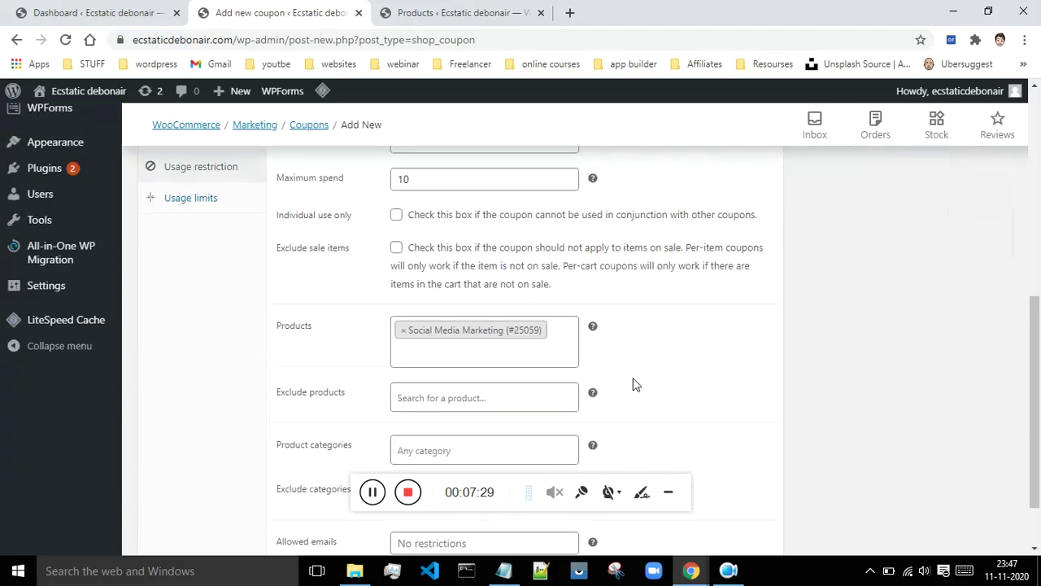
scroll(697, 356, up, 2)
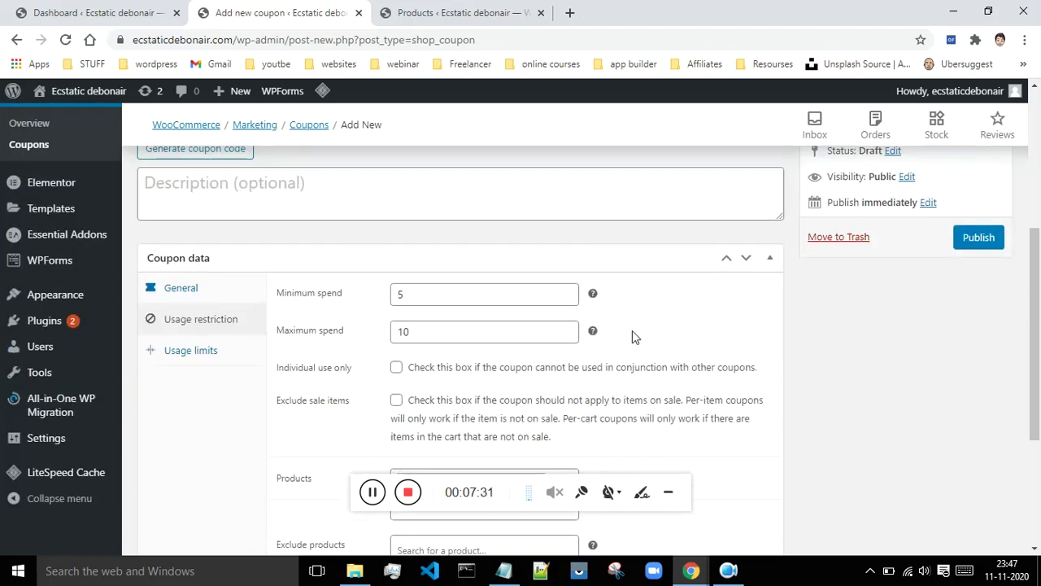
- Set the coupon's usage limit per coupon to 6
click(164, 355)
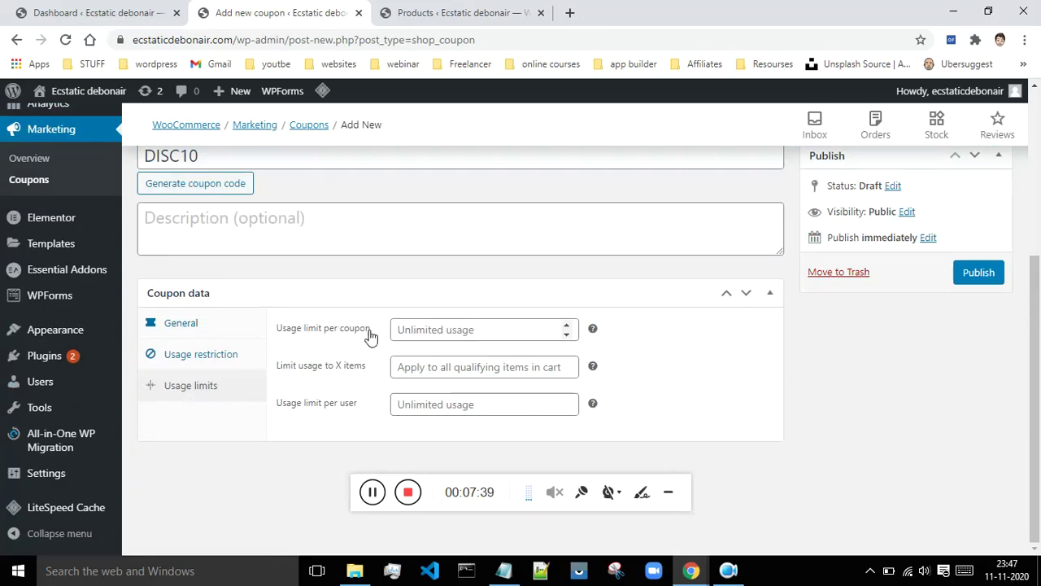
click(413, 326)
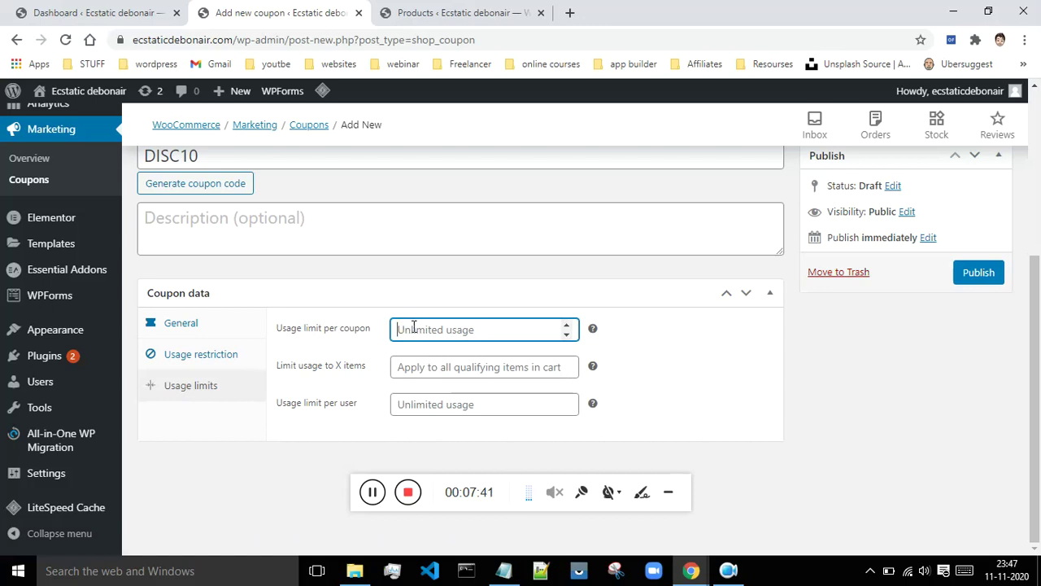
text(1)
key(BackSpace)
text(1)
key(BackSpace)
text(5)
key(BackSpace)
text(6)
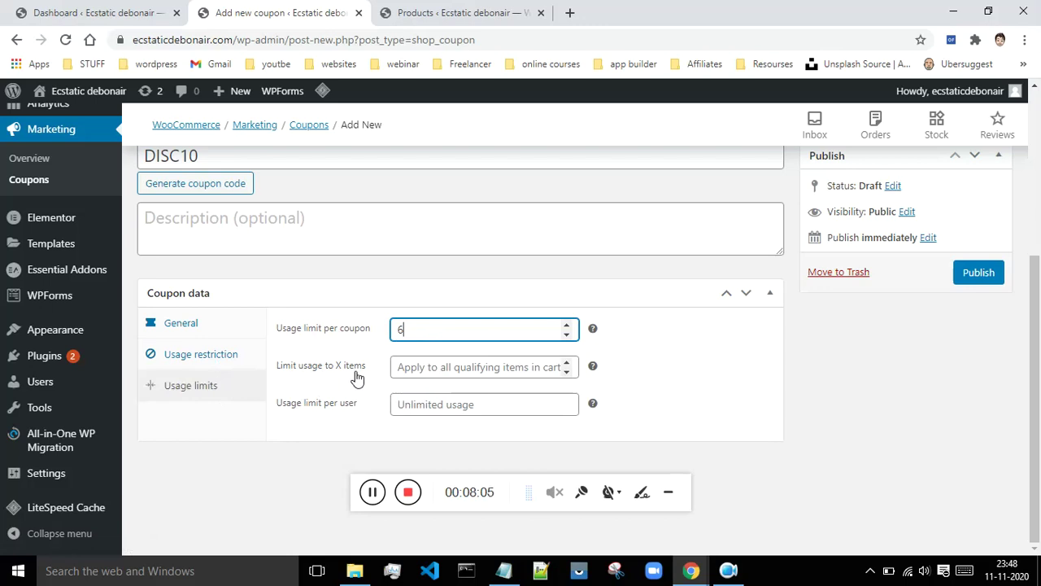
- Read the help for limiting usage to X items and view the course cards on the logged-out storefront
mouse_move(594, 364)
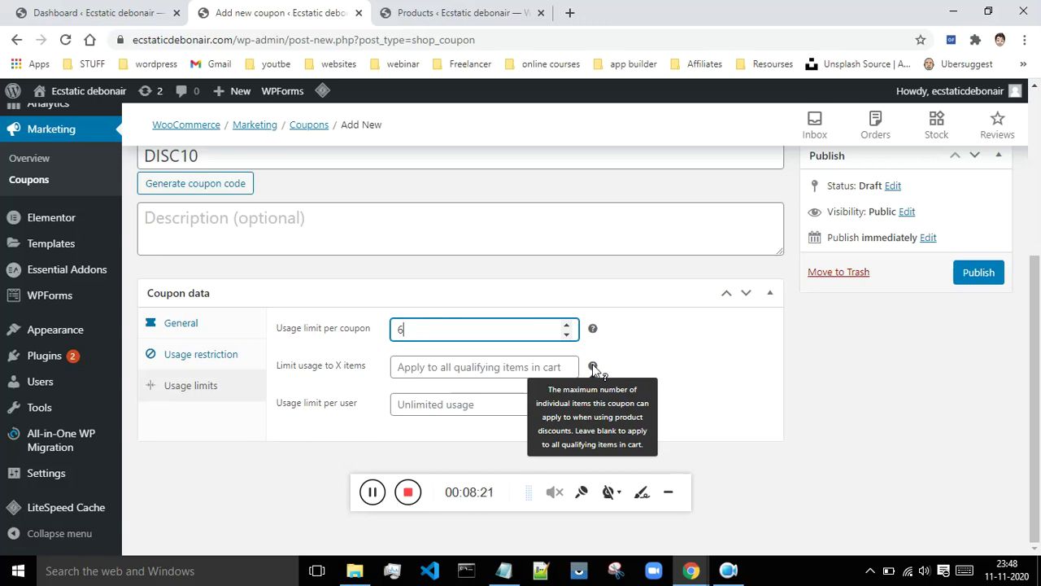
mouse_move(690, 571)
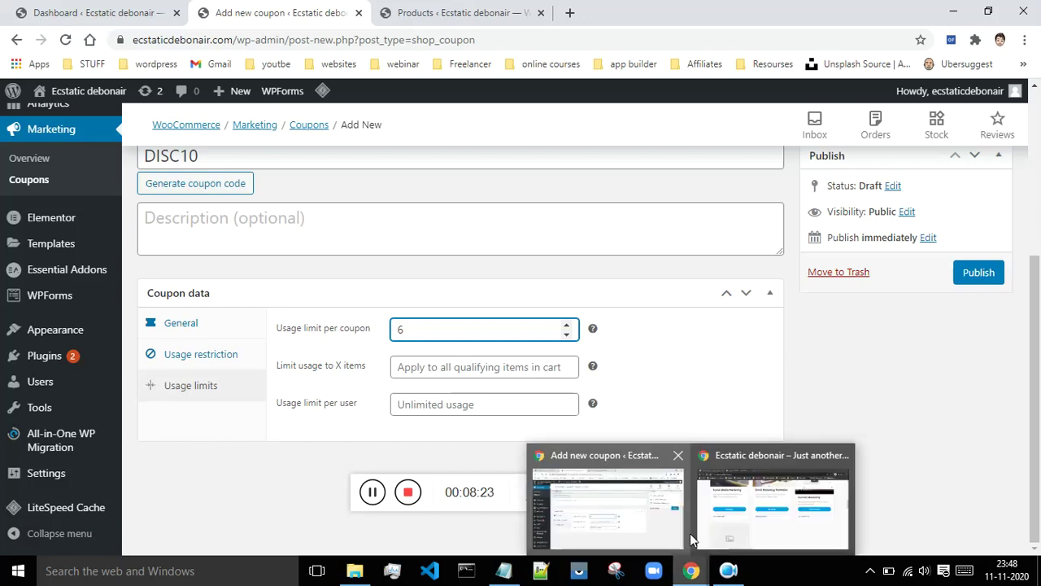
click(748, 493)
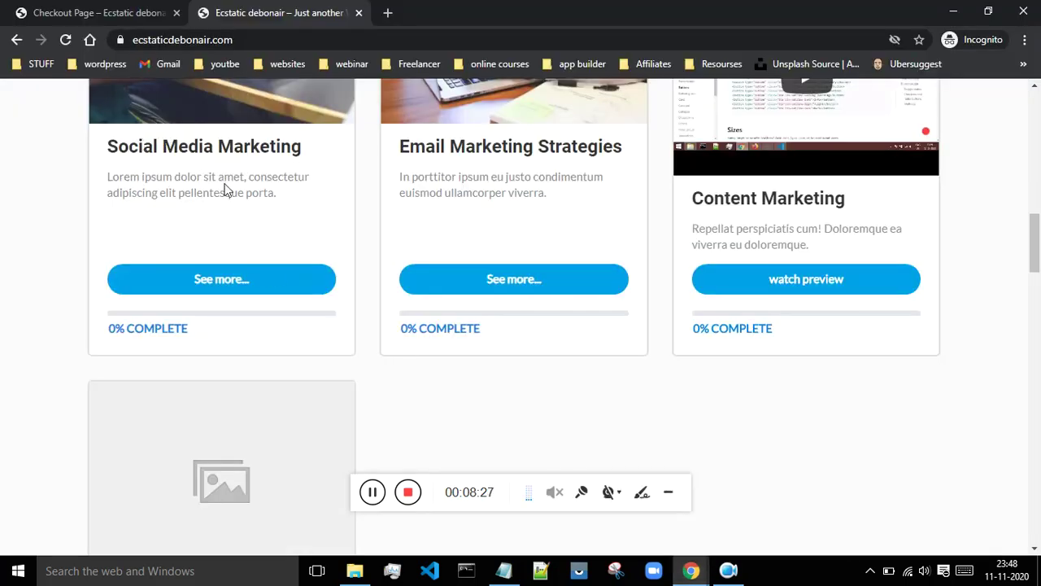
scroll(223, 190, up, 1)
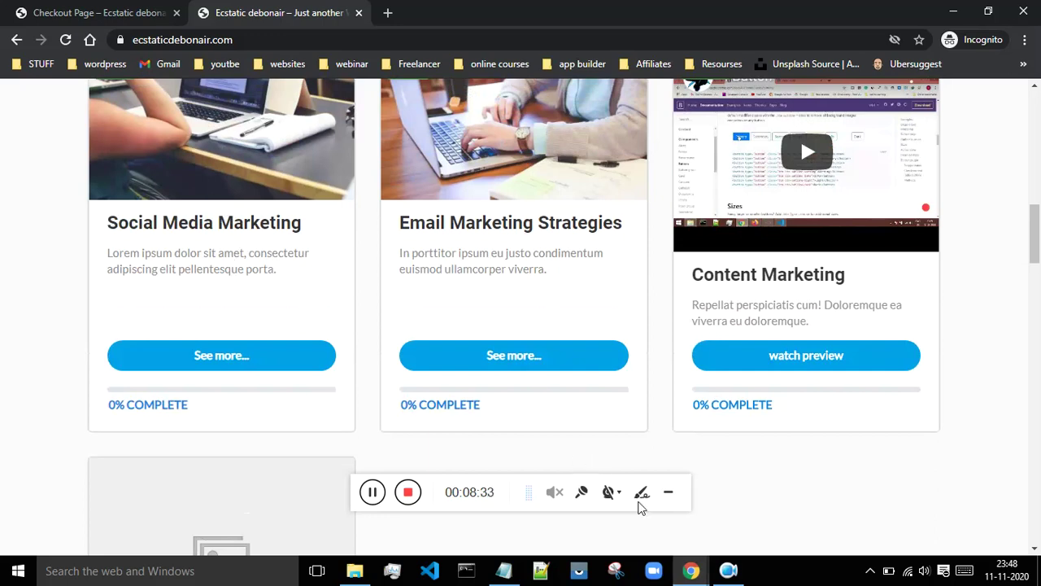
mouse_move(701, 579)
click(569, 494)
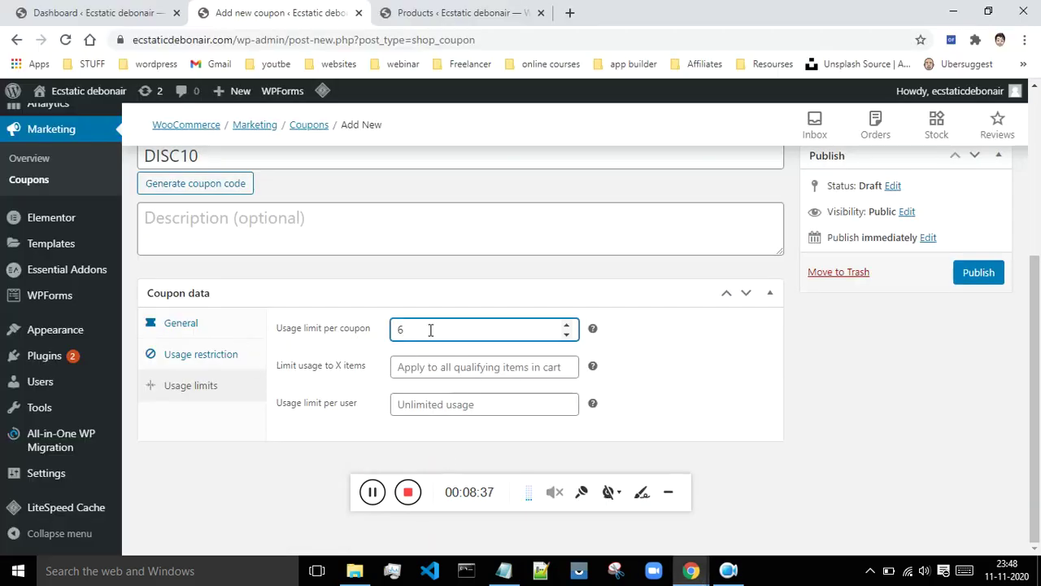
- Set the DISC10 coupon's usage limit per coupon to 10
key(BackSpace)
text(10)
scroll(366, 334, up, 1)
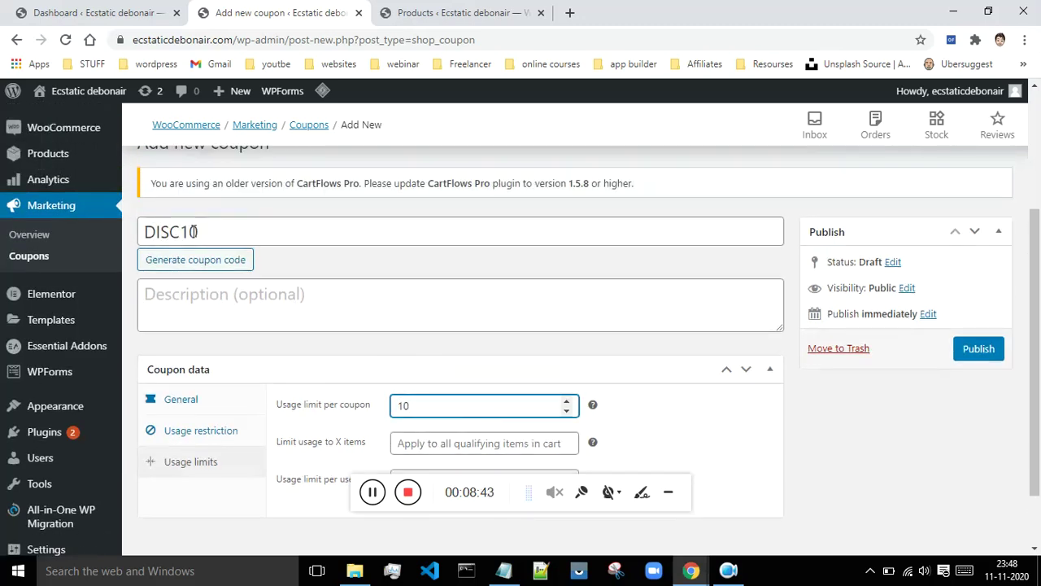
scroll(522, 299, down, 1)
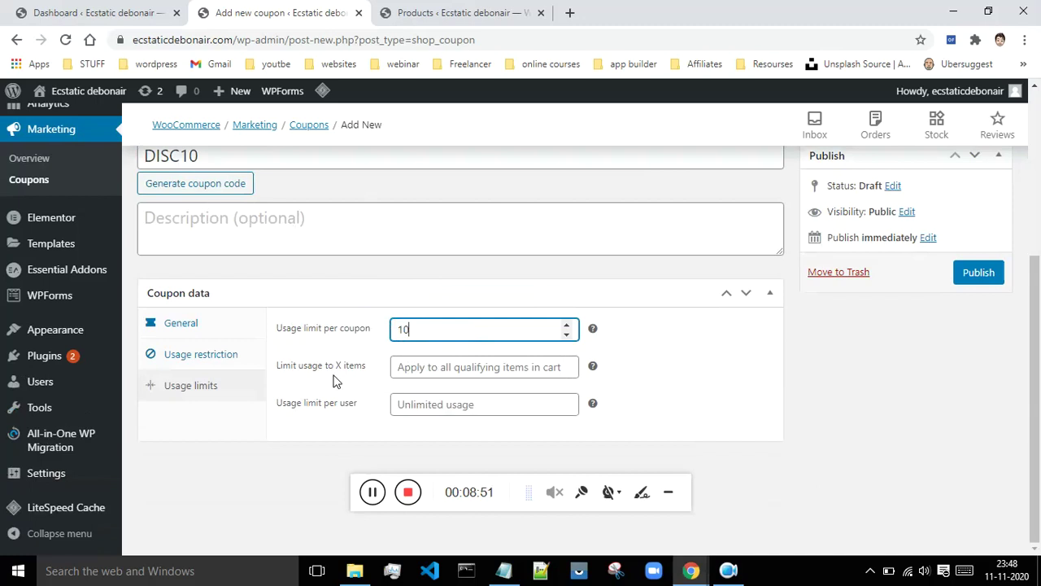
- Set the DISC10 coupon's usage limit per user to 2
click(467, 405)
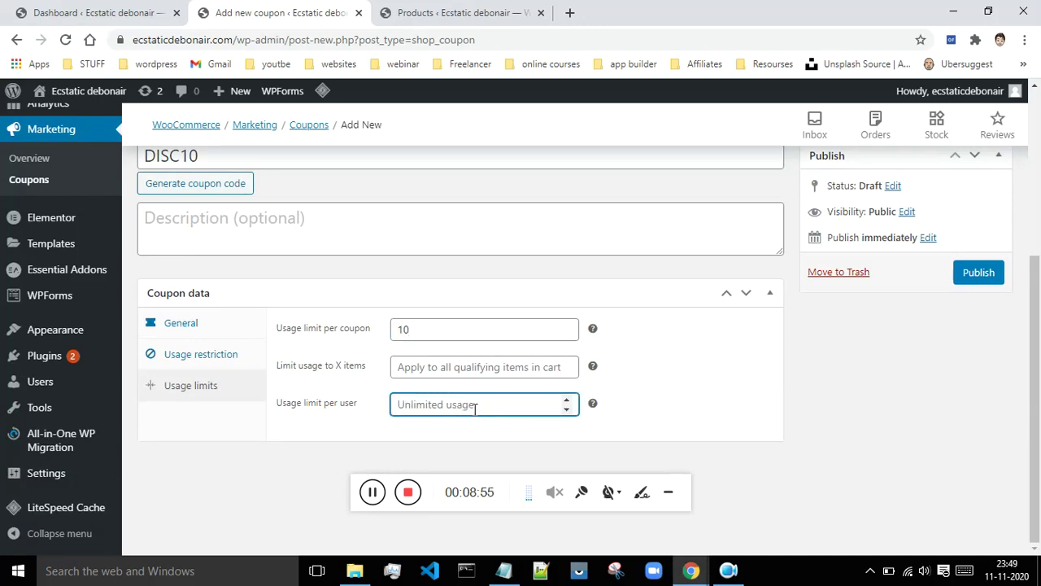
text(1)
key(BackSpace)
text(2)
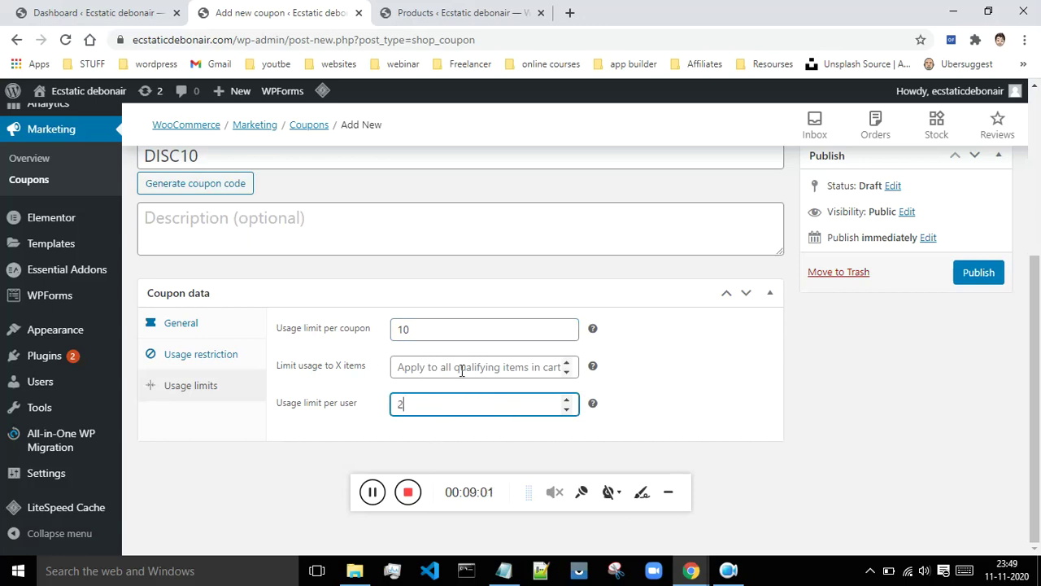
click(566, 371)
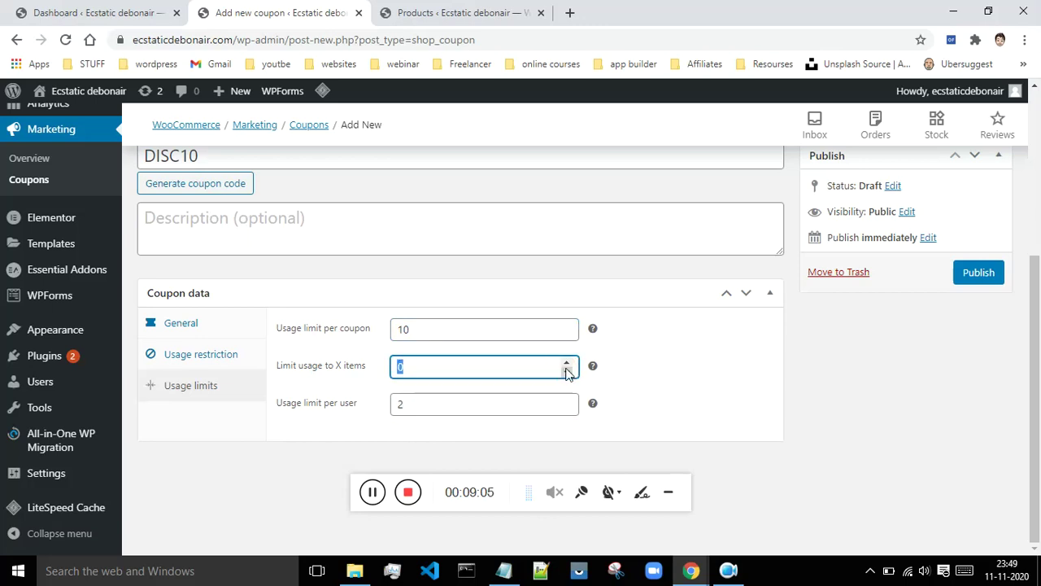
mouse_move(592, 367)
key(BackSpace)
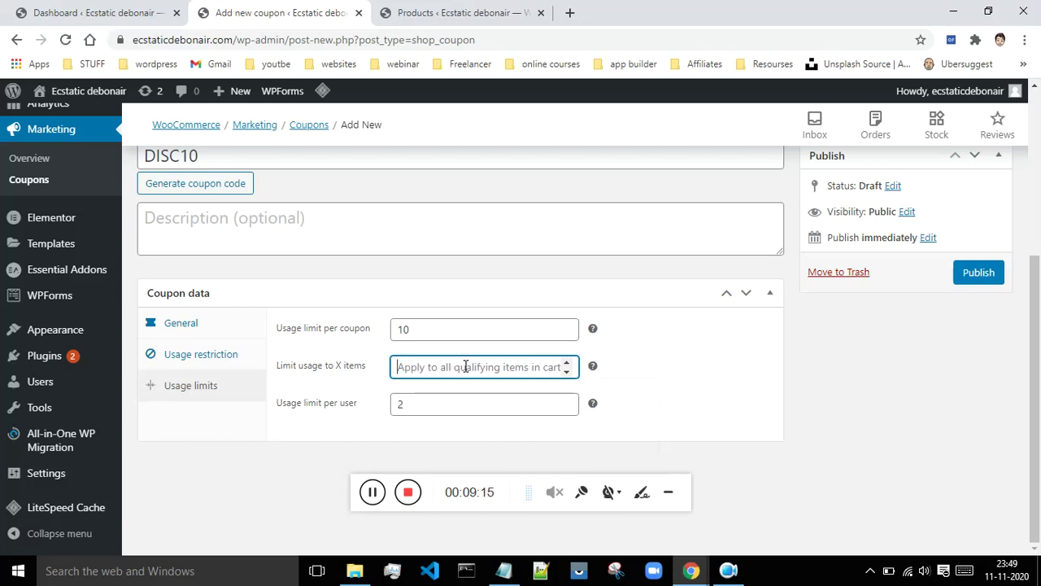
click(650, 373)
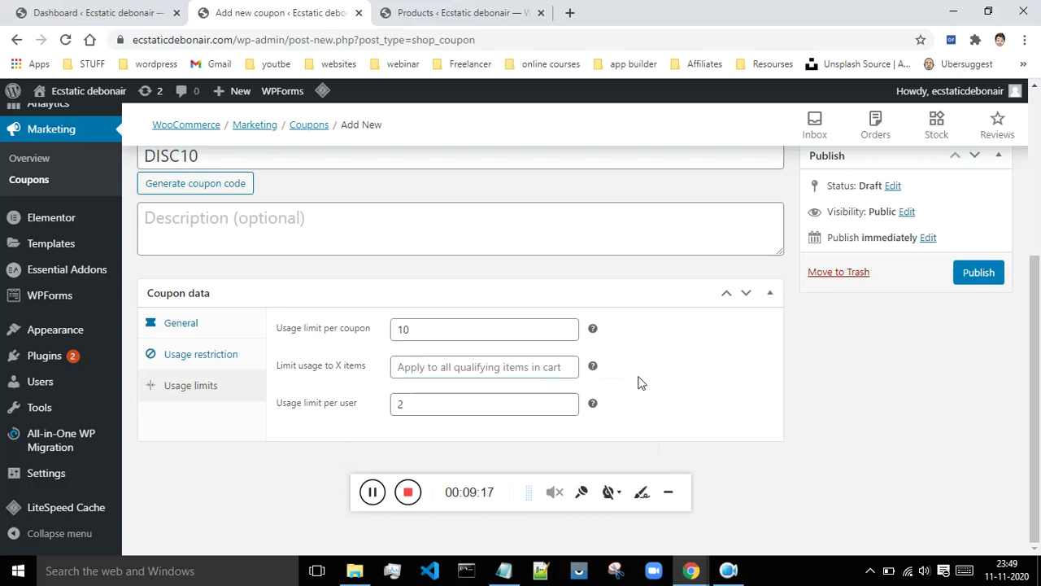
- Publish the DISC10 coupon and look over its saved general settings
scroll(672, 390, up, 2)
scroll(673, 389, down, 2)
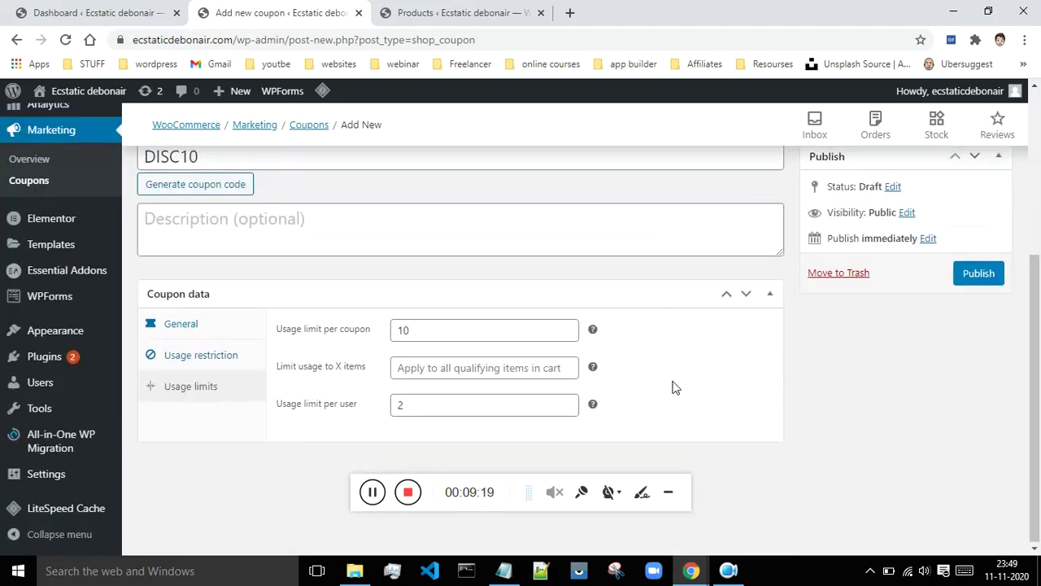
scroll(672, 386, up, 1)
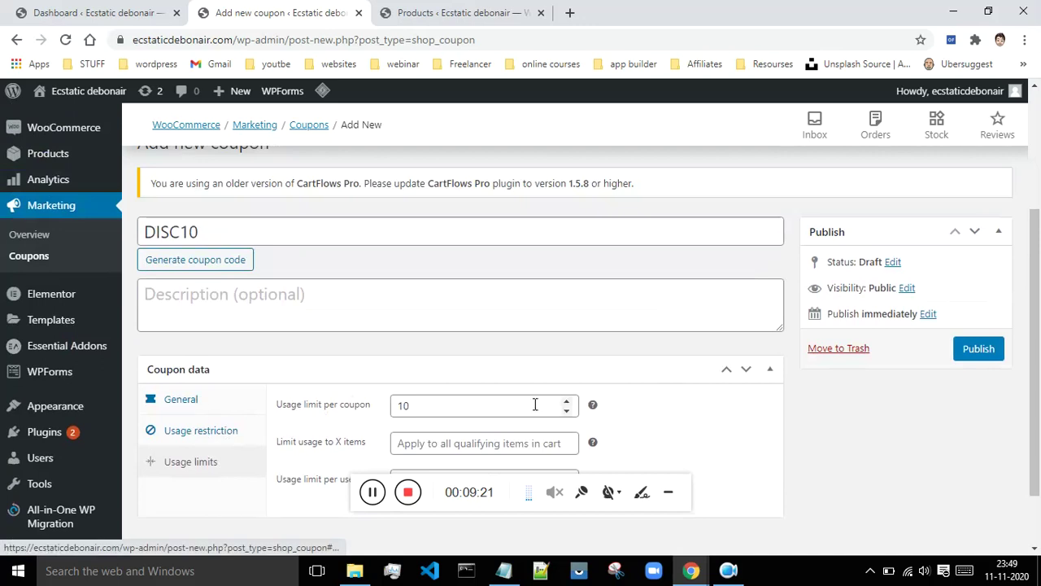
click(991, 348)
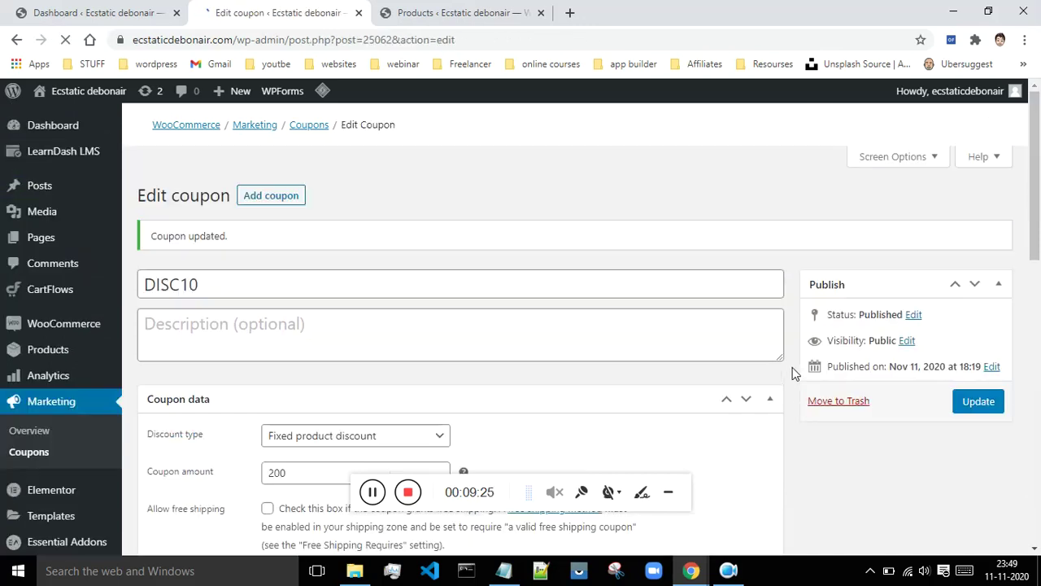
scroll(794, 372, down, 2)
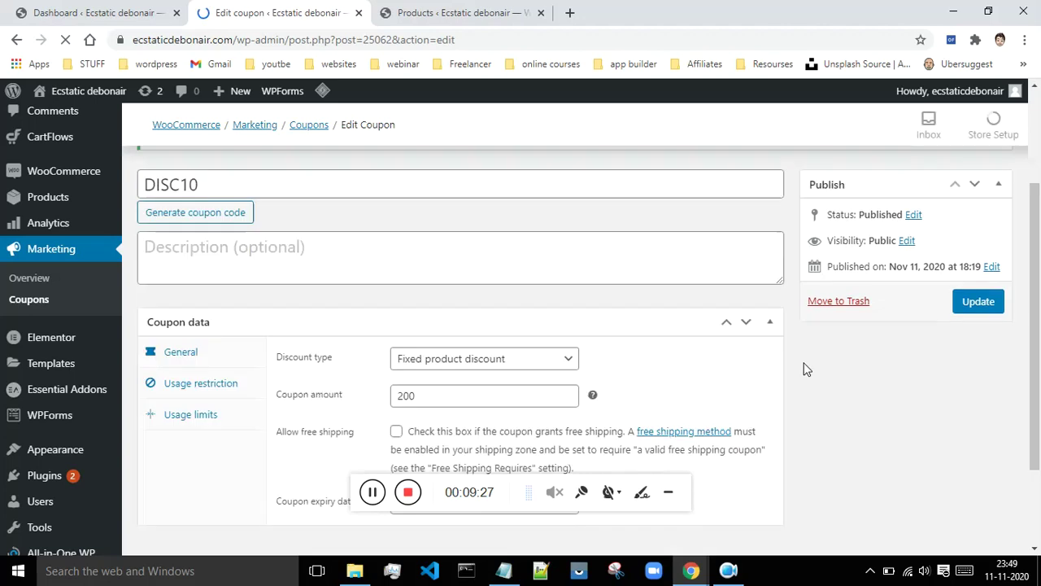
scroll(362, 326, down, 2)
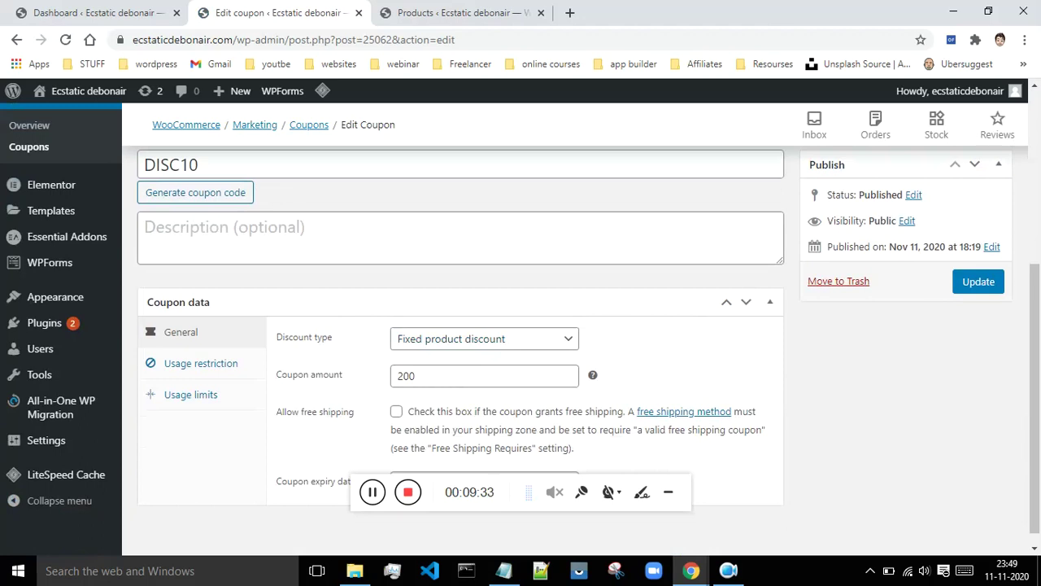
- In the logged-out incognito window, open the Social Media Marketing course and proceed to its checkout page
mouse_move(693, 571)
click(751, 498)
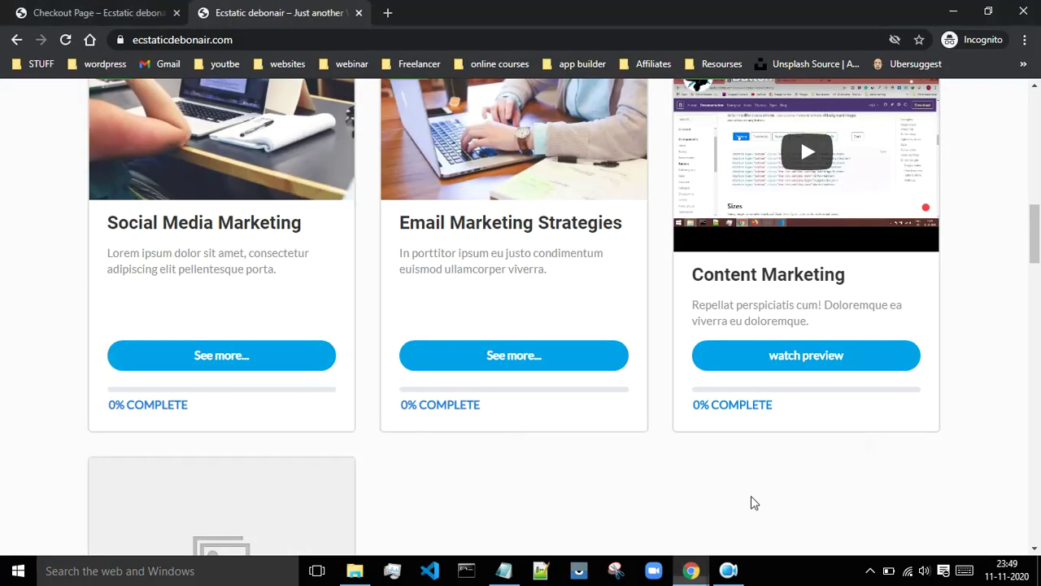
click(209, 365)
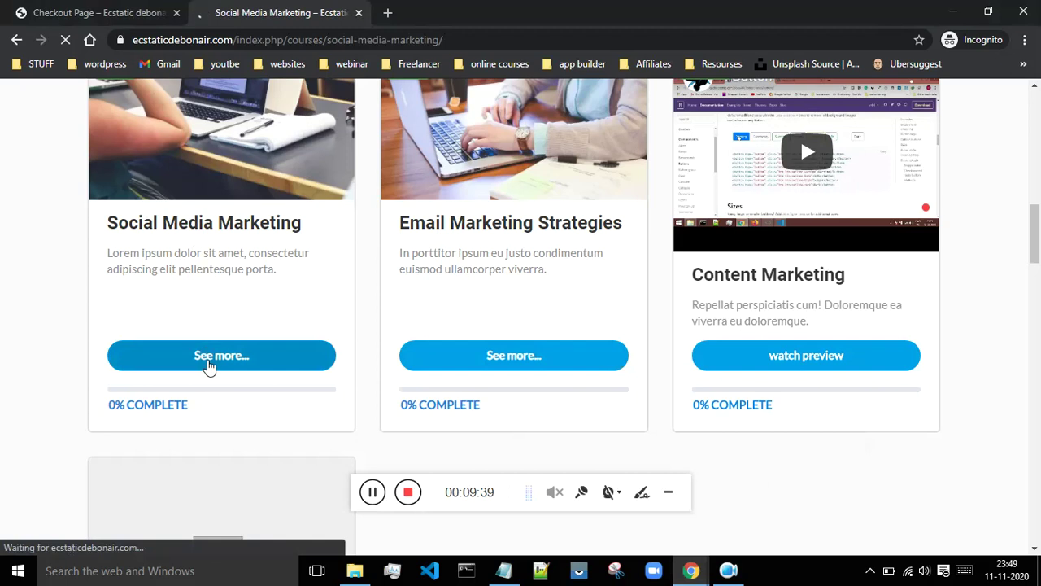
scroll(658, 285, down, 10)
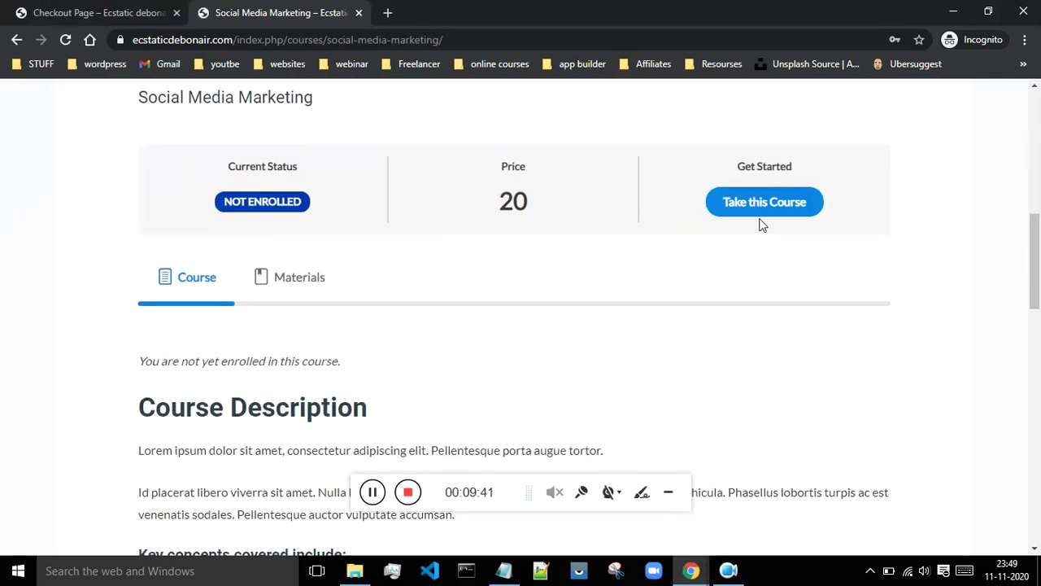
click(759, 216)
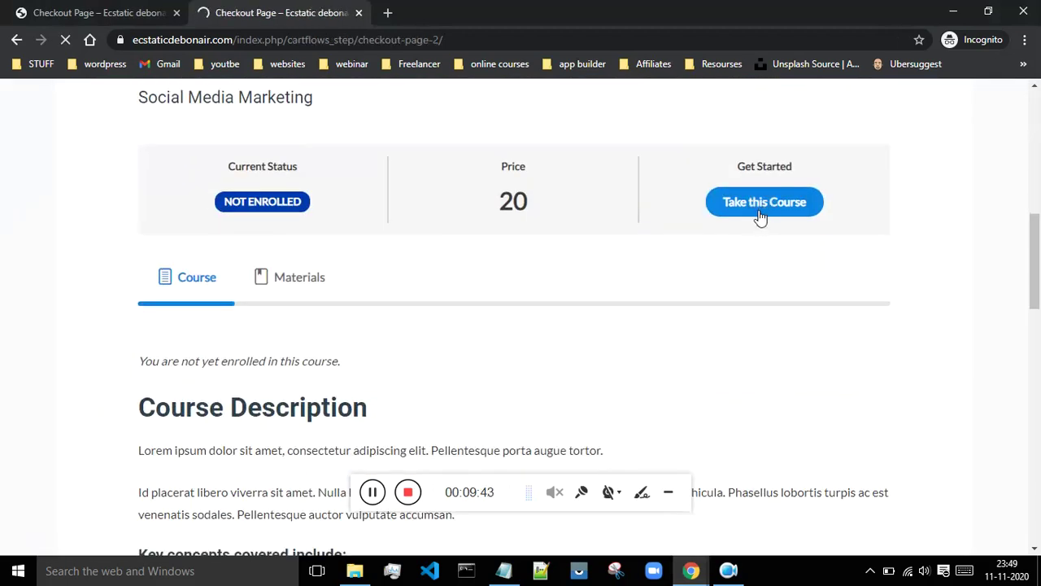
- Try to apply the coupon code disc10 to the Social Media Marketing order at checkout
scroll(745, 250, down, 10)
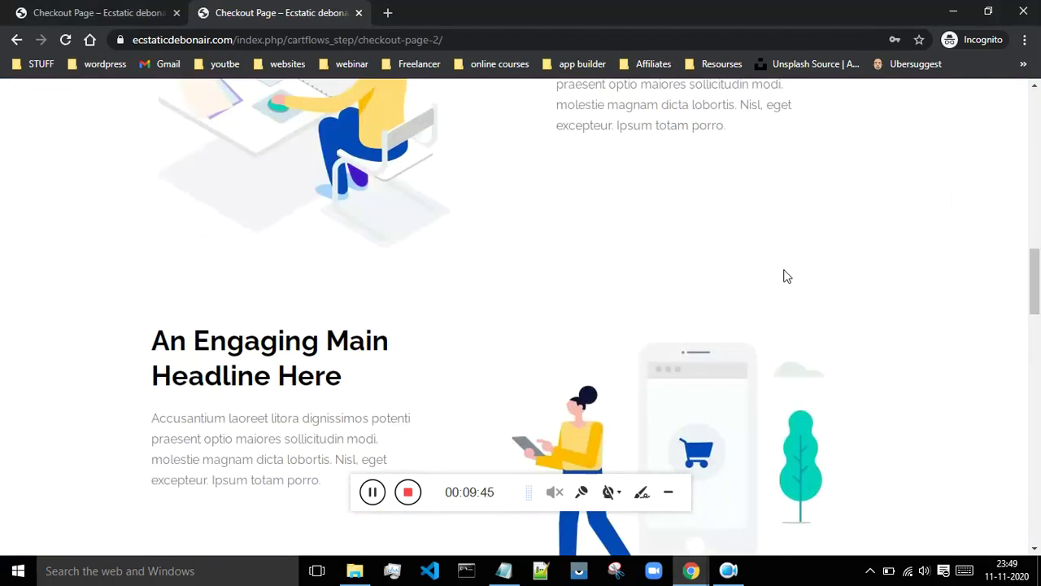
scroll(787, 277, down, 15)
scroll(779, 283, up, 3)
click(609, 415)
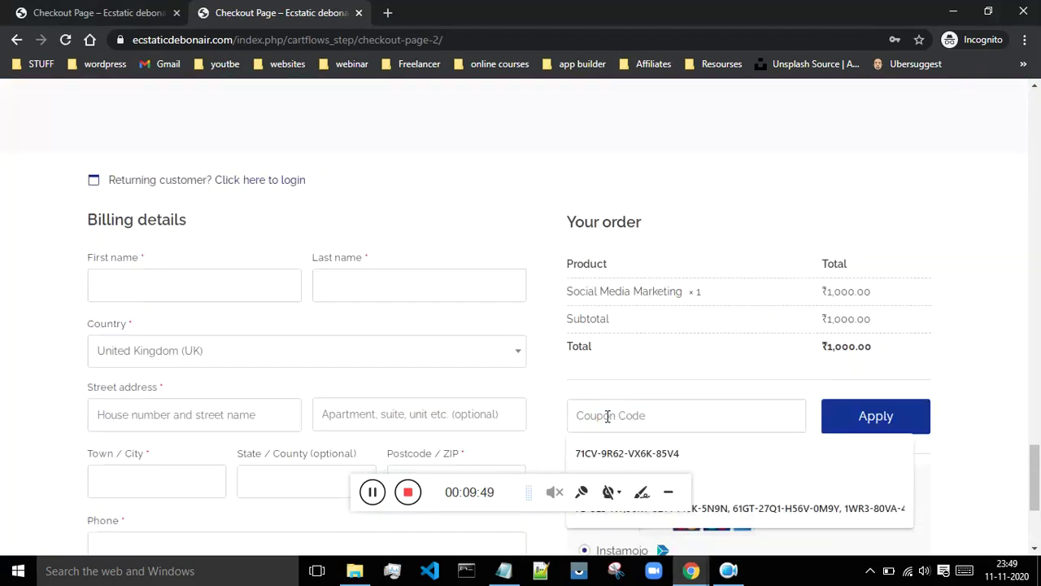
text(disc10)
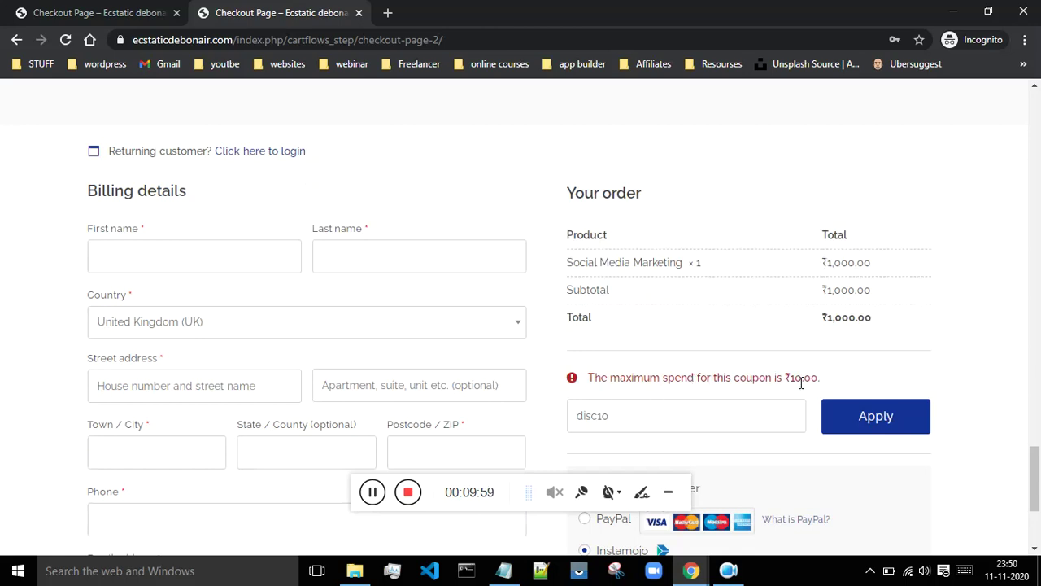
- Return to the DISC10 coupon's edit page, clear the maximum spend in its usage restrictions, and update the coupon
mouse_move(690, 569)
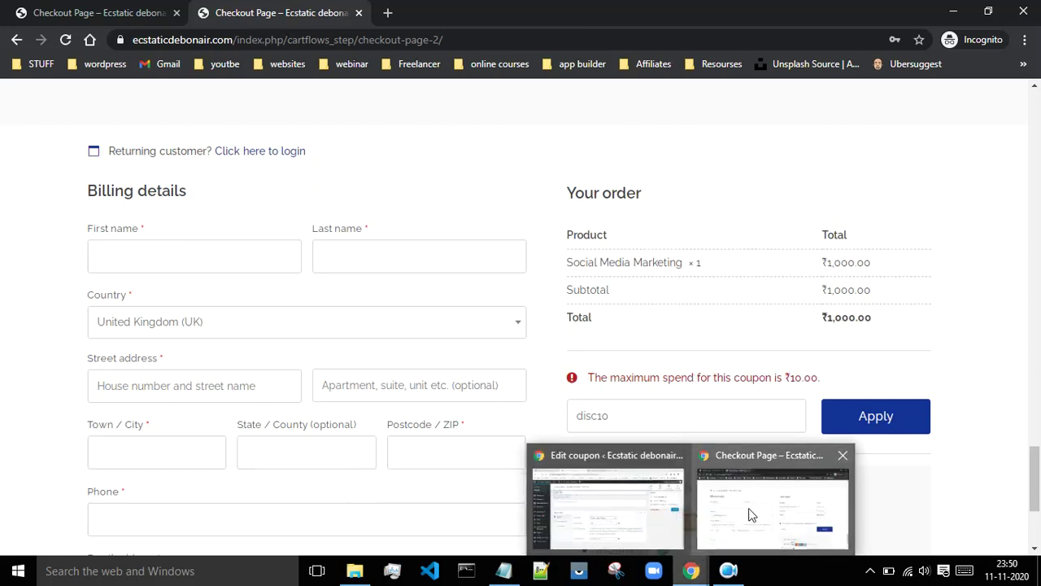
click(650, 507)
click(208, 395)
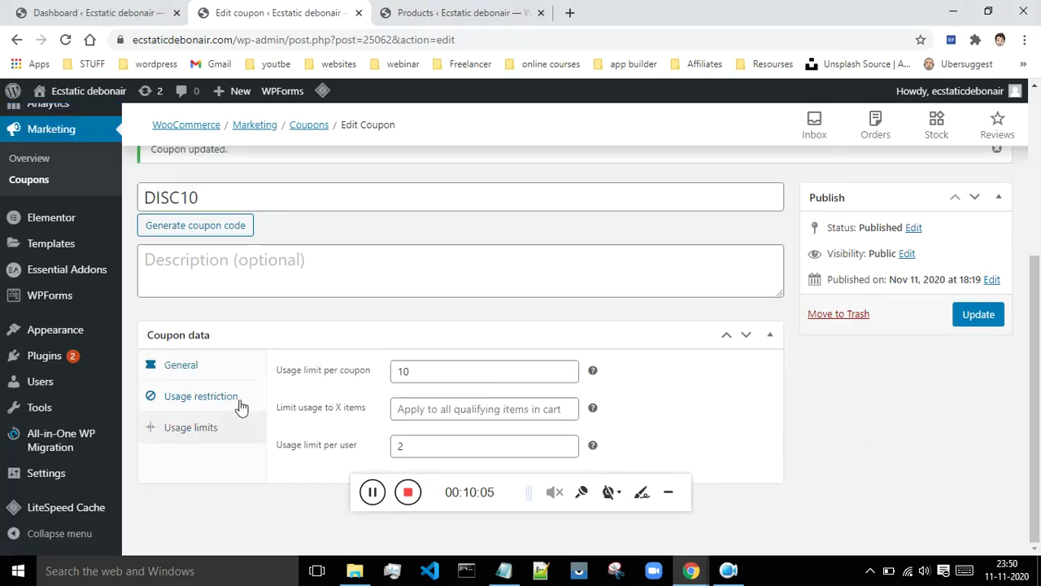
click(241, 407)
click(422, 404)
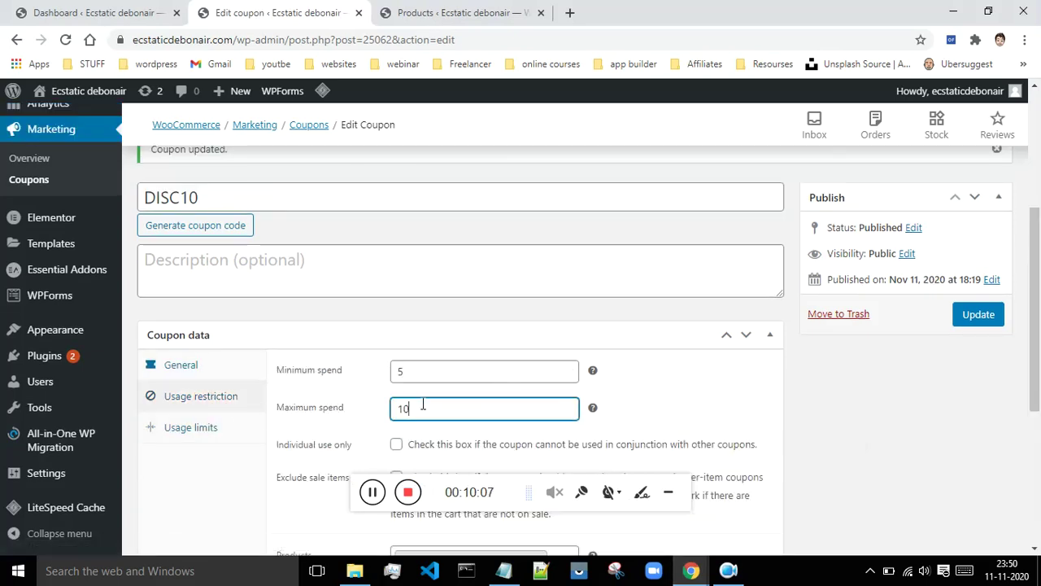
key(BackSpace)
key(BackSpace)
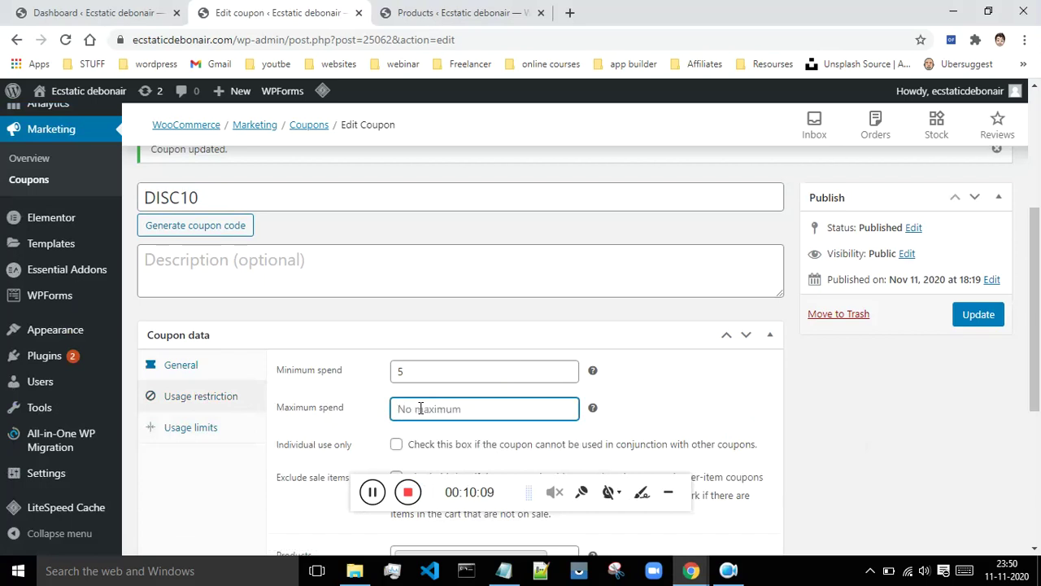
click(959, 322)
- Switch to the incognito checkout page and apply the coupon code disc10 to the Social Media Marketing order again
mouse_move(691, 569)
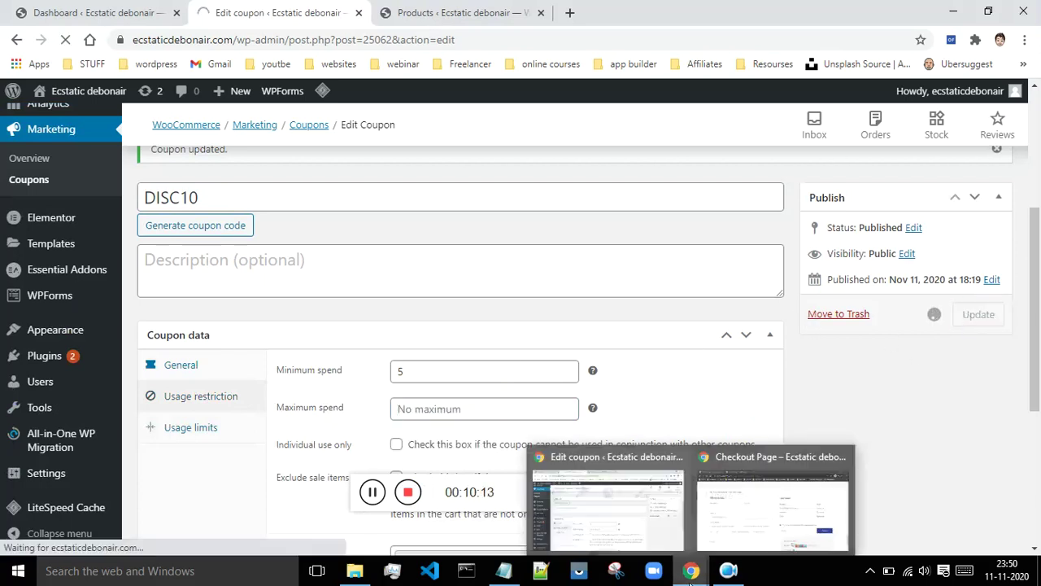
click(763, 497)
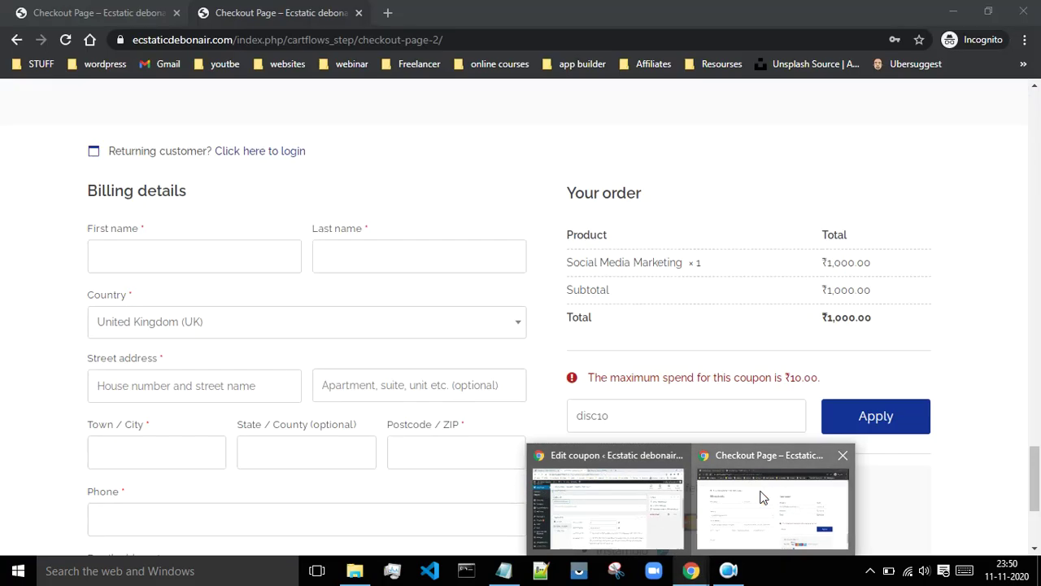
click(878, 419)
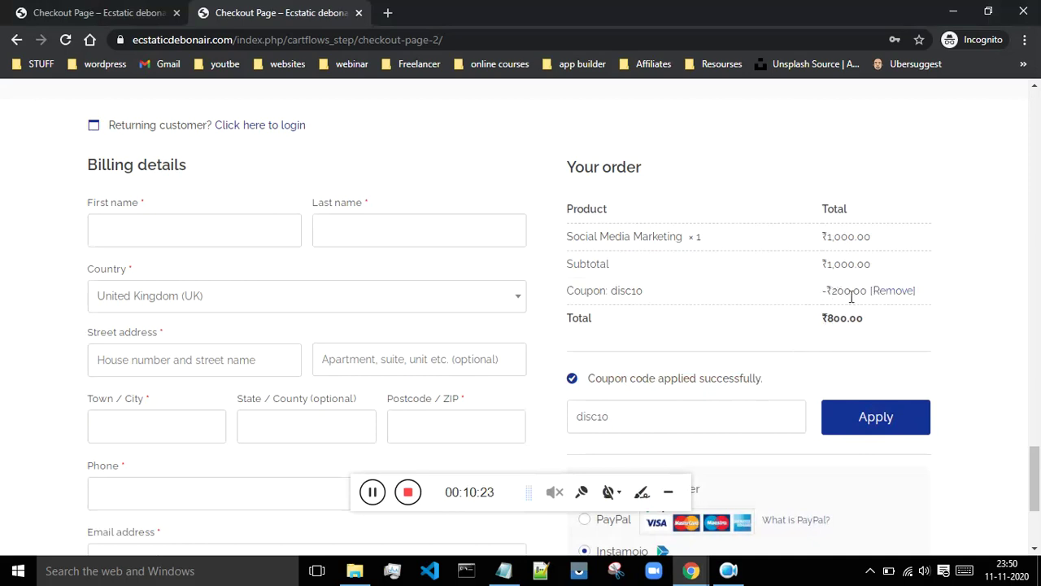
- Change the DISC10 coupon to a percentage discount with an amount of 50 and update it
mouse_move(691, 574)
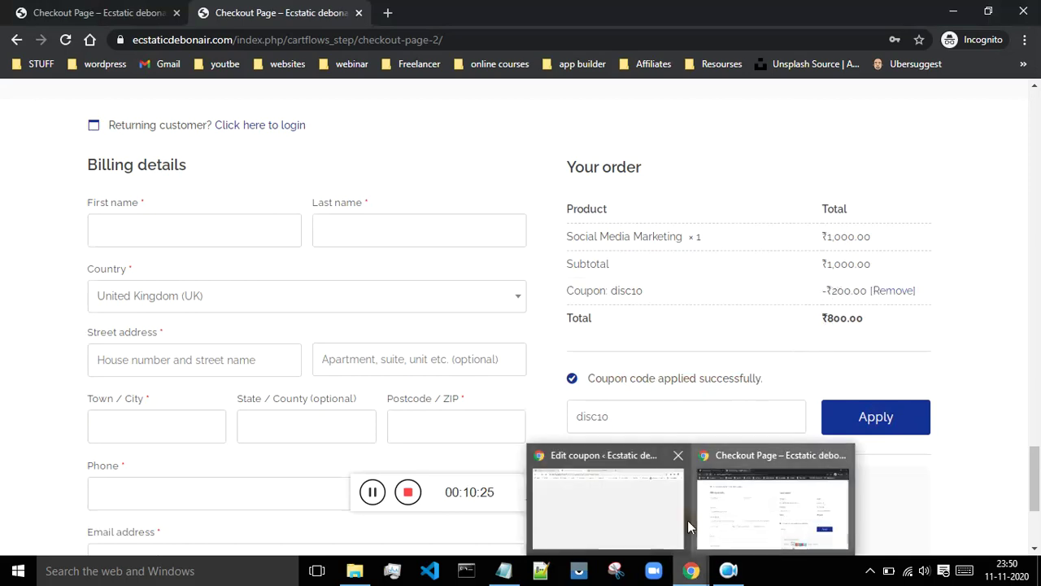
click(621, 512)
scroll(455, 326, down, 4)
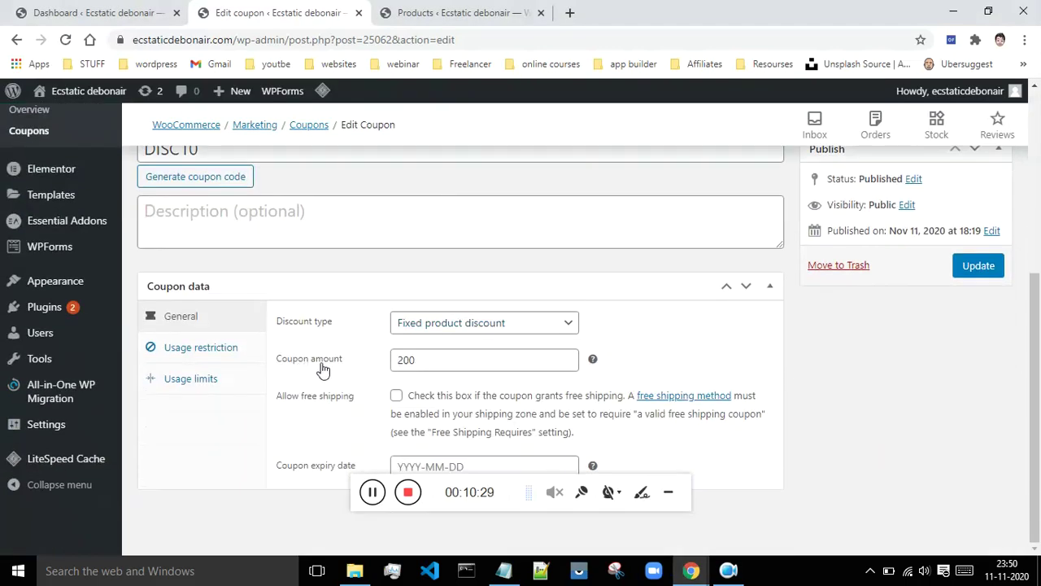
click(520, 323)
click(455, 342)
drag(425, 361, 395, 362)
text(50)
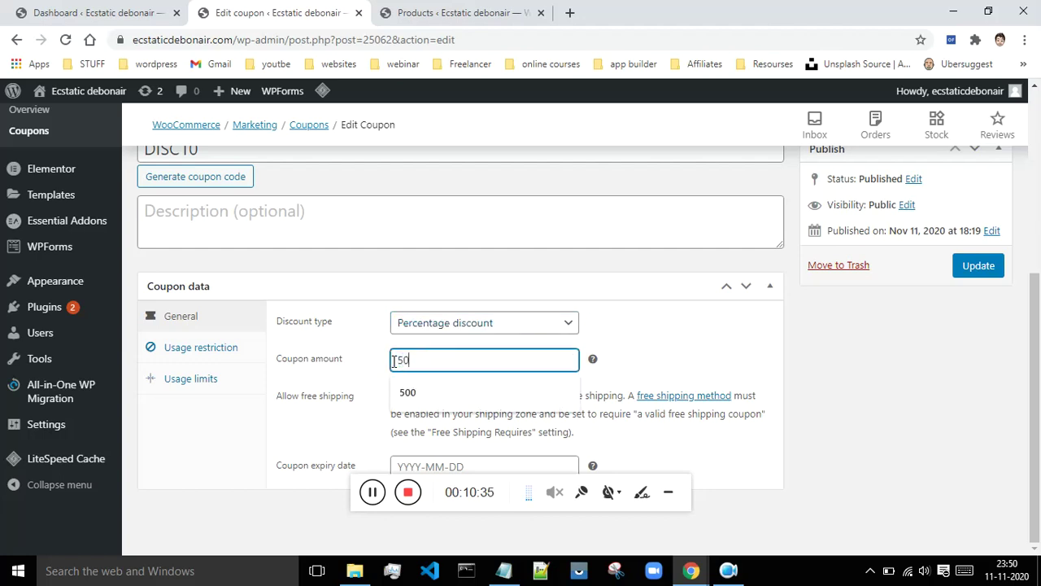
click(650, 351)
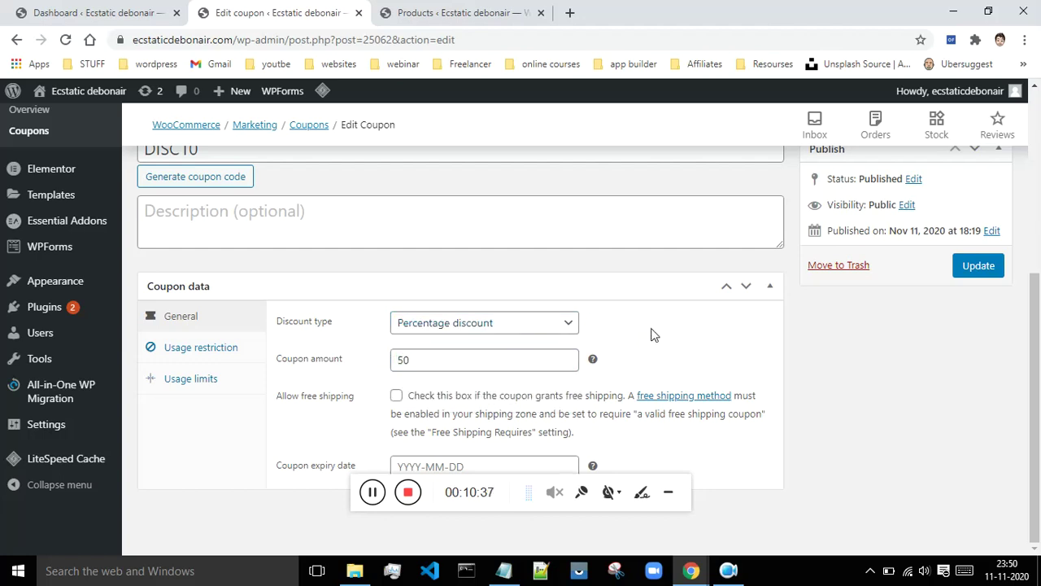
click(961, 270)
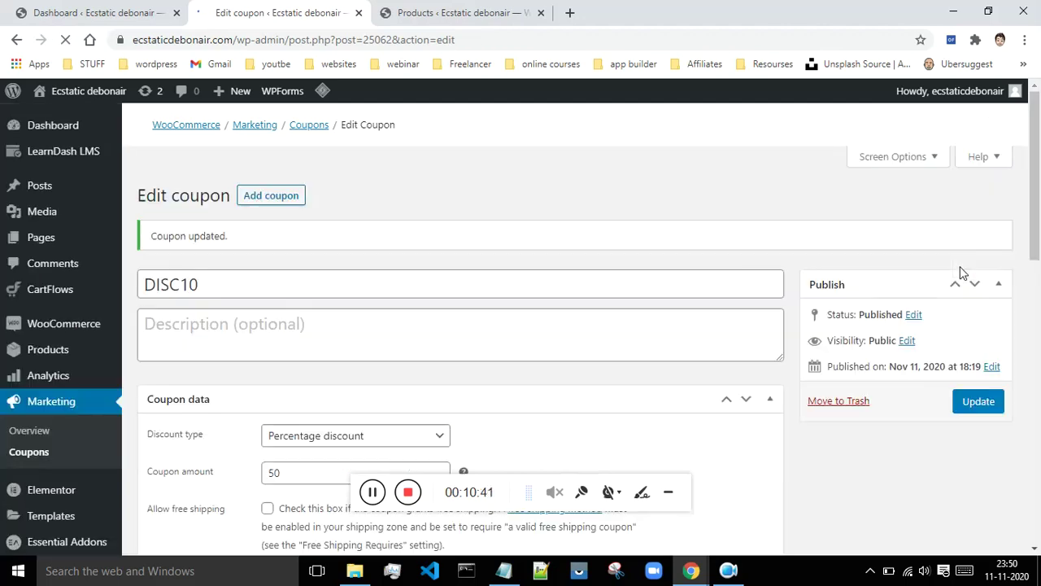
- On the incognito checkout page, remove the disc10 coupon from the order and reapply it
mouse_move(690, 571)
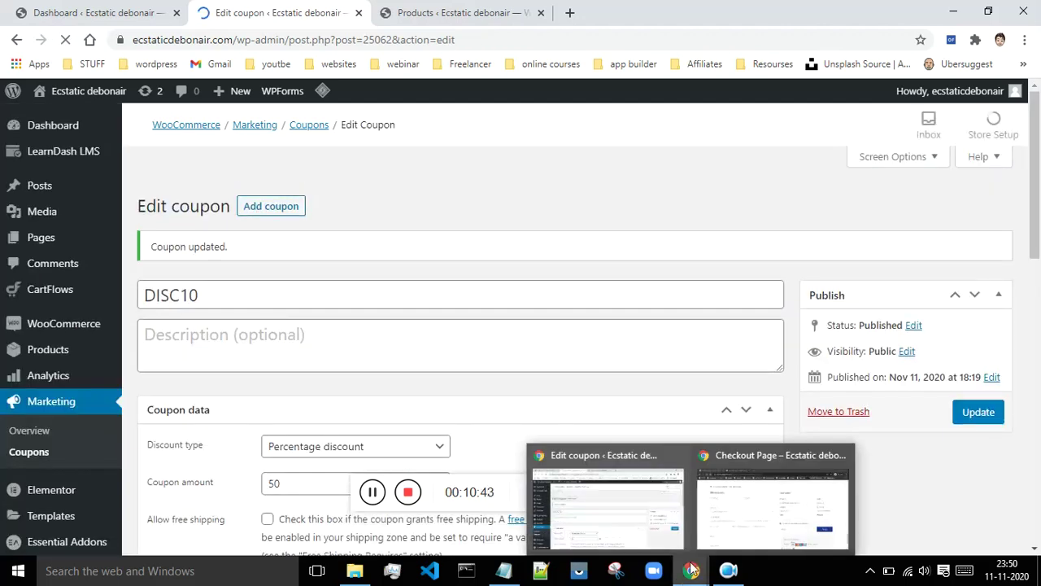
click(791, 503)
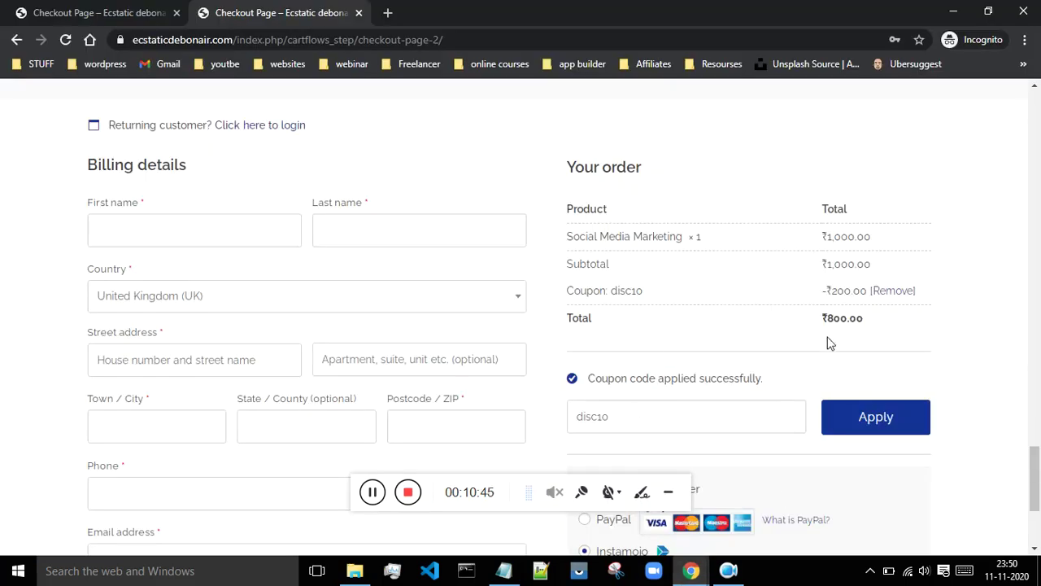
click(892, 292)
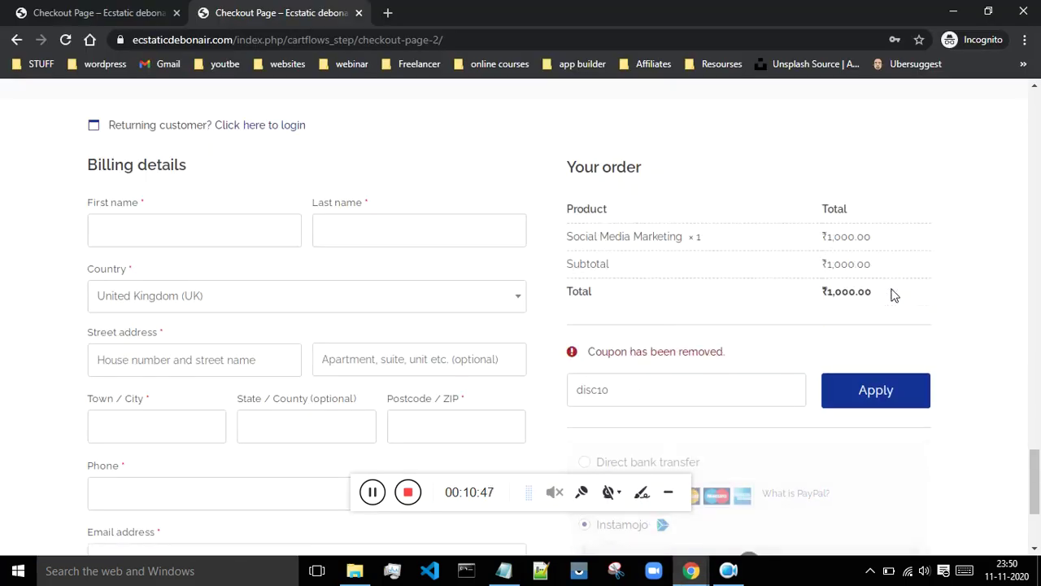
click(853, 389)
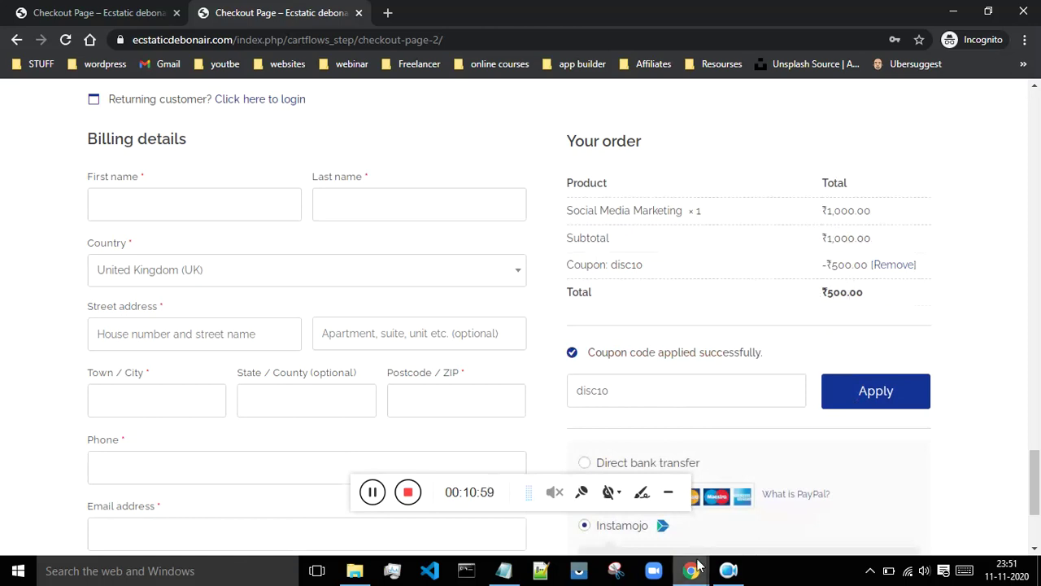
- Return to the DISC10 coupon's edit page and review its discount type and amount
mouse_move(697, 567)
click(604, 497)
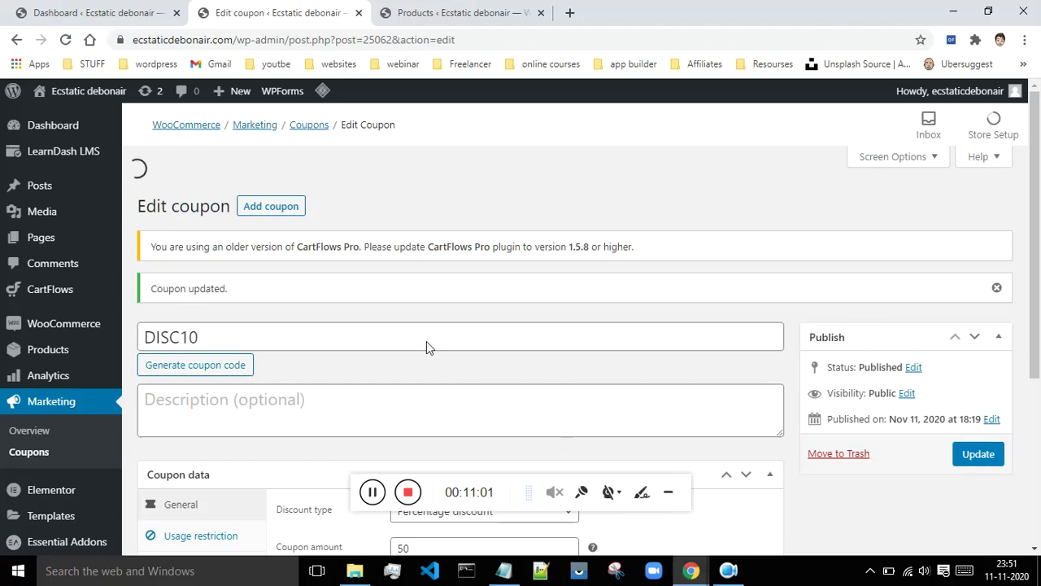
scroll(387, 320, down, 3)
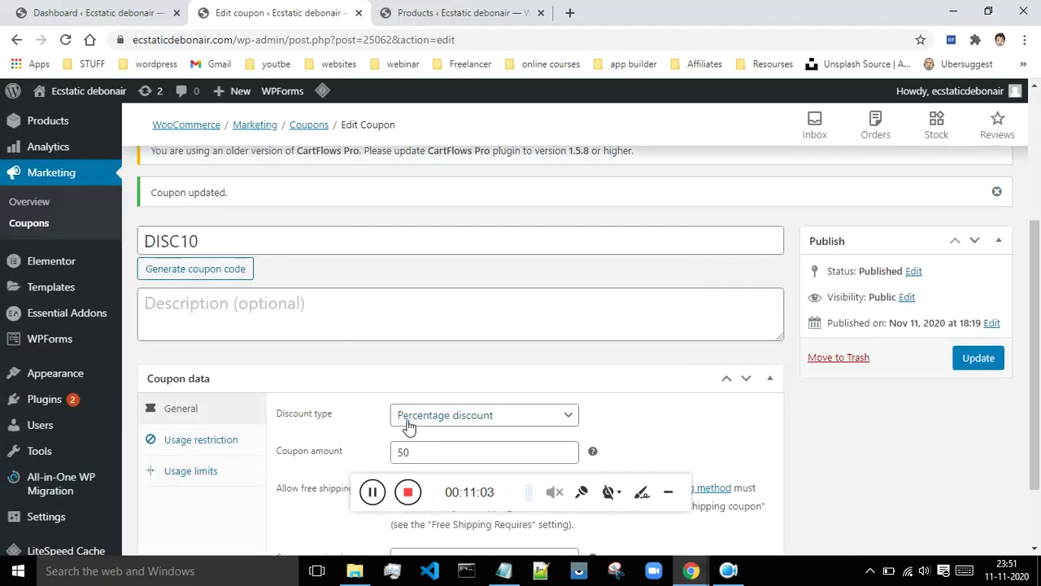
scroll(556, 429, down, 1)
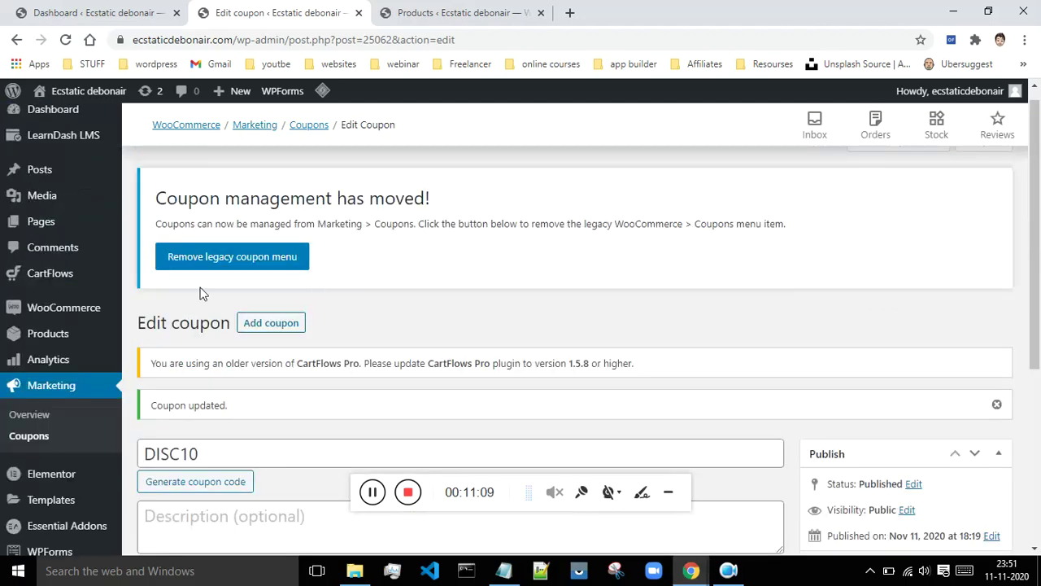
- Open WooCommerce in a new browser tab, close the Products tab, and go to the WooCommerce general settings
mouse_move(90, 358)
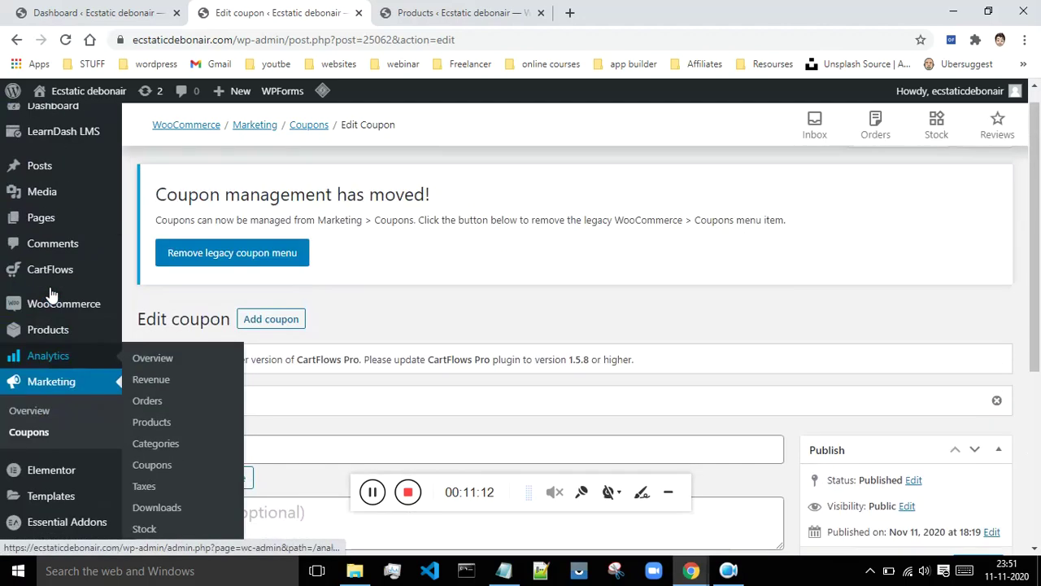
mouse_move(82, 327)
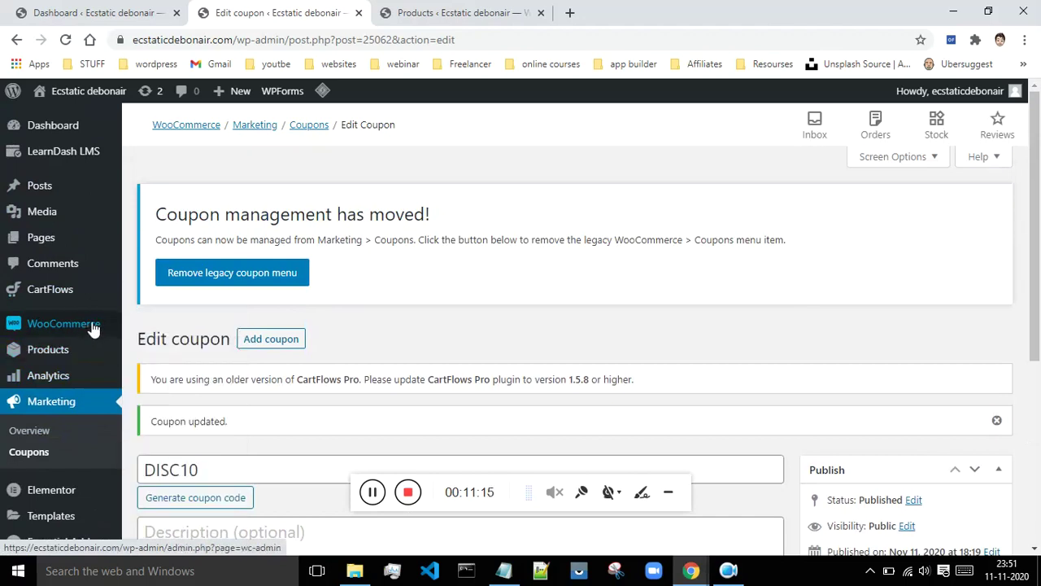
right_click(86, 326)
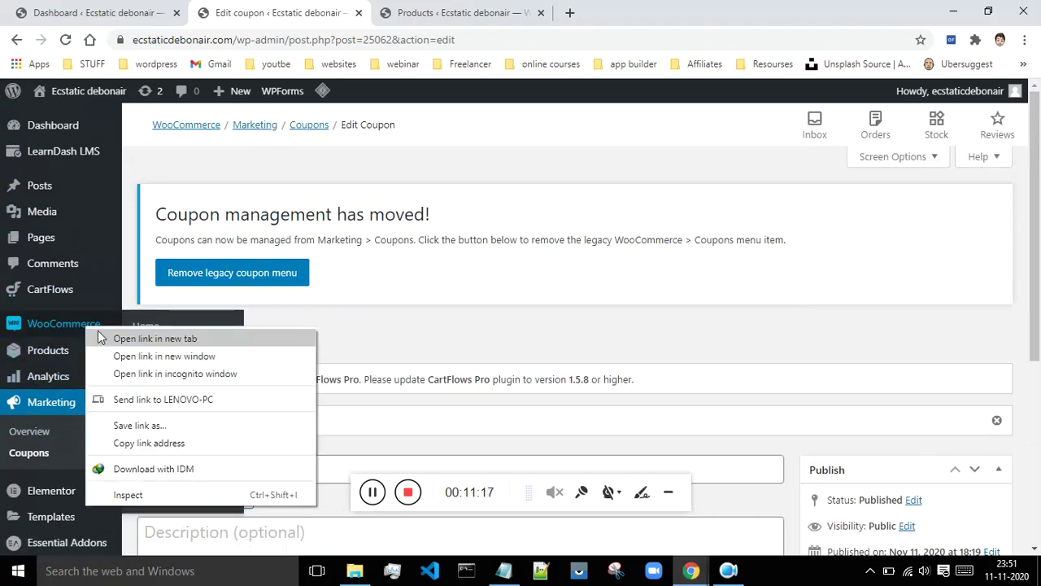
click(101, 334)
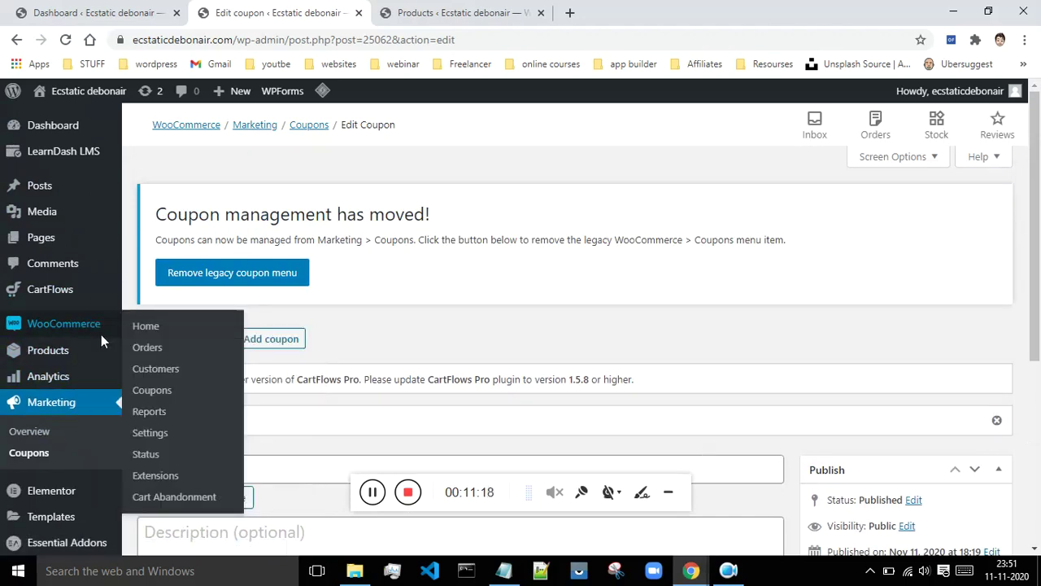
click(541, 13)
click(470, 11)
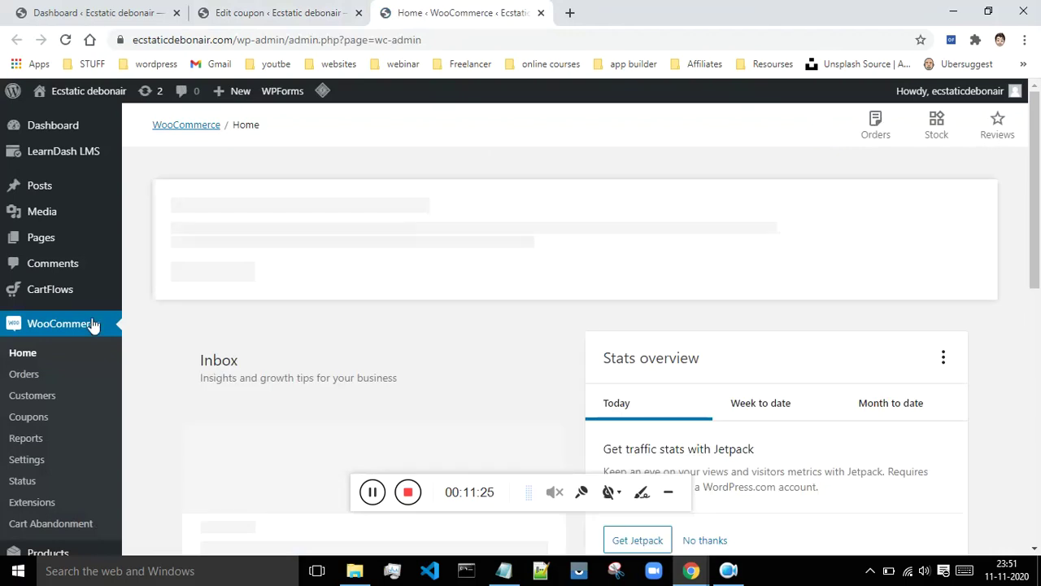
scroll(69, 314, down, 2)
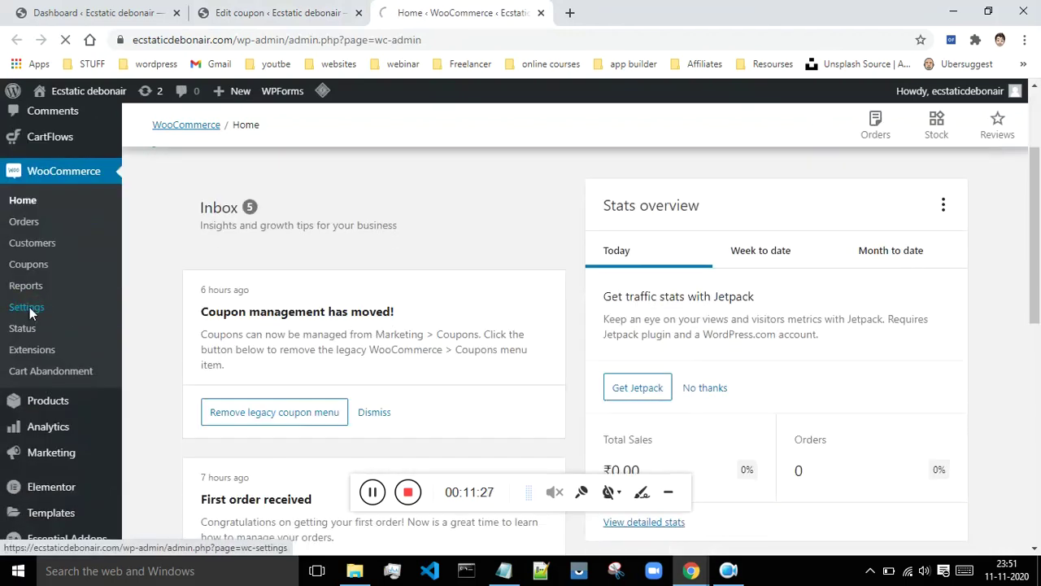
click(27, 309)
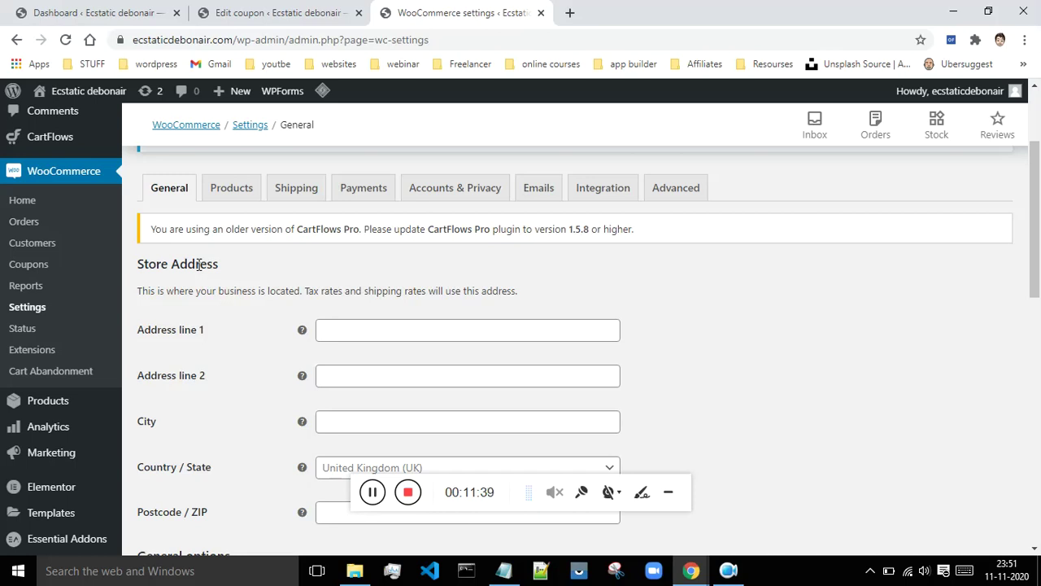
- Look through the WooCommerce general settings, examining the store address, selling and shipping locations, tax and coupon options
scroll(683, 285, down, 1)
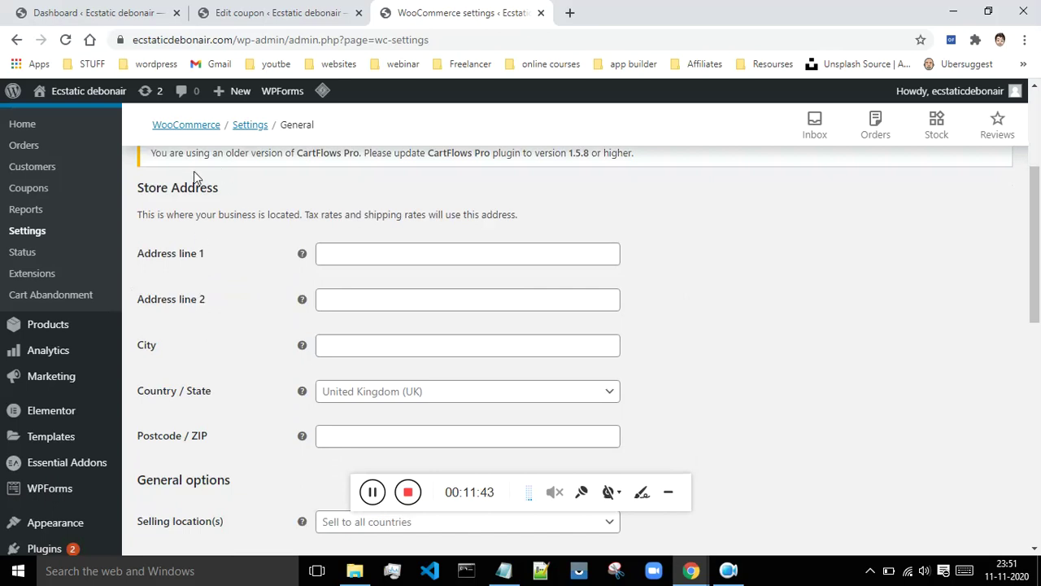
scroll(383, 260, down, 1)
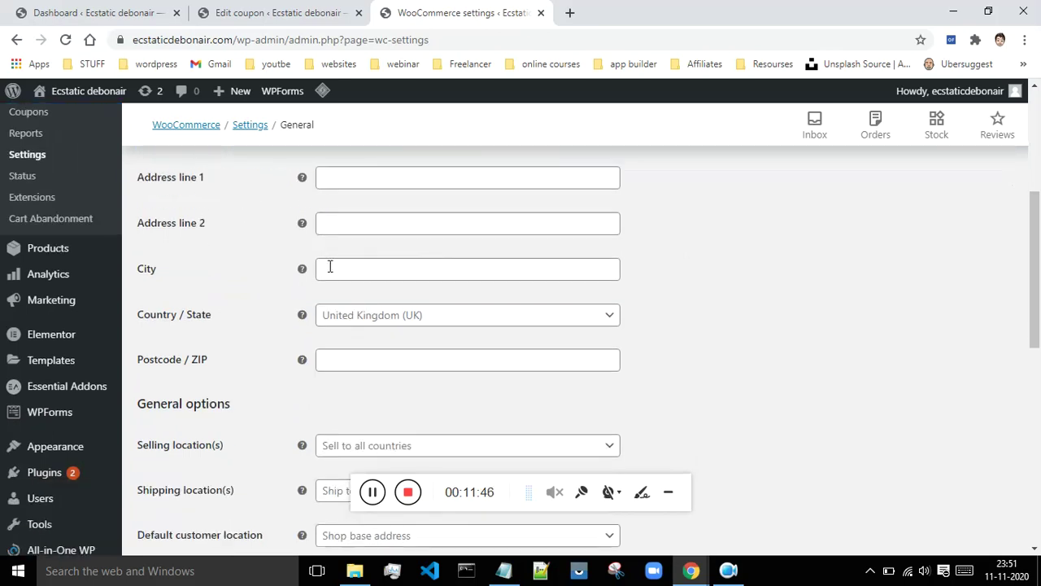
click(372, 491)
scroll(395, 349, down, 2)
drag(1034, 266, 1031, 411)
scroll(639, 235, up, 9)
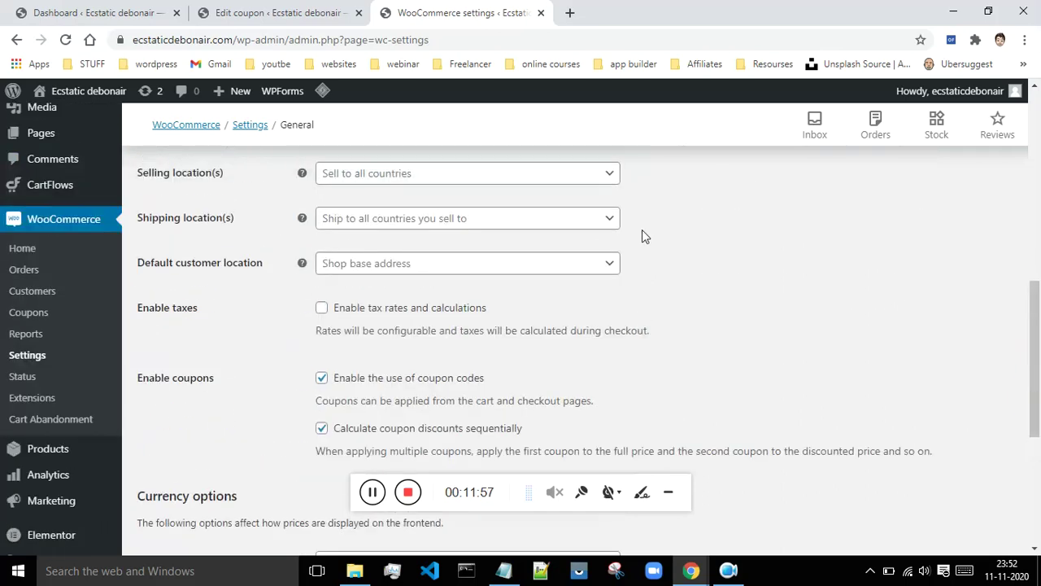
scroll(229, 256, down, 1)
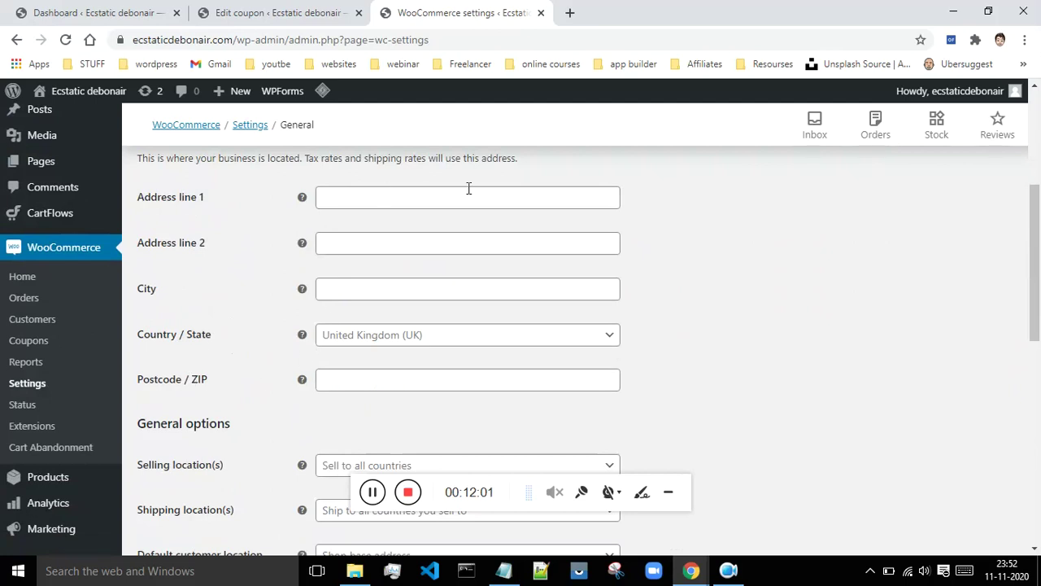
scroll(460, 288, down, 2)
scroll(518, 271, up, 2)
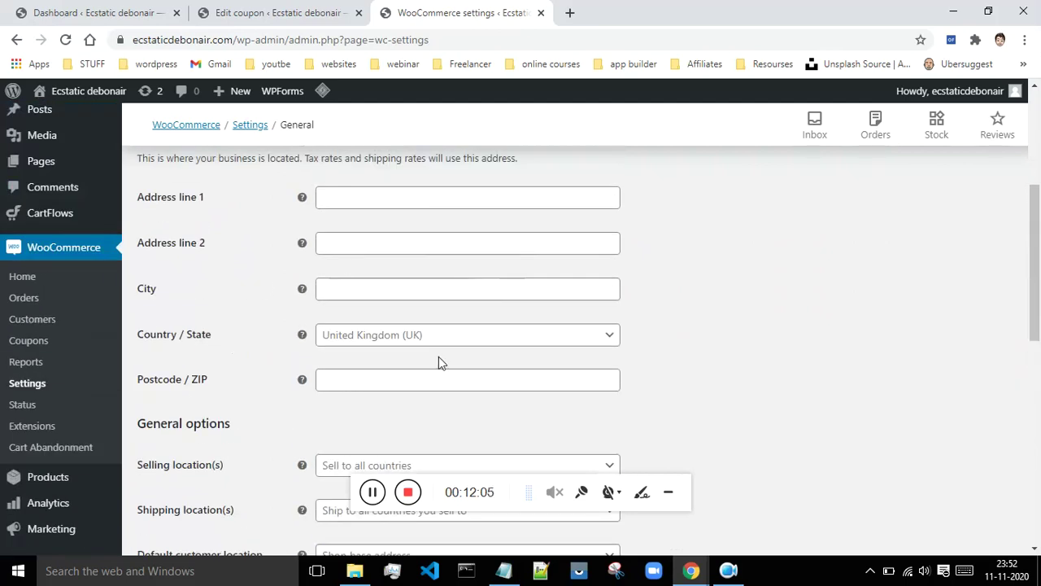
- Set the selling locations to specific countries and add India and Australia to the list
scroll(493, 241, down, 3)
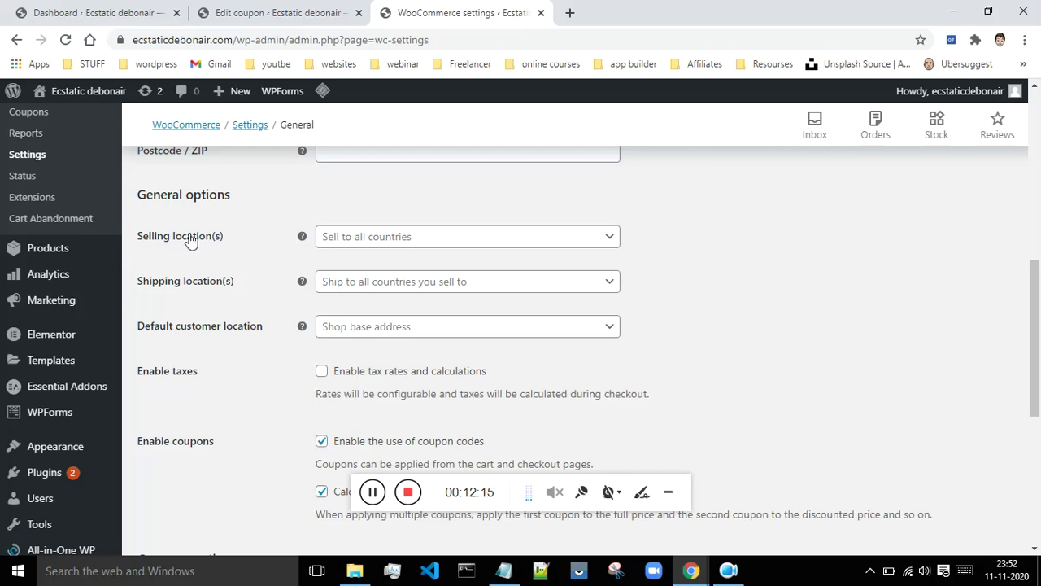
click(367, 243)
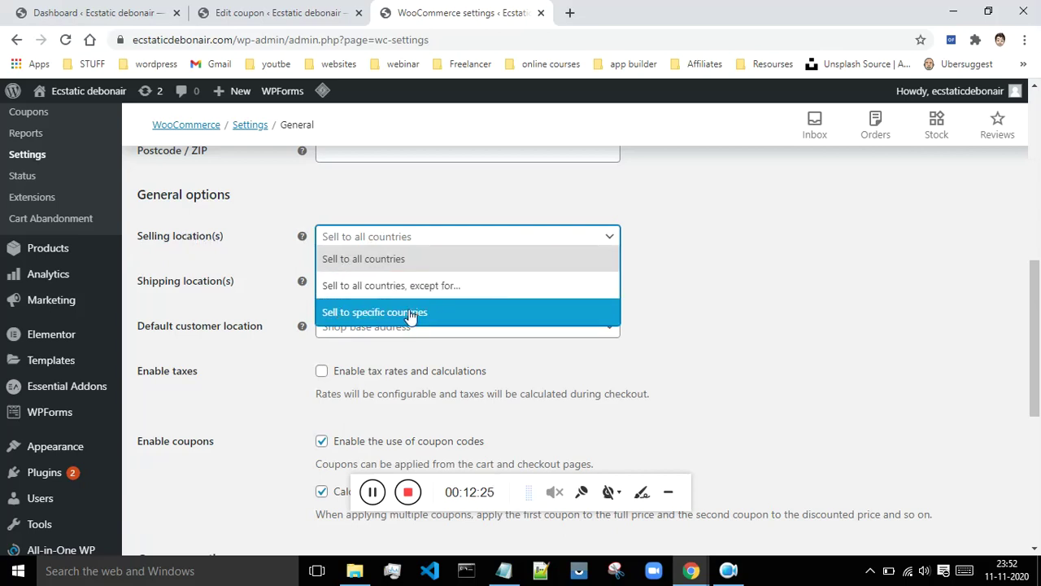
click(362, 314)
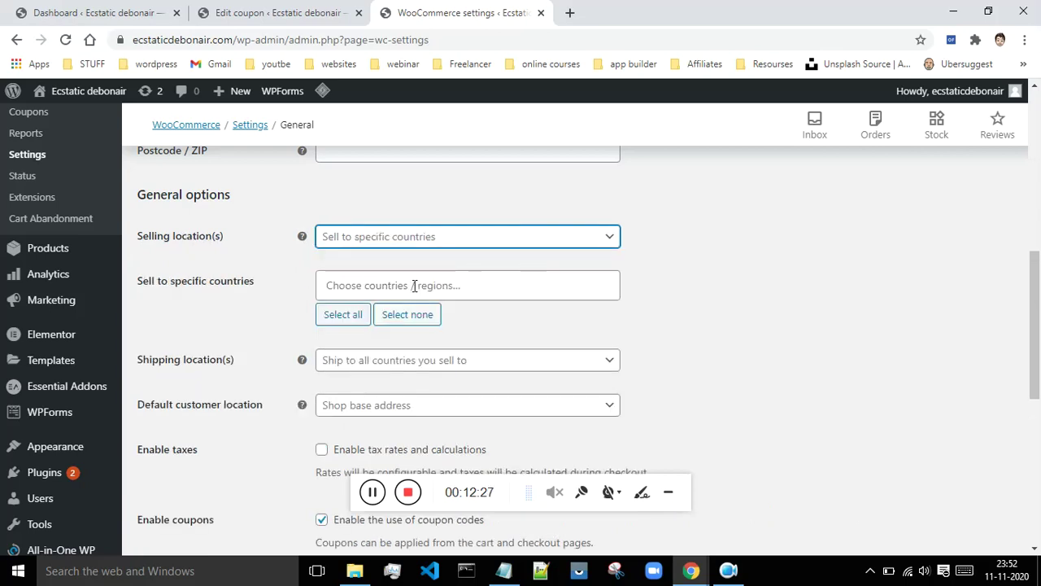
click(361, 288)
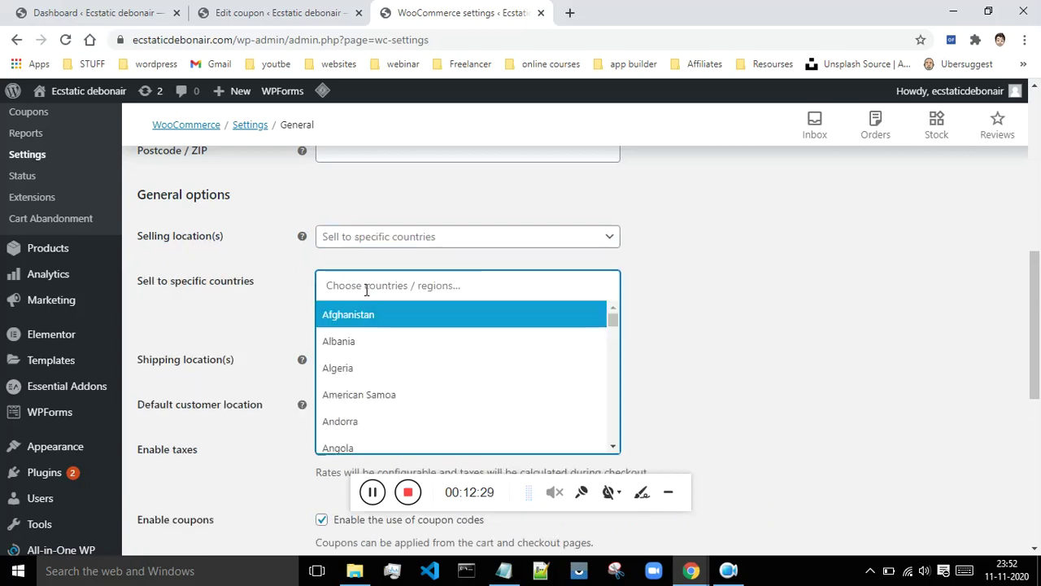
text(india)
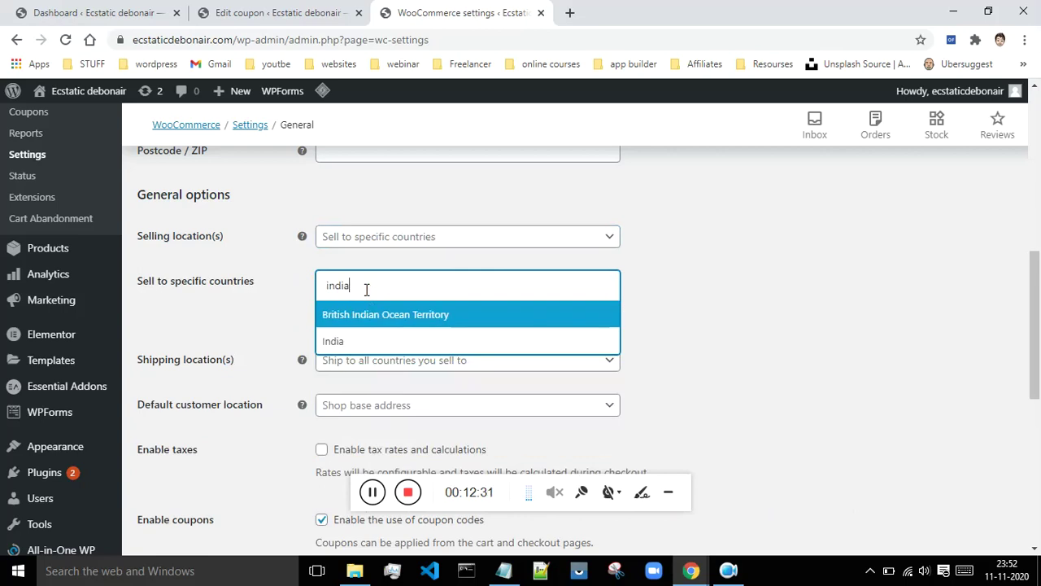
click(345, 344)
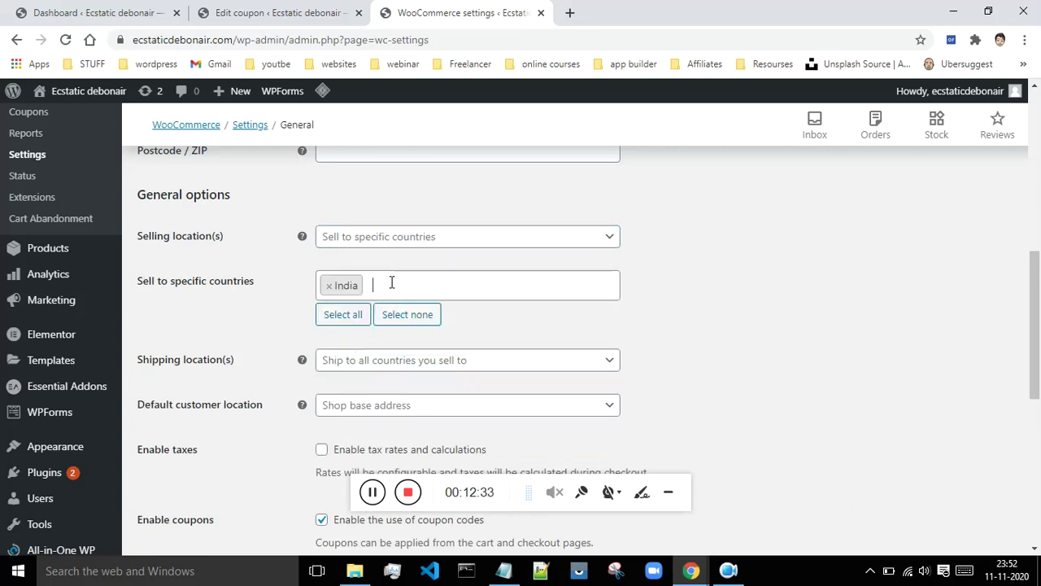
text(us)
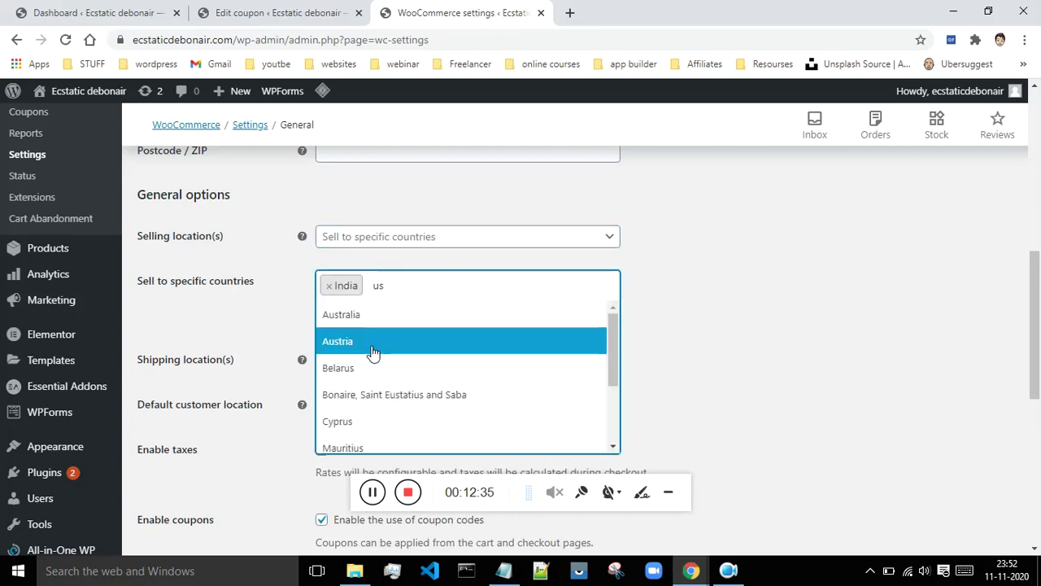
click(381, 317)
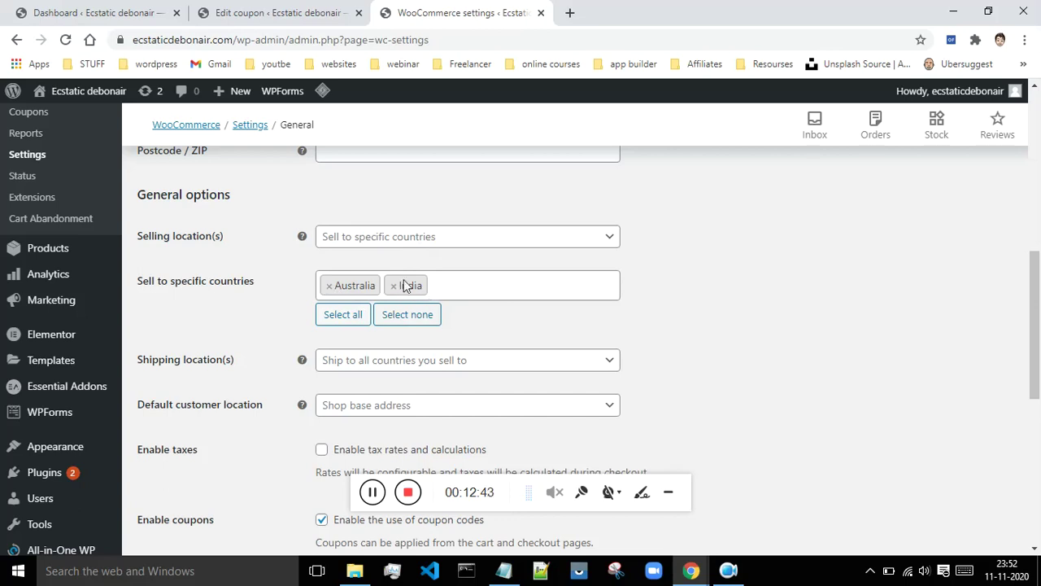
- Set the selling locations to all countries except for Algeria and Afghanistan
click(458, 242)
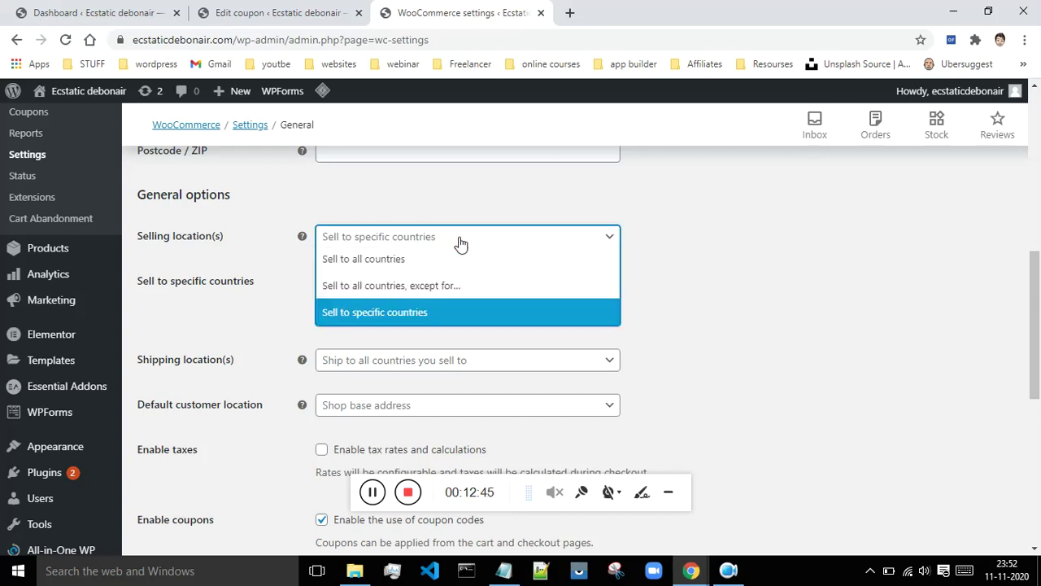
click(505, 281)
click(393, 286)
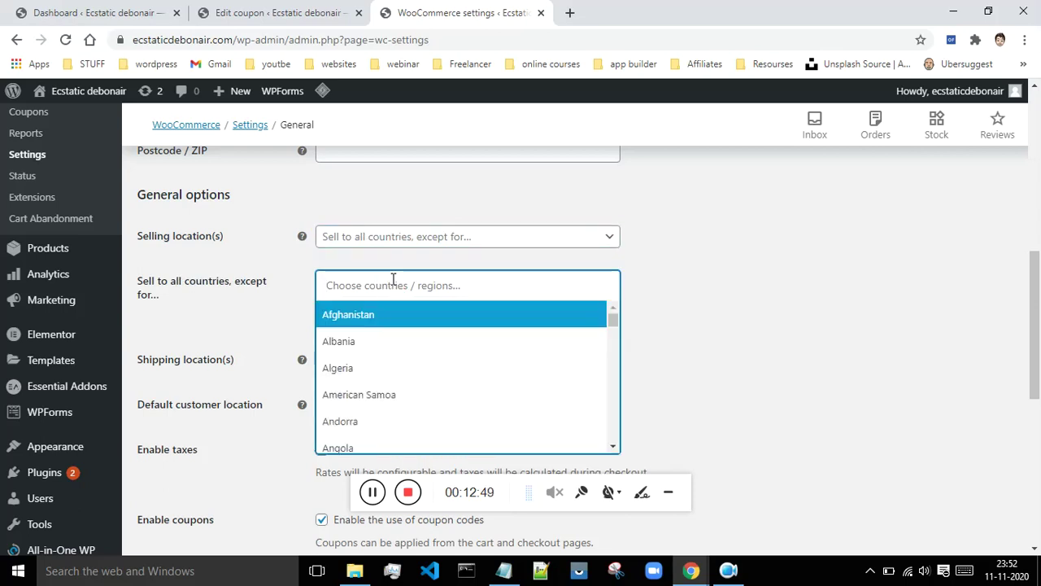
click(405, 358)
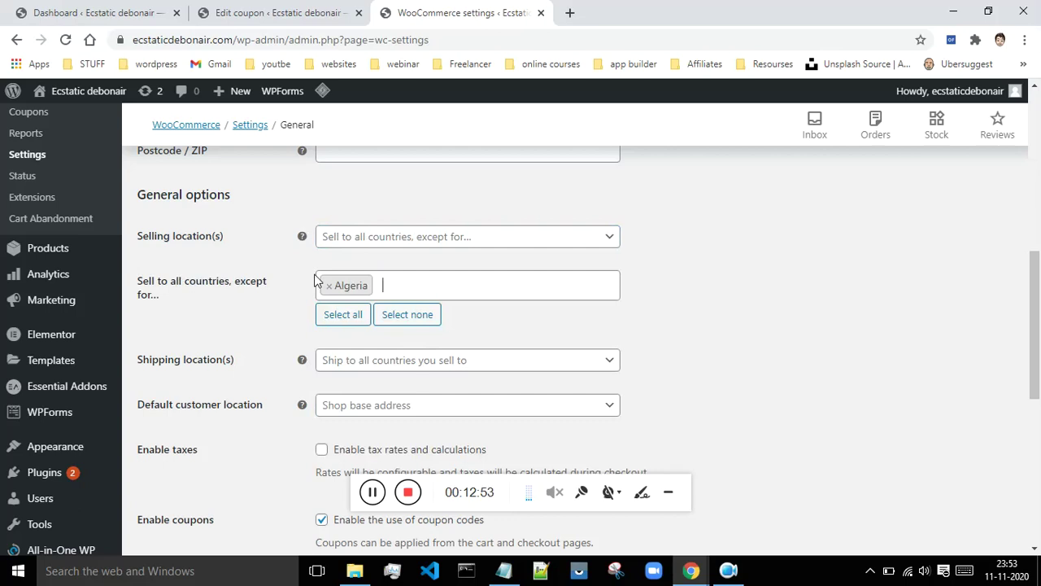
click(399, 283)
click(399, 284)
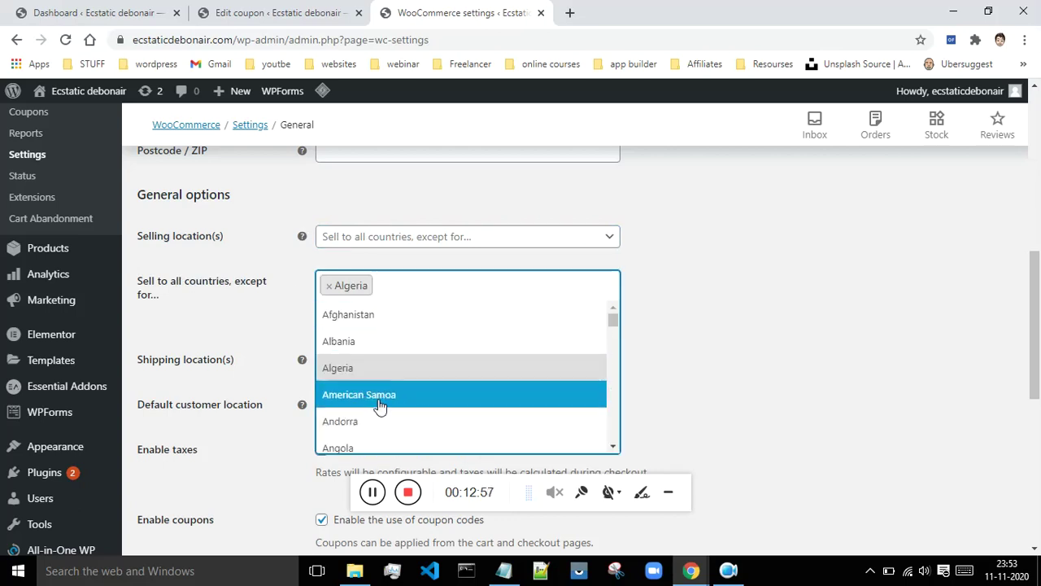
click(413, 317)
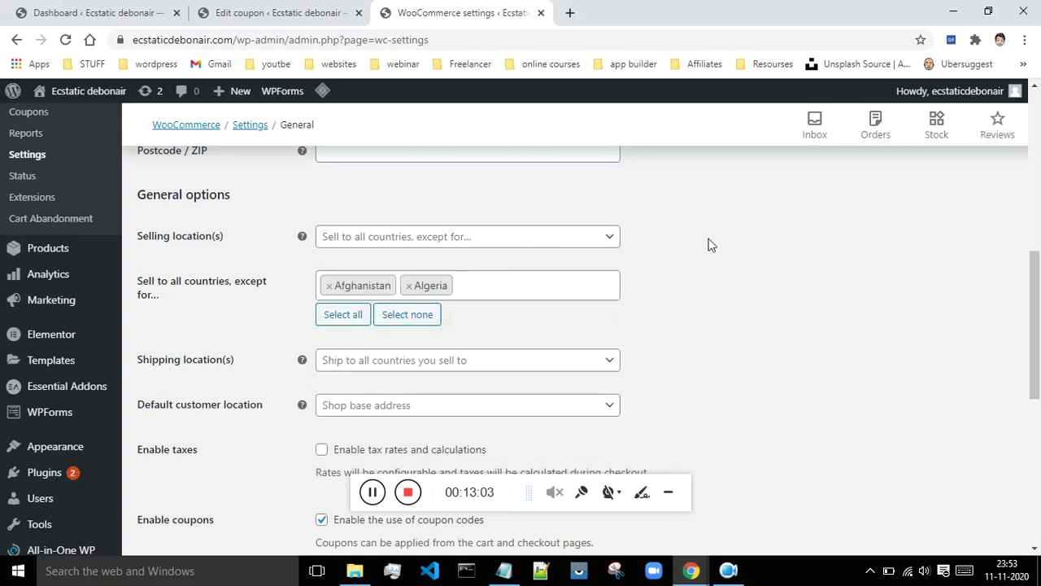
- Set the shipping locations to ship to all countries
scroll(706, 244, down, 1)
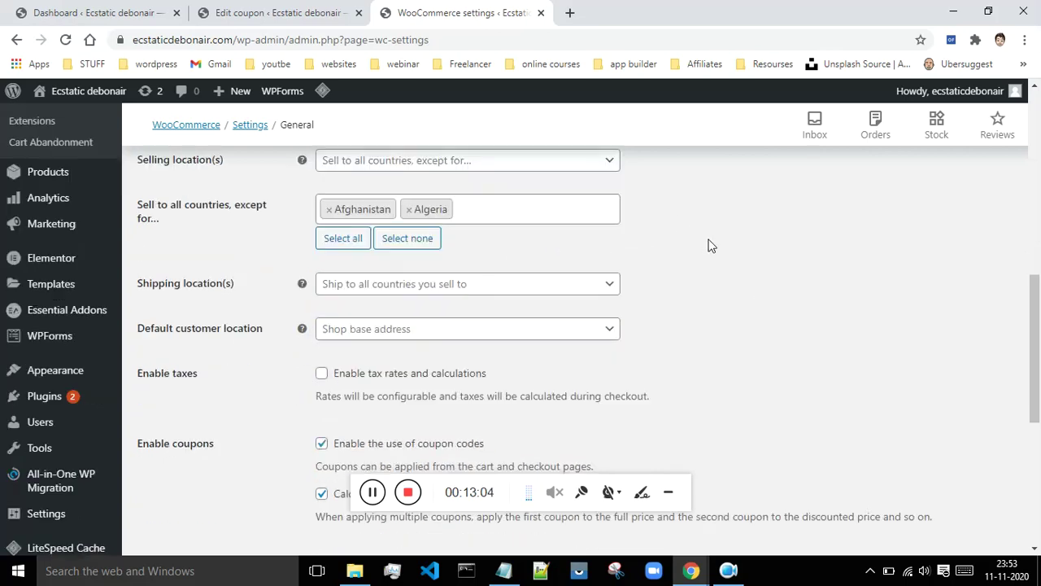
click(428, 286)
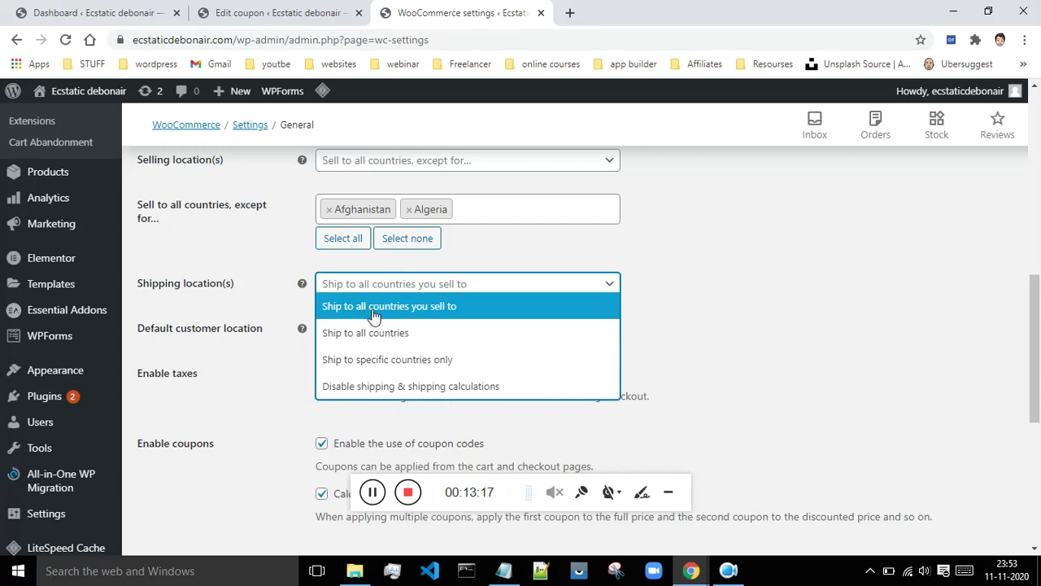
click(413, 342)
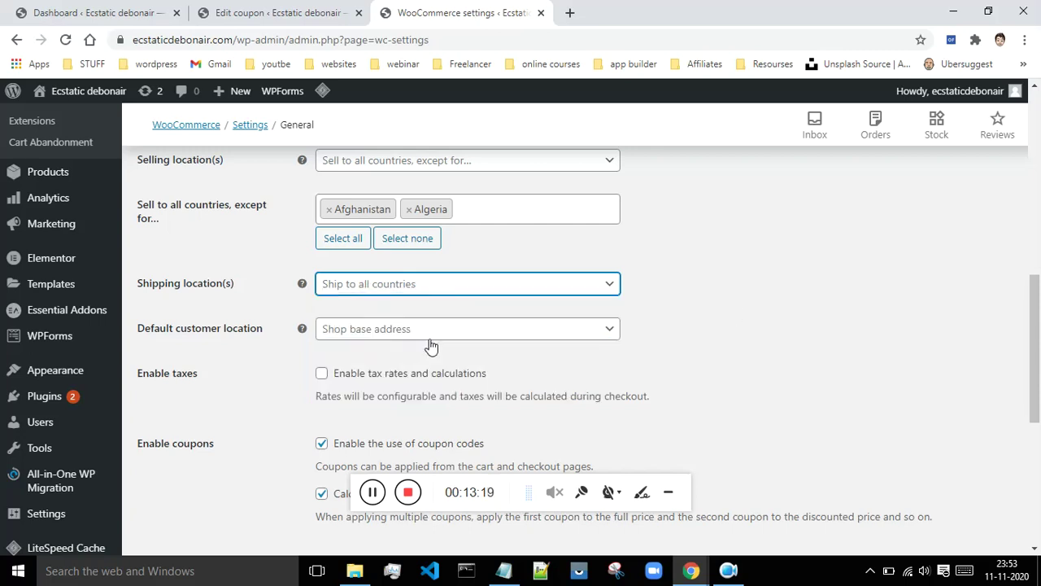
- Try No location by default and Shop base address as the default customer location
scroll(287, 352, down, 1)
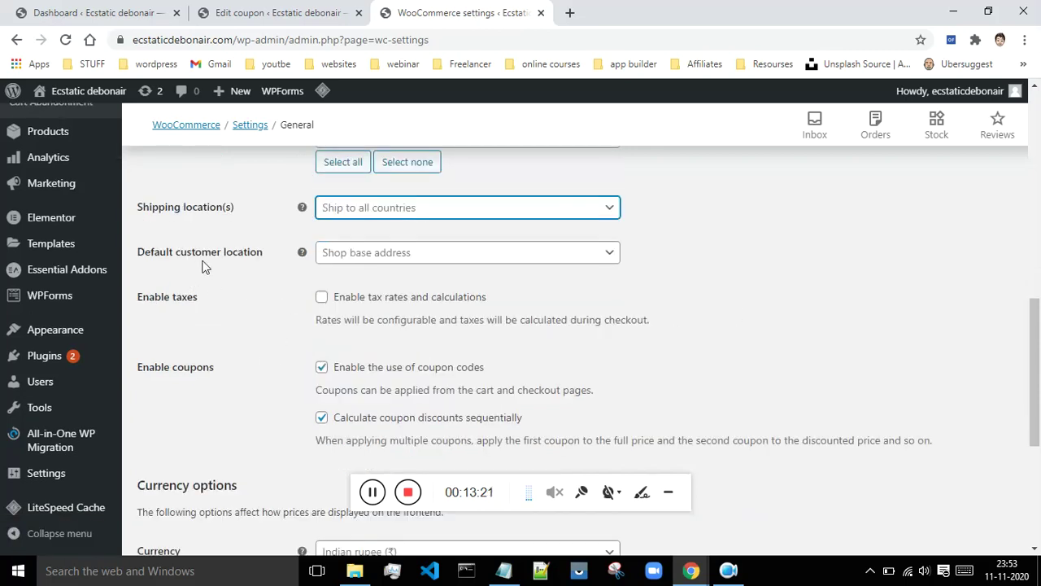
click(422, 257)
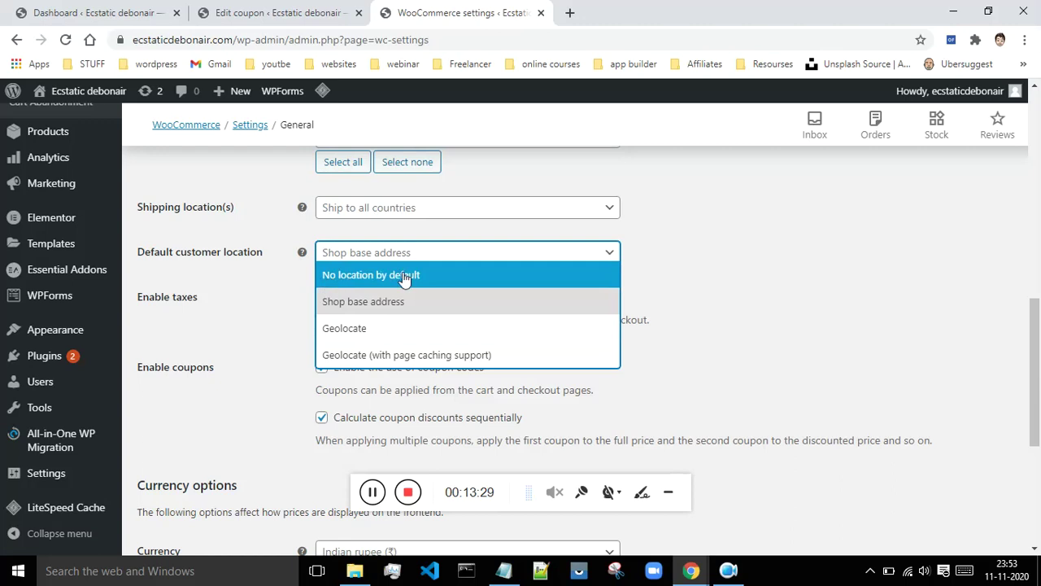
click(329, 277)
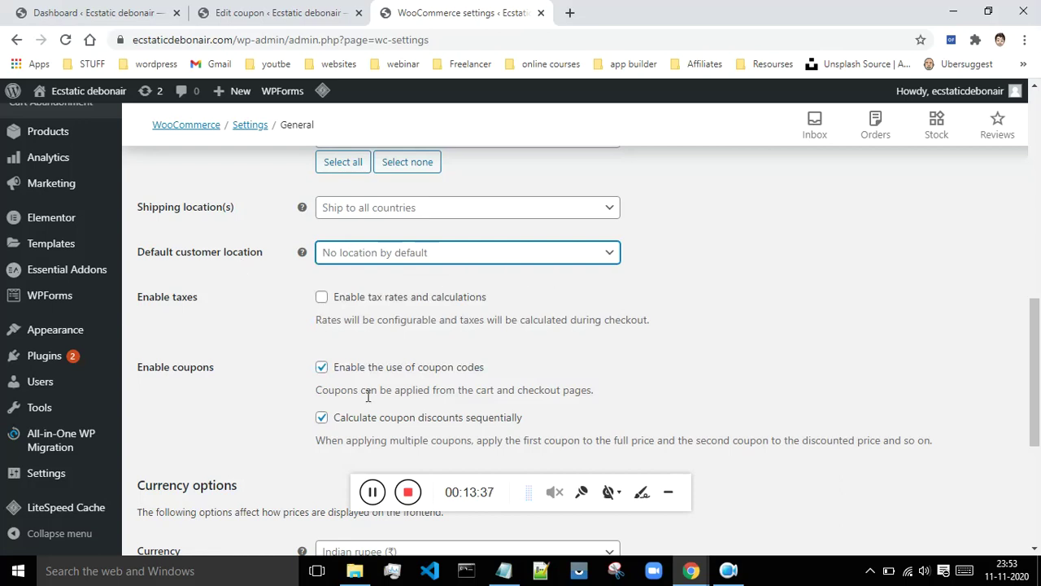
click(374, 491)
click(407, 255)
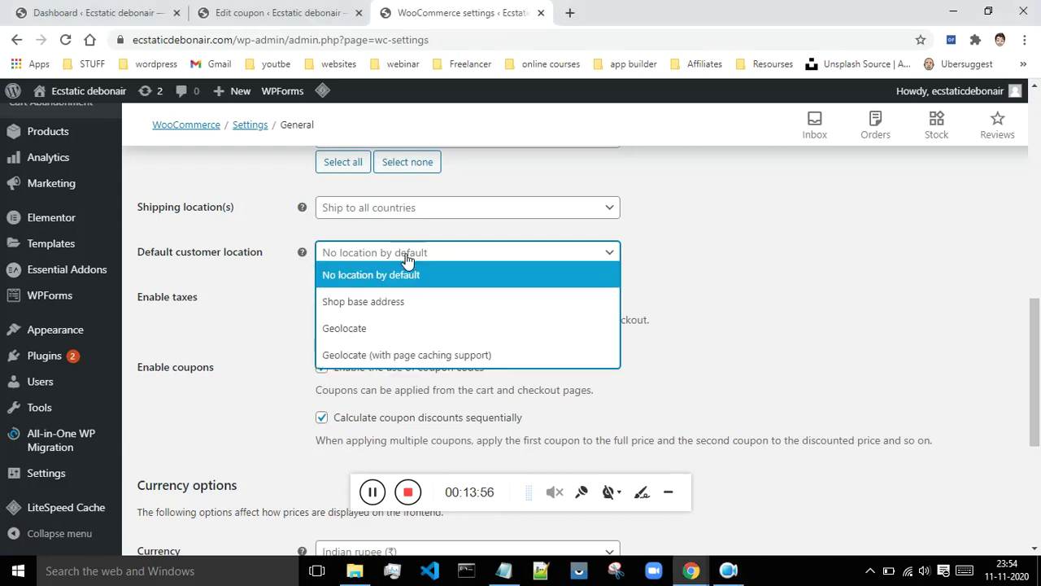
click(360, 301)
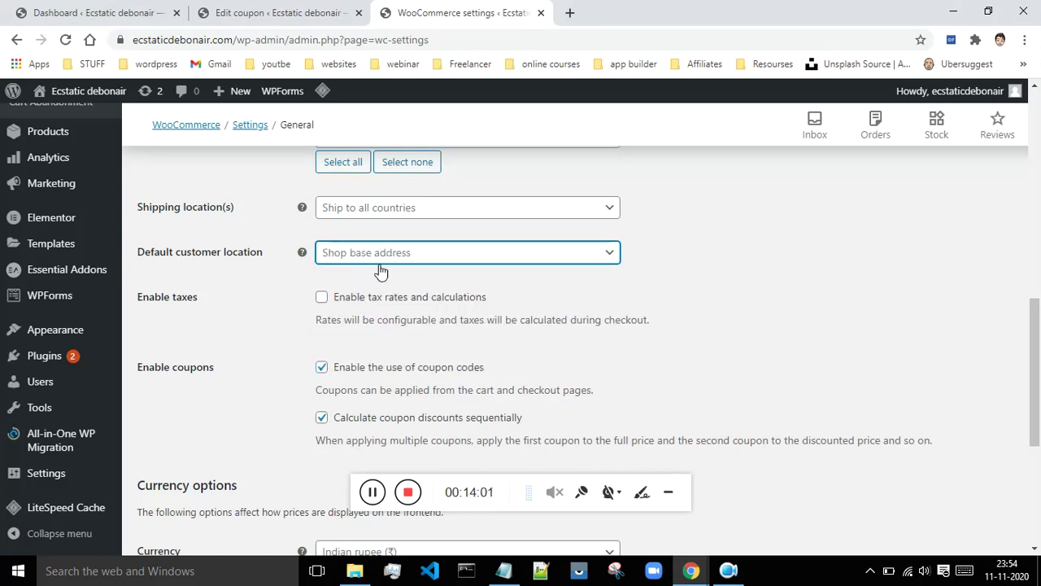
- Set the default customer location to Geolocate
click(514, 262)
click(460, 329)
mouse_move(262, 259)
mouse_down()
mouse_move(128, 257)
mouse_move(238, 276)
mouse_up()
click(239, 276)
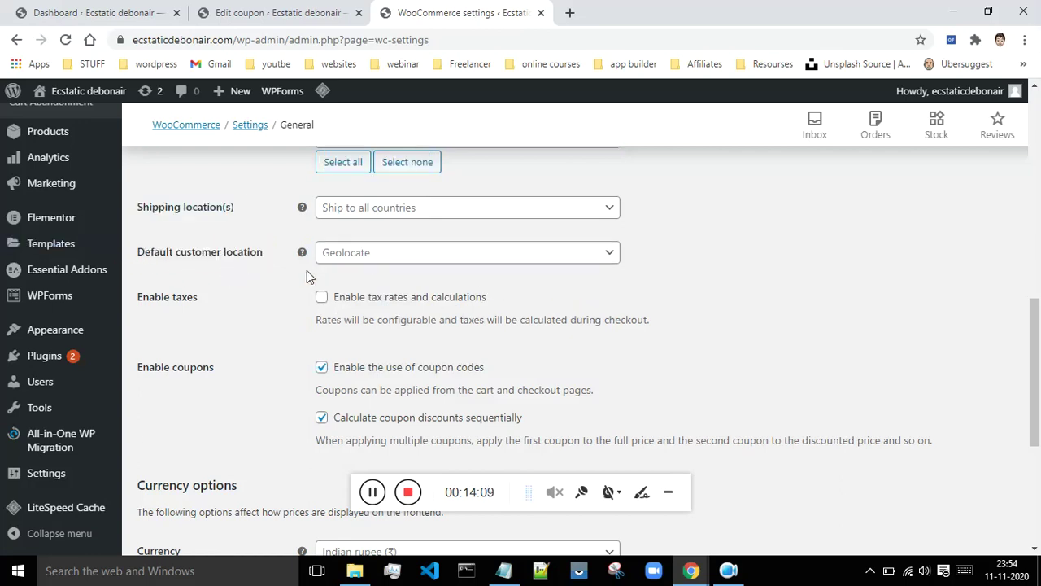
- Review the tax and coupon options, check the coupon field on the incognito checkout page, and return to the WooCommerce settings
scroll(309, 272, down, 1)
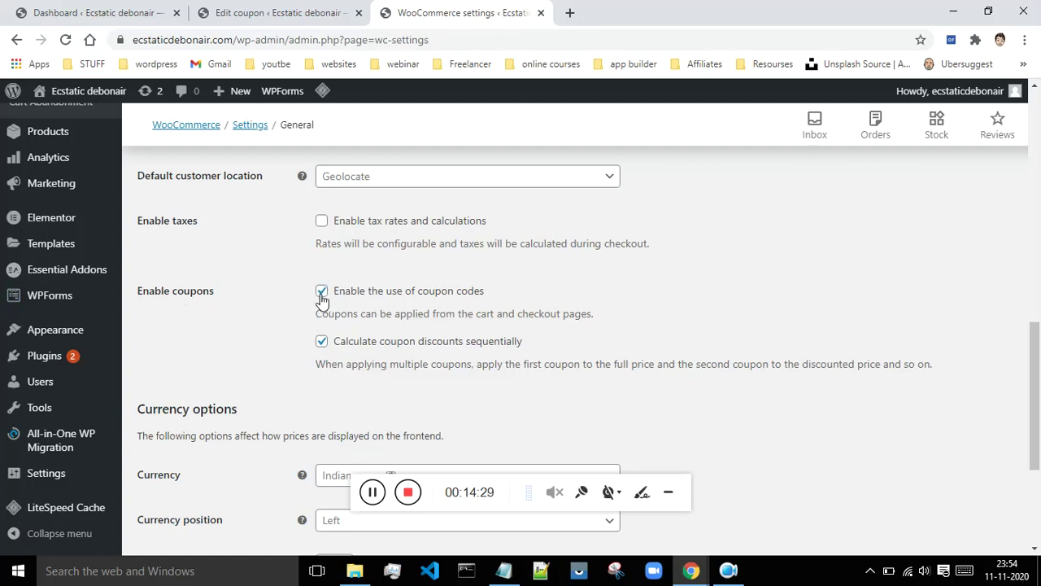
mouse_move(678, 572)
click(756, 512)
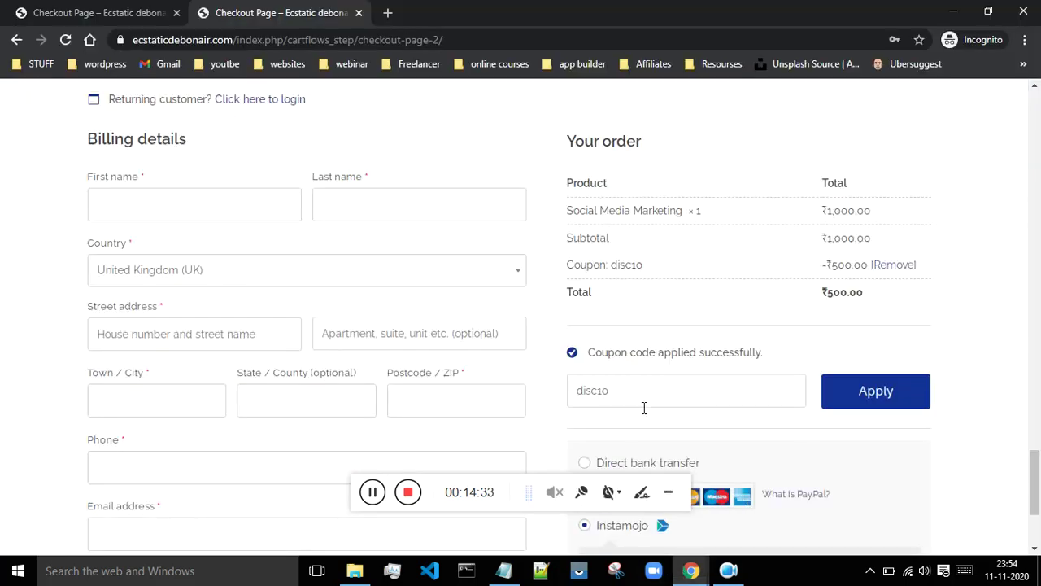
mouse_move(690, 569)
click(618, 519)
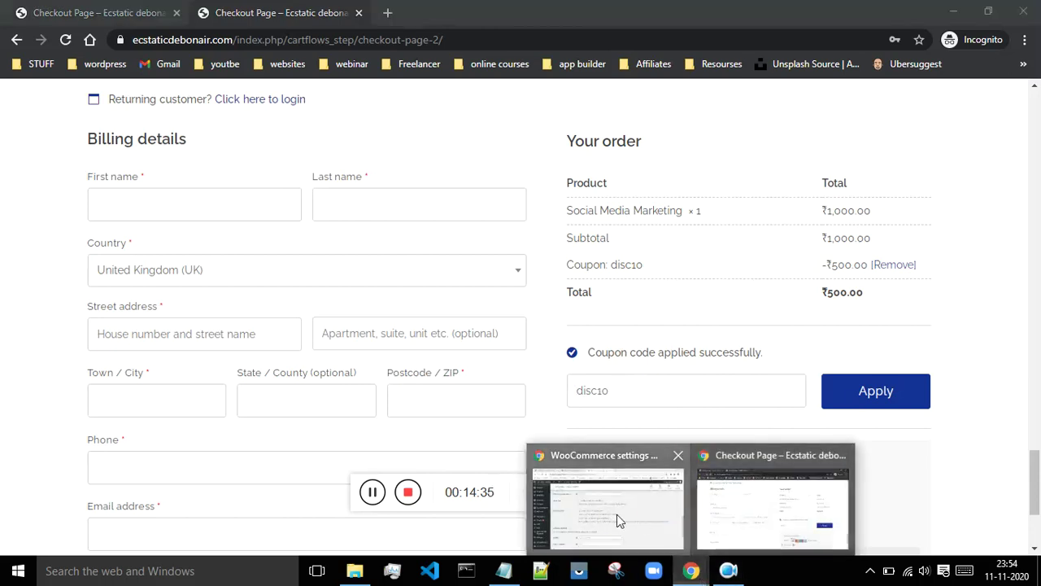
- Look through the available store currencies in the currency options without changing the selection
scroll(472, 267, down, 3)
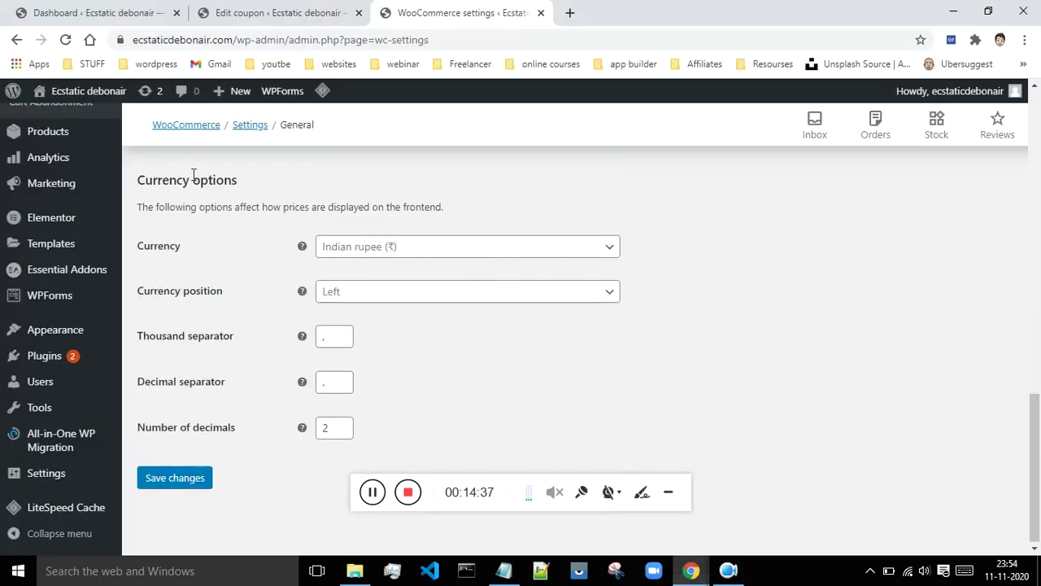
click(379, 249)
scroll(453, 362, down, 4)
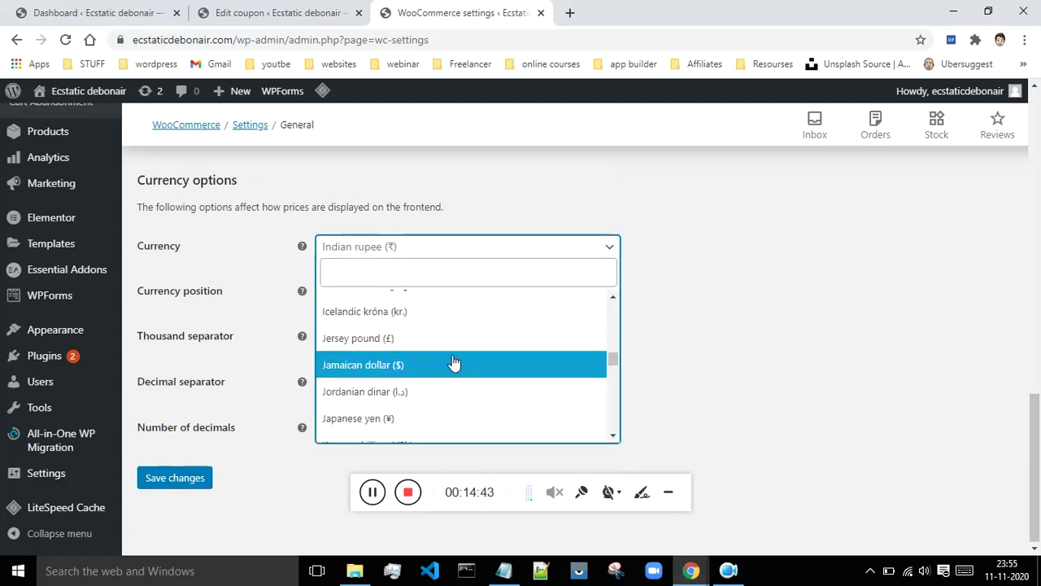
scroll(453, 357, up, 6)
click(767, 269)
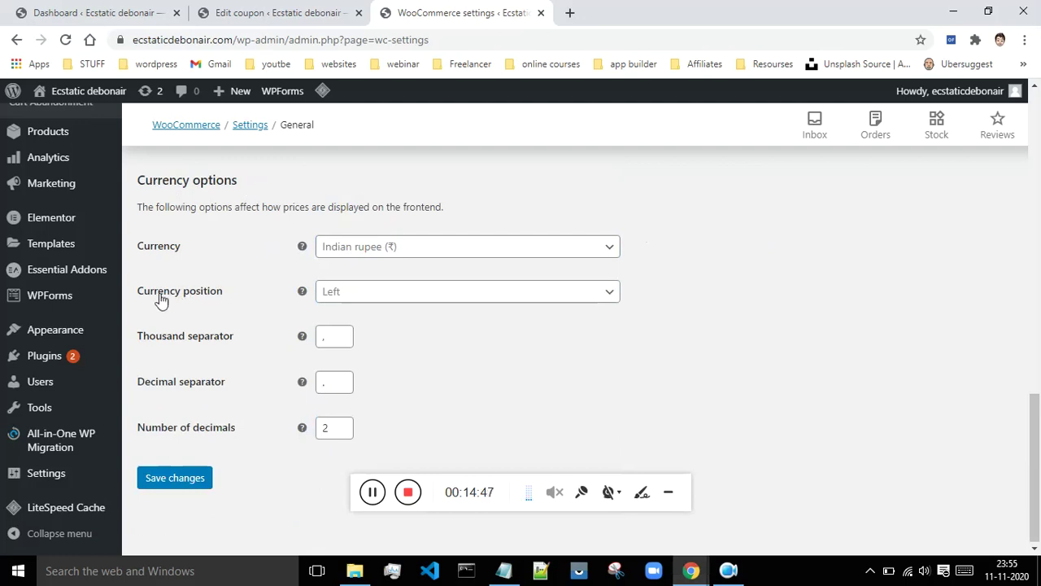
- Review the currency position choices and separator settings, comparing them with how prices are formatted on the incognito checkout page
click(389, 299)
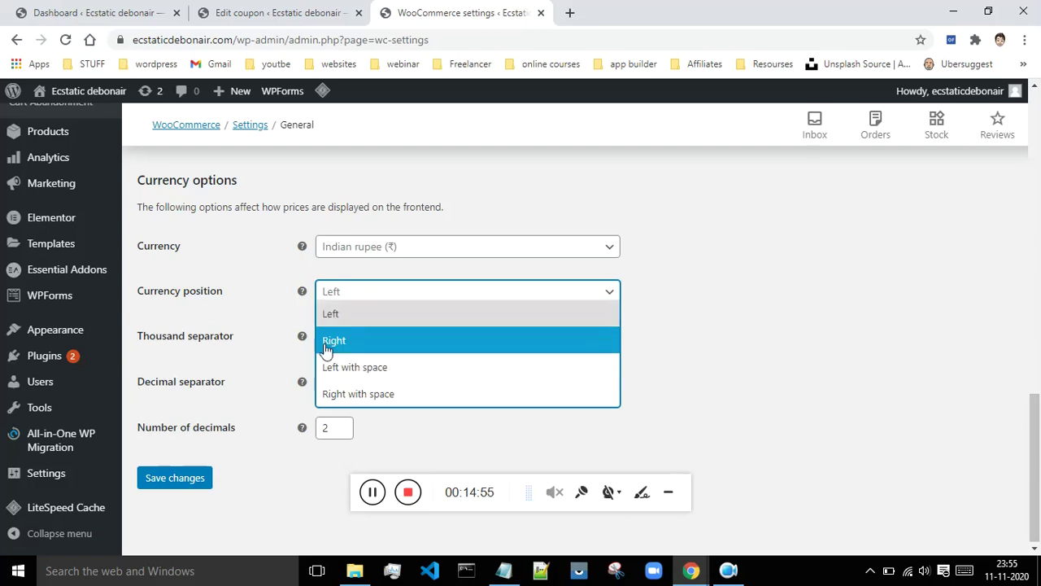
mouse_move(303, 295)
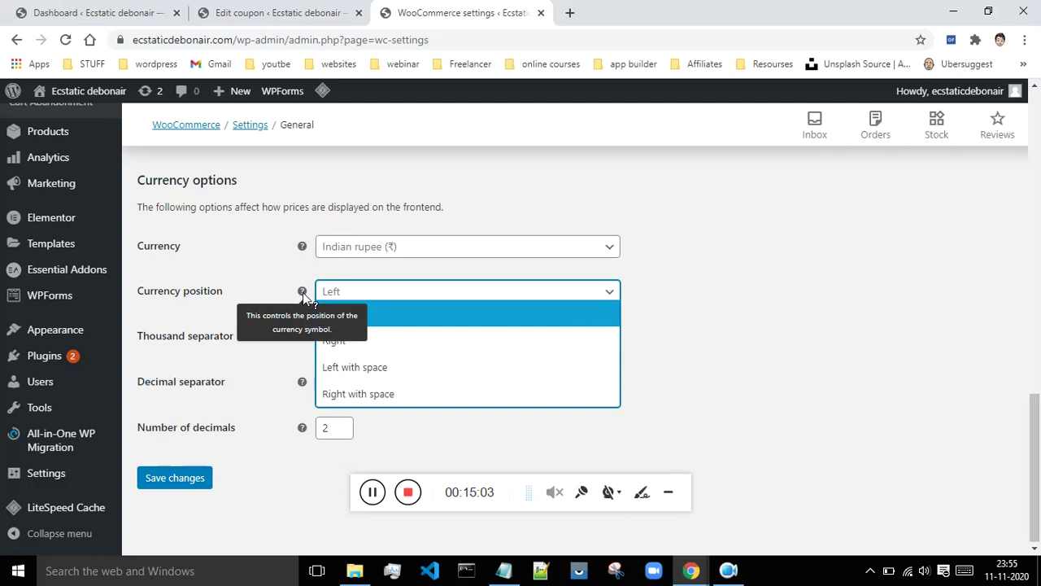
mouse_move(691, 571)
click(793, 501)
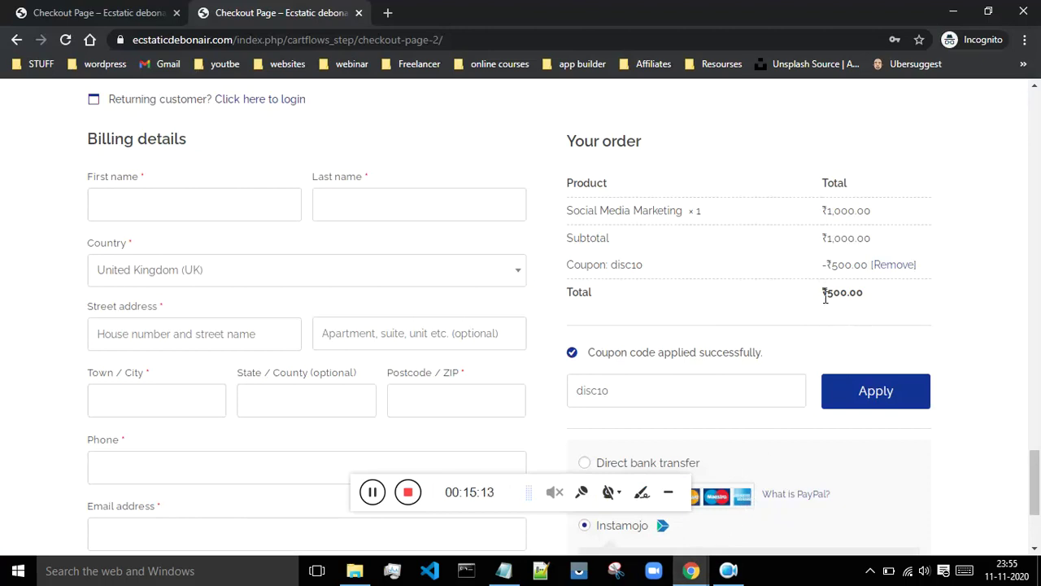
mouse_move(693, 572)
click(594, 486)
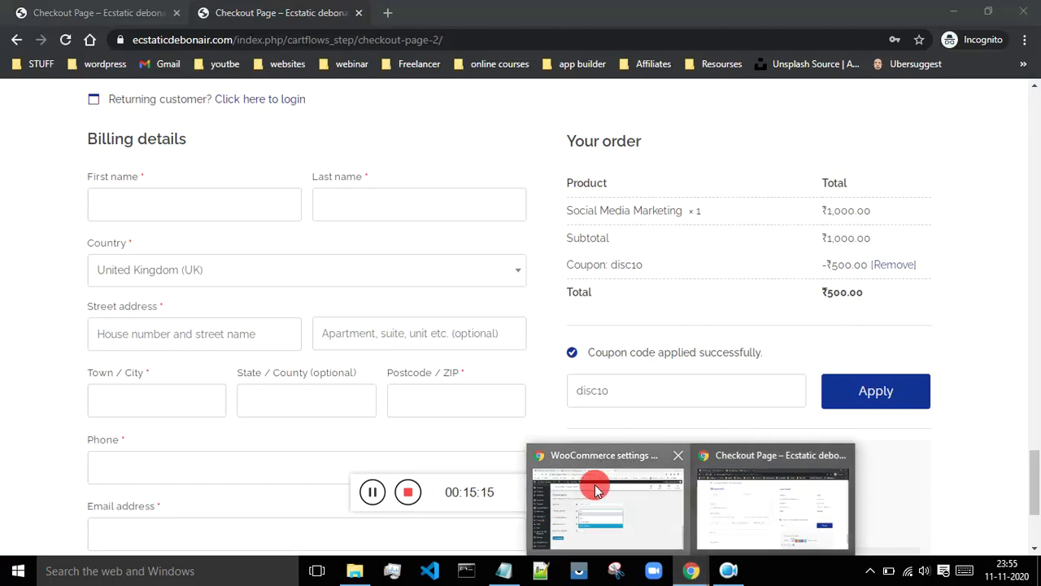
click(755, 301)
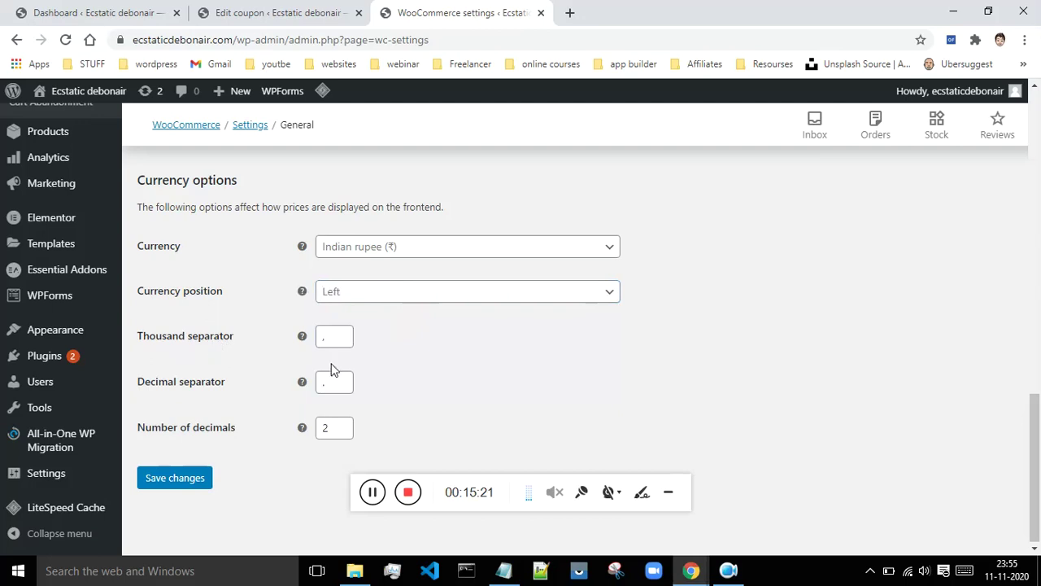
mouse_move(697, 572)
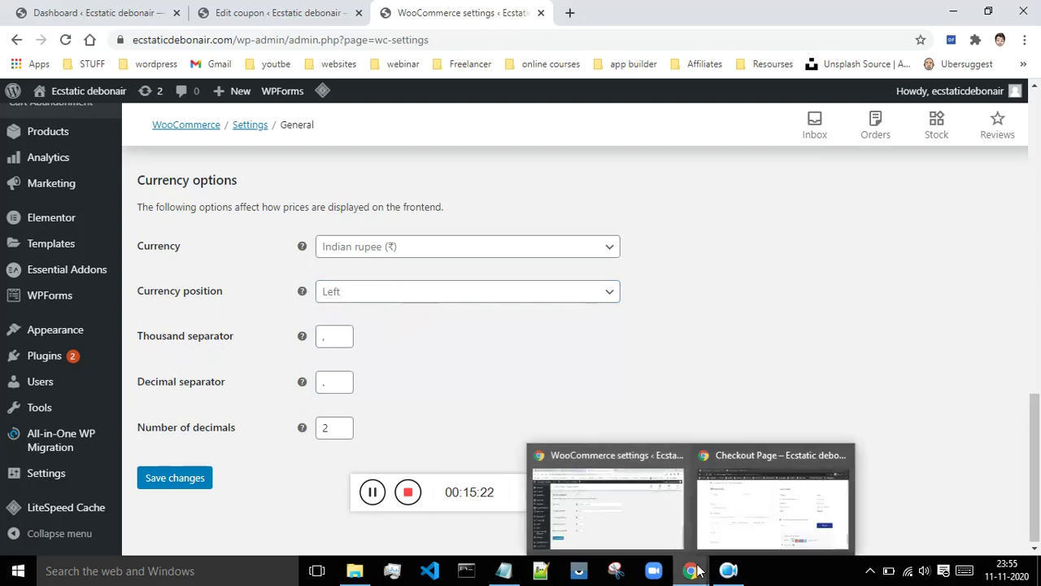
click(771, 490)
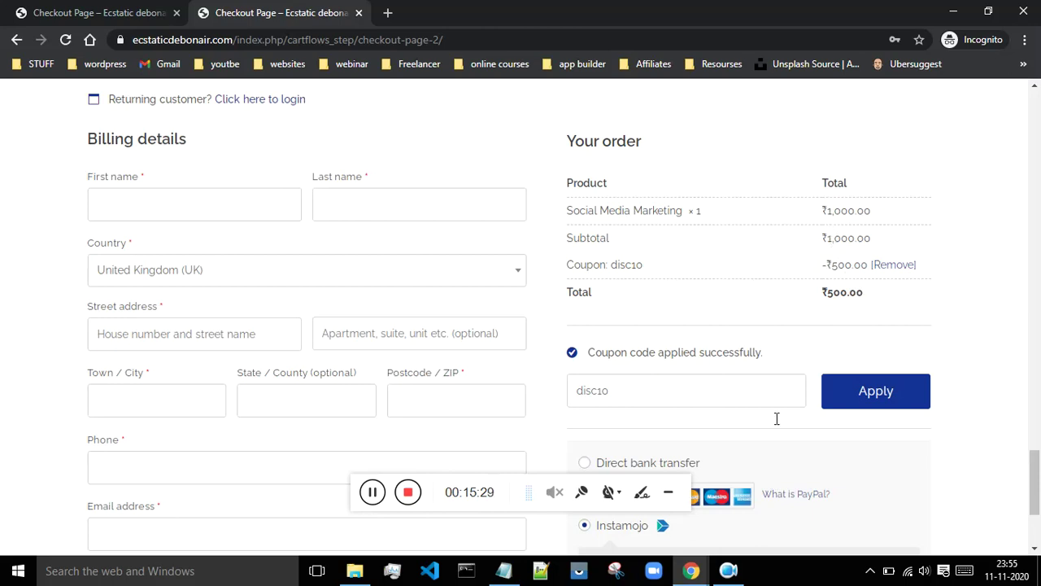
- Compare the decimal separator setting with the order subtotal on the incognito checkout page, and return to the WooCommerce settings
mouse_move(692, 570)
click(605, 499)
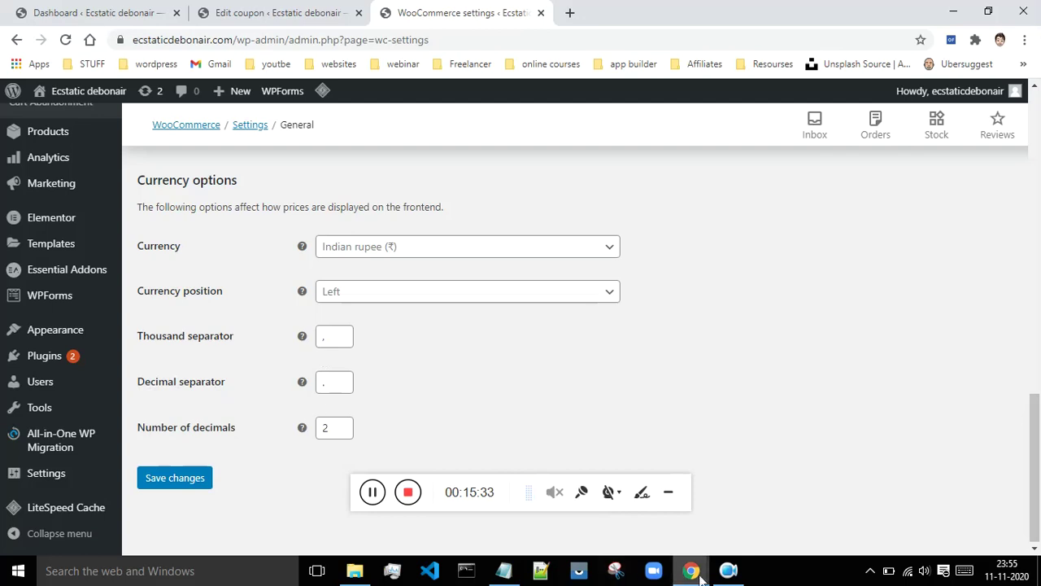
mouse_move(695, 572)
click(756, 513)
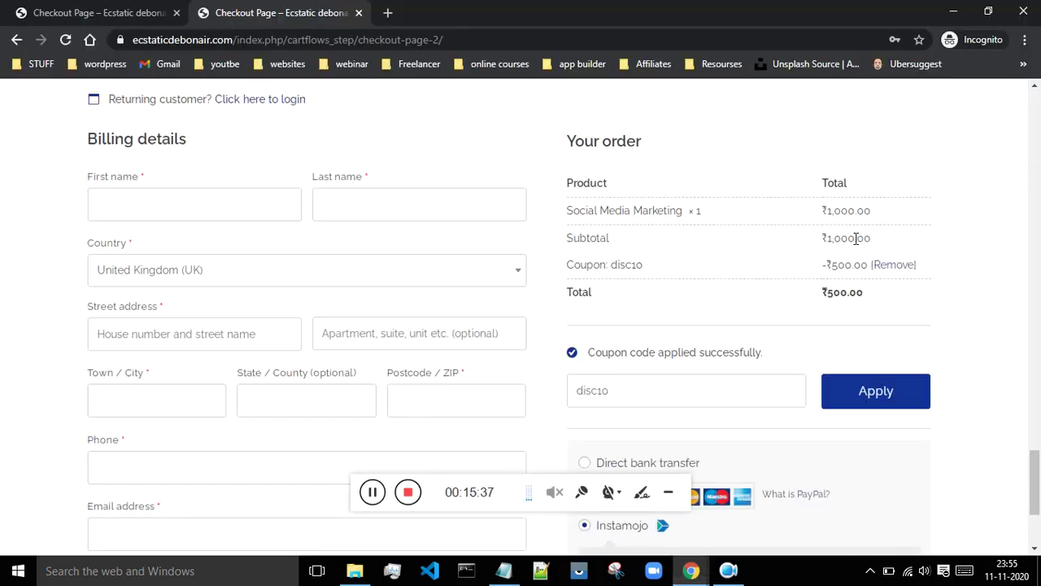
drag(857, 237, 864, 235)
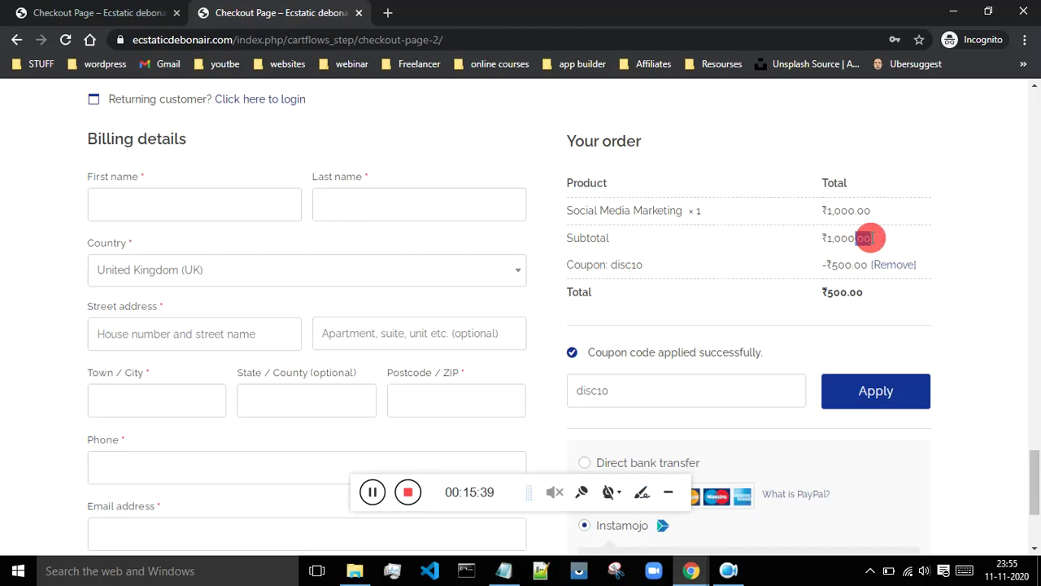
click(858, 242)
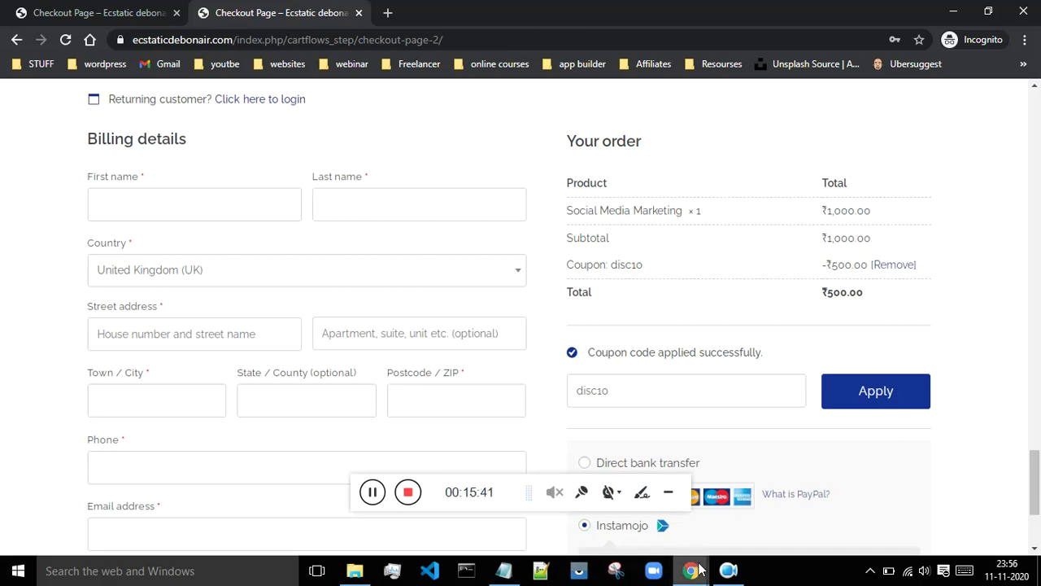
mouse_move(691, 571)
click(640, 518)
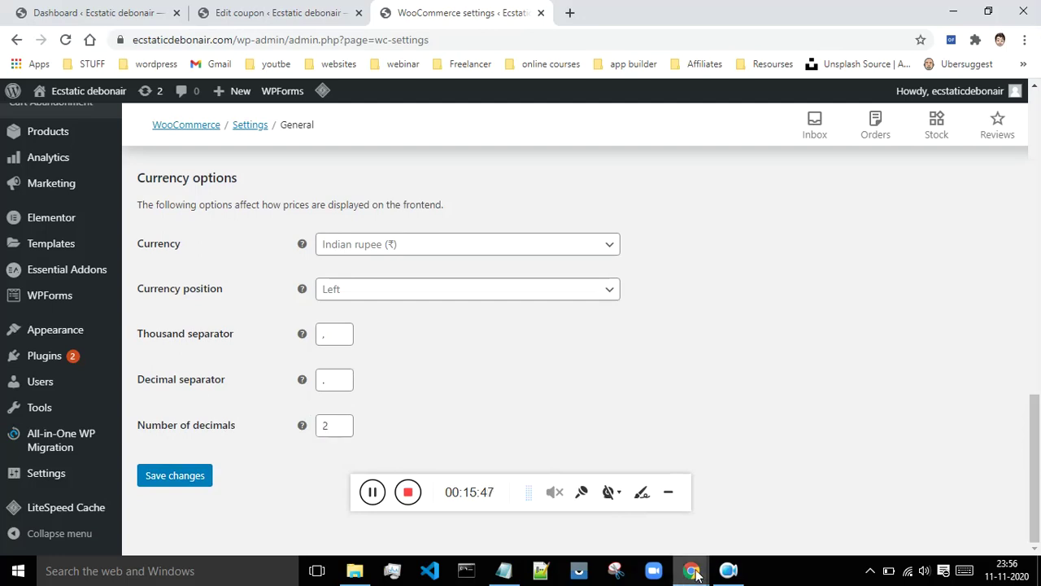
- Check the decimals of the subtotal on the incognito checkout page against the number of decimals setting, and return to the settings
mouse_move(691, 571)
click(734, 502)
drag(858, 237, 874, 244)
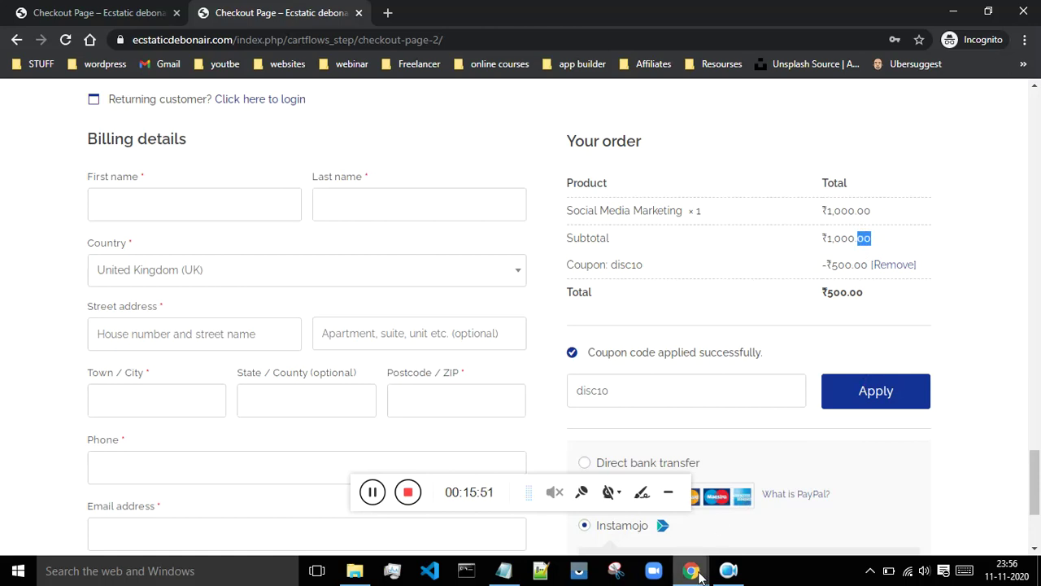
mouse_move(698, 575)
click(595, 504)
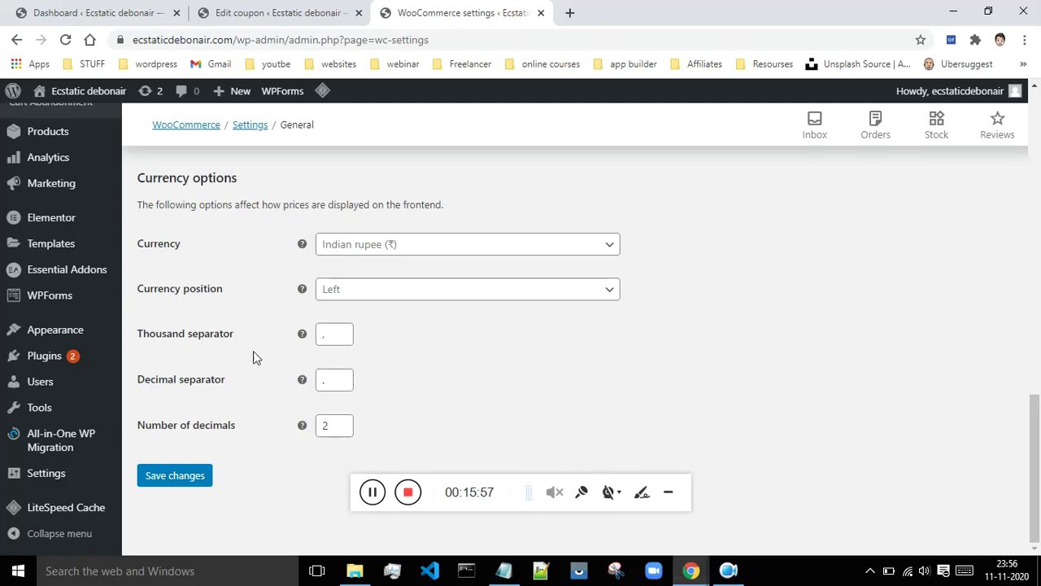
- Remove Algeria from the countries excluded from the selling locations
scroll(292, 301, up, 1)
scroll(293, 295, up, 8)
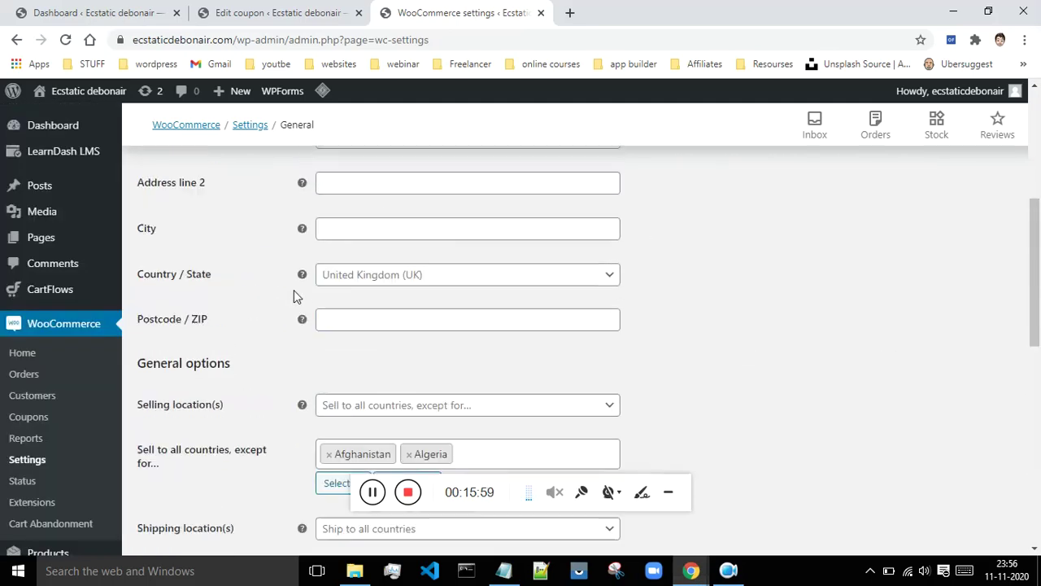
scroll(274, 379, down, 8)
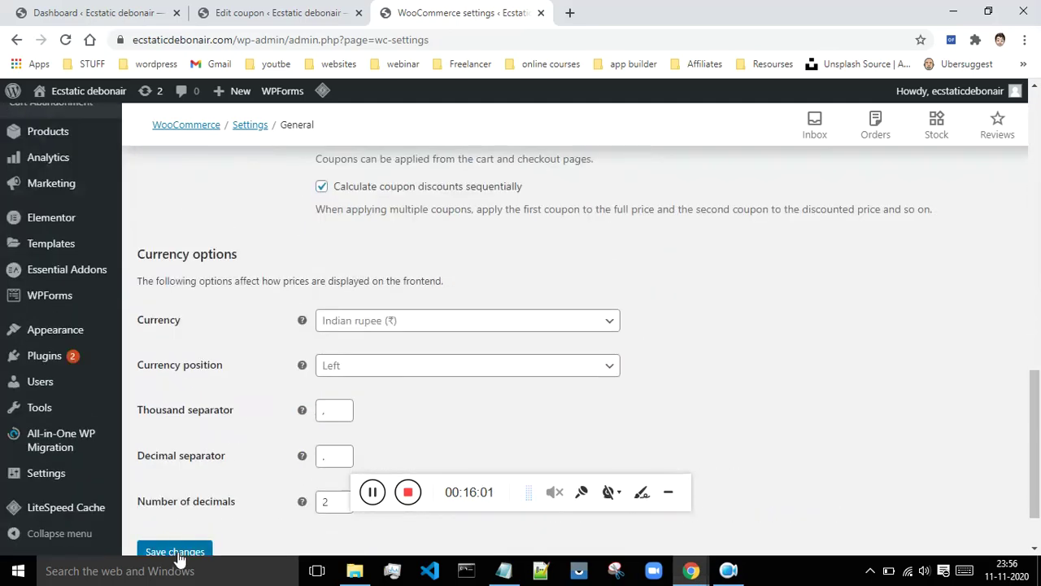
scroll(333, 431, up, 5)
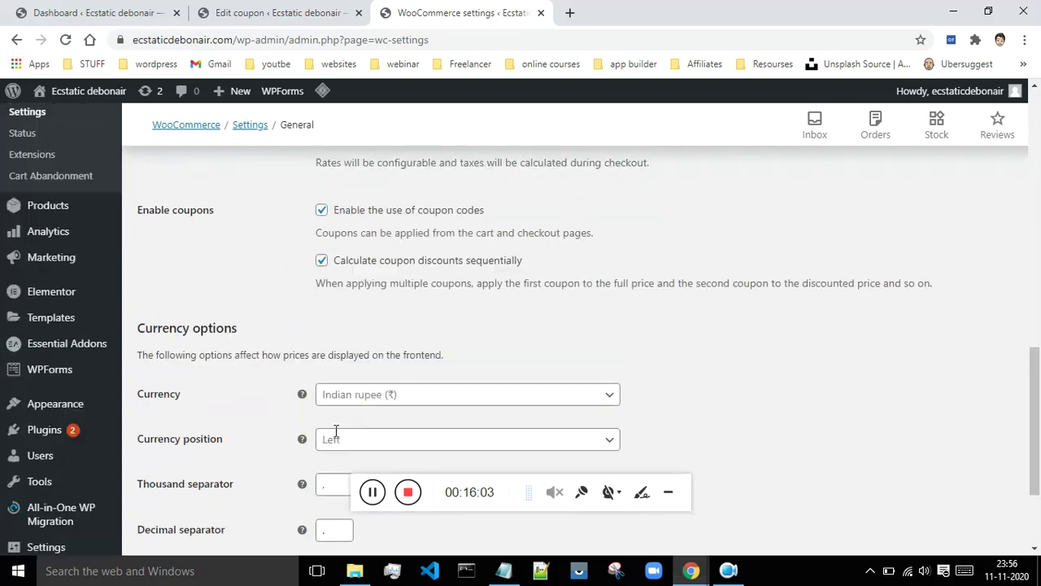
click(408, 283)
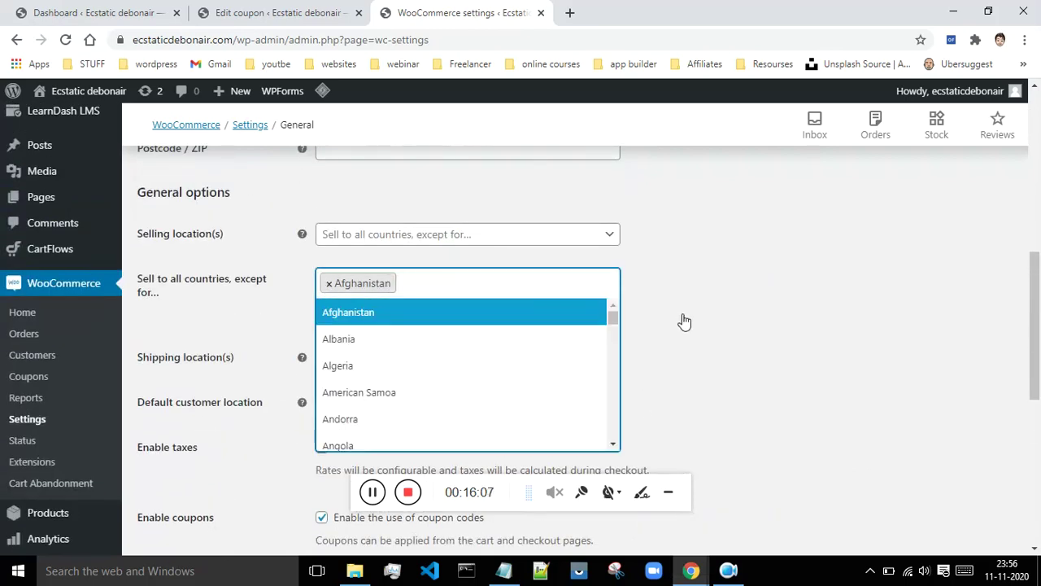
key(BackSpace)
click(738, 352)
- Open the WooCommerce Products settings, leaving the general settings without saving the changes
scroll(745, 346, up, 4)
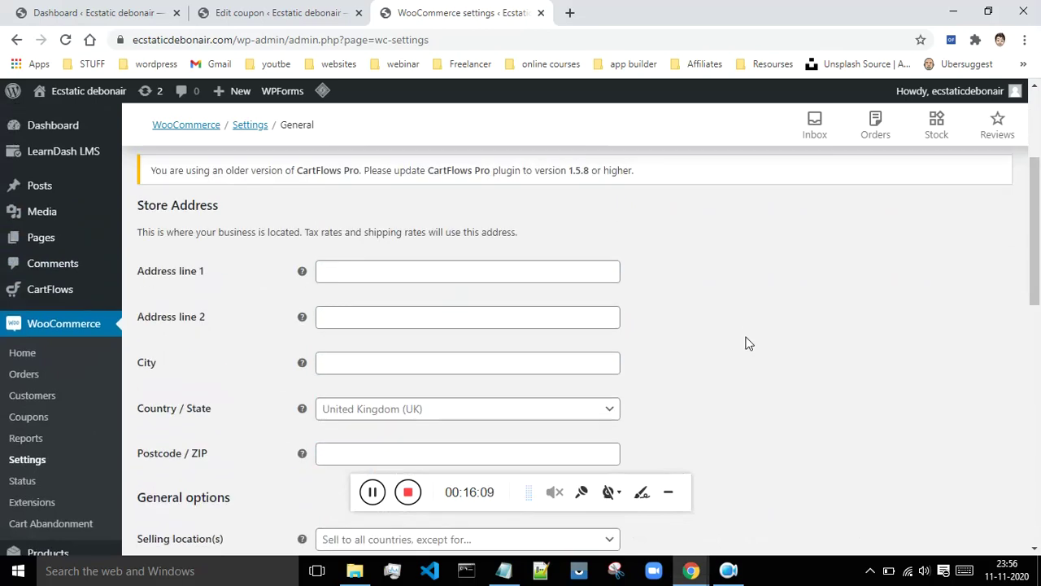
scroll(745, 340, up, 3)
click(230, 345)
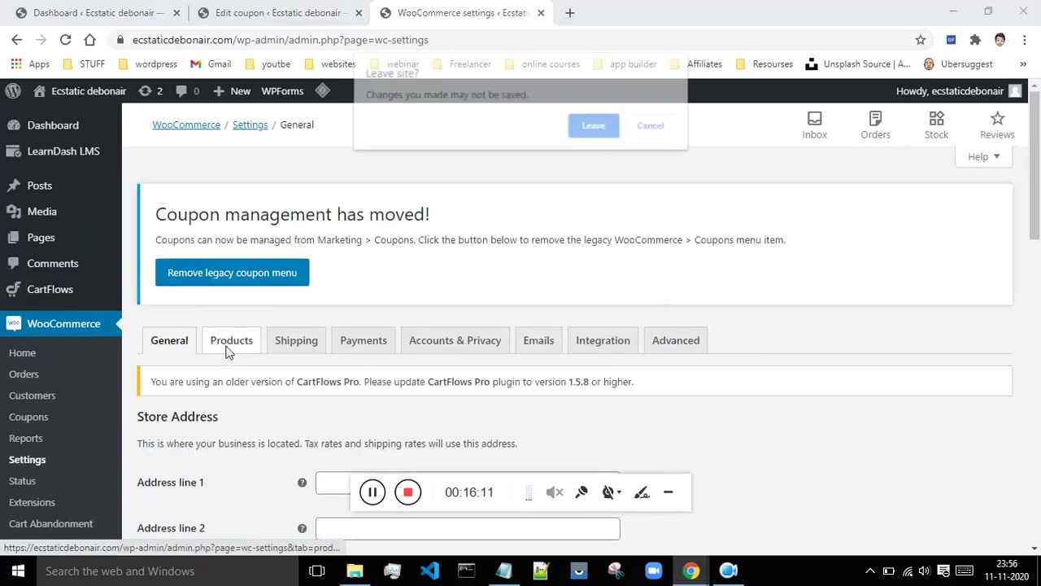
click(594, 125)
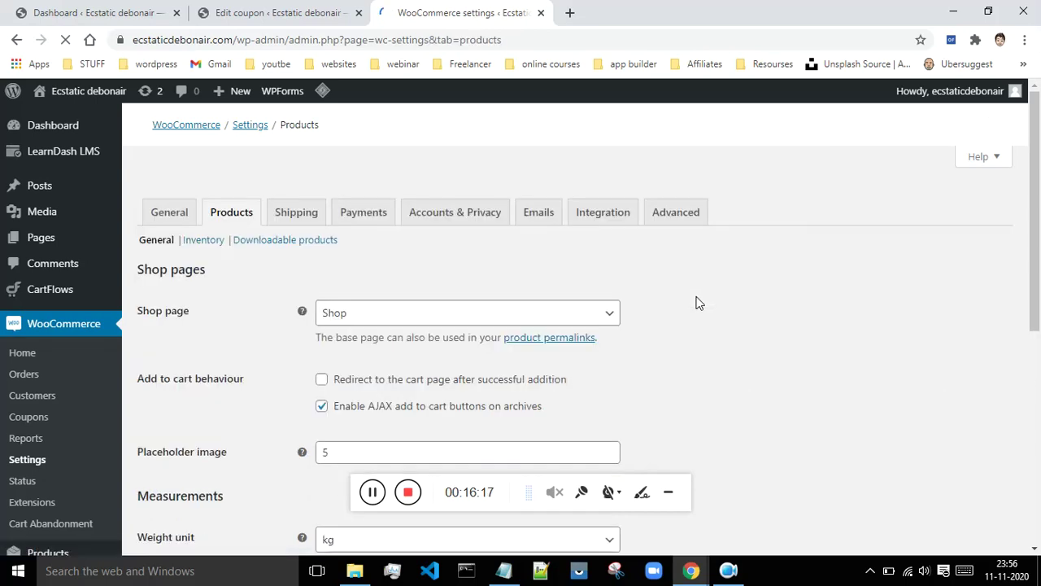
- Look through the pages available as the shop page, keeping Shop selected
scroll(682, 291, down, 2)
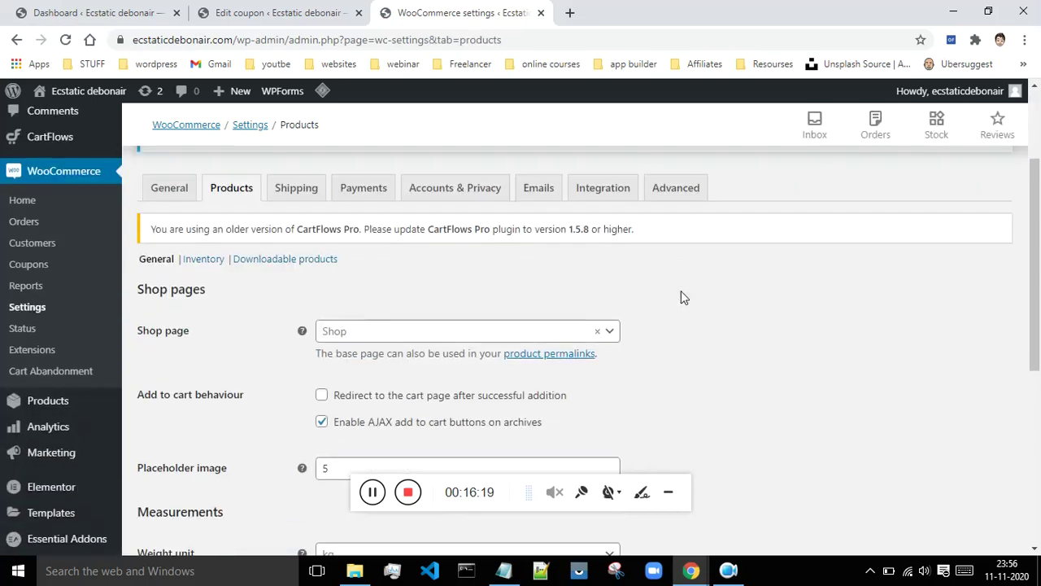
scroll(681, 297, down, 2)
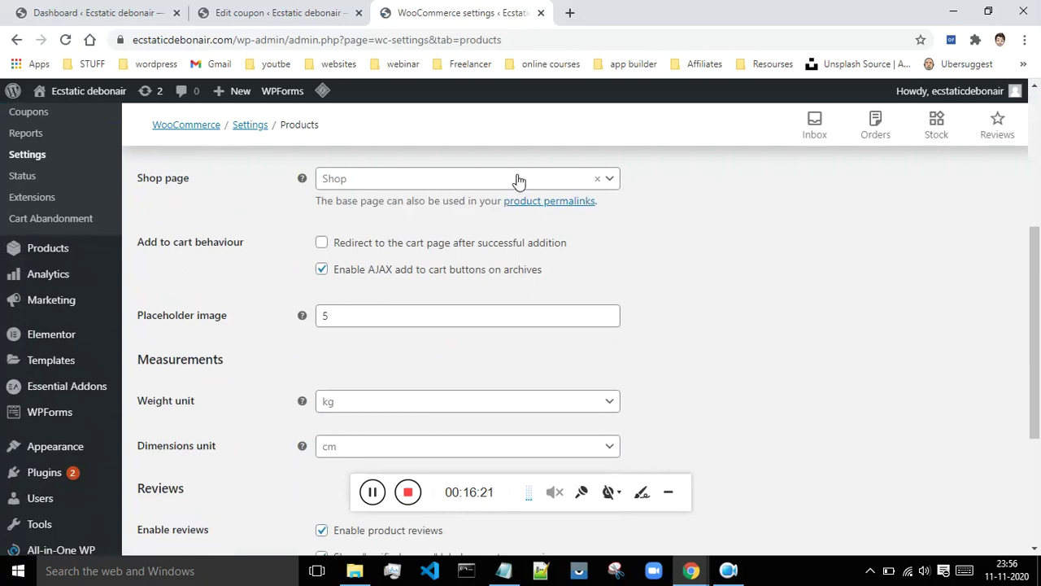
click(453, 182)
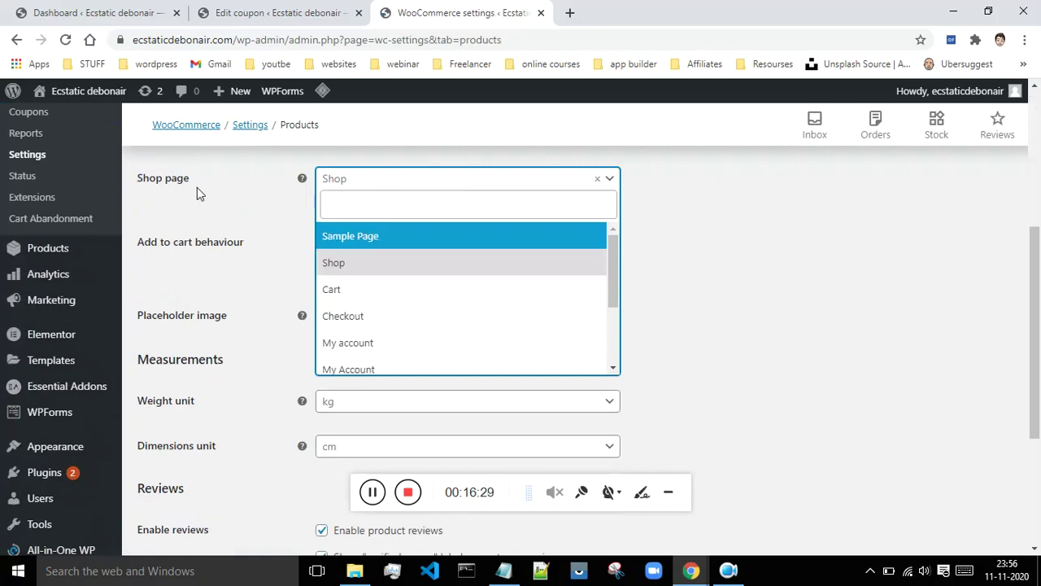
scroll(418, 302, down, 1)
scroll(418, 301, down, 1)
scroll(382, 302, up, 3)
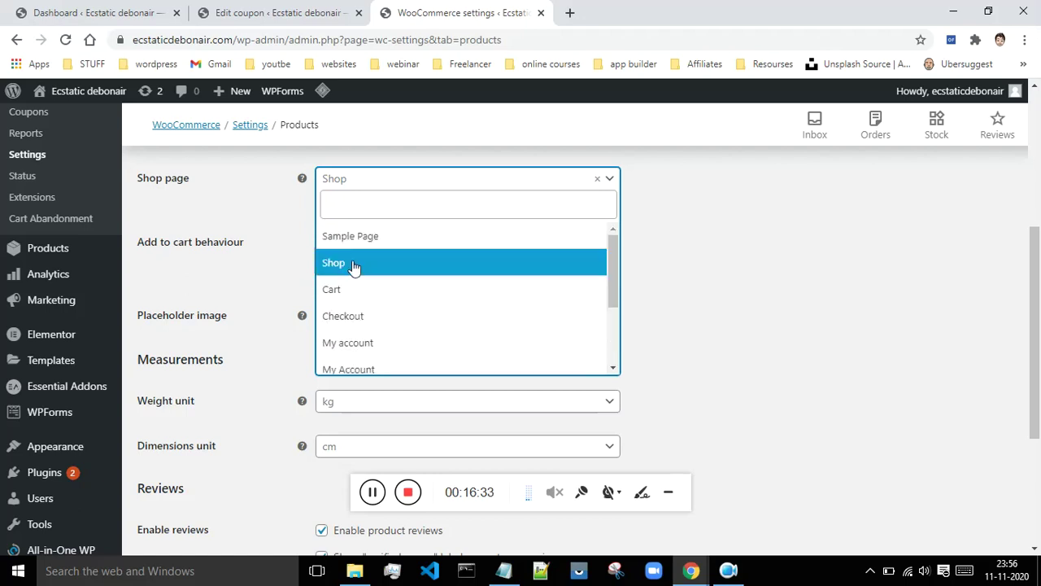
click(687, 208)
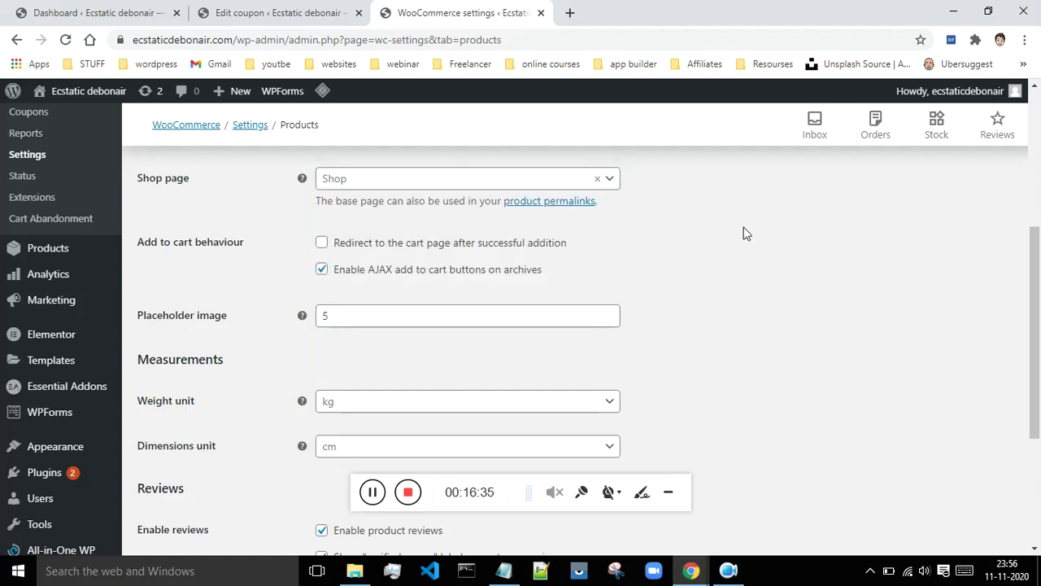
- Review the add to cart behaviour, placeholder image, measurement units, review and product rating options in the Products settings
scroll(743, 234, down, 1)
scroll(752, 232, up, 1)
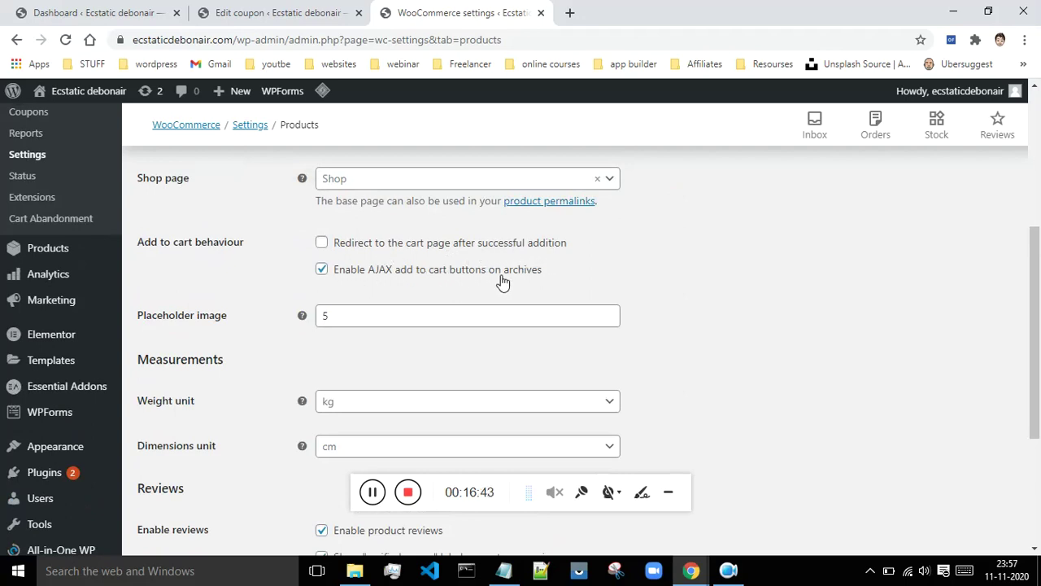
scroll(683, 270, down, 1)
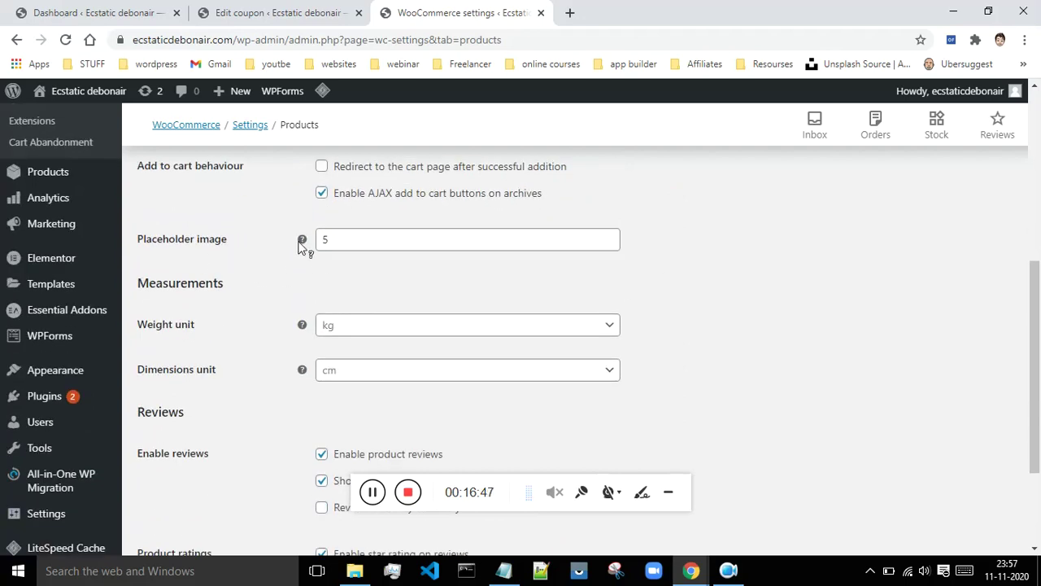
mouse_move(303, 241)
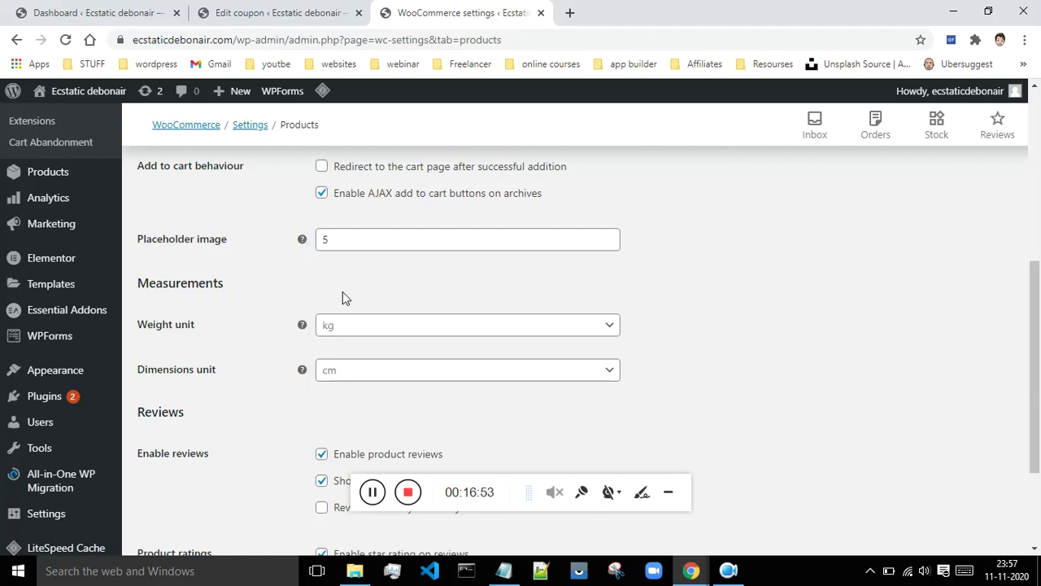
scroll(227, 281, down, 1)
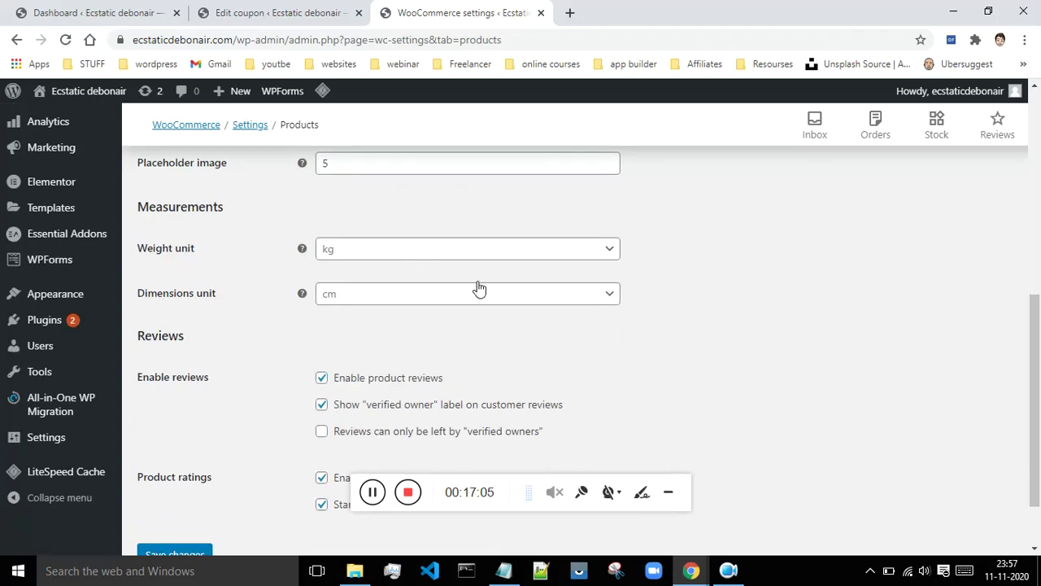
scroll(625, 273, down, 1)
scroll(627, 273, down, 1)
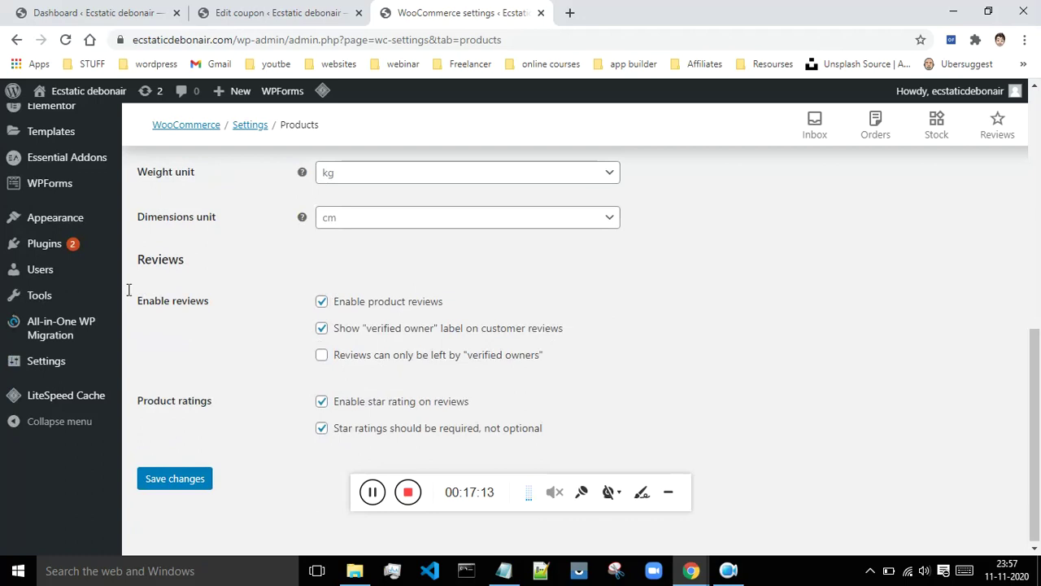
scroll(242, 232, up, 1)
scroll(252, 232, down, 1)
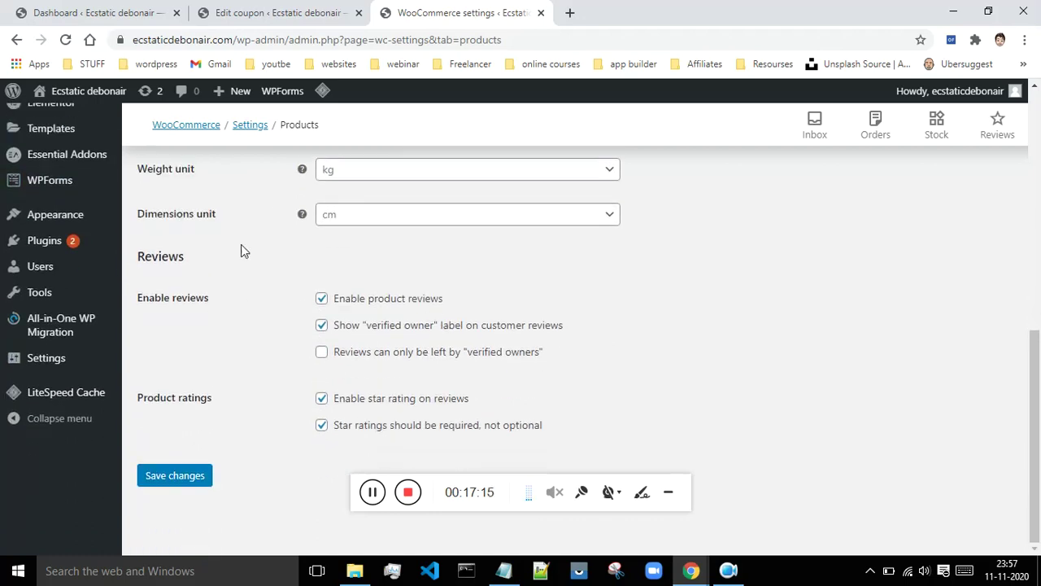
- Open the WooCommerce Shipping settings and view the shipping zones section
scroll(388, 328, up, 8)
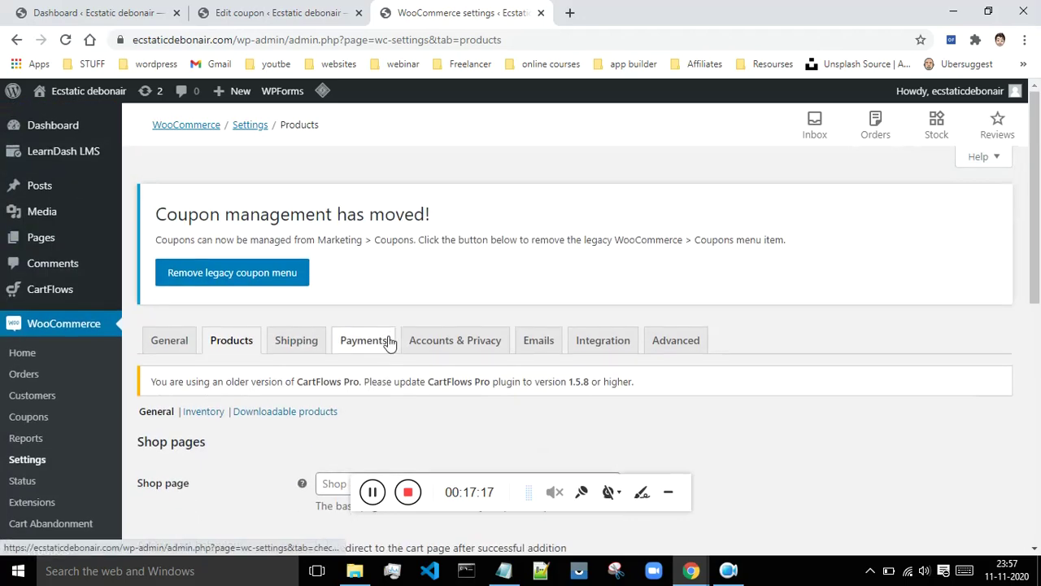
click(300, 342)
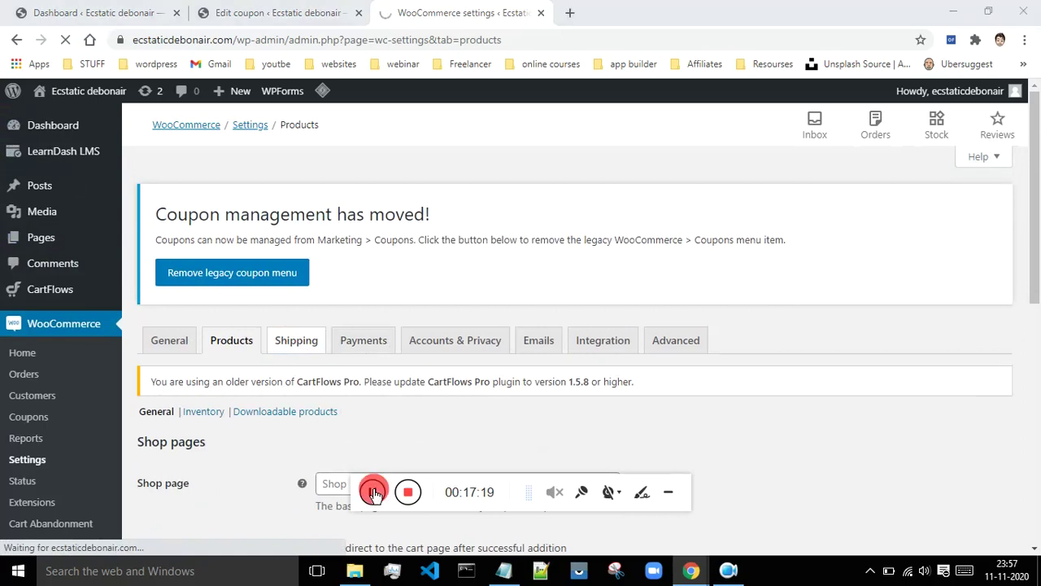
scroll(397, 411, down, 1)
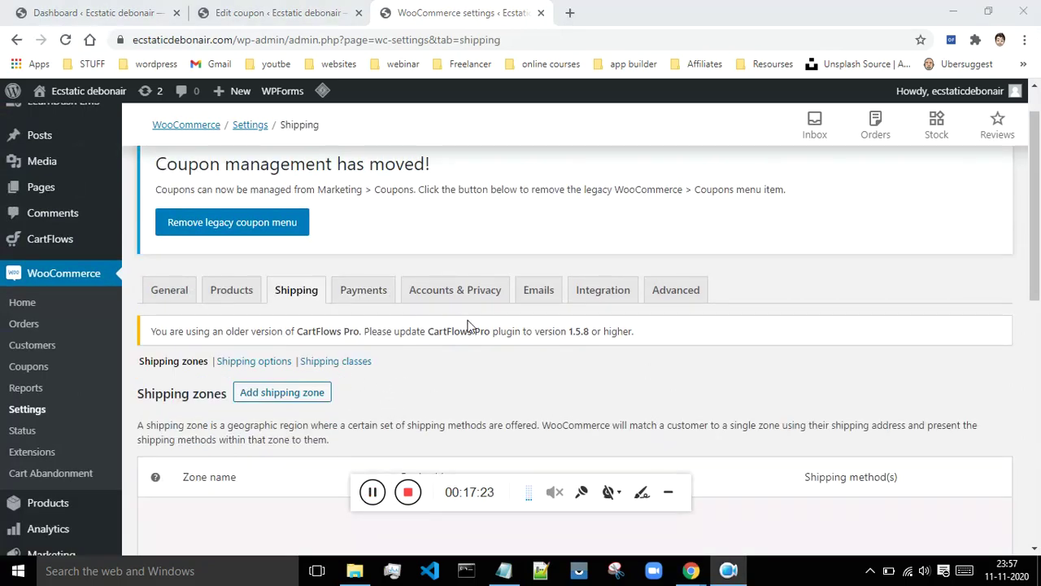
- Open the WooCommerce Payments settings and review the installed payment methods and which ones are enabled
click(368, 297)
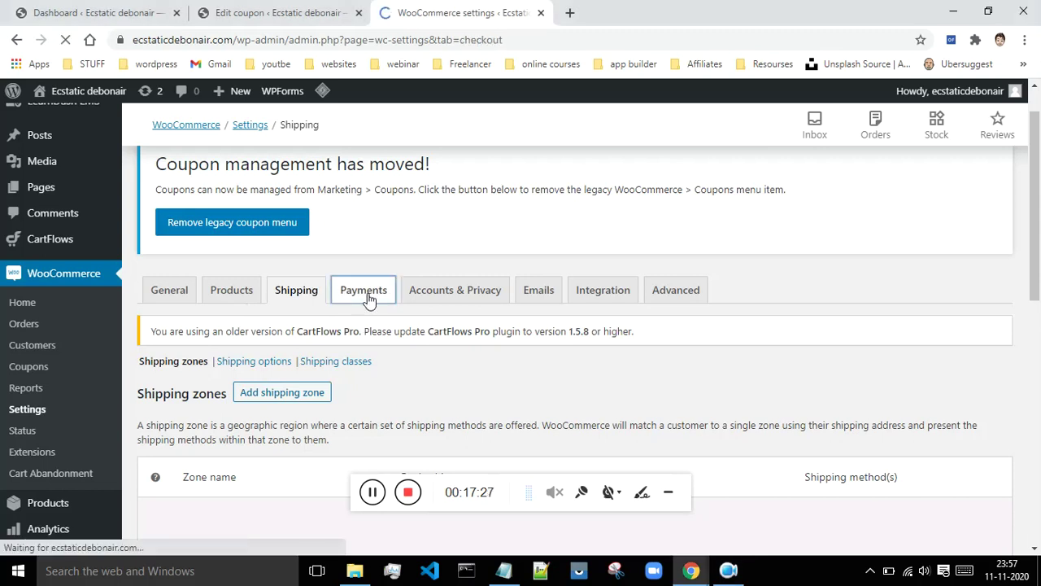
scroll(491, 282, down, 3)
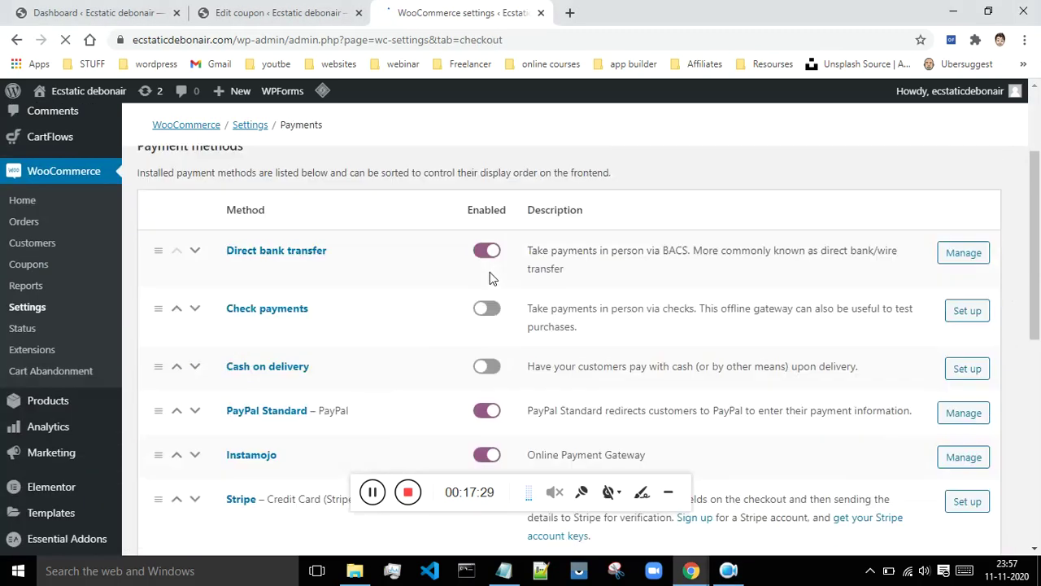
scroll(474, 208, down, 5)
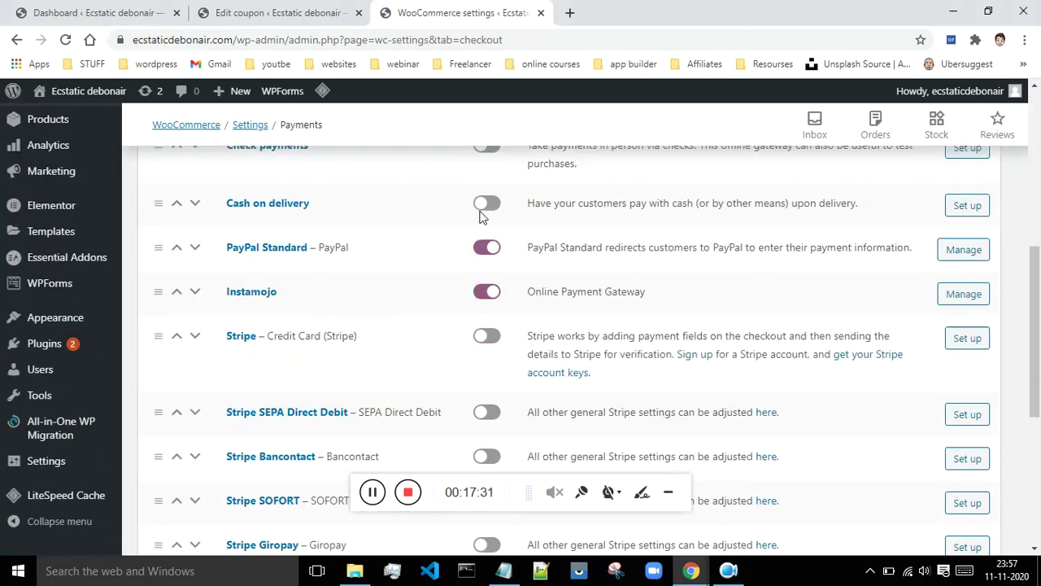
scroll(468, 258, down, 2)
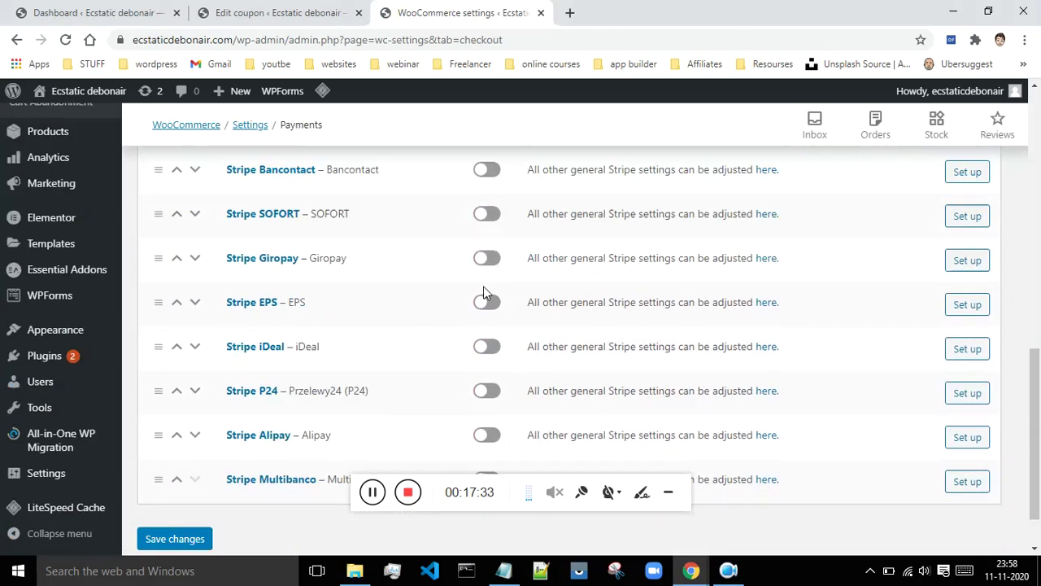
scroll(460, 288, up, 8)
scroll(439, 275, down, 5)
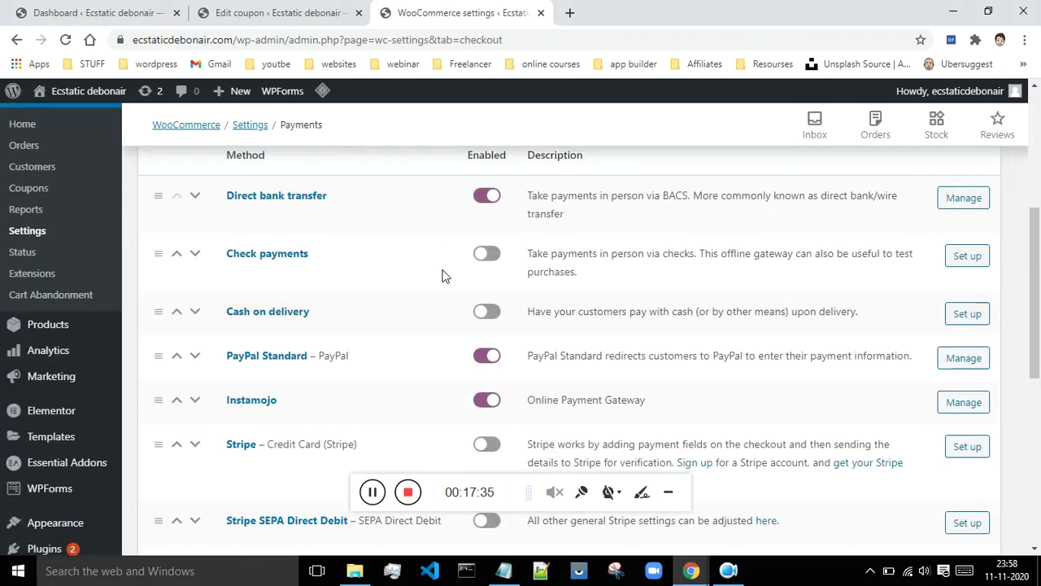
scroll(435, 273, up, 3)
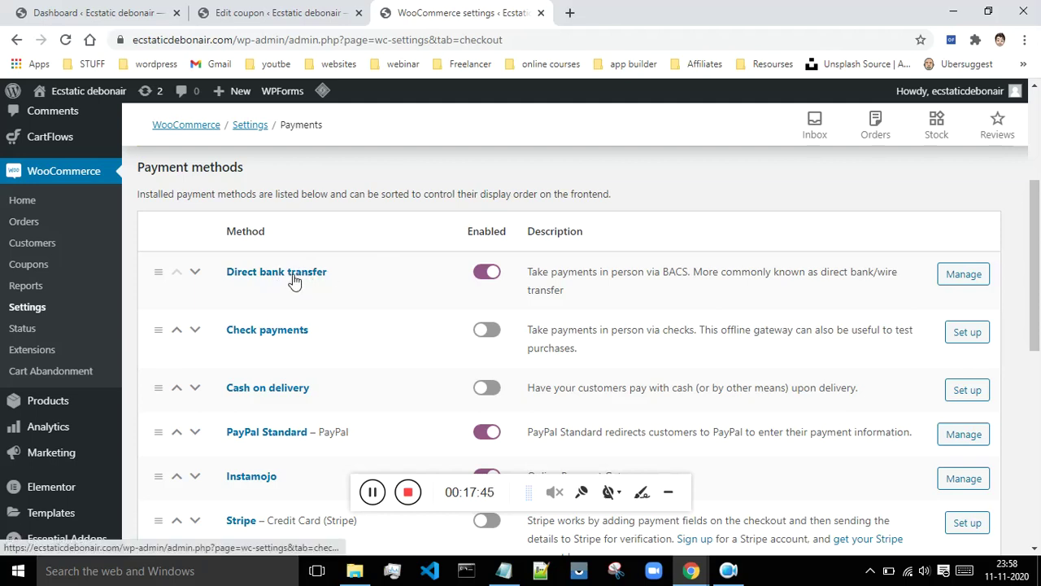
scroll(295, 280, down, 1)
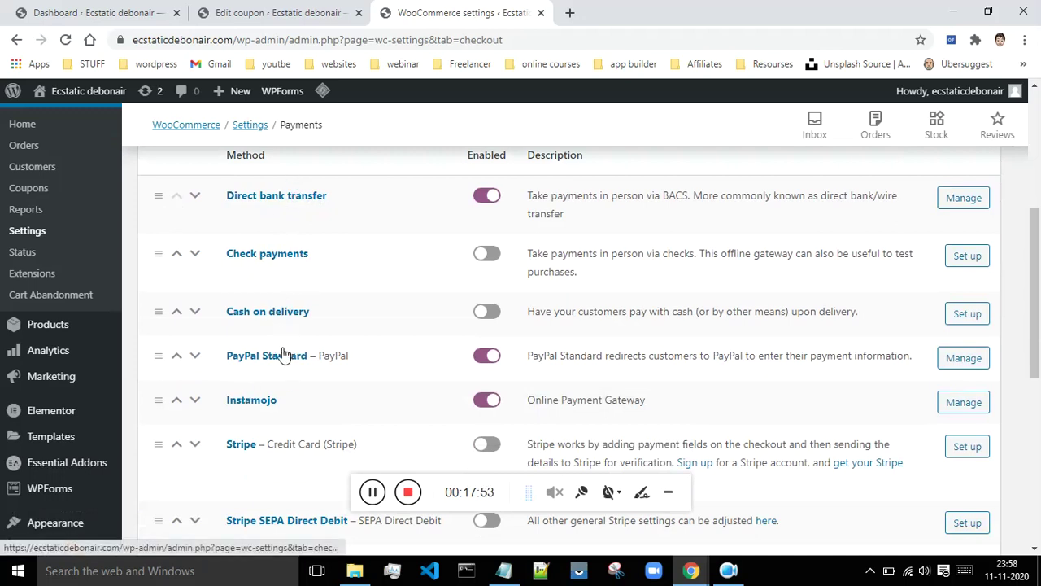
- Look through the Stripe payment methods listed in the WooCommerce Payments settings, down to Stripe Multibanco
scroll(309, 313, down, 2)
scroll(236, 272, down, 4)
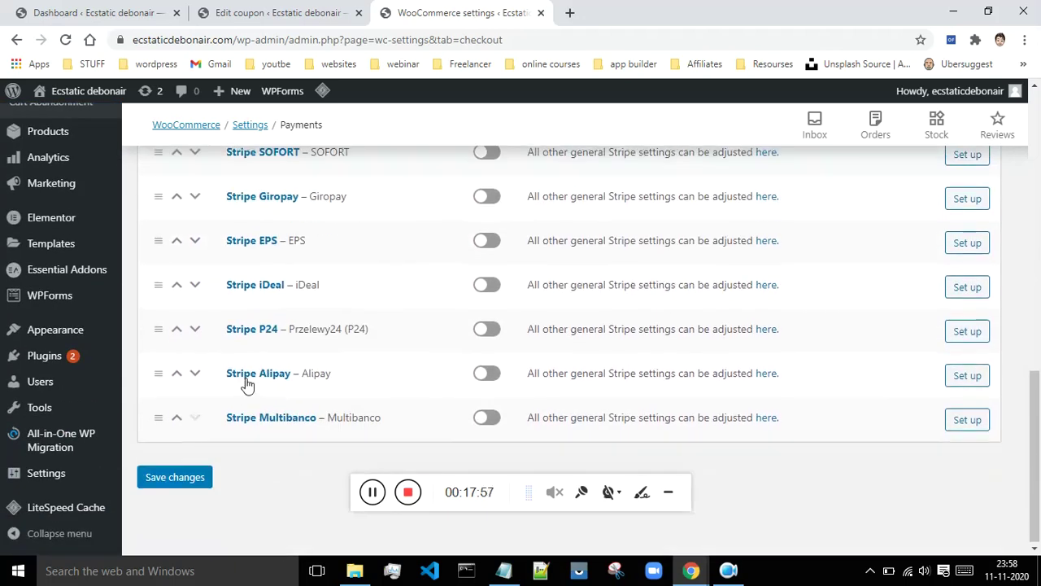
scroll(244, 325, up, 4)
scroll(230, 402, down, 2)
scroll(255, 383, down, 1)
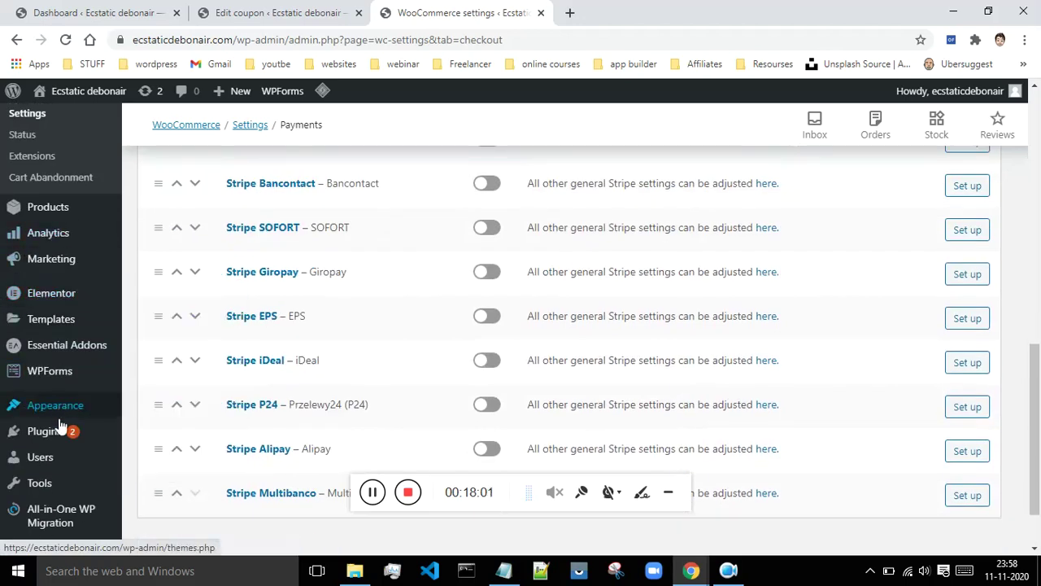
- Open the page for adding new plugins in a separate browser tab and search for "stripe for woo"
mouse_move(51, 429)
right_click(167, 456)
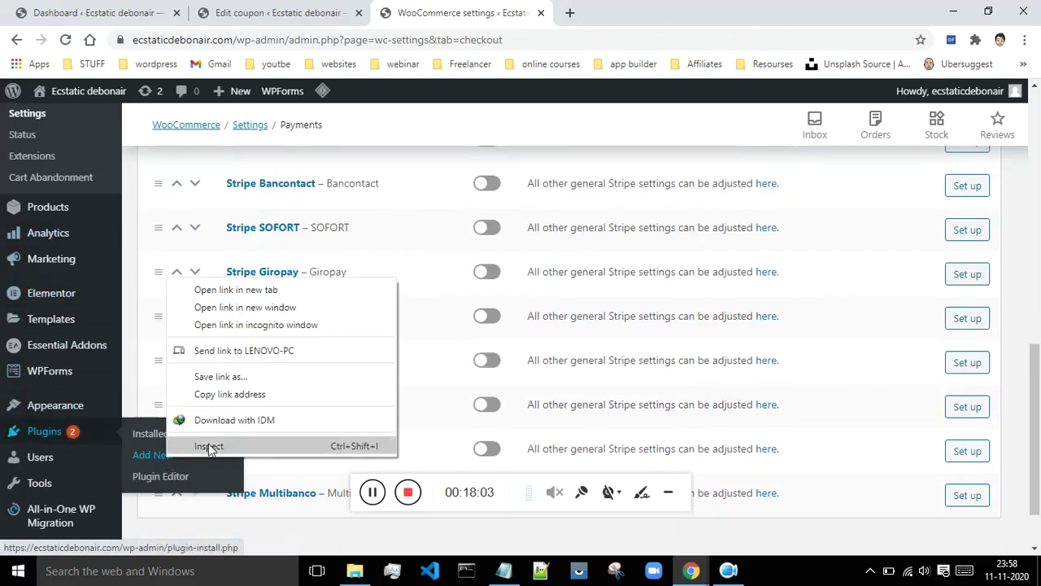
click(236, 289)
click(589, 14)
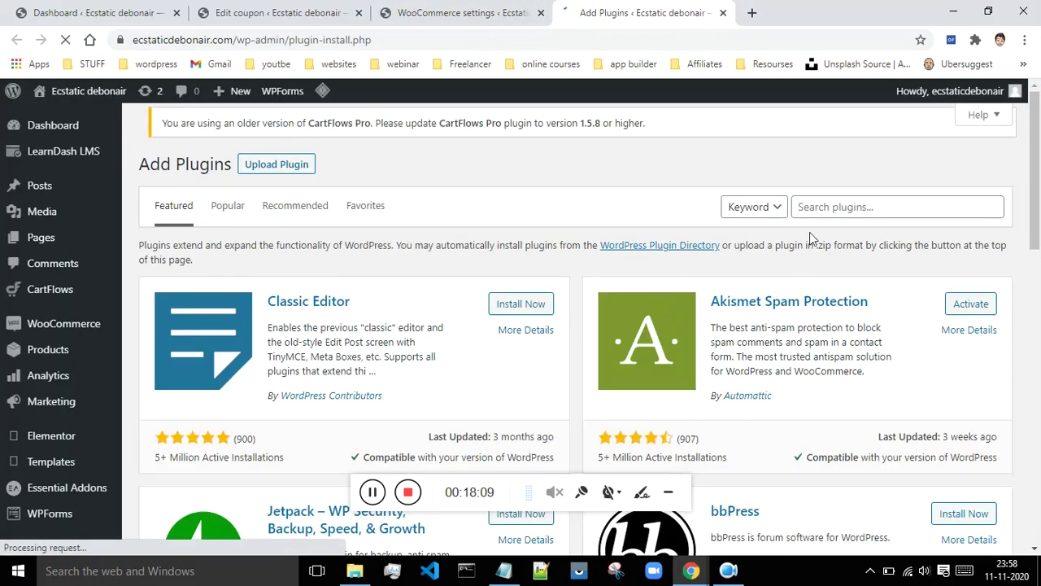
click(826, 209)
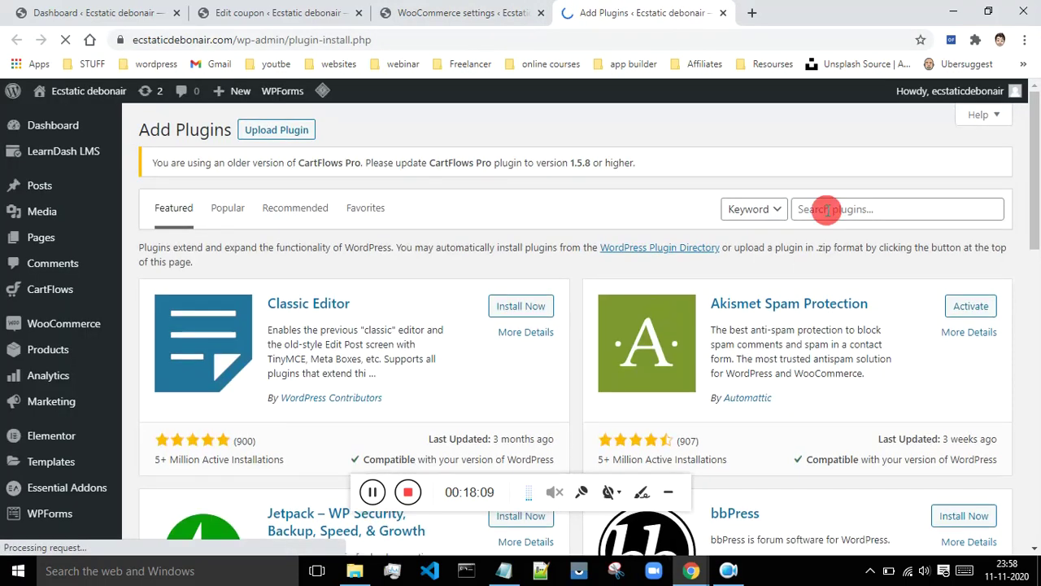
text(stripe)
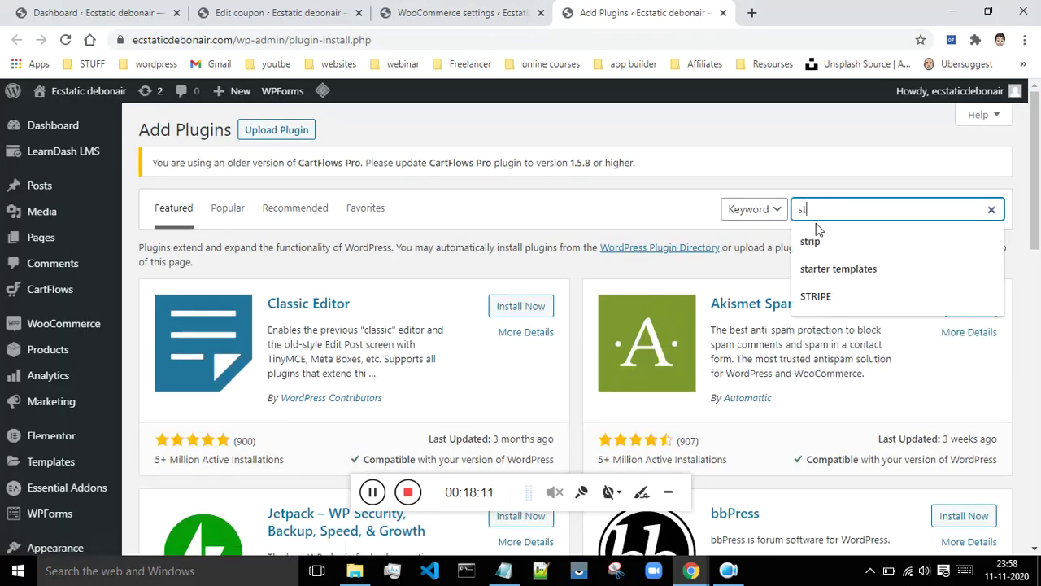
text( for woo)
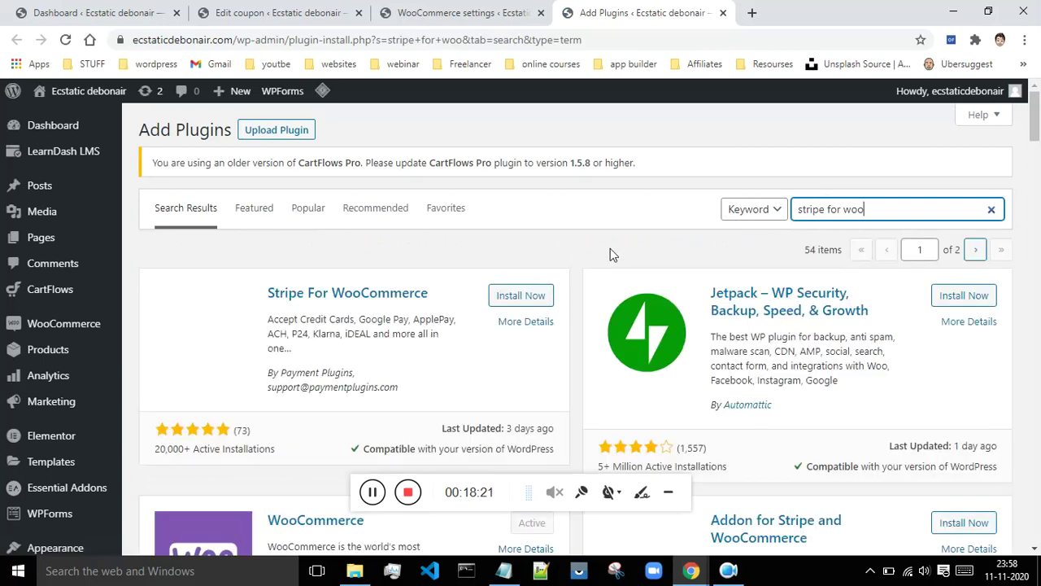
- Look through the plugin search results for Stripe payment plugins that work with WooCommerce
scroll(619, 248, down, 1)
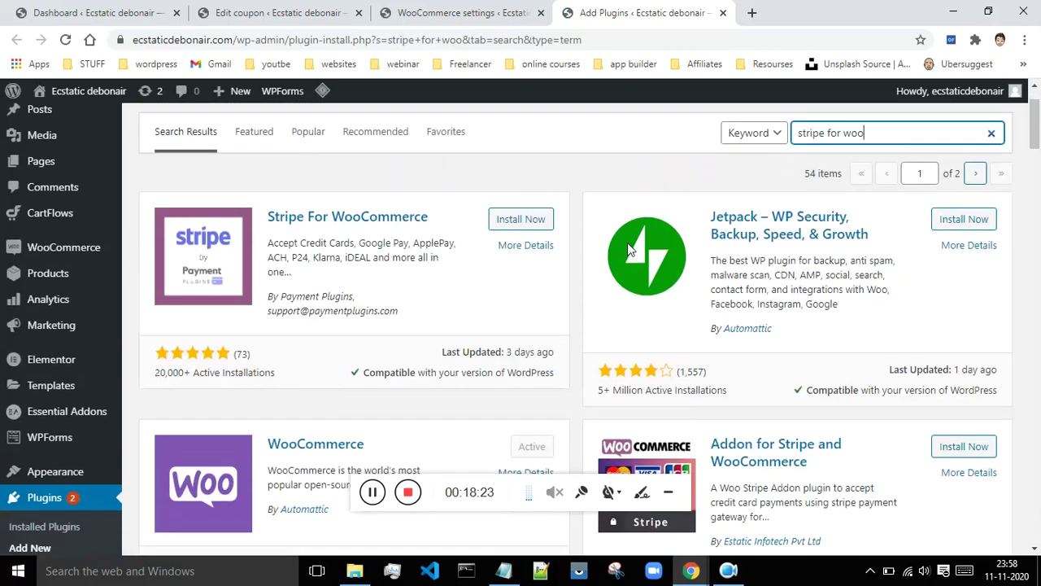
scroll(619, 248, down, 2)
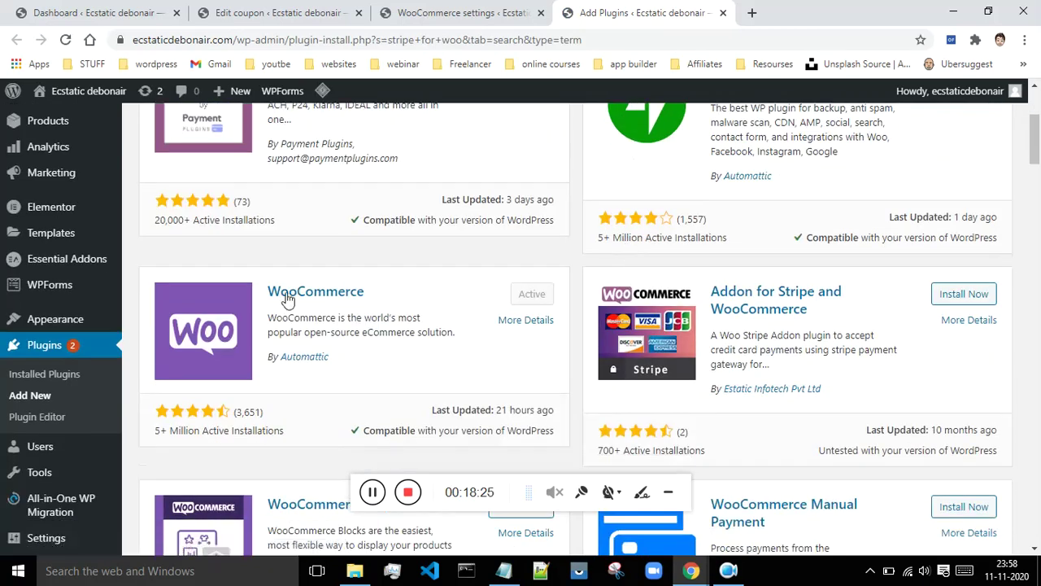
scroll(404, 274, up, 2)
scroll(404, 274, up, 1)
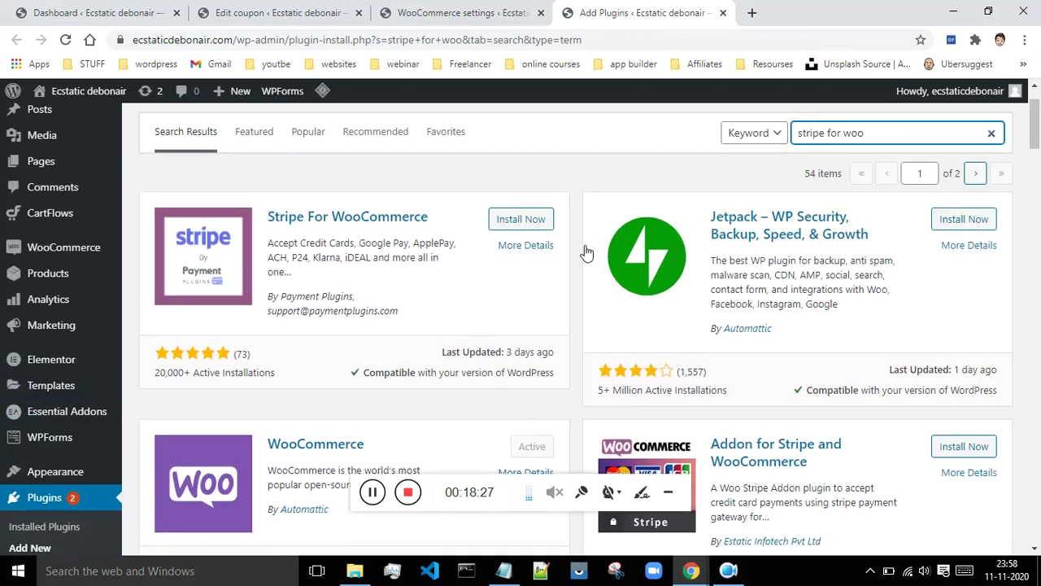
scroll(398, 291, down, 2)
scroll(364, 266, up, 2)
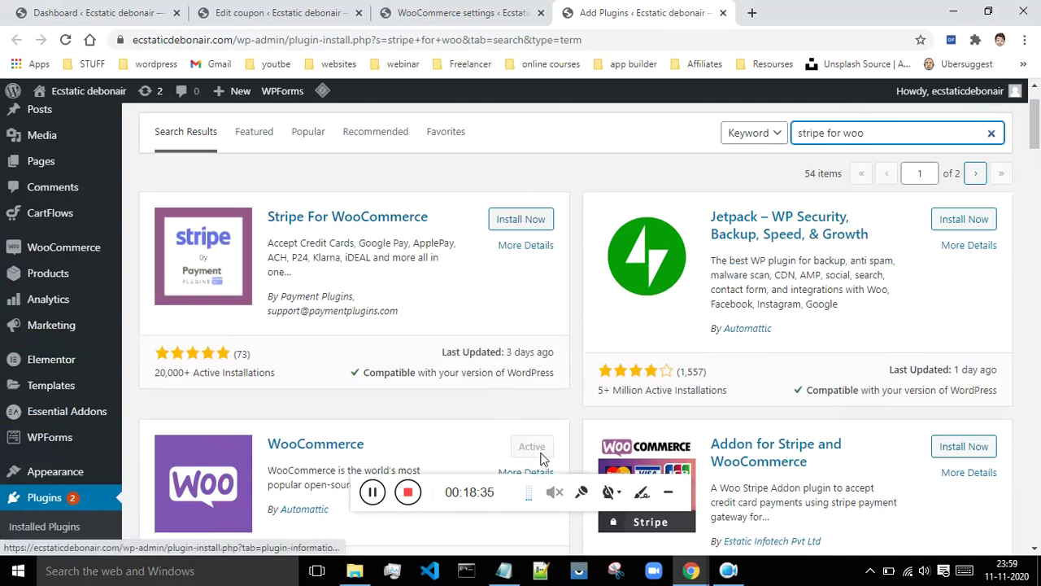
- Check the Payments settings briefly, then replace the plugin search with "instamojo"
click(431, 16)
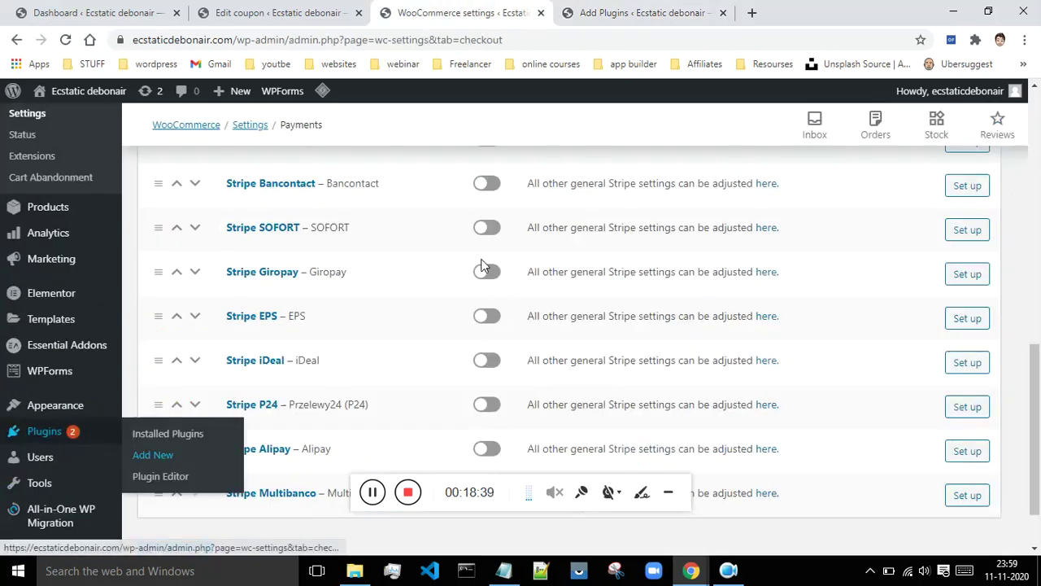
click(618, 12)
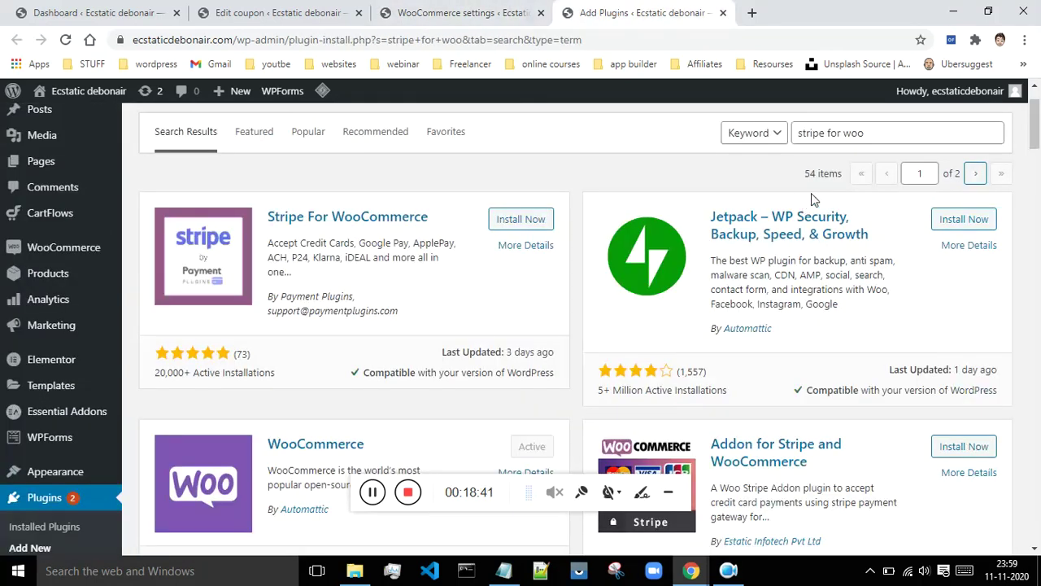
drag(882, 133, 738, 122)
text(insya)
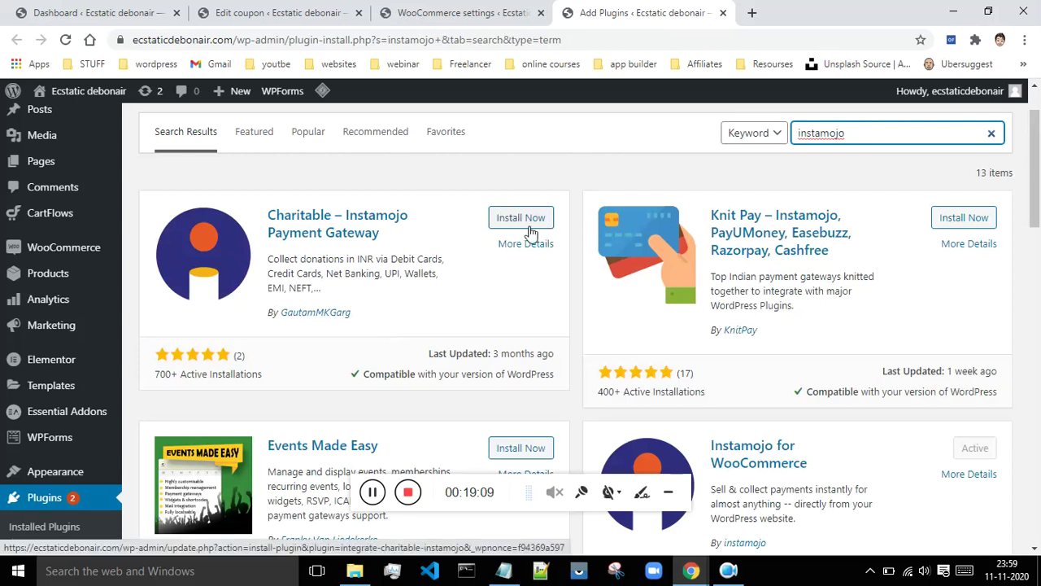
- Return to the WooCommerce Payments settings and check the Instamojo gateway in the payment methods list
click(455, 12)
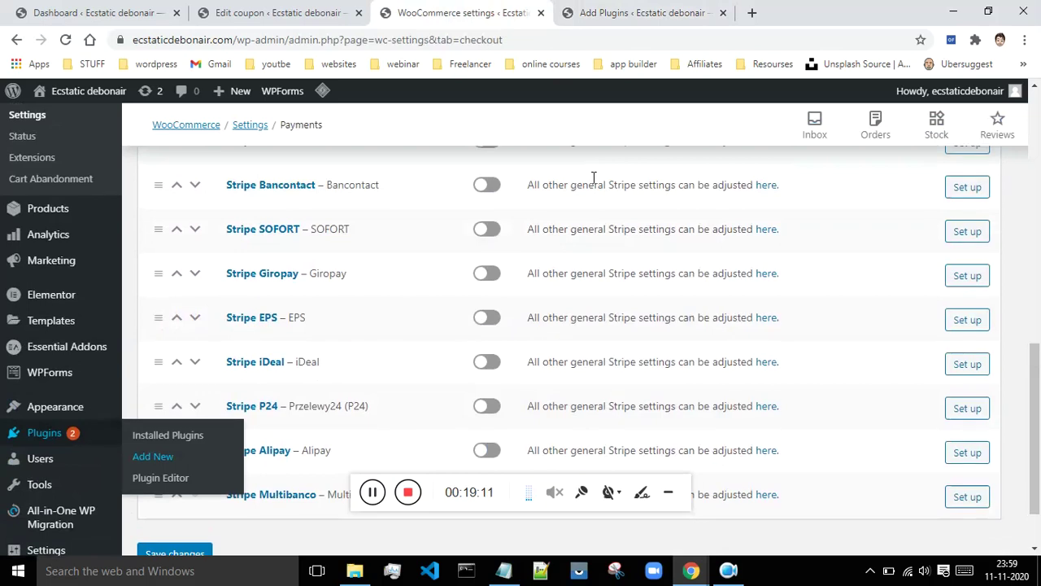
scroll(592, 197, up, 2)
scroll(592, 198, up, 2)
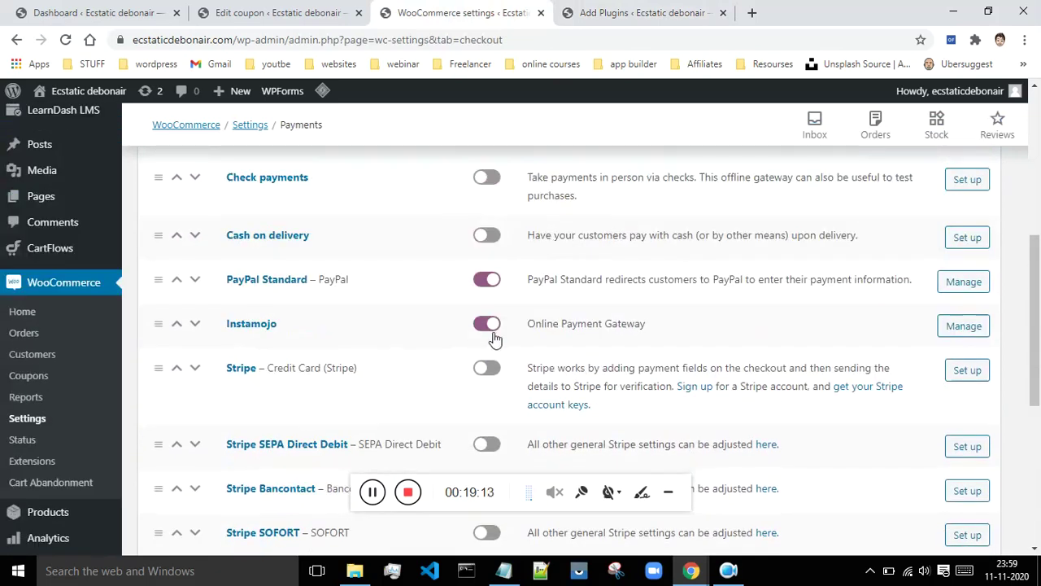
scroll(497, 323, up, 4)
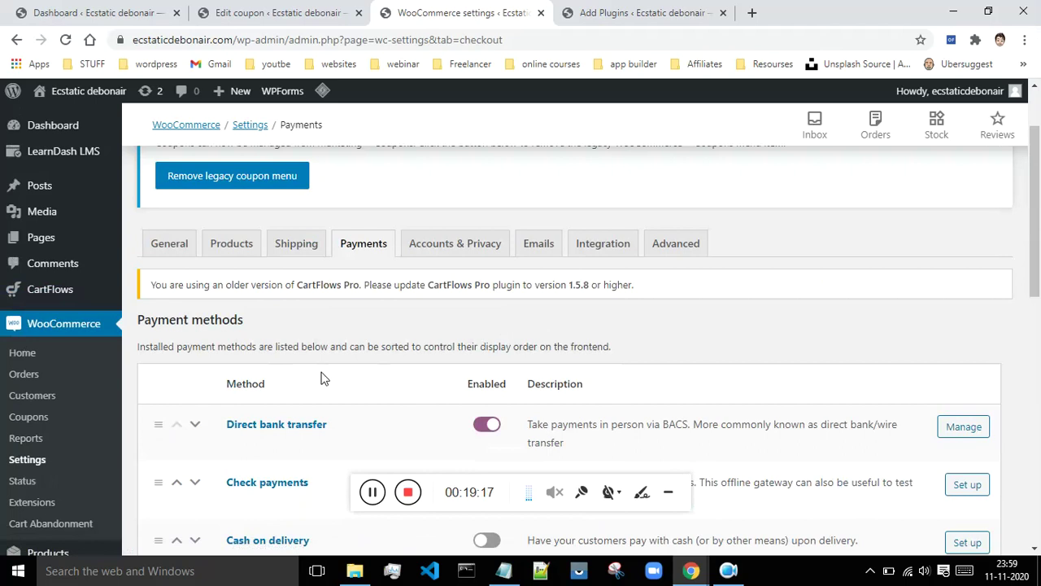
- Open the Accounts & Privacy settings and review the guest checkout and account creation options
click(468, 249)
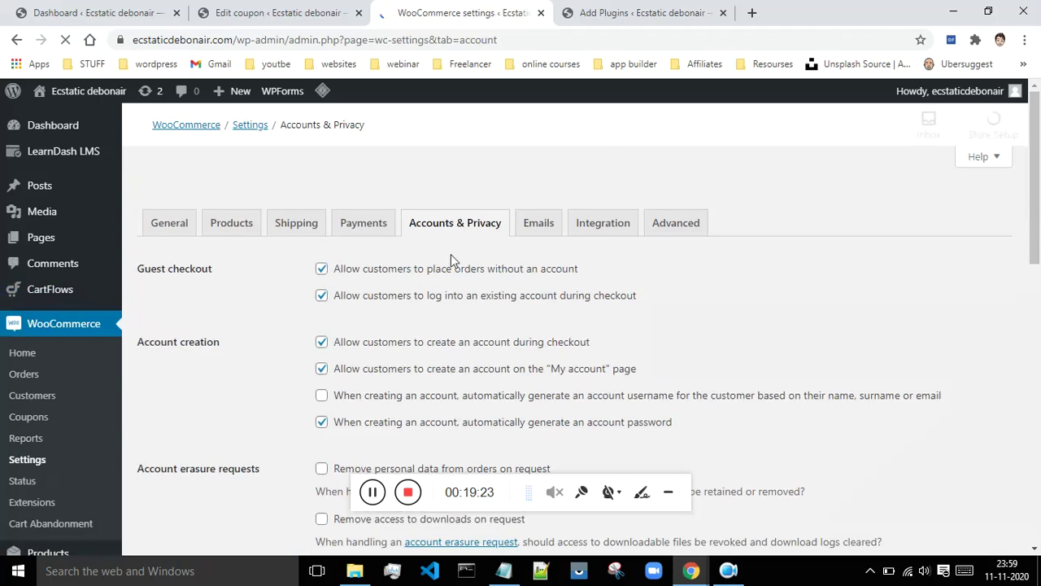
scroll(389, 277, down, 1)
scroll(460, 276, down, 2)
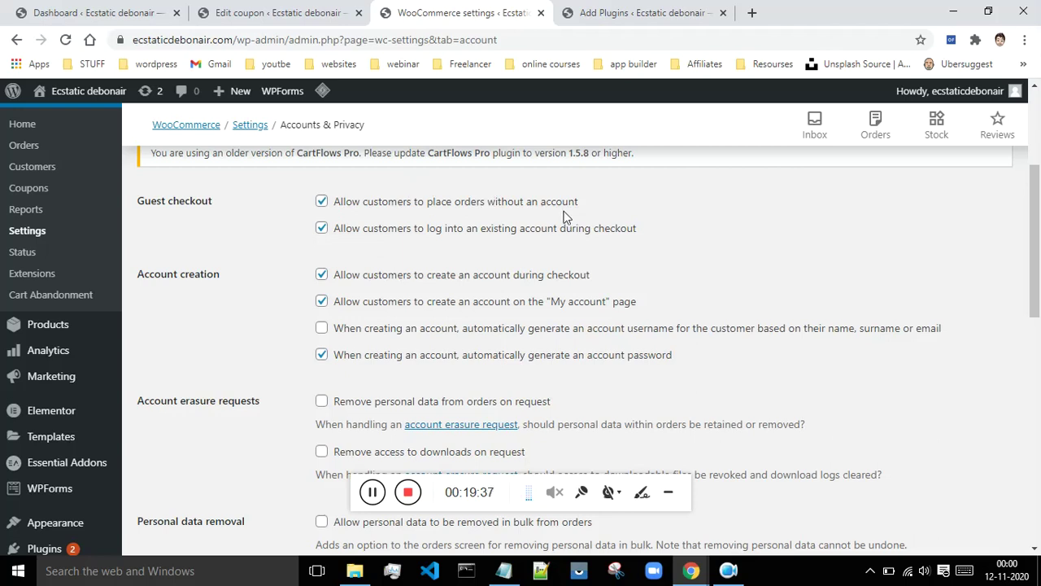
- Turn off the guest checkout option that allows customers to place orders without an account
click(322, 203)
click(371, 493)
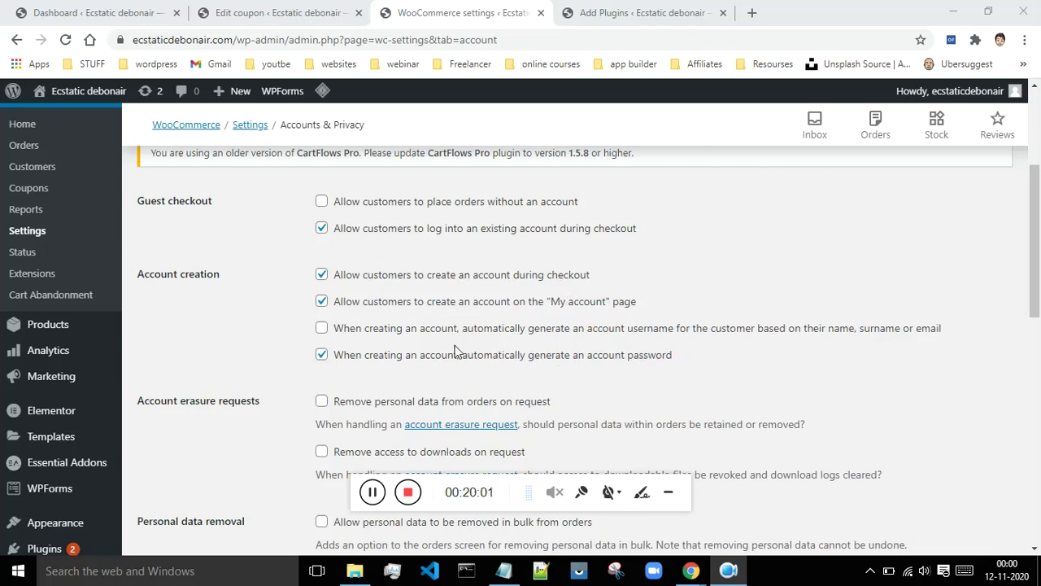
- Review the account erasure, personal data removal and privacy policy sections of the Accounts & Privacy settings
scroll(453, 356, down, 1)
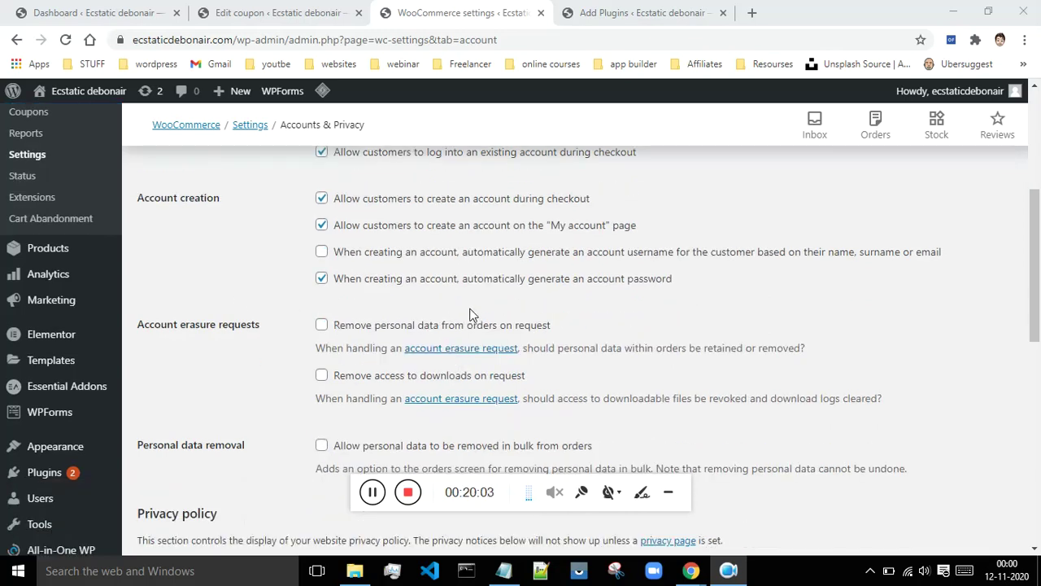
scroll(559, 294, down, 1)
scroll(559, 300, down, 7)
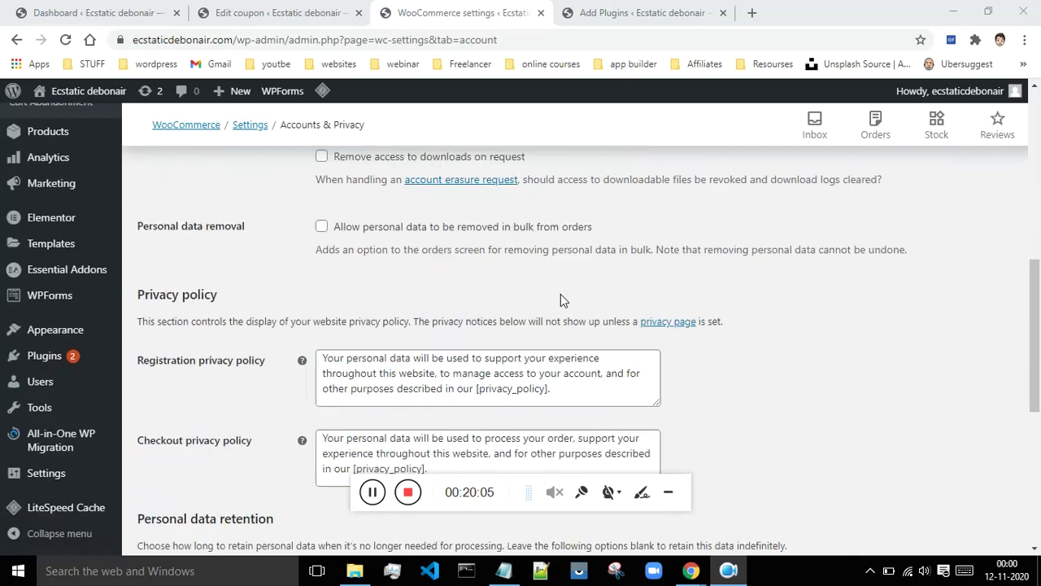
scroll(558, 374, up, 15)
- Leave Accounts & Privacy without saving and review the email notifications and their recipients in the Emails settings
click(535, 326)
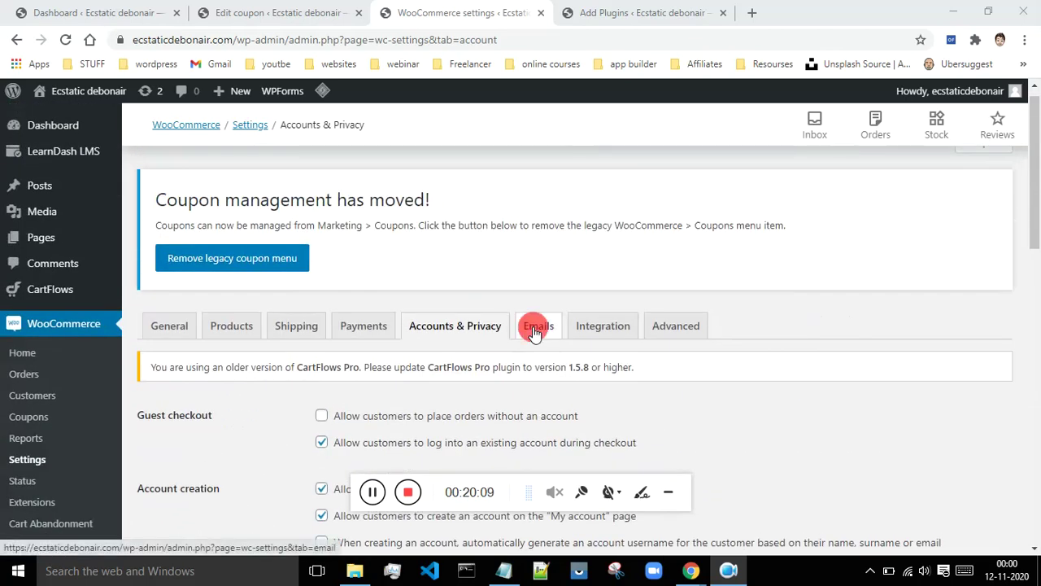
click(581, 120)
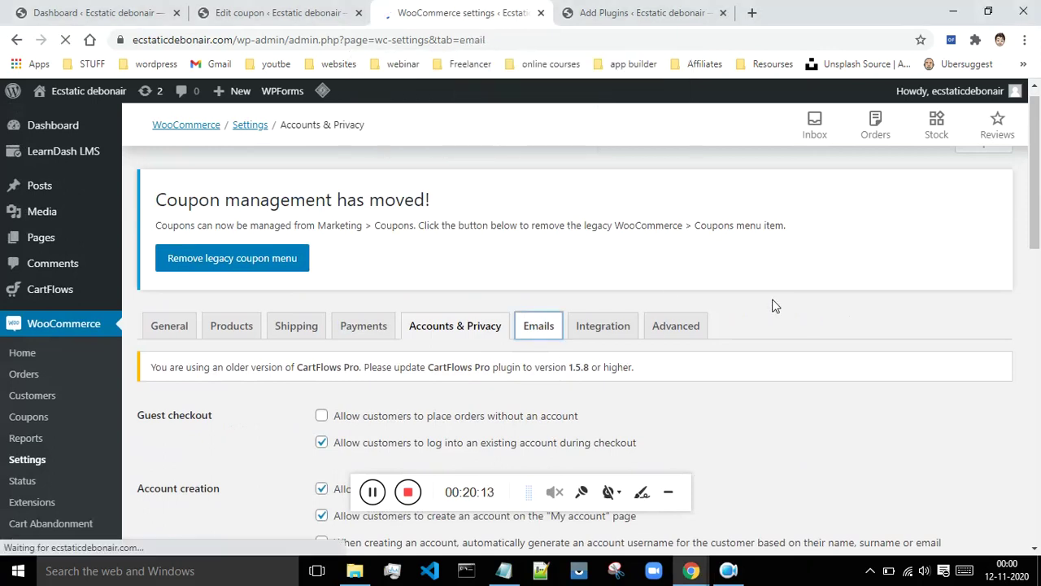
scroll(777, 301, down, 2)
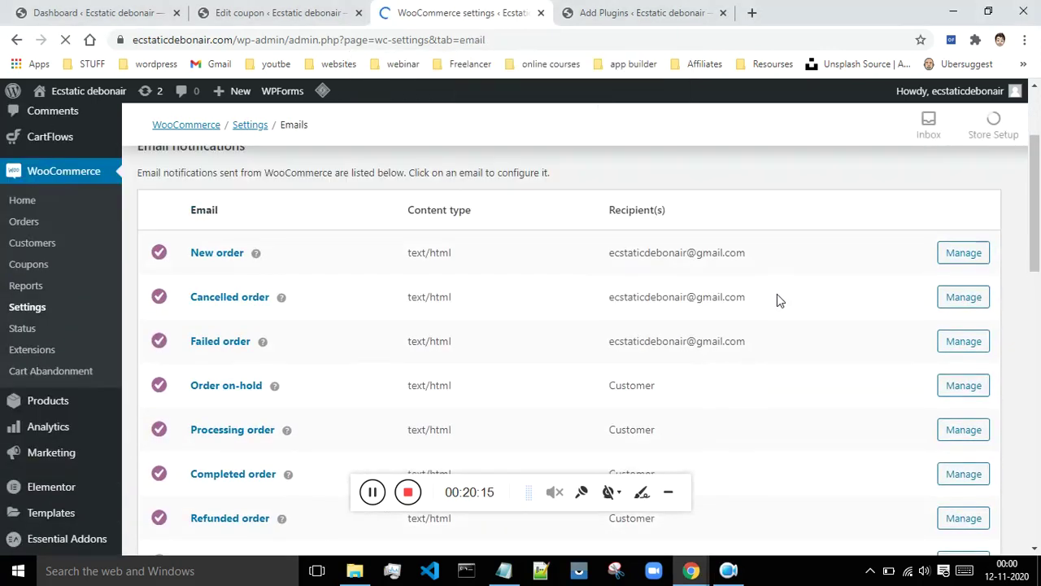
scroll(325, 281, down, 1)
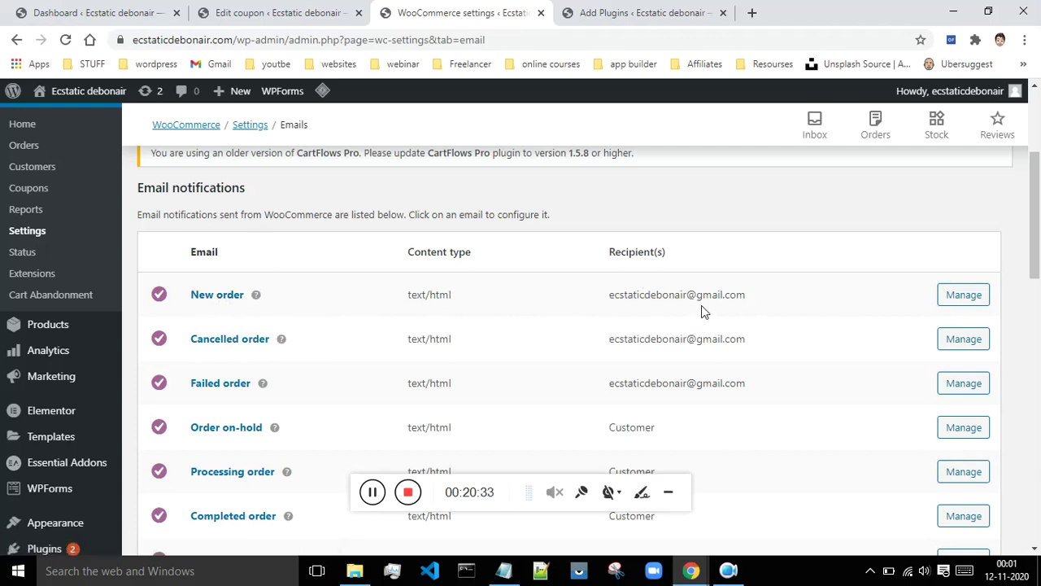
click(372, 492)
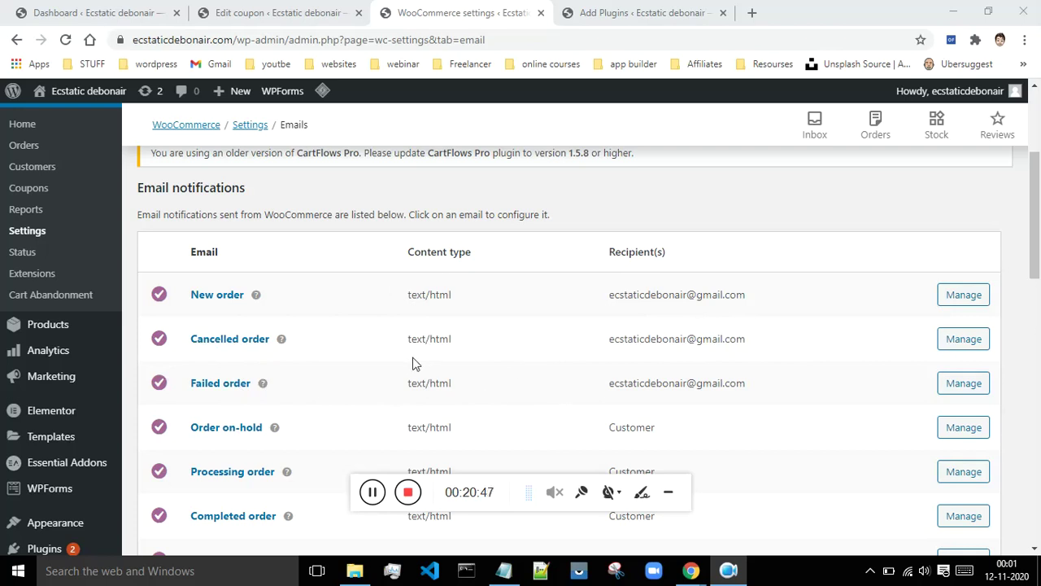
- Open the Integration settings and review the MaxMind Geolocation license key and database file path fields
scroll(414, 355, up, 2)
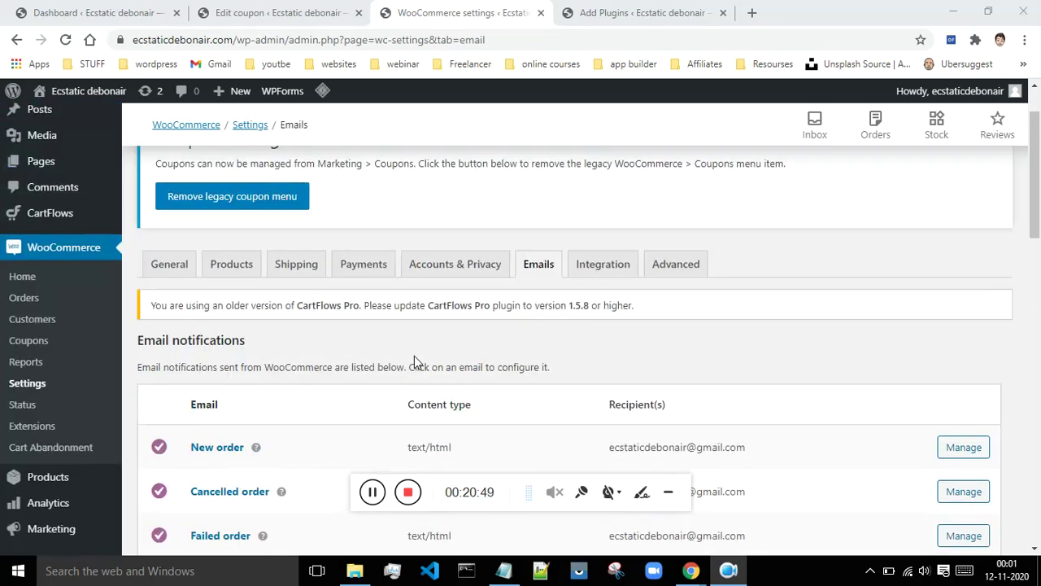
scroll(414, 355, up, 1)
click(611, 343)
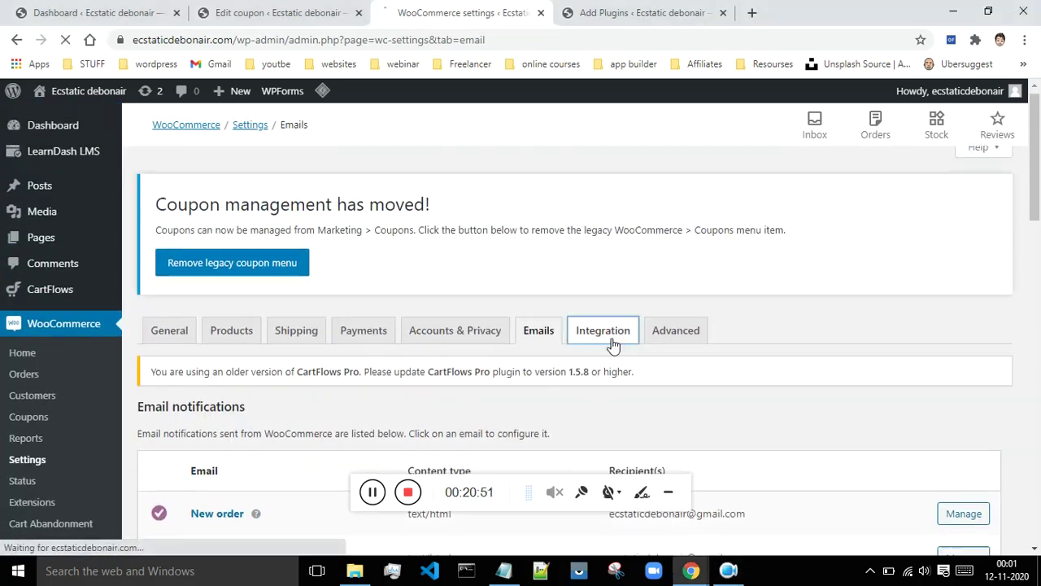
scroll(612, 343, down, 2)
scroll(612, 344, down, 1)
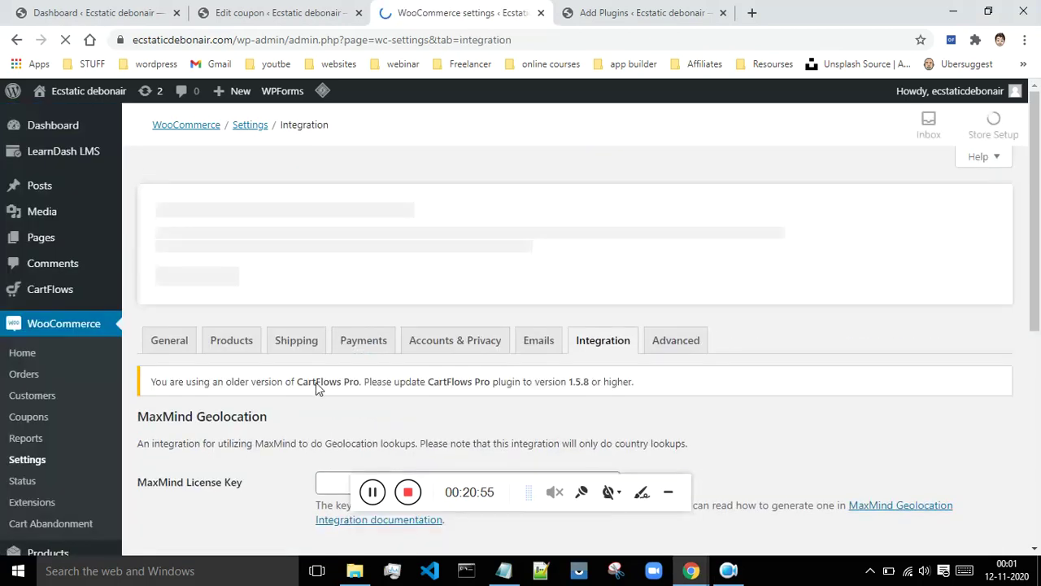
scroll(281, 408, down, 2)
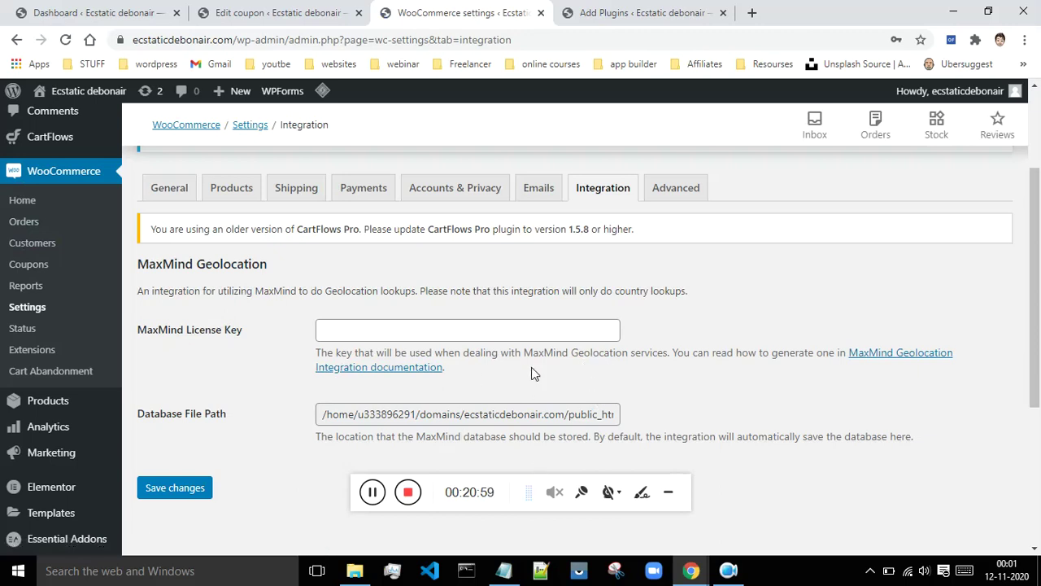
- Open the Advanced settings and review the page setup, secure checkout and checkout endpoint options
click(684, 195)
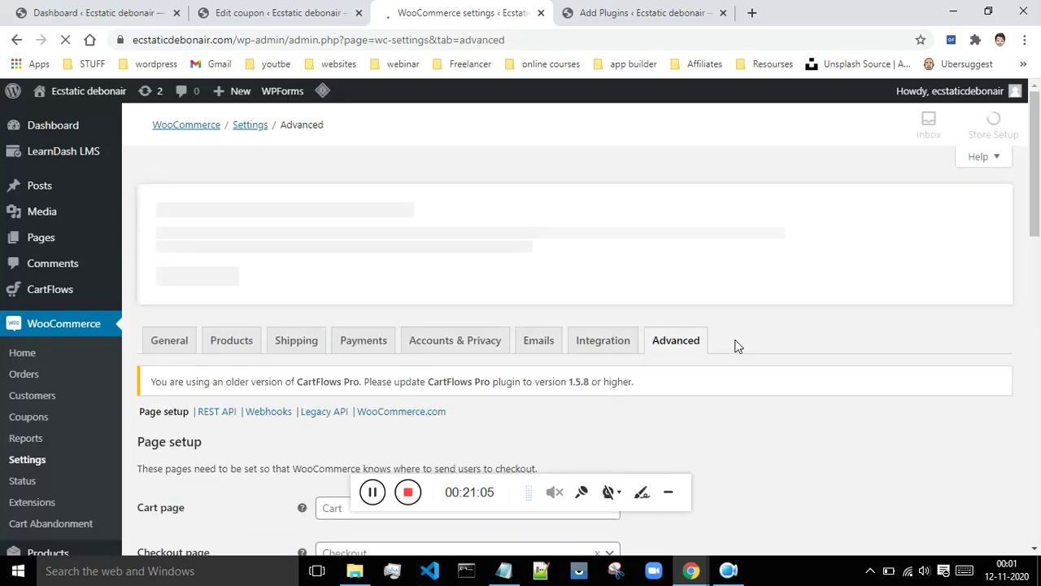
scroll(740, 342, down, 3)
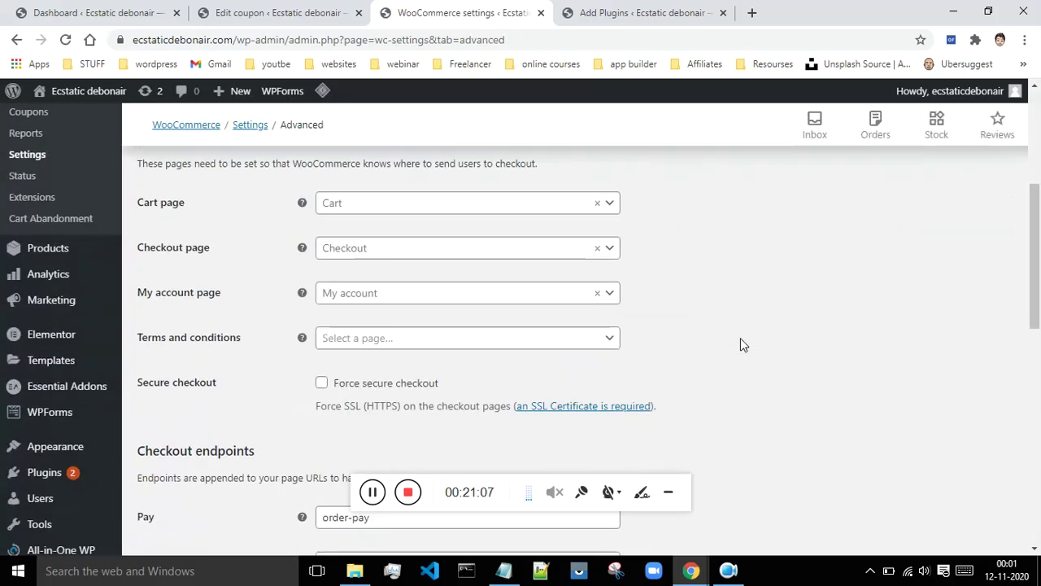
scroll(740, 344, up, 1)
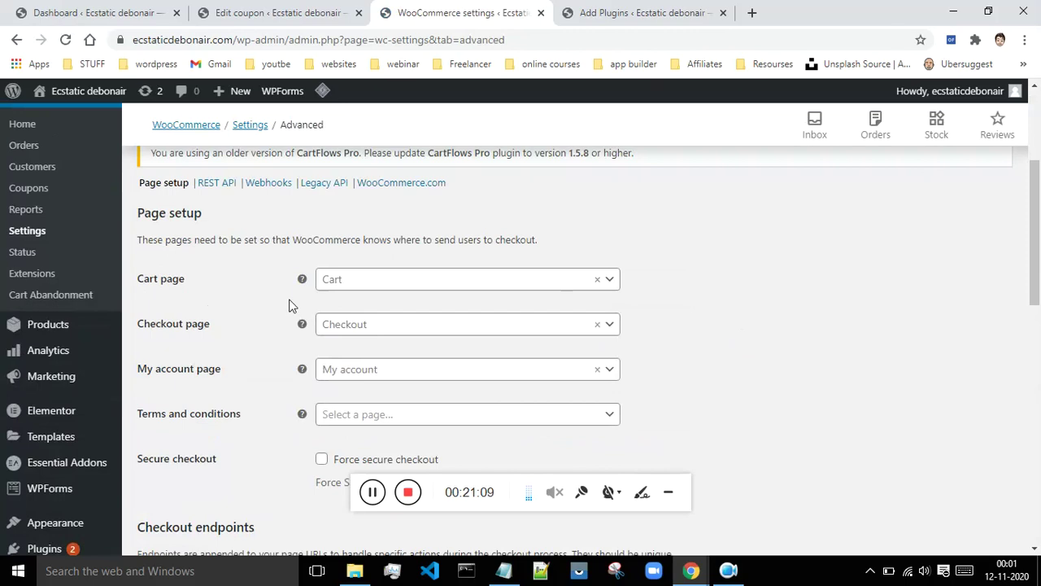
scroll(285, 329, down, 1)
scroll(297, 344, down, 1)
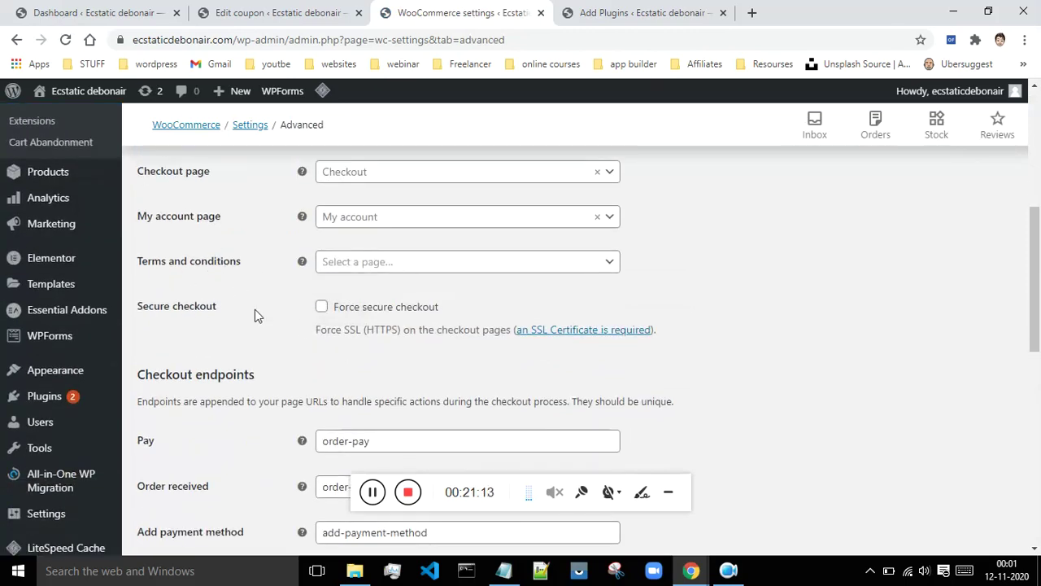
- Set the Terms and conditions page to Privacy Policy, and turn Force secure checkout on and back off
click(443, 272)
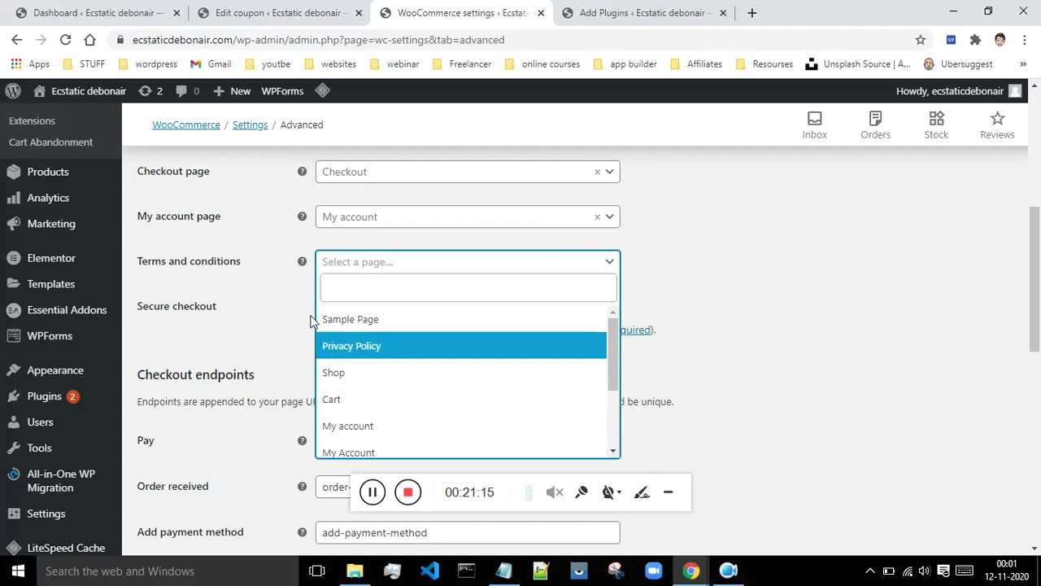
drag(611, 349, 620, 309)
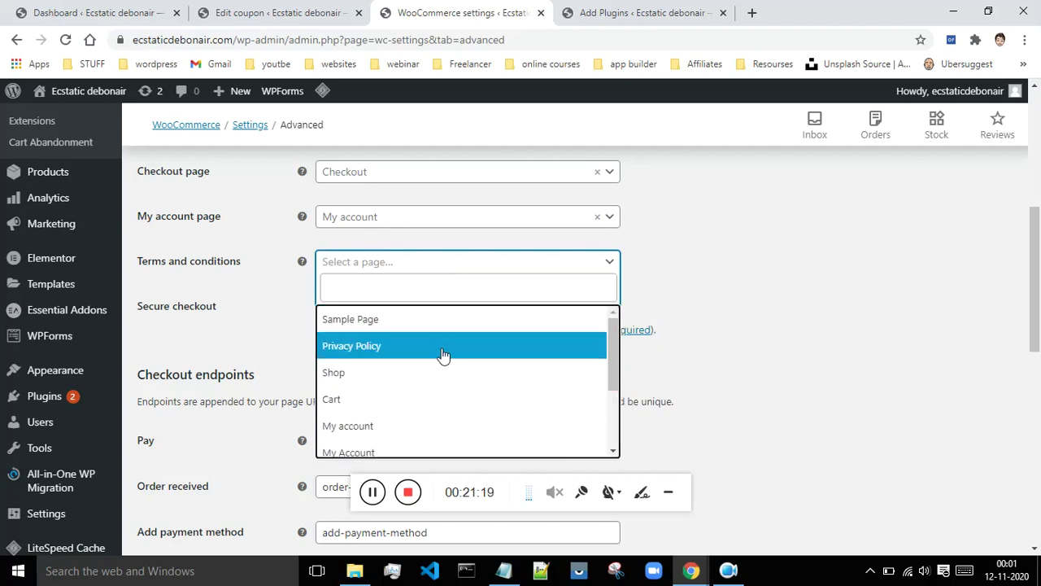
click(340, 350)
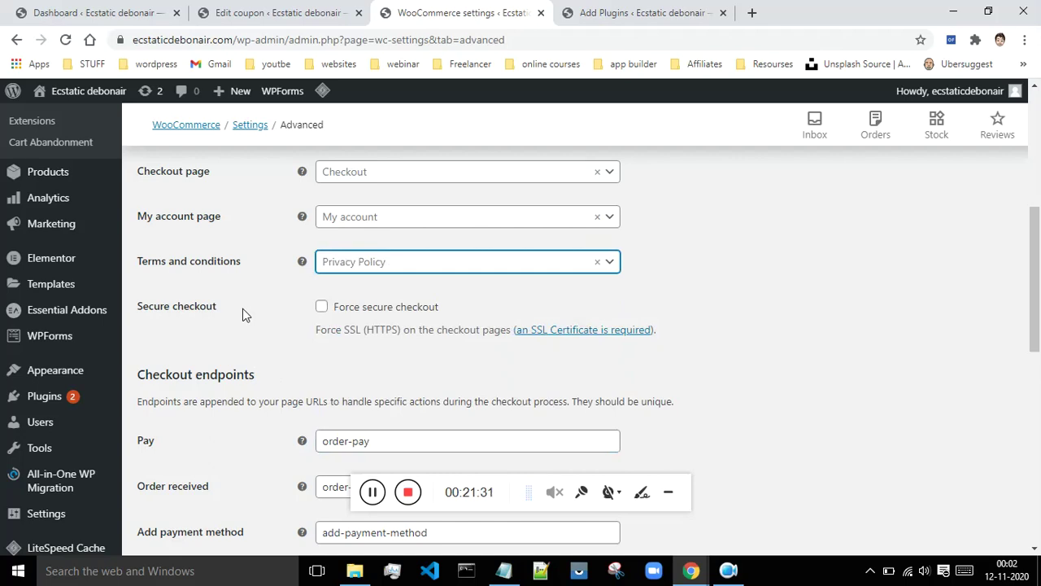
click(322, 309)
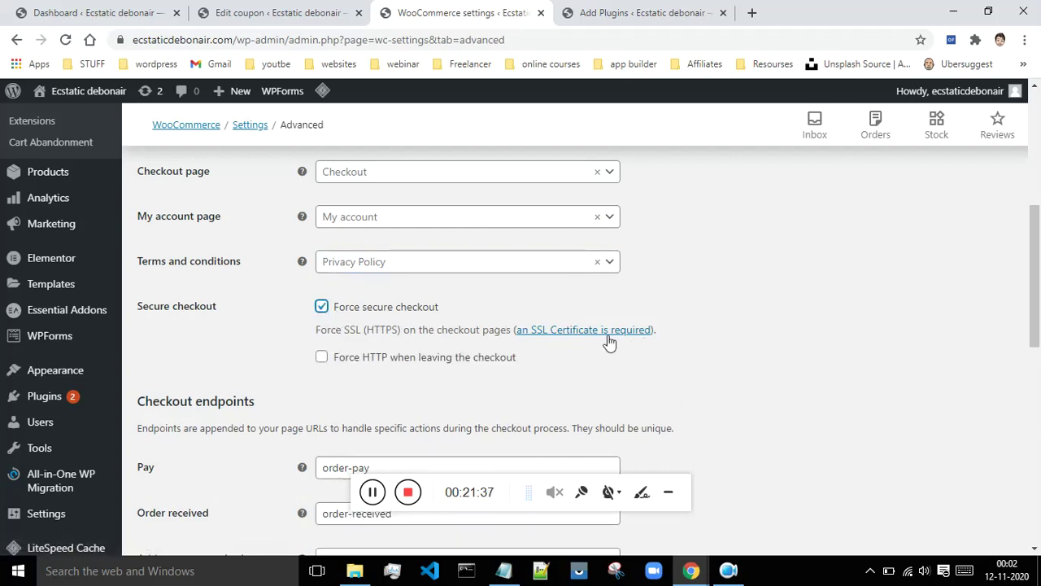
click(325, 310)
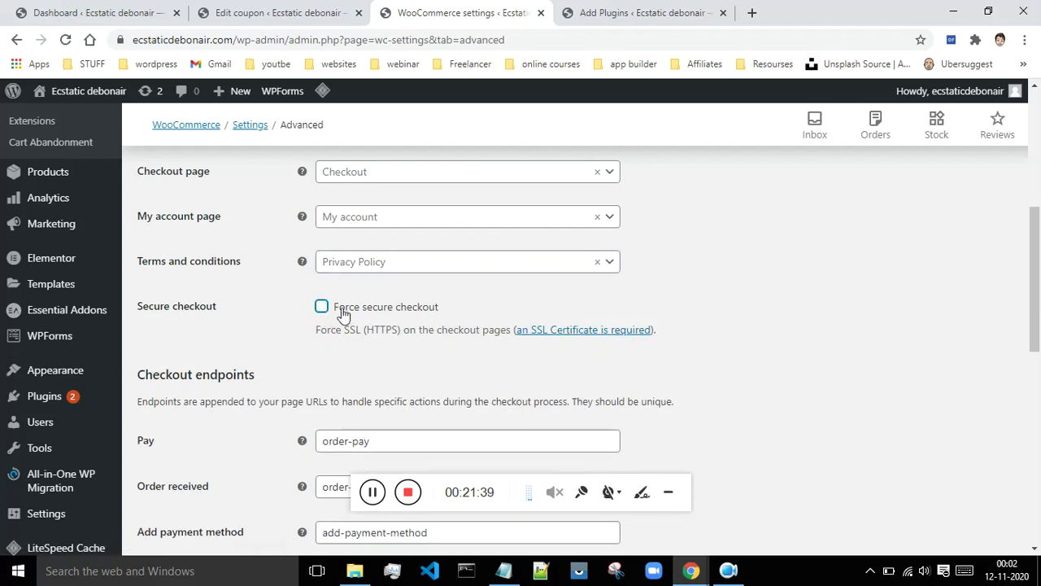
- Review the remaining checkout endpoints and the account endpoints in the Advanced settings
scroll(643, 339, down, 3)
scroll(224, 367, down, 5)
scroll(231, 379, down, 1)
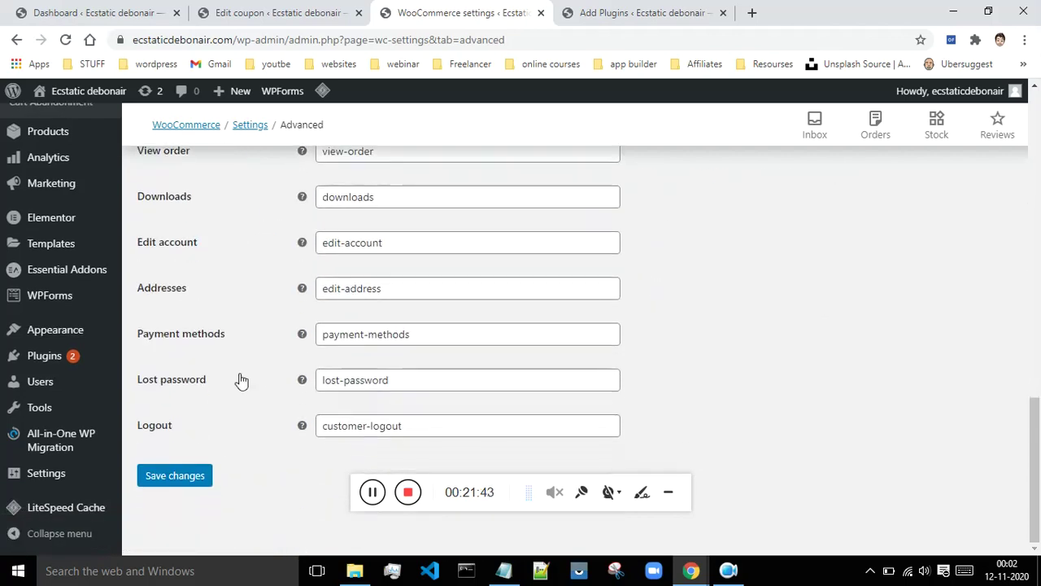
scroll(260, 468, up, 2)
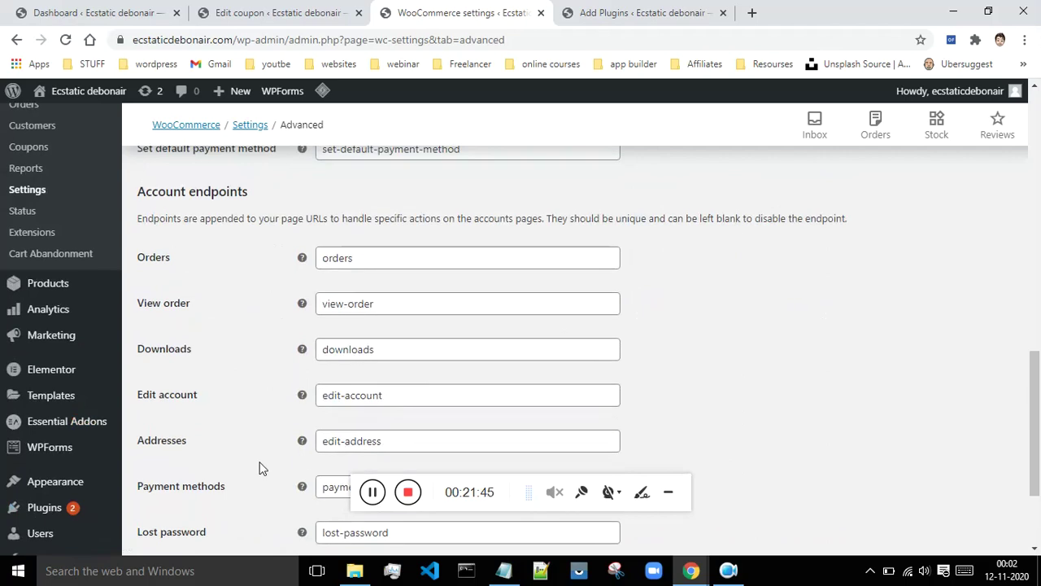
scroll(261, 248, up, 10)
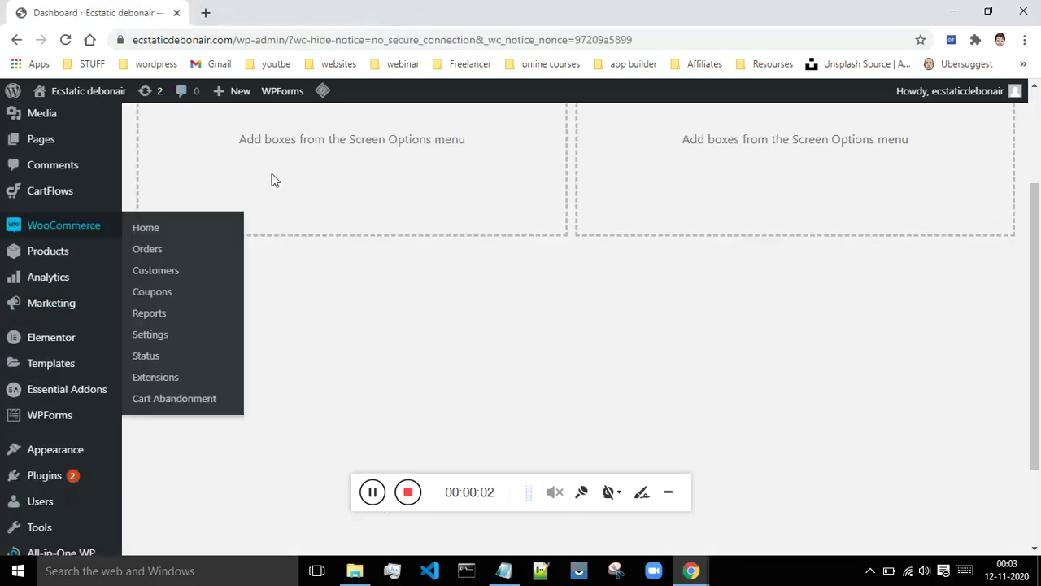
- Open the LearnDash LMS courses list in a new browser tab from the dashboard
scroll(425, 314, up, 2)
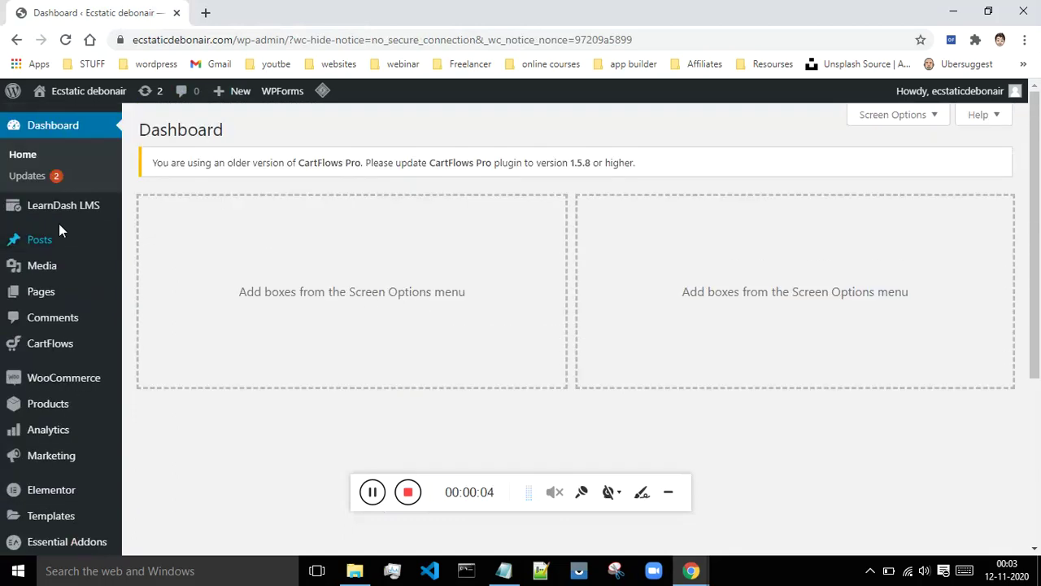
mouse_move(49, 213)
right_click(150, 229)
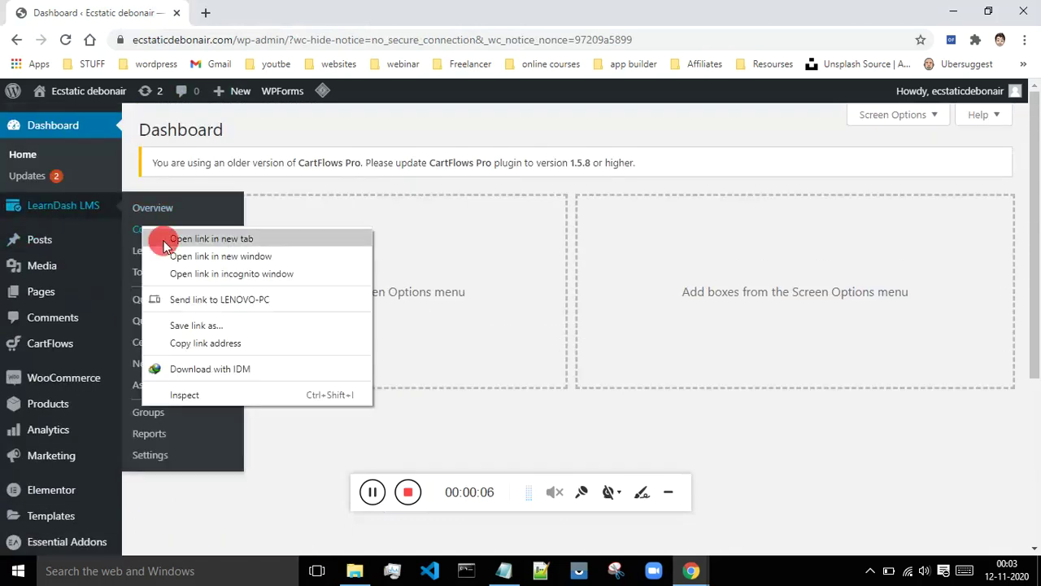
click(159, 236)
click(287, 7)
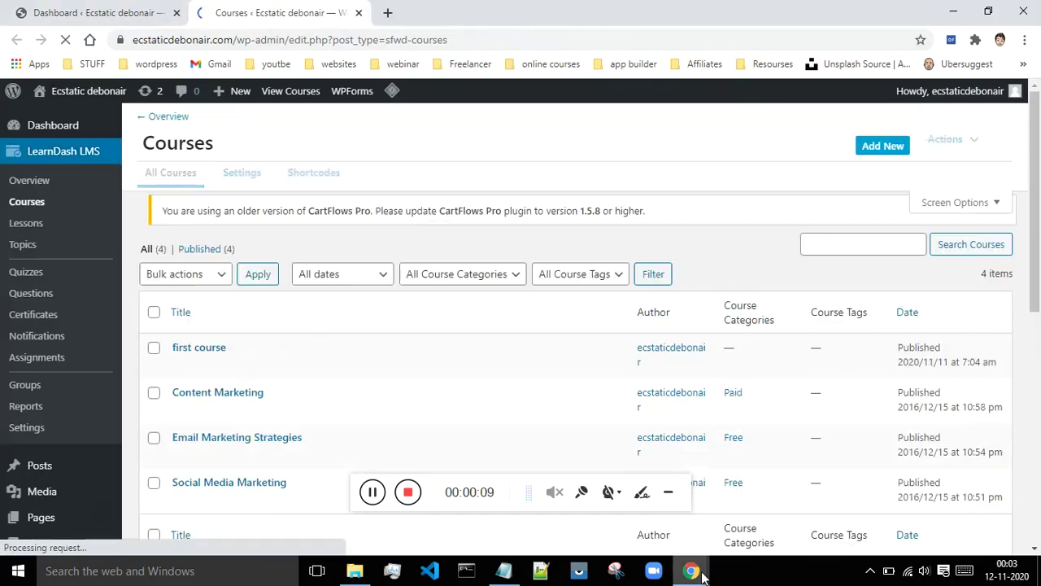
- Switch to the incognito window, load the home page ecstaticdebonair.com and look at its course grid
mouse_move(694, 567)
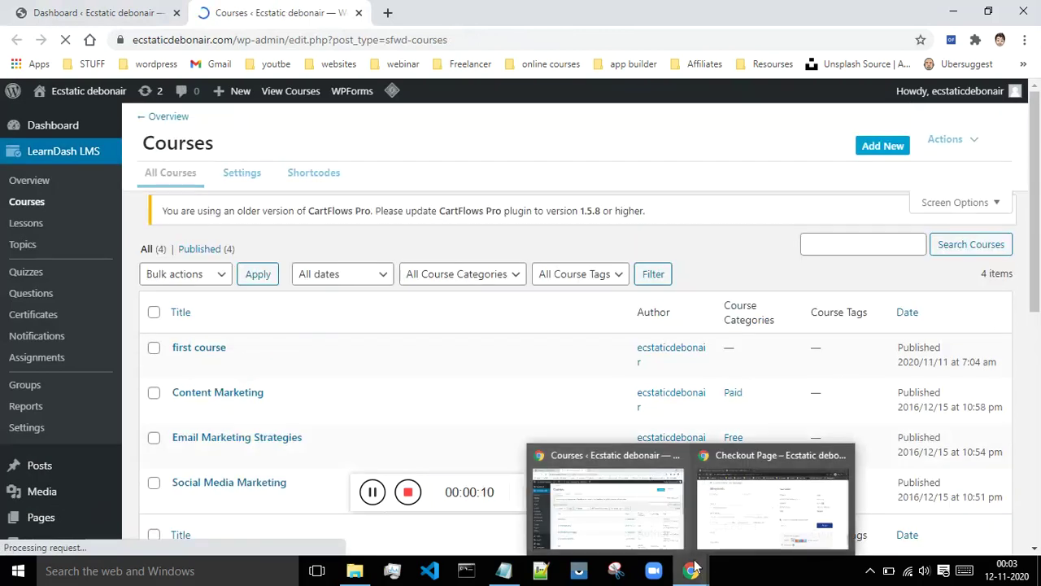
click(721, 514)
drag(441, 39, 238, 37)
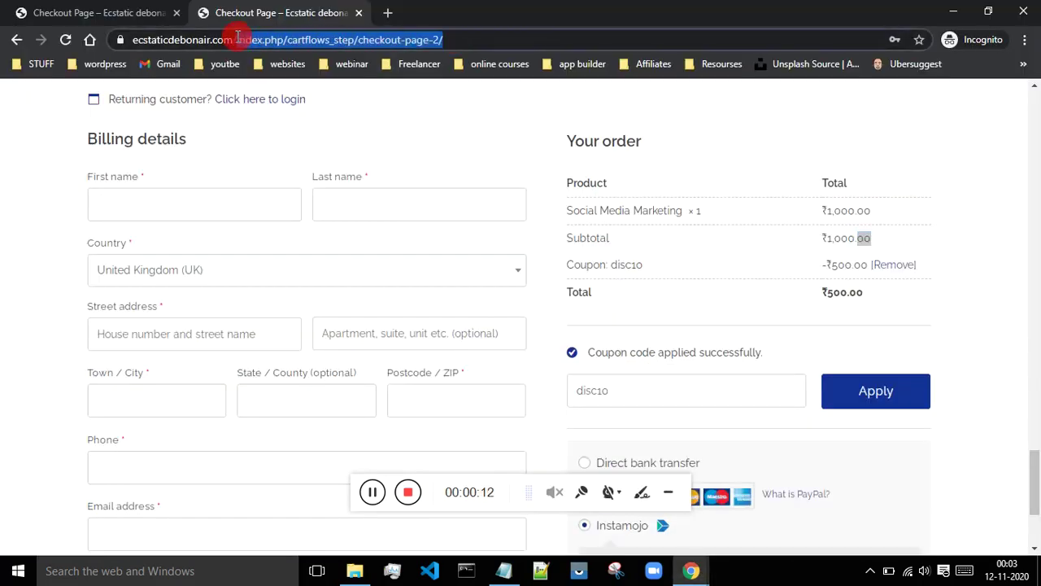
key(BackSpace)
key(Return)
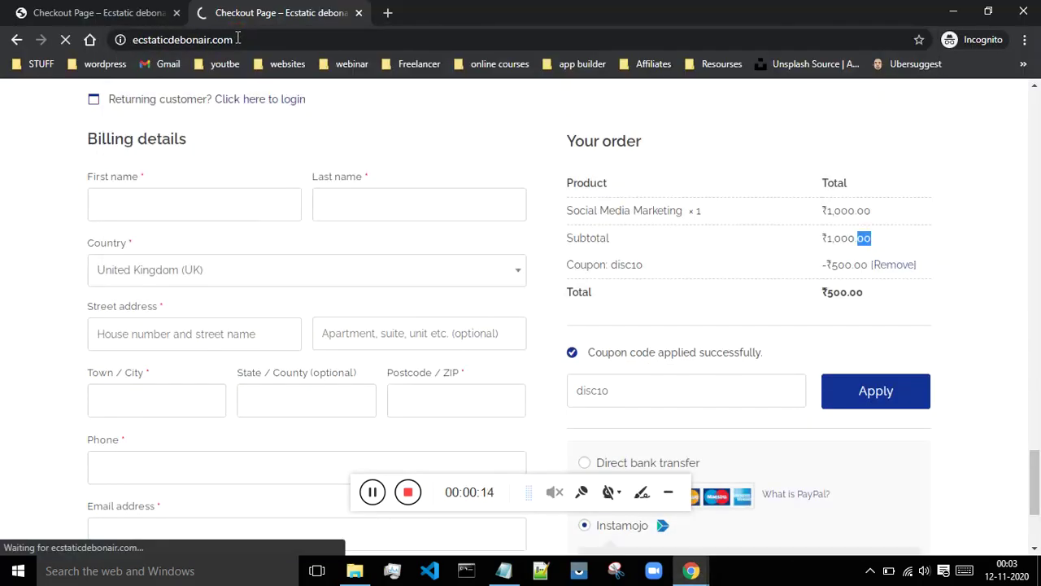
scroll(767, 332, down, 7)
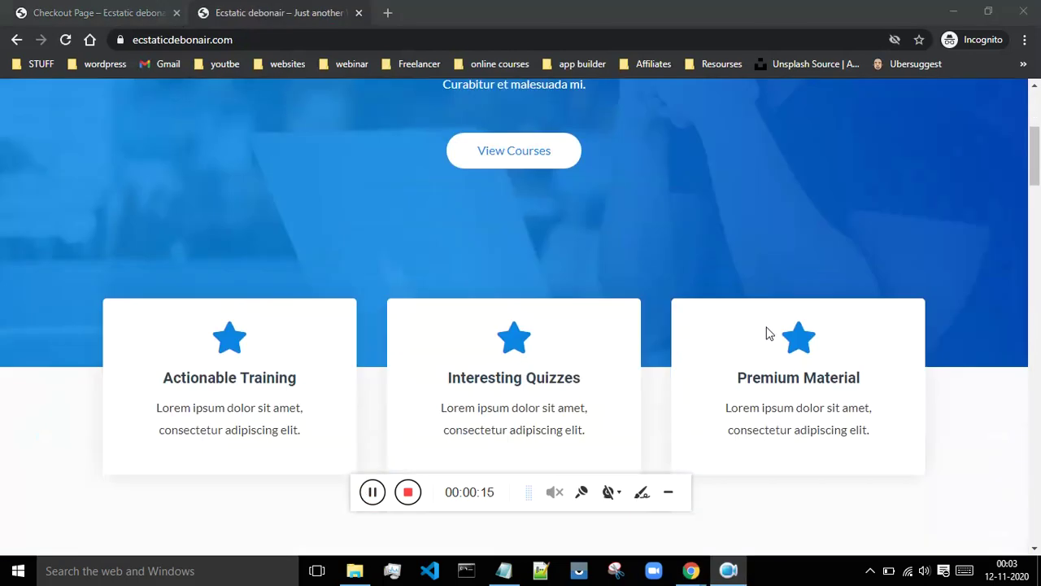
scroll(768, 327, down, 4)
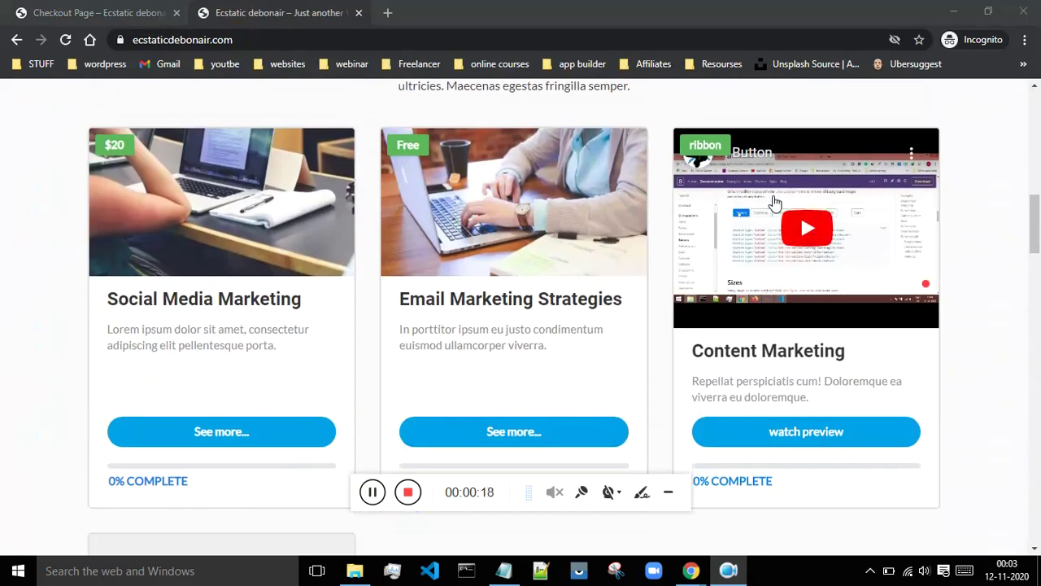
- Play the preview video on the Content Marketing course card and pause it
click(807, 232)
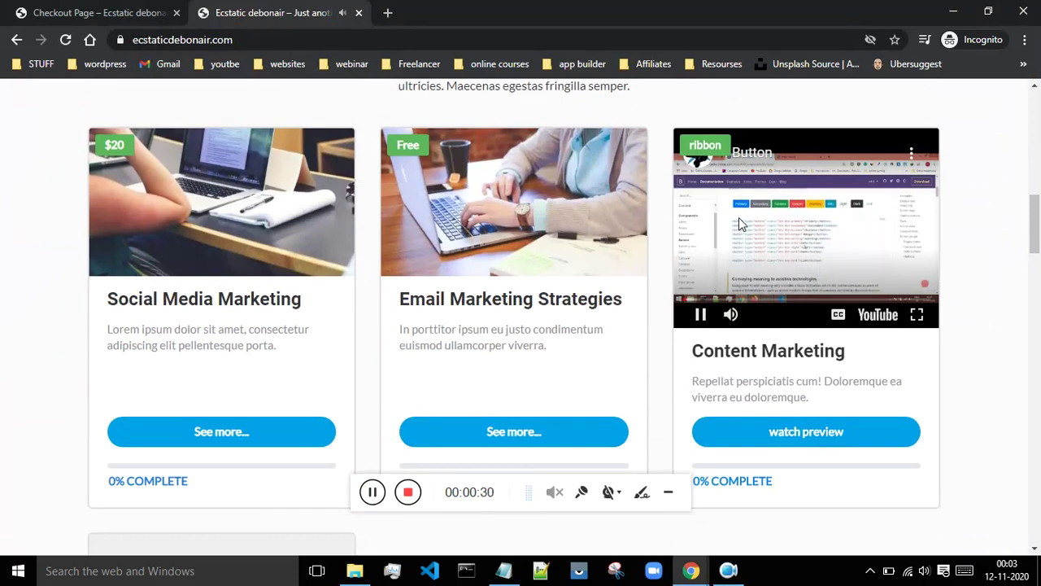
click(701, 316)
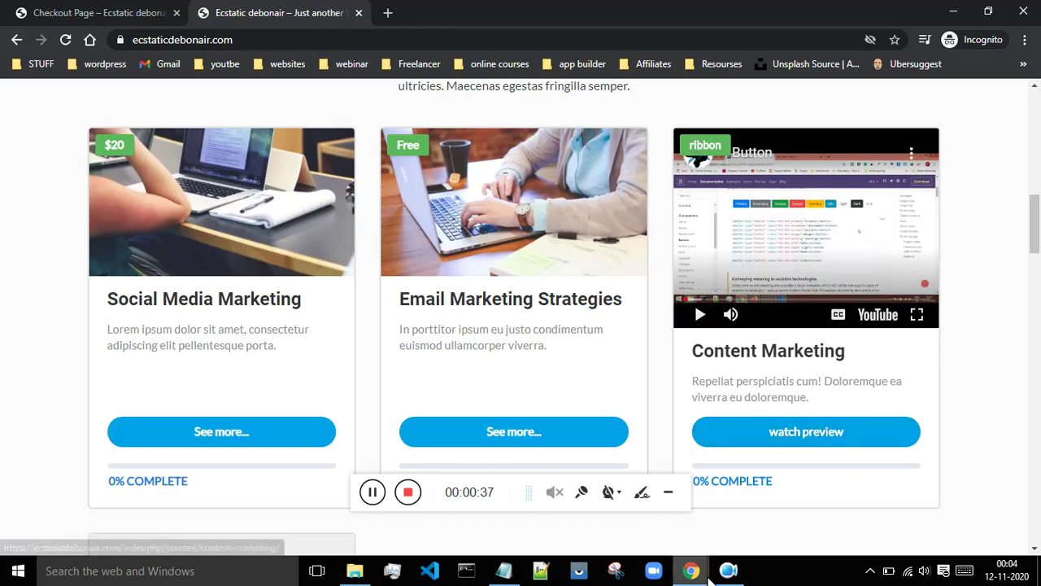
mouse_move(692, 572)
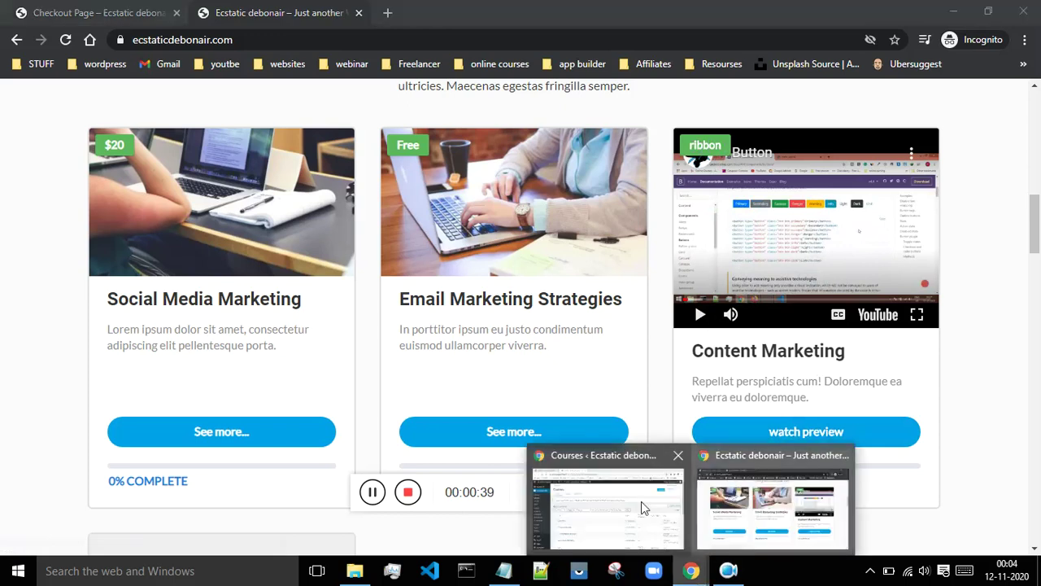
- Open the Social Media Marketing course for editing in a new tab from the Courses list in WordPress admin
click(618, 503)
scroll(324, 348, down, 2)
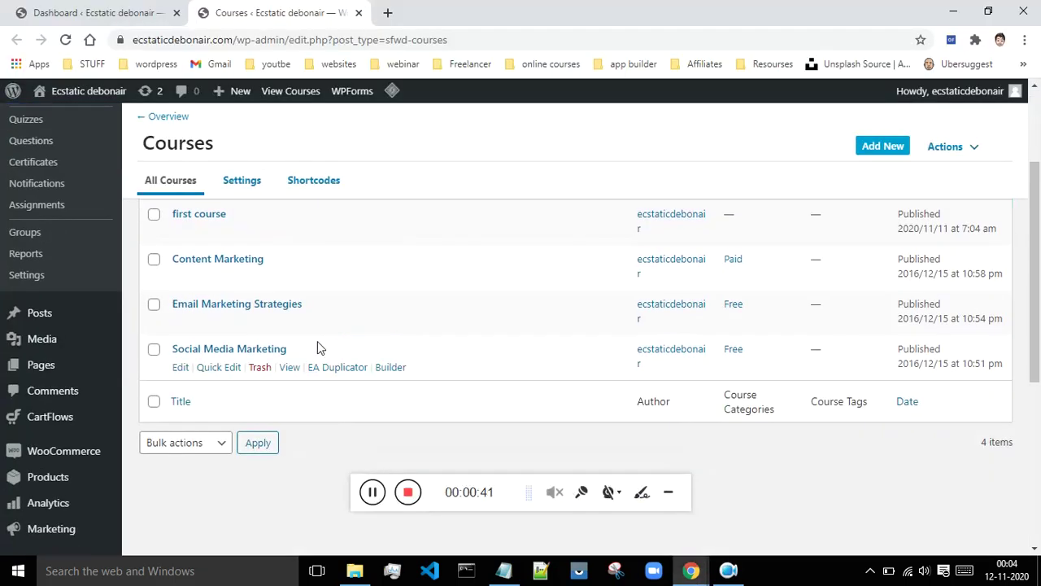
right_click(180, 367)
click(218, 374)
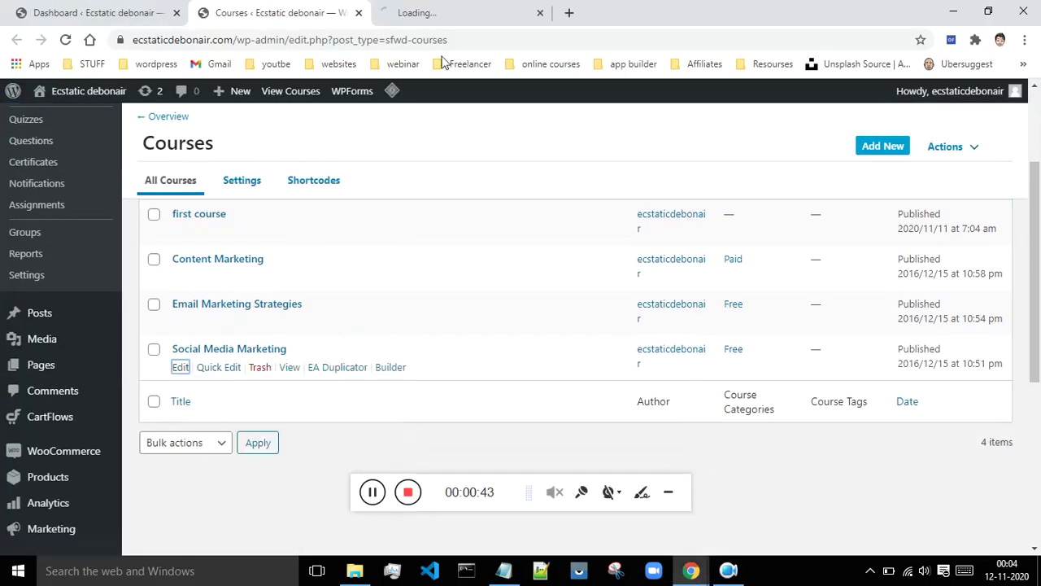
click(448, 13)
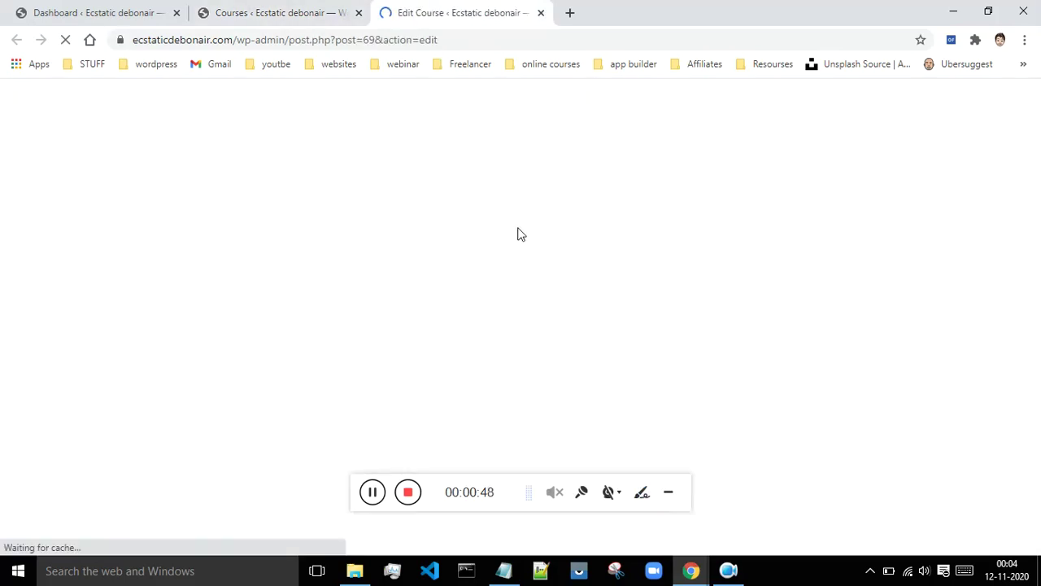
- Check the course cards on the site's homepage, and return to the Social Media Marketing course to open its settings
click(690, 570)
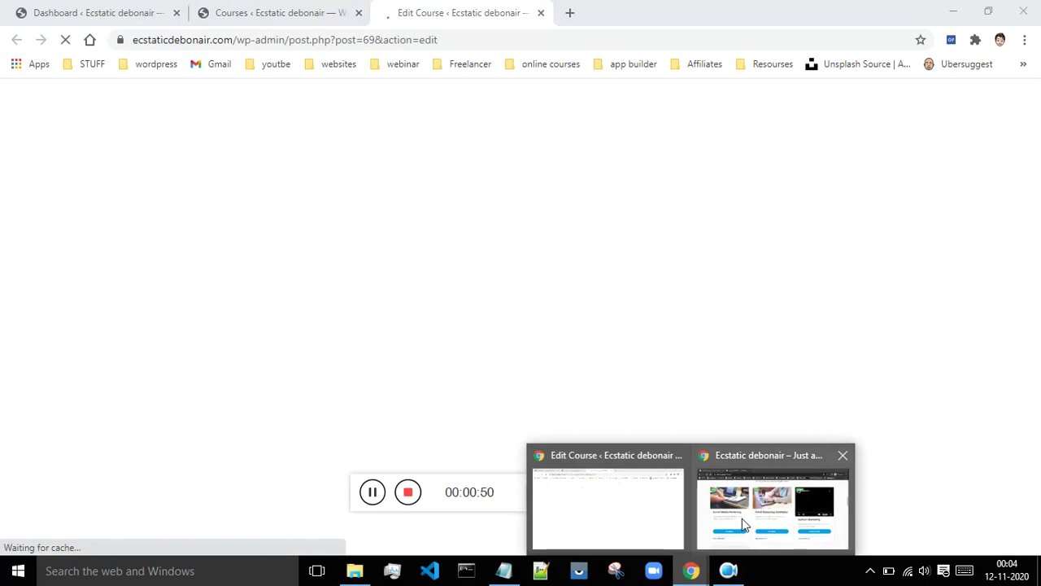
click(742, 522)
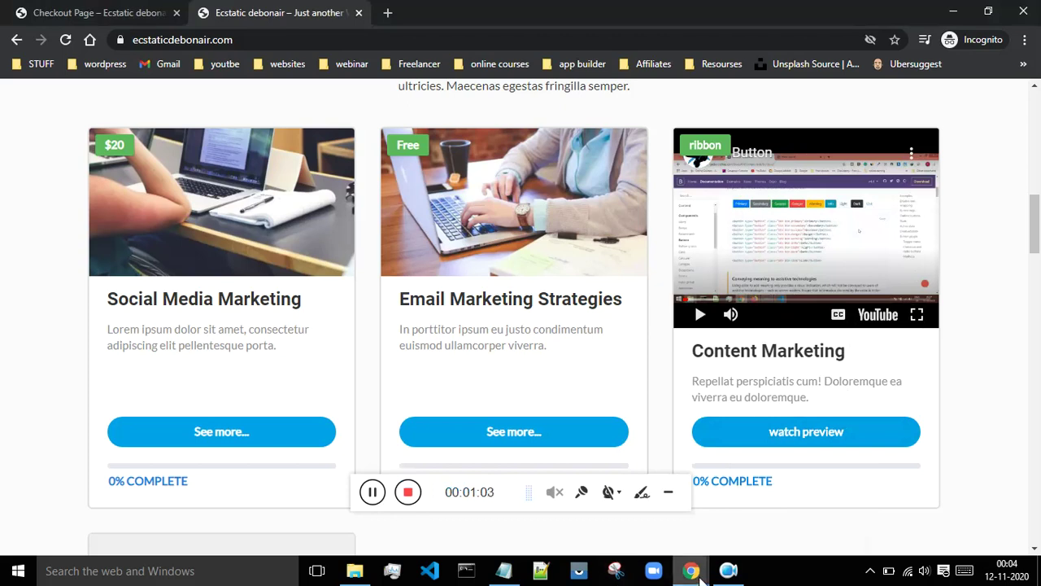
mouse_move(700, 576)
click(590, 505)
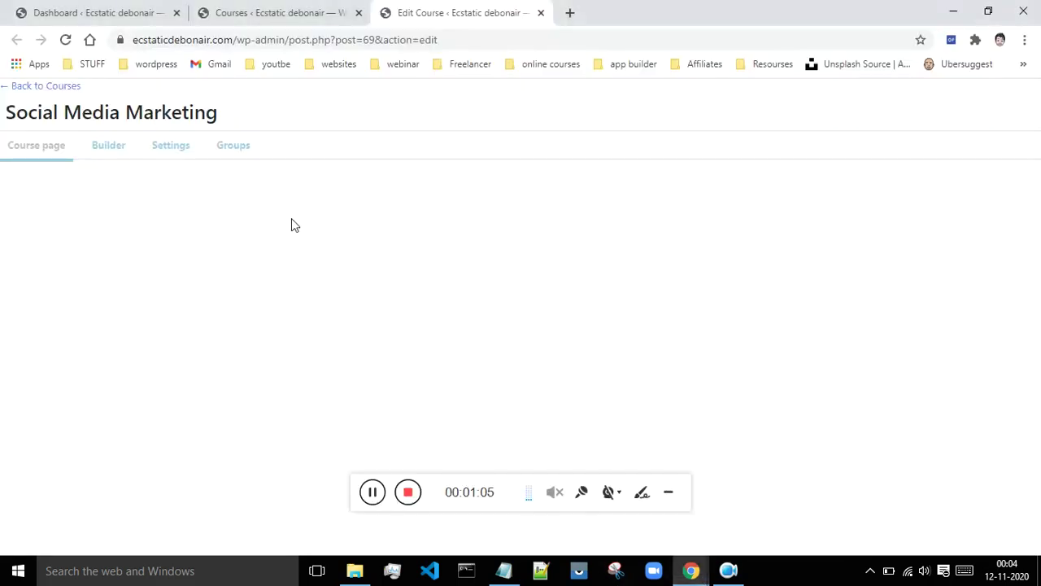
click(169, 154)
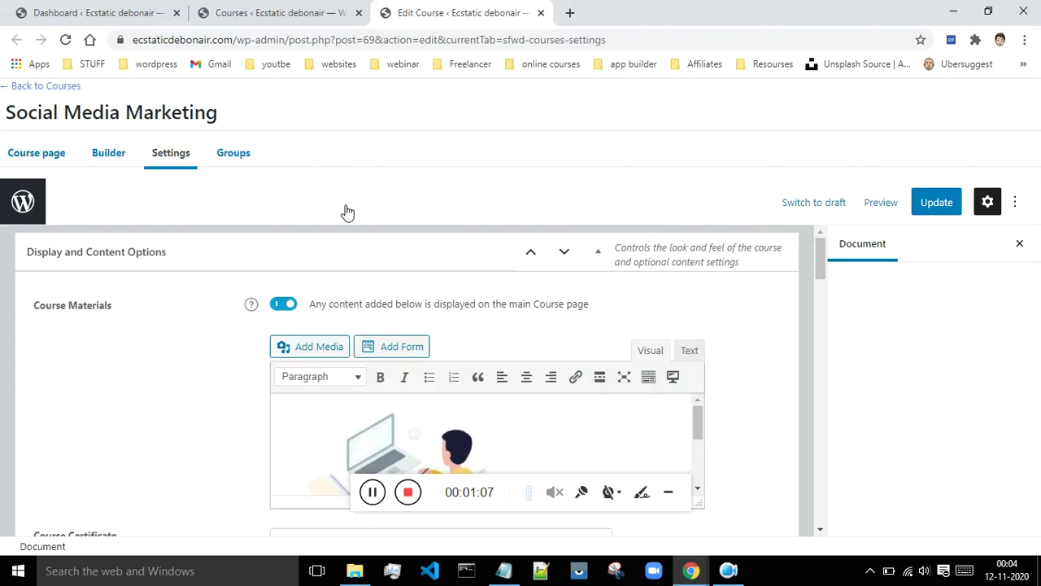
- Enable the video preview in the Course Grid Settings of the Social Media Marketing course
scroll(784, 335, down, 10)
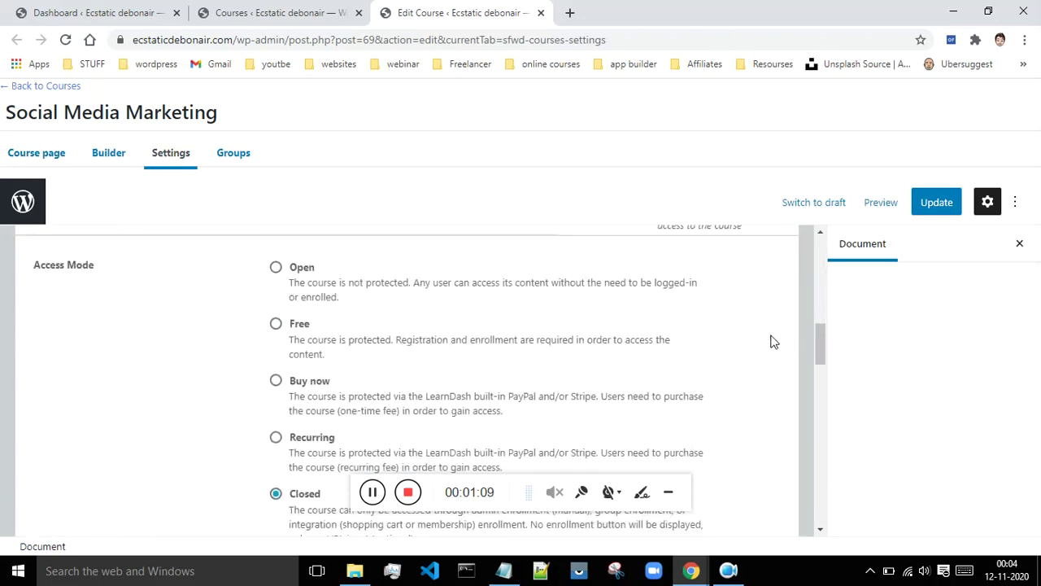
scroll(773, 342, down, 10)
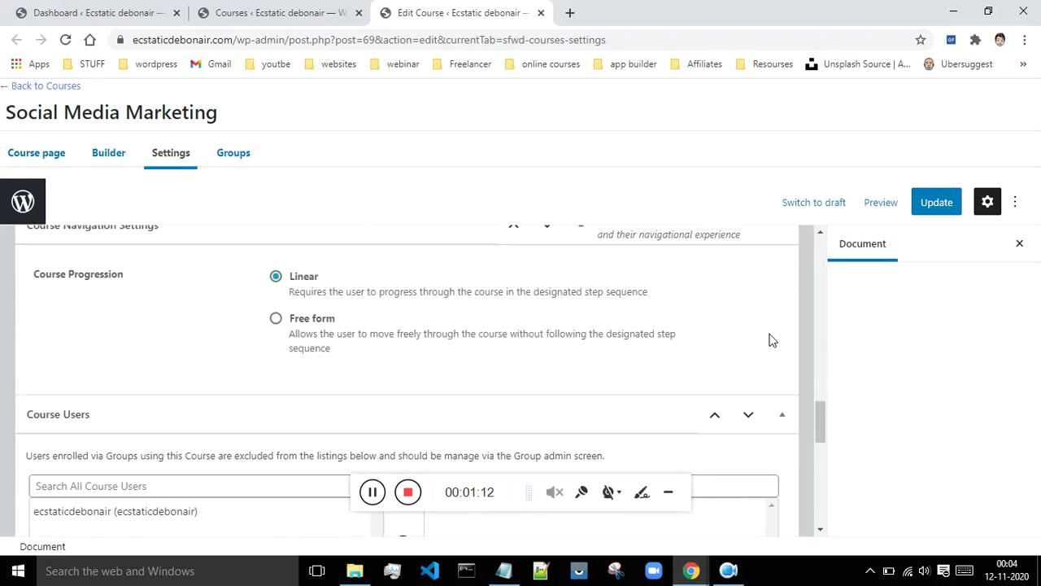
scroll(772, 340, up, 2)
scroll(771, 337, up, 1)
scroll(772, 340, up, 1)
scroll(772, 340, up, 1)
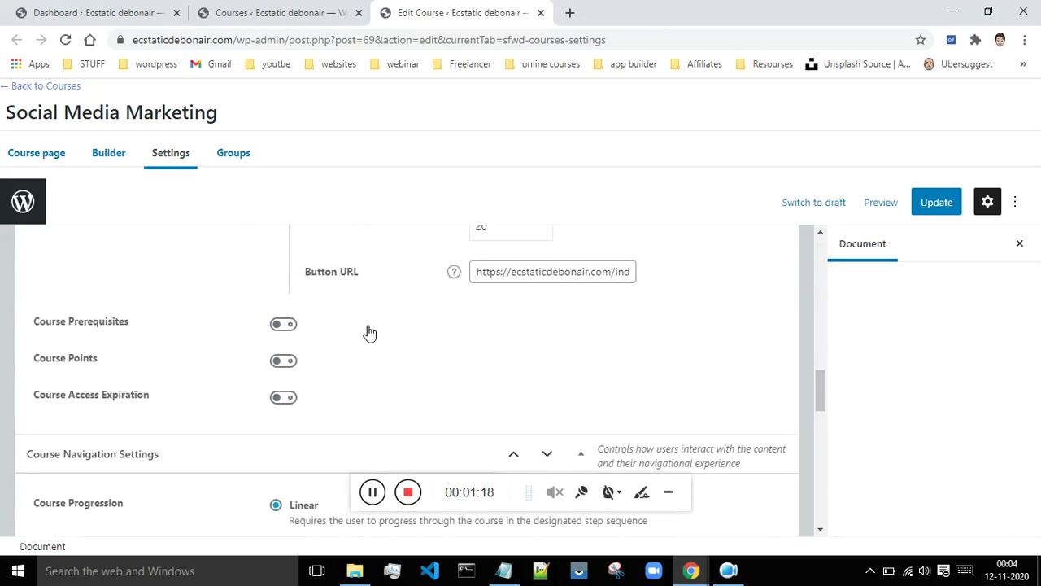
scroll(367, 332, up, 1)
scroll(147, 335, up, 6)
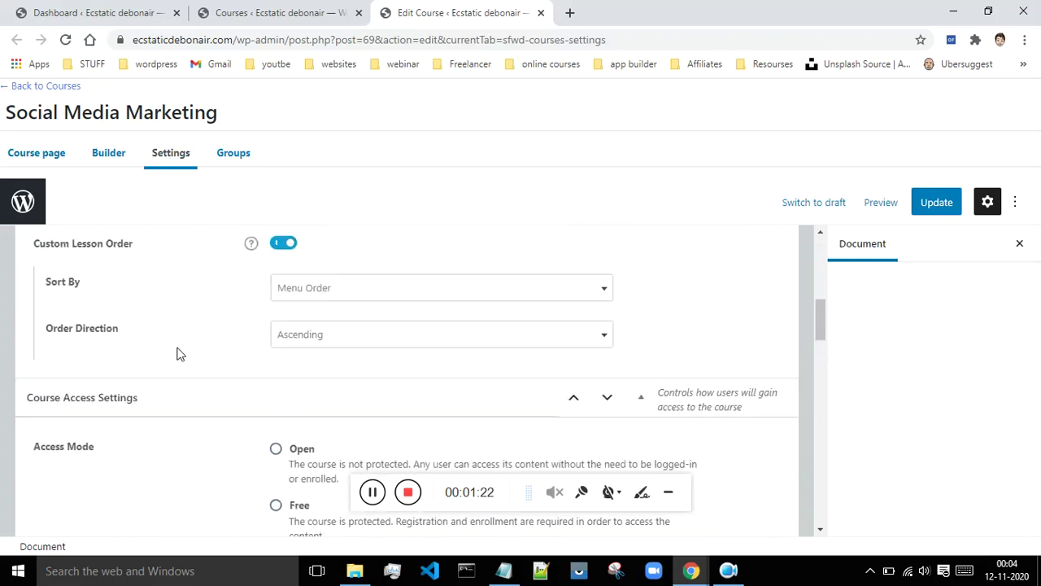
scroll(179, 350, down, 6)
scroll(384, 488, down, 3)
scroll(777, 328, down, 6)
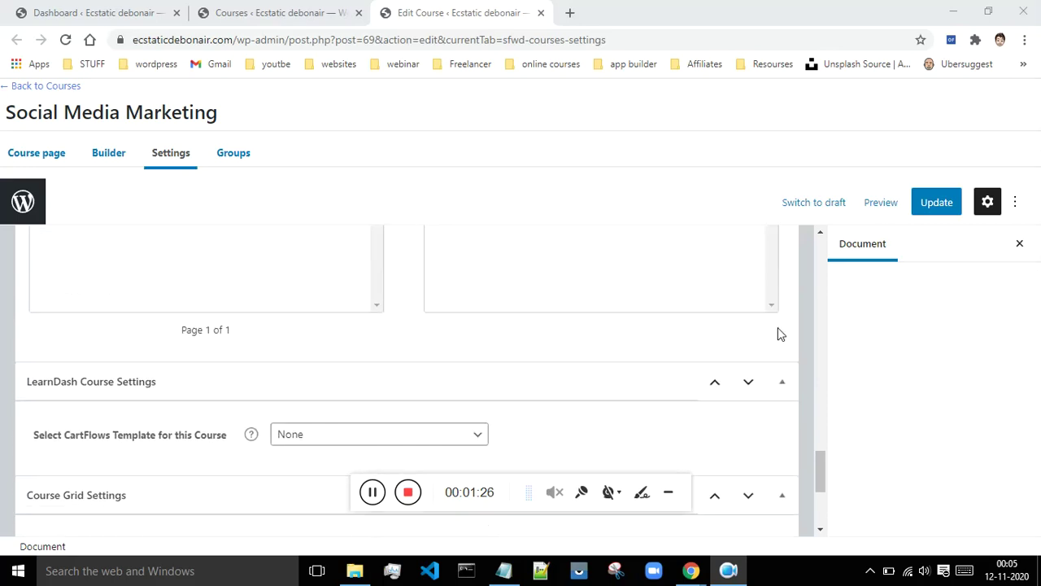
scroll(779, 333, down, 3)
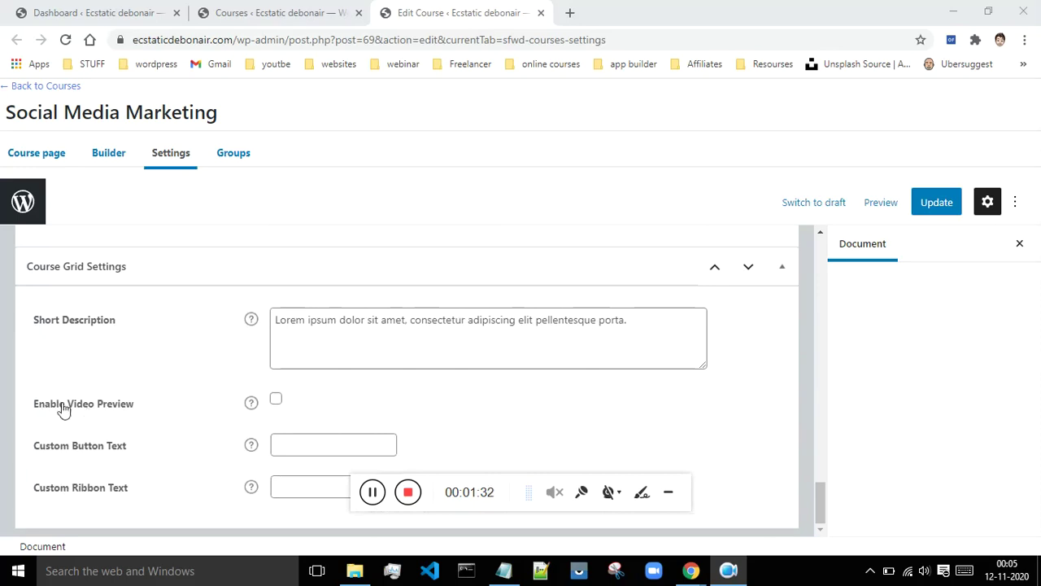
click(276, 402)
scroll(364, 392, down, 1)
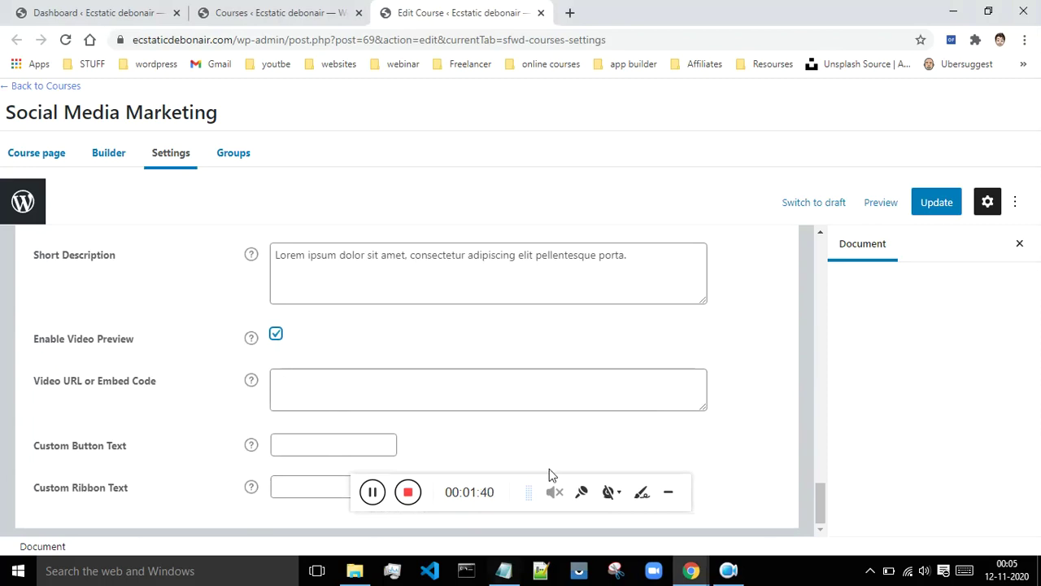
mouse_move(691, 570)
click(756, 520)
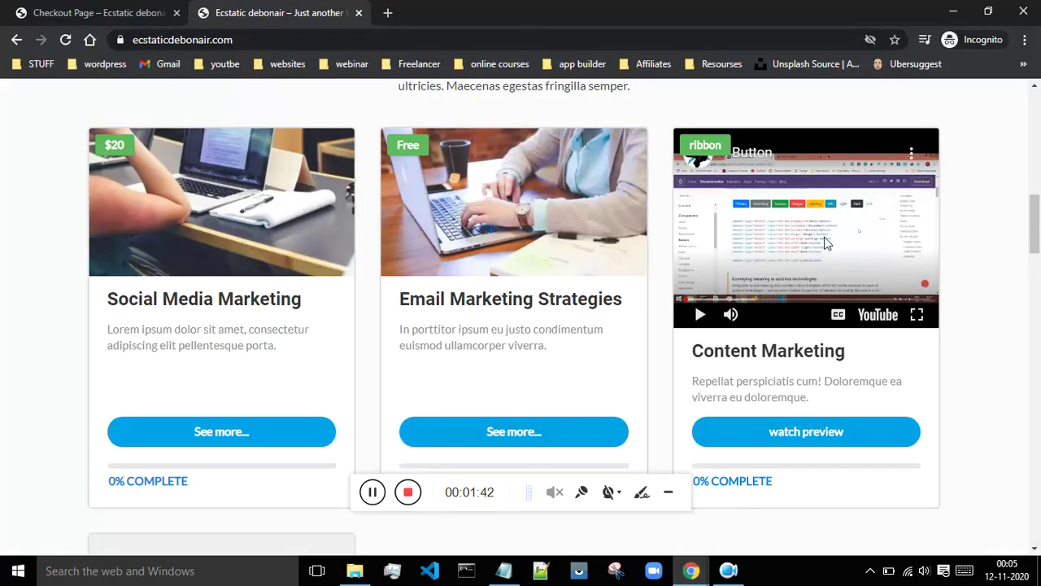
click(503, 574)
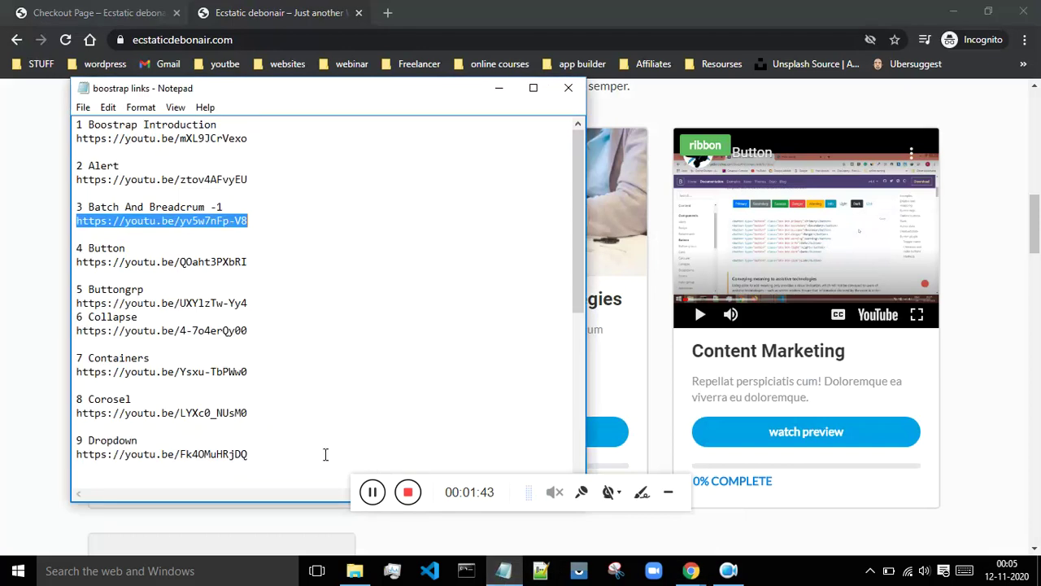
drag(250, 261, 76, 262)
key(ctrl+c)
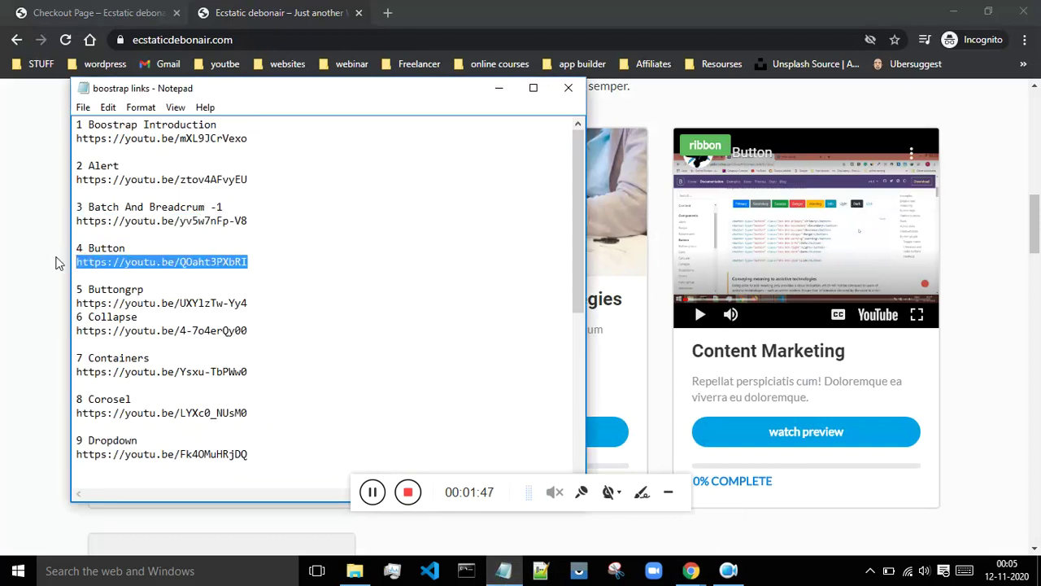
click(57, 262)
scroll(153, 260, down, 4)
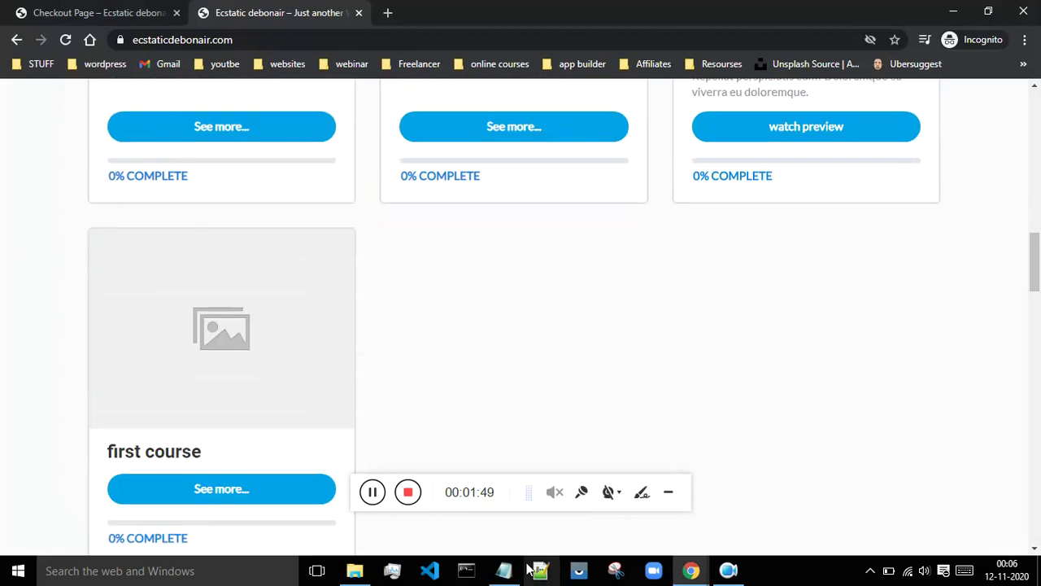
- Back in the course settings, paste the copied YouTube link as the Video URL or Embed Code
mouse_move(690, 569)
click(627, 518)
click(284, 377)
key(ctrl+v)
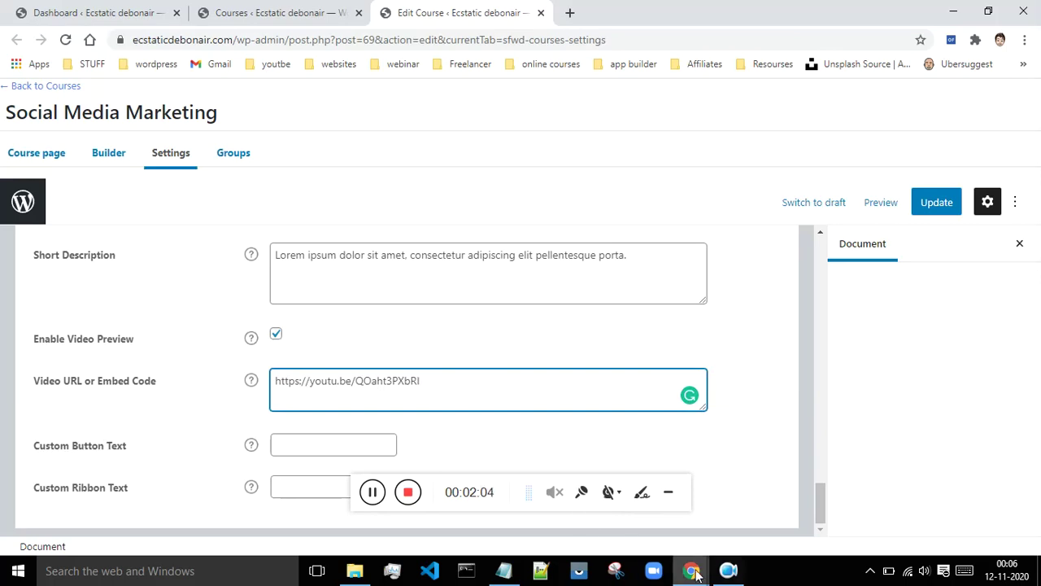
- Check the Content Marketing card's button on the homepage and set the course's Custom Button Text to "watch preview"
mouse_move(691, 570)
click(705, 512)
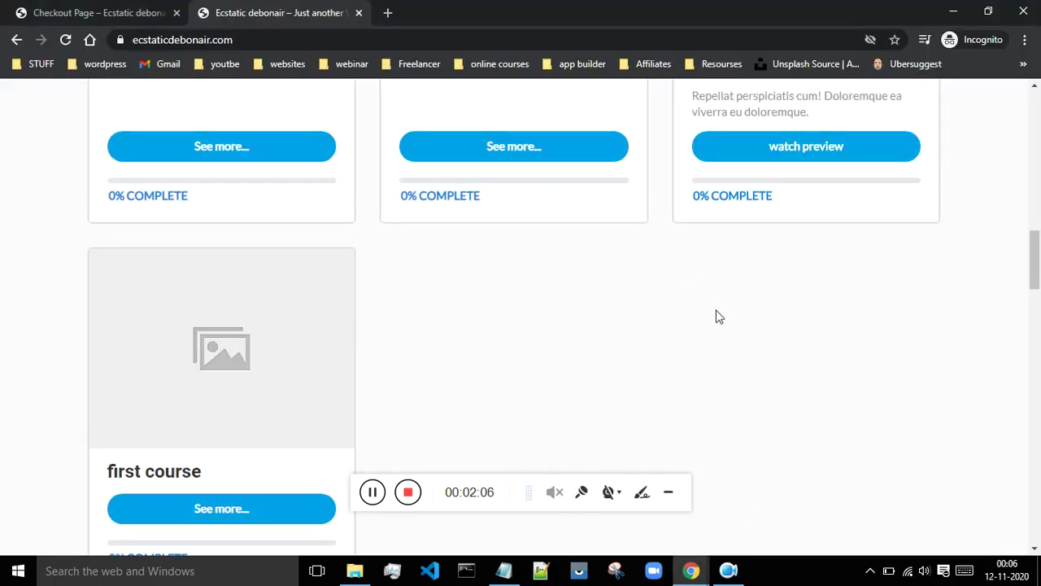
scroll(802, 333, up, 4)
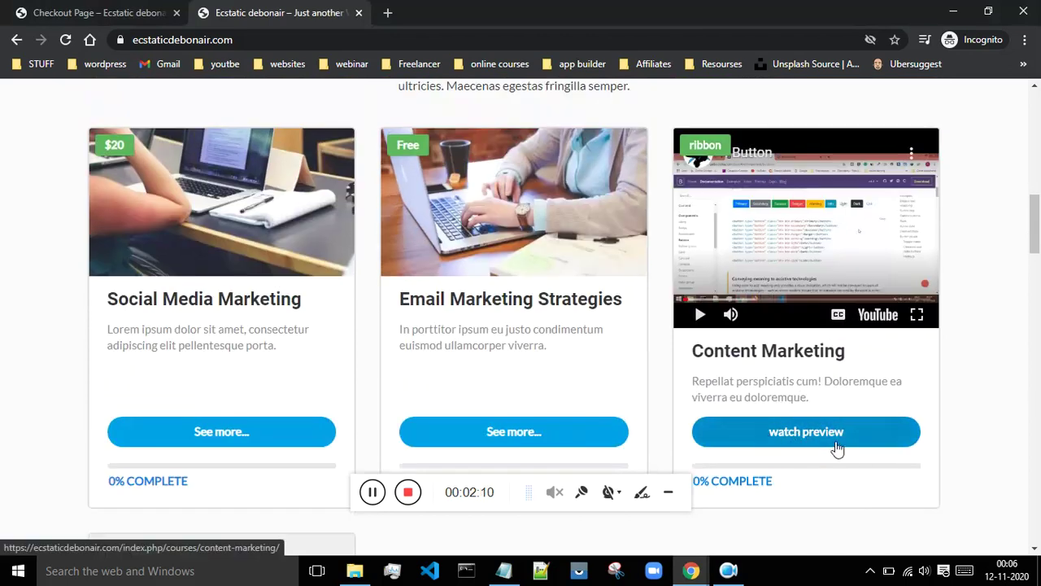
mouse_move(682, 563)
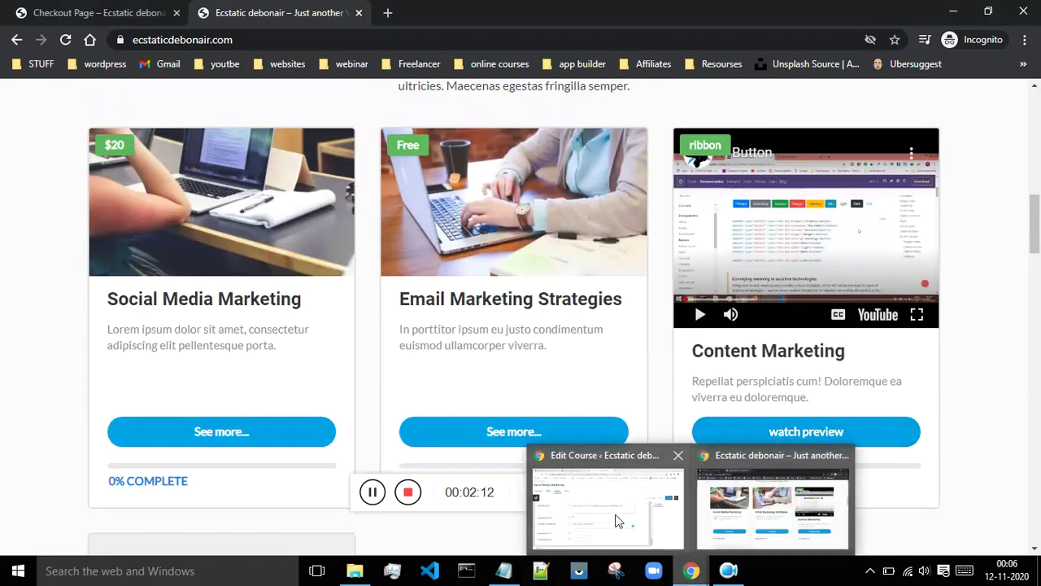
click(616, 512)
click(288, 448)
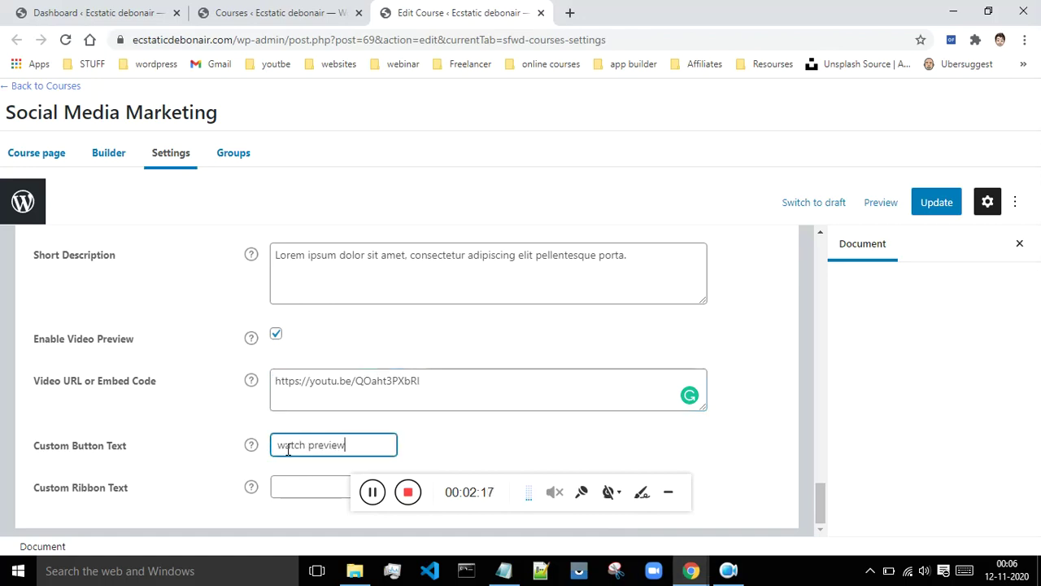
- Check the Content Marketing card's ribbon on the homepage and set the course's Custom Ribbon Text to "Ribbon"
mouse_move(691, 569)
click(773, 513)
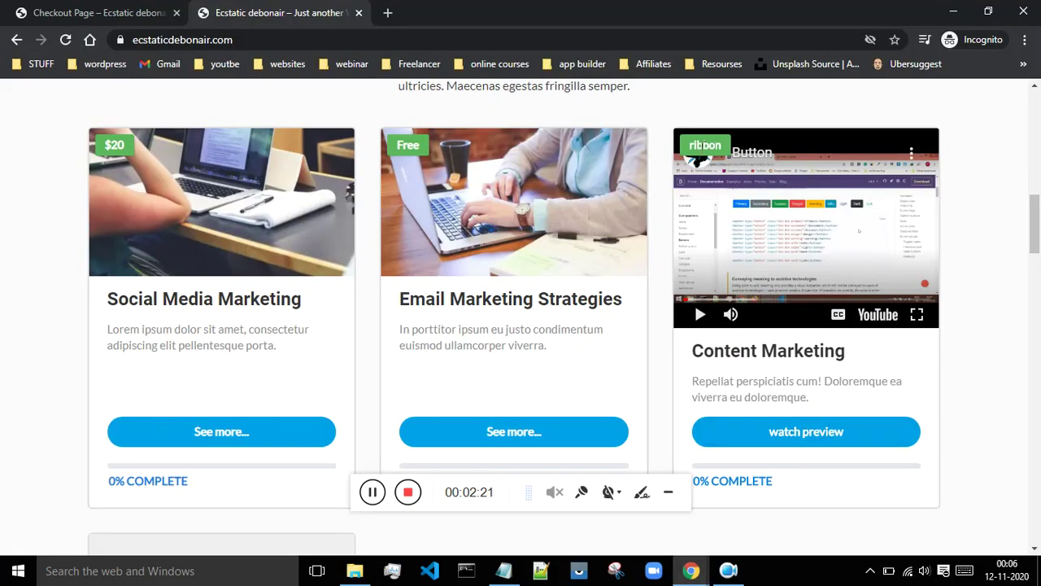
mouse_move(691, 569)
click(628, 525)
click(292, 489)
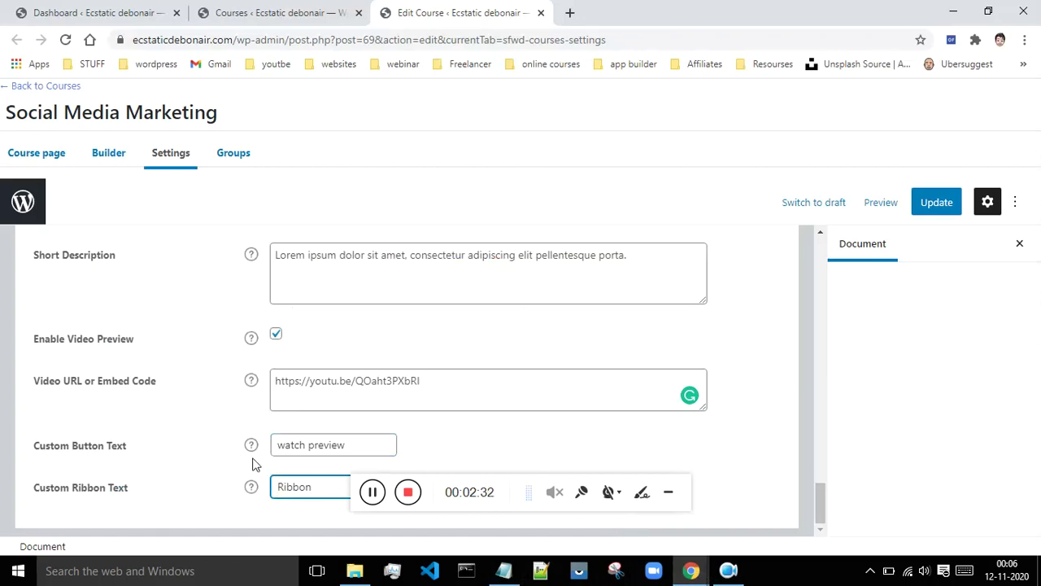
- Compare the course's Short Description setting with the description text on the Content Marketing card of the homepage
scroll(256, 464, up, 1)
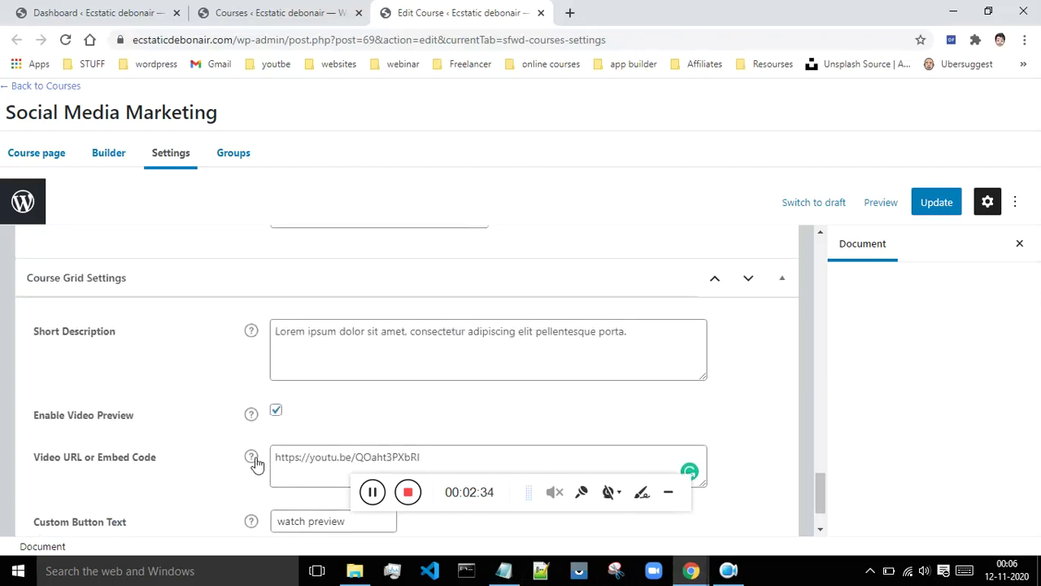
mouse_move(692, 575)
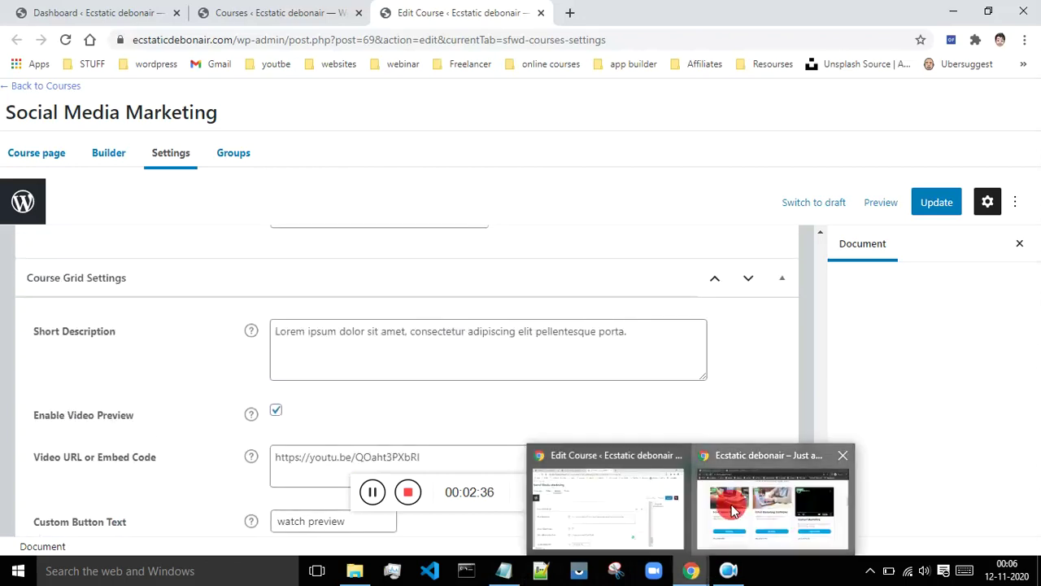
click(772, 504)
drag(697, 380, 809, 396)
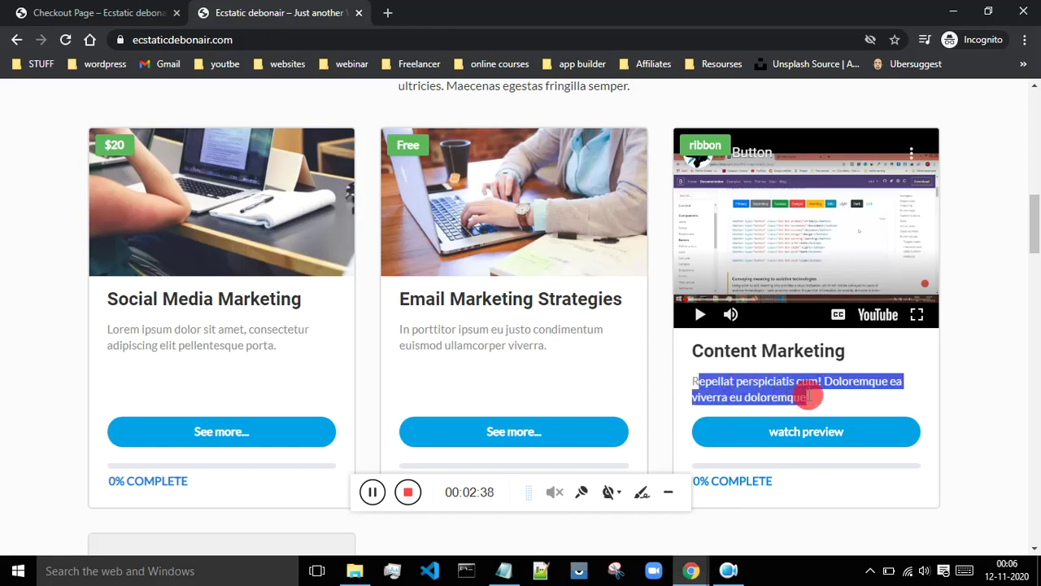
click(504, 569)
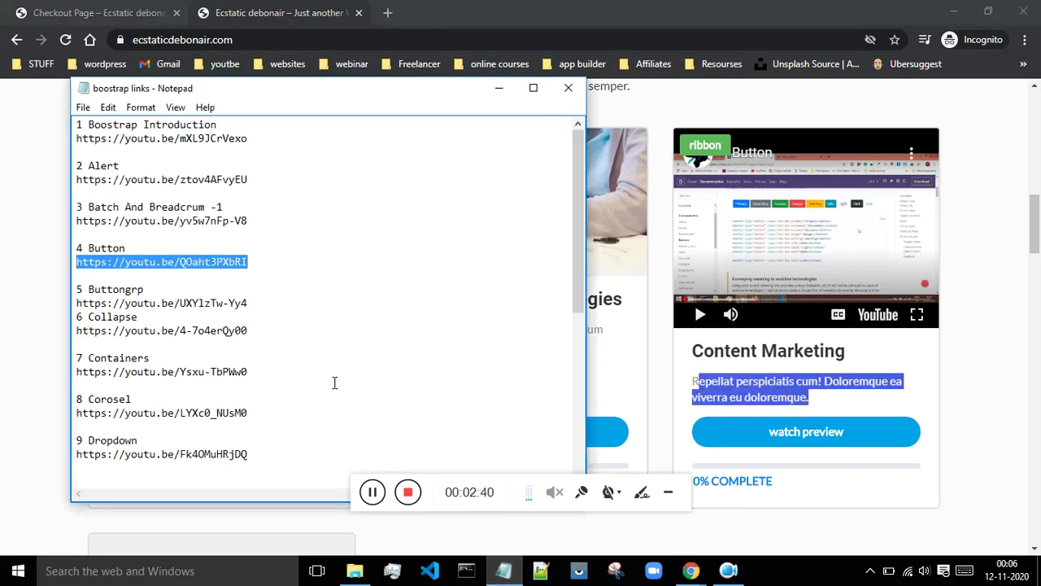
click(689, 570)
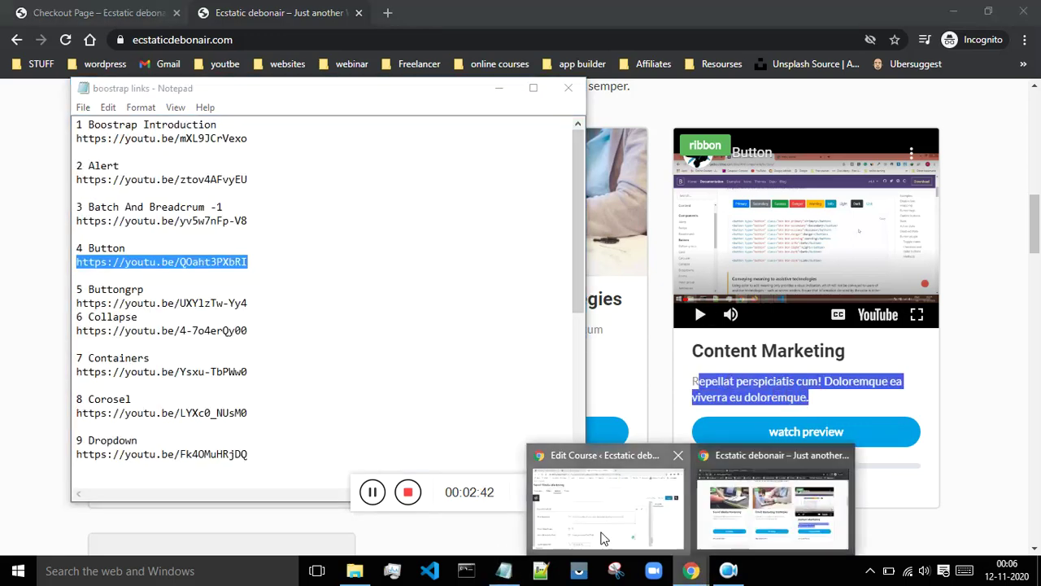
click(606, 508)
click(296, 333)
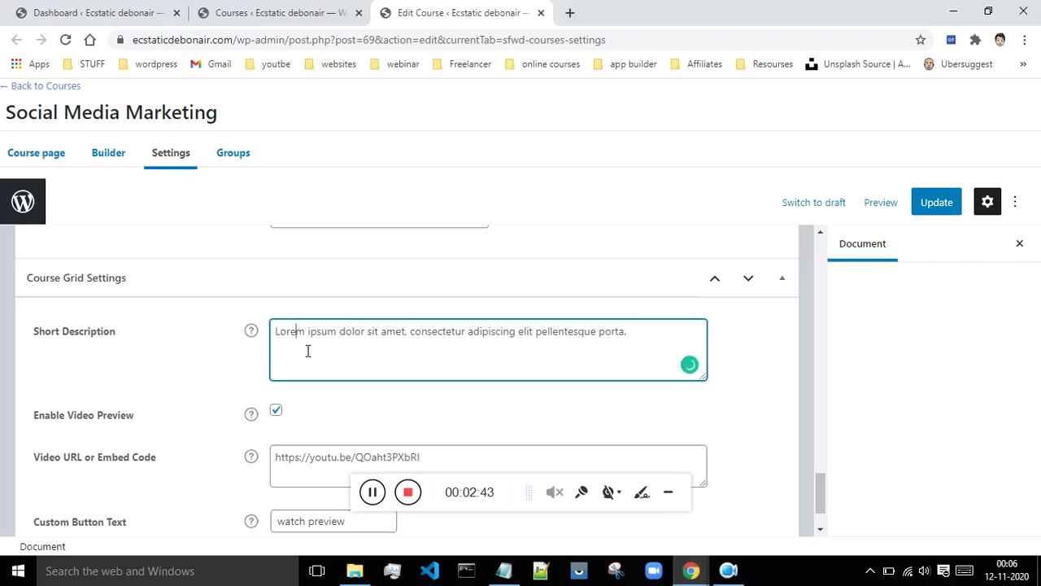
scroll(328, 370, up, 1)
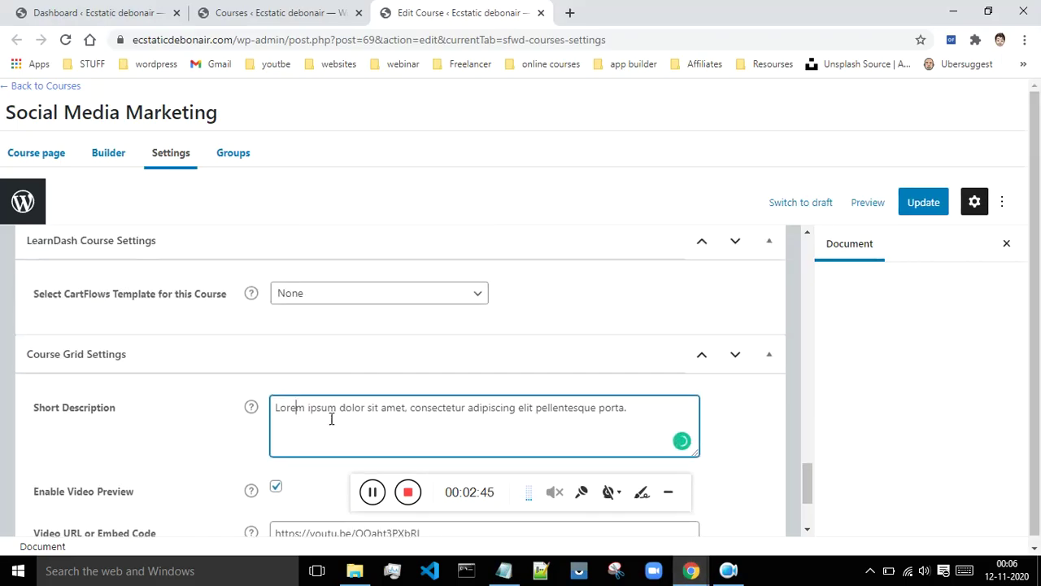
mouse_move(699, 572)
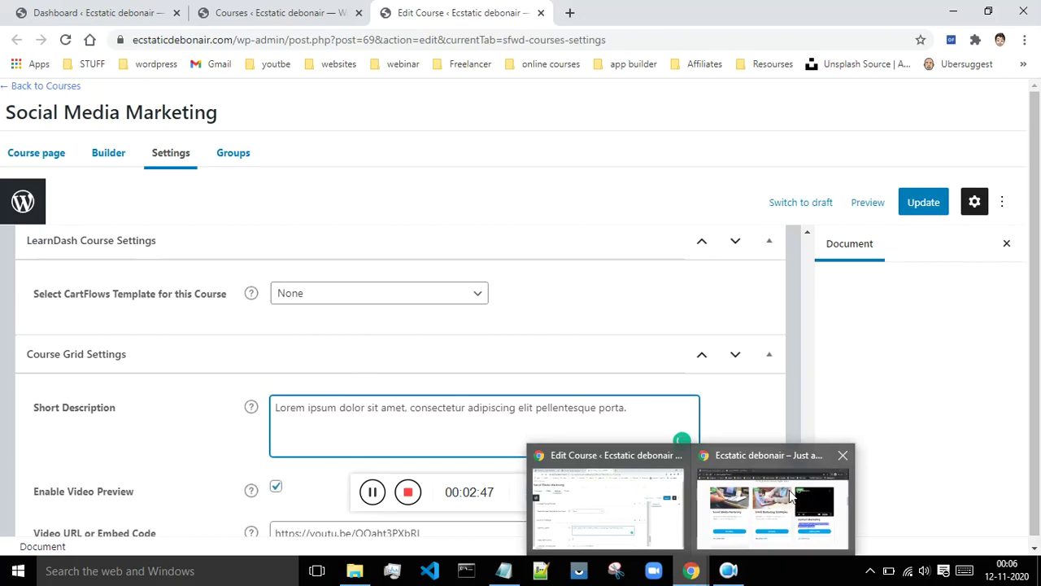
click(818, 456)
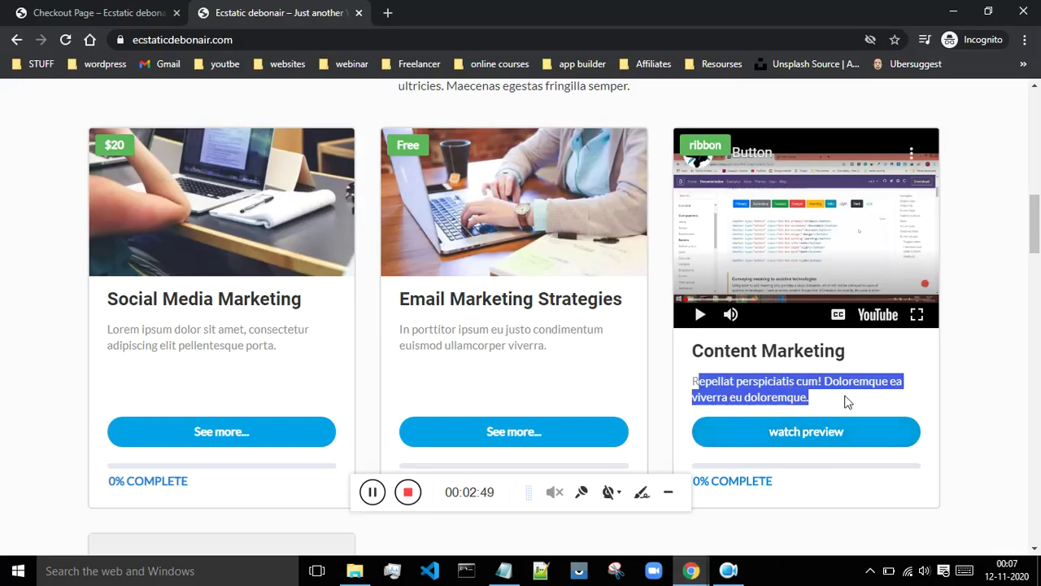
scroll(881, 407, up, 1)
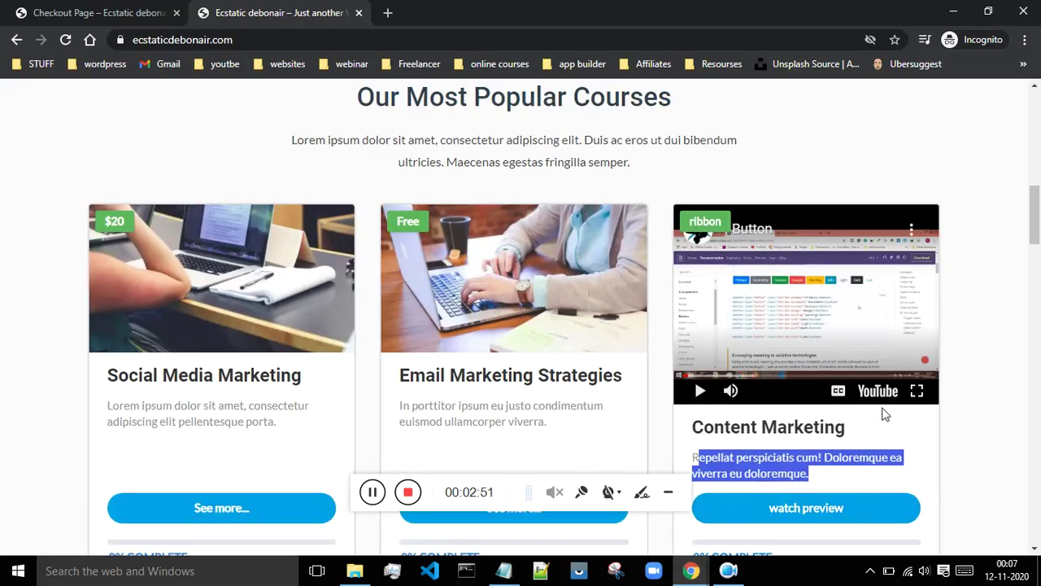
scroll(862, 337, up, 5)
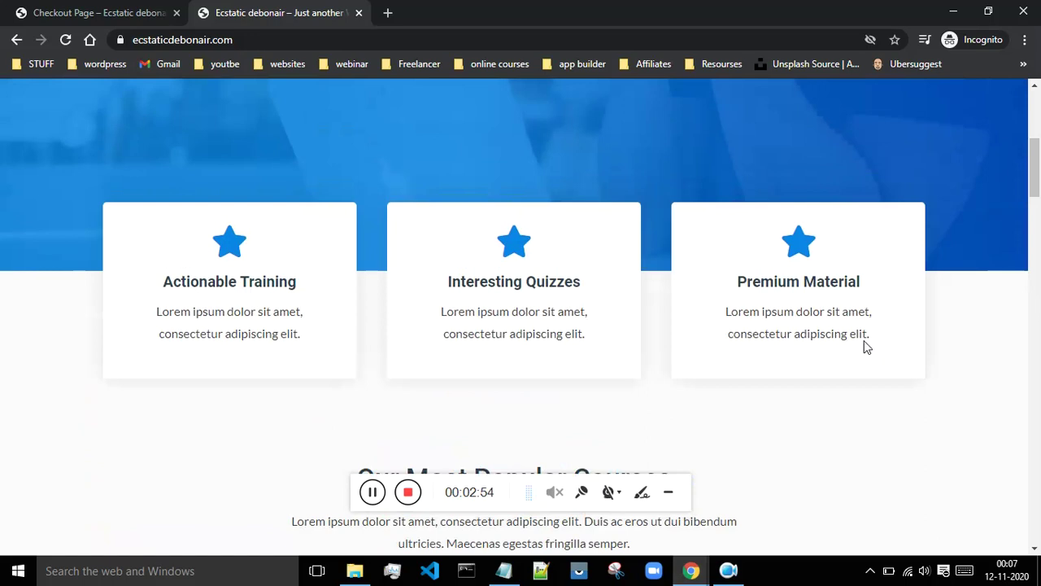
click(408, 493)
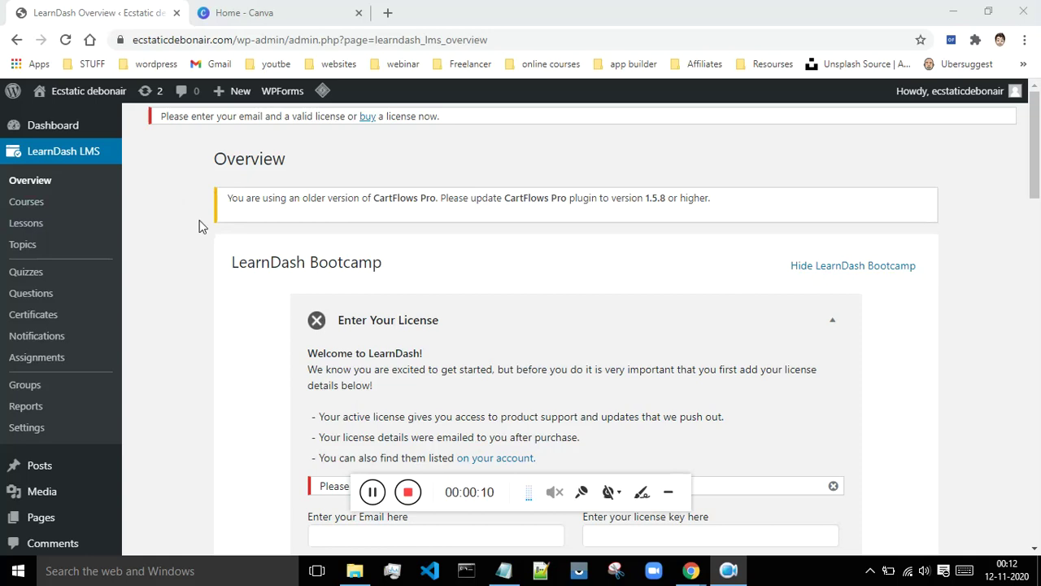
- Switch to Canva, search for "cer" and open the suggested Certificate template category
click(273, 21)
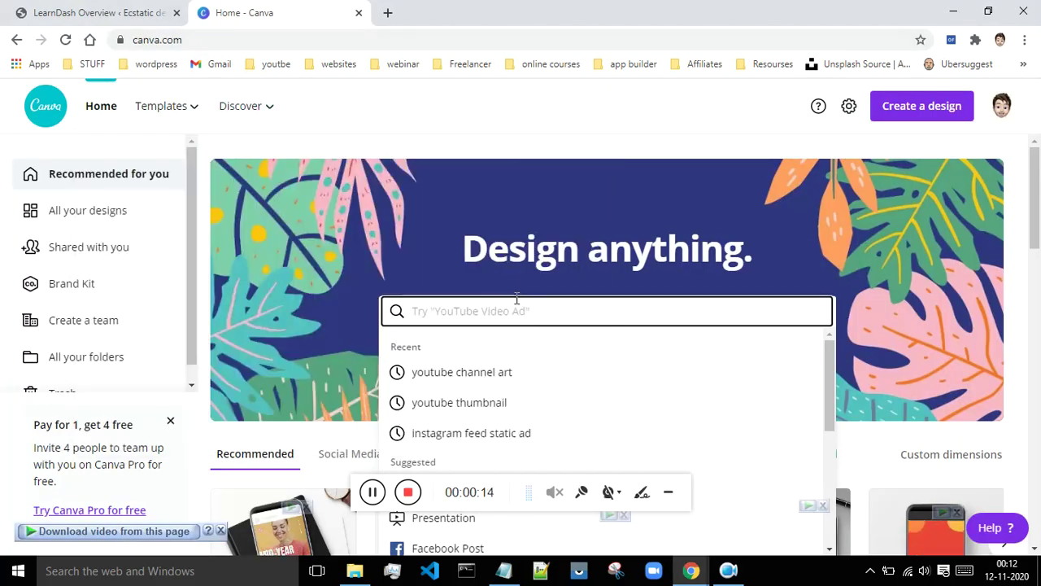
text(cer)
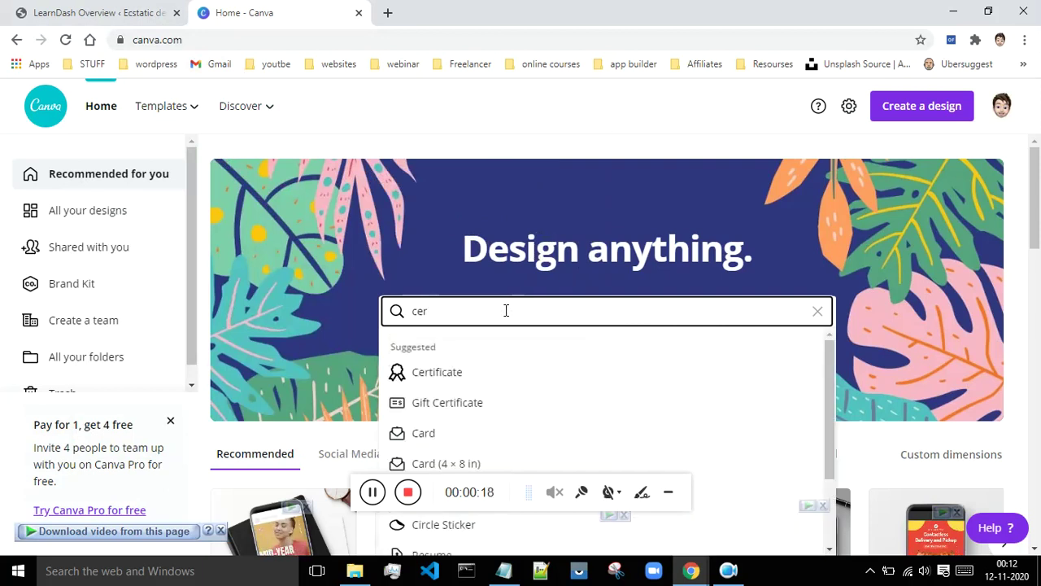
click(448, 374)
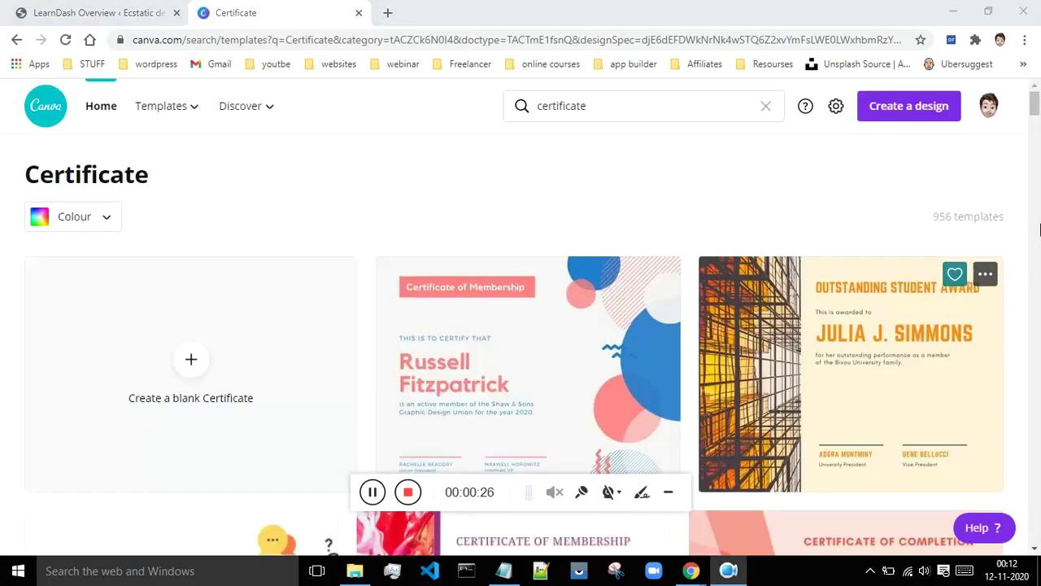
- Browse the certificate templates, start a design from the white and navy geometric Certificate of Participation, and close the template results page
scroll(887, 198, down, 5)
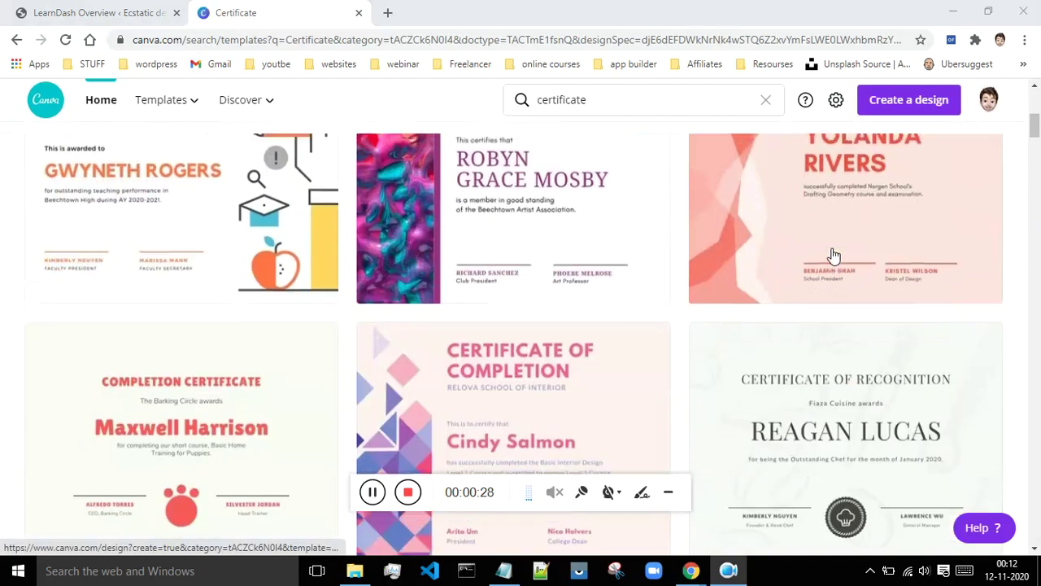
scroll(805, 250, down, 4)
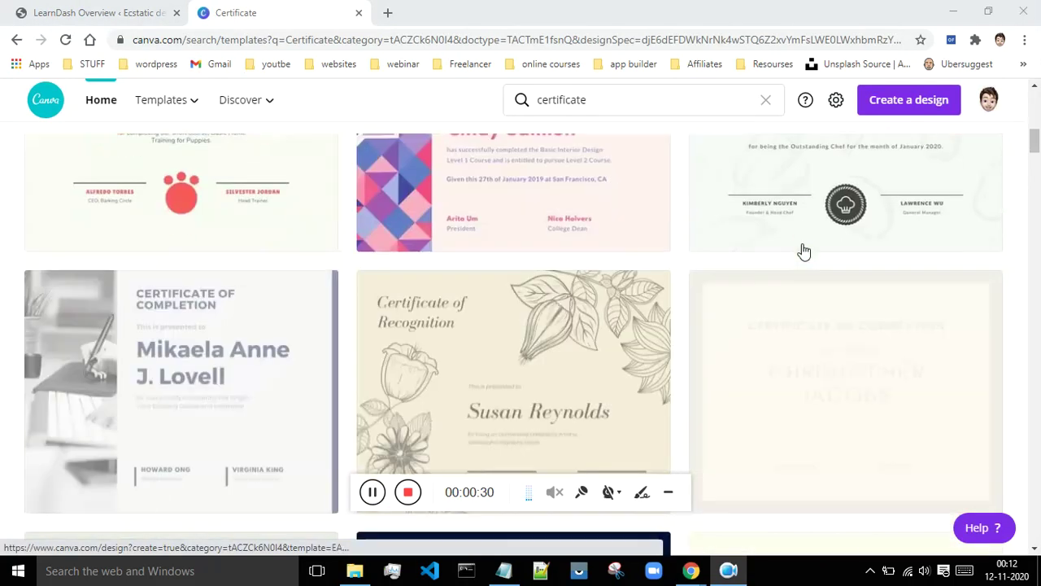
scroll(803, 251, down, 5)
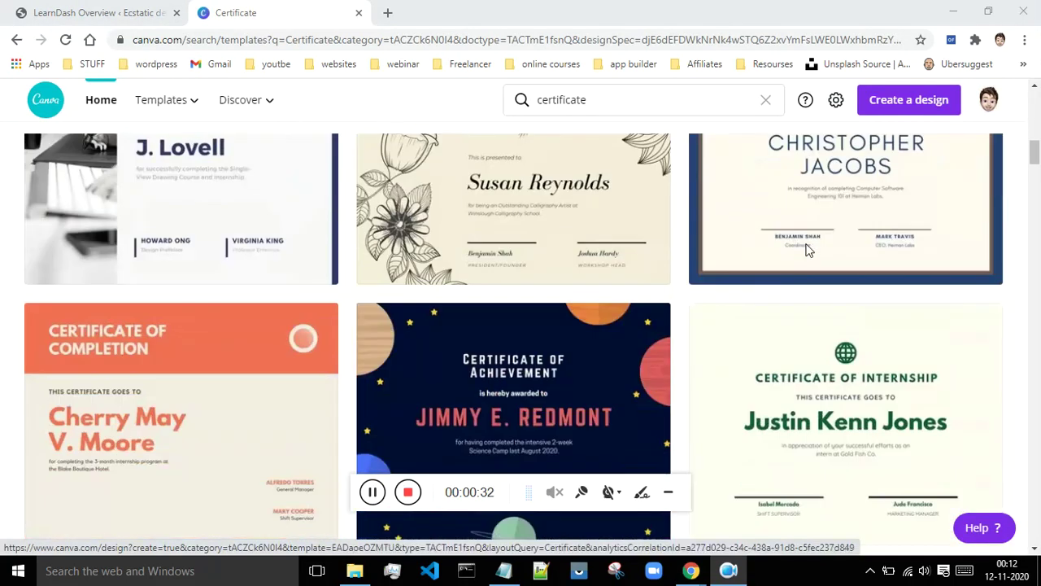
scroll(642, 320, down, 2)
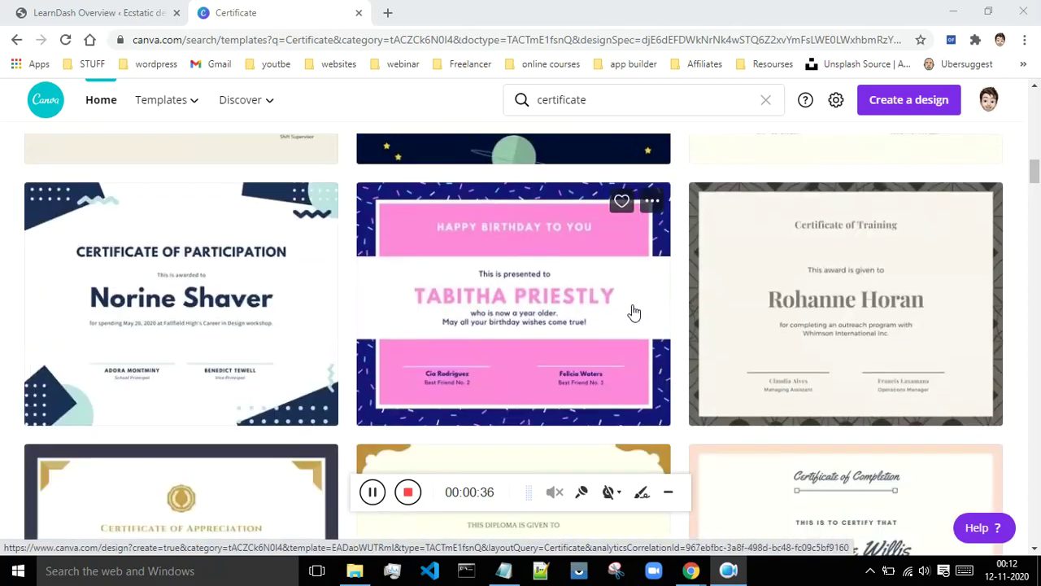
scroll(421, 309, down, 3)
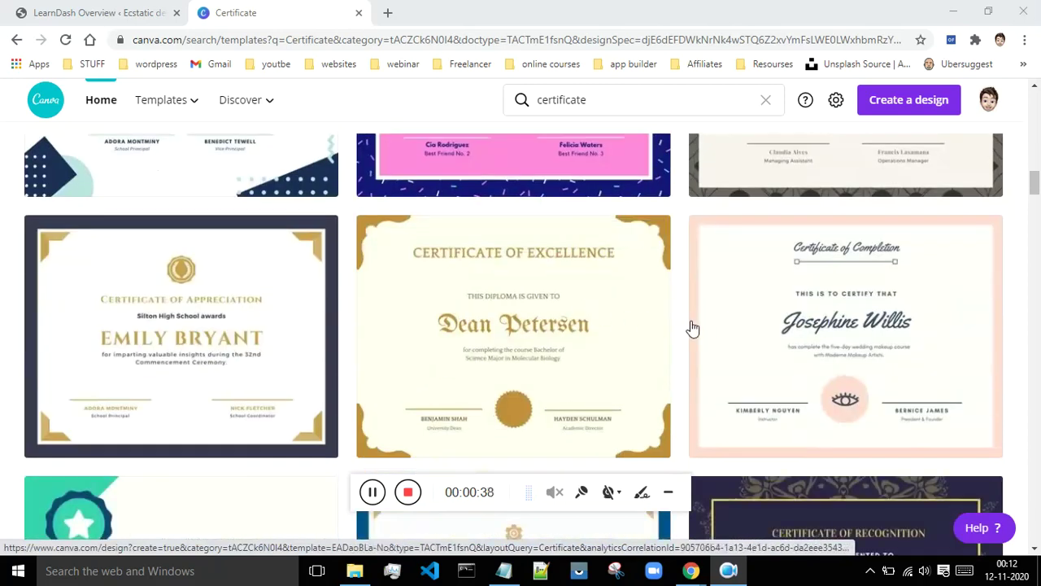
scroll(687, 325, down, 4)
scroll(682, 321, up, 5)
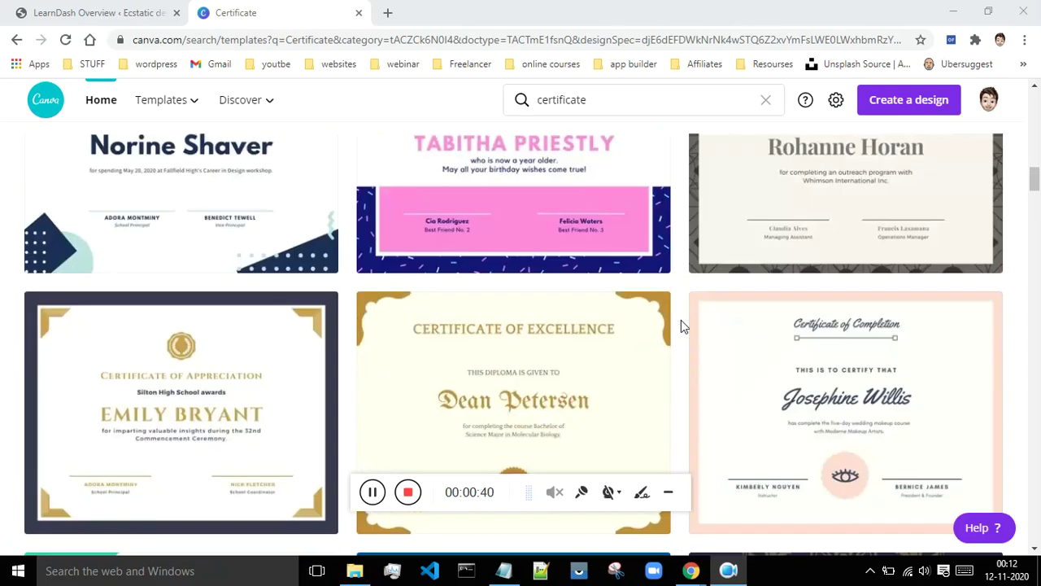
scroll(680, 320, up, 2)
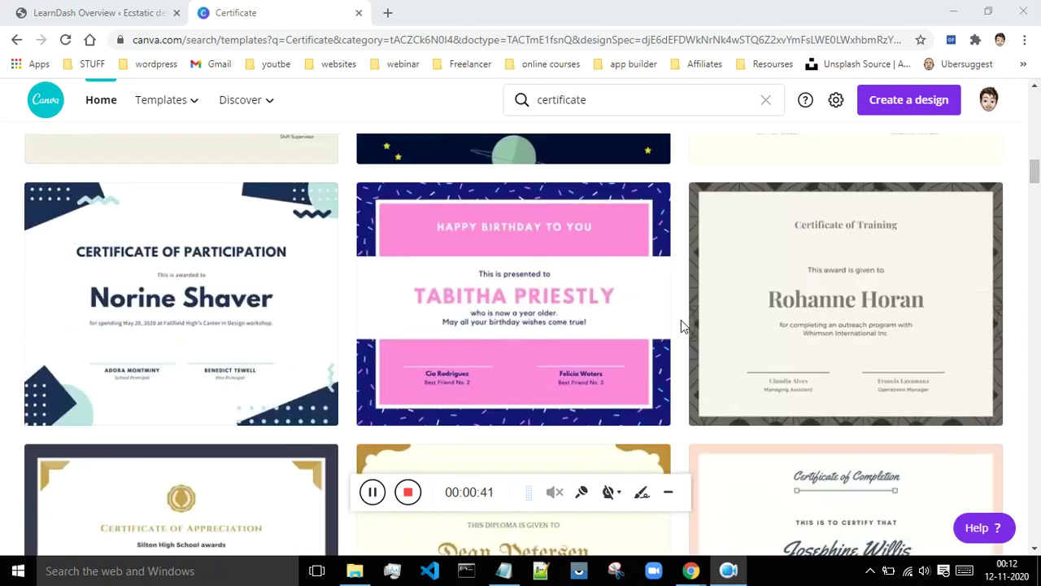
click(200, 317)
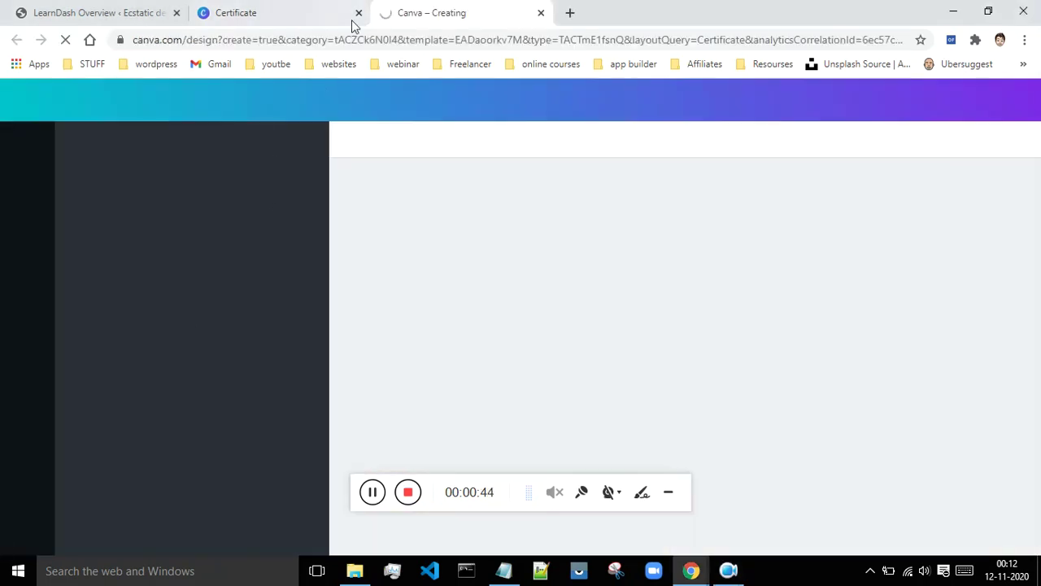
click(358, 12)
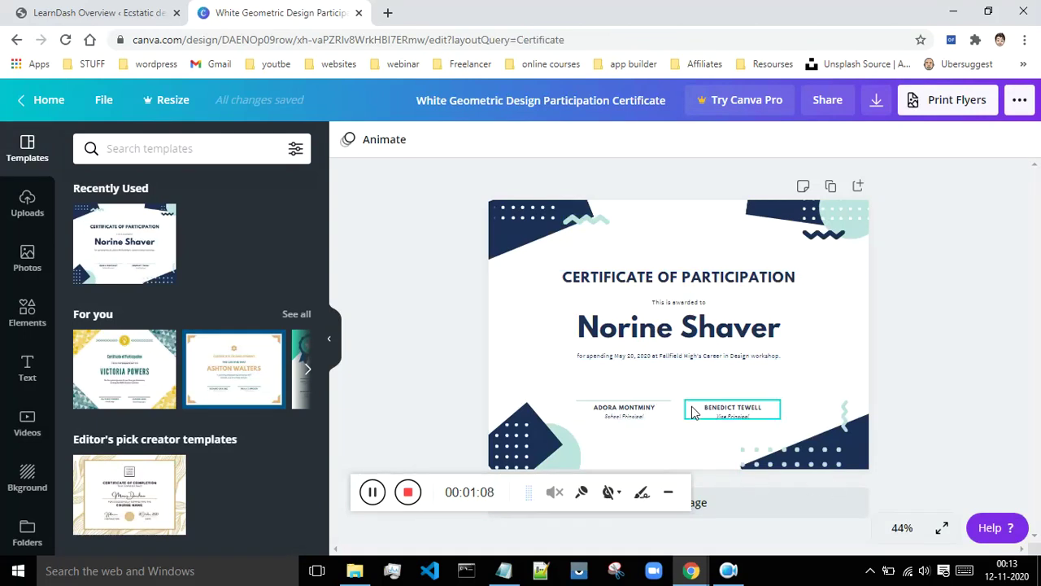
click(127, 490)
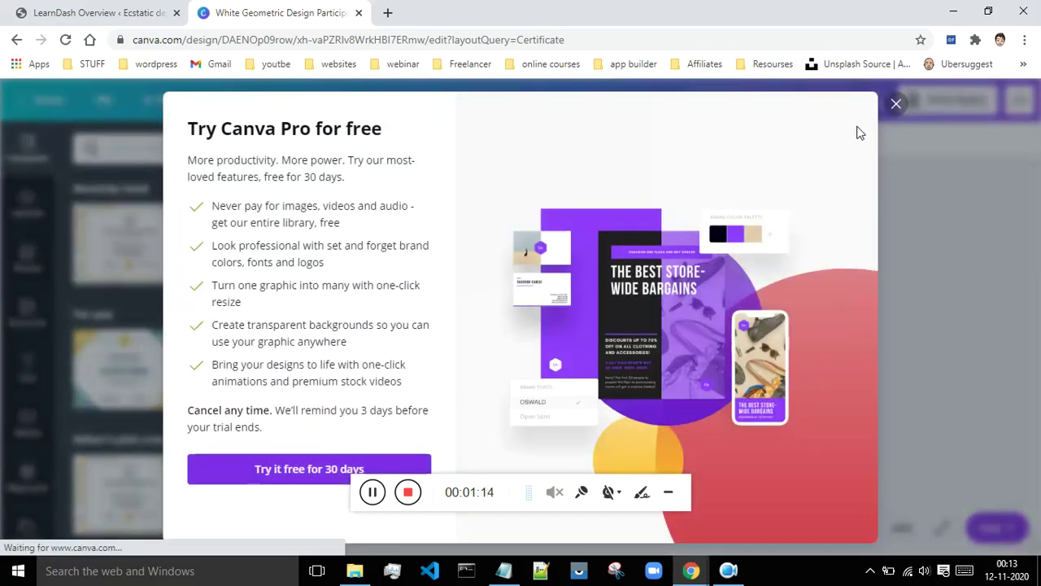
click(895, 108)
click(138, 495)
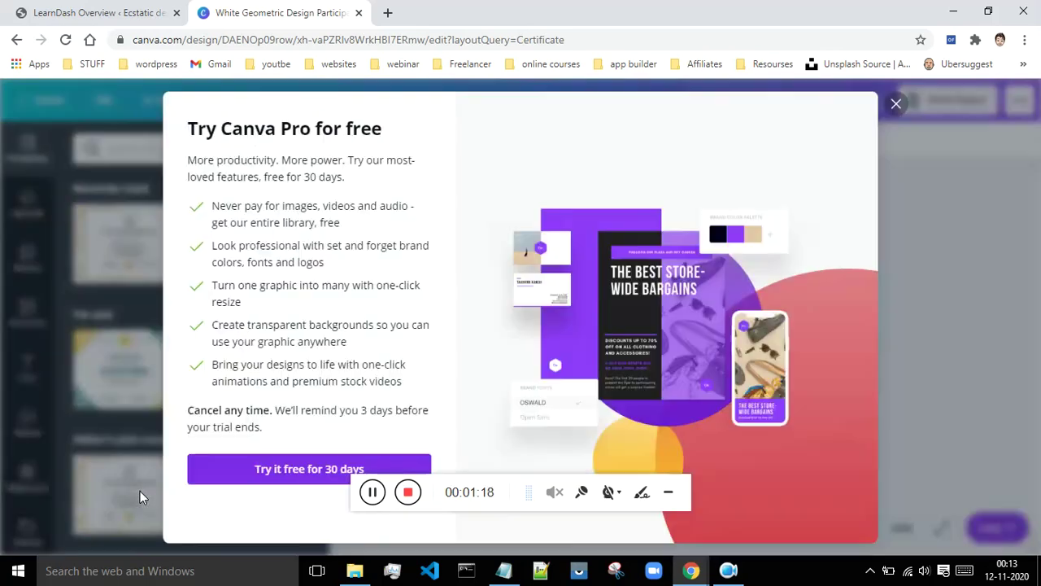
click(895, 103)
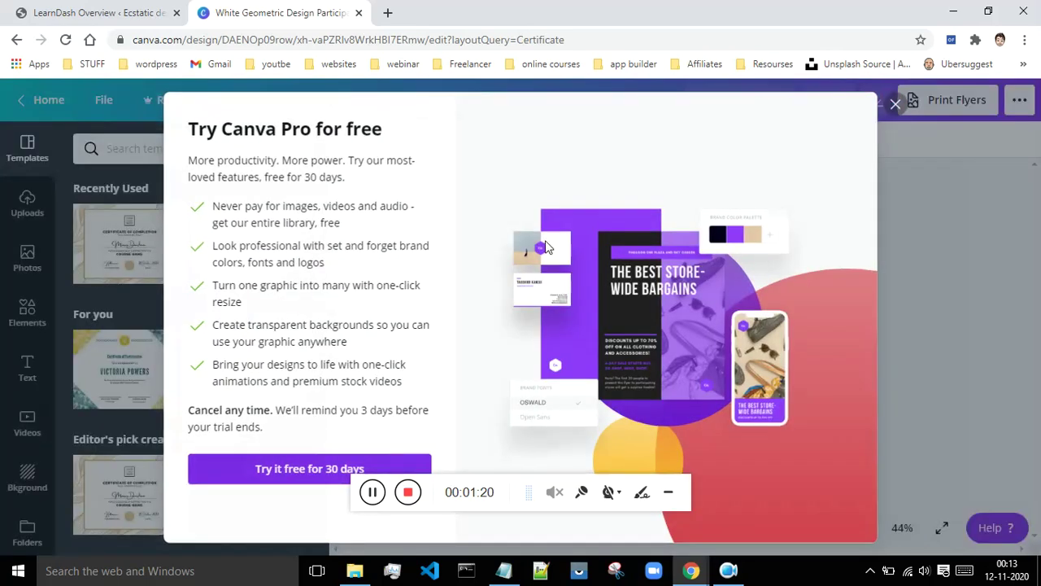
click(131, 239)
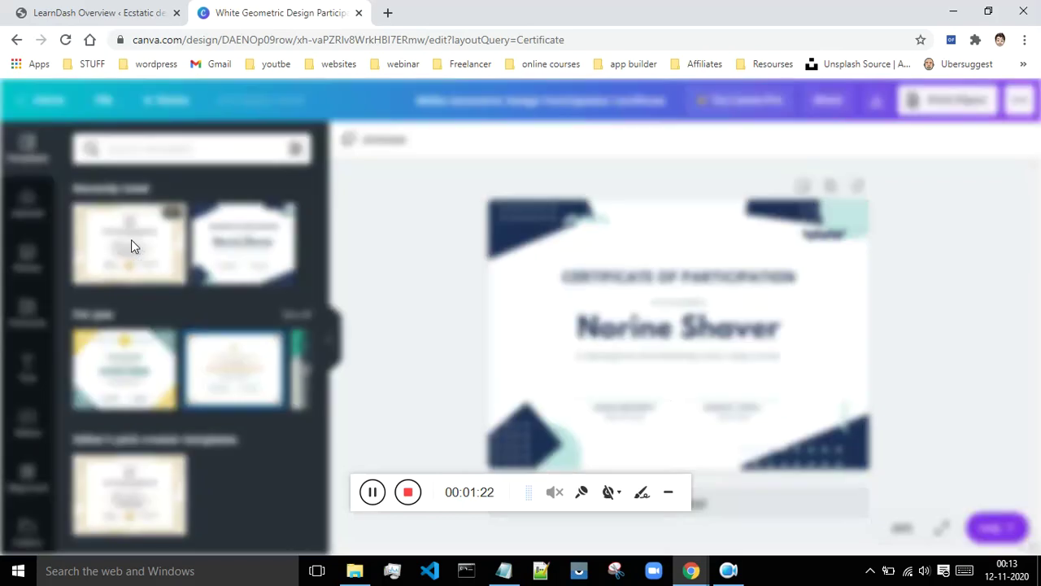
click(895, 103)
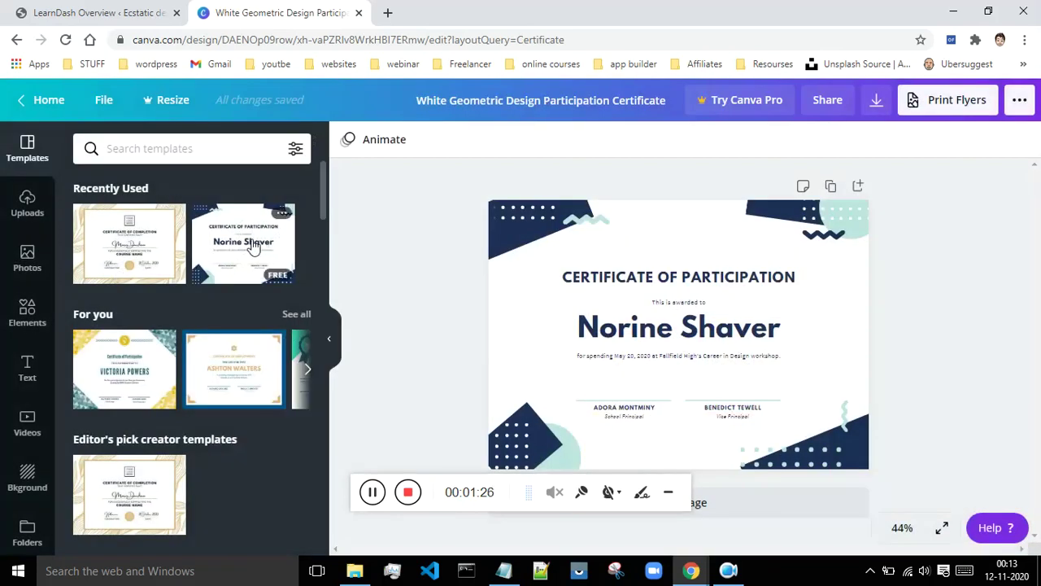
- Delete the sample recipient name from the centre of the certificate, leaving its line blank
click(706, 332)
drag(577, 332, 779, 345)
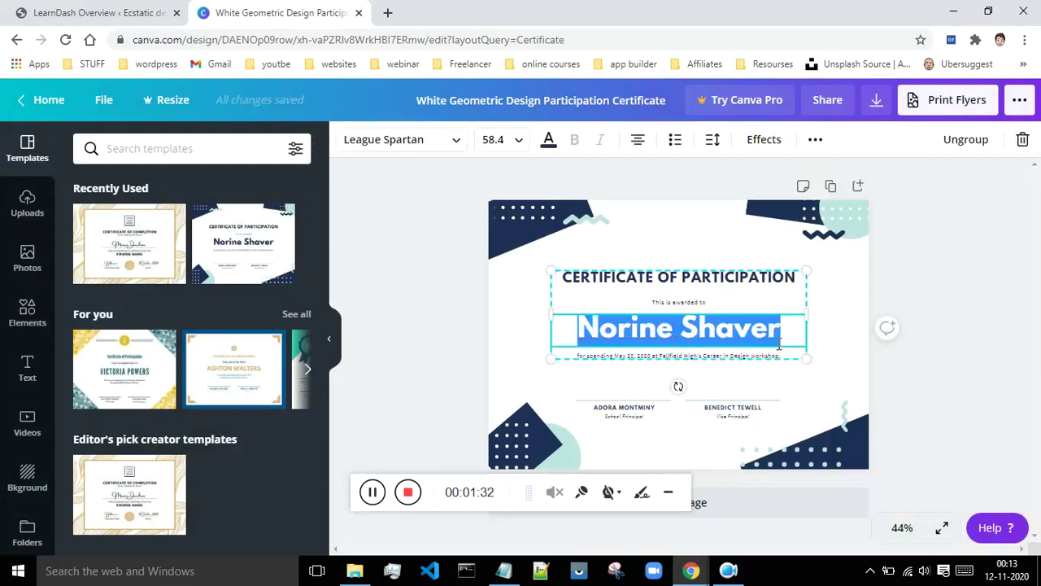
key(BackSpace)
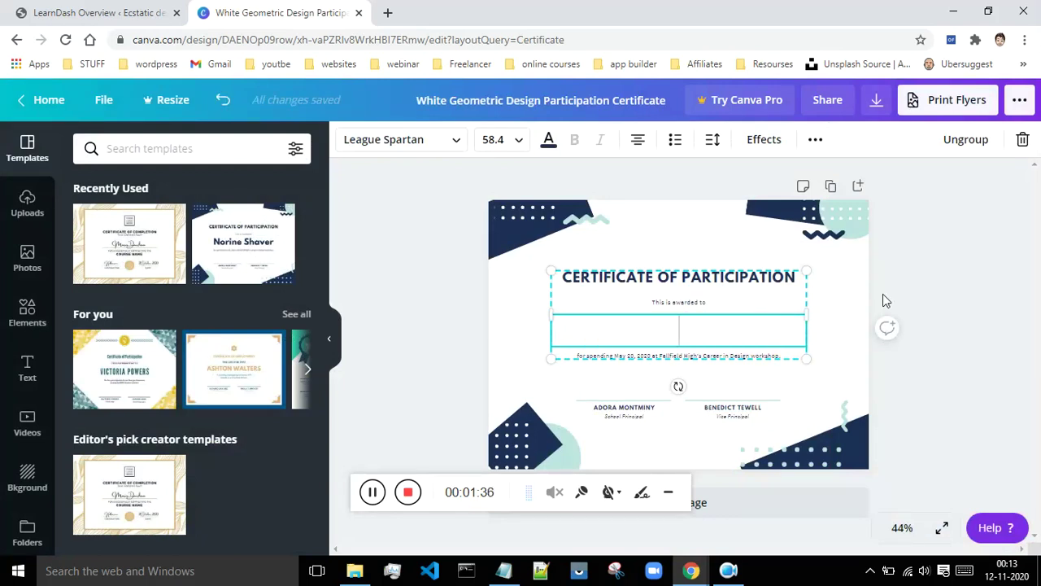
click(845, 310)
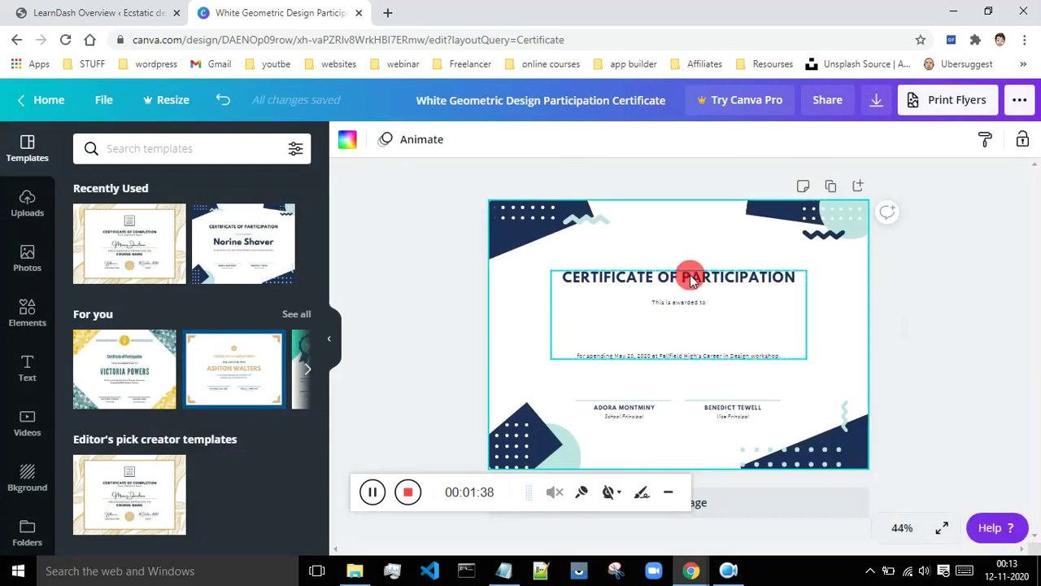
- Enlarge the grouped title and body text to nearly the certificate's width and reposition it centred, higher on the page
click(690, 277)
drag(805, 361, 984, 383)
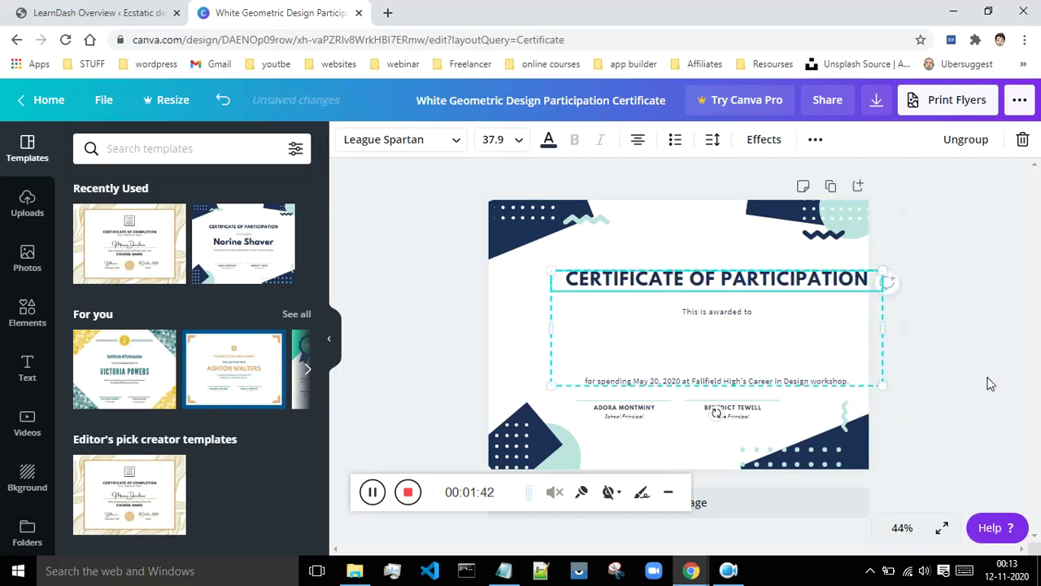
click(985, 383)
click(741, 306)
drag(740, 306, 686, 279)
drag(826, 366, 853, 385)
click(920, 357)
- Move both signature blocks down toward the certificate's lower edge, keeping them level with each other
click(639, 407)
drag(638, 406, 642, 431)
click(696, 413)
drag(739, 425, 740, 448)
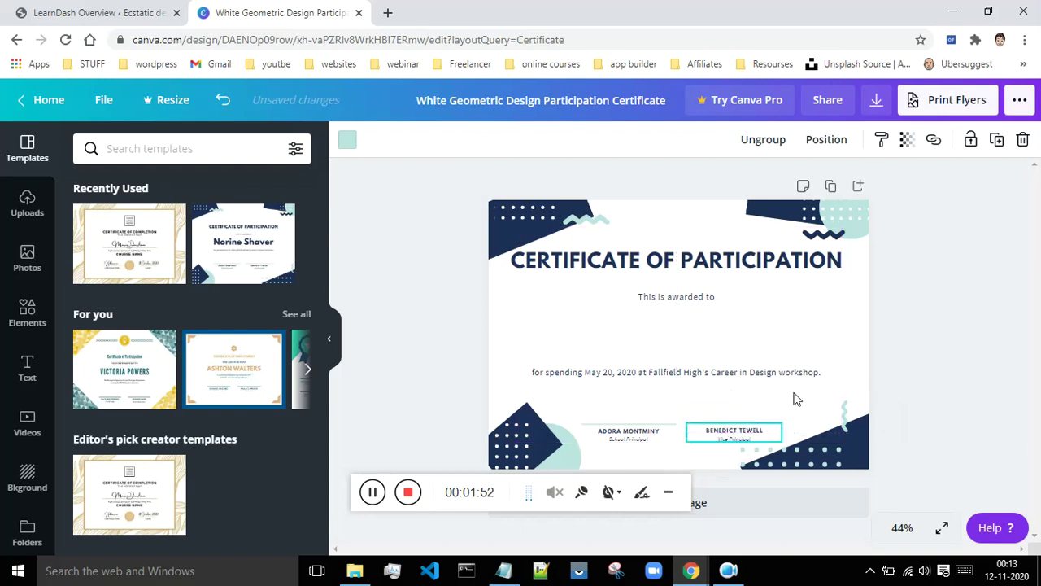
click(935, 370)
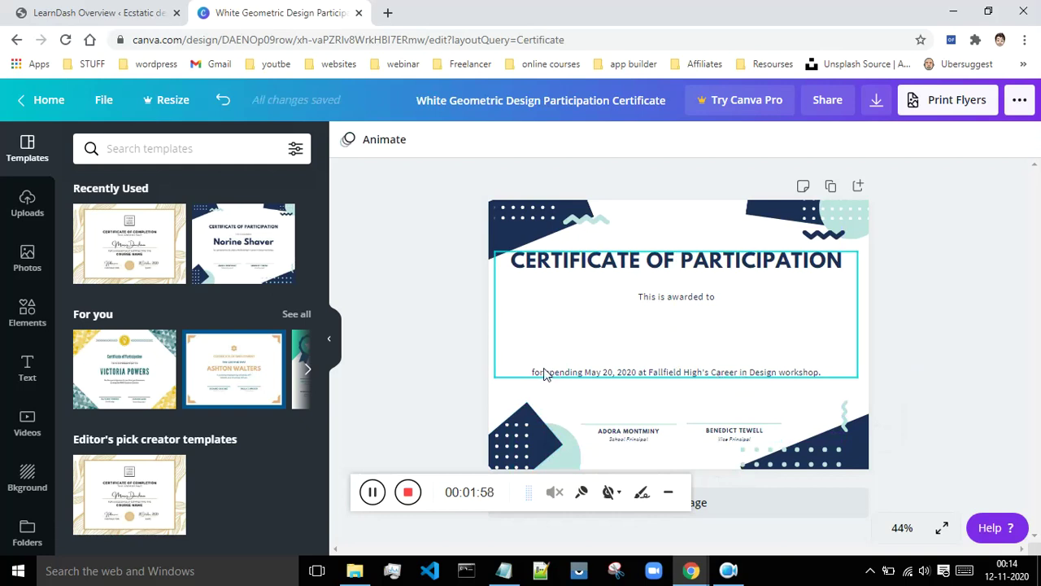
- Replace the "for spending May 20, 2020" workshop line with "FOR COMPLETING"
click(585, 375)
double_click(579, 373)
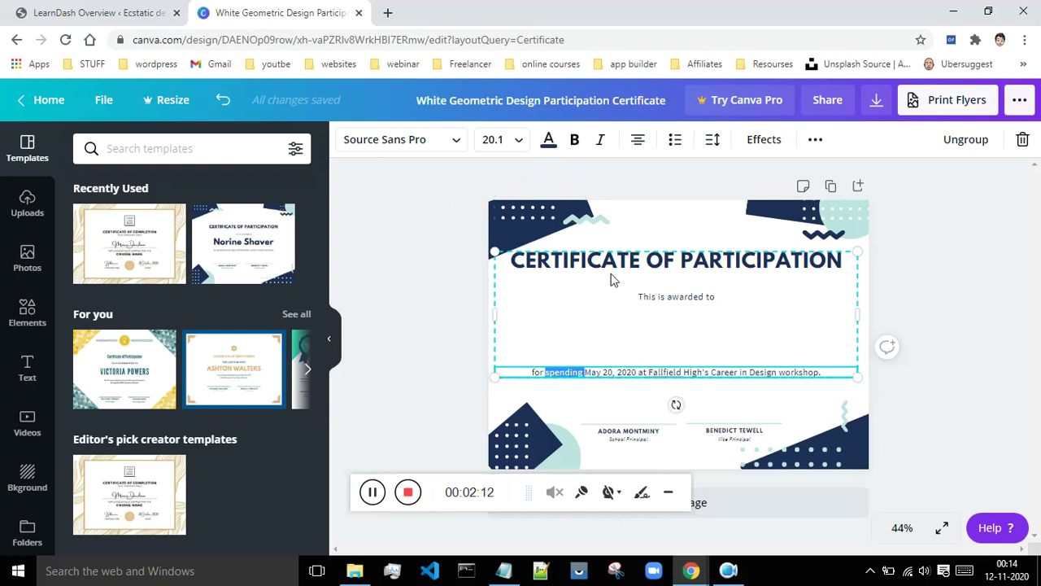
click(378, 493)
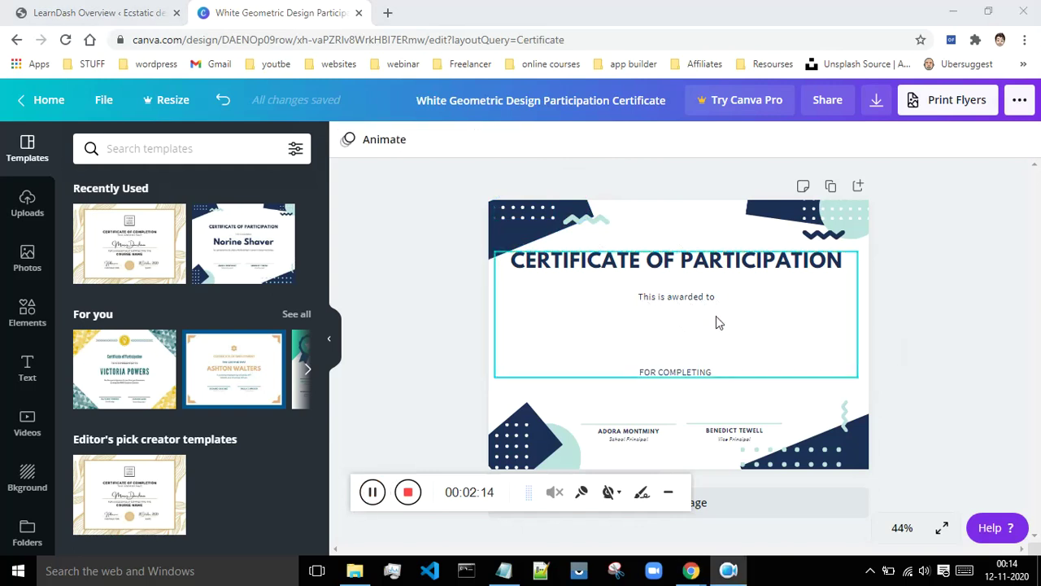
- Set the font size of the "This is awarded to" line to 28
click(706, 295)
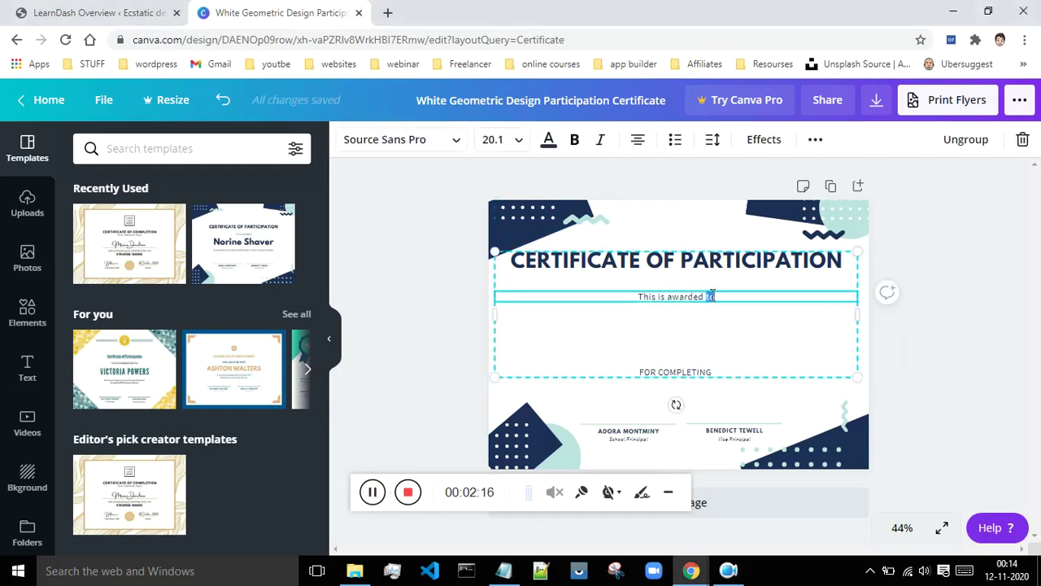
drag(716, 296, 639, 296)
click(520, 147)
scroll(509, 305, down, 2)
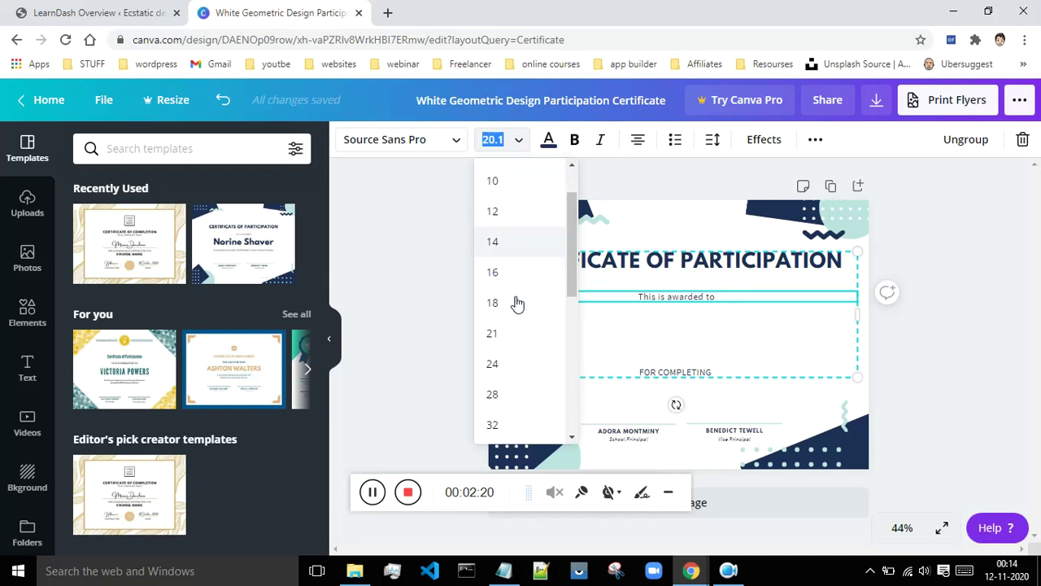
click(493, 317)
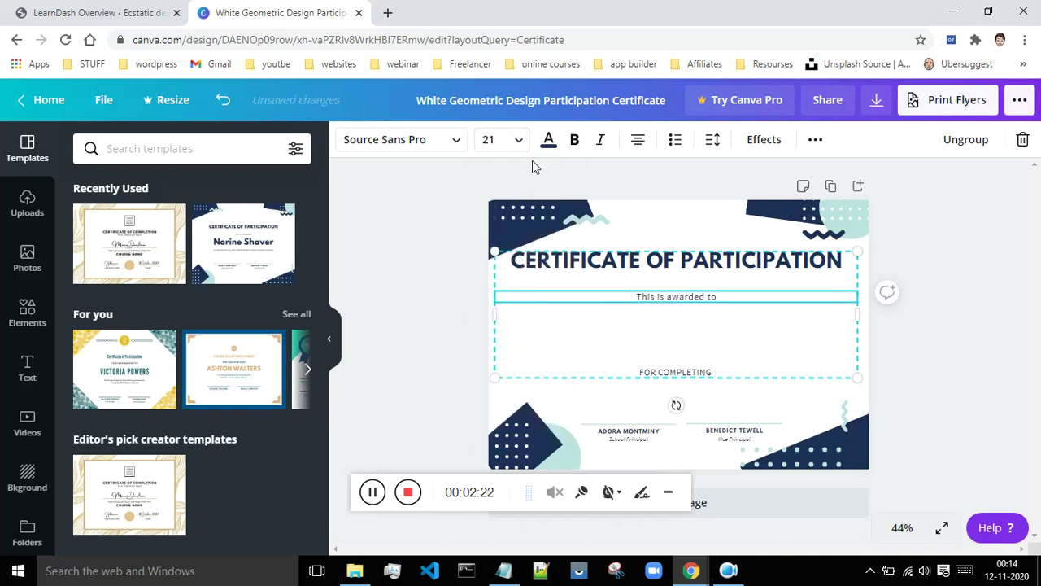
click(498, 141)
click(493, 362)
click(980, 342)
- Set the font size of the "FOR COMPLETING" line to 28
click(692, 372)
double_click(692, 372)
click(691, 372)
click(494, 139)
scroll(521, 293, down, 3)
scroll(512, 286, up, 2)
scroll(512, 288, down, 2)
click(502, 299)
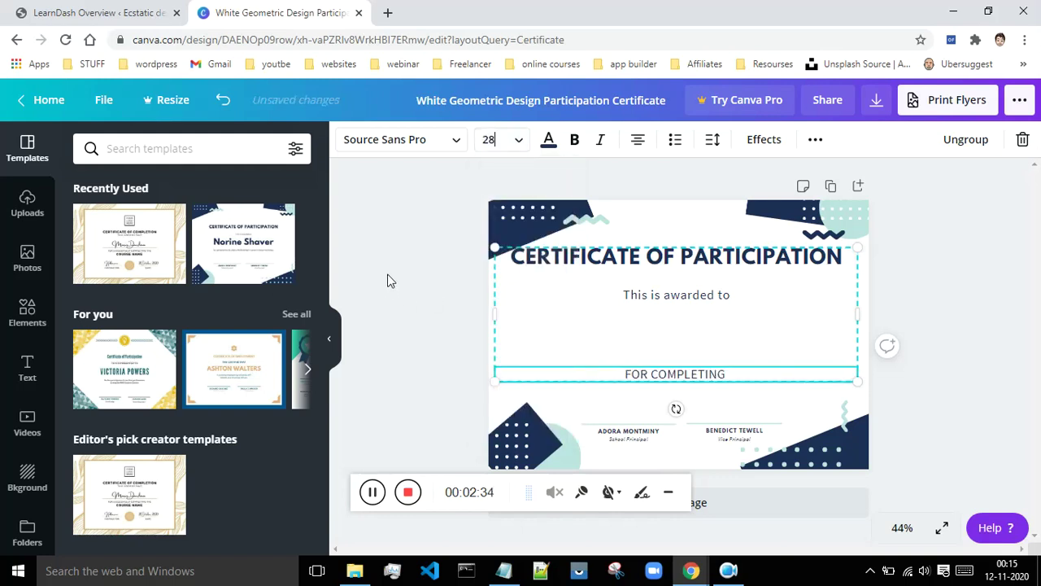
- Nudge the grouped certificate title and body text slightly downward
click(669, 371)
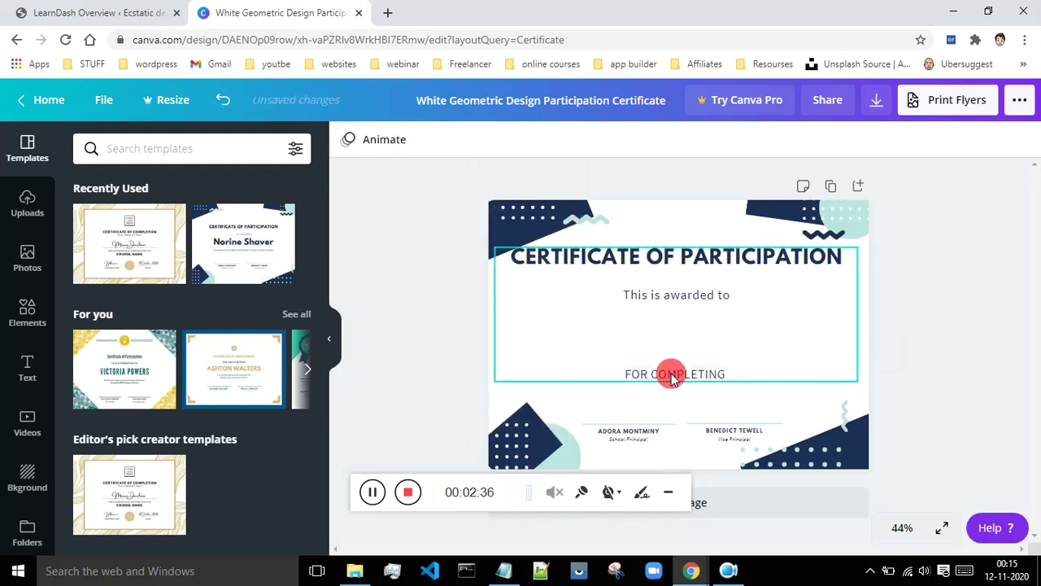
click(671, 370)
mouse_move(671, 369)
mouse_down()
mouse_move(672, 361)
mouse_move(671, 374)
mouse_up()
click(951, 360)
- Try to delete the "FOR COMPLETING" line from the grouped certificate text
click(692, 378)
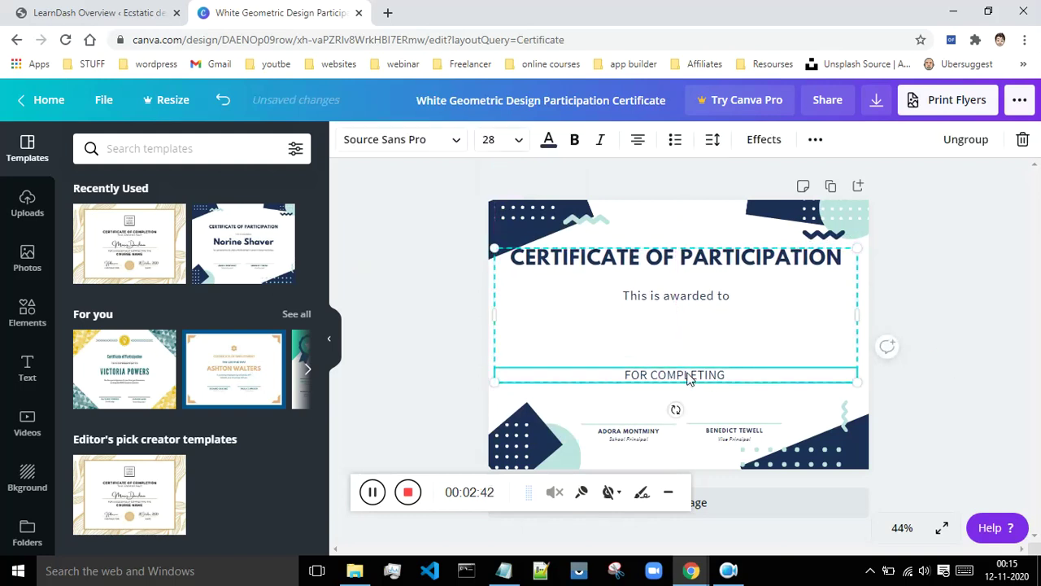
double_click(685, 374)
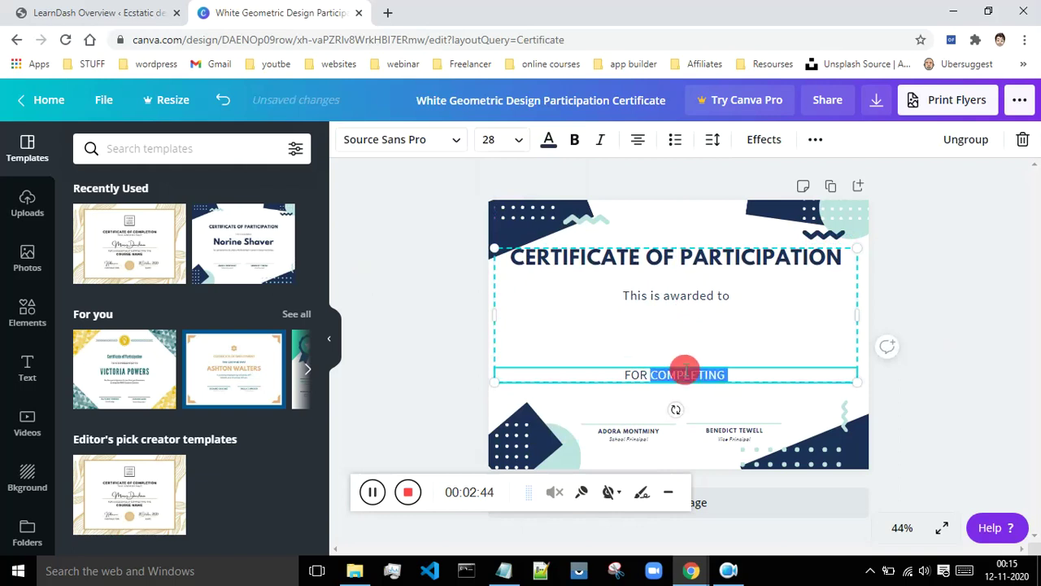
click(693, 374)
click(731, 374)
drag(731, 374, 616, 367)
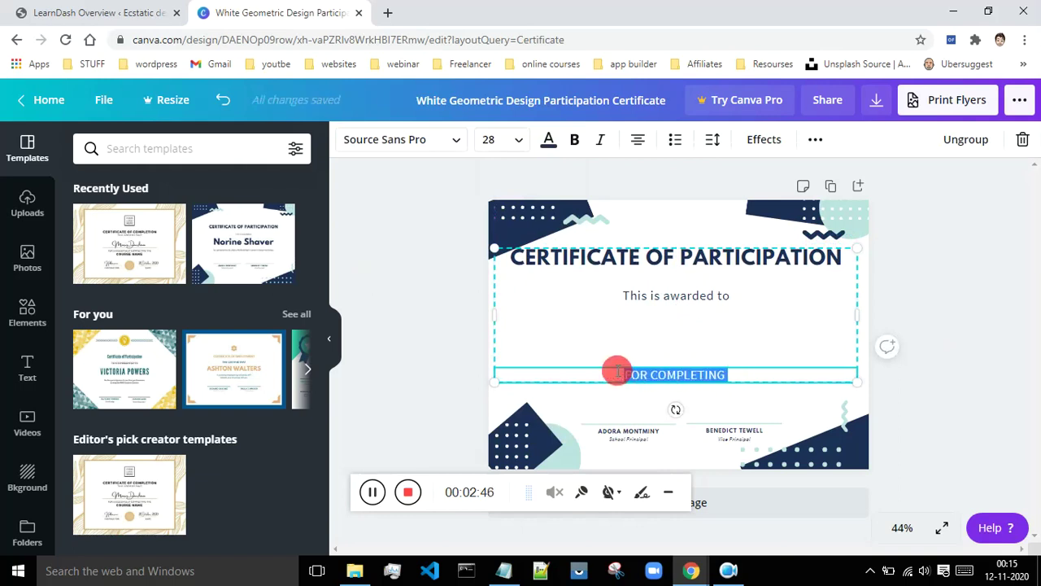
key(BackSpace)
click(679, 340)
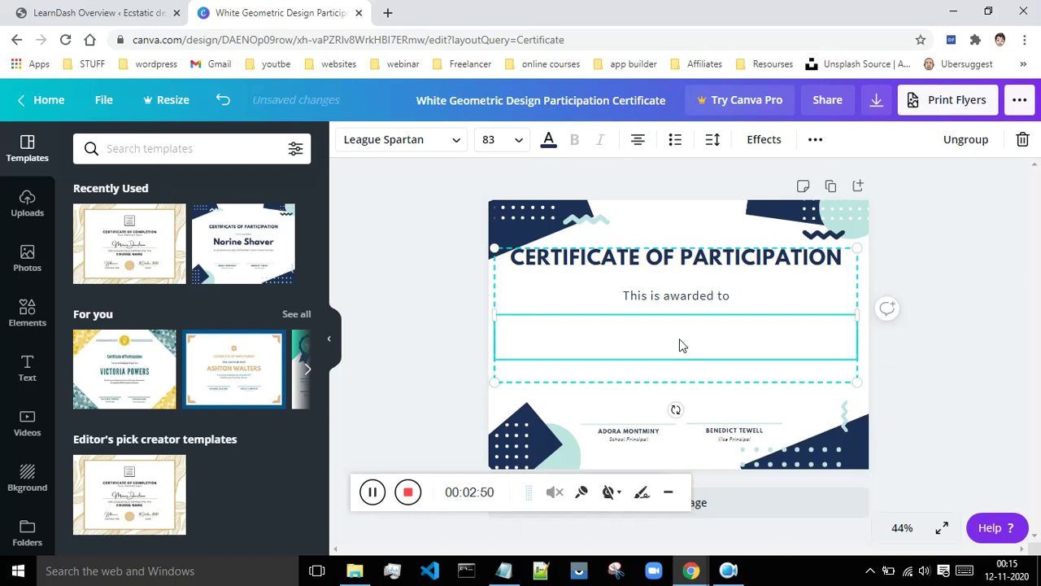
- Undo the removal of the "FOR COMPLETING" line
key(ctrl+z)
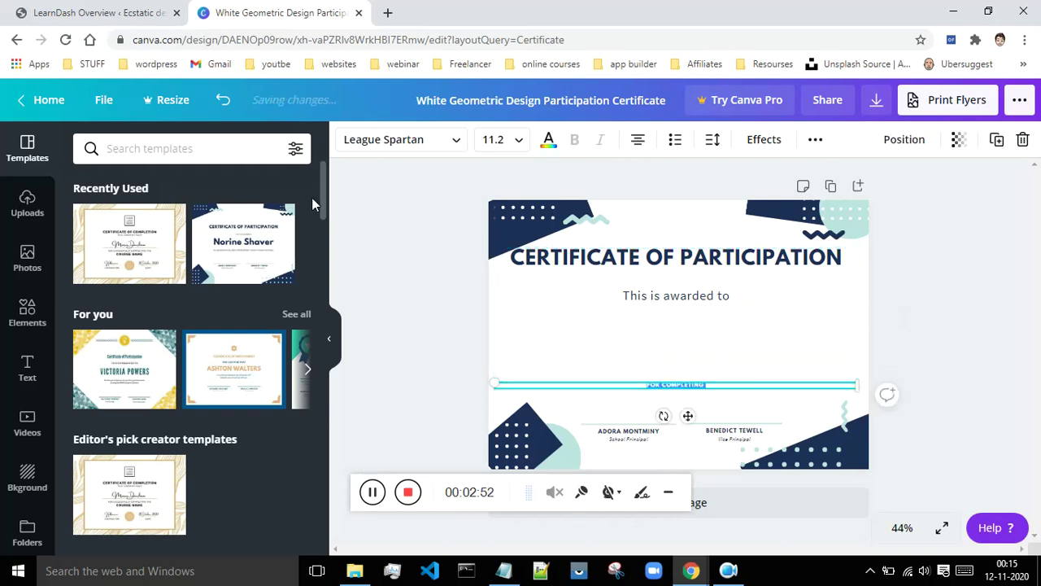
click(222, 99)
click(222, 99)
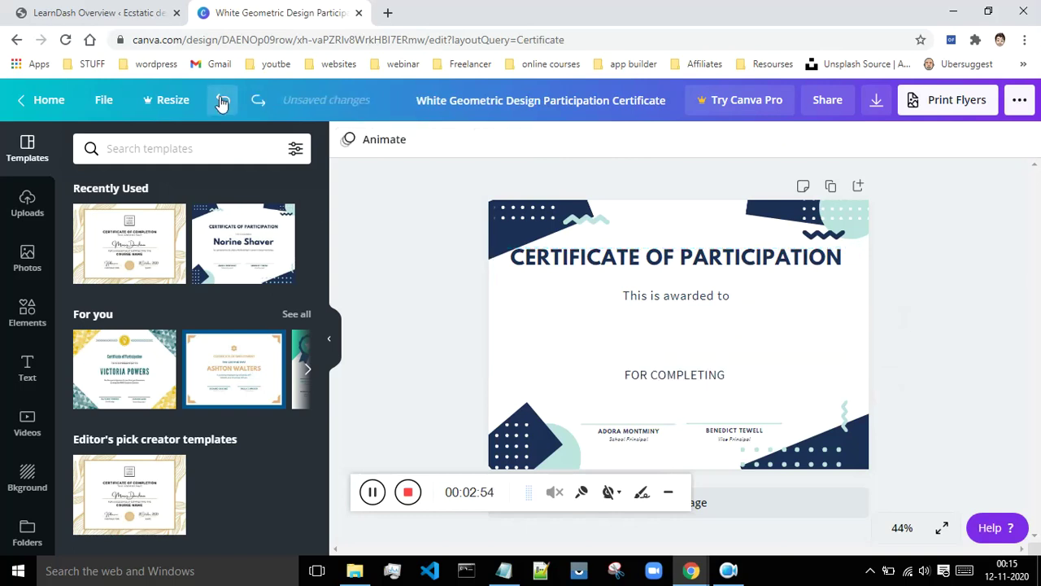
- Scale down the grouped title and body text and keep it centred in the certificate's blank area
click(663, 380)
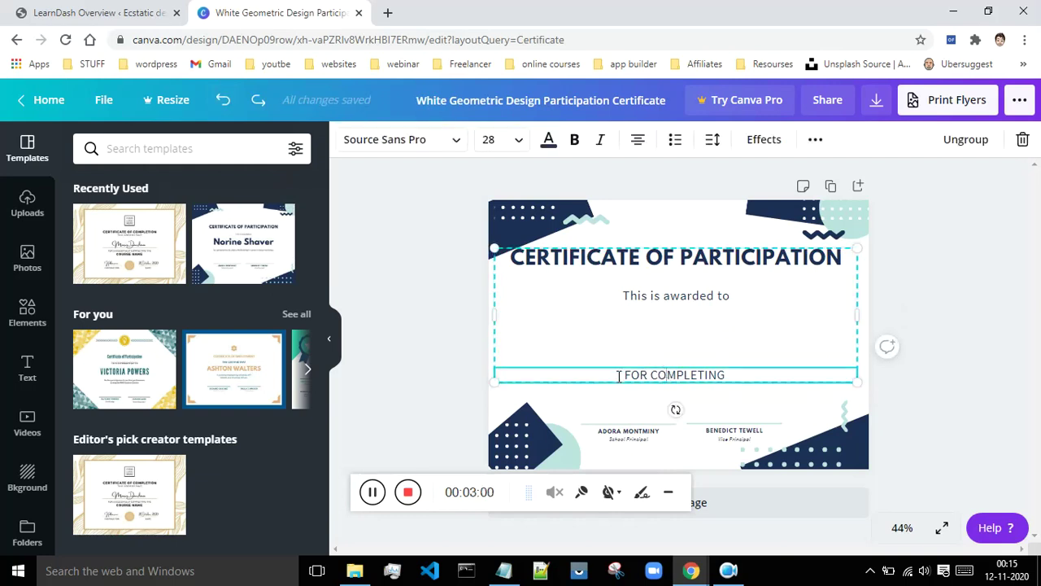
key(ctrl+y)
drag(783, 354, 813, 378)
click(980, 320)
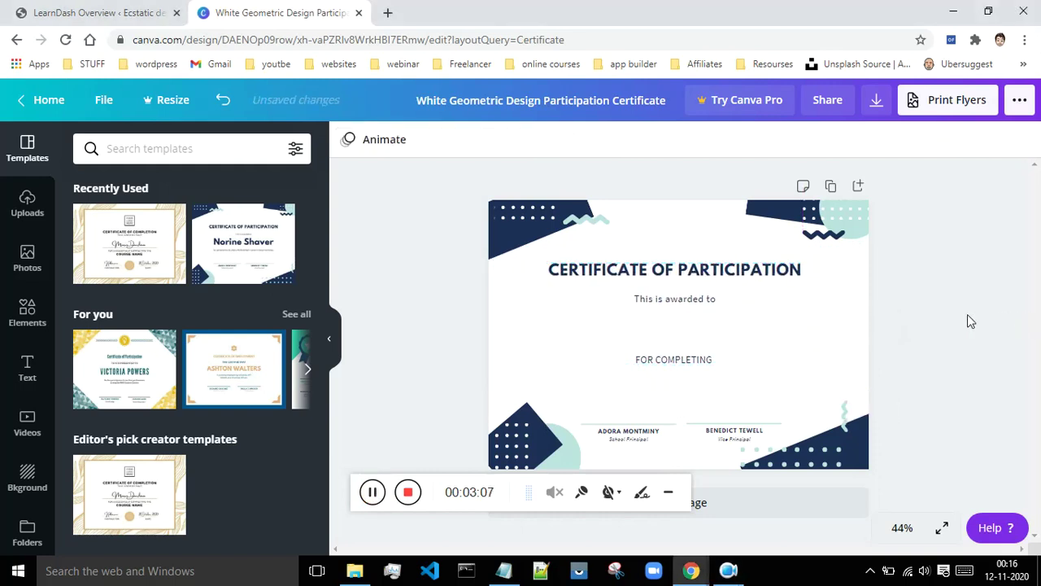
- Download the certificate design as a JPG and dismiss the print offer
click(951, 110)
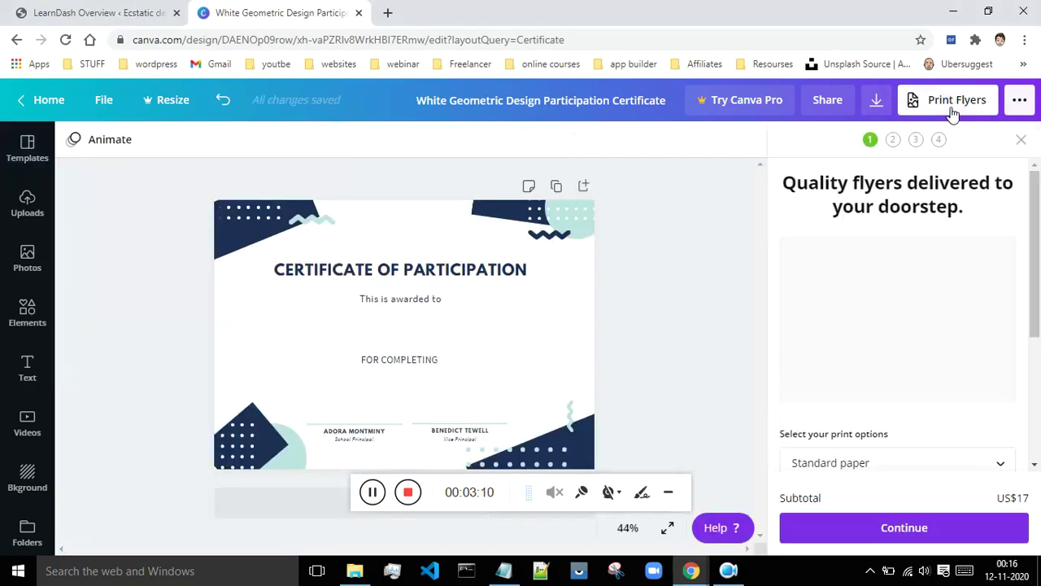
click(876, 101)
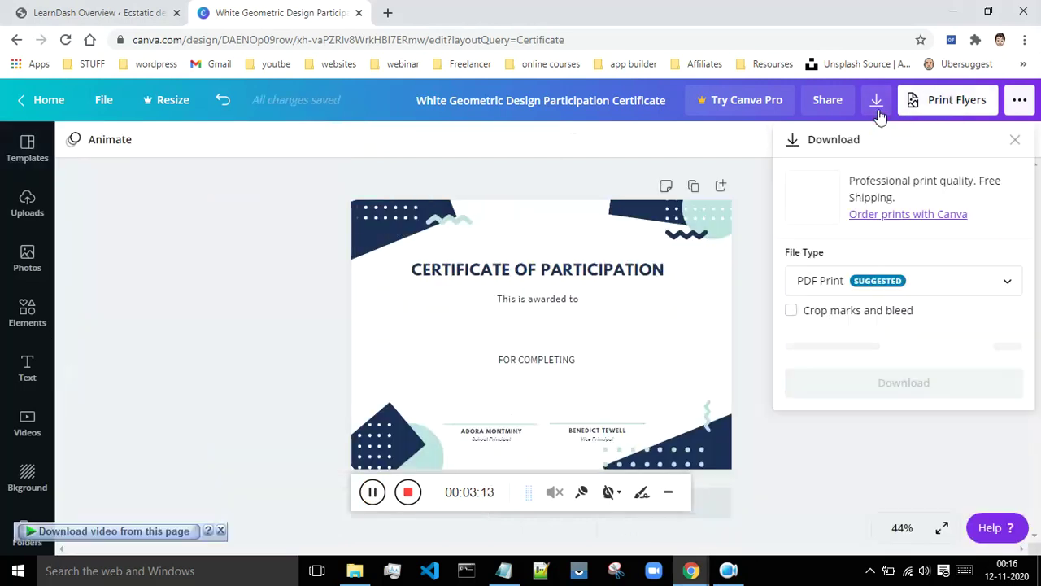
click(875, 291)
scroll(882, 224, up, 1)
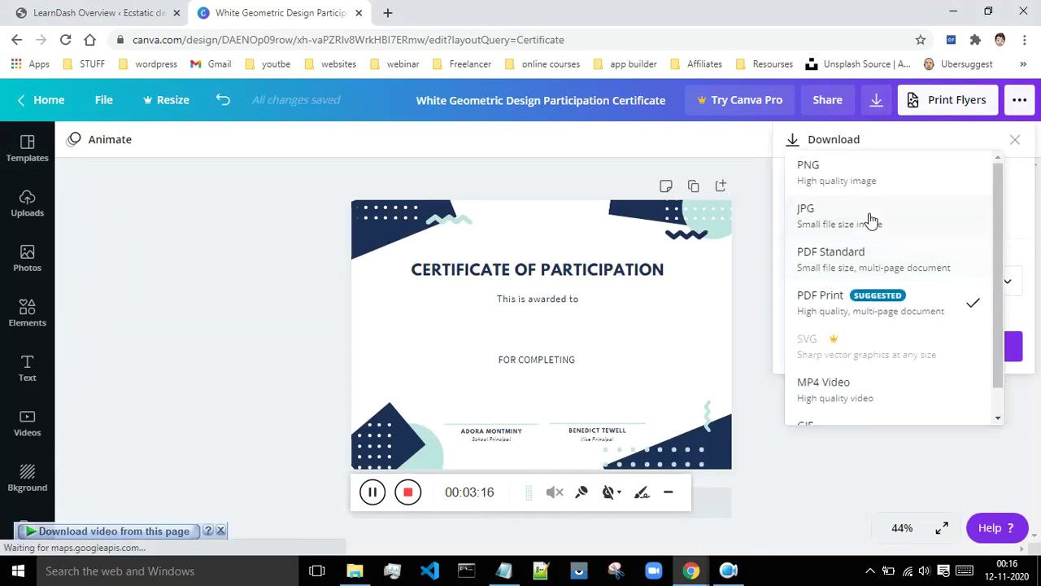
click(855, 230)
click(896, 434)
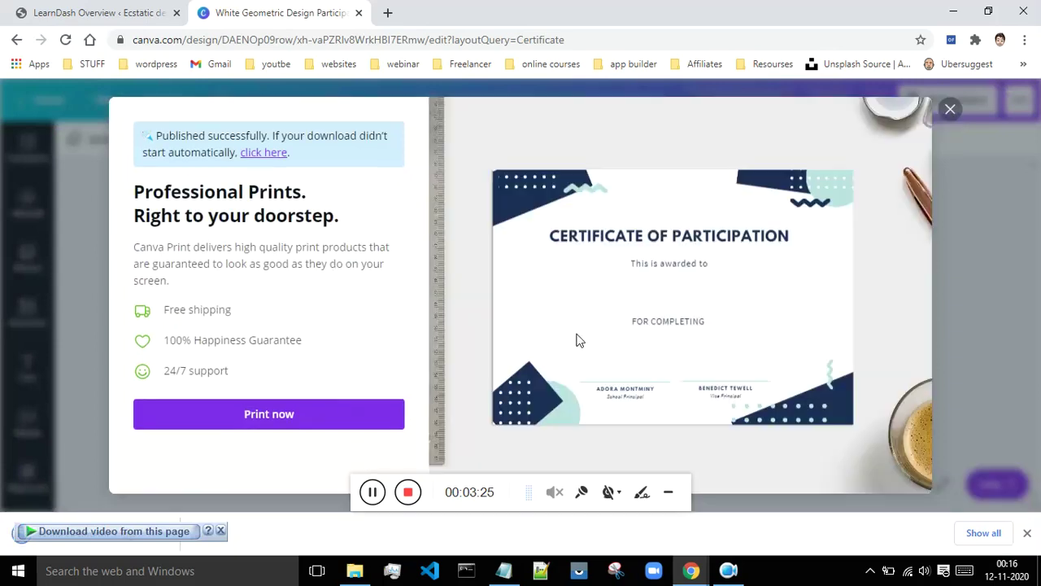
click(950, 131)
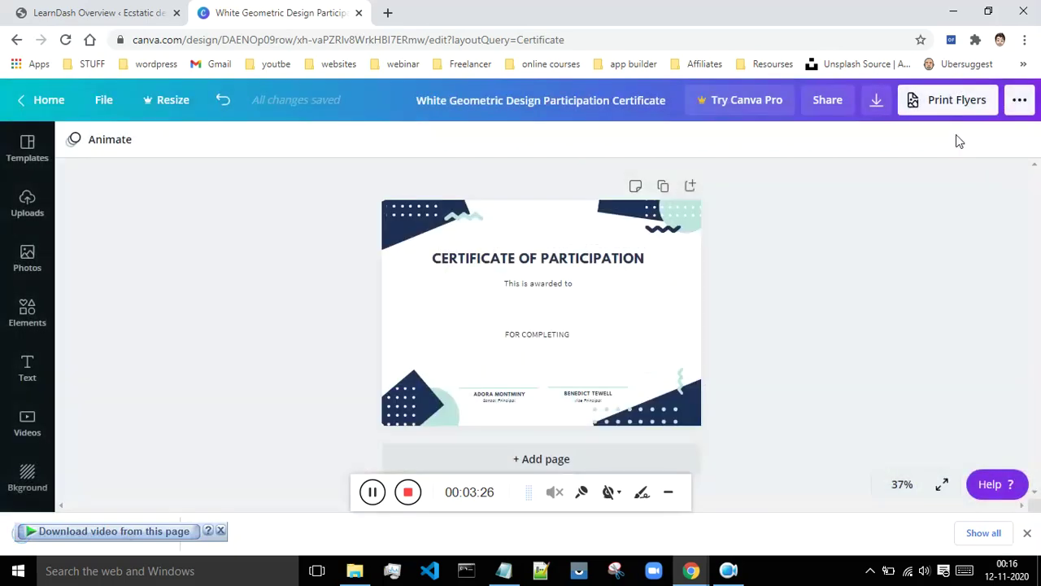
- Show the downloaded White Geometric certificate JPG in its folder and move it from Downloads to the Desktop
click(221, 531)
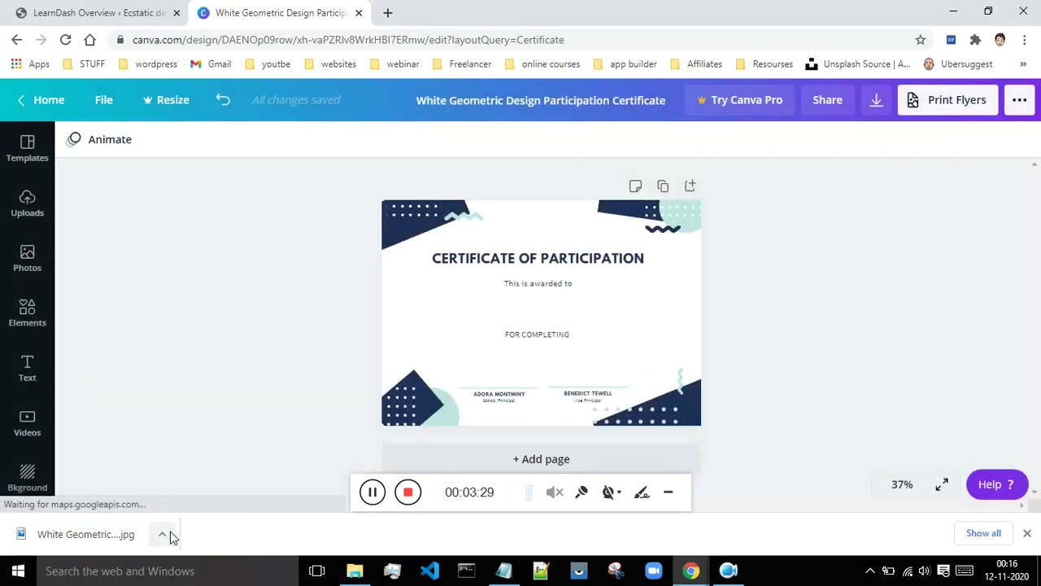
click(166, 534)
click(233, 485)
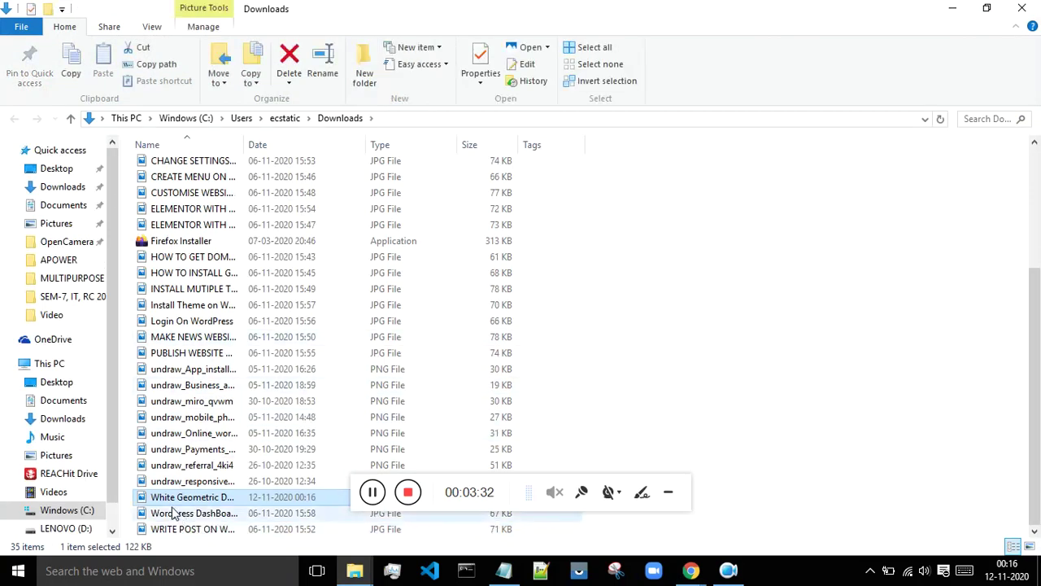
drag(96, 468, 69, 394)
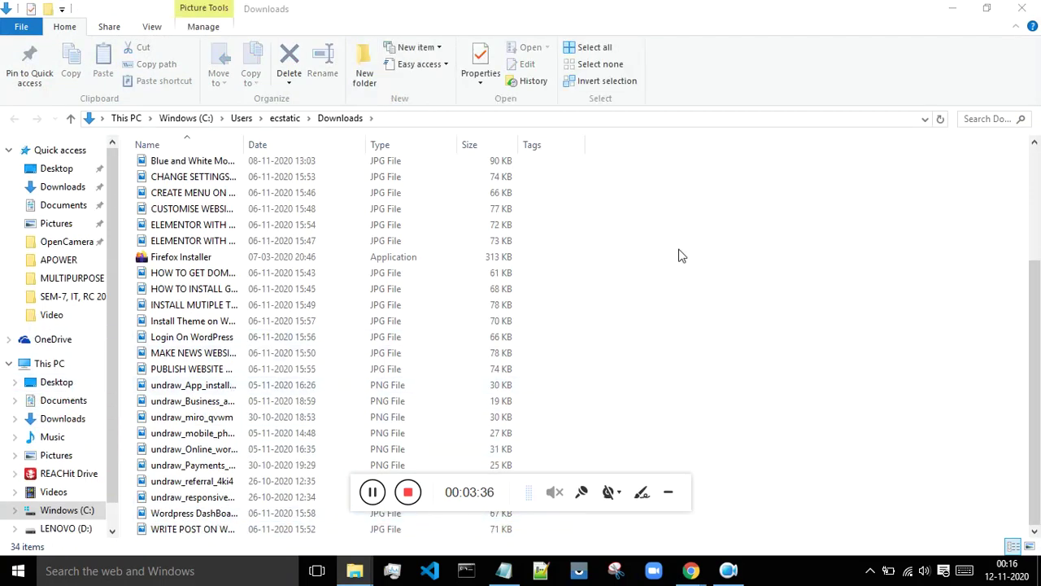
click(1021, 8)
- Switch to the LearnDash site in WordPress and add a first certificate from the Certificates page
click(103, 9)
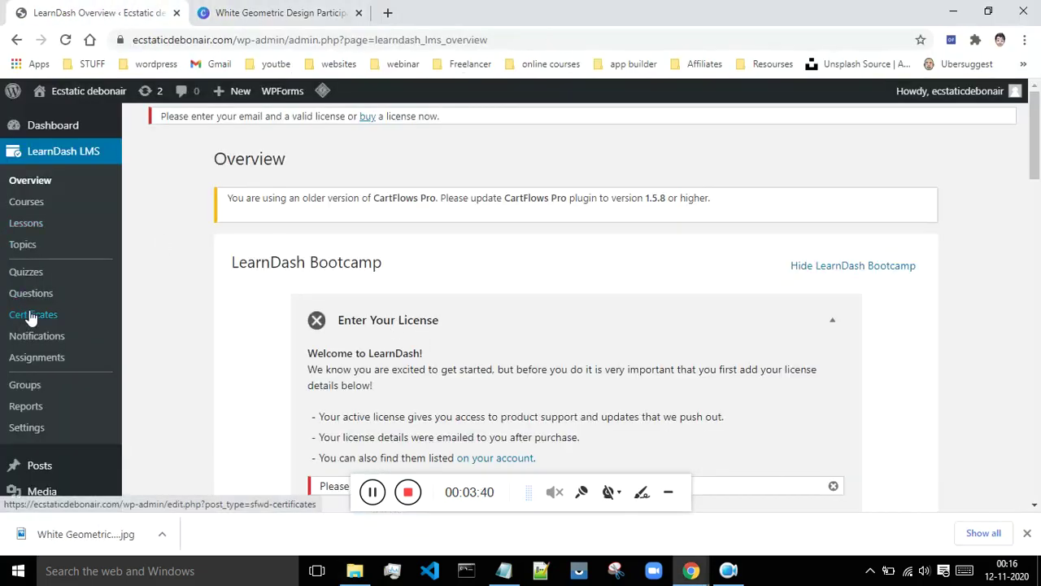
click(31, 316)
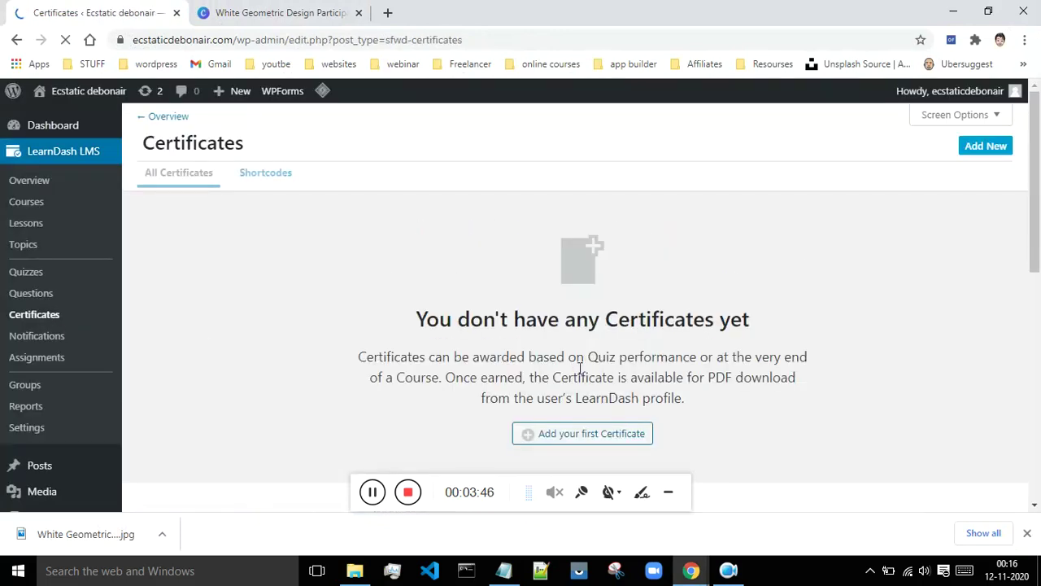
click(600, 440)
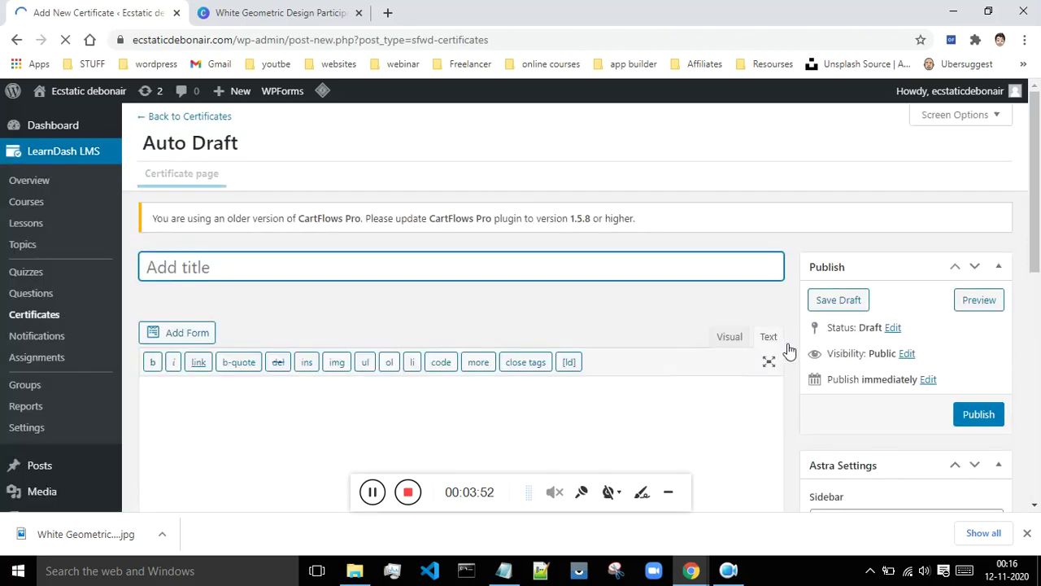
- Remove the featured image already assigned to the new certificate draft
scroll(787, 343, down, 8)
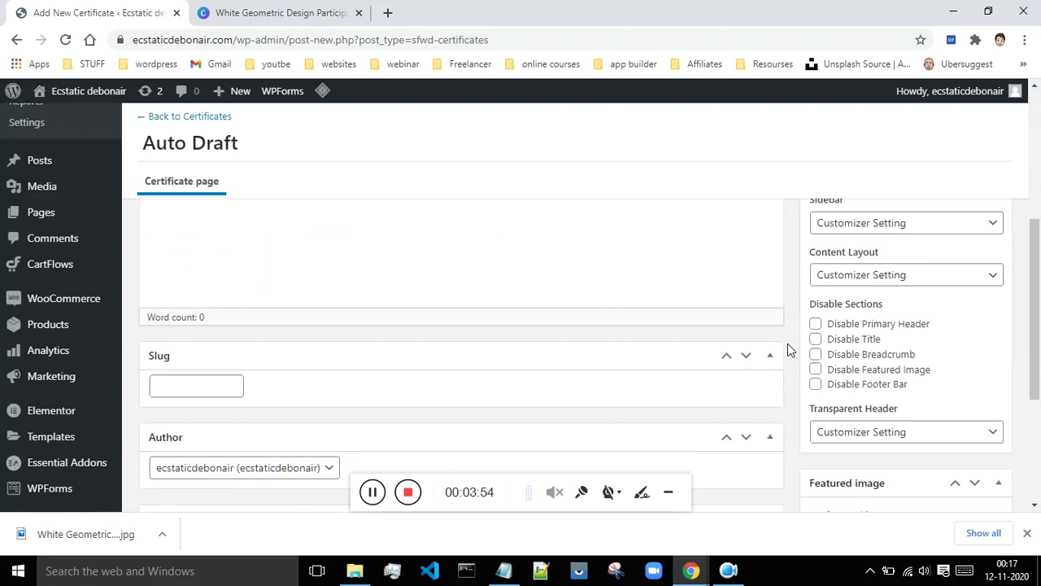
scroll(787, 343, down, 1)
scroll(786, 348, up, 4)
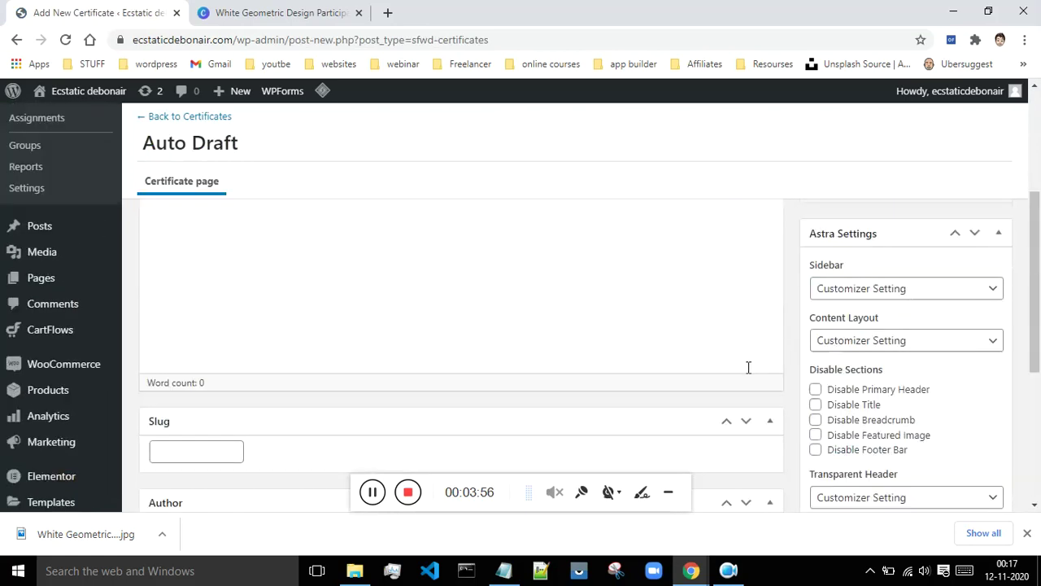
scroll(298, 358, up, 1)
scroll(455, 330, down, 5)
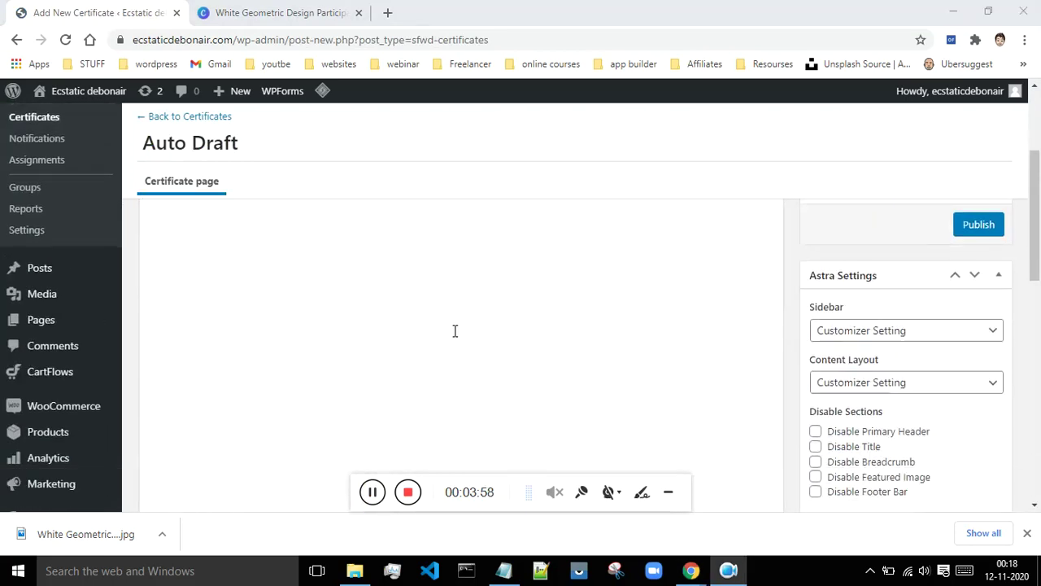
scroll(682, 333, down, 1)
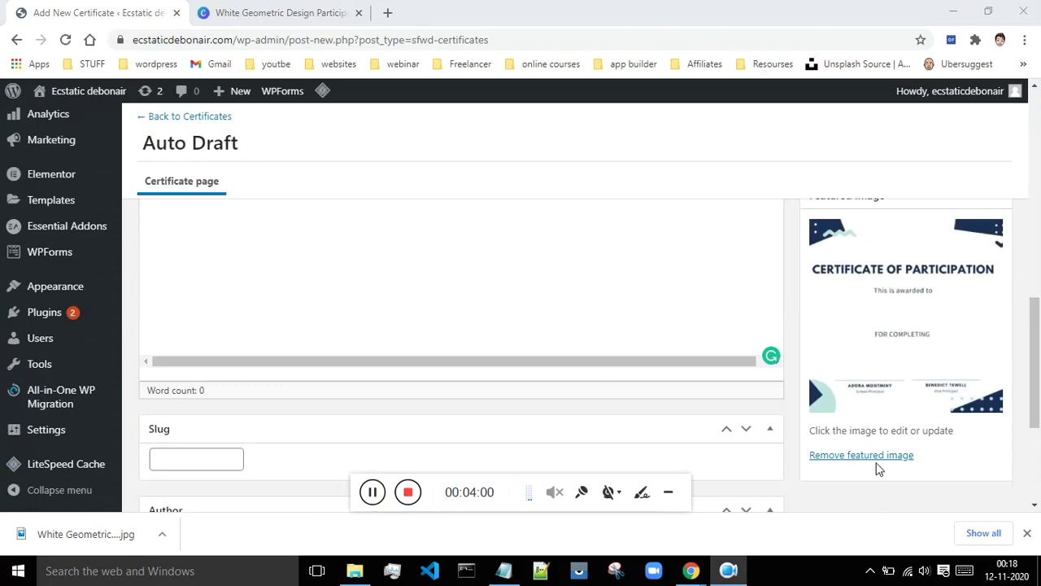
click(876, 458)
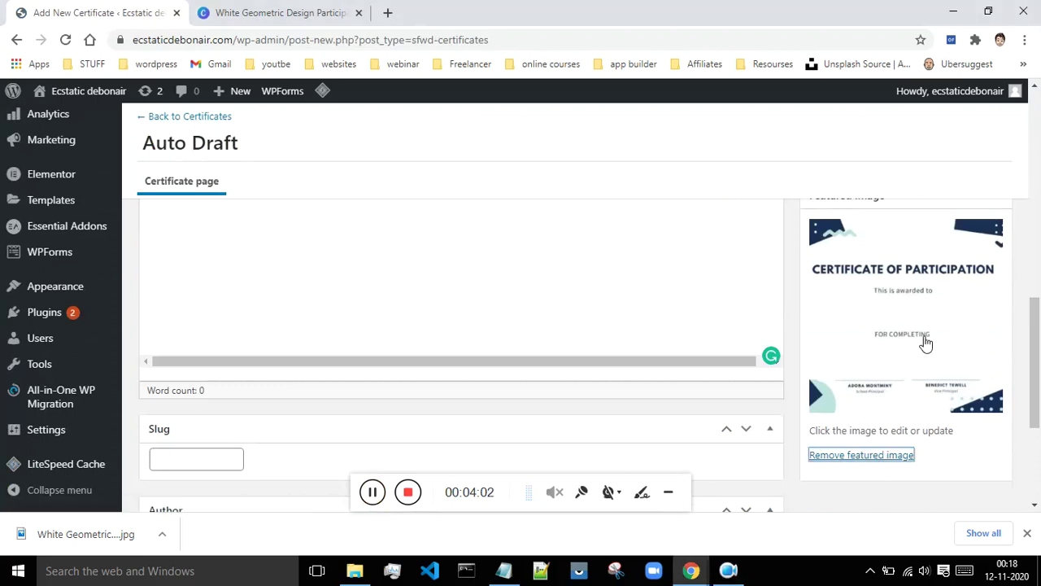
- Upload the White Geometric Design Participation Certificate JPG from the Desktop and set it as the certificate's featured image
click(867, 460)
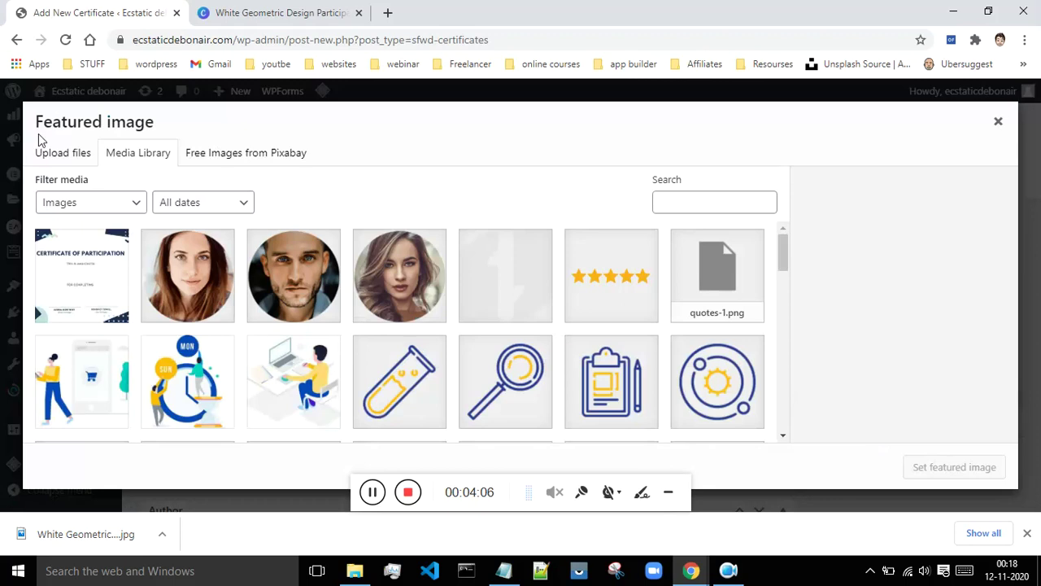
click(43, 156)
click(512, 330)
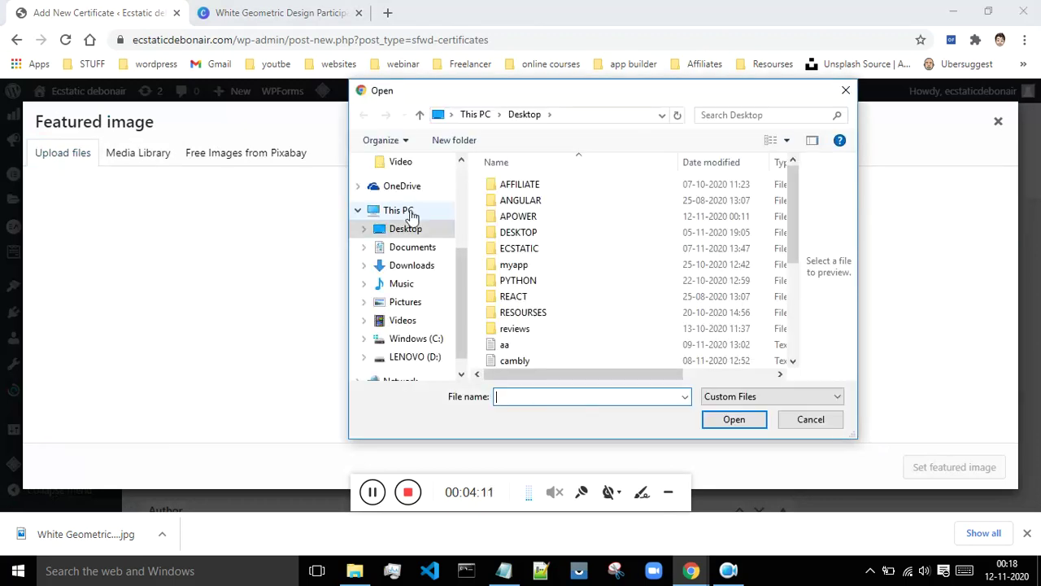
drag(791, 236, 797, 321)
click(618, 343)
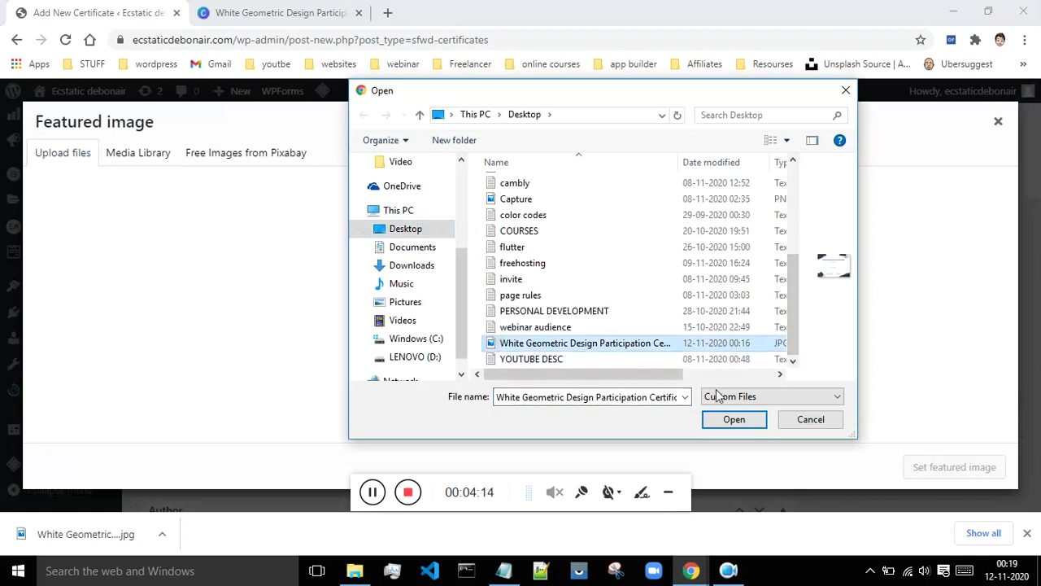
click(732, 419)
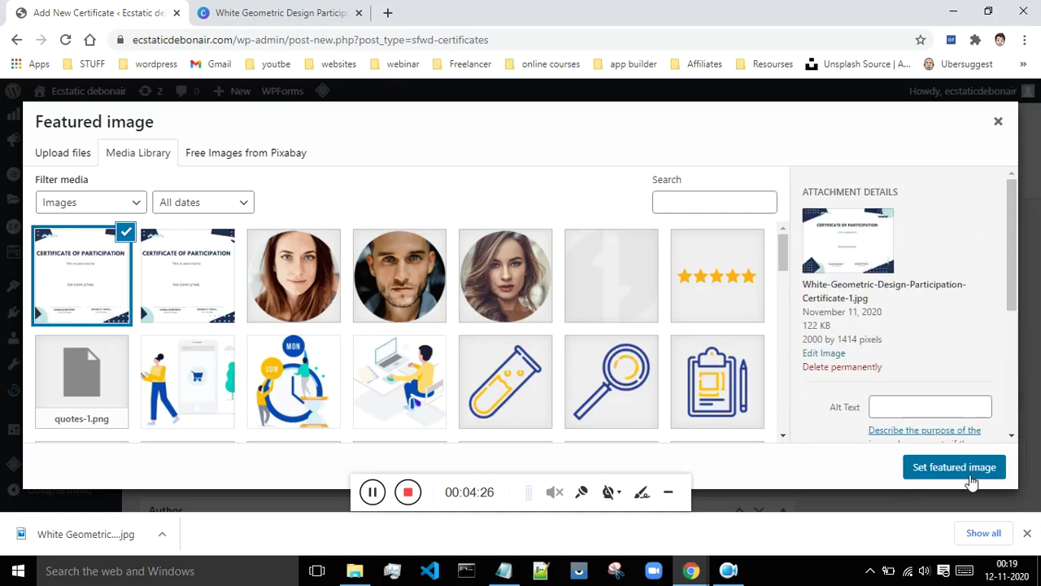
click(953, 467)
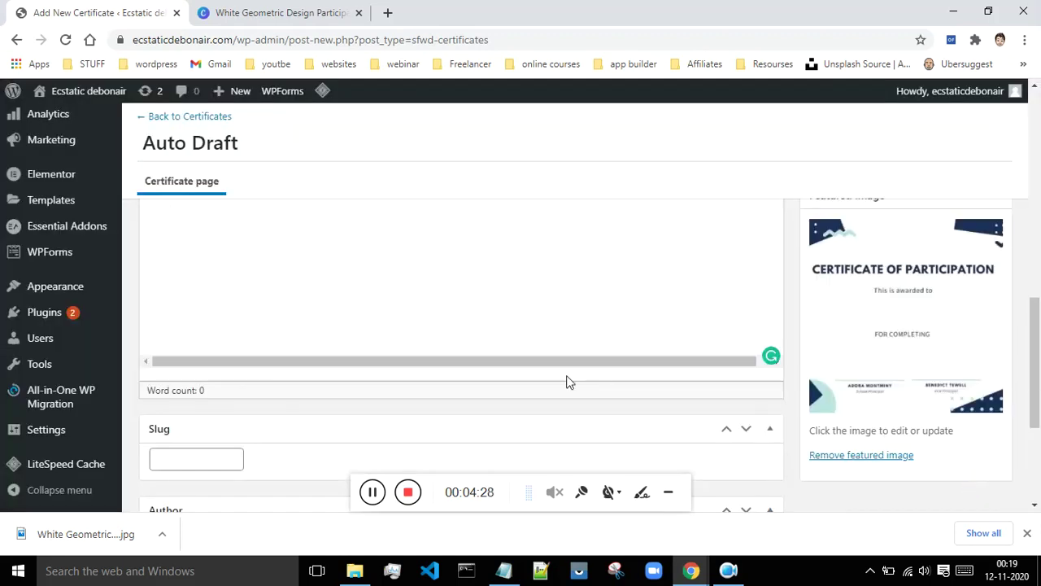
- Switch the untitled certificate's content editor to Text mode and start inserting an image by URL
scroll(774, 368, up, 10)
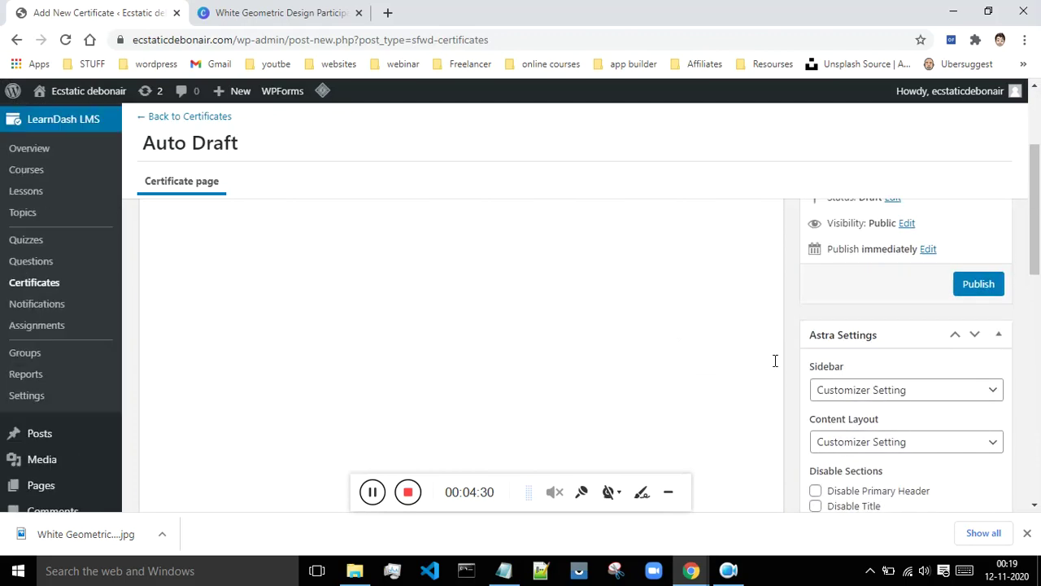
scroll(764, 358, down, 2)
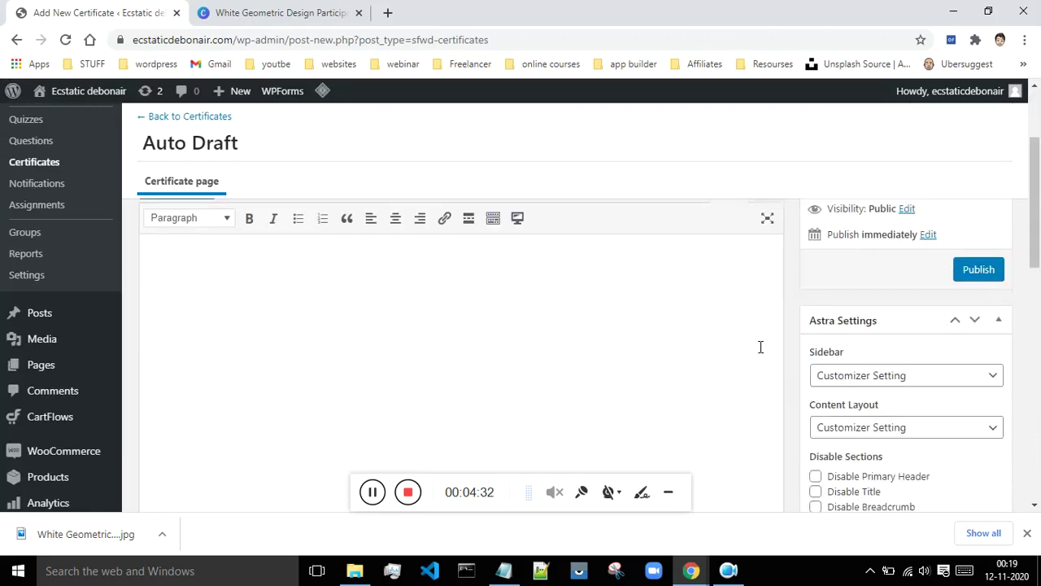
scroll(761, 347, up, 2)
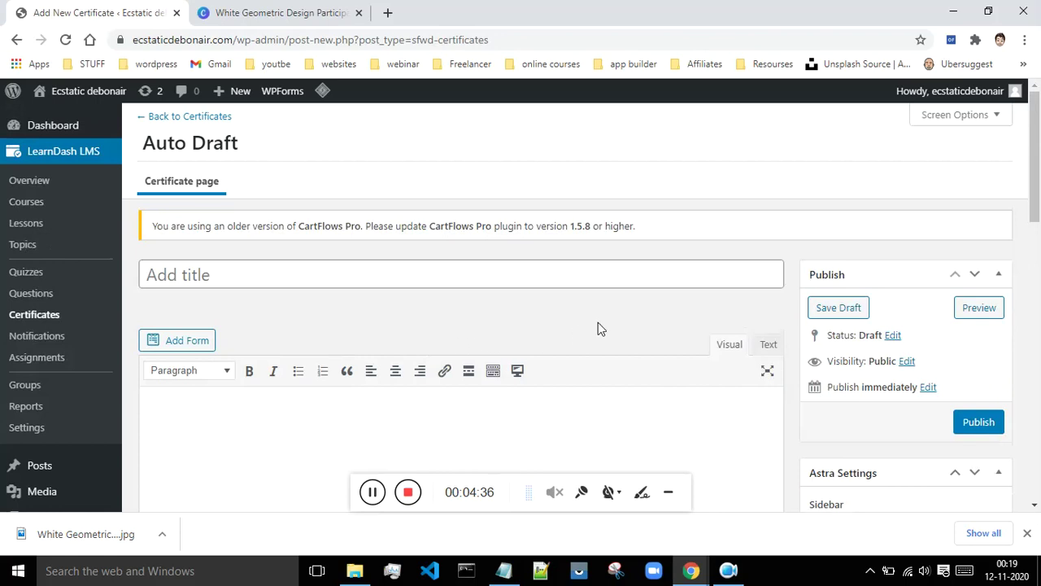
scroll(598, 322, down, 1)
scroll(659, 326, up, 1)
scroll(701, 331, up, 1)
scroll(297, 386, down, 1)
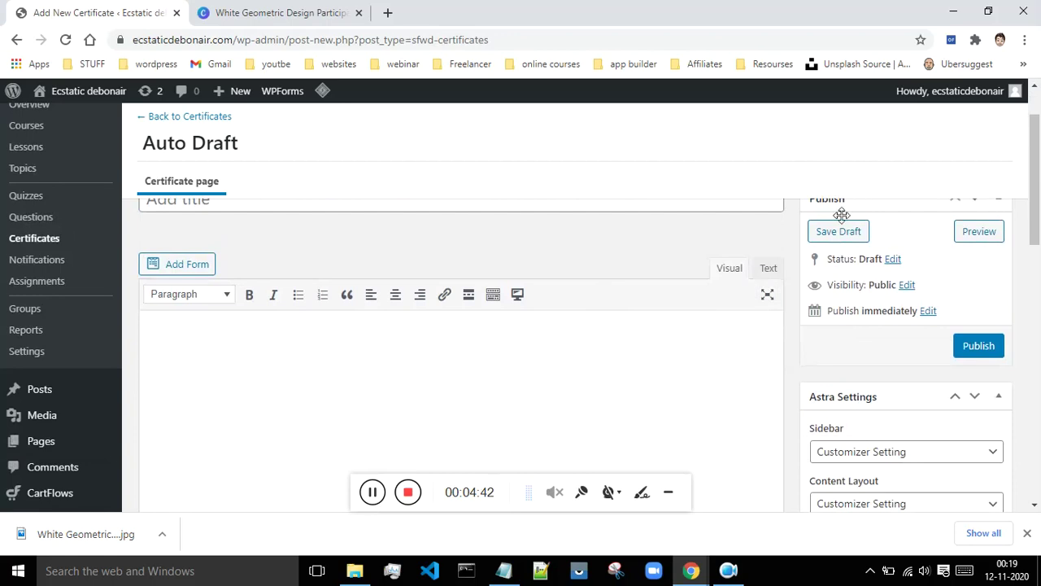
click(767, 295)
click(767, 298)
click(765, 294)
click(770, 270)
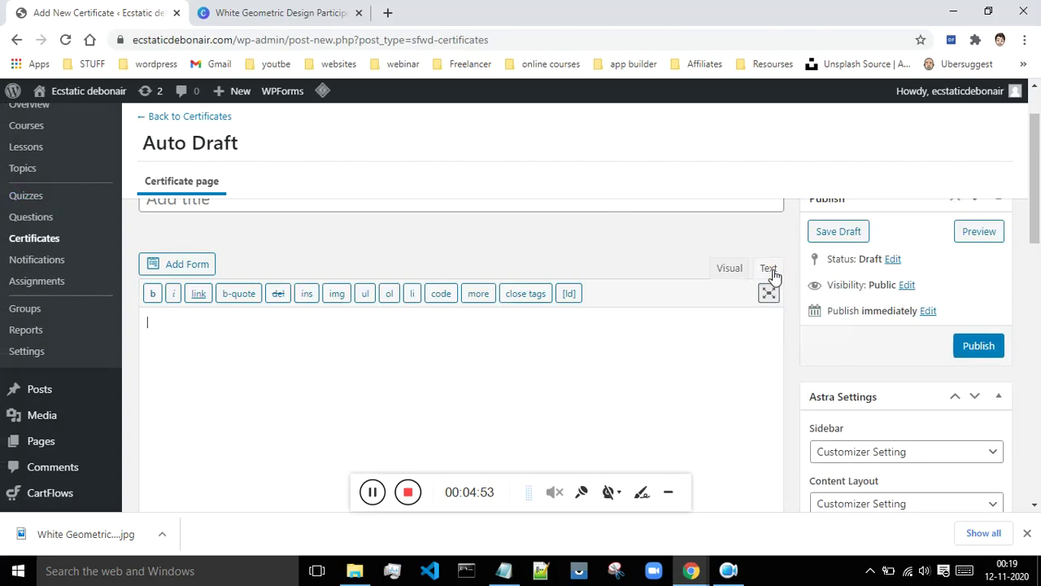
click(332, 298)
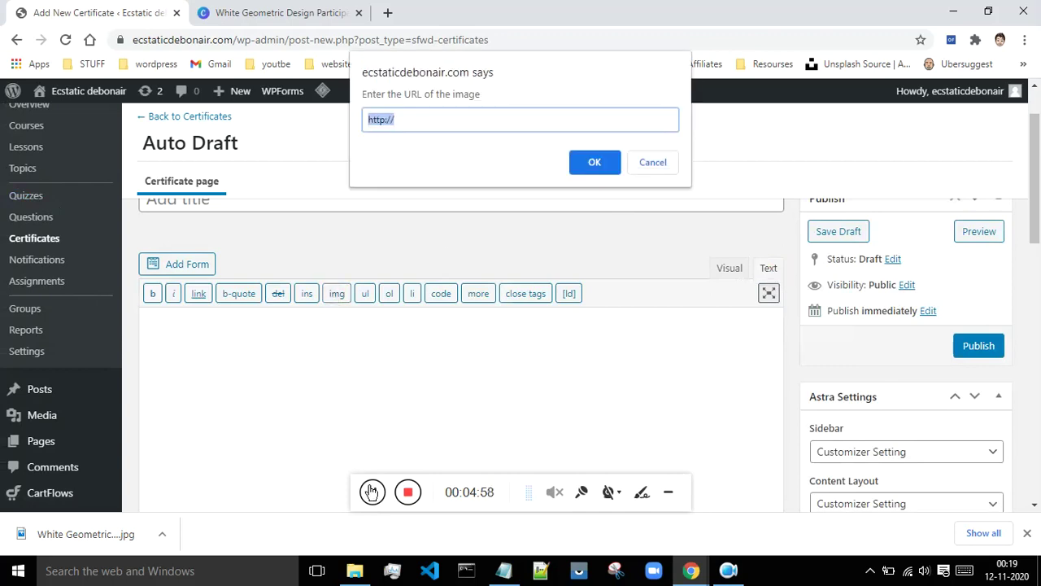
click(372, 492)
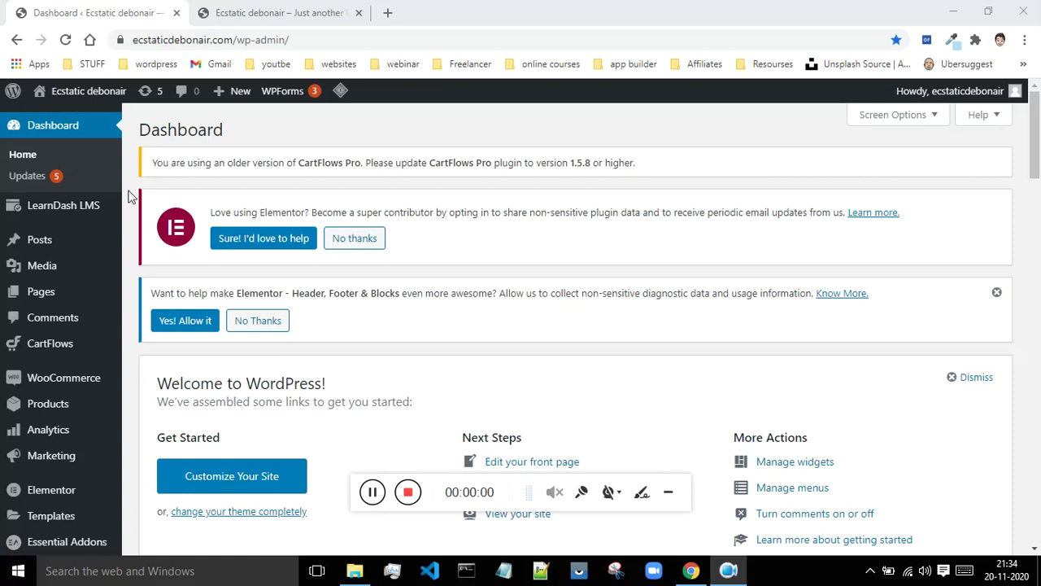
- Add a new certificate from the LearnDash Certificates page and title it "web dev certificate"
mouse_move(105, 204)
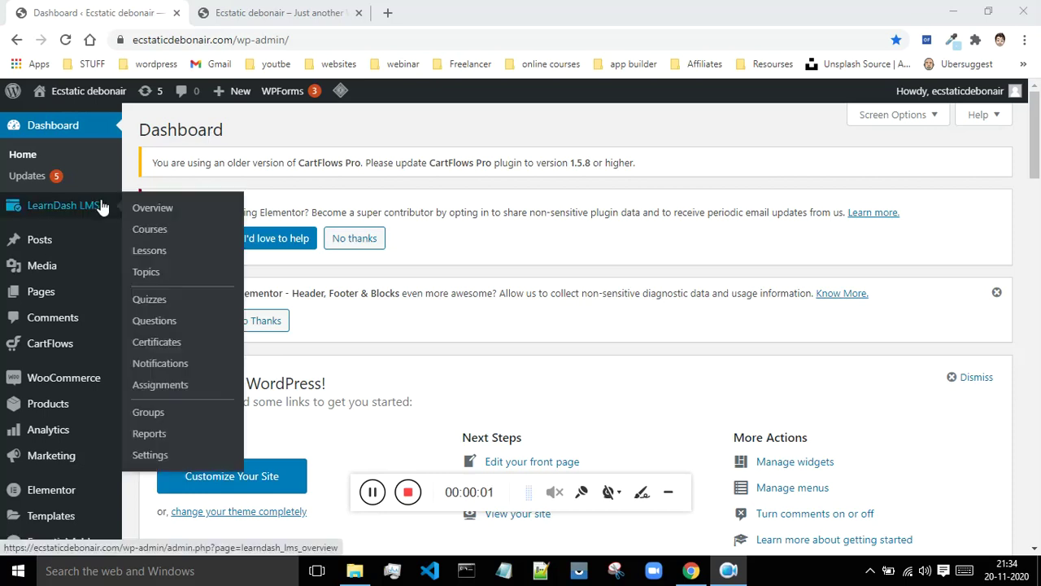
click(151, 346)
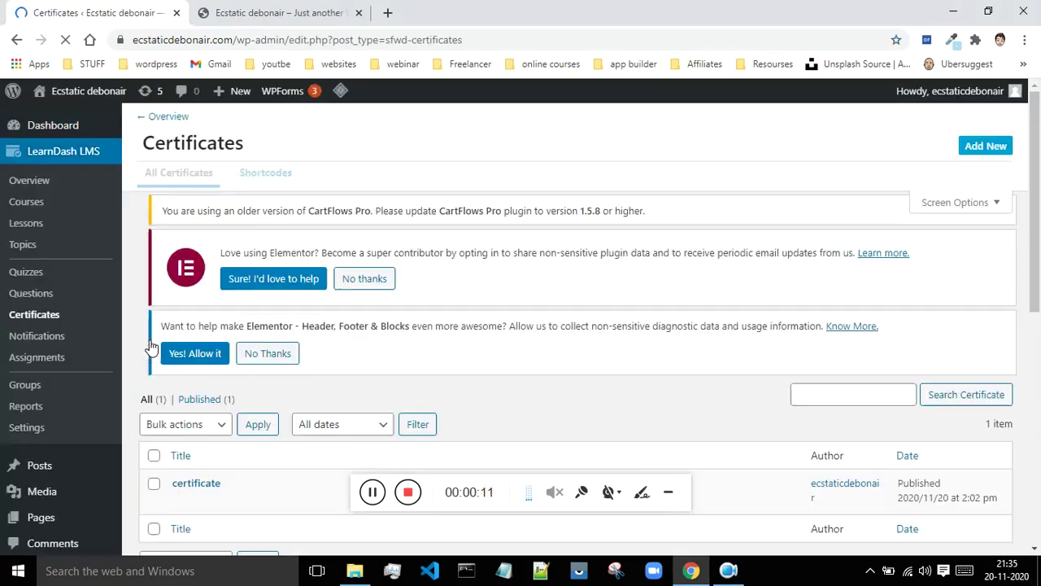
scroll(732, 342, down, 3)
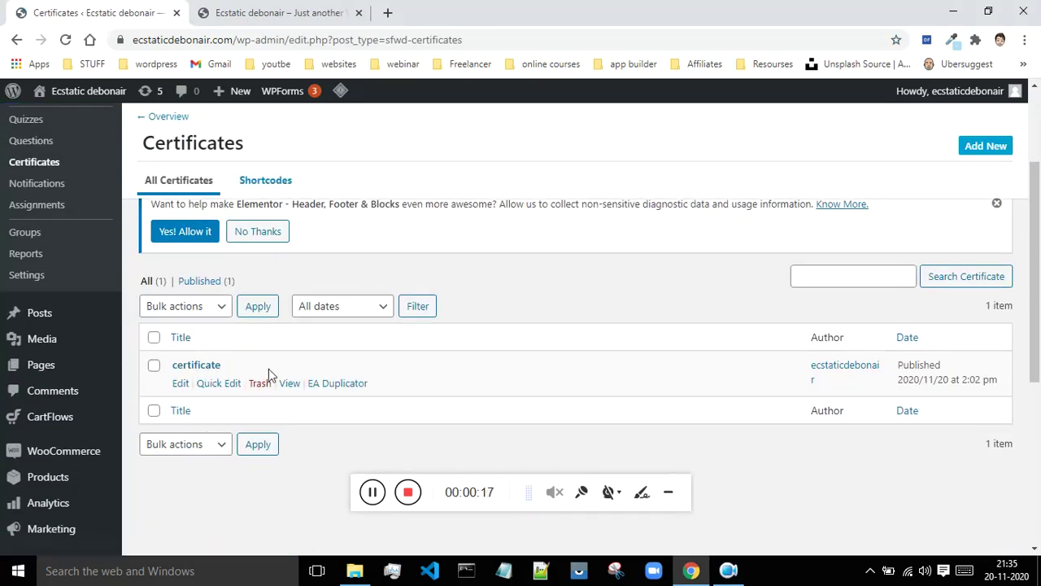
scroll(271, 375, up, 2)
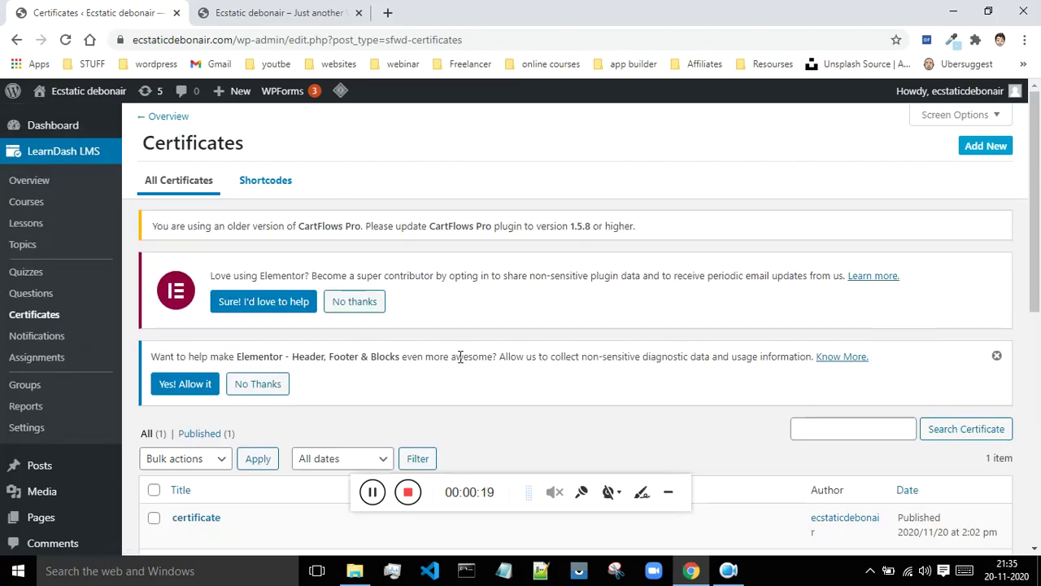
click(997, 155)
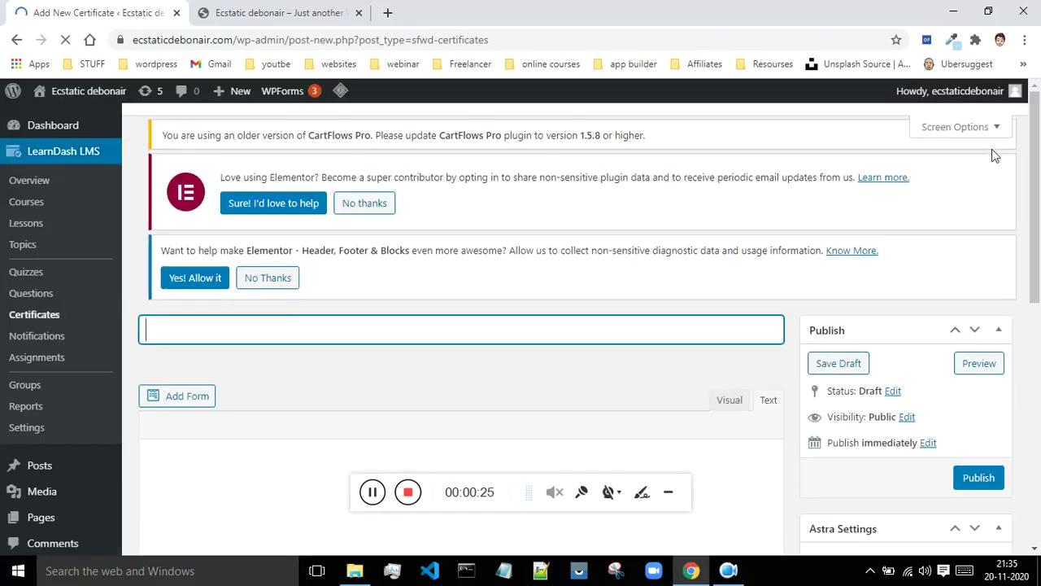
scroll(300, 339, down, 1)
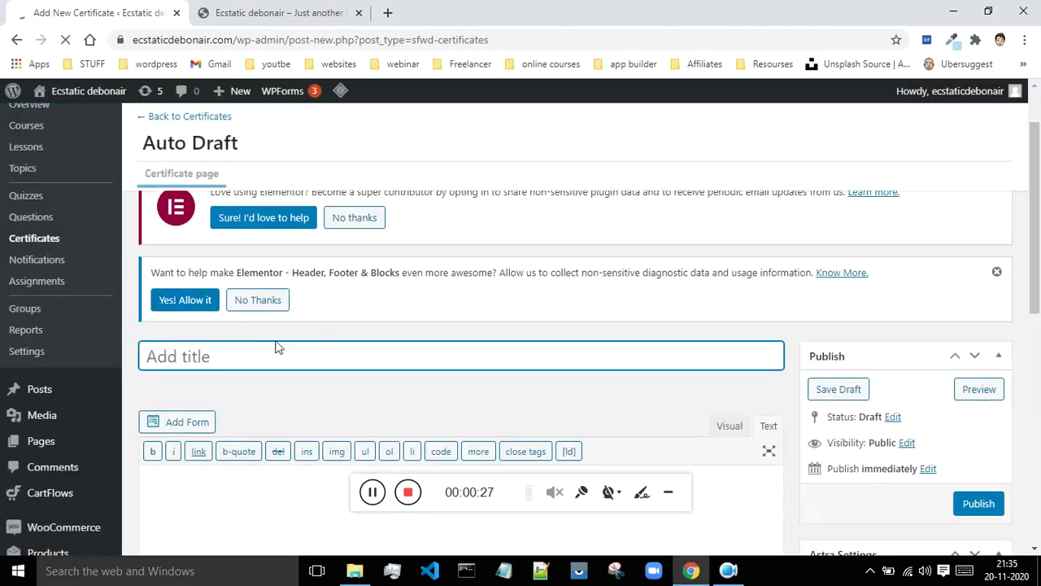
text(wev)
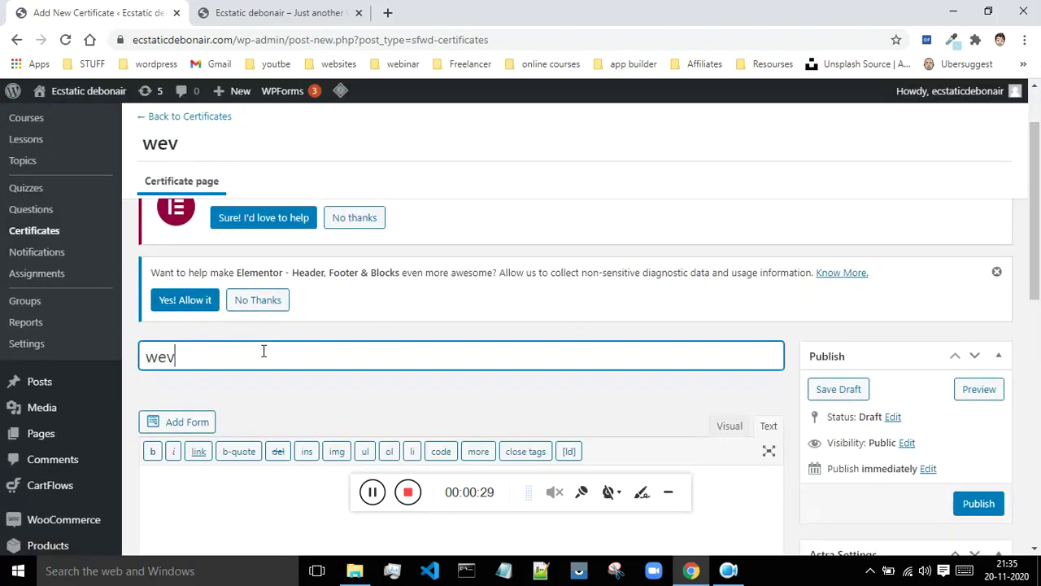
text(b dev certificate)
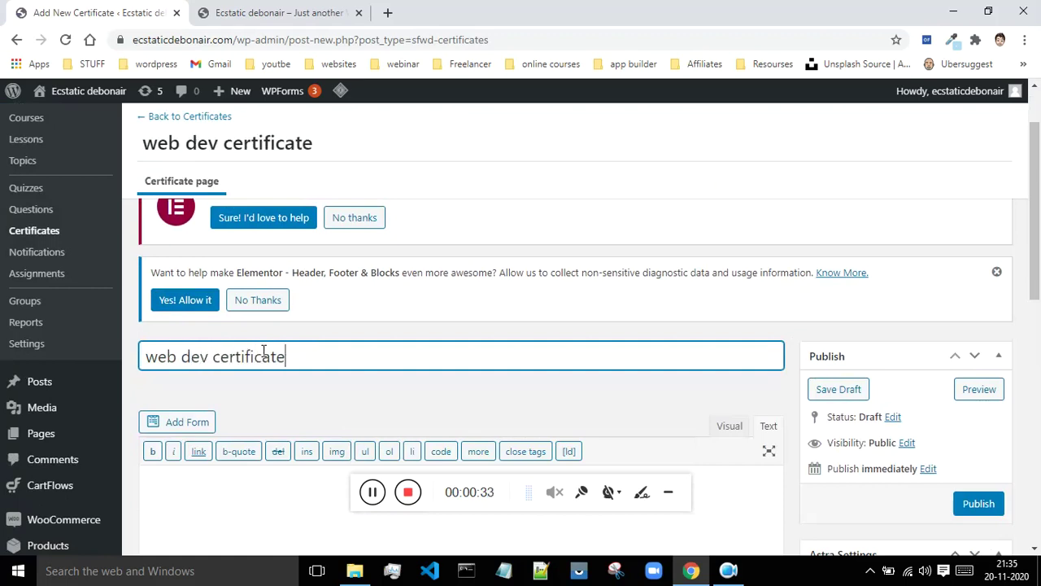
- Upload certificate.jpg from the computer and set it as the certificate's featured image
scroll(514, 302, down, 10)
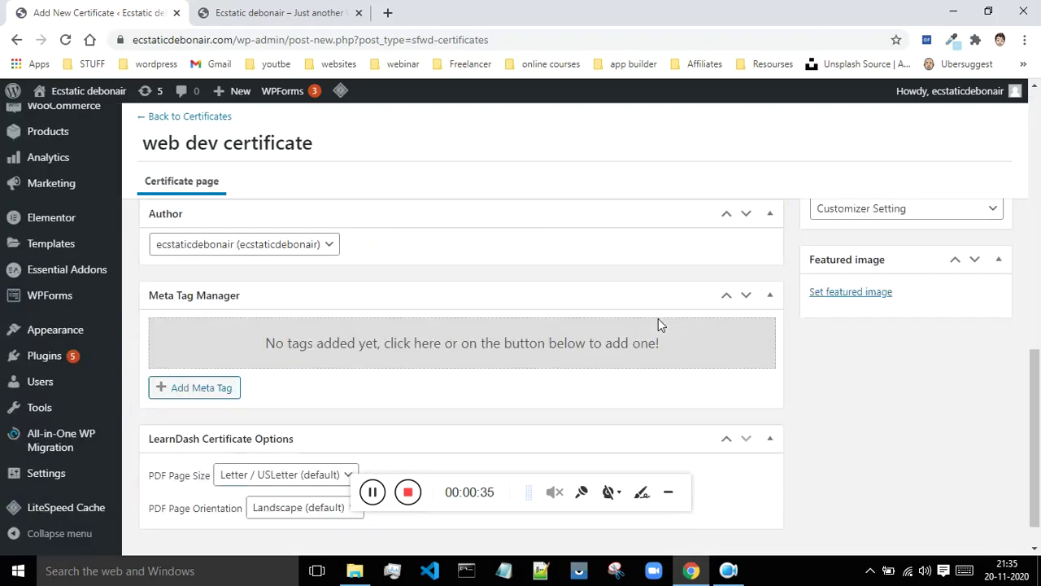
click(869, 295)
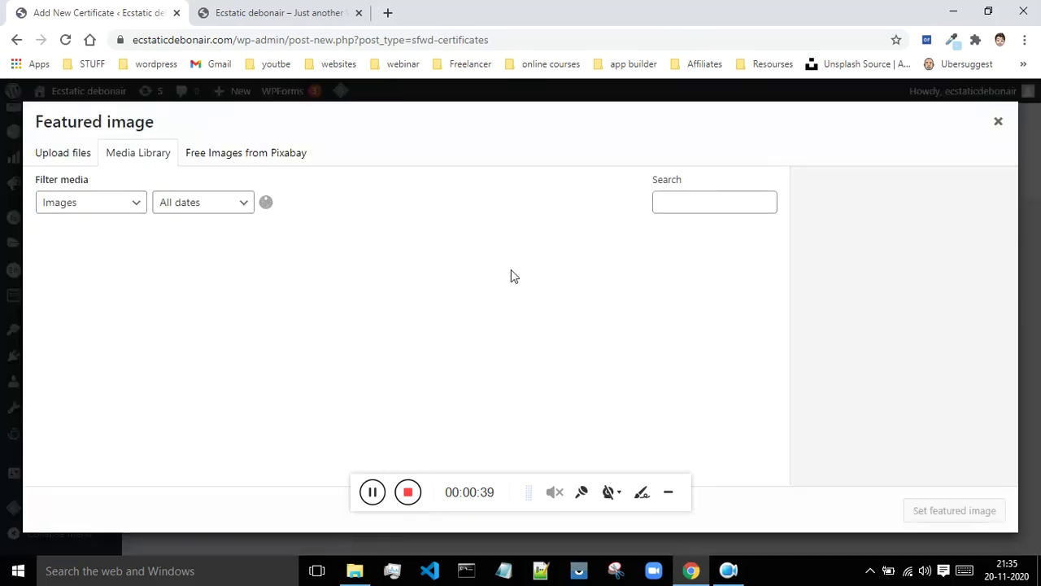
click(61, 155)
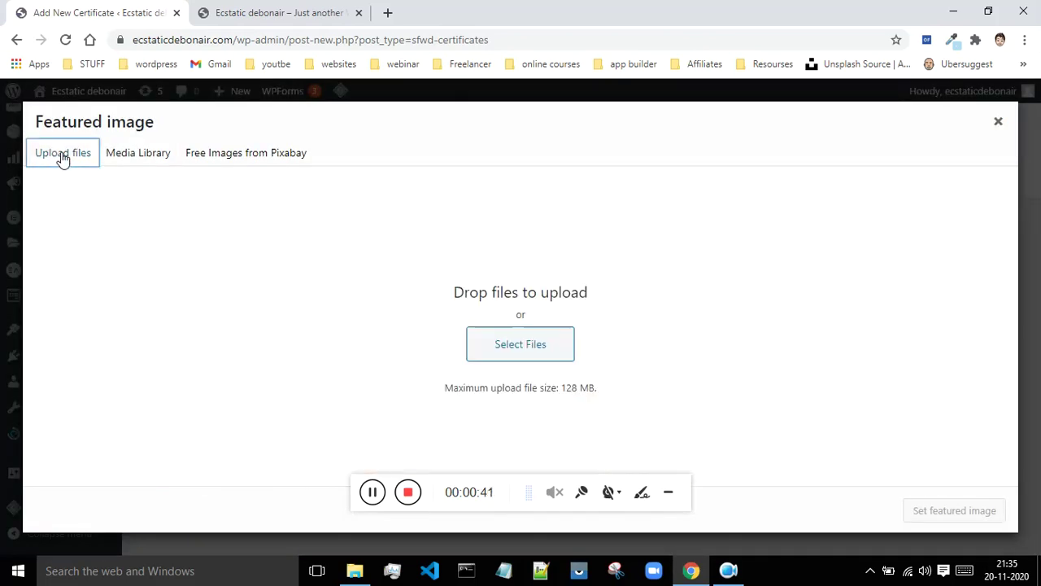
click(538, 346)
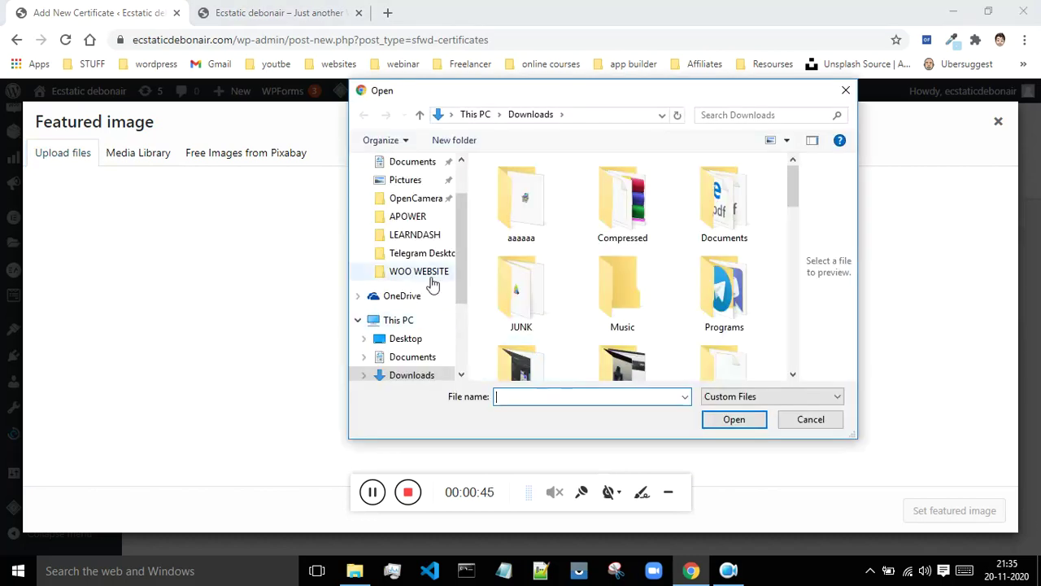
drag(795, 181, 797, 232)
click(648, 326)
click(736, 422)
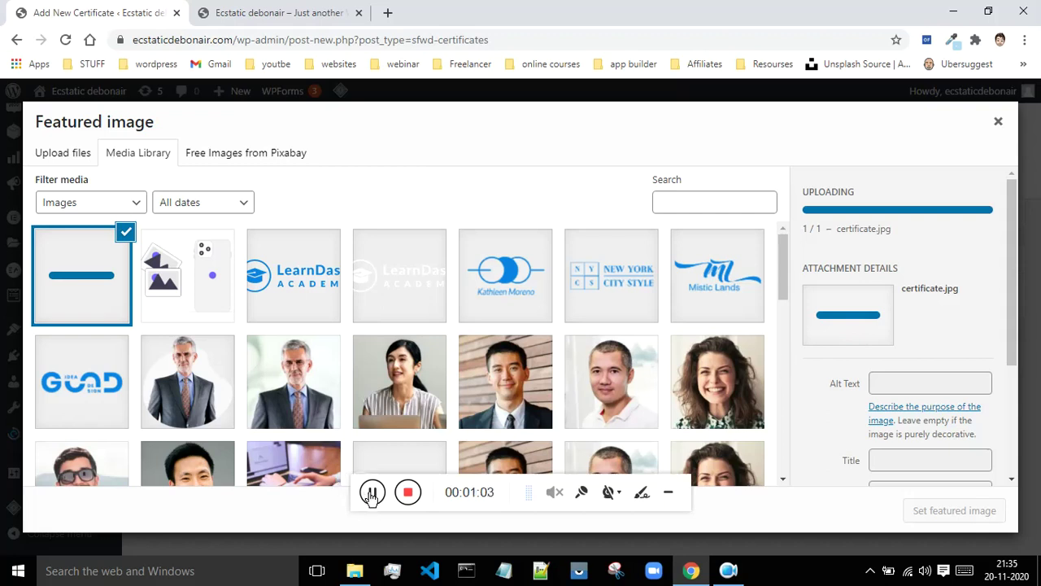
click(946, 514)
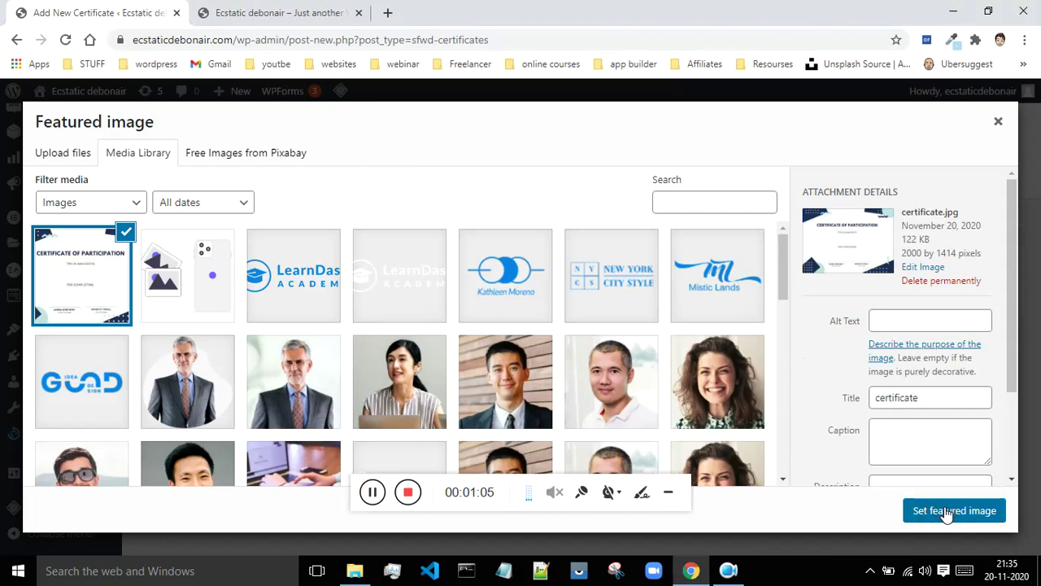
click(952, 511)
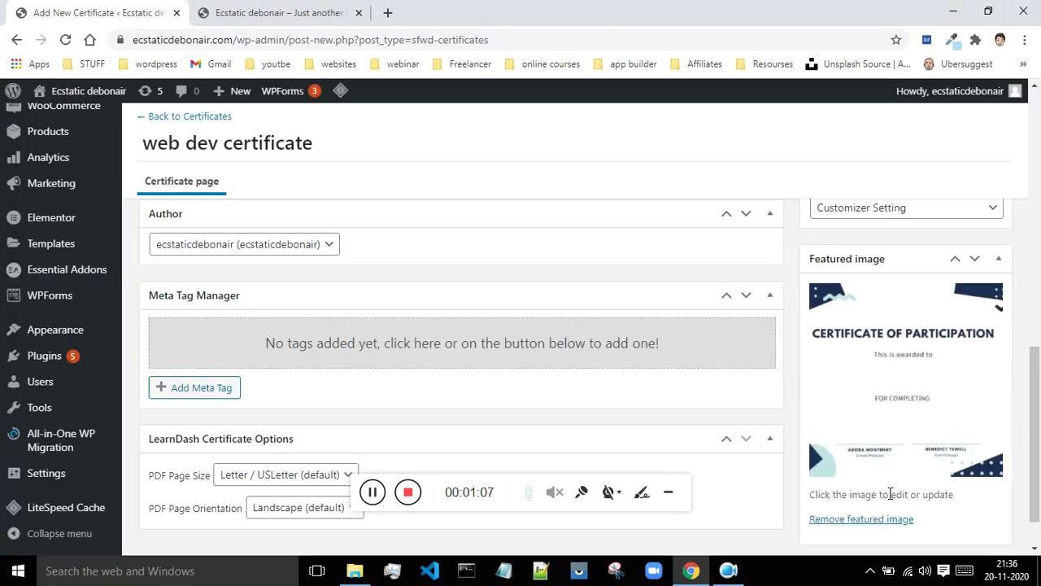
- Switch the certificate's content editor to Visual mode and publish the certificate
scroll(867, 395, up, 1)
scroll(883, 401, down, 2)
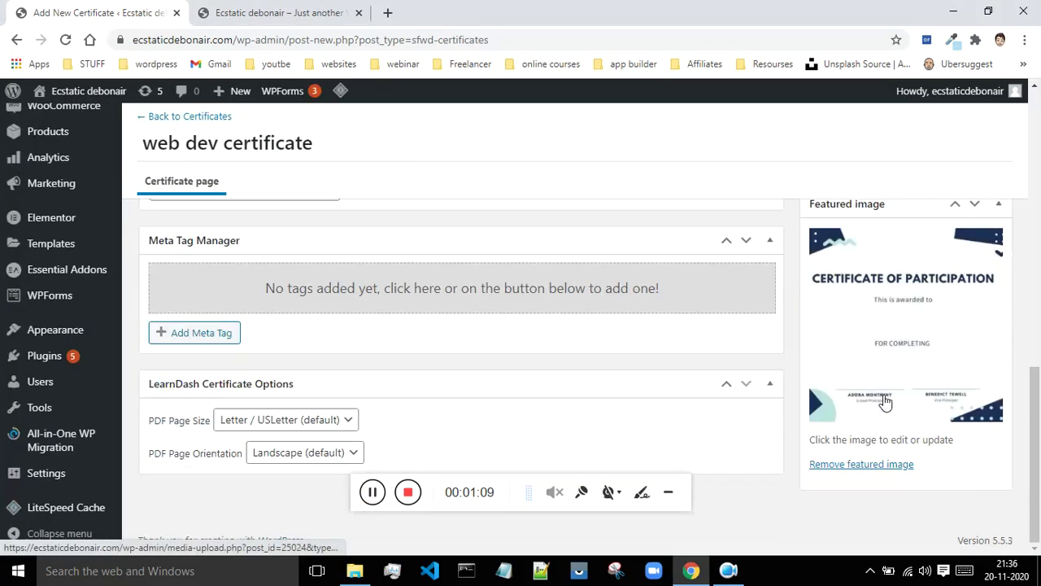
scroll(886, 355, up, 3)
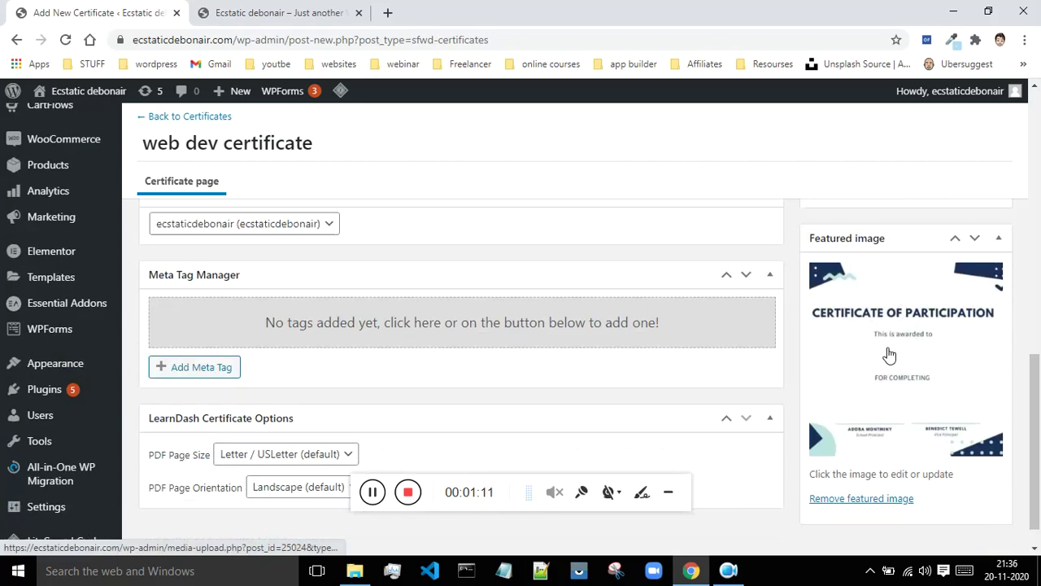
scroll(889, 353, up, 3)
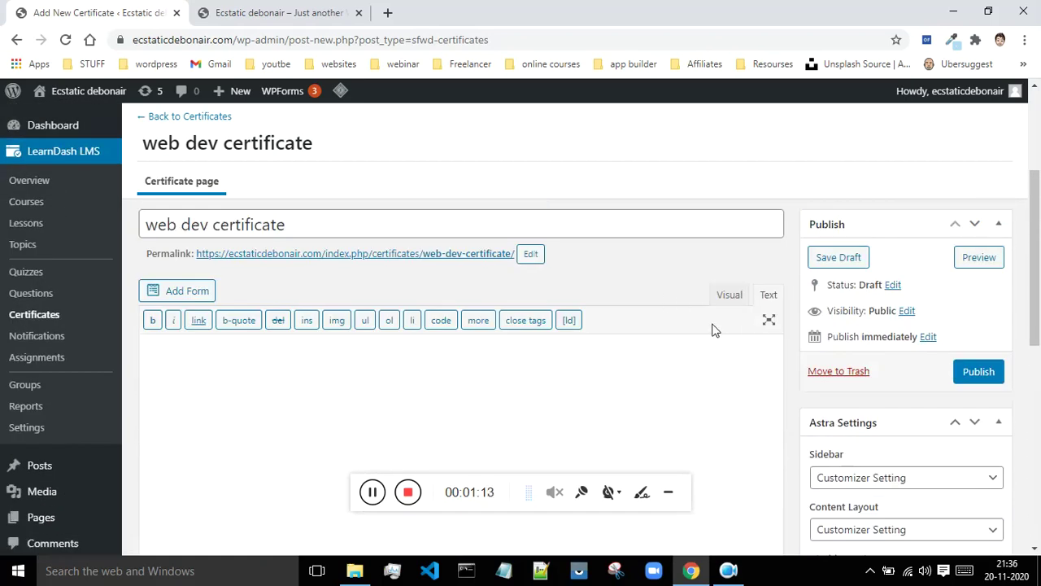
click(730, 297)
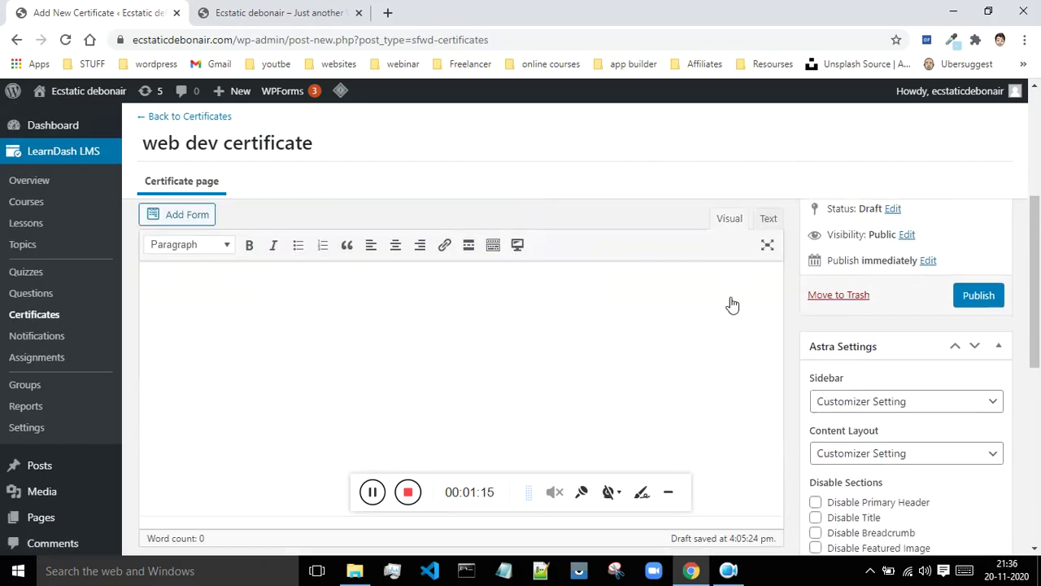
scroll(731, 302, down, 5)
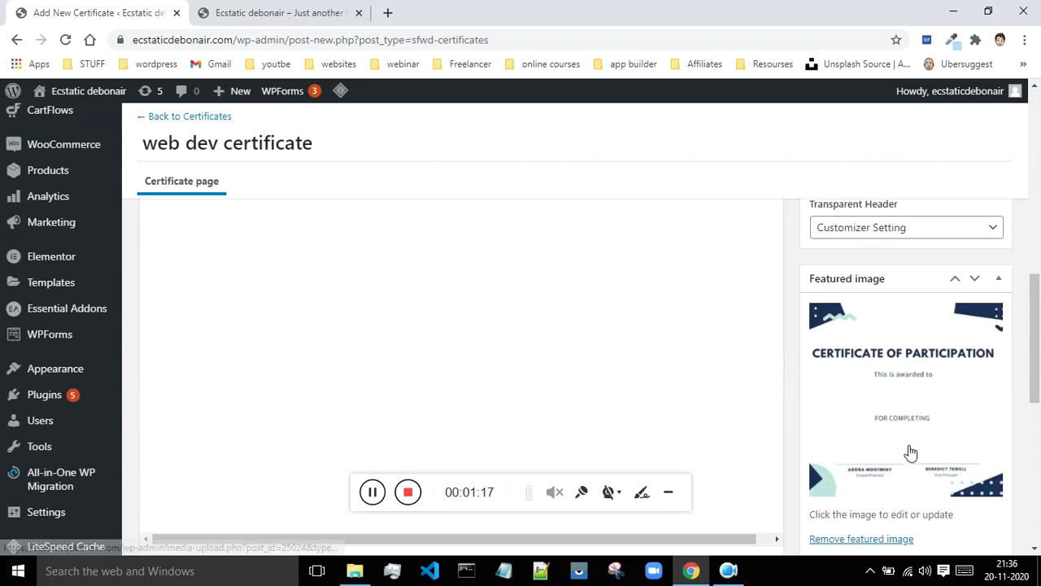
scroll(895, 443, up, 3)
scroll(488, 319, up, 2)
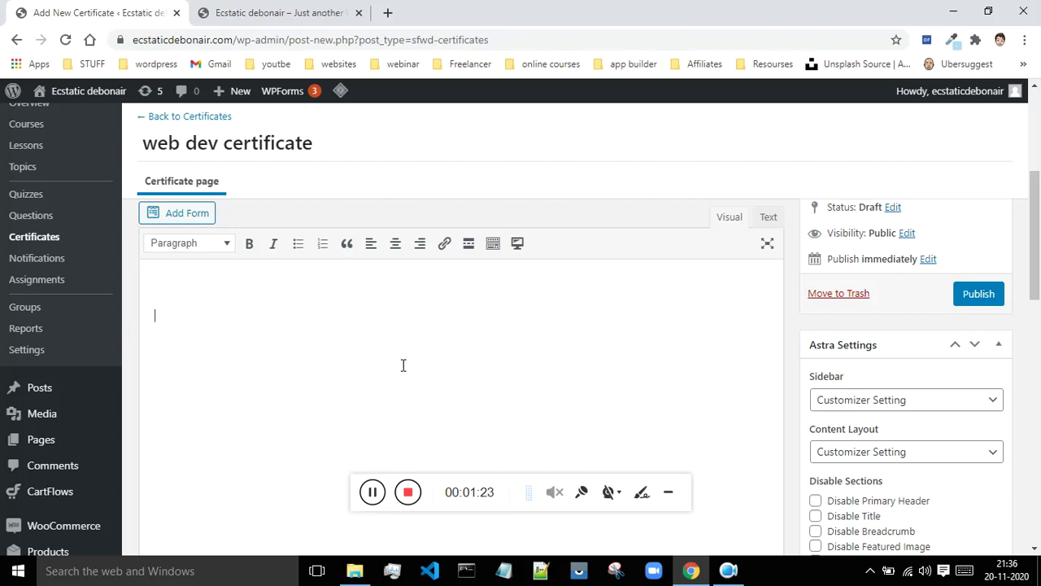
click(965, 297)
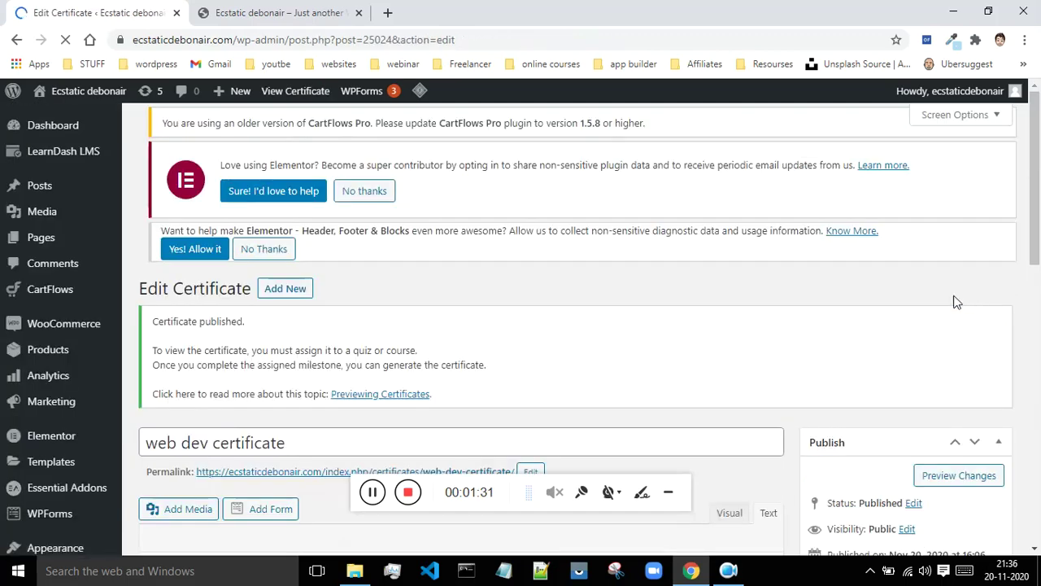
- Show the published certificate's content in Visual mode and examine how the background image appears in the editor
scroll(829, 291, down, 3)
scroll(781, 309, down, 3)
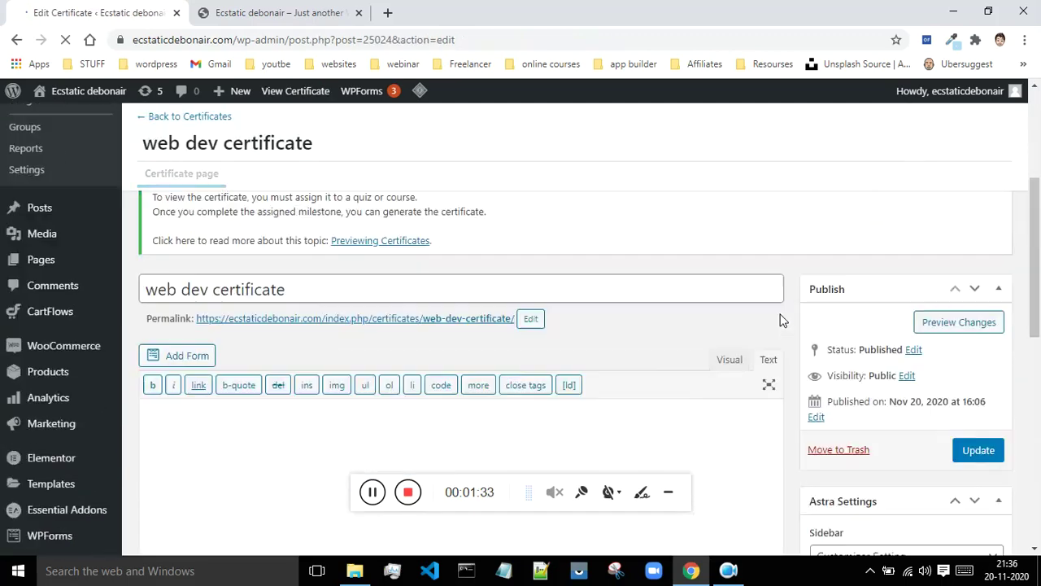
click(726, 313)
scroll(750, 307, down, 2)
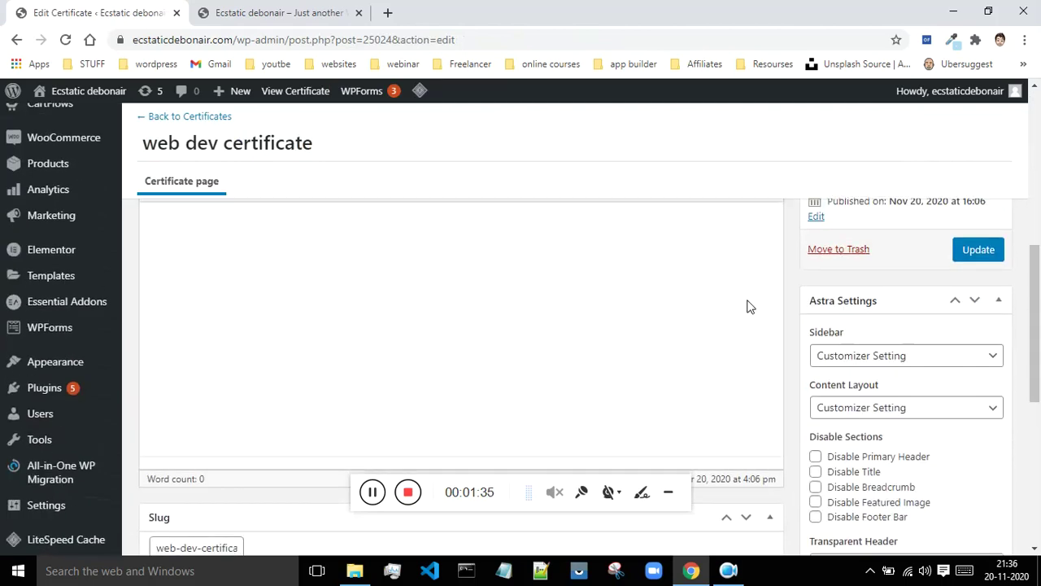
scroll(431, 363, up, 1)
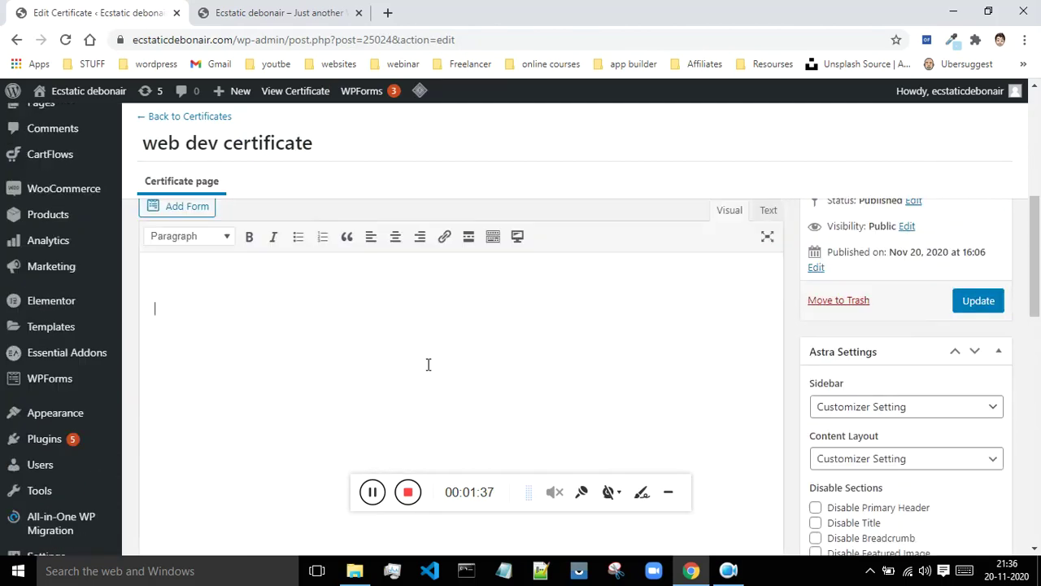
scroll(785, 339, down, 5)
scroll(604, 319, down, 4)
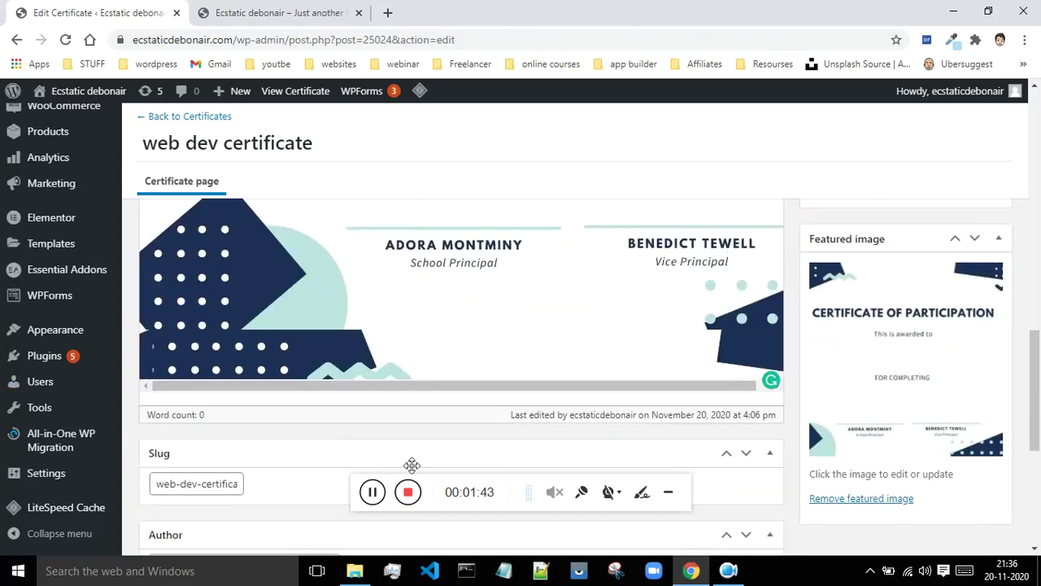
click(374, 498)
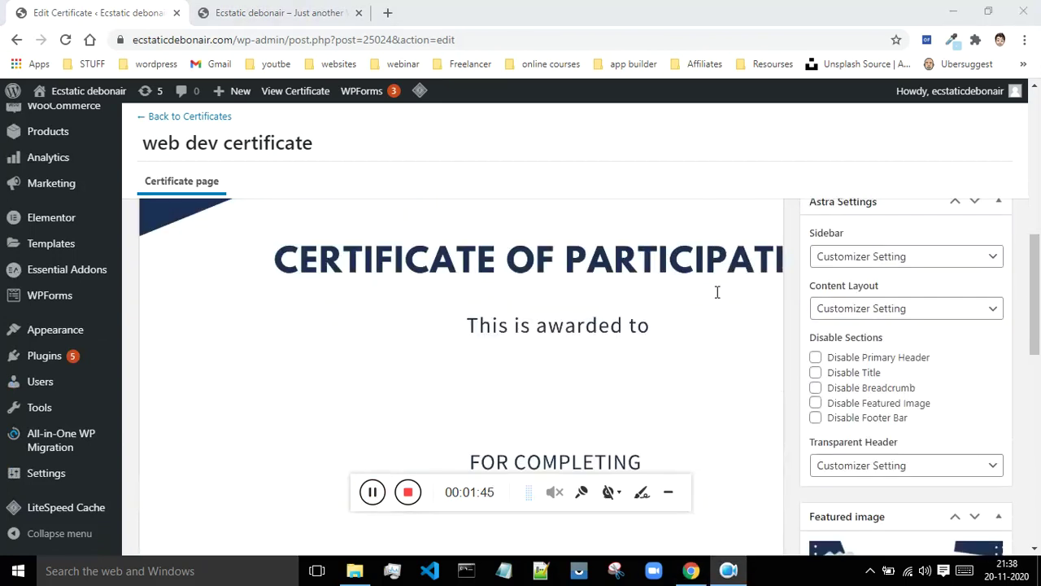
scroll(567, 329, down, 5)
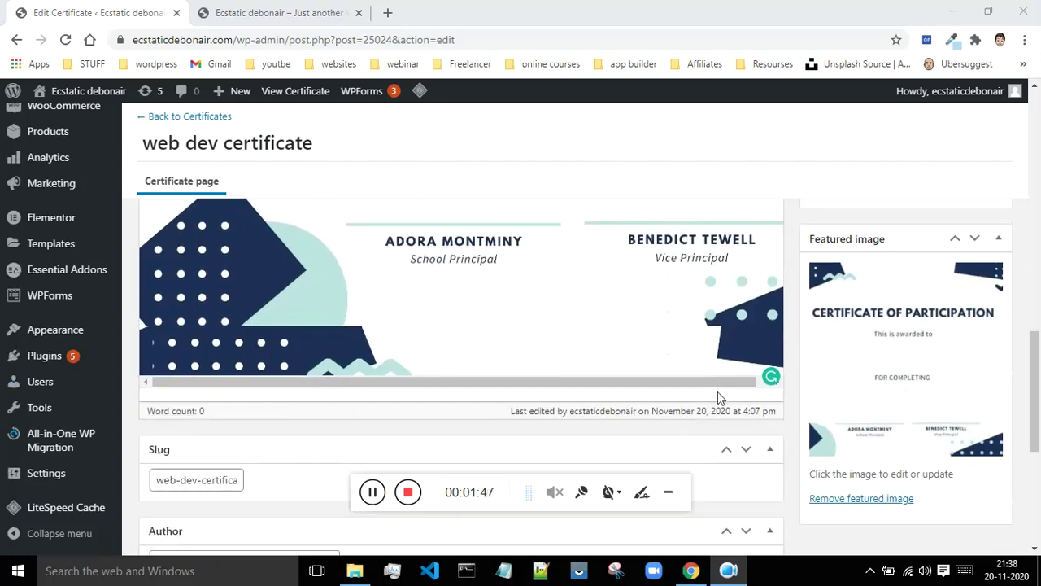
- Reload the certificate's edit page and switch its content editor back to Visual mode
scroll(671, 349, up, 6)
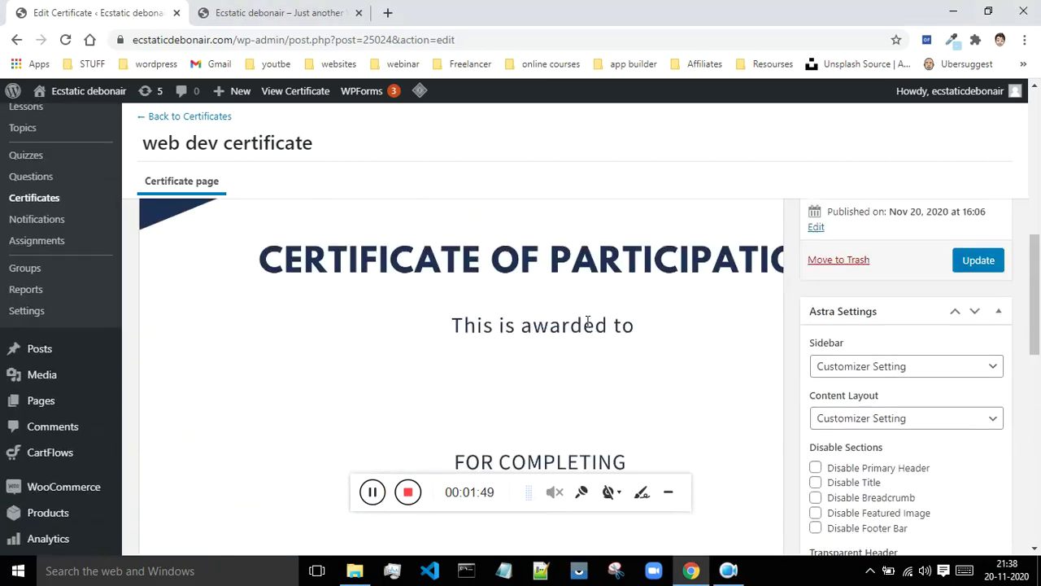
click(67, 40)
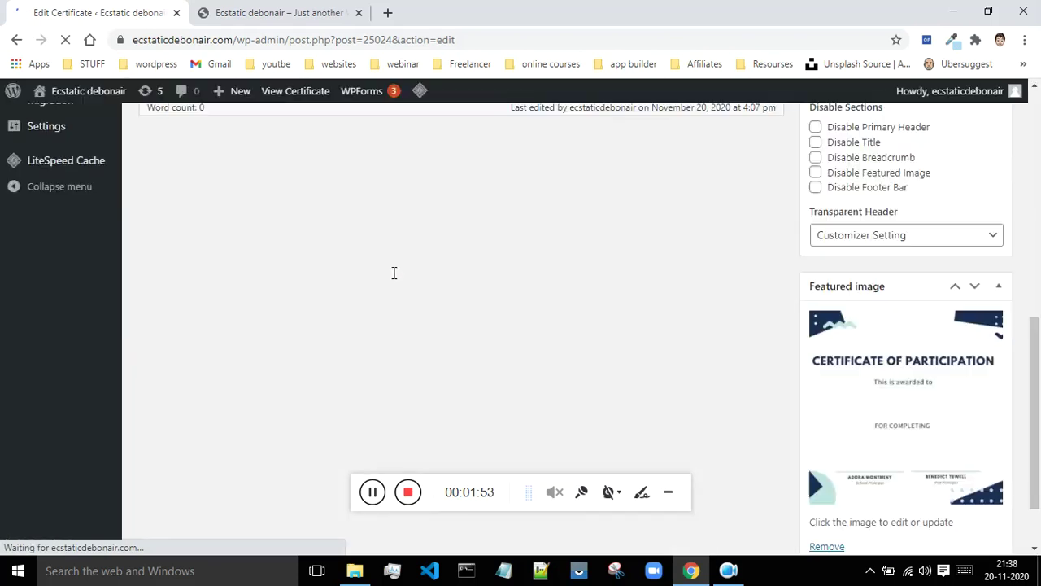
scroll(666, 283, up, 8)
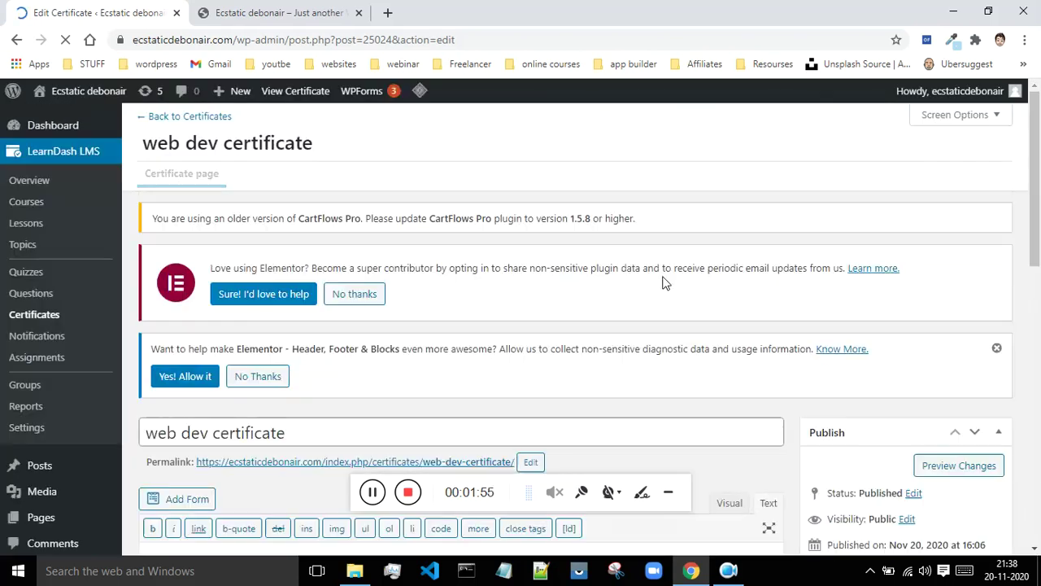
scroll(666, 282, down, 4)
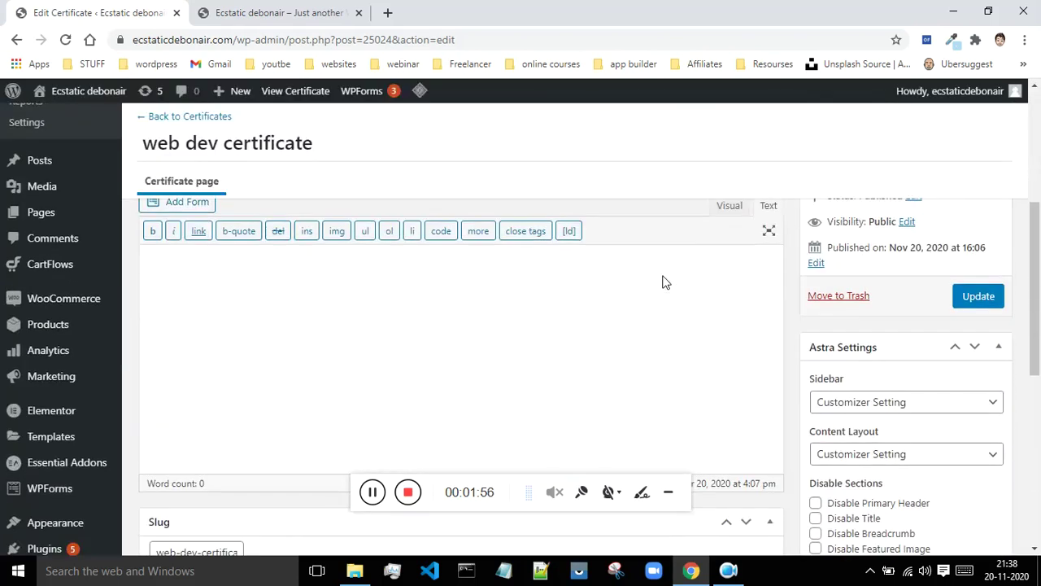
click(729, 207)
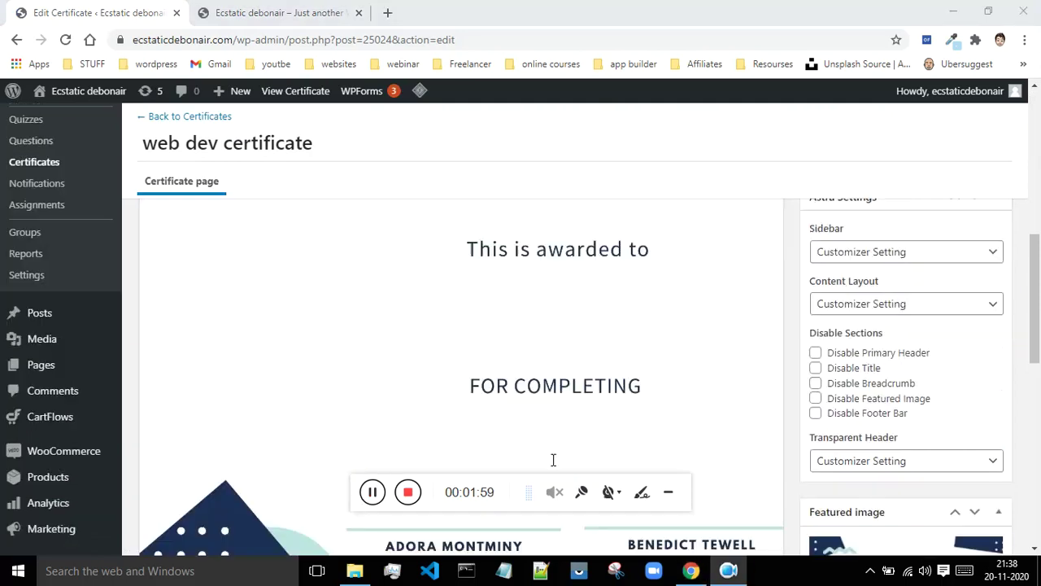
- Examine the certificate background in the editor, including the blank areas under "This is awarded to" and "FOR COMPLETING", and the featured image
scroll(553, 458, up, 2)
scroll(778, 340, down, 2)
scroll(779, 340, down, 3)
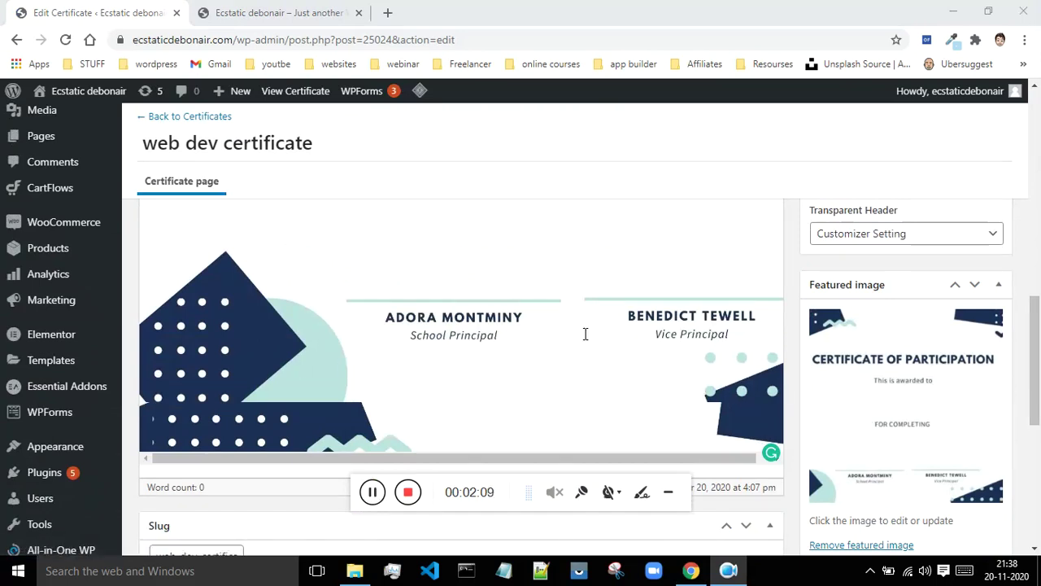
scroll(498, 344, up, 3)
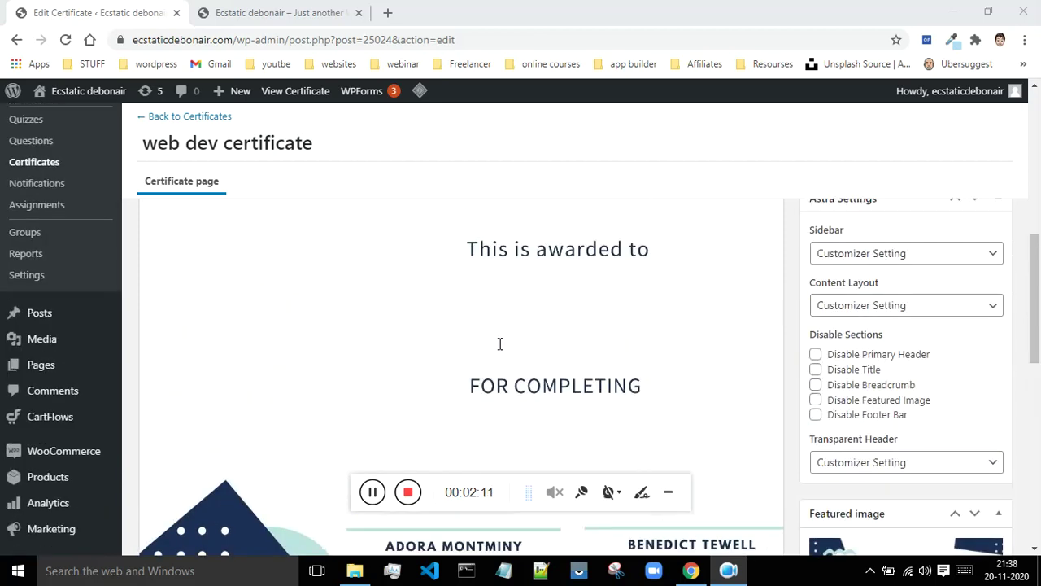
scroll(491, 340, up, 1)
scroll(505, 342, down, 2)
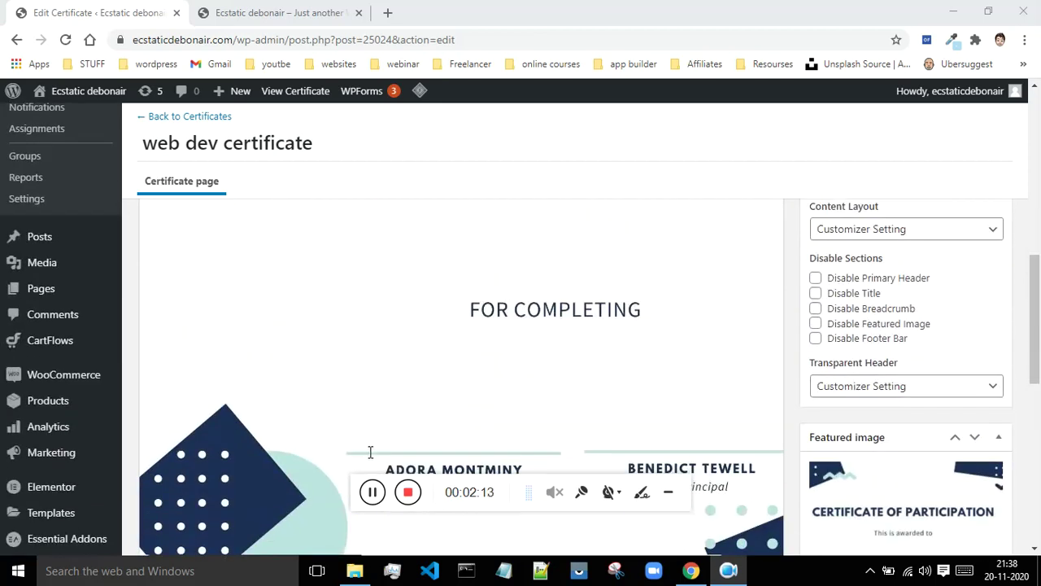
scroll(783, 418, up, 3)
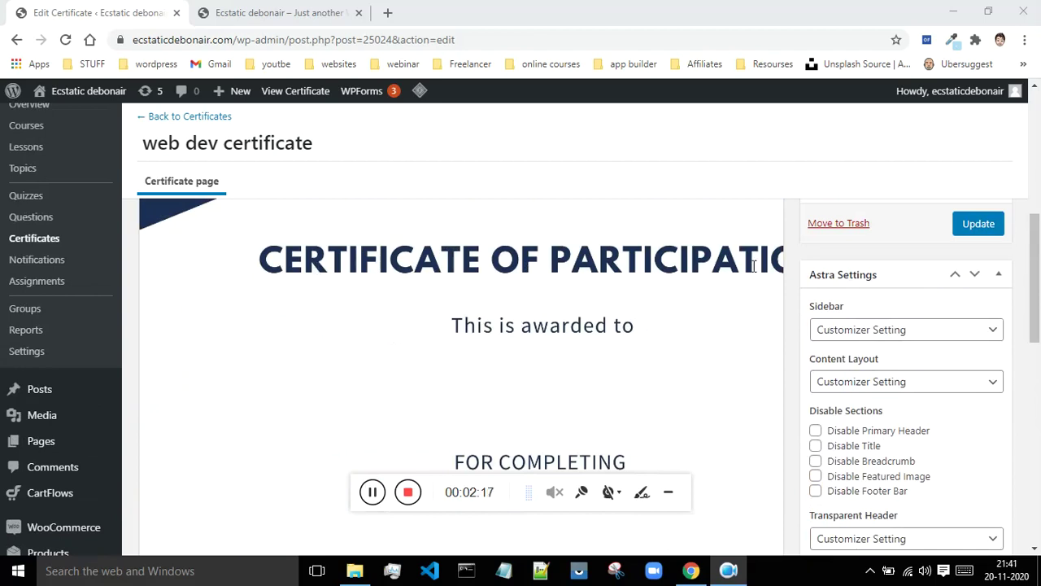
scroll(655, 325, down, 1)
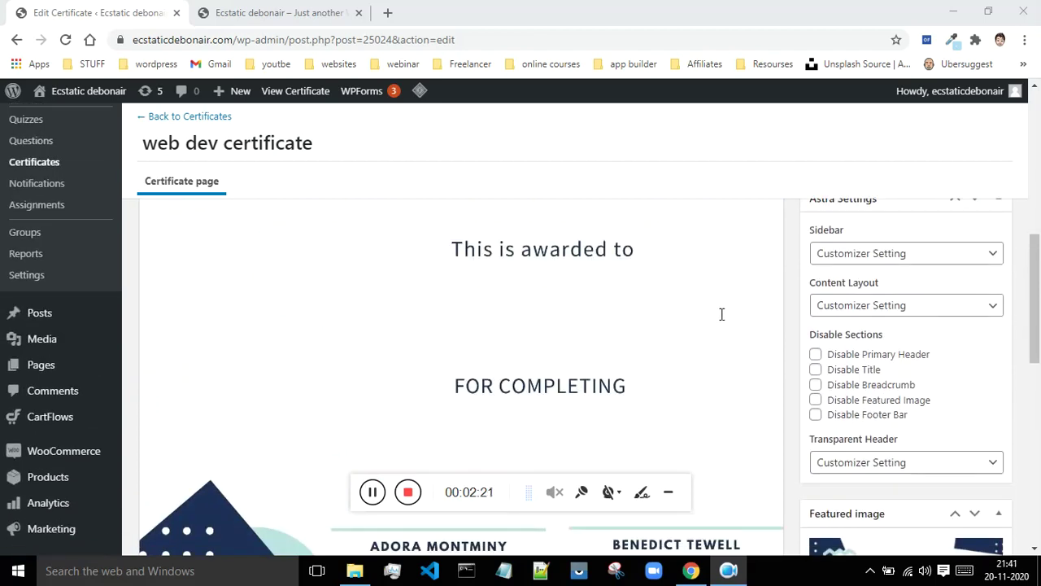
scroll(720, 313, down, 1)
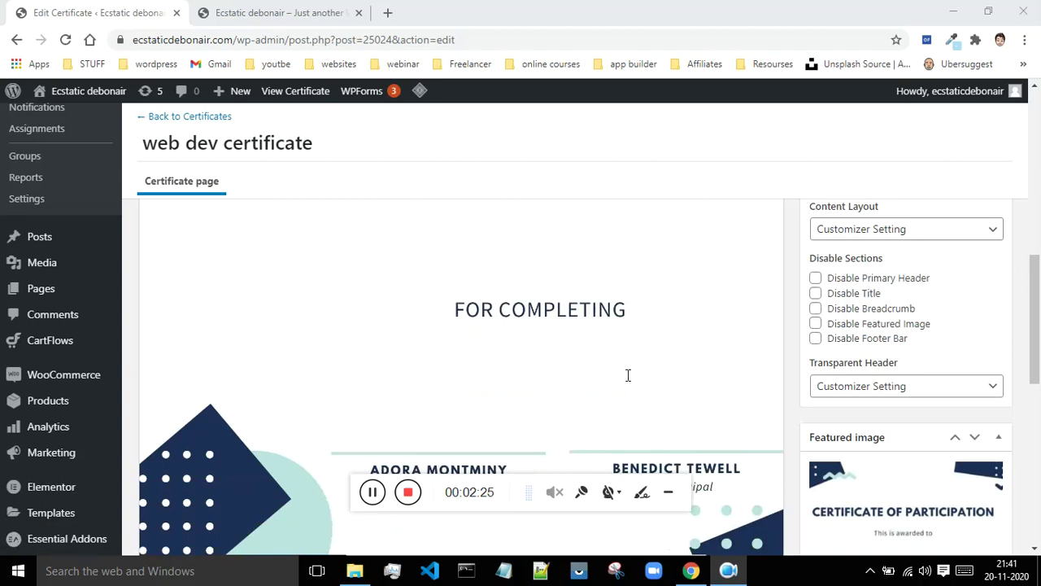
scroll(643, 378, up, 3)
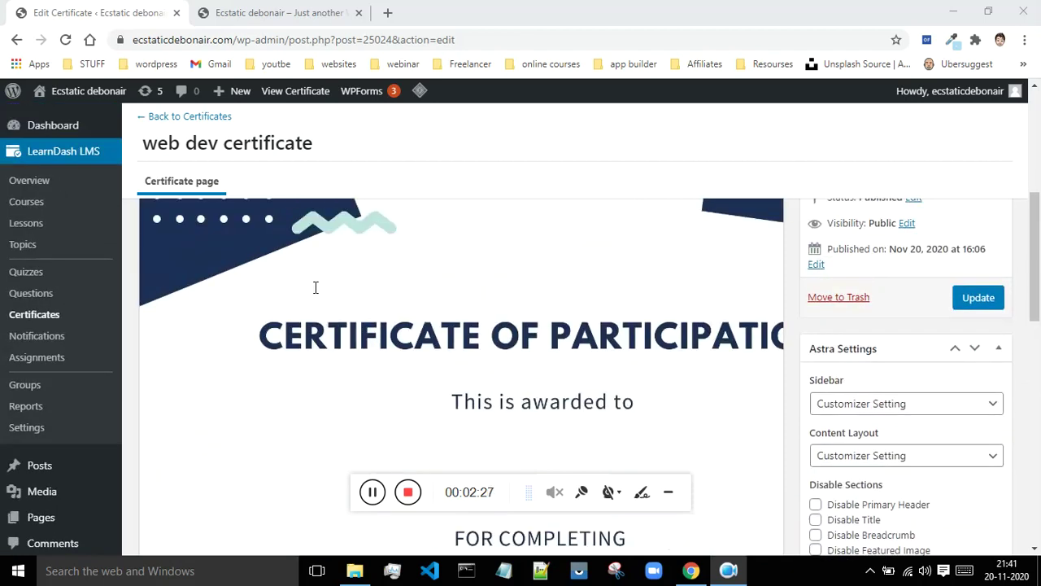
scroll(682, 325, up, 1)
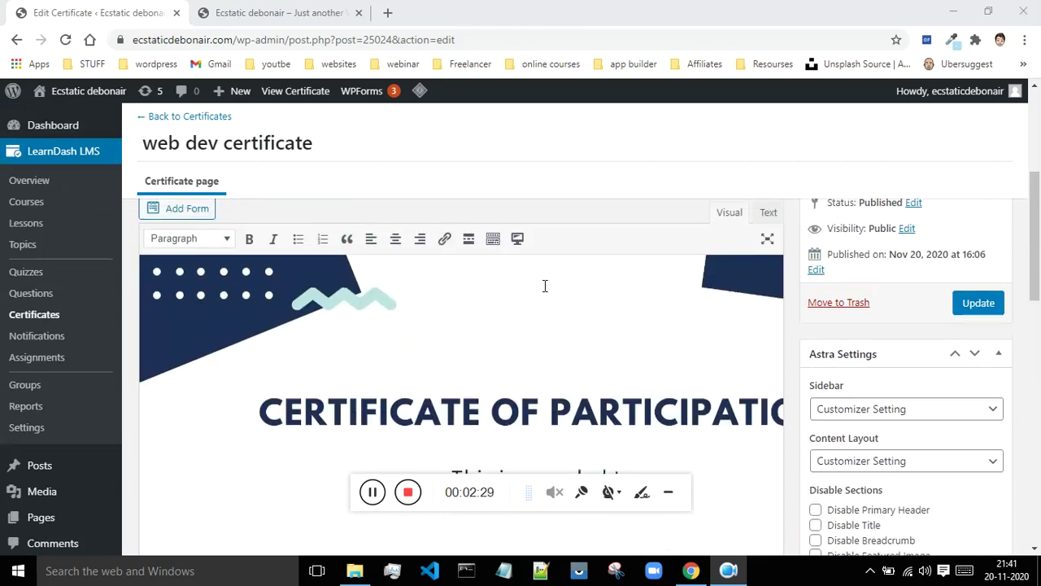
scroll(736, 346, up, 1)
scroll(778, 345, down, 6)
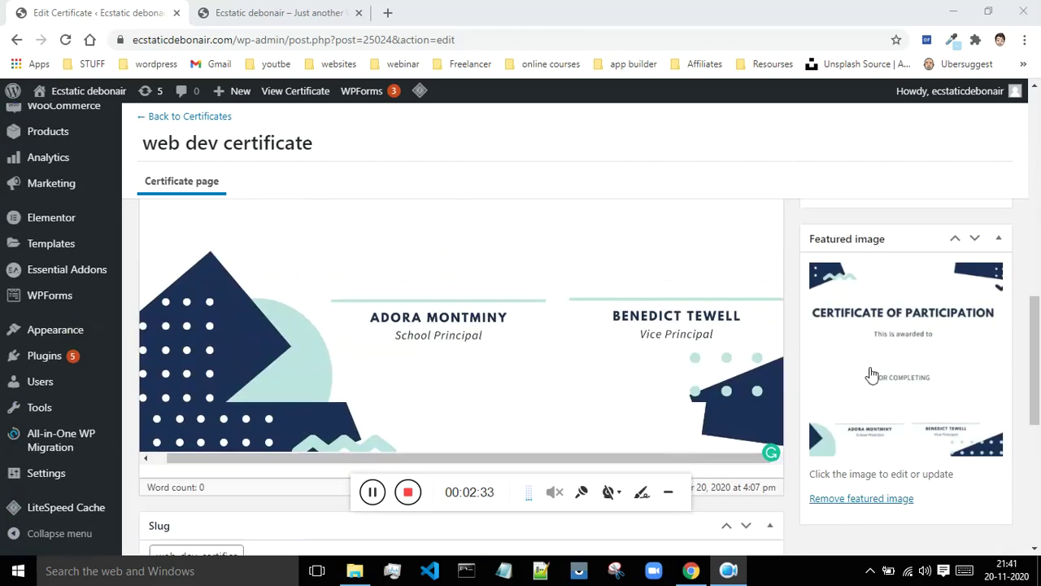
scroll(871, 374, down, 1)
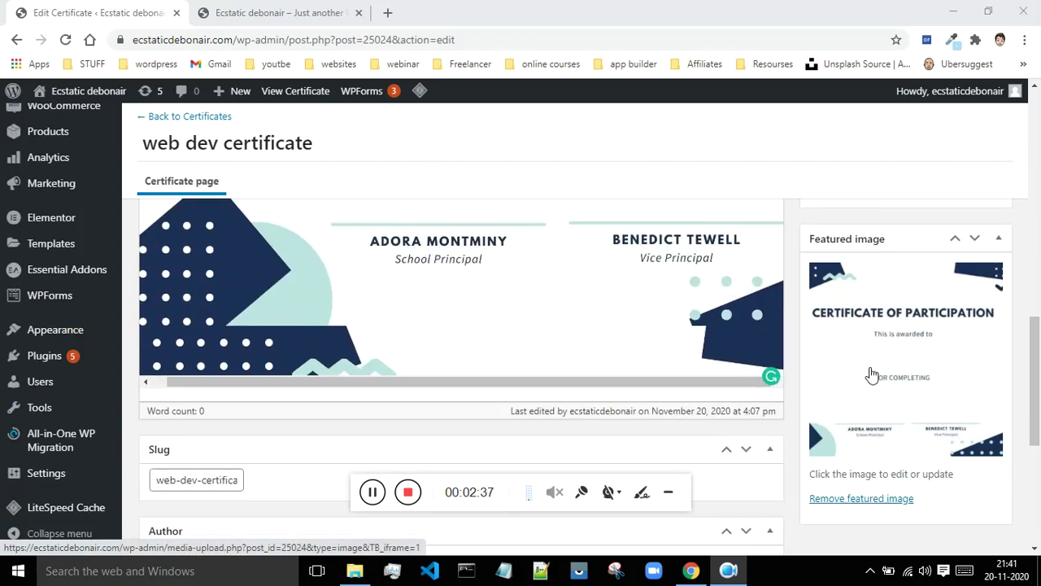
scroll(871, 374, up, 1)
scroll(871, 374, up, 4)
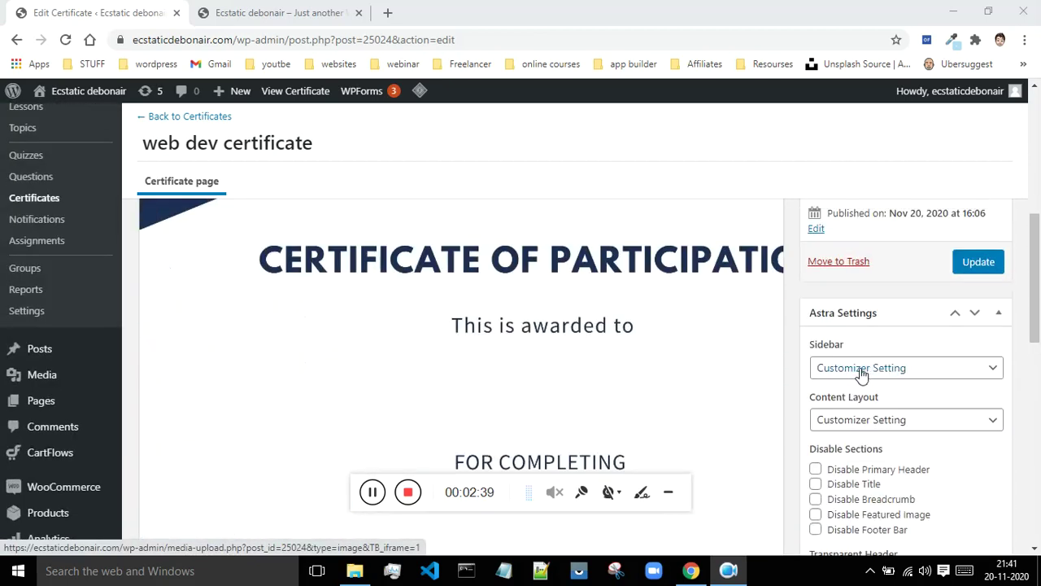
scroll(646, 358, up, 3)
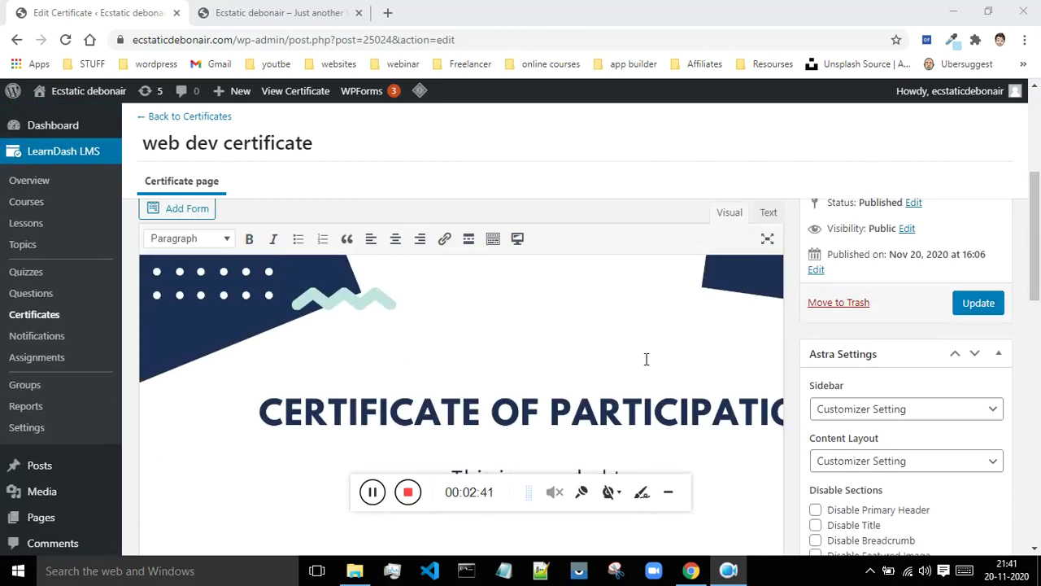
scroll(646, 358, down, 3)
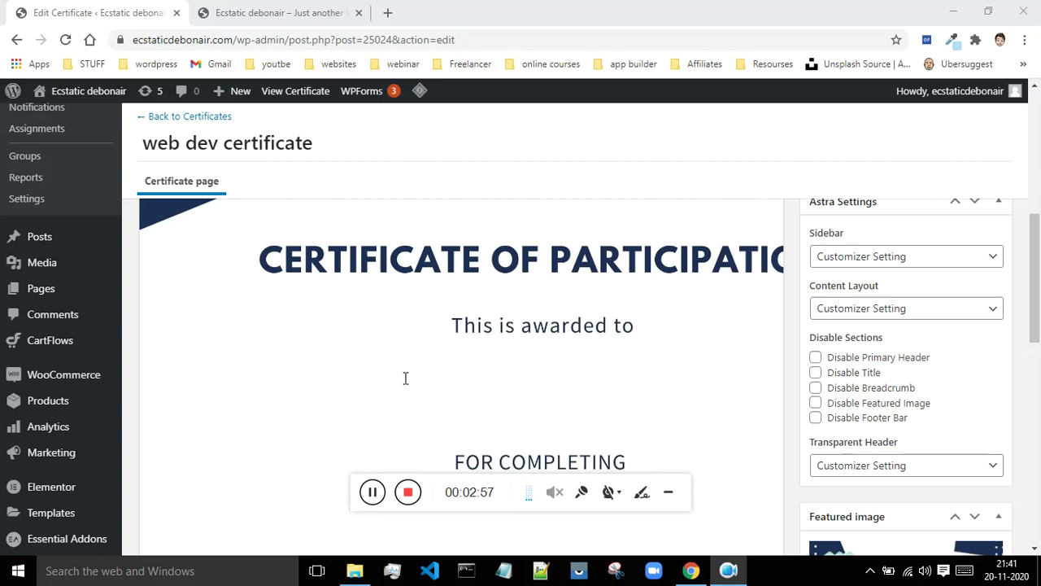
scroll(729, 378, down, 1)
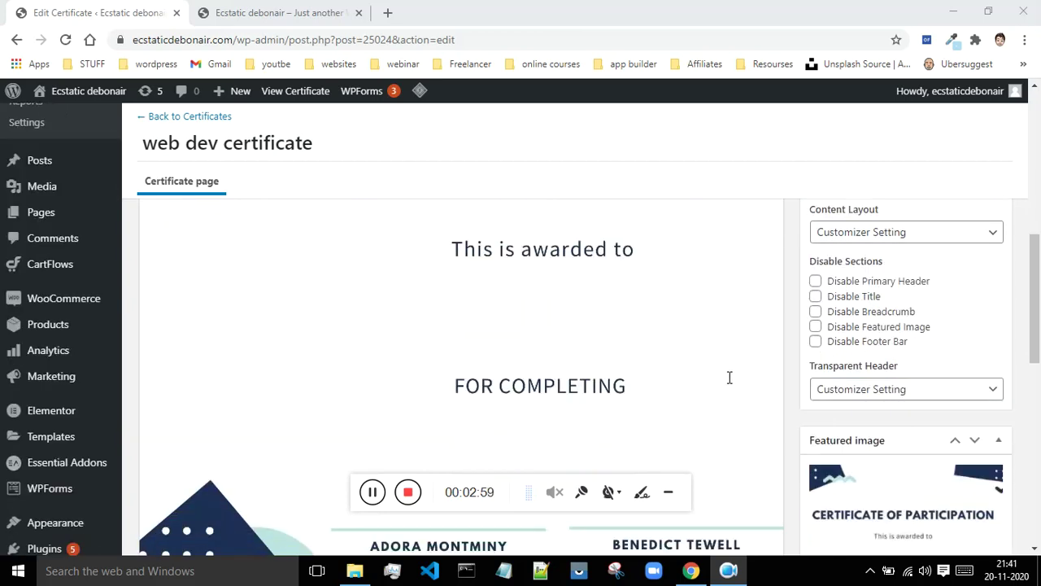
- Insert a LearnDash User meta shortcode with the User First Name field into the certificate content
scroll(729, 377, up, 4)
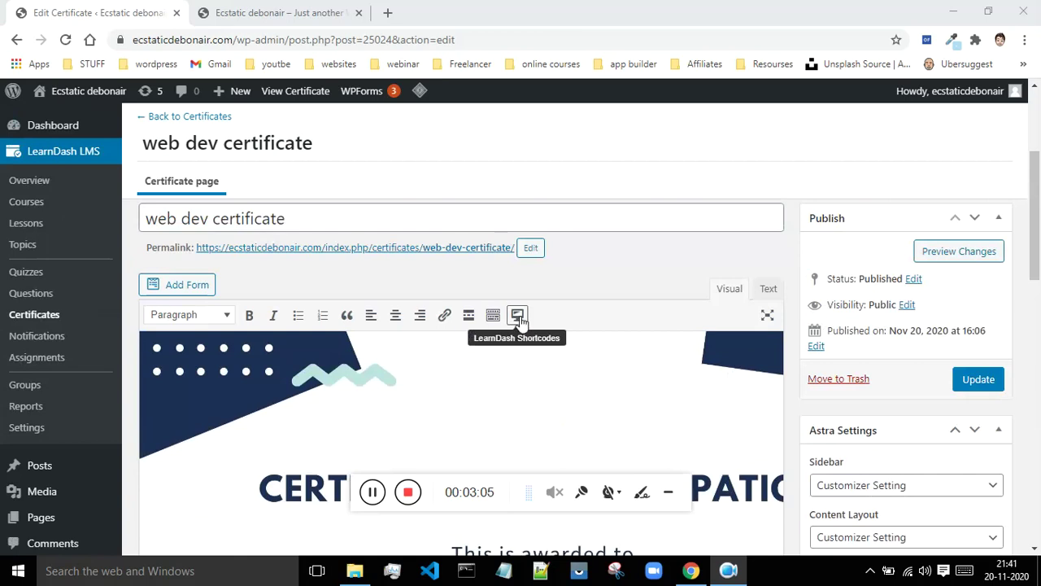
click(519, 317)
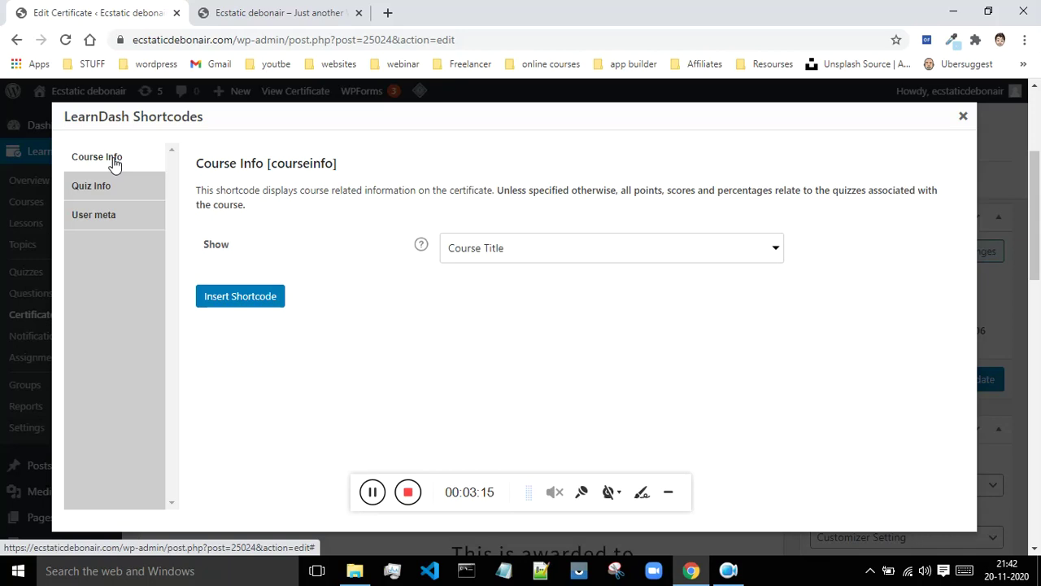
click(110, 224)
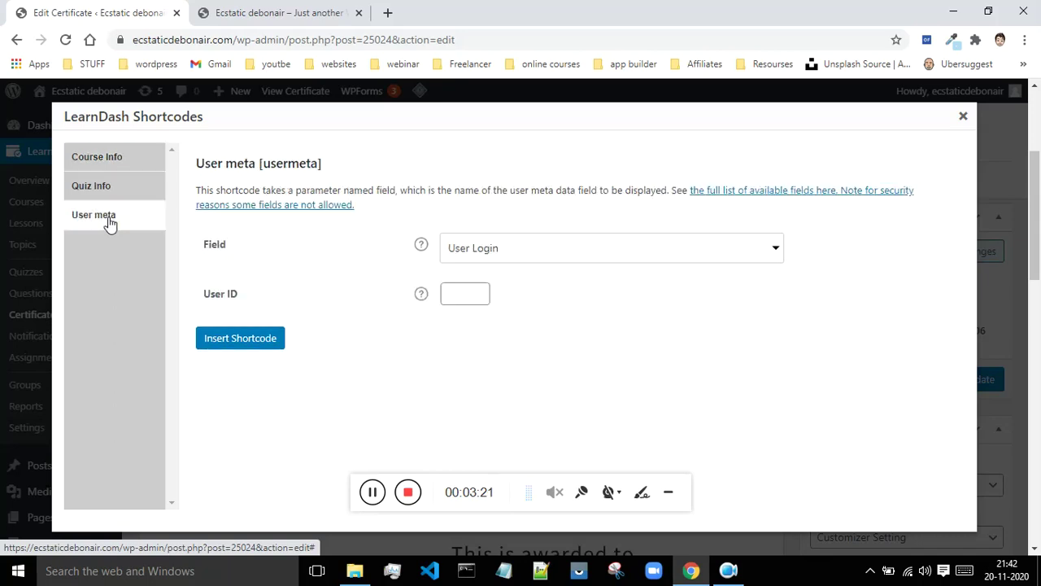
click(521, 257)
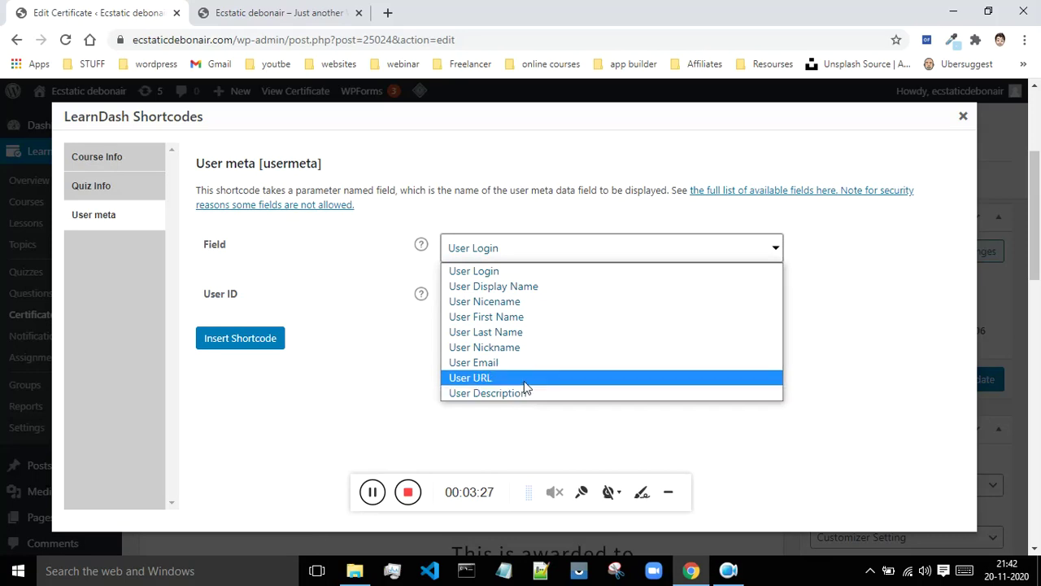
click(544, 317)
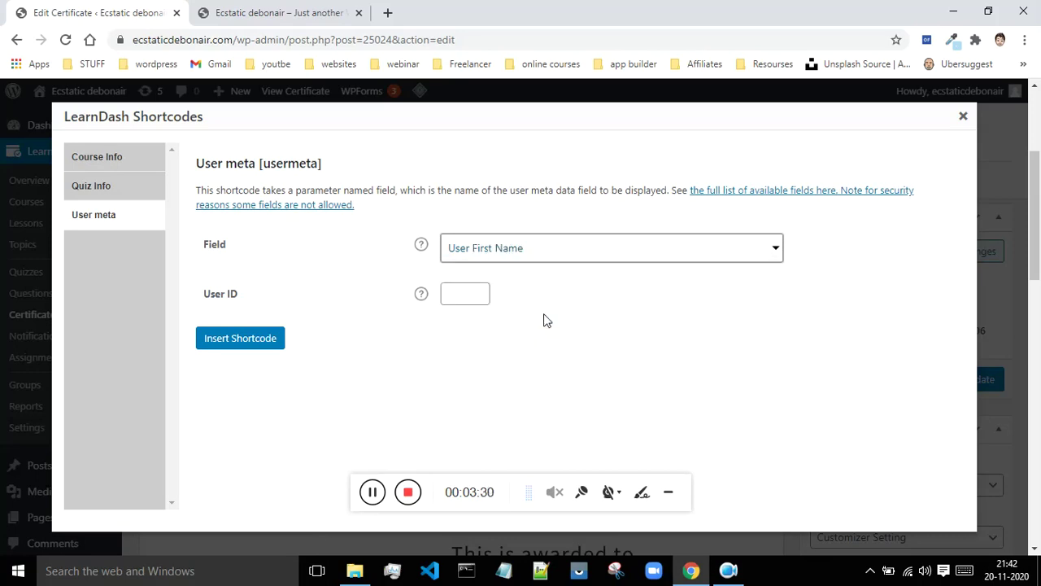
click(264, 346)
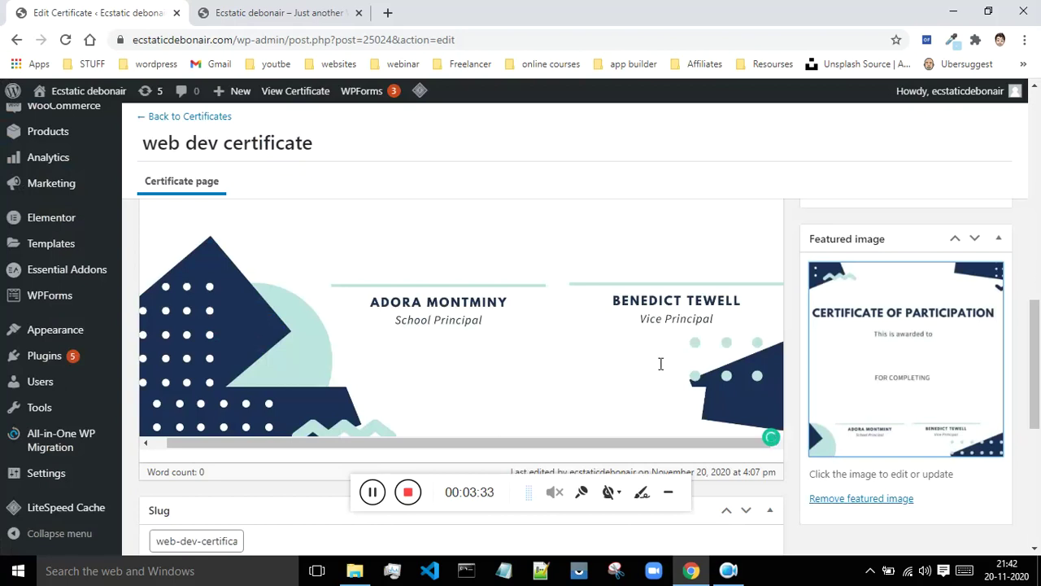
scroll(659, 362, up, 5)
scroll(661, 364, up, 2)
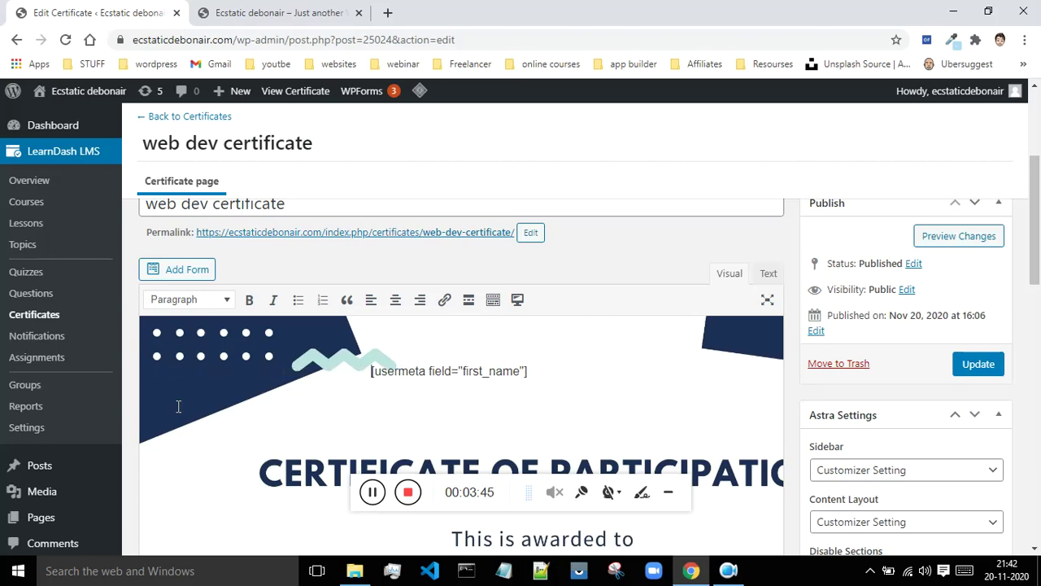
- Add blank lines and spacing before the first-name shortcode to position it beneath "This is awarded to"
drag(549, 373, 364, 376)
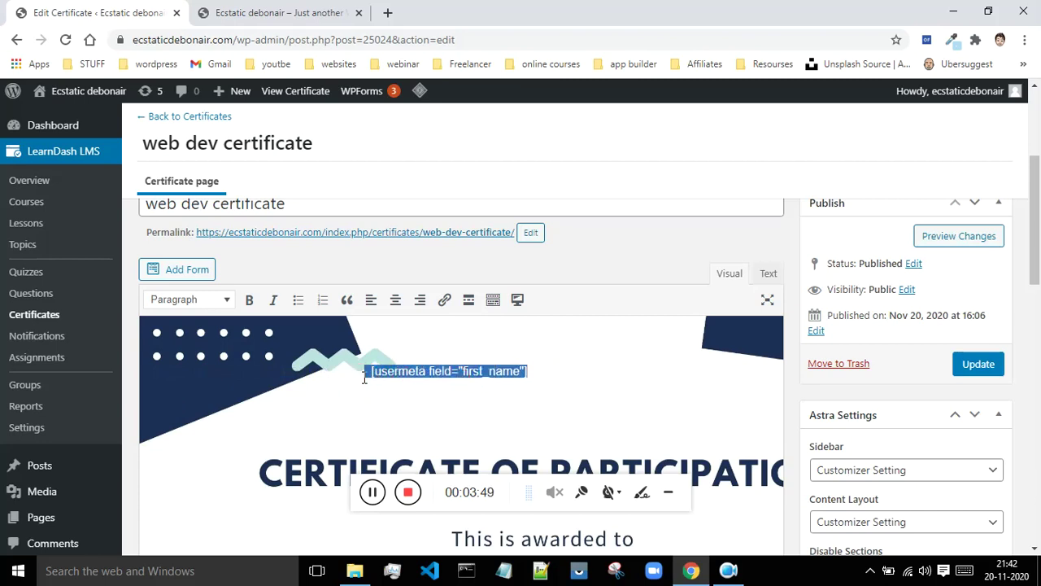
click(364, 375)
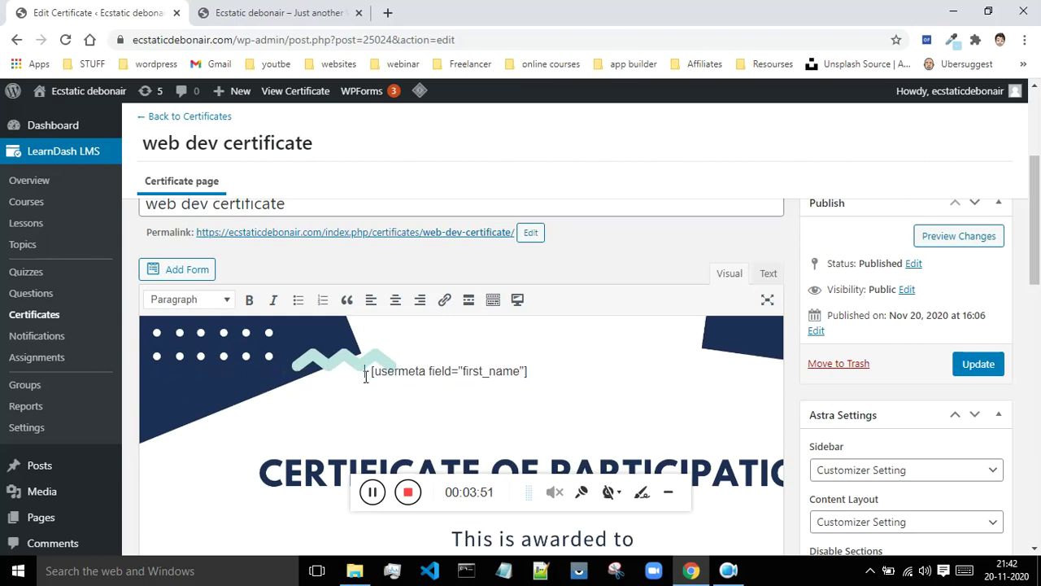
key(Return)
key(Return)
key(Return)
key(Return)
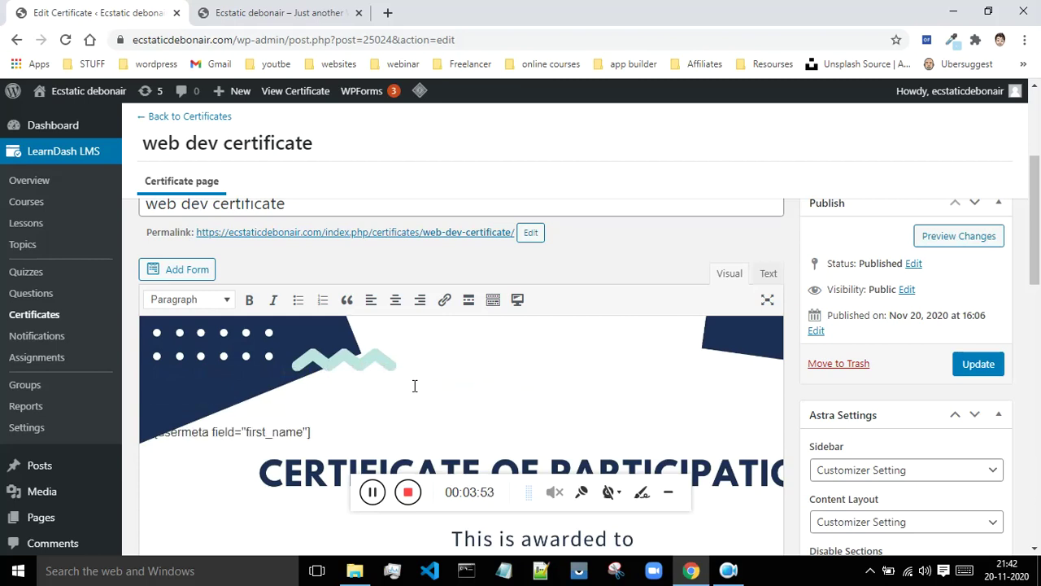
scroll(439, 358, down, 3)
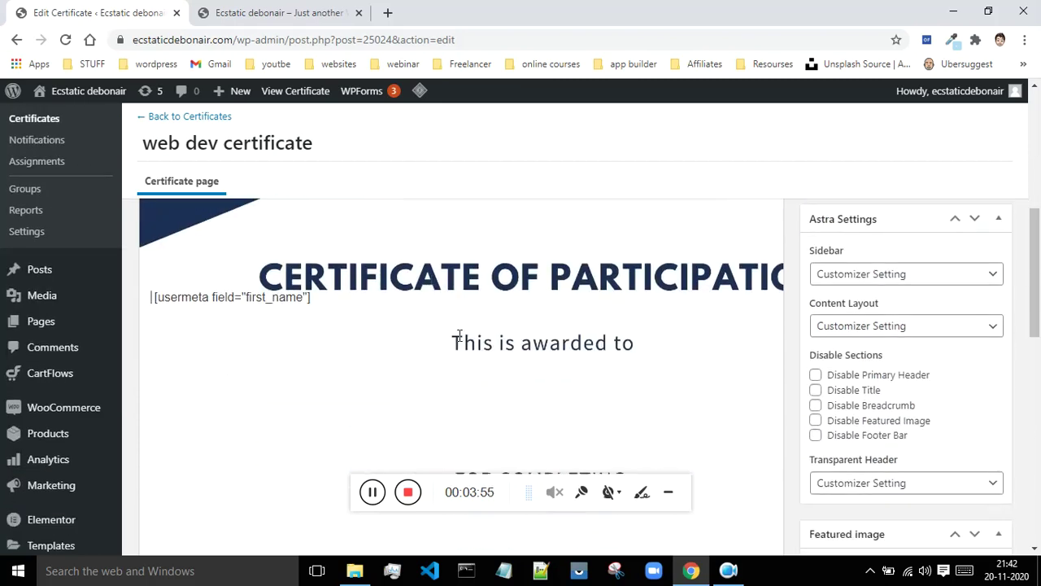
key(Return)
key(Return)
key(Return)
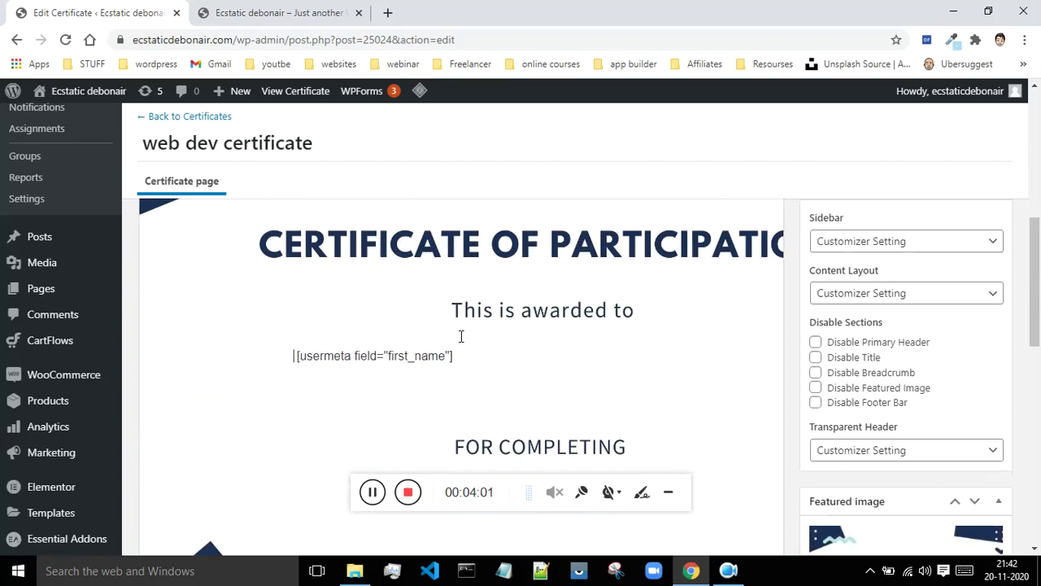
- Insert a LearnDash User meta shortcode with the User Last Name field directly after the first-name shortcode
click(492, 358)
scroll(504, 342, up, 4)
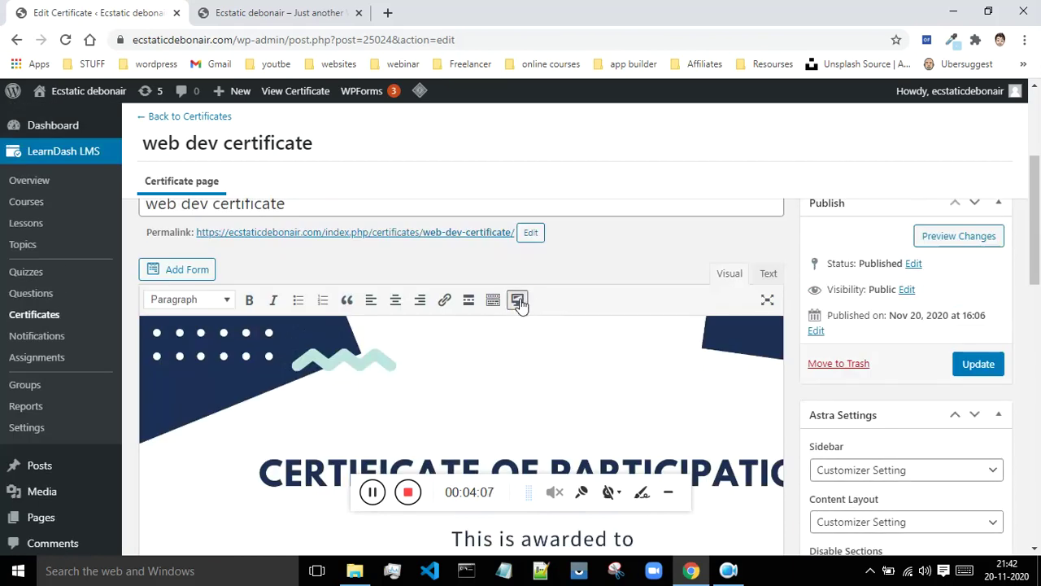
click(519, 301)
click(554, 252)
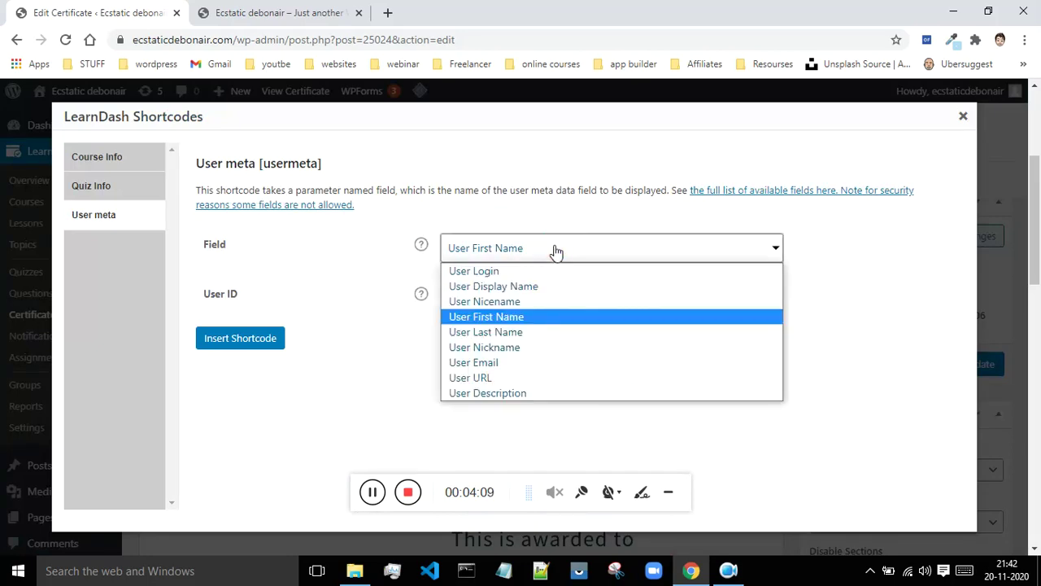
click(529, 333)
click(242, 342)
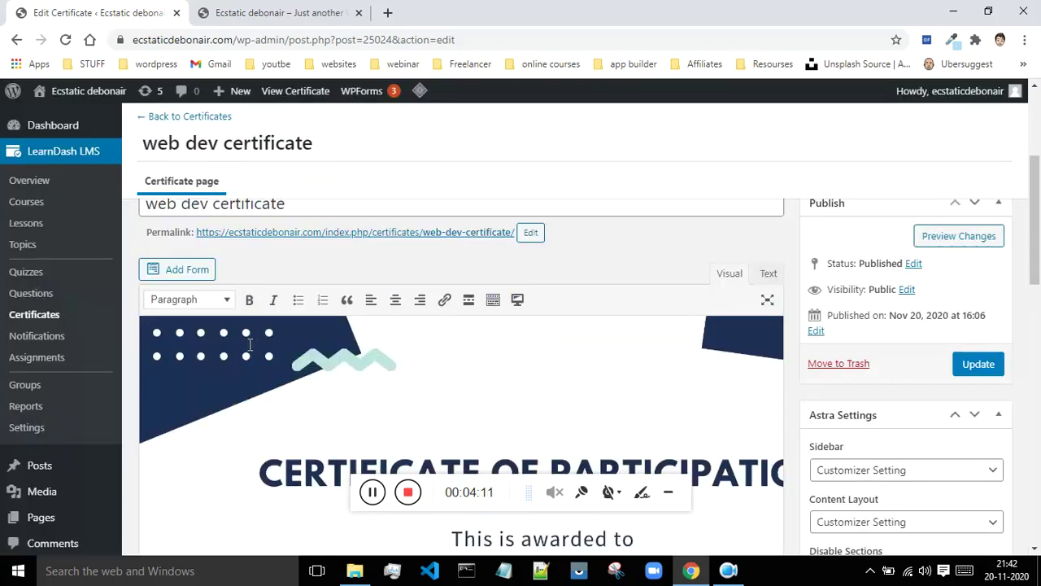
scroll(646, 330, down, 4)
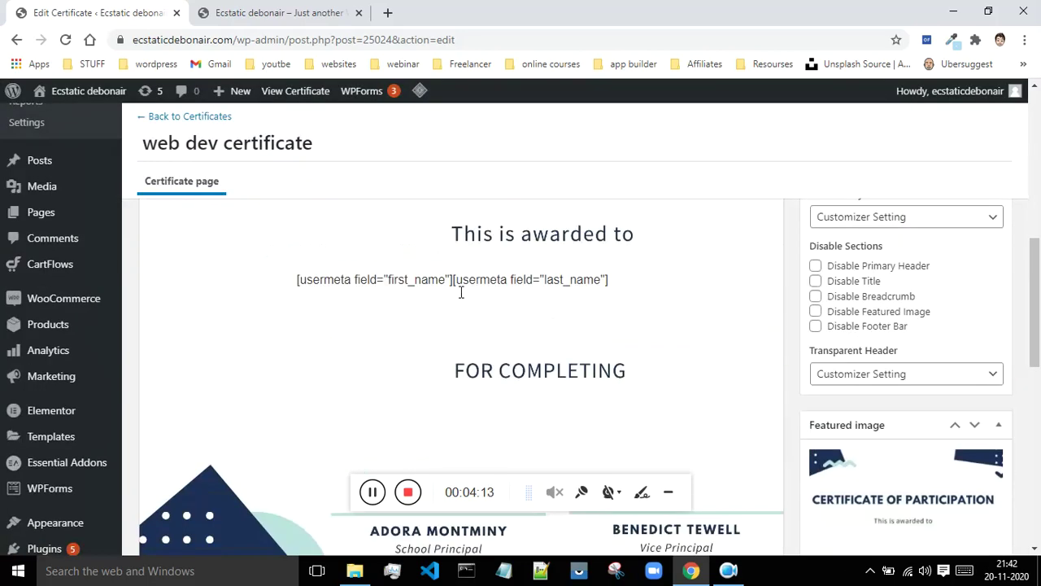
- Add spaces between the first-name and last-name shortcodes and center-align that line under "This is awarded to"
click(453, 280)
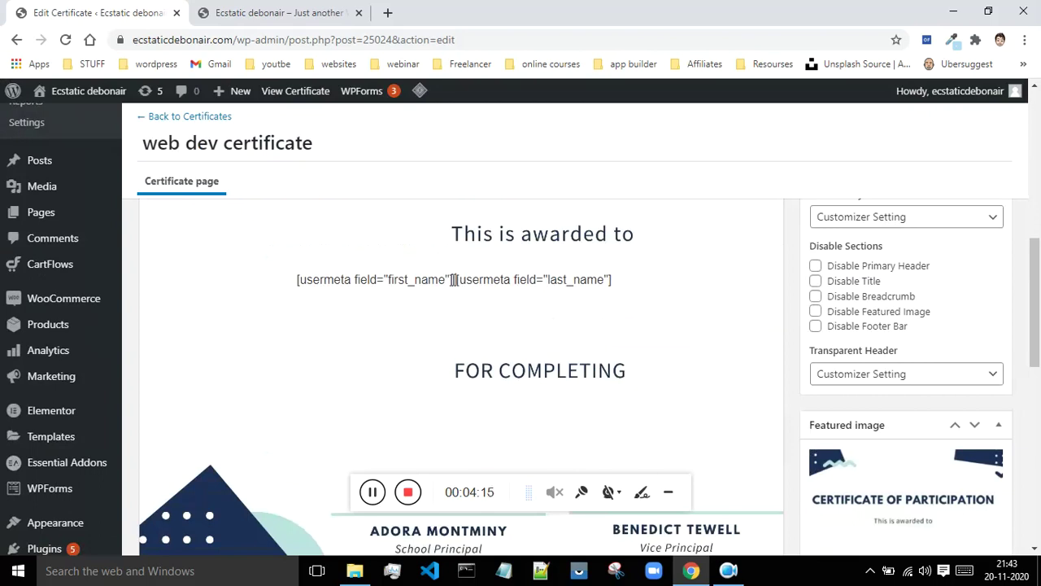
drag(629, 279, 297, 274)
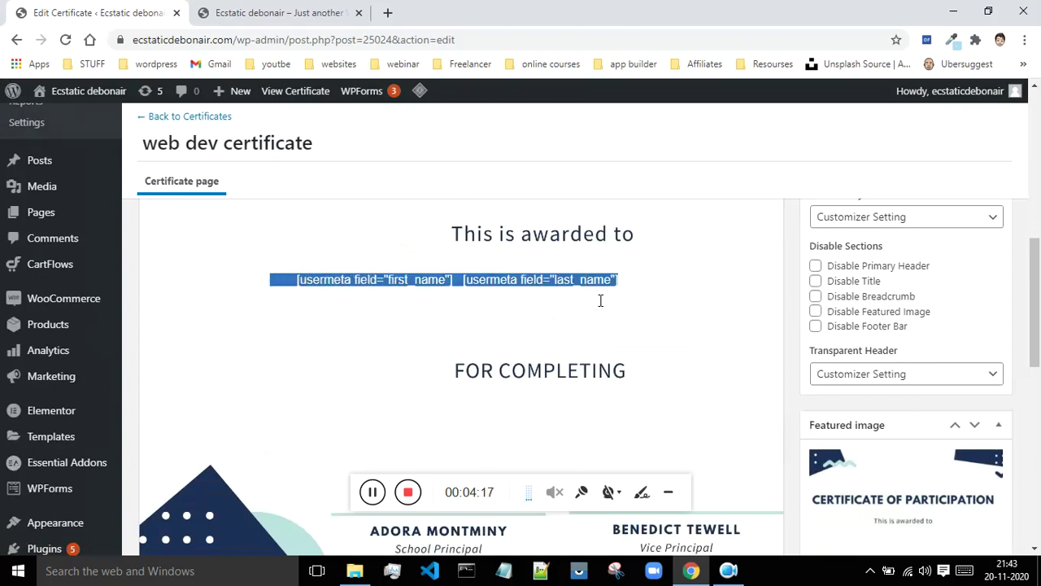
scroll(598, 300, up, 2)
scroll(599, 303, up, 2)
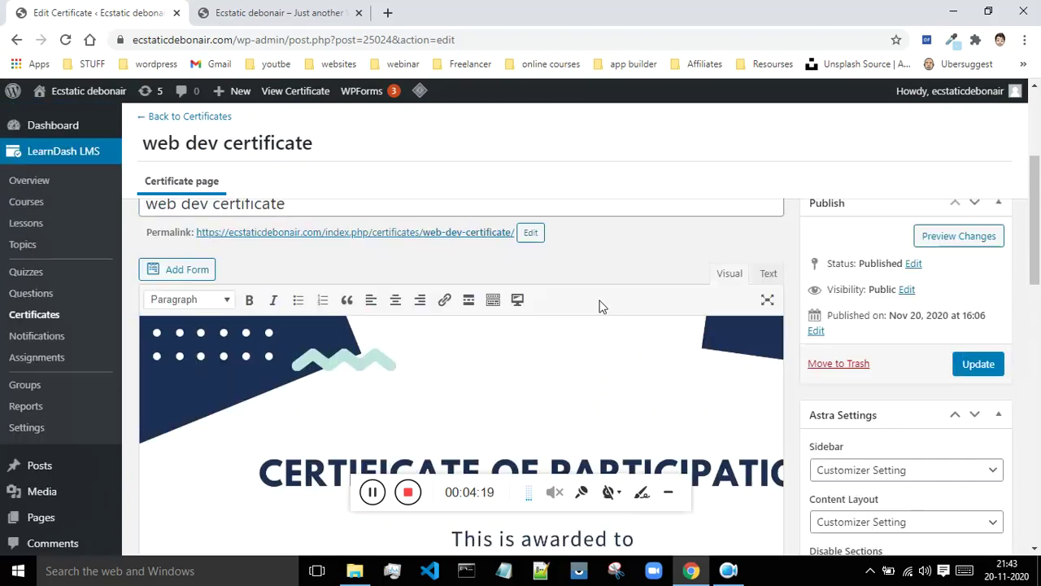
click(399, 303)
scroll(623, 365, down, 2)
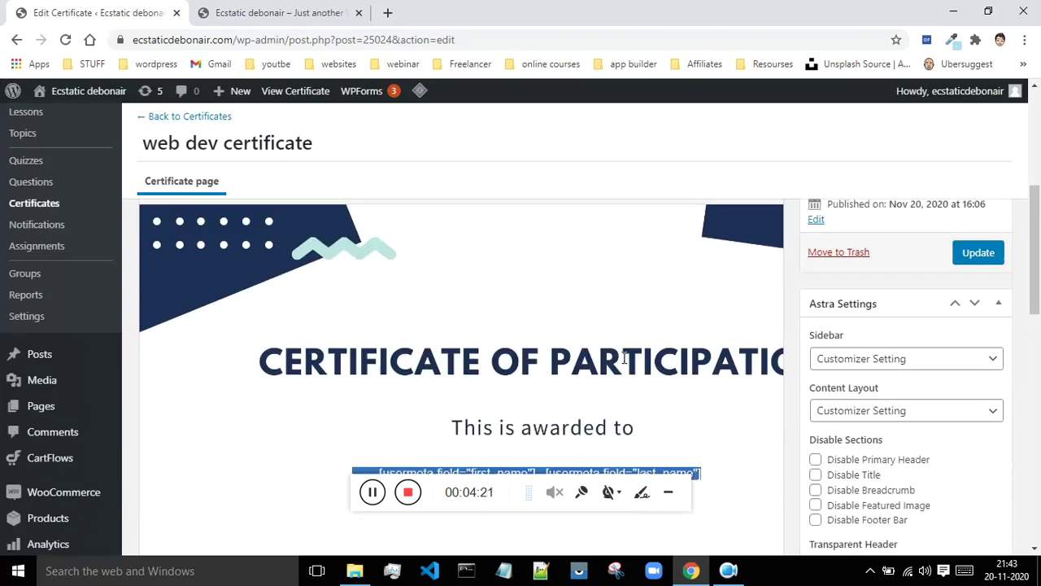
click(748, 431)
- Place the cursor on the line below "FOR COMPLETING", open the LearnDash Course Info shortcode settings and review the available Show options
scroll(748, 432, down, 3)
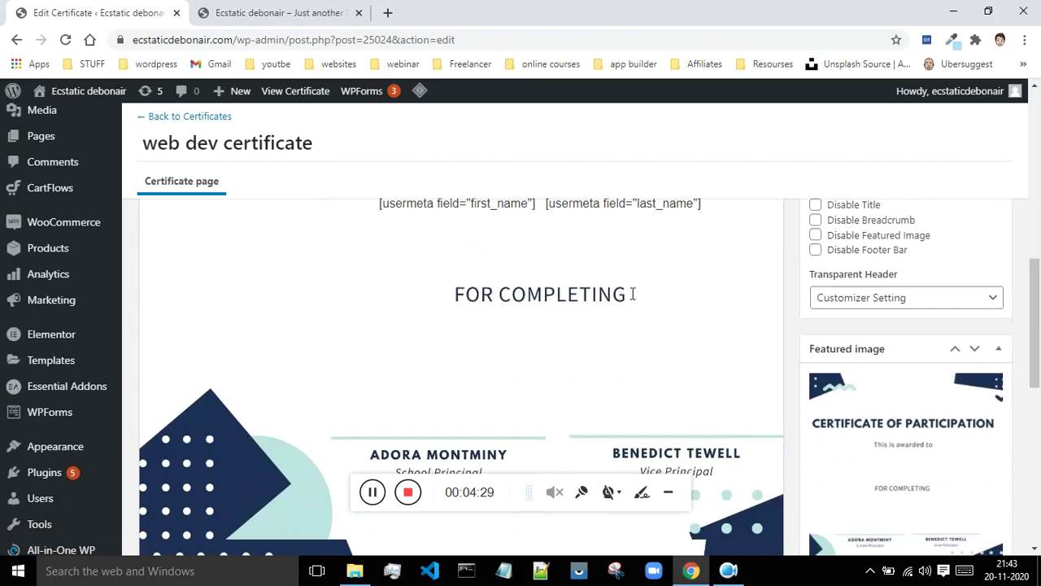
key(Down)
key(Down)
key(Down)
scroll(632, 294, up, 10)
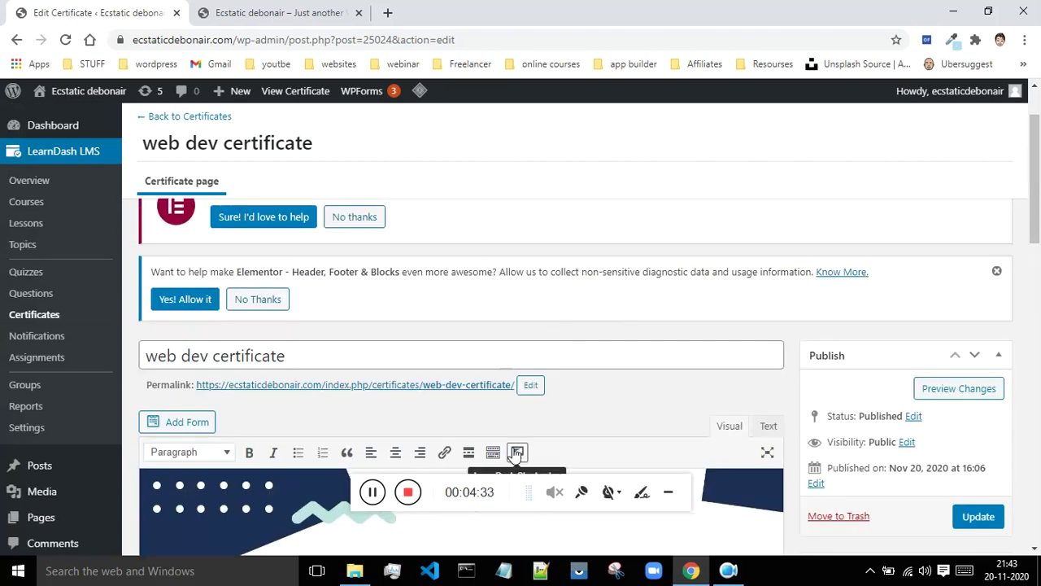
scroll(562, 402, down, 1)
click(517, 377)
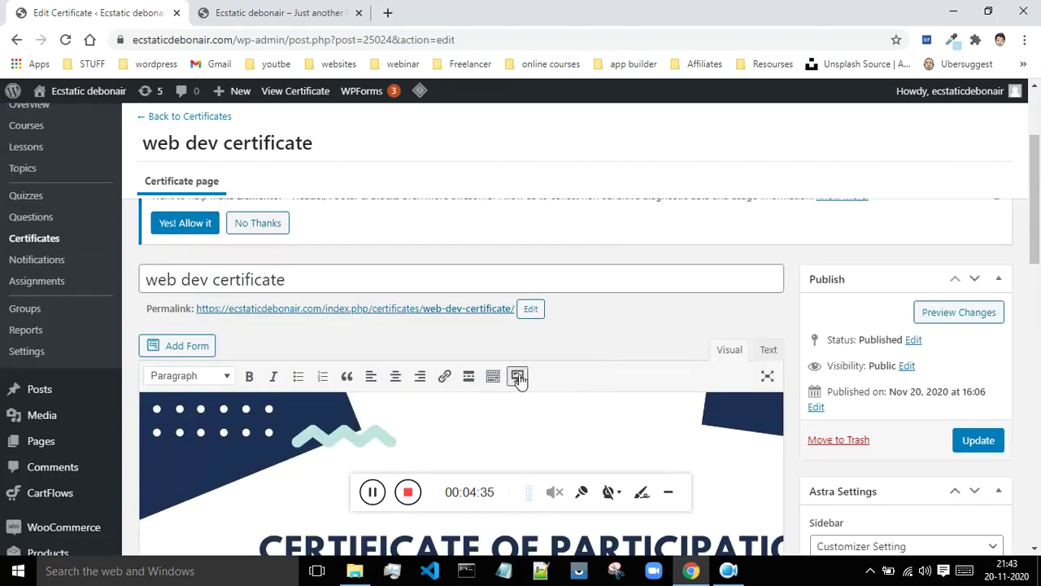
click(91, 158)
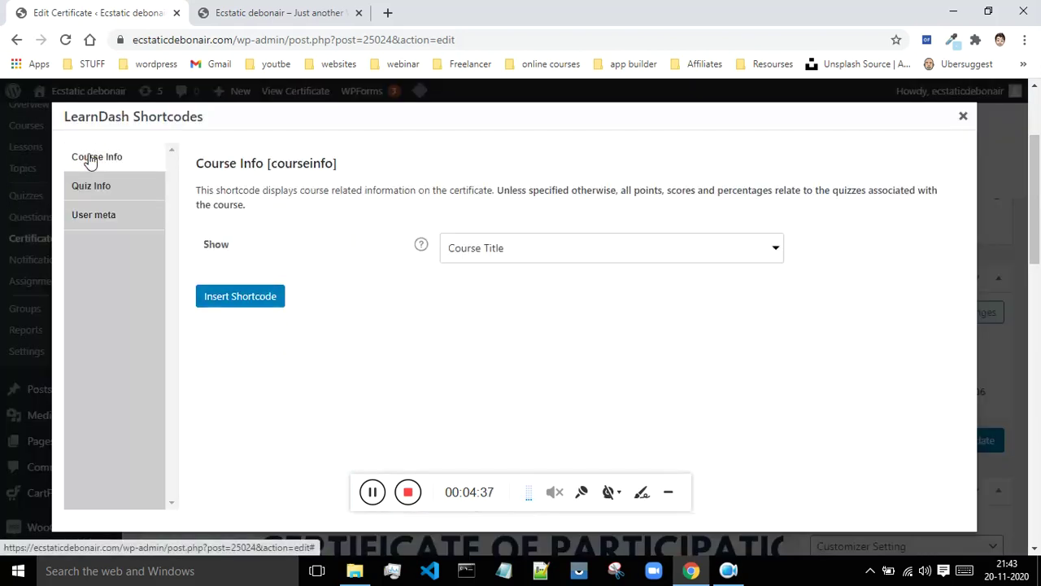
click(502, 255)
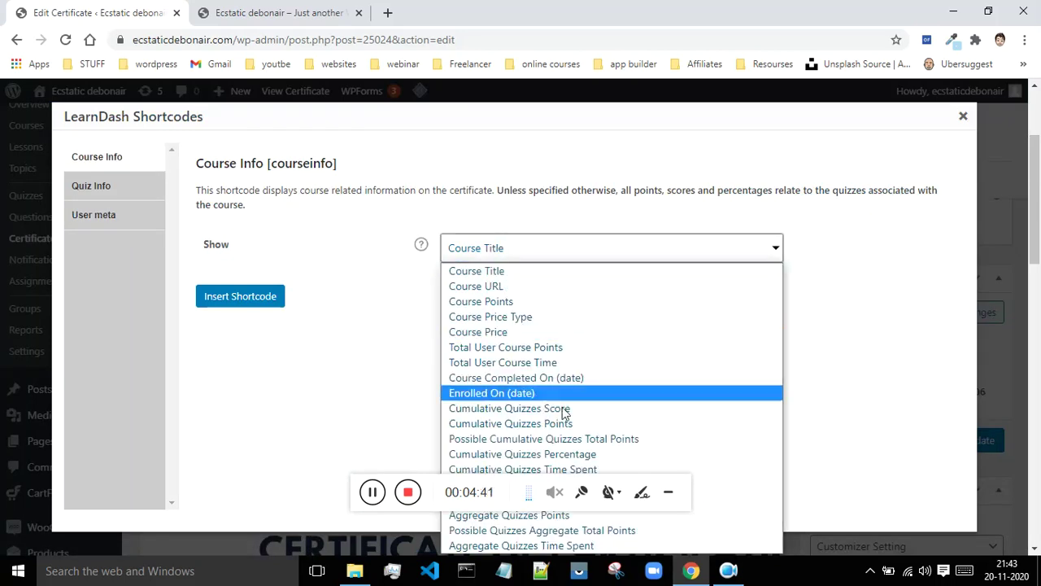
click(1038, 261)
scroll(1030, 276, down, 2)
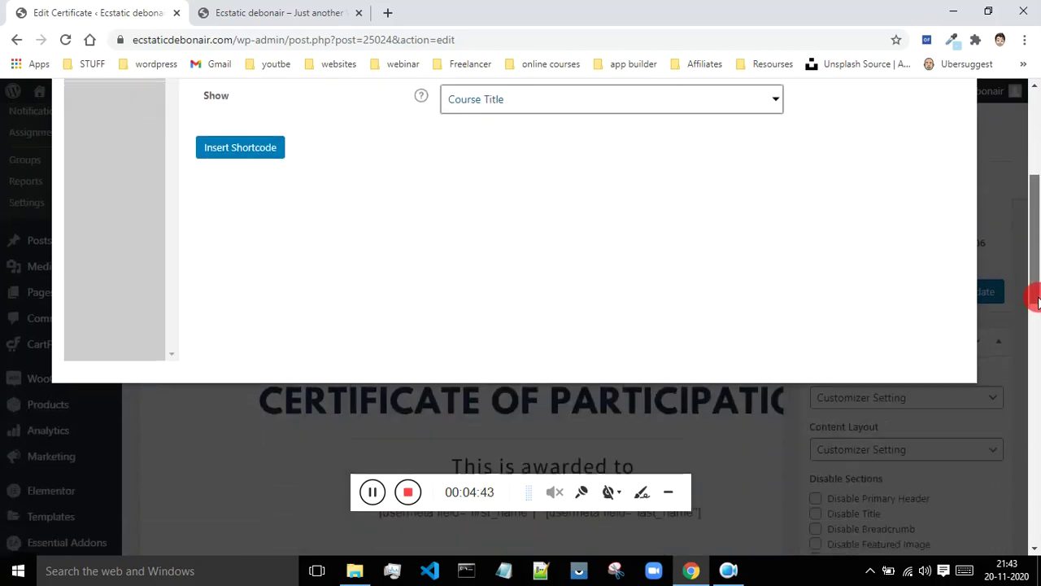
click(708, 93)
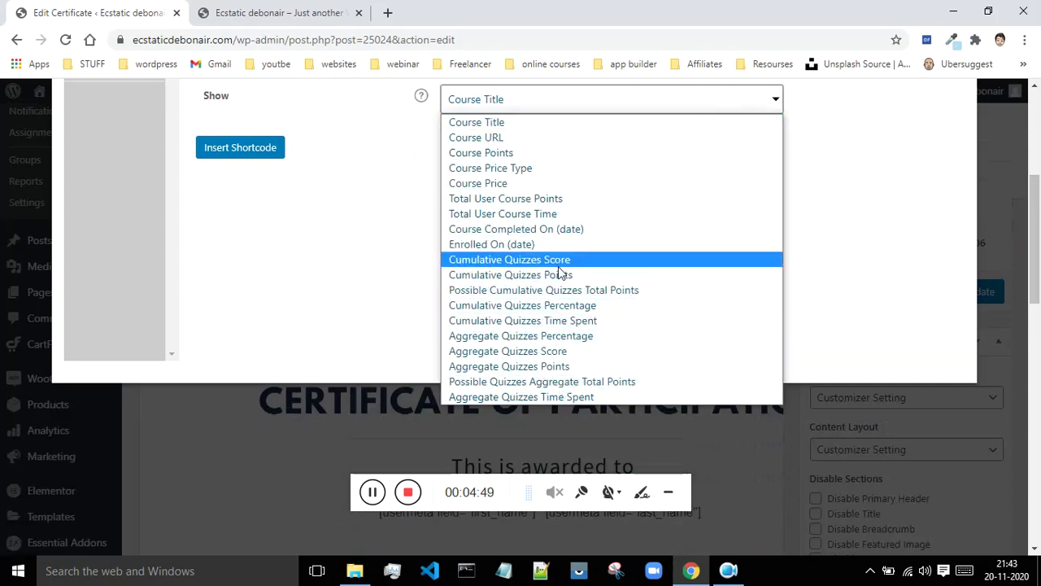
click(412, 262)
scroll(455, 264, up, 2)
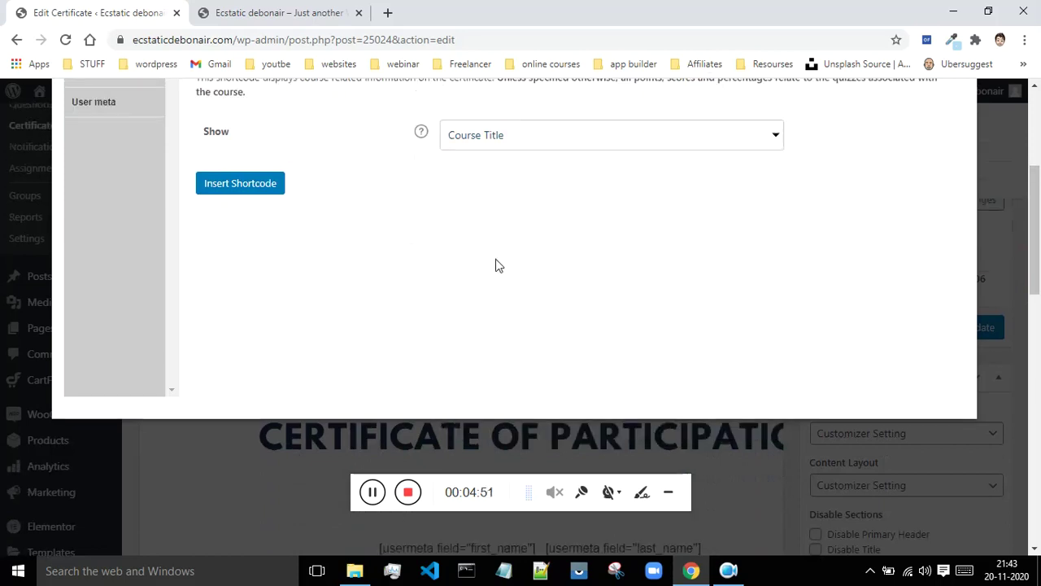
- Insert a Course Info shortcode that shows the Course Title
click(519, 252)
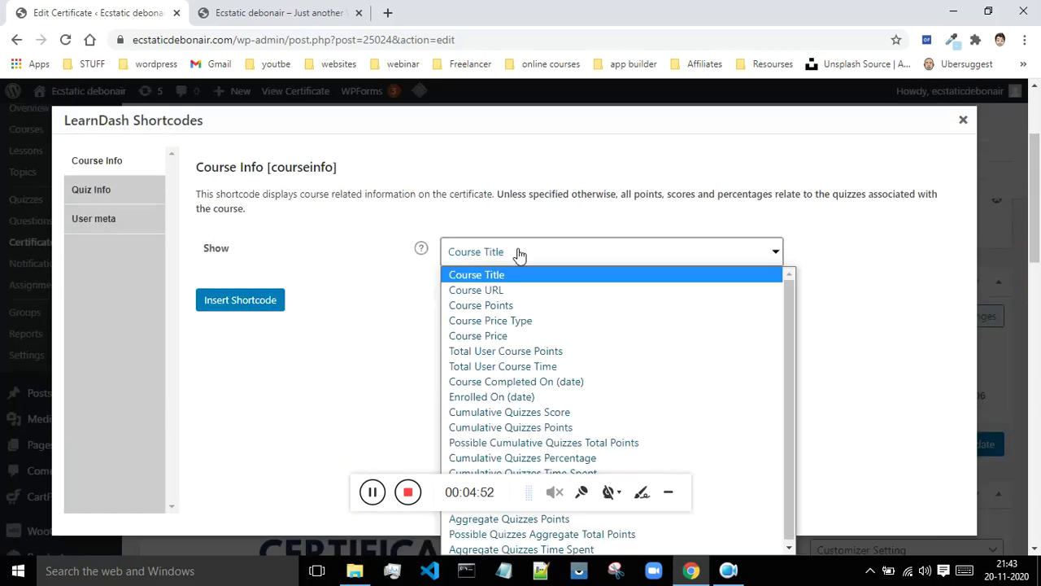
click(484, 271)
click(262, 308)
scroll(721, 305, down, 2)
scroll(721, 305, down, 3)
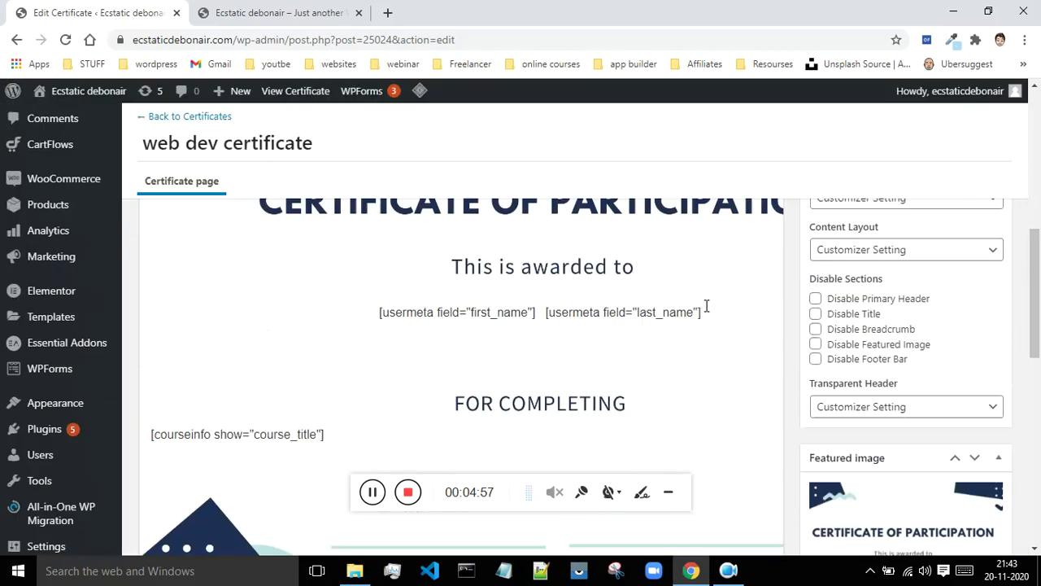
- Center-align the course title shortcode under "FOR COMPLETING"
drag(148, 405, 334, 409)
scroll(445, 399, up, 1)
scroll(446, 397, up, 4)
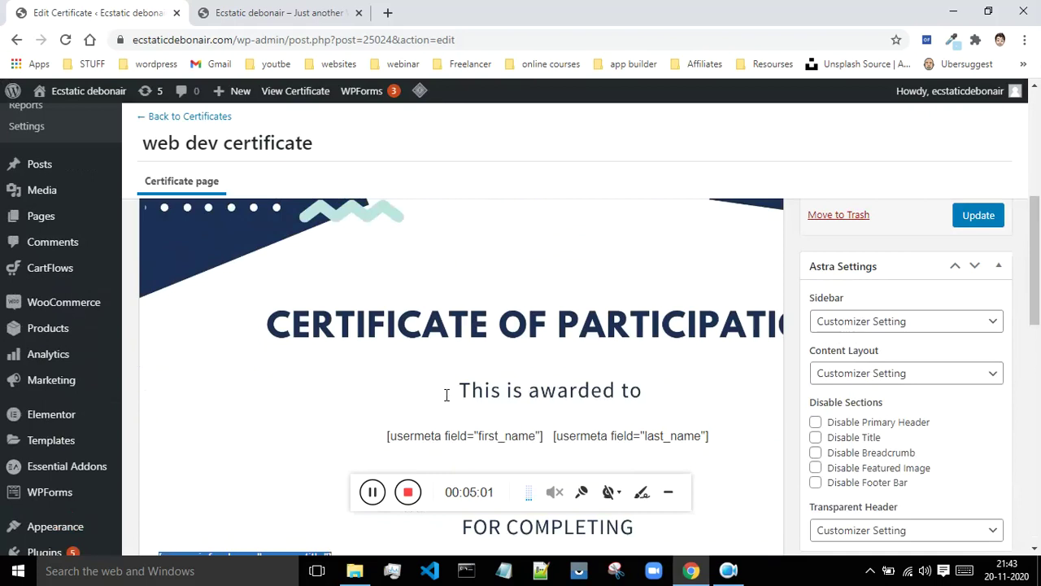
click(395, 305)
scroll(453, 313, down, 6)
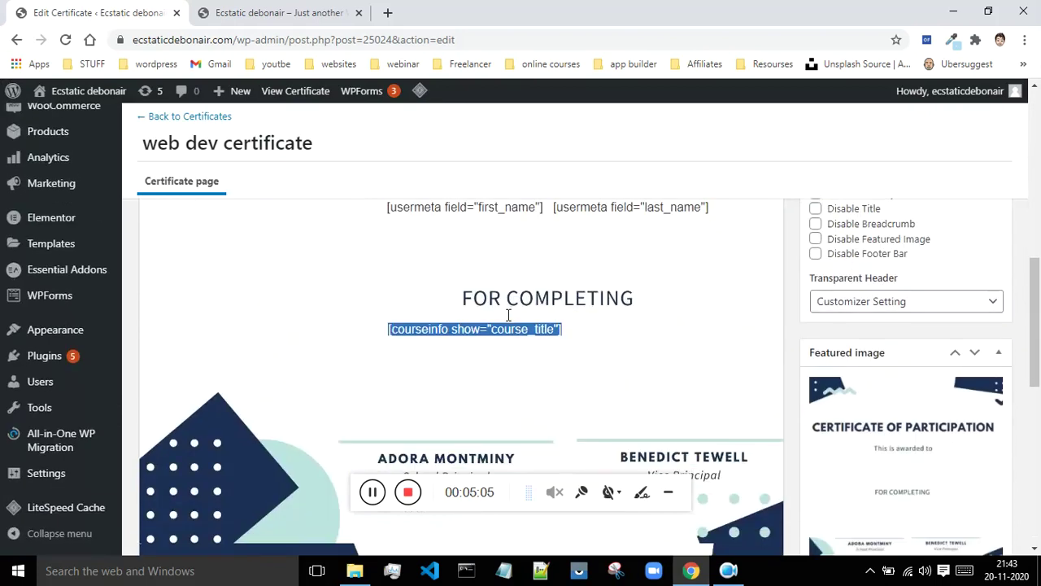
- Add spaces before the course title shortcode to line it up beneath "FOR COMPLETING", and update the certificate
scroll(605, 321, up, 5)
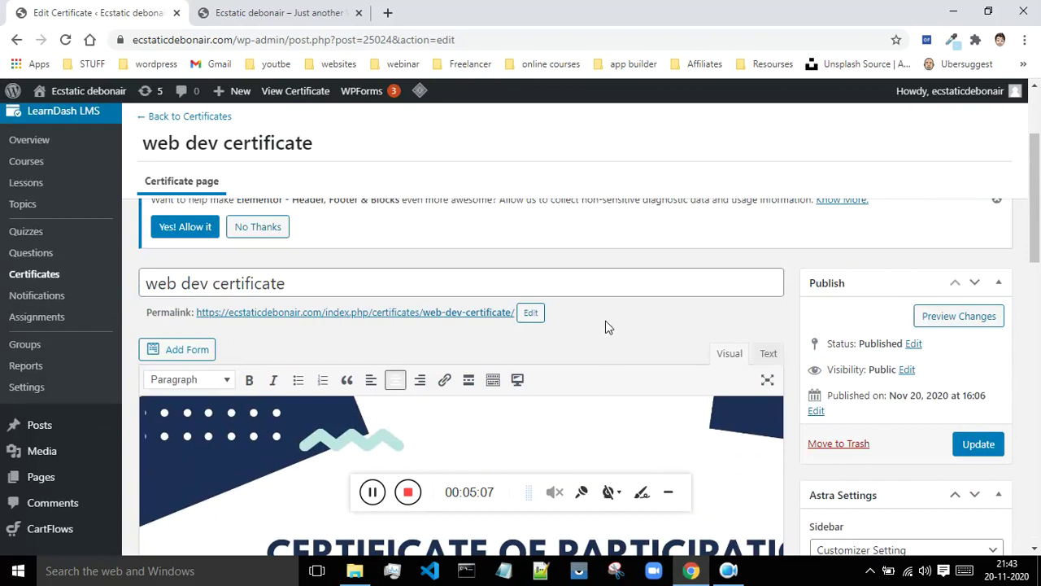
scroll(605, 320, down, 4)
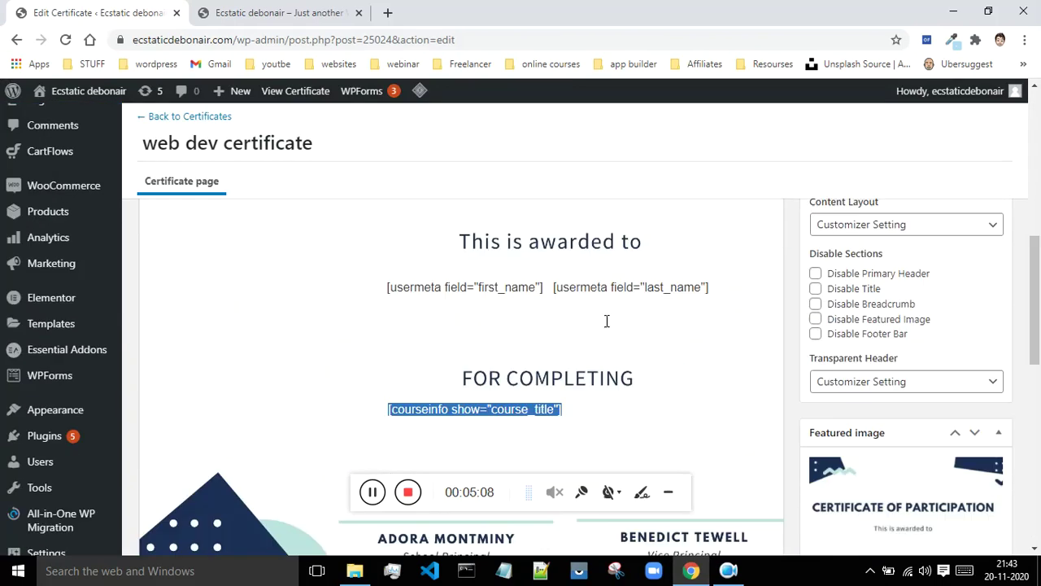
click(377, 407)
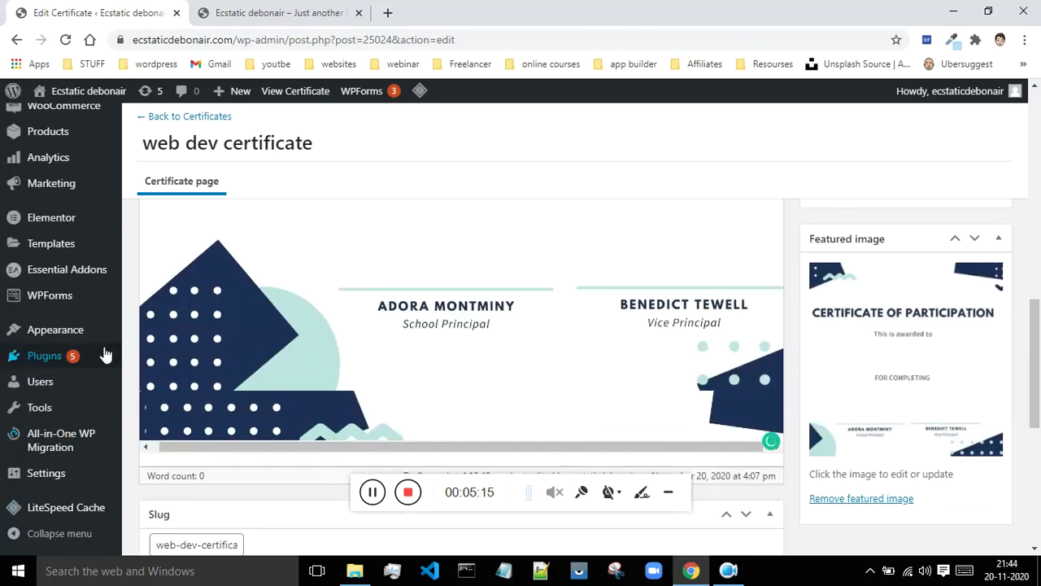
drag(592, 445, 687, 447)
scroll(687, 448, up, 2)
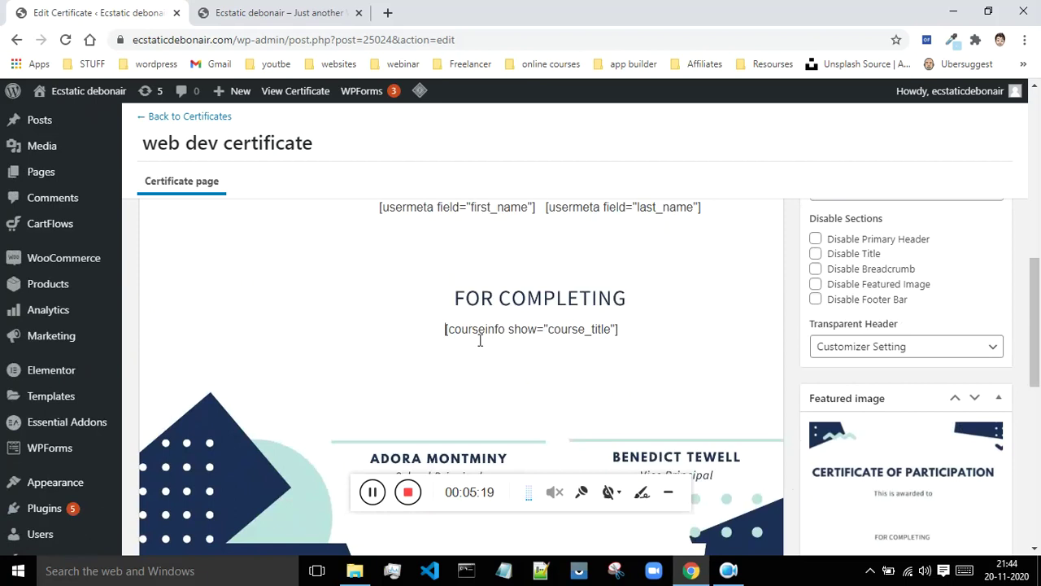
scroll(632, 365, up, 2)
scroll(553, 358, down, 2)
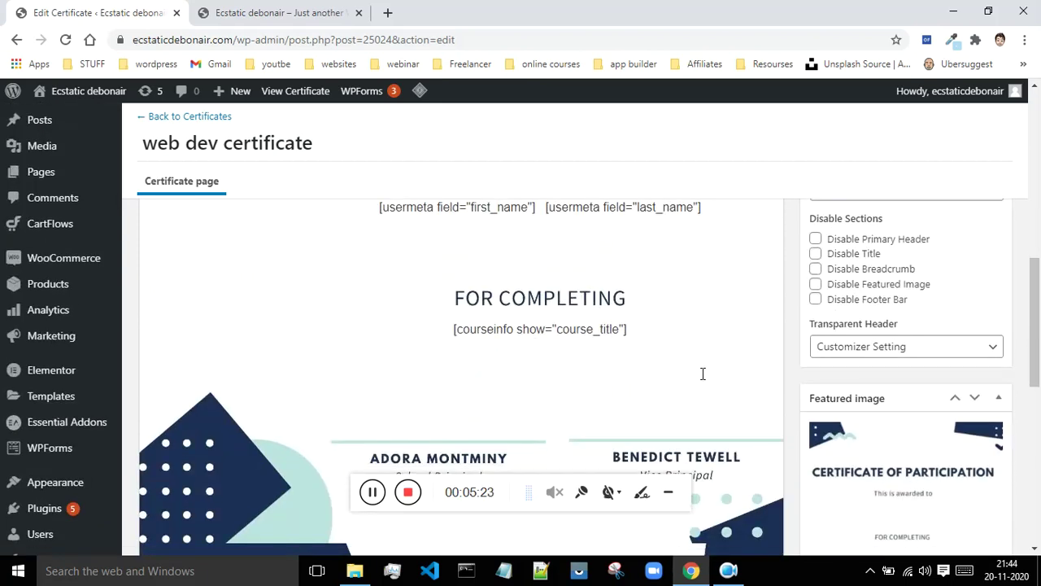
scroll(702, 373, up, 4)
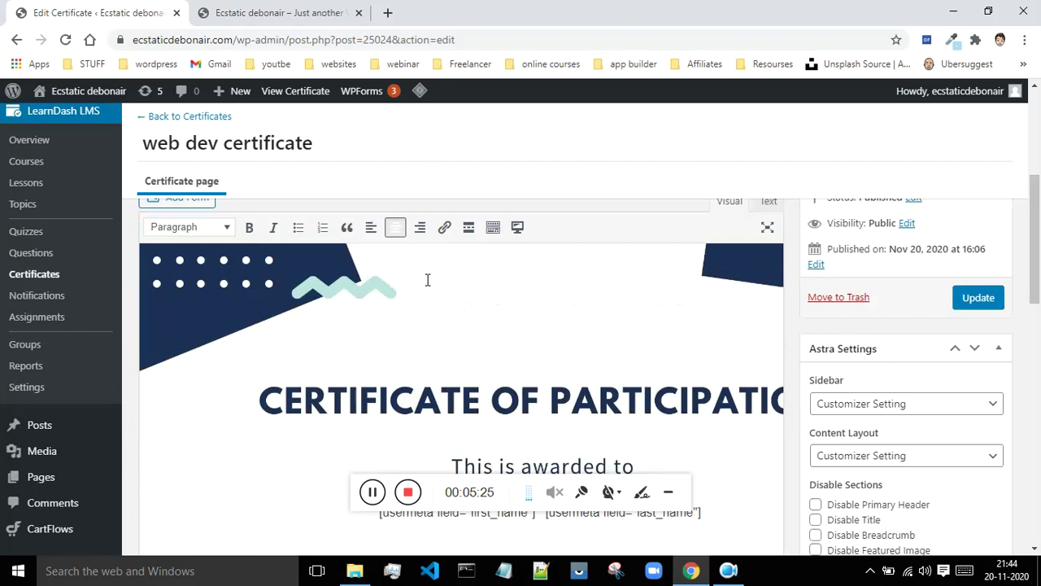
click(986, 302)
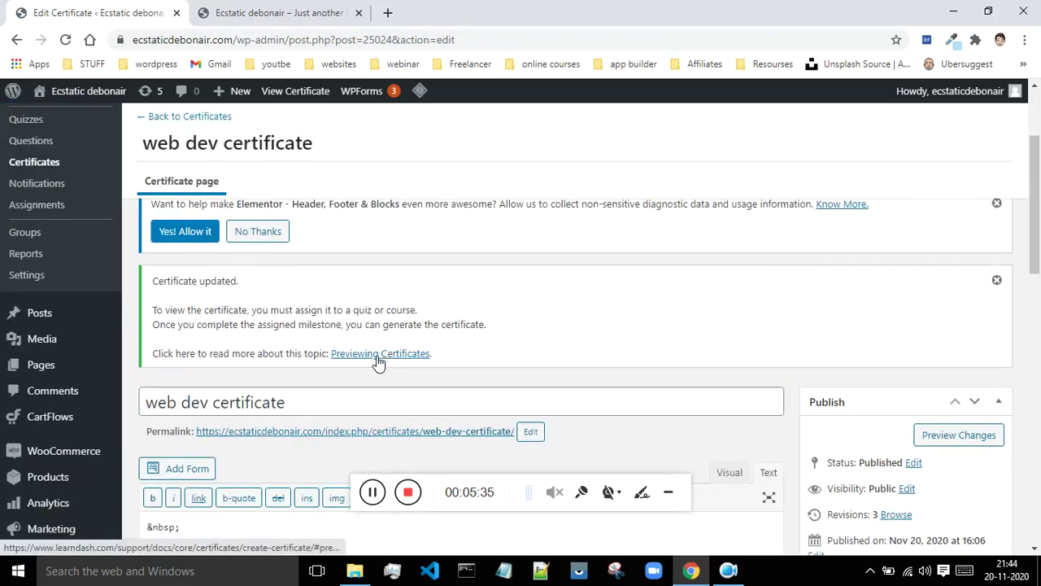
- View the Previewing Certificates documentation in a new browser tab, and close that tab
right_click(377, 355)
click(406, 367)
click(293, 8)
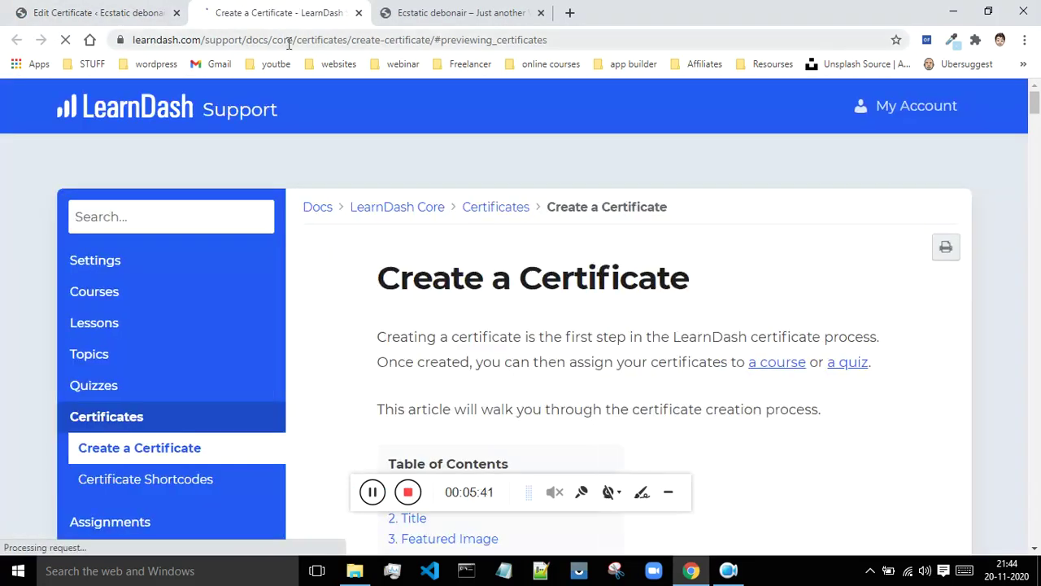
key(ctrl+w)
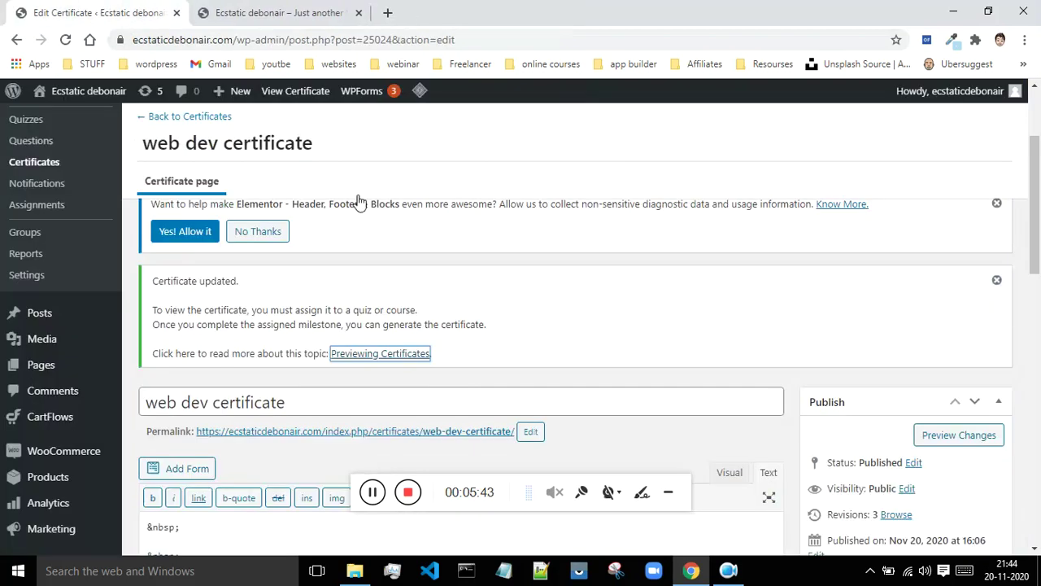
- Examine the certificate content in both visual and text modes, checking the markup and placement of the name and course title shortcodes
scroll(665, 281, down, 1)
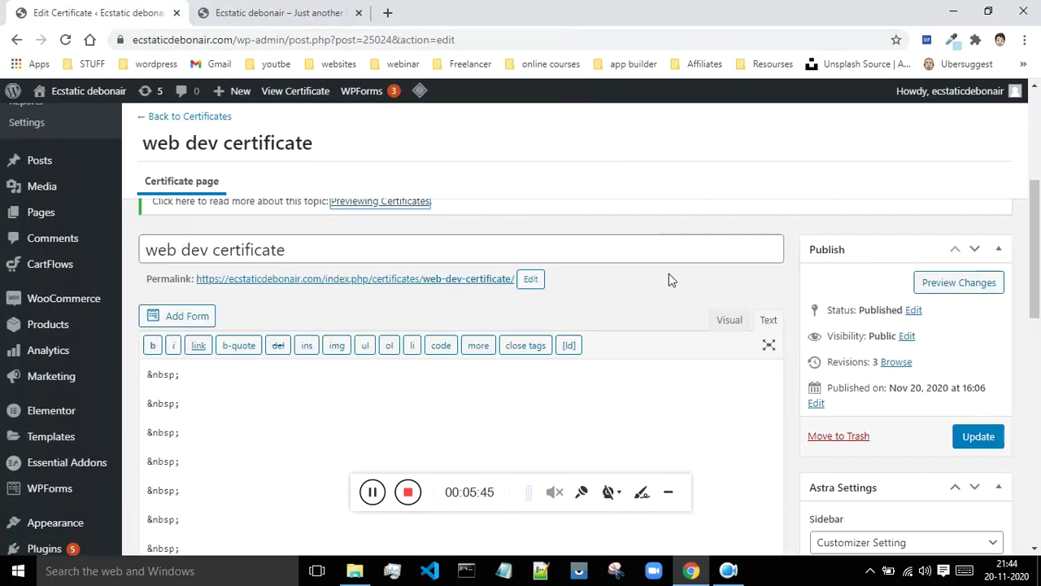
scroll(670, 276, down, 2)
scroll(672, 273, down, 1)
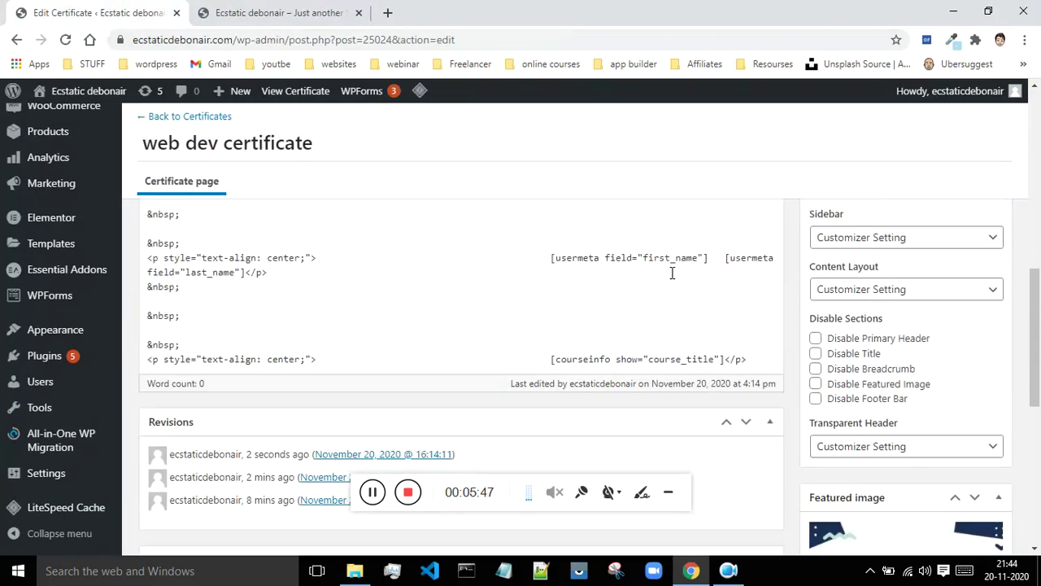
scroll(671, 273, up, 3)
click(723, 325)
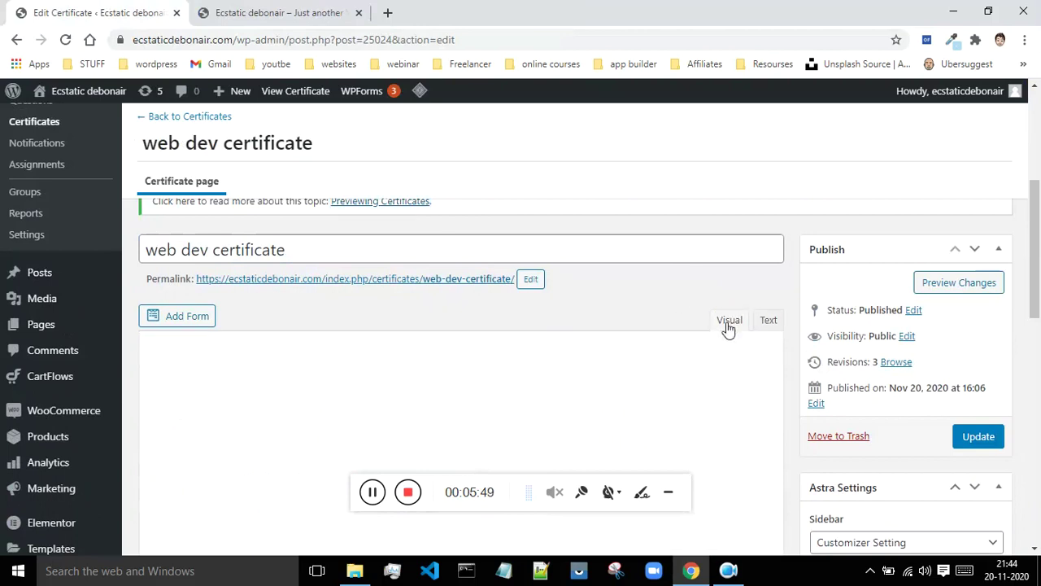
scroll(663, 351, down, 2)
scroll(663, 351, down, 2)
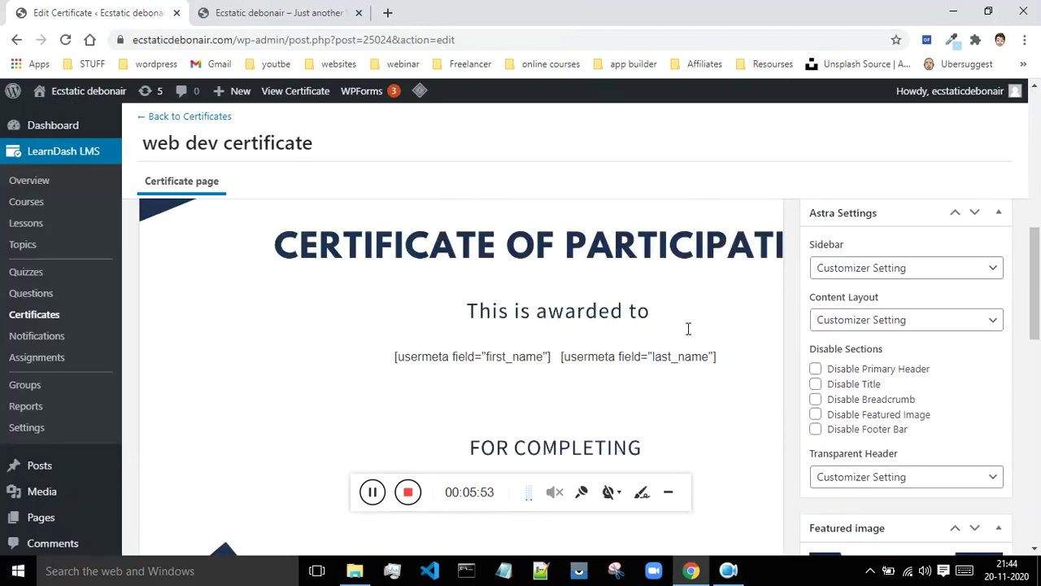
scroll(688, 329, down, 1)
scroll(684, 327, up, 3)
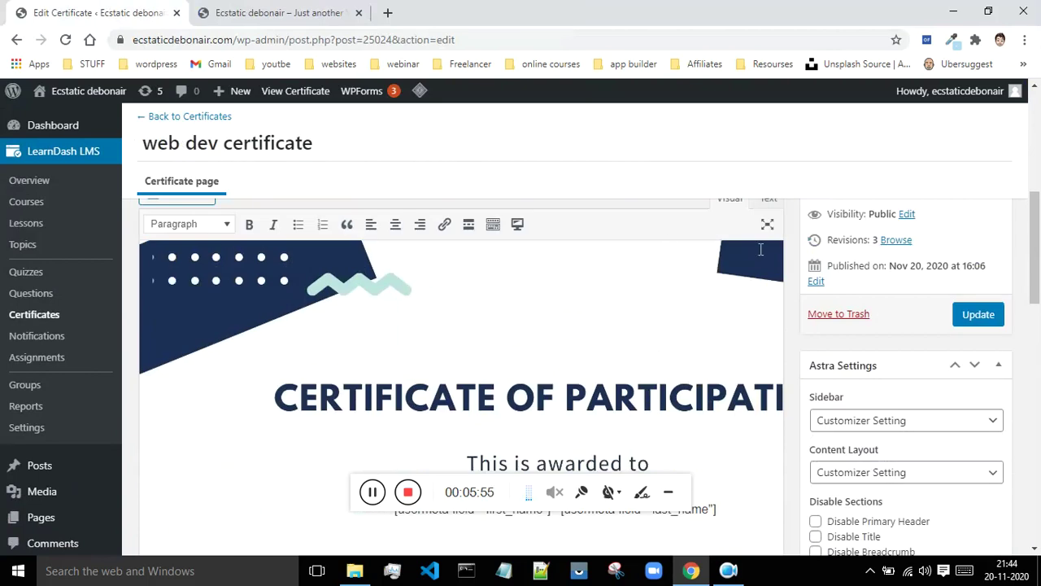
scroll(698, 242, up, 1)
click(761, 280)
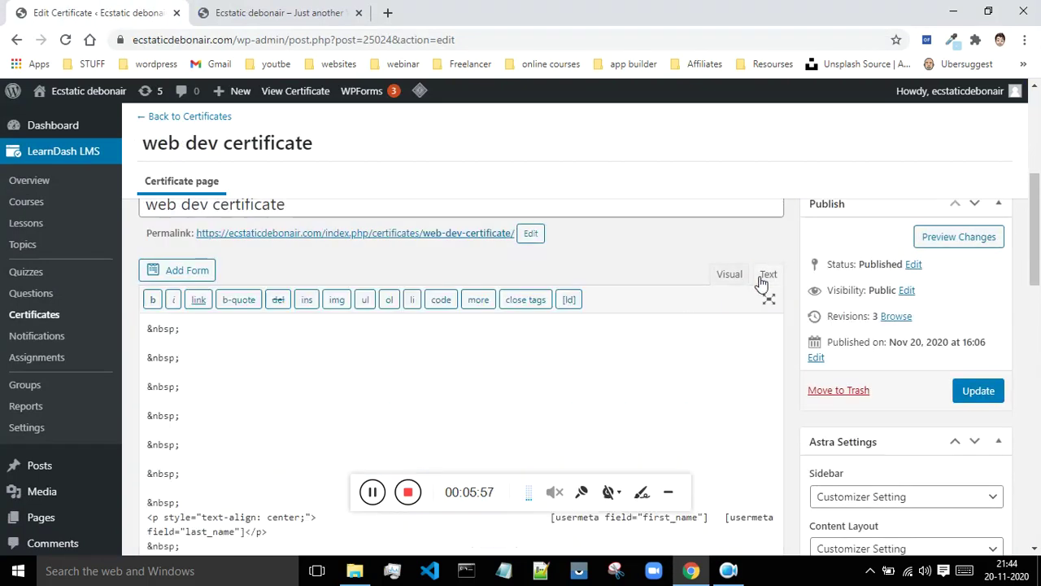
scroll(758, 279, down, 4)
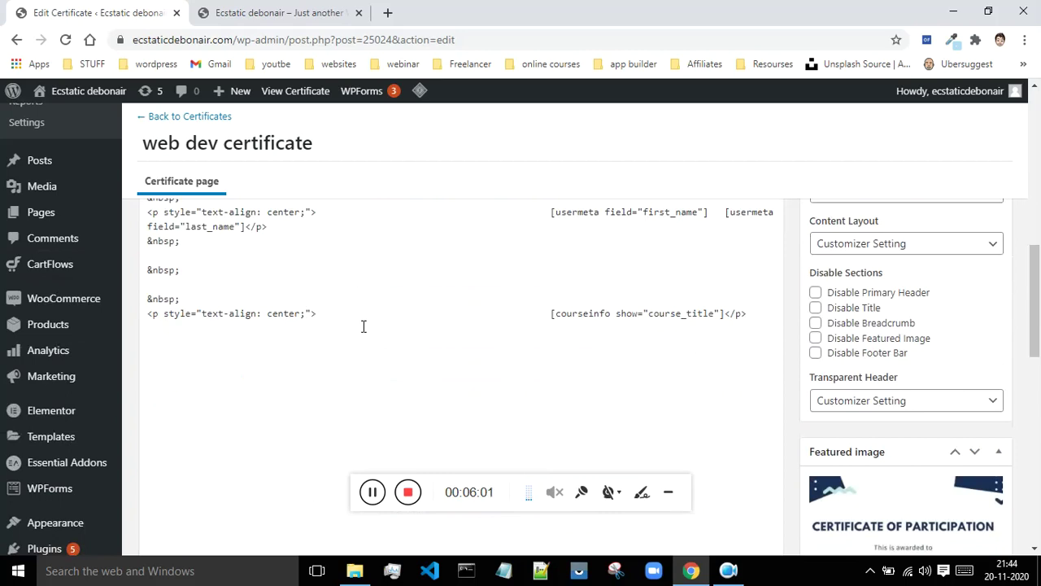
scroll(363, 326, up, 2)
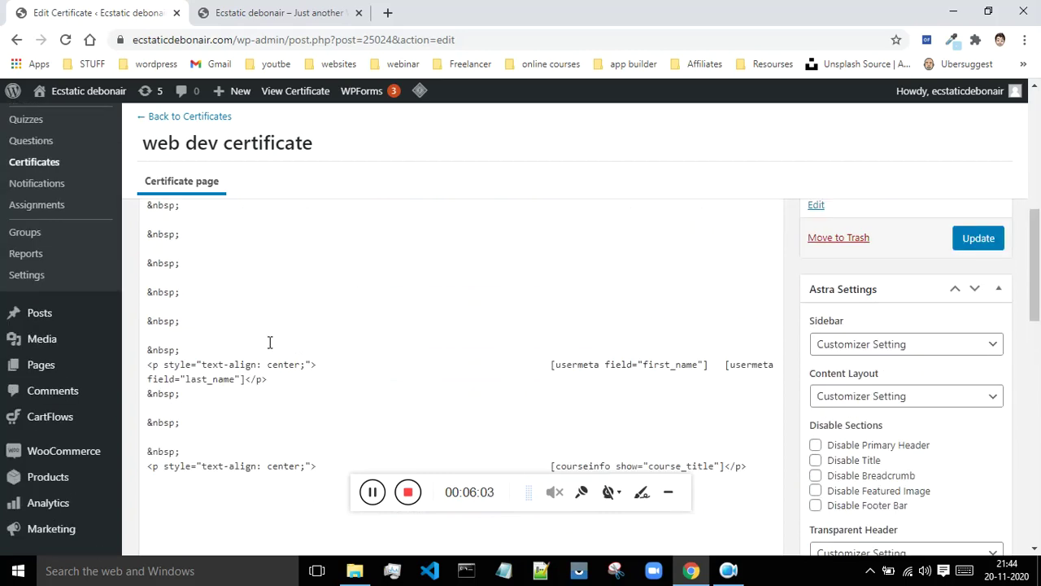
scroll(219, 350, up, 3)
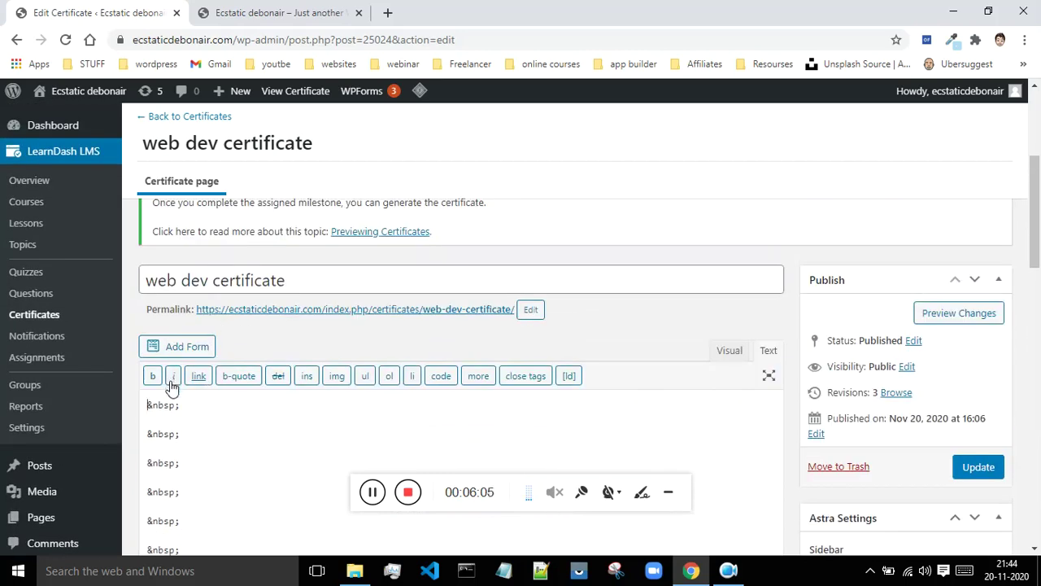
- Open the LearnDash Courses list in a new browser tab and switch to it
right_click(42, 203)
click(72, 216)
click(229, 8)
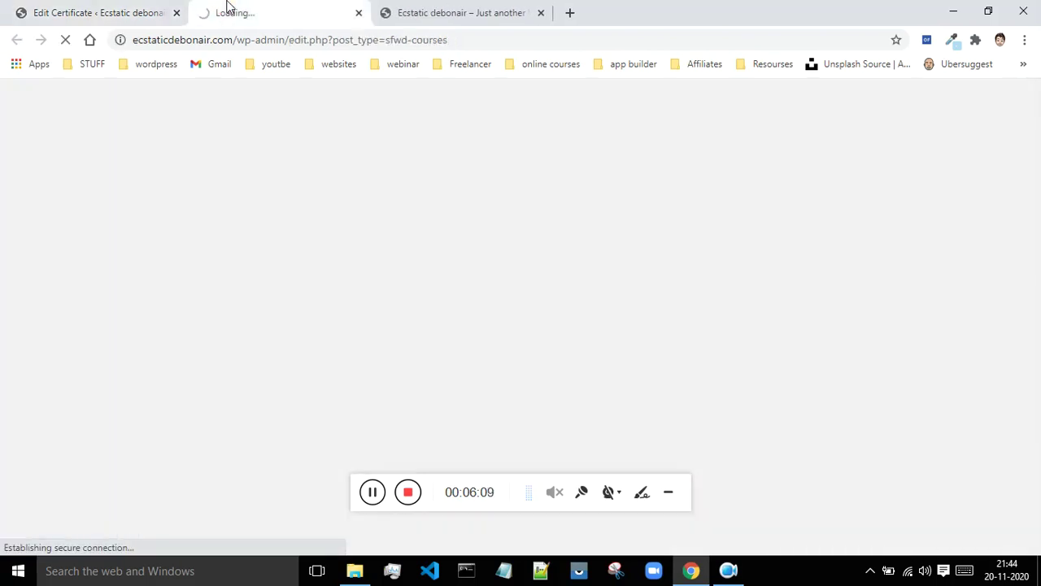
- Review the courses in the LearnDash Courses list, glancing back at the web dev certificate editor
click(63, 10)
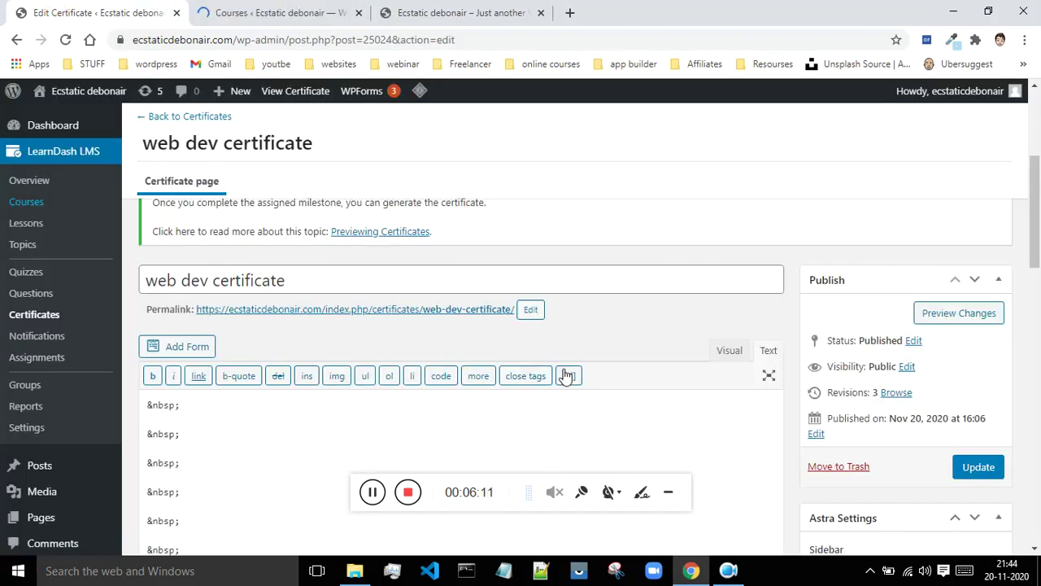
click(277, 10)
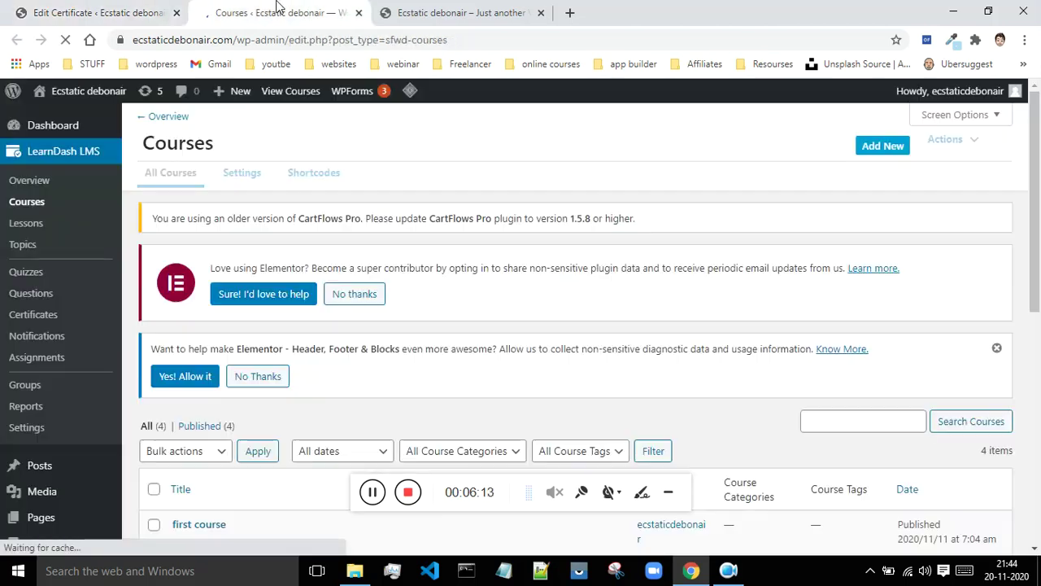
scroll(679, 206, down, 3)
scroll(679, 205, down, 1)
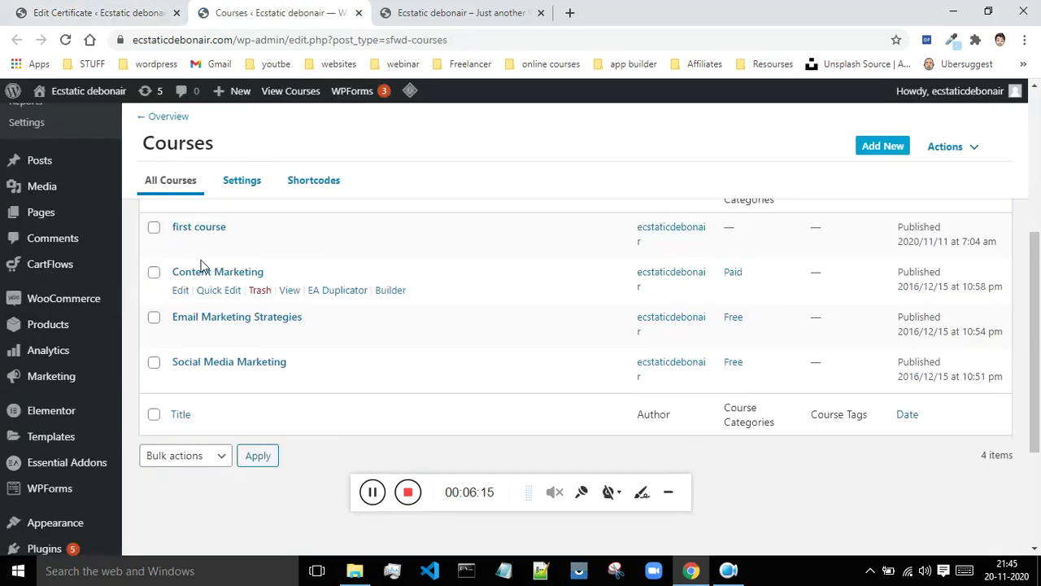
- Open ecstaticdebonair.com in a new incognito window and go to the Our Most Popular Courses section
click(1025, 41)
click(941, 98)
text(ecstaticdebonair.com)
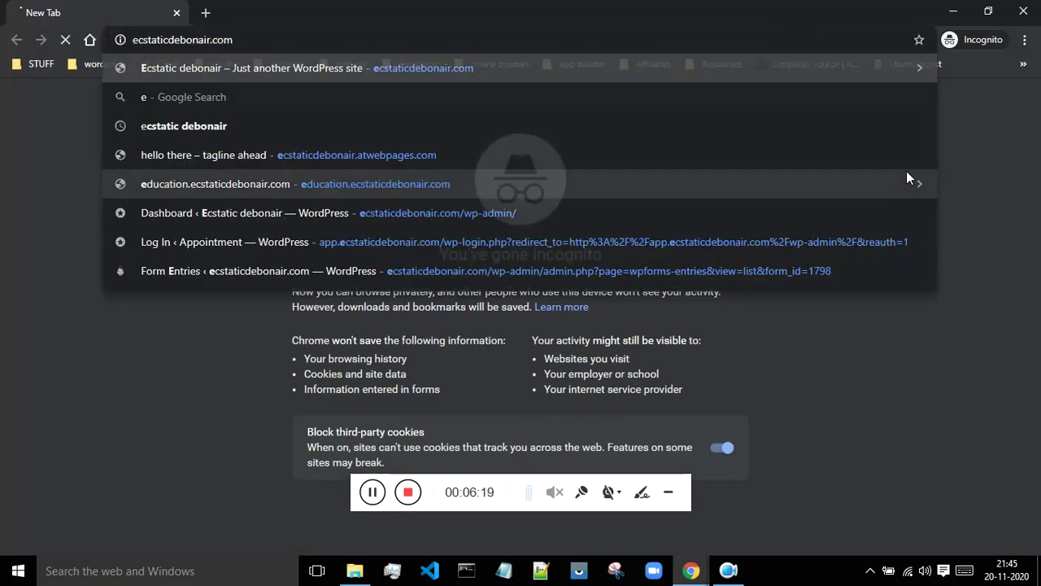
key(Return)
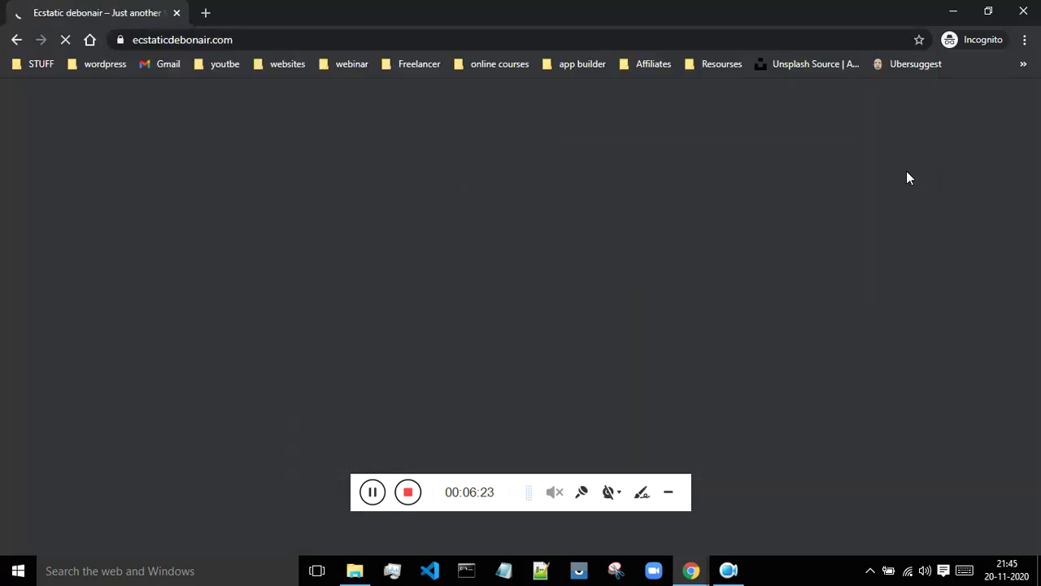
scroll(643, 239, down, 10)
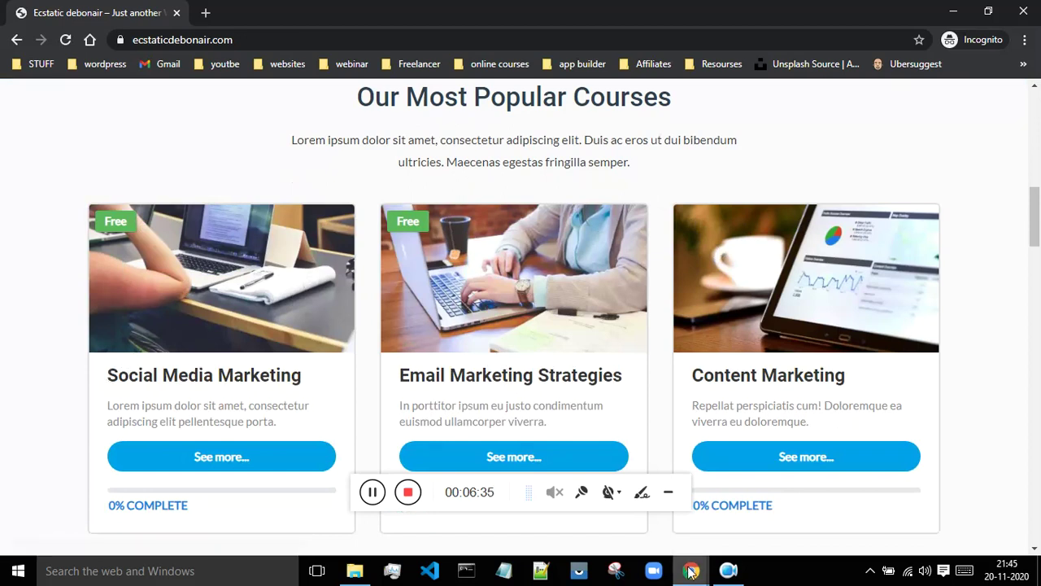
- Return to the Courses list in the regular window and open the Social Media Marketing course for editing in a new tab
mouse_move(701, 559)
click(622, 510)
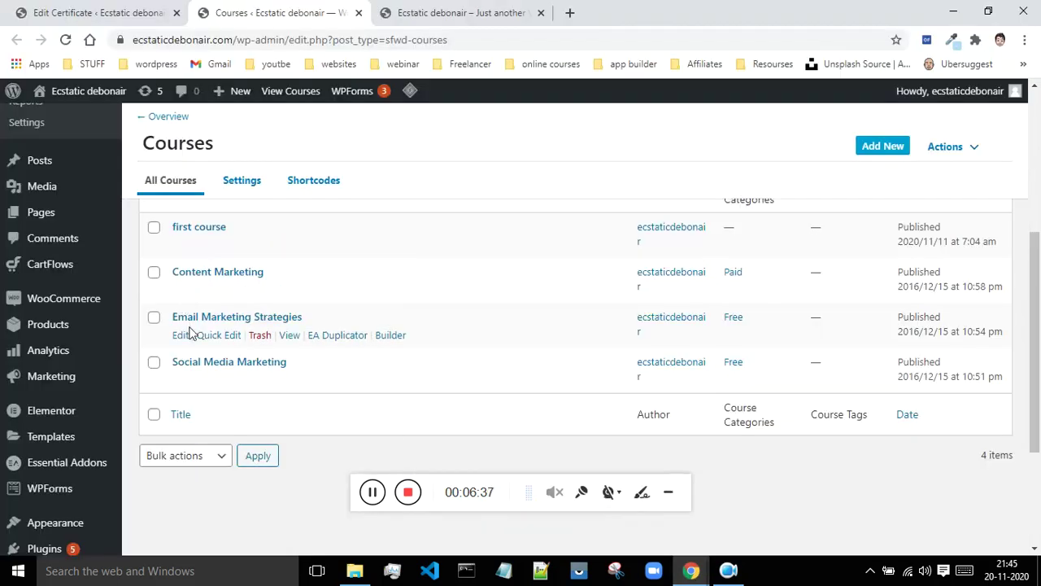
right_click(180, 380)
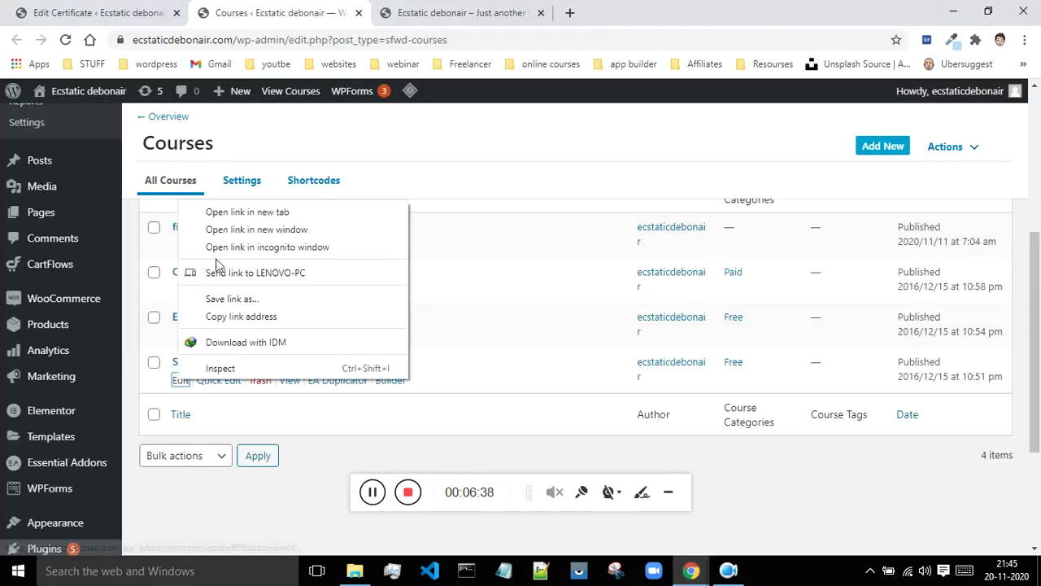
click(236, 212)
click(418, 10)
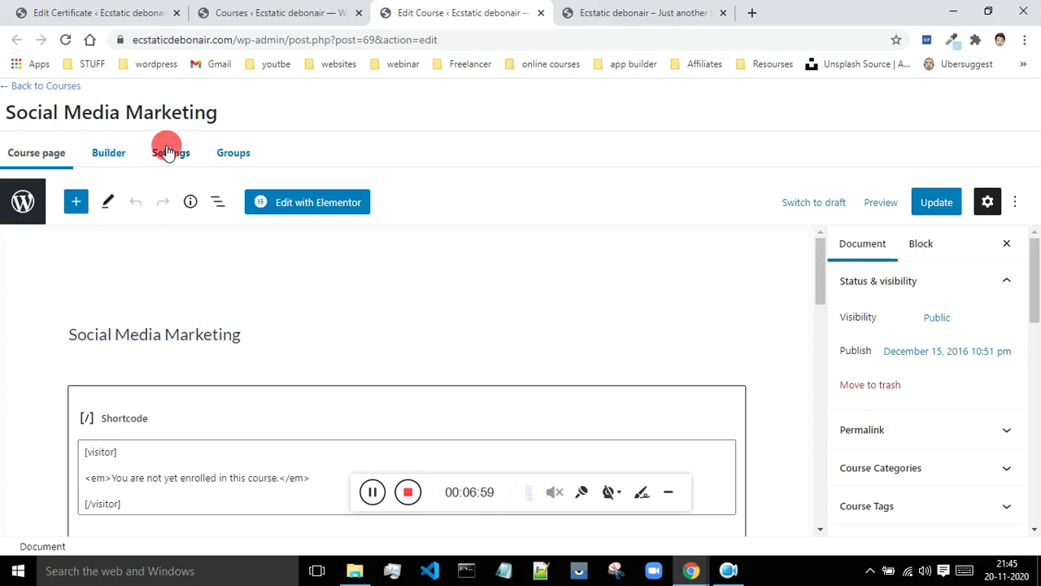
- In the course settings, set the Course Certificate to "web dev certificate" and update the course
click(167, 153)
scroll(507, 252, down, 2)
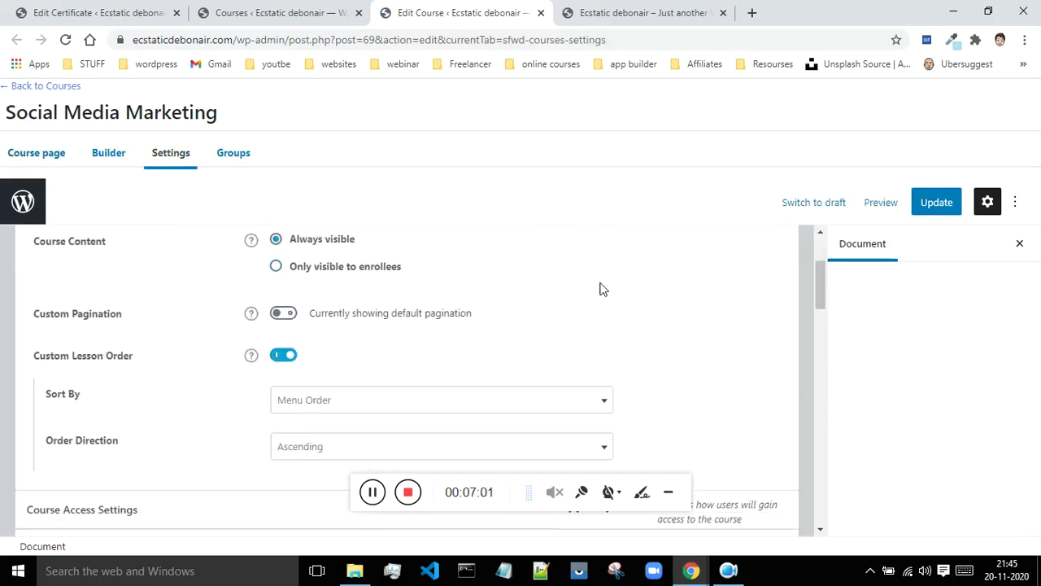
scroll(600, 288, up, 2)
click(331, 351)
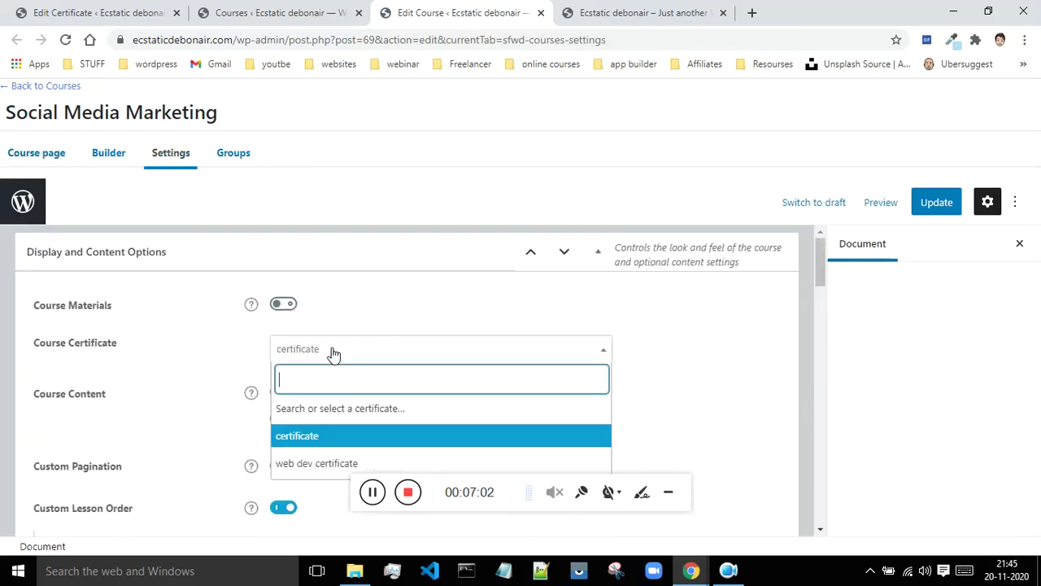
click(304, 465)
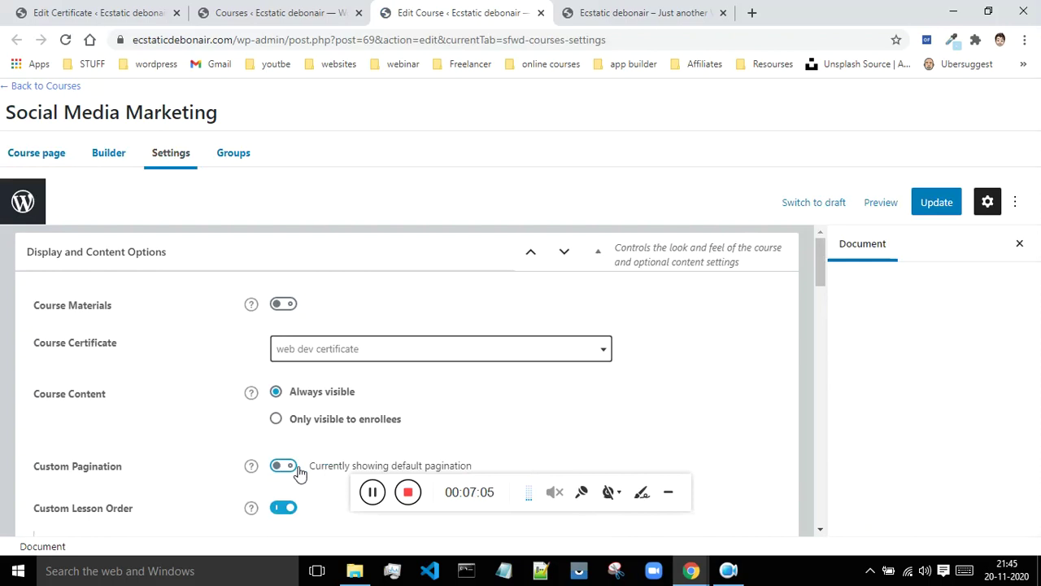
click(934, 203)
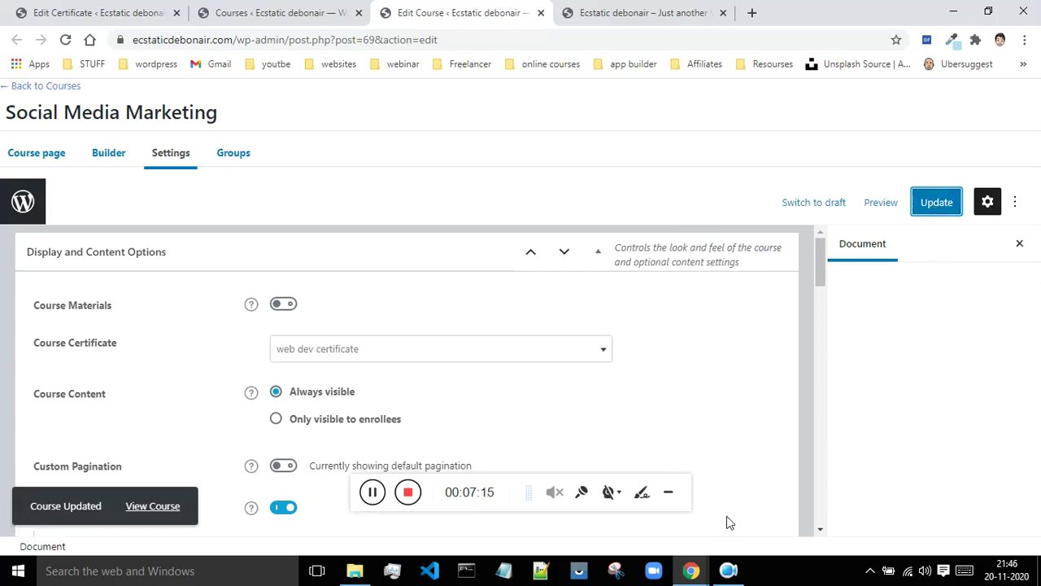
- Switch to the incognito window and open the Social Media Marketing course page down to its enrollment section
mouse_move(690, 569)
click(786, 510)
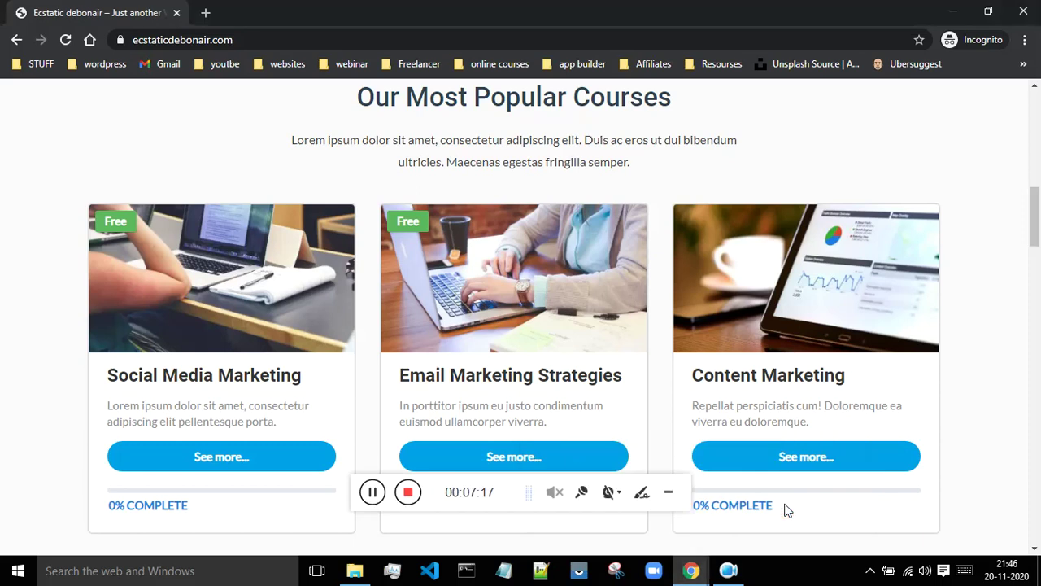
click(203, 457)
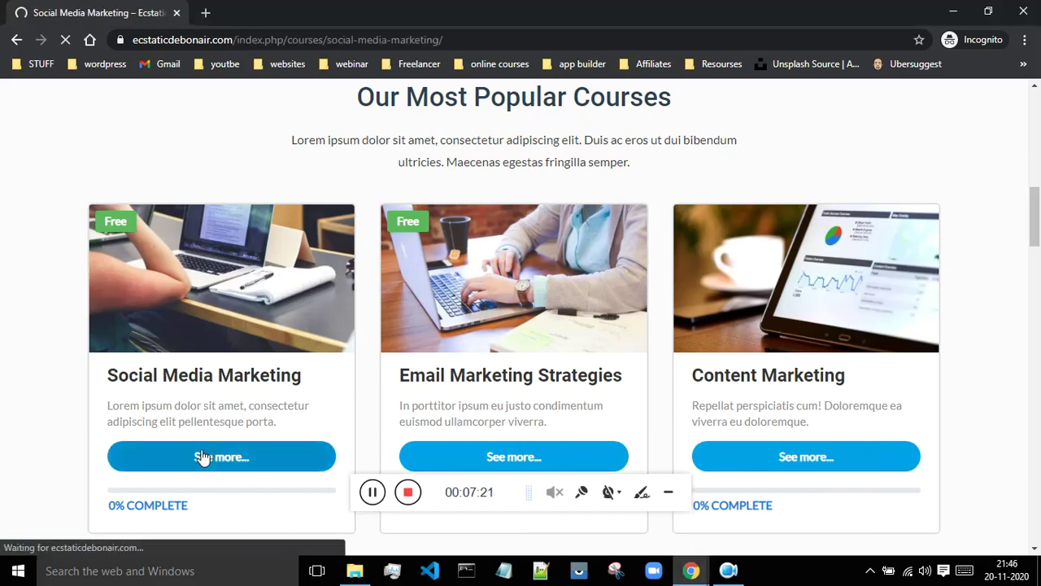
scroll(806, 226, down, 5)
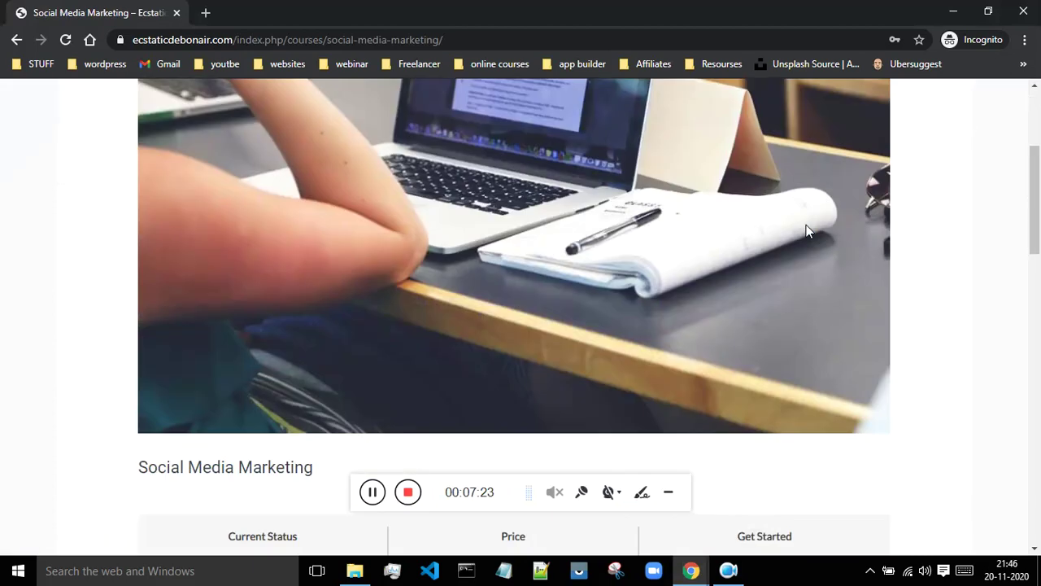
scroll(808, 230, down, 2)
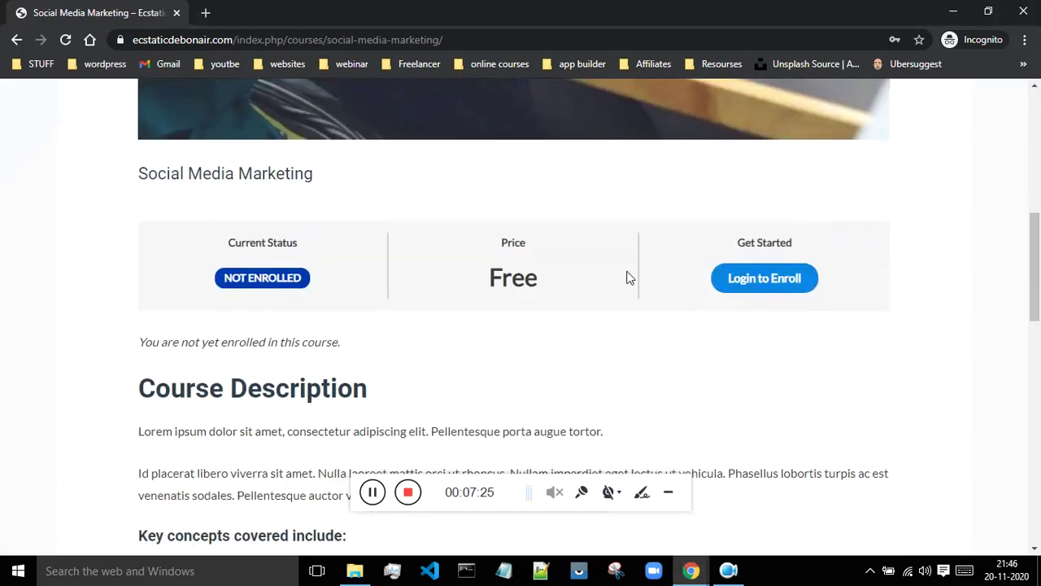
- Log in to the course by filling in the account's username or e-mail address and the account password
click(765, 278)
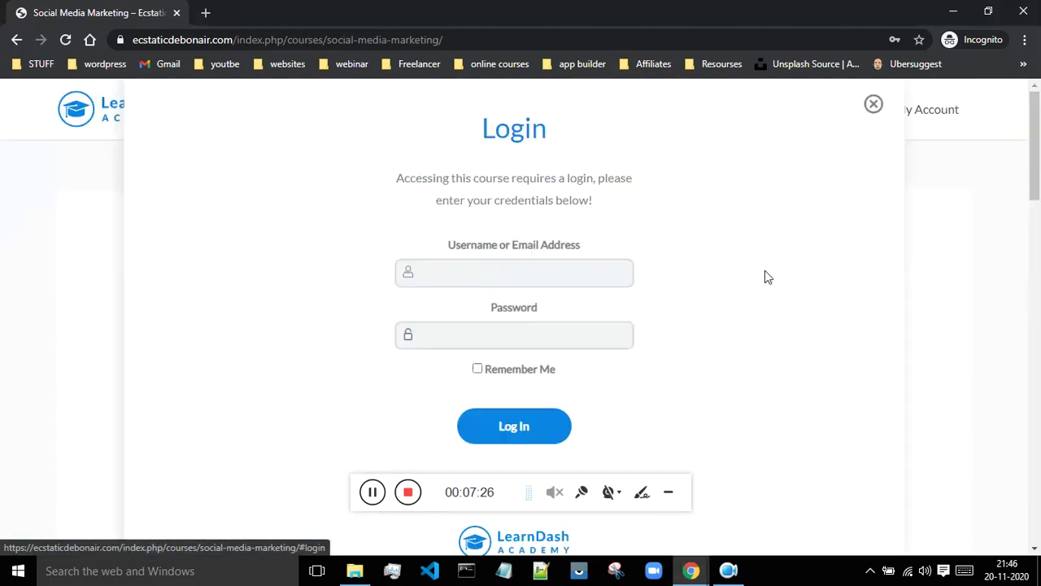
click(475, 275)
click(465, 309)
click(498, 425)
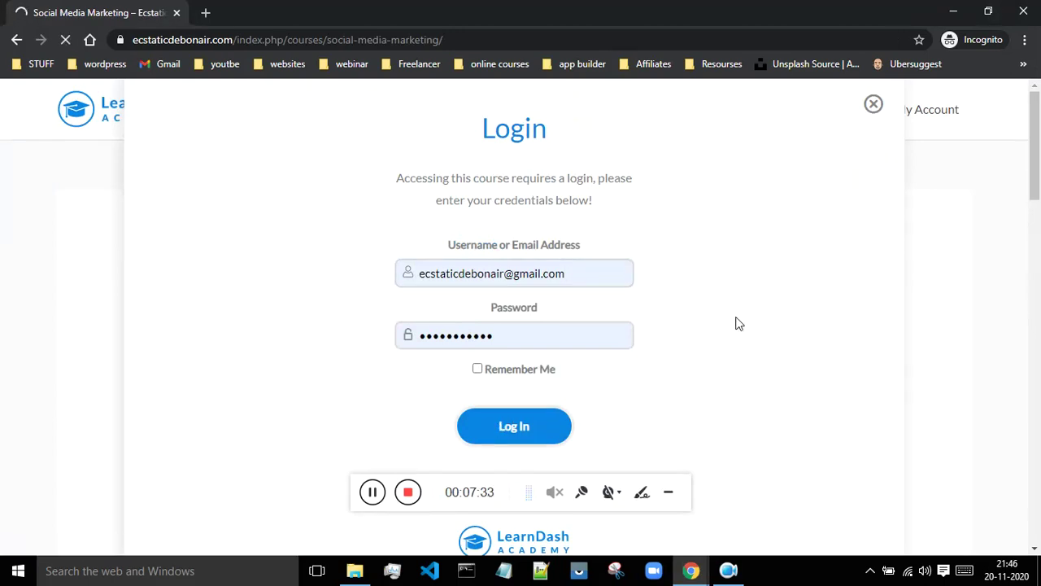
- Check the certificate notice, completion progress and Course Content list on the Social Media Marketing page
scroll(748, 312, down, 5)
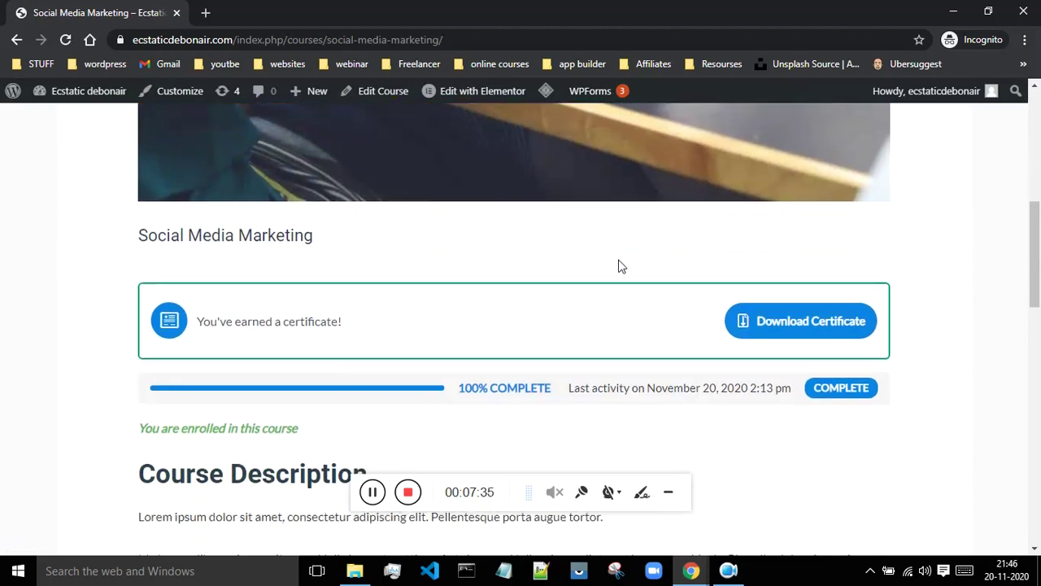
scroll(618, 266, down, 1)
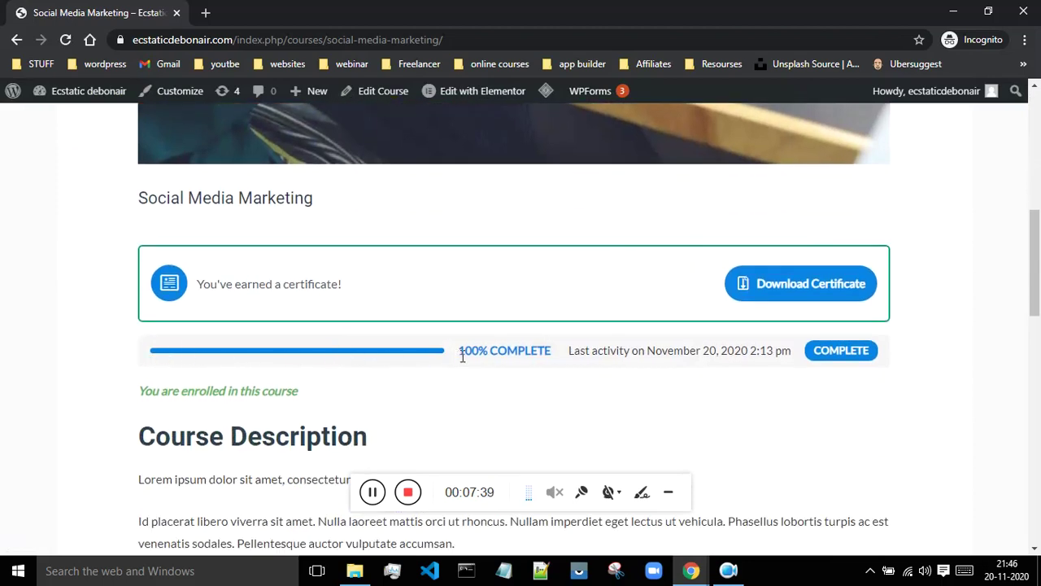
scroll(573, 345, down, 2)
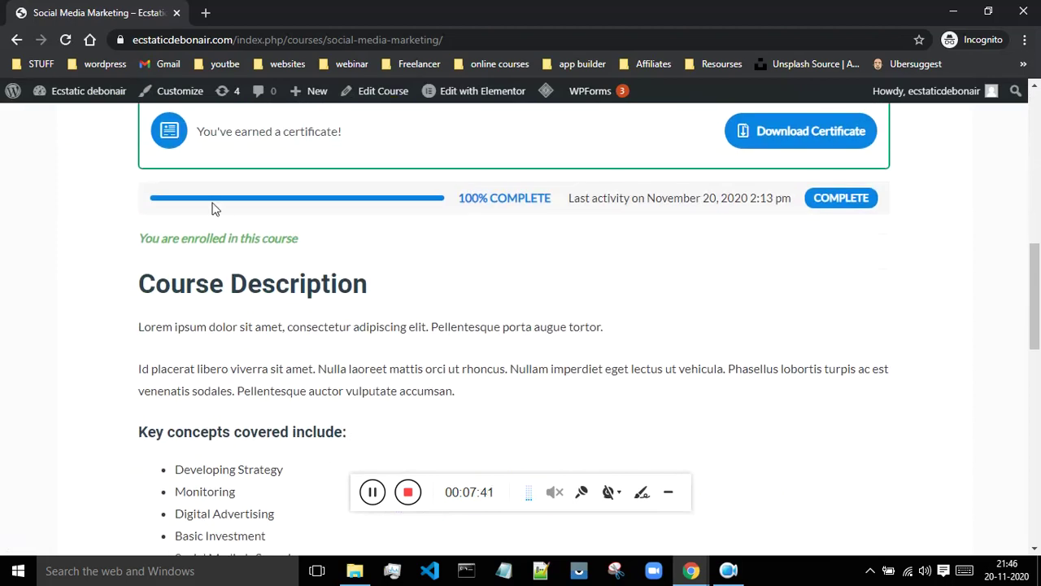
scroll(488, 223, down, 6)
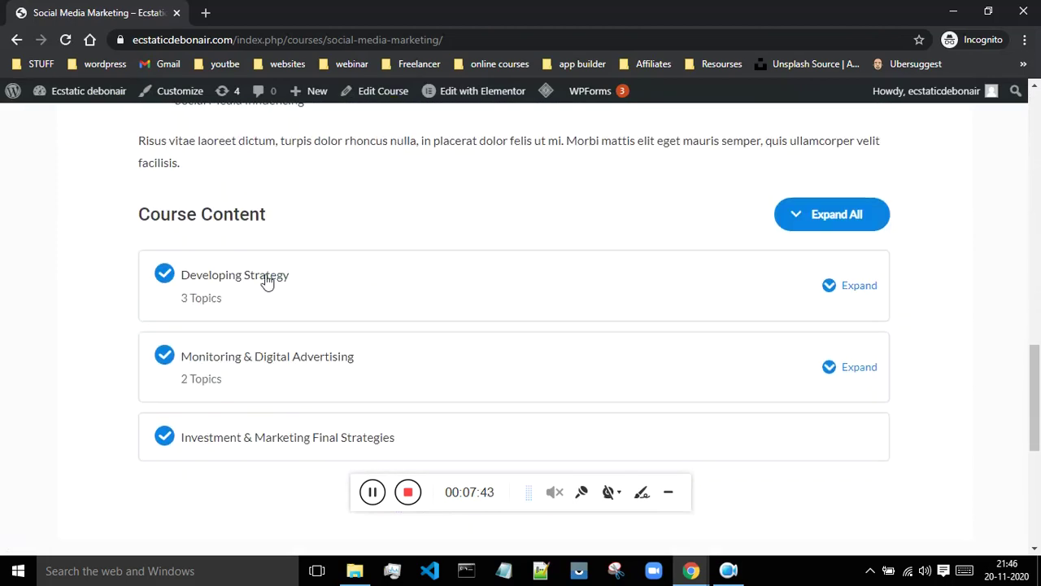
- Open the Developing Strategy lesson and its topic "This is the First Topic", checking their content and the course progress
click(262, 286)
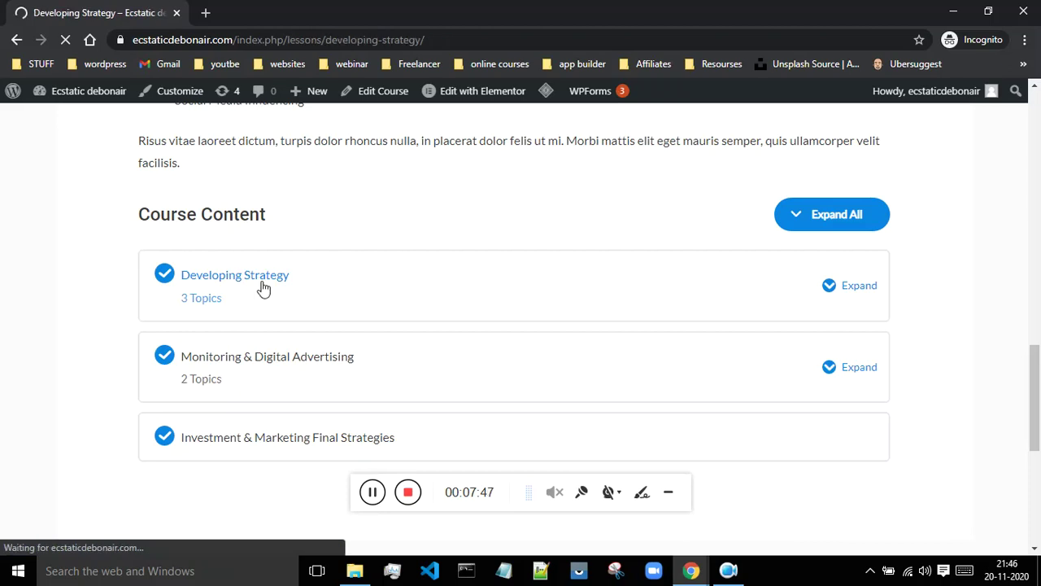
scroll(174, 244, down, 5)
scroll(172, 261, up, 3)
scroll(714, 268, down, 9)
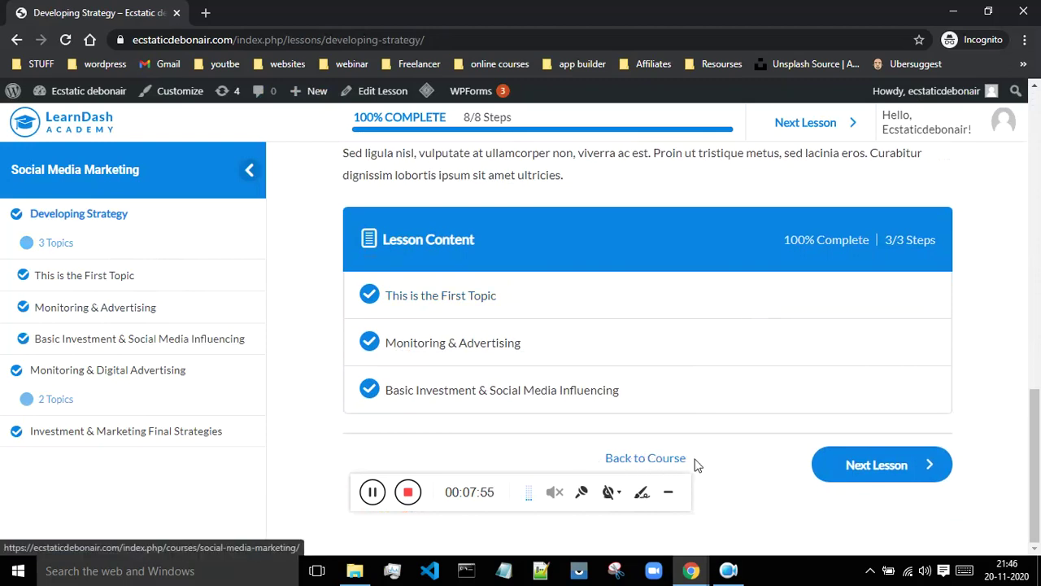
click(135, 278)
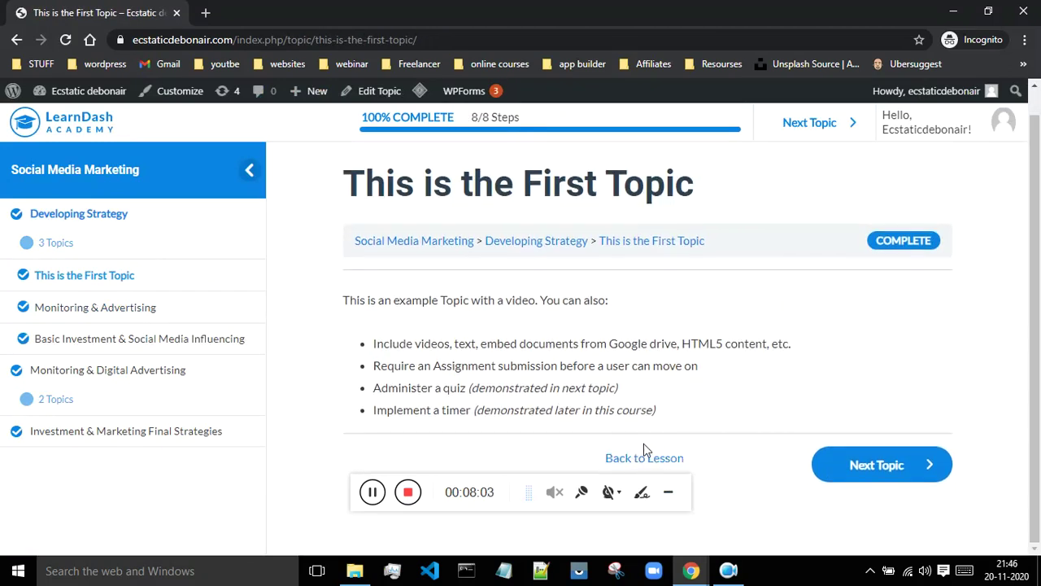
scroll(683, 460, up, 1)
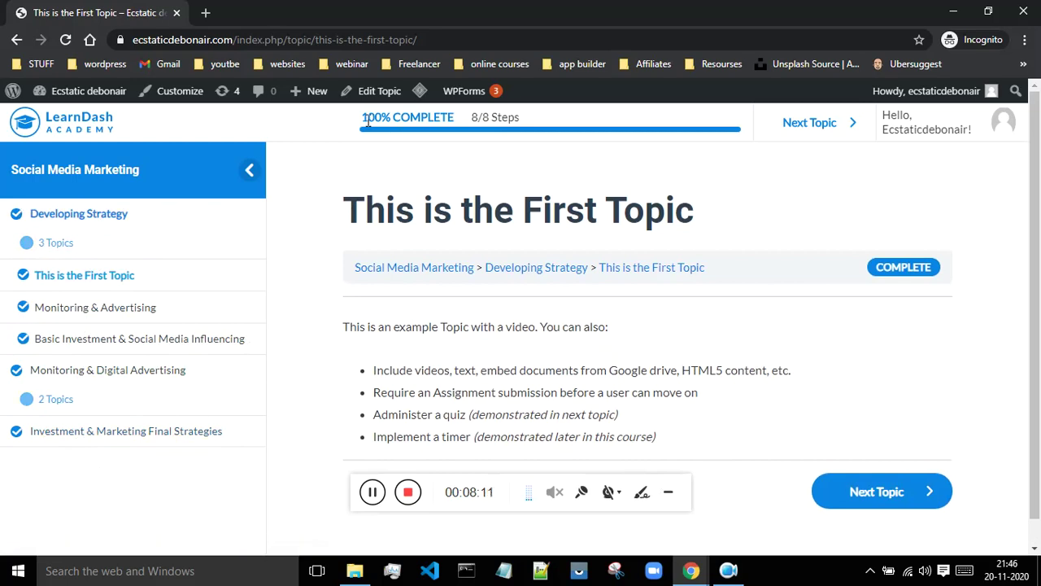
mouse_move(1003, 135)
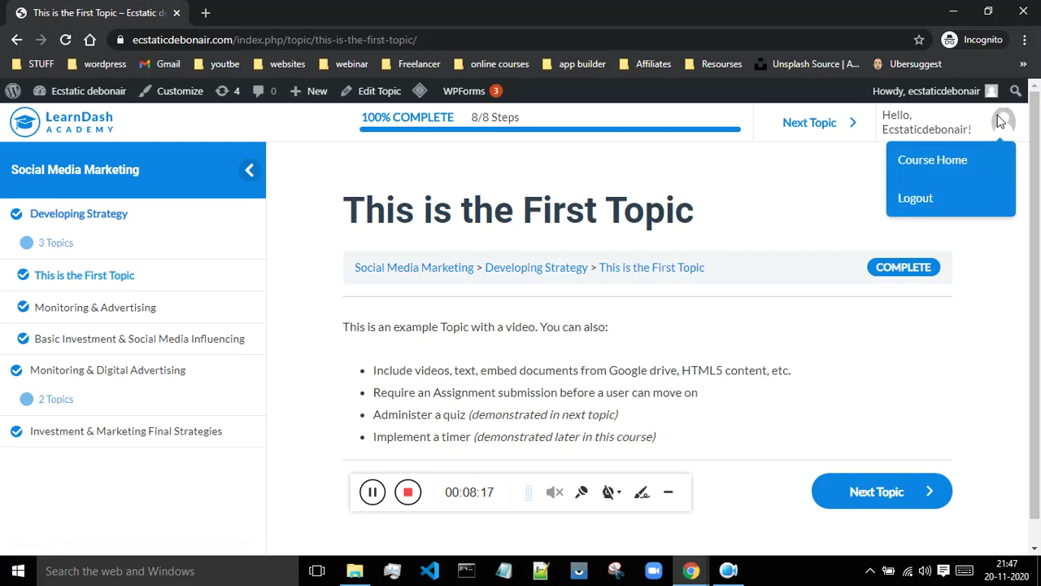
- Go back to the Social Media Marketing course page and open its earned certificate
click(14, 40)
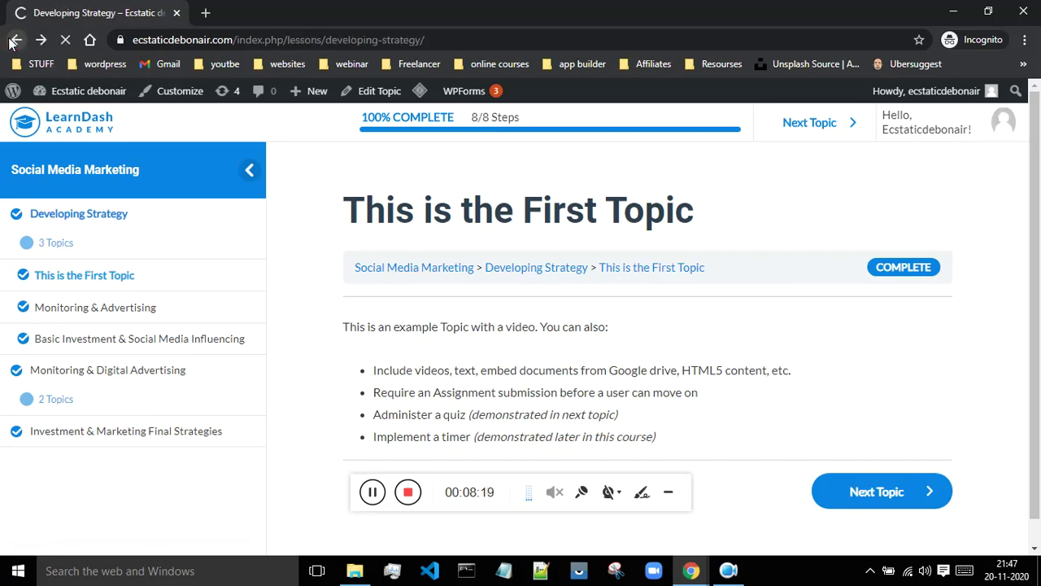
click(14, 43)
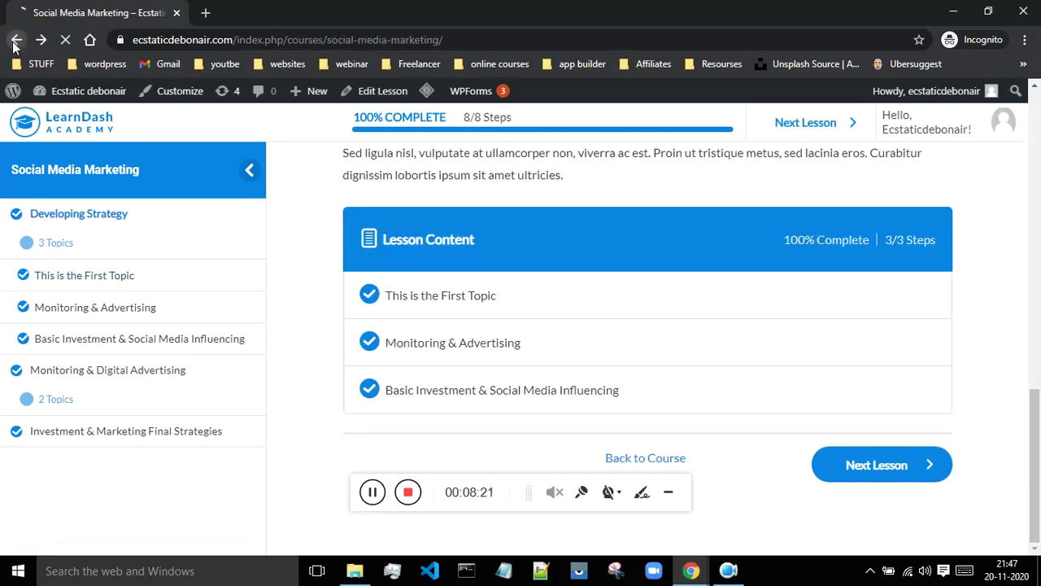
scroll(772, 378, up, 7)
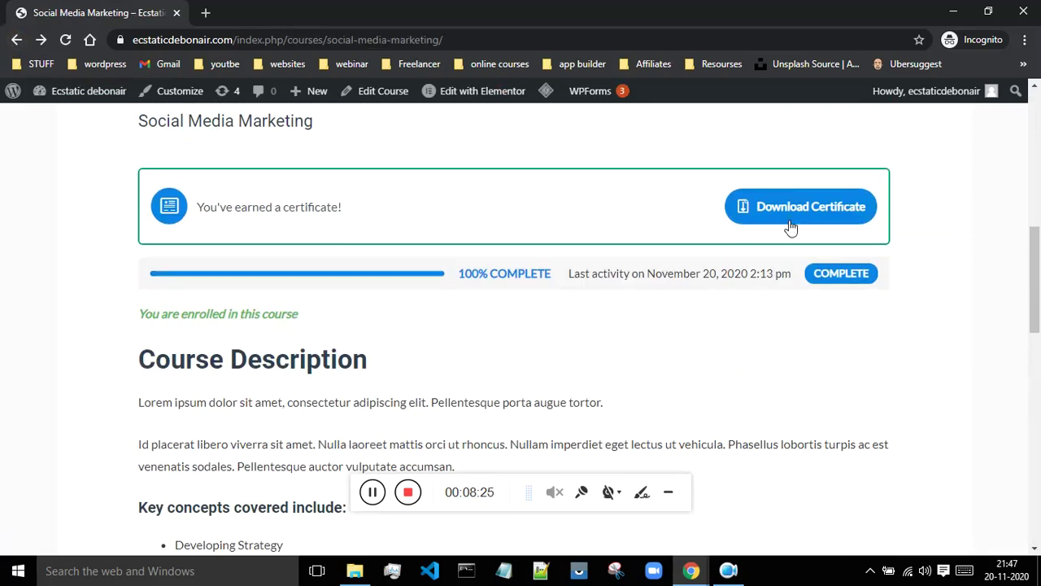
click(787, 215)
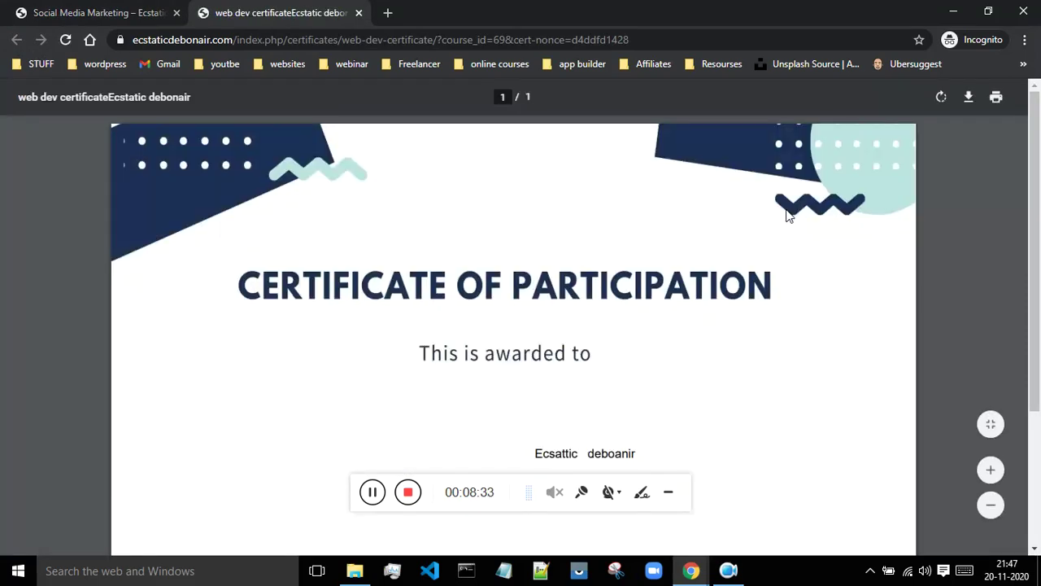
- Check the placement of the learner name and course title on the certificate, and return to the course editor window
scroll(764, 222, down, 2)
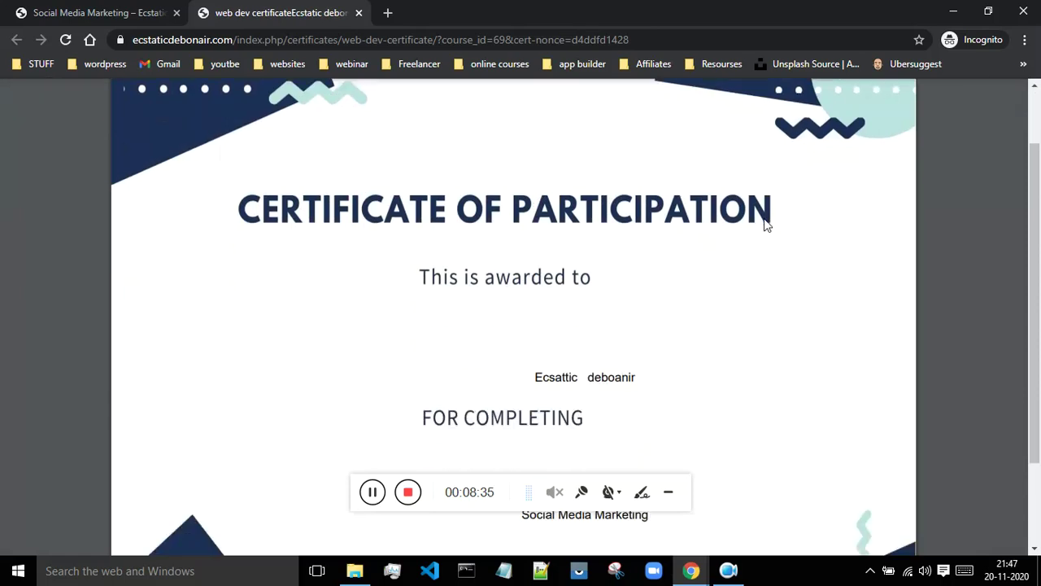
scroll(764, 223, up, 1)
scroll(766, 226, down, 1)
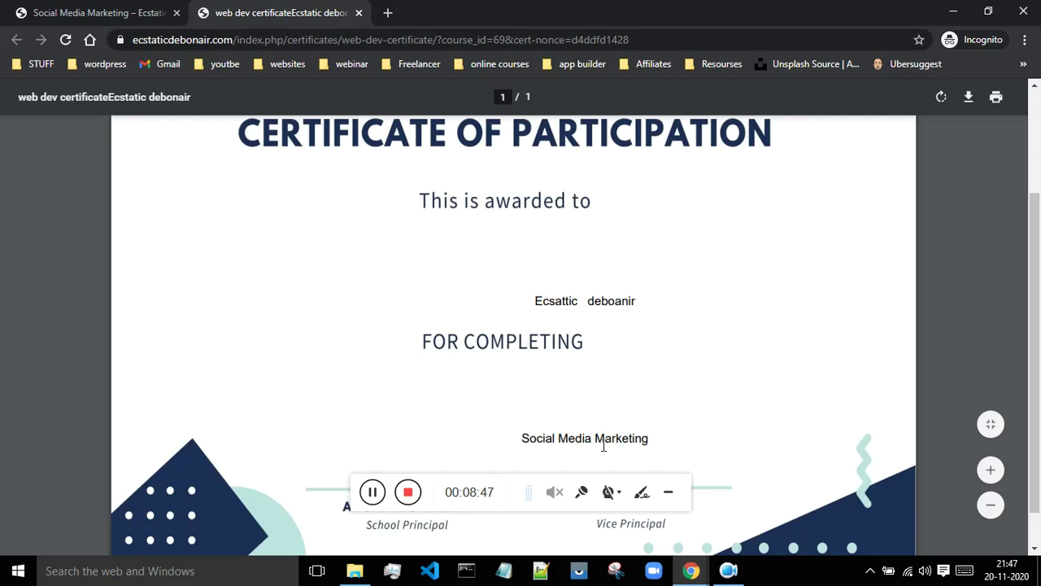
mouse_move(683, 576)
click(597, 513)
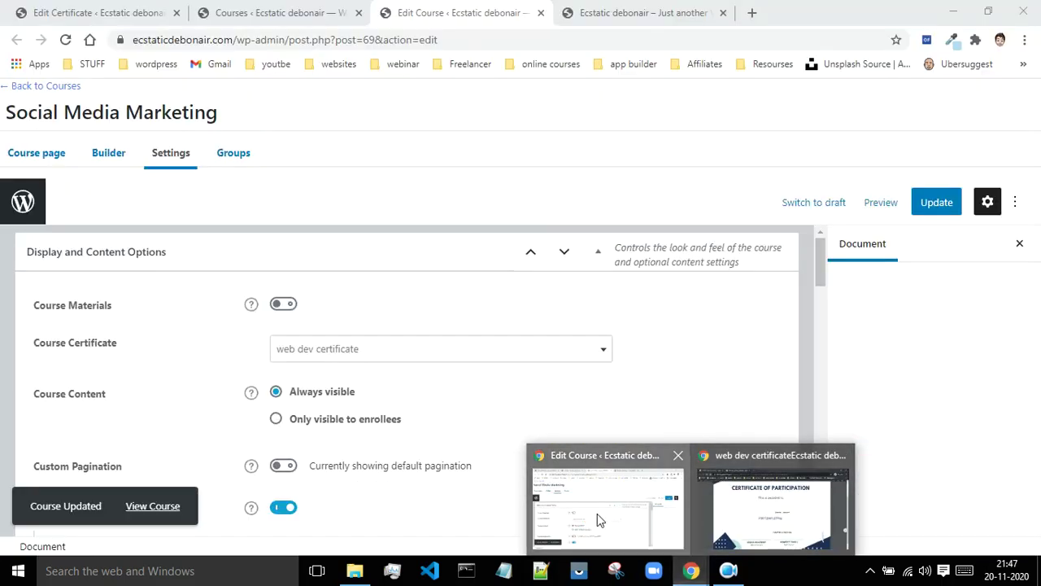
- Compare the shortcode placement in the web dev certificate's source with the name and course title on the generated certificate
click(79, 11)
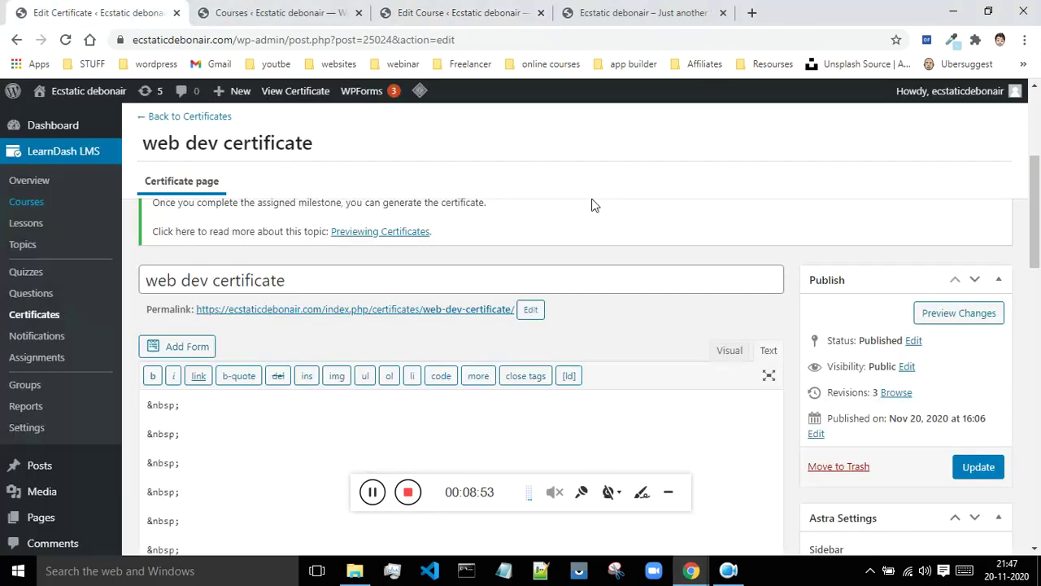
scroll(616, 225, down, 2)
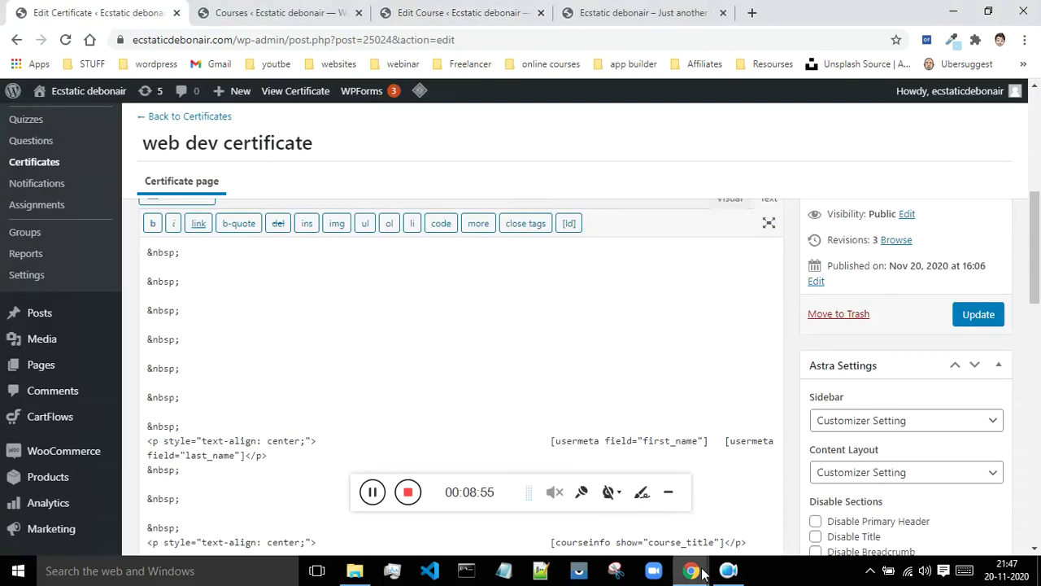
mouse_move(702, 574)
click(771, 509)
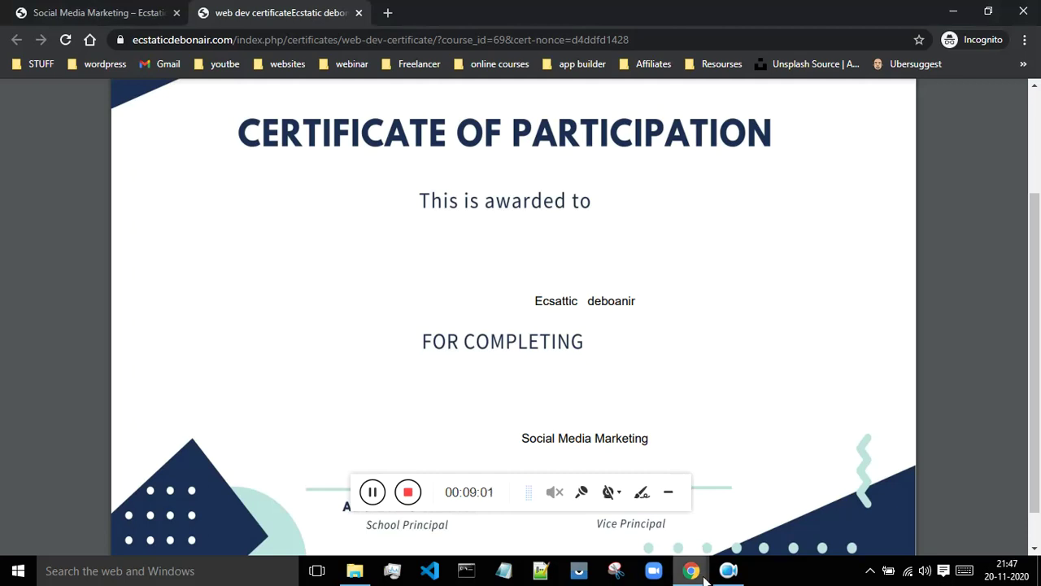
mouse_move(690, 570)
click(565, 508)
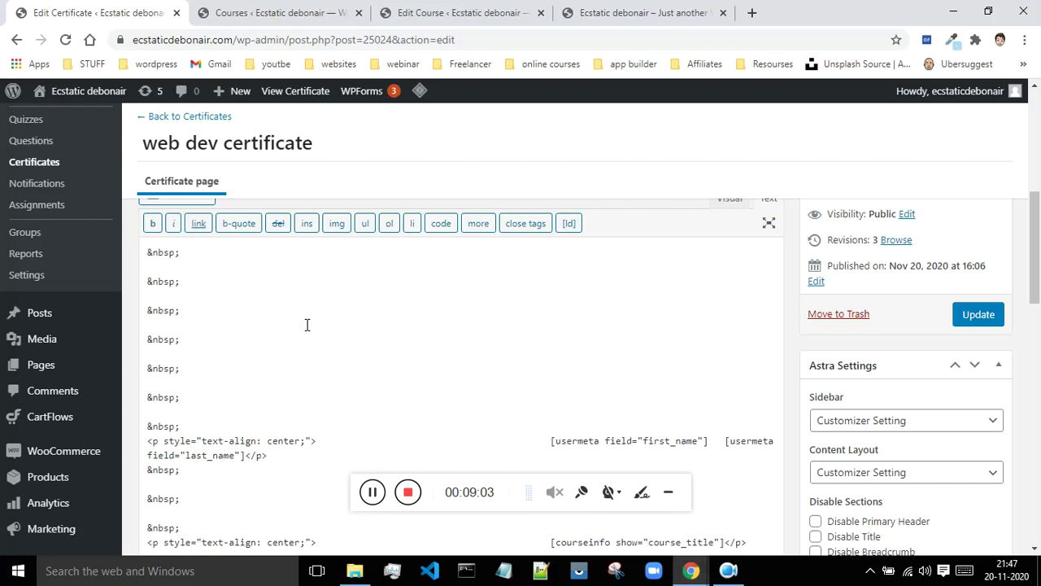
scroll(308, 318, down, 2)
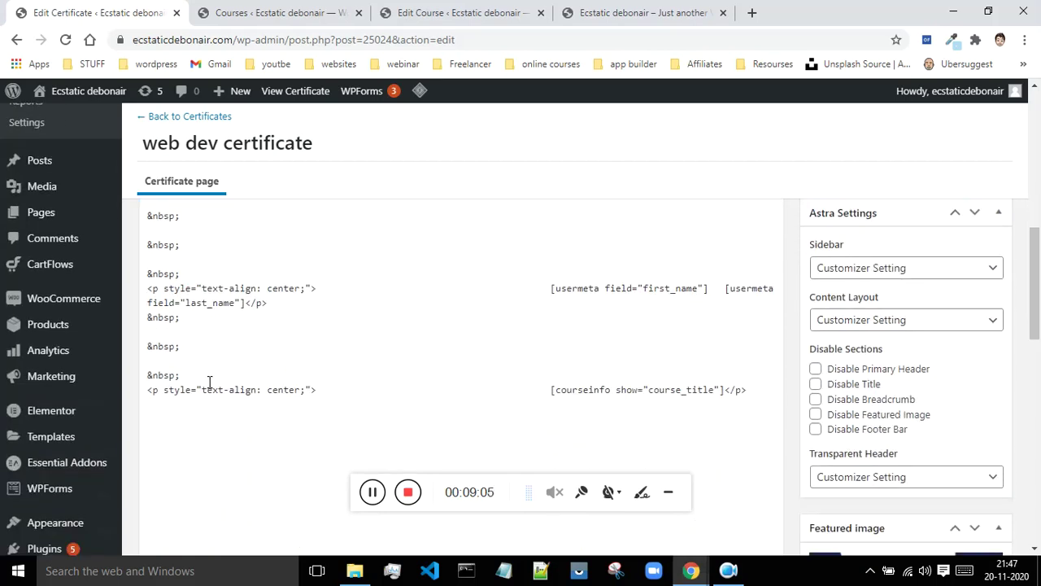
scroll(581, 403, up, 4)
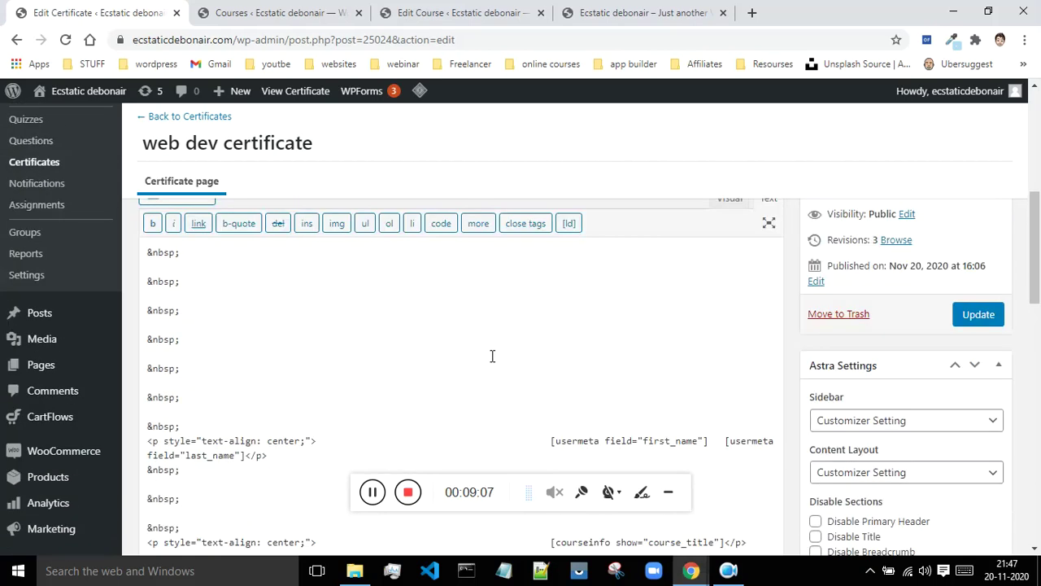
- Show the certificate content in visual mode and check where the learner name and course title shortcodes sit on the background
click(726, 351)
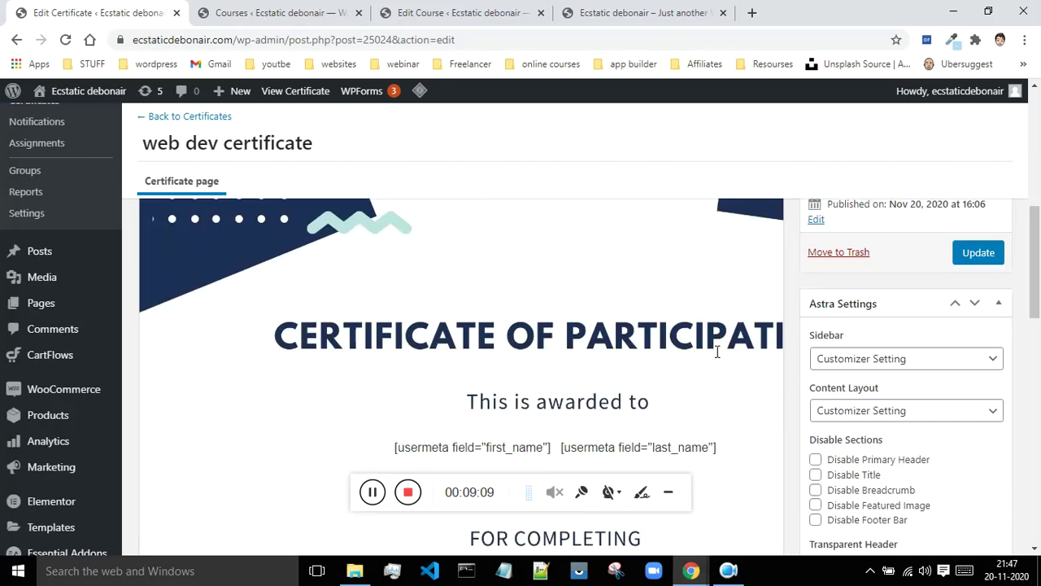
scroll(679, 350, down, 2)
drag(721, 295, 375, 293)
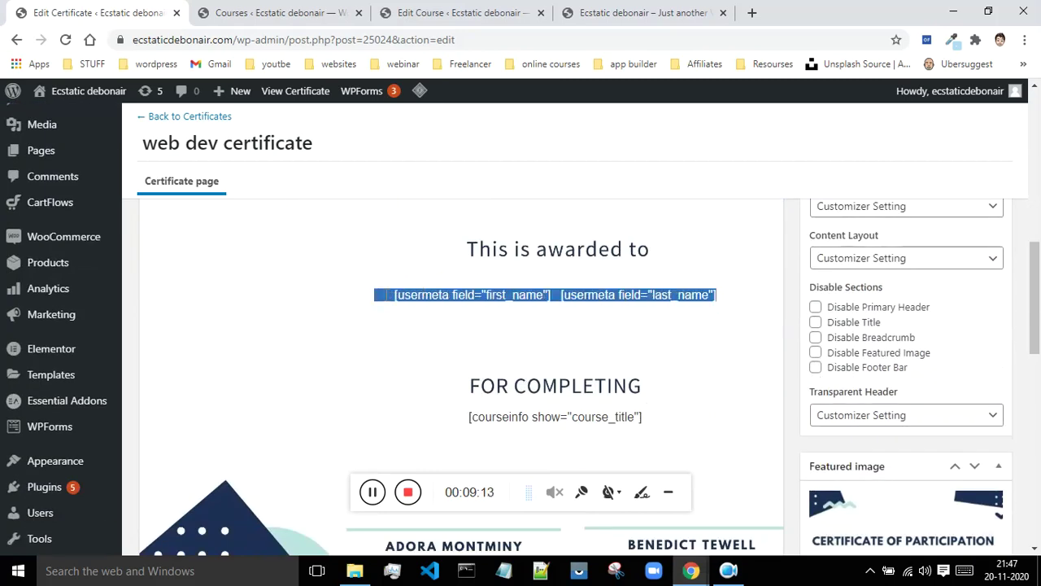
drag(1034, 329, 1034, 279)
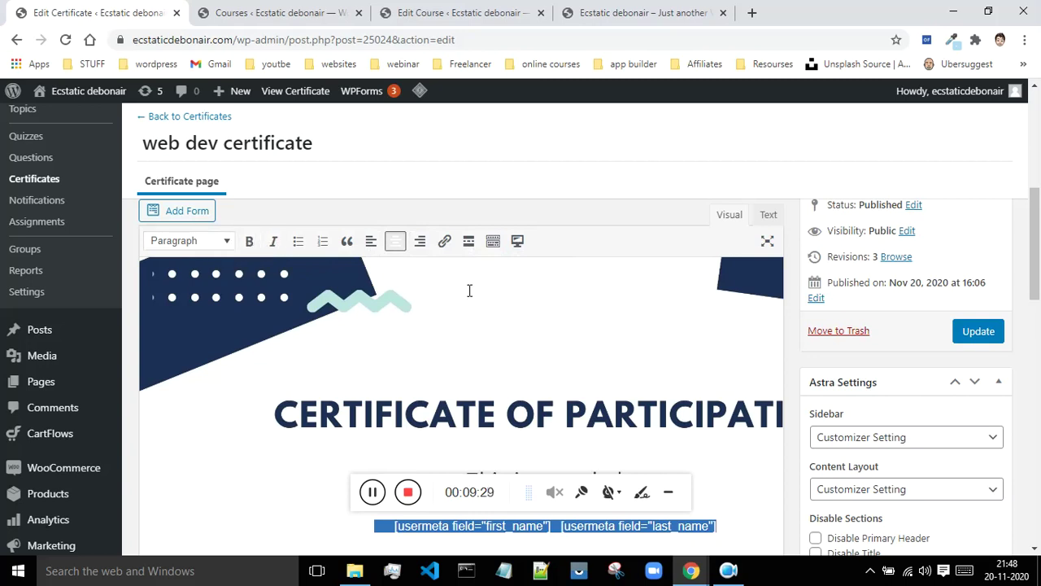
scroll(477, 292, down, 2)
click(713, 405)
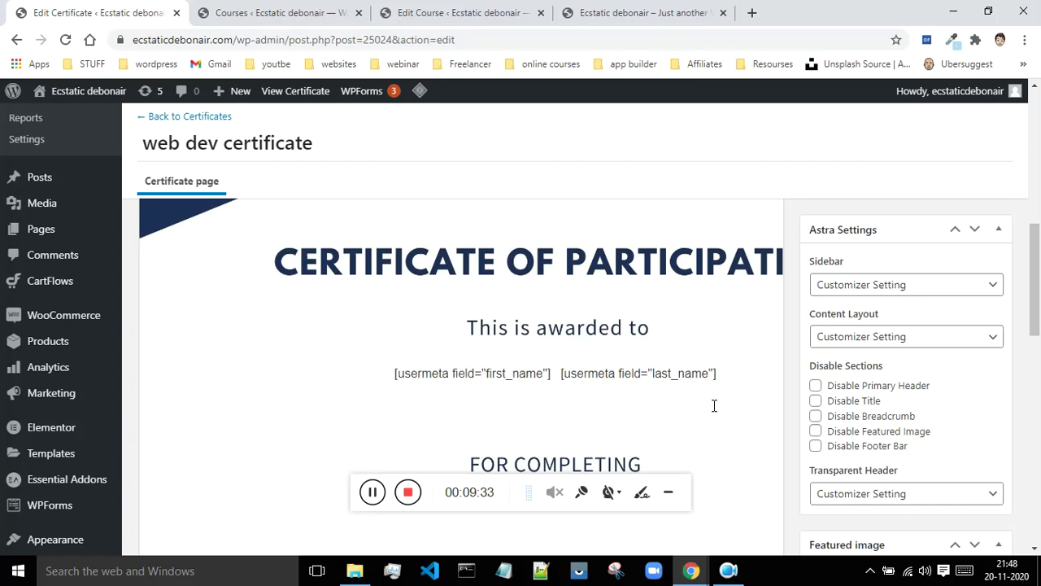
scroll(714, 404, down, 2)
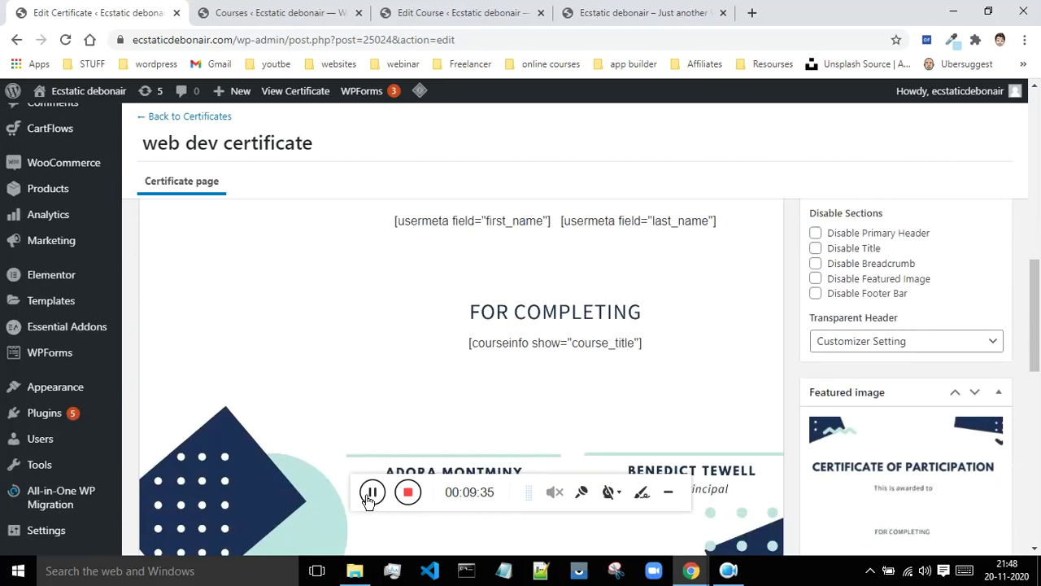
click(372, 492)
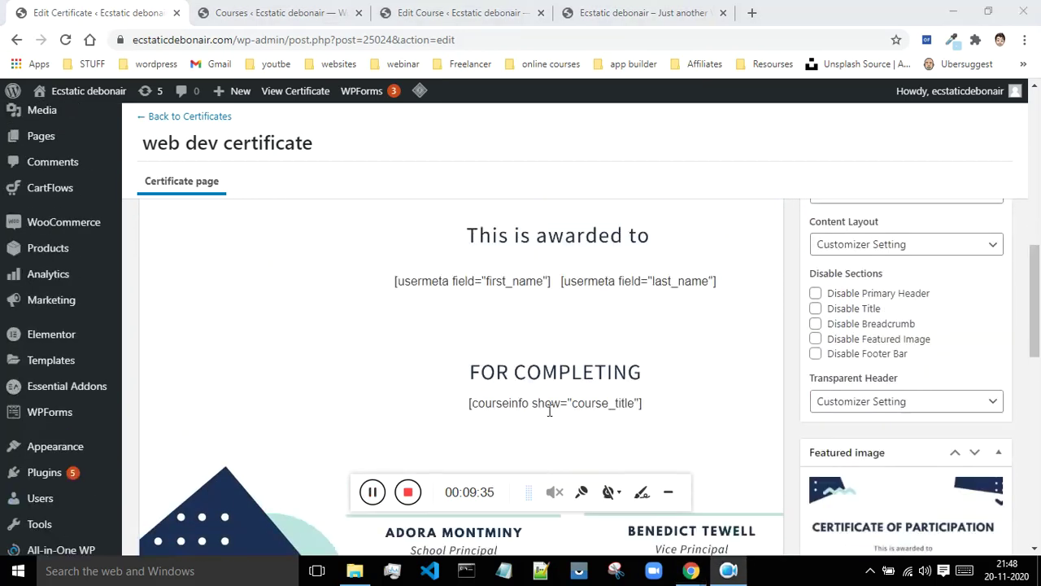
- Show the certificate's HTML source and remove the extra spaces before the first_name shortcode in the centred paragraph
scroll(549, 411, up, 3)
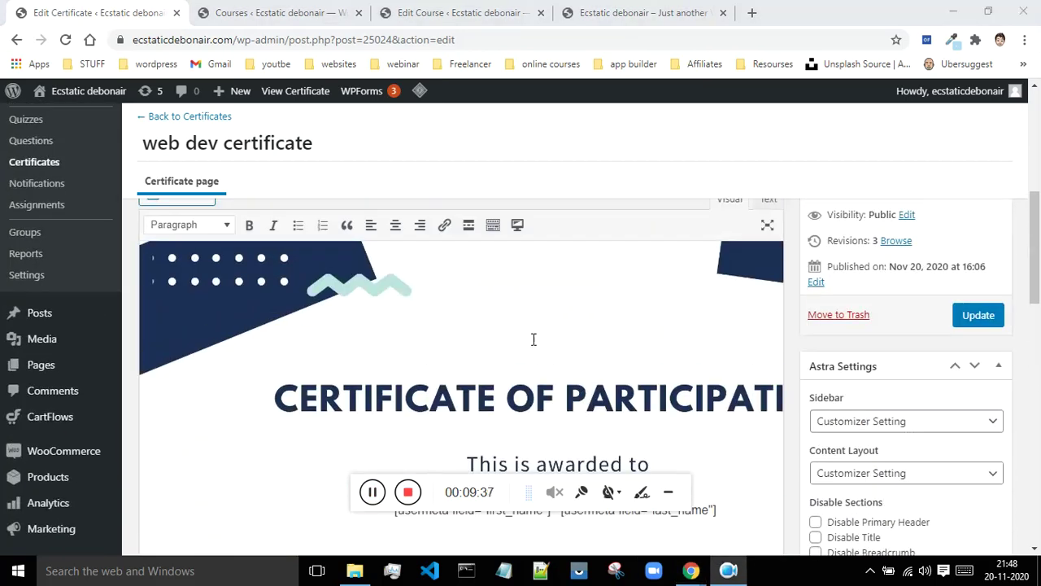
scroll(732, 273, up, 1)
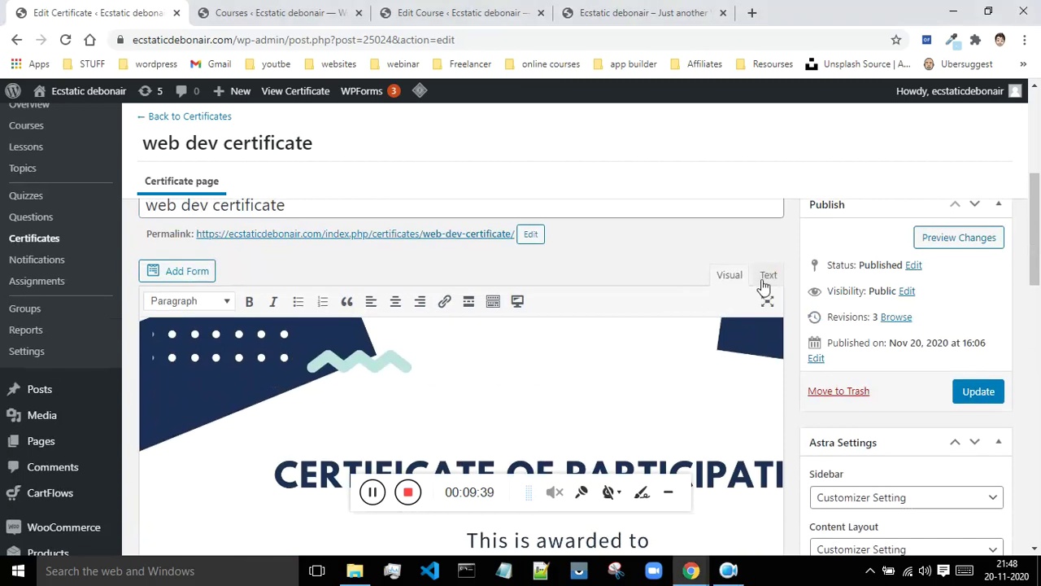
click(768, 275)
scroll(620, 318, down, 3)
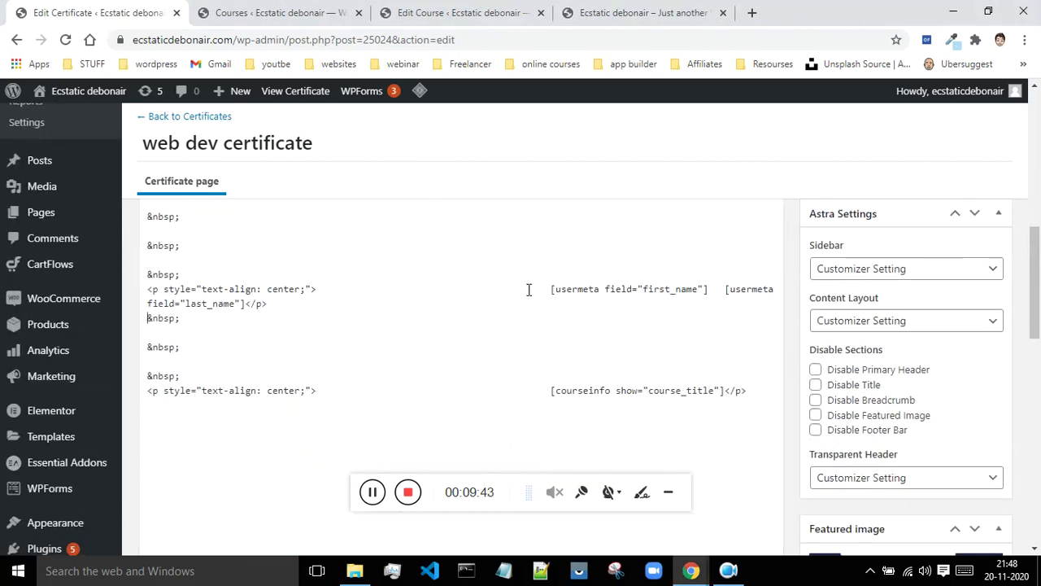
drag(546, 289, 317, 290)
key(BackSpace)
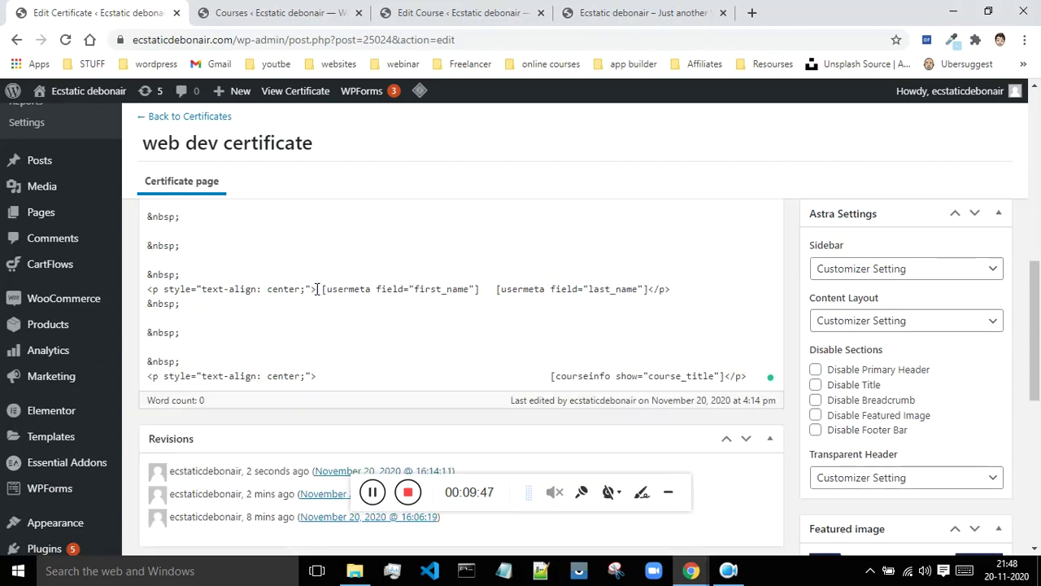
- Examine the centred paragraph's tags and name shortcodes, comparing them with the name on the learner's certificate
drag(149, 289, 317, 289)
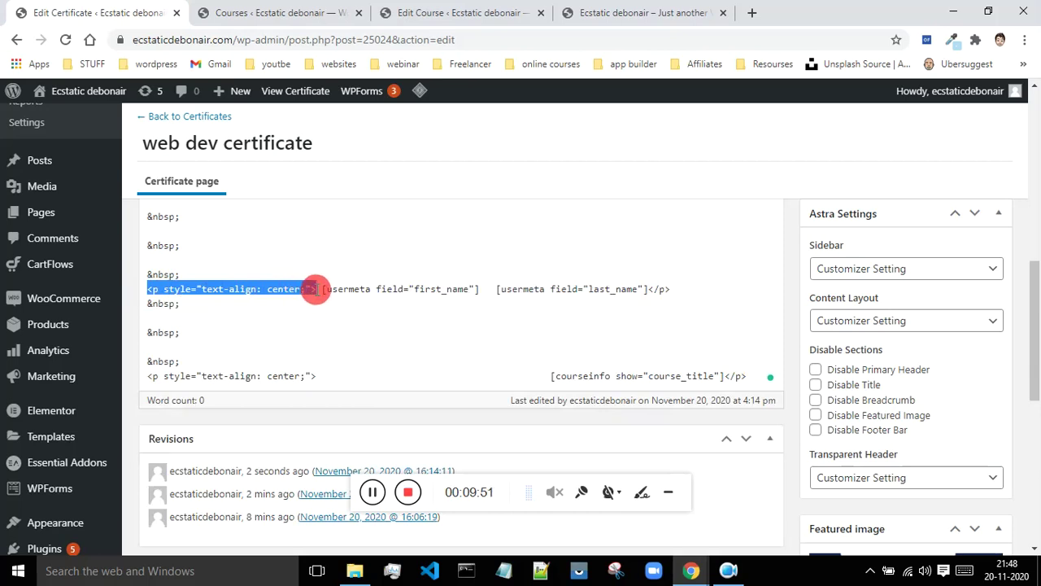
drag(651, 289, 669, 289)
drag(323, 290, 648, 291)
mouse_move(690, 569)
click(774, 511)
click(600, 283)
mouse_move(691, 571)
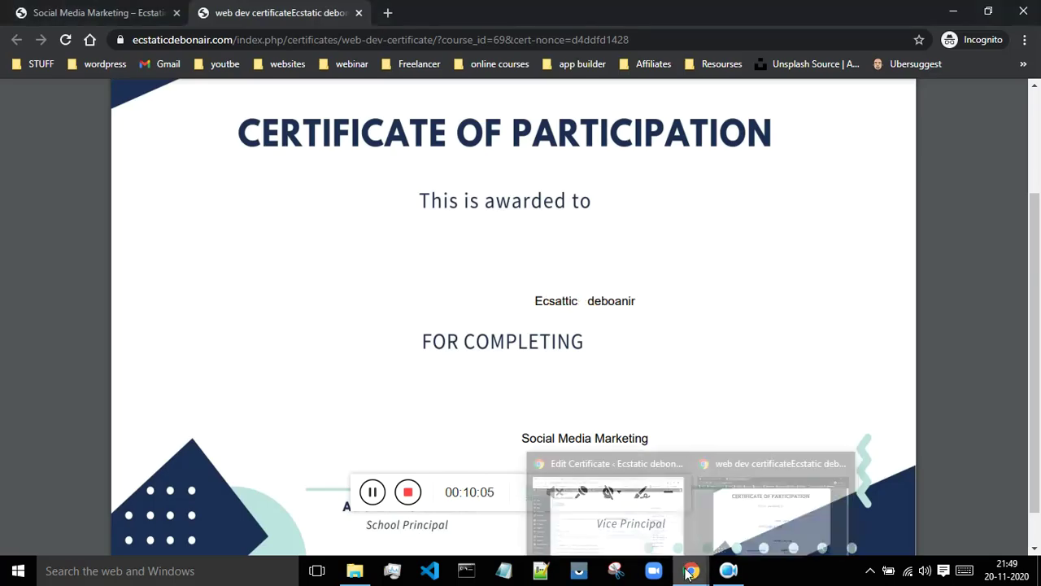
click(618, 524)
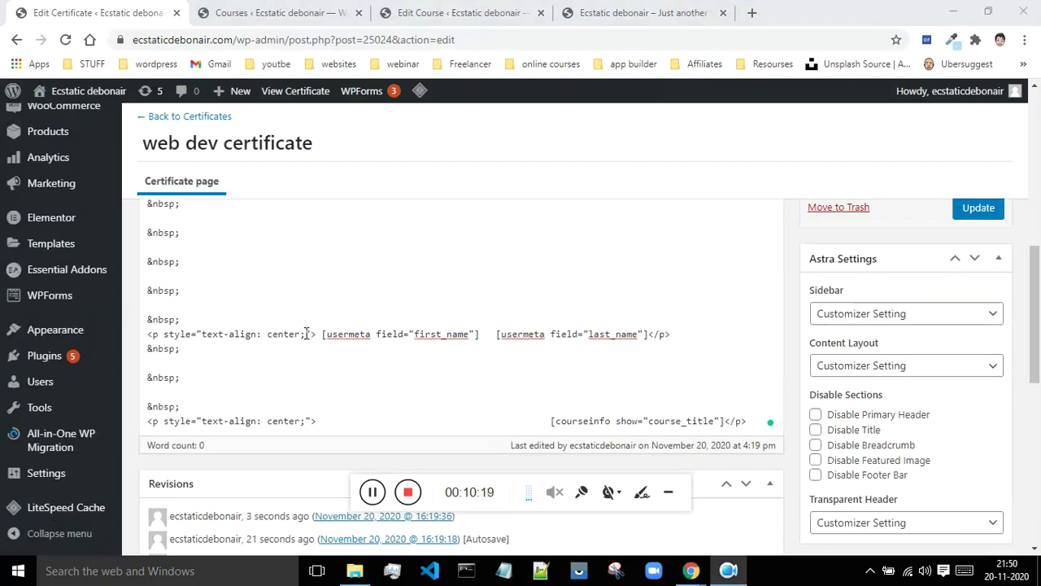
- Add font-size:300px; to the style of the learner name paragraph and update the certificate
click(306, 334)
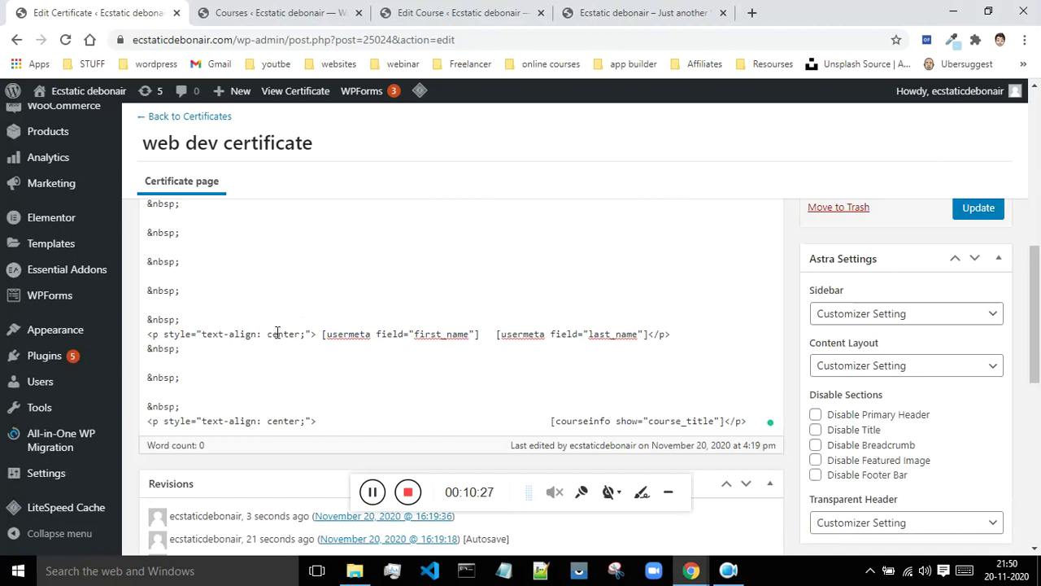
text(fo)
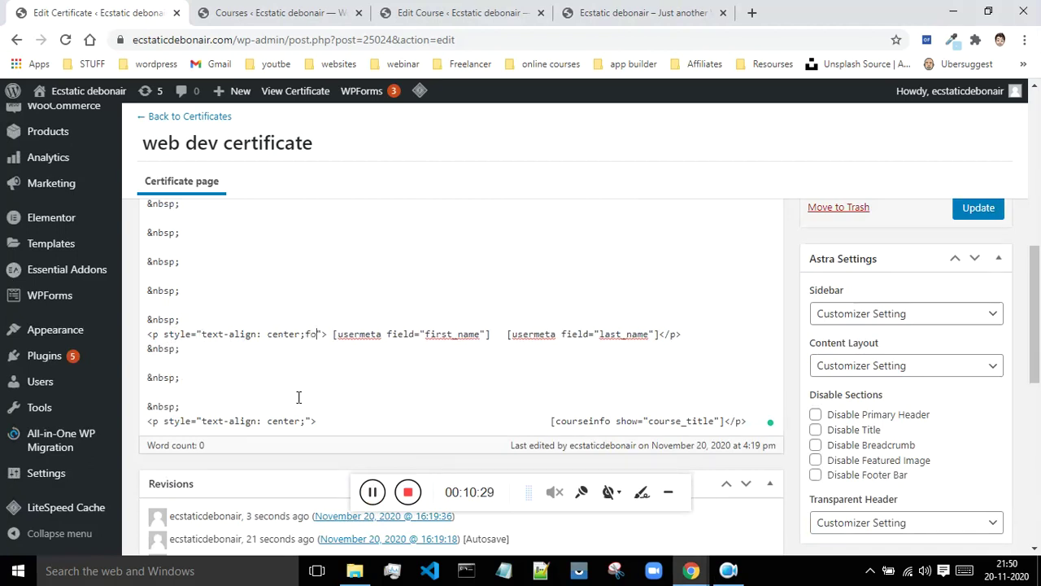
key(BackSpace)
key(BackSpace)
text(font)
text(-size)
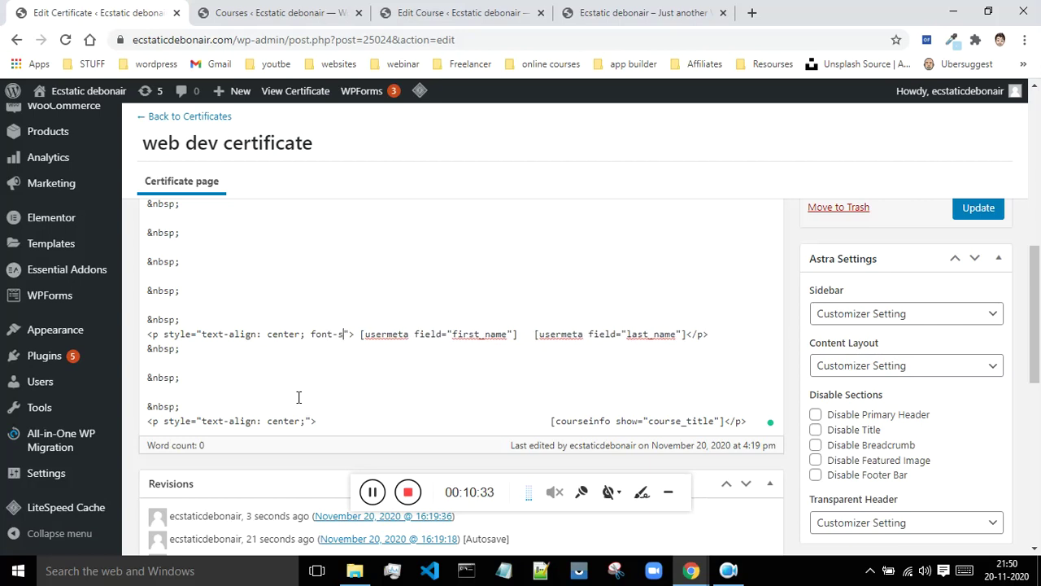
text(:)
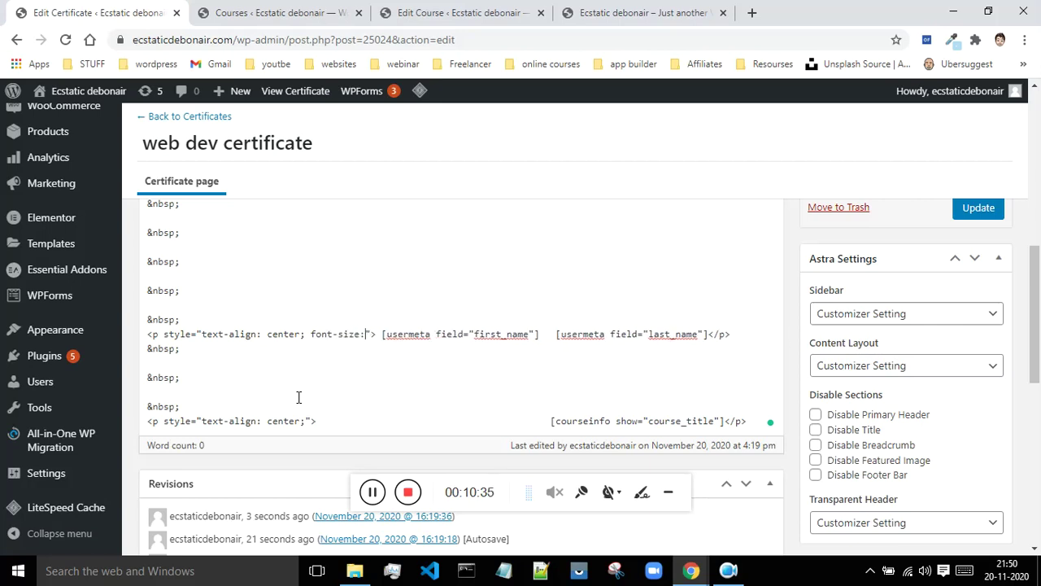
text(300px)
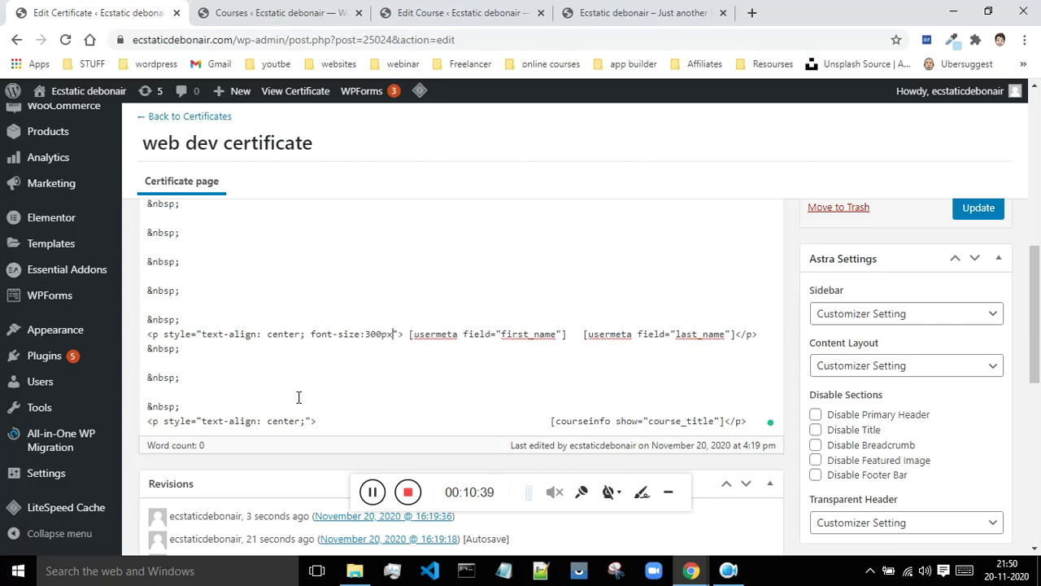
text(;)
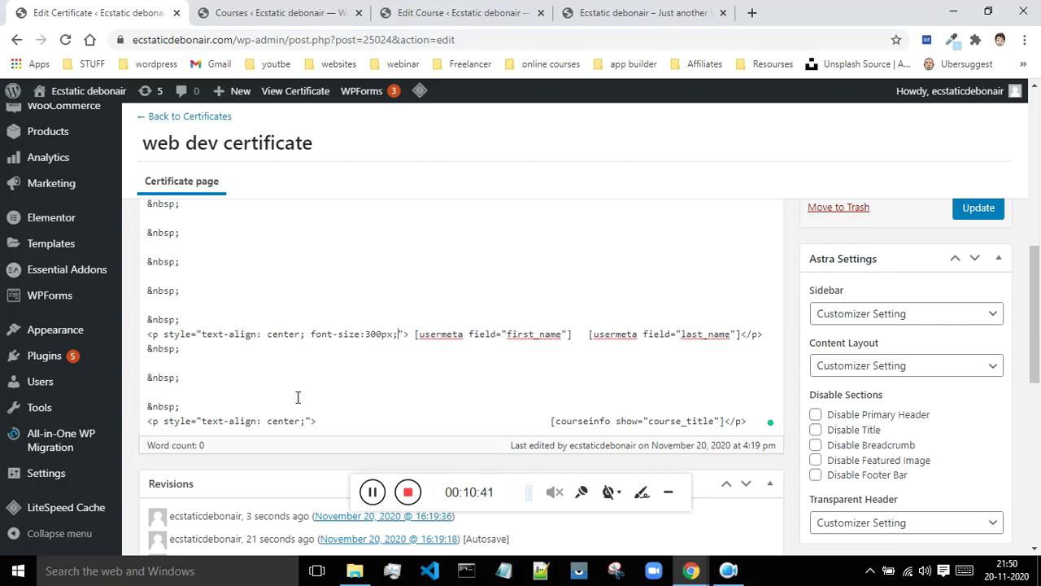
click(980, 212)
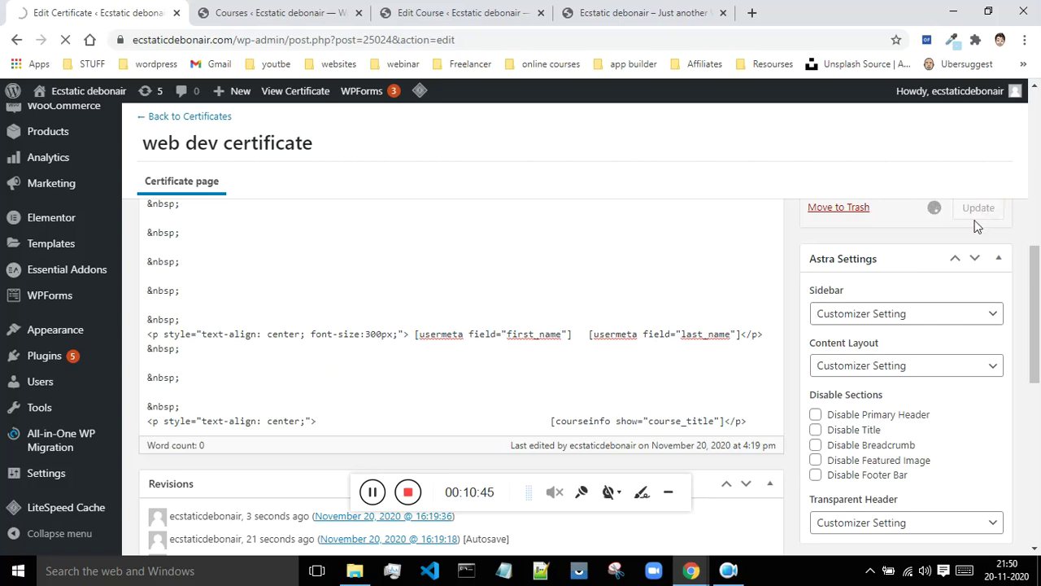
- Reload the learner's generated certificate and check the size and position of the name across its pages
mouse_move(691, 569)
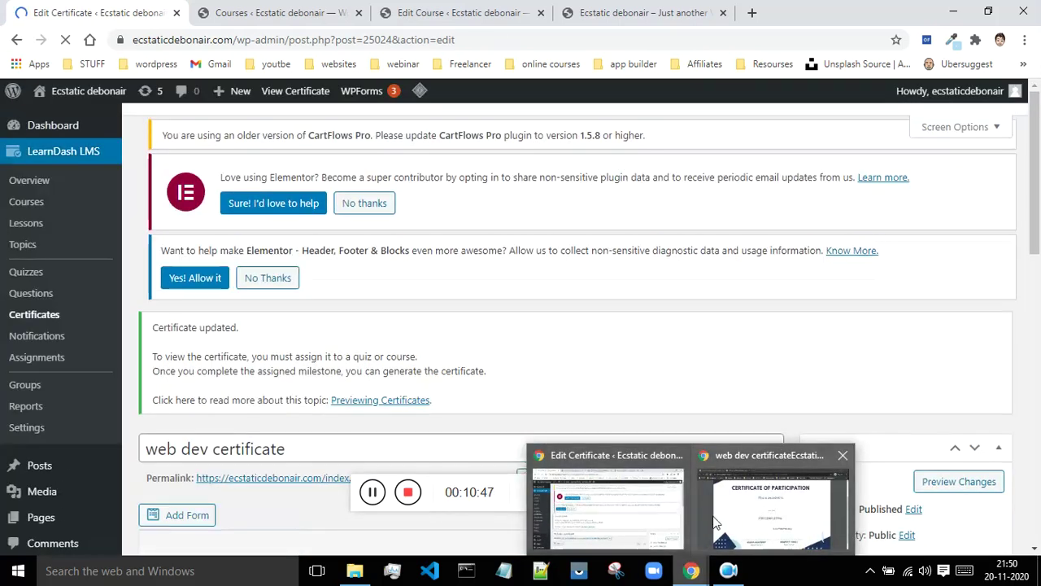
click(715, 521)
click(65, 39)
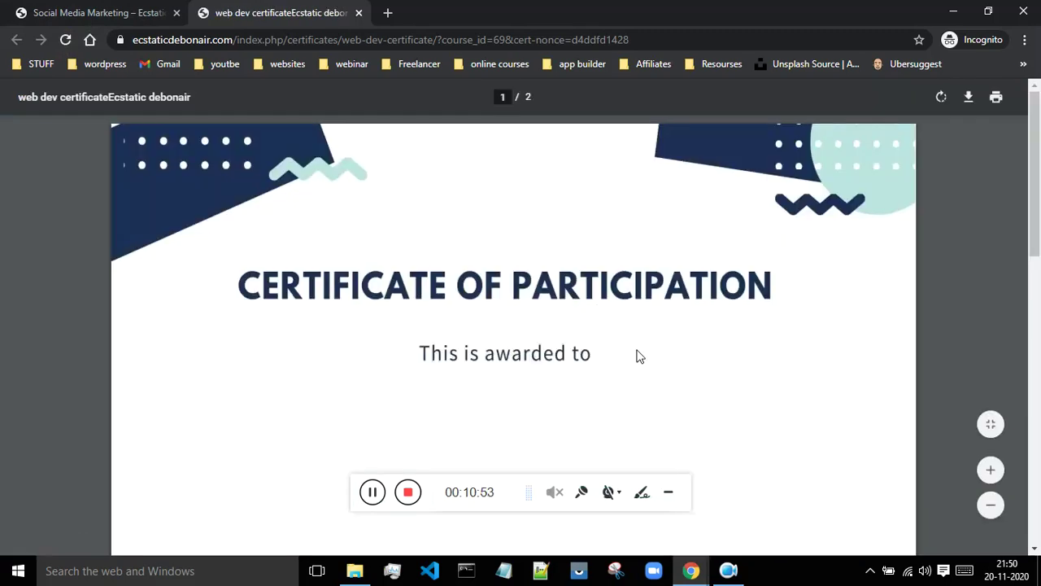
scroll(651, 348, down, 2)
scroll(664, 340, down, 2)
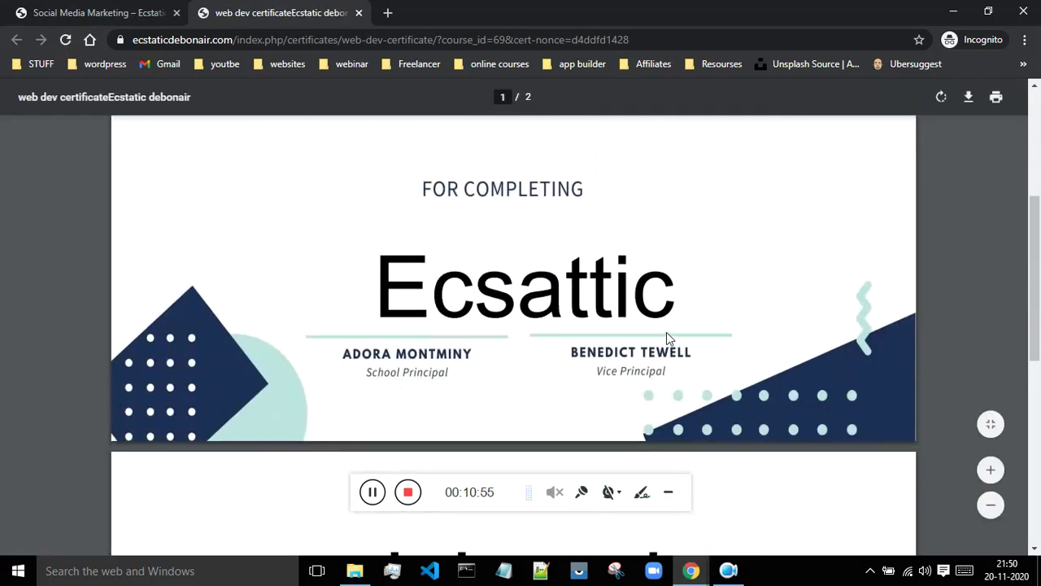
scroll(697, 344, up, 1)
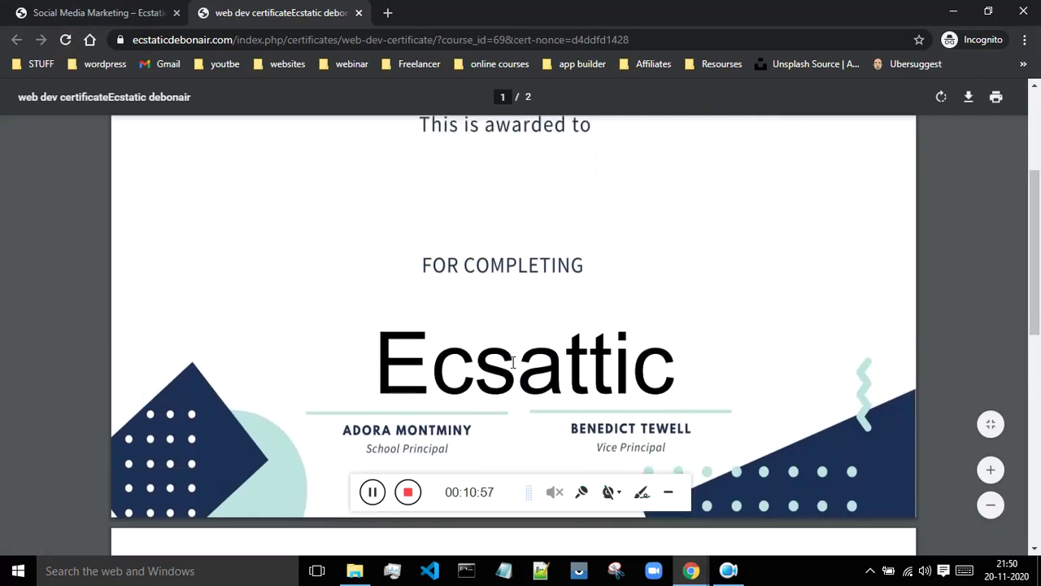
scroll(688, 361, down, 7)
scroll(708, 455, up, 6)
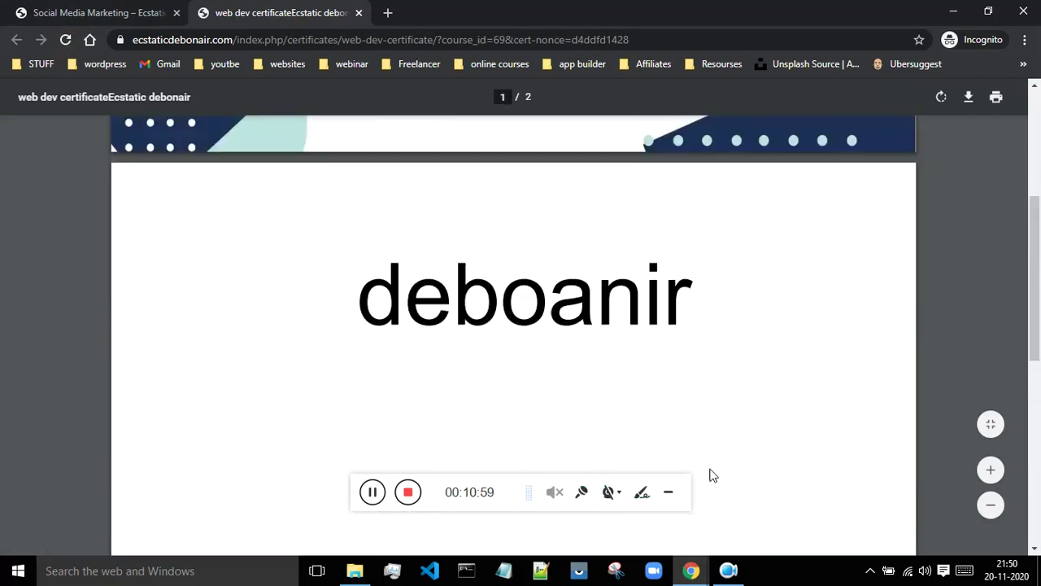
- Return to the certificate editor, set the learner name paragraph's font-size to 150px, and update the certificate
mouse_move(690, 567)
click(610, 493)
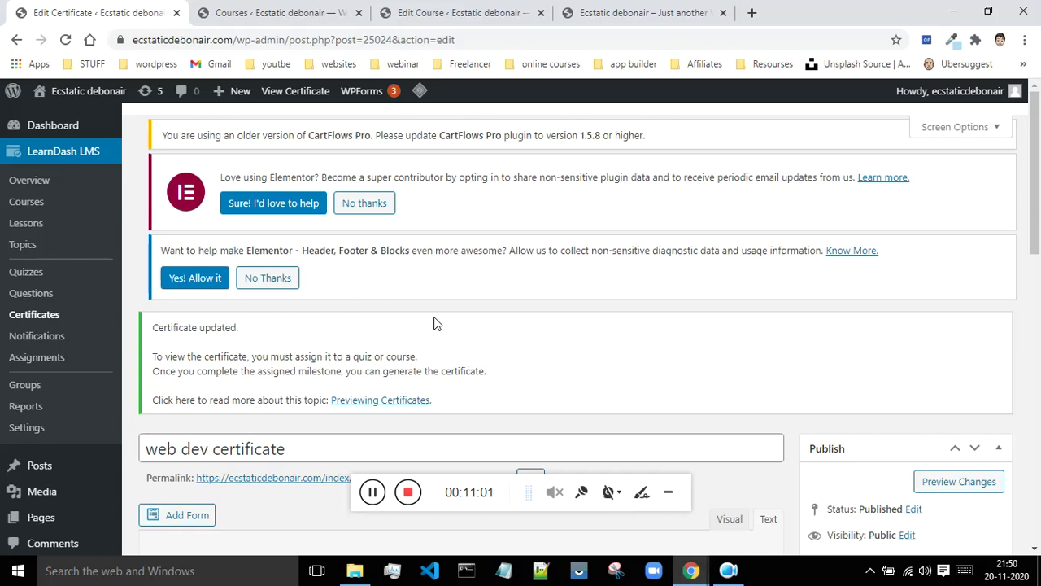
scroll(423, 326, down, 3)
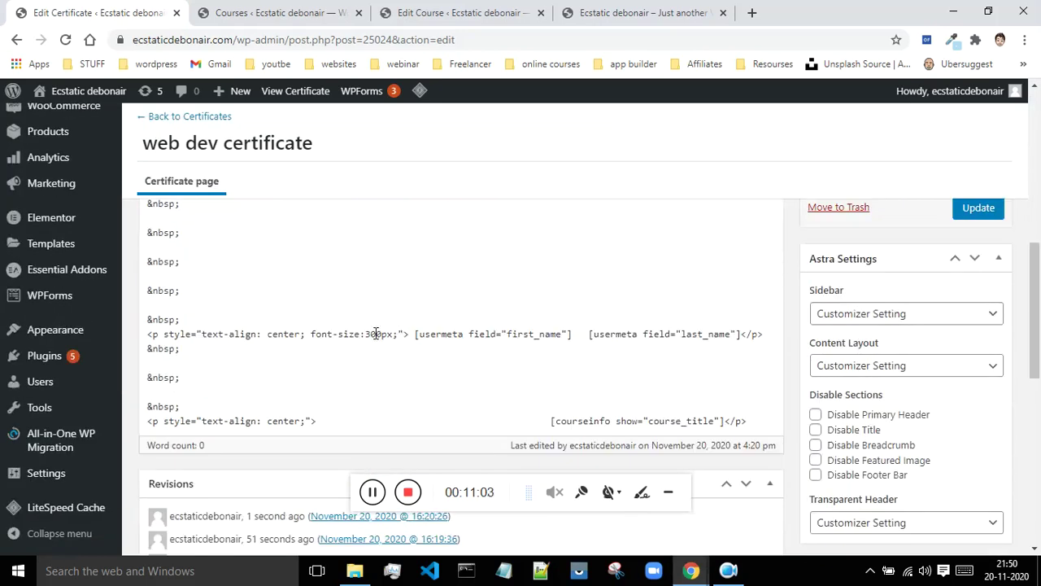
key(BackSpace)
key(BackSpace)
key(Delete)
text(1)
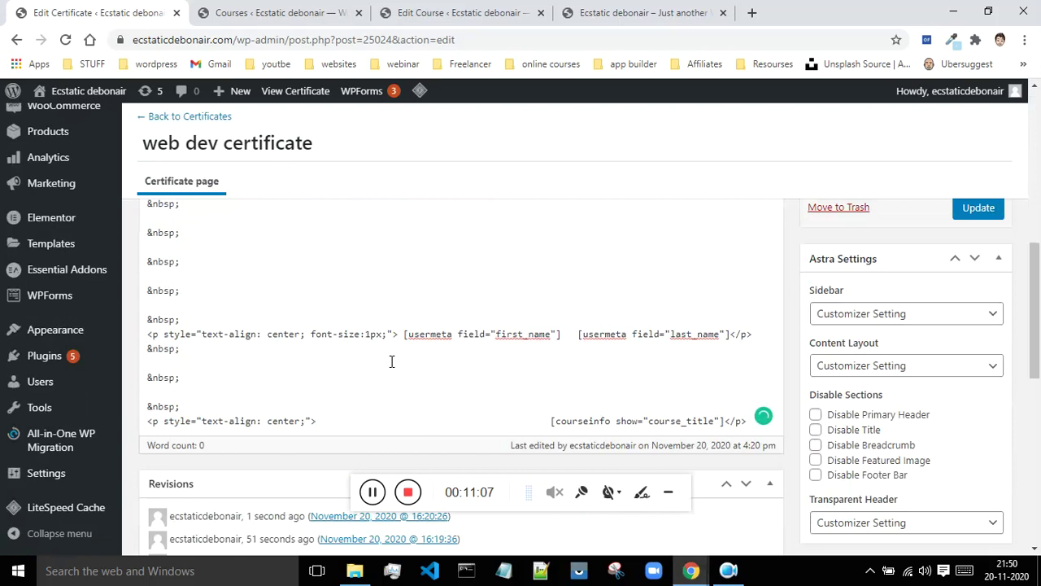
text(50)
click(979, 208)
mouse_move(690, 571)
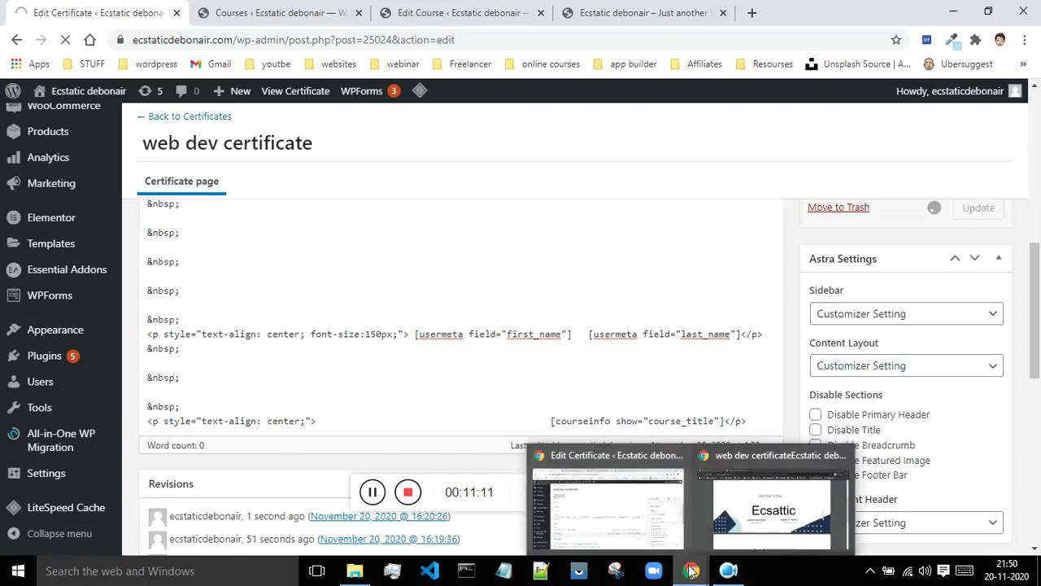
- Reload the learner's generated certificate and check the size and vertical position of the name
click(769, 508)
click(67, 41)
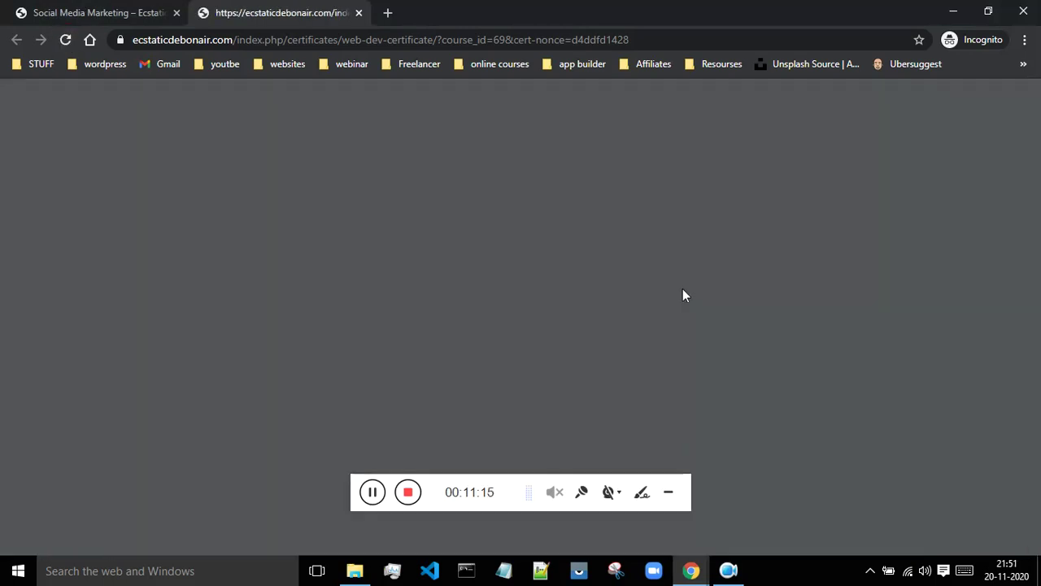
scroll(682, 288, down, 3)
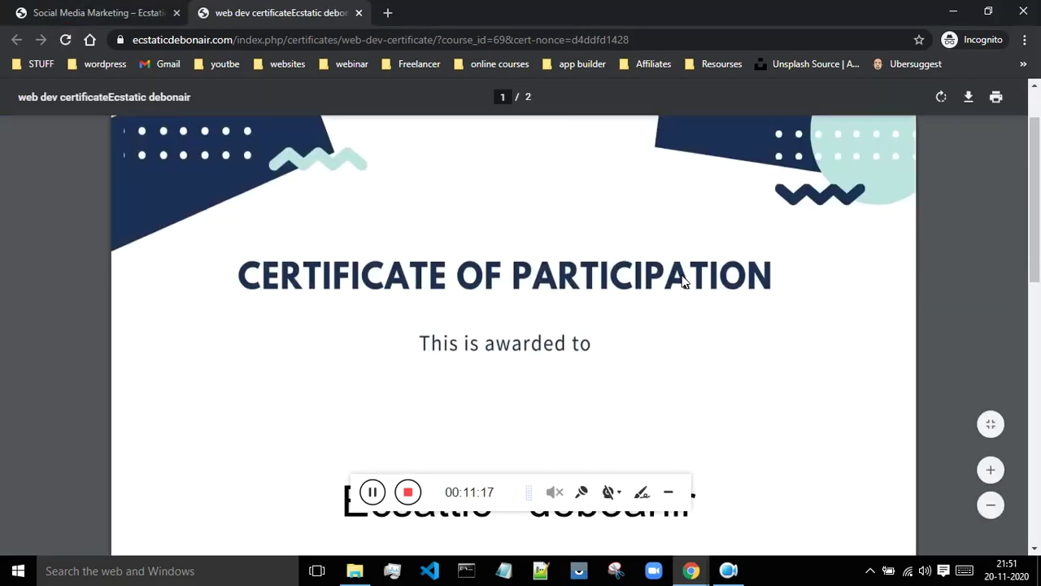
scroll(667, 281, up, 1)
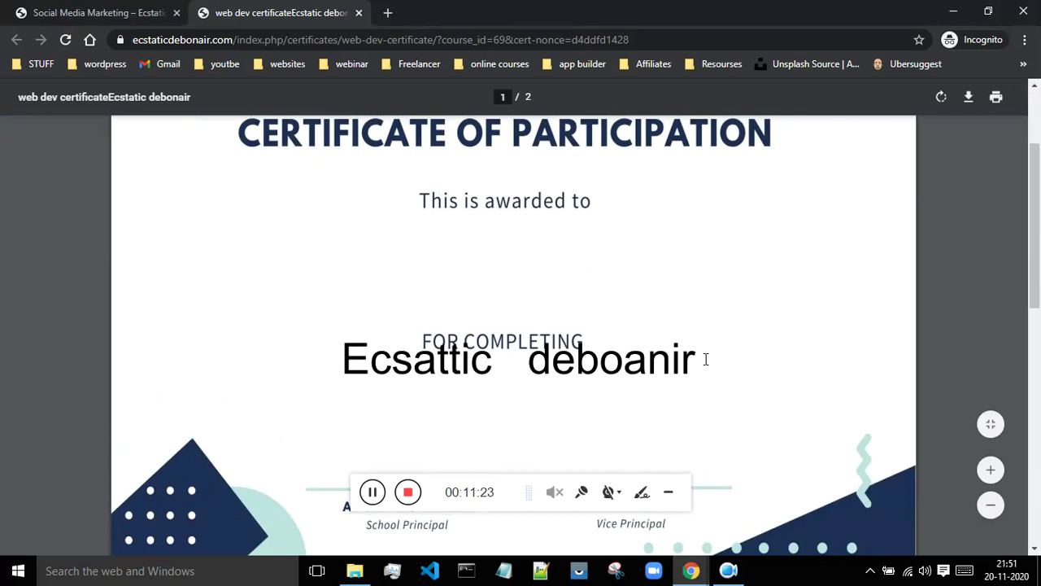
scroll(709, 360, down, 2)
scroll(708, 360, up, 2)
- In the certificate editor, delete two &nbsp; spacer lines above the learner name paragraph and update the certificate
mouse_move(691, 569)
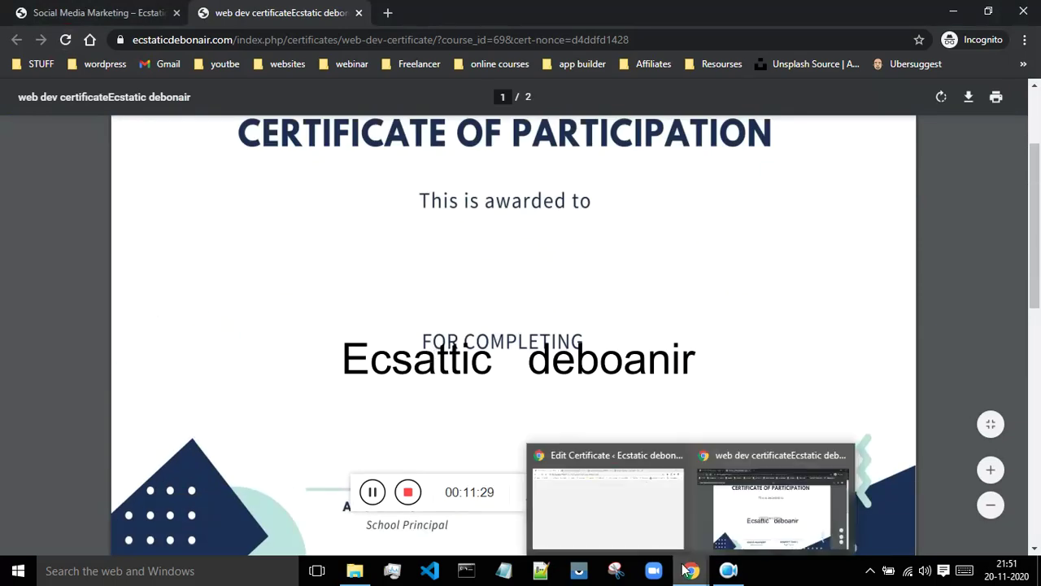
click(624, 500)
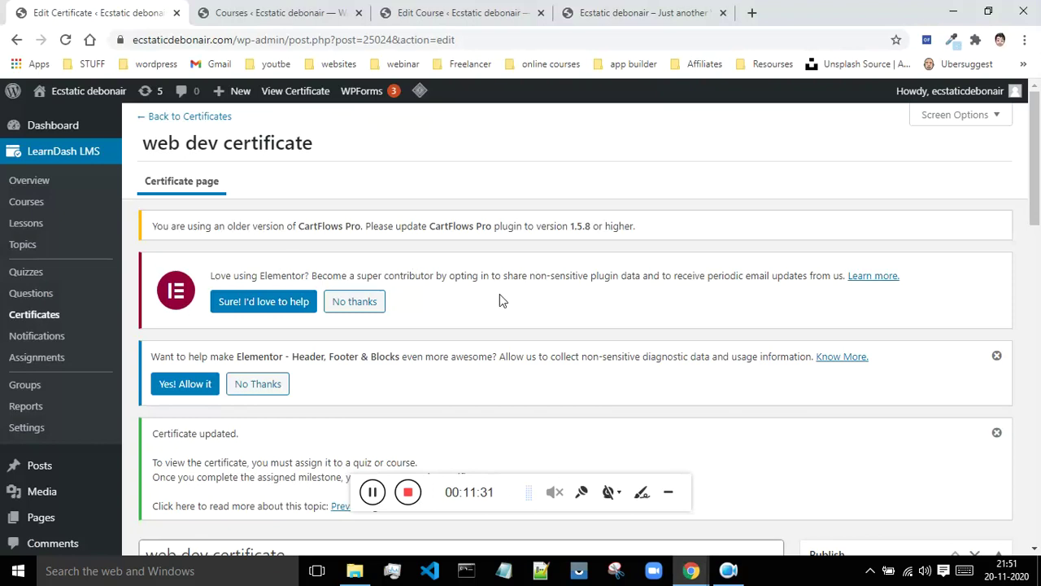
scroll(574, 282, down, 4)
scroll(570, 277, down, 2)
click(177, 385)
drag(159, 382, 143, 354)
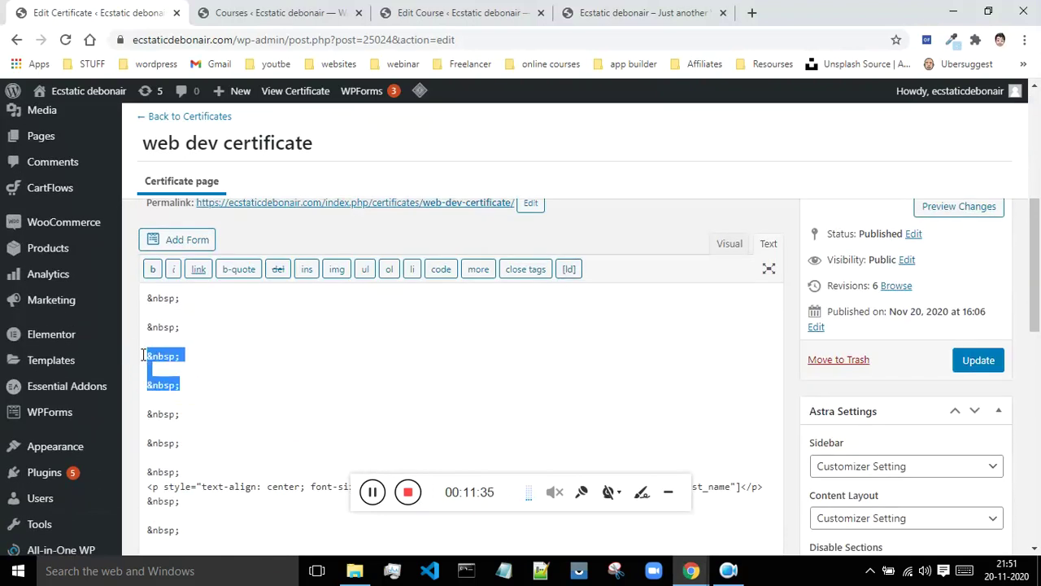
key(BackSpace)
click(964, 362)
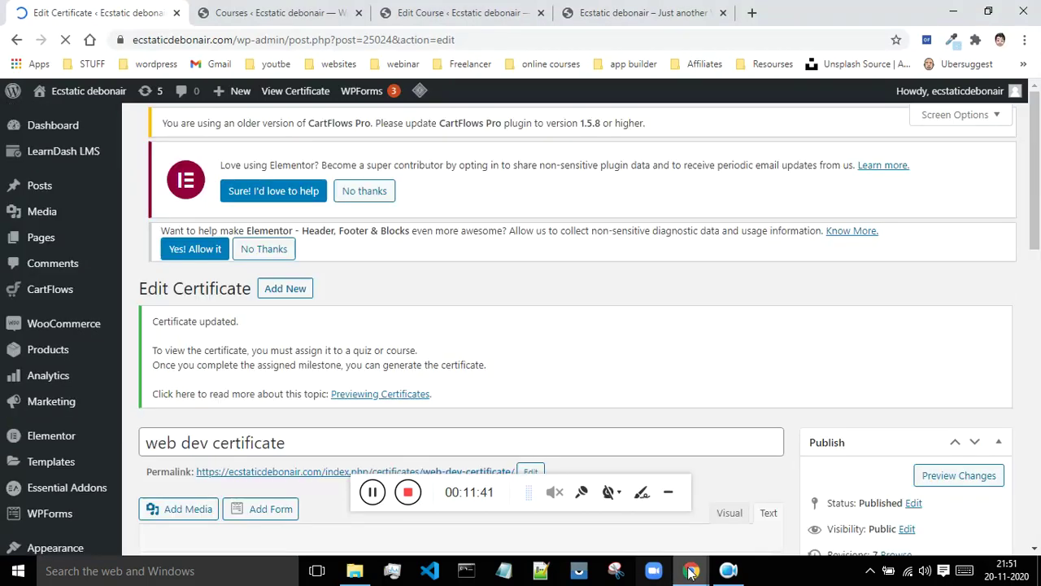
- Reload the learner's certificate and check how the name sits relative to the FOR COMPLETING line
mouse_move(690, 571)
click(756, 521)
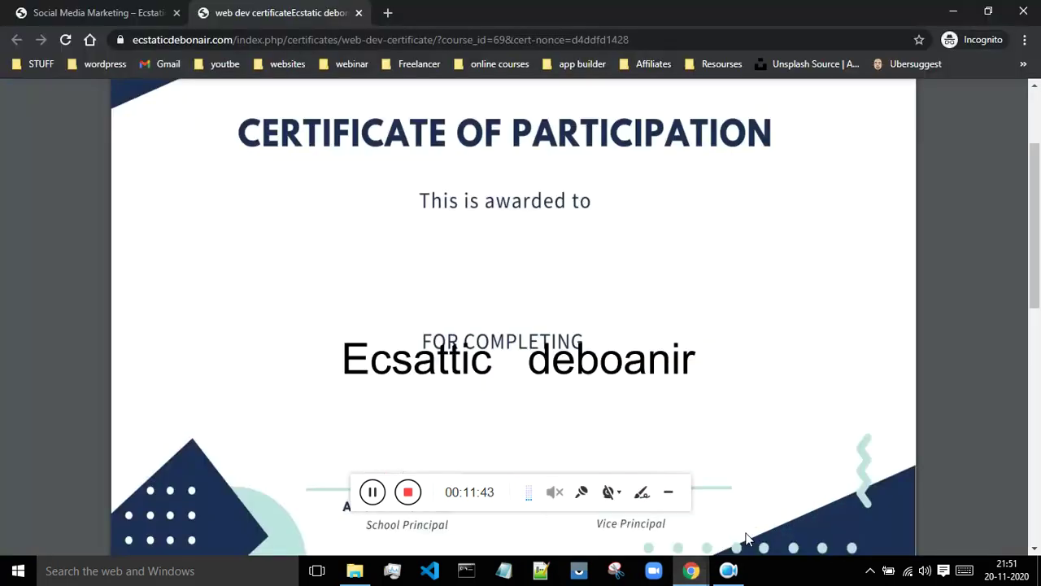
click(65, 39)
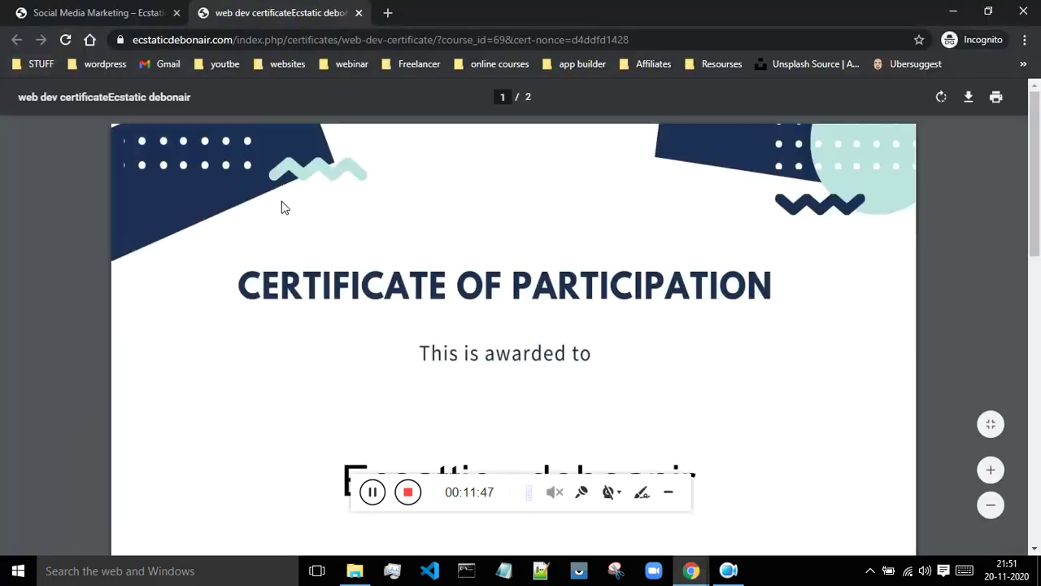
scroll(788, 258, down, 3)
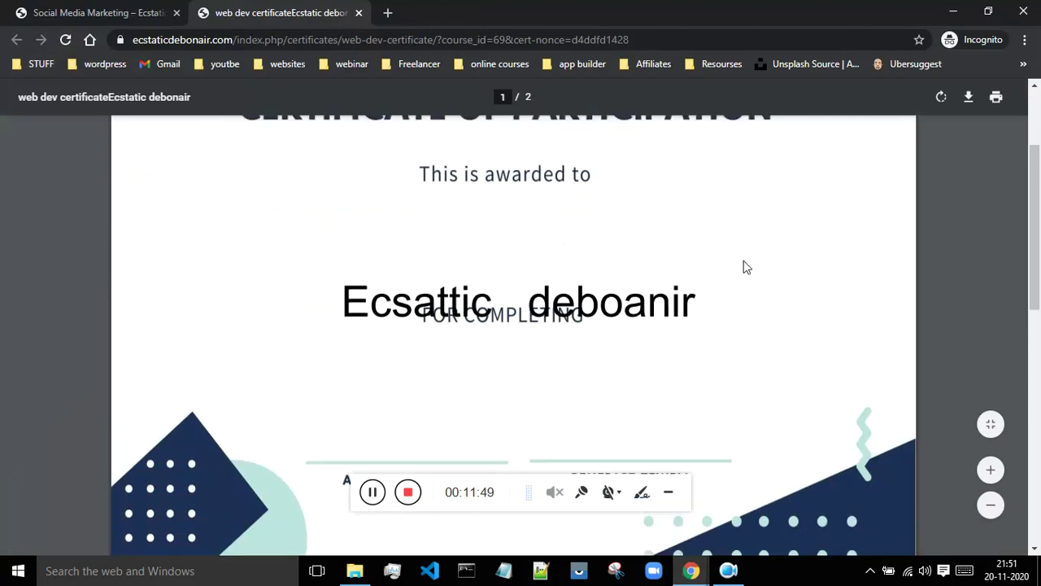
scroll(747, 267, up, 1)
- Remove another &nbsp; spacer line above the learner name paragraph in the certificate editor and update the certificate
mouse_move(698, 574)
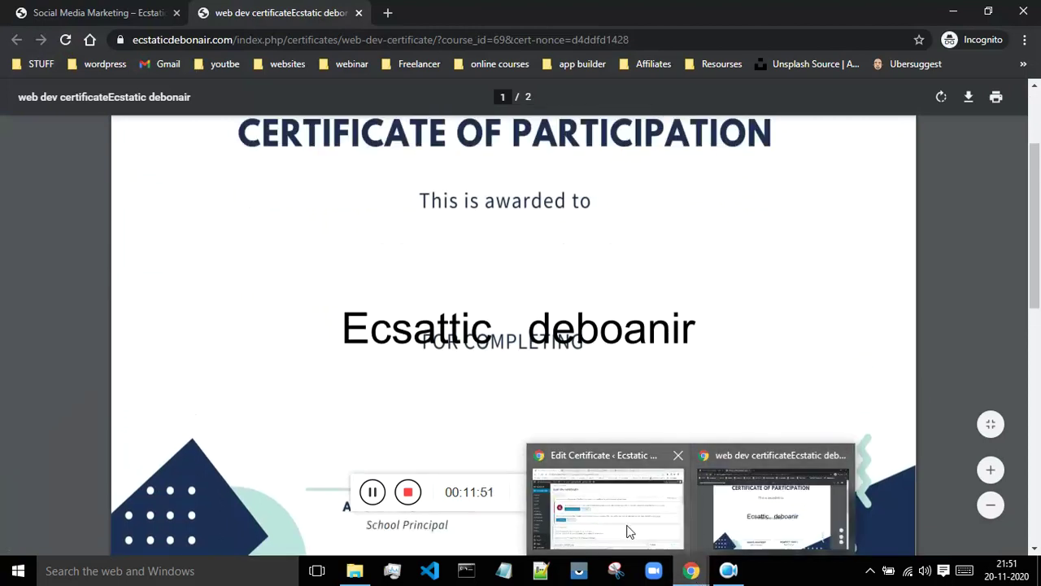
click(627, 532)
scroll(331, 314, down, 5)
drag(206, 401, 138, 401)
click(970, 436)
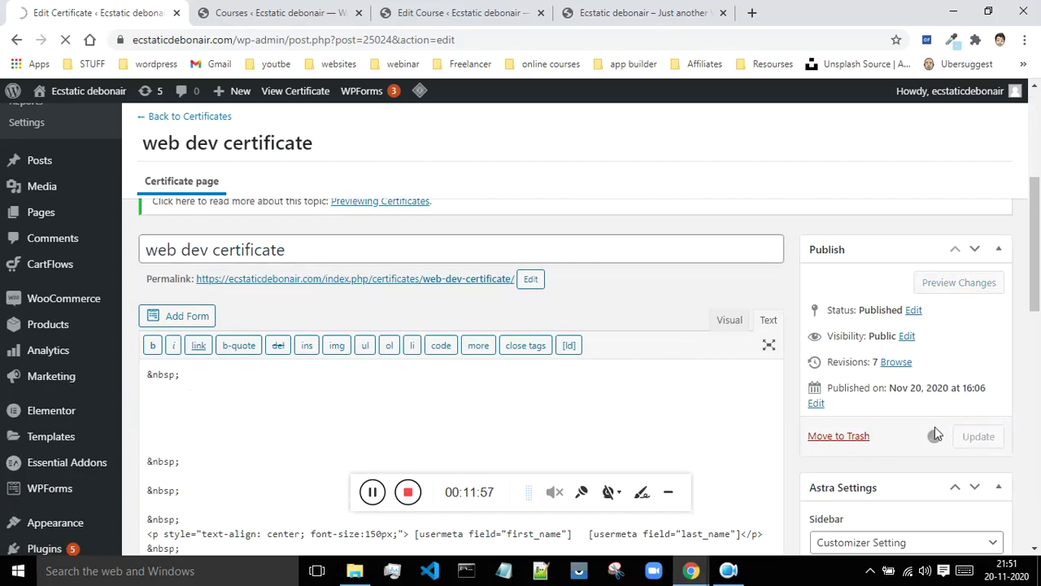
- Reload the learner's certificate to check the name's new position
mouse_move(694, 574)
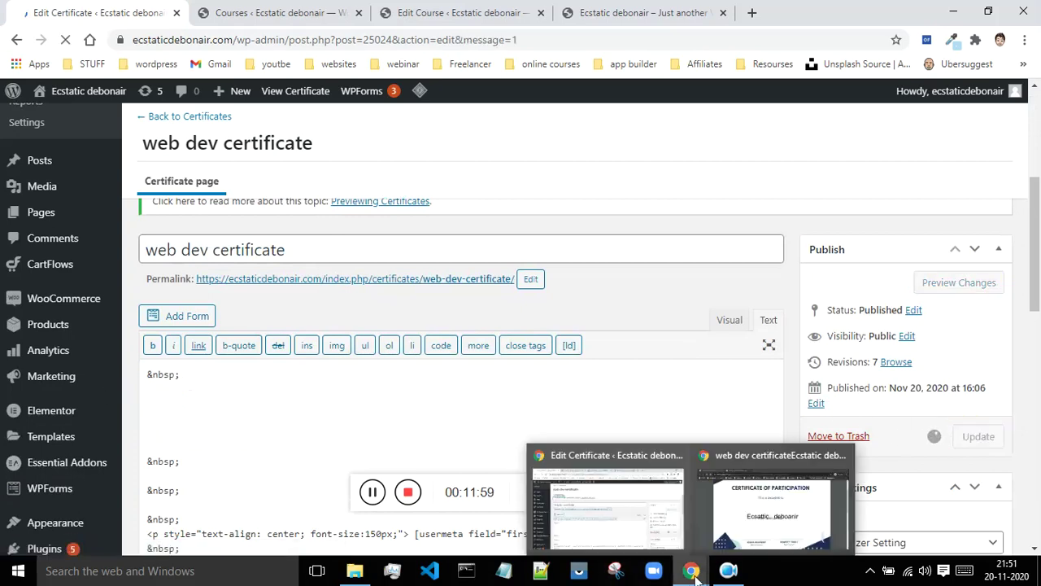
click(749, 511)
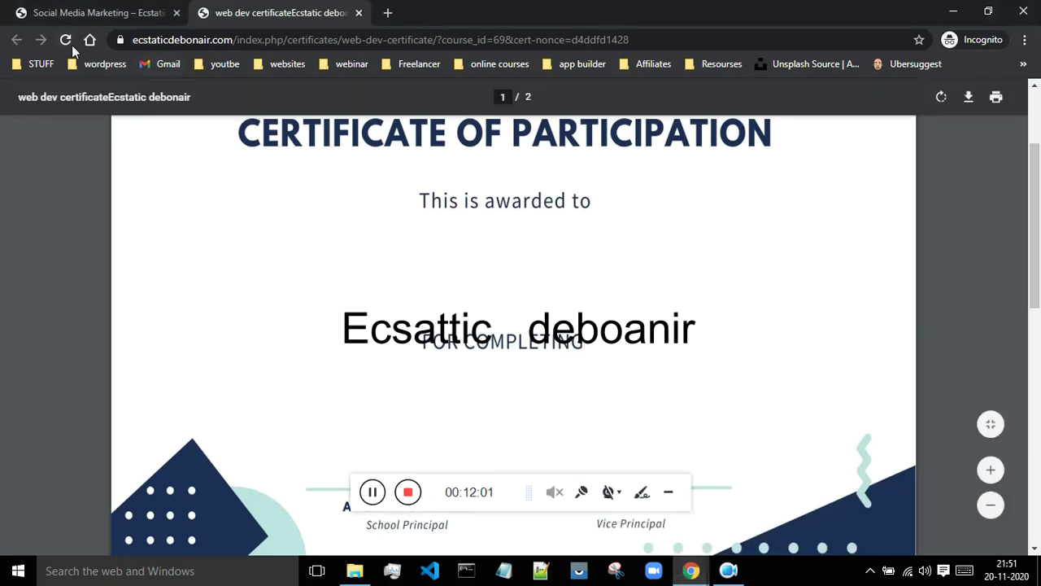
click(65, 40)
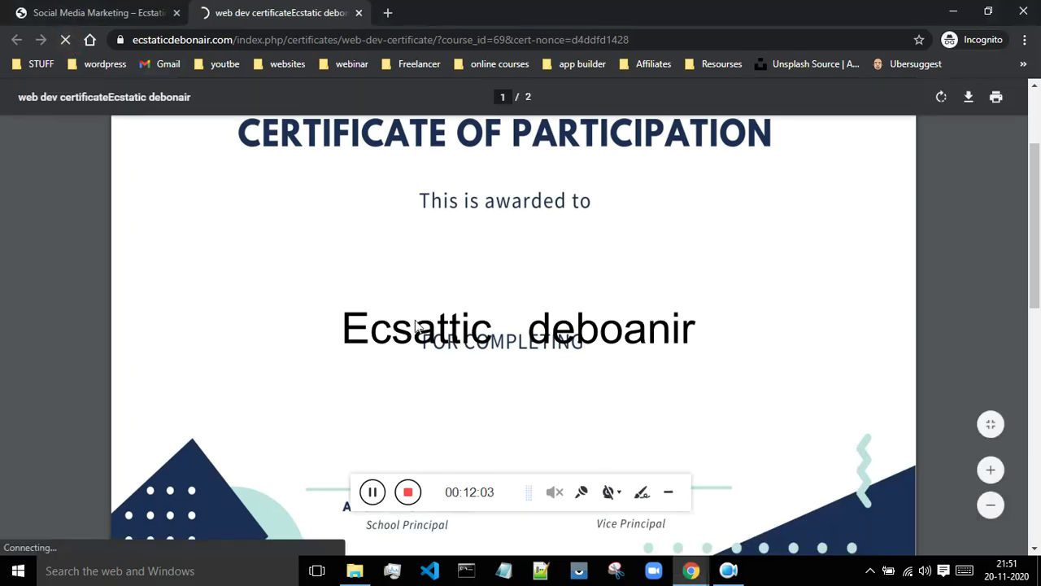
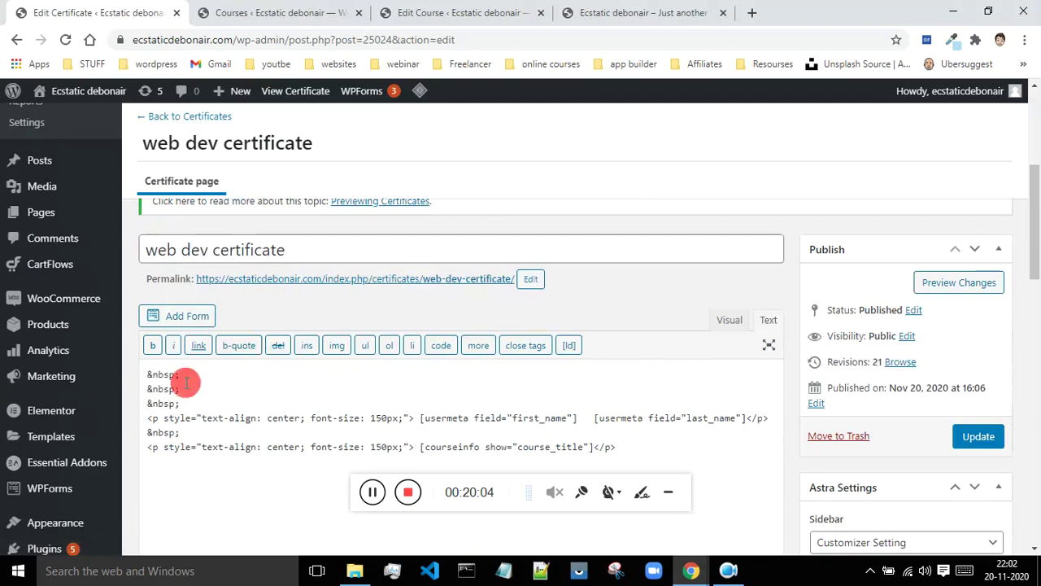
- Insert two line breaks after the second &nbsp; spacer above the learner name and update the certificate
key(Return)
key(Return)
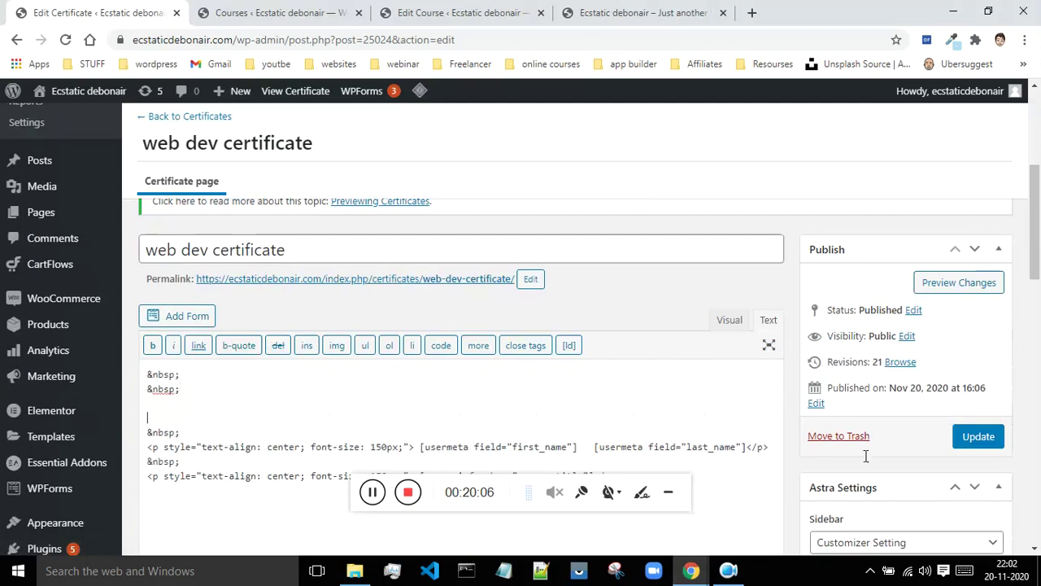
click(975, 437)
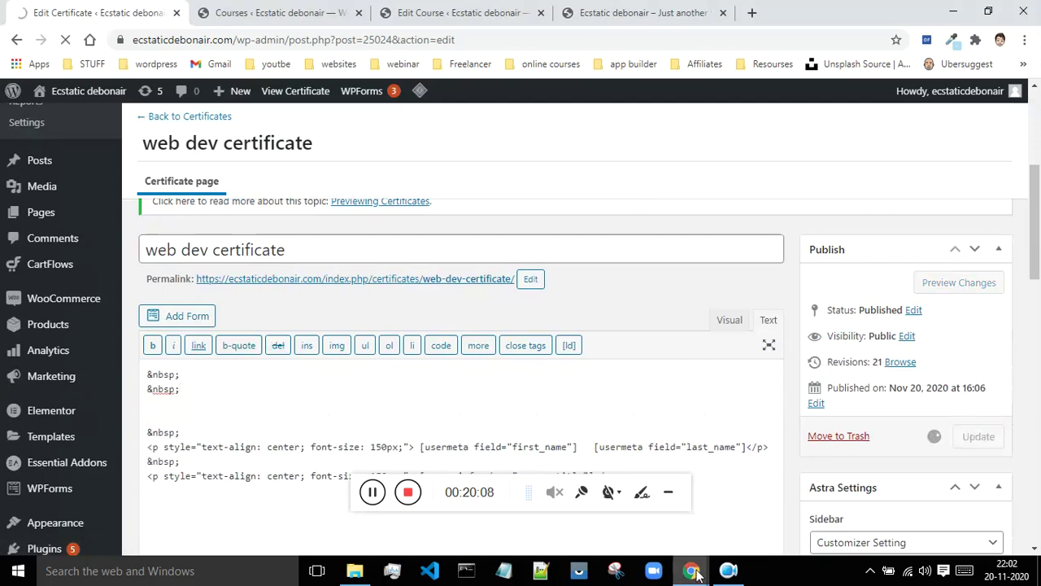
- Reload the learner's certificate and check the placement of the name and the course title
mouse_move(700, 569)
click(723, 517)
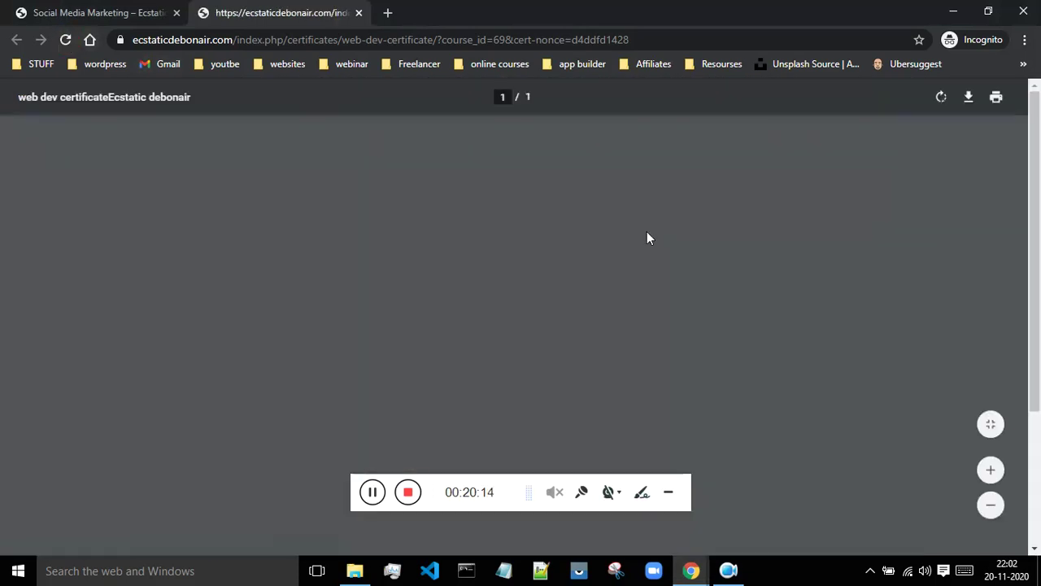
scroll(655, 233, down, 2)
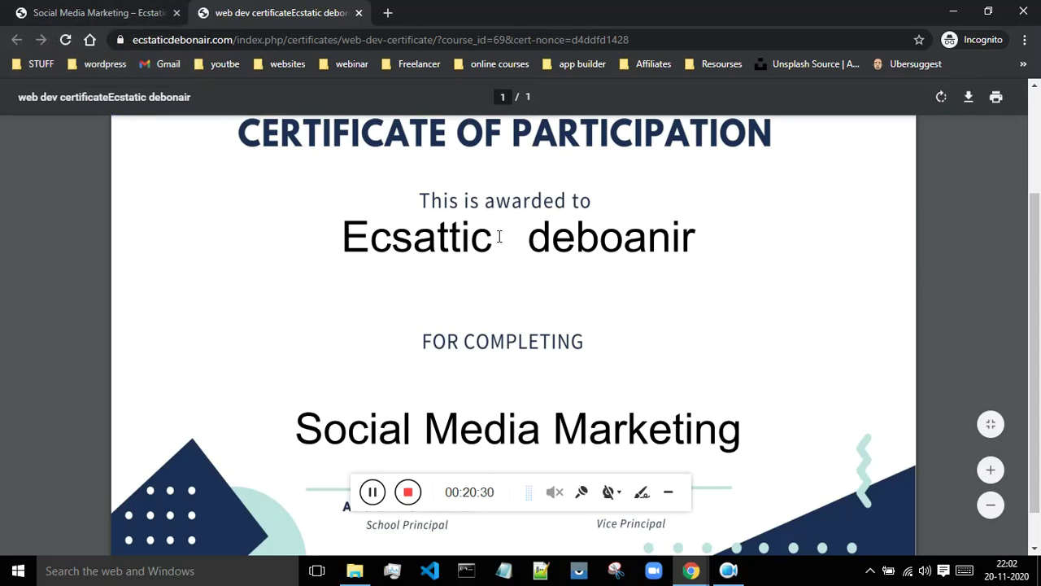
- Go to the certificate from the Social Media Marketing course page and save it as web_dev_certificate, a PDF file, in Pictures
click(87, 11)
click(785, 208)
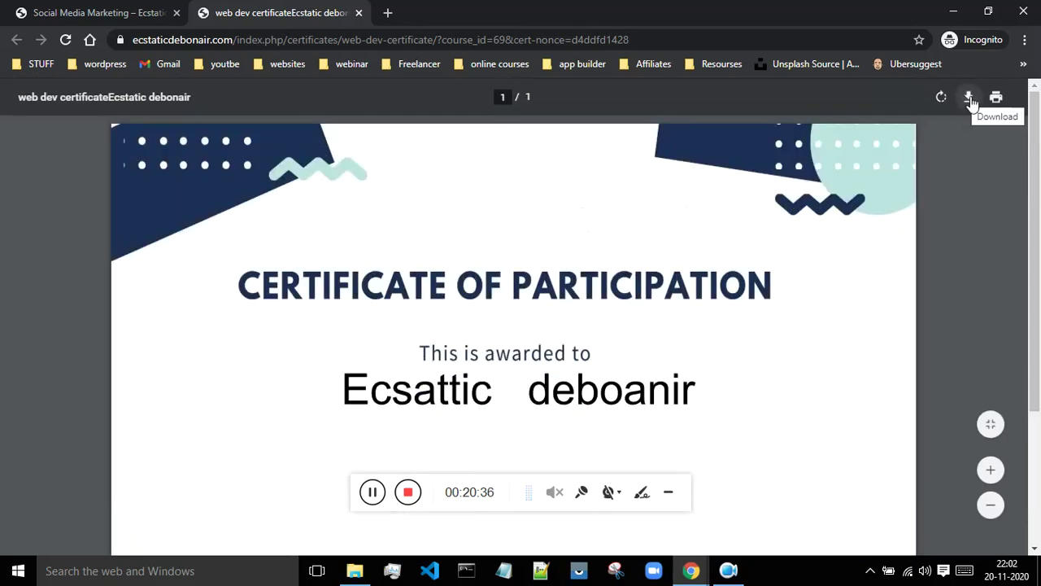
click(969, 97)
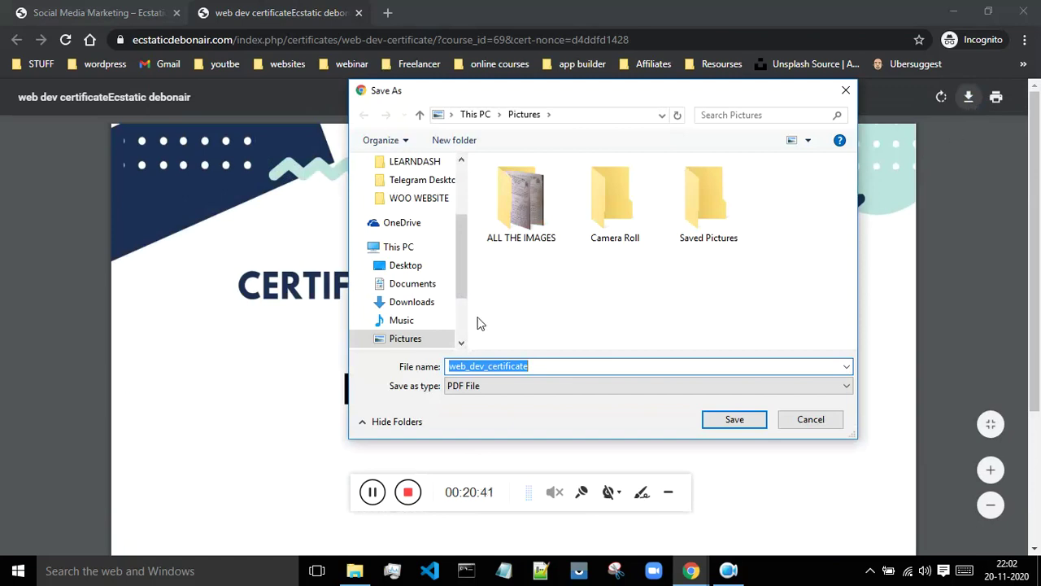
click(729, 419)
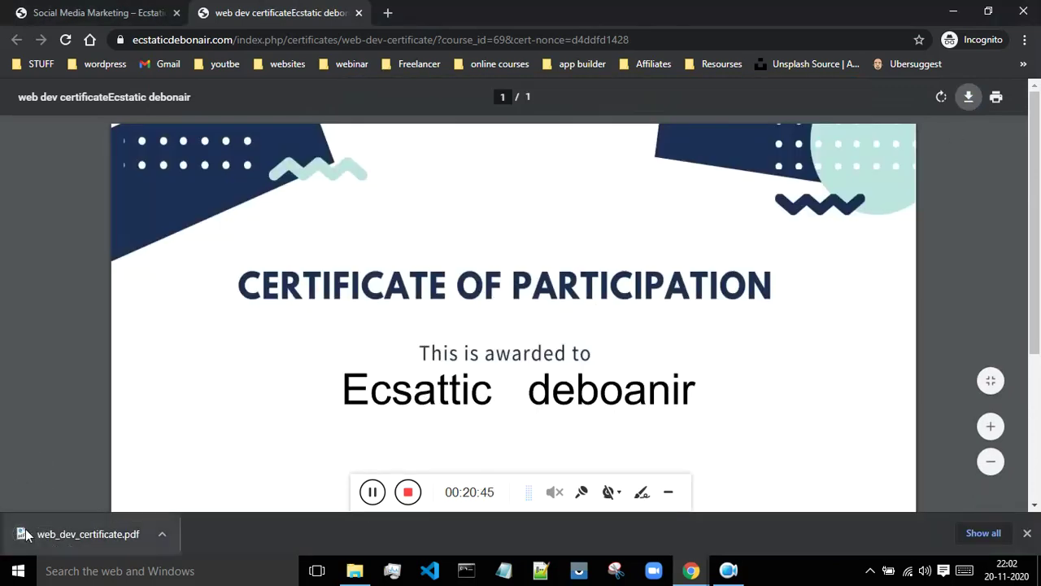
- Open the downloaded web_dev_certificate.pdf and look over the whole certificate
click(162, 533)
click(205, 428)
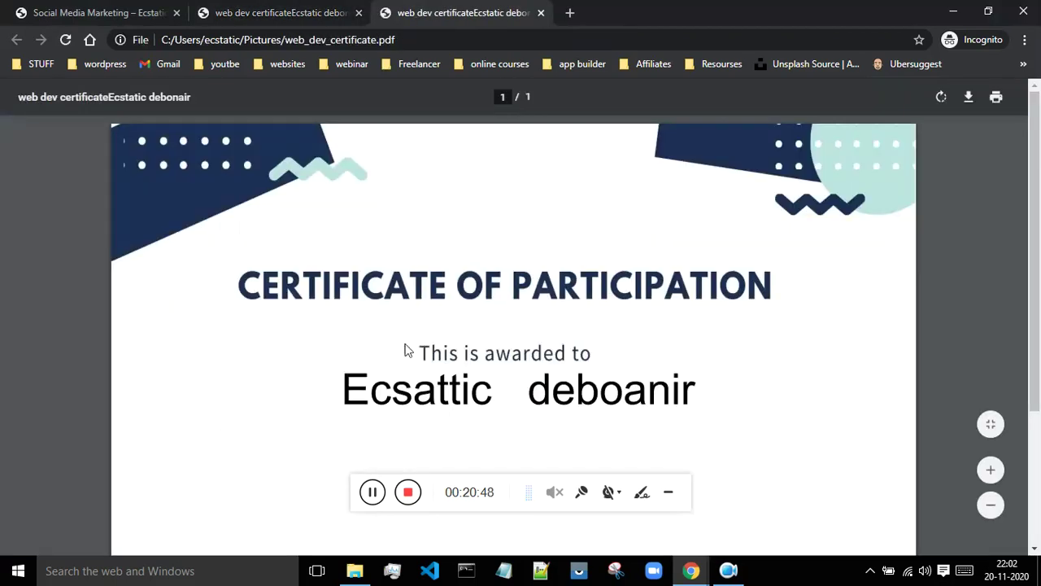
scroll(606, 332, down, 2)
scroll(582, 351, up, 2)
scroll(638, 279, down, 1)
scroll(638, 279, down, 1)
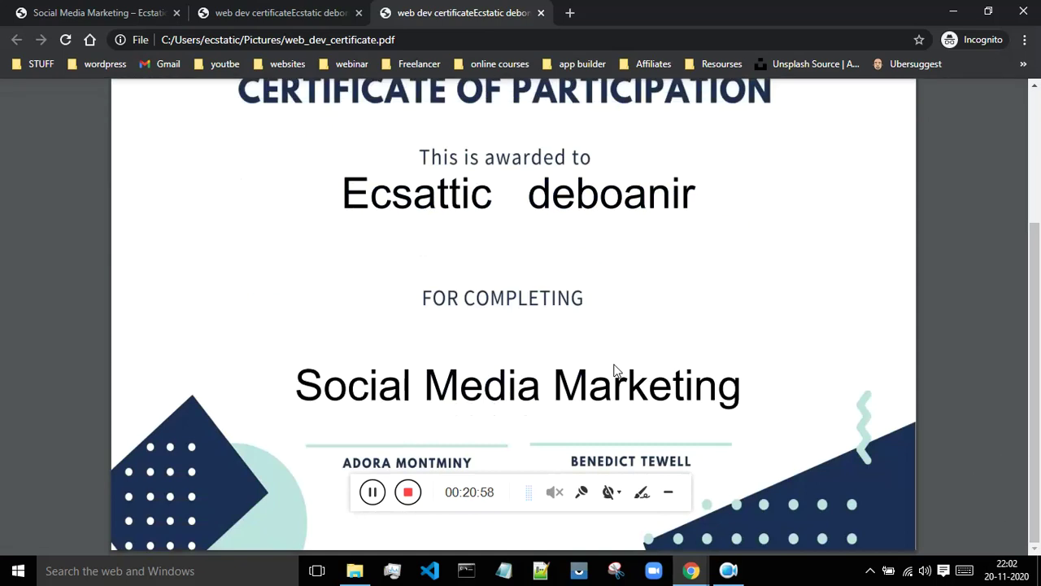
- Return to the admin course list and open the Email Marketing Strategies course for editing in a new tab
key(ctrl+Tab)
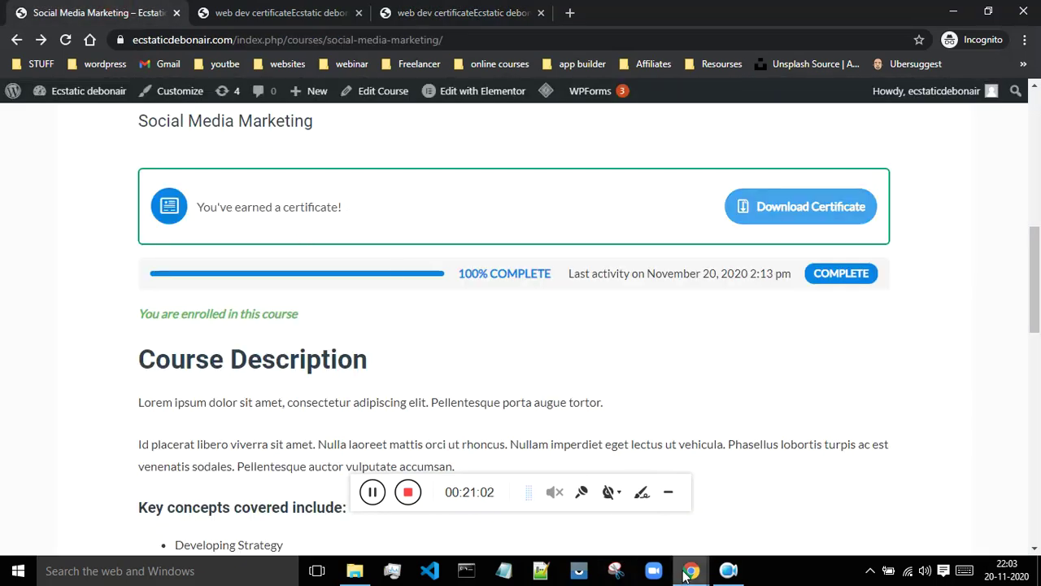
mouse_move(690, 569)
click(621, 498)
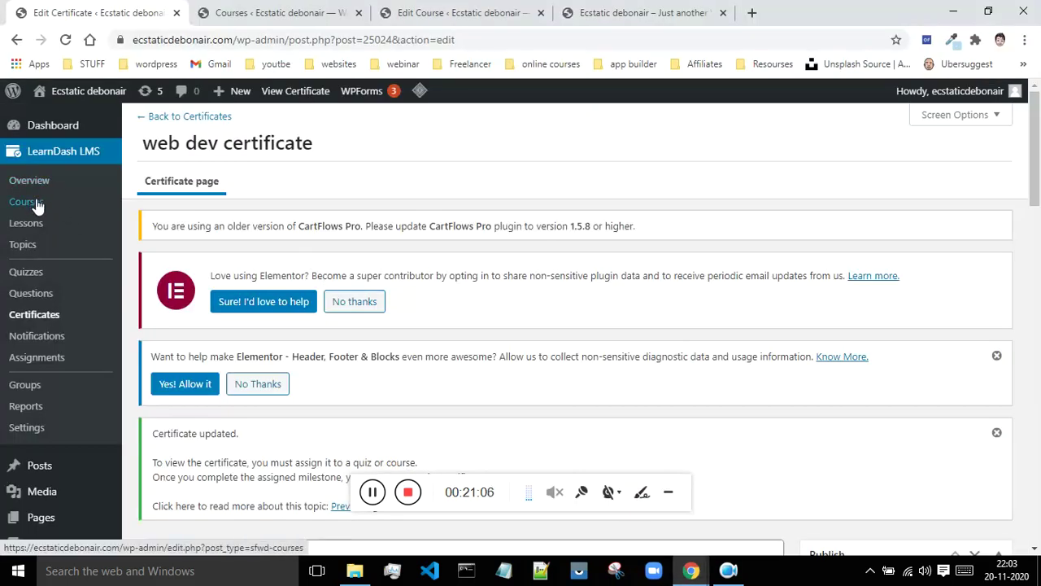
click(309, 12)
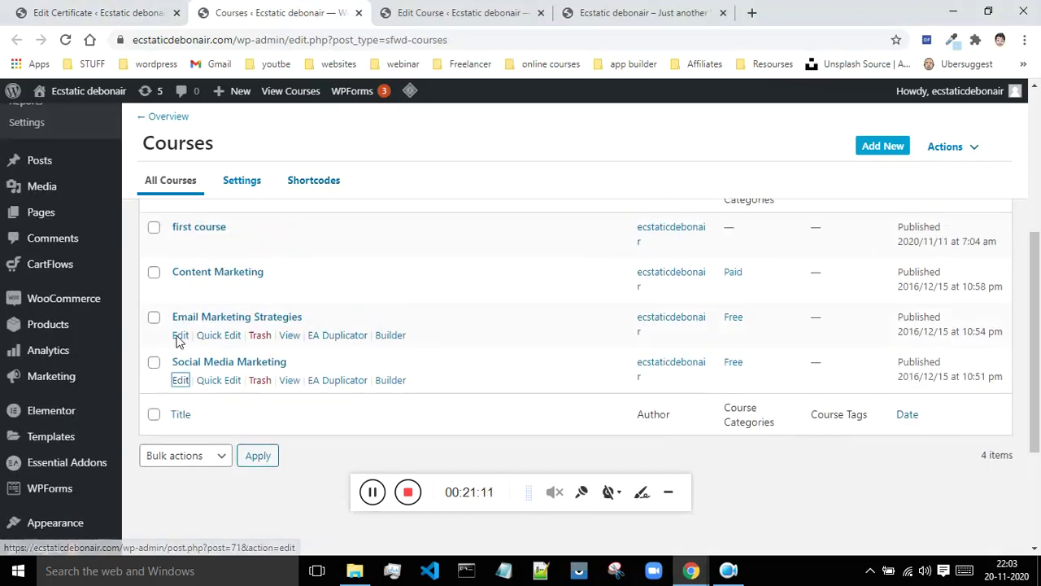
right_click(180, 340)
click(200, 348)
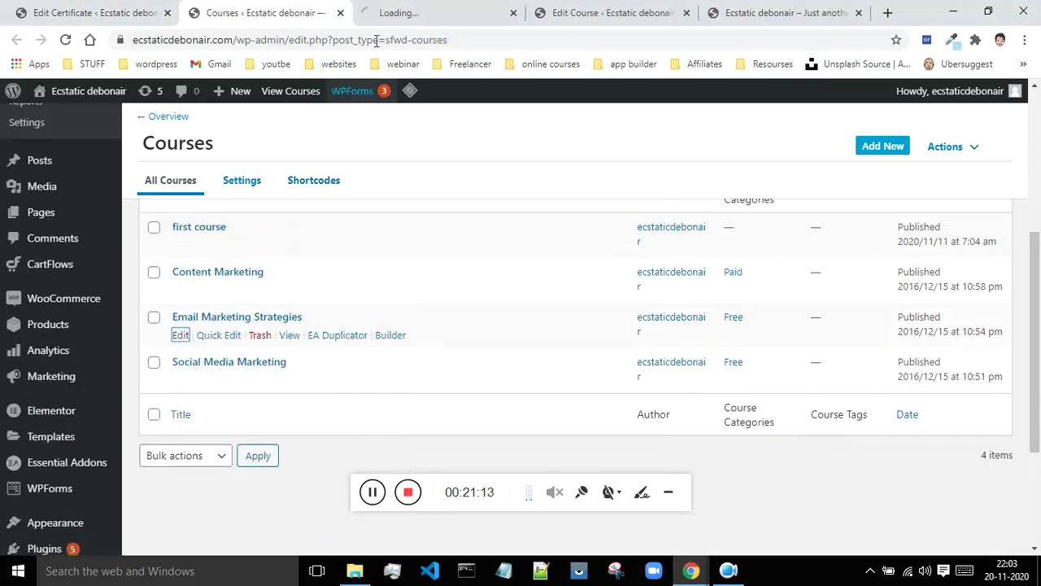
click(396, 8)
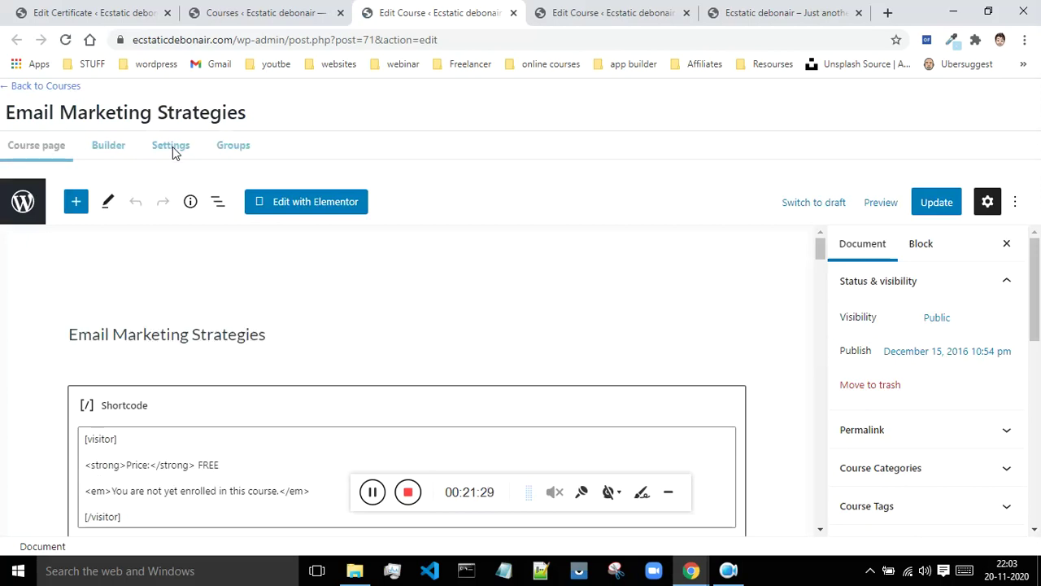
- In the course settings, assign web dev certificate as the Course Certificate and update the course
click(177, 161)
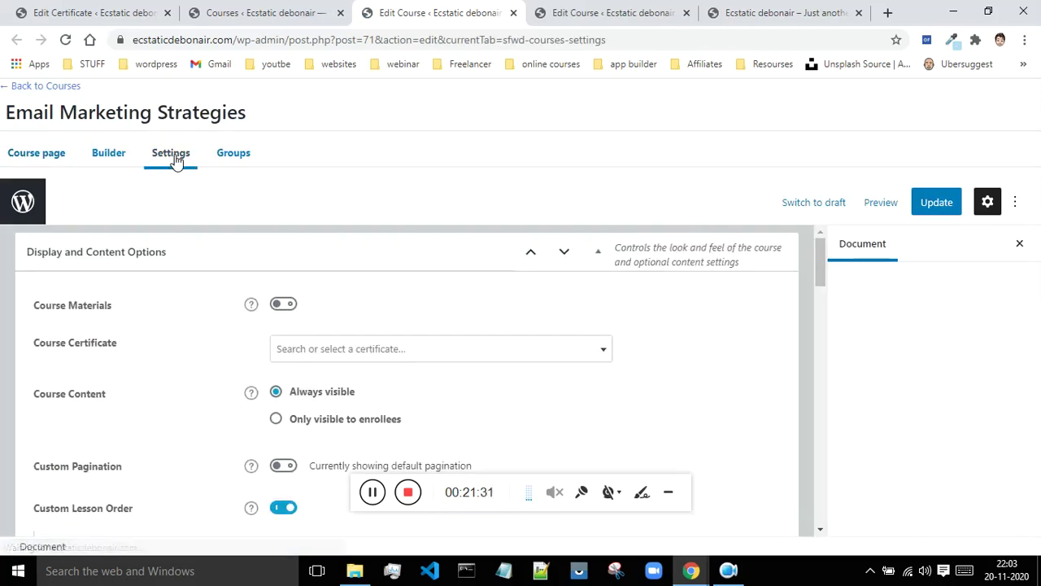
scroll(709, 288, down, 1)
click(484, 287)
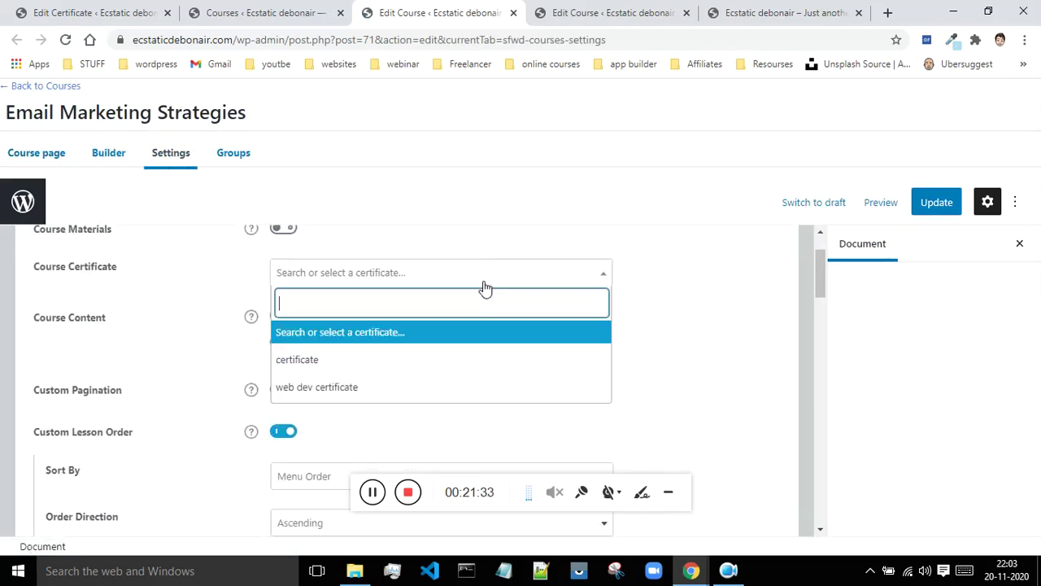
click(342, 394)
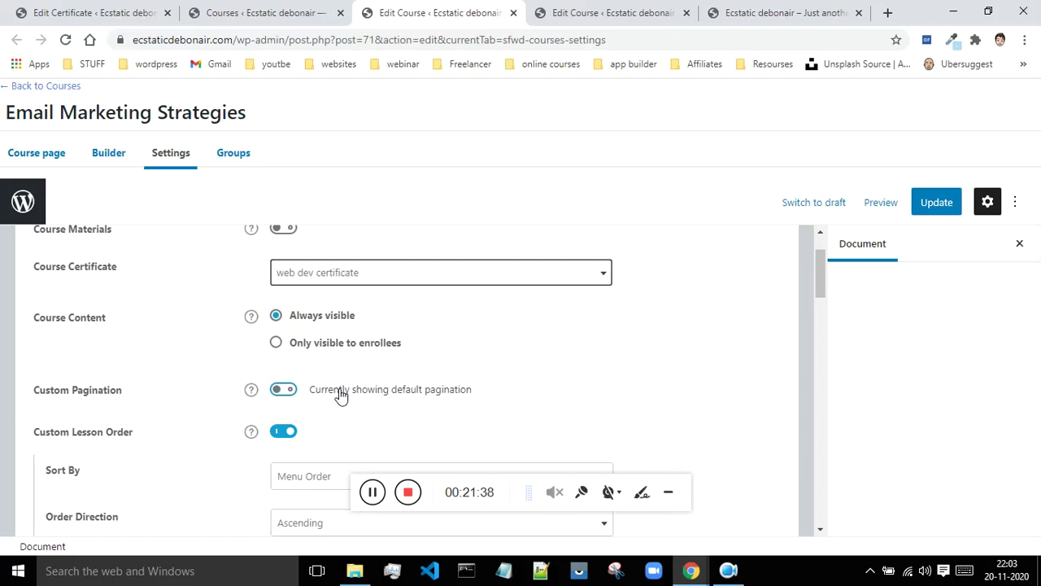
click(923, 208)
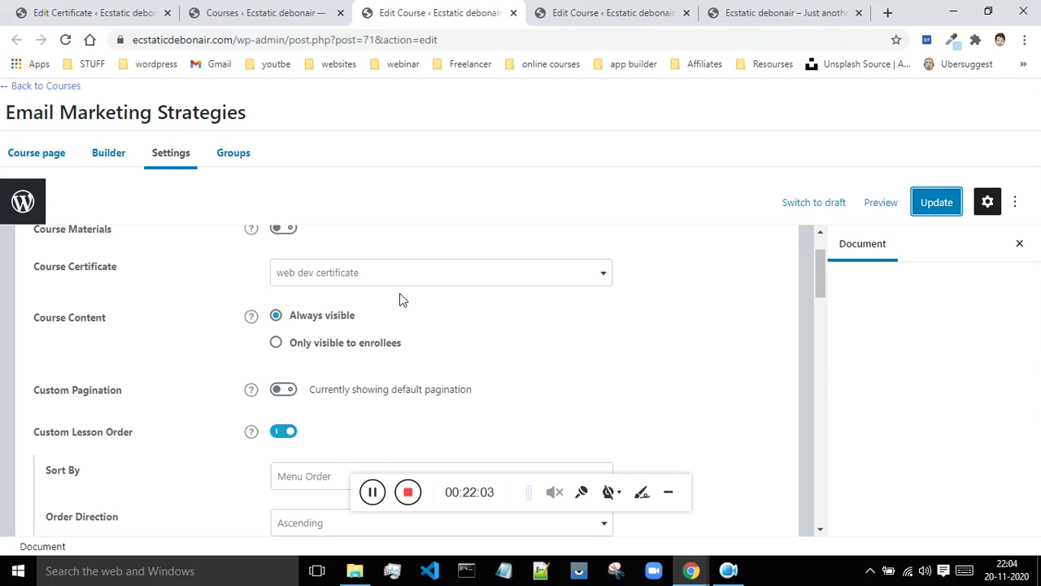
click(409, 493)
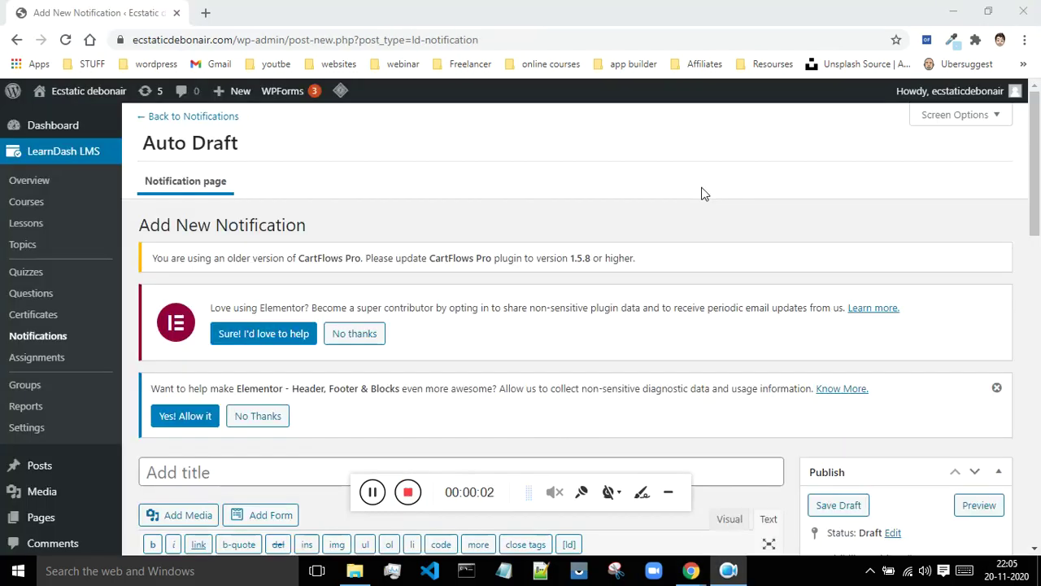
- Look through the new notification form and enter signup notification as its title
scroll(704, 193, down, 1)
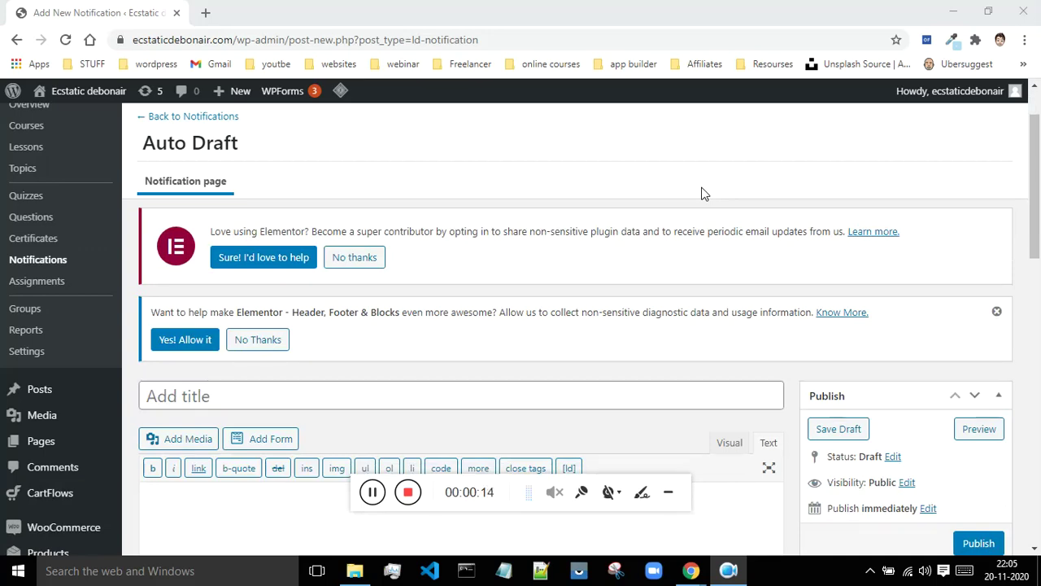
scroll(704, 192, down, 3)
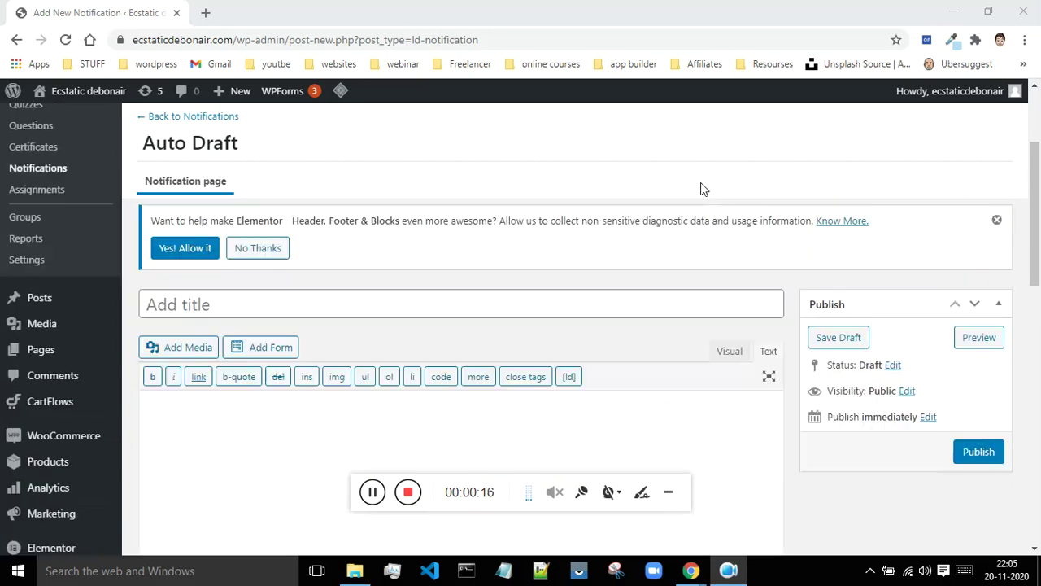
scroll(708, 195, down, 10)
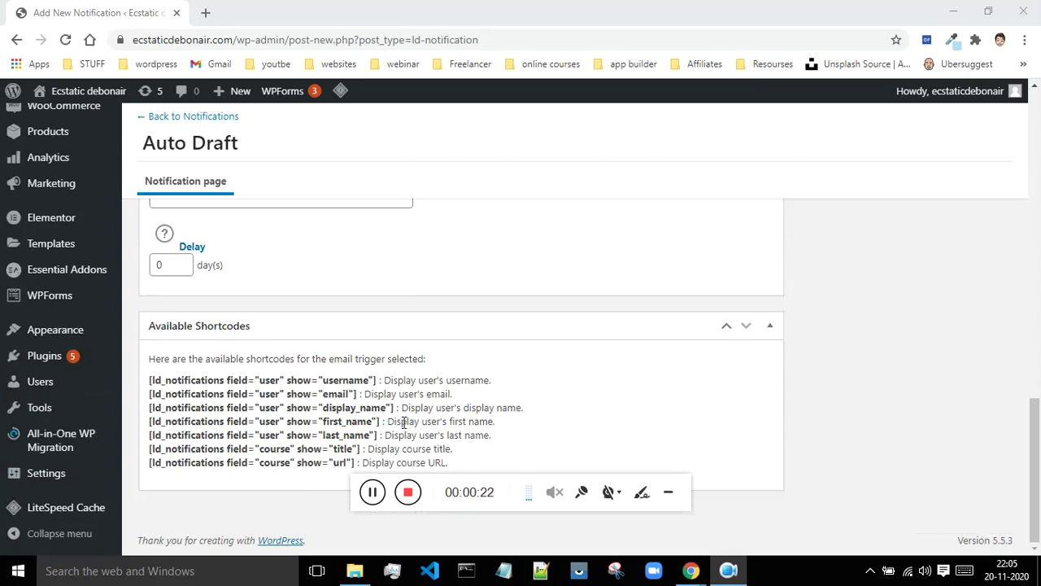
scroll(403, 422, up, 12)
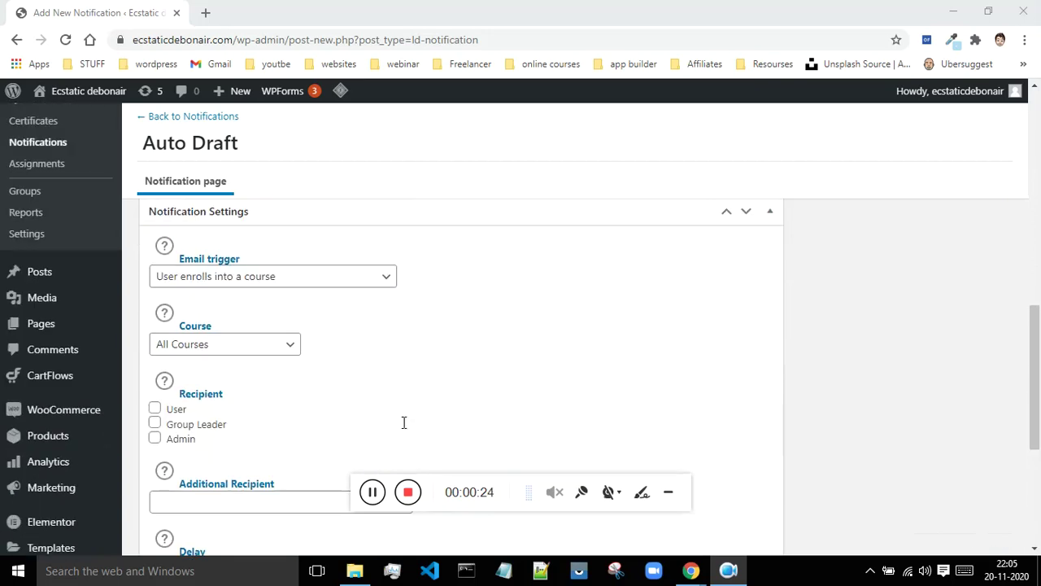
scroll(403, 422, up, 1)
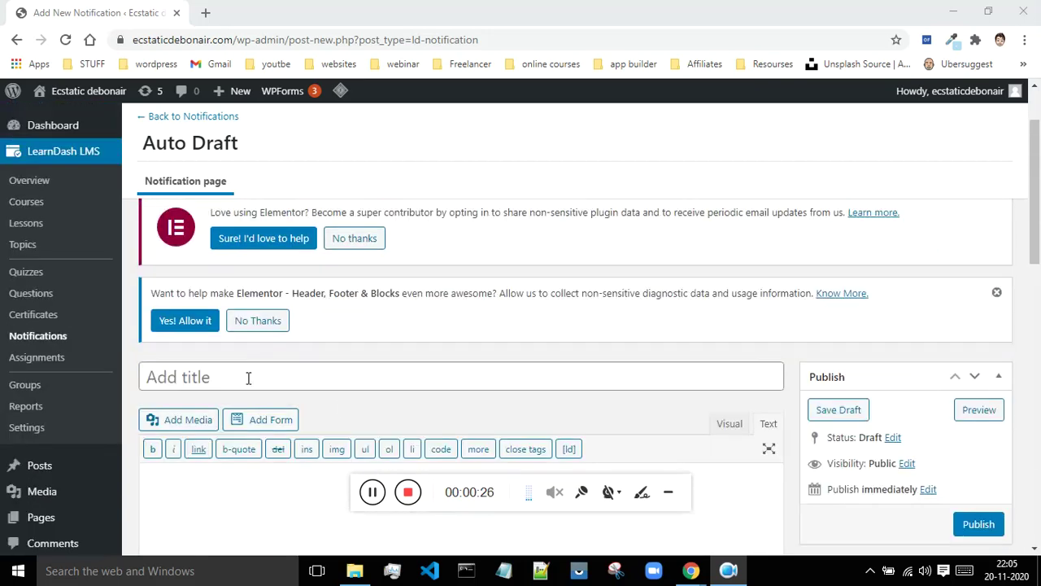
click(249, 376)
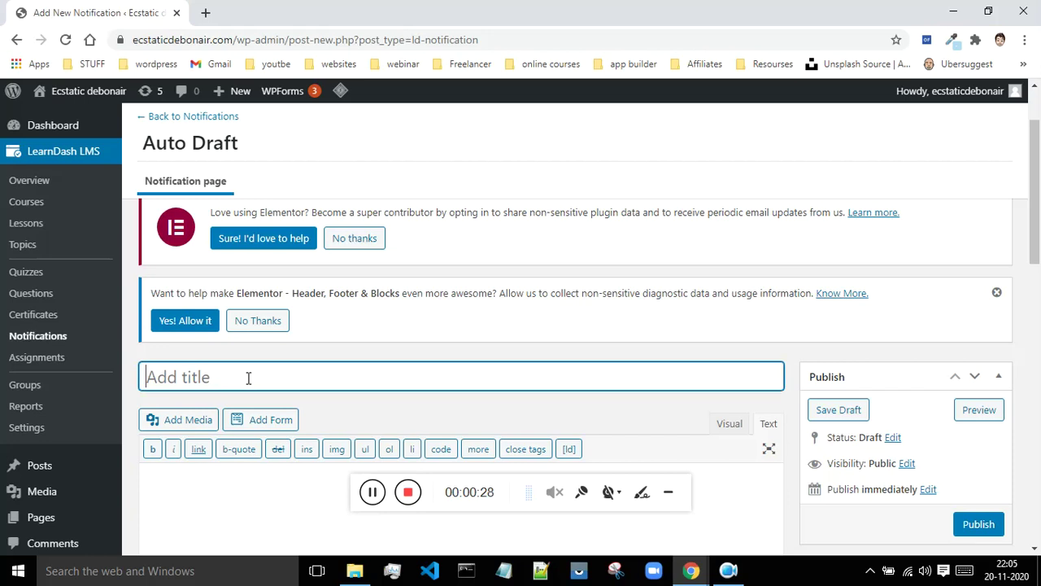
text(signnu)
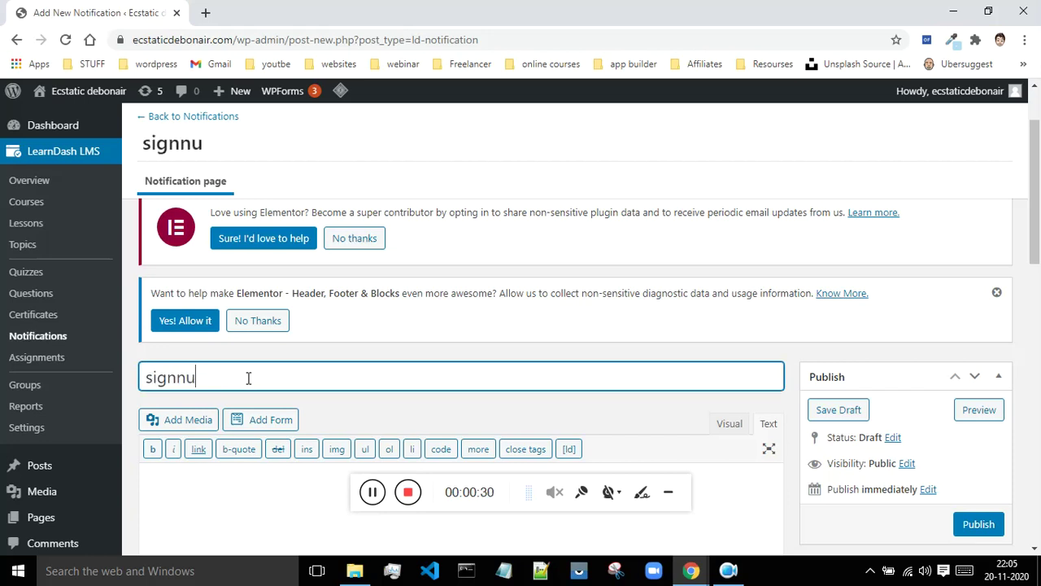
text(p)
key(BackSpace)
key(BackSpace)
key(BackSpace)
text(up noti)
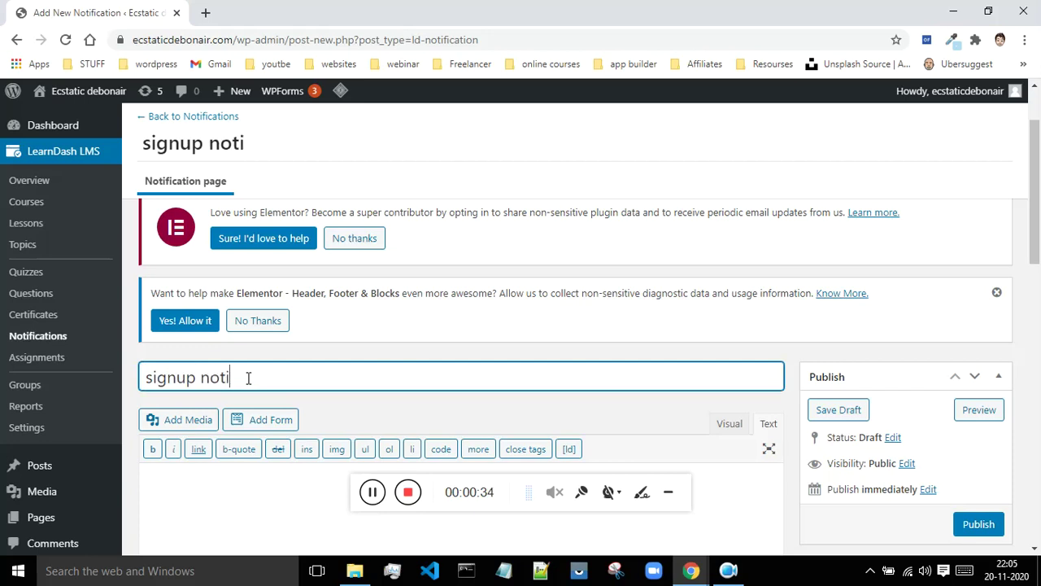
text(fication)
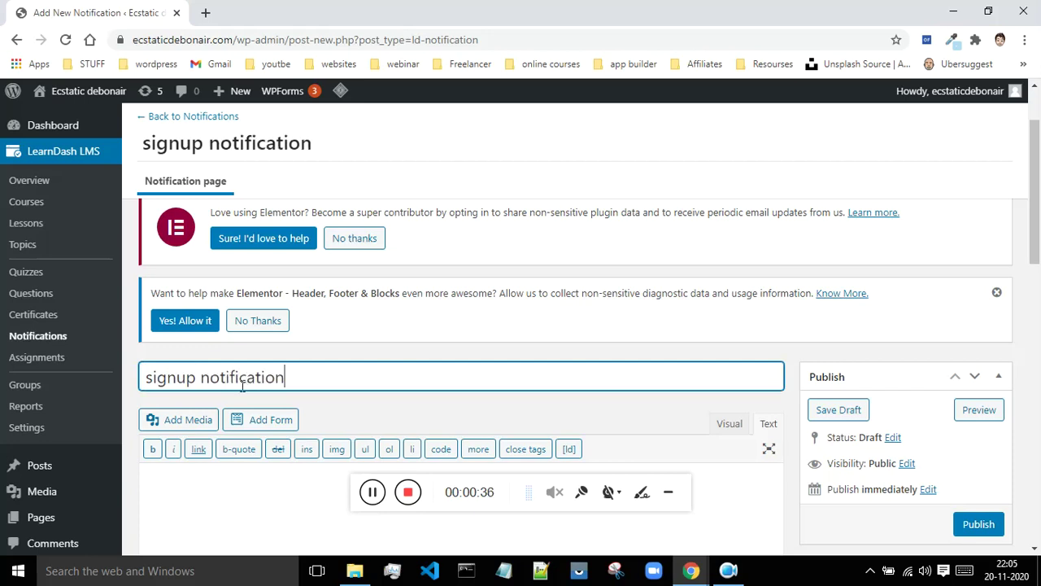
- Capitalise both words of the notification title so it reads Signup Notification
click(148, 378)
key(Delete)
text(S)
click(208, 377)
key(BackSpace)
text(N)
- In the notification settings, choose User enrolls into a course as the email trigger
scroll(433, 338, down, 1)
scroll(433, 338, down, 2)
click(202, 325)
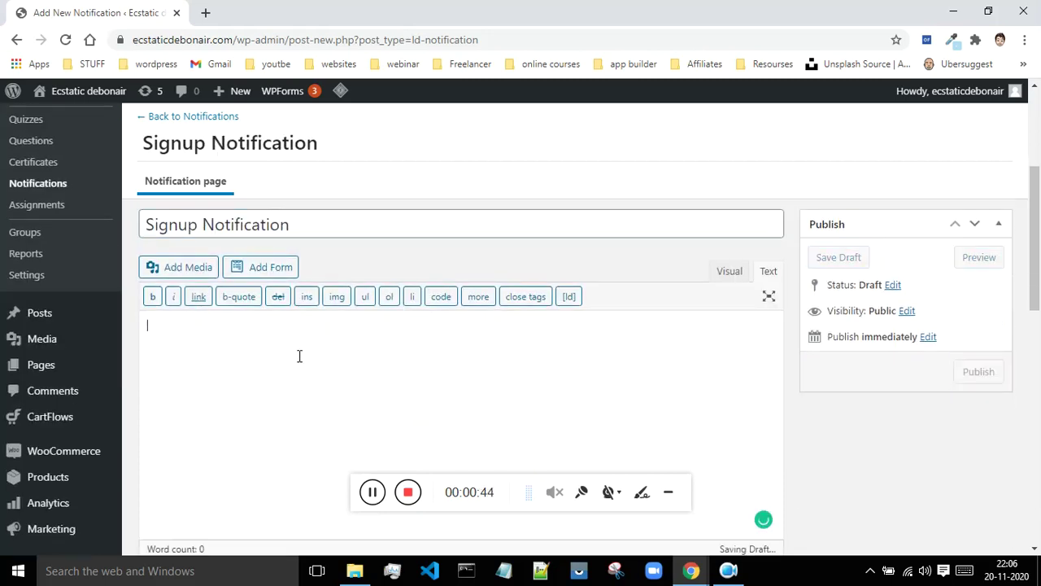
scroll(401, 340, down, 4)
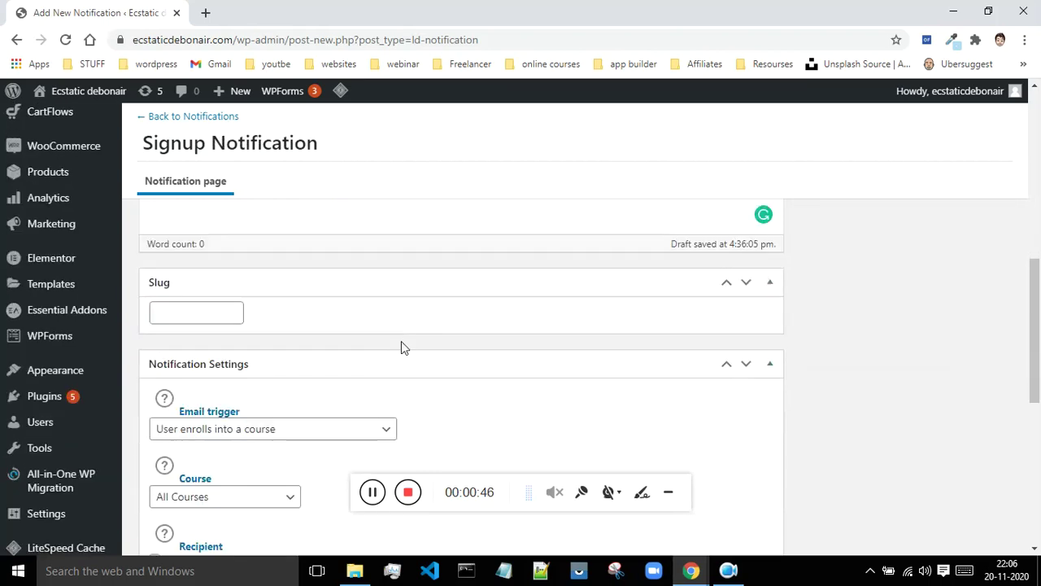
scroll(415, 344, down, 1)
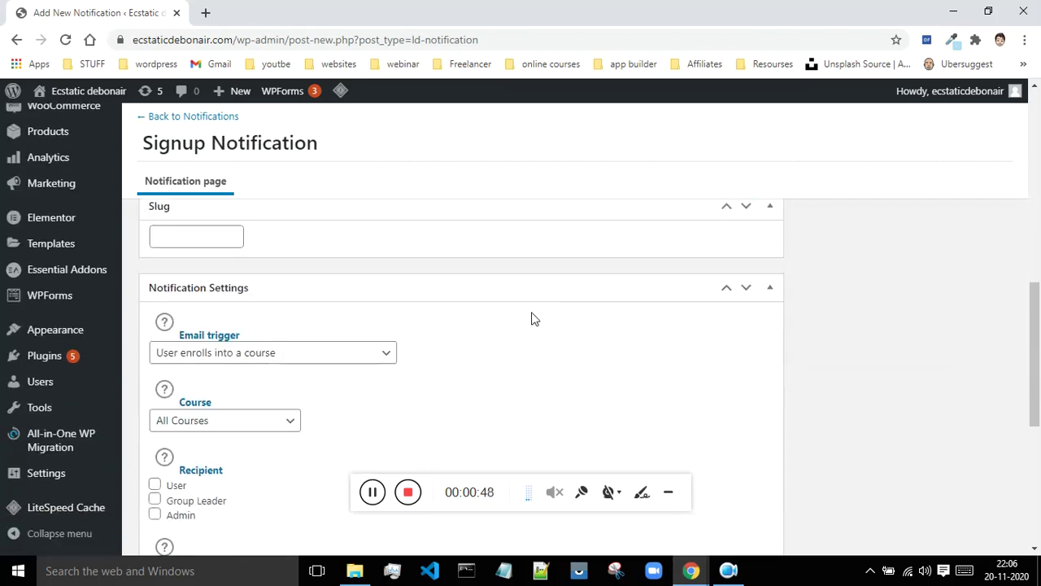
click(349, 355)
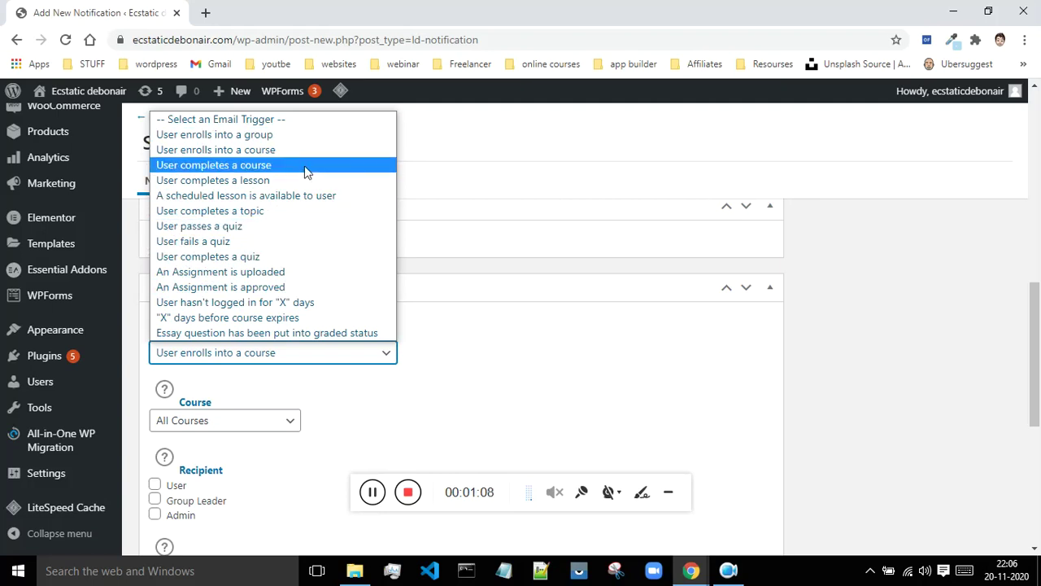
click(263, 153)
- Set the notification's Course option to All Courses
scroll(590, 332, down, 1)
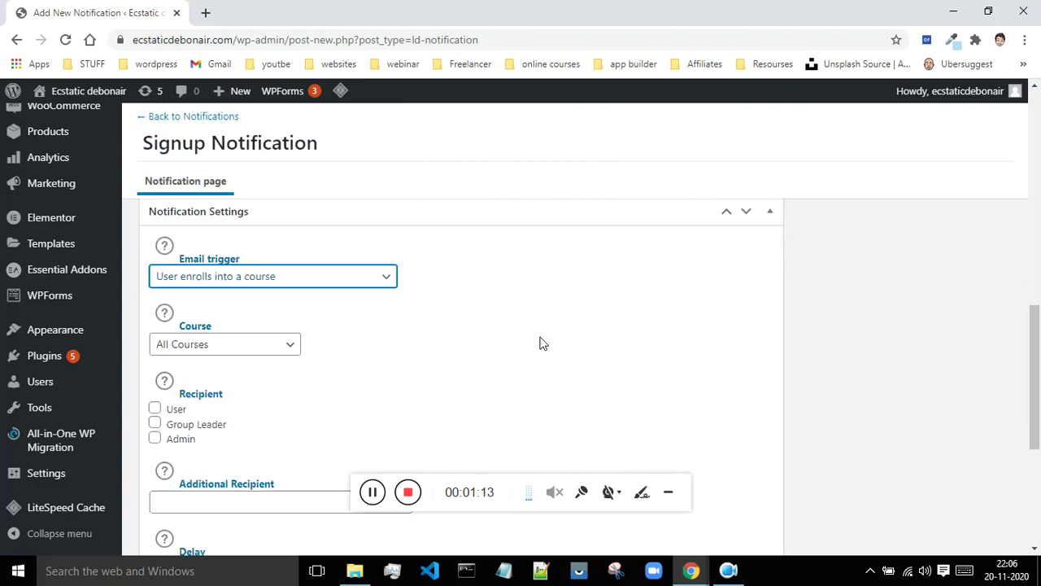
click(235, 346)
click(222, 381)
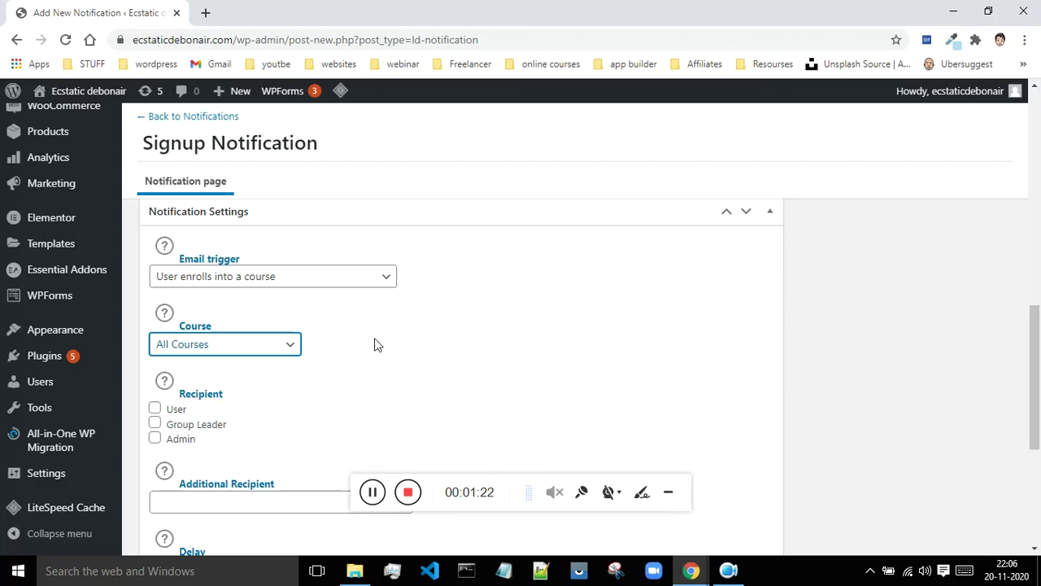
click(248, 351)
click(244, 379)
- Select Admin as the recipient, leave the additional recipient blank and set the delay to 0 days
scroll(453, 295, down, 1)
scroll(453, 294, down, 1)
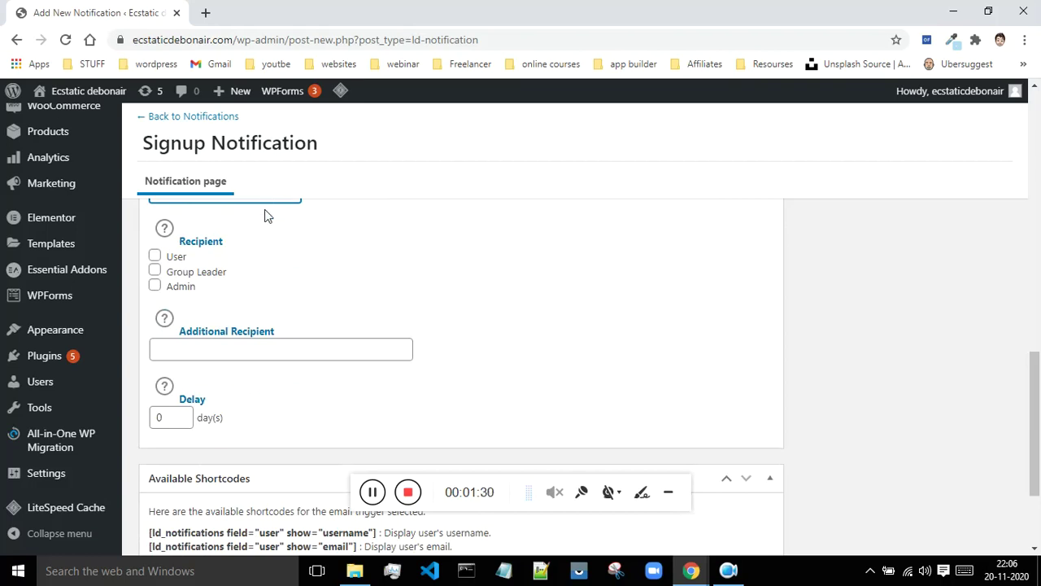
click(155, 287)
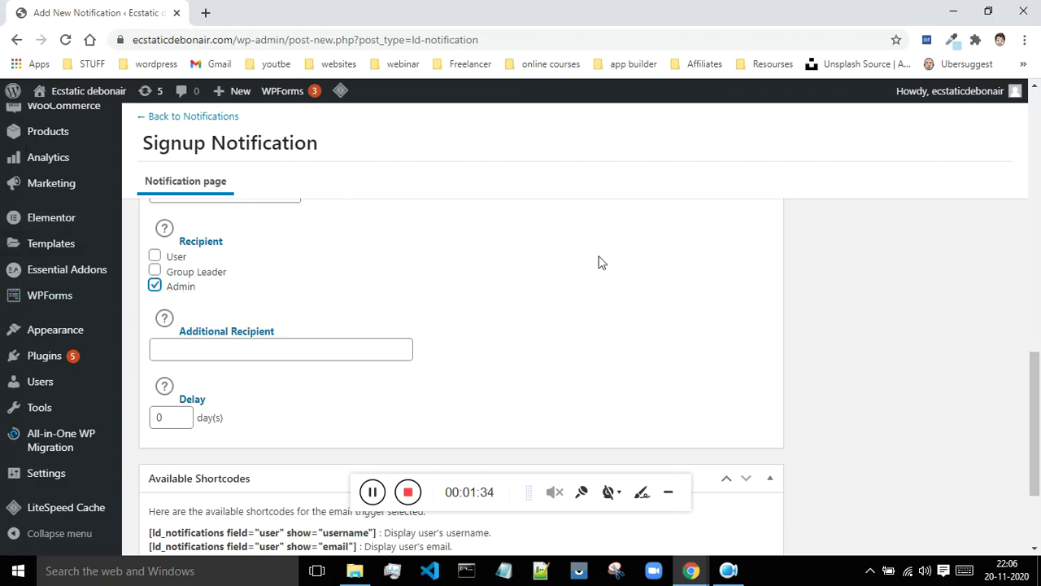
scroll(586, 268, down, 1)
click(229, 275)
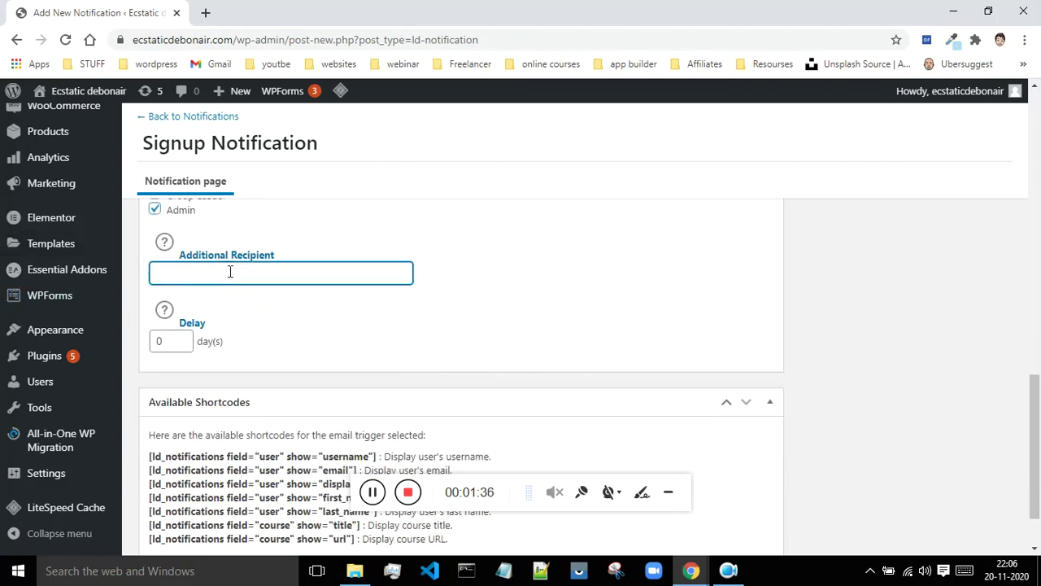
click(174, 341)
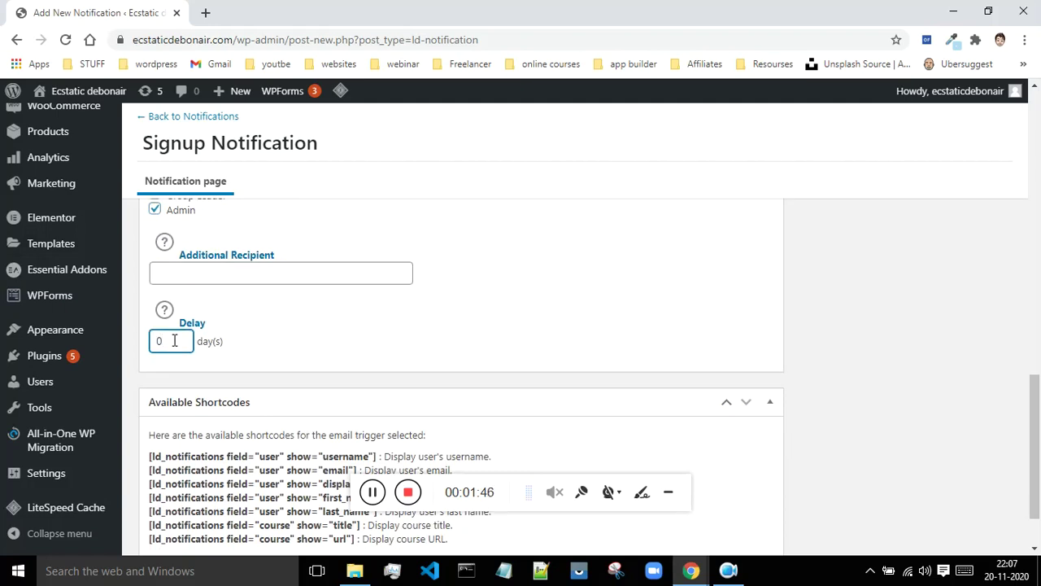
key(BackSpace)
text(121)
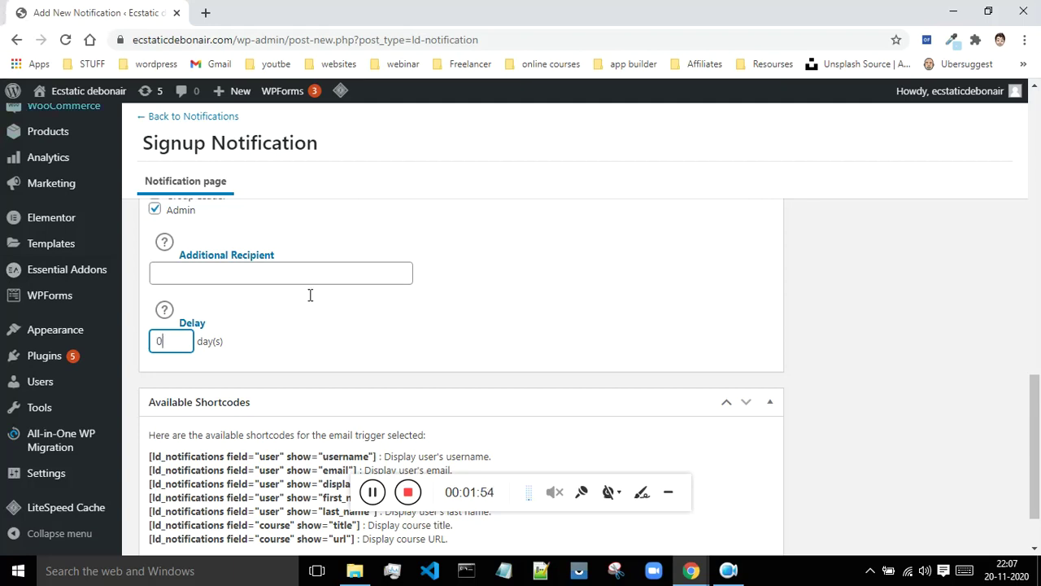
- Write HELLO ADMIN NEW USER HAS SIGNED UP TO in the notification's message body
scroll(544, 297, up, 4)
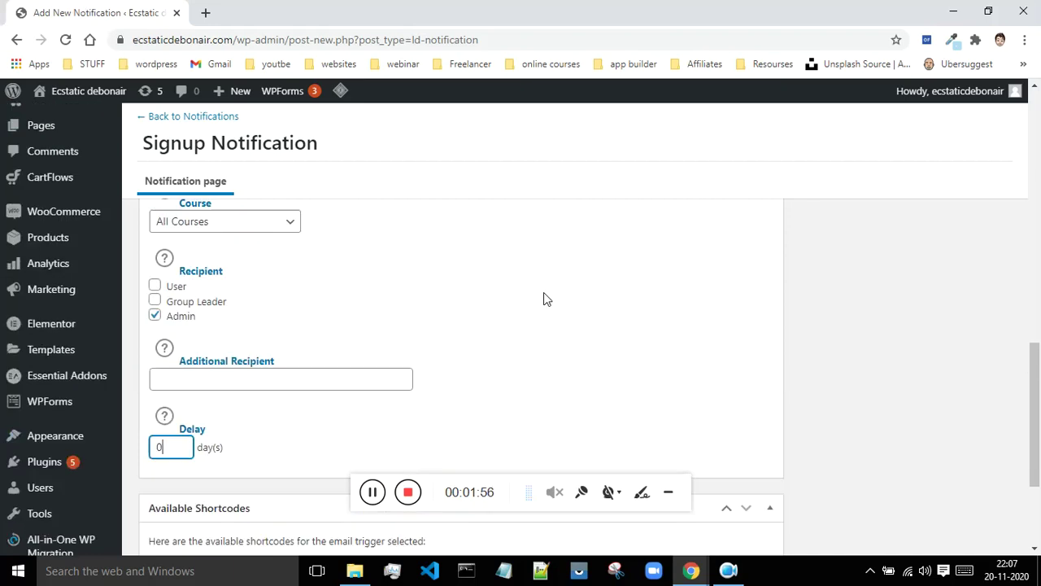
scroll(544, 292, up, 5)
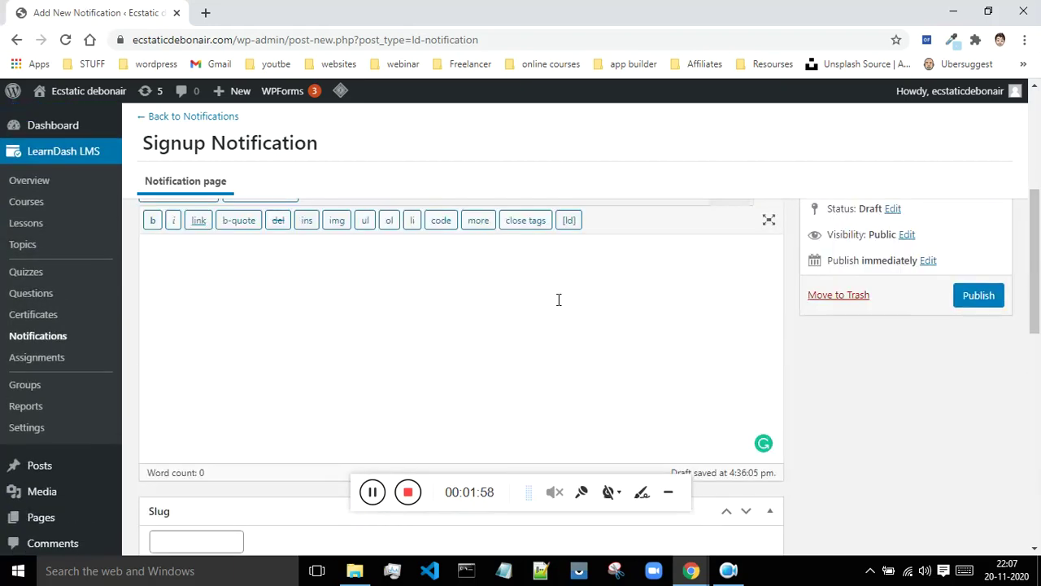
click(208, 331)
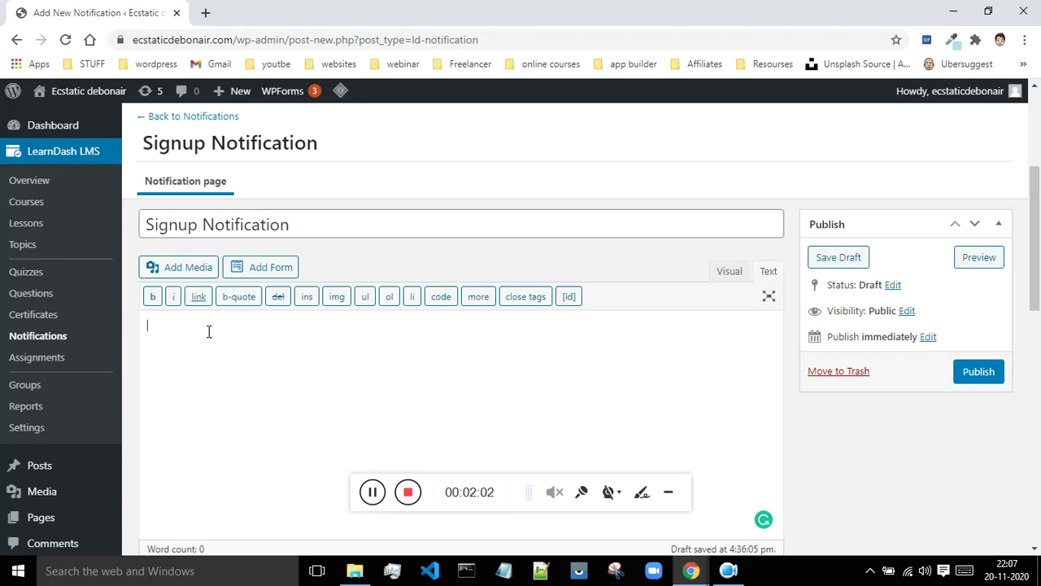
key(Caps_Lock)
text(HELLO ADMIN NEW USER HAS SIGNED UP TO)
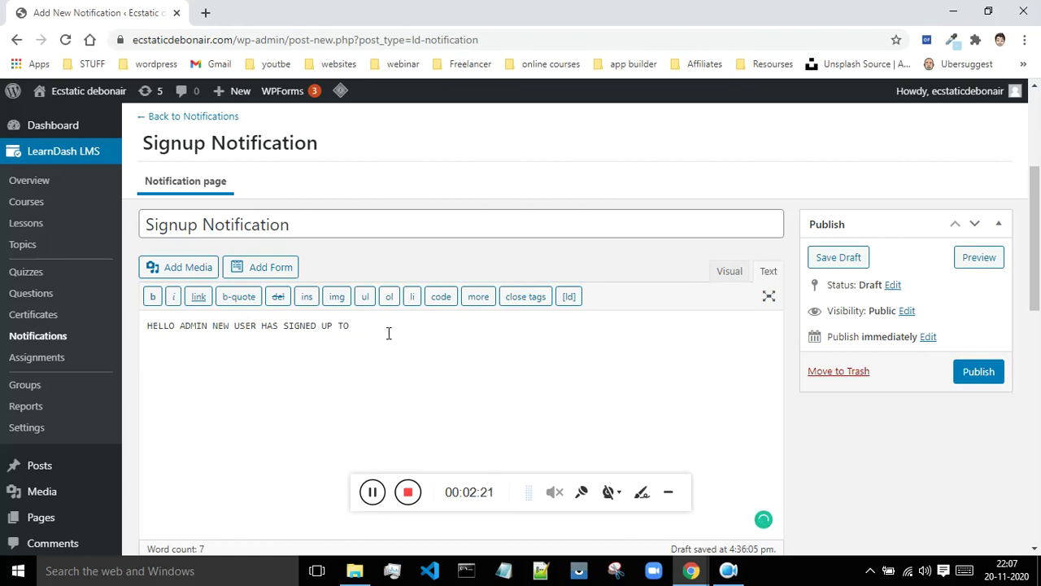
- Copy the course title shortcode from the available shortcodes and insert it after SIGNED UP TO in the message
scroll(389, 333, down, 15)
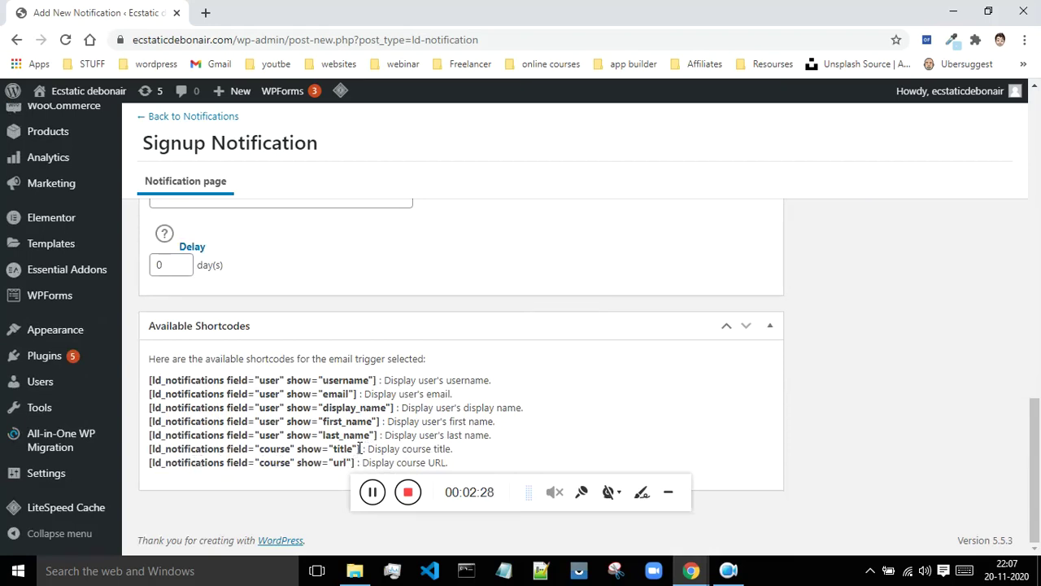
mouse_move(360, 448)
mouse_down()
mouse_move(301, 434)
mouse_move(150, 451)
mouse_up()
key(ctrl+c)
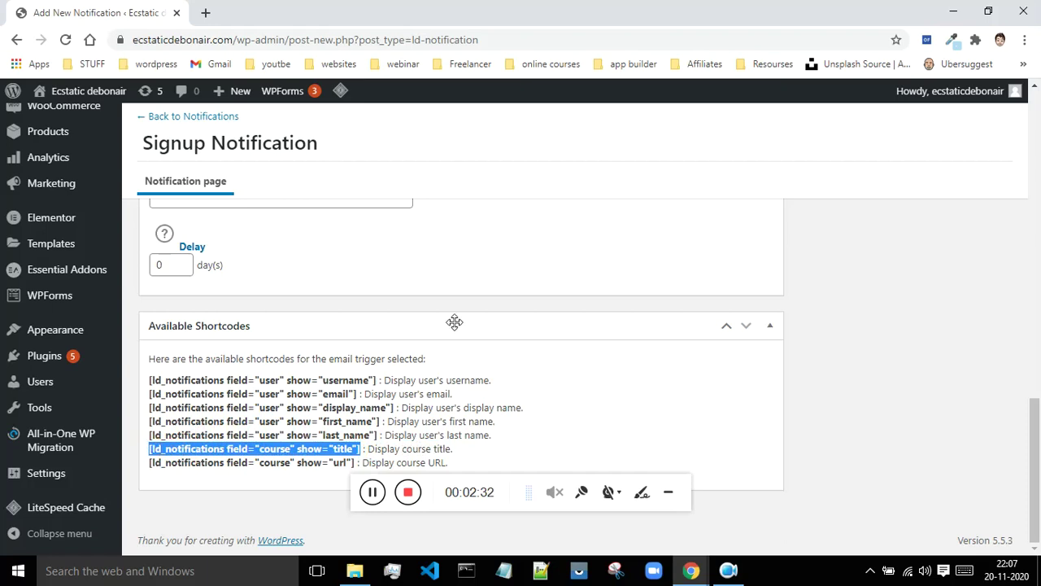
scroll(455, 326, up, 10)
click(376, 331)
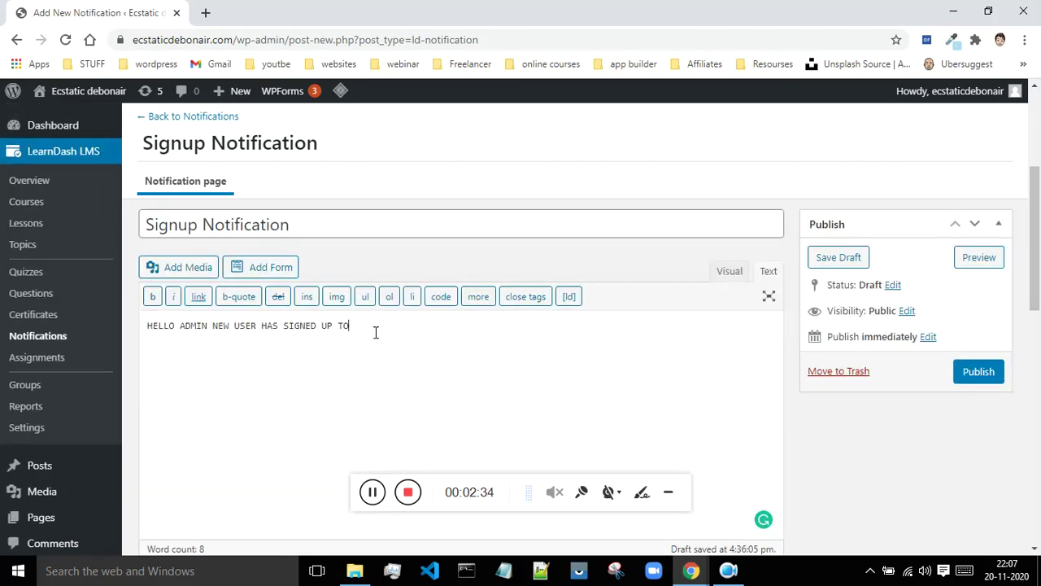
key(ctrl+v)
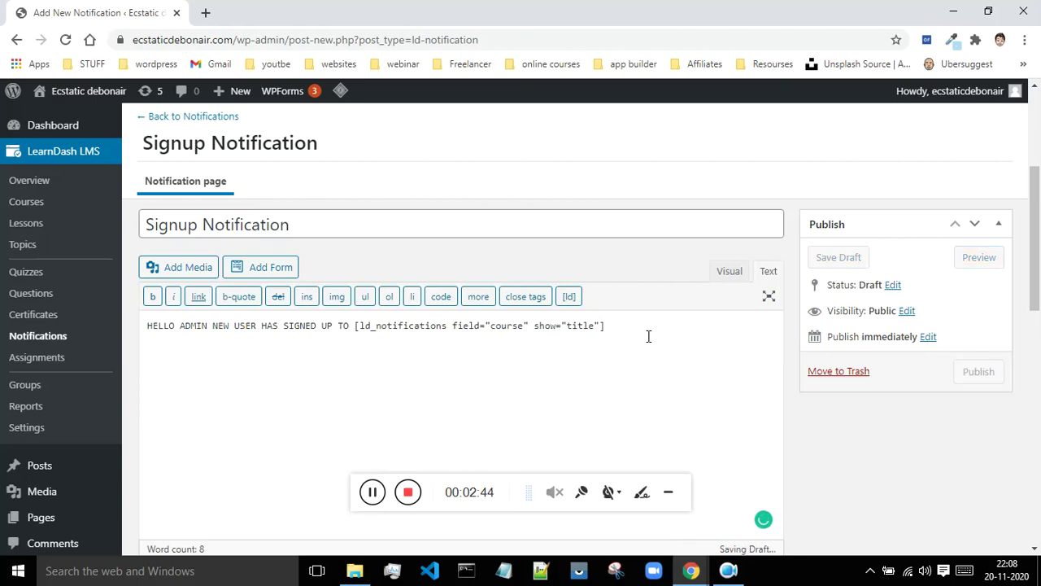
- Add a USER: line below the message and insert the user's first_name shortcode after it
text(USER:)
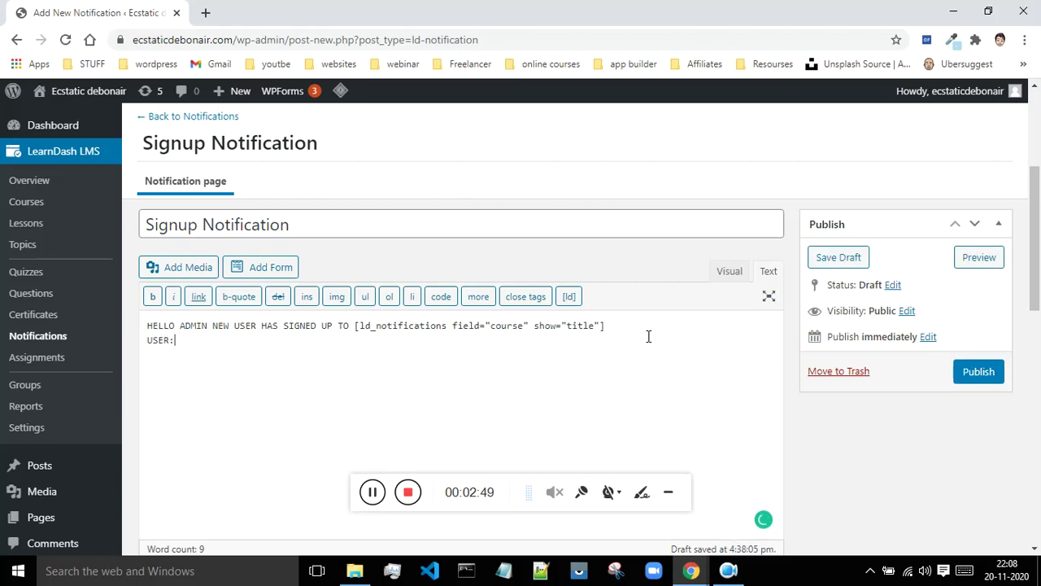
scroll(648, 336, down, 10)
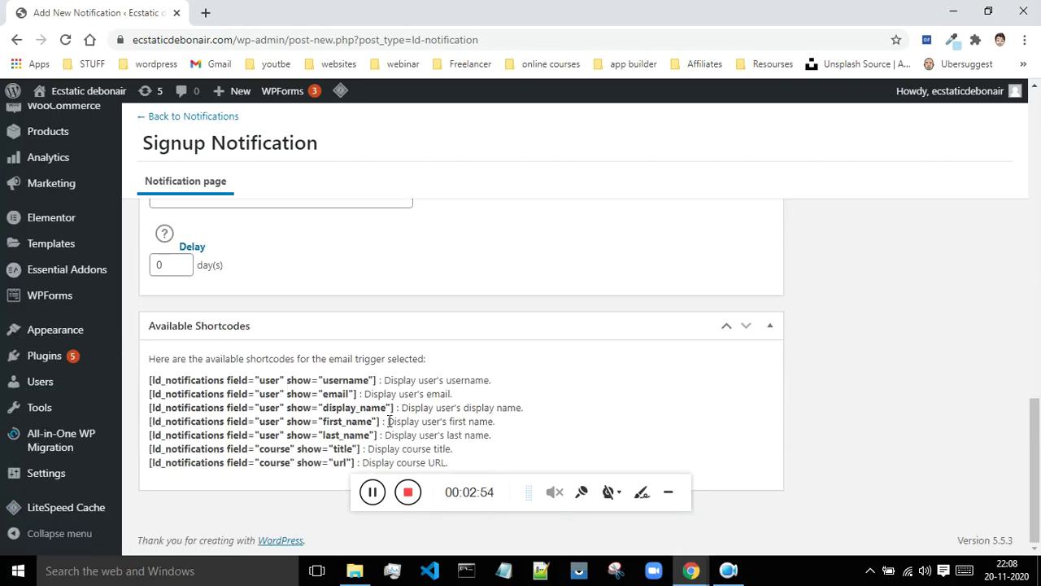
drag(380, 421, 148, 423)
key(ctrl+c)
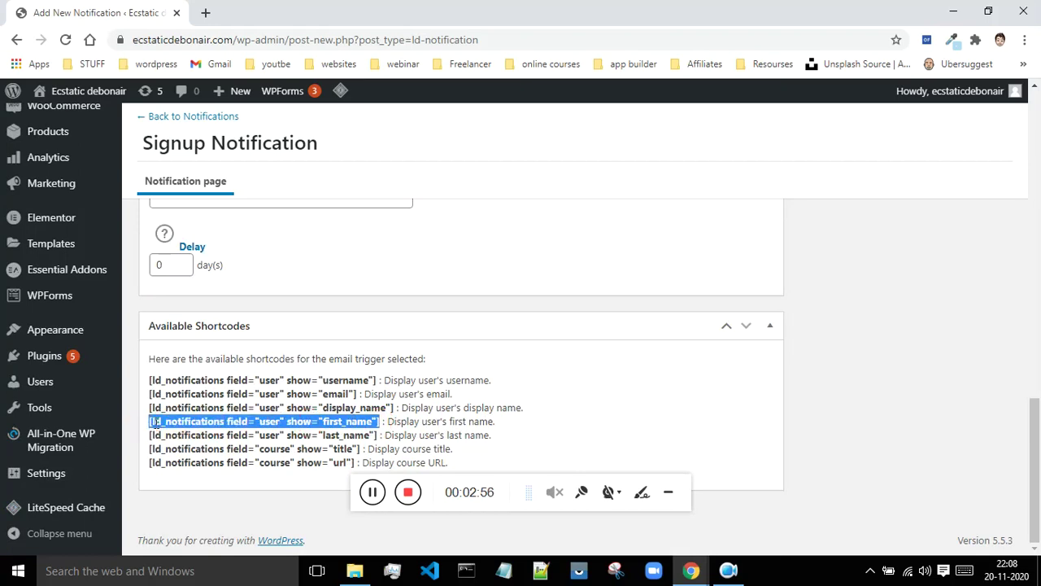
scroll(510, 413, up, 15)
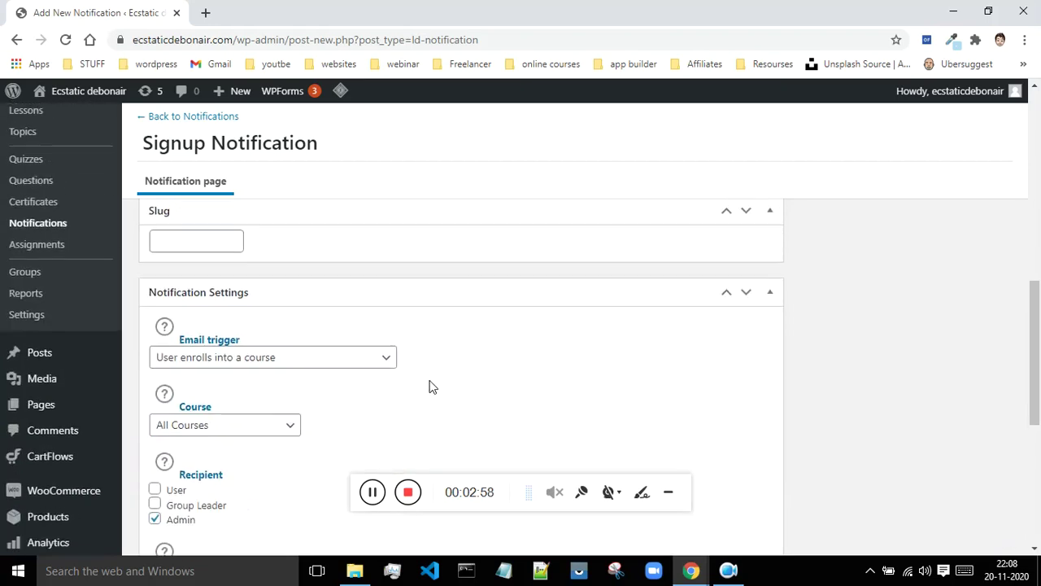
key(ctrl+v)
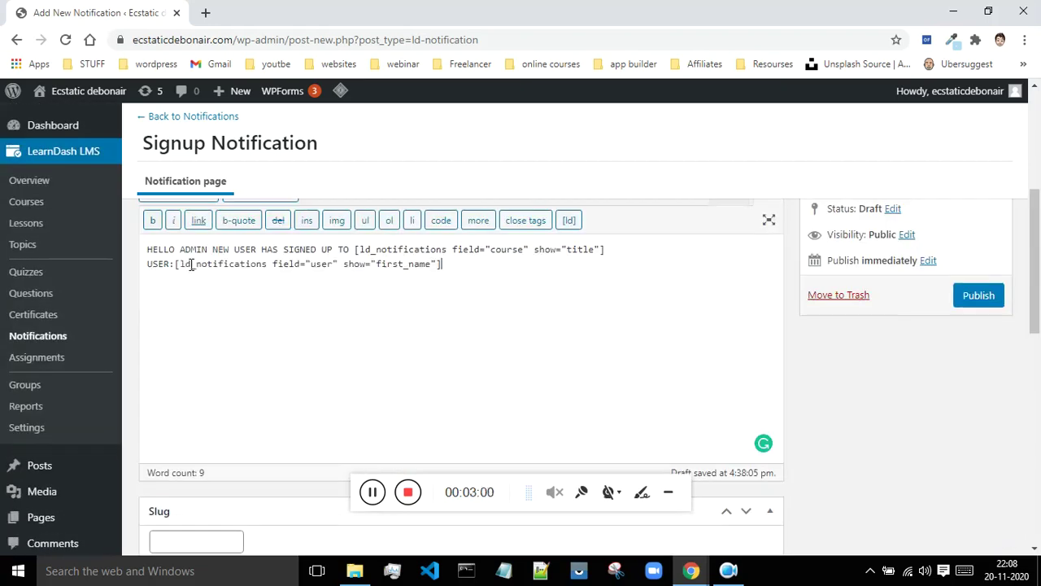
- Copy the user's last_name shortcode from the available shortcodes and insert it after the first_name shortcode on the USER: line
scroll(452, 294, down, 15)
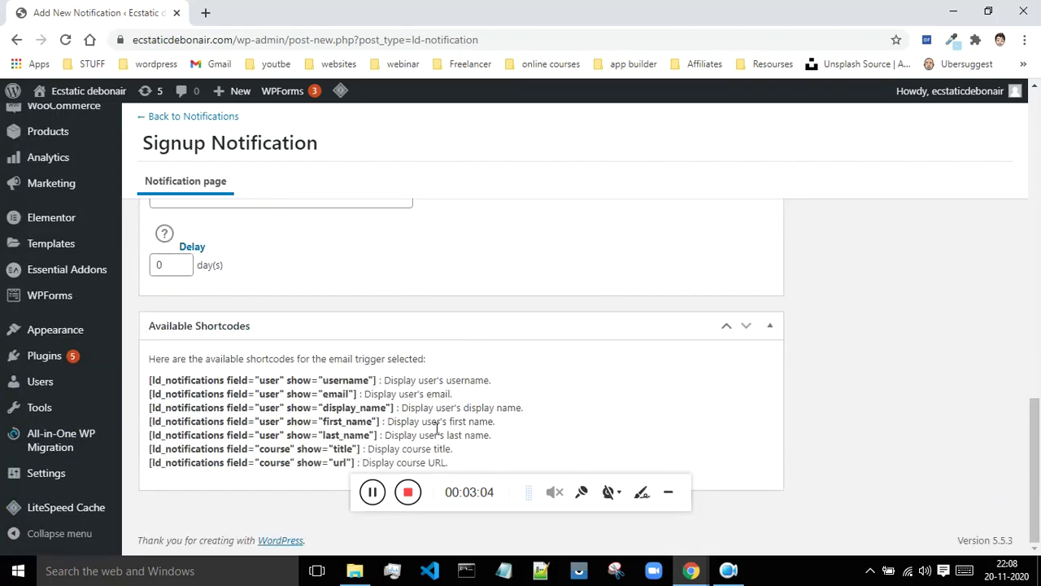
click(378, 435)
drag(378, 435, 157, 434)
key(ctrl+c)
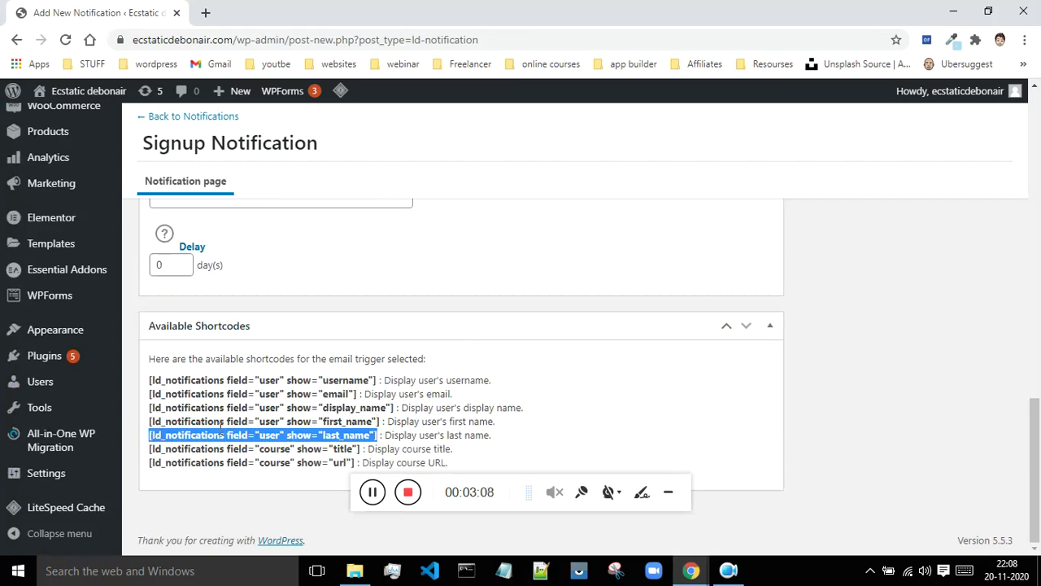
scroll(493, 400, up, 10)
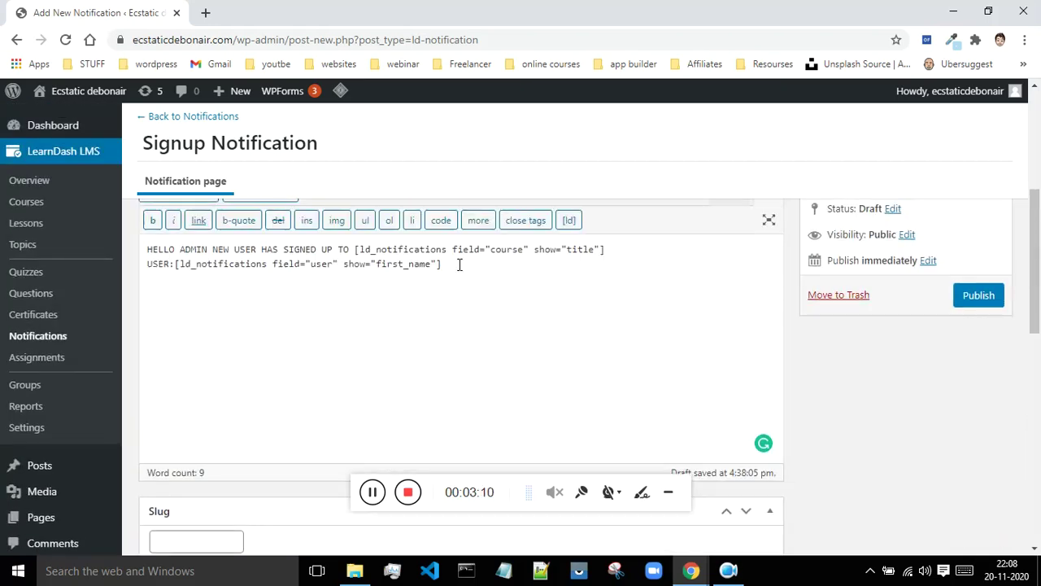
key(ctrl+v)
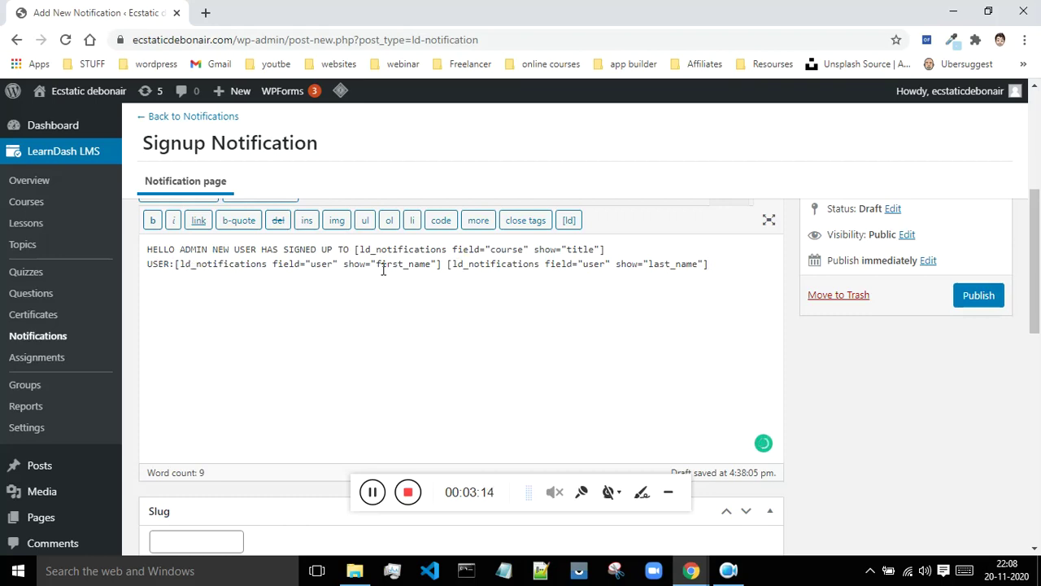
- Add an EMAIL ID : line below the USER: line and insert the user's email shortcode after it
text(EMAIL ID :)
scroll(616, 258, down, 10)
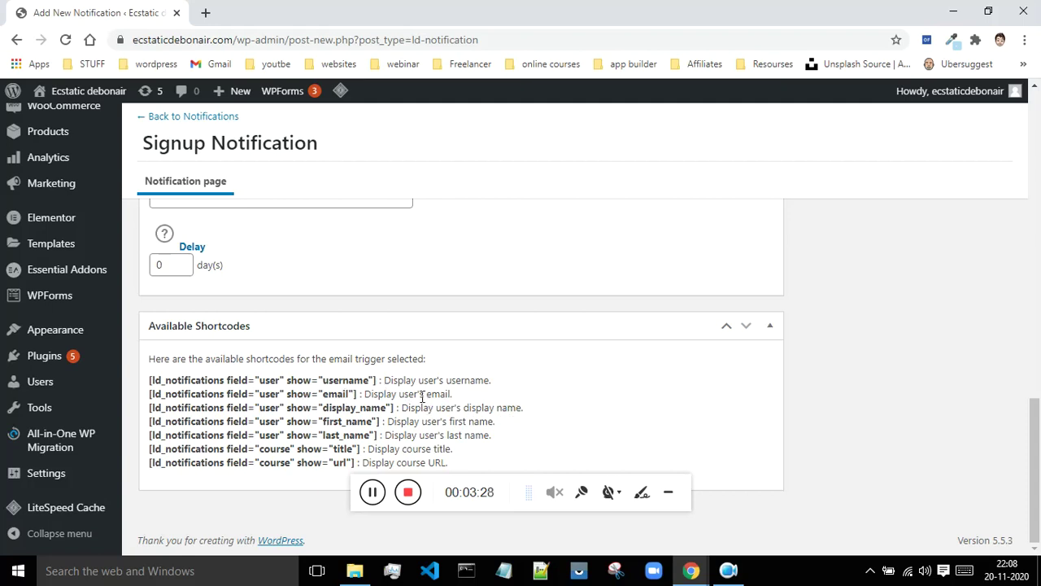
drag(356, 393, 151, 394)
key(ctrl+c)
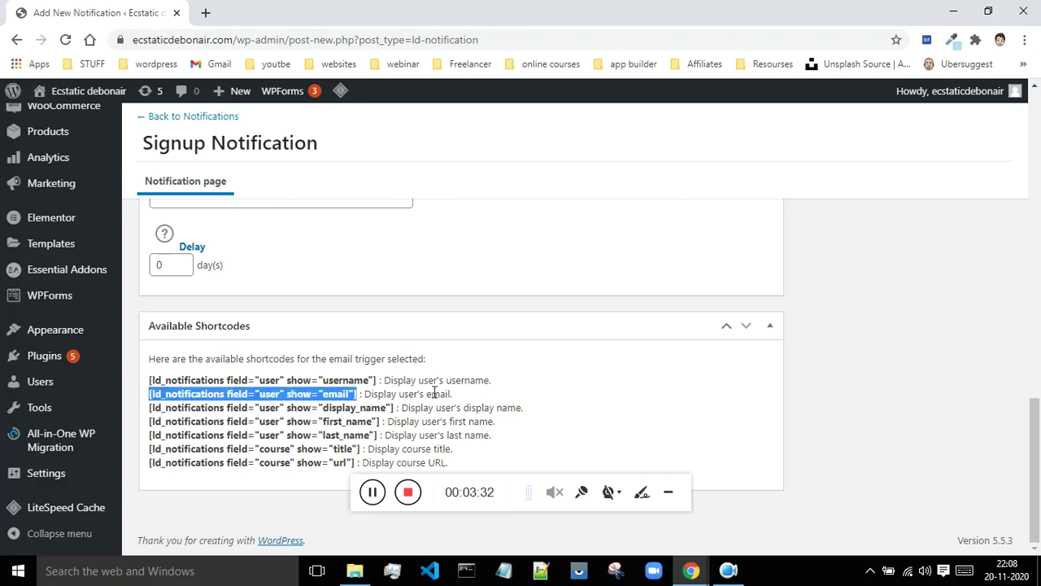
scroll(443, 394, up, 10)
click(213, 361)
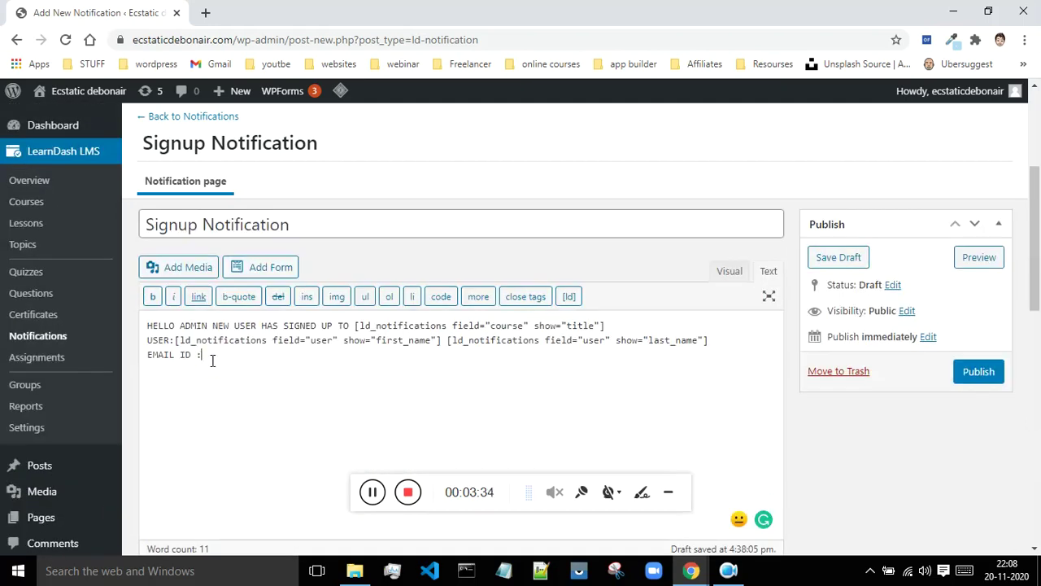
key(ctrl+v)
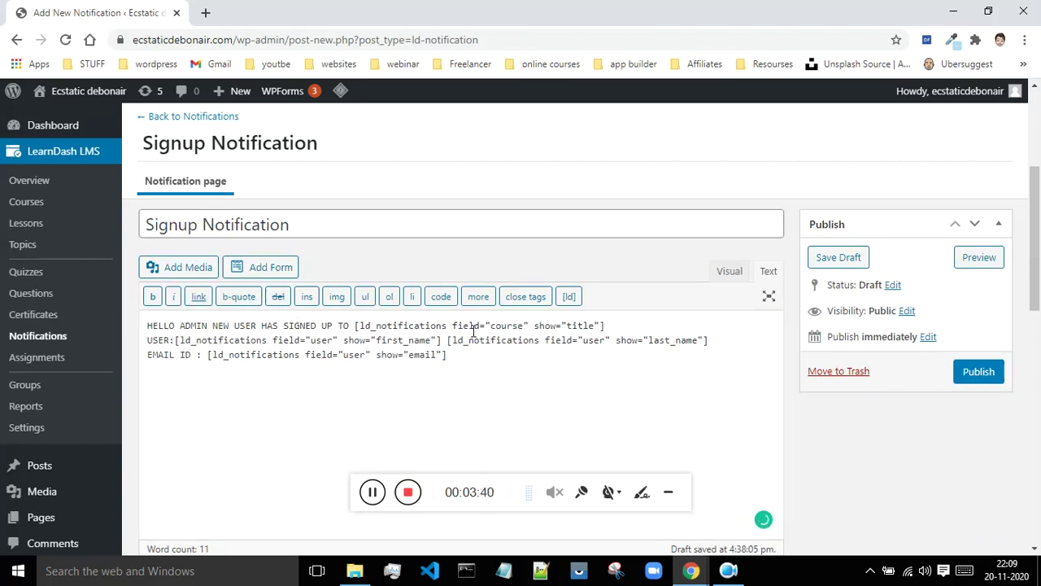
- Review the course title, user name and email shortcodes in the message and publish the Signup Notification
drag(356, 326, 615, 325)
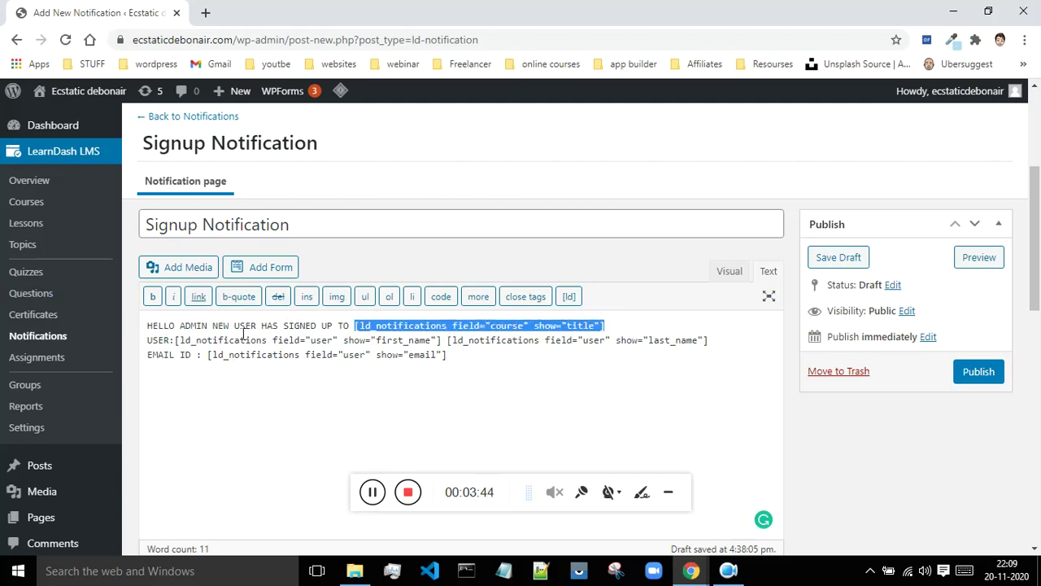
drag(175, 339, 709, 341)
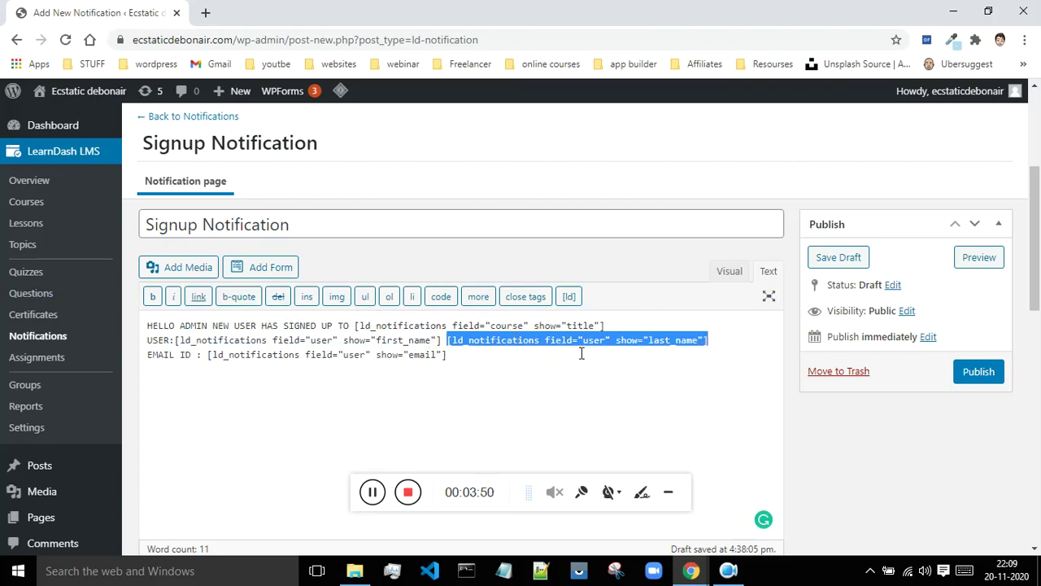
drag(209, 354, 453, 358)
scroll(453, 358, down, 10)
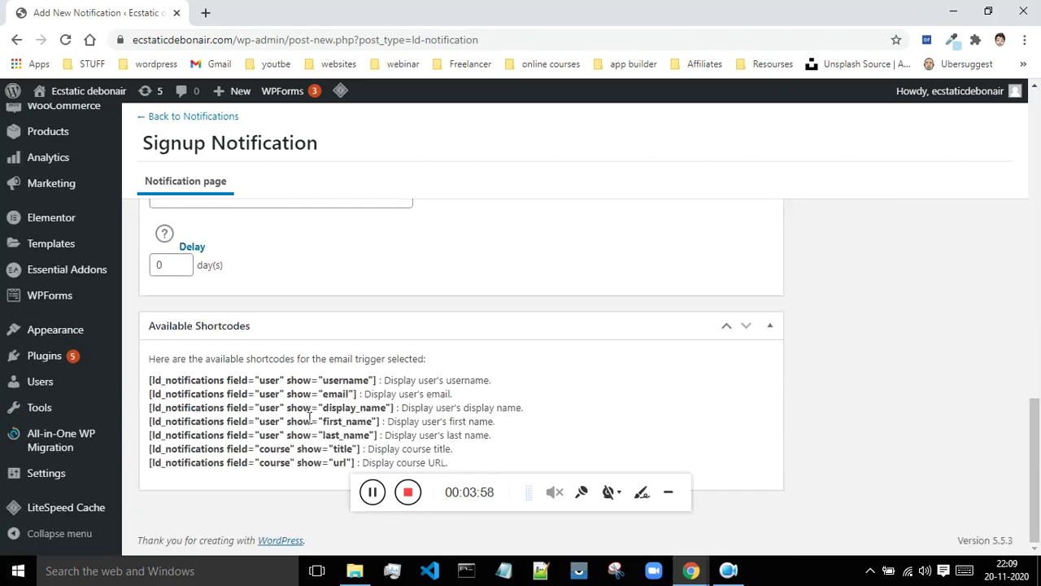
scroll(645, 393, up, 10)
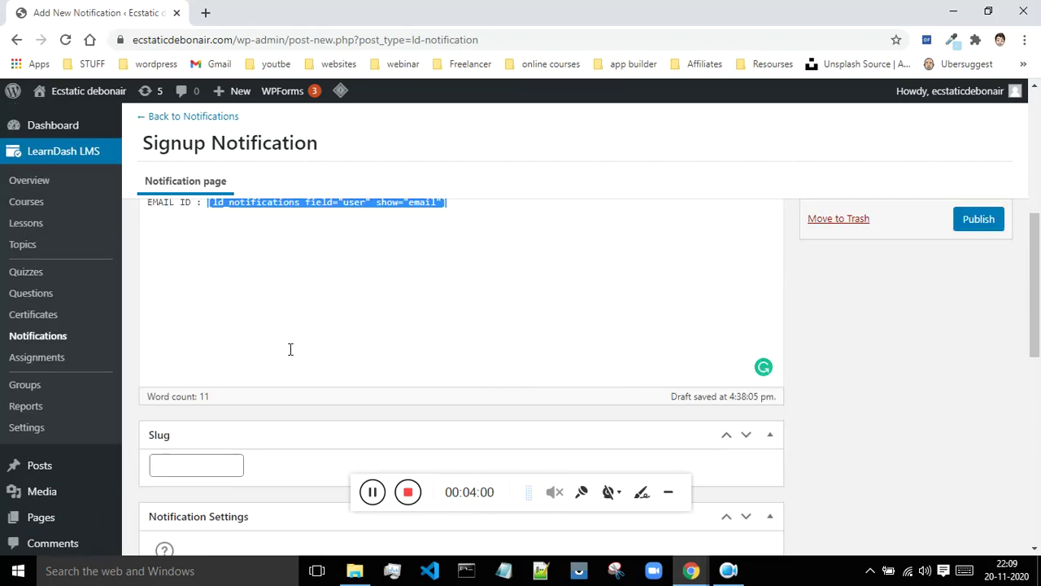
scroll(310, 344, up, 5)
click(978, 448)
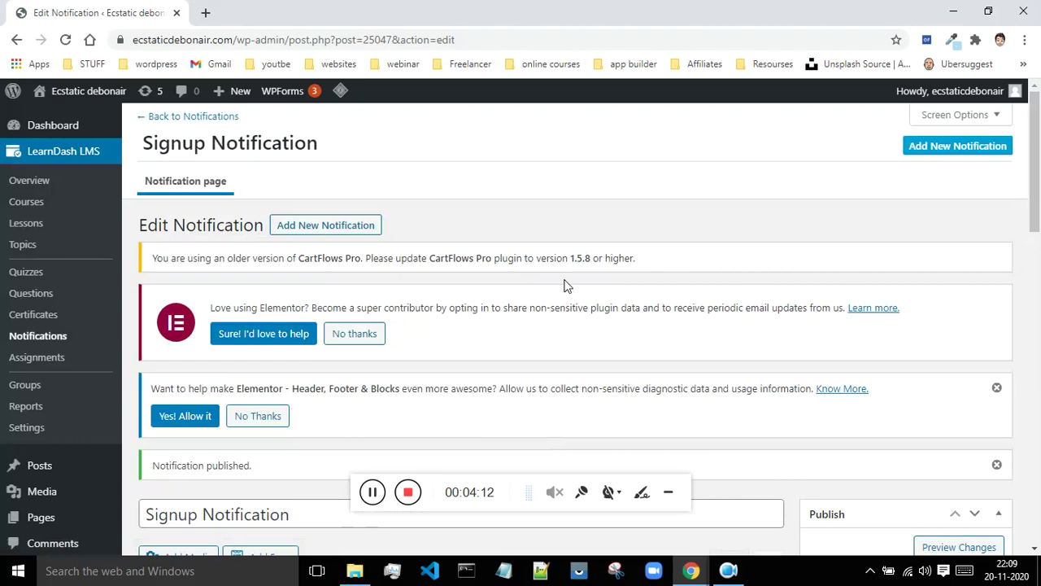
- Check the published notification's settings, start a new notification and select User as its recipient
scroll(566, 285, down, 9)
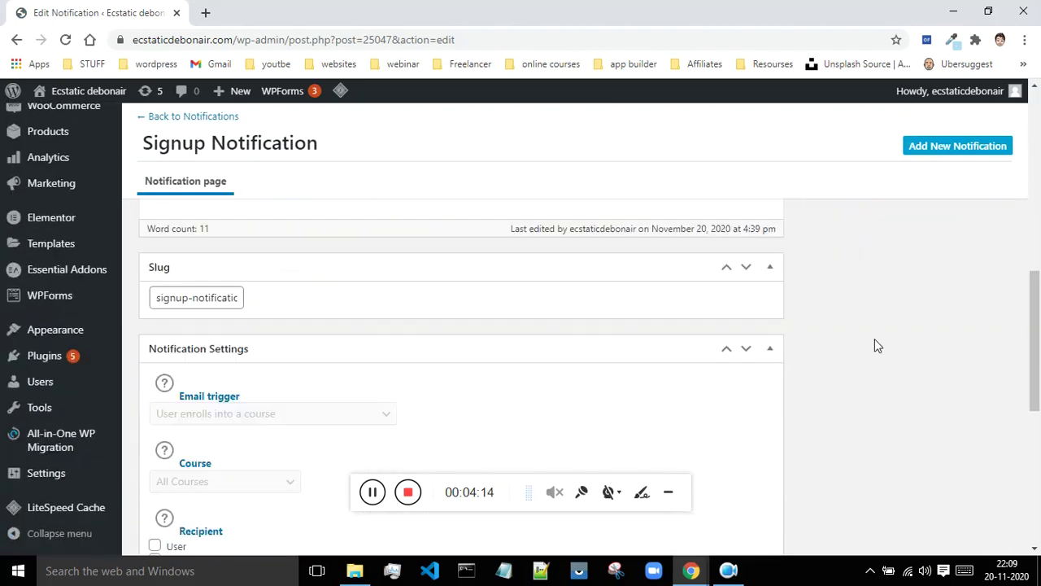
scroll(875, 340, down, 1)
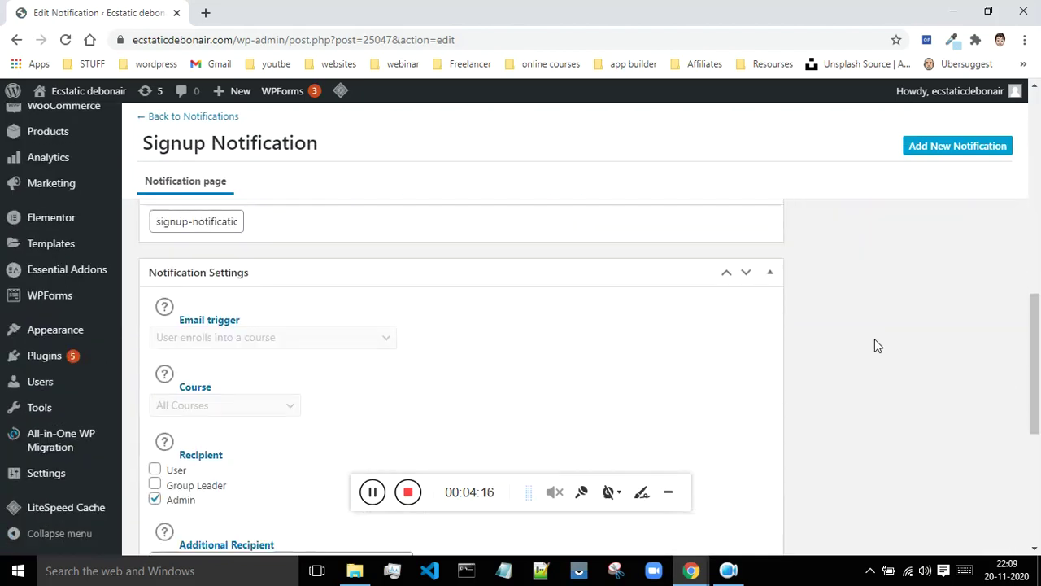
scroll(874, 338, up, 10)
click(967, 152)
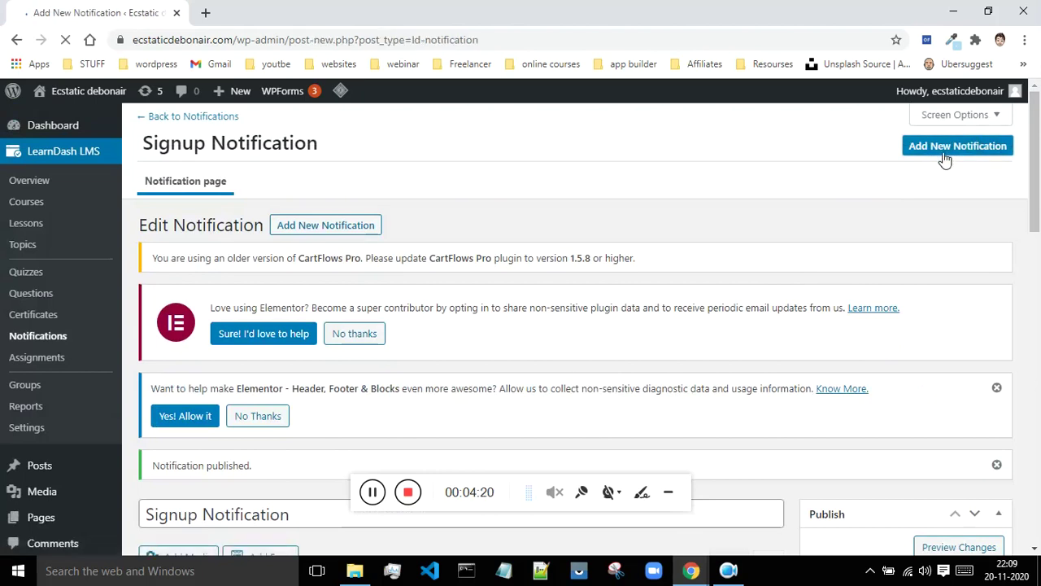
scroll(551, 235, down, 1)
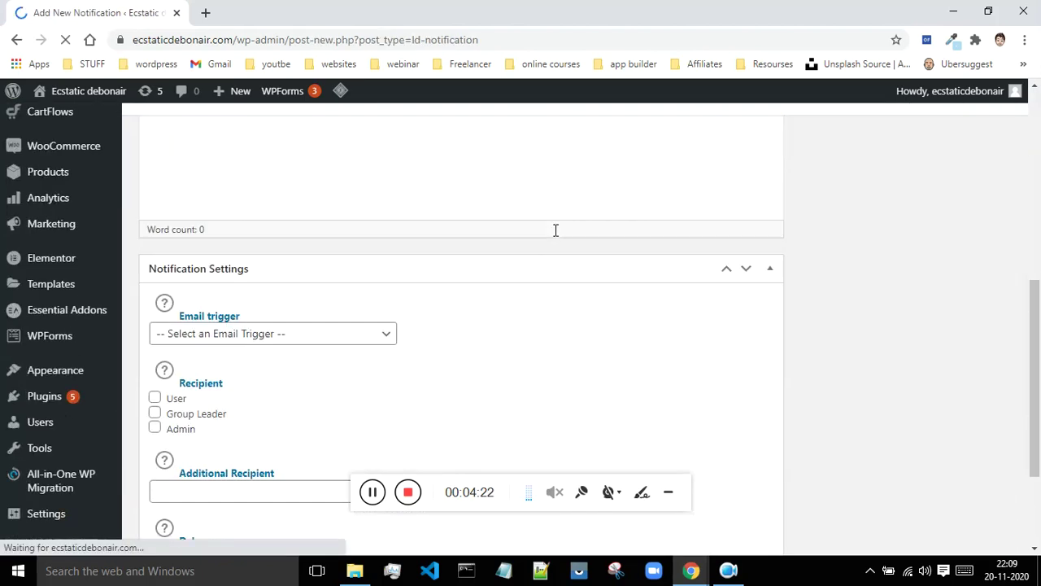
scroll(555, 234, down, 10)
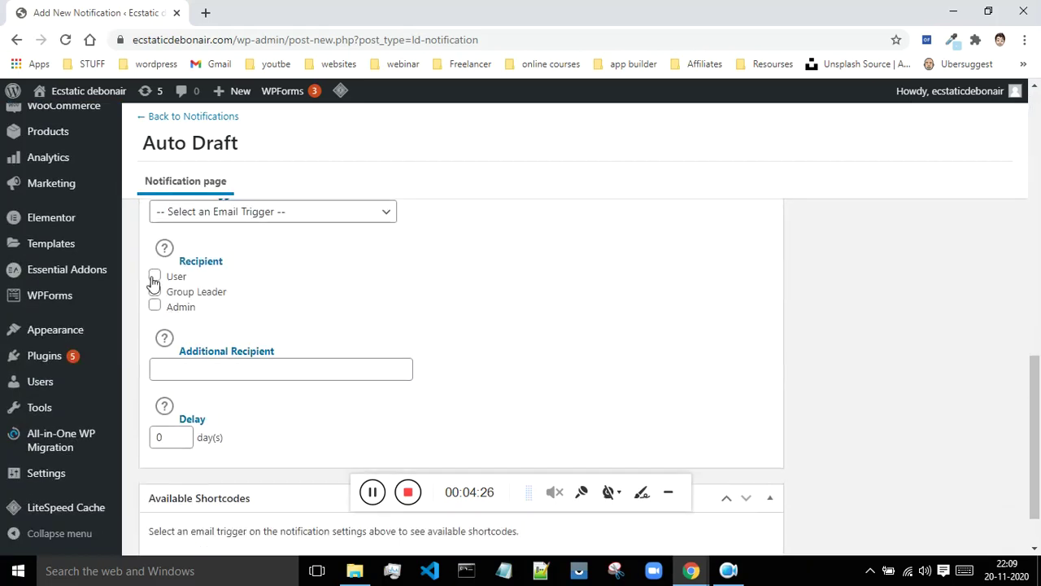
click(154, 277)
scroll(532, 358, up, 15)
scroll(648, 350, down, 6)
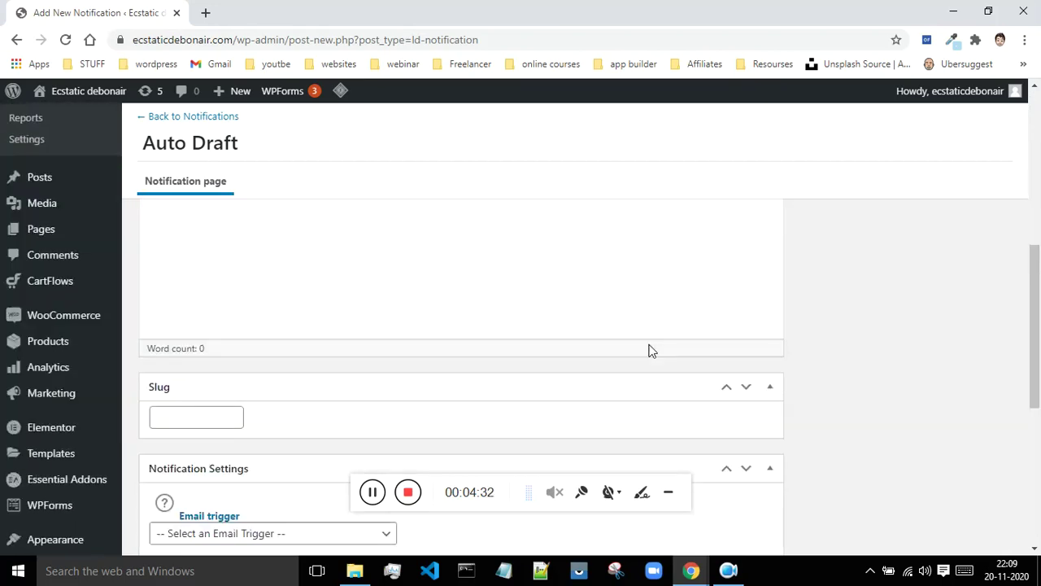
- Set the new notification's email trigger to User completes a course and apply it to All Courses
scroll(649, 350, down, 3)
click(283, 299)
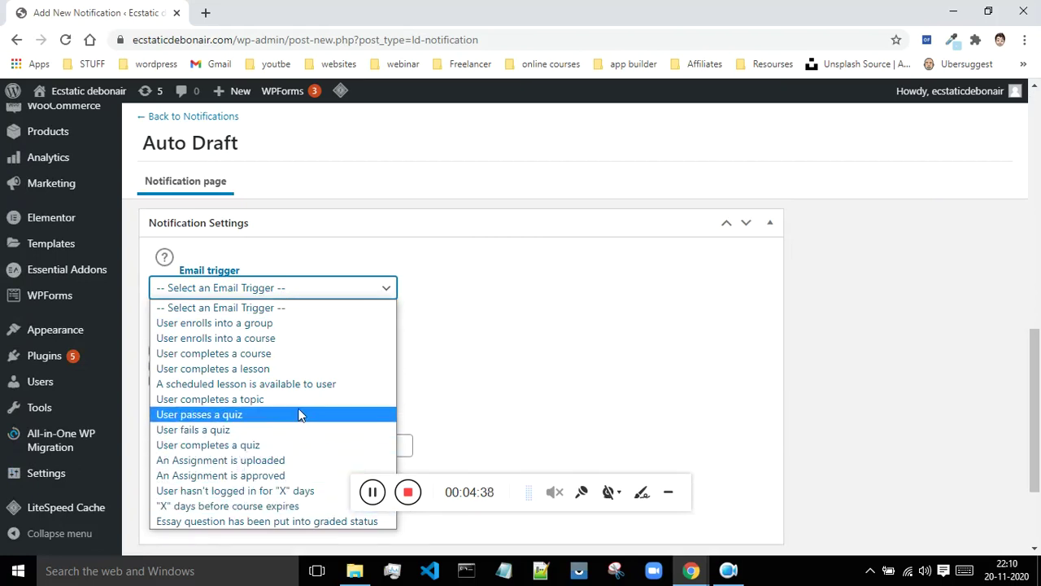
click(211, 355)
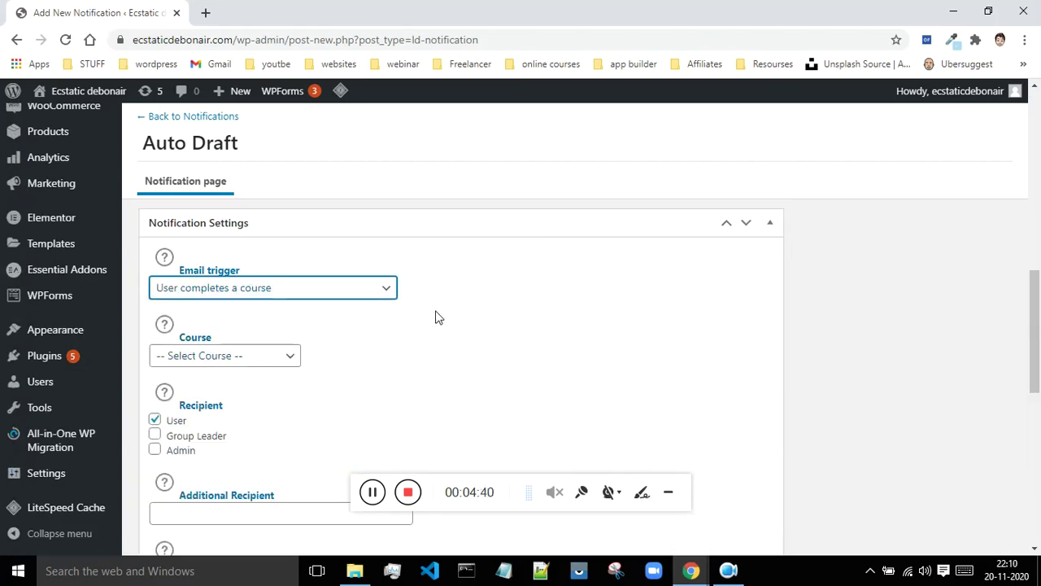
scroll(365, 314, down, 1)
click(248, 279)
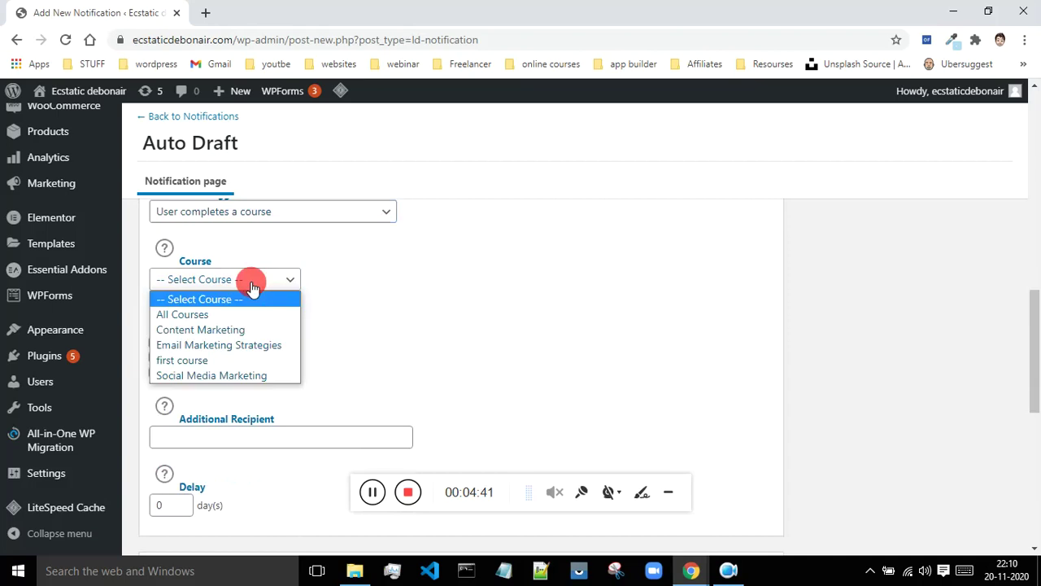
click(232, 314)
- Review the shortcodes available for the course completion trigger and begin the message body with HELLO
scroll(420, 300, down, 1)
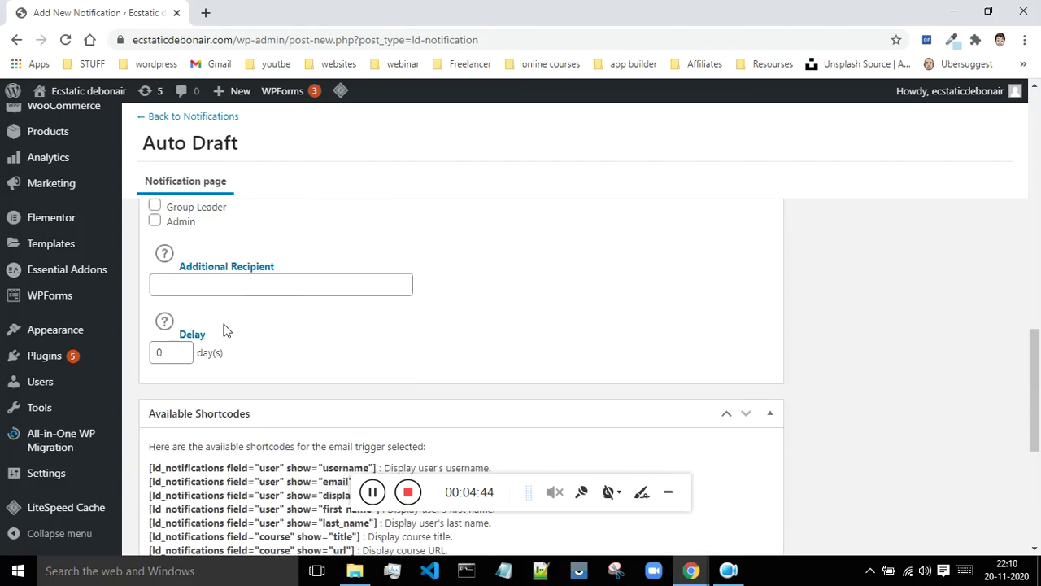
scroll(223, 328, down, 1)
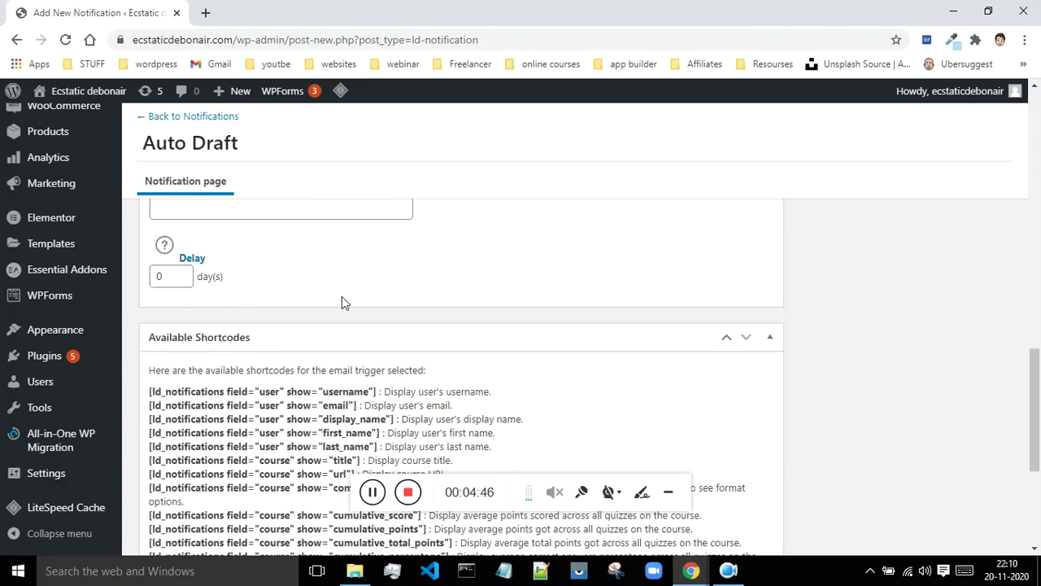
scroll(488, 316, down, 2)
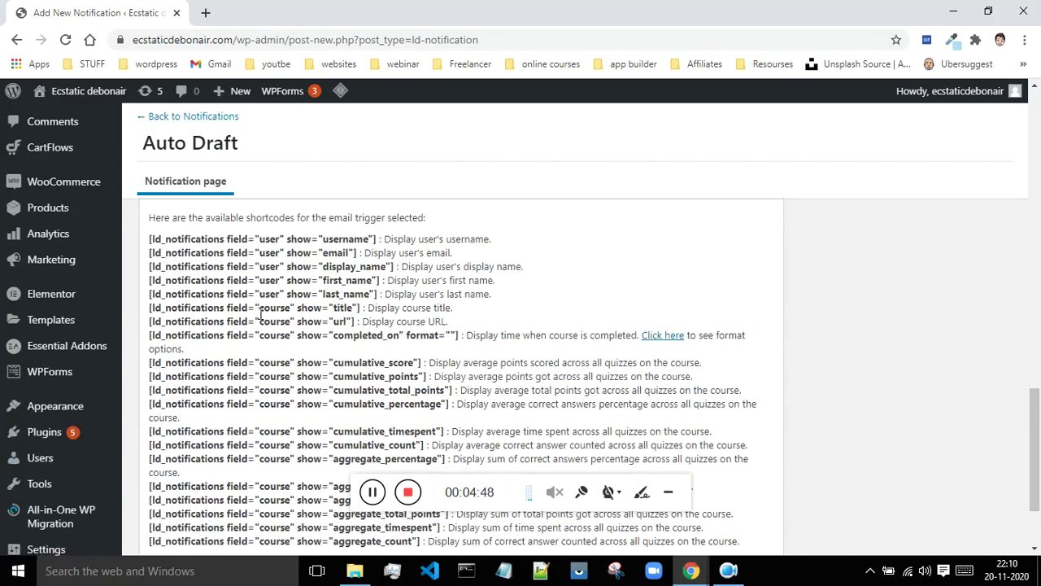
scroll(252, 308, down, 1)
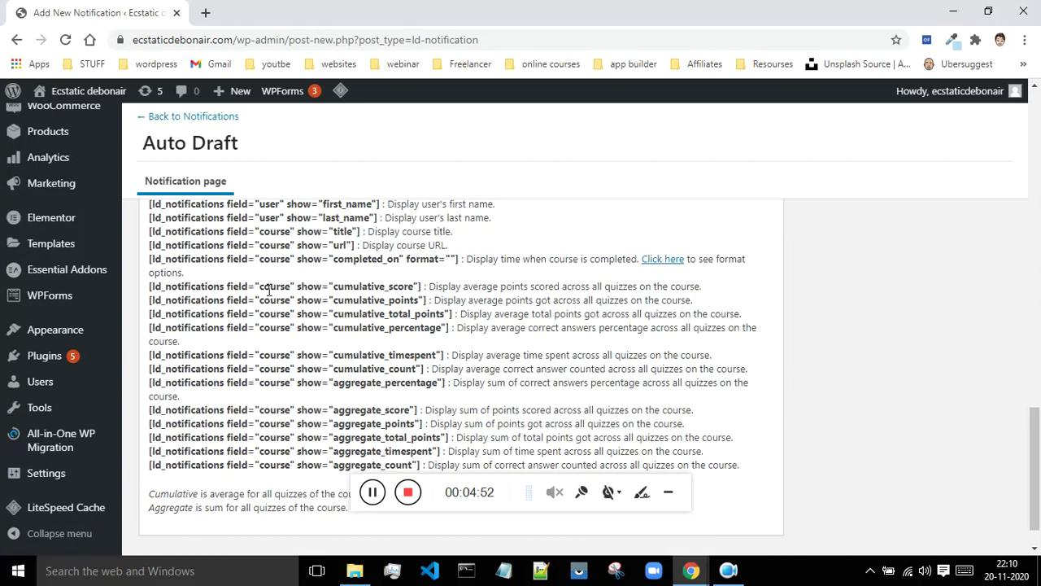
scroll(323, 349, up, 1)
scroll(298, 341, up, 12)
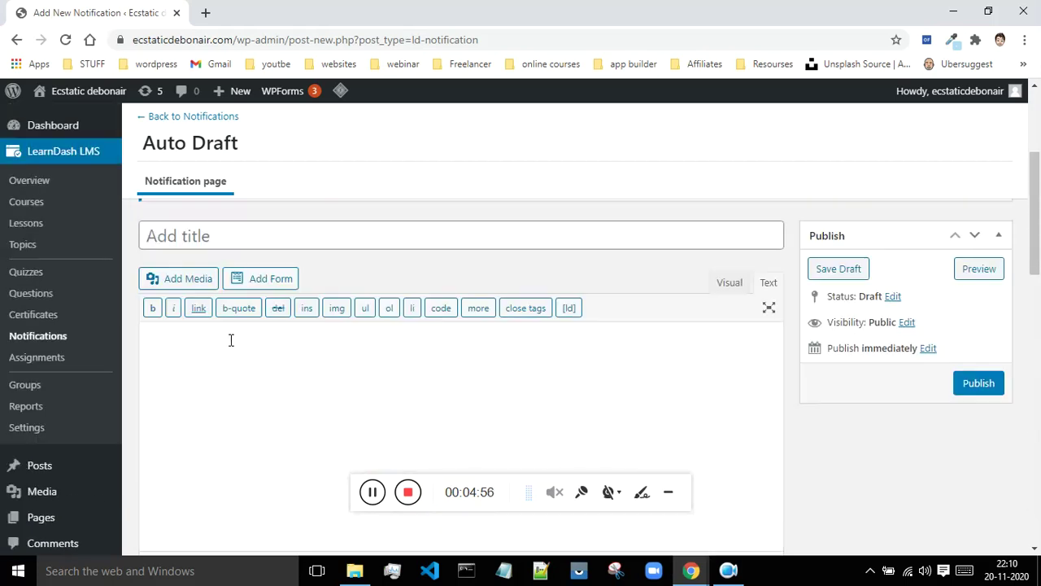
text(HELLO U)
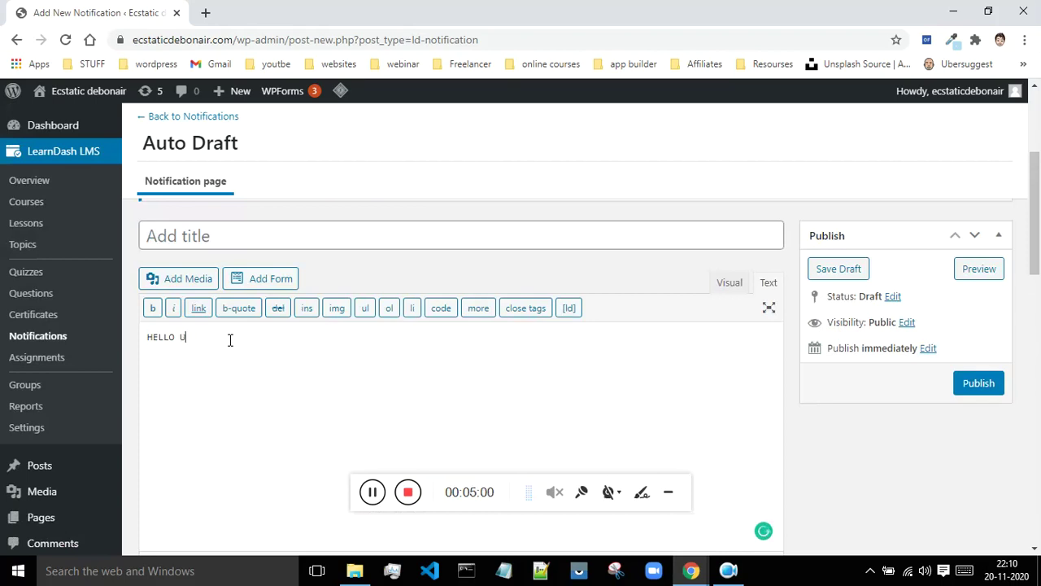
- Copy the user's first_name shortcode from the available shortcodes and insert it after HELLO in the message
scroll(362, 367, down, 15)
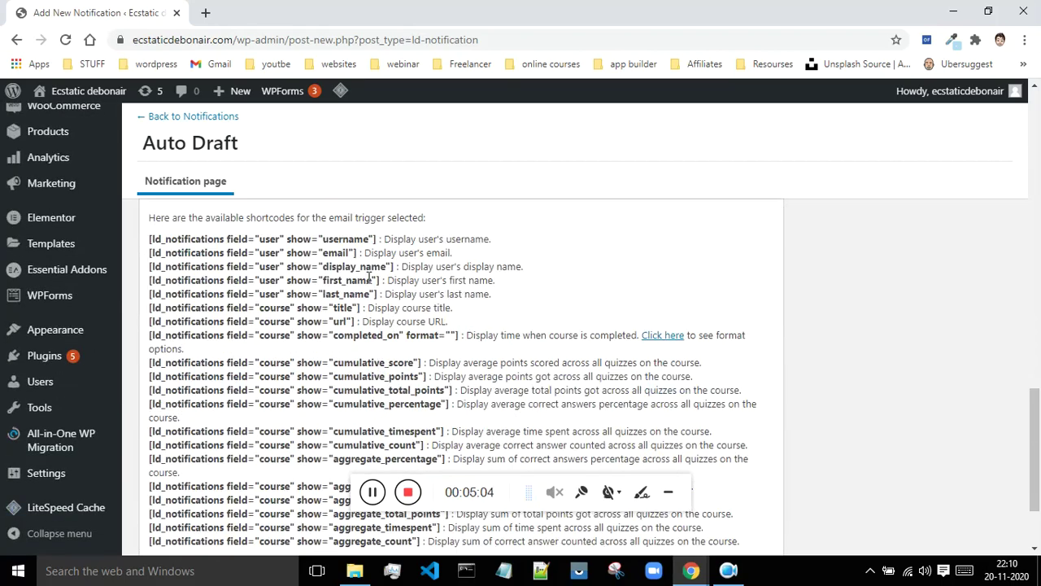
drag(379, 282, 148, 281)
key(ctrl+c)
scroll(496, 293, up, 15)
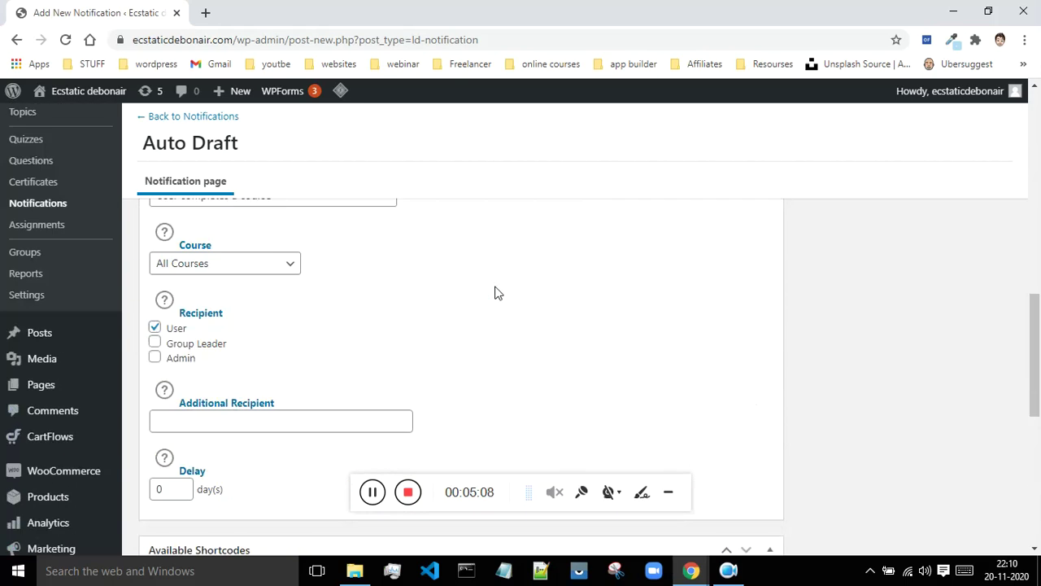
scroll(319, 331, down, 2)
click(195, 339)
key(ctrl+v)
- Copy the user's last_name shortcode and insert it after the first_name shortcode in the HELLO greeting
scroll(307, 355, down, 5)
scroll(307, 354, down, 6)
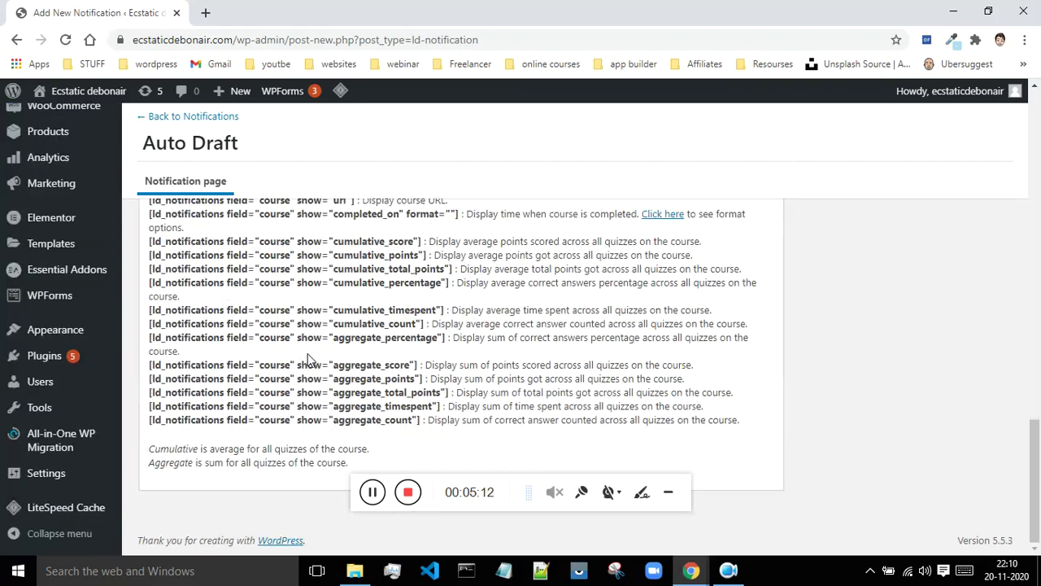
scroll(374, 325, up, 2)
drag(377, 324, 148, 326)
key(ctrl+c)
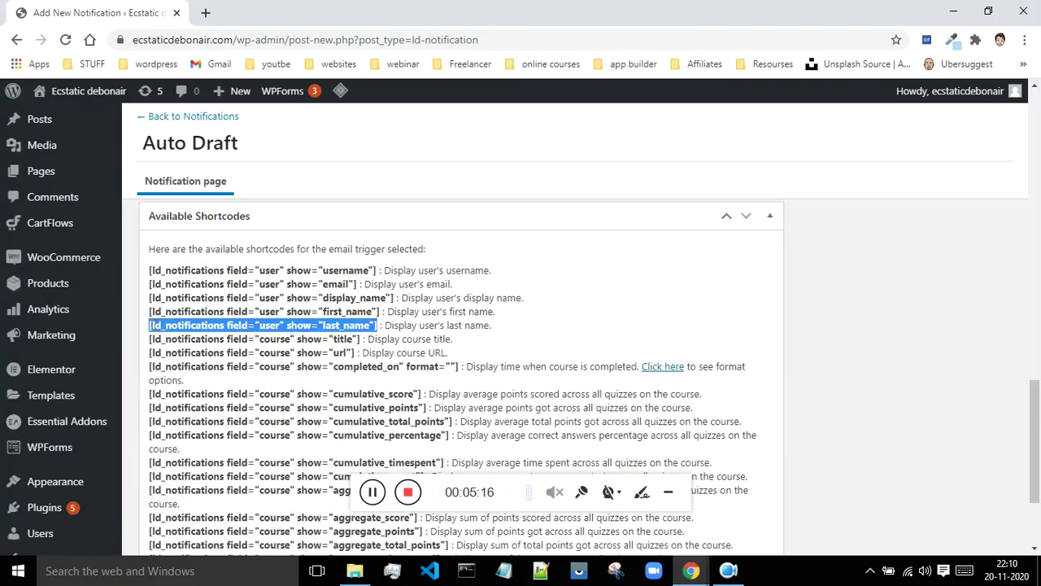
scroll(437, 323, up, 10)
click(483, 222)
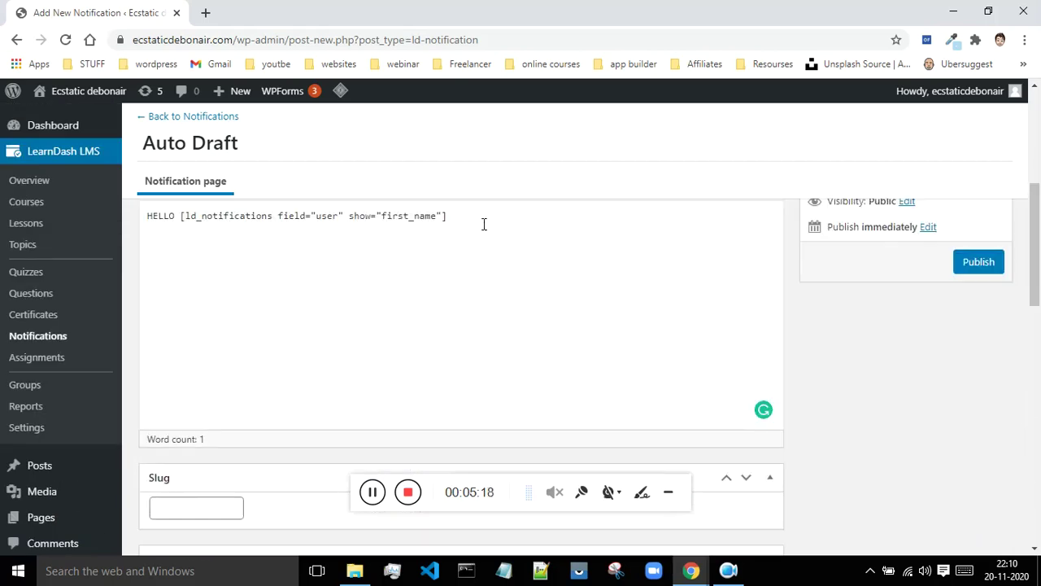
key(ctrl+v)
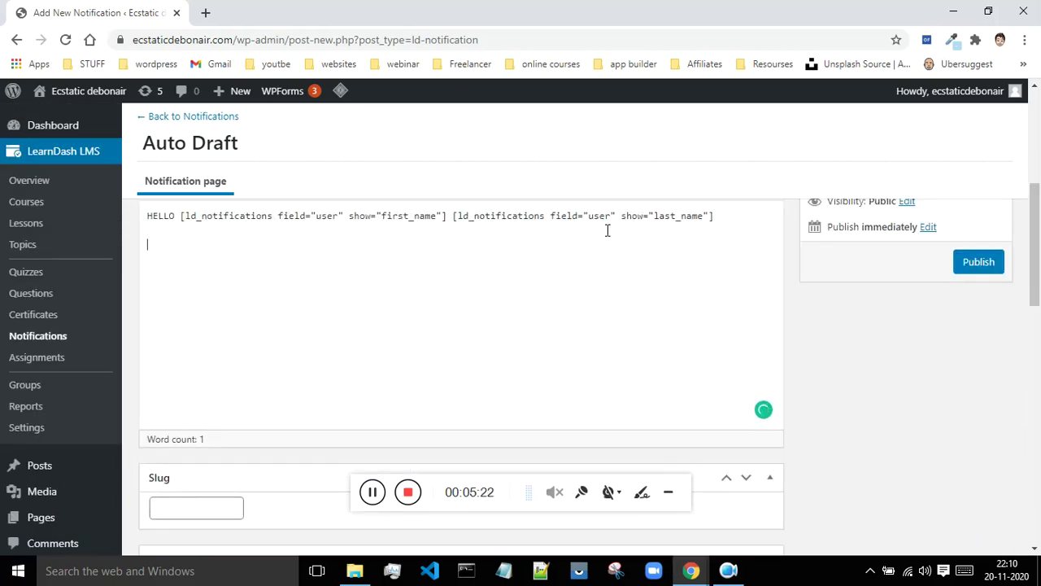
- Add a second line to the notification message reading CONGRATULATIONS ON COMPLETING
key(Return)
text(CONGRATULATIONS ON)
text( COMPLETING )
text(THE CORSE)
key(BackSpace)
key(BackSpace)
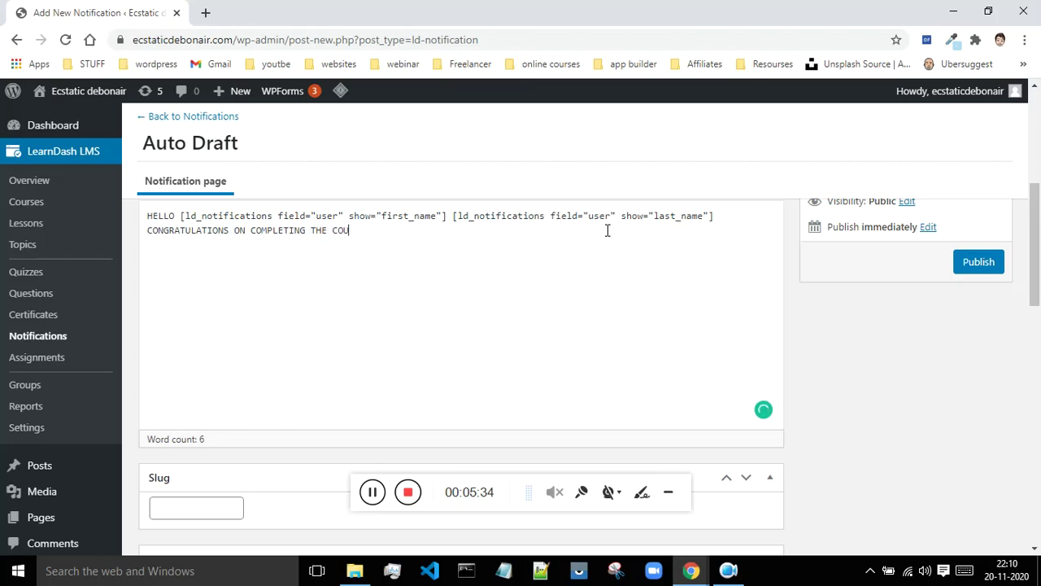
key(BackSpace)
key(BackSpace)
key(BackSpace)
key(BackSpace)
key(BackSpace)
key(BackSpace)
key(BackSpace)
- Copy the course title shortcode from the available shortcodes and insert it after CONGRATULATIONS ON COMPLETING in the message
scroll(607, 230, down, 10)
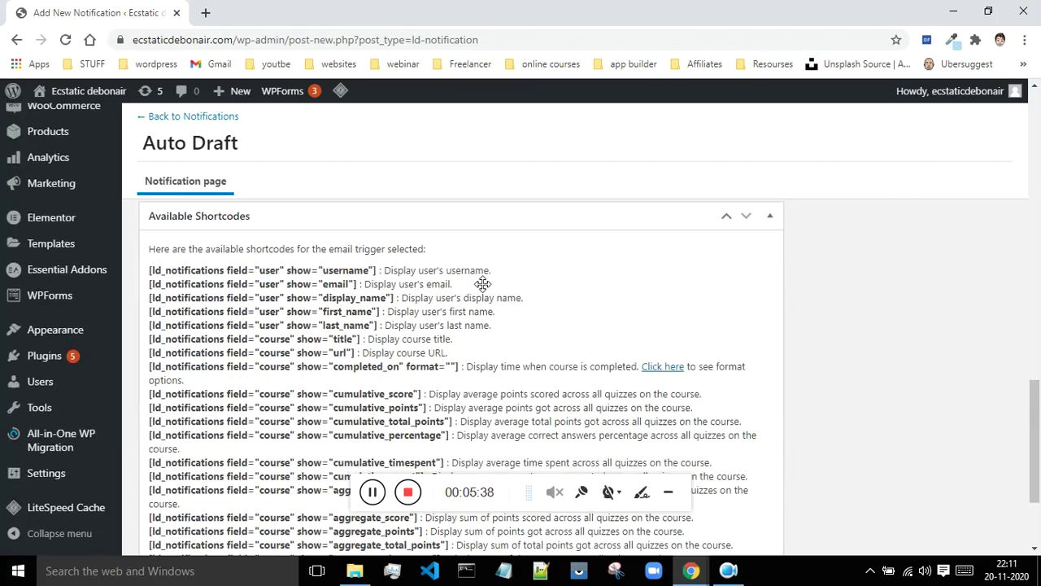
scroll(370, 311, down, 2)
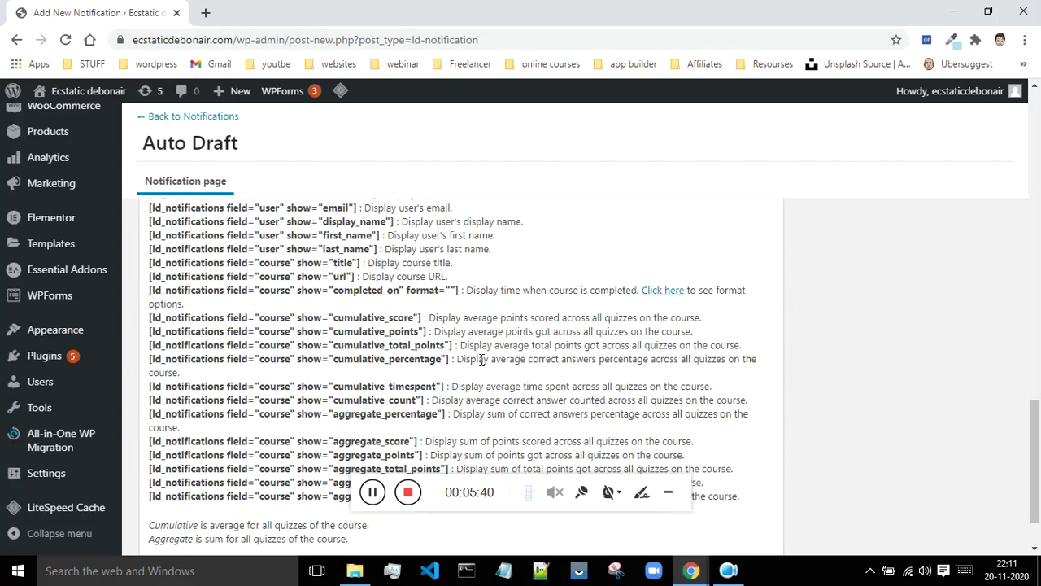
scroll(408, 365, down, 1)
scroll(464, 374, up, 3)
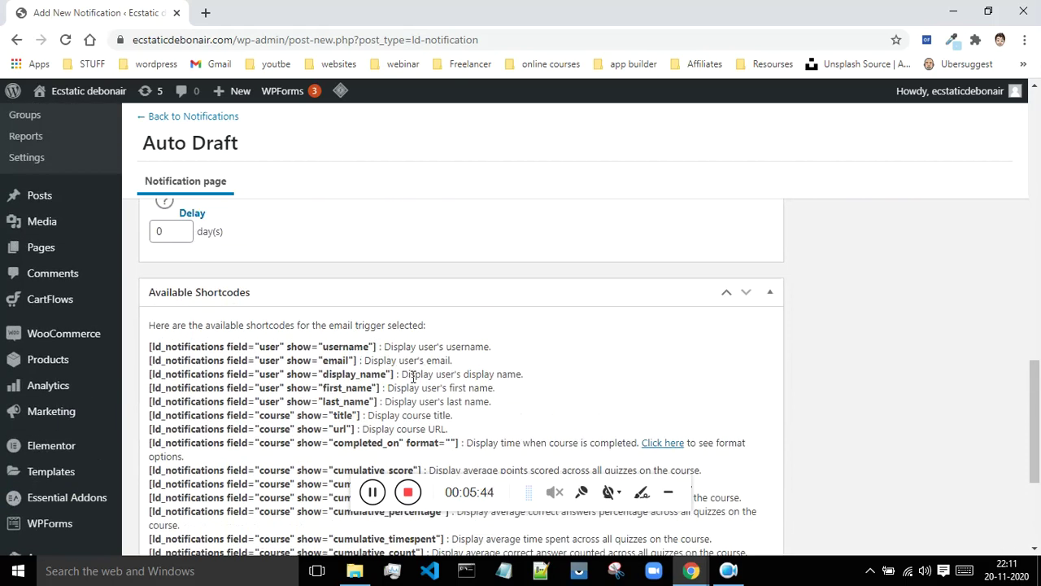
drag(363, 415, 148, 417)
key(ctrl+c)
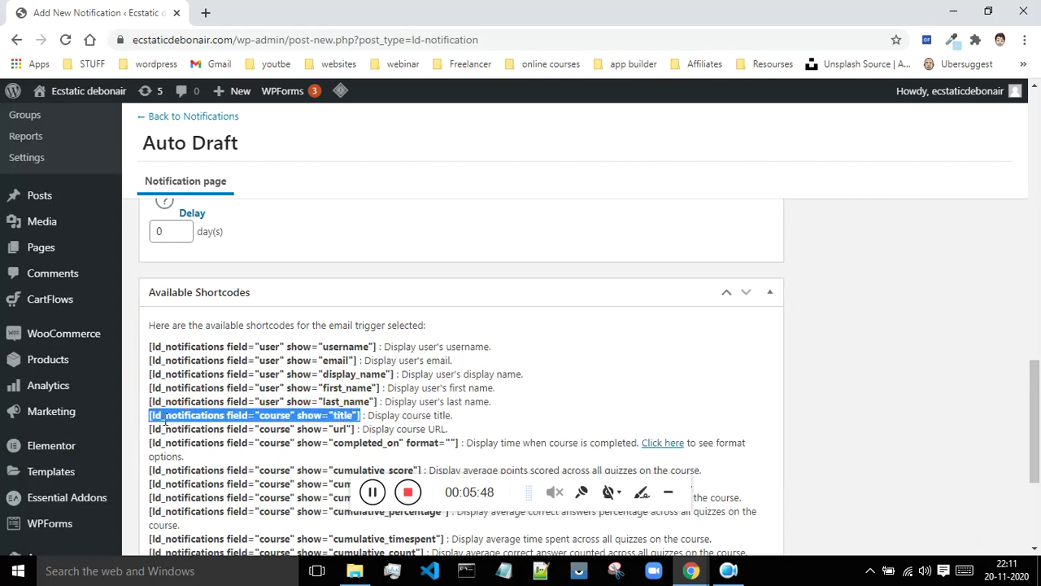
scroll(268, 390, up, 10)
click(317, 389)
key(ctrl+v)
- Examine the cumulative and aggregate quiz shortcodes available for the course completion trigger, including cumulative_percentage
scroll(484, 362, down, 10)
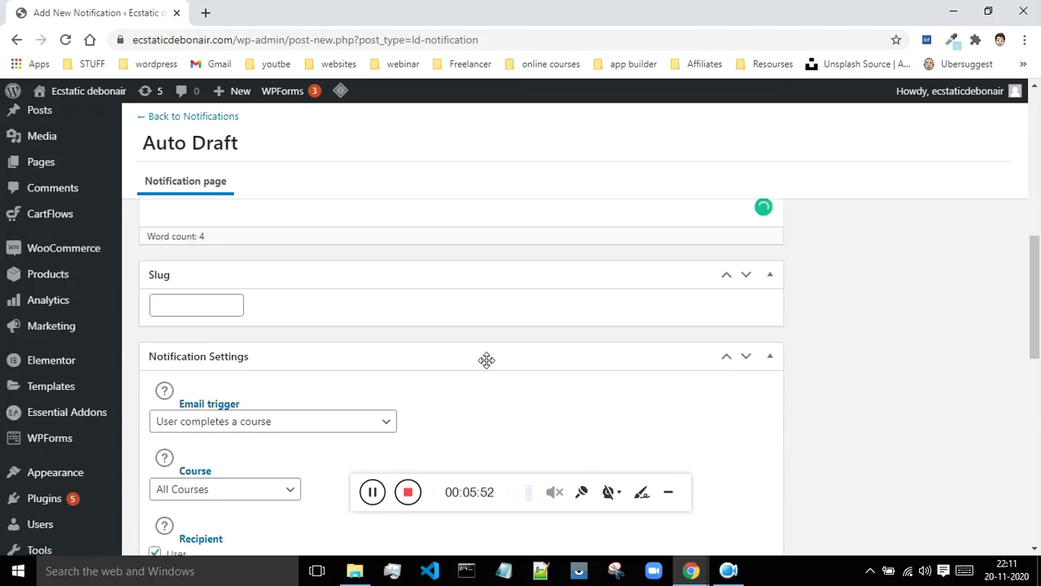
scroll(480, 363, down, 4)
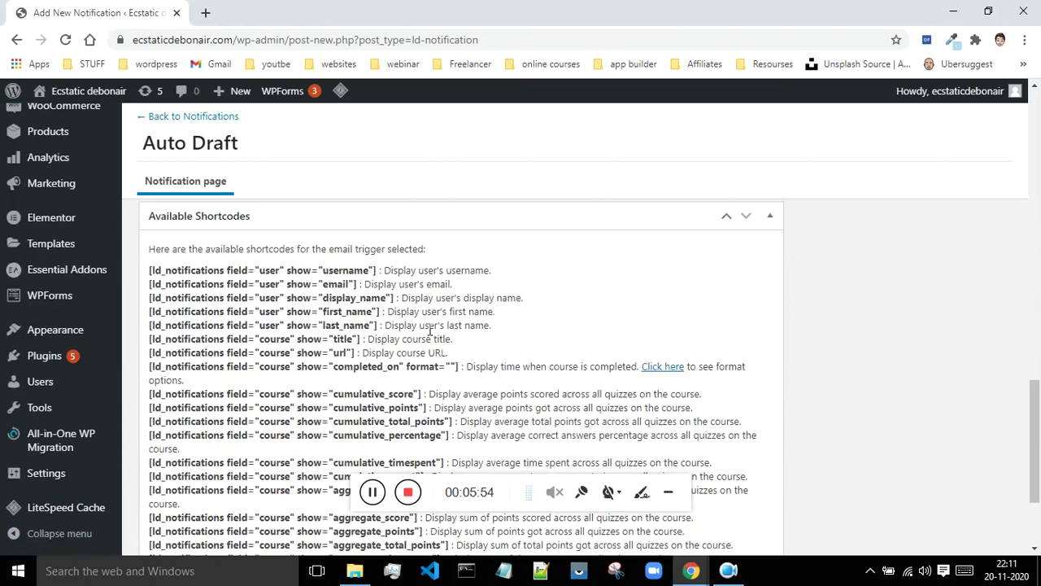
scroll(447, 327, down, 1)
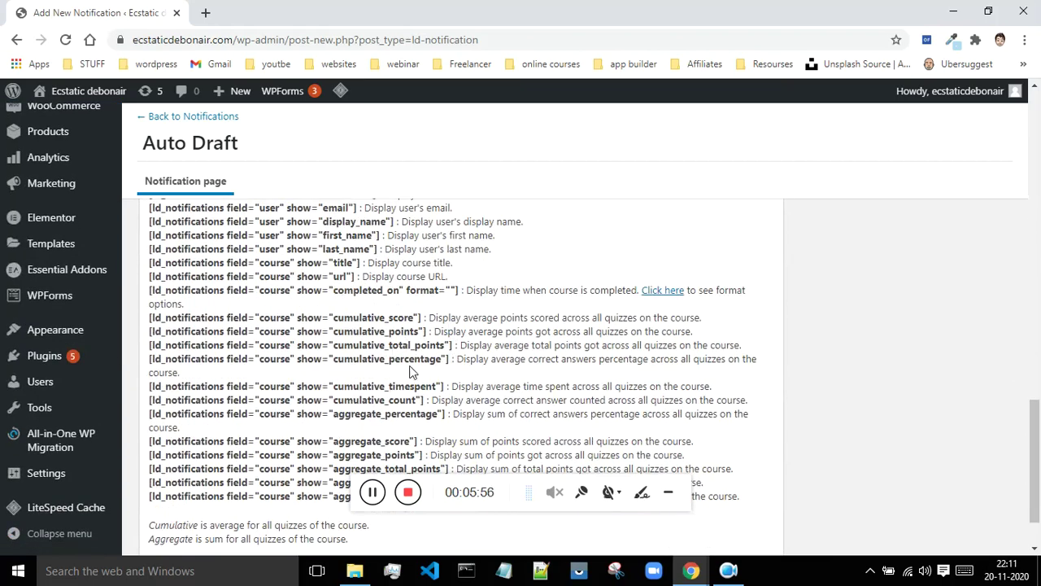
scroll(464, 354, down, 2)
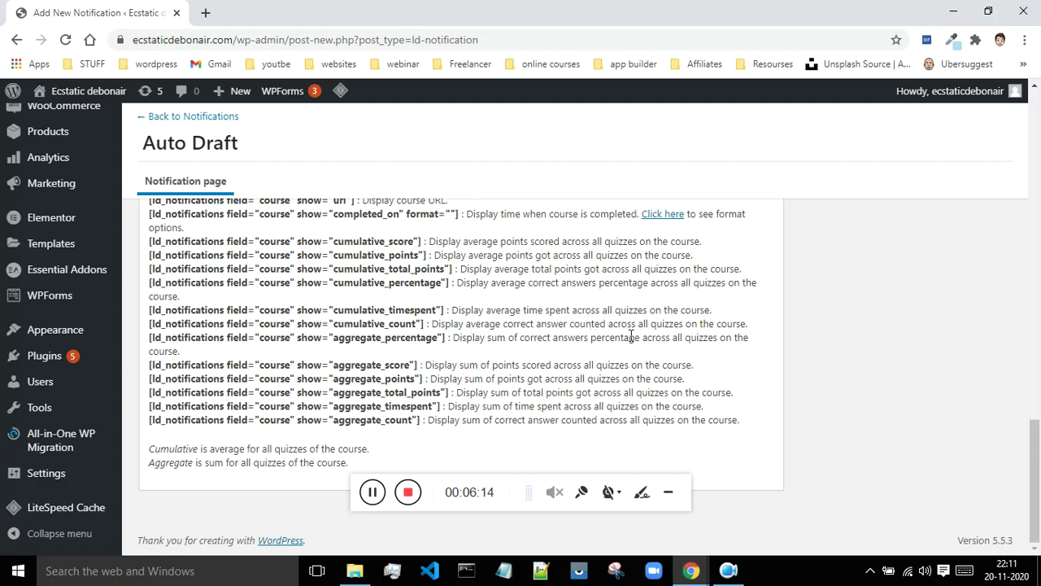
scroll(643, 326, up, 1)
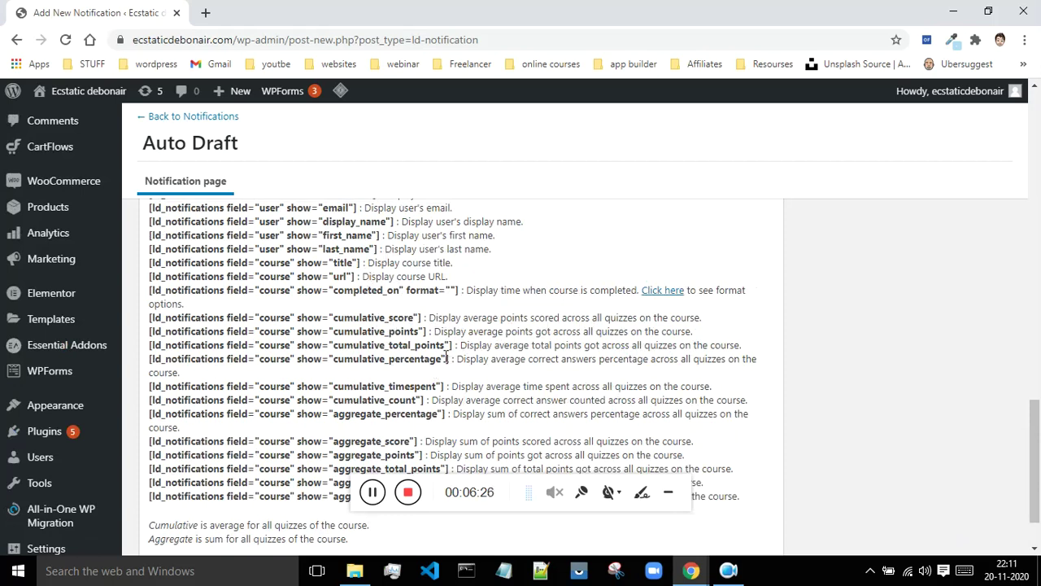
drag(447, 359, 337, 359)
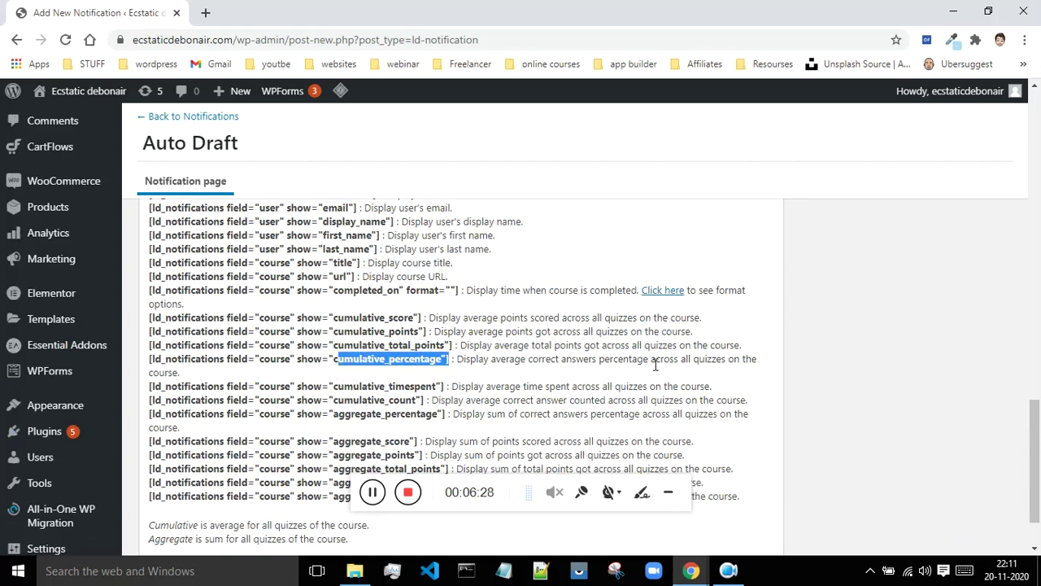
- End the congratulations line with a period, add the closing line THANK YOU FOR TAKING COURSE. and publish the notification
scroll(654, 365, up, 3)
scroll(636, 374, up, 4)
scroll(639, 375, up, 4)
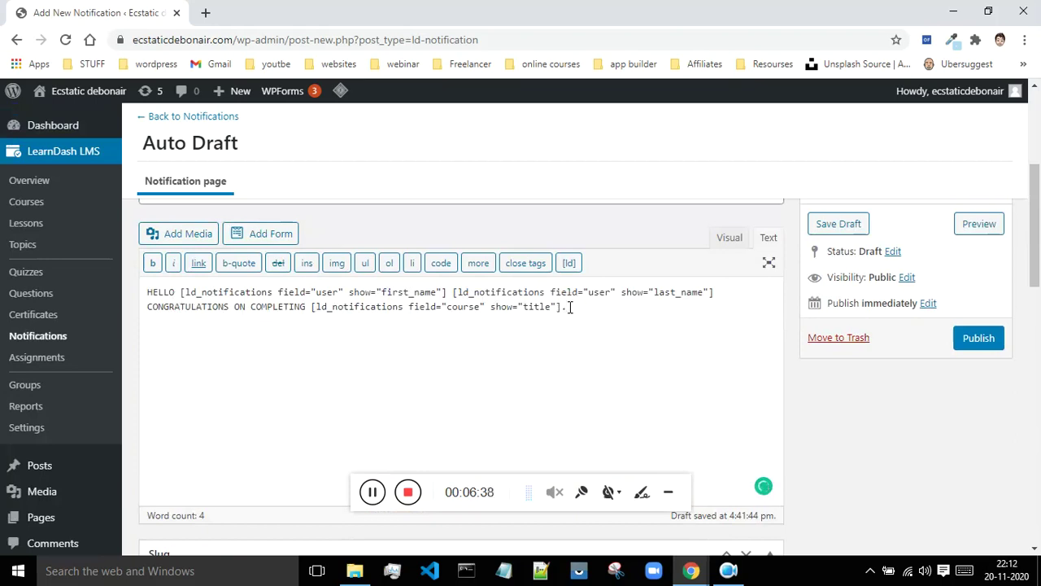
text(NK UOUY)
key(BackSpace)
key(BackSpace)
key(BackSpace)
text(HN)
text(NK YOU FOR)
text( TAKIN)
text(G COURSE.)
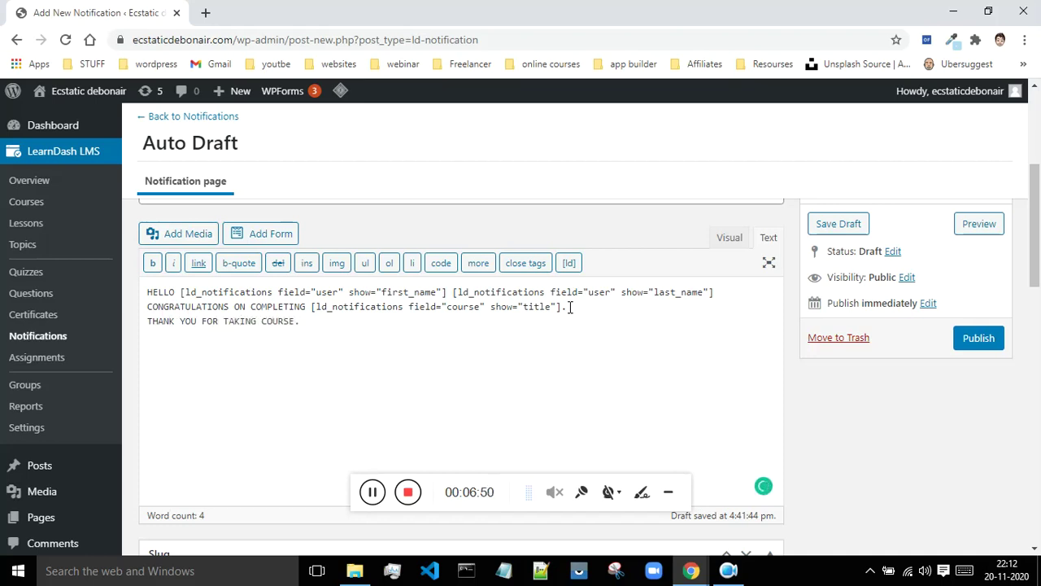
click(996, 340)
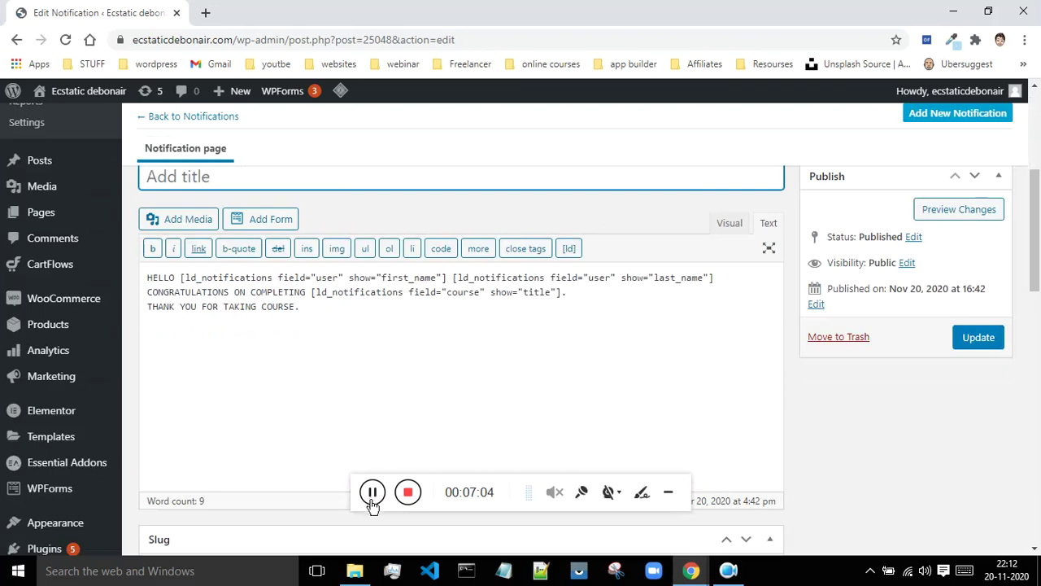
- Review the published notification's trigger, course, recipient and delay settings along with its available shortcodes
scroll(493, 344, down, 3)
scroll(553, 348, down, 3)
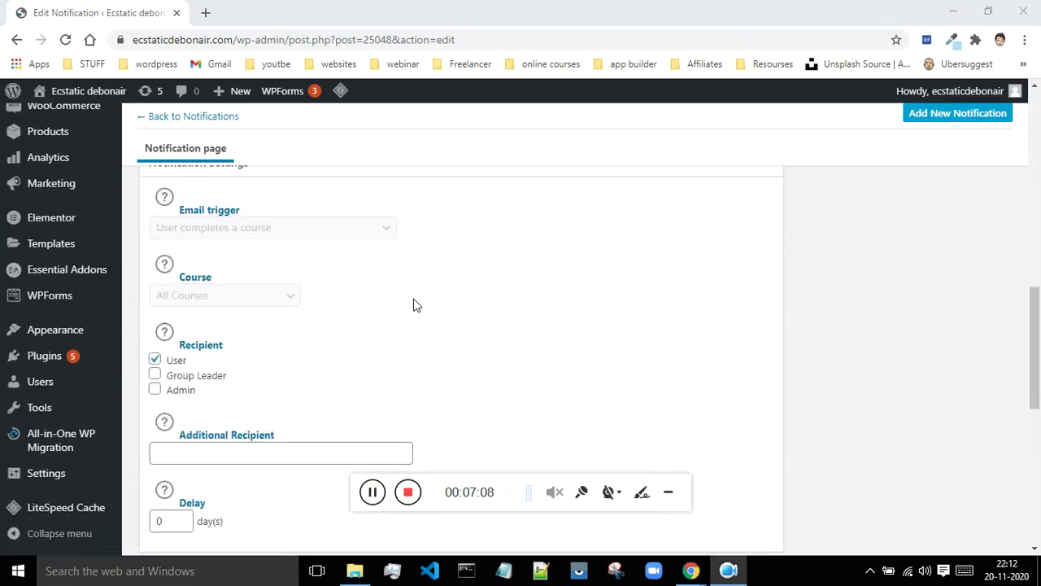
scroll(488, 300, down, 4)
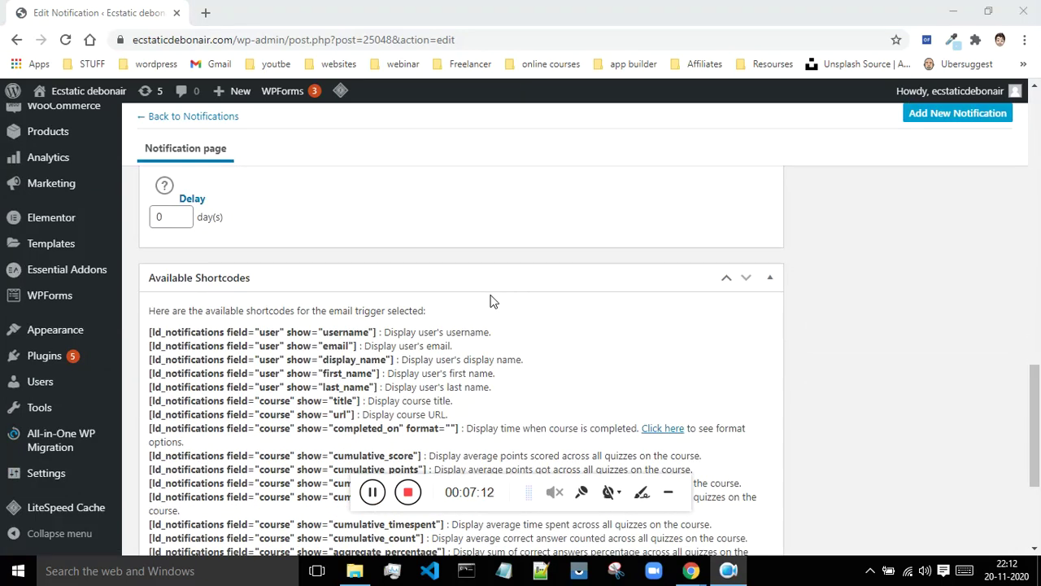
scroll(490, 301, up, 8)
scroll(490, 301, down, 4)
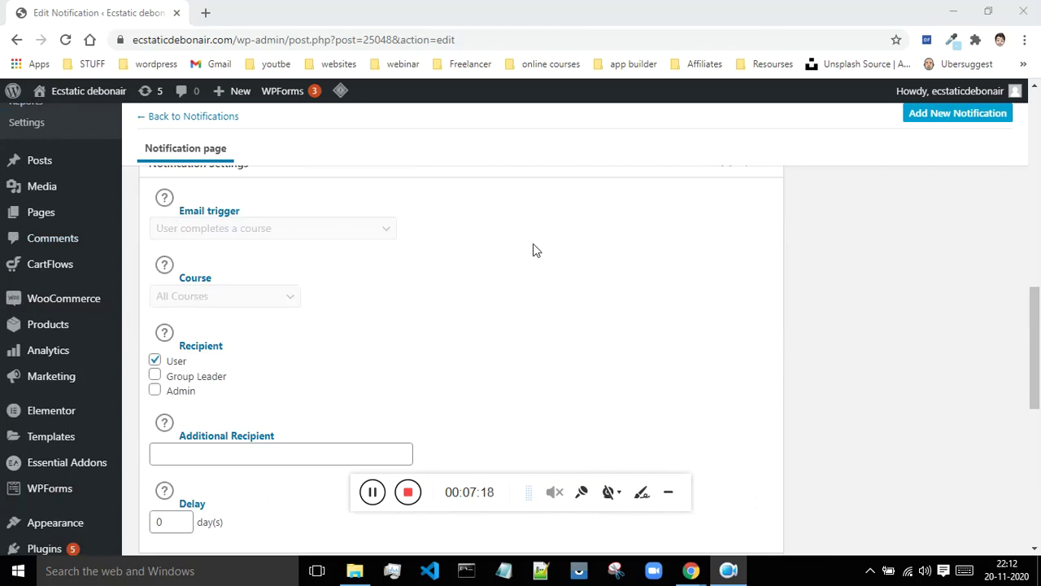
scroll(533, 250, down, 1)
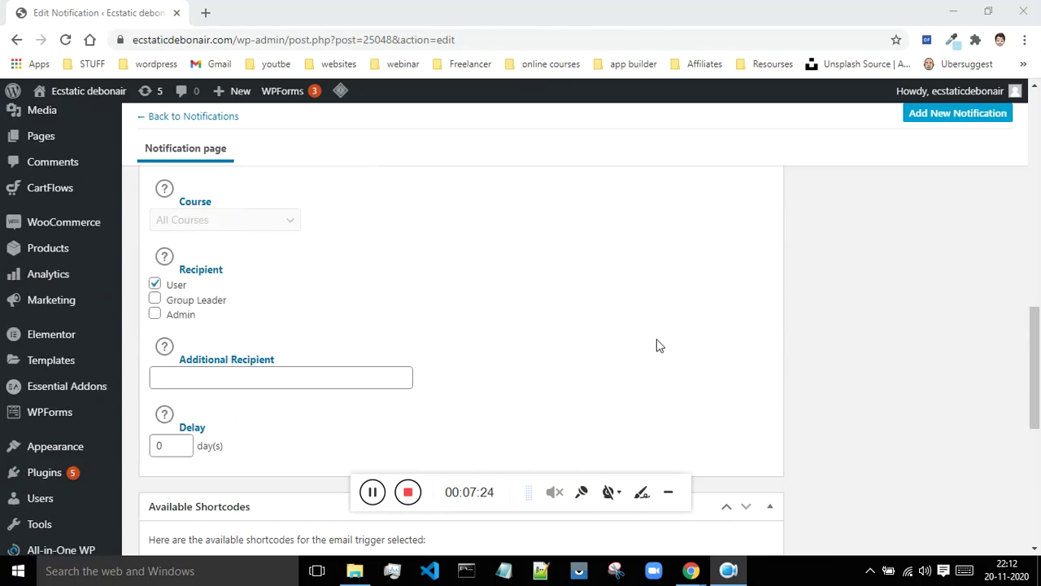
scroll(658, 345, up, 10)
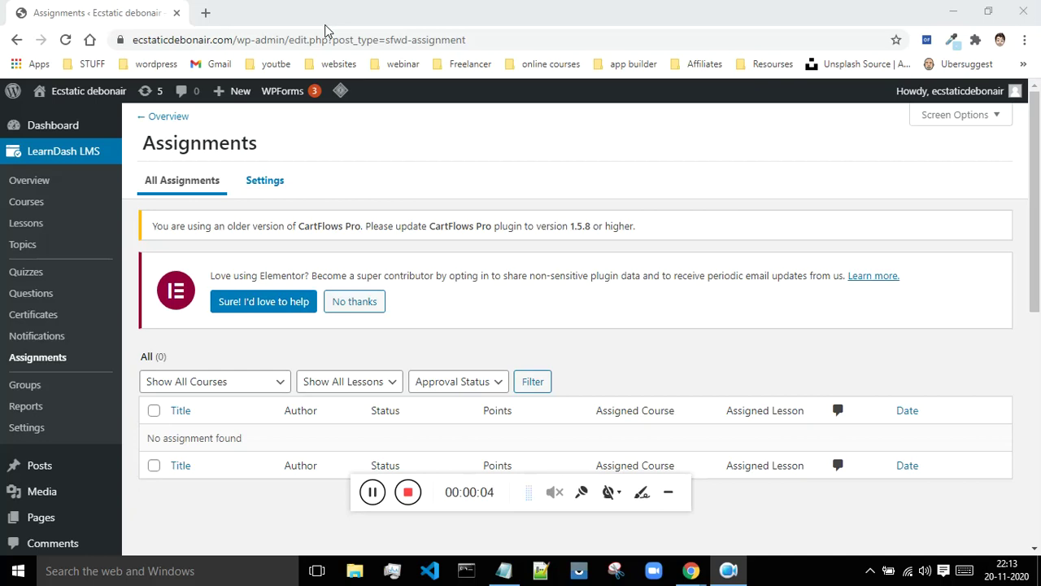
- Open the list of LearnDash courses
click(41, 207)
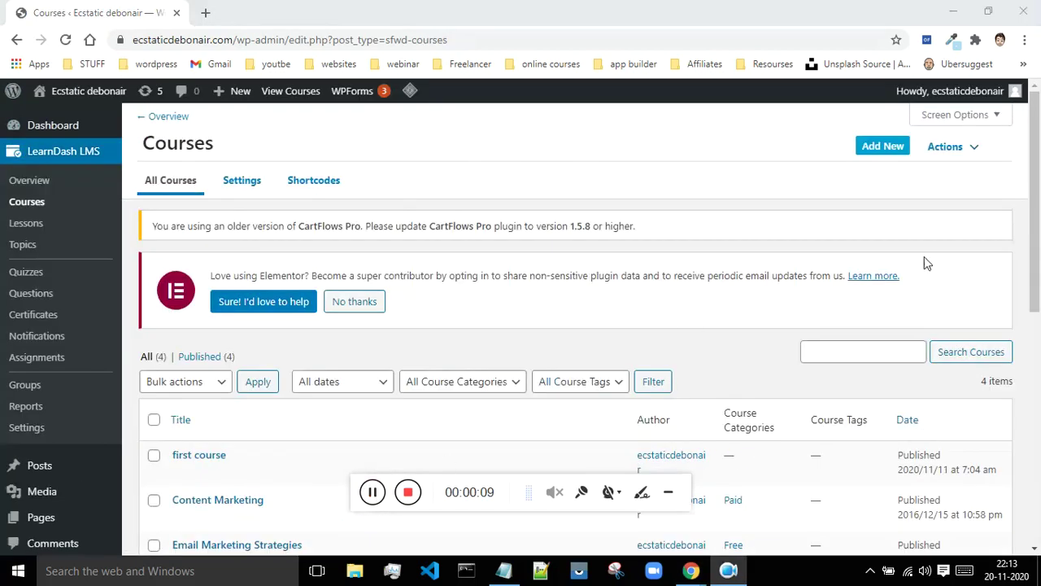
click(895, 146)
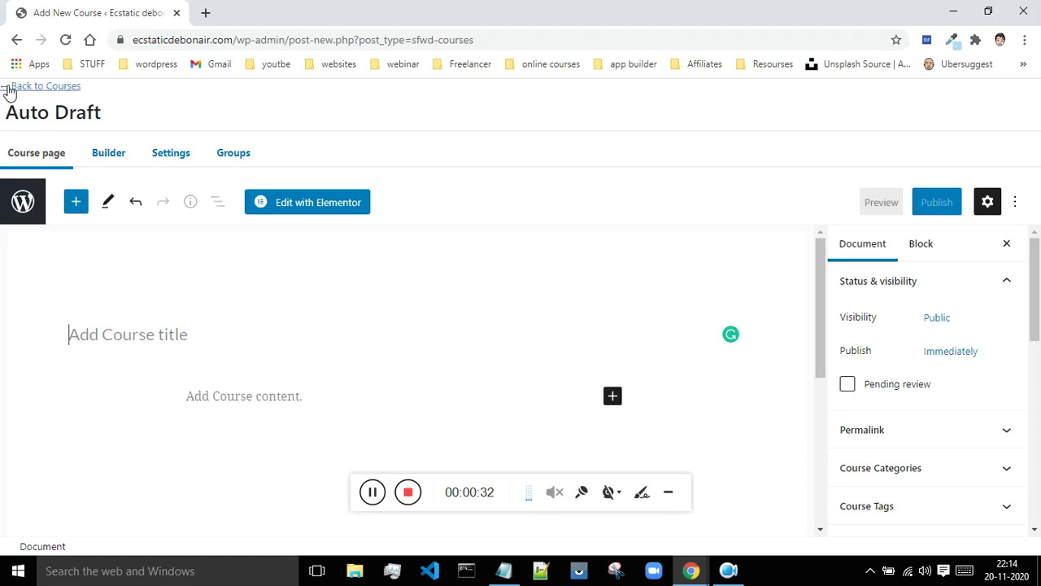
click(17, 40)
click(593, 129)
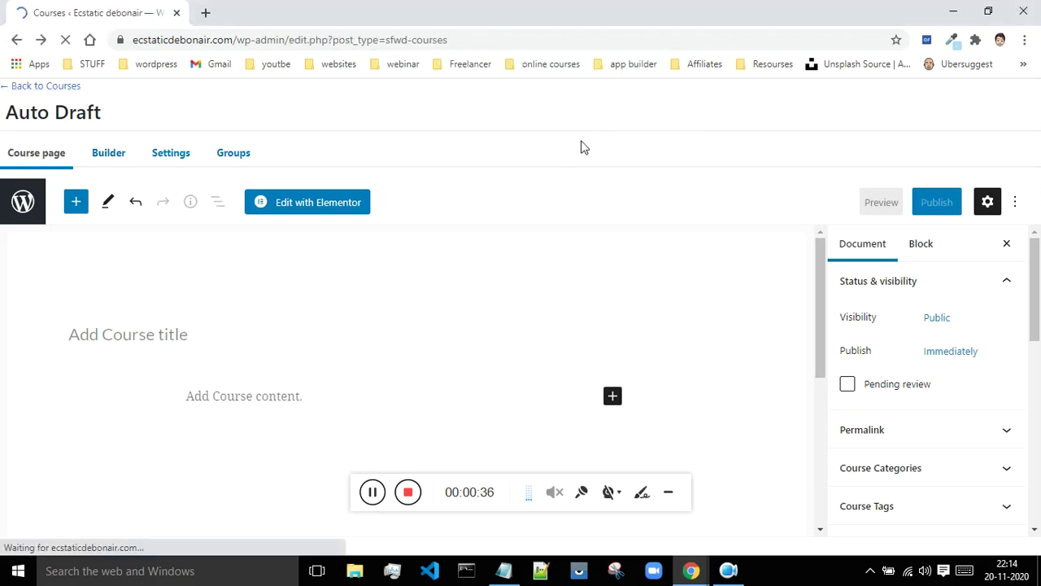
- Open the Email Marketing Strategies course for editing in a new browser tab
scroll(573, 163, down, 3)
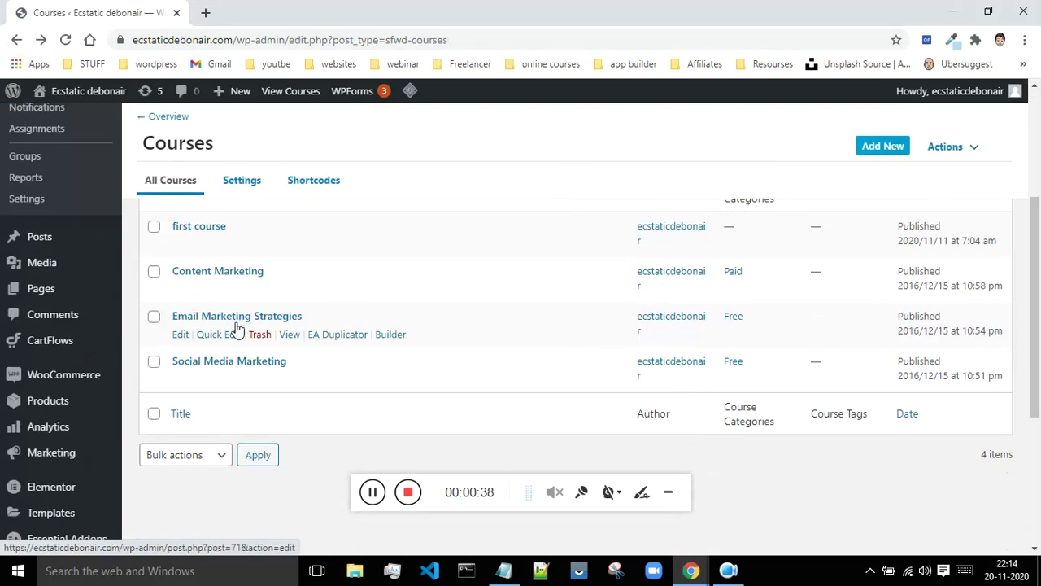
right_click(180, 335)
click(196, 344)
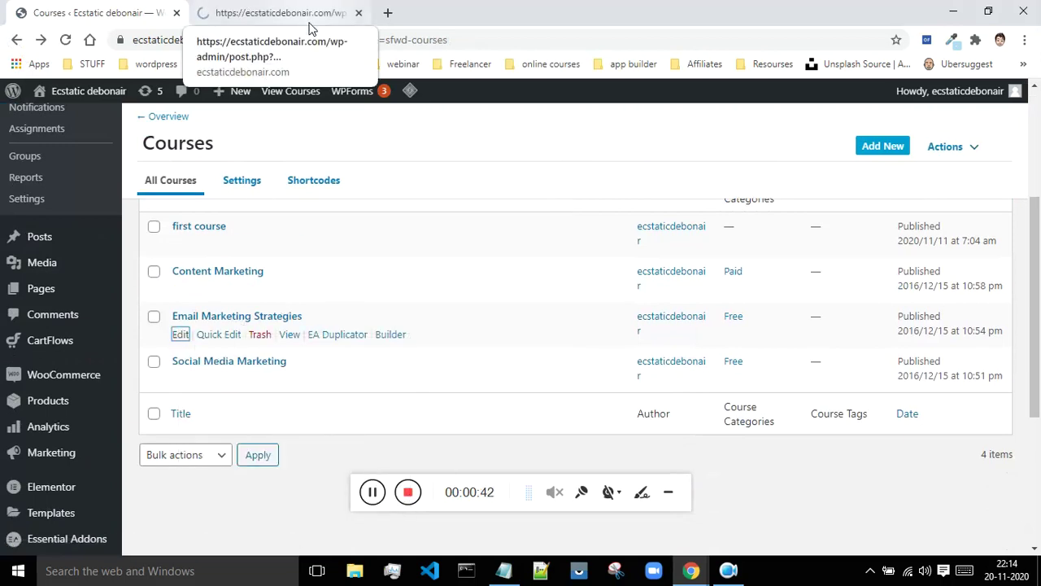
- Examine the Email Marketing Strategies course in its editor, including its featured image and shortcode blocks
click(309, 22)
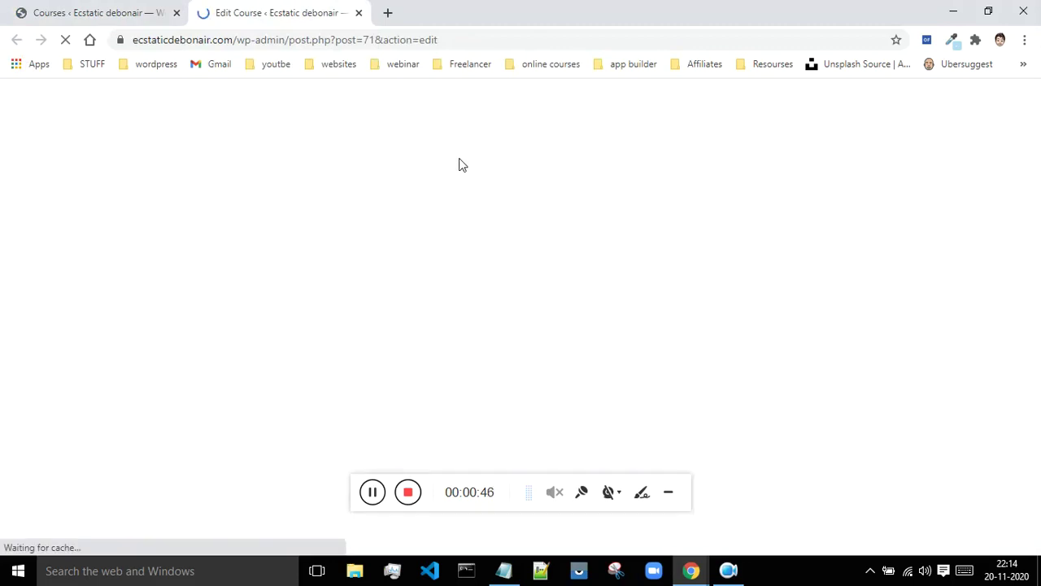
click(123, 10)
scroll(838, 321, up, 3)
click(313, 7)
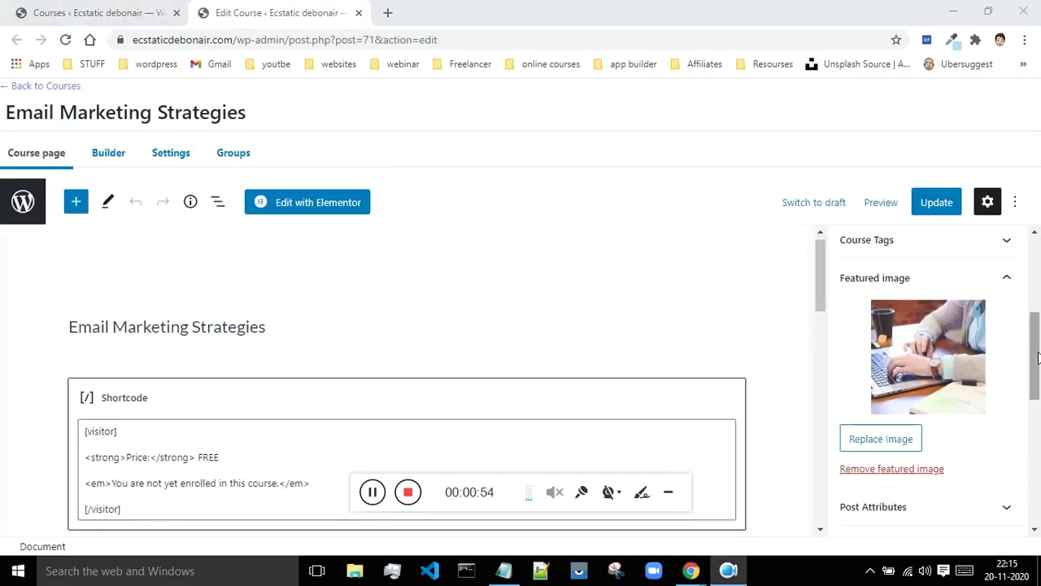
mouse_move(1032, 372)
mouse_down()
mouse_move(1030, 437)
mouse_move(1033, 384)
mouse_up()
drag(823, 281, 818, 319)
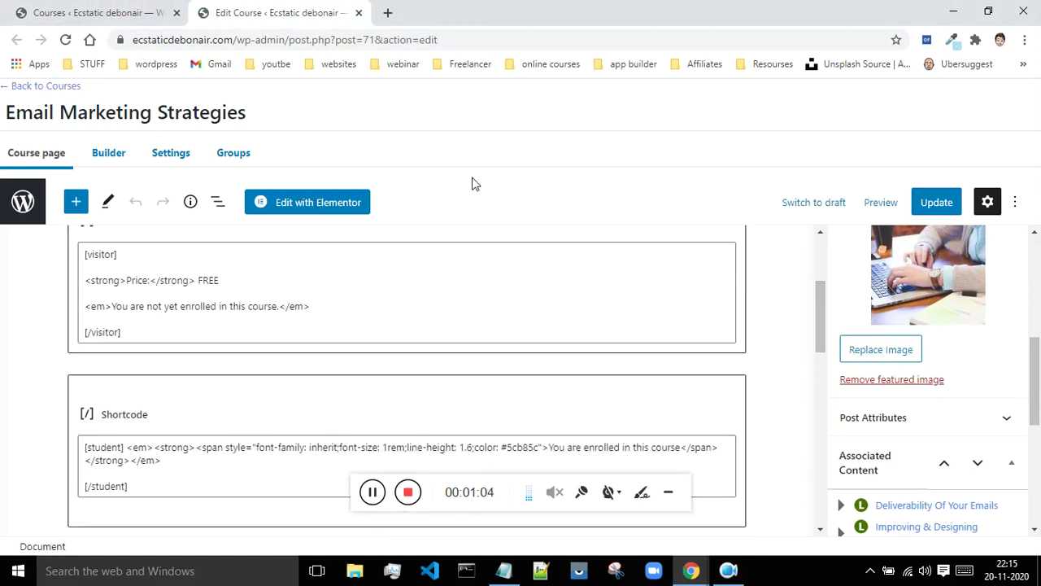
- Add a new course from the Courses list and title it CHATBOT COURSE
click(59, 10)
click(874, 151)
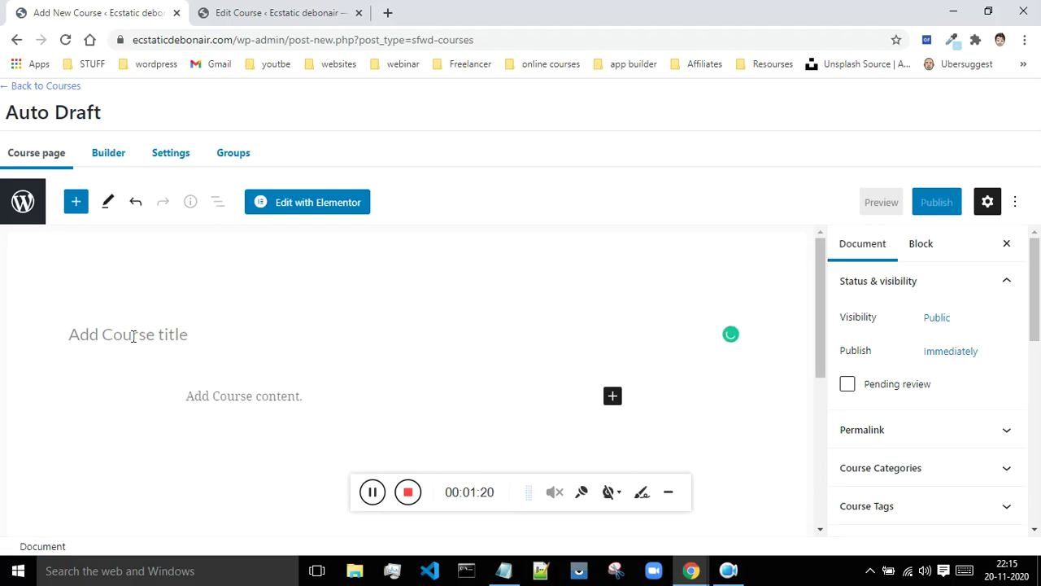
text(CHATBOT)
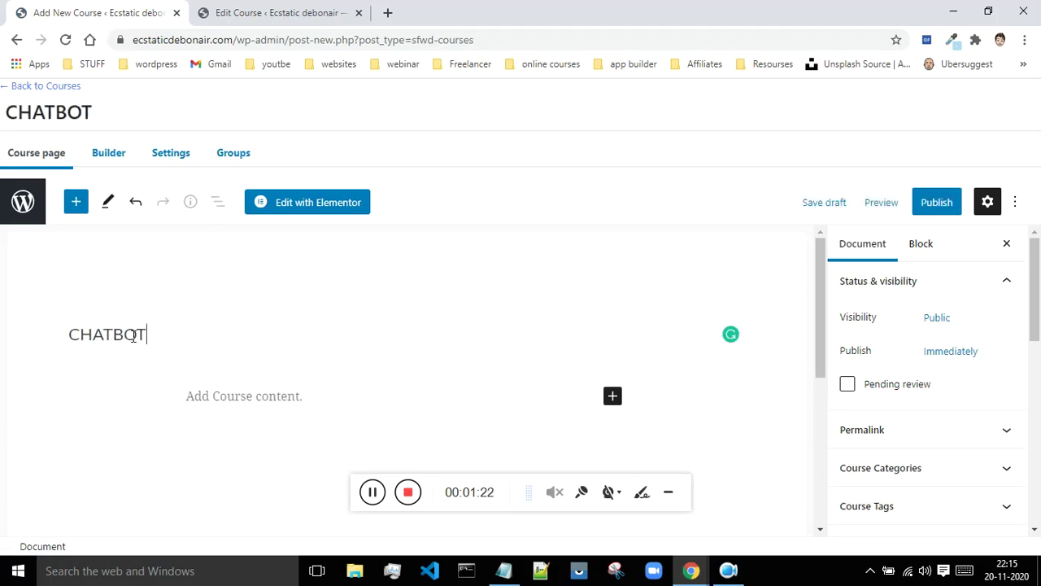
text( COURSE)
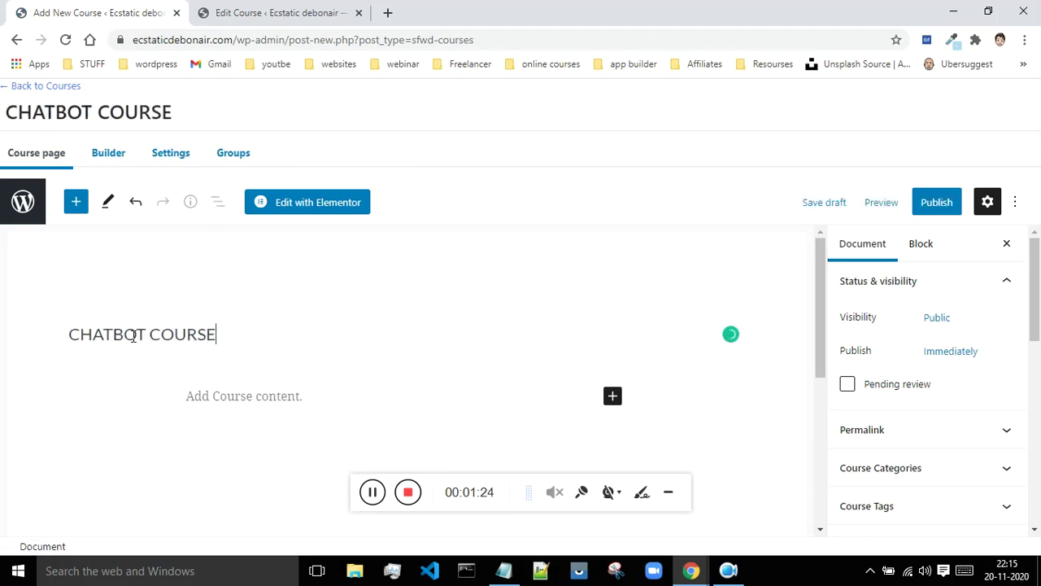
scroll(421, 298, down, 1)
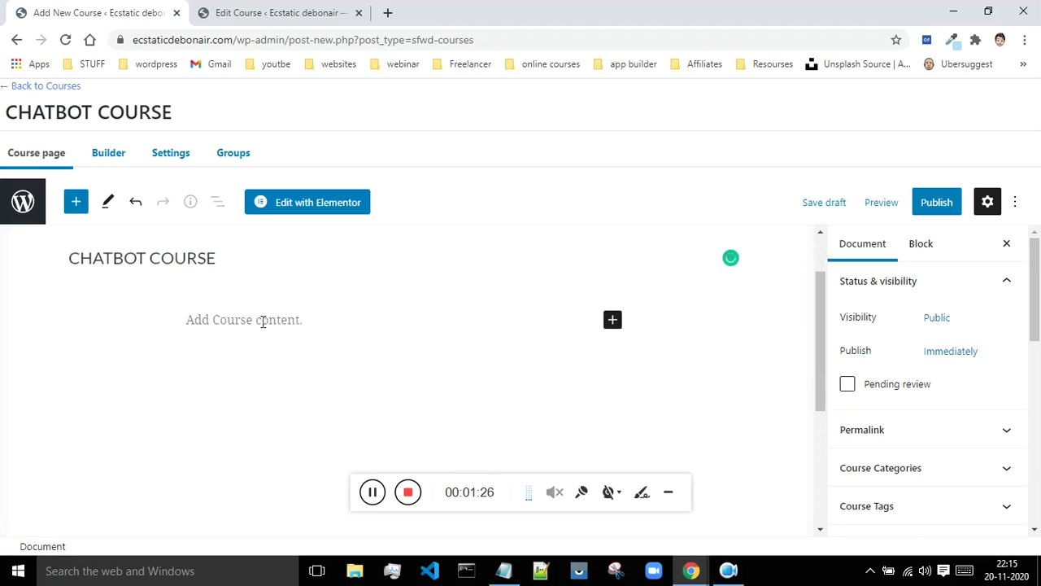
- Check the visitor shortcode block of the Email Marketing Strategies course as a reference for course content
click(236, 12)
scroll(730, 284, up, 3)
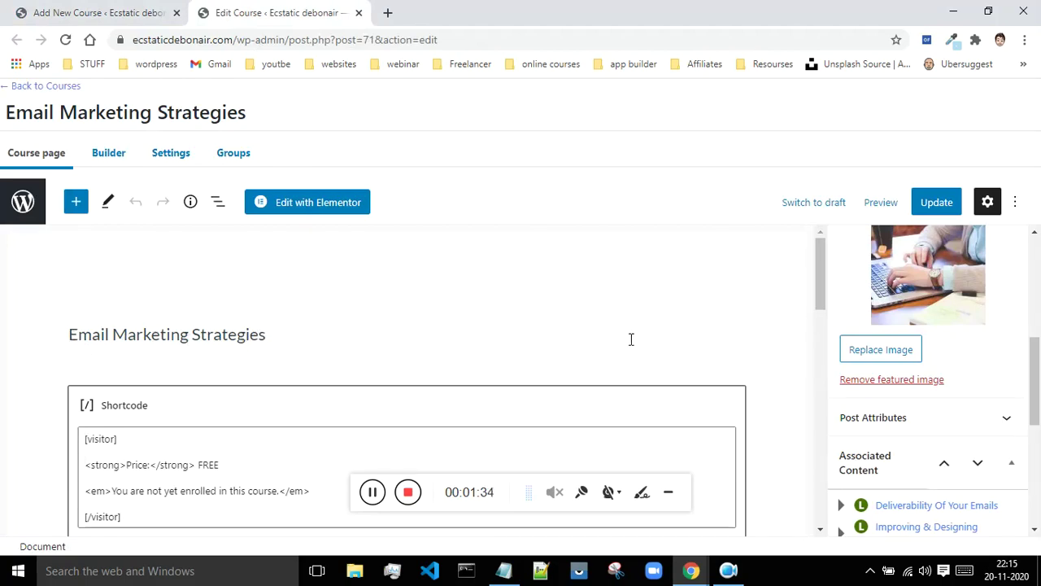
scroll(407, 382, down, 1)
scroll(209, 381, down, 2)
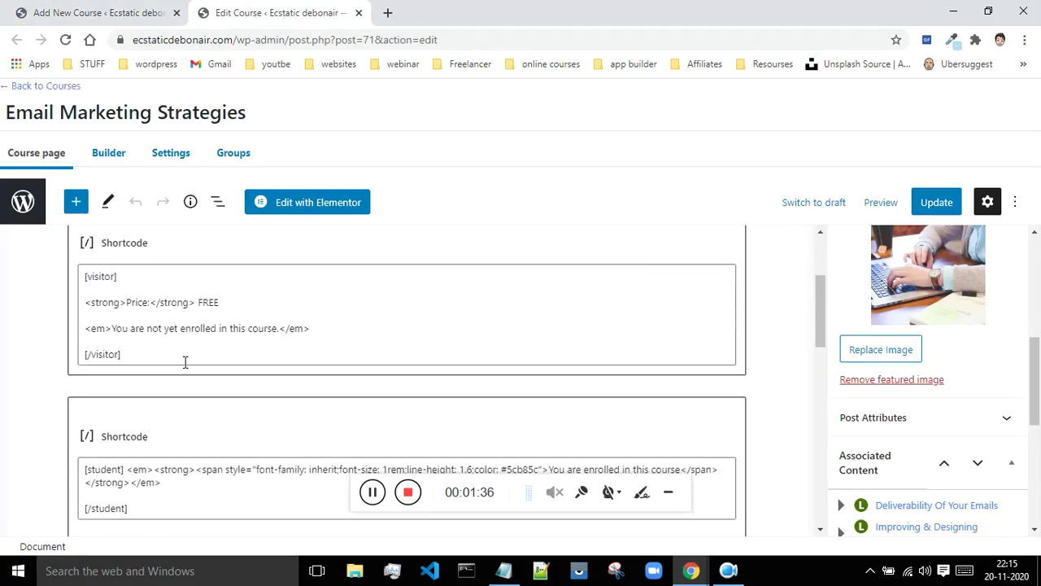
scroll(209, 379, up, 2)
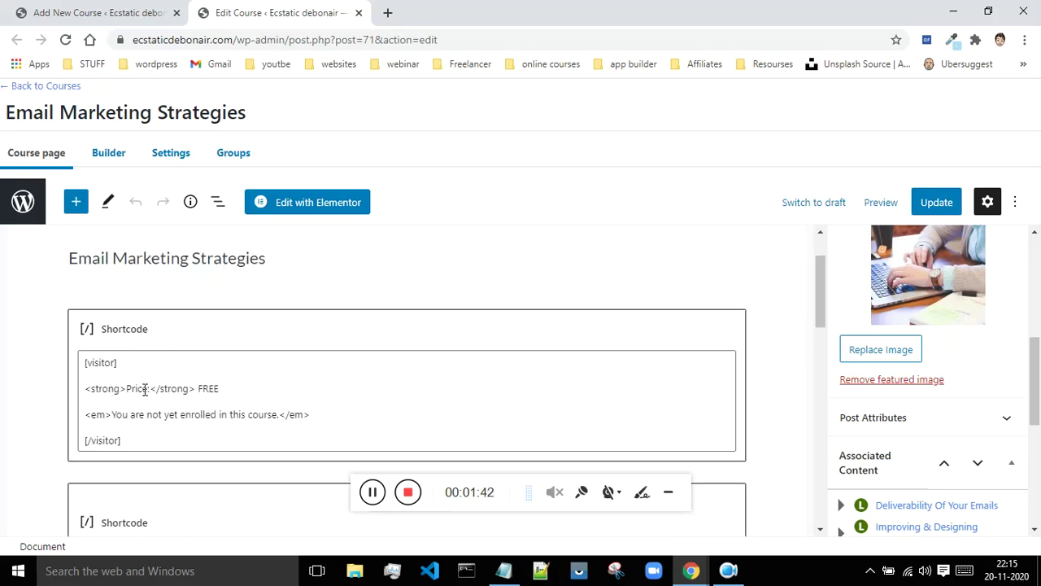
- Open the ecstaticdebonair.com home page in a new incognito window
click(1024, 39)
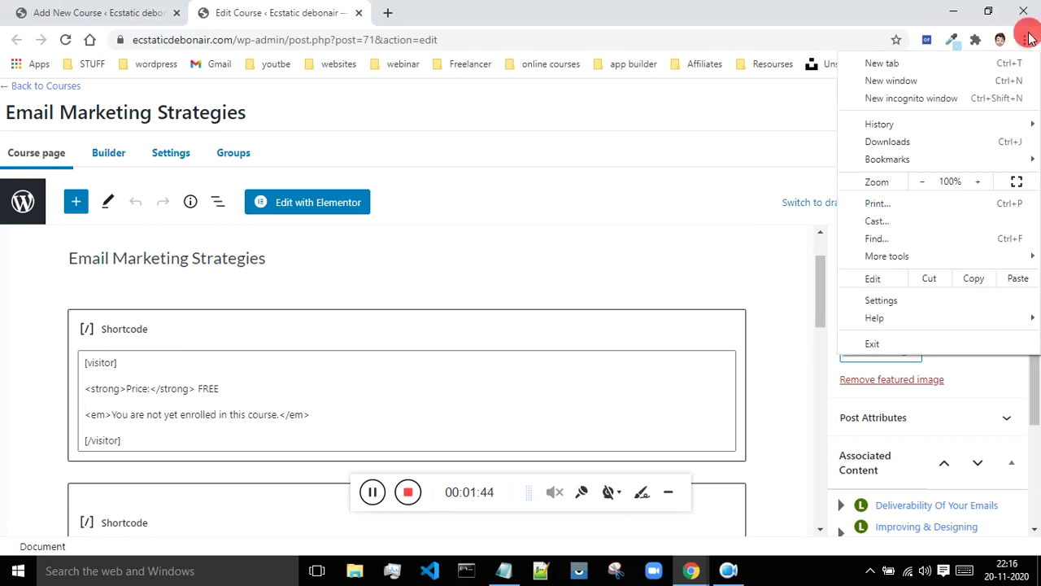
click(927, 102)
text(e)
key(Return)
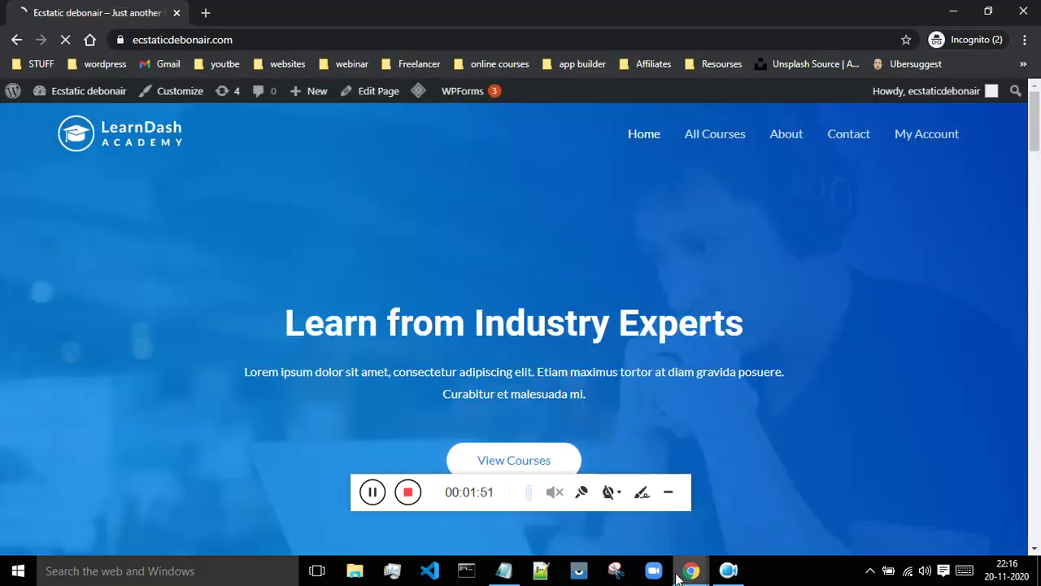
- Close the other incognito window showing the Social Media Marketing course and return to the Email Marketing Strategies editor
mouse_move(690, 569)
click(648, 518)
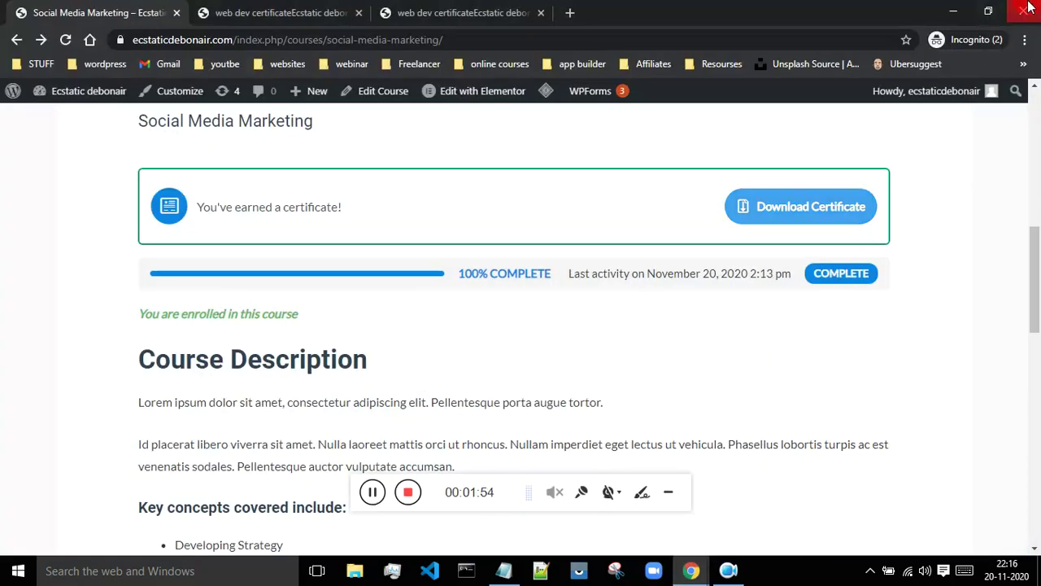
click(1024, 12)
mouse_move(690, 561)
click(602, 504)
scroll(395, 290, down, 1)
scroll(246, 309, up, 2)
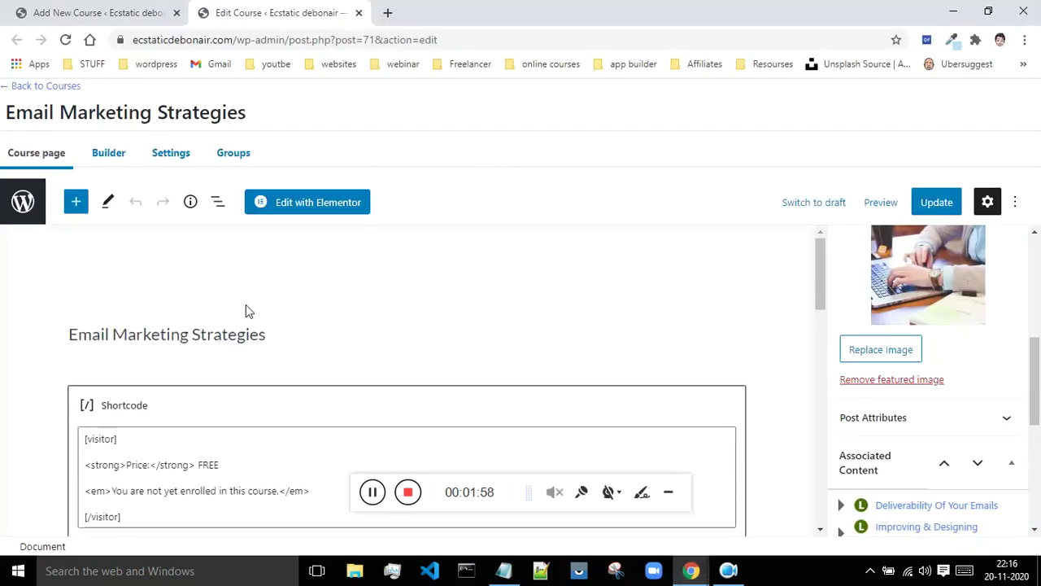
- View the public Email Marketing Strategies course page from the home page's course cards, and close the incognito window
mouse_move(689, 569)
click(781, 496)
scroll(751, 318, down, 5)
scroll(752, 318, down, 5)
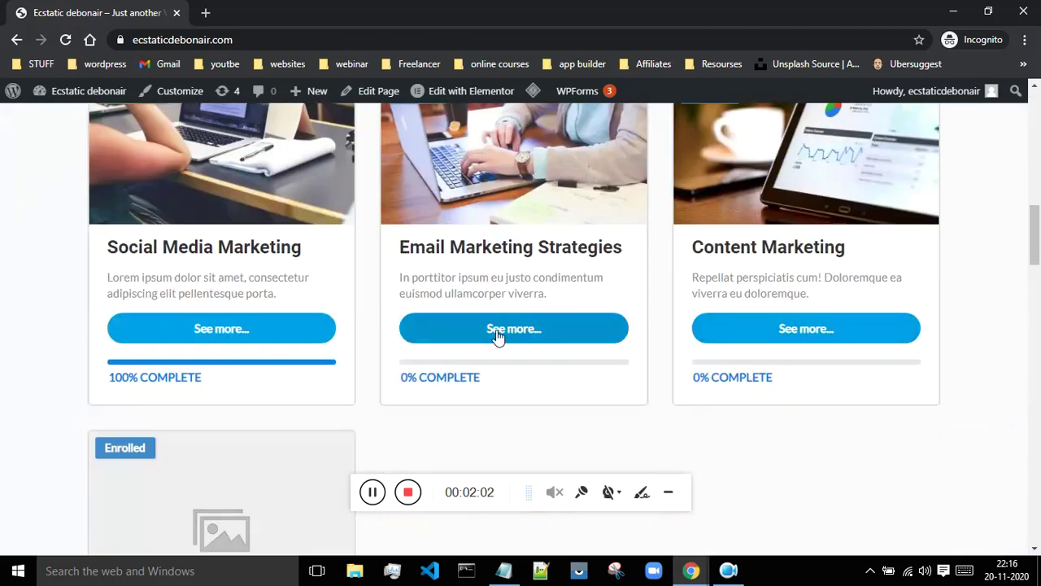
click(498, 337)
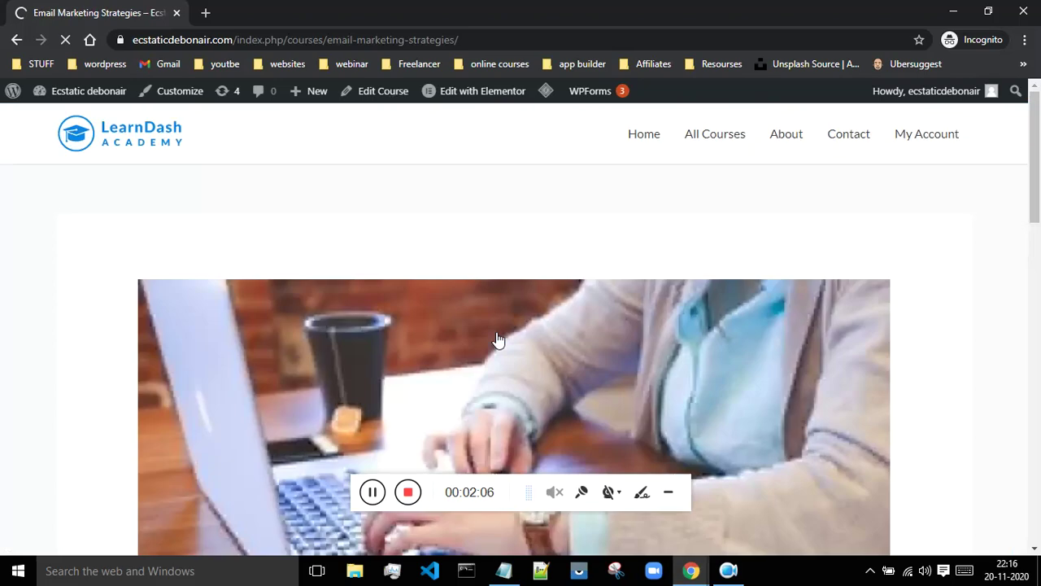
scroll(683, 305, down, 6)
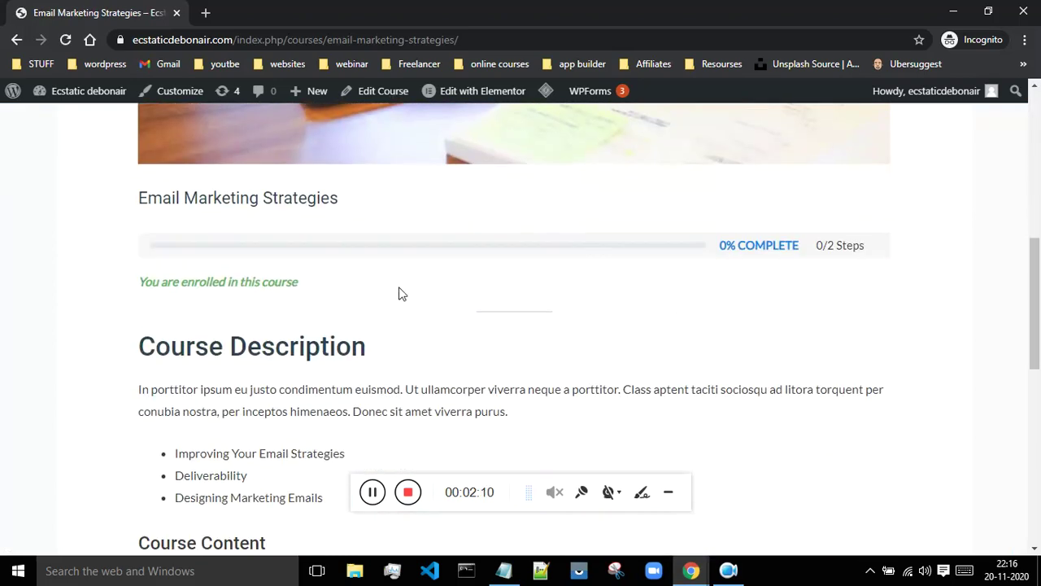
scroll(530, 295, down, 2)
scroll(461, 325, up, 3)
scroll(460, 325, up, 4)
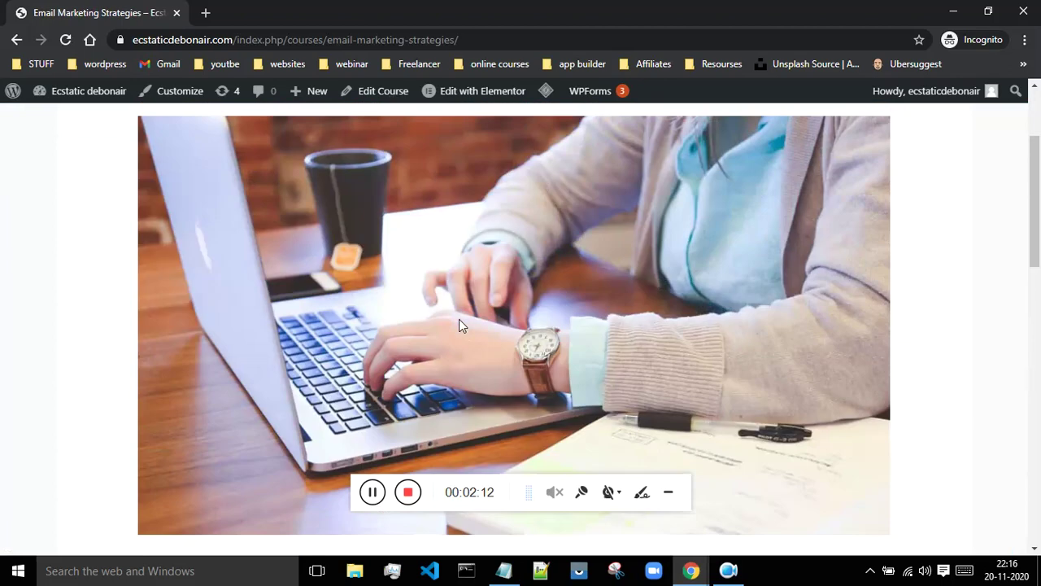
click(1023, 11)
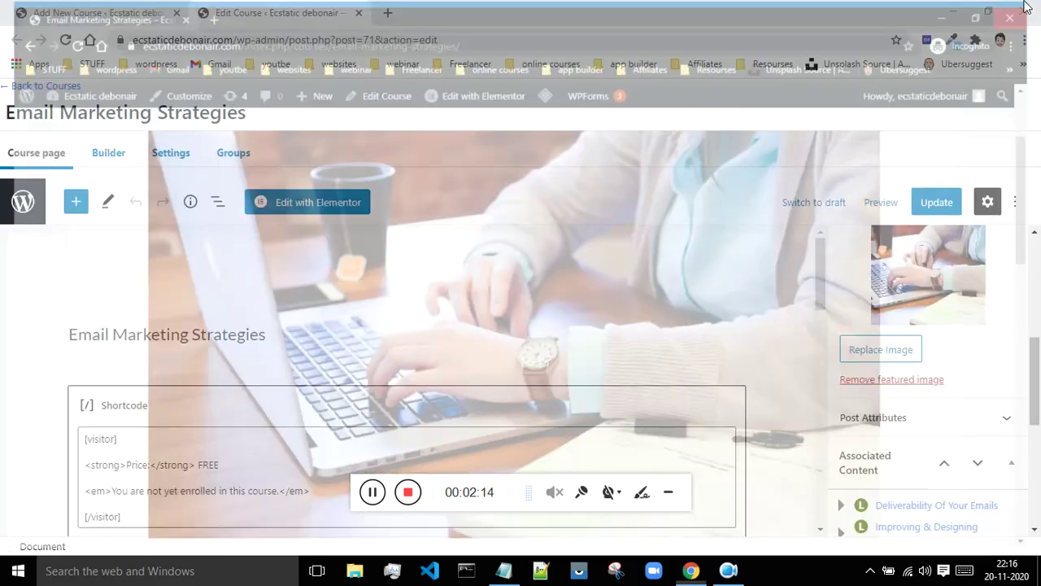
- Examine the visitor and student shortcodes and the Course Description section in the Email Marketing Strategies editor
scroll(642, 268, down, 2)
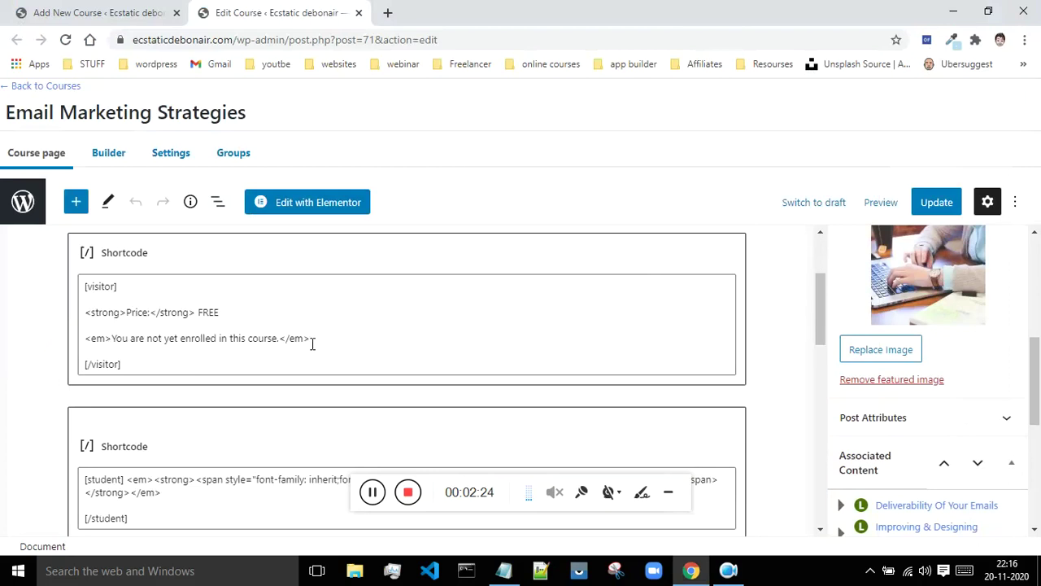
scroll(312, 343, down, 1)
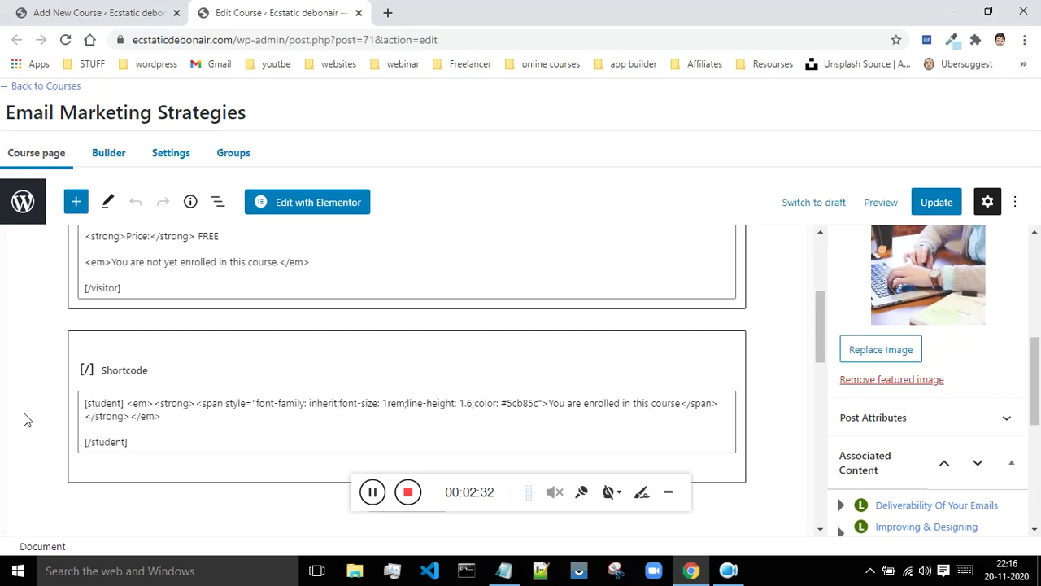
drag(128, 443, 83, 402)
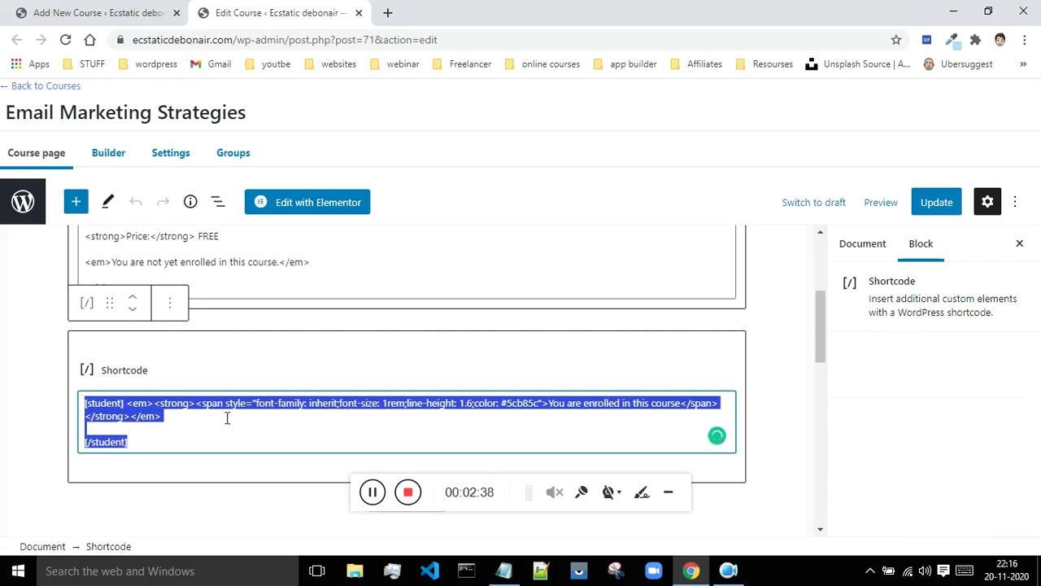
click(173, 430)
drag(824, 325, 824, 394)
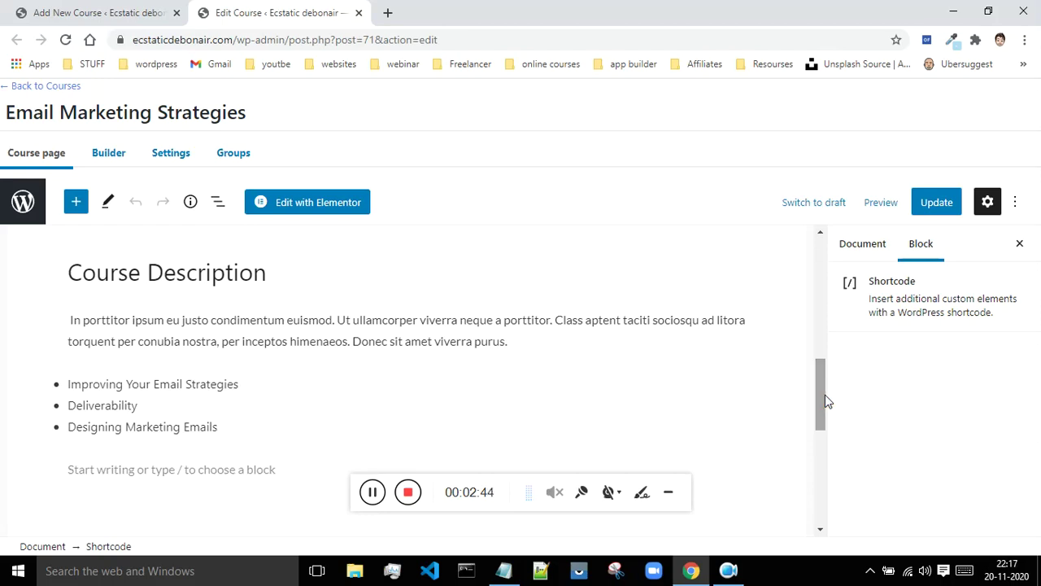
scroll(825, 395, up, 10)
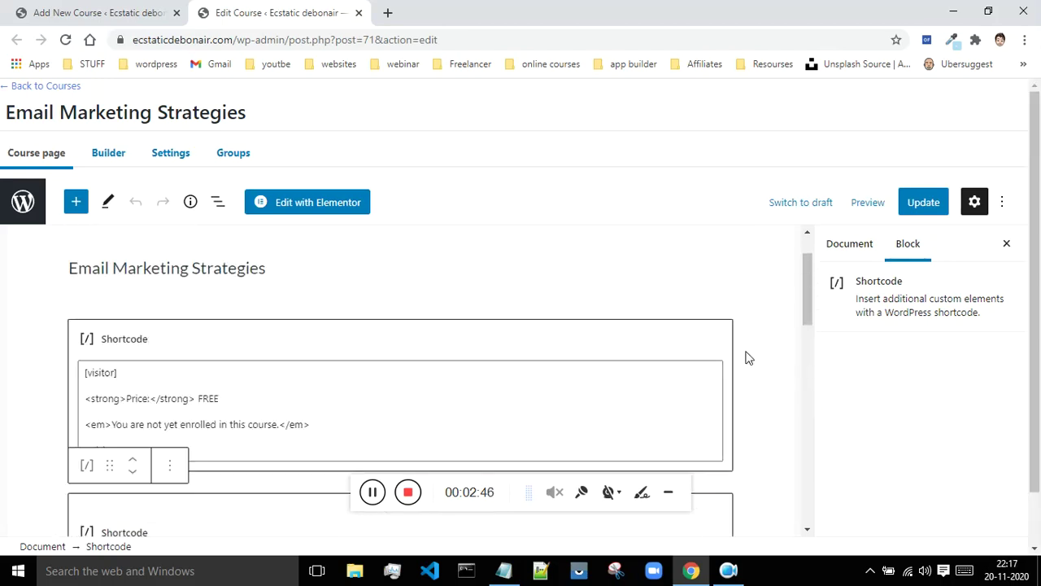
- Add a paragraph reading COURSE DESCRIPTION to the content of CHATBOT COURSE and start a new block below it
click(79, 10)
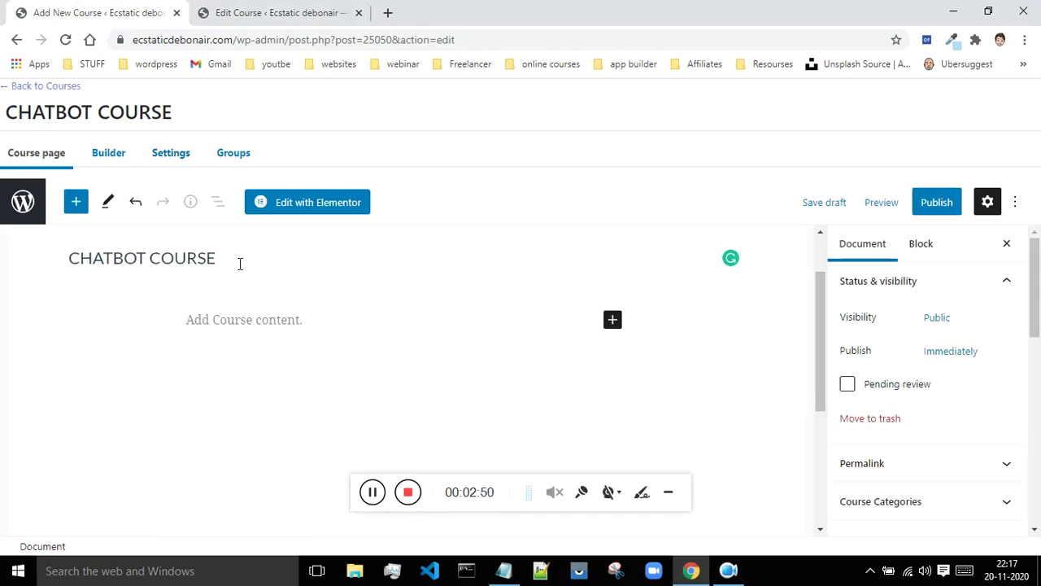
click(224, 317)
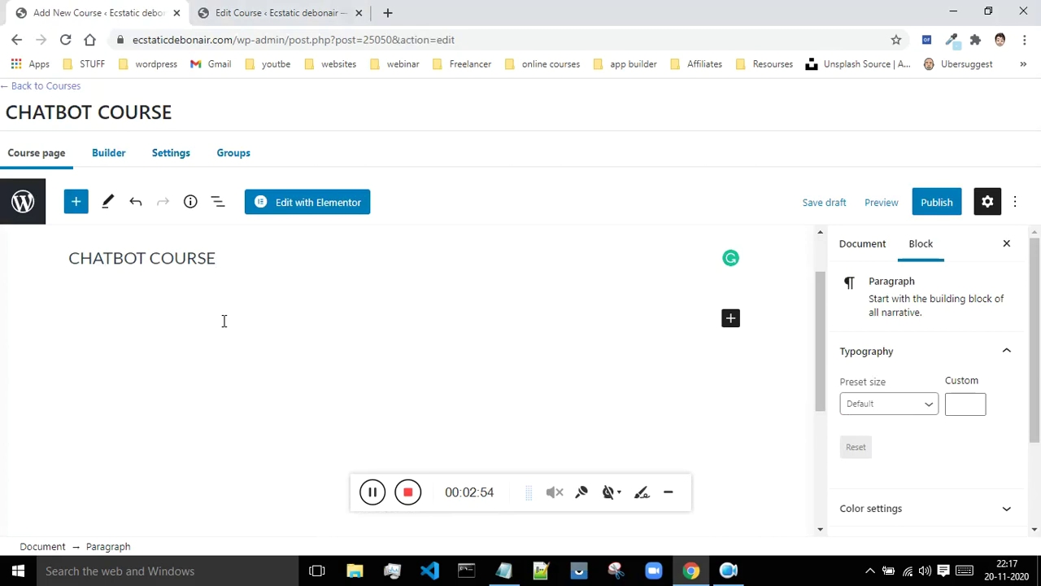
text(COURSE DESC)
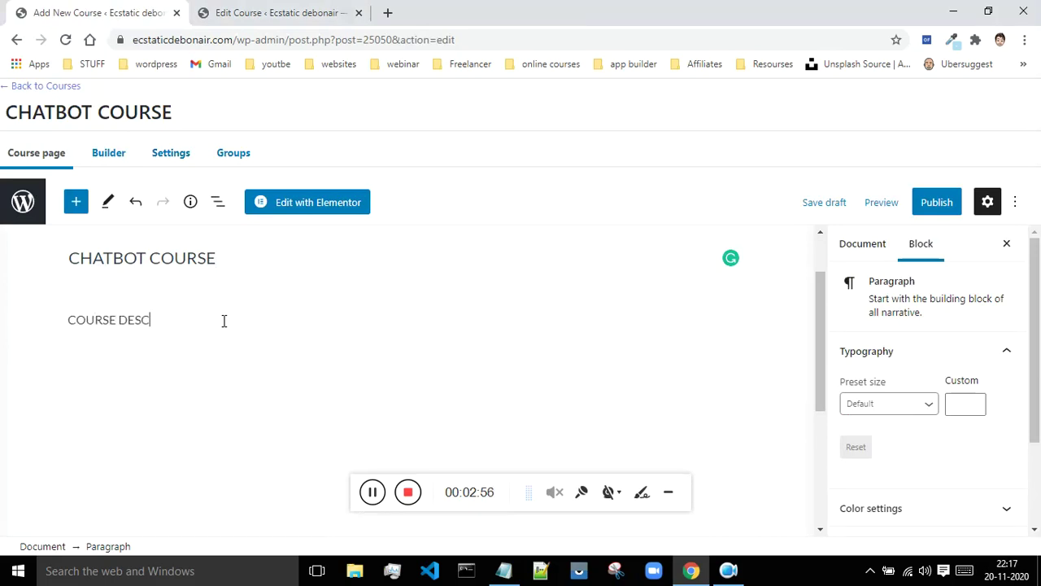
text(RIPTIO)
key(Return)
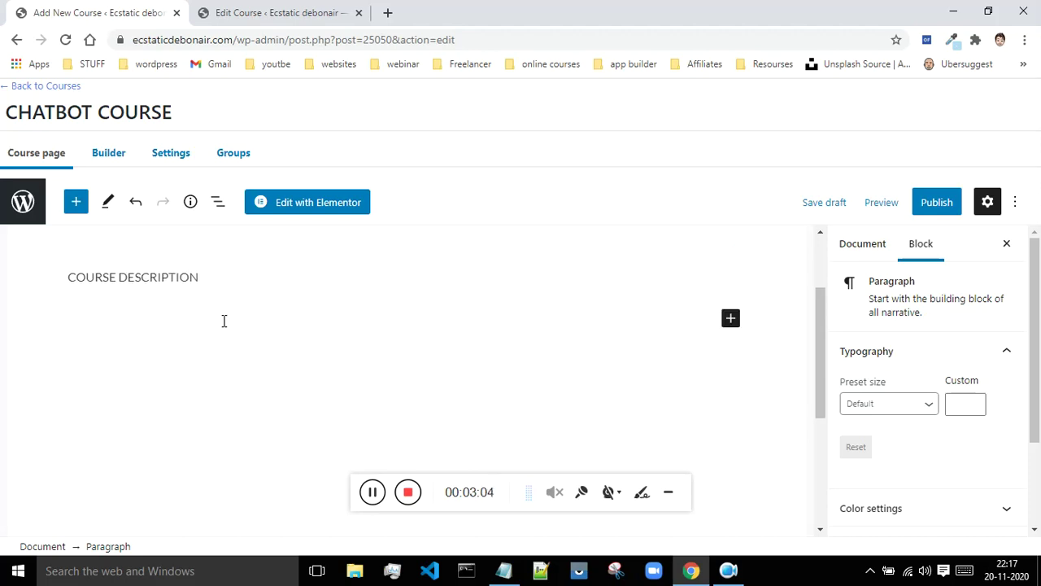
- Search the blocks for LIST and insert a List block below the COURSE DESCRIPTION paragraph
click(731, 319)
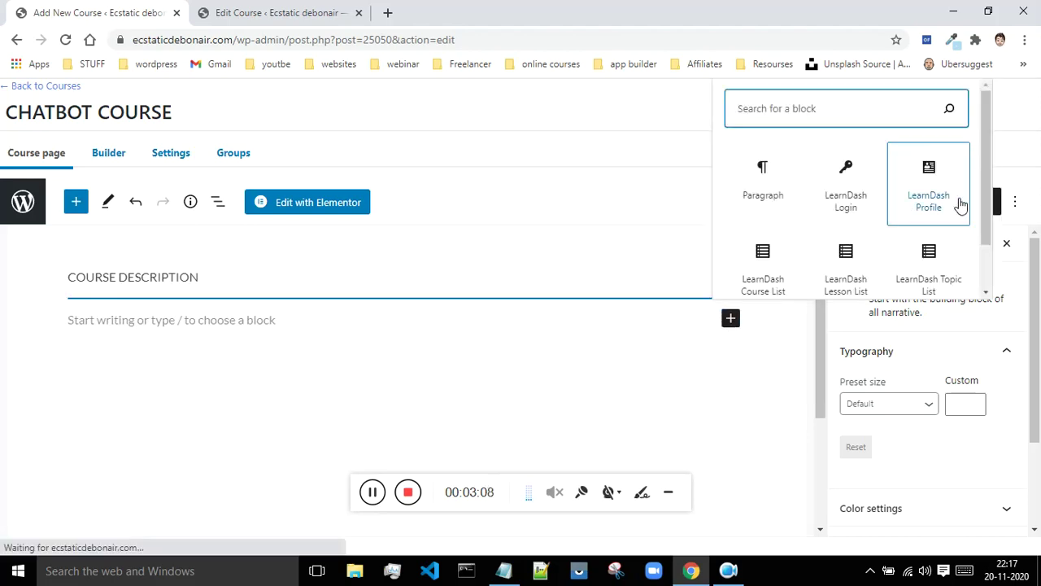
drag(991, 183, 968, 178)
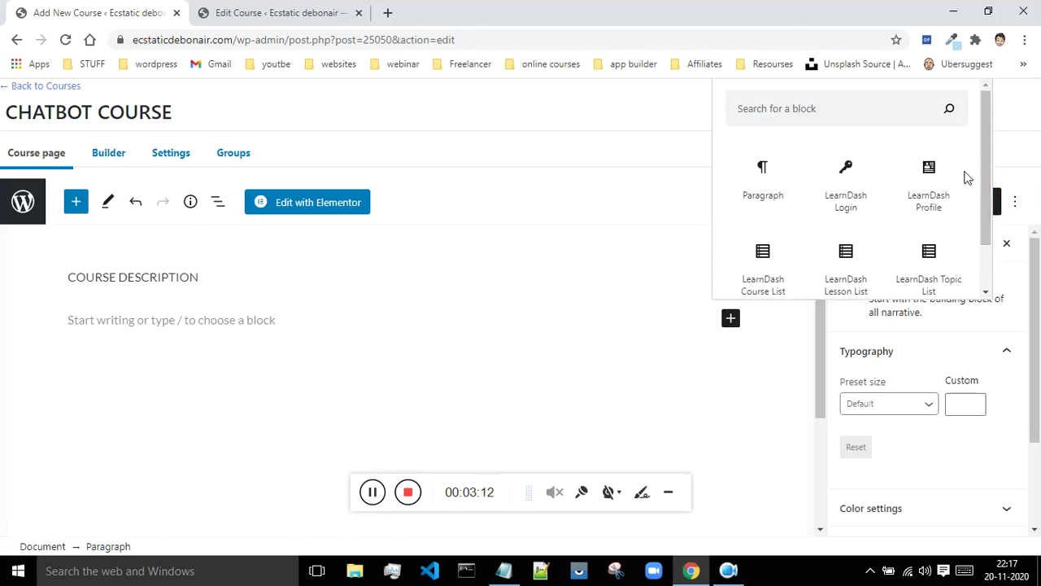
click(762, 110)
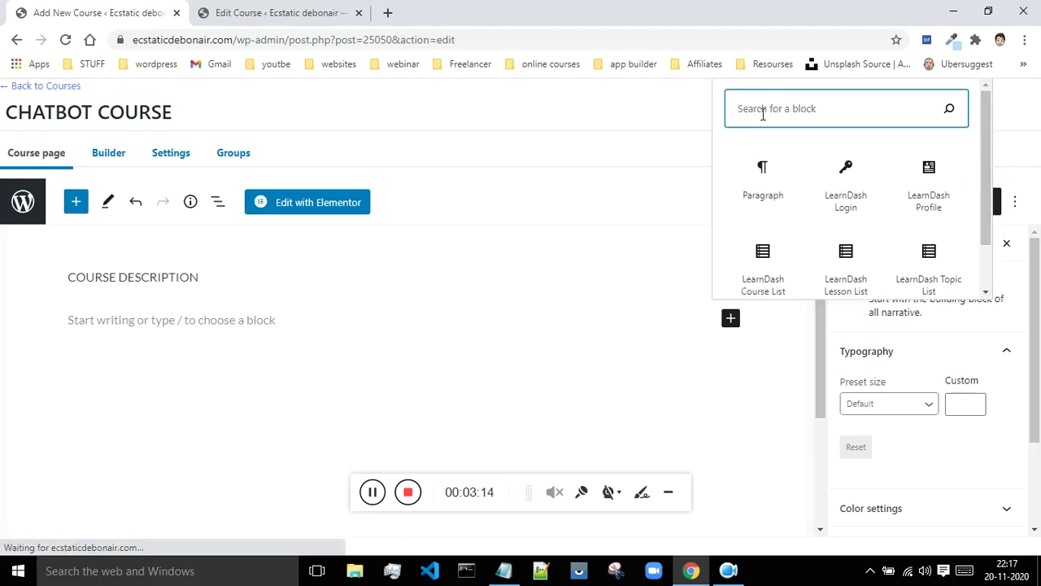
text(LIST)
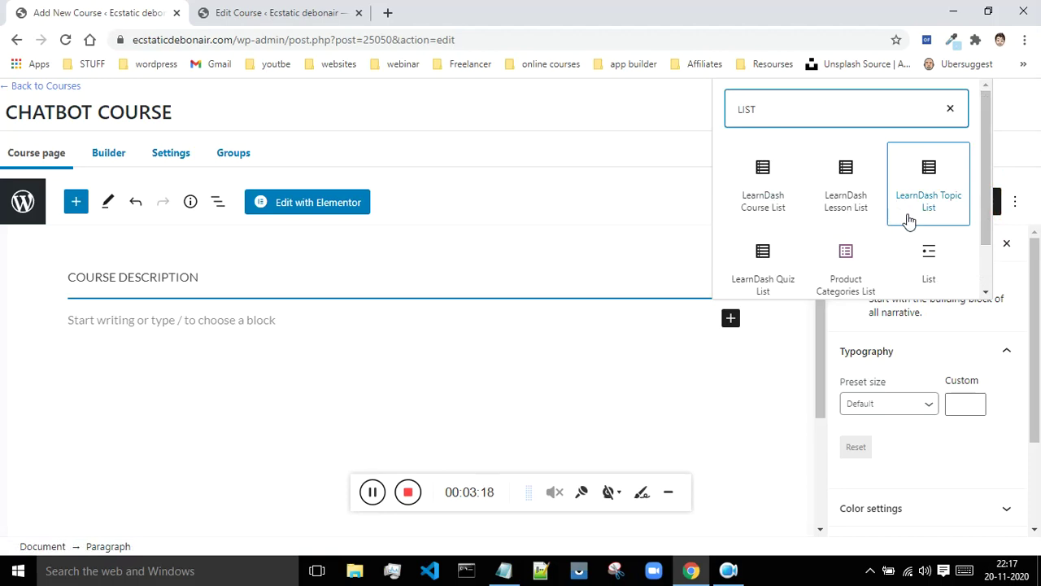
click(930, 260)
click(930, 261)
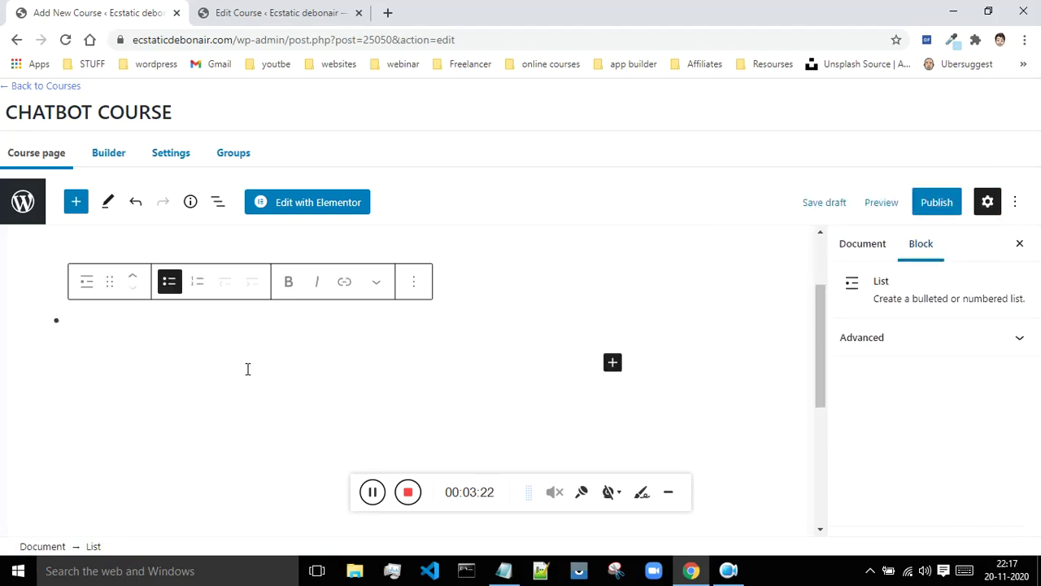
- Enter BUILD CHATNOT as the first bullet of the list and start a second bullet
text(BU)
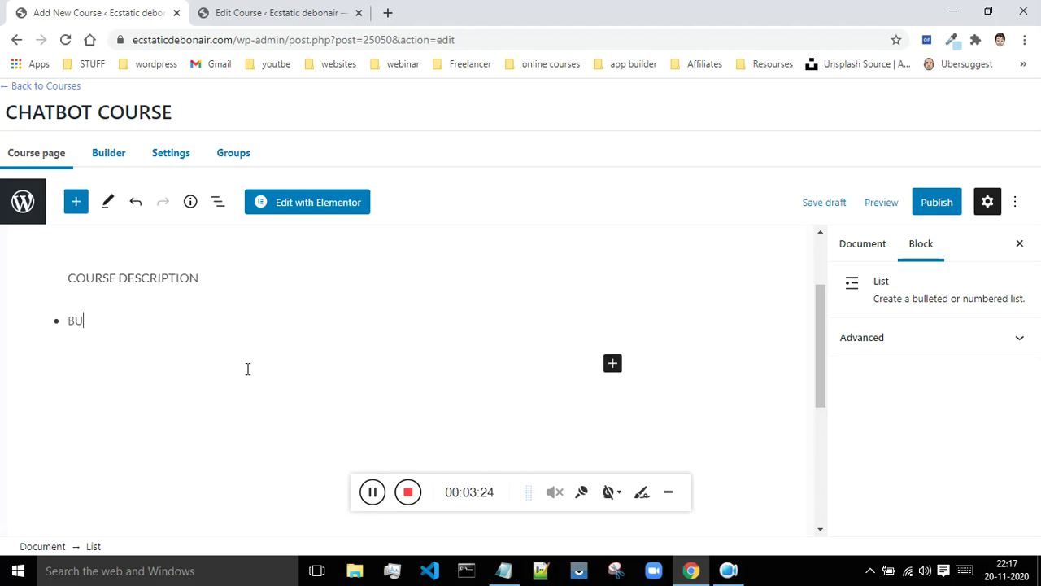
text(ILD CHATNOT)
key(Return)
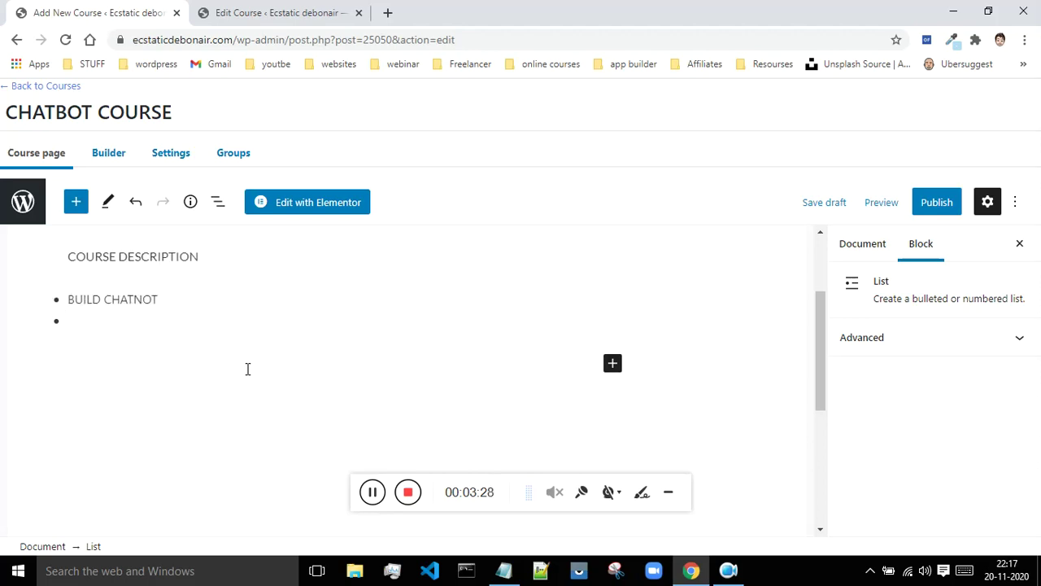
- Correct the first bullet to BUILD CHATBOT and add the bullets SEQUENCES and EXAMPLES to the list
key(BackSpace)
key(BackSpace)
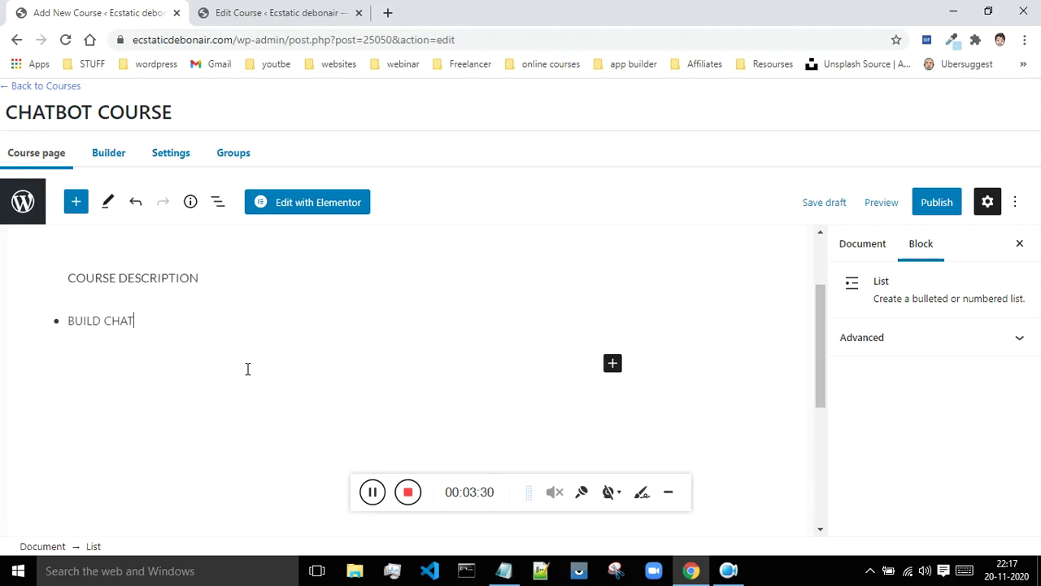
text(OT)
key(Return)
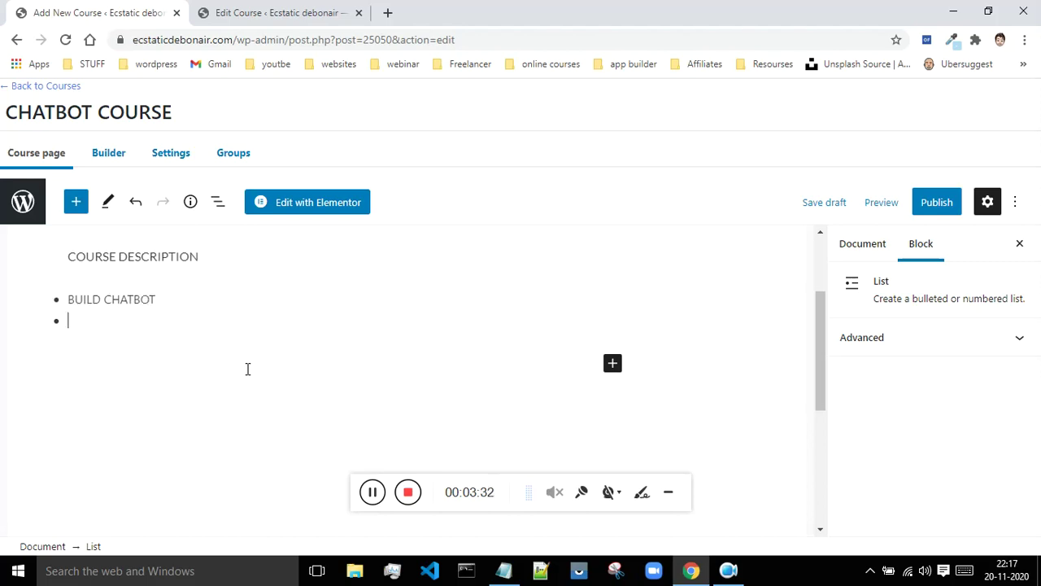
text(SEQUENCES)
key(Return)
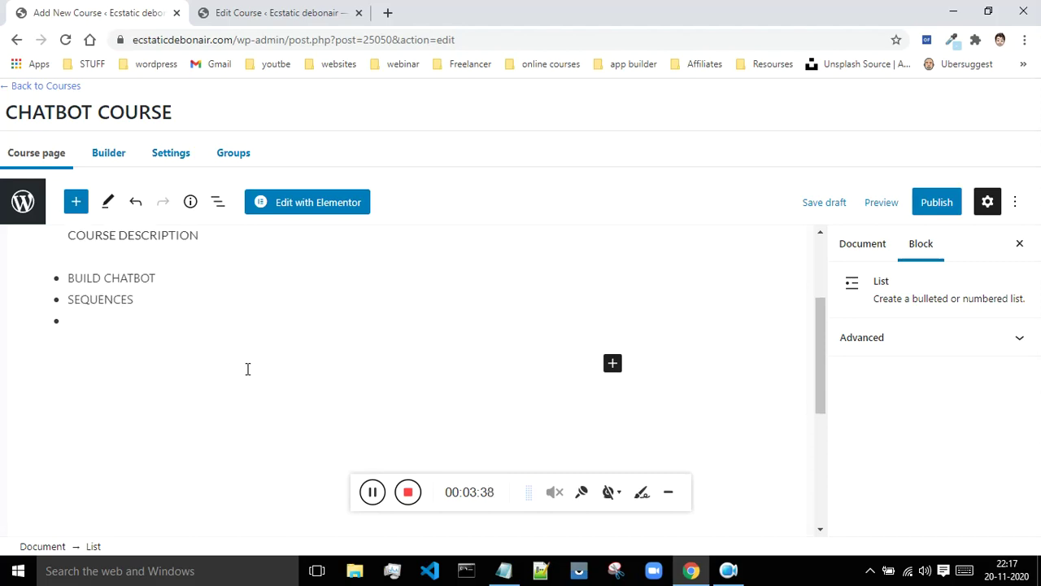
text(EXAMPLE)
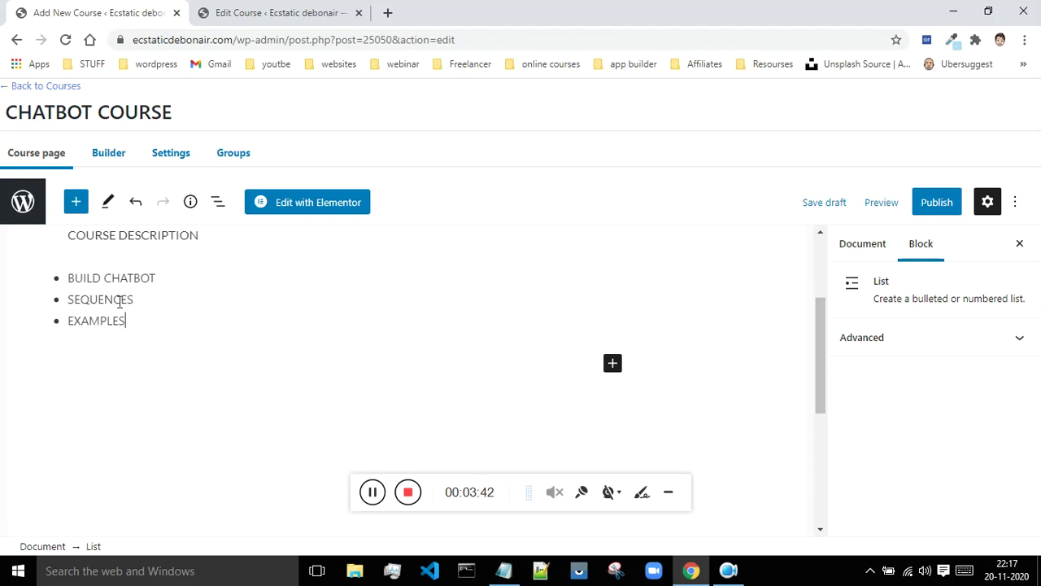
text(S)
- Add a paragraph reading WHAT U WILL LEARN IN THIS COURSE between COURSE DESCRIPTION and the bulleted list
scroll(120, 301, up, 1)
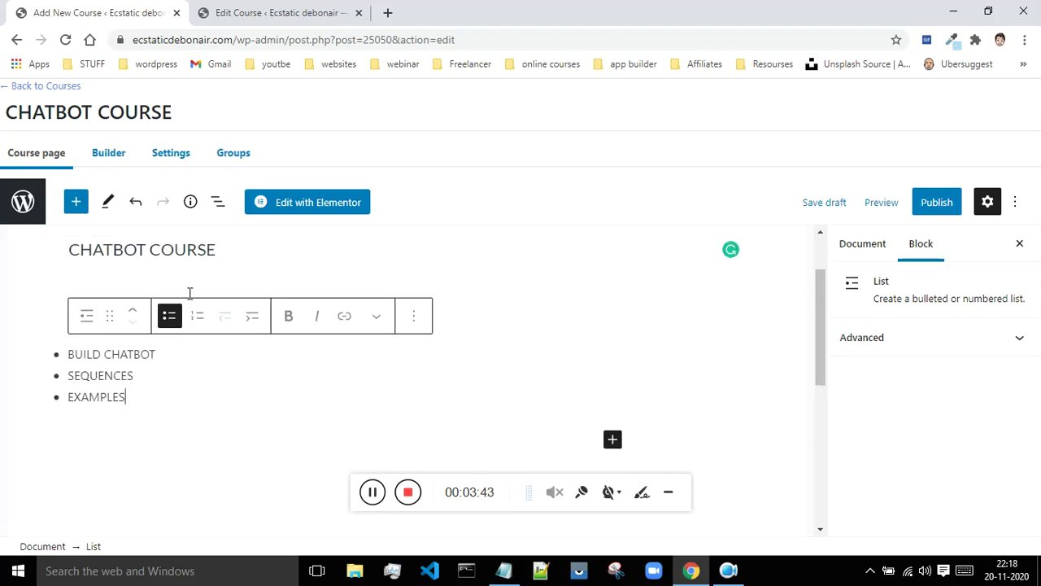
click(239, 256)
click(220, 308)
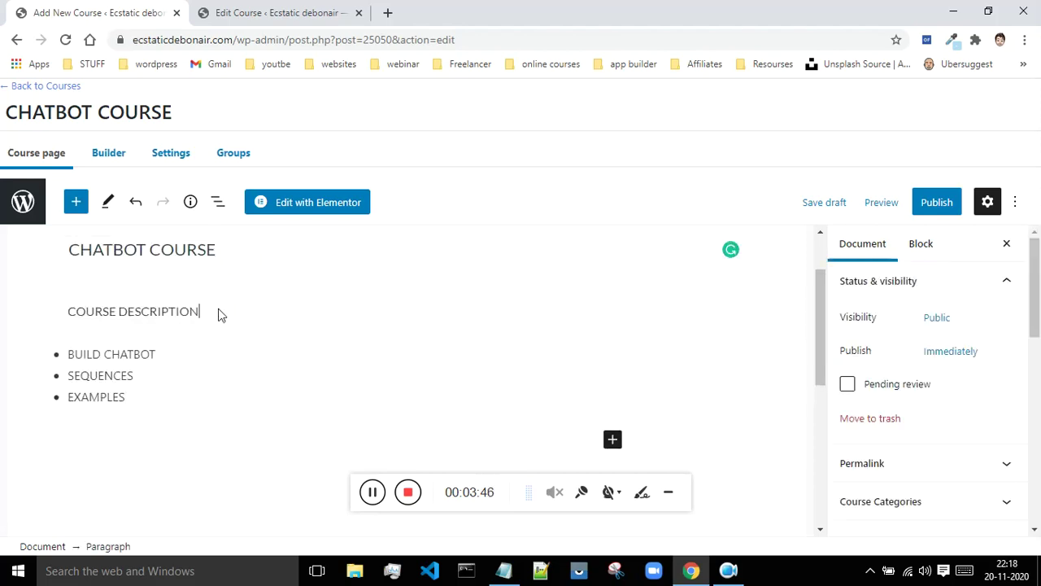
key(Return)
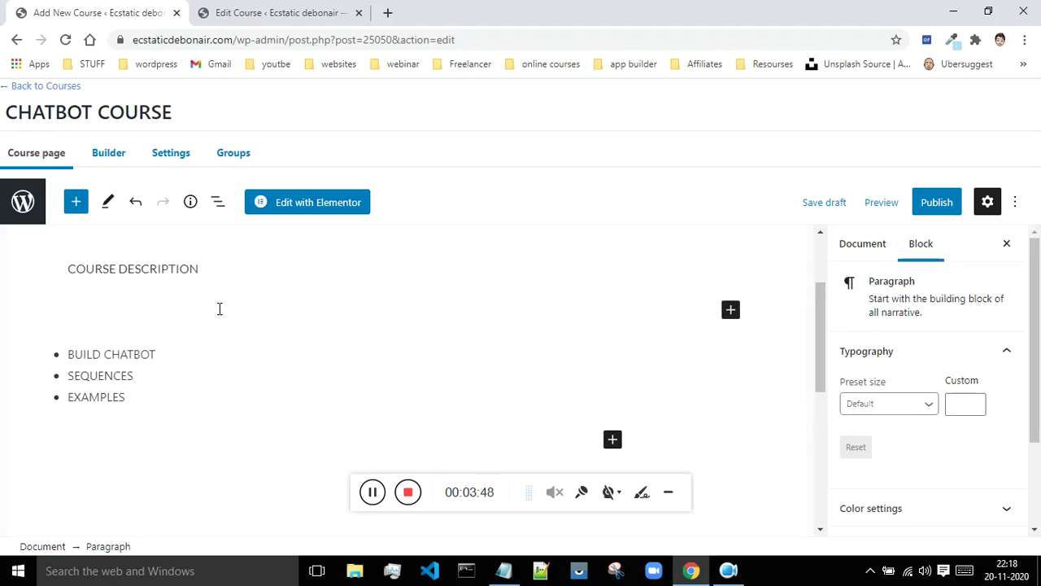
text(WHT)
text(AT )
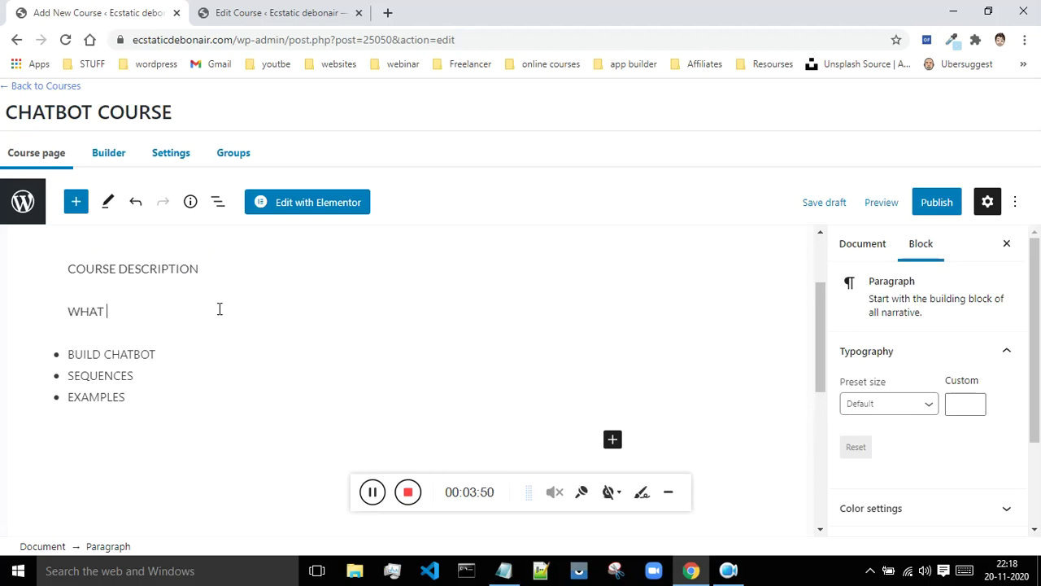
text(U WILL LERAN IN THSI COURSE)
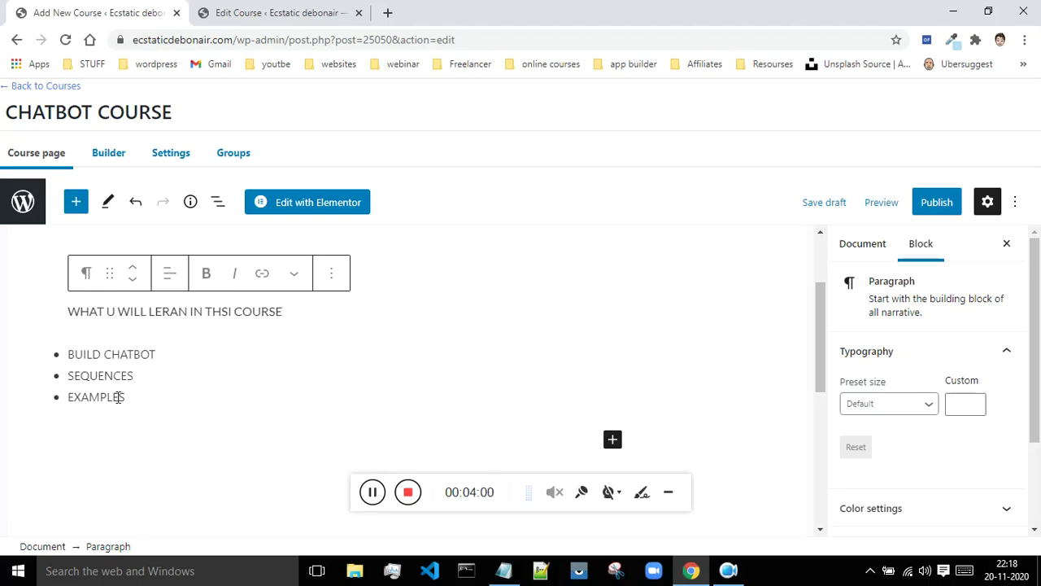
click(115, 446)
click(231, 313)
click(367, 502)
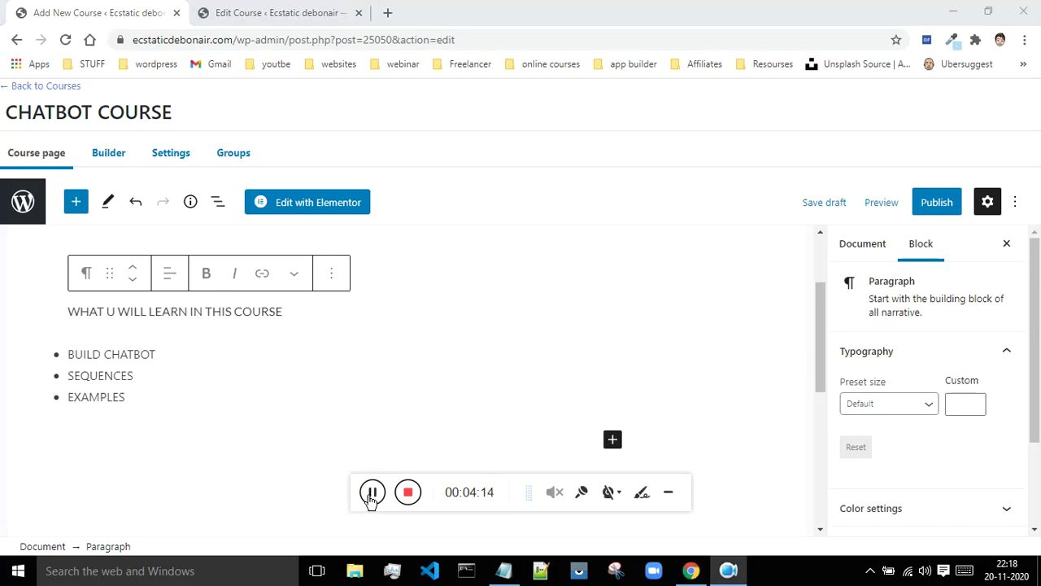
- Load ecstaticdebonair.com in an incognito window and open the public page of the Email Marketing Strategies course
click(269, 7)
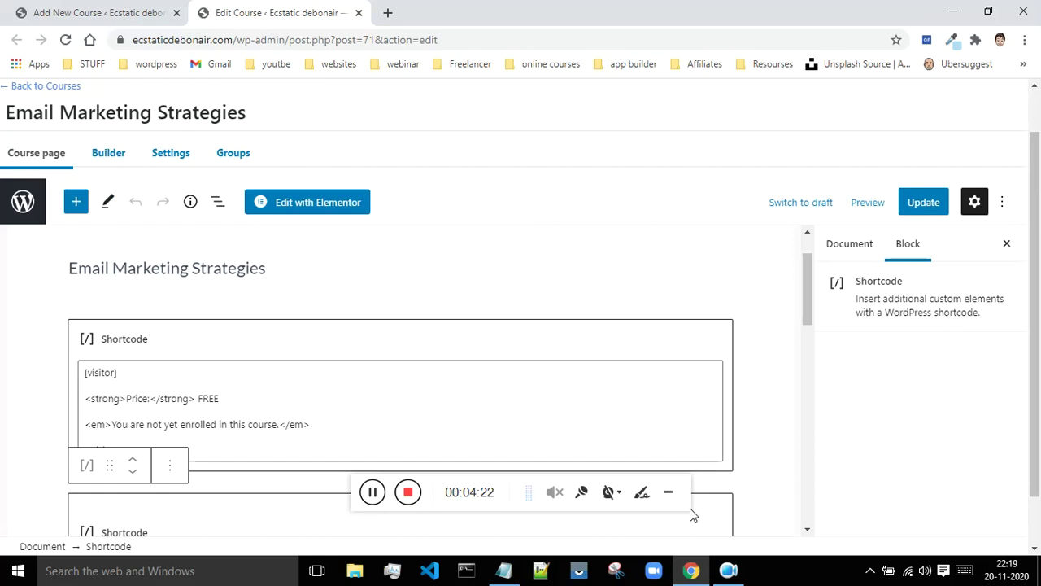
click(1024, 39)
click(957, 99)
text(E)
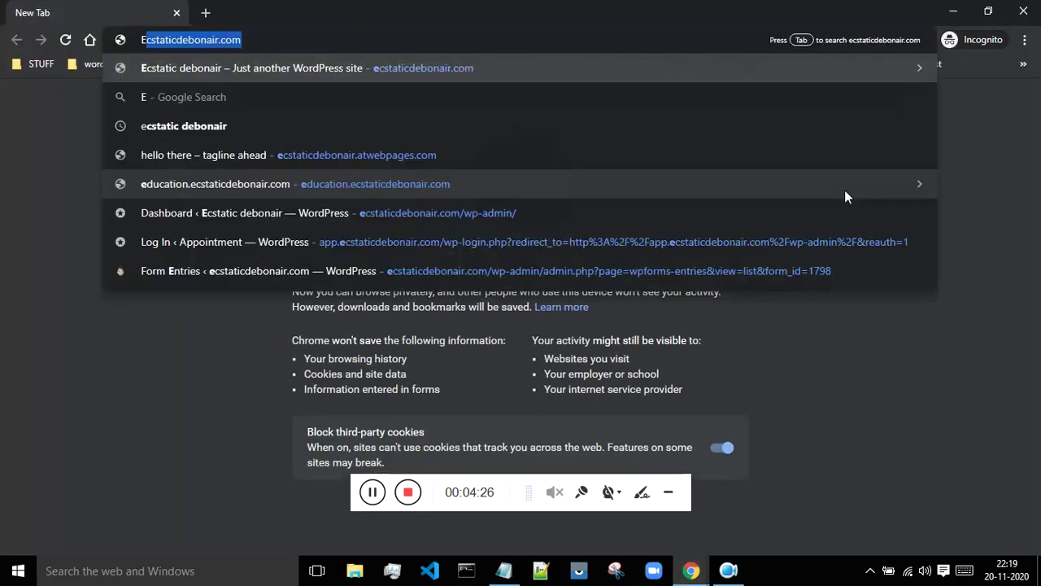
key(Return)
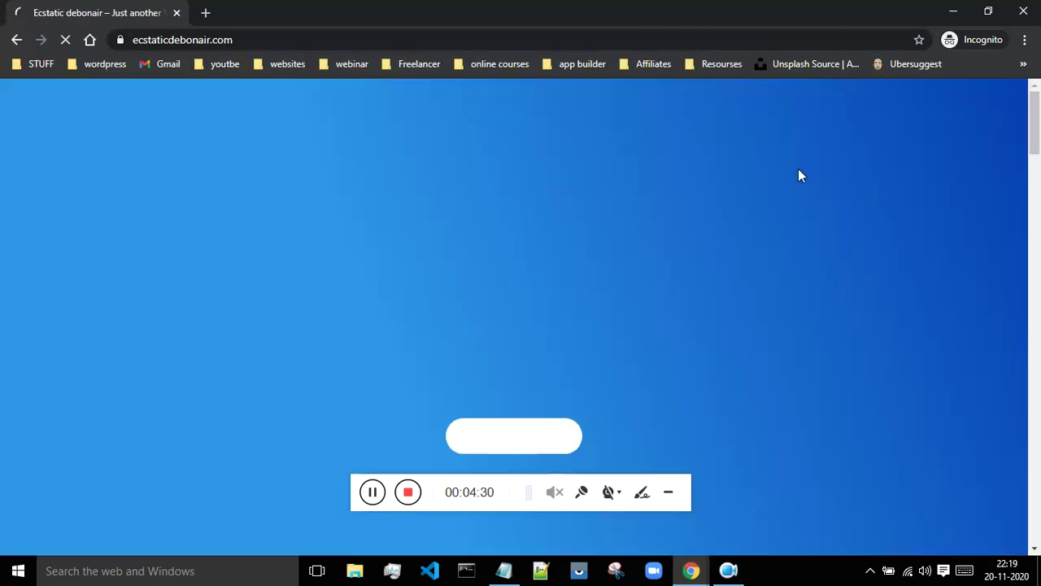
scroll(799, 174, down, 7)
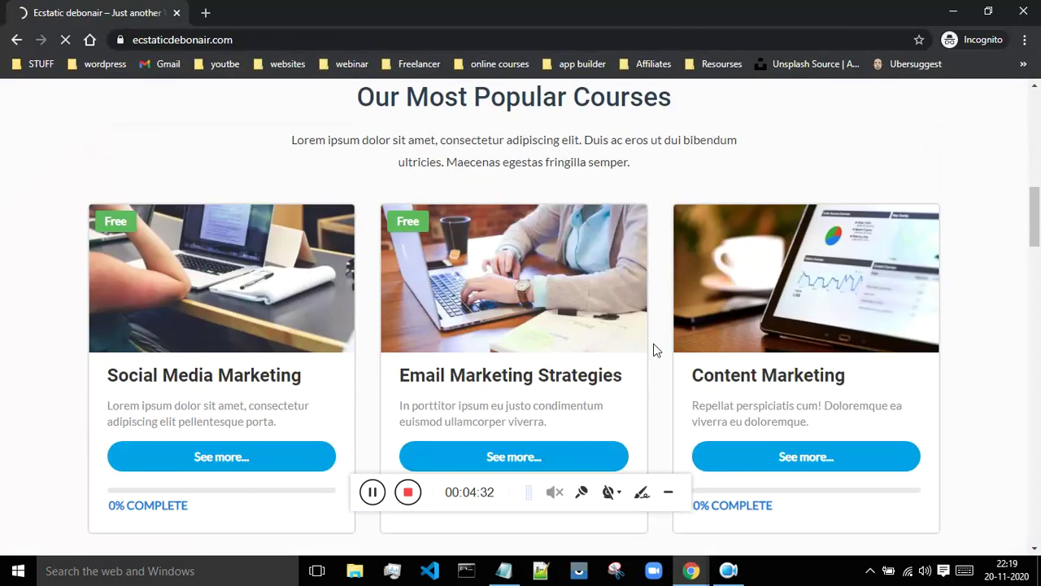
scroll(655, 334, down, 1)
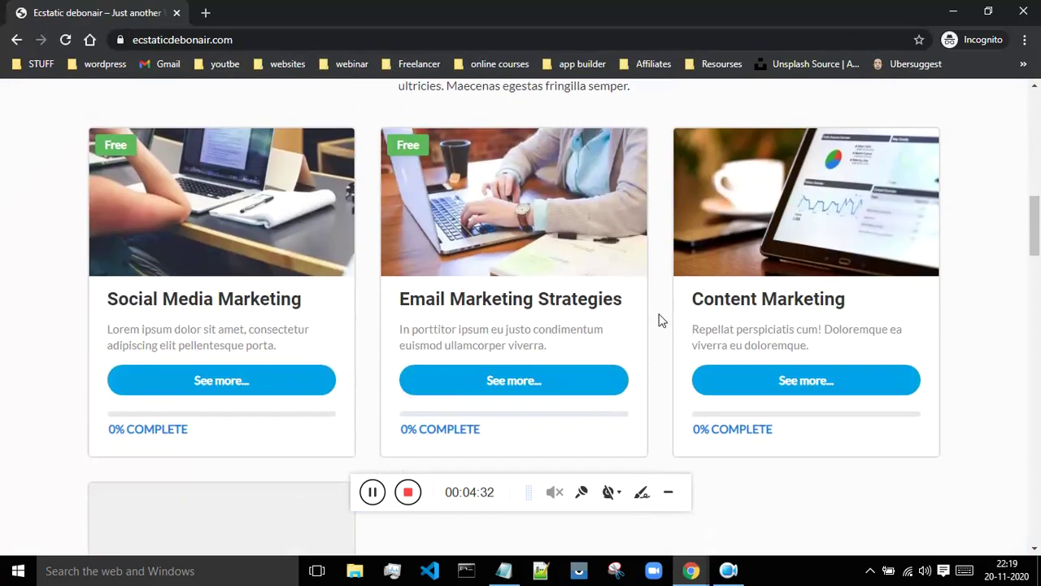
click(500, 388)
scroll(569, 366, down, 6)
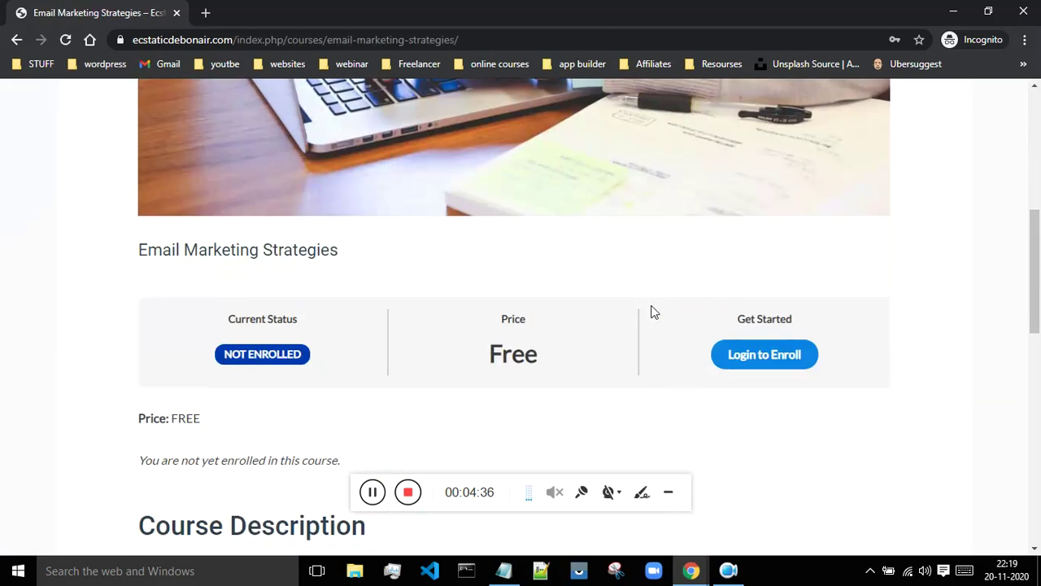
- Compare the price and enrolment text on the public course page with the visitor shortcode in the Email Marketing Strategies editor
scroll(631, 281, down, 3)
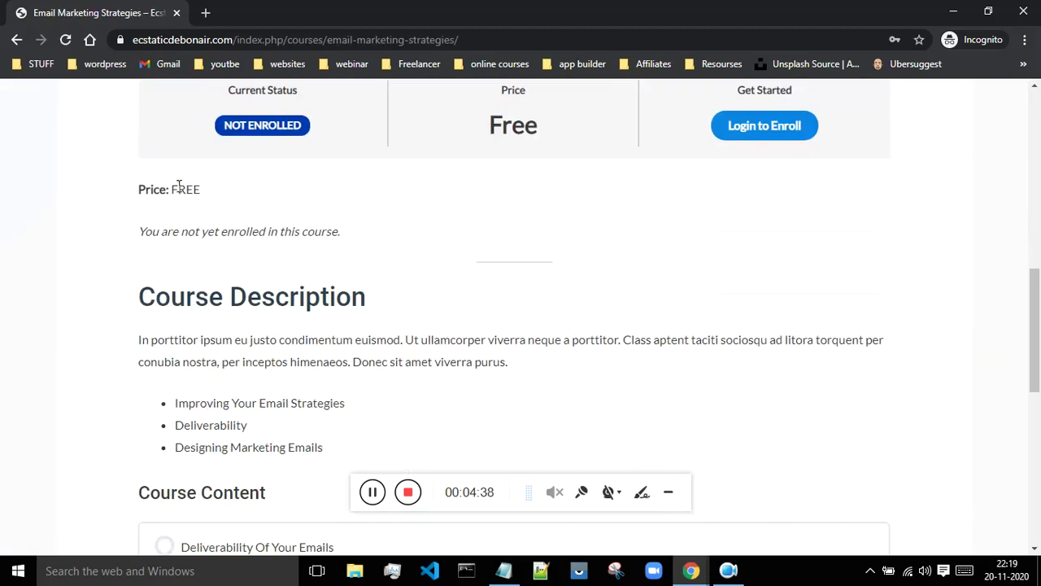
drag(342, 231, 140, 192)
click(635, 242)
drag(341, 234, 179, 185)
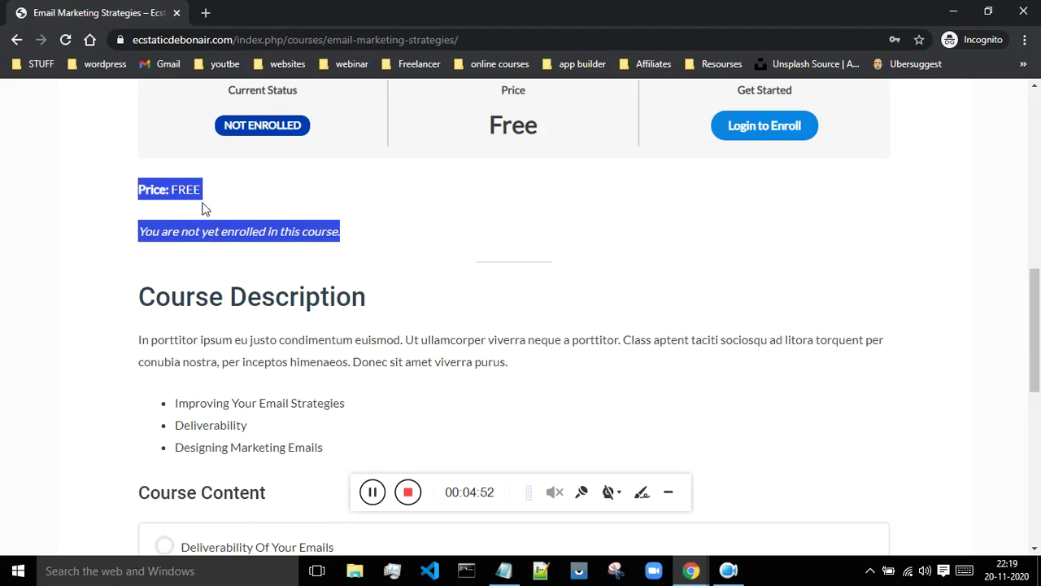
mouse_move(705, 576)
click(675, 511)
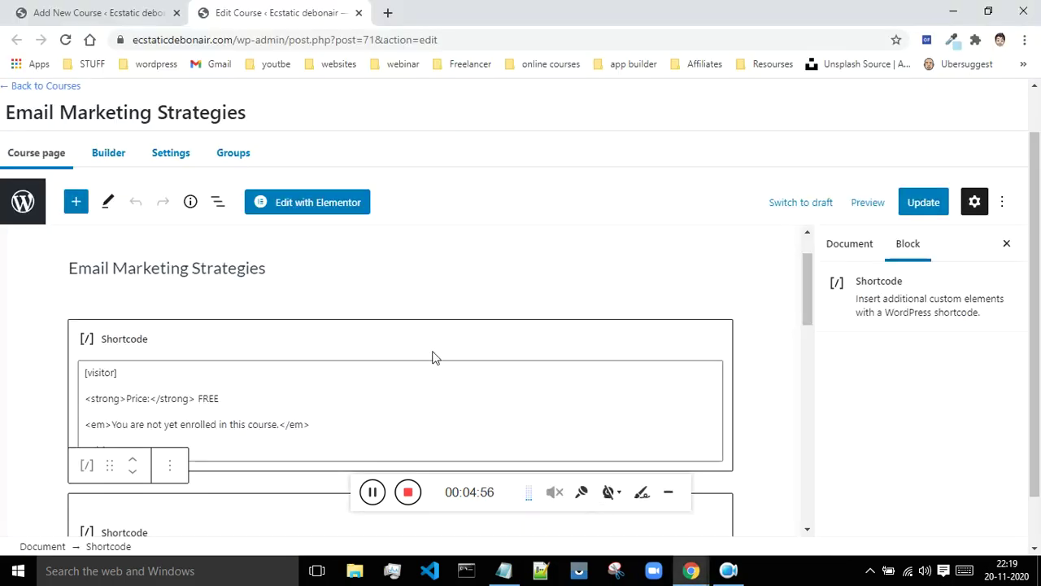
scroll(303, 342, down, 1)
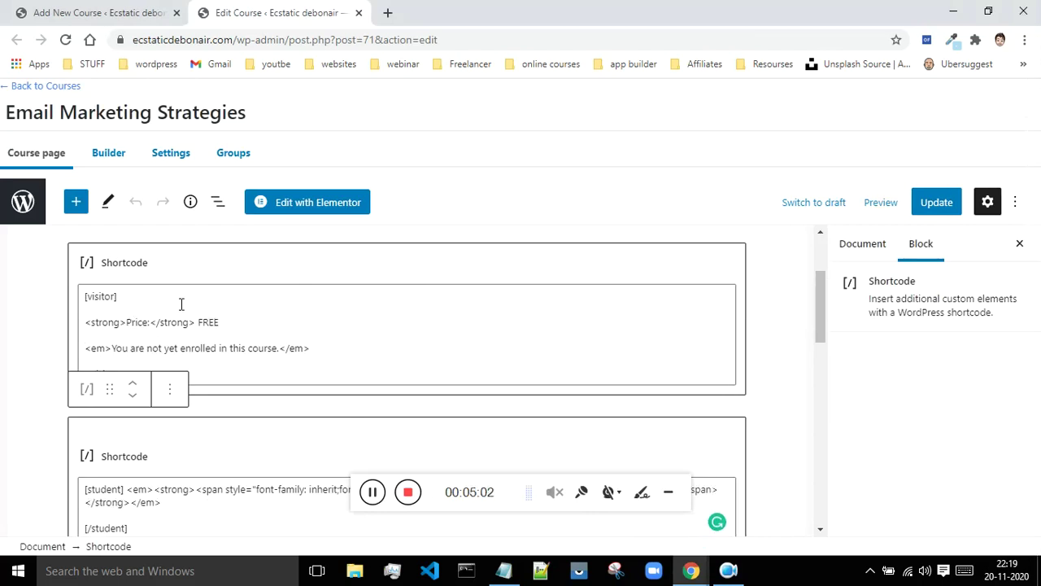
- Return to CHATBOT COURSE, search the blocks for SHORT and insert a Shortcode block below the bulleted list
click(87, 6)
scroll(427, 226, down, 2)
scroll(438, 244, up, 3)
scroll(434, 325, up, 1)
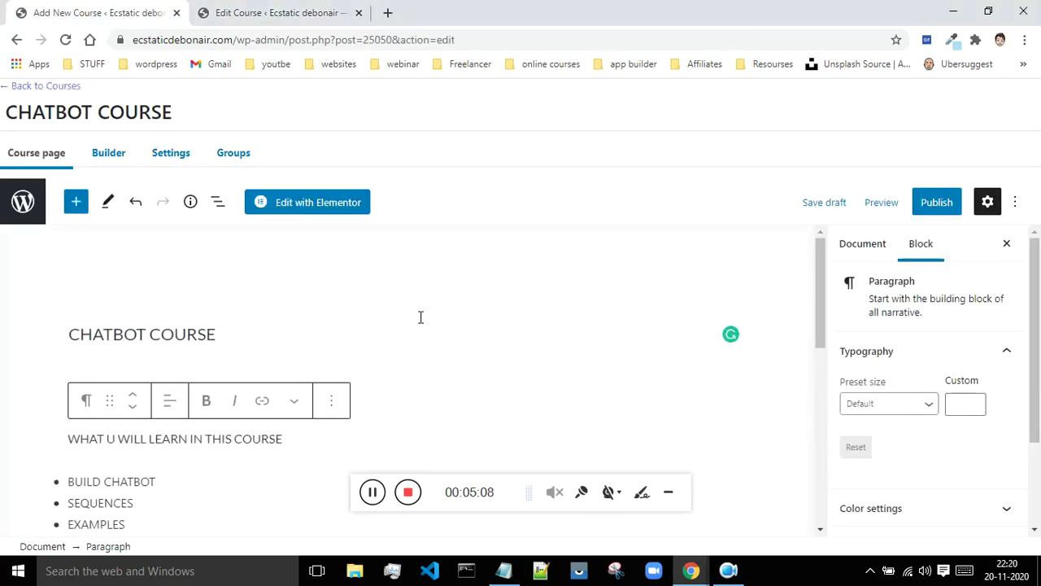
click(478, 434)
click(48, 414)
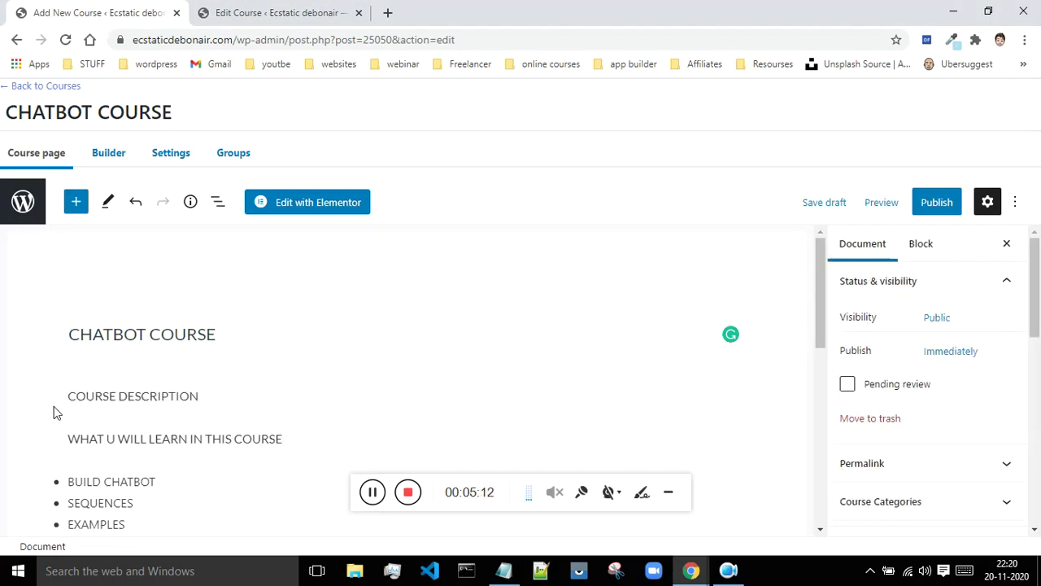
click(75, 203)
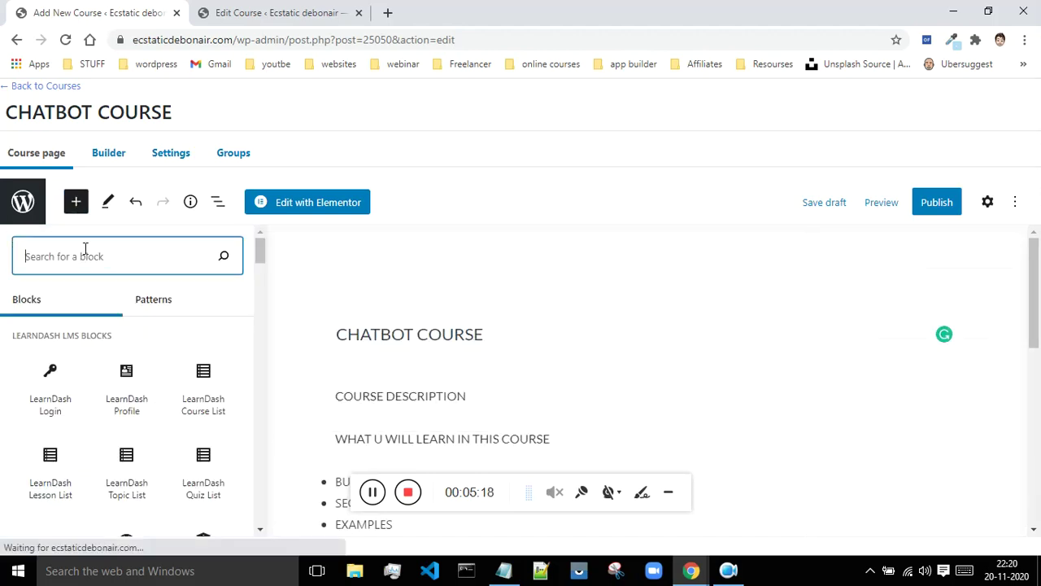
text(SHORT)
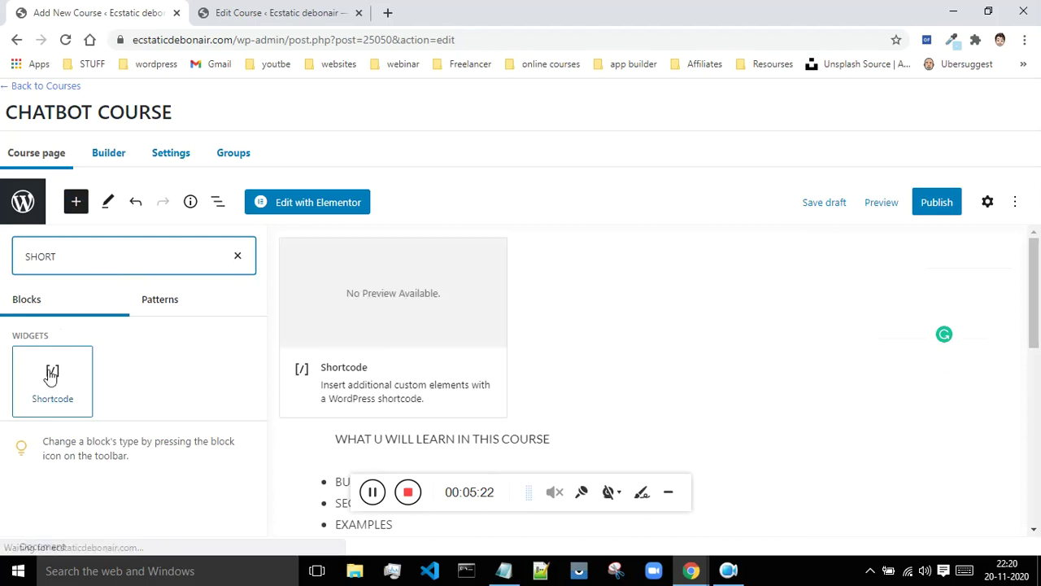
click(77, 374)
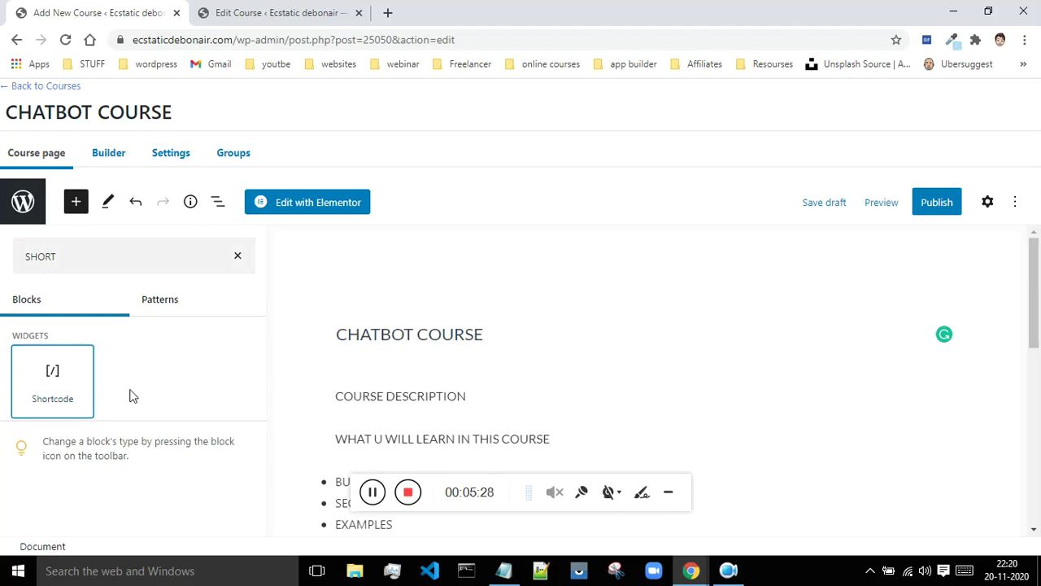
click(53, 376)
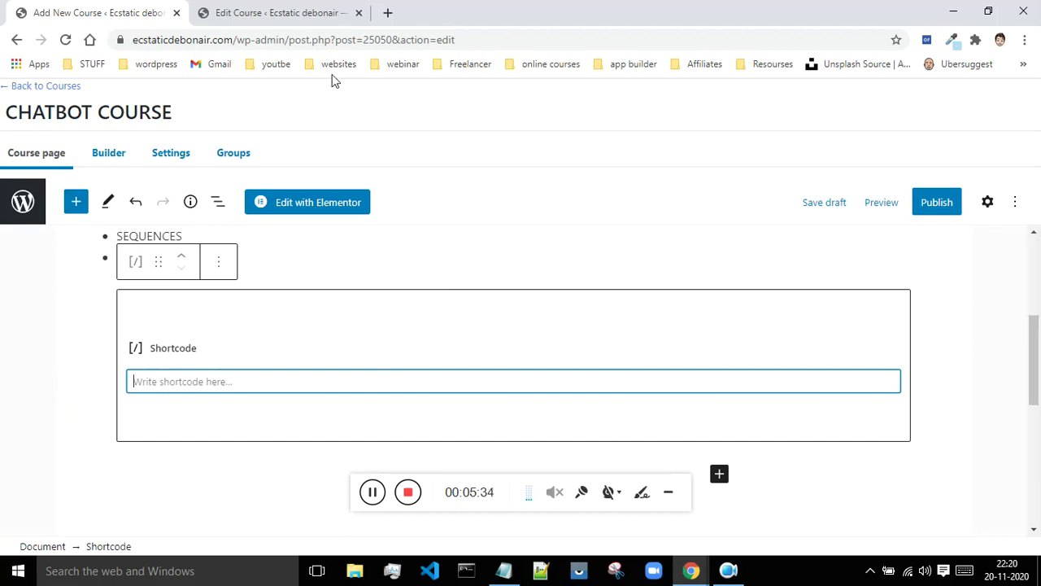
- Cut the whole visitor shortcode from Email Marketing Strategies and paste it into the new Shortcode block of CHATBOT COURSE
click(294, 12)
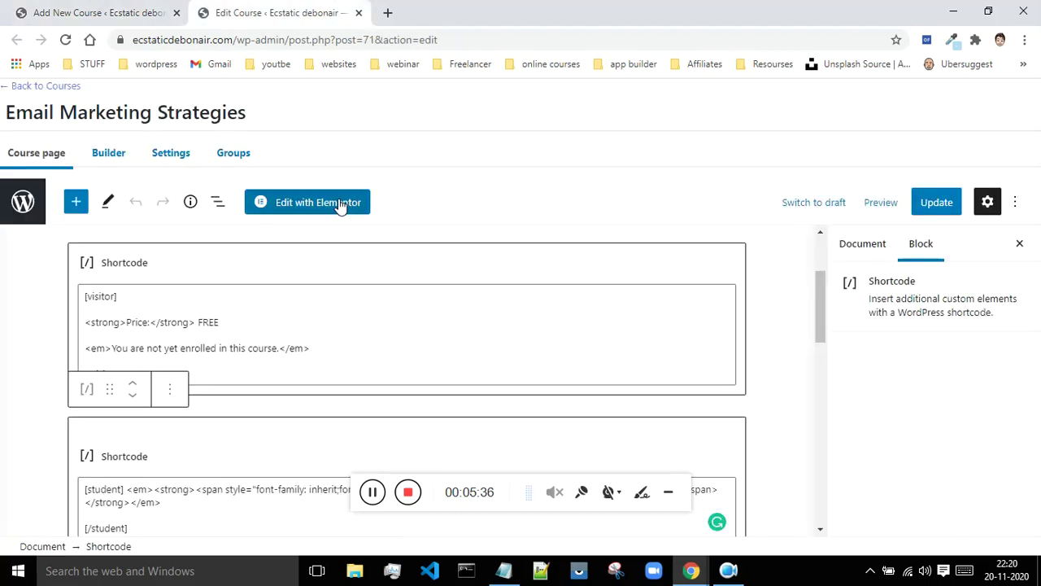
click(87, 389)
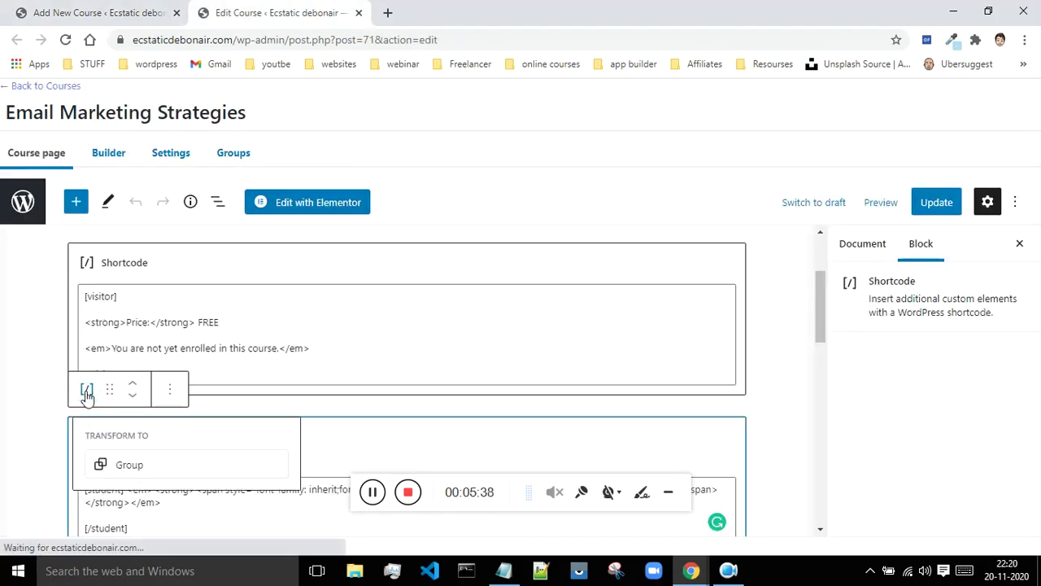
click(163, 374)
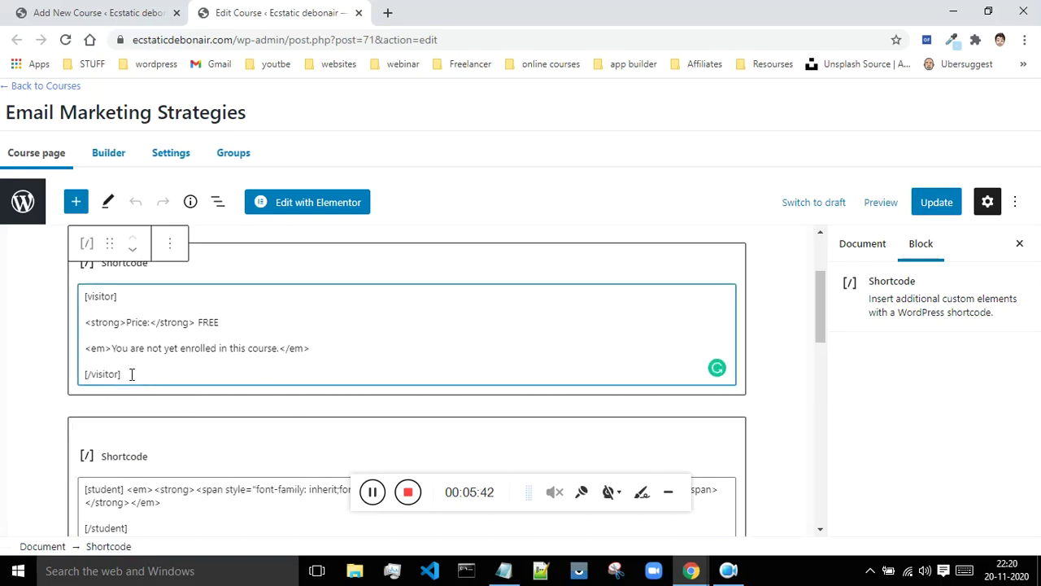
drag(130, 374, 81, 294)
key(ctrl+x)
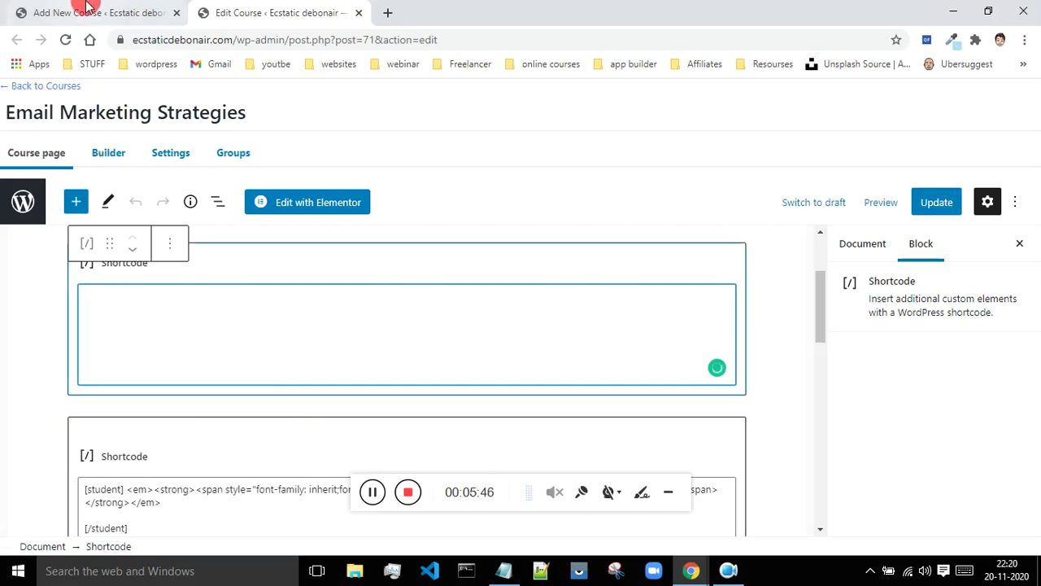
click(86, 10)
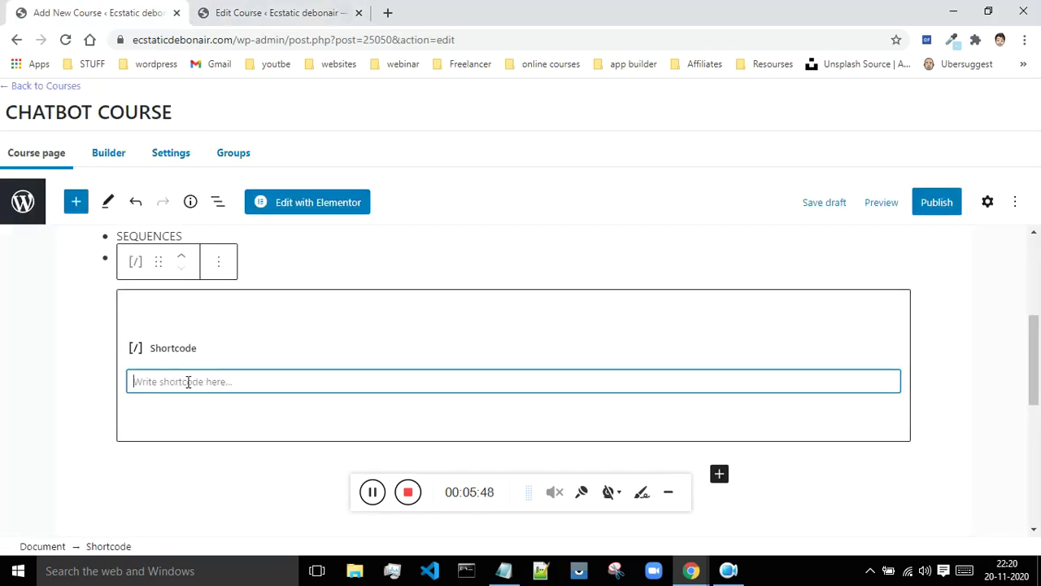
key(ctrl+v)
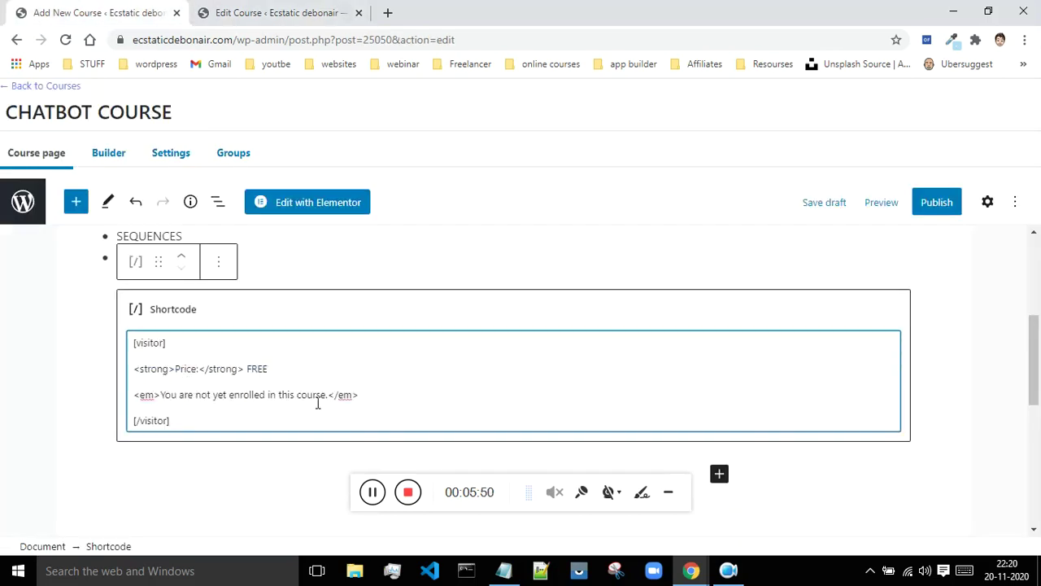
- Replace the price and enrolment lines between the visitor tags with YOU ARE NOR YET ENROLLED
drag(365, 399, 124, 371)
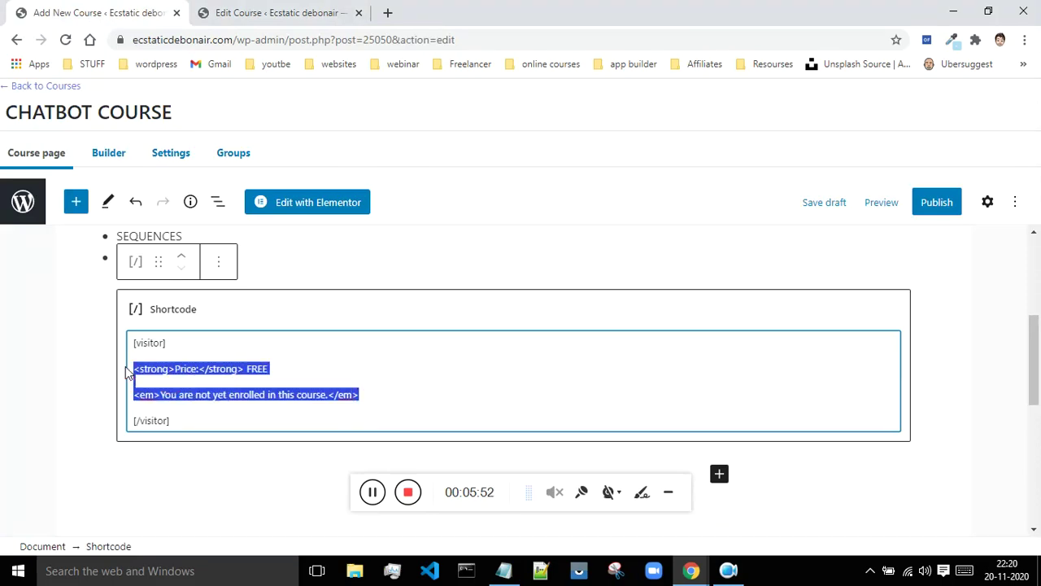
key(BackSpace)
text(YOU ARE)
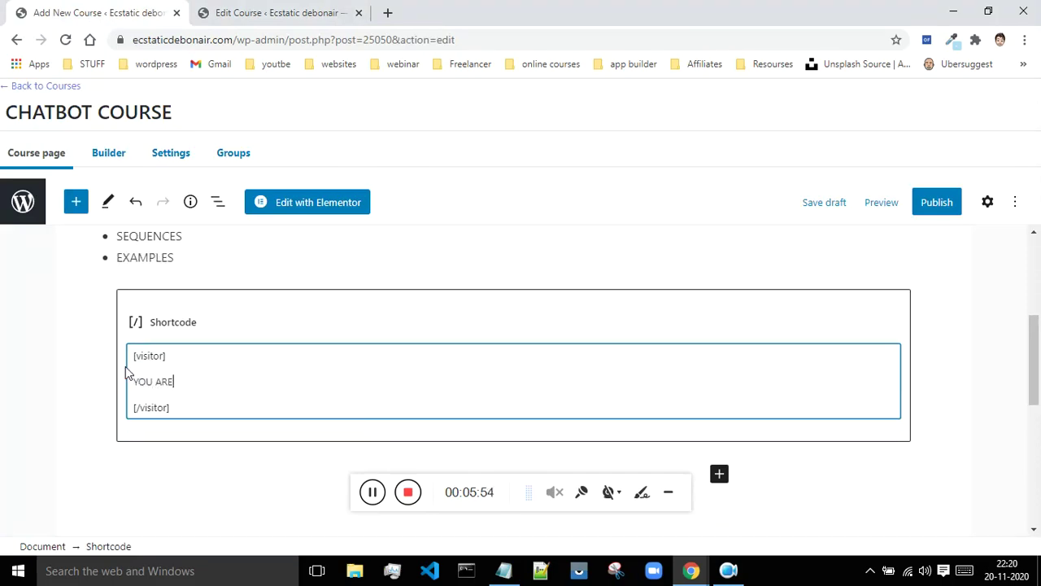
text( NOR YET ENROLLED)
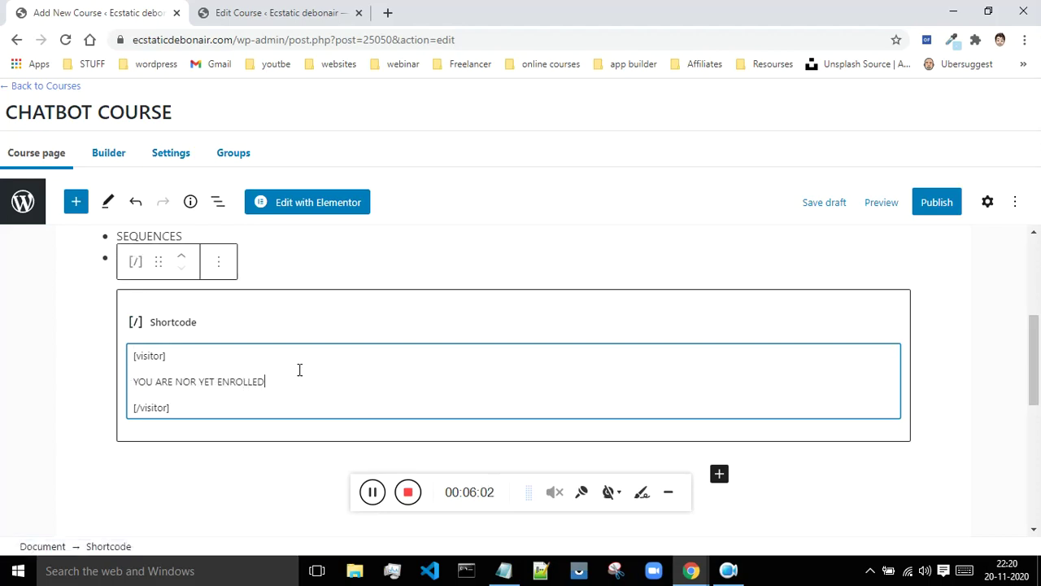
- Retype the end of the visitor message in CHATBOT COURSE so its last word reads ENROLLED
key(BackSpace)
key(BackSpace)
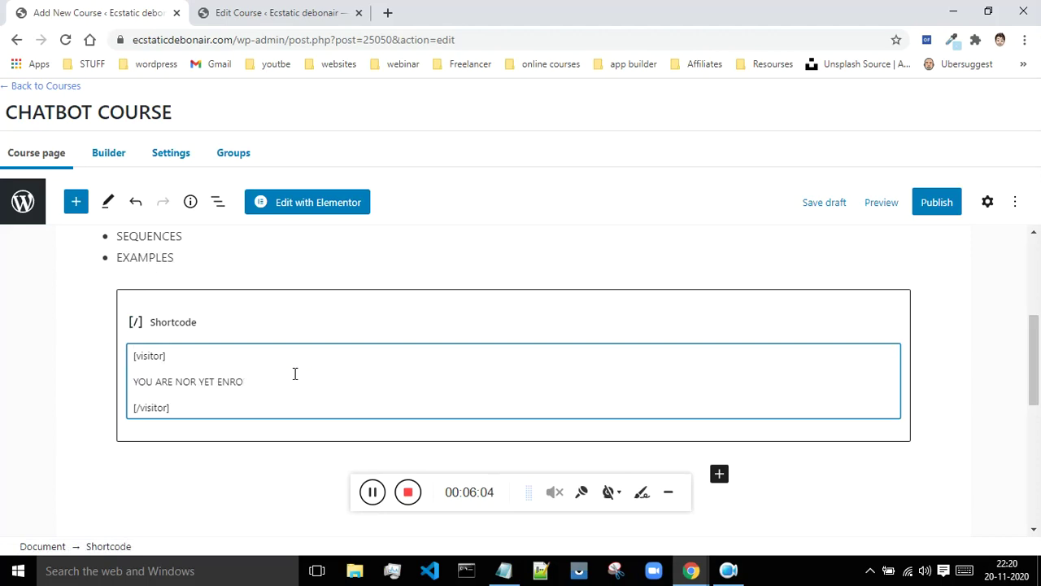
text(LLED)
- Move the visitor Shortcode block up above COURSE DESCRIPTION, directly below the CHATBOT COURSE title
scroll(726, 296, down, 3)
scroll(434, 456, down, 3)
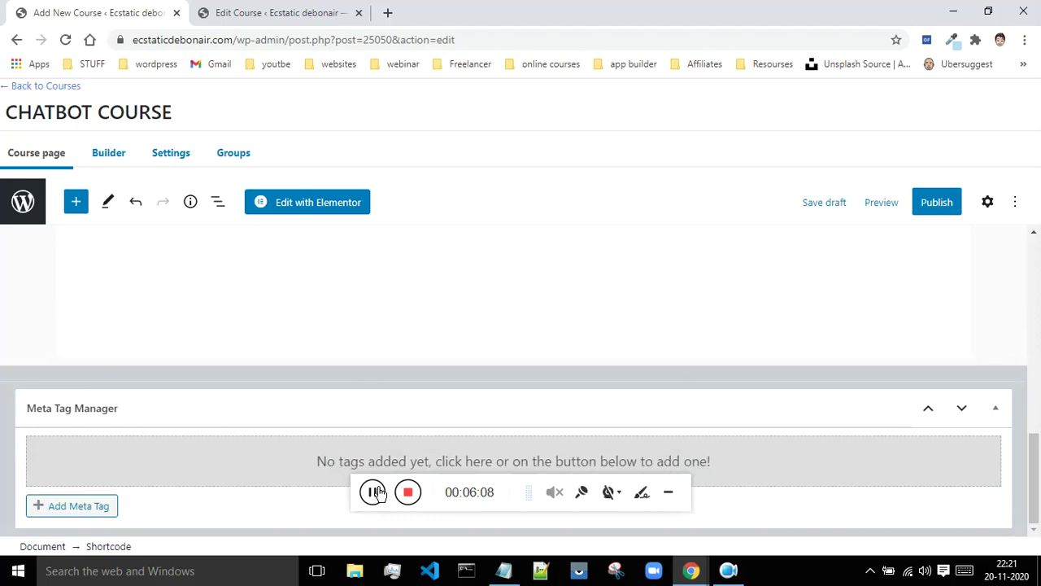
scroll(567, 395, up, 10)
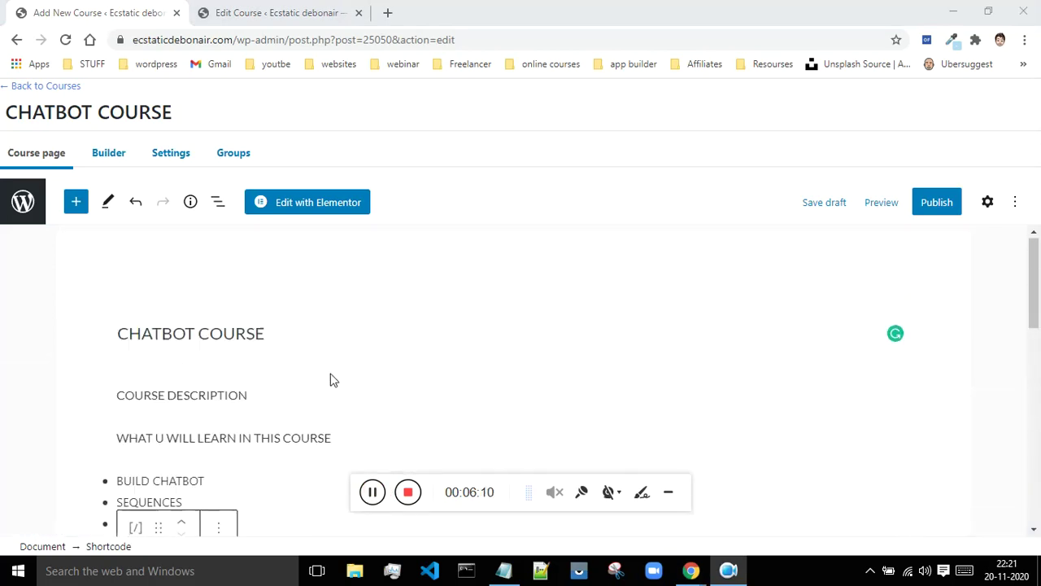
scroll(276, 399, down, 2)
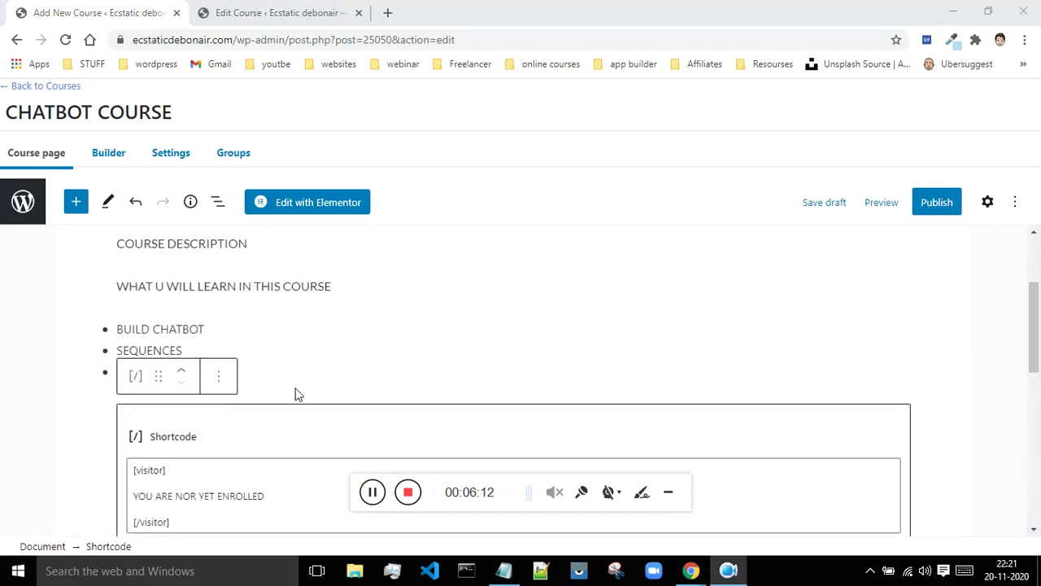
scroll(226, 402, down, 2)
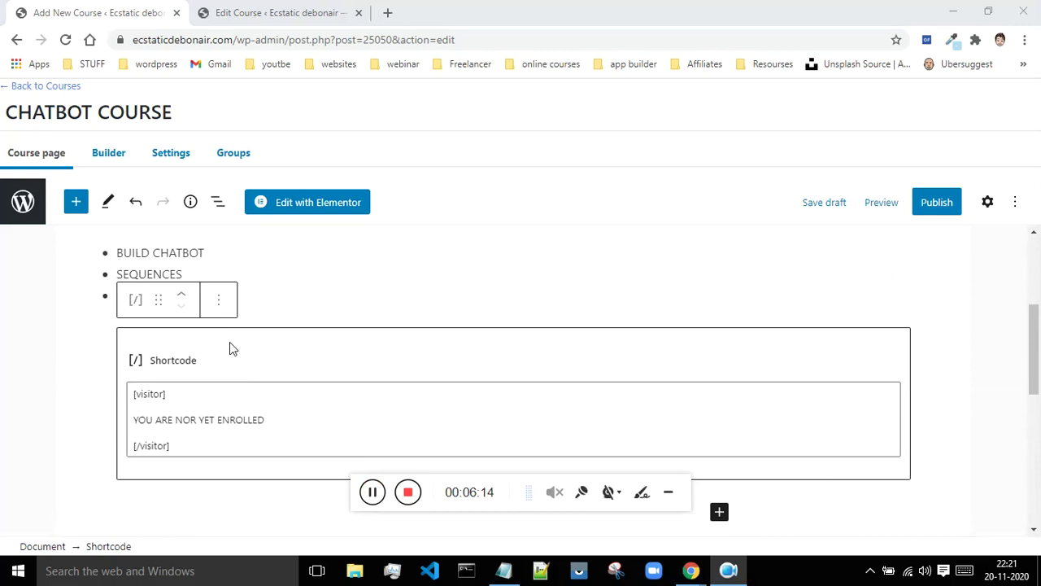
click(182, 295)
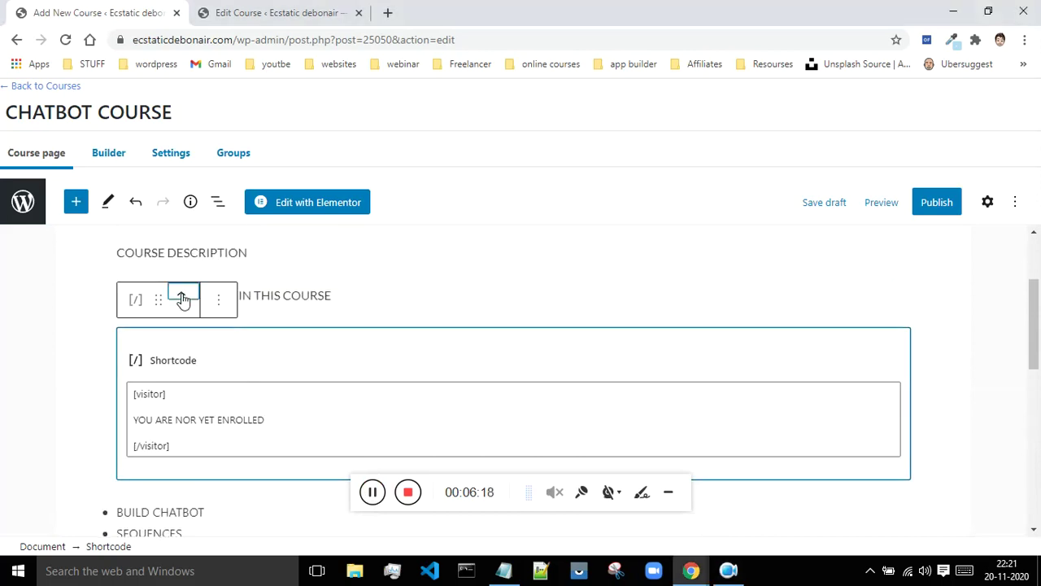
click(182, 298)
click(187, 297)
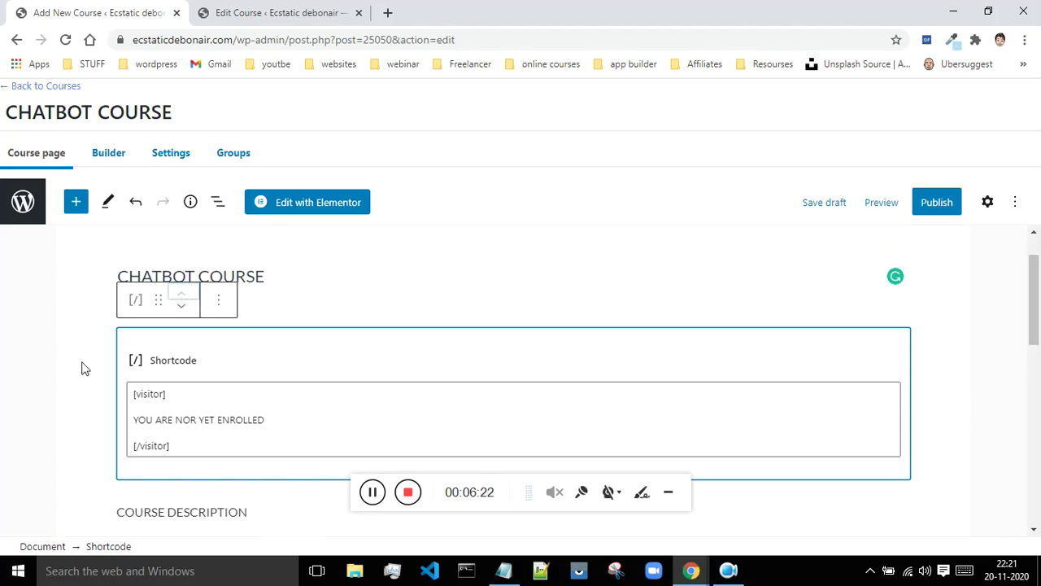
scroll(667, 366, down, 2)
- Examine the student shortcode in the Email Marketing Strategies editor and switch to that course's public page
click(277, 10)
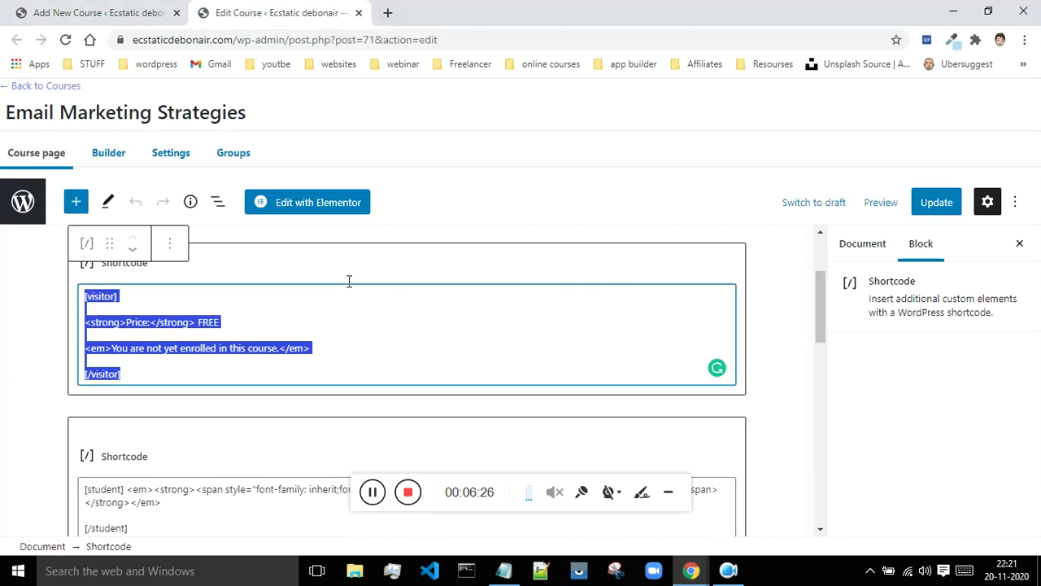
drag(820, 318, 821, 355)
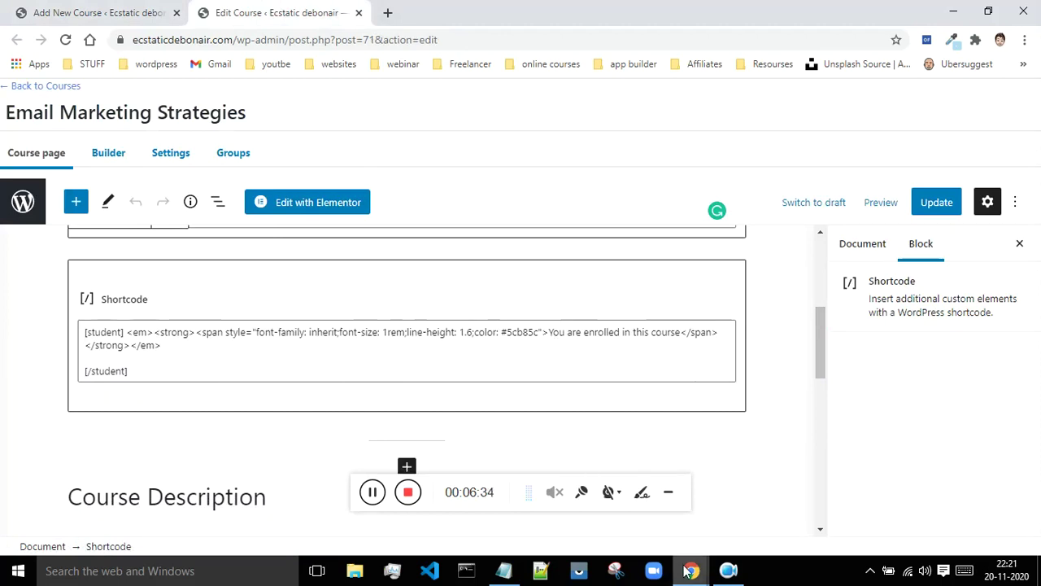
mouse_move(690, 570)
click(751, 504)
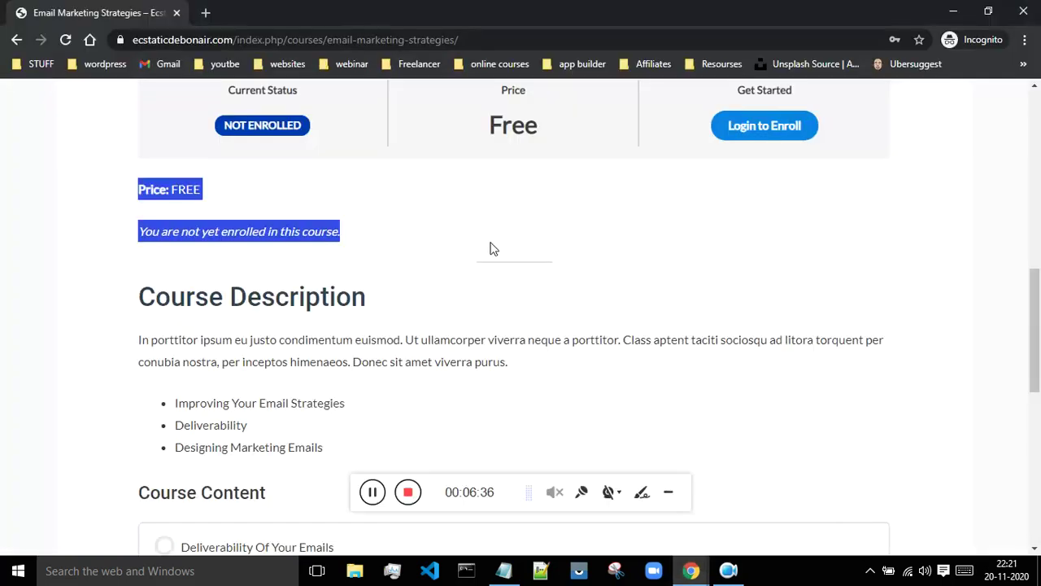
- Log in to enroll from the public Email Marketing Strategies page, filling in the saved account username and password
scroll(556, 256, up, 3)
click(737, 356)
click(502, 275)
click(492, 315)
click(509, 427)
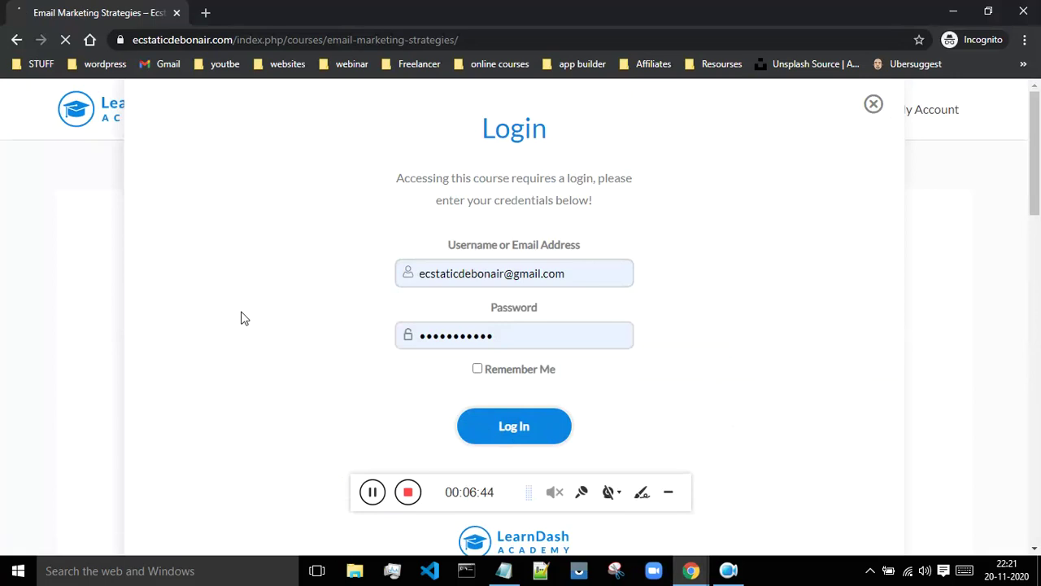
- Compare the enrolment message shown to a logged-in student with the student shortcode in the Email Marketing Strategies editor
scroll(257, 307, down, 7)
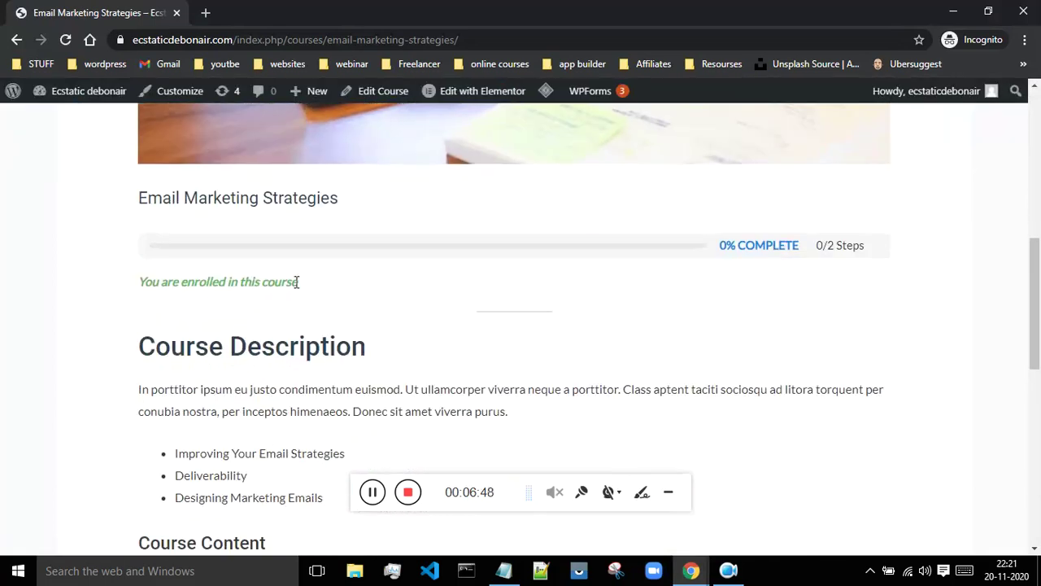
drag(135, 282, 291, 282)
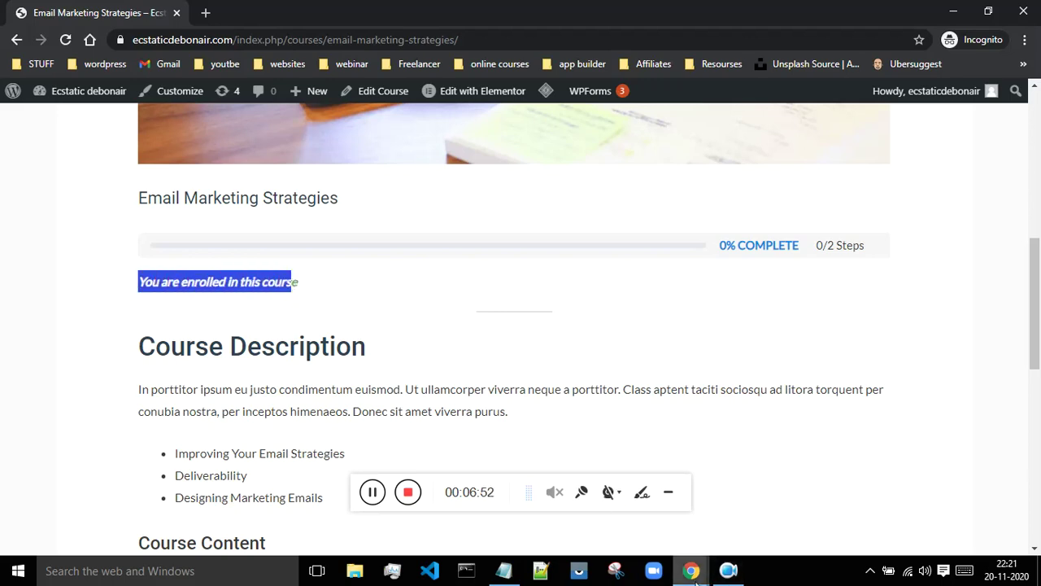
mouse_move(691, 570)
click(609, 491)
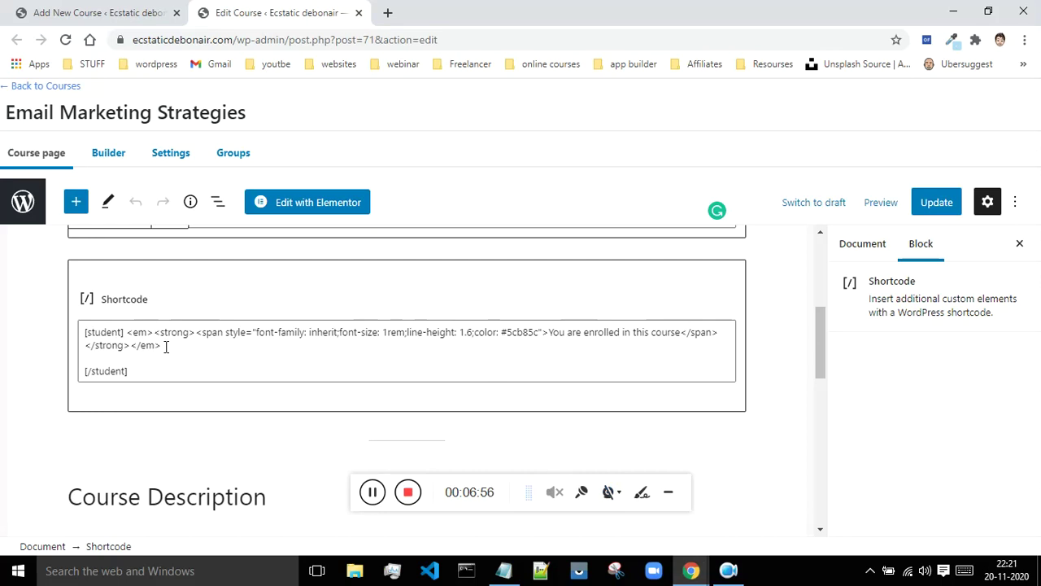
- Return to CHATBOT COURSE, search the blocks for SHORT and insert a Shortcode block directly below the visitor block
click(73, 12)
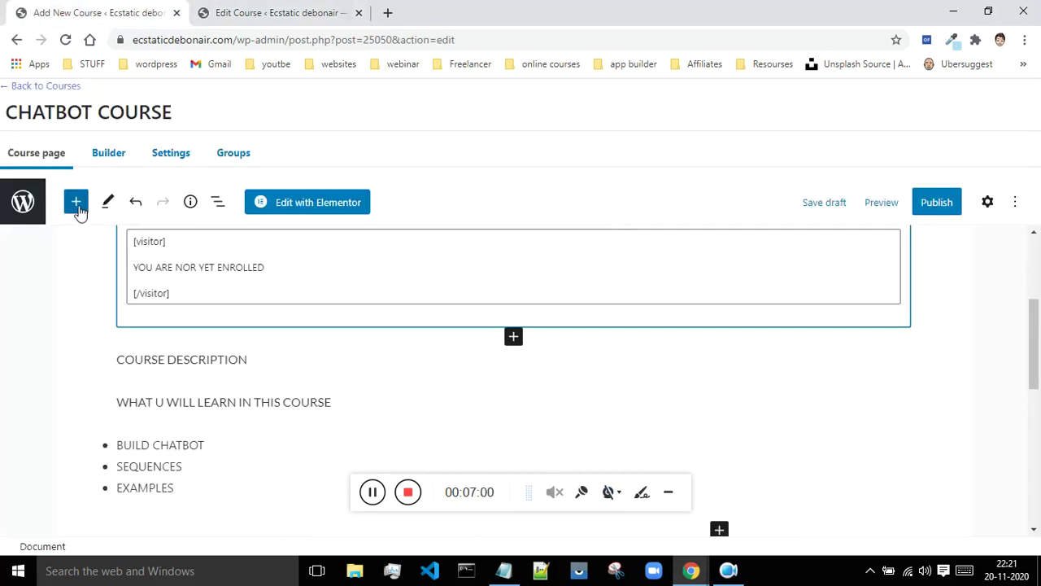
click(513, 337)
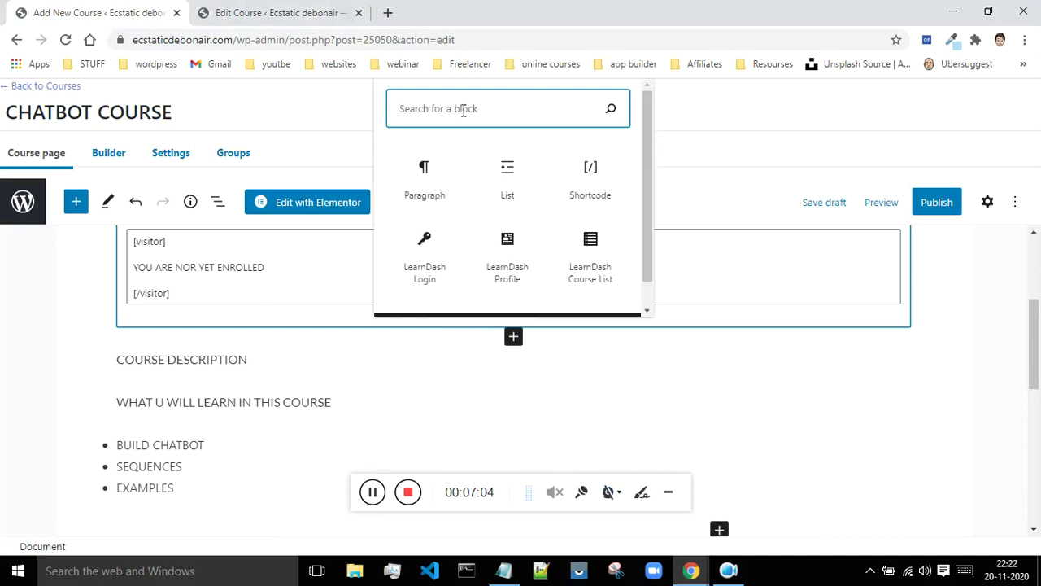
text(SHORT)
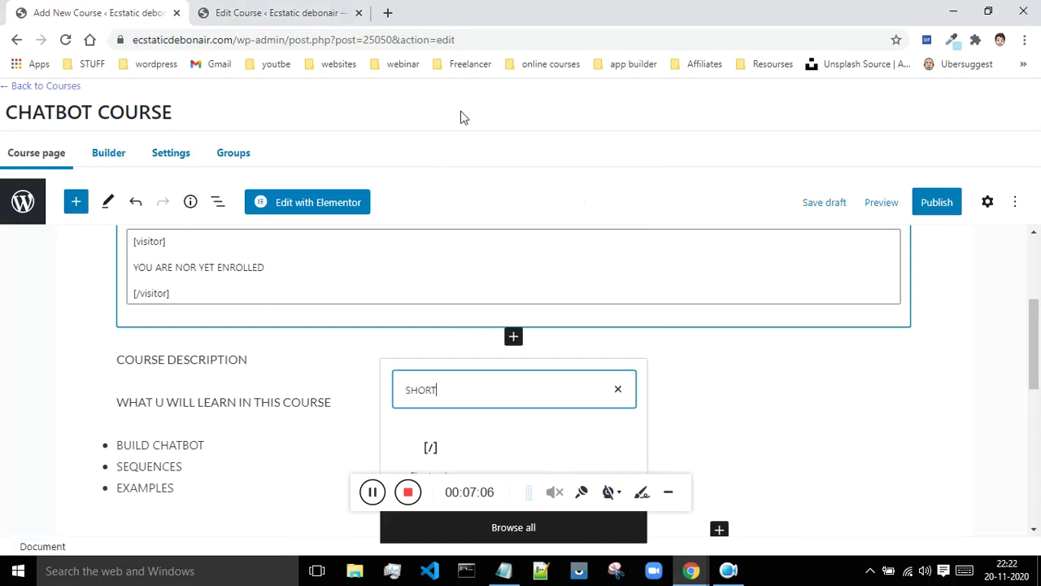
click(424, 445)
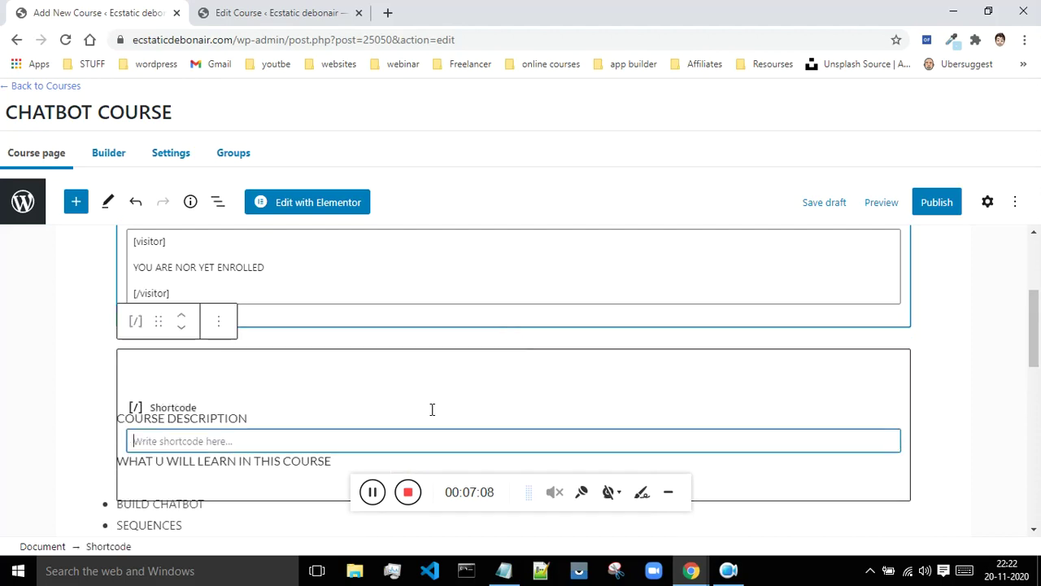
- Copy the whole student shortcode from Email Marketing Strategies and paste it into the empty Shortcode block of CHATBOT COURSE
click(313, 12)
drag(135, 367, 76, 337)
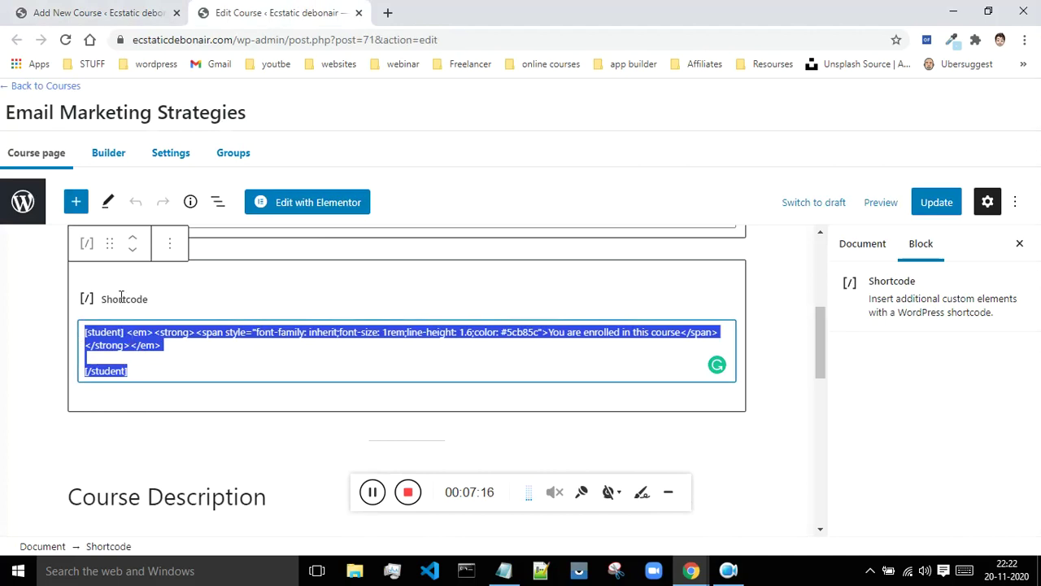
key(ctrl+x)
click(33, 11)
click(207, 441)
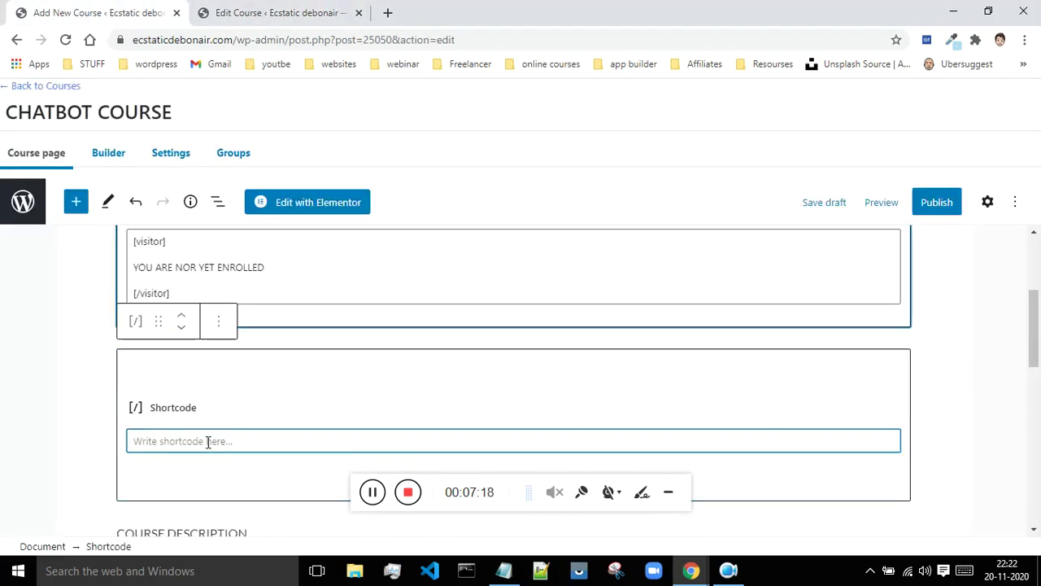
key(ctrl+v)
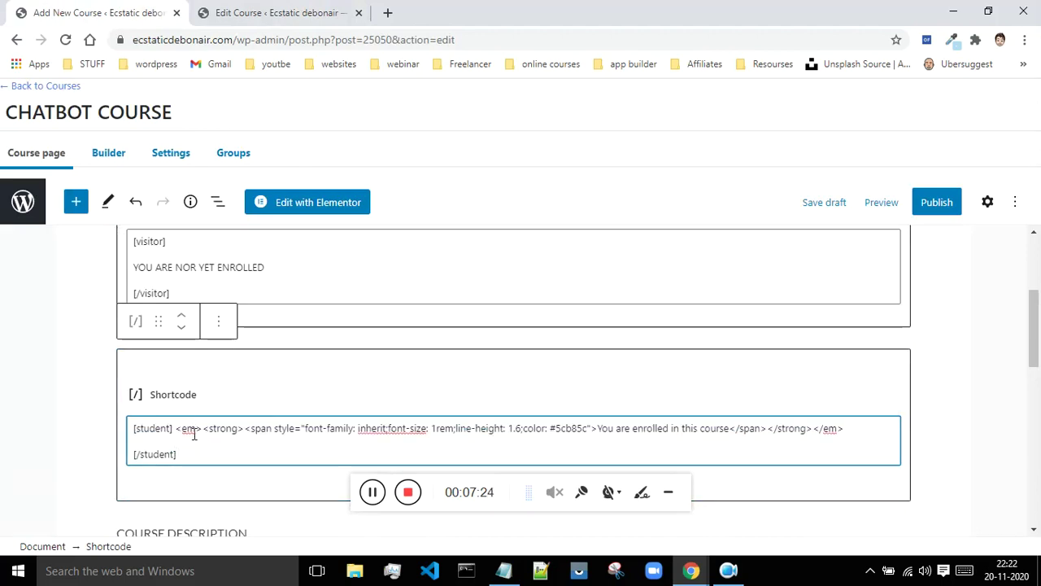
- Replace the formatted enrolment text between the student tags with HELLO STUDENT WELCOME TO THE COURSE on its own line
drag(848, 427, 180, 417)
key(BackSpace)
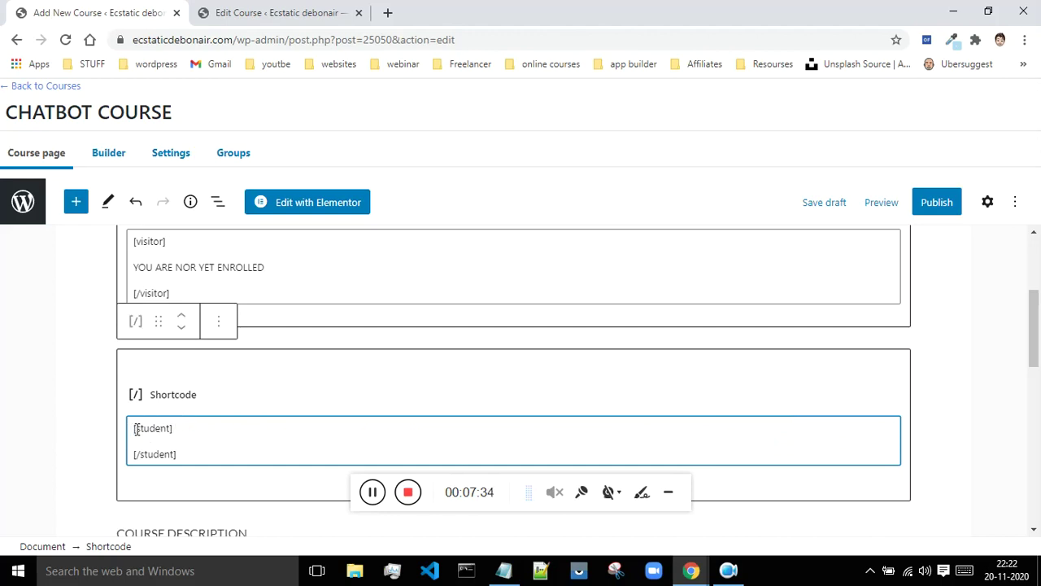
click(181, 438)
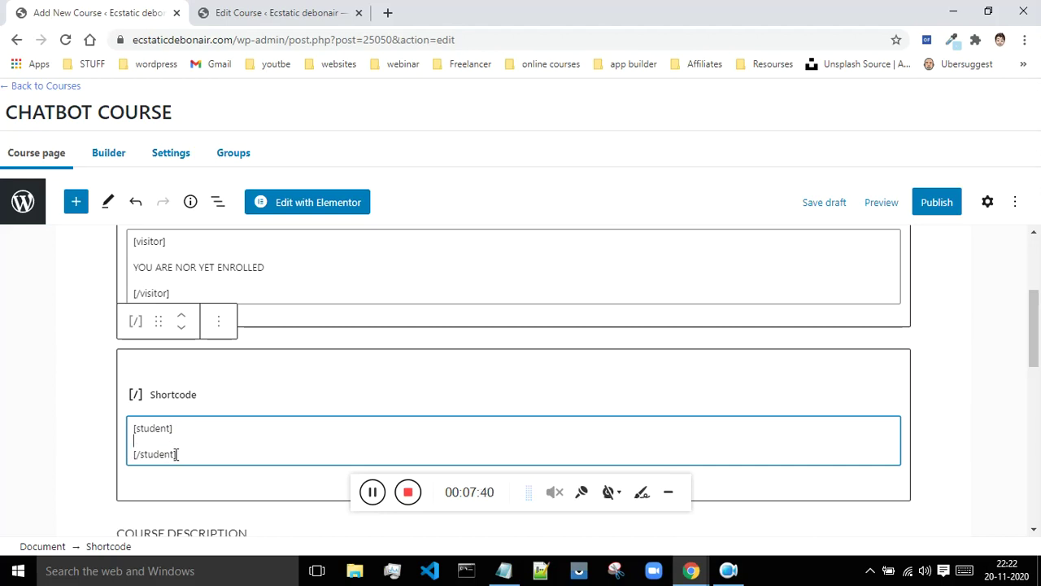
key(Return)
click(157, 436)
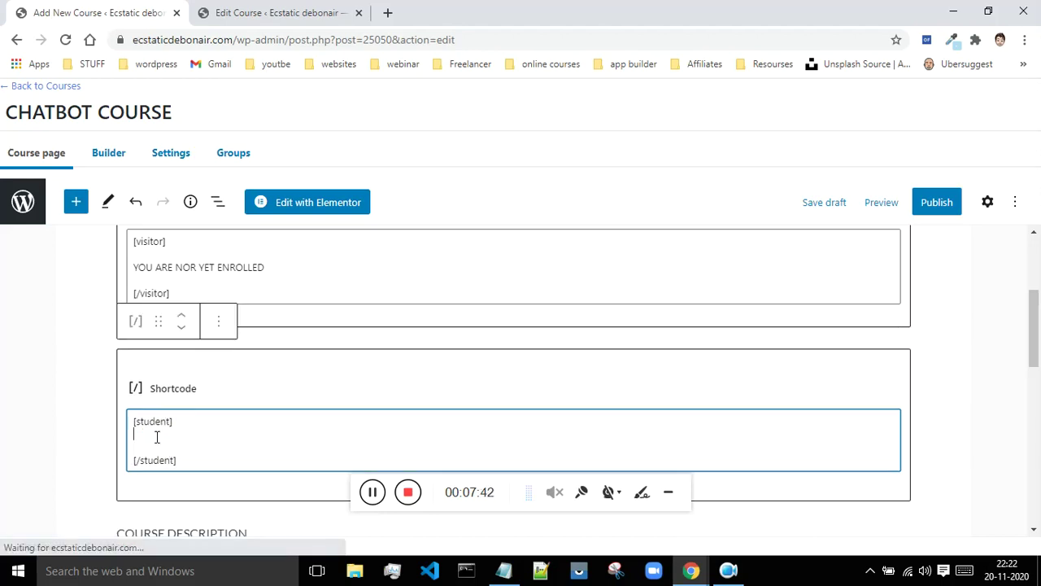
key(Return)
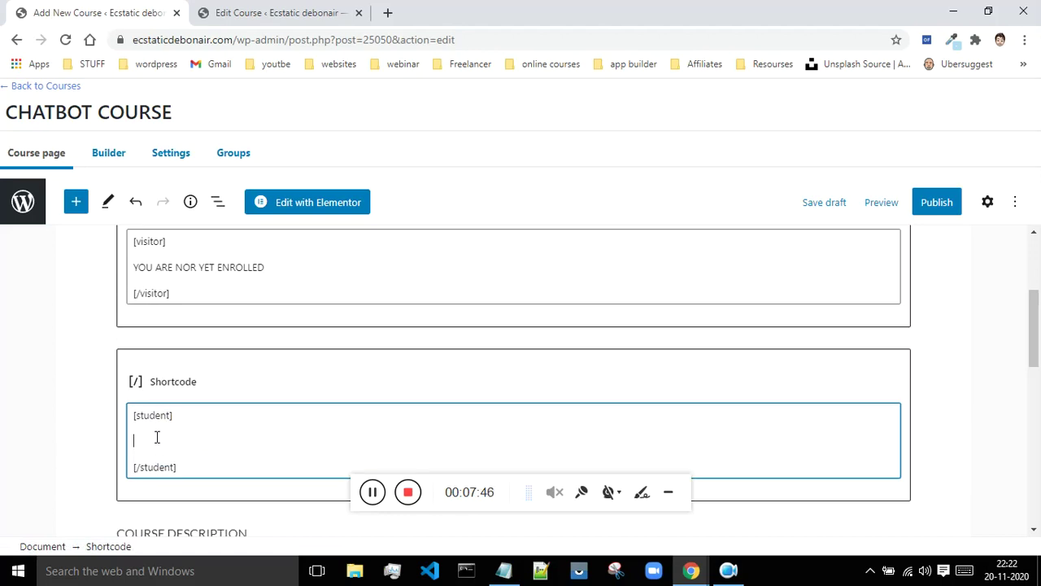
text(HELLO STUDENT)
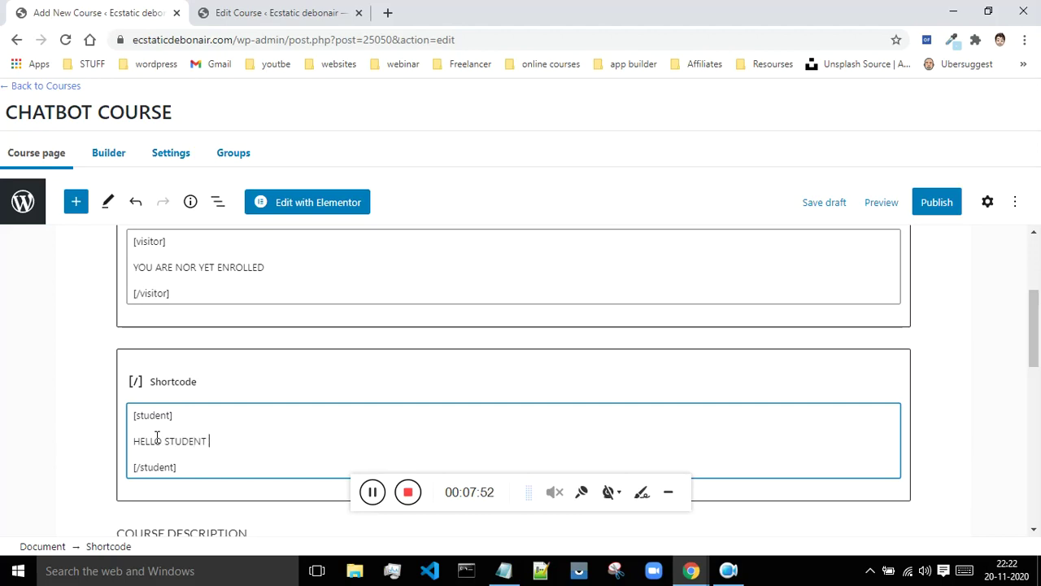
text( WELCOME TO THE COURSE)
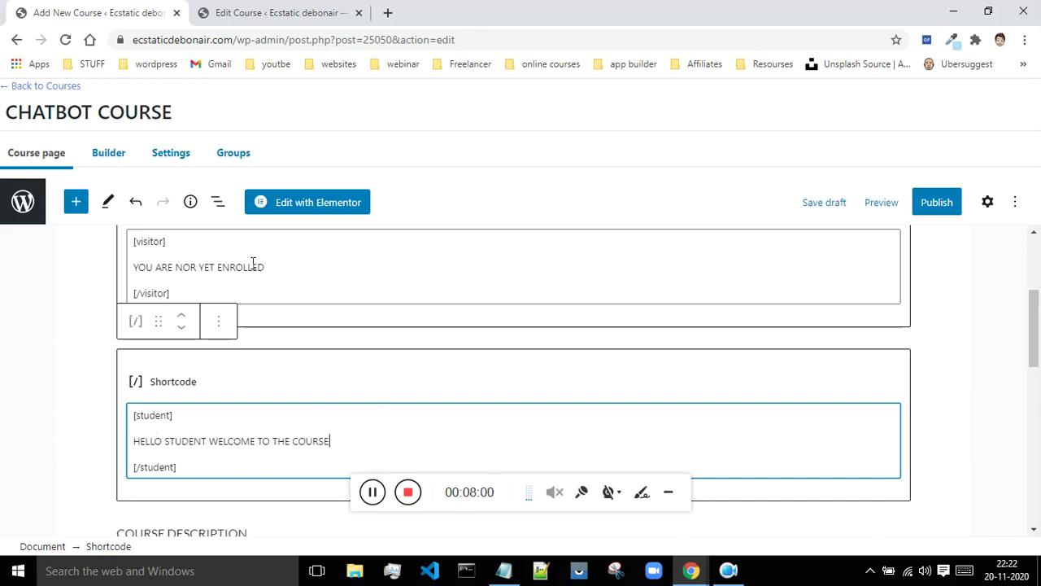
- Publish CHATBOT COURSE immediately with public visibility and look over its description and bulleted list
click(936, 202)
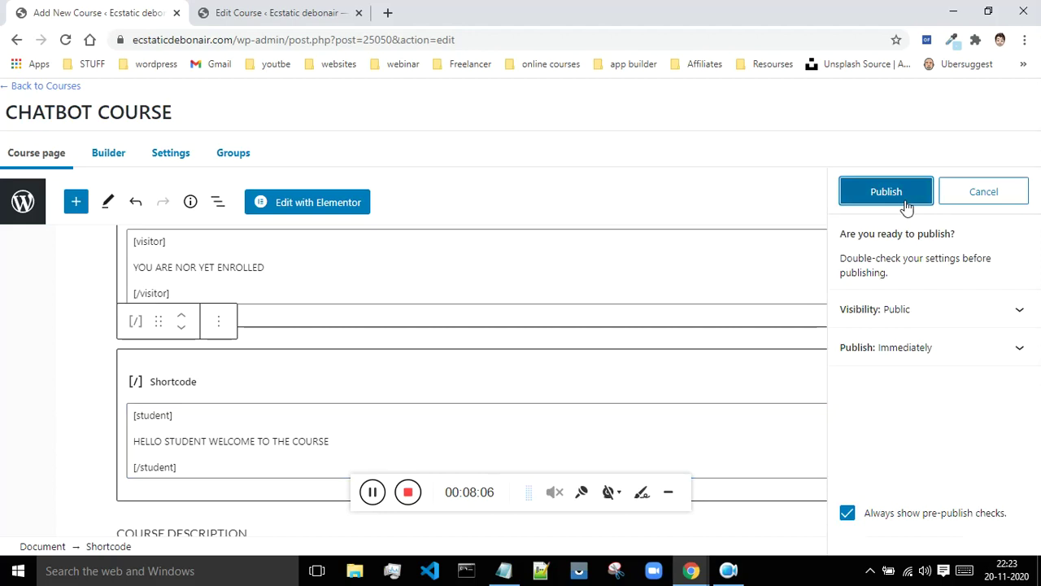
click(902, 198)
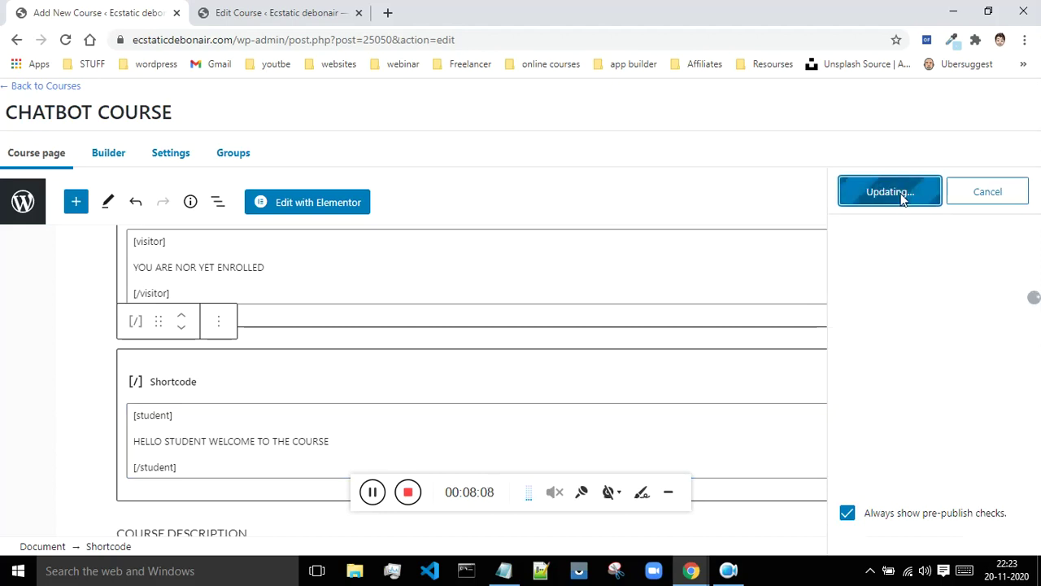
scroll(664, 294, down, 5)
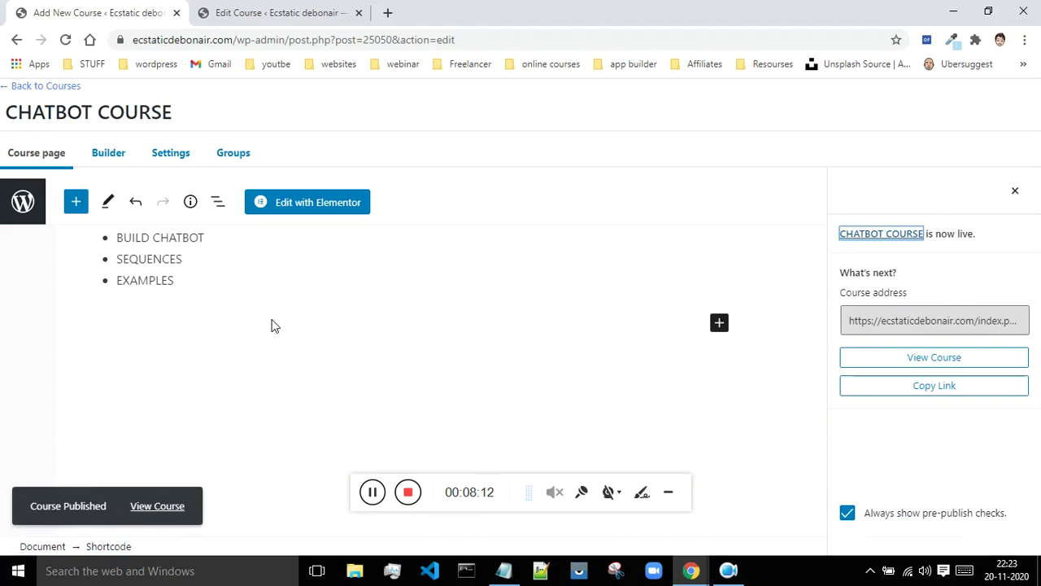
scroll(276, 330, up, 2)
scroll(335, 334, down, 1)
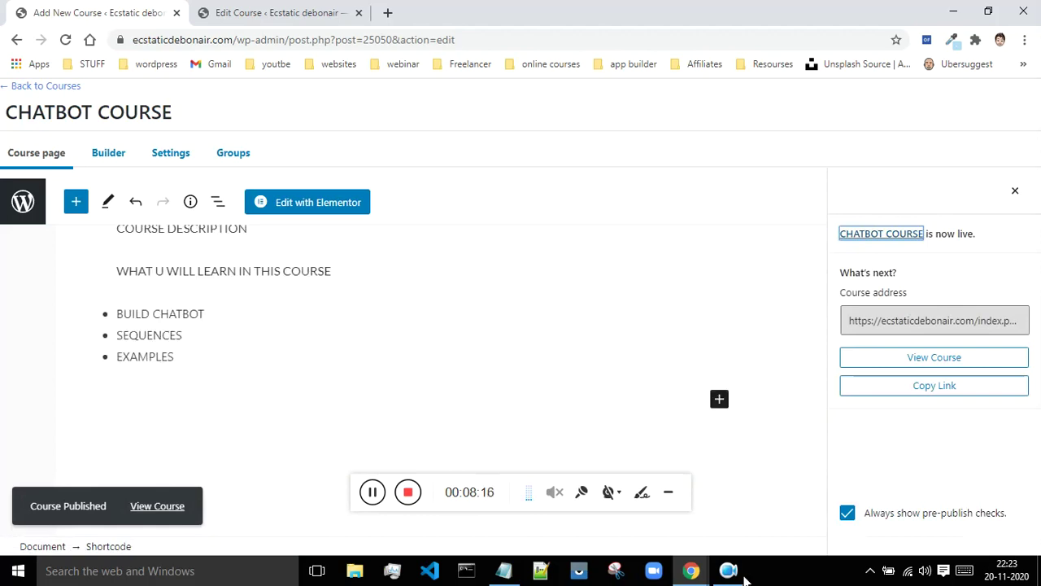
- Review the description, bulleted list and Course Content lessons on the public Email Marketing Strategies page
mouse_move(690, 570)
click(796, 495)
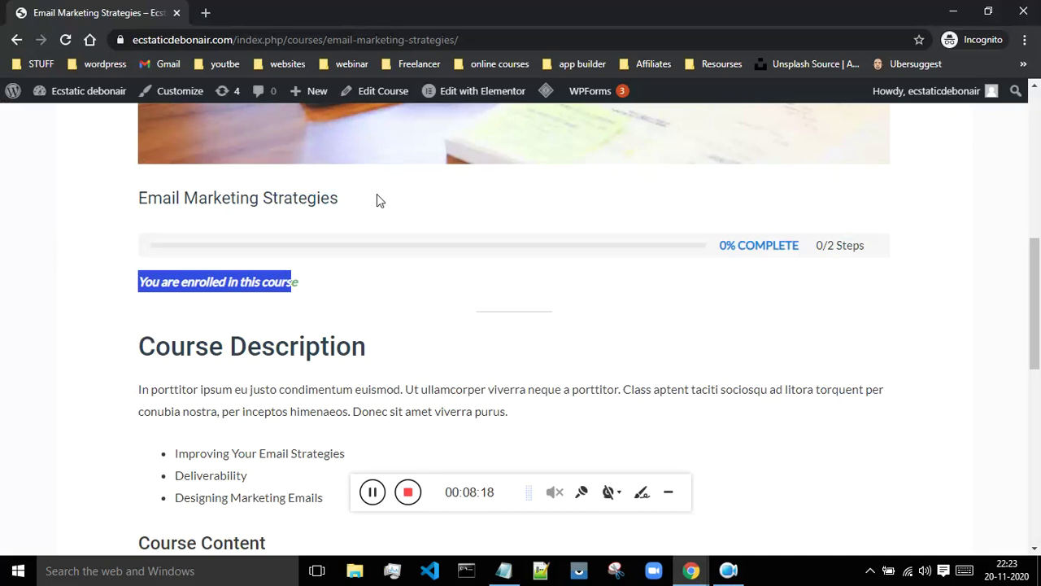
scroll(757, 289, down, 1)
scroll(268, 216, up, 5)
scroll(475, 175, up, 3)
scroll(680, 217, down, 9)
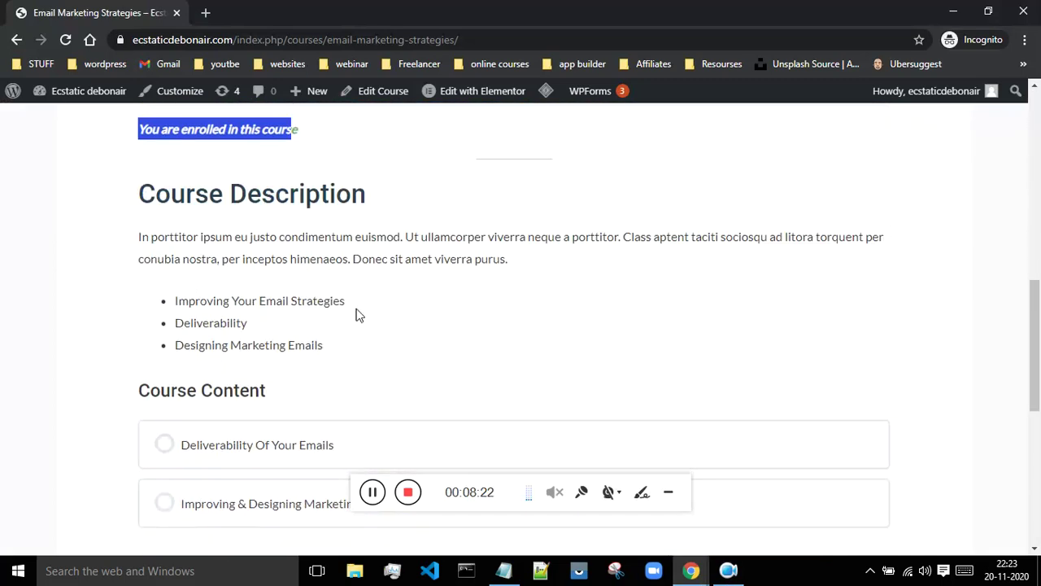
scroll(325, 220, up, 3)
scroll(421, 204, down, 3)
drag(162, 196, 351, 382)
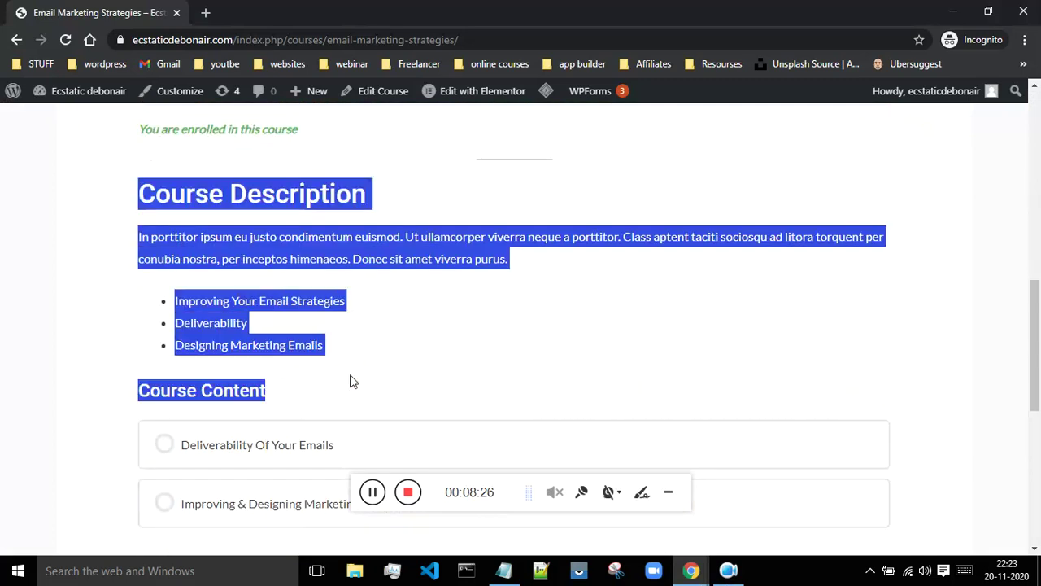
scroll(497, 346, down, 2)
click(203, 255)
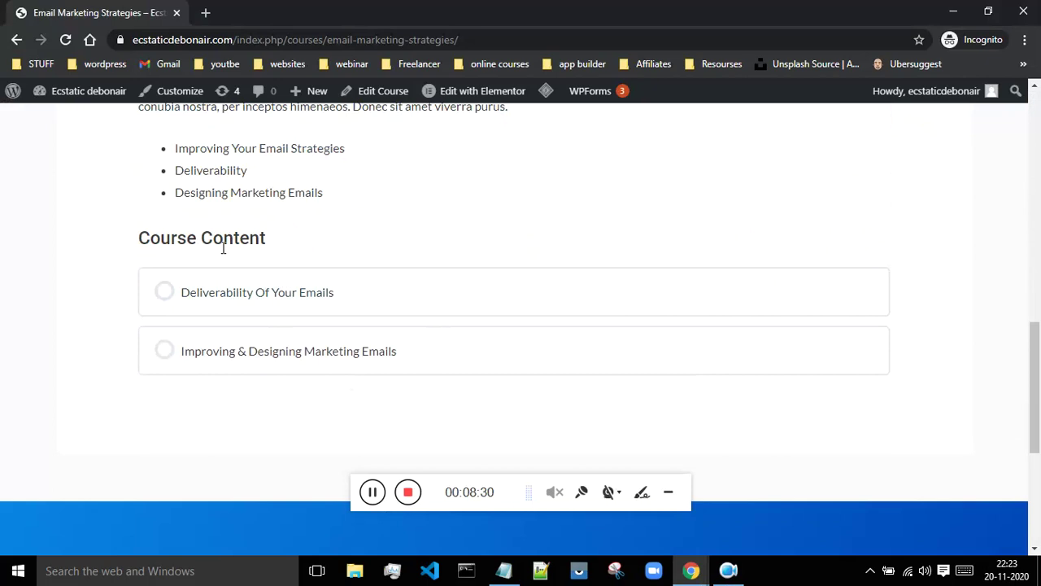
- Dismiss the post-publish details of CHATBOT COURSE and look at the header image on the public Email Marketing Strategies page
mouse_move(690, 571)
click(602, 494)
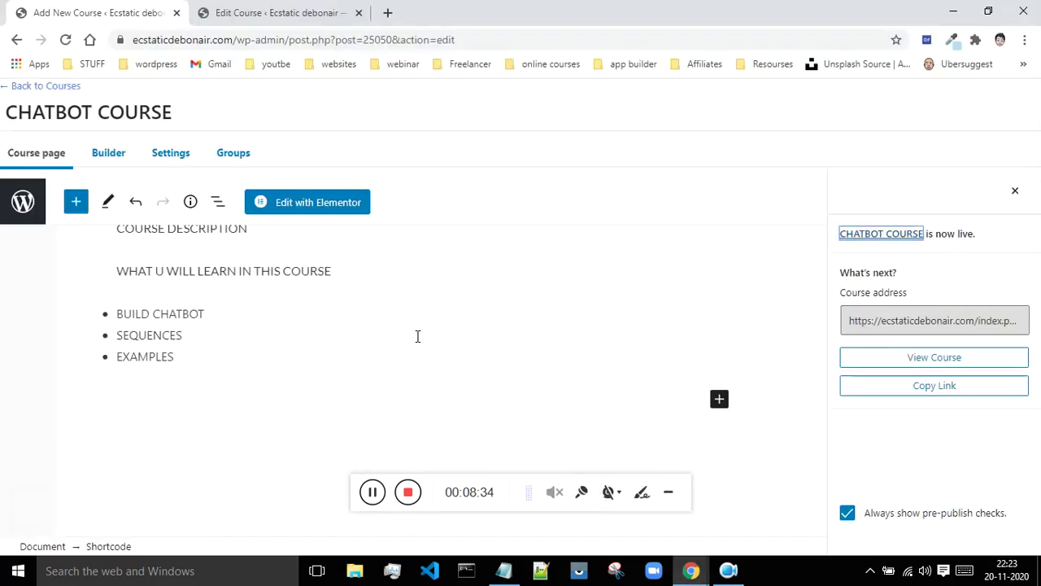
click(1015, 193)
mouse_move(690, 570)
click(741, 496)
scroll(776, 318, up, 10)
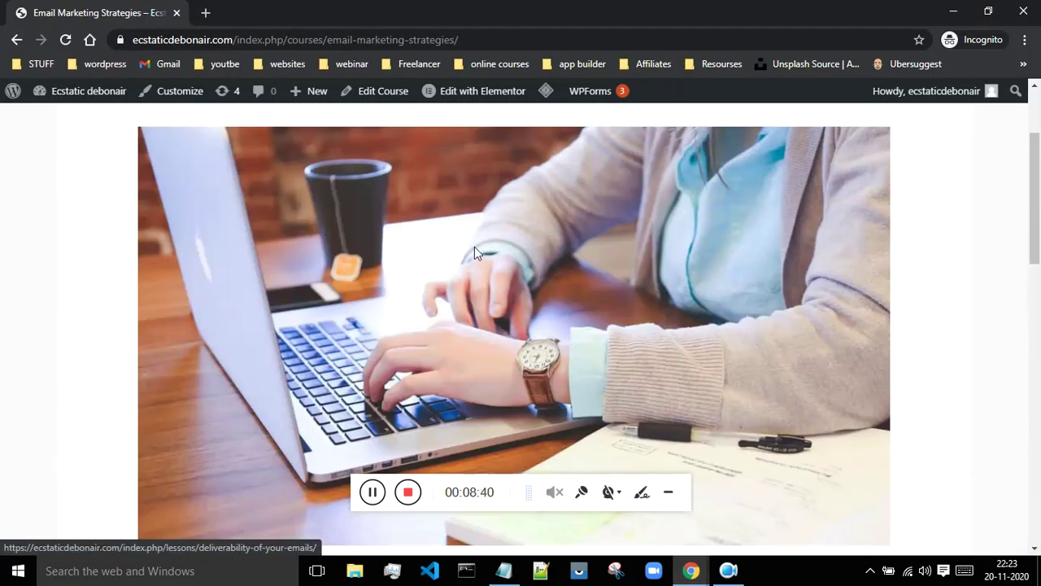
- Set the media library photo of hands typing on a laptop as CHATBOT COURSE's featured image and update the course
mouse_move(699, 578)
click(611, 488)
scroll(1013, 302, up, 3)
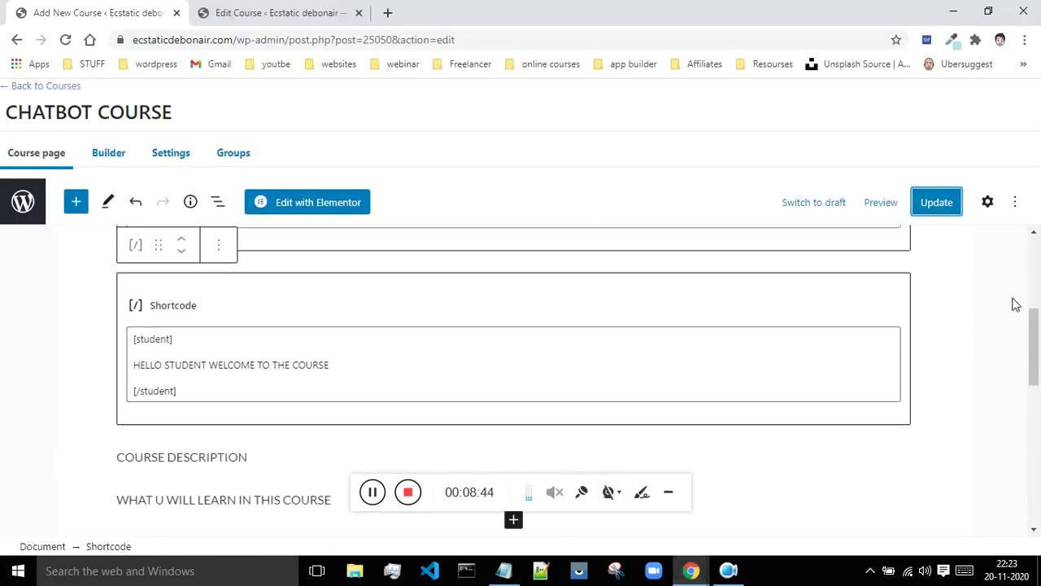
scroll(1015, 304, up, 3)
click(987, 202)
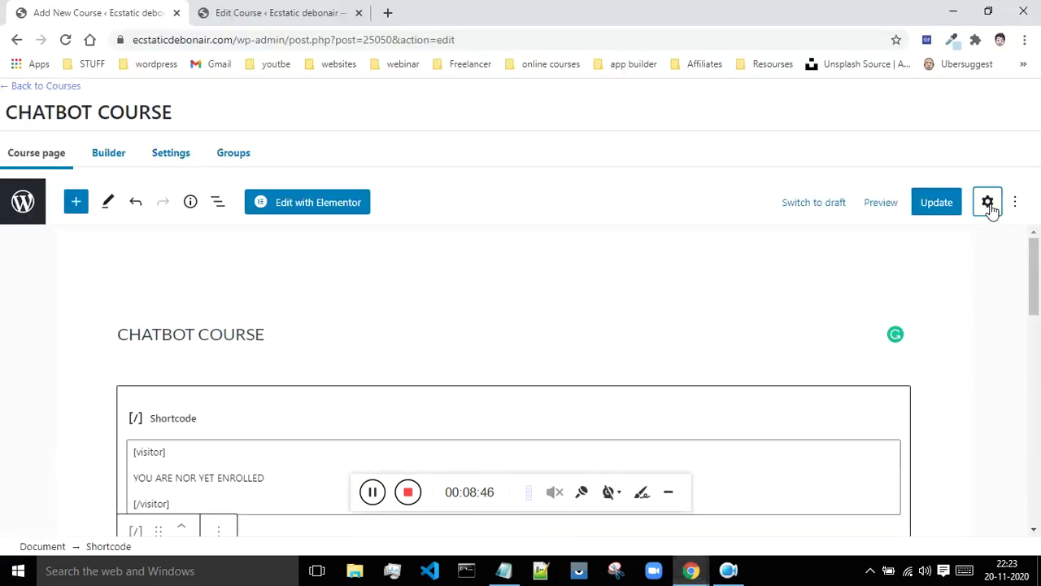
click(864, 248)
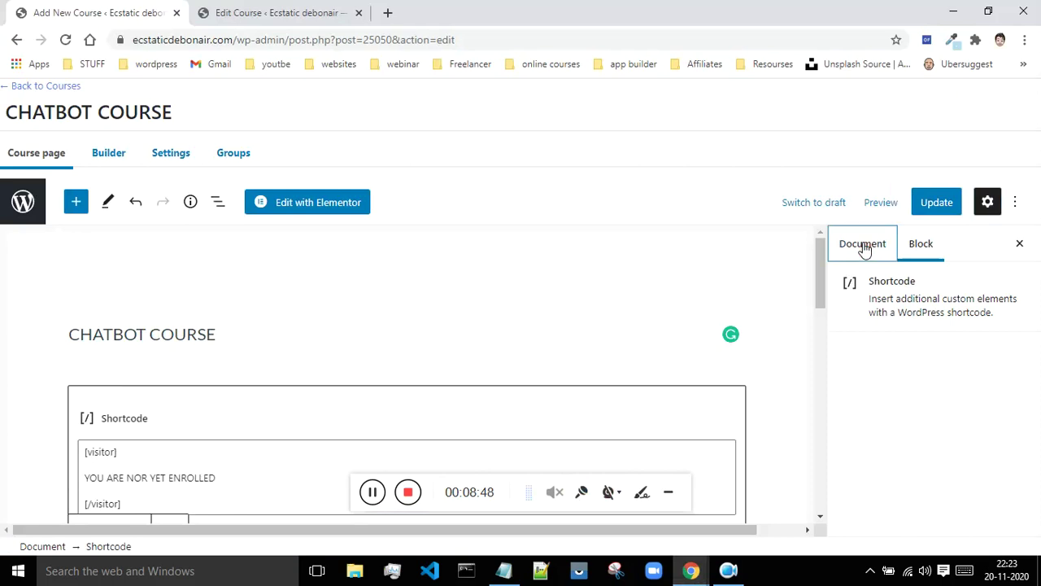
scroll(895, 277, down, 2)
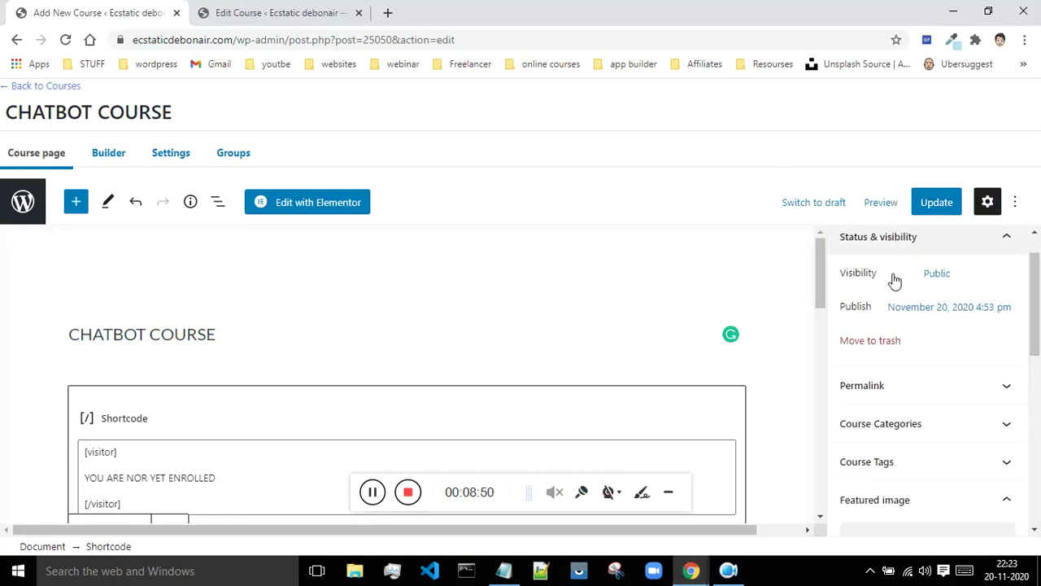
scroll(935, 315, down, 1)
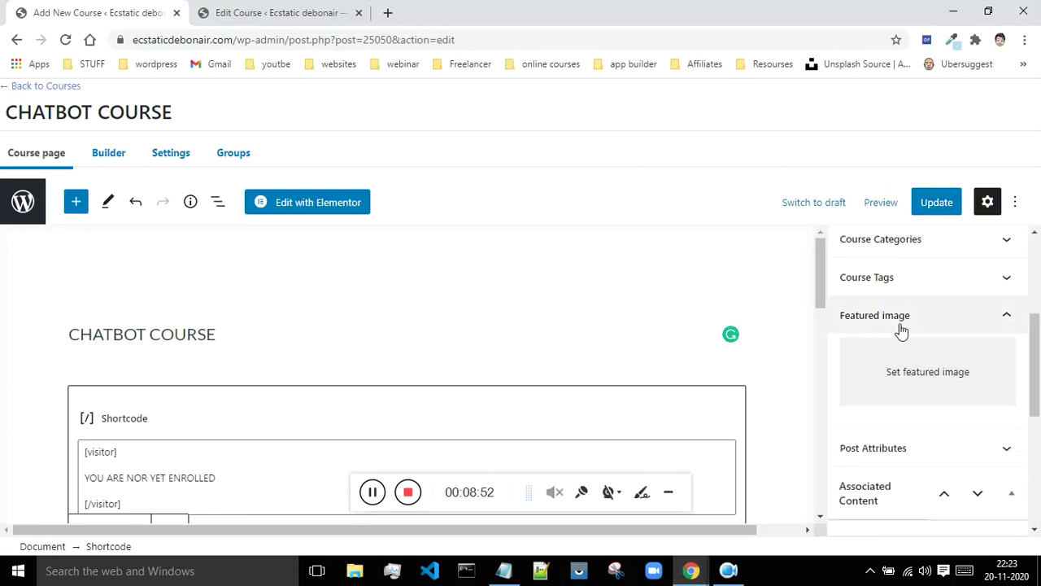
click(916, 375)
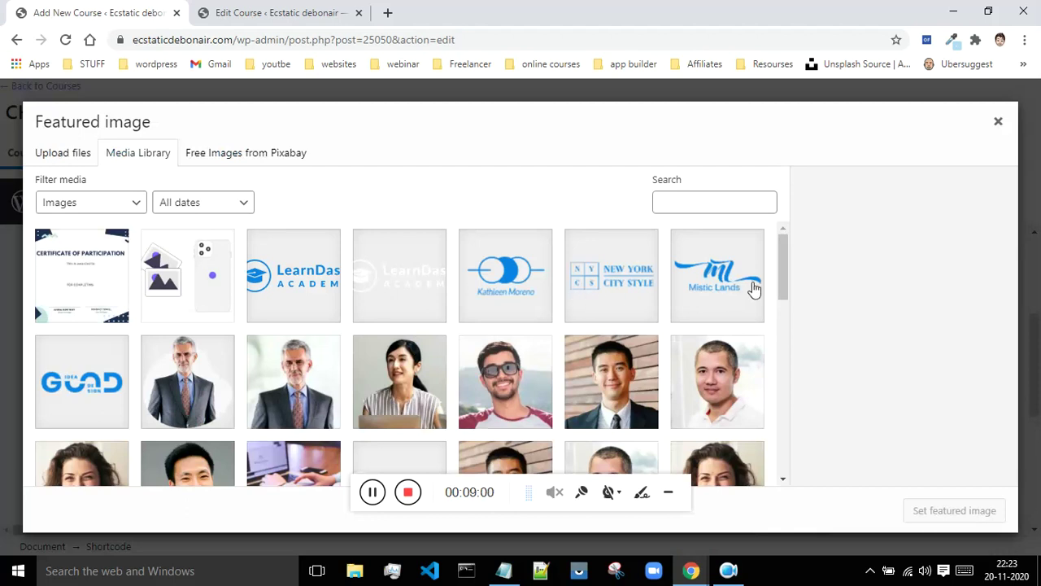
drag(779, 269, 784, 406)
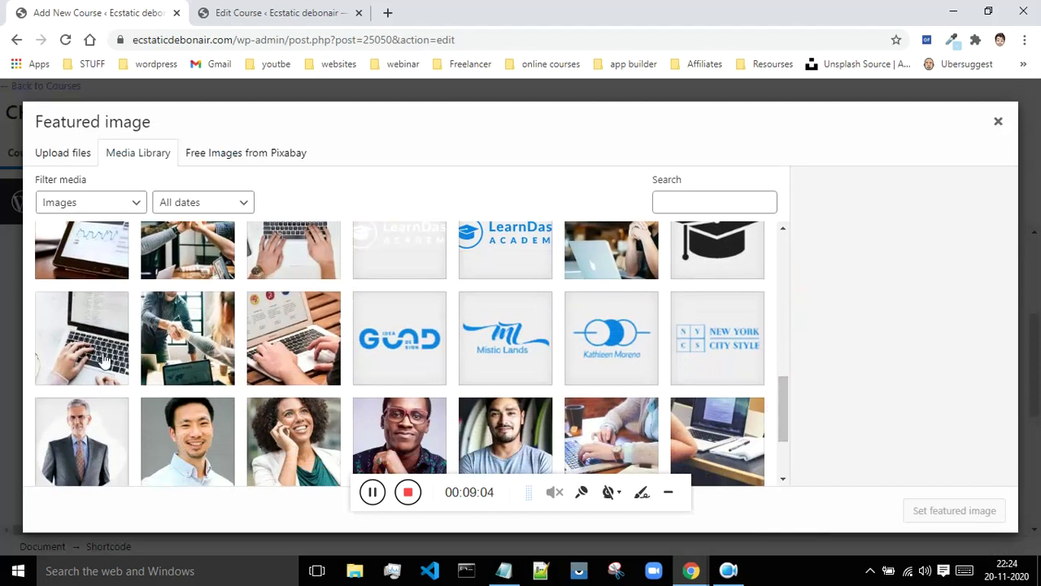
click(71, 348)
click(925, 510)
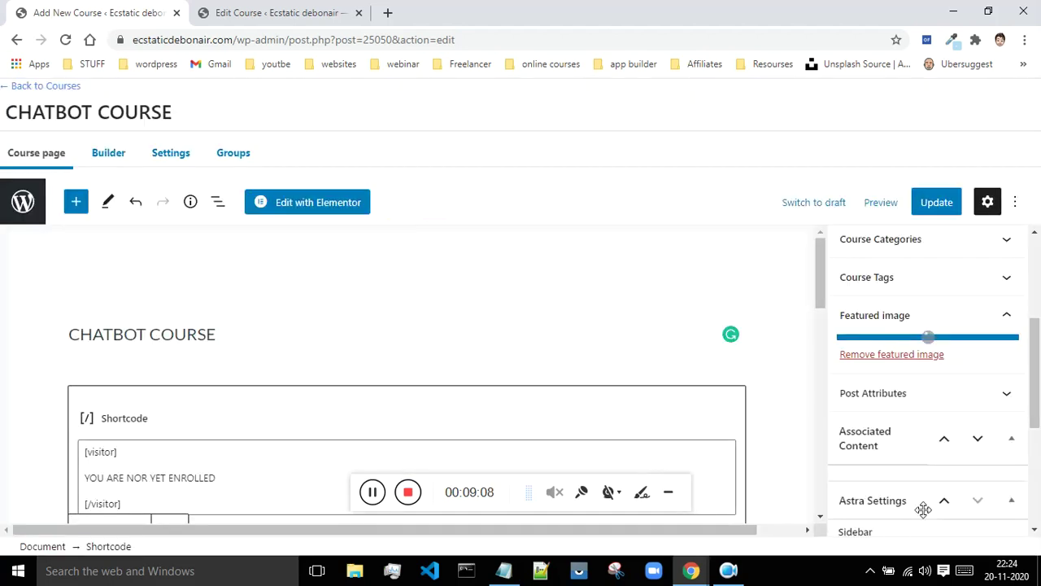
click(929, 205)
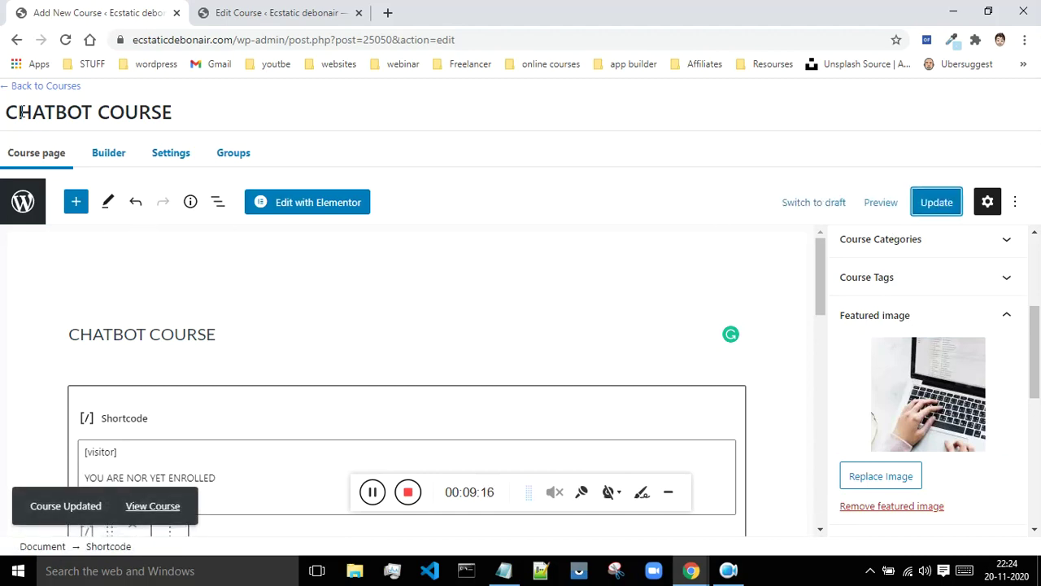
- Load the ecstaticdebonair.com home page in the incognito window and open CHATBOT COURSE from its popular courses
mouse_move(687, 569)
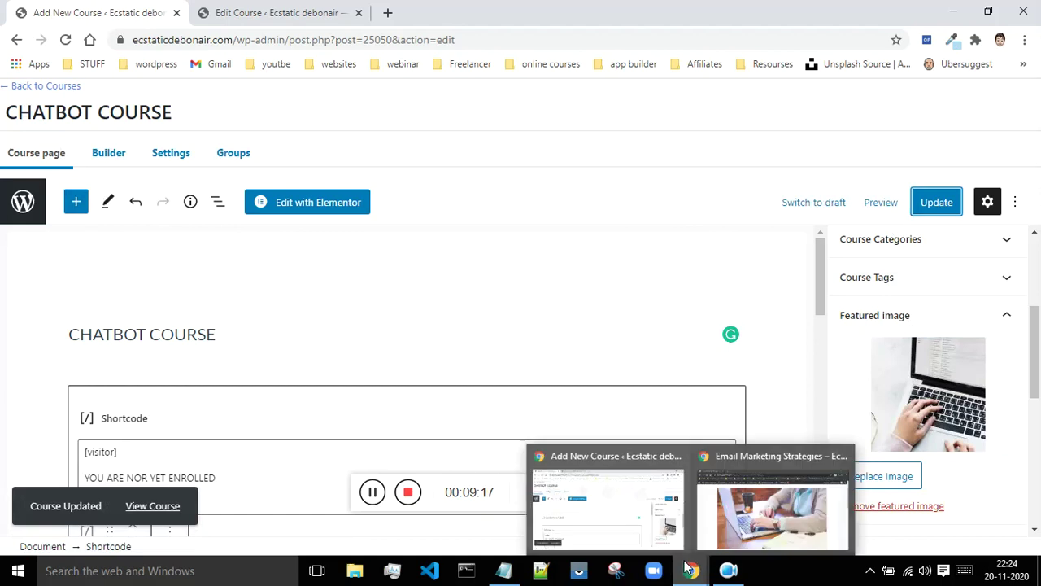
click(764, 503)
drag(461, 34, 238, 41)
key(BackSpace)
key(Return)
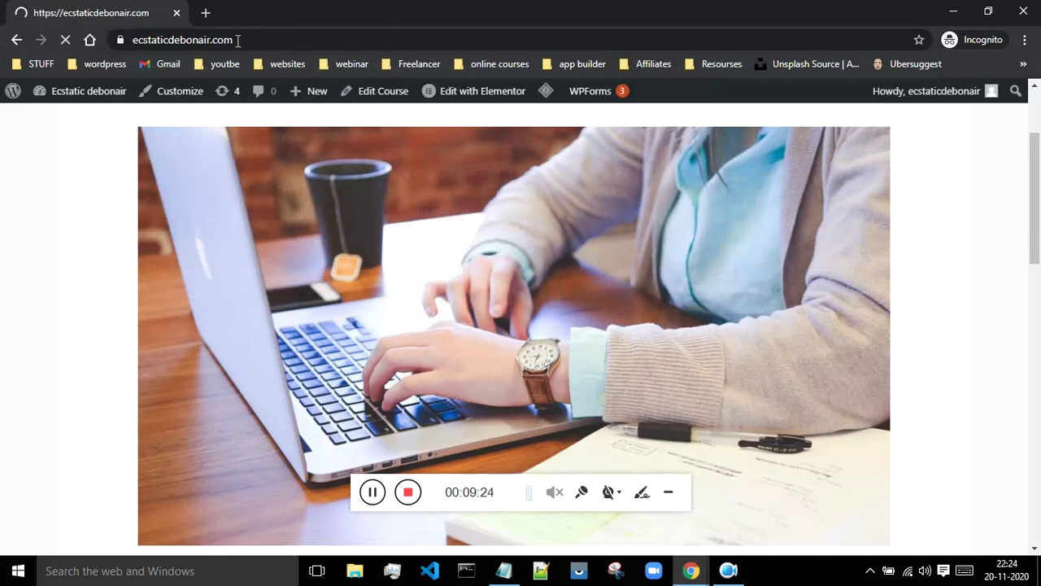
scroll(653, 219, down, 10)
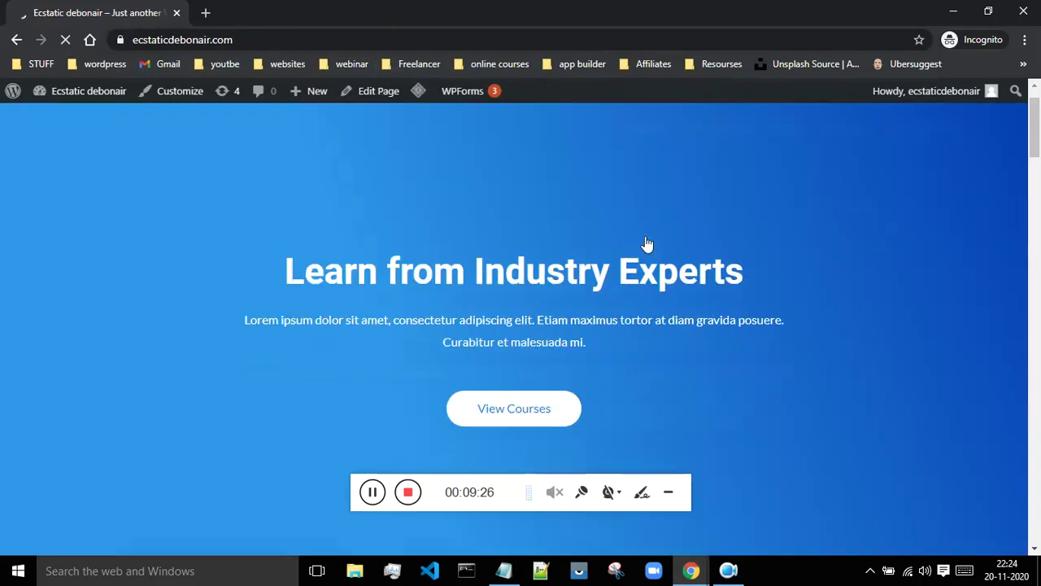
scroll(653, 219, down, 5)
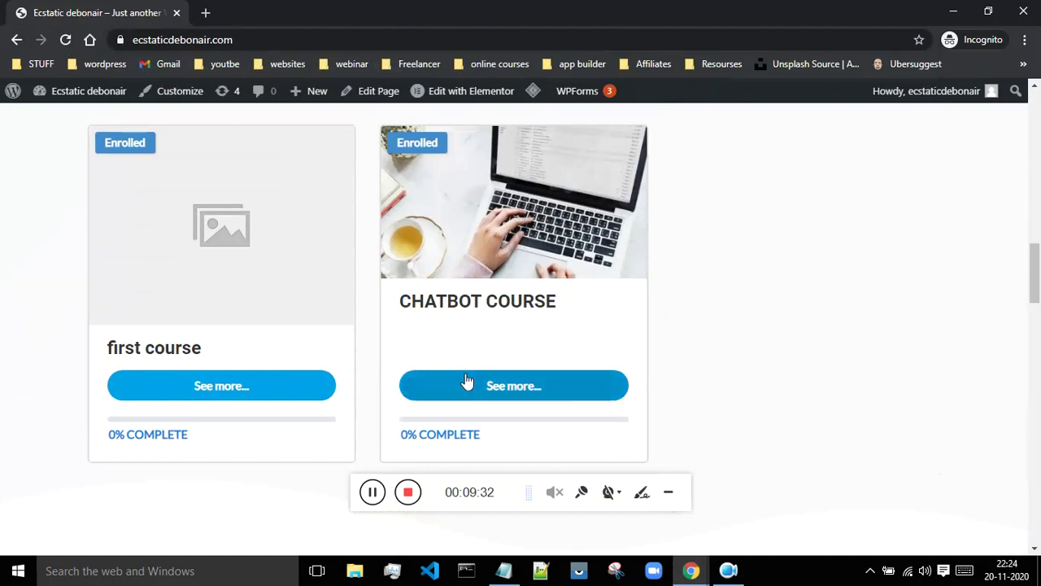
click(494, 387)
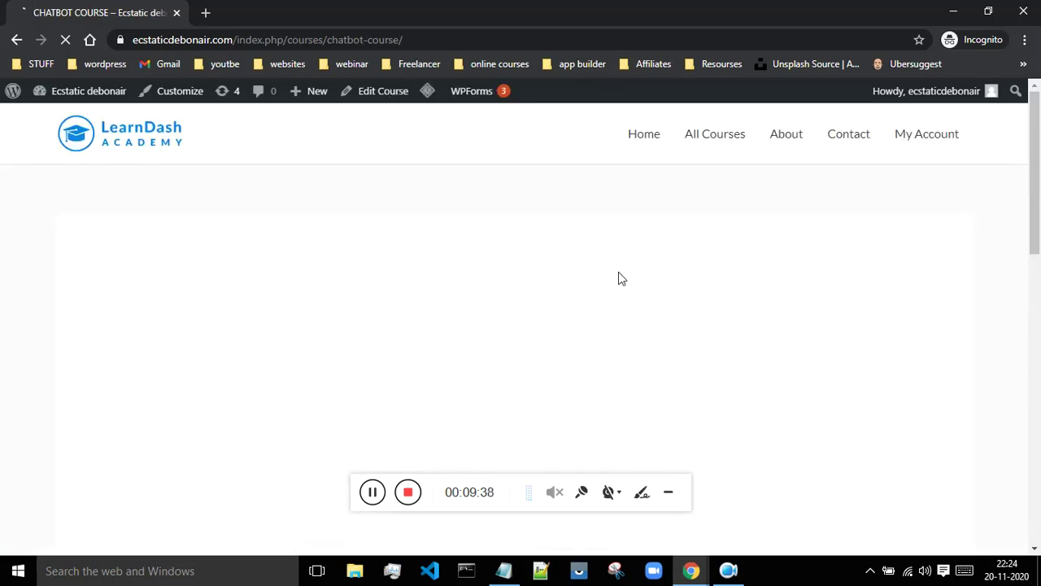
- Review the student welcome message, course description and bulleted list on the public CHATBOT COURSE page
scroll(369, 284, down, 2)
scroll(640, 249, down, 4)
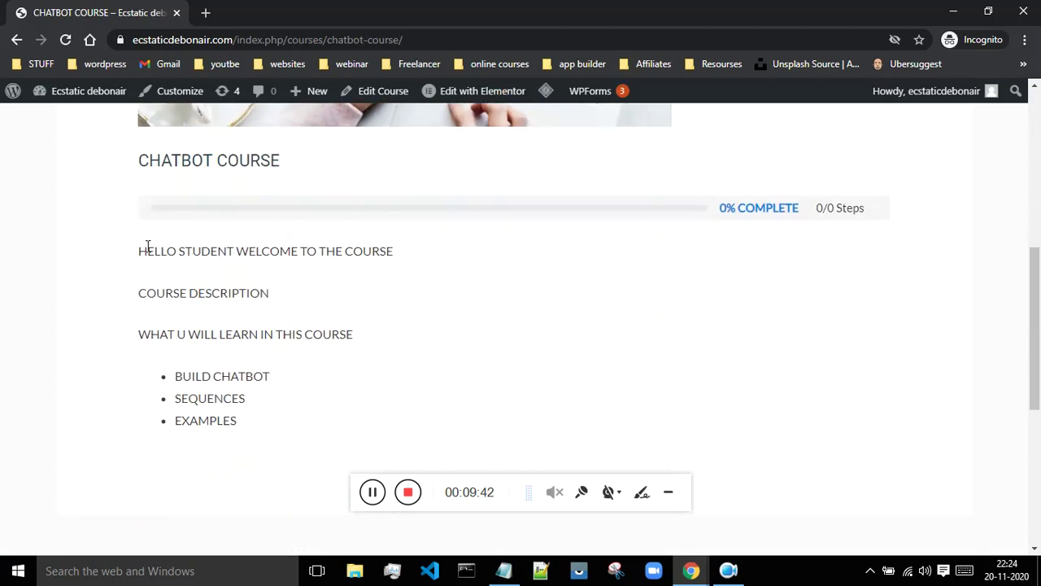
drag(136, 256, 398, 252)
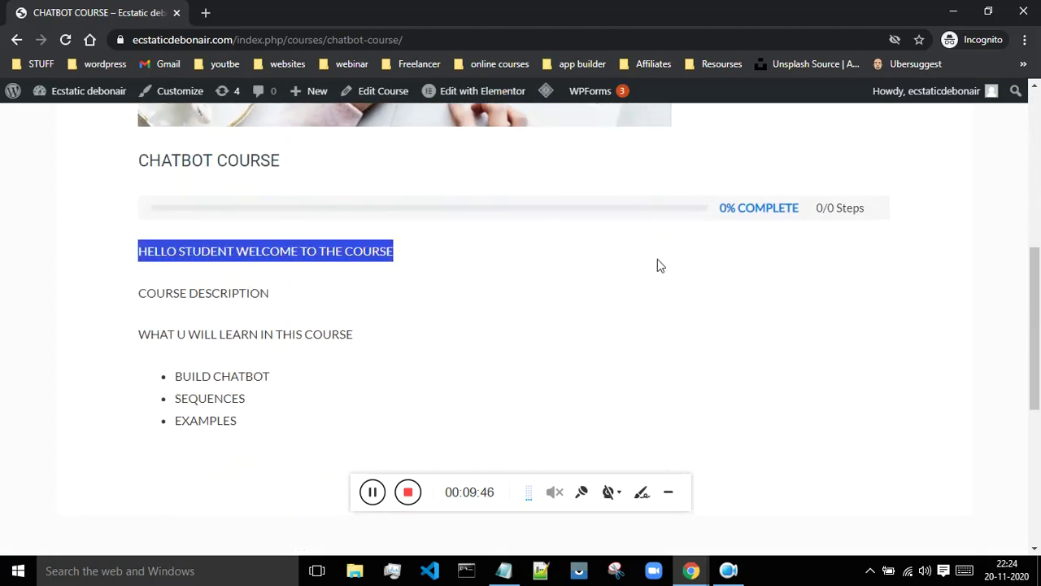
scroll(658, 262, up, 1)
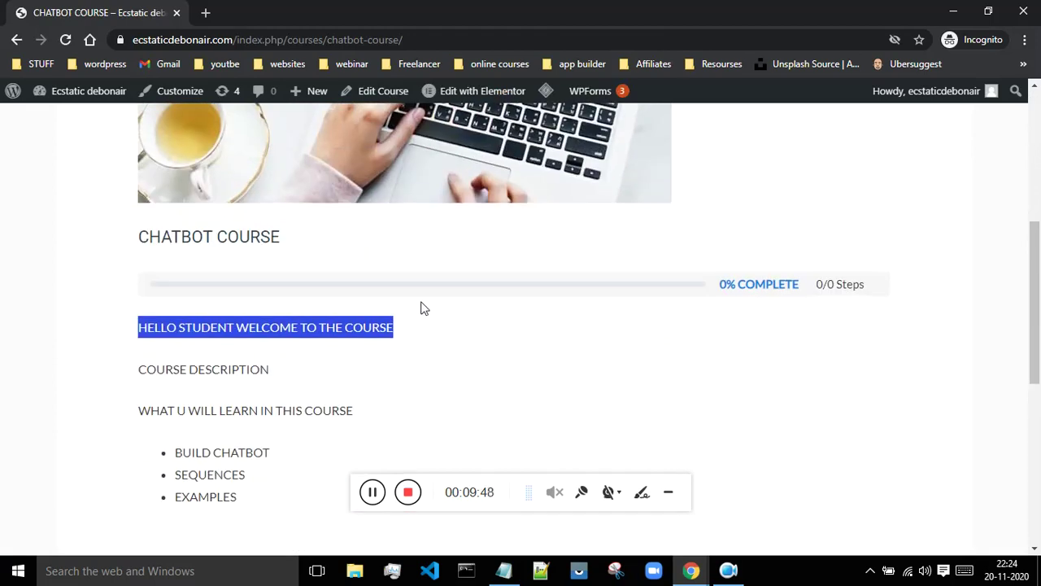
scroll(265, 320, down, 1)
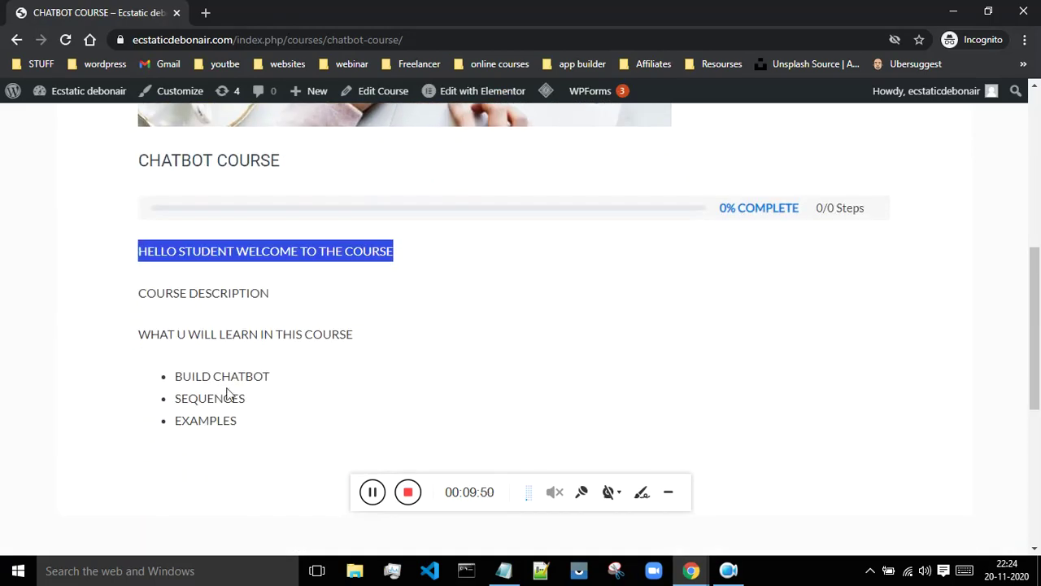
- Replace the logged-in incognito window with a fresh one and open CHATBOT COURSE from the ecstaticdebonair.com home page as a visitor
click(1023, 11)
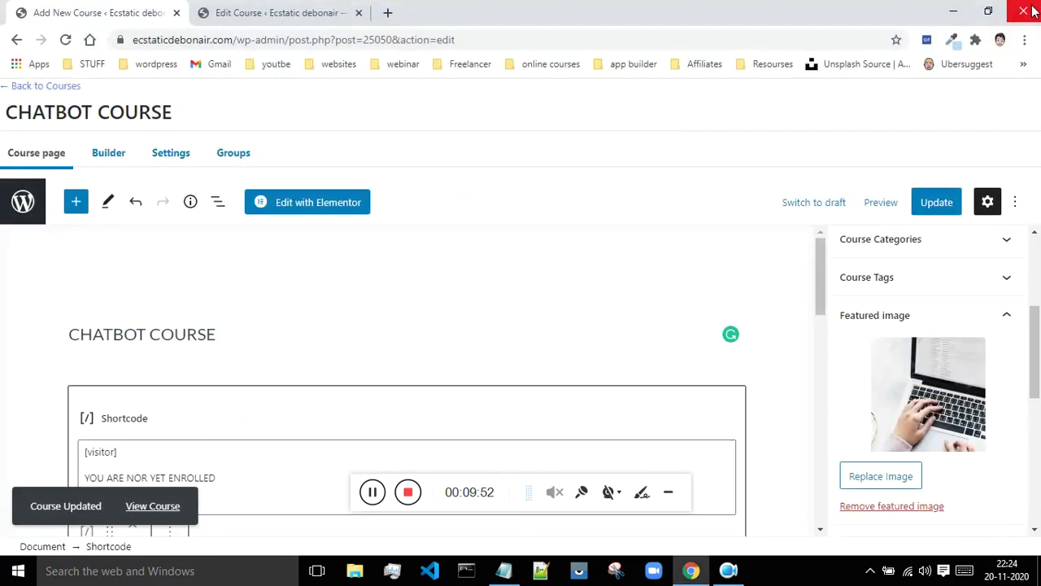
click(1023, 39)
click(971, 106)
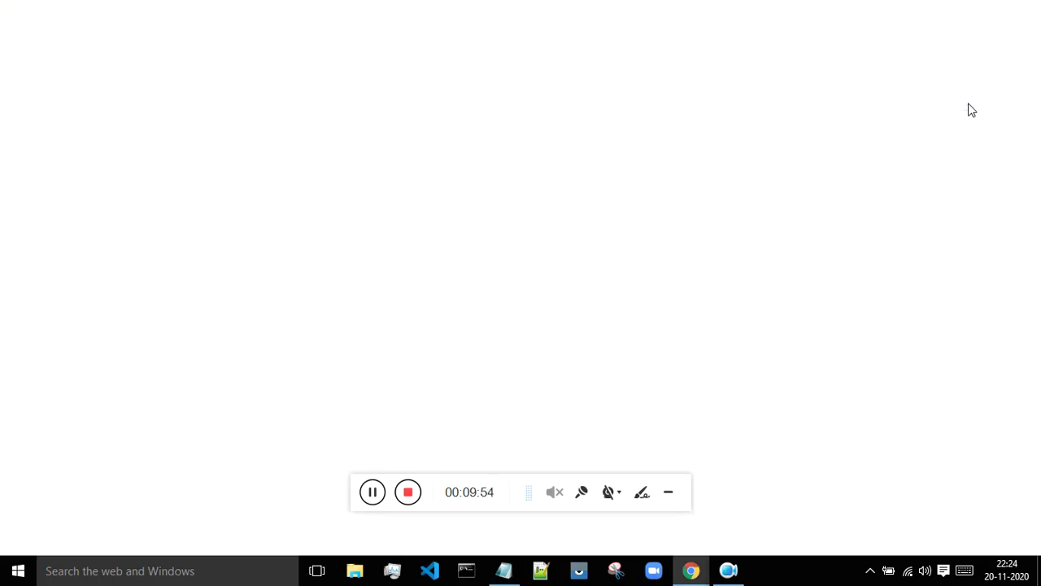
text(e)
key(Return)
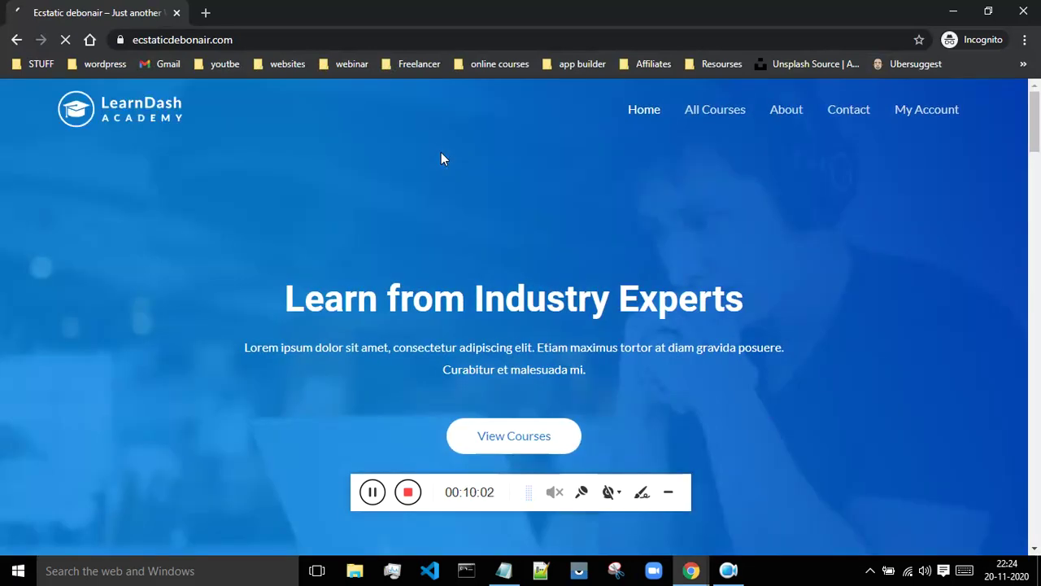
scroll(551, 153, down, 9)
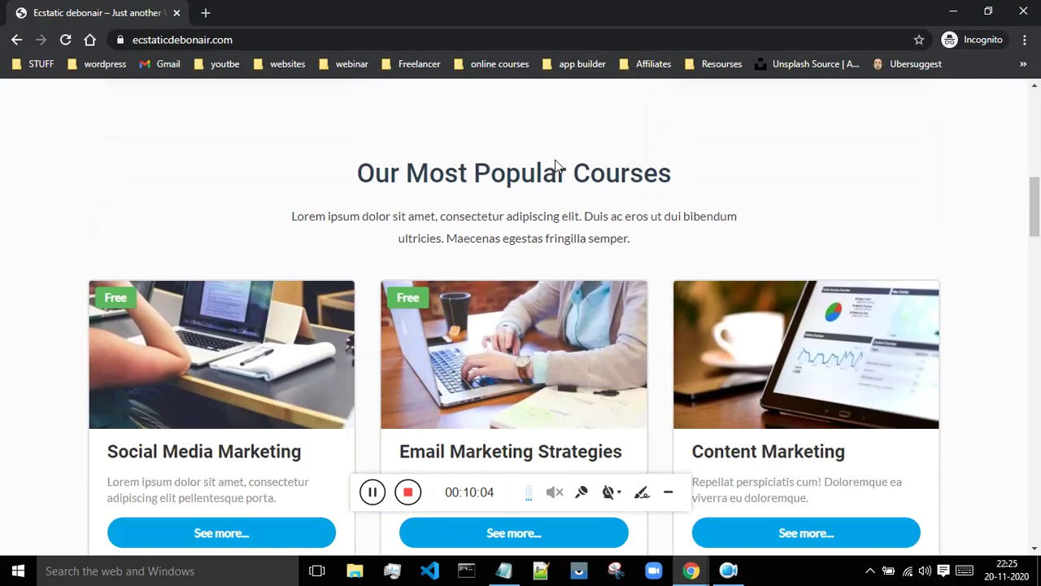
scroll(556, 165, down, 7)
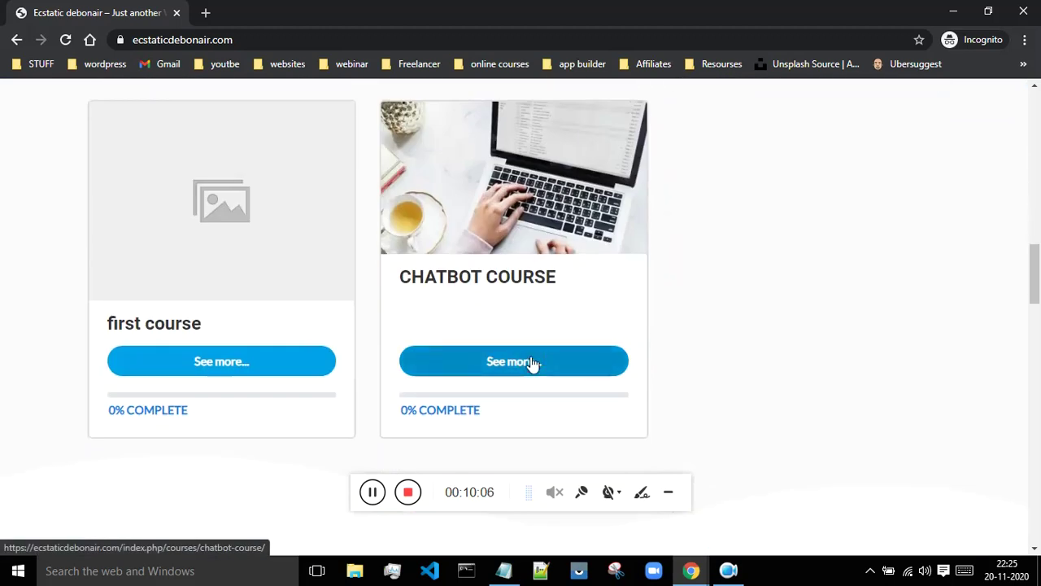
click(532, 363)
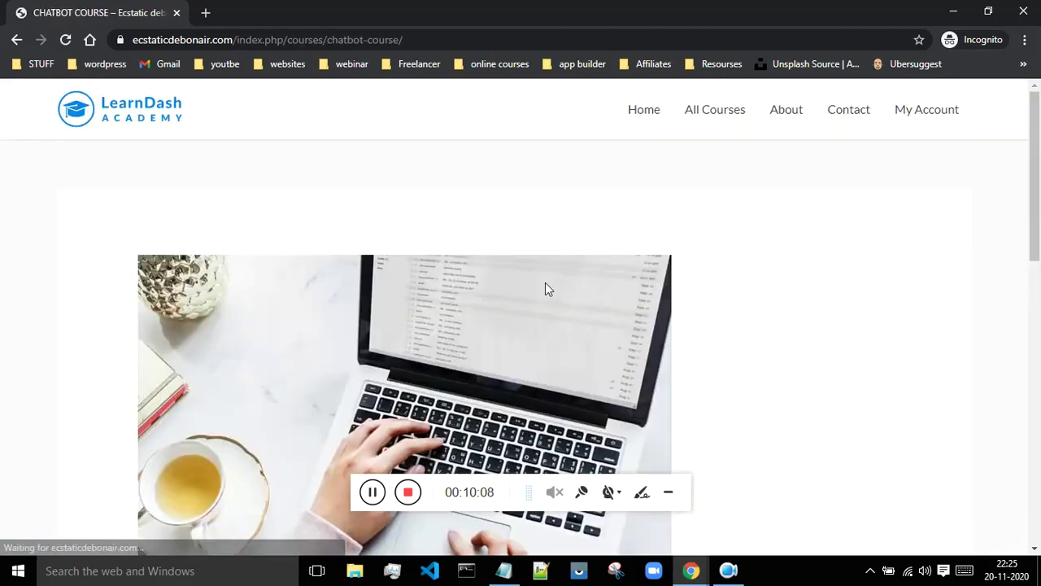
- Compare the visitor message on the public CHATBOT COURSE page with the visitor shortcode in the course editor
scroll(740, 266, down, 5)
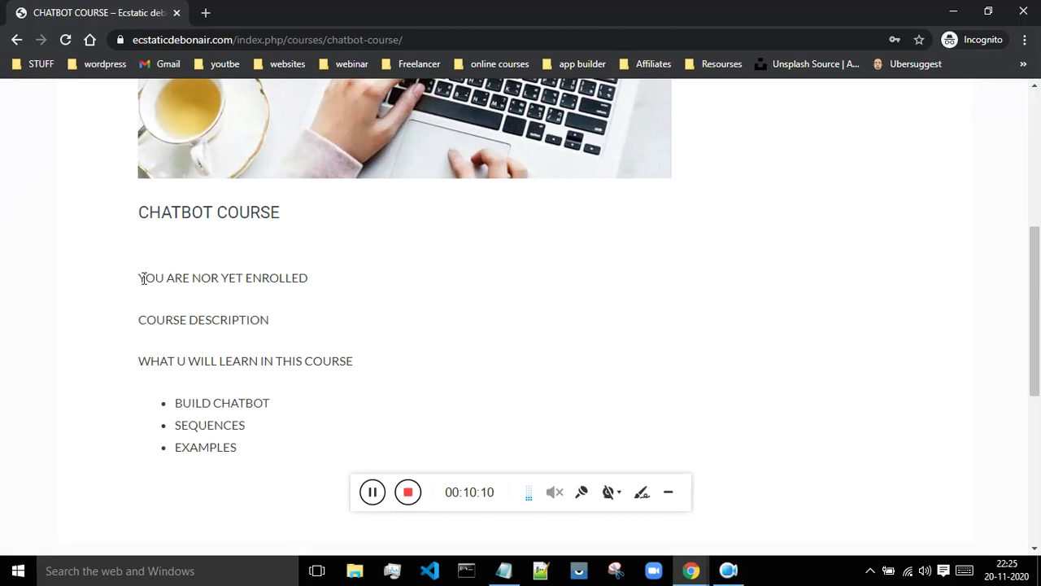
drag(135, 281, 322, 291)
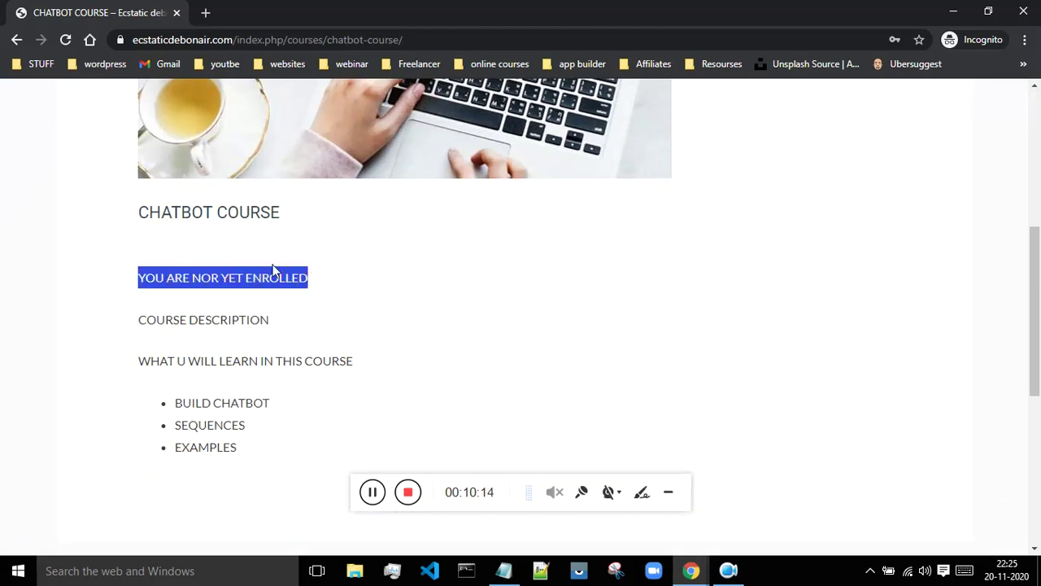
mouse_move(690, 570)
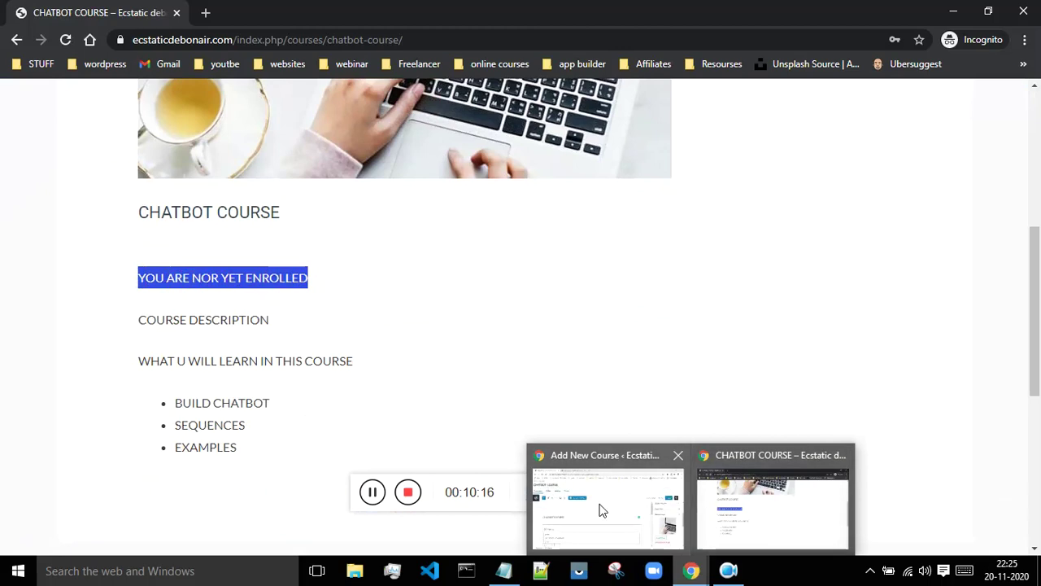
click(601, 510)
scroll(330, 330, down, 3)
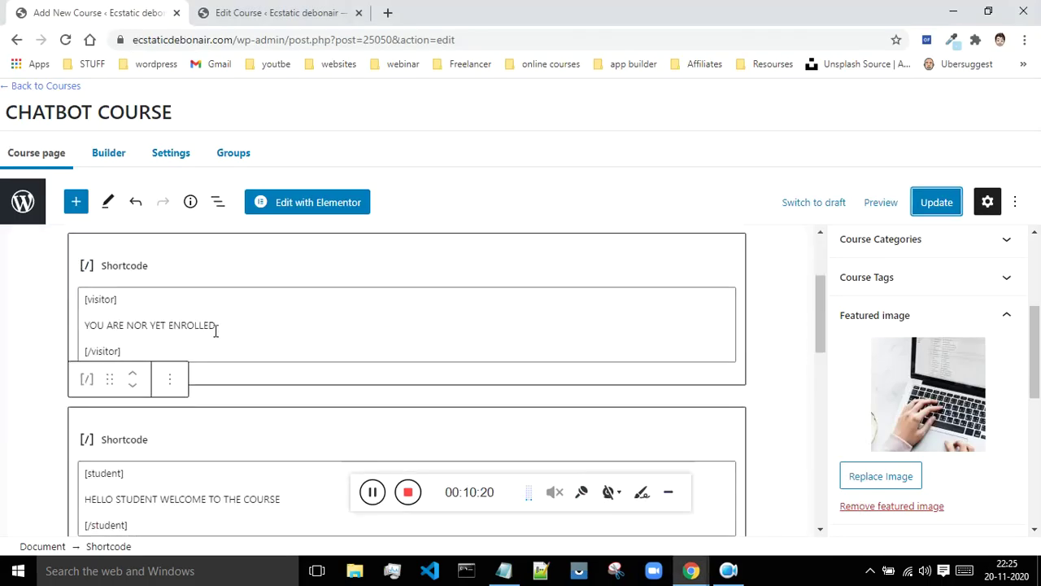
- Add a section heading titled INTRODUCTION to CHATBOT COURSE in the course builder
click(105, 160)
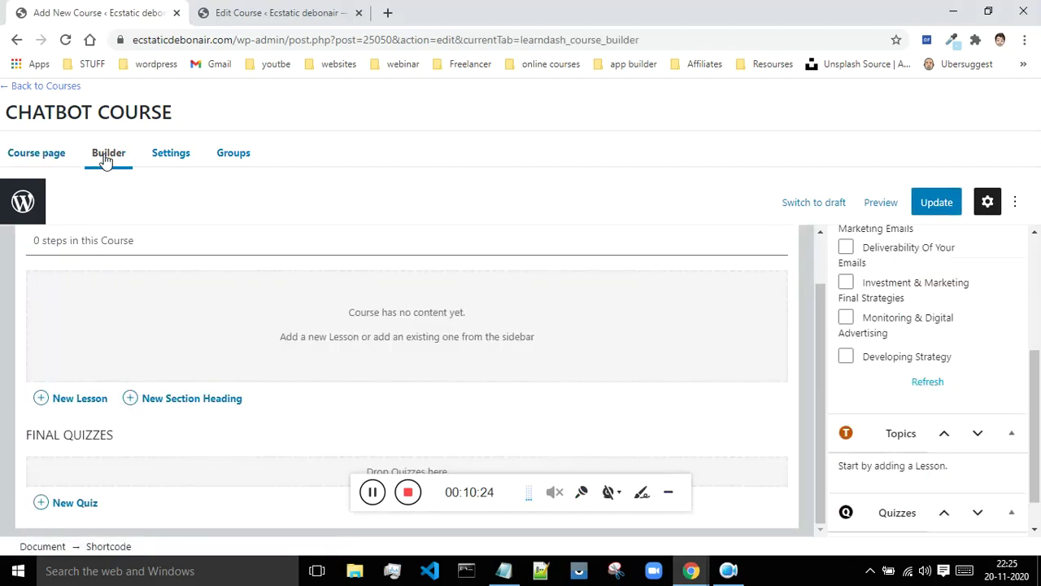
click(372, 492)
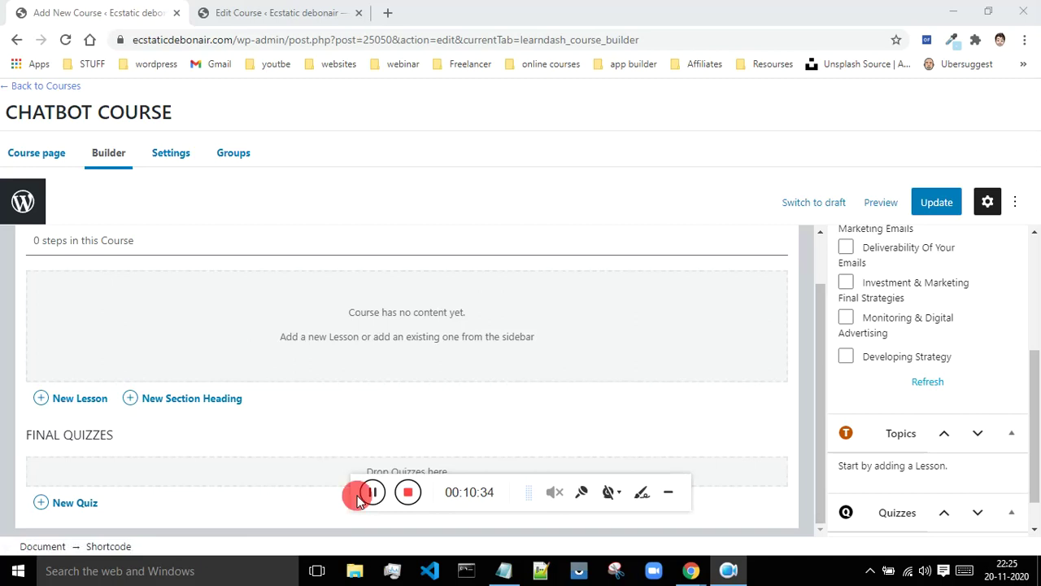
click(176, 404)
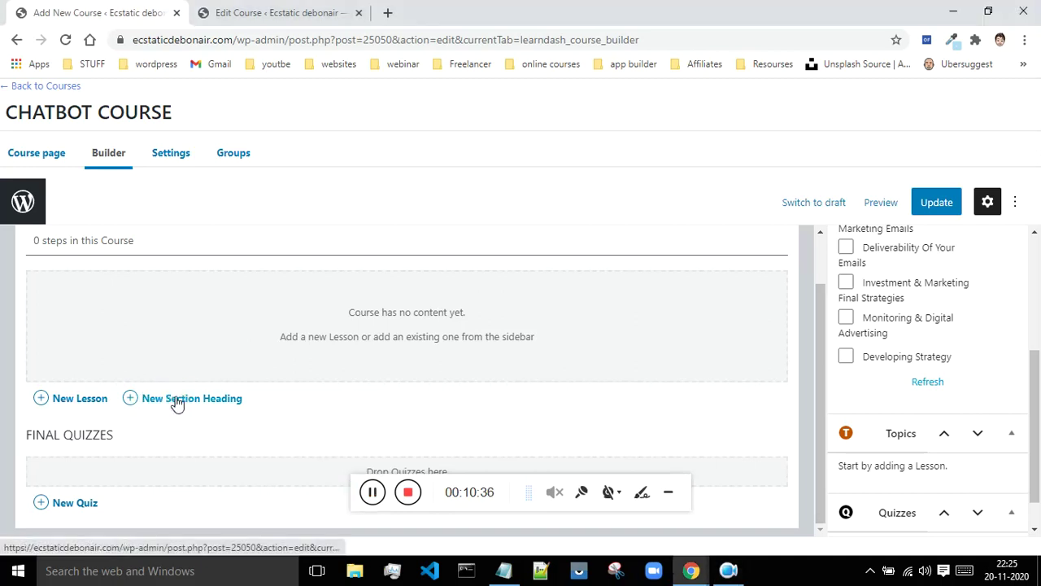
click(177, 401)
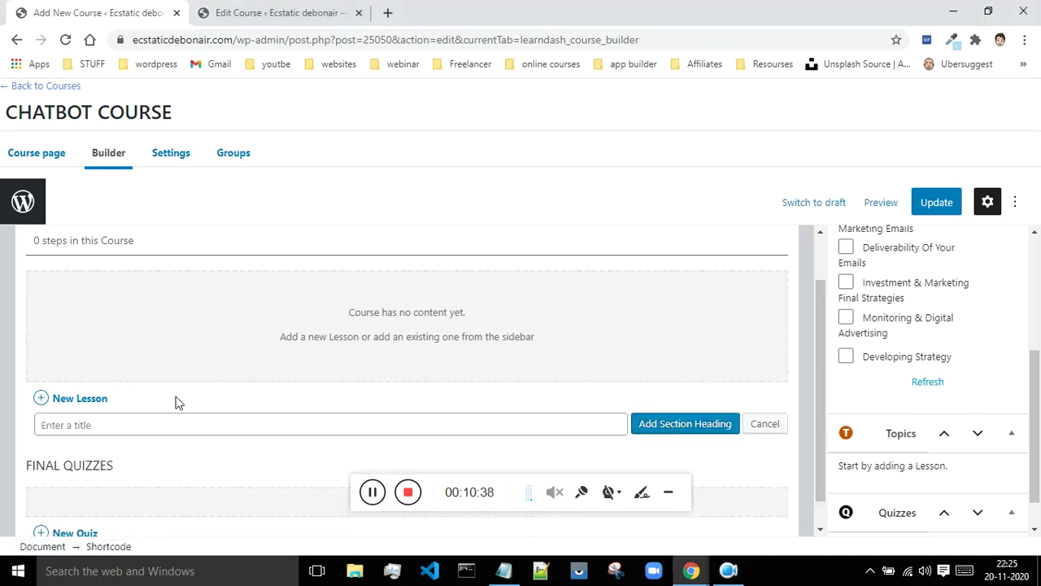
text(INTRODUCTION)
click(698, 424)
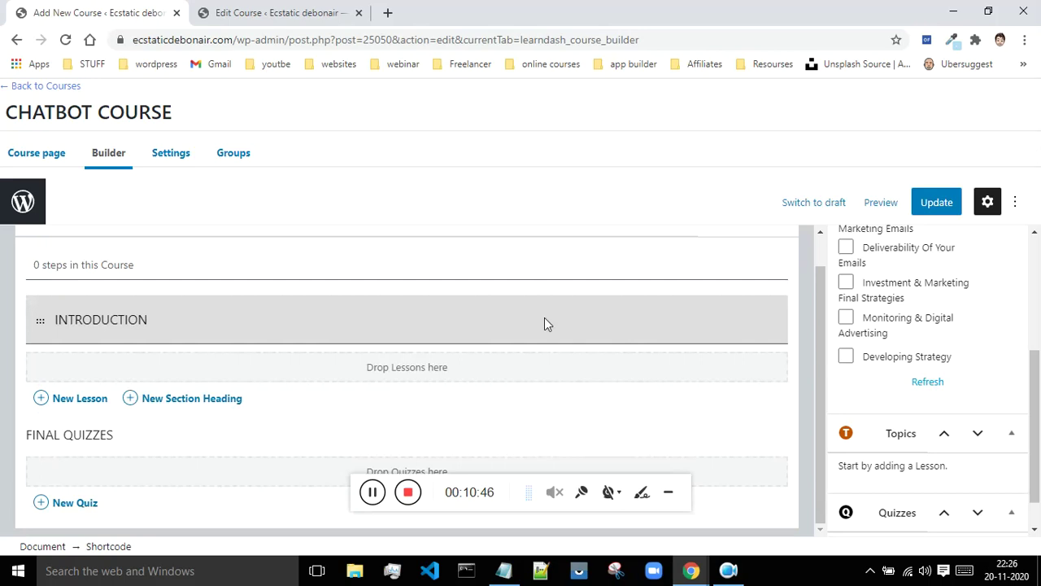
- Add a lesson titled 1 Manychat Introduction 1 under INTRODUCTION, copying the title from the manychat links file in Notepad
click(46, 401)
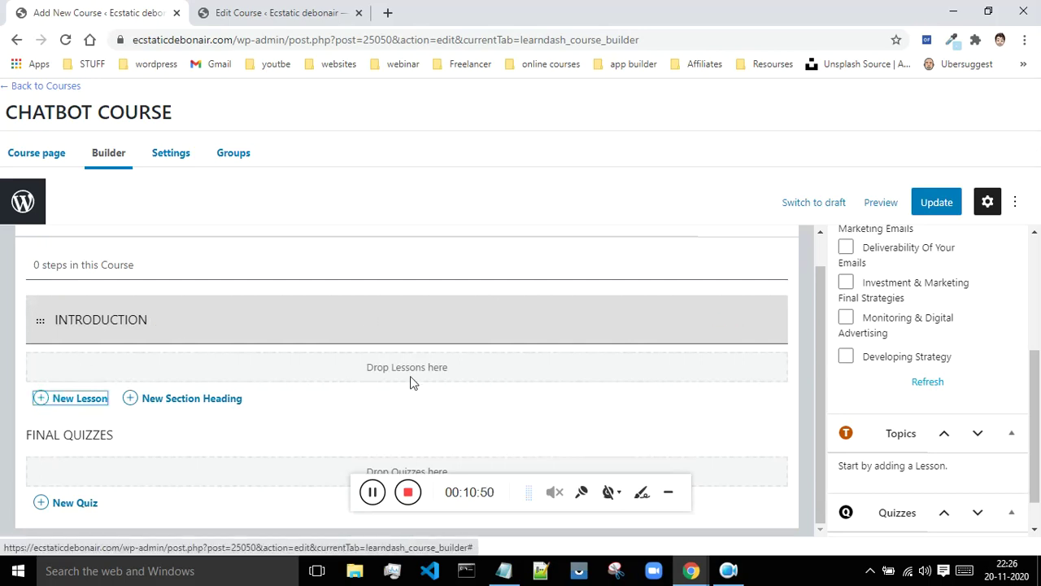
key(alt+Tab)
scroll(466, 278, down, 1)
scroll(464, 277, up, 1)
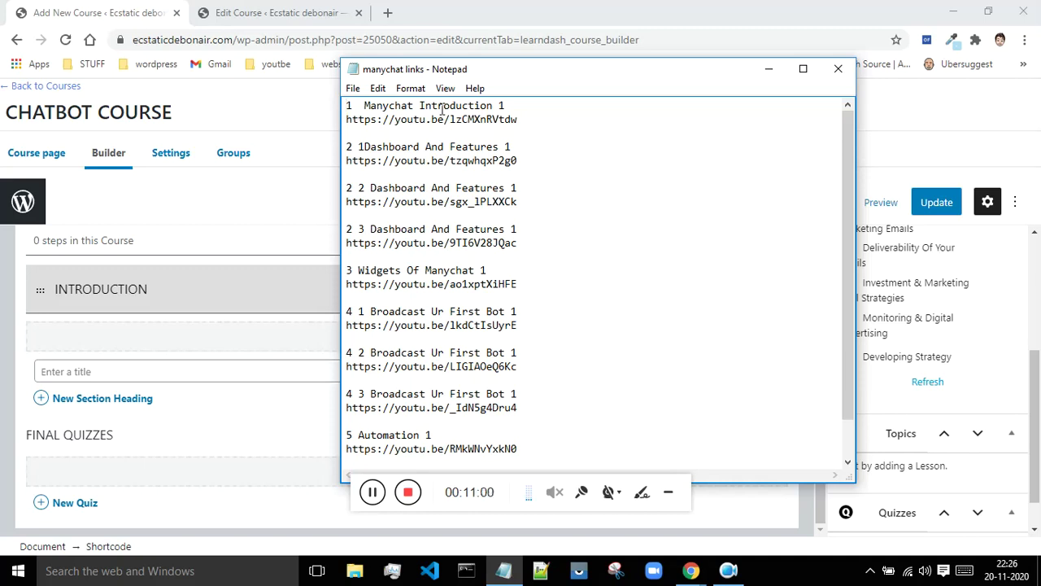
drag(515, 105, 348, 105)
key(ctrl+c)
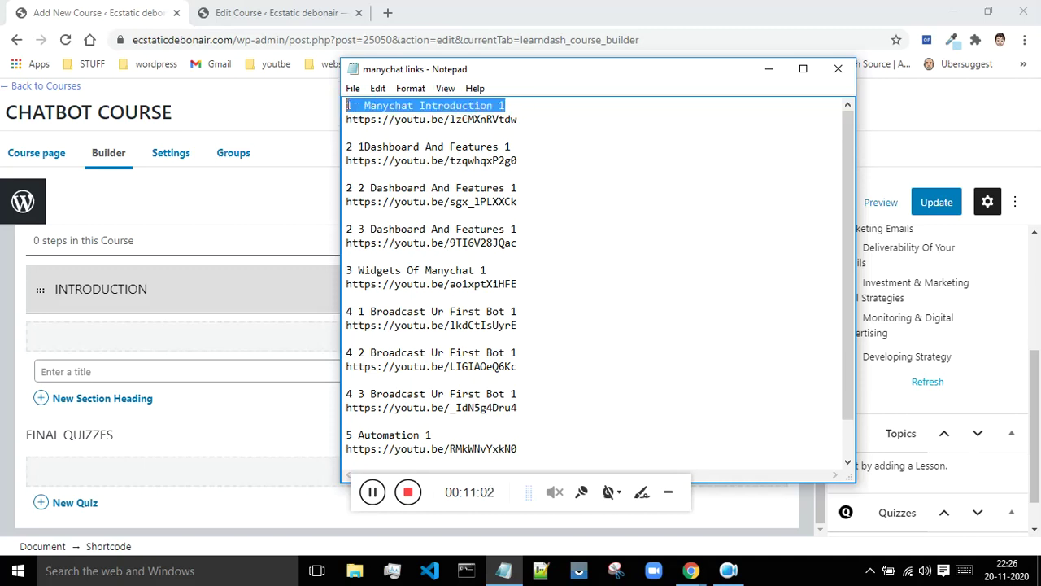
click(88, 370)
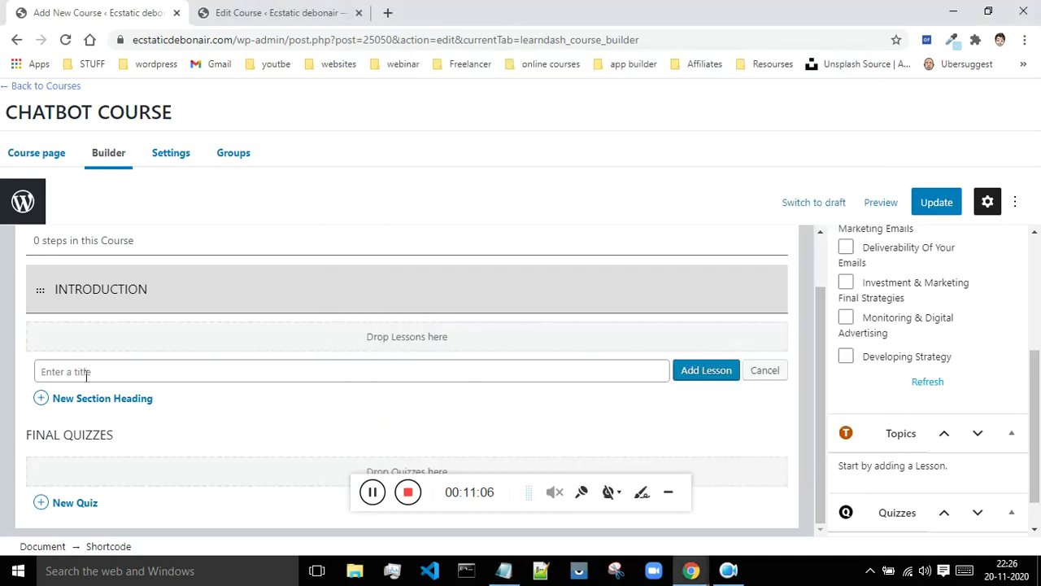
key(ctrl+v)
click(692, 375)
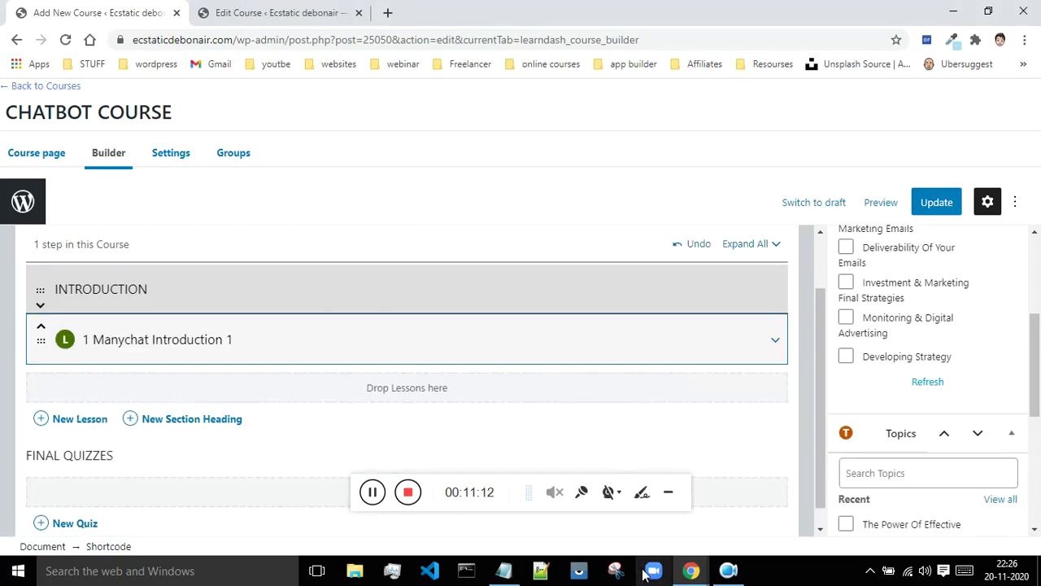
- Add a second lesson titled 2 1Dashboard And Features, copied from the manychat links file, and update the course
click(503, 570)
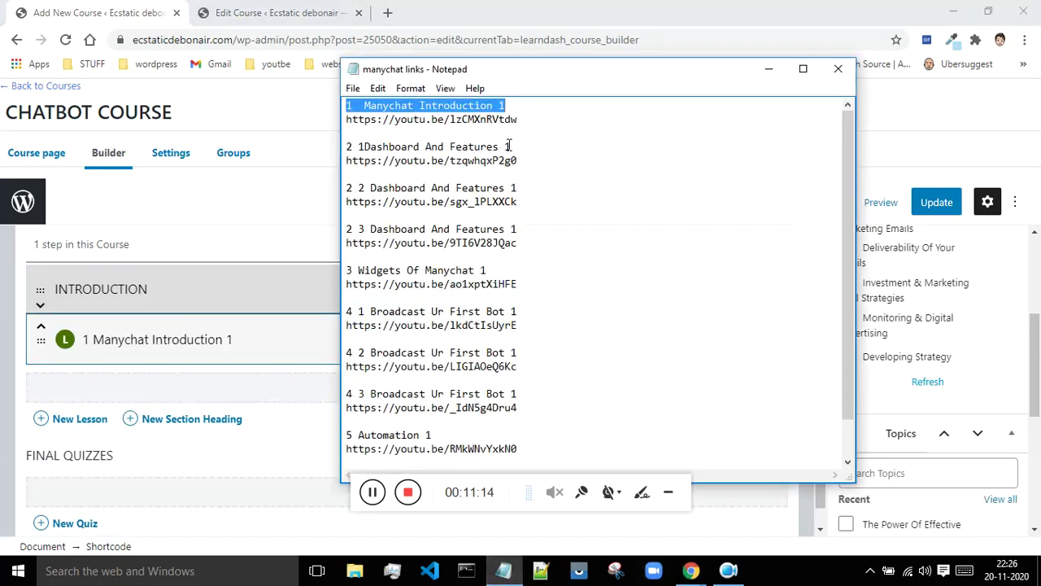
drag(498, 146, 344, 147)
key(ctrl+c)
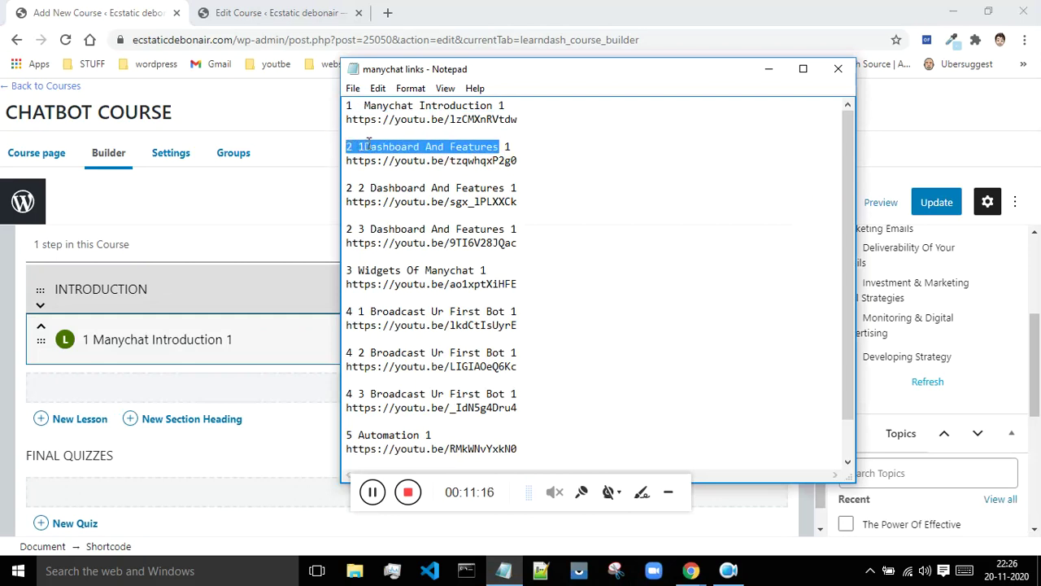
click(45, 420)
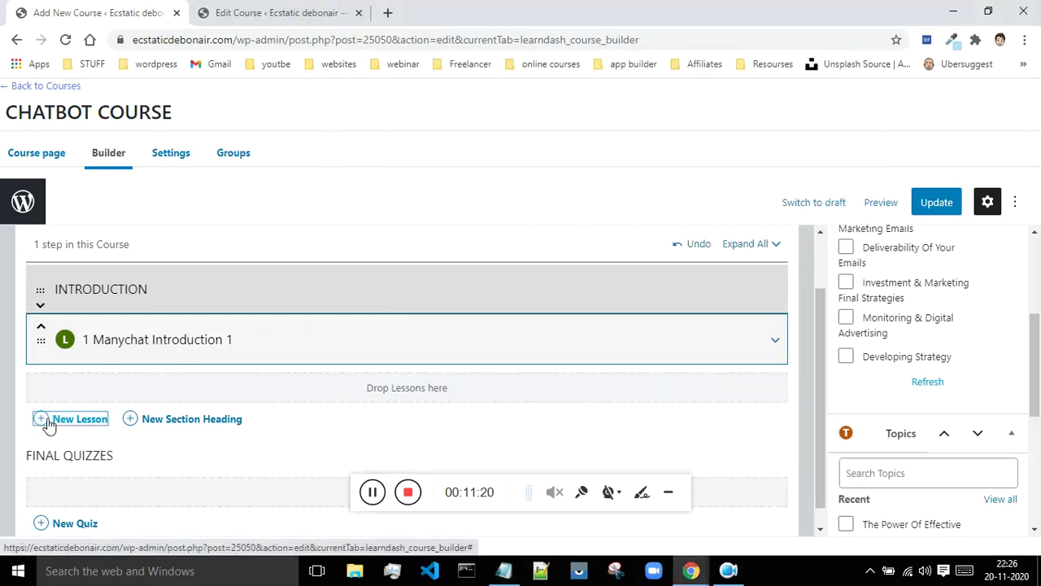
click(50, 420)
key(ctrl+v)
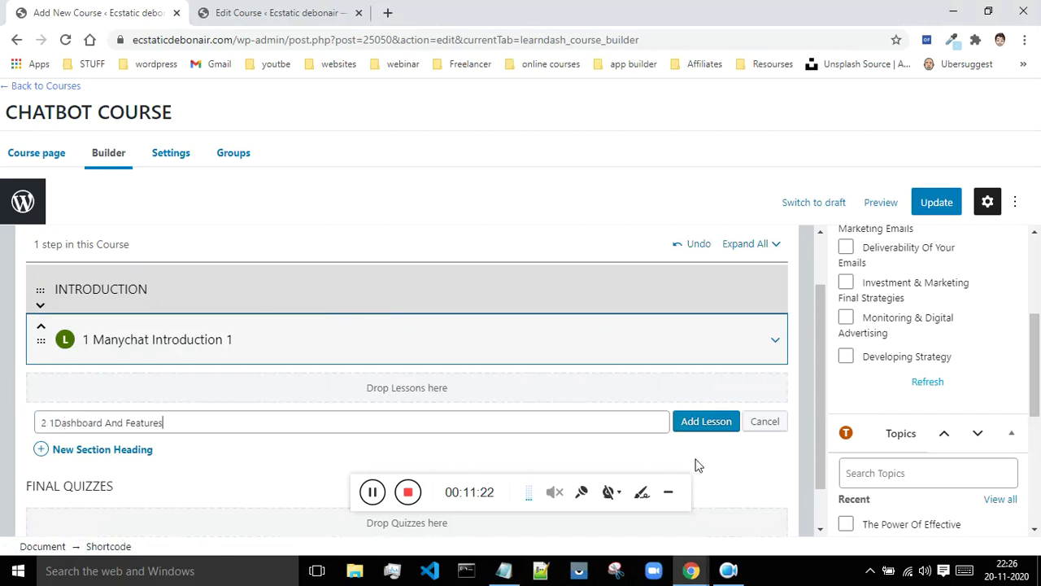
click(706, 431)
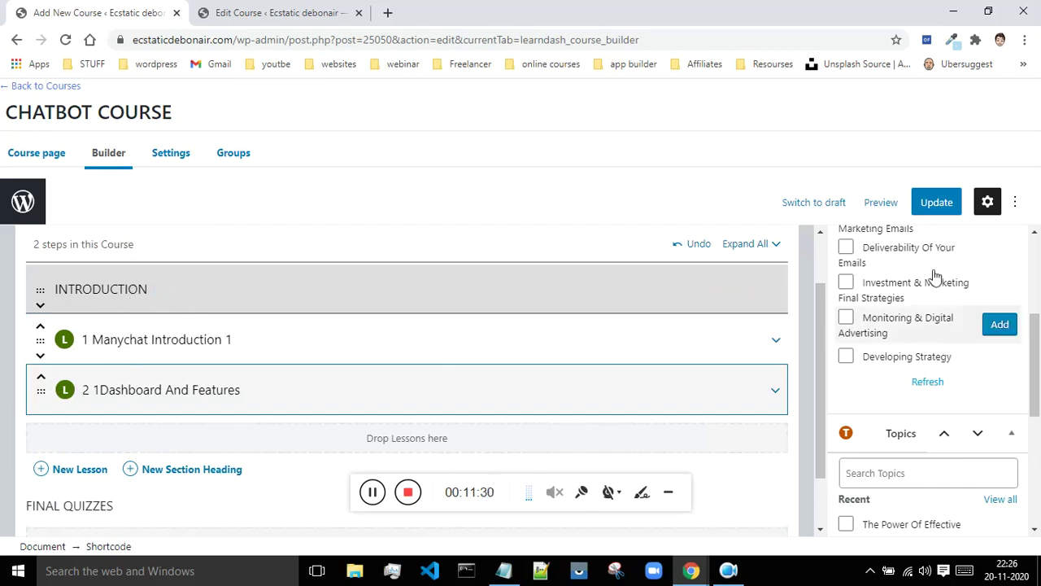
click(937, 208)
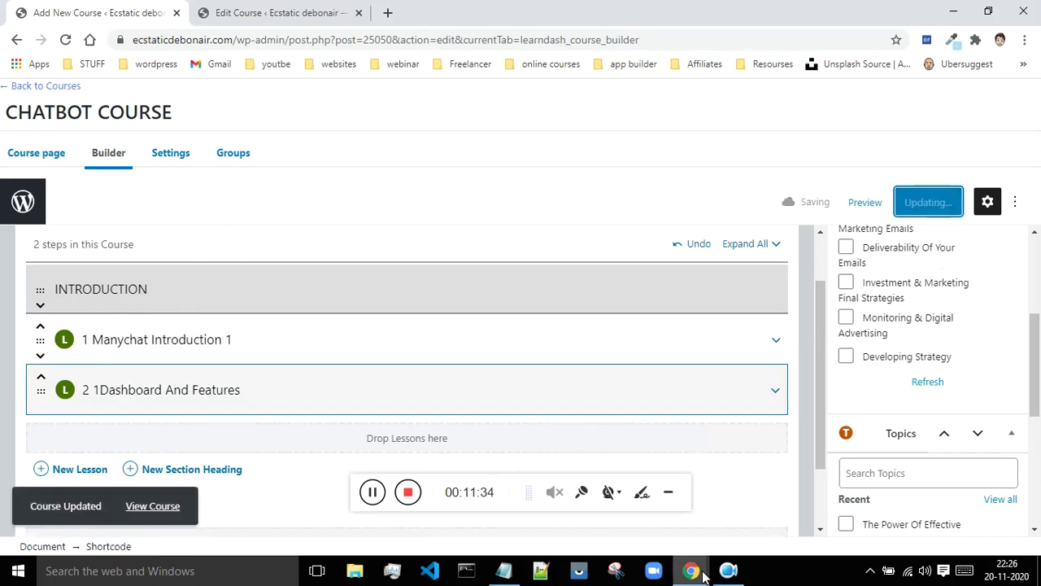
- Reload the public CHATBOT COURSE page in the incognito window and review the INTRODUCTION section under Course Content
mouse_move(687, 572)
click(799, 497)
click(66, 40)
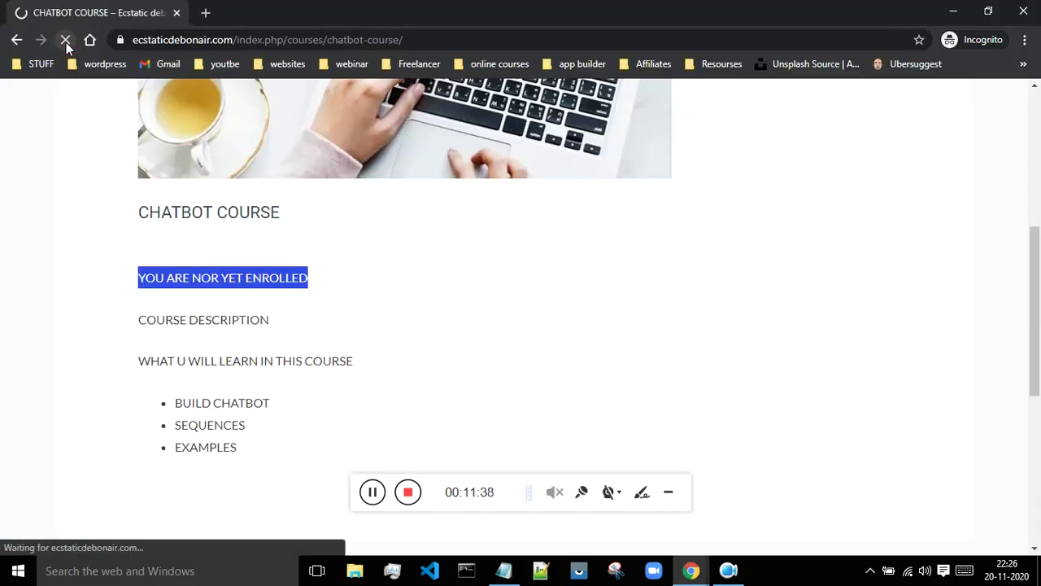
scroll(773, 235, down, 4)
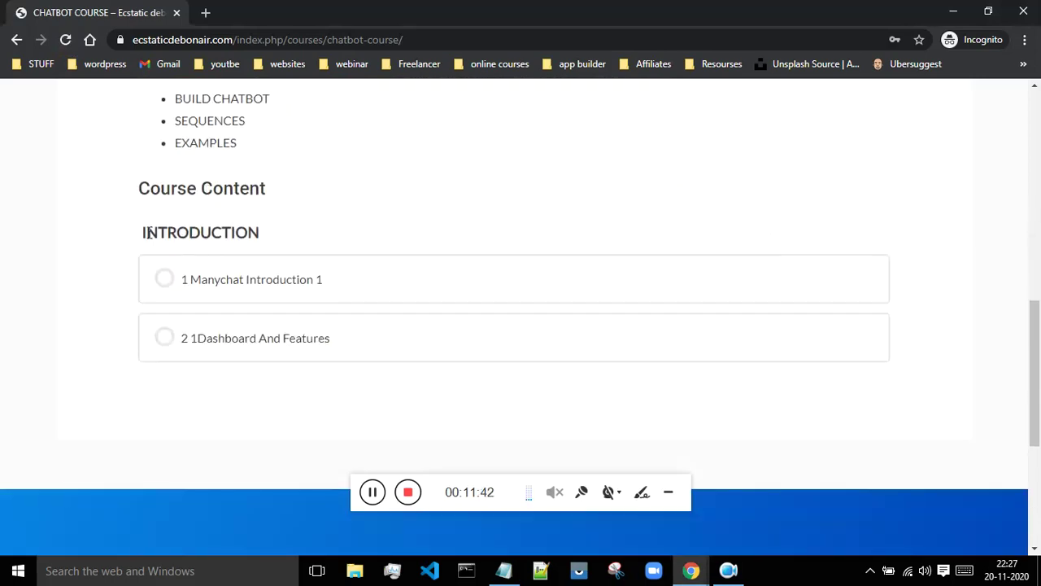
drag(142, 233, 268, 237)
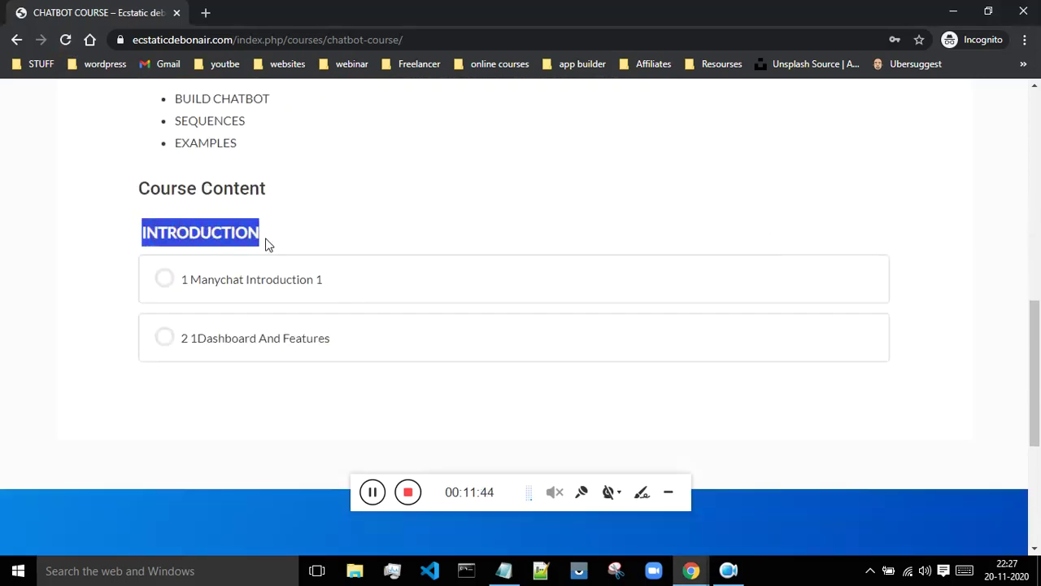
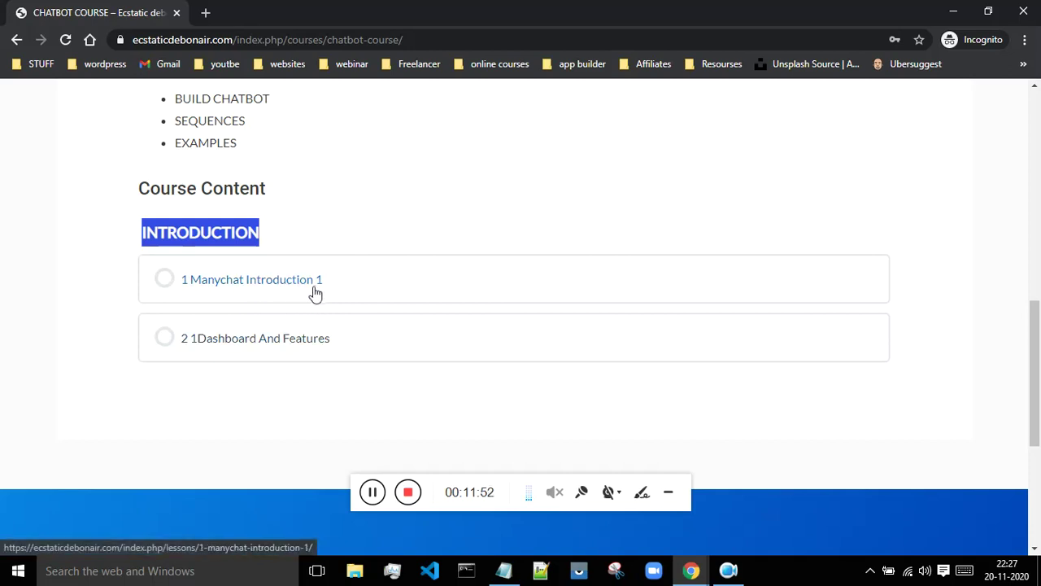
mouse_move(502, 576)
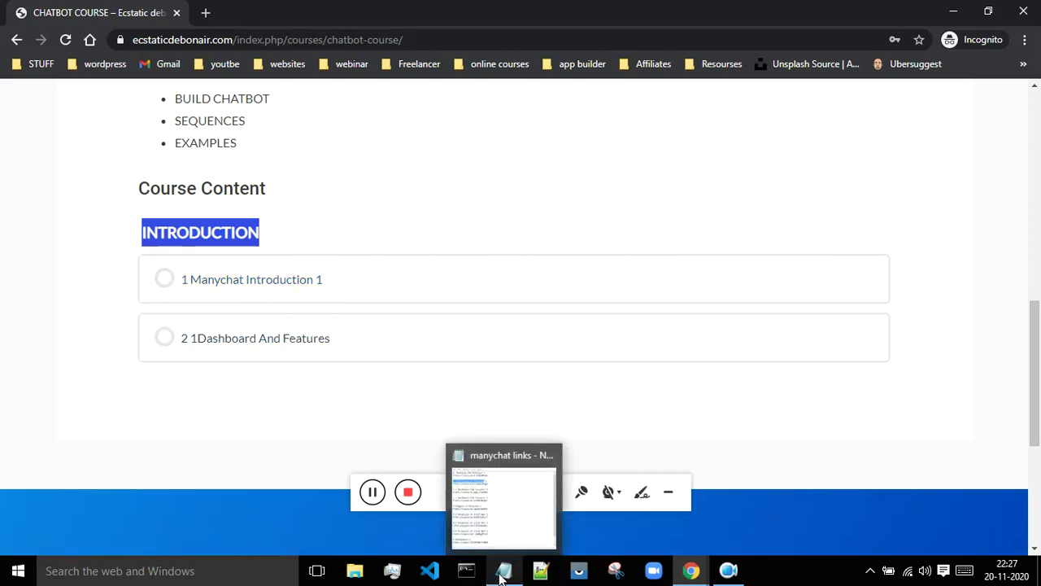
- Back in the course builder, add a topic titled TOPIC NO 1 to the 1 Manychat Introduction 1 lesson
mouse_move(691, 571)
click(627, 503)
scroll(170, 310, down, 1)
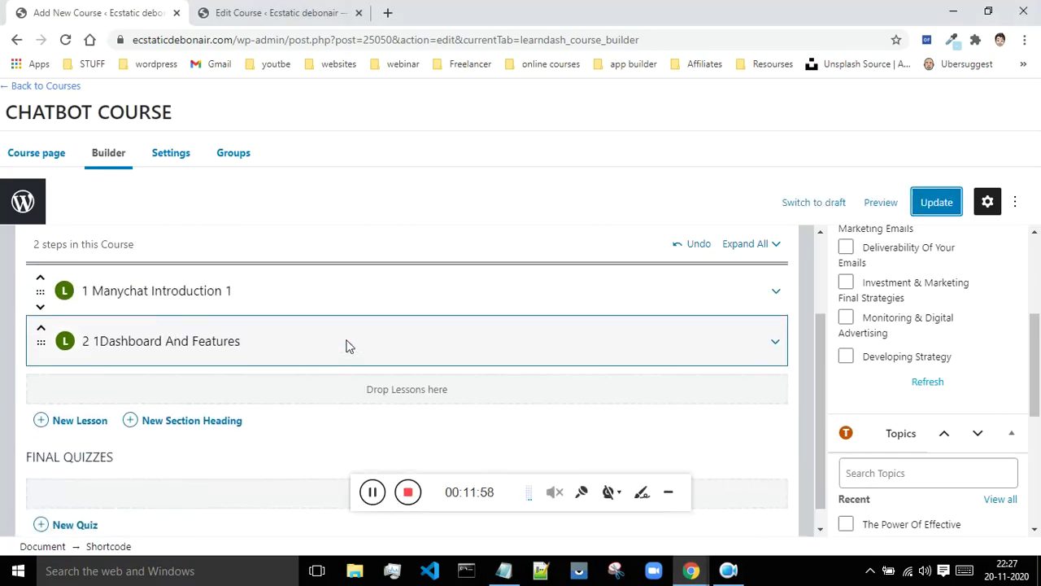
scroll(346, 346, up, 1)
click(775, 346)
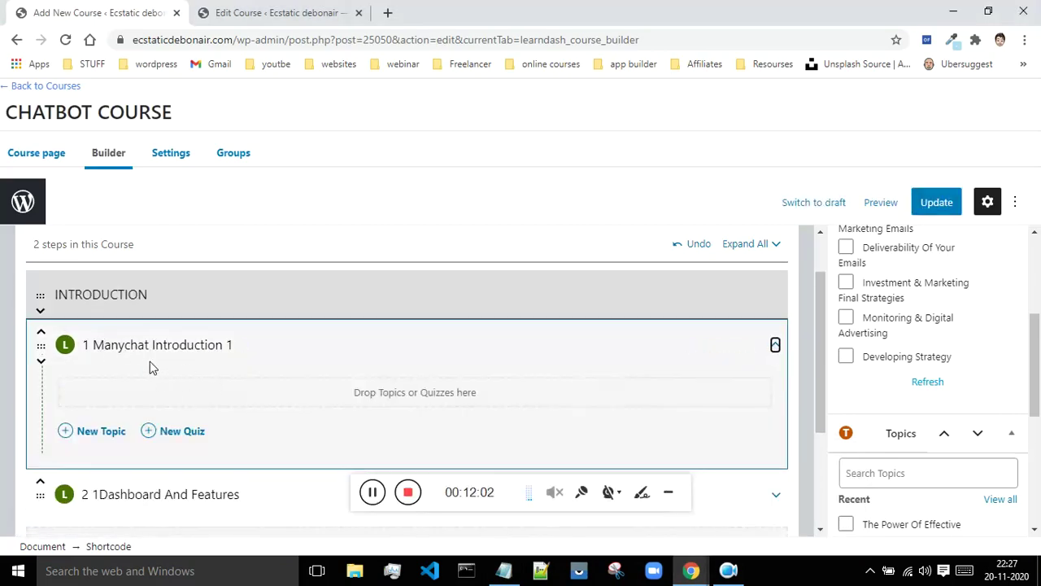
scroll(148, 368, down, 1)
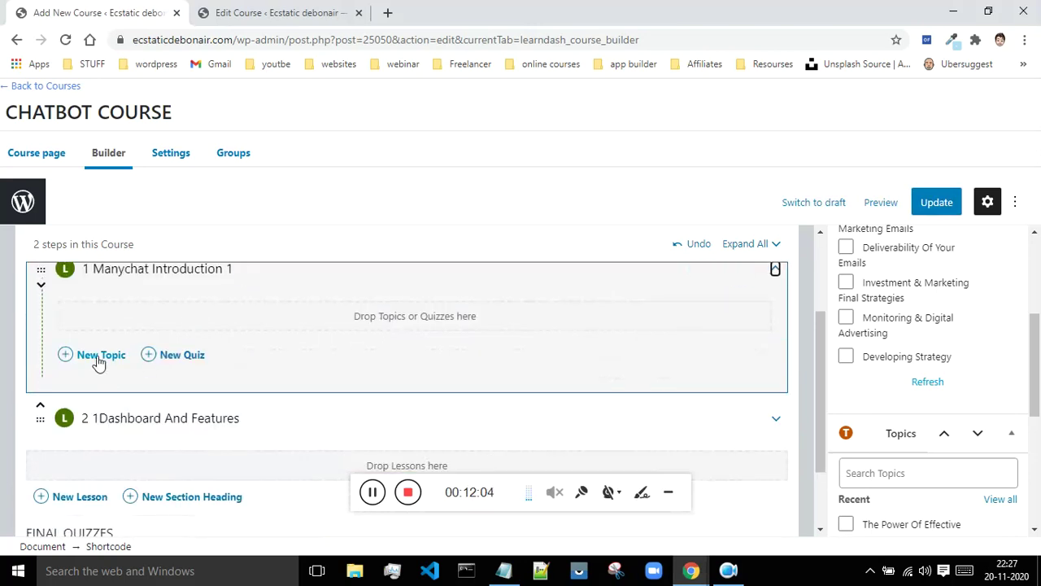
click(98, 355)
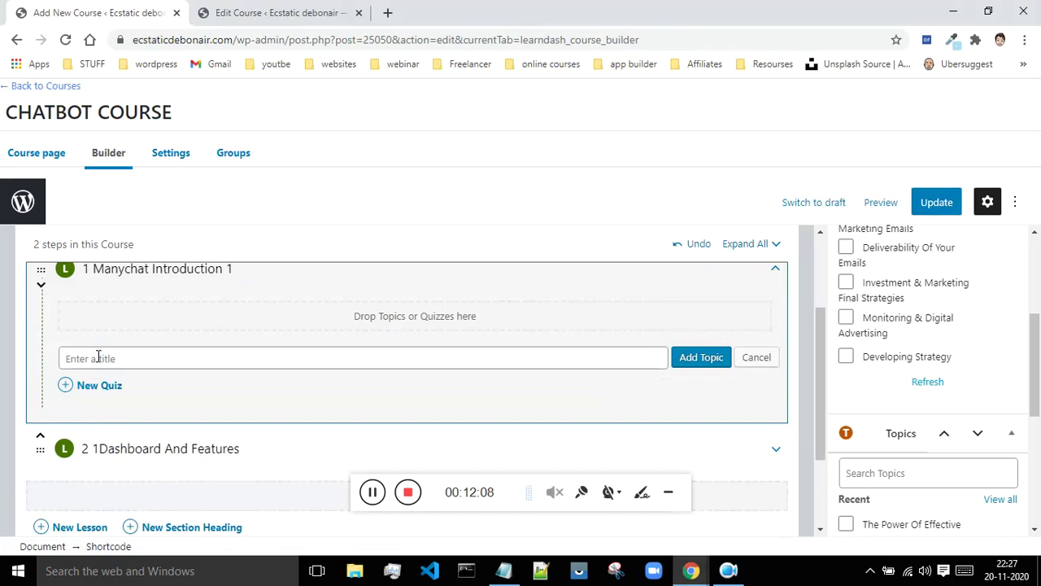
text(TOPIC NO)
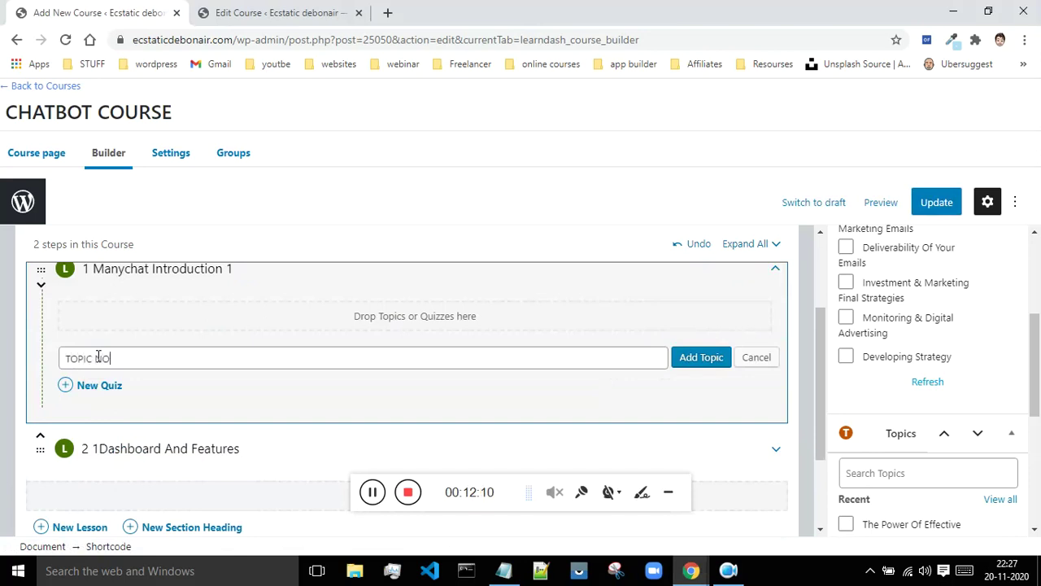
click(690, 357)
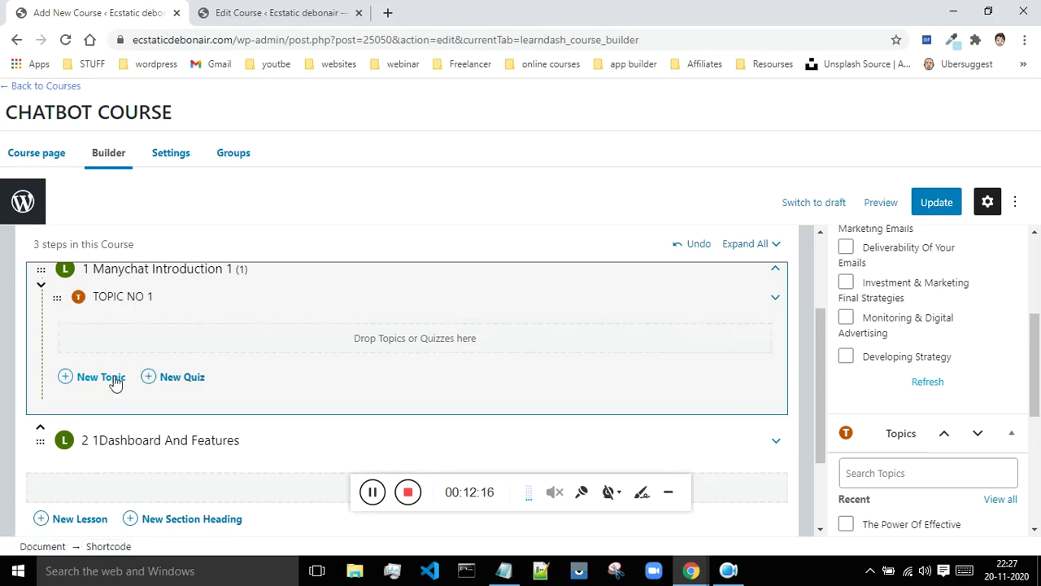
- Add a topic titled TOPIC NO 2 to the 1 Manychat Introduction 1 lesson and update the course
click(115, 379)
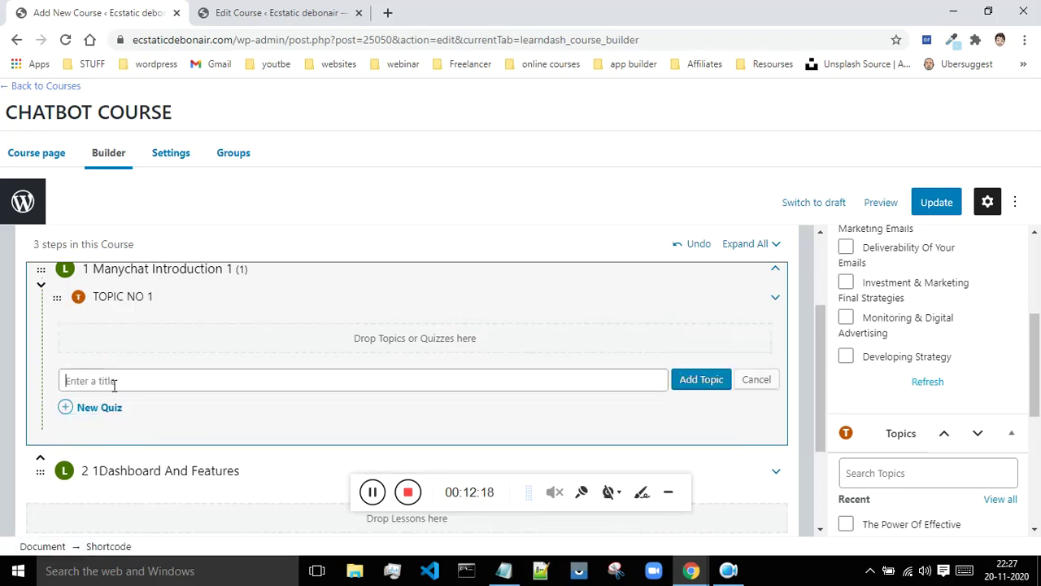
text(TOPIC NO 2)
click(693, 380)
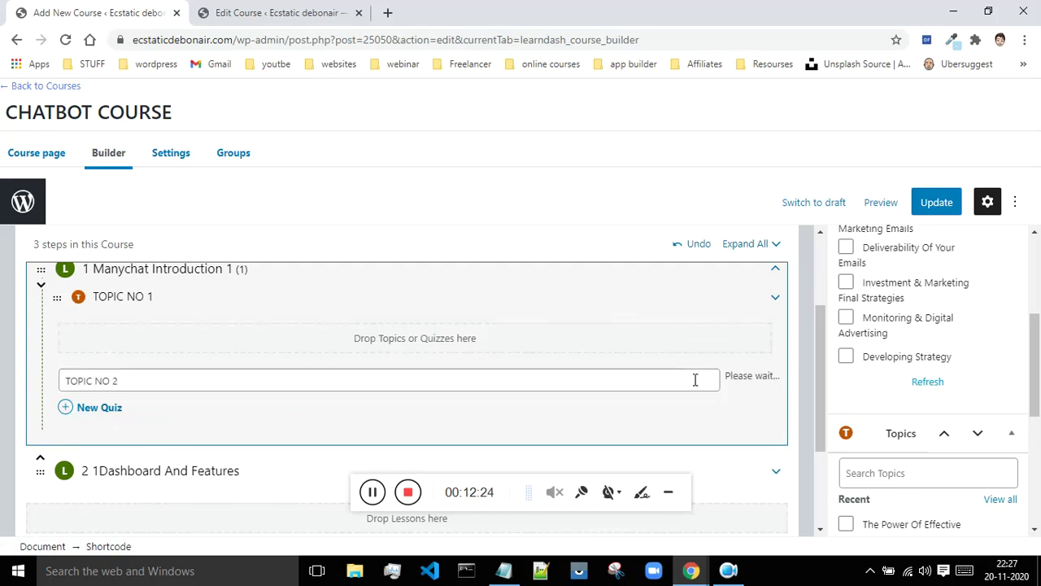
click(936, 203)
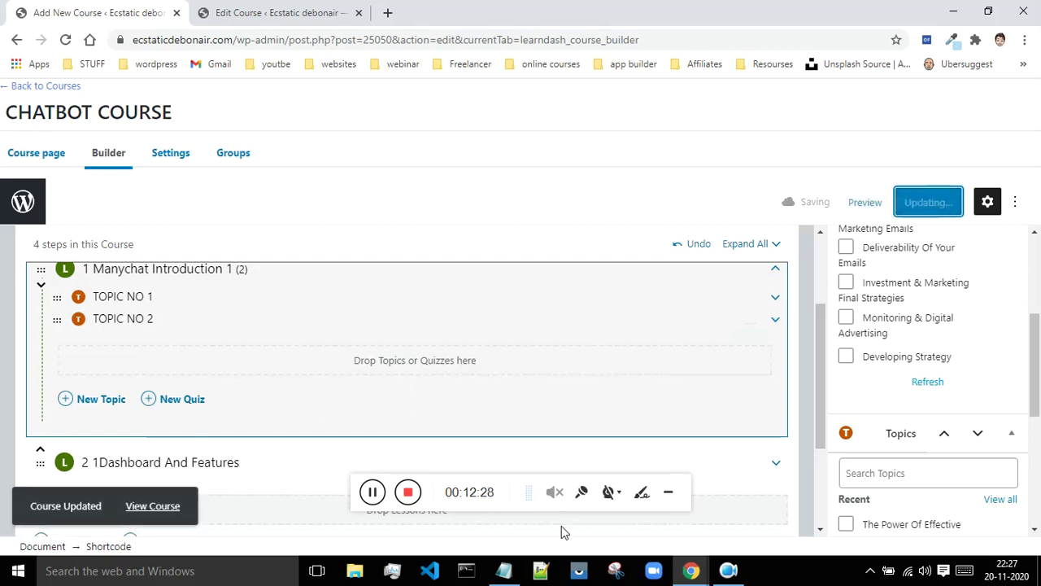
- Reload the public course page in the incognito window and expand the 1 Manychat Introduction 1 lesson to view its topics
mouse_move(691, 571)
click(727, 559)
click(65, 39)
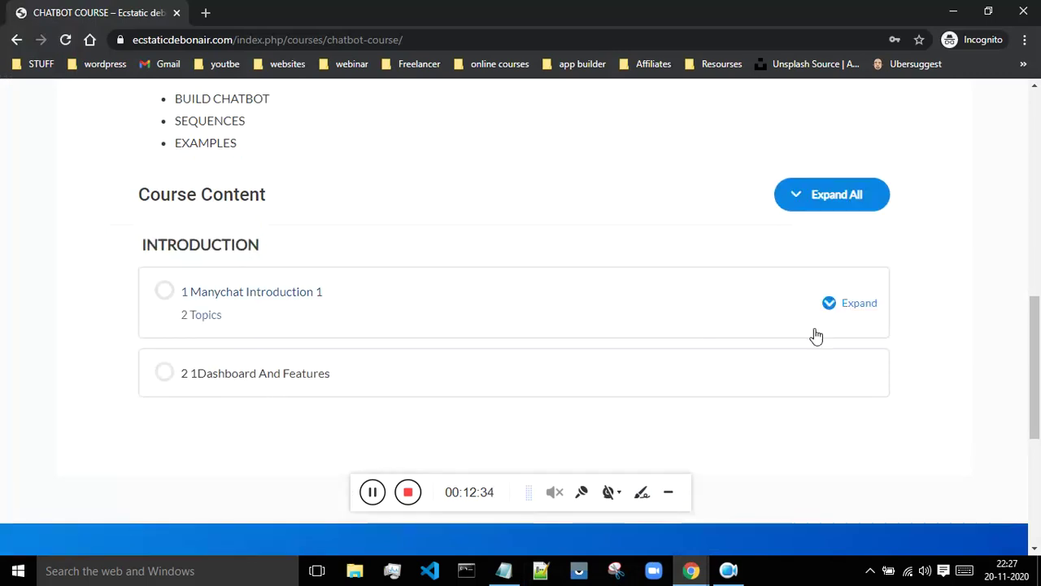
click(829, 304)
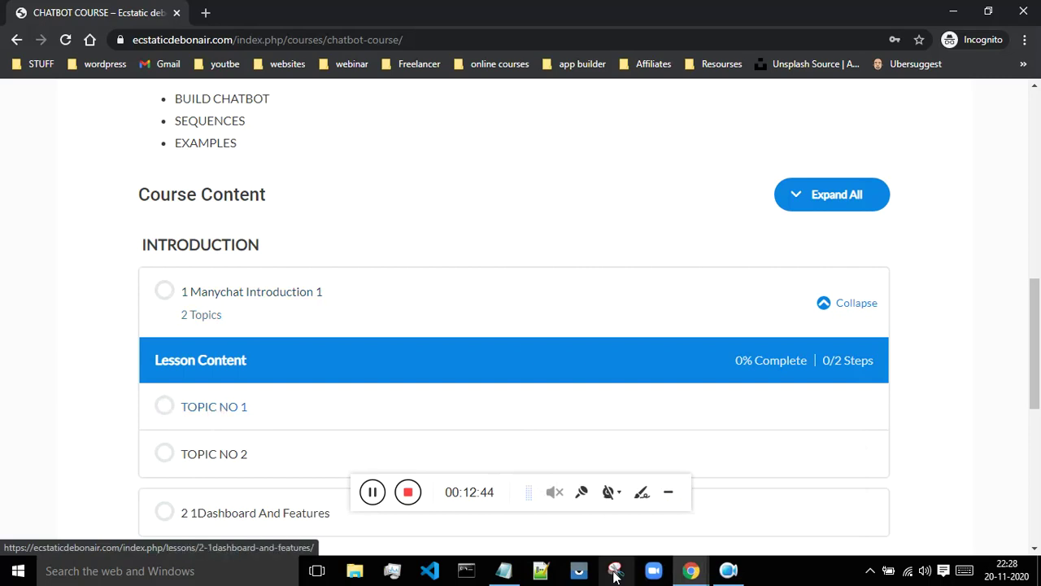
- Open TOPIC NO 1 from the course builder for editing in a new browser tab, placed beside the builder's tab
mouse_move(691, 570)
click(621, 515)
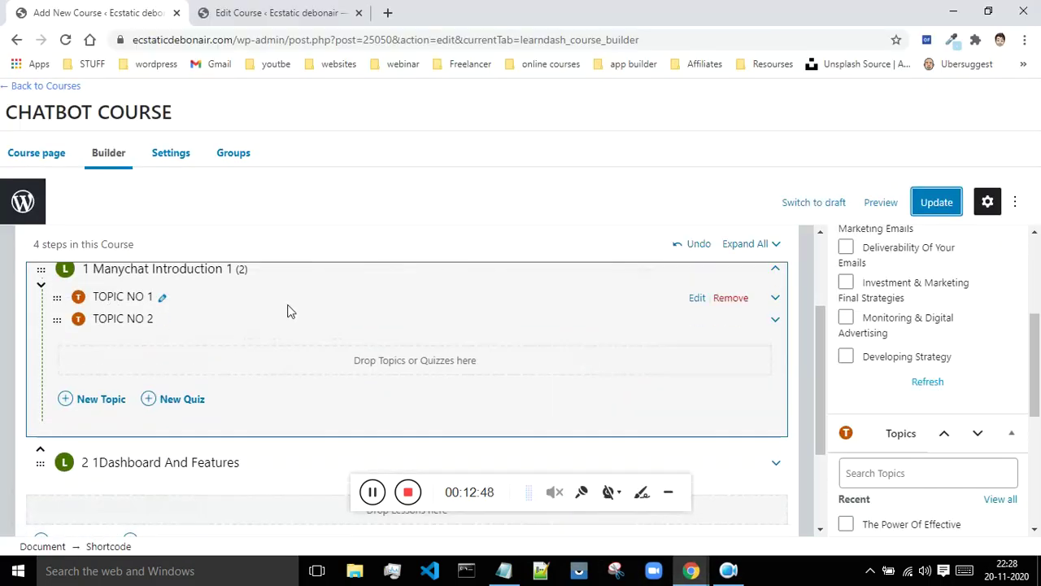
right_click(696, 299)
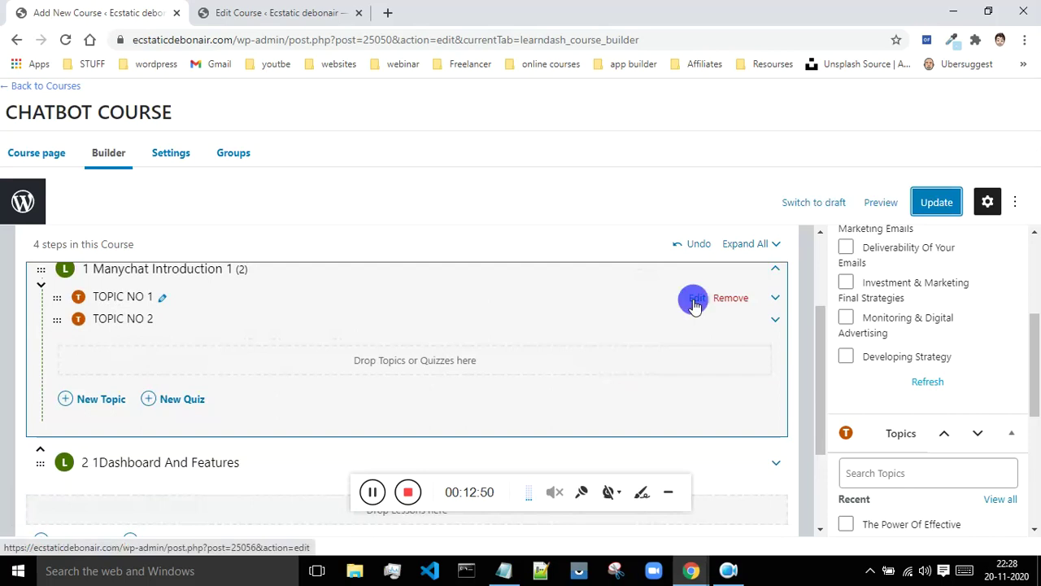
click(762, 311)
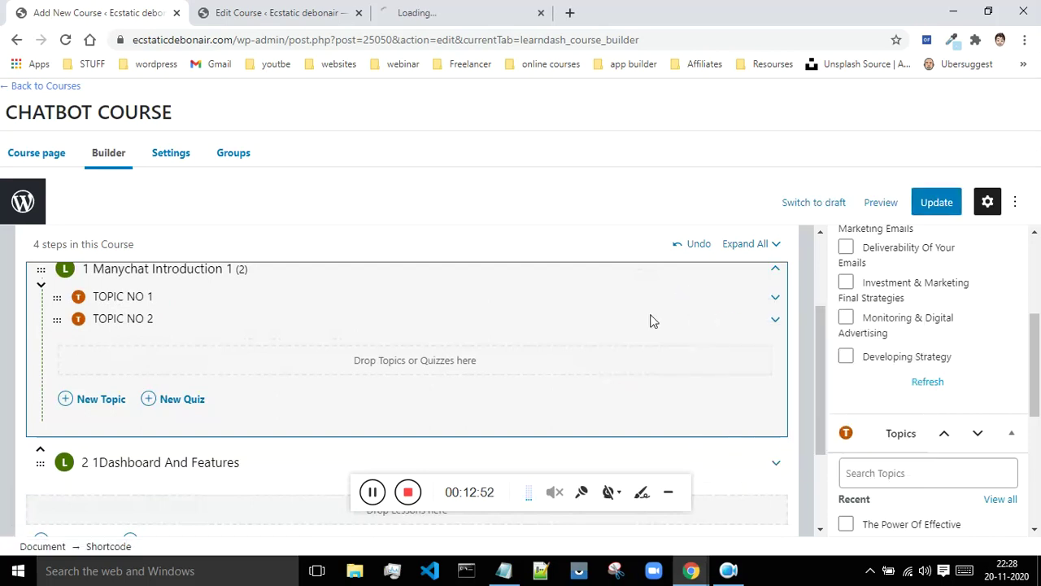
drag(456, 12, 284, 12)
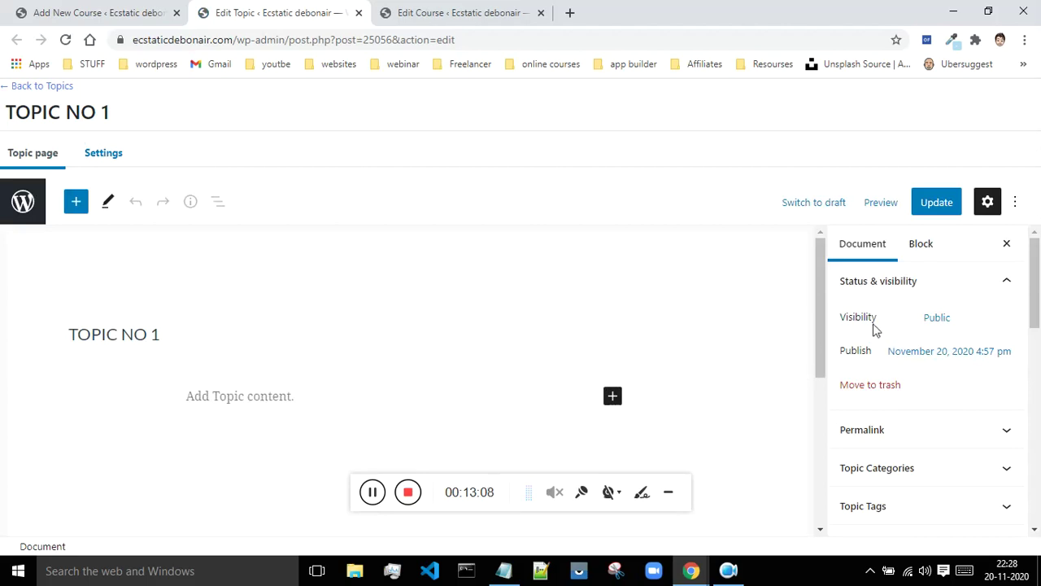
- Add a paragraph block to TOPIC NO 1 reading "HELLO GUYS THIS IS OUR FIRST POIC OF LESSON 1"
drag(823, 322, 826, 365)
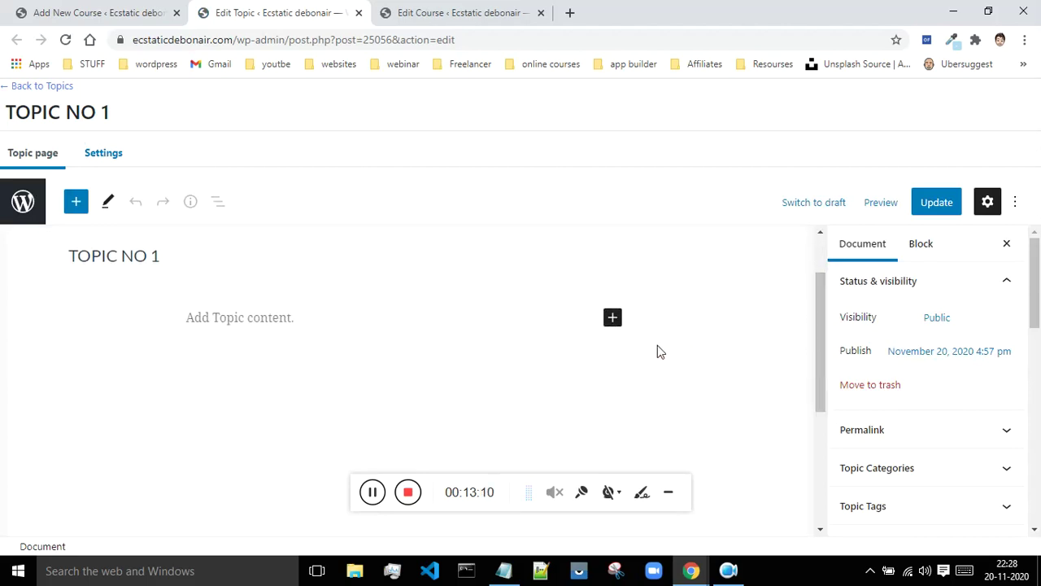
click(612, 319)
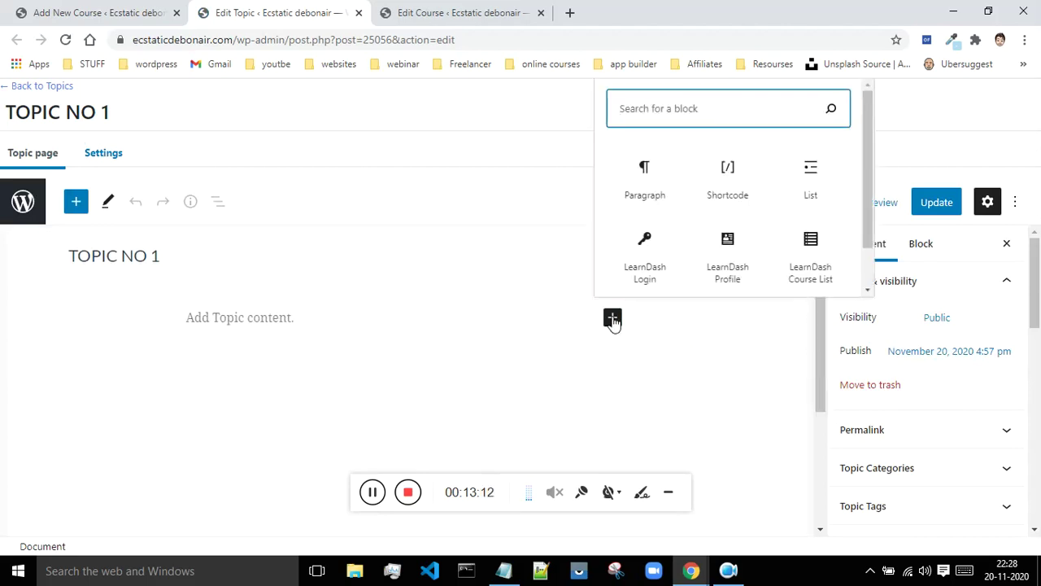
click(643, 183)
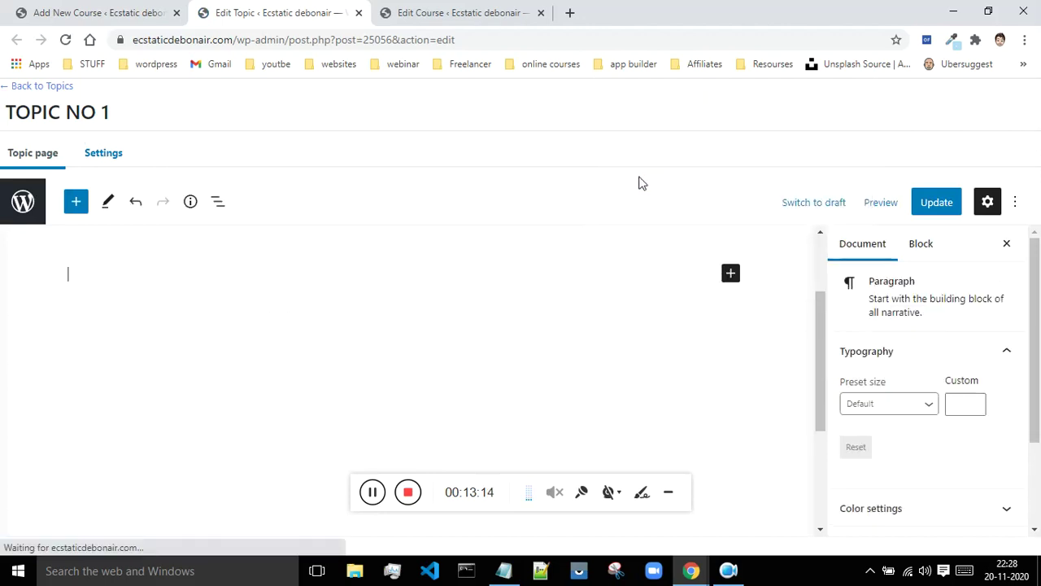
text(HELLO GUYS THIS IS OUR FIRST )
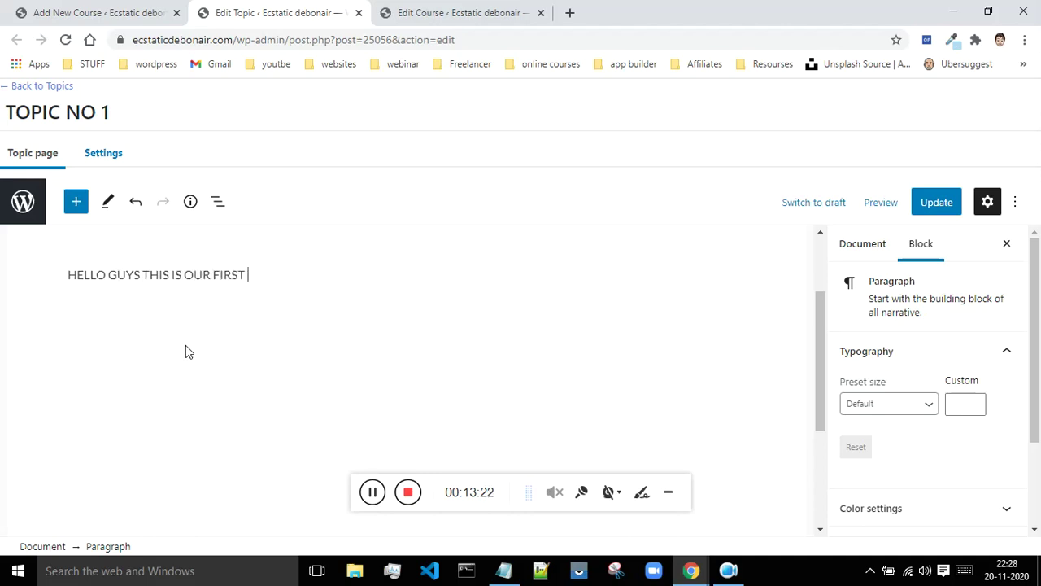
text(POIC OF LESSON1)
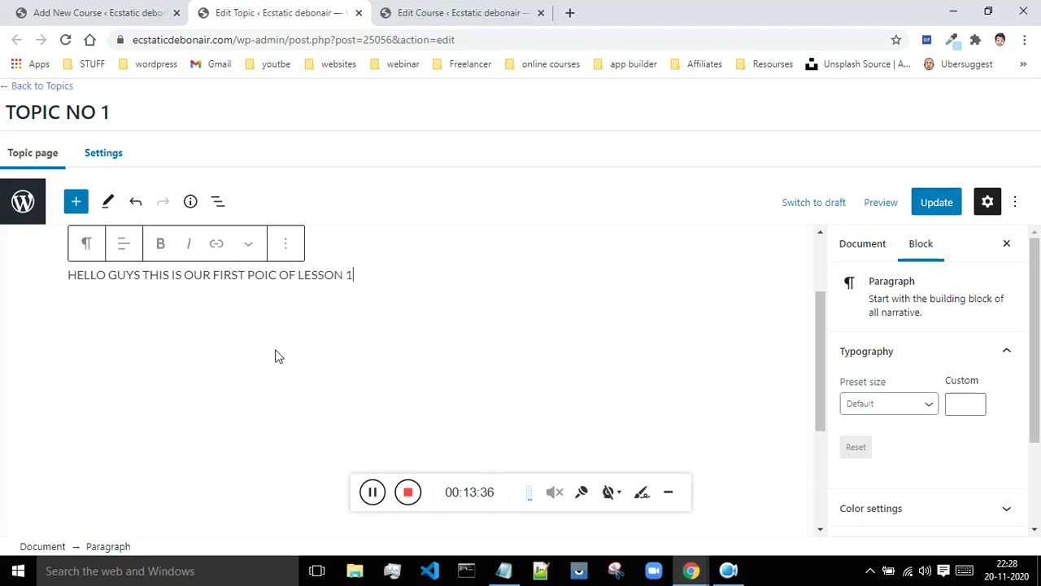
- Search the blocks for YOU and insert a YouTube embed block below the paragraph
click(75, 205)
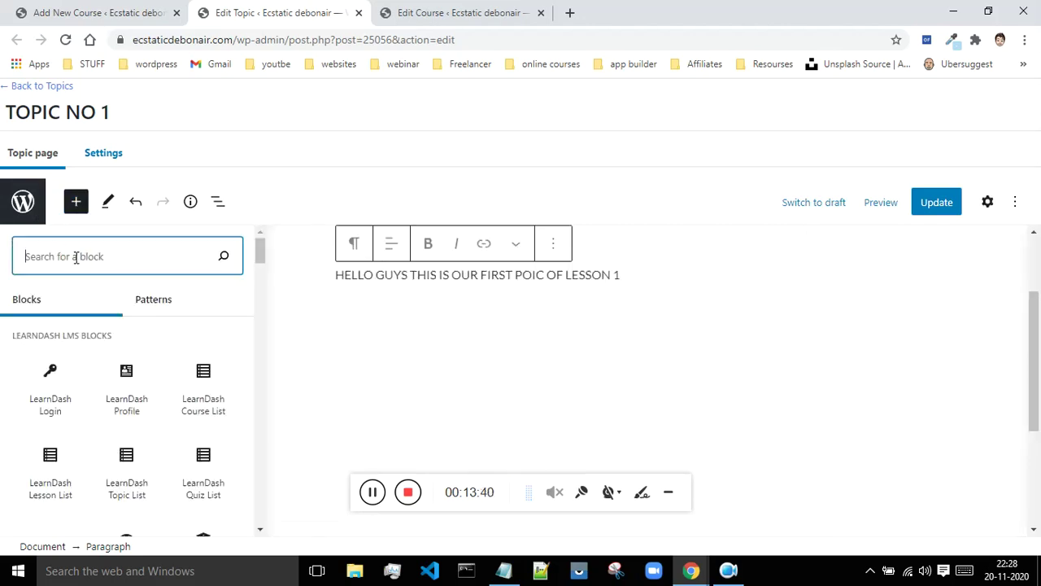
text(YOU)
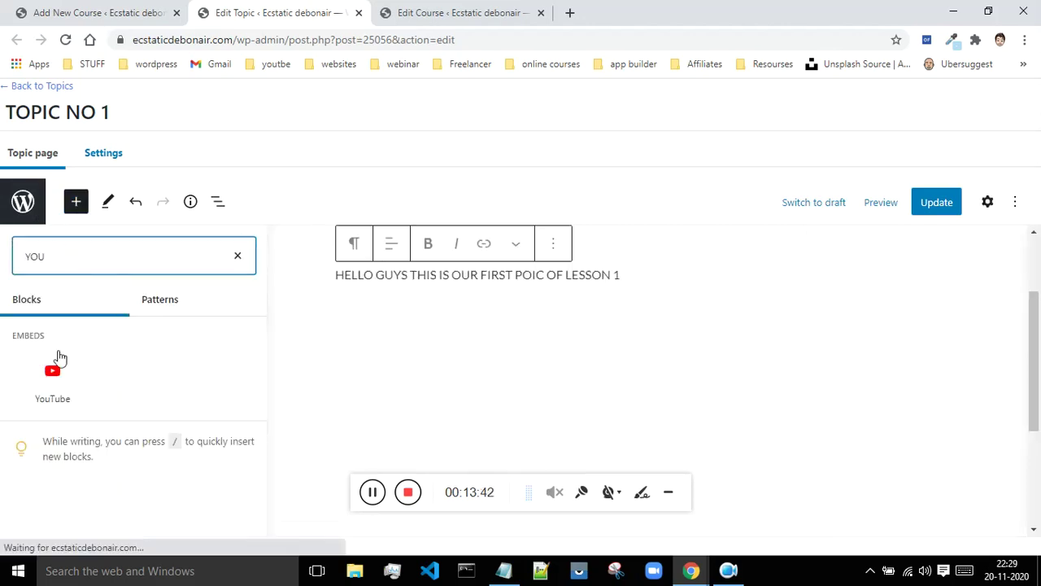
click(57, 381)
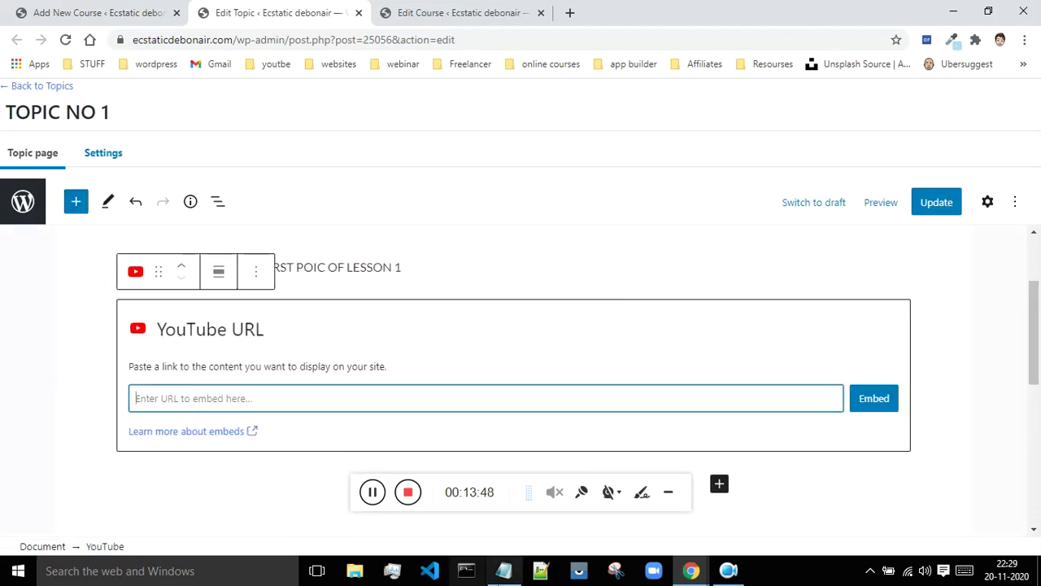
- Copy the 1 Manychat Introduction 1 link from the manychat links Notepad file, embed it in the YouTube block, and update the topic
click(503, 570)
drag(514, 120, 348, 119)
key(ctrl+c)
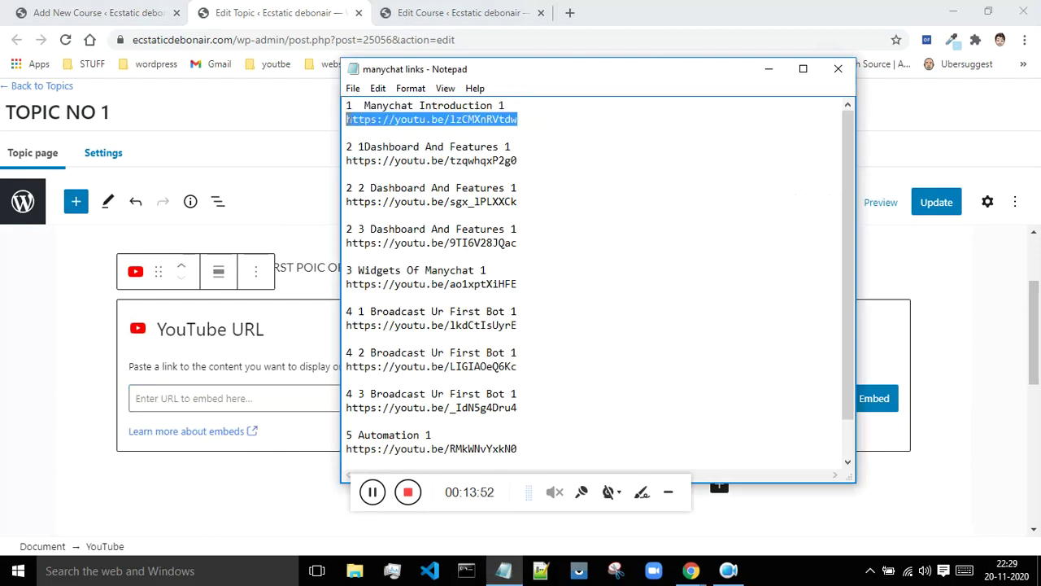
click(160, 388)
key(ctrl+v)
click(874, 398)
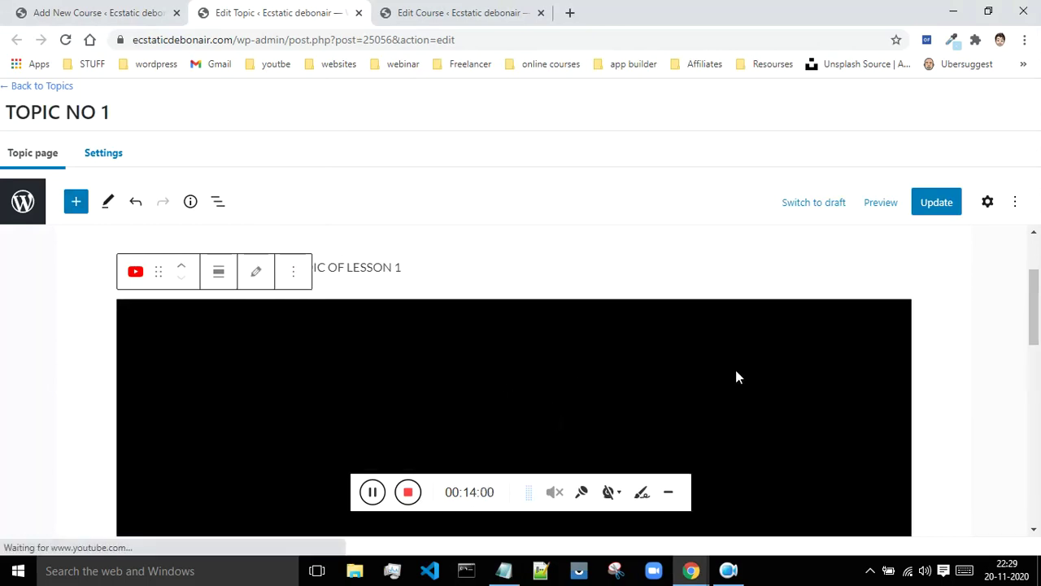
drag(1037, 310, 1036, 376)
click(942, 218)
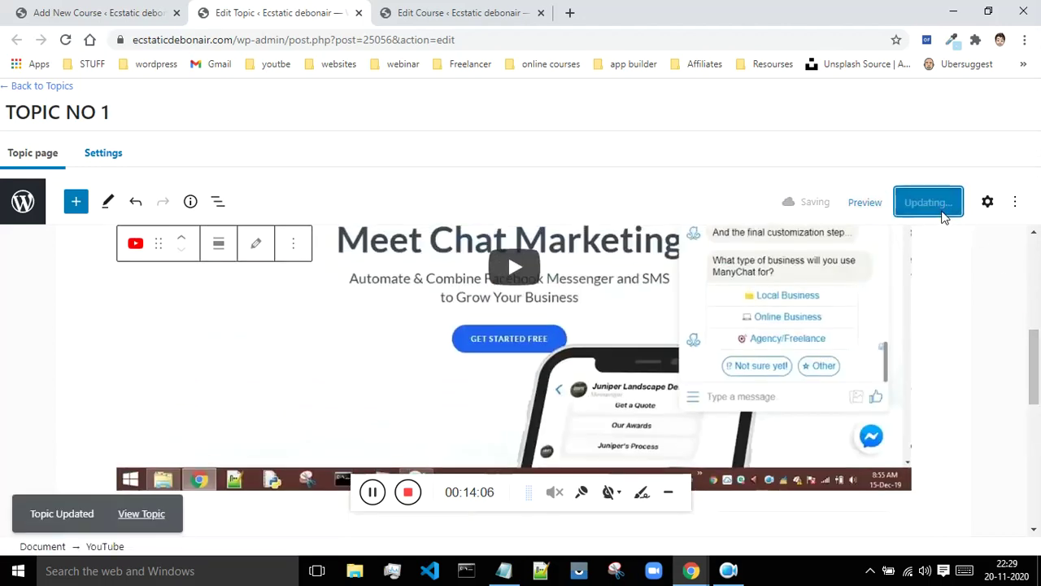
- In the incognito window, open TOPIC NO 1 under the 1 Manychat Introduction 1 lesson and view its text and video
mouse_move(695, 573)
click(698, 491)
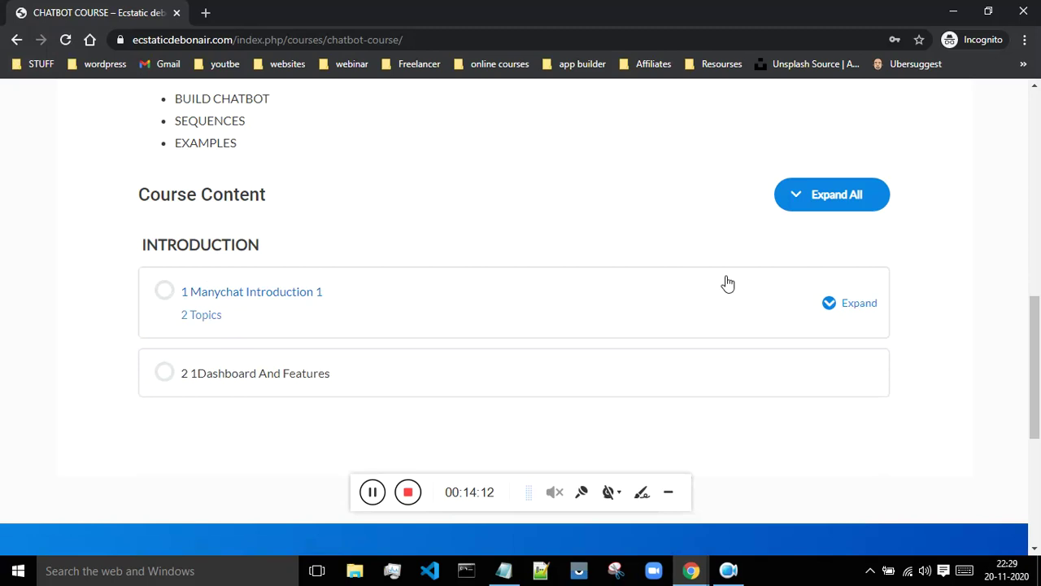
click(826, 304)
scroll(530, 307, down, 2)
click(230, 259)
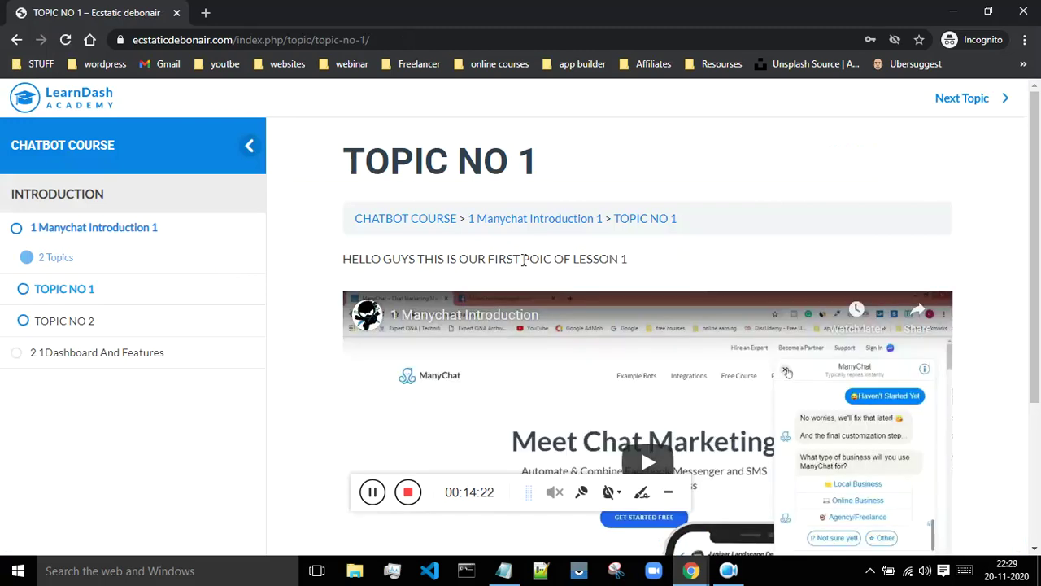
scroll(864, 216, down, 3)
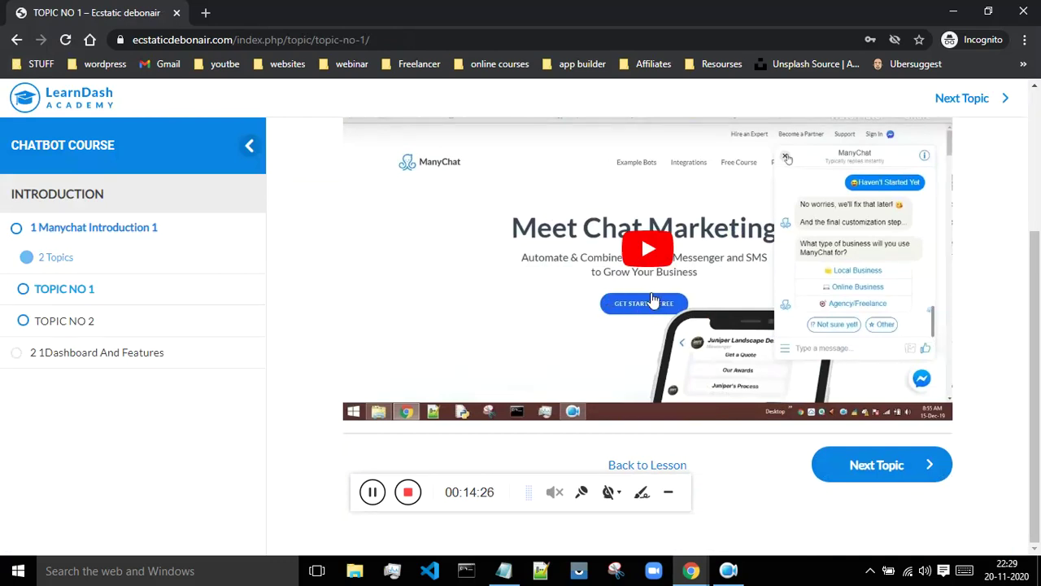
scroll(864, 263, up, 2)
scroll(864, 263, down, 2)
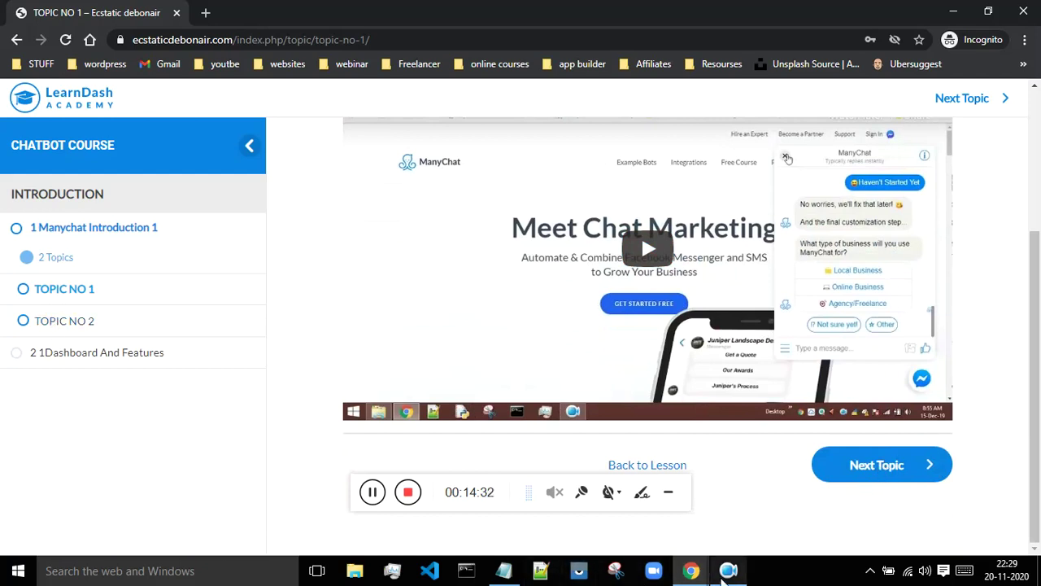
- Back in the TOPIC NO 1 editor, search the blocks for IMAGE and insert an Image block below the video
mouse_move(705, 579)
click(618, 505)
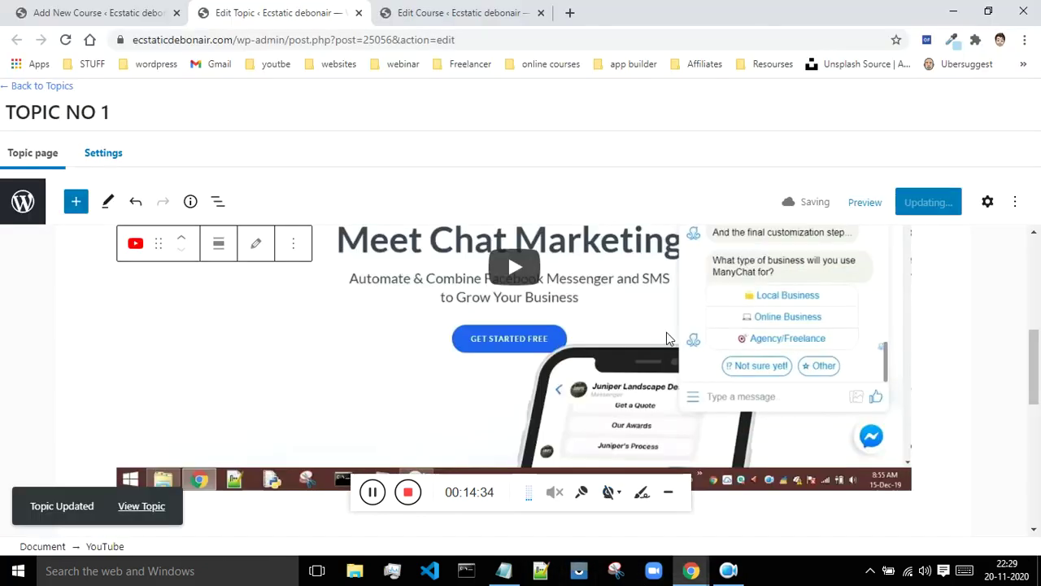
scroll(772, 338, up, 1)
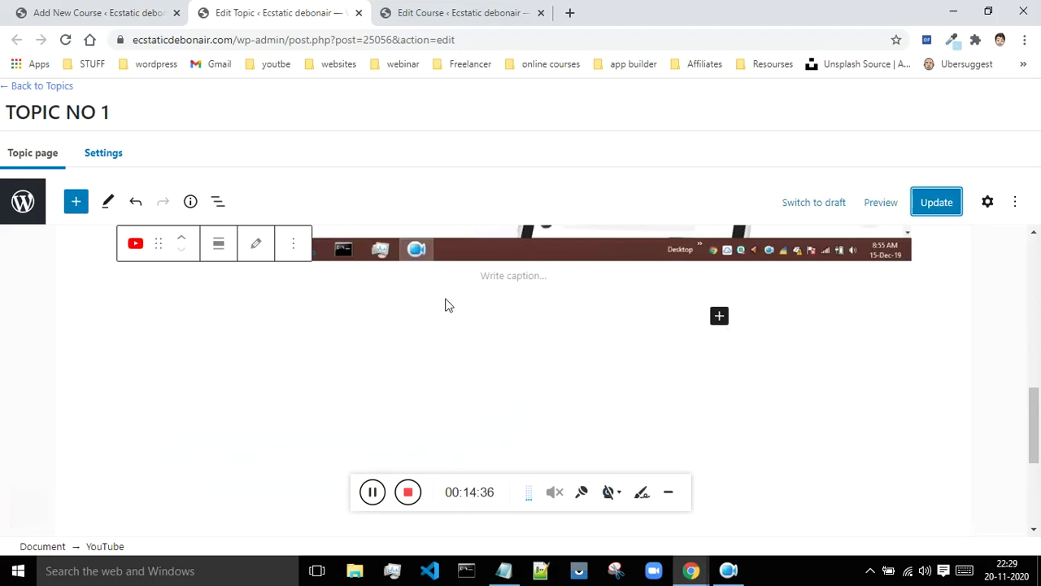
click(76, 205)
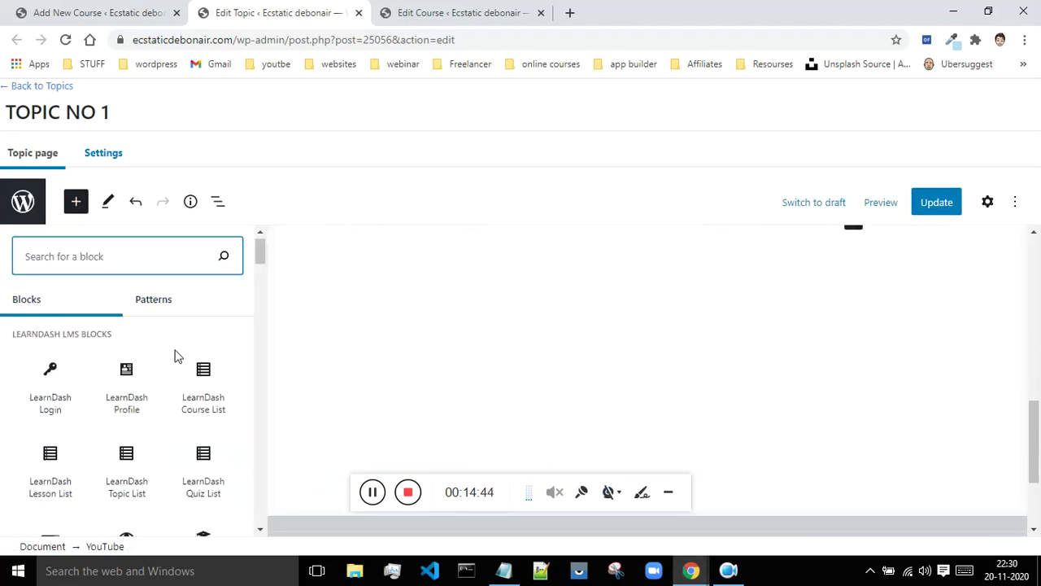
scroll(114, 431, down, 5)
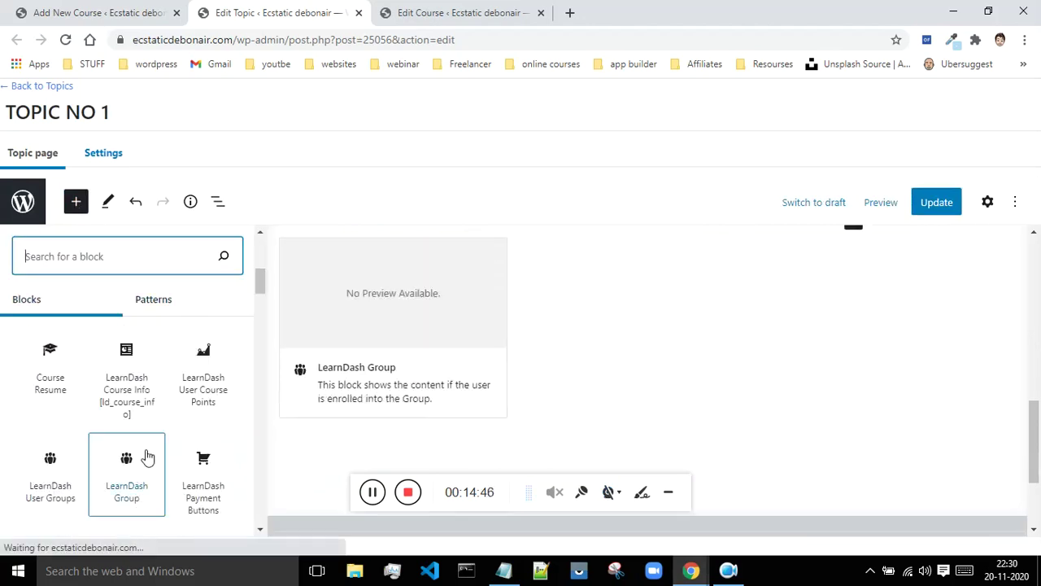
click(255, 272)
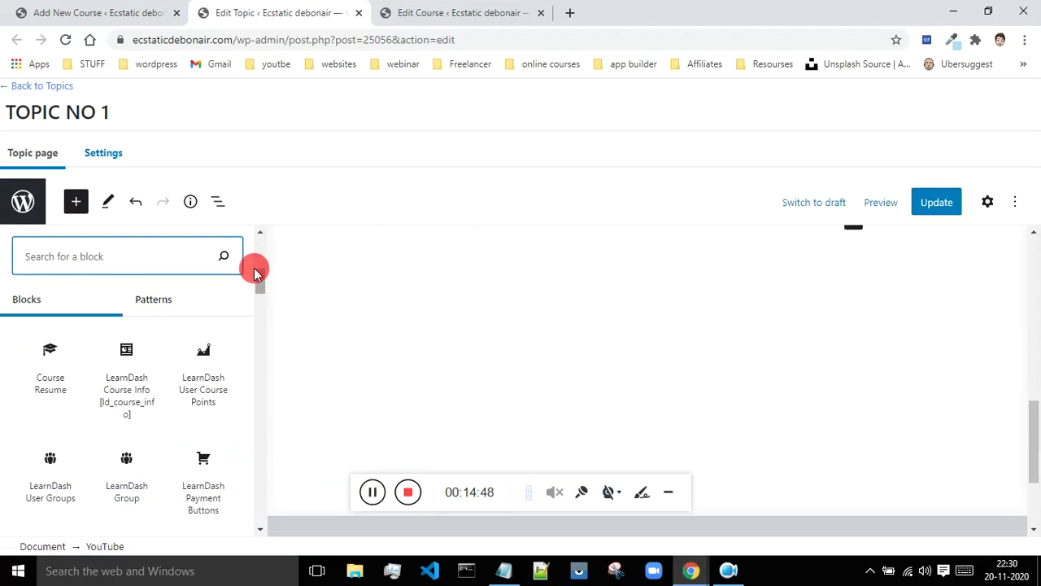
drag(255, 272, 256, 244)
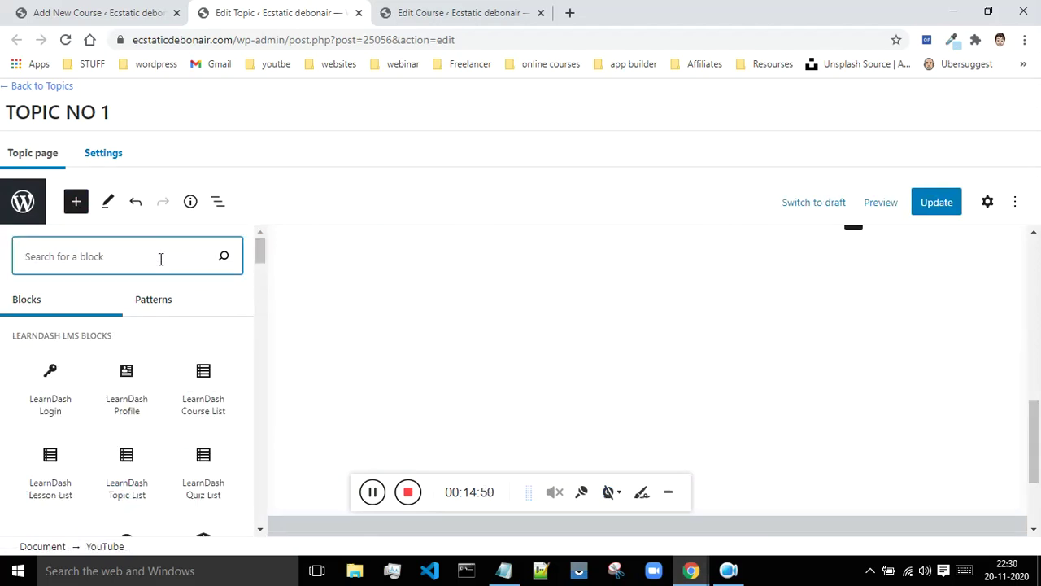
text(IMAGE)
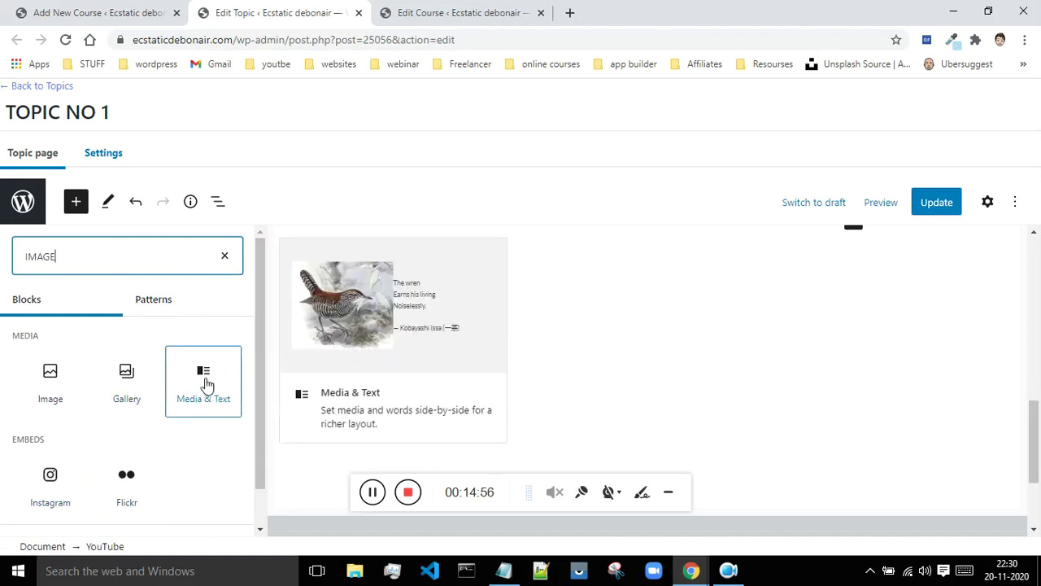
click(50, 376)
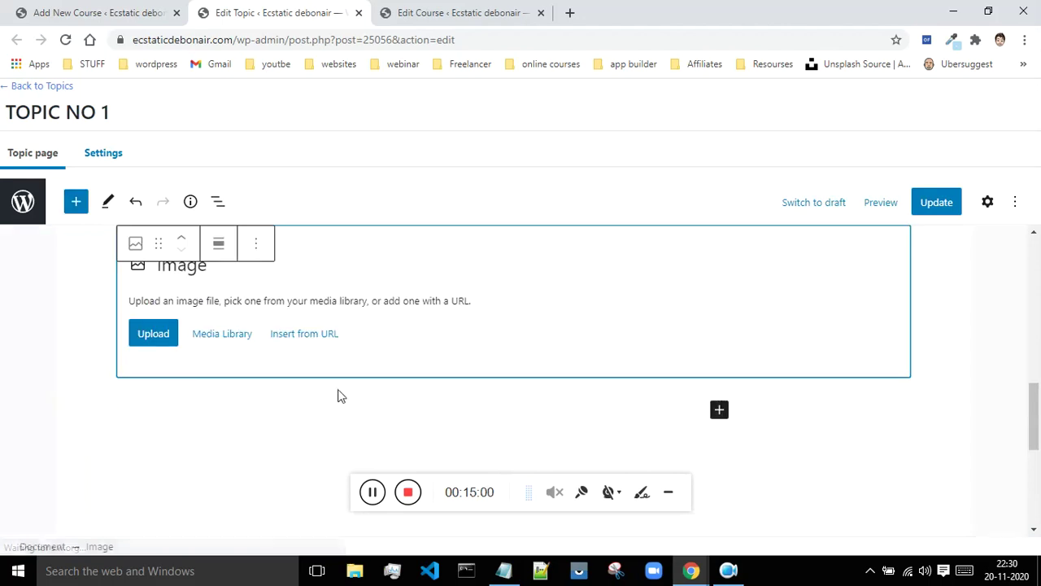
- Fill the Image block with the media library photo of hands typing on a laptop seen from above, and update the topic
scroll(382, 348, up, 1)
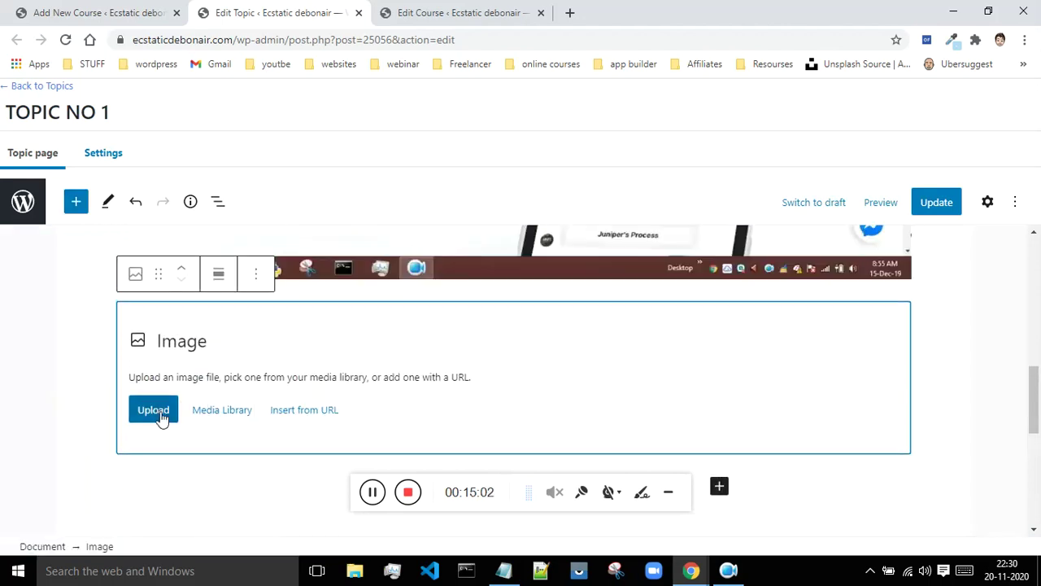
click(225, 419)
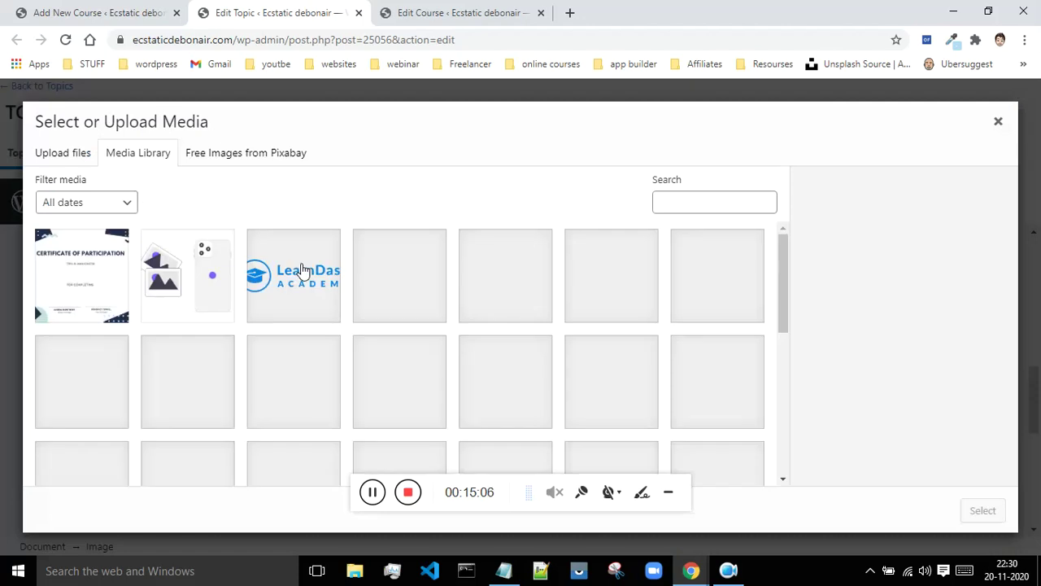
drag(779, 279, 778, 402)
click(281, 348)
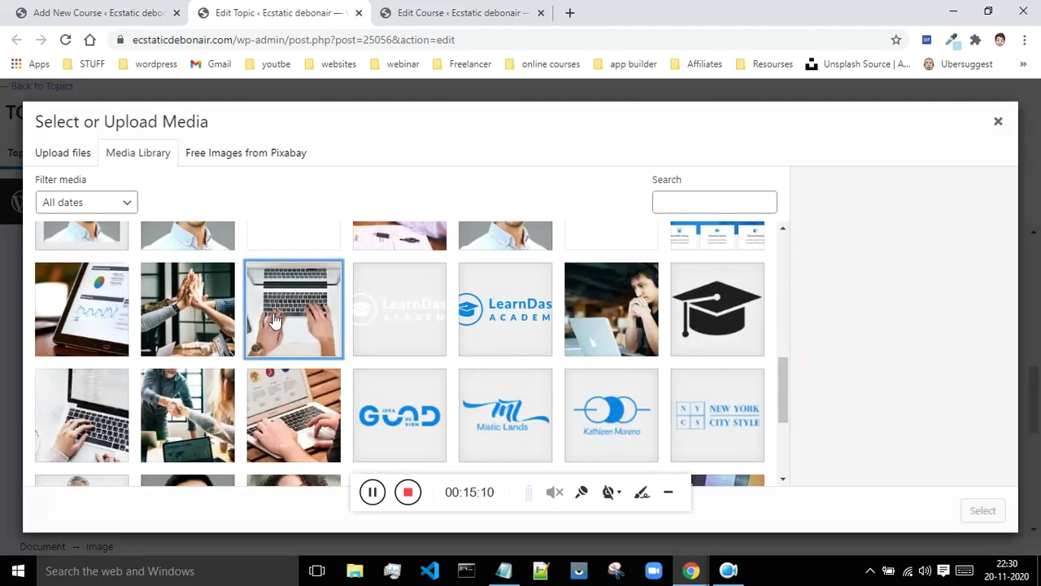
click(989, 518)
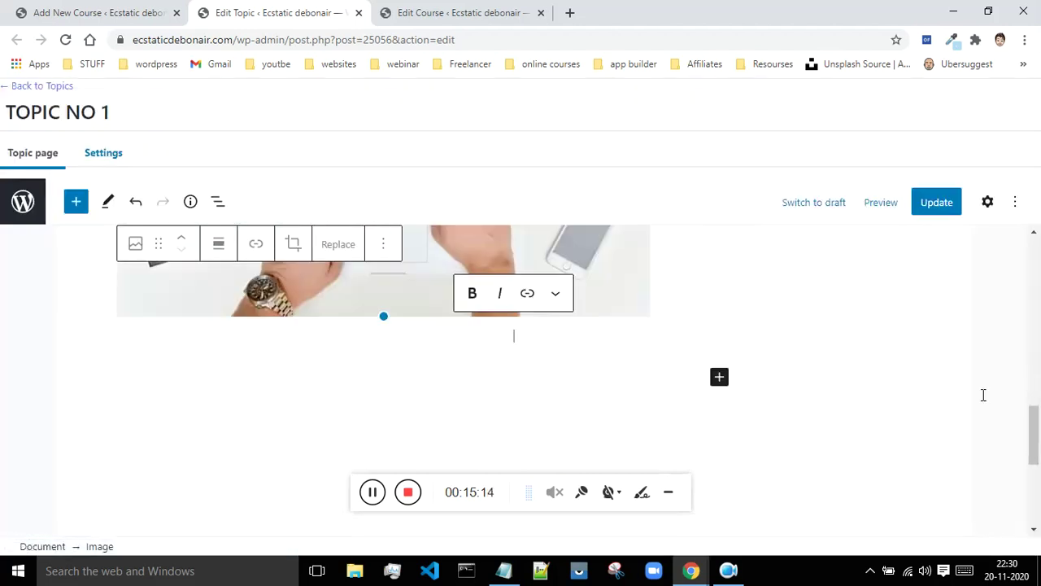
scroll(971, 398, up, 3)
scroll(746, 322, up, 2)
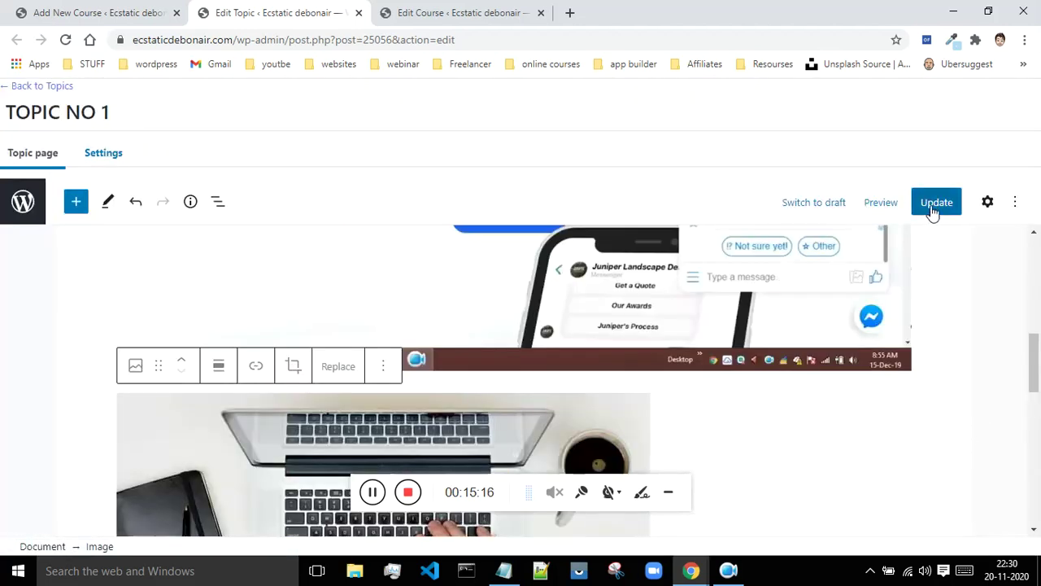
click(932, 203)
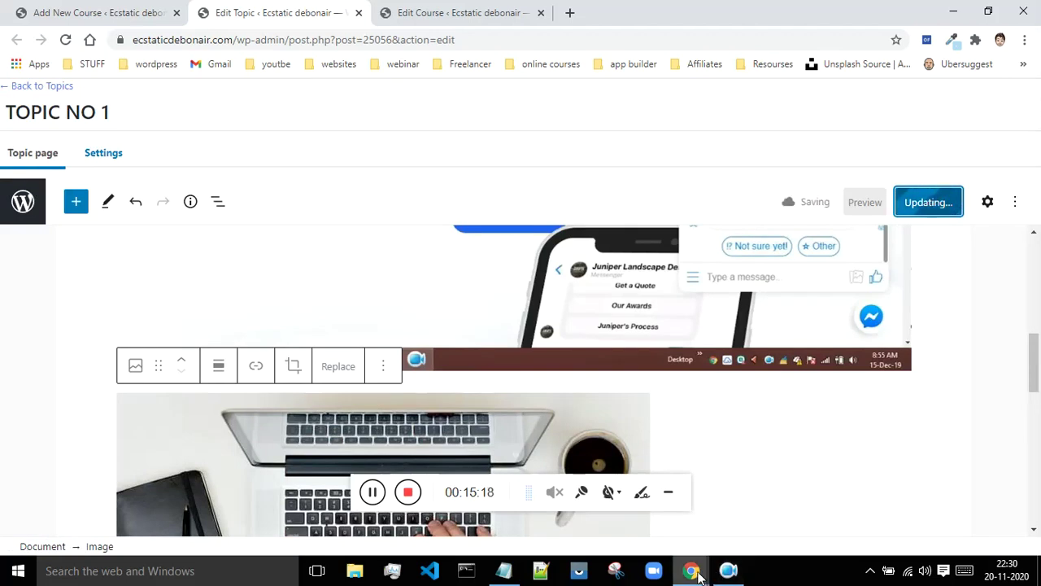
- Reload the public TOPIC NO 1 page in the incognito window and view the image below the video
mouse_move(696, 569)
click(769, 508)
click(68, 39)
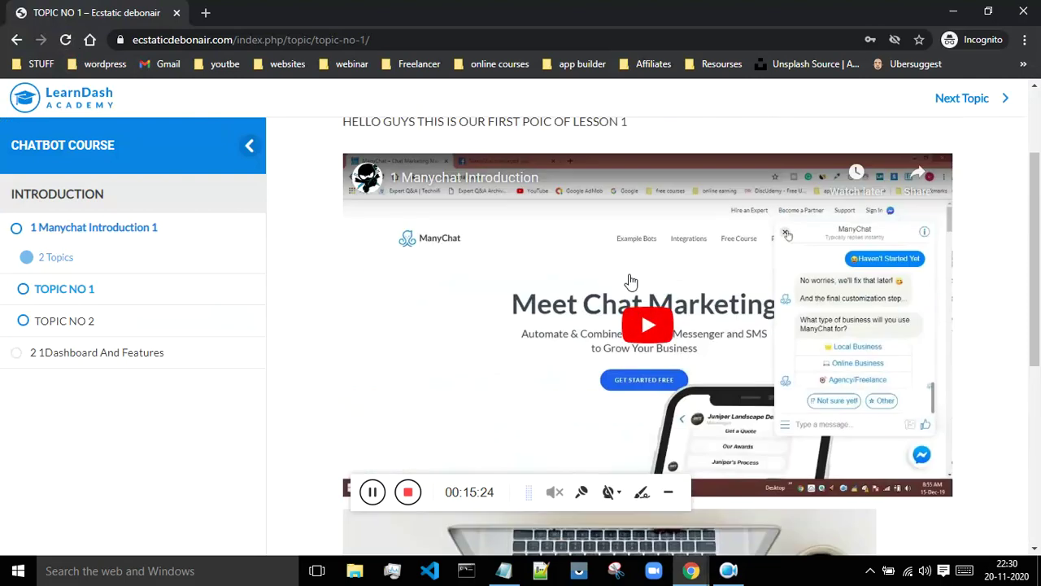
scroll(686, 265, down, 2)
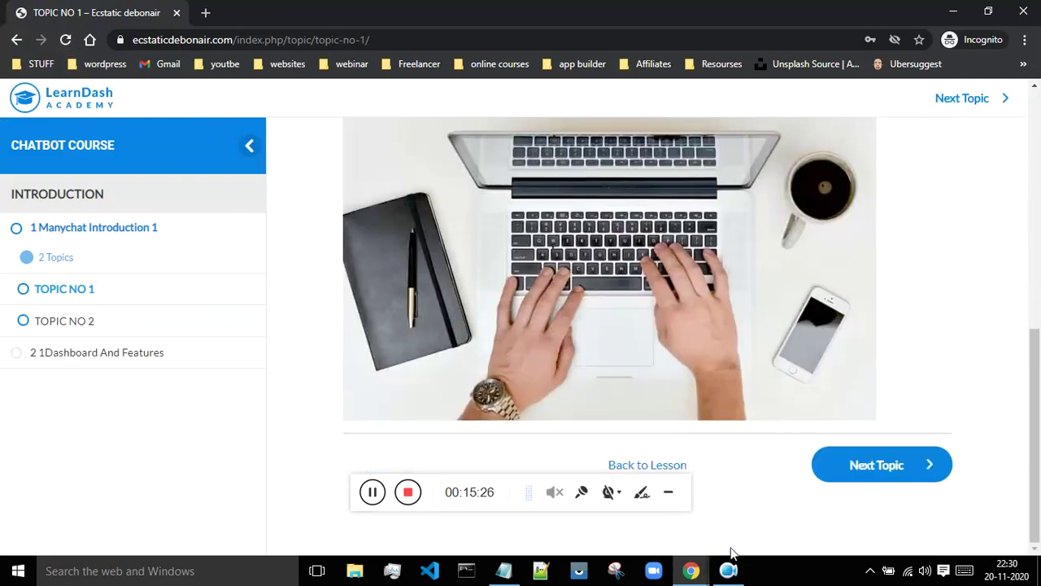
- Back in the TOPIC NO 1 editor, search the blocks for LIST and look through the matching list blocks
mouse_move(701, 576)
click(609, 500)
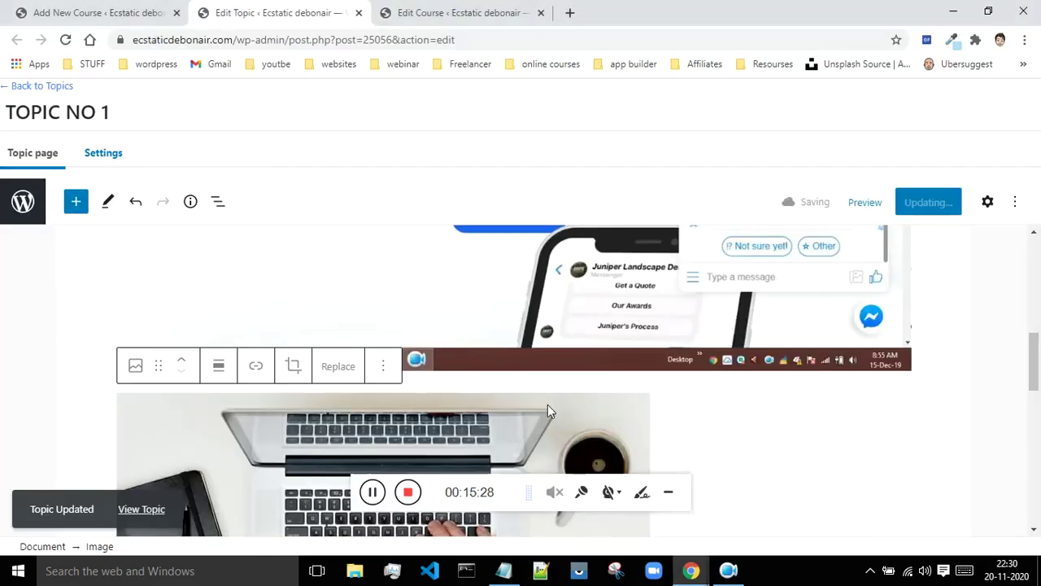
scroll(285, 284, down, 3)
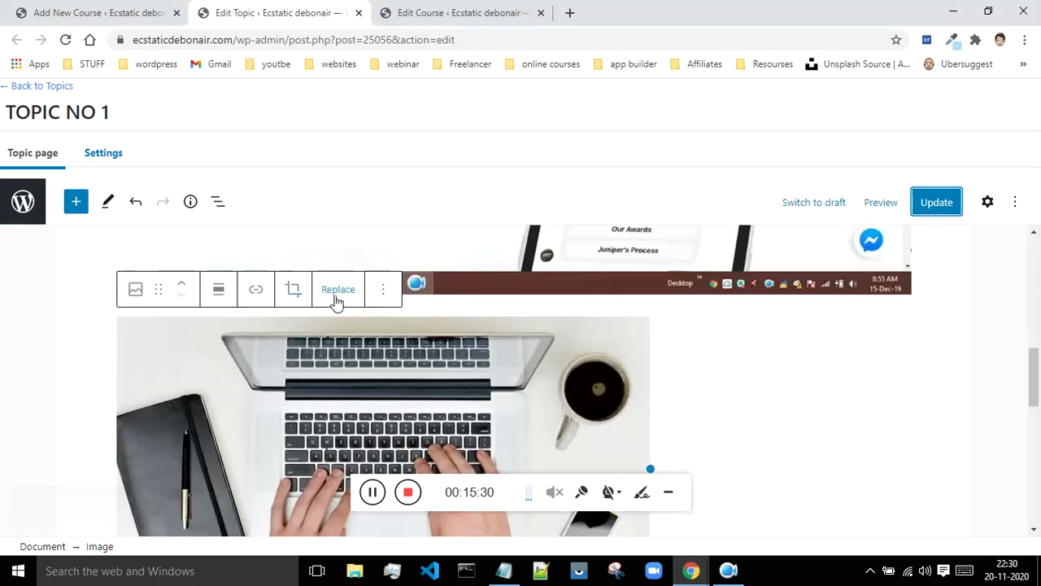
click(77, 203)
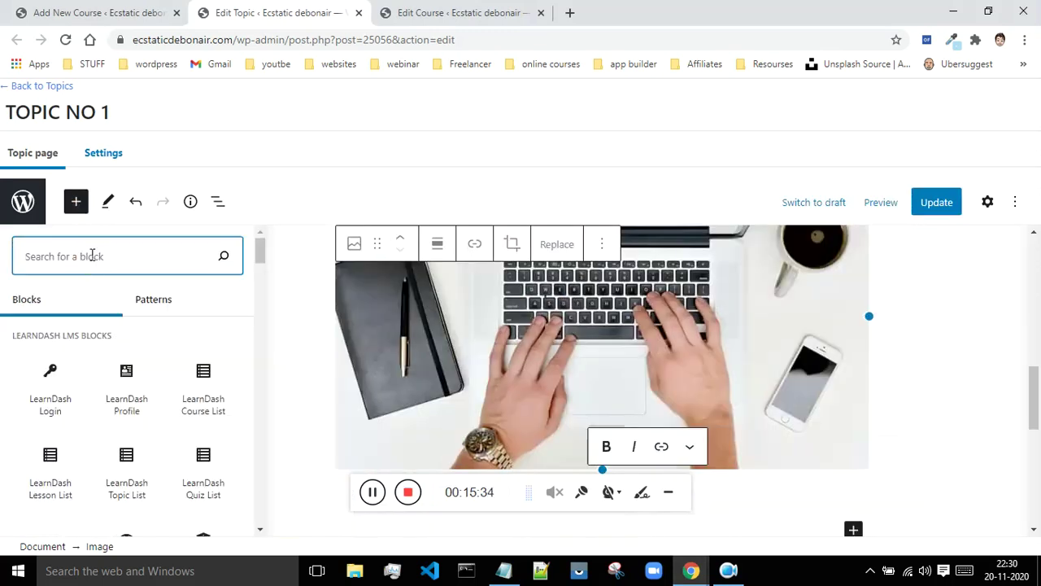
text(LIST)
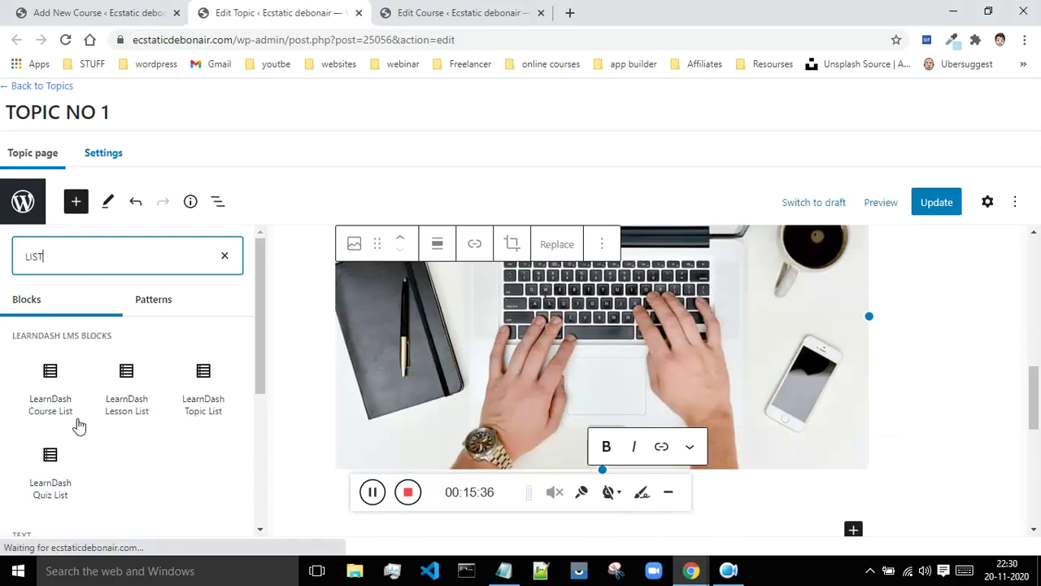
scroll(117, 434, down, 1)
scroll(117, 440, down, 2)
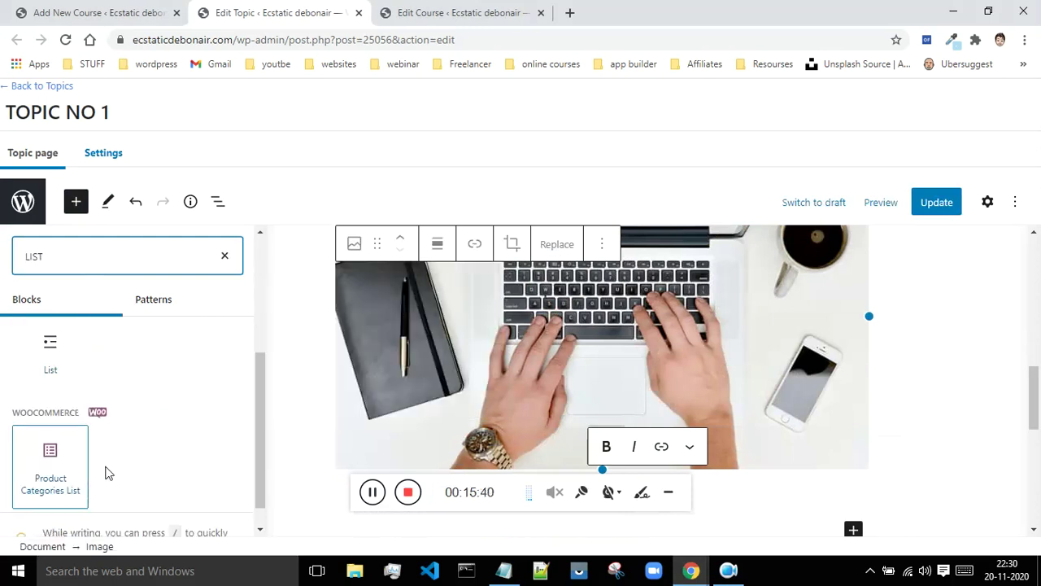
scroll(109, 467, down, 1)
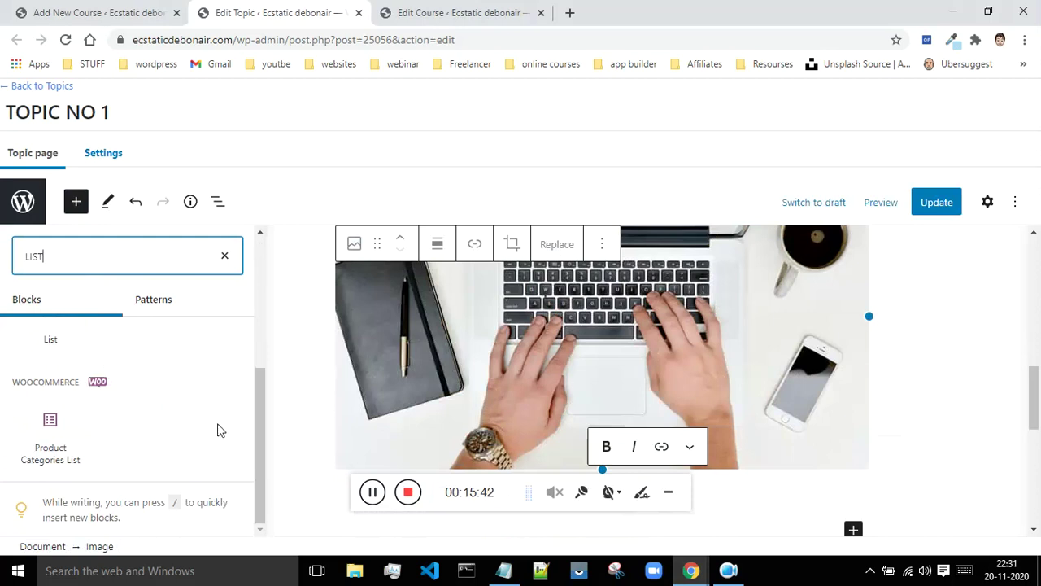
drag(262, 397, 262, 337)
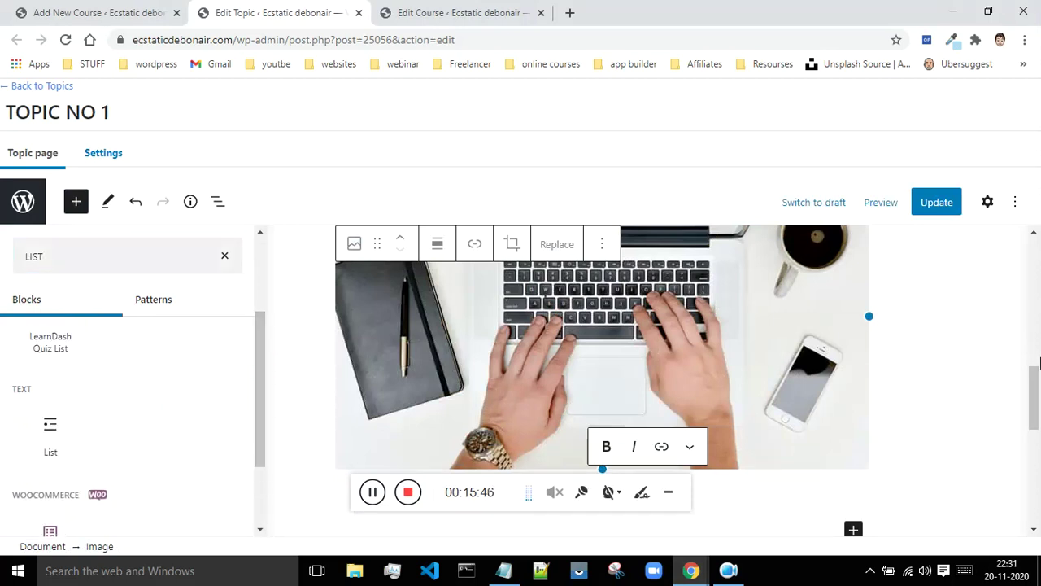
drag(1037, 372, 1028, 280)
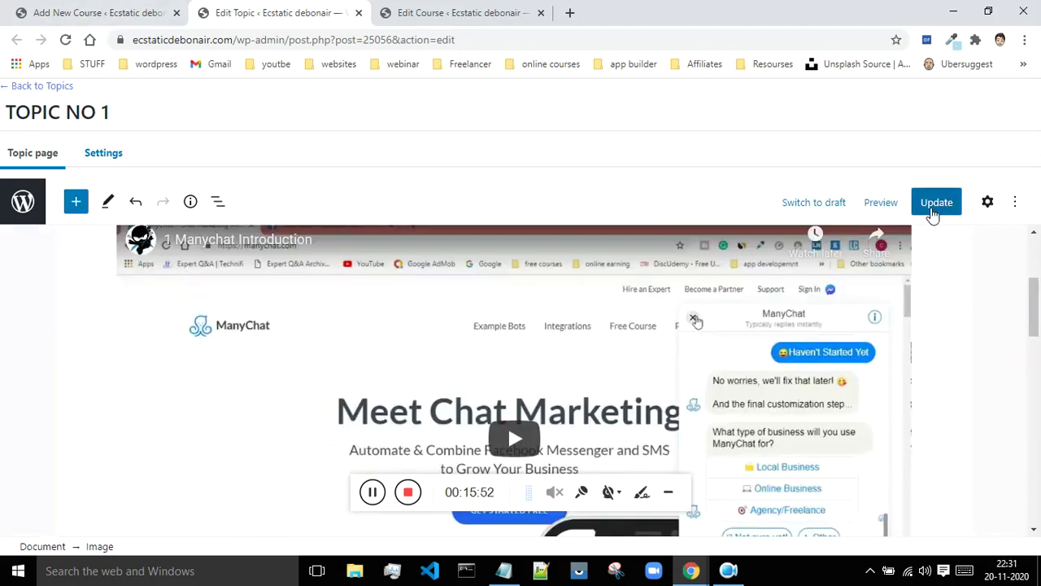
- Close the TOPIC NO 1 editor and open TOPIC NO 2 from the CHATBOT COURSE builder for editing in a new tab
click(358, 13)
click(48, 13)
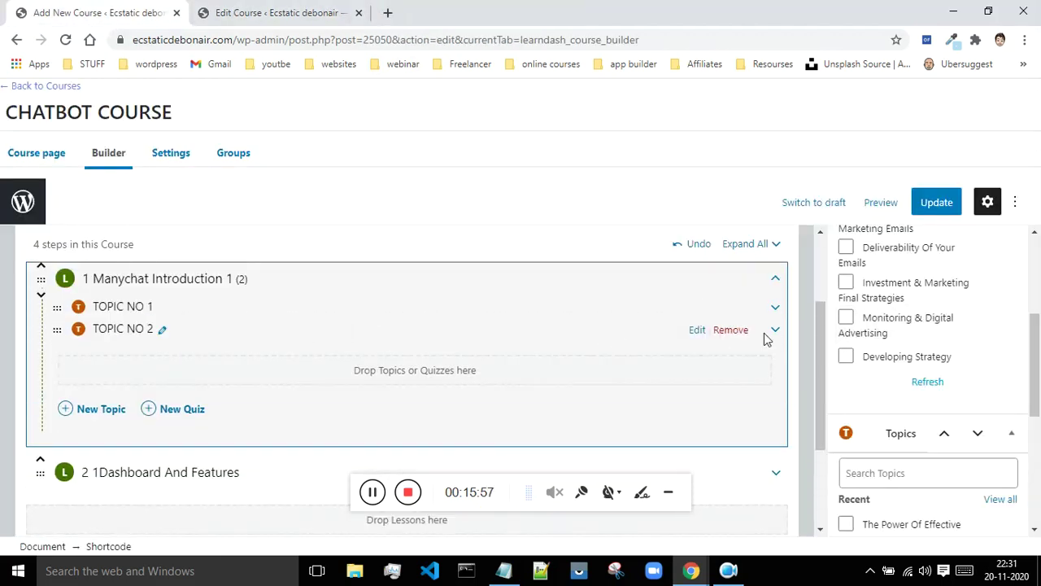
right_click(697, 329)
click(712, 342)
drag(453, 11, 301, 36)
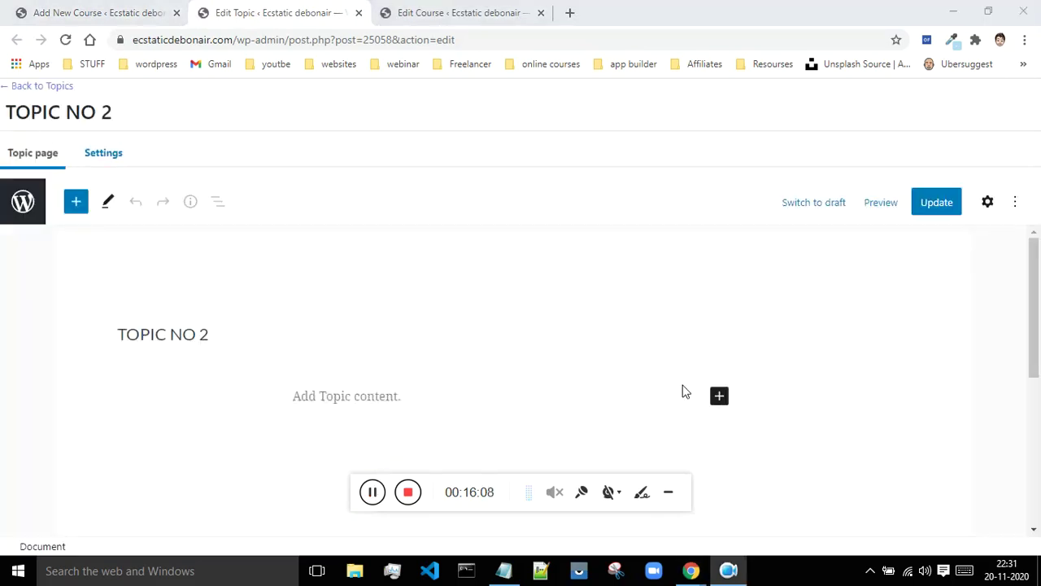
- Insert an Image block in TOPIC NO 2 and fill it with the media library picture course-1-free-img.jpg
click(720, 398)
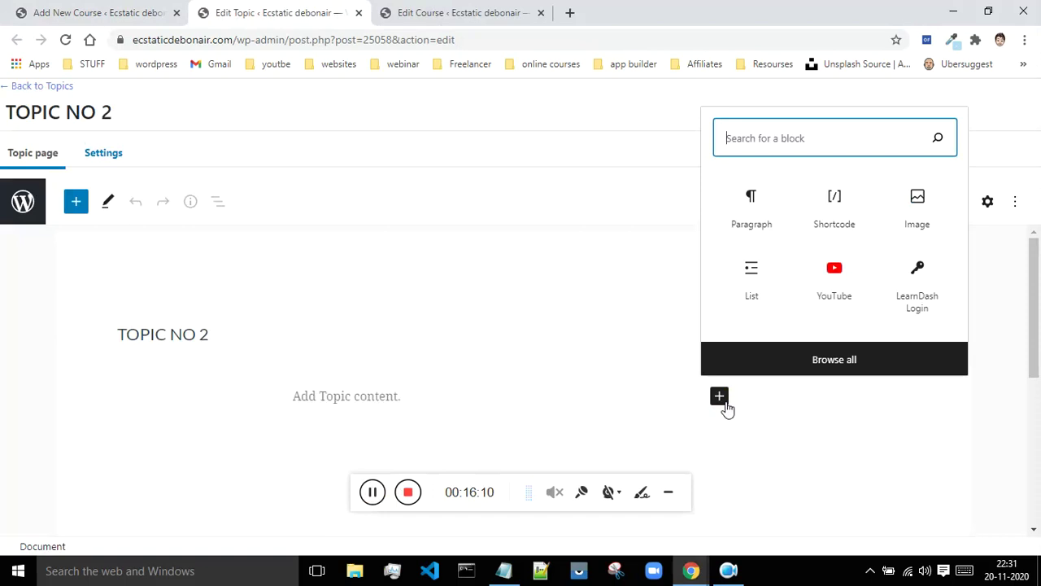
click(909, 211)
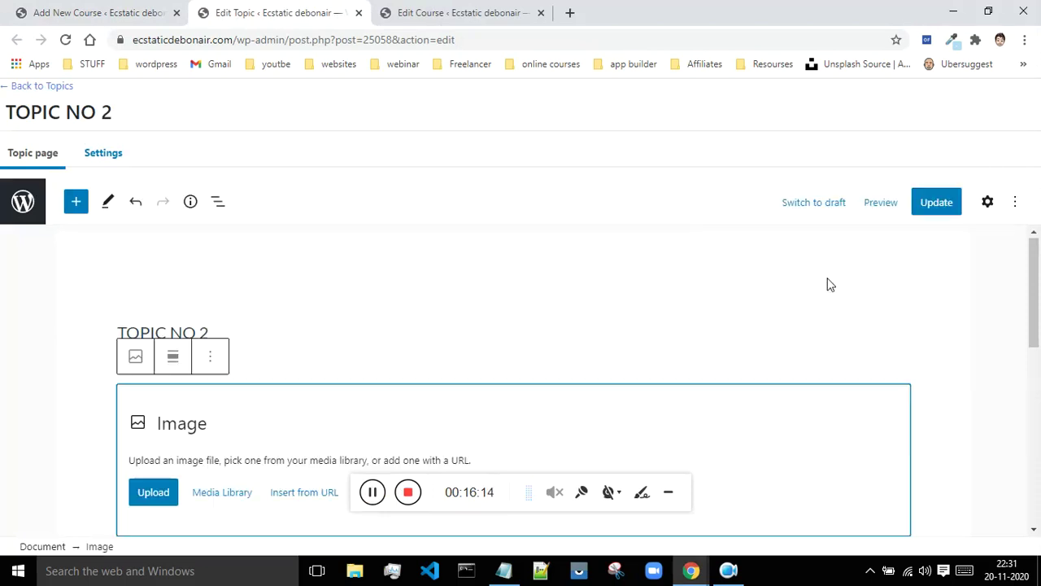
click(206, 495)
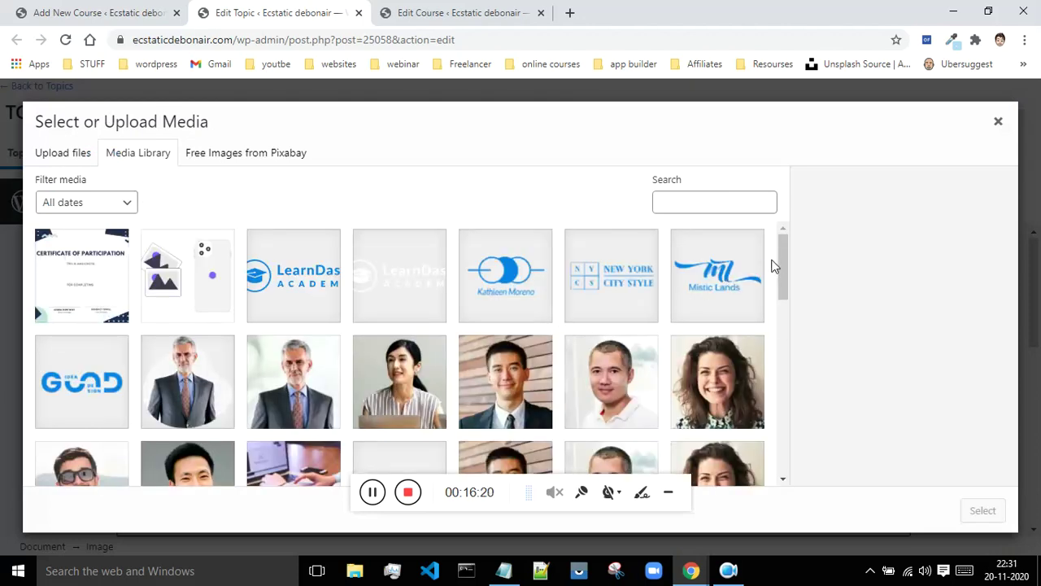
drag(781, 261, 756, 442)
click(716, 325)
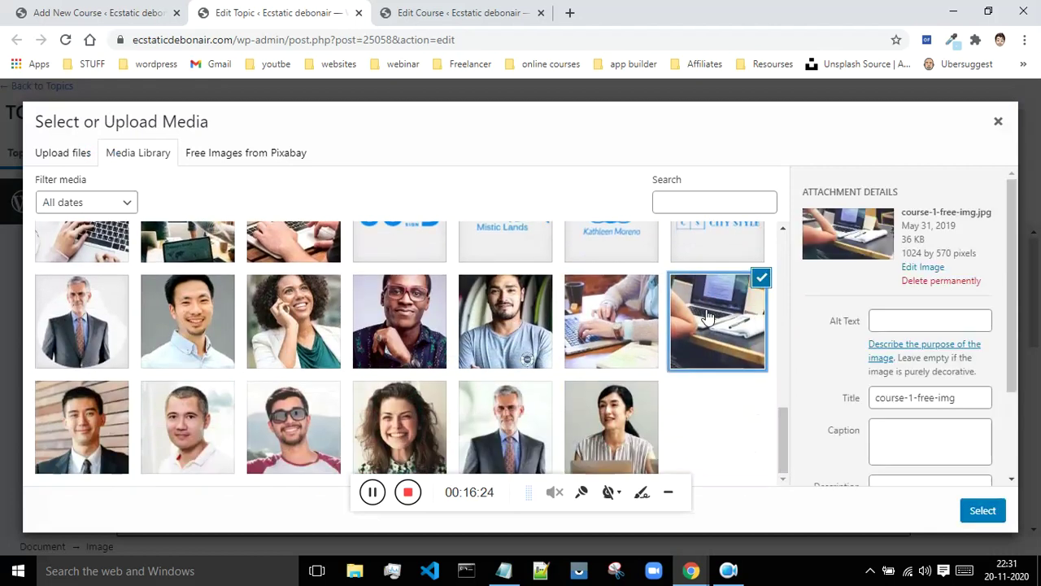
click(989, 517)
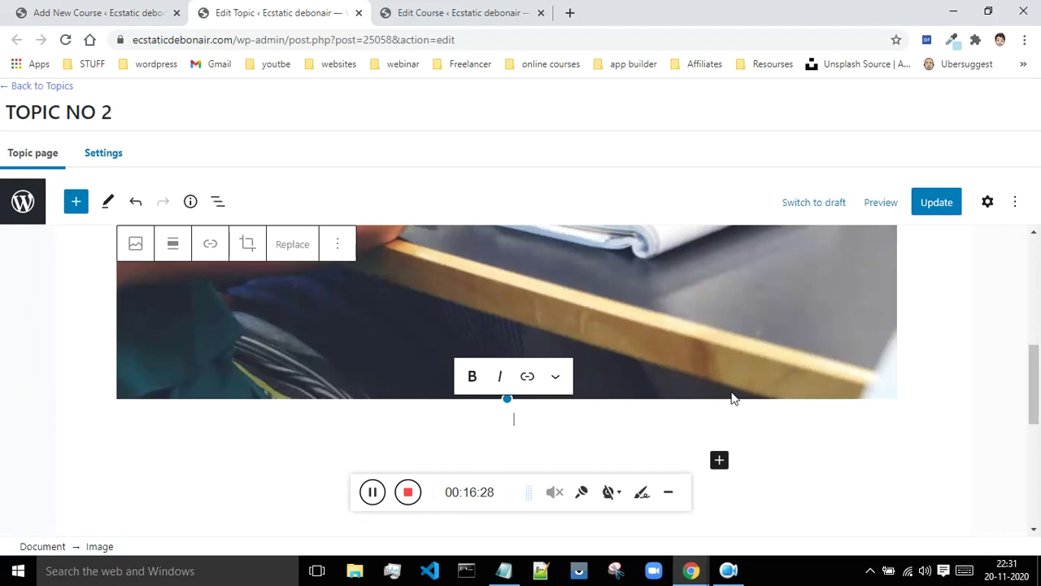
- Search the blocks for YOU and insert a YouTube block below the image
scroll(799, 388, down, 2)
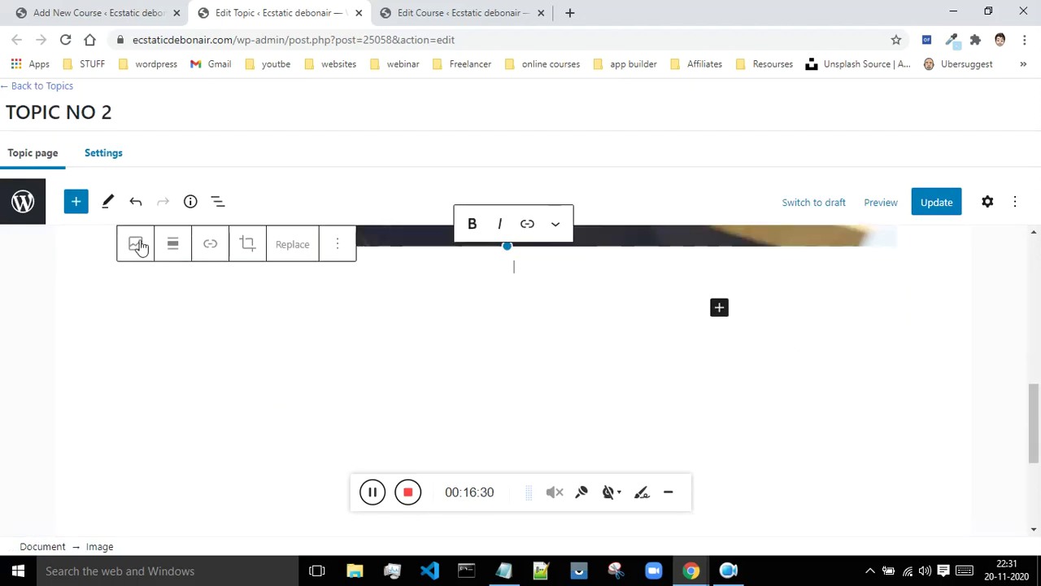
click(76, 203)
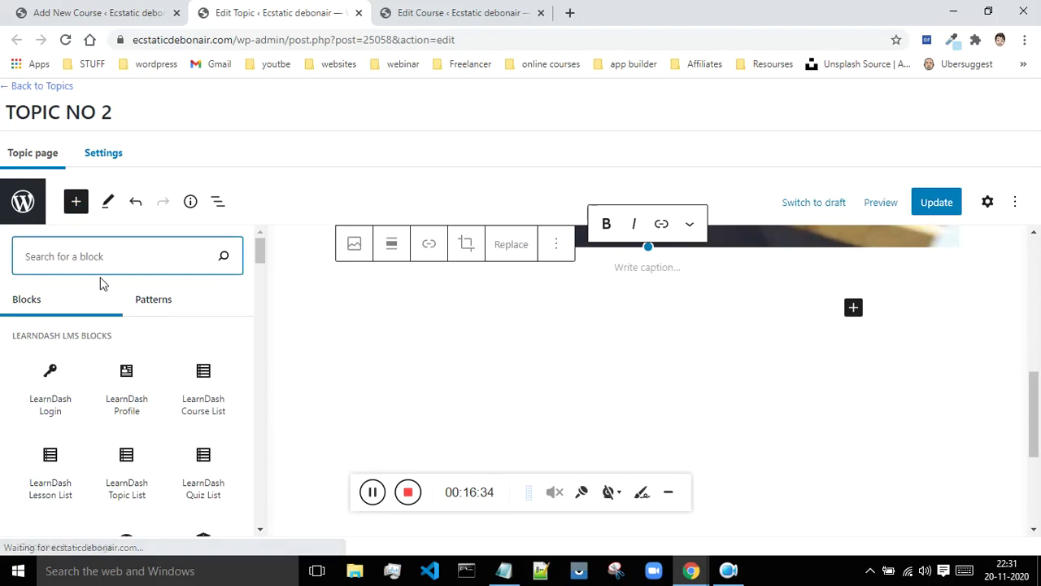
text(YPU)
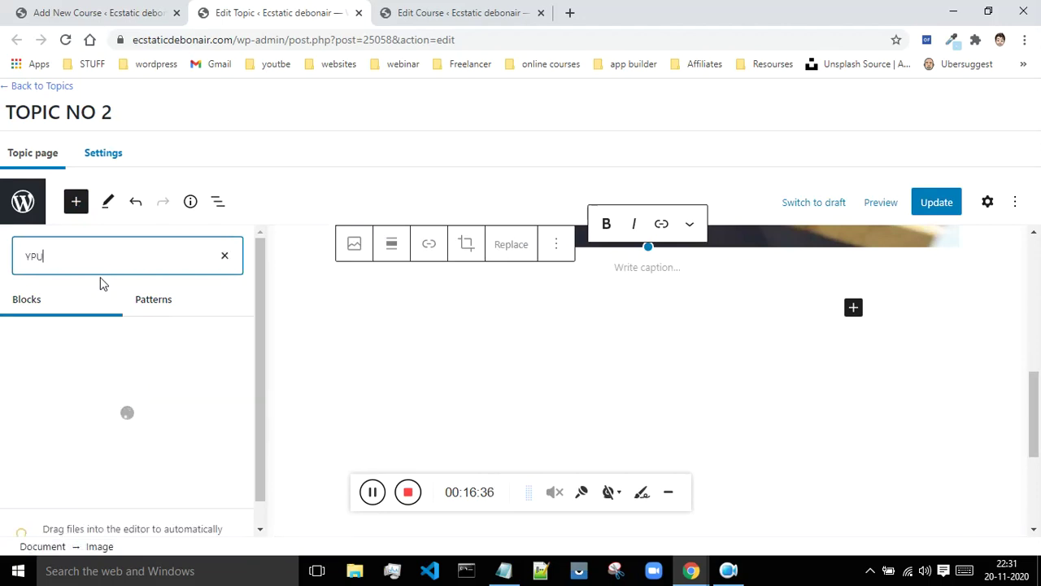
key(BackSpace)
text(O)
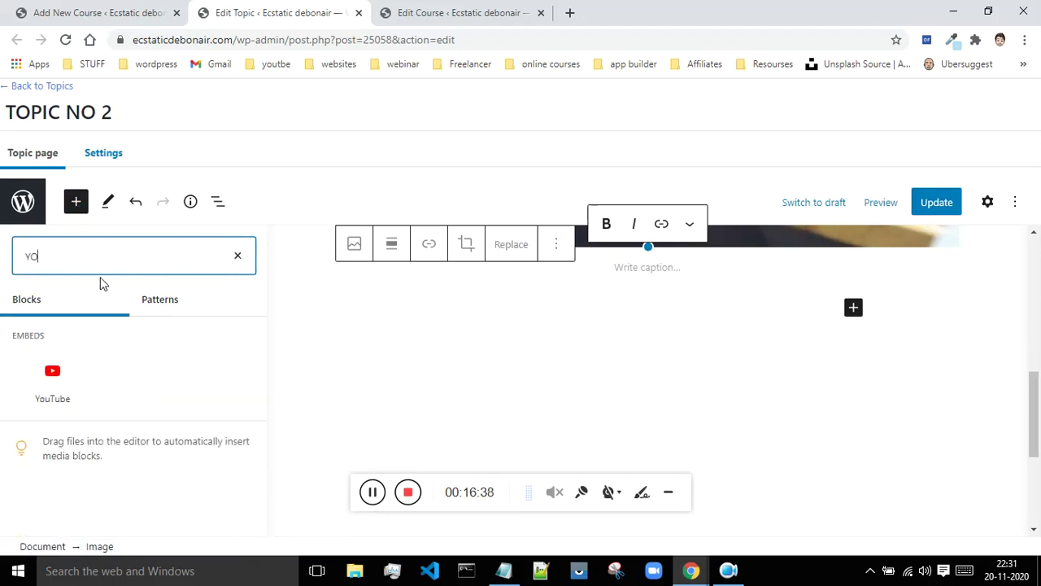
click(52, 376)
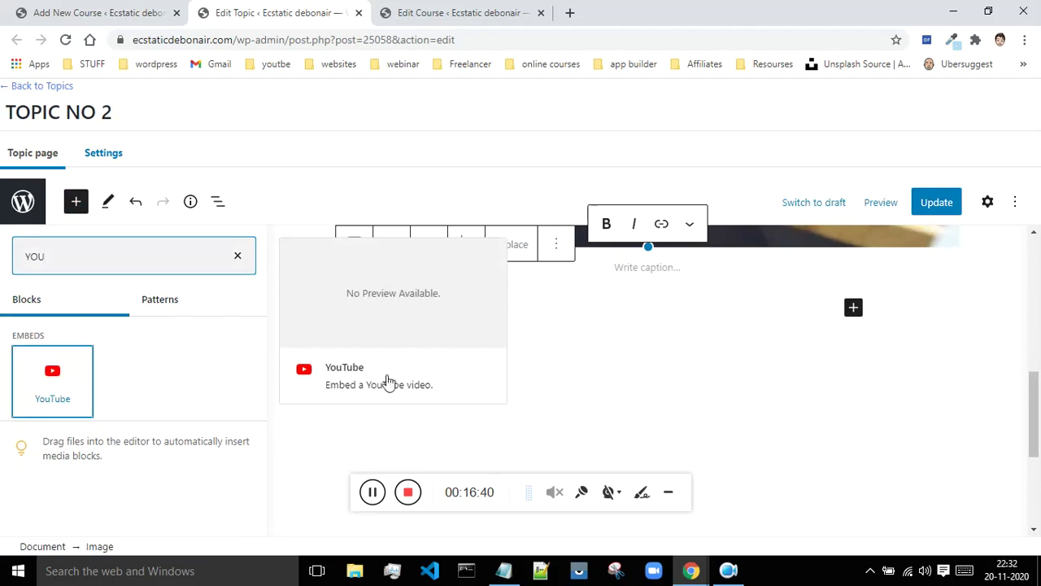
click(504, 571)
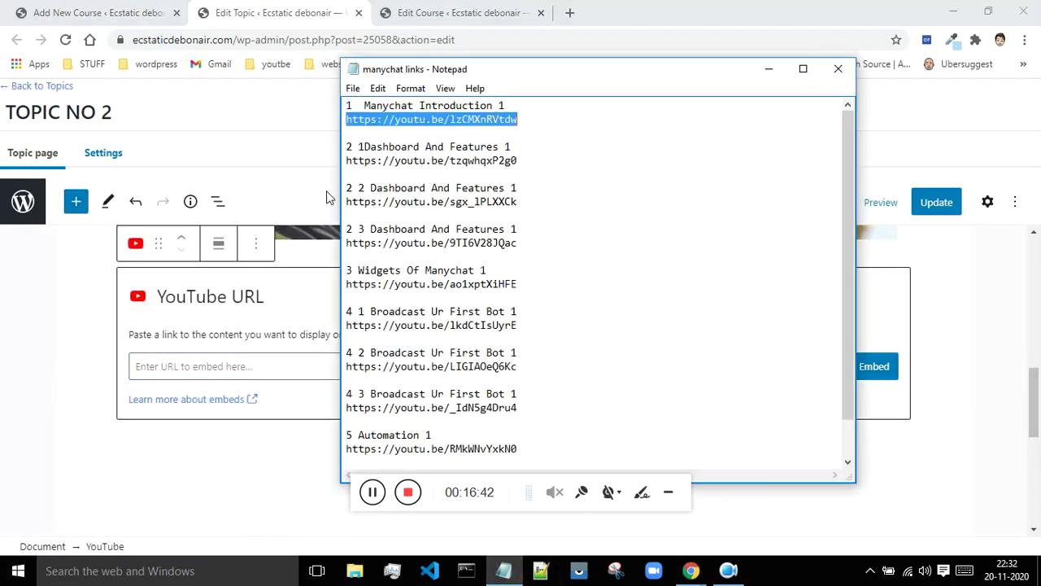
drag(523, 158, 330, 159)
key(ctrl+c)
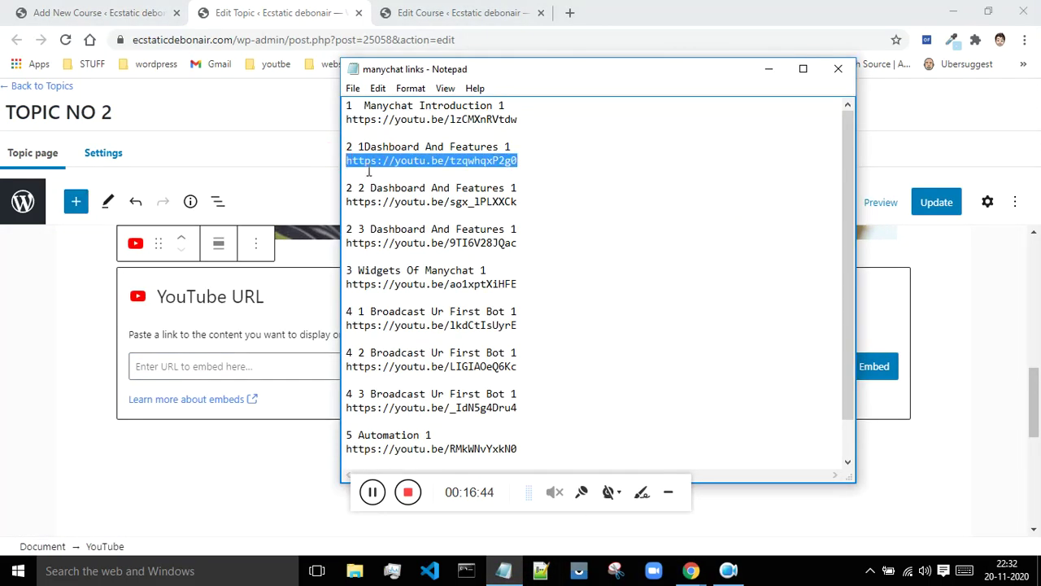
click(203, 358)
click(197, 363)
key(ctrl+v)
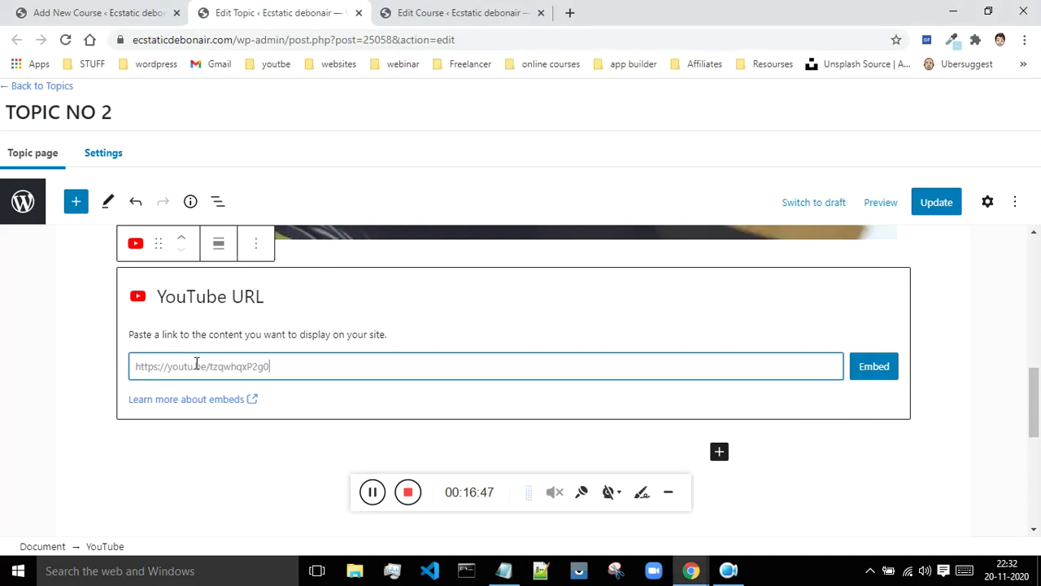
click(887, 366)
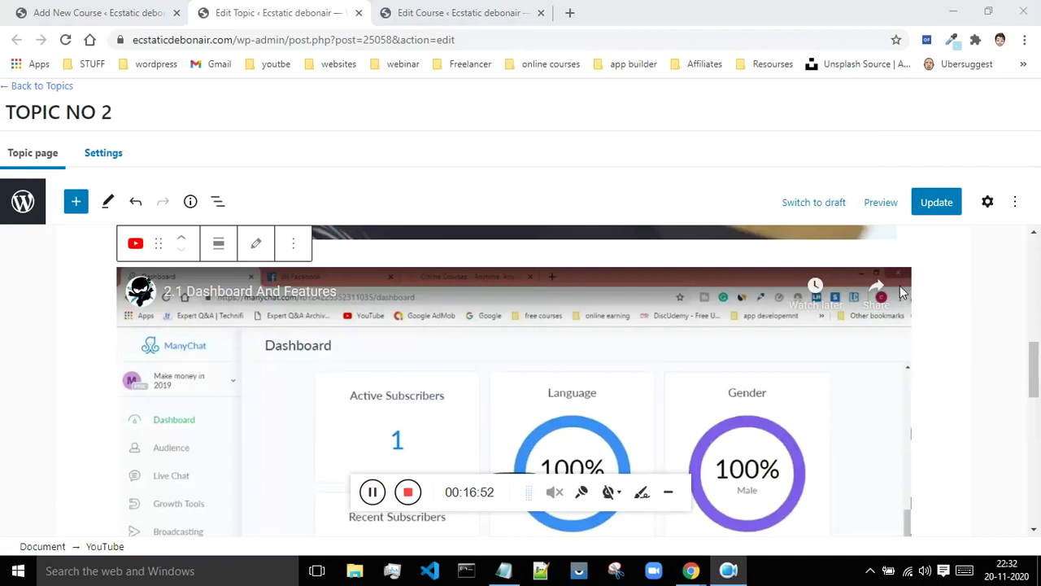
click(935, 203)
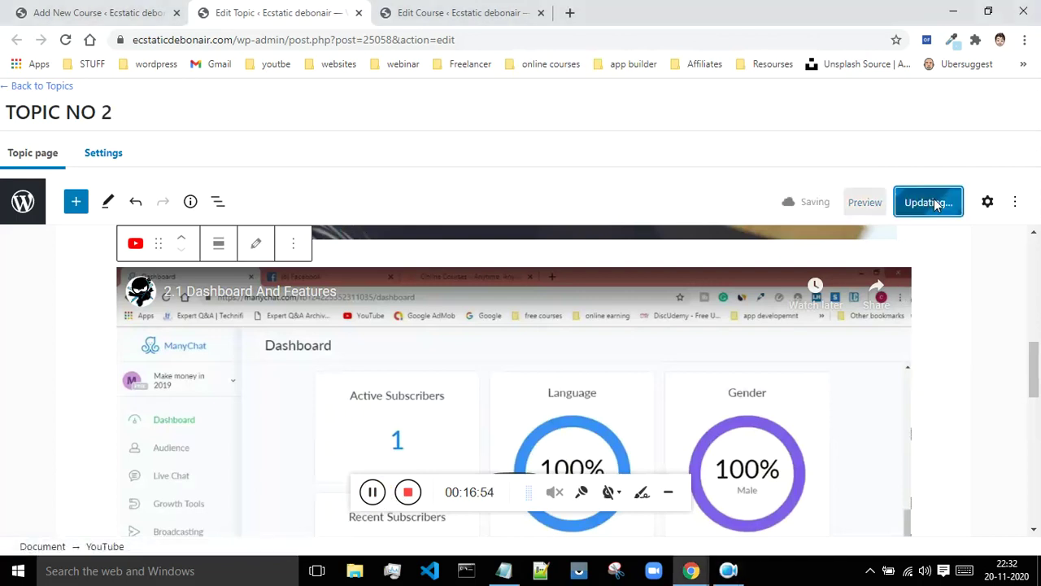
- Reload the public TOPIC NO 1 page in the incognito window and view its content down to the image
mouse_move(690, 570)
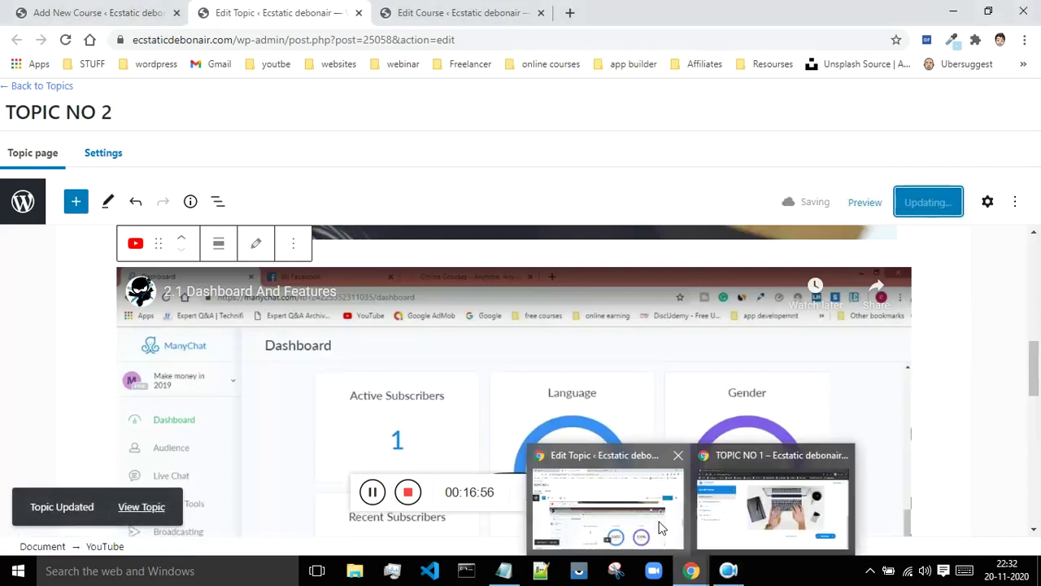
click(772, 500)
click(66, 40)
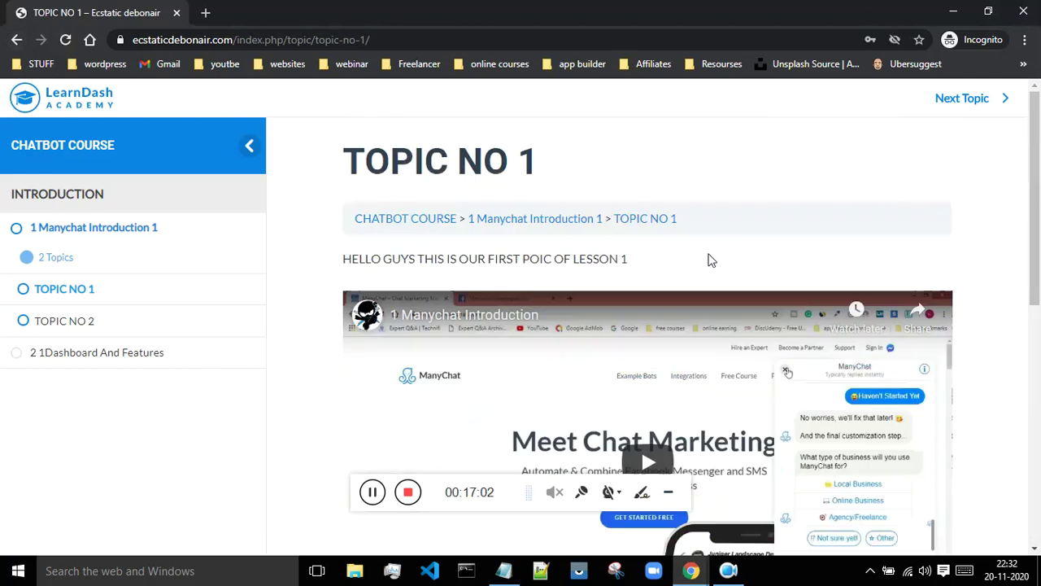
scroll(939, 260, down, 3)
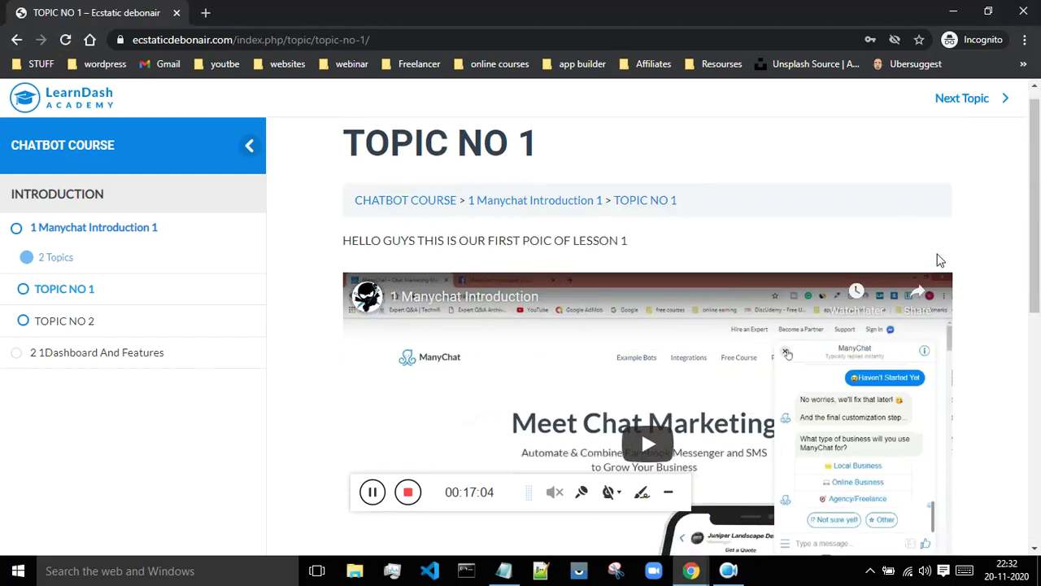
scroll(939, 260, down, 4)
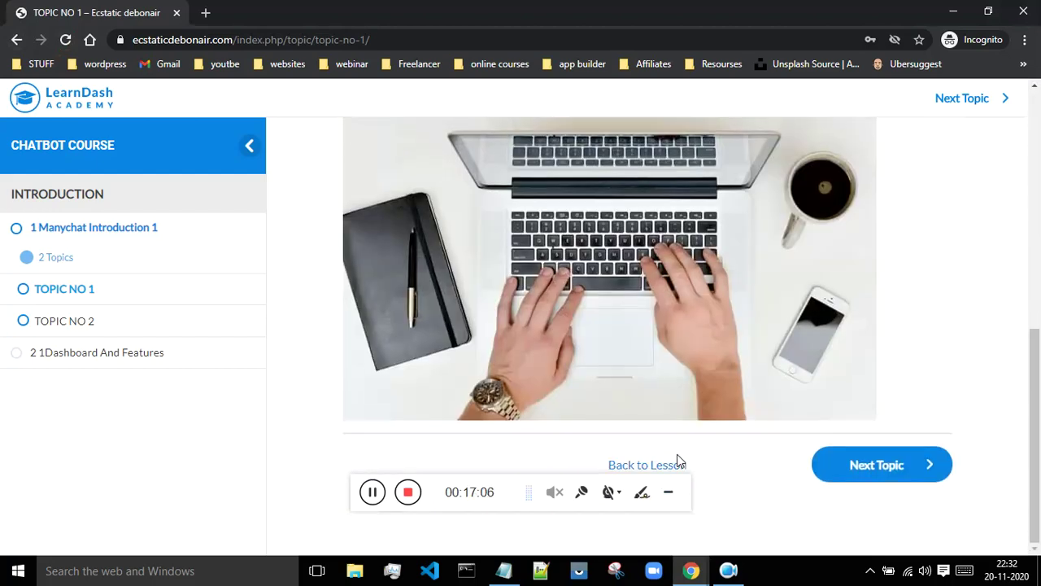
- Continue to the public TOPIC NO 2 page, view its image and play the embedded video
click(877, 465)
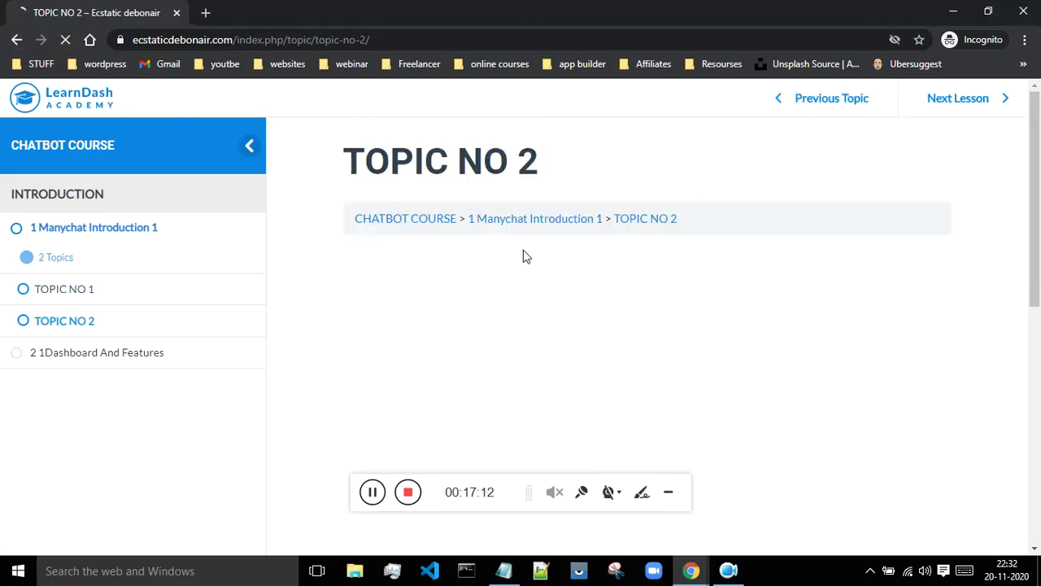
scroll(662, 209, down, 2)
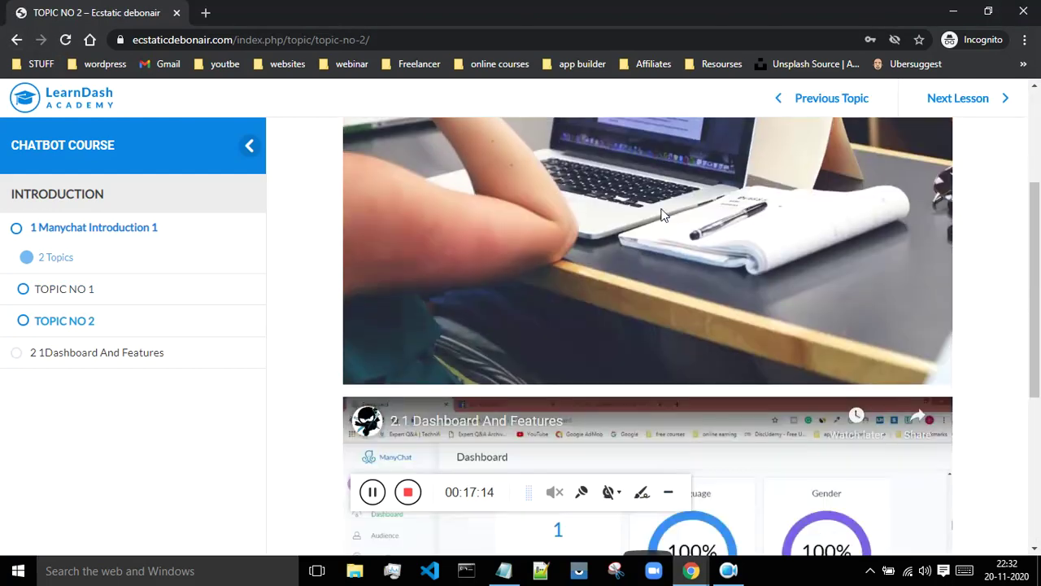
scroll(596, 273, up, 3)
scroll(627, 319, down, 5)
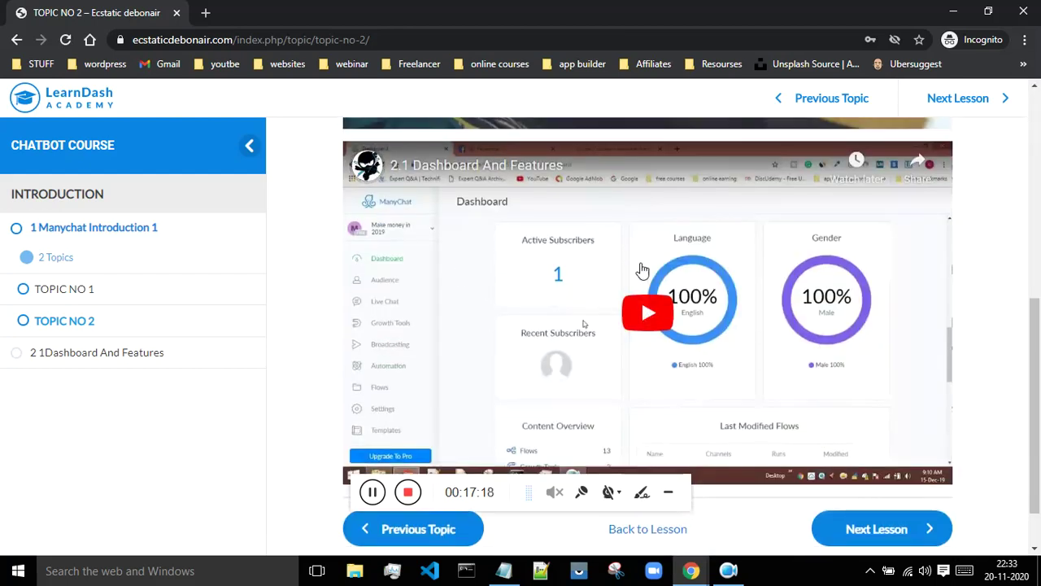
click(649, 314)
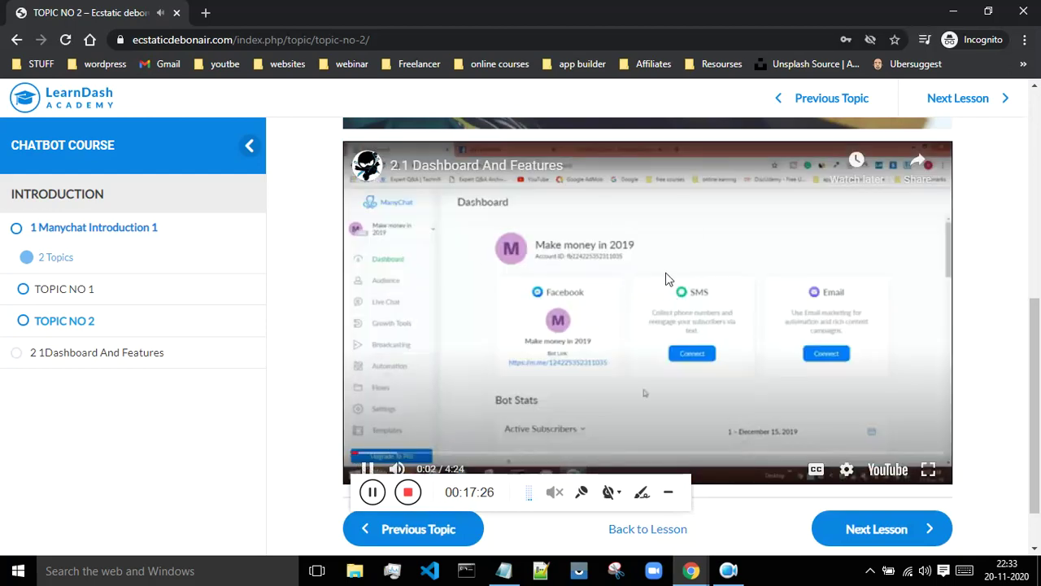
- Continue from TOPIC NO 2 to the next lesson, 2 1Dashboard And Features, and view its page
click(886, 530)
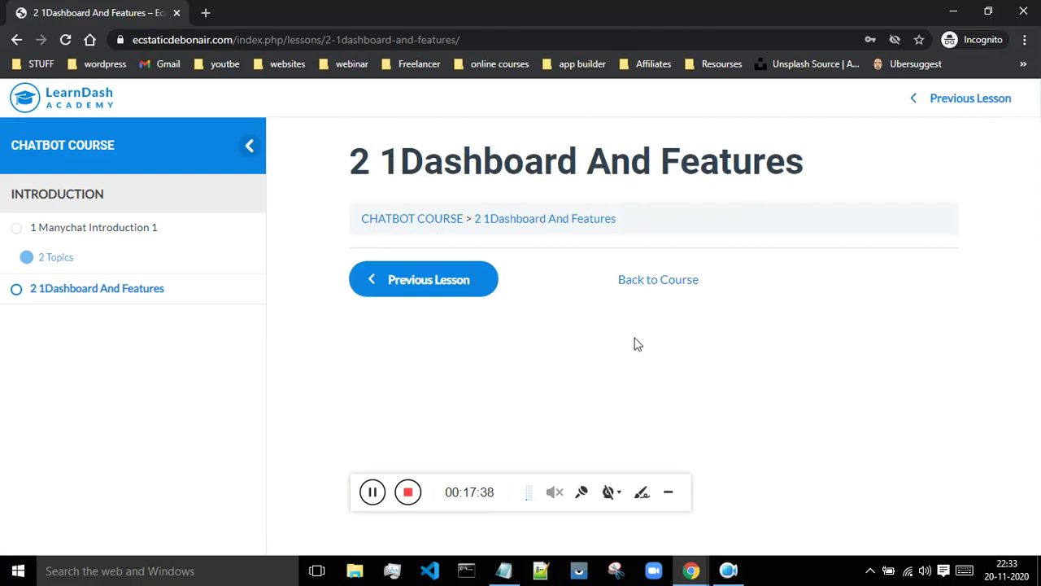
click(407, 492)
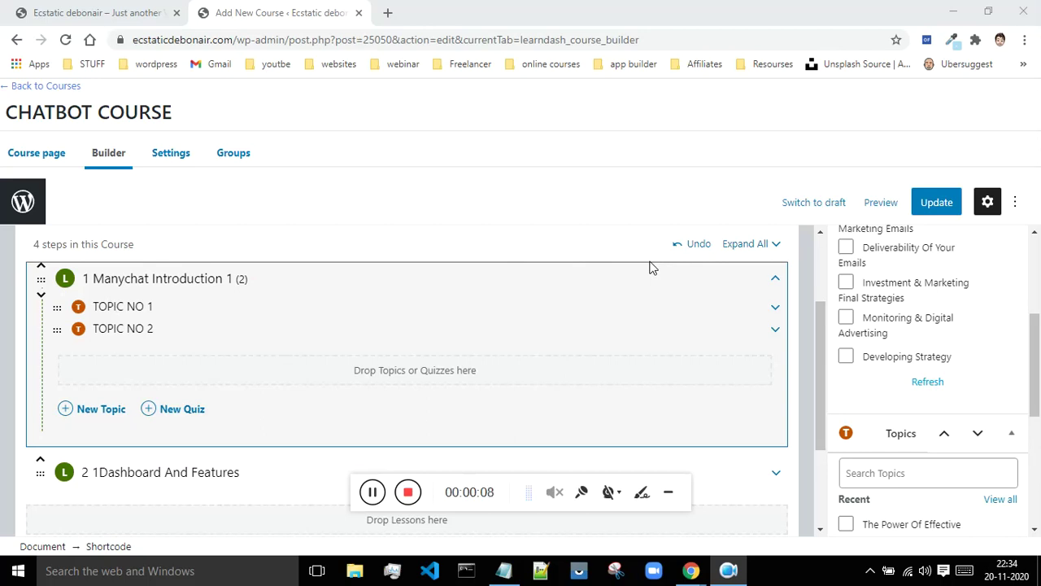
- Return to the ecstaticdebonair.com home page and open the site's WordPress admin area
click(86, 10)
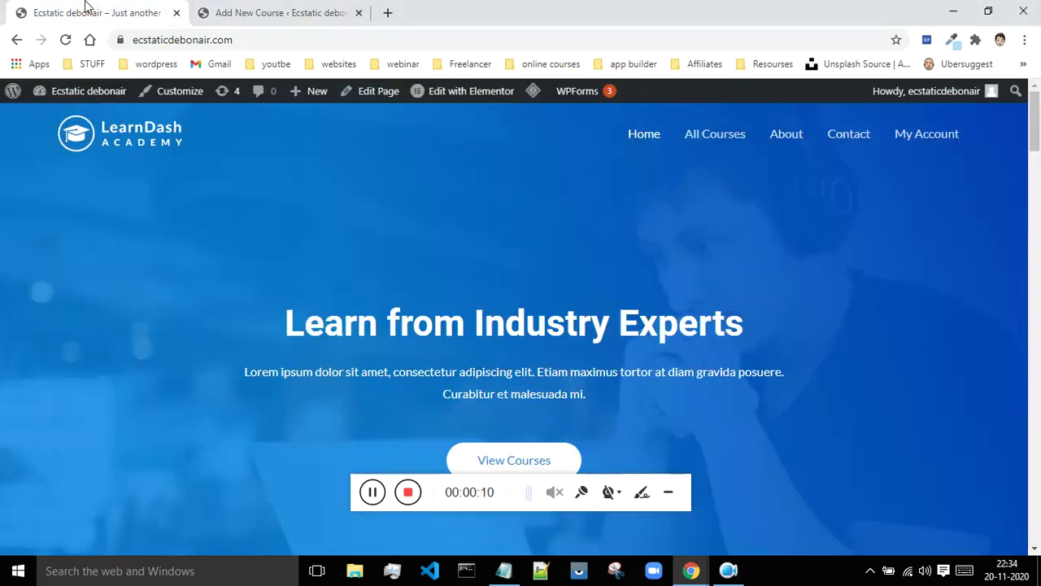
click(248, 38)
click(279, 40)
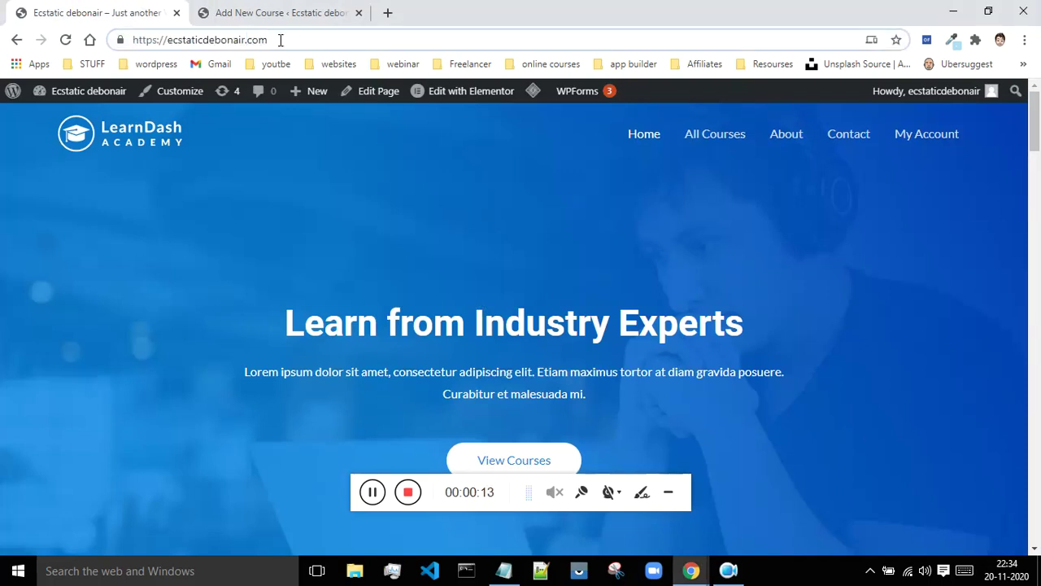
text(/WP)
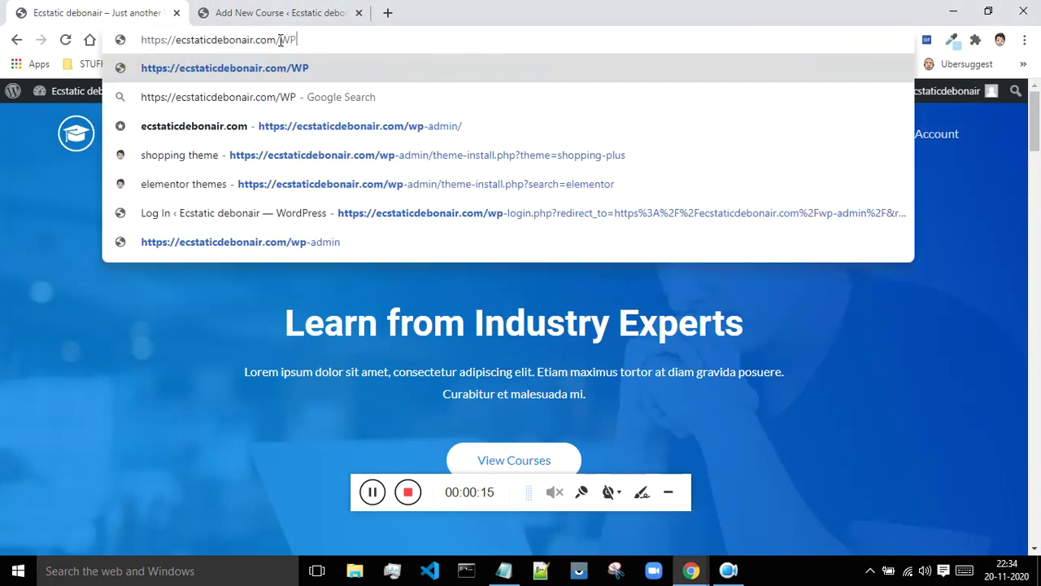
text(-AD)
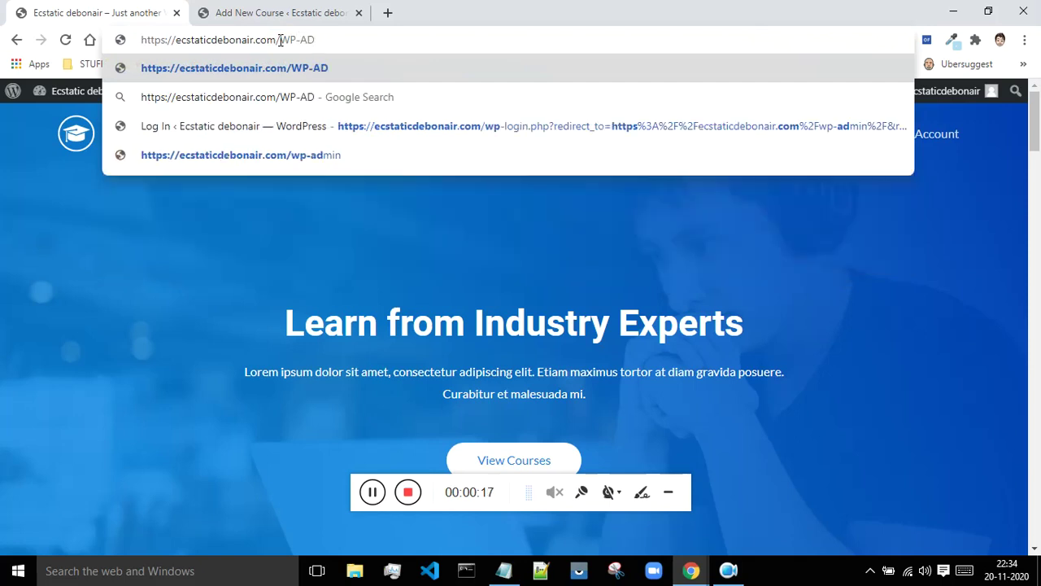
key(BackSpace)
key(BackSpace)
key(BackSpace)
key(BackSpace)
key(BackSpace)
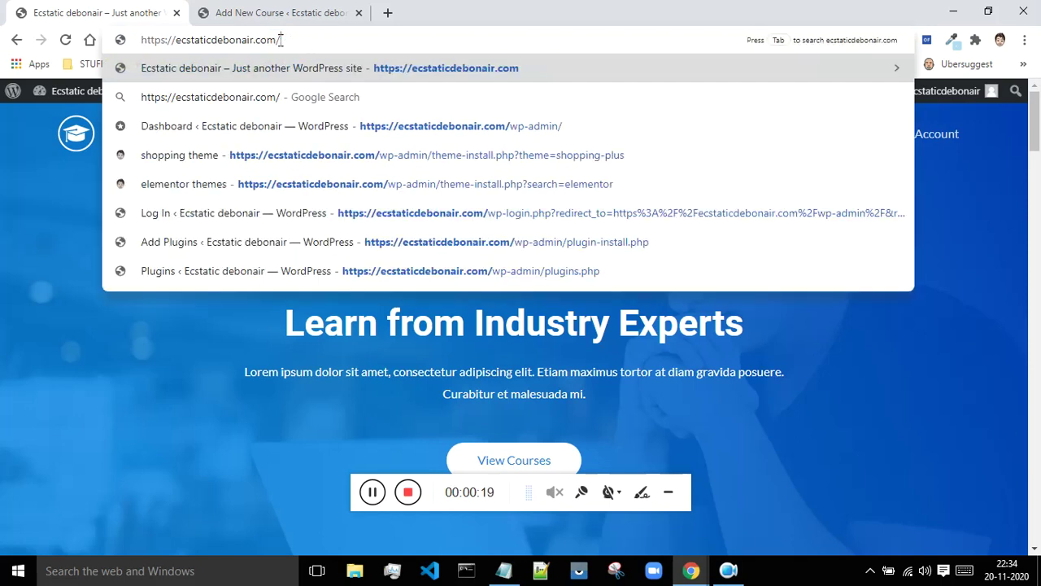
click(375, 497)
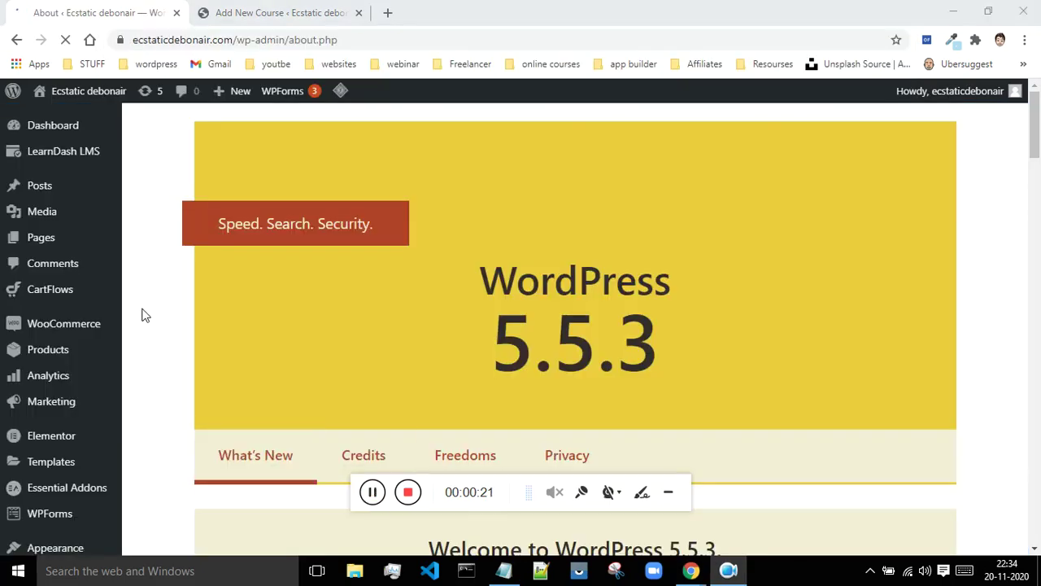
- Start a new WooCommerce product and name it CHATBOT COURSE
click(70, 355)
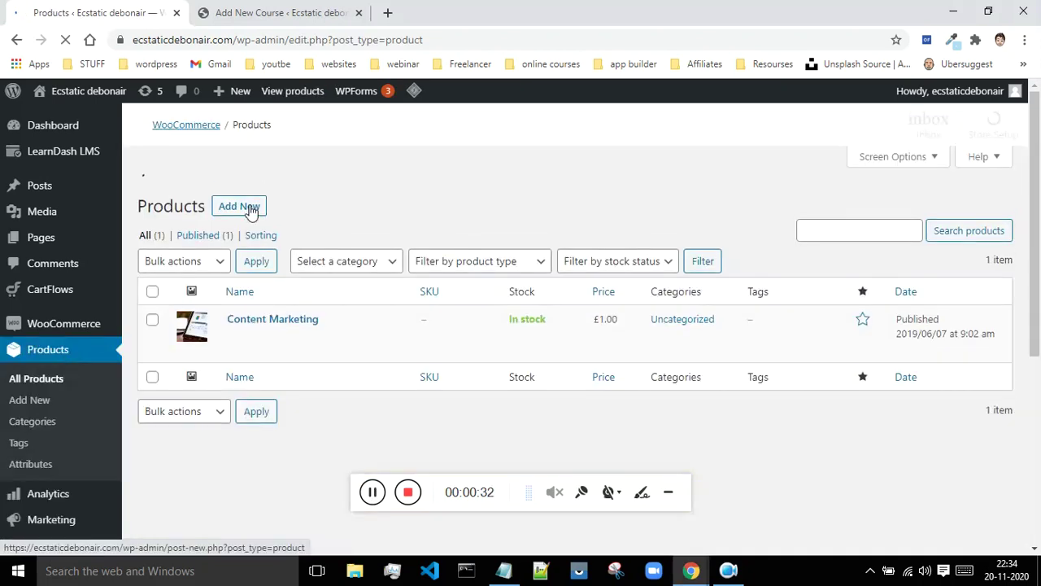
click(251, 208)
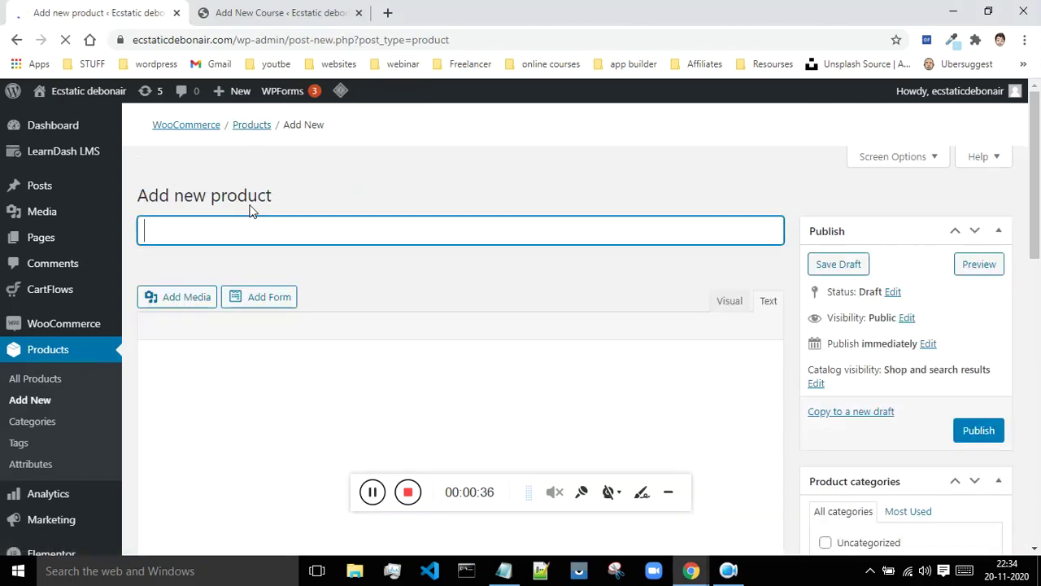
click(208, 241)
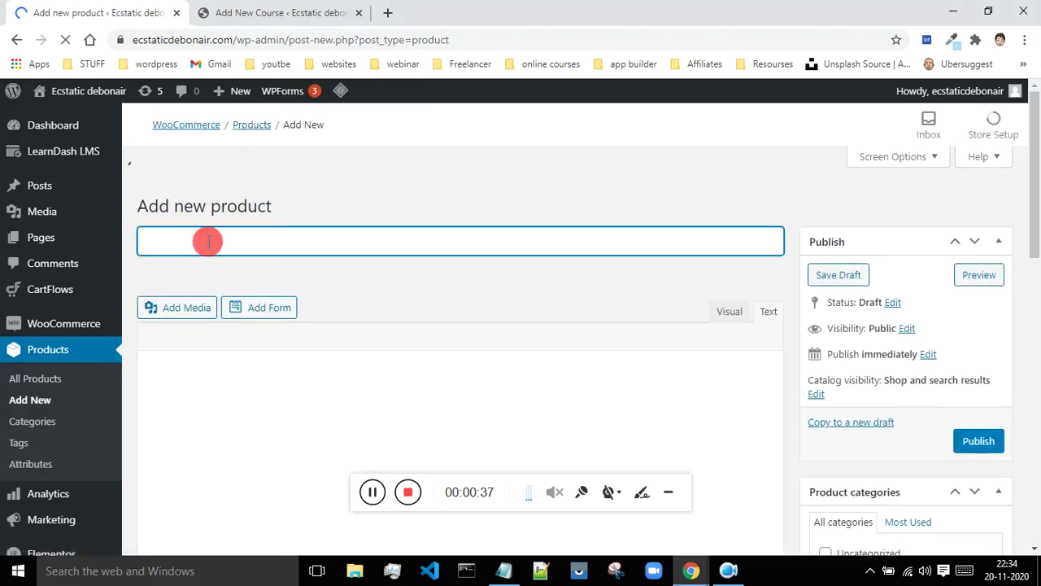
click(240, 8)
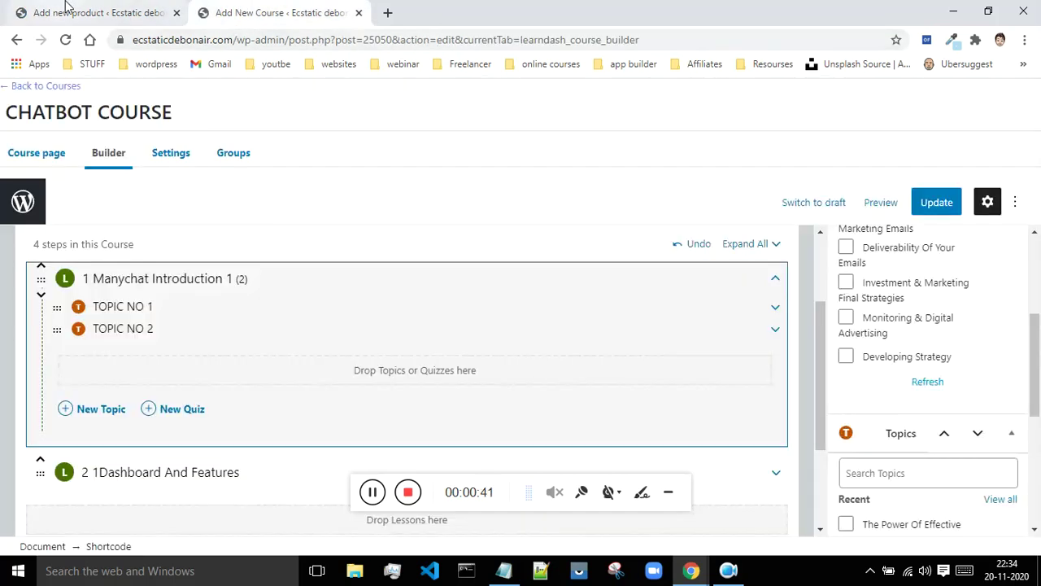
click(70, 11)
click(200, 321)
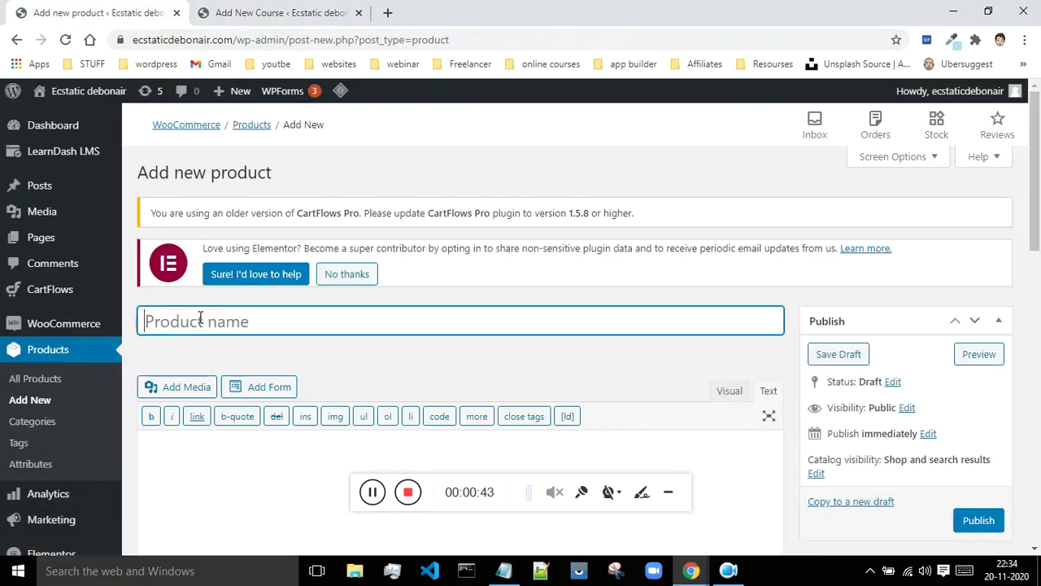
text(CHATBOT COURS)
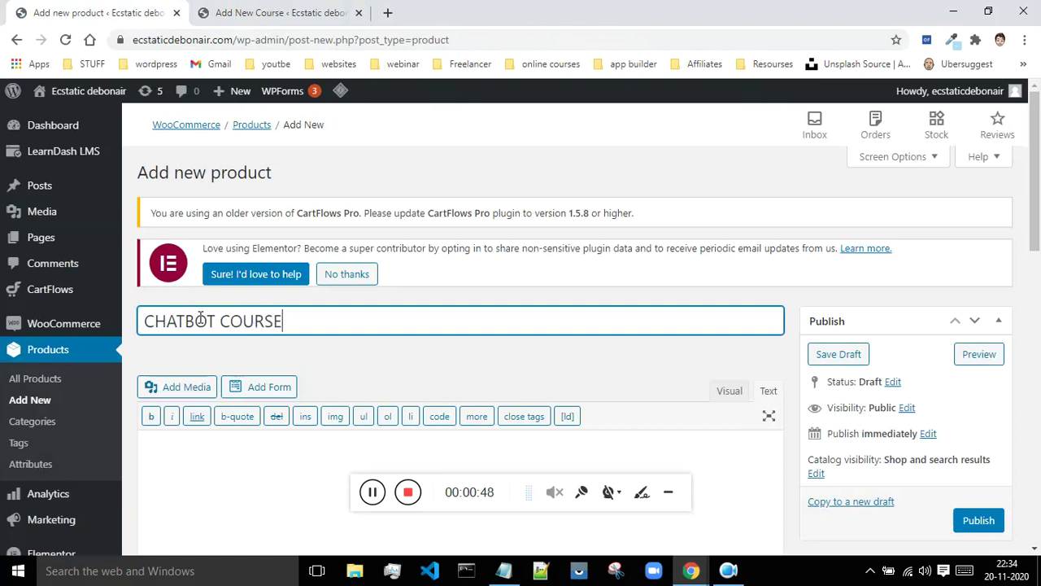
text(E)
- Set the product image to the media library photo of hands typing on a laptop
scroll(488, 297, down, 5)
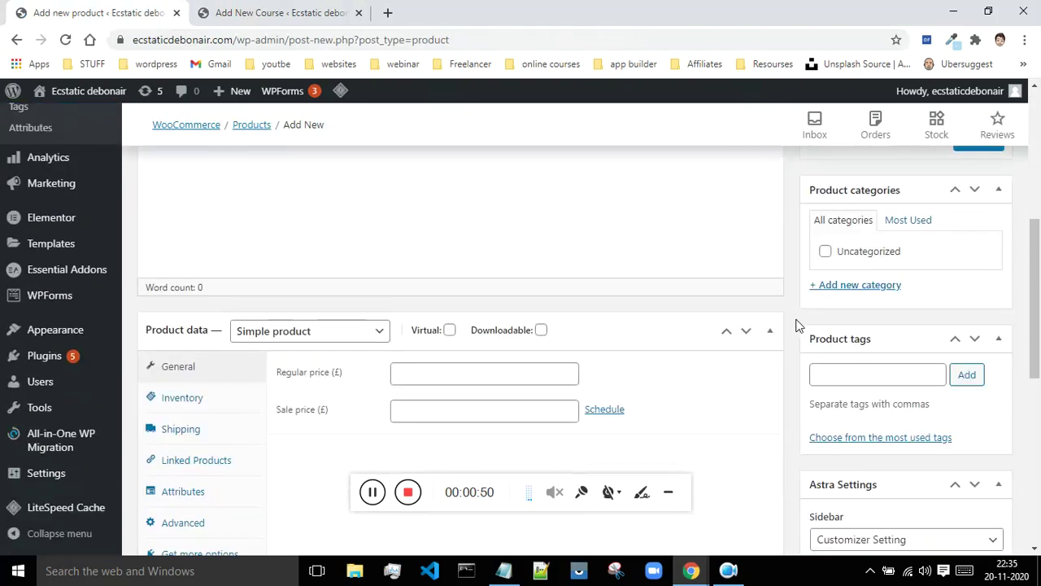
scroll(797, 325, down, 5)
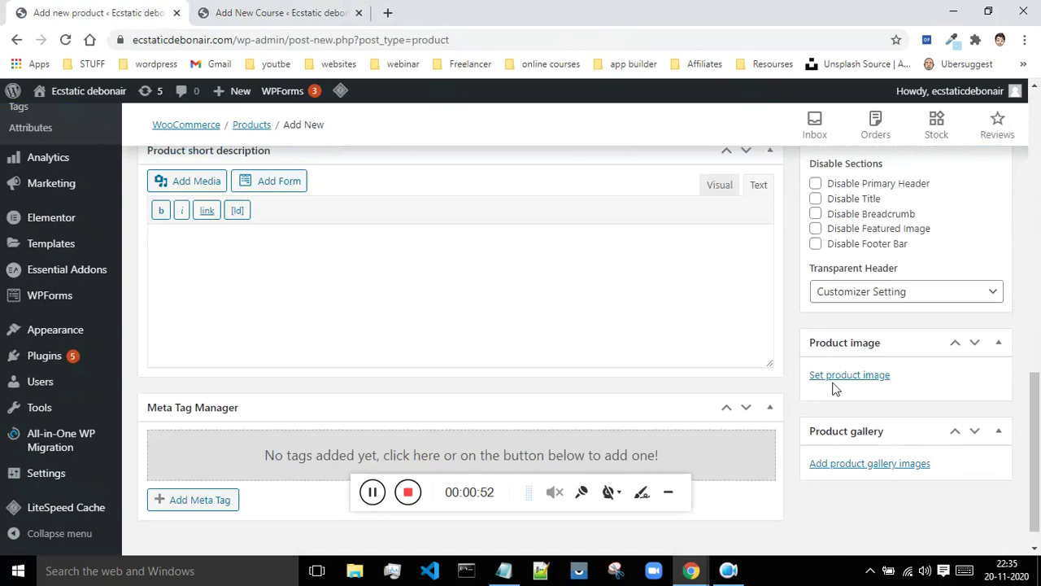
click(862, 376)
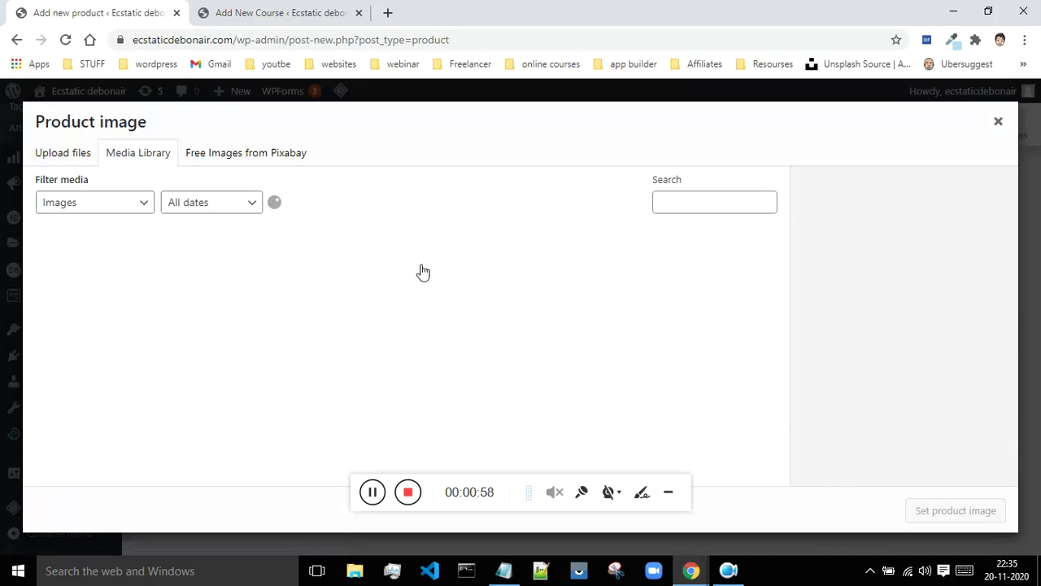
scroll(453, 298, down, 10)
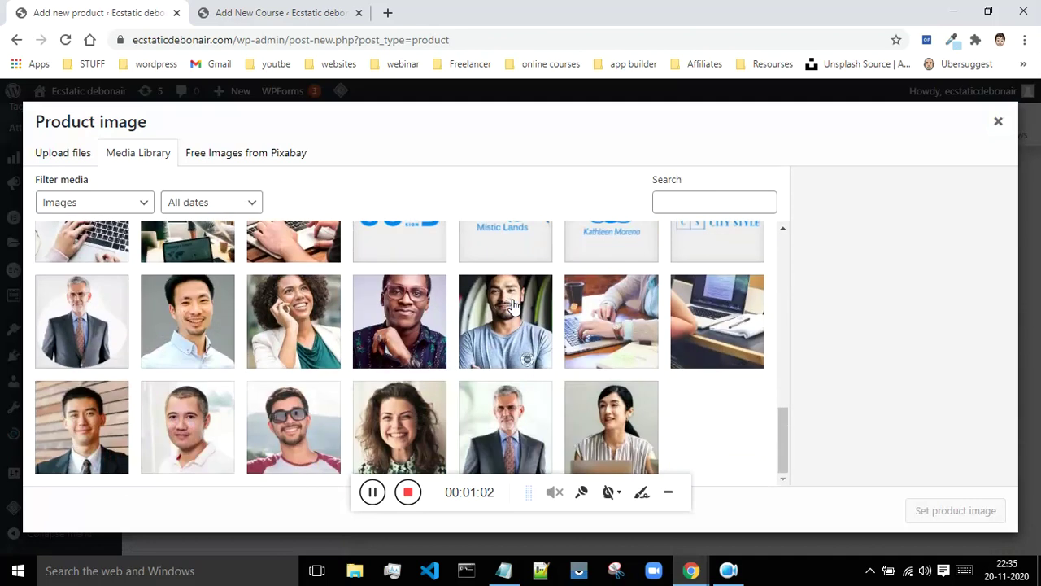
click(90, 244)
click(931, 510)
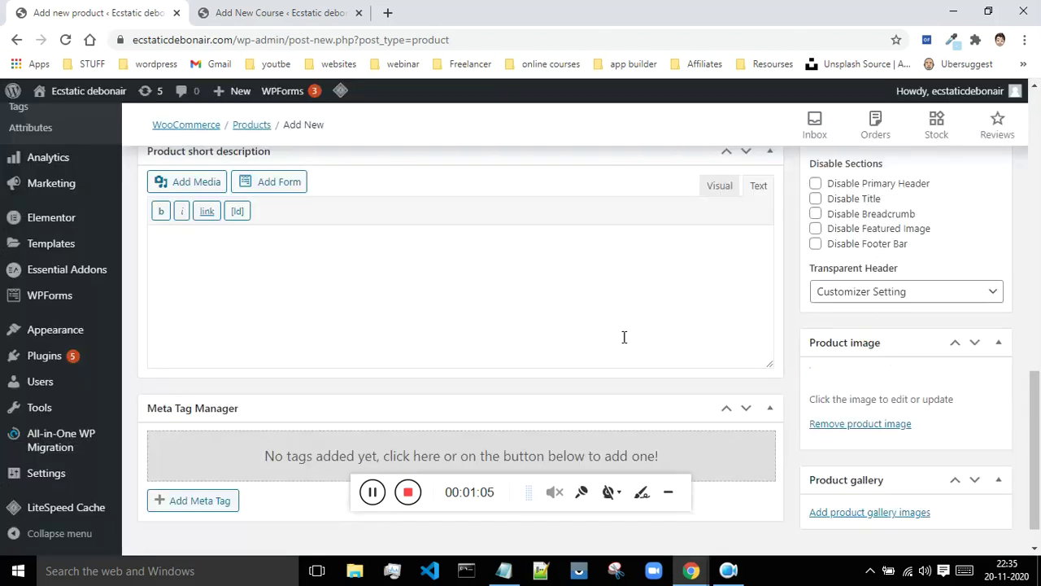
- Try to give the simple product a regular price of £700 and a sale price of £1200
scroll(699, 334, up, 8)
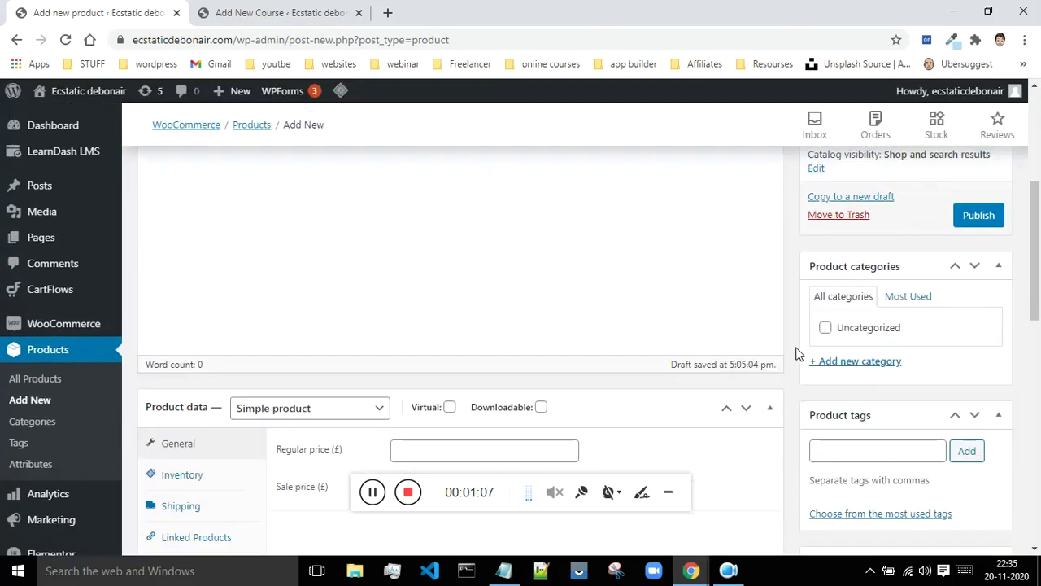
scroll(797, 354, up, 2)
scroll(797, 354, down, 5)
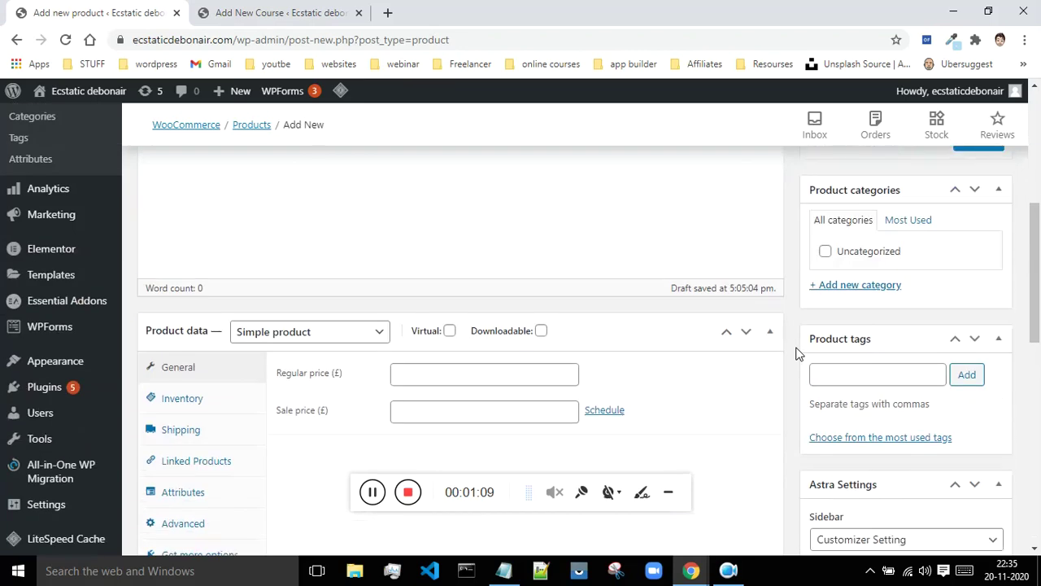
scroll(797, 354, down, 2)
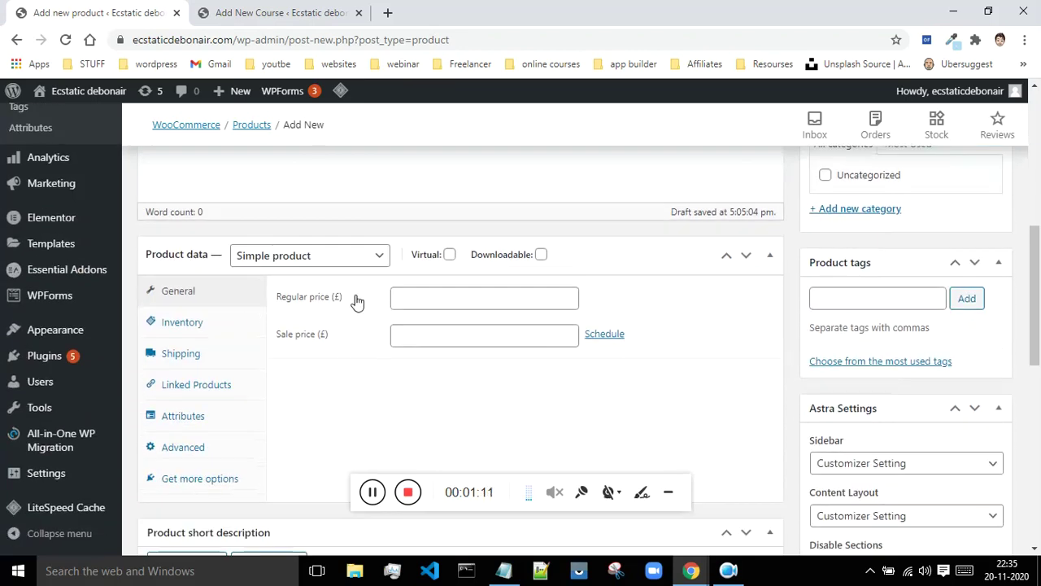
click(439, 298)
click(250, 10)
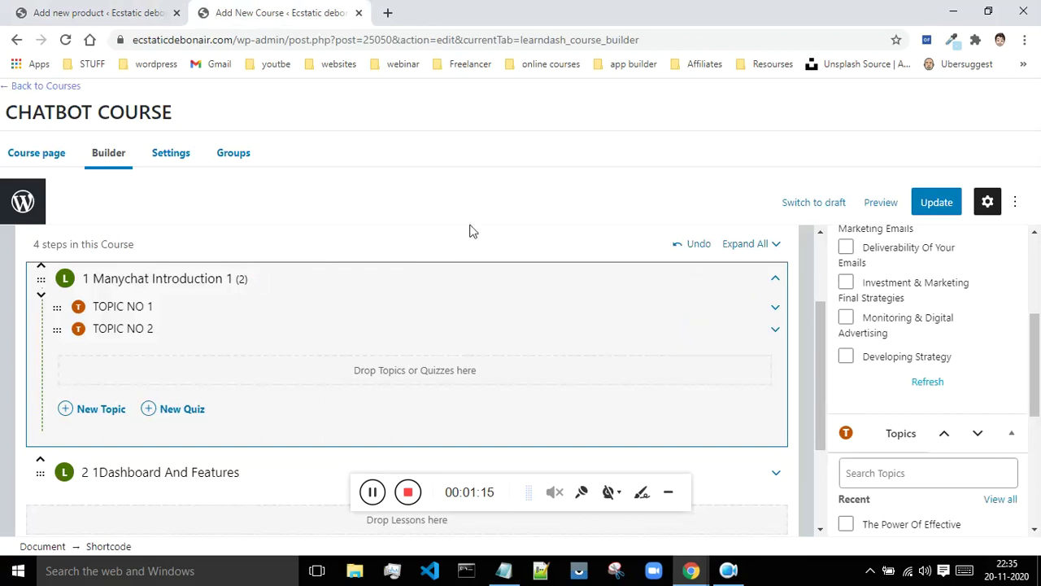
click(102, 11)
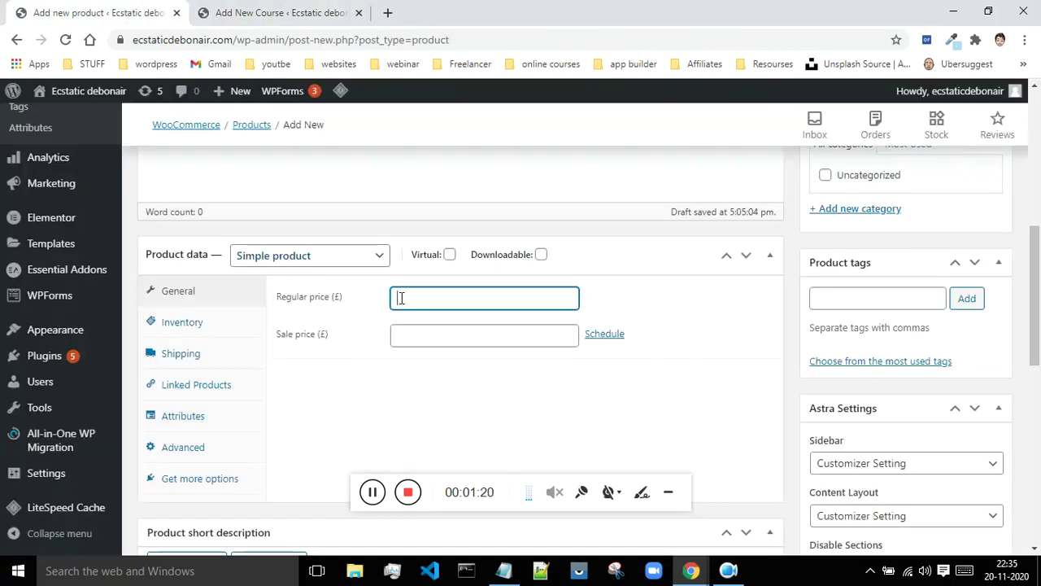
click(411, 342)
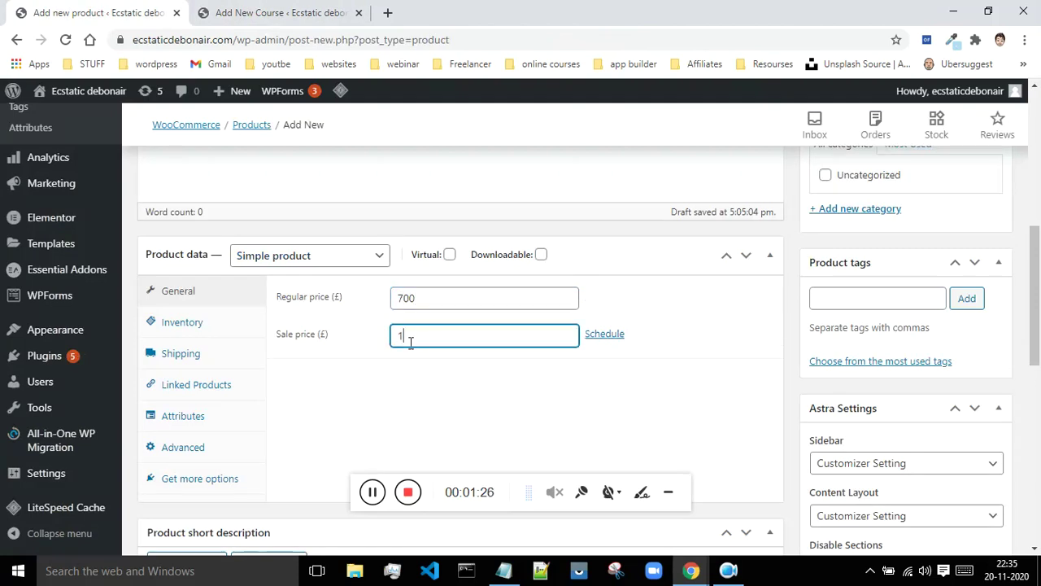
text(1200)
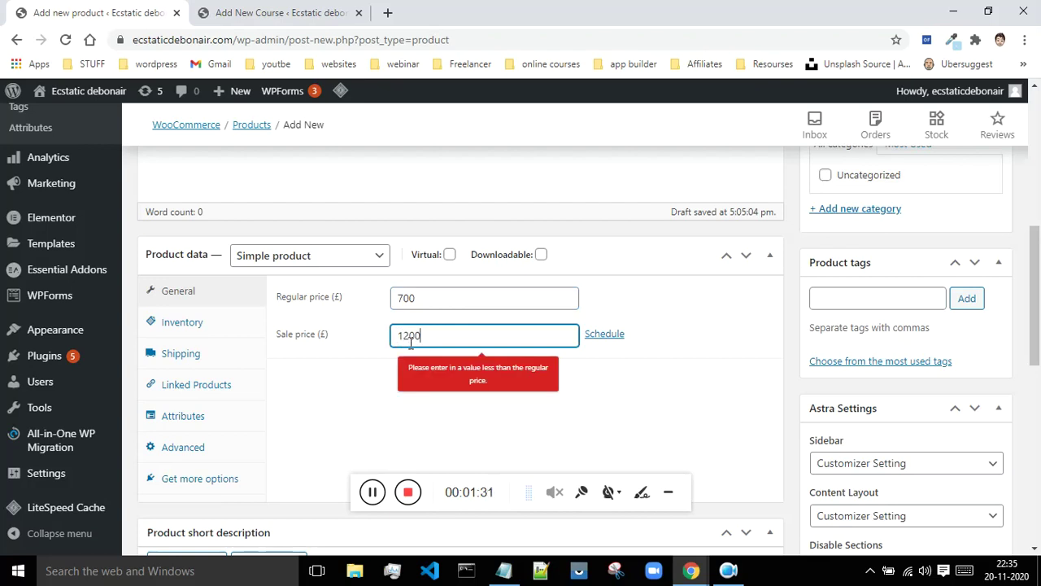
- Set the product's regular price to £1200 and its sale price to £700
double_click(425, 299)
text(1200)
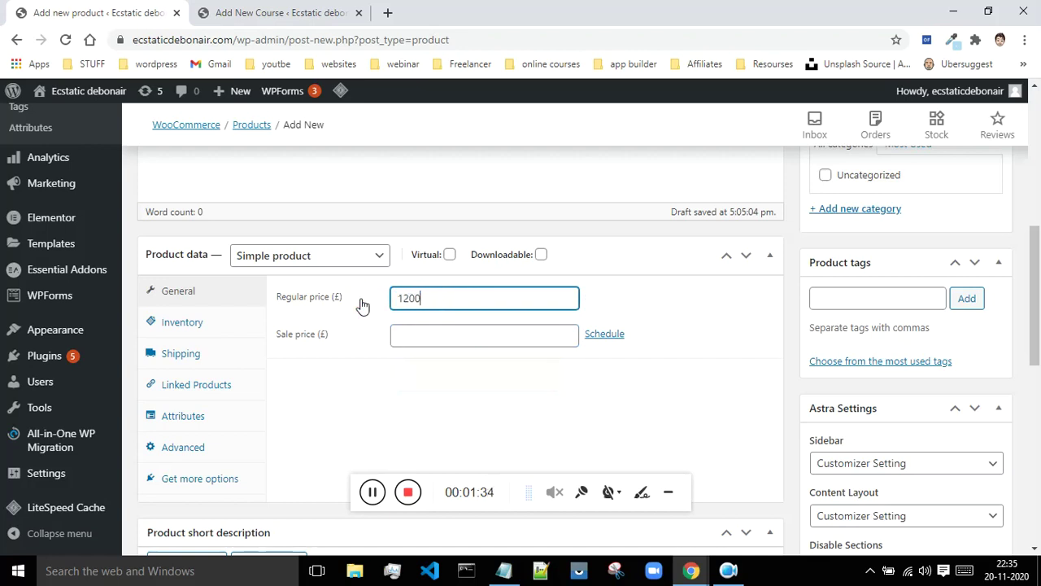
click(400, 335)
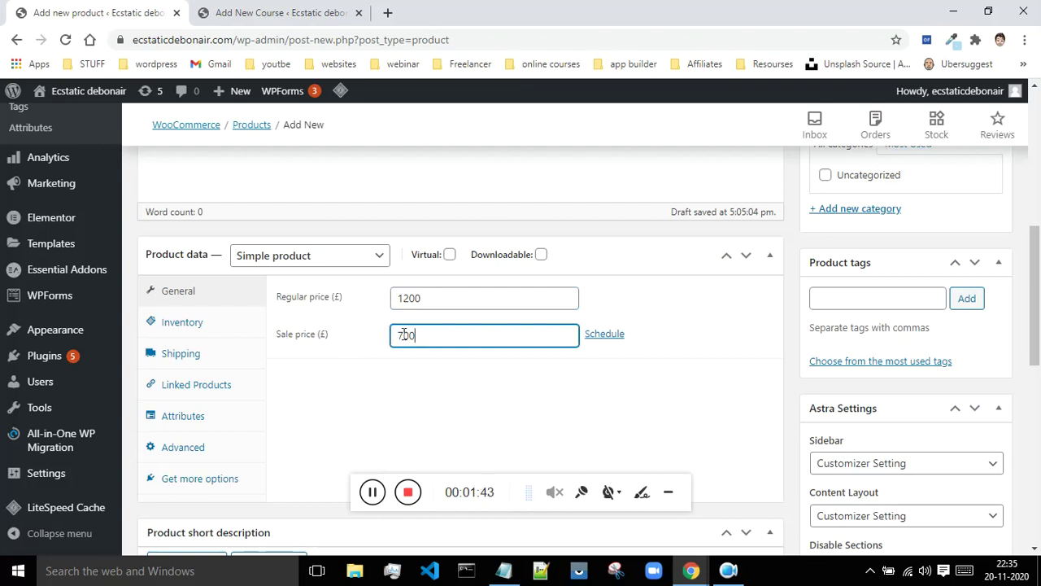
drag(423, 336, 383, 336)
- Publish the CHATBOT COURSE product and review its saved regular and sale prices
scroll(396, 356, down, 3)
scroll(491, 360, up, 7)
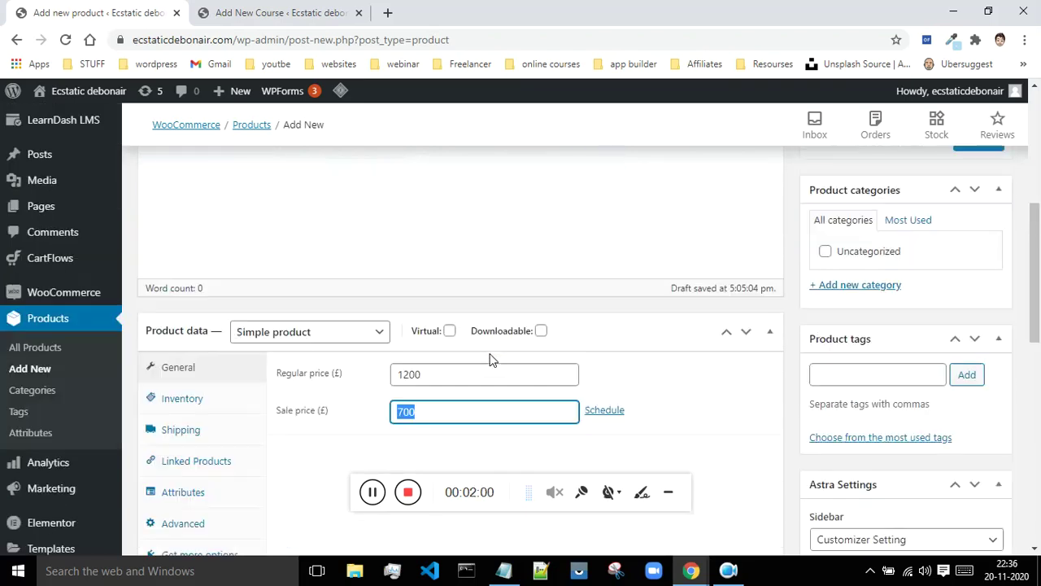
click(984, 367)
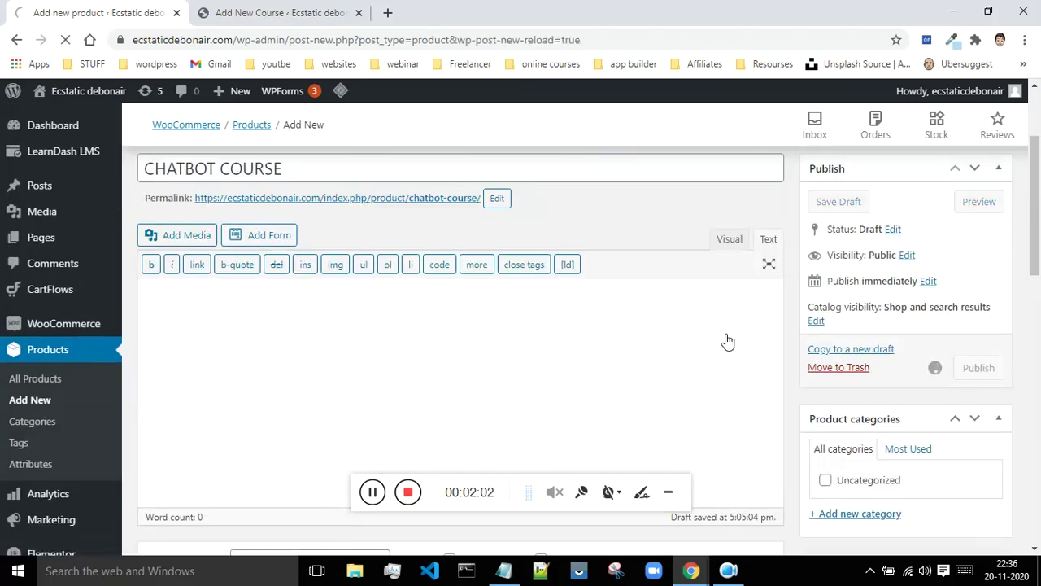
scroll(602, 309, down, 4)
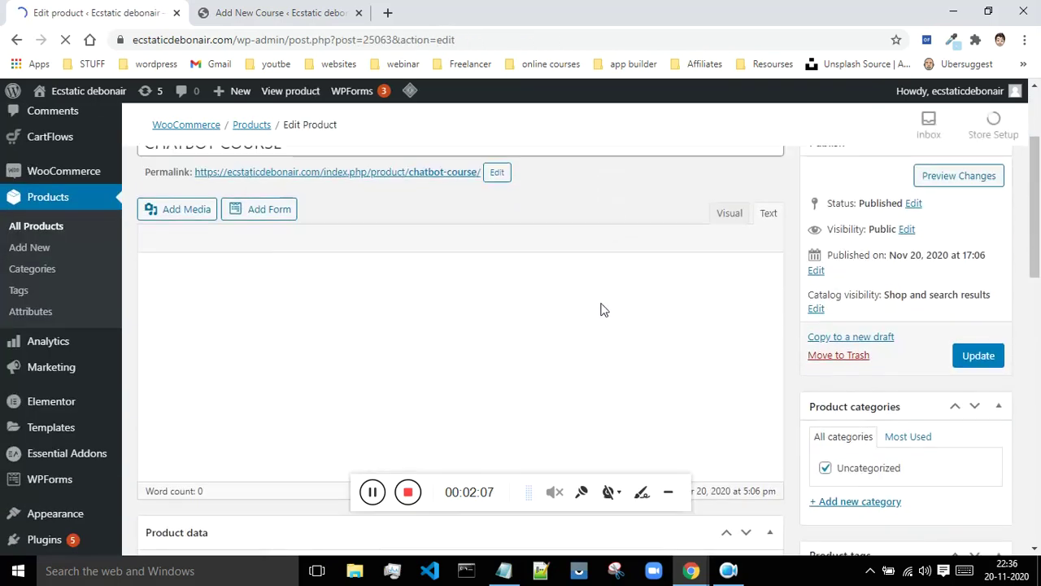
scroll(567, 302, down, 3)
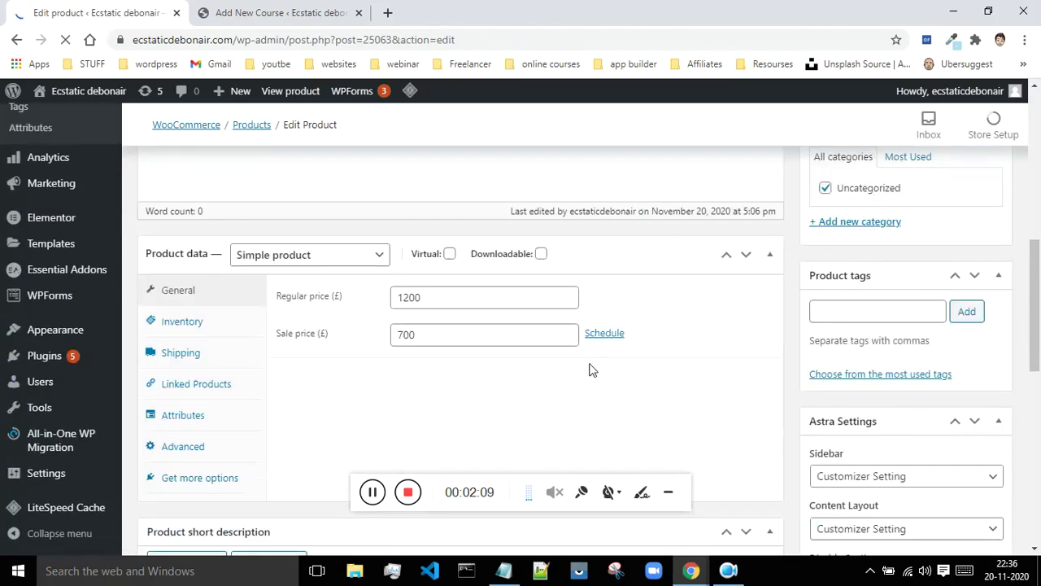
scroll(590, 368, up, 3)
- Create a new CartFlows flow by importing the Inline Checkout ready template from the Flows Library
mouse_move(48, 292)
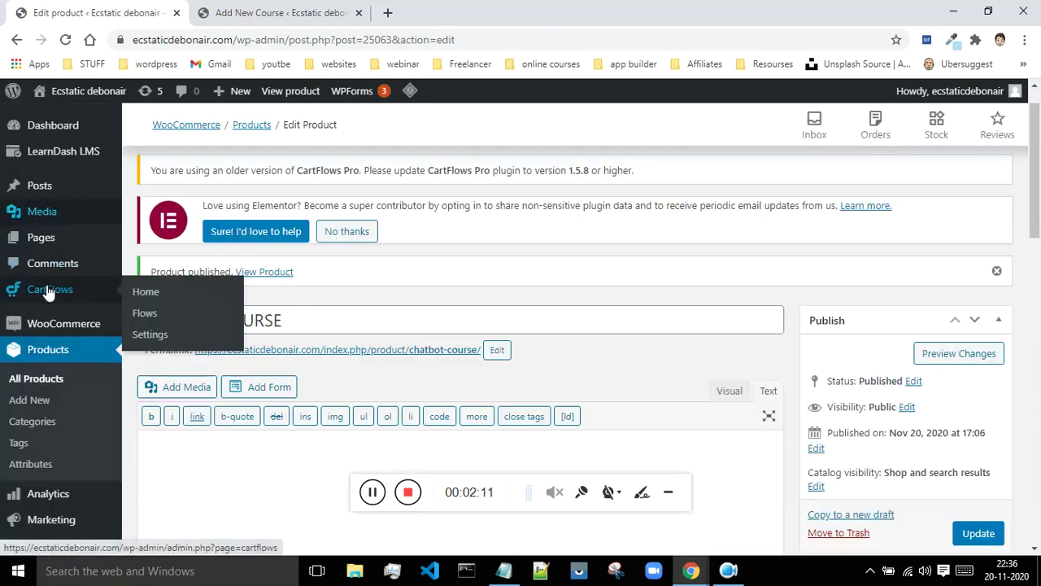
click(145, 314)
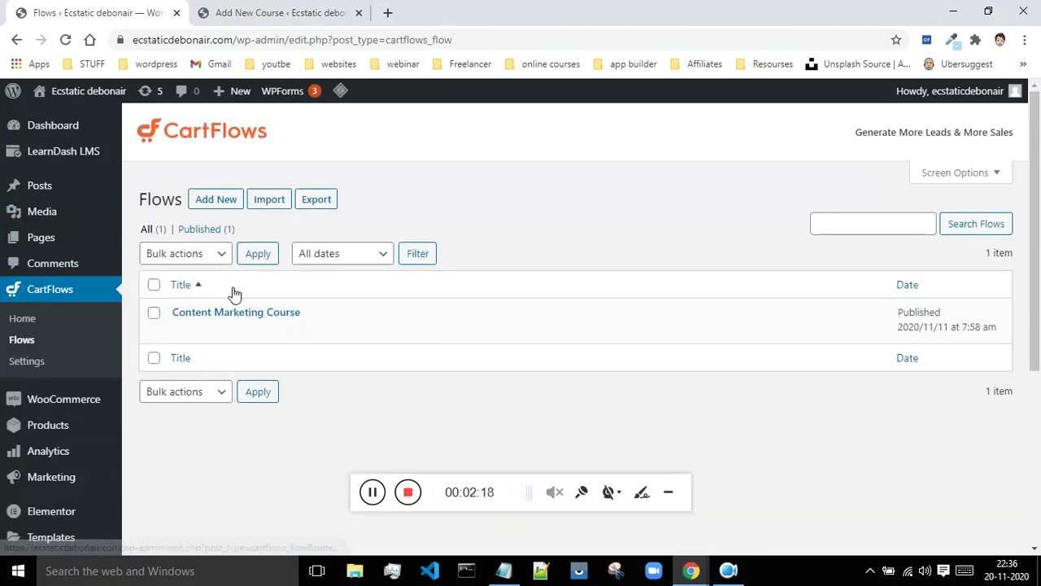
click(216, 199)
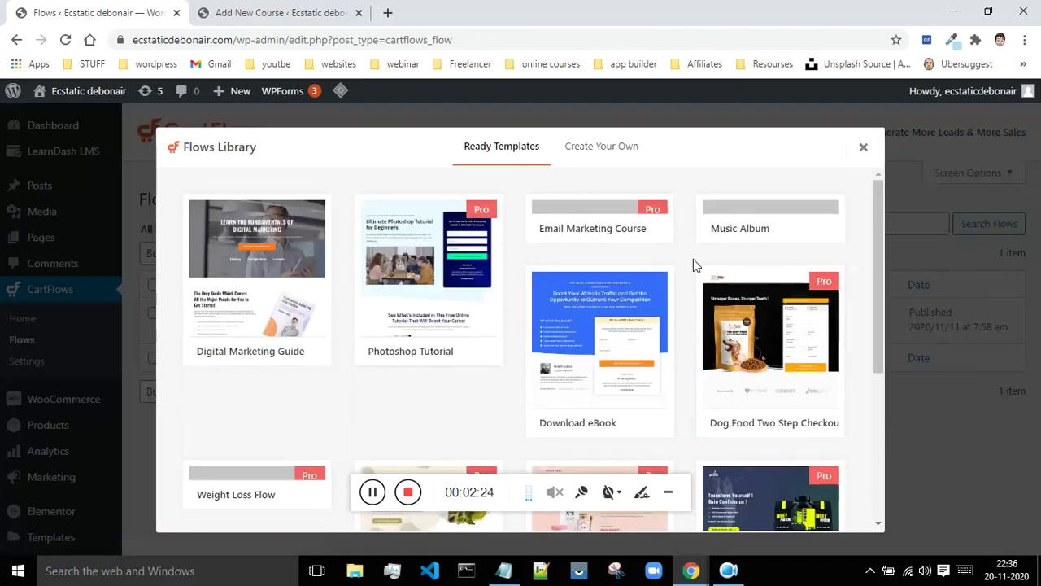
scroll(787, 287, down, 1)
scroll(787, 287, down, 4)
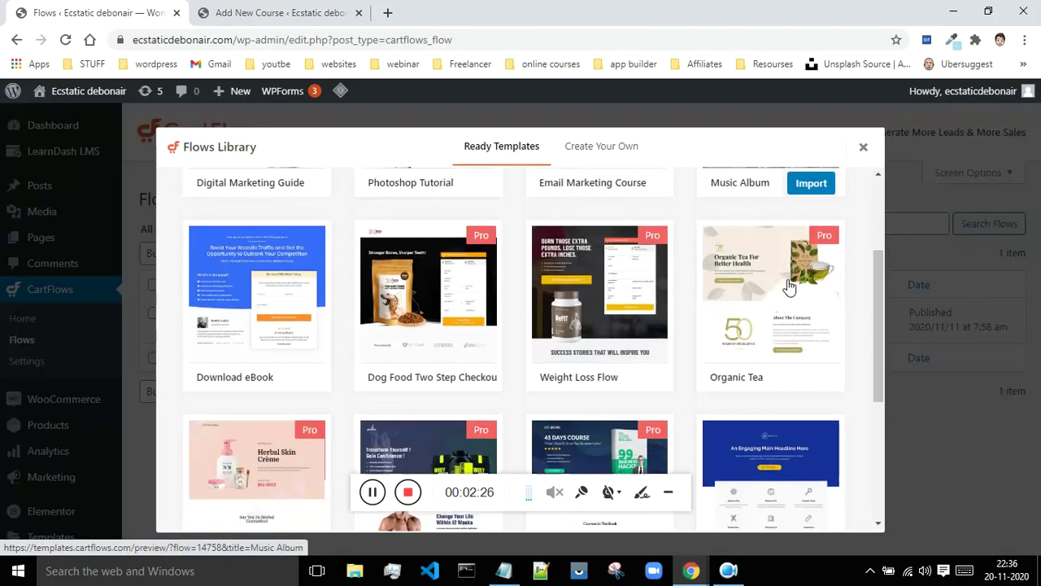
scroll(786, 282, down, 1)
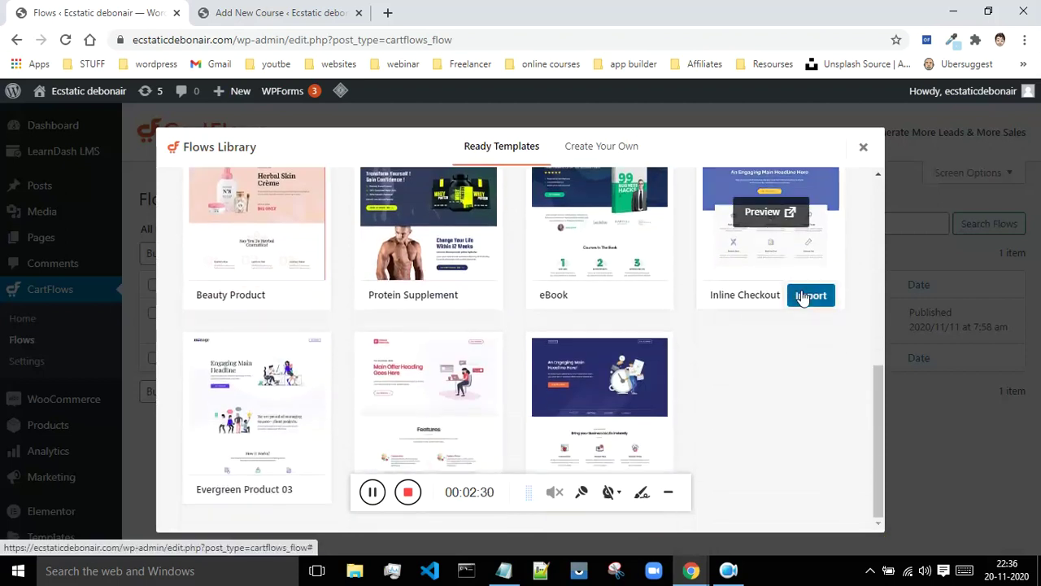
click(804, 295)
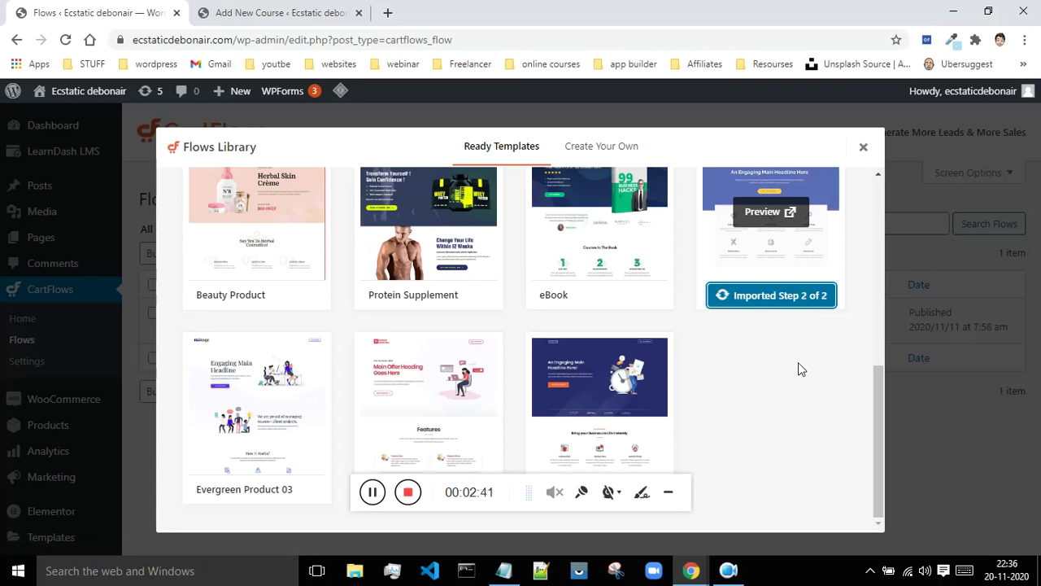
- Preview the Inline Checkout template and examine its checkout page sections, billing form, order summary and thank you page
click(763, 217)
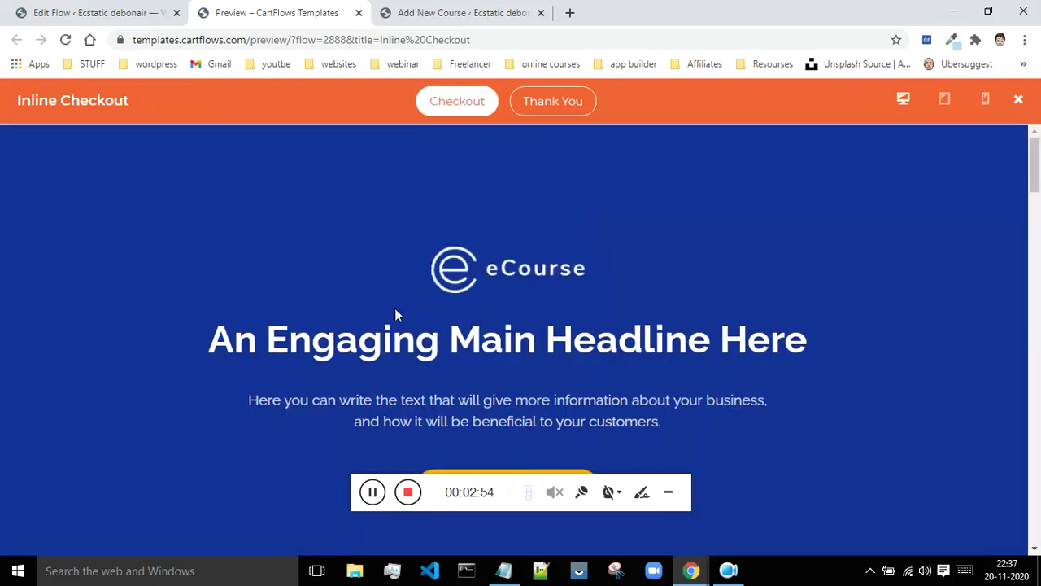
scroll(641, 292, down, 15)
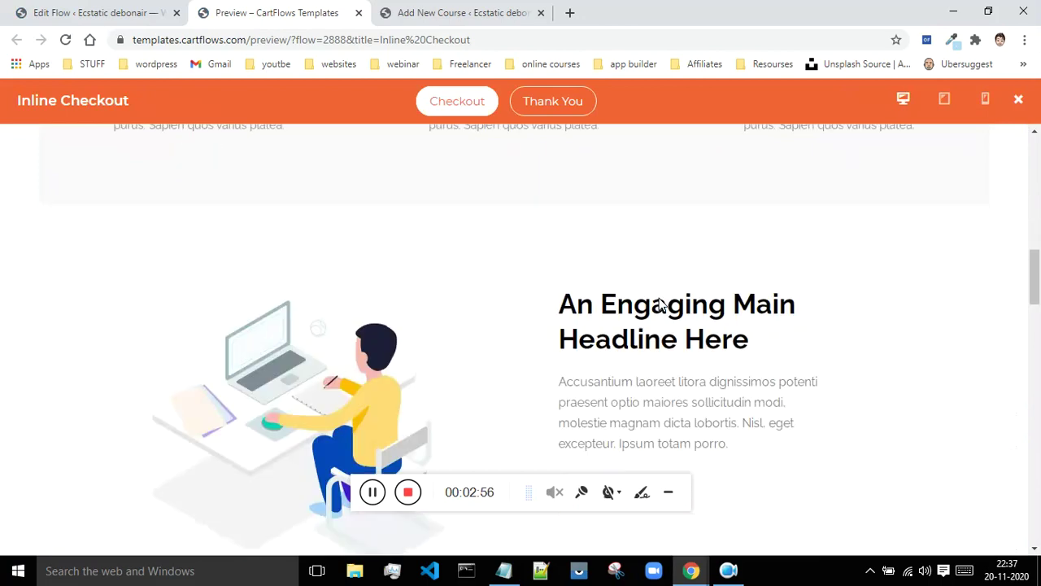
scroll(660, 304, down, 20)
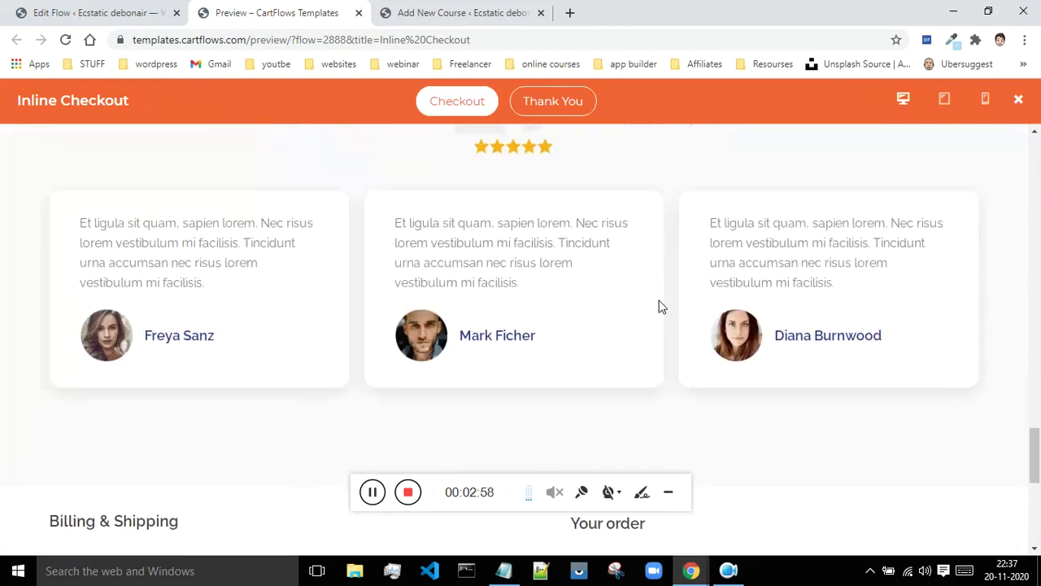
scroll(661, 306, up, 3)
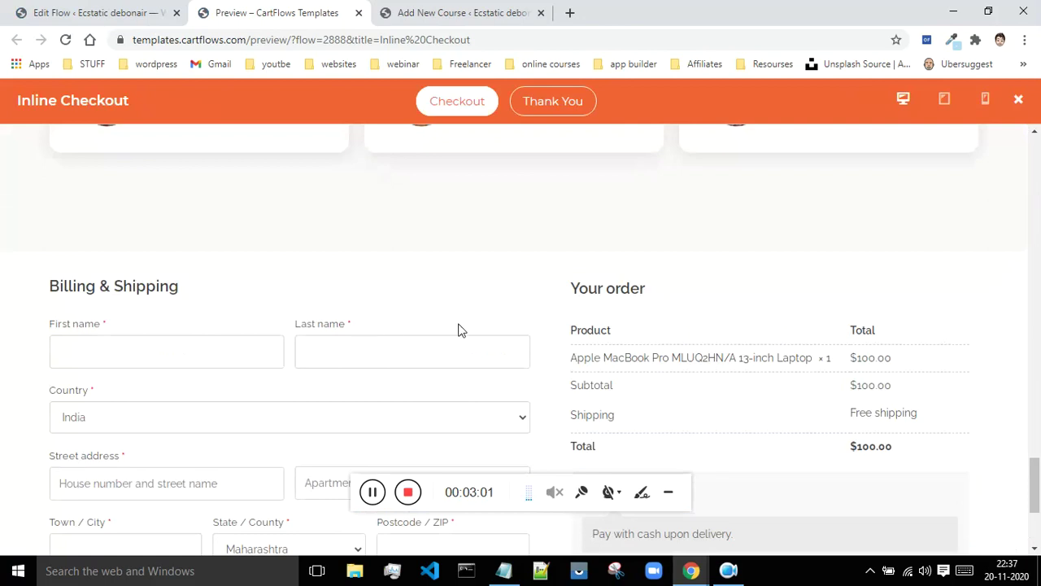
scroll(458, 329, down, 3)
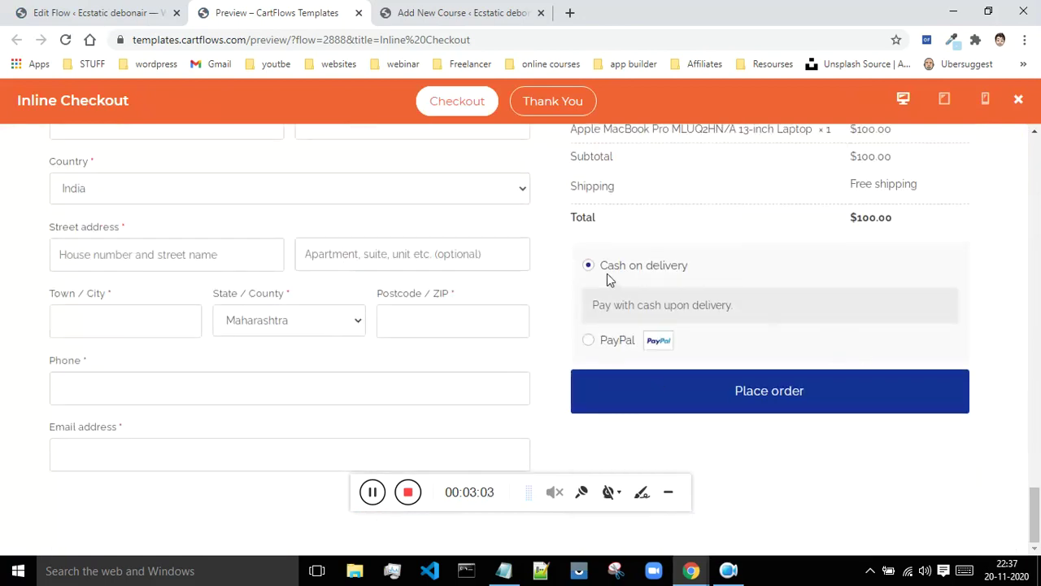
scroll(499, 293, up, 3)
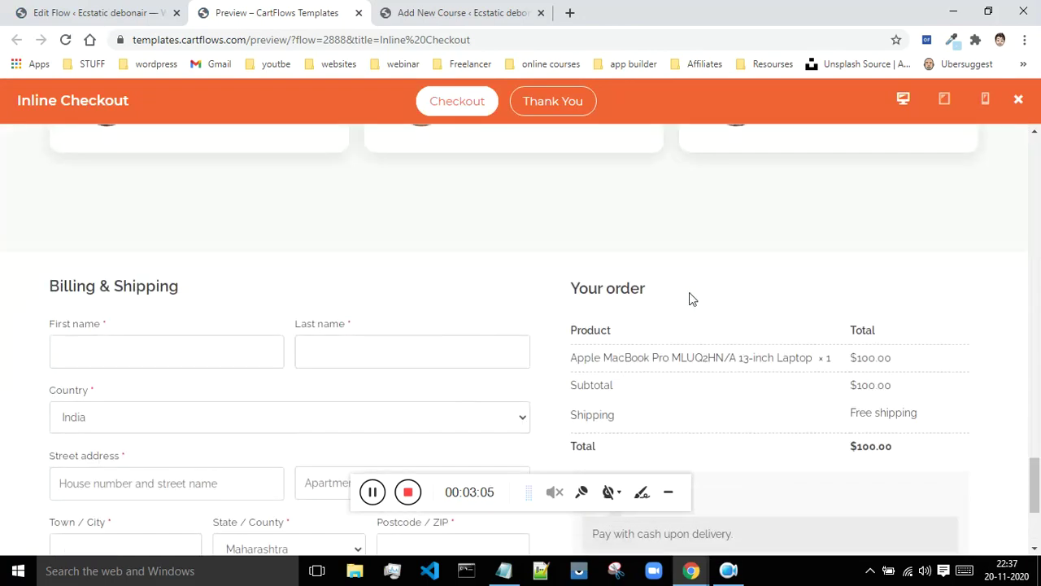
click(531, 103)
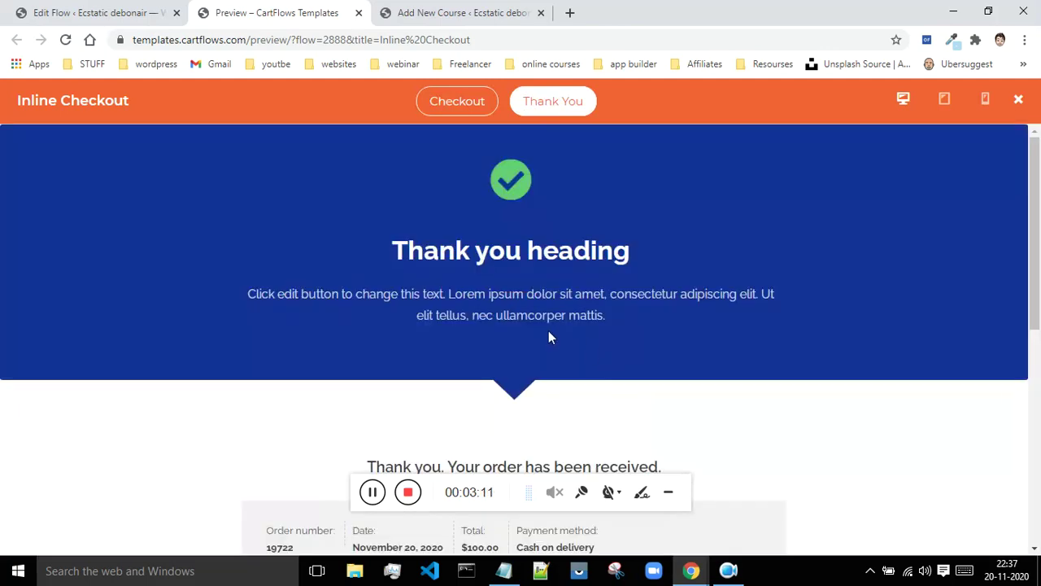
click(449, 102)
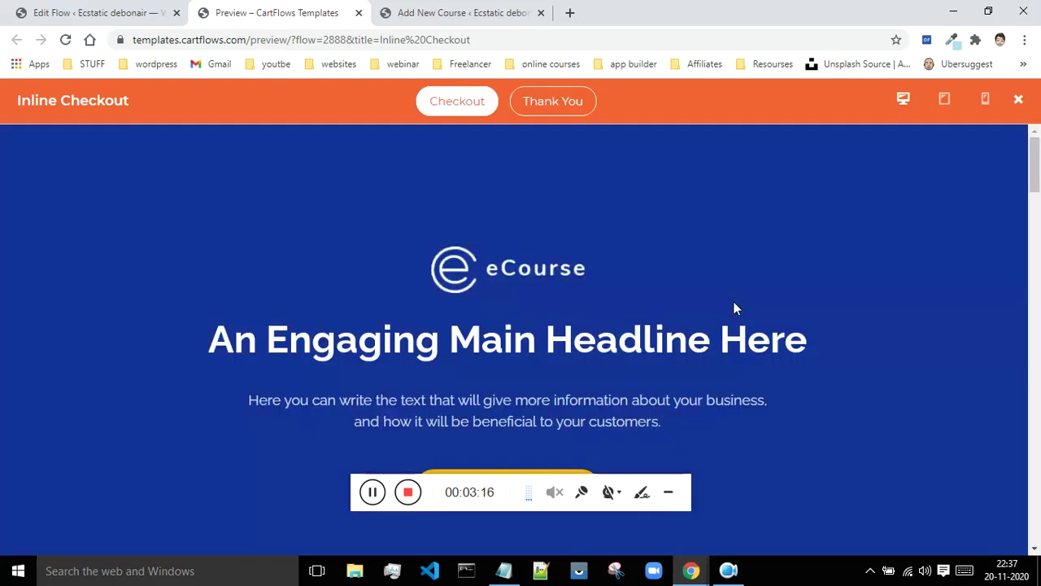
scroll(441, 268, down, 4)
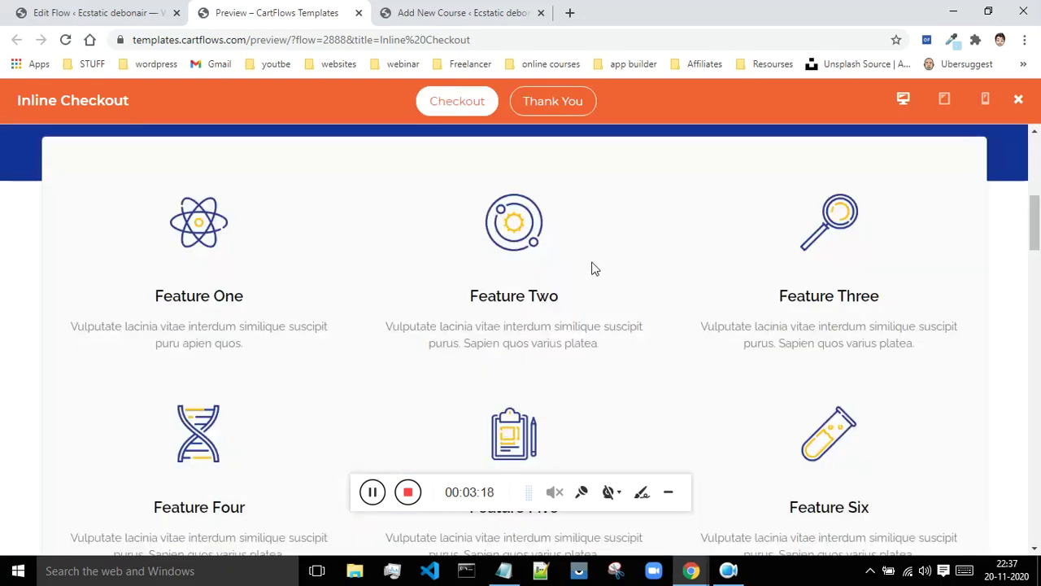
scroll(709, 272, down, 10)
scroll(536, 352, down, 10)
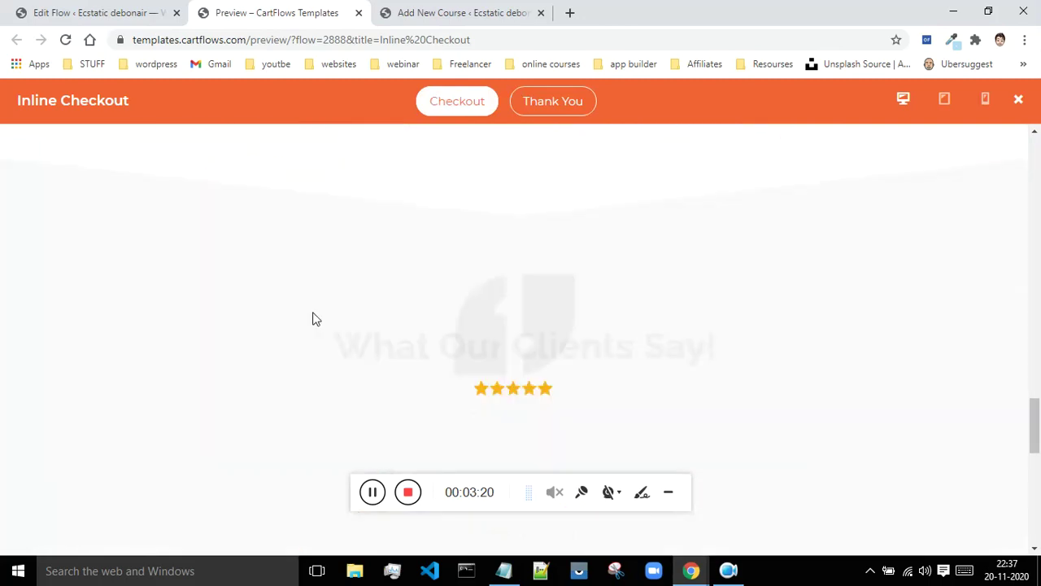
scroll(537, 268, up, 5)
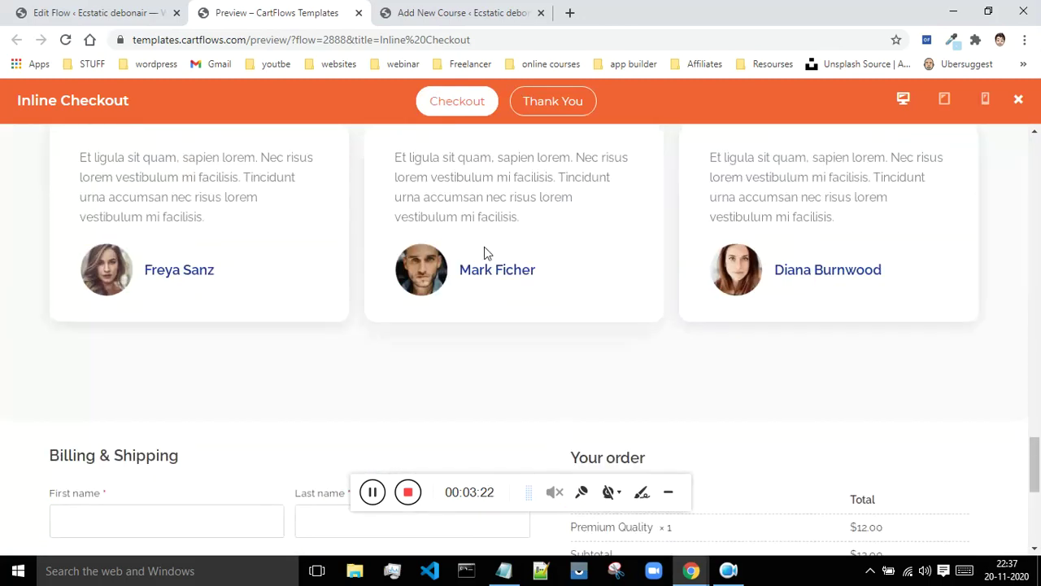
- Open the new flow's Checkout Page step for editing in a separate tab and assign the CHATBOT COURSE product to it
click(24, 8)
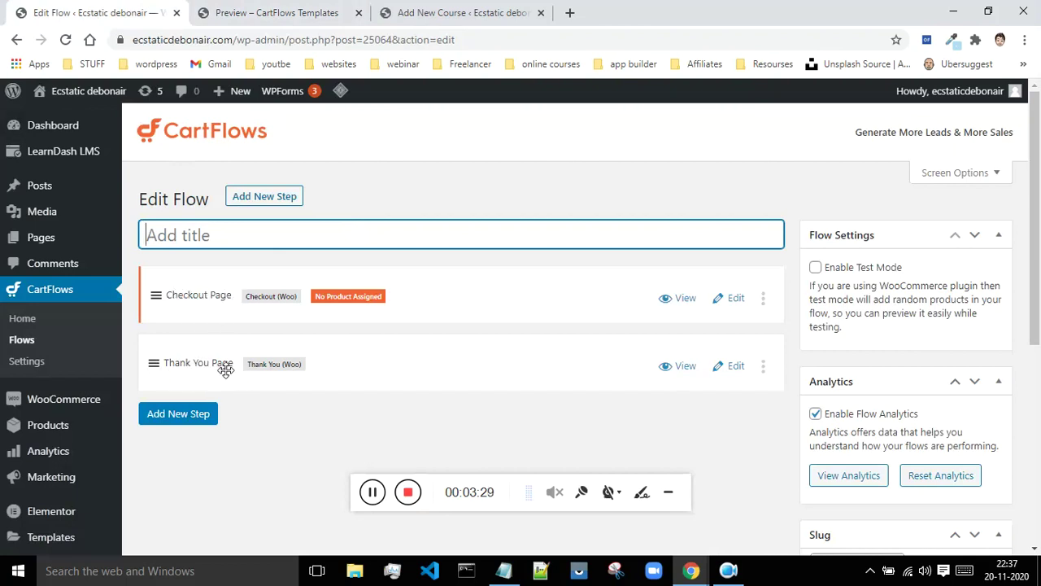
right_click(723, 301)
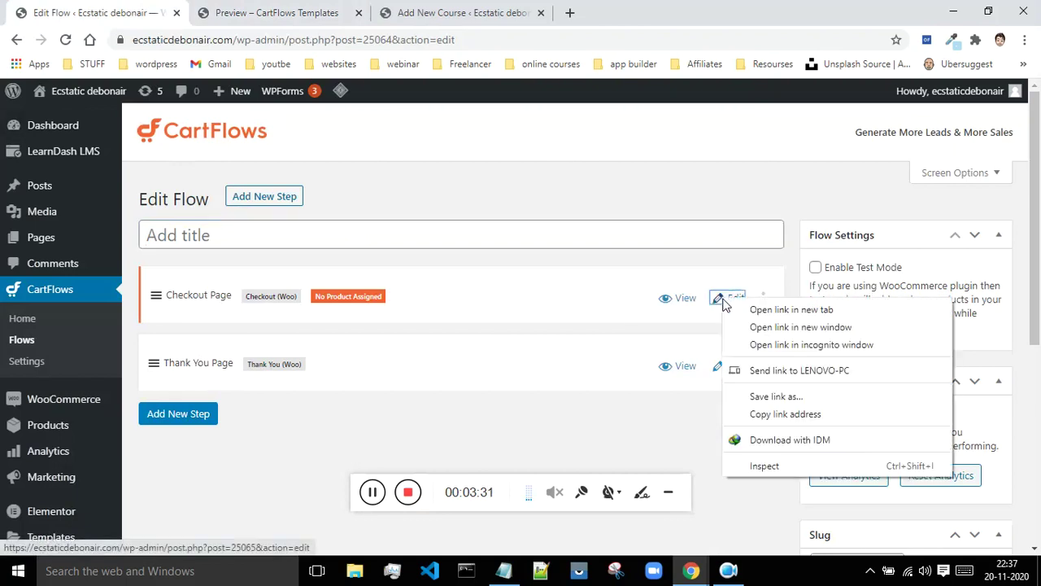
click(727, 307)
drag(460, 10, 297, 4)
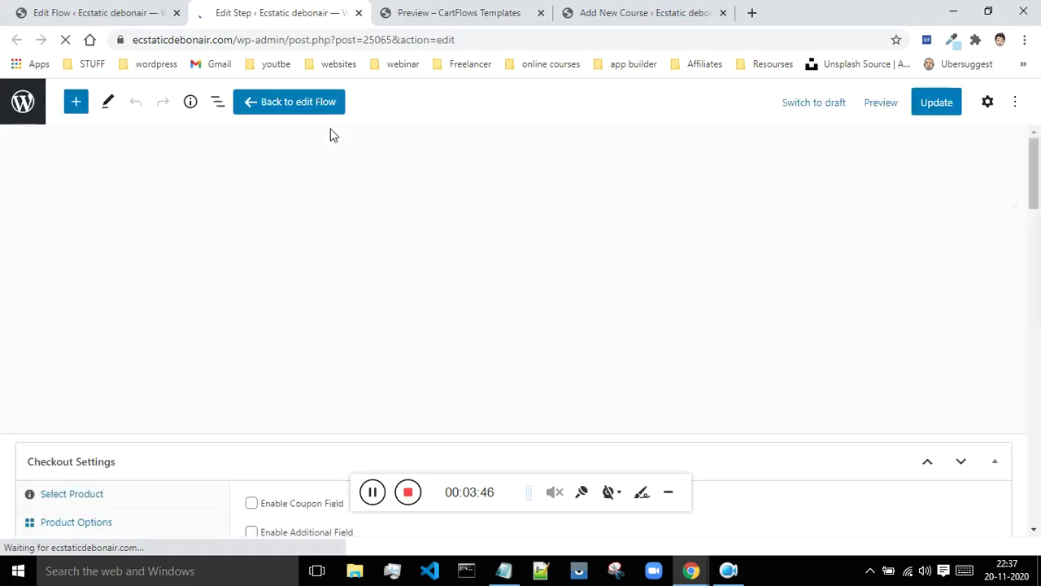
drag(1033, 182, 1034, 266)
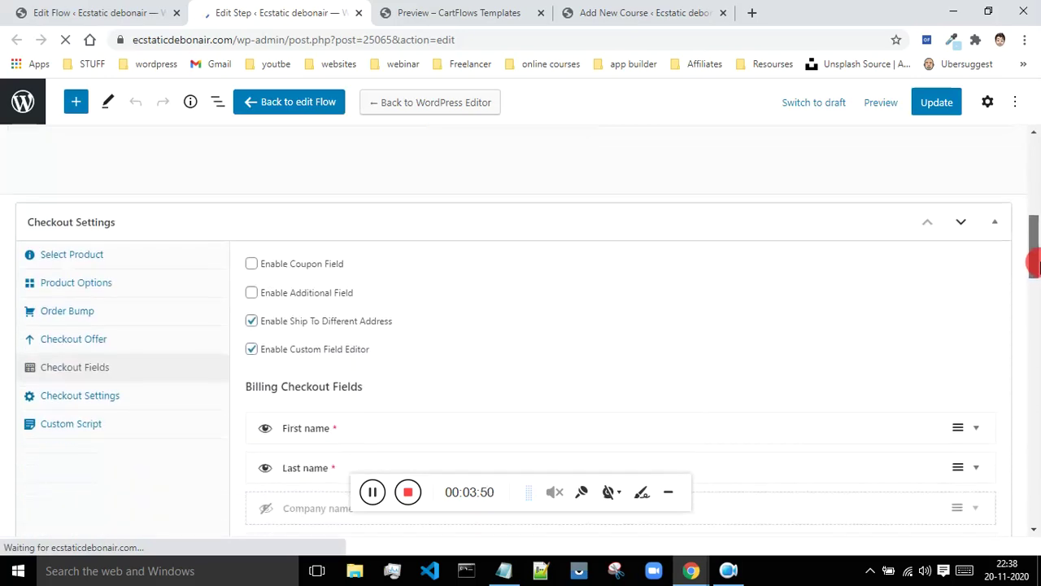
click(84, 255)
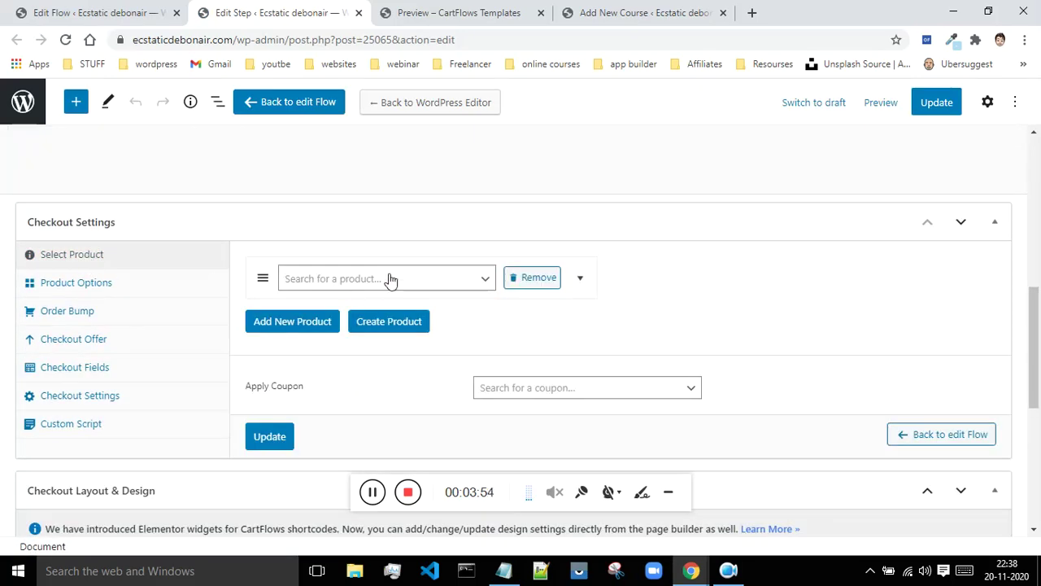
click(390, 280)
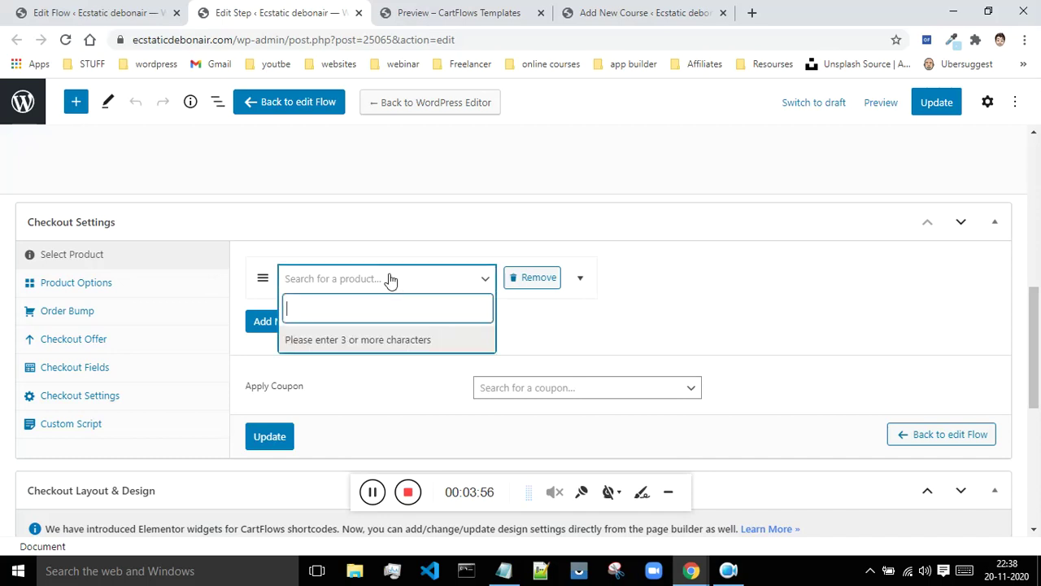
text(CHAT)
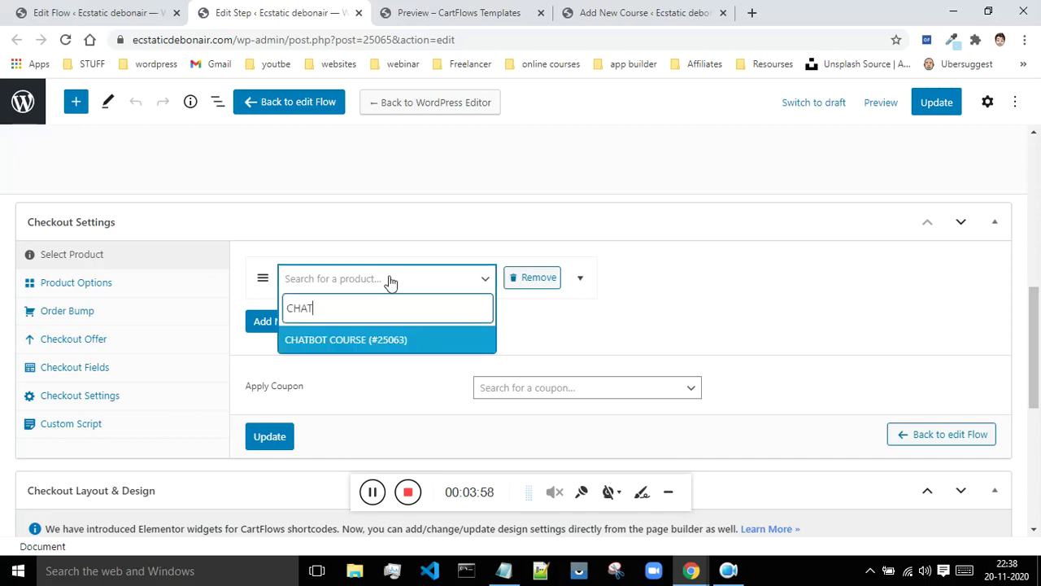
click(343, 346)
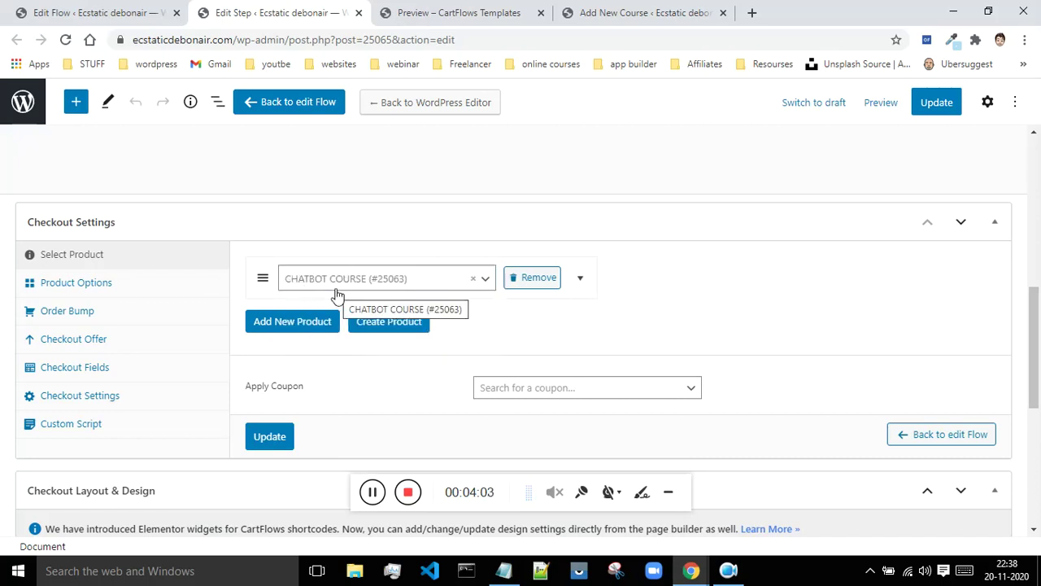
- Review the checkout step's product options, order bump, checkout offer and checkout fields settings
click(85, 284)
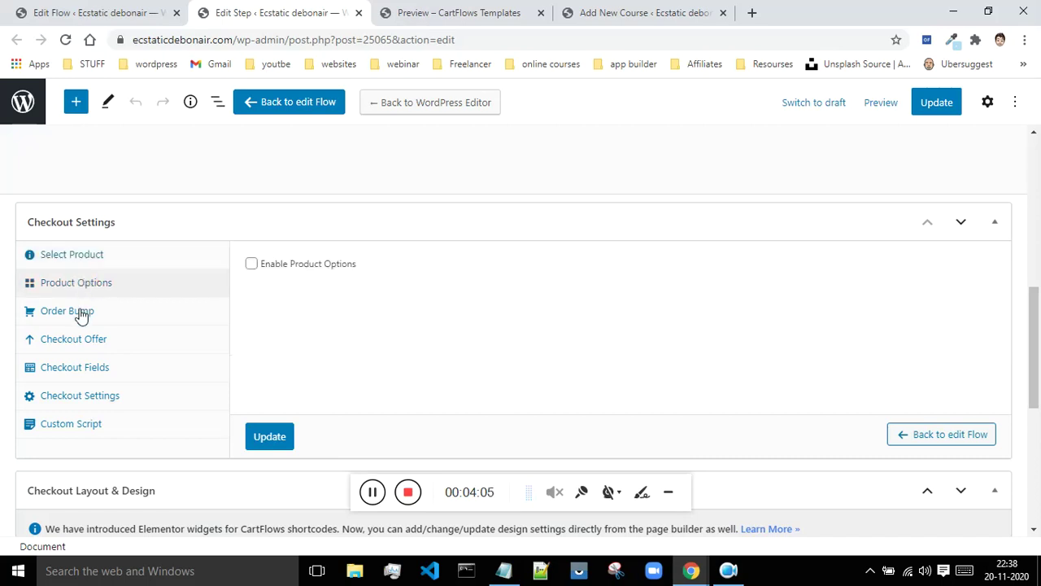
click(80, 318)
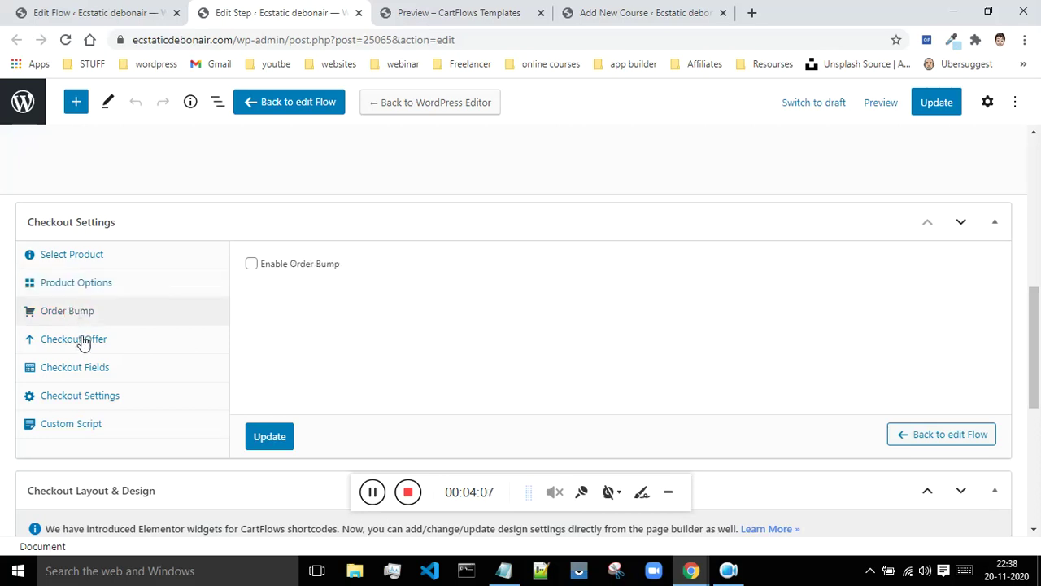
click(84, 341)
click(90, 368)
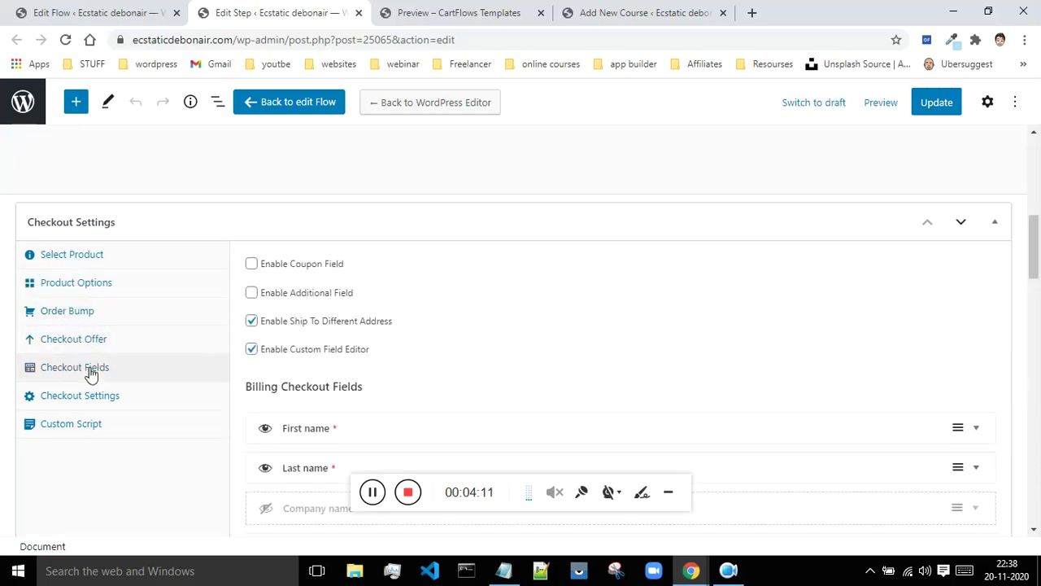
scroll(748, 327, down, 2)
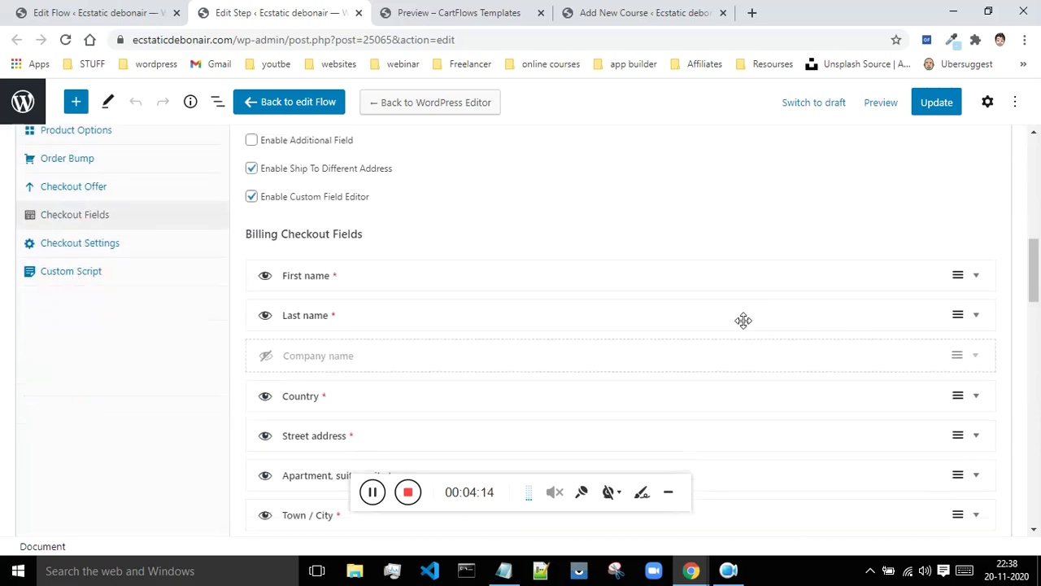
- Examine which billing fields the checkout form contains in the Inline Checkout template preview
click(459, 13)
scroll(655, 193, down, 4)
scroll(655, 191, down, 2)
scroll(193, 393, up, 3)
scroll(147, 381, down, 1)
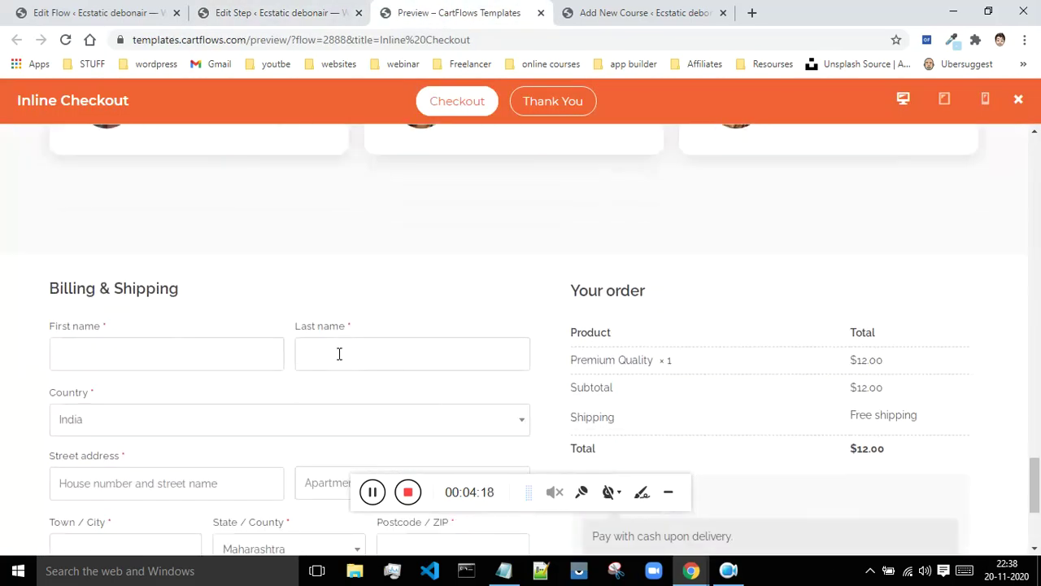
scroll(244, 333, down, 2)
scroll(146, 354, down, 1)
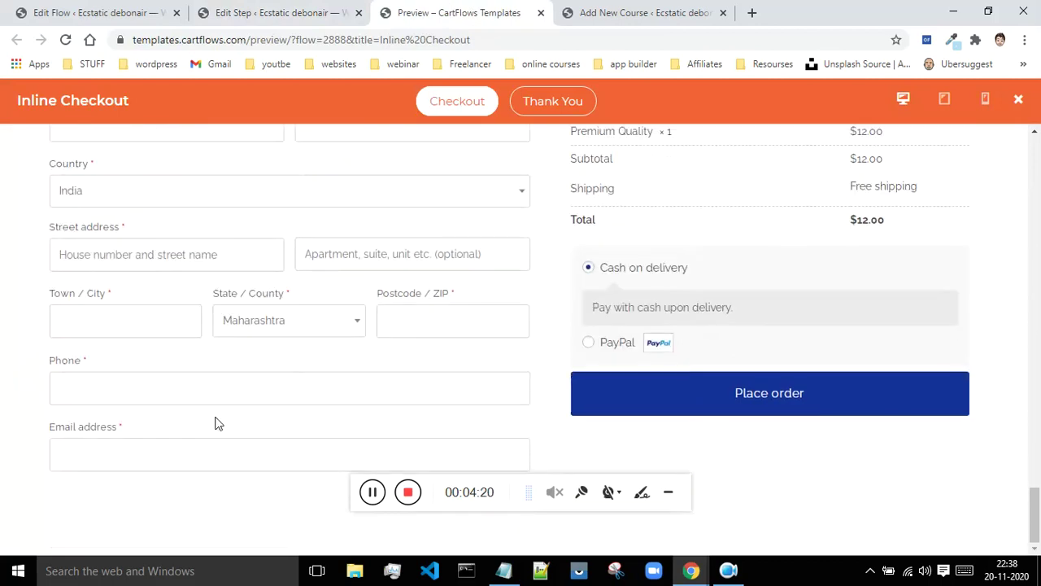
- Hide the billing fields Country, Street address, Apartment, Town / City, State / County, Postcode / ZIP and Phone in the Checkout Page step
click(296, 8)
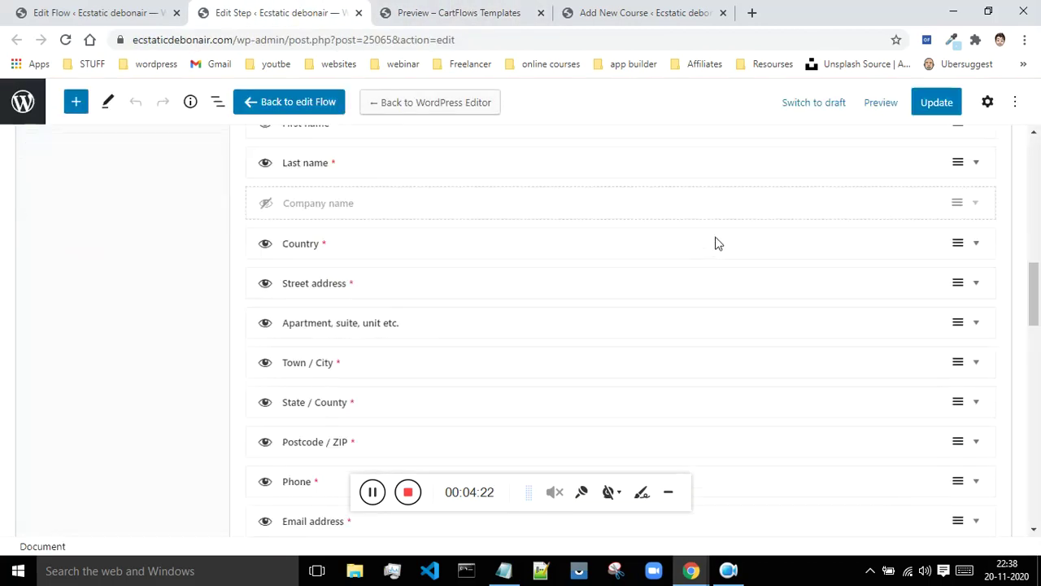
scroll(431, 295, up, 1)
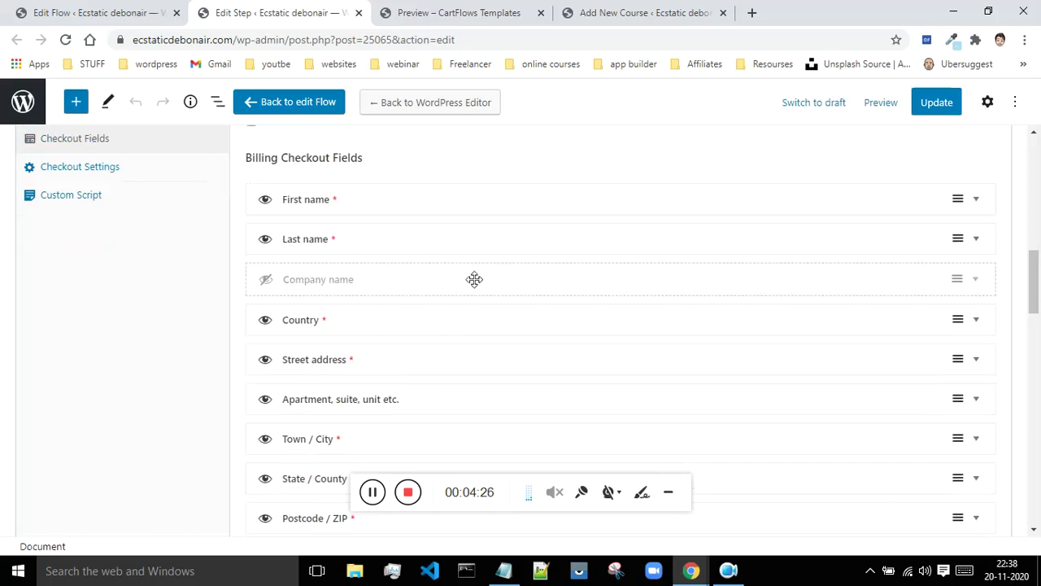
scroll(307, 215, down, 1)
click(265, 246)
scroll(271, 249, down, 1)
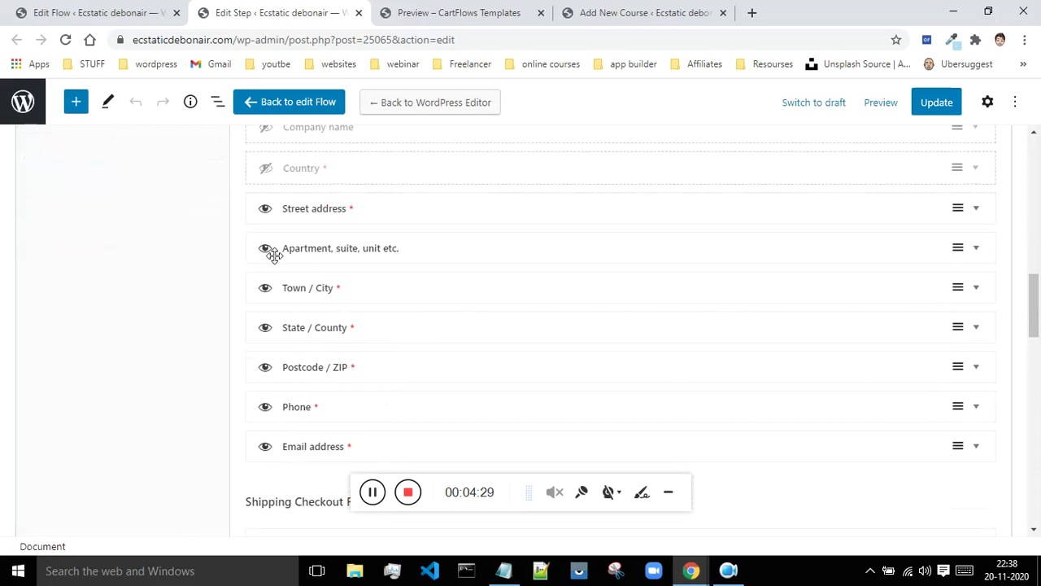
click(265, 210)
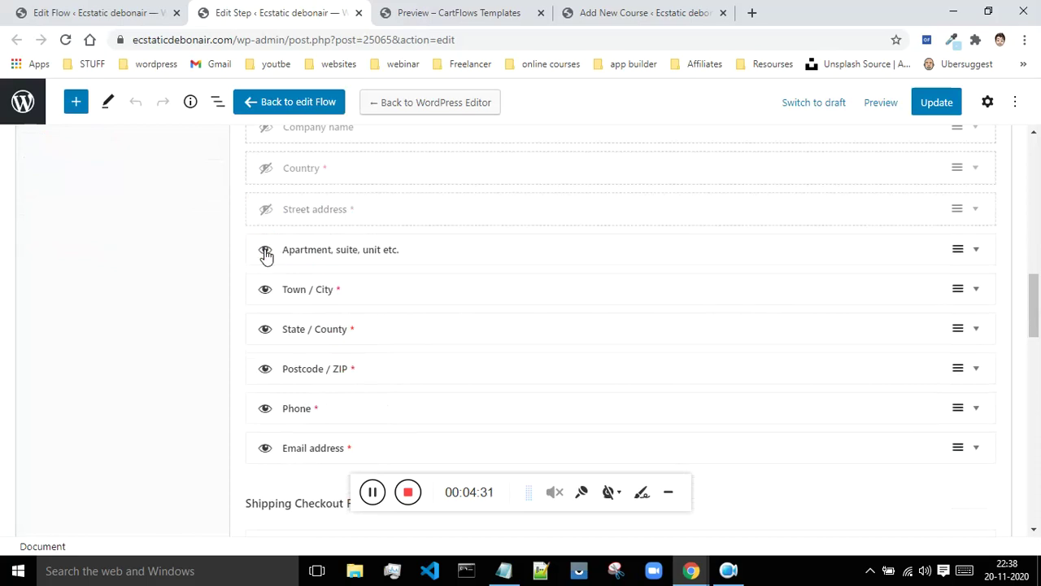
click(265, 250)
click(262, 293)
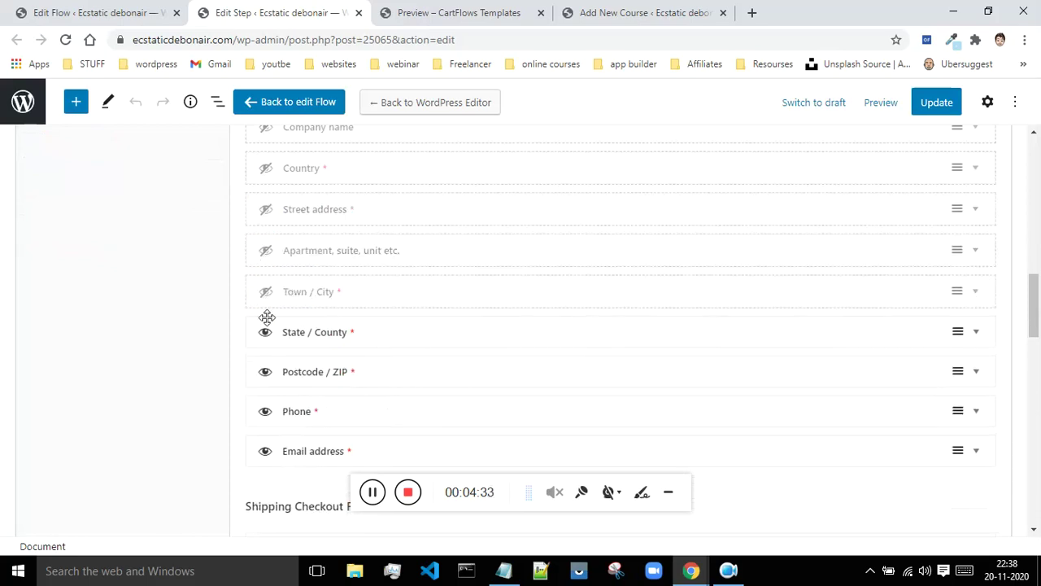
click(266, 335)
click(263, 374)
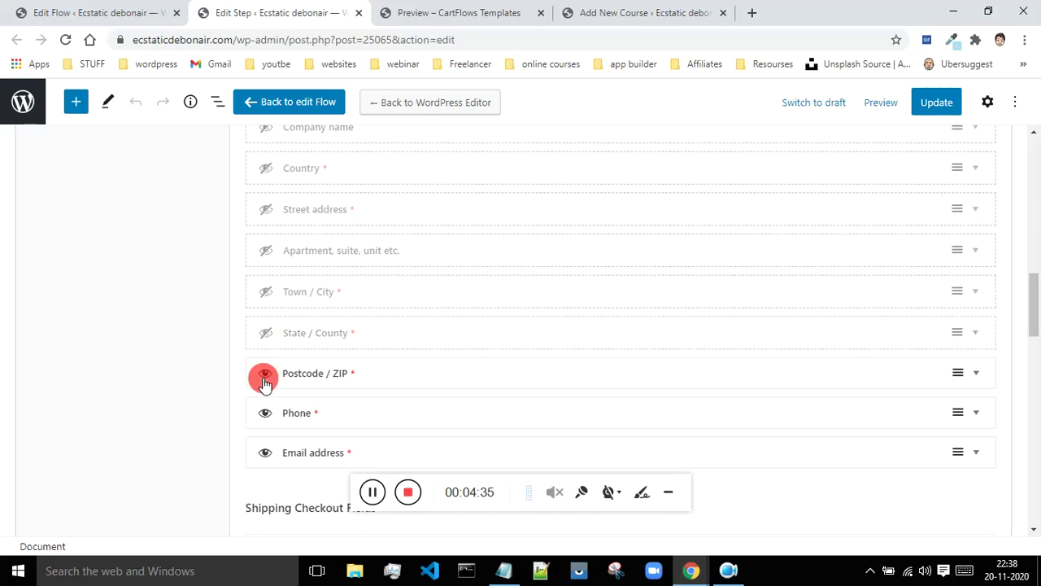
scroll(569, 304, down, 2)
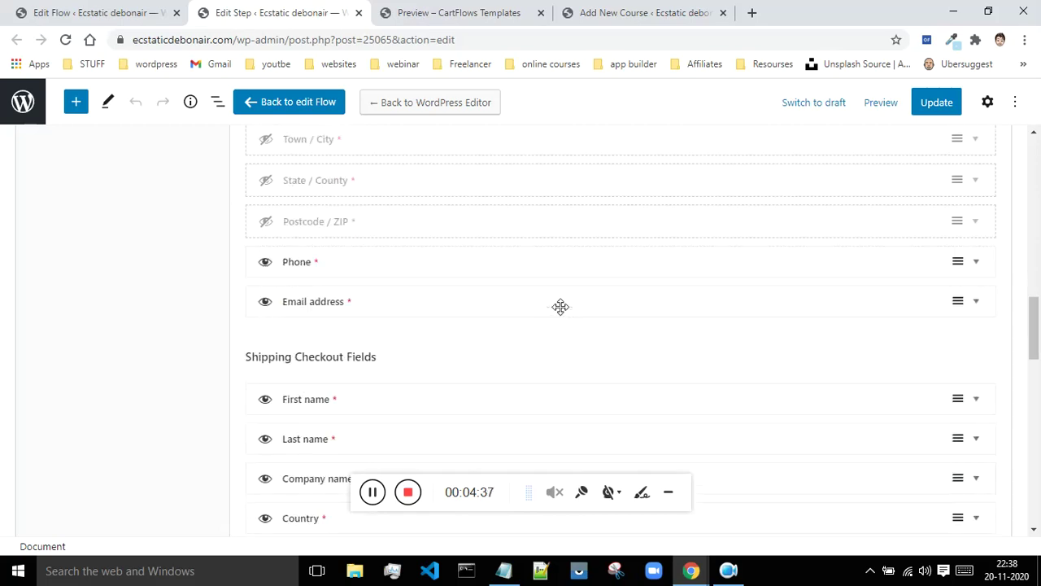
click(266, 264)
scroll(553, 238, down, 2)
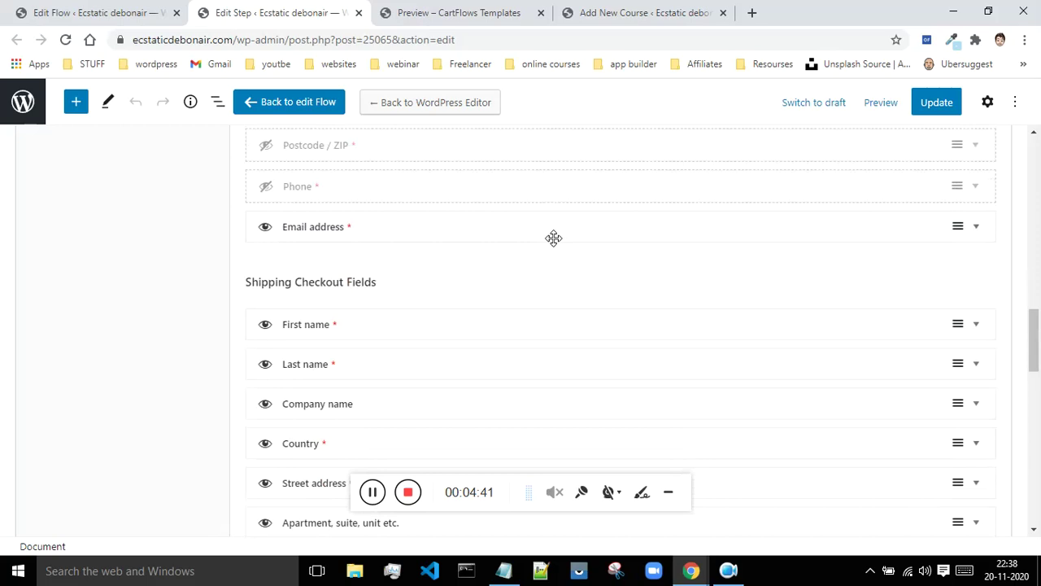
- Hide every shipping checkout field, from First name and Last name through State / County and Postcode / ZIP
scroll(555, 237, down, 6)
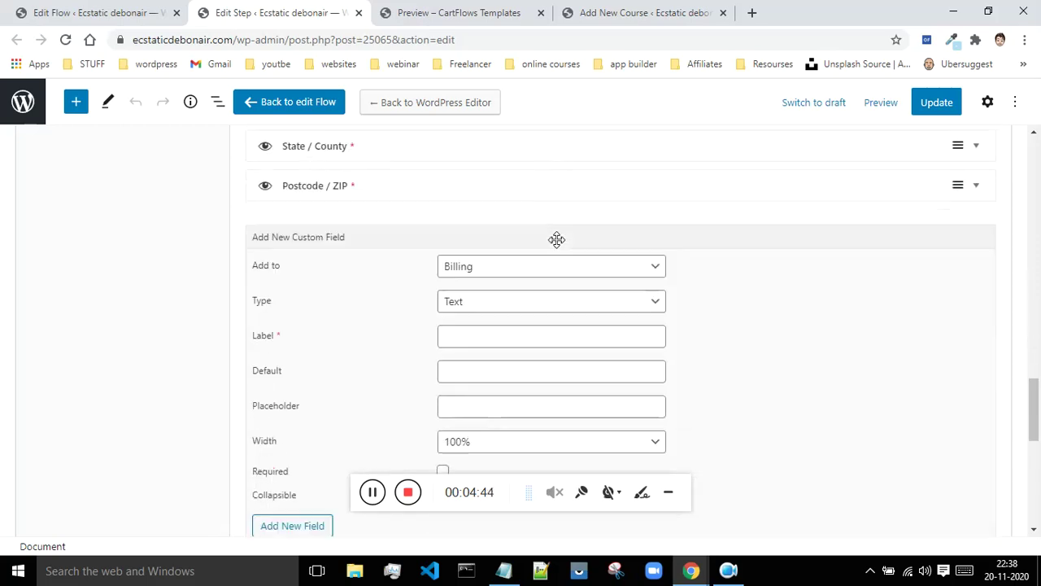
scroll(558, 242, up, 4)
scroll(556, 241, up, 3)
scroll(555, 240, down, 2)
click(266, 174)
click(265, 216)
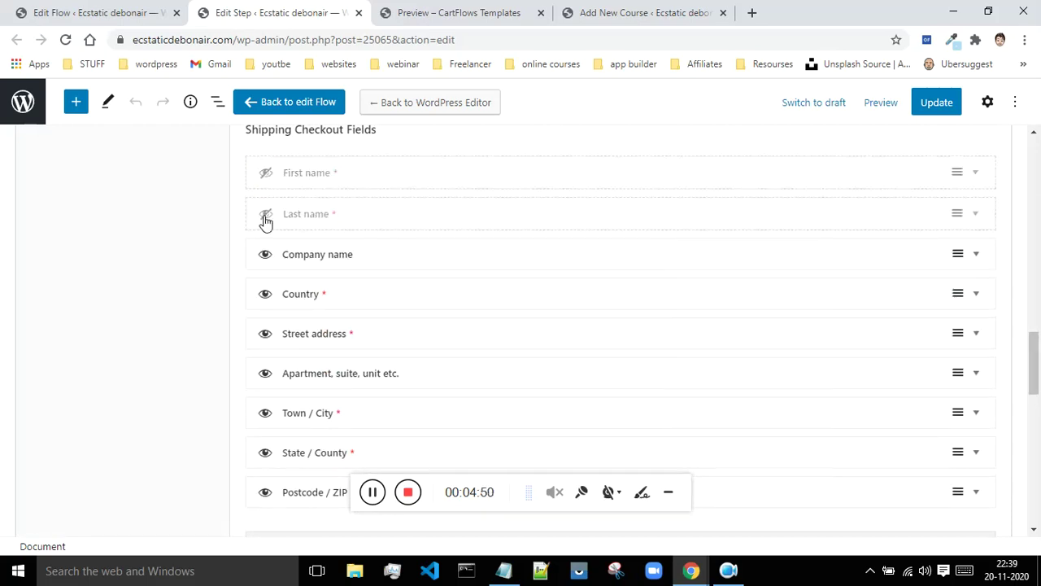
click(266, 253)
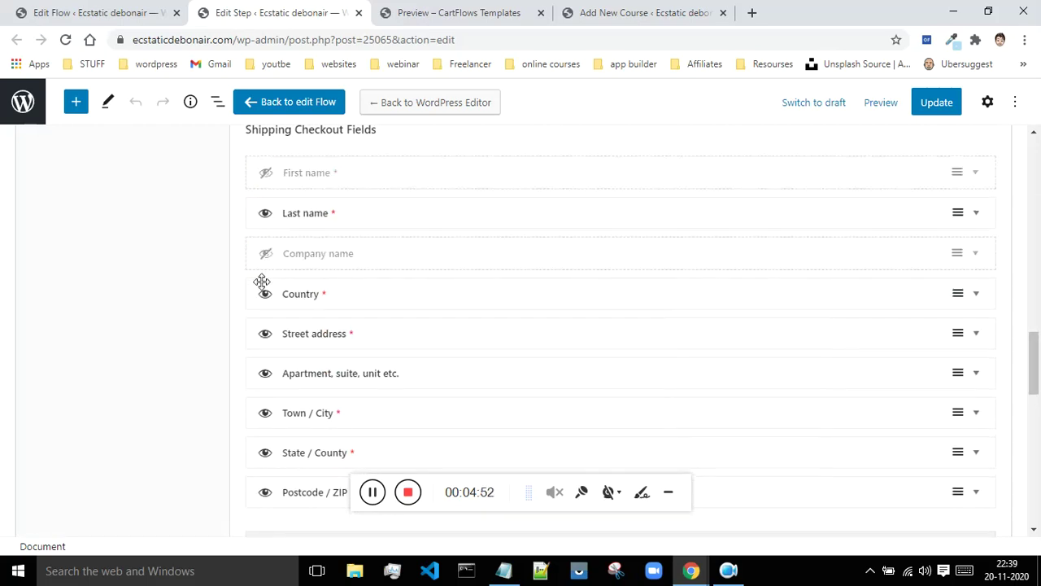
click(266, 294)
click(259, 337)
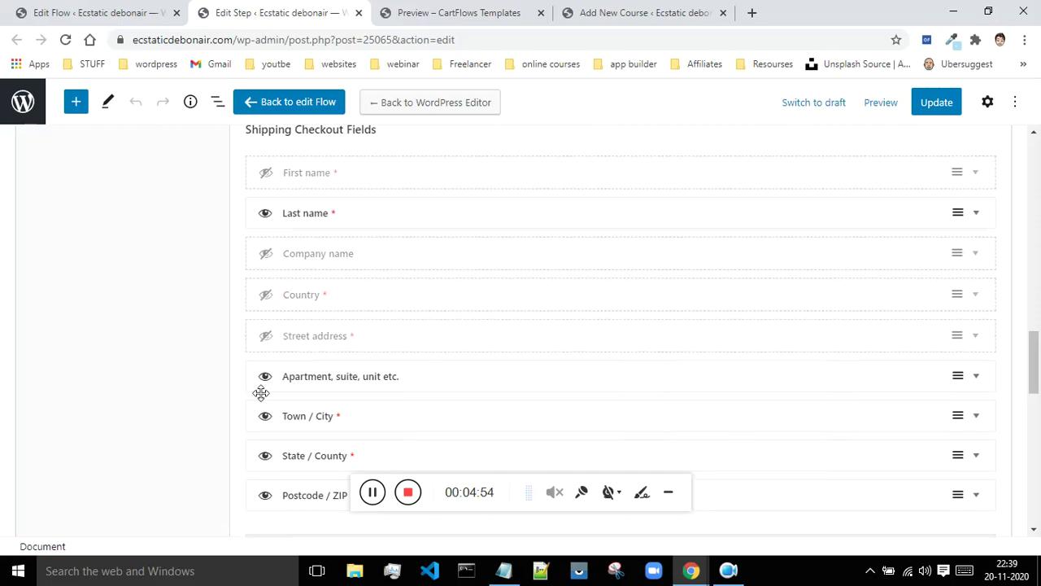
click(266, 456)
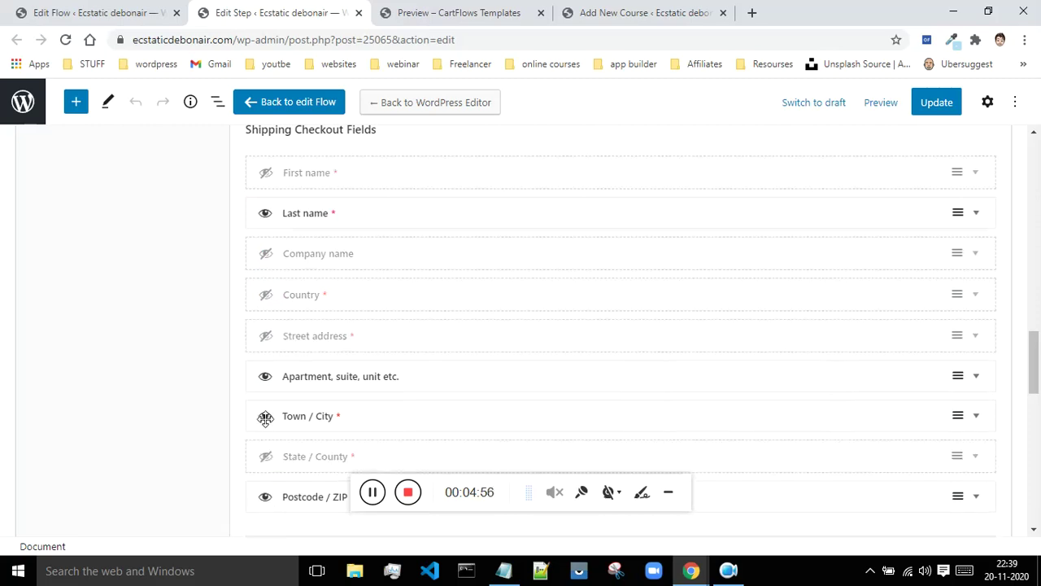
click(266, 419)
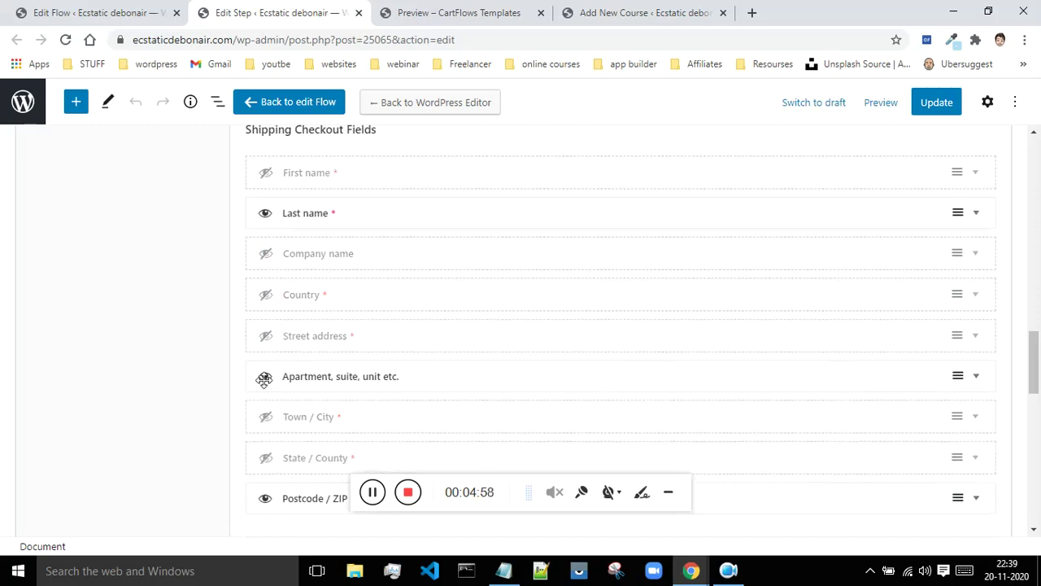
click(265, 379)
click(265, 500)
click(264, 212)
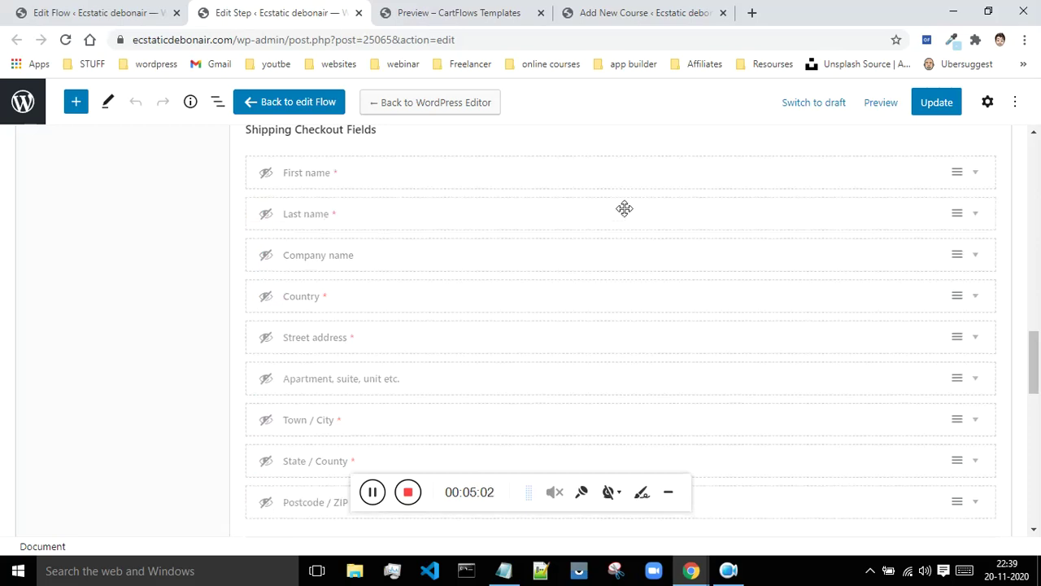
- Save the Checkout Page step with its reduced checkout fields, without adding a custom field
scroll(740, 244, down, 4)
scroll(774, 303, down, 3)
scroll(774, 303, up, 1)
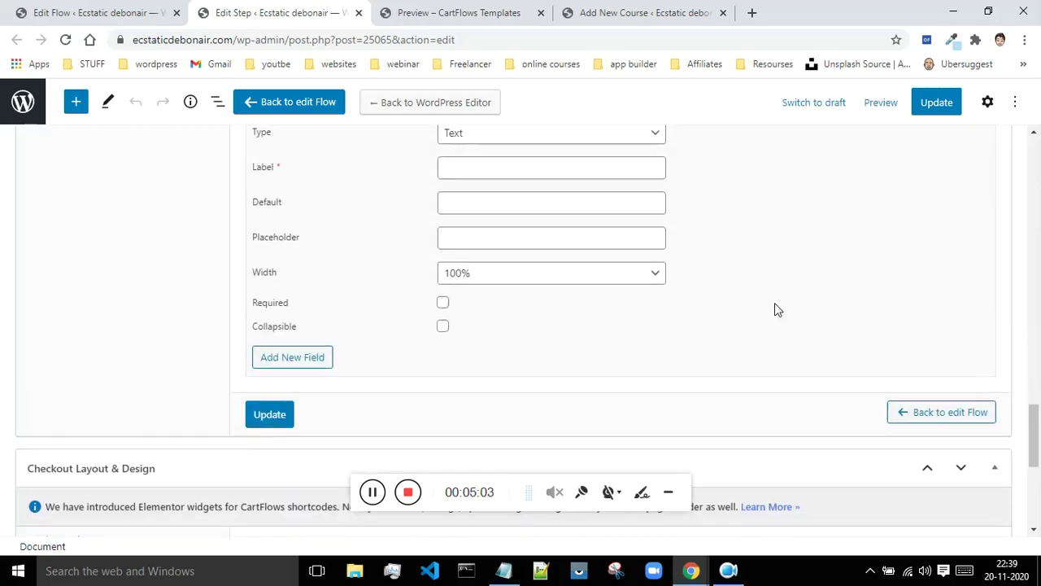
scroll(772, 305, up, 2)
scroll(772, 304, down, 3)
click(271, 365)
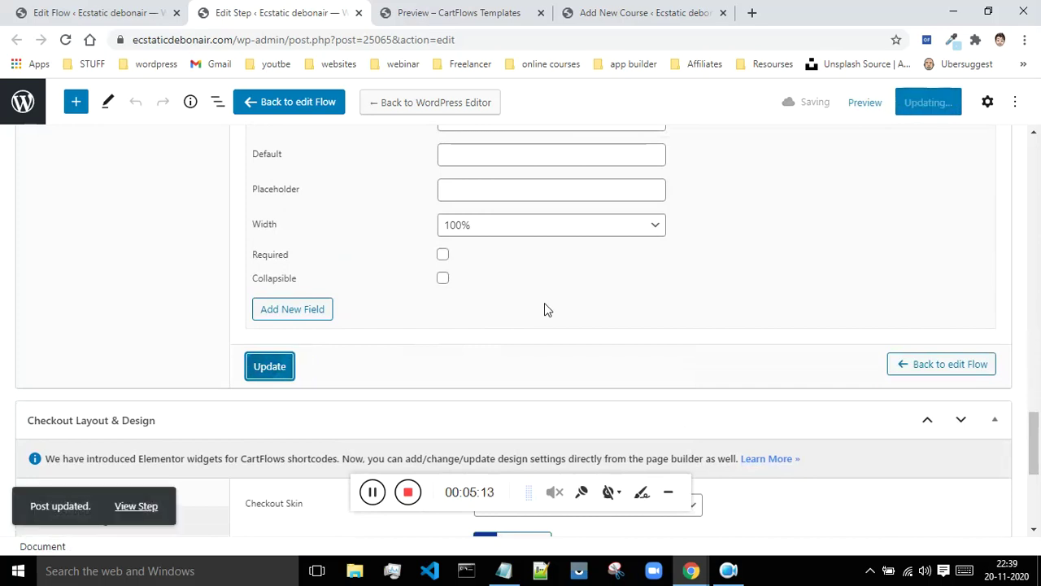
- Open the Checkout Page step for design editing in Elementor
scroll(730, 308, up, 15)
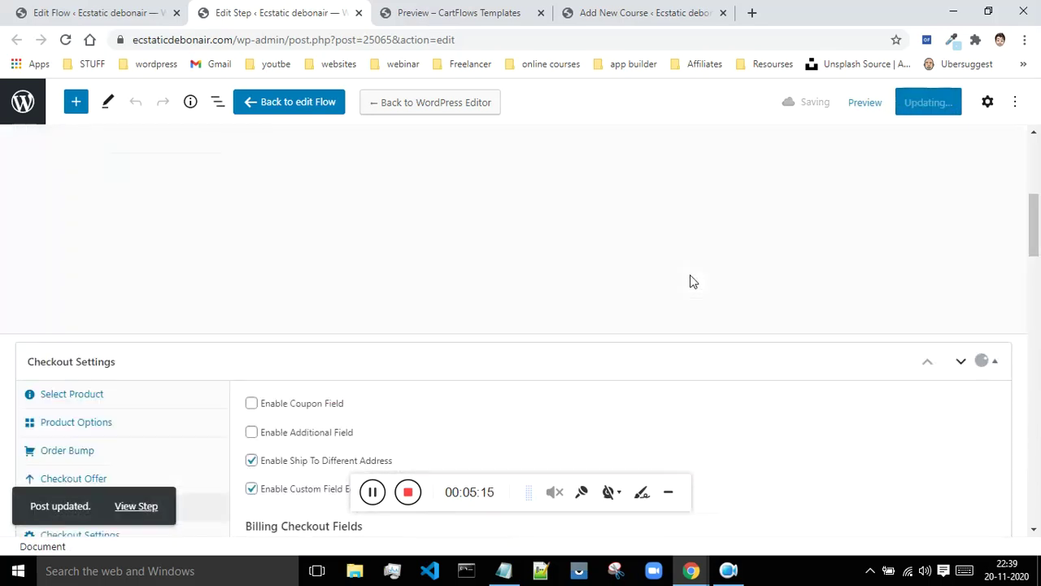
scroll(692, 275, up, 2)
scroll(691, 277, down, 6)
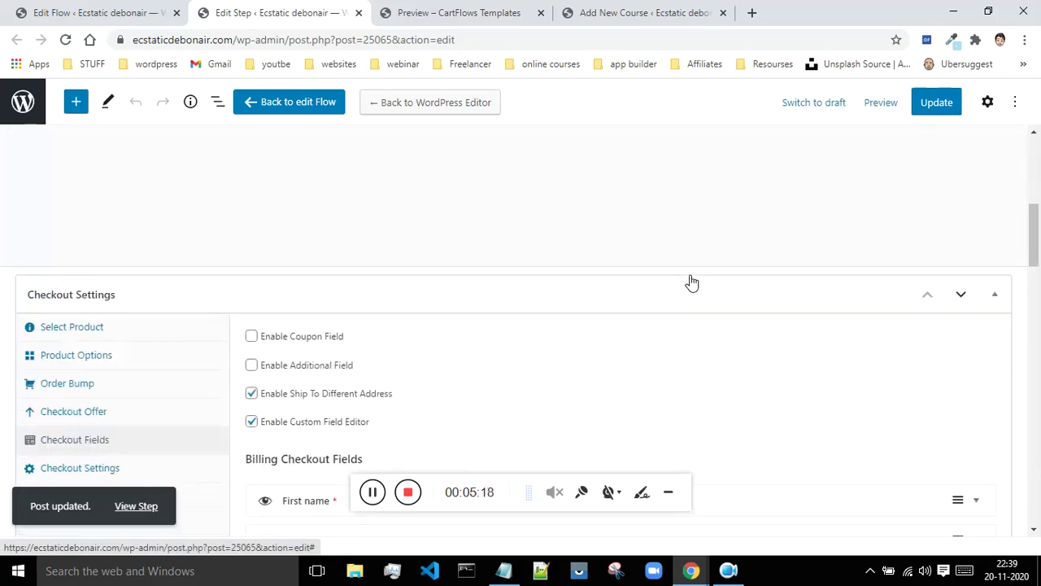
scroll(757, 320, up, 3)
scroll(765, 318, down, 4)
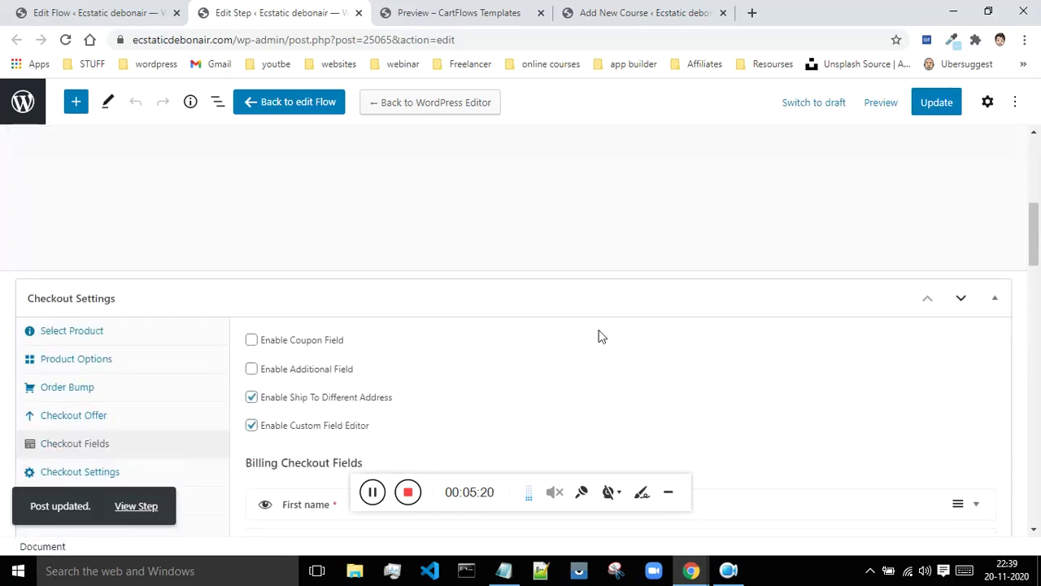
scroll(529, 379, up, 5)
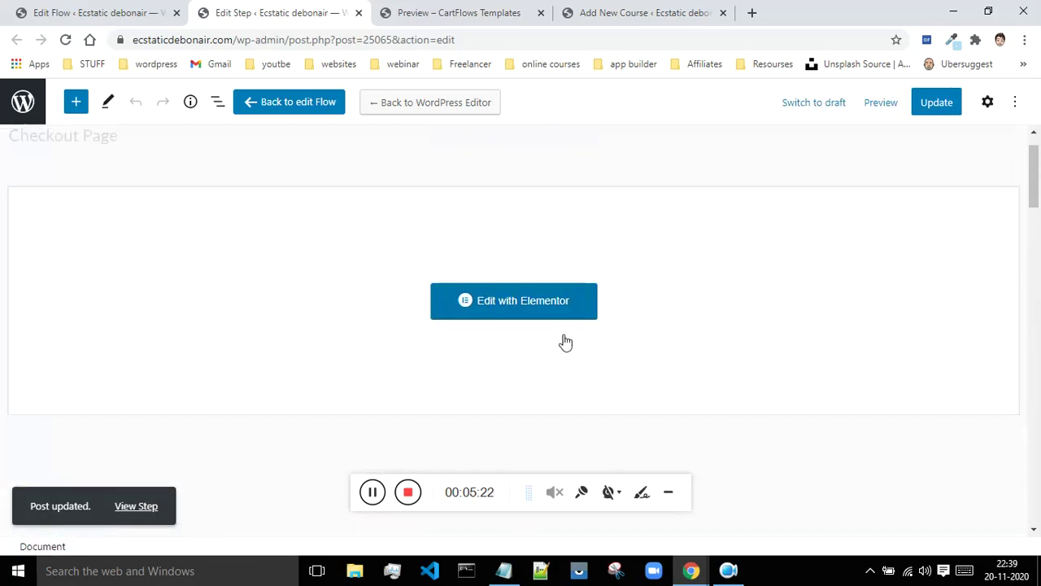
click(514, 312)
- Compare the Inline Checkout template preview with the imported checkout page in Elementor, checking their sections and web addresses
click(454, 10)
scroll(550, 200, up, 15)
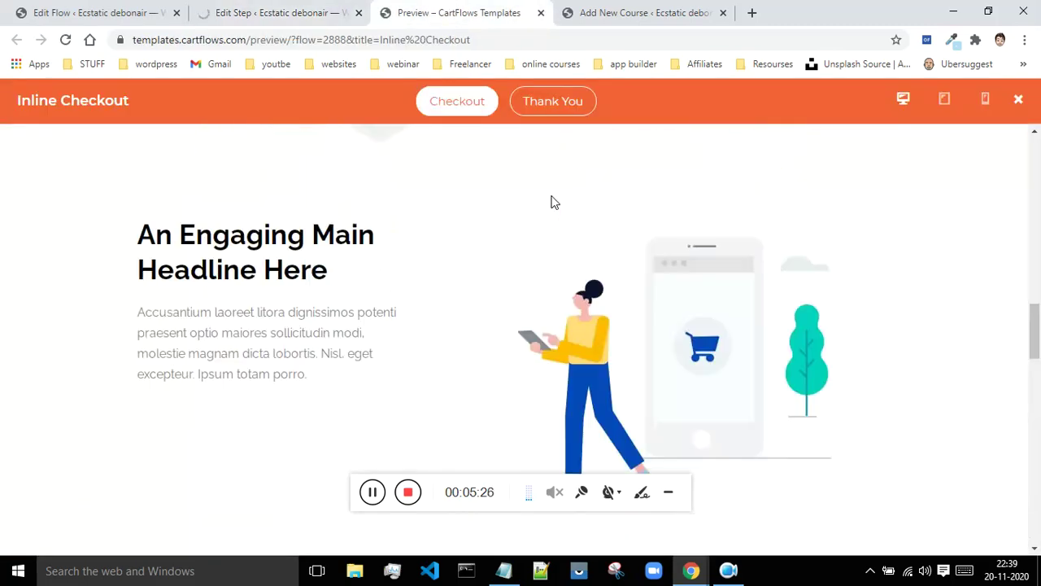
scroll(427, 199, down, 10)
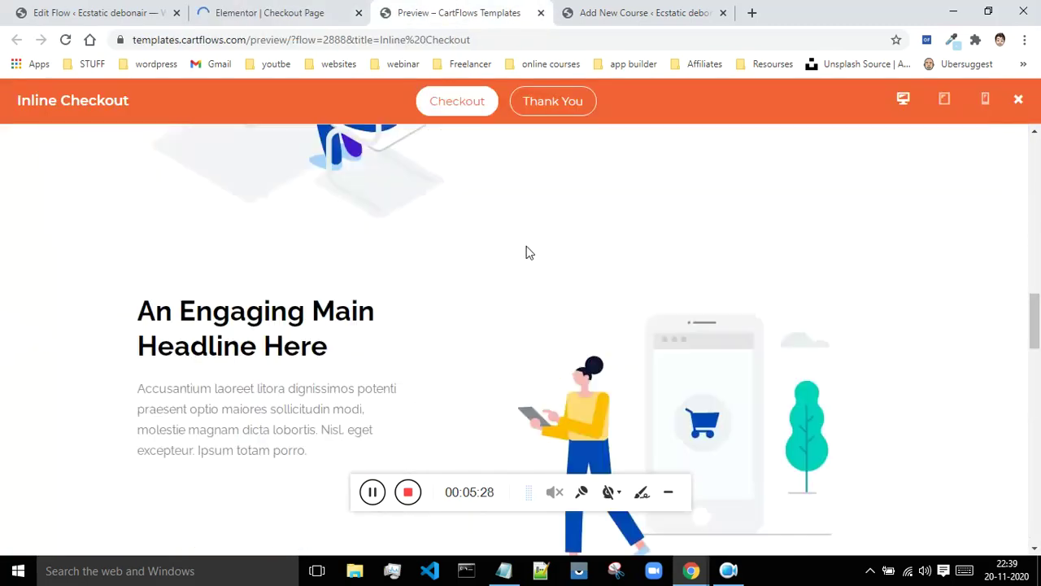
scroll(567, 340, down, 7)
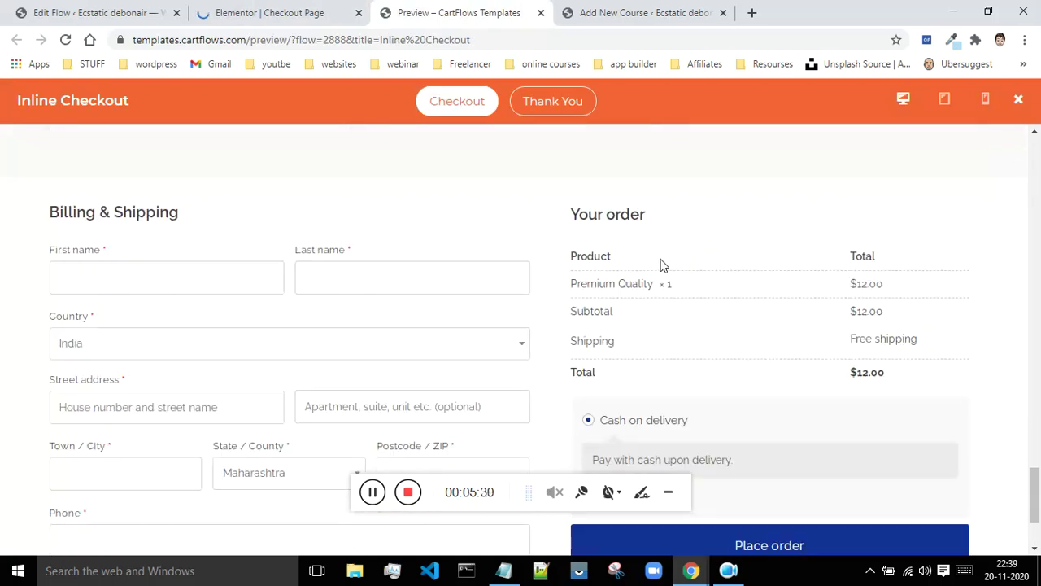
scroll(653, 268, up, 4)
click(325, 8)
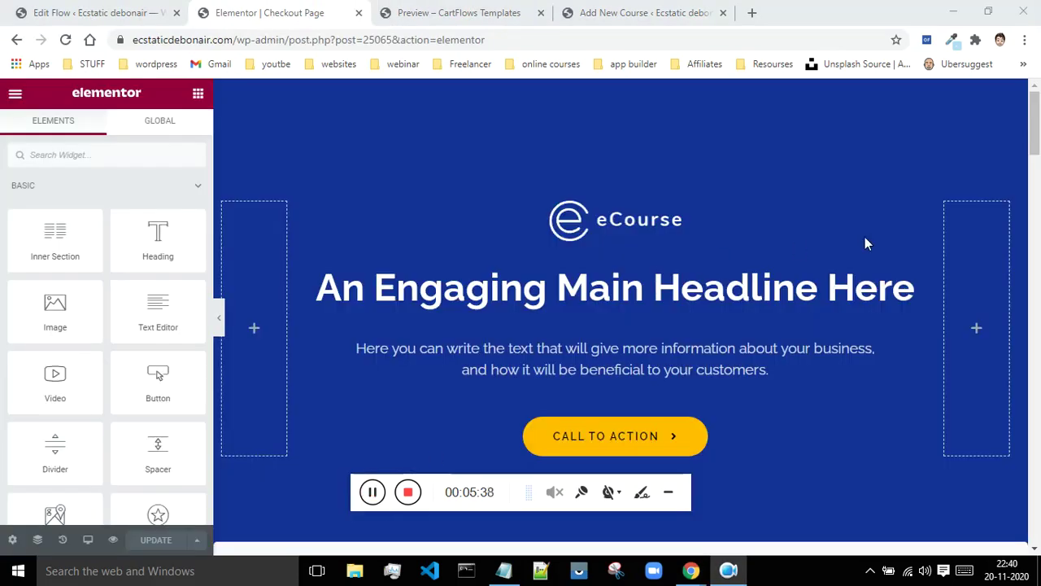
click(1033, 143)
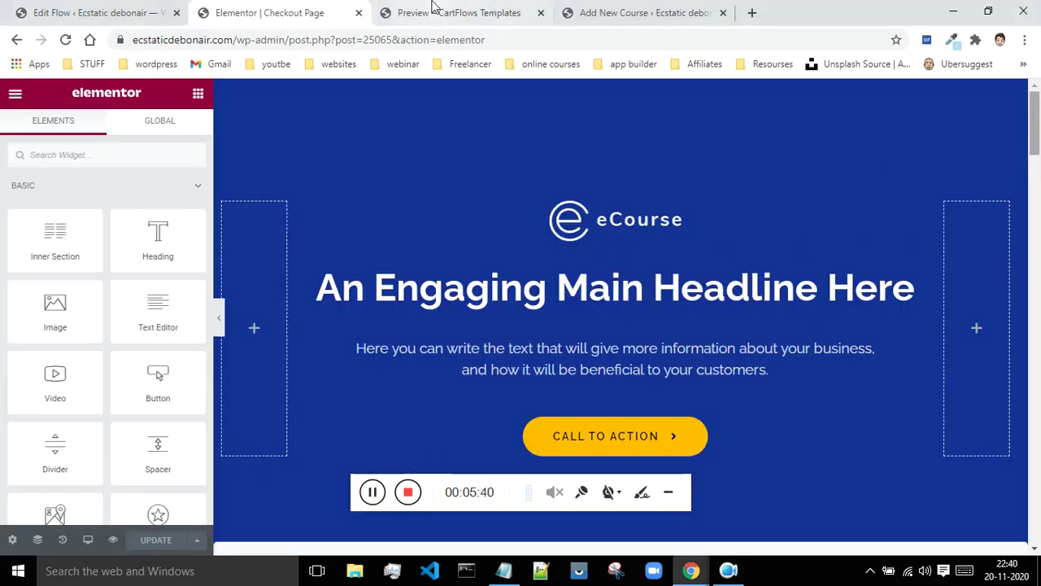
click(456, 12)
scroll(697, 277, up, 15)
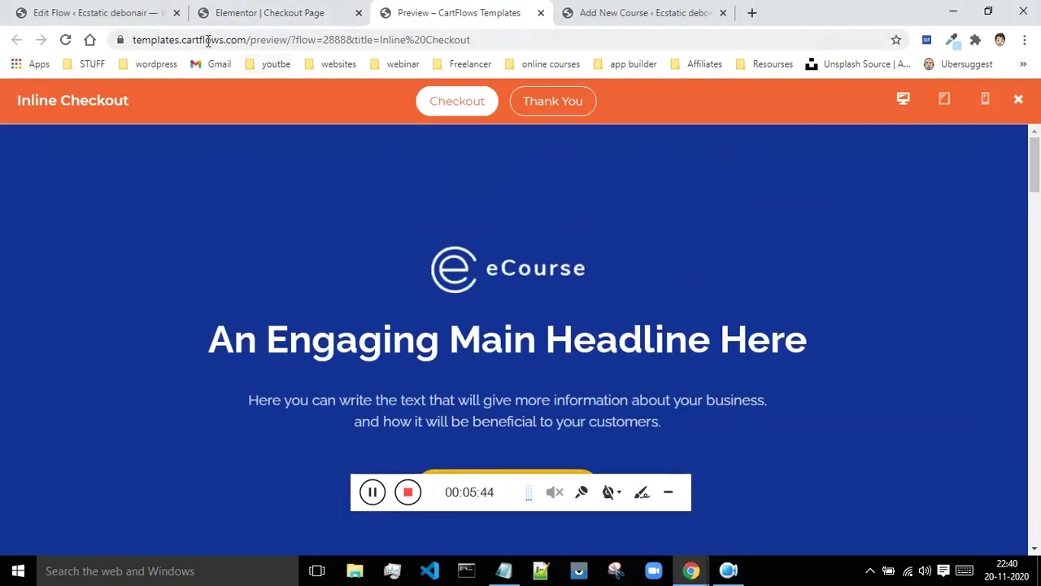
drag(146, 39, 248, 39)
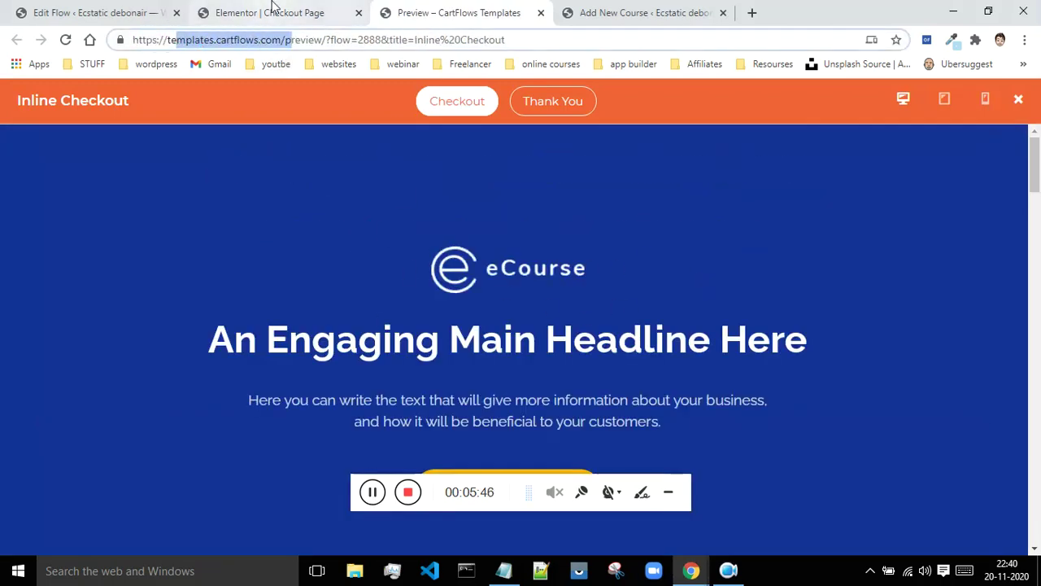
click(268, 12)
drag(158, 37, 185, 45)
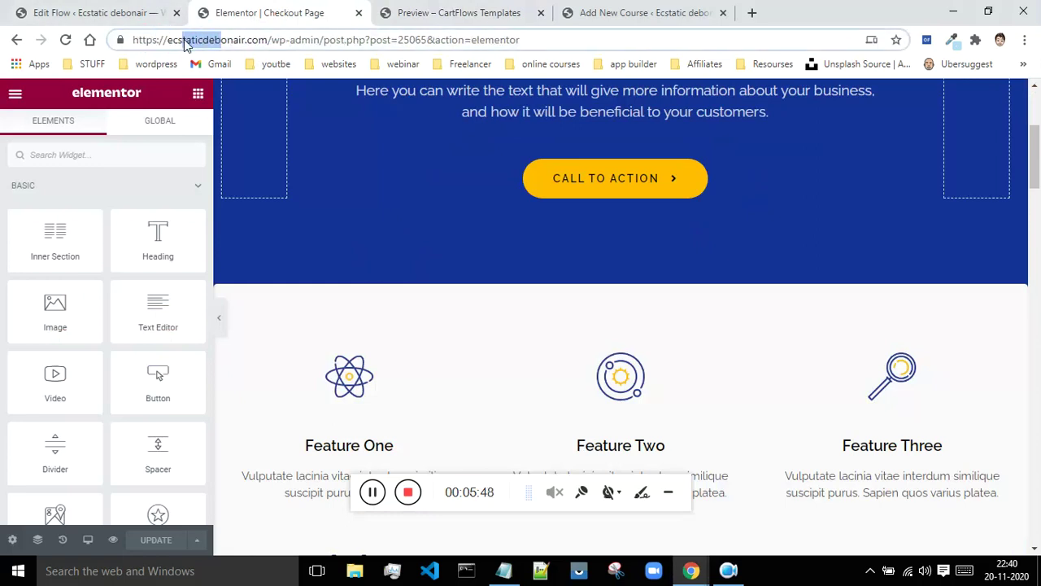
click(1034, 134)
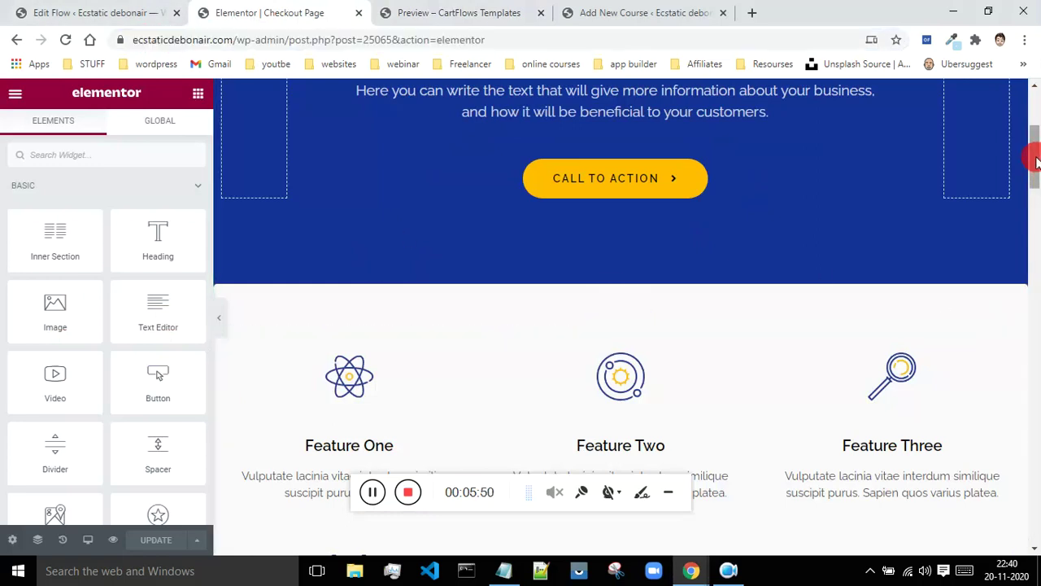
drag(1033, 134, 1033, 101)
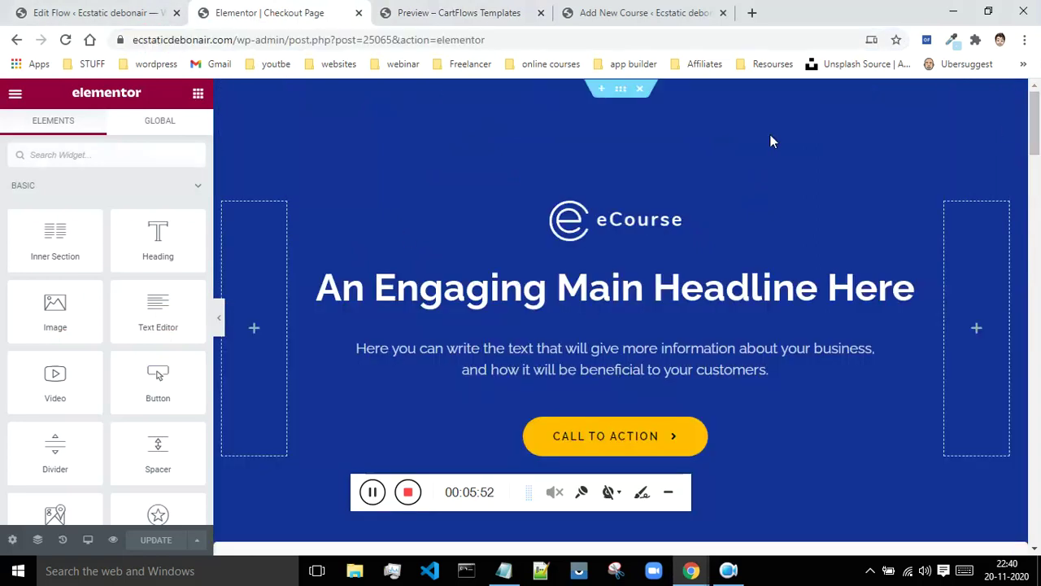
- Delete the checkout page's first four sections: the eCourse hero, the six-feature grid, the laptop illustration section and the phone illustration section
click(640, 88)
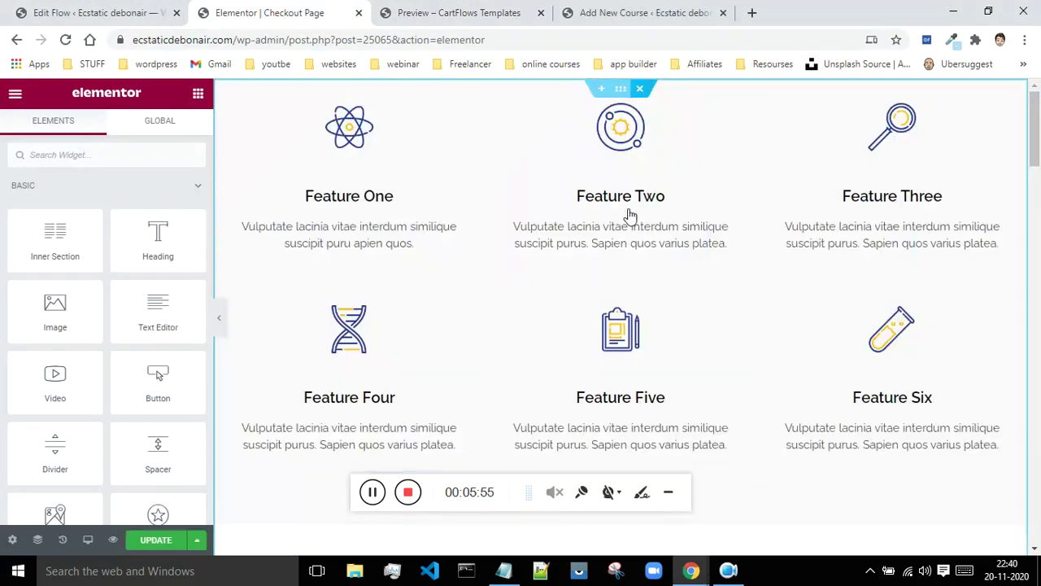
key(ctrl+z)
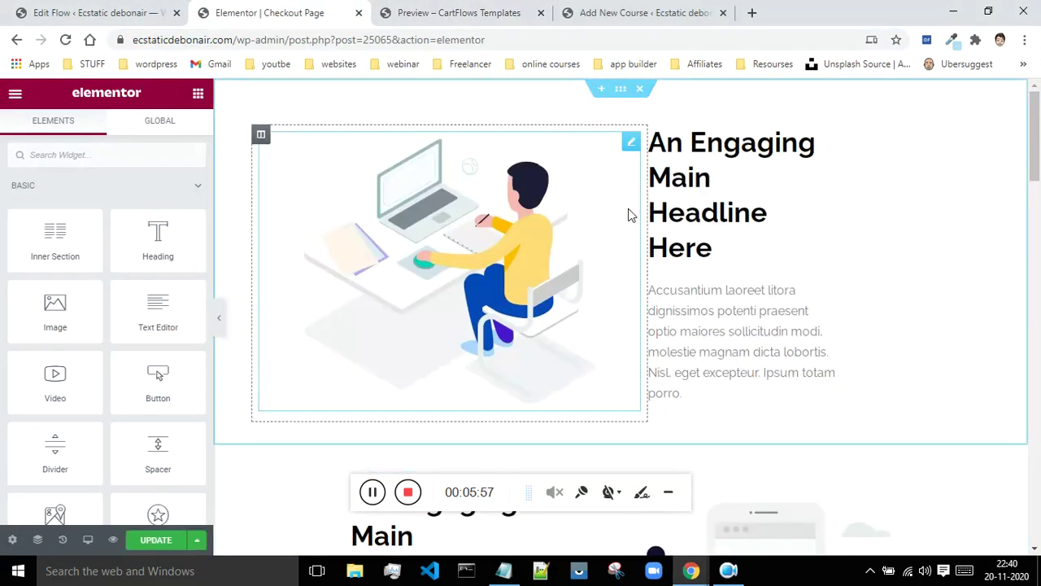
click(640, 91)
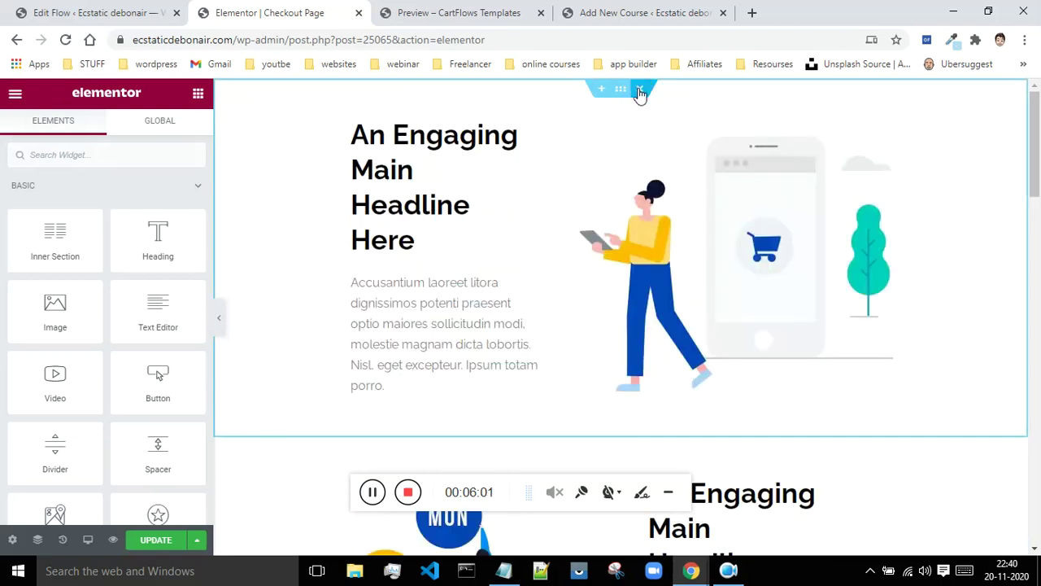
click(640, 92)
- Compare the testimonials and checkout form in the Inline Checkout template preview with those on the Elementor page
click(499, 14)
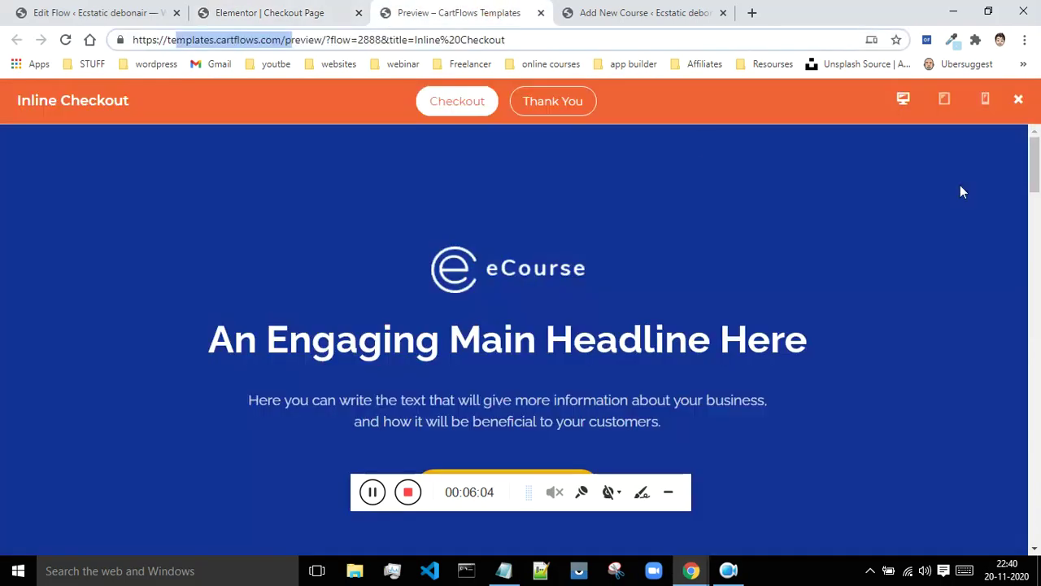
drag(1036, 183, 1034, 484)
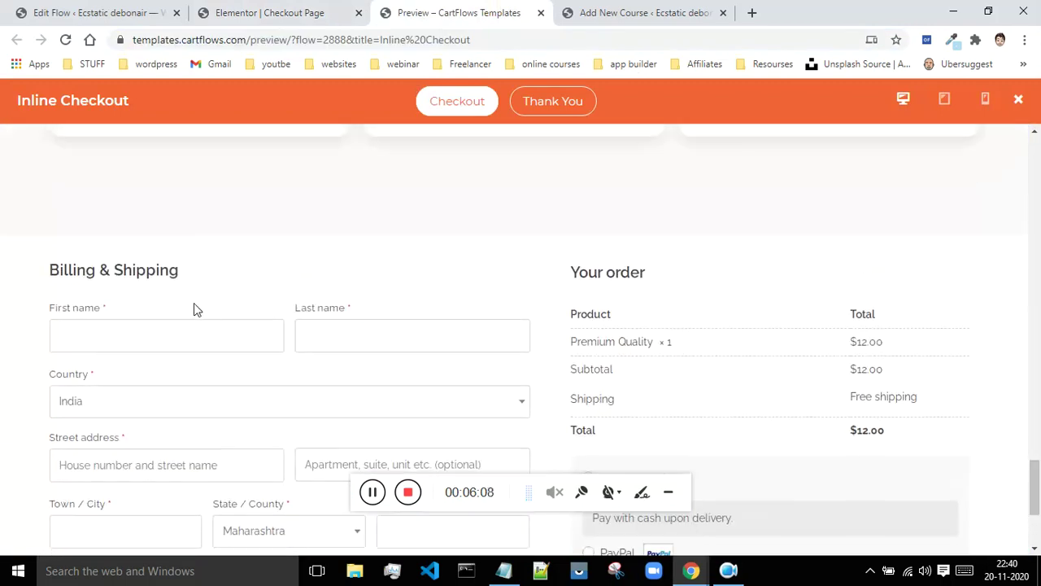
drag(1035, 188, 1034, 453)
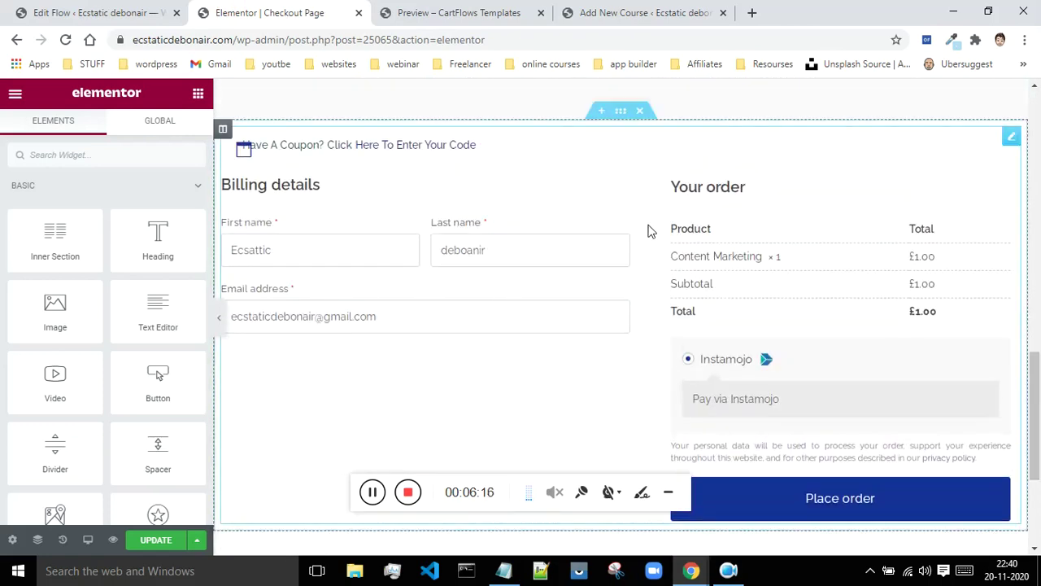
scroll(647, 228, up, 3)
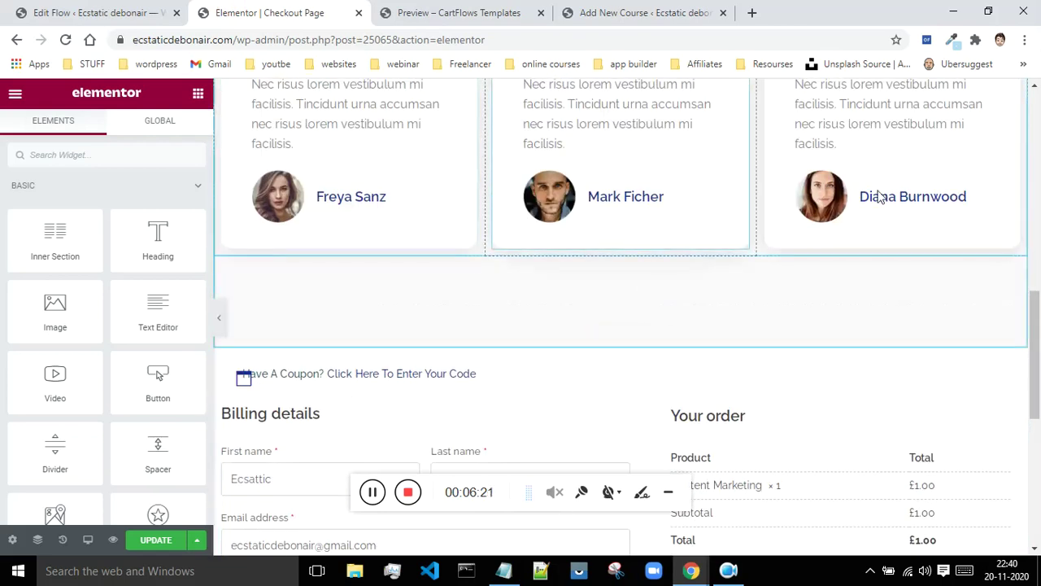
click(460, 13)
scroll(825, 285, down, 3)
scroll(813, 293, up, 5)
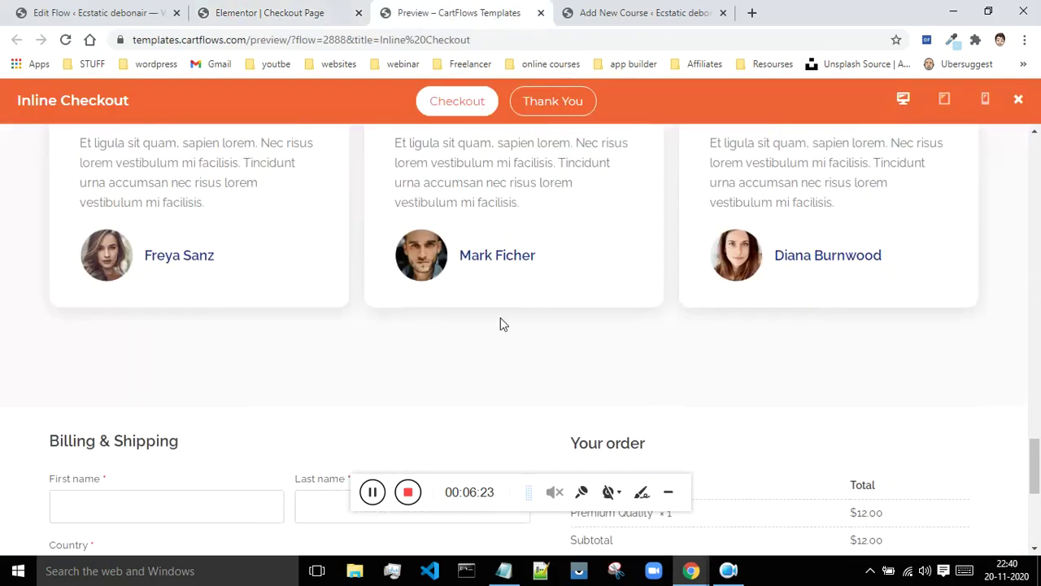
scroll(498, 311, down, 1)
scroll(493, 314, down, 1)
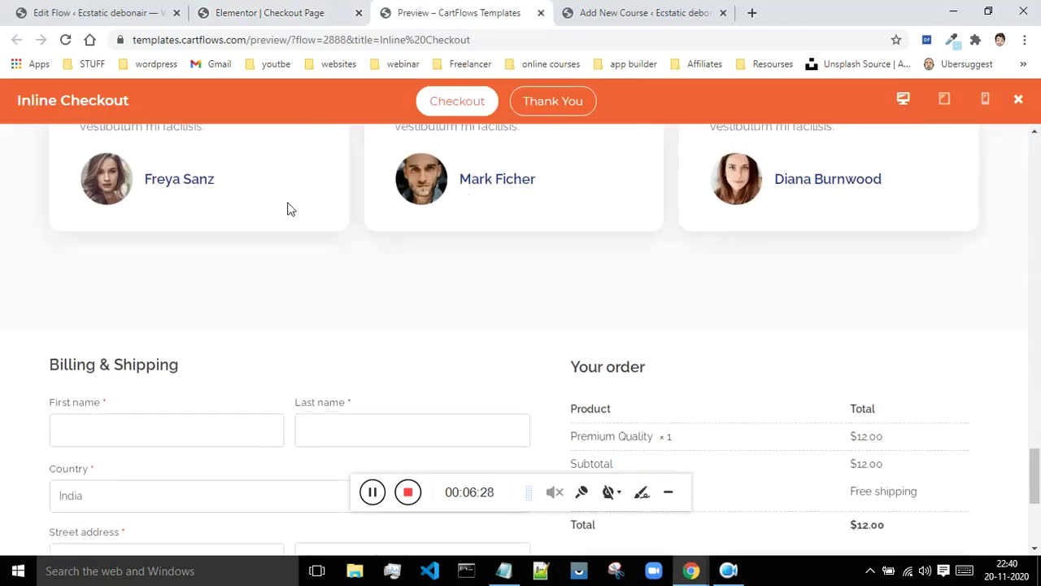
scroll(576, 261, up, 2)
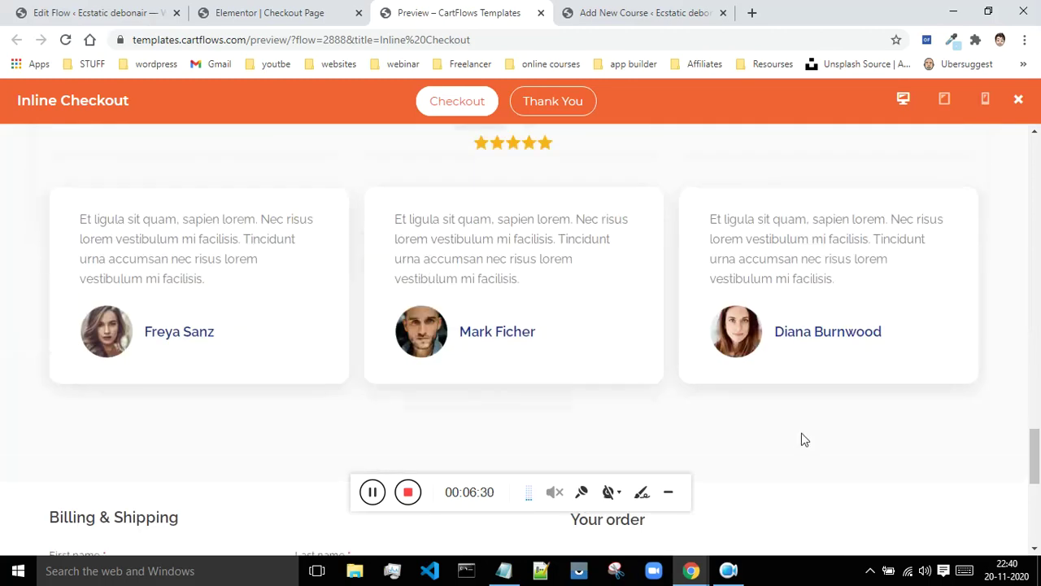
scroll(586, 365, down, 4)
click(244, 11)
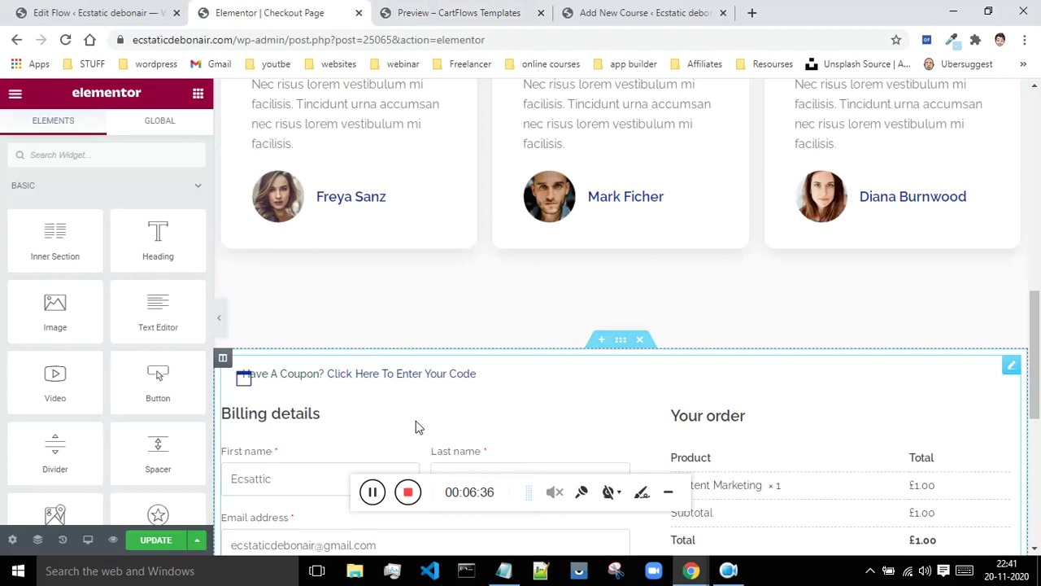
- Delete the testimonial cards, the clock illustration section and the What Our Clients Say! section, and update the checkout page
scroll(572, 432, up, 2)
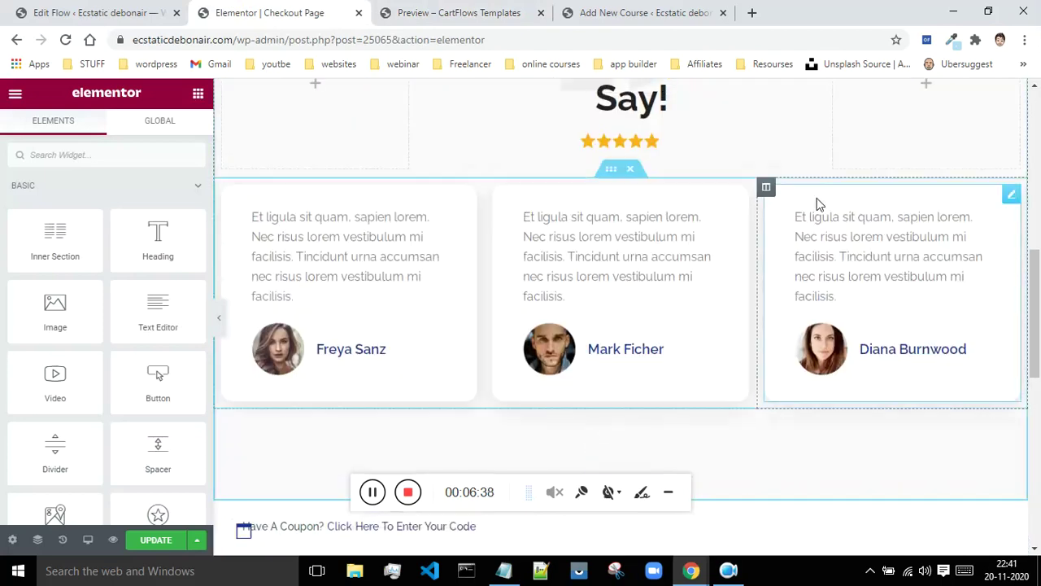
click(631, 170)
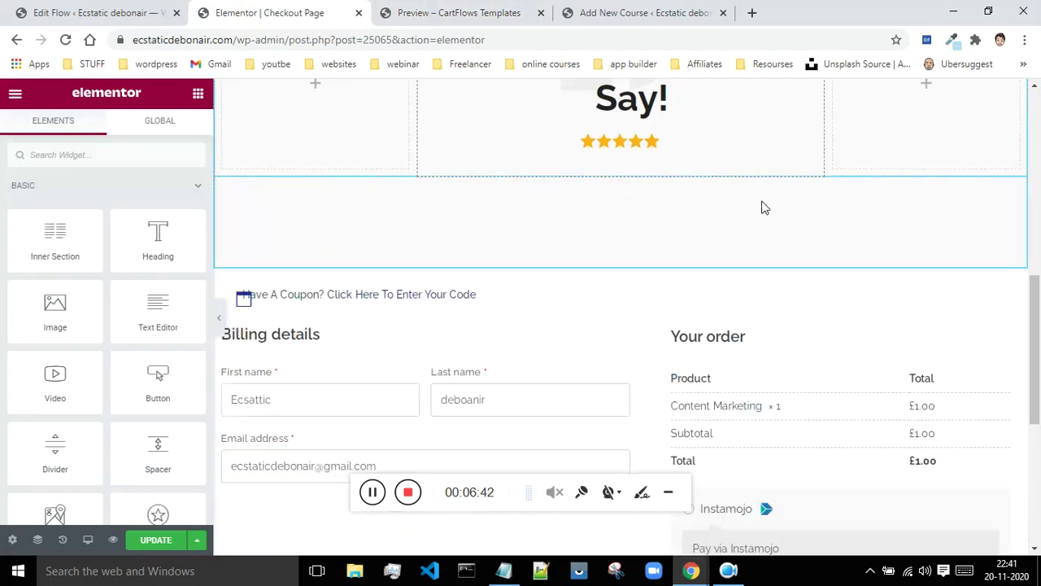
drag(1031, 275, 1034, 181)
scroll(648, 223, up, 3)
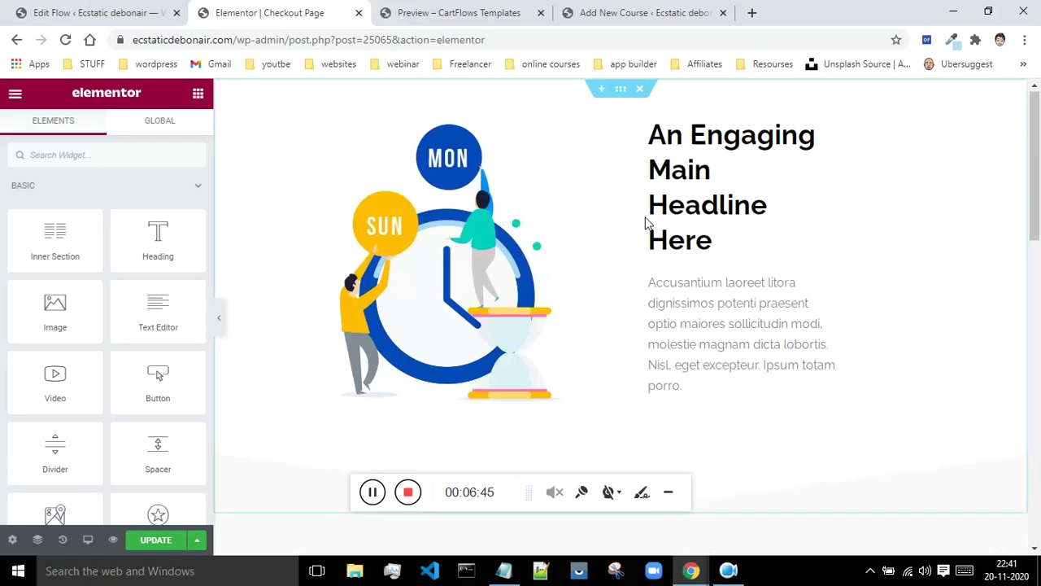
click(640, 90)
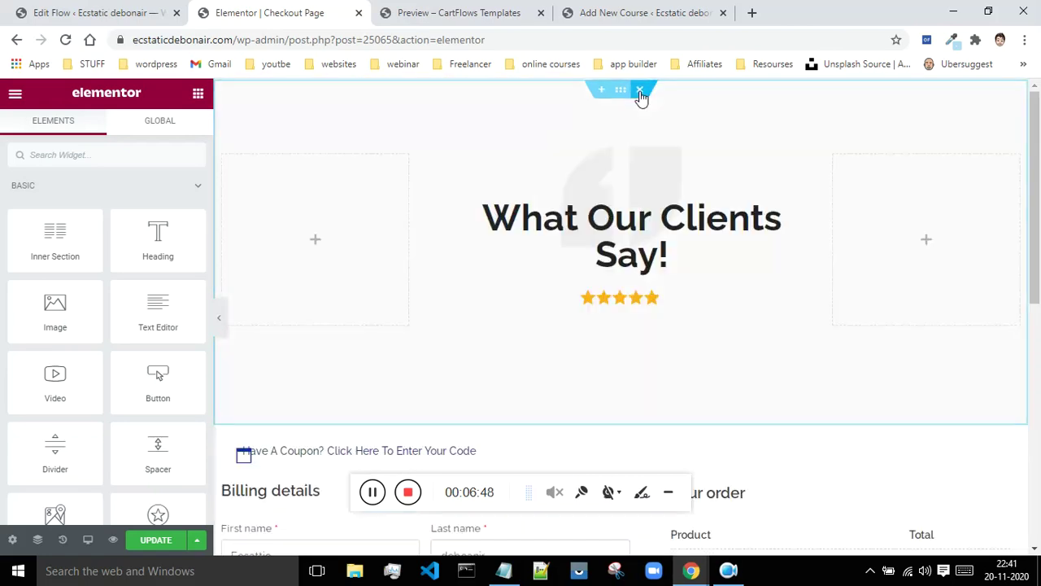
click(640, 90)
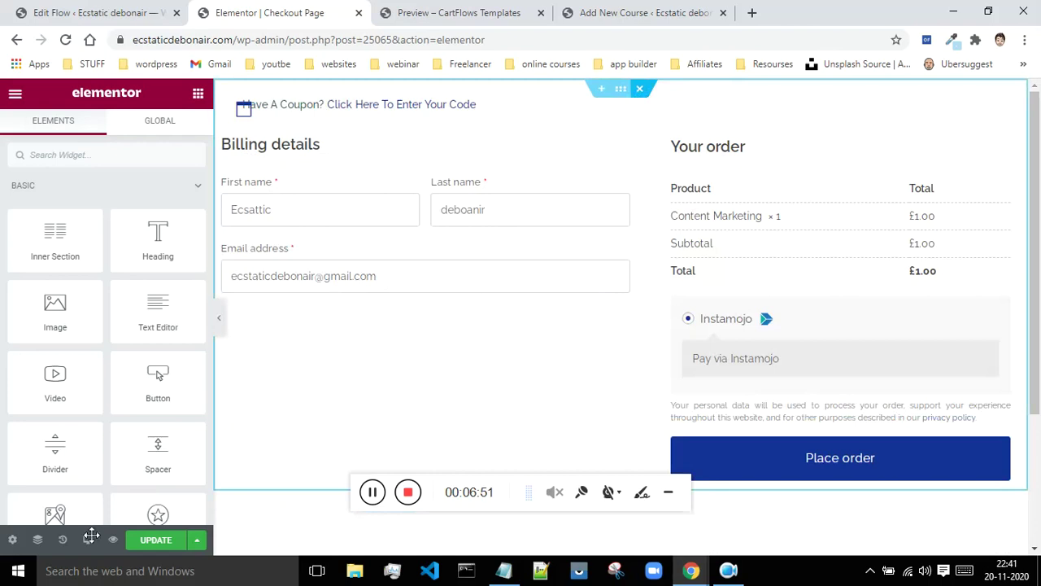
click(157, 545)
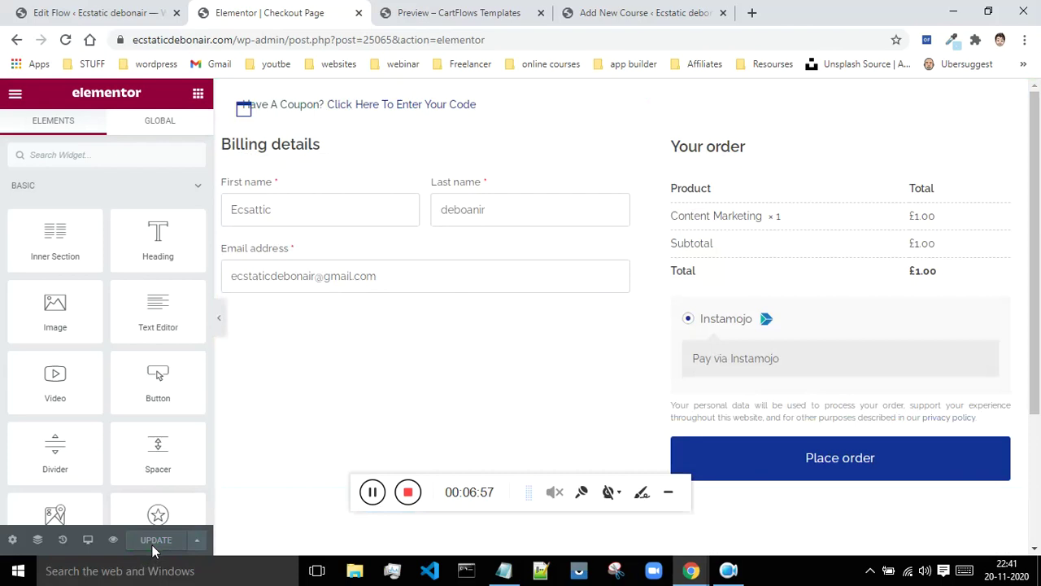
- Open the flow's Thank You Page step for editing in a new tab, close the Elementor tab and display the Thank You Settings
click(82, 13)
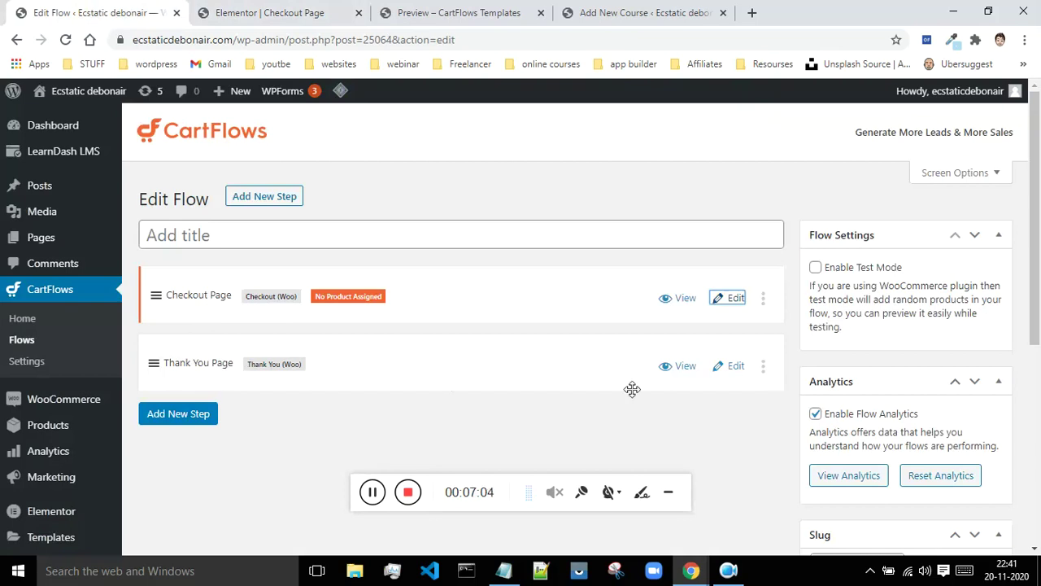
right_click(730, 369)
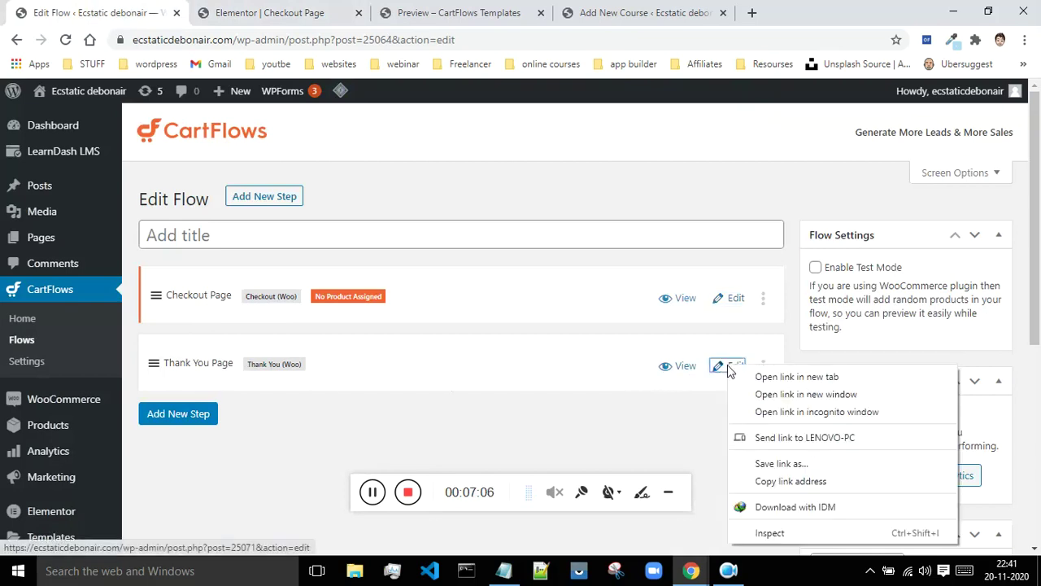
click(739, 376)
drag(598, 7, 252, 4)
click(514, 13)
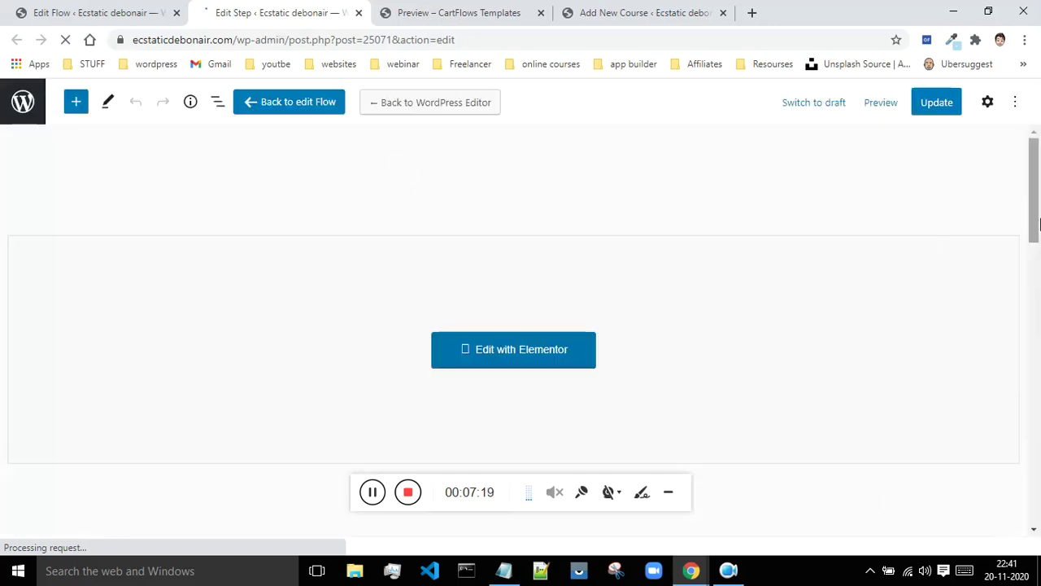
drag(1033, 206, 1036, 335)
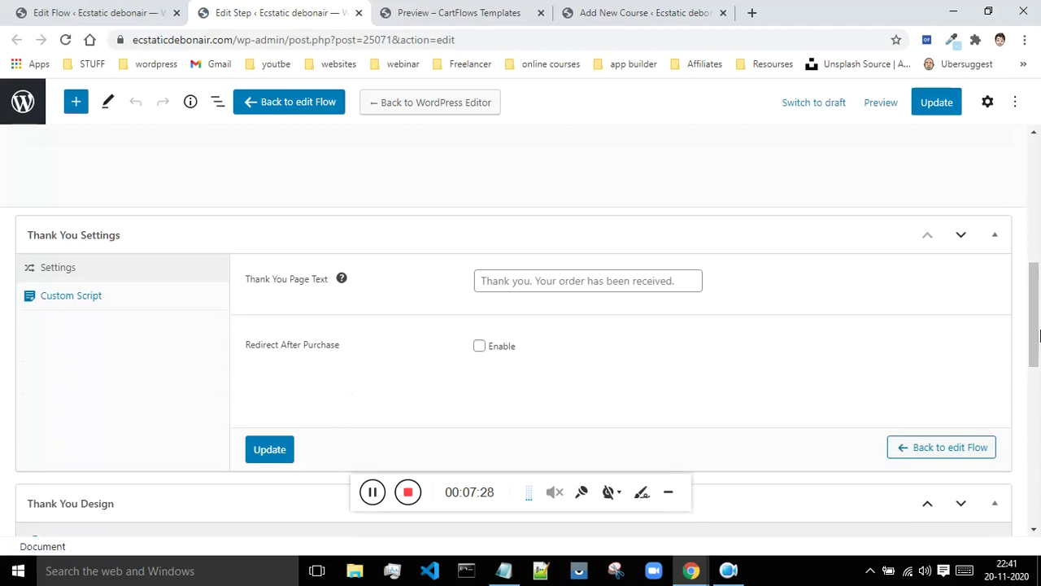
- Enable Redirect After Purchase in the Thank You Page step's settings
click(104, 12)
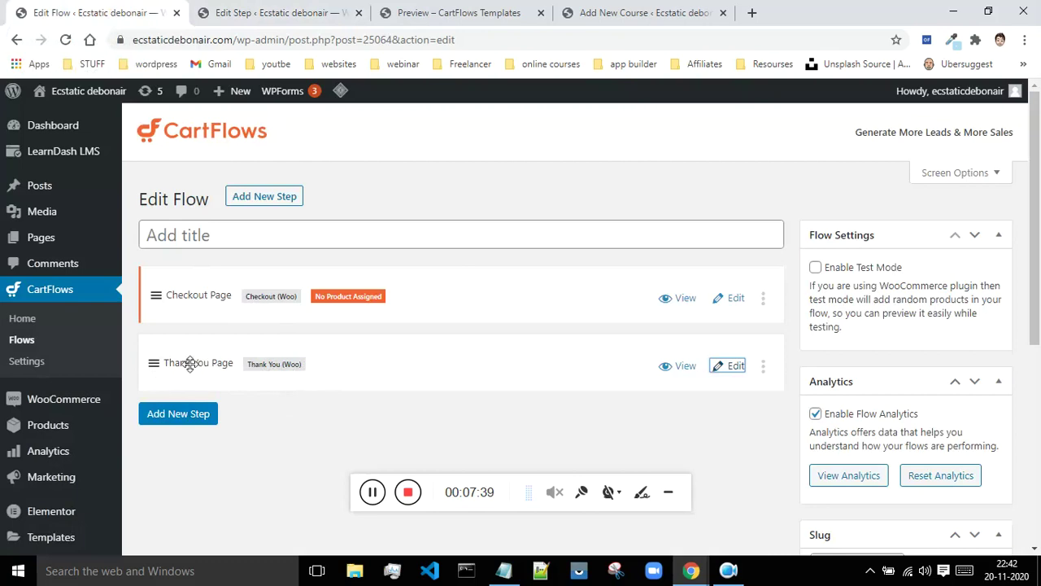
right_click(726, 373)
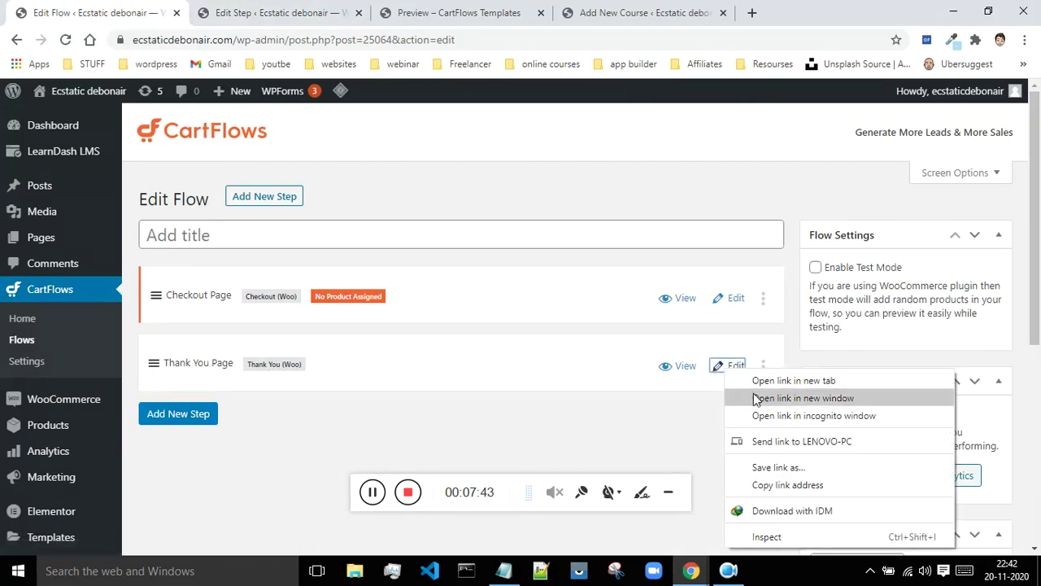
click(298, 6)
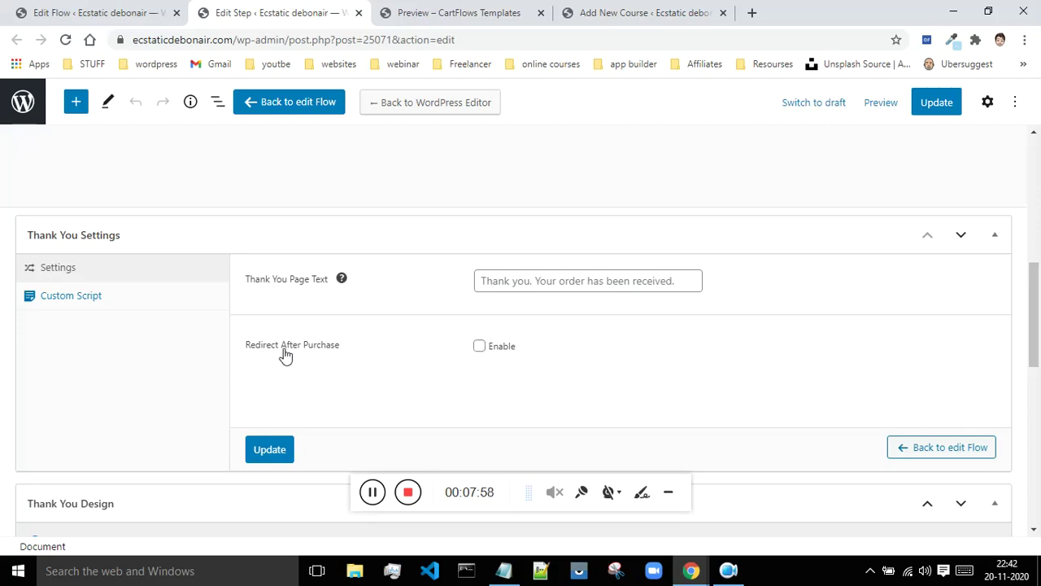
click(479, 348)
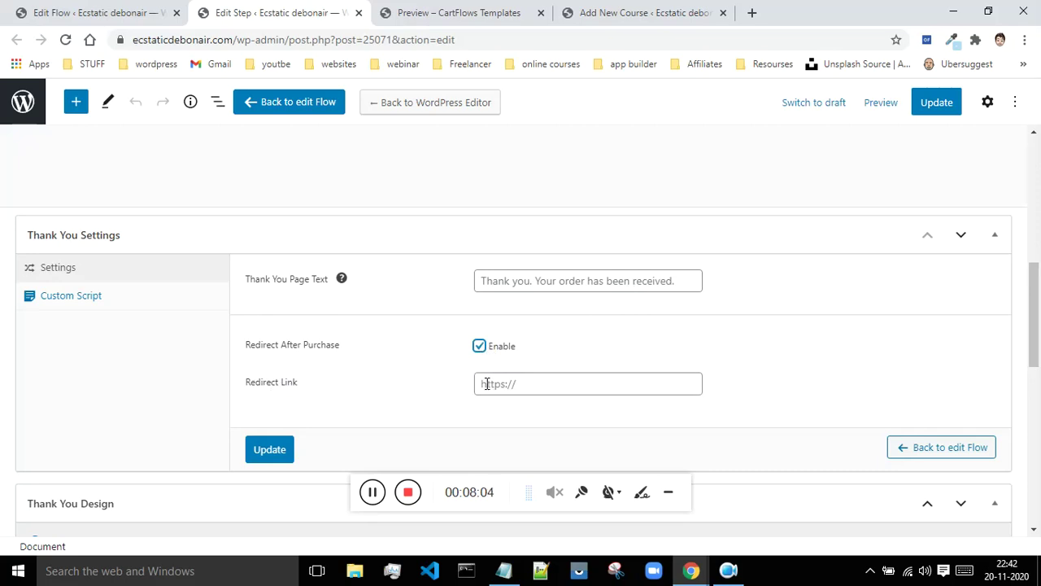
- Open ecstaticdebonair.com in a new tab, go to its My Account page and review the Your Courses list
click(615, 10)
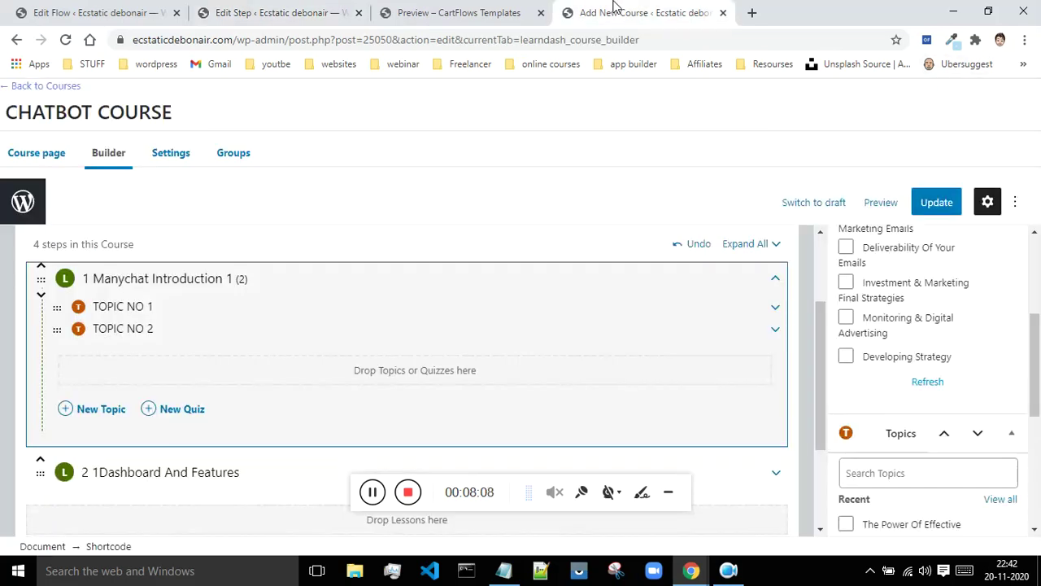
click(752, 12)
text(ECstaticdebonair.com)
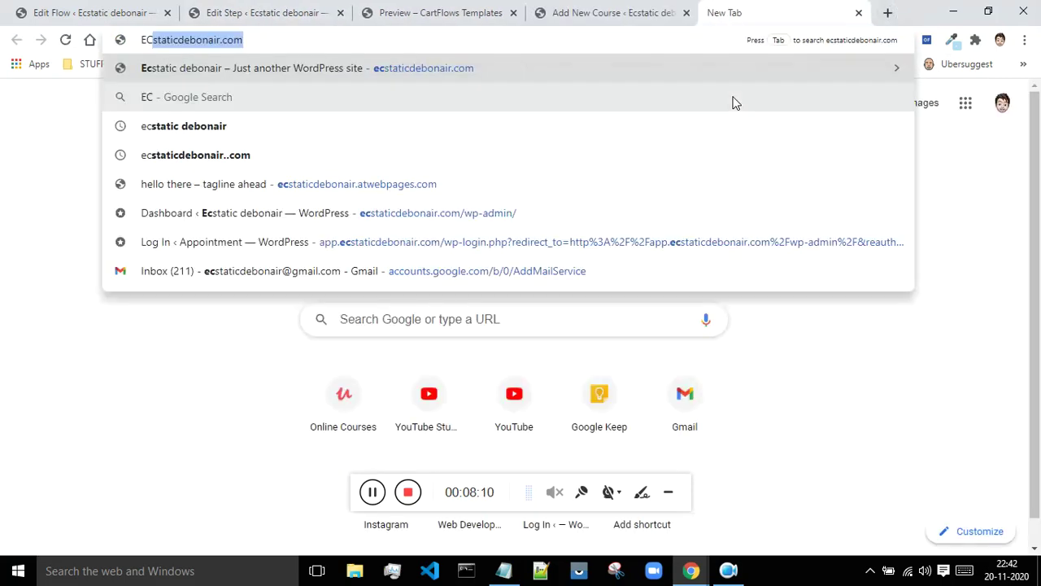
key(Return)
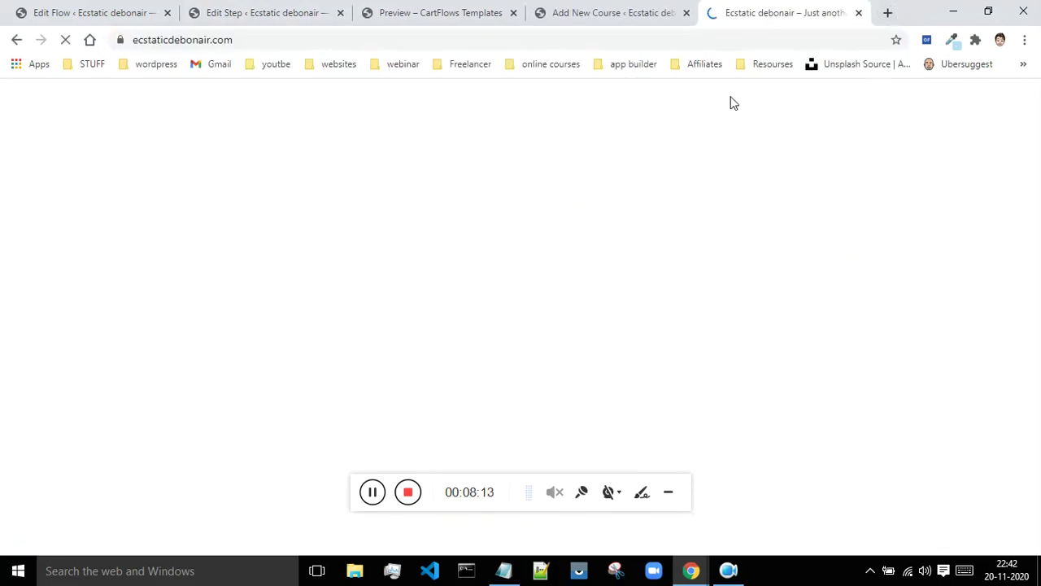
scroll(757, 167, down, 4)
scroll(772, 179, up, 4)
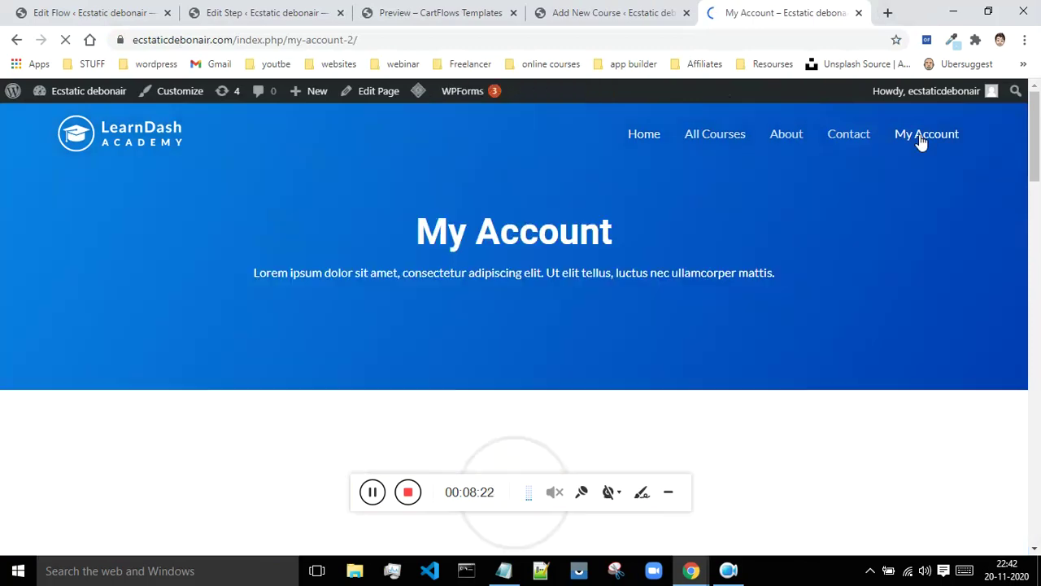
scroll(676, 246, down, 4)
scroll(203, 268, down, 3)
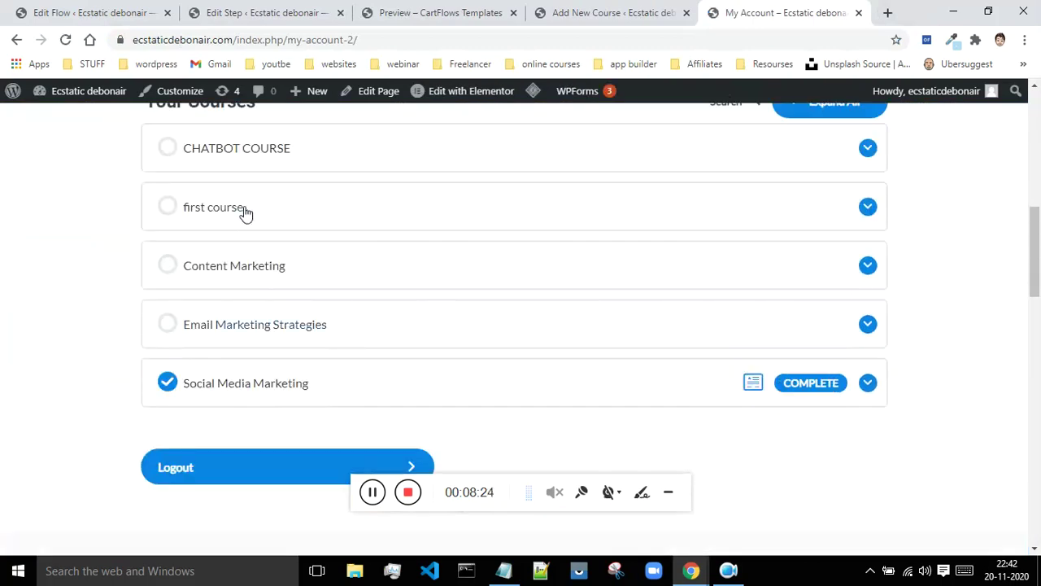
scroll(244, 219, up, 2)
scroll(439, 326, down, 1)
scroll(468, 306, up, 1)
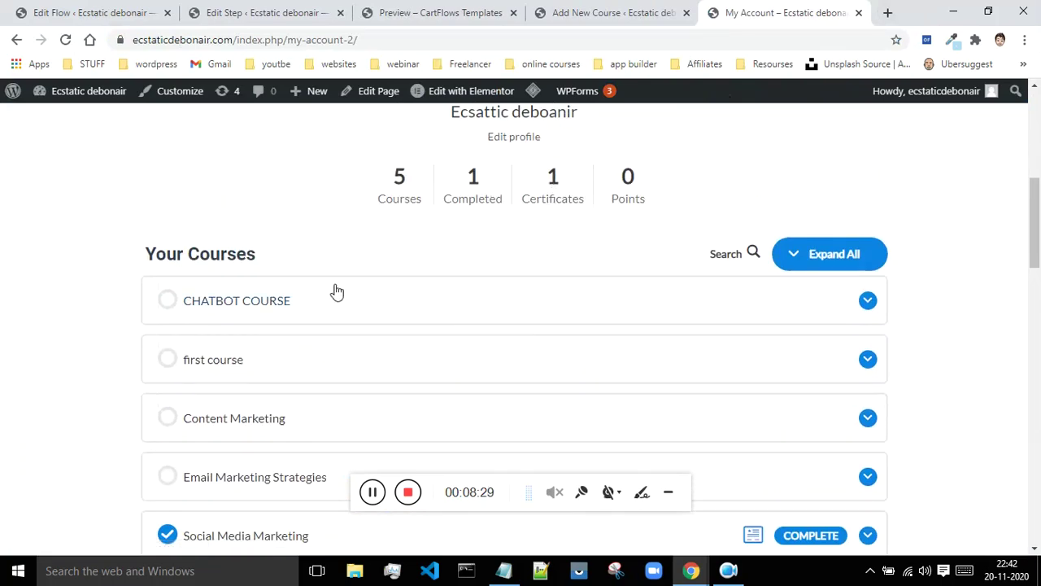
scroll(595, 351, down, 1)
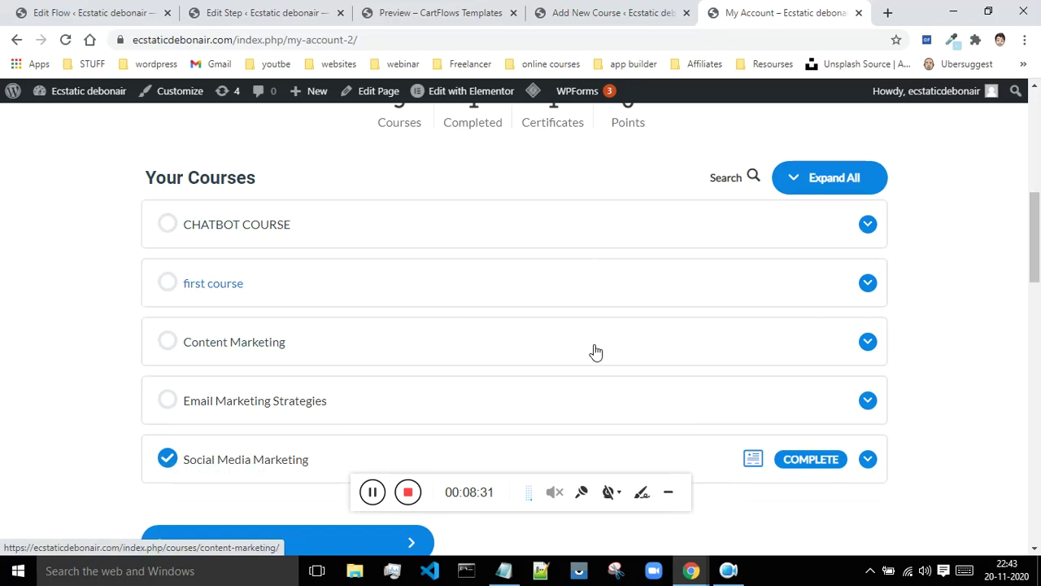
- Copy the My Account page's address, ending in /index.php/my-account-2/, into the Thank You step's Redirect Link
click(394, 39)
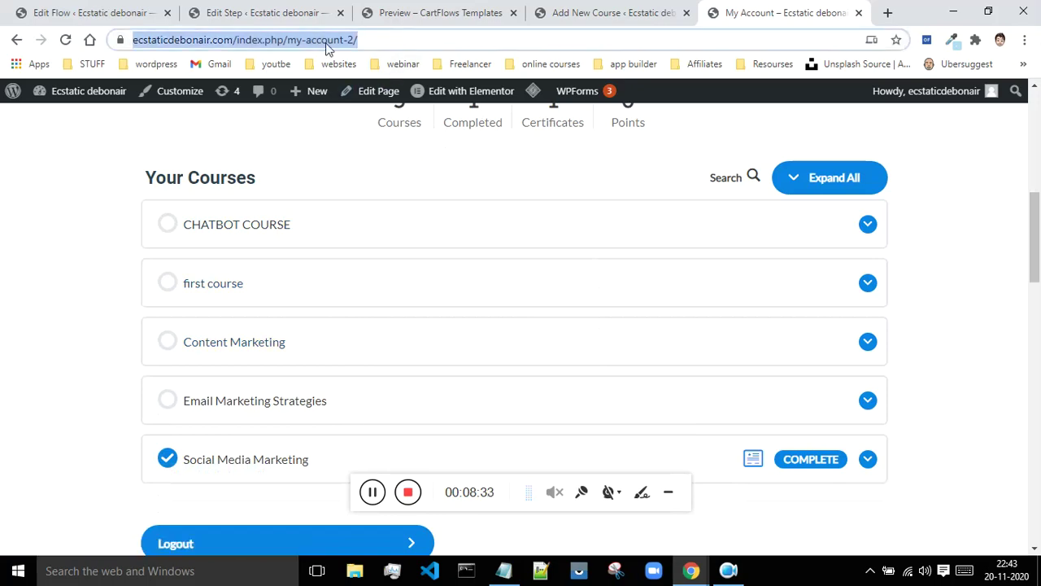
click(237, 14)
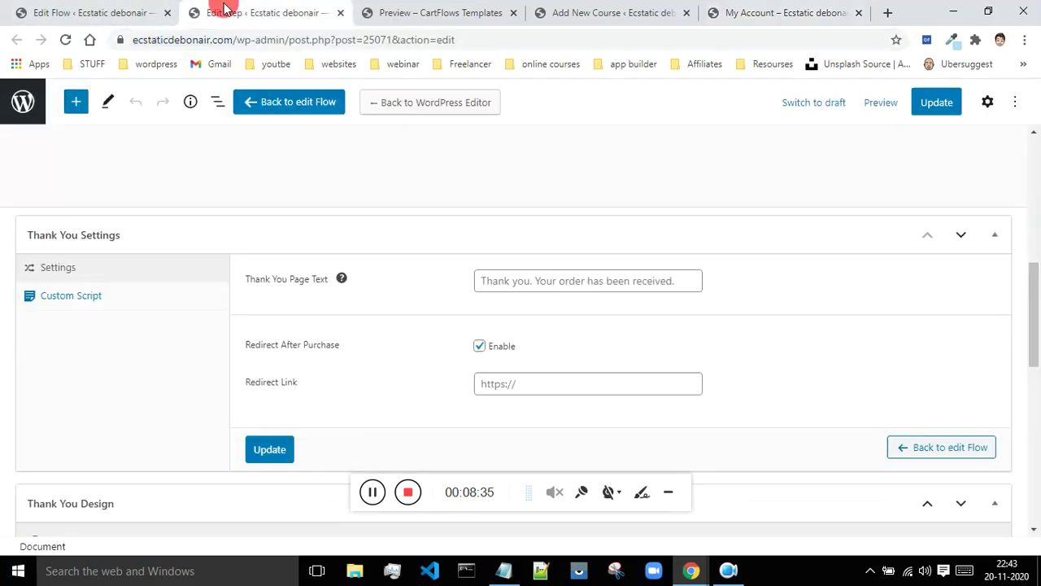
click(495, 383)
key(ctrl+v)
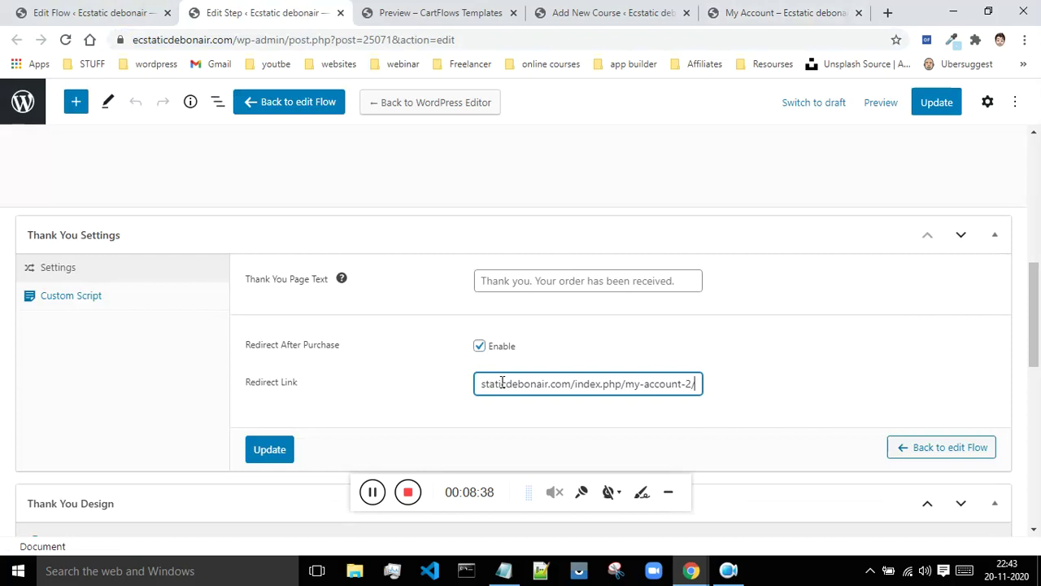
- Save the Thank You Page step's redirect settings and return to the flow's editing page
click(291, 456)
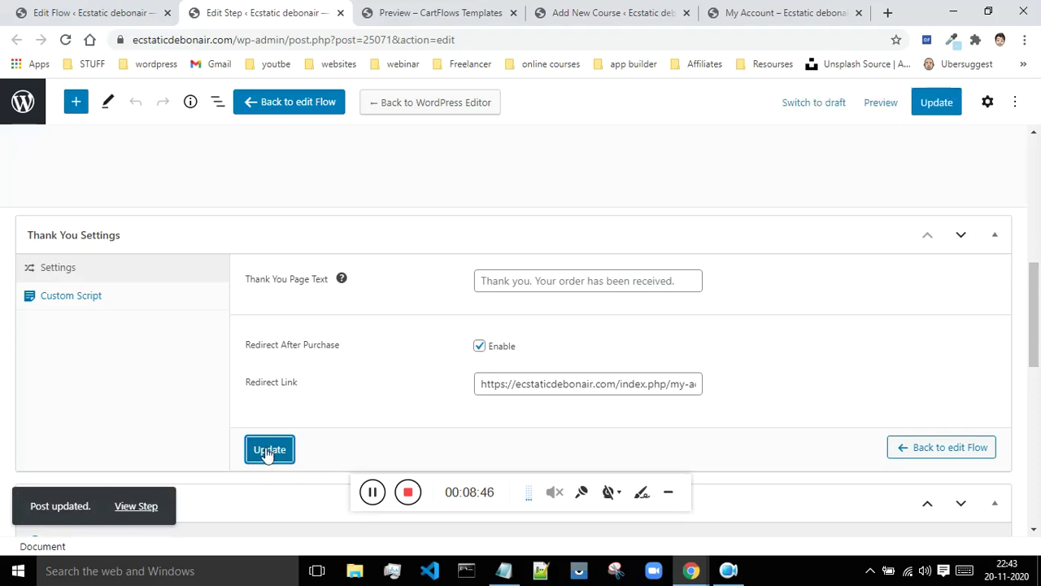
click(94, 12)
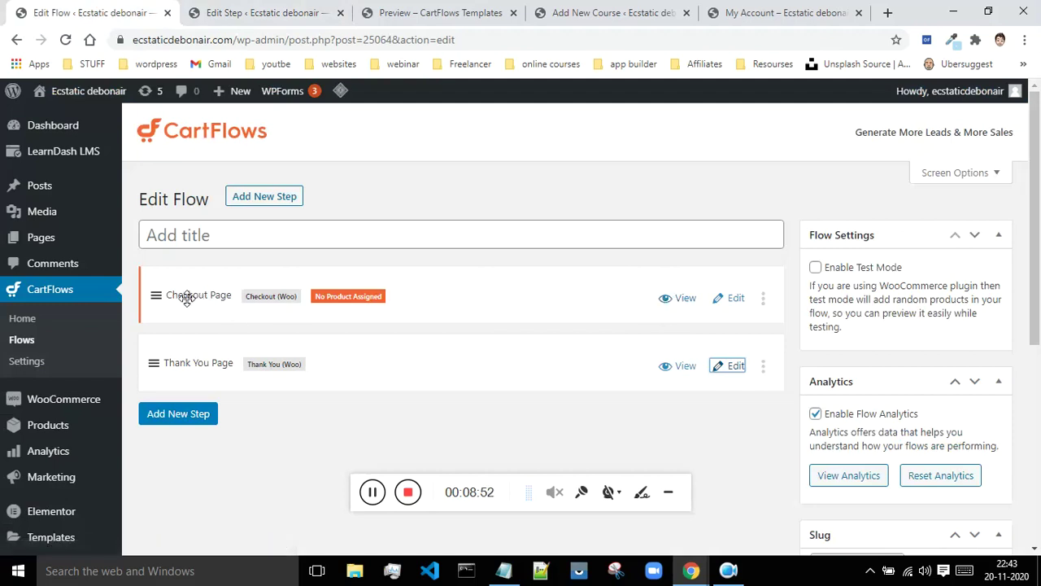
- View the flow's Checkout Page step in a new tab, close the Thank You step's tab and copy the checkout page's address
right_click(678, 304)
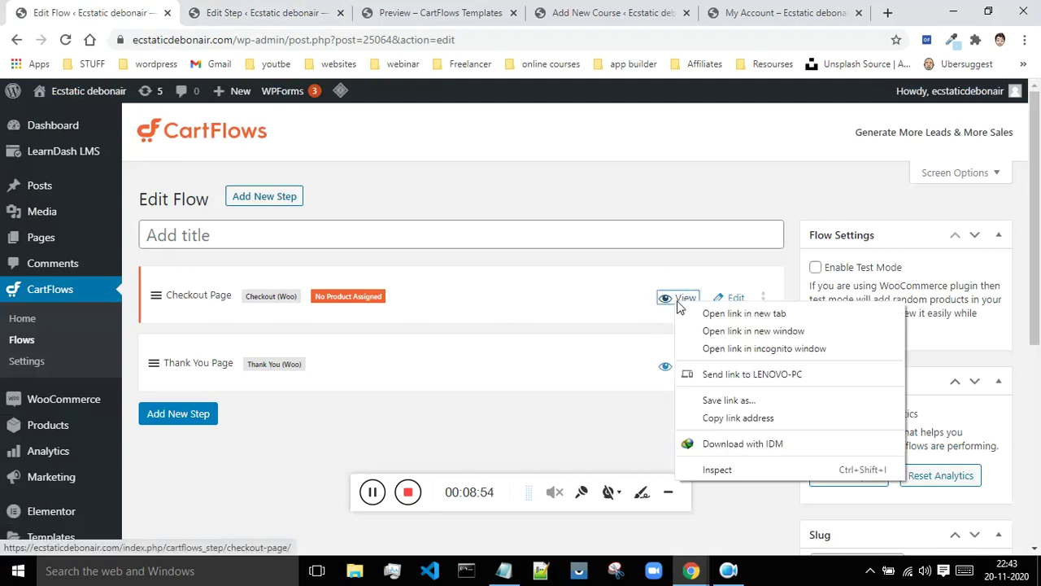
click(687, 312)
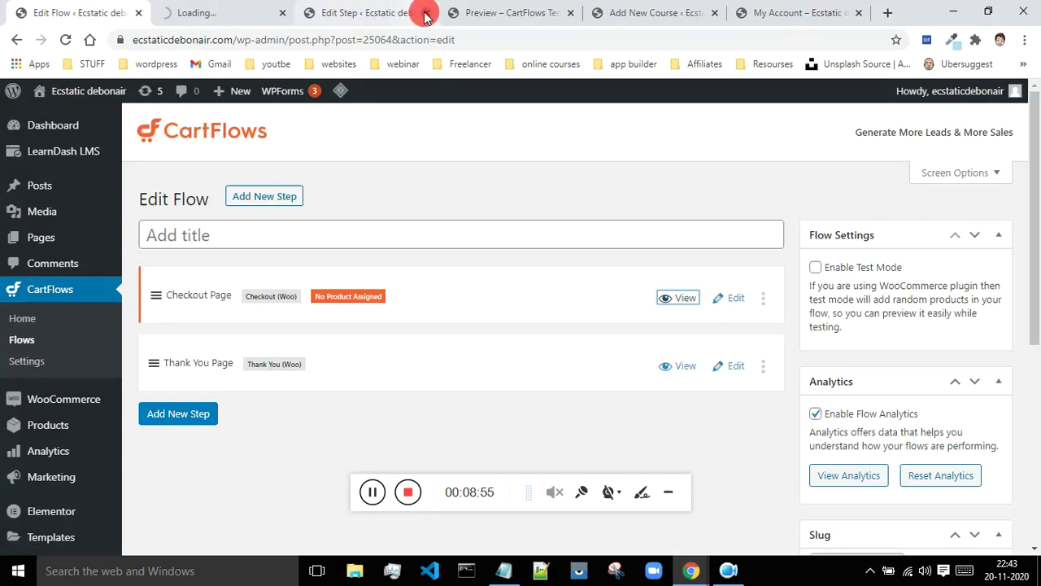
click(252, 11)
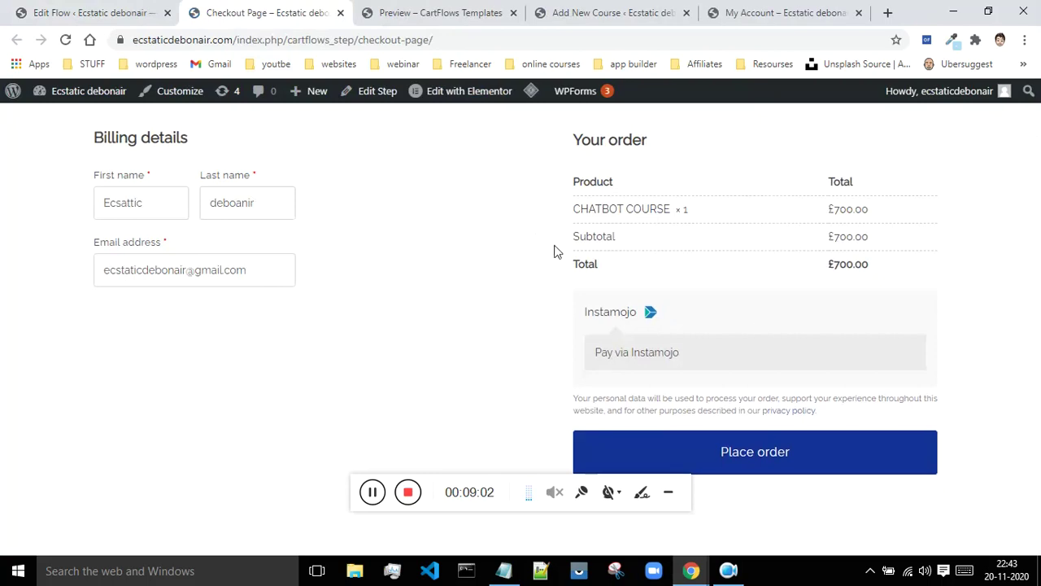
click(436, 36)
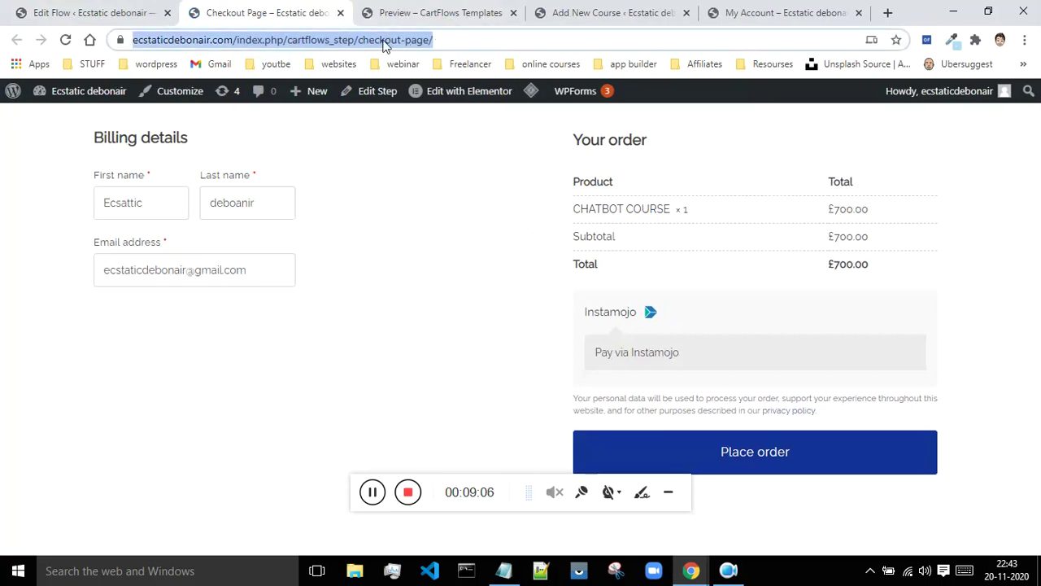
- In the CHATBOT COURSE settings, set the Access Mode to Closed with a Course Price of 700
click(600, 6)
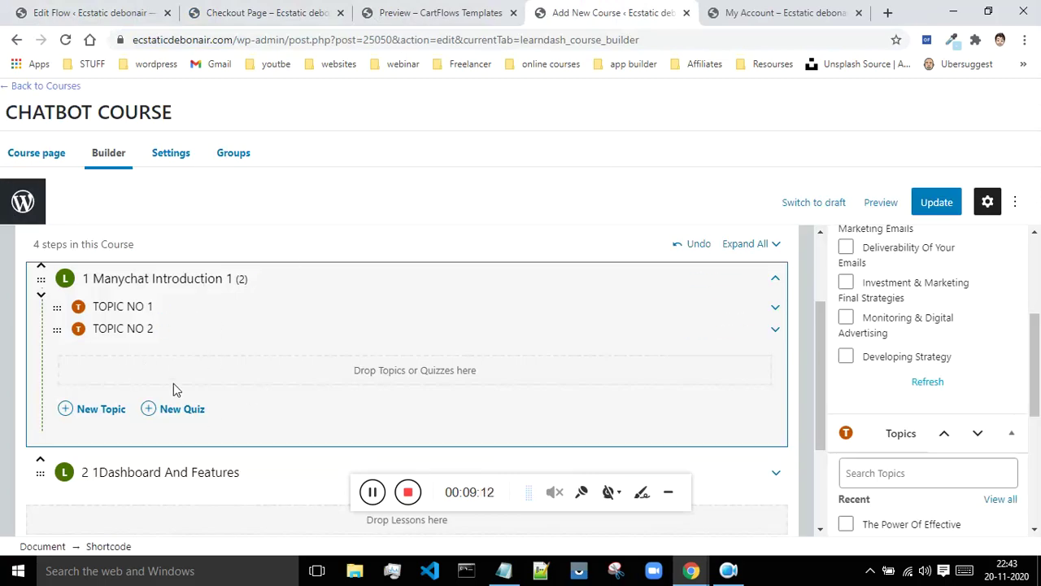
click(170, 158)
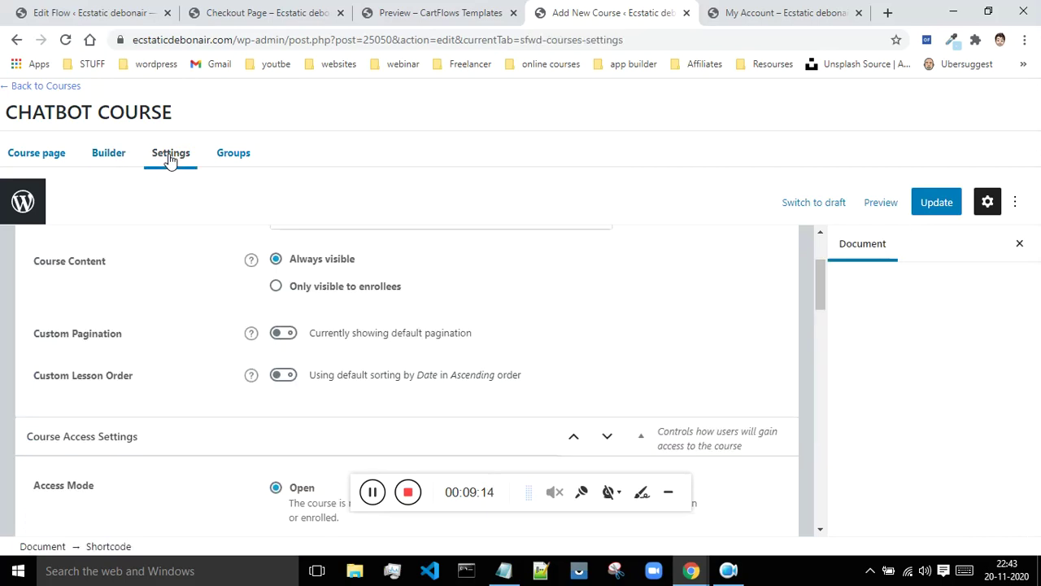
scroll(536, 268, up, 2)
scroll(536, 268, down, 7)
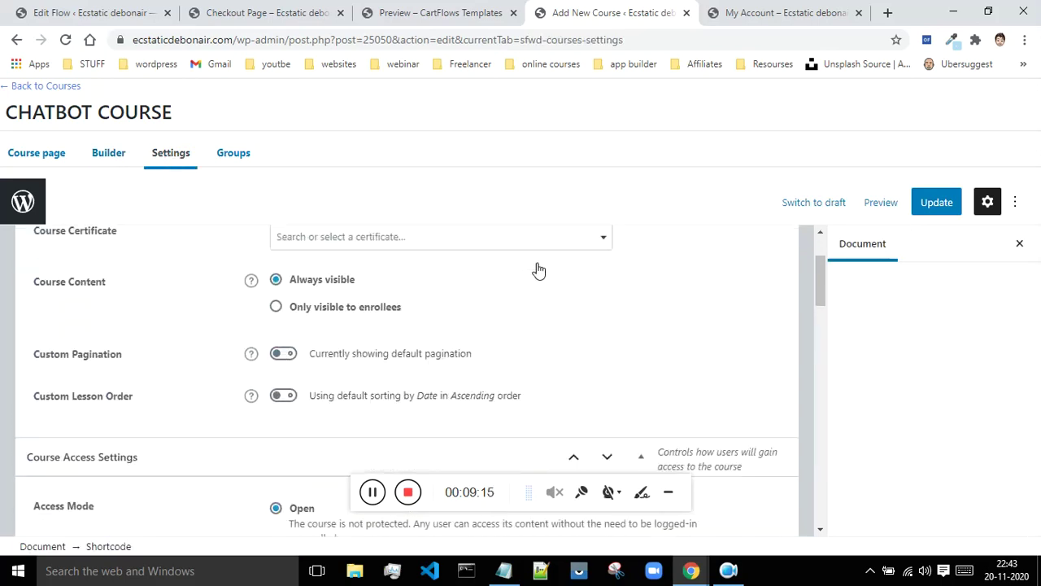
click(278, 388)
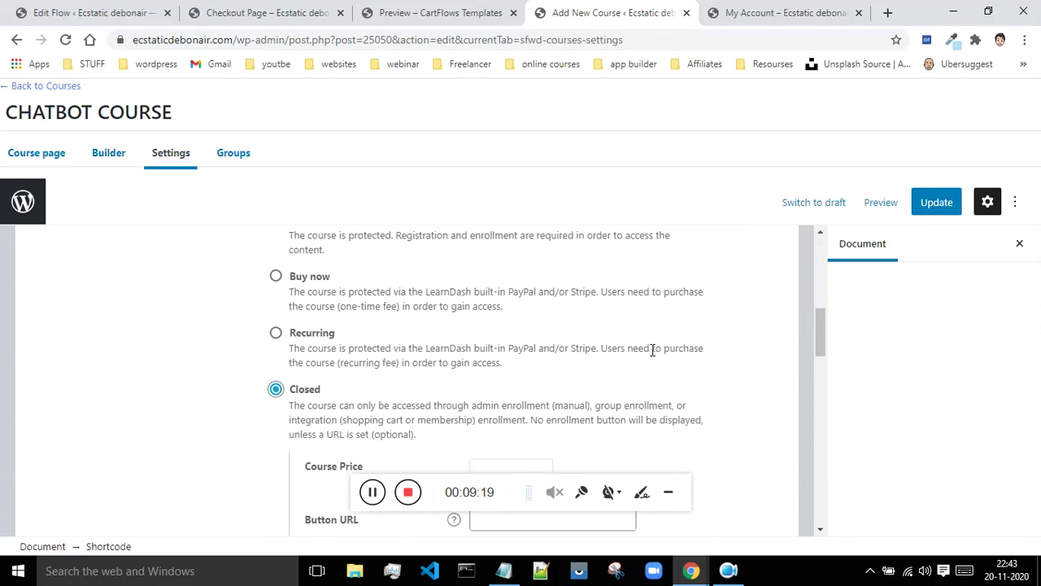
scroll(652, 349, down, 2)
click(475, 318)
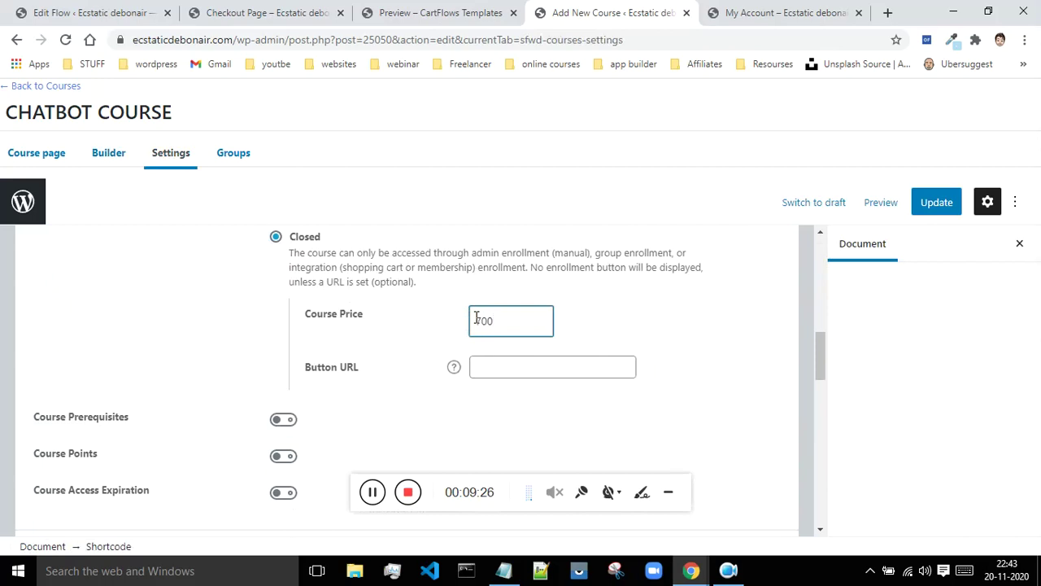
- Set the closed course's Button URL to the copied checkout address, ending in /cartflows_step/checkout-page/, and update the course
click(488, 370)
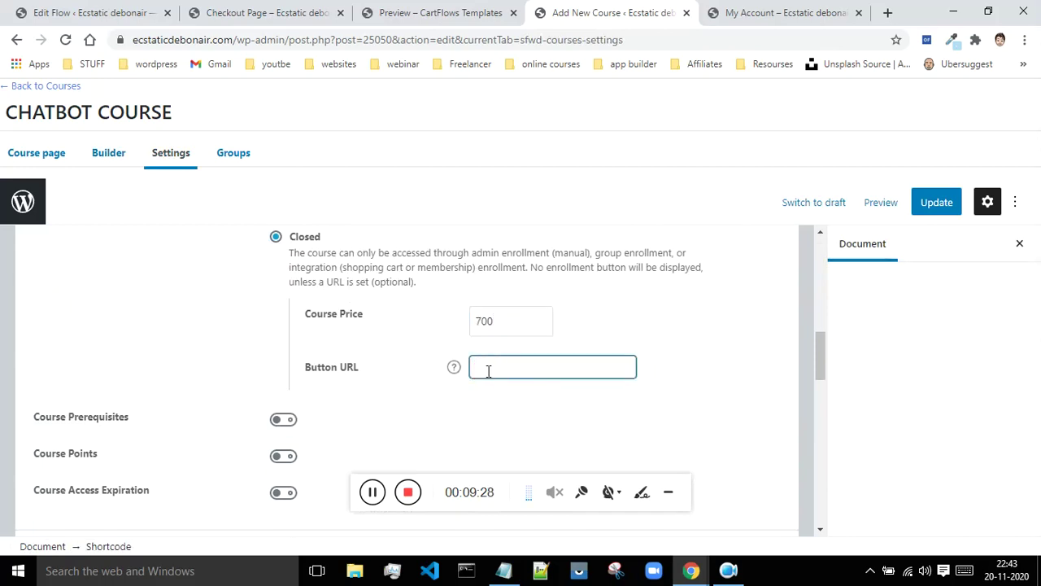
key(ctrl+v)
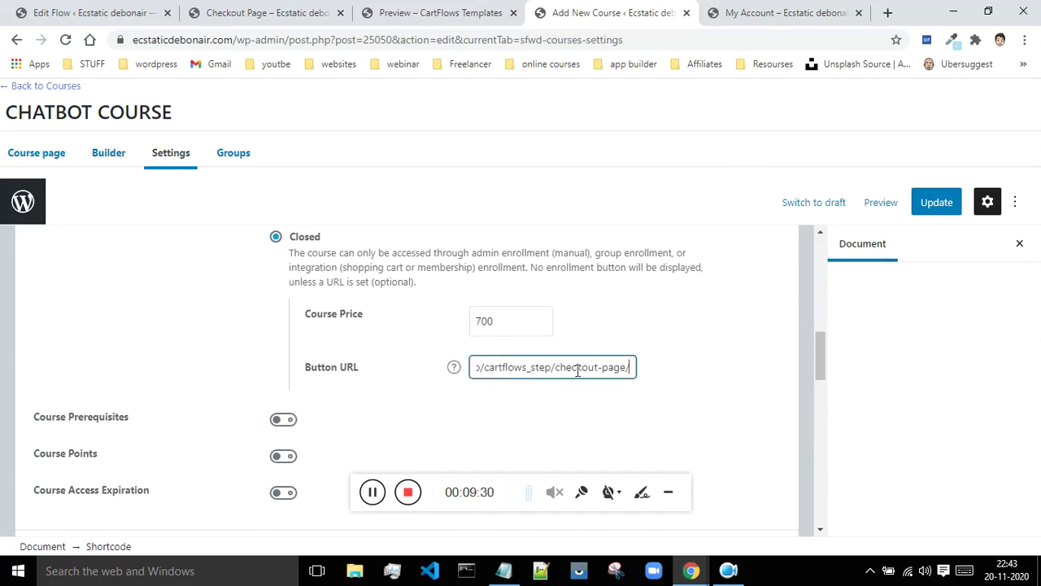
click(936, 208)
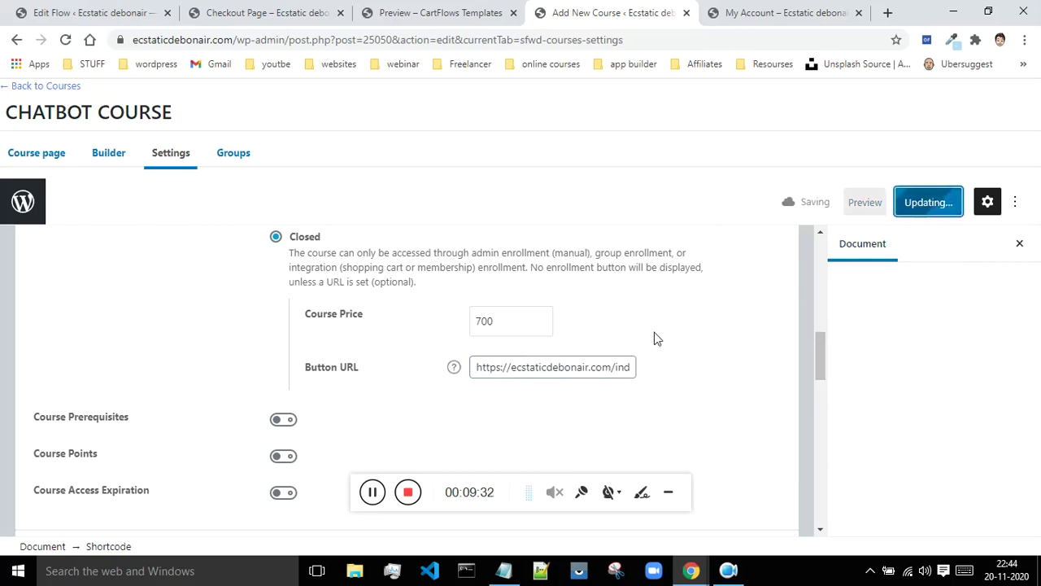
- Assign the "web dev certificate" as the Course Certificate and update the course
scroll(396, 342, up, 2)
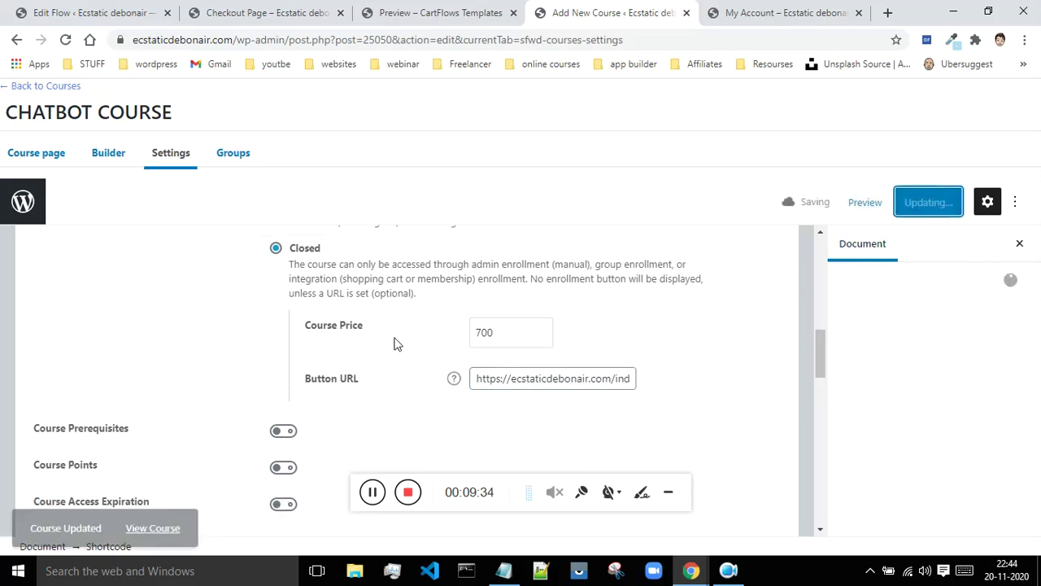
scroll(396, 343, up, 5)
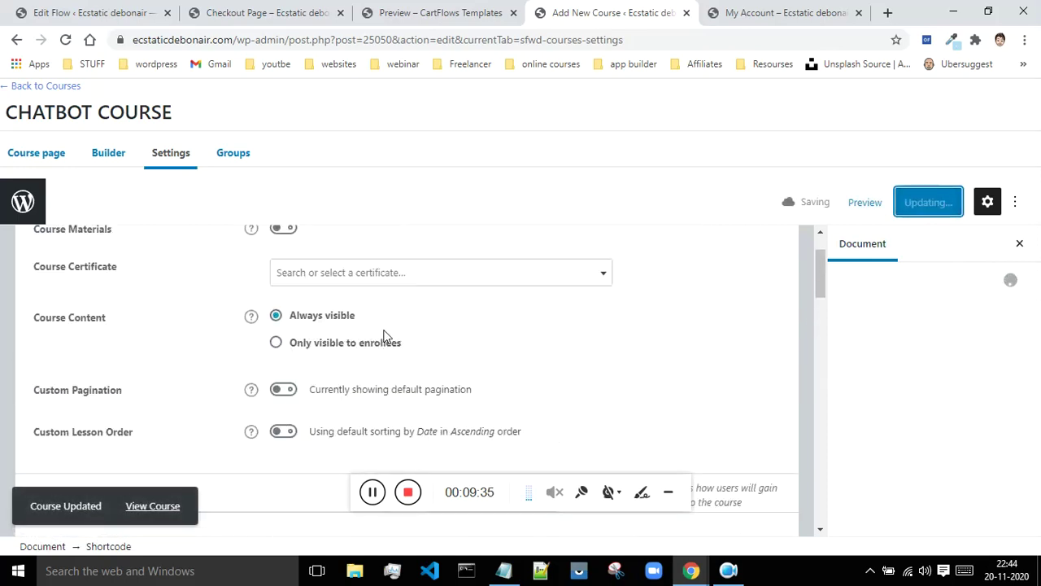
click(368, 278)
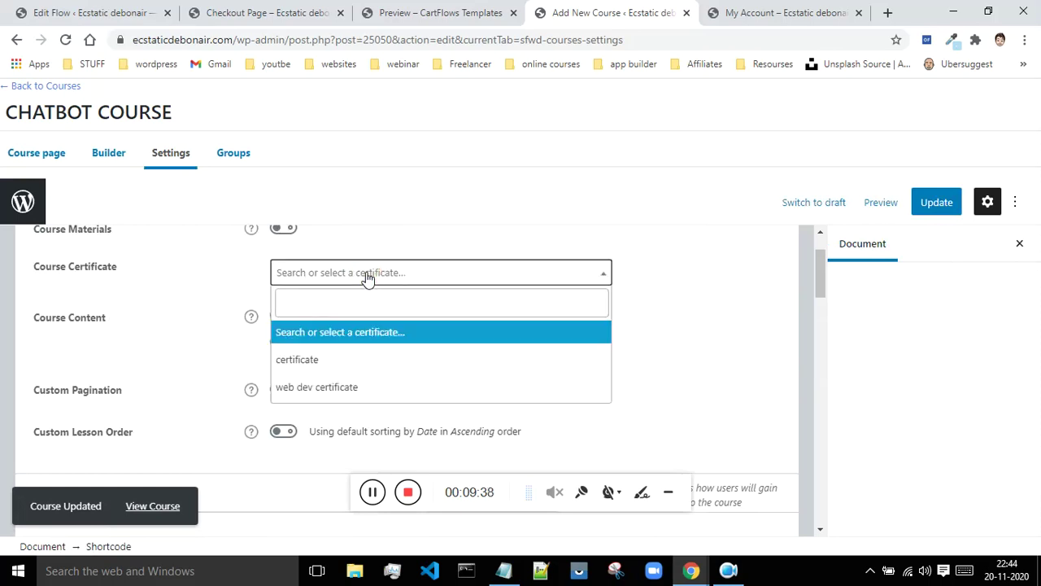
click(317, 392)
click(940, 203)
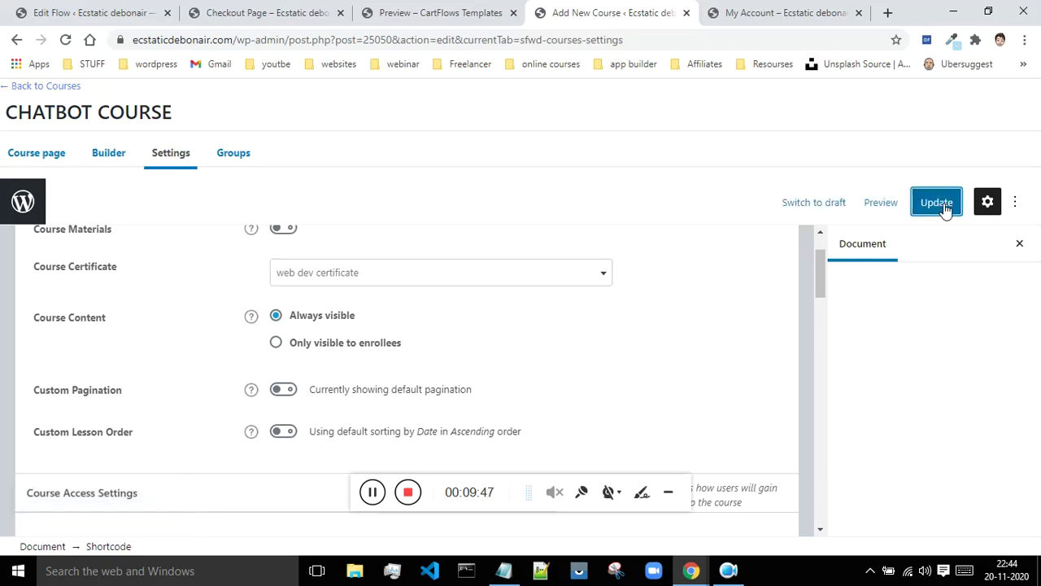
- Open ecstaticdebonair.com in a new incognito window
click(1027, 38)
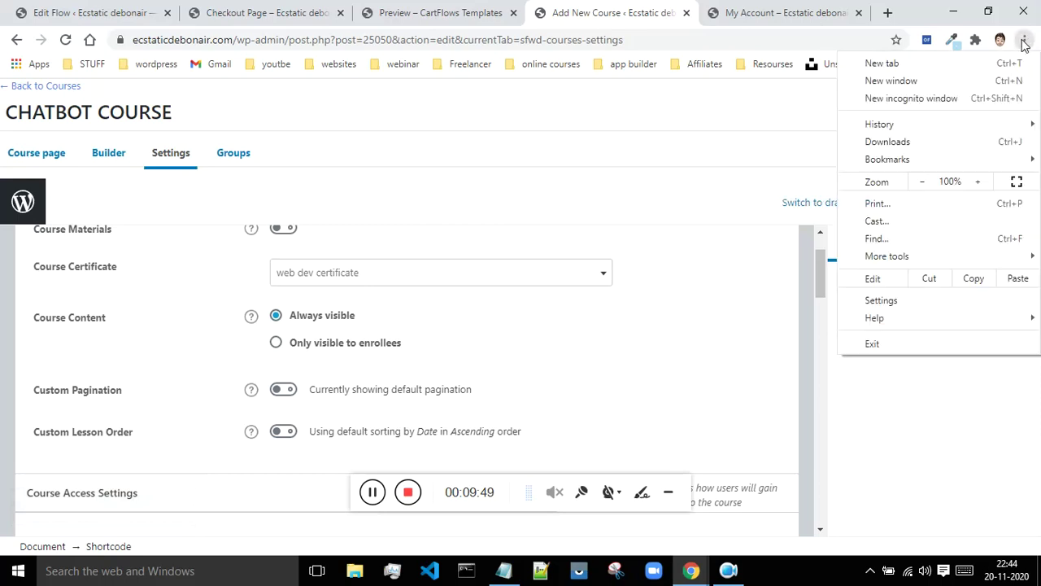
click(978, 100)
text(e)
key(Return)
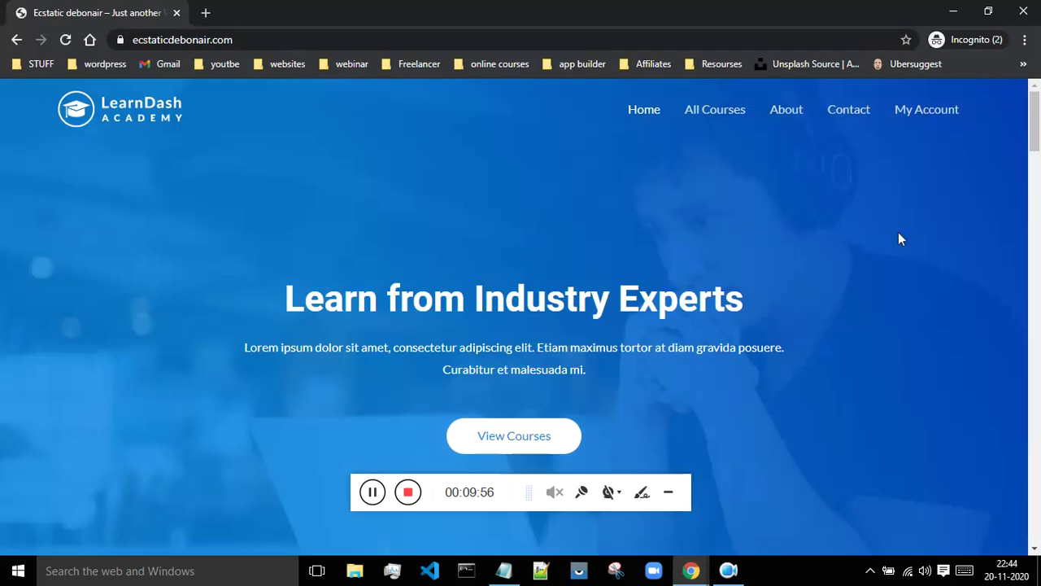
- Open CHATBOT COURSE from the home page's course list and review its enrollment status, price, description and course content
scroll(898, 236, down, 8)
scroll(898, 250, down, 6)
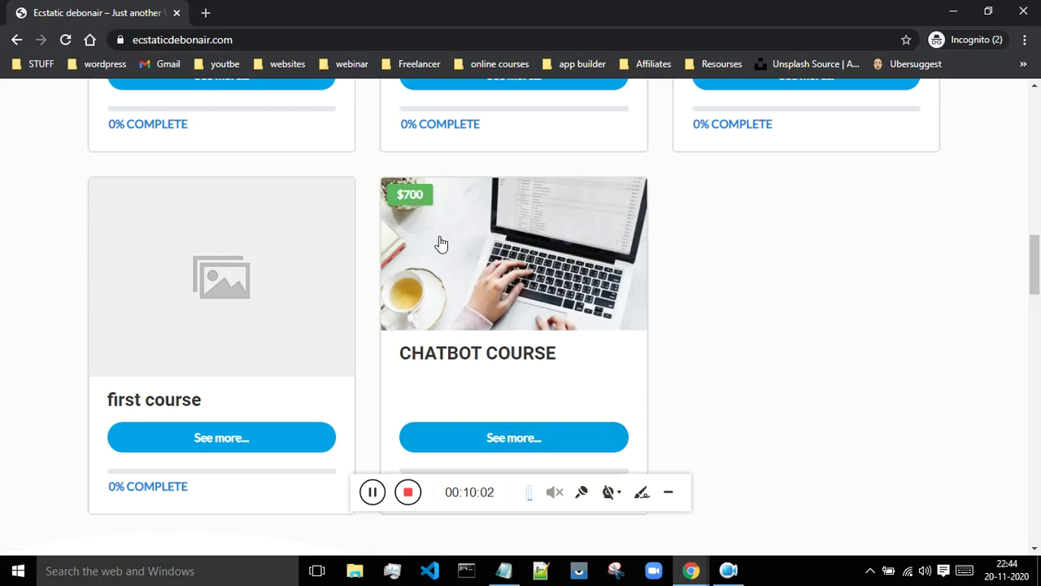
click(494, 444)
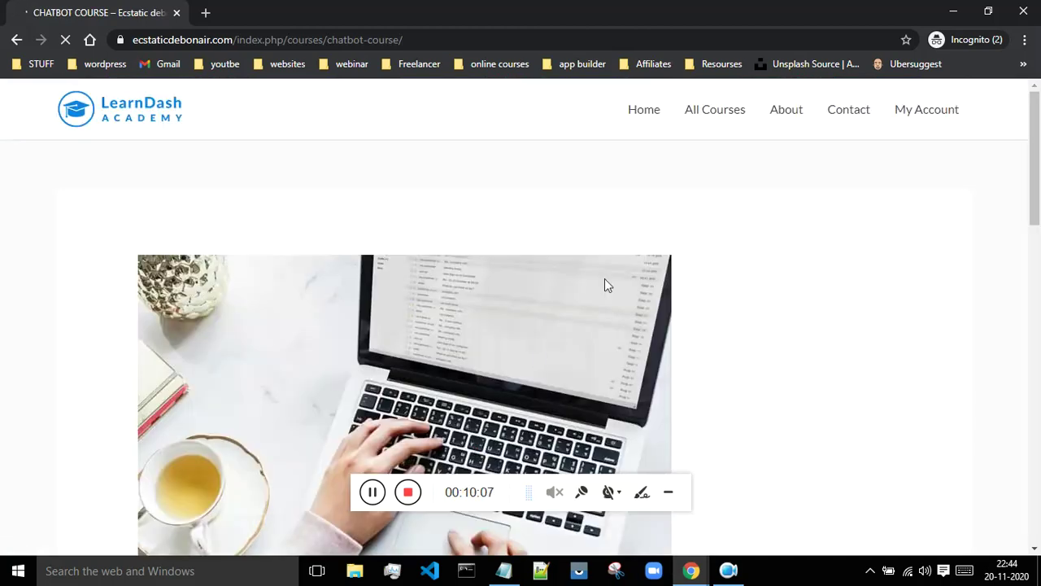
scroll(605, 278, down, 4)
scroll(605, 278, down, 1)
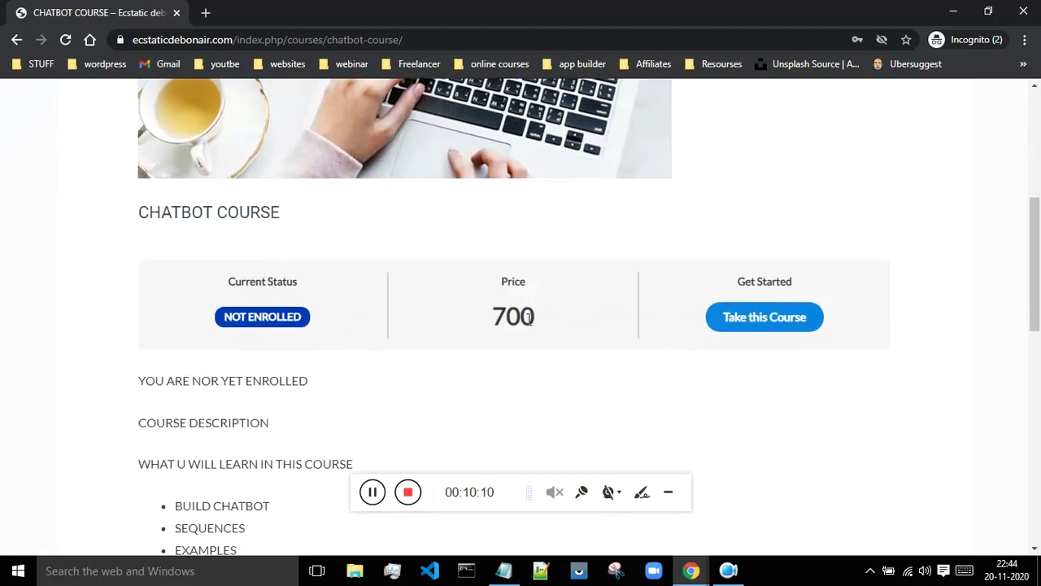
click(370, 492)
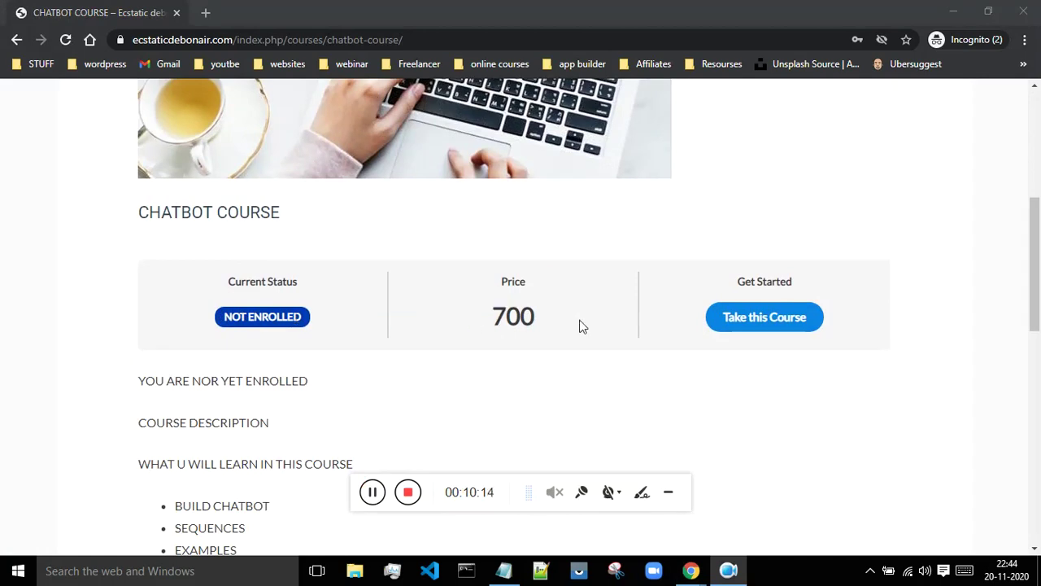
scroll(512, 383, down, 5)
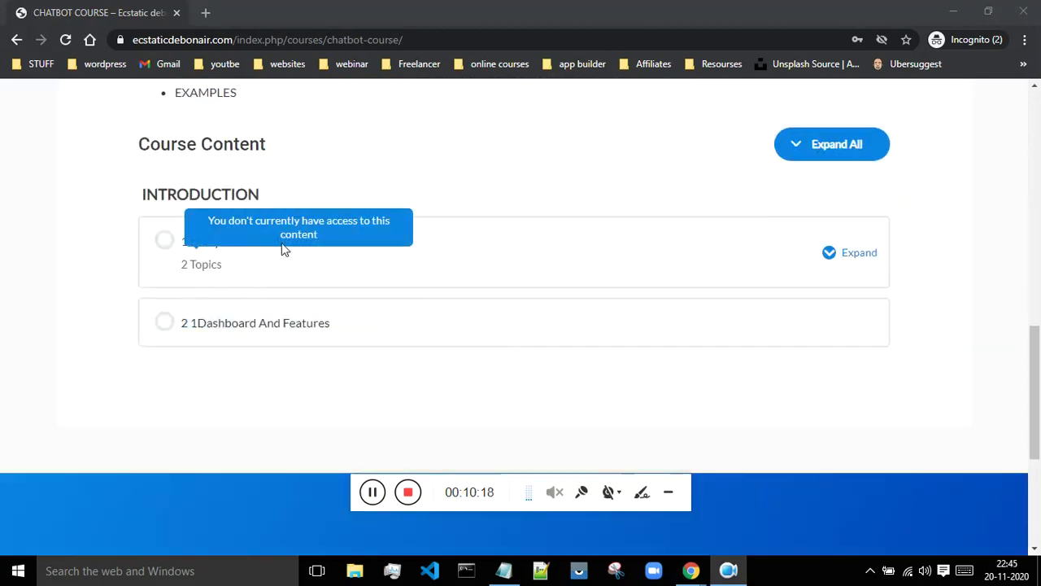
scroll(497, 273, up, 3)
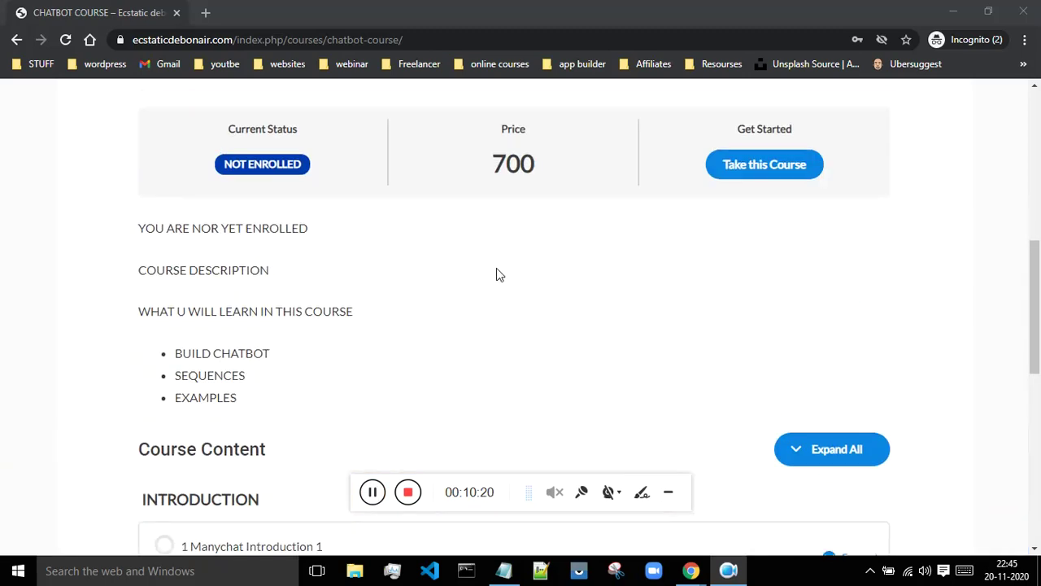
scroll(496, 269, up, 2)
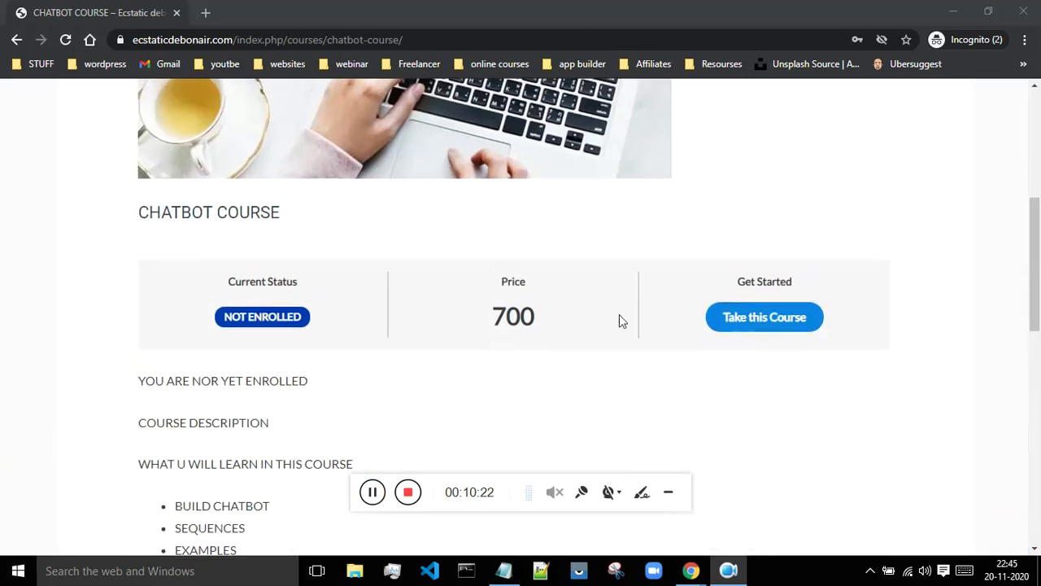
- Take the course to reach its checkout, fill in the billing first name, last name and email address, and place the order
click(753, 316)
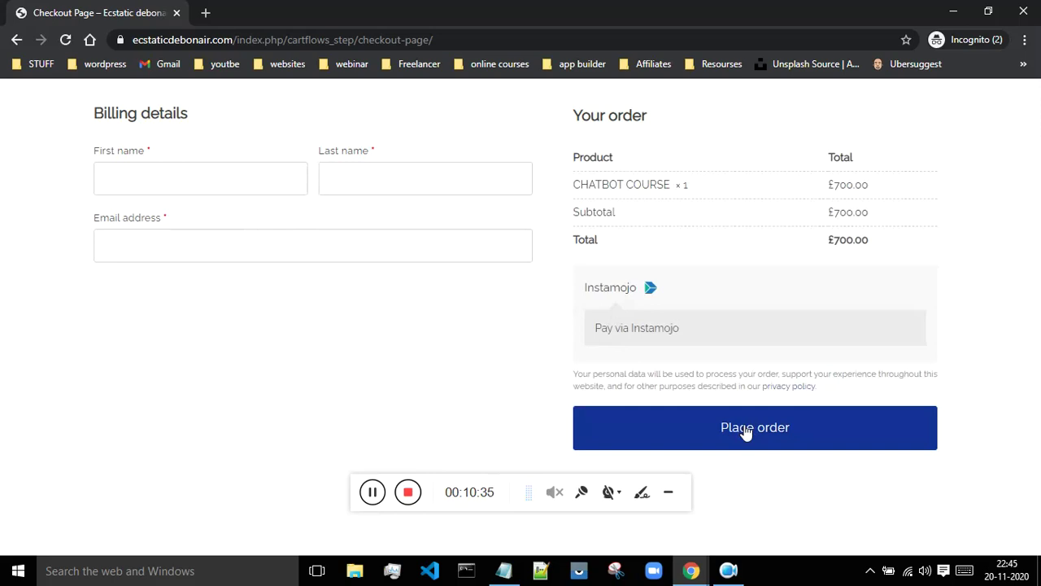
click(372, 492)
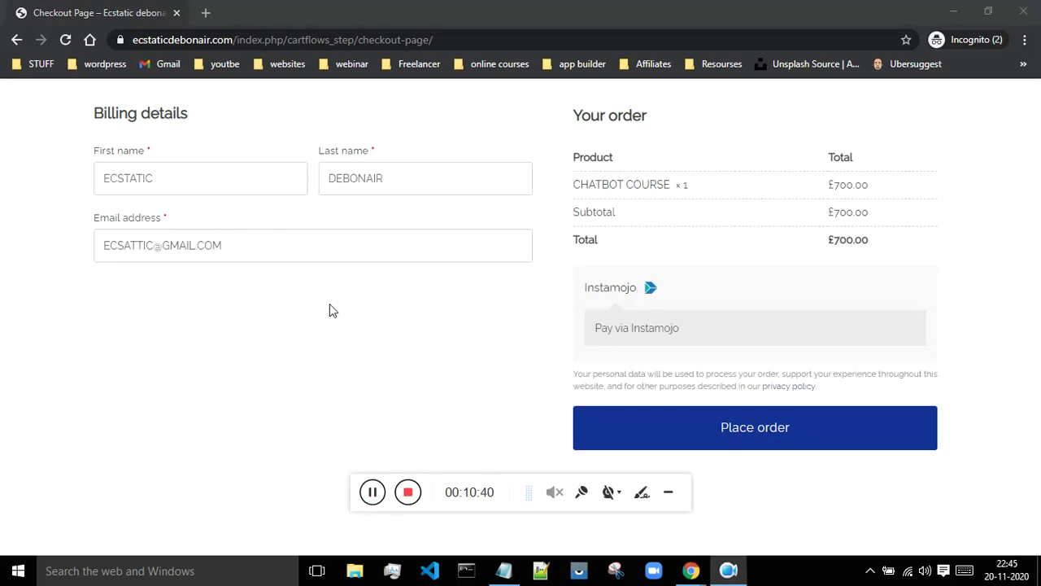
click(765, 439)
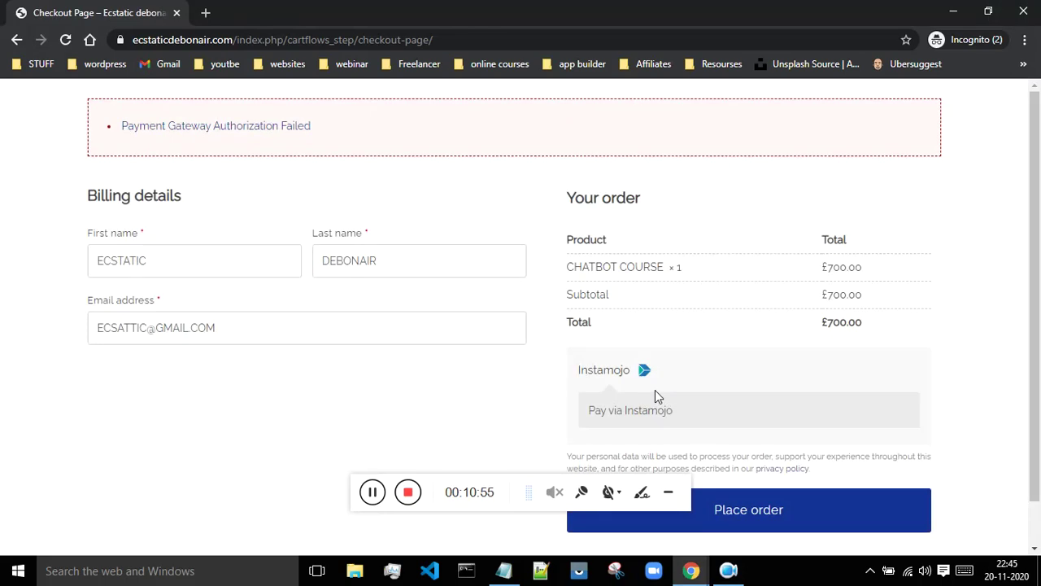
scroll(655, 390, down, 1)
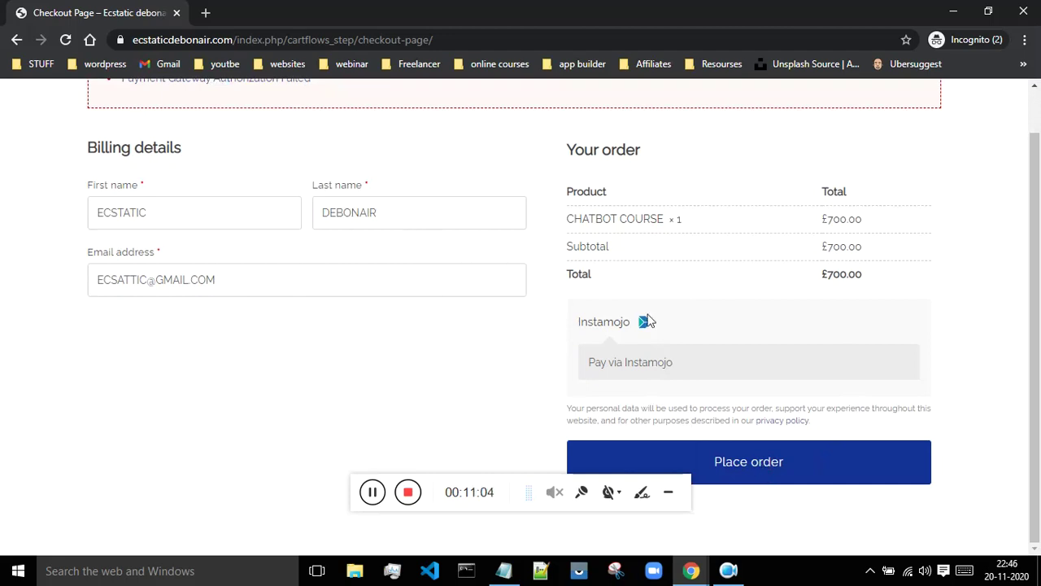
scroll(649, 319, up, 1)
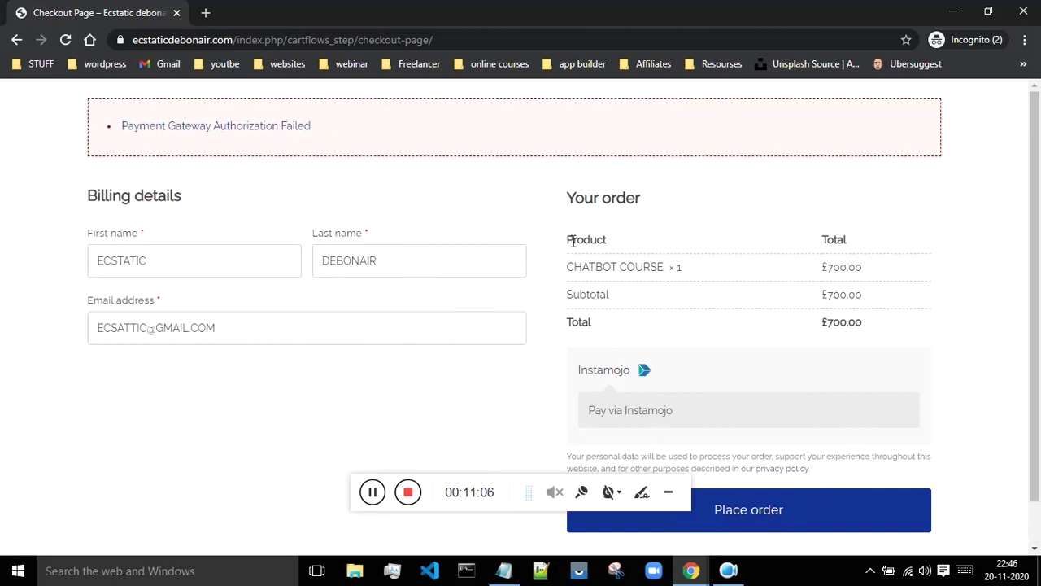
click(409, 493)
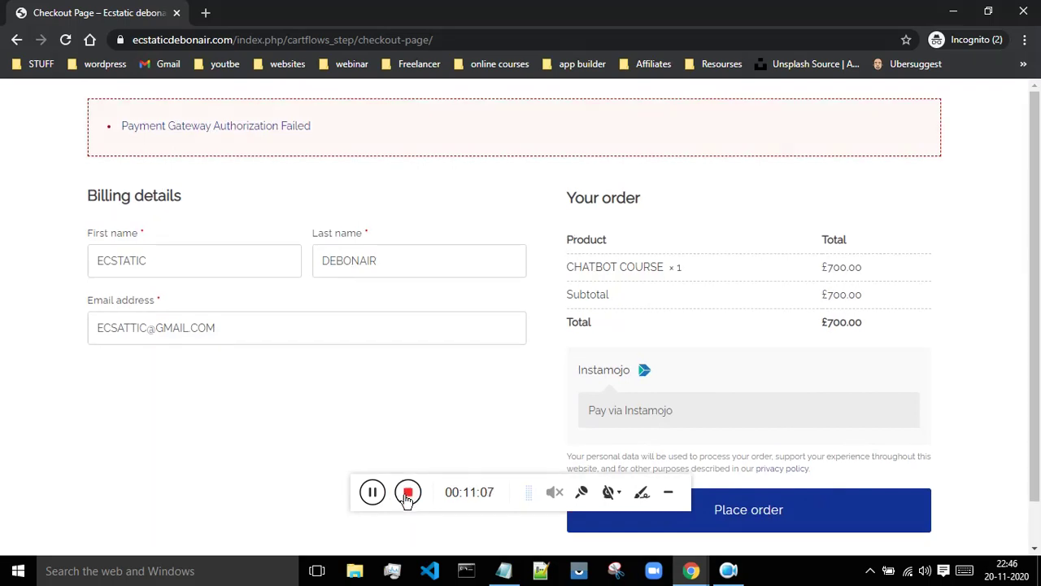